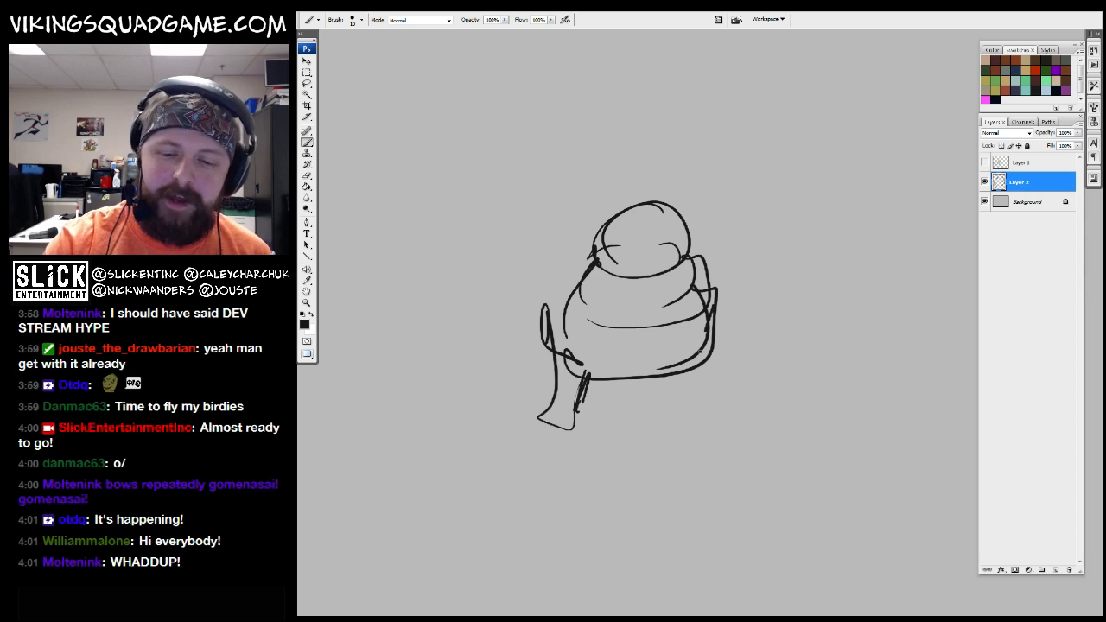
Sketch the tapered lower torso and the right shoulder curve, and erase the loose lines of the left arm
{"action": "mouse_move", "coordinate": [599, 446]}
{"action": "left_mouse_down"}
{"action": "mouse_move", "coordinate": [667, 447]}
{"action": "mouse_move", "coordinate": [703, 380]}
{"action": "left_mouse_up"}
{"action": "mouse_move", "coordinate": [714, 345]}
{"action": "left_mouse_down"}
{"action": "mouse_move", "coordinate": [731, 285]}
{"action": "mouse_move", "coordinate": [716, 253]}
{"action": "left_mouse_up"}
{"action": "key", "text": "e"}
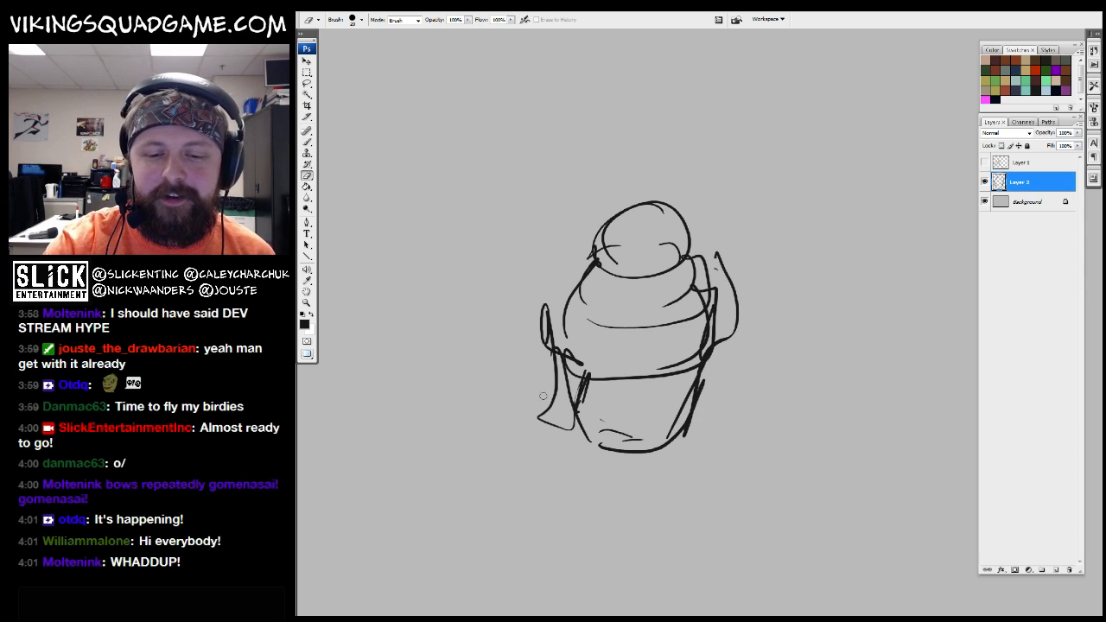
Sketch the left shoulder plate and a curved band wrapping around the lower chest
{"action": "key", "text": "b"}
{"action": "mouse_move", "coordinate": [595, 256]}
{"action": "left_mouse_down"}
{"action": "mouse_move", "coordinate": [533, 278]}
{"action": "mouse_move", "coordinate": [524, 316]}
{"action": "mouse_move", "coordinate": [544, 346]}
{"action": "left_mouse_up"}
{"action": "left_click_drag", "start_coordinate": [543, 259], "coordinate": [536, 317]}
{"action": "mouse_move", "coordinate": [552, 278]}
{"action": "left_mouse_down"}
{"action": "mouse_move", "coordinate": [562, 349]}
{"action": "mouse_move", "coordinate": [757, 339]}
{"action": "left_mouse_up"}
{"action": "left_click_drag", "start_coordinate": [611, 363], "coordinate": [707, 340]}
Outline the right shoulder plate, restate the round head, and add neckline and shoulder contours
{"action": "mouse_move", "coordinate": [762, 349]}
{"action": "left_mouse_down"}
{"action": "mouse_move", "coordinate": [718, 261]}
{"action": "mouse_move", "coordinate": [743, 243]}
{"action": "left_mouse_up"}
{"action": "left_click_drag", "start_coordinate": [652, 205], "coordinate": [597, 247]}
{"action": "left_click_drag", "start_coordinate": [705, 242], "coordinate": [722, 270]}
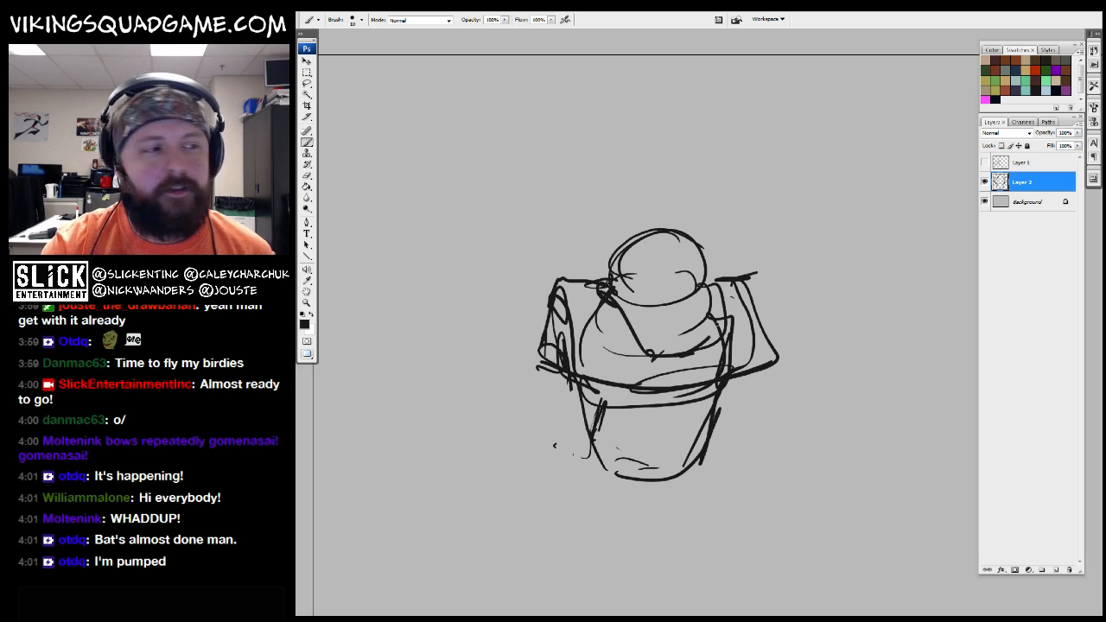
{"action": "left_click_drag", "start_coordinate": [699, 342], "coordinate": [709, 297]}
{"action": "mouse_move", "coordinate": [530, 344]}
{"action": "left_mouse_down"}
{"action": "mouse_move", "coordinate": [535, 320]}
{"action": "mouse_move", "coordinate": [555, 315]}
{"action": "left_mouse_up"}
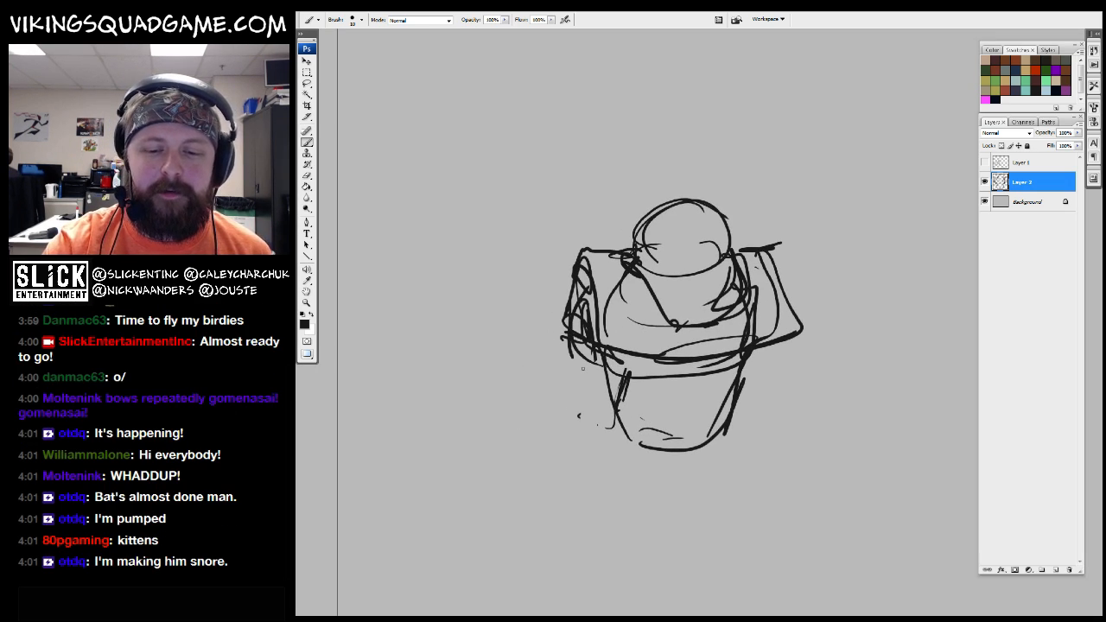
Erase the overlapping left shoulder lines and sketch rounded shoulders with the right arm bent toward the waist
{"action": "key", "text": "e"}
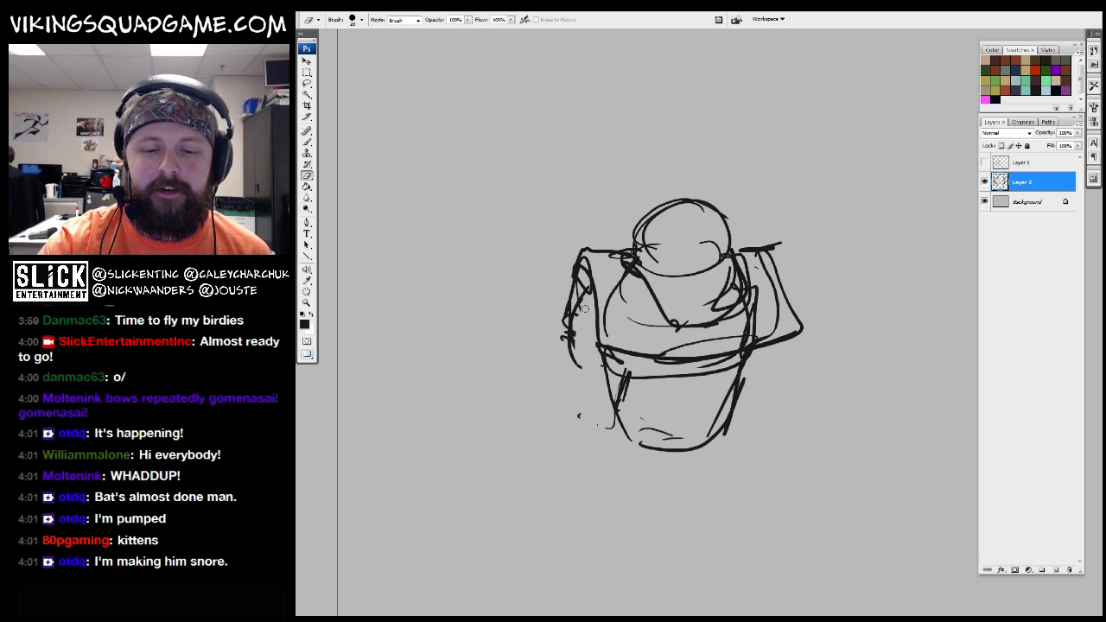
{"action": "key", "text": "b"}
{"action": "left_click_drag", "start_coordinate": [567, 356], "coordinate": [609, 389]}
{"action": "left_click_drag", "start_coordinate": [657, 345], "coordinate": [577, 345]}
{"action": "left_click_drag", "start_coordinate": [731, 297], "coordinate": [678, 369]}
{"action": "mouse_move", "coordinate": [734, 347]}
{"action": "left_mouse_down"}
{"action": "mouse_move", "coordinate": [772, 384]}
{"action": "mouse_move", "coordinate": [712, 388]}
{"action": "left_mouse_up"}
{"action": "mouse_move", "coordinate": [741, 392]}
{"action": "left_mouse_down"}
{"action": "mouse_move", "coordinate": [705, 406]}
{"action": "mouse_move", "coordinate": [745, 388]}
{"action": "left_mouse_up"}
{"action": "mouse_move", "coordinate": [701, 381]}
{"action": "left_mouse_down"}
{"action": "mouse_move", "coordinate": [730, 363]}
{"action": "mouse_move", "coordinate": [698, 430]}
{"action": "left_mouse_up"}
{"action": "left_click_drag", "start_coordinate": [759, 399], "coordinate": [685, 445]}
Sketch the left forearm bending in to the waist, ending in a roughly drawn hand
{"action": "left_click_drag", "start_coordinate": [536, 362], "coordinate": [600, 354]}
{"action": "mouse_move", "coordinate": [543, 354]}
{"action": "left_mouse_down"}
{"action": "mouse_move", "coordinate": [520, 371]}
{"action": "mouse_move", "coordinate": [521, 398]}
{"action": "left_mouse_up"}
{"action": "mouse_move", "coordinate": [553, 356]}
{"action": "left_mouse_down"}
{"action": "mouse_move", "coordinate": [517, 399]}
{"action": "mouse_move", "coordinate": [596, 442]}
{"action": "left_mouse_up"}
{"action": "mouse_move", "coordinate": [619, 360]}
{"action": "left_mouse_down"}
{"action": "mouse_move", "coordinate": [605, 418]}
{"action": "mouse_move", "coordinate": [593, 384]}
{"action": "left_mouse_up"}
{"action": "mouse_move", "coordinate": [575, 432]}
{"action": "left_mouse_down"}
{"action": "mouse_move", "coordinate": [602, 403]}
{"action": "mouse_move", "coordinate": [617, 403]}
{"action": "left_mouse_up"}
{"action": "left_click_drag", "start_coordinate": [577, 423], "coordinate": [598, 403]}
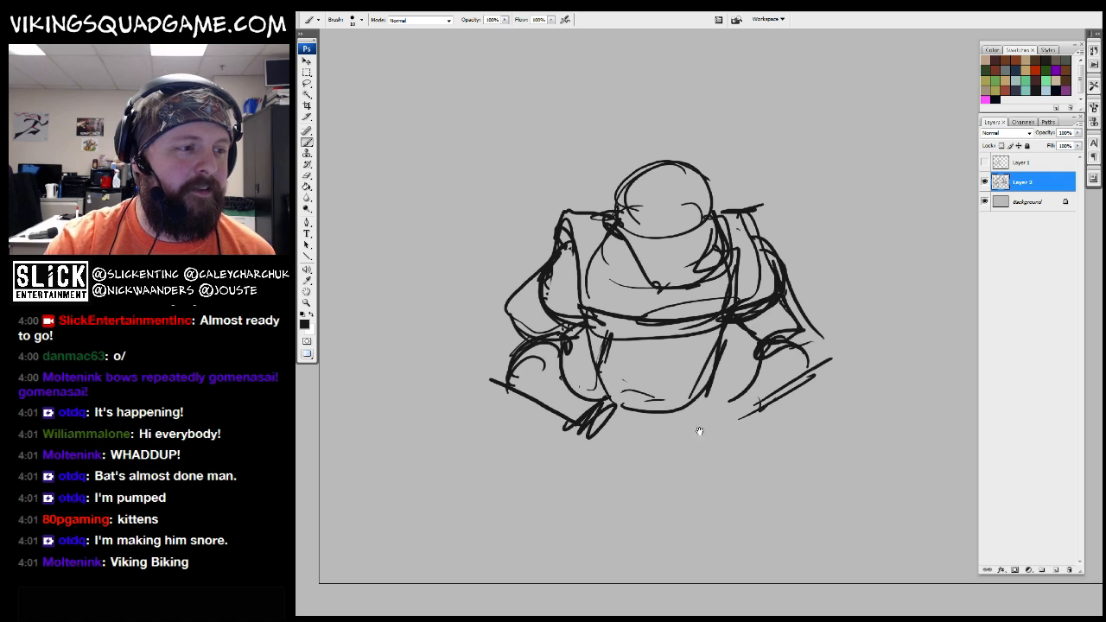
Draw the belt line and right hand at the waist, and add horizontal band lines across the head
{"action": "left_click_drag", "start_coordinate": [657, 346], "coordinate": [582, 316]}
{"action": "left_click_drag", "start_coordinate": [676, 347], "coordinate": [692, 366]}
{"action": "mouse_move", "coordinate": [679, 354]}
{"action": "left_mouse_down"}
{"action": "mouse_move", "coordinate": [686, 362]}
{"action": "mouse_move", "coordinate": [596, 356]}
{"action": "left_mouse_up"}
{"action": "left_click_drag", "start_coordinate": [648, 368], "coordinate": [686, 382]}
{"action": "left_click_drag", "start_coordinate": [655, 366], "coordinate": [555, 373]}
{"action": "left_click_drag", "start_coordinate": [713, 343], "coordinate": [714, 423]}
{"action": "mouse_move", "coordinate": [646, 251]}
{"action": "left_mouse_down"}
{"action": "mouse_move", "coordinate": [596, 258]}
{"action": "mouse_move", "coordinate": [661, 233]}
{"action": "left_mouse_up"}
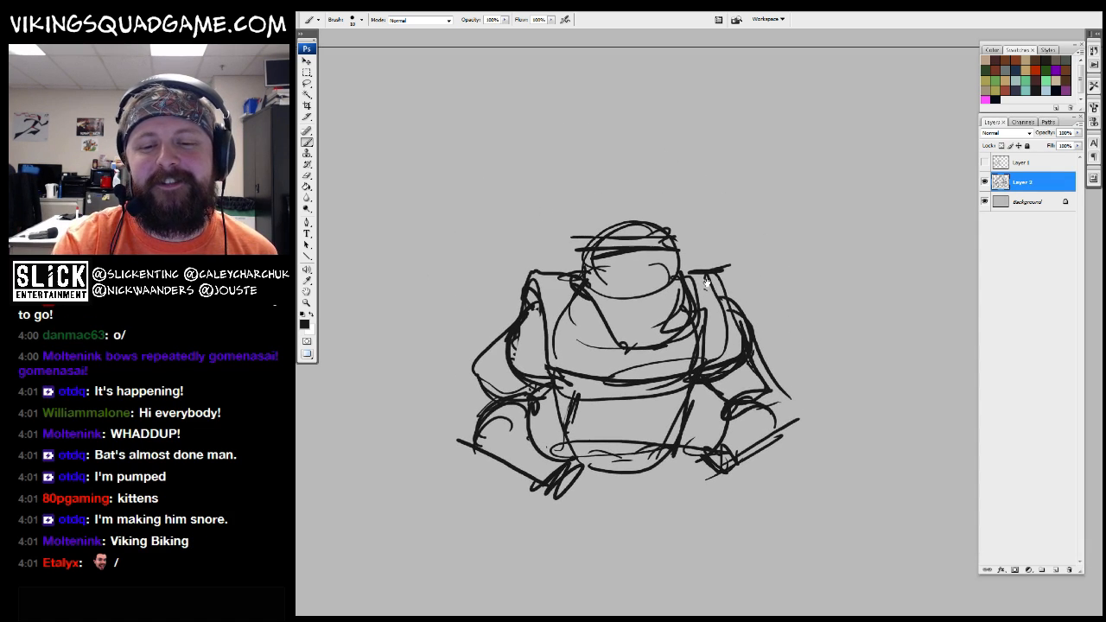
Scale the figure sketch down with Free Transform
{"action": "key", "text": "ctrl+t"}
{"action": "left_click_drag", "start_coordinate": [798, 226], "coordinate": [716, 272]}
{"action": "key", "text": "Return"}
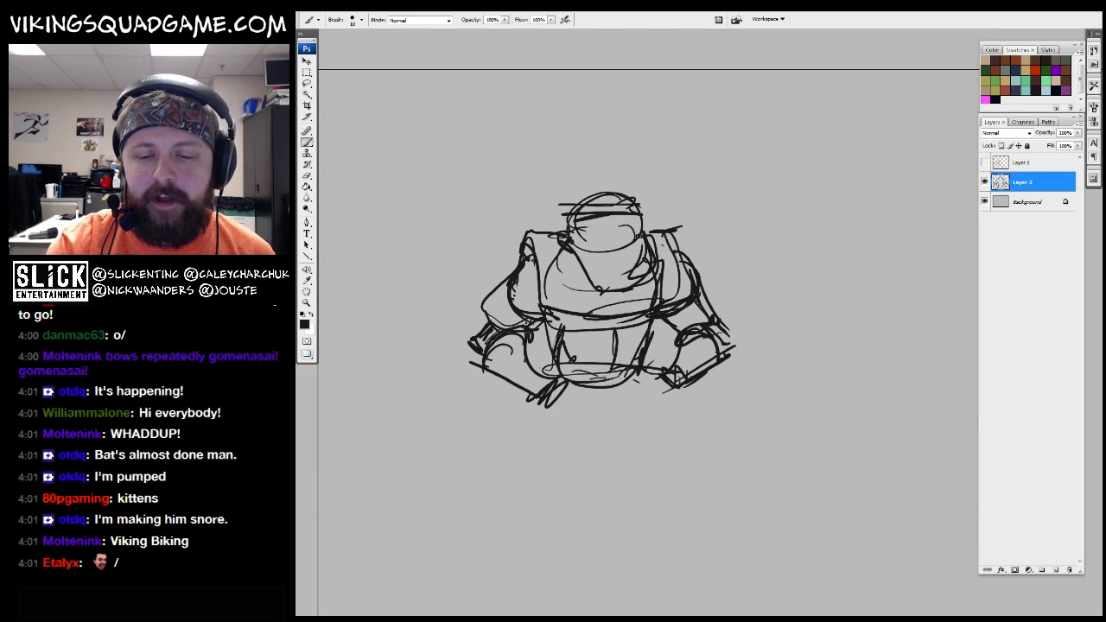
Add strap details to the belly, a helmet with two curved horns, and a flared left shoulder plate
{"action": "left_click_drag", "start_coordinate": [634, 316], "coordinate": [638, 367]}
{"action": "mouse_move", "coordinate": [604, 331]}
{"action": "left_mouse_down"}
{"action": "mouse_move", "coordinate": [638, 330]}
{"action": "mouse_move", "coordinate": [636, 359]}
{"action": "left_mouse_up"}
{"action": "left_click_drag", "start_coordinate": [619, 346], "coordinate": [636, 359]}
{"action": "left_click_drag", "start_coordinate": [570, 259], "coordinate": [582, 274]}
{"action": "left_click_drag", "start_coordinate": [514, 265], "coordinate": [589, 253]}
{"action": "left_click_drag", "start_coordinate": [644, 200], "coordinate": [695, 238]}
{"action": "left_click_drag", "start_coordinate": [623, 226], "coordinate": [580, 242]}
{"action": "left_click_drag", "start_coordinate": [670, 251], "coordinate": [674, 240]}
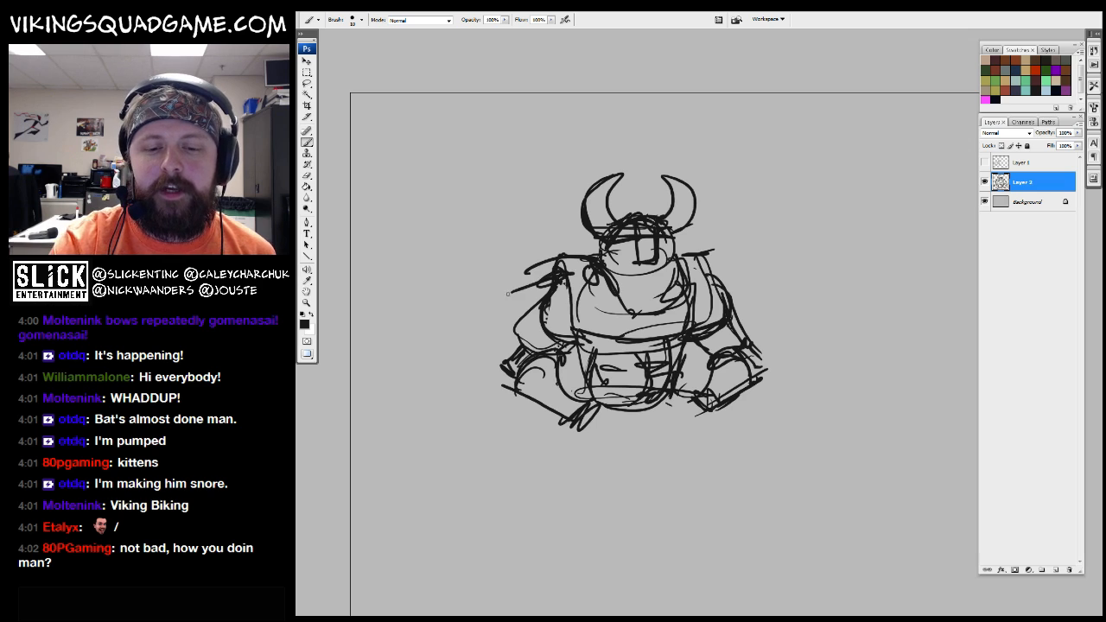
Sketch a pointed armor plate on the right shoulder and clean up the overlapping arm lines
{"action": "mouse_move", "coordinate": [735, 290]}
{"action": "left_mouse_down"}
{"action": "mouse_move", "coordinate": [683, 297]}
{"action": "mouse_move", "coordinate": [710, 311]}
{"action": "left_mouse_up"}
{"action": "key", "text": "e"}
{"action": "key", "text": "b"}
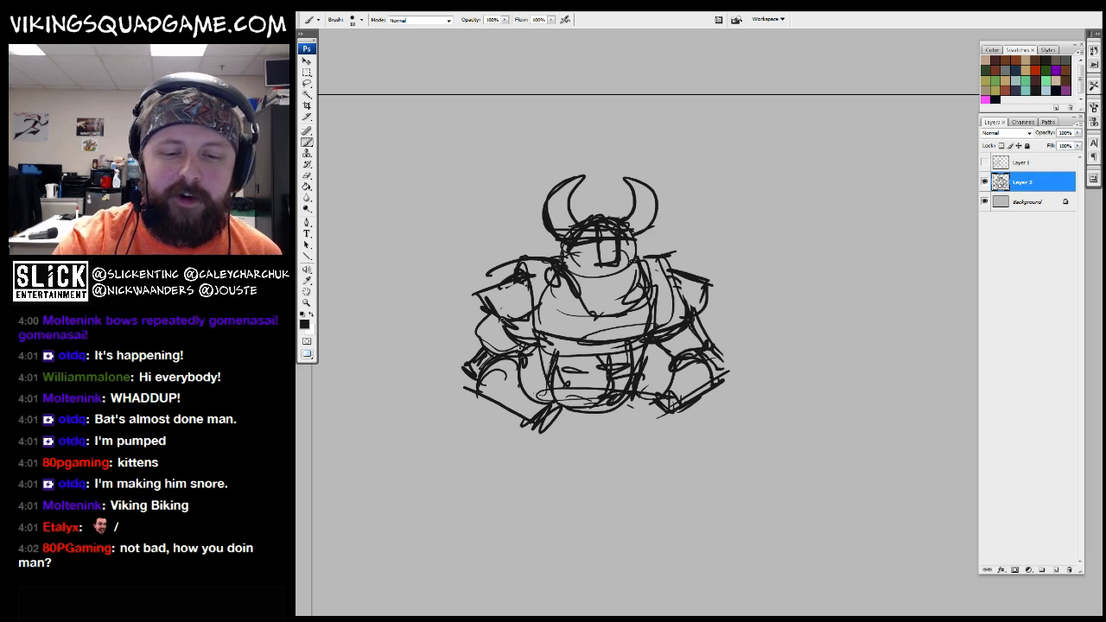
{"action": "key", "text": "e"}
{"action": "mouse_move", "coordinate": [653, 339]}
{"action": "left_mouse_down"}
{"action": "mouse_move", "coordinate": [675, 331]}
{"action": "mouse_move", "coordinate": [710, 348]}
{"action": "left_mouse_up"}
{"action": "key", "text": "b"}
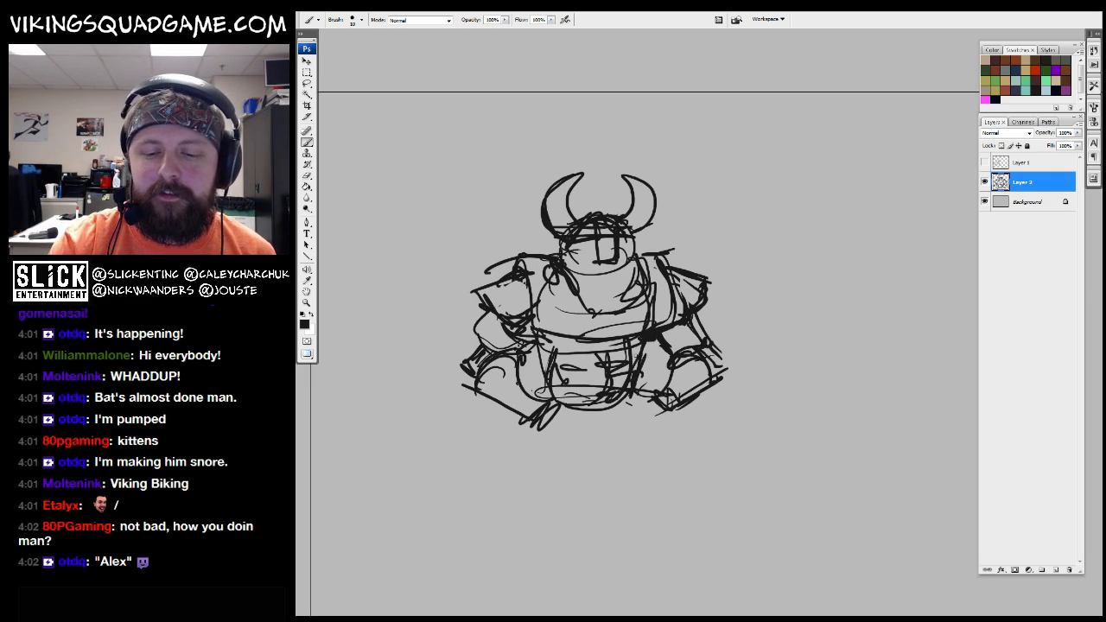
Darken the belt and both hands, and draw a curved hip line below the waist
{"action": "left_click_drag", "start_coordinate": [647, 406], "coordinate": [672, 386]}
{"action": "left_click_drag", "start_coordinate": [564, 380], "coordinate": [669, 377]}
{"action": "mouse_move", "coordinate": [560, 403]}
{"action": "left_mouse_down"}
{"action": "mouse_move", "coordinate": [657, 399]}
{"action": "mouse_move", "coordinate": [648, 386]}
{"action": "left_mouse_up"}
{"action": "mouse_move", "coordinate": [666, 339]}
{"action": "left_mouse_down"}
{"action": "mouse_move", "coordinate": [671, 371]}
{"action": "mouse_move", "coordinate": [655, 378]}
{"action": "left_mouse_up"}
{"action": "left_click_drag", "start_coordinate": [602, 372], "coordinate": [633, 359]}
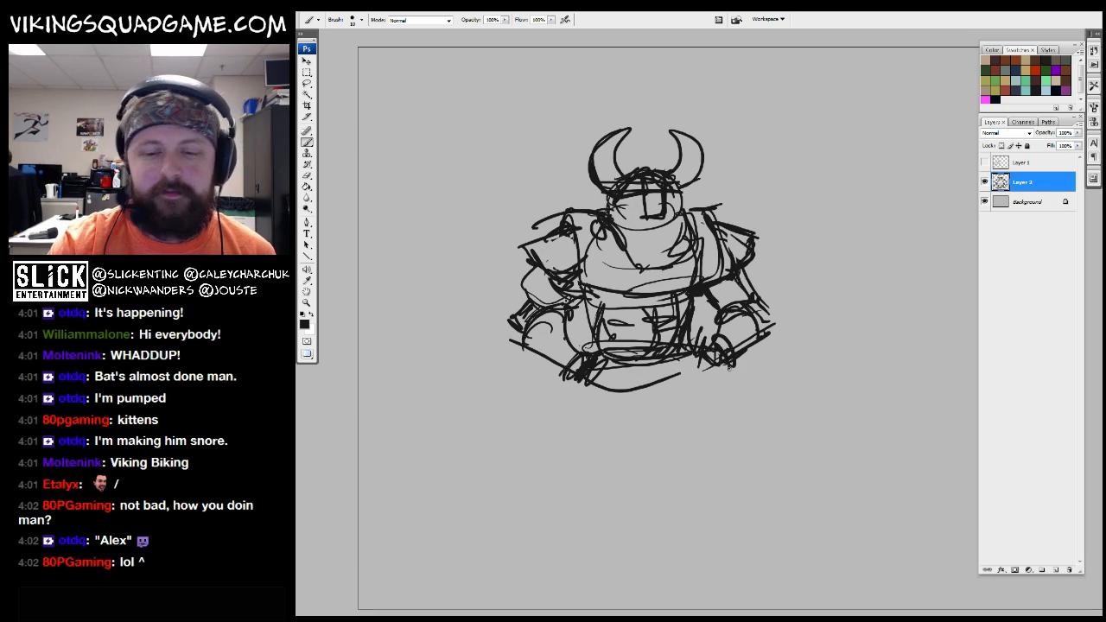
Examine the figure's overall proportions at several zoom levels
{"action": "key", "text": "z"}
{"action": "left_click", "coordinate": [699, 349], "text": "alt"}
{"action": "left_click", "coordinate": [731, 296], "text": "alt"}
{"action": "left_click", "coordinate": [716, 358], "text": "alt"}
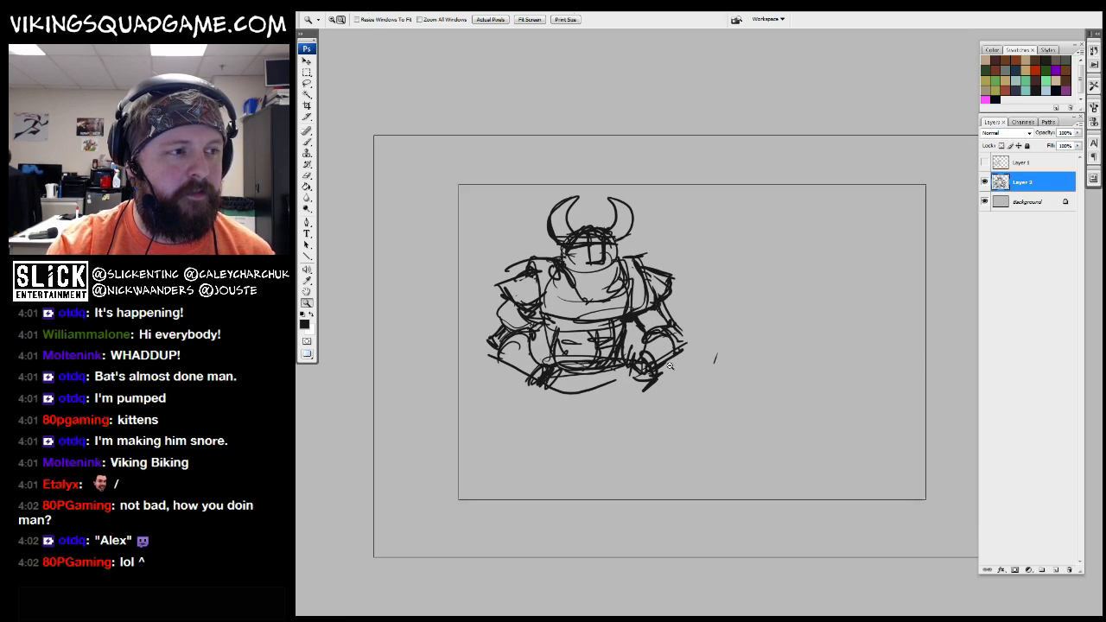
{"action": "left_click", "coordinate": [656, 394], "text": "alt"}
{"action": "left_click", "coordinate": [672, 380], "text": "alt"}
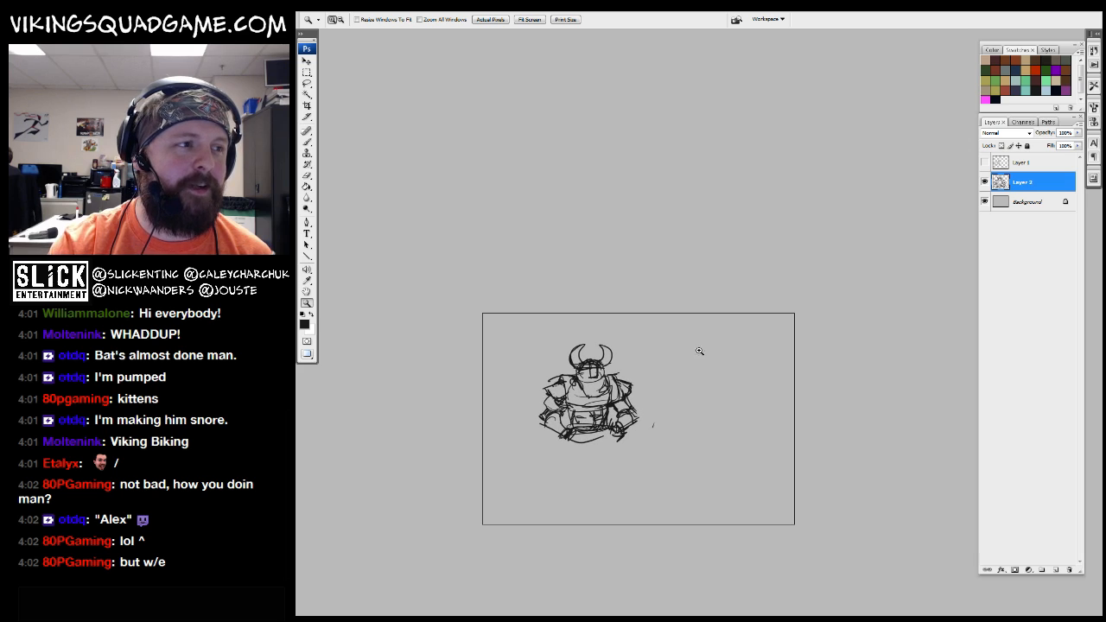
{"action": "left_click", "coordinate": [661, 384]}
{"action": "left_click", "coordinate": [740, 380], "text": "alt"}
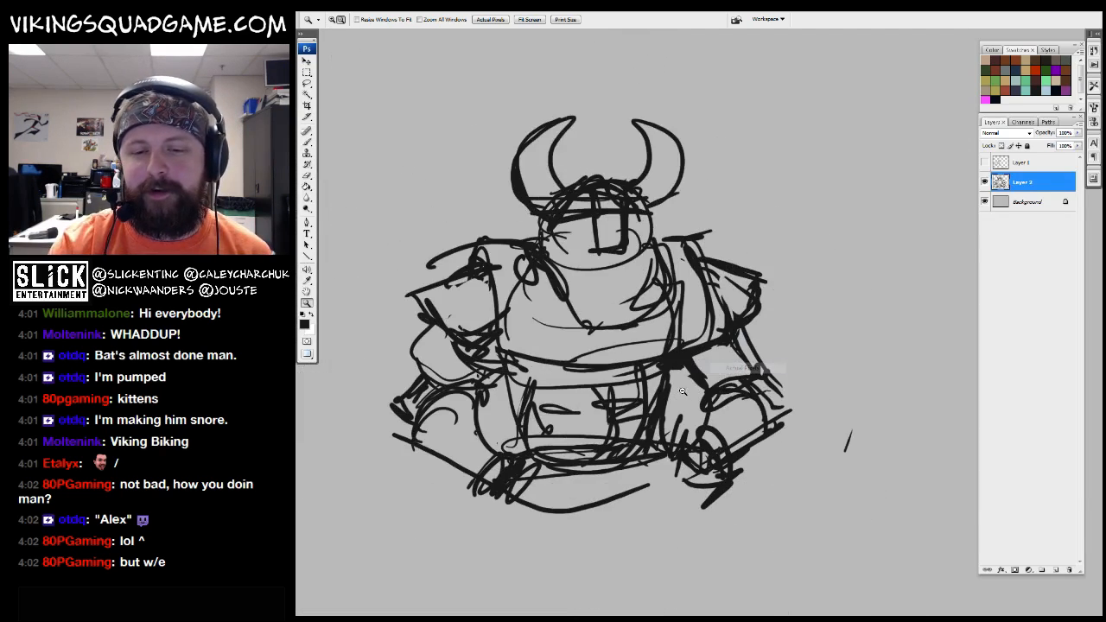
{"action": "left_click", "coordinate": [710, 334], "text": "alt"}
Thicken the belt and sketch the outline of a skirt hanging below it
{"action": "key", "text": "b"}
{"action": "mouse_move", "coordinate": [670, 413]}
{"action": "left_mouse_down"}
{"action": "mouse_move", "coordinate": [589, 423]}
{"action": "mouse_move", "coordinate": [639, 380]}
{"action": "mouse_move", "coordinate": [671, 328]}
{"action": "left_mouse_up"}
{"action": "mouse_move", "coordinate": [603, 307]}
{"action": "left_mouse_down"}
{"action": "mouse_move", "coordinate": [602, 330]}
{"action": "mouse_move", "coordinate": [717, 318]}
{"action": "left_mouse_up"}
{"action": "left_click_drag", "start_coordinate": [674, 259], "coordinate": [665, 274]}
{"action": "mouse_move", "coordinate": [610, 323]}
{"action": "left_mouse_down"}
{"action": "mouse_move", "coordinate": [589, 366]}
{"action": "mouse_move", "coordinate": [664, 373]}
{"action": "left_mouse_up"}
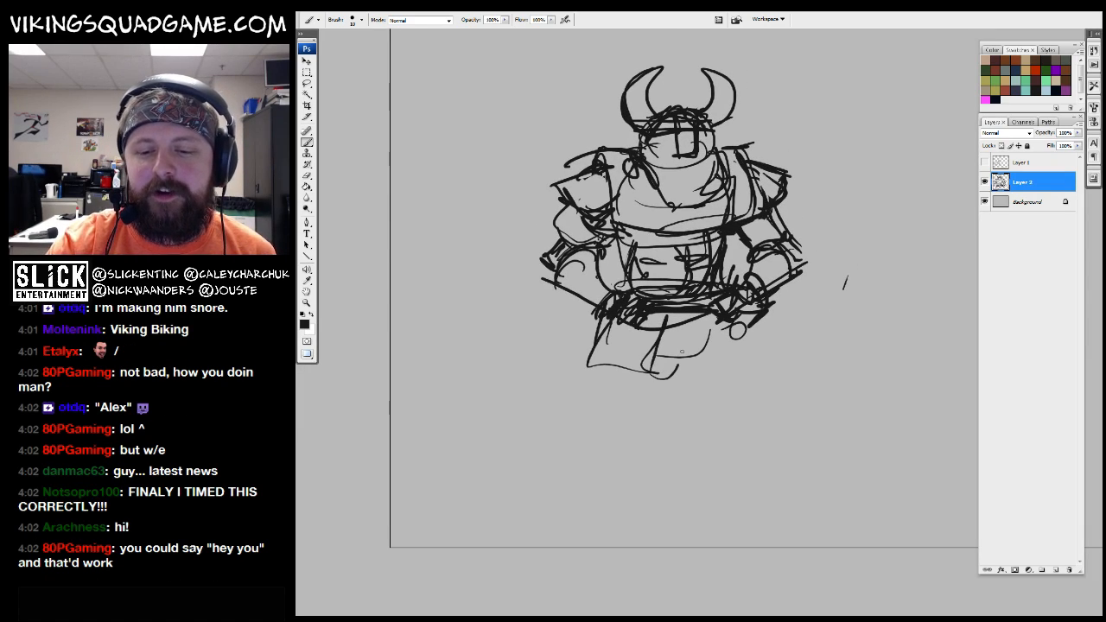
{"action": "left_click_drag", "start_coordinate": [670, 327], "coordinate": [701, 378]}
{"action": "left_click_drag", "start_coordinate": [750, 327], "coordinate": [769, 358]}
Sketch both legs in a wide stance with flared knee guards, and add pleats to the skirt
{"action": "mouse_move", "coordinate": [618, 379]}
{"action": "left_mouse_down"}
{"action": "mouse_move", "coordinate": [623, 391]}
{"action": "mouse_move", "coordinate": [655, 368]}
{"action": "mouse_move", "coordinate": [615, 458]}
{"action": "left_mouse_up"}
{"action": "left_click_drag", "start_coordinate": [614, 393], "coordinate": [592, 482]}
{"action": "left_click_drag", "start_coordinate": [581, 484], "coordinate": [618, 472]}
{"action": "left_click_drag", "start_coordinate": [615, 432], "coordinate": [575, 489]}
{"action": "left_click_drag", "start_coordinate": [631, 408], "coordinate": [617, 442]}
{"action": "left_click_drag", "start_coordinate": [661, 389], "coordinate": [717, 399]}
{"action": "mouse_move", "coordinate": [719, 380]}
{"action": "left_mouse_down"}
{"action": "mouse_move", "coordinate": [749, 358]}
{"action": "mouse_move", "coordinate": [765, 404]}
{"action": "mouse_move", "coordinate": [741, 463]}
{"action": "left_mouse_up"}
{"action": "left_click_drag", "start_coordinate": [754, 418], "coordinate": [750, 449]}
Draw a low mound of ground beneath the feet, extending out to both sides
{"action": "mouse_move", "coordinate": [736, 480]}
{"action": "left_mouse_down"}
{"action": "mouse_move", "coordinate": [800, 493]}
{"action": "mouse_move", "coordinate": [584, 489]}
{"action": "left_mouse_up"}
{"action": "left_click_drag", "start_coordinate": [756, 456], "coordinate": [613, 480]}
{"action": "left_click_drag", "start_coordinate": [776, 475], "coordinate": [811, 437]}
{"action": "left_click_drag", "start_coordinate": [639, 401], "coordinate": [443, 444]}
{"action": "left_click_drag", "start_coordinate": [562, 436], "coordinate": [436, 437]}
{"action": "left_click_drag", "start_coordinate": [640, 425], "coordinate": [903, 447]}
{"action": "mouse_move", "coordinate": [869, 458]}
{"action": "left_mouse_down"}
{"action": "mouse_move", "coordinate": [902, 457]}
{"action": "mouse_move", "coordinate": [862, 492]}
{"action": "mouse_move", "coordinate": [811, 598]}
{"action": "left_mouse_up"}
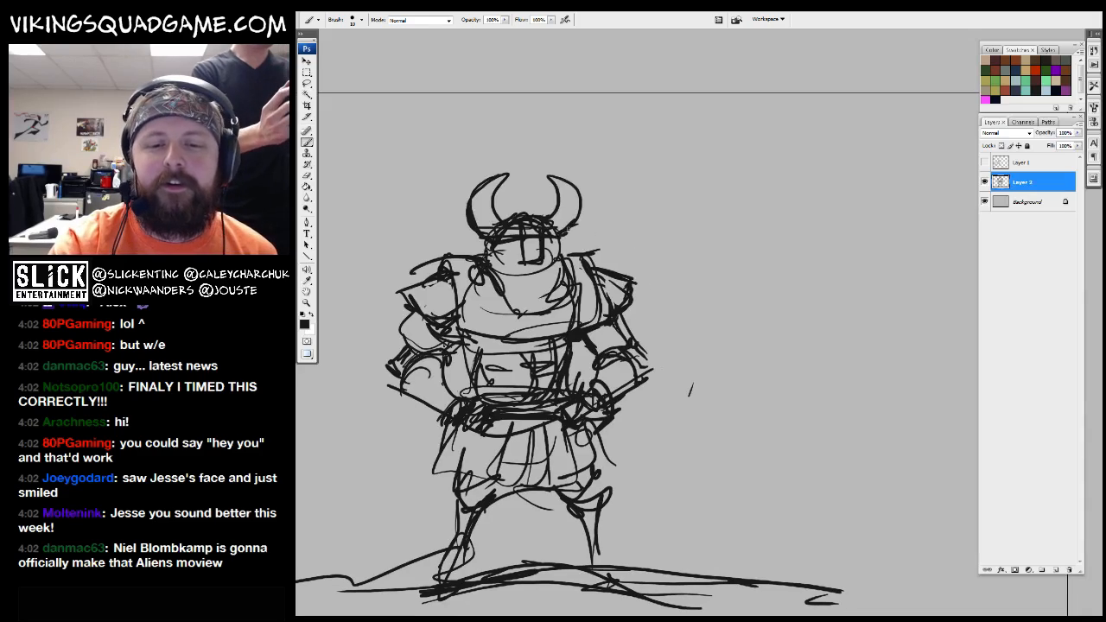
Add wrap lines to the left forearm and thicken the right horn
{"action": "mouse_move", "coordinate": [620, 375]}
{"action": "left_mouse_down"}
{"action": "mouse_move", "coordinate": [620, 393]}
{"action": "mouse_move", "coordinate": [684, 347]}
{"action": "left_mouse_up"}
{"action": "left_click_drag", "start_coordinate": [513, 358], "coordinate": [508, 346]}
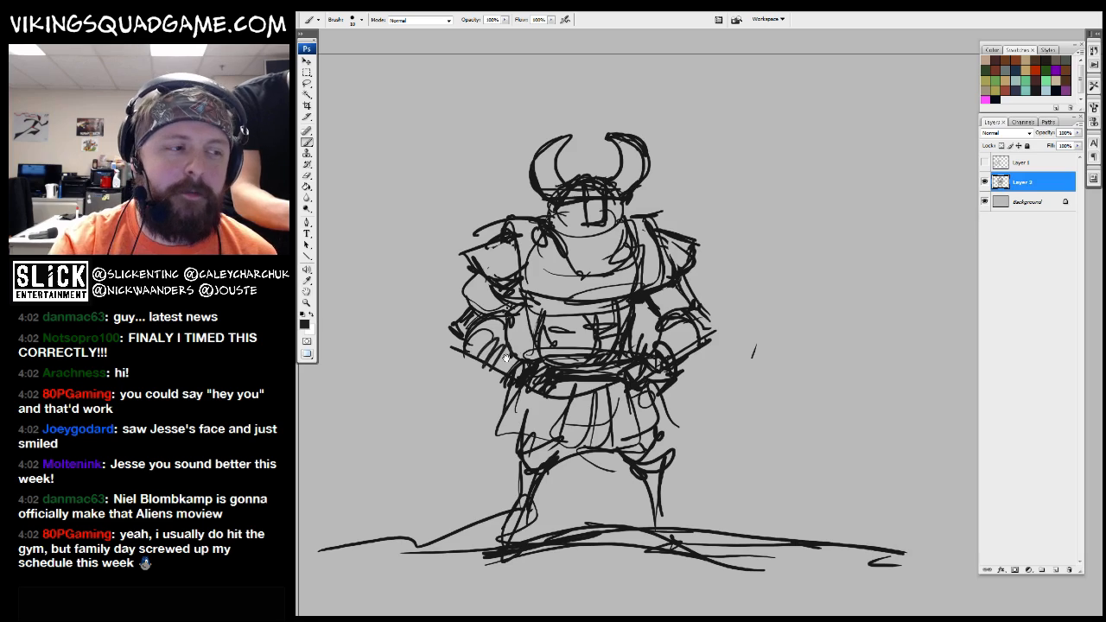
{"action": "left_click_drag", "start_coordinate": [698, 356], "coordinate": [688, 354]}
Build up the ground under the figure with long, rough contour lines and small rocky bumps on both sides
{"action": "key", "text": "z"}
{"action": "left_click", "coordinate": [706, 393], "text": "alt"}
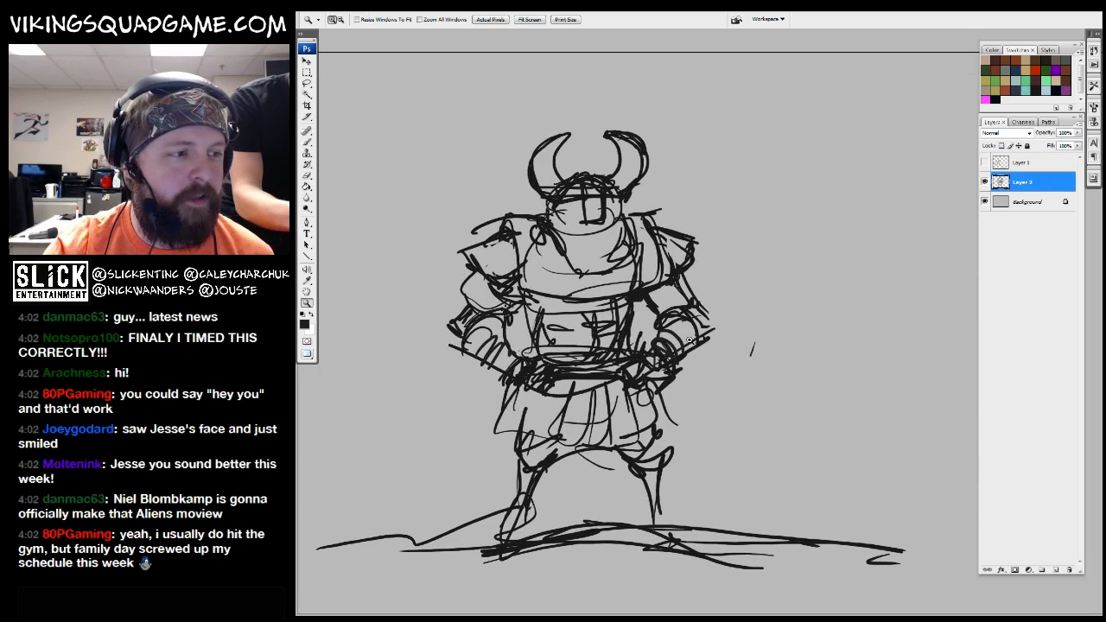
{"action": "left_click", "coordinate": [707, 393], "text": "alt"}
{"action": "left_click", "coordinate": [706, 393], "text": "alt"}
{"action": "left_click_drag", "start_coordinate": [706, 393], "coordinate": [635, 362]}
{"action": "mouse_move", "coordinate": [527, 208]}
{"action": "left_mouse_down"}
{"action": "mouse_move", "coordinate": [750, 381]}
{"action": "mouse_move", "coordinate": [688, 352]}
{"action": "mouse_move", "coordinate": [674, 432]}
{"action": "mouse_move", "coordinate": [671, 345]}
{"action": "left_mouse_up"}
{"action": "left_click", "coordinate": [670, 372], "text": "alt"}
{"action": "key", "text": "b"}
{"action": "left_click_drag", "start_coordinate": [674, 398], "coordinate": [691, 397]}
{"action": "left_click_drag", "start_coordinate": [588, 433], "coordinate": [677, 431]}
{"action": "left_click_drag", "start_coordinate": [757, 419], "coordinate": [723, 400]}
{"action": "left_click_drag", "start_coordinate": [609, 415], "coordinate": [795, 432]}
{"action": "left_click_drag", "start_coordinate": [510, 436], "coordinate": [929, 454]}
{"action": "left_click_drag", "start_coordinate": [656, 458], "coordinate": [916, 484]}
{"action": "left_click_drag", "start_coordinate": [488, 404], "coordinate": [535, 399]}
{"action": "left_click_drag", "start_coordinate": [458, 403], "coordinate": [743, 407]}
{"action": "left_click_drag", "start_coordinate": [656, 397], "coordinate": [724, 406]}
{"action": "left_click_drag", "start_coordinate": [514, 428], "coordinate": [665, 399]}
{"action": "left_click_drag", "start_coordinate": [615, 411], "coordinate": [829, 415]}
{"action": "mouse_move", "coordinate": [655, 445]}
{"action": "left_mouse_down"}
{"action": "mouse_move", "coordinate": [781, 422]}
{"action": "mouse_move", "coordinate": [780, 436]}
{"action": "left_mouse_up"}
Sketch a sword hilt with pommel and crossguard rising behind the left shoulder
{"action": "left_click_drag", "start_coordinate": [635, 285], "coordinate": [626, 397]}
{"action": "left_click_drag", "start_coordinate": [674, 346], "coordinate": [661, 373]}
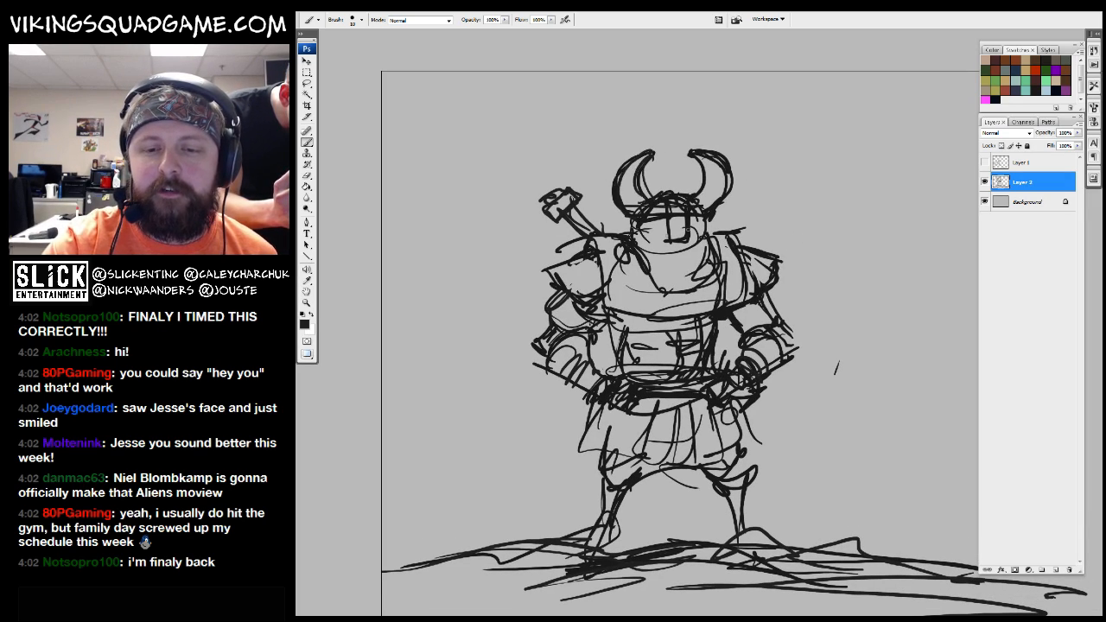
{"action": "mouse_move", "coordinate": [674, 363]}
{"action": "left_mouse_down"}
{"action": "mouse_move", "coordinate": [671, 352]}
{"action": "mouse_move", "coordinate": [693, 356]}
{"action": "mouse_move", "coordinate": [635, 372]}
{"action": "left_mouse_up"}
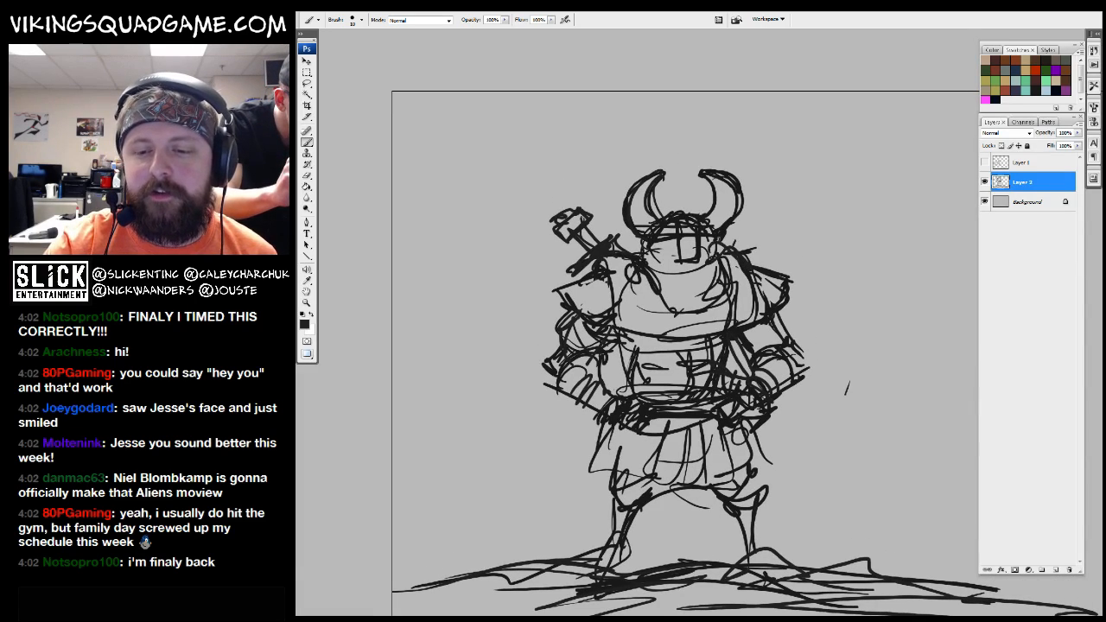
{"action": "left_click_drag", "start_coordinate": [727, 322], "coordinate": [740, 335]}
{"action": "left_click_drag", "start_coordinate": [781, 496], "coordinate": [760, 459]}
Sketch the basic outline of a large treasure chest on the ground to the right of the figure
{"action": "right_click", "coordinate": [705, 327]}
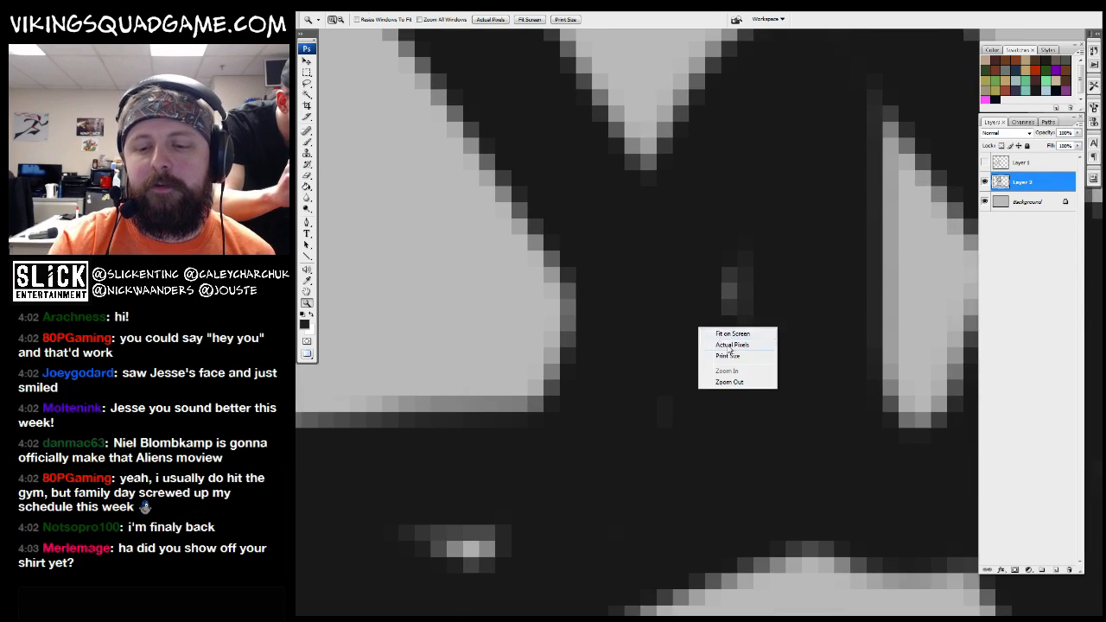
{"action": "left_click", "coordinate": [730, 344]}
{"action": "left_click_drag", "start_coordinate": [778, 304], "coordinate": [679, 358]}
{"action": "key", "text": "ctrl+minus"}
{"action": "left_click_drag", "start_coordinate": [655, 485], "coordinate": [644, 268]}
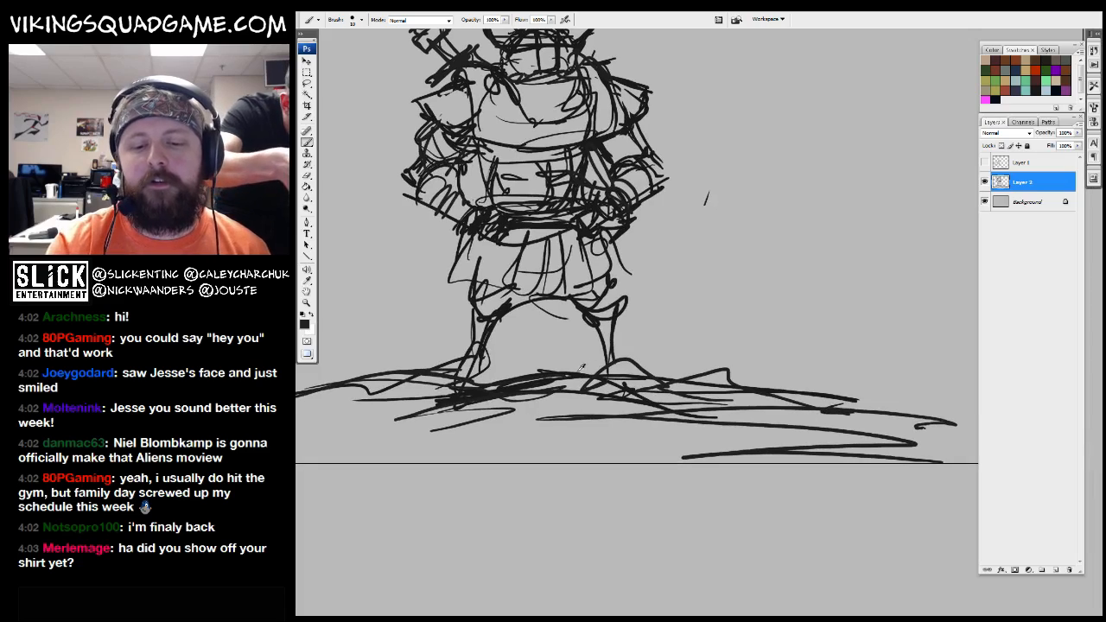
{"action": "left_click_drag", "start_coordinate": [725, 372], "coordinate": [613, 436]}
{"action": "left_click_drag", "start_coordinate": [628, 291], "coordinate": [518, 454]}
{"action": "left_click_drag", "start_coordinate": [552, 304], "coordinate": [515, 453]}
{"action": "left_click_drag", "start_coordinate": [506, 408], "coordinate": [495, 430]}
{"action": "mouse_move", "coordinate": [506, 467]}
{"action": "left_mouse_down"}
{"action": "mouse_move", "coordinate": [553, 315]}
{"action": "mouse_move", "coordinate": [630, 324]}
{"action": "mouse_move", "coordinate": [773, 419]}
{"action": "mouse_move", "coordinate": [802, 488]}
{"action": "left_mouse_up"}
{"action": "mouse_move", "coordinate": [691, 484]}
{"action": "left_mouse_down"}
{"action": "mouse_move", "coordinate": [817, 345]}
{"action": "mouse_move", "coordinate": [695, 388]}
{"action": "left_mouse_up"}
Add the arched lid, metal bands and a rectangular lock plate to the treasure chest
{"action": "mouse_move", "coordinate": [514, 407]}
{"action": "left_mouse_down"}
{"action": "mouse_move", "coordinate": [828, 451]}
{"action": "mouse_move", "coordinate": [624, 419]}
{"action": "mouse_move", "coordinate": [633, 417]}
{"action": "mouse_move", "coordinate": [635, 441]}
{"action": "left_mouse_up"}
{"action": "left_click_drag", "start_coordinate": [640, 382], "coordinate": [639, 411]}
{"action": "left_click_drag", "start_coordinate": [691, 384], "coordinate": [738, 337]}
{"action": "mouse_move", "coordinate": [674, 397]}
{"action": "left_mouse_down"}
{"action": "mouse_move", "coordinate": [722, 339]}
{"action": "mouse_move", "coordinate": [562, 314]}
{"action": "left_mouse_up"}
{"action": "key", "text": "e"}
{"action": "key", "text": "b"}
{"action": "left_click_drag", "start_coordinate": [696, 365], "coordinate": [725, 340]}
{"action": "left_click_drag", "start_coordinate": [641, 394], "coordinate": [666, 385]}
{"action": "mouse_move", "coordinate": [549, 387]}
{"action": "left_mouse_down"}
{"action": "mouse_move", "coordinate": [581, 316]}
{"action": "mouse_move", "coordinate": [696, 338]}
{"action": "left_mouse_up"}
{"action": "mouse_move", "coordinate": [559, 363]}
{"action": "left_mouse_down"}
{"action": "mouse_move", "coordinate": [708, 373]}
{"action": "mouse_move", "coordinate": [637, 374]}
{"action": "mouse_move", "coordinate": [619, 432]}
{"action": "left_mouse_up"}
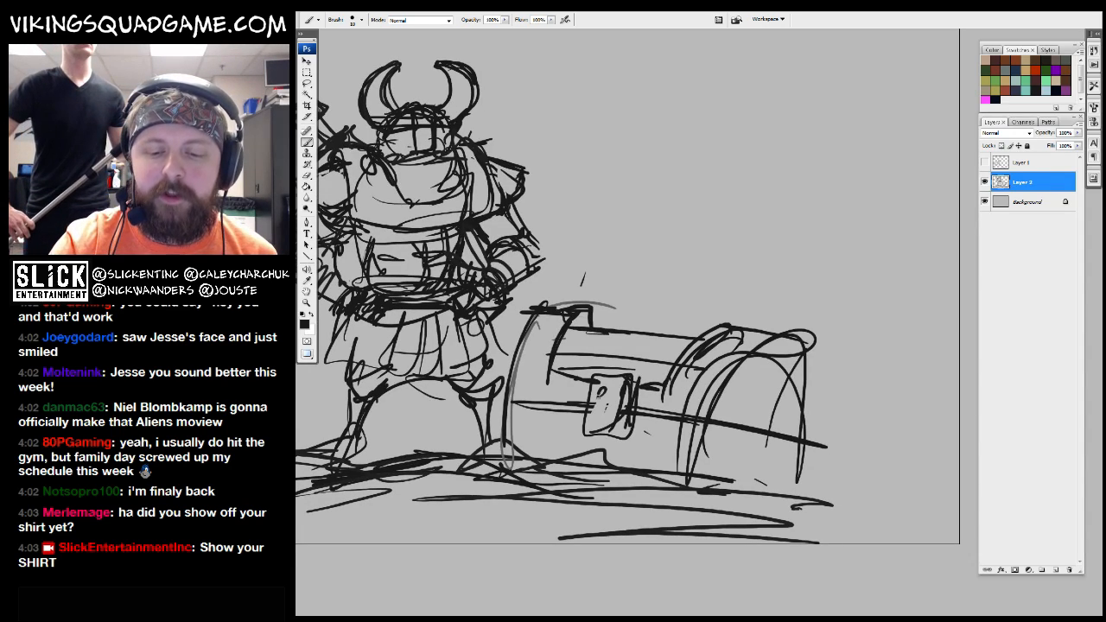
Draw a keyhole in the lock plate and reinforce the bands and edges at the chest's right end
{"action": "left_click_drag", "start_coordinate": [605, 345], "coordinate": [622, 334]}
{"action": "left_click_drag", "start_coordinate": [728, 463], "coordinate": [812, 406]}
{"action": "left_click_drag", "start_coordinate": [743, 411], "coordinate": [782, 480]}
{"action": "mouse_move", "coordinate": [756, 396]}
{"action": "left_mouse_down"}
{"action": "mouse_move", "coordinate": [756, 369]}
{"action": "mouse_move", "coordinate": [837, 384]}
{"action": "mouse_move", "coordinate": [774, 382]}
{"action": "left_mouse_up"}
{"action": "left_click", "coordinate": [774, 382], "text": "ctrl+alt"}
{"action": "left_click", "coordinate": [774, 382], "text": "ctrl+alt"}
{"action": "left_click", "coordinate": [769, 380], "text": "ctrl+alt"}
{"action": "mouse_move", "coordinate": [734, 322]}
{"action": "left_mouse_down"}
{"action": "mouse_move", "coordinate": [693, 320]}
{"action": "mouse_move", "coordinate": [657, 378]}
{"action": "mouse_move", "coordinate": [694, 343]}
{"action": "left_mouse_up"}
{"action": "left_click_drag", "start_coordinate": [695, 285], "coordinate": [561, 419]}
{"action": "left_click_drag", "start_coordinate": [556, 516], "coordinate": [564, 540]}
{"action": "mouse_move", "coordinate": [773, 405]}
{"action": "left_mouse_down"}
{"action": "mouse_move", "coordinate": [754, 343]}
{"action": "mouse_move", "coordinate": [713, 320]}
{"action": "left_mouse_up"}
{"action": "key", "text": "b"}
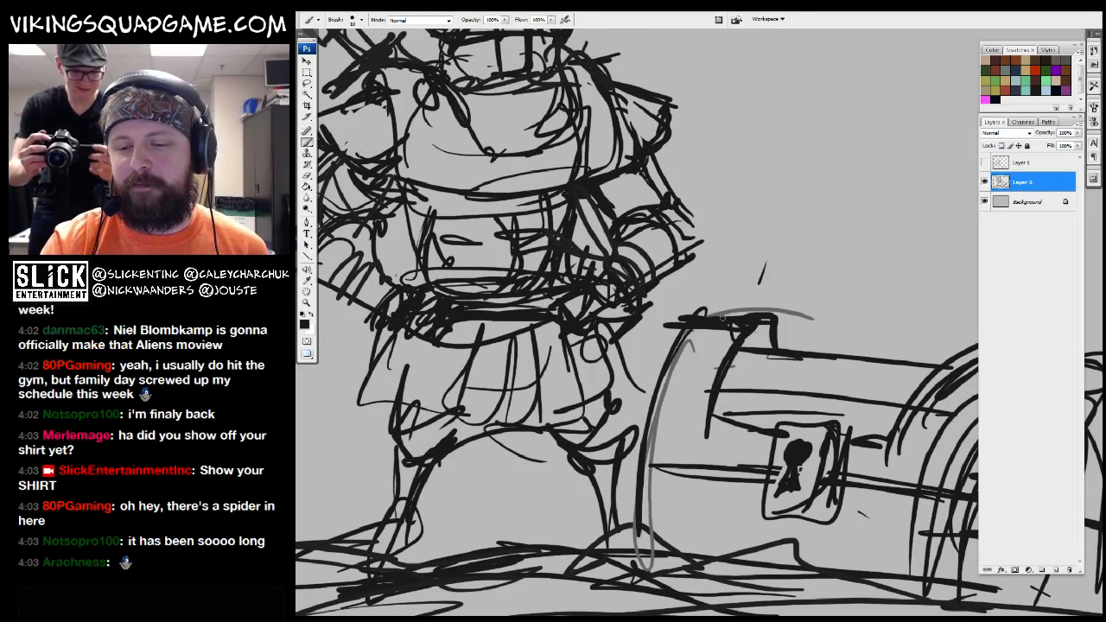
Thicken the lid's left metal band and darken the chest's left edge
{"action": "mouse_move", "coordinate": [772, 339]}
{"action": "left_mouse_down"}
{"action": "mouse_move", "coordinate": [731, 380]}
{"action": "mouse_move", "coordinate": [717, 432]}
{"action": "mouse_move", "coordinate": [786, 427]}
{"action": "left_mouse_up"}
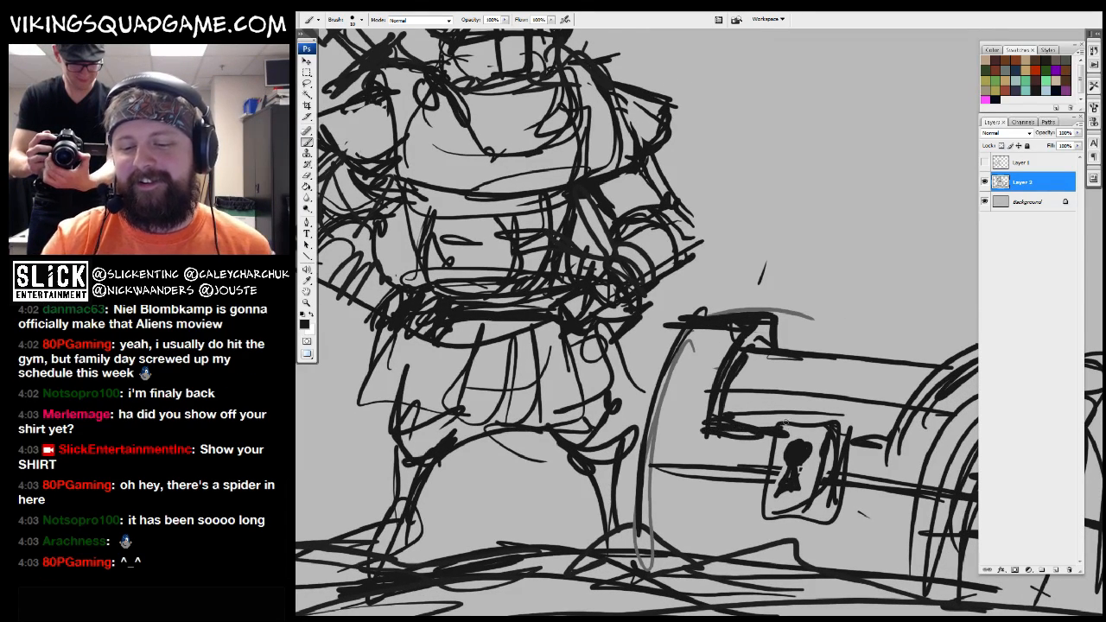
{"action": "left_click_drag", "start_coordinate": [681, 349], "coordinate": [662, 460]}
{"action": "mouse_move", "coordinate": [660, 471]}
{"action": "left_mouse_down"}
{"action": "mouse_move", "coordinate": [658, 436]}
{"action": "mouse_move", "coordinate": [644, 448]}
{"action": "left_mouse_up"}
Darken the left knee guard and the skirt's pleats and hem with heavier strokes
{"action": "mouse_move", "coordinate": [568, 405]}
{"action": "left_mouse_down"}
{"action": "mouse_move", "coordinate": [604, 411]}
{"action": "mouse_move", "coordinate": [612, 382]}
{"action": "left_mouse_up"}
{"action": "left_click_drag", "start_coordinate": [623, 278], "coordinate": [739, 330]}
{"action": "left_click_drag", "start_coordinate": [594, 338], "coordinate": [570, 402]}
{"action": "left_click_drag", "start_coordinate": [572, 406], "coordinate": [609, 423]}
{"action": "left_click_drag", "start_coordinate": [624, 344], "coordinate": [612, 431]}
{"action": "mouse_move", "coordinate": [585, 421]}
{"action": "left_mouse_down"}
{"action": "mouse_move", "coordinate": [627, 380]}
{"action": "mouse_move", "coordinate": [601, 423]}
{"action": "left_mouse_up"}
{"action": "mouse_move", "coordinate": [636, 337]}
{"action": "left_mouse_down"}
{"action": "mouse_move", "coordinate": [620, 432]}
{"action": "mouse_move", "coordinate": [660, 402]}
{"action": "left_mouse_up"}
{"action": "left_click_drag", "start_coordinate": [625, 430], "coordinate": [669, 442]}
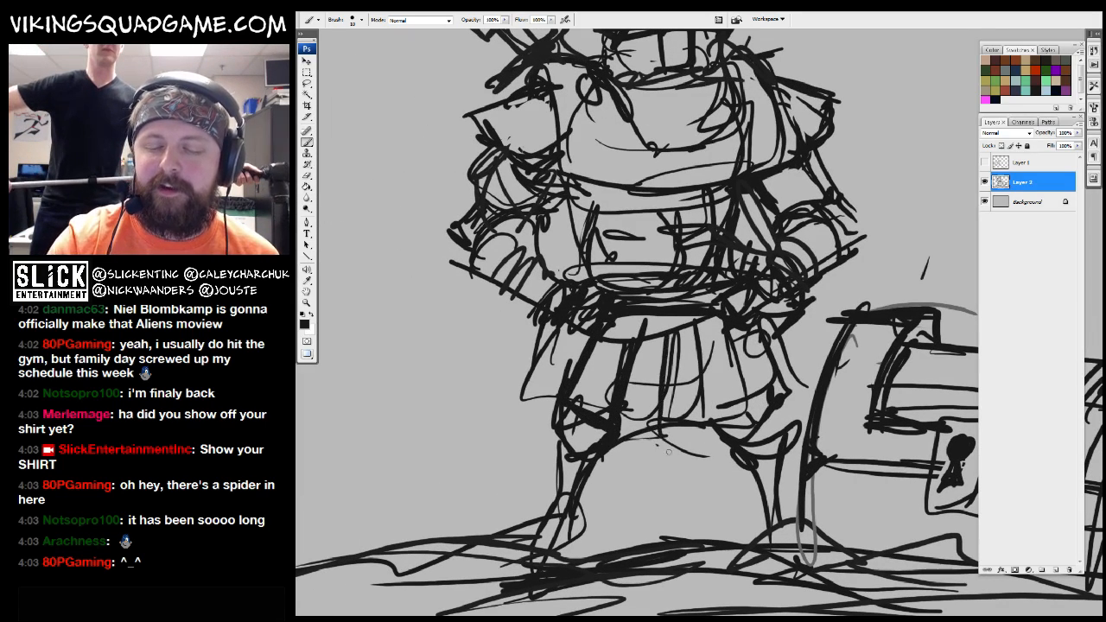
Add vertical pleat lines to the skirt's right half and reinforce its lower hem
{"action": "left_click_drag", "start_coordinate": [697, 330], "coordinate": [682, 392]}
{"action": "left_click_drag", "start_coordinate": [658, 430], "coordinate": [696, 459]}
{"action": "left_click_drag", "start_coordinate": [695, 362], "coordinate": [691, 404]}
{"action": "left_click_drag", "start_coordinate": [707, 334], "coordinate": [698, 420]}
{"action": "left_click_drag", "start_coordinate": [681, 432], "coordinate": [719, 442]}
{"action": "left_click_drag", "start_coordinate": [744, 351], "coordinate": [741, 395]}
{"action": "left_click_drag", "start_coordinate": [715, 427], "coordinate": [737, 442]}
{"action": "left_click_drag", "start_coordinate": [740, 329], "coordinate": [743, 362]}
{"action": "mouse_move", "coordinate": [748, 354]}
{"action": "left_mouse_down"}
{"action": "mouse_move", "coordinate": [751, 395]}
{"action": "mouse_move", "coordinate": [796, 435]}
{"action": "left_mouse_up"}
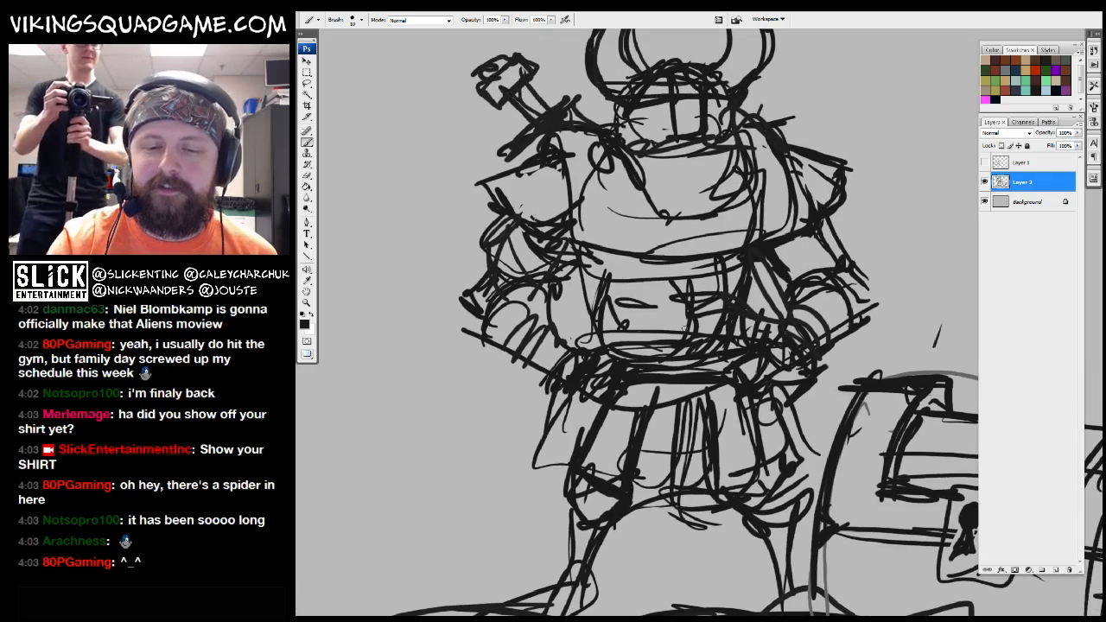
Darken both sides of the warrior's torso between the arms and the belt
{"action": "left_click_drag", "start_coordinate": [605, 302], "coordinate": [615, 371]}
{"action": "left_click_drag", "start_coordinate": [561, 265], "coordinate": [594, 290]}
{"action": "left_click_drag", "start_coordinate": [762, 262], "coordinate": [729, 283]}
{"action": "mouse_move", "coordinate": [717, 285]}
{"action": "left_mouse_down"}
{"action": "mouse_move", "coordinate": [693, 345]}
{"action": "mouse_move", "coordinate": [696, 415]}
{"action": "left_mouse_up"}
Scale the sketch layer down proportionally and reposition it within the canvas
{"action": "key", "text": "z"}
{"action": "left_click", "coordinate": [717, 341], "text": "alt"}
{"action": "left_click", "coordinate": [717, 341], "text": "alt"}
{"action": "mouse_move", "coordinate": [855, 476]}
{"action": "left_mouse_down"}
{"action": "mouse_move", "coordinate": [864, 482]}
{"action": "mouse_move", "coordinate": [826, 441]}
{"action": "left_mouse_up"}
{"action": "key", "text": "ctrl+alt+0"}
{"action": "left_click_drag", "start_coordinate": [344, 309], "coordinate": [615, 286]}
{"action": "left_click", "coordinate": [615, 286], "text": "alt"}
{"action": "left_click", "coordinate": [805, 199], "text": "alt"}
{"action": "key", "text": "v"}
{"action": "key", "text": "ctrl+t"}
{"action": "left_click_drag", "start_coordinate": [758, 181], "coordinate": [710, 213]}
{"action": "left_click_drag", "start_coordinate": [669, 337], "coordinate": [674, 304]}
{"action": "key", "text": "Return"}
Extend the rocky ground with long loose strokes out to both edges of the canvas
{"action": "left_click_drag", "start_coordinate": [656, 374], "coordinate": [823, 371]}
{"action": "key", "text": "v"}
{"action": "key", "text": "b"}
{"action": "left_click_drag", "start_coordinate": [692, 361], "coordinate": [824, 367]}
{"action": "left_click_drag", "start_coordinate": [584, 354], "coordinate": [409, 370]}
{"action": "left_click_drag", "start_coordinate": [430, 360], "coordinate": [712, 379]}
{"action": "left_click_drag", "start_coordinate": [608, 366], "coordinate": [707, 396]}
{"action": "mouse_move", "coordinate": [758, 359]}
{"action": "left_mouse_down"}
{"action": "mouse_move", "coordinate": [736, 372]}
{"action": "mouse_move", "coordinate": [802, 354]}
{"action": "left_mouse_up"}
{"action": "key", "text": "z"}
{"action": "key", "text": "b"}
Draw short radiating lines in the air above the treasure chest
{"action": "left_click_drag", "start_coordinate": [660, 290], "coordinate": [671, 274]}
{"action": "left_click_drag", "start_coordinate": [648, 282], "coordinate": [651, 263]}
{"action": "mouse_move", "coordinate": [634, 258]}
{"action": "left_mouse_down"}
{"action": "mouse_move", "coordinate": [632, 235]}
{"action": "mouse_move", "coordinate": [597, 221]}
{"action": "left_mouse_up"}
{"action": "left_click_drag", "start_coordinate": [582, 233], "coordinate": [575, 219]}
{"action": "left_click_drag", "start_coordinate": [536, 267], "coordinate": [563, 255]}
Add more loose ground strokes between the canvas's left edge and the warrior's feet
{"action": "mouse_move", "coordinate": [412, 352]}
{"action": "left_mouse_down"}
{"action": "mouse_move", "coordinate": [482, 333]}
{"action": "mouse_move", "coordinate": [539, 347]}
{"action": "left_mouse_up"}
{"action": "left_click_drag", "start_coordinate": [442, 372], "coordinate": [509, 342]}
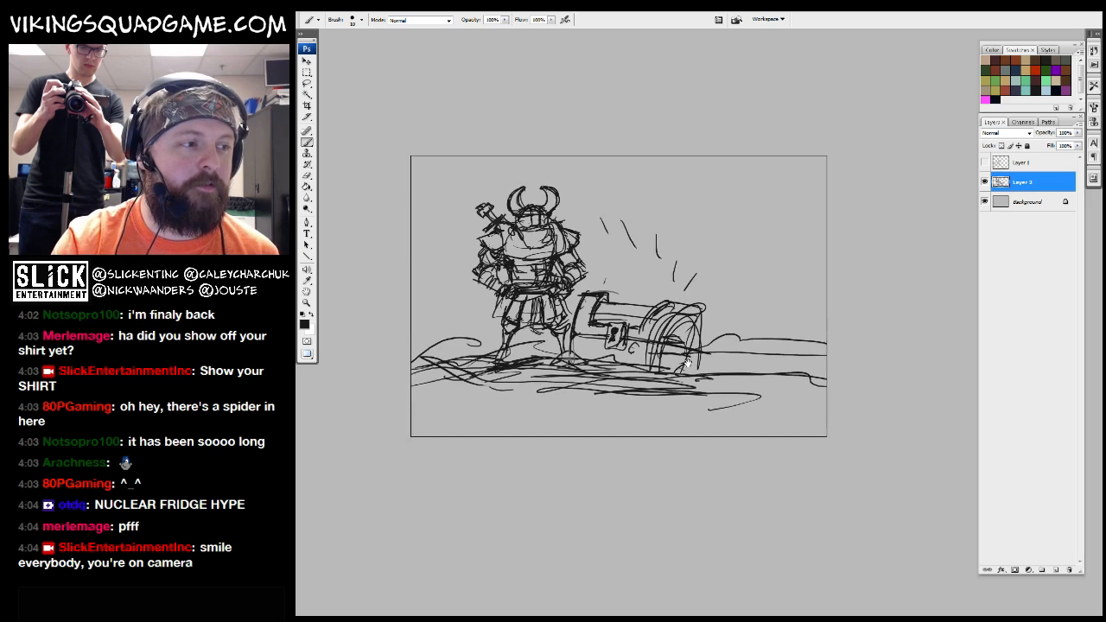
Draw a rectangular panel with short vertical sides below the lock plate on the chest's front
{"action": "key", "text": "z"}
{"action": "left_click", "coordinate": [671, 350]}
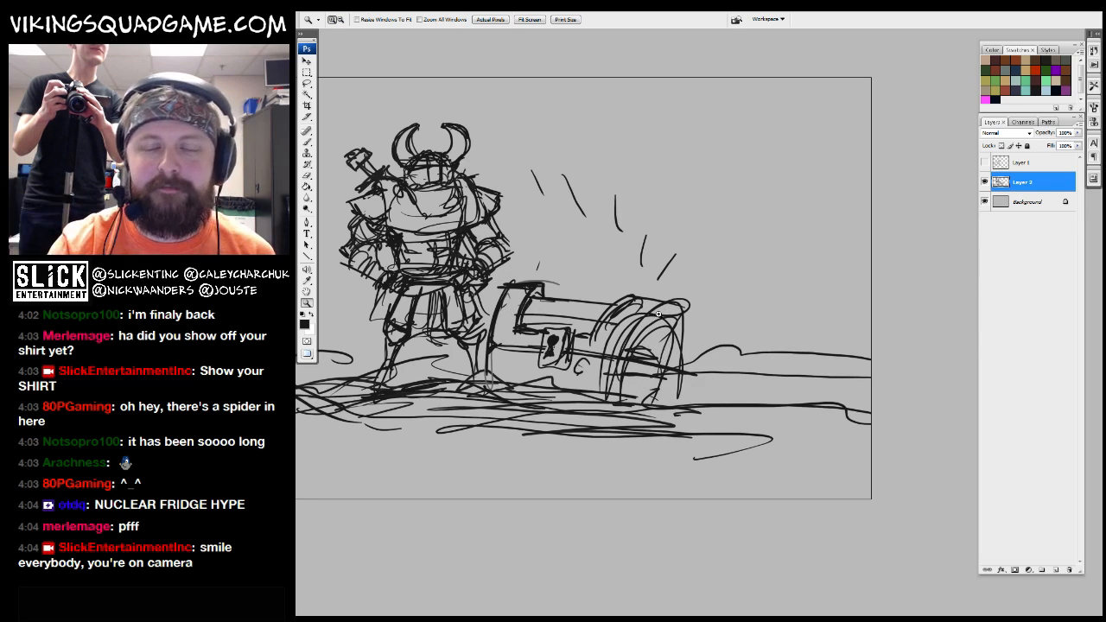
{"action": "left_click", "coordinate": [477, 391]}
{"action": "key", "text": "b"}
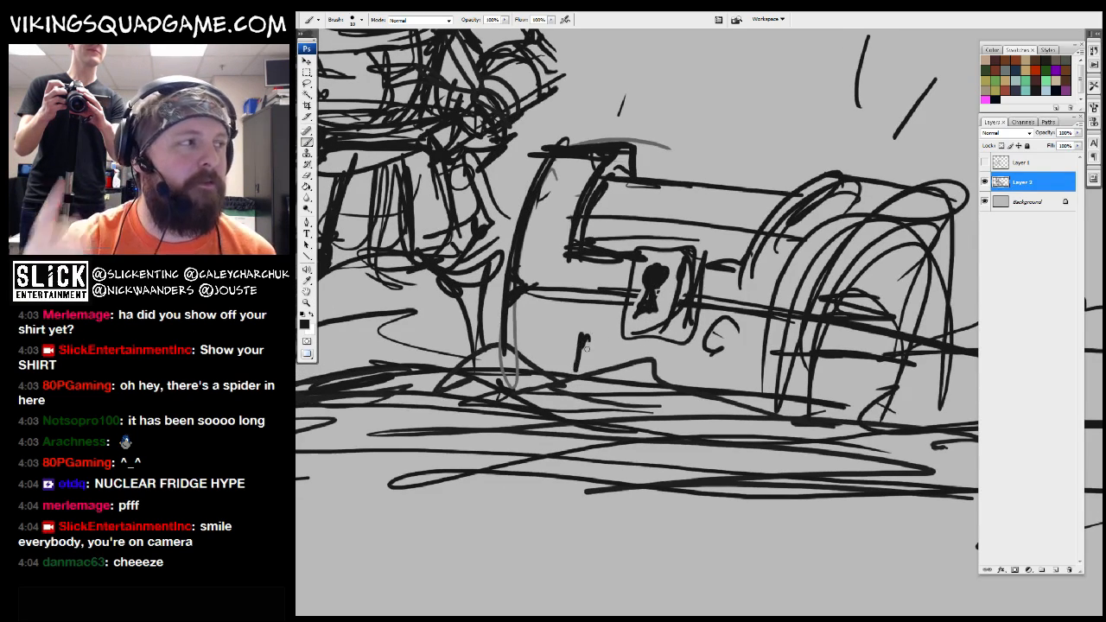
{"action": "mouse_move", "coordinate": [586, 347]}
{"action": "left_mouse_down"}
{"action": "mouse_move", "coordinate": [606, 358]}
{"action": "mouse_move", "coordinate": [620, 339]}
{"action": "left_mouse_up"}
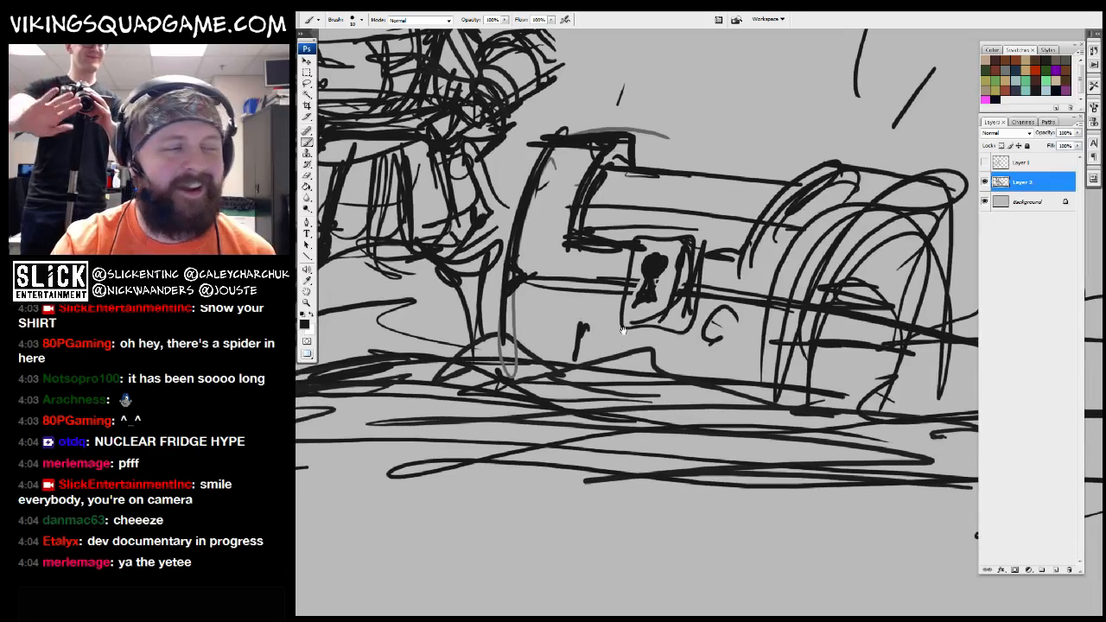
{"action": "mouse_move", "coordinate": [546, 326]}
{"action": "left_mouse_down"}
{"action": "mouse_move", "coordinate": [702, 335]}
{"action": "mouse_move", "coordinate": [695, 394]}
{"action": "left_mouse_up"}
{"action": "left_click_drag", "start_coordinate": [579, 349], "coordinate": [621, 354]}
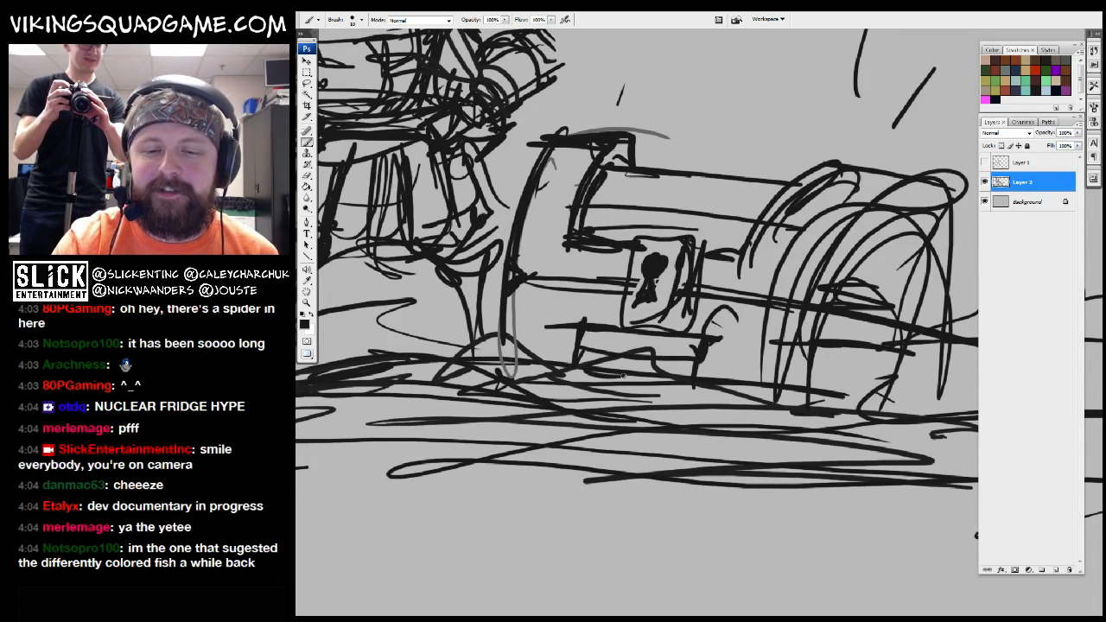
{"action": "left_click_drag", "start_coordinate": [659, 255], "coordinate": [679, 335]}
{"action": "left_click_drag", "start_coordinate": [526, 374], "coordinate": [579, 399]}
{"action": "left_click_drag", "start_coordinate": [574, 313], "coordinate": [541, 392]}
{"action": "left_click_drag", "start_coordinate": [415, 358], "coordinate": [493, 359]}
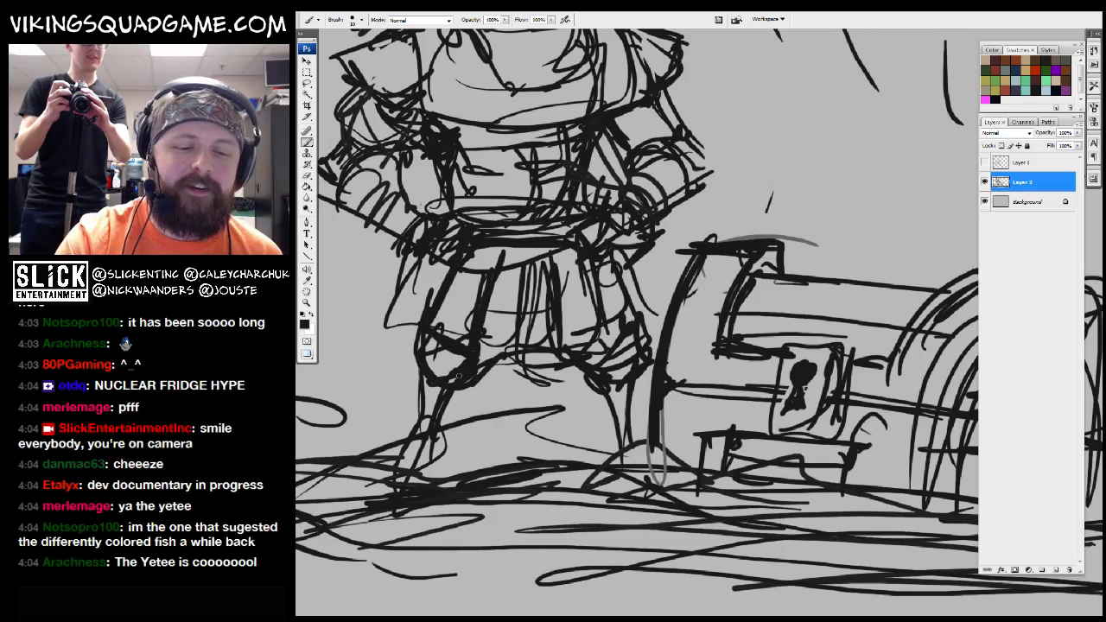
Erase the stray sketch lines in the gap between the warrior's torso and the arm nearest the chest
{"action": "left_click_drag", "start_coordinate": [468, 394], "coordinate": [580, 536]}
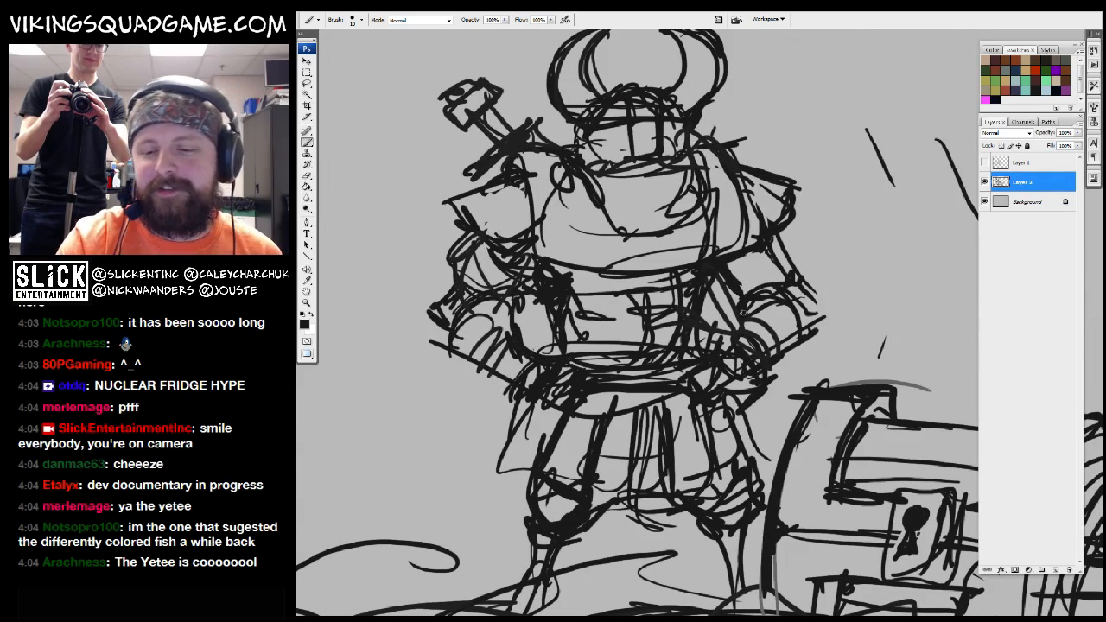
{"action": "left_click_drag", "start_coordinate": [742, 313], "coordinate": [712, 349]}
{"action": "key", "text": "e"}
{"action": "left_click_drag", "start_coordinate": [728, 290], "coordinate": [728, 318]}
{"action": "left_click_drag", "start_coordinate": [772, 219], "coordinate": [741, 315]}
{"action": "left_click", "coordinate": [741, 314], "text": "alt"}
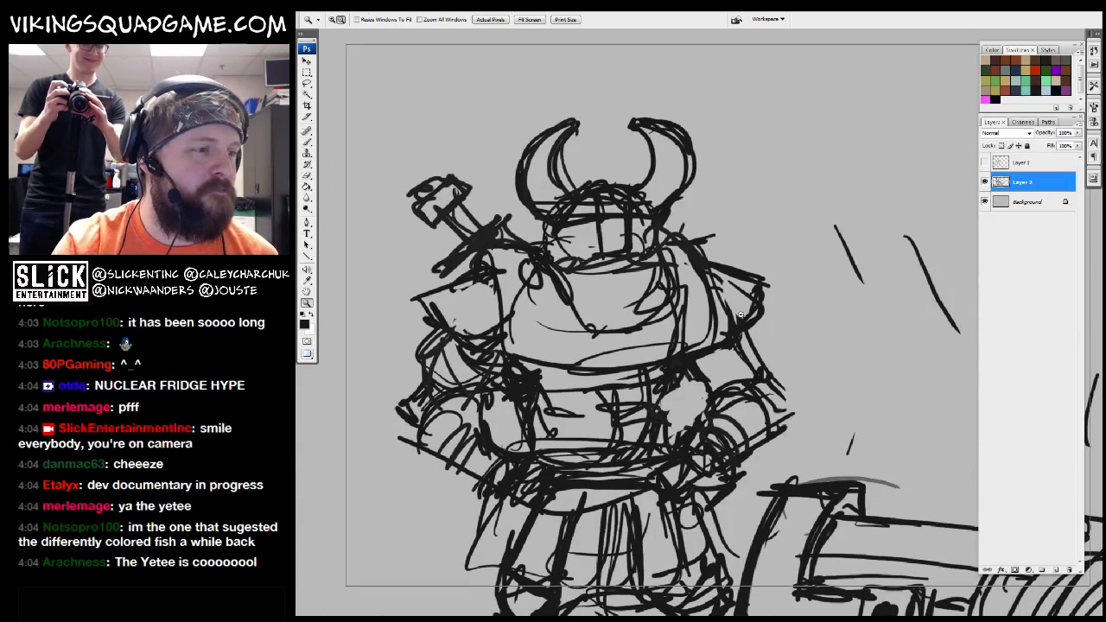
{"action": "left_click", "coordinate": [741, 315], "text": "alt"}
{"action": "left_click", "coordinate": [709, 268], "text": "alt"}
{"action": "left_click", "coordinate": [688, 235]}
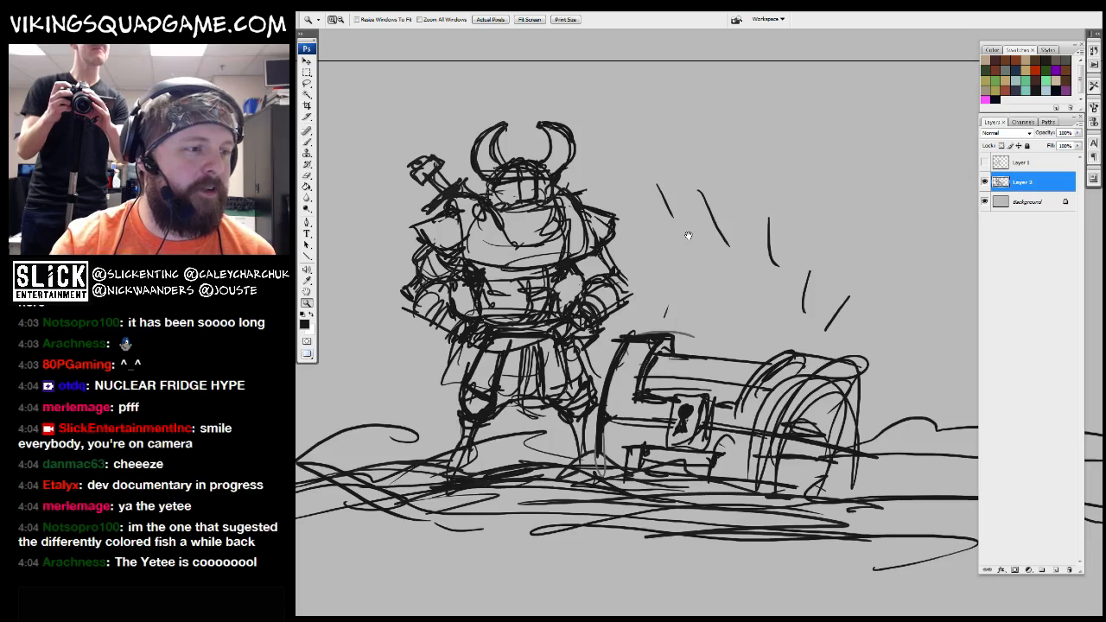
Shade the inside of the chest's arched end face with heavy dark strokes
{"action": "left_click_drag", "start_coordinate": [689, 235], "coordinate": [692, 206]}
{"action": "left_click", "coordinate": [696, 359], "text": "alt"}
{"action": "mouse_move", "coordinate": [747, 352]}
{"action": "left_mouse_down"}
{"action": "mouse_move", "coordinate": [694, 399]}
{"action": "mouse_move", "coordinate": [665, 368]}
{"action": "left_mouse_up"}
{"action": "left_click", "coordinate": [694, 399], "text": "alt"}
{"action": "left_click_drag", "start_coordinate": [575, 298], "coordinate": [819, 445]}
{"action": "left_click_drag", "start_coordinate": [700, 380], "coordinate": [708, 428]}
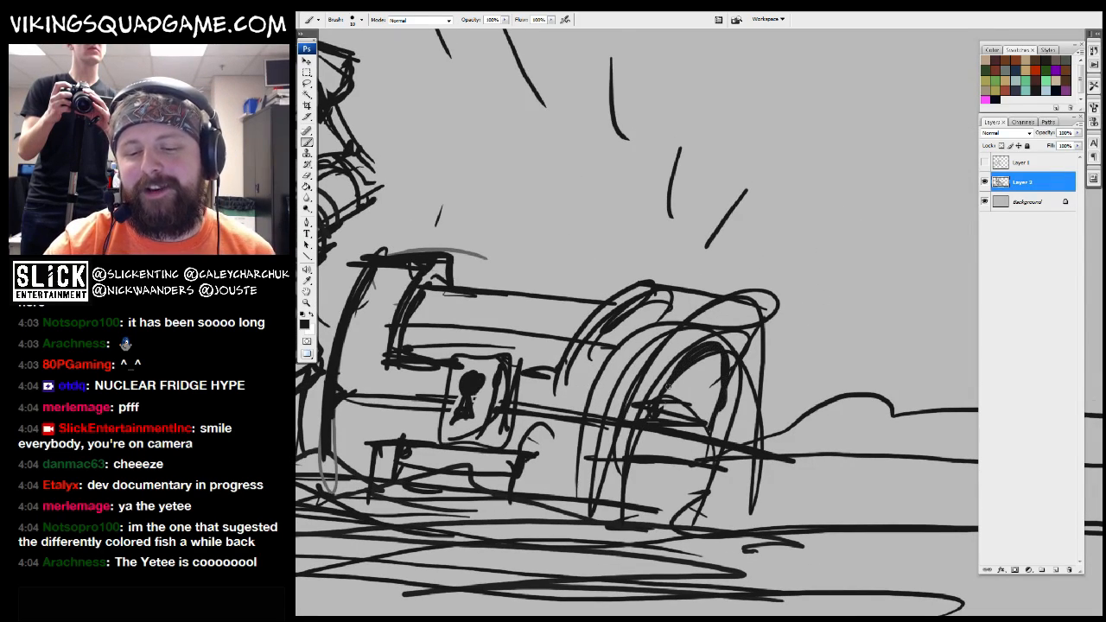
{"action": "left_click_drag", "start_coordinate": [721, 370], "coordinate": [672, 393]}
{"action": "left_click_drag", "start_coordinate": [627, 474], "coordinate": [696, 506]}
Select the radiating lines above the chest with the Lasso and delete them
{"action": "key", "text": "z"}
{"action": "left_click", "coordinate": [712, 404], "text": "alt"}
{"action": "left_click", "coordinate": [712, 403], "text": "alt"}
{"action": "left_click", "coordinate": [712, 404], "text": "alt"}
{"action": "key", "text": "l"}
{"action": "mouse_move", "coordinate": [808, 369]}
{"action": "left_mouse_down"}
{"action": "mouse_move", "coordinate": [825, 320]}
{"action": "mouse_move", "coordinate": [812, 369]}
{"action": "left_mouse_up"}
{"action": "key", "text": "ctrl+d"}
Scale the whole sketch down to about 87% and lower its layer opacity to 24%
{"action": "key", "text": "ctrl+t"}
{"action": "left_click_drag", "start_coordinate": [956, 201], "coordinate": [884, 238]}
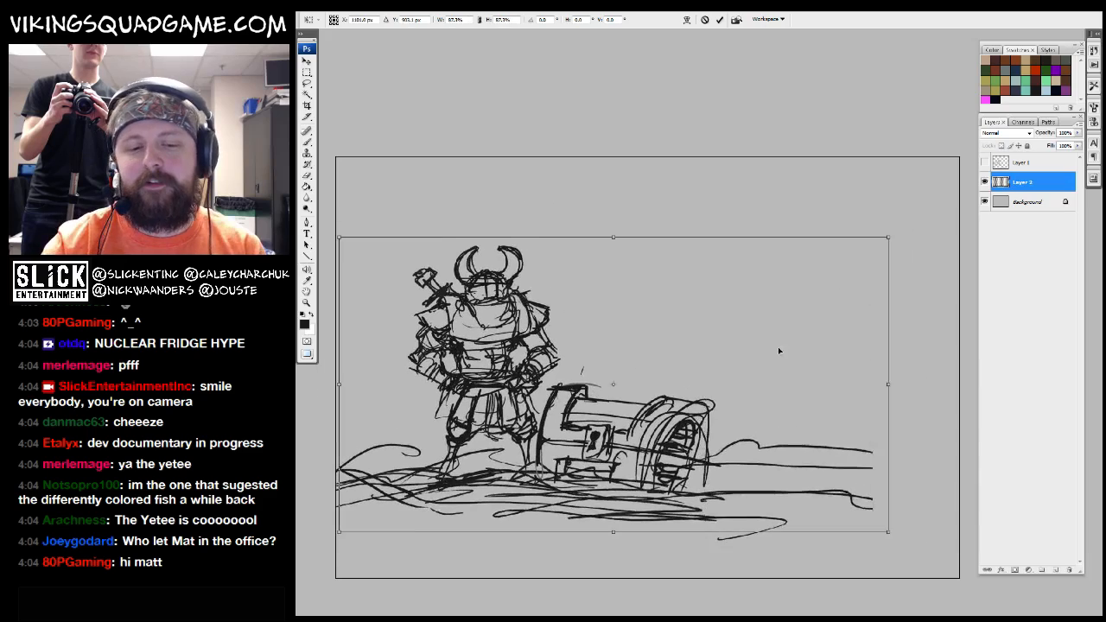
{"action": "key", "text": "Return"}
{"action": "key", "text": "2"}
{"action": "key", "text": "4"}
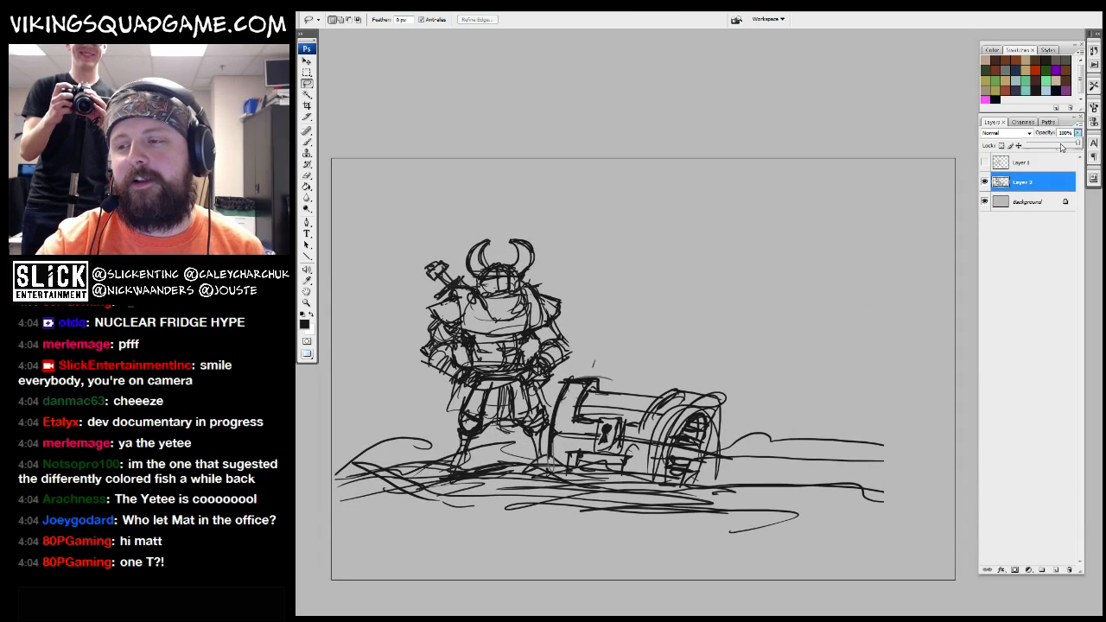
Look through the brush presets for a brush suited to inking the helmet
{"action": "key", "text": "z"}
{"action": "left_click_drag", "start_coordinate": [788, 202], "coordinate": [520, 428]}
{"action": "key", "text": "ctrl+space"}
{"action": "mouse_move", "coordinate": [807, 129]}
{"action": "left_mouse_down"}
{"action": "mouse_move", "coordinate": [548, 361]}
{"action": "mouse_move", "coordinate": [544, 404]}
{"action": "left_mouse_up"}
{"action": "left_click_drag", "start_coordinate": [605, 322], "coordinate": [624, 414]}
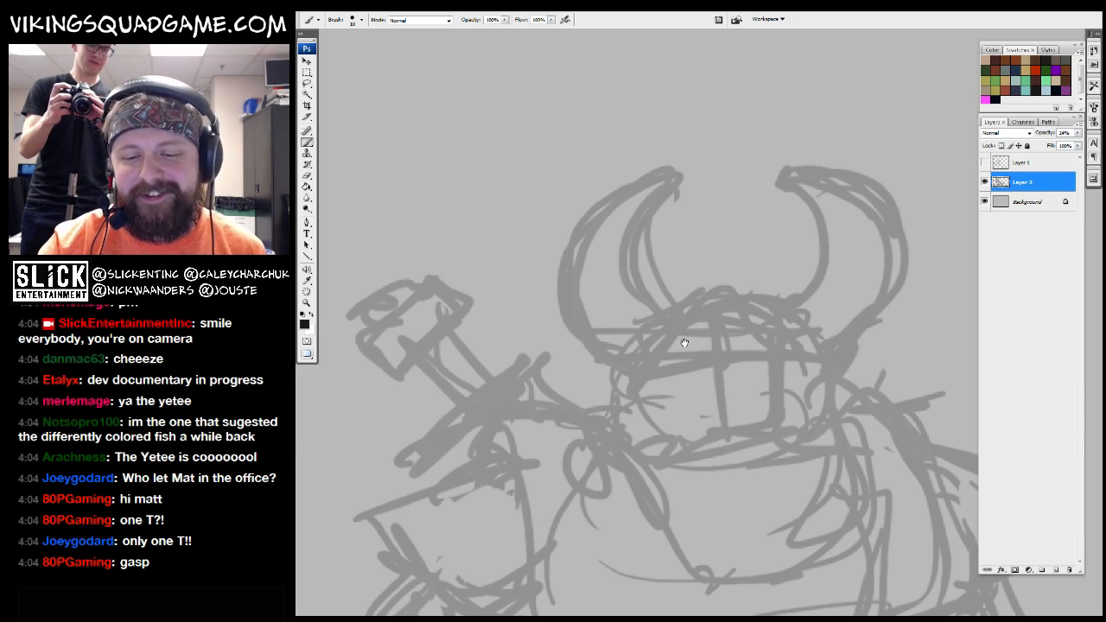
{"action": "left_click_drag", "start_coordinate": [684, 343], "coordinate": [655, 348]}
{"action": "right_click", "coordinate": [652, 348]}
{"action": "left_click", "coordinate": [716, 496]}
{"action": "left_click", "coordinate": [706, 518]}
{"action": "left_click", "coordinate": [706, 534]}
{"action": "left_click", "coordinate": [706, 549]}
{"action": "left_click_drag", "start_coordinate": [761, 449], "coordinate": [758, 444]}
{"action": "left_click", "coordinate": [698, 462]}
{"action": "left_click", "coordinate": [694, 479]}
{"action": "left_click_drag", "start_coordinate": [569, 509], "coordinate": [537, 477]}
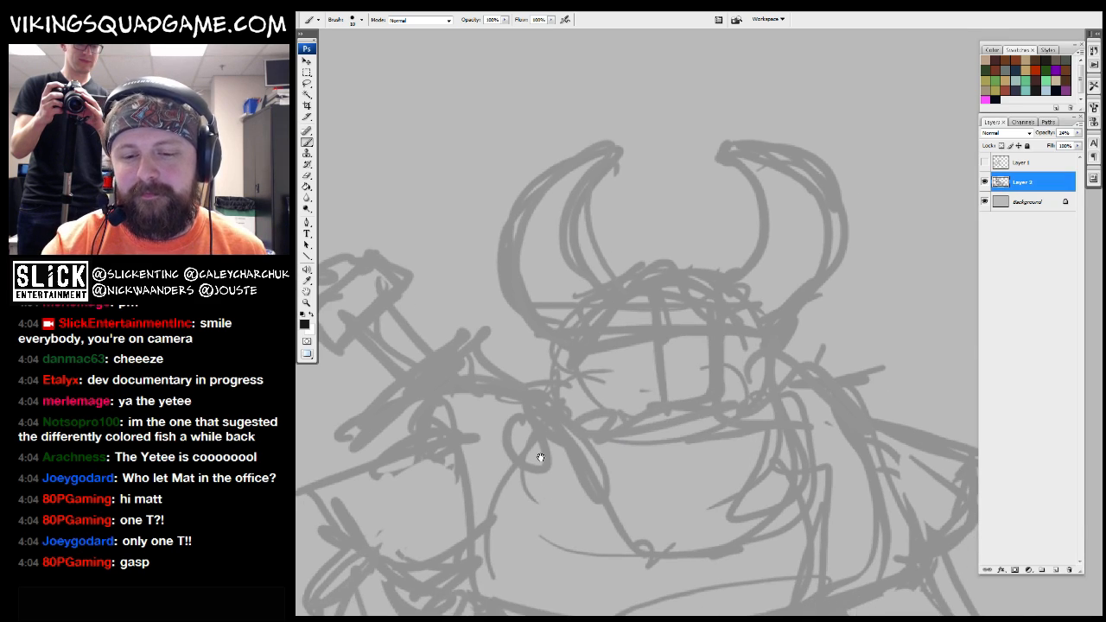
{"action": "scroll", "coordinate": [537, 478], "scroll_direction": "up", "scroll_amount": 3}
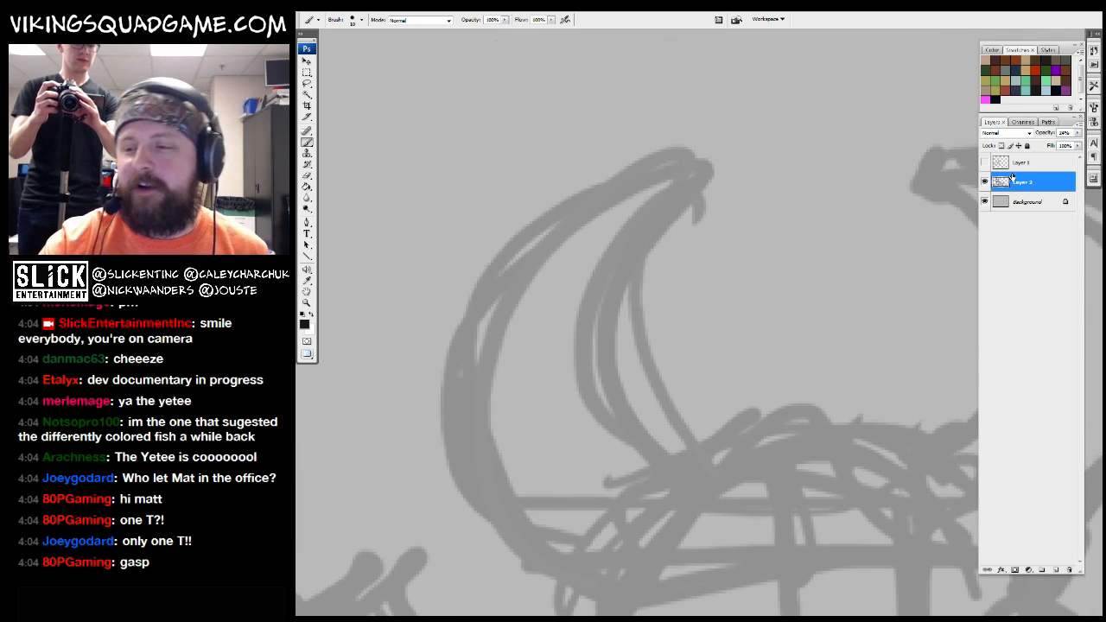
Add a new layer above the faded sketch and choose a different brush preset for inking
{"action": "double_click", "coordinate": [1027, 179]}
{"action": "left_click", "coordinate": [1052, 570]}
{"action": "scroll", "coordinate": [674, 420], "scroll_direction": "down", "scroll_amount": 2}
{"action": "right_click", "coordinate": [674, 420]}
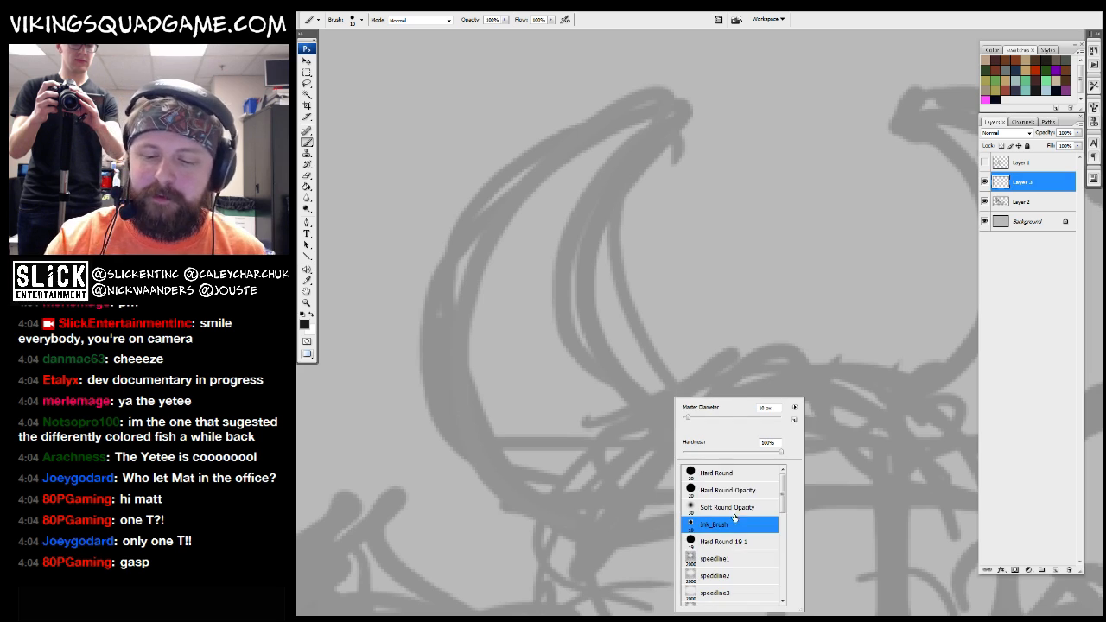
{"action": "scroll", "coordinate": [706, 580], "scroll_direction": "down", "scroll_amount": 3}
{"action": "left_click", "coordinate": [706, 581]}
{"action": "key", "text": "Return"}
Ink the outline of the helmet's left horn and its base over the faded sketch
{"action": "scroll", "coordinate": [637, 401], "scroll_direction": "up", "scroll_amount": 2}
{"action": "scroll", "coordinate": [637, 400], "scroll_direction": "up", "scroll_amount": 1}
{"action": "mouse_move", "coordinate": [673, 427]}
{"action": "left_mouse_down"}
{"action": "mouse_move", "coordinate": [609, 260]}
{"action": "mouse_move", "coordinate": [478, 438]}
{"action": "mouse_move", "coordinate": [546, 516]}
{"action": "left_mouse_up"}
{"action": "mouse_move", "coordinate": [672, 426]}
{"action": "left_mouse_down"}
{"action": "mouse_move", "coordinate": [591, 515]}
{"action": "mouse_move", "coordinate": [644, 421]}
{"action": "left_mouse_up"}
{"action": "mouse_move", "coordinate": [669, 483]}
{"action": "left_mouse_down"}
{"action": "mouse_move", "coordinate": [579, 375]}
{"action": "mouse_move", "coordinate": [526, 422]}
{"action": "left_mouse_up"}
{"action": "left_click_drag", "start_coordinate": [635, 397], "coordinate": [610, 357]}
{"action": "mouse_move", "coordinate": [506, 365]}
{"action": "left_mouse_down"}
{"action": "mouse_move", "coordinate": [675, 429]}
{"action": "mouse_move", "coordinate": [609, 282]}
{"action": "left_mouse_up"}
Ink the helmet's brim band and the long rectangular nose guard crossing it
{"action": "mouse_move", "coordinate": [609, 281]}
{"action": "left_mouse_down"}
{"action": "mouse_move", "coordinate": [626, 380]}
{"action": "mouse_move", "coordinate": [712, 449]}
{"action": "mouse_move", "coordinate": [755, 284]}
{"action": "mouse_move", "coordinate": [737, 387]}
{"action": "left_mouse_up"}
{"action": "mouse_move", "coordinate": [748, 449]}
{"action": "left_mouse_down"}
{"action": "mouse_move", "coordinate": [734, 275]}
{"action": "mouse_move", "coordinate": [596, 327]}
{"action": "mouse_move", "coordinate": [596, 355]}
{"action": "left_mouse_up"}
{"action": "mouse_move", "coordinate": [596, 355]}
{"action": "left_mouse_down"}
{"action": "mouse_move", "coordinate": [719, 328]}
{"action": "mouse_move", "coordinate": [585, 340]}
{"action": "left_mouse_up"}
{"action": "mouse_move", "coordinate": [536, 374]}
{"action": "left_mouse_down"}
{"action": "mouse_move", "coordinate": [721, 391]}
{"action": "mouse_move", "coordinate": [673, 386]}
{"action": "left_mouse_up"}
{"action": "left_click_drag", "start_coordinate": [677, 304], "coordinate": [622, 320]}
{"action": "mouse_move", "coordinate": [875, 311]}
{"action": "left_mouse_down"}
{"action": "mouse_move", "coordinate": [820, 306]}
{"action": "mouse_move", "coordinate": [890, 372]}
{"action": "mouse_move", "coordinate": [765, 376]}
{"action": "left_mouse_up"}
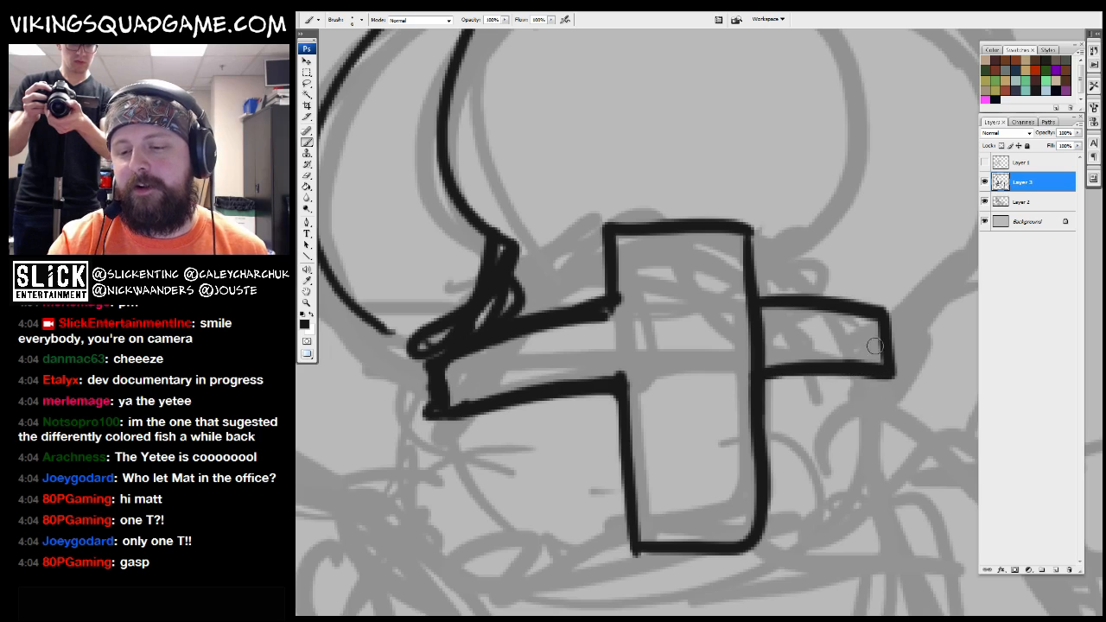
Ink the helmet's dome on both sides of the central strip and outline the right horn
{"action": "left_click_drag", "start_coordinate": [835, 303], "coordinate": [746, 238]}
{"action": "left_click_drag", "start_coordinate": [597, 244], "coordinate": [506, 313]}
{"action": "mouse_move", "coordinate": [811, 232]}
{"action": "left_mouse_down"}
{"action": "mouse_move", "coordinate": [578, 421]}
{"action": "mouse_move", "coordinate": [604, 471]}
{"action": "mouse_move", "coordinate": [619, 458]}
{"action": "left_mouse_up"}
{"action": "mouse_move", "coordinate": [589, 376]}
{"action": "left_mouse_down"}
{"action": "mouse_move", "coordinate": [500, 164]}
{"action": "mouse_move", "coordinate": [743, 466]}
{"action": "mouse_move", "coordinate": [665, 527]}
{"action": "left_mouse_up"}
{"action": "left_click_drag", "start_coordinate": [743, 458], "coordinate": [551, 137]}
{"action": "left_click_drag", "start_coordinate": [504, 291], "coordinate": [853, 312]}
{"action": "left_click_drag", "start_coordinate": [647, 158], "coordinate": [604, 450]}
{"action": "left_click_drag", "start_coordinate": [627, 173], "coordinate": [553, 423]}
{"action": "mouse_move", "coordinate": [639, 168]}
{"action": "left_mouse_down"}
{"action": "mouse_move", "coordinate": [581, 177]}
{"action": "mouse_move", "coordinate": [432, 415]}
{"action": "left_mouse_up"}
Ink the small four-sided cheek guards hanging below both ends of the helmet's brim
{"action": "left_click_drag", "start_coordinate": [597, 605], "coordinate": [593, 242]}
{"action": "mouse_move", "coordinate": [593, 268]}
{"action": "left_mouse_down"}
{"action": "mouse_move", "coordinate": [582, 304]}
{"action": "mouse_move", "coordinate": [523, 285]}
{"action": "mouse_move", "coordinate": [597, 268]}
{"action": "mouse_move", "coordinate": [307, 311]}
{"action": "left_mouse_up"}
{"action": "left_click_drag", "start_coordinate": [661, 272], "coordinate": [687, 332]}
{"action": "left_click_drag", "start_coordinate": [734, 263], "coordinate": [695, 346]}
{"action": "left_click_drag", "start_coordinate": [751, 306], "coordinate": [700, 341]}
{"action": "left_click_drag", "start_coordinate": [604, 432], "coordinate": [730, 318]}
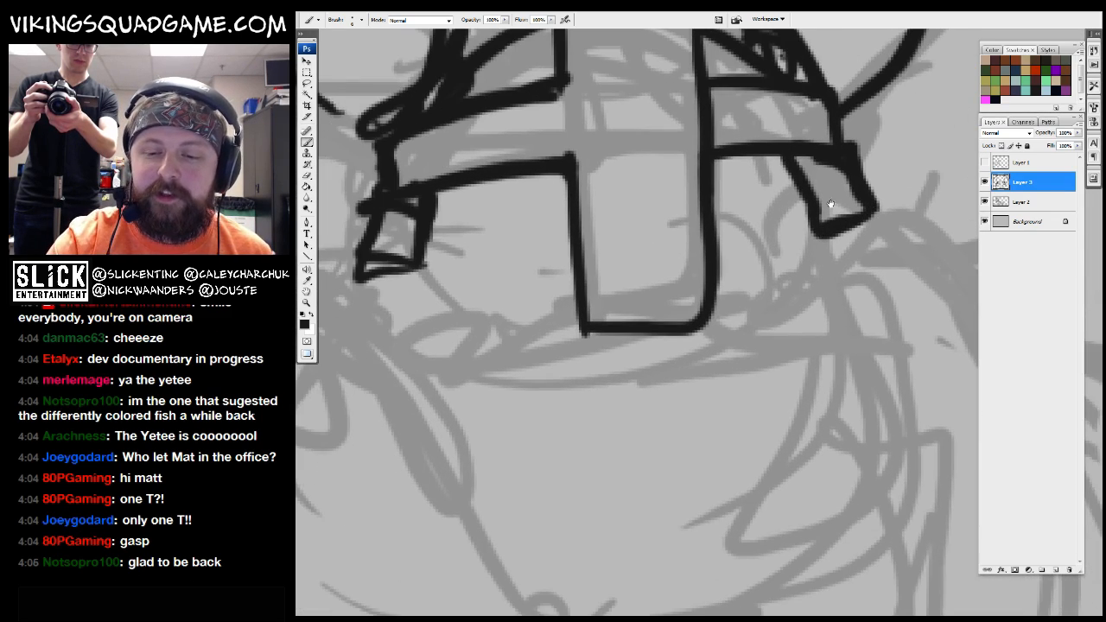
Ink the curved cheek lines beside the nose guard and the jagged hair below the cheek guards
{"action": "left_click_drag", "start_coordinate": [830, 203], "coordinate": [791, 302]}
{"action": "mouse_move", "coordinate": [406, 272]}
{"action": "left_mouse_down"}
{"action": "mouse_move", "coordinate": [475, 326]}
{"action": "mouse_move", "coordinate": [531, 294]}
{"action": "left_mouse_up"}
{"action": "left_click_drag", "start_coordinate": [501, 253], "coordinate": [643, 246]}
{"action": "left_click_drag", "start_coordinate": [510, 307], "coordinate": [601, 292]}
{"action": "mouse_move", "coordinate": [761, 259]}
{"action": "left_mouse_down"}
{"action": "mouse_move", "coordinate": [798, 277]}
{"action": "mouse_move", "coordinate": [847, 261]}
{"action": "mouse_move", "coordinate": [884, 193]}
{"action": "mouse_move", "coordinate": [933, 254]}
{"action": "left_mouse_up"}
{"action": "left_click_drag", "start_coordinate": [762, 296], "coordinate": [790, 259]}
{"action": "left_click_drag", "start_coordinate": [471, 201], "coordinate": [439, 261]}
{"action": "mouse_move", "coordinate": [441, 259]}
{"action": "left_mouse_down"}
{"action": "mouse_move", "coordinate": [513, 251]}
{"action": "mouse_move", "coordinate": [536, 185]}
{"action": "mouse_move", "coordinate": [478, 249]}
{"action": "left_mouse_up"}
{"action": "left_click_drag", "start_coordinate": [490, 233], "coordinate": [513, 281]}
Ink the angular upper side edges of the beard below the cheek guards
{"action": "left_click_drag", "start_coordinate": [792, 303], "coordinate": [644, 336]}
{"action": "left_click_drag", "start_coordinate": [847, 166], "coordinate": [801, 212]}
{"action": "mouse_move", "coordinate": [775, 187]}
{"action": "left_mouse_down"}
{"action": "mouse_move", "coordinate": [811, 230]}
{"action": "mouse_move", "coordinate": [798, 218]}
{"action": "left_mouse_up"}
{"action": "left_click_drag", "start_coordinate": [815, 221], "coordinate": [819, 141]}
{"action": "mouse_move", "coordinate": [778, 109]}
{"action": "left_mouse_down"}
{"action": "mouse_move", "coordinate": [853, 190]}
{"action": "mouse_move", "coordinate": [929, 162]}
{"action": "left_mouse_up"}
{"action": "mouse_move", "coordinate": [473, 112]}
{"action": "left_mouse_down"}
{"action": "mouse_move", "coordinate": [413, 195]}
{"action": "mouse_move", "coordinate": [475, 264]}
{"action": "left_mouse_up"}
Ink the beard's lower outline with a notch at its tip and thicken its lower right edge
{"action": "mouse_move", "coordinate": [476, 320]}
{"action": "left_mouse_down"}
{"action": "mouse_move", "coordinate": [538, 426]}
{"action": "mouse_move", "coordinate": [545, 417]}
{"action": "mouse_move", "coordinate": [708, 471]}
{"action": "mouse_move", "coordinate": [753, 382]}
{"action": "mouse_move", "coordinate": [753, 454]}
{"action": "left_mouse_up"}
{"action": "left_click_drag", "start_coordinate": [727, 489], "coordinate": [930, 349]}
{"action": "left_click_drag", "start_coordinate": [901, 363], "coordinate": [780, 432]}
{"action": "left_click_drag", "start_coordinate": [845, 332], "coordinate": [710, 495]}
{"action": "left_click_drag", "start_coordinate": [799, 307], "coordinate": [851, 373]}
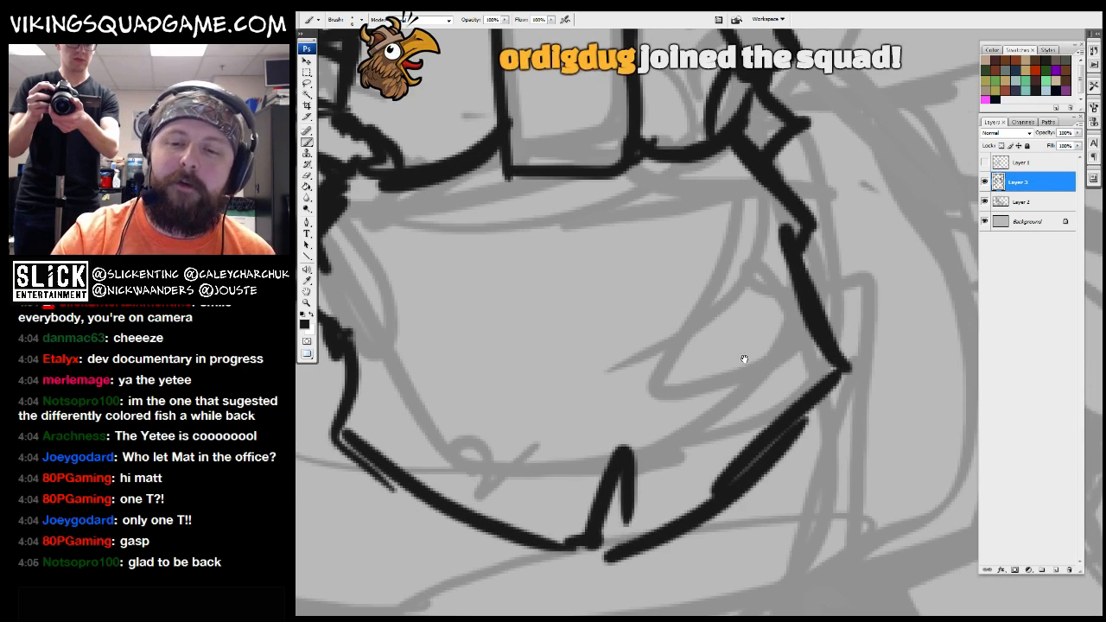
{"action": "left_click_drag", "start_coordinate": [746, 363], "coordinate": [763, 368]}
{"action": "left_click_drag", "start_coordinate": [857, 399], "coordinate": [757, 490]}
{"action": "left_click_drag", "start_coordinate": [666, 473], "coordinate": [725, 484]}
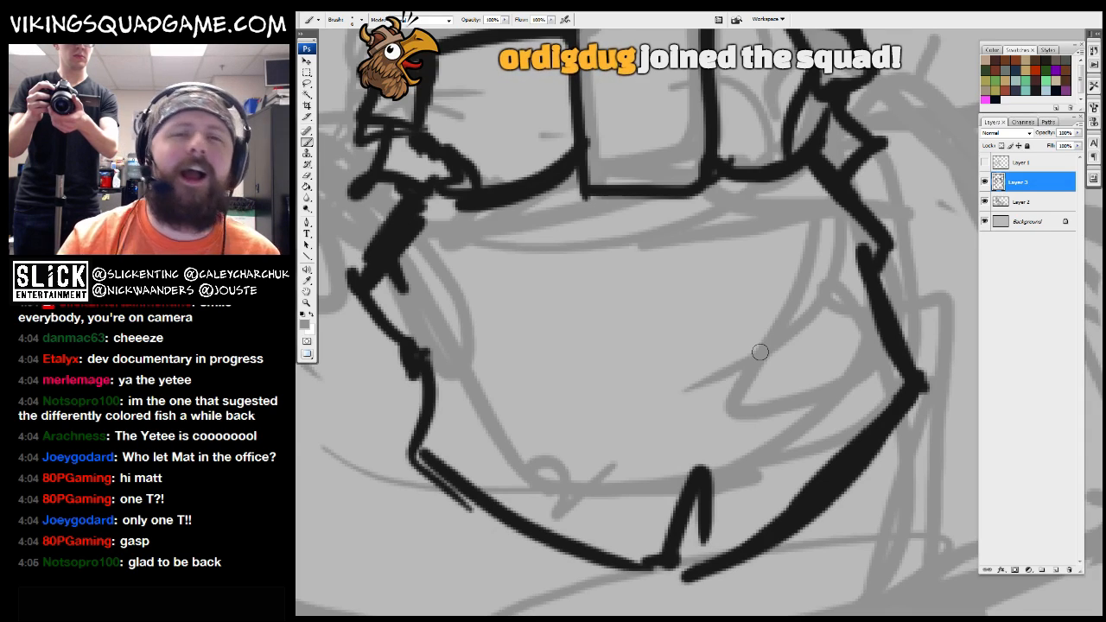
Ink the wavy moustache line across the top of the beard, from the left side edge to the right
{"action": "left_click_drag", "start_coordinate": [760, 352], "coordinate": [764, 373]}
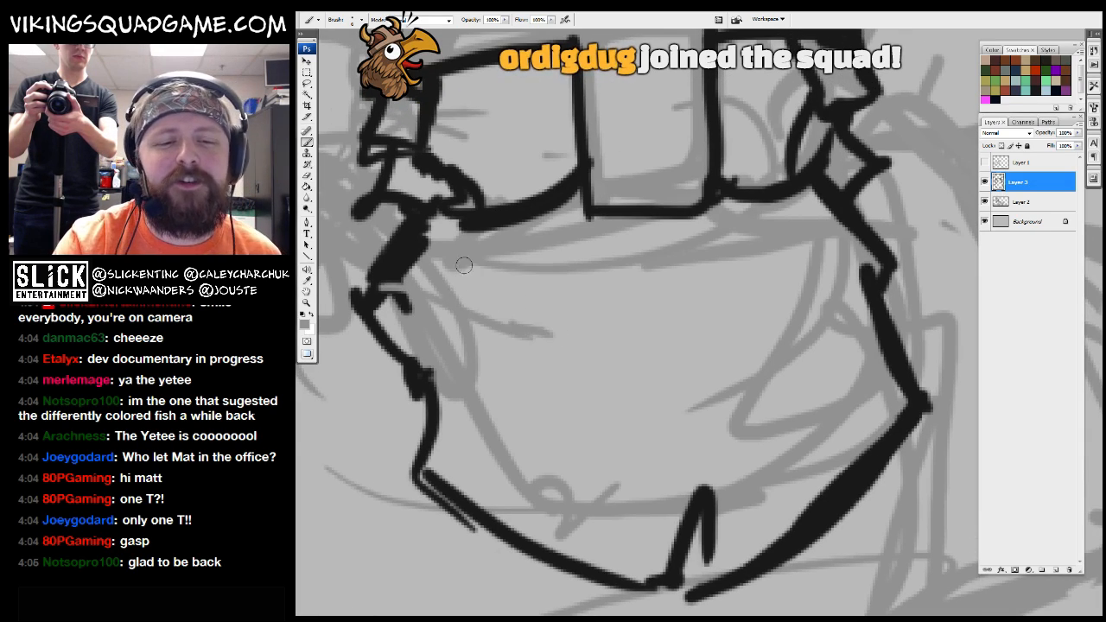
{"action": "left_click_drag", "start_coordinate": [387, 292], "coordinate": [695, 261]}
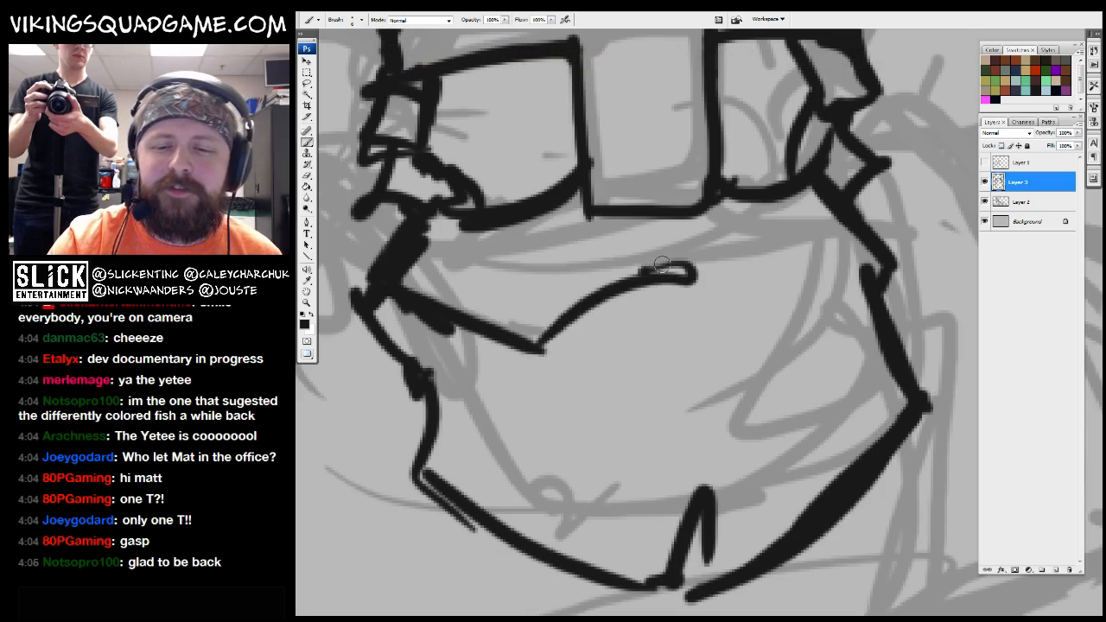
{"action": "left_click_drag", "start_coordinate": [615, 275], "coordinate": [743, 303]}
{"action": "left_click_drag", "start_coordinate": [704, 270], "coordinate": [877, 268]}
{"action": "left_click_drag", "start_coordinate": [779, 231], "coordinate": [859, 314]}
Ink the scowling eyes and heavy brow beneath the helmet's brim on both sides of the nose guard
{"action": "left_click_drag", "start_coordinate": [515, 157], "coordinate": [598, 178]}
{"action": "left_click_drag", "start_coordinate": [546, 152], "coordinate": [607, 190]}
{"action": "left_click_drag", "start_coordinate": [587, 183], "coordinate": [653, 154]}
{"action": "left_click_drag", "start_coordinate": [837, 138], "coordinate": [741, 227]}
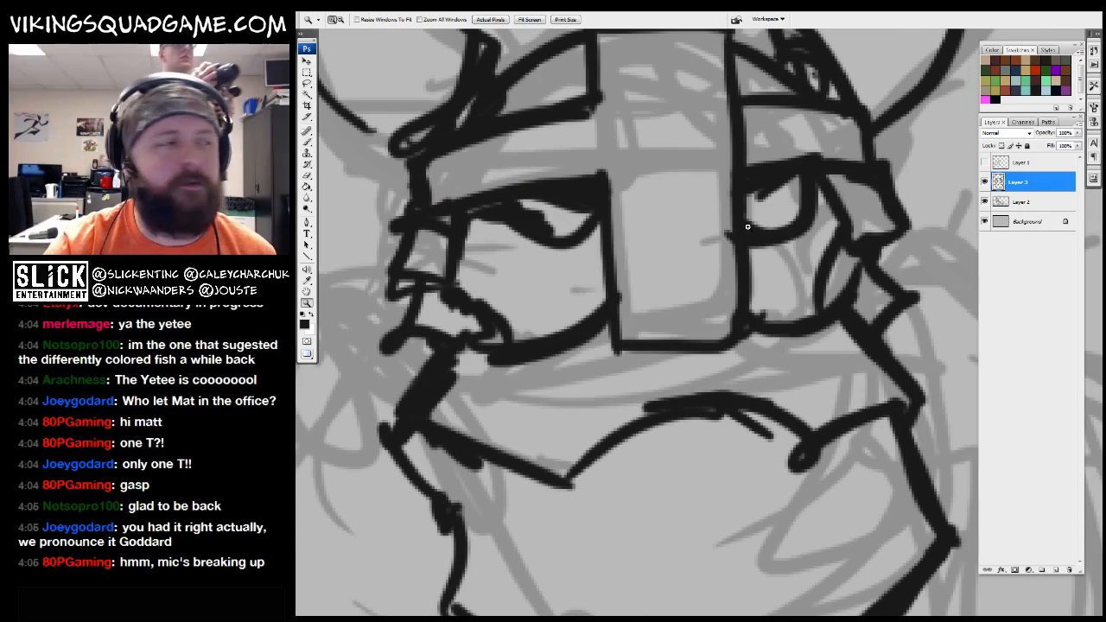
{"action": "key", "text": "z"}
{"action": "left_click", "coordinate": [751, 330], "text": "alt"}
{"action": "left_click", "coordinate": [803, 366], "text": "alt"}
{"action": "left_click", "coordinate": [802, 366], "text": "alt"}
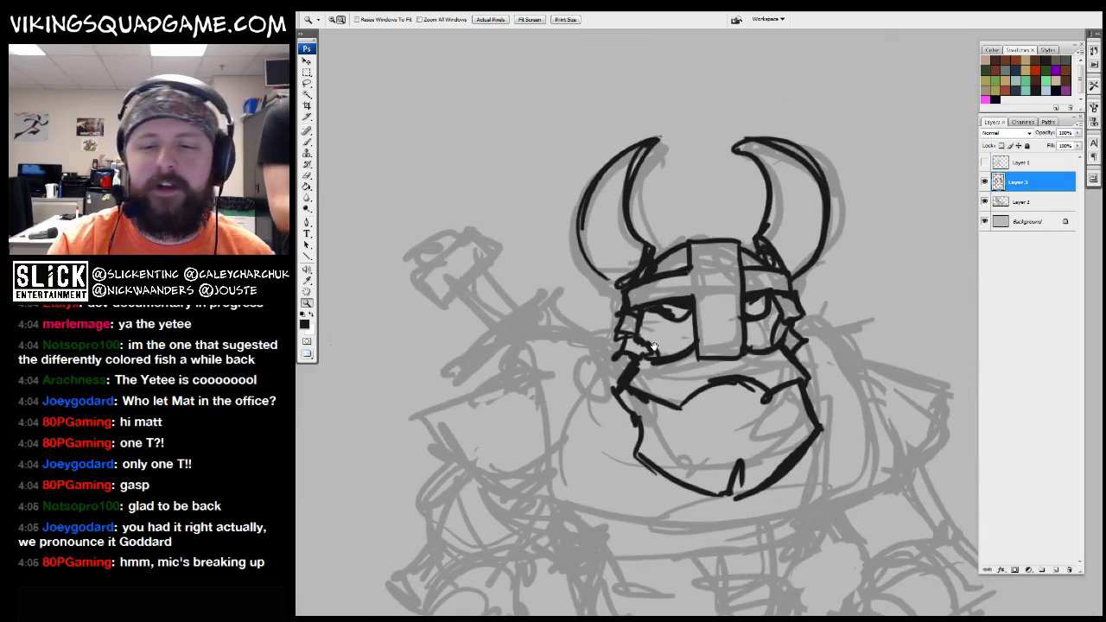
Ink the wide collar around the warrior's neck and shoulders, with its lower edges meeting below the beard's tip
{"action": "key", "text": "b"}
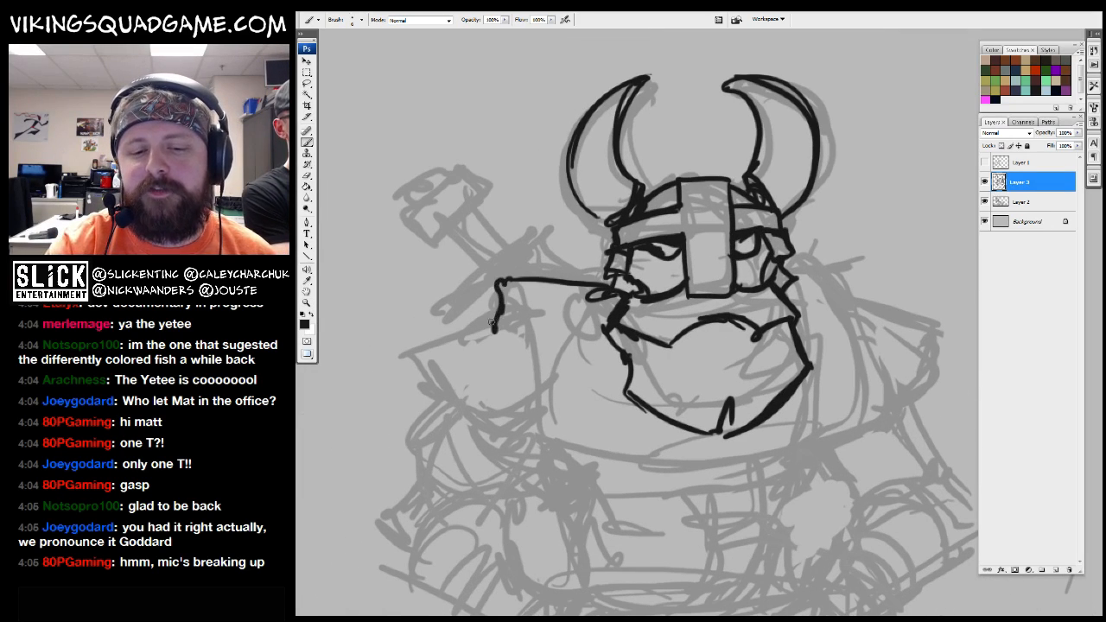
{"action": "left_click_drag", "start_coordinate": [580, 447], "coordinate": [685, 474]}
{"action": "mouse_move", "coordinate": [710, 438]}
{"action": "left_mouse_down"}
{"action": "mouse_move", "coordinate": [702, 467]}
{"action": "mouse_move", "coordinate": [892, 409]}
{"action": "left_mouse_up"}
{"action": "left_click_drag", "start_coordinate": [863, 297], "coordinate": [888, 404]}
Examine the helmets, beards, fur collars and line work in the two finished coloured Viking illustrations
{"action": "key", "text": "f"}
{"action": "key", "text": "f"}
{"action": "key", "text": "f"}
{"action": "key", "text": "f"}
{"action": "key", "text": "f"}
{"action": "left_click_drag", "start_coordinate": [617, 158], "coordinate": [667, 257]}
{"action": "left_click", "coordinate": [613, 68]}
{"action": "key", "text": "f"}
{"action": "key", "text": "f"}
{"action": "key", "text": "z"}
{"action": "left_click_drag", "start_coordinate": [799, 432], "coordinate": [708, 362]}
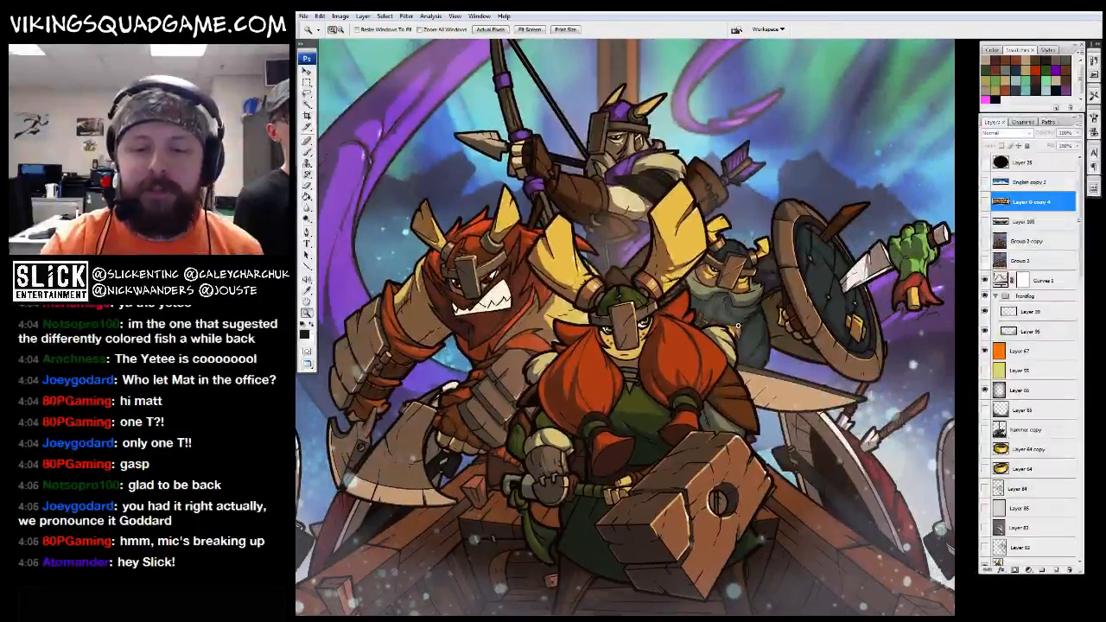
{"action": "left_click", "coordinate": [708, 362]}
{"action": "left_click_drag", "start_coordinate": [759, 461], "coordinate": [864, 328]}
{"action": "key", "text": "f"}
{"action": "left_click", "coordinate": [741, 413]}
{"action": "key", "text": "f"}
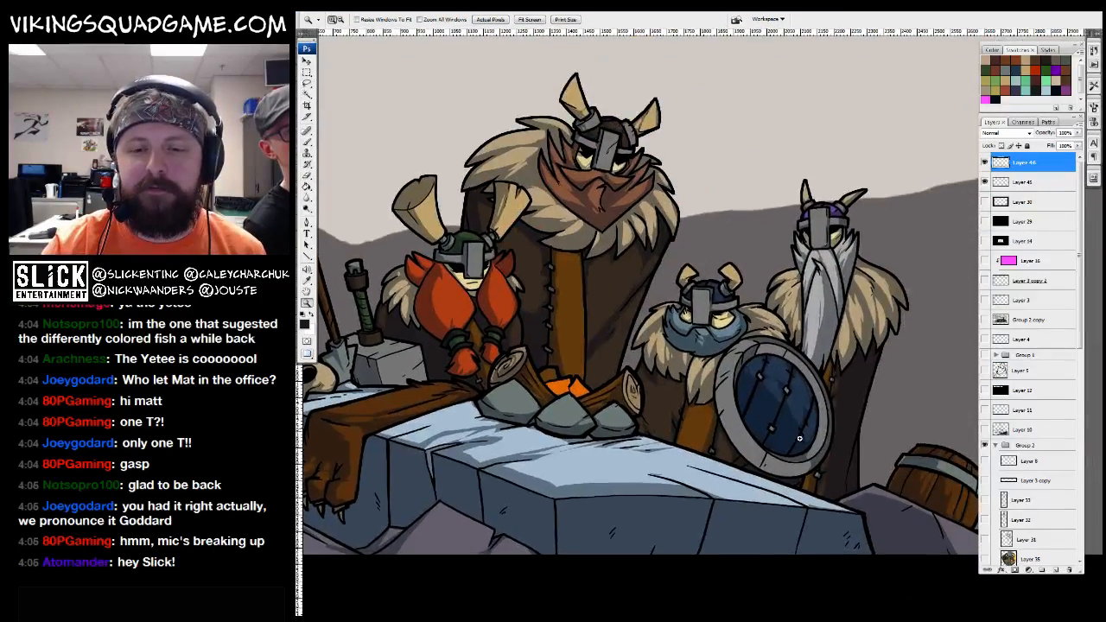
{"action": "key", "text": "f"}
{"action": "double_click", "coordinate": [819, 247]}
{"action": "key", "text": "f"}
Ink the angular shoulder pads sticking out from both sides of the collar
{"action": "key", "text": "b"}
{"action": "mouse_move", "coordinate": [803, 325]}
{"action": "left_mouse_down"}
{"action": "mouse_move", "coordinate": [843, 311]}
{"action": "mouse_move", "coordinate": [882, 350]}
{"action": "mouse_move", "coordinate": [952, 317]}
{"action": "left_mouse_up"}
{"action": "left_click_drag", "start_coordinate": [633, 288], "coordinate": [511, 325]}
{"action": "left_click_drag", "start_coordinate": [974, 323], "coordinate": [735, 289]}
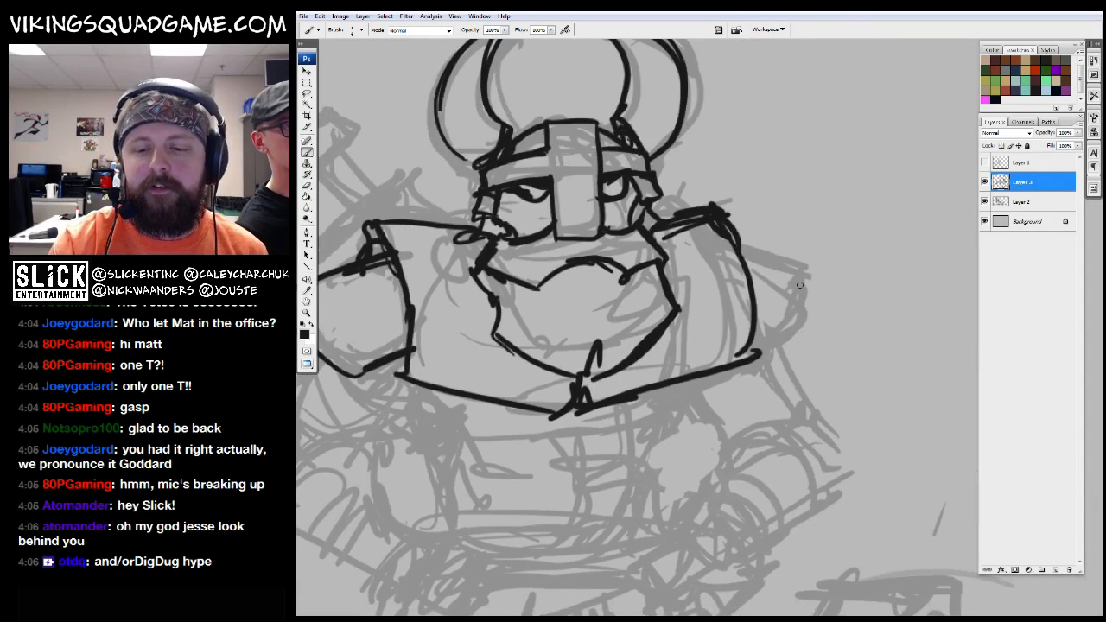
{"action": "mouse_move", "coordinate": [794, 268]}
{"action": "left_mouse_down"}
{"action": "mouse_move", "coordinate": [837, 217]}
{"action": "mouse_move", "coordinate": [950, 202]}
{"action": "left_mouse_up"}
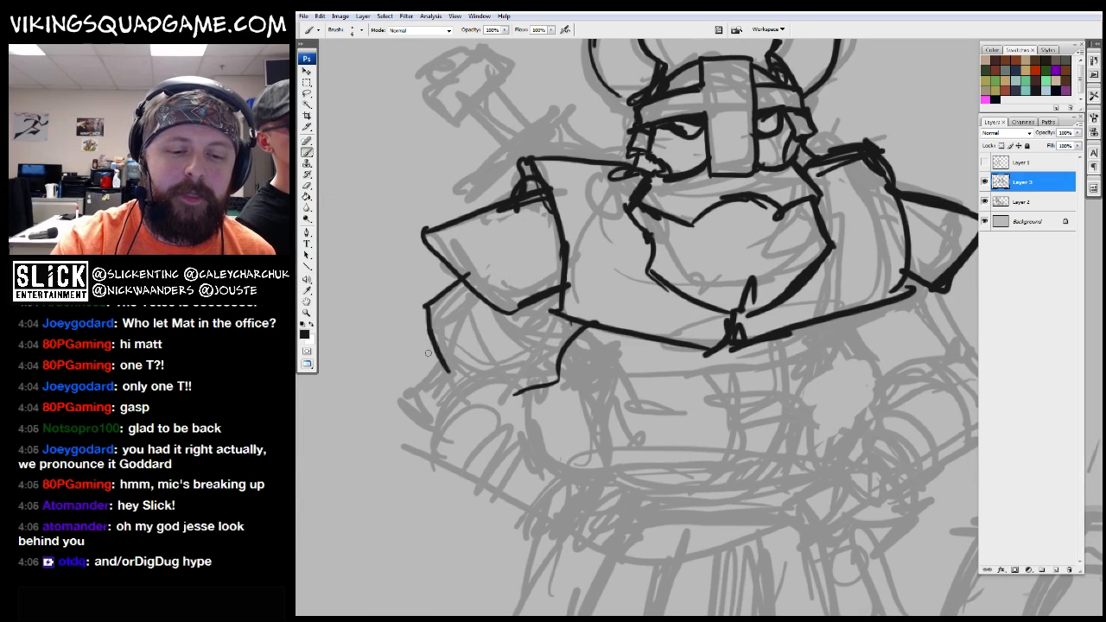
Ink the warrior's left-hand arm in the picture, with its pointed elbow, rounded forearm and wrist cuff
{"action": "left_click_drag", "start_coordinate": [429, 406], "coordinate": [477, 359]}
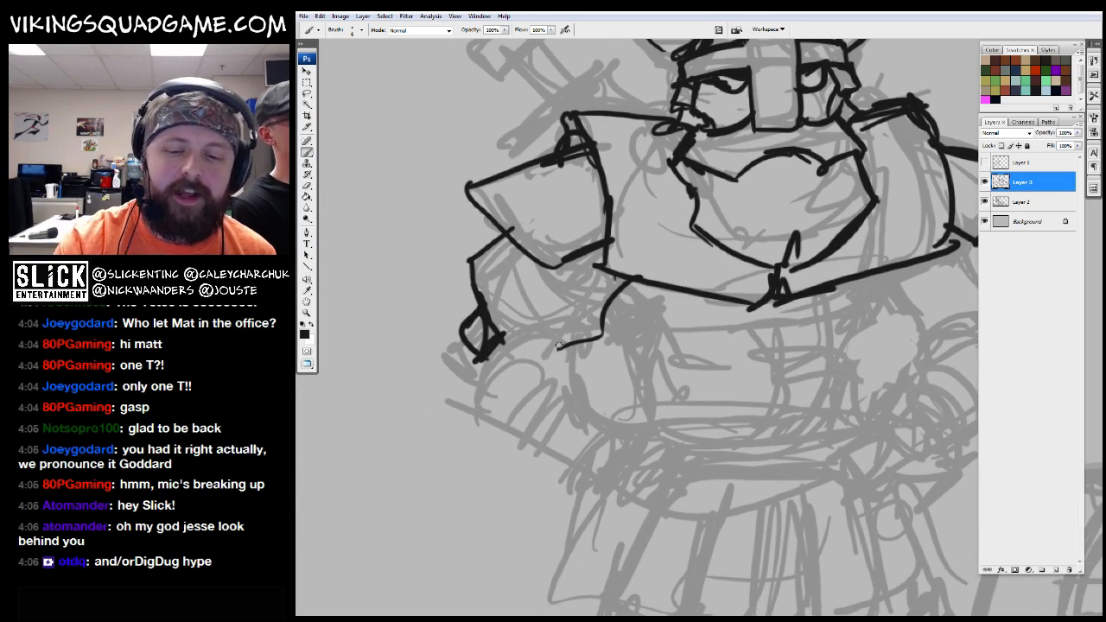
{"action": "left_click_drag", "start_coordinate": [571, 370], "coordinate": [605, 413]}
{"action": "left_click_drag", "start_coordinate": [467, 415], "coordinate": [583, 470]}
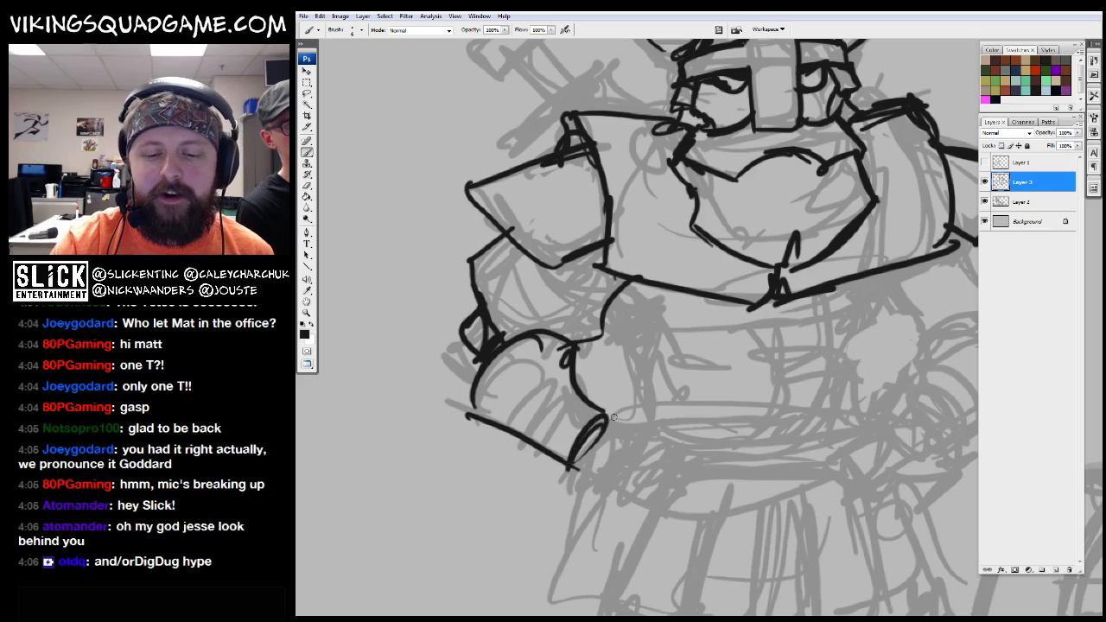
{"action": "left_click_drag", "start_coordinate": [560, 343], "coordinate": [551, 328]}
{"action": "mouse_move", "coordinate": [551, 328]}
{"action": "left_mouse_down"}
{"action": "mouse_move", "coordinate": [619, 320]}
{"action": "mouse_move", "coordinate": [652, 329]}
{"action": "left_mouse_up"}
Ink the torso's side edges, the curved wrap lines across the belly and the belt's upper edge
{"action": "left_click_drag", "start_coordinate": [623, 288], "coordinate": [641, 361]}
{"action": "left_click_drag", "start_coordinate": [885, 282], "coordinate": [856, 359]}
{"action": "left_click_drag", "start_coordinate": [890, 316], "coordinate": [860, 359]}
{"action": "left_click_drag", "start_coordinate": [845, 326], "coordinate": [837, 390]}
{"action": "left_click_drag", "start_coordinate": [667, 349], "coordinate": [838, 361]}
{"action": "left_click_drag", "start_coordinate": [624, 391], "coordinate": [820, 403]}
{"action": "left_click_drag", "start_coordinate": [629, 419], "coordinate": [840, 431]}
{"action": "left_click_drag", "start_coordinate": [864, 415], "coordinate": [641, 496]}
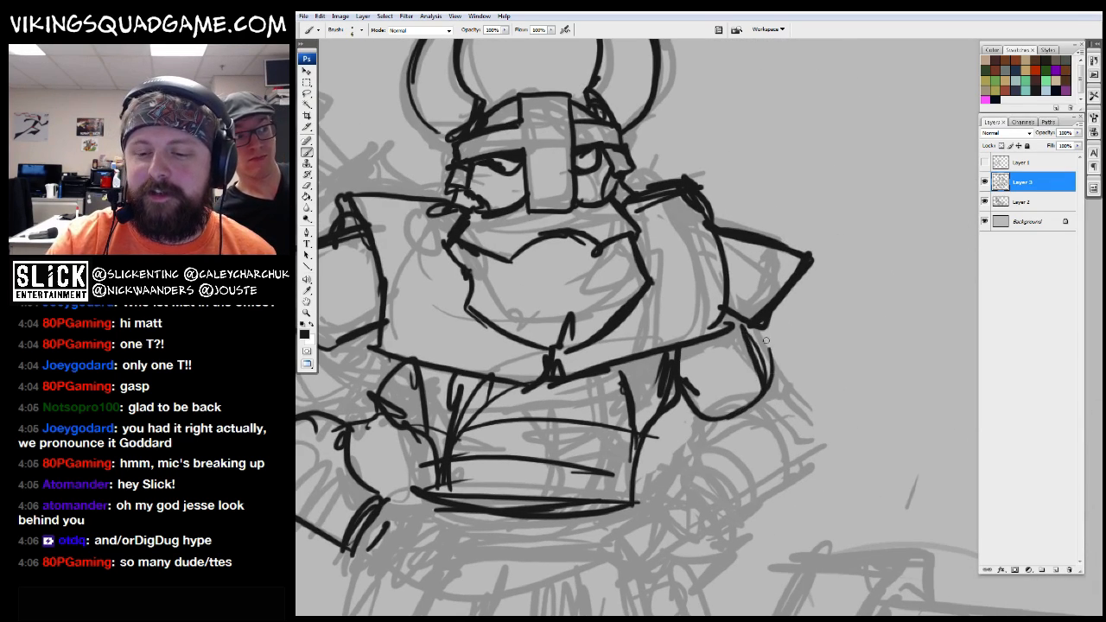
Ink the bent arm on the treasure chest's side, with curved wrap bands across its forearm
{"action": "left_click_drag", "start_coordinate": [751, 331], "coordinate": [760, 351]}
{"action": "left_click_drag", "start_coordinate": [817, 420], "coordinate": [837, 394]}
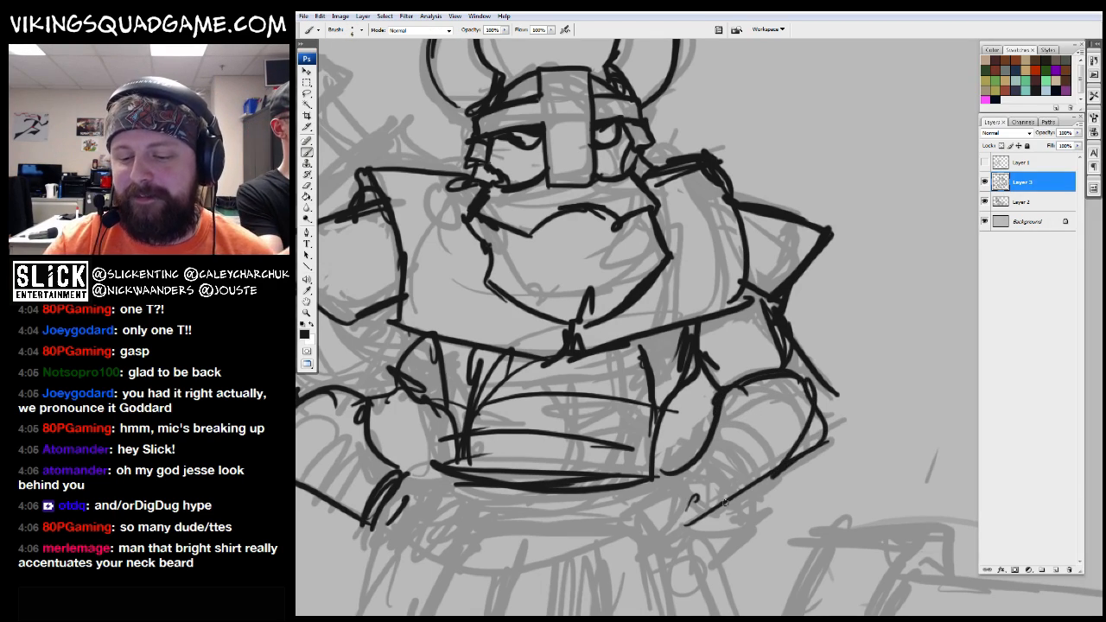
{"action": "left_click_drag", "start_coordinate": [835, 382], "coordinate": [828, 424]}
{"action": "left_click_drag", "start_coordinate": [760, 453], "coordinate": [815, 427]}
{"action": "left_click_drag", "start_coordinate": [782, 372], "coordinate": [866, 425]}
{"action": "left_click_drag", "start_coordinate": [866, 425], "coordinate": [959, 389]}
{"action": "left_click_drag", "start_coordinate": [541, 400], "coordinate": [622, 467]}
{"action": "left_click_drag", "start_coordinate": [622, 466], "coordinate": [683, 449]}
{"action": "left_click_drag", "start_coordinate": [600, 251], "coordinate": [636, 289]}
{"action": "mouse_move", "coordinate": [636, 289]}
{"action": "left_mouse_down"}
{"action": "mouse_move", "coordinate": [730, 286]}
{"action": "mouse_move", "coordinate": [685, 280]}
{"action": "left_mouse_up"}
Ink the wrist cuff and both clenched fists resting on the warrior's hips
{"action": "key", "text": "ctrl+minus"}
{"action": "key", "text": "ctrl+minus"}
{"action": "left_click", "coordinate": [661, 369], "text": "ctrl"}
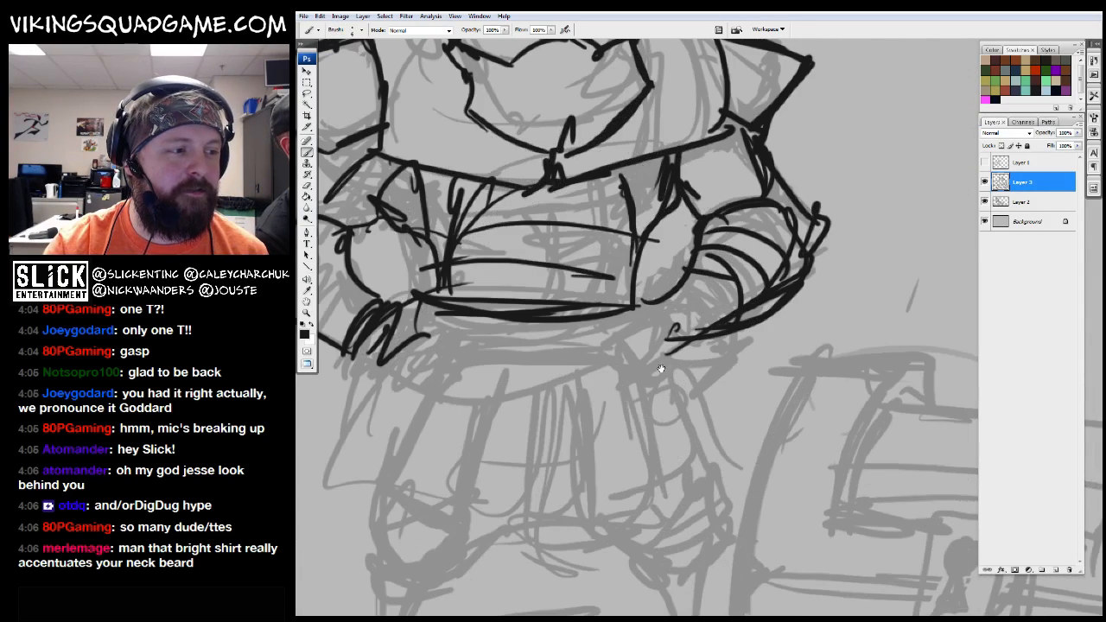
{"action": "left_click_drag", "start_coordinate": [661, 369], "coordinate": [670, 401]}
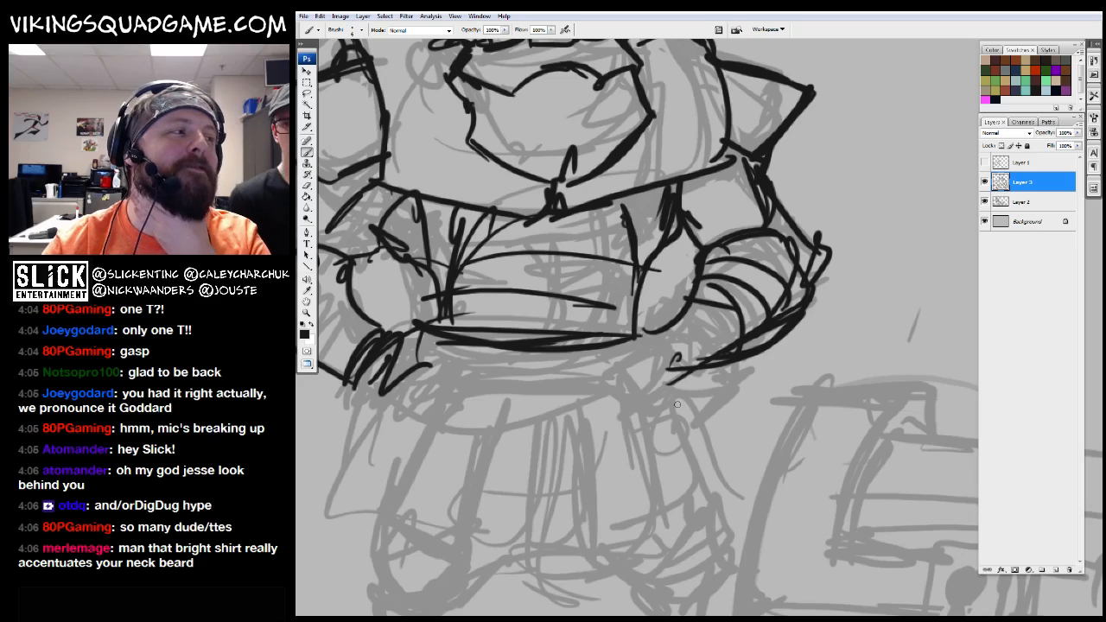
{"action": "left_click_drag", "start_coordinate": [695, 374], "coordinate": [667, 333]}
{"action": "left_click_drag", "start_coordinate": [637, 334], "coordinate": [658, 329]}
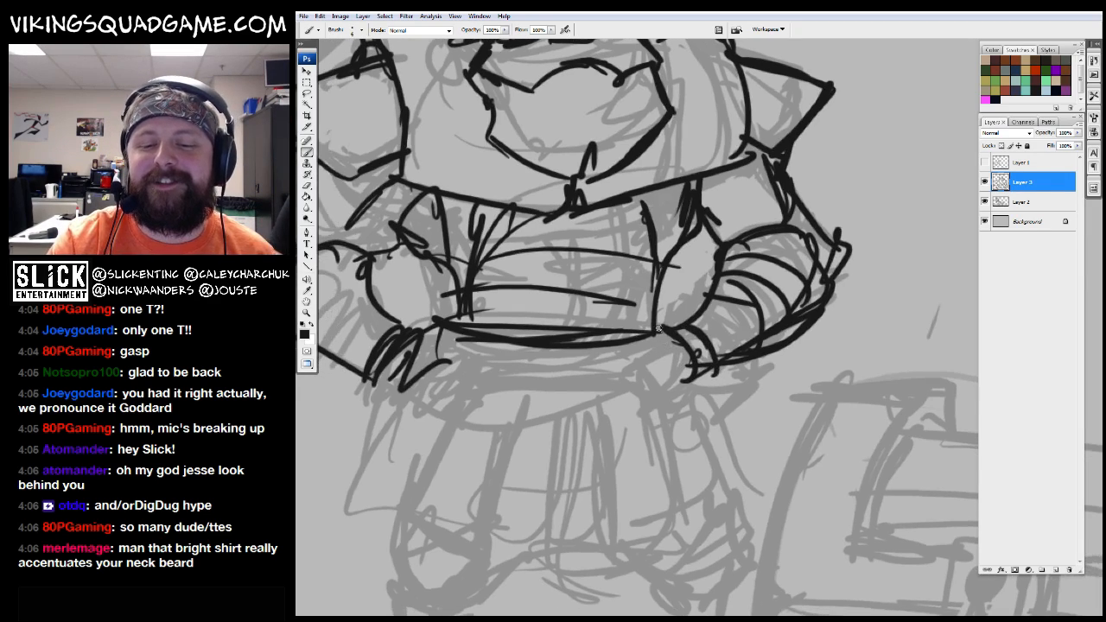
{"action": "left_click_drag", "start_coordinate": [667, 385], "coordinate": [633, 348]}
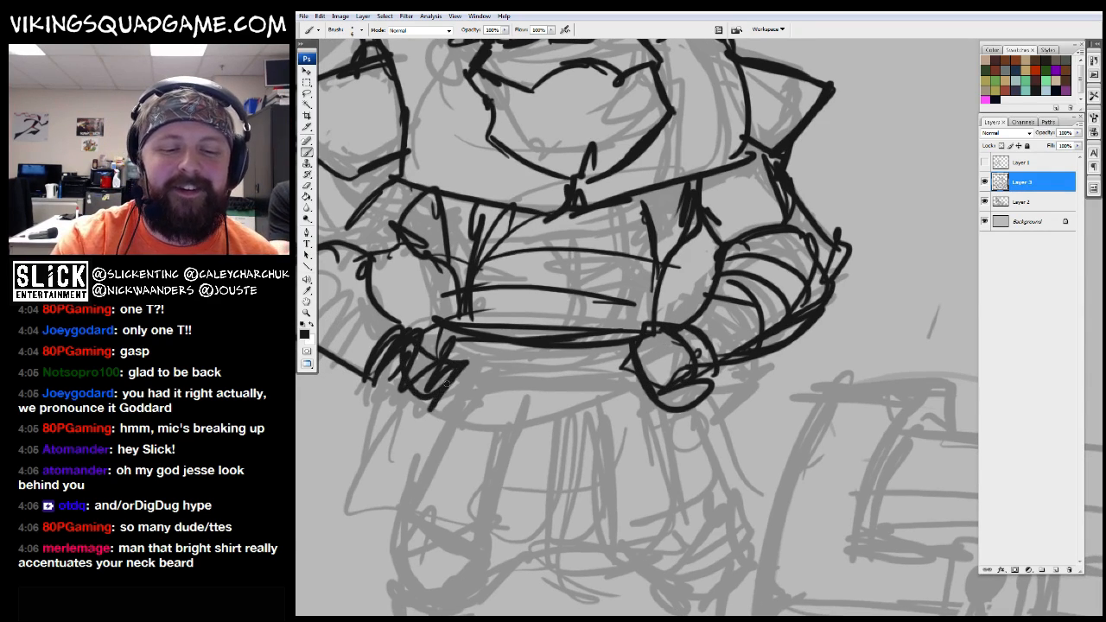
Ink the two flared skirt panels over the thighs and the belt with its central buckle and loops
{"action": "left_click_drag", "start_coordinate": [446, 384], "coordinate": [563, 297]}
{"action": "left_click_drag", "start_coordinate": [451, 398], "coordinate": [569, 449]}
{"action": "left_click_drag", "start_coordinate": [584, 455], "coordinate": [603, 271]}
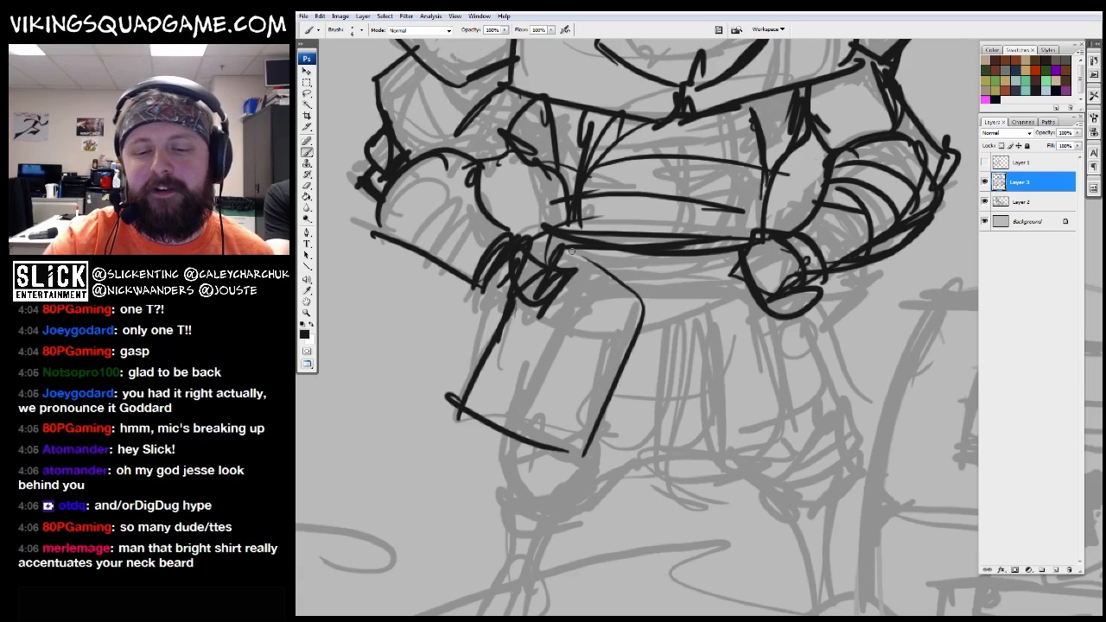
{"action": "left_click_drag", "start_coordinate": [818, 297], "coordinate": [789, 477]}
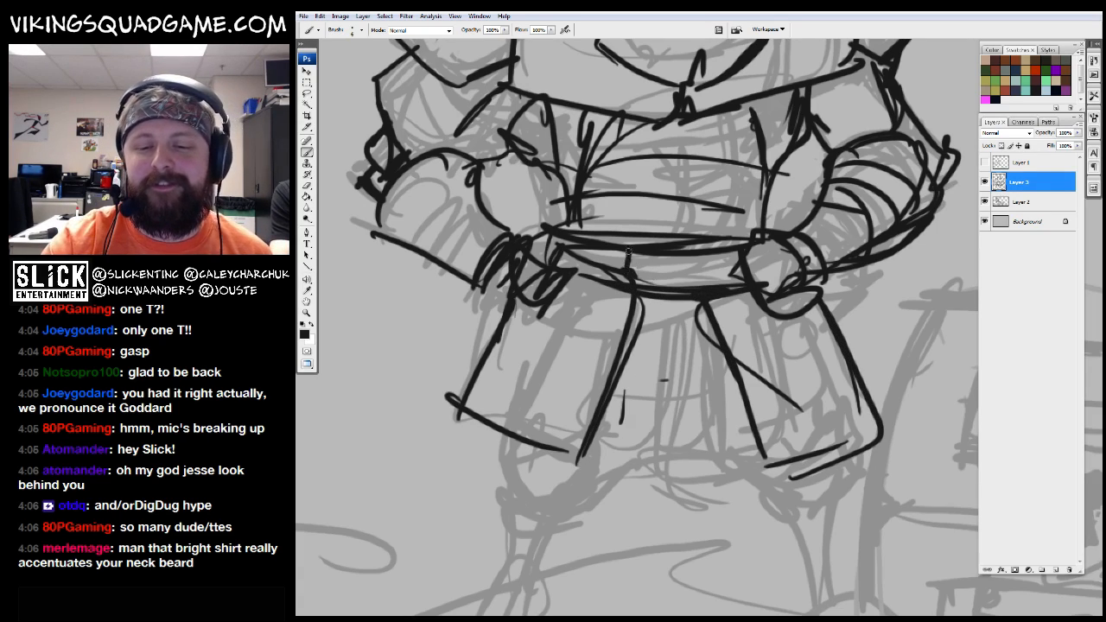
{"action": "left_click_drag", "start_coordinate": [709, 292], "coordinate": [704, 258]}
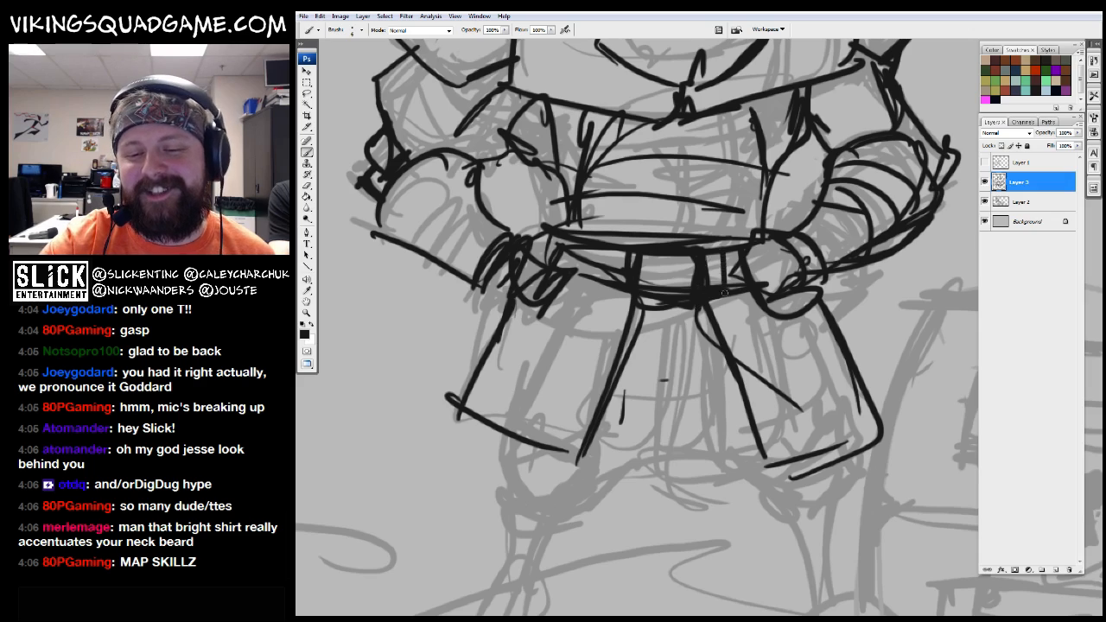
Ink the baggy trouser legs with thick curved cuffs showing below the skirt panels
{"action": "left_click_drag", "start_coordinate": [701, 339], "coordinate": [709, 286]}
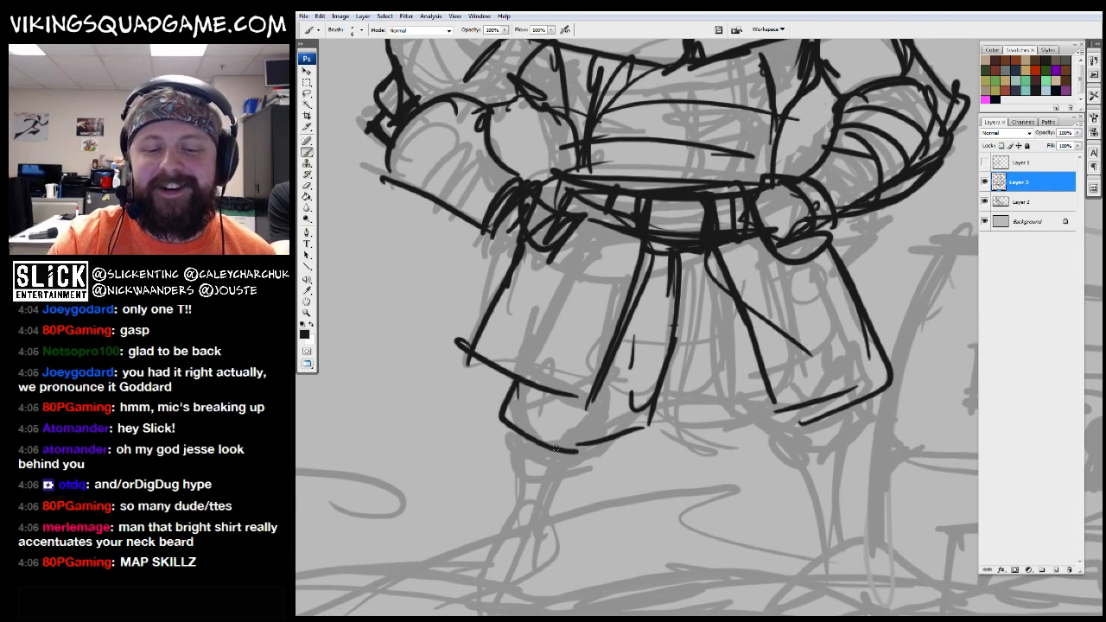
{"action": "left_click_drag", "start_coordinate": [496, 426], "coordinate": [610, 458]}
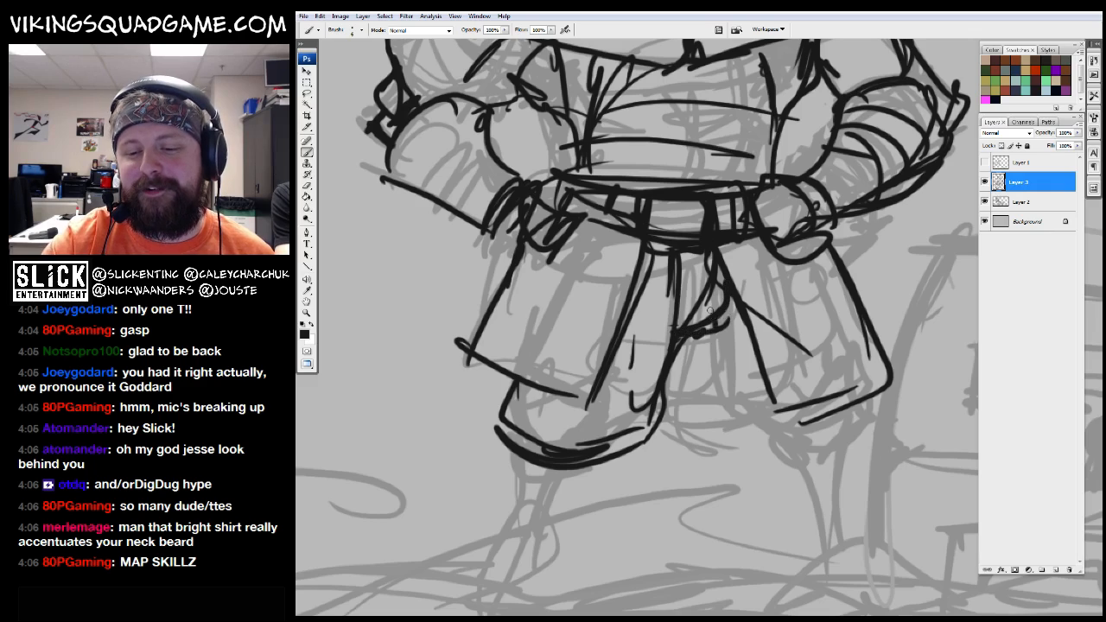
{"action": "left_click_drag", "start_coordinate": [769, 445], "coordinate": [853, 413]}
{"action": "left_click_drag", "start_coordinate": [781, 455], "coordinate": [851, 432]}
{"action": "left_click_drag", "start_coordinate": [821, 414], "coordinate": [743, 293]}
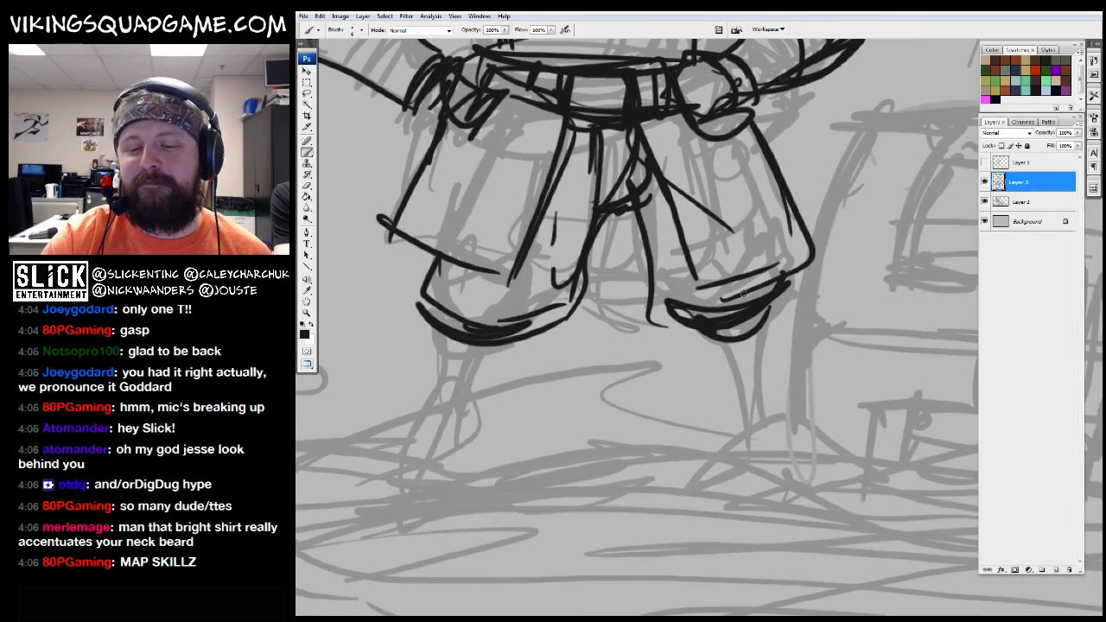
Ink the narrow lower legs and the feet beneath both trouser cuffs
{"action": "left_click_drag", "start_coordinate": [769, 475], "coordinate": [802, 460]}
{"action": "left_click_drag", "start_coordinate": [440, 387], "coordinate": [559, 370]}
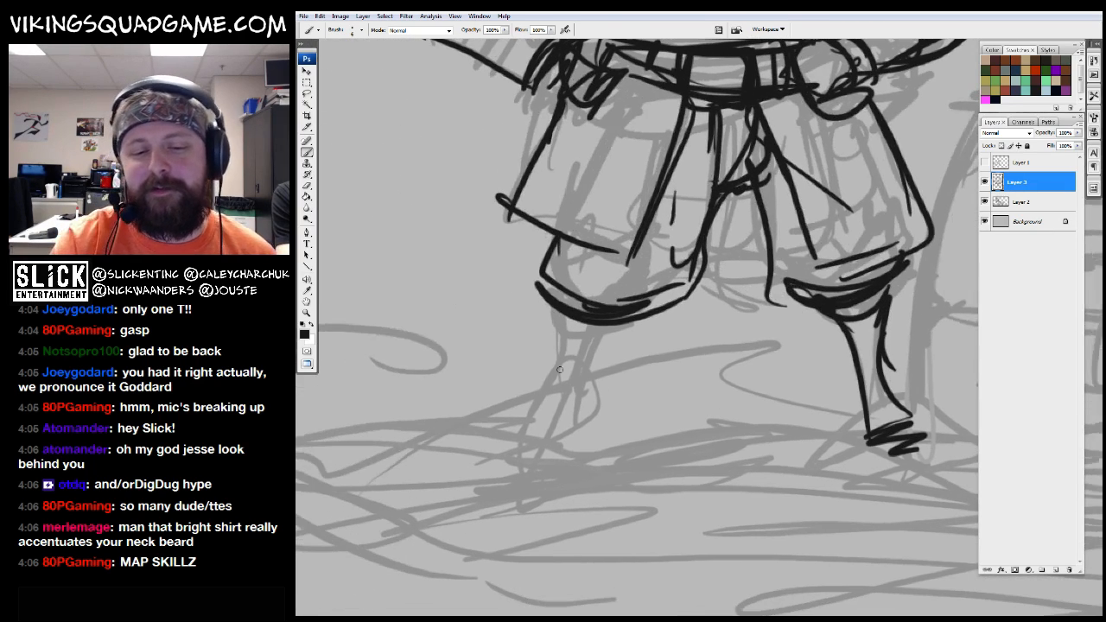
{"action": "left_click_drag", "start_coordinate": [914, 73], "coordinate": [768, 319]}
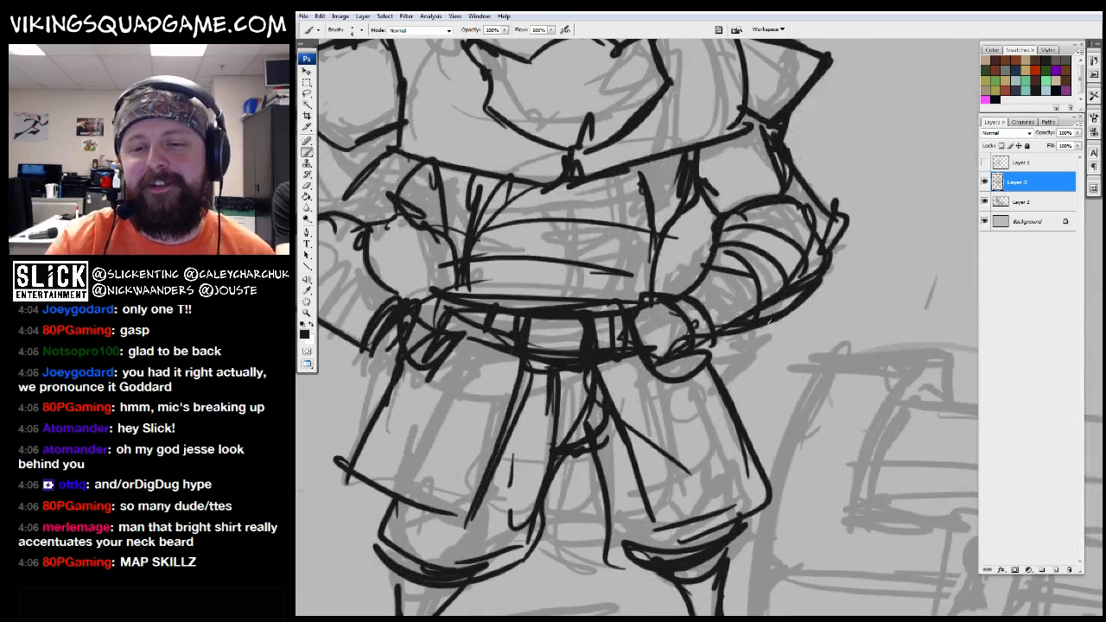
{"action": "left_click", "coordinate": [782, 162], "text": "alt"}
{"action": "left_click", "coordinate": [785, 259], "text": "alt"}
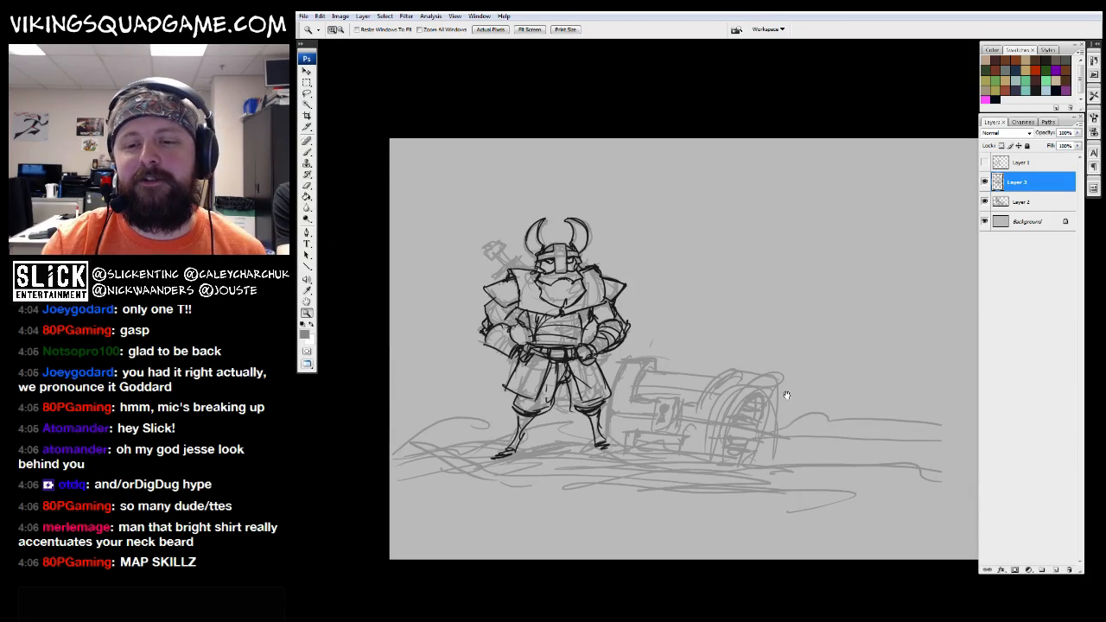
{"action": "left_click_drag", "start_coordinate": [786, 395], "coordinate": [835, 398]}
{"action": "left_click", "coordinate": [830, 388], "text": "alt"}
Ink long sloping ground lines under the warrior's feet, running toward the treasure chest
{"action": "key", "text": "f"}
{"action": "key", "text": "f"}
{"action": "key", "text": "f"}
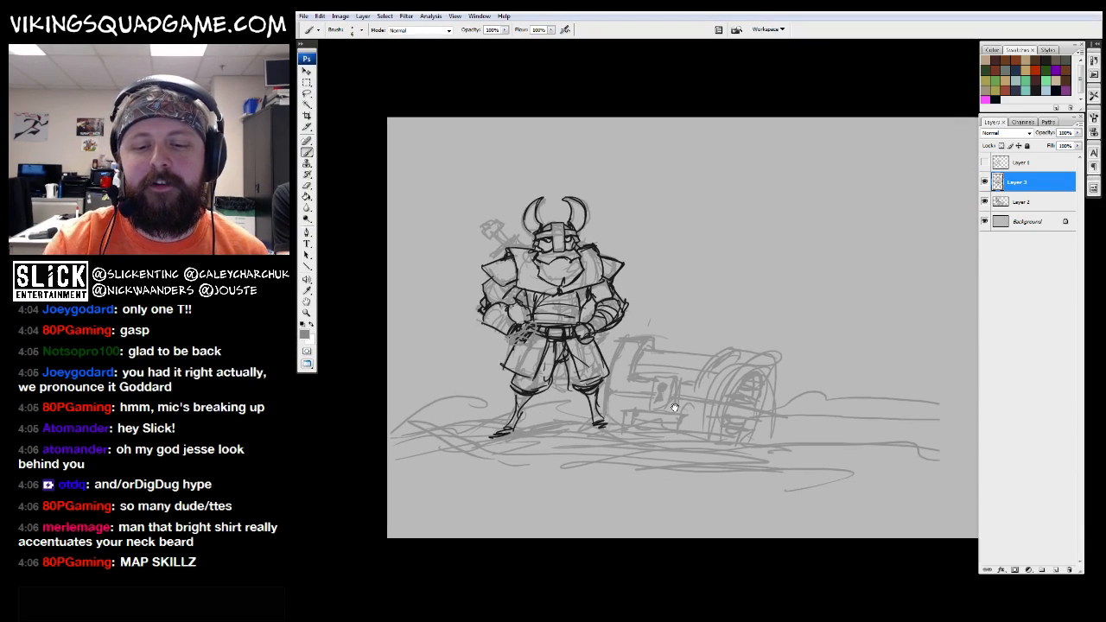
{"action": "left_click_drag", "start_coordinate": [674, 407], "coordinate": [704, 385]}
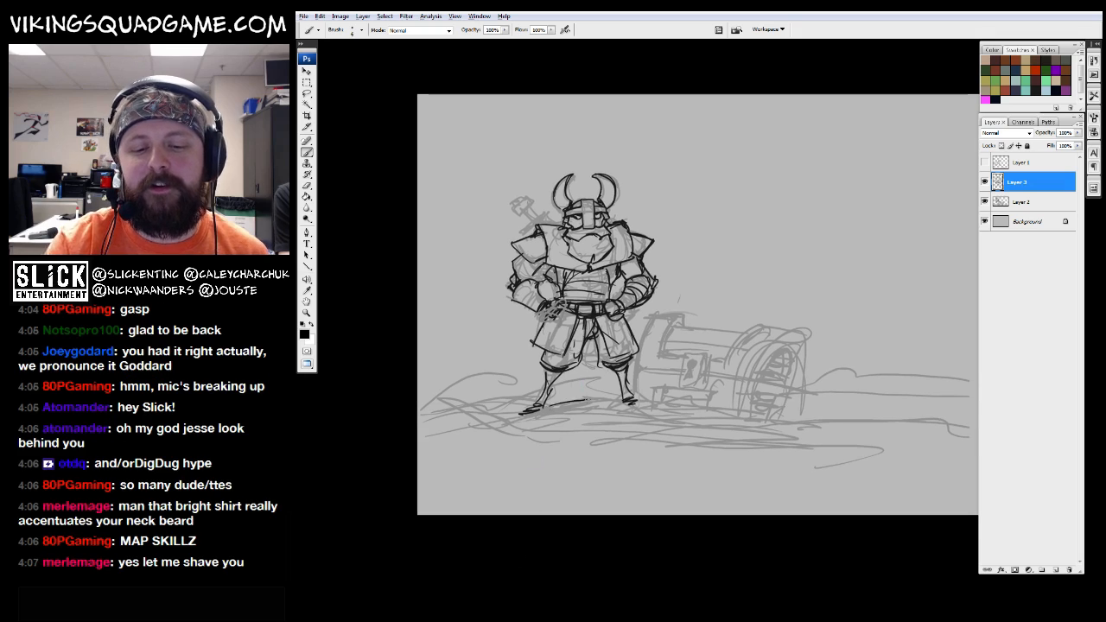
{"action": "left_click_drag", "start_coordinate": [605, 403], "coordinate": [828, 428]}
Switch to the coloured illustration of four Vikings at the stone slab and hide the dark hill layer behind them
{"action": "key", "text": "f"}
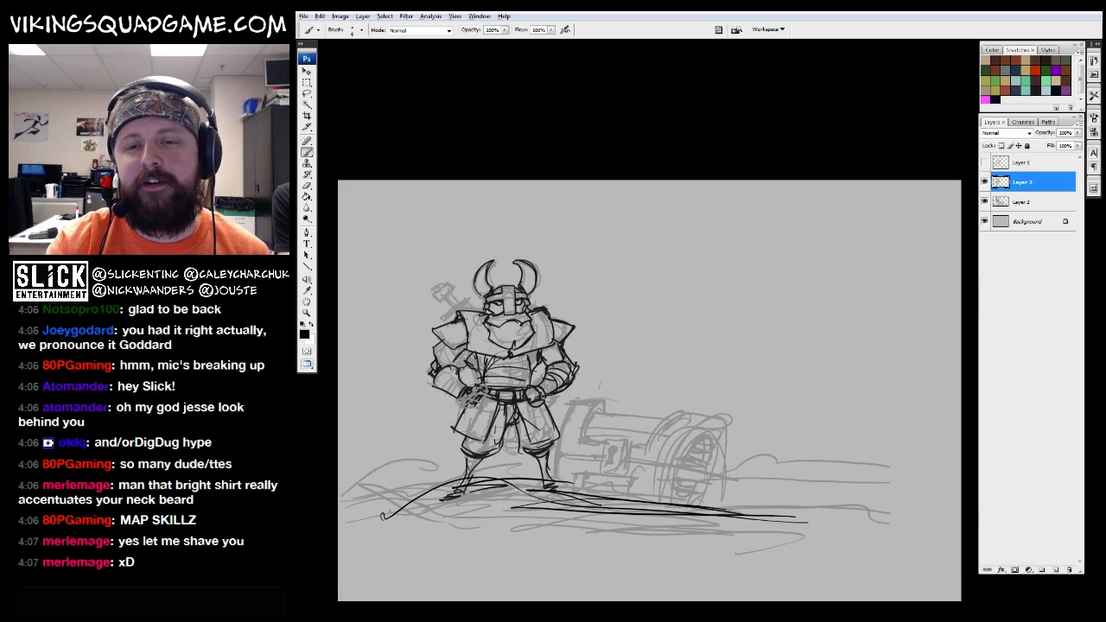
{"action": "left_click", "coordinate": [650, 323]}
{"action": "key", "text": "f"}
{"action": "key", "text": "f"}
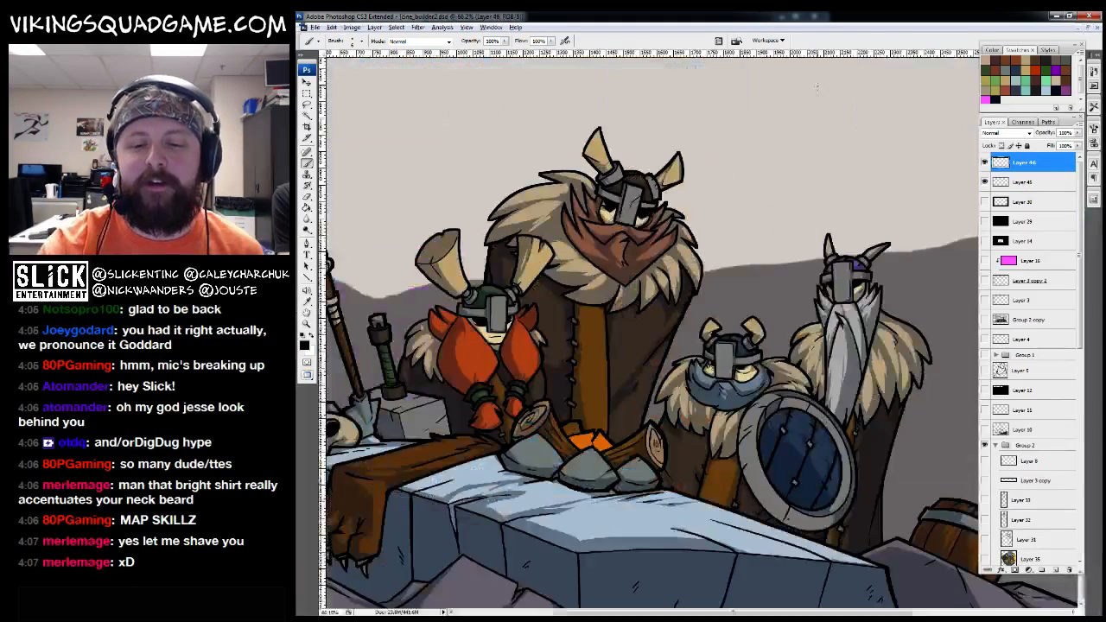
{"action": "left_click", "coordinate": [718, 337], "text": "alt"}
{"action": "left_click", "coordinate": [718, 338], "text": "alt"}
{"action": "left_click", "coordinate": [763, 351], "text": "alt"}
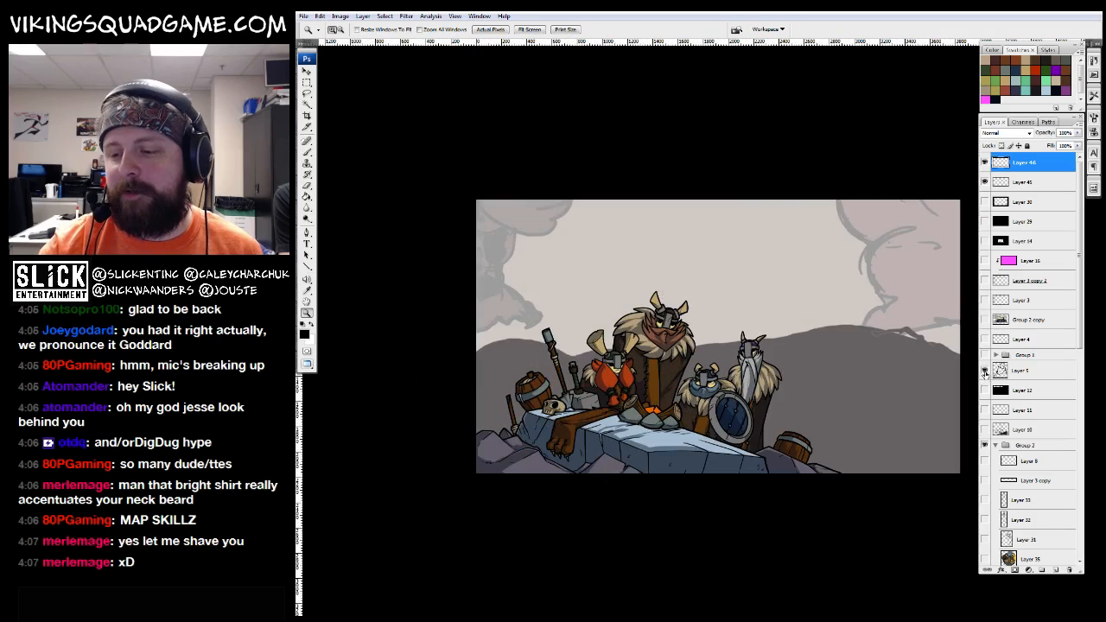
{"action": "left_click_drag", "start_coordinate": [1078, 328], "coordinate": [1079, 558]}
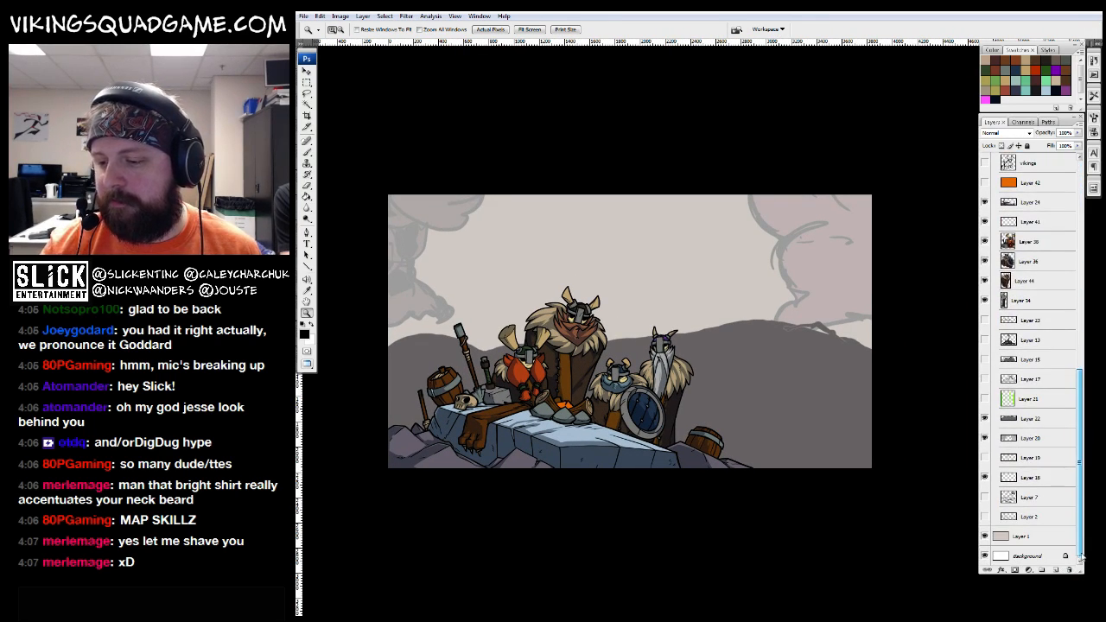
{"action": "left_click", "coordinate": [984, 420]}
{"action": "left_click_drag", "start_coordinate": [804, 408], "coordinate": [746, 358]}
Toggle Layer 38 off and on in the four-Viking illustration to check which character it holds
{"action": "scroll", "coordinate": [1054, 415], "scroll_direction": "up", "scroll_amount": 4}
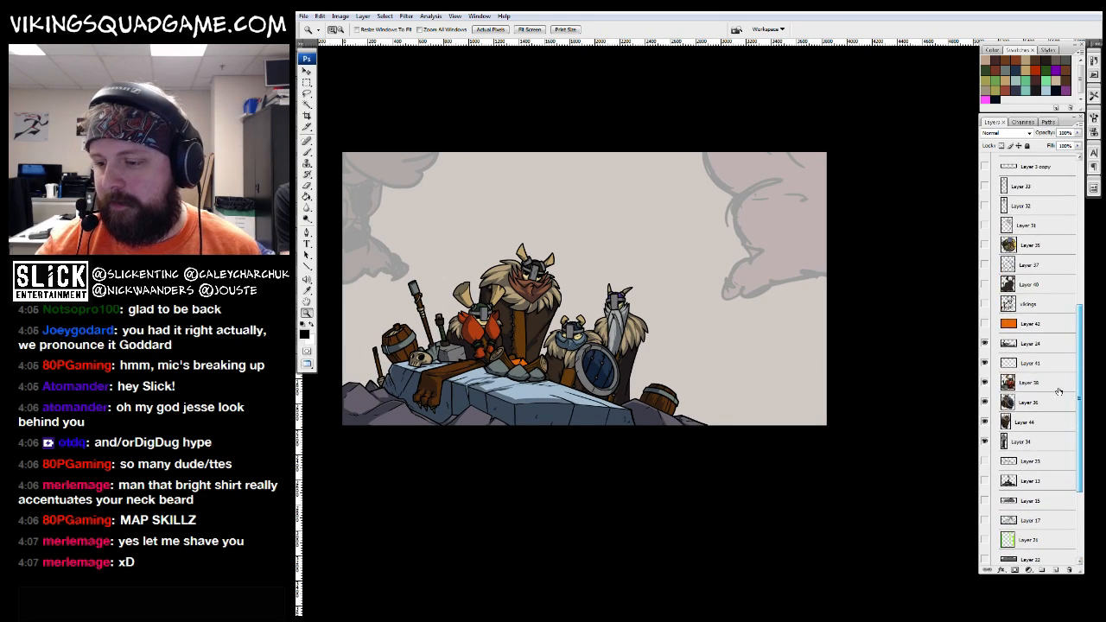
{"action": "left_click", "coordinate": [984, 384]}
{"action": "left_click", "coordinate": [984, 384]}
{"action": "left_click_drag", "start_coordinate": [553, 298], "coordinate": [576, 291]}
{"action": "scroll", "coordinate": [553, 290], "scroll_direction": "up", "scroll_amount": 5}
{"action": "key", "text": "v"}
{"action": "left_click_drag", "start_coordinate": [635, 400], "coordinate": [665, 376]}
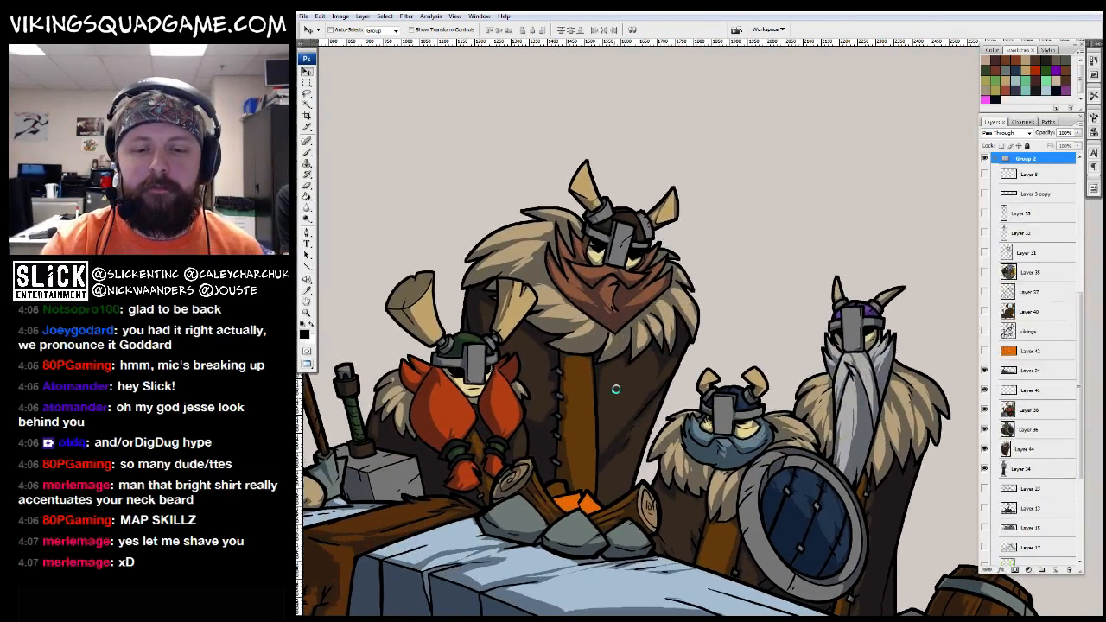
{"action": "left_click", "coordinate": [1026, 429]}
{"action": "key", "text": "z"}
{"action": "key", "text": "ctrl+minus"}
{"action": "key", "text": "ctrl+minus"}
{"action": "key", "text": "v"}
{"action": "mouse_move", "coordinate": [748, 540]}
{"action": "left_mouse_down"}
{"action": "mouse_move", "coordinate": [798, 524]}
{"action": "mouse_move", "coordinate": [751, 524]}
{"action": "left_mouse_up"}
{"action": "left_click_drag", "start_coordinate": [880, 524], "coordinate": [827, 358]}
{"action": "key", "text": "ctrl+alt+z"}
{"action": "key", "text": "ctrl+alt+z"}
{"action": "key", "text": "ctrl+alt+z"}
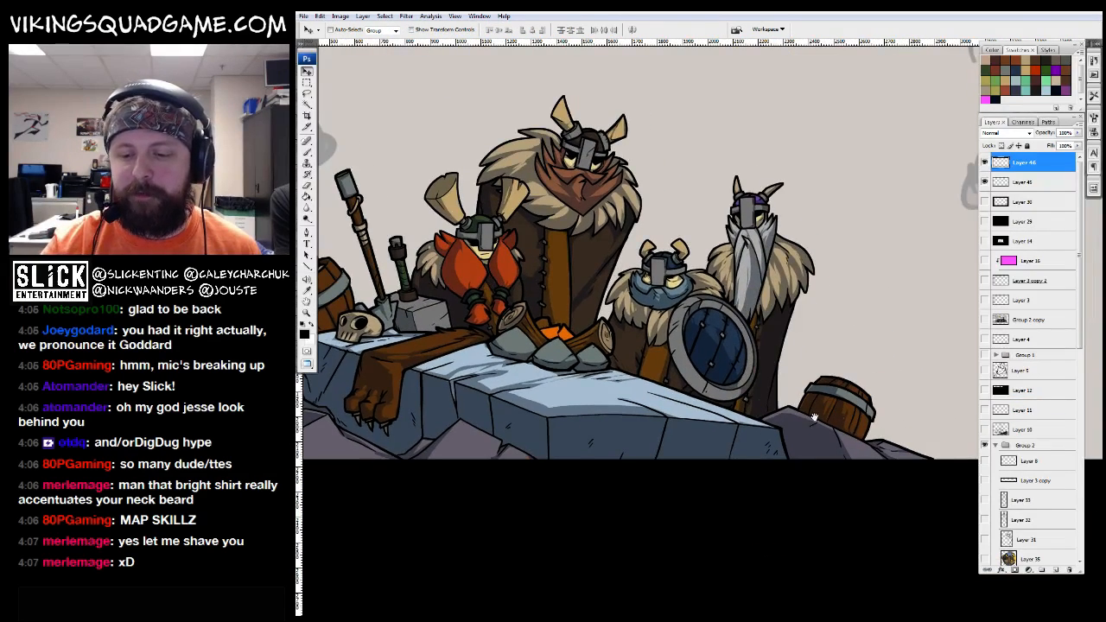
Toggle Group 1 off and on in the four-Viking illustration to check its contents, and duplicate the group
{"action": "left_click_drag", "start_coordinate": [814, 417], "coordinate": [791, 440]}
{"action": "left_click", "coordinate": [1025, 355]}
{"action": "left_click", "coordinate": [985, 355]}
{"action": "left_click", "coordinate": [985, 355]}
{"action": "left_click_drag", "start_coordinate": [764, 296], "coordinate": [738, 404]}
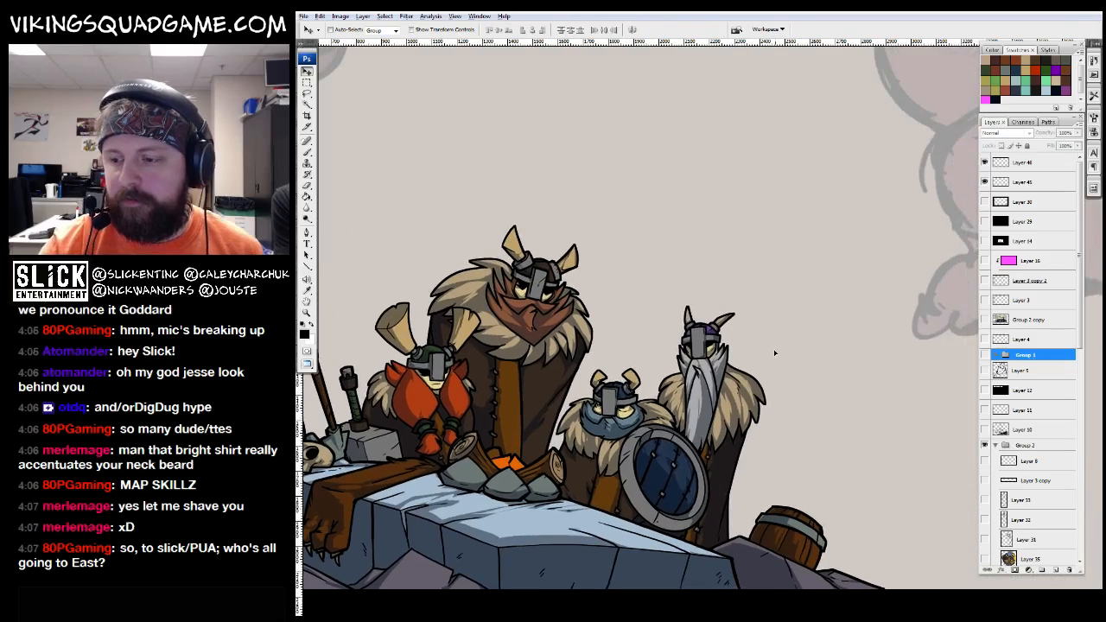
{"action": "key", "text": "ctrl+j"}
Show the copy of Group 1, examine its shot-notes card up close, and hide the copy
{"action": "left_click", "coordinate": [985, 355]}
{"action": "left_click_drag", "start_coordinate": [923, 279], "coordinate": [609, 432]}
{"action": "key", "text": "z"}
{"action": "left_click", "coordinate": [680, 471]}
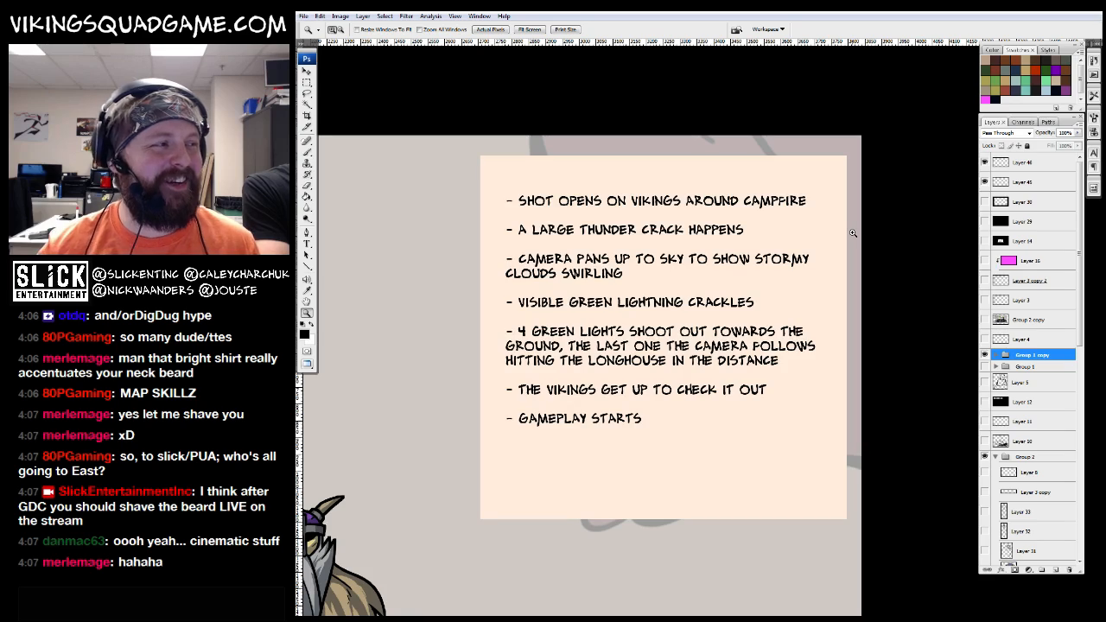
{"action": "left_click_drag", "start_coordinate": [633, 423], "coordinate": [713, 394]}
{"action": "left_click", "coordinate": [788, 364], "text": "alt"}
{"action": "left_click", "coordinate": [985, 355]}
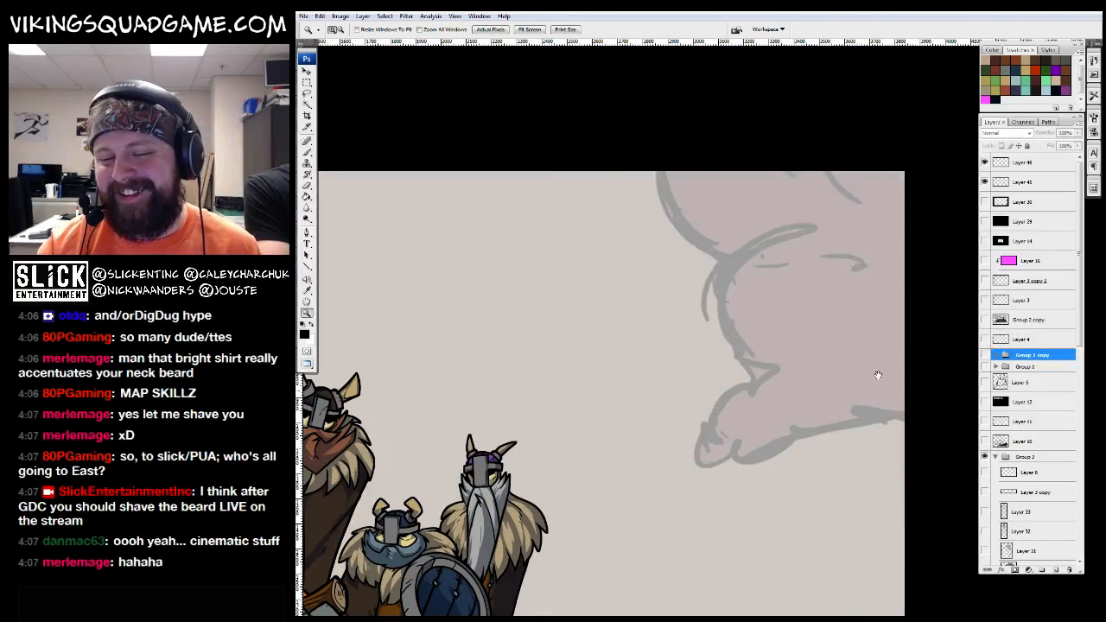
{"action": "left_click_drag", "start_coordinate": [617, 452], "coordinate": [807, 368]}
{"action": "left_click", "coordinate": [609, 536], "text": "alt"}
{"action": "left_click_drag", "start_coordinate": [609, 535], "coordinate": [704, 424]}
{"action": "scroll", "coordinate": [704, 424], "scroll_direction": "down", "scroll_amount": 1}
{"action": "key", "text": "b"}
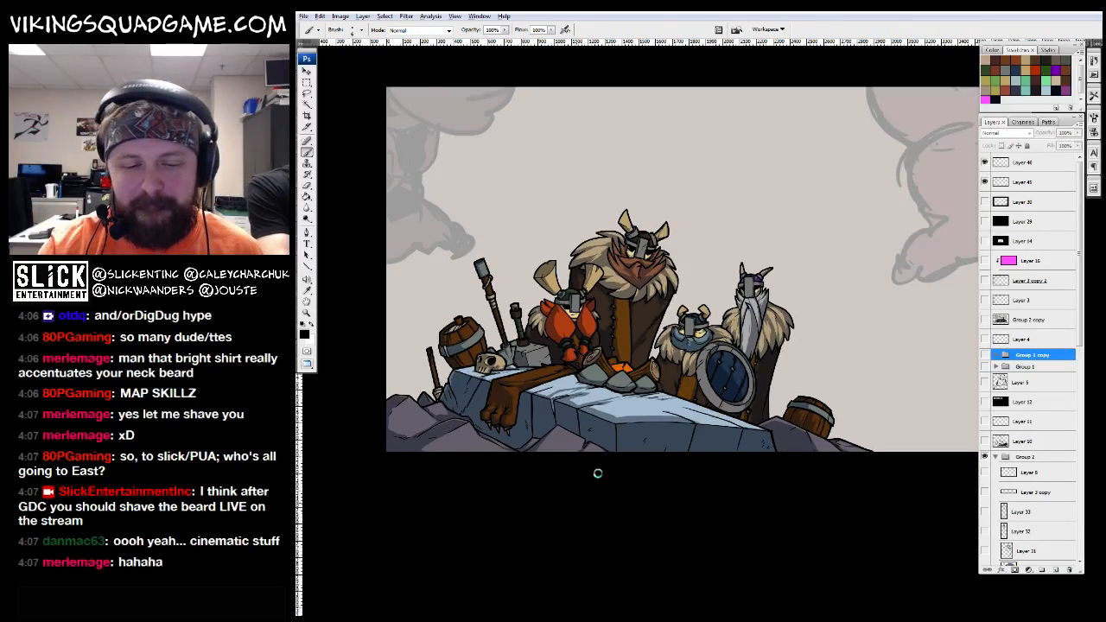
{"action": "left_click_drag", "start_coordinate": [597, 474], "coordinate": [516, 602]}
{"action": "left_click", "coordinate": [780, 429], "text": "alt"}
{"action": "left_click_drag", "start_coordinate": [853, 379], "coordinate": [899, 374]}
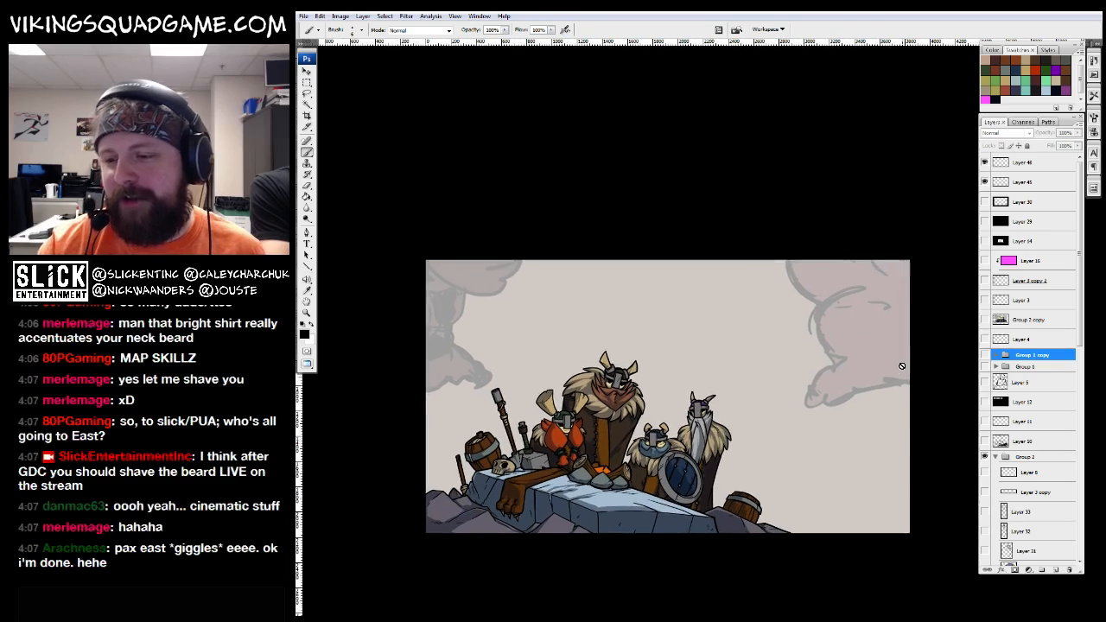
{"action": "left_click_drag", "start_coordinate": [788, 366], "coordinate": [780, 348]}
{"action": "left_click", "coordinate": [780, 348], "text": "ctrl"}
{"action": "left_click_drag", "start_coordinate": [716, 464], "coordinate": [760, 434]}
Go through the entries from Group 1 up to the Group 2 copy and toggle the black Layer 29 to check it
{"action": "left_click", "coordinate": [1019, 369]}
{"action": "left_click", "coordinate": [1028, 354]}
{"action": "left_click", "coordinate": [1024, 338]}
{"action": "left_click", "coordinate": [1028, 320]}
{"action": "left_click_drag", "start_coordinate": [818, 399], "coordinate": [721, 375]}
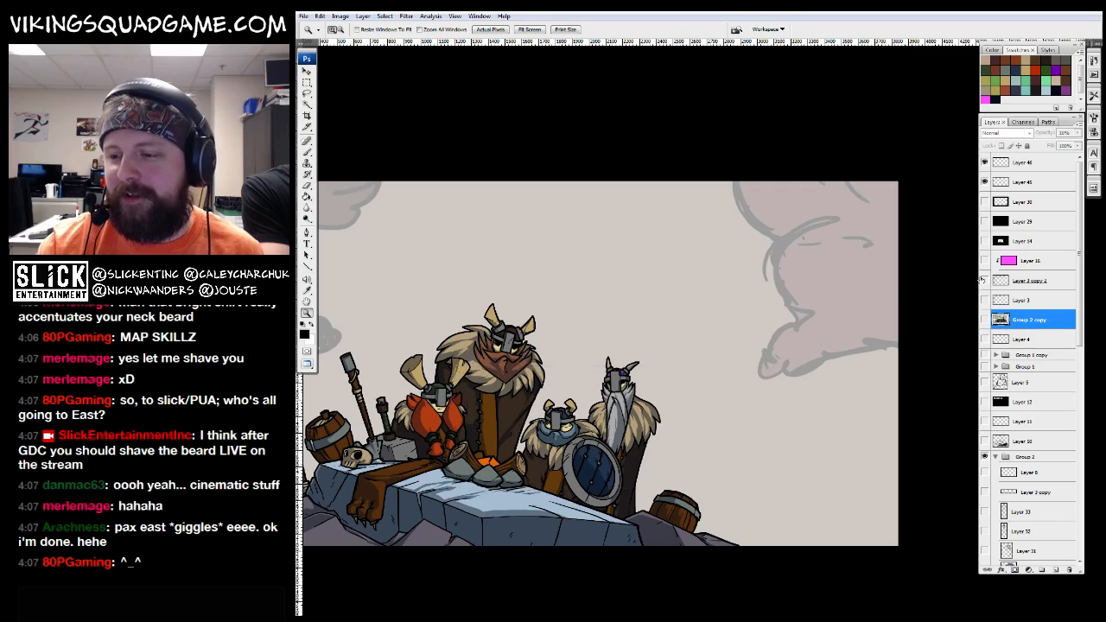
{"action": "left_click", "coordinate": [984, 222]}
{"action": "left_click", "coordinate": [984, 222]}
{"action": "left_click", "coordinate": [984, 222]}
{"action": "left_click", "coordinate": [984, 222]}
{"action": "left_click", "coordinate": [782, 322]}
{"action": "left_click_drag", "start_coordinate": [773, 330], "coordinate": [874, 319]}
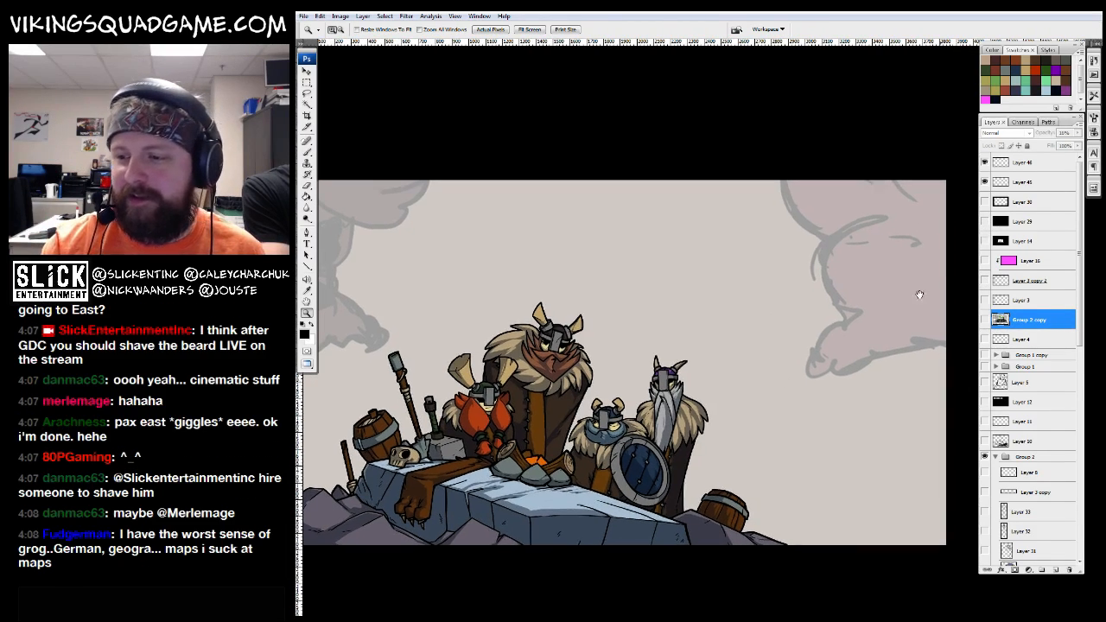
Collapse Group 2 in the layer stack and toggle Group 1 repeatedly to check what it adds to the scene
{"action": "left_click", "coordinate": [1001, 182]}
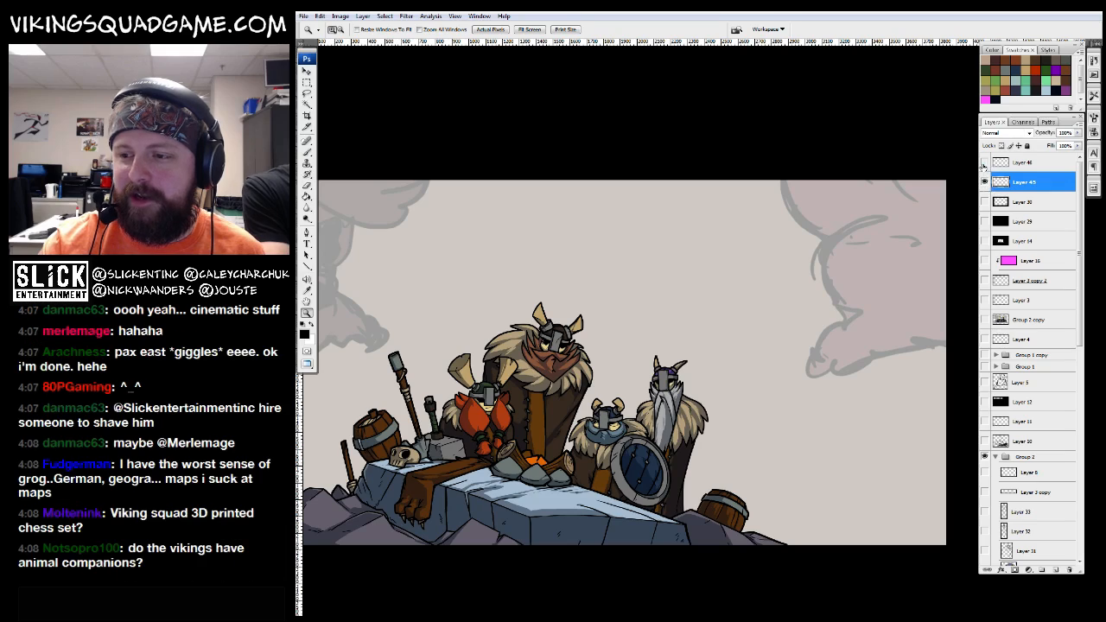
{"action": "key", "text": "b"}
{"action": "scroll", "coordinate": [622, 346], "scroll_direction": "down", "scroll_amount": 2}
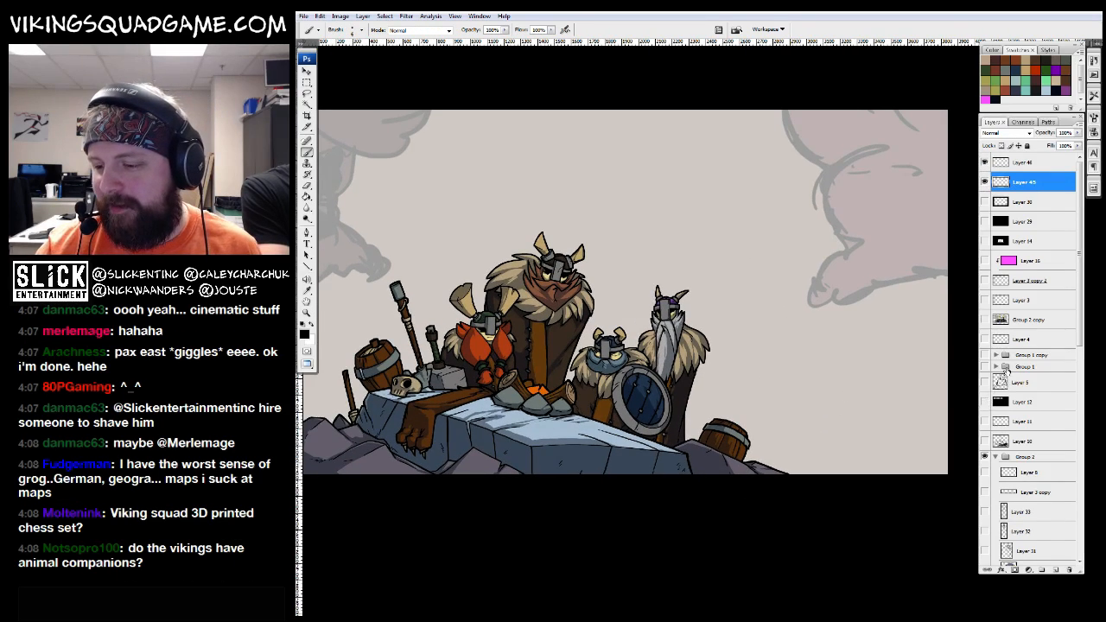
{"action": "scroll", "coordinate": [1079, 358], "scroll_direction": "down", "scroll_amount": 1}
{"action": "left_click_drag", "start_coordinate": [1079, 382], "coordinate": [1079, 385]}
{"action": "left_click", "coordinate": [984, 366]}
{"action": "left_click", "coordinate": [984, 366]}
{"action": "left_click_drag", "start_coordinate": [886, 406], "coordinate": [885, 402]}
{"action": "left_click", "coordinate": [994, 367]}
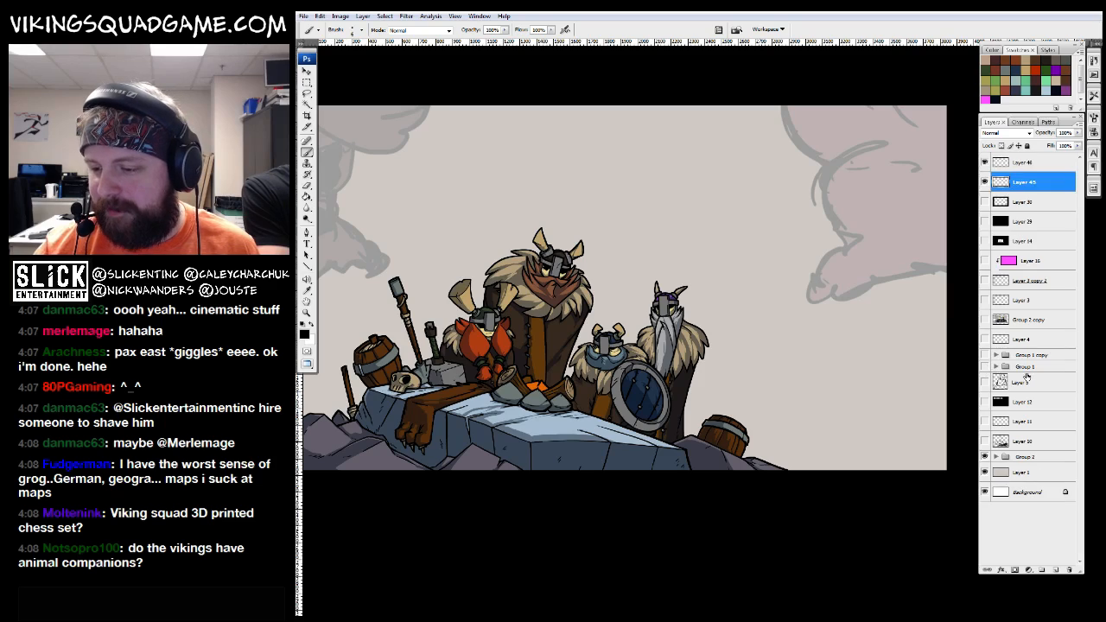
{"action": "left_click", "coordinate": [985, 367]}
{"action": "left_click", "coordinate": [985, 366]}
{"action": "left_click", "coordinate": [985, 366]}
{"action": "left_click", "coordinate": [985, 367]}
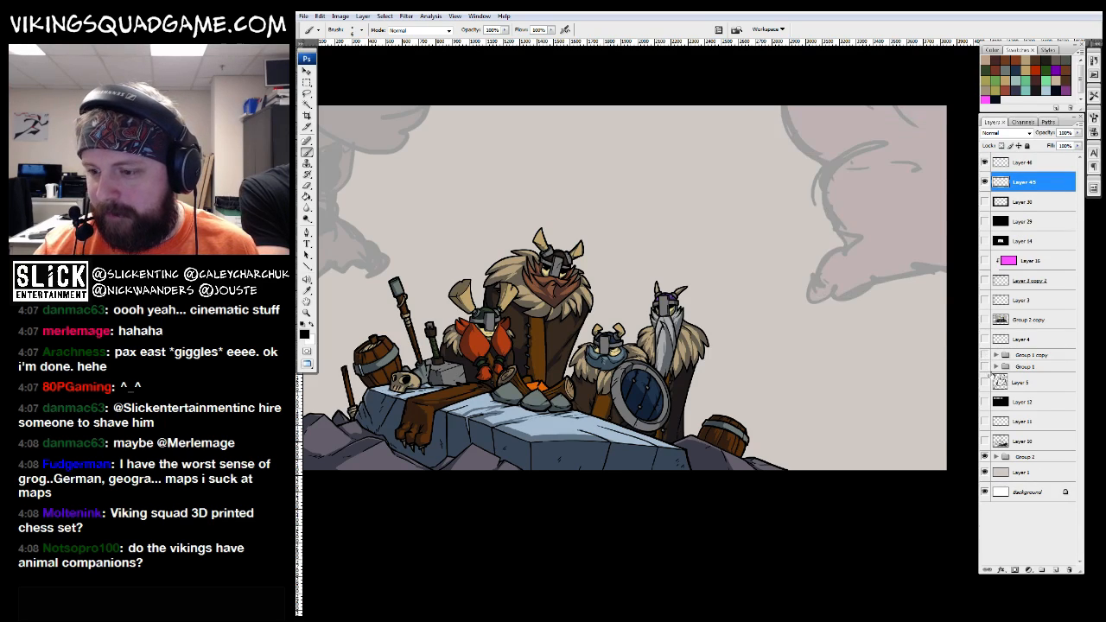
Show Layer 10 and the faint Group 2 copy in turn over the illustration, and hide each again
{"action": "left_click", "coordinate": [1015, 381]}
{"action": "left_click", "coordinate": [1017, 443]}
{"action": "left_click", "coordinate": [984, 442]}
{"action": "left_click", "coordinate": [984, 442]}
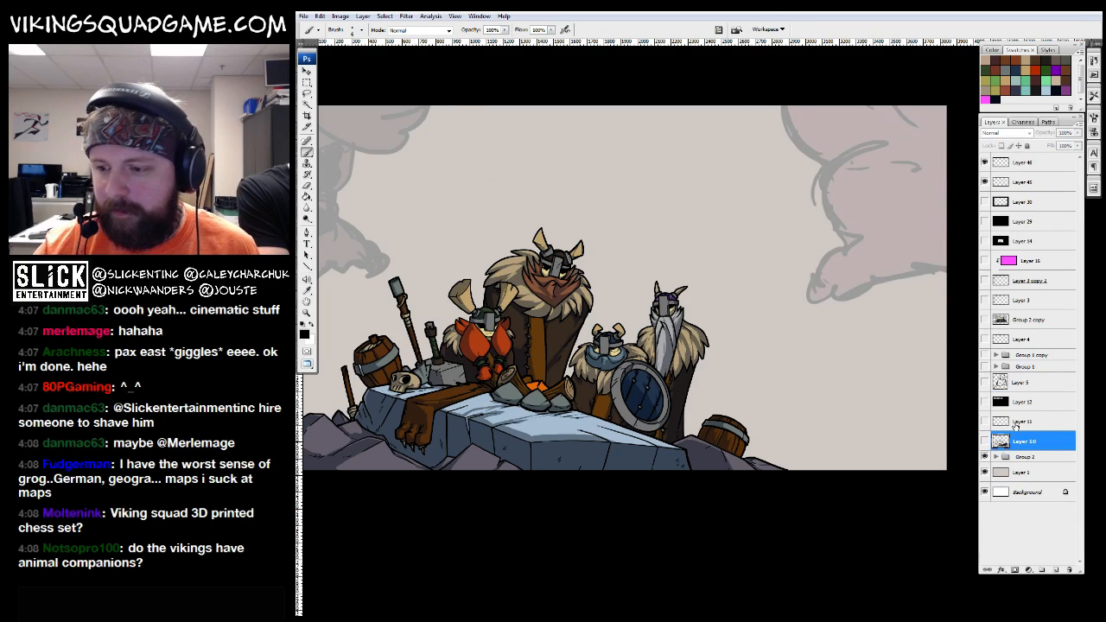
{"action": "left_click", "coordinate": [984, 319]}
{"action": "key", "text": "z"}
{"action": "left_click", "coordinate": [966, 382], "text": "alt"}
{"action": "left_click", "coordinate": [967, 382], "text": "alt"}
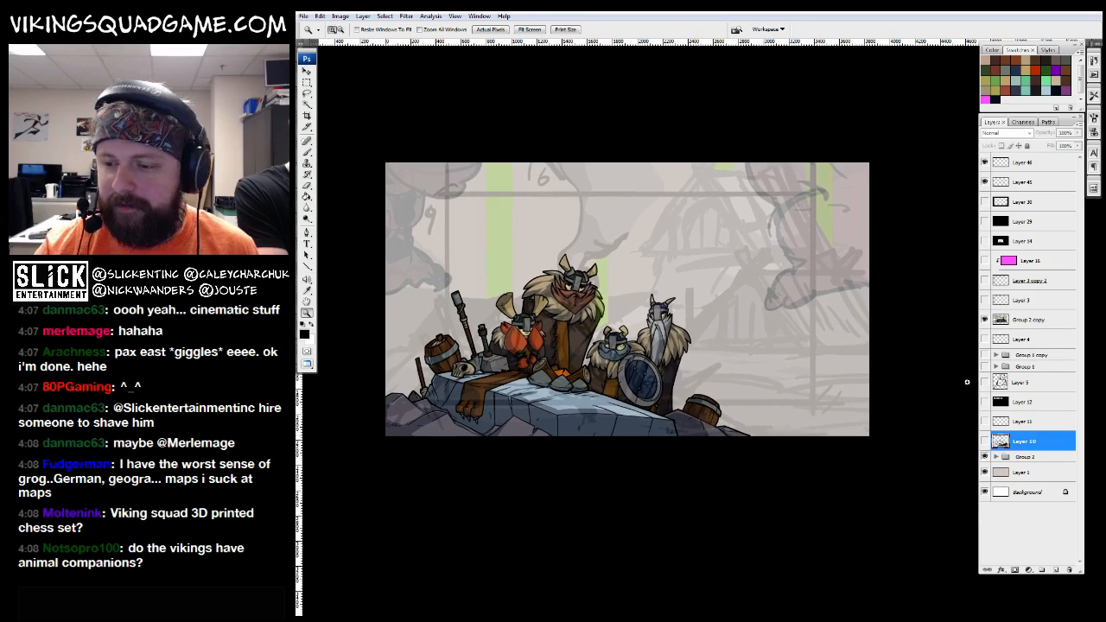
{"action": "left_click", "coordinate": [985, 320]}
Check the contents of the Group 1 copy, Group 1 and Group 2 by toggling their visibility
{"action": "left_click", "coordinate": [985, 355]}
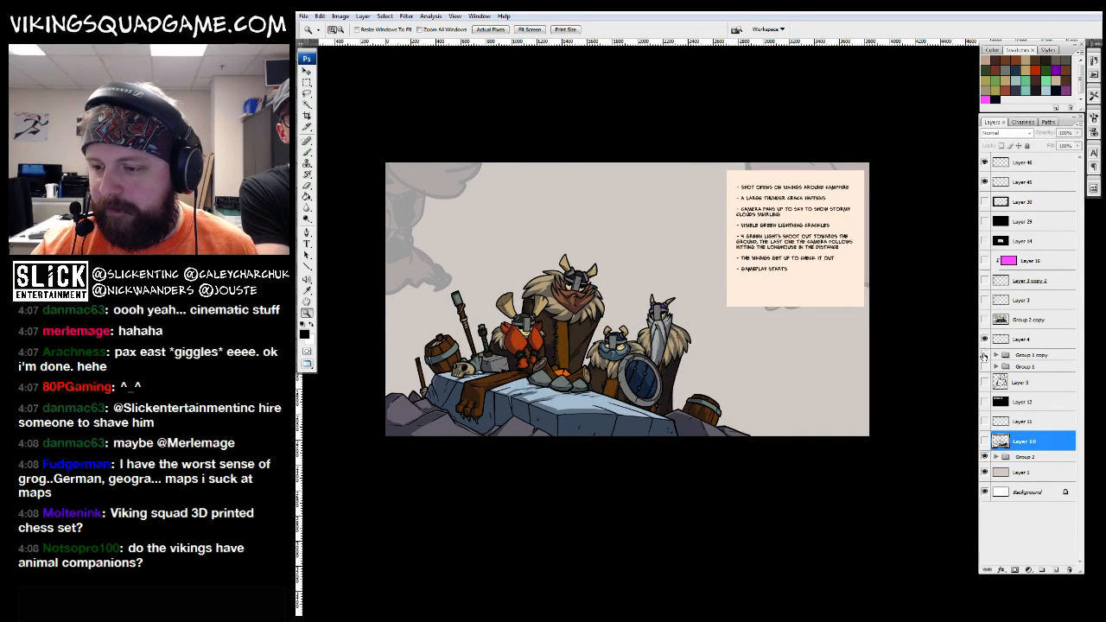
{"action": "left_click", "coordinate": [985, 355]}
{"action": "left_click", "coordinate": [985, 367]}
{"action": "left_click", "coordinate": [985, 367]}
{"action": "left_click", "coordinate": [996, 367]}
{"action": "left_click", "coordinate": [996, 367]}
{"action": "left_click", "coordinate": [985, 456]}
{"action": "left_click", "coordinate": [985, 456]}
Find the rough longhouse sketch layer inside Group 2 and make it visible
{"action": "left_click", "coordinate": [996, 456]}
{"action": "left_click_drag", "start_coordinate": [1079, 340], "coordinate": [1080, 455]}
{"action": "left_click", "coordinate": [985, 416]}
{"action": "left_click", "coordinate": [985, 416]}
{"action": "left_click", "coordinate": [984, 434]}
Pull the longhouse sketch layer out of Group 2 to directly above it, and hide Group 2
{"action": "left_click", "coordinate": [1028, 435]}
{"action": "key", "text": "v"}
{"action": "left_click_drag", "start_coordinate": [755, 450], "coordinate": [766, 416]}
{"action": "left_click_drag", "start_coordinate": [1028, 434], "coordinate": [1024, 192]}
{"action": "left_click", "coordinate": [994, 217]}
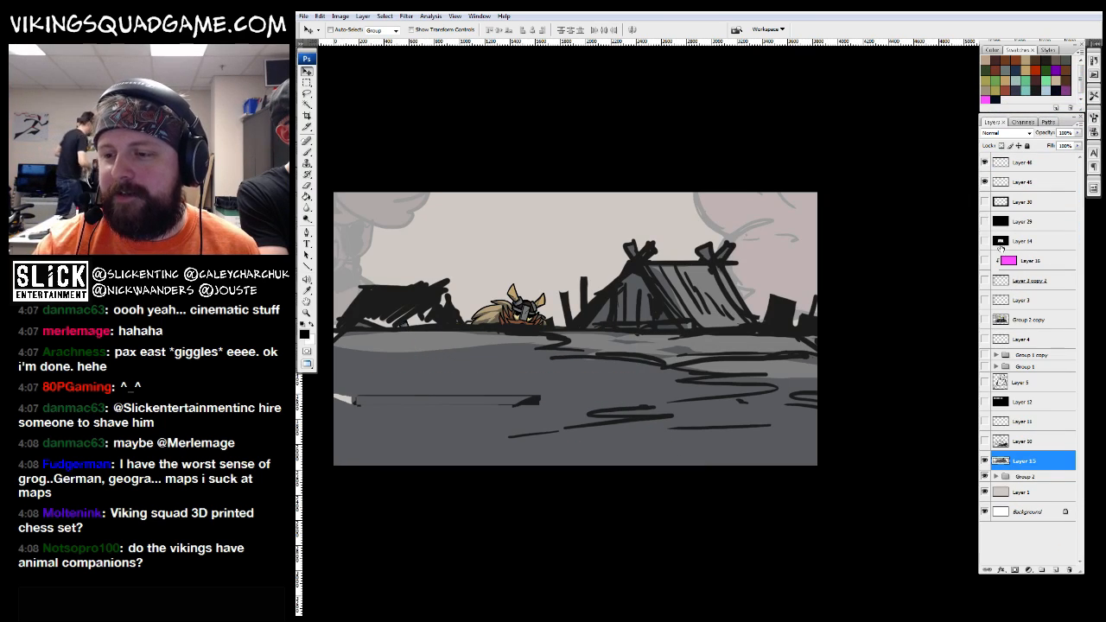
{"action": "left_click", "coordinate": [985, 477]}
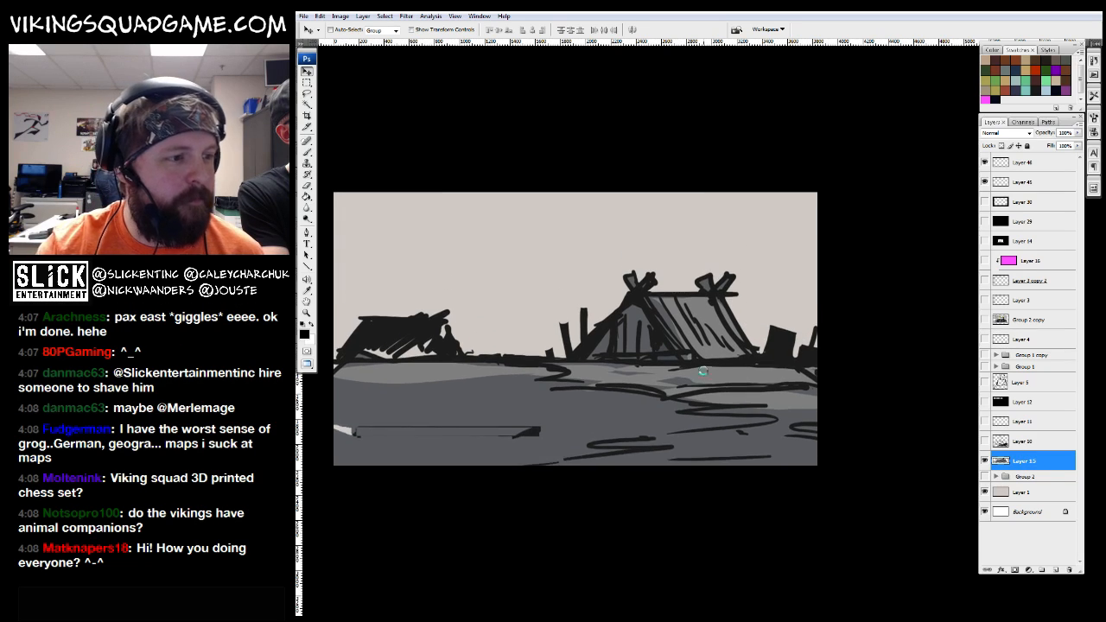
Fade the longhouse sketch layer to 30% opacity so it serves as an inking underlay
{"action": "key", "text": "z"}
{"action": "left_click", "coordinate": [687, 387], "text": "alt"}
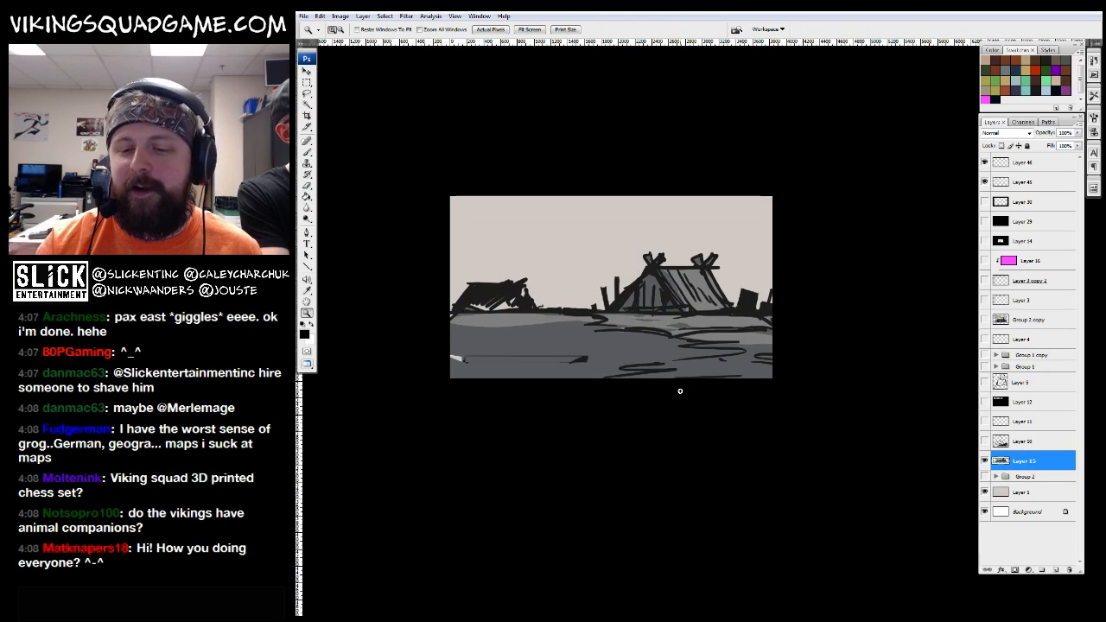
{"action": "left_click_drag", "start_coordinate": [565, 254], "coordinate": [765, 320]}
{"action": "left_click_drag", "start_coordinate": [513, 232], "coordinate": [702, 315]}
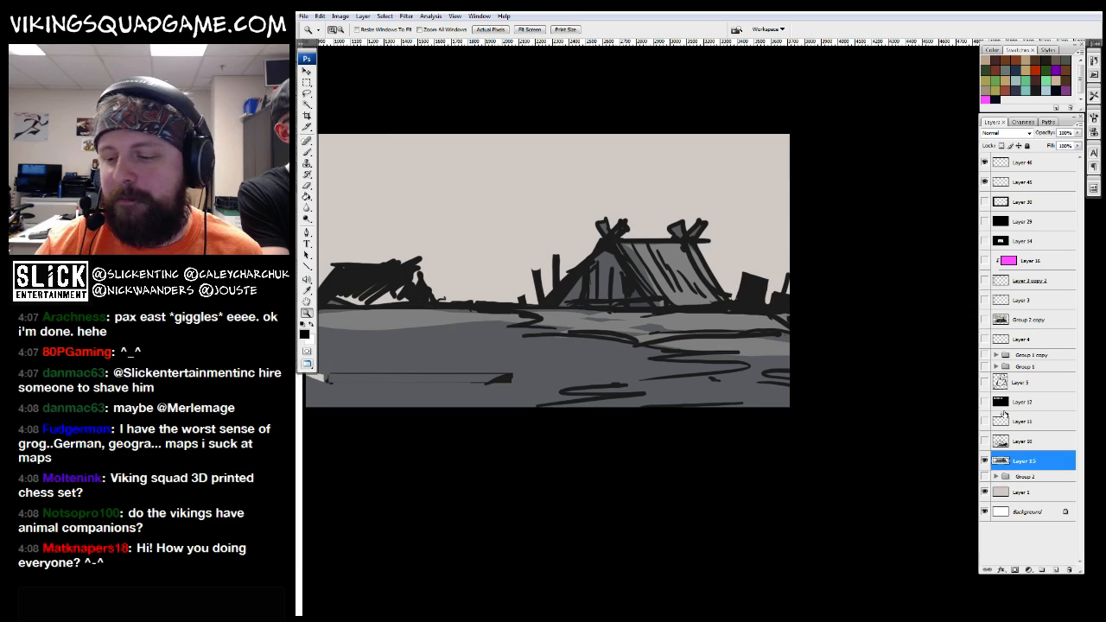
{"action": "left_click_drag", "start_coordinate": [819, 237], "coordinate": [896, 274]}
{"action": "key", "text": "b"}
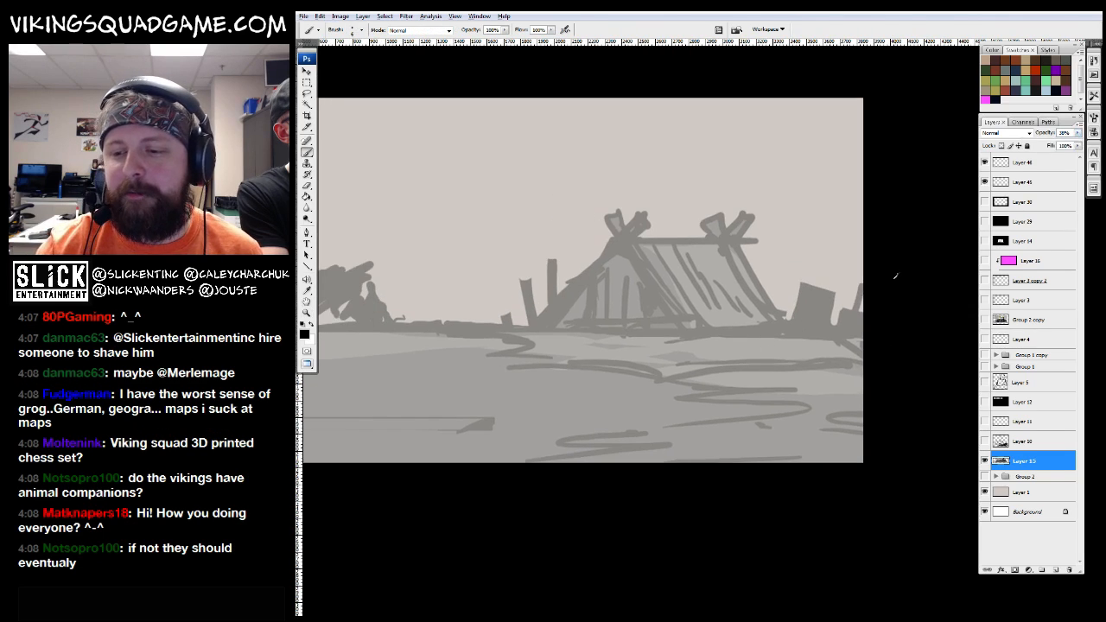
{"action": "left_click", "coordinate": [984, 462]}
{"action": "left_click", "coordinate": [984, 462]}
{"action": "key", "text": "ctrl+equal"}
{"action": "key", "text": "ctrl+equal"}
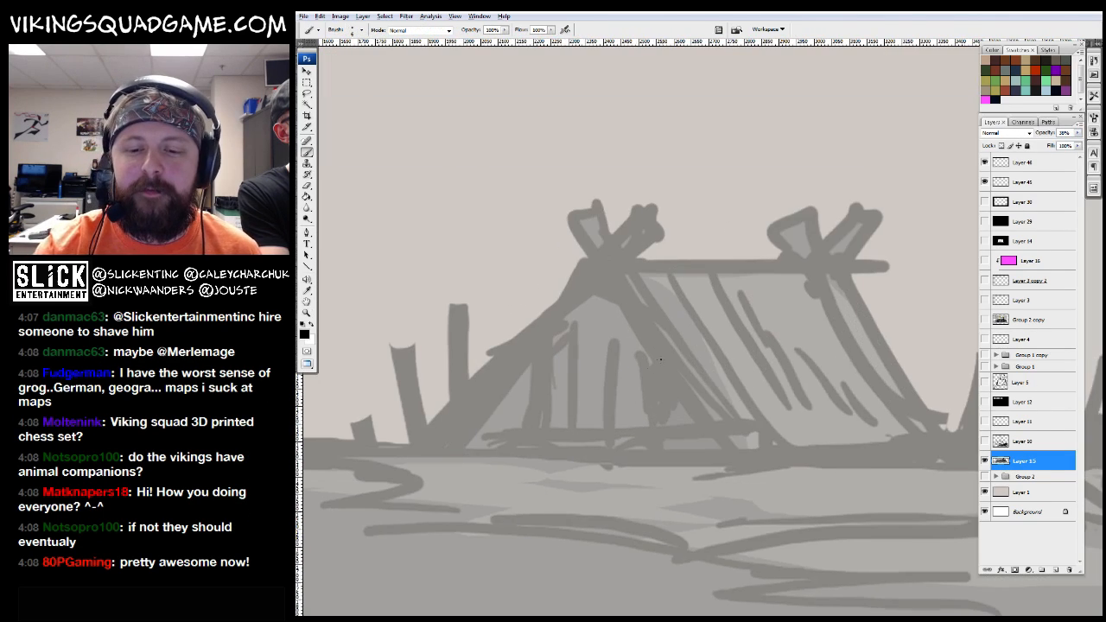
Select the tooner brush preset at 6 px for inking the longhouse
{"action": "right_click", "coordinate": [702, 354]}
{"action": "left_click", "coordinate": [766, 505]}
{"action": "left_click", "coordinate": [760, 519]}
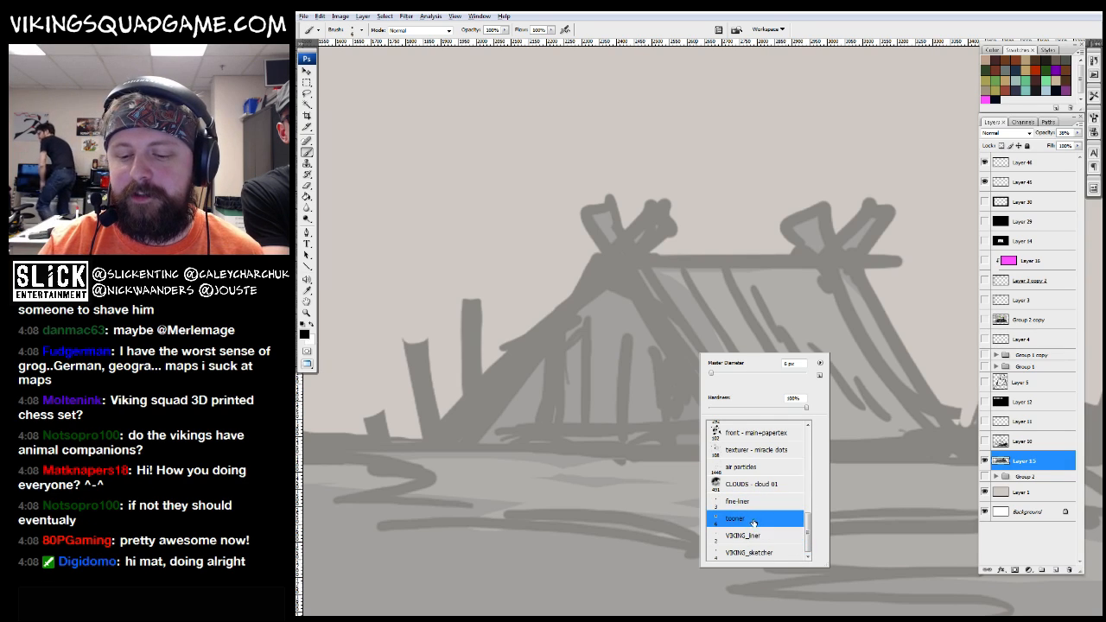
{"action": "left_click", "coordinate": [632, 511]}
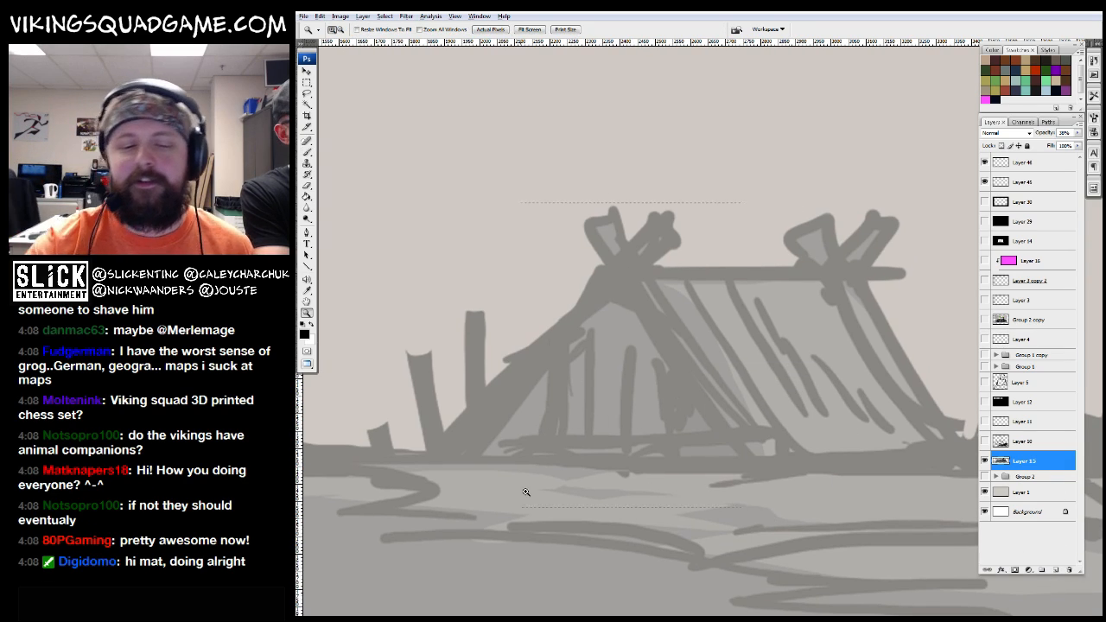
{"action": "scroll", "coordinate": [681, 378], "scroll_direction": "up", "scroll_amount": 2}
{"action": "scroll", "coordinate": [681, 378], "scroll_direction": "up", "scroll_amount": 2}
{"action": "scroll", "coordinate": [681, 377], "scroll_direction": "down", "scroll_amount": 2}
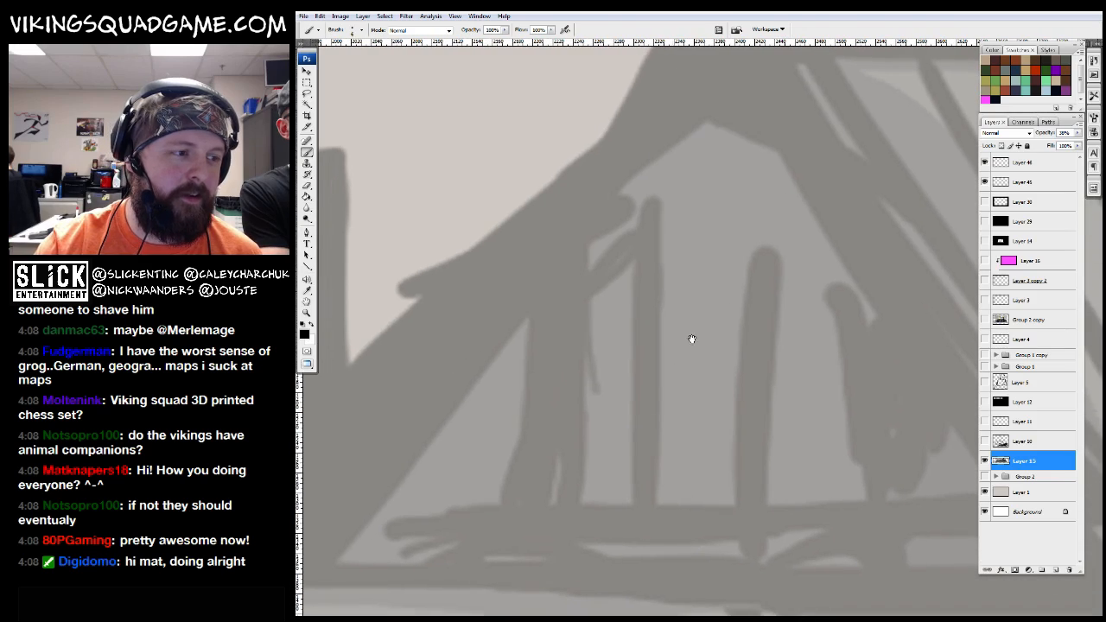
{"action": "scroll", "coordinate": [511, 486], "scroll_direction": "up", "scroll_amount": 1}
{"action": "key", "text": "z"}
{"action": "scroll", "coordinate": [612, 410], "scroll_direction": "down", "scroll_amount": 1}
{"action": "scroll", "coordinate": [657, 382], "scroll_direction": "up", "scroll_amount": 1}
{"action": "scroll", "coordinate": [656, 382], "scroll_direction": "down", "scroll_amount": 1}
{"action": "key", "text": "b"}
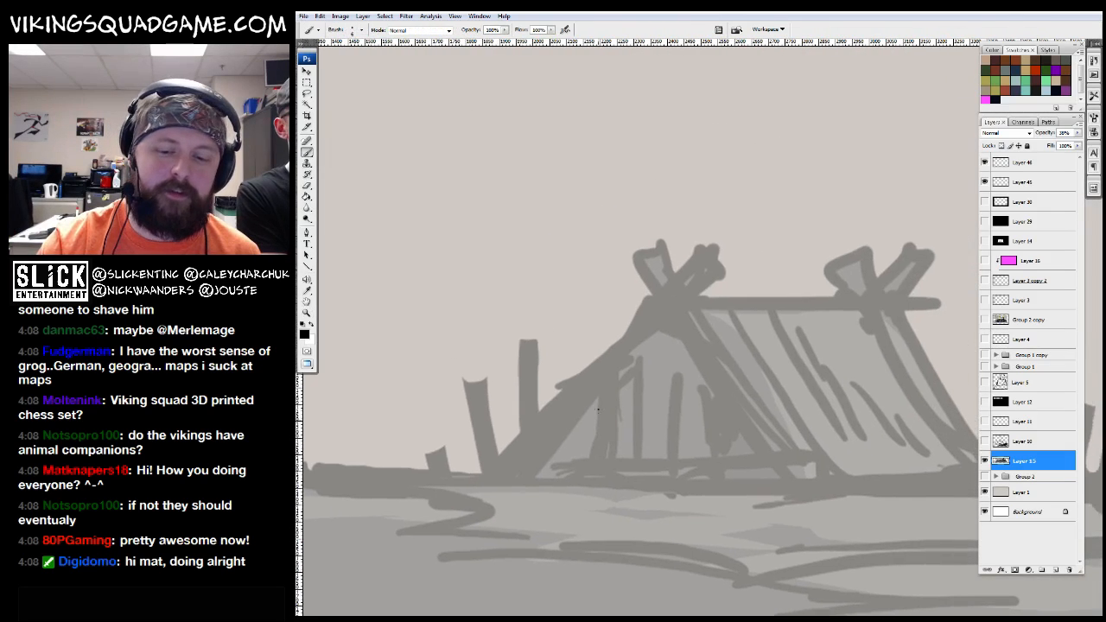
Draw diagonal lines along the longhouse's left gable beam, adding a new layer above the sketch for the ink
{"action": "left_click_drag", "start_coordinate": [584, 408], "coordinate": [728, 258]}
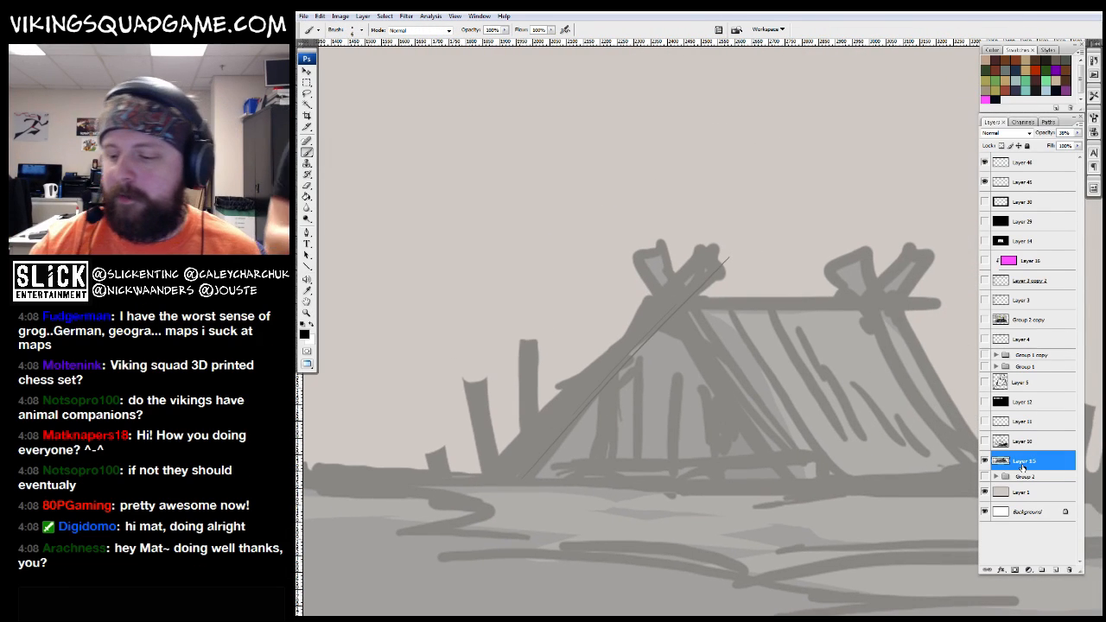
{"action": "left_click", "coordinate": [1055, 570]}
{"action": "mouse_move", "coordinate": [521, 481]}
{"action": "left_mouse_down"}
{"action": "mouse_move", "coordinate": [727, 259]}
{"action": "mouse_move", "coordinate": [519, 492]}
{"action": "left_mouse_up"}
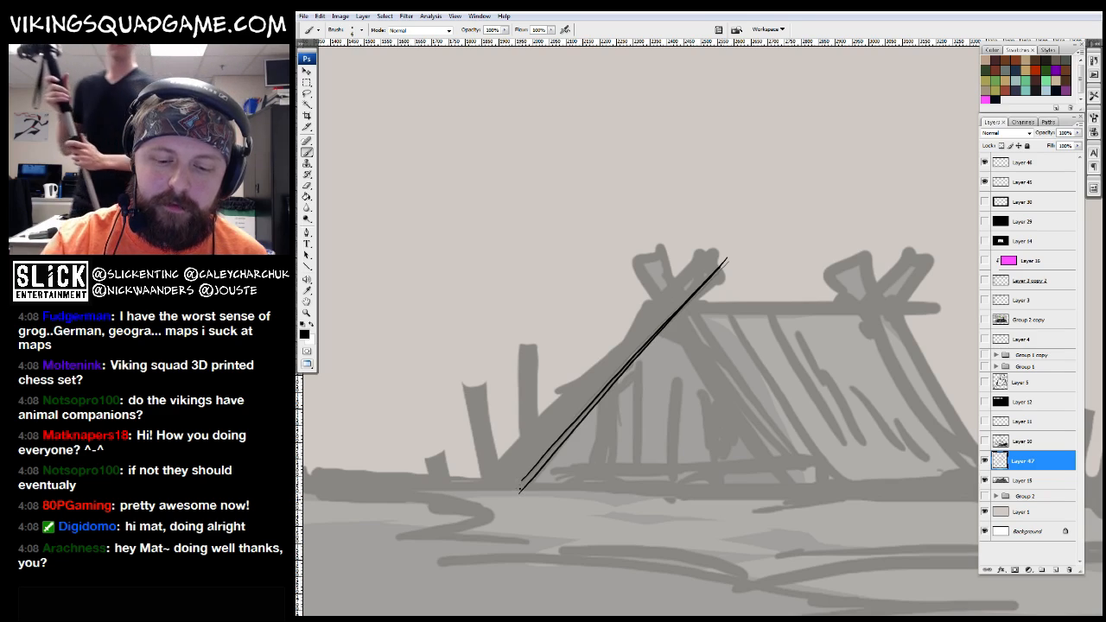
Lasso the trial gable beam lines on the new layer, delete them and deselect
{"action": "right_click", "coordinate": [704, 316]}
{"action": "left_click", "coordinate": [744, 481]}
{"action": "key", "text": "Return"}
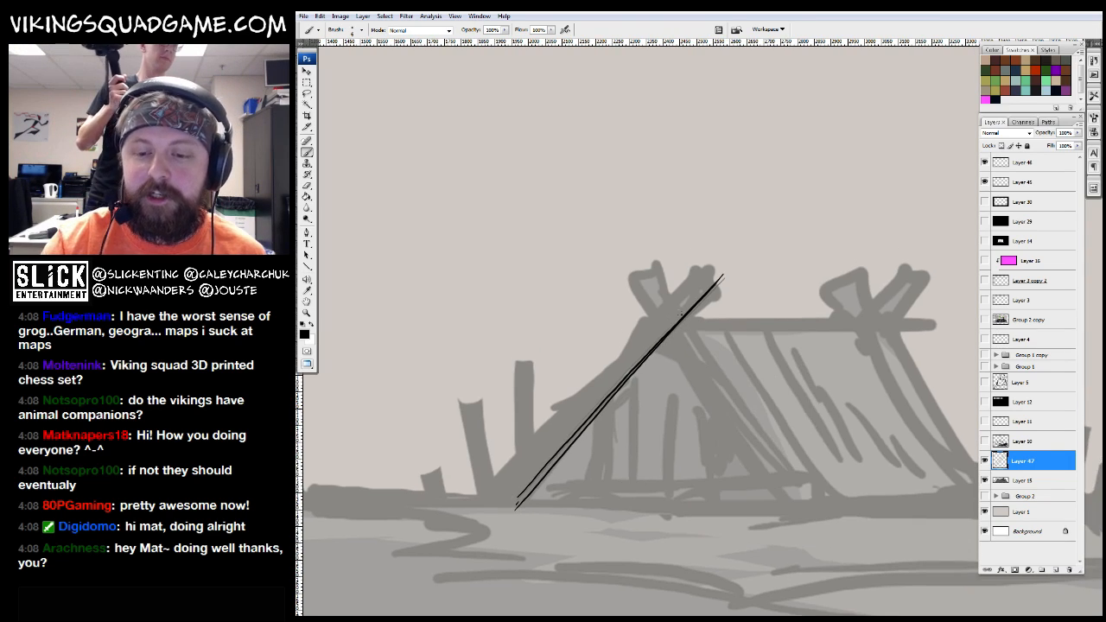
{"action": "key", "text": "l"}
{"action": "mouse_move", "coordinate": [782, 254]}
{"action": "left_mouse_down"}
{"action": "mouse_move", "coordinate": [484, 544]}
{"action": "mouse_move", "coordinate": [778, 257]}
{"action": "left_mouse_up"}
{"action": "key", "text": "Delete"}
{"action": "key", "text": "ctrl+d"}
Ink two long diagonal strokes along the longhouse's left gable beam with the tooner brush
{"action": "key", "text": "z"}
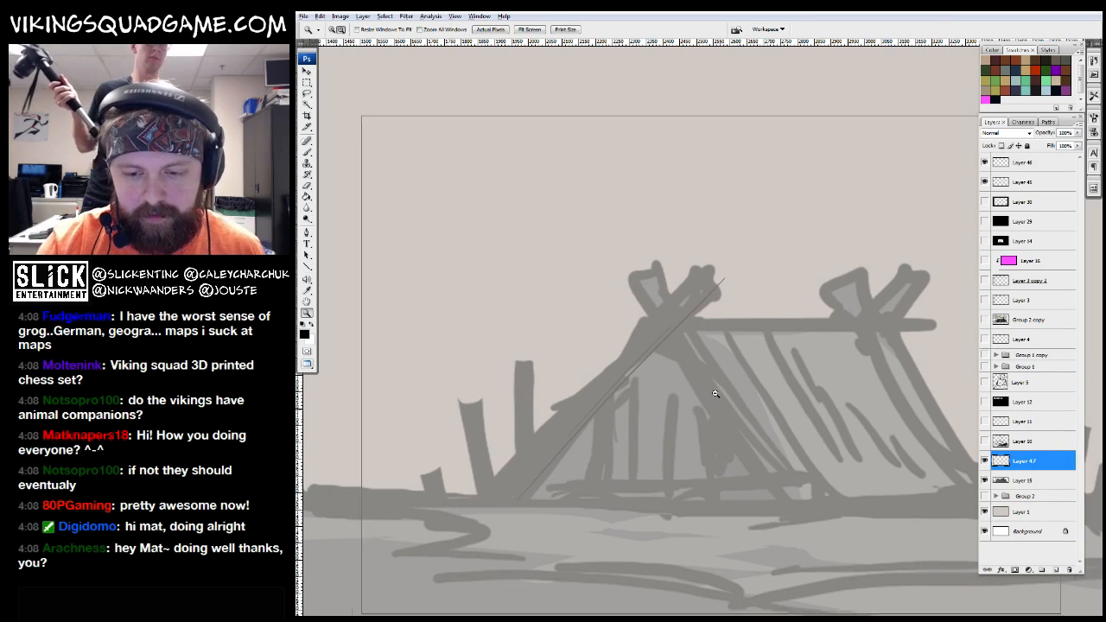
{"action": "left_click", "coordinate": [720, 397], "text": "alt"}
{"action": "left_click_drag", "start_coordinate": [764, 418], "coordinate": [709, 462]}
{"action": "left_click_drag", "start_coordinate": [420, 510], "coordinate": [912, 204]}
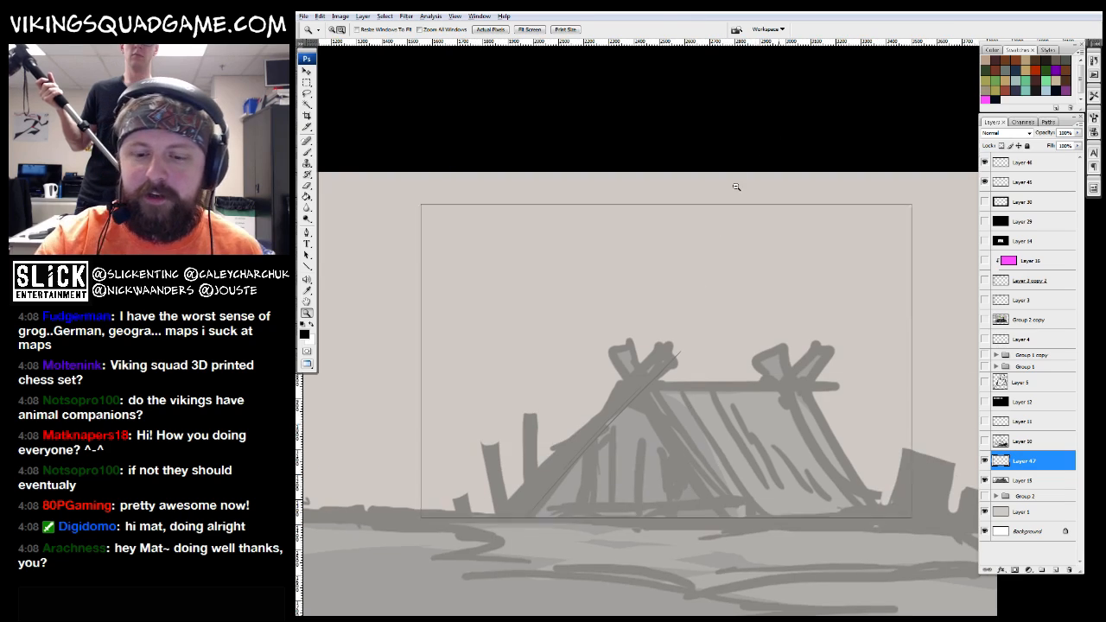
{"action": "left_click_drag", "start_coordinate": [628, 154], "coordinate": [934, 369]}
{"action": "left_click_drag", "start_coordinate": [749, 288], "coordinate": [697, 373]}
{"action": "key", "text": "b"}
{"action": "right_click", "coordinate": [698, 372]}
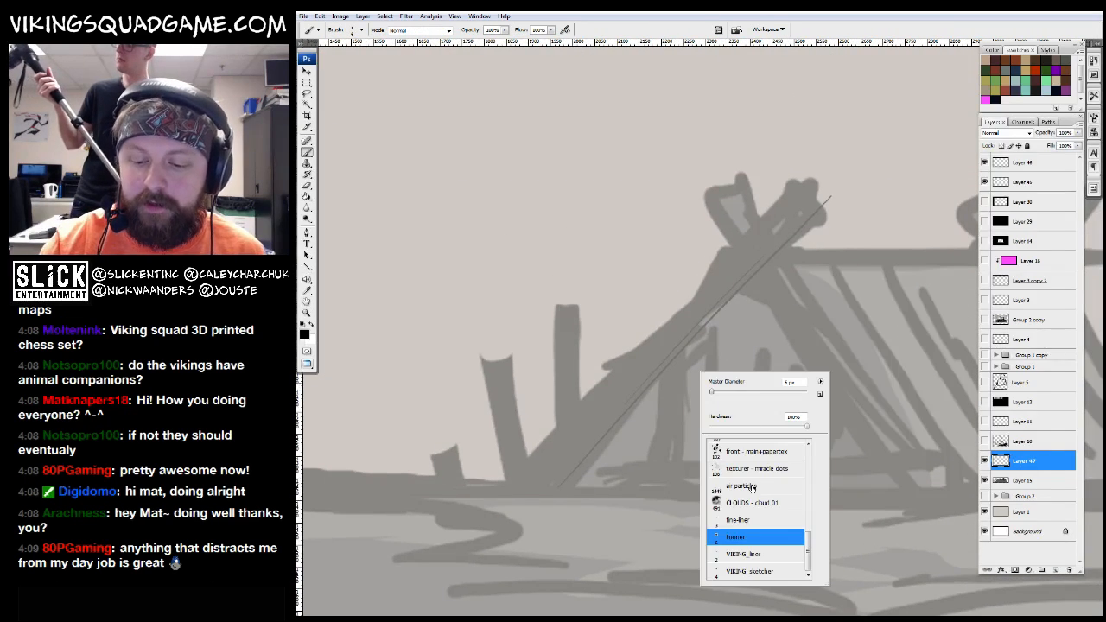
{"action": "left_click", "coordinate": [752, 537]}
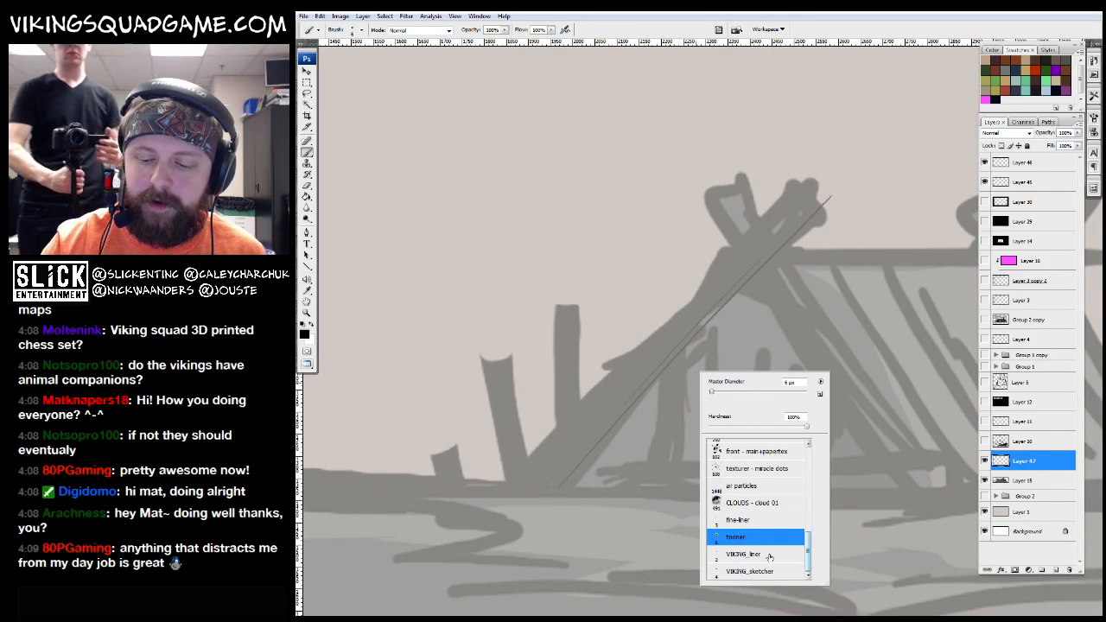
{"action": "key", "text": "Return"}
{"action": "mouse_move", "coordinate": [590, 462]}
{"action": "left_mouse_down"}
{"action": "mouse_move", "coordinate": [546, 471]}
{"action": "mouse_move", "coordinate": [764, 229]}
{"action": "left_mouse_up"}
{"action": "left_click_drag", "start_coordinate": [510, 505], "coordinate": [772, 223]}
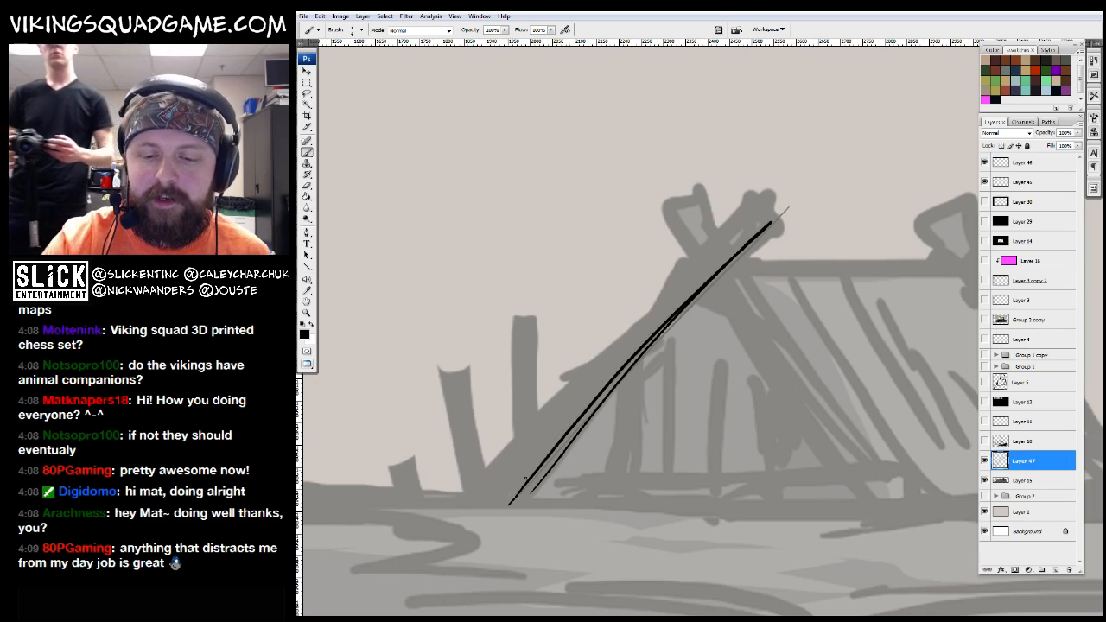
Erase the diagonal ink strokes along the left gable beam and return to the brush
{"action": "right_click", "coordinate": [665, 399]}
{"action": "left_click", "coordinate": [716, 524]}
{"action": "left_click_drag", "start_coordinate": [639, 510], "coordinate": [612, 520]}
{"action": "key", "text": "e"}
{"action": "left_click_drag", "start_coordinate": [724, 247], "coordinate": [494, 498]}
{"action": "key", "text": "b"}
{"action": "mouse_move", "coordinate": [647, 415]}
{"action": "left_mouse_down"}
{"action": "mouse_move", "coordinate": [745, 378]}
{"action": "mouse_move", "coordinate": [708, 458]}
{"action": "left_mouse_up"}
{"action": "key", "text": "z"}
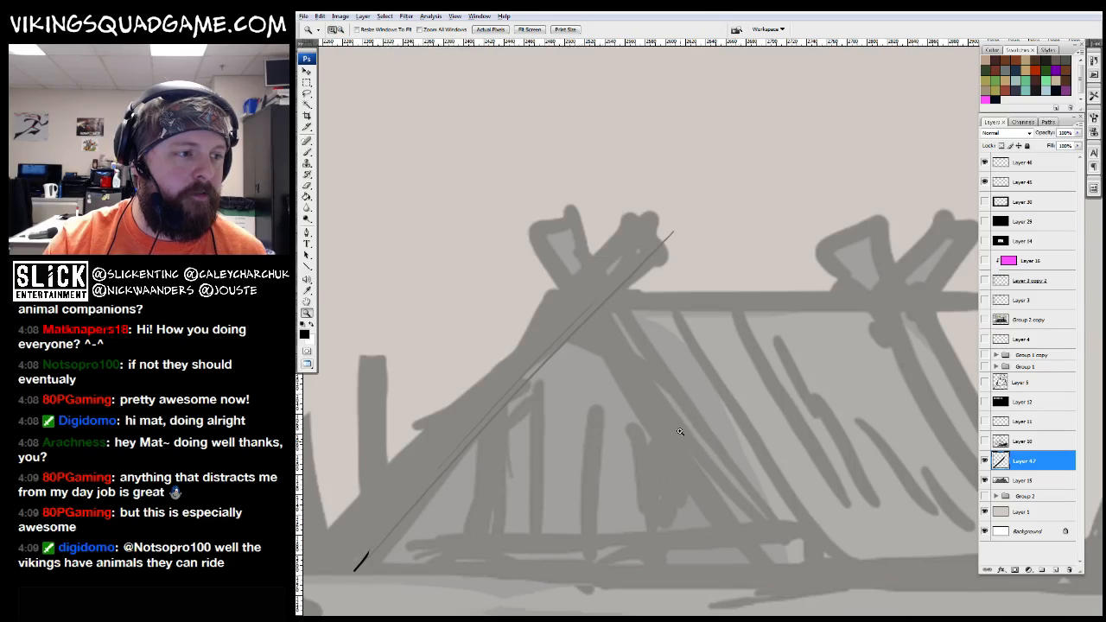
{"action": "left_click", "coordinate": [683, 428]}
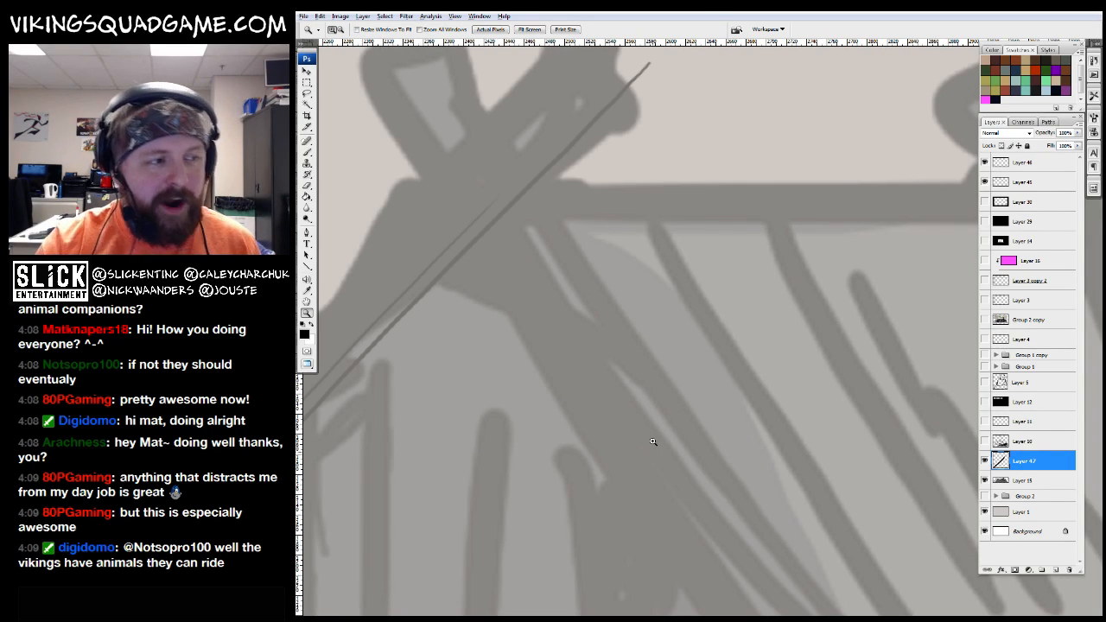
{"action": "left_click", "coordinate": [652, 442], "text": "alt"}
{"action": "left_click", "coordinate": [716, 390], "text": "alt"}
{"action": "key", "text": "b"}
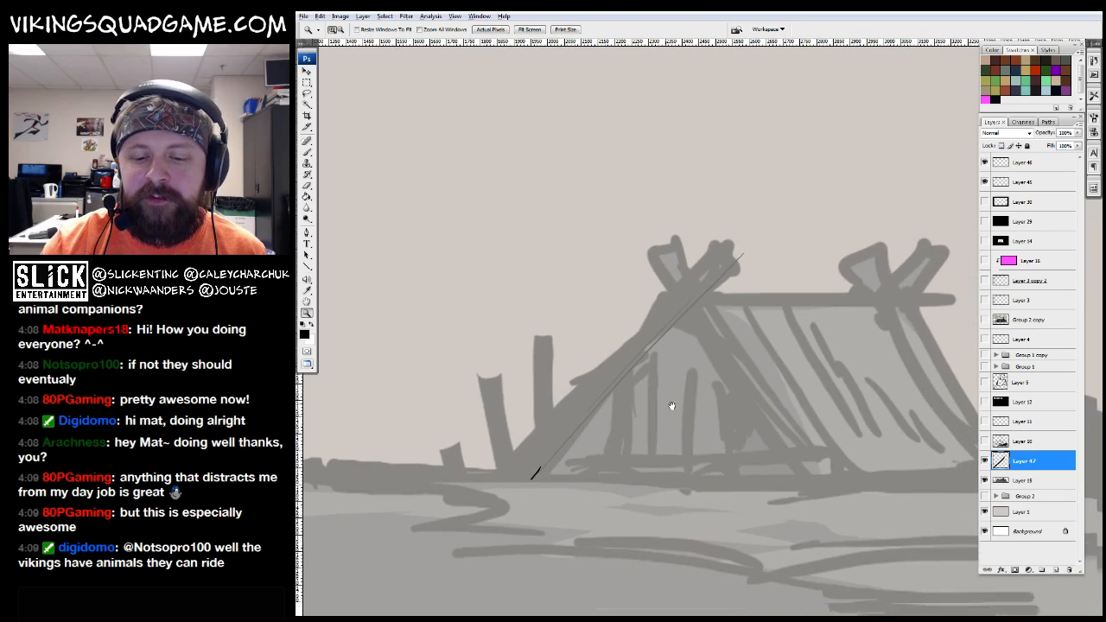
Ink the longhouse's left gable beam with parallel edges and a capped upper end, plus the ground line at its foot
{"action": "scroll", "coordinate": [604, 423], "scroll_direction": "down", "scroll_amount": 1}
{"action": "key", "text": "e"}
{"action": "key", "text": "b"}
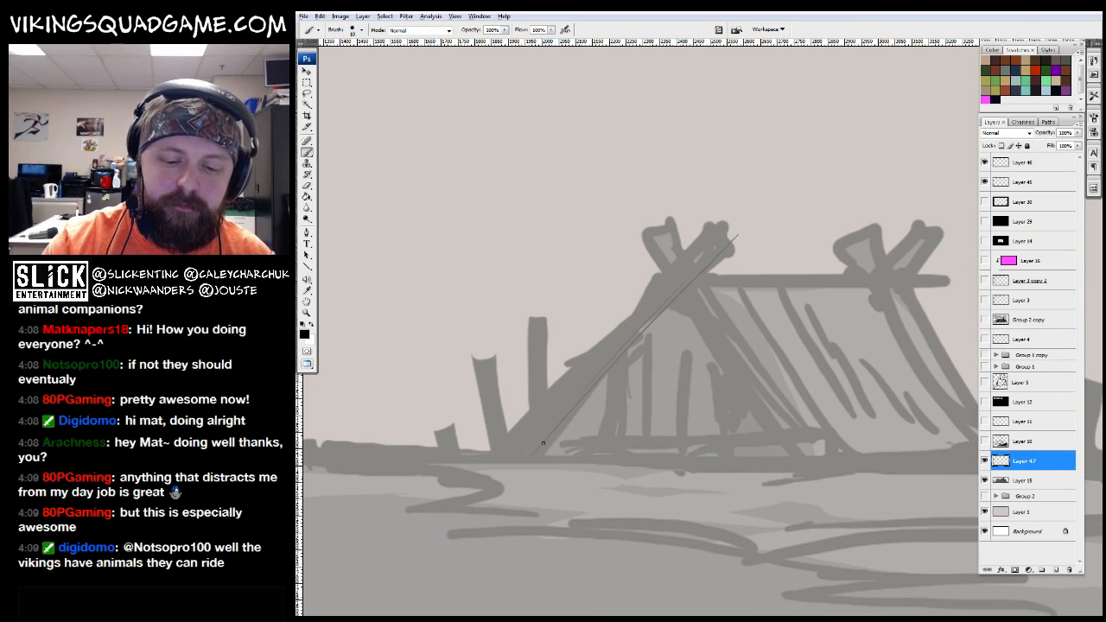
{"action": "mouse_move", "coordinate": [541, 453]}
{"action": "left_mouse_down"}
{"action": "mouse_move", "coordinate": [737, 238]}
{"action": "mouse_move", "coordinate": [600, 355]}
{"action": "mouse_move", "coordinate": [508, 456]}
{"action": "left_mouse_up"}
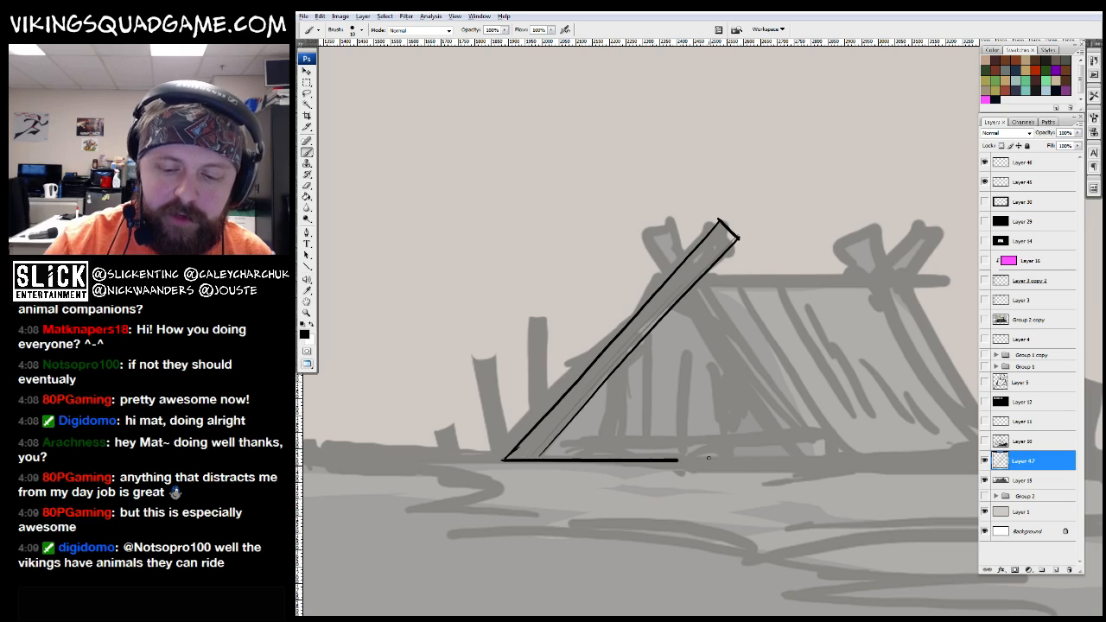
{"action": "left_click_drag", "start_coordinate": [654, 457], "coordinate": [577, 457]}
Erase the left gable beam's edges where the beams cross near the peak and return to the brush
{"action": "key", "text": "e"}
{"action": "left_click_drag", "start_coordinate": [680, 269], "coordinate": [690, 299]}
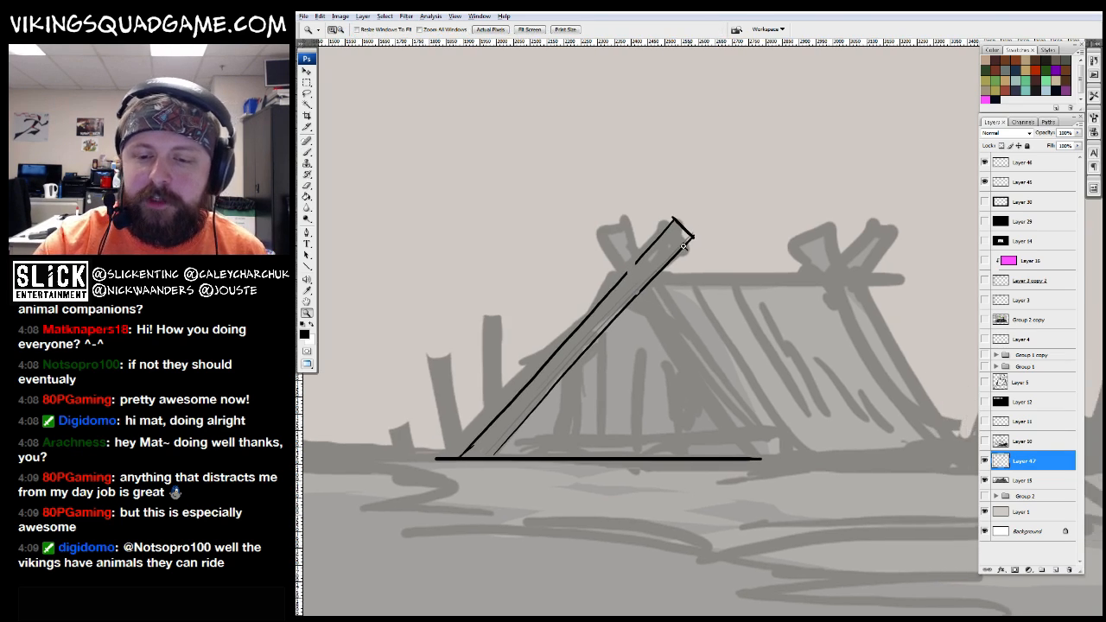
{"action": "scroll", "coordinate": [692, 268], "scroll_direction": "up", "scroll_amount": 3}
{"action": "left_click", "coordinate": [650, 345]}
{"action": "key", "text": "b"}
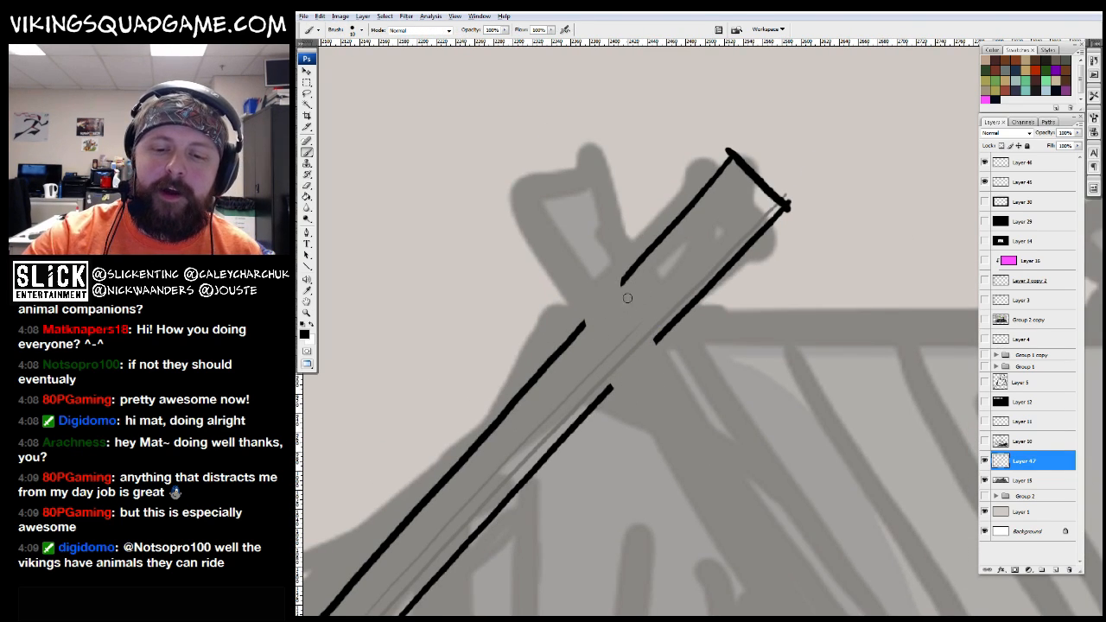
Ink the rope lashing around the front gable peak and the crossing beam's end sticking out above it
{"action": "left_click_drag", "start_coordinate": [626, 273], "coordinate": [669, 370]}
{"action": "left_click_drag", "start_coordinate": [593, 298], "coordinate": [637, 392]}
{"action": "mouse_move", "coordinate": [623, 262]}
{"action": "left_mouse_down"}
{"action": "mouse_move", "coordinate": [654, 327]}
{"action": "mouse_move", "coordinate": [597, 218]}
{"action": "mouse_move", "coordinate": [532, 270]}
{"action": "mouse_move", "coordinate": [612, 363]}
{"action": "left_mouse_up"}
{"action": "mouse_move", "coordinate": [648, 317]}
{"action": "left_mouse_down"}
{"action": "mouse_move", "coordinate": [583, 222]}
{"action": "mouse_move", "coordinate": [539, 281]}
{"action": "left_mouse_up"}
{"action": "left_click_drag", "start_coordinate": [603, 228], "coordinate": [535, 259]}
{"action": "mouse_move", "coordinate": [751, 468]}
{"action": "left_mouse_down"}
{"action": "mouse_move", "coordinate": [645, 327]}
{"action": "mouse_move", "coordinate": [663, 366]}
{"action": "left_mouse_up"}
{"action": "left_click", "coordinate": [647, 330], "text": "alt"}
{"action": "left_click", "coordinate": [666, 324], "text": "alt"}
{"action": "key", "text": "b"}
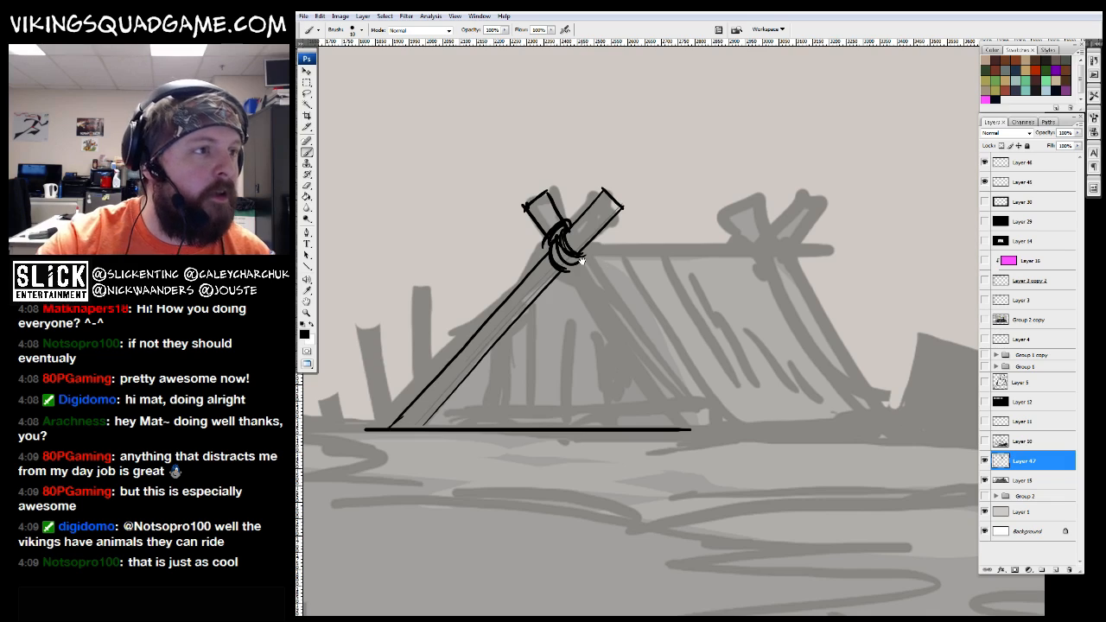
Ink the longhouse's right gable beam, its ridge pole and the lashed rear beams down to an extended ground line
{"action": "mouse_move", "coordinate": [584, 267]}
{"action": "left_mouse_down"}
{"action": "mouse_move", "coordinate": [705, 418]}
{"action": "mouse_move", "coordinate": [685, 426]}
{"action": "mouse_move", "coordinate": [893, 429]}
{"action": "left_mouse_up"}
{"action": "left_click_drag", "start_coordinate": [615, 428], "coordinate": [655, 429]}
{"action": "left_click_drag", "start_coordinate": [815, 360], "coordinate": [805, 364]}
{"action": "mouse_move", "coordinate": [571, 247]}
{"action": "left_mouse_down"}
{"action": "mouse_move", "coordinate": [755, 246]}
{"action": "mouse_move", "coordinate": [868, 424]}
{"action": "left_mouse_up"}
{"action": "left_click_drag", "start_coordinate": [745, 246], "coordinate": [871, 423]}
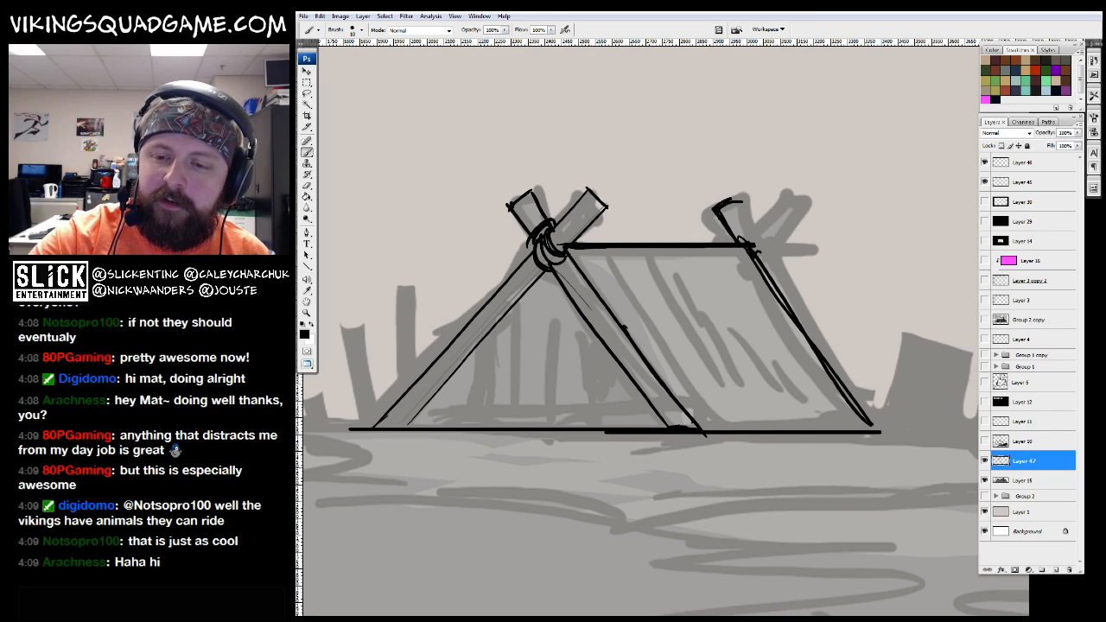
{"action": "left_click_drag", "start_coordinate": [741, 203], "coordinate": [886, 426]}
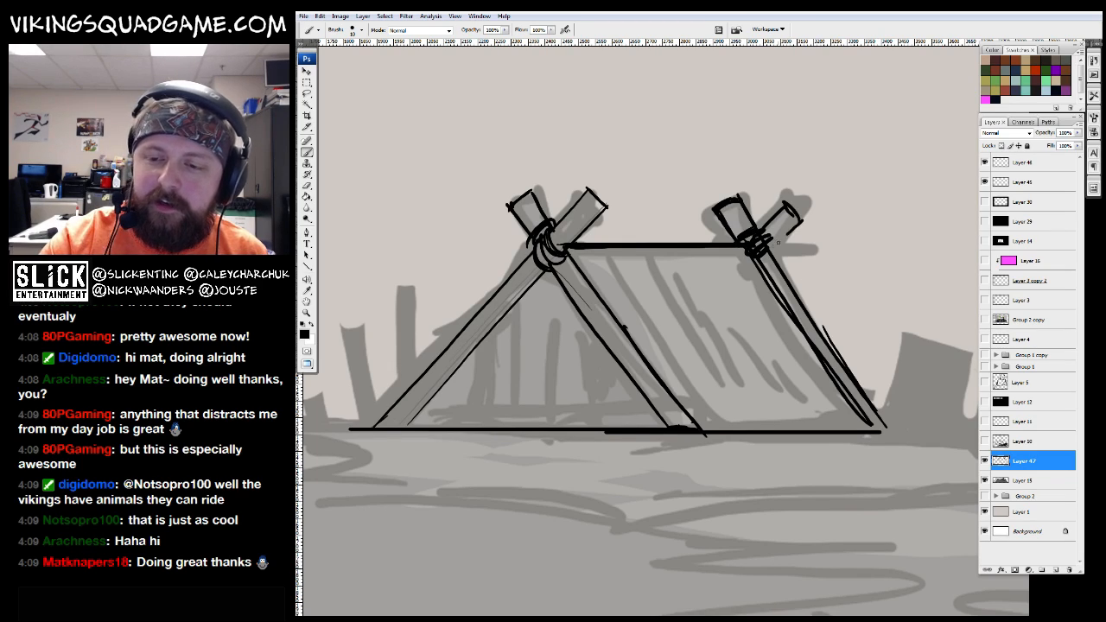
Ink the arched plank door in the longhouse gable and the rope wraps around the feet of the beams
{"action": "left_click_drag", "start_coordinate": [553, 345], "coordinate": [592, 357]}
{"action": "mouse_move", "coordinate": [513, 361]}
{"action": "left_mouse_down"}
{"action": "mouse_move", "coordinate": [510, 401]}
{"action": "mouse_move", "coordinate": [618, 335]}
{"action": "mouse_move", "coordinate": [621, 435]}
{"action": "left_mouse_up"}
{"action": "left_click_drag", "start_coordinate": [565, 296], "coordinate": [586, 298]}
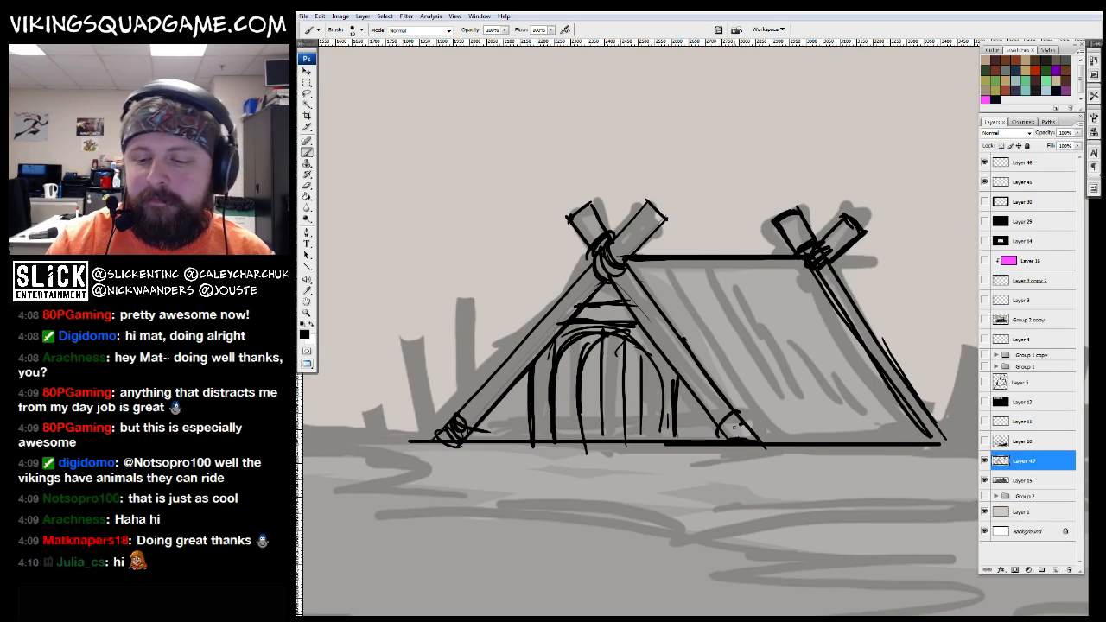
{"action": "left_click_drag", "start_coordinate": [733, 426], "coordinate": [747, 436]}
{"action": "left_click_drag", "start_coordinate": [932, 429], "coordinate": [944, 439]}
{"action": "left_click_drag", "start_coordinate": [934, 428], "coordinate": [947, 429]}
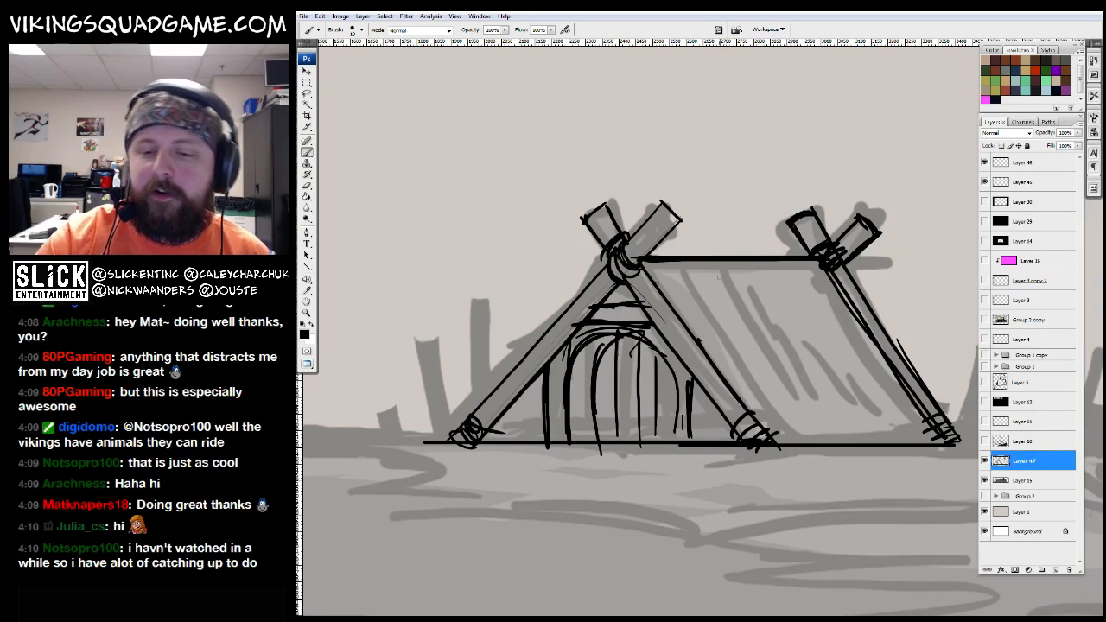
Ink diagonal seams and short stitch marks across the longhouse's roof covering
{"action": "left_click_drag", "start_coordinate": [721, 253], "coordinate": [824, 390]}
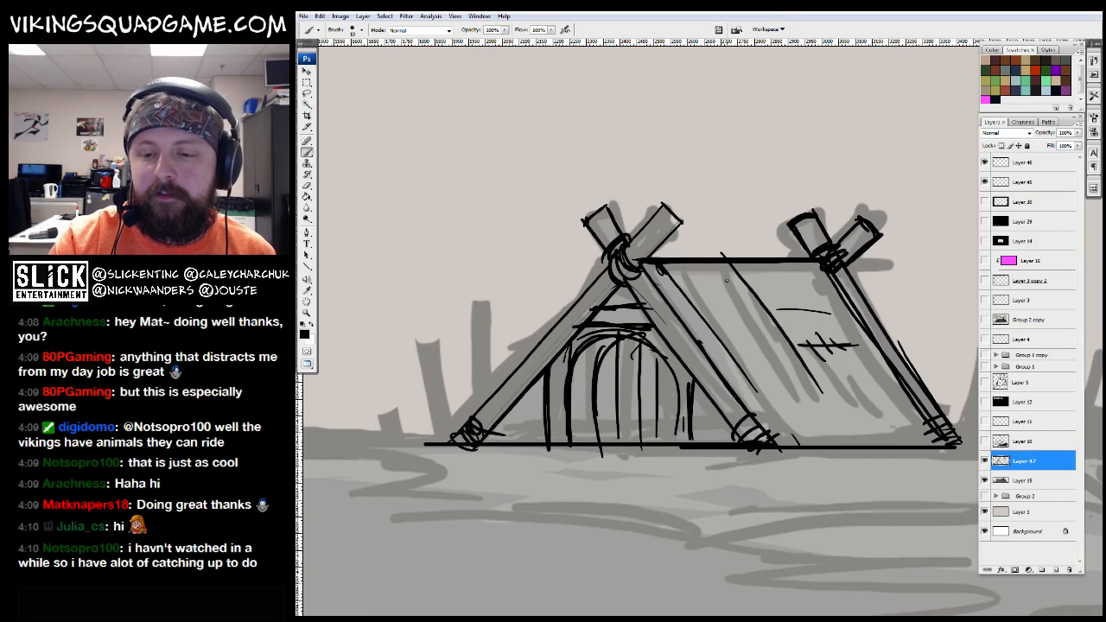
{"action": "left_click_drag", "start_coordinate": [710, 290], "coordinate": [702, 290]}
{"action": "left_click_drag", "start_coordinate": [737, 348], "coordinate": [812, 300]}
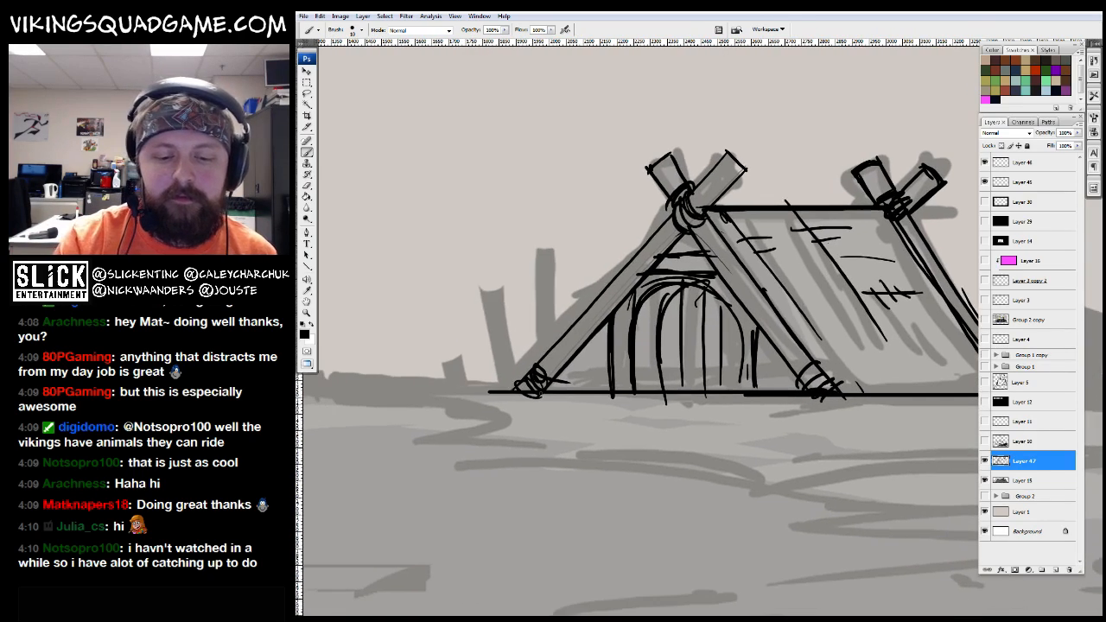
Ink a tilted barrel, an upright post and a leaning post beside the longhouse's left beam
{"action": "left_click_drag", "start_coordinate": [553, 335], "coordinate": [729, 353]}
{"action": "left_click_drag", "start_coordinate": [623, 331], "coordinate": [639, 387]}
{"action": "mouse_move", "coordinate": [639, 387]}
{"action": "left_mouse_down"}
{"action": "mouse_move", "coordinate": [694, 306]}
{"action": "mouse_move", "coordinate": [723, 386]}
{"action": "left_mouse_up"}
{"action": "left_click_drag", "start_coordinate": [674, 362], "coordinate": [703, 367]}
{"action": "left_click_drag", "start_coordinate": [663, 393], "coordinate": [610, 311]}
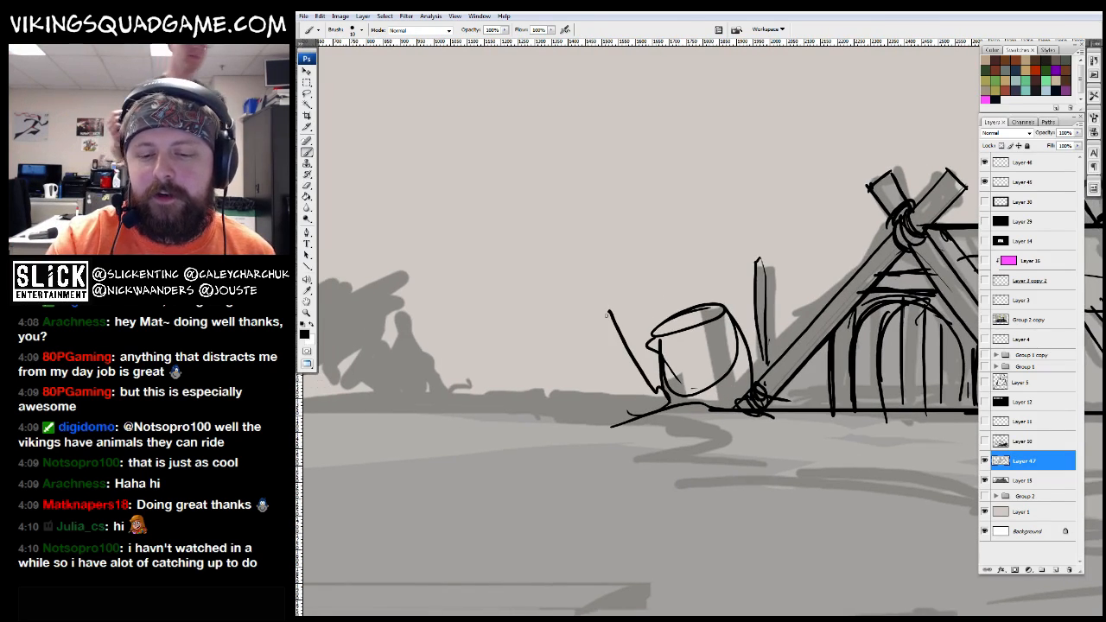
{"action": "left_click_drag", "start_coordinate": [664, 346], "coordinate": [738, 332]}
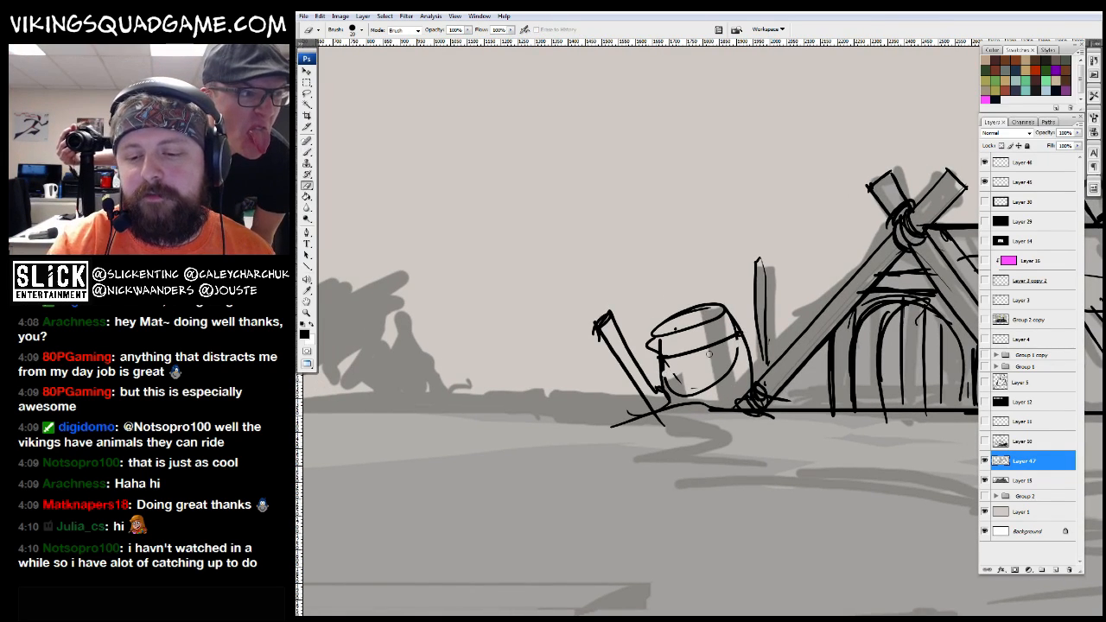
Erase stray lines on the tilted barrel and ink its bands and staves
{"action": "left_click_drag", "start_coordinate": [658, 361], "coordinate": [657, 382]}
{"action": "mouse_move", "coordinate": [658, 368]}
{"action": "left_mouse_down"}
{"action": "mouse_move", "coordinate": [745, 346]}
{"action": "mouse_move", "coordinate": [683, 349]}
{"action": "left_mouse_up"}
{"action": "mouse_move", "coordinate": [689, 377]}
{"action": "left_mouse_down"}
{"action": "mouse_move", "coordinate": [697, 403]}
{"action": "mouse_move", "coordinate": [724, 403]}
{"action": "left_mouse_up"}
{"action": "left_click_drag", "start_coordinate": [735, 370], "coordinate": [736, 401]}
Ink the block and ground line to the right of the longhouse and loose path curves on the ground in front
{"action": "left_click_drag", "start_coordinate": [924, 369], "coordinate": [710, 398]}
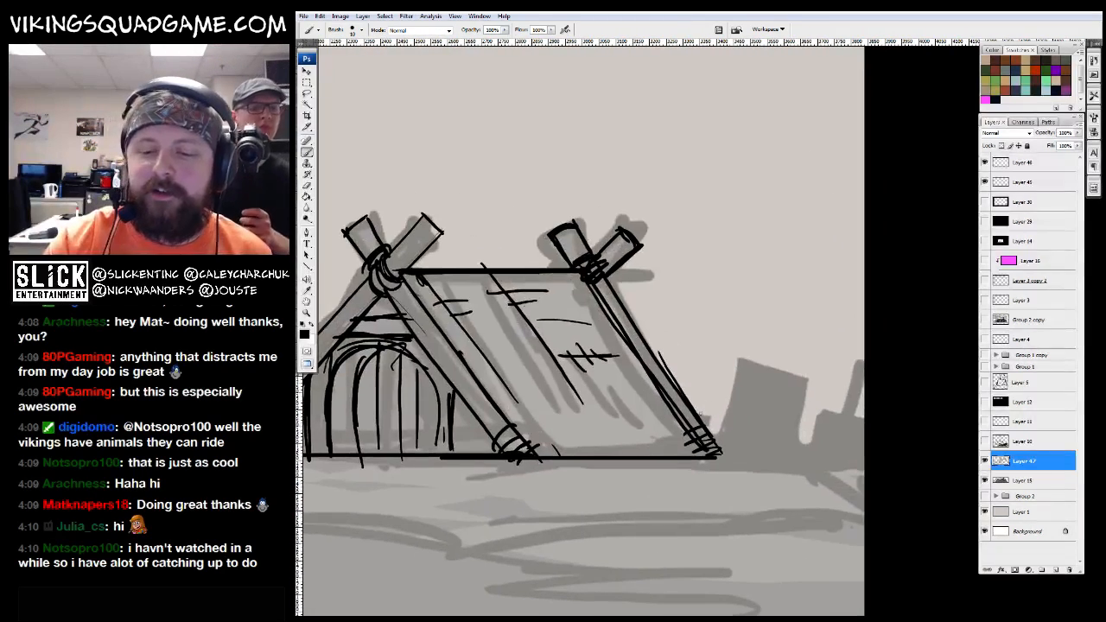
{"action": "left_click_drag", "start_coordinate": [800, 460], "coordinate": [864, 427]}
{"action": "left_click_drag", "start_coordinate": [587, 415], "coordinate": [931, 261]}
{"action": "left_click_drag", "start_coordinate": [619, 306], "coordinate": [754, 352]}
{"action": "left_click_drag", "start_coordinate": [722, 362], "coordinate": [916, 371]}
{"action": "left_click_drag", "start_coordinate": [907, 380], "coordinate": [704, 353]}
{"action": "mouse_move", "coordinate": [764, 349]}
{"action": "left_mouse_down"}
{"action": "mouse_move", "coordinate": [666, 370]}
{"action": "mouse_move", "coordinate": [826, 407]}
{"action": "left_mouse_up"}
{"action": "mouse_move", "coordinate": [802, 407]}
{"action": "left_mouse_down"}
{"action": "mouse_move", "coordinate": [642, 484]}
{"action": "mouse_move", "coordinate": [624, 508]}
{"action": "left_mouse_up"}
{"action": "left_click", "coordinate": [533, 354], "text": "ctrl"}
{"action": "left_click_drag", "start_coordinate": [532, 354], "coordinate": [791, 459]}
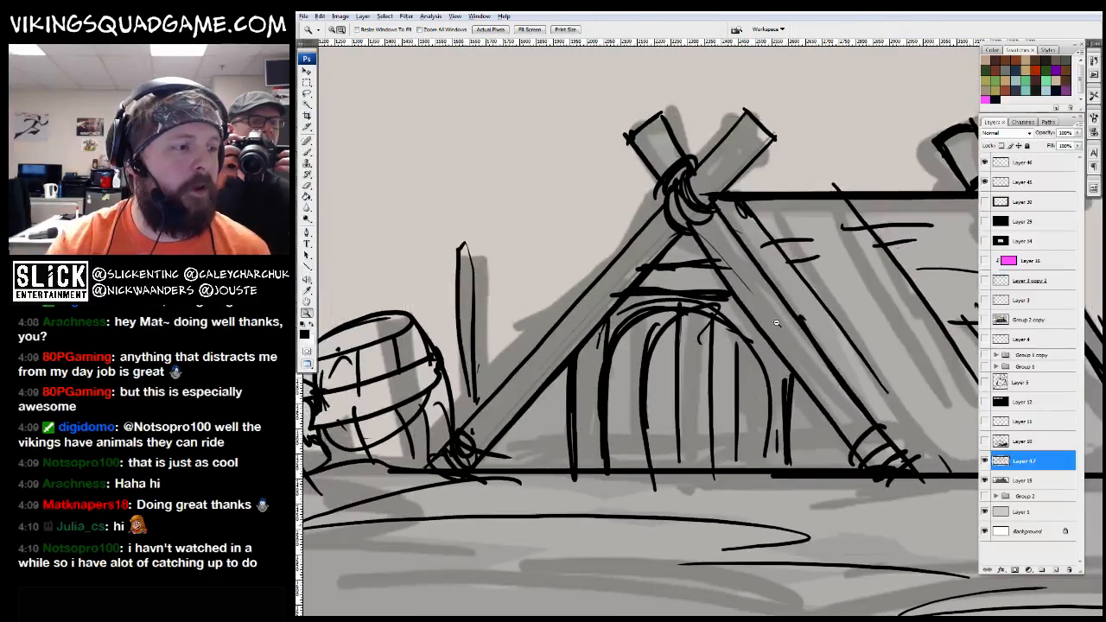
{"action": "left_click", "coordinate": [780, 331], "text": "alt"}
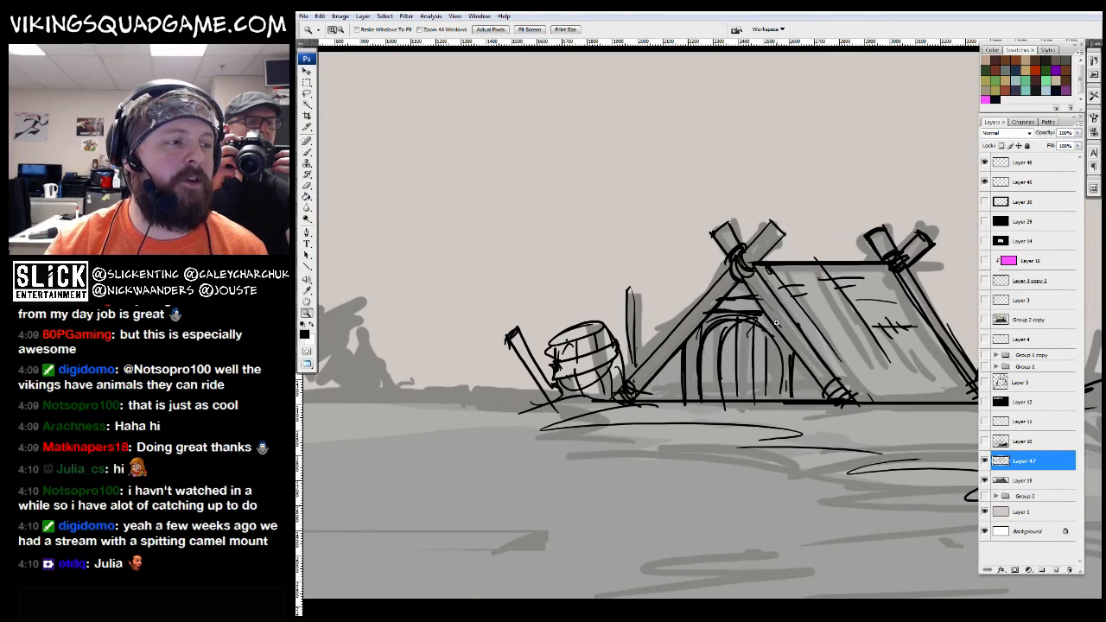
{"action": "left_click_drag", "start_coordinate": [775, 323], "coordinate": [932, 289]}
Ink the uneven ground line from the leaning post to the canvas's left edge
{"action": "left_click", "coordinate": [605, 362], "text": "ctrl"}
{"action": "mouse_move", "coordinate": [781, 338]}
{"action": "left_mouse_down"}
{"action": "mouse_move", "coordinate": [614, 373]}
{"action": "mouse_move", "coordinate": [787, 394]}
{"action": "left_mouse_up"}
{"action": "left_click_drag", "start_coordinate": [770, 358], "coordinate": [540, 365]}
{"action": "left_click_drag", "start_coordinate": [516, 373], "coordinate": [742, 366]}
{"action": "mouse_move", "coordinate": [838, 350]}
{"action": "left_mouse_down"}
{"action": "mouse_move", "coordinate": [771, 339]}
{"action": "mouse_move", "coordinate": [507, 367]}
{"action": "left_mouse_up"}
{"action": "left_click_drag", "start_coordinate": [516, 370], "coordinate": [762, 350]}
{"action": "left_click_drag", "start_coordinate": [840, 339], "coordinate": [472, 333]}
{"action": "mouse_move", "coordinate": [472, 330]}
{"action": "left_mouse_down"}
{"action": "mouse_move", "coordinate": [840, 346]}
{"action": "mouse_move", "coordinate": [471, 419]}
{"action": "left_mouse_up"}
Ink the outer slanted beam at the far left end of the distant hut
{"action": "left_click_drag", "start_coordinate": [892, 312], "coordinate": [777, 382]}
{"action": "key", "text": "z"}
{"action": "left_click", "coordinate": [717, 396], "text": "alt"}
{"action": "left_click", "coordinate": [751, 457], "text": "alt"}
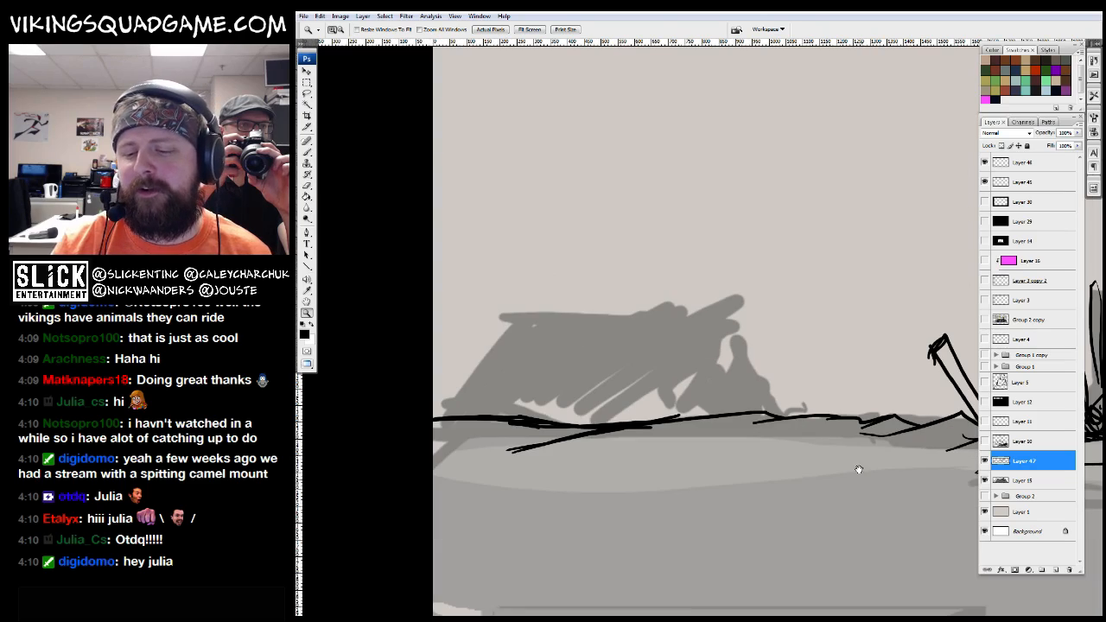
{"action": "left_click_drag", "start_coordinate": [859, 469], "coordinate": [532, 459]}
{"action": "left_click", "coordinate": [536, 472]}
{"action": "key", "text": "b"}
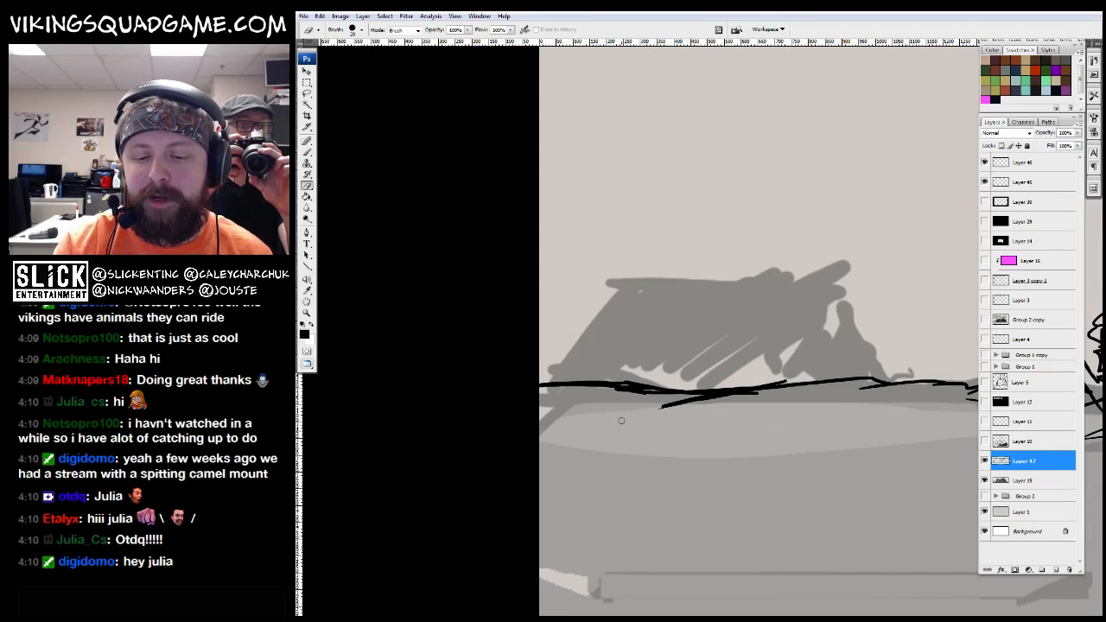
{"action": "key", "text": "b"}
{"action": "left_click_drag", "start_coordinate": [620, 420], "coordinate": [602, 437]}
{"action": "left_click_drag", "start_coordinate": [596, 383], "coordinate": [602, 401]}
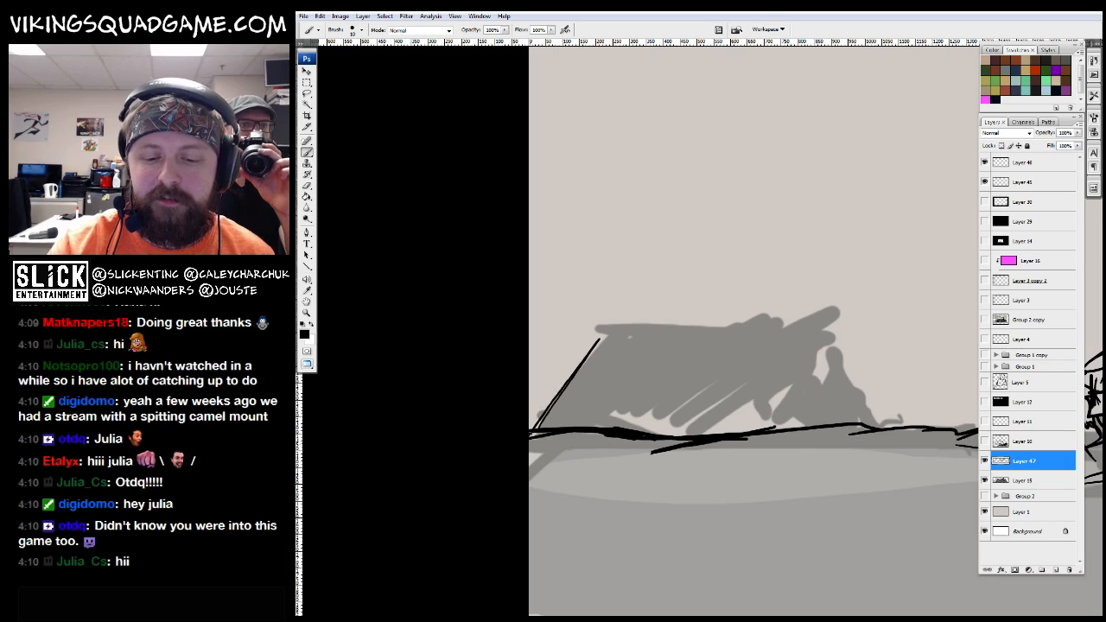
Ink the distant hut's crossed front beams, the rope lashing at their peak and the start of the ridge pole
{"action": "left_click_drag", "start_coordinate": [639, 322], "coordinate": [493, 391]}
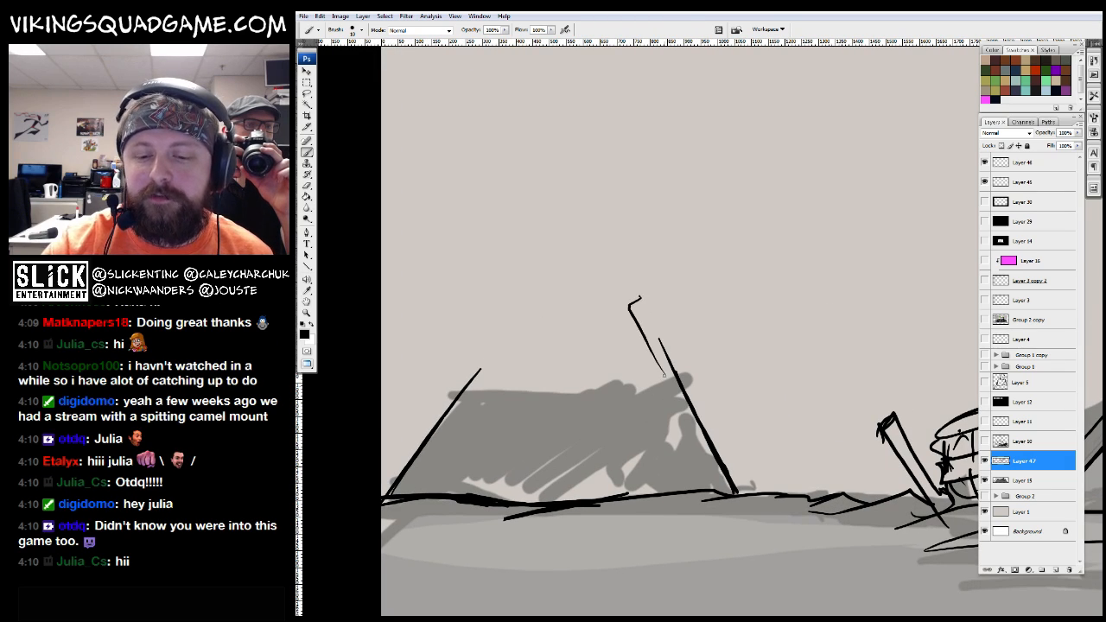
{"action": "left_click_drag", "start_coordinate": [654, 366], "coordinate": [593, 498]}
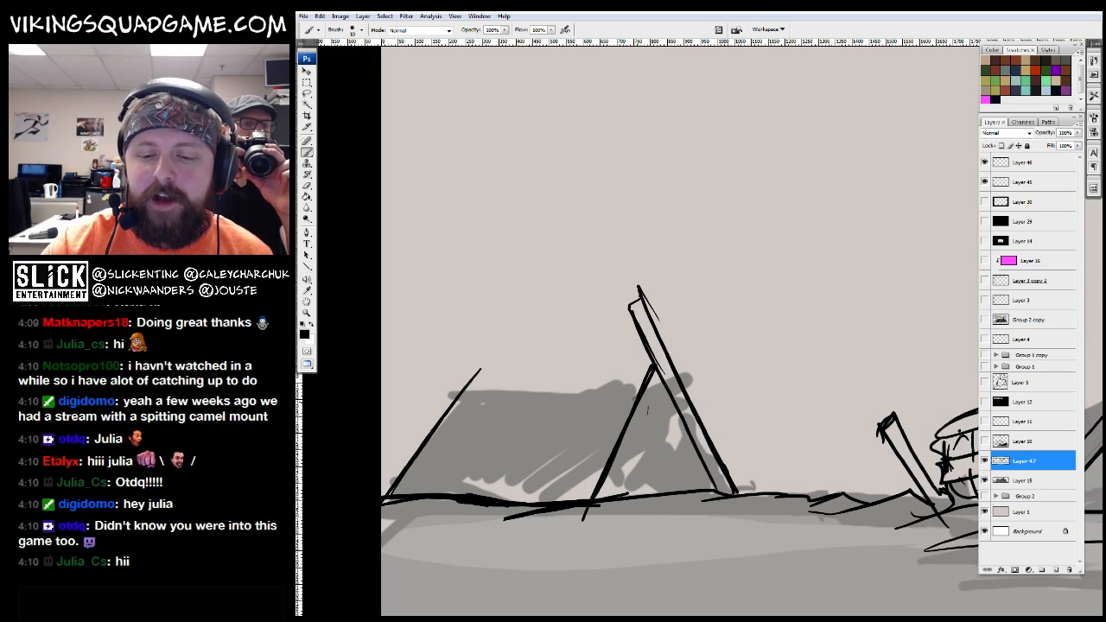
{"action": "key", "text": "e"}
{"action": "mouse_move", "coordinate": [695, 295]}
{"action": "left_mouse_down"}
{"action": "mouse_move", "coordinate": [669, 353]}
{"action": "mouse_move", "coordinate": [748, 294]}
{"action": "left_mouse_up"}
{"action": "key", "text": "b"}
{"action": "left_click_drag", "start_coordinate": [695, 333], "coordinate": [563, 336]}
{"action": "left_click_drag", "start_coordinate": [652, 357], "coordinate": [679, 344]}
{"action": "key", "text": "z"}
{"action": "left_click", "coordinate": [679, 344], "text": "alt"}
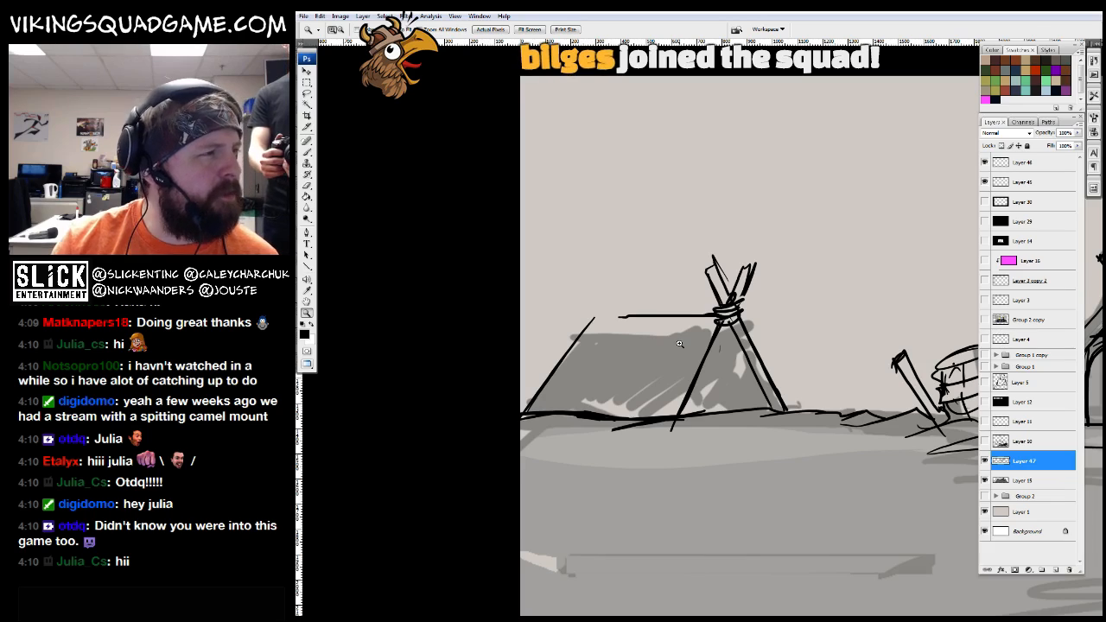
Complete the distant hut's ridge pole and ink its rear crossed beams with rope lashing
{"action": "left_click", "coordinate": [679, 342]}
{"action": "key", "text": "b"}
{"action": "key", "text": "ctrl+plus"}
{"action": "left_click_drag", "start_coordinate": [693, 362], "coordinate": [582, 429]}
{"action": "mouse_move", "coordinate": [520, 529]}
{"action": "left_mouse_down"}
{"action": "mouse_move", "coordinate": [715, 232]}
{"action": "mouse_move", "coordinate": [637, 322]}
{"action": "left_mouse_up"}
{"action": "left_click_drag", "start_coordinate": [721, 309], "coordinate": [676, 309]}
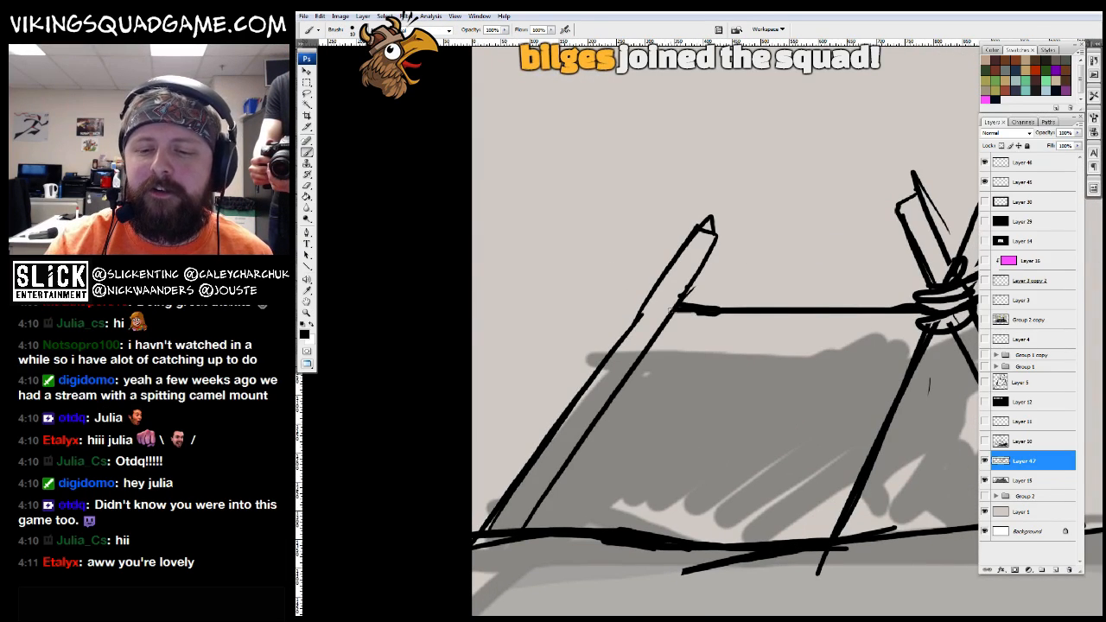
{"action": "left_click_drag", "start_coordinate": [645, 250], "coordinate": [678, 303]}
{"action": "mouse_move", "coordinate": [649, 231]}
{"action": "left_mouse_down"}
{"action": "mouse_move", "coordinate": [643, 296]}
{"action": "mouse_move", "coordinate": [636, 281]}
{"action": "mouse_move", "coordinate": [488, 491]}
{"action": "left_mouse_up"}
{"action": "left_click_drag", "start_coordinate": [504, 493], "coordinate": [602, 433]}
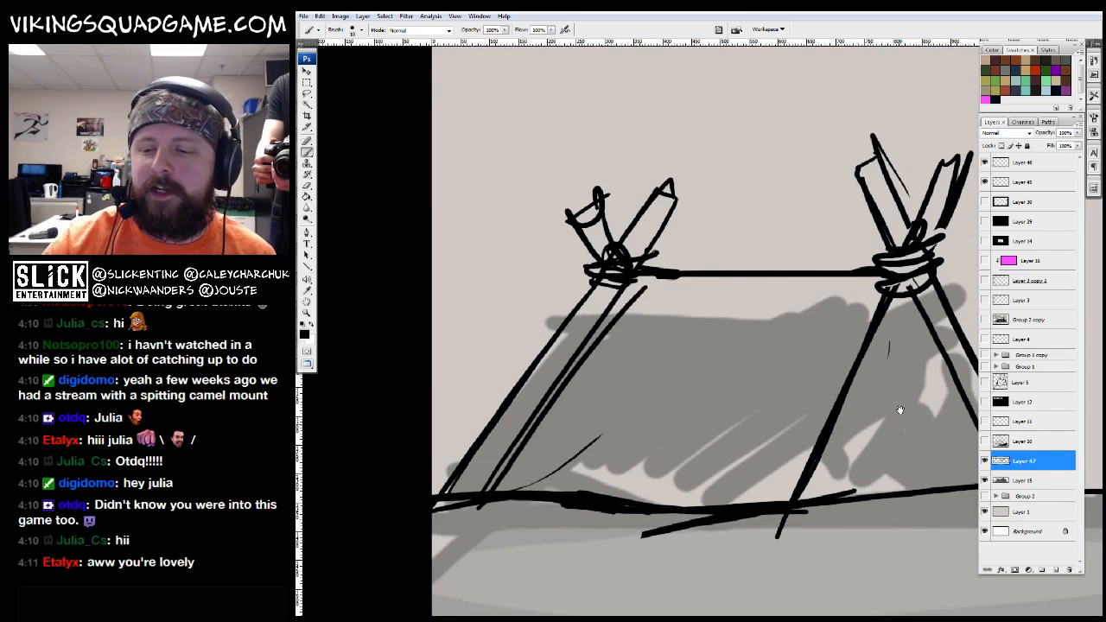
Thicken the distant hut's front left beam with parallel edges and clean up the overlapping strokes with the eraser
{"action": "left_click_drag", "start_coordinate": [876, 394], "coordinate": [747, 393]}
{"action": "left_click_drag", "start_coordinate": [756, 283], "coordinate": [638, 498]}
{"action": "left_click_drag", "start_coordinate": [775, 295], "coordinate": [663, 529]}
{"action": "left_click_drag", "start_coordinate": [781, 293], "coordinate": [684, 480]}
{"action": "key", "text": "e"}
{"action": "left_click_drag", "start_coordinate": [754, 313], "coordinate": [661, 500]}
{"action": "mouse_move", "coordinate": [748, 309]}
{"action": "left_mouse_down"}
{"action": "mouse_move", "coordinate": [724, 352]}
{"action": "mouse_move", "coordinate": [752, 323]}
{"action": "mouse_move", "coordinate": [629, 542]}
{"action": "left_mouse_up"}
{"action": "key", "text": "b"}
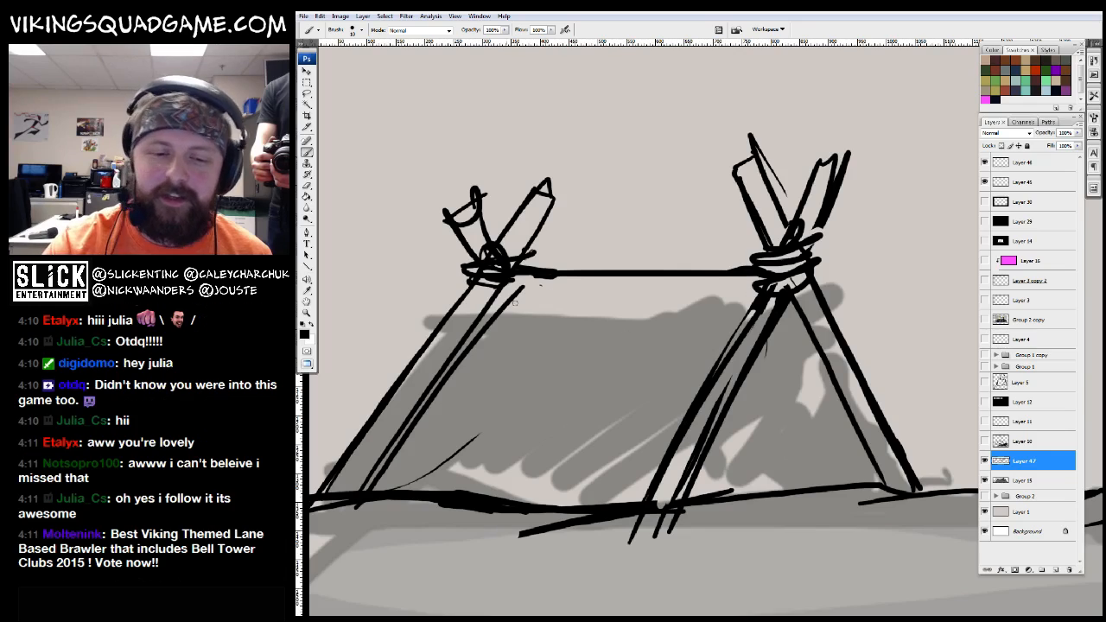
Ink the distant hut's rear beam edge and diagonal seam lines across its roof
{"action": "left_click_drag", "start_coordinate": [516, 277], "coordinate": [373, 499]}
{"action": "left_click_drag", "start_coordinate": [488, 432], "coordinate": [532, 352]}
{"action": "left_click_drag", "start_coordinate": [525, 470], "coordinate": [627, 360]}
{"action": "mouse_move", "coordinate": [588, 484]}
{"action": "left_mouse_down"}
{"action": "mouse_move", "coordinate": [652, 415]}
{"action": "mouse_move", "coordinate": [578, 415]}
{"action": "left_mouse_up"}
{"action": "left_click_drag", "start_coordinate": [670, 365], "coordinate": [639, 427]}
Ink the arched doorway and inner beam edges of the distant hut, and strengthen the front beam tips
{"action": "left_click_drag", "start_coordinate": [689, 475], "coordinate": [743, 466]}
{"action": "left_click_drag", "start_coordinate": [735, 377], "coordinate": [730, 489]}
{"action": "left_click_drag", "start_coordinate": [669, 387], "coordinate": [639, 511]}
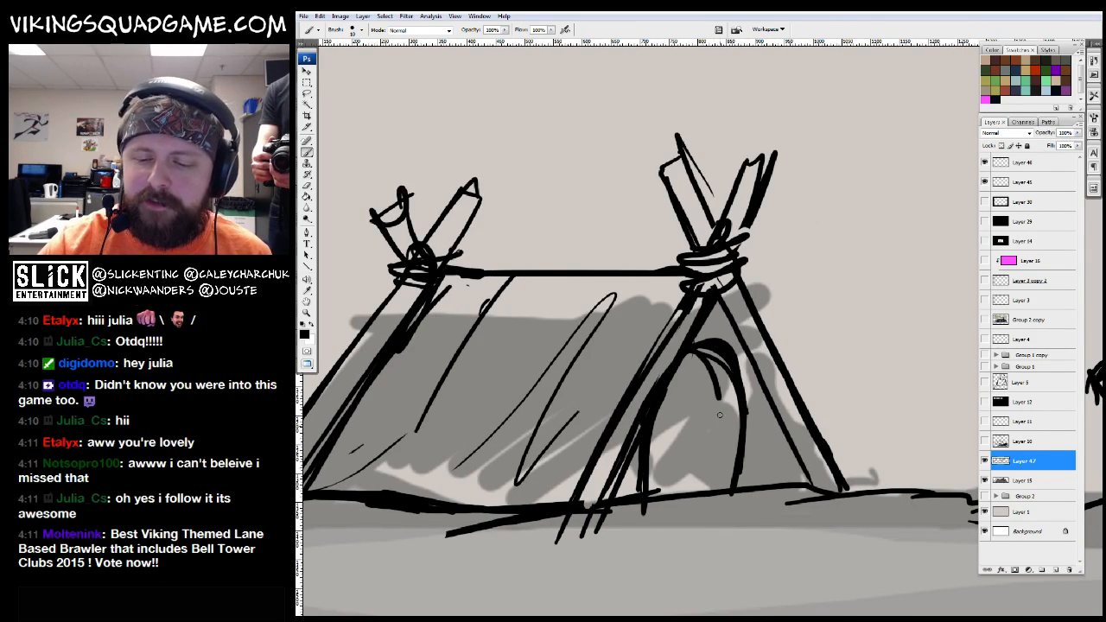
{"action": "left_click_drag", "start_coordinate": [710, 399], "coordinate": [722, 489]}
{"action": "left_click_drag", "start_coordinate": [722, 489], "coordinate": [724, 505]}
{"action": "left_click_drag", "start_coordinate": [758, 366], "coordinate": [746, 503]}
{"action": "left_click_drag", "start_coordinate": [750, 406], "coordinate": [747, 508]}
{"action": "scroll", "coordinate": [669, 487], "scroll_direction": "up", "scroll_amount": 3}
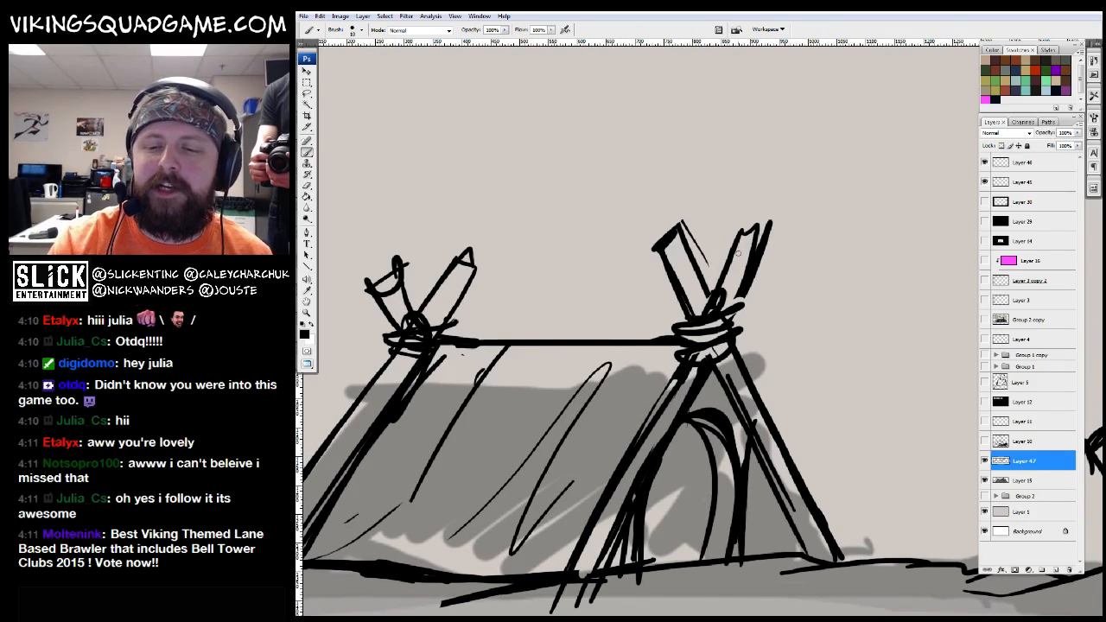
{"action": "scroll", "coordinate": [740, 314], "scroll_direction": "right", "scroll_amount": 2}
Move Group 2 above Layer 5 in the layer stack and toggle its visibility to check the characters against the background ink
{"action": "key", "text": "z"}
{"action": "left_click", "coordinate": [777, 415], "text": "alt"}
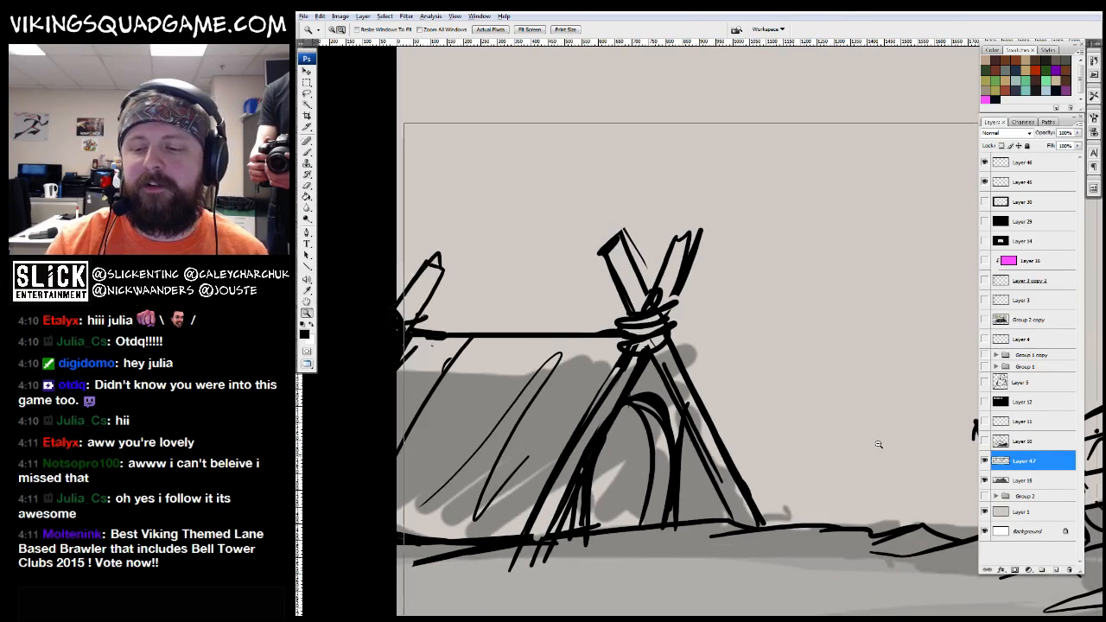
{"action": "left_click", "coordinate": [876, 444], "text": "alt"}
{"action": "left_click", "coordinate": [875, 448], "text": "alt"}
{"action": "left_click", "coordinate": [854, 461], "text": "alt"}
{"action": "left_click", "coordinate": [854, 461], "text": "alt"}
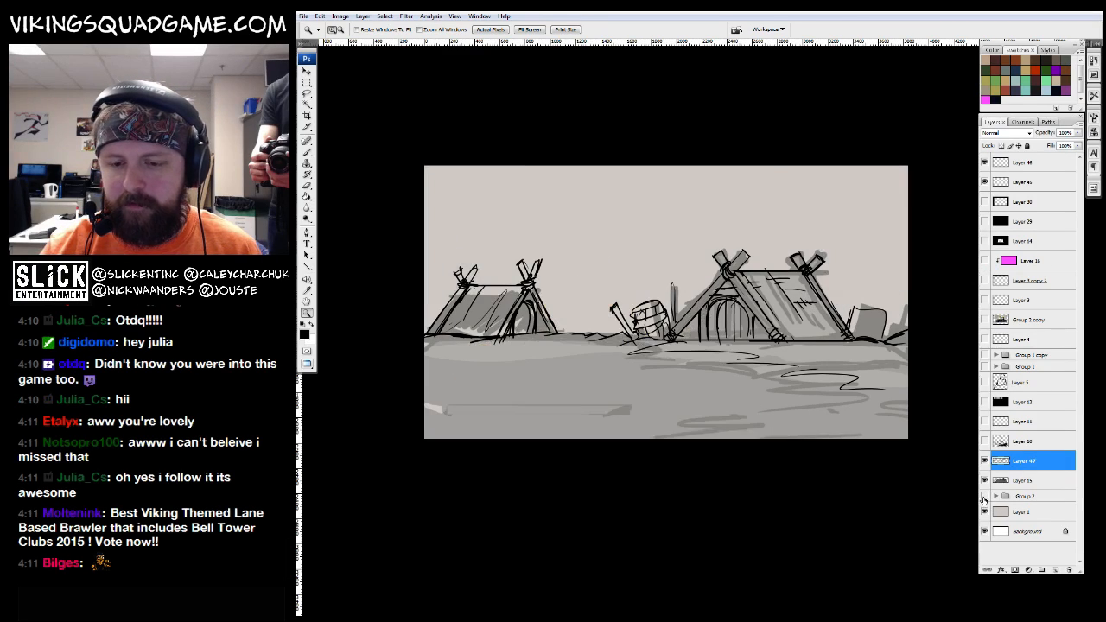
{"action": "left_click_drag", "start_coordinate": [1012, 501], "coordinate": [987, 381]}
{"action": "left_click", "coordinate": [986, 378]}
{"action": "left_click", "coordinate": [986, 379]}
{"action": "left_click", "coordinate": [986, 378]}
{"action": "left_click", "coordinate": [986, 379]}
{"action": "left_click", "coordinate": [986, 378]}
{"action": "left_click", "coordinate": [986, 378]}
{"action": "left_click", "coordinate": [986, 378]}
Hide the unneeded background layer inside Group 2, collapse the group and switch the whole group off
{"action": "left_click", "coordinate": [996, 378]}
{"action": "mouse_move", "coordinate": [1080, 413]}
{"action": "left_mouse_down"}
{"action": "mouse_move", "coordinate": [1080, 477]}
{"action": "mouse_move", "coordinate": [1037, 480]}
{"action": "mouse_move", "coordinate": [1070, 571]}
{"action": "left_mouse_up"}
{"action": "left_click", "coordinate": [985, 473]}
{"action": "scroll", "coordinate": [1070, 334], "scroll_direction": "up", "scroll_amount": 4}
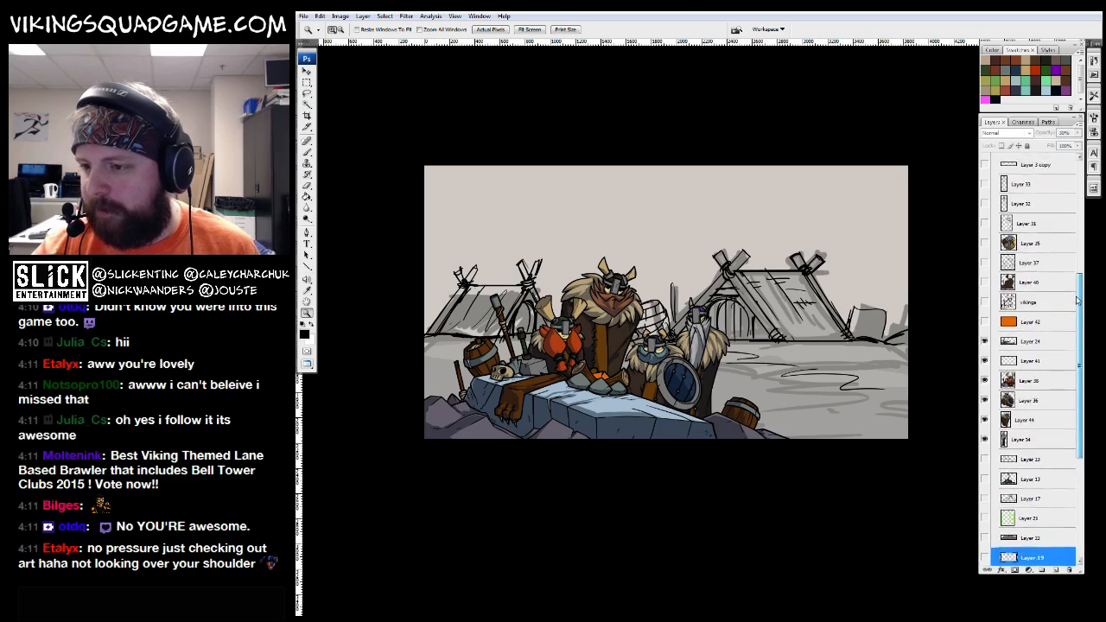
{"action": "left_click", "coordinate": [996, 237]}
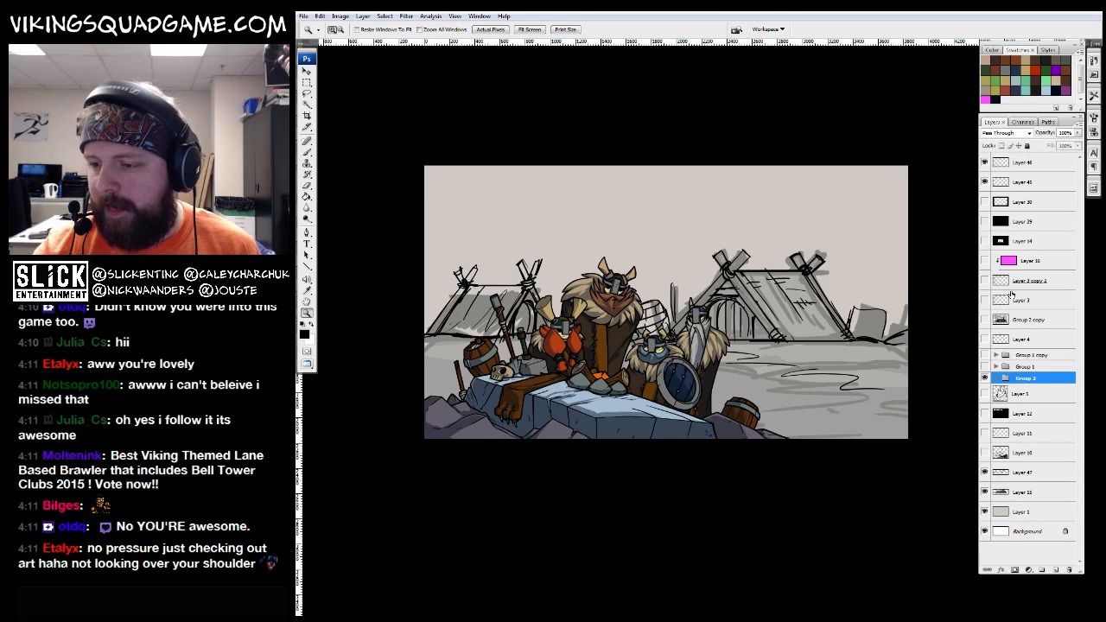
{"action": "left_click", "coordinate": [985, 378]}
{"action": "left_click", "coordinate": [985, 378]}
{"action": "left_click", "coordinate": [985, 379]}
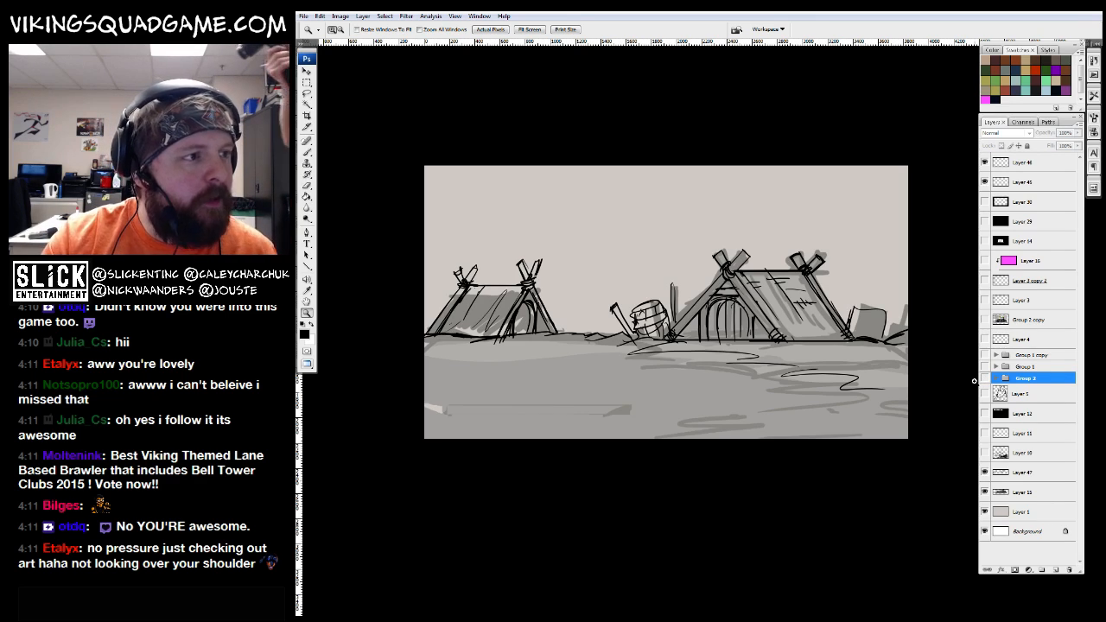
{"action": "scroll", "coordinate": [665, 302], "scroll_direction": "up", "scroll_amount": 2}
{"action": "key", "text": "ctrl+minus"}
{"action": "key", "text": "b"}
{"action": "left_click", "coordinate": [658, 335]}
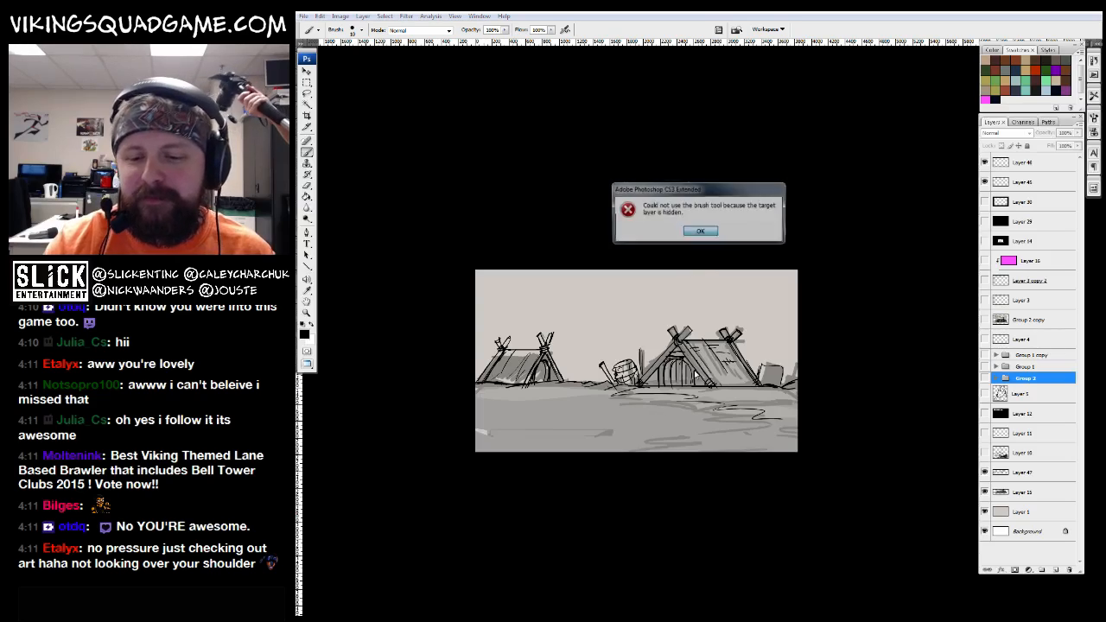
{"action": "left_click", "coordinate": [699, 230]}
Toggle Layer 10's visibility to check what it contains
{"action": "left_click", "coordinate": [1023, 393]}
{"action": "left_click", "coordinate": [1009, 337]}
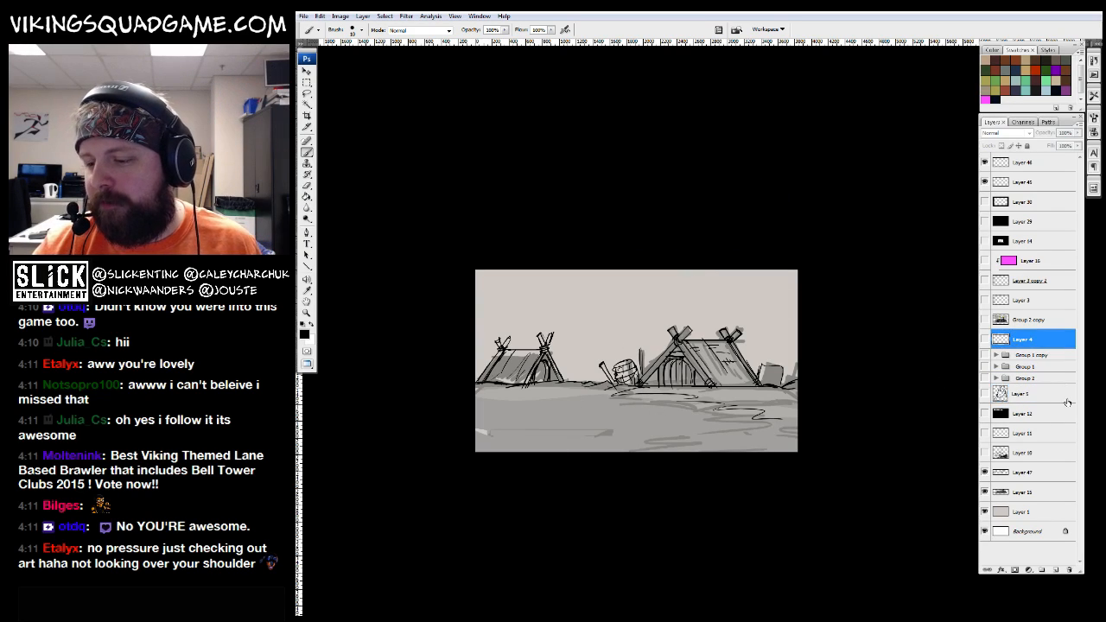
{"action": "left_click", "coordinate": [1024, 452]}
{"action": "left_click", "coordinate": [985, 452]}
{"action": "left_click", "coordinate": [985, 452]}
Toggle Layer 15 and Layer 47 near the longhouse to tell sketch from ink, and make Layer 47 the active layer
{"action": "left_click_drag", "start_coordinate": [764, 294], "coordinate": [587, 377]}
{"action": "left_click", "coordinate": [733, 338], "text": "ctrl"}
{"action": "left_click_drag", "start_coordinate": [367, 100], "coordinate": [1056, 589]}
{"action": "left_click", "coordinate": [985, 492]}
{"action": "left_click", "coordinate": [985, 491]}
{"action": "left_click", "coordinate": [985, 474]}
{"action": "left_click", "coordinate": [985, 475]}
{"action": "left_click", "coordinate": [1024, 471]}
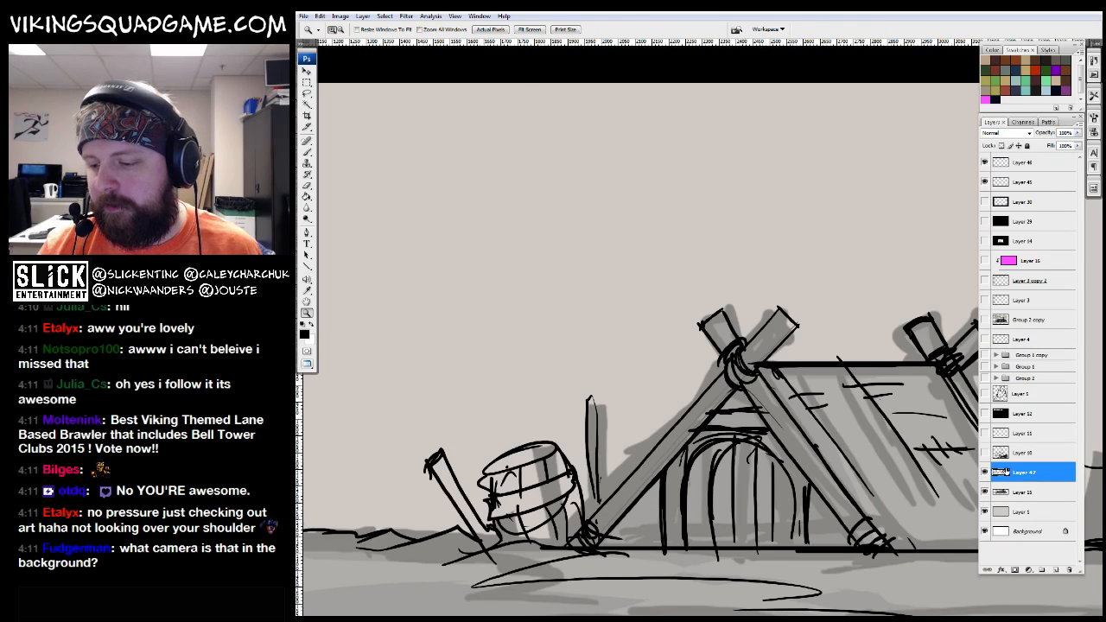
Ink the small rock outlines on the ground in front of the longhouse's right end
{"action": "key", "text": "ctrl+plus"}
{"action": "key", "text": "b"}
{"action": "left_click_drag", "start_coordinate": [615, 372], "coordinate": [764, 356]}
{"action": "left_click_drag", "start_coordinate": [840, 389], "coordinate": [654, 363]}
{"action": "mouse_move", "coordinate": [654, 362]}
{"action": "left_mouse_down"}
{"action": "mouse_move", "coordinate": [761, 350]}
{"action": "mouse_move", "coordinate": [754, 370]}
{"action": "mouse_move", "coordinate": [669, 361]}
{"action": "left_mouse_up"}
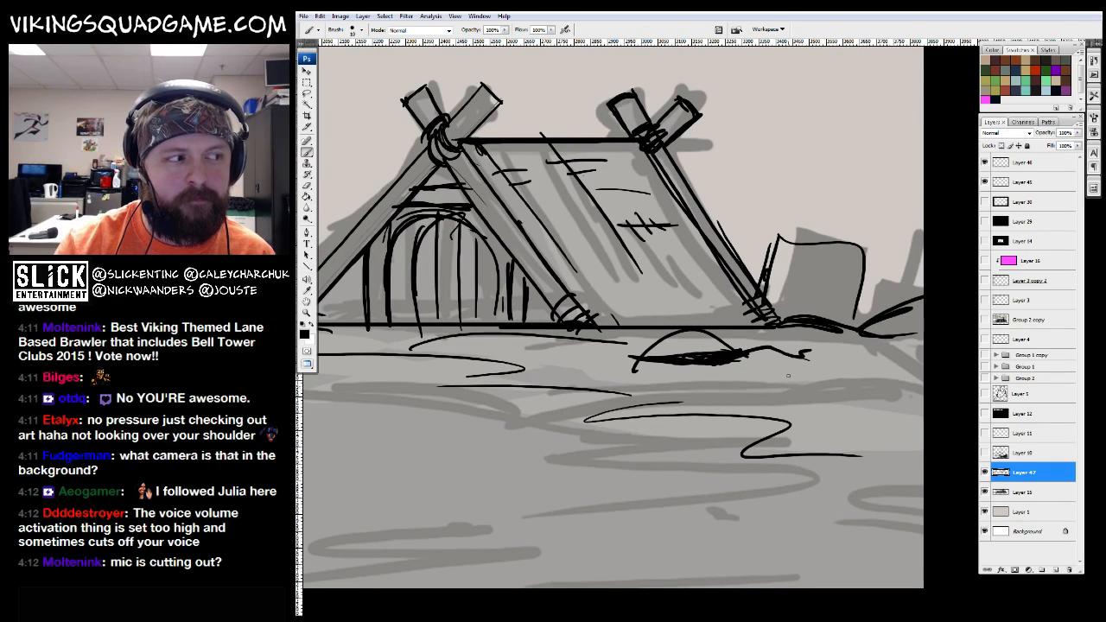
{"action": "left_click_drag", "start_coordinate": [786, 390], "coordinate": [777, 406]}
{"action": "left_click_drag", "start_coordinate": [806, 366], "coordinate": [854, 391]}
{"action": "left_click_drag", "start_coordinate": [851, 378], "coordinate": [843, 406]}
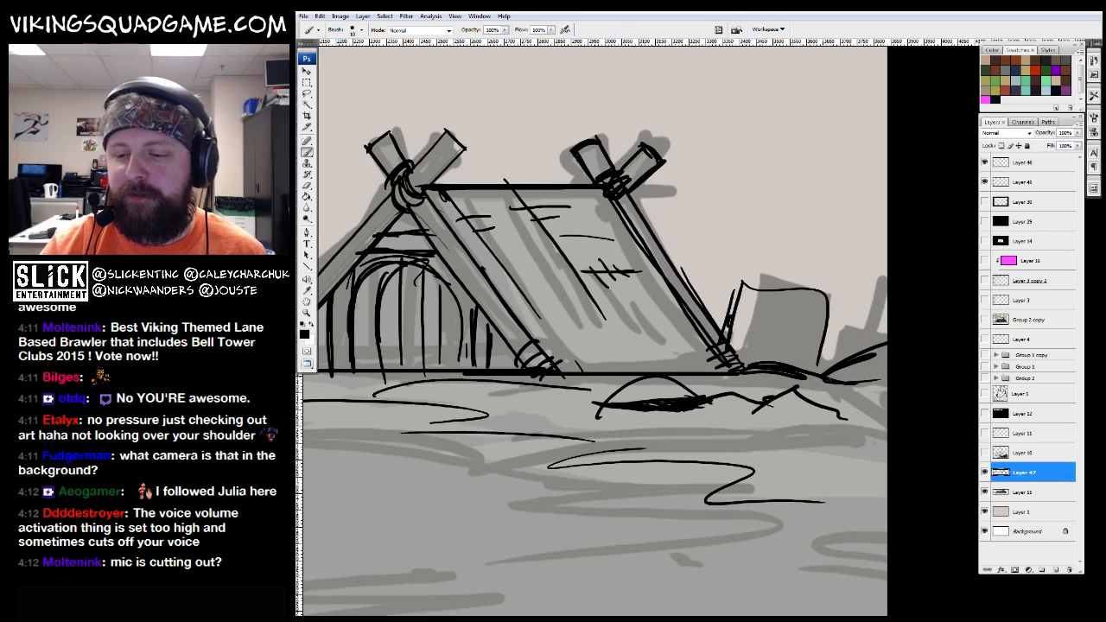
Ink the crate beside the longhouse with a thick frame, horizontal front slats and a receding side panel
{"action": "left_click_drag", "start_coordinate": [740, 279], "coordinate": [723, 331]}
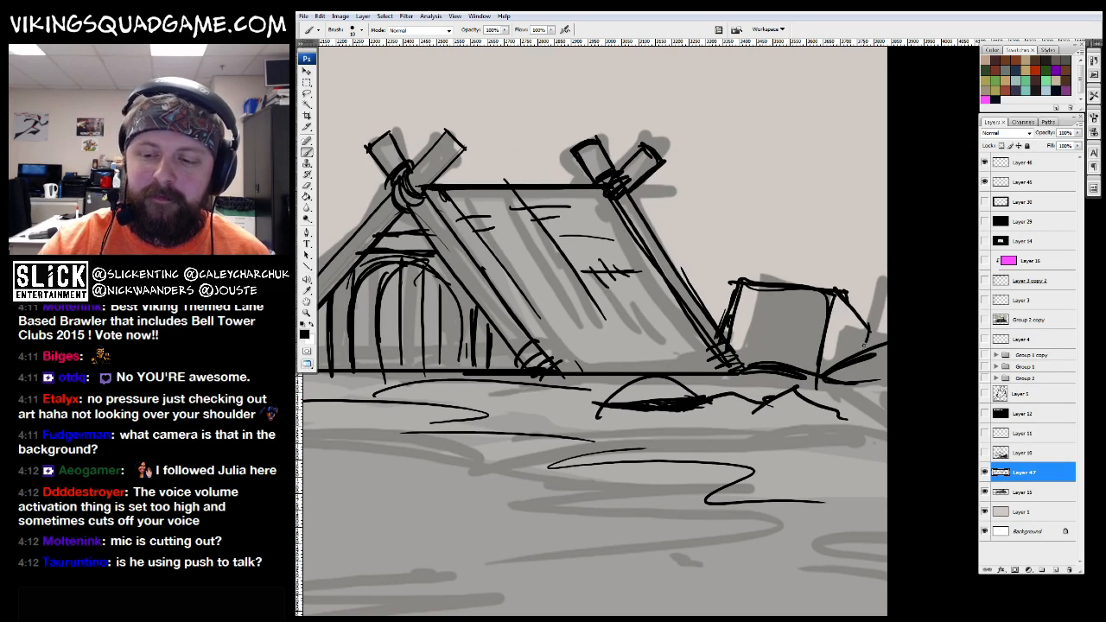
{"action": "left_click_drag", "start_coordinate": [824, 291], "coordinate": [834, 301]}
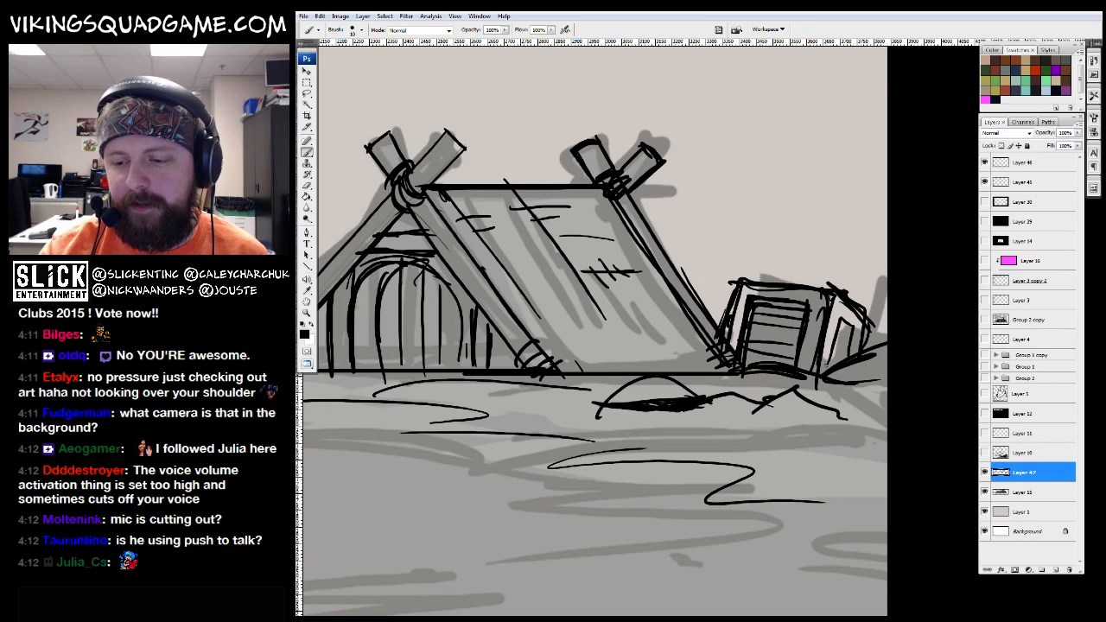
{"action": "left_click_drag", "start_coordinate": [792, 334], "coordinate": [841, 371]}
{"action": "left_click_drag", "start_coordinate": [652, 261], "coordinate": [718, 373]}
{"action": "left_click_drag", "start_coordinate": [683, 363], "coordinate": [753, 345]}
Ink ground lines in front of the small hut on the left and add planks to its doorway and seams to its roof
{"action": "left_click", "coordinate": [726, 345], "text": "ctrl+alt"}
{"action": "left_click", "coordinate": [661, 363], "text": "ctrl+alt"}
{"action": "left_click_drag", "start_coordinate": [660, 385], "coordinate": [722, 390]}
{"action": "left_click_drag", "start_coordinate": [832, 227], "coordinate": [530, 435]}
{"action": "left_click_drag", "start_coordinate": [445, 498], "coordinate": [647, 432]}
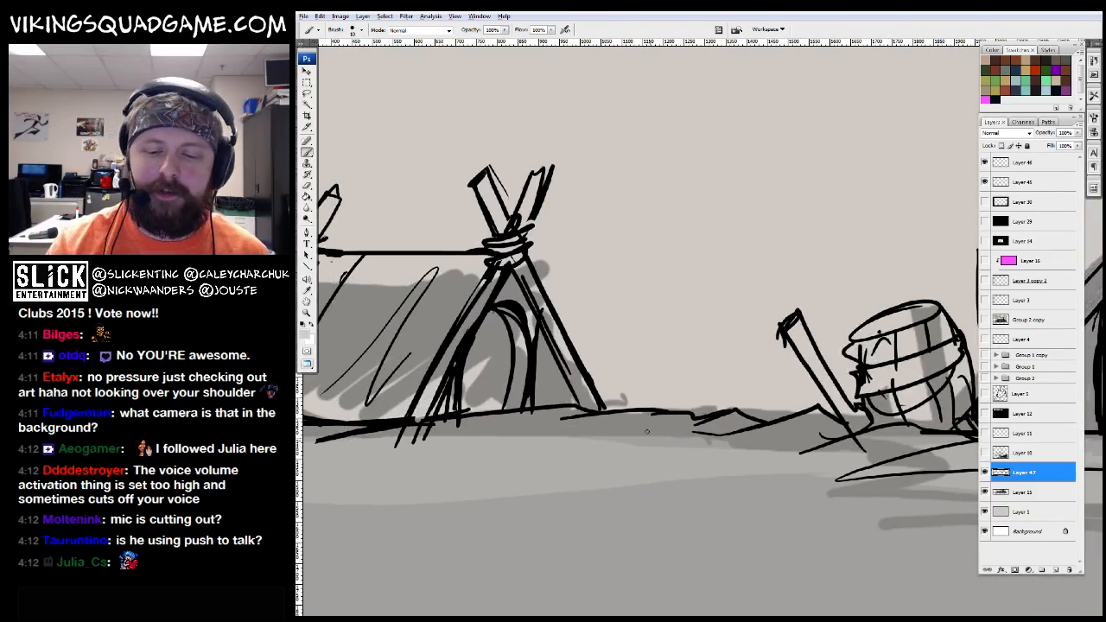
{"action": "left_click_drag", "start_coordinate": [475, 443], "coordinate": [609, 406]}
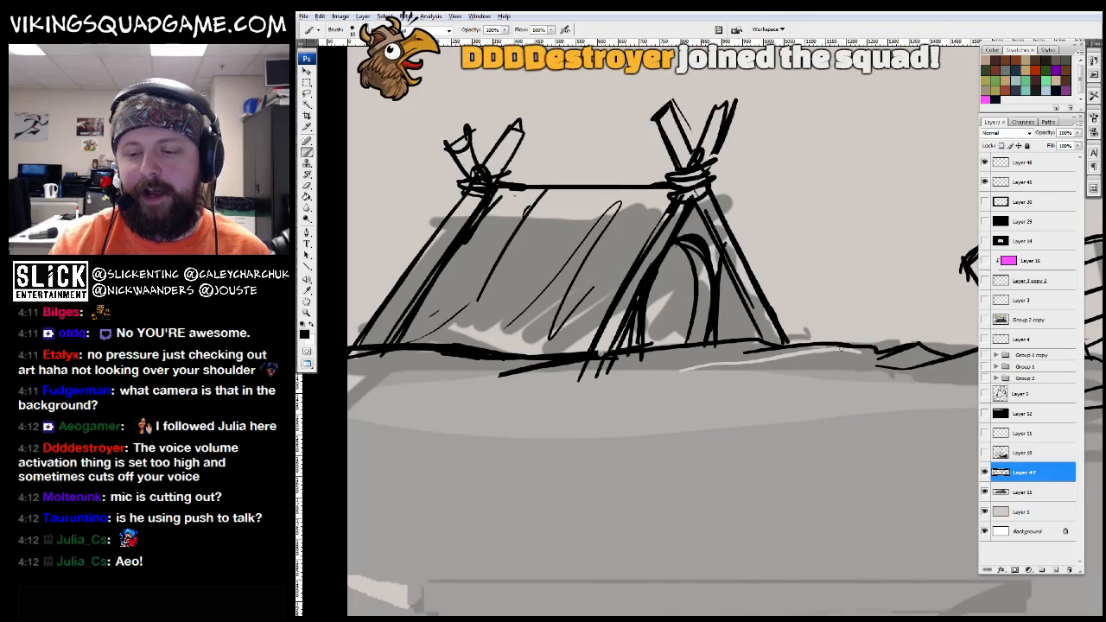
{"action": "left_click", "coordinate": [609, 406], "text": "alt"}
{"action": "key", "text": "b"}
{"action": "left_click_drag", "start_coordinate": [731, 432], "coordinate": [700, 444]}
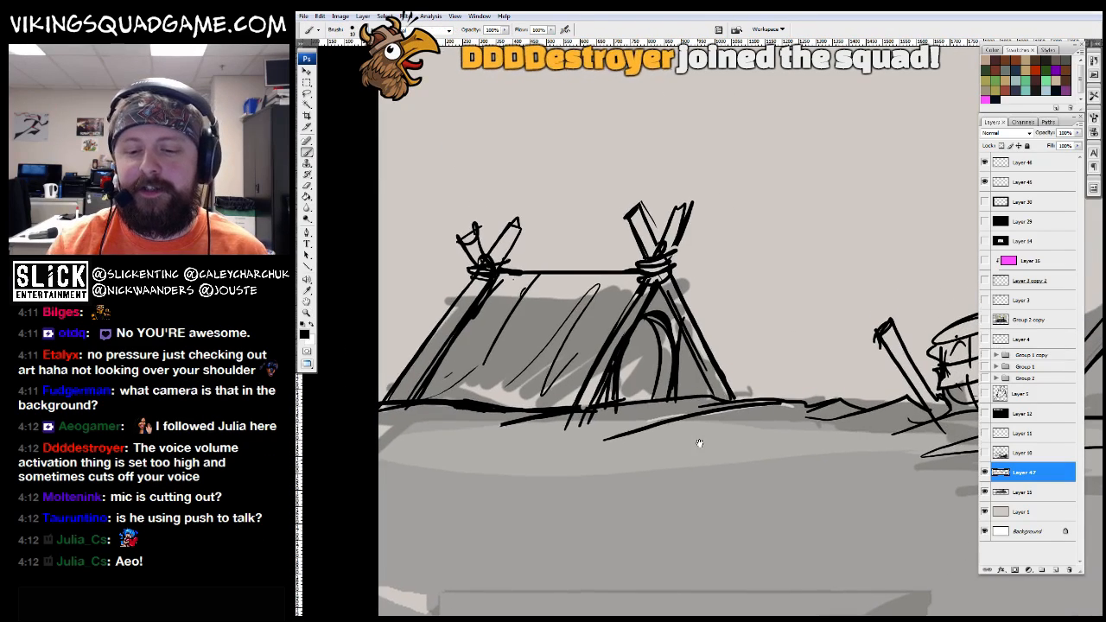
{"action": "left_click_drag", "start_coordinate": [654, 323], "coordinate": [672, 336]}
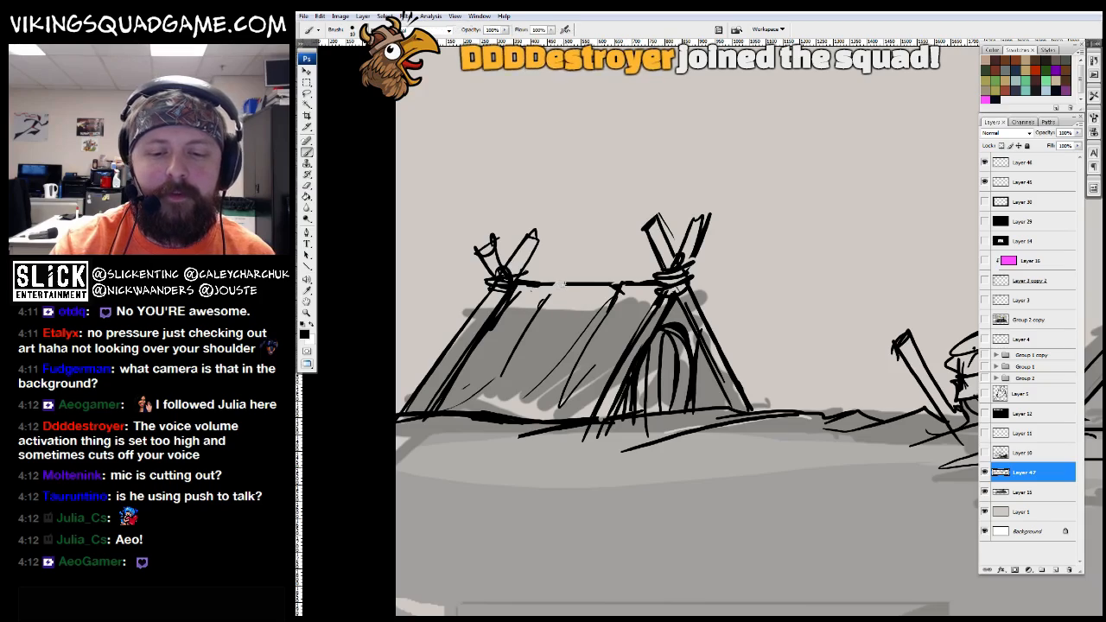
{"action": "scroll", "coordinate": [499, 318], "scroll_direction": "down", "scroll_amount": 2}
{"action": "left_click_drag", "start_coordinate": [469, 317], "coordinate": [694, 314]}
Switch to the cover art document, view the four Vikings full screen and return to the village scene
{"action": "key", "text": "f"}
{"action": "key", "text": "f"}
{"action": "left_click_drag", "start_coordinate": [658, 115], "coordinate": [646, 279]}
{"action": "left_click", "coordinate": [652, 84]}
{"action": "key", "text": "f"}
{"action": "key", "text": "f"}
{"action": "left_click_drag", "start_coordinate": [799, 439], "coordinate": [780, 352]}
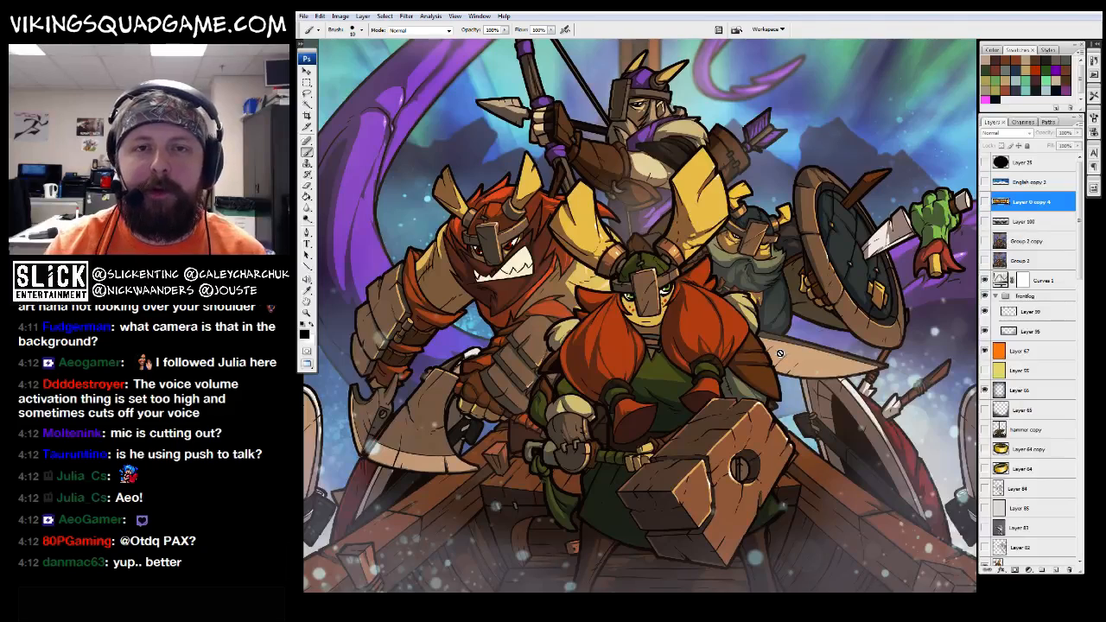
{"action": "key", "text": "f"}
{"action": "key", "text": "f"}
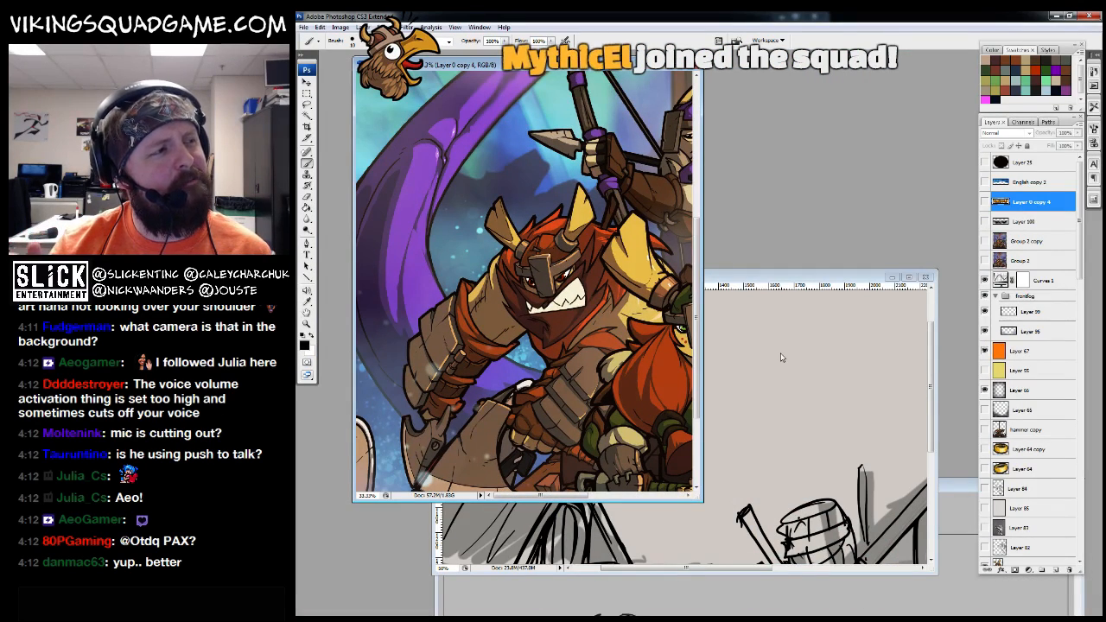
{"action": "left_click", "coordinate": [780, 357]}
{"action": "key", "text": "f"}
{"action": "key", "text": "f"}
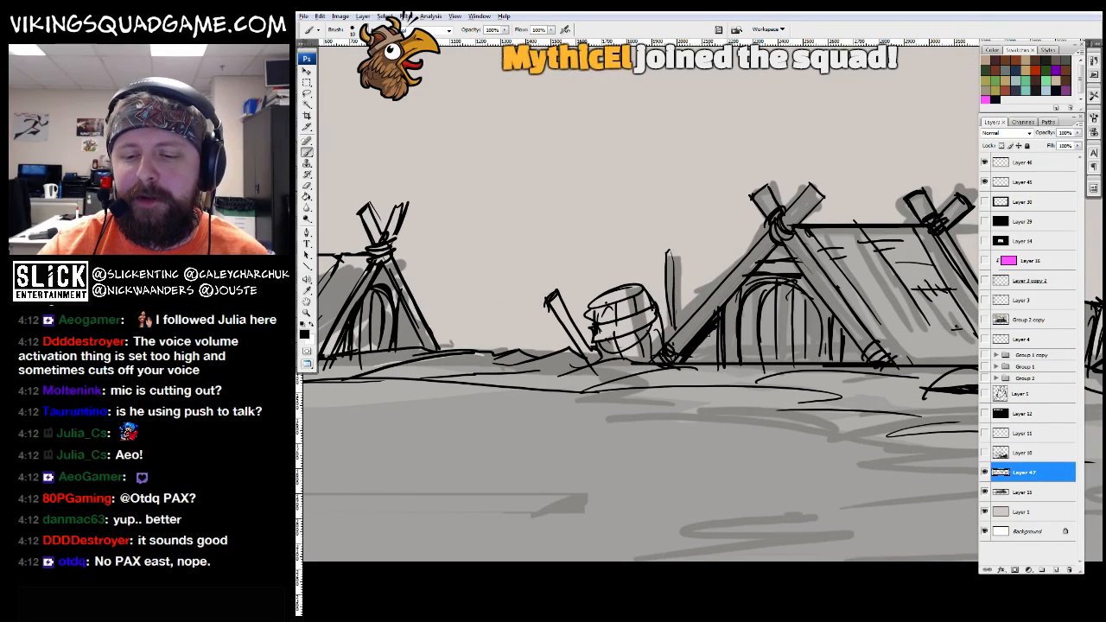
Ink wooden stakes around the small hut and next to the barrel, and clean up the lines with the eraser
{"action": "left_click_drag", "start_coordinate": [639, 329], "coordinate": [691, 333]}
{"action": "left_click_drag", "start_coordinate": [603, 334], "coordinate": [624, 383]}
{"action": "left_click_drag", "start_coordinate": [581, 364], "coordinate": [656, 384]}
{"action": "mouse_move", "coordinate": [608, 361]}
{"action": "left_mouse_down"}
{"action": "mouse_move", "coordinate": [598, 398]}
{"action": "mouse_move", "coordinate": [608, 399]}
{"action": "left_mouse_up"}
{"action": "left_click_drag", "start_coordinate": [553, 372], "coordinate": [657, 384]}
{"action": "key", "text": "e"}
{"action": "mouse_move", "coordinate": [442, 377]}
{"action": "left_mouse_down"}
{"action": "mouse_move", "coordinate": [506, 371]}
{"action": "mouse_move", "coordinate": [491, 407]}
{"action": "mouse_move", "coordinate": [498, 418]}
{"action": "left_mouse_up"}
{"action": "key", "text": "b"}
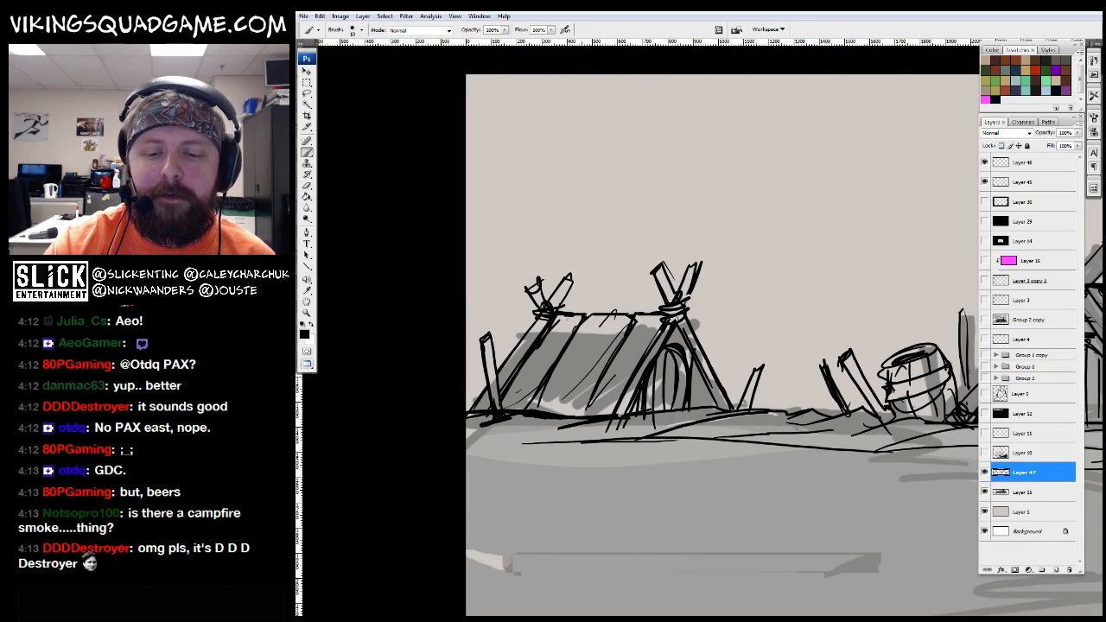
Ink long sweeping contour lines across the ground in front of the hut, barrel and longhouse
{"action": "left_click_drag", "start_coordinate": [764, 419], "coordinate": [692, 362]}
{"action": "left_click_drag", "start_coordinate": [455, 403], "coordinate": [674, 386]}
{"action": "mouse_move", "coordinate": [609, 403]}
{"action": "left_mouse_down"}
{"action": "mouse_move", "coordinate": [729, 397]}
{"action": "mouse_move", "coordinate": [608, 388]}
{"action": "left_mouse_up"}
{"action": "left_click_drag", "start_coordinate": [641, 389], "coordinate": [785, 377]}
{"action": "left_click_drag", "start_coordinate": [646, 399], "coordinate": [840, 387]}
{"action": "left_click_drag", "start_coordinate": [918, 403], "coordinate": [718, 374]}
{"action": "left_click_drag", "start_coordinate": [593, 390], "coordinate": [781, 370]}
{"action": "left_click_drag", "start_coordinate": [882, 430], "coordinate": [667, 408]}
{"action": "key", "text": "ctrl+minus"}
{"action": "left_click_drag", "start_coordinate": [763, 475], "coordinate": [825, 456]}
{"action": "left_click_drag", "start_coordinate": [634, 414], "coordinate": [630, 467]}
{"action": "mouse_move", "coordinate": [637, 515]}
{"action": "left_mouse_down"}
{"action": "mouse_move", "coordinate": [684, 419]}
{"action": "mouse_move", "coordinate": [753, 383]}
{"action": "left_mouse_up"}
{"action": "key", "text": "ctrl+minus"}
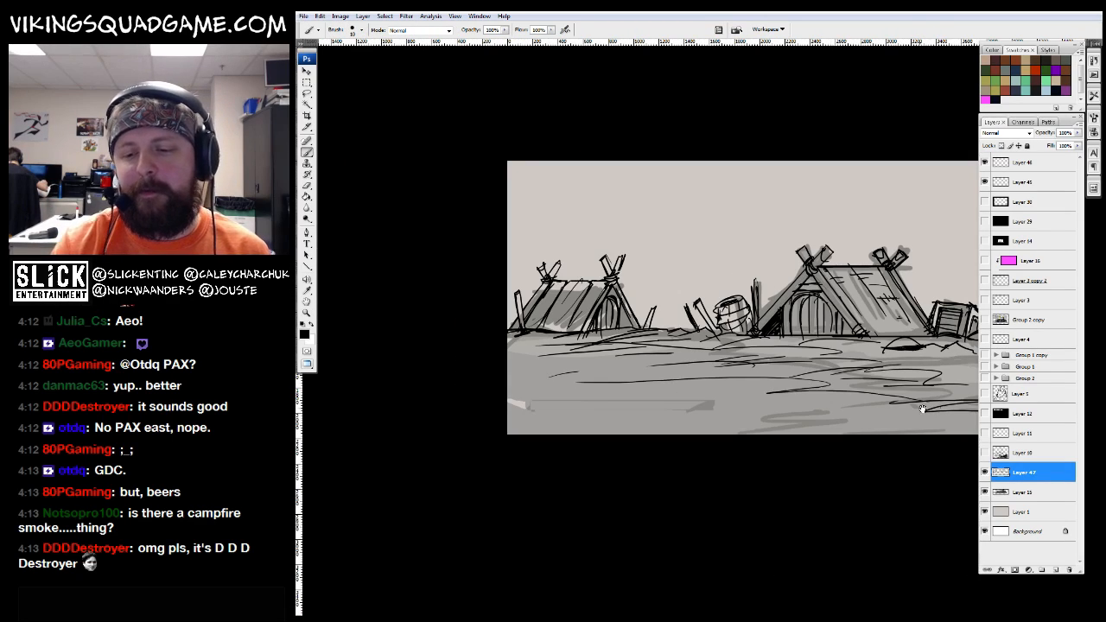
Ink short posts sticking out of the open barrel and erase the stray lines above it
{"action": "left_click_drag", "start_coordinate": [502, 195], "coordinate": [813, 399]}
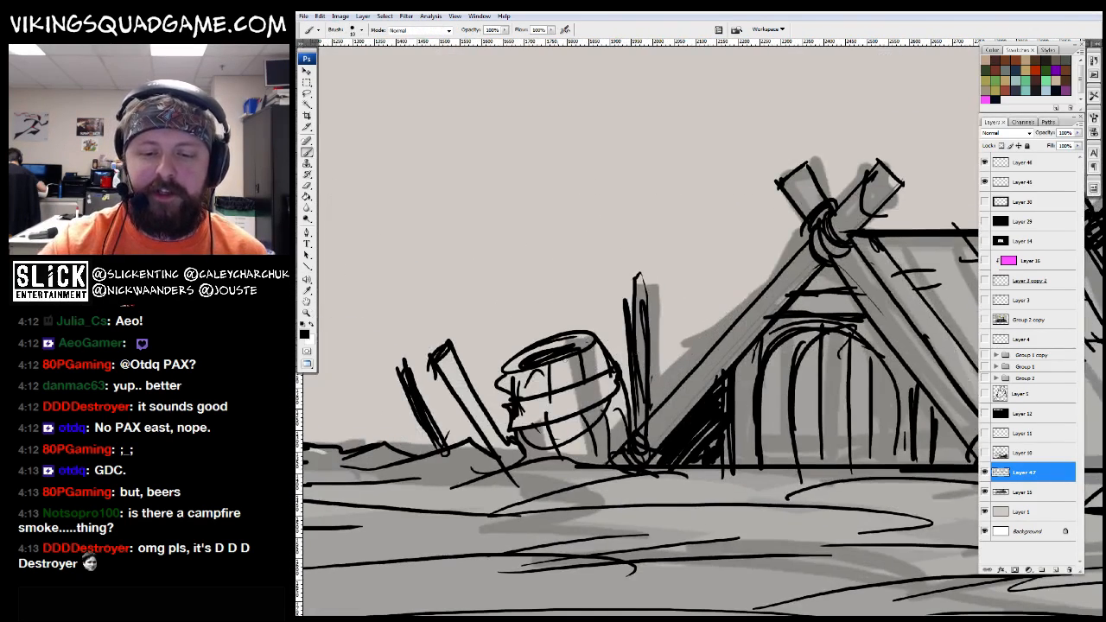
{"action": "left_click_drag", "start_coordinate": [605, 398], "coordinate": [661, 420]}
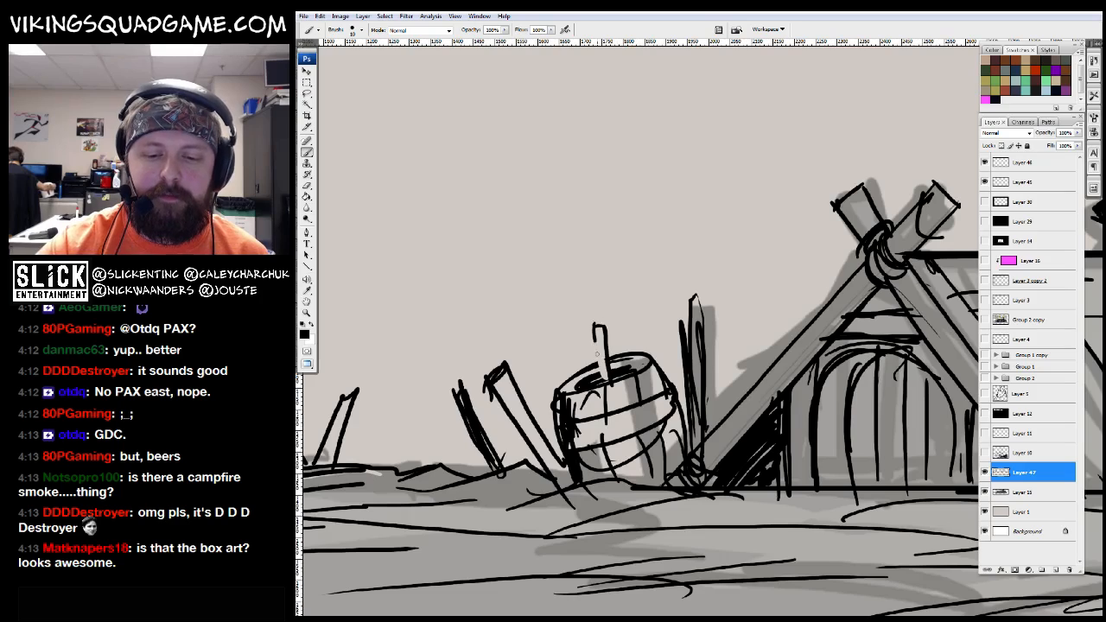
{"action": "key", "text": "z"}
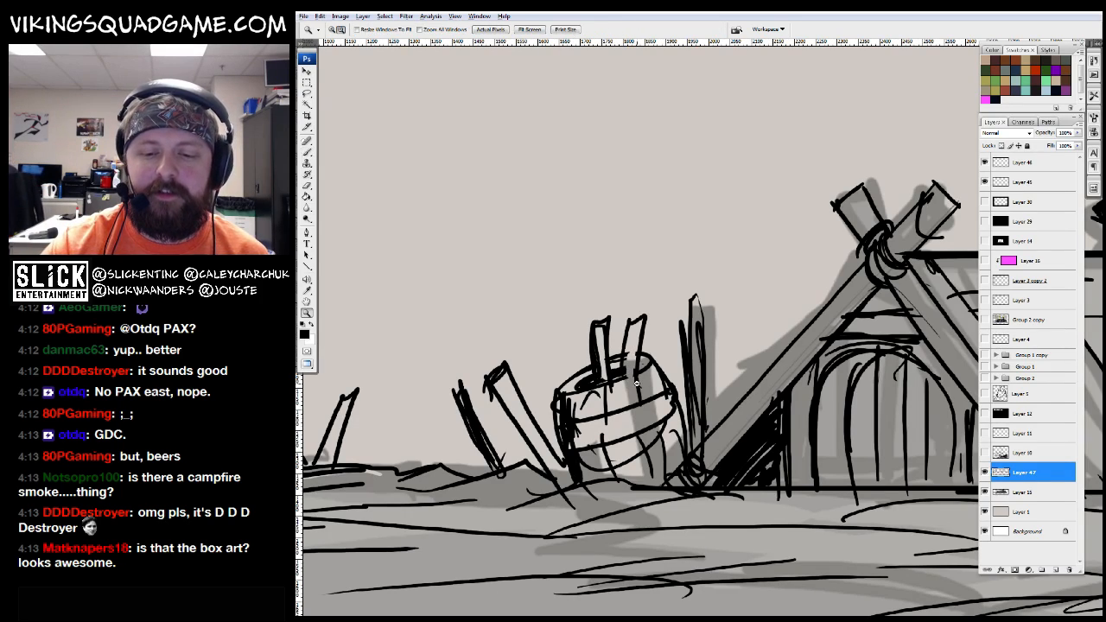
{"action": "left_click", "coordinate": [784, 370], "text": "alt"}
{"action": "left_click", "coordinate": [783, 370], "text": "alt"}
{"action": "key", "text": "b"}
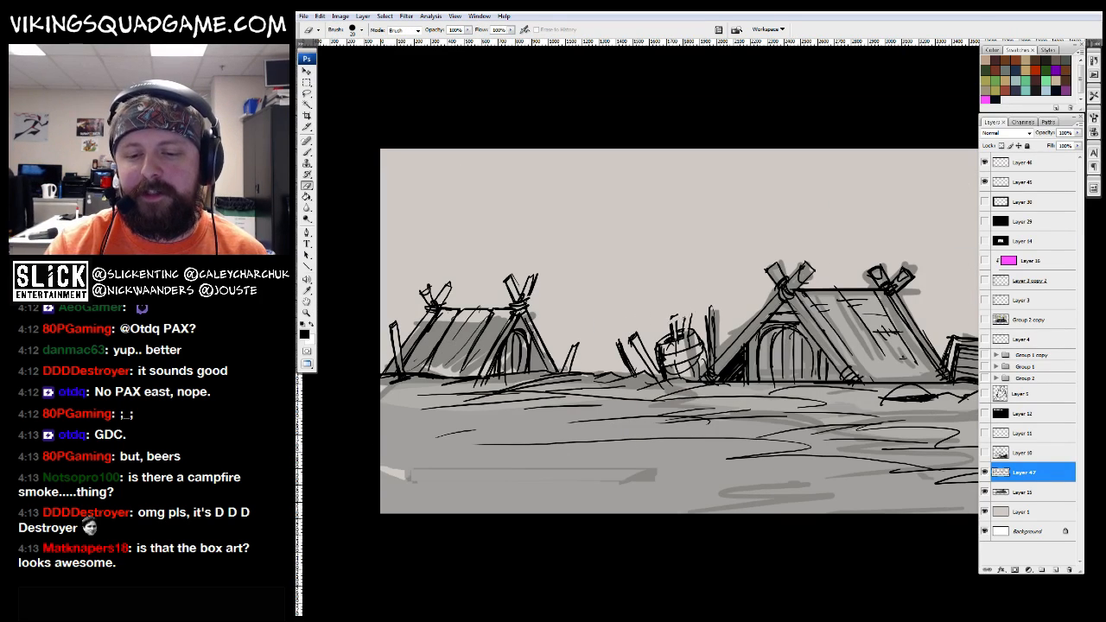
{"action": "left_click_drag", "start_coordinate": [678, 316], "coordinate": [670, 323]}
{"action": "left_click_drag", "start_coordinate": [682, 322], "coordinate": [668, 306]}
{"action": "key", "text": "b"}
{"action": "key", "text": "z"}
{"action": "left_click", "coordinate": [691, 318], "text": "alt"}
Switch to VS_Cover01.psd to view the upper part of the cover art full screen, and return to the village scene
{"action": "key", "text": "f"}
{"action": "left_click", "coordinate": [662, 138]}
{"action": "key", "text": "f"}
{"action": "left_click_drag", "start_coordinate": [734, 171], "coordinate": [802, 438]}
{"action": "key", "text": "f"}
{"action": "left_click_drag", "start_coordinate": [782, 514], "coordinate": [763, 372]}
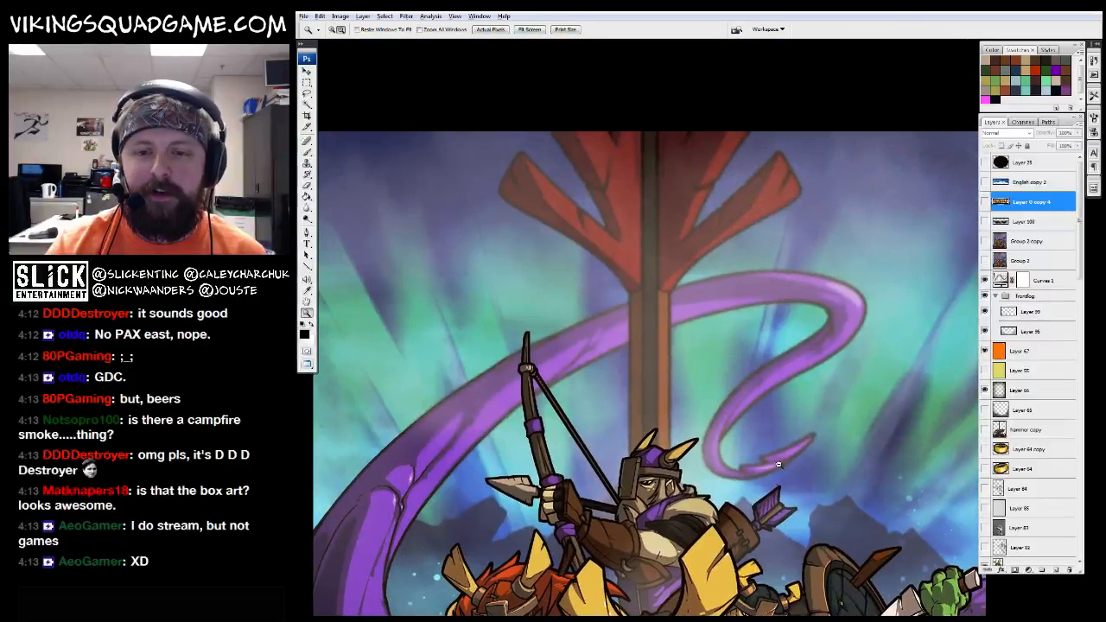
{"action": "key", "text": "ctrl+minus"}
{"action": "key", "text": "f"}
{"action": "key", "text": "f"}
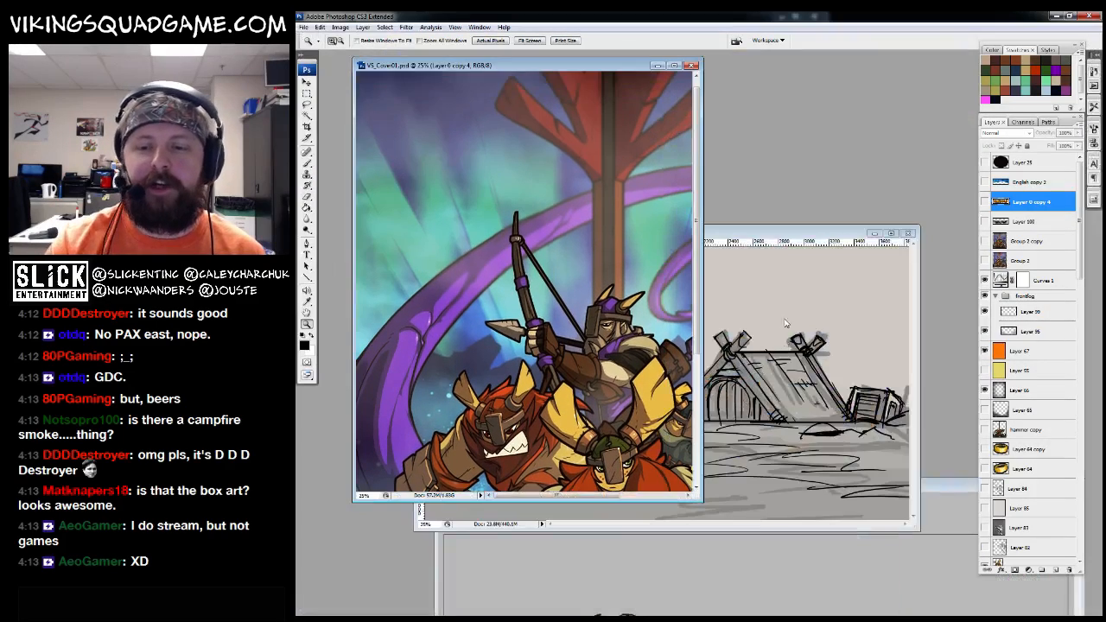
{"action": "left_click", "coordinate": [821, 367]}
{"action": "key", "text": "f"}
Add dark ink hatching at the foot of the longhouse's front beam, beside the doorway
{"action": "key", "text": "ctrl+plus"}
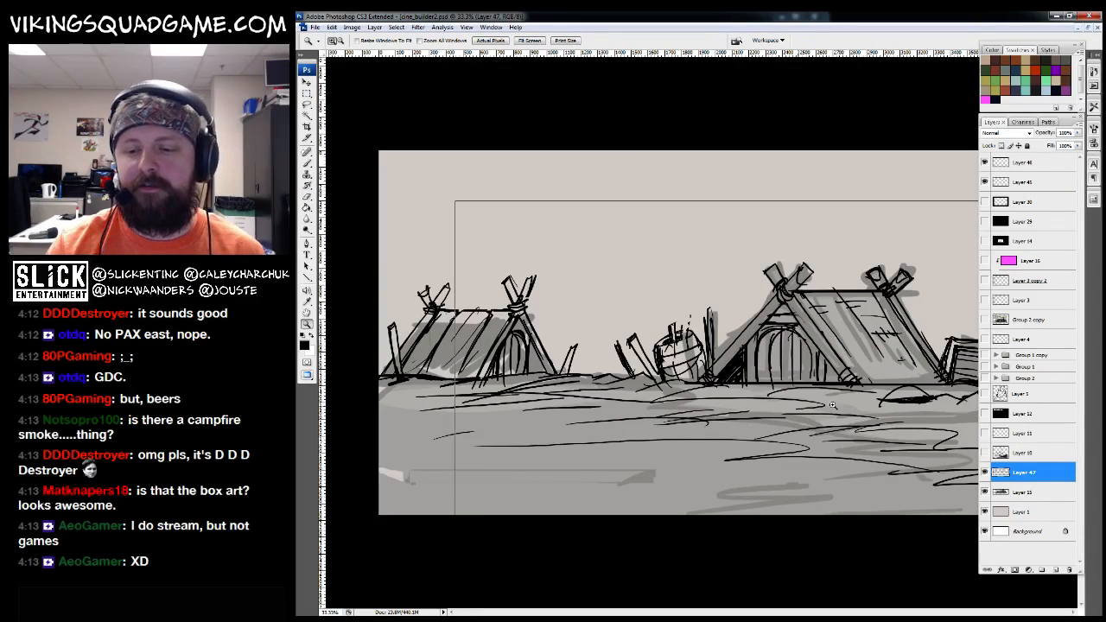
{"action": "key", "text": "ctrl+plus"}
{"action": "key", "text": "b"}
{"action": "key", "text": "z"}
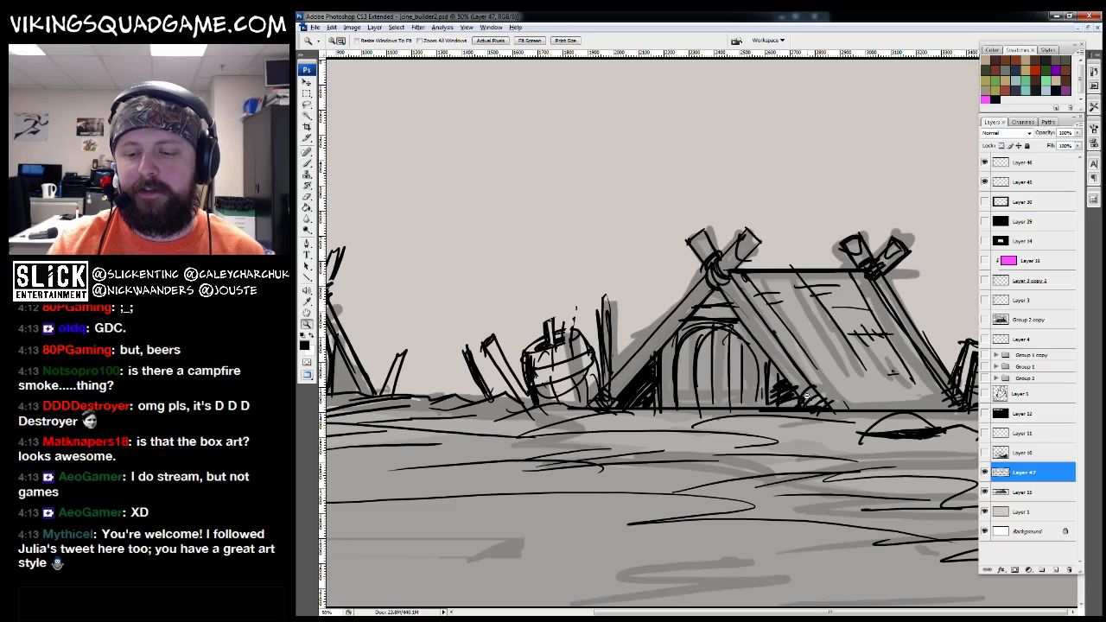
{"action": "left_click", "coordinate": [893, 371], "text": "alt"}
Switch to VS_Cover01.psd in full screen and make the Viking Squad logo layer visible
{"action": "key", "text": "f"}
{"action": "key", "text": "f"}
{"action": "key", "text": "f"}
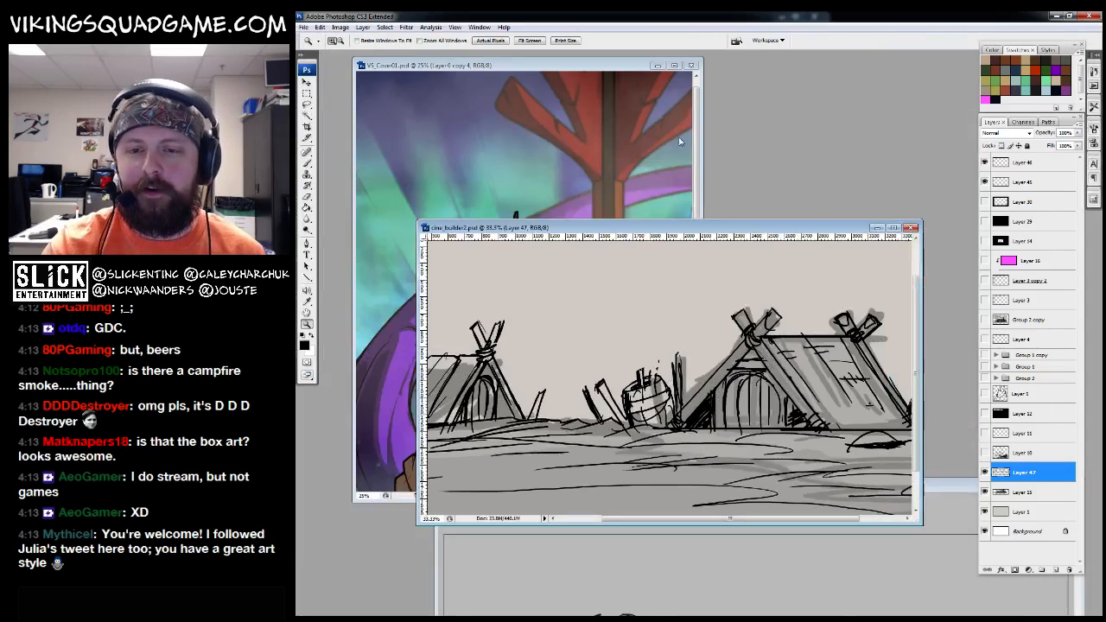
{"action": "key", "text": "ctrl+Tab"}
{"action": "key", "text": "f"}
{"action": "key", "text": "f"}
{"action": "key", "text": "ctrl+minus"}
{"action": "left_click", "coordinate": [983, 201]}
{"action": "left_click", "coordinate": [983, 202]}
{"action": "left_click", "coordinate": [983, 201]}
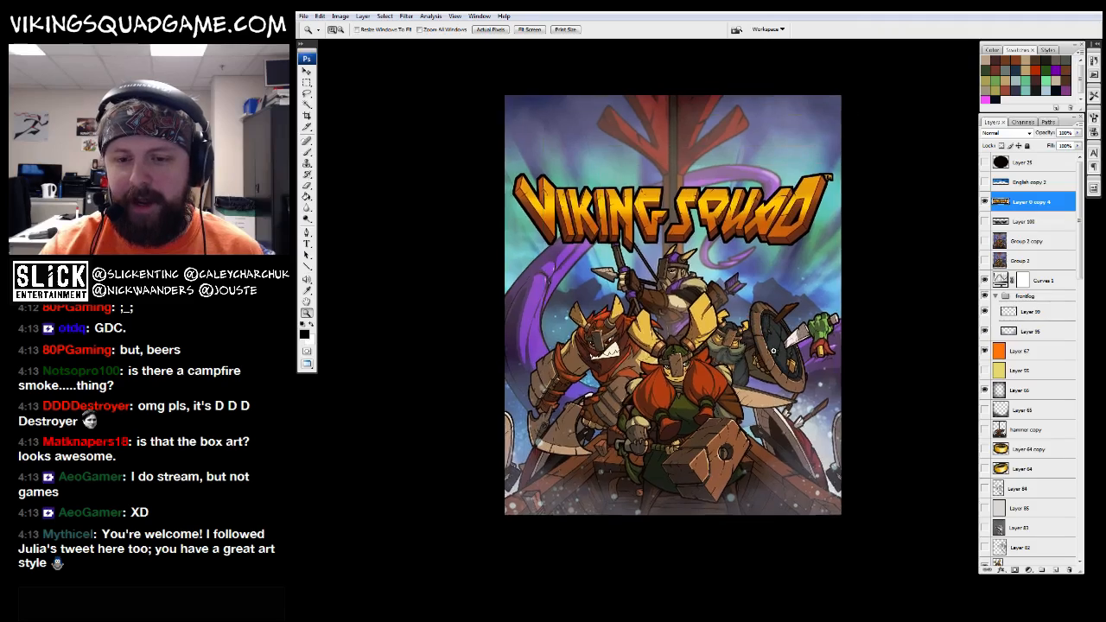
Examine the cover's round shield and the green hand up close, and return to the village scene
{"action": "key", "text": "ctrl+plus"}
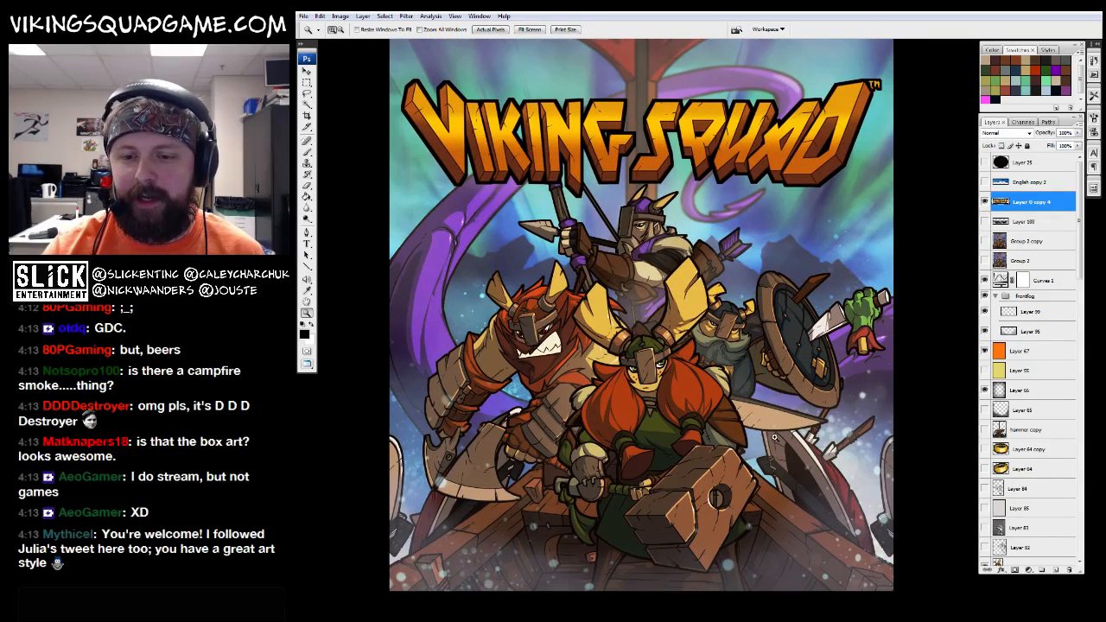
{"action": "key", "text": "ctrl+plus"}
{"action": "key", "text": "ctrl+plus"}
{"action": "key", "text": "ctrl+plus"}
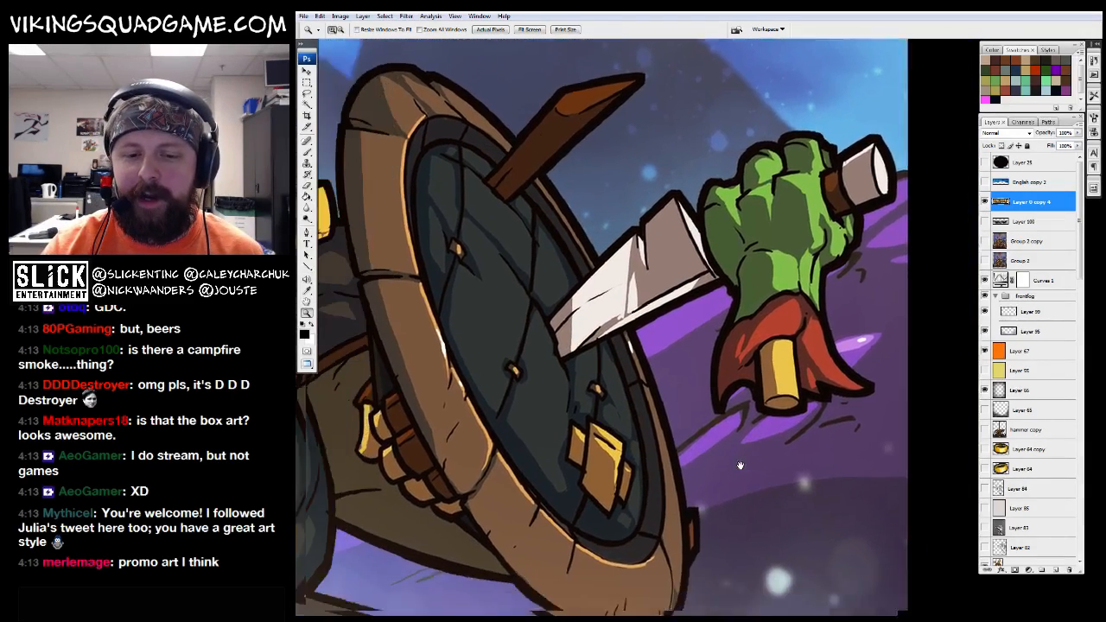
{"action": "left_click_drag", "start_coordinate": [740, 466], "coordinate": [871, 429]}
{"action": "left_click_drag", "start_coordinate": [537, 439], "coordinate": [881, 434]}
{"action": "key", "text": "f"}
{"action": "key", "text": "f"}
{"action": "left_click", "coordinate": [799, 345]}
{"action": "key", "text": "f"}
{"action": "key", "text": "f"}
Add ink strokes to the leaning stake beside the barrel and to the ground between the barrel and the small hut
{"action": "left_click_drag", "start_coordinate": [968, 186], "coordinate": [856, 205]}
{"action": "key", "text": "ctrl+plus"}
{"action": "key", "text": "ctrl+plus"}
{"action": "left_click_drag", "start_coordinate": [698, 295], "coordinate": [676, 355]}
{"action": "left_click_drag", "start_coordinate": [380, 501], "coordinate": [786, 311]}
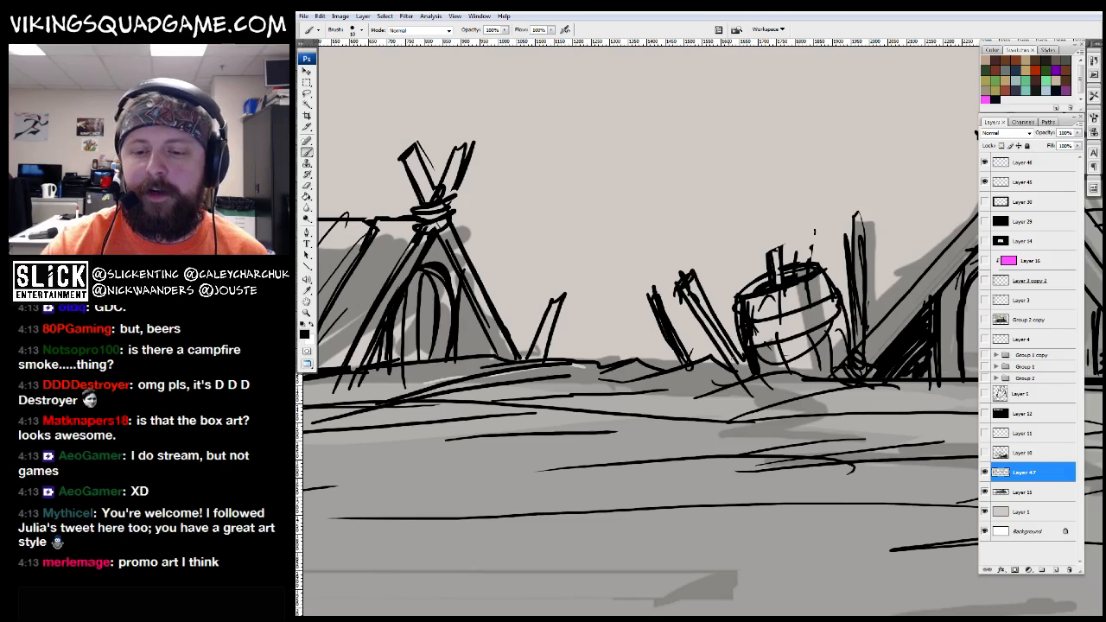
{"action": "left_click_drag", "start_coordinate": [752, 373], "coordinate": [775, 370]}
{"action": "key", "text": "z"}
{"action": "left_click", "coordinate": [775, 370], "text": "alt"}
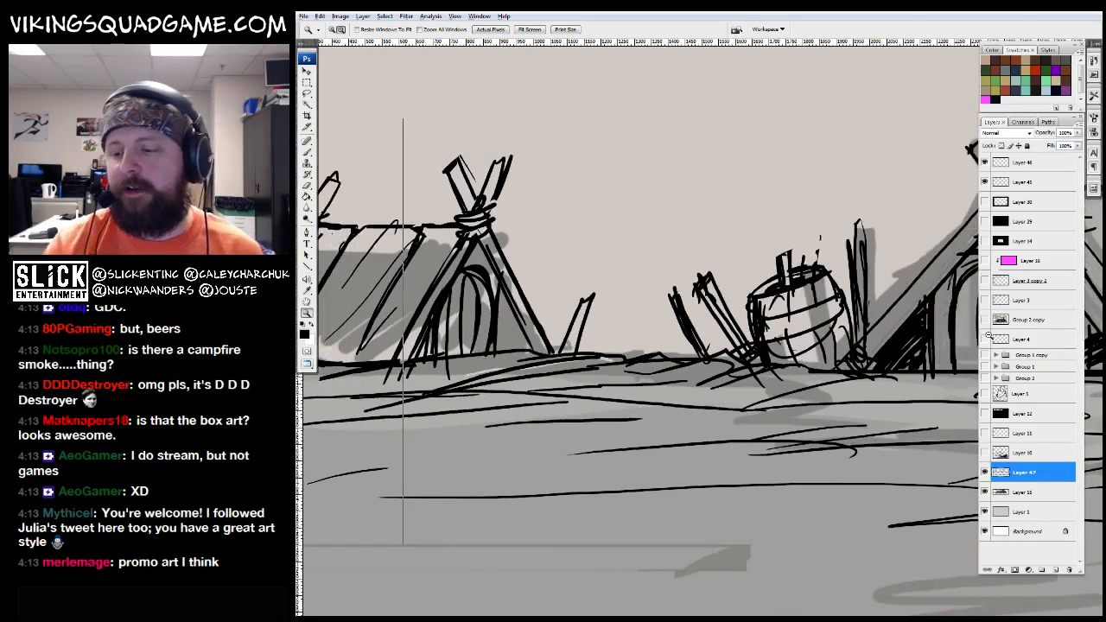
{"action": "left_click", "coordinate": [890, 436], "text": "alt"}
{"action": "left_click_drag", "start_coordinate": [900, 444], "coordinate": [691, 475]}
Toggle the visibility of Group 1 copy, Group 1 and Group 2 to check what each contains
{"action": "left_click", "coordinate": [985, 355]}
{"action": "left_click", "coordinate": [985, 355]}
{"action": "left_click", "coordinate": [984, 367]}
{"action": "left_click", "coordinate": [984, 367]}
{"action": "left_click", "coordinate": [985, 381]}
{"action": "left_click", "coordinate": [985, 380]}
Delete Group 1 copy and show the characters in Group 2 over the inked background
{"action": "left_click_drag", "start_coordinate": [1028, 355], "coordinate": [1069, 566]}
{"action": "left_click", "coordinate": [984, 366]}
{"action": "left_click", "coordinate": [868, 406], "text": "alt"}
{"action": "left_click", "coordinate": [867, 406], "text": "alt"}
Toggle Layer 47 and Layer 15 to compare the background ink and sketch behind the characters
{"action": "left_click", "coordinate": [984, 461]}
{"action": "left_click", "coordinate": [985, 461]}
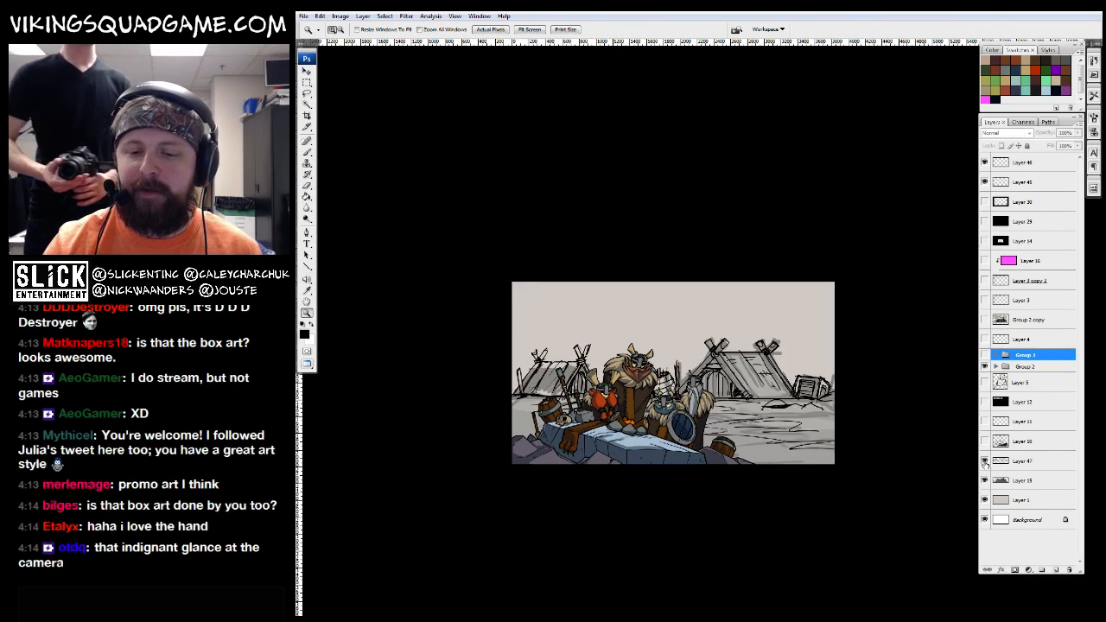
{"action": "left_click", "coordinate": [984, 461]}
{"action": "left_click", "coordinate": [985, 460]}
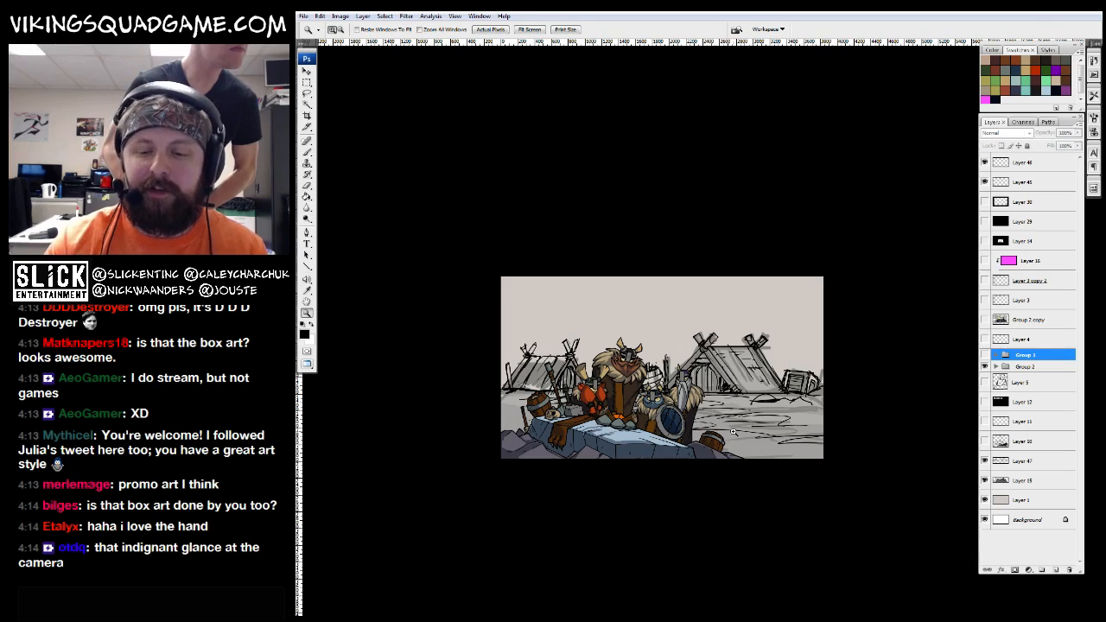
{"action": "left_click", "coordinate": [984, 482]}
{"action": "left_click", "coordinate": [984, 481]}
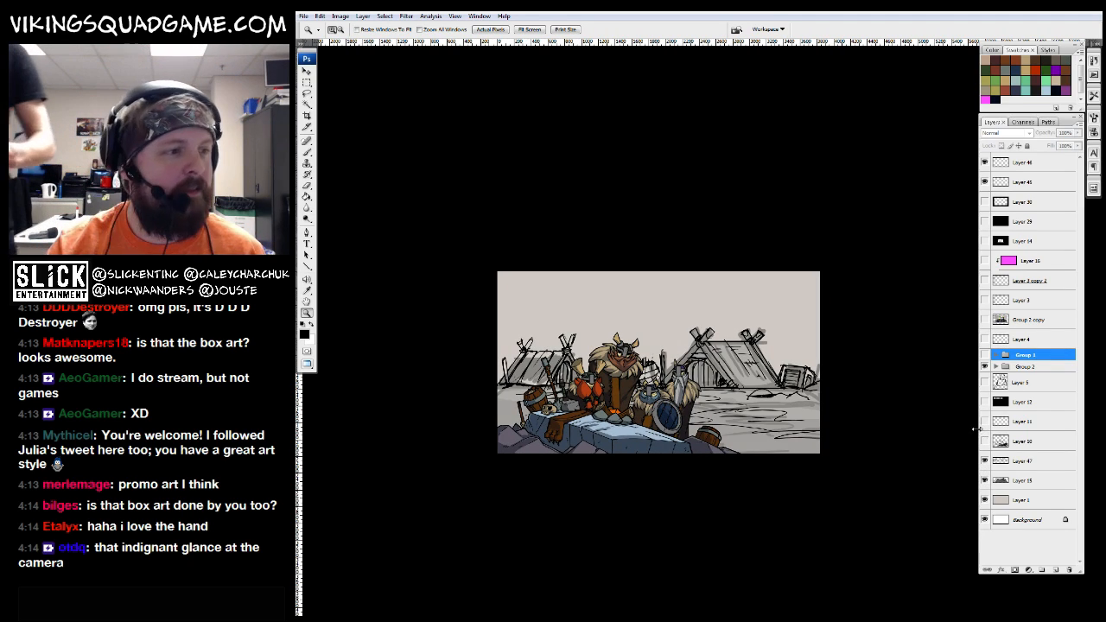
Hide the characters in Group 2 and toggle Group 1 and Layer 47 to check the background ink
{"action": "left_click", "coordinate": [693, 375], "text": "alt"}
{"action": "left_click", "coordinate": [715, 370]}
{"action": "left_click", "coordinate": [720, 377]}
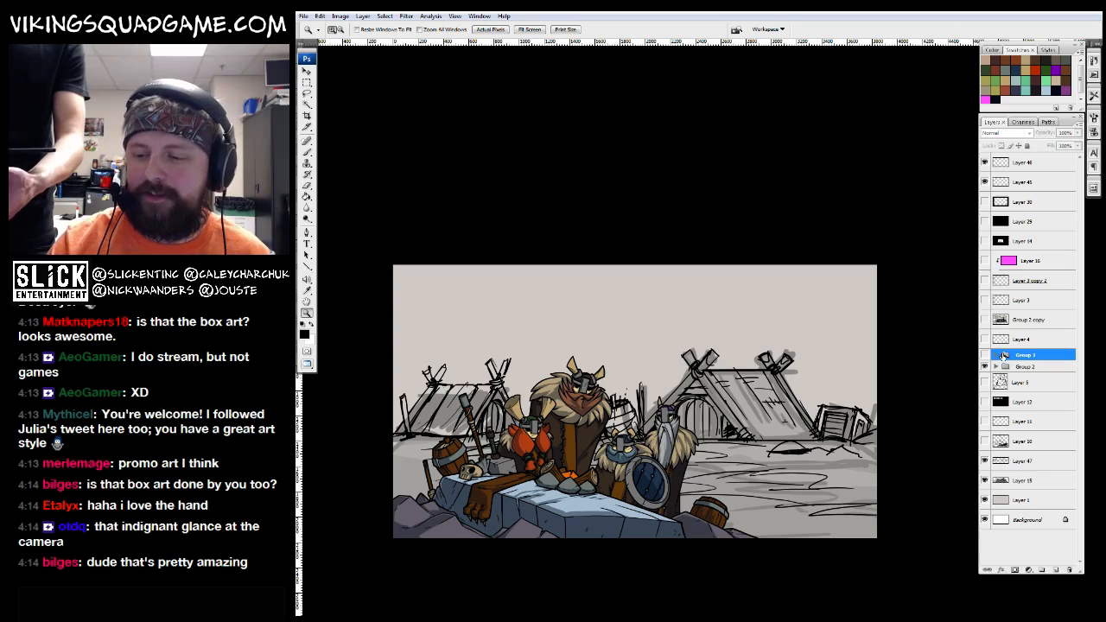
{"action": "left_click", "coordinate": [985, 366]}
{"action": "left_click", "coordinate": [985, 366]}
{"action": "left_click", "coordinate": [985, 367]}
{"action": "left_click", "coordinate": [985, 355]}
{"action": "left_click", "coordinate": [985, 355]}
{"action": "left_click", "coordinate": [985, 460]}
{"action": "left_click", "coordinate": [985, 460]}
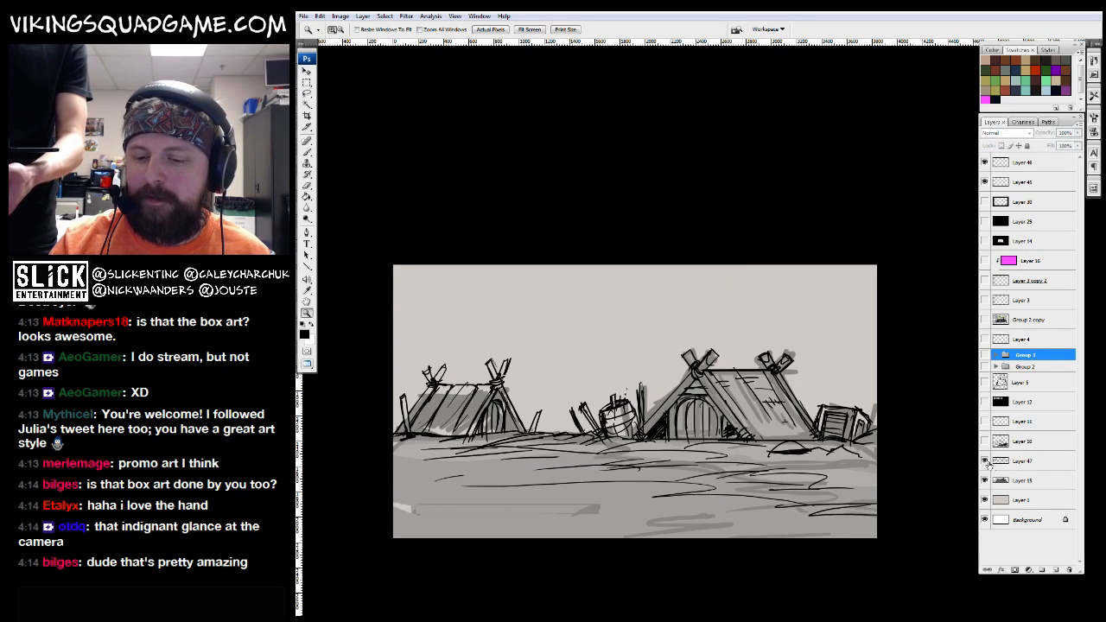
Toggle Layer 15 and Layer 47 to compare the sketch layers, leaving the Layer 15 shading hidden
{"action": "left_click", "coordinate": [987, 484]}
{"action": "left_click", "coordinate": [986, 484]}
{"action": "left_click_drag", "start_coordinate": [815, 485], "coordinate": [656, 268]}
{"action": "left_click_drag", "start_coordinate": [879, 369], "coordinate": [871, 395]}
{"action": "left_click_drag", "start_coordinate": [446, 146], "coordinate": [976, 567]}
{"action": "left_click_drag", "start_coordinate": [526, 234], "coordinate": [981, 456]}
{"action": "mouse_move", "coordinate": [459, 138]}
{"action": "left_mouse_down"}
{"action": "mouse_move", "coordinate": [981, 448]}
{"action": "mouse_move", "coordinate": [949, 423]}
{"action": "left_mouse_up"}
{"action": "left_click", "coordinate": [985, 462]}
{"action": "left_click", "coordinate": [985, 461]}
{"action": "left_click", "coordinate": [985, 482]}
{"action": "left_click", "coordinate": [950, 423], "text": "alt"}
Lower the opacity of Layer 47 so its sketch is a faint guide, and add a new layer above it
{"action": "left_click", "coordinate": [1005, 463]}
{"action": "left_click", "coordinate": [985, 461]}
{"action": "left_click", "coordinate": [985, 461]}
{"action": "left_click_drag", "start_coordinate": [890, 359], "coordinate": [855, 380]}
{"action": "left_click_drag", "start_coordinate": [1078, 136], "coordinate": [1038, 148]}
{"action": "key", "text": "b"}
{"action": "left_click_drag", "start_coordinate": [871, 143], "coordinate": [787, 153]}
{"action": "left_click_drag", "start_coordinate": [943, 426], "coordinate": [995, 442]}
{"action": "left_click", "coordinate": [985, 461]}
{"action": "left_click", "coordinate": [985, 461]}
{"action": "left_click", "coordinate": [1056, 570]}
Choose the tooner brush preset for inking the background
{"action": "left_click_drag", "start_coordinate": [643, 459], "coordinate": [670, 475]}
{"action": "mouse_move", "coordinate": [505, 277]}
{"action": "left_mouse_down"}
{"action": "mouse_move", "coordinate": [552, 443]}
{"action": "mouse_move", "coordinate": [553, 416]}
{"action": "mouse_move", "coordinate": [572, 404]}
{"action": "left_mouse_up"}
{"action": "left_click", "coordinate": [553, 417], "text": "ctrl"}
{"action": "right_click", "coordinate": [678, 274]}
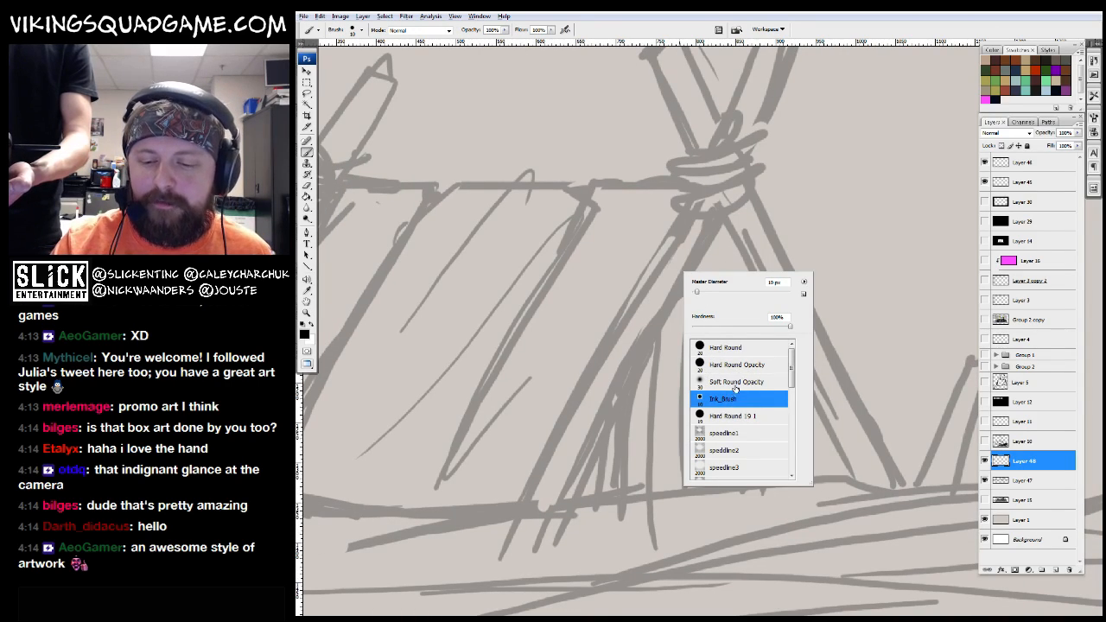
{"action": "left_click", "coordinate": [735, 435]}
{"action": "left_click", "coordinate": [740, 417]}
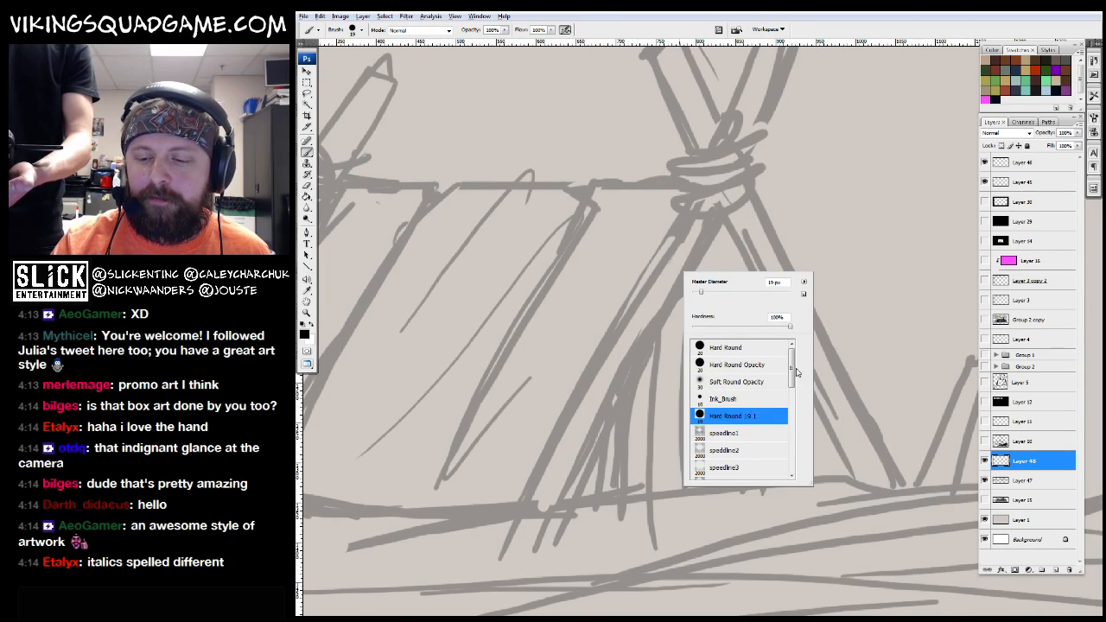
{"action": "left_click_drag", "start_coordinate": [792, 372], "coordinate": [793, 458]}
{"action": "left_click", "coordinate": [754, 471]}
{"action": "left_click", "coordinate": [750, 438]}
Ink the elliptical top rim of the barrel over the sketch between the two huts
{"action": "left_click_drag", "start_coordinate": [590, 432], "coordinate": [558, 558]}
{"action": "scroll", "coordinate": [639, 331], "scroll_direction": "down", "scroll_amount": 4}
{"action": "mouse_move", "coordinate": [610, 259]}
{"action": "left_mouse_down"}
{"action": "mouse_move", "coordinate": [634, 458]}
{"action": "mouse_move", "coordinate": [585, 597]}
{"action": "mouse_move", "coordinate": [596, 405]}
{"action": "left_mouse_up"}
{"action": "left_click_drag", "start_coordinate": [538, 519], "coordinate": [566, 204]}
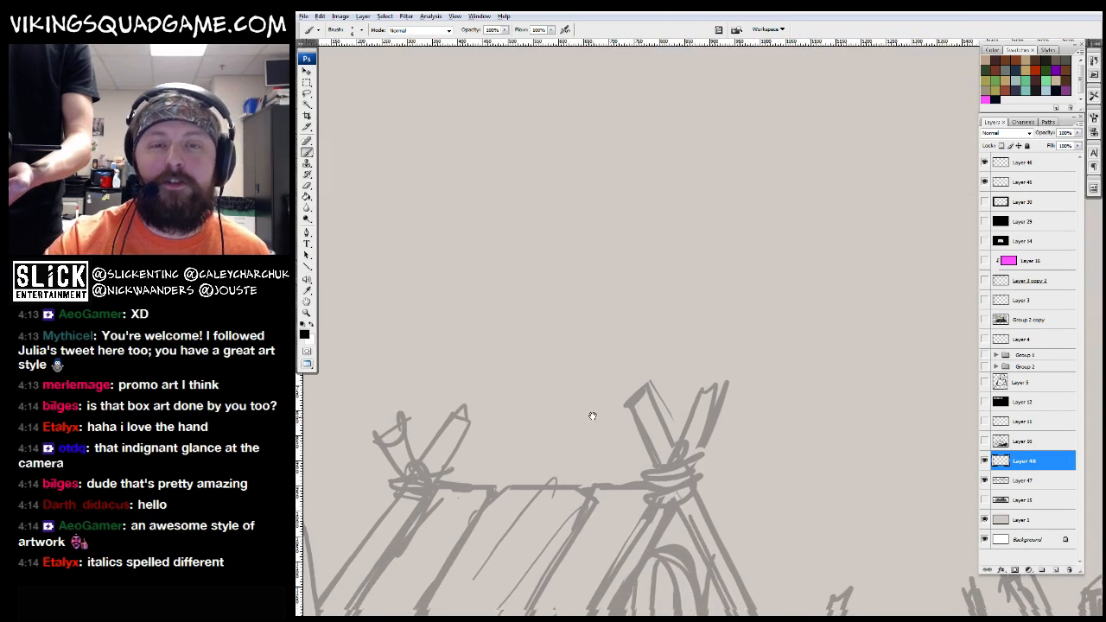
{"action": "left_click_drag", "start_coordinate": [593, 415], "coordinate": [625, 266]}
{"action": "left_click_drag", "start_coordinate": [680, 427], "coordinate": [686, 420]}
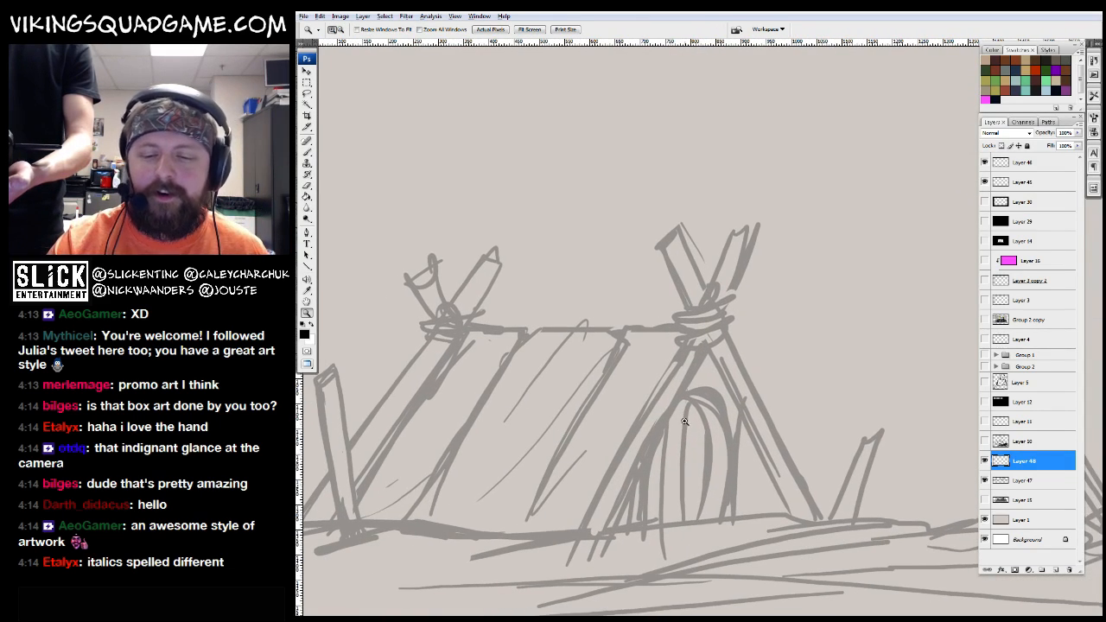
{"action": "left_click", "coordinate": [721, 396]}
{"action": "mouse_move", "coordinate": [781, 431]}
{"action": "left_mouse_down"}
{"action": "mouse_move", "coordinate": [718, 406]}
{"action": "mouse_move", "coordinate": [994, 337]}
{"action": "mouse_move", "coordinate": [768, 432]}
{"action": "left_mouse_up"}
{"action": "left_click_drag", "start_coordinate": [553, 251], "coordinate": [802, 239]}
{"action": "left_click", "coordinate": [728, 386]}
{"action": "left_click_drag", "start_coordinate": [727, 386], "coordinate": [715, 412]}
{"action": "mouse_move", "coordinate": [507, 404]}
{"action": "left_mouse_down"}
{"action": "mouse_move", "coordinate": [781, 289]}
{"action": "mouse_move", "coordinate": [514, 378]}
{"action": "left_mouse_up"}
{"action": "right_click", "coordinate": [578, 374]}
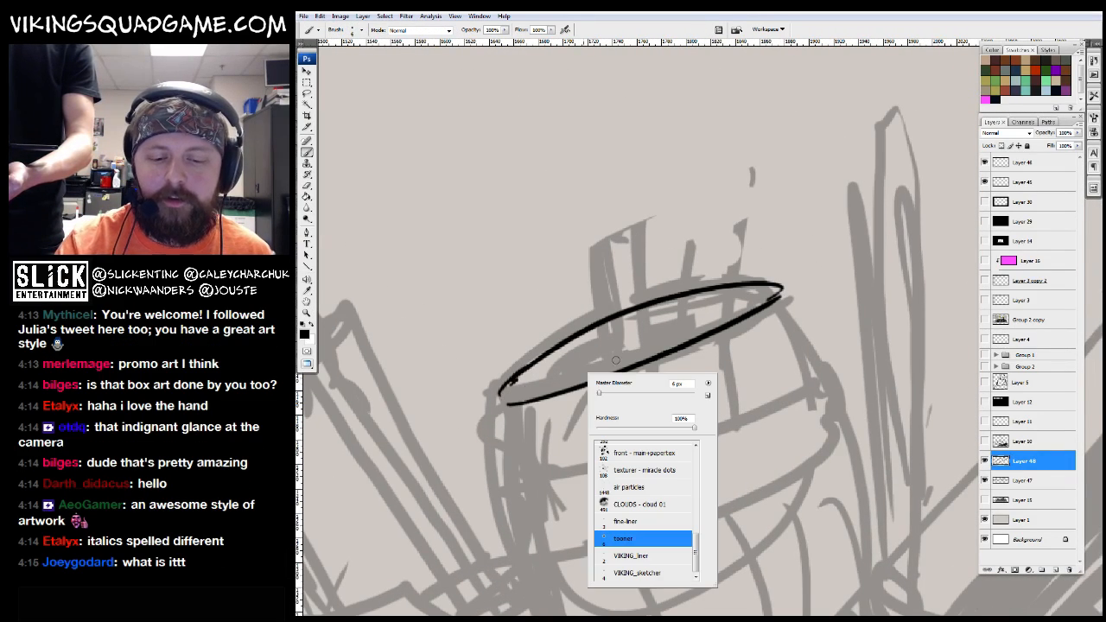
{"action": "left_click", "coordinate": [507, 403]}
Ink the barrel's inner lid edge, upper sides and the curved top edge of its hoop, erasing stray line ends
{"action": "mouse_move", "coordinate": [507, 403]}
{"action": "left_mouse_down"}
{"action": "mouse_move", "coordinate": [622, 377]}
{"action": "mouse_move", "coordinate": [537, 390]}
{"action": "mouse_move", "coordinate": [759, 292]}
{"action": "mouse_move", "coordinate": [740, 169]}
{"action": "mouse_move", "coordinate": [696, 41]}
{"action": "left_mouse_up"}
{"action": "mouse_move", "coordinate": [493, 121]}
{"action": "left_mouse_down"}
{"action": "mouse_move", "coordinate": [553, 346]}
{"action": "mouse_move", "coordinate": [446, 526]}
{"action": "left_mouse_up"}
{"action": "mouse_move", "coordinate": [674, 199]}
{"action": "left_mouse_down"}
{"action": "mouse_move", "coordinate": [760, 516]}
{"action": "mouse_move", "coordinate": [785, 518]}
{"action": "left_mouse_up"}
{"action": "key", "text": "e"}
{"action": "left_click_drag", "start_coordinate": [417, 396], "coordinate": [432, 458]}
{"action": "mouse_move", "coordinate": [752, 306]}
{"action": "left_mouse_down"}
{"action": "mouse_move", "coordinate": [750, 287]}
{"action": "mouse_move", "coordinate": [769, 292]}
{"action": "left_mouse_up"}
{"action": "key", "text": "b"}
{"action": "mouse_move", "coordinate": [430, 387]}
{"action": "left_mouse_down"}
{"action": "mouse_move", "coordinate": [579, 364]}
{"action": "mouse_move", "coordinate": [764, 273]}
{"action": "left_mouse_up"}
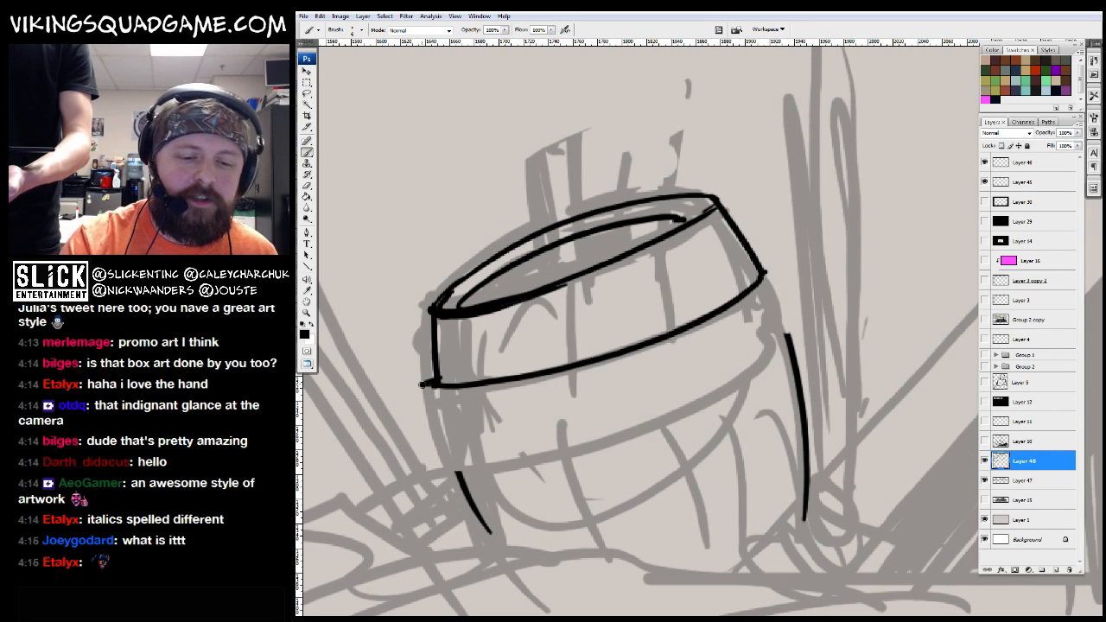
Ink the barrel's wide hoop and lower sides, with an uneven ground line beneath it
{"action": "left_click_drag", "start_coordinate": [434, 465], "coordinate": [793, 346]}
{"action": "key", "text": "e"}
{"action": "key", "text": "b"}
{"action": "left_click_drag", "start_coordinate": [791, 356], "coordinate": [769, 259]}
{"action": "left_click_drag", "start_coordinate": [786, 350], "coordinate": [794, 342]}
{"action": "left_click_drag", "start_coordinate": [470, 498], "coordinate": [489, 363]}
{"action": "mouse_move", "coordinate": [466, 434]}
{"action": "left_mouse_down"}
{"action": "mouse_move", "coordinate": [524, 404]}
{"action": "mouse_move", "coordinate": [684, 443]}
{"action": "mouse_move", "coordinate": [763, 430]}
{"action": "left_mouse_up"}
{"action": "mouse_move", "coordinate": [683, 444]}
{"action": "left_mouse_down"}
{"action": "mouse_move", "coordinate": [740, 421]}
{"action": "mouse_move", "coordinate": [897, 445]}
{"action": "left_mouse_up"}
{"action": "left_click_drag", "start_coordinate": [851, 325], "coordinate": [741, 390]}
{"action": "left_click_drag", "start_coordinate": [709, 298], "coordinate": [775, 428]}
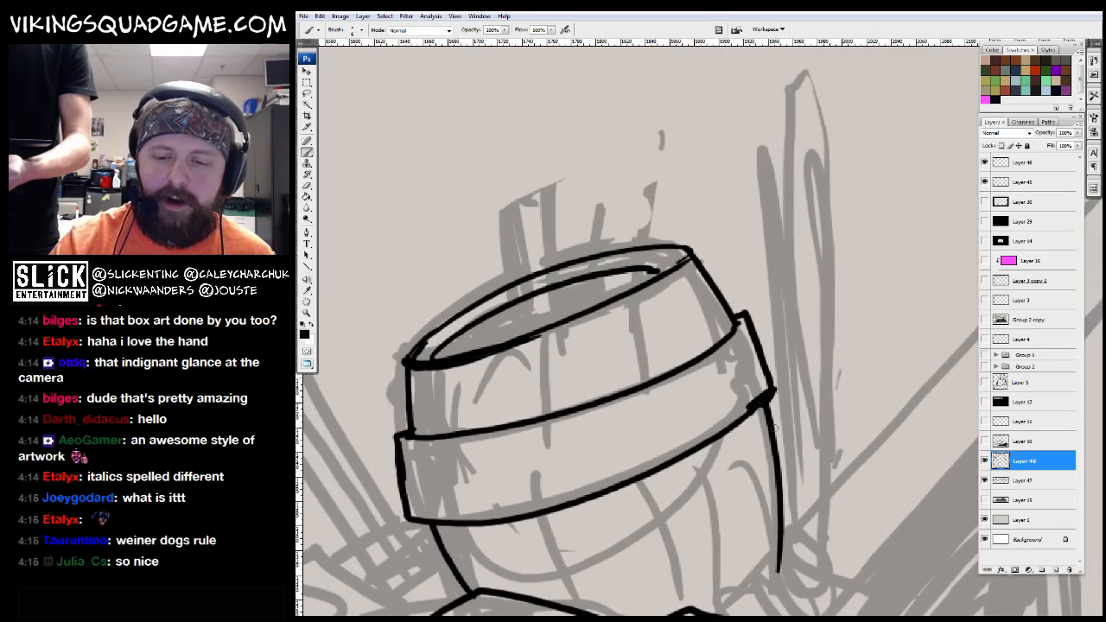
Ink the plank seams above and below the barrel's hoop and the bottom hoop's exposed corner
{"action": "left_click_drag", "start_coordinate": [640, 286], "coordinate": [683, 372]}
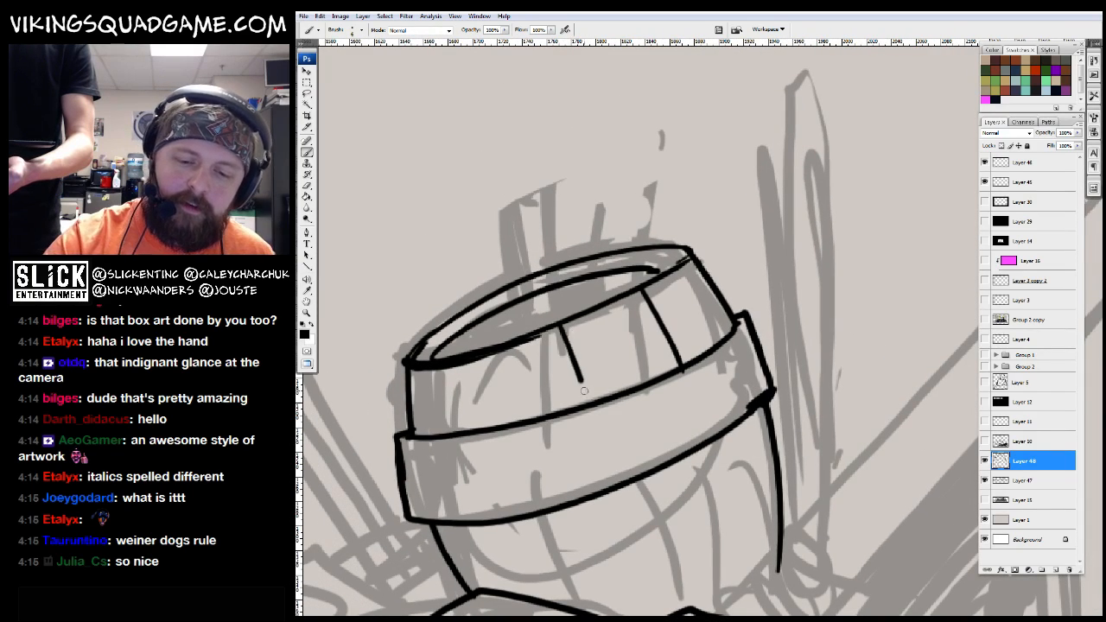
{"action": "left_click_drag", "start_coordinate": [458, 392], "coordinate": [464, 432]}
{"action": "left_click_drag", "start_coordinate": [464, 432], "coordinate": [421, 311]}
{"action": "left_click_drag", "start_coordinate": [448, 406], "coordinate": [477, 466]}
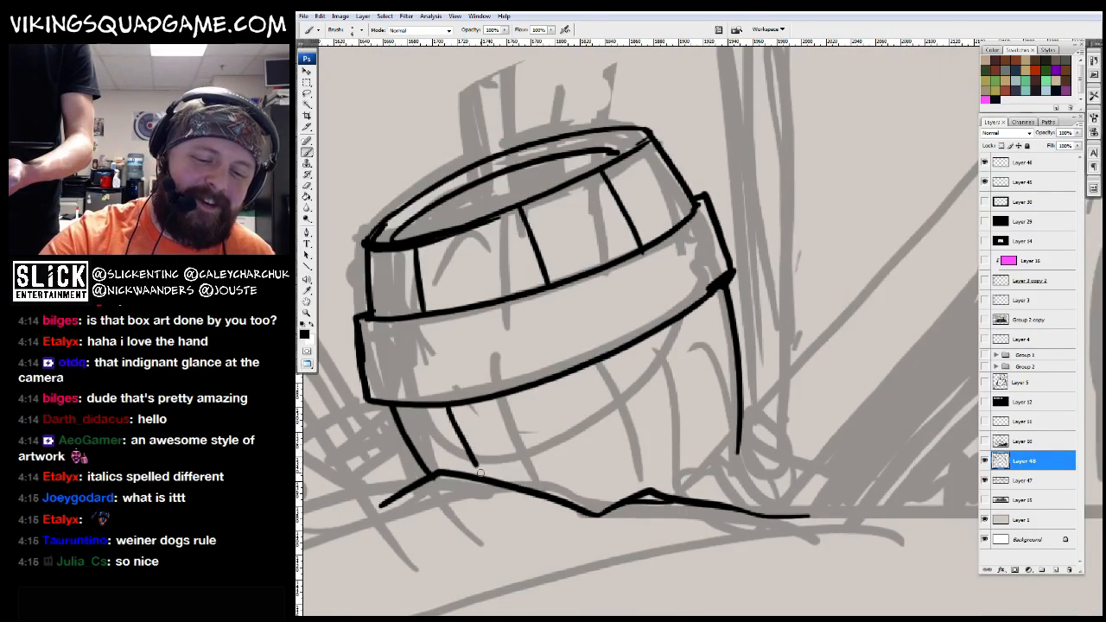
{"action": "left_click_drag", "start_coordinate": [574, 372], "coordinate": [615, 497]}
{"action": "left_click_drag", "start_coordinate": [662, 326], "coordinate": [683, 494]}
{"action": "left_click_drag", "start_coordinate": [735, 461], "coordinate": [750, 416]}
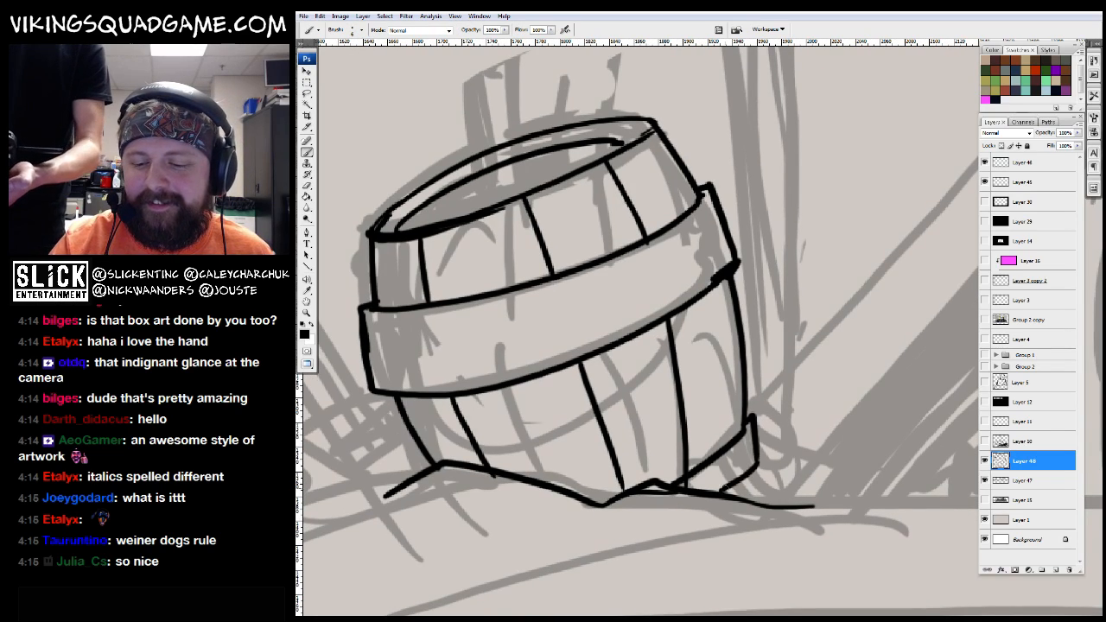
Ink the plank seams on the barrel lid and draw a cork on it, erasing the lines behind the cork
{"action": "left_click_drag", "start_coordinate": [738, 505], "coordinate": [773, 615]}
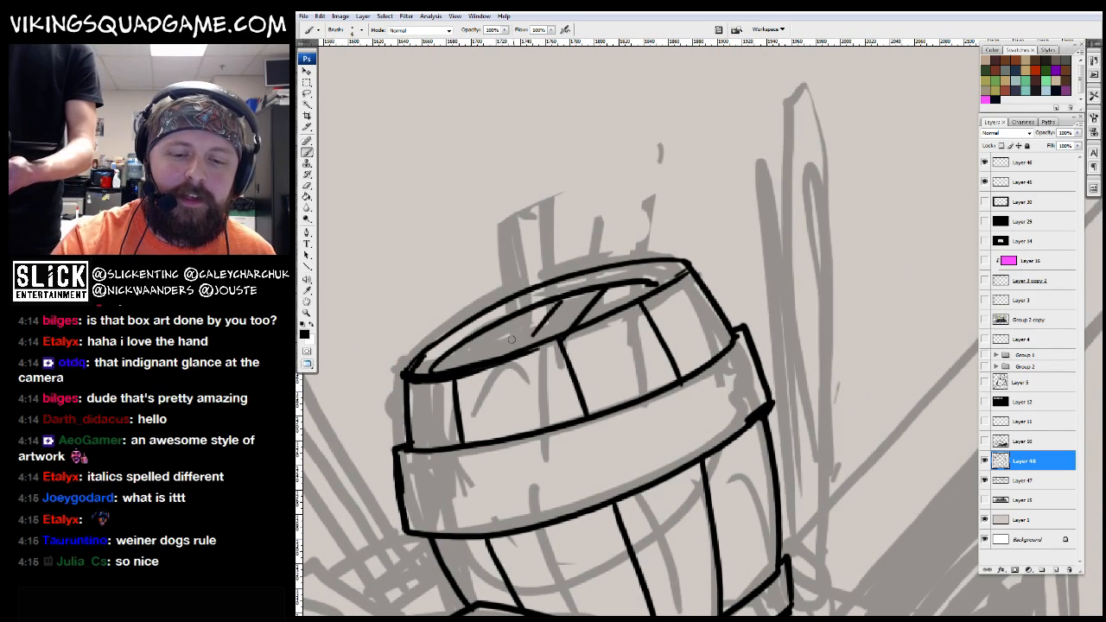
{"action": "left_click_drag", "start_coordinate": [438, 382], "coordinate": [492, 439]}
{"action": "key", "text": "e"}
{"action": "mouse_move", "coordinate": [635, 355]}
{"action": "left_mouse_down"}
{"action": "mouse_move", "coordinate": [661, 333]}
{"action": "mouse_move", "coordinate": [683, 345]}
{"action": "mouse_move", "coordinate": [683, 287]}
{"action": "left_mouse_up"}
{"action": "mouse_move", "coordinate": [681, 287]}
{"action": "left_mouse_down"}
{"action": "mouse_move", "coordinate": [616, 306]}
{"action": "mouse_move", "coordinate": [644, 360]}
{"action": "left_mouse_up"}
{"action": "left_click_drag", "start_coordinate": [722, 346], "coordinate": [703, 325]}
{"action": "mouse_move", "coordinate": [625, 345]}
{"action": "left_mouse_down"}
{"action": "mouse_move", "coordinate": [662, 327]}
{"action": "mouse_move", "coordinate": [693, 356]}
{"action": "left_mouse_up"}
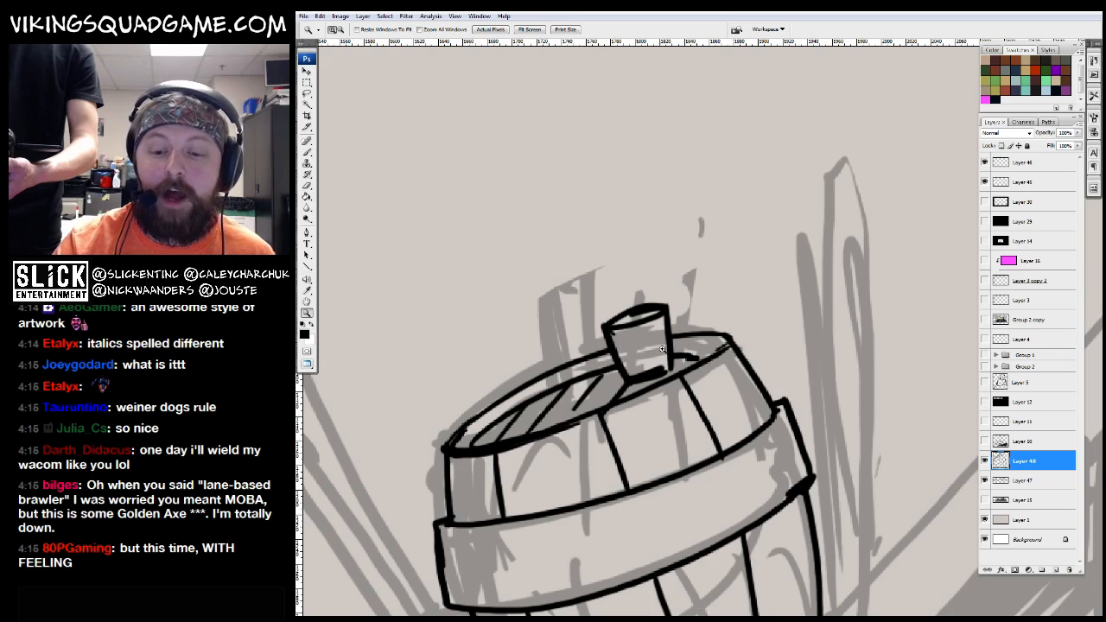
{"action": "key", "text": "b"}
{"action": "left_click_drag", "start_coordinate": [584, 388], "coordinate": [666, 334]}
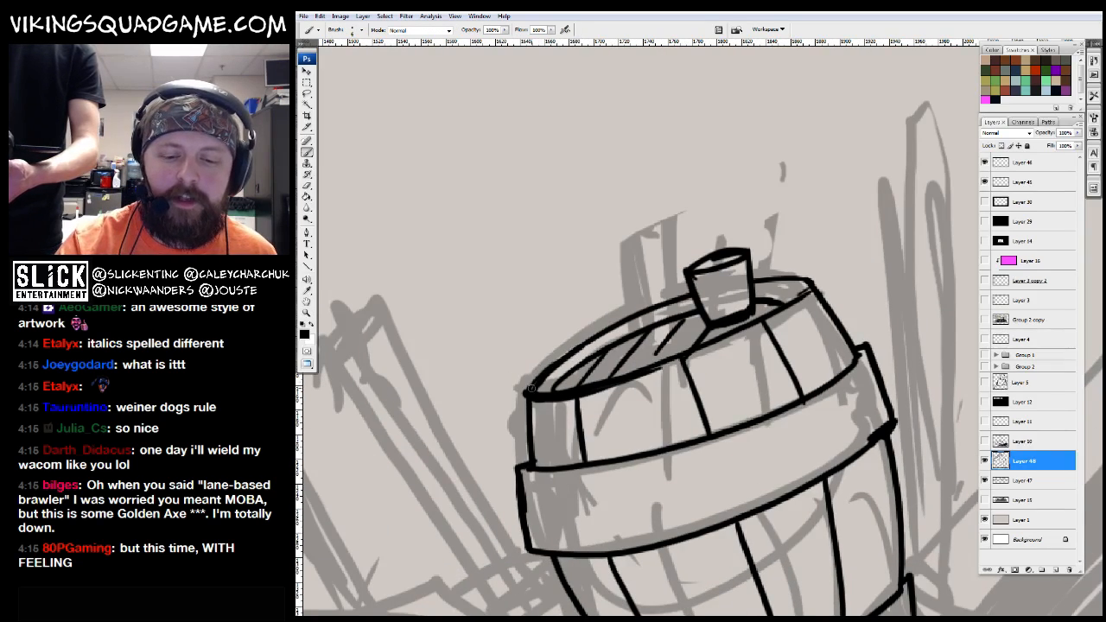
Thicken the ink outline along the barrel's rim and shaded side
{"action": "left_click_drag", "start_coordinate": [532, 389], "coordinate": [548, 374]}
{"action": "left_click_drag", "start_coordinate": [602, 430], "coordinate": [656, 403]}
{"action": "left_click", "coordinate": [656, 403], "text": "alt"}
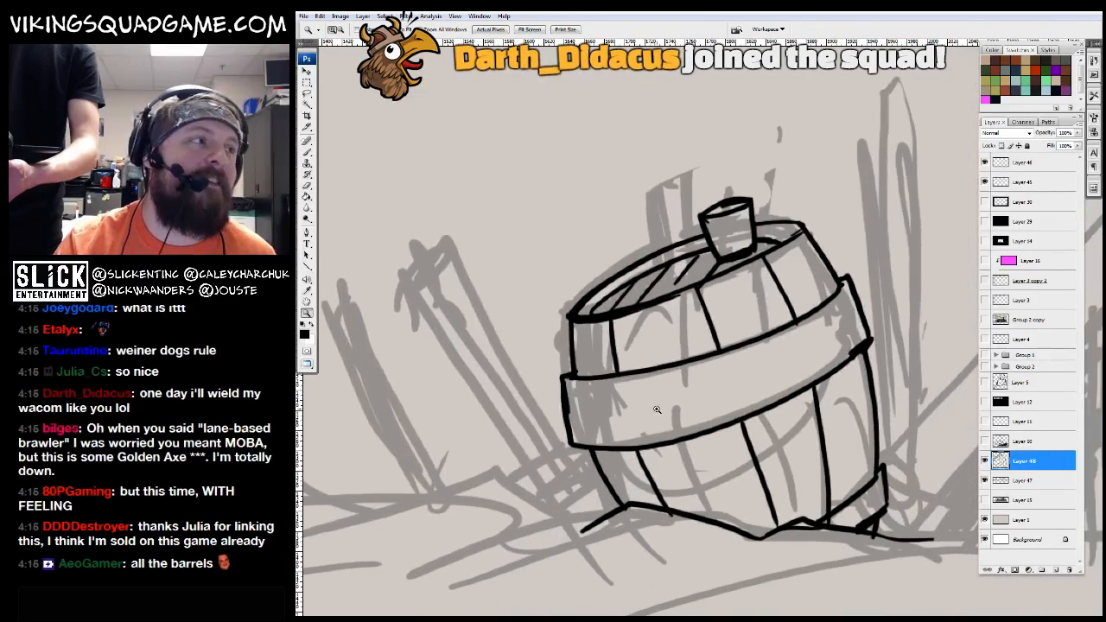
{"action": "left_click", "coordinate": [656, 402], "text": "alt"}
{"action": "left_click_drag", "start_coordinate": [717, 230], "coordinate": [790, 271]}
{"action": "key", "text": "b"}
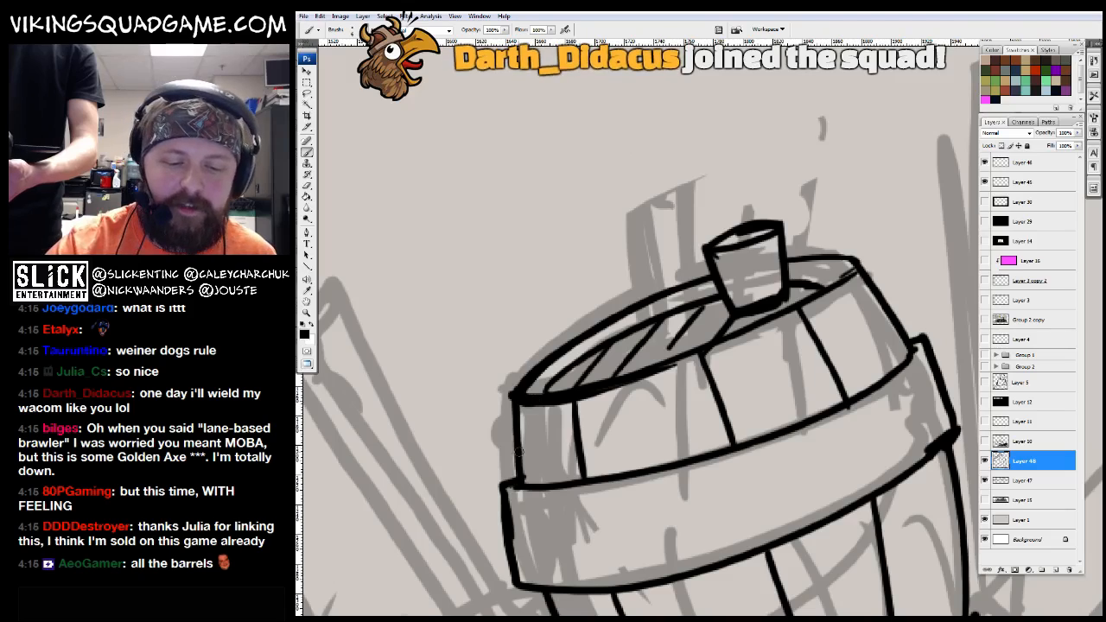
{"action": "mouse_move", "coordinate": [525, 546]}
{"action": "left_mouse_down"}
{"action": "mouse_move", "coordinate": [538, 326]}
{"action": "mouse_move", "coordinate": [944, 360]}
{"action": "mouse_move", "coordinate": [702, 361]}
{"action": "left_mouse_up"}
Ink the rope binding wrapped around the base of the leaning stake beside the barrel
{"action": "left_click_drag", "start_coordinate": [641, 482], "coordinate": [698, 437]}
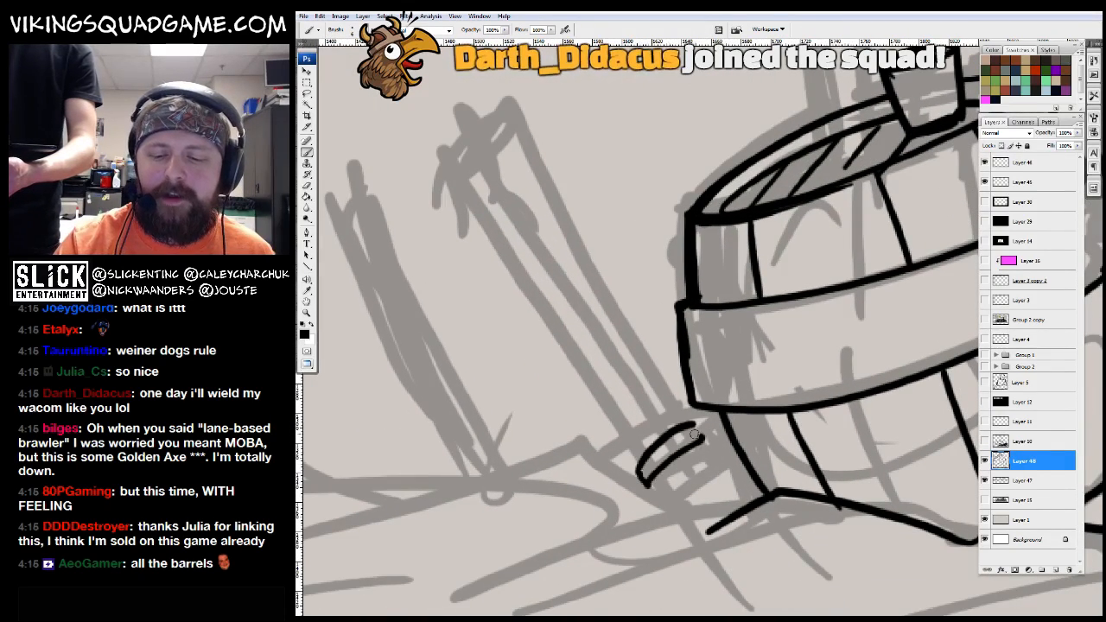
{"action": "left_click_drag", "start_coordinate": [646, 480], "coordinate": [709, 454]}
{"action": "left_click_drag", "start_coordinate": [657, 501], "coordinate": [726, 480]}
{"action": "left_click_drag", "start_coordinate": [716, 439], "coordinate": [736, 488]}
{"action": "mouse_move", "coordinate": [679, 513]}
{"action": "left_mouse_down"}
{"action": "mouse_move", "coordinate": [755, 495]}
{"action": "mouse_move", "coordinate": [731, 491]}
{"action": "left_mouse_up"}
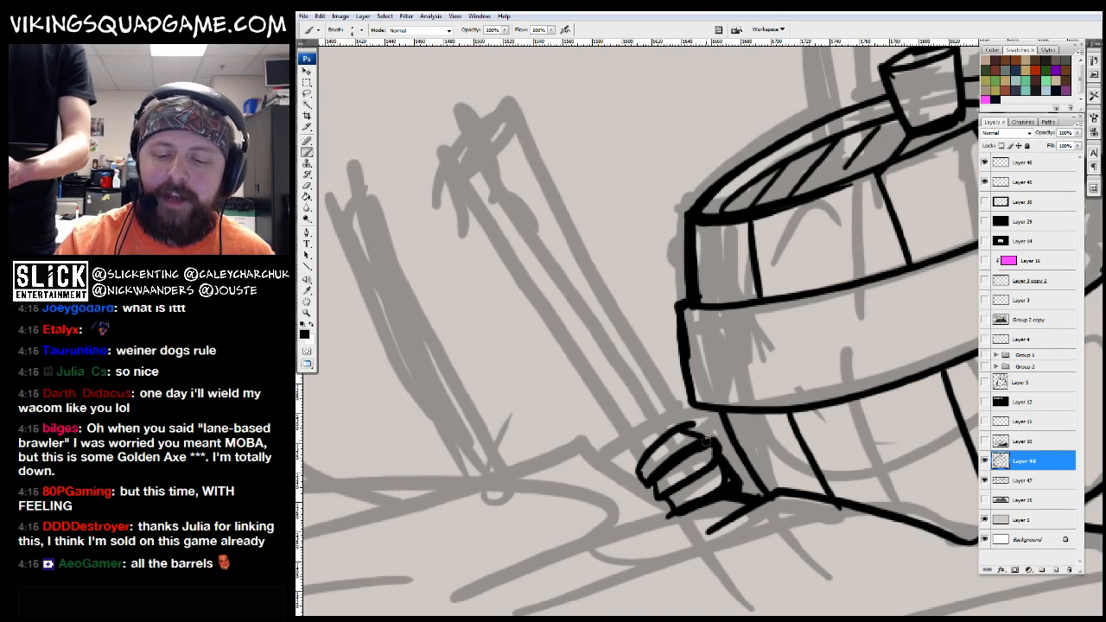
{"action": "left_click_drag", "start_coordinate": [705, 441], "coordinate": [758, 524]}
Ink the leaning stake's long edges, cut tip and wood detail above the rope binding
{"action": "mouse_move", "coordinate": [658, 474]}
{"action": "left_mouse_down"}
{"action": "mouse_move", "coordinate": [516, 208]}
{"action": "mouse_move", "coordinate": [547, 213]}
{"action": "mouse_move", "coordinate": [740, 558]}
{"action": "left_mouse_up"}
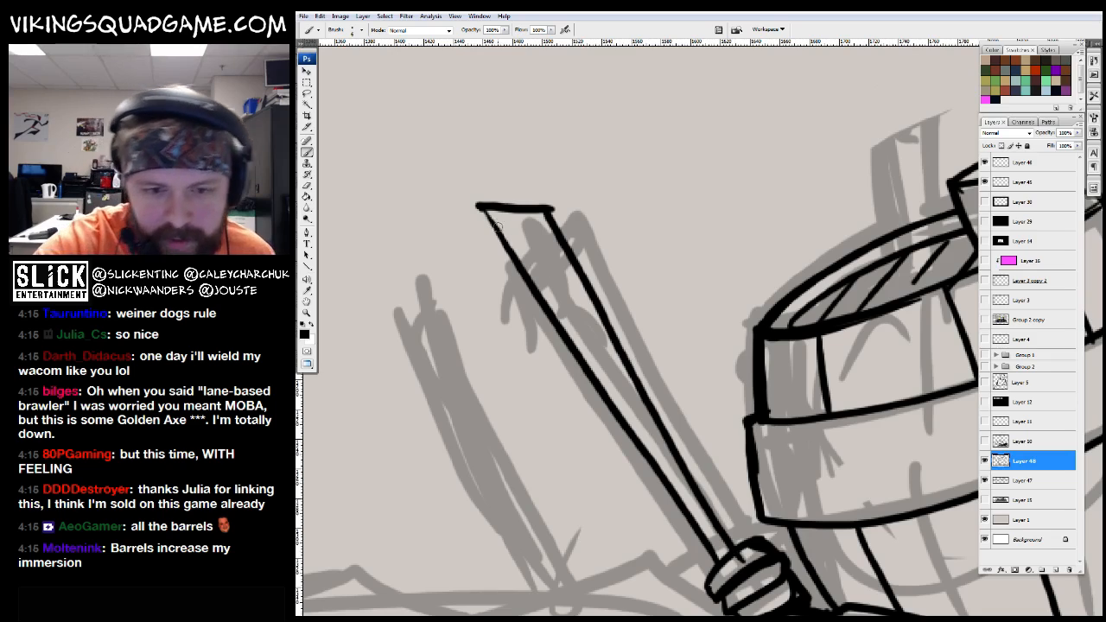
{"action": "left_click_drag", "start_coordinate": [496, 224], "coordinate": [586, 307]}
{"action": "left_click_drag", "start_coordinate": [480, 209], "coordinate": [711, 542]}
{"action": "mouse_move", "coordinate": [711, 543]}
{"action": "left_mouse_down"}
{"action": "mouse_move", "coordinate": [681, 419]}
{"action": "mouse_move", "coordinate": [755, 421]}
{"action": "left_mouse_up"}
{"action": "key", "text": "e"}
{"action": "key", "text": "b"}
View the VS_Cover01.psd cover art full screen and return to the cine_builder2.psd background
{"action": "left_click", "coordinate": [755, 421], "text": "alt"}
{"action": "left_click", "coordinate": [756, 421], "text": "alt"}
{"action": "left_click", "coordinate": [756, 422], "text": "alt"}
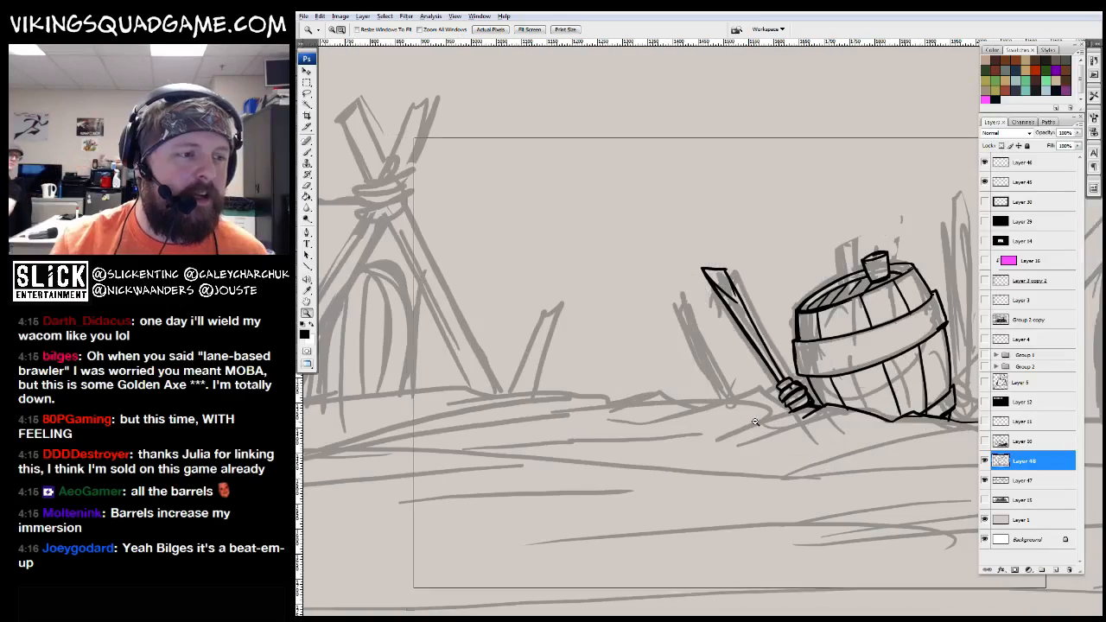
{"action": "left_click", "coordinate": [755, 421], "text": "alt"}
{"action": "left_click", "coordinate": [755, 422], "text": "alt"}
{"action": "key", "text": "f"}
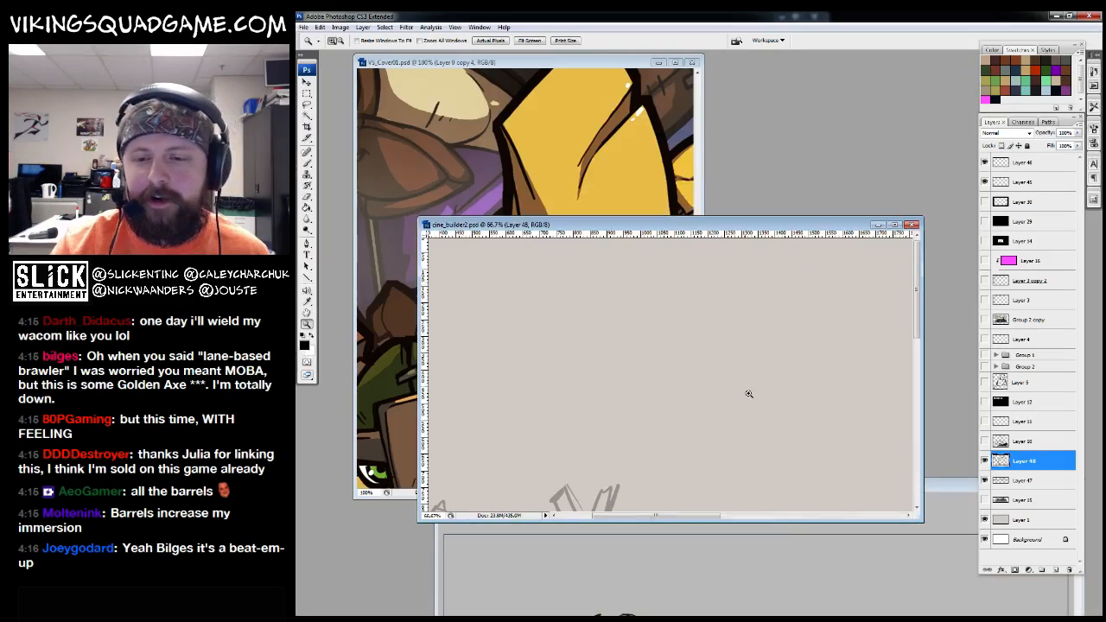
{"action": "left_click", "coordinate": [638, 76]}
{"action": "key", "text": "f"}
{"action": "key", "text": "f"}
{"action": "key", "text": "f"}
{"action": "key", "text": "f"}
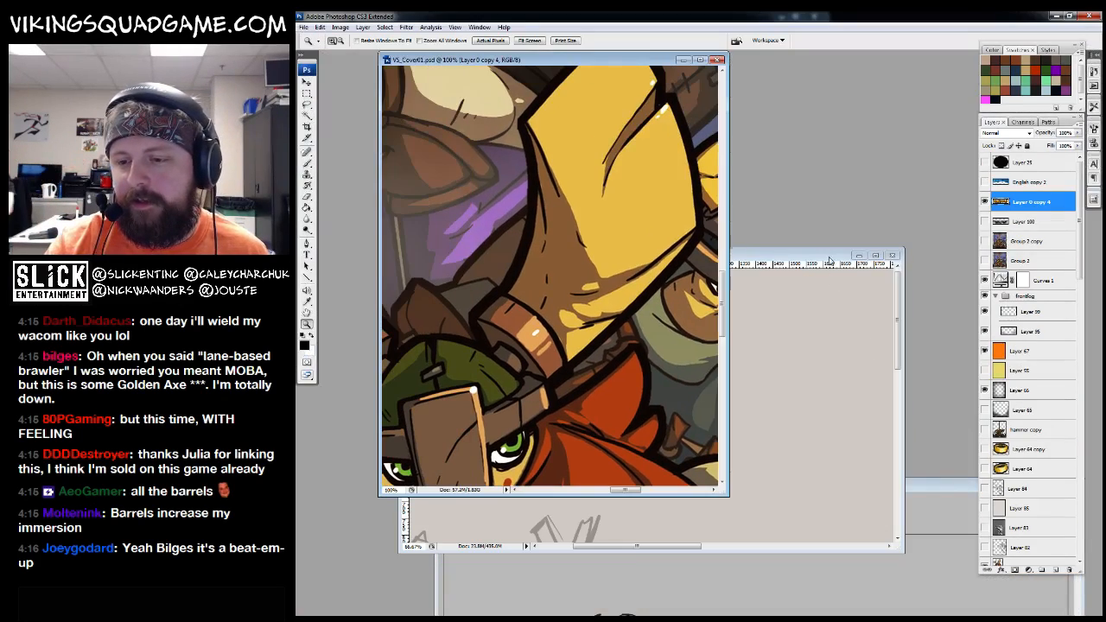
{"action": "left_click", "coordinate": [858, 299]}
{"action": "key", "text": "f"}
{"action": "key", "text": "f"}
Ink a tall upright stake with a slanted tip and rope binding on the barrel's other side
{"action": "left_click_drag", "start_coordinate": [738, 435], "coordinate": [738, 302]}
{"action": "left_click_drag", "start_coordinate": [888, 240], "coordinate": [620, 469]}
{"action": "mouse_move", "coordinate": [916, 260]}
{"action": "left_mouse_down"}
{"action": "mouse_move", "coordinate": [818, 334]}
{"action": "mouse_move", "coordinate": [732, 458]}
{"action": "left_mouse_up"}
{"action": "key", "text": "b"}
{"action": "mouse_move", "coordinate": [719, 567]}
{"action": "left_mouse_down"}
{"action": "mouse_move", "coordinate": [724, 177]}
{"action": "mouse_move", "coordinate": [701, 248]}
{"action": "mouse_move", "coordinate": [712, 526]}
{"action": "left_mouse_up"}
{"action": "key", "text": "ctrl+z"}
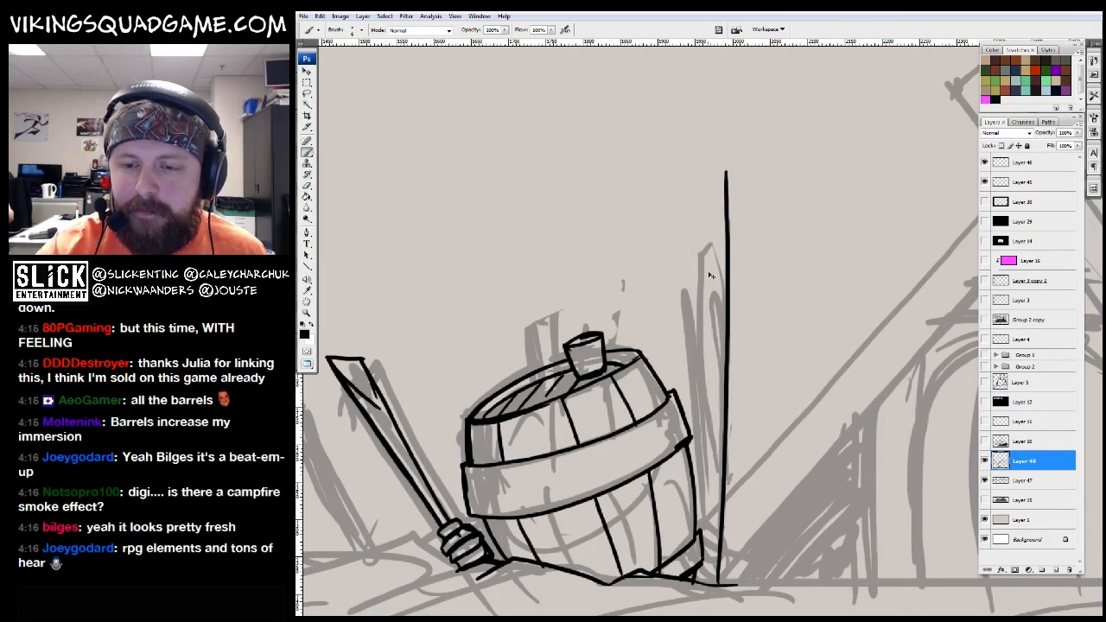
{"action": "left_click_drag", "start_coordinate": [698, 197], "coordinate": [697, 497]}
{"action": "key", "text": "e"}
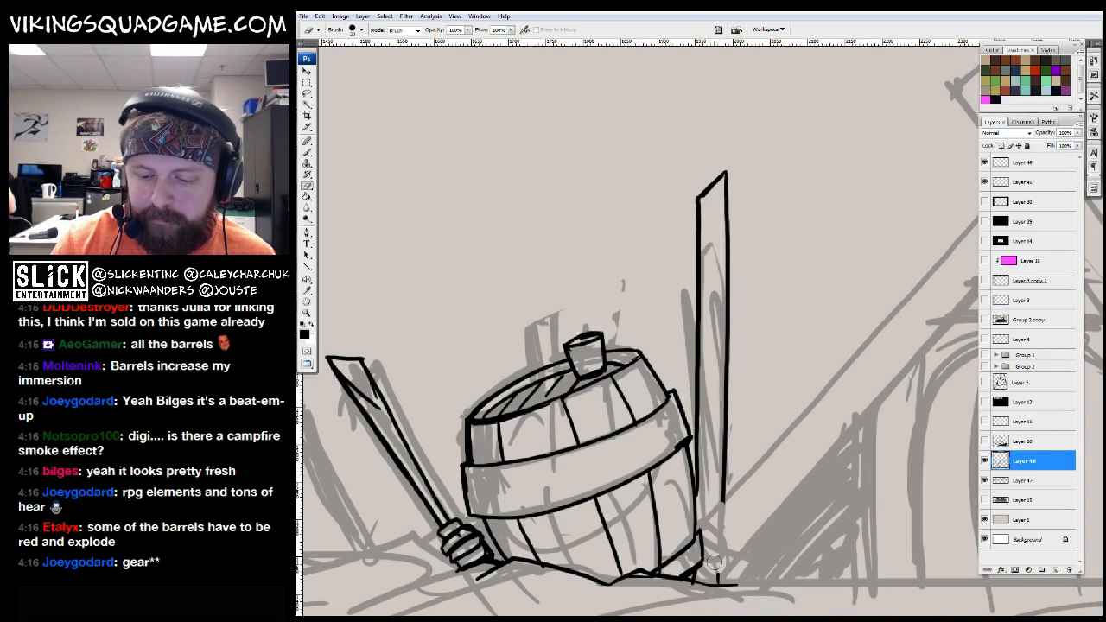
{"action": "key", "text": "b"}
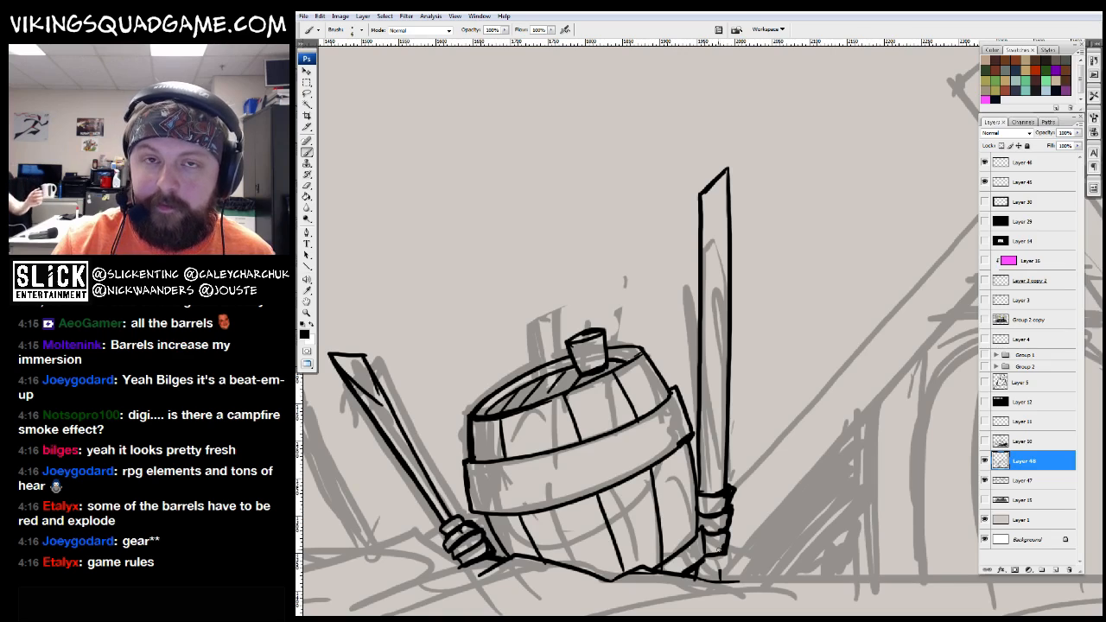
Ink a long wood-grain groove and a second binding partway up the tall upright stake
{"action": "left_click_drag", "start_coordinate": [706, 234], "coordinate": [708, 399]}
{"action": "key", "text": "e"}
{"action": "key", "text": "b"}
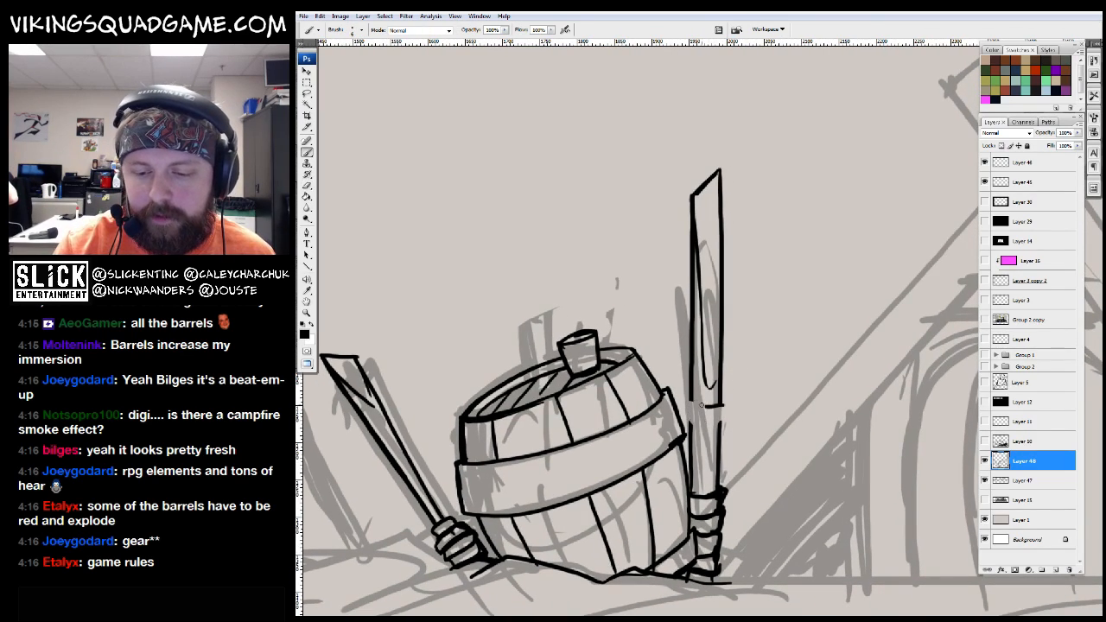
{"action": "mouse_move", "coordinate": [553, 346]}
{"action": "left_mouse_down"}
{"action": "mouse_move", "coordinate": [610, 281]}
{"action": "mouse_move", "coordinate": [828, 177]}
{"action": "mouse_move", "coordinate": [813, 201]}
{"action": "left_mouse_up"}
{"action": "left_click_drag", "start_coordinate": [704, 427], "coordinate": [537, 422]}
Ink the ground mound around the base of the leaning stake by the barrel
{"action": "mouse_move", "coordinate": [599, 291]}
{"action": "left_mouse_down"}
{"action": "mouse_move", "coordinate": [759, 268]}
{"action": "mouse_move", "coordinate": [701, 312]}
{"action": "left_mouse_up"}
{"action": "left_click", "coordinate": [702, 313], "text": "ctrl+alt"}
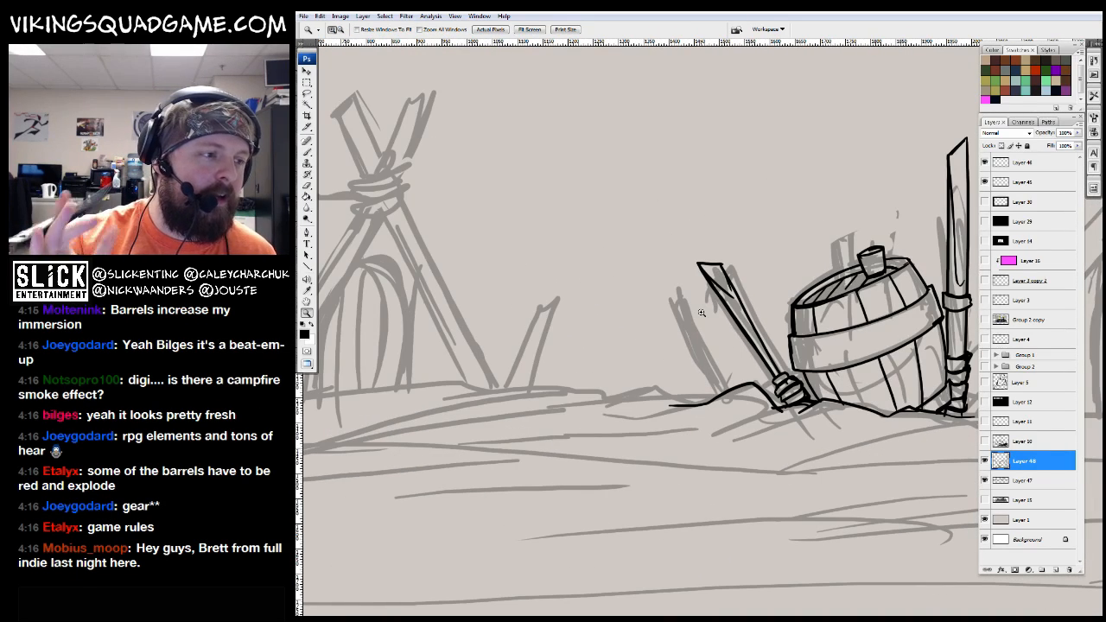
{"action": "left_click_drag", "start_coordinate": [791, 377], "coordinate": [694, 465]}
{"action": "left_click", "coordinate": [716, 411], "text": "ctrl+alt"}
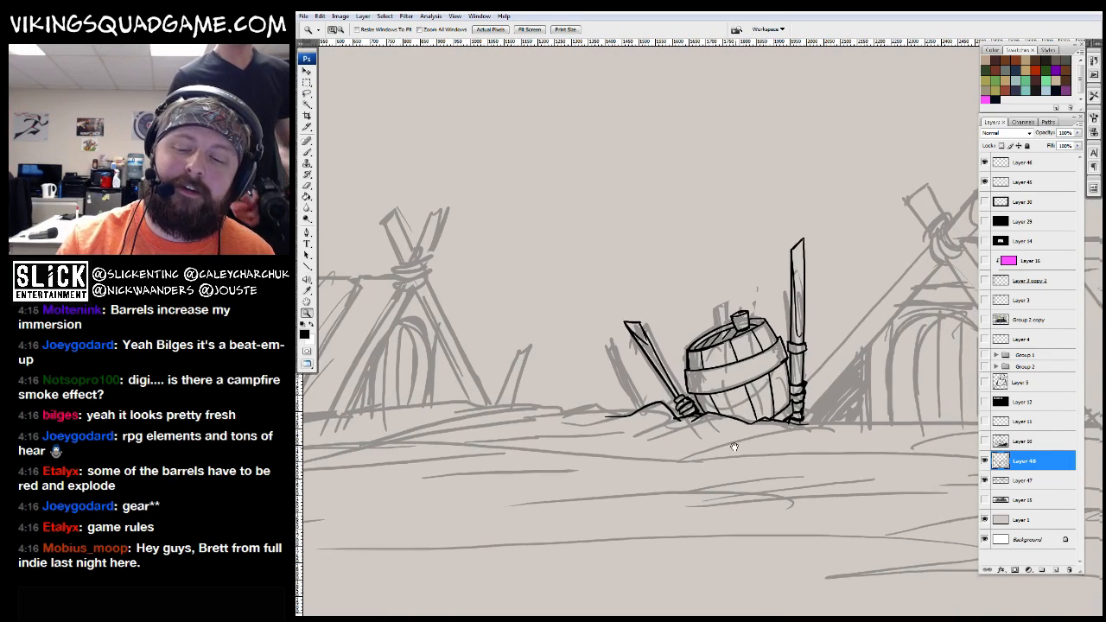
{"action": "left_click_drag", "start_coordinate": [596, 308], "coordinate": [827, 476]}
{"action": "left_click_drag", "start_coordinate": [594, 440], "coordinate": [713, 404]}
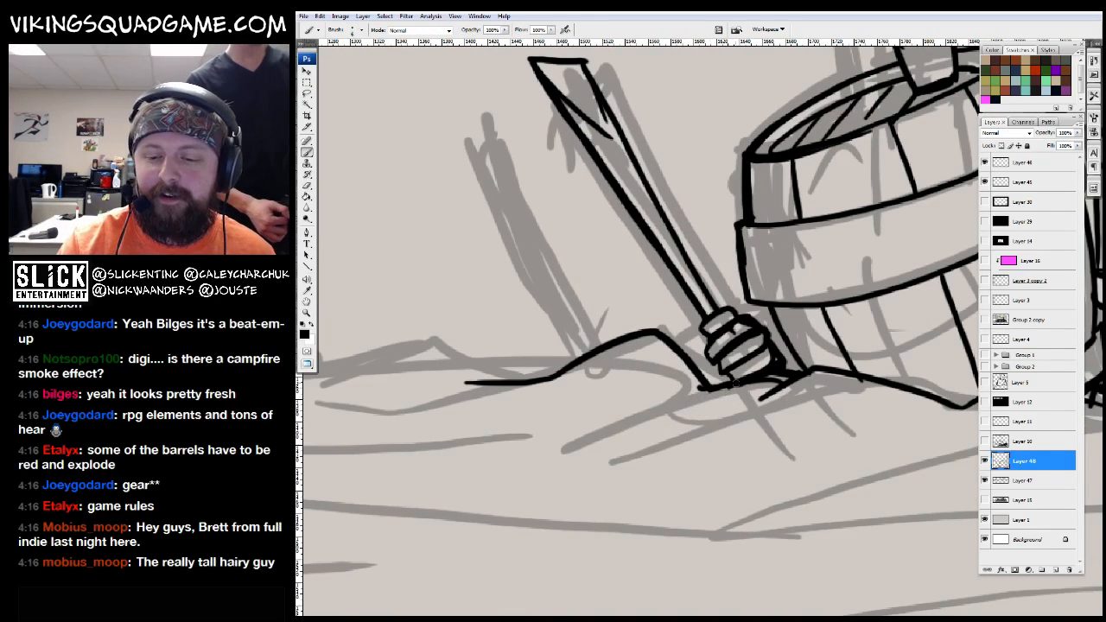
Extend the uneven ink ground line from the barrel toward the smaller hut
{"action": "scroll", "coordinate": [738, 384], "scroll_direction": "left", "scroll_amount": 10}
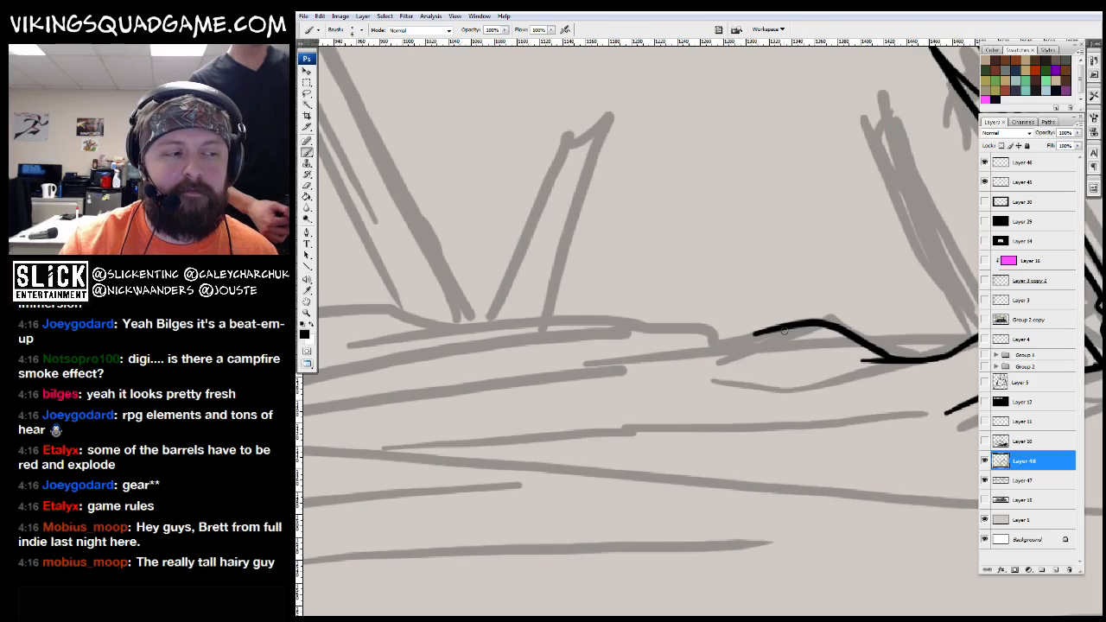
{"action": "left_click", "coordinate": [786, 328], "text": "alt"}
{"action": "left_click", "coordinate": [785, 380], "text": "alt"}
{"action": "left_click", "coordinate": [783, 416], "text": "alt"}
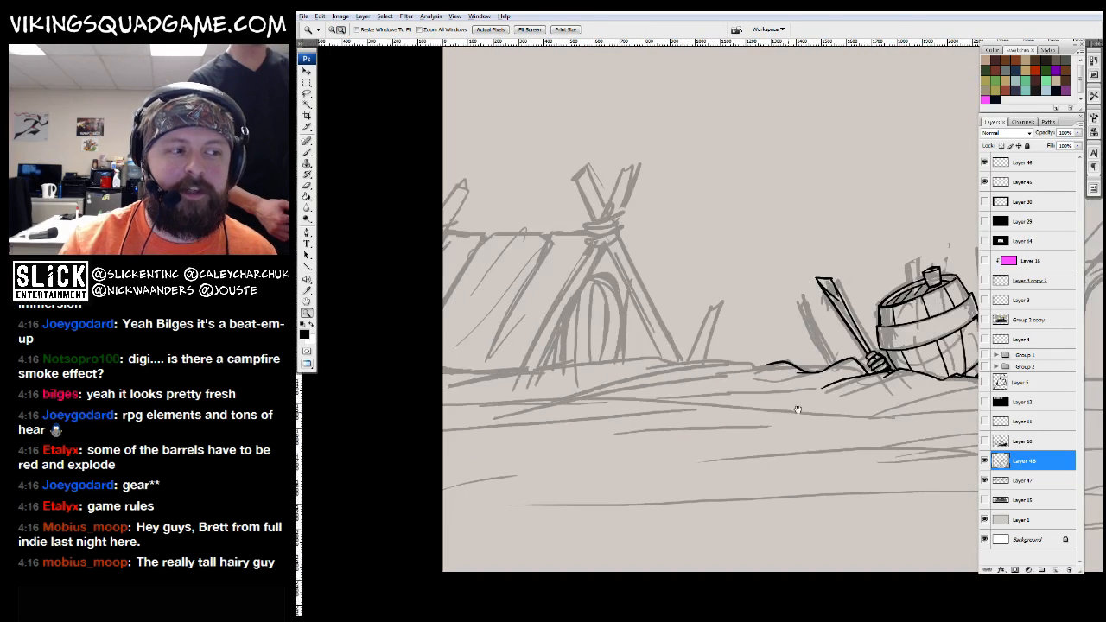
{"action": "left_click", "coordinate": [700, 444], "text": "ctrl"}
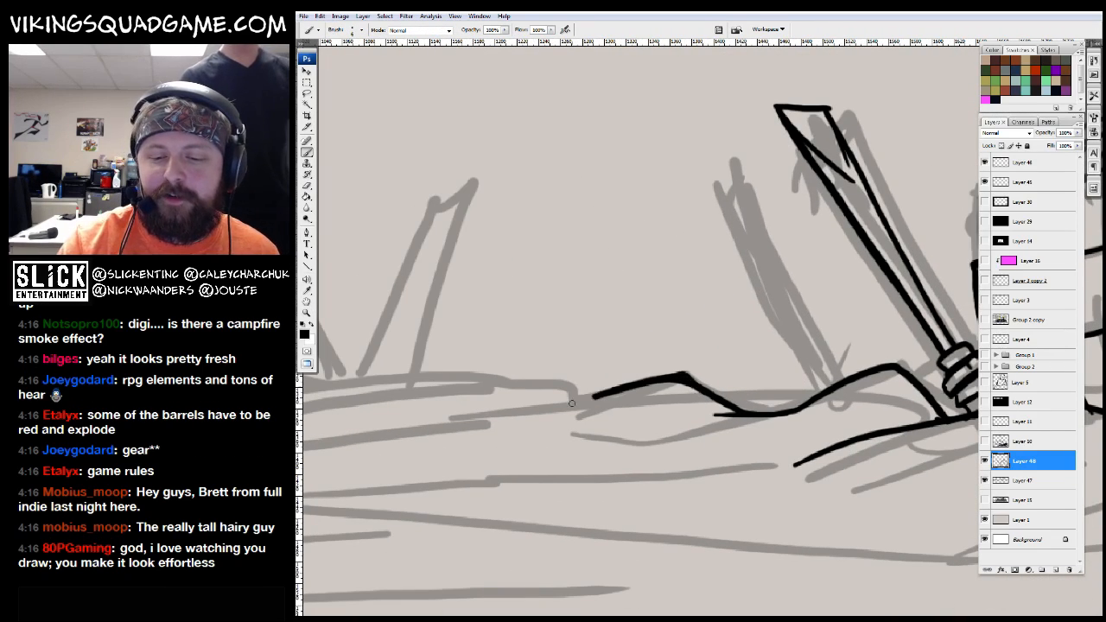
{"action": "left_click_drag", "start_coordinate": [625, 388], "coordinate": [837, 367]}
{"action": "mouse_move", "coordinate": [761, 374]}
{"action": "left_mouse_down"}
{"action": "mouse_move", "coordinate": [507, 377]}
{"action": "mouse_move", "coordinate": [768, 389]}
{"action": "mouse_move", "coordinate": [640, 378]}
{"action": "left_mouse_up"}
Ink the short leaning stake beside the smaller hut with its rope binding and wood grain
{"action": "left_click", "coordinate": [742, 406], "text": "alt"}
{"action": "left_click", "coordinate": [744, 417]}
{"action": "left_click", "coordinate": [744, 418], "text": "alt"}
{"action": "key", "text": "b"}
{"action": "mouse_move", "coordinate": [580, 398]}
{"action": "left_mouse_down"}
{"action": "mouse_move", "coordinate": [924, 286]}
{"action": "mouse_move", "coordinate": [462, 302]}
{"action": "mouse_move", "coordinate": [672, 407]}
{"action": "mouse_move", "coordinate": [625, 423]}
{"action": "mouse_move", "coordinate": [611, 380]}
{"action": "left_mouse_up"}
{"action": "mouse_move", "coordinate": [489, 447]}
{"action": "left_mouse_down"}
{"action": "mouse_move", "coordinate": [585, 237]}
{"action": "mouse_move", "coordinate": [603, 255]}
{"action": "mouse_move", "coordinate": [511, 442]}
{"action": "left_mouse_up"}
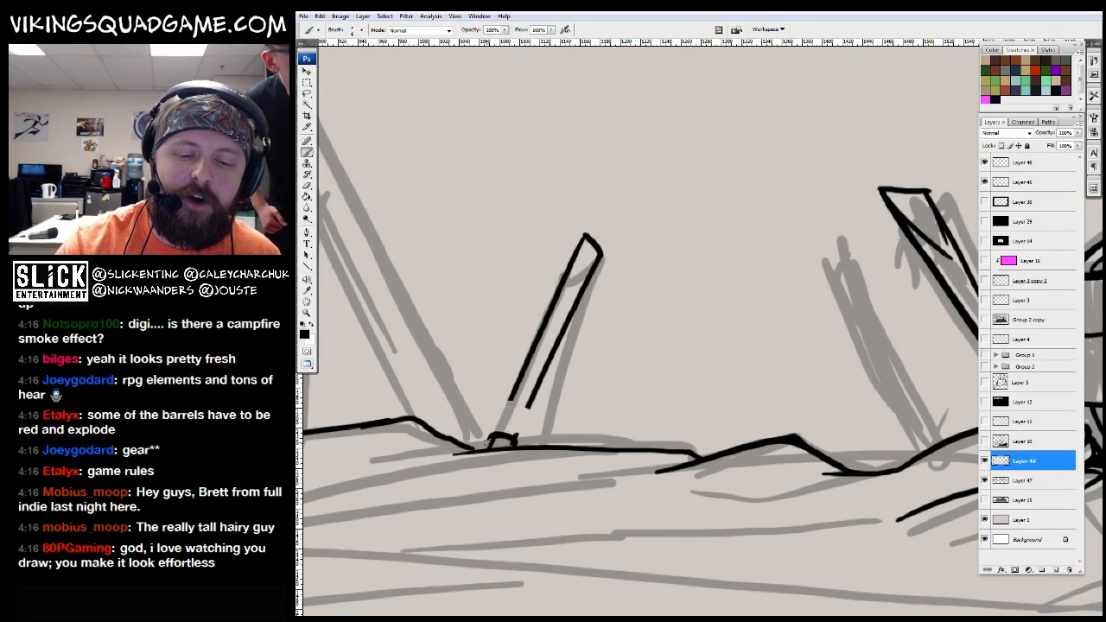
{"action": "mouse_move", "coordinate": [499, 409]}
{"action": "left_mouse_down"}
{"action": "mouse_move", "coordinate": [513, 401]}
{"action": "mouse_move", "coordinate": [529, 422]}
{"action": "mouse_move", "coordinate": [559, 397]}
{"action": "left_mouse_up"}
{"action": "left_click", "coordinate": [612, 363], "text": "alt"}
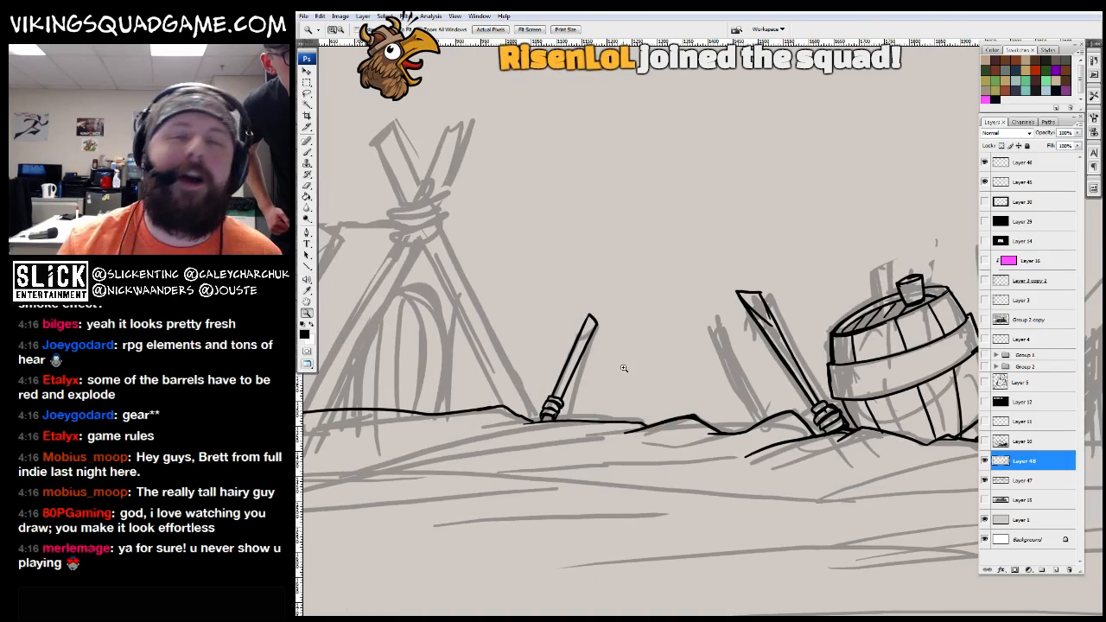
{"action": "key", "text": "b"}
{"action": "scroll", "coordinate": [591, 346], "scroll_direction": "up", "scroll_amount": 2}
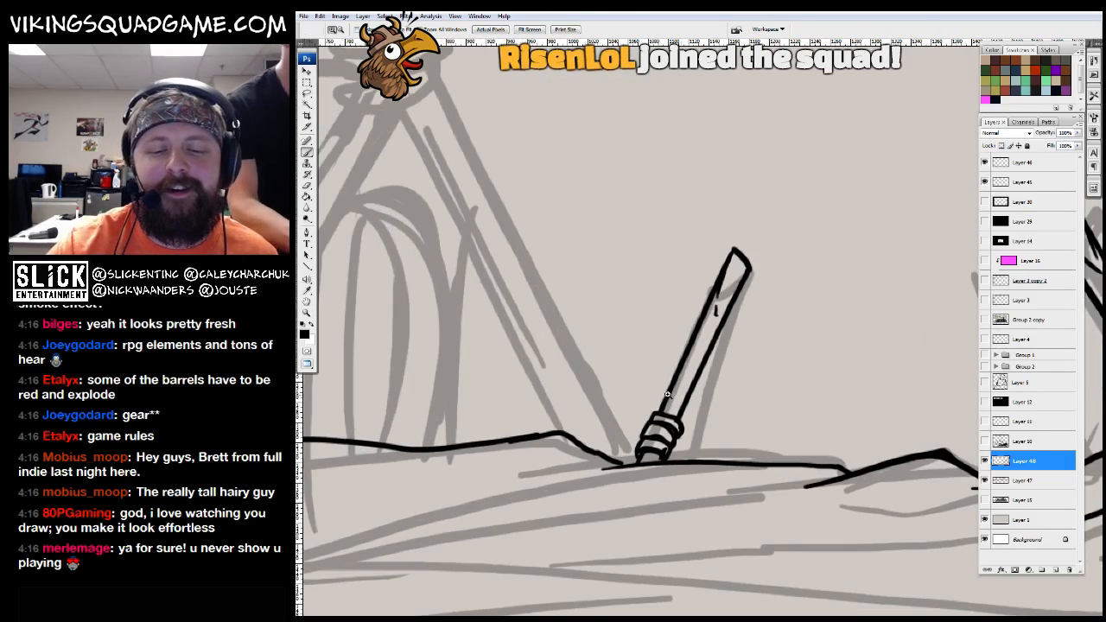
Ink the smaller hut's sloping front pole and the rope lashing at its peak, undoing the last stray stroke
{"action": "left_click_drag", "start_coordinate": [593, 306], "coordinate": [679, 439]}
{"action": "left_click_drag", "start_coordinate": [506, 200], "coordinate": [654, 610]}
{"action": "left_click", "coordinate": [704, 595], "text": "shift"}
{"action": "mouse_move", "coordinate": [441, 171]}
{"action": "left_mouse_down"}
{"action": "mouse_move", "coordinate": [501, 370]}
{"action": "mouse_move", "coordinate": [579, 361]}
{"action": "mouse_move", "coordinate": [490, 384]}
{"action": "mouse_move", "coordinate": [566, 397]}
{"action": "mouse_move", "coordinate": [490, 399]}
{"action": "mouse_move", "coordinate": [523, 411]}
{"action": "mouse_move", "coordinate": [515, 455]}
{"action": "left_mouse_up"}
{"action": "mouse_move", "coordinate": [515, 408]}
{"action": "left_mouse_down"}
{"action": "mouse_move", "coordinate": [590, 238]}
{"action": "mouse_move", "coordinate": [605, 341]}
{"action": "left_mouse_up"}
{"action": "mouse_move", "coordinate": [536, 466]}
{"action": "left_mouse_down"}
{"action": "mouse_move", "coordinate": [531, 438]}
{"action": "mouse_move", "coordinate": [667, 170]}
{"action": "mouse_move", "coordinate": [480, 519]}
{"action": "left_mouse_up"}
{"action": "key", "text": "ctrl+z"}
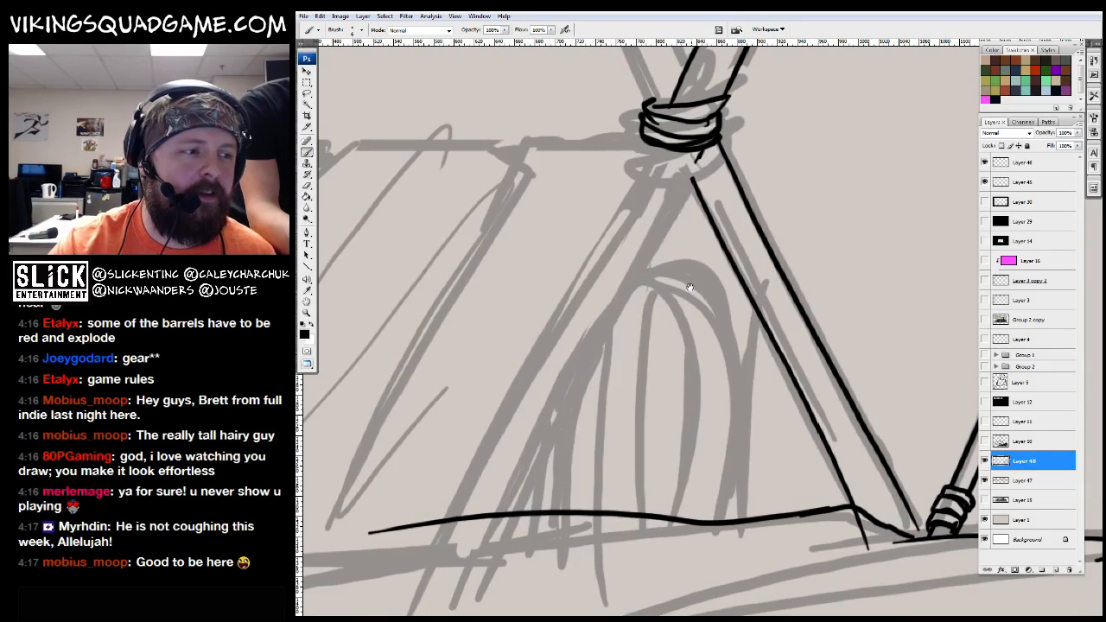
Ink the smaller hut's other sloping front pole below the peak lashing and add wood grain to both crossed pole tips
{"action": "left_click_drag", "start_coordinate": [680, 159], "coordinate": [505, 517]}
{"action": "left_click_drag", "start_coordinate": [634, 162], "coordinate": [436, 527]}
{"action": "mouse_move", "coordinate": [665, 49]}
{"action": "left_mouse_down"}
{"action": "mouse_move", "coordinate": [615, 385]}
{"action": "mouse_move", "coordinate": [561, 296]}
{"action": "left_mouse_up"}
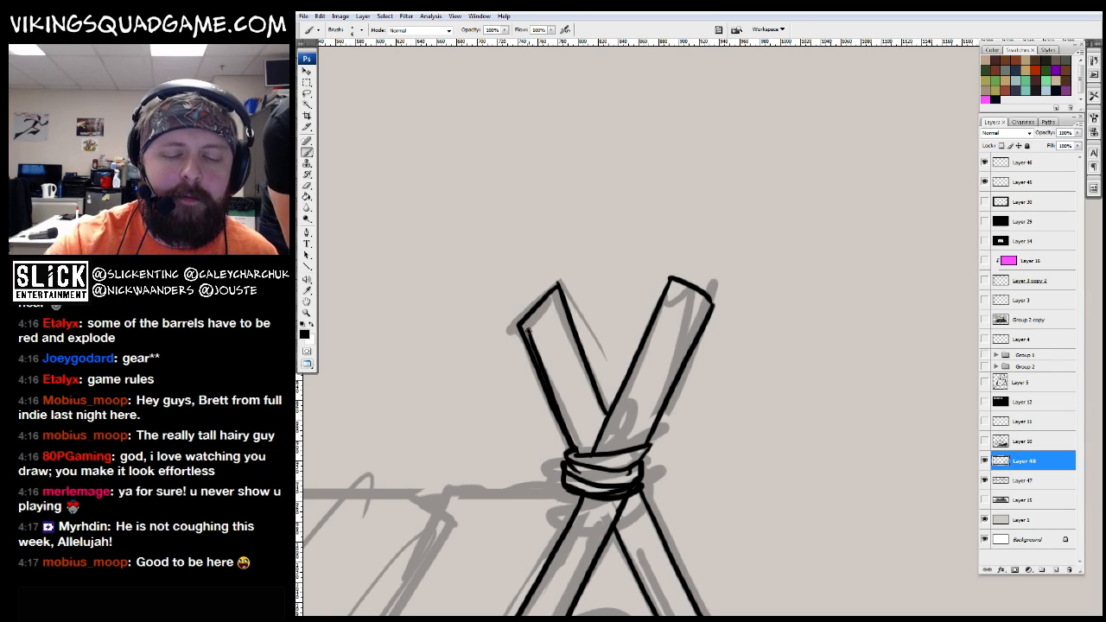
{"action": "left_click_drag", "start_coordinate": [570, 402], "coordinate": [560, 287]}
{"action": "mouse_move", "coordinate": [671, 281]}
{"action": "left_mouse_down"}
{"action": "mouse_move", "coordinate": [640, 402]}
{"action": "mouse_move", "coordinate": [808, 191]}
{"action": "mouse_move", "coordinate": [801, 155]}
{"action": "mouse_move", "coordinate": [795, 199]}
{"action": "mouse_move", "coordinate": [724, 256]}
{"action": "left_mouse_up"}
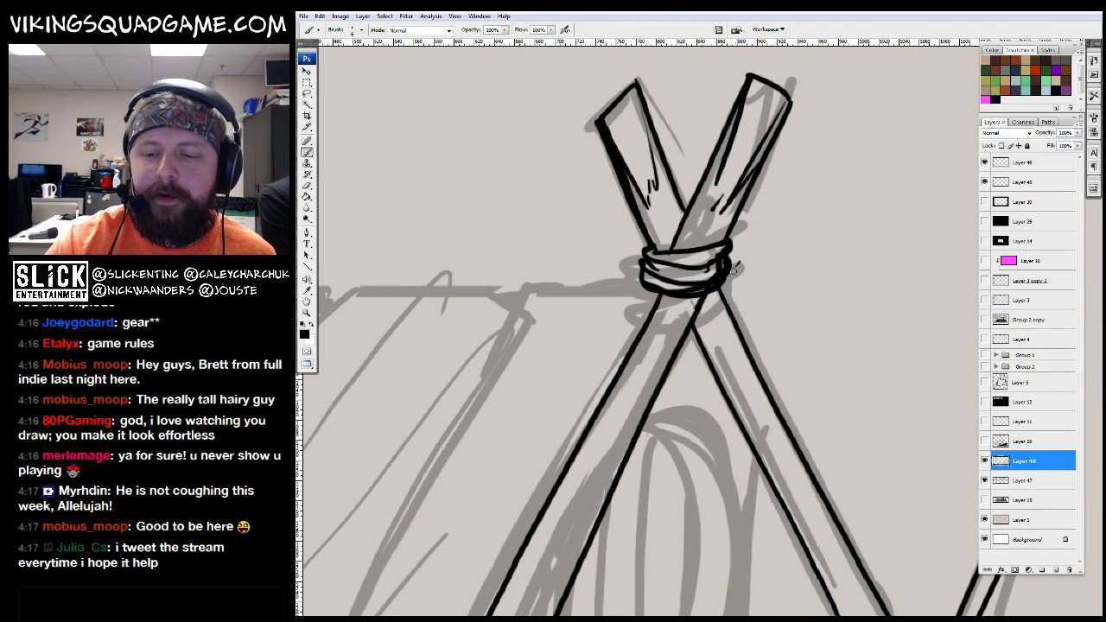
Ink the smaller hut's ridge line with its notches, the slanted roof panel seams and the curved crease lines between them
{"action": "mouse_move", "coordinate": [726, 341]}
{"action": "left_mouse_down"}
{"action": "mouse_move", "coordinate": [771, 307]}
{"action": "mouse_move", "coordinate": [894, 315]}
{"action": "left_mouse_up"}
{"action": "left_click_drag", "start_coordinate": [808, 256], "coordinate": [692, 265]}
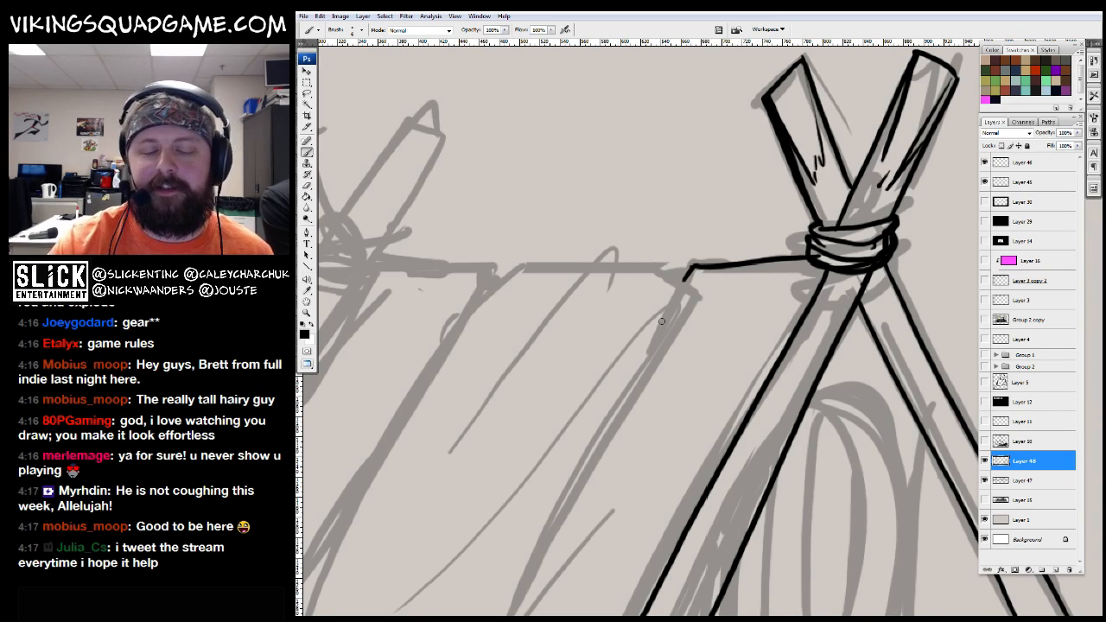
{"action": "left_click_drag", "start_coordinate": [692, 268], "coordinate": [611, 410]}
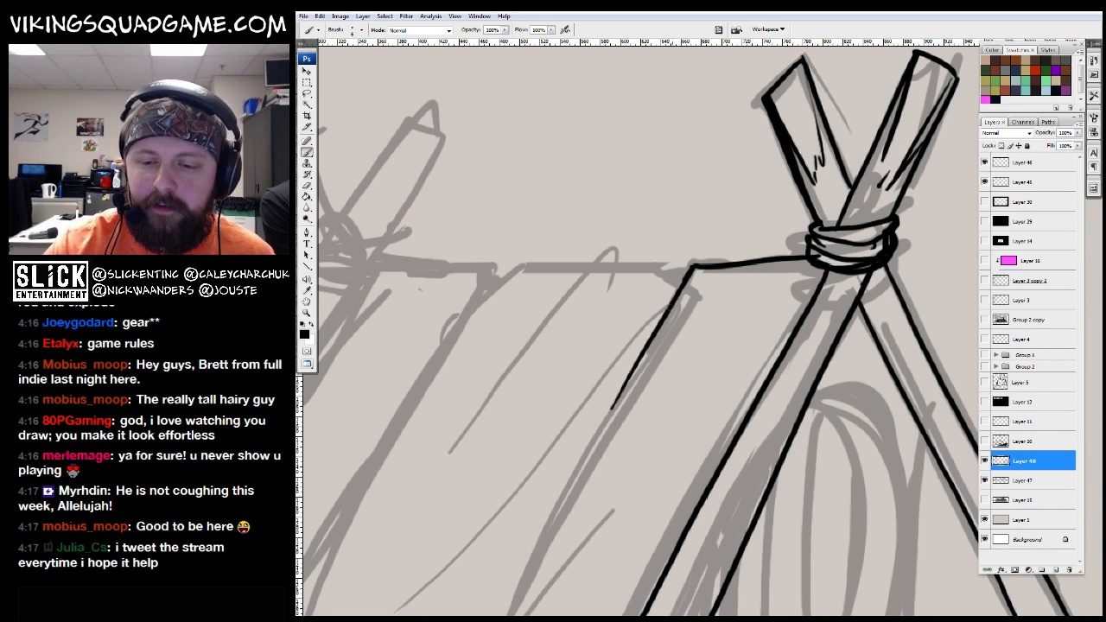
{"action": "mouse_move", "coordinate": [674, 269]}
{"action": "left_mouse_down"}
{"action": "mouse_move", "coordinate": [521, 267]}
{"action": "mouse_move", "coordinate": [612, 201]}
{"action": "mouse_move", "coordinate": [486, 371]}
{"action": "left_mouse_up"}
{"action": "left_click_drag", "start_coordinate": [536, 296], "coordinate": [451, 471]}
{"action": "left_click_drag", "start_coordinate": [460, 498], "coordinate": [654, 365]}
{"action": "left_click_drag", "start_coordinate": [789, 207], "coordinate": [670, 432]}
{"action": "mouse_move", "coordinate": [649, 470]}
{"action": "left_mouse_down"}
{"action": "mouse_move", "coordinate": [665, 498]}
{"action": "mouse_move", "coordinate": [738, 455]}
{"action": "left_mouse_up"}
{"action": "left_click_drag", "start_coordinate": [792, 415], "coordinate": [774, 429]}
{"action": "left_click_drag", "start_coordinate": [730, 266], "coordinate": [728, 253]}
{"action": "left_click_drag", "start_coordinate": [590, 191], "coordinate": [668, 261]}
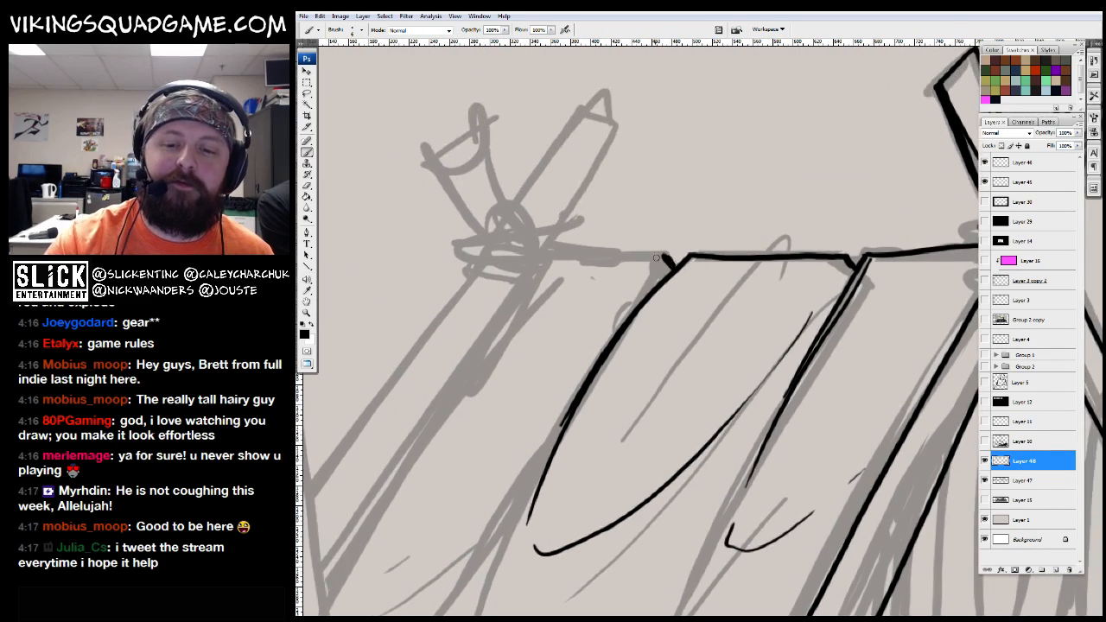
Ink the near edge of the smaller hut's rear pole and the rope wraps at the rear end of the ridge
{"action": "mouse_move", "coordinate": [530, 281]}
{"action": "left_mouse_down"}
{"action": "mouse_move", "coordinate": [528, 252]}
{"action": "mouse_move", "coordinate": [435, 372]}
{"action": "mouse_move", "coordinate": [539, 265]}
{"action": "mouse_move", "coordinate": [415, 466]}
{"action": "left_mouse_up"}
{"action": "mouse_move", "coordinate": [648, 106]}
{"action": "left_mouse_down"}
{"action": "mouse_move", "coordinate": [666, 261]}
{"action": "mouse_move", "coordinate": [616, 283]}
{"action": "mouse_move", "coordinate": [553, 276]}
{"action": "left_mouse_up"}
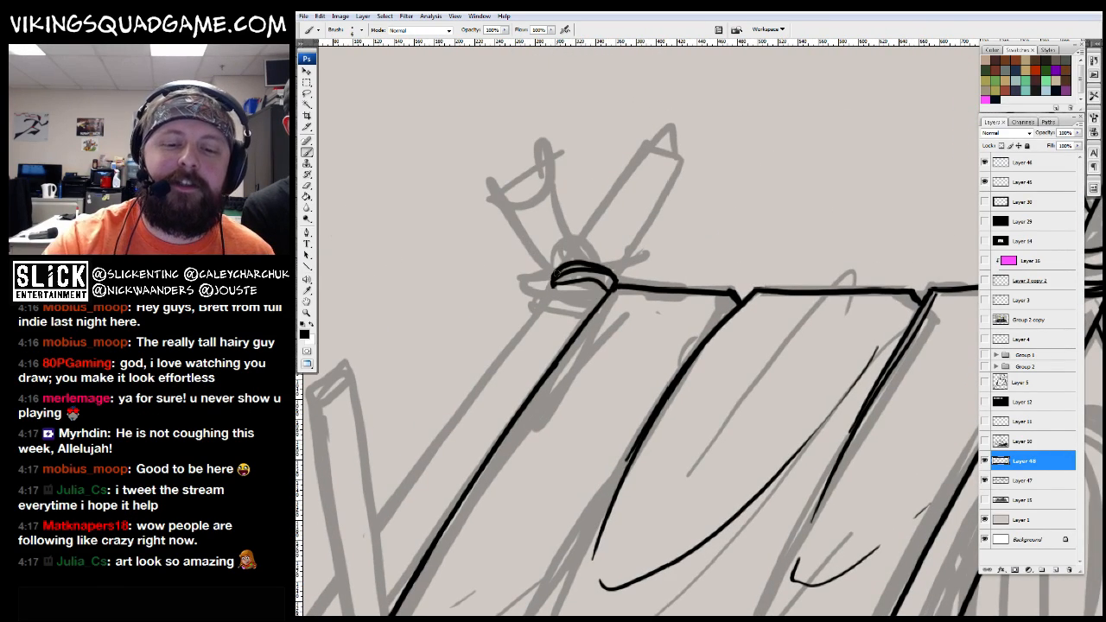
{"action": "mouse_move", "coordinate": [598, 236]}
{"action": "left_mouse_down"}
{"action": "mouse_move", "coordinate": [640, 262]}
{"action": "mouse_move", "coordinate": [628, 281]}
{"action": "left_mouse_up"}
{"action": "left_click_drag", "start_coordinate": [644, 230], "coordinate": [621, 398]}
{"action": "left_click", "coordinate": [714, 400], "text": "alt"}
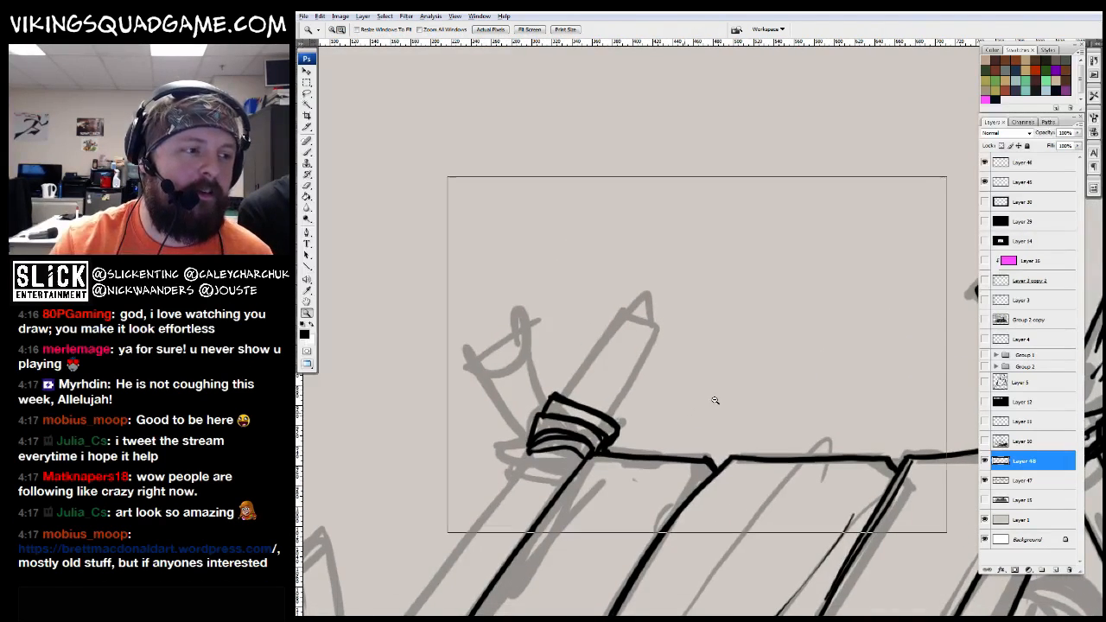
{"action": "left_click", "coordinate": [713, 410], "text": "ctrl"}
{"action": "left_click", "coordinate": [711, 420], "text": "alt"}
Ink the rear pole's outer edge and the two crossed pole tips above the rear rope lashing
{"action": "left_click_drag", "start_coordinate": [728, 403], "coordinate": [679, 354]}
{"action": "left_click_drag", "start_coordinate": [756, 227], "coordinate": [549, 455]}
{"action": "mouse_move", "coordinate": [552, 462]}
{"action": "left_mouse_down"}
{"action": "mouse_move", "coordinate": [695, 350]}
{"action": "mouse_move", "coordinate": [725, 376]}
{"action": "left_mouse_up"}
{"action": "mouse_move", "coordinate": [641, 350]}
{"action": "left_mouse_down"}
{"action": "mouse_move", "coordinate": [717, 226]}
{"action": "mouse_move", "coordinate": [783, 255]}
{"action": "mouse_move", "coordinate": [699, 378]}
{"action": "mouse_move", "coordinate": [782, 244]}
{"action": "left_mouse_up"}
{"action": "left_click_drag", "start_coordinate": [728, 220], "coordinate": [685, 322]}
{"action": "left_click_drag", "start_coordinate": [758, 273], "coordinate": [743, 289]}
{"action": "left_click_drag", "start_coordinate": [624, 352], "coordinate": [594, 415]}
{"action": "left_click_drag", "start_coordinate": [611, 354], "coordinate": [560, 254]}
{"action": "left_click_drag", "start_coordinate": [503, 308], "coordinate": [587, 391]}
{"action": "mouse_move", "coordinate": [611, 454]}
{"action": "left_mouse_down"}
{"action": "mouse_move", "coordinate": [632, 373]}
{"action": "mouse_move", "coordinate": [737, 141]}
{"action": "mouse_move", "coordinate": [509, 440]}
{"action": "left_mouse_up"}
{"action": "left_click_drag", "start_coordinate": [643, 407], "coordinate": [716, 352]}
Add wood grain to the rear pole tips and to the rear pole just below the lashing, tidying stray ink
{"action": "key", "text": "alt+space"}
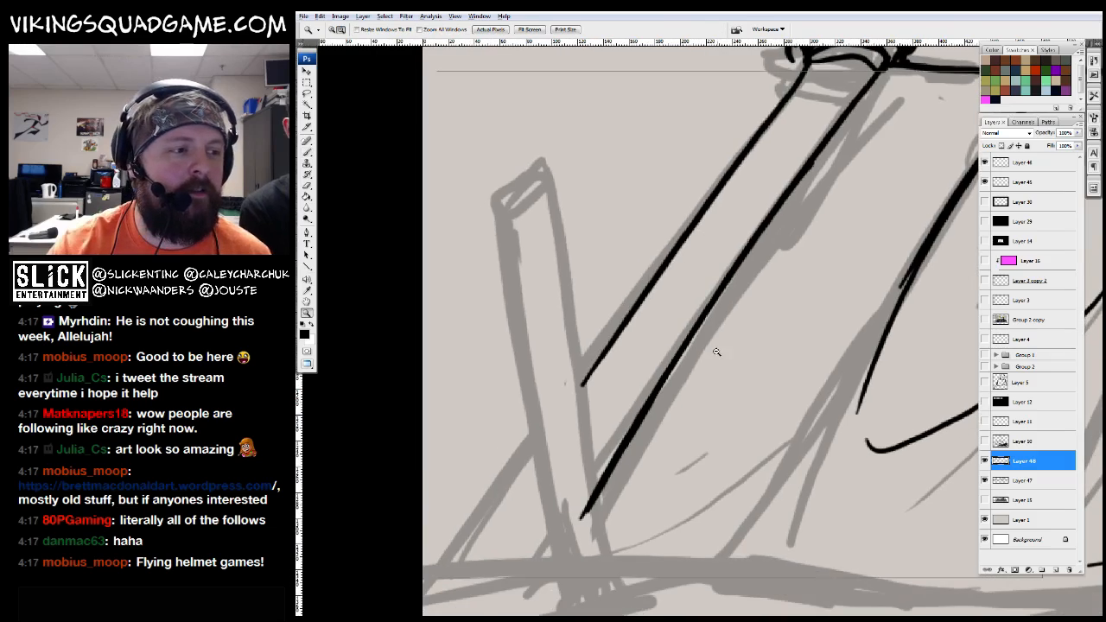
{"action": "left_click", "coordinate": [716, 352]}
{"action": "left_click", "coordinate": [716, 352]}
{"action": "left_click", "coordinate": [600, 383], "text": "ctrl"}
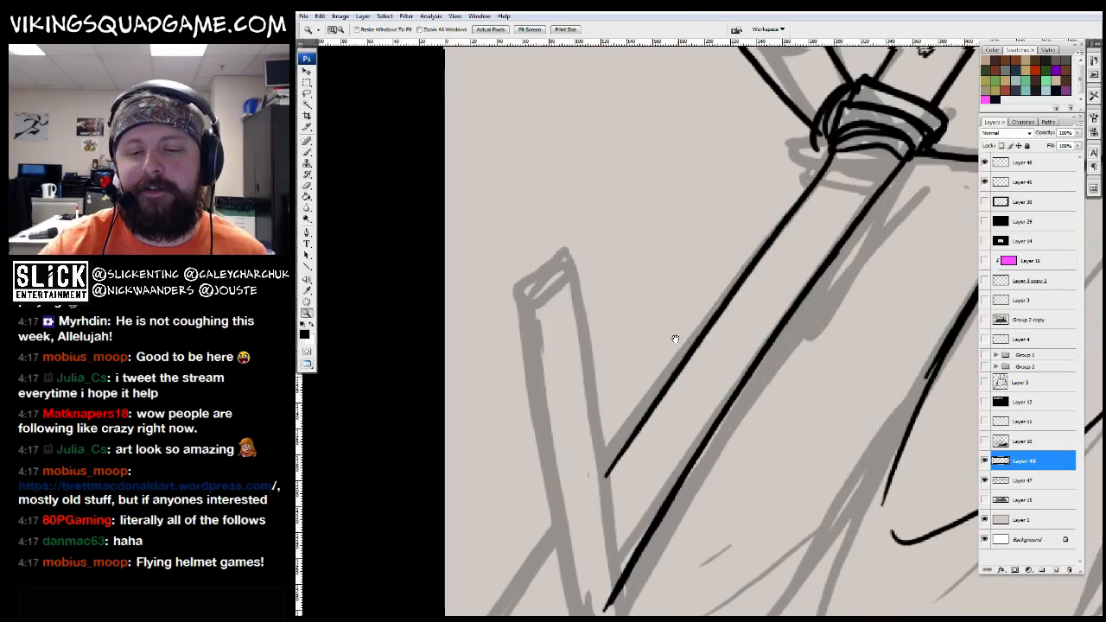
{"action": "left_click_drag", "start_coordinate": [600, 383], "coordinate": [559, 514]}
{"action": "left_click_drag", "start_coordinate": [775, 285], "coordinate": [735, 385]}
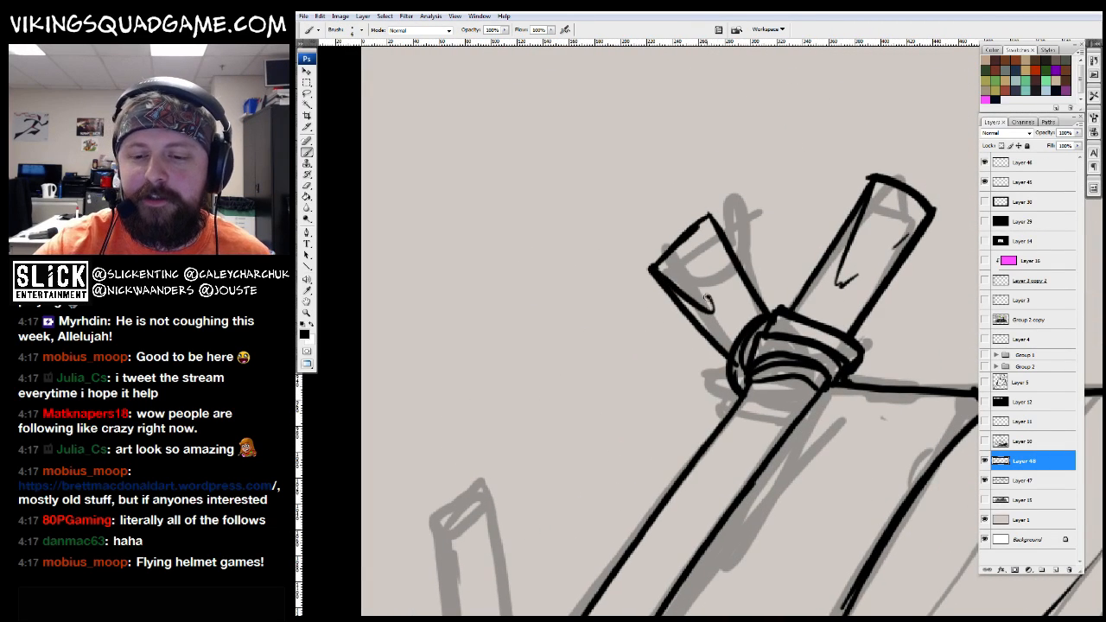
{"action": "key", "text": "e"}
{"action": "mouse_move", "coordinate": [771, 272]}
{"action": "left_mouse_down"}
{"action": "mouse_move", "coordinate": [801, 216]}
{"action": "mouse_move", "coordinate": [711, 98]}
{"action": "left_mouse_up"}
{"action": "key", "text": "b"}
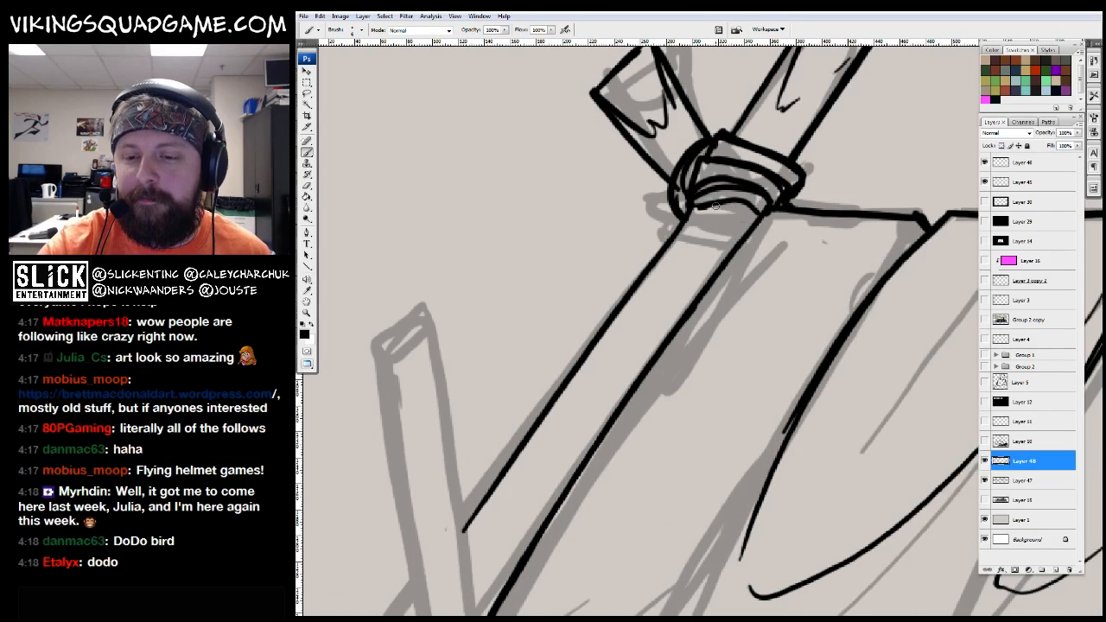
{"action": "left_click_drag", "start_coordinate": [740, 210], "coordinate": [757, 166]}
{"action": "left_click_drag", "start_coordinate": [757, 167], "coordinate": [736, 189]}
{"action": "left_click_drag", "start_coordinate": [681, 248], "coordinate": [739, 203]}
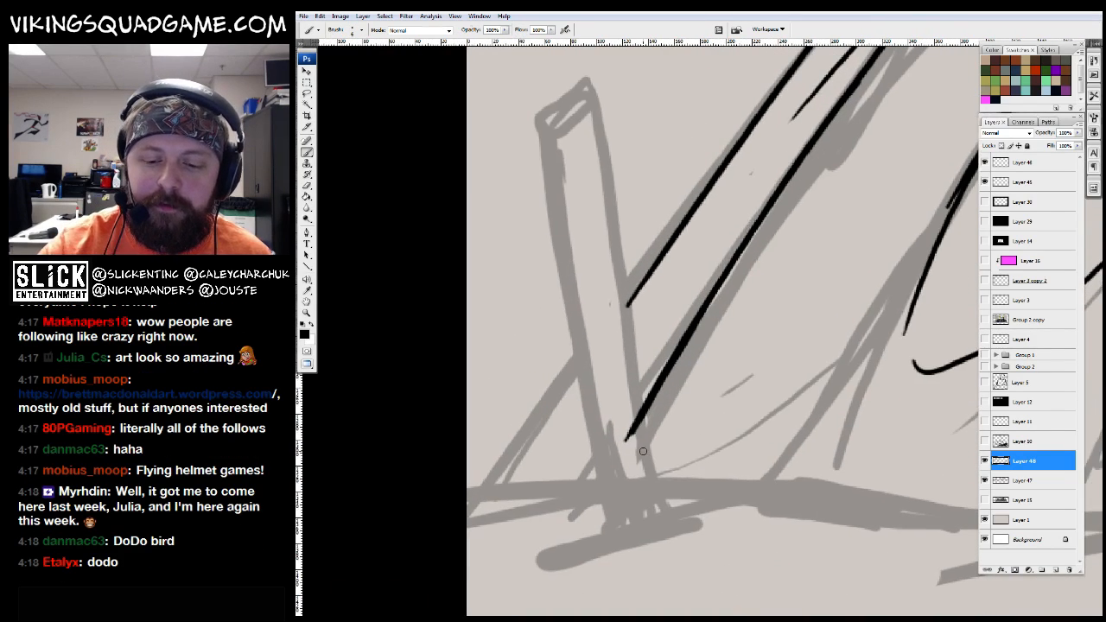
Trim the rear pole's lower ink lines where they run behind the sketched leaning stake
{"action": "key", "text": "e"}
{"action": "left_click_drag", "start_coordinate": [625, 365], "coordinate": [637, 441]}
{"action": "key", "text": "b"}
{"action": "left_click_drag", "start_coordinate": [665, 321], "coordinate": [666, 386]}
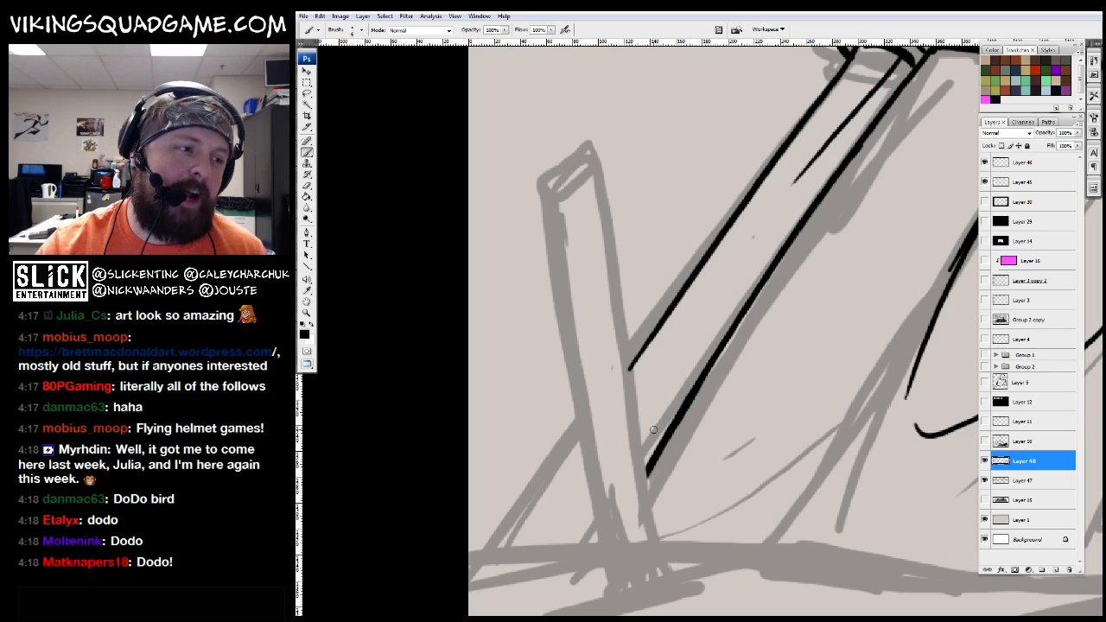
Ink the leaning stake in front of the rear pole with its slanted pointed tip and a rope band around it
{"action": "left_click_drag", "start_coordinate": [658, 558], "coordinate": [587, 89]}
{"action": "mouse_move", "coordinate": [596, 111]}
{"action": "left_mouse_down"}
{"action": "mouse_move", "coordinate": [618, 227]}
{"action": "mouse_move", "coordinate": [605, 296]}
{"action": "mouse_move", "coordinate": [609, 211]}
{"action": "left_mouse_up"}
{"action": "left_click_drag", "start_coordinate": [609, 212], "coordinate": [606, 88]}
{"action": "mouse_move", "coordinate": [556, 122]}
{"action": "left_mouse_down"}
{"action": "mouse_move", "coordinate": [641, 546]}
{"action": "mouse_move", "coordinate": [635, 456]}
{"action": "mouse_move", "coordinate": [662, 404]}
{"action": "left_mouse_up"}
{"action": "mouse_move", "coordinate": [650, 332]}
{"action": "left_mouse_down"}
{"action": "mouse_move", "coordinate": [623, 171]}
{"action": "mouse_move", "coordinate": [646, 314]}
{"action": "mouse_move", "coordinate": [603, 327]}
{"action": "mouse_move", "coordinate": [631, 307]}
{"action": "mouse_move", "coordinate": [650, 325]}
{"action": "mouse_move", "coordinate": [587, 339]}
{"action": "mouse_move", "coordinate": [649, 365]}
{"action": "mouse_move", "coordinate": [608, 382]}
{"action": "left_mouse_up"}
Add a second rope band and wood grain to the leaning stake, and ink the ground mound at its base
{"action": "key", "text": "e"}
{"action": "key", "text": "b"}
{"action": "key", "text": "e"}
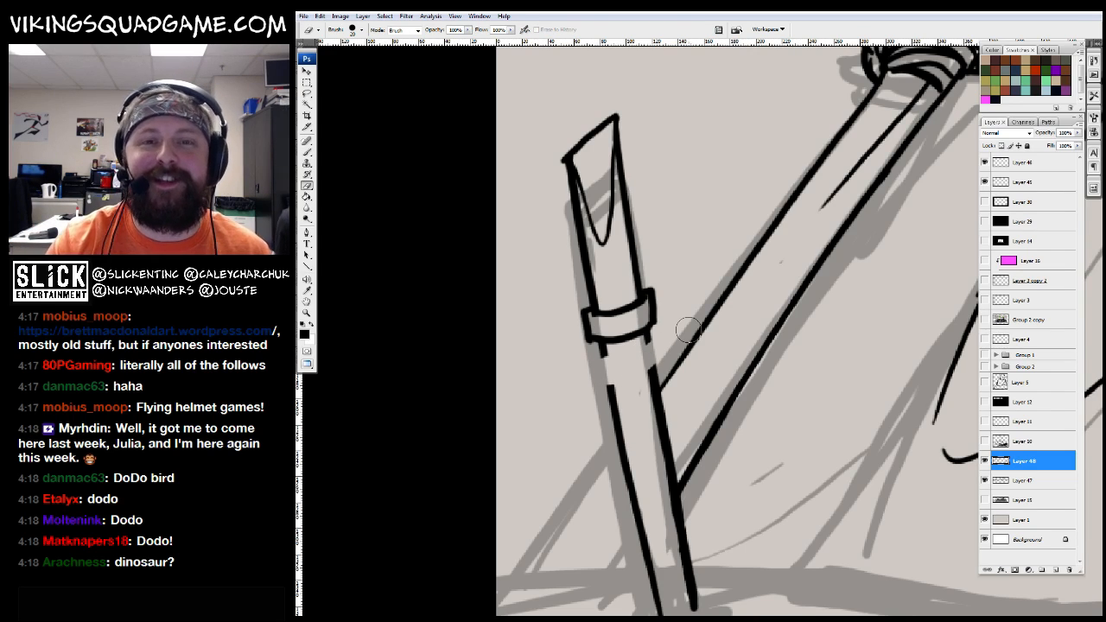
{"action": "key", "text": "b"}
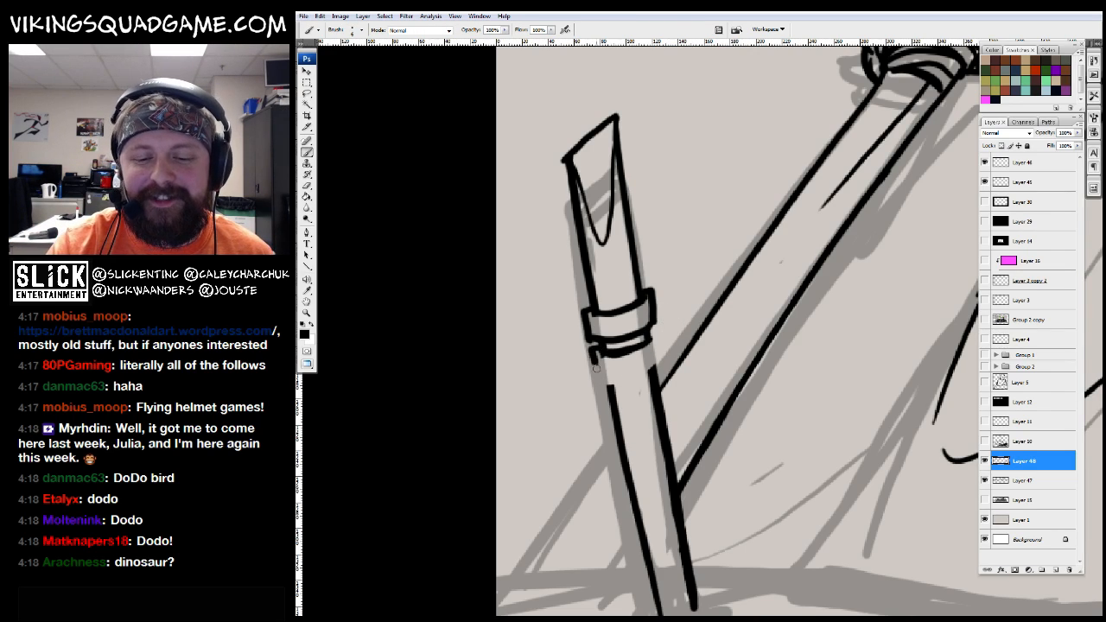
{"action": "mouse_move", "coordinate": [650, 483]}
{"action": "left_mouse_down"}
{"action": "mouse_move", "coordinate": [638, 480]}
{"action": "mouse_move", "coordinate": [625, 393]}
{"action": "mouse_move", "coordinate": [629, 328]}
{"action": "left_mouse_up"}
{"action": "mouse_move", "coordinate": [599, 490]}
{"action": "left_mouse_down"}
{"action": "mouse_move", "coordinate": [673, 465]}
{"action": "mouse_move", "coordinate": [844, 483]}
{"action": "left_mouse_up"}
{"action": "left_click_drag", "start_coordinate": [625, 471], "coordinate": [557, 485]}
Ink the lower roof seam strokes beside the rear pole, the far rear support and the ground line behind the leaning stake
{"action": "left_click", "coordinate": [801, 260], "text": "ctrl+alt"}
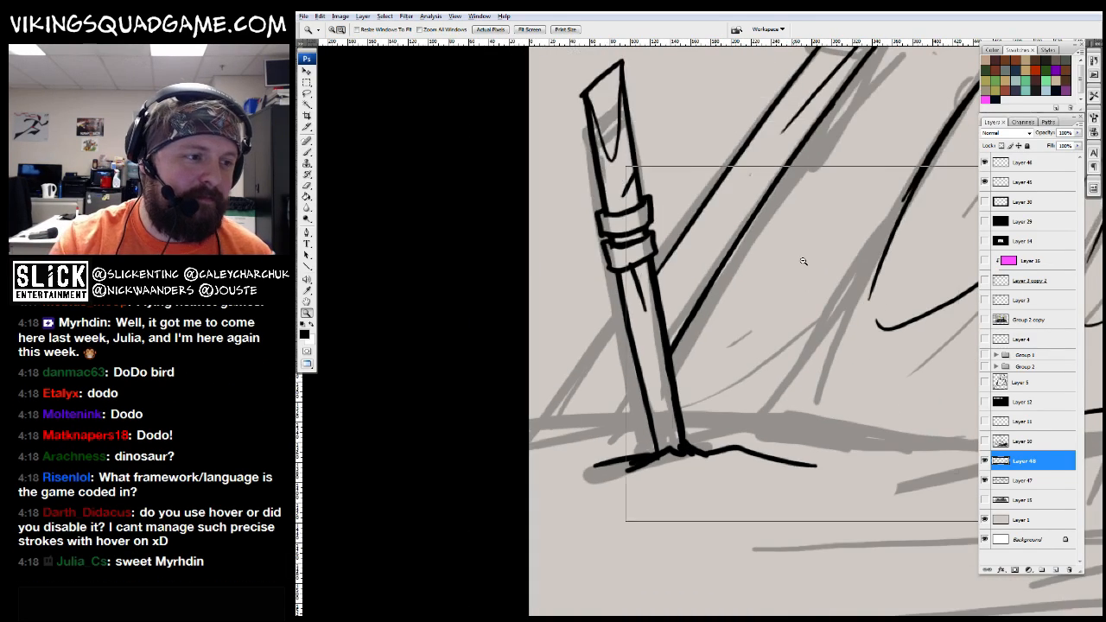
{"action": "left_click", "coordinate": [802, 259], "text": "ctrl+alt"}
{"action": "left_click", "coordinate": [802, 259], "text": "ctrl+alt"}
{"action": "mouse_move", "coordinate": [889, 195]}
{"action": "left_mouse_down"}
{"action": "mouse_move", "coordinate": [682, 369]}
{"action": "mouse_move", "coordinate": [636, 373]}
{"action": "left_mouse_up"}
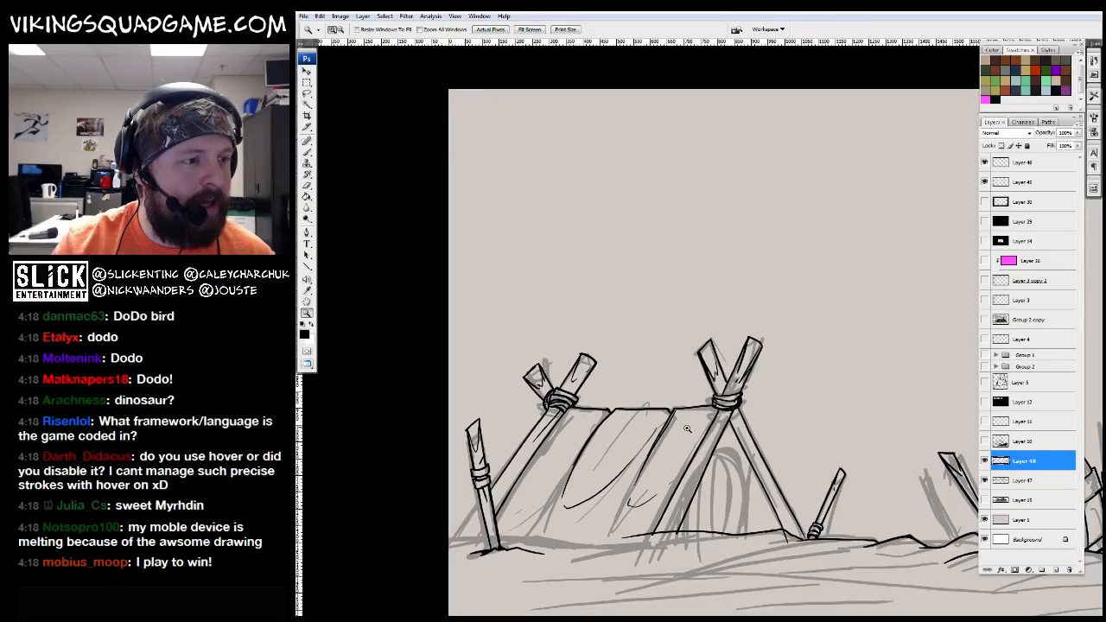
{"action": "left_click_drag", "start_coordinate": [650, 495], "coordinate": [697, 409]}
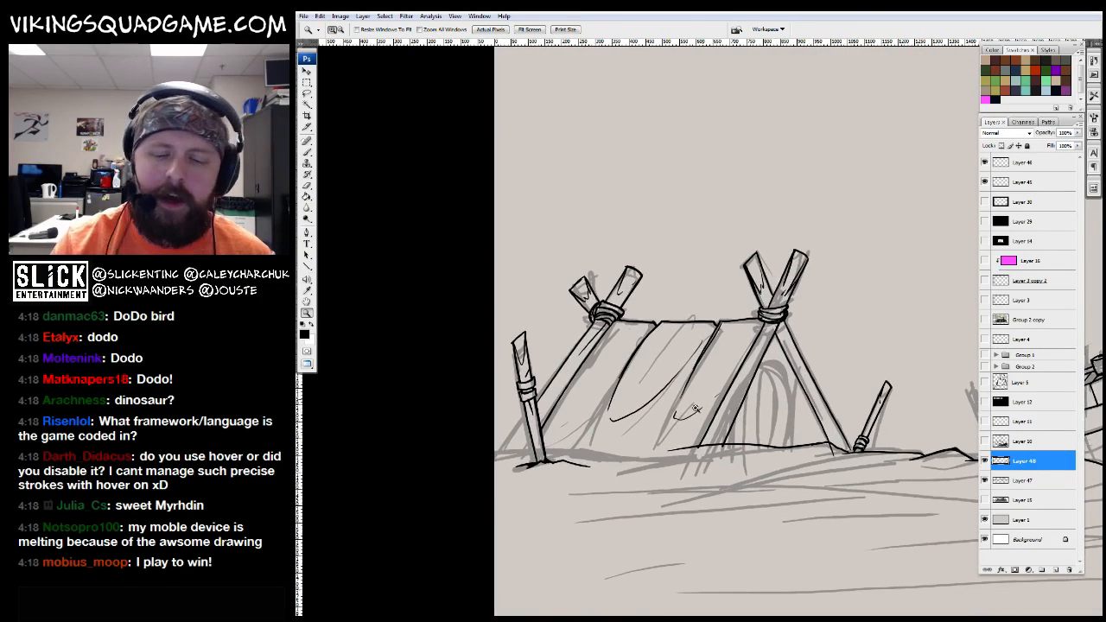
{"action": "left_click", "coordinate": [647, 350], "text": "ctrl"}
{"action": "left_click", "coordinate": [648, 350], "text": "ctrl"}
{"action": "left_click_drag", "start_coordinate": [722, 312], "coordinate": [733, 294]}
{"action": "mouse_move", "coordinate": [823, 197]}
{"action": "left_mouse_down"}
{"action": "mouse_move", "coordinate": [619, 449]}
{"action": "mouse_move", "coordinate": [636, 382]}
{"action": "left_mouse_up"}
{"action": "left_click_drag", "start_coordinate": [727, 352], "coordinate": [650, 486]}
{"action": "left_click_drag", "start_coordinate": [685, 474], "coordinate": [738, 407]}
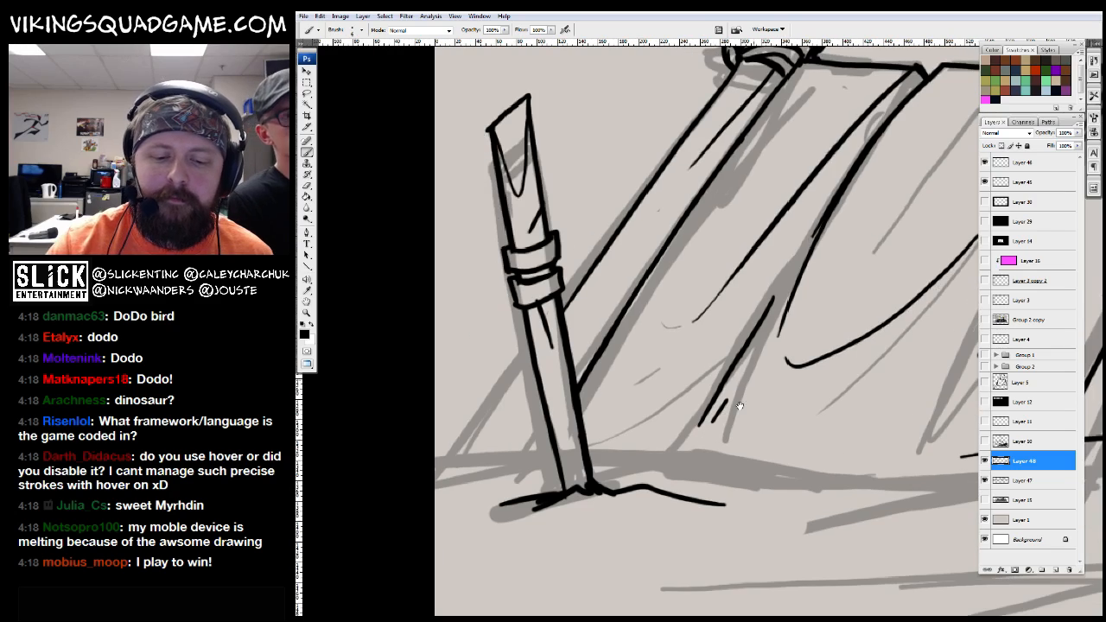
{"action": "mouse_move", "coordinate": [533, 364]}
{"action": "left_mouse_down"}
{"action": "mouse_move", "coordinate": [469, 452]}
{"action": "mouse_move", "coordinate": [683, 456]}
{"action": "mouse_move", "coordinate": [624, 419]}
{"action": "left_mouse_up"}
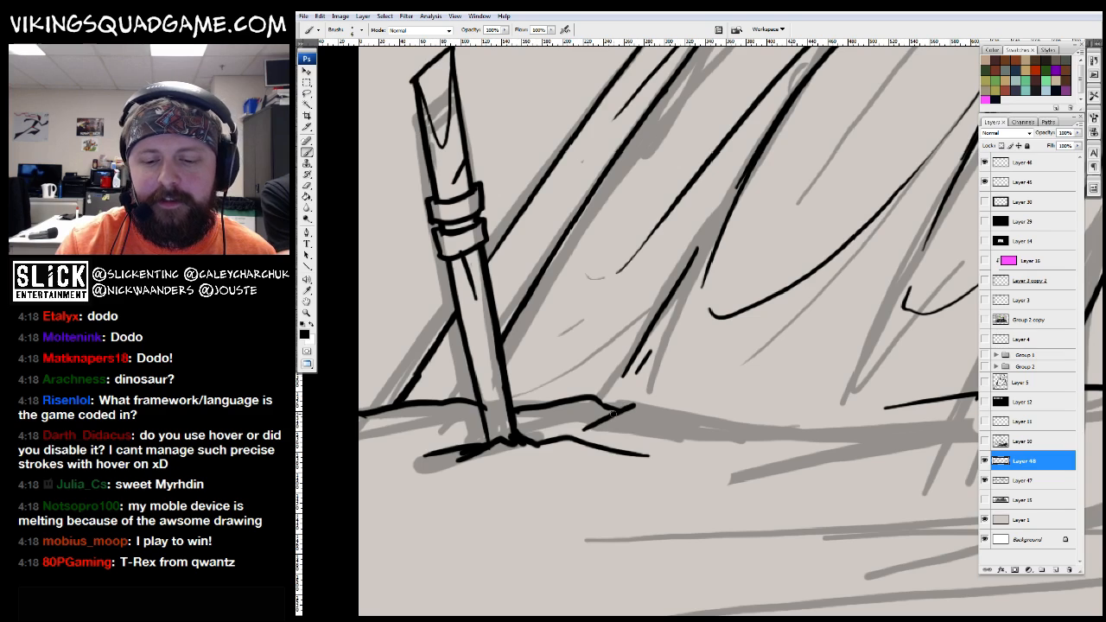
Extend the uneven ink ground line along the base of the smaller hut's roof up to the front poles
{"action": "key", "text": "z"}
{"action": "left_click", "coordinate": [657, 402], "text": "alt"}
{"action": "left_click", "coordinate": [663, 398], "text": "alt"}
{"action": "left_click", "coordinate": [662, 398]}
{"action": "left_click_drag", "start_coordinate": [458, 294], "coordinate": [825, 493]}
{"action": "key", "text": "b"}
{"action": "mouse_move", "coordinate": [639, 376]}
{"action": "left_mouse_down"}
{"action": "mouse_move", "coordinate": [726, 349]}
{"action": "mouse_move", "coordinate": [798, 349]}
{"action": "left_mouse_up"}
{"action": "key", "text": "ctrl+minus"}
{"action": "key", "text": "ctrl+minus"}
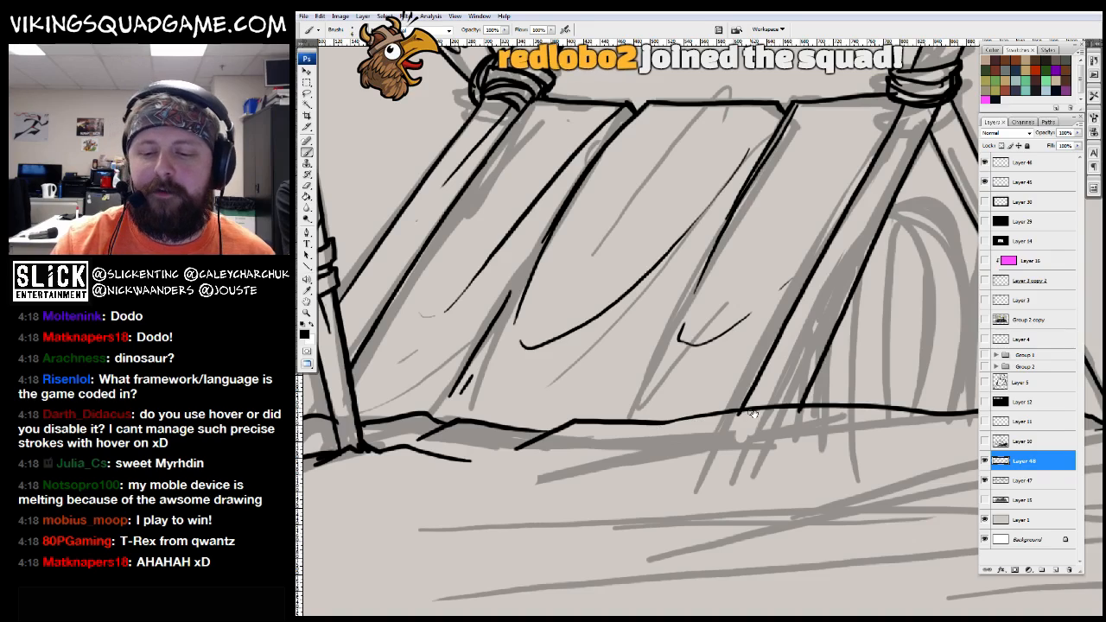
Add short grain and crack marks across the smaller hut's roof panels
{"action": "left_click_drag", "start_coordinate": [766, 407], "coordinate": [742, 409]}
{"action": "mouse_move", "coordinate": [878, 261]}
{"action": "left_mouse_down"}
{"action": "mouse_move", "coordinate": [742, 328]}
{"action": "mouse_move", "coordinate": [726, 380]}
{"action": "left_mouse_up"}
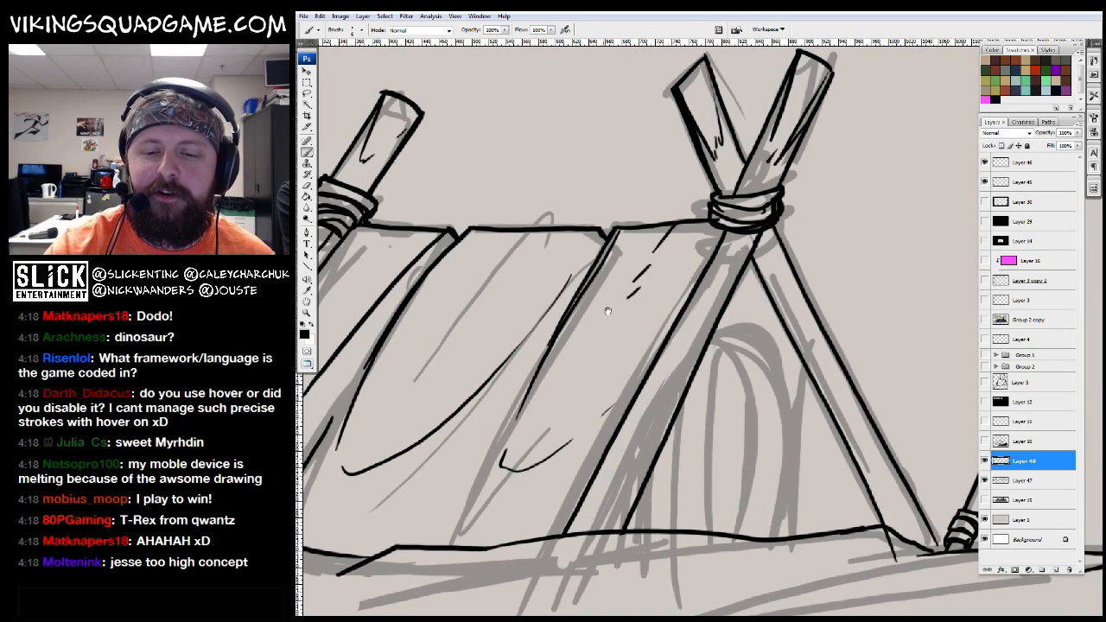
{"action": "left_click_drag", "start_coordinate": [648, 322], "coordinate": [747, 335]}
{"action": "left_click_drag", "start_coordinate": [581, 325], "coordinate": [612, 319]}
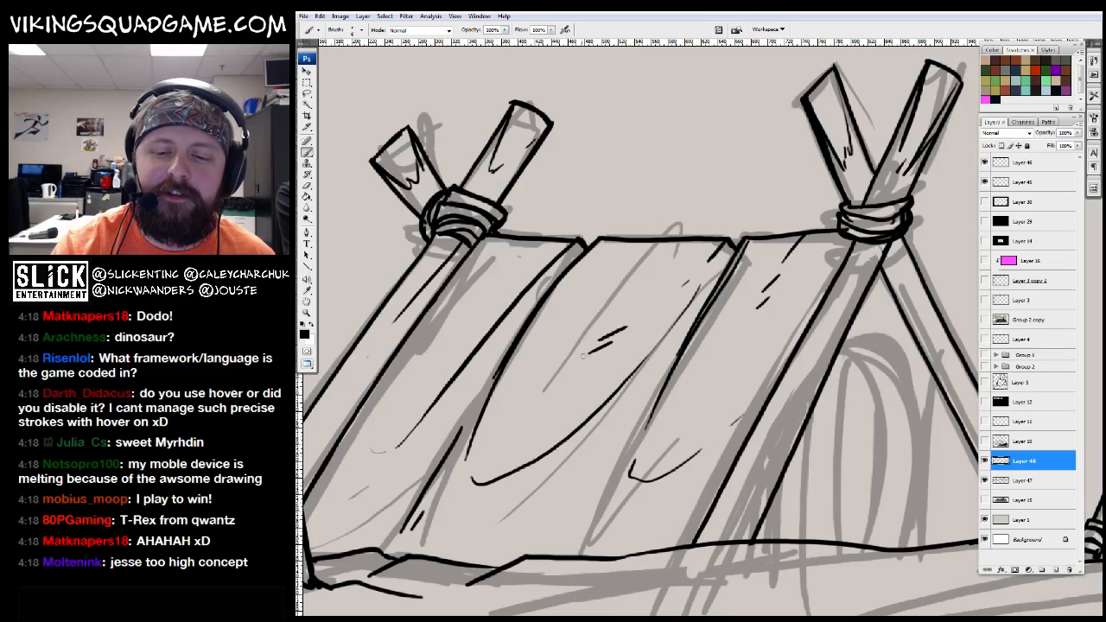
{"action": "left_click_drag", "start_coordinate": [547, 367], "coordinate": [642, 350]}
Ink the smaller hut's arched doorway with its vertical door planks and the wall boards on either side
{"action": "mouse_move", "coordinate": [922, 346]}
{"action": "left_mouse_down"}
{"action": "mouse_move", "coordinate": [631, 311]}
{"action": "mouse_move", "coordinate": [594, 294]}
{"action": "mouse_move", "coordinate": [677, 404]}
{"action": "left_mouse_up"}
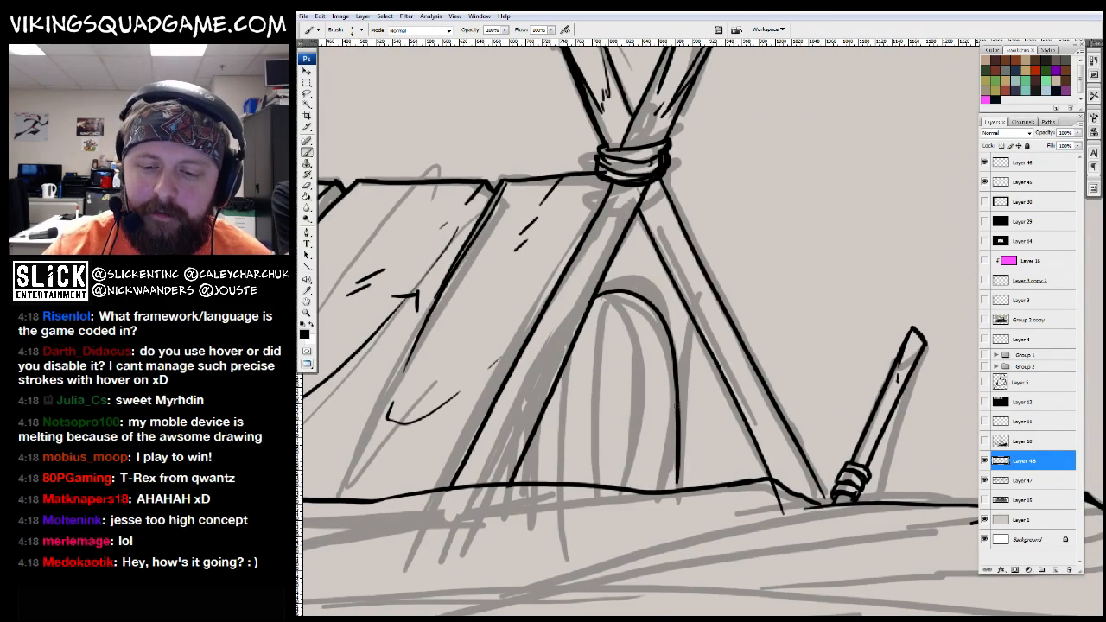
{"action": "mouse_move", "coordinate": [659, 489]}
{"action": "left_mouse_down"}
{"action": "mouse_move", "coordinate": [642, 365]}
{"action": "mouse_move", "coordinate": [601, 310]}
{"action": "mouse_move", "coordinate": [620, 303]}
{"action": "mouse_move", "coordinate": [636, 322]}
{"action": "mouse_move", "coordinate": [644, 480]}
{"action": "left_mouse_up"}
{"action": "key", "text": "ctrl+z"}
{"action": "left_click_drag", "start_coordinate": [579, 332], "coordinate": [577, 477]}
{"action": "left_click_drag", "start_coordinate": [620, 298], "coordinate": [614, 476]}
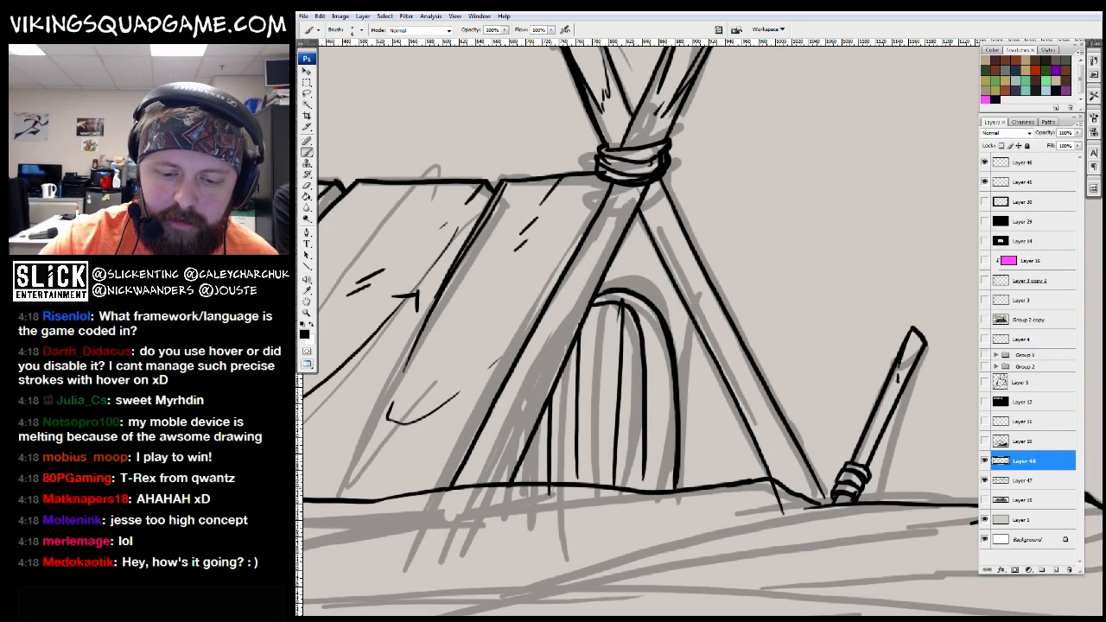
{"action": "left_click_drag", "start_coordinate": [698, 377], "coordinate": [700, 496]}
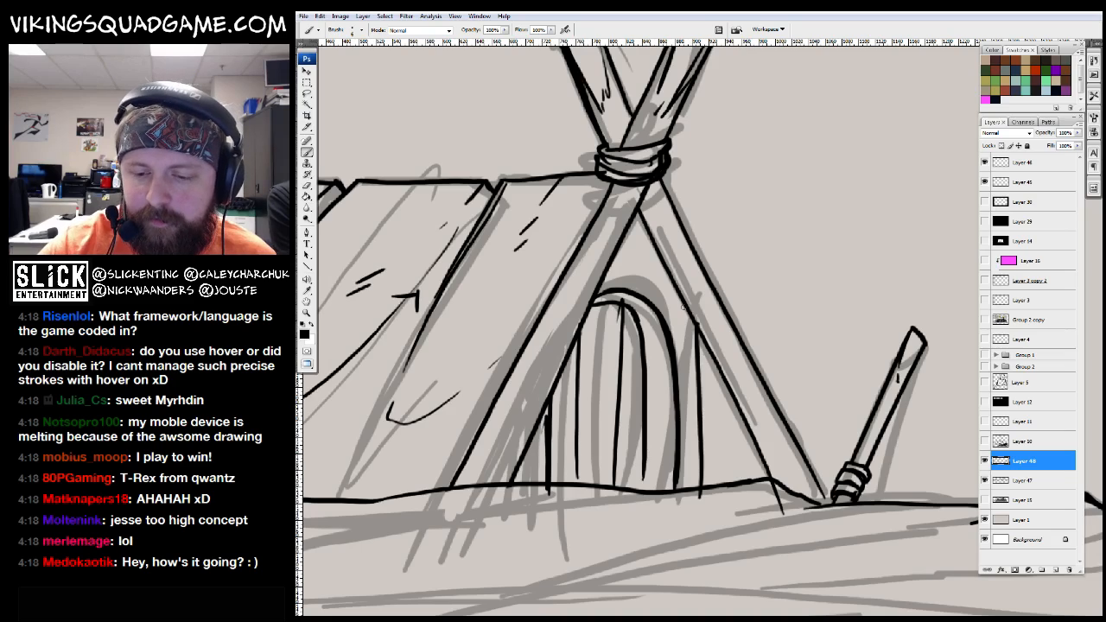
{"action": "left_click_drag", "start_coordinate": [682, 296], "coordinate": [677, 471]}
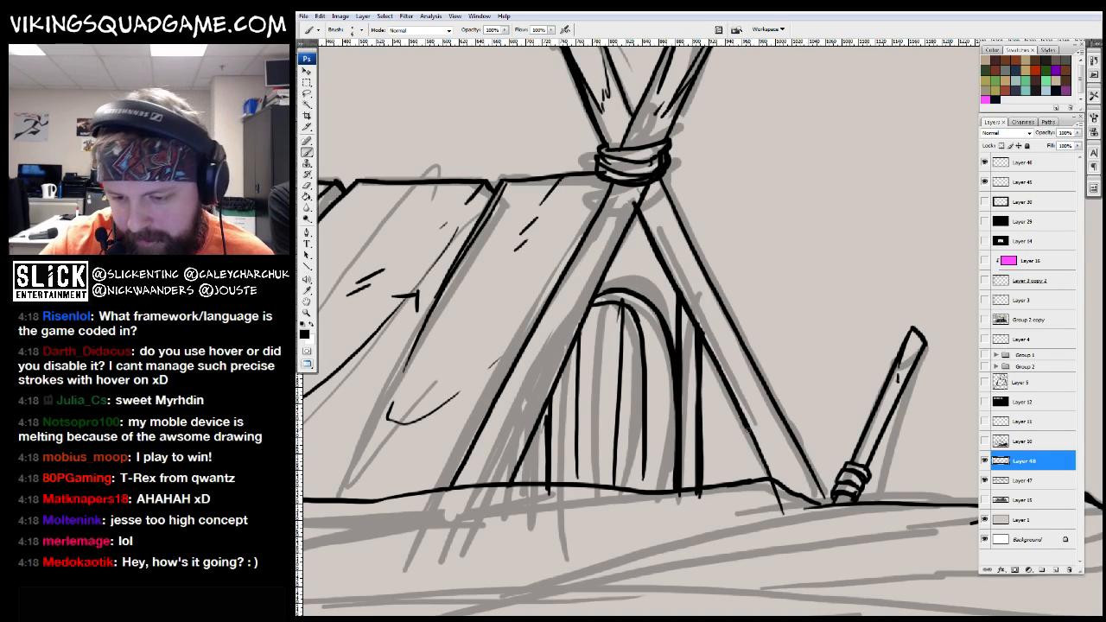
Ink a rope binding around the lower end of the smaller hut's front pole nearest the short stake
{"action": "scroll", "coordinate": [772, 459], "scroll_direction": "up", "scroll_amount": 2}
{"action": "key", "text": "e"}
{"action": "key", "text": "b"}
{"action": "left_click_drag", "start_coordinate": [794, 454], "coordinate": [806, 477]}
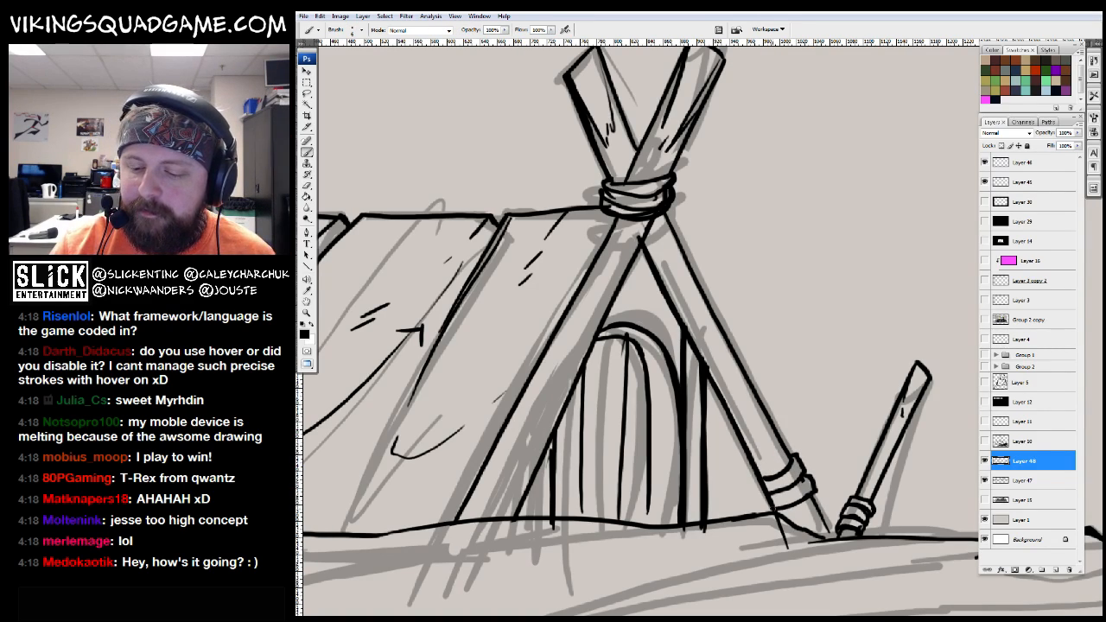
Ink the larger hut's two crossed front poles with straight lines from the Line tool along the sketched edges
{"action": "key", "text": "z"}
{"action": "left_click", "coordinate": [866, 447], "text": "alt"}
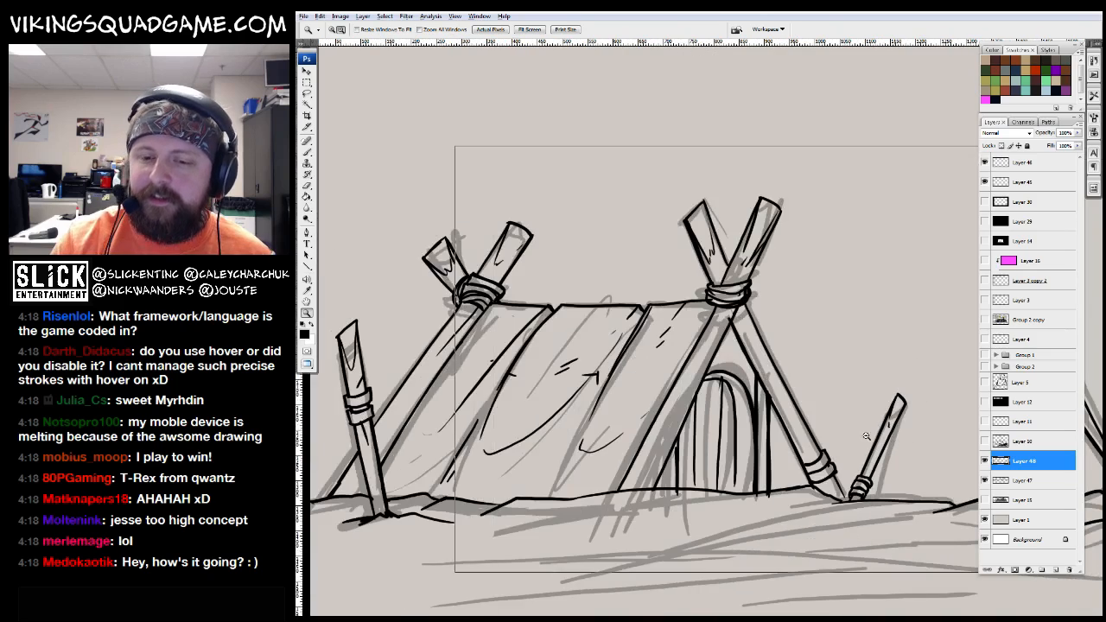
{"action": "left_click", "coordinate": [867, 447], "text": "alt"}
{"action": "left_click_drag", "start_coordinate": [866, 447], "coordinate": [543, 339]}
{"action": "left_click_drag", "start_coordinate": [636, 483], "coordinate": [523, 483]}
{"action": "left_click", "coordinate": [719, 329]}
{"action": "left_click", "coordinate": [719, 329]}
{"action": "left_click", "coordinate": [719, 328]}
{"action": "key", "text": "b"}
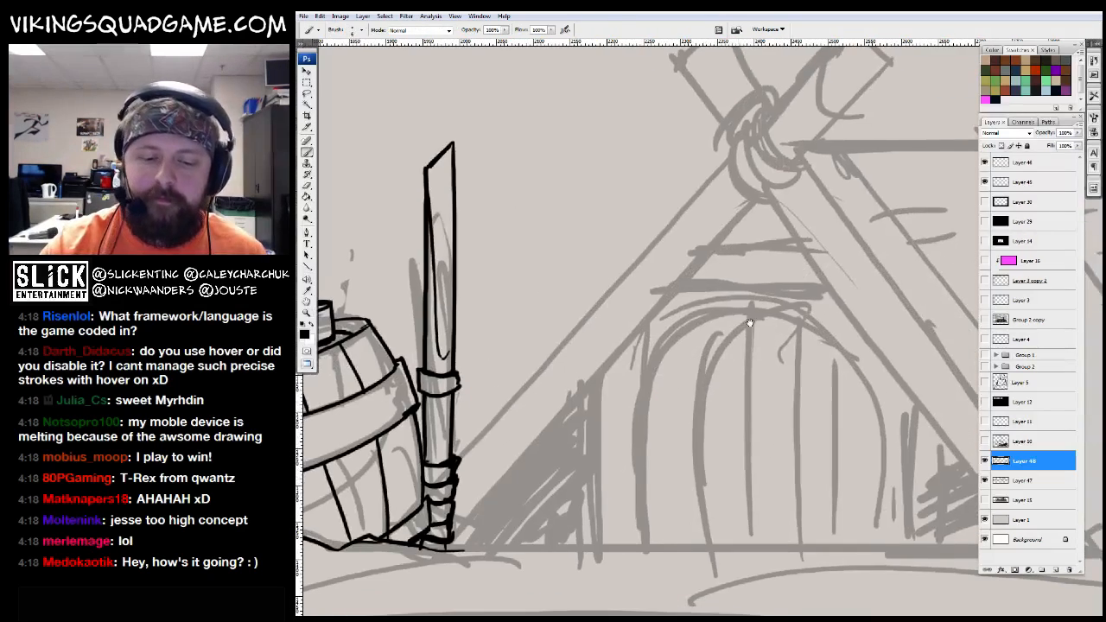
{"action": "left_click_drag", "start_coordinate": [651, 408], "coordinate": [602, 489]}
{"action": "key", "text": "u"}
{"action": "left_click_drag", "start_coordinate": [705, 391], "coordinate": [730, 398]}
{"action": "left_click_drag", "start_coordinate": [434, 551], "coordinate": [834, 106]}
{"action": "scroll", "coordinate": [834, 106], "scroll_direction": "down", "scroll_amount": 2}
{"action": "left_click_drag", "start_coordinate": [427, 595], "coordinate": [869, 106]}
{"action": "left_click_drag", "start_coordinate": [656, 363], "coordinate": [475, 363]}
{"action": "mouse_move", "coordinate": [471, 117]}
{"action": "left_mouse_down"}
{"action": "mouse_move", "coordinate": [832, 605]}
{"action": "mouse_move", "coordinate": [829, 592]}
{"action": "left_mouse_up"}
{"action": "mouse_move", "coordinate": [519, 65]}
{"action": "left_mouse_down"}
{"action": "mouse_move", "coordinate": [877, 600]}
{"action": "mouse_move", "coordinate": [899, 578]}
{"action": "left_mouse_up"}
{"action": "left_click_drag", "start_coordinate": [610, 261], "coordinate": [646, 406]}
Erase the overlapping lines where the larger hut's front poles cross and cap both pole tips with curved brush strokes
{"action": "key", "text": "e"}
{"action": "mouse_move", "coordinate": [614, 276]}
{"action": "left_mouse_down"}
{"action": "mouse_move", "coordinate": [572, 305]}
{"action": "mouse_move", "coordinate": [626, 287]}
{"action": "mouse_move", "coordinate": [596, 340]}
{"action": "left_mouse_up"}
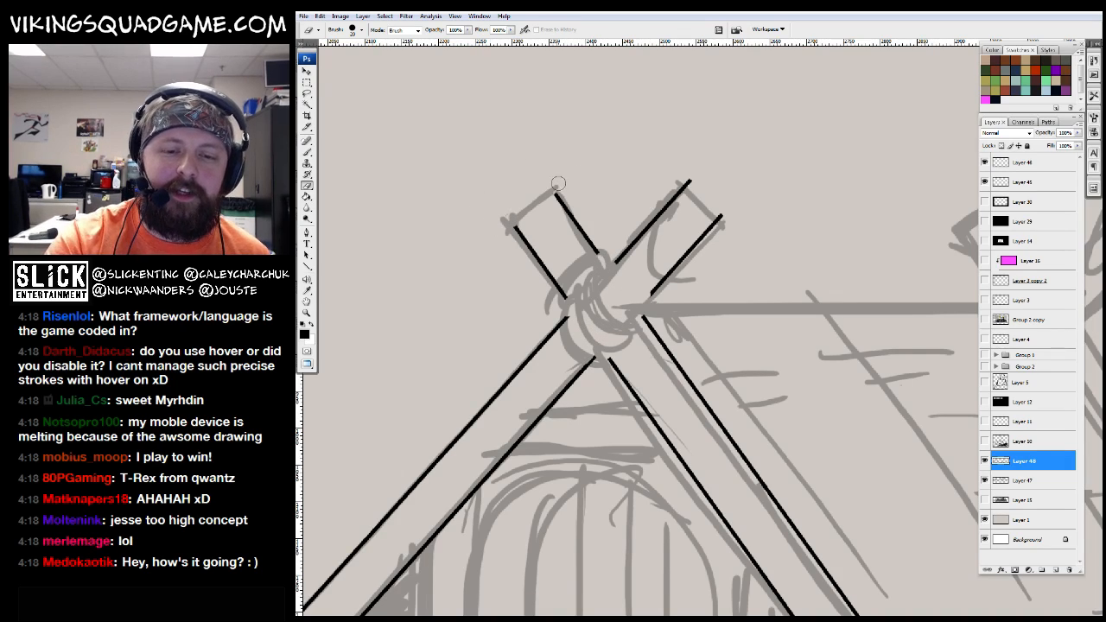
{"action": "key", "text": "ctrl+plus"}
{"action": "key", "text": "ctrl+minus"}
{"action": "left_click_drag", "start_coordinate": [635, 278], "coordinate": [717, 373]}
{"action": "left_click_drag", "start_coordinate": [667, 263], "coordinate": [836, 245]}
{"action": "key", "text": "b"}
{"action": "mouse_move", "coordinate": [537, 313]}
{"action": "left_mouse_down"}
{"action": "mouse_move", "coordinate": [681, 286]}
{"action": "mouse_move", "coordinate": [544, 322]}
{"action": "mouse_move", "coordinate": [641, 255]}
{"action": "left_mouse_up"}
{"action": "left_click_drag", "start_coordinate": [748, 421], "coordinate": [597, 209]}
Ink the layered rope lashing wrapped diagonally around the larger hut's crossed front poles, cleaning up where the wraps overlap
{"action": "mouse_move", "coordinate": [641, 168]}
{"action": "left_mouse_down"}
{"action": "mouse_move", "coordinate": [629, 230]}
{"action": "mouse_move", "coordinate": [724, 268]}
{"action": "left_mouse_up"}
{"action": "mouse_move", "coordinate": [641, 173]}
{"action": "left_mouse_down"}
{"action": "mouse_move", "coordinate": [692, 312]}
{"action": "mouse_move", "coordinate": [707, 315]}
{"action": "left_mouse_up"}
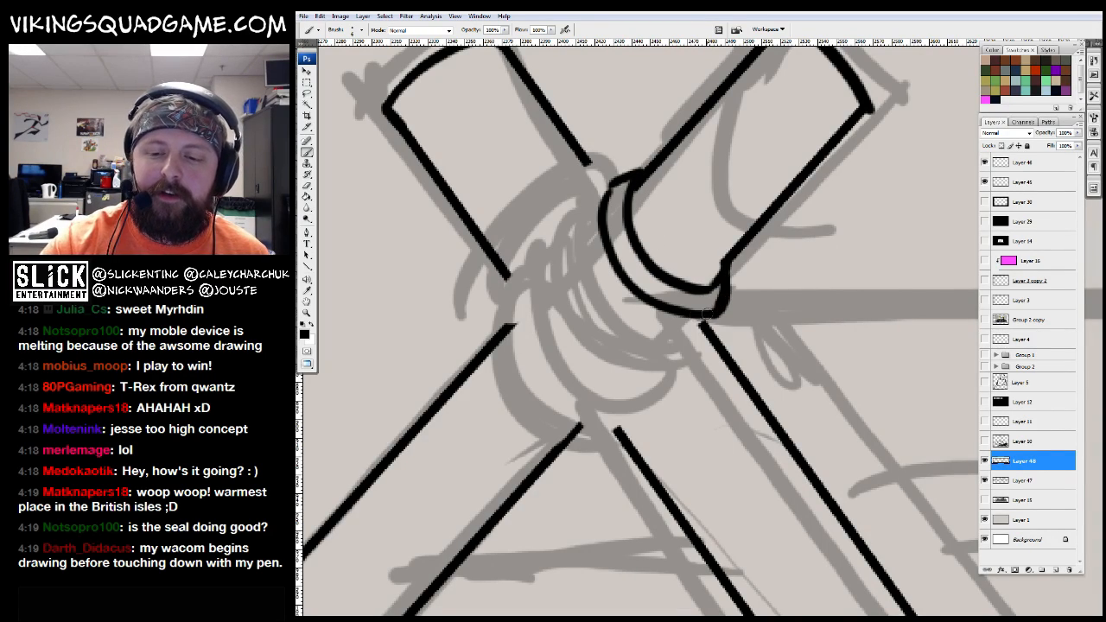
{"action": "left_click_drag", "start_coordinate": [593, 201], "coordinate": [696, 329]}
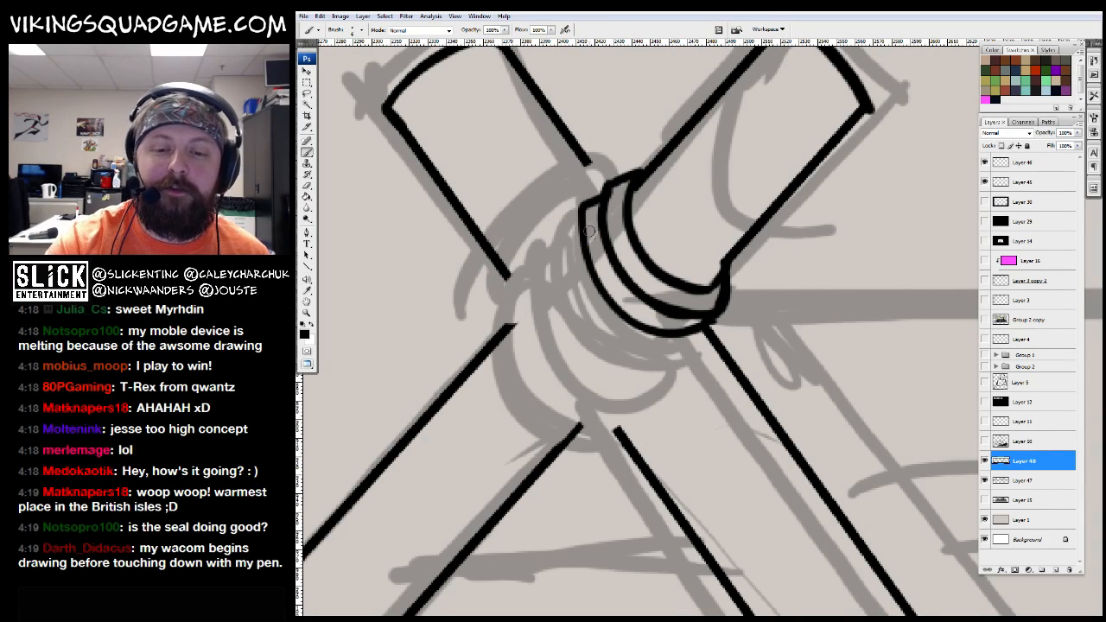
{"action": "left_click_drag", "start_coordinate": [565, 223], "coordinate": [676, 350]}
{"action": "mouse_move", "coordinate": [562, 242]}
{"action": "left_mouse_down"}
{"action": "mouse_move", "coordinate": [523, 304]}
{"action": "mouse_move", "coordinate": [658, 393]}
{"action": "left_mouse_up"}
{"action": "mouse_move", "coordinate": [529, 269]}
{"action": "left_mouse_down"}
{"action": "mouse_move", "coordinate": [497, 304]}
{"action": "mouse_move", "coordinate": [616, 428]}
{"action": "left_mouse_up"}
{"action": "left_click_drag", "start_coordinate": [573, 275], "coordinate": [580, 287]}
{"action": "left_click_drag", "start_coordinate": [534, 246], "coordinate": [500, 283]}
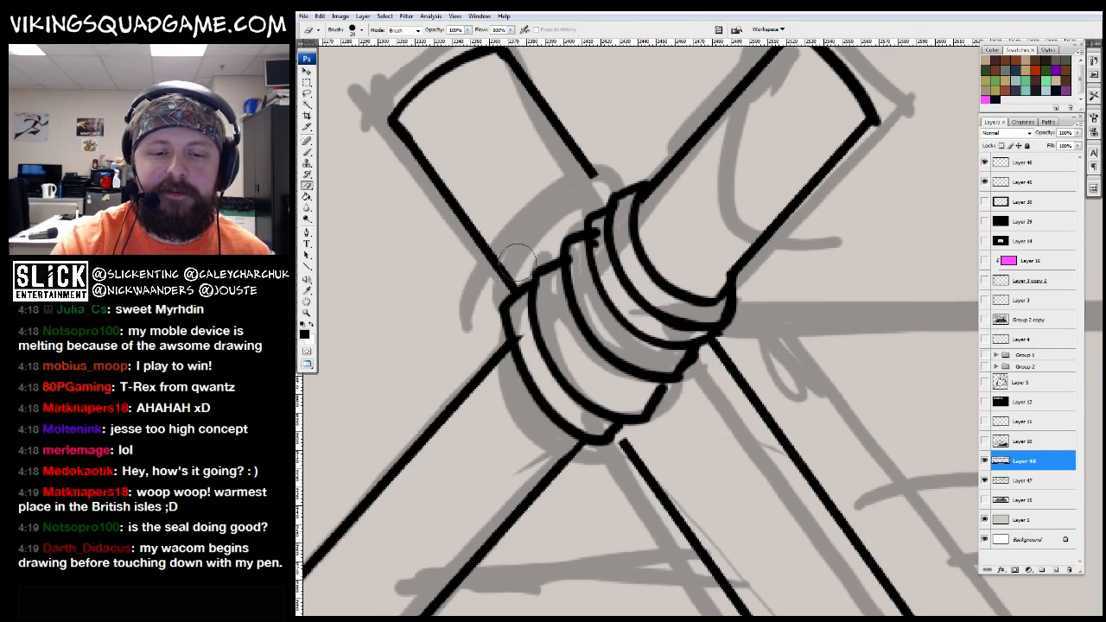
{"action": "key", "text": "ctrl+z"}
{"action": "left_click_drag", "start_coordinate": [574, 275], "coordinate": [578, 292]}
{"action": "mouse_move", "coordinate": [624, 201]}
{"action": "left_mouse_down"}
{"action": "mouse_move", "coordinate": [528, 251]}
{"action": "mouse_move", "coordinate": [510, 314]}
{"action": "left_mouse_up"}
{"action": "scroll", "coordinate": [585, 291], "scroll_direction": "down", "scroll_amount": 4}
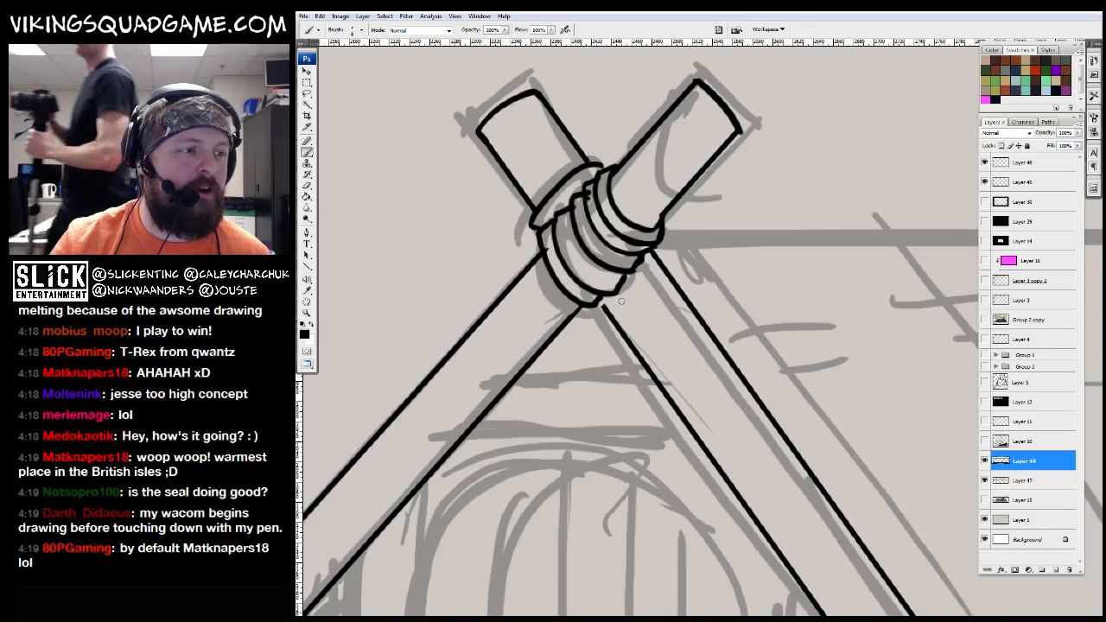
Ink a curled rope end beneath the larger hut's front lashing and split-wood marks on both front pole tips
{"action": "scroll", "coordinate": [710, 333], "scroll_direction": "up", "scroll_amount": 1}
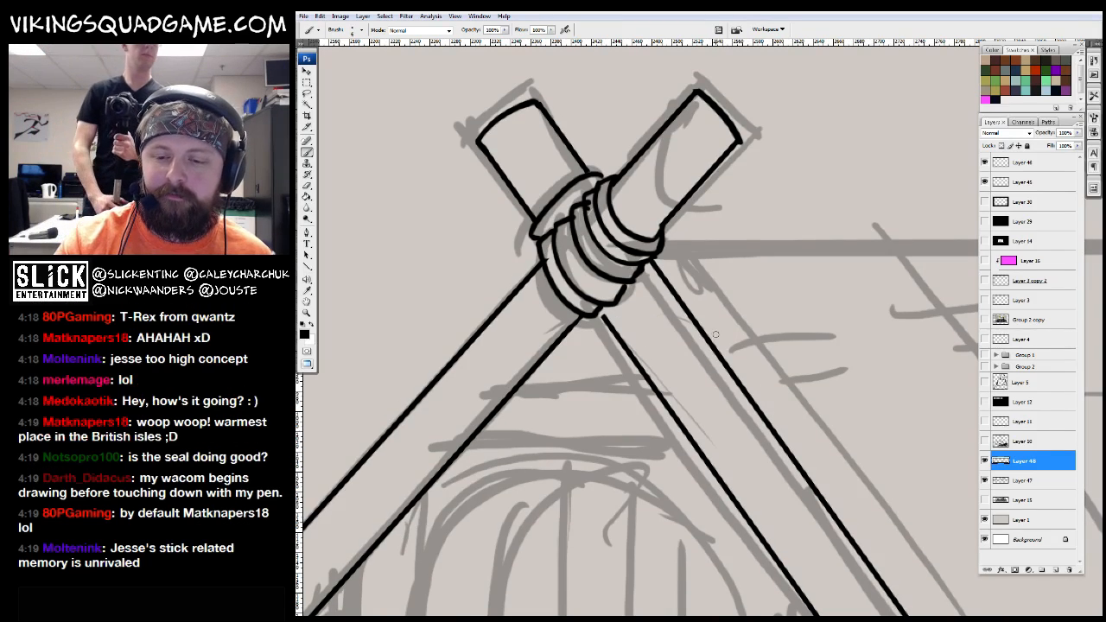
{"action": "scroll", "coordinate": [713, 340], "scroll_direction": "up", "scroll_amount": 1}
{"action": "key", "text": "e"}
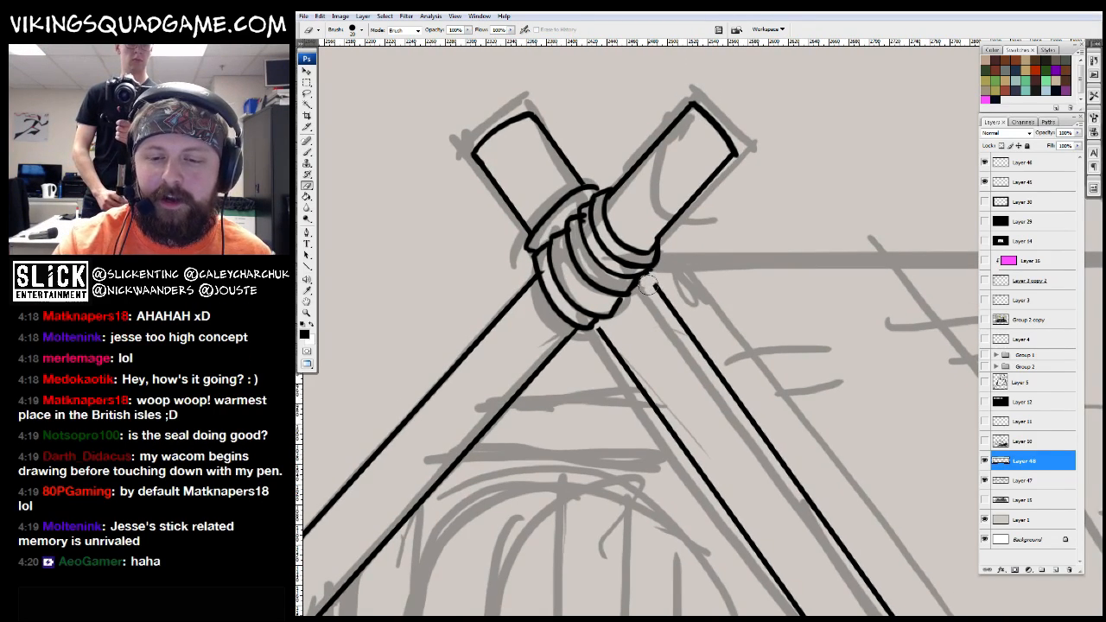
{"action": "key", "text": "b"}
{"action": "scroll", "coordinate": [600, 326], "scroll_direction": "up", "scroll_amount": 2}
{"action": "mouse_move", "coordinate": [676, 249]}
{"action": "left_mouse_down"}
{"action": "mouse_move", "coordinate": [527, 398]}
{"action": "mouse_move", "coordinate": [660, 208]}
{"action": "left_mouse_up"}
{"action": "mouse_move", "coordinate": [525, 371]}
{"action": "left_mouse_down"}
{"action": "mouse_move", "coordinate": [502, 404]}
{"action": "mouse_move", "coordinate": [587, 363]}
{"action": "mouse_move", "coordinate": [640, 259]}
{"action": "left_mouse_up"}
{"action": "left_click_drag", "start_coordinate": [646, 202], "coordinate": [544, 393]}
{"action": "mouse_move", "coordinate": [543, 430]}
{"action": "left_mouse_down"}
{"action": "mouse_move", "coordinate": [607, 422]}
{"action": "mouse_move", "coordinate": [667, 380]}
{"action": "left_mouse_up"}
{"action": "left_click_drag", "start_coordinate": [532, 401], "coordinate": [829, 288]}
{"action": "left_click_drag", "start_coordinate": [537, 127], "coordinate": [588, 245]}
{"action": "left_click_drag", "start_coordinate": [608, 293], "coordinate": [422, 226]}
Erase the pole lines just below the front lashing and ink another rope band around the pole there
{"action": "left_click", "coordinate": [652, 281], "text": "alt"}
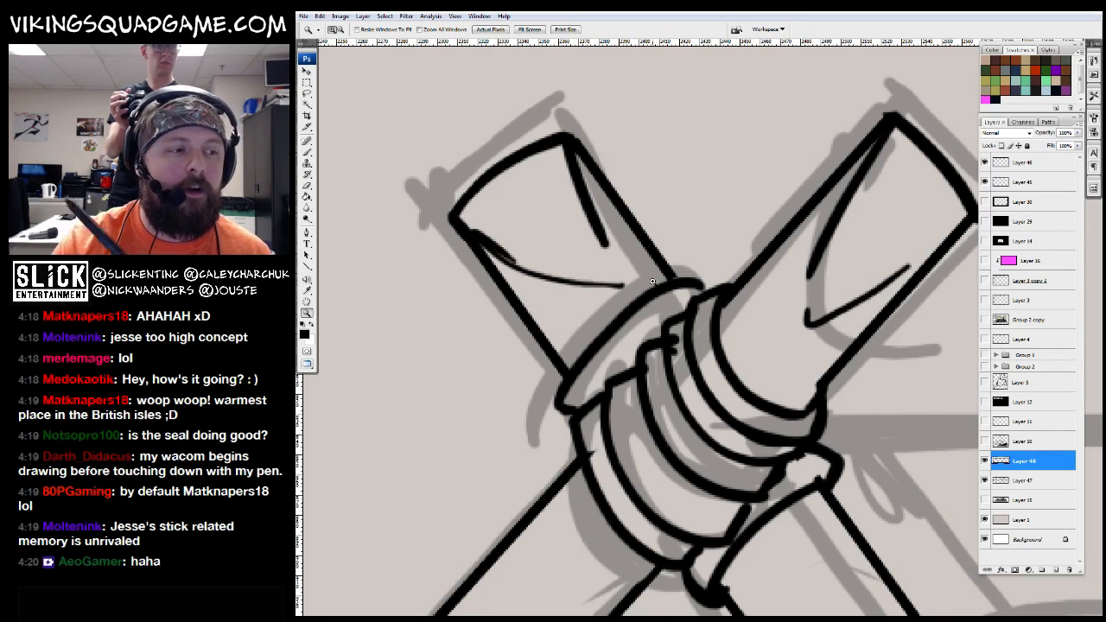
{"action": "left_click", "coordinate": [652, 281], "text": "alt"}
{"action": "left_click", "coordinate": [657, 294], "text": "alt"}
{"action": "left_click", "coordinate": [669, 319], "text": "alt"}
{"action": "left_click", "coordinate": [687, 348], "text": "alt"}
{"action": "left_click", "coordinate": [687, 348]}
{"action": "left_click", "coordinate": [674, 372]}
{"action": "left_click", "coordinate": [657, 397]}
{"action": "left_click", "coordinate": [781, 423], "text": "alt"}
{"action": "key", "text": "e"}
{"action": "left_click_drag", "start_coordinate": [648, 250], "coordinate": [659, 265]}
{"action": "left_click_drag", "start_coordinate": [584, 299], "coordinate": [596, 318]}
{"action": "key", "text": "b"}
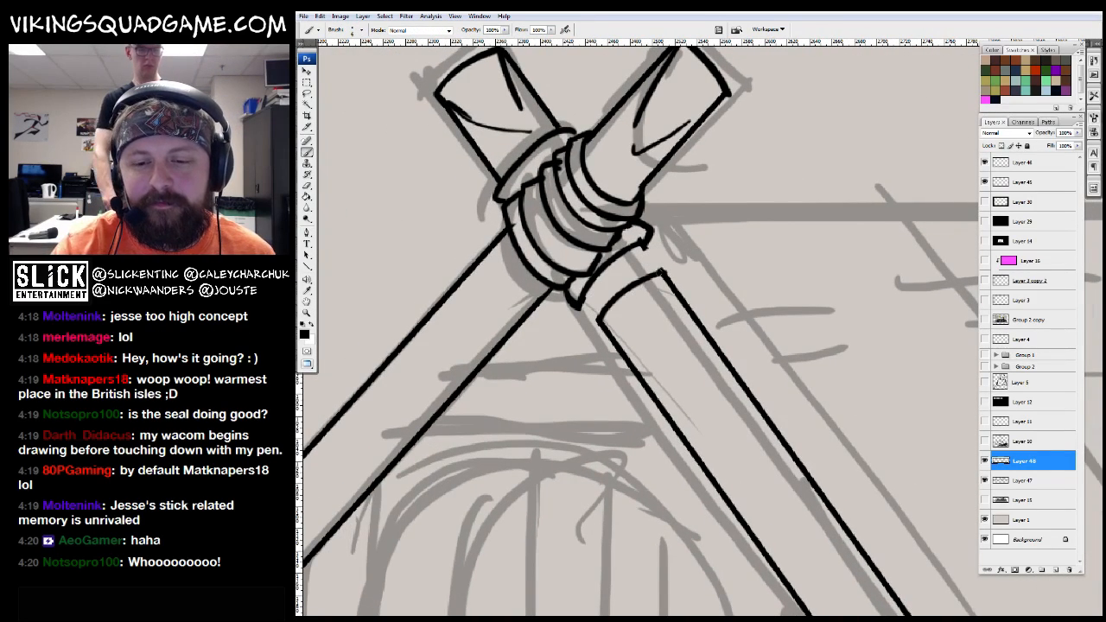
{"action": "left_click_drag", "start_coordinate": [671, 276], "coordinate": [592, 287]}
{"action": "key", "text": "ctrl+minus"}
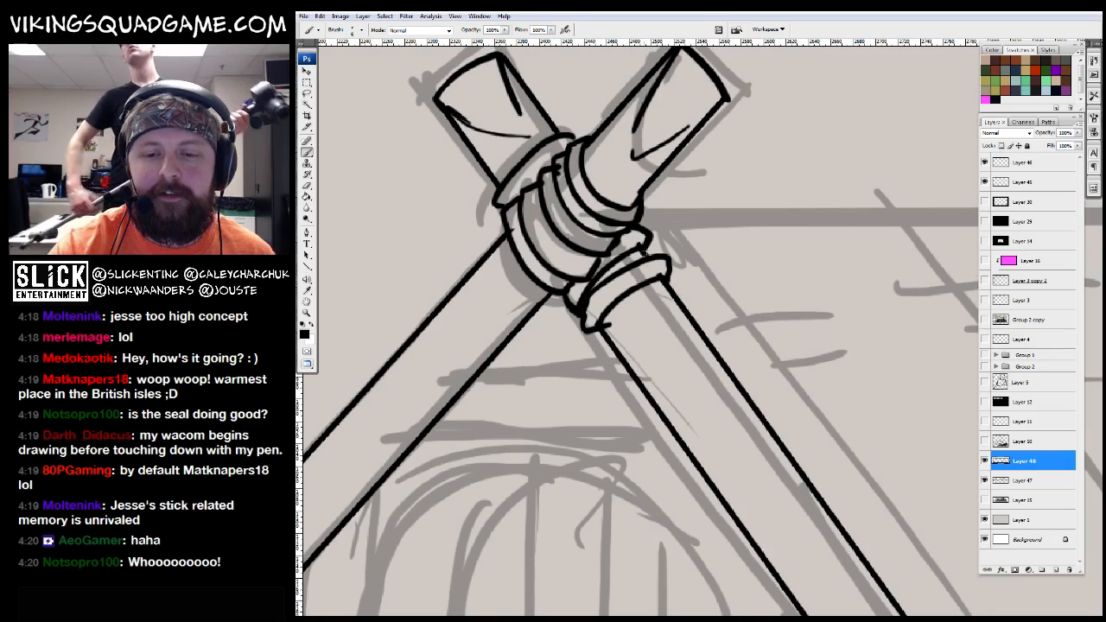
Ink a wood split on the front pole leaning toward the stake and the two edges of the upright post beside the doorway
{"action": "key", "text": "z"}
{"action": "left_click", "coordinate": [850, 315], "text": "alt"}
{"action": "left_click", "coordinate": [851, 315], "text": "alt"}
{"action": "left_click", "coordinate": [850, 316], "text": "alt"}
{"action": "left_click", "coordinate": [850, 315], "text": "alt"}
{"action": "left_click_drag", "start_coordinate": [850, 315], "coordinate": [876, 353]}
{"action": "left_click_drag", "start_coordinate": [726, 246], "coordinate": [906, 373]}
{"action": "mouse_move", "coordinate": [709, 491]}
{"action": "left_mouse_down"}
{"action": "mouse_move", "coordinate": [753, 277]}
{"action": "mouse_move", "coordinate": [786, 255]}
{"action": "left_mouse_up"}
{"action": "key", "text": "e"}
{"action": "key", "text": "b"}
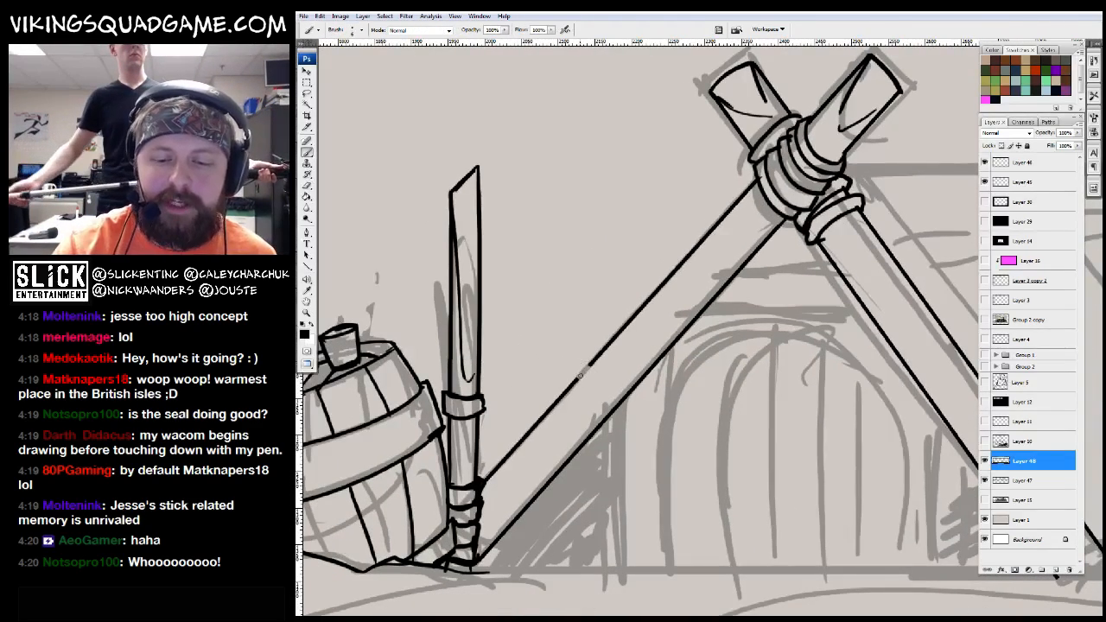
{"action": "left_click_drag", "start_coordinate": [585, 374], "coordinate": [636, 344]}
{"action": "left_click_drag", "start_coordinate": [721, 315], "coordinate": [600, 242]}
{"action": "left_click_drag", "start_coordinate": [503, 318], "coordinate": [503, 505]}
Ink an uneven ground line along the base of the larger hut and on past the foot of the rear pole
{"action": "mouse_move", "coordinate": [484, 346]}
{"action": "left_mouse_down"}
{"action": "mouse_move", "coordinate": [485, 494]}
{"action": "mouse_move", "coordinate": [644, 347]}
{"action": "left_mouse_up"}
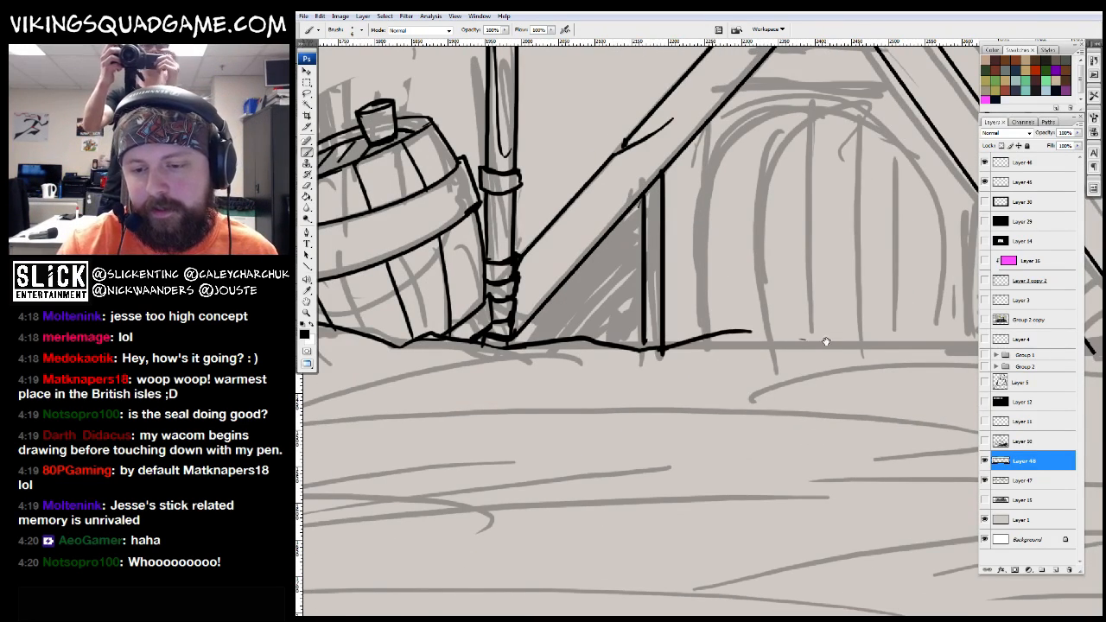
{"action": "left_click_drag", "start_coordinate": [828, 343], "coordinate": [734, 343]}
{"action": "left_click_drag", "start_coordinate": [660, 332], "coordinate": [737, 346]}
{"action": "left_click_drag", "start_coordinate": [763, 348], "coordinate": [799, 347]}
{"action": "mouse_move", "coordinate": [799, 348]}
{"action": "left_mouse_down"}
{"action": "mouse_move", "coordinate": [654, 348]}
{"action": "mouse_move", "coordinate": [845, 350]}
{"action": "left_mouse_up"}
{"action": "mouse_move", "coordinate": [804, 350]}
{"action": "left_mouse_down"}
{"action": "mouse_move", "coordinate": [639, 345]}
{"action": "mouse_move", "coordinate": [764, 350]}
{"action": "mouse_move", "coordinate": [616, 378]}
{"action": "mouse_move", "coordinate": [789, 354]}
{"action": "mouse_move", "coordinate": [850, 369]}
{"action": "left_mouse_up"}
{"action": "key", "text": "e"}
{"action": "key", "text": "b"}
{"action": "left_click_drag", "start_coordinate": [851, 370], "coordinate": [698, 356]}
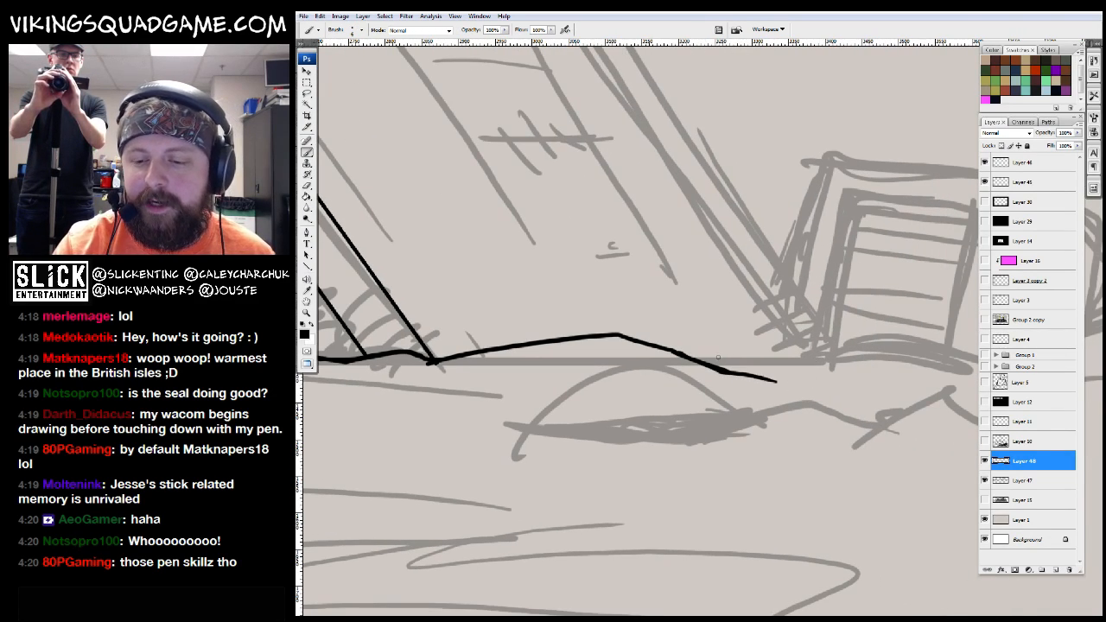
{"action": "mouse_move", "coordinate": [836, 355]}
{"action": "left_mouse_down"}
{"action": "mouse_move", "coordinate": [724, 397]}
{"action": "mouse_move", "coordinate": [856, 396]}
{"action": "left_mouse_up"}
{"action": "mouse_move", "coordinate": [855, 396]}
{"action": "left_mouse_down"}
{"action": "mouse_move", "coordinate": [759, 426]}
{"action": "mouse_move", "coordinate": [920, 367]}
{"action": "left_mouse_up"}
{"action": "mouse_move", "coordinate": [675, 421]}
{"action": "left_mouse_down"}
{"action": "mouse_move", "coordinate": [869, 415]}
{"action": "mouse_move", "coordinate": [891, 501]}
{"action": "left_mouse_up"}
{"action": "left_click_drag", "start_coordinate": [587, 188], "coordinate": [616, 380]}
{"action": "left_click_drag", "start_coordinate": [633, 313], "coordinate": [802, 193]}
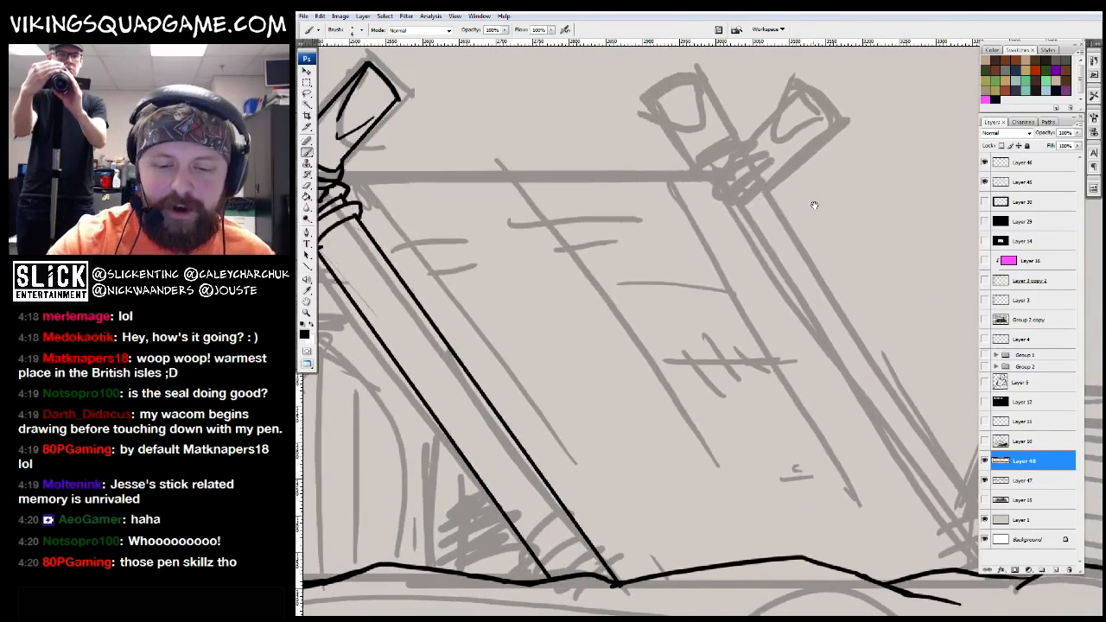
{"action": "left_click", "coordinate": [726, 358], "text": "ctrl+alt"}
{"action": "left_click_drag", "start_coordinate": [743, 378], "coordinate": [745, 292]}
{"action": "key", "text": "u"}
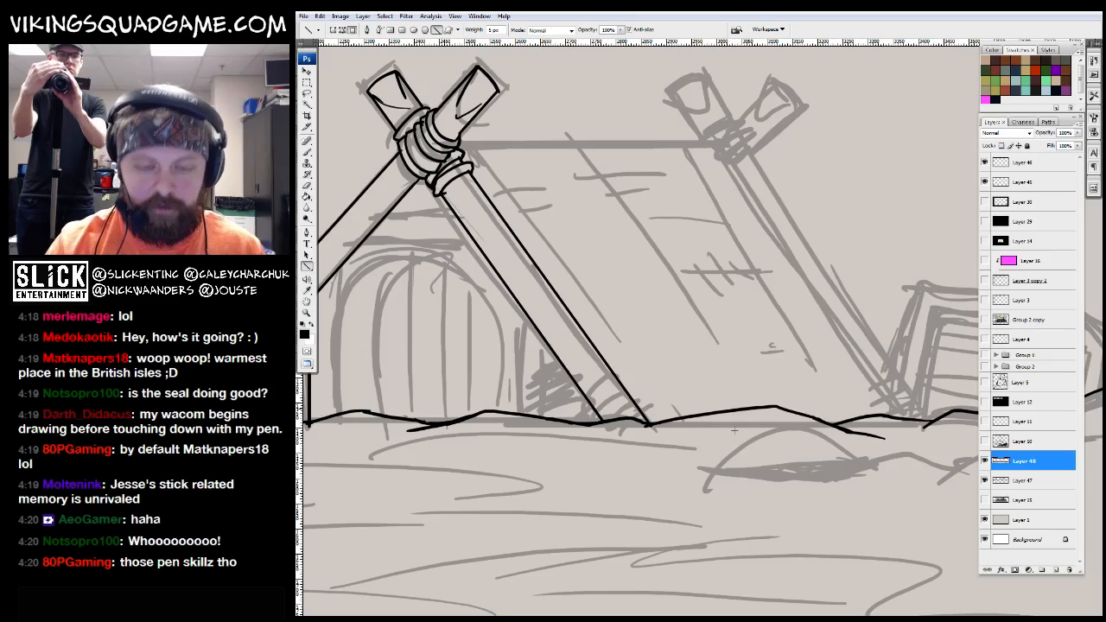
{"action": "left_click_drag", "start_coordinate": [466, 165], "coordinate": [768, 345]}
{"action": "key", "text": "ctrl+z"}
{"action": "left_click_drag", "start_coordinate": [681, 195], "coordinate": [546, 442]}
{"action": "left_click_drag", "start_coordinate": [770, 293], "coordinate": [667, 462]}
{"action": "key", "text": "ctrl+z"}
{"action": "key", "text": "ctrl+z"}
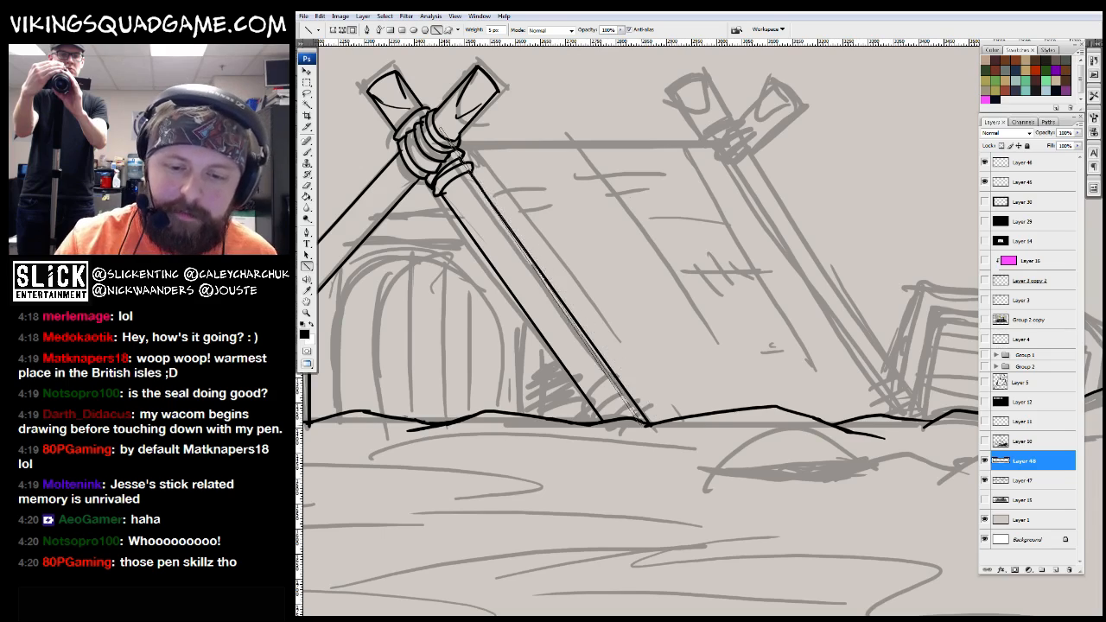
{"action": "left_click_drag", "start_coordinate": [525, 74], "coordinate": [859, 390]}
{"action": "key", "text": "ctrl+z"}
{"action": "left_click_drag", "start_coordinate": [453, 150], "coordinate": [849, 378]}
{"action": "key", "text": "ctrl+z"}
Ink the rear pole's outer edge with a straight line and add a stack of curved rope wraps at its upper end
{"action": "left_click_drag", "start_coordinate": [472, 176], "coordinate": [923, 413]}
{"action": "key", "text": "z"}
{"action": "left_click", "coordinate": [760, 173]}
{"action": "left_click", "coordinate": [670, 327]}
{"action": "left_click", "coordinate": [670, 327]}
{"action": "key", "text": "b"}
{"action": "mouse_move", "coordinate": [694, 334]}
{"action": "left_mouse_down"}
{"action": "mouse_move", "coordinate": [713, 343]}
{"action": "mouse_move", "coordinate": [676, 347]}
{"action": "left_mouse_up"}
{"action": "mouse_move", "coordinate": [718, 304]}
{"action": "left_mouse_down"}
{"action": "mouse_move", "coordinate": [670, 336]}
{"action": "mouse_move", "coordinate": [657, 320]}
{"action": "left_mouse_up"}
{"action": "mouse_move", "coordinate": [708, 269]}
{"action": "left_mouse_down"}
{"action": "mouse_move", "coordinate": [646, 304]}
{"action": "mouse_move", "coordinate": [622, 301]}
{"action": "left_mouse_up"}
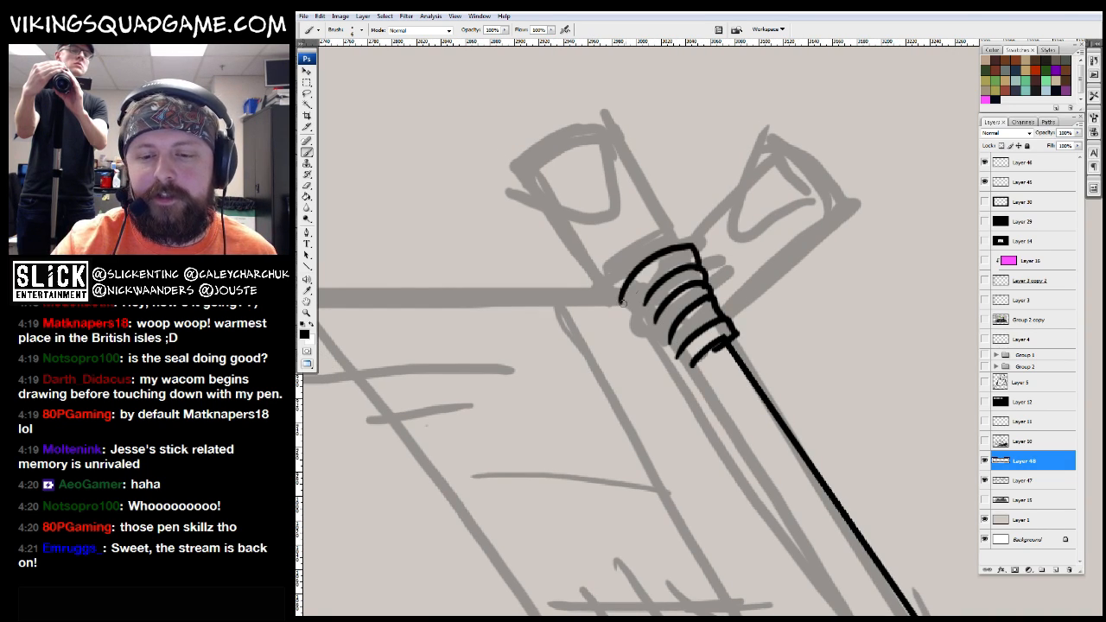
Ink the outline of the rear pole's tip above the rope wraps, with a curved cap and two long sides
{"action": "mouse_move", "coordinate": [681, 245]}
{"action": "left_mouse_down"}
{"action": "mouse_move", "coordinate": [592, 92]}
{"action": "mouse_move", "coordinate": [521, 136]}
{"action": "mouse_move", "coordinate": [557, 145]}
{"action": "left_mouse_up"}
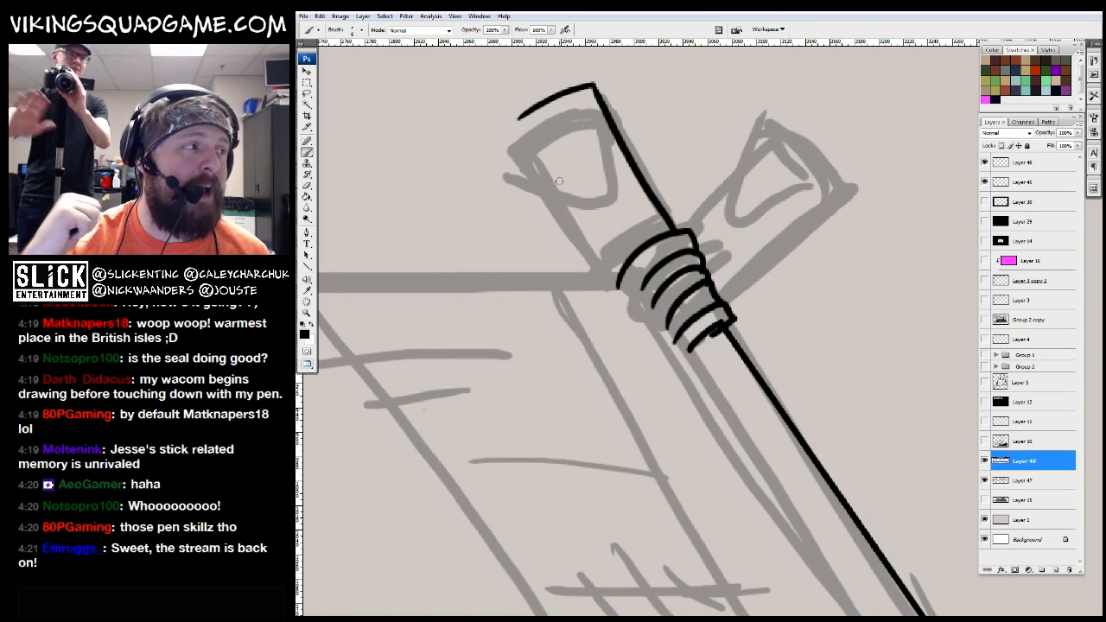
{"action": "left_click_drag", "start_coordinate": [692, 256], "coordinate": [695, 275]}
{"action": "left_click_drag", "start_coordinate": [528, 171], "coordinate": [615, 308]}
Ink the crossing rear pole's short tip and a curved rope collar around its base
{"action": "mouse_move", "coordinate": [711, 272]}
{"action": "left_mouse_down"}
{"action": "mouse_move", "coordinate": [670, 327]}
{"action": "mouse_move", "coordinate": [705, 372]}
{"action": "left_mouse_up"}
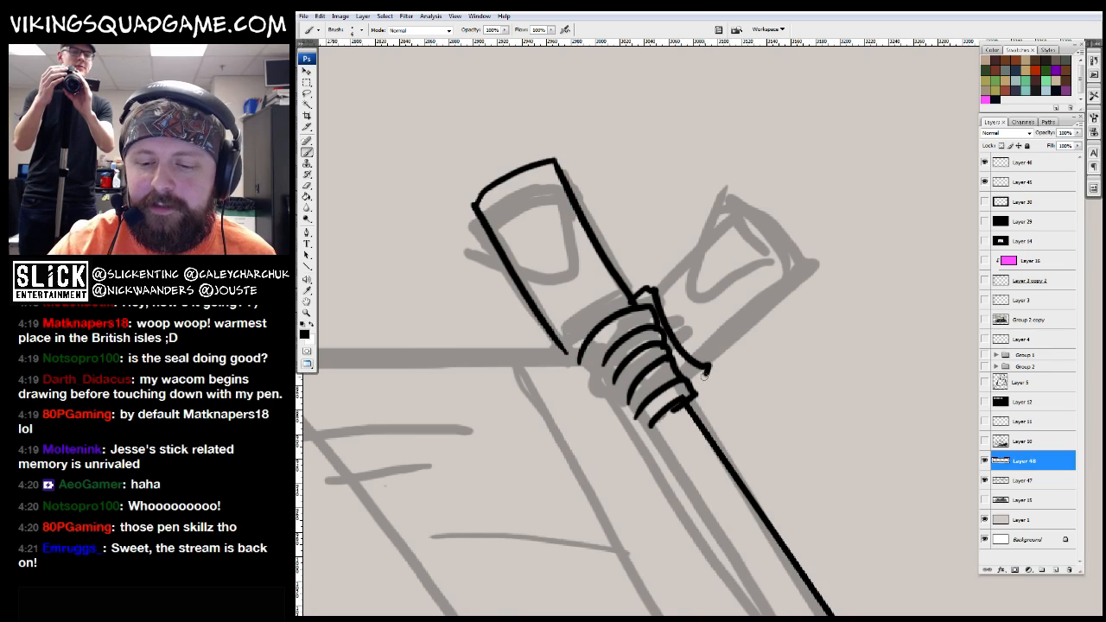
{"action": "mouse_move", "coordinate": [689, 251]}
{"action": "left_mouse_down"}
{"action": "mouse_move", "coordinate": [739, 197]}
{"action": "mouse_move", "coordinate": [813, 269]}
{"action": "mouse_move", "coordinate": [710, 370]}
{"action": "left_mouse_up"}
{"action": "key", "text": "e"}
{"action": "left_click_drag", "start_coordinate": [674, 283], "coordinate": [665, 293]}
{"action": "key", "text": "b"}
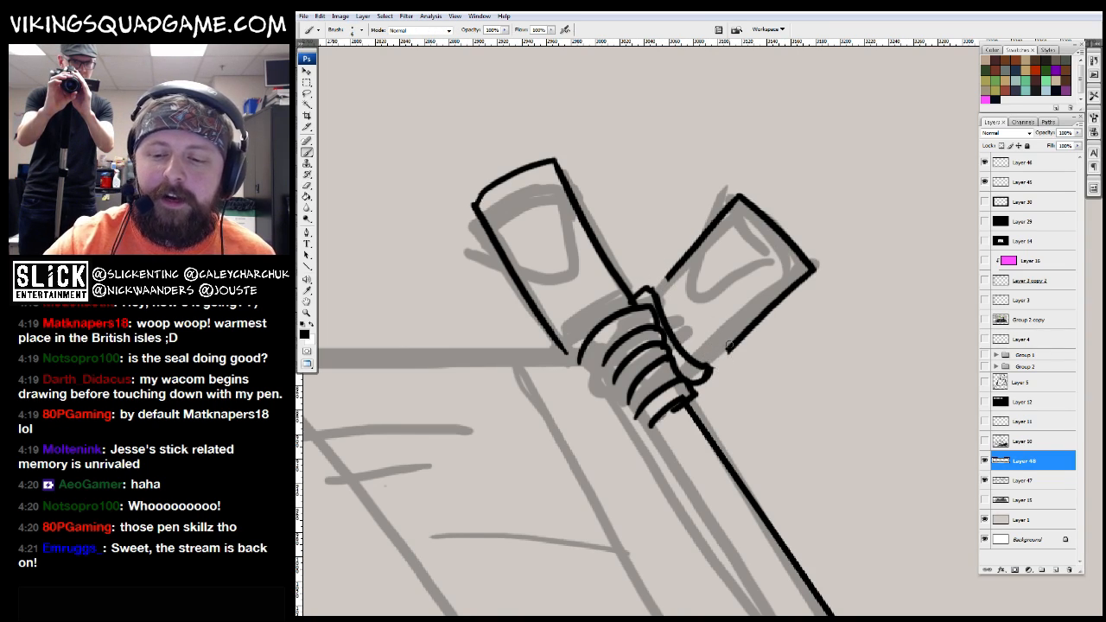
{"action": "left_click_drag", "start_coordinate": [736, 349], "coordinate": [717, 367]}
{"action": "left_click_drag", "start_coordinate": [673, 312], "coordinate": [696, 321]}
Clean up the rear lashing where the rope meets the poles and ink a split-wood mark on the rear pole's tip
{"action": "key", "text": "e"}
{"action": "left_click", "coordinate": [649, 304]}
{"action": "key", "text": "b"}
{"action": "key", "text": "e"}
{"action": "left_click", "coordinate": [585, 356]}
{"action": "key", "text": "b"}
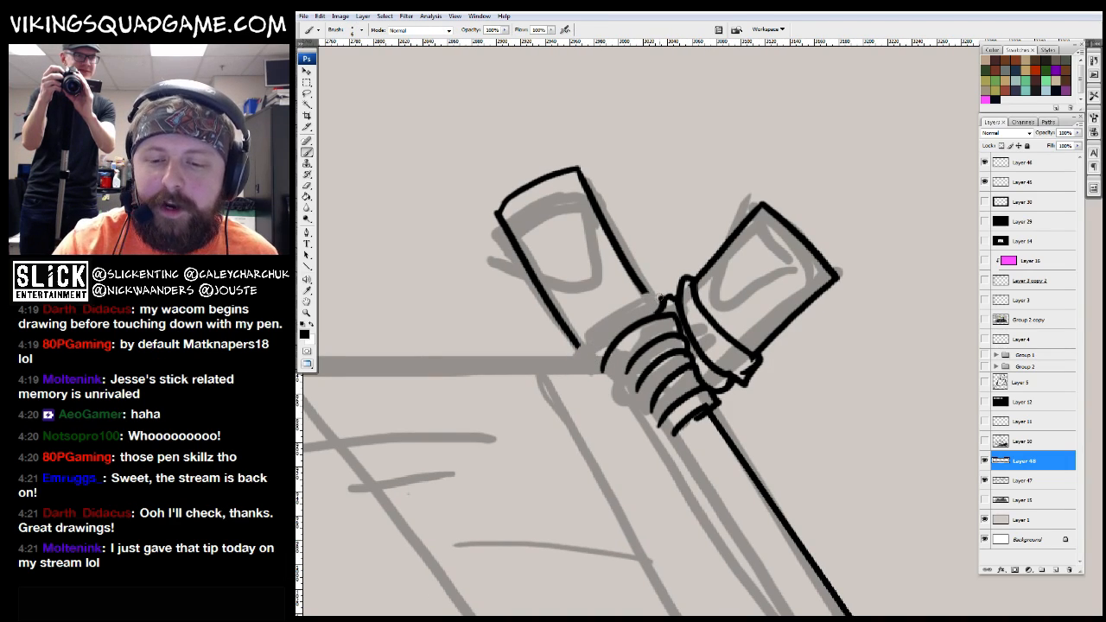
{"action": "left_click_drag", "start_coordinate": [509, 228], "coordinate": [596, 287]}
{"action": "left_click_drag", "start_coordinate": [595, 263], "coordinate": [596, 273]}
Ink the roof's ridge line between the front and rear lashings and start the first diagonal seam beneath it
{"action": "mouse_move", "coordinate": [578, 399]}
{"action": "left_mouse_down"}
{"action": "mouse_move", "coordinate": [651, 270]}
{"action": "mouse_move", "coordinate": [840, 255]}
{"action": "left_mouse_up"}
{"action": "mouse_move", "coordinate": [873, 223]}
{"action": "left_mouse_down"}
{"action": "mouse_move", "coordinate": [539, 220]}
{"action": "mouse_move", "coordinate": [721, 243]}
{"action": "mouse_move", "coordinate": [445, 240]}
{"action": "left_mouse_up"}
{"action": "left_click_drag", "start_coordinate": [543, 253], "coordinate": [567, 233]}
{"action": "mouse_move", "coordinate": [741, 226]}
{"action": "left_mouse_down"}
{"action": "mouse_move", "coordinate": [800, 306]}
{"action": "mouse_move", "coordinate": [753, 332]}
{"action": "mouse_move", "coordinate": [731, 310]}
{"action": "left_mouse_up"}
{"action": "scroll", "coordinate": [731, 310], "scroll_direction": "down", "scroll_amount": 6}
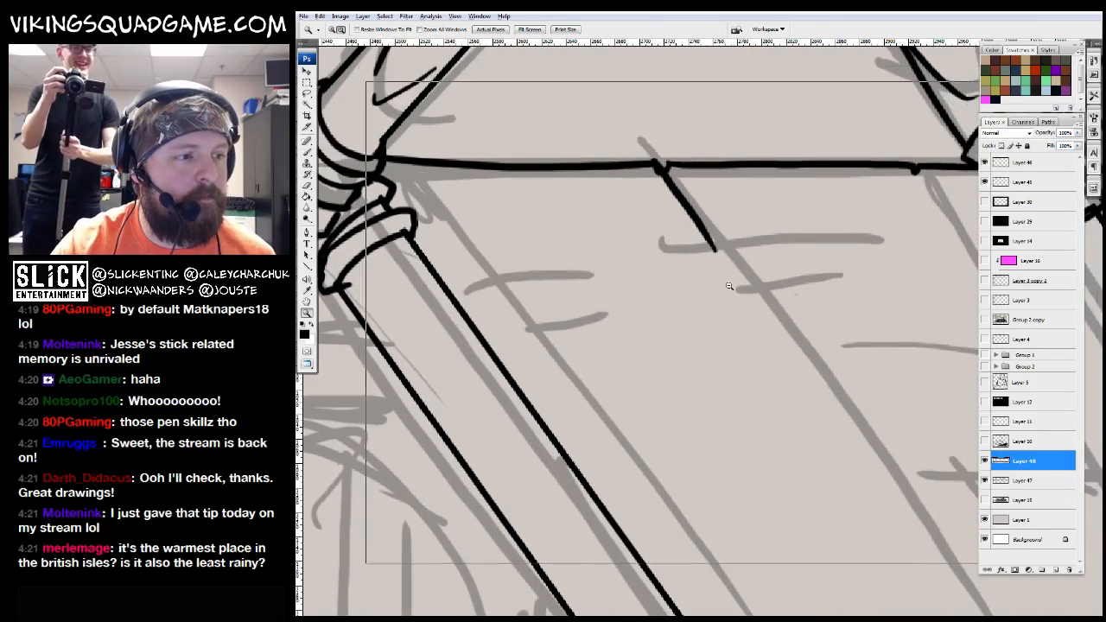
{"action": "left_click_drag", "start_coordinate": [688, 421], "coordinate": [666, 396]}
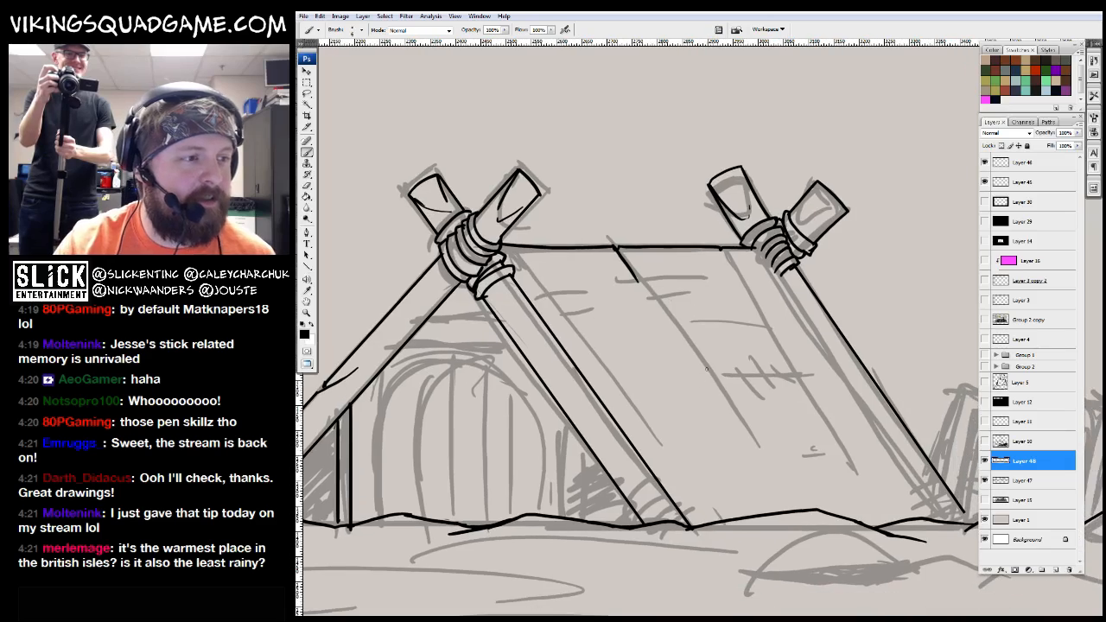
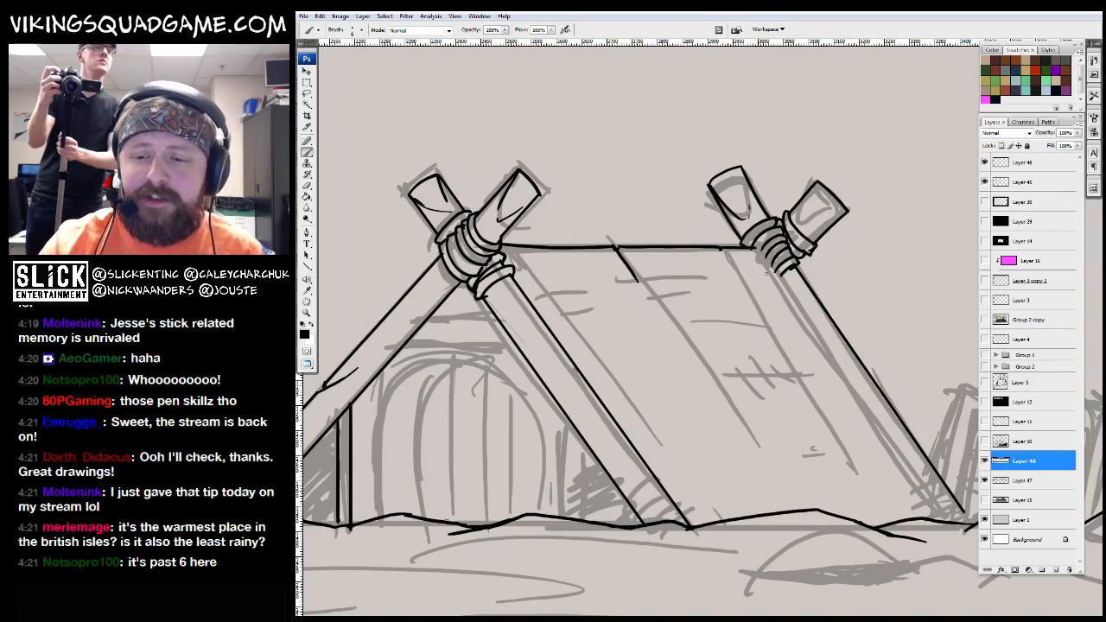
{"action": "left_click_drag", "start_coordinate": [692, 338], "coordinate": [681, 315]}
Look over the coloured Viking character painting in the other open document, and return to the hut line art
{"action": "key", "text": "ctrl+Tab"}
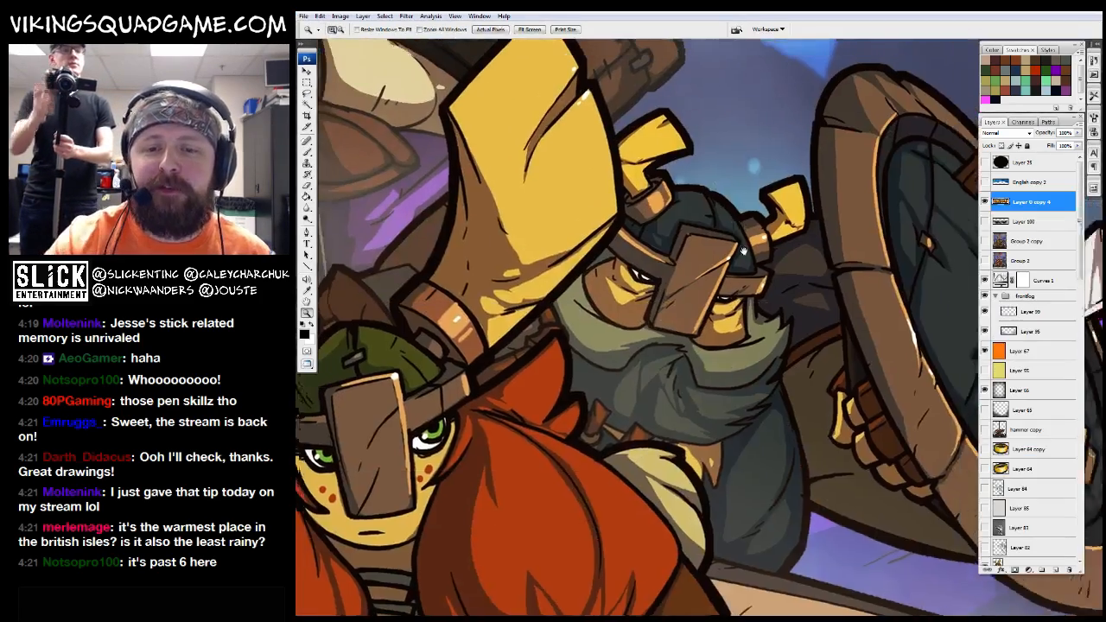
{"action": "left_click_drag", "start_coordinate": [743, 250], "coordinate": [773, 315]}
{"action": "left_click", "coordinate": [610, 372], "text": "alt"}
{"action": "left_click_drag", "start_coordinate": [609, 372], "coordinate": [782, 228]}
{"action": "left_click", "coordinate": [717, 406], "text": "alt"}
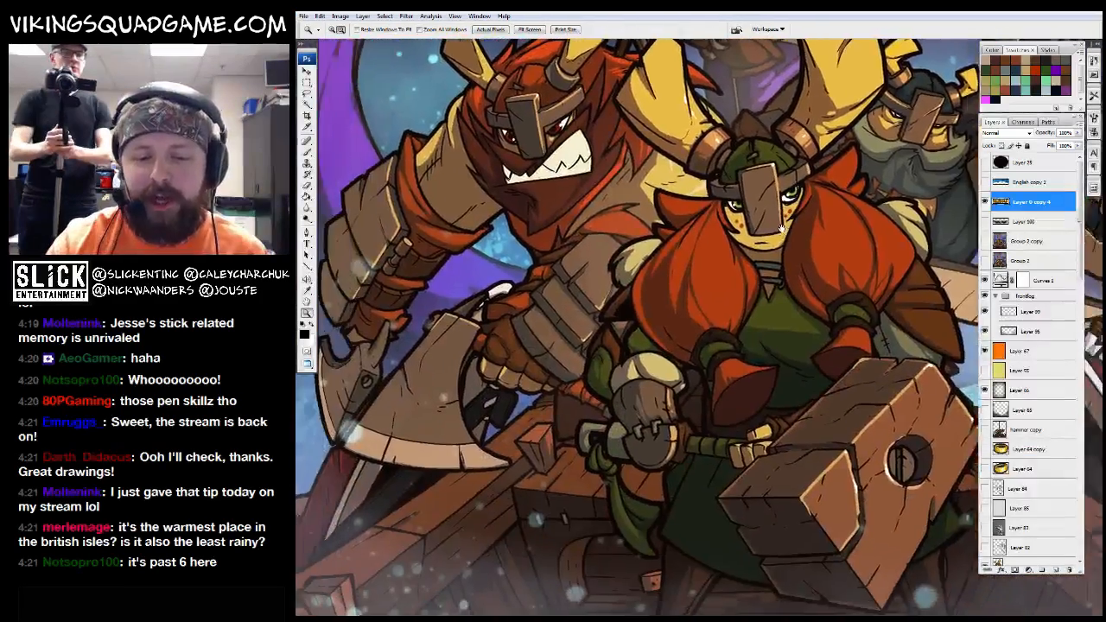
{"action": "key", "text": "ctrl+Tab"}
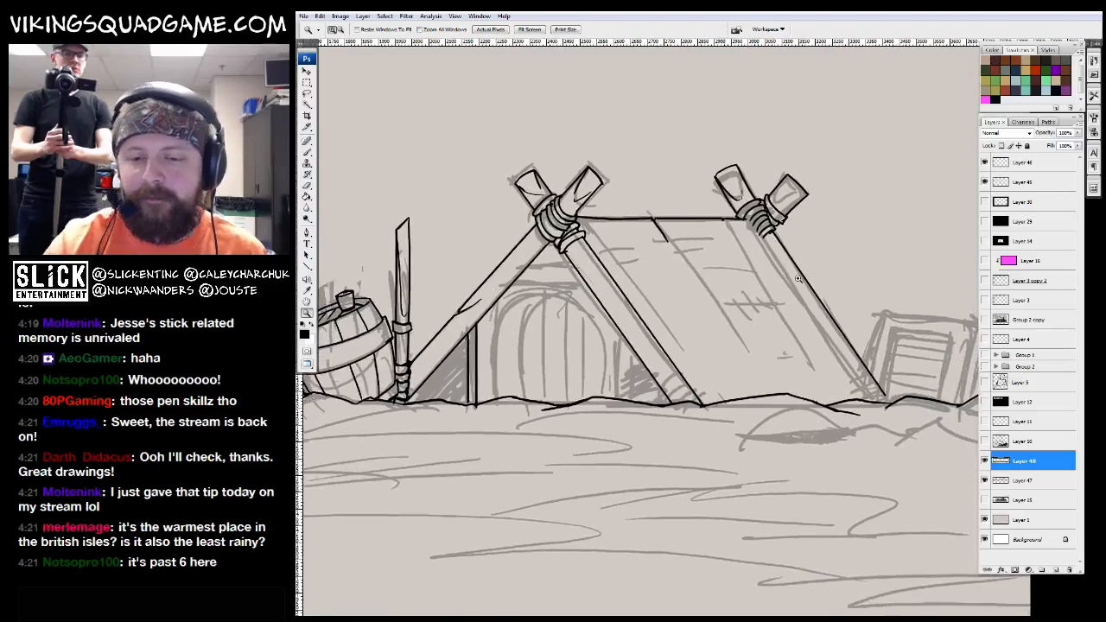
Ink the rear pole's inner edge and a long diagonal seam down the cloth roof
{"action": "left_click", "coordinate": [798, 278], "text": "ctrl"}
{"action": "left_click_drag", "start_coordinate": [753, 326], "coordinate": [744, 328]}
{"action": "left_click_drag", "start_coordinate": [621, 177], "coordinate": [829, 484]}
{"action": "mouse_move", "coordinate": [829, 470]}
{"action": "left_mouse_down"}
{"action": "mouse_move", "coordinate": [696, 275]}
{"action": "mouse_move", "coordinate": [803, 445]}
{"action": "left_mouse_up"}
{"action": "left_click_drag", "start_coordinate": [685, 287], "coordinate": [731, 398]}
{"action": "mouse_move", "coordinate": [482, 99]}
{"action": "left_mouse_down"}
{"action": "mouse_move", "coordinate": [592, 201]}
{"action": "mouse_move", "coordinate": [726, 425]}
{"action": "left_mouse_up"}
{"action": "left_click_drag", "start_coordinate": [726, 425], "coordinate": [708, 384]}
Ink the remaining diagonal roof seams, curving their lower ends so the cloth sags toward the ground
{"action": "left_click_drag", "start_coordinate": [409, 187], "coordinate": [623, 485]}
{"action": "left_click_drag", "start_coordinate": [624, 485], "coordinate": [789, 456]}
{"action": "mouse_move", "coordinate": [365, 123]}
{"action": "left_mouse_down"}
{"action": "mouse_move", "coordinate": [499, 298]}
{"action": "mouse_move", "coordinate": [723, 525]}
{"action": "mouse_move", "coordinate": [798, 537]}
{"action": "left_mouse_up"}
{"action": "left_click_drag", "start_coordinate": [687, 305], "coordinate": [630, 312]}
{"action": "mouse_move", "coordinate": [498, 130]}
{"action": "left_mouse_down"}
{"action": "mouse_move", "coordinate": [695, 385]}
{"action": "mouse_move", "coordinate": [863, 498]}
{"action": "mouse_move", "coordinate": [716, 434]}
{"action": "left_mouse_up"}
{"action": "left_click_drag", "start_coordinate": [508, 78], "coordinate": [782, 454]}
{"action": "left_click_drag", "start_coordinate": [797, 557], "coordinate": [821, 496]}
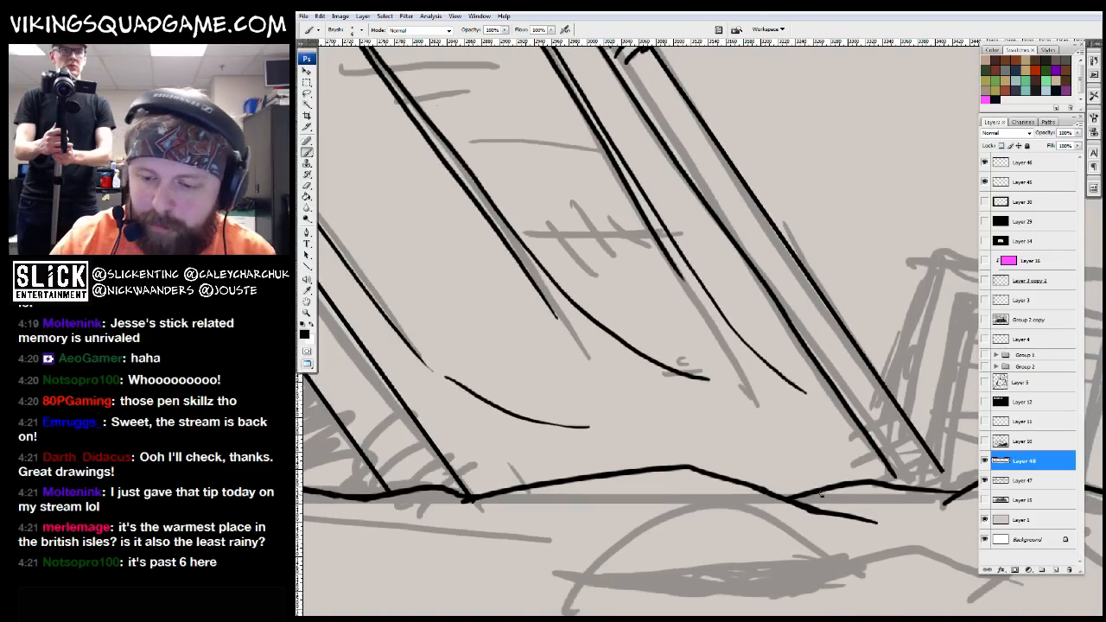
Ink short crease marks across the cloth roof beside the seams and near its lower edge
{"action": "left_click_drag", "start_coordinate": [640, 329], "coordinate": [654, 460]}
{"action": "left_click_drag", "start_coordinate": [560, 282], "coordinate": [716, 322]}
{"action": "left_click_drag", "start_coordinate": [576, 318], "coordinate": [554, 347]}
{"action": "left_click_drag", "start_coordinate": [518, 259], "coordinate": [575, 263]}
{"action": "mouse_move", "coordinate": [502, 219]}
{"action": "left_mouse_down"}
{"action": "mouse_move", "coordinate": [477, 231]}
{"action": "mouse_move", "coordinate": [473, 251]}
{"action": "left_mouse_up"}
{"action": "left_click_drag", "start_coordinate": [569, 292], "coordinate": [638, 253]}
{"action": "left_click_drag", "start_coordinate": [570, 317], "coordinate": [588, 307]}
Examine the larger hut's overall line art alongside the barrel, stakes and sketched crates
{"action": "key", "text": "z"}
{"action": "left_click", "coordinate": [702, 328], "text": "alt"}
{"action": "left_click", "coordinate": [701, 332], "text": "alt"}
{"action": "left_click", "coordinate": [741, 337], "text": "alt"}
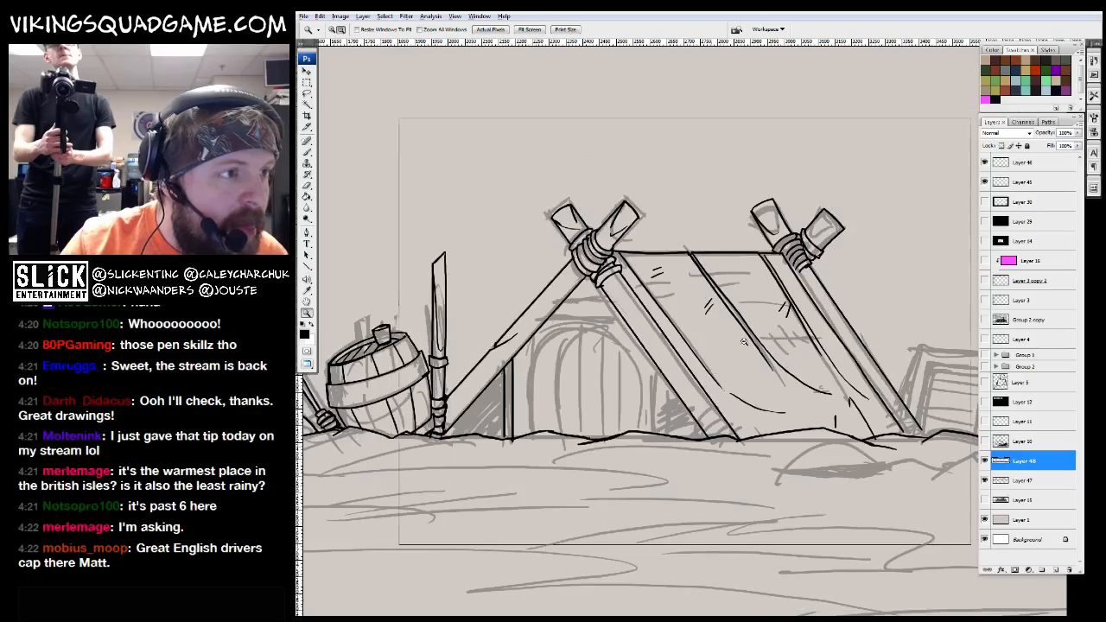
{"action": "left_click", "coordinate": [743, 343], "text": "alt"}
{"action": "left_click", "coordinate": [677, 367]}
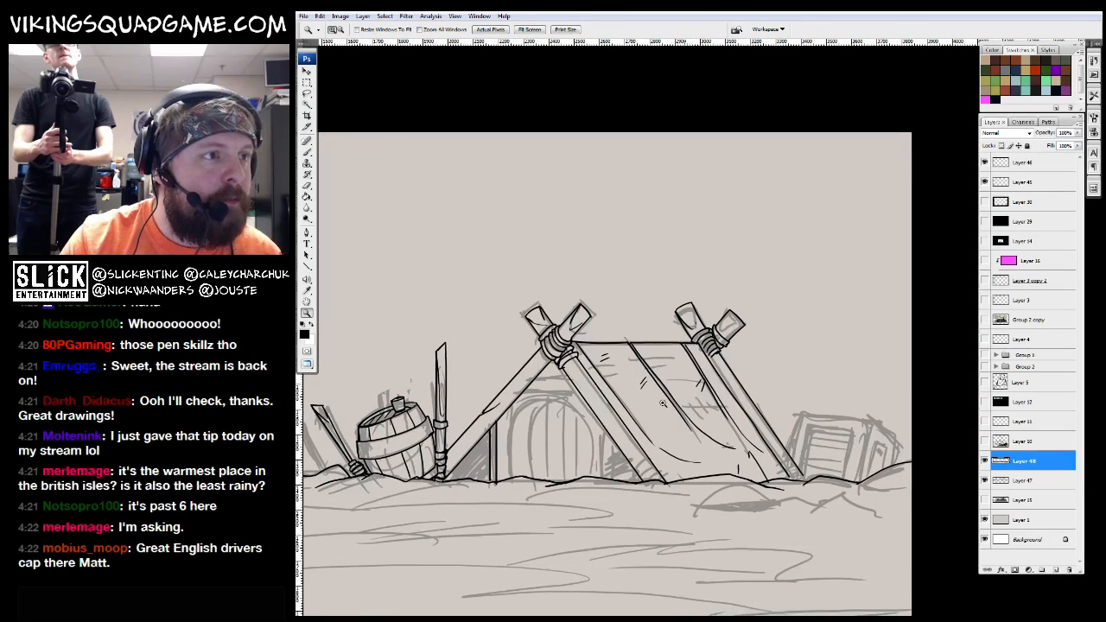
{"action": "left_click", "coordinate": [646, 337]}
{"action": "left_click_drag", "start_coordinate": [646, 337], "coordinate": [667, 354]}
{"action": "left_click_drag", "start_coordinate": [784, 225], "coordinate": [785, 231]}
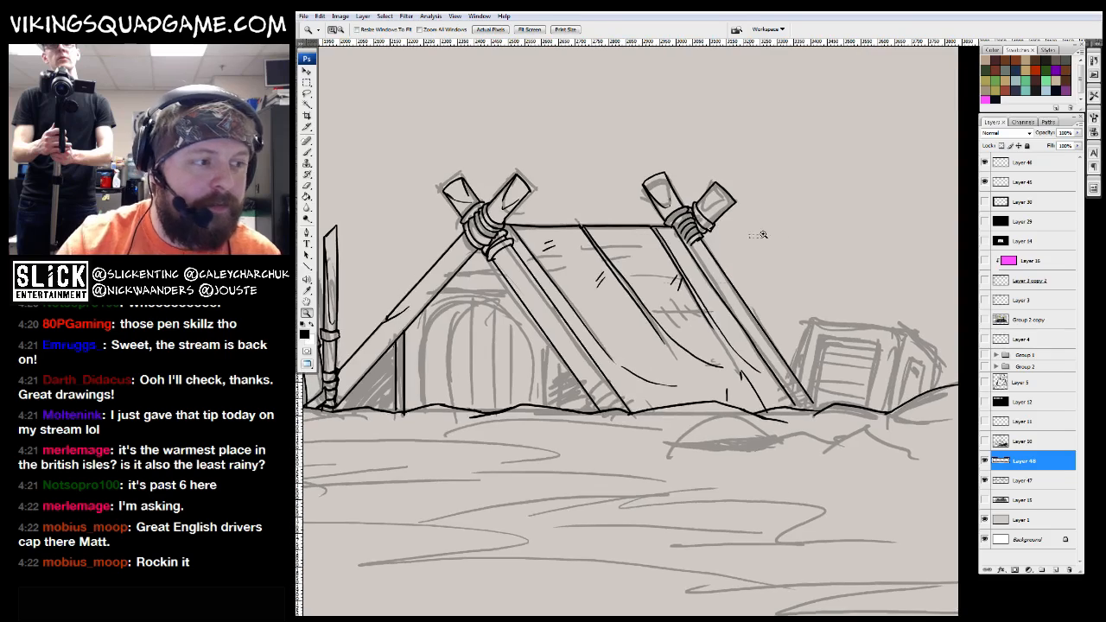
Add a small fold at the roof cloth's front edge and tidy the corner where it meets the front lashing
{"action": "left_click", "coordinate": [657, 345]}
{"action": "left_click", "coordinate": [658, 354]}
{"action": "left_click_drag", "start_coordinate": [542, 369], "coordinate": [676, 484]}
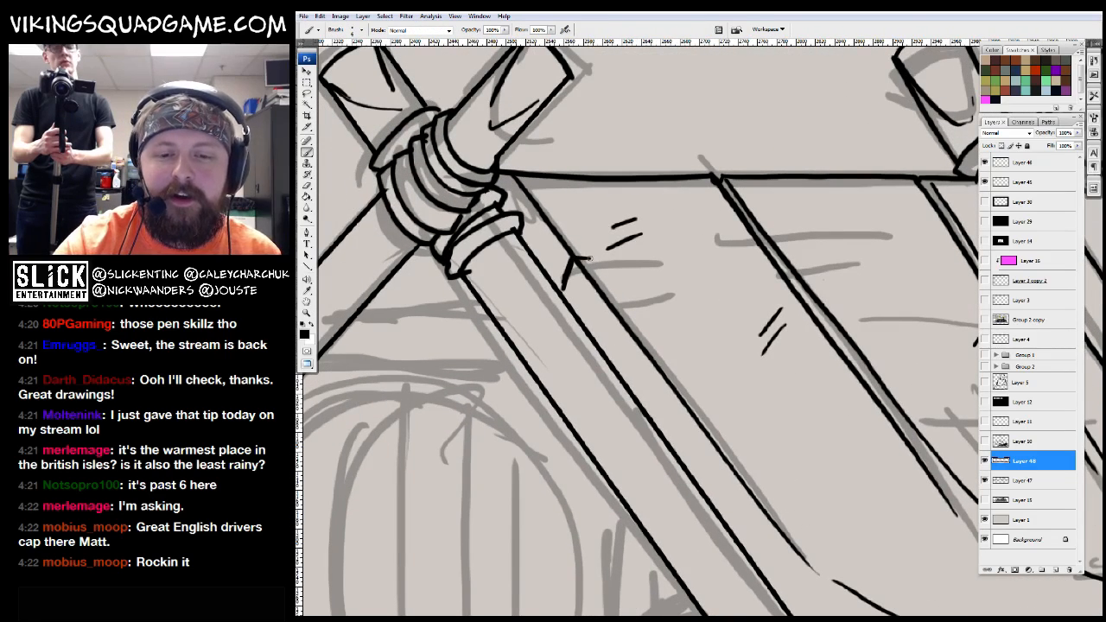
{"action": "key", "text": "e"}
{"action": "left_click_drag", "start_coordinate": [512, 190], "coordinate": [553, 184]}
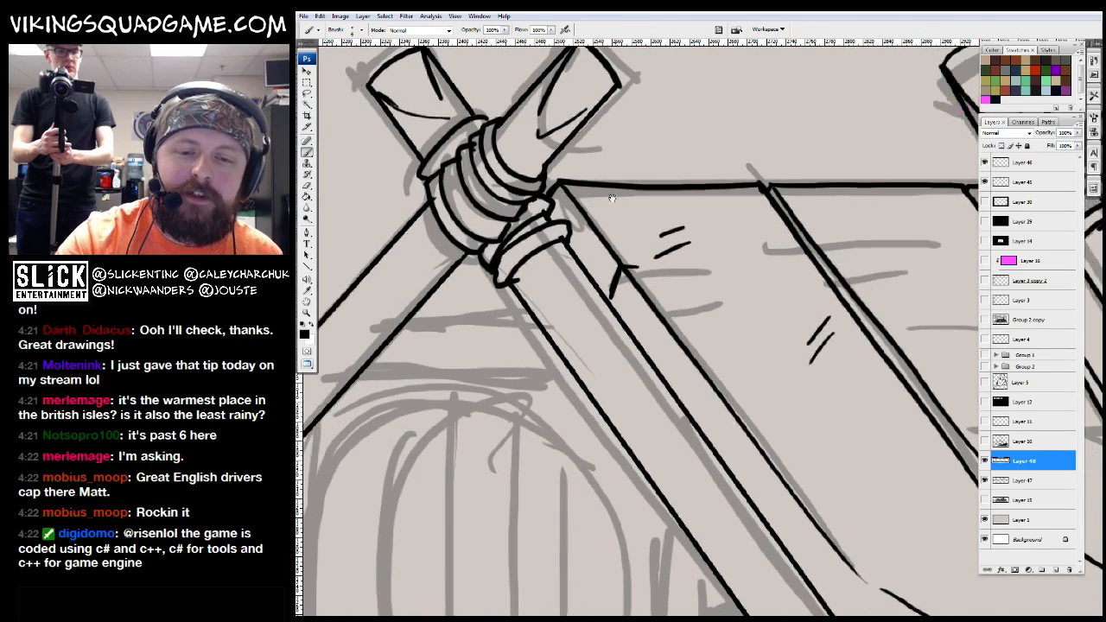
Ink a band around the middle of the front pole leaning toward the stake and erase the pole edges running through it
{"action": "key", "text": "z"}
{"action": "left_click", "coordinate": [619, 243], "text": "alt"}
{"action": "left_click_drag", "start_coordinate": [659, 369], "coordinate": [738, 297]}
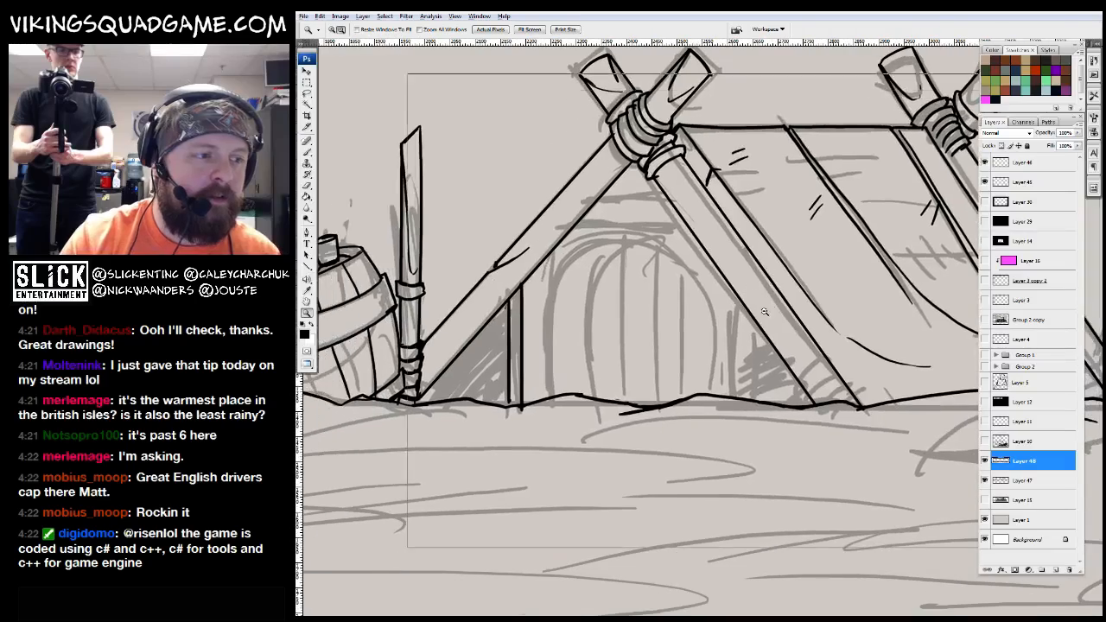
{"action": "left_click", "coordinate": [683, 346], "text": "alt"}
{"action": "left_click_drag", "start_coordinate": [676, 352], "coordinate": [630, 453]}
{"action": "left_click_drag", "start_coordinate": [770, 265], "coordinate": [484, 454]}
{"action": "key", "text": "b"}
{"action": "mouse_move", "coordinate": [395, 320]}
{"action": "left_mouse_down"}
{"action": "mouse_move", "coordinate": [486, 263]}
{"action": "mouse_move", "coordinate": [539, 288]}
{"action": "left_mouse_up"}
{"action": "key", "text": "e"}
{"action": "key", "text": "b"}
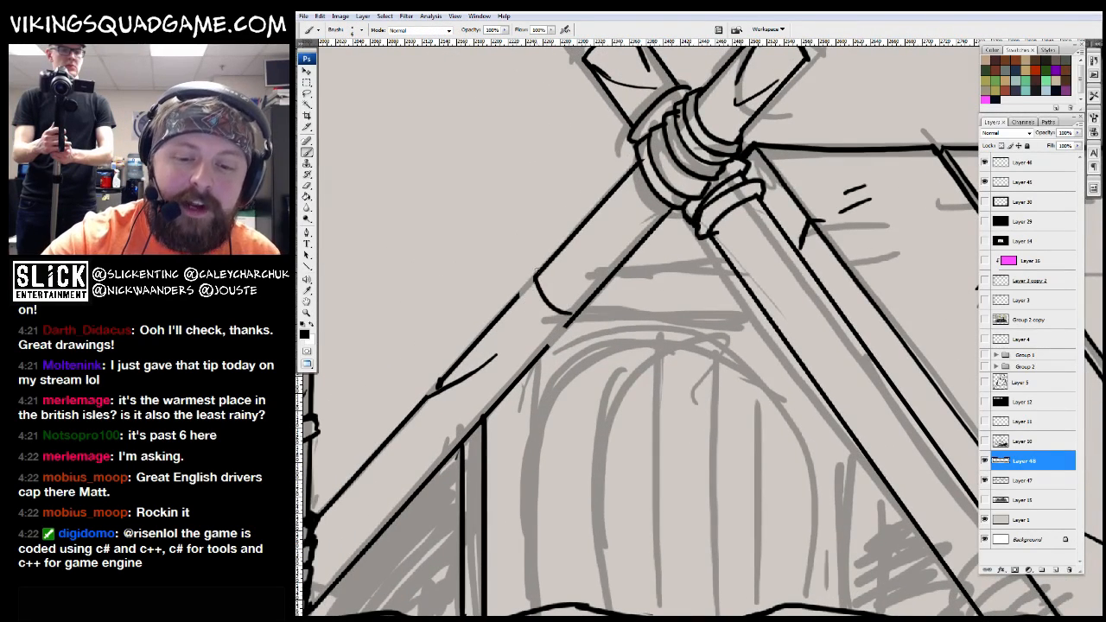
{"action": "left_click_drag", "start_coordinate": [573, 325], "coordinate": [584, 313]}
{"action": "key", "text": "e"}
{"action": "mouse_move", "coordinate": [570, 317]}
{"action": "left_mouse_down"}
{"action": "mouse_move", "coordinate": [560, 333]}
{"action": "mouse_move", "coordinate": [627, 154]}
{"action": "left_mouse_up"}
Ink short wood-grain nicks along the lower part of the front pole nearest the stake
{"action": "key", "text": "b"}
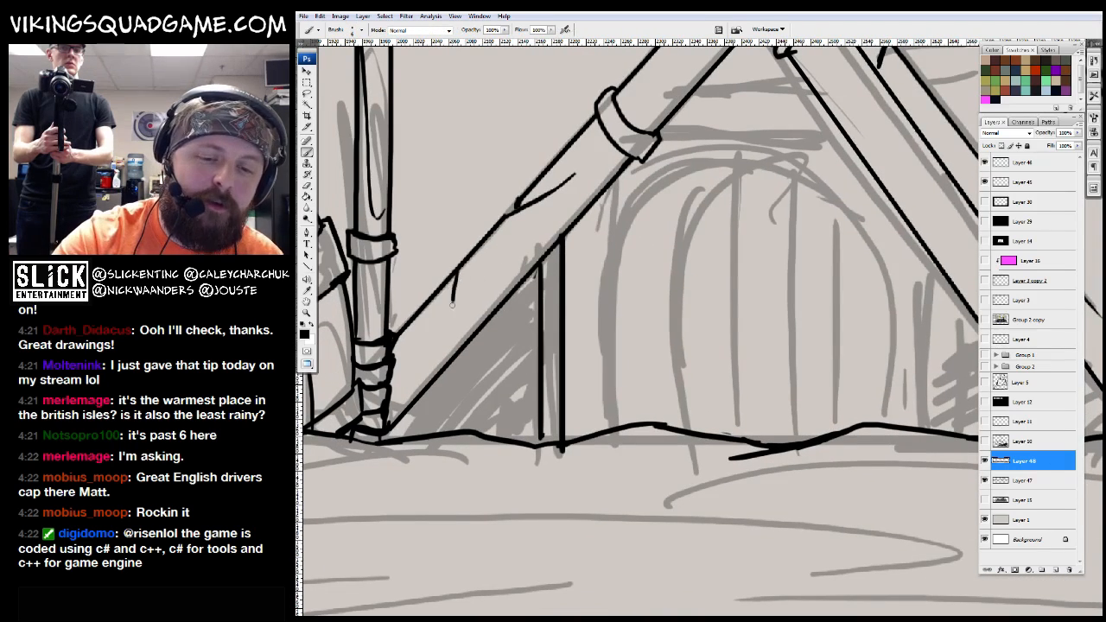
{"action": "left_click_drag", "start_coordinate": [453, 361], "coordinate": [484, 380]}
{"action": "key", "text": "z"}
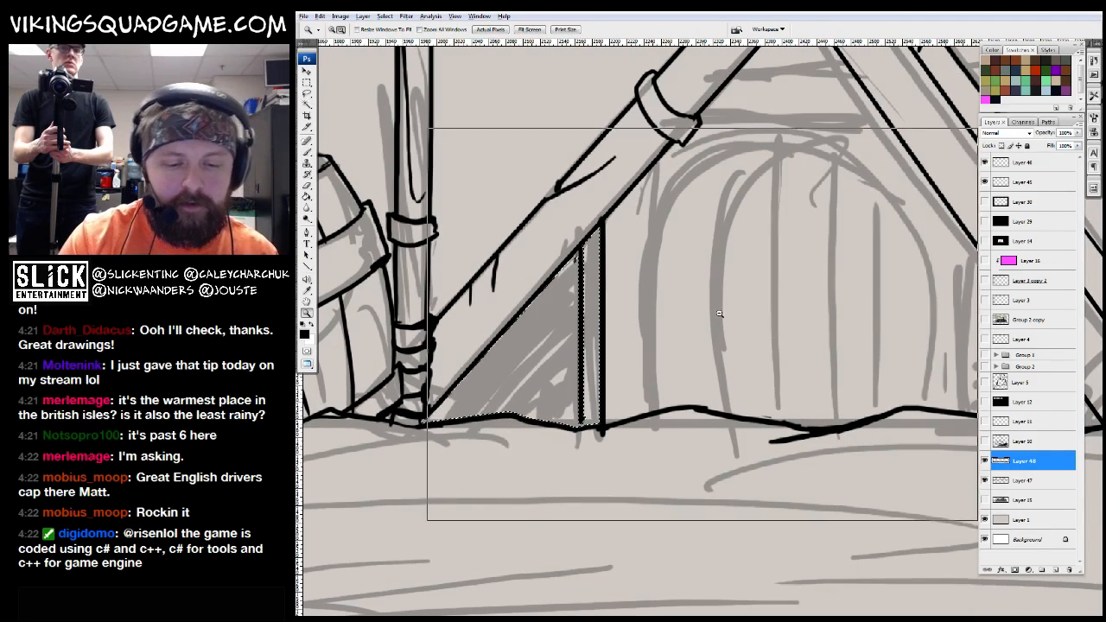
Ink the outer arch of the larger hut's doorway over the sketch, from the ground up and around to the other side
{"action": "left_click", "coordinate": [670, 355], "text": "alt"}
{"action": "left_click", "coordinate": [669, 354]}
{"action": "left_click", "coordinate": [630, 304]}
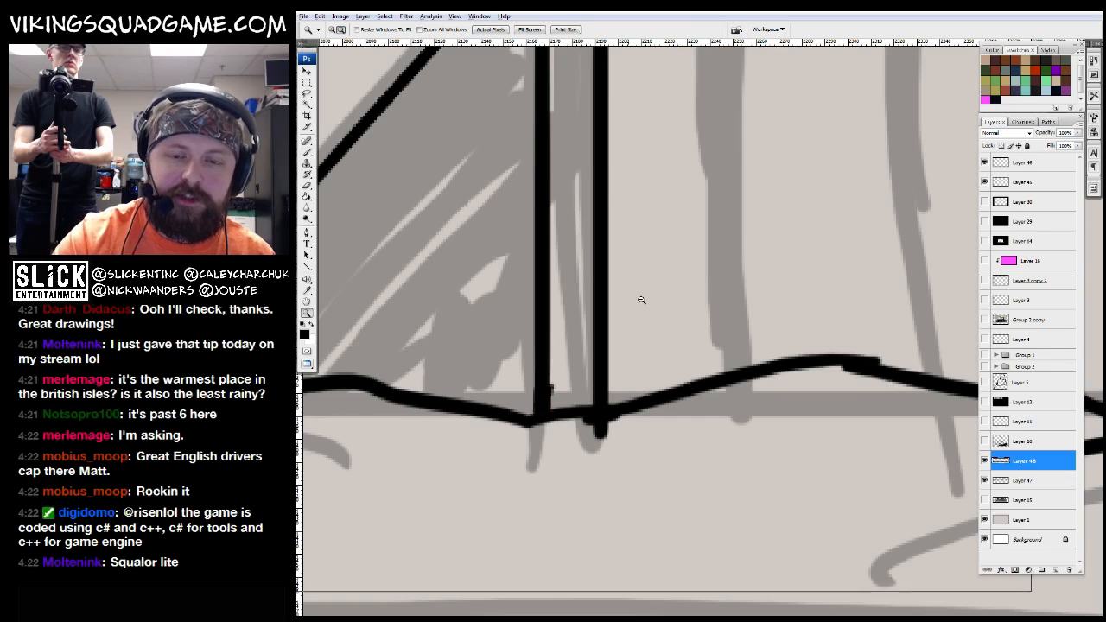
{"action": "left_click_drag", "start_coordinate": [630, 304], "coordinate": [645, 422]}
{"action": "left_click", "coordinate": [717, 311], "text": "alt"}
{"action": "left_click", "coordinate": [728, 316], "text": "alt"}
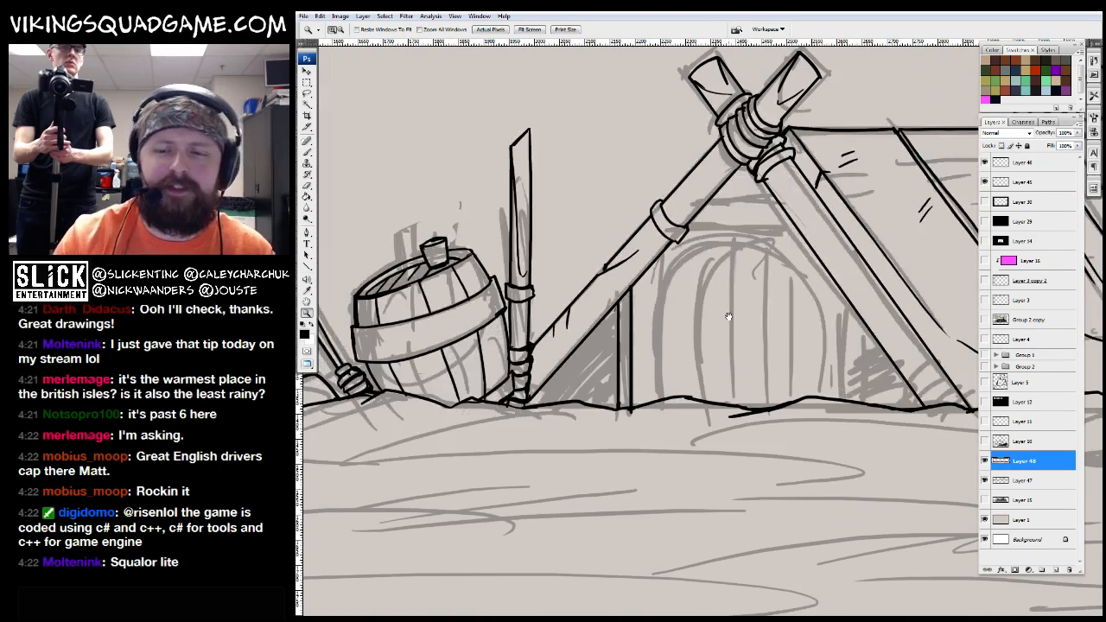
{"action": "left_click", "coordinate": [754, 331]}
{"action": "left_click_drag", "start_coordinate": [754, 331], "coordinate": [751, 359]}
{"action": "key", "text": "b"}
{"action": "mouse_move", "coordinate": [746, 460]}
{"action": "left_mouse_down"}
{"action": "mouse_move", "coordinate": [741, 330]}
{"action": "mouse_move", "coordinate": [527, 156]}
{"action": "left_mouse_up"}
{"action": "mouse_move", "coordinate": [455, 202]}
{"action": "left_mouse_down"}
{"action": "mouse_move", "coordinate": [442, 268]}
{"action": "mouse_move", "coordinate": [433, 468]}
{"action": "left_mouse_up"}
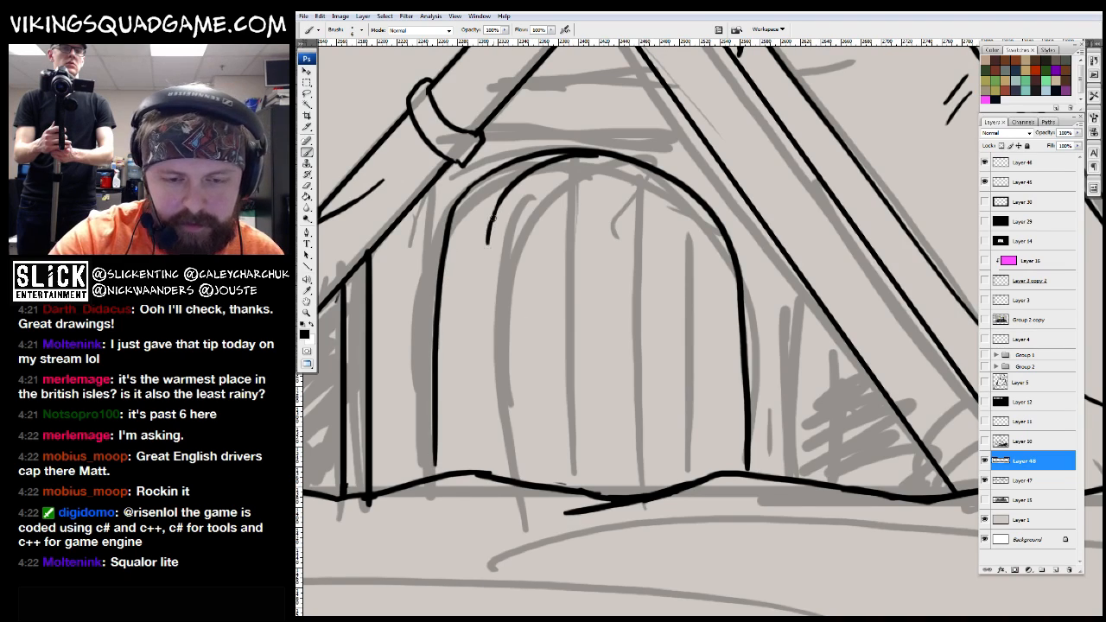
Ink an inner arch line inside the doorway's stake-side edge down to the ground to give the frame thickness
{"action": "left_click_drag", "start_coordinate": [487, 259], "coordinate": [489, 465]}
{"action": "key", "text": "ctrl+z"}
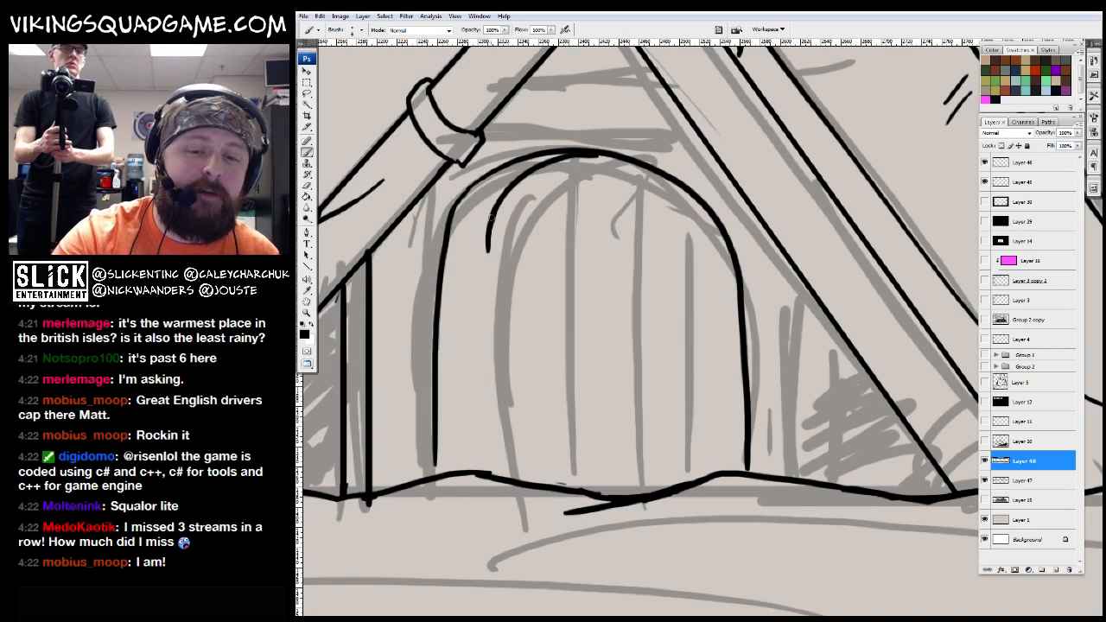
{"action": "left_click_drag", "start_coordinate": [489, 218], "coordinate": [467, 433]}
{"action": "left_click_drag", "start_coordinate": [492, 246], "coordinate": [524, 303]}
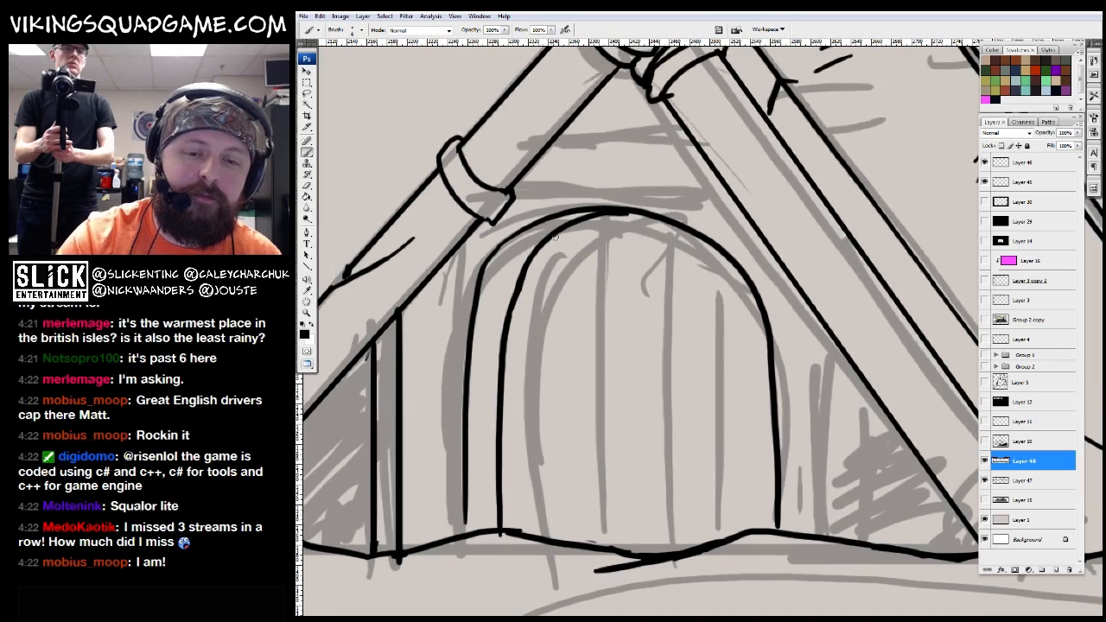
Ink a horizontal crossbeam between the front poles above the door, with a curved end mark and short plank lines above it
{"action": "left_click_drag", "start_coordinate": [639, 177], "coordinate": [640, 241]}
{"action": "left_click_drag", "start_coordinate": [726, 218], "coordinate": [540, 218]}
{"action": "key", "text": "ctrl+z"}
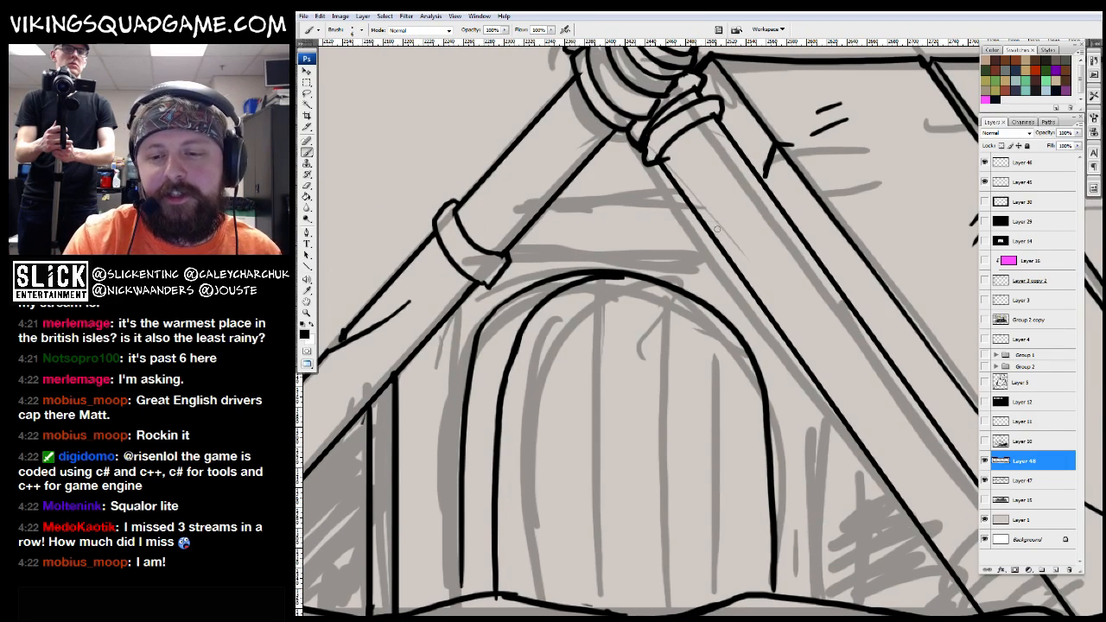
{"action": "left_click_drag", "start_coordinate": [704, 226], "coordinate": [599, 226]}
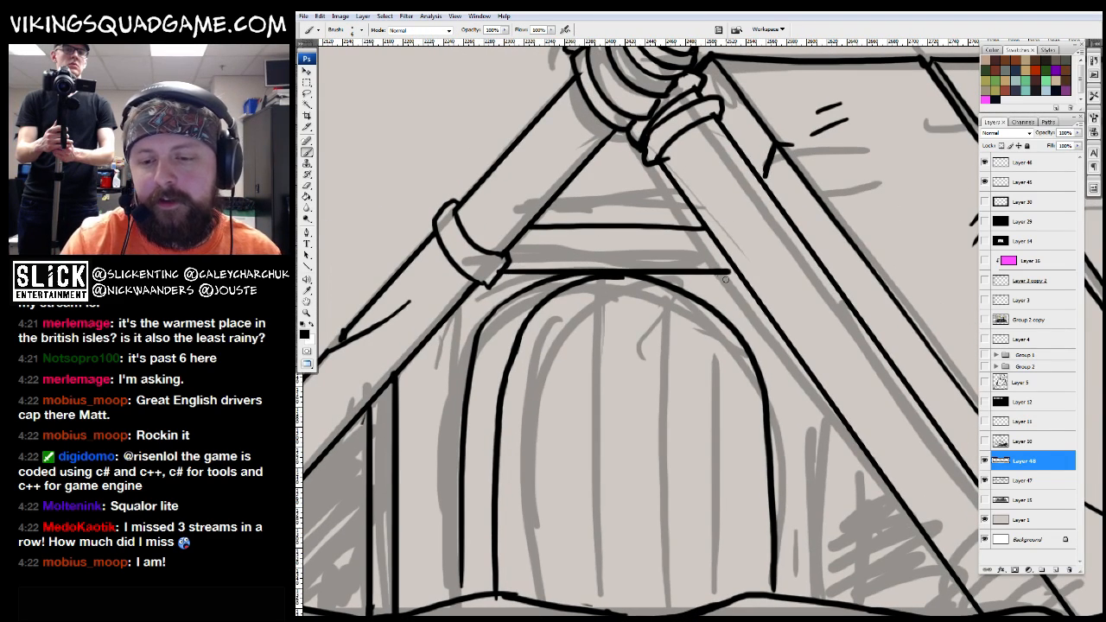
{"action": "key", "text": "e"}
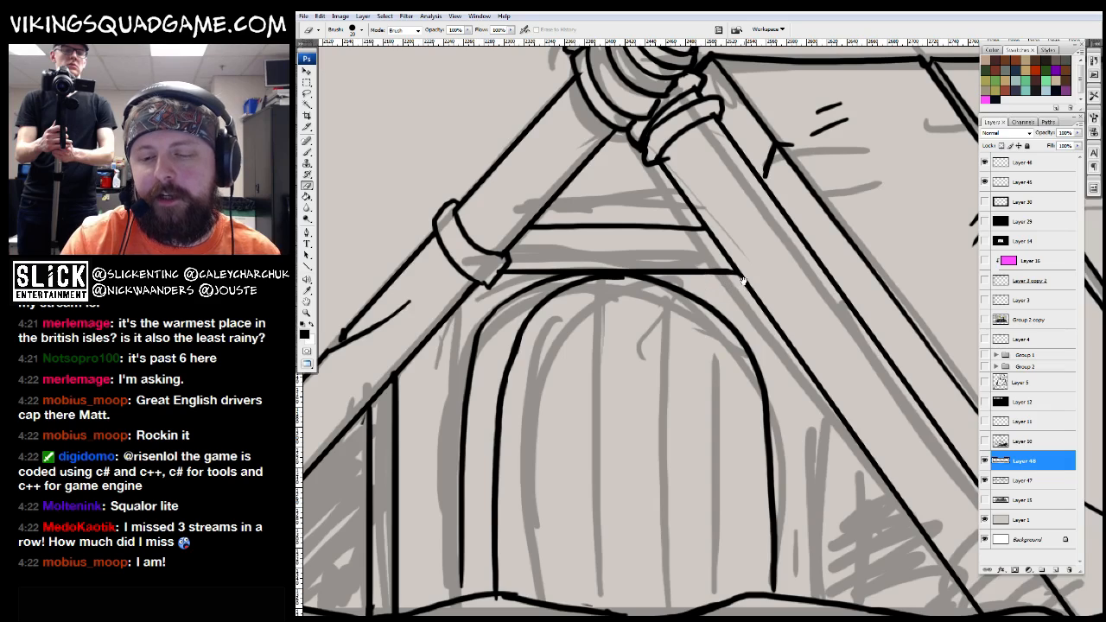
{"action": "key", "text": "b"}
{"action": "left_click_drag", "start_coordinate": [666, 190], "coordinate": [671, 211]}
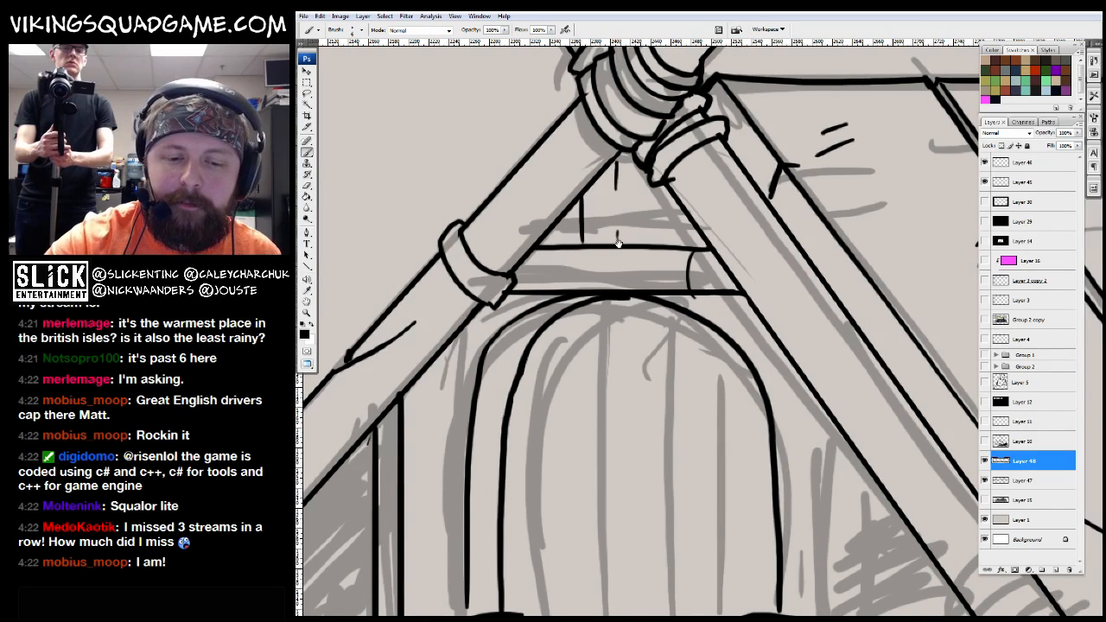
{"action": "left_click_drag", "start_coordinate": [617, 245], "coordinate": [671, 156]}
Ink short plank marks on the wall around the door and two vertical post lines on its side away from the stake
{"action": "left_click_drag", "start_coordinate": [481, 259], "coordinate": [481, 317]}
{"action": "left_click_drag", "start_coordinate": [476, 411], "coordinate": [476, 430]}
{"action": "left_click_drag", "start_coordinate": [634, 368], "coordinate": [606, 373]}
{"action": "left_click_drag", "start_coordinate": [810, 391], "coordinate": [607, 393]}
{"action": "mouse_move", "coordinate": [682, 363]}
{"action": "left_mouse_down"}
{"action": "mouse_move", "coordinate": [683, 281]}
{"action": "mouse_move", "coordinate": [640, 462]}
{"action": "left_mouse_up"}
{"action": "mouse_move", "coordinate": [525, 474]}
{"action": "left_mouse_down"}
{"action": "mouse_move", "coordinate": [773, 366]}
{"action": "mouse_move", "coordinate": [612, 400]}
{"action": "left_mouse_up"}
{"action": "left_click_drag", "start_coordinate": [705, 258], "coordinate": [705, 427]}
{"action": "key", "text": "z"}
{"action": "left_click", "coordinate": [762, 327], "text": "alt"}
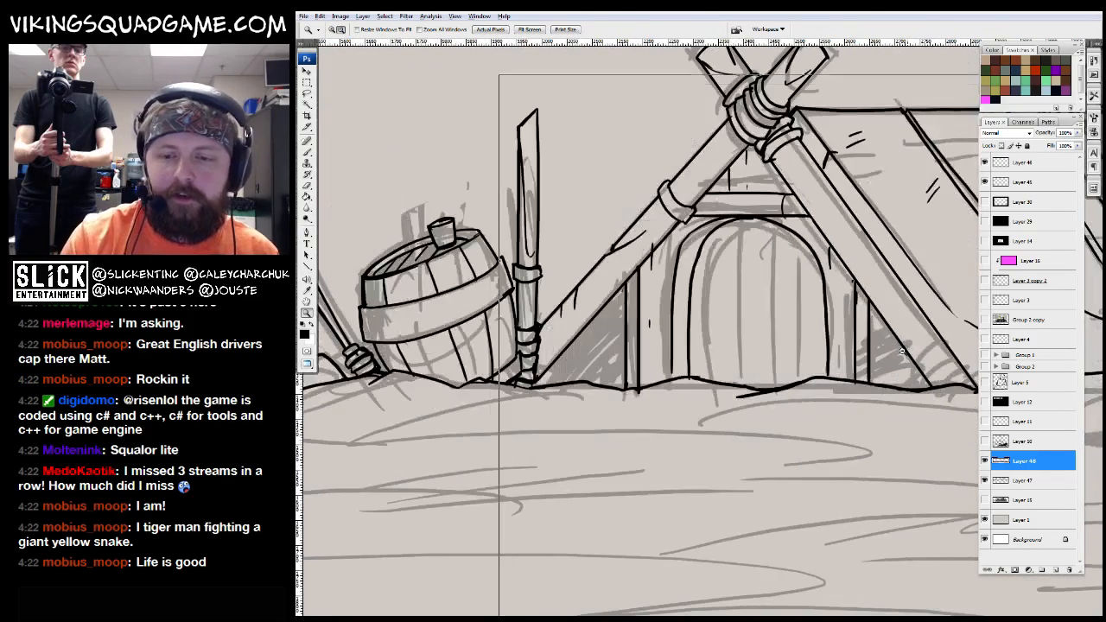
{"action": "left_click", "coordinate": [762, 327], "text": "alt"}
{"action": "left_click", "coordinate": [669, 307]}
{"action": "key", "text": "b"}
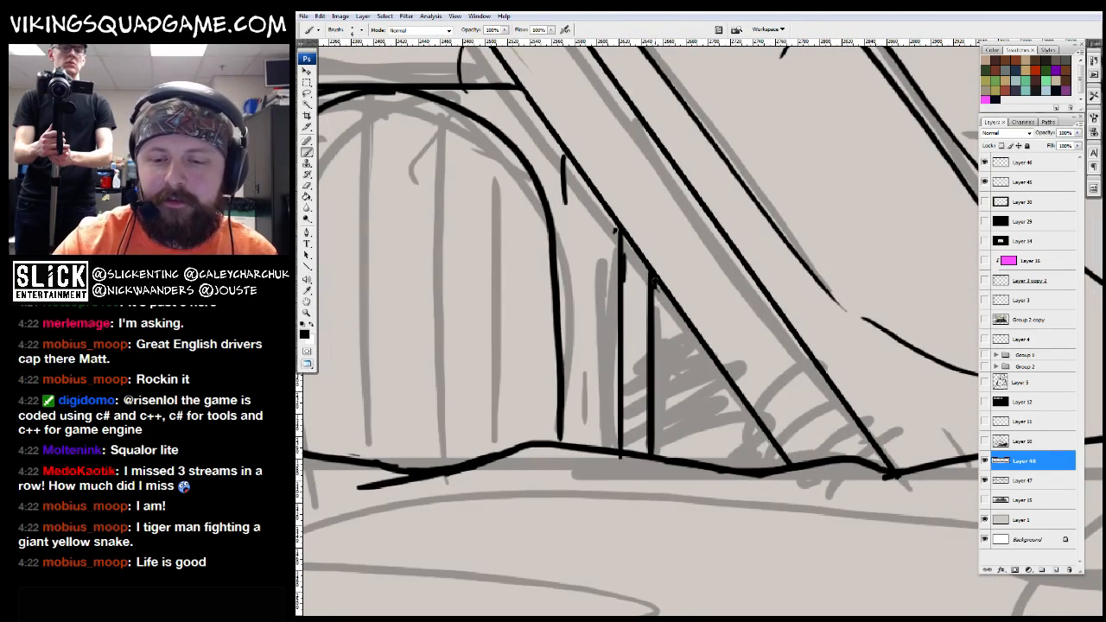
Fill the triangular gap between the larger hut's wall post and the front pole farther from the stake with black
{"action": "key", "text": "w"}
{"action": "left_click", "coordinate": [818, 371], "text": "alt"}
{"action": "left_click", "coordinate": [706, 389]}
{"action": "key", "text": "alt+BackSpace"}
{"action": "key", "text": "ctrl+d"}
{"action": "left_click", "coordinate": [812, 377], "text": "alt"}
{"action": "left_click", "coordinate": [812, 377], "text": "alt"}
{"action": "left_click", "coordinate": [812, 376]}
{"action": "key", "text": "w"}
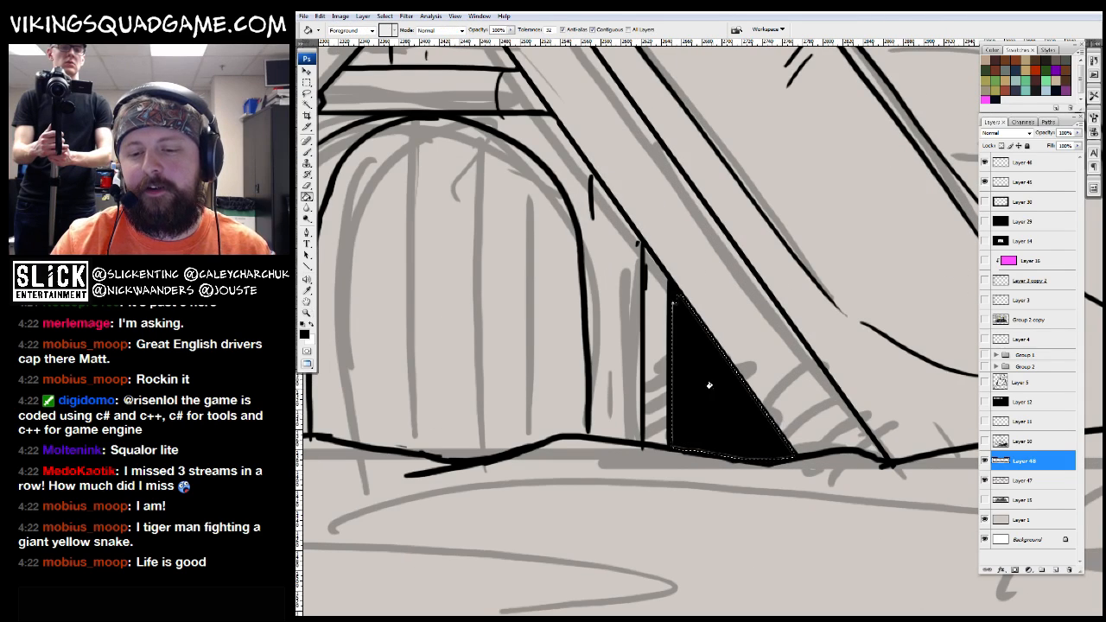
{"action": "left_click", "coordinate": [722, 391]}
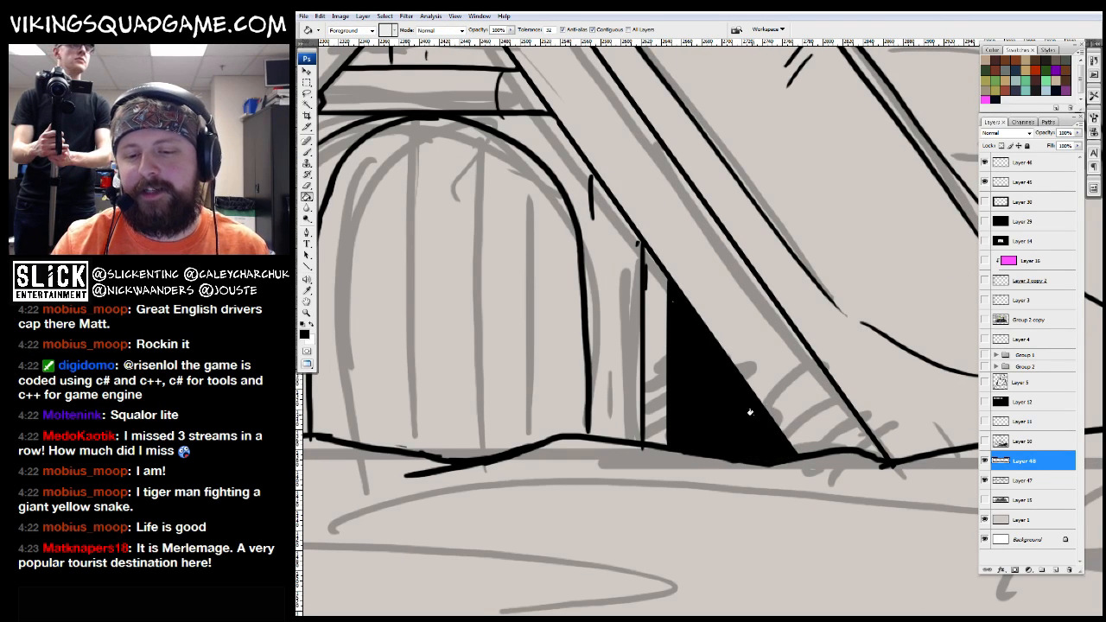
Fill the matching triangular gap on the stake side of the larger hut's front wall with black
{"action": "left_click_drag", "start_coordinate": [382, 344], "coordinate": [808, 355]}
{"action": "key", "text": "w"}
{"action": "left_click", "coordinate": [564, 395]}
{"action": "left_click", "coordinate": [653, 398], "text": "alt"}
{"action": "key", "text": "ctrl+j"}
{"action": "key", "text": "Return"}
{"action": "key", "text": "alt+BackSpace"}
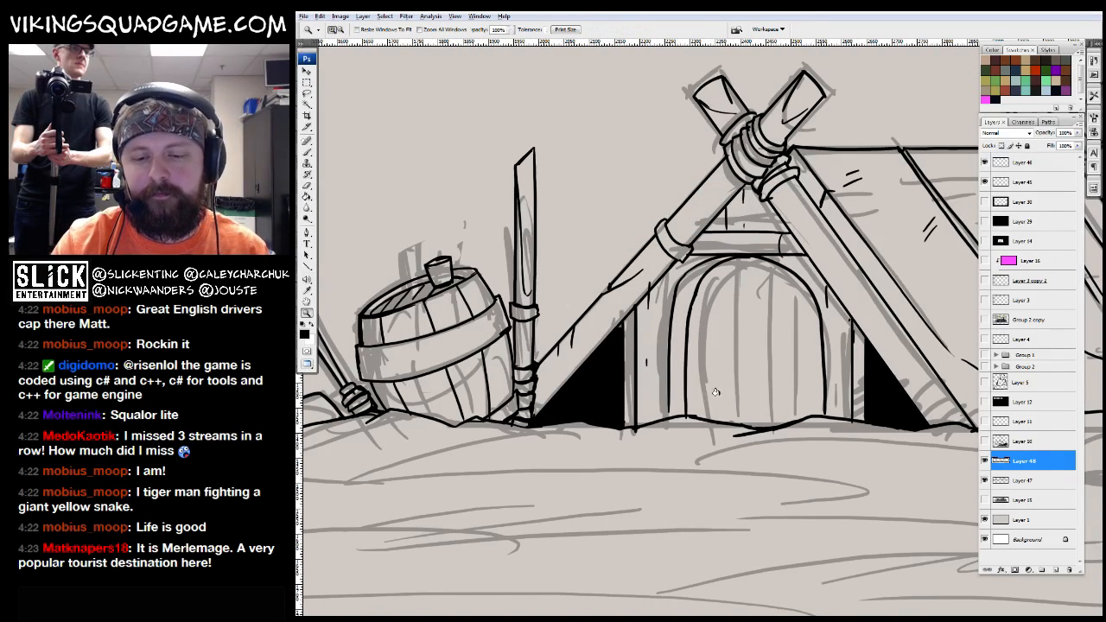
Fill the triangular gap between the smaller hut's wall post and its front pole with black
{"action": "key", "text": "z"}
{"action": "left_click", "coordinate": [865, 384], "text": "alt"}
{"action": "left_click", "coordinate": [865, 383], "text": "alt"}
{"action": "left_click", "coordinate": [865, 383], "text": "alt"}
{"action": "left_click_drag", "start_coordinate": [723, 411], "coordinate": [723, 456]}
{"action": "left_click_drag", "start_coordinate": [472, 264], "coordinate": [672, 406]}
{"action": "left_click_drag", "start_coordinate": [585, 298], "coordinate": [930, 544]}
{"action": "left_click_drag", "start_coordinate": [654, 517], "coordinate": [691, 388]}
{"action": "key", "text": "e"}
{"action": "key", "text": "w"}
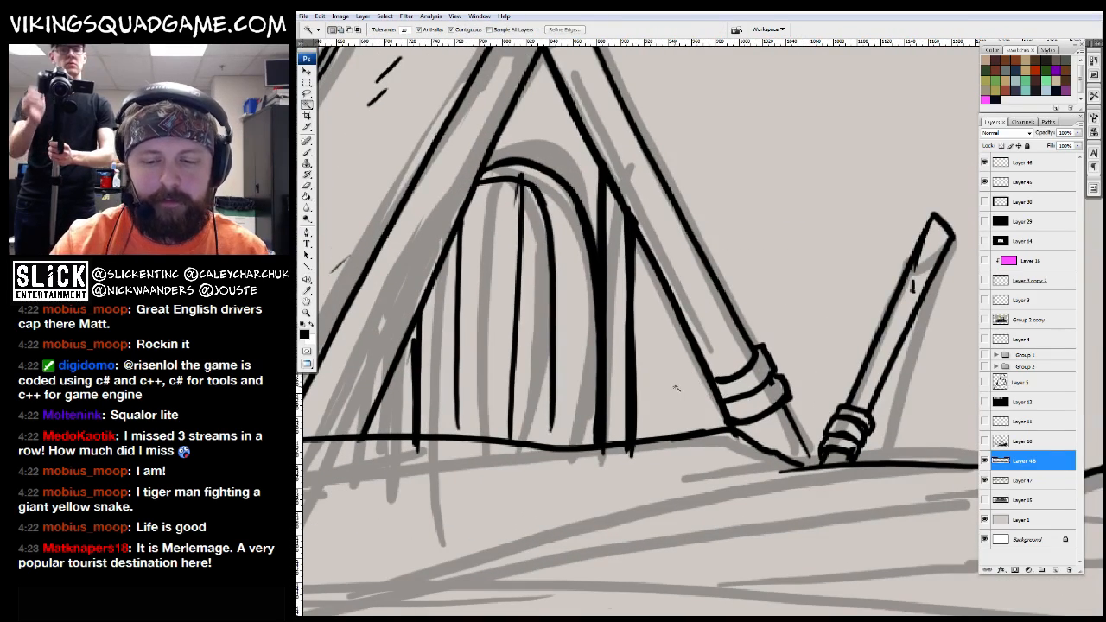
{"action": "scroll", "coordinate": [687, 371], "scroll_direction": "down", "scroll_amount": 2}
{"action": "left_click", "coordinate": [680, 361]}
{"action": "key", "text": "g"}
{"action": "left_click", "coordinate": [680, 361]}
Ink a straighter line down the side of the larger hut's door away from the stake and erase the old edge beside it
{"action": "key", "text": "z"}
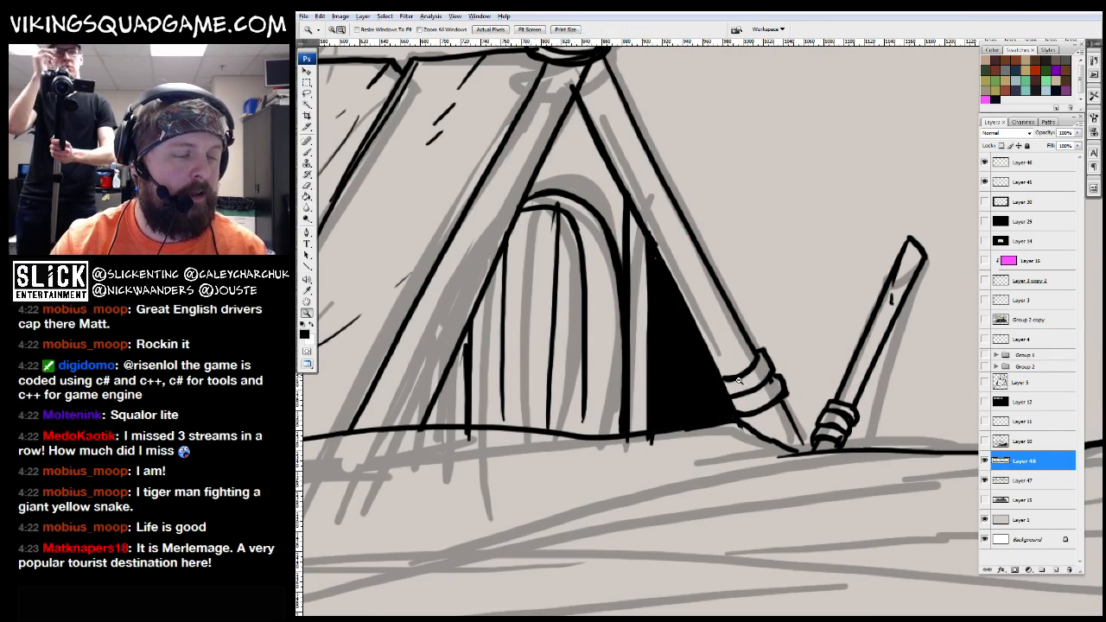
{"action": "left_click", "coordinate": [680, 361], "text": "alt"}
{"action": "left_click", "coordinate": [680, 384], "text": "alt"}
{"action": "left_click", "coordinate": [680, 406], "text": "alt"}
{"action": "left_click", "coordinate": [680, 406], "text": "alt"}
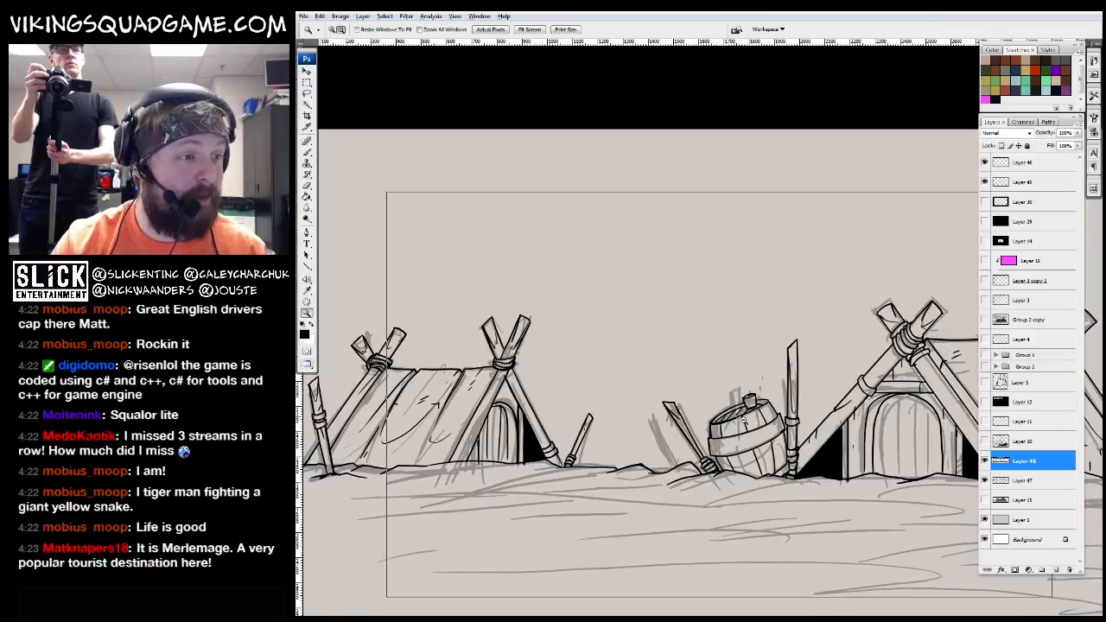
{"action": "left_click", "coordinate": [680, 406], "text": "alt"}
{"action": "left_click_drag", "start_coordinate": [680, 406], "coordinate": [664, 488]}
{"action": "left_click", "coordinate": [627, 428]}
{"action": "left_click", "coordinate": [626, 428]}
{"action": "left_click", "coordinate": [627, 428]}
{"action": "key", "text": "b"}
{"action": "left_click_drag", "start_coordinate": [797, 155], "coordinate": [804, 447]}
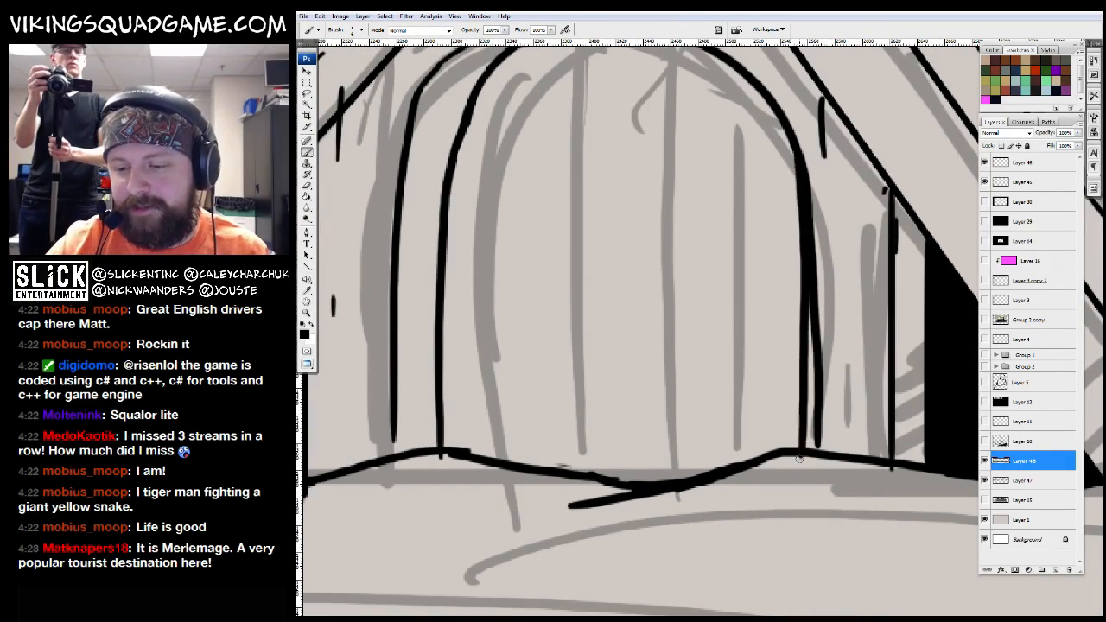
{"action": "key", "text": "e"}
{"action": "key", "text": "ctrl+minus"}
{"action": "mouse_move", "coordinate": [739, 251]}
{"action": "left_mouse_down"}
{"action": "mouse_move", "coordinate": [733, 495]}
{"action": "mouse_move", "coordinate": [738, 277]}
{"action": "left_mouse_up"}
{"action": "left_click_drag", "start_coordinate": [740, 251], "coordinate": [893, 366]}
Ink three vertical plank lines on the larger hut's door from the arch to the ground
{"action": "key", "text": "b"}
{"action": "left_click_drag", "start_coordinate": [784, 330], "coordinate": [790, 213]}
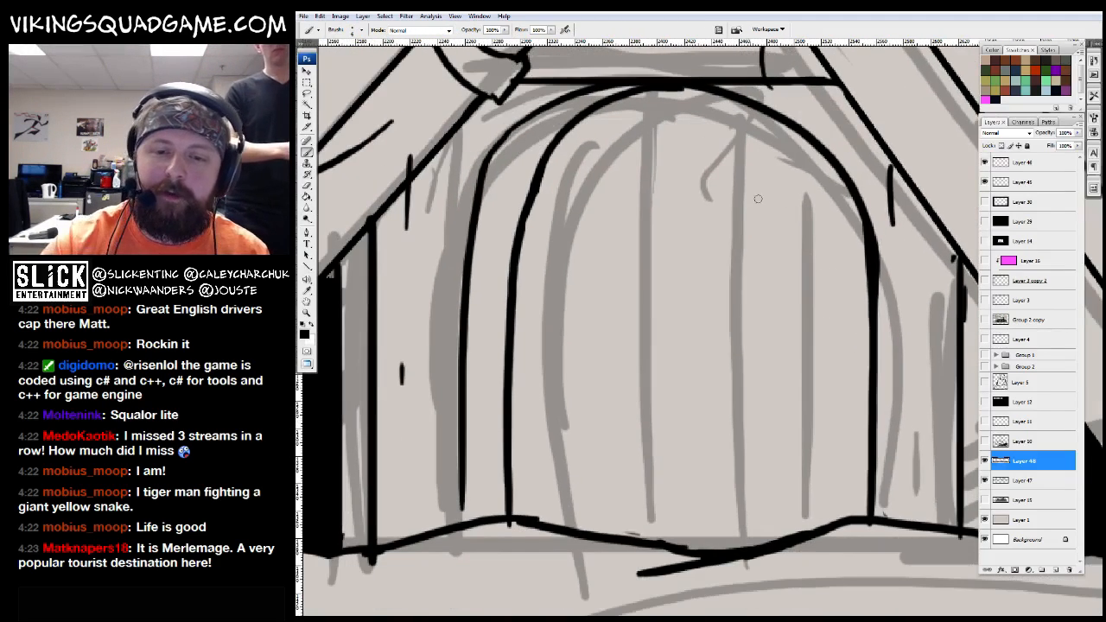
{"action": "left_click_drag", "start_coordinate": [600, 106], "coordinate": [603, 520]}
{"action": "left_click_drag", "start_coordinate": [687, 88], "coordinate": [692, 540]}
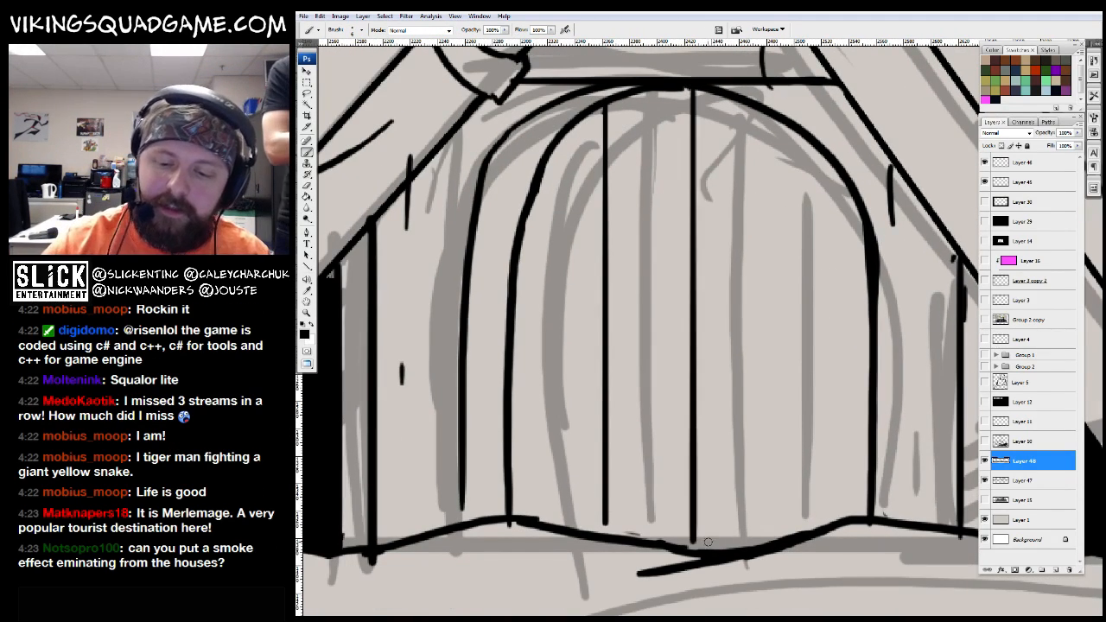
{"action": "left_click_drag", "start_coordinate": [778, 112], "coordinate": [795, 531]}
Erase the plank lines across the middle of the door and ink a horizontal cylindrical wooden handle there
{"action": "key", "text": "e"}
{"action": "left_click_drag", "start_coordinate": [702, 308], "coordinate": [702, 328]}
{"action": "mouse_move", "coordinate": [616, 285]}
{"action": "left_mouse_down"}
{"action": "mouse_move", "coordinate": [703, 269]}
{"action": "mouse_move", "coordinate": [579, 298]}
{"action": "mouse_move", "coordinate": [660, 318]}
{"action": "mouse_move", "coordinate": [755, 318]}
{"action": "left_mouse_up"}
{"action": "key", "text": "b"}
{"action": "left_click_drag", "start_coordinate": [753, 296], "coordinate": [685, 335]}
Clear a gap in the door handle and ink a ring wrapped around its middle
{"action": "key", "text": "z"}
{"action": "left_click", "coordinate": [657, 329], "text": "alt"}
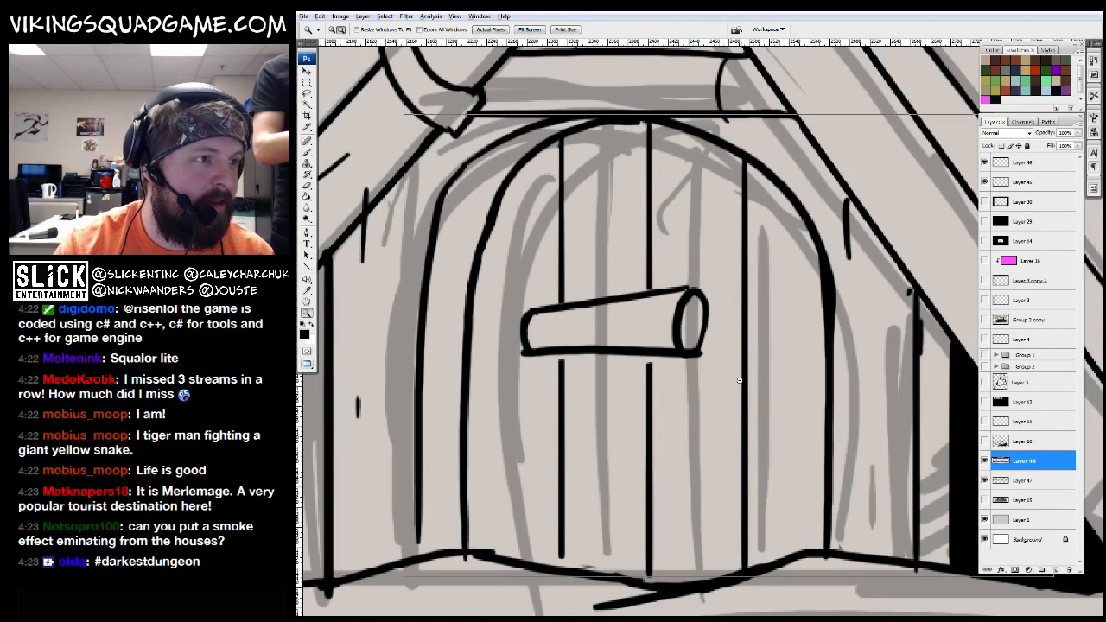
{"action": "left_click", "coordinate": [617, 426], "text": "alt"}
{"action": "left_click", "coordinate": [616, 426], "text": "alt"}
{"action": "left_click", "coordinate": [617, 426]}
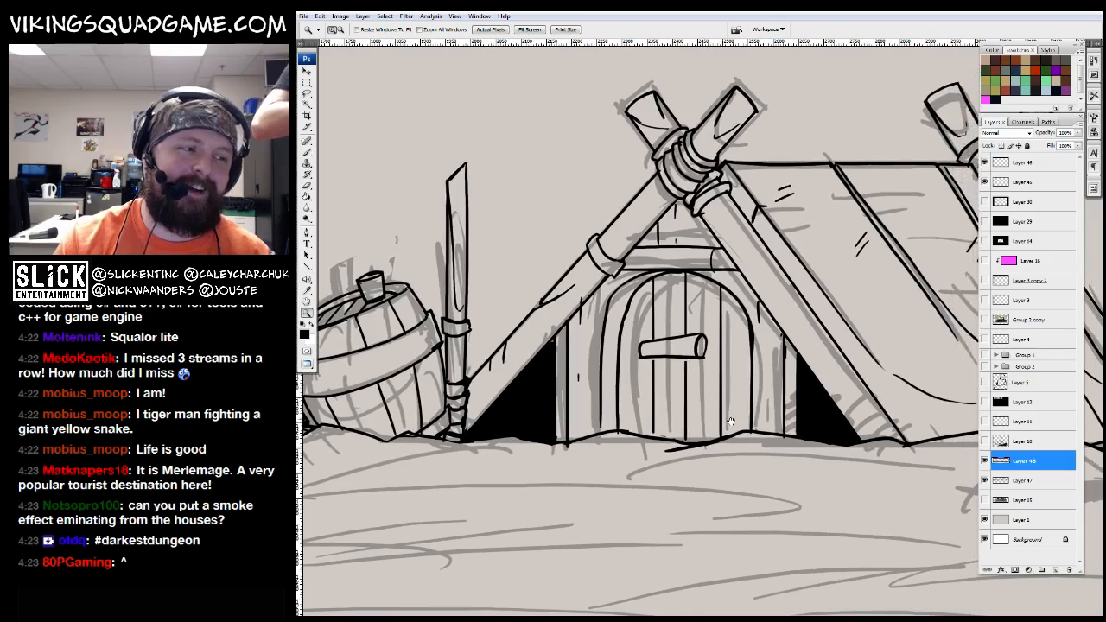
{"action": "left_click", "coordinate": [666, 395]}
{"action": "key", "text": "b"}
{"action": "mouse_move", "coordinate": [618, 333]}
{"action": "left_mouse_down"}
{"action": "mouse_move", "coordinate": [604, 380]}
{"action": "mouse_move", "coordinate": [620, 378]}
{"action": "left_mouse_up"}
{"action": "key", "text": "b"}
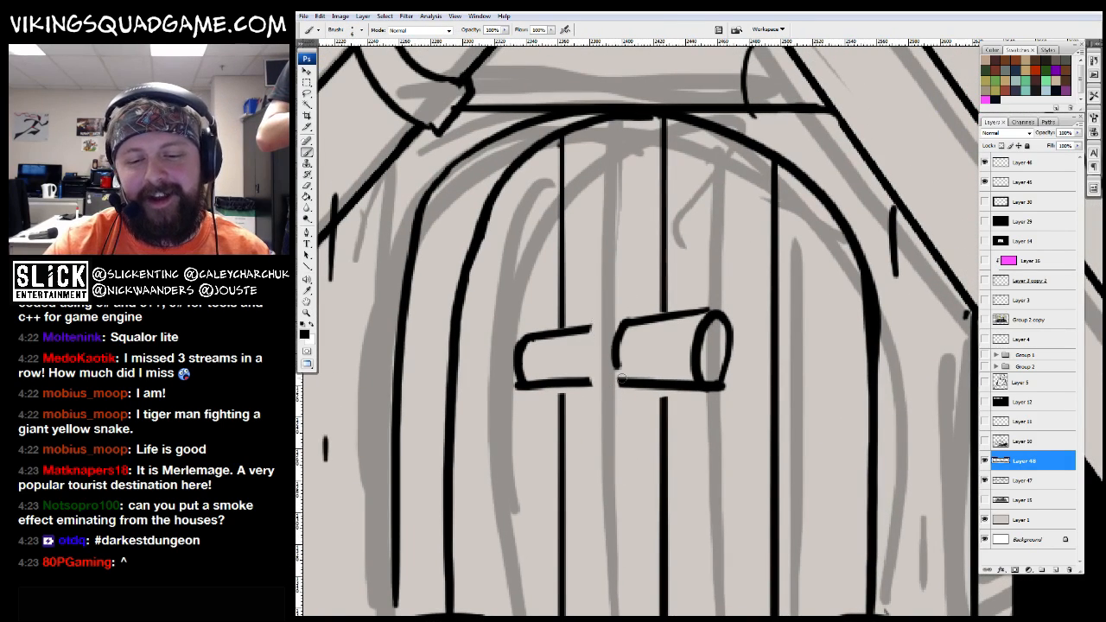
{"action": "mouse_move", "coordinate": [602, 313]}
{"action": "left_mouse_down"}
{"action": "mouse_move", "coordinate": [622, 399]}
{"action": "mouse_move", "coordinate": [628, 373]}
{"action": "left_mouse_up"}
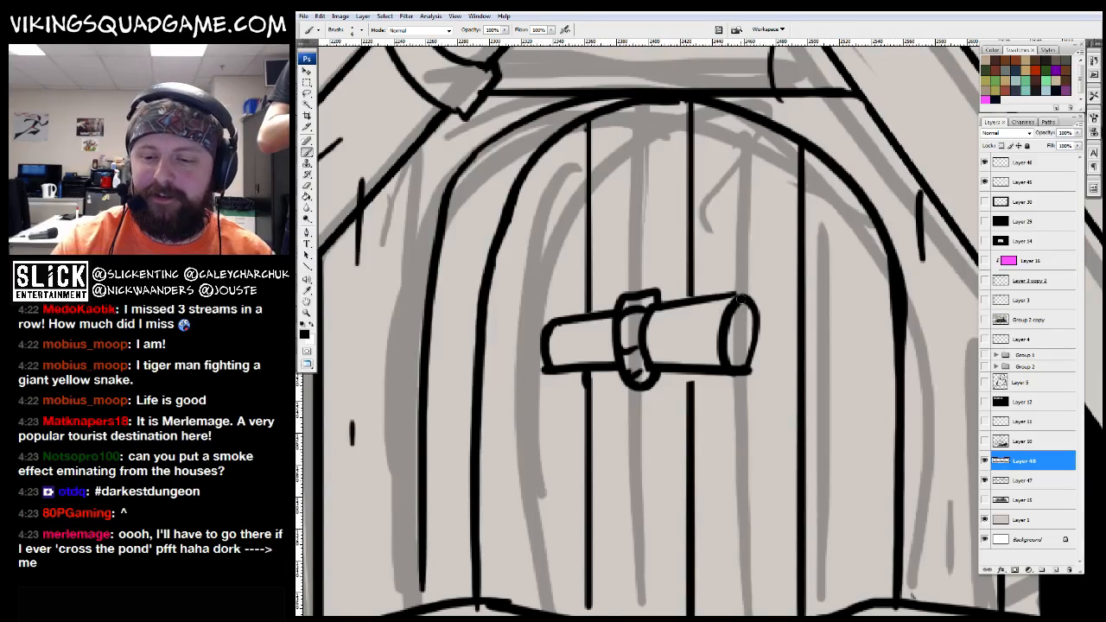
{"action": "left_click_drag", "start_coordinate": [743, 309], "coordinate": [750, 295]}
Ink a crack across the stake-side door frame and short grain marks on the wall plank beside it
{"action": "key", "text": "z"}
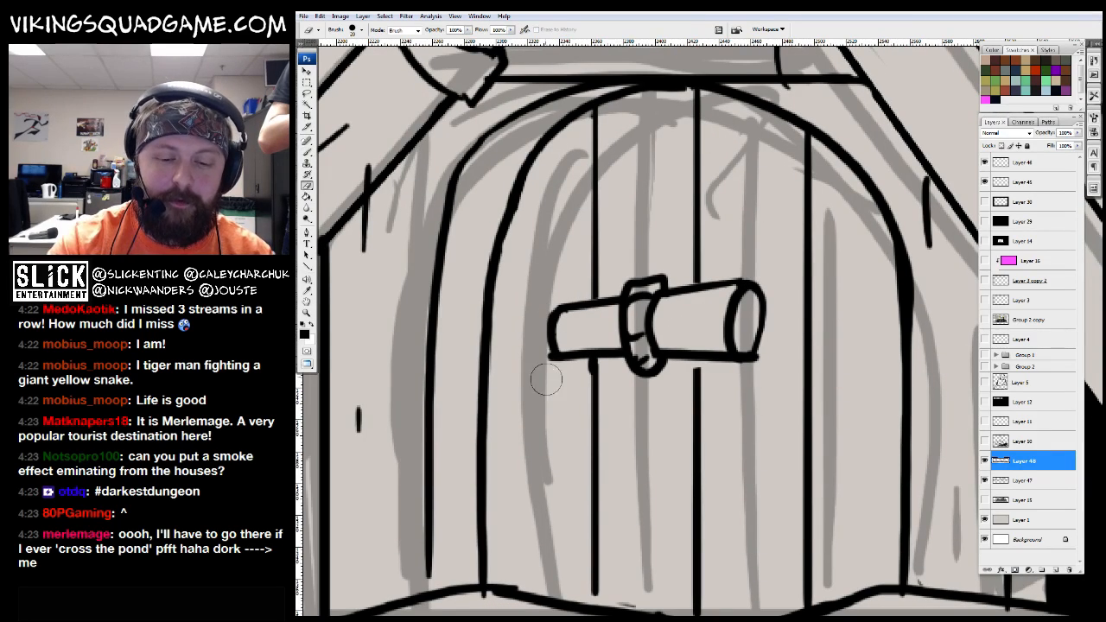
{"action": "left_click", "coordinate": [565, 395], "text": "alt"}
{"action": "left_click", "coordinate": [593, 392], "text": "alt"}
{"action": "left_click_drag", "start_coordinate": [592, 392], "coordinate": [671, 373]}
{"action": "key", "text": "b"}
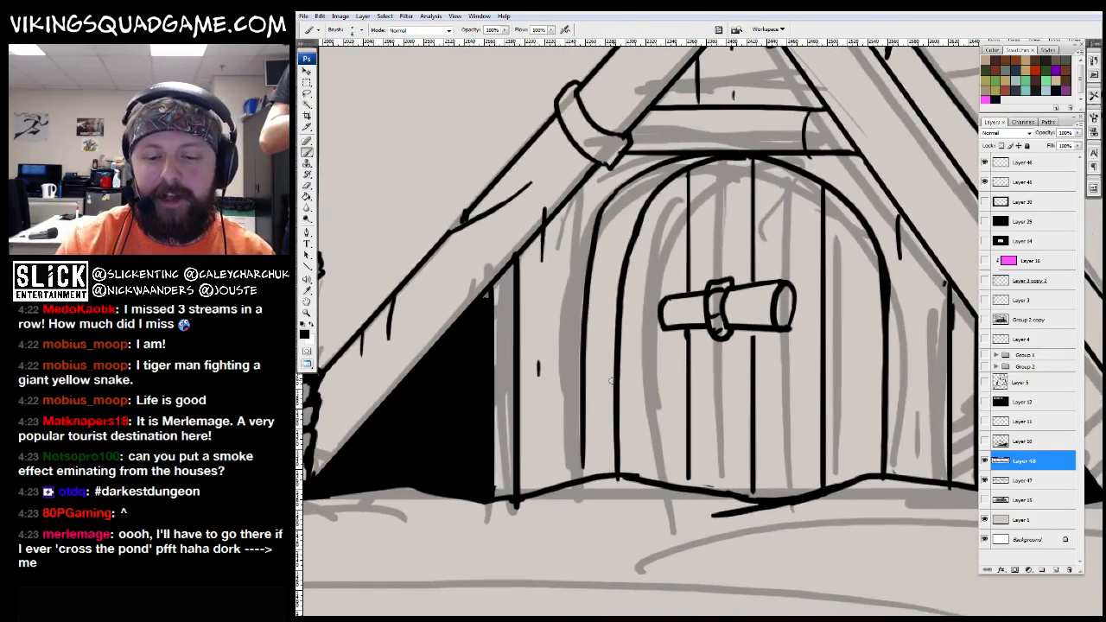
{"action": "left_click_drag", "start_coordinate": [558, 234], "coordinate": [570, 253]}
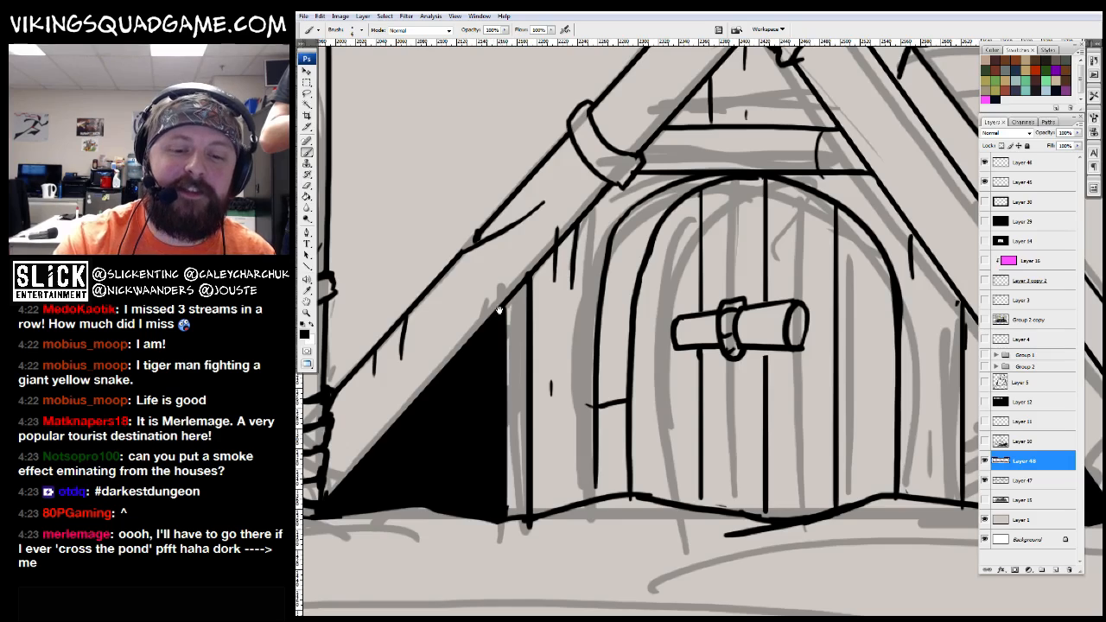
Ink a second binding band directly below the existing one on the stake-side front pole and round off its ends
{"action": "left_click_drag", "start_coordinate": [493, 321], "coordinate": [546, 363]}
{"action": "left_click_drag", "start_coordinate": [616, 224], "coordinate": [500, 408]}
{"action": "key", "text": "e"}
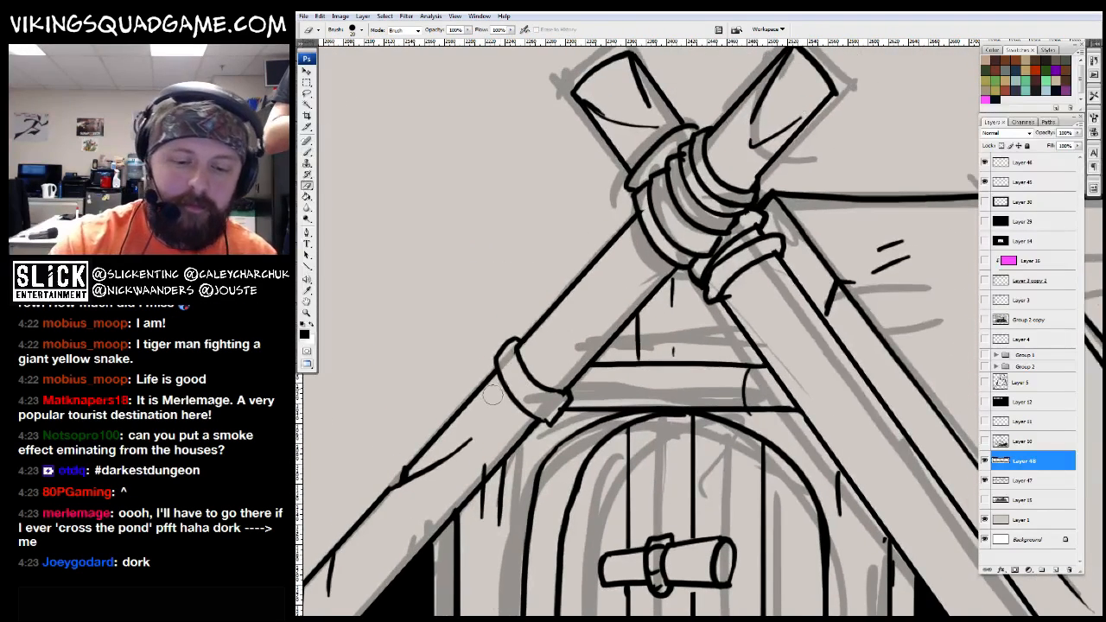
{"action": "key", "text": "z"}
{"action": "left_click", "coordinate": [508, 414]}
{"action": "key", "text": "b"}
{"action": "left_click_drag", "start_coordinate": [594, 339], "coordinate": [695, 420]}
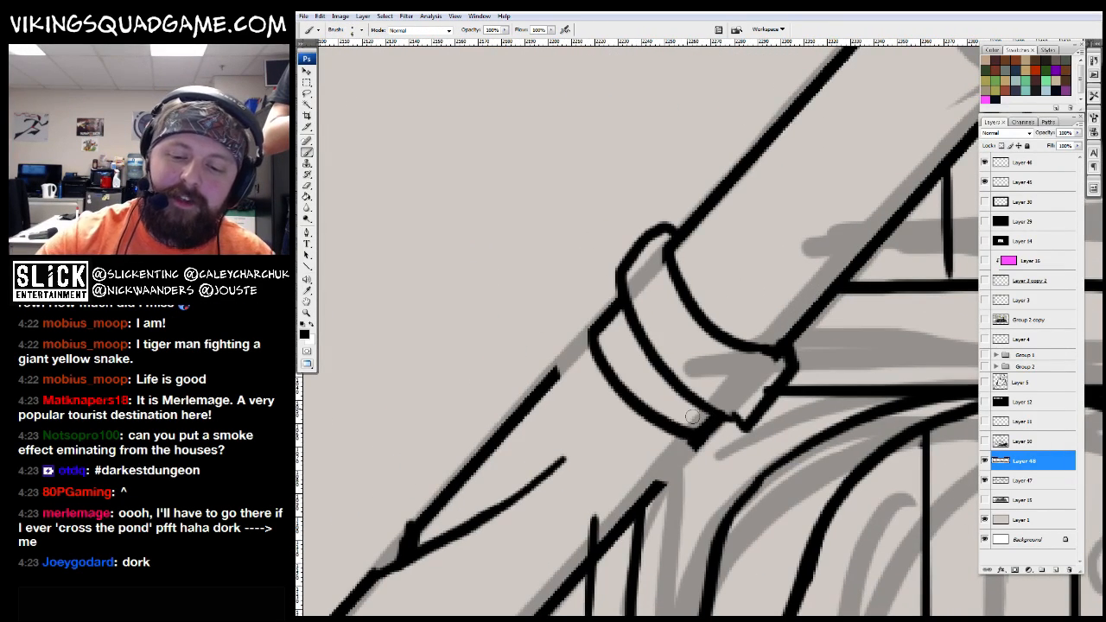
{"action": "mouse_move", "coordinate": [580, 311]}
{"action": "left_mouse_down"}
{"action": "mouse_move", "coordinate": [691, 475]}
{"action": "mouse_move", "coordinate": [650, 493]}
{"action": "left_mouse_up"}
{"action": "mouse_move", "coordinate": [627, 289]}
{"action": "left_mouse_down"}
{"action": "mouse_move", "coordinate": [614, 340]}
{"action": "mouse_move", "coordinate": [643, 395]}
{"action": "left_mouse_up"}
{"action": "mouse_move", "coordinate": [562, 363]}
{"action": "left_mouse_down"}
{"action": "mouse_move", "coordinate": [532, 388]}
{"action": "mouse_move", "coordinate": [544, 425]}
{"action": "left_mouse_up"}
{"action": "left_click_drag", "start_coordinate": [683, 447], "coordinate": [665, 457]}
Ink short strand lines across both pole bands and long wood-grain strokes along the pole above and below them
{"action": "left_click_drag", "start_coordinate": [778, 259], "coordinate": [648, 371]}
{"action": "left_click_drag", "start_coordinate": [782, 164], "coordinate": [603, 358]}
{"action": "left_click_drag", "start_coordinate": [553, 457], "coordinate": [708, 241]}
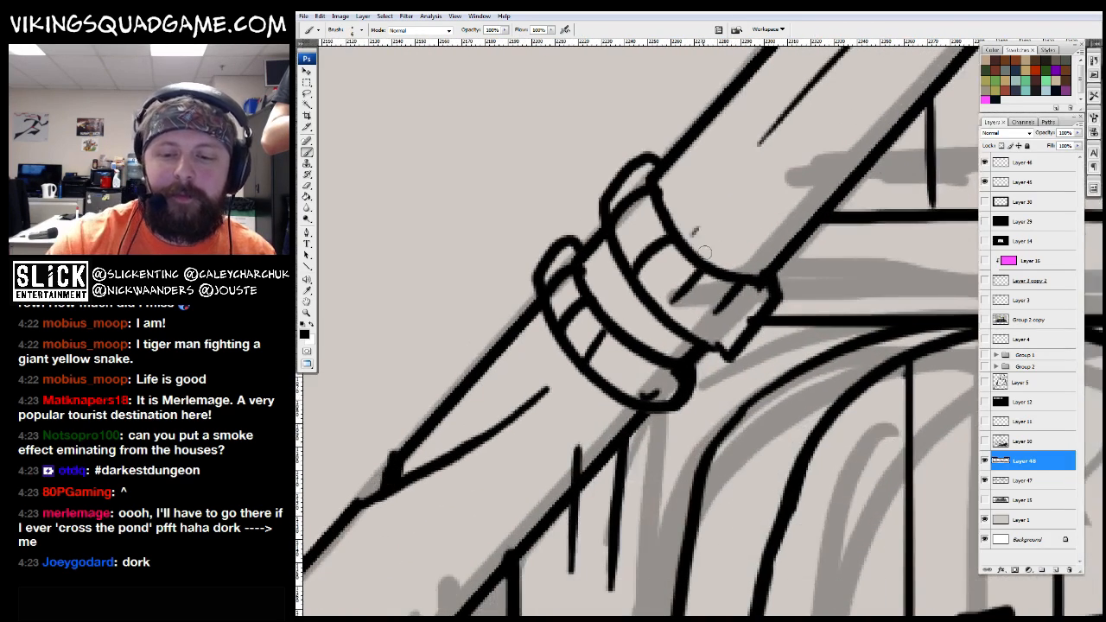
{"action": "left_click_drag", "start_coordinate": [637, 339], "coordinate": [715, 200]}
{"action": "left_click_drag", "start_coordinate": [722, 256], "coordinate": [569, 429]}
Ink small creases on the fold near the roof cloth's rear edge and a short nick on the rear pole
{"action": "key", "text": "z"}
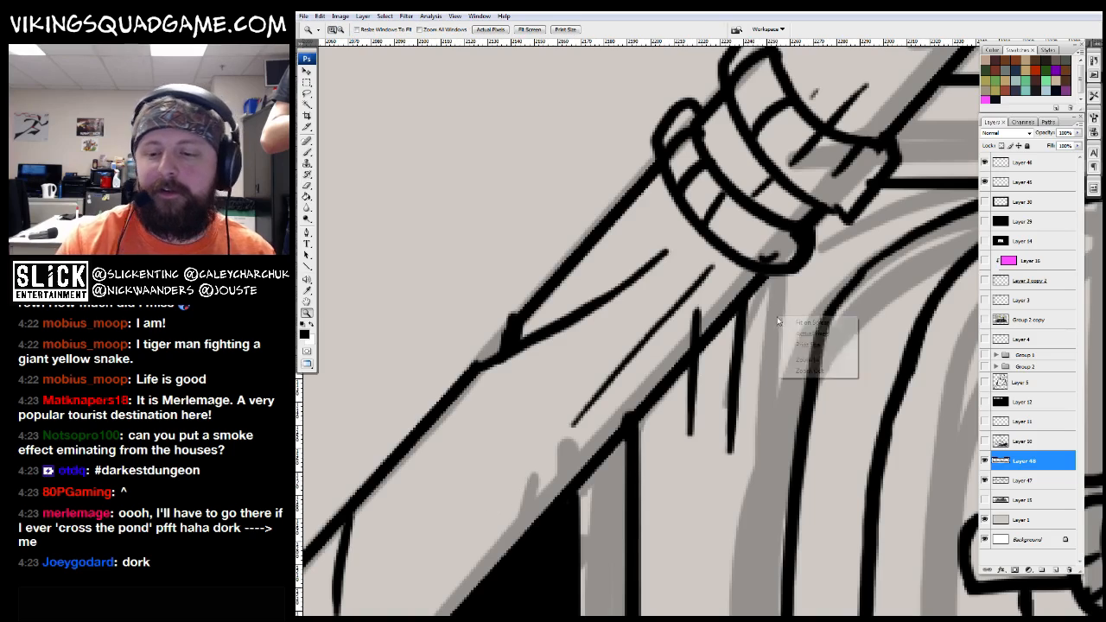
{"action": "left_click", "coordinate": [840, 390], "text": "alt"}
{"action": "left_click", "coordinate": [840, 391], "text": "alt"}
{"action": "left_click", "coordinate": [840, 390], "text": "alt"}
{"action": "left_click", "coordinate": [839, 391], "text": "alt"}
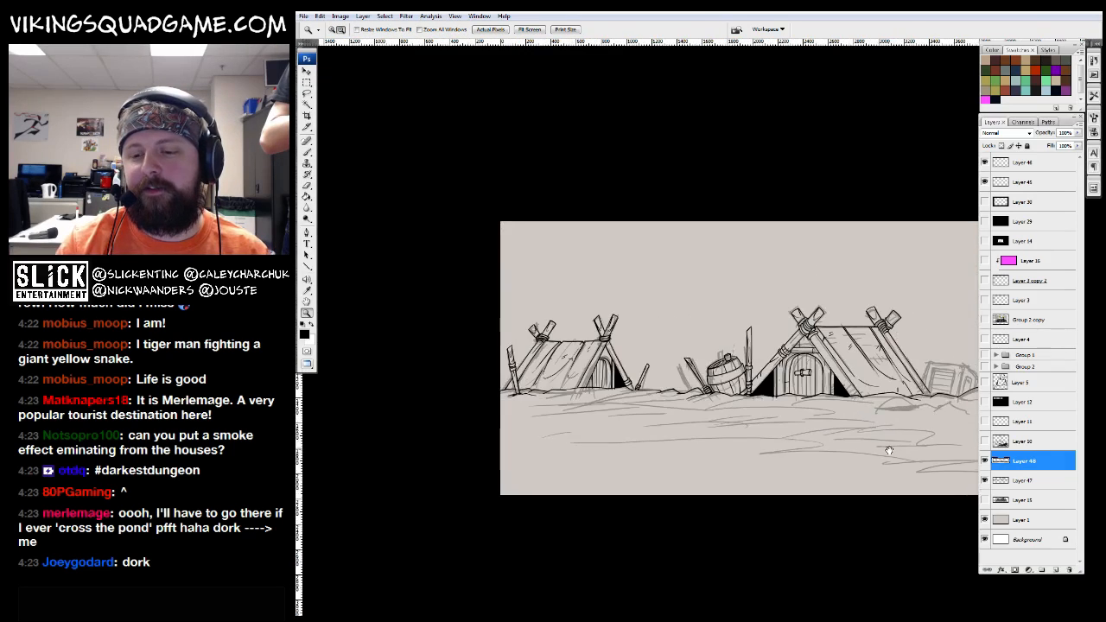
{"action": "mouse_move", "coordinate": [840, 254]}
{"action": "left_mouse_down"}
{"action": "mouse_move", "coordinate": [753, 328]}
{"action": "mouse_move", "coordinate": [646, 393]}
{"action": "mouse_move", "coordinate": [589, 515]}
{"action": "left_mouse_up"}
{"action": "key", "text": "b"}
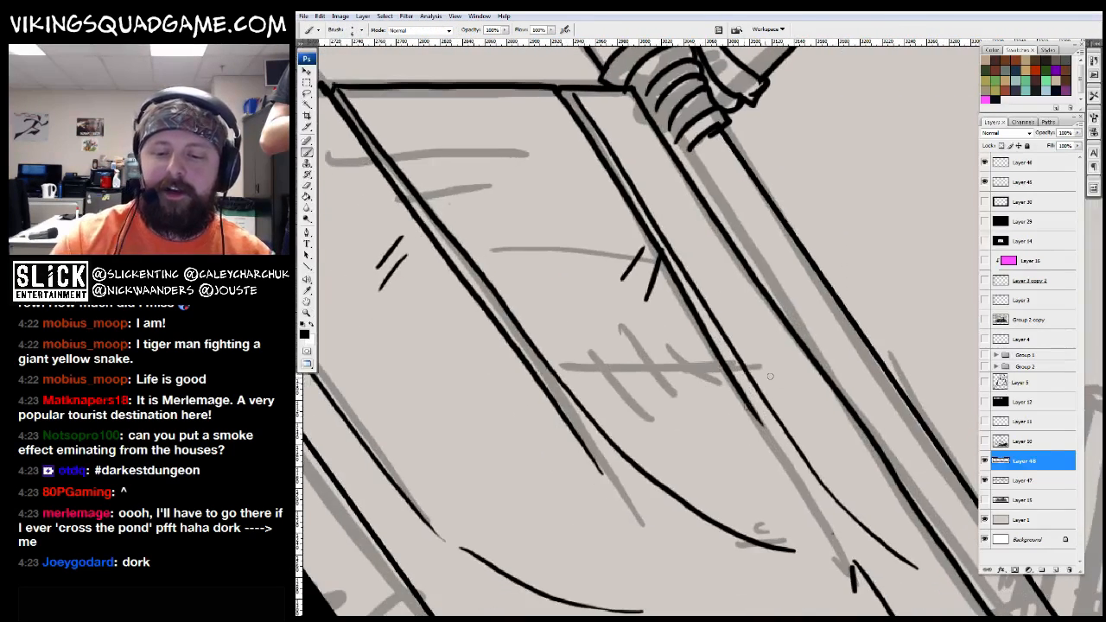
{"action": "key", "text": "z"}
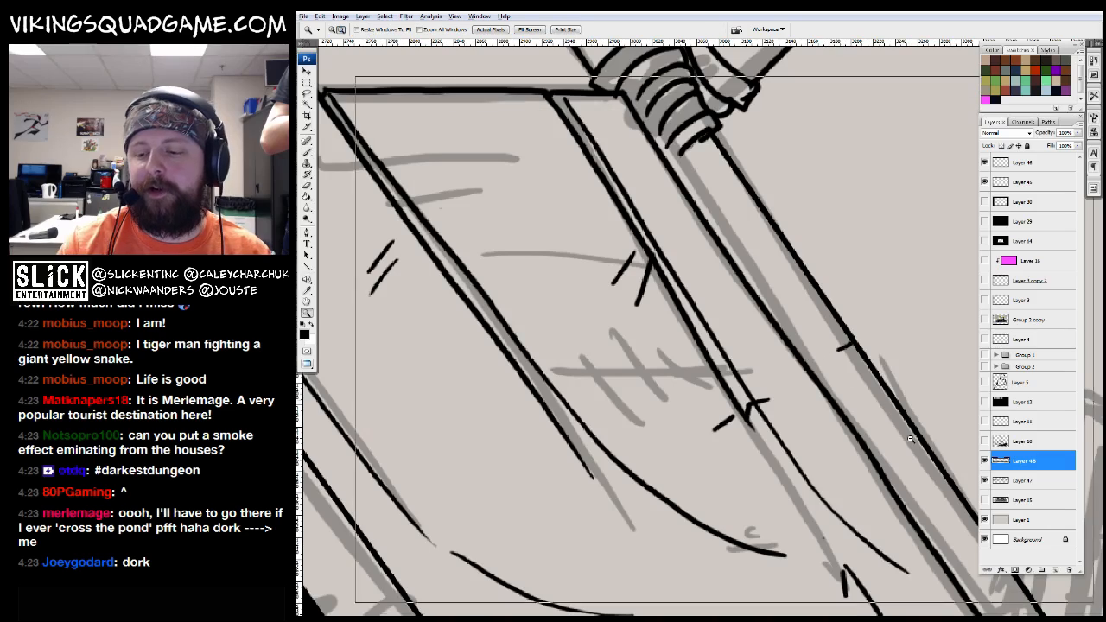
Ink the missing lower edge that closes the rope binding on the larger hut's rear crossed poles
{"action": "left_click", "coordinate": [927, 446], "text": "alt"}
{"action": "left_click", "coordinate": [926, 446], "text": "alt"}
{"action": "left_click_drag", "start_coordinate": [804, 272], "coordinate": [959, 406]}
{"action": "key", "text": "b"}
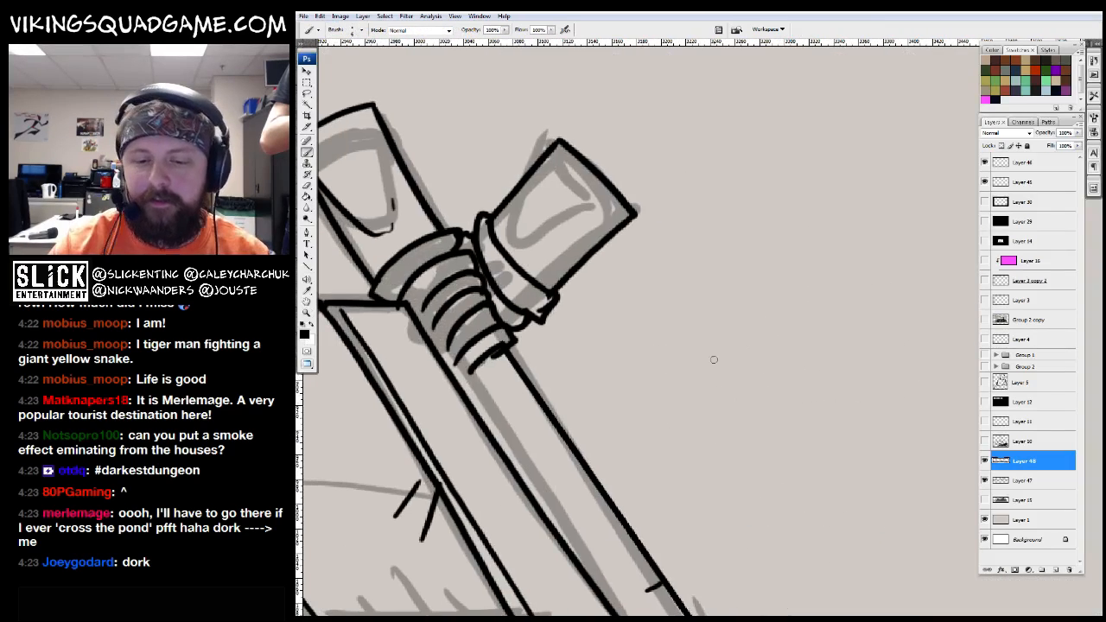
{"action": "left_click_drag", "start_coordinate": [465, 387], "coordinate": [446, 355]}
Ink wood-grain lines on the cut end of the shorter rear crossed pole, above the larger hut's rope binding
{"action": "key", "text": "z"}
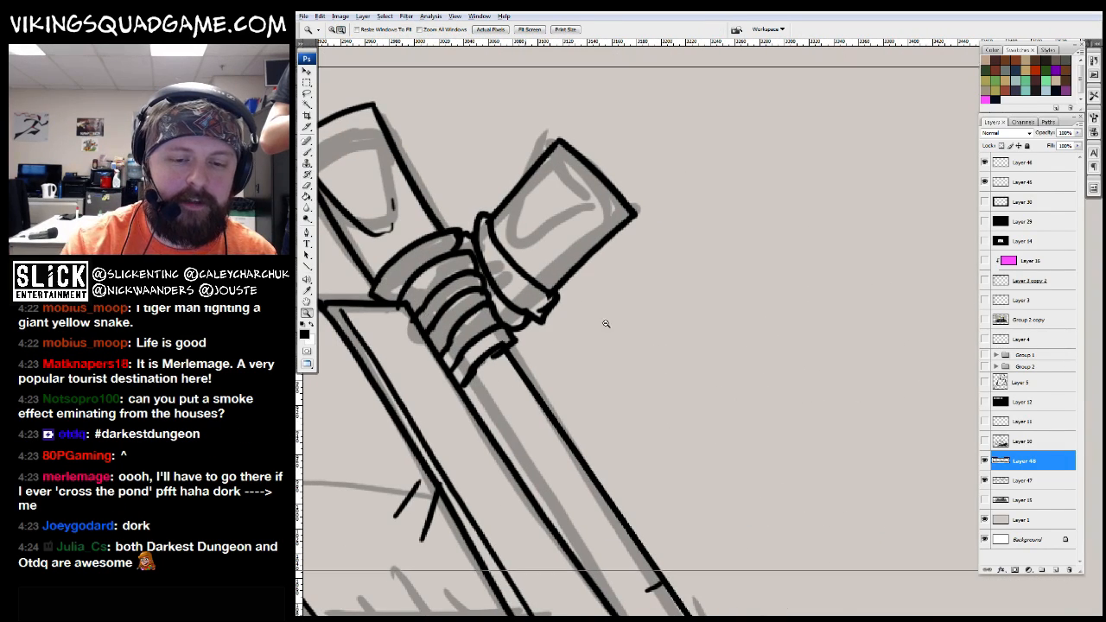
{"action": "left_click", "coordinate": [609, 325], "text": "alt"}
{"action": "left_click", "coordinate": [662, 375], "text": "alt"}
{"action": "left_click", "coordinate": [662, 375], "text": "alt"}
{"action": "left_click_drag", "start_coordinate": [566, 238], "coordinate": [699, 347]}
{"action": "left_click_drag", "start_coordinate": [599, 278], "coordinate": [625, 331]}
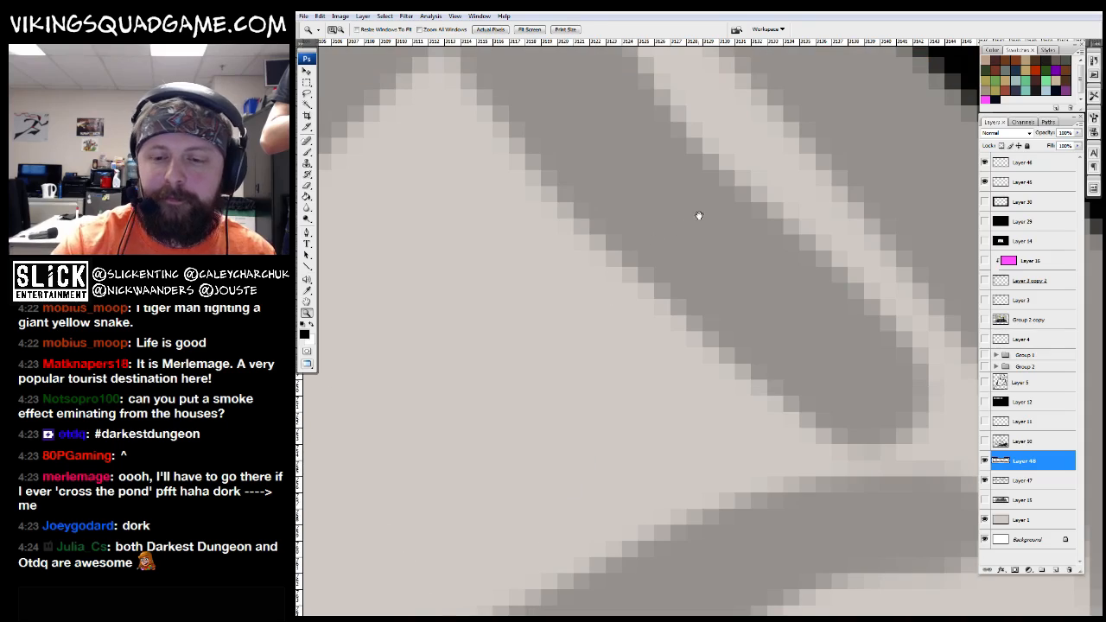
{"action": "right_click", "coordinate": [705, 248]}
{"action": "left_click", "coordinate": [734, 253]}
{"action": "left_click", "coordinate": [739, 274], "text": "alt"}
{"action": "left_click_drag", "start_coordinate": [895, 266], "coordinate": [743, 376]}
{"action": "left_click_drag", "start_coordinate": [816, 382], "coordinate": [514, 479]}
{"action": "key", "text": "b"}
{"action": "mouse_move", "coordinate": [664, 413]}
{"action": "left_mouse_down"}
{"action": "mouse_move", "coordinate": [654, 427]}
{"action": "mouse_move", "coordinate": [683, 446]}
{"action": "left_mouse_up"}
Outline the sketched crate beside the larger hut with straight lines around its front and side faces
{"action": "mouse_move", "coordinate": [670, 449]}
{"action": "left_mouse_down"}
{"action": "mouse_move", "coordinate": [670, 412]}
{"action": "mouse_move", "coordinate": [562, 134]}
{"action": "left_mouse_up"}
{"action": "mouse_move", "coordinate": [887, 523]}
{"action": "left_mouse_down"}
{"action": "mouse_move", "coordinate": [702, 393]}
{"action": "mouse_move", "coordinate": [687, 403]}
{"action": "mouse_move", "coordinate": [690, 447]}
{"action": "left_mouse_up"}
{"action": "left_click_drag", "start_coordinate": [520, 441], "coordinate": [548, 309]}
{"action": "key", "text": "ctrl+z"}
{"action": "key", "text": "alt"}
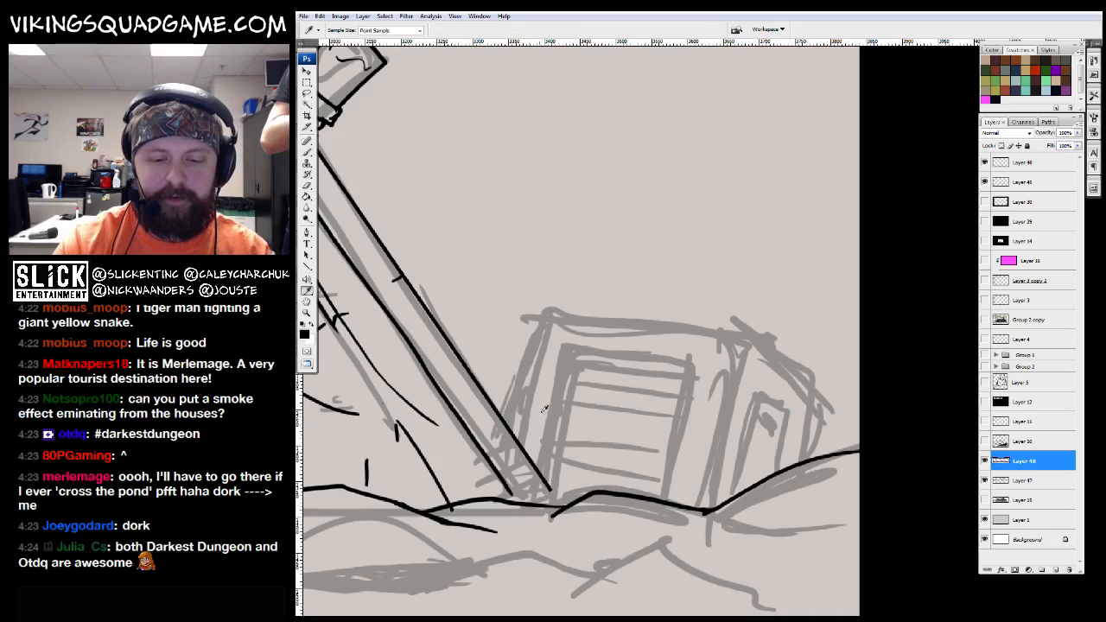
{"action": "key", "text": "u"}
{"action": "left_click_drag", "start_coordinate": [551, 324], "coordinate": [752, 334]}
{"action": "left_click_drag", "start_coordinate": [704, 512], "coordinate": [749, 335]}
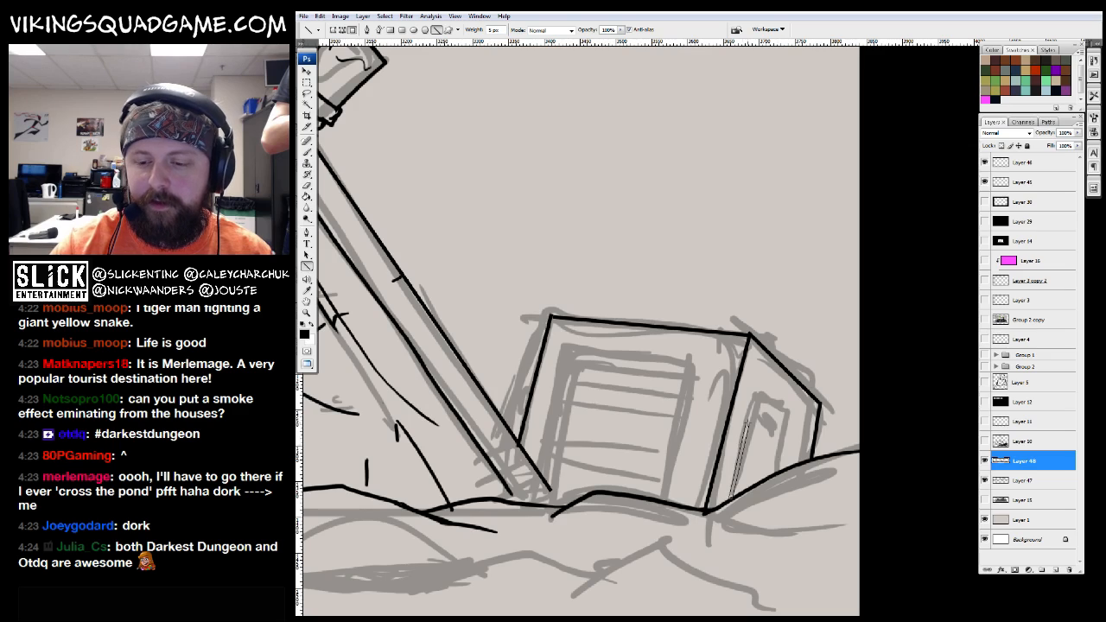
Draw straight inset panel frames on the crate's side and front faces
{"action": "left_click_drag", "start_coordinate": [740, 444], "coordinate": [761, 386]}
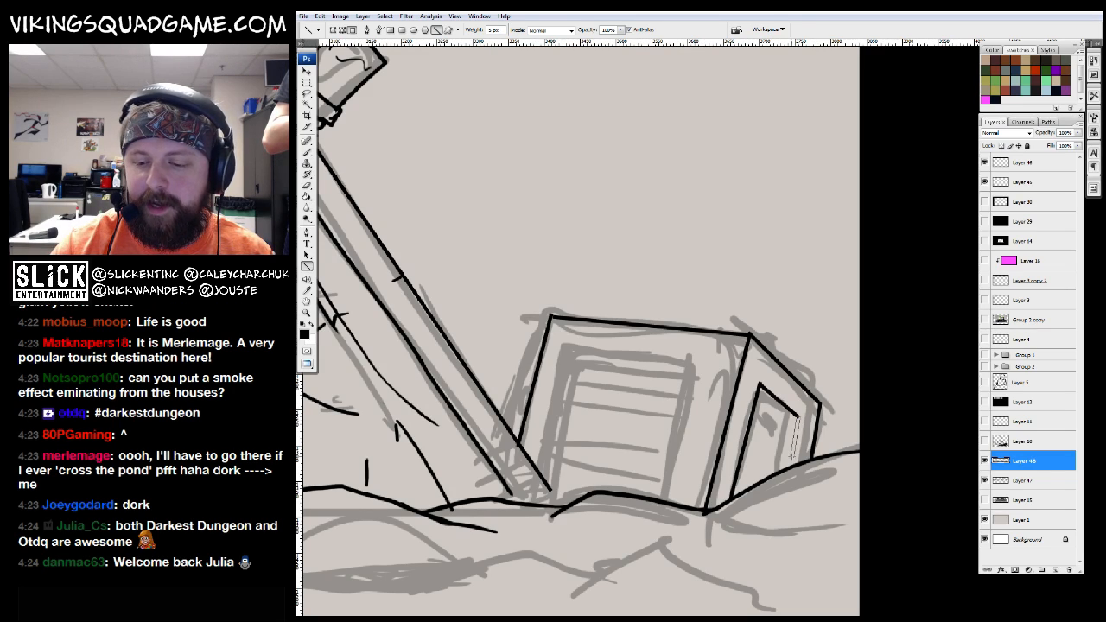
{"action": "left_click_drag", "start_coordinate": [668, 498], "coordinate": [694, 371]}
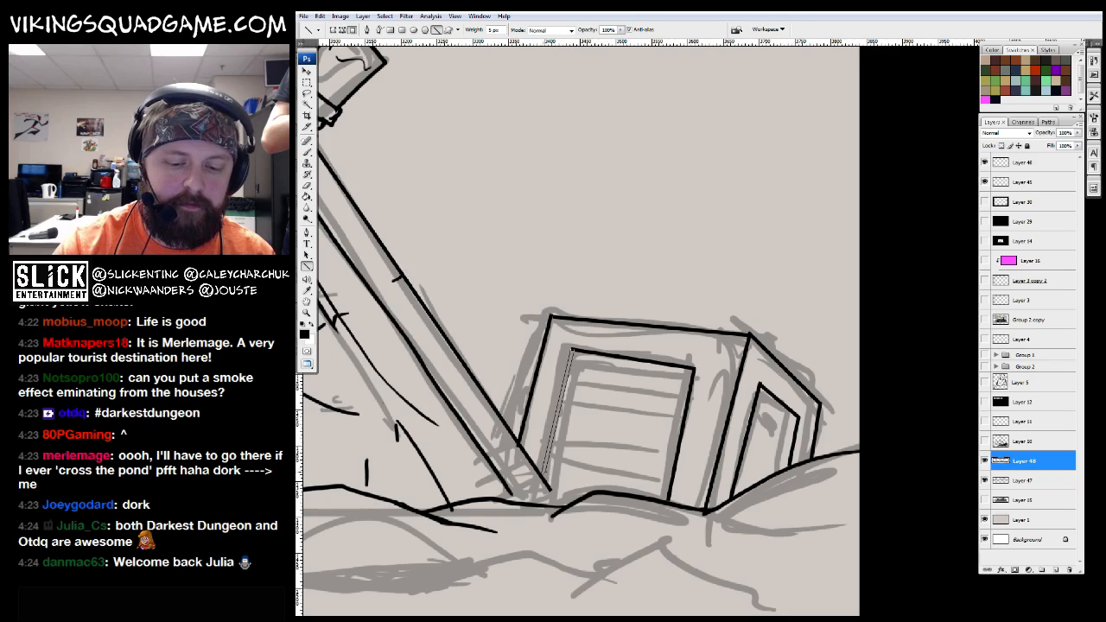
{"action": "left_click_drag", "start_coordinate": [571, 349], "coordinate": [571, 350]}
Add inner thickness lines to the crate's panel frames and join the frame corners to the crate's outer corners
{"action": "key", "text": "b"}
{"action": "scroll", "coordinate": [575, 352], "scroll_direction": "down", "scroll_amount": 3}
{"action": "scroll", "coordinate": [577, 352], "scroll_direction": "left", "scroll_amount": 2}
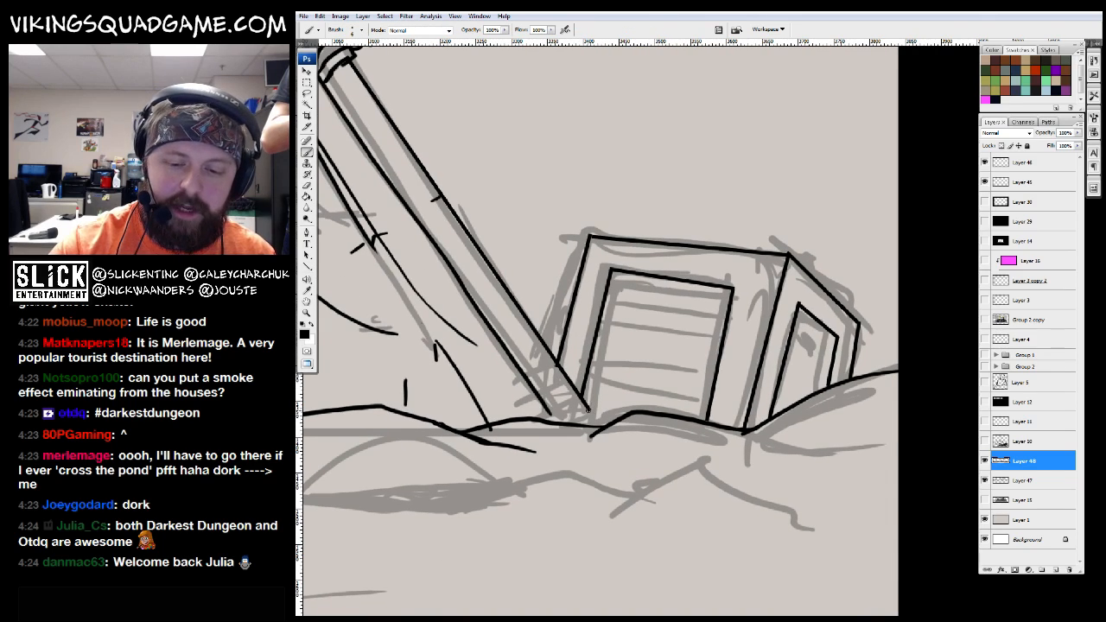
{"action": "scroll", "coordinate": [571, 416], "scroll_direction": "up", "scroll_amount": 1}
{"action": "scroll", "coordinate": [589, 414], "scroll_direction": "right", "scroll_amount": 1}
{"action": "key", "text": "u"}
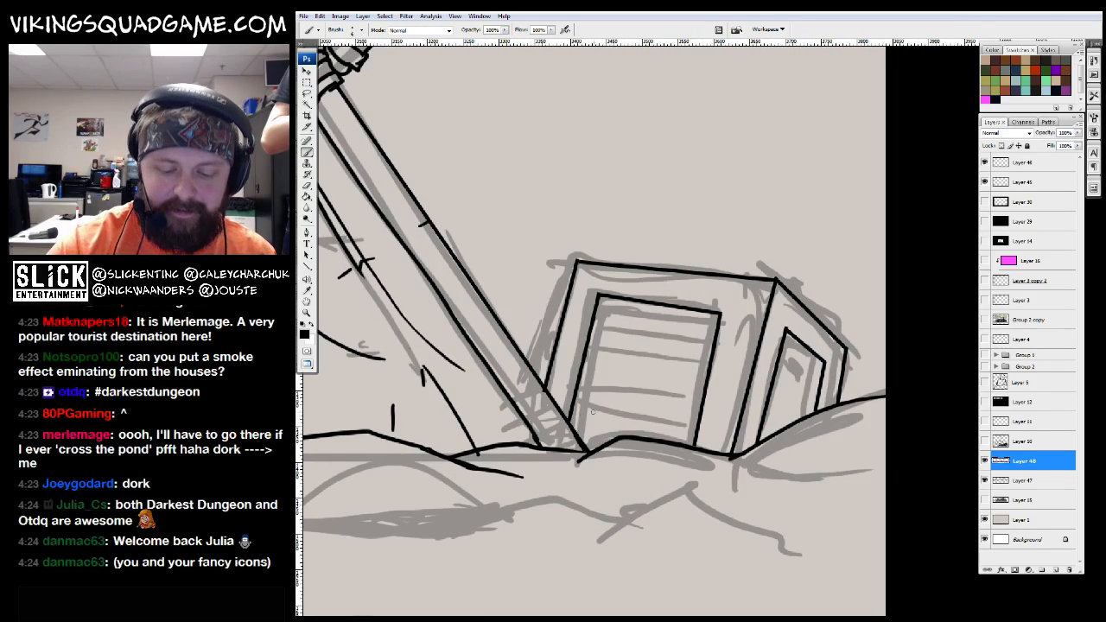
{"action": "left_click_drag", "start_coordinate": [606, 315], "coordinate": [606, 309]}
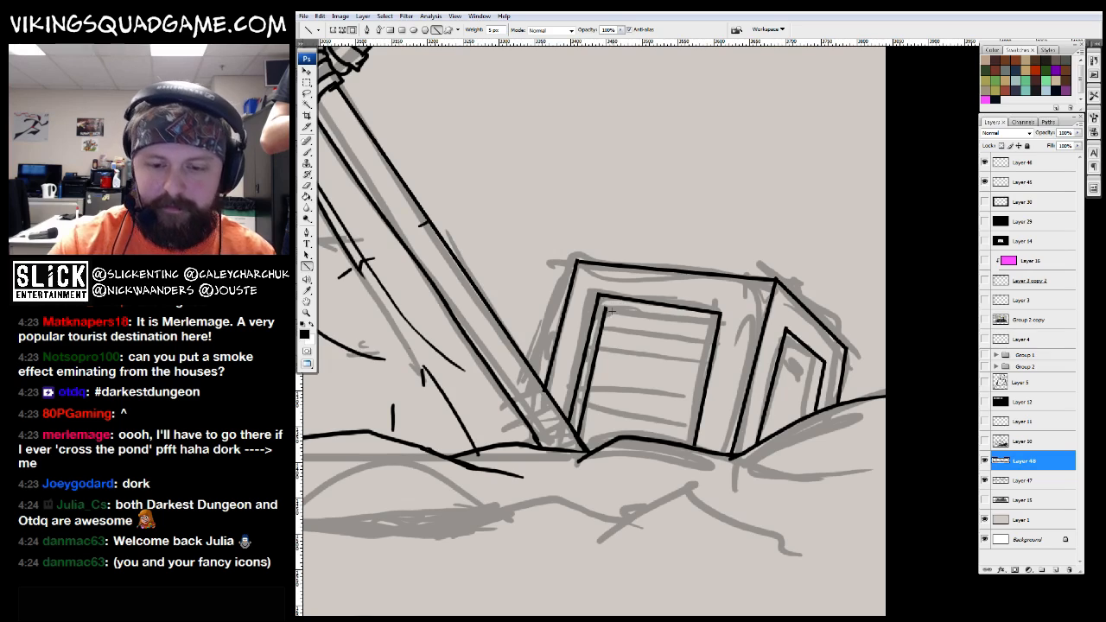
{"action": "key", "text": "b"}
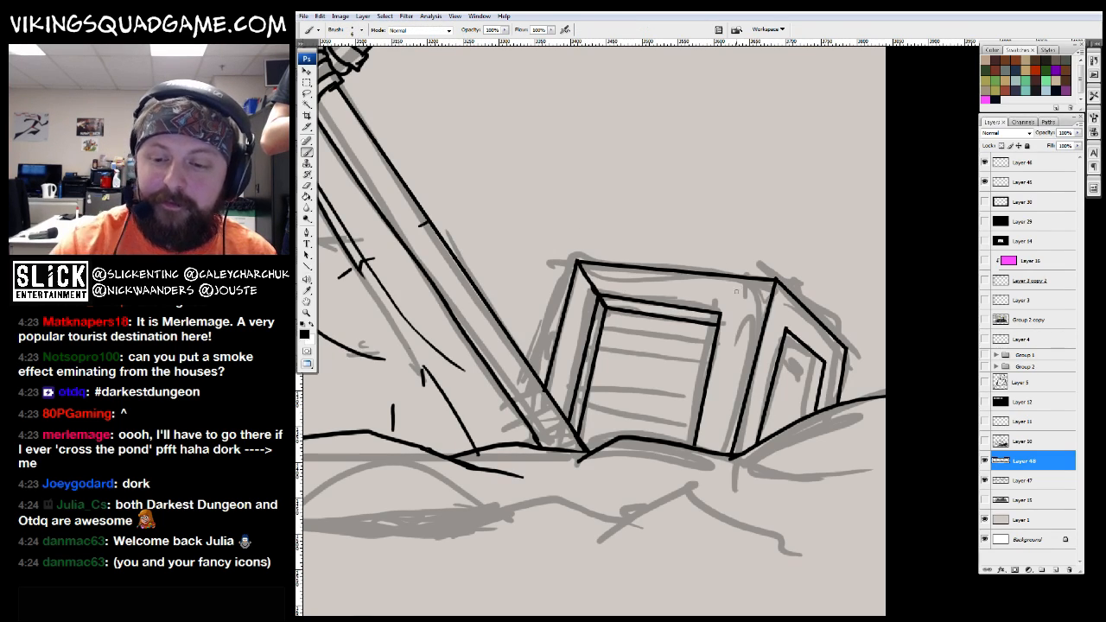
{"action": "left_click_drag", "start_coordinate": [730, 307], "coordinate": [721, 316]}
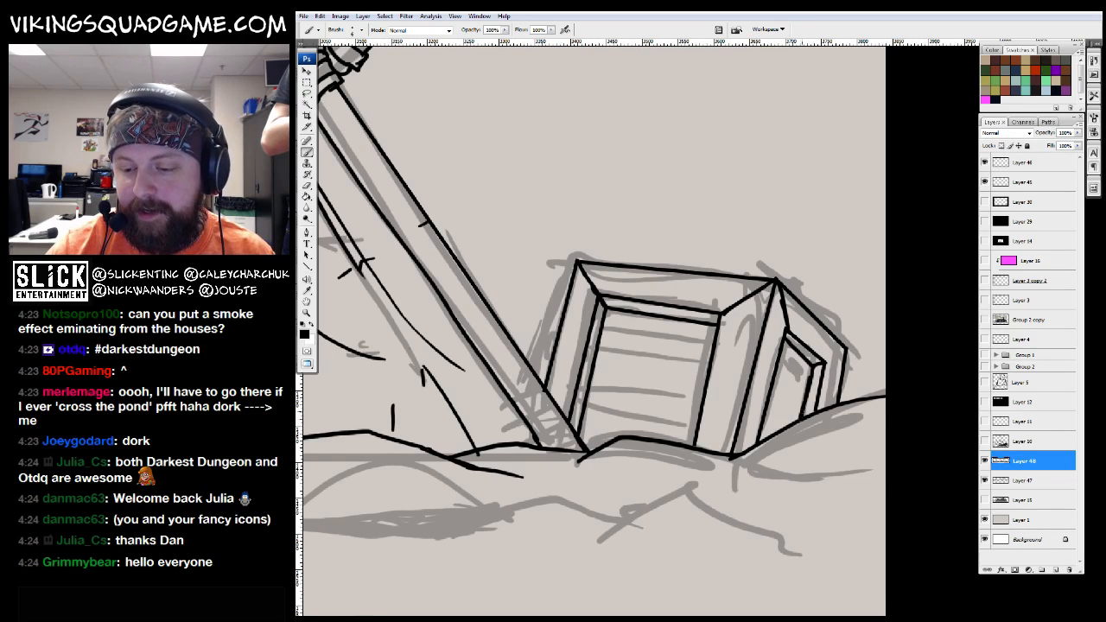
Ink a small nick into the crate's hut-side edge and erase the excess line around it
{"action": "left_click_drag", "start_coordinate": [688, 359], "coordinate": [714, 370]}
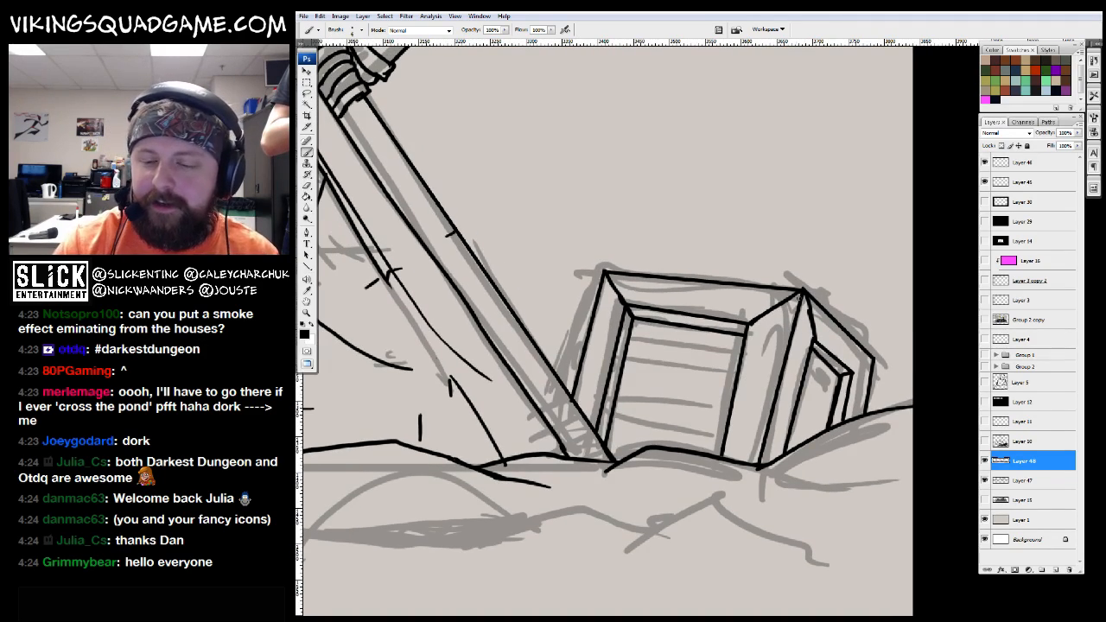
{"action": "left_click_drag", "start_coordinate": [605, 297], "coordinate": [609, 298]}
{"action": "key", "text": "e"}
{"action": "left_click_drag", "start_coordinate": [586, 352], "coordinate": [589, 344]}
Ink plank lines across the crate's front and side panels
{"action": "key", "text": "b"}
{"action": "mouse_move", "coordinate": [676, 335]}
{"action": "left_mouse_down"}
{"action": "mouse_move", "coordinate": [667, 322]}
{"action": "mouse_move", "coordinate": [731, 364]}
{"action": "left_mouse_up"}
{"action": "key", "text": "ctrl+z"}
{"action": "left_click_drag", "start_coordinate": [620, 339], "coordinate": [730, 360]}
{"action": "left_click_drag", "start_coordinate": [621, 368], "coordinate": [726, 394]}
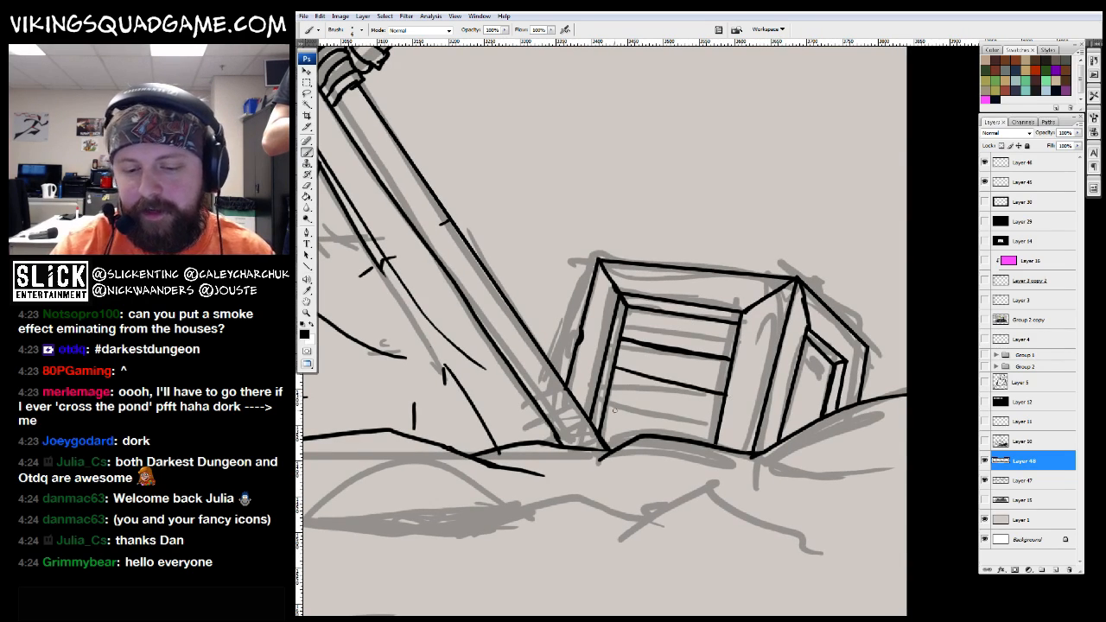
{"action": "mouse_move", "coordinate": [793, 370]}
{"action": "left_mouse_down"}
{"action": "mouse_move", "coordinate": [826, 390]}
{"action": "mouse_move", "coordinate": [778, 356]}
{"action": "left_mouse_up"}
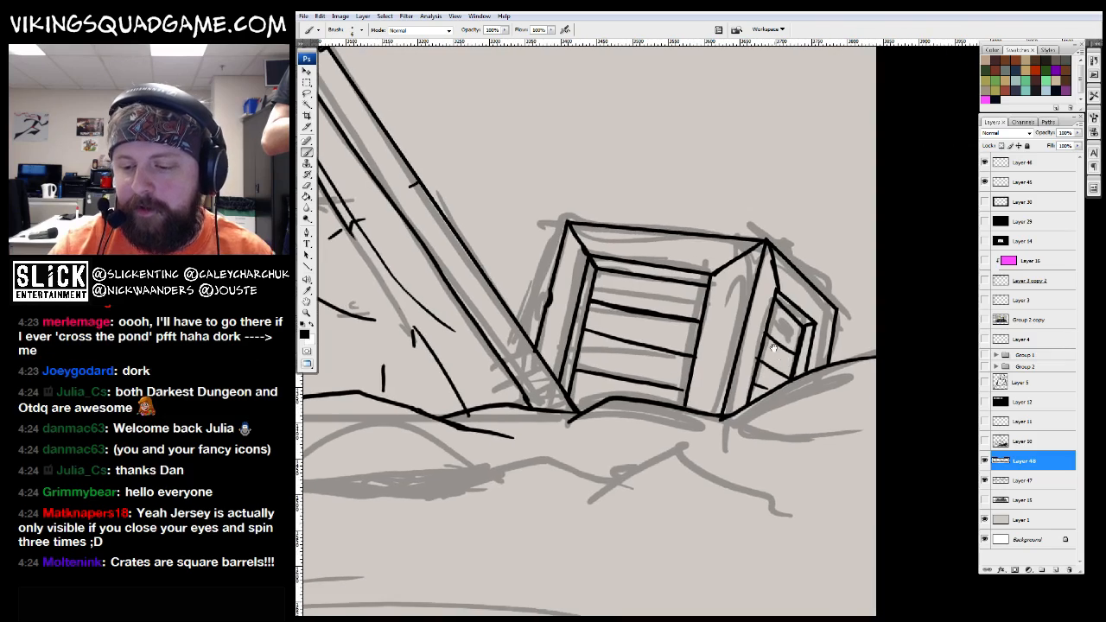
Ink short ground lines on the sand in front of the crate and the larger hut
{"action": "left_click_drag", "start_coordinate": [762, 429], "coordinate": [826, 431]}
{"action": "mouse_move", "coordinate": [657, 417]}
{"action": "left_mouse_down"}
{"action": "mouse_move", "coordinate": [835, 313]}
{"action": "mouse_move", "coordinate": [895, 318]}
{"action": "left_mouse_up"}
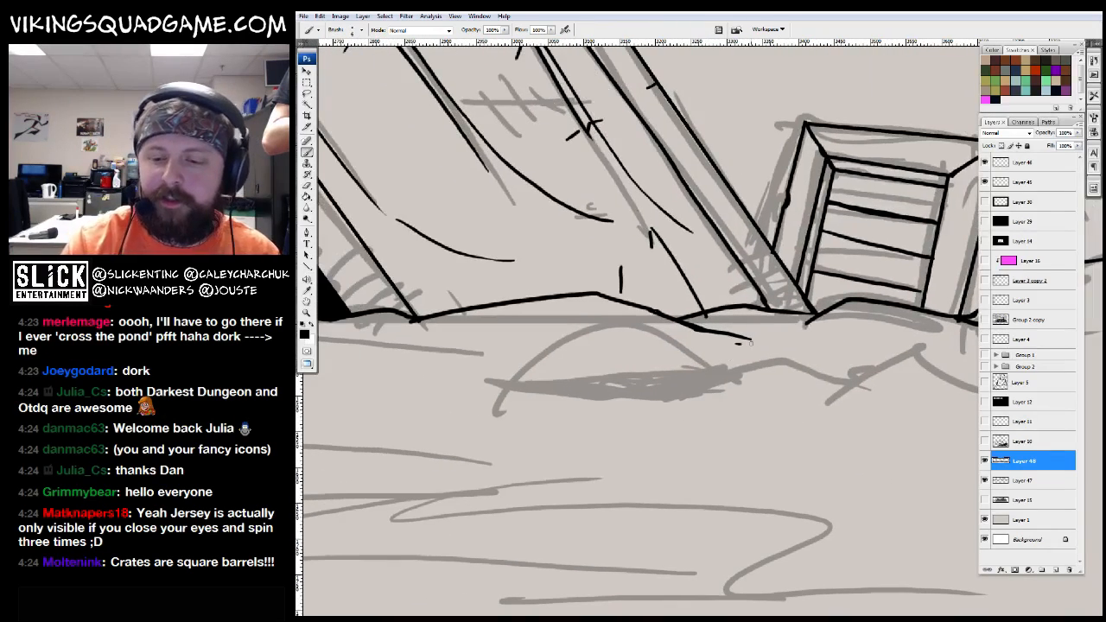
{"action": "left_click_drag", "start_coordinate": [470, 327], "coordinate": [707, 321]}
Ink short nicks along the larger hut's rear pole below the binding and a crack in the crossed pole's top end
{"action": "key", "text": "z"}
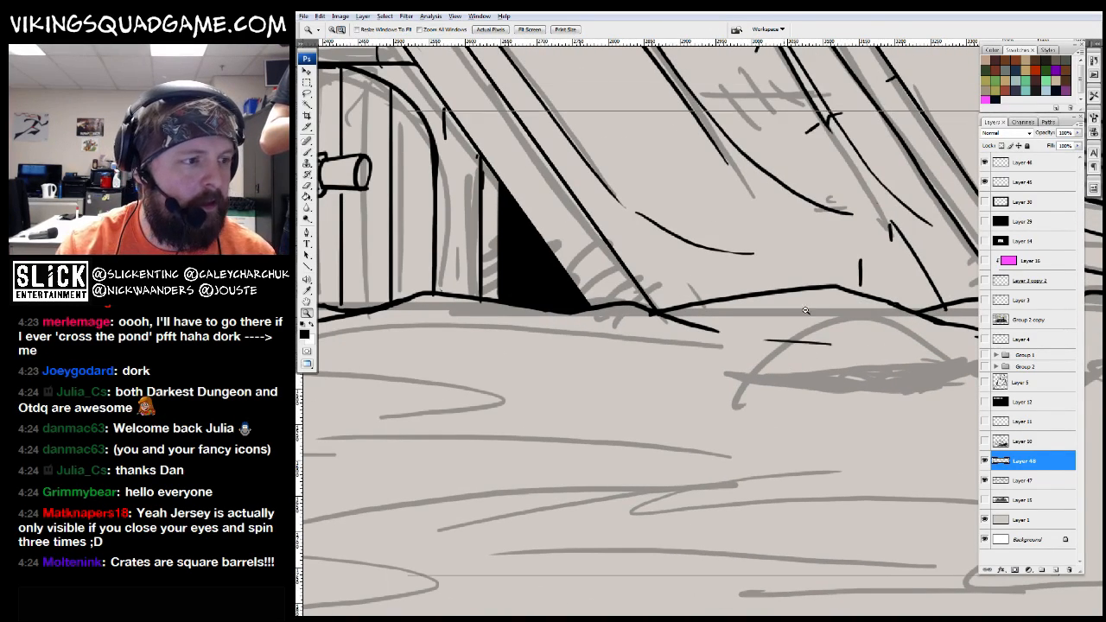
{"action": "left_click", "coordinate": [706, 184], "text": "alt"}
{"action": "left_click", "coordinate": [705, 184], "text": "alt"}
{"action": "mouse_move", "coordinate": [763, 375]}
{"action": "left_mouse_down"}
{"action": "mouse_move", "coordinate": [642, 502]}
{"action": "mouse_move", "coordinate": [679, 501]}
{"action": "left_mouse_up"}
{"action": "left_click_drag", "start_coordinate": [752, 275], "coordinate": [584, 453]}
{"action": "key", "text": "b"}
{"action": "mouse_move", "coordinate": [796, 262]}
{"action": "left_mouse_down"}
{"action": "mouse_move", "coordinate": [731, 306]}
{"action": "mouse_move", "coordinate": [745, 419]}
{"action": "left_mouse_up"}
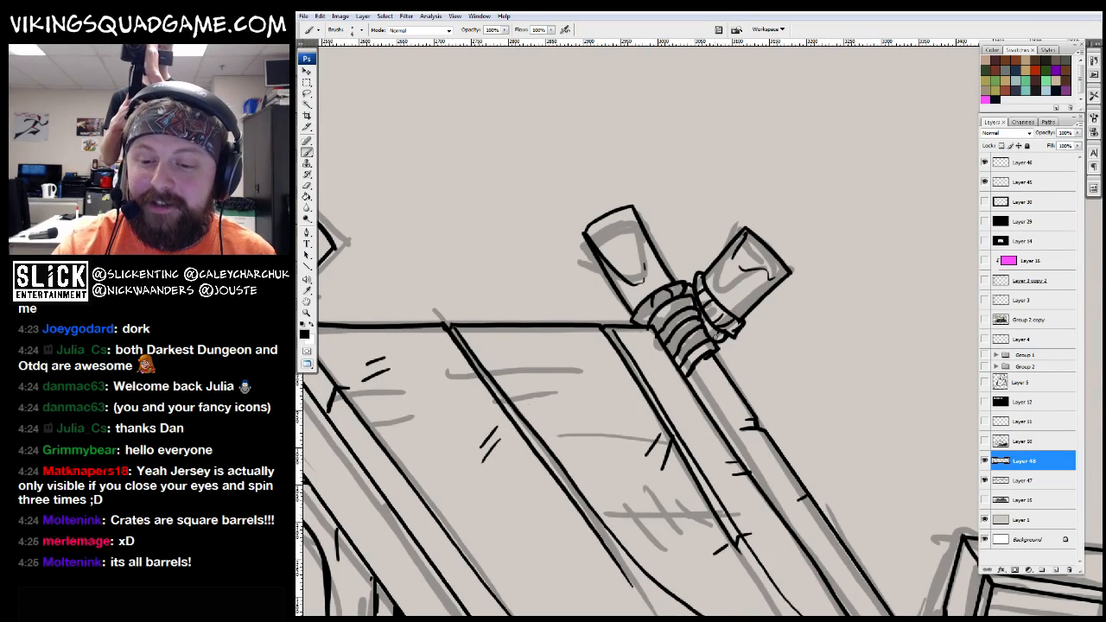
{"action": "left_click_drag", "start_coordinate": [605, 328], "coordinate": [617, 324]}
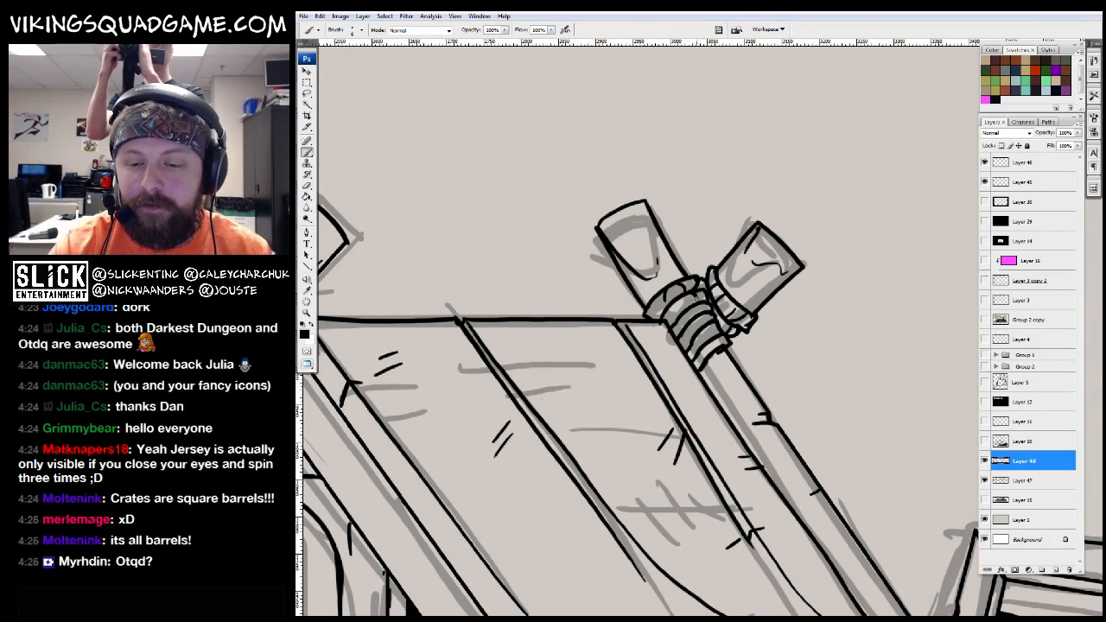
{"action": "left_click_drag", "start_coordinate": [680, 304], "coordinate": [730, 341]}
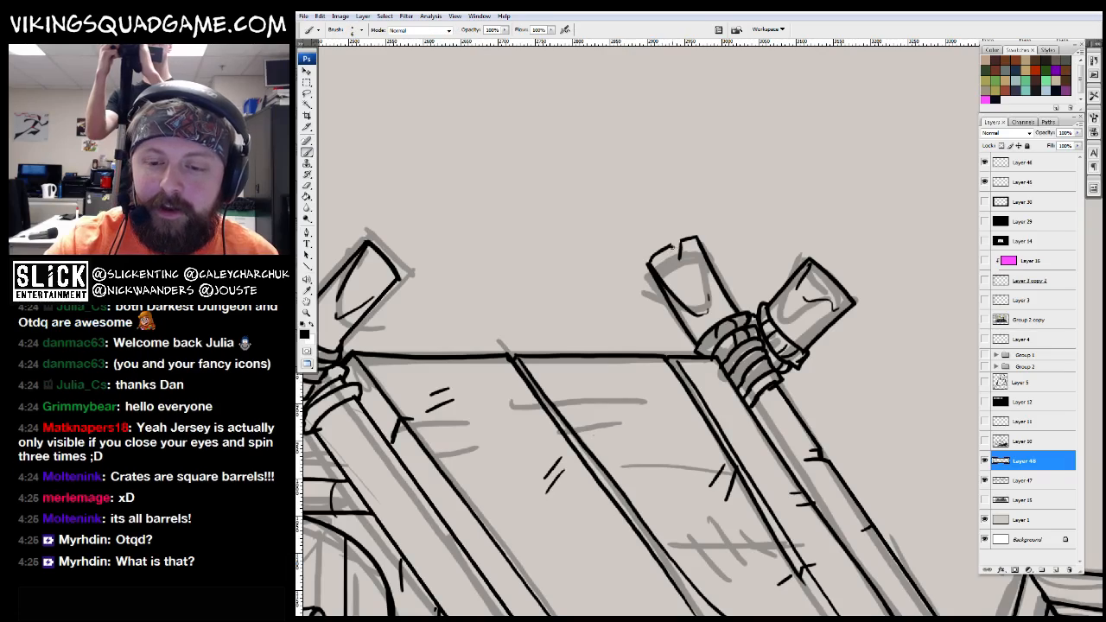
Ink a small crease at the smaller hut's roof ridge and cut a nick into its rear pole
{"action": "key", "text": "ctrl+space"}
{"action": "left_click", "coordinate": [725, 319], "text": "alt"}
{"action": "left_click", "coordinate": [708, 320], "text": "alt"}
{"action": "left_click", "coordinate": [692, 320], "text": "alt"}
{"action": "left_click", "coordinate": [706, 417], "text": "alt"}
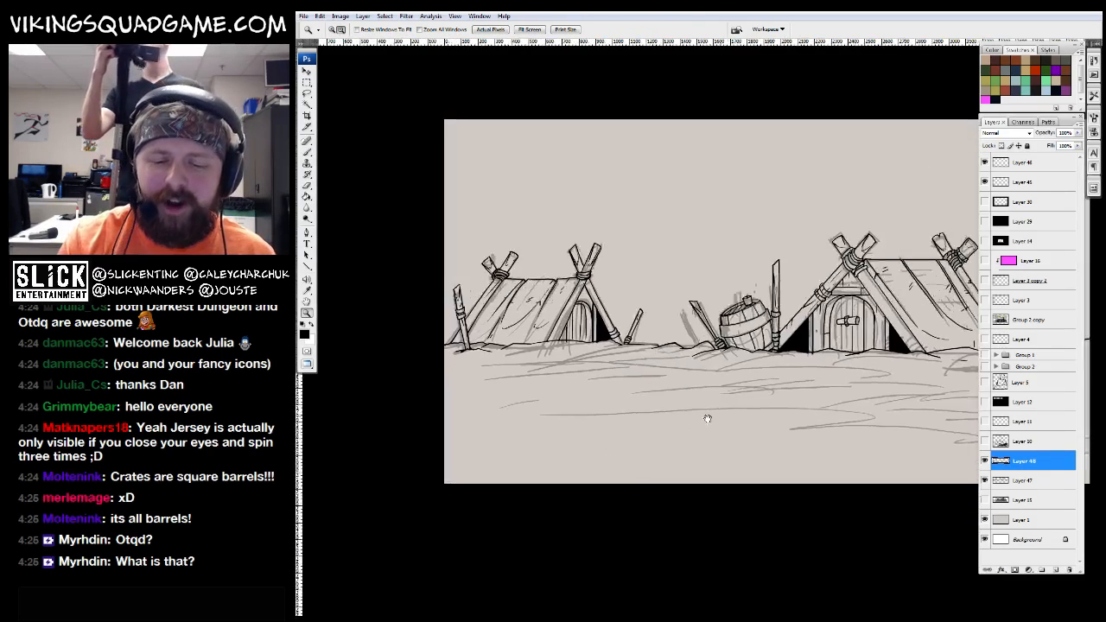
{"action": "left_click_drag", "start_coordinate": [708, 195], "coordinate": [509, 432]}
{"action": "left_click", "coordinate": [477, 311]}
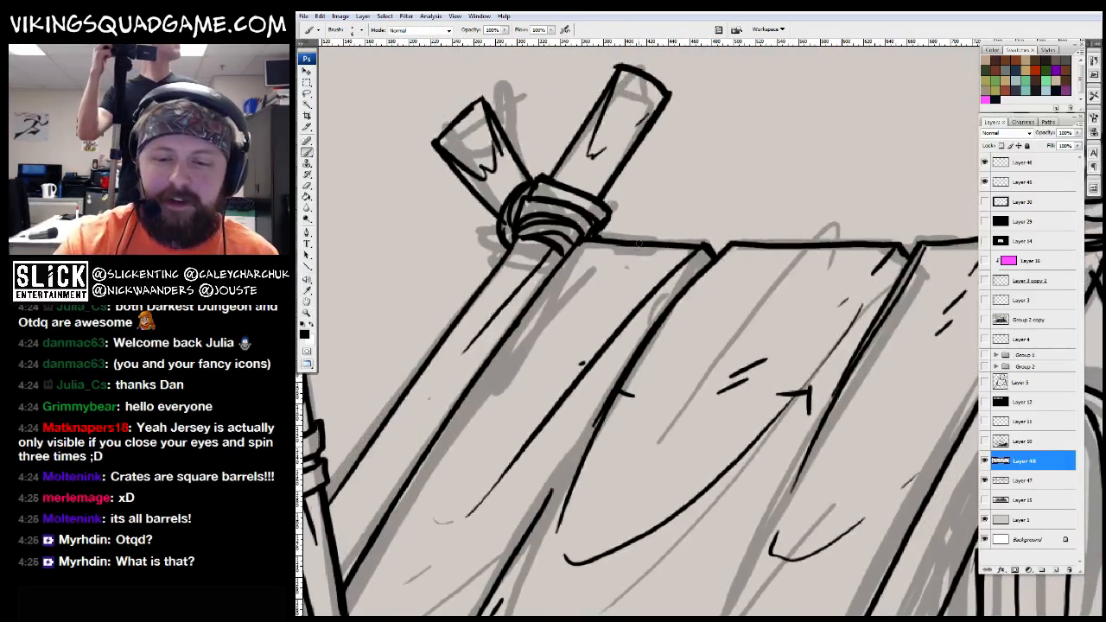
{"action": "left_click_drag", "start_coordinate": [633, 308], "coordinate": [743, 256]}
{"action": "key", "text": "e"}
{"action": "left_click_drag", "start_coordinate": [505, 343], "coordinate": [517, 349]}
{"action": "key", "text": "b"}
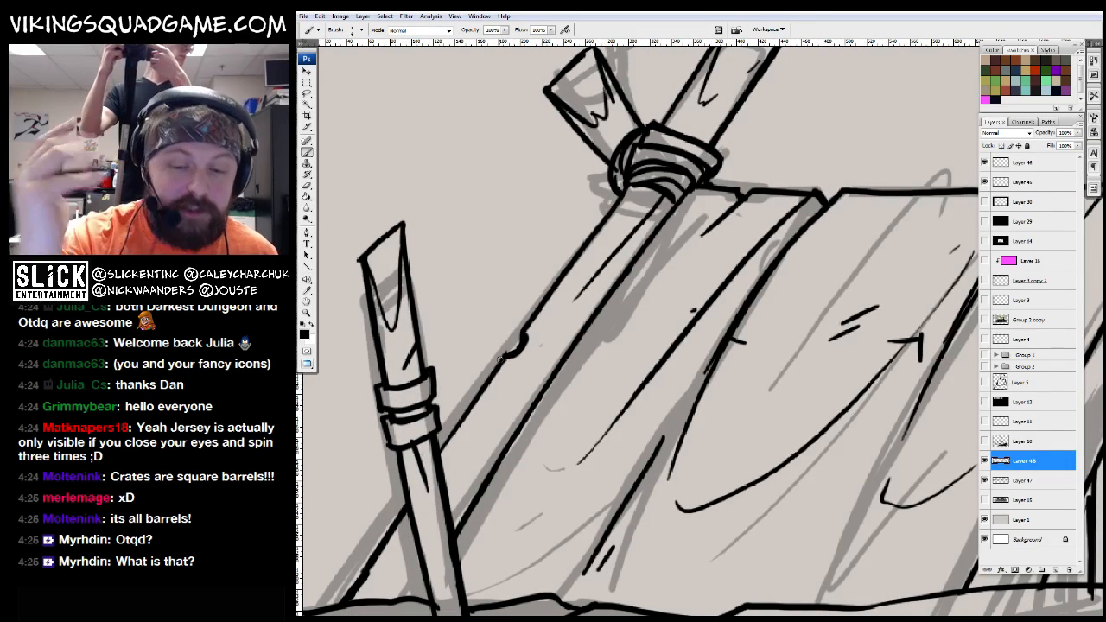
Ink short crease strokes on the folds of the smaller hut's roof cloth
{"action": "key", "text": "z"}
{"action": "left_click_drag", "start_coordinate": [580, 401], "coordinate": [610, 353]}
{"action": "left_click", "coordinate": [611, 352], "text": "alt"}
{"action": "left_click", "coordinate": [615, 351], "text": "alt"}
{"action": "left_click", "coordinate": [635, 345], "text": "alt"}
{"action": "left_click_drag", "start_coordinate": [626, 223], "coordinate": [670, 434]}
{"action": "key", "text": "b"}
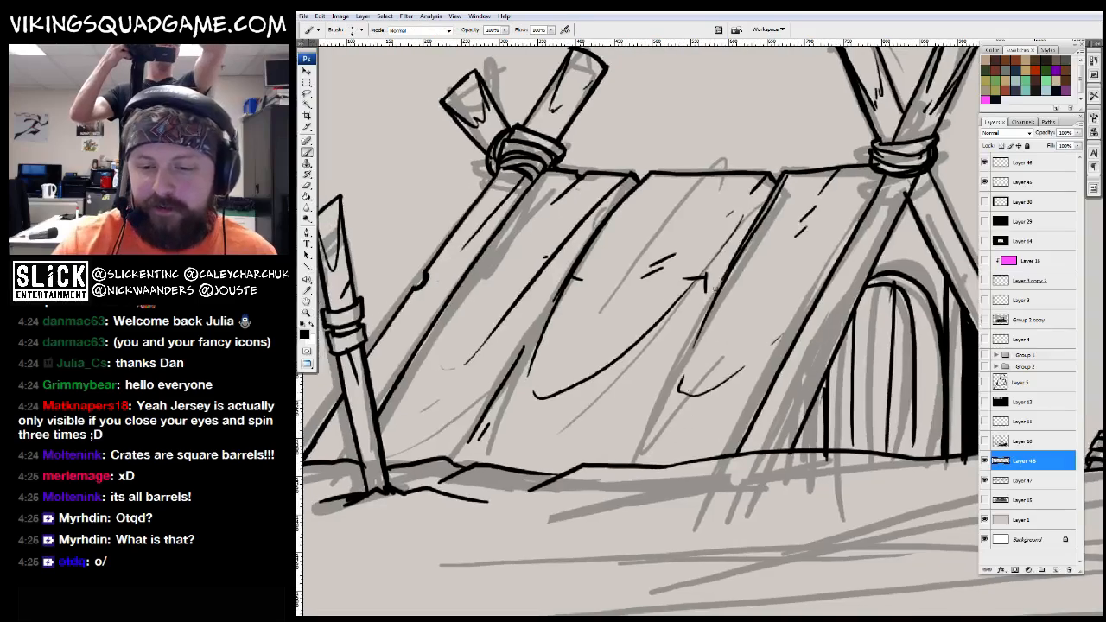
{"action": "left_click_drag", "start_coordinate": [701, 282], "coordinate": [716, 263]}
Ink a crossbeam above the smaller hut's arched door with short wood marks over it
{"action": "key", "text": "z"}
{"action": "left_click", "coordinate": [819, 359], "text": "alt"}
{"action": "left_click", "coordinate": [819, 358], "text": "alt"}
{"action": "left_click", "coordinate": [648, 415]}
{"action": "mouse_move", "coordinate": [635, 363]}
{"action": "left_mouse_down"}
{"action": "mouse_move", "coordinate": [651, 343]}
{"action": "mouse_move", "coordinate": [669, 344]}
{"action": "left_mouse_up"}
{"action": "key", "text": "b"}
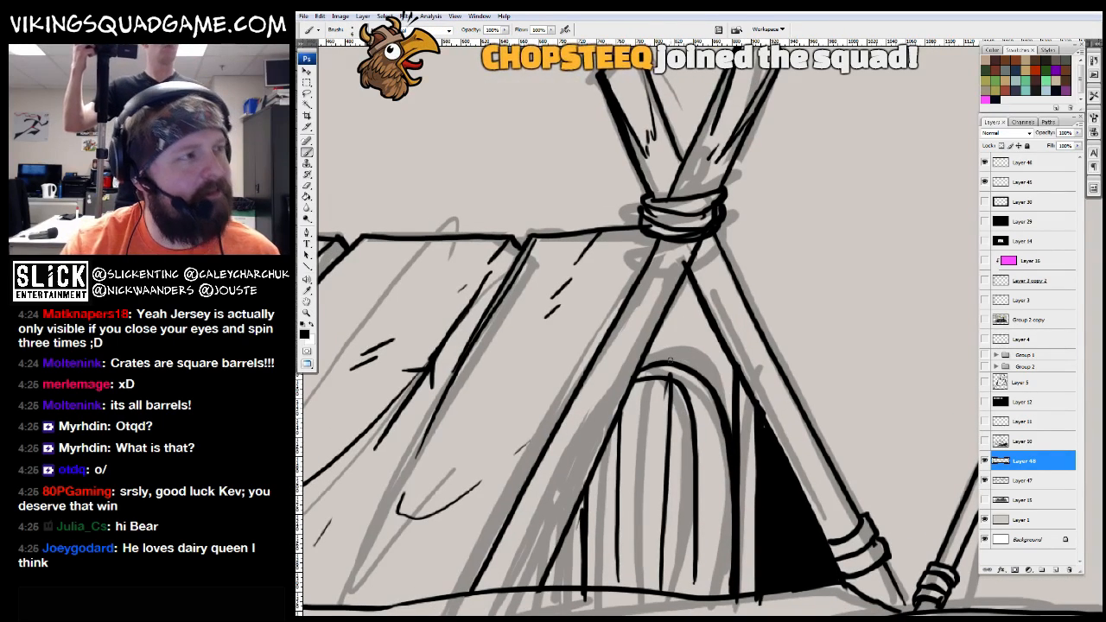
{"action": "left_click_drag", "start_coordinate": [645, 358], "coordinate": [735, 355]}
{"action": "mouse_move", "coordinate": [718, 315]}
{"action": "left_mouse_down"}
{"action": "mouse_move", "coordinate": [678, 307]}
{"action": "mouse_move", "coordinate": [672, 273]}
{"action": "left_mouse_up"}
Review the inked scene as a whole, then examine the area around the stakes and barrel
{"action": "key", "text": "z"}
{"action": "left_click", "coordinate": [688, 350], "text": "alt"}
{"action": "left_click", "coordinate": [688, 350], "text": "alt"}
{"action": "left_click", "coordinate": [687, 348], "text": "alt"}
{"action": "left_click", "coordinate": [688, 348], "text": "alt"}
{"action": "left_click", "coordinate": [864, 388], "text": "alt"}
{"action": "left_click_drag", "start_coordinate": [873, 385], "coordinate": [801, 400]}
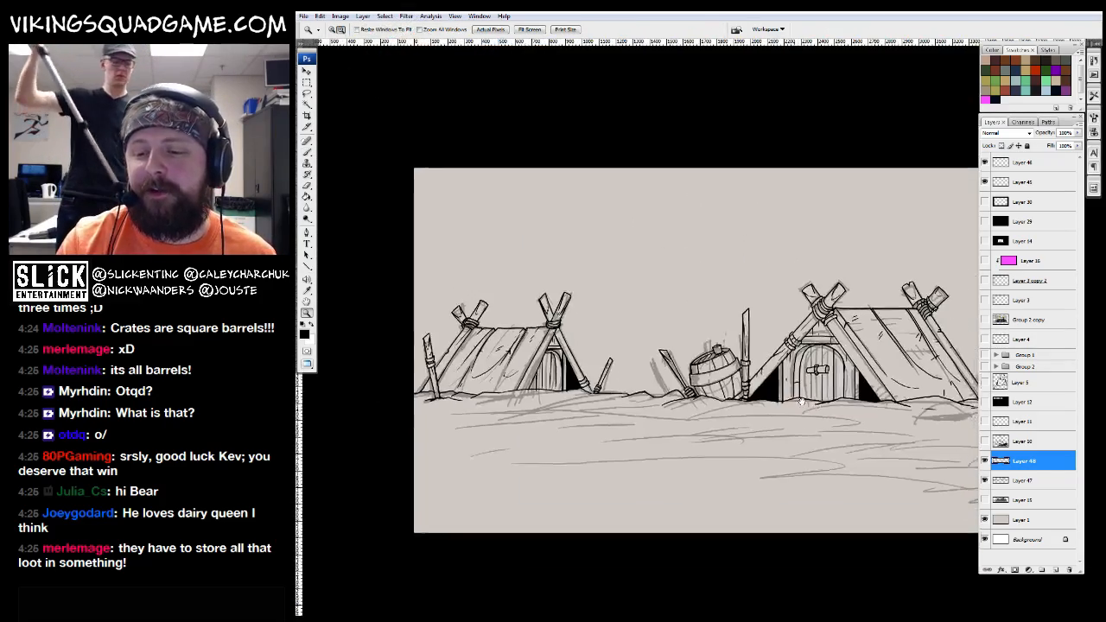
{"action": "left_click", "coordinate": [700, 346]}
{"action": "left_click", "coordinate": [700, 346]}
{"action": "left_click", "coordinate": [701, 345]}
{"action": "left_click_drag", "start_coordinate": [701, 346], "coordinate": [685, 372]}
Switch to the cover artwork document, examine its characters and return to the hut line art
{"action": "key", "text": "f"}
{"action": "key", "text": "f"}
{"action": "key", "text": "ctrl+Tab"}
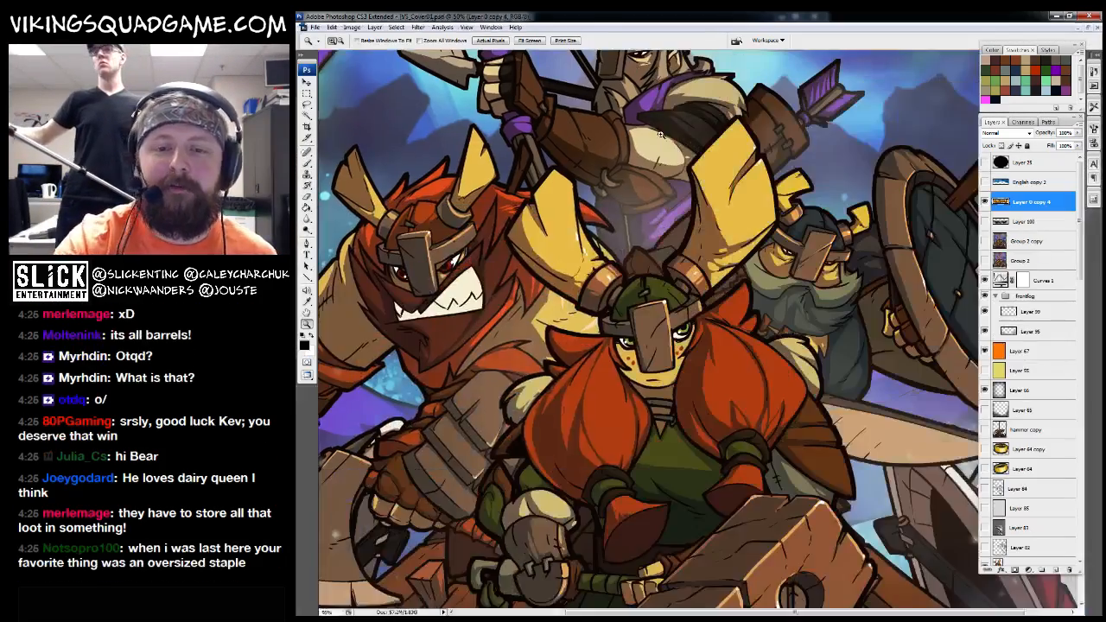
{"action": "key", "text": "f"}
{"action": "left_click", "coordinate": [657, 226], "text": "alt"}
{"action": "left_click", "coordinate": [661, 229], "text": "alt"}
{"action": "left_click_drag", "start_coordinate": [907, 510], "coordinate": [792, 389]}
{"action": "key", "text": "f"}
{"action": "key", "text": "f"}
{"action": "key", "text": "ctrl+Tab"}
{"action": "key", "text": "f"}
Ink the two long edges of a second leaning stake over the sketch beside the barrel's leaning stake
{"action": "left_click_drag", "start_coordinate": [649, 251], "coordinate": [815, 469]}
{"action": "key", "text": "b"}
{"action": "mouse_move", "coordinate": [718, 458]}
{"action": "left_mouse_down"}
{"action": "mouse_move", "coordinate": [769, 446]}
{"action": "mouse_move", "coordinate": [565, 202]}
{"action": "left_mouse_up"}
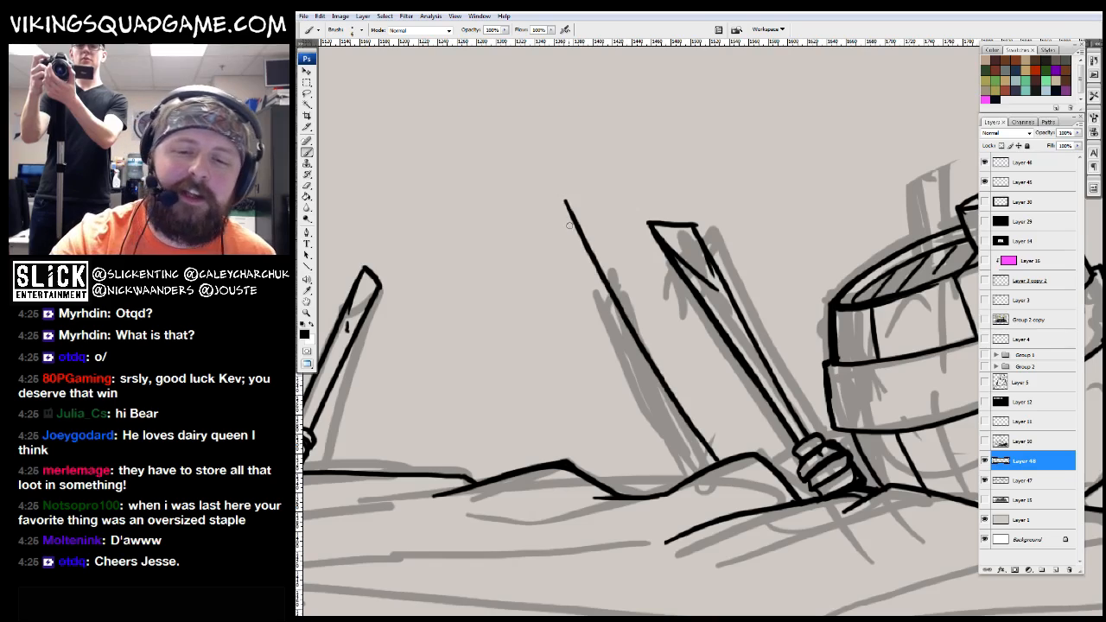
{"action": "mouse_move", "coordinate": [563, 263]}
{"action": "left_mouse_down"}
{"action": "mouse_move", "coordinate": [685, 476]}
{"action": "mouse_move", "coordinate": [718, 477]}
{"action": "left_mouse_up"}
{"action": "key", "text": "b"}
Finish the second leaning stake with wood detail and binding bands, erasing the overshooting ink at its base and tip
{"action": "key", "text": "e"}
{"action": "mouse_move", "coordinate": [679, 439]}
{"action": "left_mouse_down"}
{"action": "mouse_move", "coordinate": [691, 423]}
{"action": "mouse_move", "coordinate": [670, 436]}
{"action": "left_mouse_up"}
{"action": "key", "text": "b"}
{"action": "left_click_drag", "start_coordinate": [594, 277], "coordinate": [650, 352]}
{"action": "key", "text": "e"}
{"action": "mouse_move", "coordinate": [594, 209]}
{"action": "left_mouse_down"}
{"action": "mouse_move", "coordinate": [587, 194]}
{"action": "mouse_move", "coordinate": [598, 216]}
{"action": "left_mouse_up"}
{"action": "key", "text": "b"}
Ink short ground lines on the sand in front of the leaning stakes
{"action": "key", "text": "z"}
{"action": "left_click", "coordinate": [699, 366], "text": "alt"}
{"action": "left_click", "coordinate": [699, 366], "text": "alt"}
{"action": "left_click", "coordinate": [699, 366], "text": "alt"}
{"action": "left_click", "coordinate": [691, 346], "text": "alt"}
{"action": "left_click", "coordinate": [764, 332]}
{"action": "mouse_move", "coordinate": [764, 332]}
{"action": "left_mouse_down"}
{"action": "mouse_move", "coordinate": [757, 433]}
{"action": "mouse_move", "coordinate": [715, 484]}
{"action": "left_mouse_up"}
{"action": "left_click", "coordinate": [816, 450], "text": "alt"}
{"action": "mouse_move", "coordinate": [817, 449]}
{"action": "left_mouse_down"}
{"action": "mouse_move", "coordinate": [556, 458]}
{"action": "mouse_move", "coordinate": [734, 464]}
{"action": "mouse_move", "coordinate": [525, 202]}
{"action": "left_mouse_up"}
{"action": "key", "text": "b"}
{"action": "mouse_move", "coordinate": [389, 380]}
{"action": "left_mouse_down"}
{"action": "mouse_move", "coordinate": [686, 383]}
{"action": "mouse_move", "coordinate": [784, 360]}
{"action": "left_mouse_up"}
{"action": "mouse_move", "coordinate": [883, 321]}
{"action": "left_mouse_down"}
{"action": "mouse_move", "coordinate": [625, 379]}
{"action": "mouse_move", "coordinate": [782, 368]}
{"action": "left_mouse_up"}
{"action": "mouse_move", "coordinate": [549, 355]}
{"action": "left_mouse_down"}
{"action": "mouse_move", "coordinate": [730, 354]}
{"action": "mouse_move", "coordinate": [759, 333]}
{"action": "left_mouse_up"}
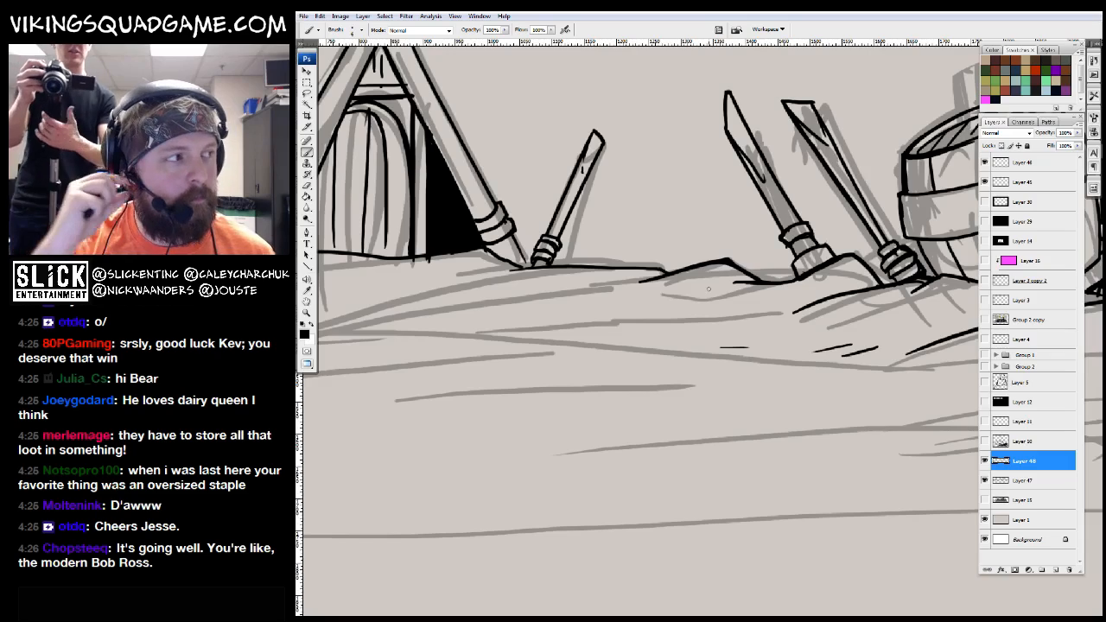
Switch to the Viking Squad cover artwork and examine the whole picture in different screen modes
{"action": "key", "text": "f"}
{"action": "key", "text": "f"}
{"action": "left_click", "coordinate": [655, 66]}
{"action": "key", "text": "f"}
{"action": "key", "text": "f"}
{"action": "left_click_drag", "start_coordinate": [807, 344], "coordinate": [768, 380]}
{"action": "scroll", "coordinate": [832, 393], "scroll_direction": "down", "scroll_amount": 1}
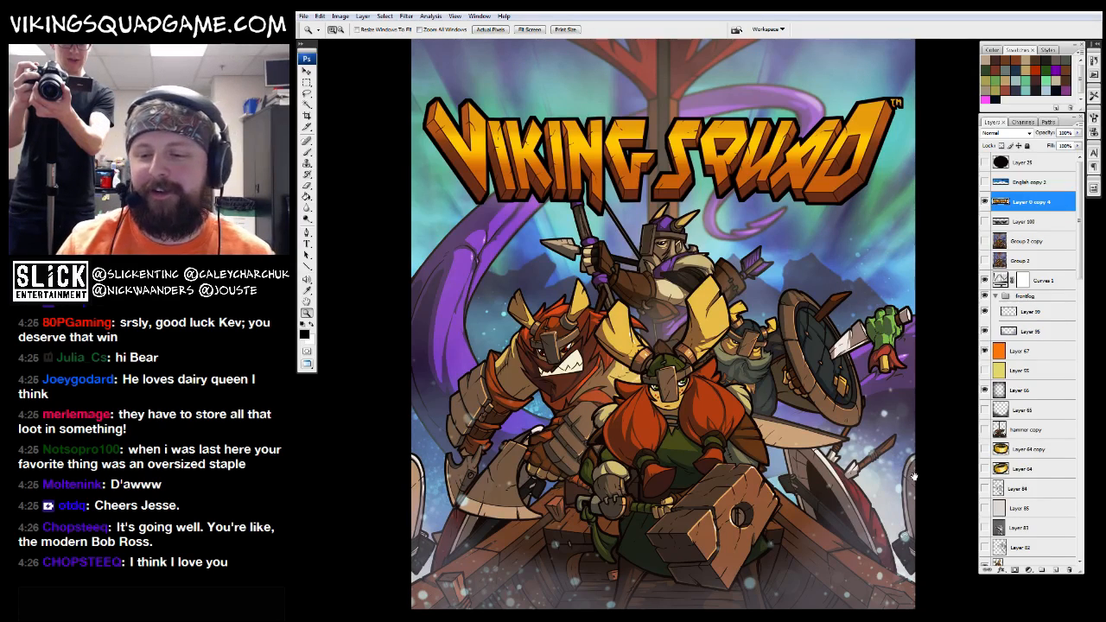
{"action": "scroll", "coordinate": [913, 475], "scroll_direction": "down", "scroll_amount": 1}
{"action": "key", "text": "f"}
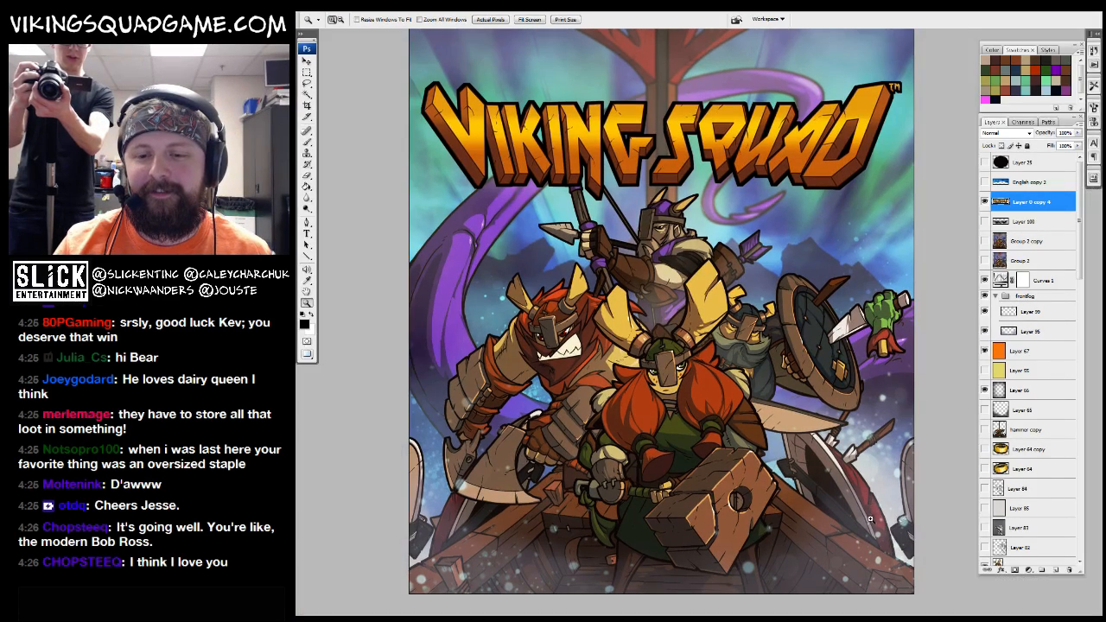
{"action": "key", "text": "f"}
{"action": "key", "text": "f"}
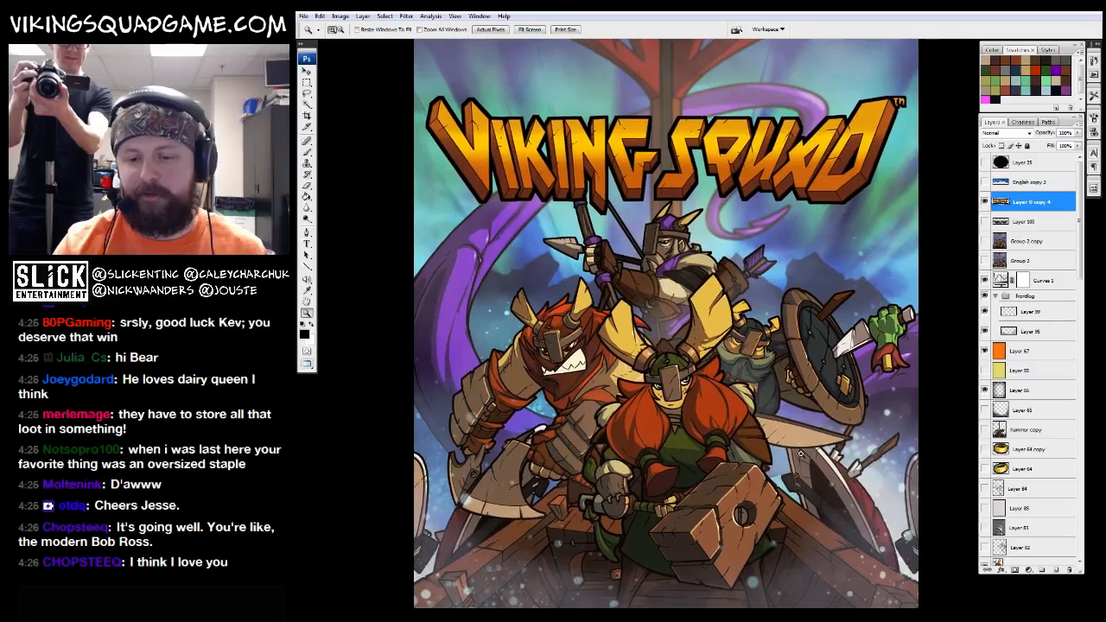
View the cover artwork with the interface panels hidden, then show the panels again
{"action": "key", "text": "Tab"}
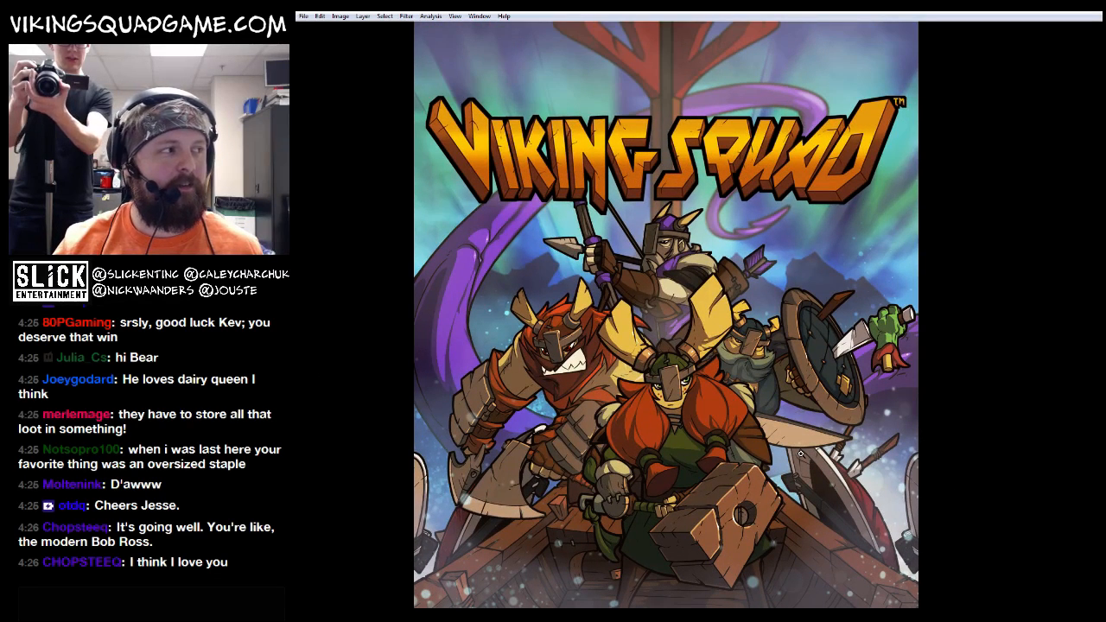
{"action": "scroll", "coordinate": [897, 428], "scroll_direction": "down", "scroll_amount": 1}
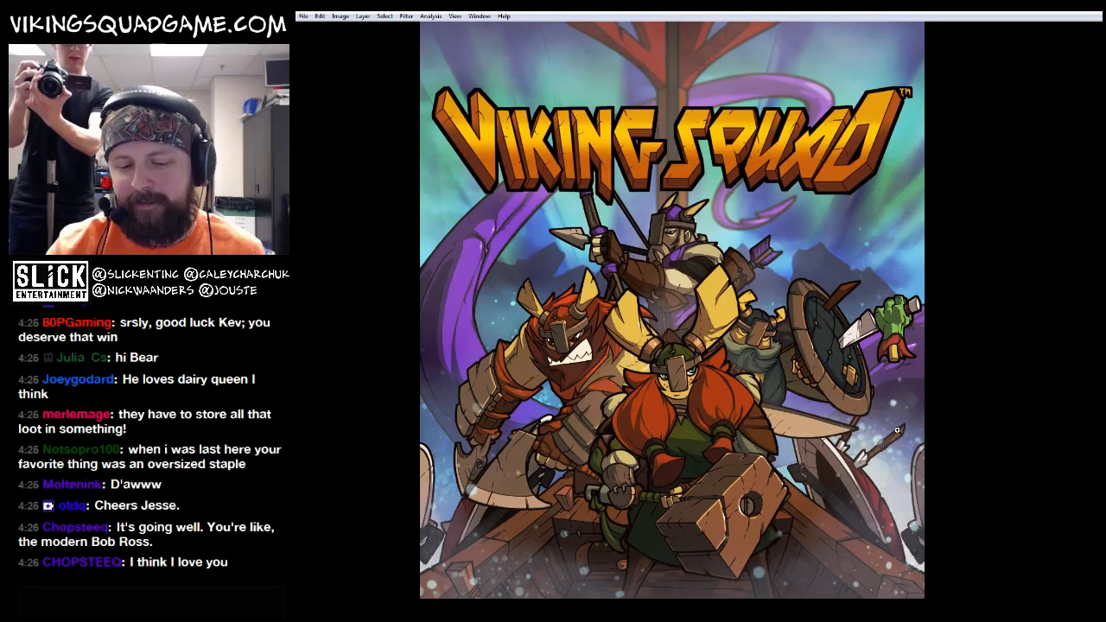
{"action": "key", "text": "Tab"}
{"action": "key", "text": "Tab"}
{"action": "key", "text": "Tab"}
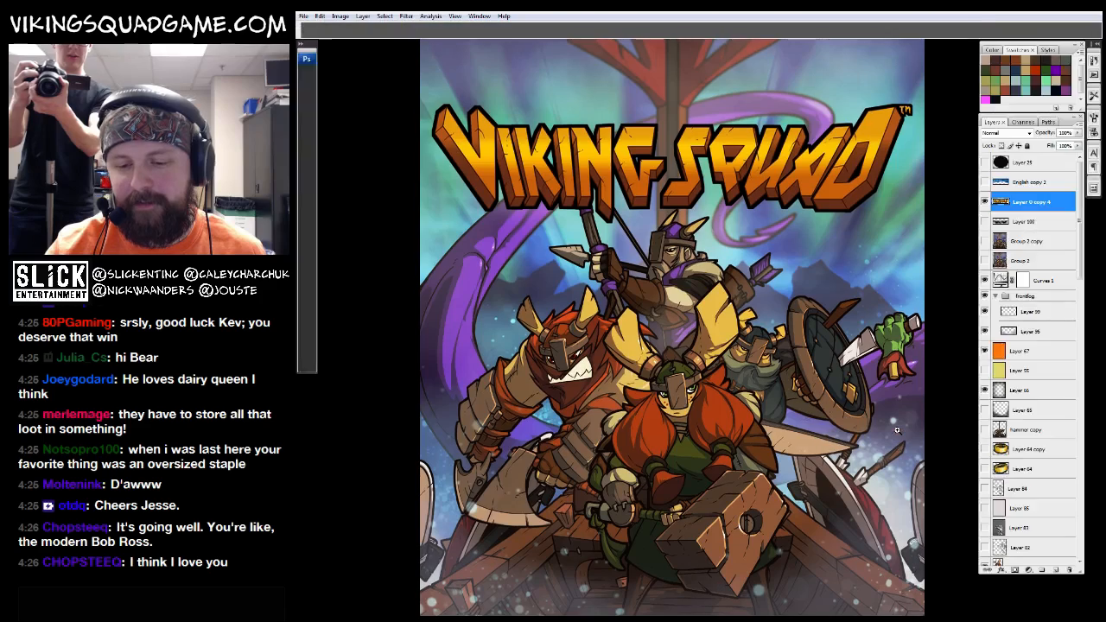
Return to the cine_builder2.psd line art and display it in full-screen mode
{"action": "key", "text": "f"}
{"action": "key", "text": "f"}
{"action": "key", "text": "f"}
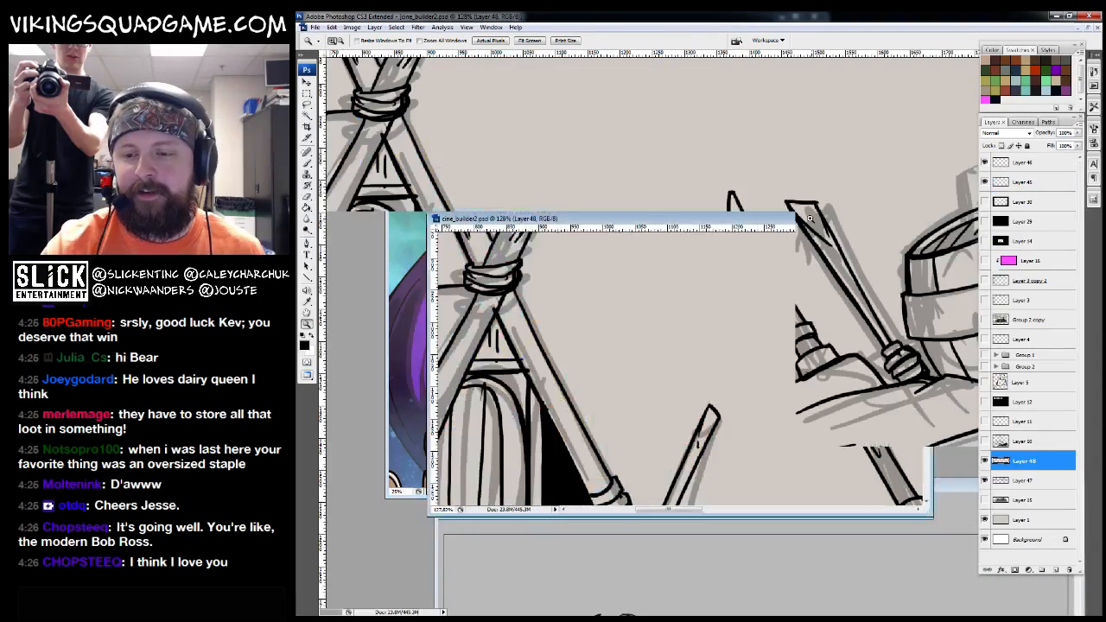
{"action": "left_click_drag", "start_coordinate": [609, 449], "coordinate": [823, 334]}
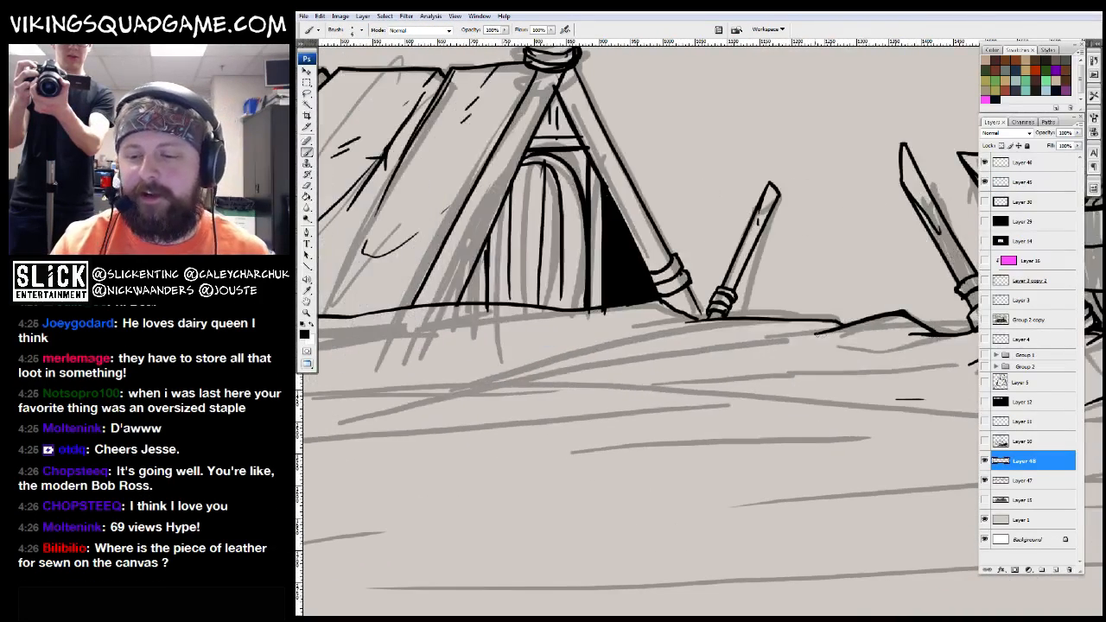
Ink short ground lines on the sand beside the base of the small hut's bound outer stake
{"action": "left_click_drag", "start_coordinate": [689, 345], "coordinate": [789, 325]}
{"action": "left_click_drag", "start_coordinate": [639, 355], "coordinate": [704, 350]}
{"action": "left_click_drag", "start_coordinate": [719, 312], "coordinate": [909, 316]}
{"action": "key", "text": "b"}
{"action": "left_click_drag", "start_coordinate": [646, 345], "coordinate": [730, 344]}
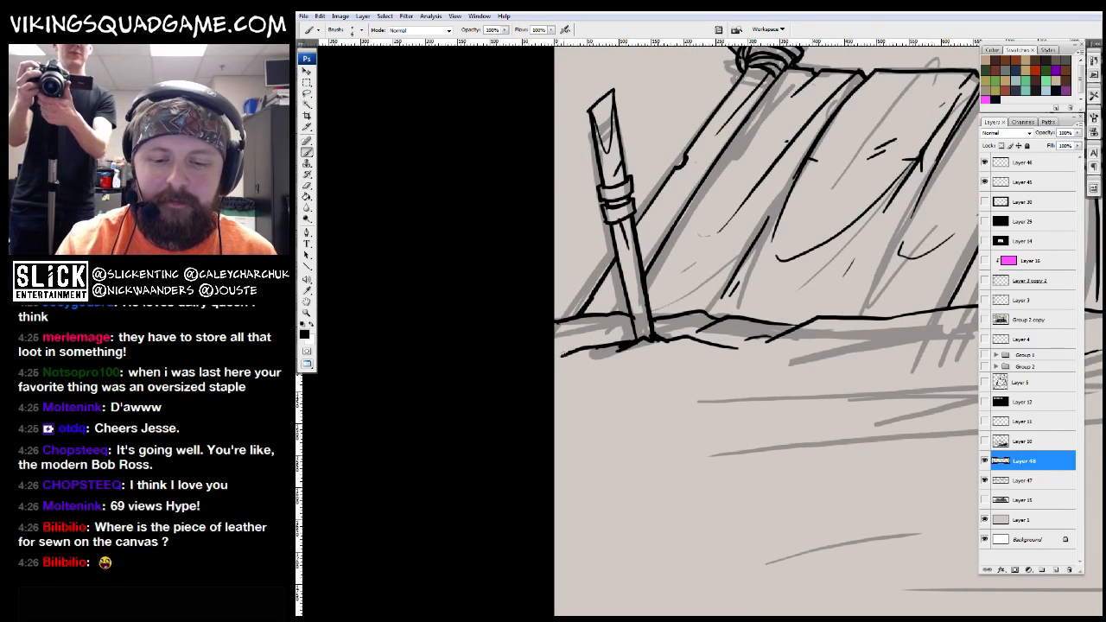
{"action": "left_click_drag", "start_coordinate": [721, 353], "coordinate": [766, 354]}
{"action": "left_click_drag", "start_coordinate": [779, 358], "coordinate": [787, 359]}
Examine the small hut and the sand in front of it at several zoom levels
{"action": "left_click_drag", "start_coordinate": [889, 380], "coordinate": [724, 310]}
{"action": "left_click", "coordinate": [766, 316], "text": "alt"}
{"action": "left_click", "coordinate": [766, 315], "text": "alt"}
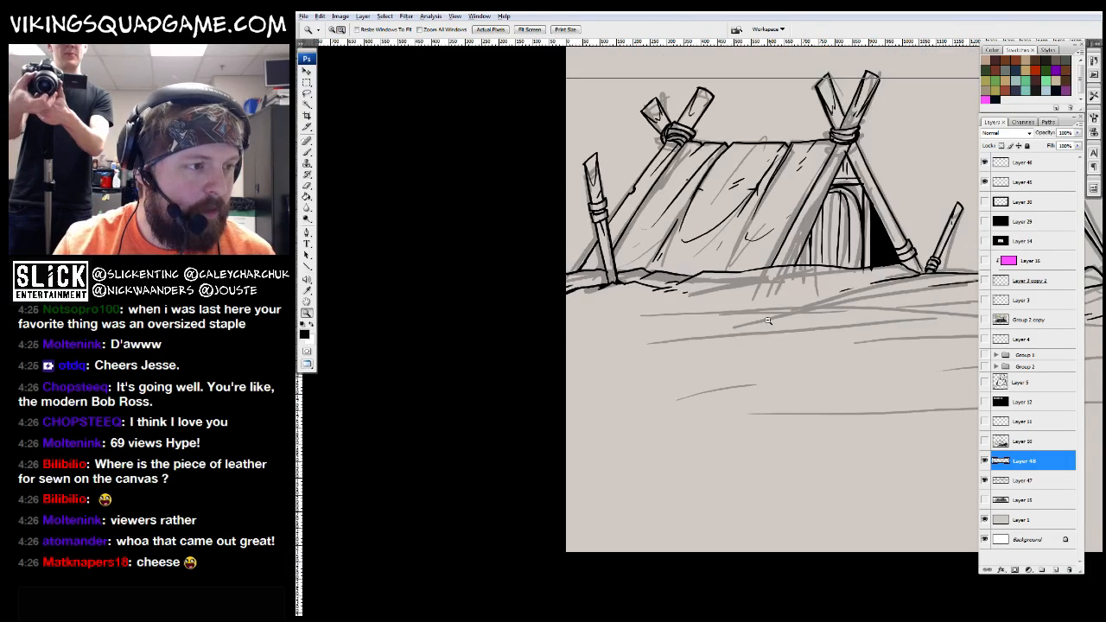
{"action": "left_click", "coordinate": [765, 318], "text": "alt"}
{"action": "left_click", "coordinate": [764, 320]}
{"action": "left_click", "coordinate": [762, 324]}
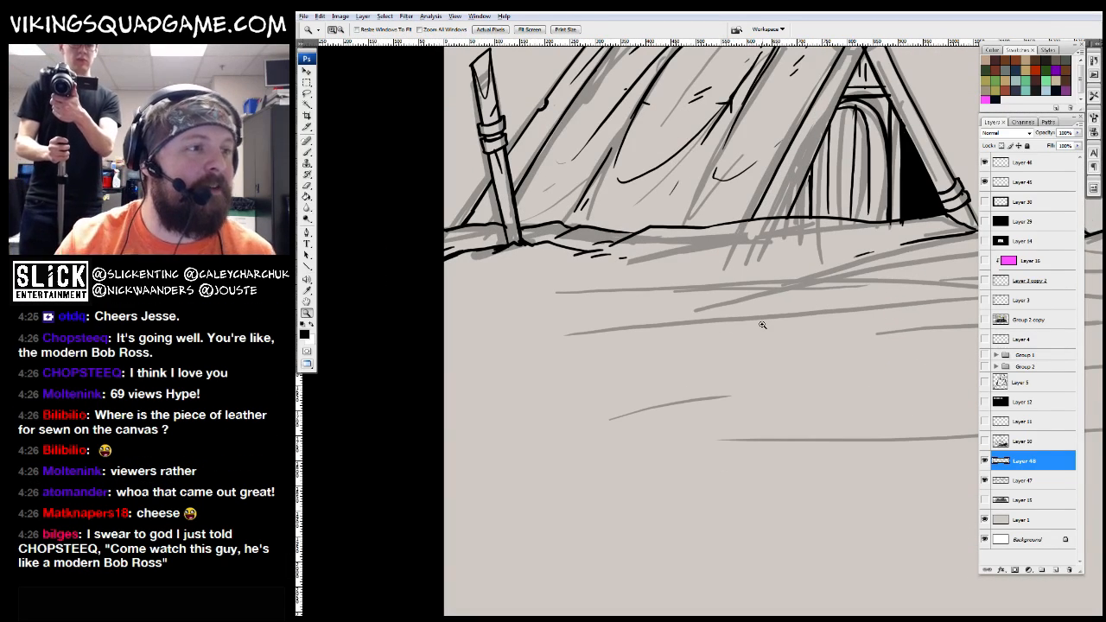
{"action": "scroll", "coordinate": [773, 305], "scroll_direction": "up", "scroll_amount": 2}
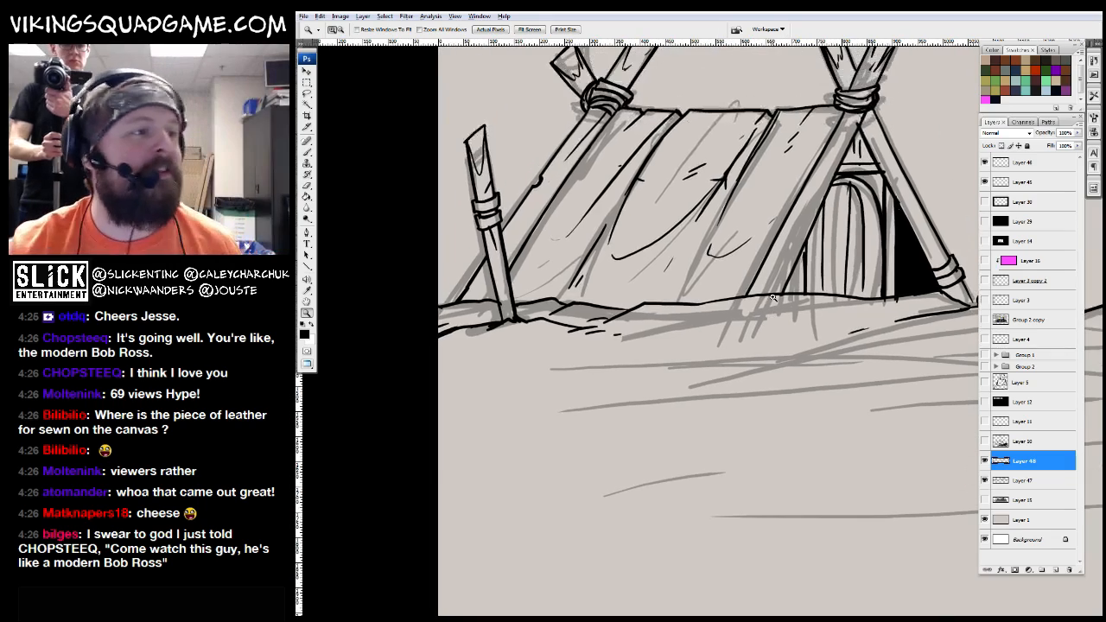
{"action": "left_click", "coordinate": [772, 306], "text": "alt"}
{"action": "left_click", "coordinate": [750, 417]}
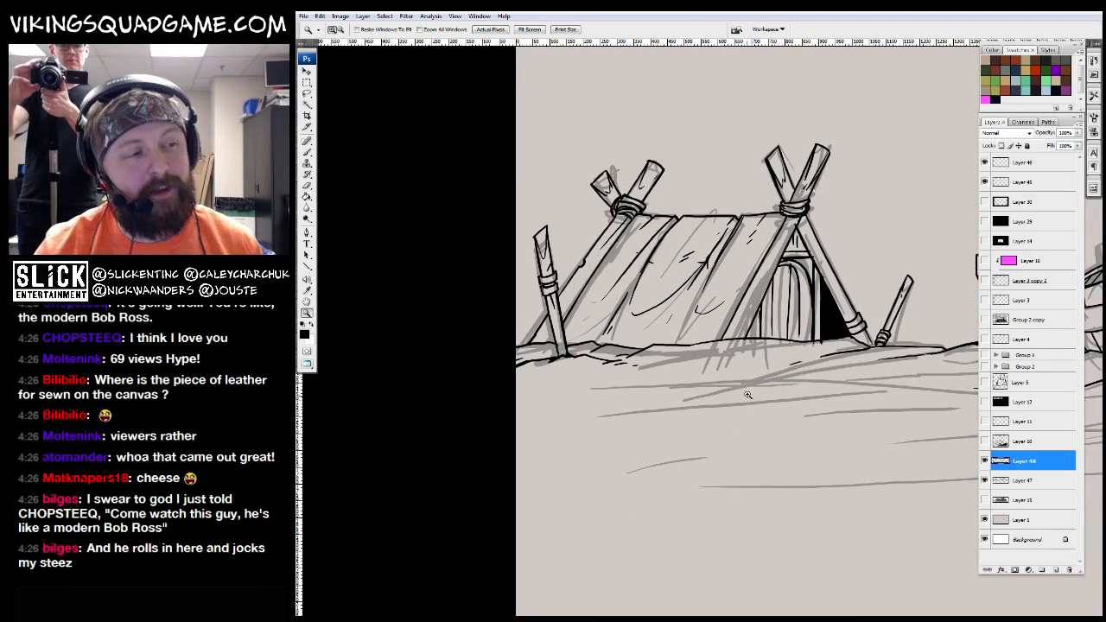
{"action": "left_click", "coordinate": [751, 387], "text": "alt"}
{"action": "left_click", "coordinate": [753, 378]}
Ink short texture marks on the small hut's rear support pole and the adjoining roof covering behind the stake
{"action": "left_click_drag", "start_coordinate": [709, 420], "coordinate": [675, 402]}
{"action": "mouse_move", "coordinate": [827, 202]}
{"action": "left_mouse_down"}
{"action": "mouse_move", "coordinate": [595, 394]}
{"action": "mouse_move", "coordinate": [509, 439]}
{"action": "left_mouse_up"}
{"action": "key", "text": "b"}
{"action": "mouse_move", "coordinate": [729, 245]}
{"action": "left_mouse_down"}
{"action": "mouse_move", "coordinate": [646, 403]}
{"action": "mouse_move", "coordinate": [706, 420]}
{"action": "left_mouse_up"}
{"action": "left_click_drag", "start_coordinate": [637, 237], "coordinate": [595, 311]}
{"action": "left_click_drag", "start_coordinate": [519, 346], "coordinate": [561, 334]}
{"action": "mouse_move", "coordinate": [510, 321]}
{"action": "left_mouse_down"}
{"action": "mouse_move", "coordinate": [516, 354]}
{"action": "mouse_move", "coordinate": [506, 361]}
{"action": "left_mouse_up"}
{"action": "left_click_drag", "start_coordinate": [510, 333], "coordinate": [534, 361]}
{"action": "left_click_drag", "start_coordinate": [533, 270], "coordinate": [529, 299]}
Ink long, gently curved ground lines across the sand in front of the small hut, following the faded sketch
{"action": "key", "text": "z"}
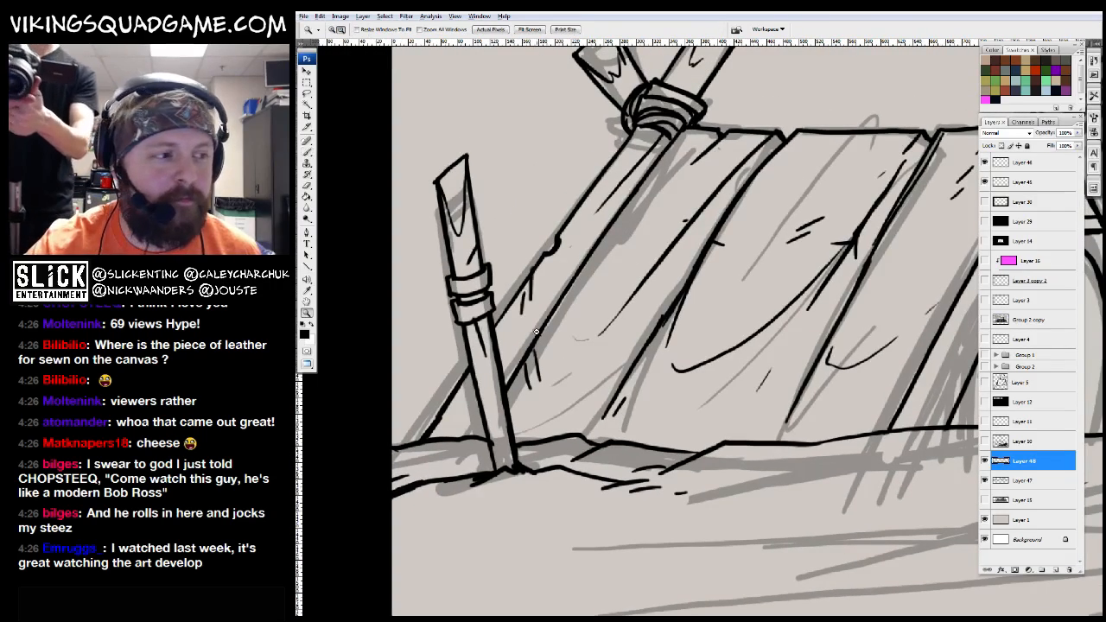
{"action": "key", "text": "ctrl+0"}
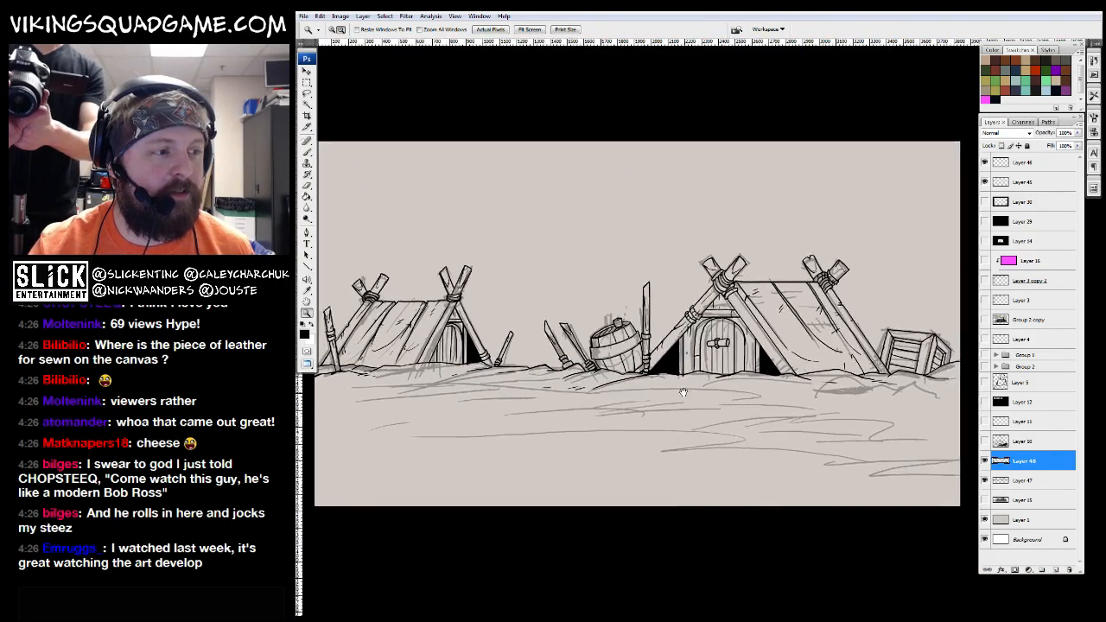
{"action": "left_click_drag", "start_coordinate": [681, 390], "coordinate": [714, 375]}
{"action": "left_click_drag", "start_coordinate": [801, 265], "coordinate": [510, 394]}
{"action": "mouse_move", "coordinate": [507, 438]}
{"action": "left_mouse_down"}
{"action": "mouse_move", "coordinate": [737, 336]}
{"action": "mouse_move", "coordinate": [885, 339]}
{"action": "left_mouse_up"}
{"action": "key", "text": "b"}
{"action": "left_click_drag", "start_coordinate": [827, 317], "coordinate": [683, 327]}
{"action": "left_click_drag", "start_coordinate": [683, 328], "coordinate": [731, 317]}
{"action": "left_click_drag", "start_coordinate": [654, 317], "coordinate": [839, 333]}
{"action": "left_click_drag", "start_coordinate": [847, 339], "coordinate": [895, 346]}
{"action": "mouse_move", "coordinate": [649, 317]}
{"action": "left_mouse_down"}
{"action": "mouse_move", "coordinate": [676, 316]}
{"action": "mouse_move", "coordinate": [497, 328]}
{"action": "left_mouse_up"}
{"action": "left_click_drag", "start_coordinate": [582, 319], "coordinate": [755, 319]}
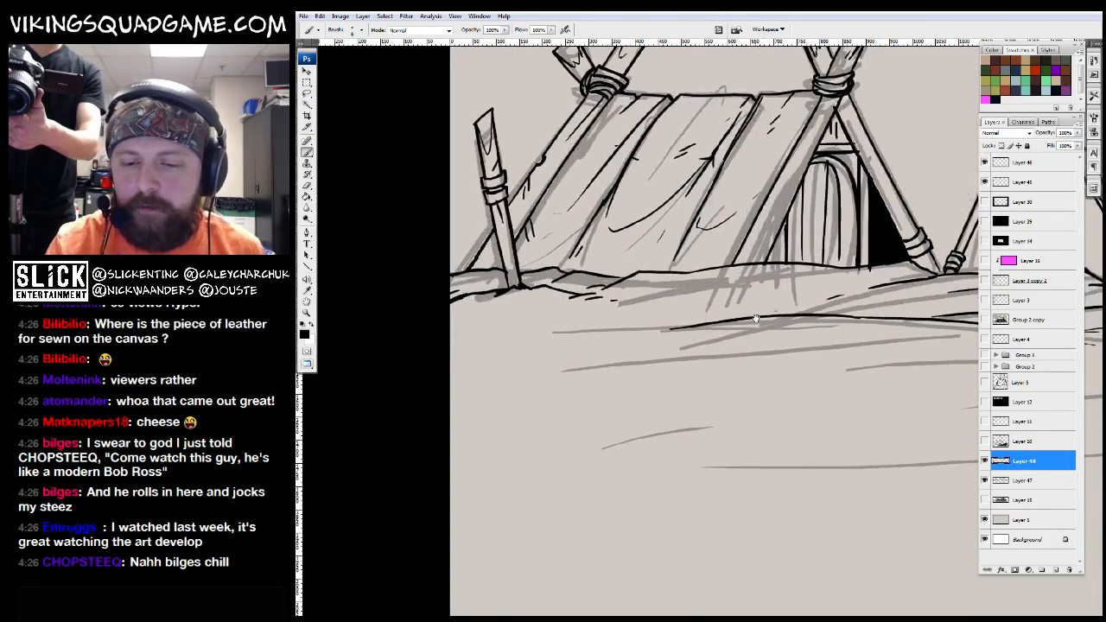
{"action": "mouse_move", "coordinate": [605, 335]}
{"action": "left_mouse_down"}
{"action": "mouse_move", "coordinate": [683, 334]}
{"action": "mouse_move", "coordinate": [674, 316]}
{"action": "left_mouse_up"}
Extend the inked ground contours across the sand in front of the leaning stakes and barrel
{"action": "left_click", "coordinate": [682, 334], "text": "alt"}
{"action": "left_click", "coordinate": [700, 355], "text": "alt"}
{"action": "left_click", "coordinate": [725, 380], "text": "alt"}
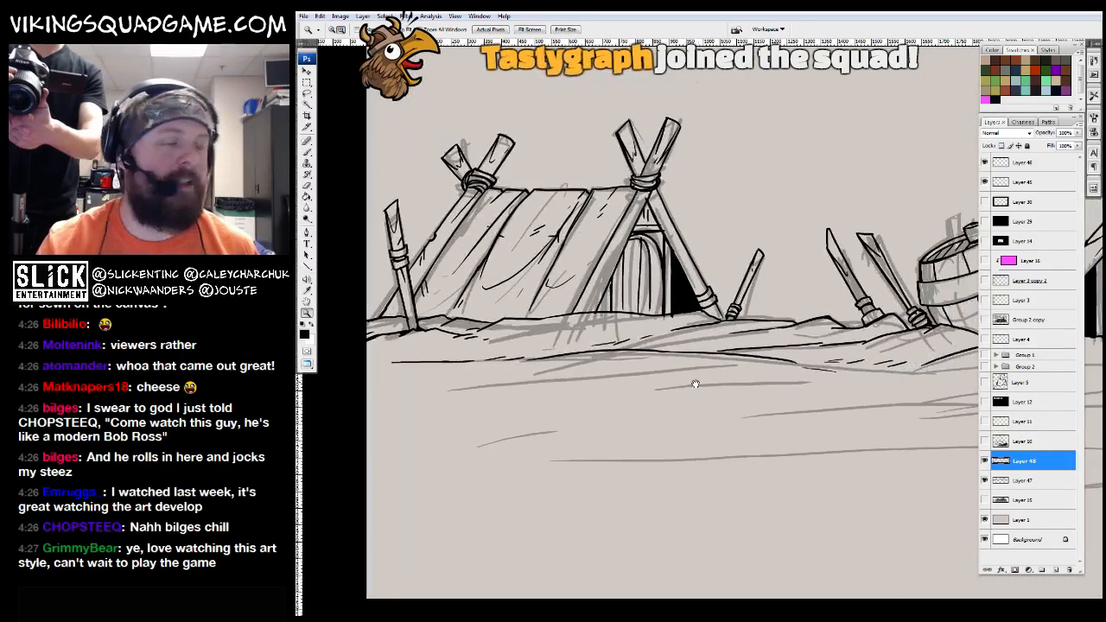
{"action": "left_click", "coordinate": [745, 399], "text": "alt"}
{"action": "left_click_drag", "start_coordinate": [746, 400], "coordinate": [680, 399]}
{"action": "key", "text": "b"}
{"action": "left_click_drag", "start_coordinate": [770, 365], "coordinate": [693, 365]}
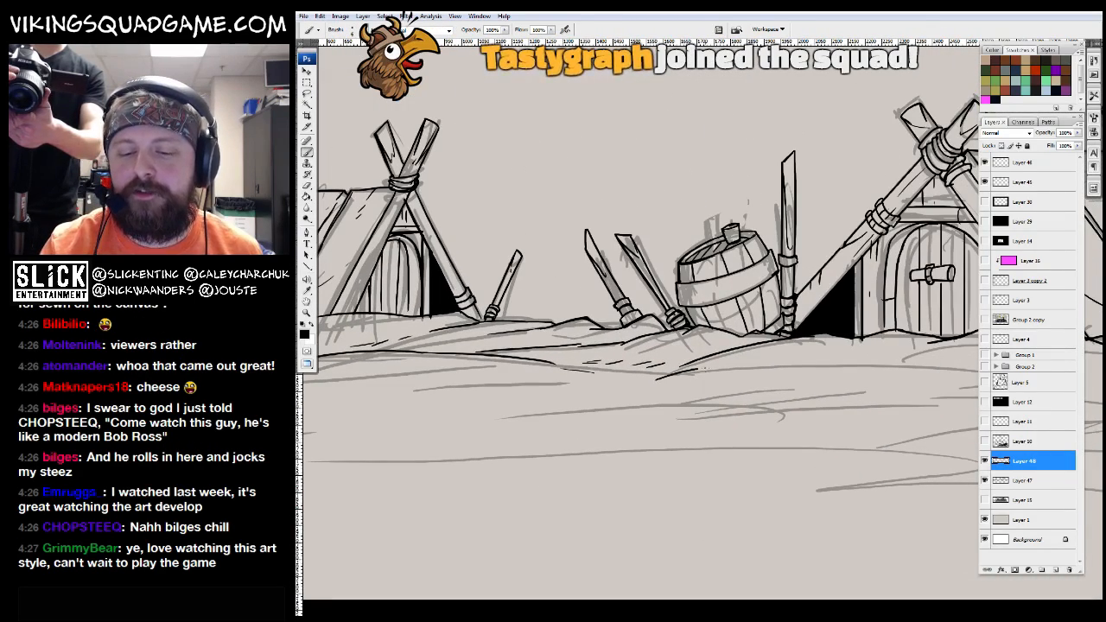
{"action": "left_click_drag", "start_coordinate": [886, 371], "coordinate": [734, 354]}
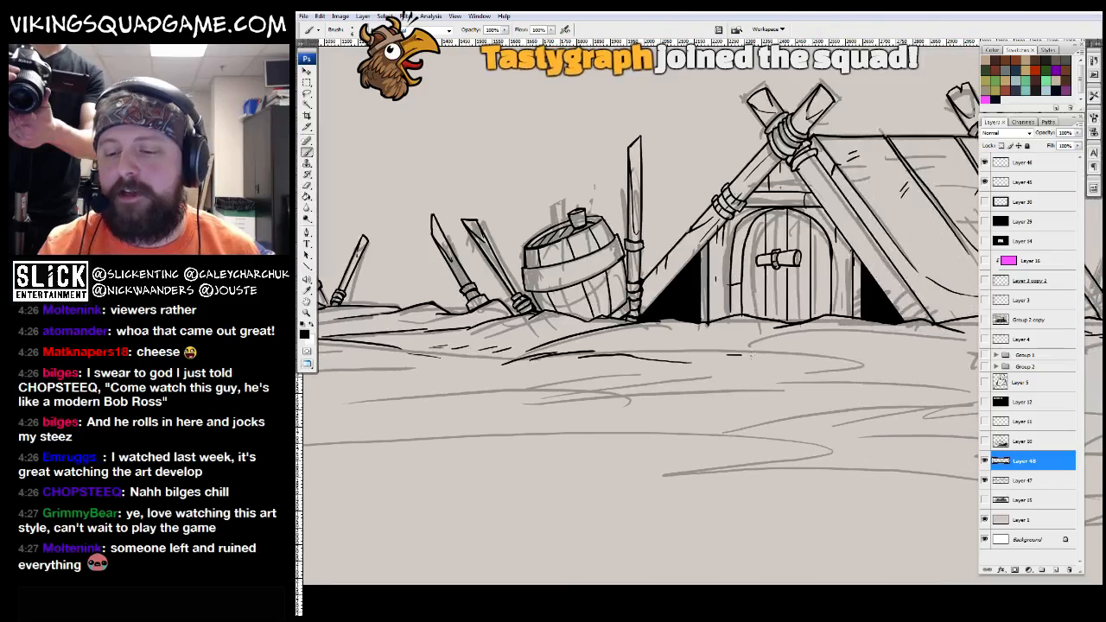
Ink thin ground lines across the sand in front of the large hut, continuing towards the crate
{"action": "left_click_drag", "start_coordinate": [933, 372], "coordinate": [803, 344]}
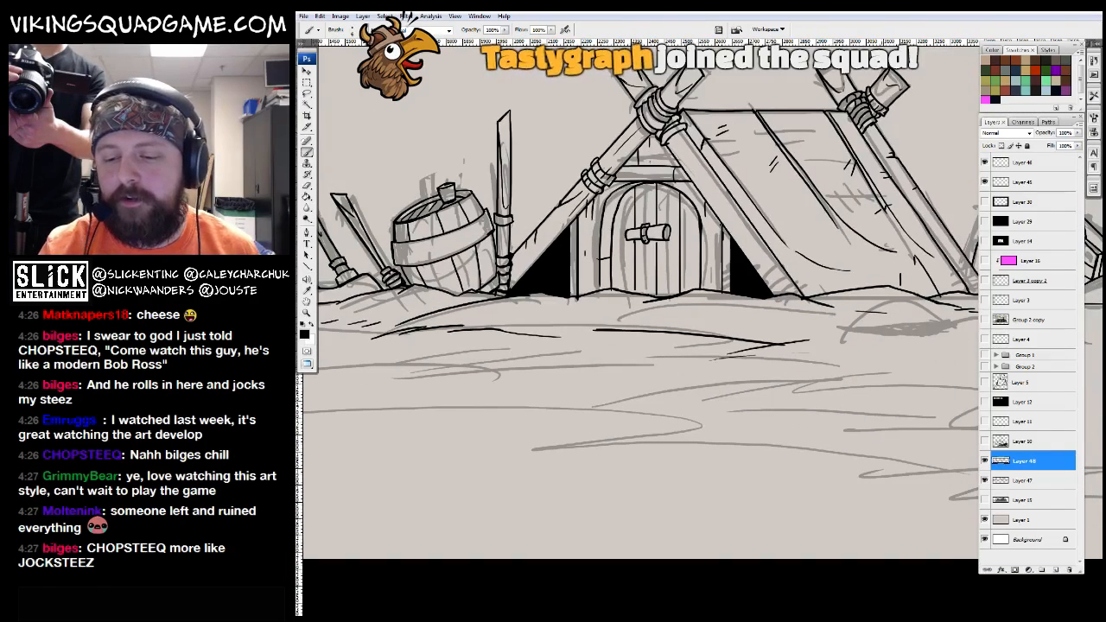
{"action": "left_click_drag", "start_coordinate": [933, 345], "coordinate": [665, 326]}
{"action": "left_click_drag", "start_coordinate": [893, 327], "coordinate": [781, 320]}
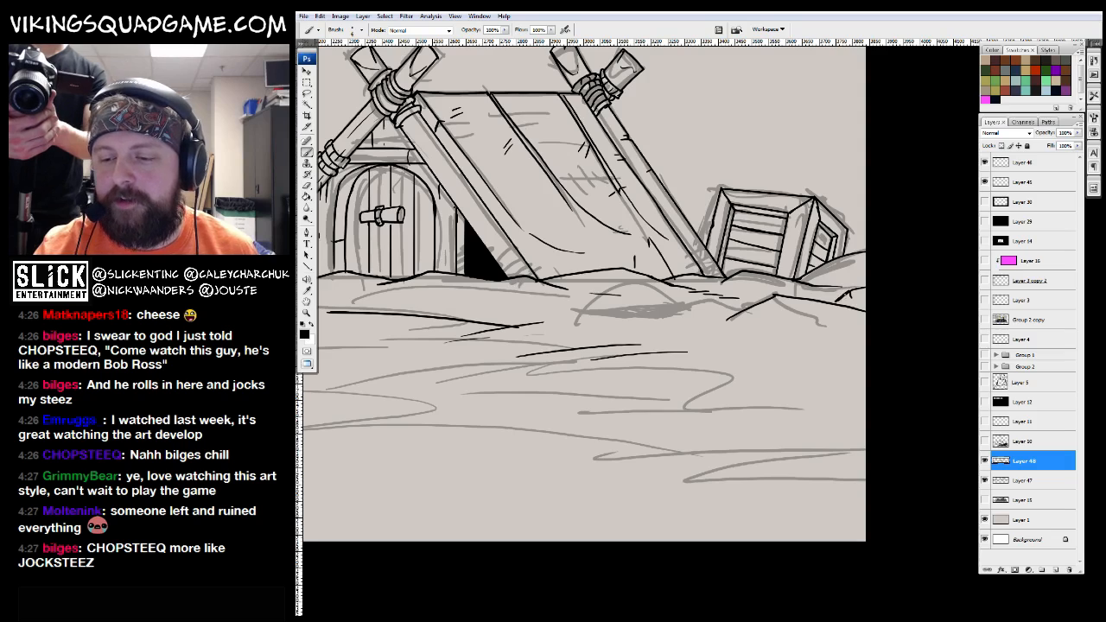
{"action": "key", "text": "z"}
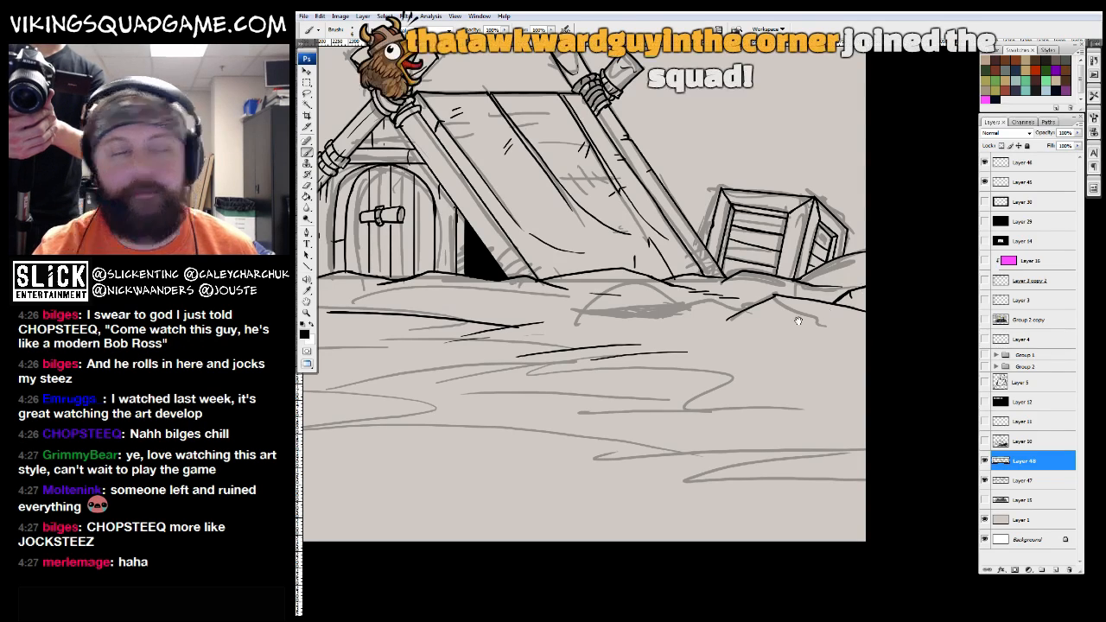
{"action": "left_click", "coordinate": [743, 365], "text": "alt"}
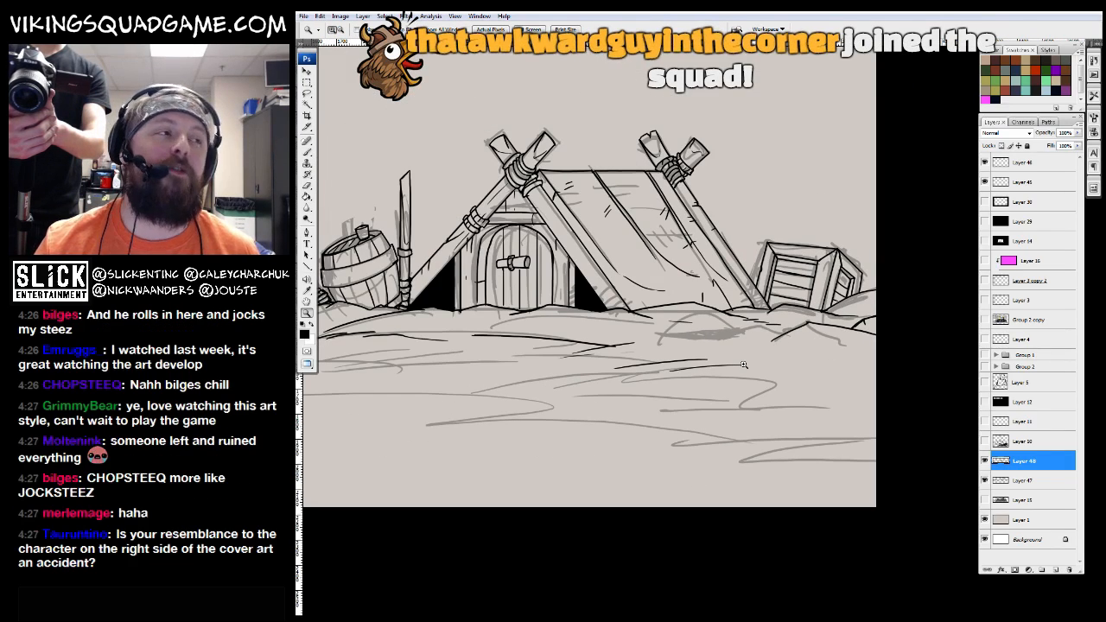
Ink thin, slightly curved ground lines across the foreground below the left tent
{"action": "left_click", "coordinate": [726, 401]}
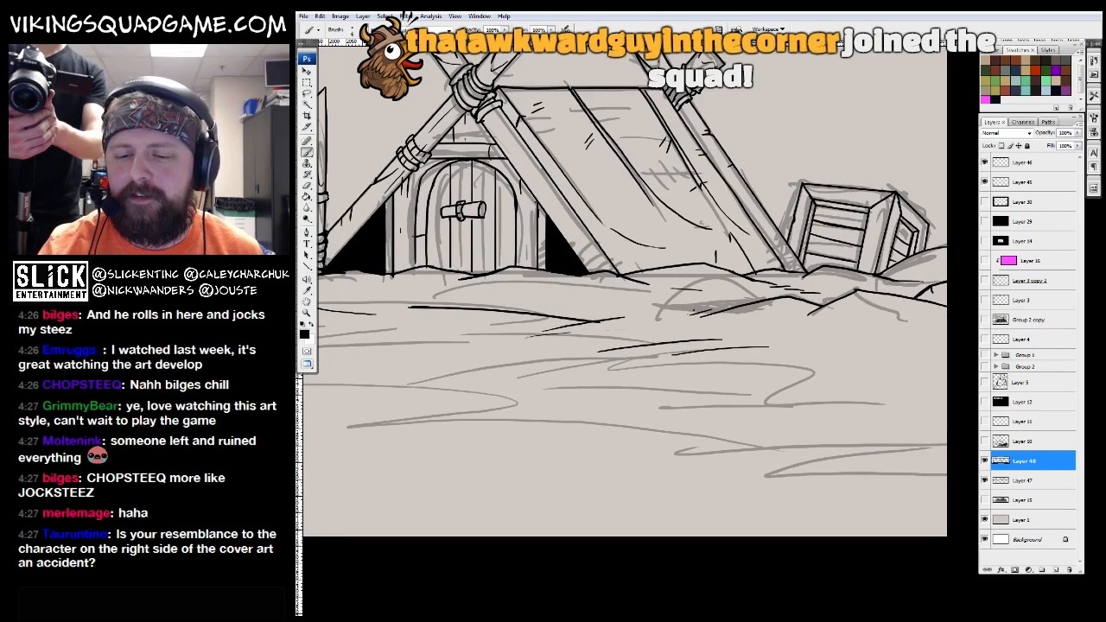
{"action": "left_click_drag", "start_coordinate": [727, 402], "coordinate": [833, 354]}
{"action": "key", "text": "ctrl+minus"}
{"action": "key", "text": "ctrl+minus"}
{"action": "key", "text": "b"}
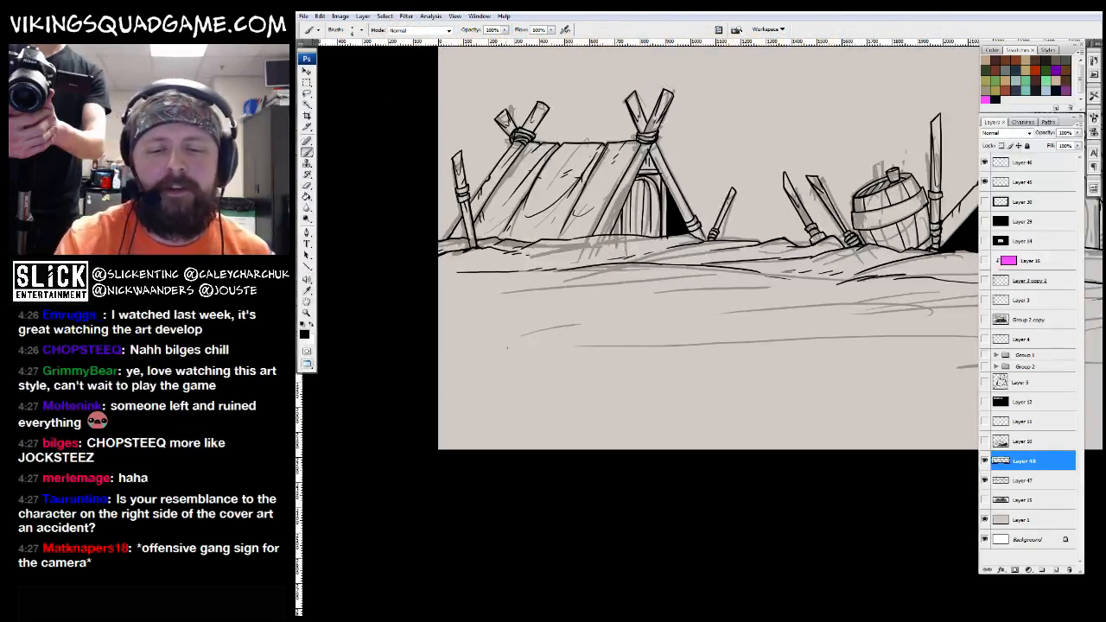
{"action": "key", "text": "ctrl+minus"}
{"action": "key", "text": "ctrl+minus"}
{"action": "key", "text": "z"}
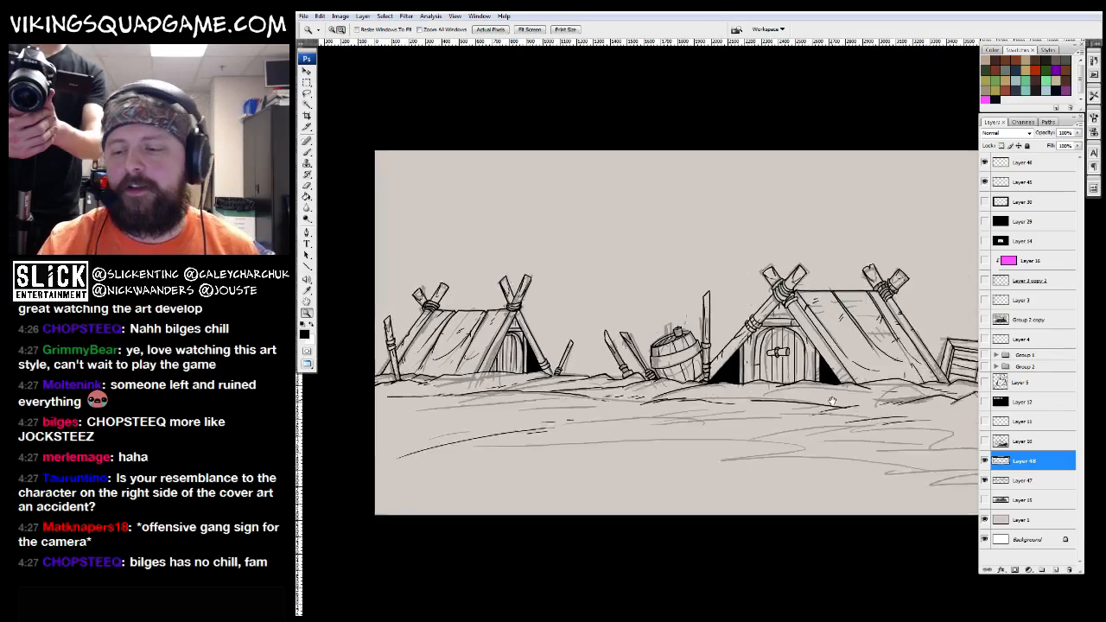
Hide the sketch layer, Layer 47, and examine the clean line art across the camp scene
{"action": "left_click", "coordinate": [984, 482]}
{"action": "mouse_move", "coordinate": [818, 439]}
{"action": "left_mouse_down"}
{"action": "mouse_move", "coordinate": [812, 419]}
{"action": "mouse_move", "coordinate": [863, 396]}
{"action": "mouse_move", "coordinate": [815, 400]}
{"action": "mouse_move", "coordinate": [805, 437]}
{"action": "left_mouse_up"}
{"action": "left_click", "coordinate": [787, 395]}
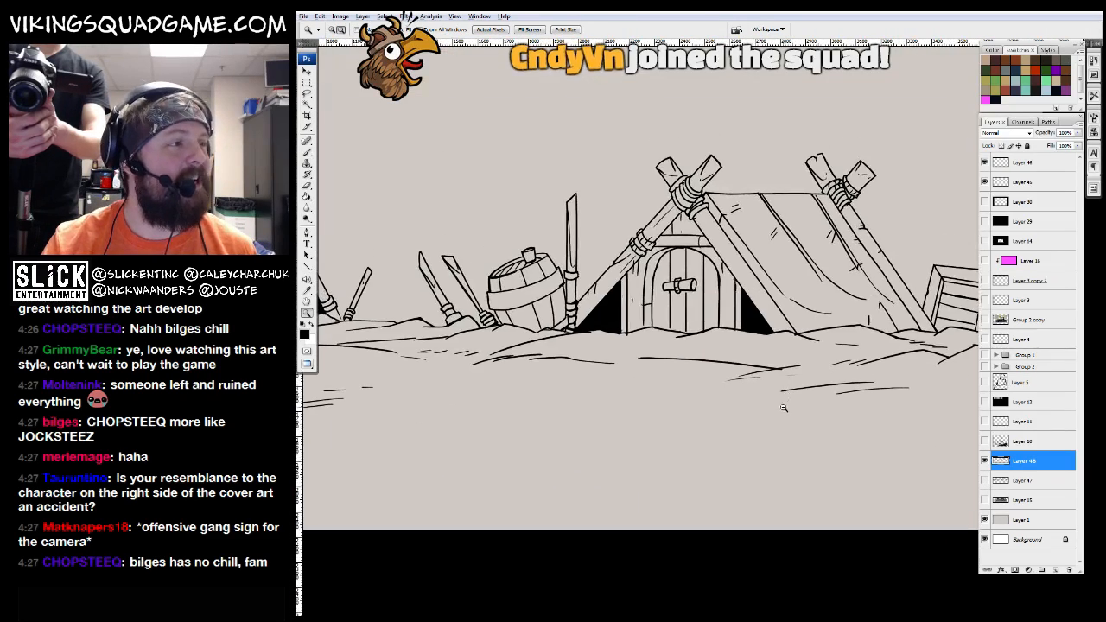
{"action": "left_click", "coordinate": [775, 409], "text": "alt"}
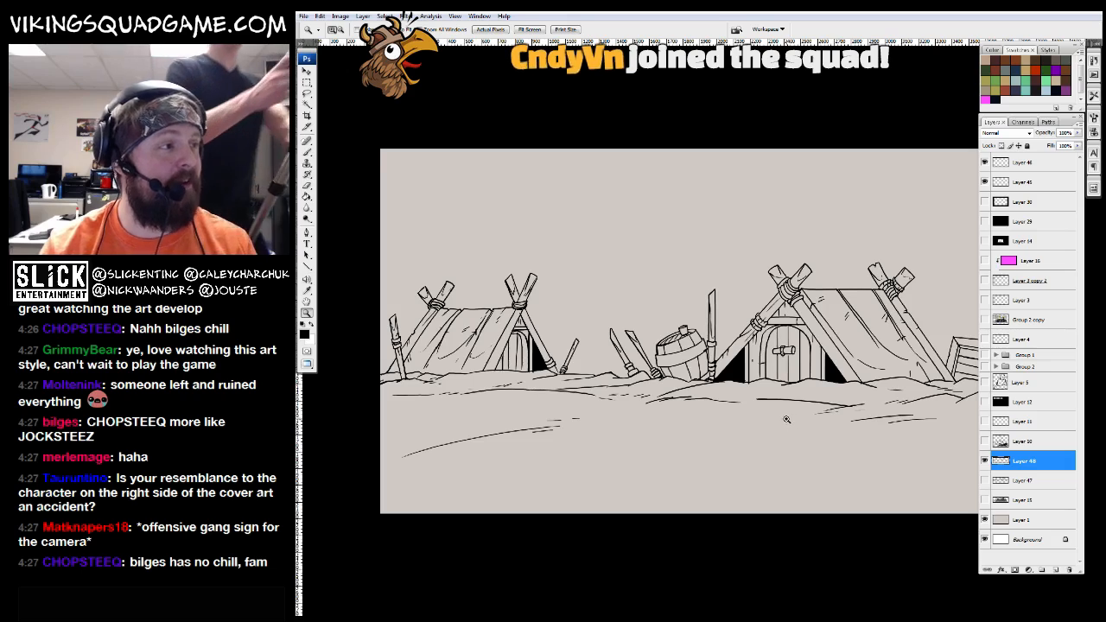
{"action": "left_click_drag", "start_coordinate": [736, 418], "coordinate": [731, 432]}
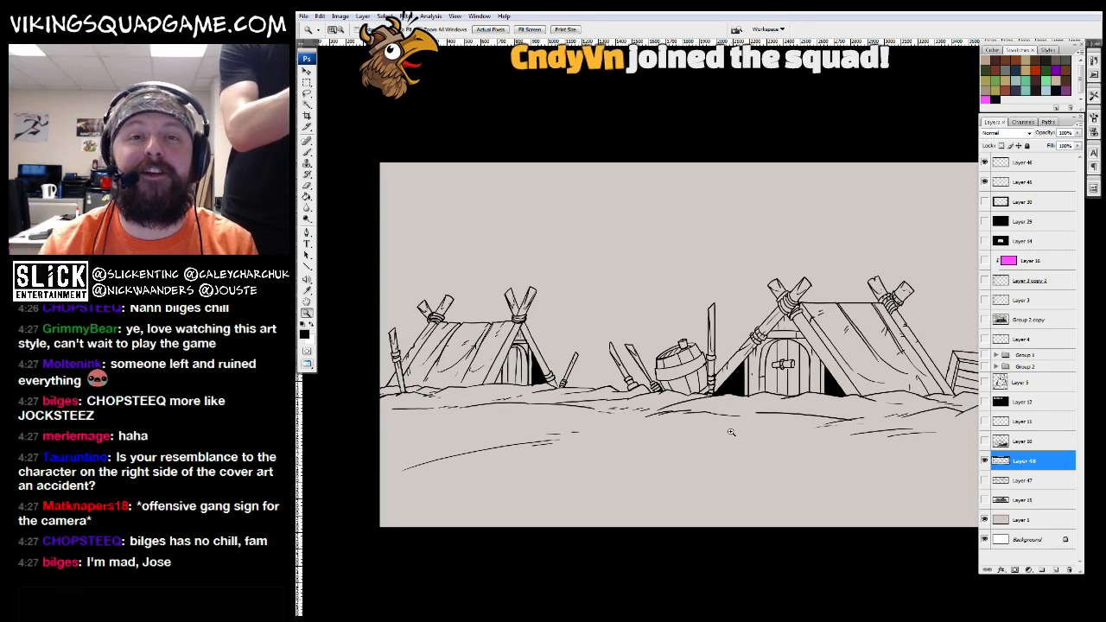
Select the empty area around the line art with the Magic Wand and show the coloured character group, Group 2
{"action": "key", "text": "w"}
{"action": "left_click", "coordinate": [805, 415]}
{"action": "left_click_drag", "start_coordinate": [805, 415], "coordinate": [794, 398]}
{"action": "key", "text": "g"}
{"action": "left_click", "coordinate": [985, 499]}
{"action": "left_click", "coordinate": [985, 499]}
{"action": "left_click", "coordinate": [984, 366]}
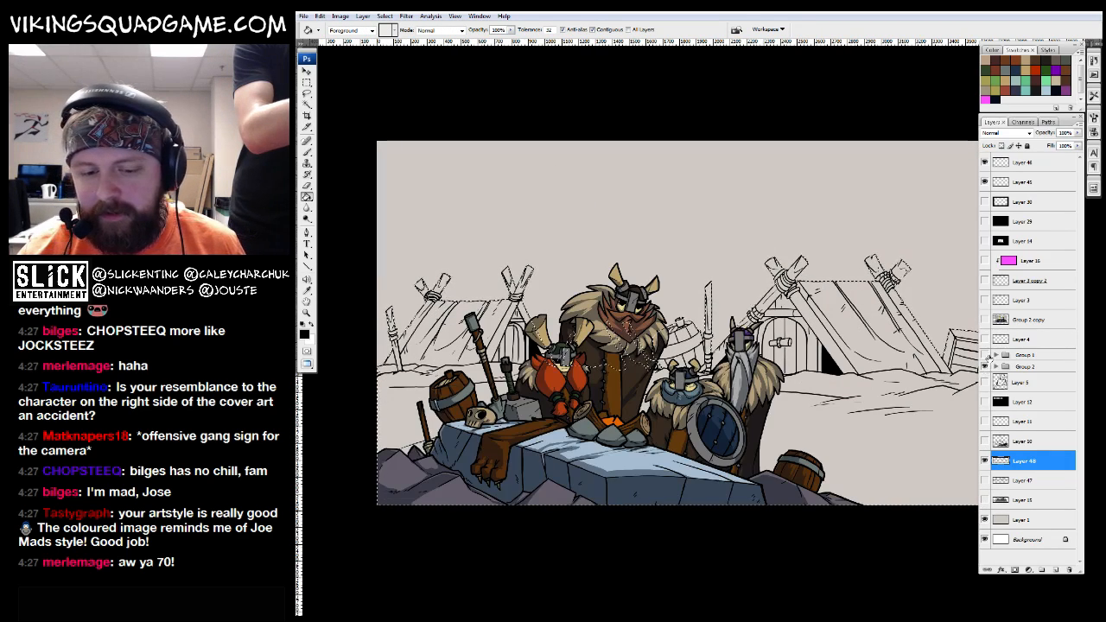
Set the foreground colour to a pale teal for the Paint Bucket
{"action": "left_click", "coordinate": [305, 335]}
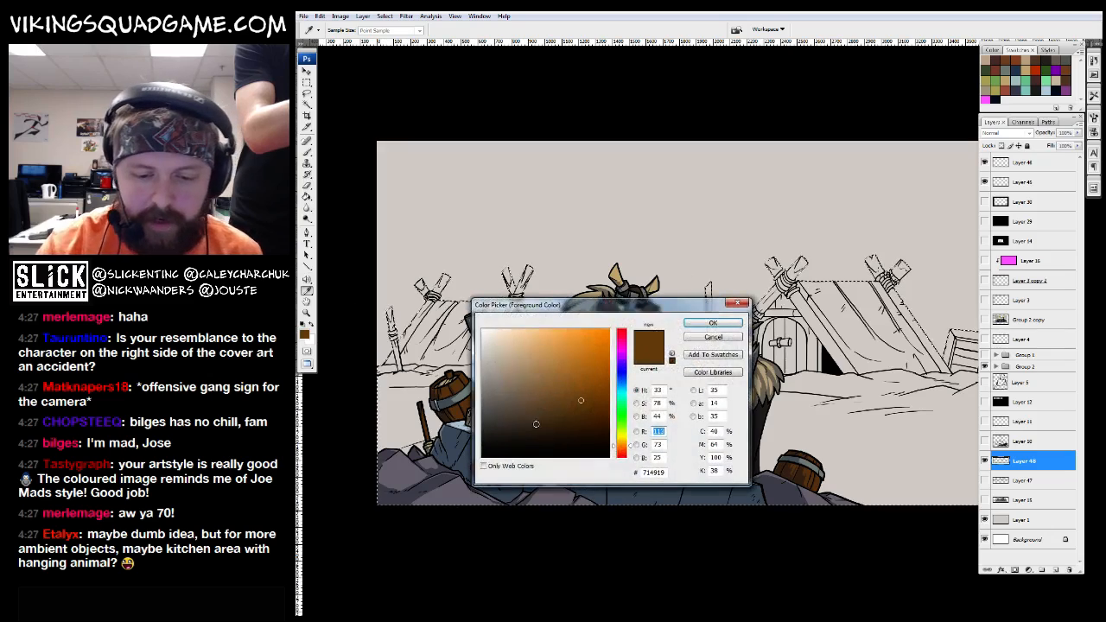
{"action": "left_click", "coordinate": [623, 395]}
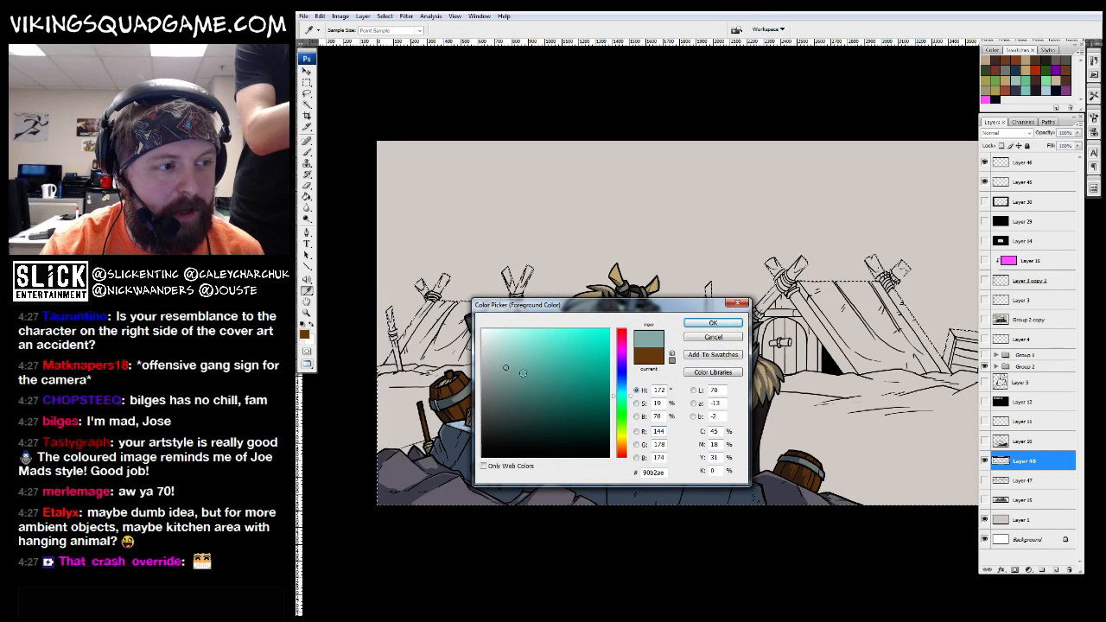
{"action": "left_click_drag", "start_coordinate": [633, 308], "coordinate": [666, 305]}
{"action": "left_click", "coordinate": [556, 346]}
{"action": "key", "text": "Return"}
{"action": "key", "text": "g"}
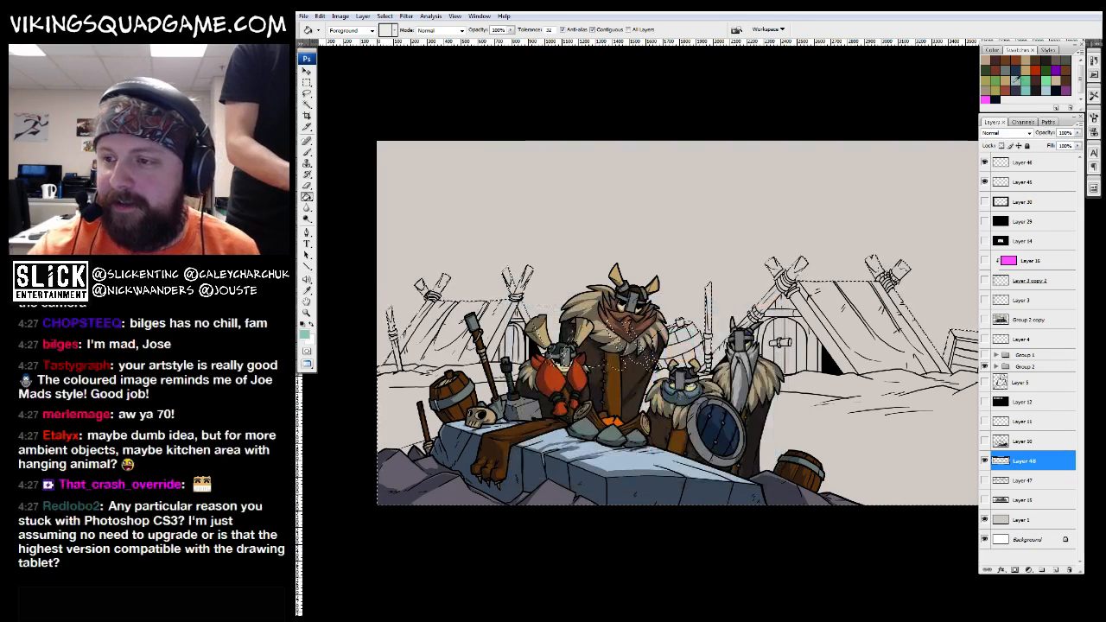
Add a new layer beneath Layer 48, then clear the selection and restore the default colours
{"action": "left_click", "coordinate": [1055, 569], "text": "ctrl"}
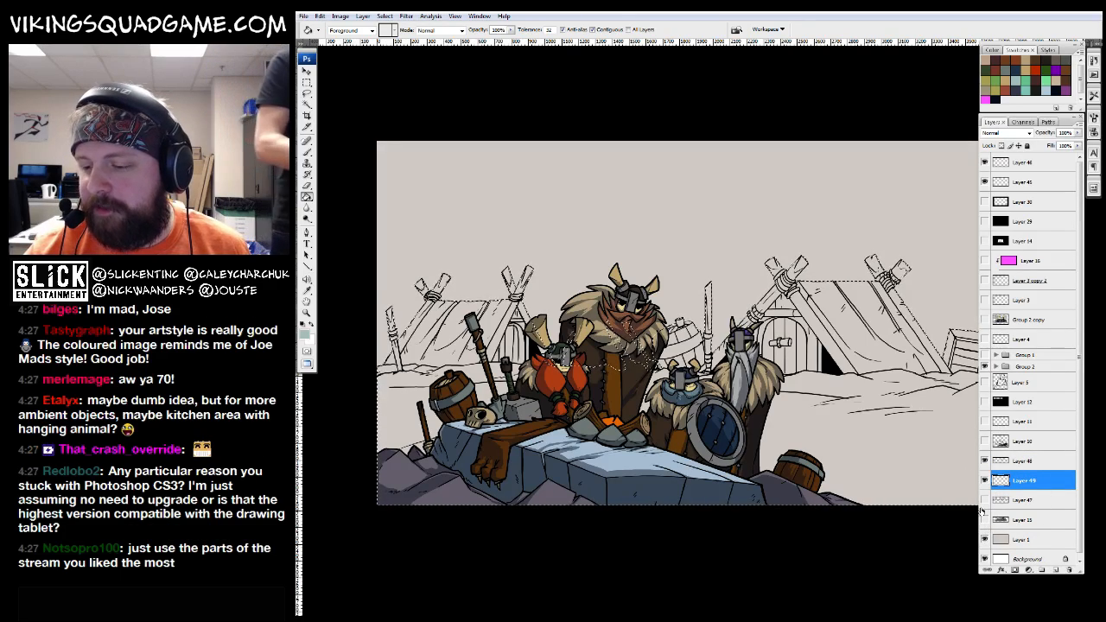
{"action": "left_click", "coordinate": [985, 366]}
{"action": "left_click_drag", "start_coordinate": [803, 409], "coordinate": [645, 432]}
{"action": "key", "text": "ctrl+d"}
{"action": "key", "text": "b"}
{"action": "key", "text": "d"}
Show and select the sketch layer, Layer 47, and choose a 10 px brush for sketching near the crate
{"action": "left_click_drag", "start_coordinate": [645, 233], "coordinate": [872, 428]}
{"action": "mouse_move", "coordinate": [775, 417]}
{"action": "left_mouse_down"}
{"action": "mouse_move", "coordinate": [764, 408]}
{"action": "mouse_move", "coordinate": [784, 399]}
{"action": "left_mouse_up"}
{"action": "left_click", "coordinate": [984, 482]}
{"action": "left_click", "coordinate": [985, 462]}
{"action": "left_click", "coordinate": [985, 462]}
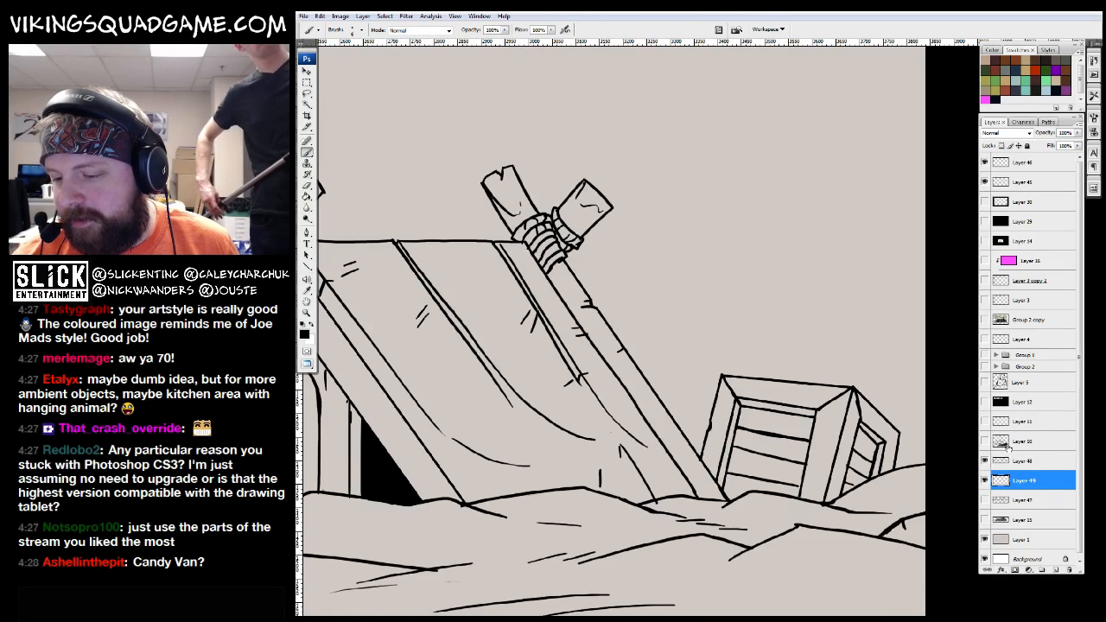
{"action": "left_click", "coordinate": [993, 445]}
{"action": "left_click", "coordinate": [1000, 501]}
{"action": "left_click_drag", "start_coordinate": [716, 383], "coordinate": [721, 396]}
{"action": "right_click", "coordinate": [720, 398]}
{"action": "left_click", "coordinate": [778, 543]}
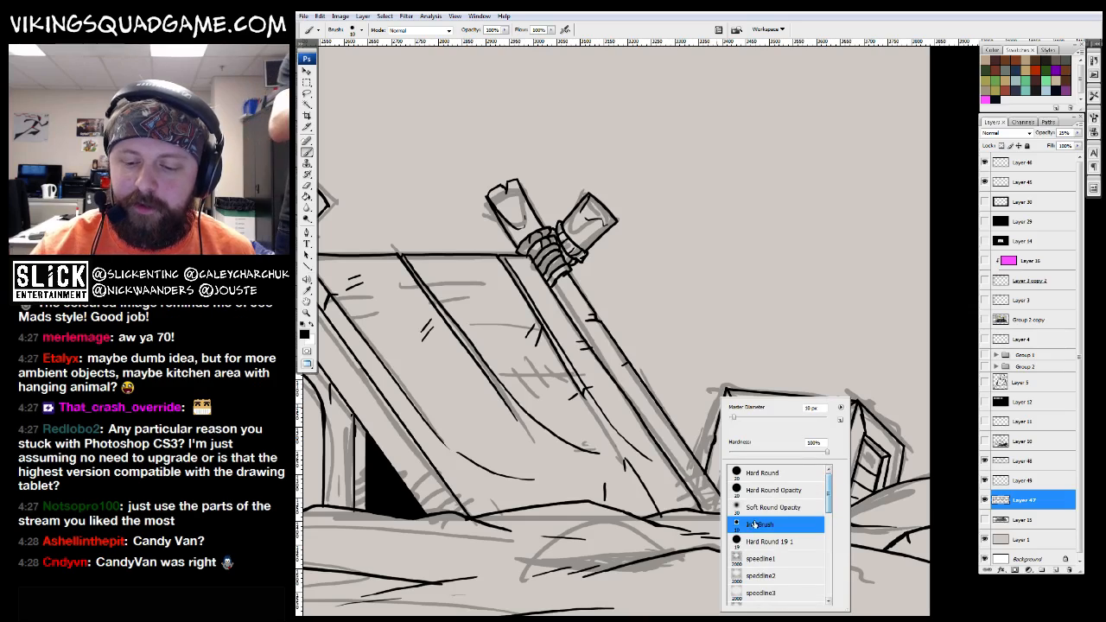
{"action": "key", "text": "Return"}
Sketch a tall post behind the crate with a crossbeam and a roped bundle hanging from it
{"action": "scroll", "coordinate": [686, 409], "scroll_direction": "up", "scroll_amount": 2}
{"action": "mouse_move", "coordinate": [685, 496]}
{"action": "left_mouse_down"}
{"action": "mouse_move", "coordinate": [682, 248]}
{"action": "mouse_move", "coordinate": [721, 185]}
{"action": "mouse_move", "coordinate": [695, 515]}
{"action": "mouse_move", "coordinate": [694, 192]}
{"action": "mouse_move", "coordinate": [855, 173]}
{"action": "mouse_move", "coordinate": [785, 214]}
{"action": "mouse_move", "coordinate": [842, 209]}
{"action": "mouse_move", "coordinate": [792, 192]}
{"action": "mouse_move", "coordinate": [784, 209]}
{"action": "mouse_move", "coordinate": [807, 265]}
{"action": "mouse_move", "coordinate": [775, 297]}
{"action": "left_mouse_up"}
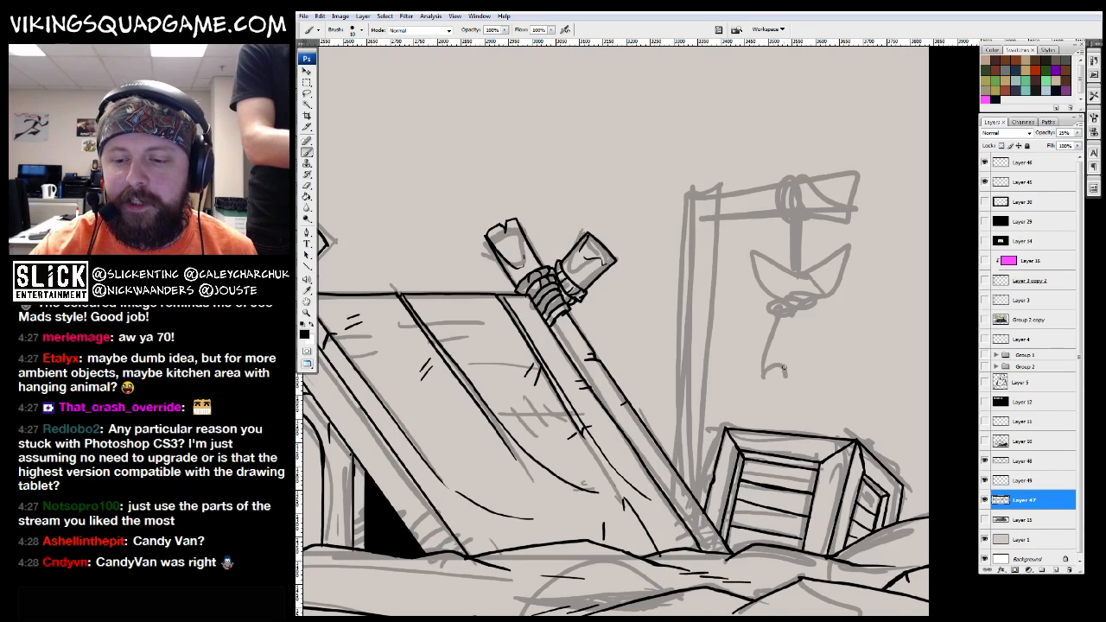
{"action": "left_click_drag", "start_coordinate": [784, 368], "coordinate": [800, 301]}
{"action": "scroll", "coordinate": [794, 305], "scroll_direction": "down", "scroll_amount": 2}
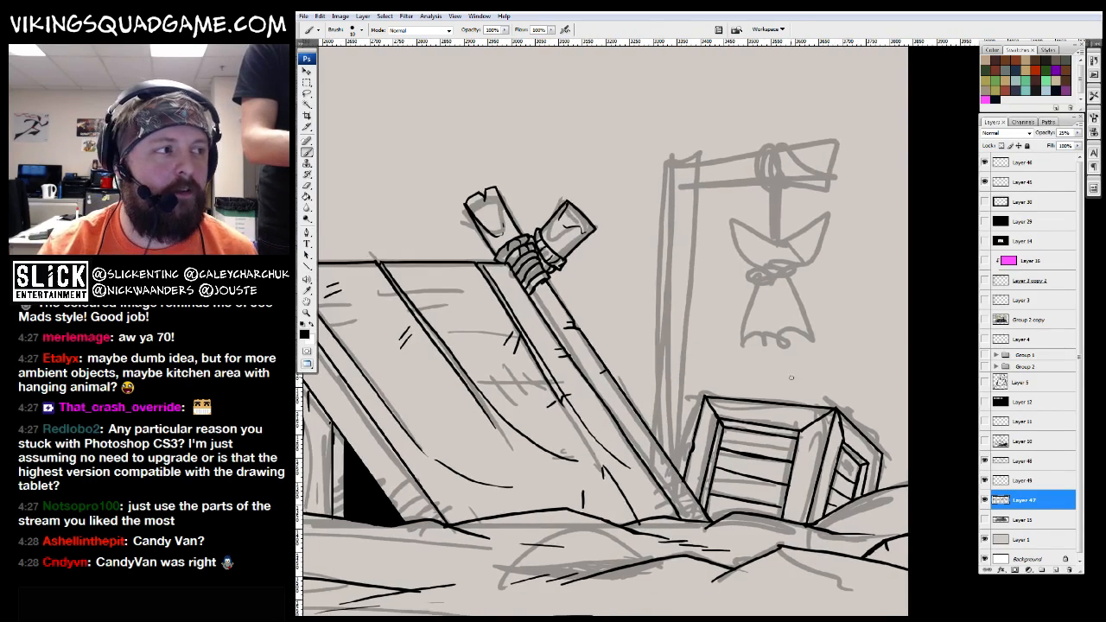
Examine how the sketched post and hanging bundle fit beside the large tent and crate
{"action": "left_click_drag", "start_coordinate": [740, 366], "coordinate": [758, 351]}
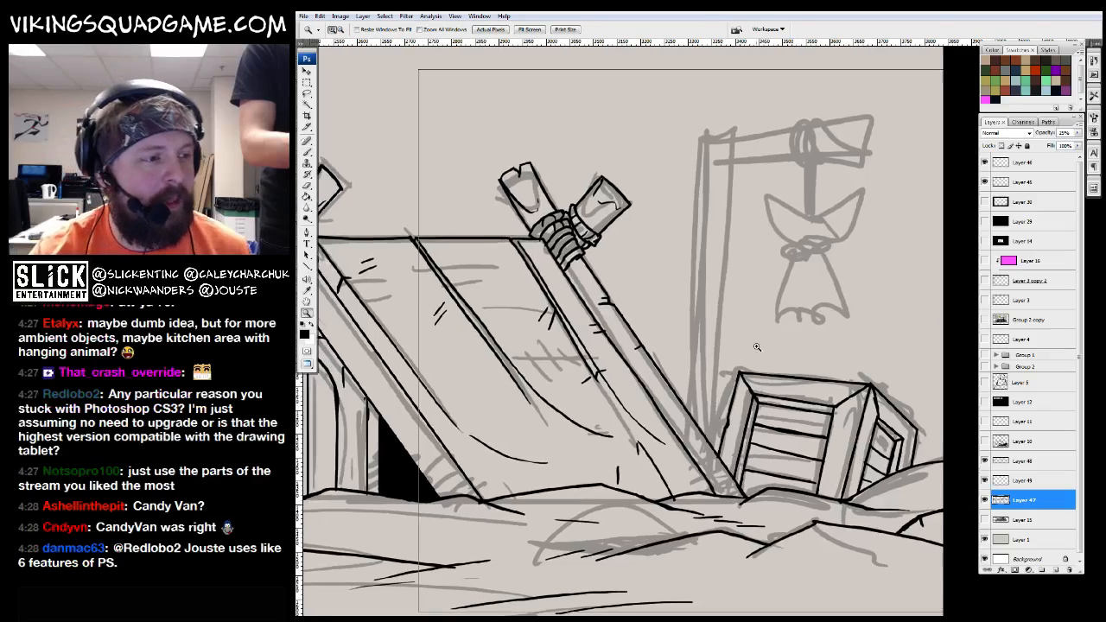
{"action": "left_click", "coordinate": [758, 351], "text": "ctrl"}
{"action": "left_click", "coordinate": [770, 416], "text": "ctrl+alt"}
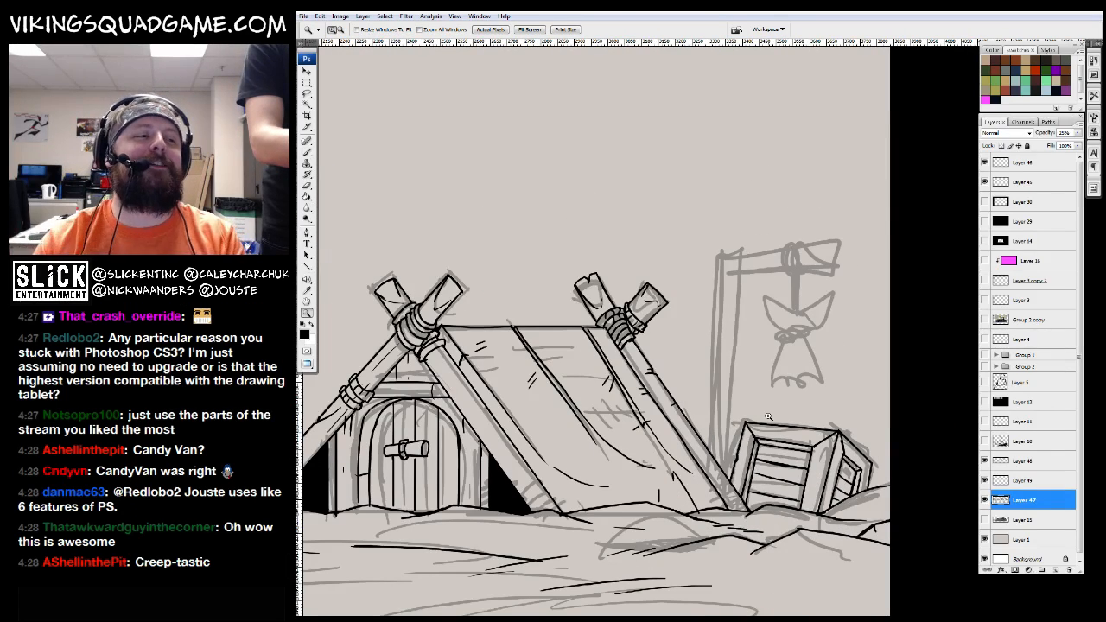
{"action": "left_click", "coordinate": [768, 416], "text": "ctrl+alt"}
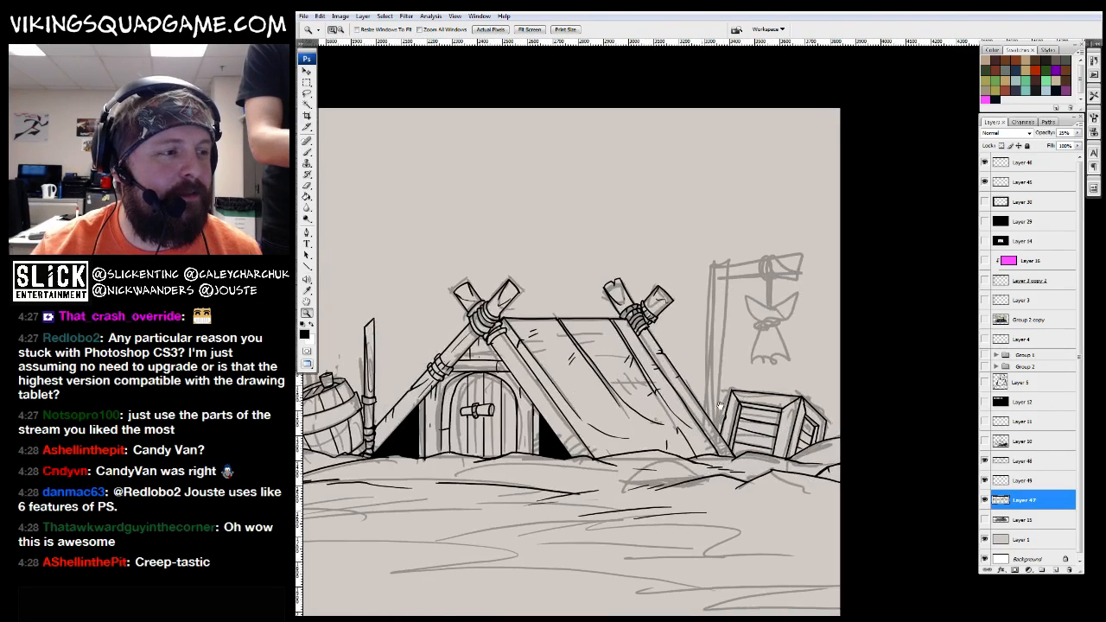
{"action": "left_click", "coordinate": [668, 373]}
{"action": "left_click", "coordinate": [743, 408]}
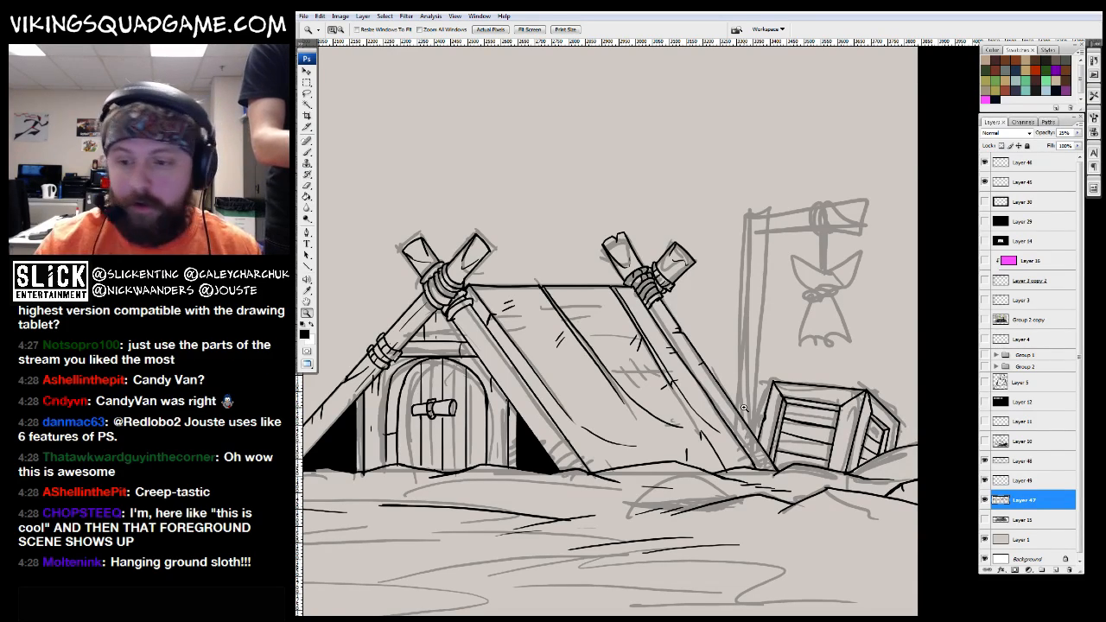
{"action": "left_click_drag", "start_coordinate": [743, 407], "coordinate": [687, 424]}
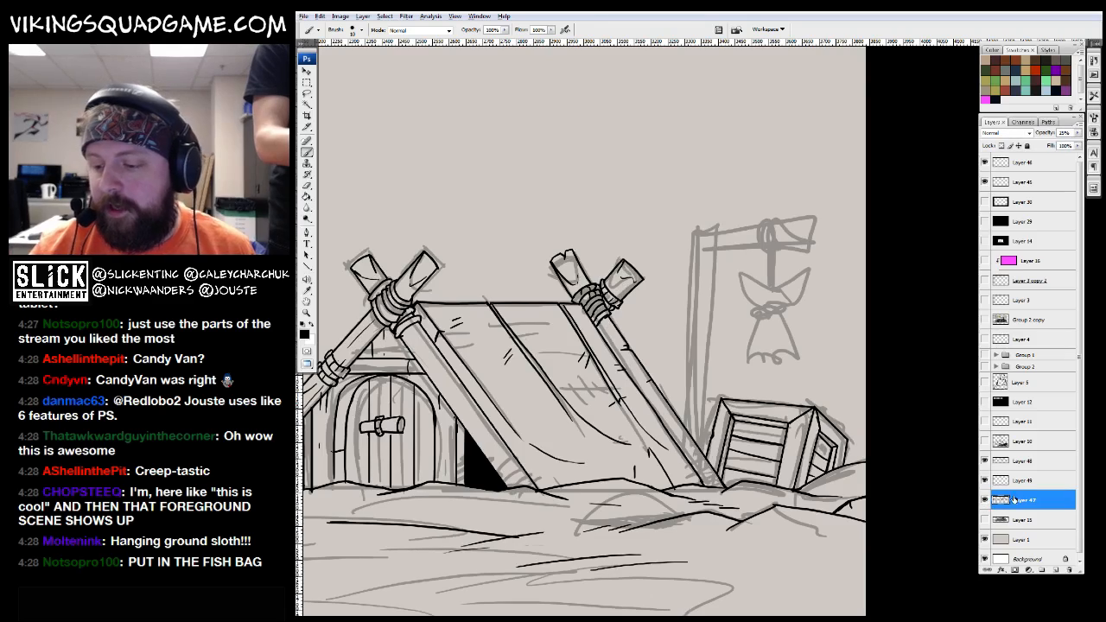
Add a new layer above the sketch layer and choose the tooner brush for inking
{"action": "left_click", "coordinate": [1055, 570]}
{"action": "scroll", "coordinate": [686, 313], "scroll_direction": "up", "scroll_amount": 2}
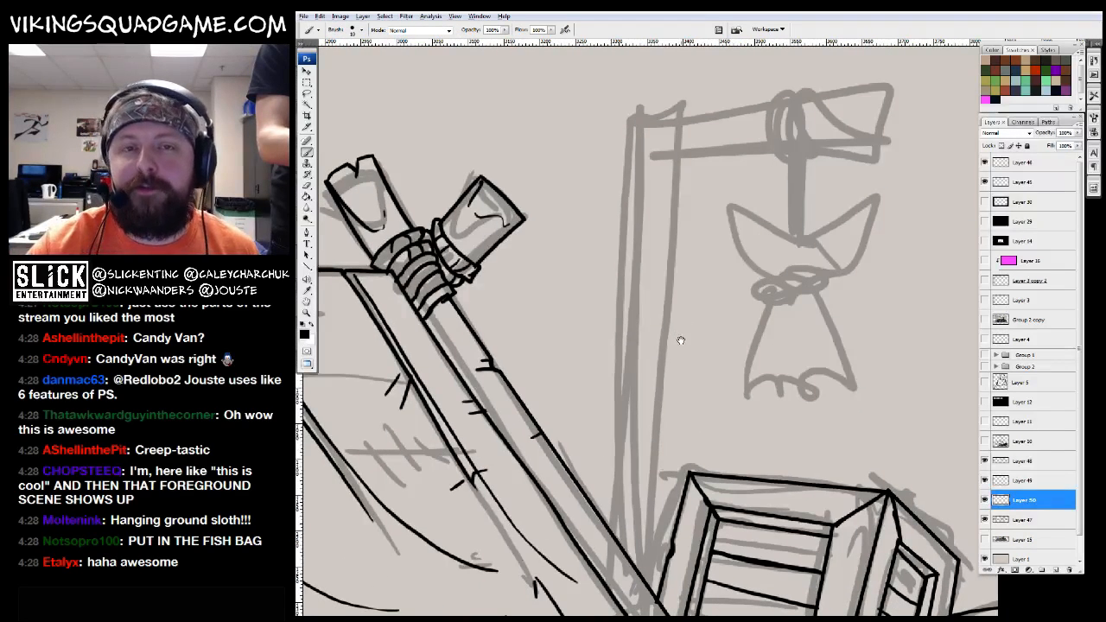
{"action": "left_click_drag", "start_coordinate": [681, 340], "coordinate": [686, 323]}
{"action": "right_click", "coordinate": [686, 325]}
{"action": "scroll", "coordinate": [786, 517], "scroll_direction": "down", "scroll_amount": 3}
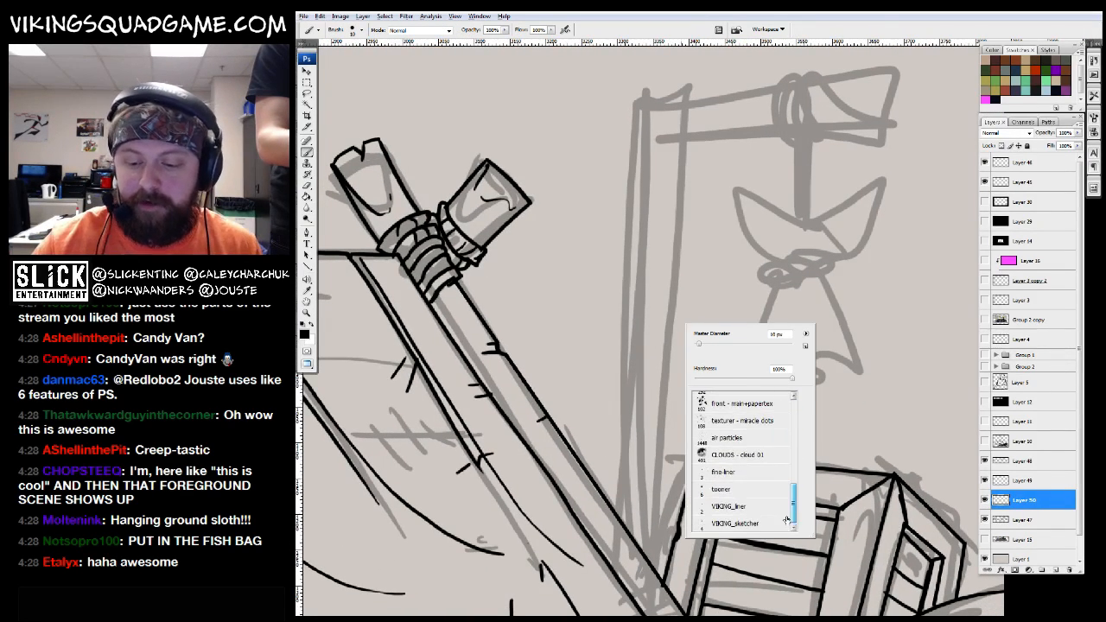
{"action": "left_click", "coordinate": [735, 490]}
{"action": "key", "text": "Return"}
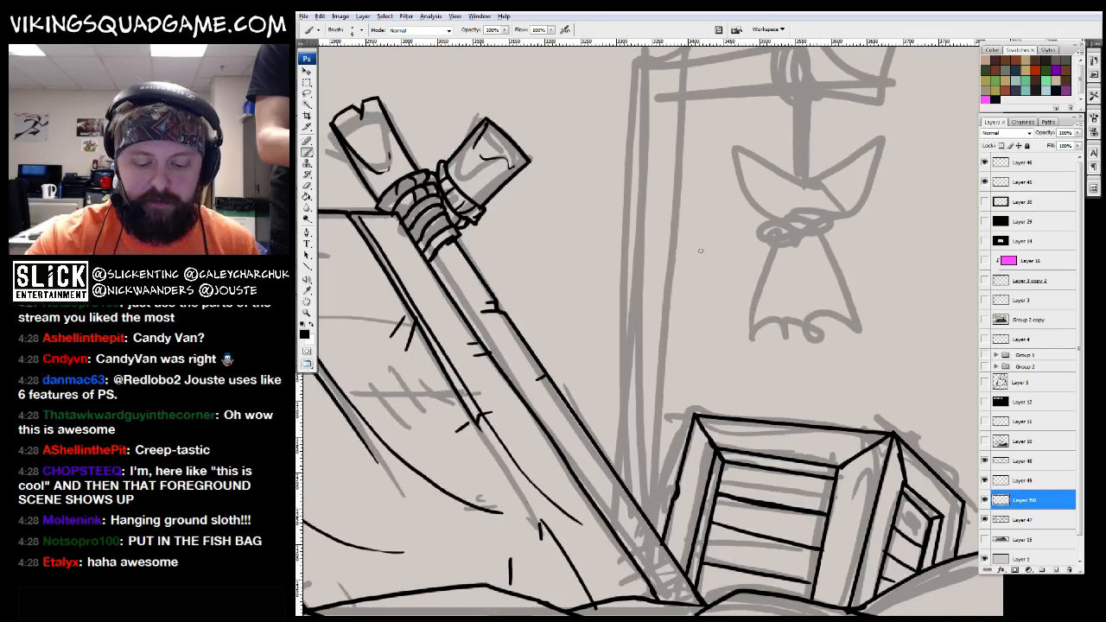
Ink the two long sides and the top end of the upright post over the sketch
{"action": "key", "text": "u"}
{"action": "left_click_drag", "start_coordinate": [716, 198], "coordinate": [721, 222]}
{"action": "left_click_drag", "start_coordinate": [640, 90], "coordinate": [629, 510]}
{"action": "left_click_drag", "start_coordinate": [655, 550], "coordinate": [691, 87]}
{"action": "key", "text": "b"}
{"action": "mouse_move", "coordinate": [691, 86]}
{"action": "left_mouse_down"}
{"action": "mouse_move", "coordinate": [738, 259]}
{"action": "mouse_move", "coordinate": [719, 254]}
{"action": "mouse_move", "coordinate": [687, 275]}
{"action": "left_mouse_up"}
{"action": "key", "text": "e"}
{"action": "mouse_move", "coordinate": [736, 262]}
{"action": "left_mouse_down"}
{"action": "mouse_move", "coordinate": [724, 260]}
{"action": "mouse_move", "coordinate": [691, 293]}
{"action": "left_mouse_up"}
{"action": "key", "text": "b"}
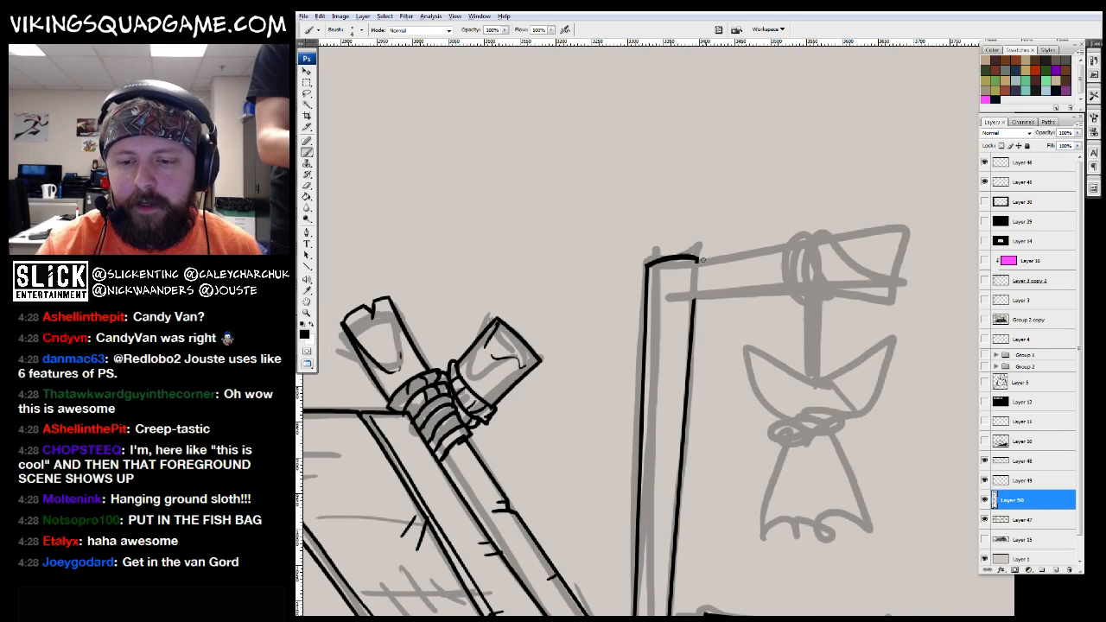
Ink the crossbeam with its angled end and erase its upper edge where the rope wraps around
{"action": "mouse_move", "coordinate": [756, 273]}
{"action": "left_mouse_down"}
{"action": "mouse_move", "coordinate": [705, 262]}
{"action": "mouse_move", "coordinate": [857, 216]}
{"action": "left_mouse_up"}
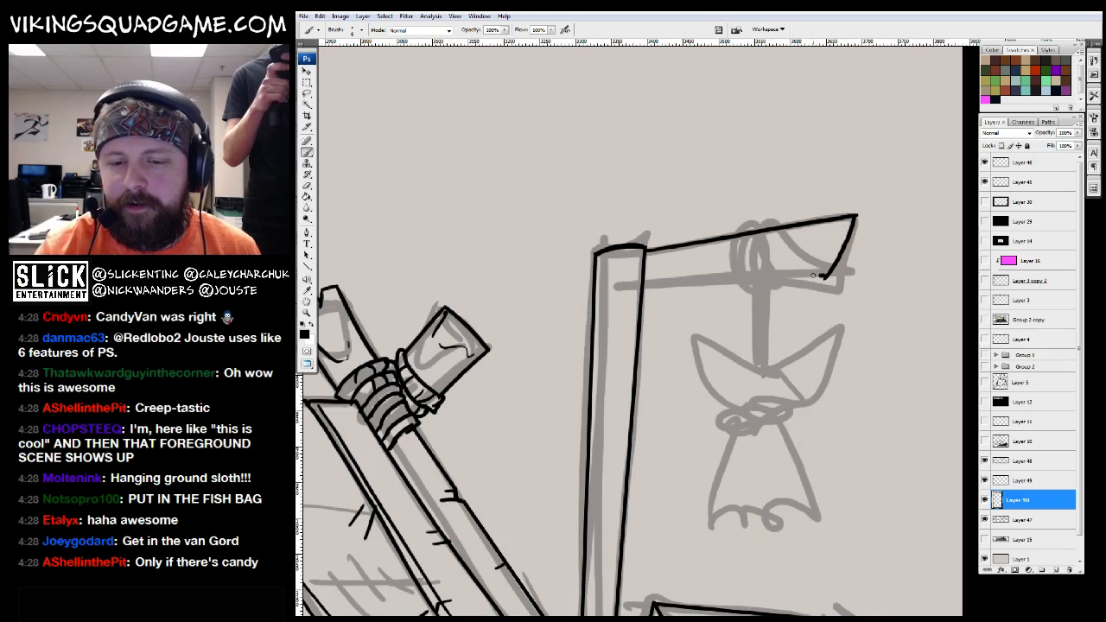
{"action": "left_click", "coordinate": [643, 278], "text": "shift"}
{"action": "key", "text": "e"}
{"action": "key", "text": "b"}
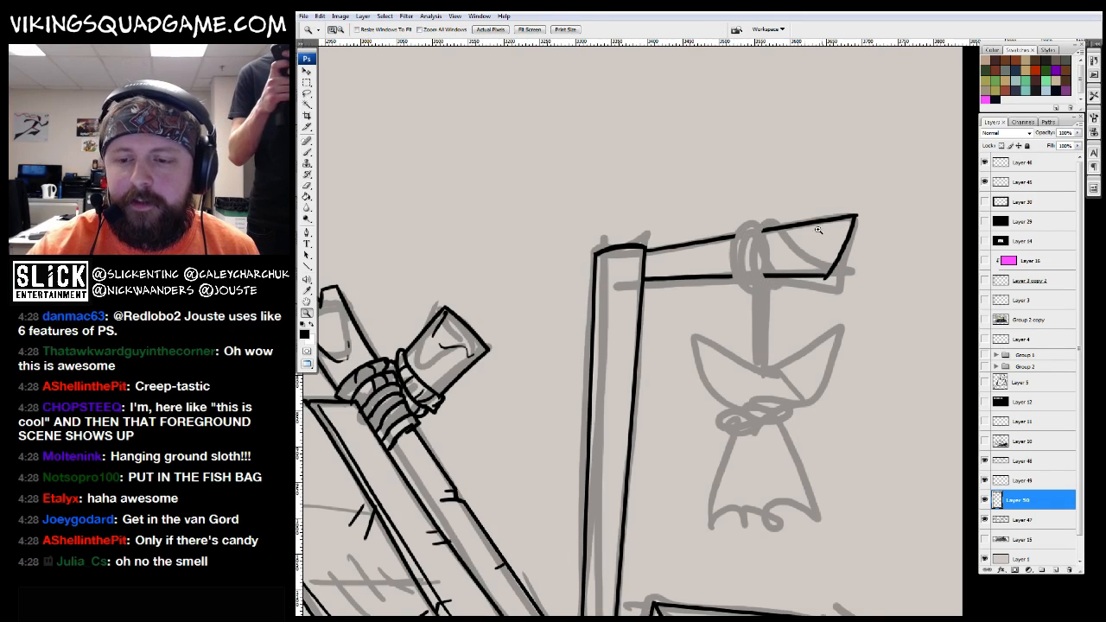
Ink the rope looped around the crossbeam, the hanging rope, and the bundle's forked top with its binding
{"action": "scroll", "coordinate": [754, 273], "scroll_direction": "up", "scroll_amount": 3}
{"action": "left_click_drag", "start_coordinate": [767, 232], "coordinate": [771, 274]}
{"action": "mouse_move", "coordinate": [681, 191]}
{"action": "left_mouse_down"}
{"action": "mouse_move", "coordinate": [662, 378]}
{"action": "mouse_move", "coordinate": [713, 354]}
{"action": "mouse_move", "coordinate": [644, 192]}
{"action": "mouse_move", "coordinate": [551, 275]}
{"action": "mouse_move", "coordinate": [609, 380]}
{"action": "mouse_move", "coordinate": [635, 386]}
{"action": "left_mouse_up"}
{"action": "left_click_drag", "start_coordinate": [726, 319], "coordinate": [762, 258]}
{"action": "mouse_move", "coordinate": [675, 307]}
{"action": "left_mouse_down"}
{"action": "mouse_move", "coordinate": [668, 555]}
{"action": "mouse_move", "coordinate": [705, 486]}
{"action": "mouse_move", "coordinate": [702, 560]}
{"action": "left_mouse_up"}
{"action": "mouse_move", "coordinate": [720, 553]}
{"action": "left_mouse_down"}
{"action": "mouse_move", "coordinate": [710, 323]}
{"action": "mouse_move", "coordinate": [689, 340]}
{"action": "mouse_move", "coordinate": [481, 229]}
{"action": "mouse_move", "coordinate": [629, 473]}
{"action": "left_mouse_up"}
{"action": "mouse_move", "coordinate": [704, 344]}
{"action": "left_mouse_down"}
{"action": "mouse_move", "coordinate": [942, 207]}
{"action": "mouse_move", "coordinate": [758, 444]}
{"action": "mouse_move", "coordinate": [796, 303]}
{"action": "mouse_move", "coordinate": [636, 350]}
{"action": "mouse_move", "coordinate": [661, 375]}
{"action": "mouse_move", "coordinate": [814, 315]}
{"action": "mouse_move", "coordinate": [741, 358]}
{"action": "mouse_move", "coordinate": [621, 400]}
{"action": "mouse_move", "coordinate": [745, 395]}
{"action": "mouse_move", "coordinate": [821, 371]}
{"action": "mouse_move", "coordinate": [756, 457]}
{"action": "left_mouse_up"}
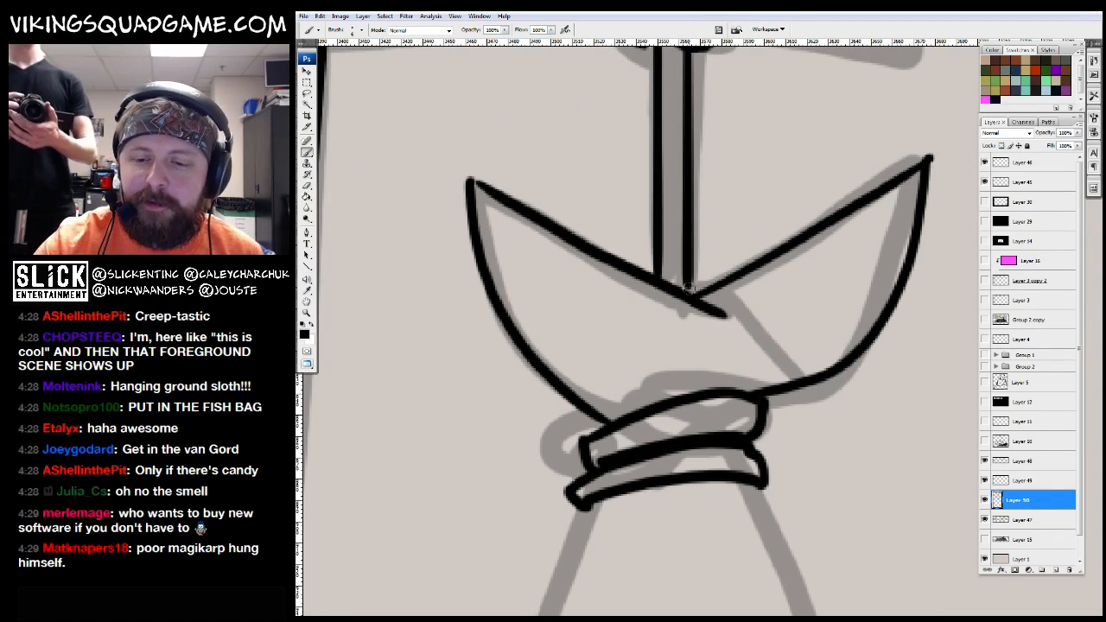
Add twist marks to the hanging rope and ink the left edge of the bundle below the binding
{"action": "scroll", "coordinate": [641, 294], "scroll_direction": "up", "scroll_amount": 5}
{"action": "left_click_drag", "start_coordinate": [641, 292], "coordinate": [667, 437]}
{"action": "scroll", "coordinate": [752, 155], "scroll_direction": "down", "scroll_amount": 10}
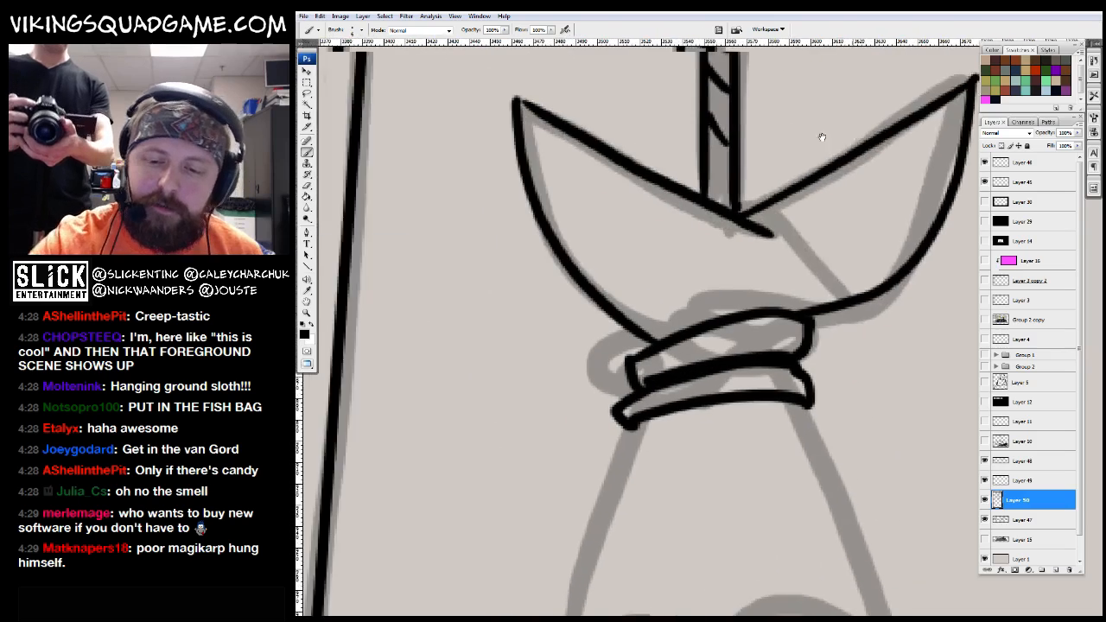
{"action": "left_click_drag", "start_coordinate": [717, 182], "coordinate": [630, 389]}
{"action": "right_click", "coordinate": [631, 389]}
{"action": "double_click", "coordinate": [732, 556]}
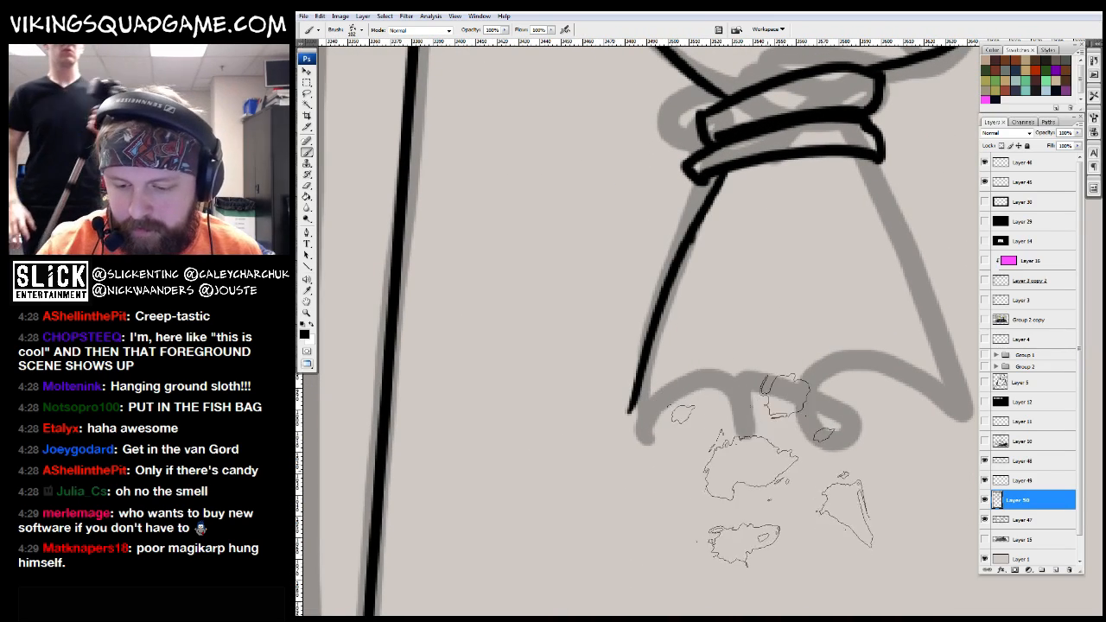
{"action": "left_click_drag", "start_coordinate": [778, 479], "coordinate": [669, 467]}
{"action": "left_click_drag", "start_coordinate": [631, 264], "coordinate": [639, 270]}
{"action": "right_click", "coordinate": [639, 269]}
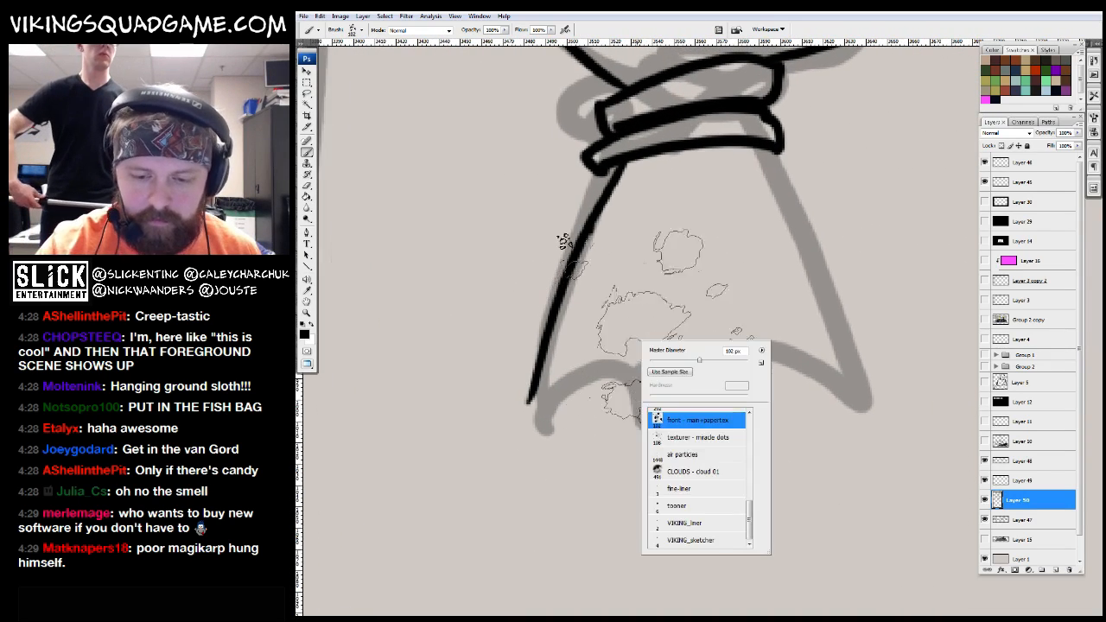
{"action": "double_click", "coordinate": [665, 346]}
Ink the bundle's flared sides and the curved contours along its lower end
{"action": "mouse_move", "coordinate": [530, 396]}
{"action": "left_mouse_down"}
{"action": "mouse_move", "coordinate": [523, 430]}
{"action": "mouse_move", "coordinate": [855, 393]}
{"action": "mouse_move", "coordinate": [870, 406]}
{"action": "mouse_move", "coordinate": [757, 149]}
{"action": "left_mouse_up"}
{"action": "left_click_drag", "start_coordinate": [775, 216], "coordinate": [783, 221]}
{"action": "left_click_drag", "start_coordinate": [553, 389], "coordinate": [847, 335]}
Erase the overlapping line in the bundle's lower opening and ink a short cylinder sticking out of it
{"action": "key", "text": "e"}
{"action": "mouse_move", "coordinate": [700, 380]}
{"action": "left_mouse_down"}
{"action": "mouse_move", "coordinate": [761, 436]}
{"action": "mouse_move", "coordinate": [724, 399]}
{"action": "left_mouse_up"}
{"action": "key", "text": "b"}
{"action": "mouse_move", "coordinate": [744, 350]}
{"action": "left_mouse_down"}
{"action": "mouse_move", "coordinate": [745, 314]}
{"action": "mouse_move", "coordinate": [718, 306]}
{"action": "mouse_move", "coordinate": [665, 339]}
{"action": "mouse_move", "coordinate": [658, 433]}
{"action": "mouse_move", "coordinate": [754, 420]}
{"action": "mouse_move", "coordinate": [665, 426]}
{"action": "left_mouse_up"}
{"action": "mouse_move", "coordinate": [755, 429]}
{"action": "left_mouse_down"}
{"action": "mouse_move", "coordinate": [741, 321]}
{"action": "mouse_move", "coordinate": [712, 312]}
{"action": "left_mouse_up"}
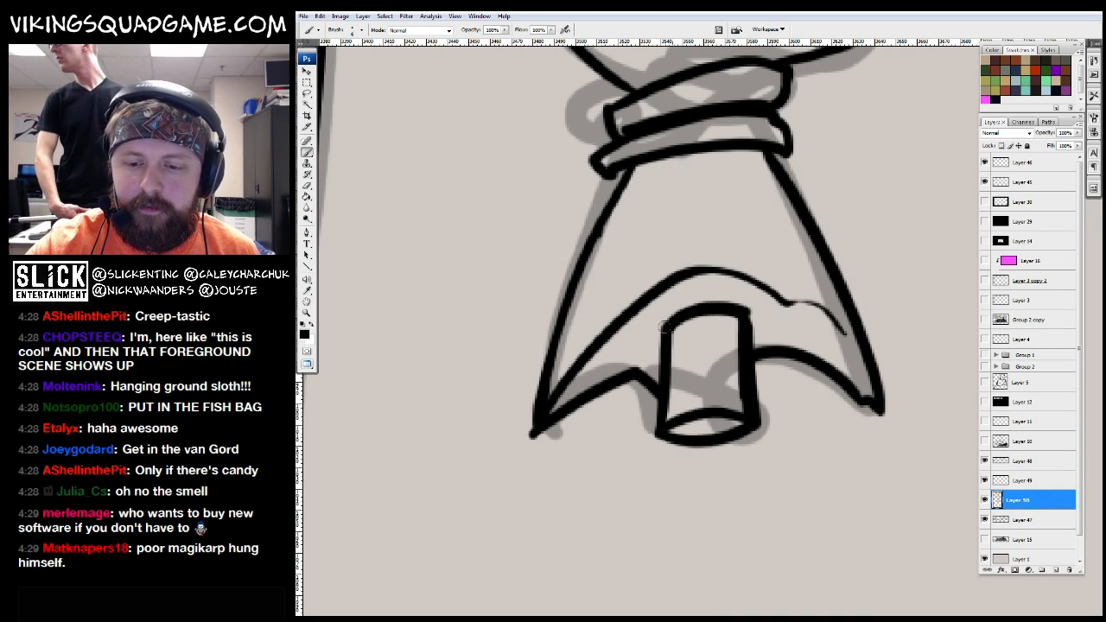
Examine the inked hanging bundle and its rope from closer and farther away
{"action": "left_click_drag", "start_coordinate": [792, 185], "coordinate": [788, 273]}
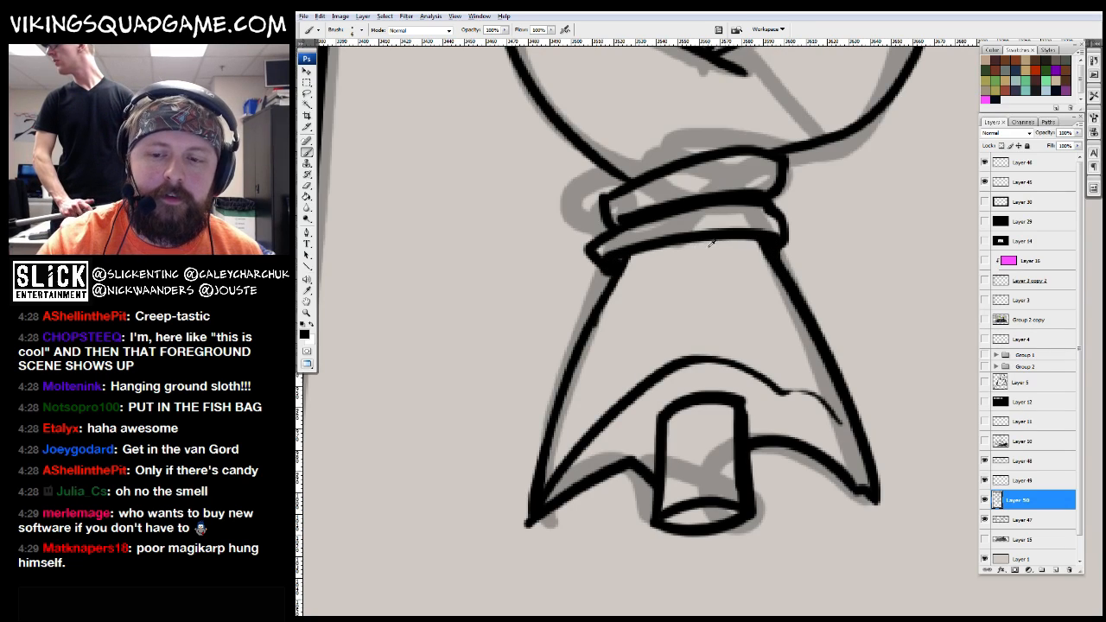
{"action": "key", "text": "z"}
{"action": "left_click", "coordinate": [755, 240], "text": "alt"}
{"action": "left_click", "coordinate": [757, 251], "text": "alt"}
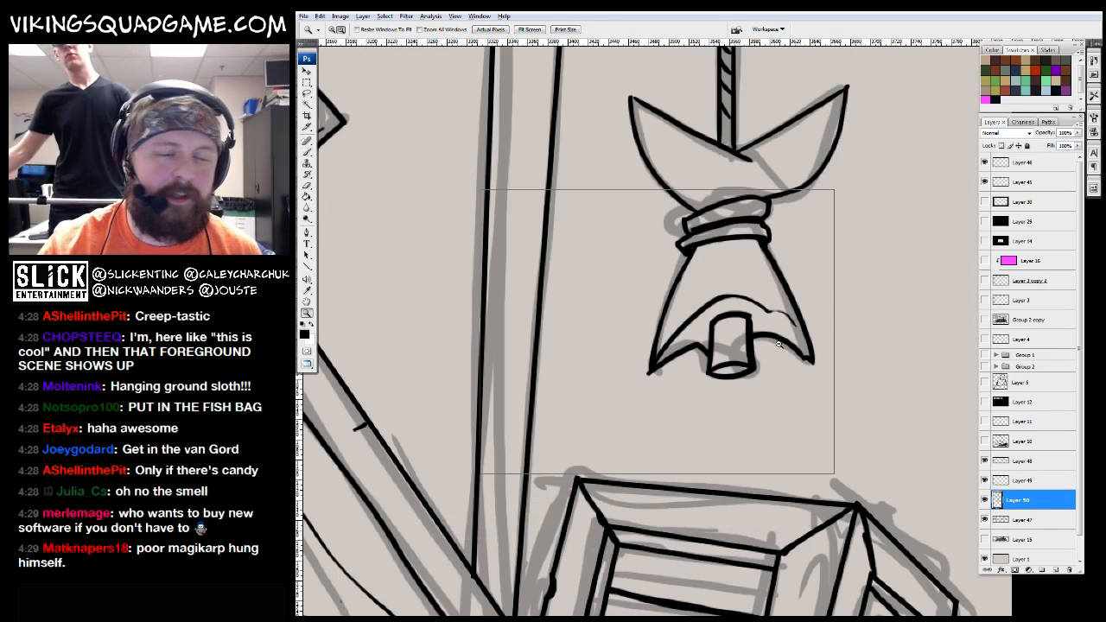
{"action": "left_click", "coordinate": [764, 248], "text": "alt"}
{"action": "left_click", "coordinate": [763, 247], "text": "alt"}
{"action": "left_click", "coordinate": [753, 237]}
{"action": "left_click", "coordinate": [754, 238]}
{"action": "key", "text": "b"}
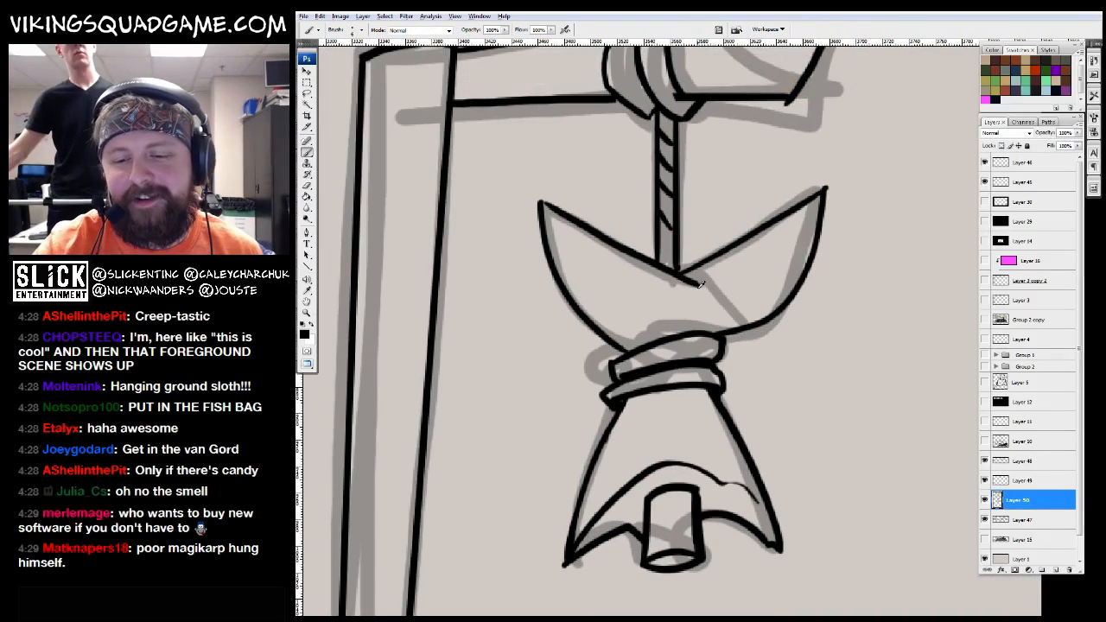
On Layer 50, ink strand marks across the bundle's rope binding and a short crease in its folded upper part
{"action": "left_click", "coordinate": [1003, 519]}
{"action": "left_click", "coordinate": [985, 502]}
{"action": "left_click", "coordinate": [985, 502]}
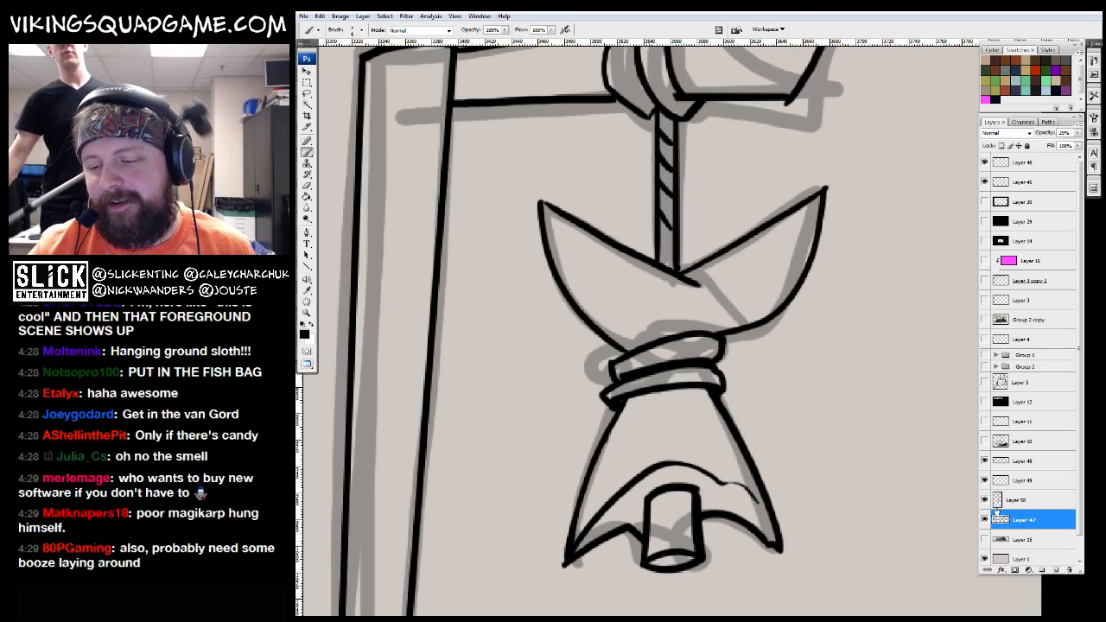
{"action": "left_click", "coordinate": [1001, 502]}
{"action": "left_click_drag", "start_coordinate": [710, 356], "coordinate": [721, 377]}
{"action": "left_click_drag", "start_coordinate": [643, 395], "coordinate": [661, 378]}
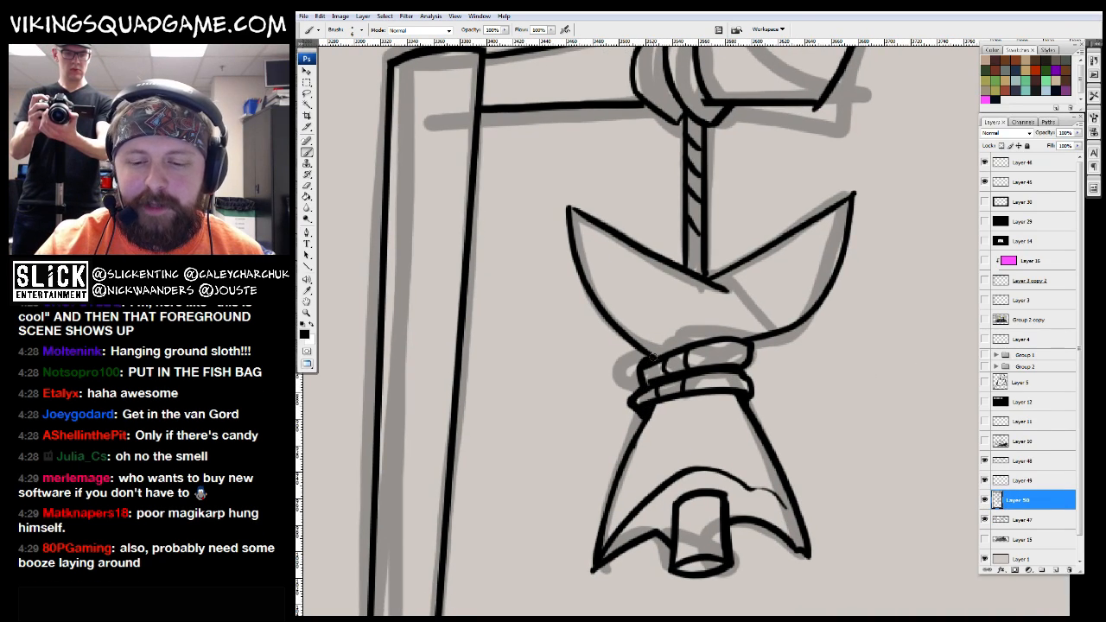
{"action": "scroll", "coordinate": [821, 250], "scroll_direction": "up", "scroll_amount": 3}
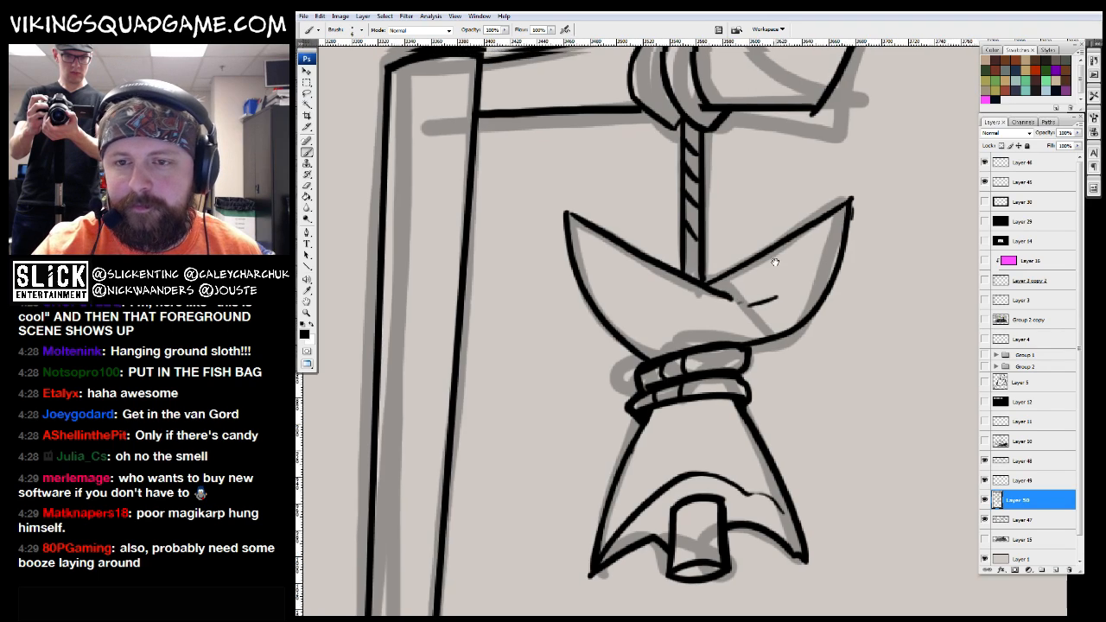
Ink strand marks on the rope wrapped around the crossbeam and a frayed rope end sticking up above it
{"action": "left_click_drag", "start_coordinate": [674, 251], "coordinate": [704, 267]}
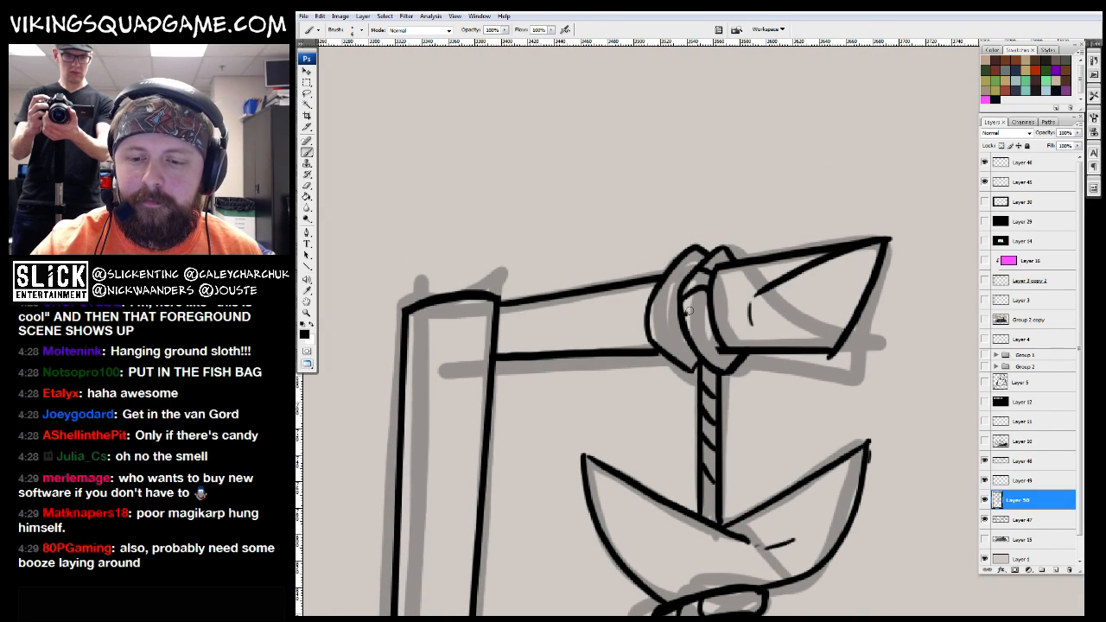
{"action": "scroll", "coordinate": [719, 273], "scroll_direction": "up", "scroll_amount": 1}
{"action": "mouse_move", "coordinate": [750, 259]}
{"action": "left_mouse_down"}
{"action": "mouse_move", "coordinate": [766, 201]}
{"action": "mouse_move", "coordinate": [782, 205]}
{"action": "left_mouse_up"}
Clear the lines where the crossbeam meets the post and ink rope loops wrapped around the beam there
{"action": "mouse_move", "coordinate": [515, 302]}
{"action": "left_mouse_down"}
{"action": "mouse_move", "coordinate": [678, 260]}
{"action": "mouse_move", "coordinate": [706, 233]}
{"action": "mouse_move", "coordinate": [691, 302]}
{"action": "left_mouse_up"}
{"action": "scroll", "coordinate": [717, 284], "scroll_direction": "up", "scroll_amount": 2}
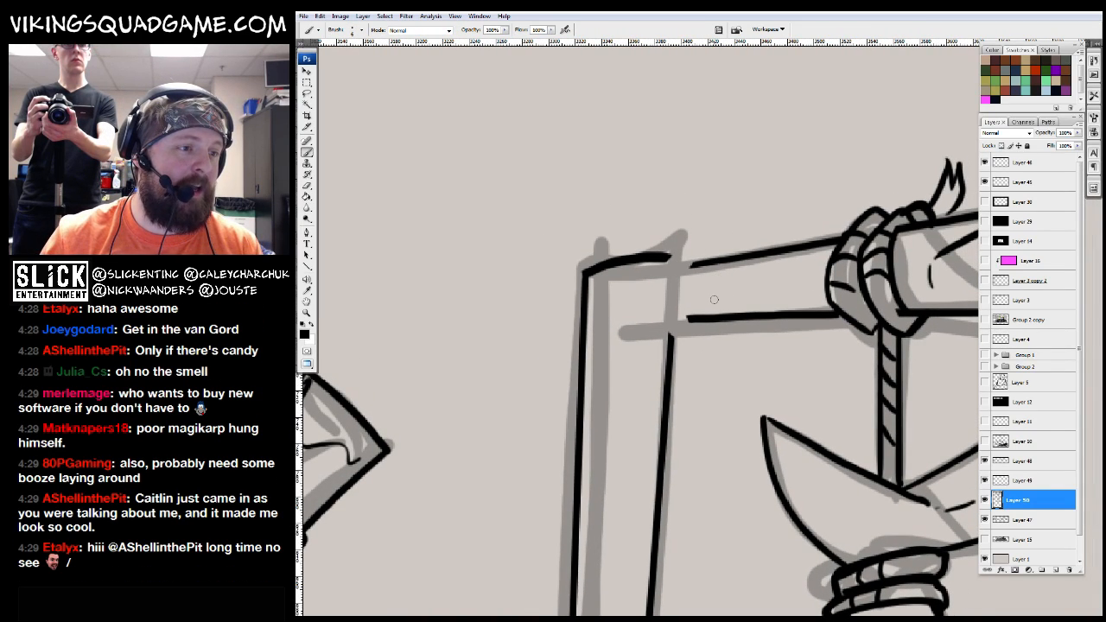
{"action": "left_click_drag", "start_coordinate": [714, 299], "coordinate": [693, 281]}
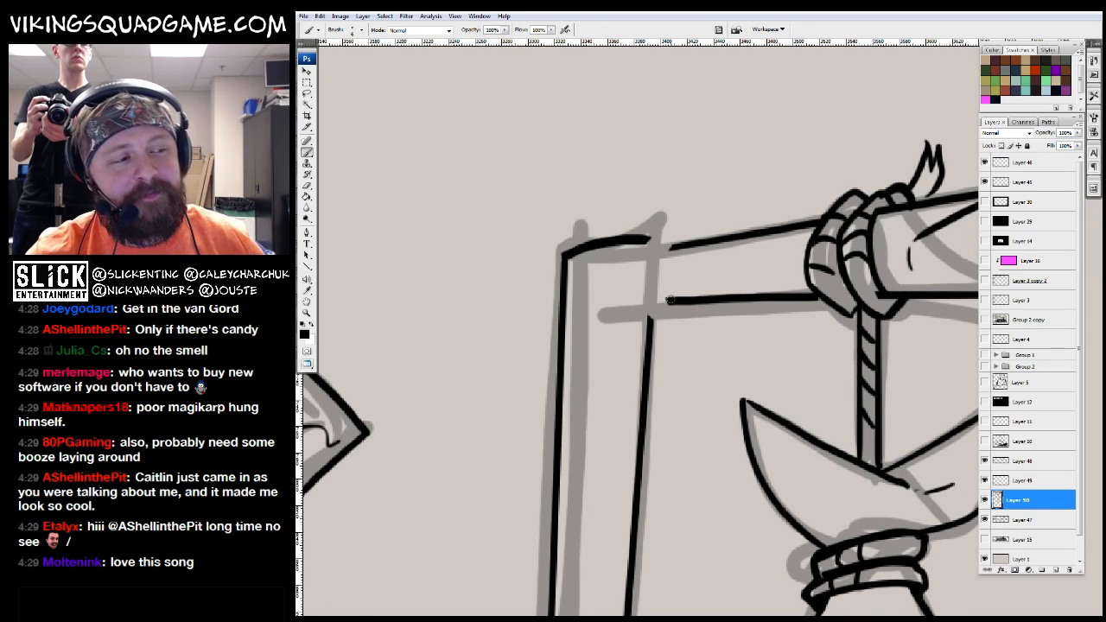
{"action": "left_click_drag", "start_coordinate": [722, 303], "coordinate": [713, 290]}
{"action": "left_click_drag", "start_coordinate": [671, 240], "coordinate": [637, 240]}
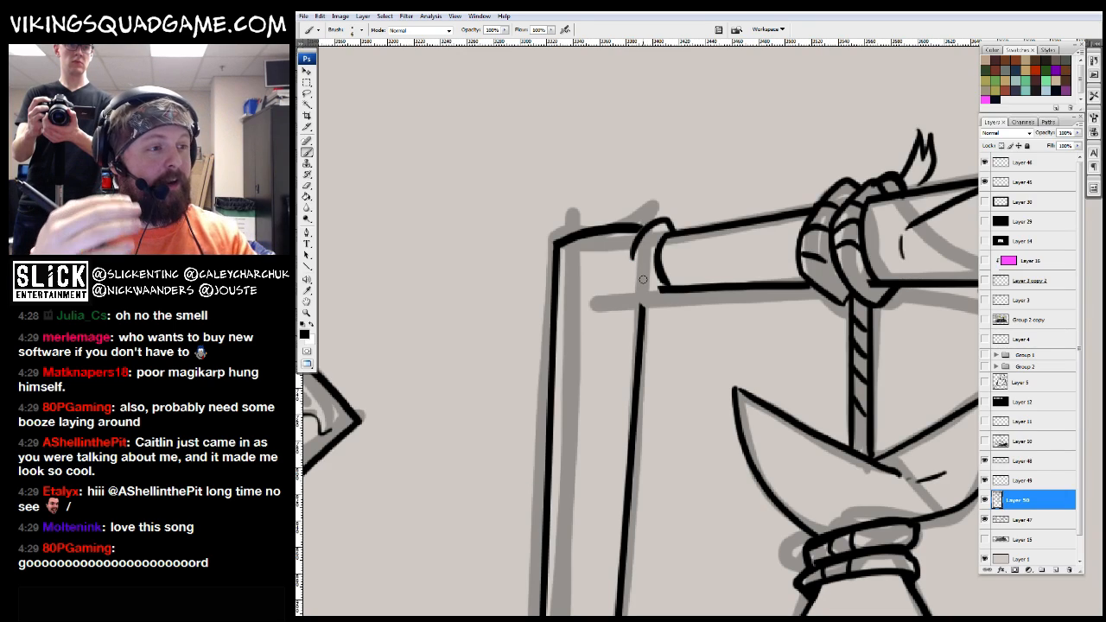
{"action": "mouse_move", "coordinate": [640, 235]}
{"action": "left_mouse_down"}
{"action": "mouse_move", "coordinate": [637, 291]}
{"action": "mouse_move", "coordinate": [676, 297]}
{"action": "mouse_move", "coordinate": [667, 293]}
{"action": "mouse_move", "coordinate": [657, 325]}
{"action": "left_mouse_up"}
{"action": "key", "text": "e"}
{"action": "mouse_move", "coordinate": [687, 237]}
{"action": "left_mouse_down"}
{"action": "mouse_move", "coordinate": [687, 298]}
{"action": "mouse_move", "coordinate": [717, 307]}
{"action": "left_mouse_up"}
{"action": "key", "text": "b"}
{"action": "mouse_move", "coordinate": [682, 248]}
{"action": "left_mouse_down"}
{"action": "mouse_move", "coordinate": [700, 327]}
{"action": "mouse_move", "coordinate": [713, 317]}
{"action": "mouse_move", "coordinate": [686, 313]}
{"action": "mouse_move", "coordinate": [703, 305]}
{"action": "mouse_move", "coordinate": [694, 261]}
{"action": "mouse_move", "coordinate": [692, 280]}
{"action": "mouse_move", "coordinate": [722, 292]}
{"action": "mouse_move", "coordinate": [677, 285]}
{"action": "mouse_move", "coordinate": [781, 233]}
{"action": "left_mouse_up"}
Begin inking the crossbeam's protruding end on the post's far side and erase the overlapping post lines
{"action": "left_click_drag", "start_coordinate": [640, 253], "coordinate": [516, 256]}
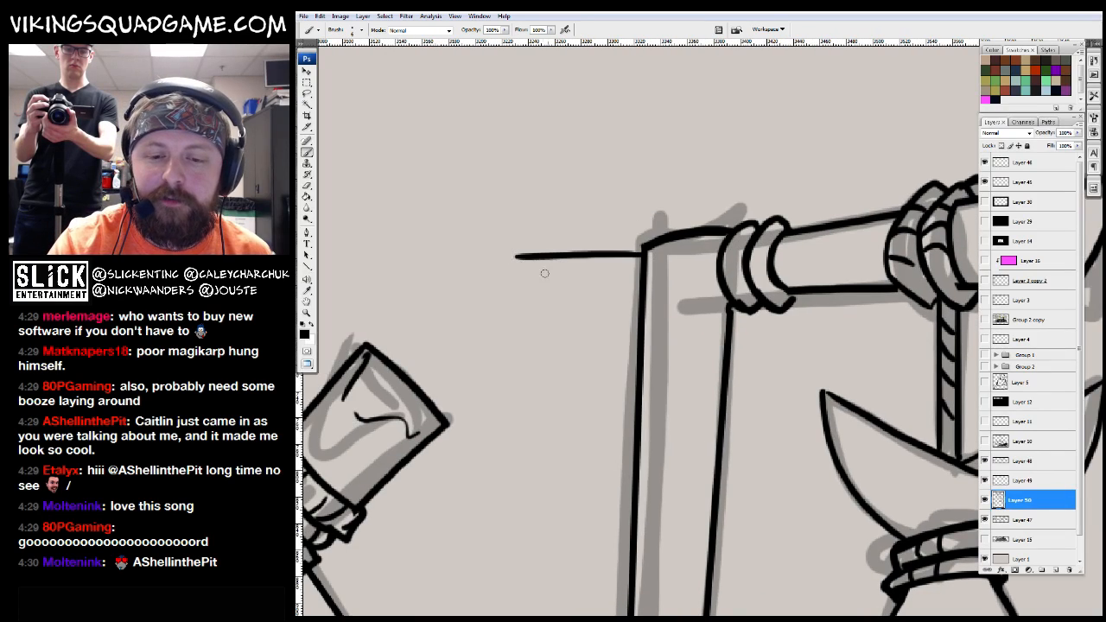
{"action": "key", "text": "ctrl+z"}
{"action": "mouse_move", "coordinate": [640, 254]}
{"action": "left_mouse_down"}
{"action": "mouse_move", "coordinate": [560, 272]}
{"action": "mouse_move", "coordinate": [549, 292]}
{"action": "mouse_move", "coordinate": [639, 301]}
{"action": "mouse_move", "coordinate": [549, 279]}
{"action": "left_mouse_up"}
{"action": "key", "text": "e"}
{"action": "mouse_move", "coordinate": [629, 259]}
{"action": "left_mouse_down"}
{"action": "mouse_move", "coordinate": [643, 277]}
{"action": "mouse_move", "coordinate": [646, 333]}
{"action": "left_mouse_up"}
{"action": "mouse_move", "coordinate": [725, 374]}
{"action": "left_mouse_down"}
{"action": "mouse_move", "coordinate": [726, 398]}
{"action": "mouse_move", "coordinate": [725, 382]}
{"action": "left_mouse_up"}
{"action": "left_click_drag", "start_coordinate": [760, 361], "coordinate": [693, 361]}
Ink a diagonal rope band across the post below the beam, plus rope loops around the beam's short protruding stub
{"action": "key", "text": "b"}
{"action": "mouse_move", "coordinate": [577, 278]}
{"action": "left_mouse_down"}
{"action": "mouse_move", "coordinate": [594, 313]}
{"action": "mouse_move", "coordinate": [682, 367]}
{"action": "left_mouse_up"}
{"action": "mouse_move", "coordinate": [570, 327]}
{"action": "left_mouse_down"}
{"action": "mouse_move", "coordinate": [677, 367]}
{"action": "mouse_move", "coordinate": [680, 359]}
{"action": "left_mouse_up"}
{"action": "left_click_drag", "start_coordinate": [605, 255], "coordinate": [588, 332]}
{"action": "key", "text": "e"}
{"action": "mouse_move", "coordinate": [584, 273]}
{"action": "left_mouse_down"}
{"action": "mouse_move", "coordinate": [555, 301]}
{"action": "mouse_move", "coordinate": [558, 321]}
{"action": "mouse_move", "coordinate": [576, 271]}
{"action": "left_mouse_up"}
{"action": "key", "text": "b"}
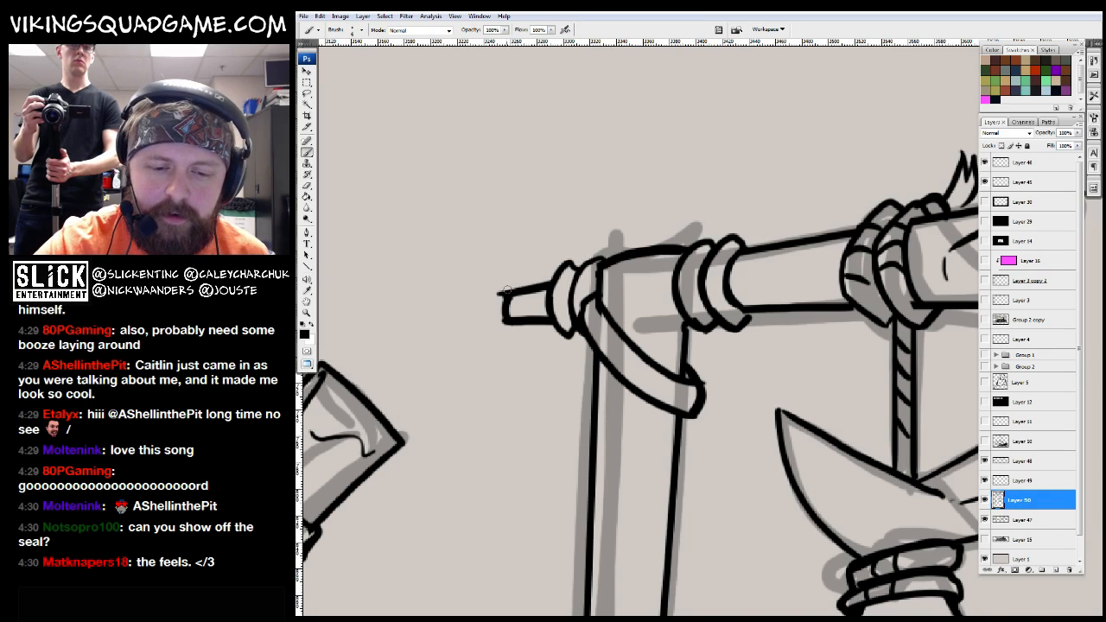
{"action": "key", "text": "z"}
{"action": "mouse_move", "coordinate": [514, 290]}
{"action": "left_mouse_down"}
{"action": "mouse_move", "coordinate": [687, 330]}
{"action": "mouse_move", "coordinate": [665, 344]}
{"action": "left_mouse_up"}
{"action": "key", "text": "b"}
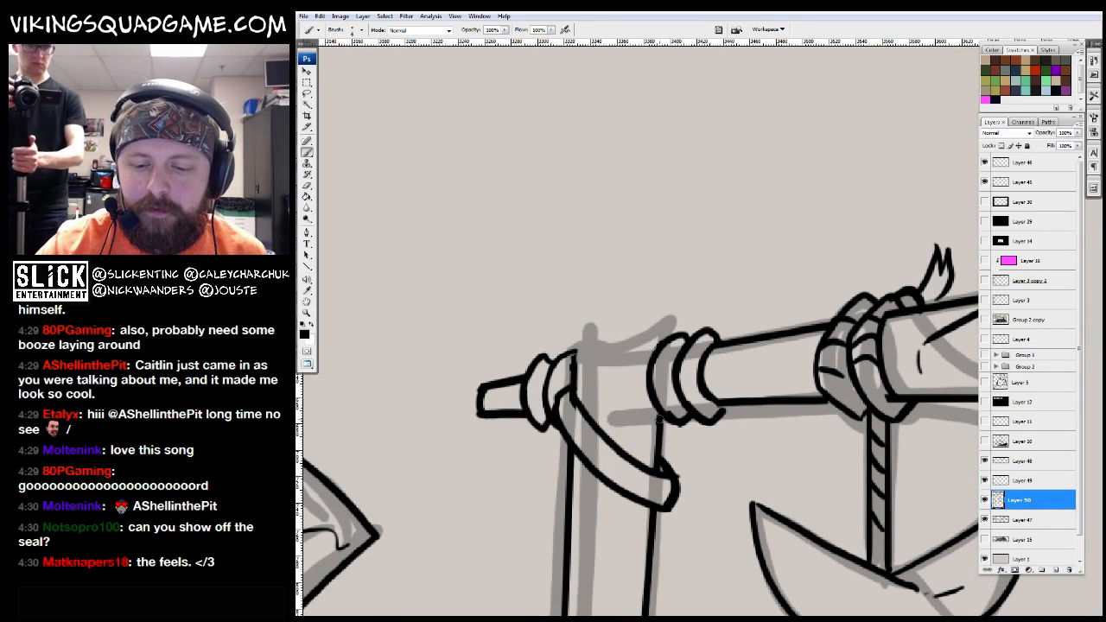
Extend the post's top above the crossbeam and ink an upper diagonal rope band around it, erasing overlapping lines
{"action": "mouse_move", "coordinate": [679, 223]}
{"action": "left_mouse_down"}
{"action": "mouse_move", "coordinate": [665, 339]}
{"action": "mouse_move", "coordinate": [667, 313]}
{"action": "mouse_move", "coordinate": [577, 245]}
{"action": "mouse_move", "coordinate": [572, 346]}
{"action": "left_mouse_up"}
{"action": "mouse_move", "coordinate": [577, 247]}
{"action": "left_mouse_down"}
{"action": "mouse_move", "coordinate": [678, 214]}
{"action": "mouse_move", "coordinate": [683, 235]}
{"action": "mouse_move", "coordinate": [598, 326]}
{"action": "left_mouse_up"}
{"action": "mouse_move", "coordinate": [607, 357]}
{"action": "left_mouse_down"}
{"action": "mouse_move", "coordinate": [615, 363]}
{"action": "mouse_move", "coordinate": [671, 322]}
{"action": "mouse_move", "coordinate": [578, 342]}
{"action": "left_mouse_up"}
{"action": "mouse_move", "coordinate": [705, 298]}
{"action": "left_mouse_down"}
{"action": "mouse_move", "coordinate": [681, 279]}
{"action": "mouse_move", "coordinate": [583, 323]}
{"action": "left_mouse_up"}
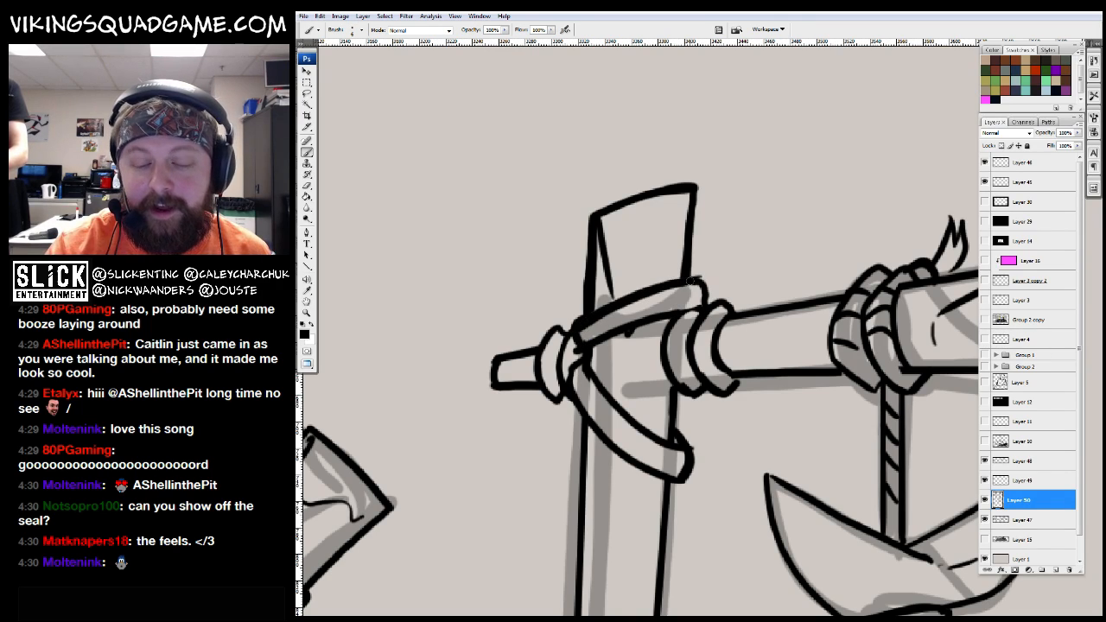
{"action": "left_click_drag", "start_coordinate": [688, 282], "coordinate": [692, 285]}
{"action": "key", "text": "z"}
{"action": "left_click", "coordinate": [730, 294], "text": "alt"}
{"action": "key", "text": "b"}
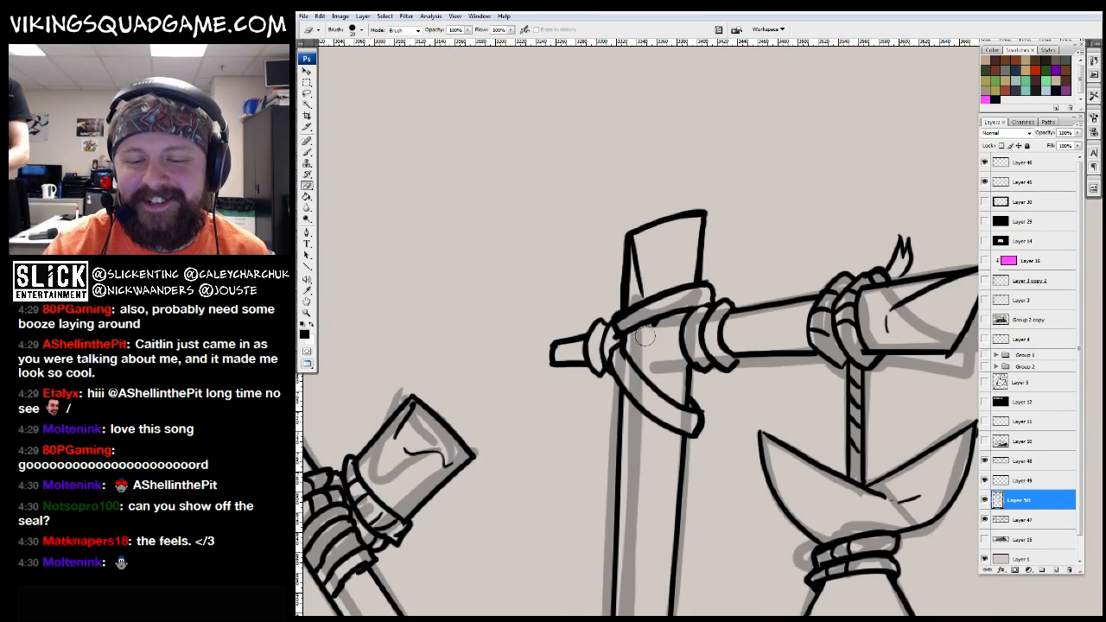
{"action": "left_click_drag", "start_coordinate": [651, 333], "coordinate": [618, 264]}
Examine the lashed post and hanging bundle within the whole camp scene and up close
{"action": "left_click", "coordinate": [745, 259], "text": "alt"}
{"action": "key", "text": "Return"}
{"action": "key", "text": "z"}
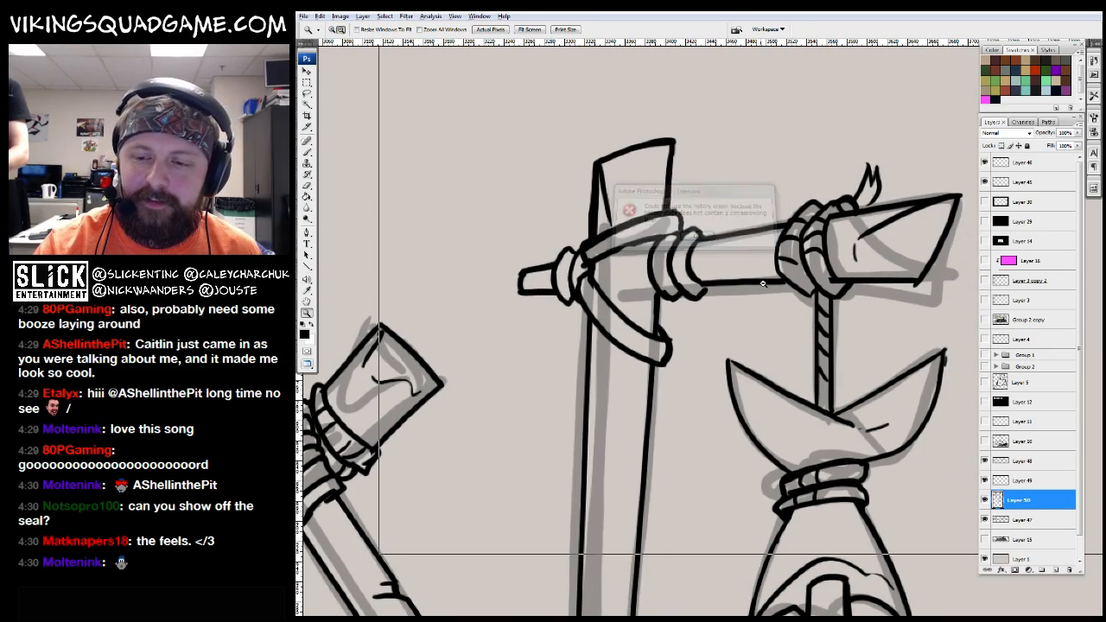
{"action": "left_click", "coordinate": [847, 307], "text": "alt"}
{"action": "left_click", "coordinate": [845, 307], "text": "alt"}
{"action": "left_click", "coordinate": [842, 302], "text": "alt"}
{"action": "left_click", "coordinate": [843, 303], "text": "alt"}
{"action": "left_click_drag", "start_coordinate": [841, 285], "coordinate": [799, 255]}
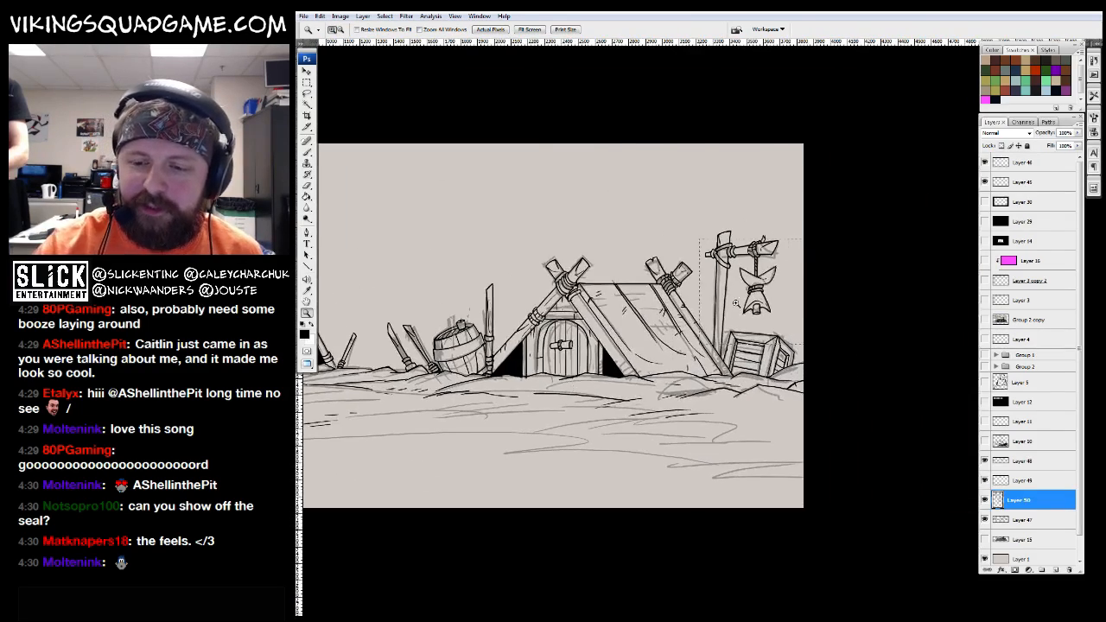
{"action": "left_click", "coordinate": [754, 288]}
{"action": "left_click", "coordinate": [754, 288]}
{"action": "left_click_drag", "start_coordinate": [754, 289], "coordinate": [751, 407]}
{"action": "left_click", "coordinate": [615, 233]}
{"action": "key", "text": "b"}
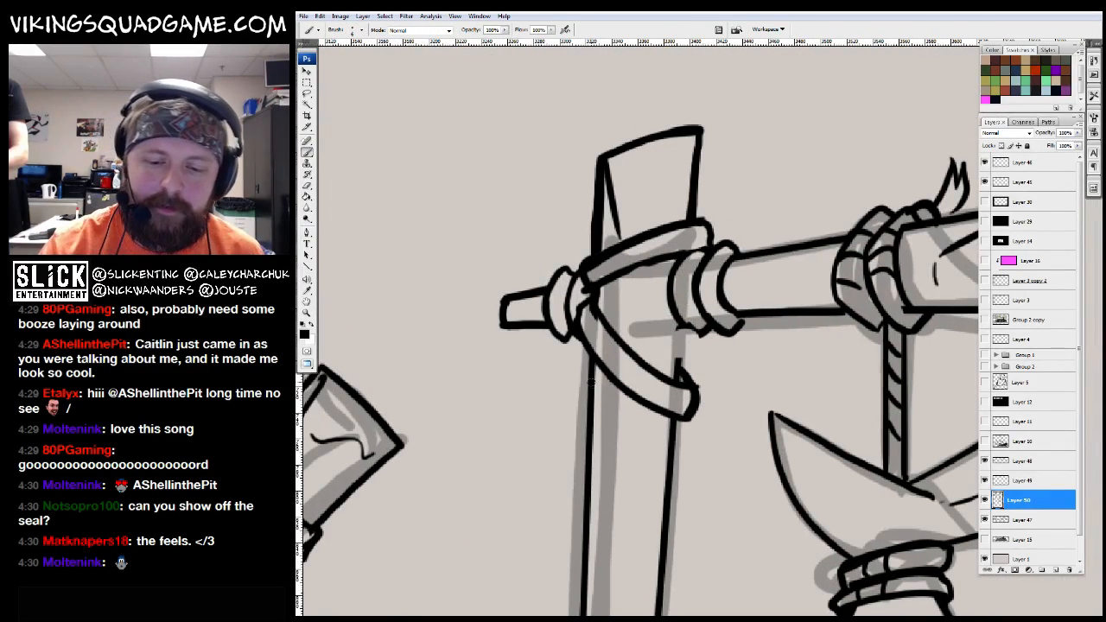
Erase part of the lower diagonal rope and ink a second rope band crossing over it on the post
{"action": "key", "text": "e"}
{"action": "left_click_drag", "start_coordinate": [650, 346], "coordinate": [623, 369]}
{"action": "key", "text": "b"}
{"action": "mouse_move", "coordinate": [667, 327]}
{"action": "left_mouse_down"}
{"action": "mouse_move", "coordinate": [573, 387]}
{"action": "mouse_move", "coordinate": [679, 367]}
{"action": "left_mouse_up"}
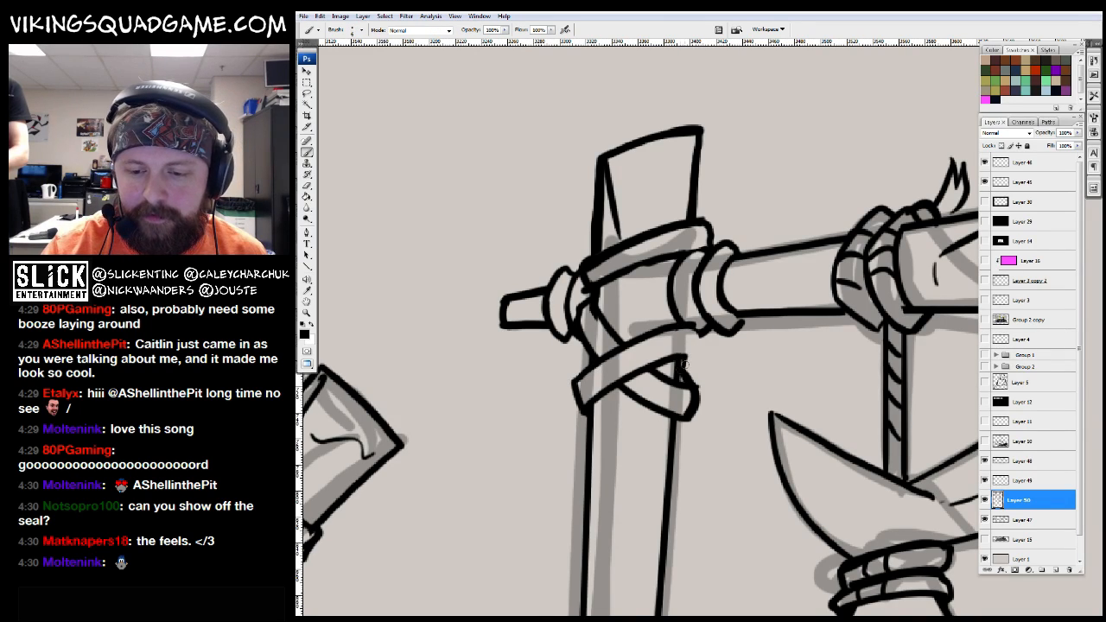
{"action": "scroll", "coordinate": [684, 312], "scroll_direction": "up", "scroll_amount": 1}
{"action": "left_click_drag", "start_coordinate": [677, 270], "coordinate": [702, 442]}
{"action": "left_click", "coordinate": [698, 332], "text": "alt"}
{"action": "left_click", "coordinate": [704, 337], "text": "alt"}
{"action": "left_click_drag", "start_coordinate": [712, 356], "coordinate": [694, 304]}
{"action": "scroll", "coordinate": [698, 337], "scroll_direction": "down", "scroll_amount": 1}
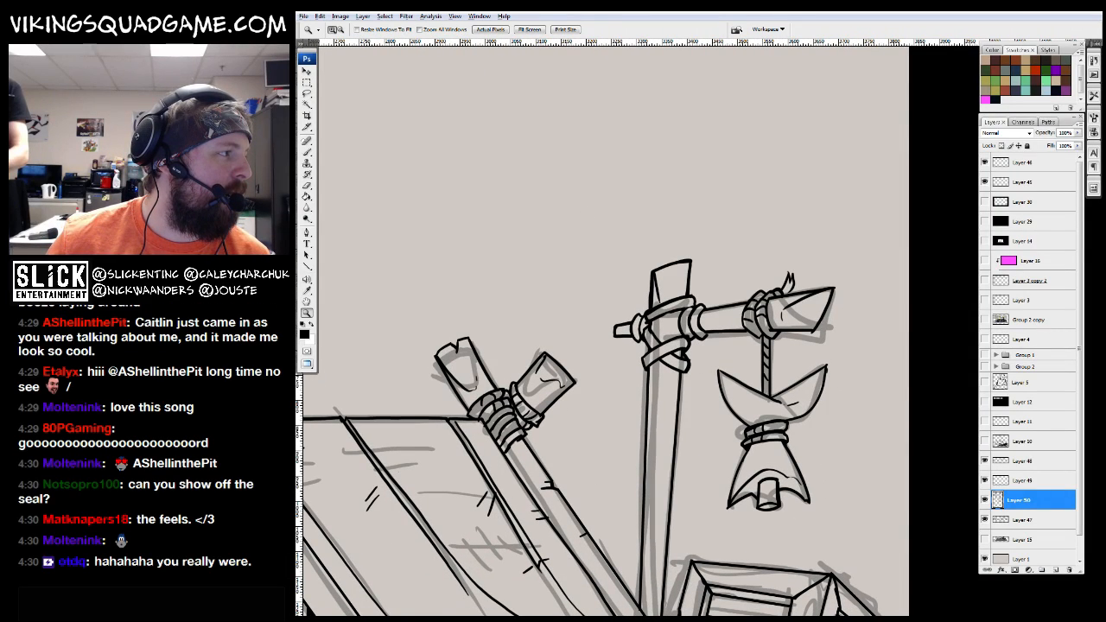
Ink short wood-grain marks on the post's top and a long grain line down its shaft
{"action": "mouse_move", "coordinate": [692, 337]}
{"action": "left_mouse_down"}
{"action": "mouse_move", "coordinate": [665, 302]}
{"action": "mouse_move", "coordinate": [672, 259]}
{"action": "left_mouse_up"}
{"action": "left_click", "coordinate": [673, 251], "text": "ctrl"}
{"action": "left_click_drag", "start_coordinate": [678, 208], "coordinate": [678, 244]}
{"action": "left_click_drag", "start_coordinate": [675, 263], "coordinate": [674, 276]}
{"action": "left_click_drag", "start_coordinate": [696, 321], "coordinate": [666, 183]}
{"action": "mouse_move", "coordinate": [664, 270]}
{"action": "left_mouse_down"}
{"action": "mouse_move", "coordinate": [662, 189]}
{"action": "mouse_move", "coordinate": [641, 422]}
{"action": "left_mouse_up"}
{"action": "mouse_move", "coordinate": [617, 523]}
{"action": "left_mouse_down"}
{"action": "mouse_move", "coordinate": [617, 454]}
{"action": "mouse_move", "coordinate": [648, 308]}
{"action": "mouse_move", "coordinate": [650, 410]}
{"action": "left_mouse_up"}
Add a new layer and sketch a cartoon seal with flippers, eyes and a small mouth in the sky above the tent
{"action": "left_click", "coordinate": [665, 358], "text": "alt"}
{"action": "left_click", "coordinate": [682, 381], "text": "alt"}
{"action": "left_click_drag", "start_coordinate": [501, 544], "coordinate": [942, 411]}
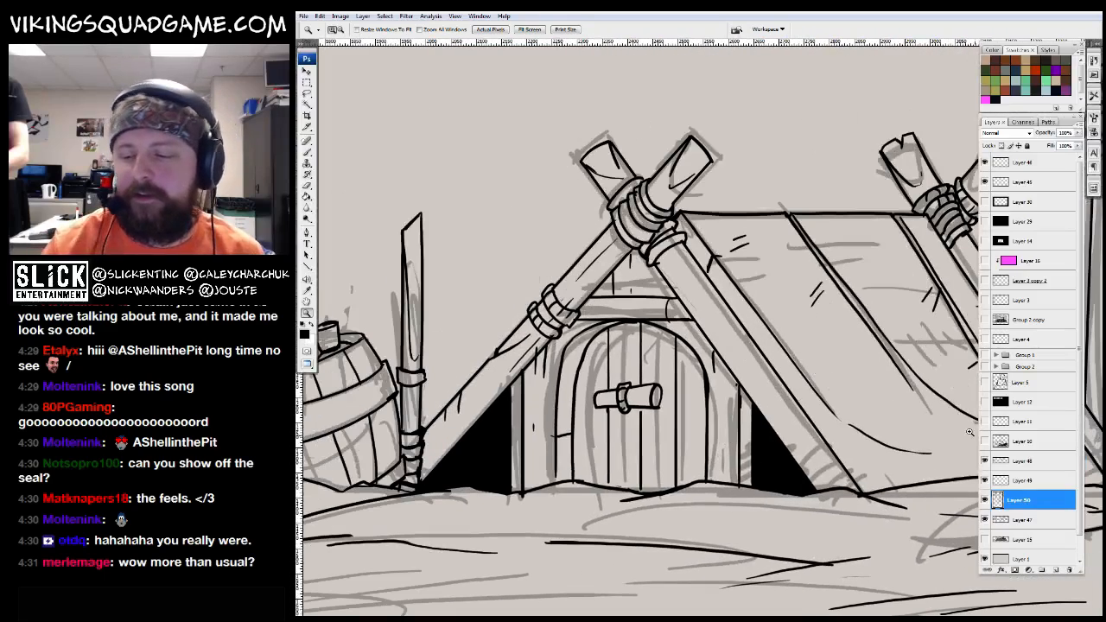
{"action": "left_click", "coordinate": [1055, 570]}
{"action": "left_click_drag", "start_coordinate": [605, 173], "coordinate": [764, 545]}
{"action": "key", "text": "b"}
{"action": "mouse_move", "coordinate": [787, 335]}
{"action": "left_mouse_down"}
{"action": "mouse_move", "coordinate": [498, 385]}
{"action": "mouse_move", "coordinate": [508, 363]}
{"action": "mouse_move", "coordinate": [488, 393]}
{"action": "mouse_move", "coordinate": [780, 400]}
{"action": "left_mouse_up"}
{"action": "mouse_move", "coordinate": [784, 309]}
{"action": "left_mouse_down"}
{"action": "mouse_move", "coordinate": [791, 396]}
{"action": "mouse_move", "coordinate": [760, 395]}
{"action": "left_mouse_up"}
{"action": "left_click_drag", "start_coordinate": [566, 395], "coordinate": [675, 375]}
{"action": "left_click_drag", "start_coordinate": [830, 374], "coordinate": [764, 398]}
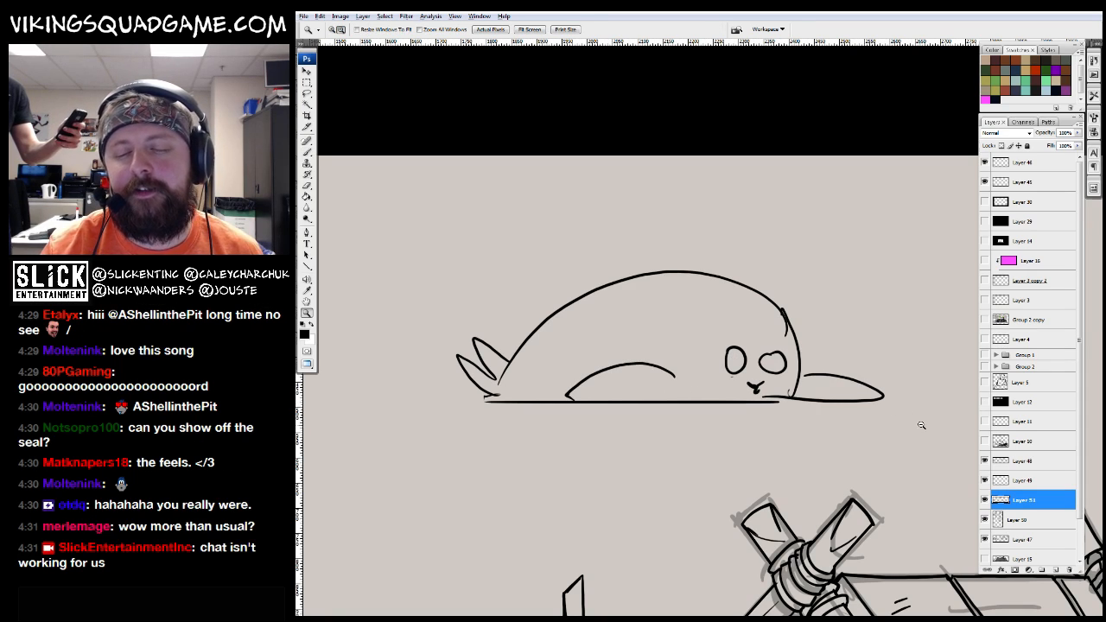
Move the seal sketch away from the large tent toward the canvas's left part
{"action": "key", "text": "ctrl+minus"}
{"action": "left_click_drag", "start_coordinate": [760, 471], "coordinate": [634, 395]}
{"action": "mouse_move", "coordinate": [824, 486]}
{"action": "left_mouse_down"}
{"action": "mouse_move", "coordinate": [809, 453]}
{"action": "mouse_move", "coordinate": [823, 549]}
{"action": "mouse_move", "coordinate": [959, 547]}
{"action": "mouse_move", "coordinate": [805, 545]}
{"action": "mouse_move", "coordinate": [637, 493]}
{"action": "left_mouse_up"}
{"action": "left_click_drag", "start_coordinate": [725, 484], "coordinate": [868, 496]}
{"action": "left_click_drag", "start_coordinate": [868, 495], "coordinate": [768, 496]}
{"action": "left_click_drag", "start_coordinate": [647, 477], "coordinate": [800, 433]}
{"action": "left_click_drag", "start_coordinate": [801, 434], "coordinate": [635, 332]}
{"action": "mouse_move", "coordinate": [920, 417]}
{"action": "left_mouse_down"}
{"action": "mouse_move", "coordinate": [733, 393]}
{"action": "mouse_move", "coordinate": [363, 380]}
{"action": "left_mouse_up"}
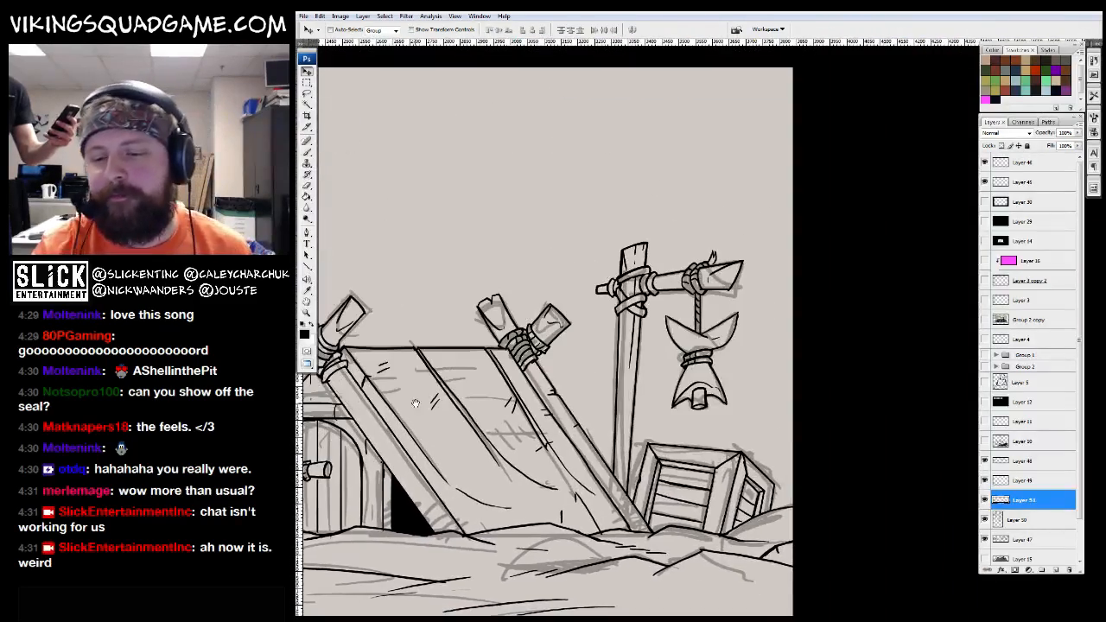
Check the line-art layers' visibility to find the one holding the bundle and make Layer 50 active
{"action": "key", "text": "b"}
{"action": "left_click_drag", "start_coordinate": [674, 260], "coordinate": [626, 244]}
{"action": "mouse_move", "coordinate": [597, 231]}
{"action": "left_mouse_down"}
{"action": "mouse_move", "coordinate": [761, 271]}
{"action": "mouse_move", "coordinate": [801, 391]}
{"action": "left_mouse_up"}
{"action": "left_click", "coordinate": [998, 481]}
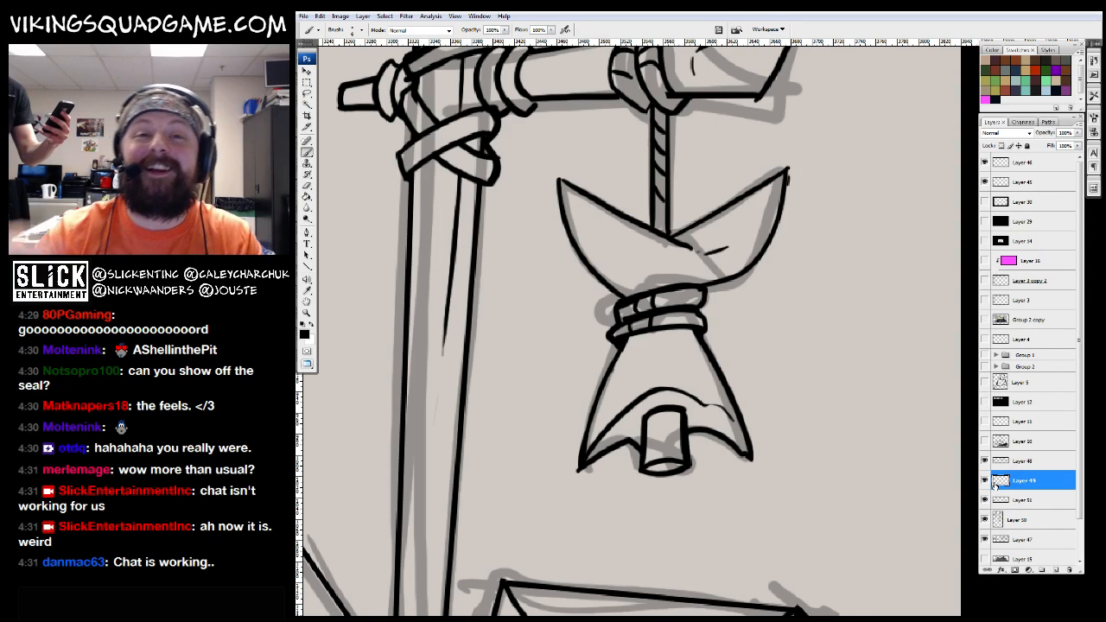
{"action": "left_click_drag", "start_coordinate": [834, 412], "coordinate": [711, 393]}
{"action": "left_click_drag", "start_coordinate": [585, 325], "coordinate": [684, 527]}
{"action": "key", "text": "e"}
{"action": "left_click", "coordinate": [985, 462]}
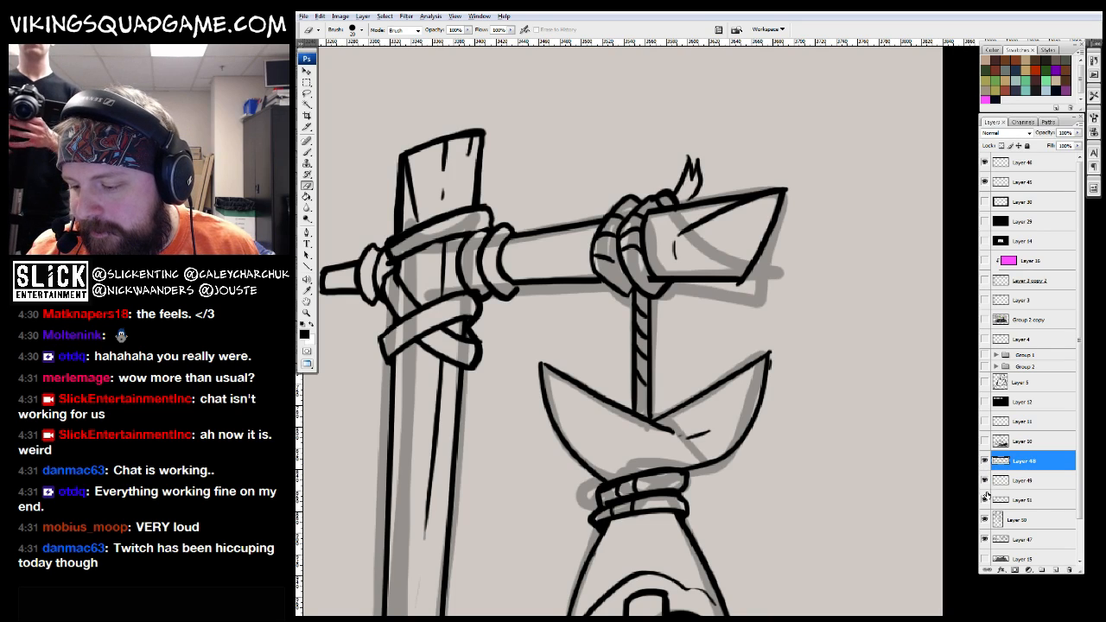
{"action": "left_click", "coordinate": [986, 521]}
{"action": "left_click", "coordinate": [985, 521]}
{"action": "left_click", "coordinate": [986, 520]}
{"action": "left_click", "coordinate": [1001, 521]}
{"action": "left_click", "coordinate": [987, 521]}
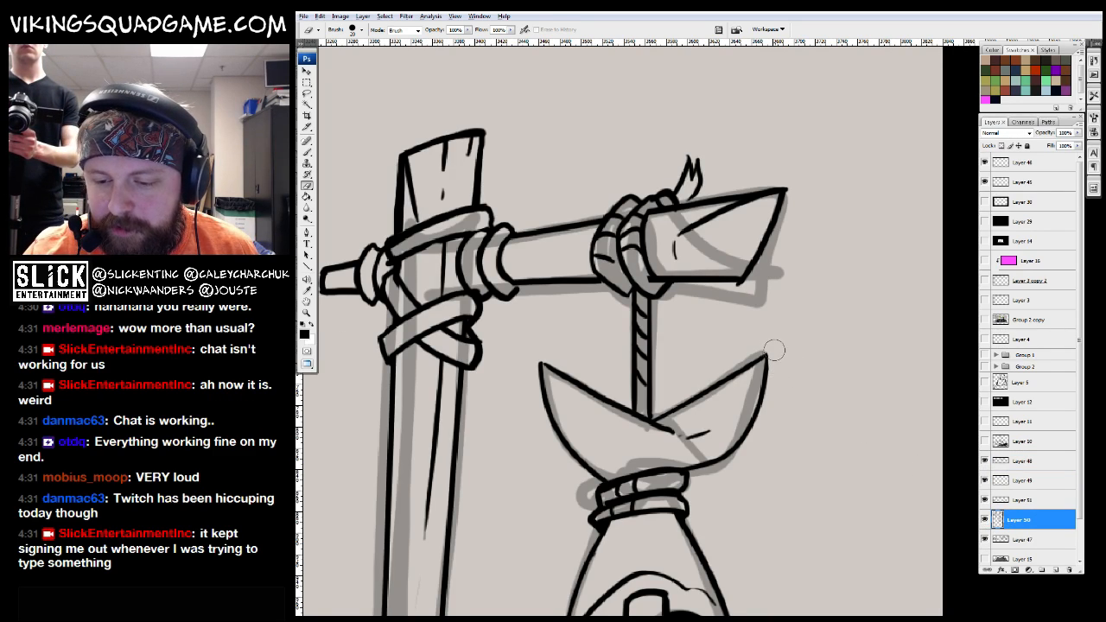
Erase the overshooting line at the bundle's upper right tip and tidy that corner
{"action": "mouse_move", "coordinate": [774, 350]}
{"action": "left_mouse_down"}
{"action": "mouse_move", "coordinate": [782, 337]}
{"action": "mouse_move", "coordinate": [746, 304]}
{"action": "left_mouse_up"}
{"action": "scroll", "coordinate": [746, 304], "scroll_direction": "down", "scroll_amount": 1}
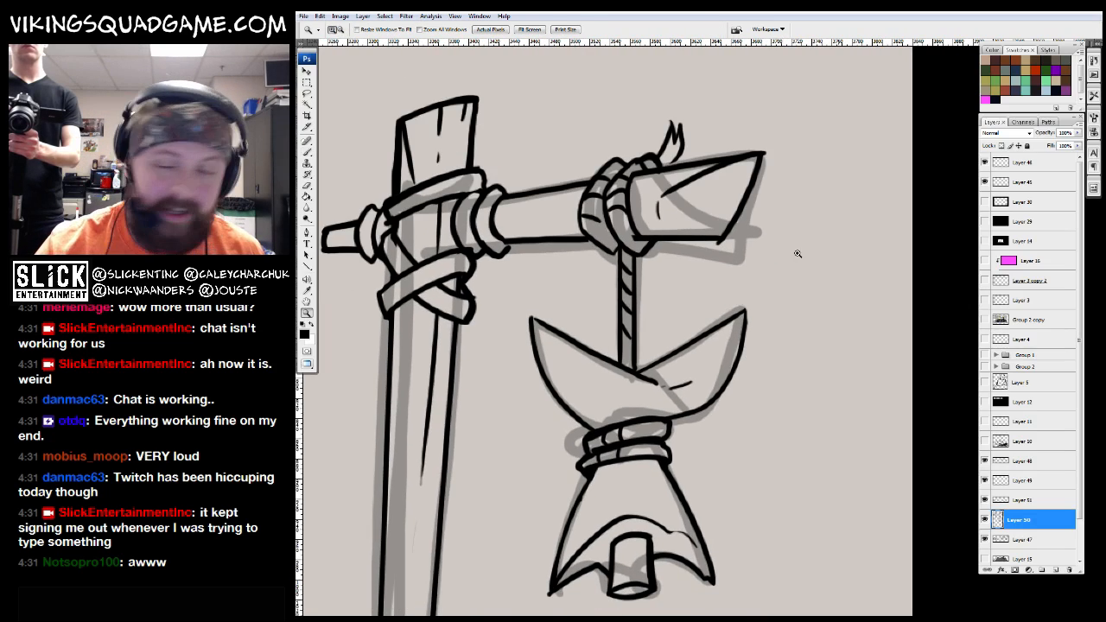
{"action": "scroll", "coordinate": [746, 336], "scroll_direction": "up", "scroll_amount": 2}
{"action": "key", "text": "b"}
{"action": "left_click_drag", "start_coordinate": [672, 285], "coordinate": [670, 359]}
{"action": "scroll", "coordinate": [807, 306], "scroll_direction": "down", "scroll_amount": 2}
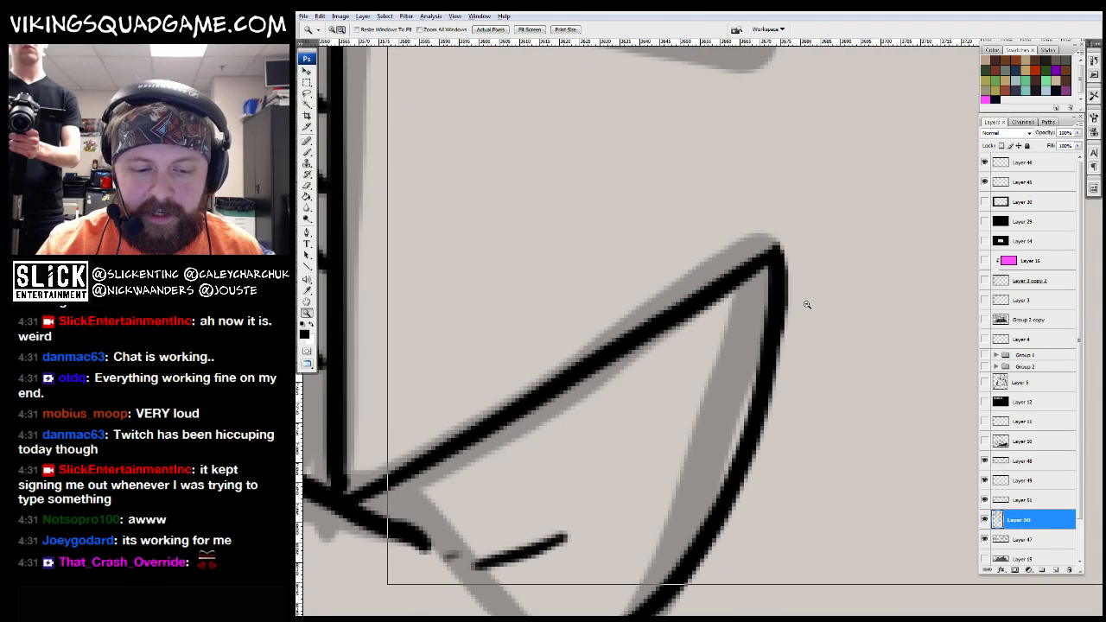
{"action": "scroll", "coordinate": [680, 340], "scroll_direction": "down", "scroll_amount": 3}
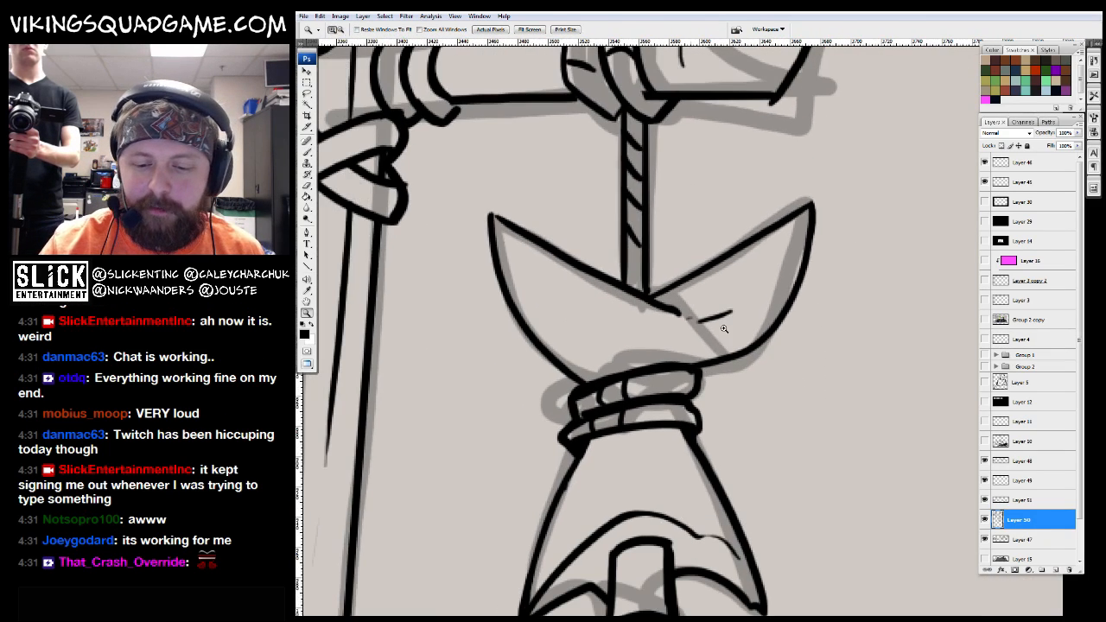
Add further strand marks to the rope binding around the bundle's neck
{"action": "key", "text": "b"}
{"action": "left_click_drag", "start_coordinate": [671, 416], "coordinate": [699, 316]}
{"action": "left_click_drag", "start_coordinate": [639, 298], "coordinate": [580, 465]}
{"action": "scroll", "coordinate": [637, 449], "scroll_direction": "down", "scroll_amount": 5}
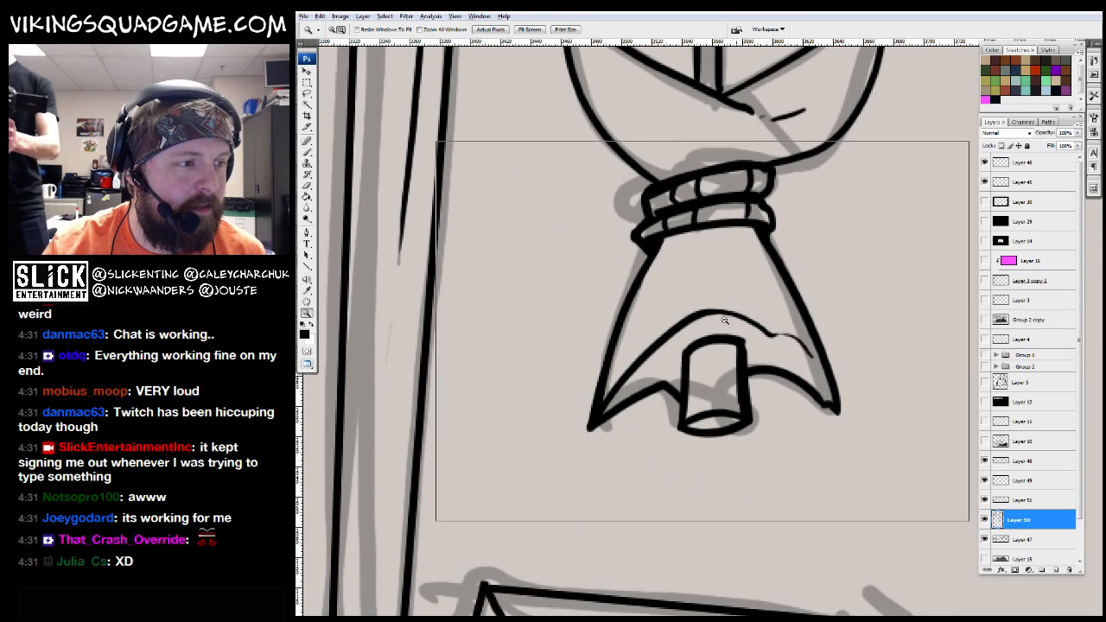
{"action": "scroll", "coordinate": [712, 374], "scroll_direction": "down", "scroll_amount": 4}
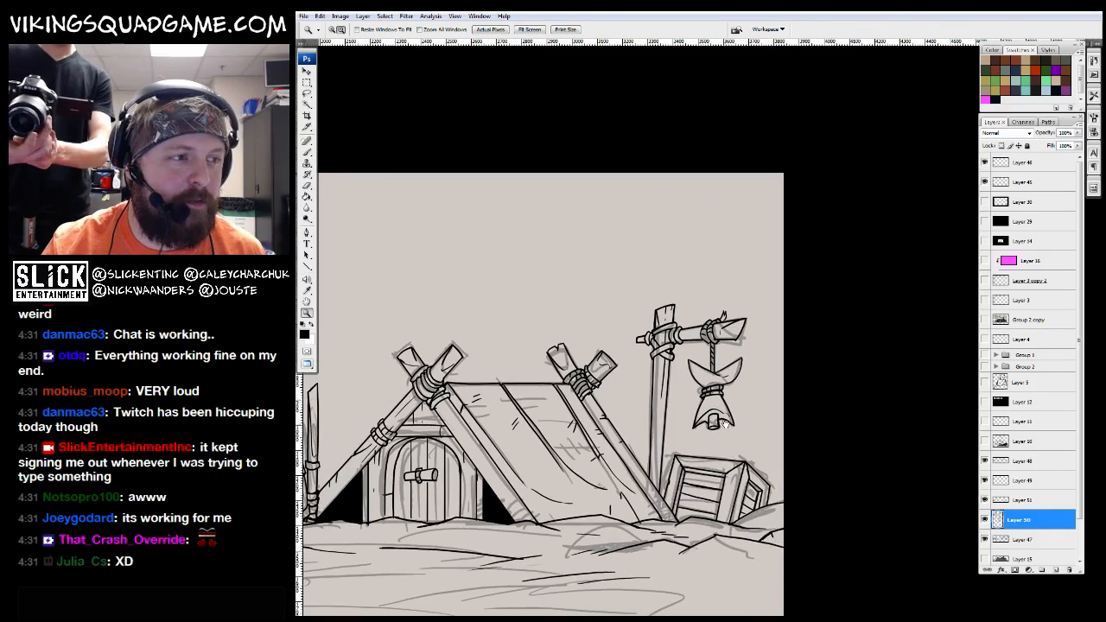
{"action": "scroll", "coordinate": [721, 450], "scroll_direction": "down", "scroll_amount": 3}
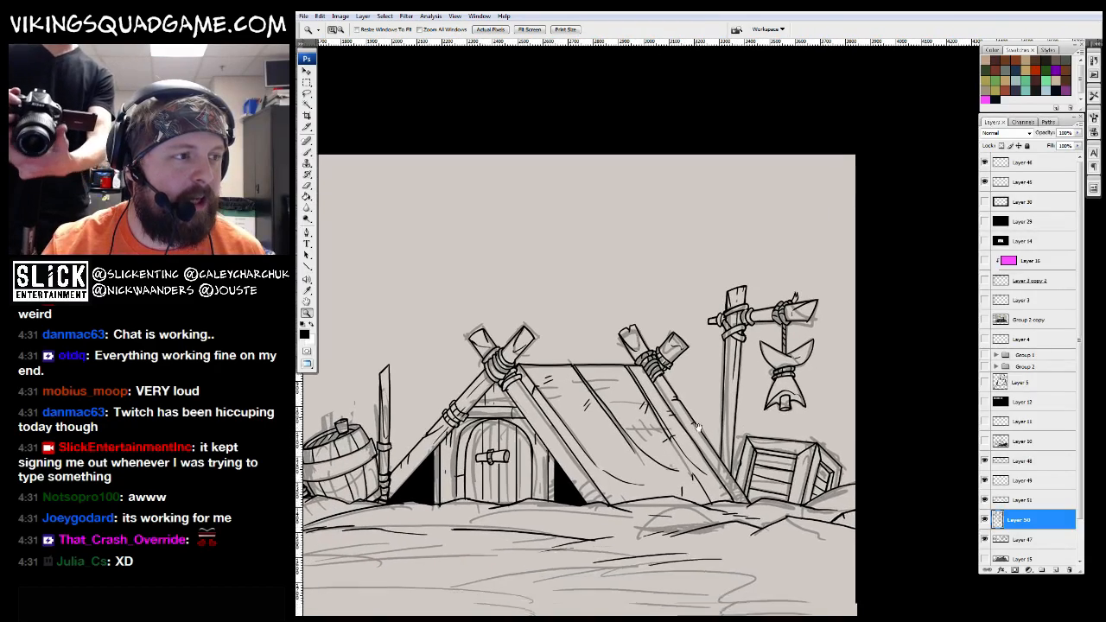
{"action": "scroll", "coordinate": [775, 395], "scroll_direction": "up", "scroll_amount": 4}
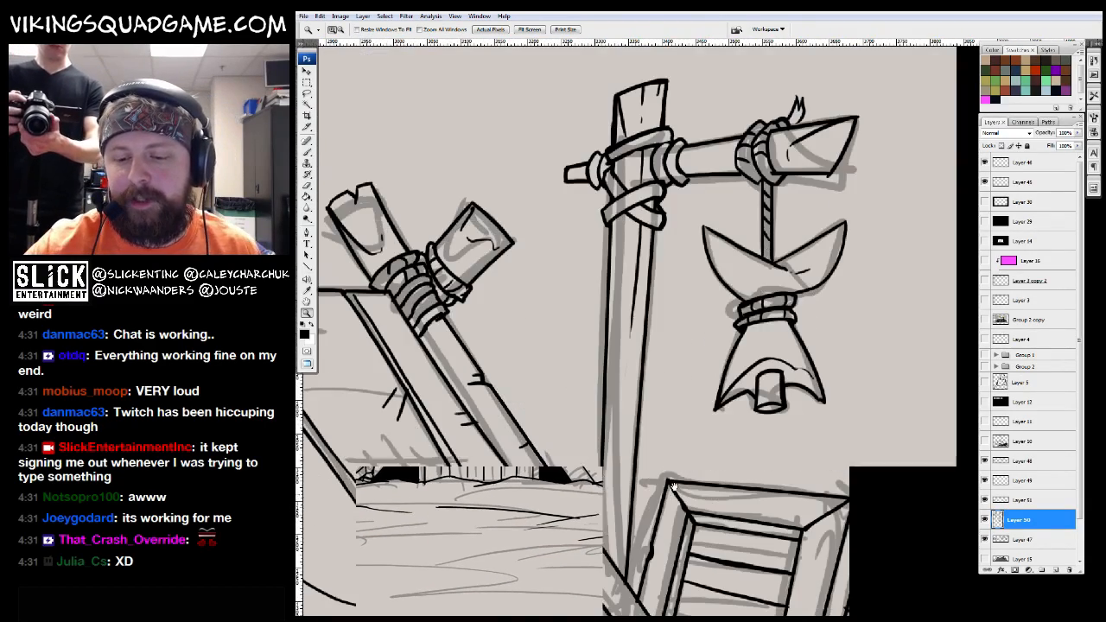
Ink a double rope band around the post's lower shaft, with strand marks across it
{"action": "key", "text": "b"}
{"action": "scroll", "coordinate": [644, 390], "scroll_direction": "up", "scroll_amount": 3}
{"action": "left_click_drag", "start_coordinate": [622, 319], "coordinate": [710, 348]}
{"action": "mouse_move", "coordinate": [614, 324]}
{"action": "left_mouse_down"}
{"action": "mouse_move", "coordinate": [696, 379]}
{"action": "mouse_move", "coordinate": [715, 343]}
{"action": "left_mouse_up"}
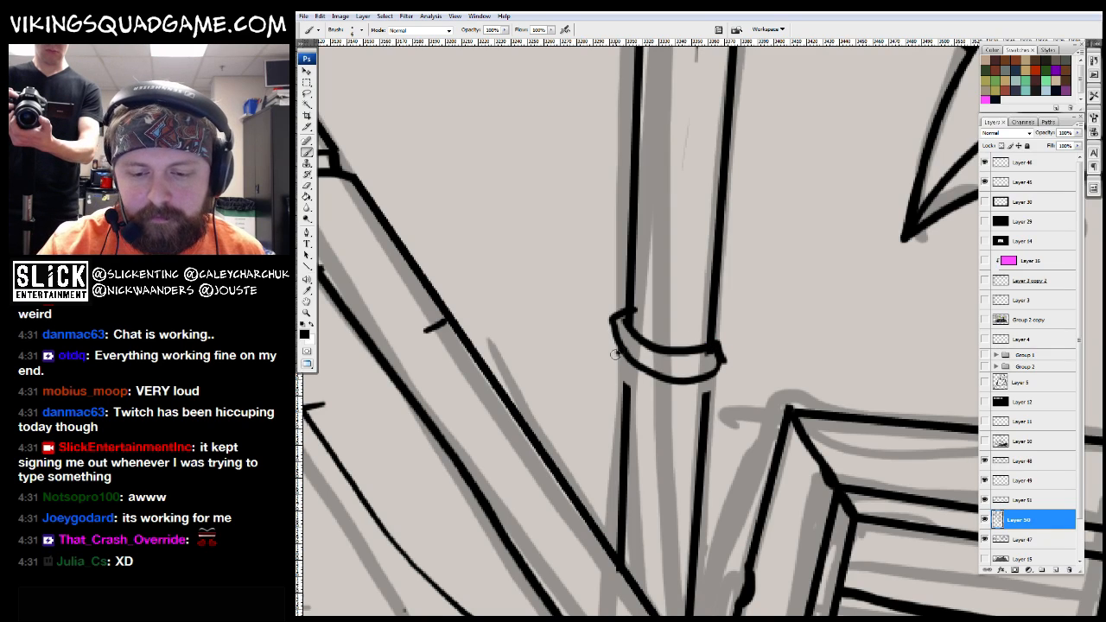
{"action": "left_click_drag", "start_coordinate": [614, 355], "coordinate": [711, 394]}
{"action": "left_click_drag", "start_coordinate": [628, 357], "coordinate": [619, 373]}
{"action": "left_click_drag", "start_coordinate": [641, 371], "coordinate": [634, 389]}
{"action": "left_click_drag", "start_coordinate": [640, 343], "coordinate": [633, 361]}
Ink long wood-grain lines along the post above and below the lower rope band
{"action": "left_click_drag", "start_coordinate": [687, 396], "coordinate": [678, 309]}
{"action": "left_click_drag", "start_coordinate": [633, 313], "coordinate": [622, 474]}
{"action": "left_click_drag", "start_coordinate": [671, 420], "coordinate": [654, 591]}
{"action": "left_click_drag", "start_coordinate": [645, 462], "coordinate": [663, 166]}
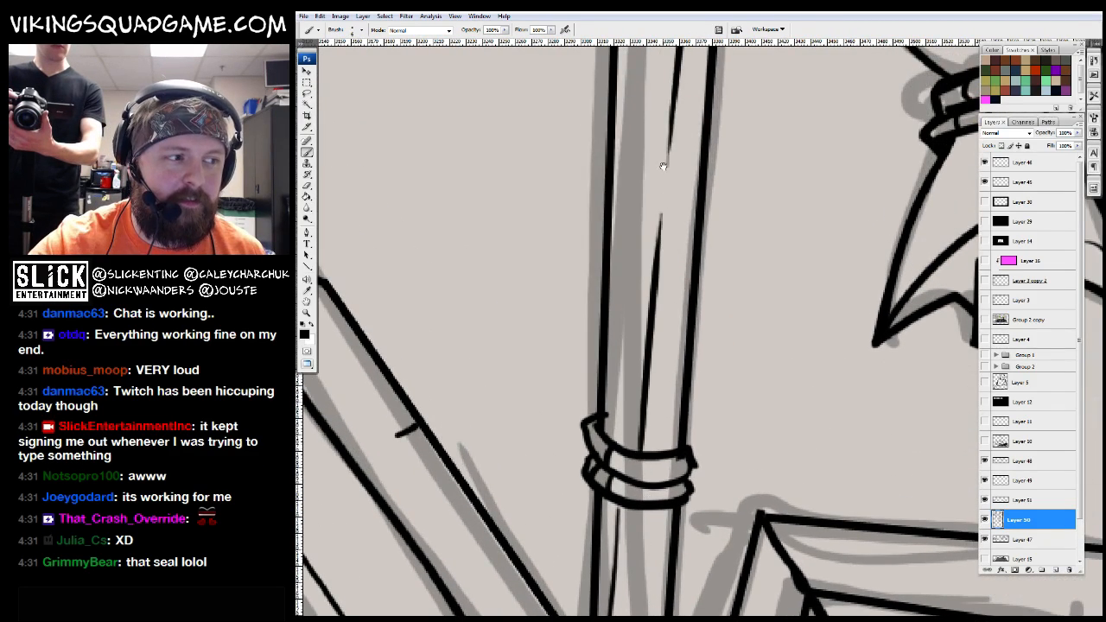
{"action": "scroll", "coordinate": [678, 281], "scroll_direction": "down", "scroll_amount": 4}
Look over the whole camp scene and hide Layer 51 with the seal sketch
{"action": "key", "text": "z"}
{"action": "left_click", "coordinate": [711, 370], "text": "alt"}
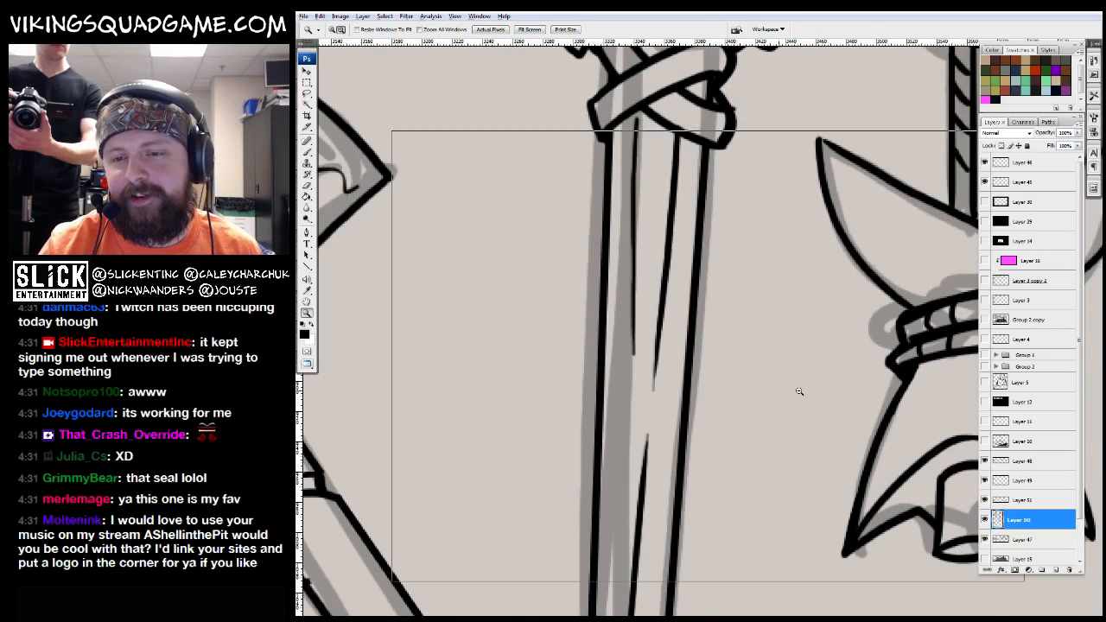
{"action": "left_click", "coordinate": [712, 371], "text": "alt"}
{"action": "left_click", "coordinate": [712, 371], "text": "alt"}
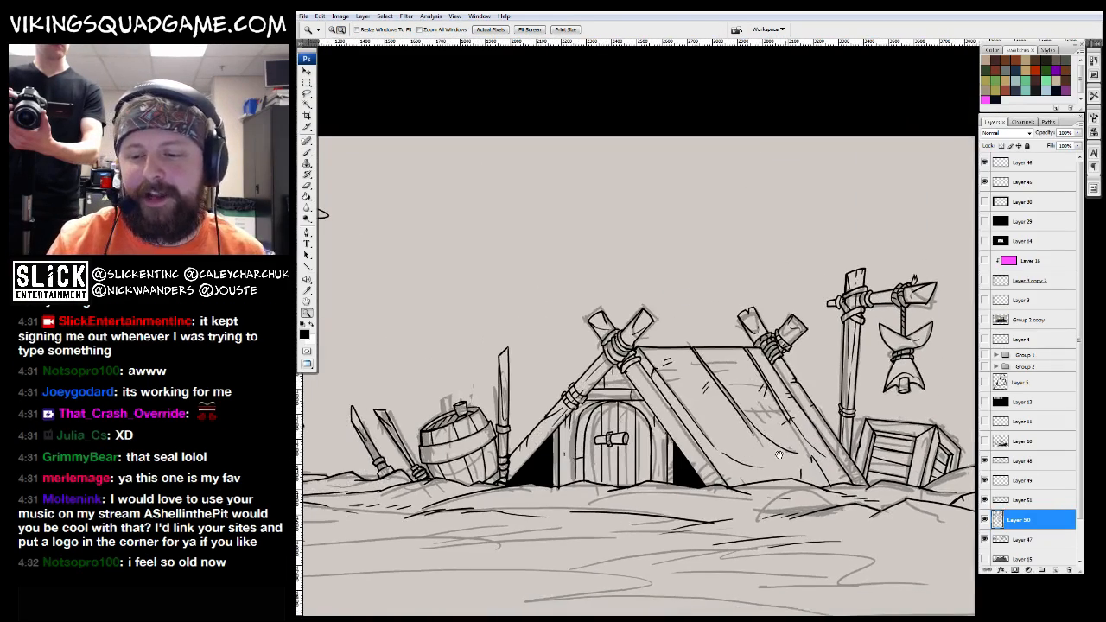
{"action": "left_click_drag", "start_coordinate": [712, 370], "coordinate": [853, 486]}
{"action": "key", "text": "v"}
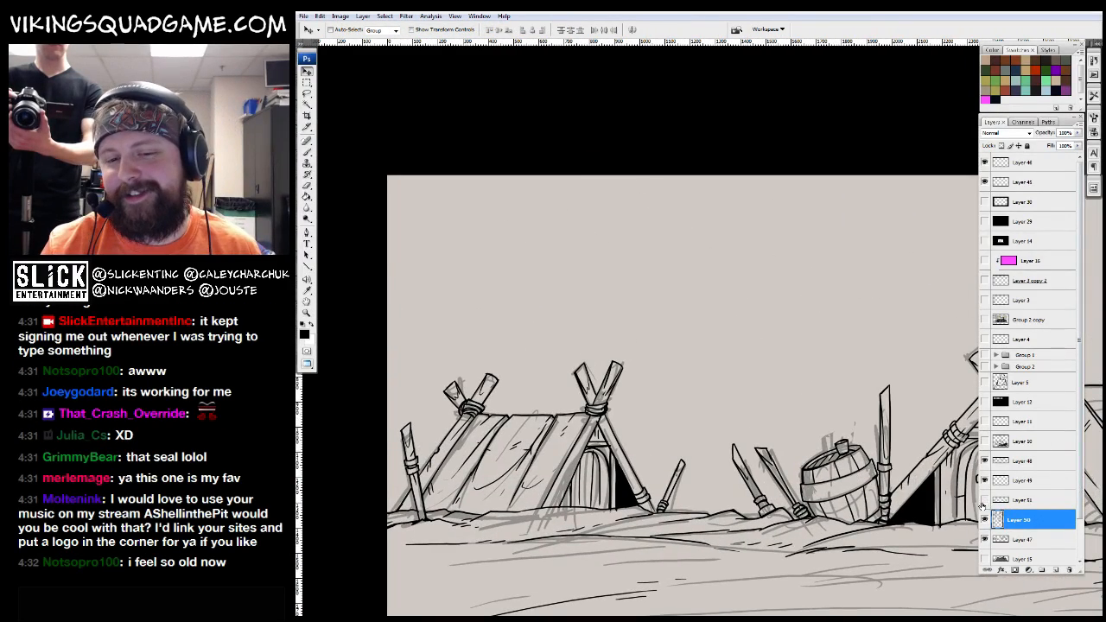
Fill the seal sketch's two eyes solid black on Layer 51 and give them small highlights
{"action": "left_click", "coordinate": [1028, 500]}
{"action": "left_click_drag", "start_coordinate": [670, 306], "coordinate": [750, 356]}
{"action": "key", "text": "z"}
{"action": "left_click", "coordinate": [762, 321], "text": "alt"}
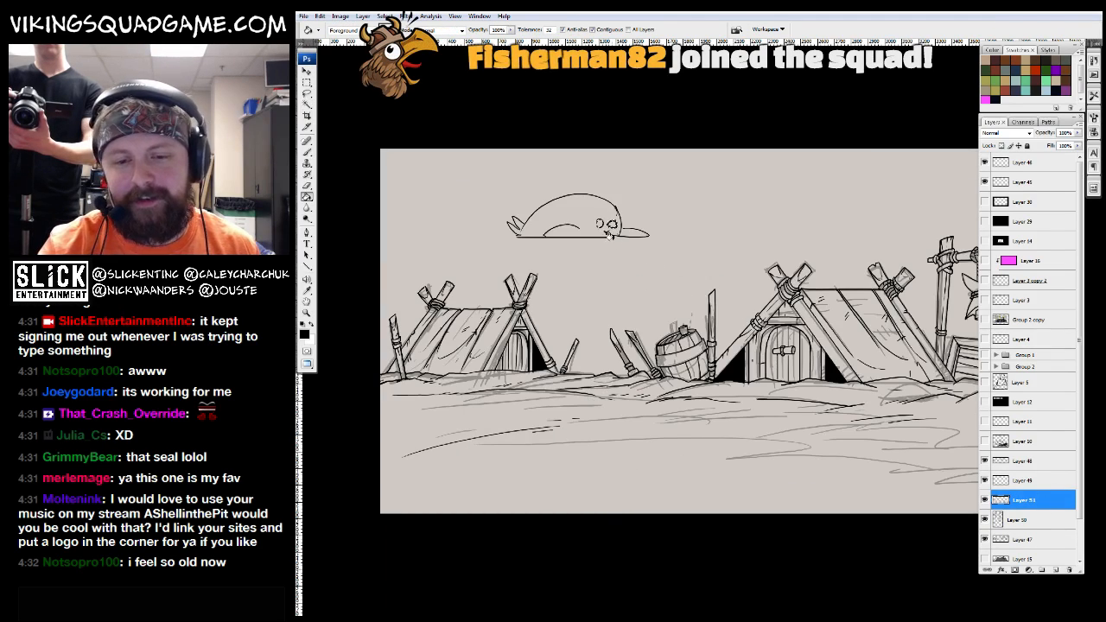
{"action": "left_click_drag", "start_coordinate": [618, 278], "coordinate": [546, 173]}
{"action": "key", "text": "w"}
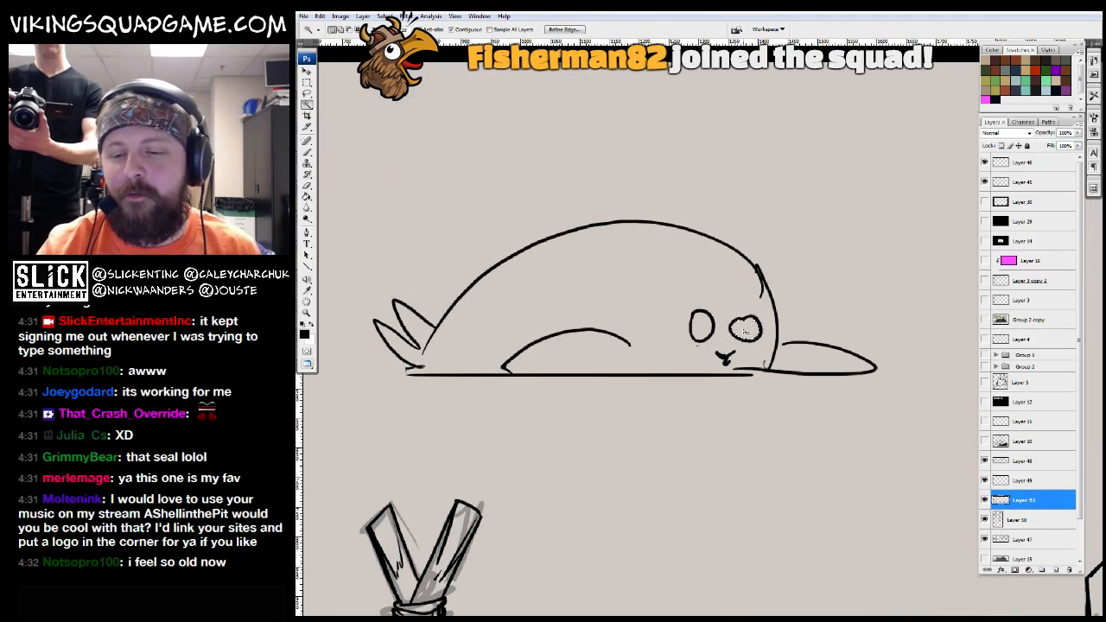
{"action": "key", "text": "z"}
{"action": "left_click", "coordinate": [702, 326], "text": "alt"}
{"action": "key", "text": "b"}
{"action": "left_click_drag", "start_coordinate": [741, 327], "coordinate": [755, 335]}
{"action": "mouse_move", "coordinate": [710, 321]}
{"action": "left_mouse_down"}
{"action": "mouse_move", "coordinate": [713, 335]}
{"action": "mouse_move", "coordinate": [707, 323]}
{"action": "left_mouse_up"}
Draw a small heart beside the seal's head
{"action": "key", "text": "z"}
{"action": "left_click", "coordinate": [836, 381], "text": "alt"}
{"action": "key", "text": "b"}
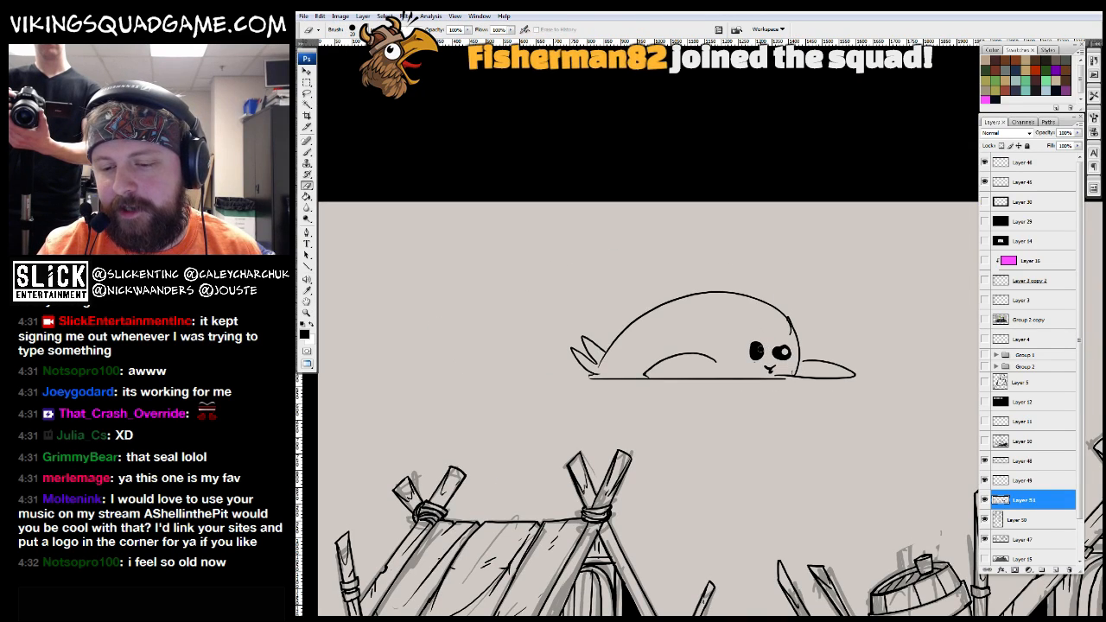
{"action": "left_click_drag", "start_coordinate": [814, 321], "coordinate": [815, 320]}
{"action": "left_click_drag", "start_coordinate": [838, 342], "coordinate": [828, 338]}
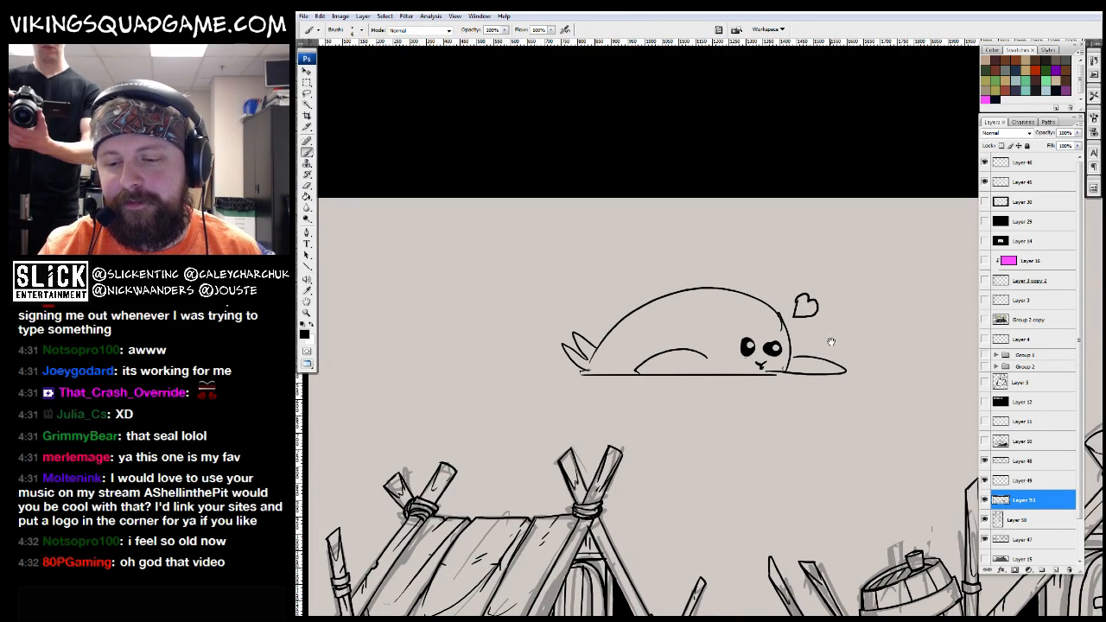
Draw a long ground line beneath the seal, extending past both ends of its body
{"action": "left_click_drag", "start_coordinate": [529, 377], "coordinate": [777, 375]}
{"action": "key", "text": "v"}
{"action": "key", "text": "ctrl+minus"}
{"action": "mouse_move", "coordinate": [829, 416]}
{"action": "left_mouse_down"}
{"action": "mouse_move", "coordinate": [681, 416]}
{"action": "mouse_move", "coordinate": [946, 416]}
{"action": "left_mouse_up"}
{"action": "left_click_drag", "start_coordinate": [945, 417], "coordinate": [612, 334]}
{"action": "left_click_drag", "start_coordinate": [770, 402], "coordinate": [684, 363]}
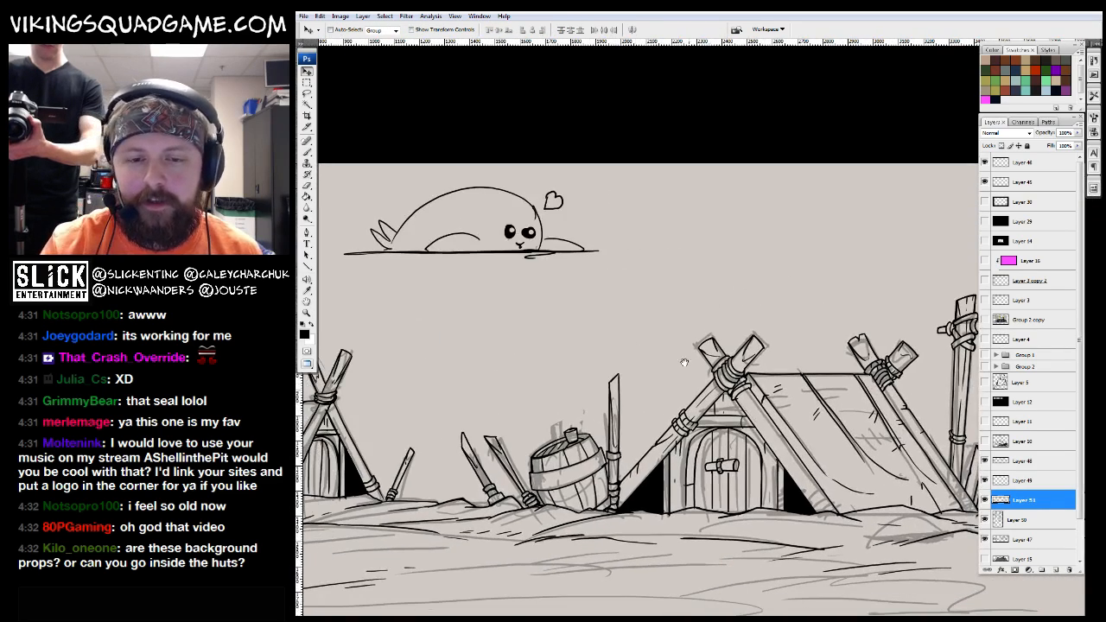
Hide Layer 49 and toggle the visibility of Layers 48 and 50 to check which line art each one holds
{"action": "key", "text": "ctrl+minus"}
{"action": "key", "text": "ctrl+minus"}
{"action": "key", "text": "ctrl+minus"}
{"action": "left_click", "coordinate": [984, 481]}
{"action": "left_click", "coordinate": [984, 461]}
{"action": "left_click", "coordinate": [984, 461]}
{"action": "left_click_drag", "start_coordinate": [933, 441], "coordinate": [765, 437]}
{"action": "left_click", "coordinate": [1008, 462]}
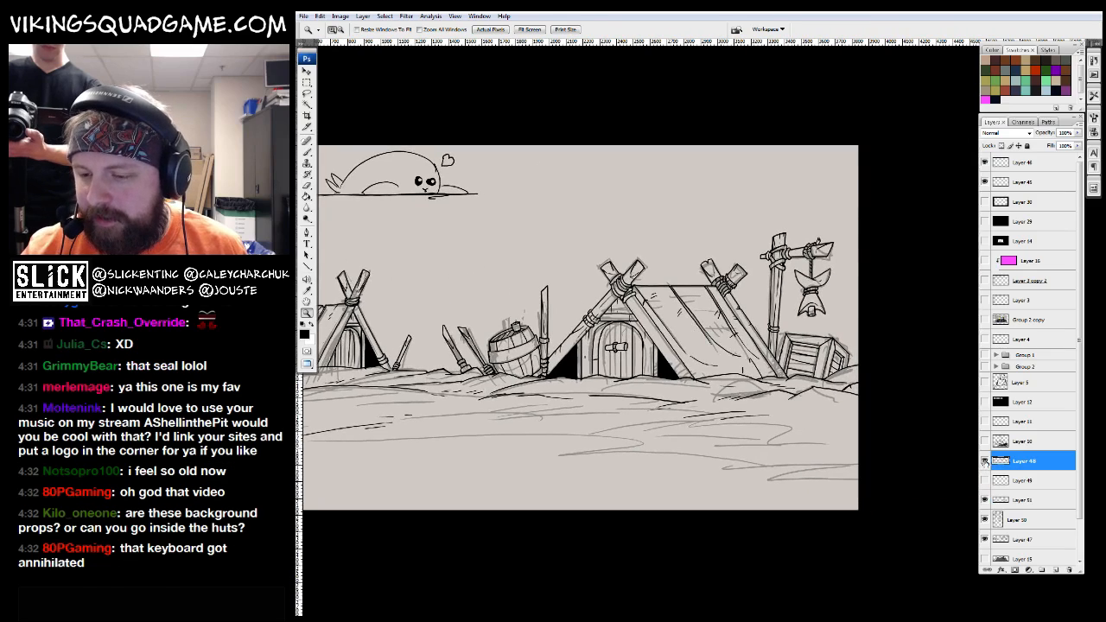
{"action": "left_click", "coordinate": [984, 461]}
{"action": "key", "text": "ctrl+plus"}
{"action": "key", "text": "ctrl+plus"}
{"action": "key", "text": "ctrl+plus"}
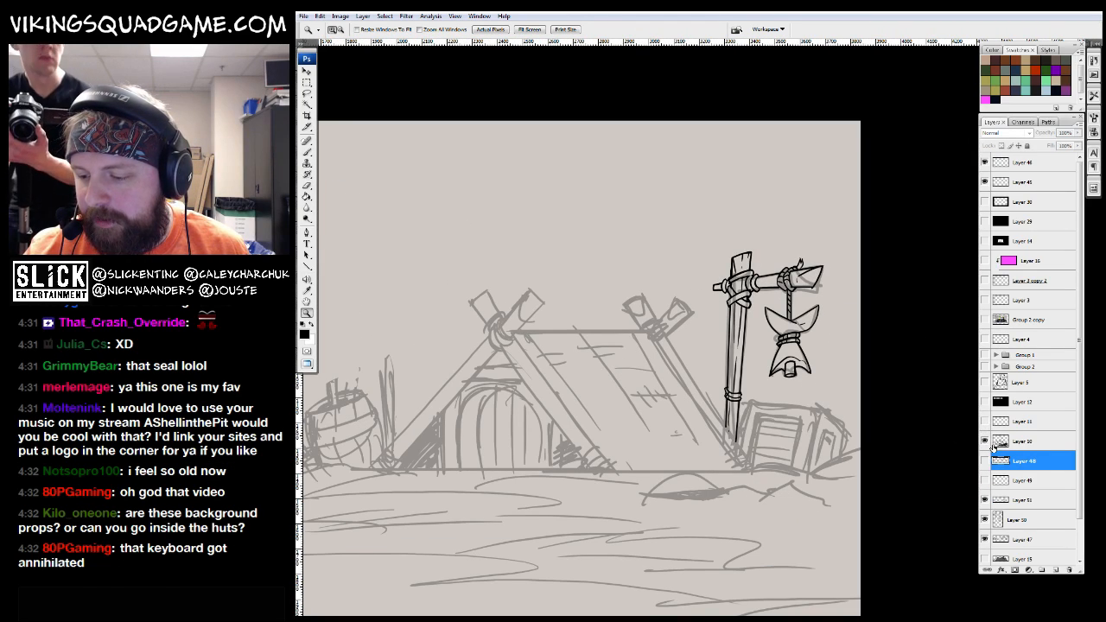
{"action": "left_click", "coordinate": [985, 518]}
{"action": "left_click", "coordinate": [985, 519]}
{"action": "left_click", "coordinate": [985, 461]}
Move Layer 48 directly above Layer 50 and merge the two line-art layers
{"action": "left_click_drag", "start_coordinate": [995, 463], "coordinate": [994, 517]}
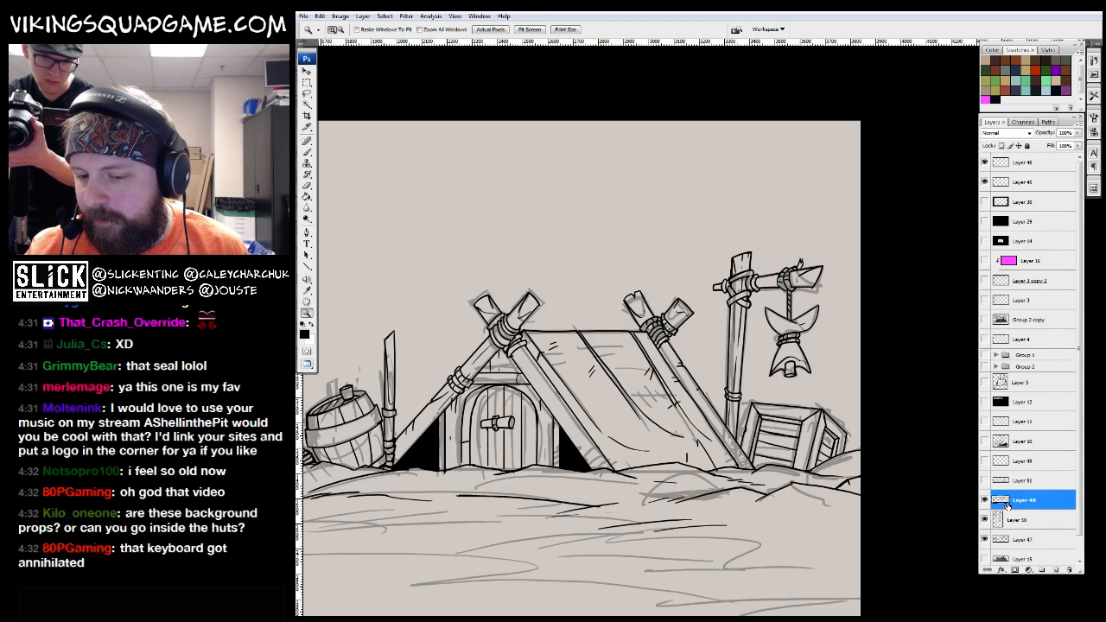
{"action": "key", "text": "ctrl+e"}
{"action": "key", "text": "ctrl+minus"}
{"action": "key", "text": "ctrl+minus"}
Select the camp's silhouette and fill it with a pale blue-green swatch on a new layer beneath the line art
{"action": "key", "text": "w"}
{"action": "left_click_drag", "start_coordinate": [795, 358], "coordinate": [726, 453]}
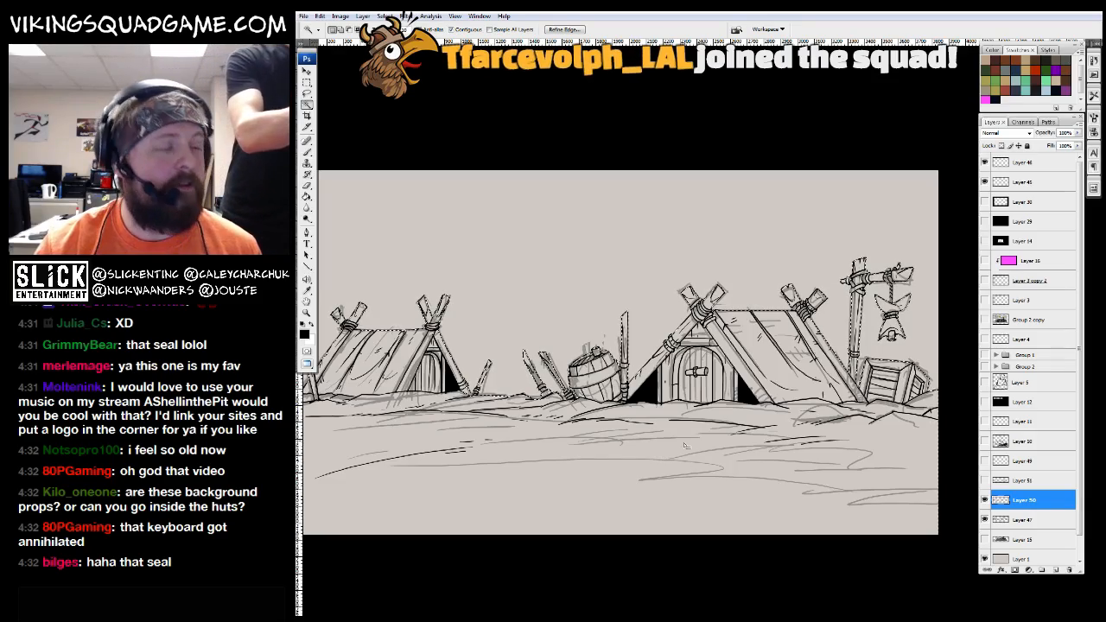
{"action": "key", "text": "f"}
{"action": "key", "text": "f"}
{"action": "key", "text": "f"}
{"action": "mouse_move", "coordinate": [799, 376]}
{"action": "left_mouse_down"}
{"action": "mouse_move", "coordinate": [809, 366]}
{"action": "mouse_move", "coordinate": [846, 398]}
{"action": "mouse_move", "coordinate": [805, 369]}
{"action": "left_mouse_up"}
{"action": "left_click", "coordinate": [1025, 90]}
{"action": "left_click", "coordinate": [1025, 521]}
{"action": "key", "text": "ctrl+shift+alt+n"}
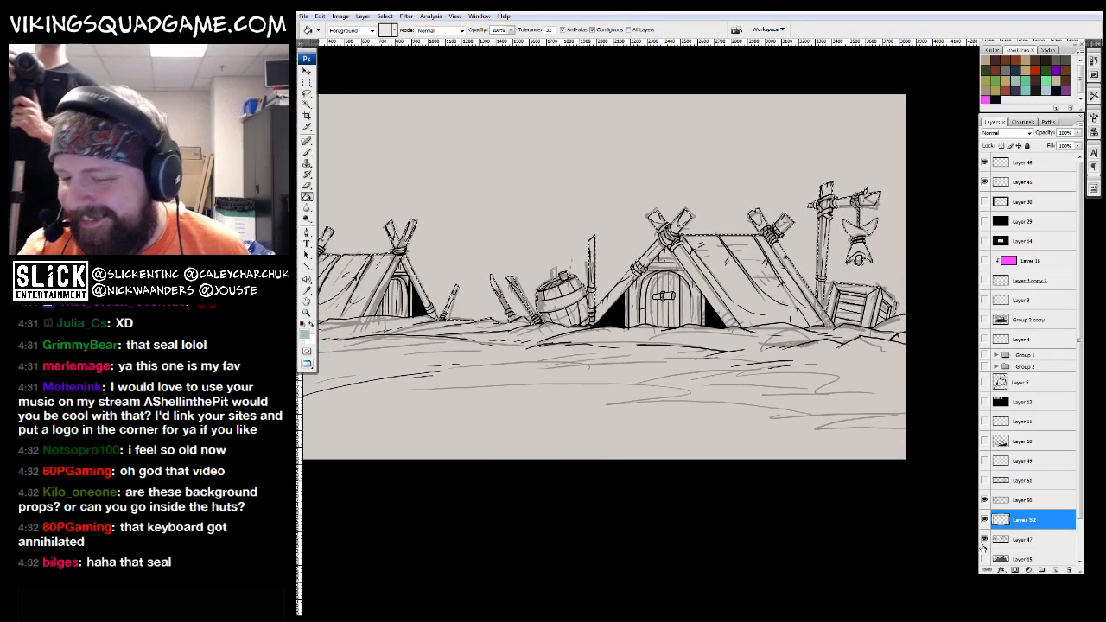
{"action": "key", "text": "alt+BackSpace"}
Fill the same silhouette with black on another new layer above Layer 47, and deselect
{"action": "key", "text": "z"}
{"action": "left_click", "coordinate": [752, 363], "text": "alt"}
{"action": "left_click", "coordinate": [751, 364], "text": "alt"}
{"action": "mouse_move", "coordinate": [752, 363]}
{"action": "left_mouse_down"}
{"action": "mouse_move", "coordinate": [716, 369]}
{"action": "mouse_move", "coordinate": [724, 349]}
{"action": "mouse_move", "coordinate": [731, 372]}
{"action": "left_mouse_up"}
{"action": "key", "text": "g"}
{"action": "left_click", "coordinate": [1020, 538]}
{"action": "left_click", "coordinate": [1055, 571]}
{"action": "key", "text": "alt+BackSpace"}
{"action": "key", "text": "ctrl+d"}
On Layer 50, ink strand marks on the small rope wraps below the lashing at the large tent's front peak
{"action": "key", "text": "z"}
{"action": "left_click_drag", "start_coordinate": [631, 248], "coordinate": [786, 414]}
{"action": "mouse_move", "coordinate": [776, 387]}
{"action": "left_mouse_down"}
{"action": "mouse_move", "coordinate": [776, 443]}
{"action": "mouse_move", "coordinate": [733, 464]}
{"action": "left_mouse_up"}
{"action": "key", "text": "b"}
{"action": "key", "text": "alt+bracketright"}
{"action": "key", "text": "alt+bracketright"}
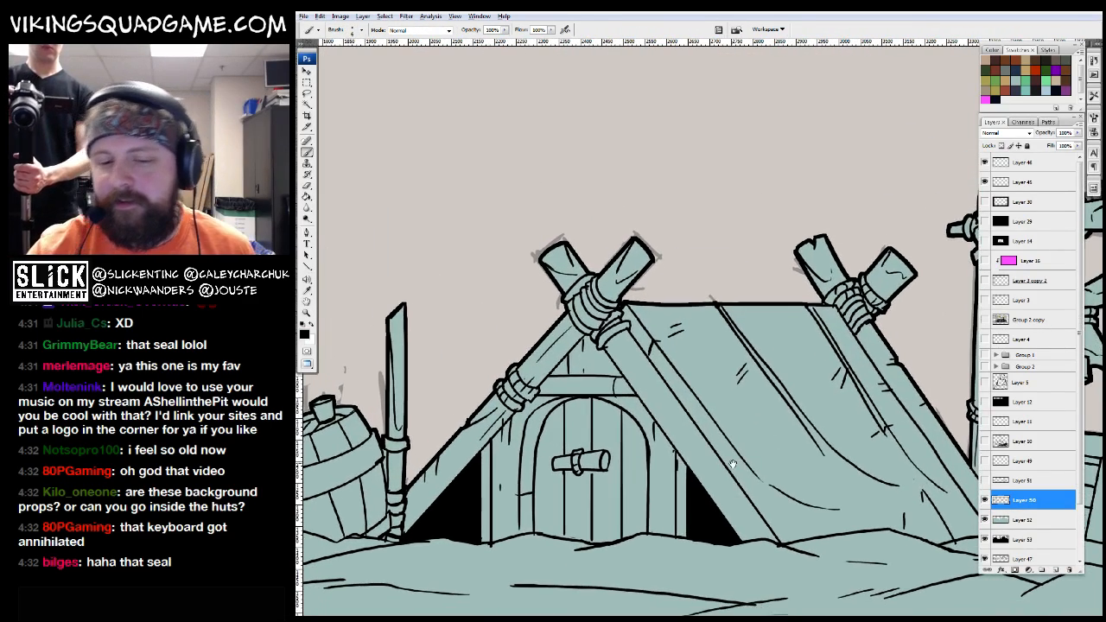
{"action": "left_click_drag", "start_coordinate": [515, 177], "coordinate": [767, 497]}
{"action": "left_click_drag", "start_coordinate": [586, 347], "coordinate": [659, 360]}
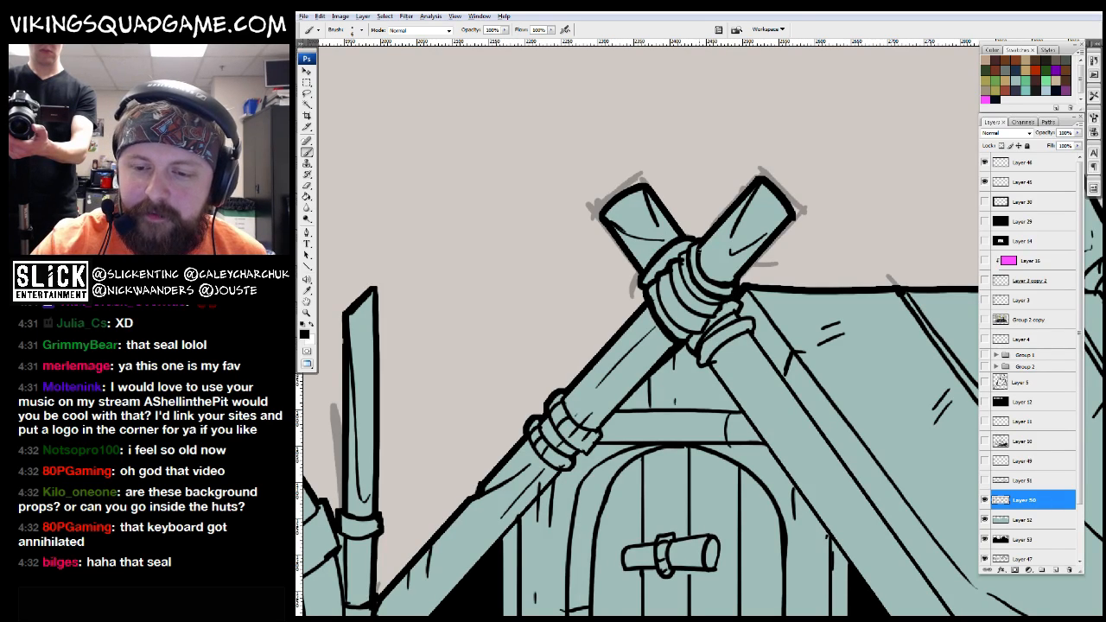
{"action": "key", "text": "e"}
{"action": "key", "text": "b"}
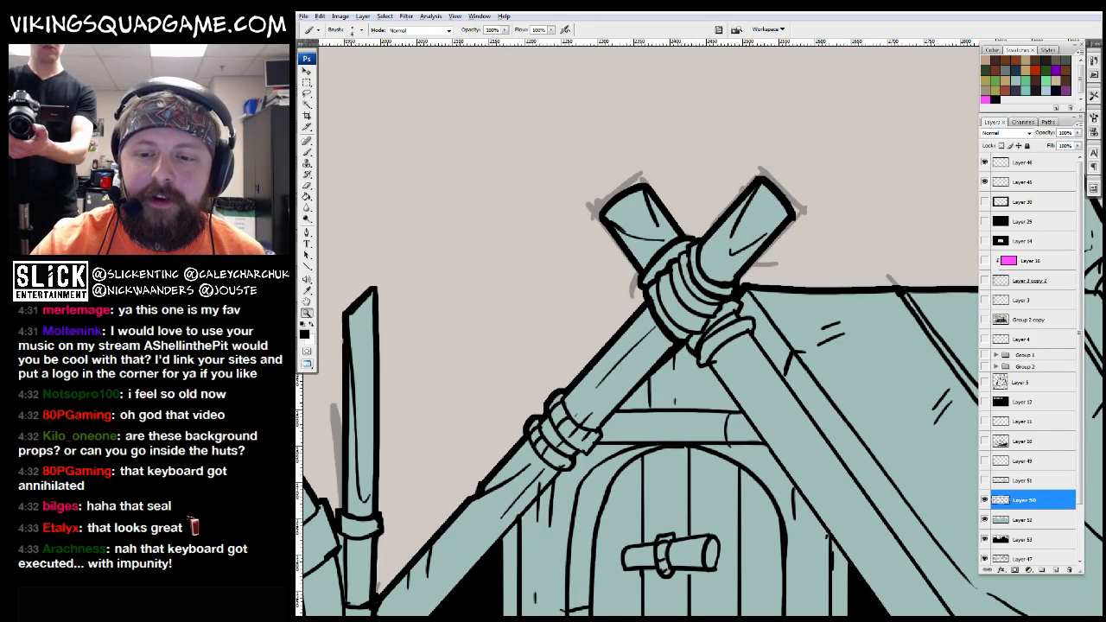
{"action": "left_click", "coordinate": [682, 267], "text": "ctrl"}
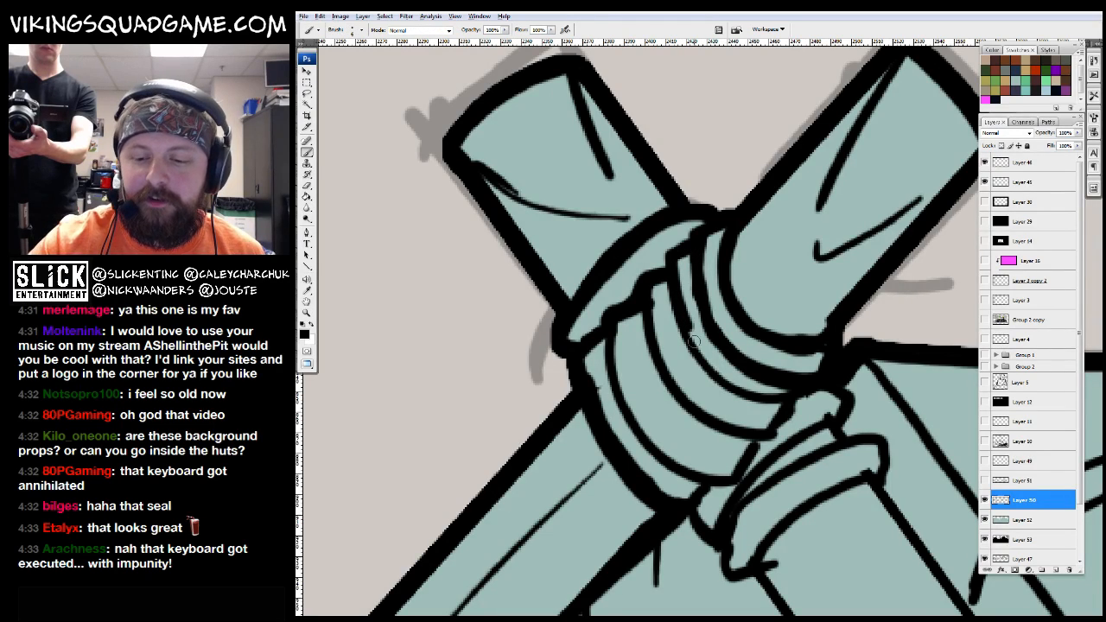
{"action": "scroll", "coordinate": [786, 393], "scroll_direction": "down", "scroll_amount": 1}
{"action": "left_click_drag", "start_coordinate": [707, 387], "coordinate": [656, 292]}
{"action": "left_click_drag", "start_coordinate": [727, 326], "coordinate": [736, 322]}
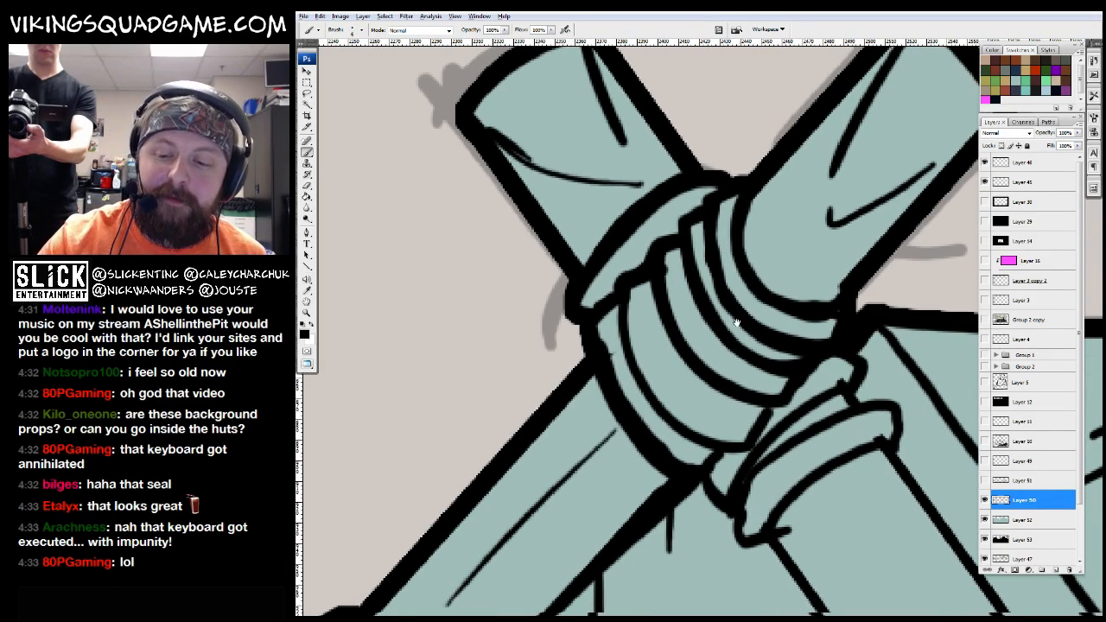
{"action": "mouse_move", "coordinate": [748, 441]}
{"action": "left_mouse_down"}
{"action": "mouse_move", "coordinate": [679, 337]}
{"action": "mouse_move", "coordinate": [753, 281]}
{"action": "left_mouse_up"}
{"action": "mouse_move", "coordinate": [734, 330]}
{"action": "left_mouse_down"}
{"action": "mouse_move", "coordinate": [731, 308]}
{"action": "mouse_move", "coordinate": [679, 403]}
{"action": "left_mouse_up"}
{"action": "left_click_drag", "start_coordinate": [786, 320], "coordinate": [678, 400]}
Thicken the upper edge of the rope band on the large tent's left front beam
{"action": "key", "text": "z"}
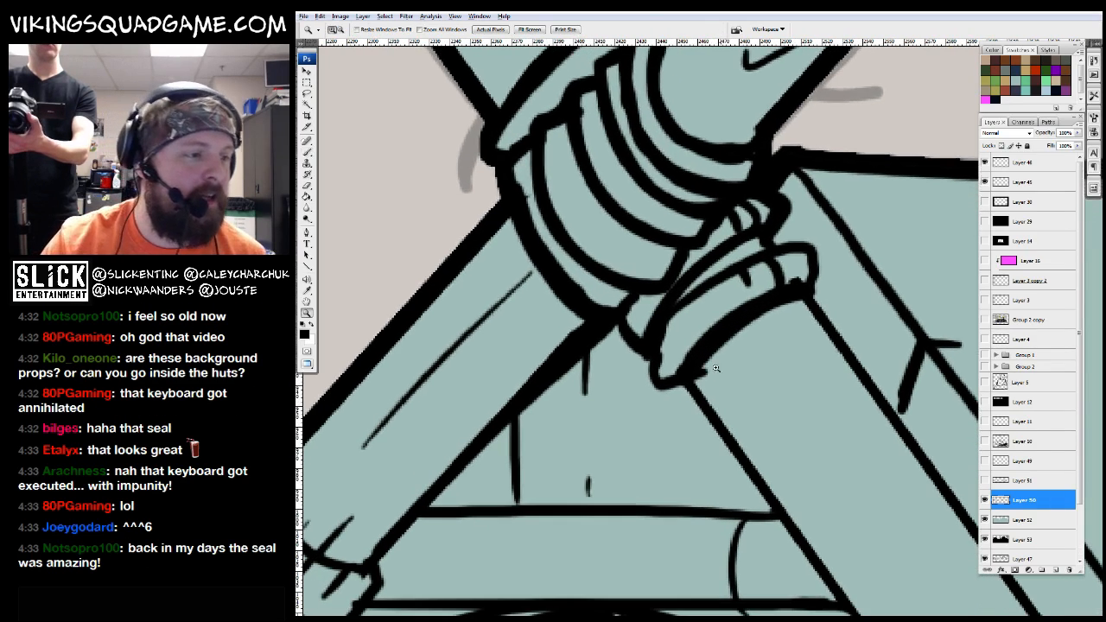
{"action": "left_click", "coordinate": [747, 390], "text": "alt"}
{"action": "left_click", "coordinate": [747, 389], "text": "alt"}
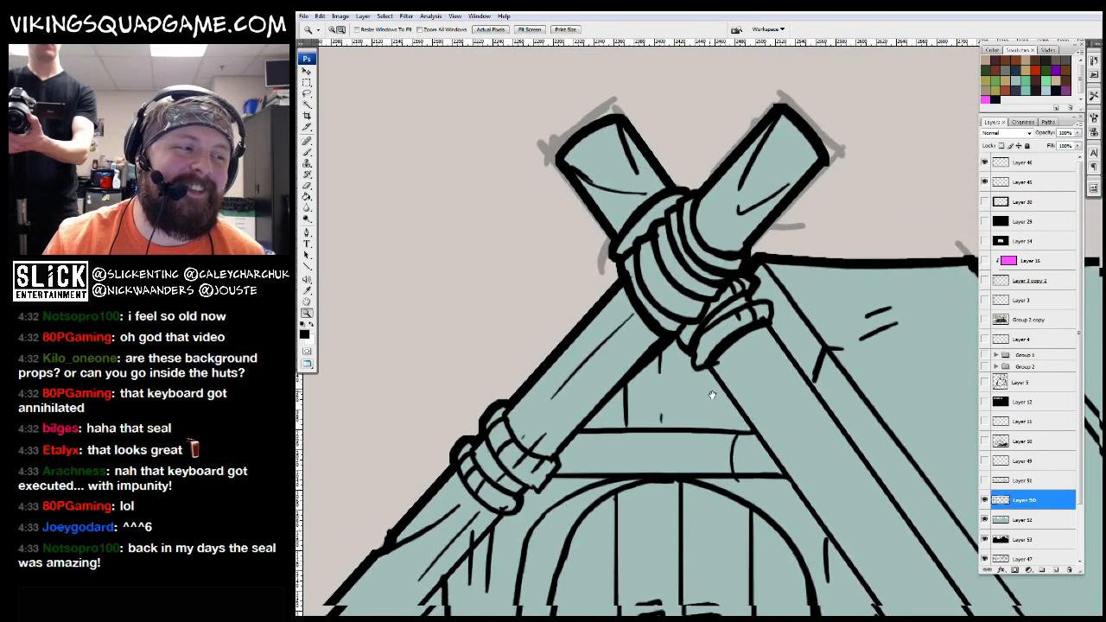
{"action": "left_click", "coordinate": [743, 385], "text": "alt"}
{"action": "left_click", "coordinate": [692, 316]}
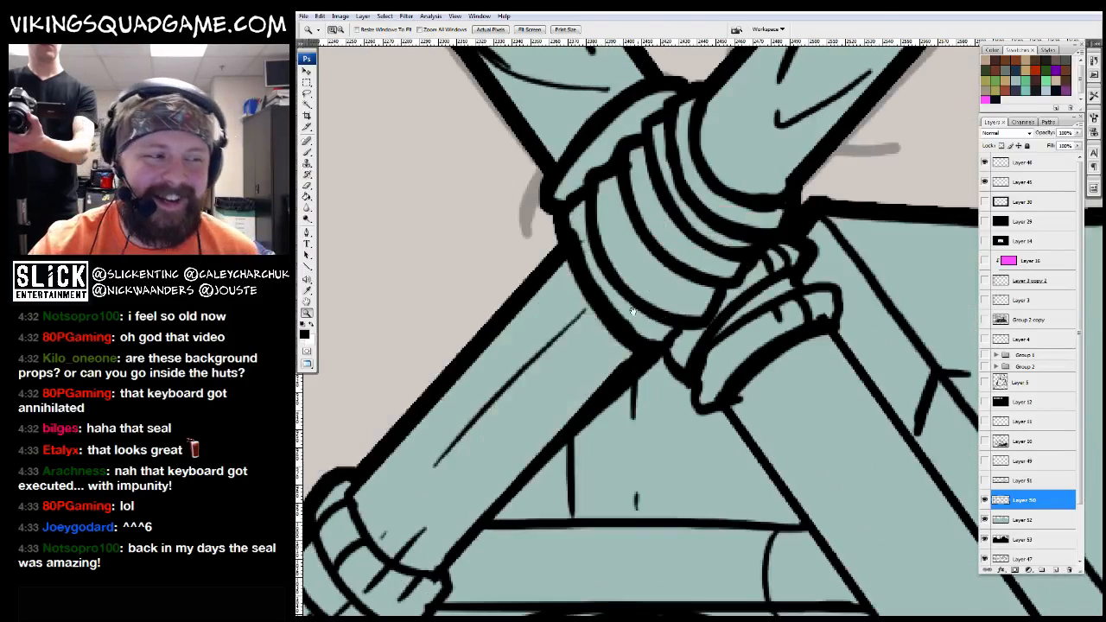
{"action": "key", "text": "b"}
{"action": "left_click_drag", "start_coordinate": [657, 228], "coordinate": [774, 217]}
{"action": "left_click_drag", "start_coordinate": [475, 435], "coordinate": [691, 297]}
{"action": "left_click_drag", "start_coordinate": [610, 351], "coordinate": [703, 400]}
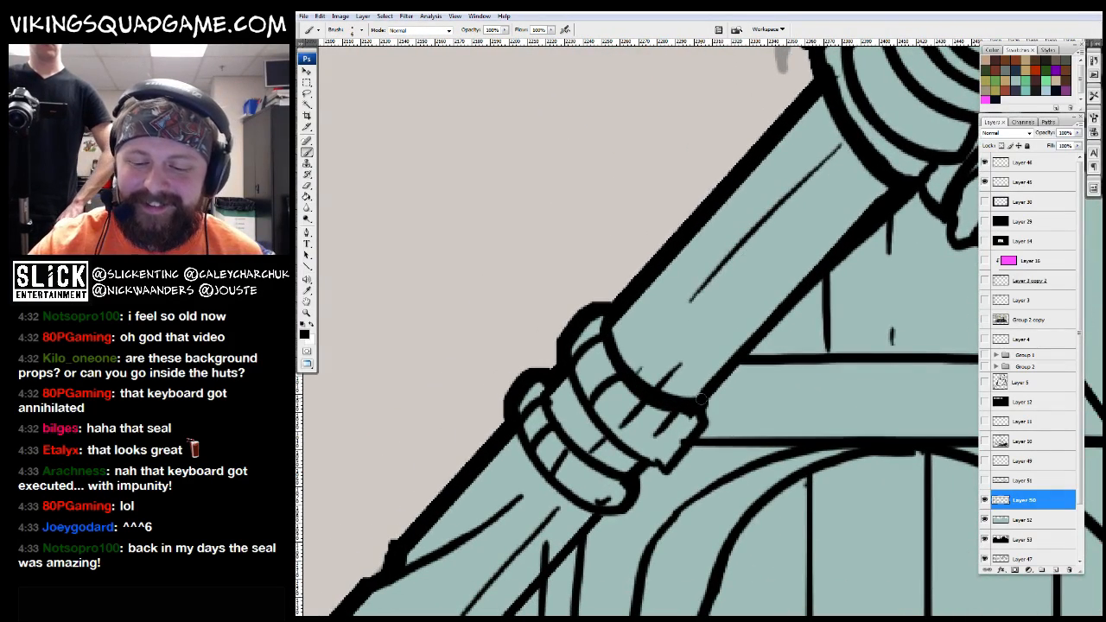
Thicken the left edge of the rope-bound post beside the barrel
{"action": "mouse_move", "coordinate": [665, 466]}
{"action": "left_mouse_down"}
{"action": "mouse_move", "coordinate": [566, 380]}
{"action": "mouse_move", "coordinate": [618, 285]}
{"action": "mouse_move", "coordinate": [689, 369]}
{"action": "mouse_move", "coordinate": [570, 337]}
{"action": "mouse_move", "coordinate": [743, 151]}
{"action": "left_mouse_up"}
{"action": "key", "text": "z"}
{"action": "left_click_drag", "start_coordinate": [625, 447], "coordinate": [881, 380]}
{"action": "key", "text": "b"}
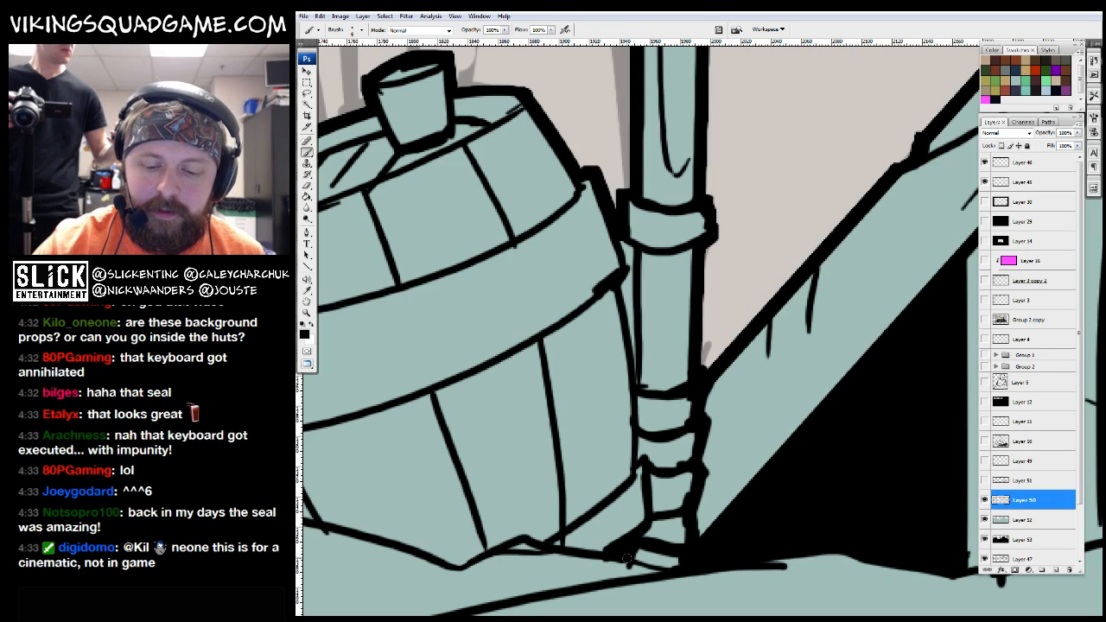
{"action": "left_click_drag", "start_coordinate": [638, 464], "coordinate": [629, 315]}
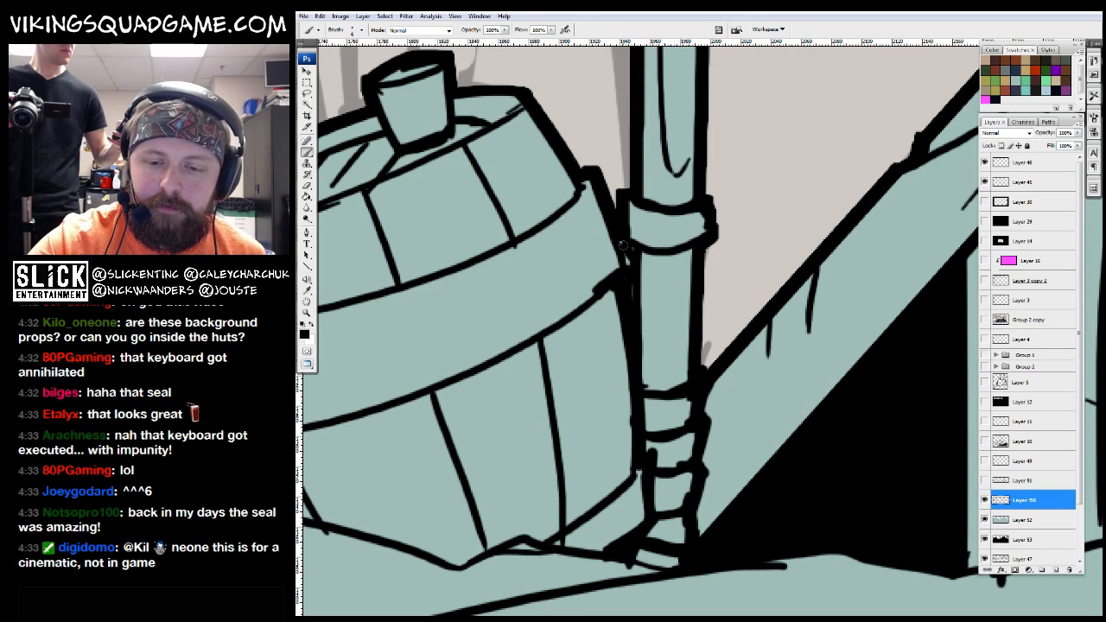
Draw a heavier straight line along the roof-side edge of the large tent's right front beam
{"action": "key", "text": "z"}
{"action": "left_click", "coordinate": [861, 365], "text": "alt"}
{"action": "left_click", "coordinate": [862, 366], "text": "alt"}
{"action": "left_click", "coordinate": [864, 346]}
{"action": "left_click_drag", "start_coordinate": [860, 338], "coordinate": [445, 356]}
{"action": "left_click", "coordinate": [626, 234]}
{"action": "key", "text": "b"}
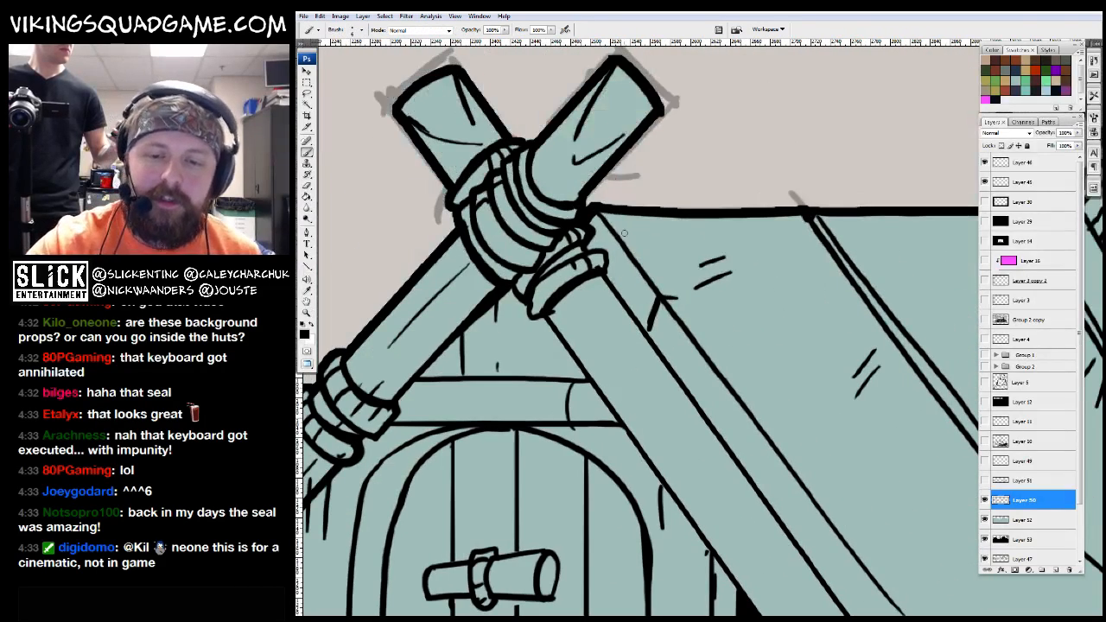
{"action": "left_click_drag", "start_coordinate": [608, 269], "coordinate": [484, 144]}
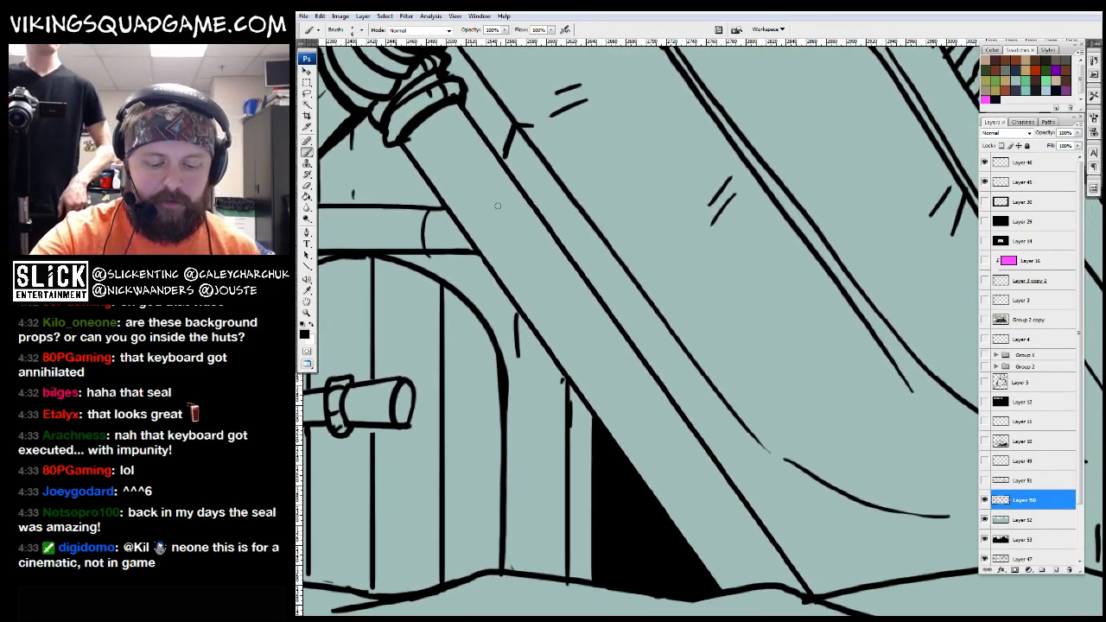
{"action": "key", "text": "u"}
{"action": "left_click_drag", "start_coordinate": [519, 181], "coordinate": [818, 598]}
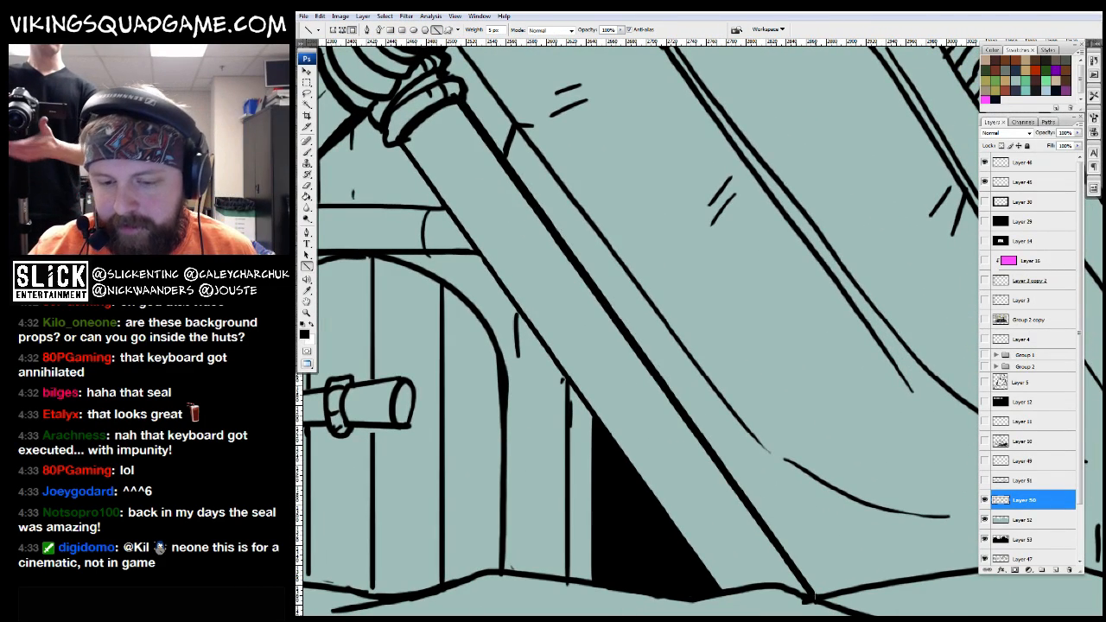
Thicken the left and top inner edges of the crate's front frame
{"action": "left_click_drag", "start_coordinate": [553, 374], "coordinate": [587, 350]}
{"action": "key", "text": "z"}
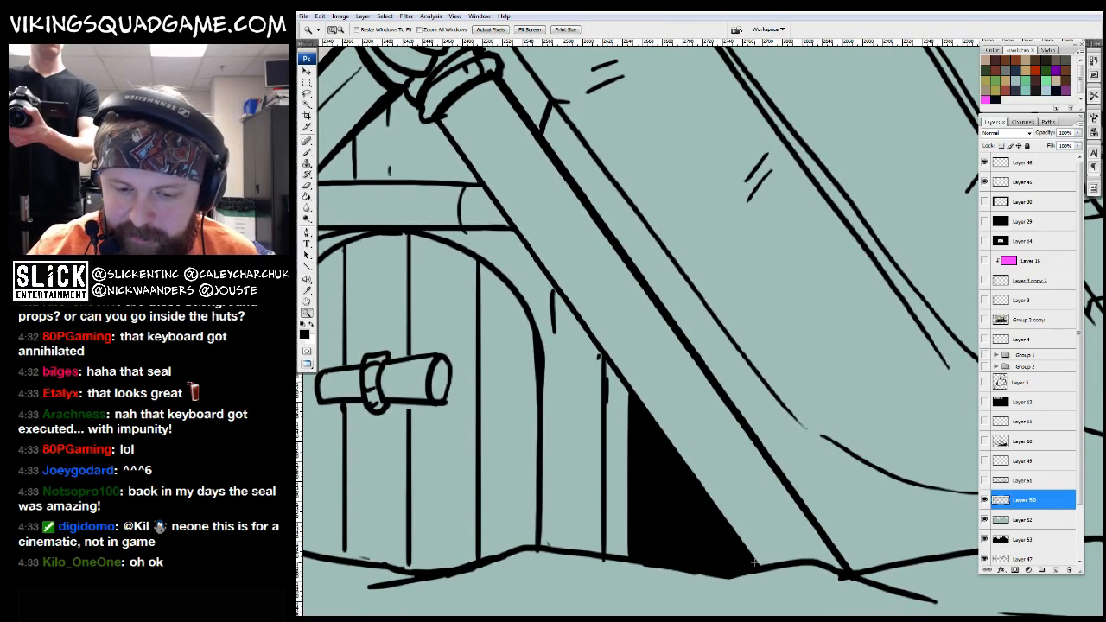
{"action": "left_click", "coordinate": [802, 291], "text": "alt"}
{"action": "left_click", "coordinate": [802, 291], "text": "alt"}
{"action": "left_click", "coordinate": [799, 294], "text": "alt"}
{"action": "left_click", "coordinate": [799, 294], "text": "alt"}
{"action": "left_click_drag", "start_coordinate": [730, 388], "coordinate": [618, 395]}
{"action": "left_click", "coordinate": [733, 358]}
{"action": "left_click", "coordinate": [732, 359]}
{"action": "left_click", "coordinate": [619, 394]}
{"action": "key", "text": "b"}
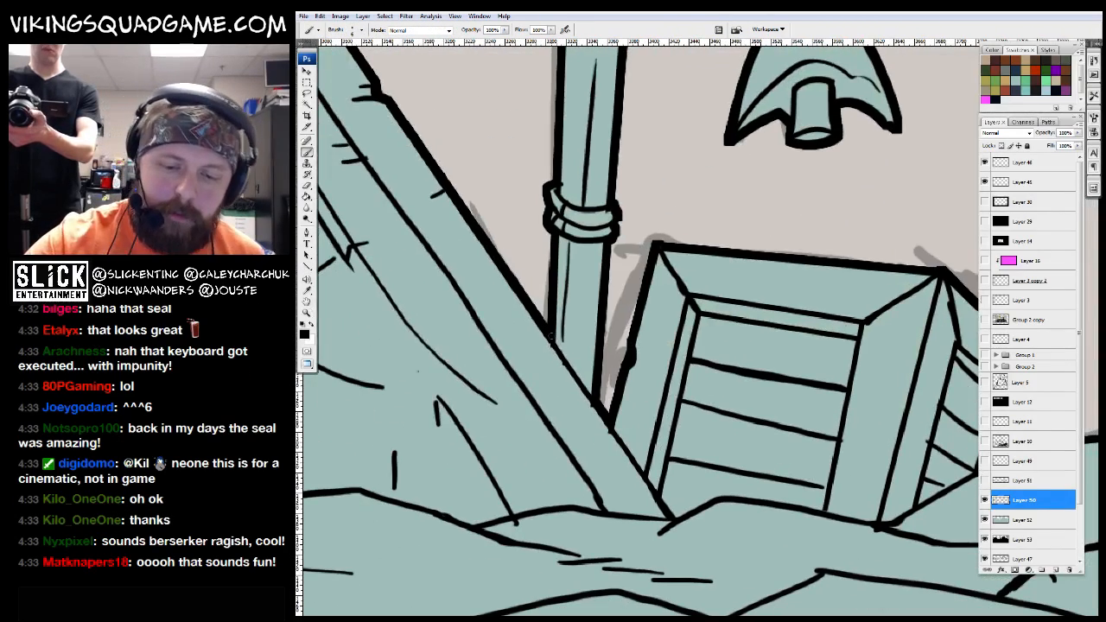
{"action": "left_click_drag", "start_coordinate": [682, 378], "coordinate": [687, 362]}
{"action": "left_click_drag", "start_coordinate": [702, 304], "coordinate": [664, 474]}
{"action": "mouse_move", "coordinate": [731, 326]}
{"action": "left_mouse_down"}
{"action": "mouse_move", "coordinate": [704, 316]}
{"action": "mouse_move", "coordinate": [836, 316]}
{"action": "mouse_move", "coordinate": [780, 283]}
{"action": "left_mouse_up"}
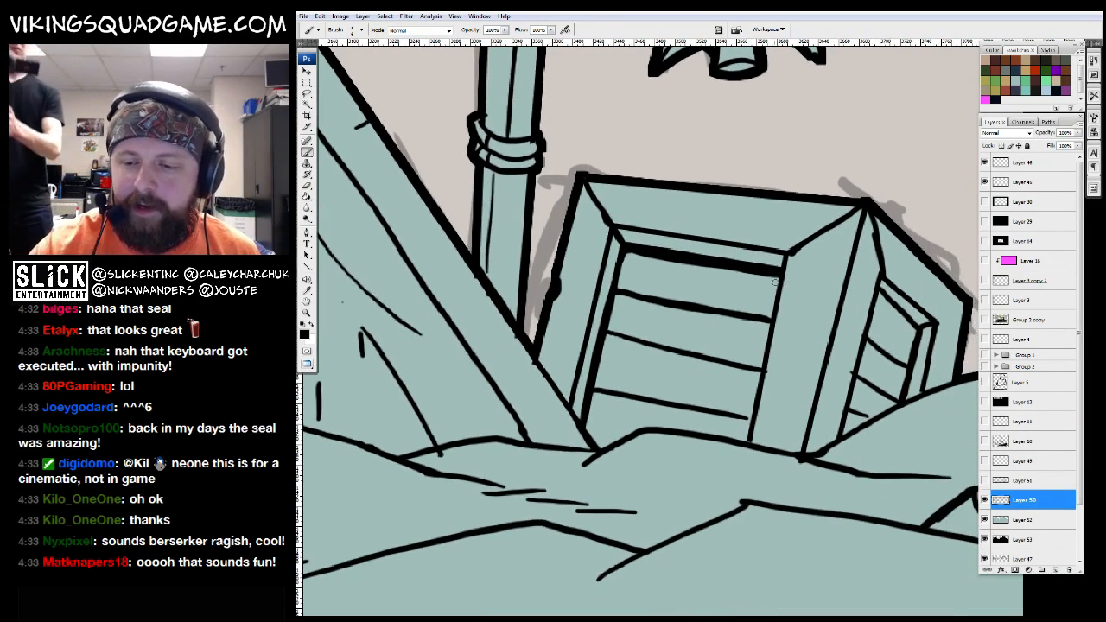
Thicken the right inner edge of the crate's front frame and the ground line along the crate's side
{"action": "left_click_drag", "start_coordinate": [759, 380], "coordinate": [747, 448]}
{"action": "left_click_drag", "start_coordinate": [820, 373], "coordinate": [743, 363]}
{"action": "mouse_move", "coordinate": [804, 267]}
{"action": "left_mouse_down"}
{"action": "mouse_move", "coordinate": [791, 332]}
{"action": "mouse_move", "coordinate": [845, 260]}
{"action": "left_mouse_up"}
{"action": "left_click_drag", "start_coordinate": [748, 366], "coordinate": [808, 316]}
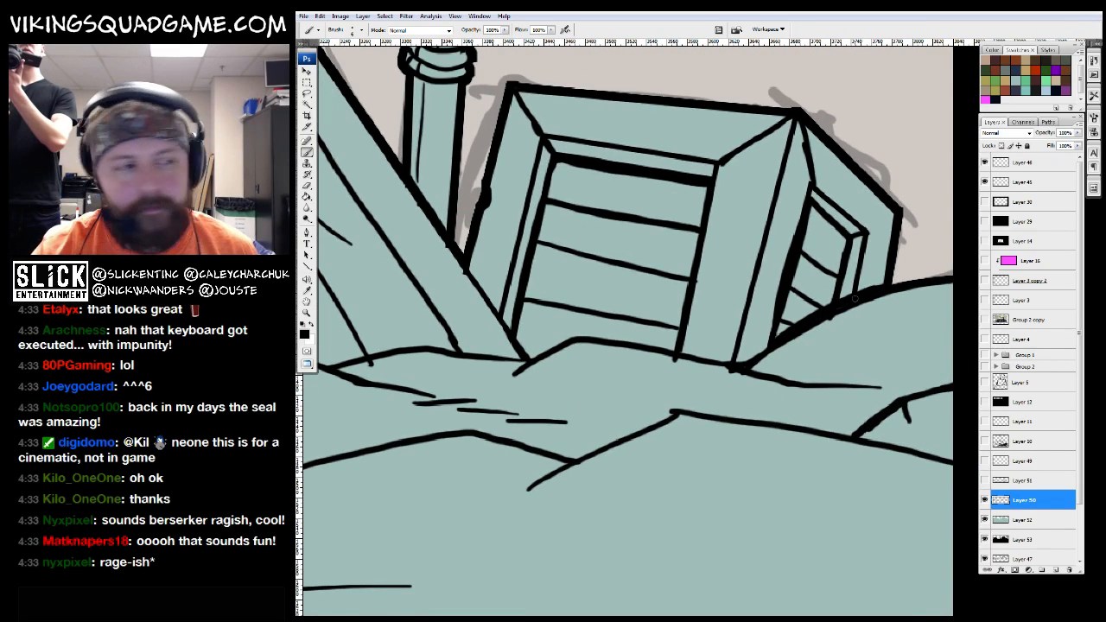
Look over the whole camp scene in different screen modes to check the line weights
{"action": "key", "text": "z"}
{"action": "left_click", "coordinate": [780, 314], "text": "alt"}
{"action": "left_click", "coordinate": [778, 346], "text": "alt"}
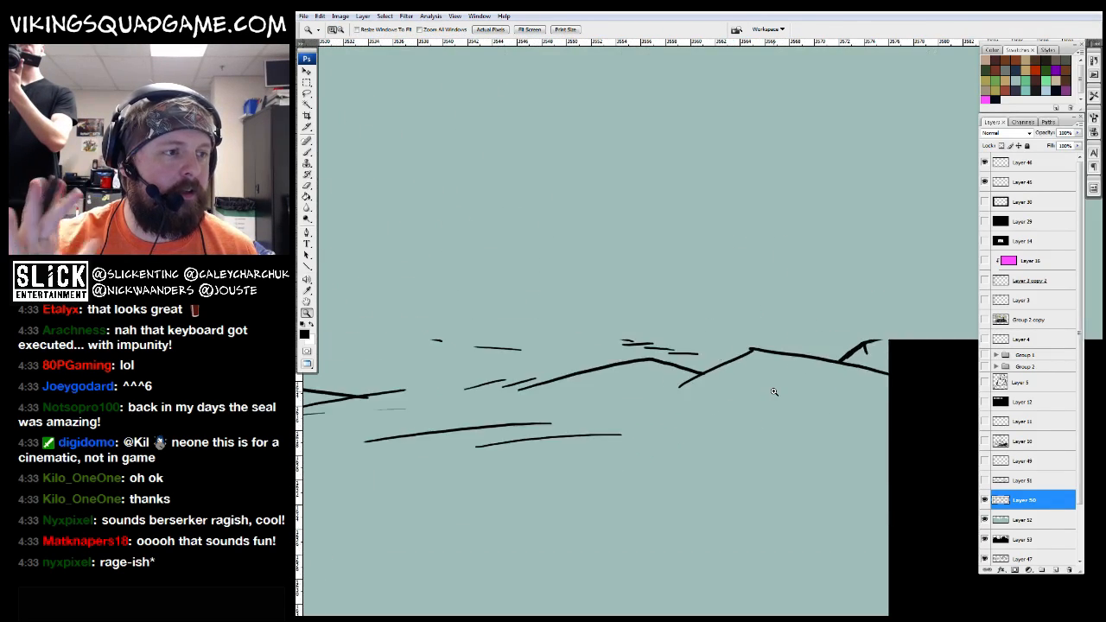
{"action": "right_click", "coordinate": [711, 273]}
{"action": "left_click", "coordinate": [733, 286]}
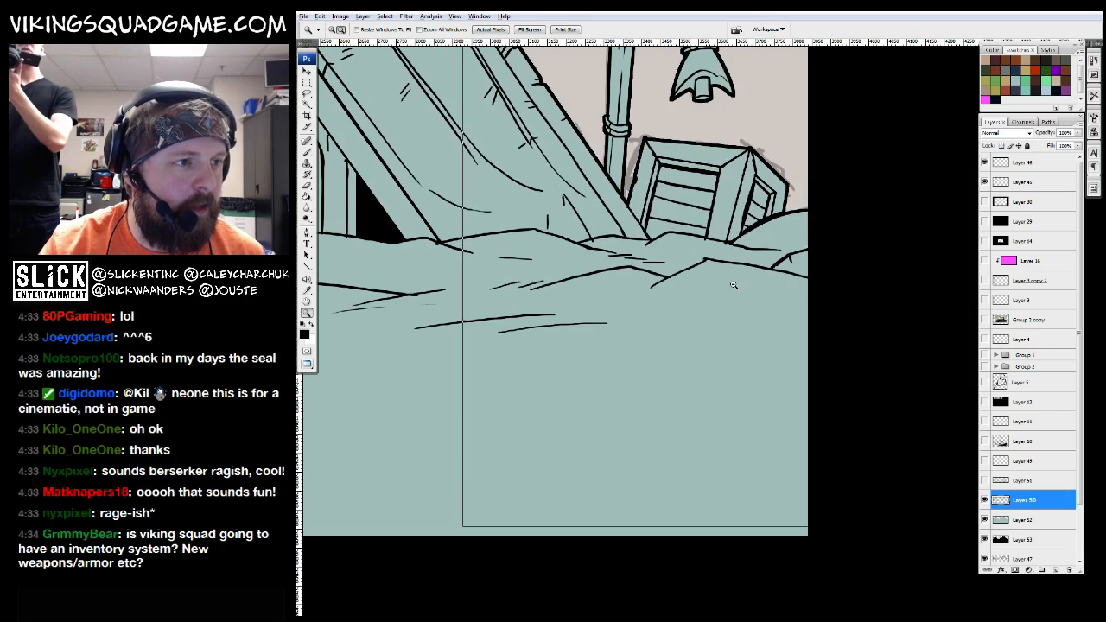
{"action": "left_click", "coordinate": [687, 310], "text": "alt"}
{"action": "left_click", "coordinate": [685, 308], "text": "alt"}
{"action": "left_click_drag", "start_coordinate": [733, 348], "coordinate": [943, 535]}
{"action": "key", "text": "f"}
{"action": "key", "text": "f"}
{"action": "left_click_drag", "start_coordinate": [724, 218], "coordinate": [699, 134]}
{"action": "key", "text": "f"}
{"action": "key", "text": "f"}
{"action": "left_click_drag", "start_coordinate": [781, 410], "coordinate": [684, 415]}
Thicken the vertical plank line beside the dark opening at the right of the large tent's door
{"action": "left_click_drag", "start_coordinate": [646, 249], "coordinate": [804, 351]}
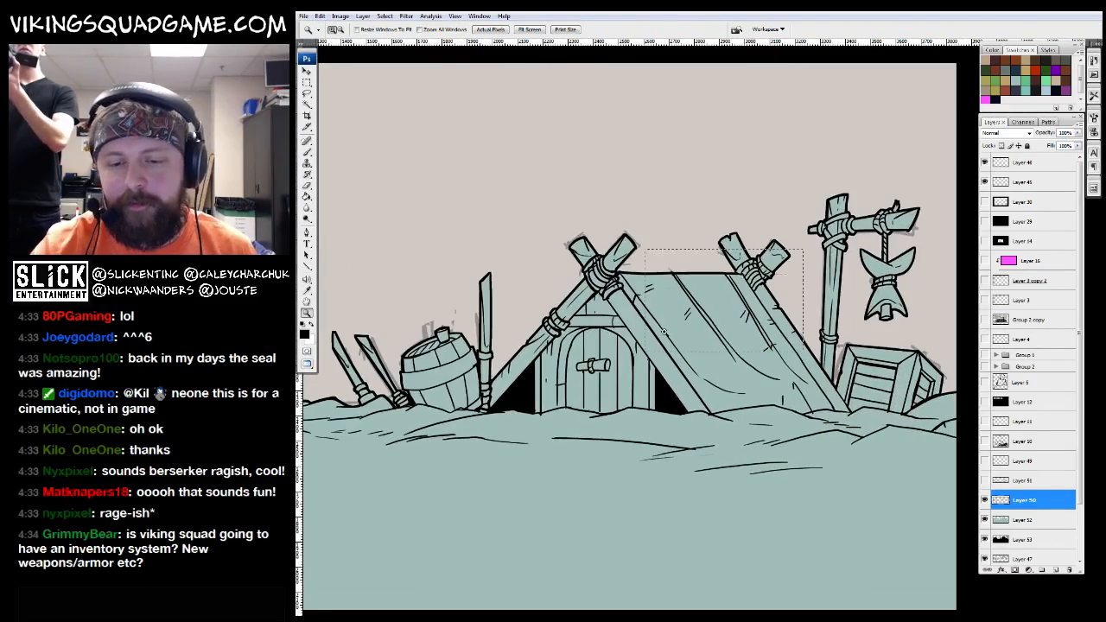
{"action": "left_click", "coordinate": [663, 332]}
{"action": "key", "text": "b"}
{"action": "mouse_move", "coordinate": [643, 402]}
{"action": "left_mouse_down"}
{"action": "mouse_move", "coordinate": [671, 417]}
{"action": "mouse_move", "coordinate": [669, 448]}
{"action": "left_mouse_up"}
{"action": "left_click", "coordinate": [985, 501]}
{"action": "left_click", "coordinate": [985, 501]}
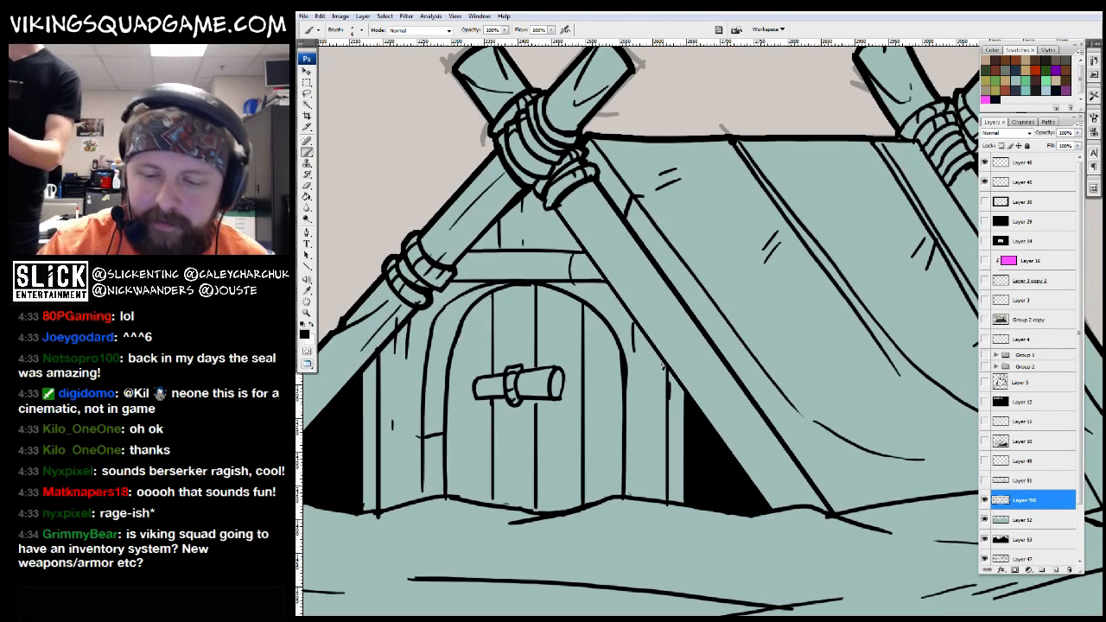
{"action": "left_click_drag", "start_coordinate": [665, 364], "coordinate": [666, 500]}
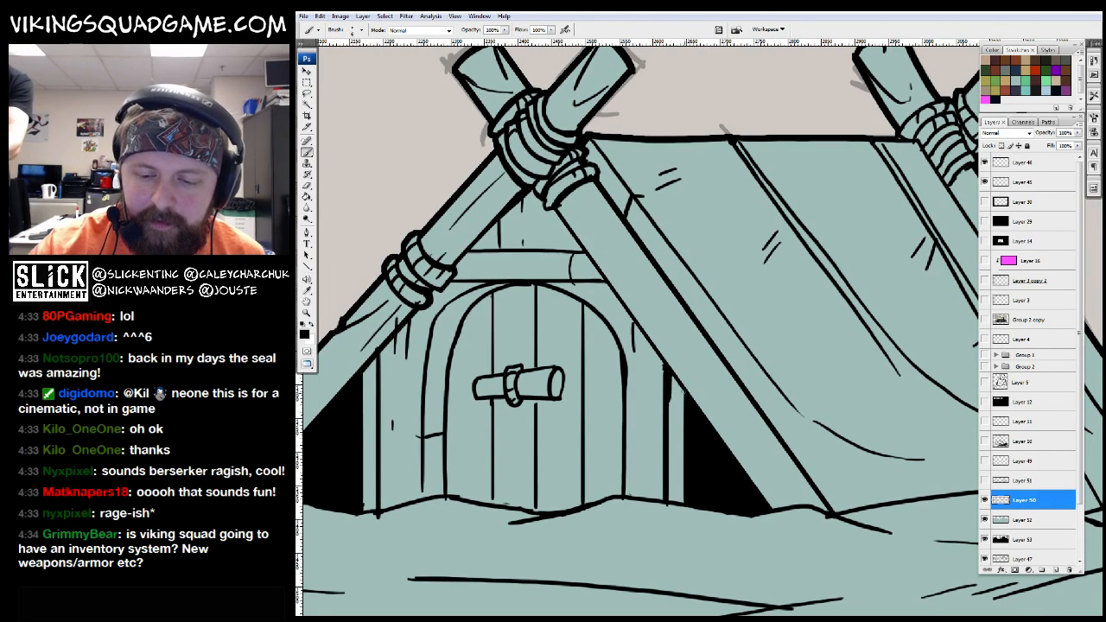
Thicken the left edges of the large tent's door and arched frame, and add small cracks to the outer left plank
{"action": "left_click_drag", "start_coordinate": [558, 209], "coordinate": [707, 247]}
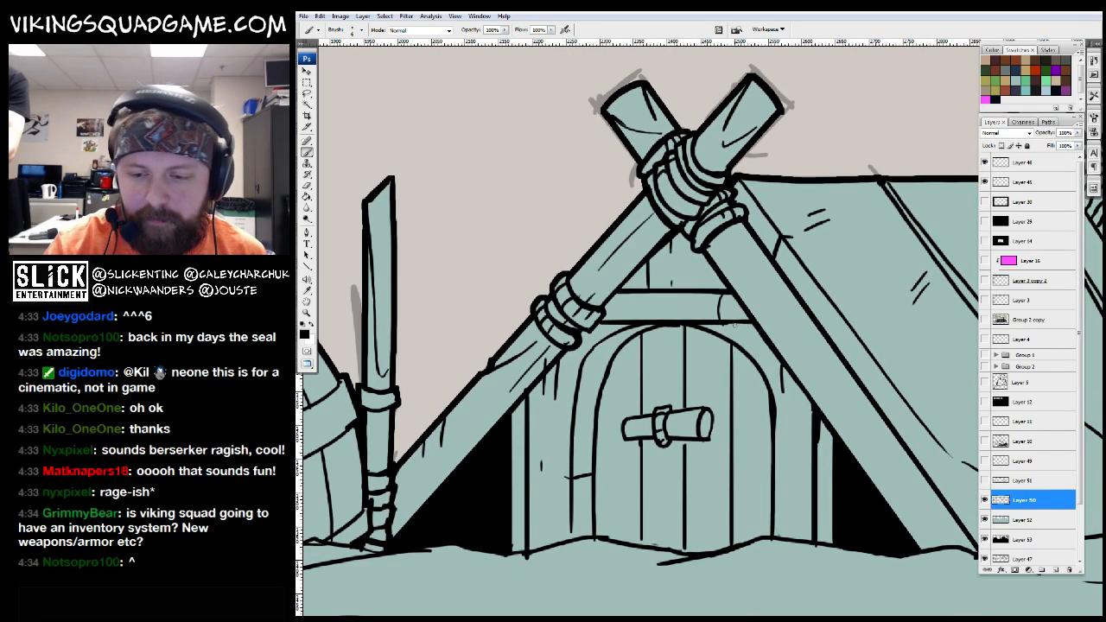
{"action": "scroll", "coordinate": [662, 534], "scroll_direction": "up", "scroll_amount": 2}
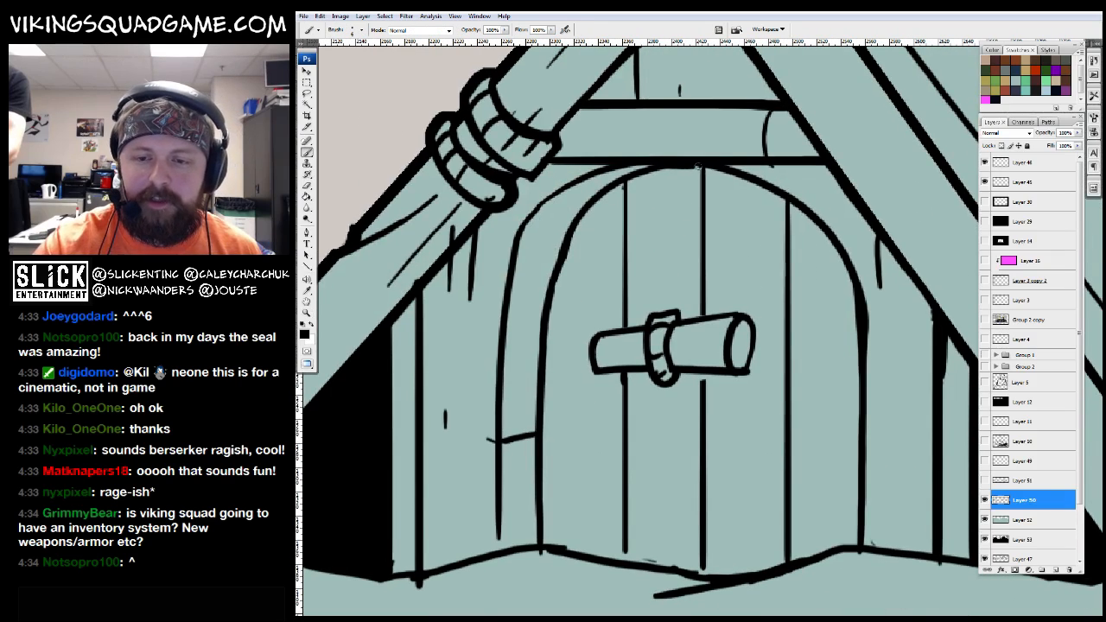
{"action": "left_click_drag", "start_coordinate": [572, 233], "coordinate": [541, 538]}
{"action": "mouse_move", "coordinate": [541, 537]}
{"action": "left_mouse_down"}
{"action": "mouse_move", "coordinate": [609, 525]}
{"action": "mouse_move", "coordinate": [612, 503]}
{"action": "left_mouse_up"}
{"action": "left_click_drag", "start_coordinate": [496, 259], "coordinate": [498, 538]}
{"action": "left_click_drag", "start_coordinate": [501, 460], "coordinate": [512, 456]}
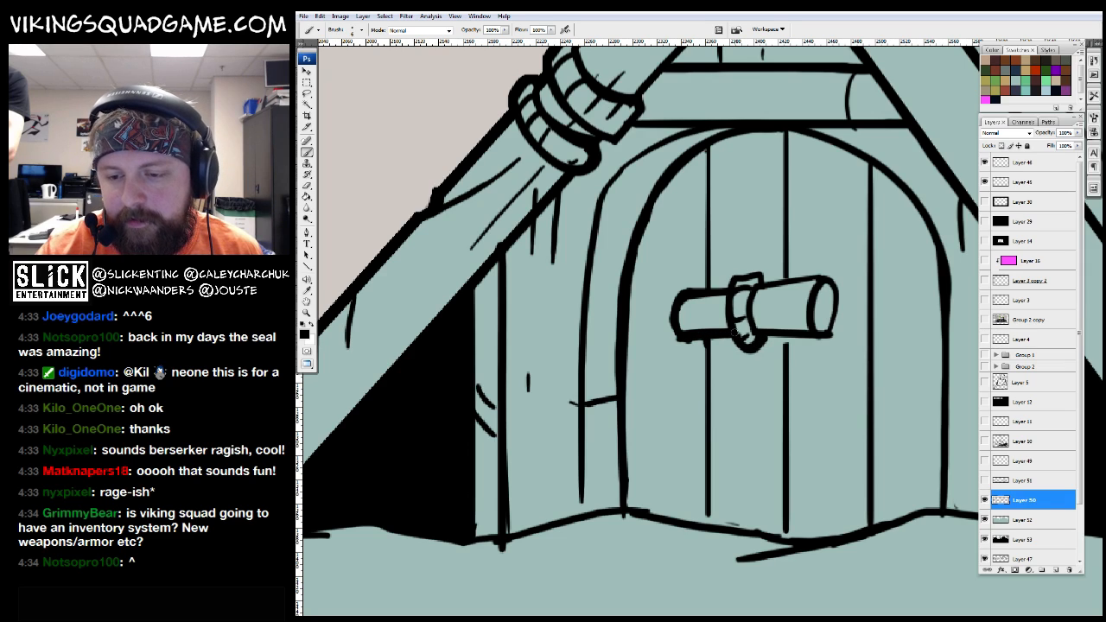
Strengthen the outline of the door's wooden handle around its right end and binding ring
{"action": "left_click_drag", "start_coordinate": [828, 276], "coordinate": [826, 331]}
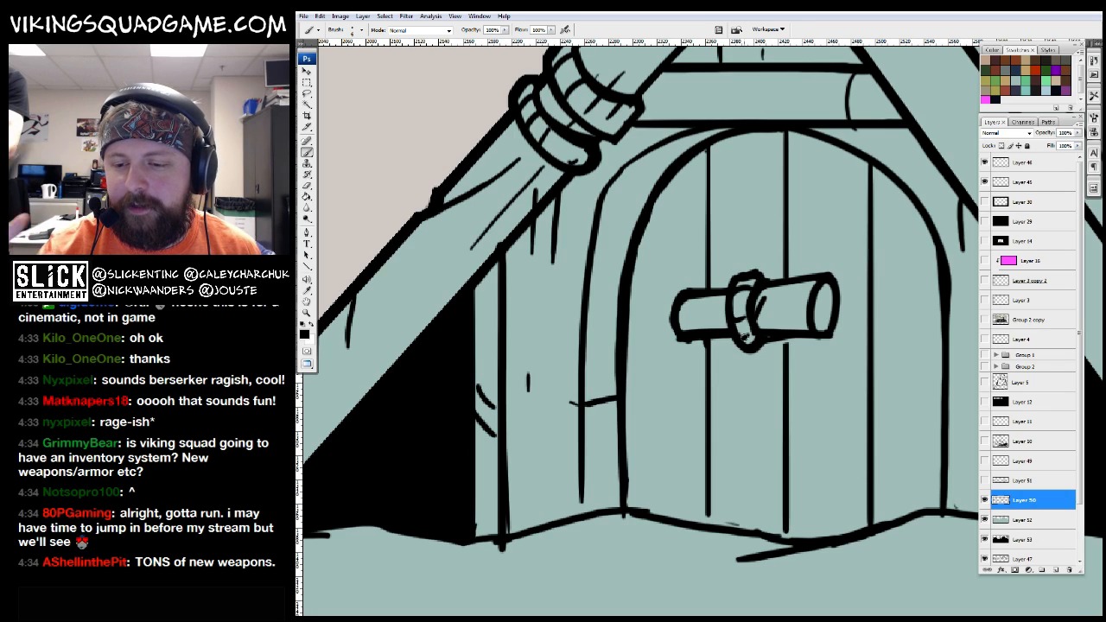
{"action": "left_click_drag", "start_coordinate": [830, 312], "coordinate": [814, 311]}
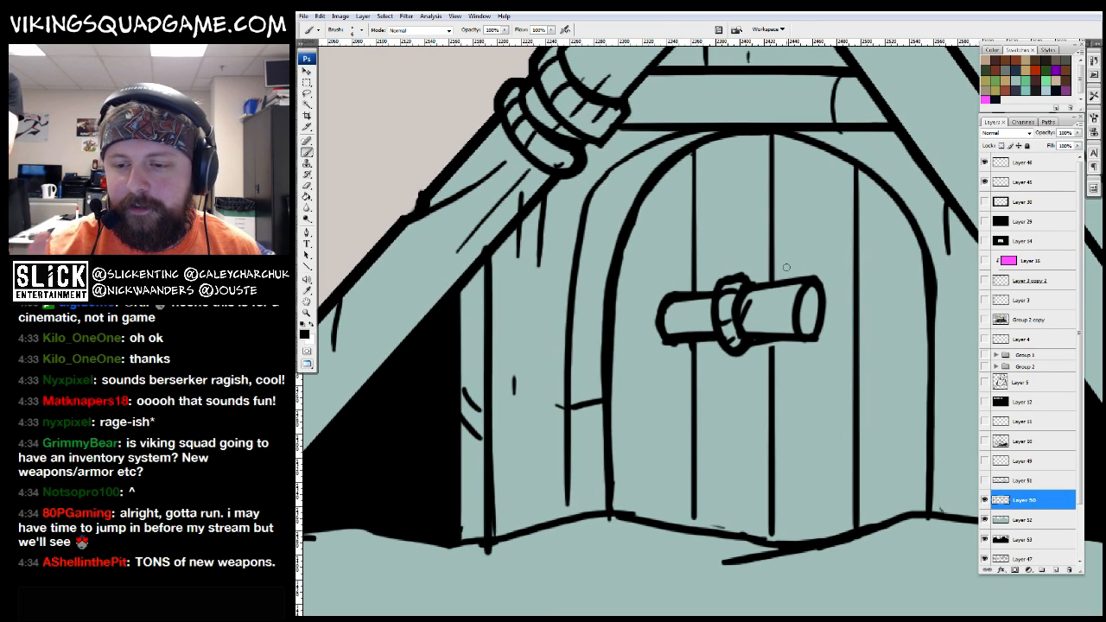
{"action": "left_click_drag", "start_coordinate": [786, 267], "coordinate": [756, 298]}
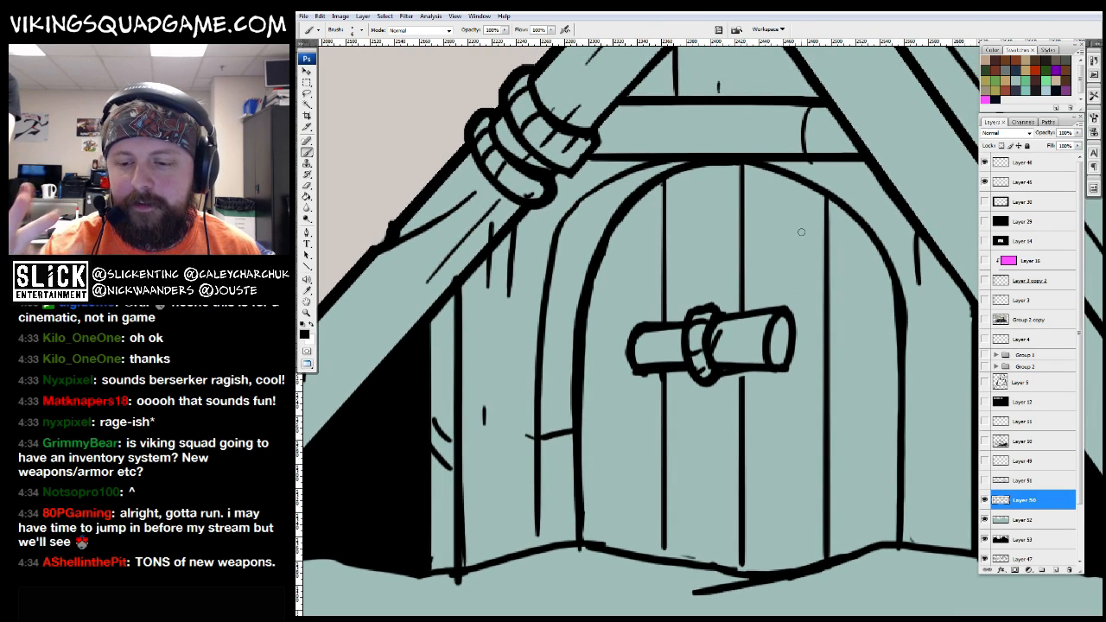
Thicken the three vertical plank seams on the large tent's door, above and below the handle
{"action": "key", "text": "ctrl+minus"}
{"action": "key", "text": "z"}
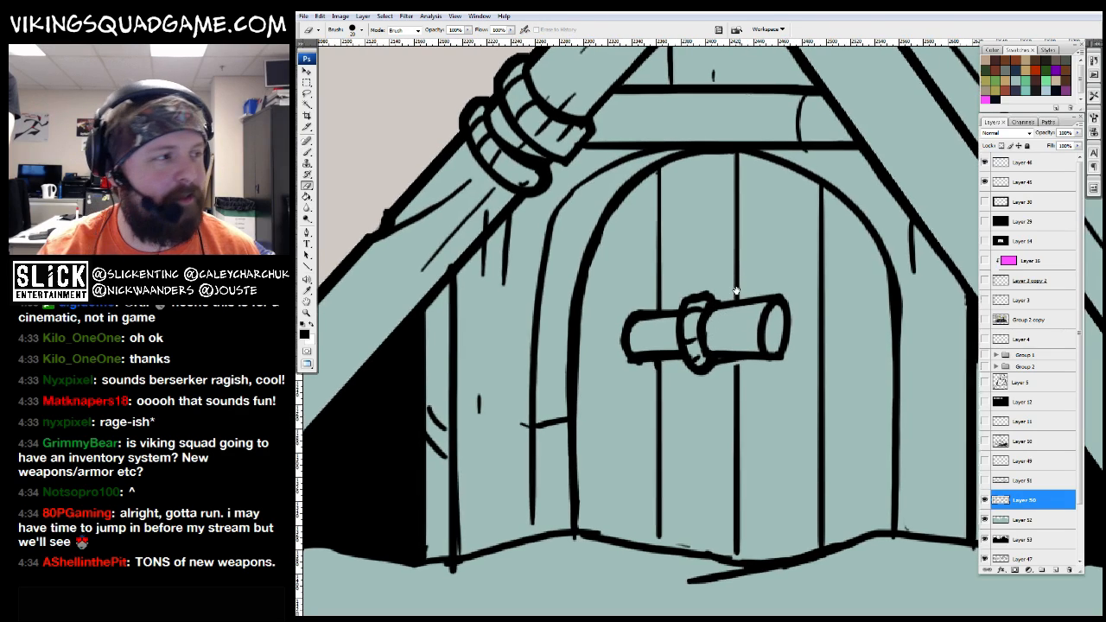
{"action": "left_click", "coordinate": [743, 248]}
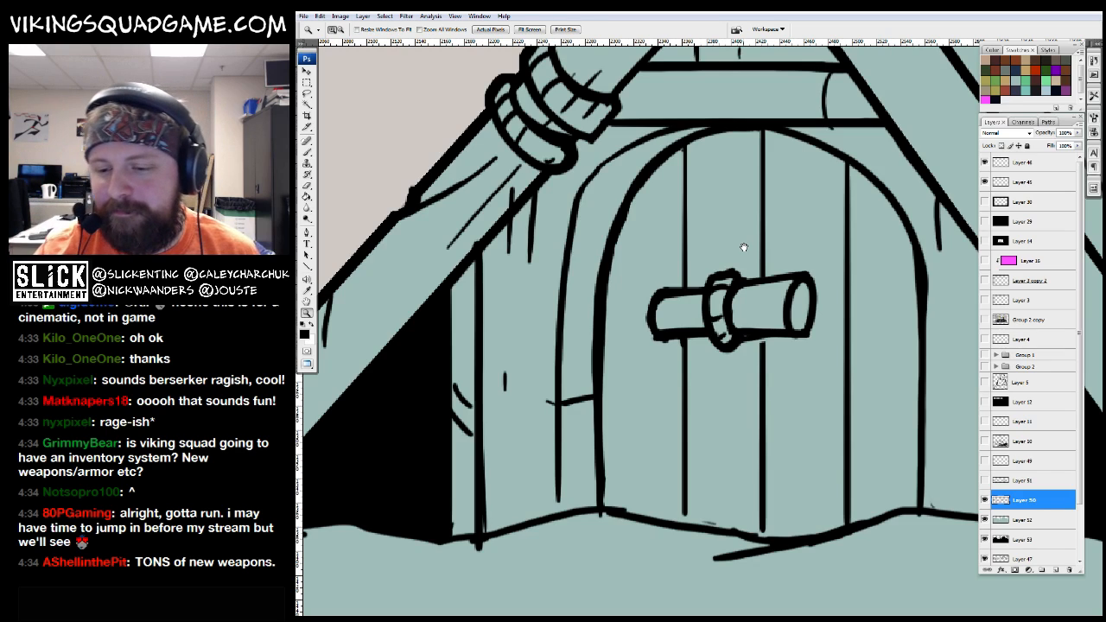
{"action": "key", "text": "b"}
{"action": "left_click_drag", "start_coordinate": [760, 138], "coordinate": [762, 273]}
{"action": "left_click_drag", "start_coordinate": [689, 141], "coordinate": [688, 281]}
{"action": "left_click_drag", "start_coordinate": [686, 360], "coordinate": [690, 349]}
{"action": "left_click_drag", "start_coordinate": [686, 329], "coordinate": [691, 509]}
{"action": "left_click_drag", "start_coordinate": [761, 327], "coordinate": [763, 524]}
{"action": "left_click_drag", "start_coordinate": [850, 150], "coordinate": [851, 512]}
Add short wood-grain marks to the outer planks of the large tent's door and below its handle
{"action": "left_click_drag", "start_coordinate": [873, 279], "coordinate": [859, 282]}
{"action": "left_click_drag", "start_coordinate": [866, 175], "coordinate": [869, 387]}
{"action": "left_click_drag", "start_coordinate": [743, 294], "coordinate": [744, 304]}
{"action": "left_click_drag", "start_coordinate": [647, 169], "coordinate": [645, 223]}
{"action": "left_click_drag", "start_coordinate": [642, 266], "coordinate": [642, 281]}
{"action": "left_click_drag", "start_coordinate": [661, 361], "coordinate": [658, 398]}
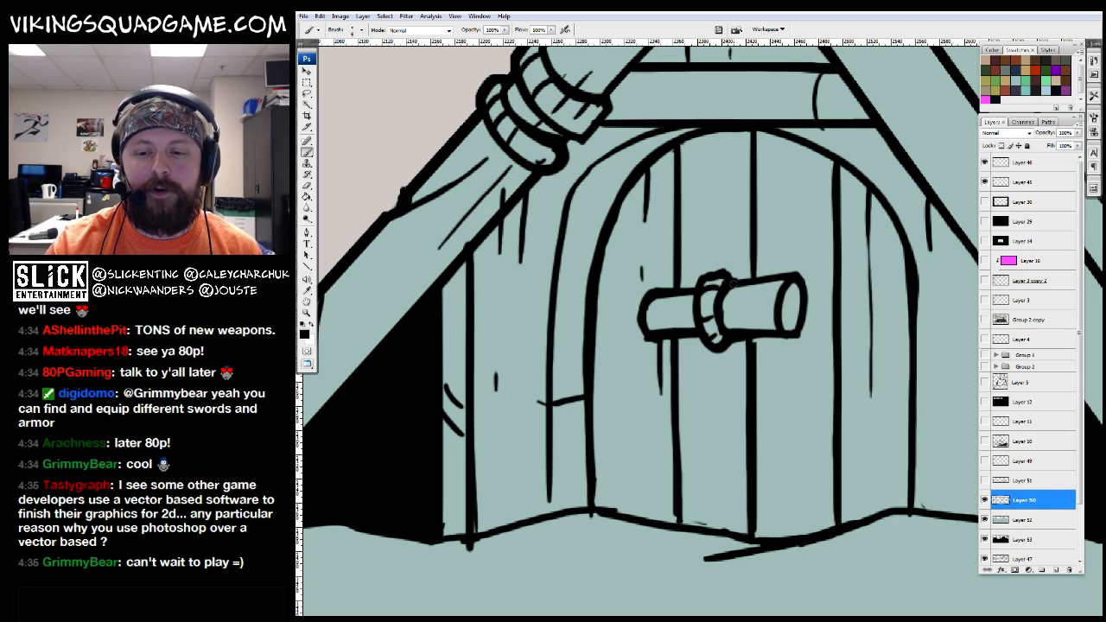
Strengthen the stave lines and add grain marks on the lower right side of the barrel
{"action": "scroll", "coordinate": [731, 284], "scroll_direction": "down", "scroll_amount": 1}
{"action": "key", "text": "z"}
{"action": "left_click", "coordinate": [698, 273], "text": "alt"}
{"action": "scroll", "coordinate": [698, 274], "scroll_direction": "down", "scroll_amount": 2}
{"action": "scroll", "coordinate": [567, 406], "scroll_direction": "up", "scroll_amount": 3}
{"action": "key", "text": "b"}
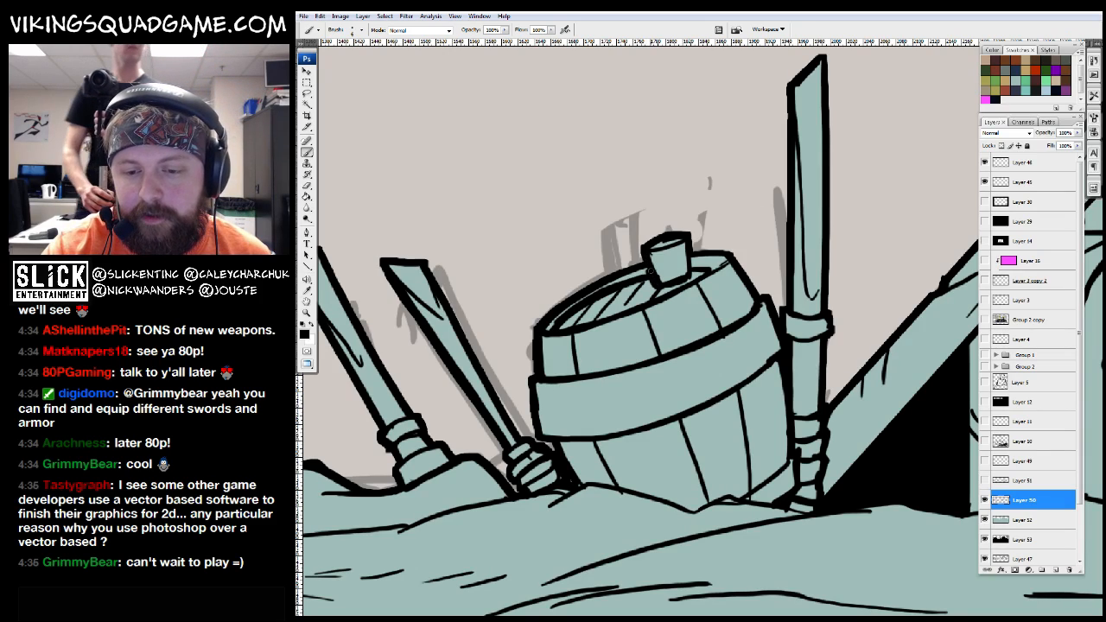
{"action": "left_click_drag", "start_coordinate": [680, 293], "coordinate": [697, 254]}
{"action": "mouse_move", "coordinate": [791, 289]}
{"action": "left_mouse_down"}
{"action": "mouse_move", "coordinate": [753, 358]}
{"action": "mouse_move", "coordinate": [763, 452]}
{"action": "left_mouse_up"}
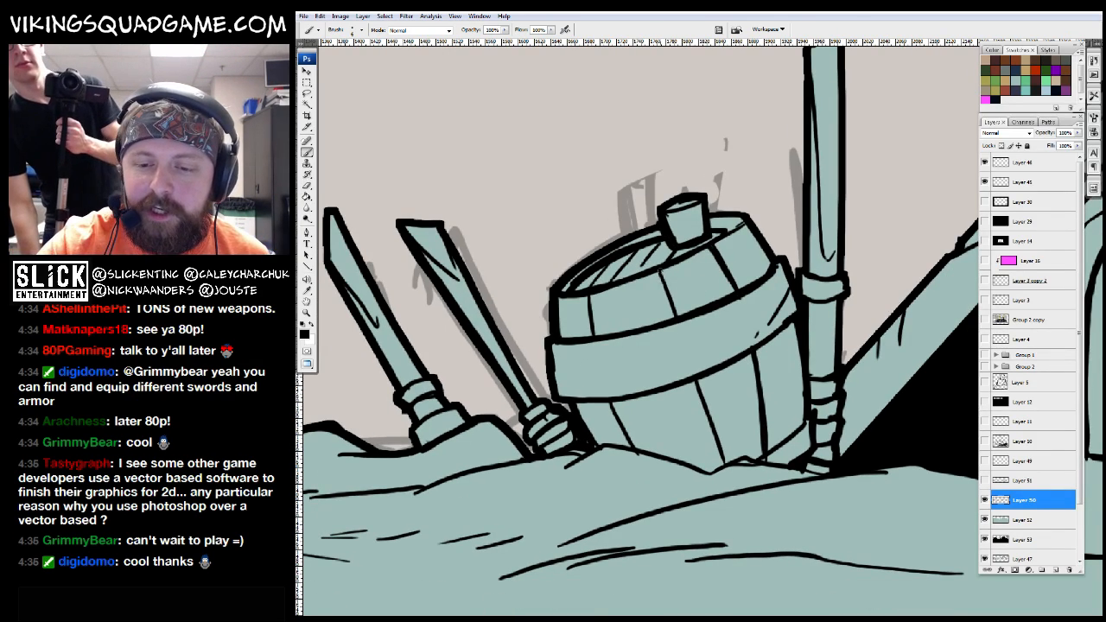
Select the tip of the small tent's right front beam and fill it with the base colour on Layer 52
{"action": "left_click_drag", "start_coordinate": [615, 423], "coordinate": [668, 339]}
{"action": "left_click_drag", "start_coordinate": [575, 357], "coordinate": [851, 298]}
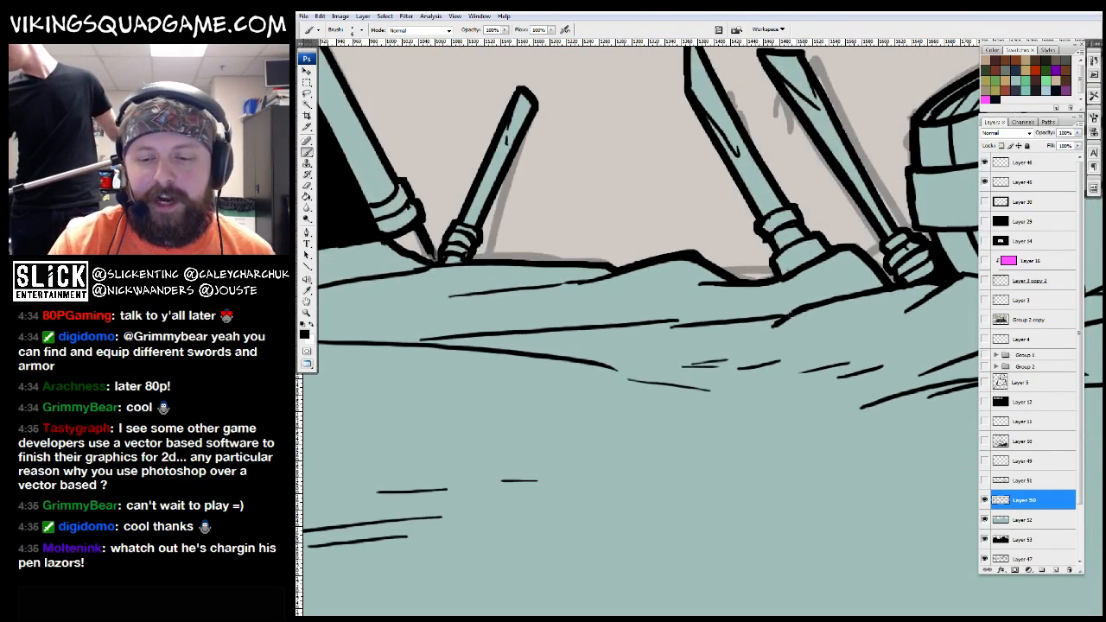
{"action": "left_click_drag", "start_coordinate": [671, 322], "coordinate": [766, 318]}
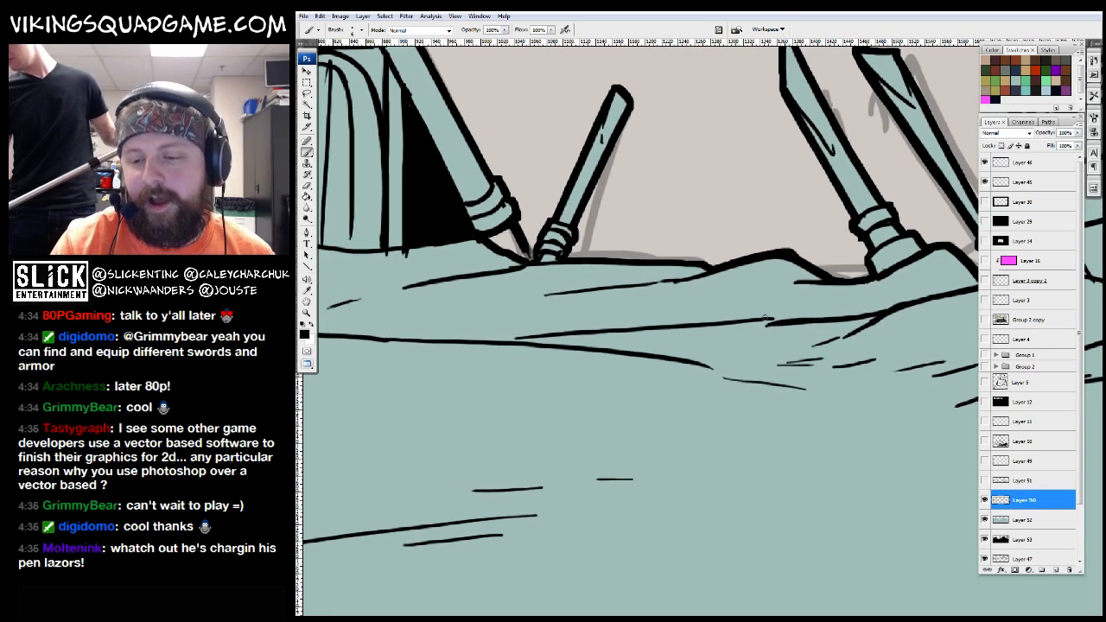
{"action": "left_click_drag", "start_coordinate": [538, 257], "coordinate": [702, 369]}
{"action": "key", "text": "l"}
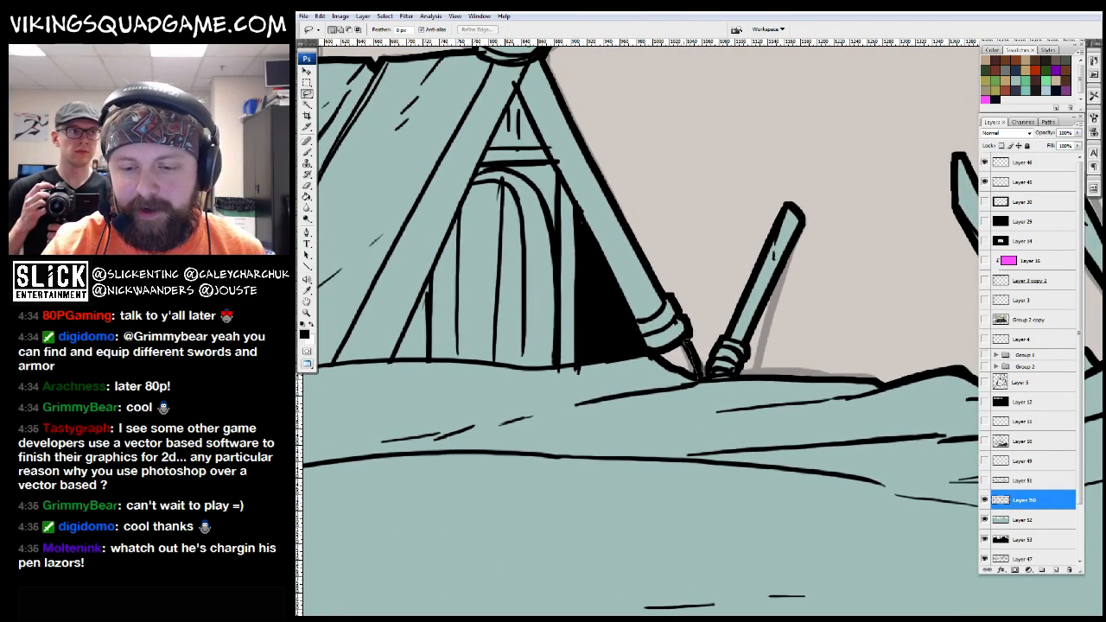
{"action": "key", "text": "g"}
{"action": "left_click", "coordinate": [1039, 519]}
{"action": "key", "text": "ctrl+d"}
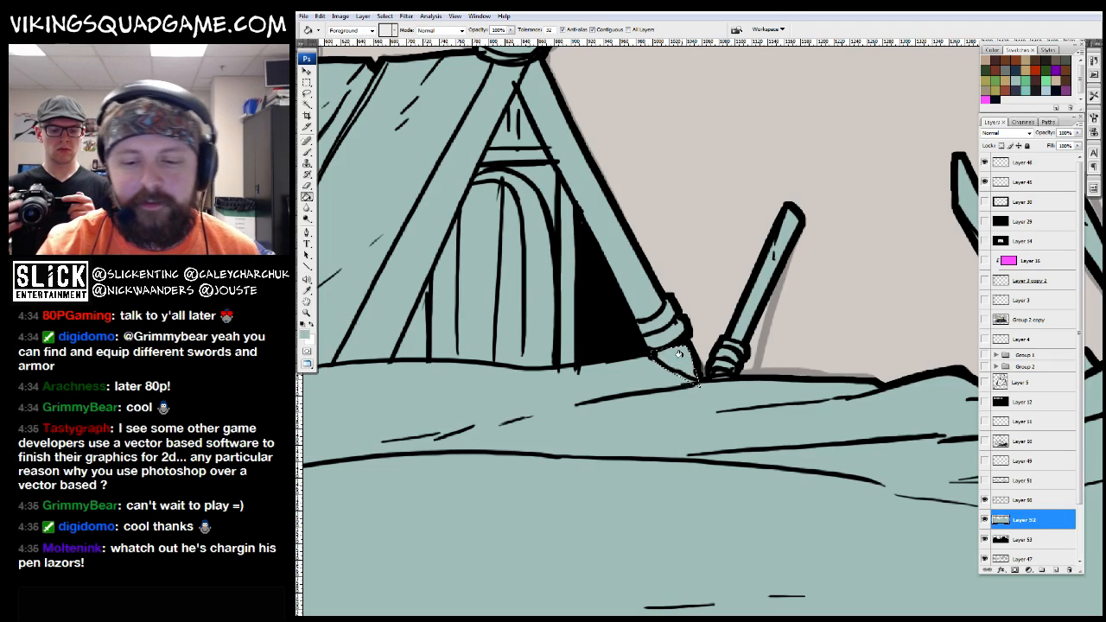
Return to Layer 50 and darken the ground contact between the small tent's beam tip and the short leaning stake
{"action": "key", "text": "b"}
{"action": "left_click", "coordinate": [1015, 501]}
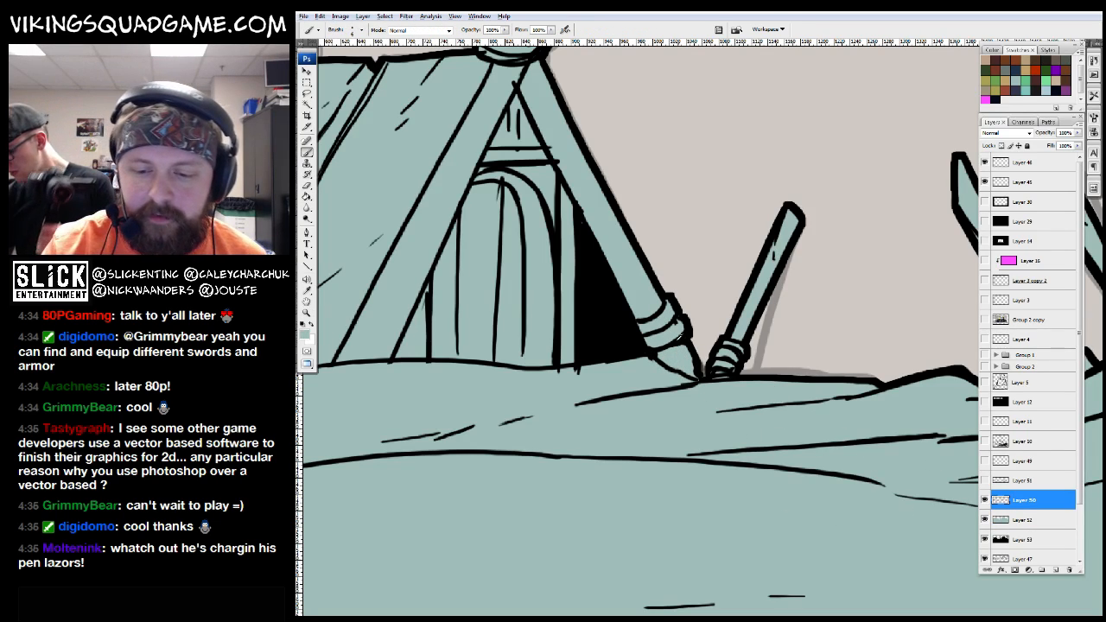
{"action": "left_click_drag", "start_coordinate": [720, 378], "coordinate": [770, 397]}
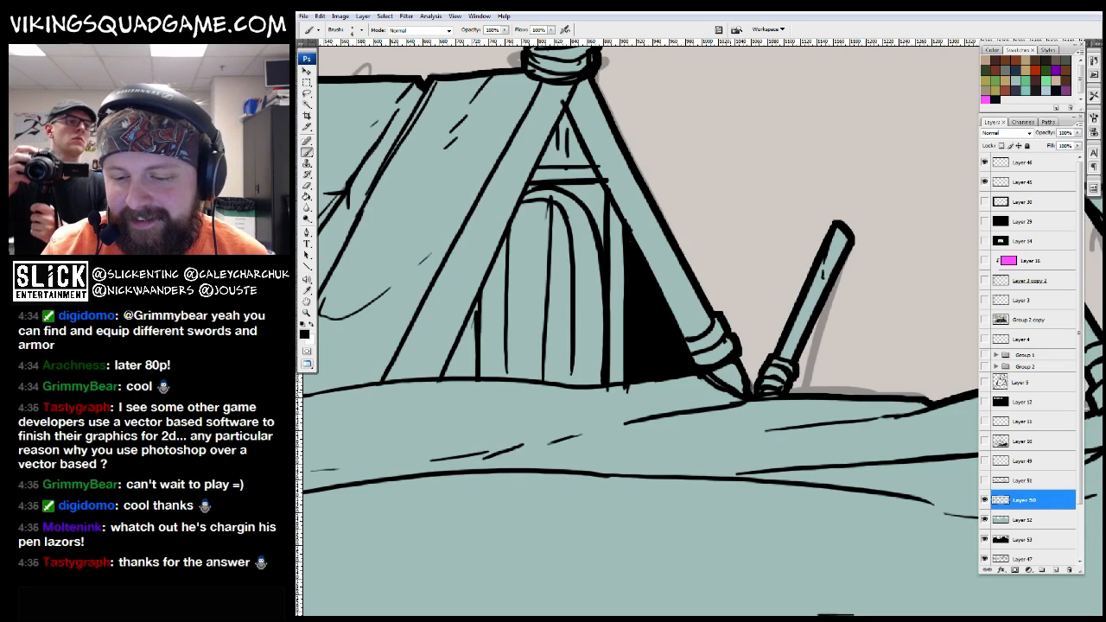
{"action": "left_click_drag", "start_coordinate": [720, 383], "coordinate": [663, 400]}
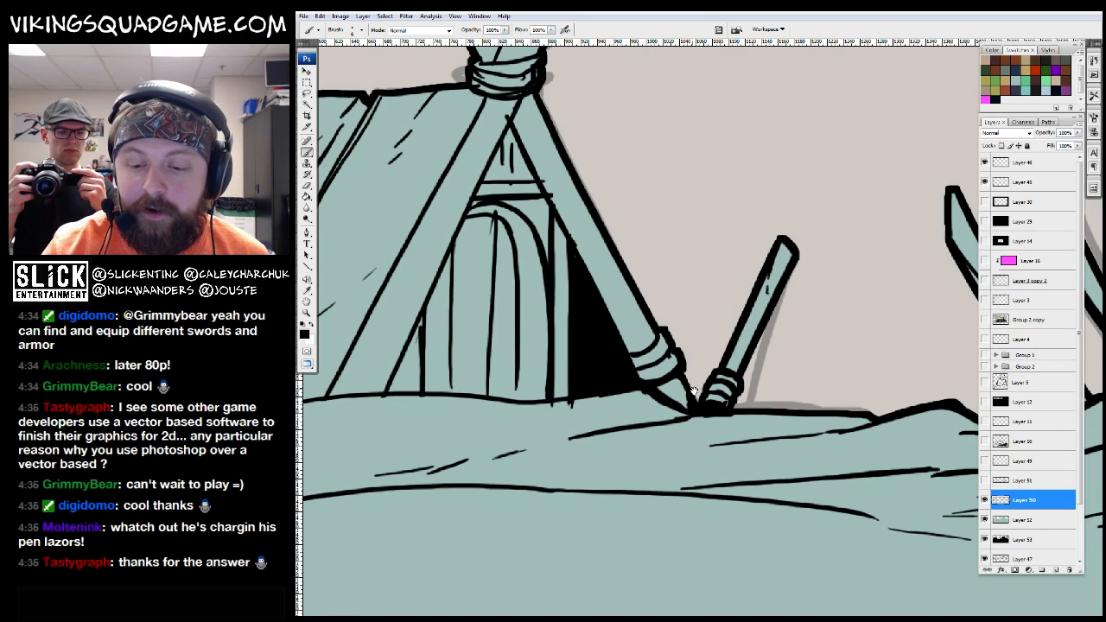
{"action": "left_click_drag", "start_coordinate": [703, 394], "coordinate": [766, 423]}
{"action": "left_click_drag", "start_coordinate": [674, 317], "coordinate": [679, 327]}
{"action": "mouse_move", "coordinate": [575, 159]}
{"action": "left_mouse_down"}
{"action": "mouse_move", "coordinate": [633, 283]}
{"action": "mouse_move", "coordinate": [602, 216]}
{"action": "mouse_move", "coordinate": [630, 222]}
{"action": "mouse_move", "coordinate": [605, 156]}
{"action": "left_mouse_up"}
{"action": "key", "text": "e"}
{"action": "key", "text": "b"}
Thicken the edges of the small tent's left front beam and the slanted seams of its roof
{"action": "left_click_drag", "start_coordinate": [591, 204], "coordinate": [480, 437]}
{"action": "left_click_drag", "start_coordinate": [518, 345], "coordinate": [579, 345]}
{"action": "mouse_move", "coordinate": [643, 142]}
{"action": "left_mouse_down"}
{"action": "mouse_move", "coordinate": [481, 437]}
{"action": "mouse_move", "coordinate": [550, 580]}
{"action": "left_mouse_up"}
{"action": "left_click_drag", "start_coordinate": [589, 297], "coordinate": [485, 489]}
{"action": "mouse_move", "coordinate": [486, 489]}
{"action": "left_mouse_down"}
{"action": "mouse_move", "coordinate": [535, 449]}
{"action": "mouse_move", "coordinate": [618, 445]}
{"action": "left_mouse_up"}
{"action": "left_click_drag", "start_coordinate": [581, 240], "coordinate": [509, 337]}
{"action": "left_click_drag", "start_coordinate": [523, 350], "coordinate": [599, 350]}
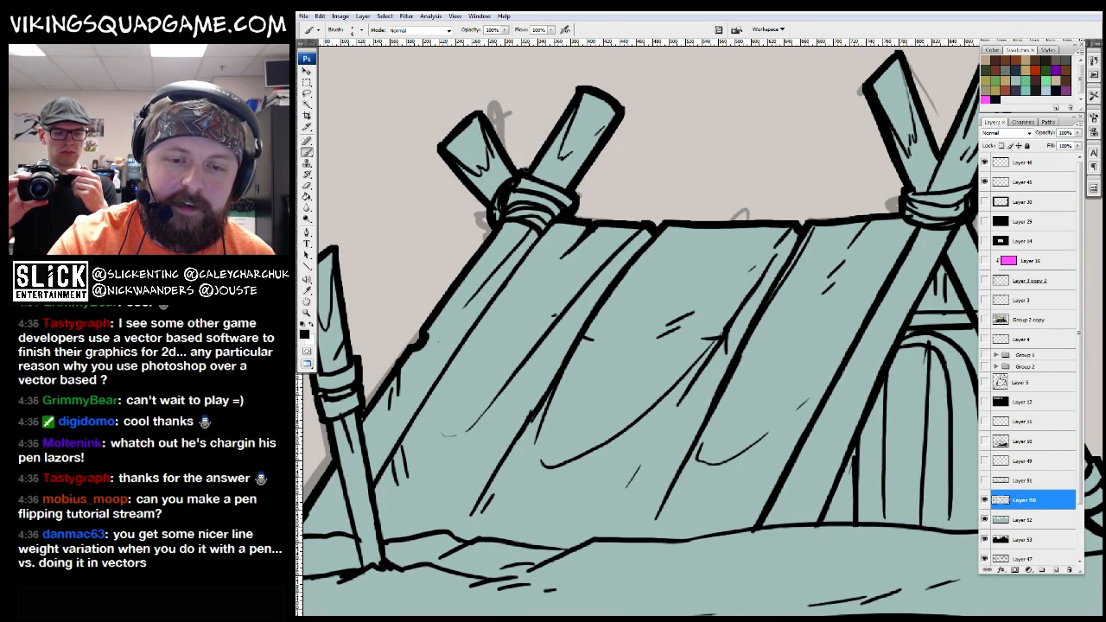
Draw a heavier line along the inner edge of the small tent's rear beam
{"action": "left_click_drag", "start_coordinate": [570, 259], "coordinate": [600, 255]}
{"action": "mouse_move", "coordinate": [604, 213]}
{"action": "left_mouse_down"}
{"action": "mouse_move", "coordinate": [492, 337]}
{"action": "mouse_move", "coordinate": [406, 474]}
{"action": "left_mouse_up"}
{"action": "left_click_drag", "start_coordinate": [434, 425], "coordinate": [410, 470]}
Thicken the lower outline of the rope lashing on the small tent's front crossed poles
{"action": "left_click", "coordinate": [735, 344], "text": "alt"}
{"action": "left_click", "coordinate": [682, 350], "text": "alt"}
{"action": "left_click", "coordinate": [683, 346], "text": "alt"}
{"action": "left_click", "coordinate": [750, 307], "text": "ctrl"}
{"action": "left_click_drag", "start_coordinate": [699, 311], "coordinate": [504, 301]}
{"action": "left_click", "coordinate": [716, 346], "text": "alt"}
{"action": "left_click_drag", "start_coordinate": [717, 345], "coordinate": [649, 451]}
{"action": "mouse_move", "coordinate": [664, 290]}
{"action": "left_mouse_down"}
{"action": "mouse_move", "coordinate": [812, 321]}
{"action": "mouse_move", "coordinate": [727, 327]}
{"action": "mouse_move", "coordinate": [795, 337]}
{"action": "left_mouse_up"}
{"action": "left_click", "coordinate": [624, 337], "text": "ctrl"}
{"action": "left_click", "coordinate": [624, 345], "text": "ctrl"}
{"action": "left_click", "coordinate": [624, 386], "text": "ctrl"}
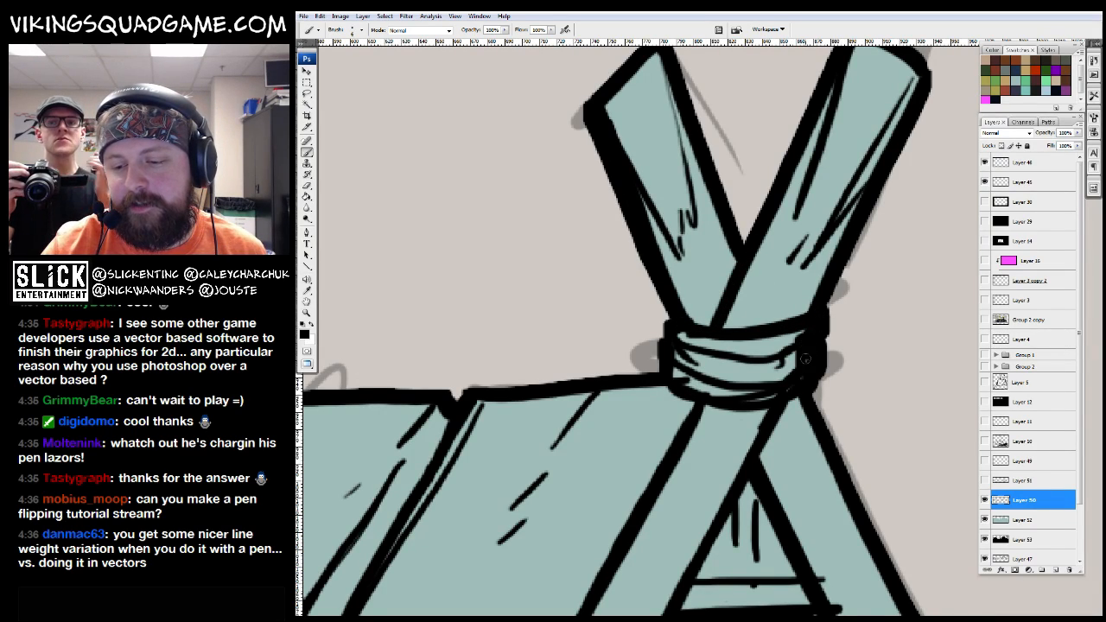
{"action": "left_click_drag", "start_coordinate": [793, 387], "coordinate": [685, 394]}
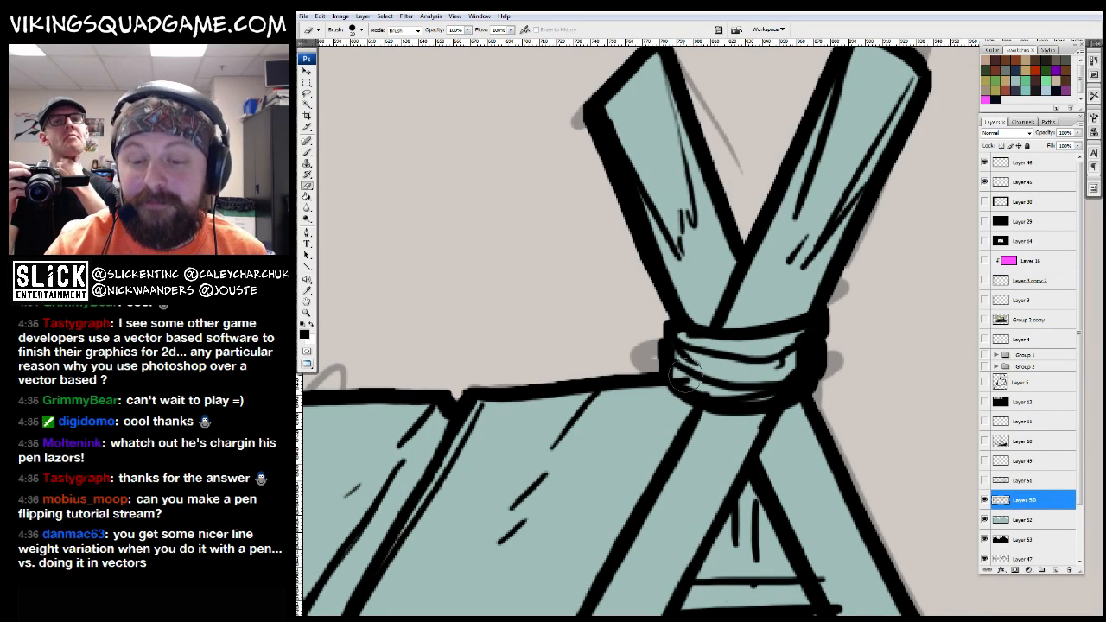
{"action": "left_click", "coordinate": [793, 342], "text": "alt"}
{"action": "left_click", "coordinate": [794, 341], "text": "alt"}
{"action": "left_click", "coordinate": [794, 341], "text": "alt"}
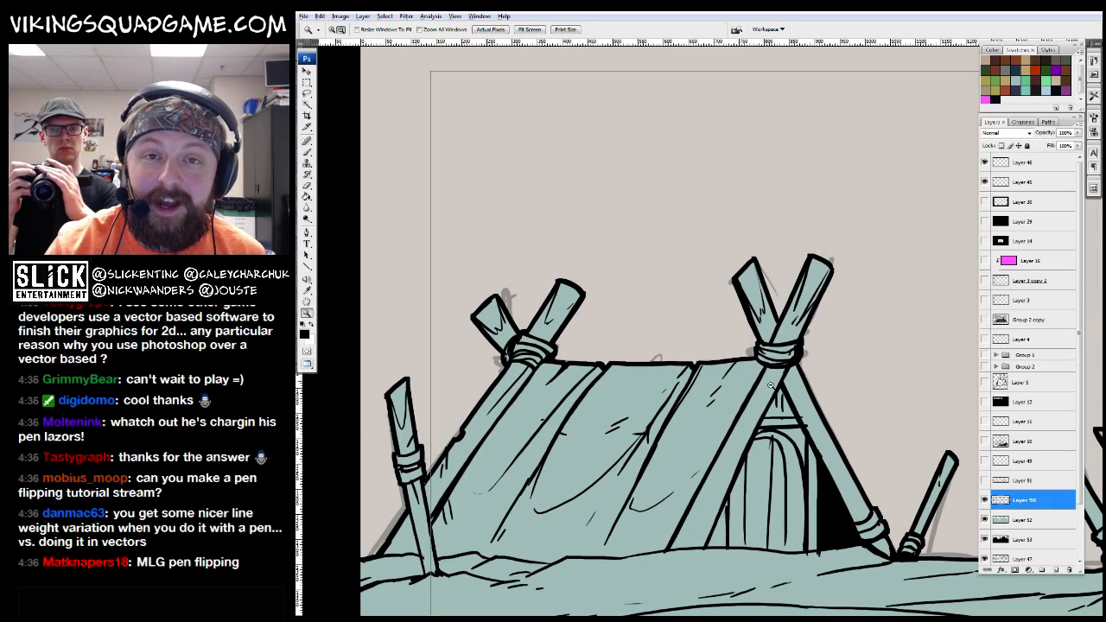
Touch up the line weights on the leftmost post and the ground line around its base
{"action": "left_click", "coordinate": [794, 343], "text": "alt"}
{"action": "left_click", "coordinate": [794, 345], "text": "alt"}
{"action": "left_click_drag", "start_coordinate": [540, 307], "coordinate": [752, 462]}
{"action": "left_click_drag", "start_coordinate": [536, 401], "coordinate": [585, 377]}
{"action": "key", "text": "b"}
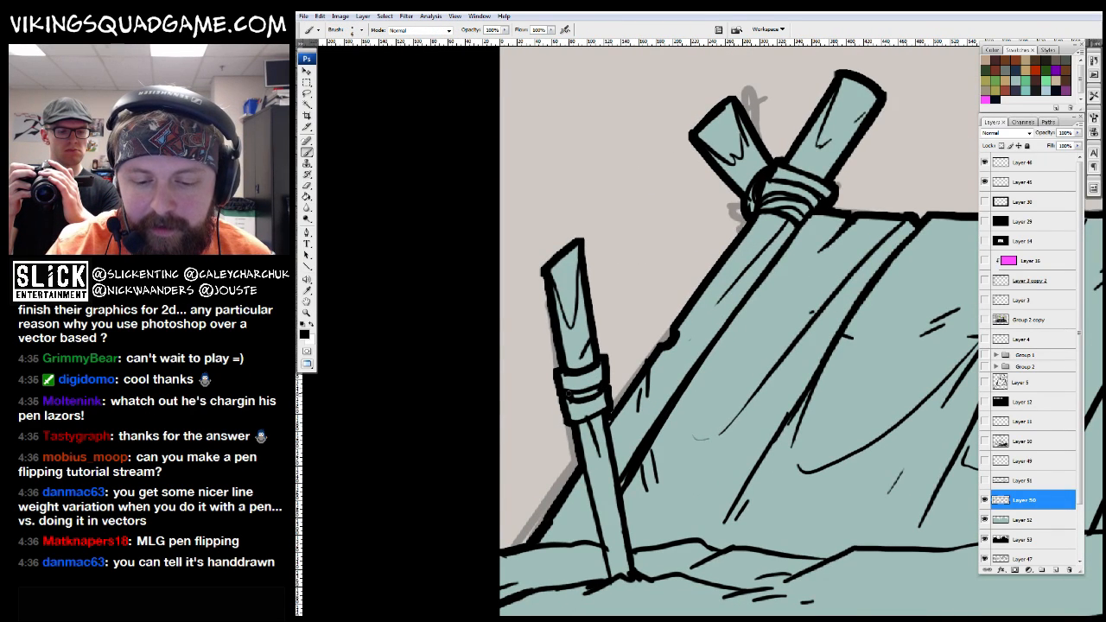
{"action": "scroll", "coordinate": [622, 423], "scroll_direction": "down", "scroll_amount": 2}
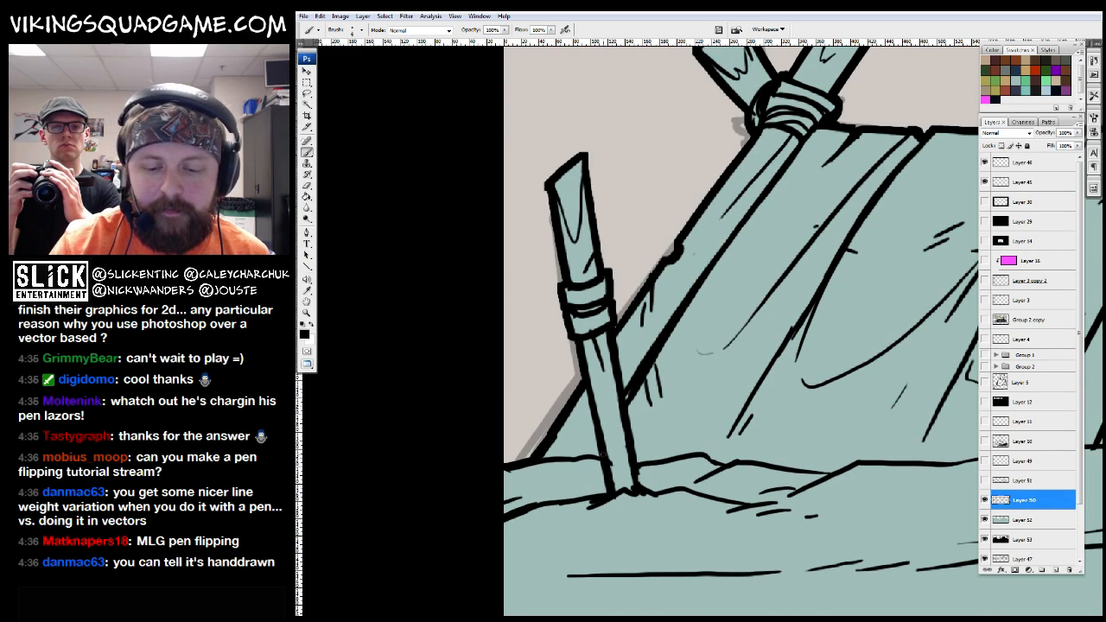
{"action": "mouse_move", "coordinate": [596, 453]}
{"action": "left_mouse_down"}
{"action": "mouse_move", "coordinate": [510, 404]}
{"action": "mouse_move", "coordinate": [523, 430]}
{"action": "mouse_move", "coordinate": [511, 433]}
{"action": "left_mouse_up"}
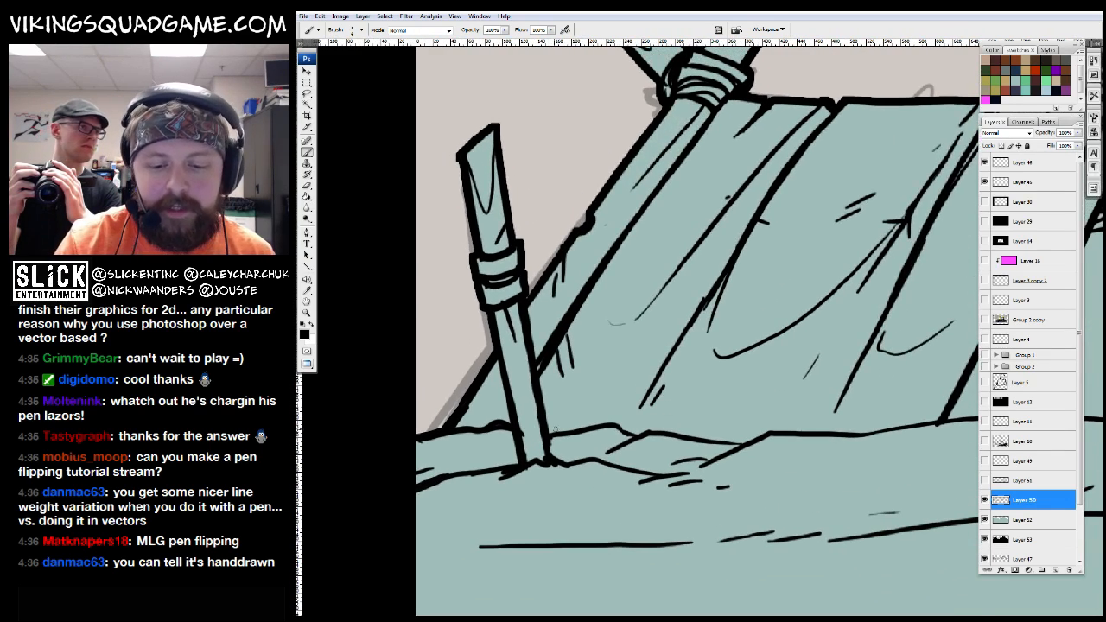
{"action": "left_click_drag", "start_coordinate": [586, 402], "coordinate": [711, 377]}
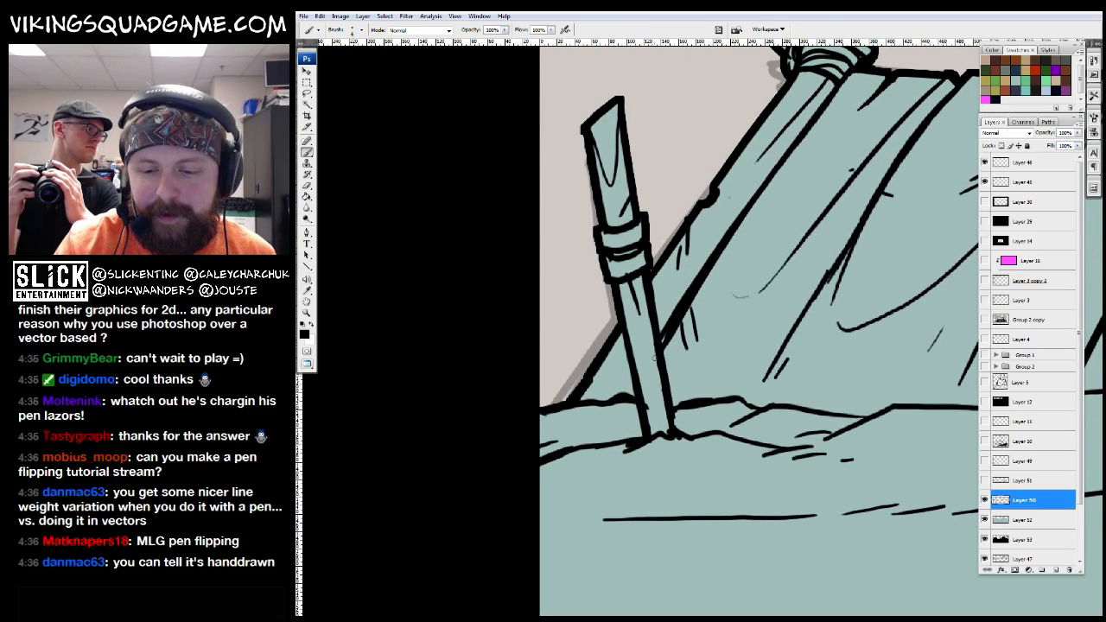
Look over the camp from the small tent to the large tent to check the line weights
{"action": "left_click_drag", "start_coordinate": [778, 395], "coordinate": [544, 424]}
{"action": "left_click", "coordinate": [802, 372], "text": "alt"}
{"action": "left_click", "coordinate": [802, 371], "text": "alt"}
{"action": "left_click", "coordinate": [802, 371], "text": "alt"}
{"action": "mouse_move", "coordinate": [802, 371]}
{"action": "left_mouse_down"}
{"action": "mouse_move", "coordinate": [544, 399]}
{"action": "mouse_move", "coordinate": [567, 342]}
{"action": "left_mouse_up"}
{"action": "left_click", "coordinate": [686, 430], "text": "ctrl"}
{"action": "left_click", "coordinate": [686, 430], "text": "ctrl"}
{"action": "left_click", "coordinate": [686, 429], "text": "ctrl"}
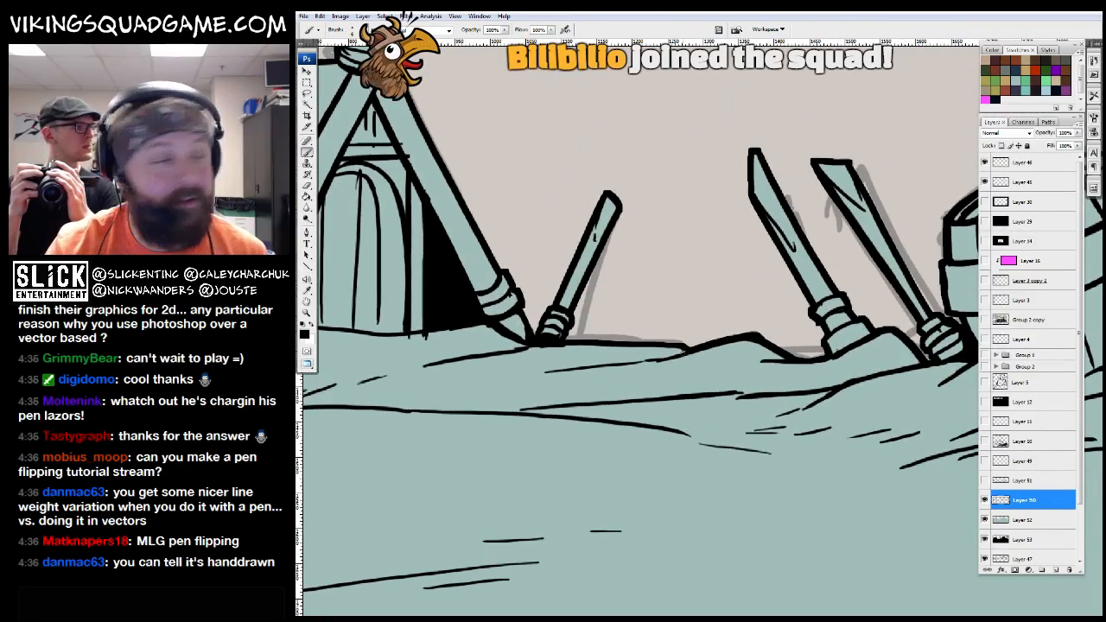
{"action": "left_click", "coordinate": [719, 444], "text": "alt"}
{"action": "left_click", "coordinate": [719, 444], "text": "alt"}
{"action": "left_click", "coordinate": [719, 444], "text": "alt"}
{"action": "left_click", "coordinate": [719, 444], "text": "alt"}
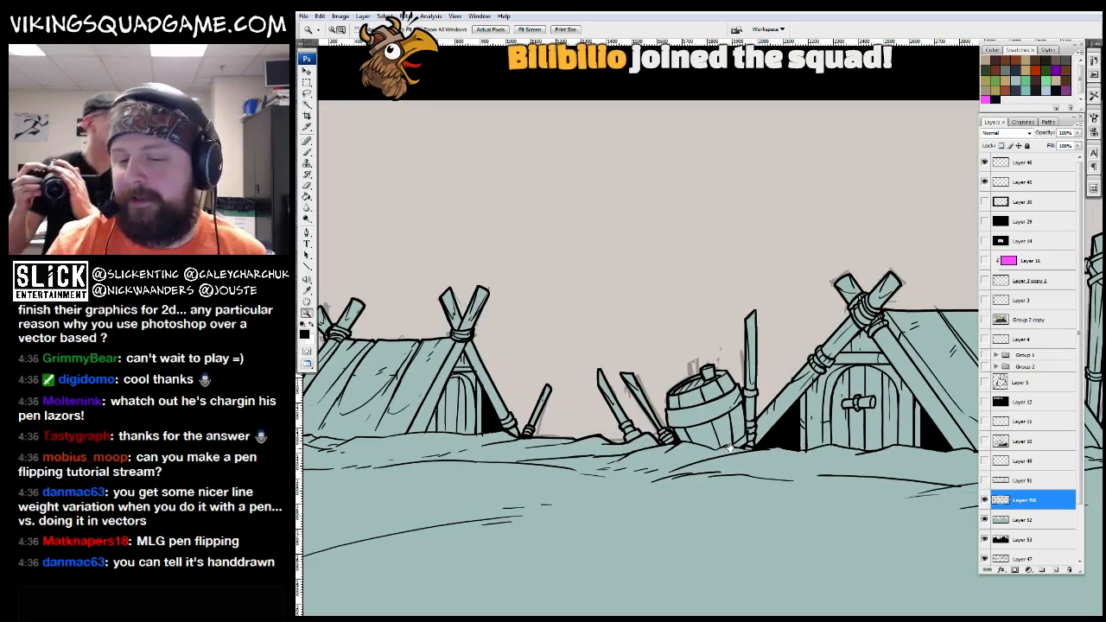
{"action": "left_click_drag", "start_coordinate": [718, 444], "coordinate": [655, 427]}
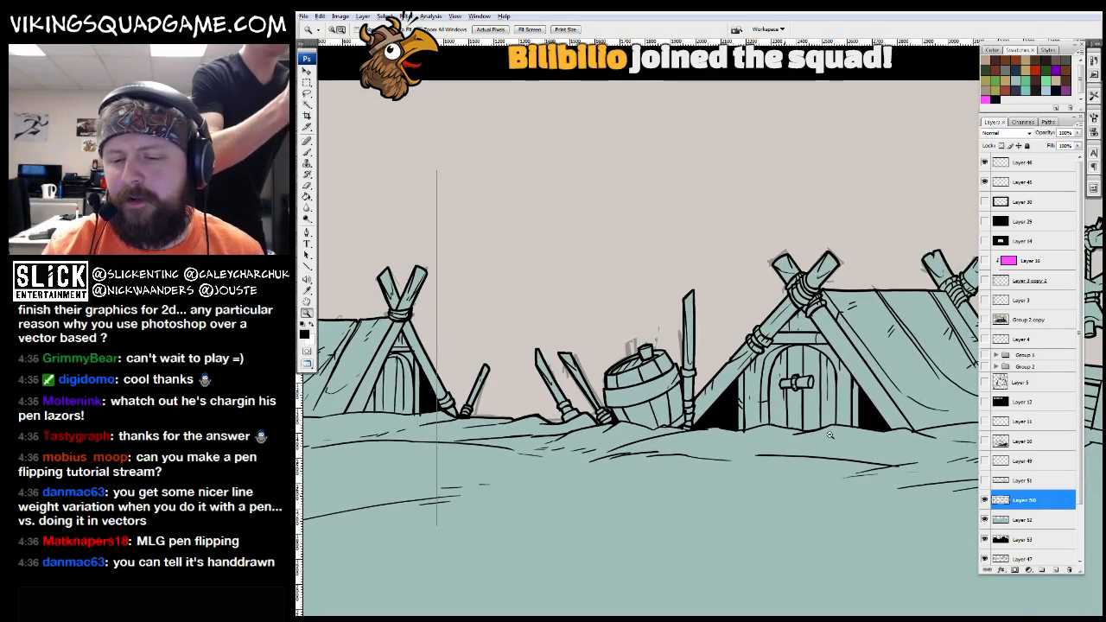
{"action": "left_click_drag", "start_coordinate": [830, 435], "coordinate": [827, 224]}
Add curved marks to the crossbeam above the large tent's door and small crack marks along its roof seams
{"action": "left_click_drag", "start_coordinate": [686, 337], "coordinate": [698, 406]}
{"action": "mouse_move", "coordinate": [620, 379]}
{"action": "left_mouse_down"}
{"action": "mouse_move", "coordinate": [620, 403]}
{"action": "mouse_move", "coordinate": [605, 402]}
{"action": "mouse_move", "coordinate": [616, 406]}
{"action": "left_mouse_up"}
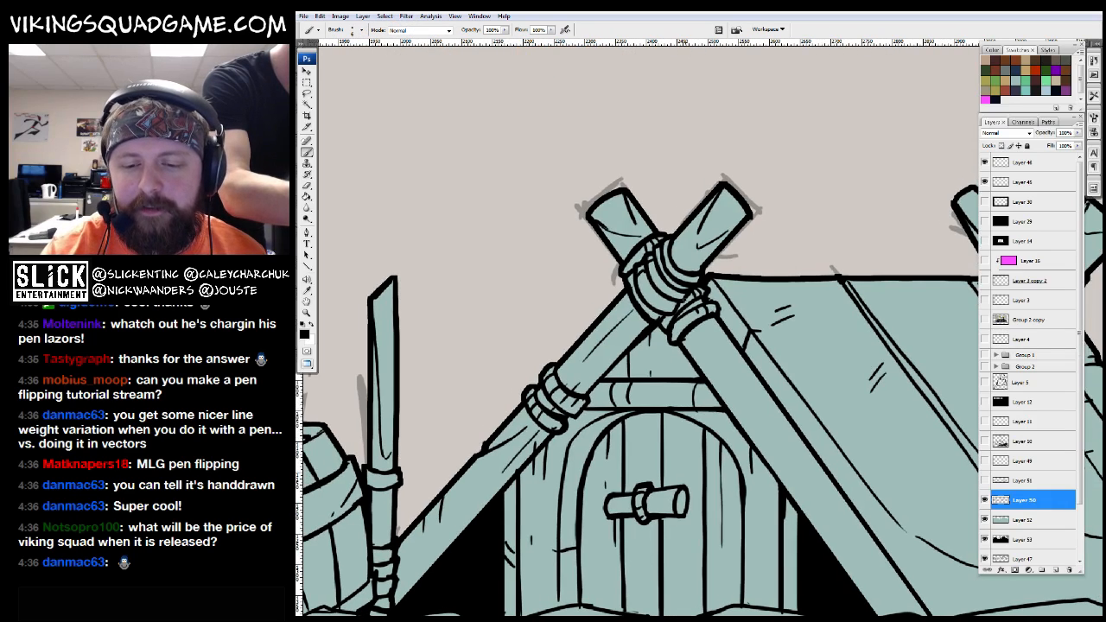
{"action": "left_click_drag", "start_coordinate": [839, 384], "coordinate": [679, 328]}
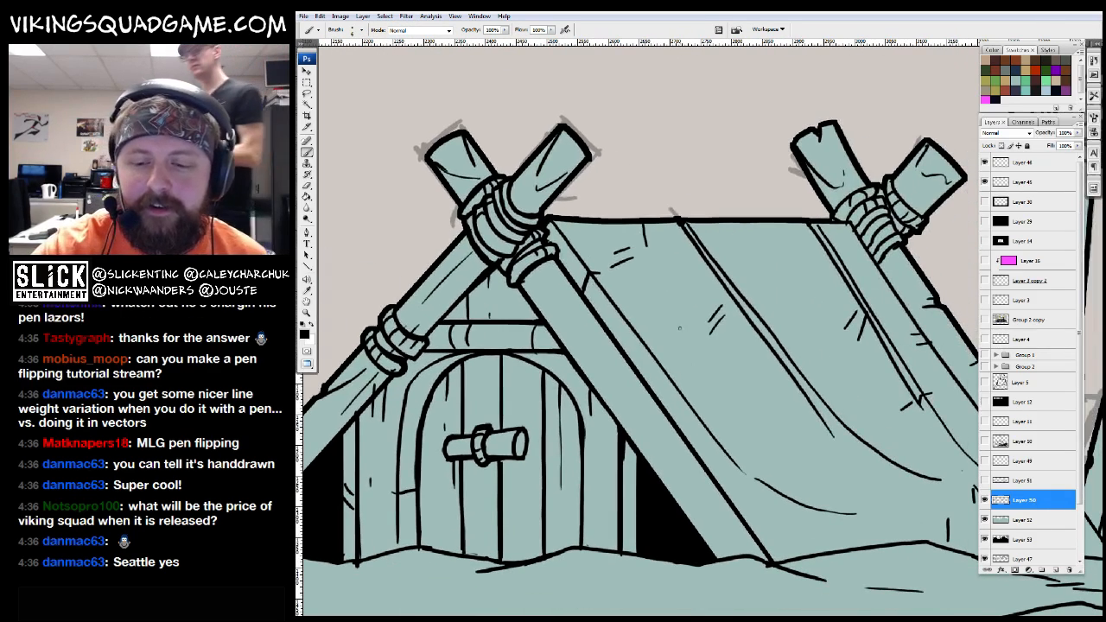
{"action": "mouse_move", "coordinate": [689, 439]}
{"action": "left_mouse_down"}
{"action": "mouse_move", "coordinate": [692, 412]}
{"action": "mouse_move", "coordinate": [722, 410]}
{"action": "left_mouse_up"}
{"action": "left_click_drag", "start_coordinate": [722, 409], "coordinate": [683, 420]}
{"action": "left_click_drag", "start_coordinate": [795, 268], "coordinate": [752, 329]}
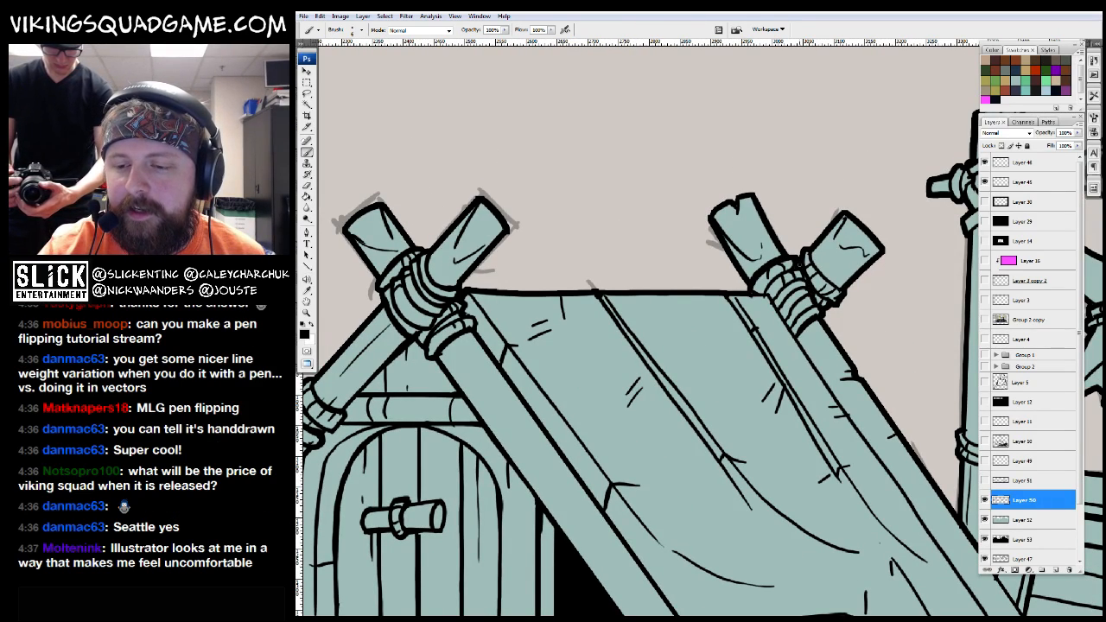
Look over the large tent's roof, its rear crossed poles and the post with the hanging ornament to check the line weights
{"action": "left_click_drag", "start_coordinate": [864, 304], "coordinate": [850, 317]}
{"action": "left_click_drag", "start_coordinate": [835, 366], "coordinate": [832, 335]}
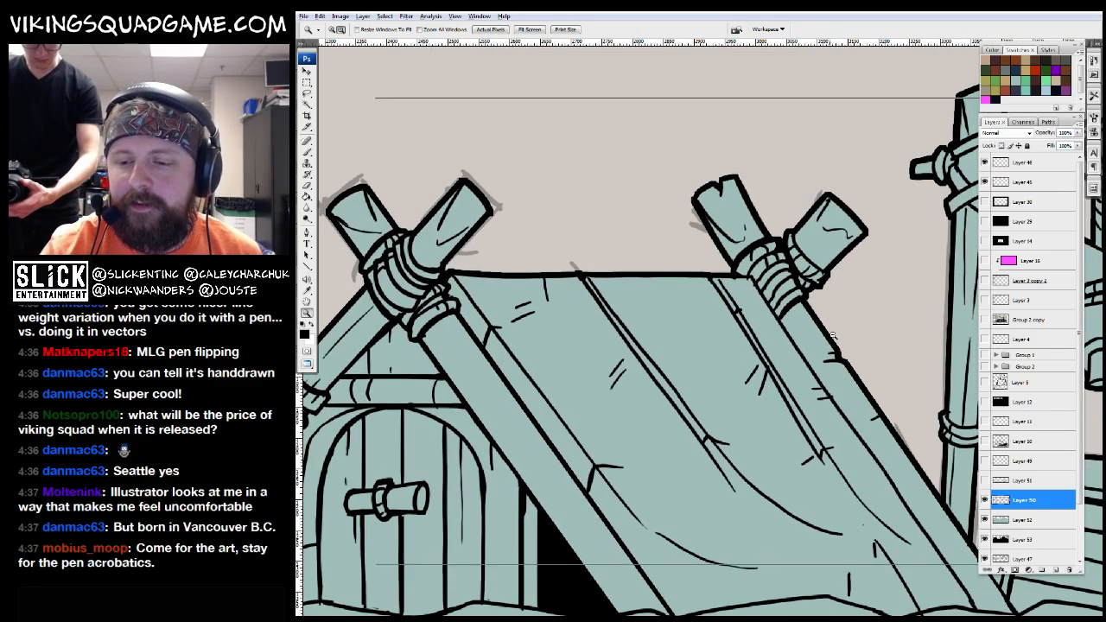
{"action": "left_click", "coordinate": [833, 335], "text": "alt"}
{"action": "left_click", "coordinate": [832, 325], "text": "alt"}
{"action": "left_click", "coordinate": [820, 260], "text": "alt"}
{"action": "left_click_drag", "start_coordinate": [717, 186], "coordinate": [976, 372]}
{"action": "left_click_drag", "start_coordinate": [829, 285], "coordinate": [753, 324]}
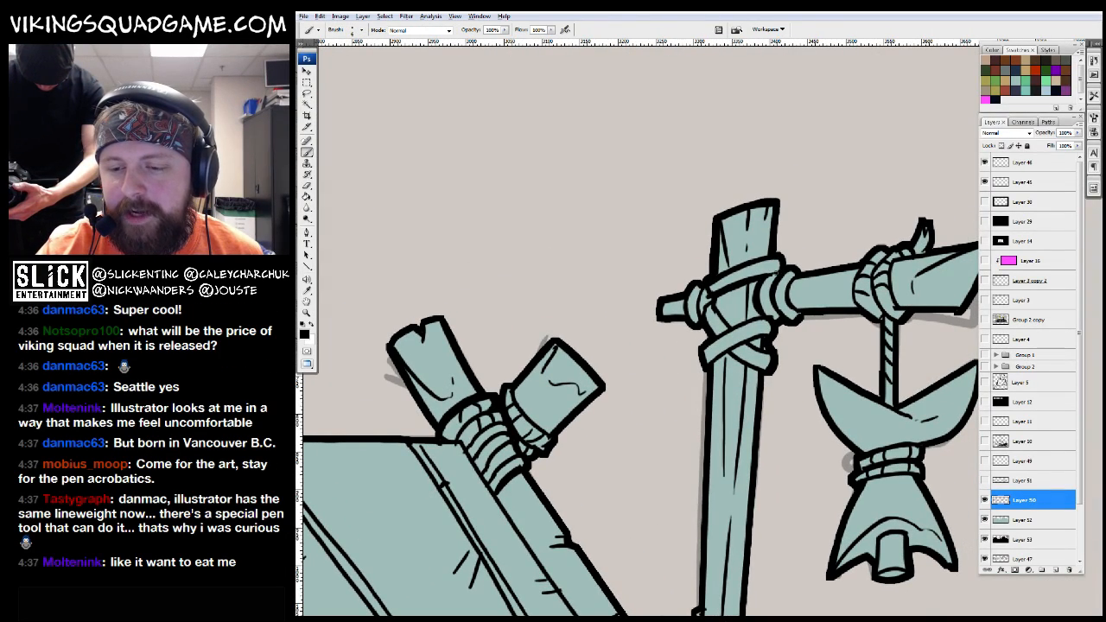
{"action": "left_click_drag", "start_coordinate": [733, 272], "coordinate": [594, 282]}
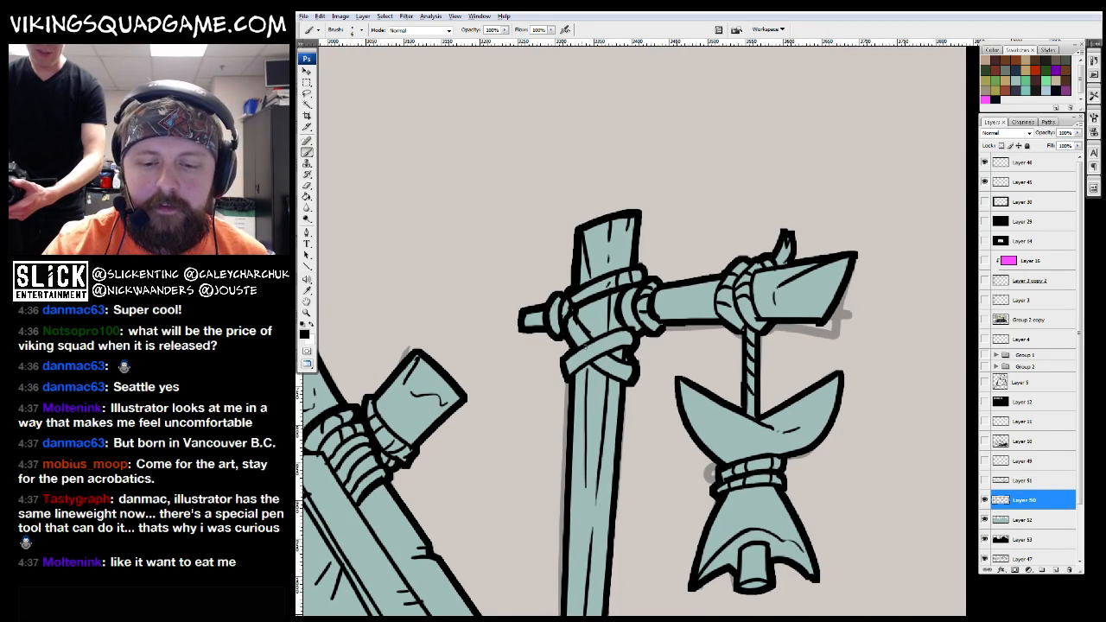
Thicken the rope lashing lines around the ornament post's crossbeam and add a short grain line to the beam beside it
{"action": "scroll", "coordinate": [778, 346], "scroll_direction": "down", "scroll_amount": 2}
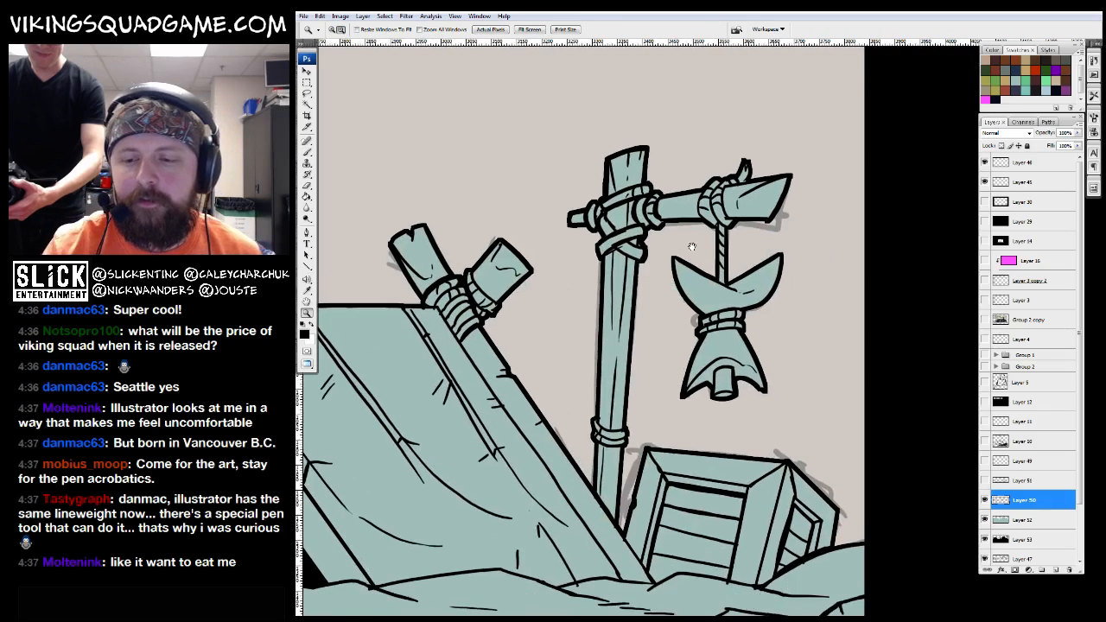
{"action": "scroll", "coordinate": [785, 353], "scroll_direction": "up", "scroll_amount": 4}
{"action": "scroll", "coordinate": [786, 353], "scroll_direction": "up", "scroll_amount": 5}
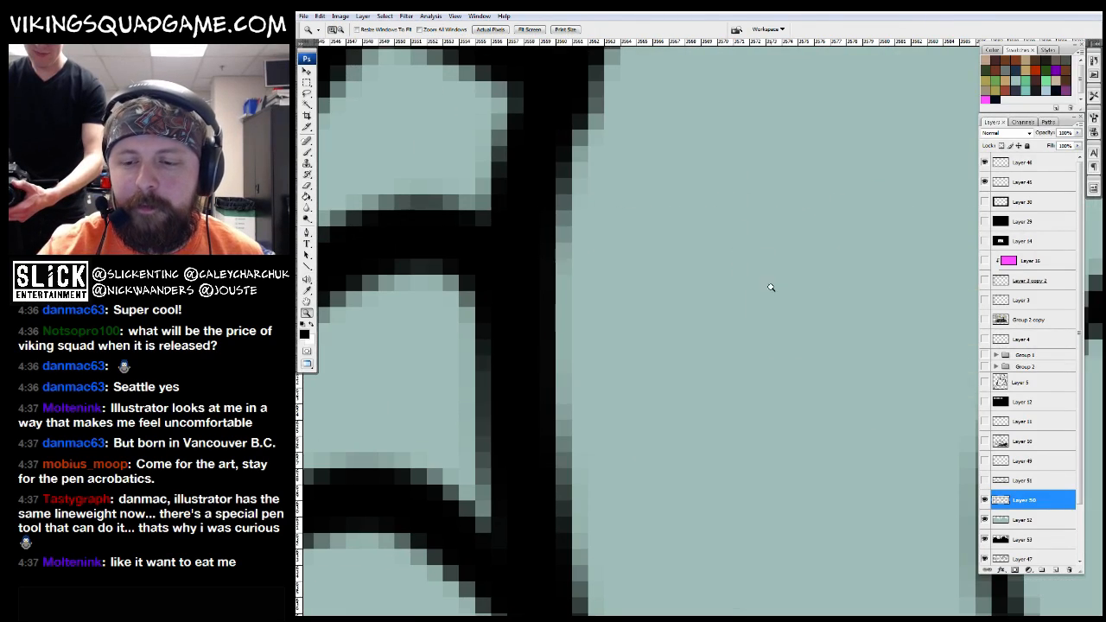
{"action": "right_click", "coordinate": [767, 300]}
{"action": "left_click", "coordinate": [804, 322]}
{"action": "scroll", "coordinate": [768, 296], "scroll_direction": "up", "scroll_amount": 2}
{"action": "key", "text": "b"}
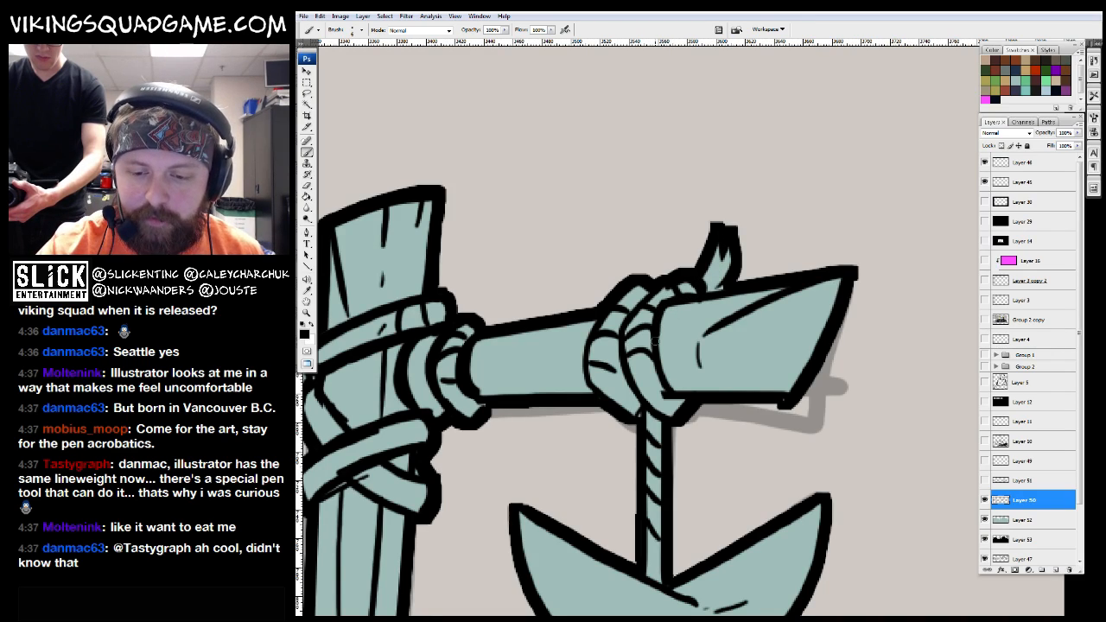
{"action": "left_click_drag", "start_coordinate": [657, 319], "coordinate": [669, 393]}
{"action": "mouse_move", "coordinate": [646, 292]}
{"action": "left_mouse_down"}
{"action": "mouse_move", "coordinate": [623, 327]}
{"action": "mouse_move", "coordinate": [622, 398]}
{"action": "mouse_move", "coordinate": [653, 418]}
{"action": "left_mouse_up"}
{"action": "left_click_drag", "start_coordinate": [591, 330], "coordinate": [593, 395]}
{"action": "left_click_drag", "start_coordinate": [577, 354], "coordinate": [541, 355]}
{"action": "scroll", "coordinate": [577, 354], "scroll_direction": "down", "scroll_amount": 2}
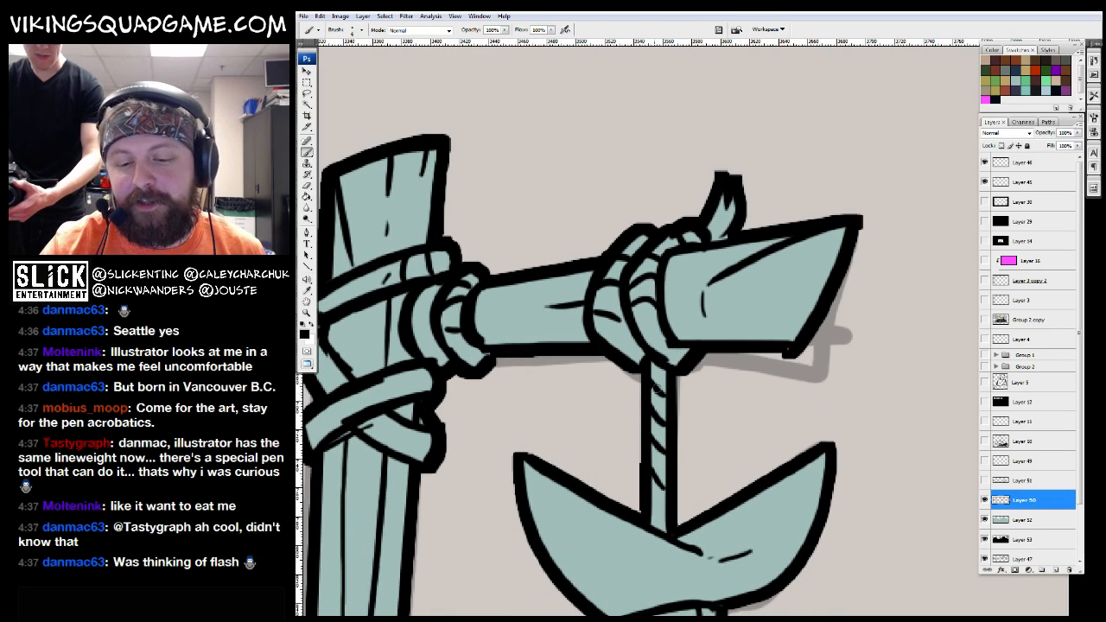
Strengthen the lines of the hanging ornament around its rope binding
{"action": "scroll", "coordinate": [676, 429], "scroll_direction": "down", "scroll_amount": 2}
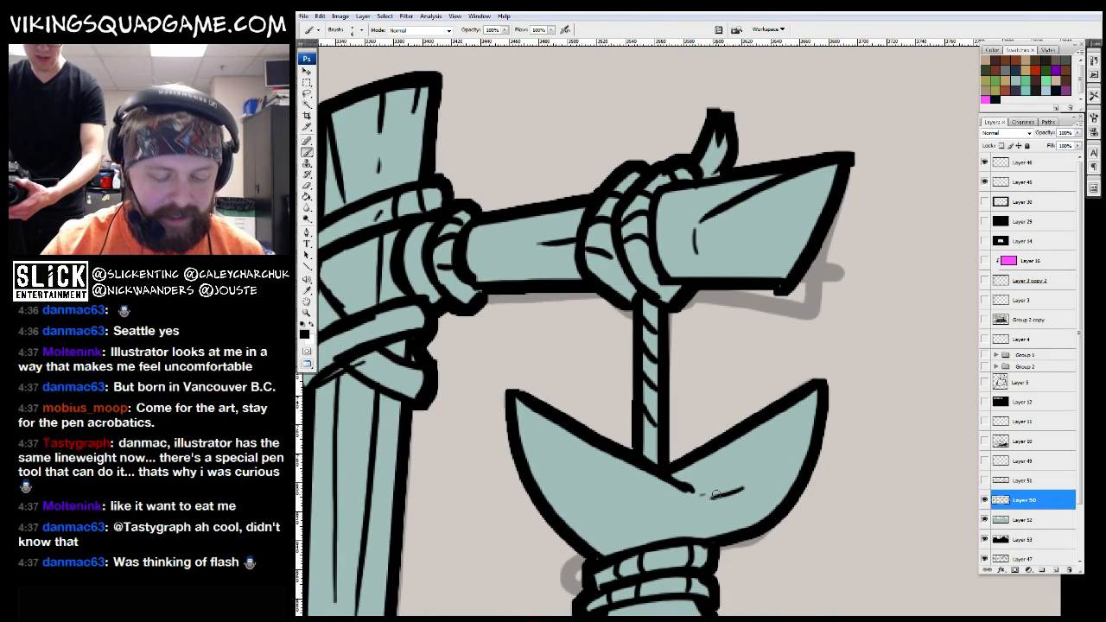
{"action": "scroll", "coordinate": [689, 486], "scroll_direction": "down", "scroll_amount": 3}
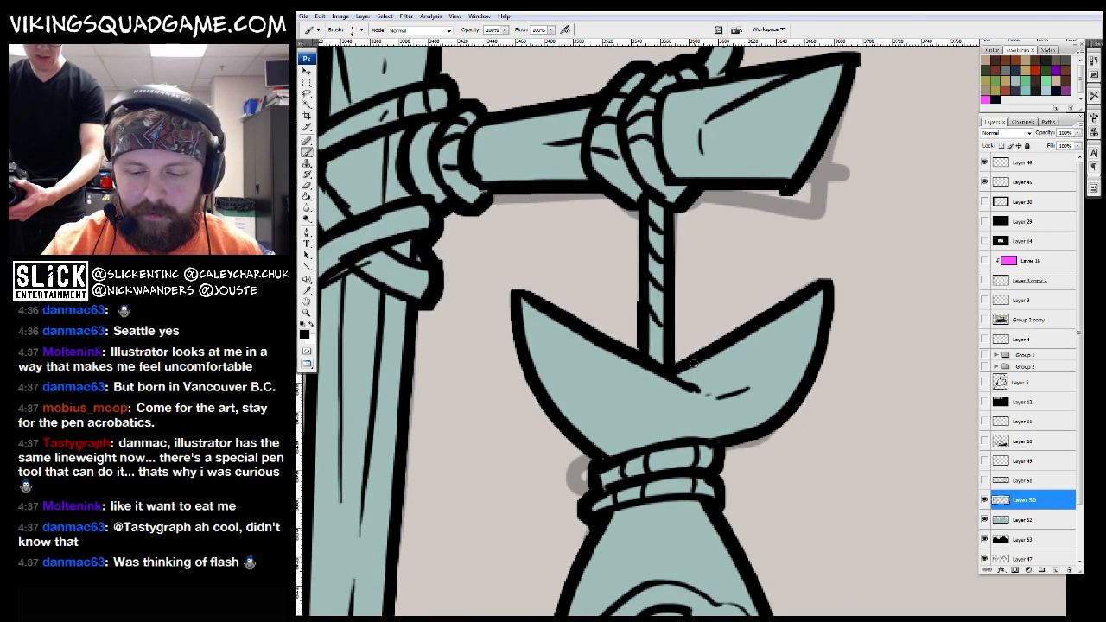
{"action": "scroll", "coordinate": [692, 362], "scroll_direction": "down", "scroll_amount": 4}
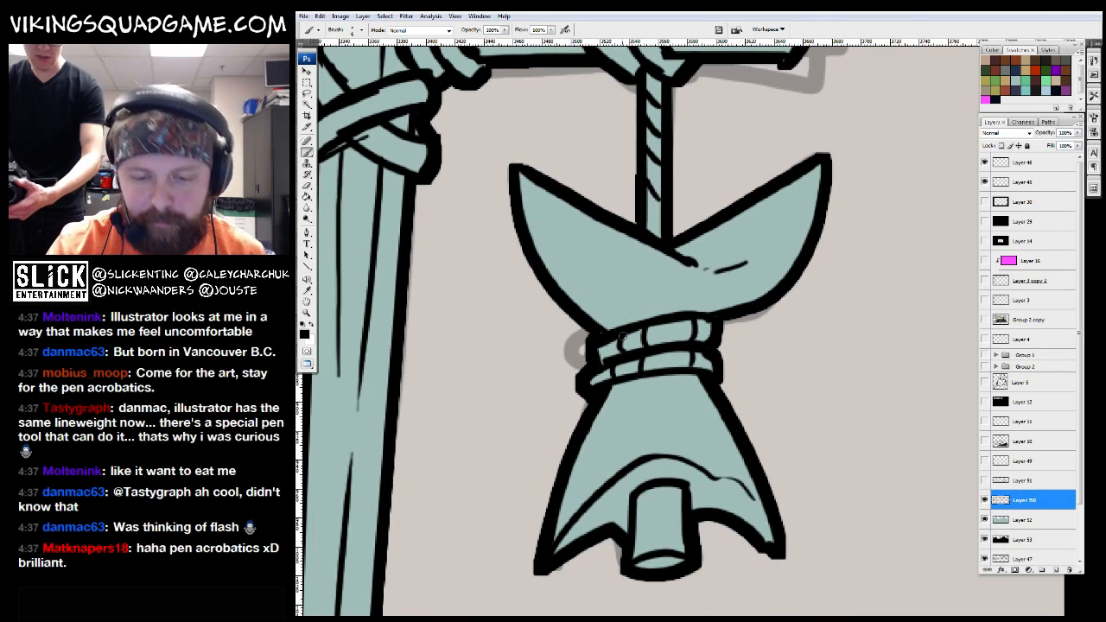
{"action": "left_click_drag", "start_coordinate": [609, 329], "coordinate": [711, 313]}
{"action": "mouse_move", "coordinate": [716, 373]}
{"action": "left_mouse_down"}
{"action": "mouse_move", "coordinate": [615, 376]}
{"action": "mouse_move", "coordinate": [699, 374]}
{"action": "left_mouse_up"}
Thicken the lower edge of the rope lashing low on the ornament post
{"action": "key", "text": "ctrl+minus"}
{"action": "mouse_move", "coordinate": [641, 430]}
{"action": "left_mouse_down"}
{"action": "mouse_move", "coordinate": [691, 394]}
{"action": "mouse_move", "coordinate": [691, 409]}
{"action": "left_mouse_up"}
{"action": "left_click_drag", "start_coordinate": [536, 459], "coordinate": [691, 337]}
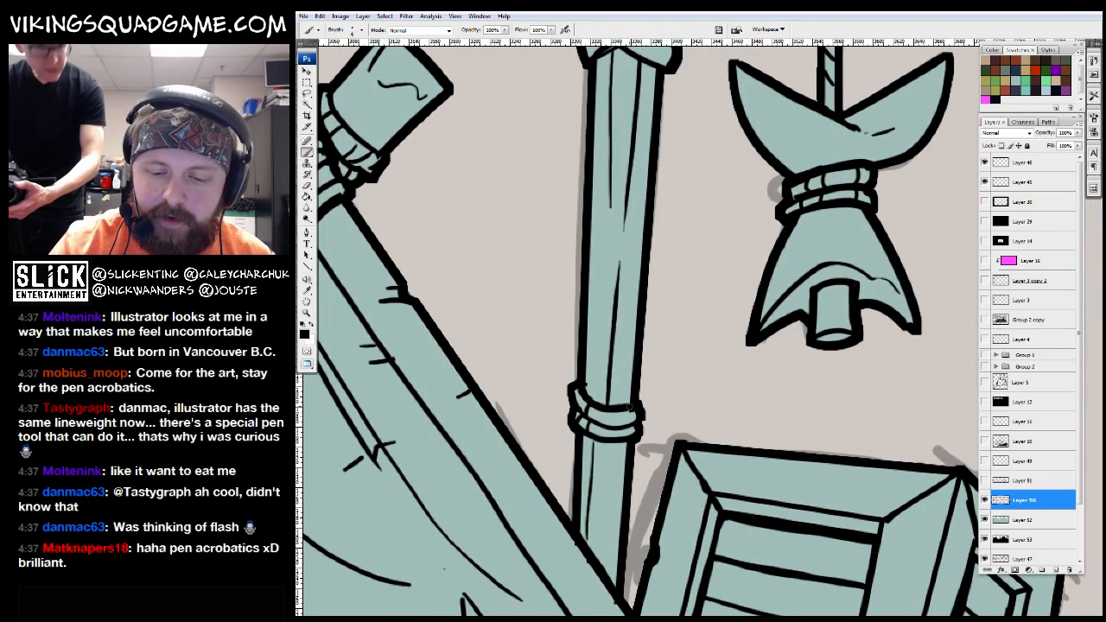
{"action": "left_click_drag", "start_coordinate": [576, 432], "coordinate": [626, 435]}
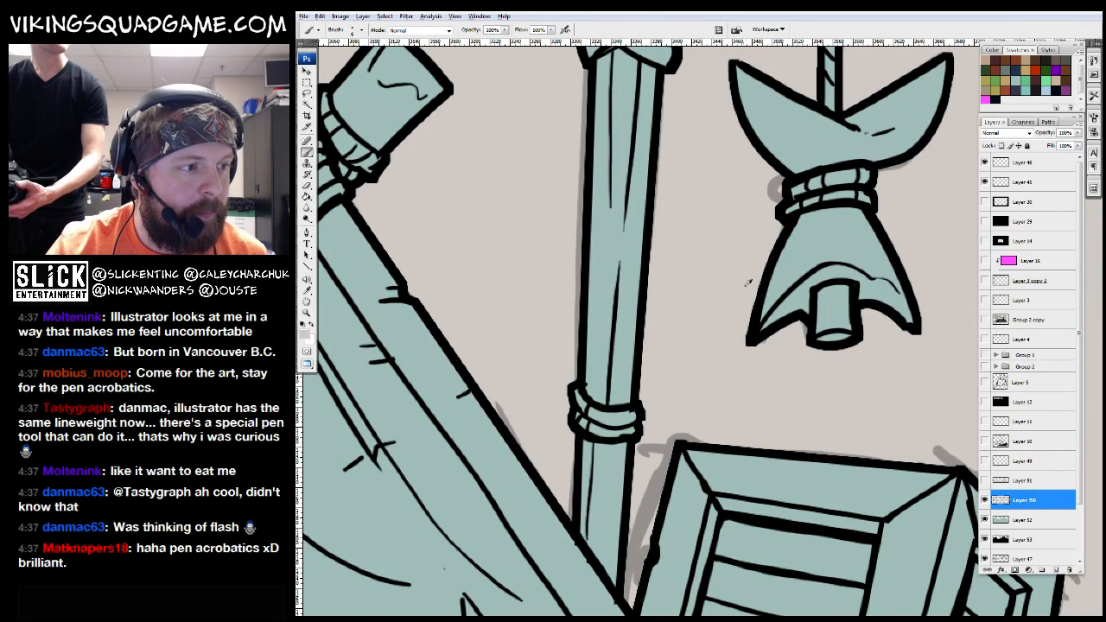
Add small crack and wood grain marks to the crate's frame and slats beside the large tent
{"action": "key", "text": "z"}
{"action": "left_click", "coordinate": [739, 368], "text": "alt"}
{"action": "left_click", "coordinate": [739, 368], "text": "alt"}
{"action": "left_click", "coordinate": [701, 437], "text": "alt"}
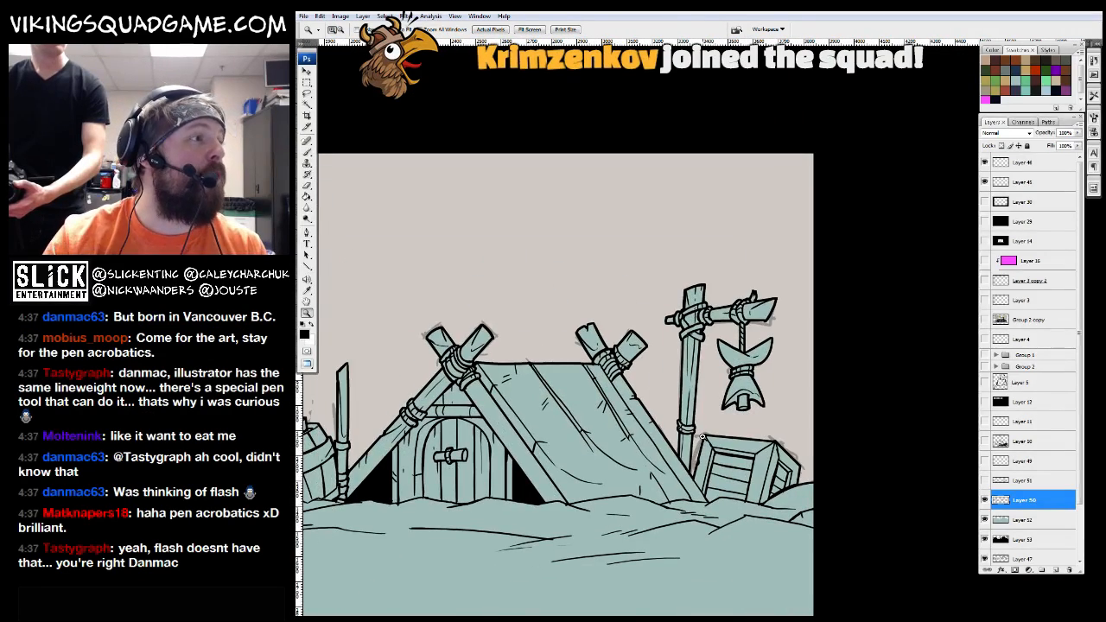
{"action": "left_click_drag", "start_coordinate": [817, 313], "coordinate": [799, 276]}
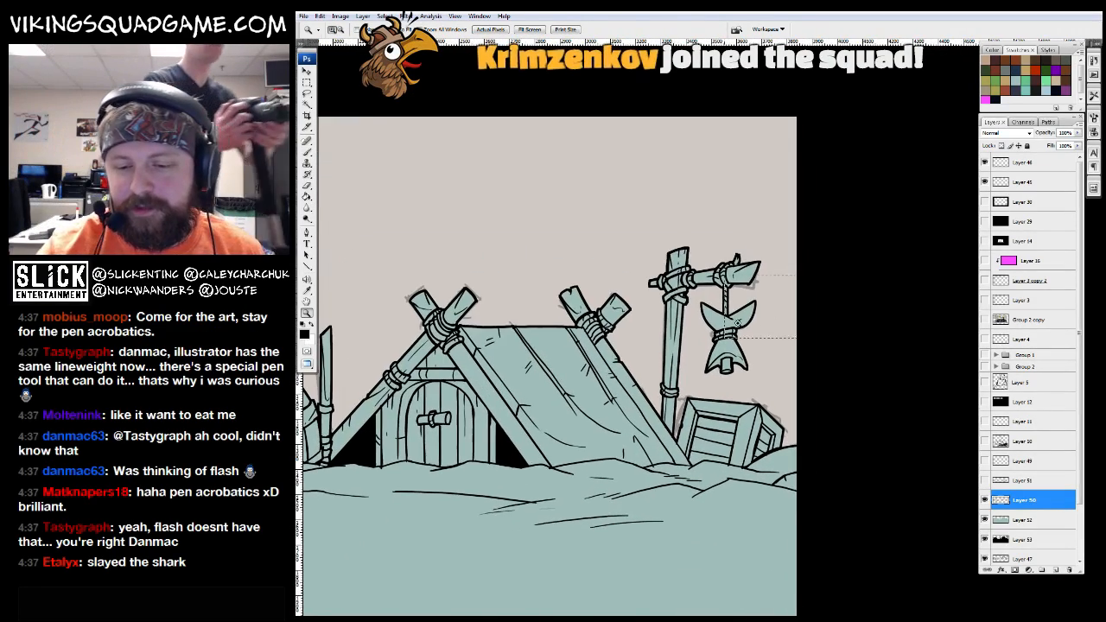
{"action": "left_click", "coordinate": [725, 432]}
{"action": "key", "text": "b"}
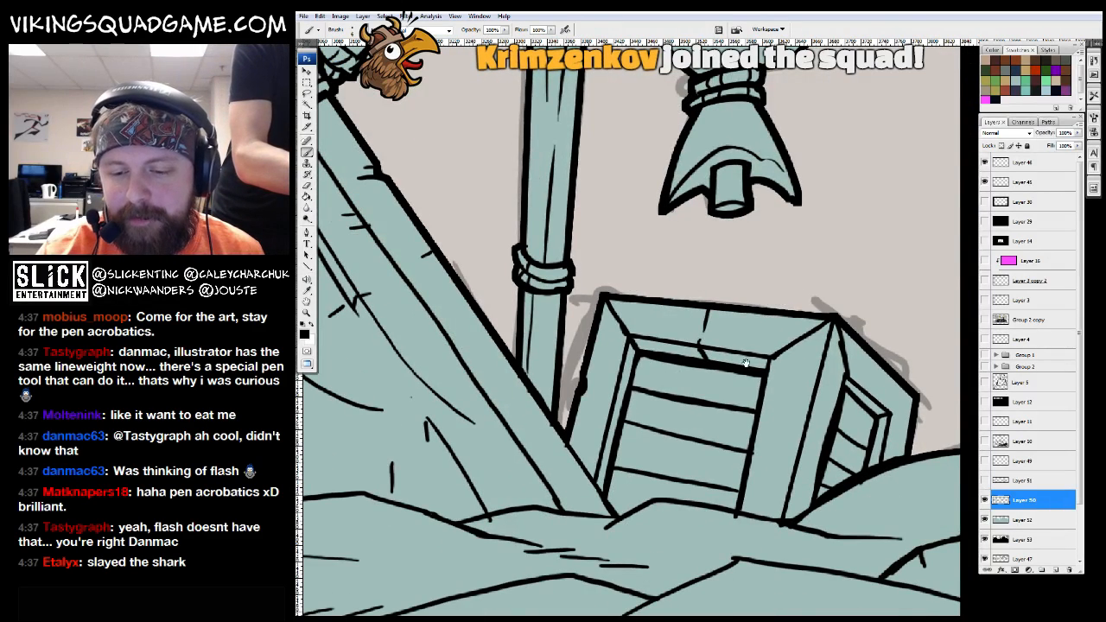
{"action": "scroll", "coordinate": [730, 361], "scroll_direction": "down", "scroll_amount": 1}
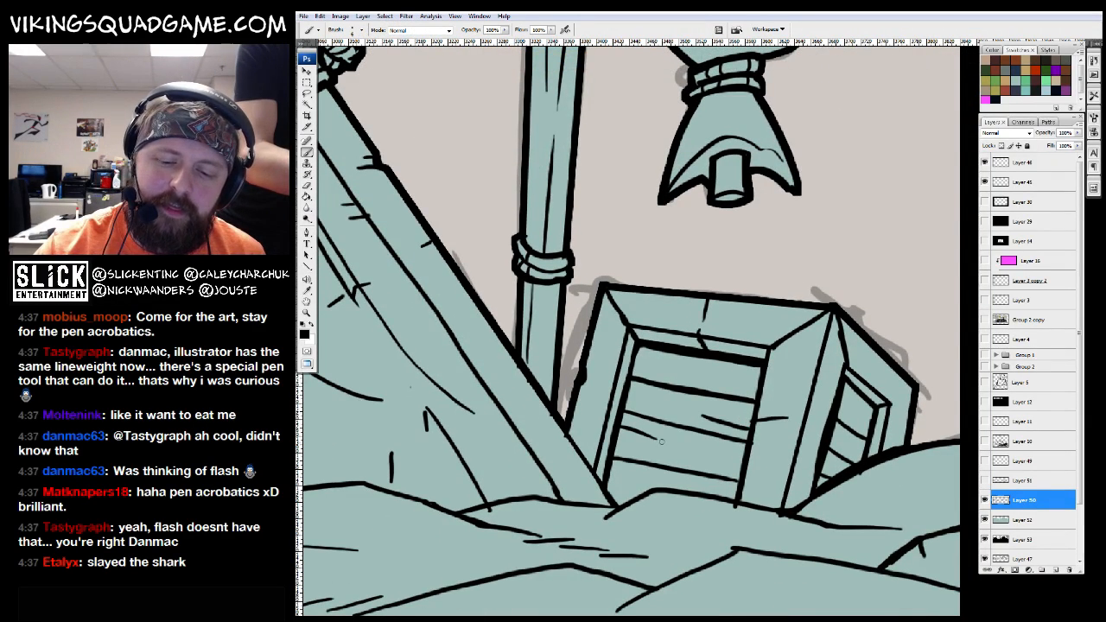
{"action": "left_click_drag", "start_coordinate": [734, 451], "coordinate": [785, 395]}
{"action": "left_click_drag", "start_coordinate": [670, 449], "coordinate": [846, 449]}
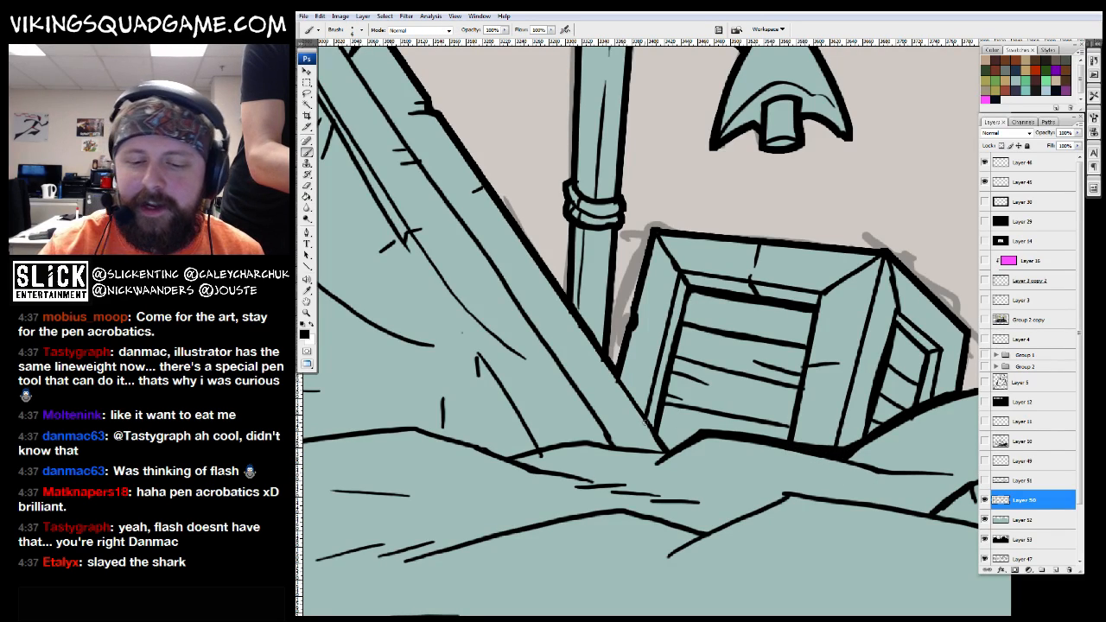
Thicken the edges of the large tent's rear roof pole from its rope lashing down to the ground beside the crate
{"action": "left_click_drag", "start_coordinate": [621, 377], "coordinate": [667, 449]}
{"action": "key", "text": "z"}
{"action": "left_click", "coordinate": [698, 334], "text": "alt"}
{"action": "left_click_drag", "start_coordinate": [523, 173], "coordinate": [853, 493]}
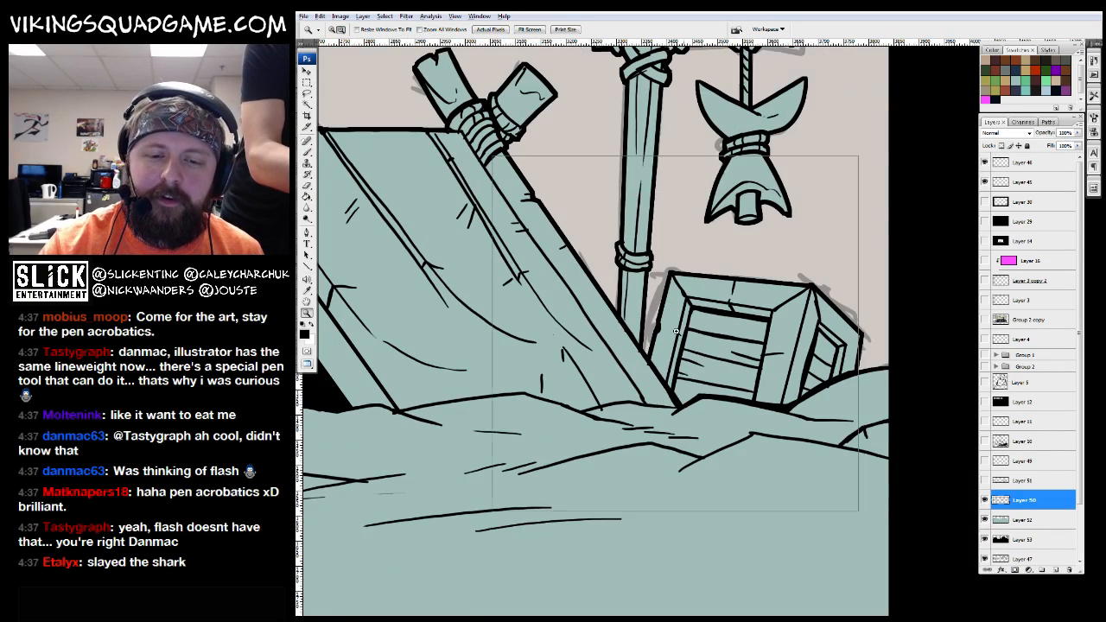
{"action": "left_click_drag", "start_coordinate": [766, 336], "coordinate": [944, 496]}
{"action": "key", "text": "b"}
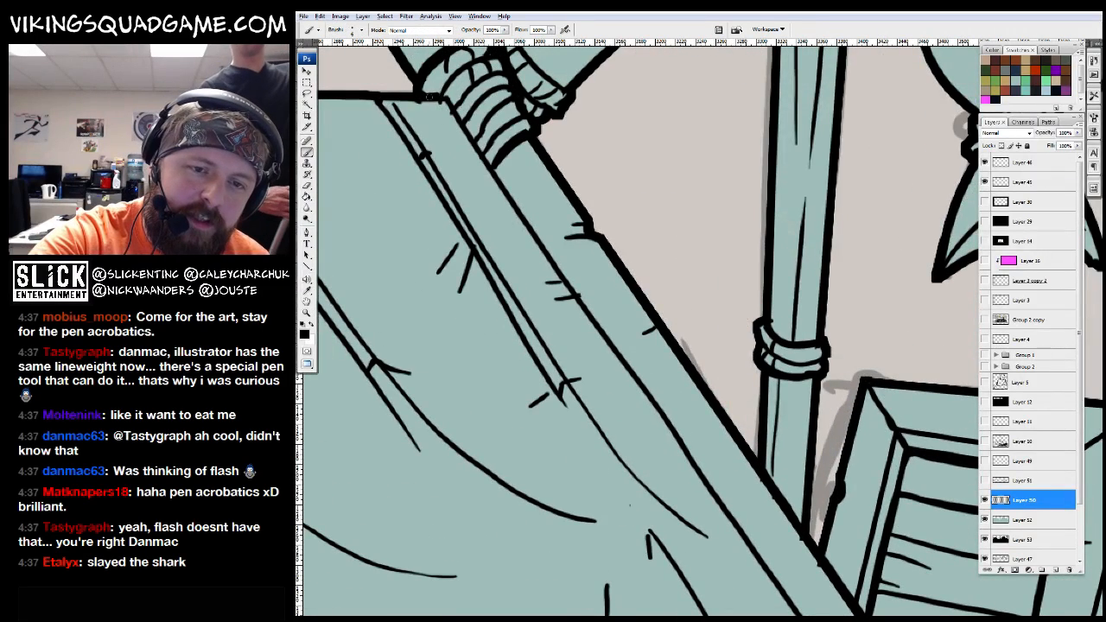
{"action": "left_click_drag", "start_coordinate": [450, 102], "coordinate": [519, 211]}
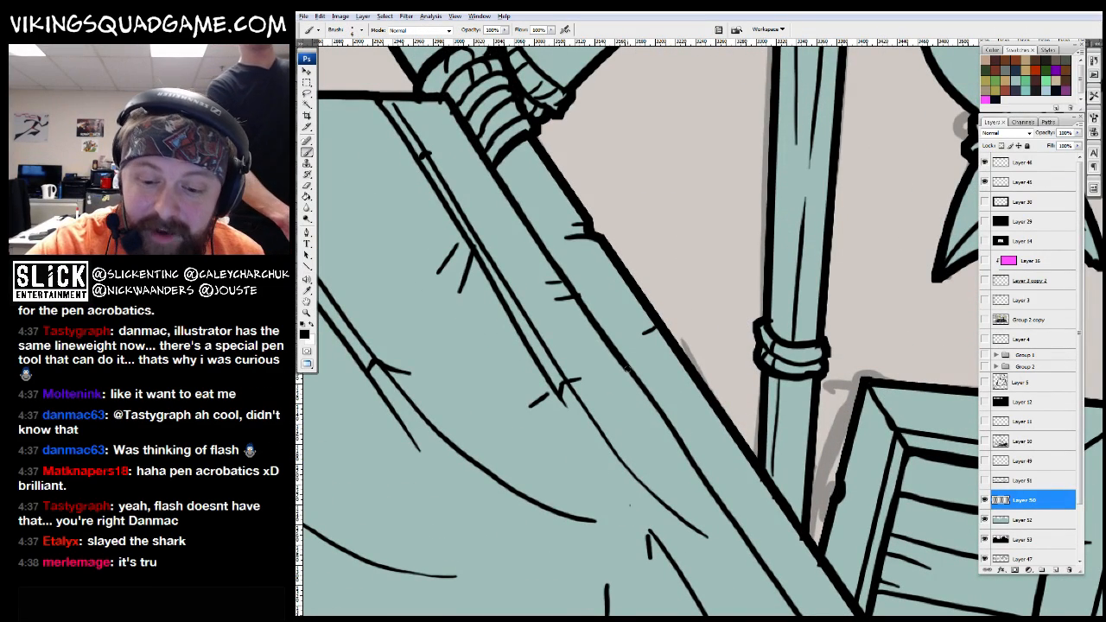
{"action": "left_click_drag", "start_coordinate": [701, 472], "coordinate": [587, 290]}
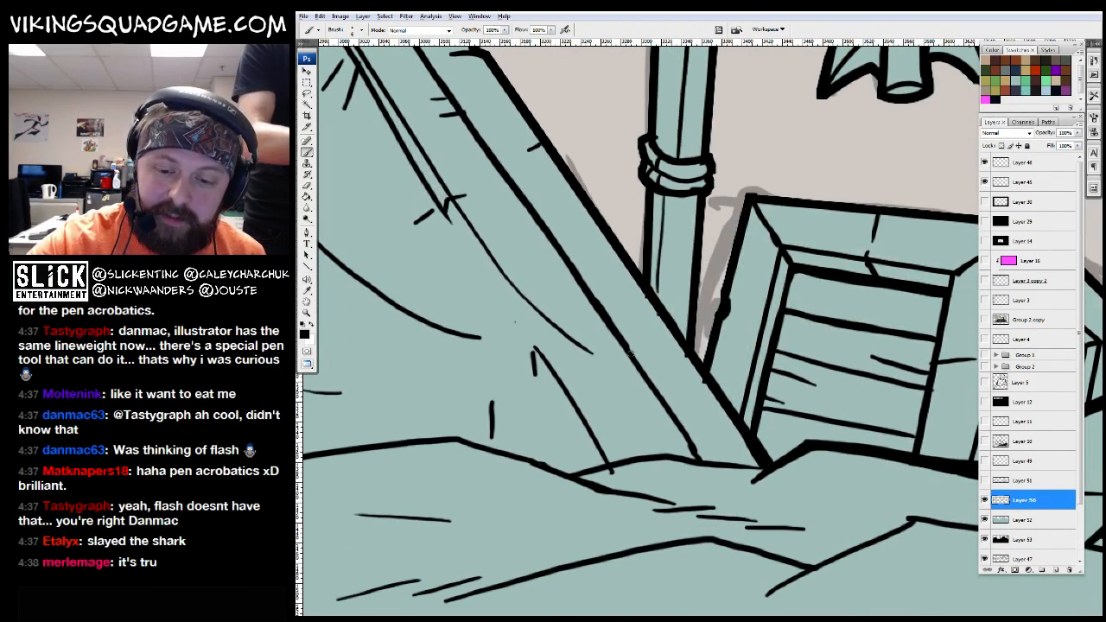
{"action": "left_click_drag", "start_coordinate": [648, 388], "coordinate": [709, 464]}
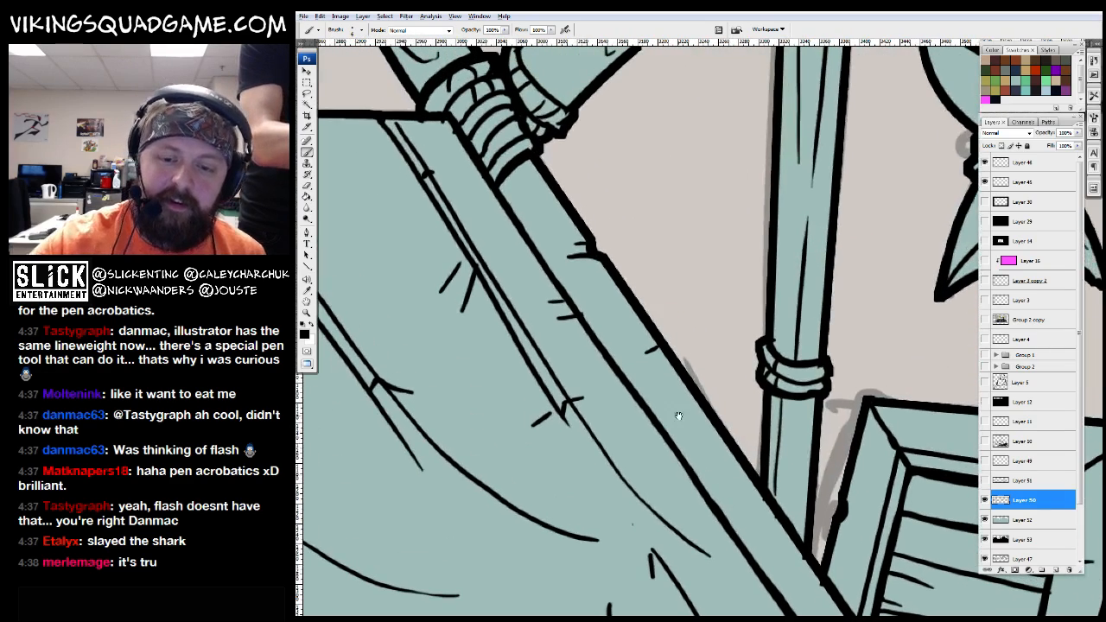
Add grain marks to the upper part of the rear roof pole and thicken the top of the nearest roof seam
{"action": "left_click_drag", "start_coordinate": [511, 170], "coordinate": [558, 238]}
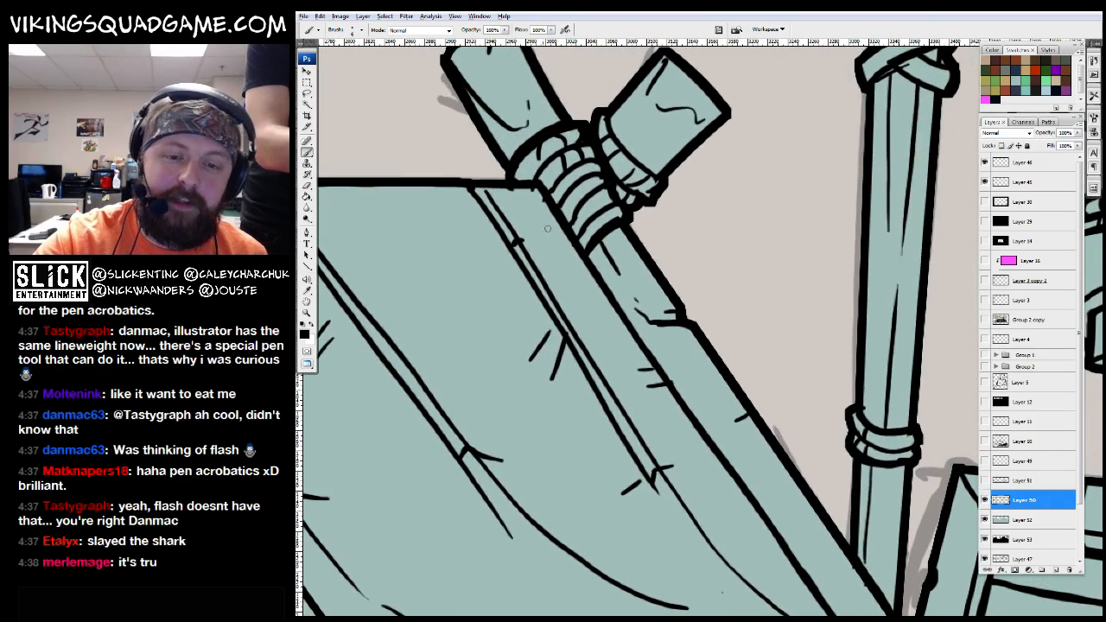
{"action": "left_click_drag", "start_coordinate": [475, 188], "coordinate": [543, 277]}
Draw long wood grain lines along the large tent's front crossed poles
{"action": "left_click", "coordinate": [680, 335], "text": "alt"}
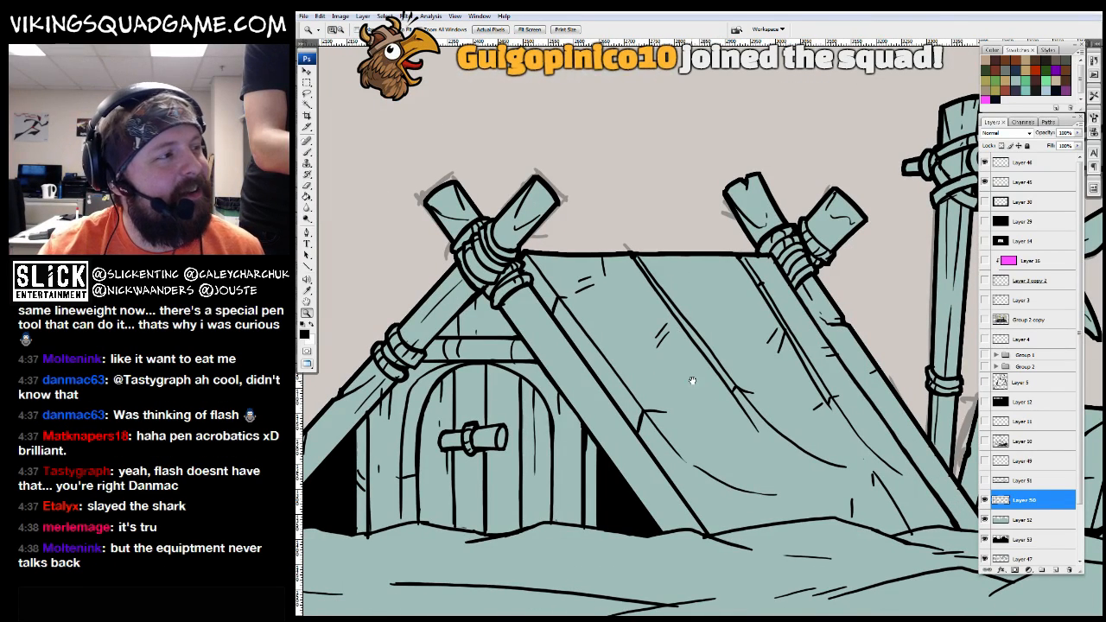
{"action": "scroll", "coordinate": [714, 347], "scroll_direction": "down", "scroll_amount": 2}
{"action": "left_click", "coordinate": [714, 347], "text": "alt"}
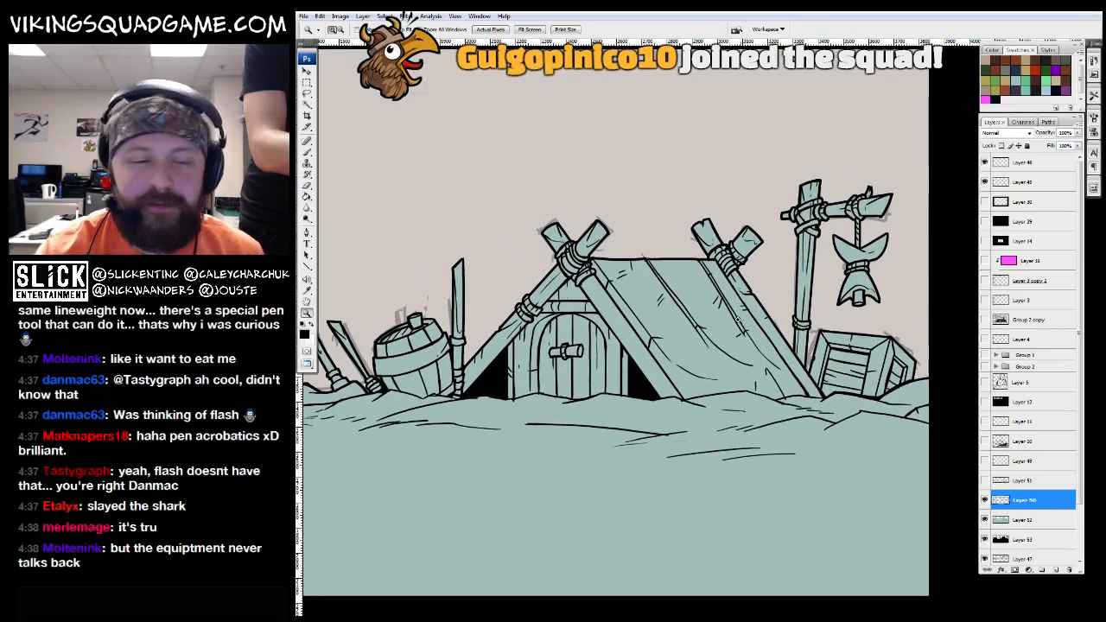
{"action": "left_click", "coordinate": [598, 408]}
{"action": "left_click_drag", "start_coordinate": [430, 312], "coordinate": [585, 295]}
{"action": "key", "text": "b"}
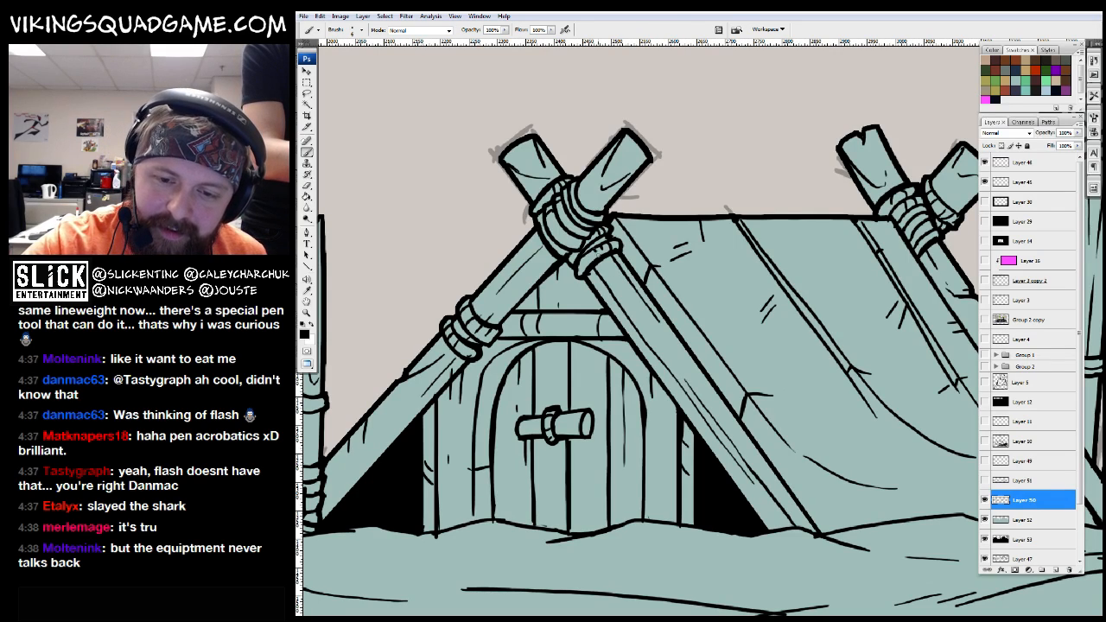
{"action": "left_click_drag", "start_coordinate": [594, 249], "coordinate": [578, 294]}
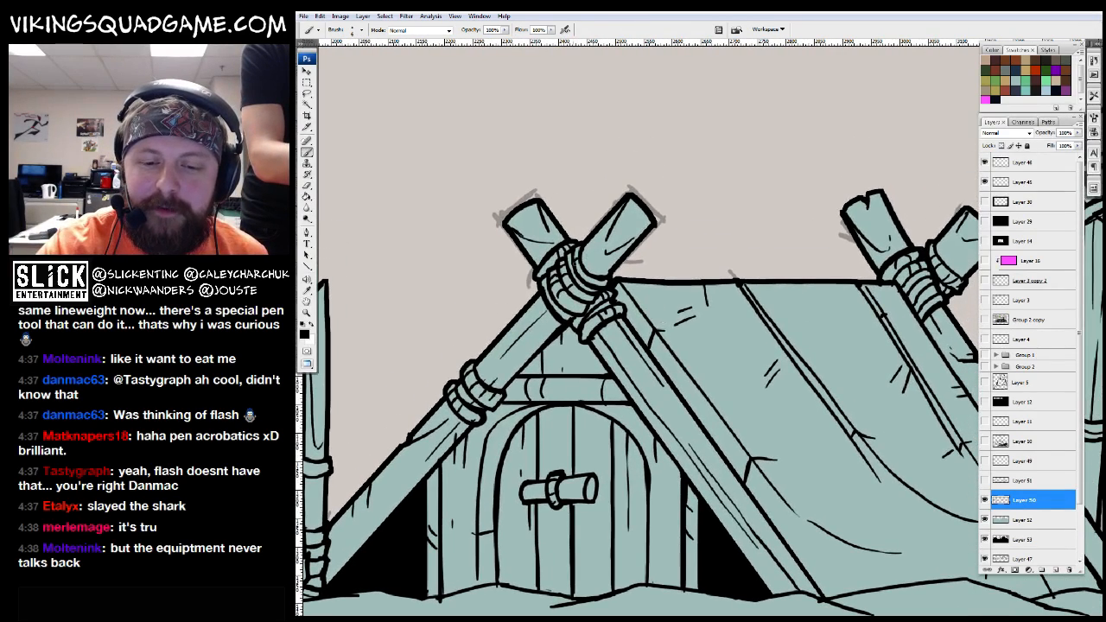
{"action": "left_click_drag", "start_coordinate": [634, 215], "coordinate": [588, 211]}
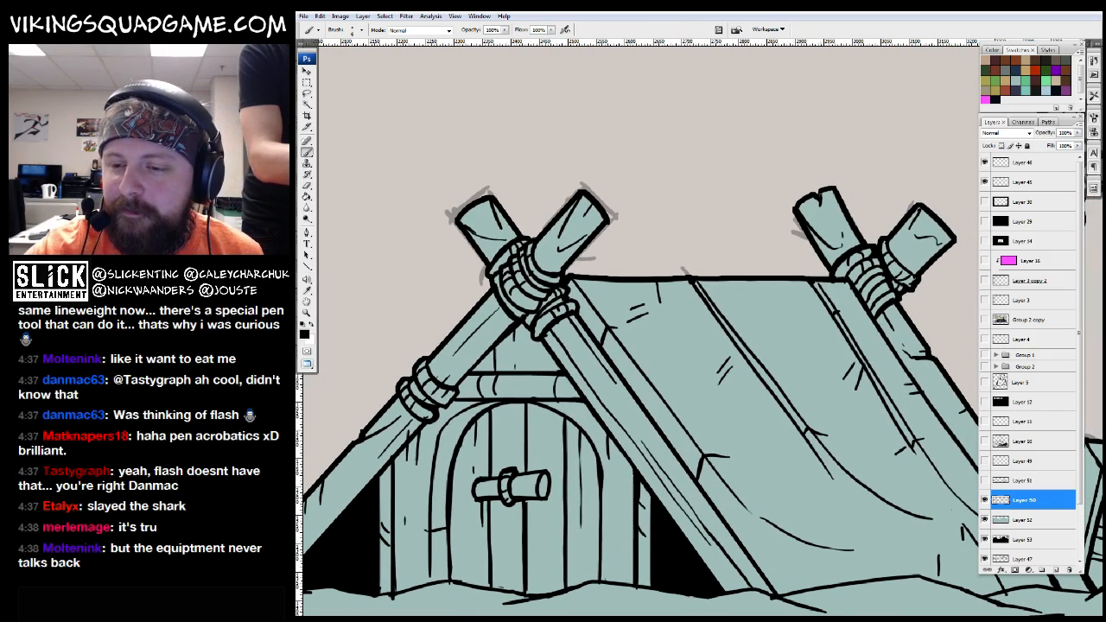
Add crack marks to the ends of the large tent's rear crossed poles and small marks near the rear roof seam
{"action": "left_click_drag", "start_coordinate": [831, 235], "coordinate": [735, 259]}
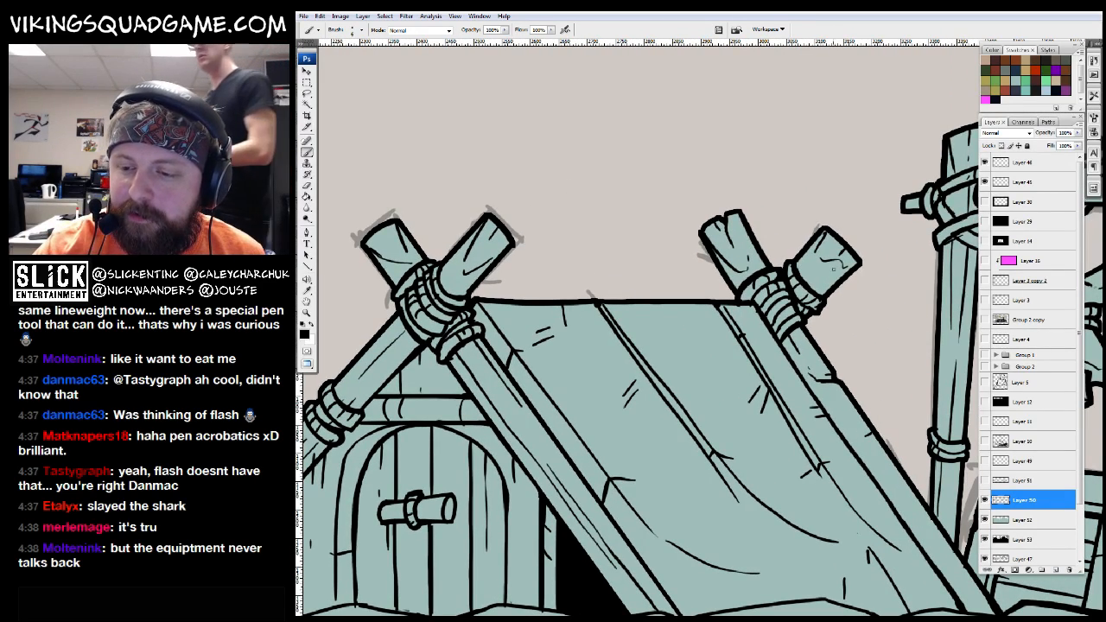
{"action": "left_click_drag", "start_coordinate": [674, 304], "coordinate": [705, 290]}
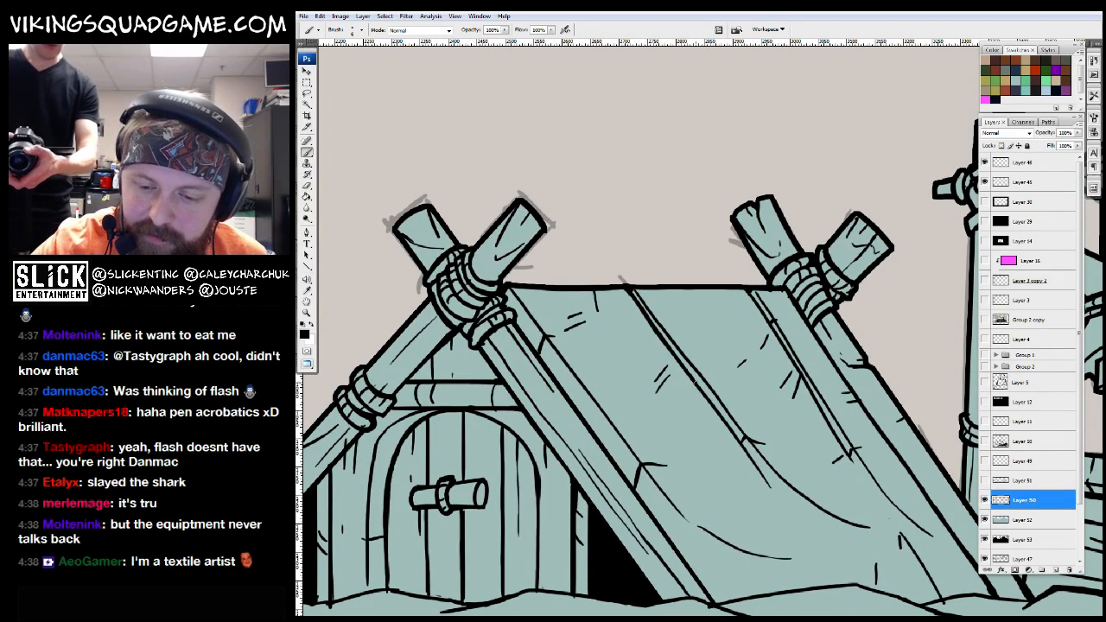
{"action": "left_click_drag", "start_coordinate": [804, 493], "coordinate": [761, 445]}
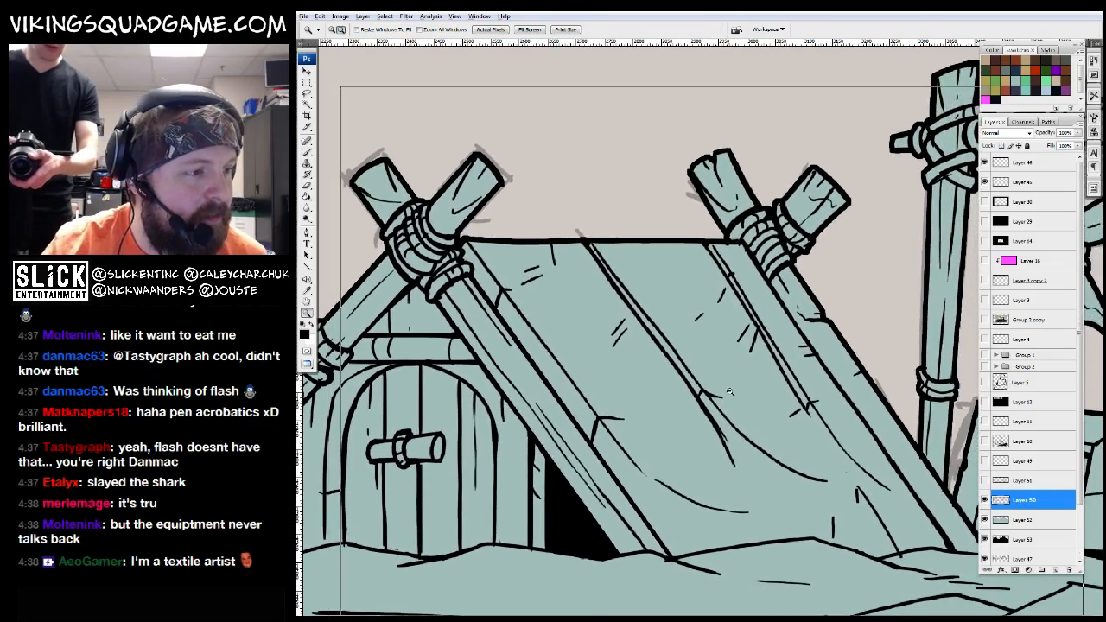
Examine the large tent, the ornament post and the surrounding camp to check the added details and line weights
{"action": "left_click", "coordinate": [734, 389], "text": "alt"}
{"action": "left_click", "coordinate": [704, 389], "text": "alt"}
{"action": "left_click_drag", "start_coordinate": [683, 393], "coordinate": [769, 425]}
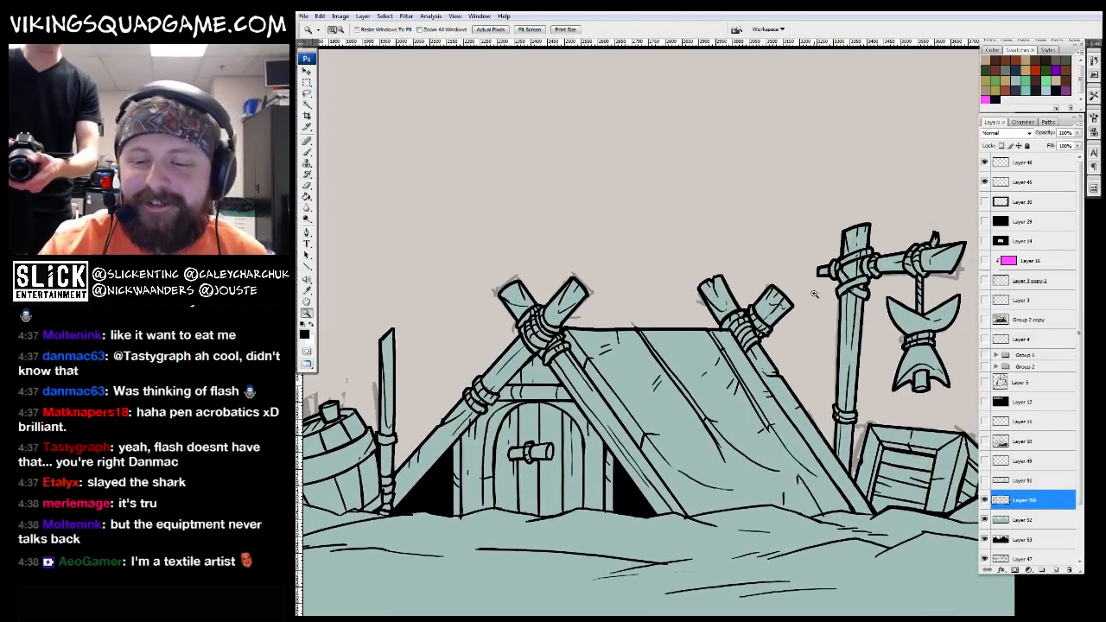
{"action": "left_click", "coordinate": [666, 346], "text": "ctrl"}
{"action": "left_click", "coordinate": [666, 347], "text": "ctrl"}
{"action": "left_click", "coordinate": [566, 253], "text": "alt"}
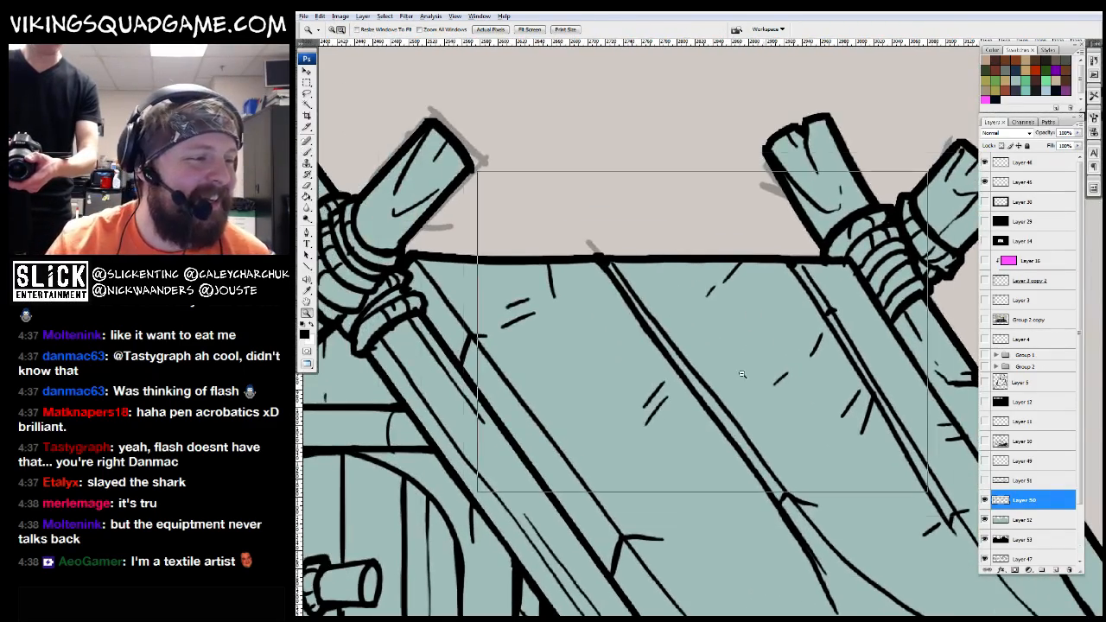
{"action": "left_click", "coordinate": [674, 363], "text": "alt"}
{"action": "left_click", "coordinate": [794, 464], "text": "alt"}
{"action": "left_click", "coordinate": [793, 464], "text": "alt"}
{"action": "left_click", "coordinate": [626, 421], "text": "alt"}
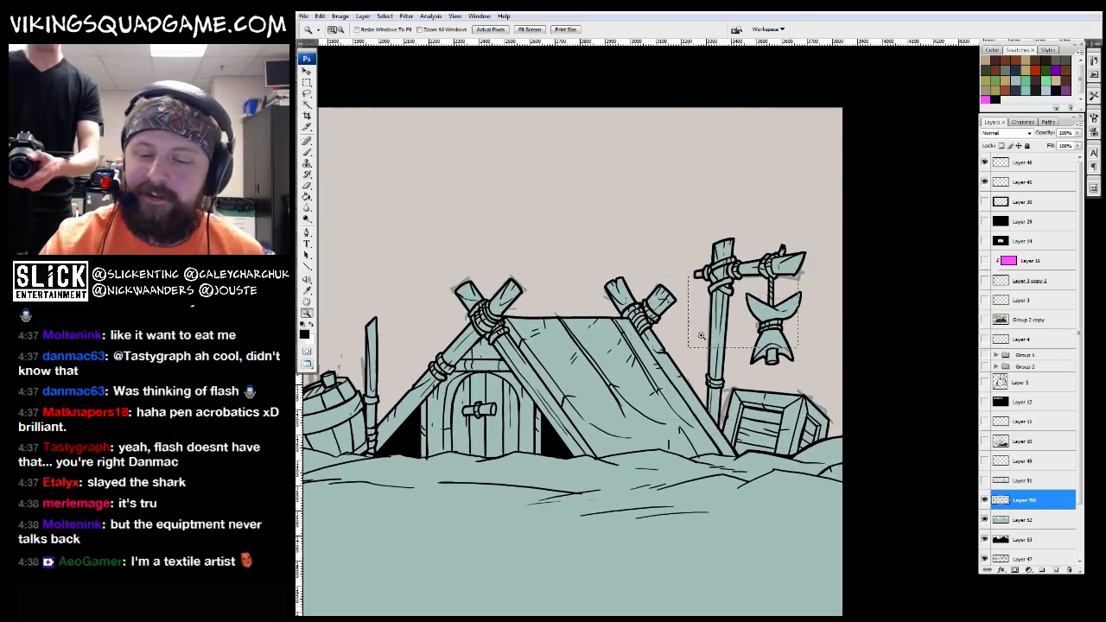
{"action": "left_click", "coordinate": [764, 294], "text": "ctrl"}
{"action": "left_click", "coordinate": [763, 294], "text": "ctrl"}
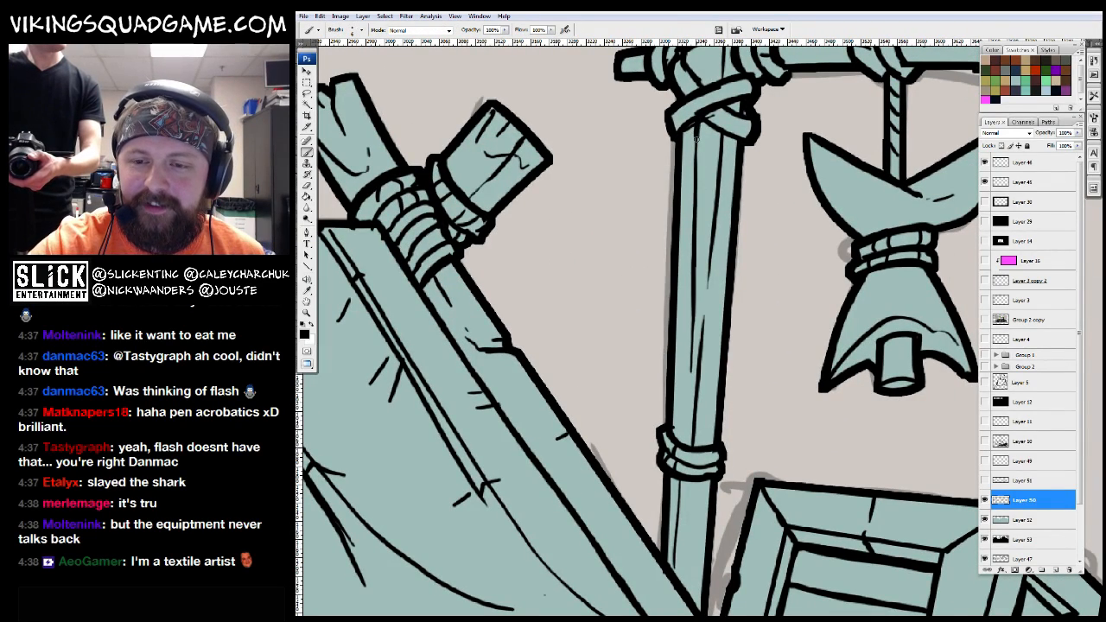
Inspect the ornament post's rope lashings and hanging ornament up close, and compare them with the whole camp scene
{"action": "left_click_drag", "start_coordinate": [714, 115], "coordinate": [708, 292]}
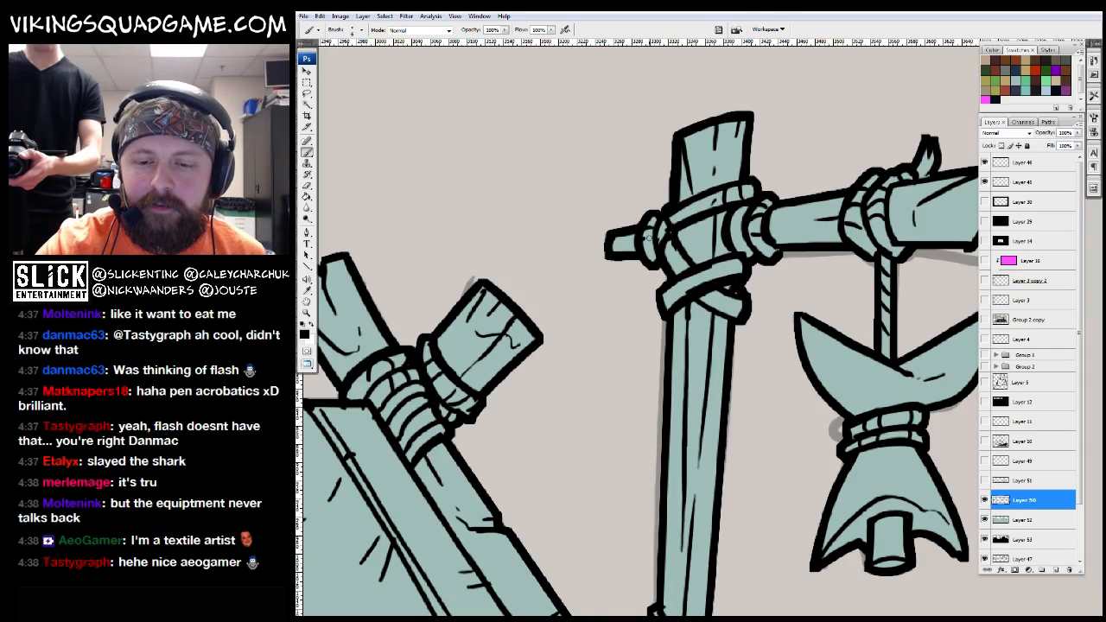
{"action": "left_click", "coordinate": [643, 242], "text": "alt"}
{"action": "left_click", "coordinate": [605, 255], "text": "alt"}
{"action": "left_click", "coordinate": [570, 266], "text": "alt"}
{"action": "left_click", "coordinate": [546, 274], "text": "alt"}
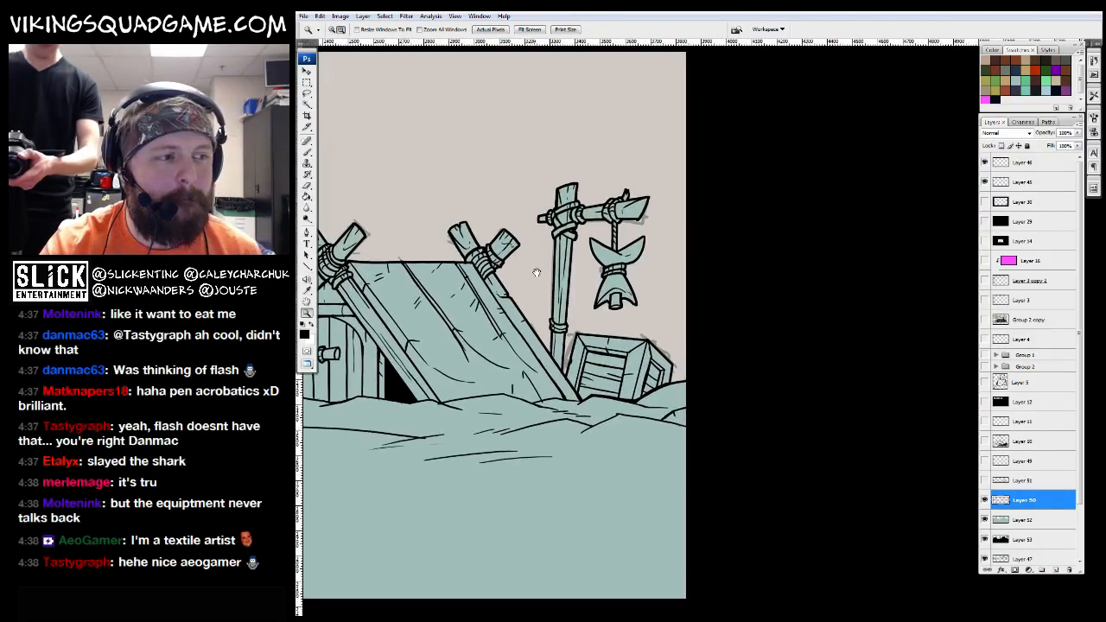
{"action": "left_click_drag", "start_coordinate": [546, 274], "coordinate": [683, 406]}
{"action": "left_click", "coordinate": [696, 449], "text": "alt"}
{"action": "left_click_drag", "start_coordinate": [698, 454], "coordinate": [651, 507]}
{"action": "left_click_drag", "start_coordinate": [732, 481], "coordinate": [677, 459]}
{"action": "mouse_move", "coordinate": [704, 265]}
{"action": "left_mouse_down"}
{"action": "mouse_move", "coordinate": [834, 375]}
{"action": "mouse_move", "coordinate": [807, 394]}
{"action": "left_mouse_up"}
{"action": "key", "text": "b"}
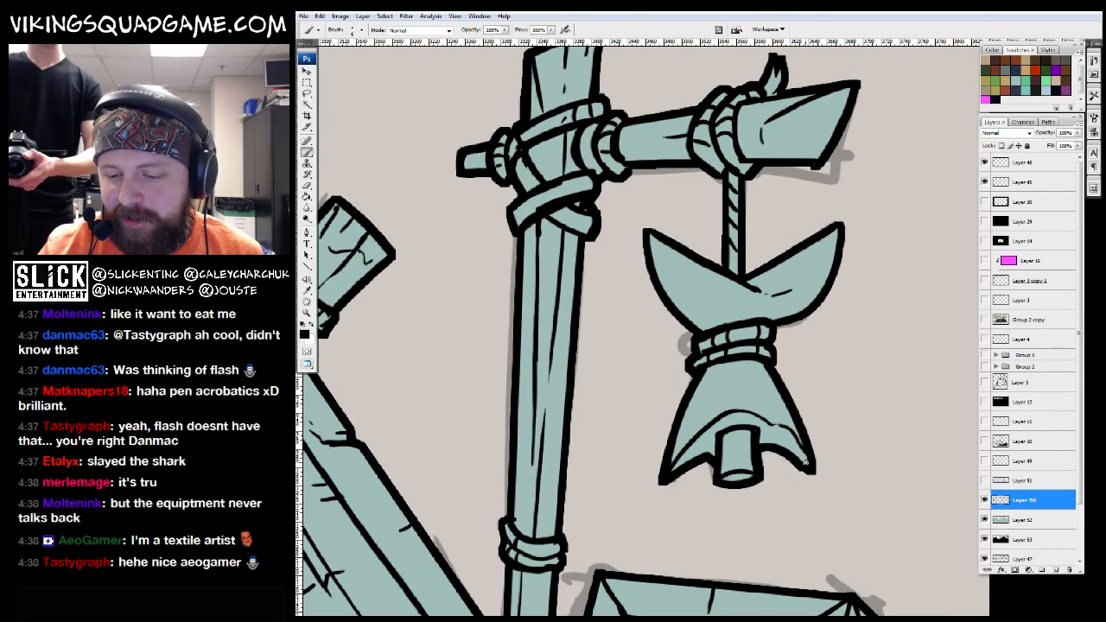
{"action": "left_click", "coordinate": [768, 410], "text": "alt"}
{"action": "left_click", "coordinate": [771, 412], "text": "alt"}
{"action": "left_click", "coordinate": [771, 411], "text": "alt"}
{"action": "left_click_drag", "start_coordinate": [582, 484], "coordinate": [790, 423]}
{"action": "left_click", "coordinate": [790, 423], "text": "alt"}
{"action": "left_click", "coordinate": [849, 432], "text": "alt"}
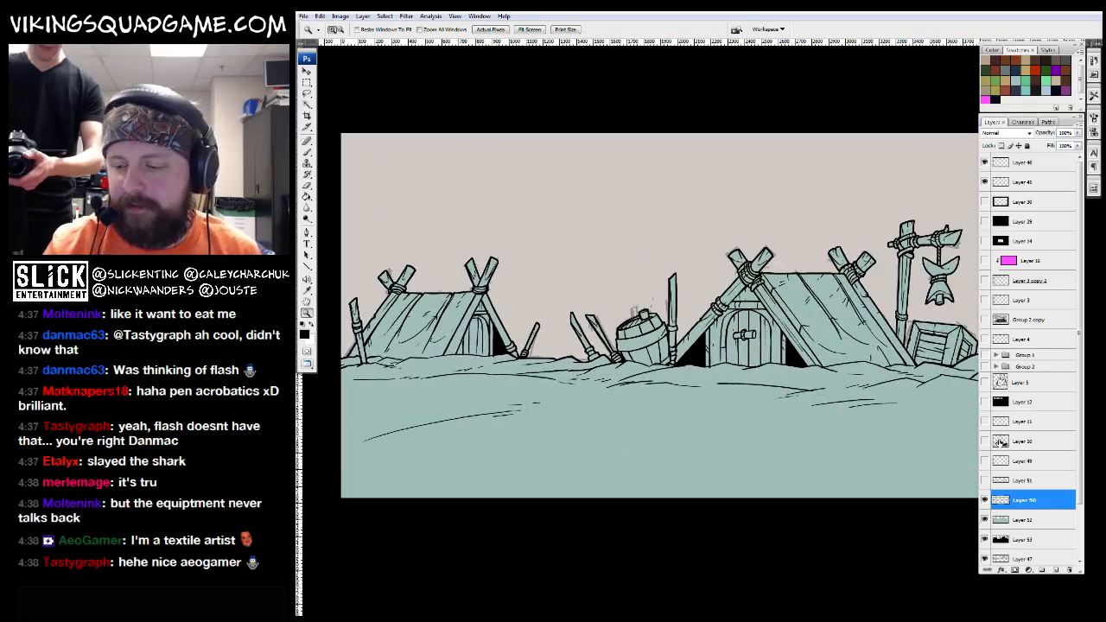
Select the roof panels of the large tent and the small tent with the Magic Wand on the line art layer
{"action": "left_click", "coordinate": [705, 430]}
{"action": "key", "text": "w"}
{"action": "left_click", "coordinate": [763, 391]}
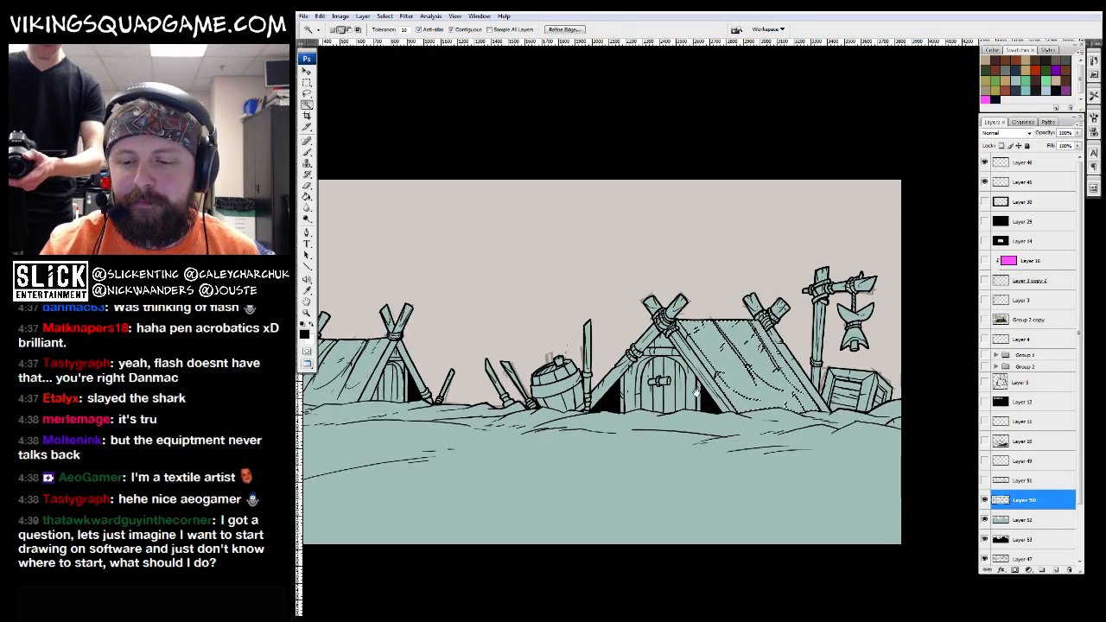
{"action": "mouse_move", "coordinate": [765, 326]}
{"action": "left_mouse_down"}
{"action": "mouse_move", "coordinate": [890, 346]}
{"action": "mouse_move", "coordinate": [755, 345]}
{"action": "left_mouse_up"}
{"action": "left_click_drag", "start_coordinate": [655, 259], "coordinate": [845, 393]}
{"action": "left_click_drag", "start_coordinate": [760, 389], "coordinate": [750, 394]}
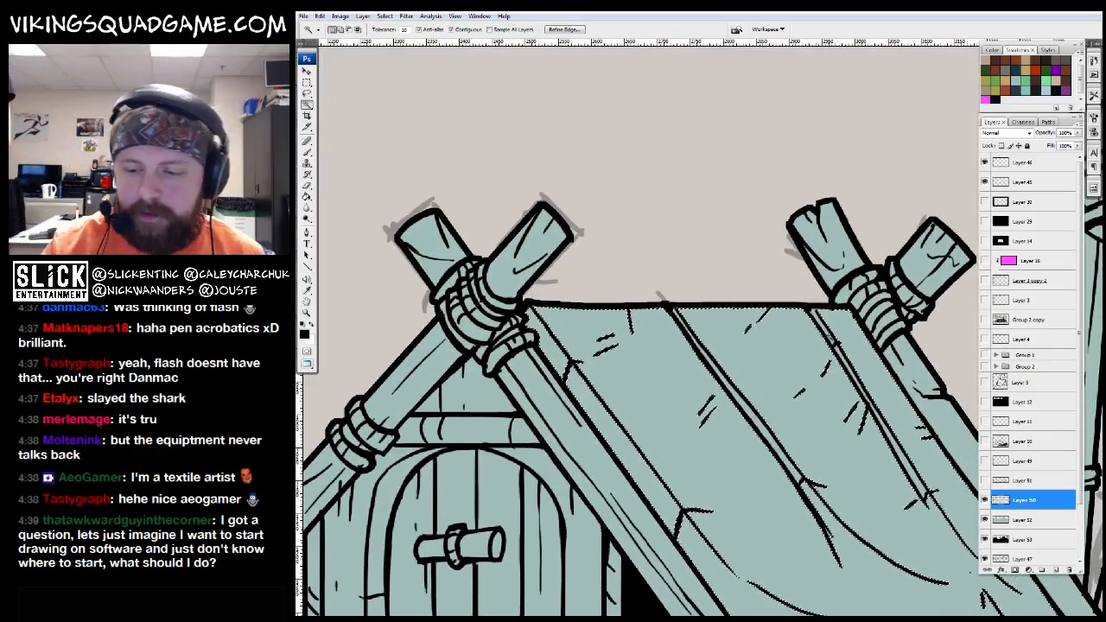
{"action": "key", "text": "ctrl+minus"}
{"action": "key", "text": "ctrl+minus"}
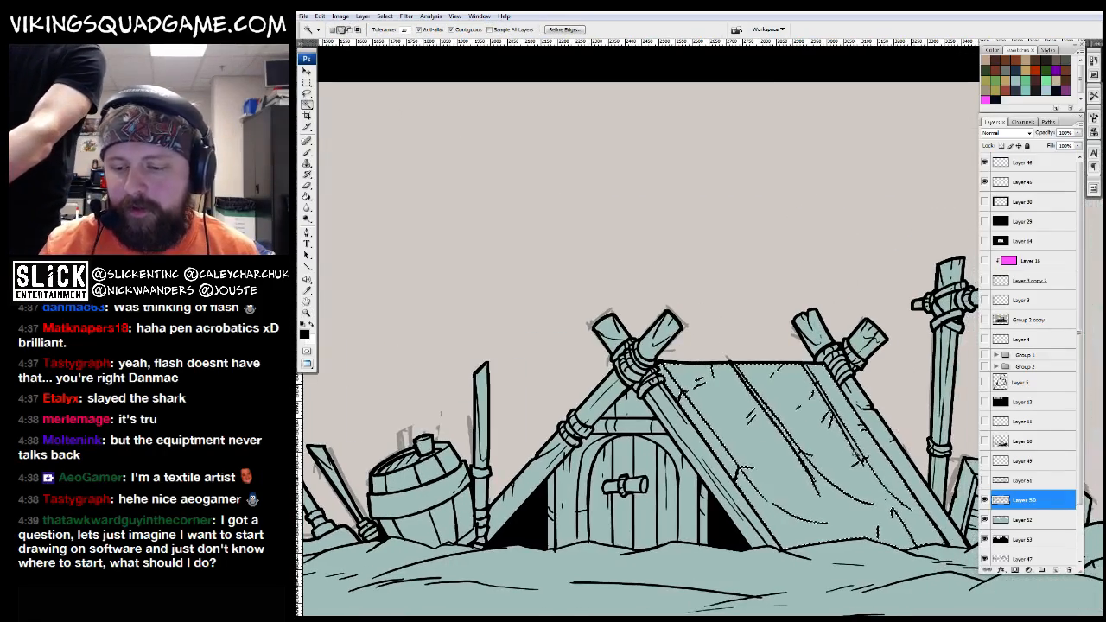
{"action": "left_click_drag", "start_coordinate": [743, 389], "coordinate": [970, 368]}
{"action": "left_click_drag", "start_coordinate": [657, 380], "coordinate": [963, 381]}
Create a new layer below the line art and fill the selected tent roofs with brown
{"action": "key", "text": "g"}
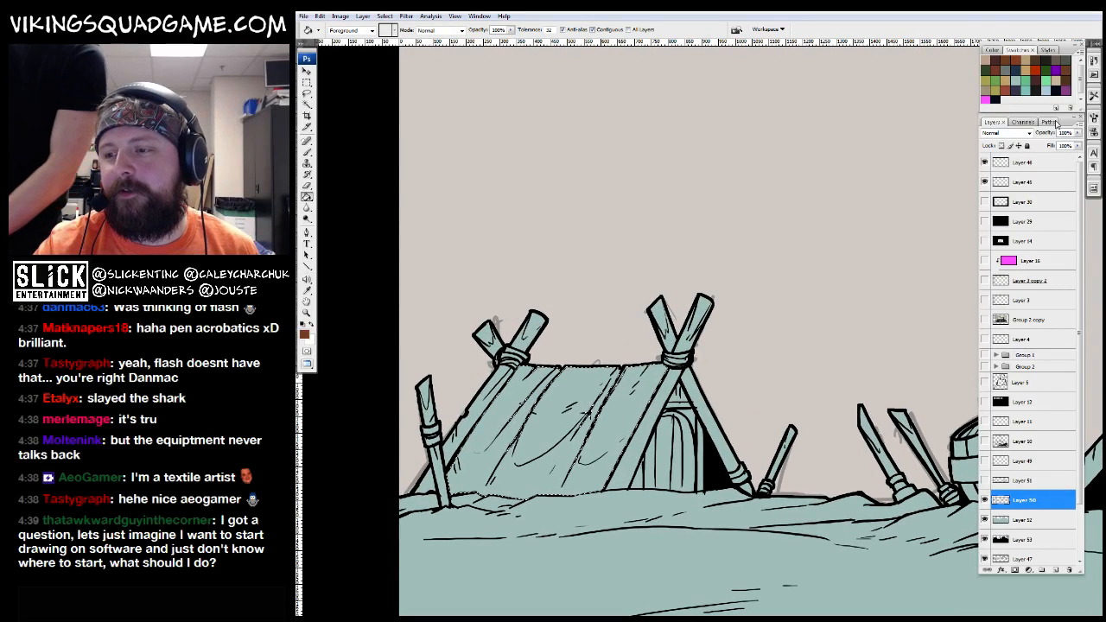
{"action": "left_click", "coordinate": [1055, 569], "text": "ctrl"}
{"action": "left_click", "coordinate": [615, 430]}
{"action": "left_click_drag", "start_coordinate": [615, 429], "coordinate": [78, 399]}
Choose the Ink_Brush preset and paint the unfilled slivers along the large roof's seams brown
{"action": "key", "text": "b"}
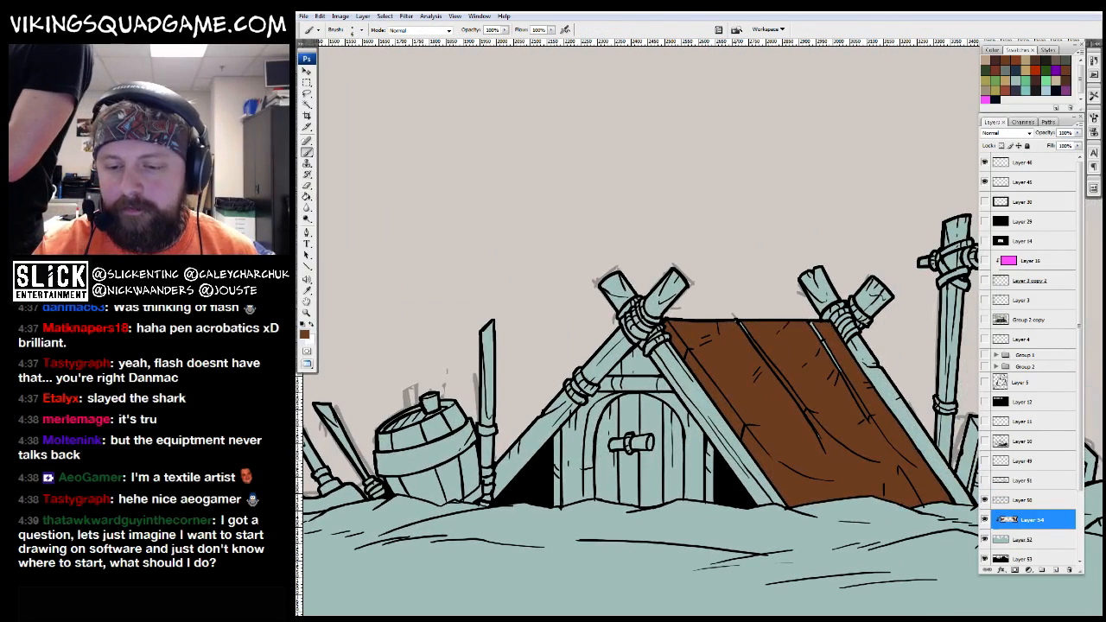
{"action": "right_click", "coordinate": [771, 396]}
{"action": "scroll", "coordinate": [834, 527], "scroll_direction": "down", "scroll_amount": 3}
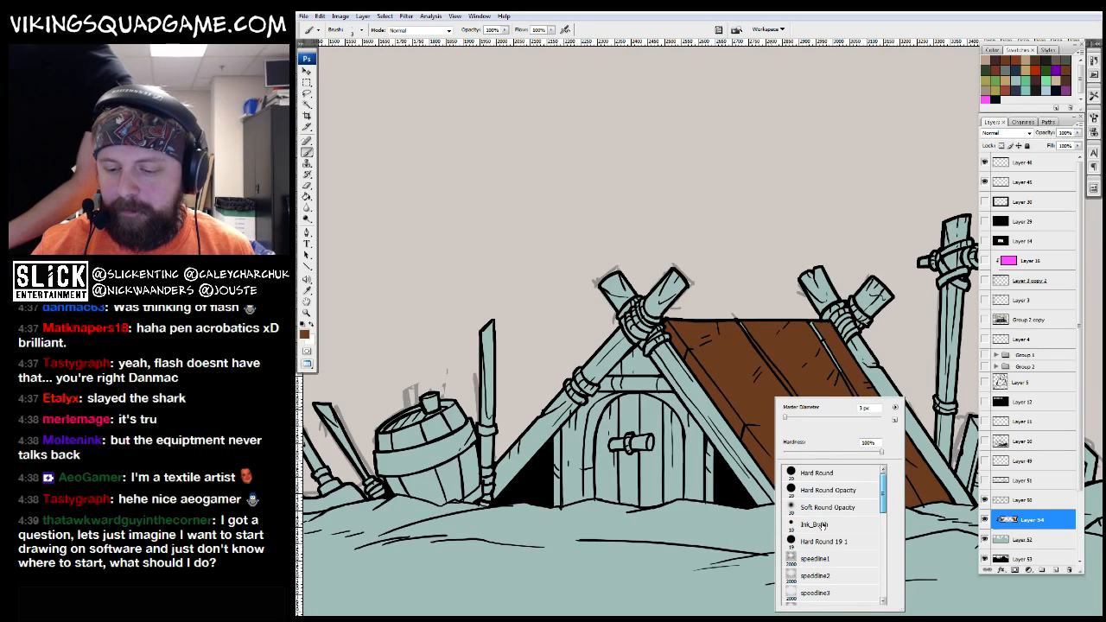
{"action": "double_click", "coordinate": [830, 525]}
{"action": "left_click_drag", "start_coordinate": [718, 459], "coordinate": [680, 495]}
{"action": "left_click_drag", "start_coordinate": [700, 360], "coordinate": [714, 378]}
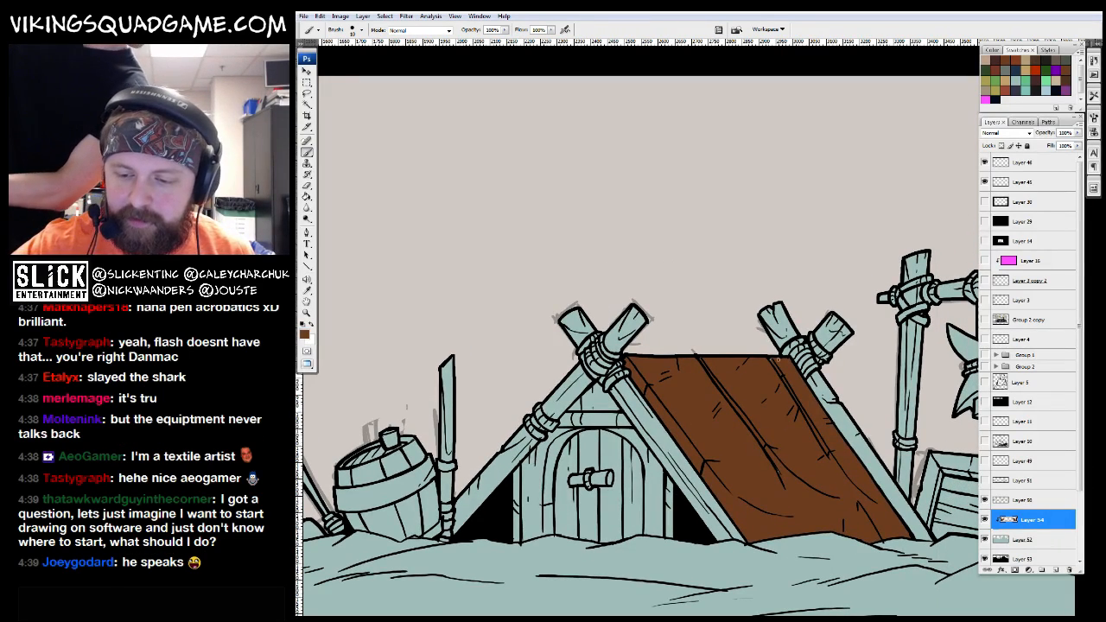
{"action": "scroll", "coordinate": [765, 437], "scroll_direction": "down", "scroll_amount": 1}
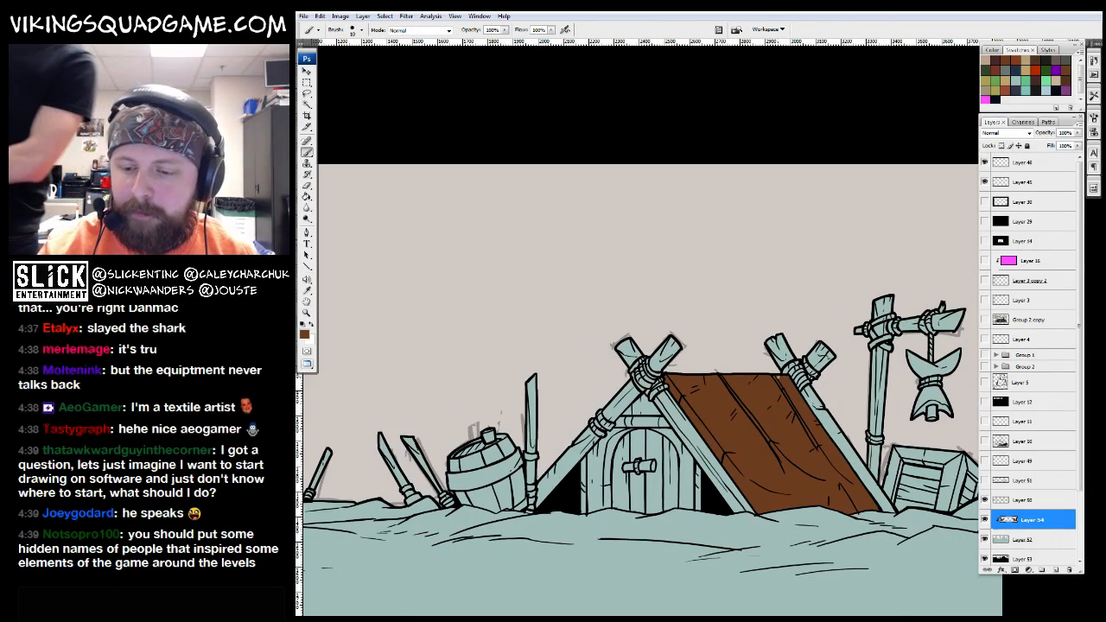
Return to the line art layer, Layer 50, and select the large tent's front and rear crossed poles with the Magic Wand
{"action": "left_click", "coordinate": [1024, 182]}
{"action": "left_click", "coordinate": [1020, 500]}
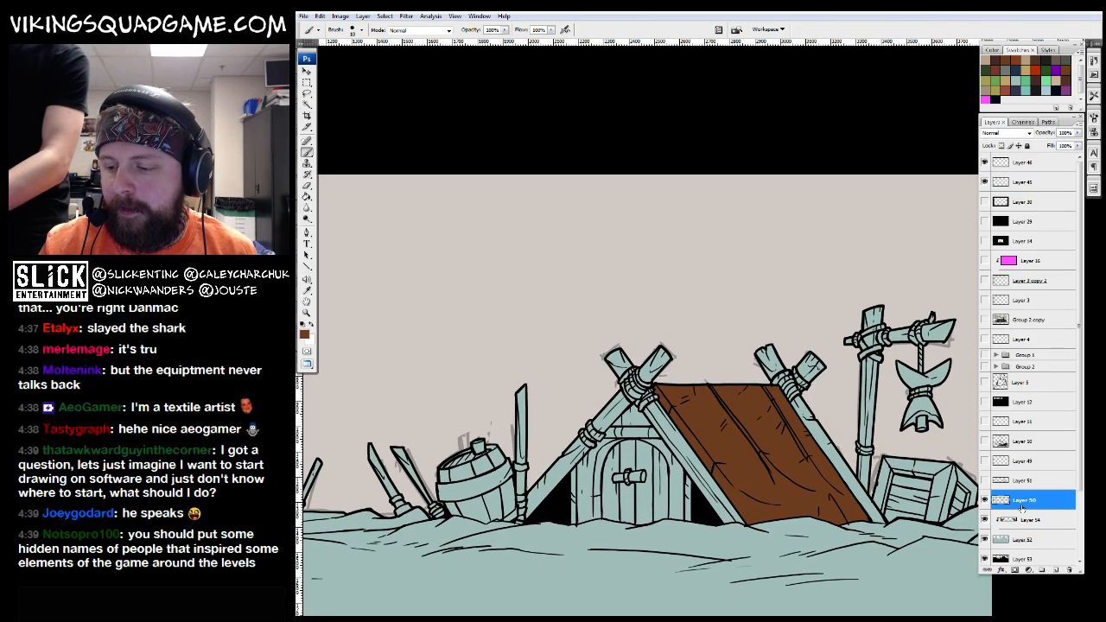
{"action": "key", "text": "w"}
{"action": "scroll", "coordinate": [829, 419], "scroll_direction": "down", "scroll_amount": 1}
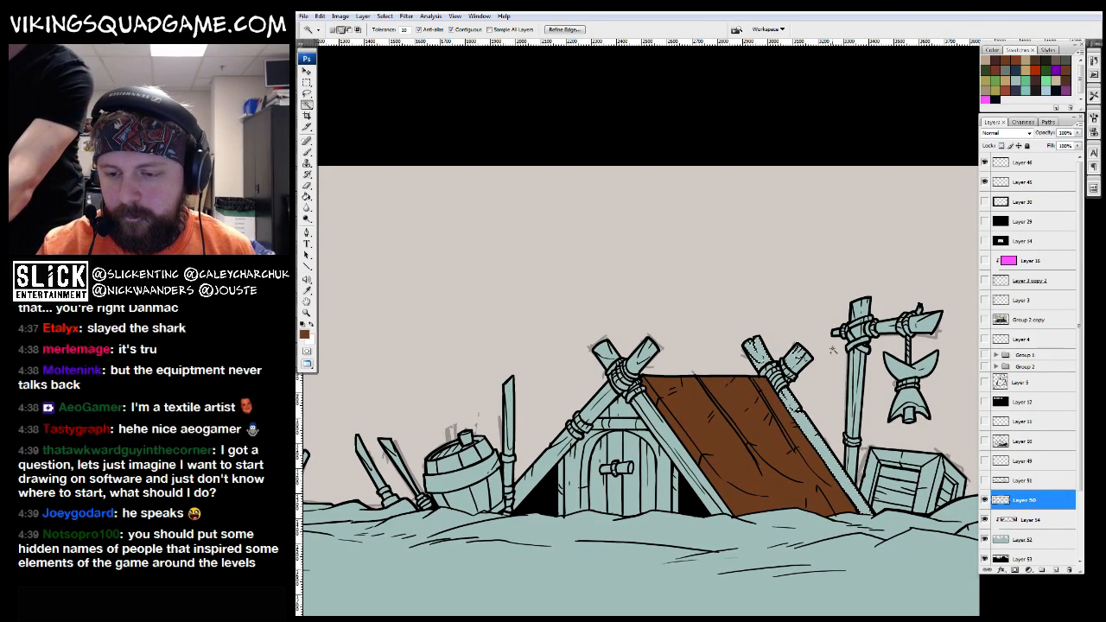
{"action": "left_click", "coordinate": [681, 451], "text": "shift"}
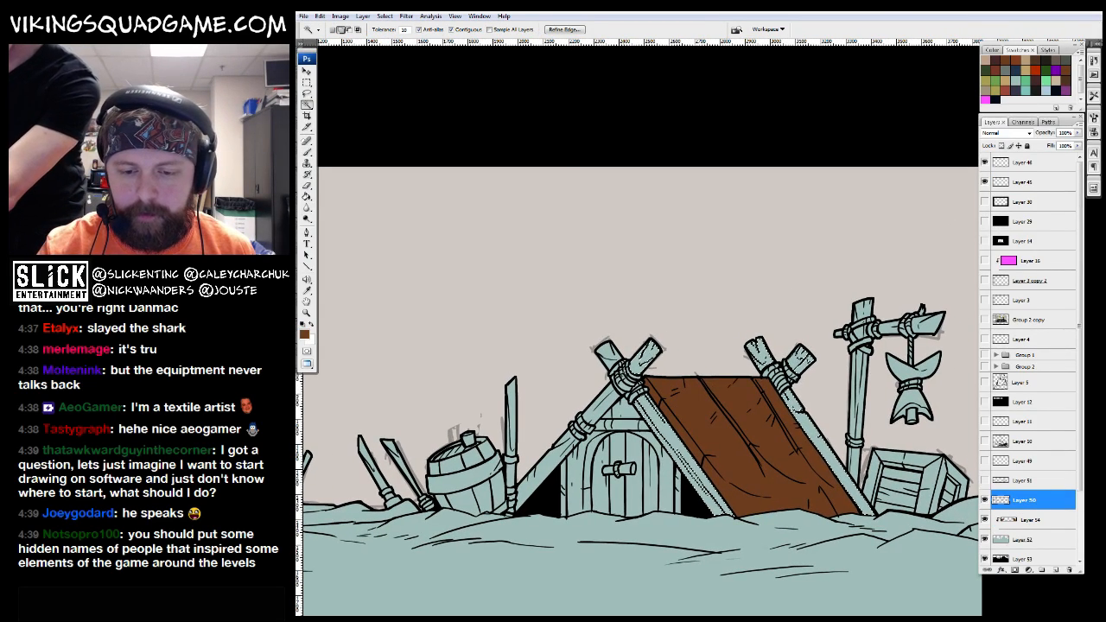
{"action": "left_click", "coordinate": [648, 353], "text": "shift"}
{"action": "left_click", "coordinate": [609, 352], "text": "shift"}
{"action": "left_click_drag", "start_coordinate": [570, 445], "coordinate": [672, 359]}
{"action": "left_click", "coordinate": [666, 363], "text": "shift"}
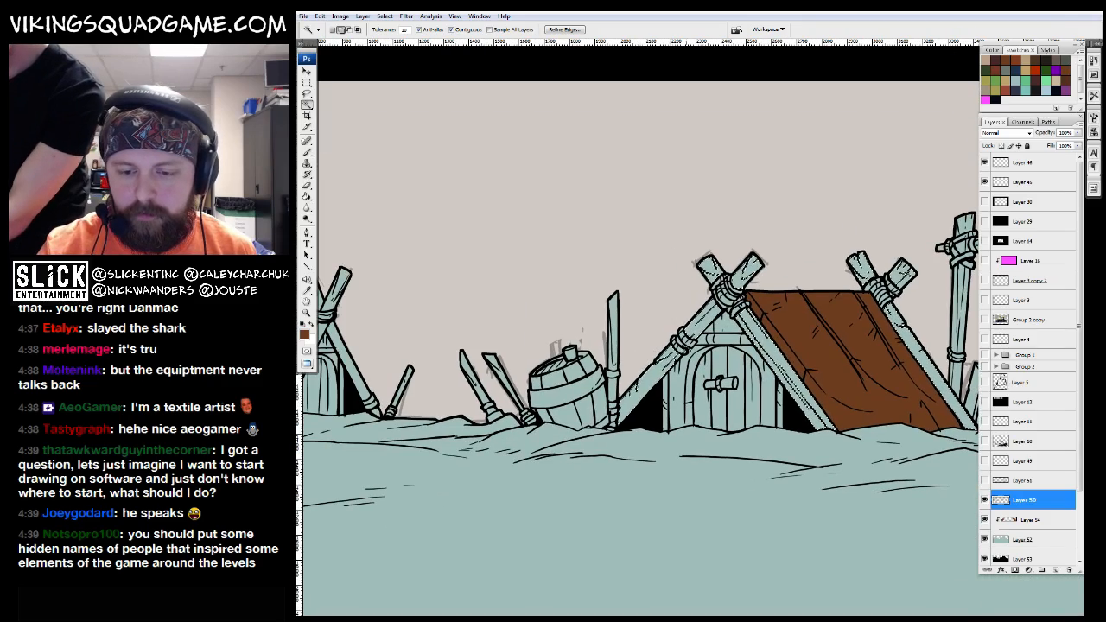
Add the small tent's poles and the stake beside it to the selection, and activate the roof colour layer, Layer 54, for filling
{"action": "key", "text": "z"}
{"action": "left_click", "coordinate": [703, 381], "text": "alt"}
{"action": "left_click", "coordinate": [703, 381], "text": "alt"}
{"action": "left_click", "coordinate": [704, 381], "text": "alt"}
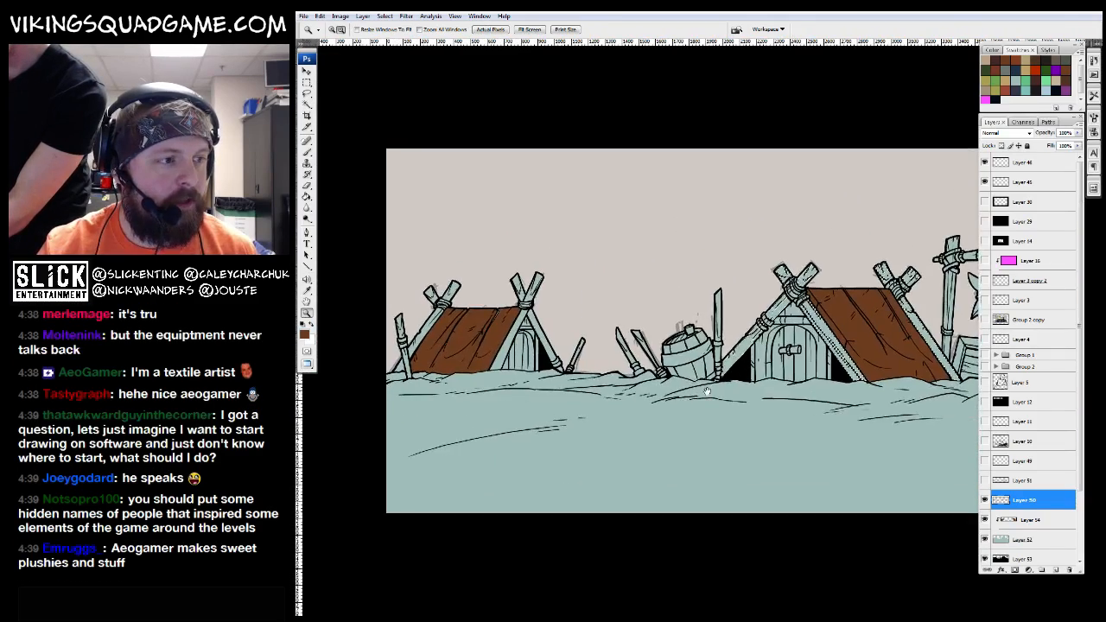
{"action": "left_click", "coordinate": [611, 370]}
{"action": "left_click", "coordinate": [611, 371]}
{"action": "key", "text": "w"}
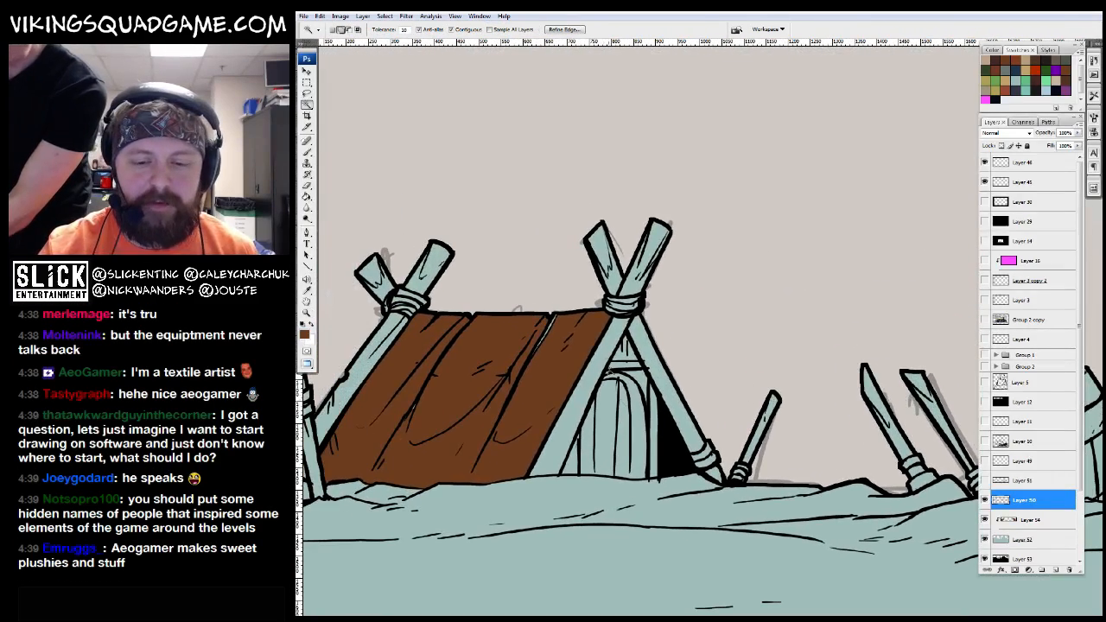
{"action": "left_click_drag", "start_coordinate": [656, 250], "coordinate": [685, 279]}
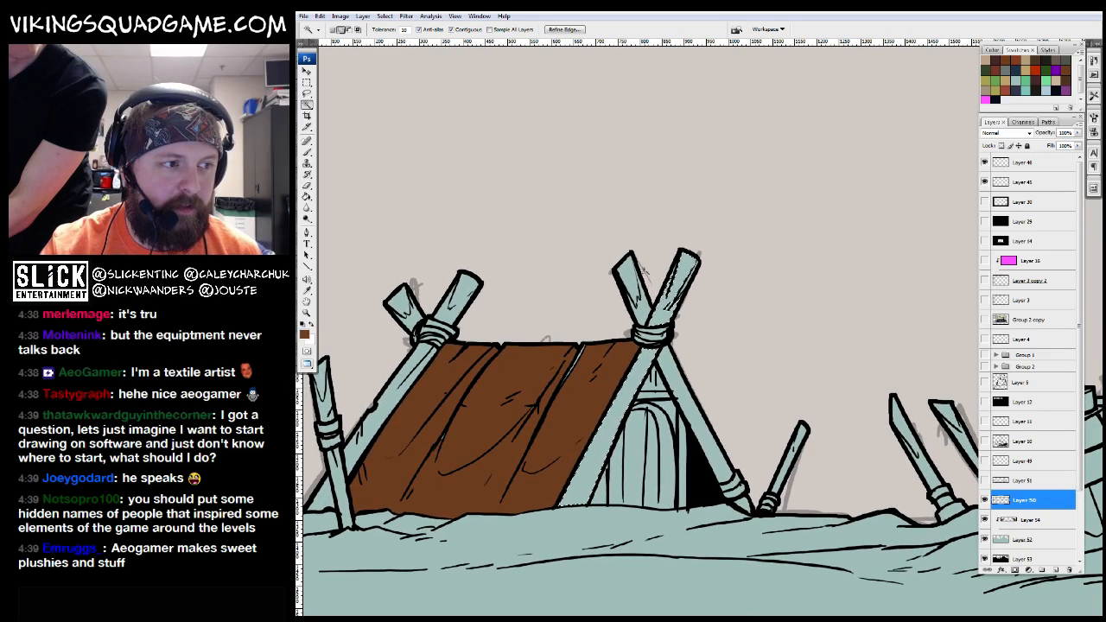
{"action": "left_click_drag", "start_coordinate": [700, 396], "coordinate": [690, 357]}
{"action": "left_click_drag", "start_coordinate": [540, 351], "coordinate": [661, 367]}
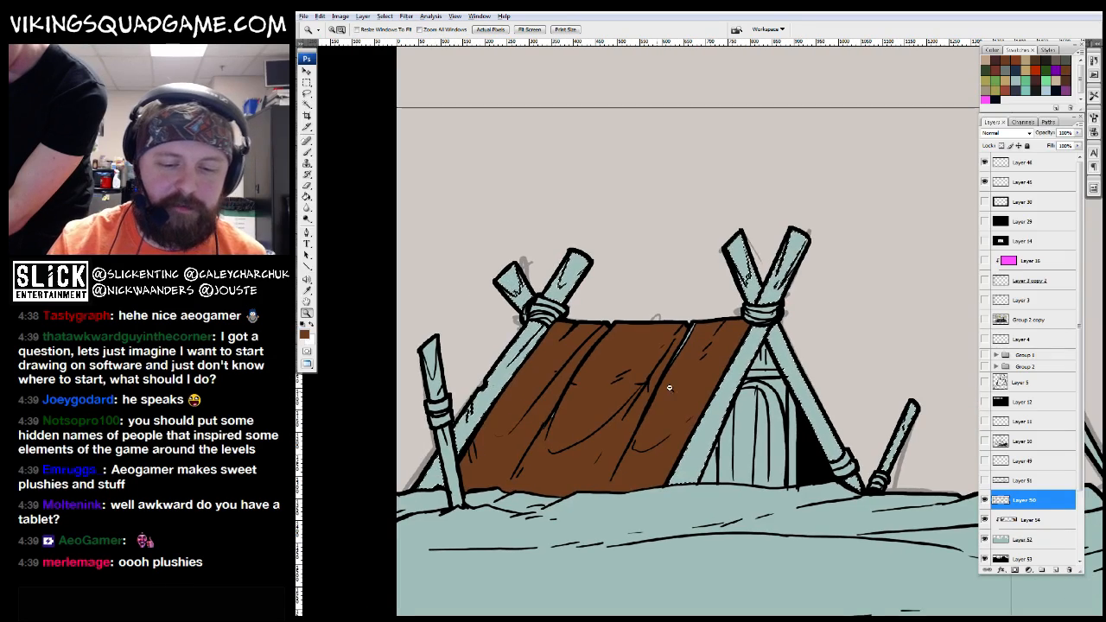
{"action": "scroll", "coordinate": [667, 387], "scroll_direction": "down", "scroll_amount": 2}
{"action": "scroll", "coordinate": [652, 299], "scroll_direction": "up", "scroll_amount": 3}
{"action": "key", "text": "g"}
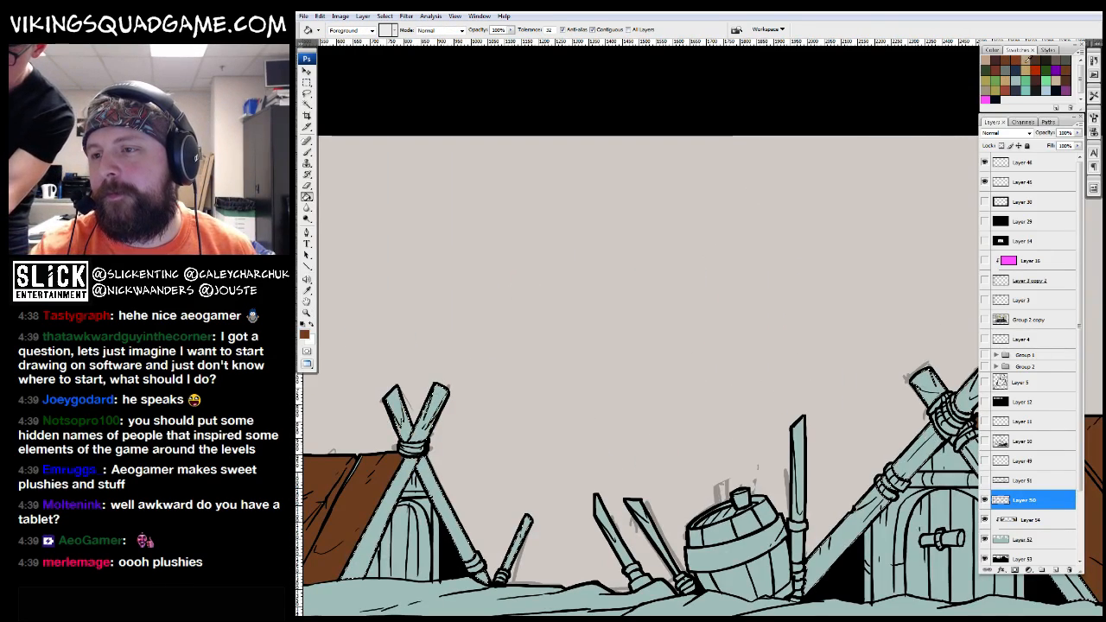
{"action": "left_click", "coordinate": [1028, 519]}
Try brown and reddish-brown fills on the selected tent poles
{"action": "left_click", "coordinate": [929, 464]}
{"action": "left_click_drag", "start_coordinate": [929, 464], "coordinate": [604, 373]}
{"action": "key", "text": "ctrl+z"}
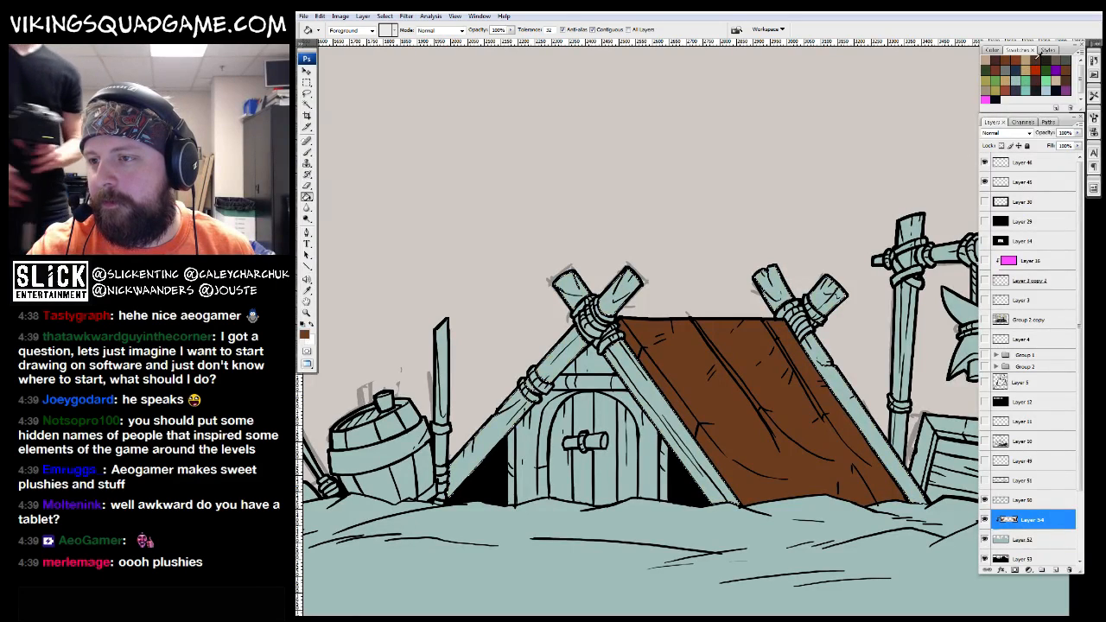
{"action": "key", "text": "ctrl+z"}
{"action": "key", "text": "ctrl+z"}
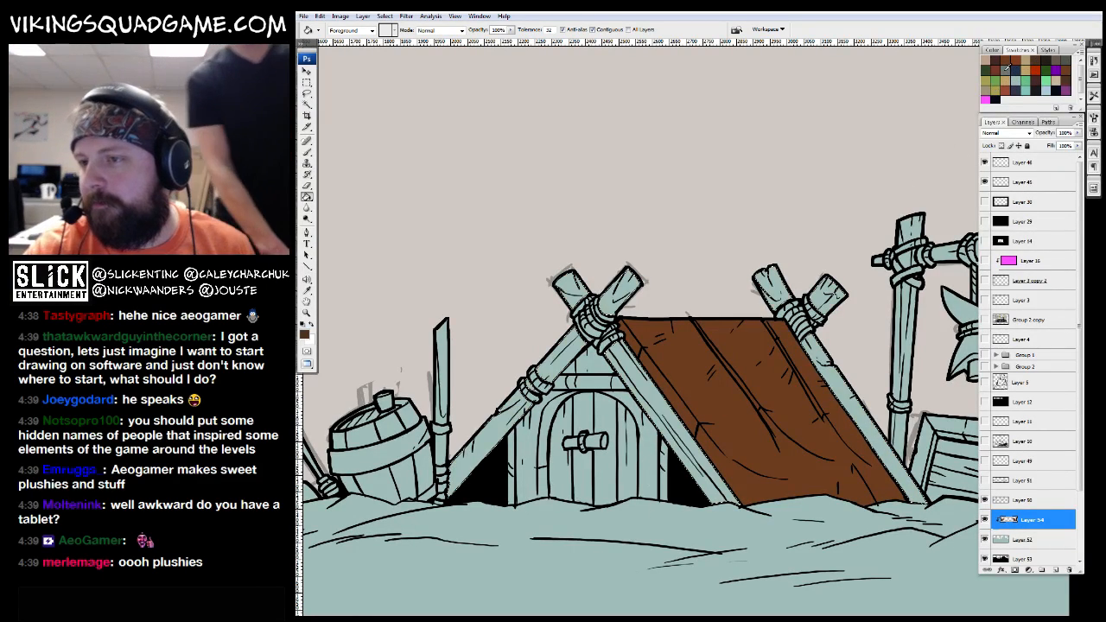
{"action": "key", "text": "ctrl+z"}
{"action": "key", "text": "ctrl+z"}
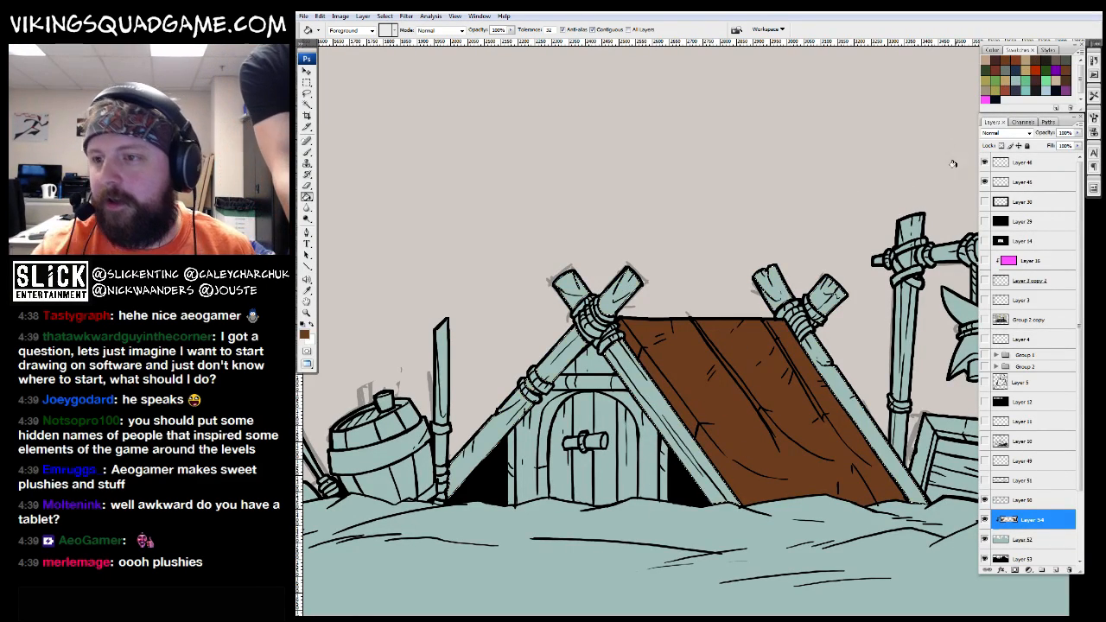
{"action": "left_click", "coordinate": [838, 331]}
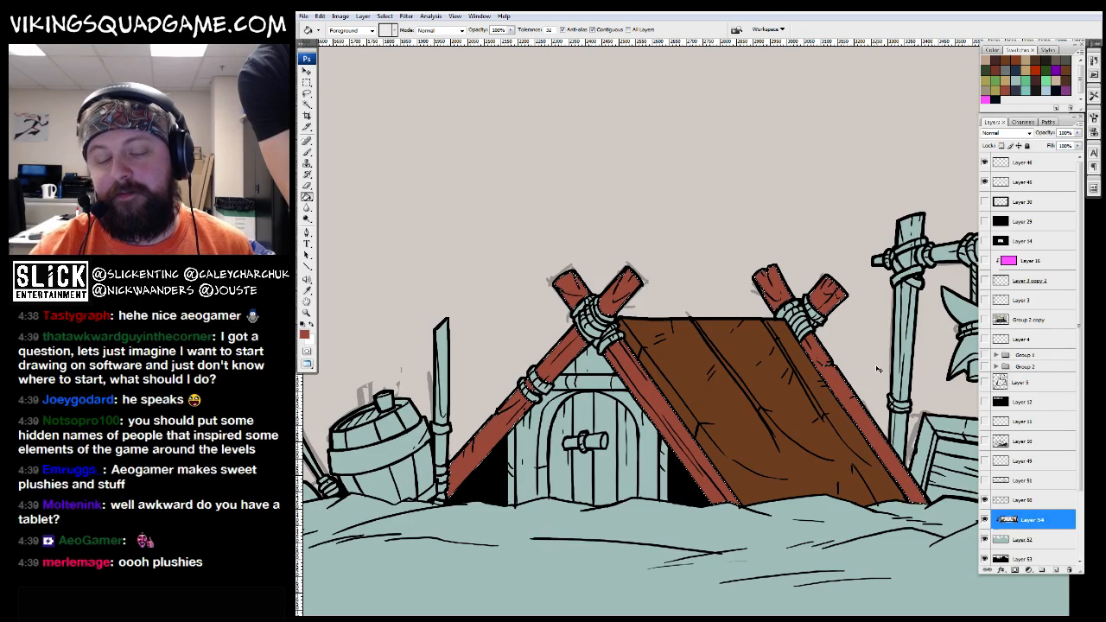
{"action": "left_click_drag", "start_coordinate": [913, 254], "coordinate": [888, 285]}
Choose a khaki tan foreground colour and fill the large tent's front and rear poles with it
{"action": "left_click", "coordinate": [304, 335]}
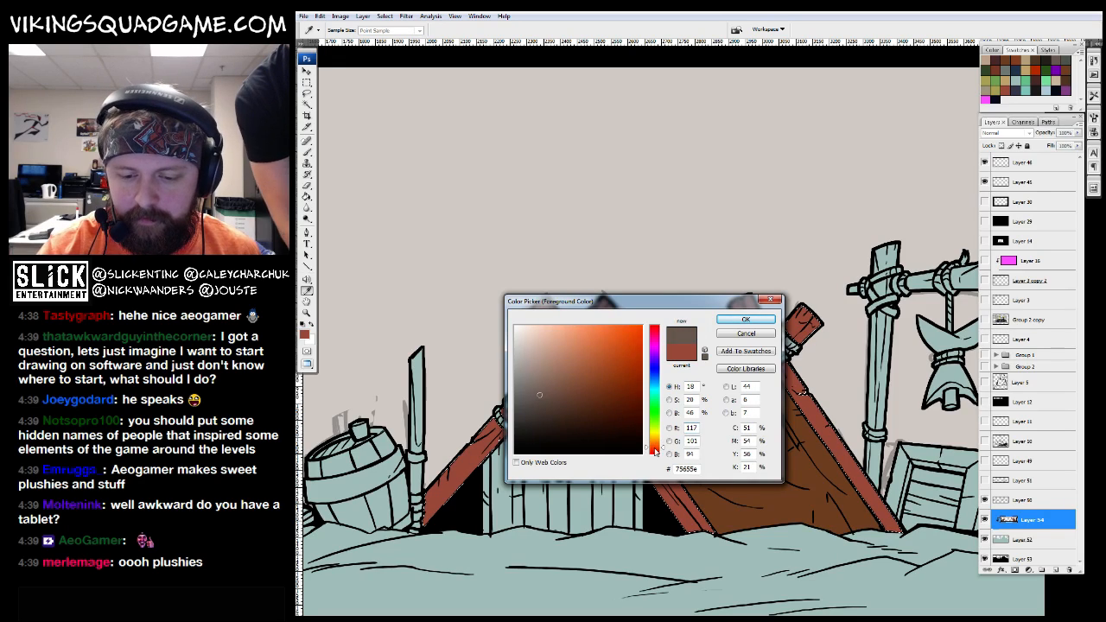
{"action": "left_click", "coordinate": [746, 319]}
{"action": "key", "text": "g"}
{"action": "left_click", "coordinate": [804, 442]}
{"action": "left_click_drag", "start_coordinate": [805, 443], "coordinate": [785, 402]}
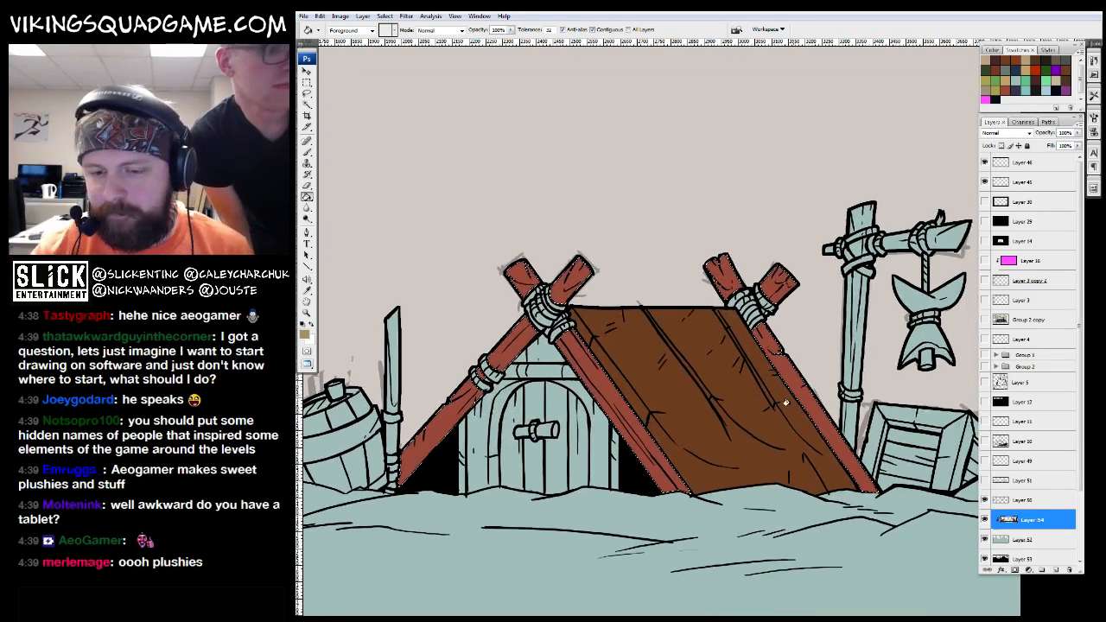
{"action": "left_click", "coordinate": [785, 403]}
{"action": "left_click", "coordinate": [722, 275]}
{"action": "left_click", "coordinate": [770, 294]}
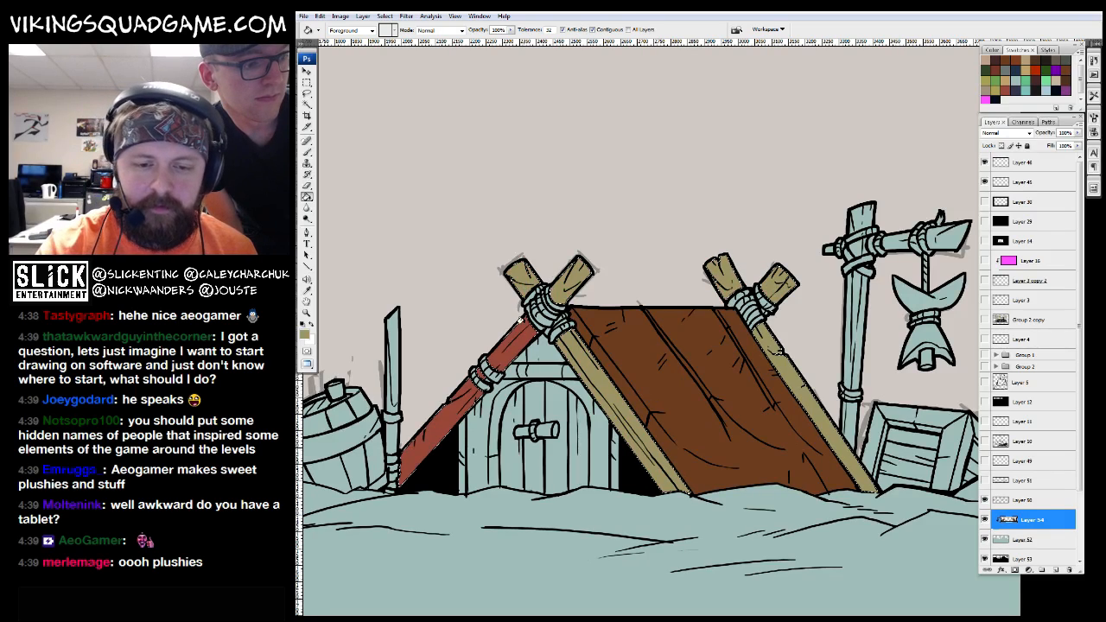
{"action": "left_click", "coordinate": [520, 327]}
{"action": "left_click", "coordinate": [455, 417]}
Fill the small tent's front pole with the same khaki tan
{"action": "key", "text": "z"}
{"action": "left_click", "coordinate": [621, 325]}
{"action": "left_click_drag", "start_coordinate": [657, 369], "coordinate": [836, 387]}
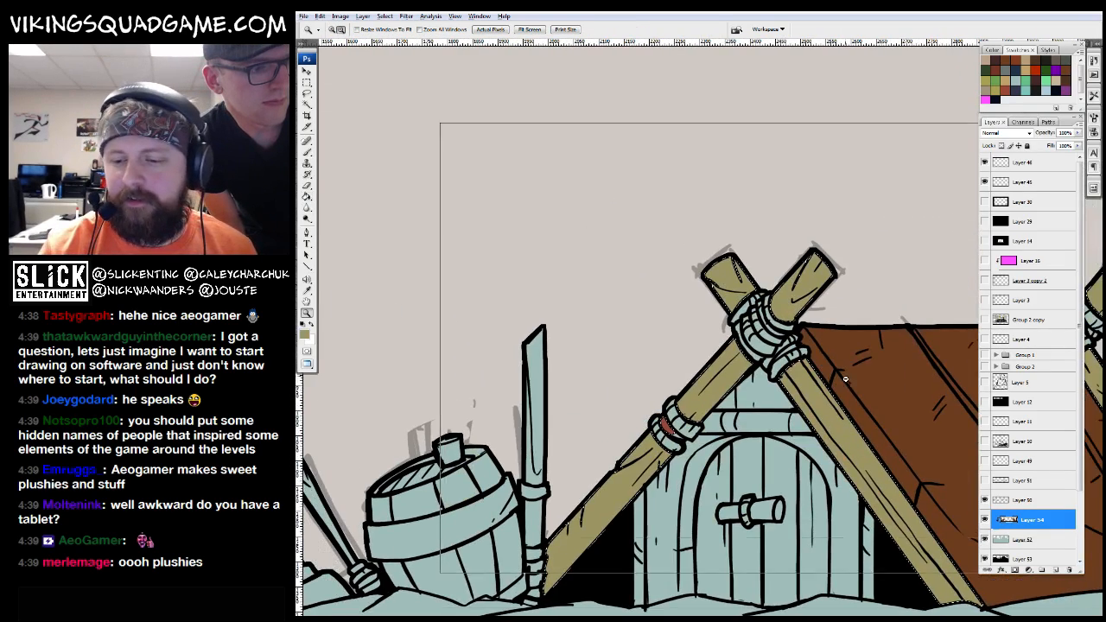
{"action": "left_click", "coordinate": [845, 379], "text": "alt"}
{"action": "key", "text": "g"}
{"action": "left_click_drag", "start_coordinate": [362, 406], "coordinate": [615, 406]}
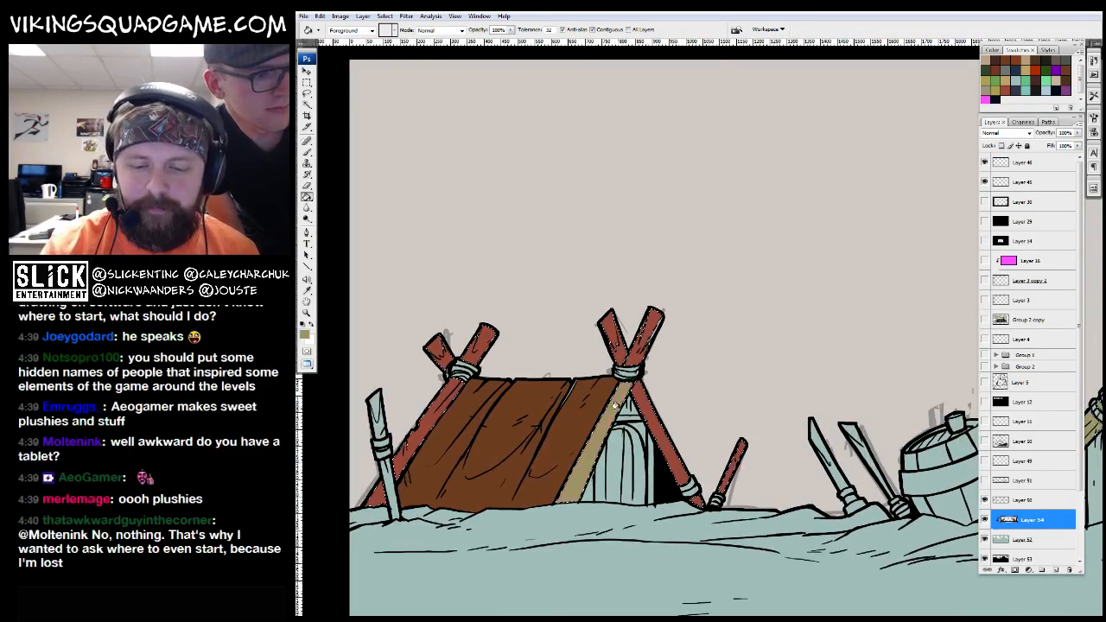
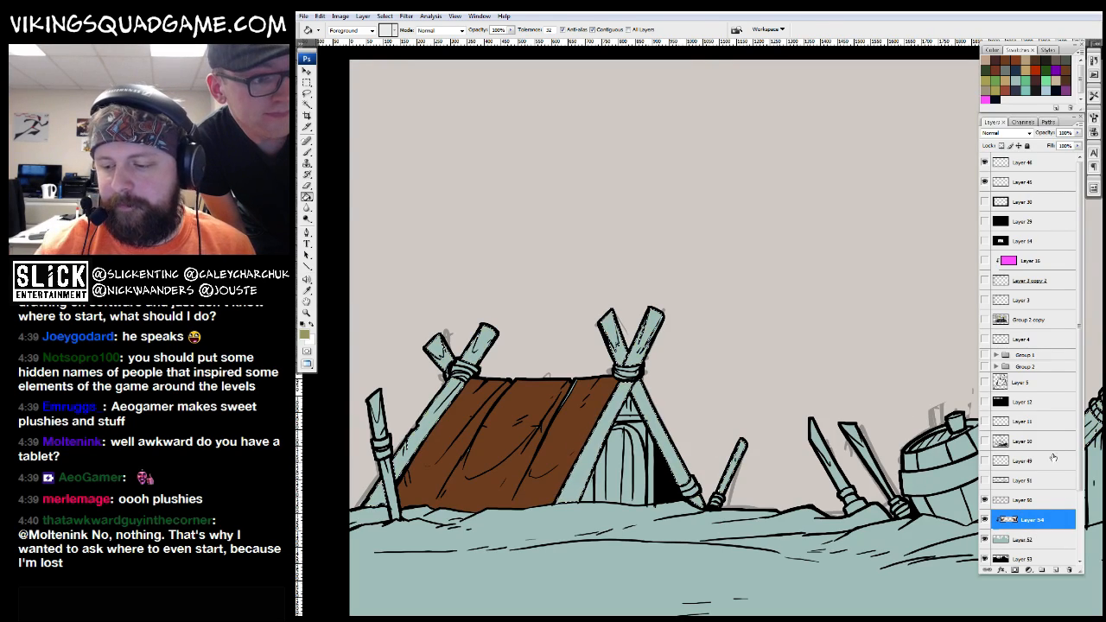
Sample the large roof's brown and pick a redder brown as the foreground colour
{"action": "key", "text": "z"}
{"action": "mouse_move", "coordinate": [741, 410]}
{"action": "left_mouse_down"}
{"action": "mouse_move", "coordinate": [447, 373]}
{"action": "mouse_move", "coordinate": [260, 380]}
{"action": "left_mouse_up"}
{"action": "left_click_drag", "start_coordinate": [629, 247], "coordinate": [852, 346]}
{"action": "key", "text": "b"}
{"action": "left_click", "coordinate": [765, 320], "text": "alt"}
{"action": "scroll", "coordinate": [735, 285], "scroll_direction": "up", "scroll_amount": 5}
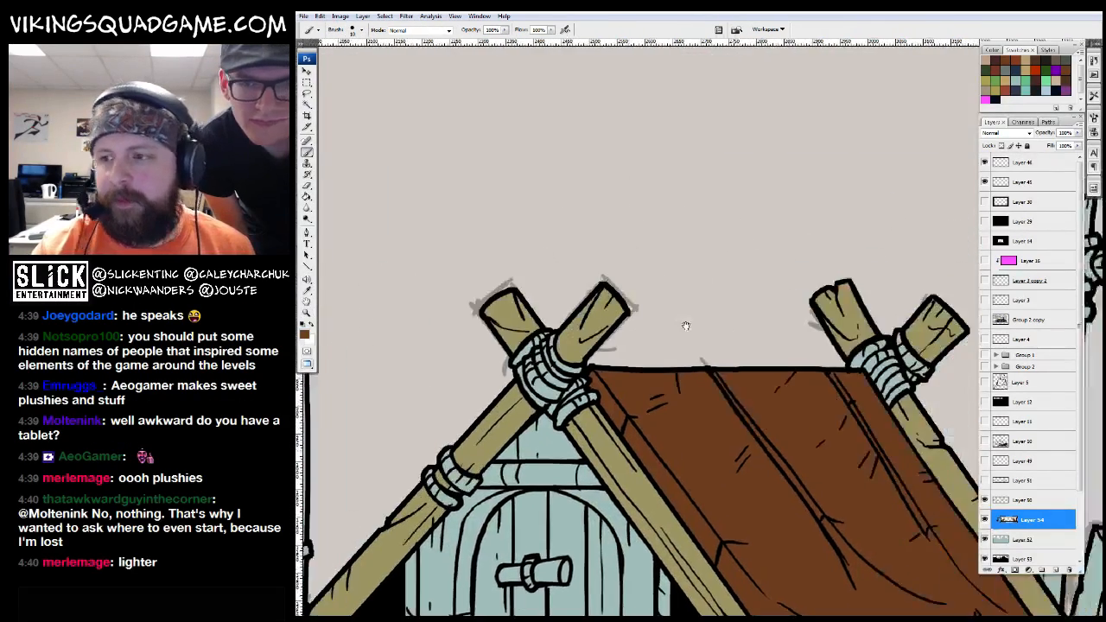
{"action": "left_click_drag", "start_coordinate": [788, 225], "coordinate": [799, 62]}
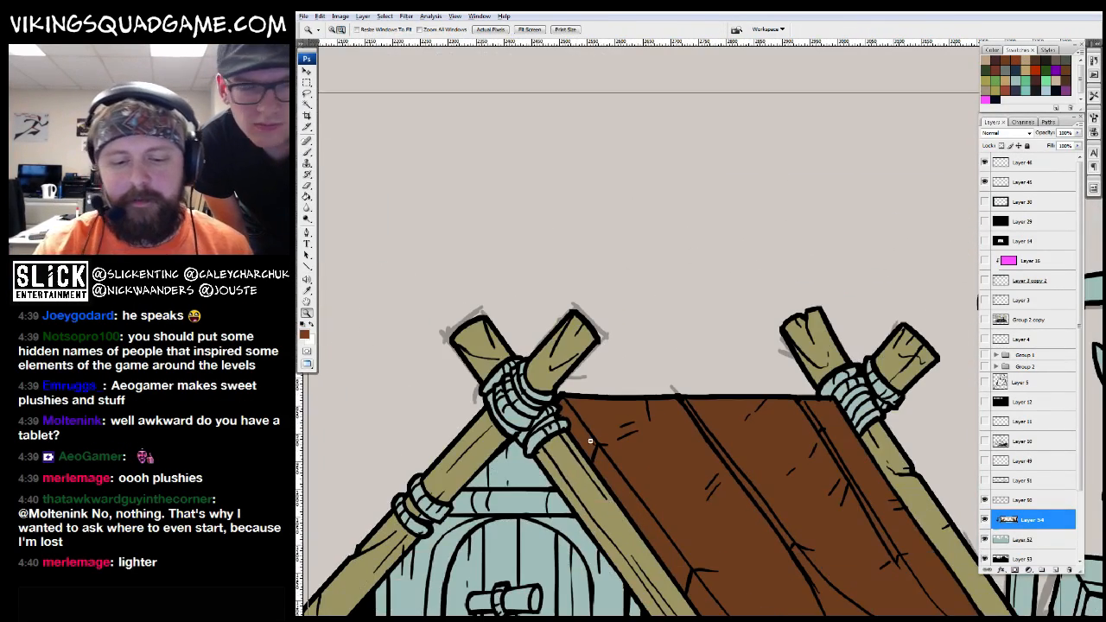
Fill the tent roofs with the redder brown and leave full-screen view to show the cover artwork behind the camp document
{"action": "key", "text": "z"}
{"action": "left_click", "coordinate": [837, 405], "text": "alt"}
{"action": "left_click", "coordinate": [837, 405], "text": "alt"}
{"action": "scroll", "coordinate": [855, 455], "scroll_direction": "down", "scroll_amount": 2}
{"action": "key", "text": "f"}
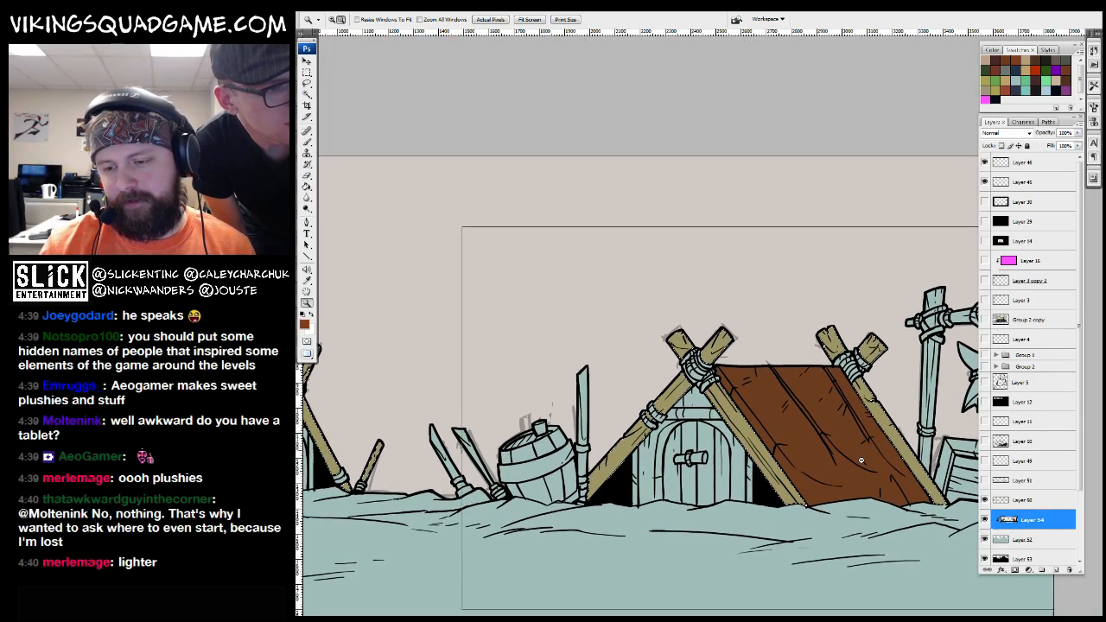
{"action": "left_click", "coordinate": [829, 449], "text": "alt"}
{"action": "key", "text": "g"}
{"action": "key", "text": "f"}
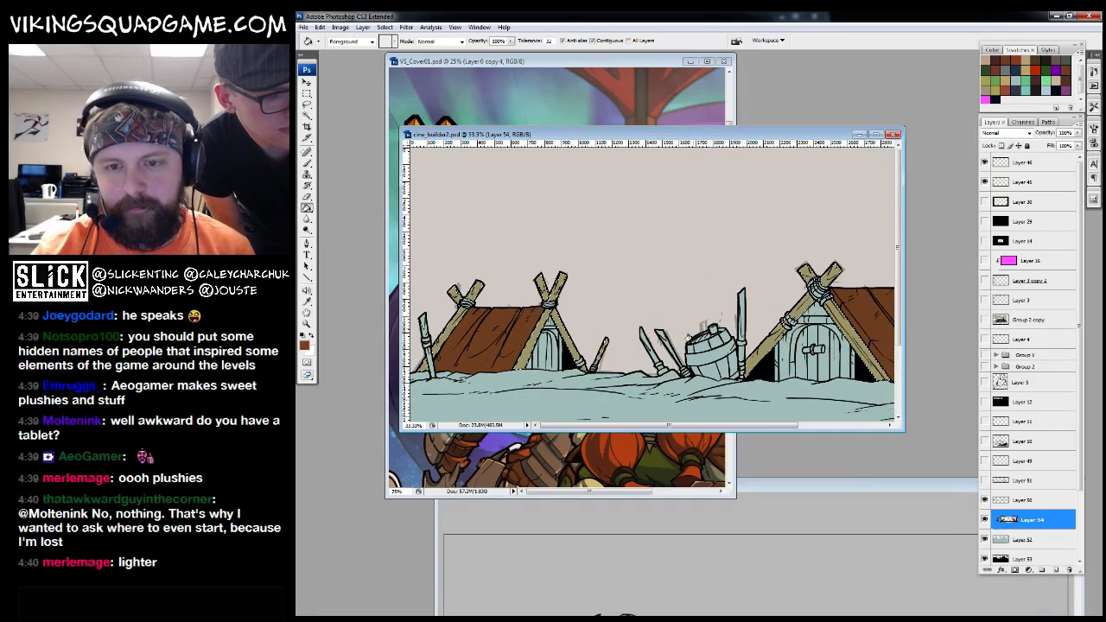
Examine the colours of the Viking characters in the cover artwork up close and return to the camp document
{"action": "key", "text": "ctrl+Tab"}
{"action": "key", "text": "z"}
{"action": "left_click_drag", "start_coordinate": [467, 333], "coordinate": [735, 596]}
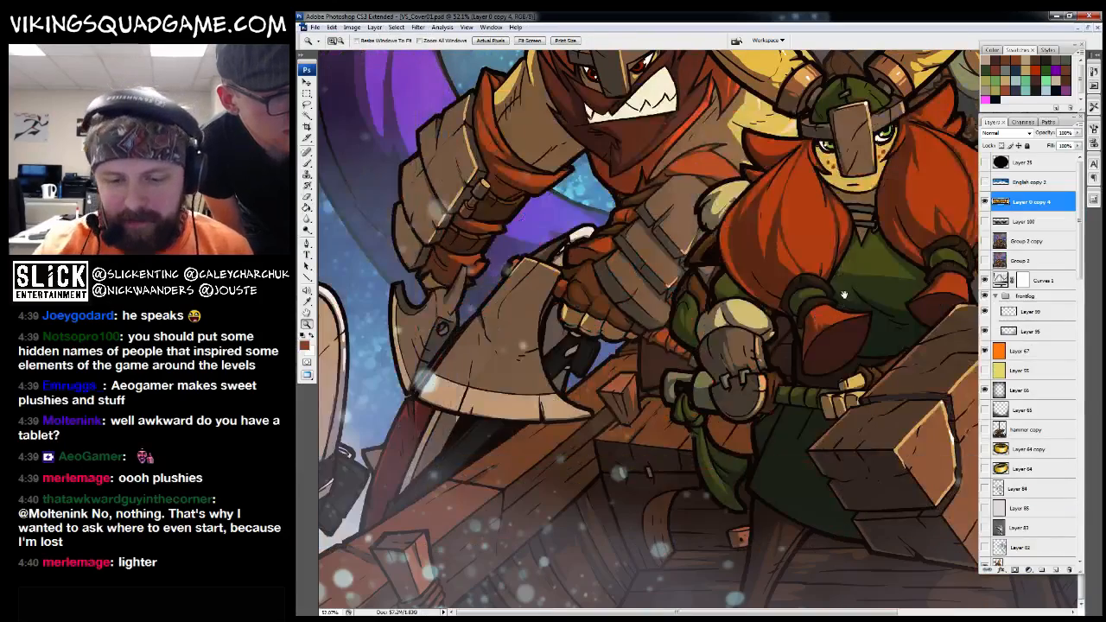
{"action": "key", "text": "d"}
{"action": "key", "text": "f"}
{"action": "key", "text": "g"}
{"action": "key", "text": "alt+f"}
{"action": "key", "text": "Escape"}
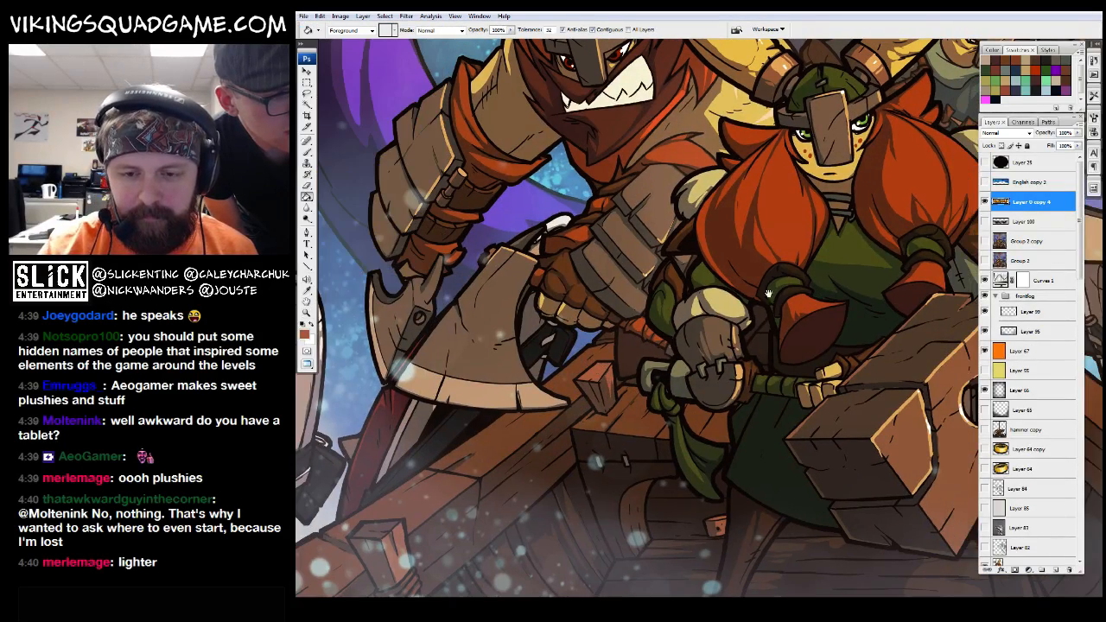
{"action": "key", "text": "f"}
{"action": "key", "text": "f"}
{"action": "key", "text": "f"}
{"action": "key", "text": "ctrl+Tab"}
{"action": "key", "text": "f"}
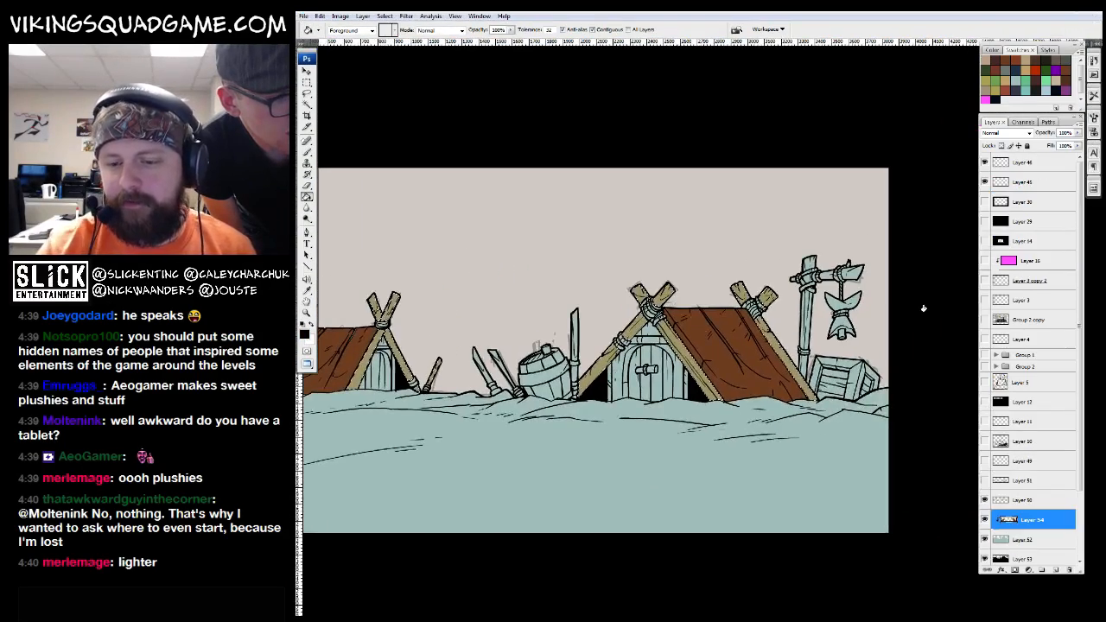
{"action": "key", "text": "f"}
{"action": "key", "text": "f"}
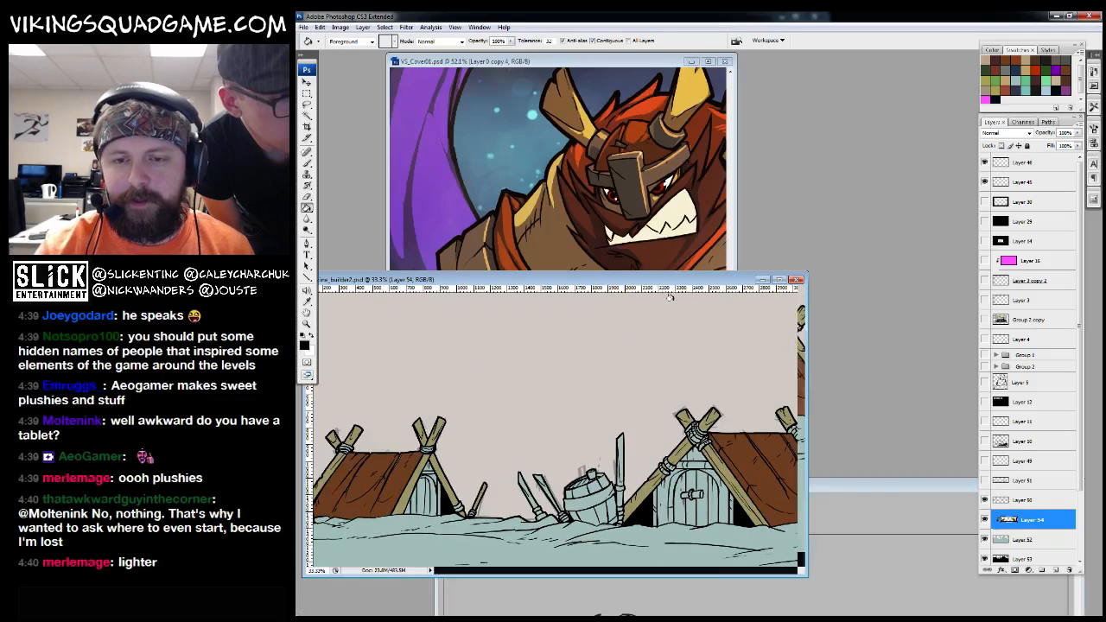
Sample a brighter orange-red from the cover artwork and fill both tent roofs with it
{"action": "key", "text": "f"}
{"action": "key", "text": "f"}
{"action": "key", "text": "ctrl+Tab"}
{"action": "key", "text": "ctrl+Tab"}
{"action": "key", "text": "f"}
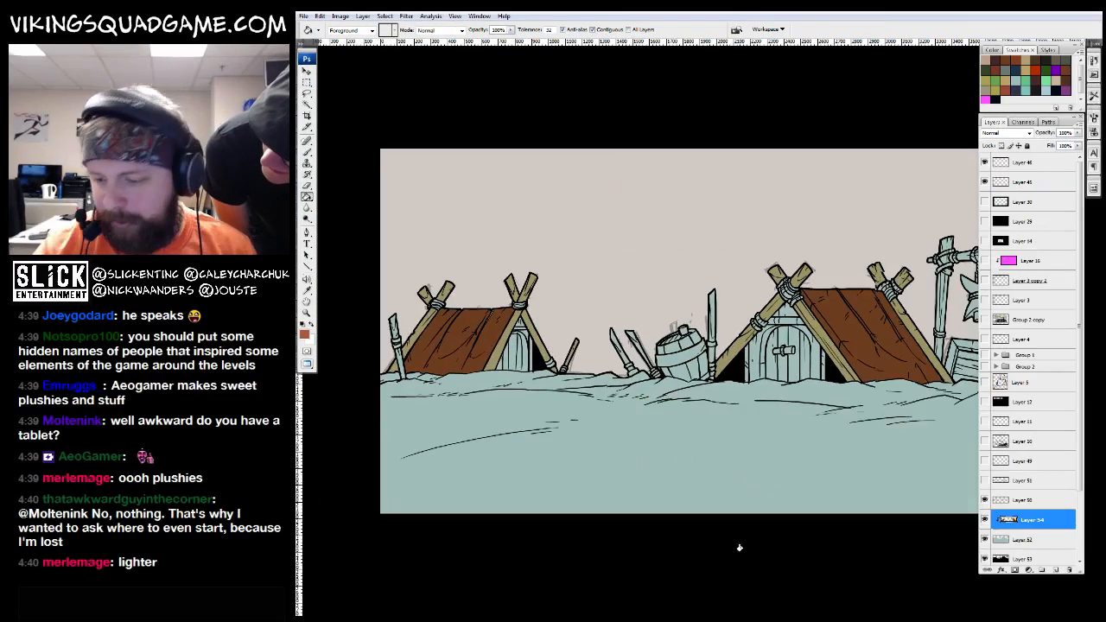
{"action": "left_click_drag", "start_coordinate": [470, 342], "coordinate": [486, 350]}
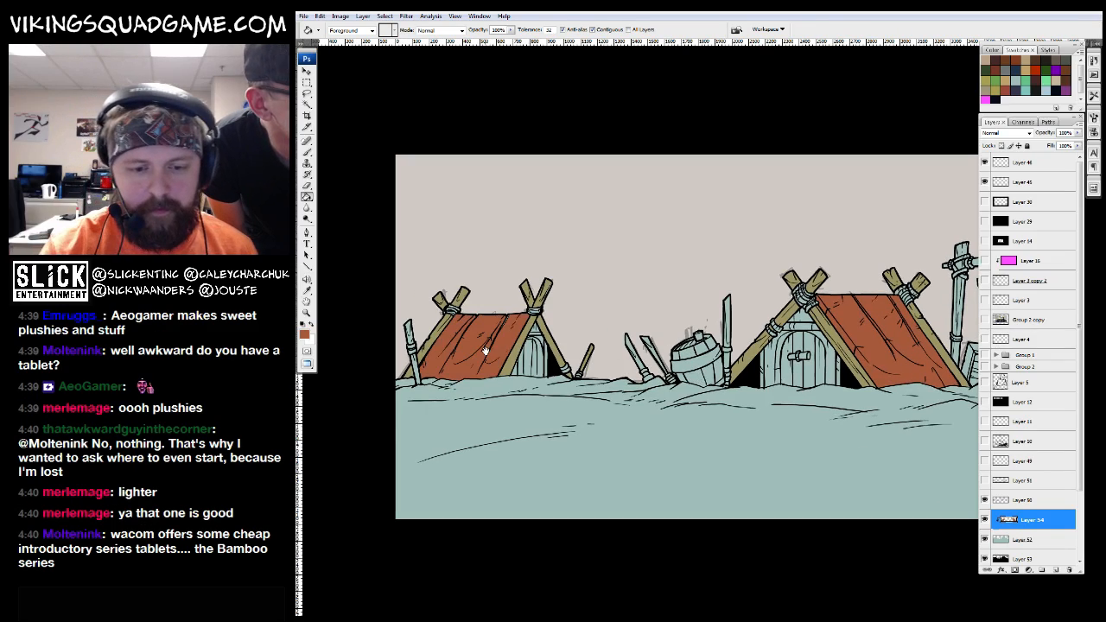
Sample a wood brown from the cover artwork as the foreground colour and return to the camp document
{"action": "key", "text": "f"}
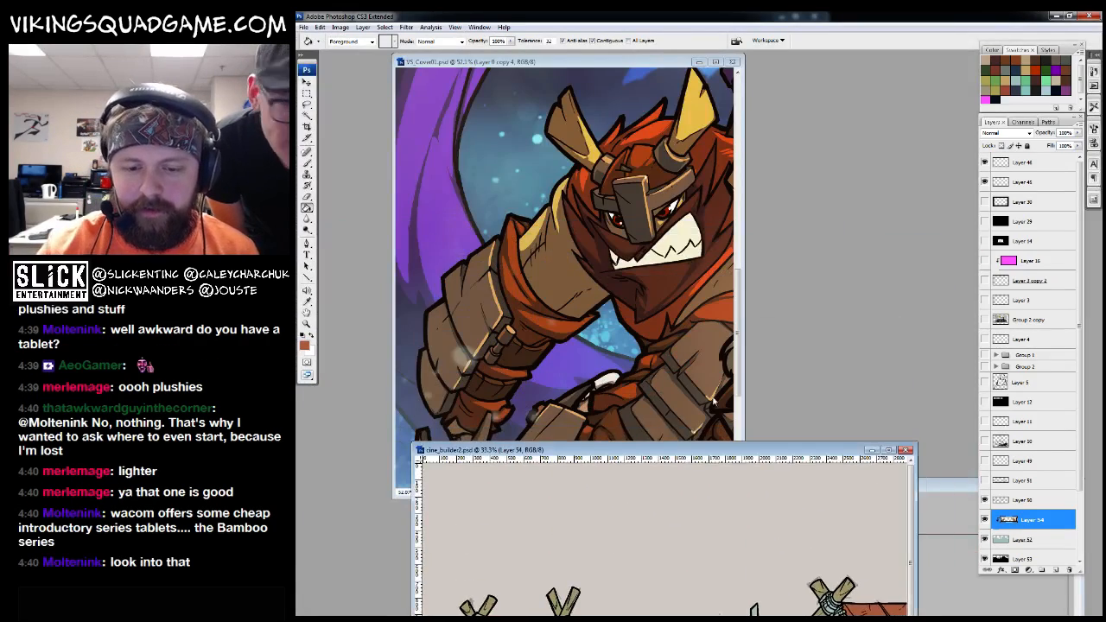
{"action": "key", "text": "f"}
{"action": "key", "text": "f"}
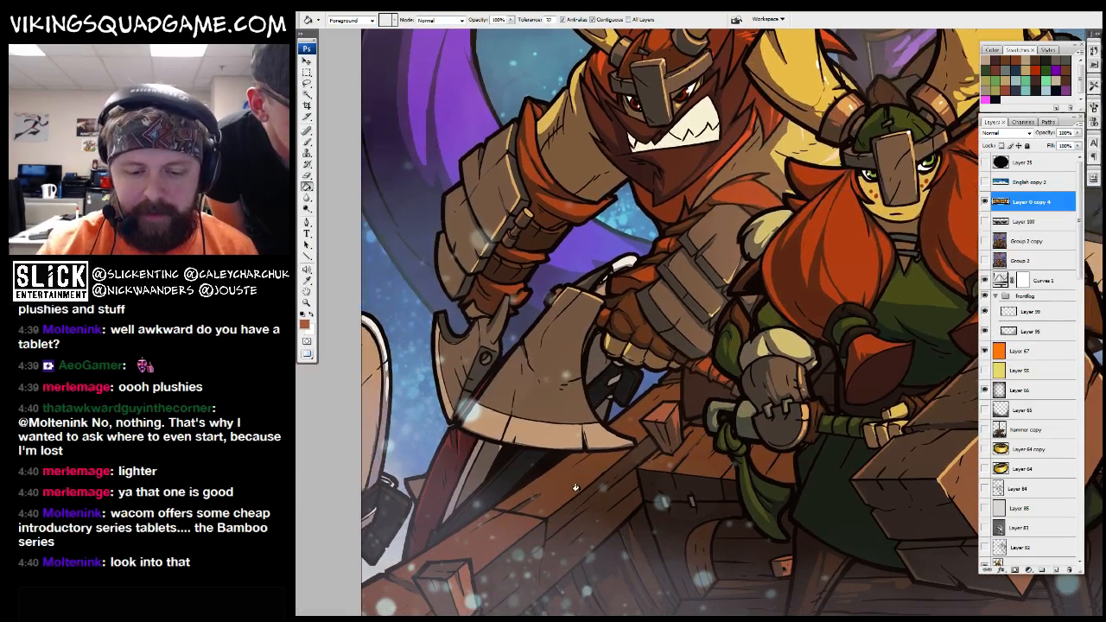
{"action": "key", "text": "f"}
{"action": "key", "text": "f"}
{"action": "key", "text": "f"}
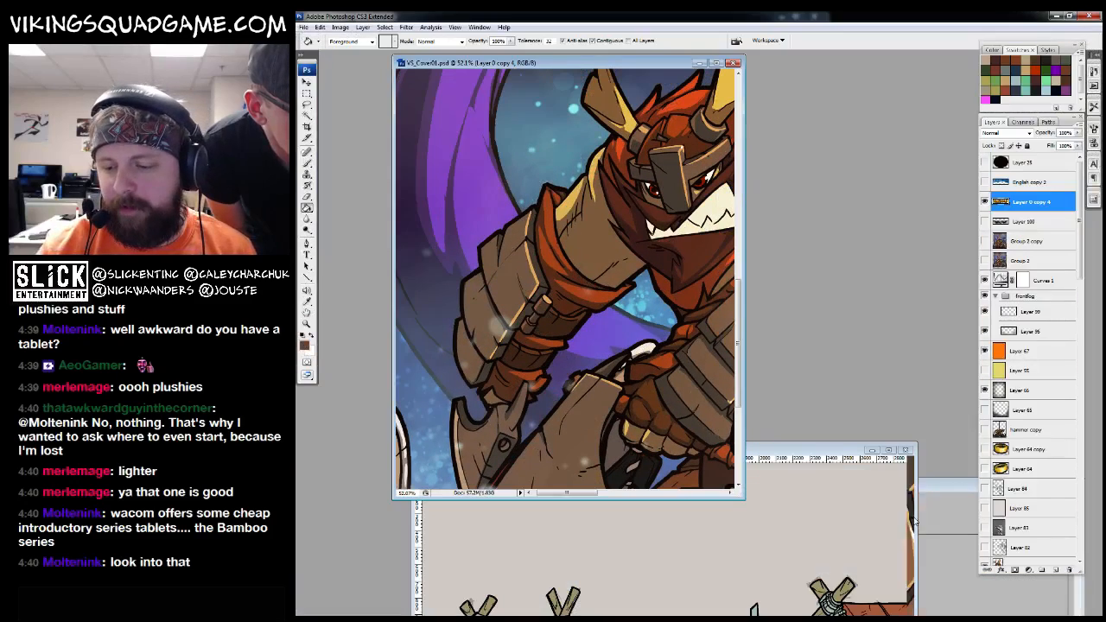
{"action": "key", "text": "ctrl+Tab"}
{"action": "key", "text": "f"}
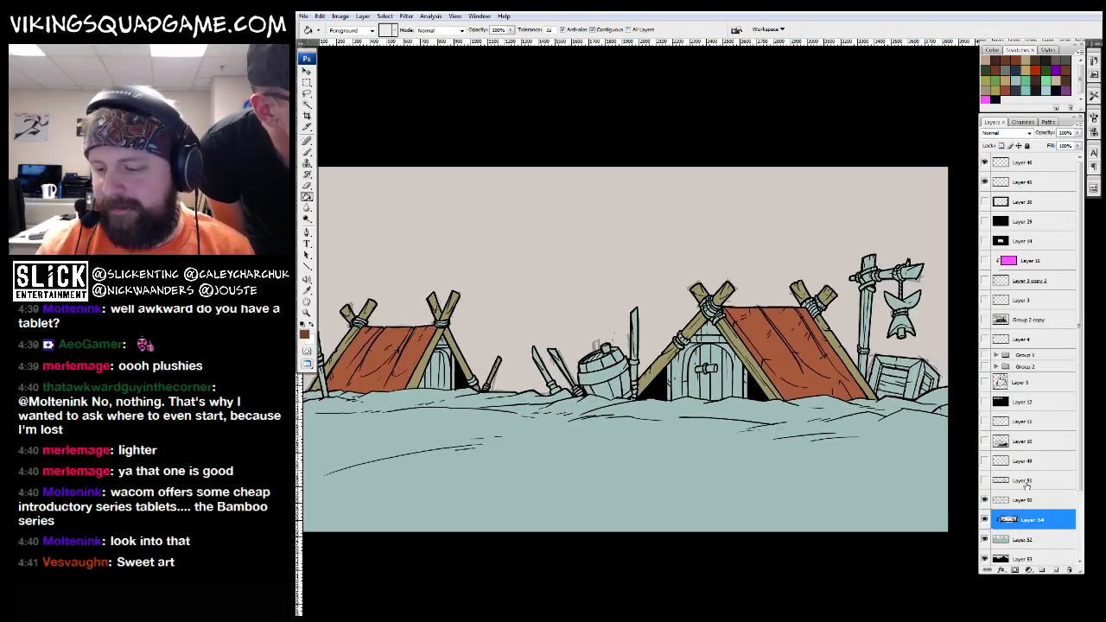
Fill the poles of the large and small tents with the sampled brown on Layer 54
{"action": "left_click", "coordinate": [984, 520]}
{"action": "left_click", "coordinate": [984, 520]}
{"action": "left_click", "coordinate": [857, 328]}
{"action": "left_click", "coordinate": [694, 231]}
{"action": "left_click", "coordinate": [1018, 521]}
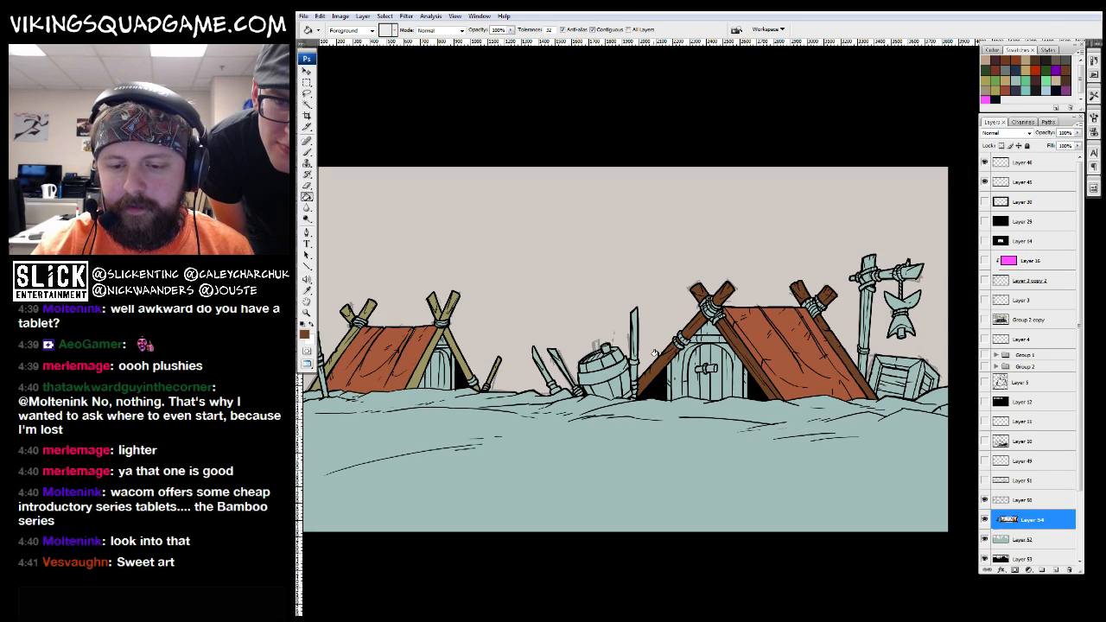
{"action": "left_click_drag", "start_coordinate": [489, 377], "coordinate": [514, 380]}
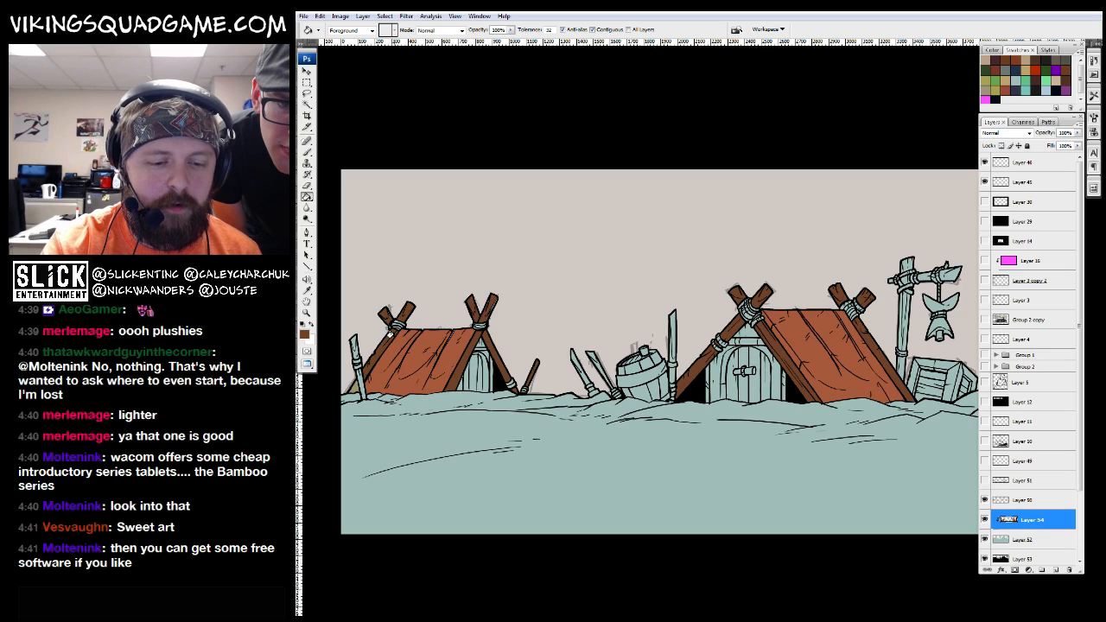
{"action": "left_click_drag", "start_coordinate": [386, 333], "coordinate": [437, 324]}
Brush brown into the leftover gaps in the small tent's crossed poles
{"action": "key", "text": "ctrl+minus"}
{"action": "left_click_drag", "start_coordinate": [827, 349], "coordinate": [798, 421]}
{"action": "mouse_move", "coordinate": [524, 431]}
{"action": "left_mouse_down", "text": "ctrl"}
{"action": "mouse_move", "coordinate": [558, 427]}
{"action": "mouse_move", "coordinate": [667, 467]}
{"action": "left_mouse_up", "text": "ctrl"}
{"action": "key", "text": "b"}
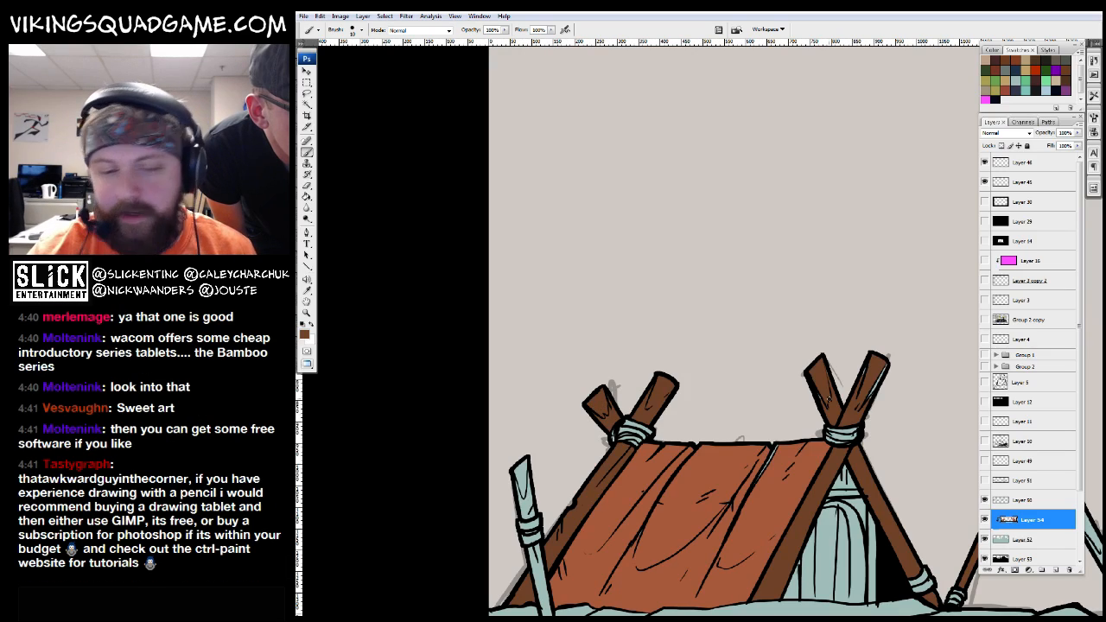
{"action": "mouse_move", "coordinate": [829, 399]}
{"action": "left_mouse_down"}
{"action": "mouse_move", "coordinate": [775, 372]}
{"action": "mouse_move", "coordinate": [756, 339]}
{"action": "left_mouse_up"}
{"action": "left_click", "coordinate": [775, 363], "text": "ctrl+alt"}
{"action": "key", "text": "ctrl+plus"}
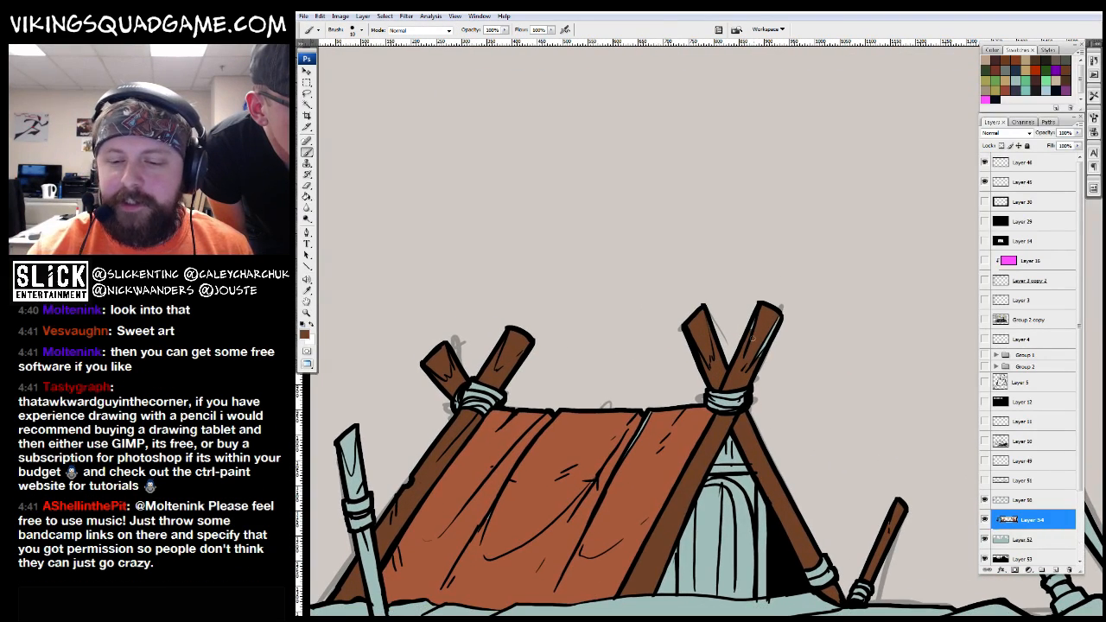
{"action": "key", "text": "ctrl+minus"}
{"action": "left_click_drag", "start_coordinate": [742, 444], "coordinate": [723, 466]}
{"action": "left_click_drag", "start_coordinate": [597, 342], "coordinate": [663, 407]}
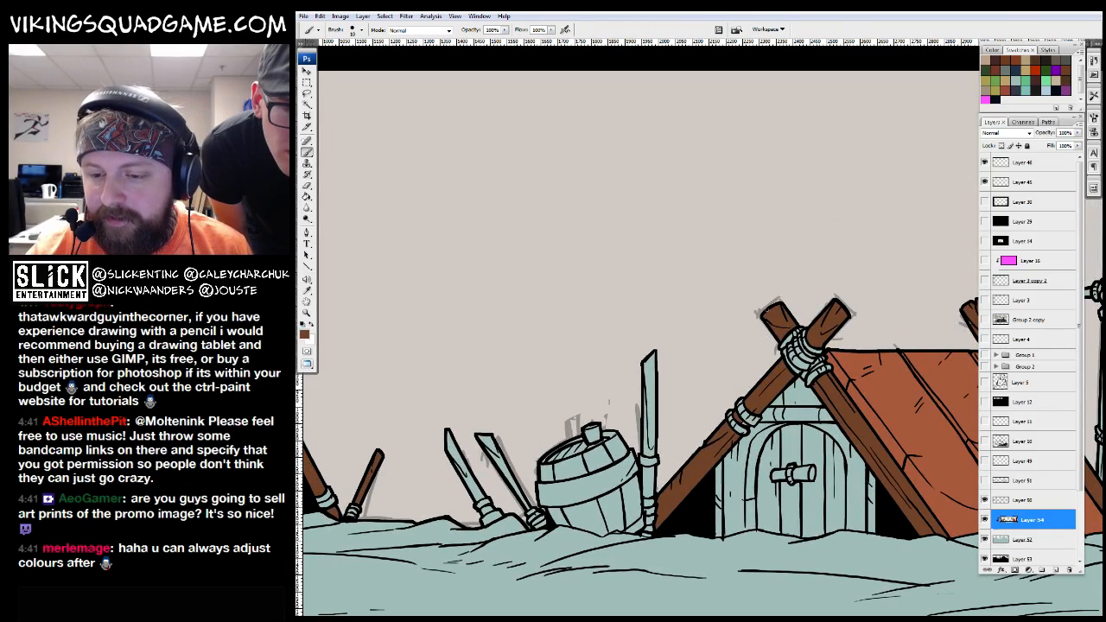
Select the hanging post and its crossbeam from the line art on Layer 50 and fill them with brown on Layer 54
{"action": "left_click_drag", "start_coordinate": [777, 308], "coordinate": [654, 344]}
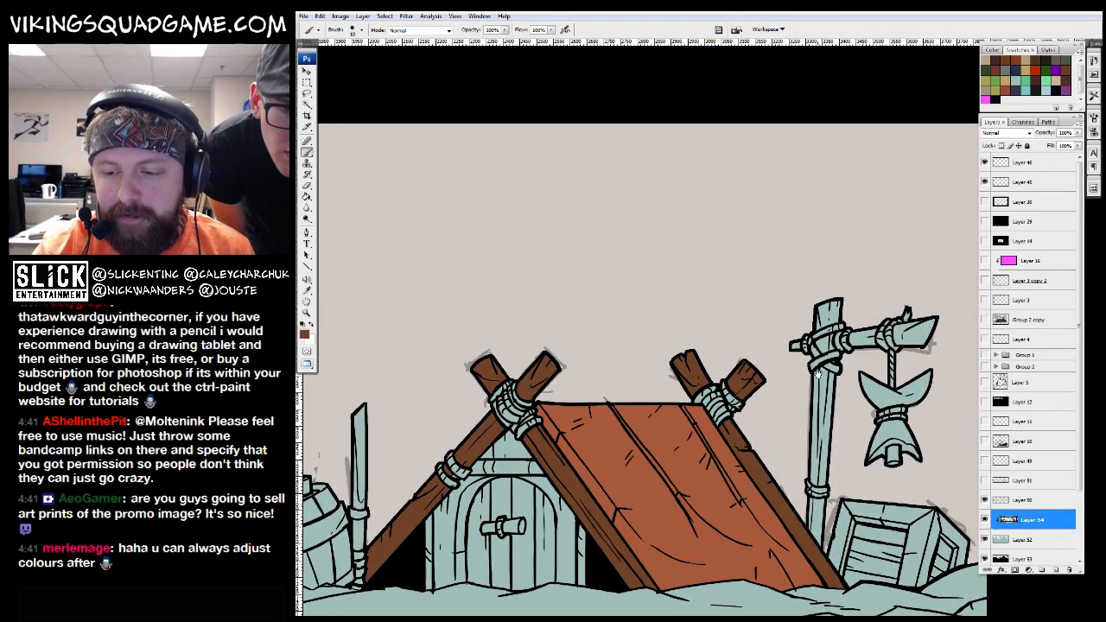
{"action": "left_click_drag", "start_coordinate": [818, 373], "coordinate": [709, 346]}
{"action": "key", "text": "w"}
{"action": "key", "text": "alt+bracketright"}
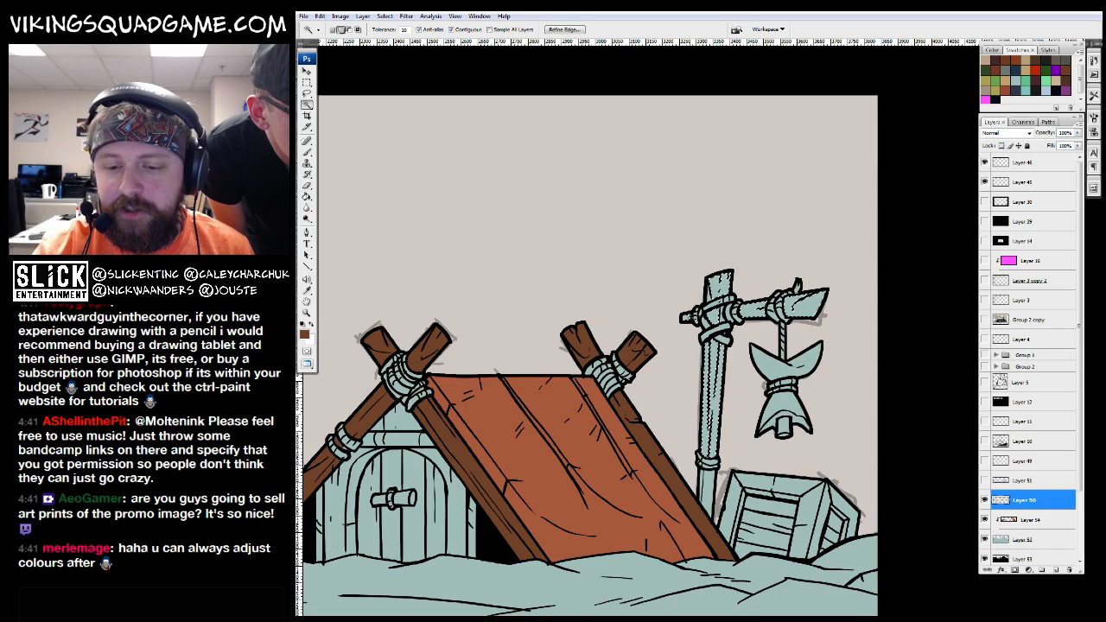
{"action": "key", "text": "ctrl+minus"}
{"action": "key", "text": "z"}
{"action": "key", "text": "alt+bracketleft"}
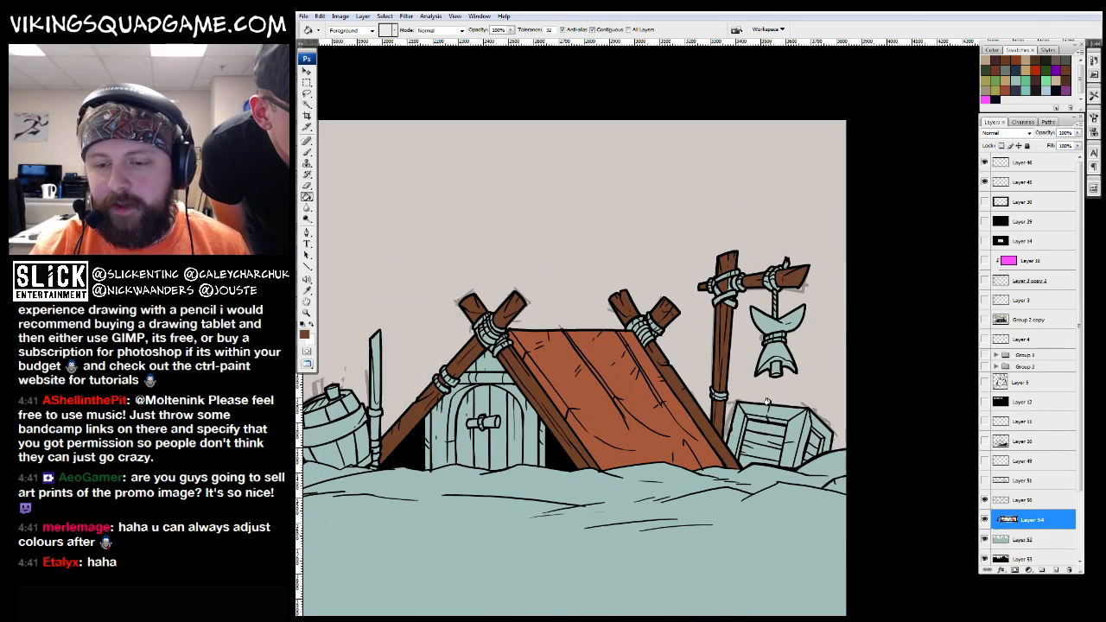
Brush brown into the small gaps between the rope bindings at the top of the hanging post
{"action": "key", "text": "ctrl+minus"}
{"action": "key", "text": "ctrl+plus"}
{"action": "key", "text": "ctrl+plus"}
{"action": "key", "text": "ctrl+plus"}
{"action": "mouse_move", "coordinate": [929, 354]}
{"action": "left_mouse_down"}
{"action": "mouse_move", "coordinate": [828, 554]}
{"action": "mouse_move", "coordinate": [471, 562]}
{"action": "left_mouse_up"}
{"action": "key", "text": "b"}
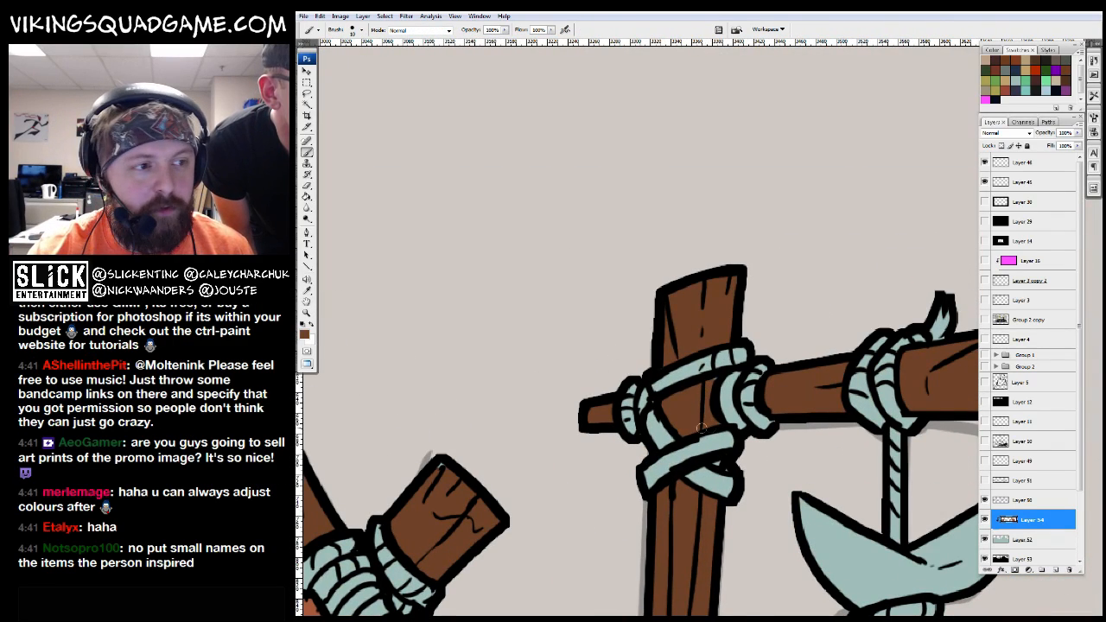
{"action": "key", "text": "ctrl+minus"}
{"action": "key", "text": "ctrl+plus"}
{"action": "key", "text": "ctrl+plus"}
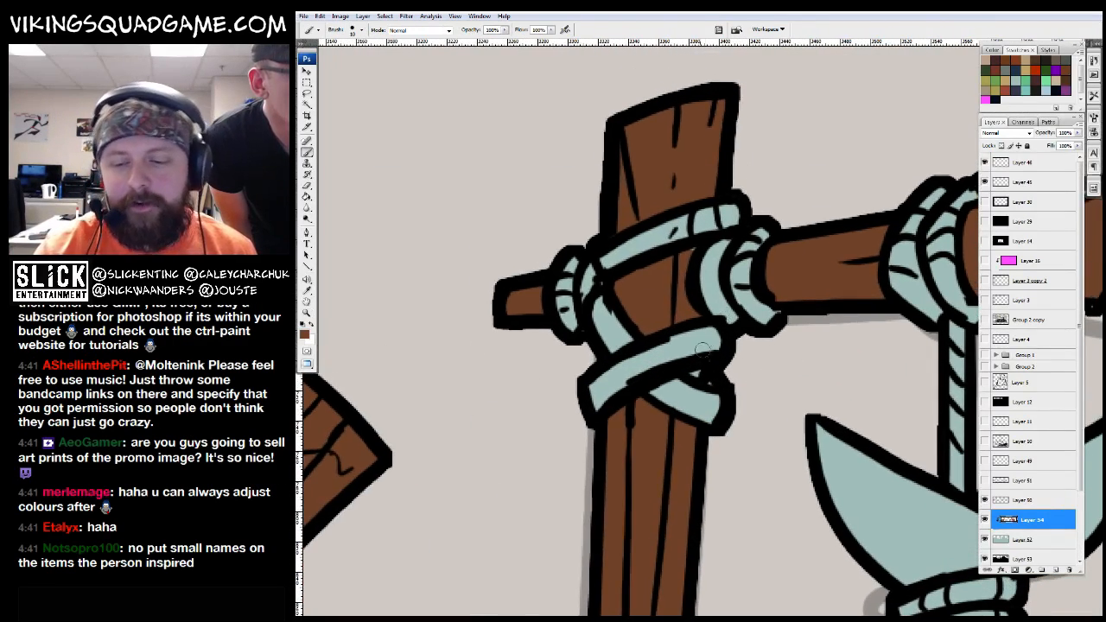
{"action": "key", "text": "ctrl+minus"}
{"action": "key", "text": "ctrl+minus"}
{"action": "key", "text": "z"}
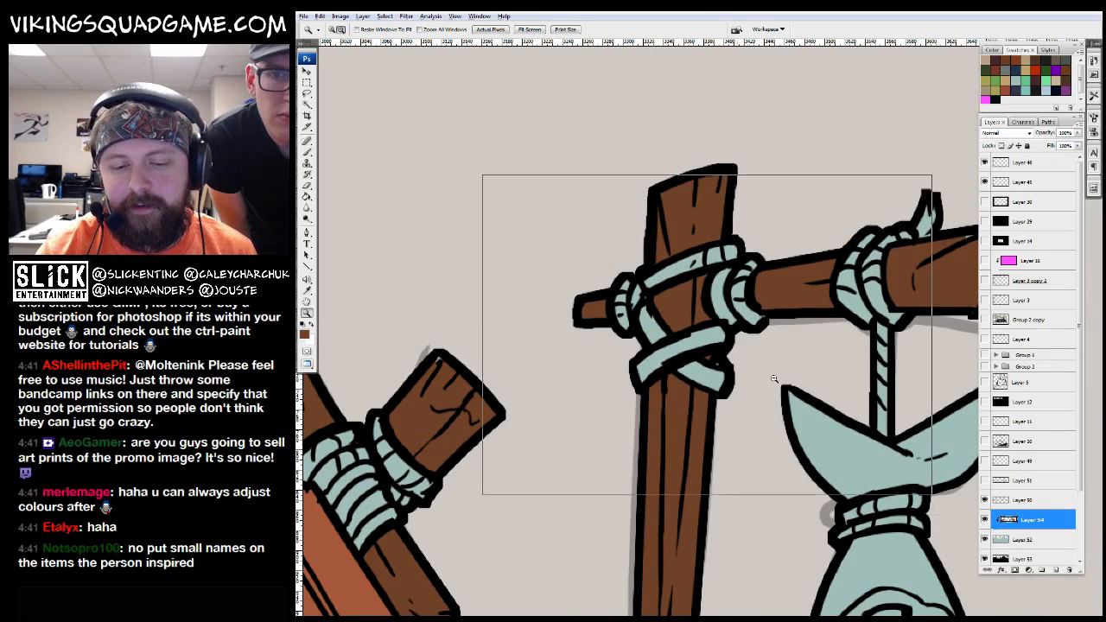
{"action": "key", "text": "ctrl+minus"}
{"action": "key", "text": "ctrl+minus"}
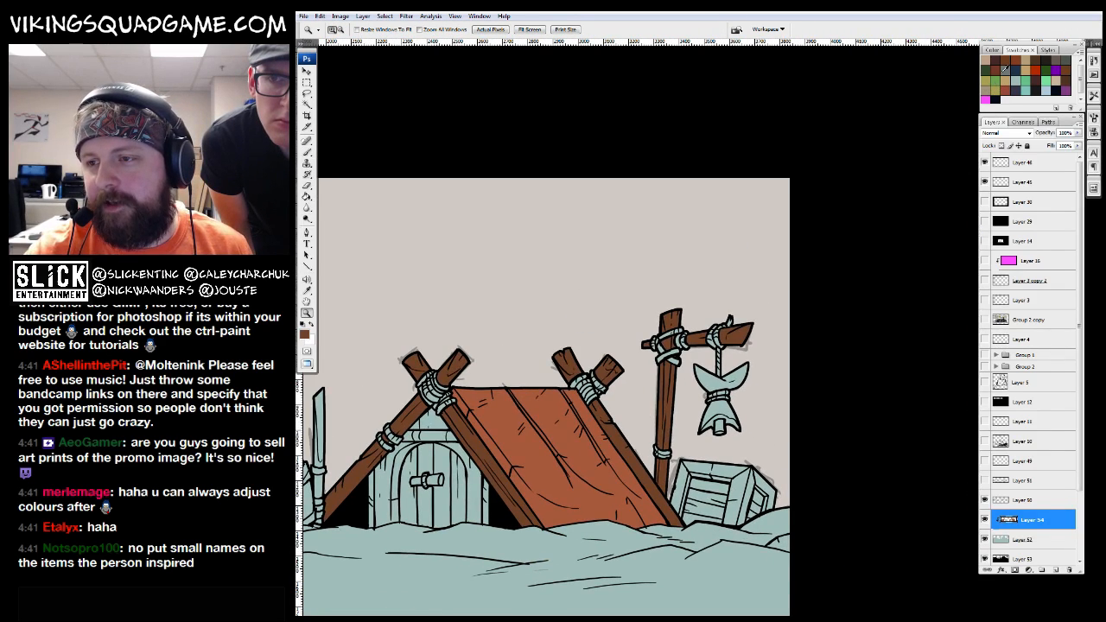
Choose a dark grey, select the hanging fish's body and tail from Layer 50, and fill them on Layer 54
{"action": "left_click", "coordinate": [1020, 500]}
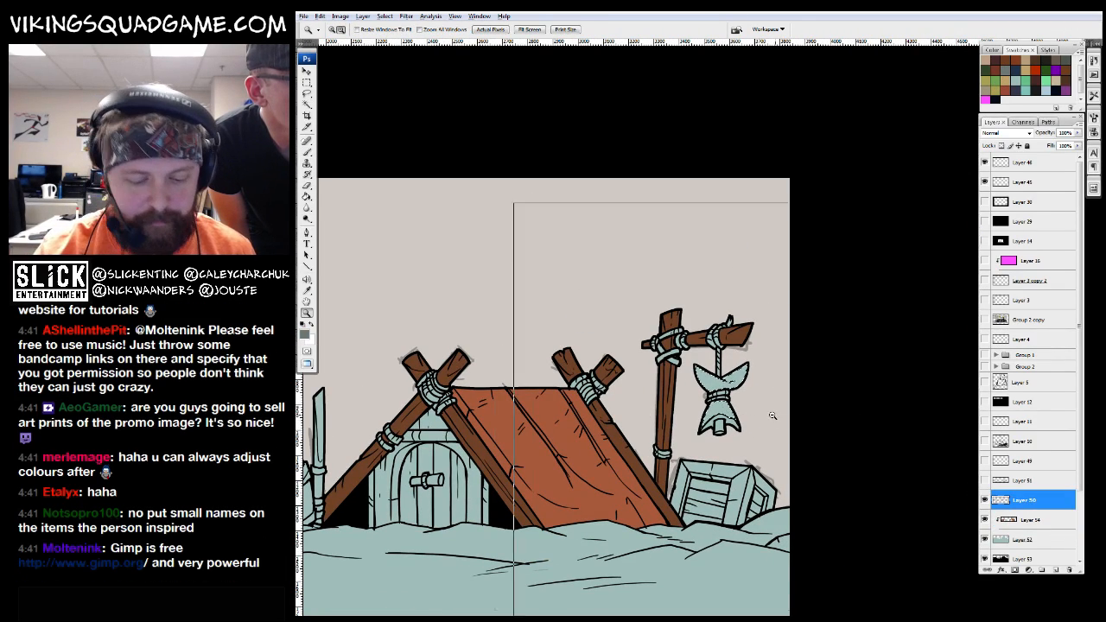
{"action": "key", "text": "ctrl+minus"}
{"action": "left_click", "coordinate": [1028, 520]}
{"action": "left_click_drag", "start_coordinate": [959, 298], "coordinate": [741, 324]}
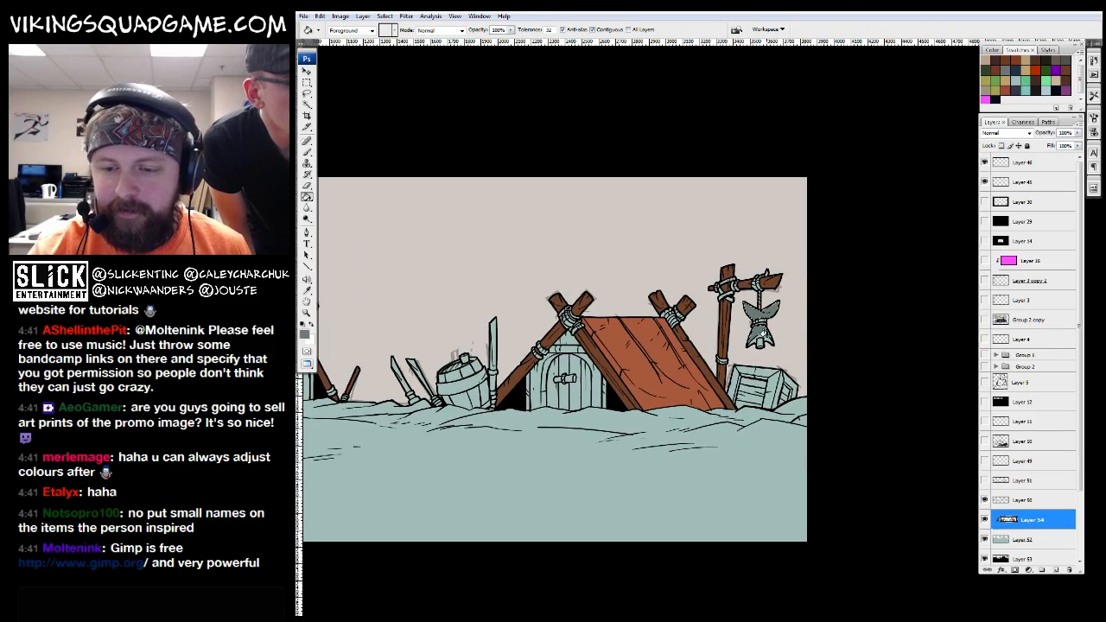
Choose a rust red and fill the cut opening at the lower end of the hanging fish with it on Layer 54
{"action": "left_click", "coordinate": [775, 365]}
{"action": "key", "text": "g"}
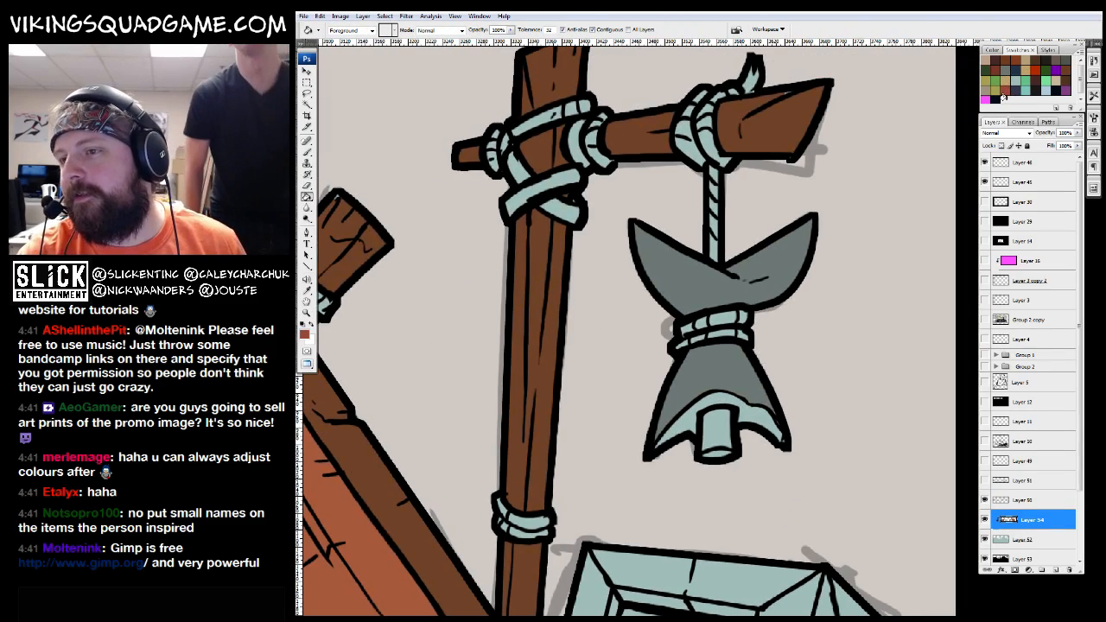
{"action": "key", "text": "ctrl+minus"}
{"action": "left_click", "coordinate": [1020, 500]}
{"action": "key", "text": "z"}
{"action": "left_click", "coordinate": [1001, 500], "text": "ctrl"}
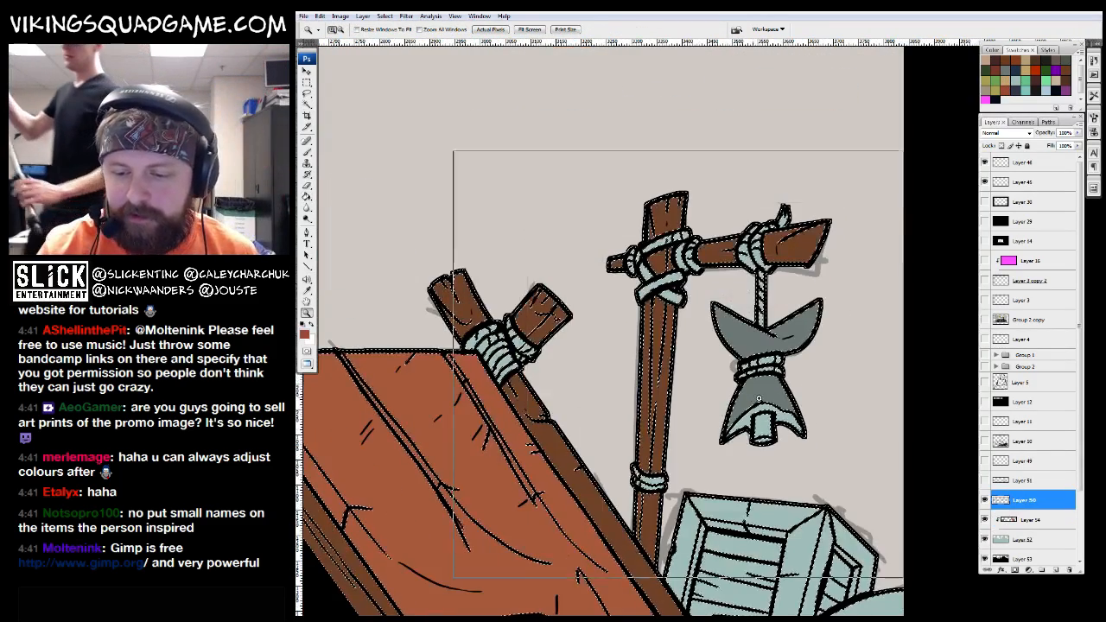
{"action": "left_click", "coordinate": [758, 397]}
{"action": "key", "text": "w"}
{"action": "left_click", "coordinate": [778, 436]}
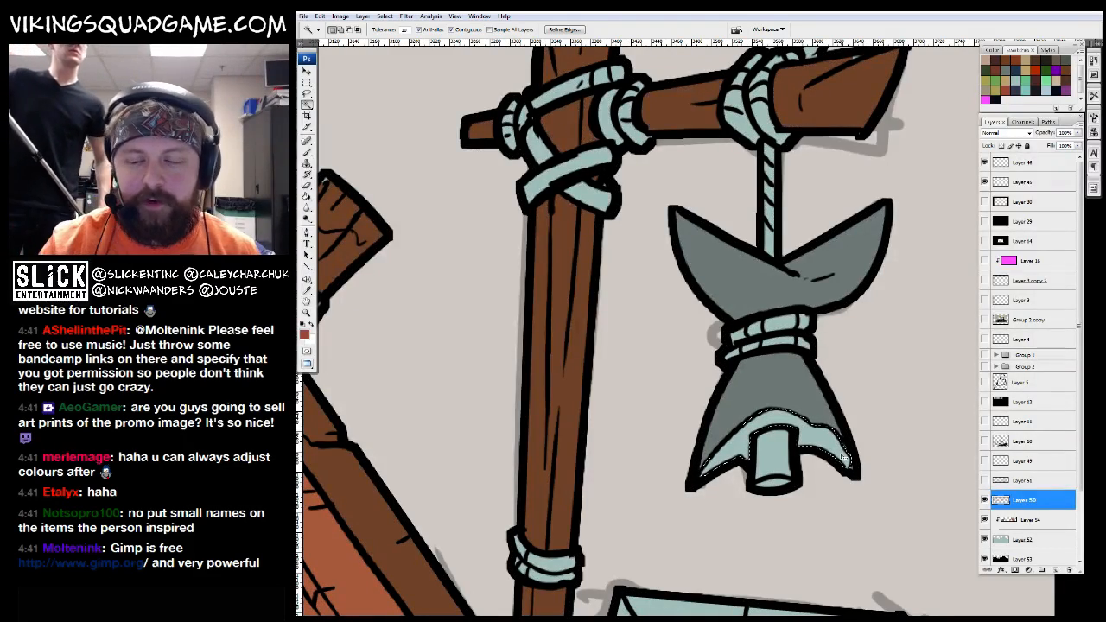
{"action": "key", "text": "g"}
{"action": "key", "text": "alt+bracketleft"}
{"action": "left_click", "coordinate": [748, 445]}
Sample the roof colour and brush it into the unfilled slivers along the tent roofs' plank lines
{"action": "key", "text": "z"}
{"action": "left_click", "coordinate": [834, 367], "text": "alt"}
{"action": "left_click_drag", "start_coordinate": [833, 367], "coordinate": [788, 399]}
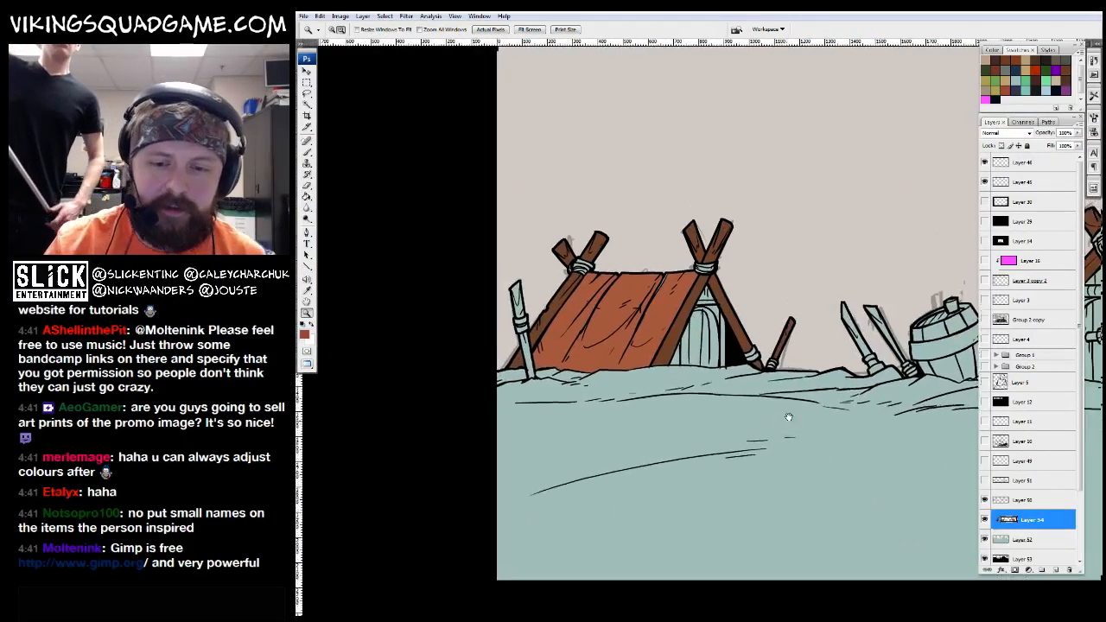
{"action": "key", "text": "ctrl+plus"}
{"action": "key", "text": "ctrl+plus"}
{"action": "key", "text": "b"}
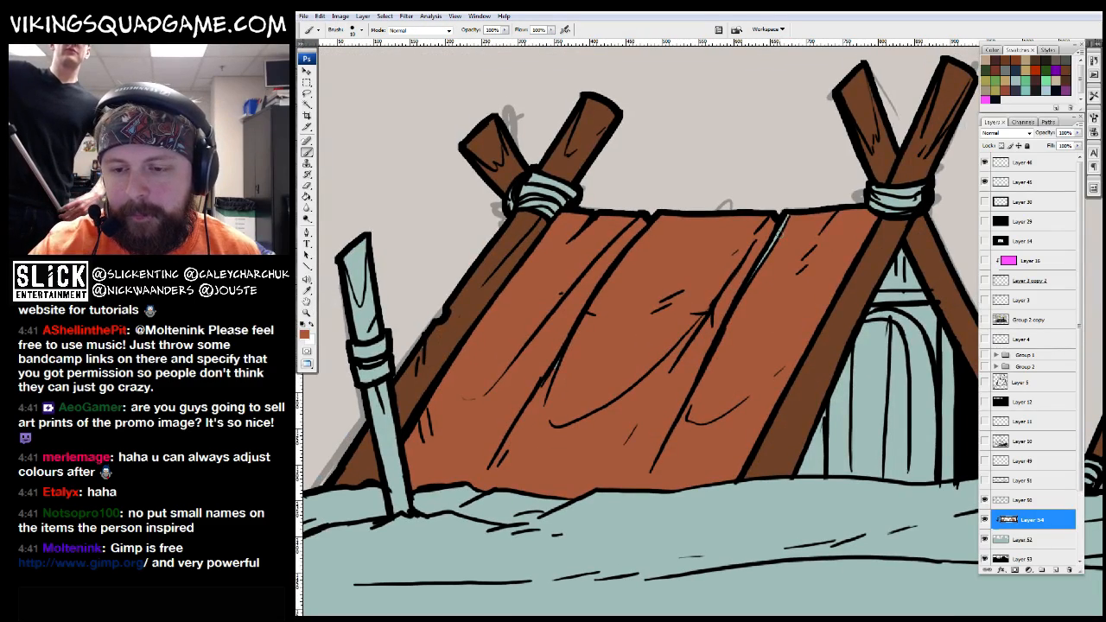
{"action": "mouse_move", "coordinate": [550, 394]}
{"action": "left_mouse_down"}
{"action": "mouse_move", "coordinate": [852, 314]}
{"action": "mouse_move", "coordinate": [435, 348]}
{"action": "left_mouse_up"}
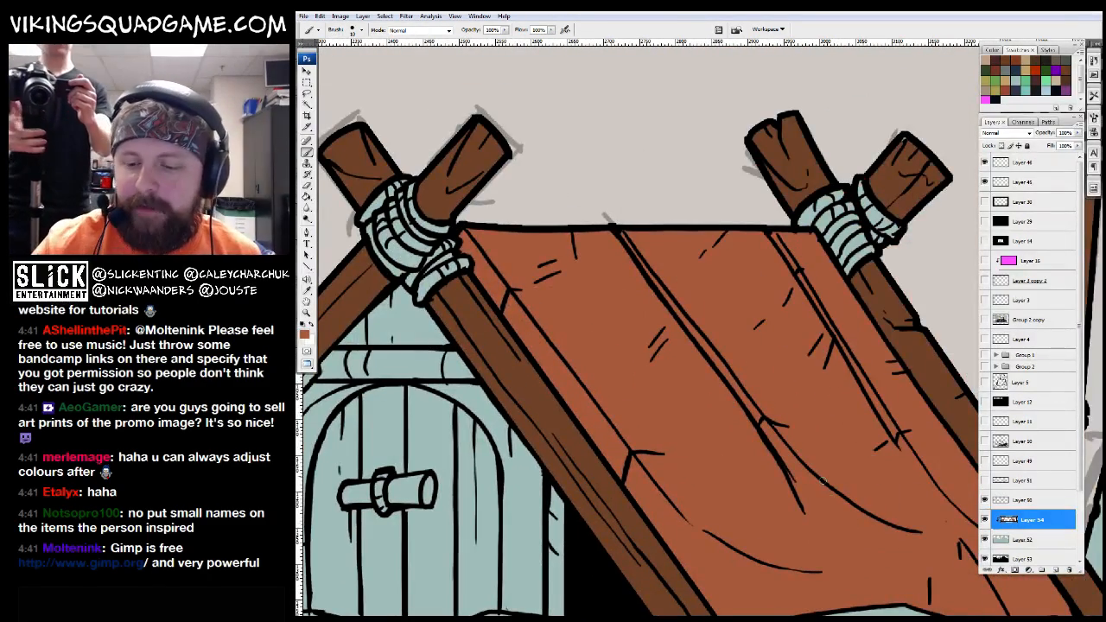
Select both tent roofs and recolour them with Hue/Saturation at hue +20 and saturation -43
{"action": "key", "text": "z"}
{"action": "key", "text": "ctrl+minus"}
{"action": "key", "text": "ctrl+minus"}
{"action": "key", "text": "ctrl+minus"}
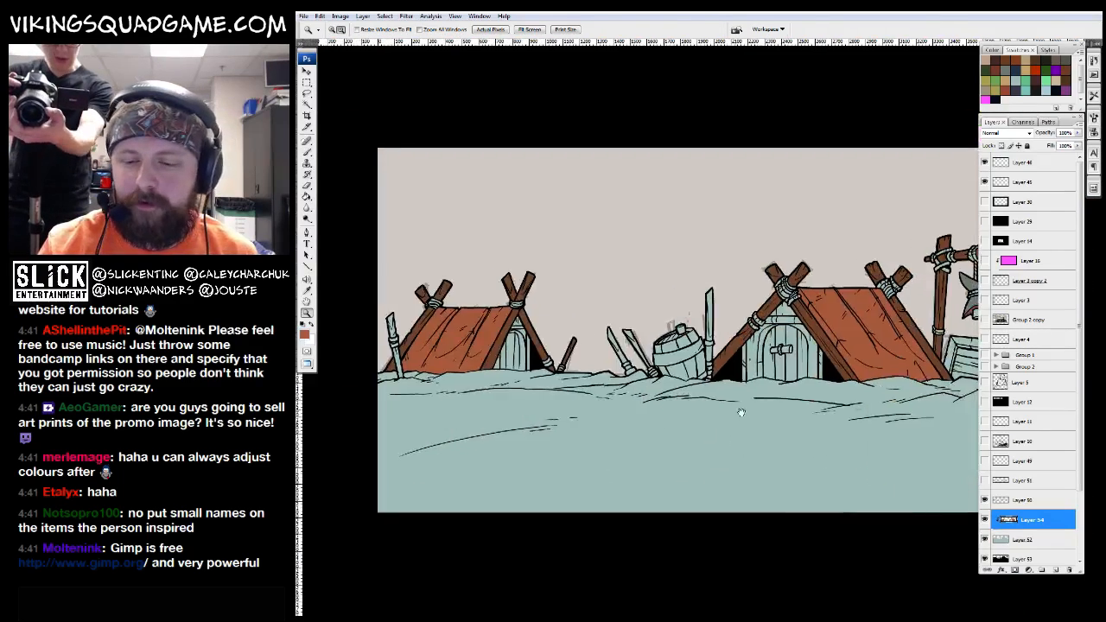
{"action": "mouse_move", "coordinate": [741, 412]}
{"action": "left_mouse_down"}
{"action": "mouse_move", "coordinate": [683, 446]}
{"action": "mouse_move", "coordinate": [595, 434]}
{"action": "left_mouse_up"}
{"action": "key", "text": "g"}
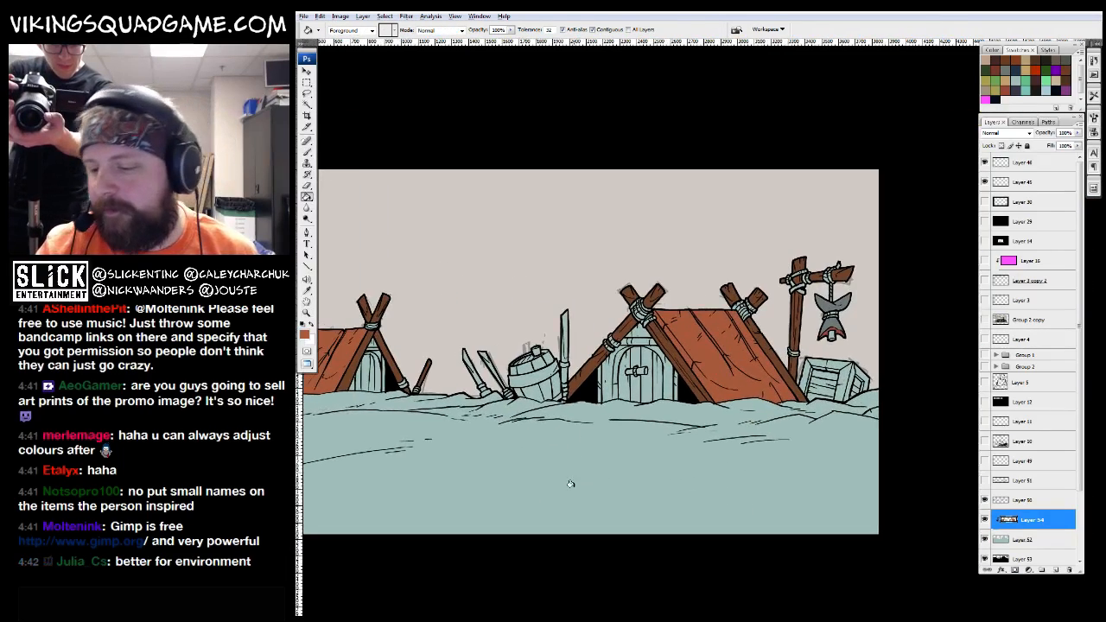
{"action": "key", "text": "w"}
{"action": "left_click", "coordinate": [735, 355]}
{"action": "scroll", "coordinate": [657, 362], "scroll_direction": "left", "scroll_amount": 3}
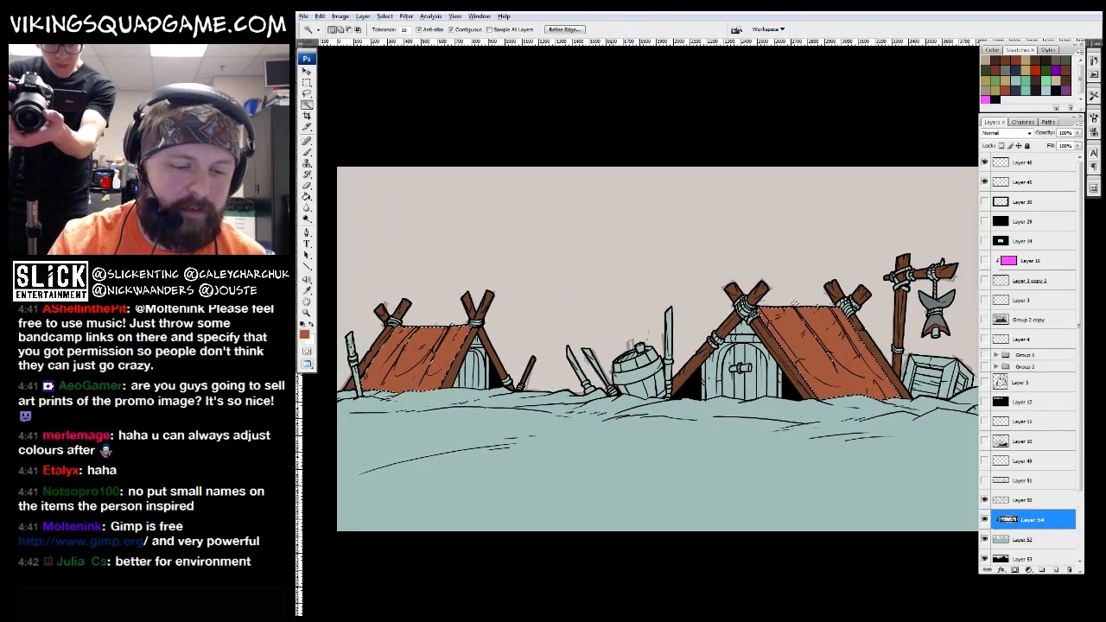
{"action": "key", "text": "ctrl+u"}
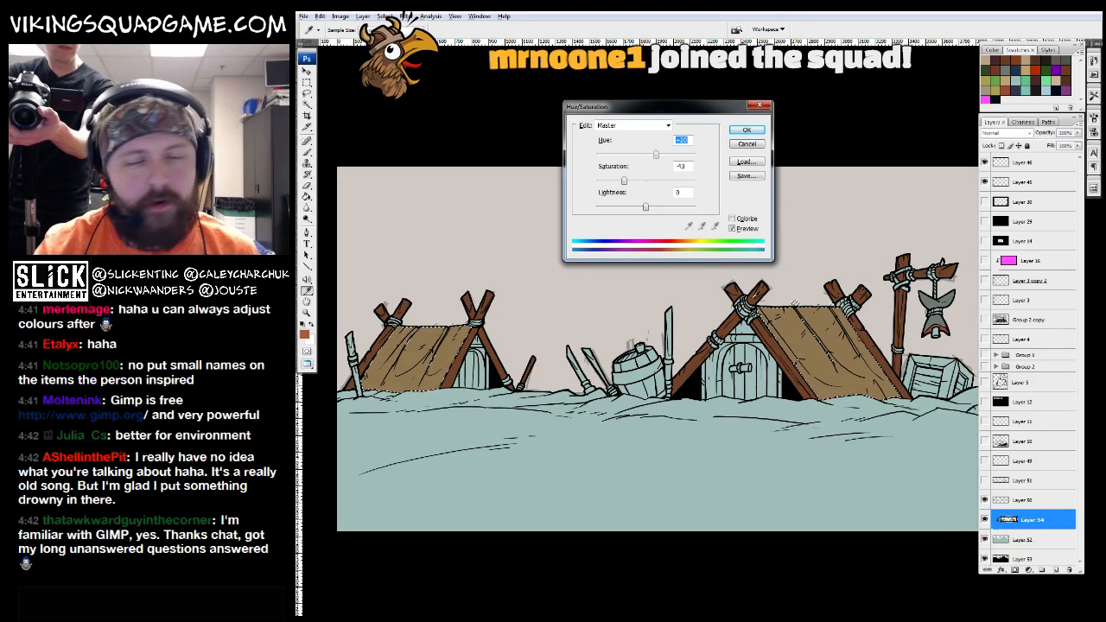
{"action": "key", "text": "Return"}
Hide and show Layer 54 to compare the tents with and without their flat colours
{"action": "key", "text": "z"}
{"action": "left_click", "coordinate": [745, 333]}
{"action": "left_click", "coordinate": [639, 453]}
{"action": "left_click", "coordinate": [640, 453], "text": "alt"}
{"action": "left_click", "coordinate": [1024, 500]}
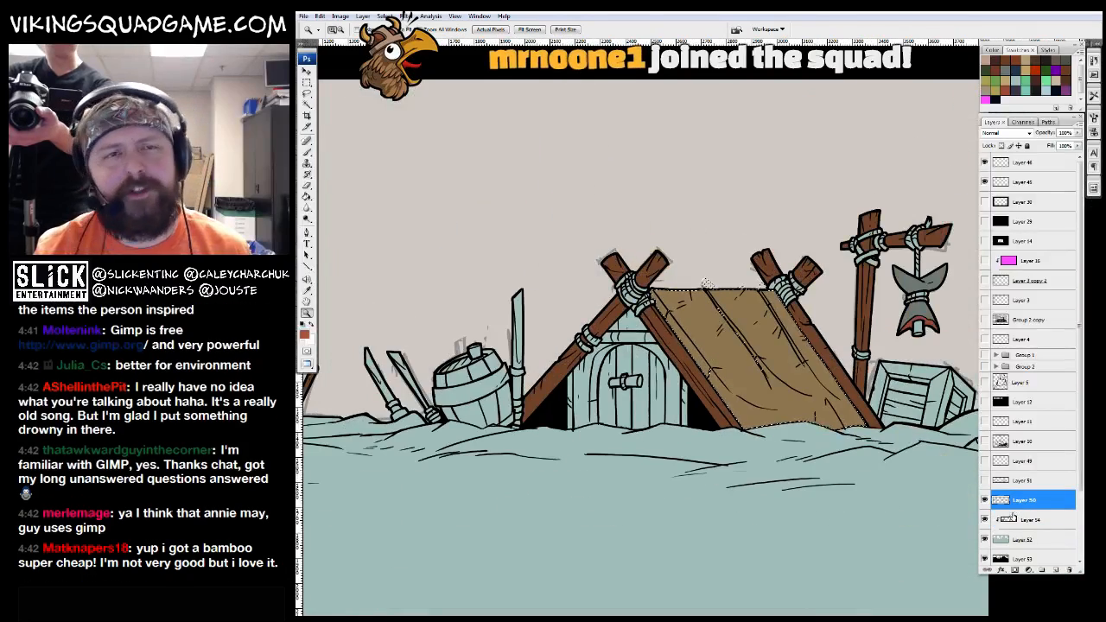
{"action": "left_click", "coordinate": [985, 520]}
{"action": "left_click", "coordinate": [1024, 518]}
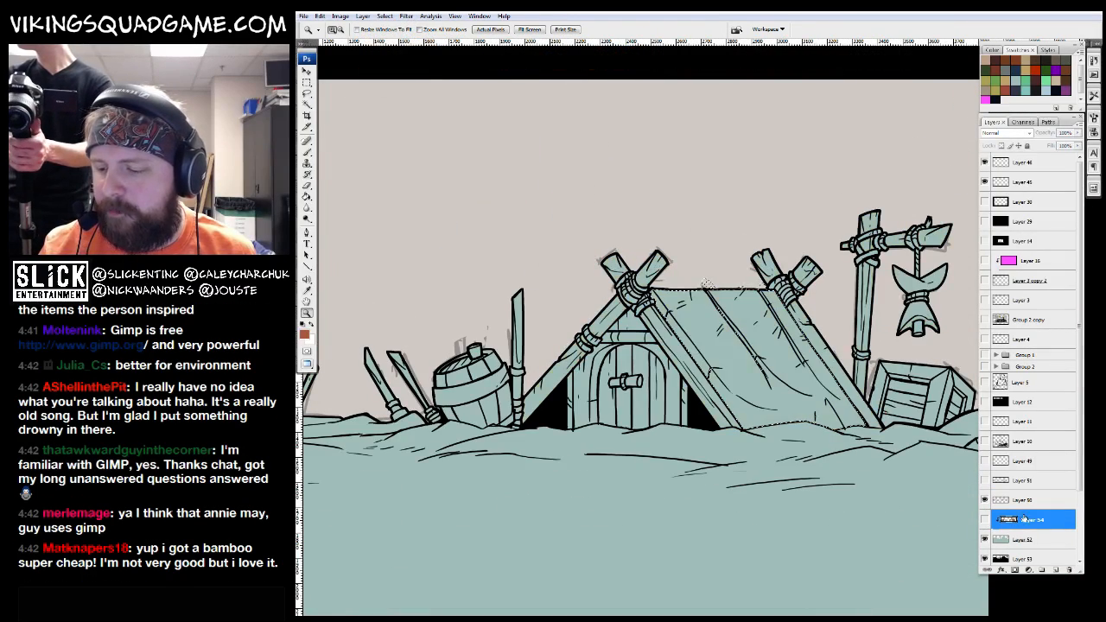
{"action": "left_click", "coordinate": [985, 520]}
Select the plank walls around the doors of both tents from the line art on Layer 50
{"action": "left_click_drag", "start_coordinate": [534, 286], "coordinate": [748, 441]}
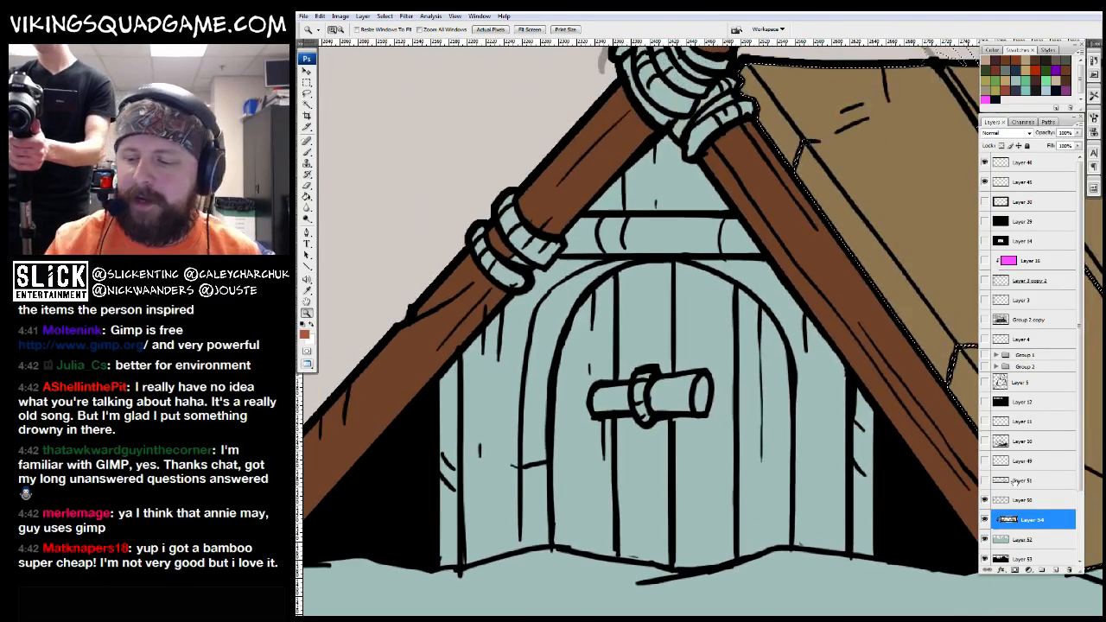
{"action": "left_click", "coordinate": [1024, 500]}
{"action": "key", "text": "w"}
{"action": "left_click", "coordinate": [680, 263]}
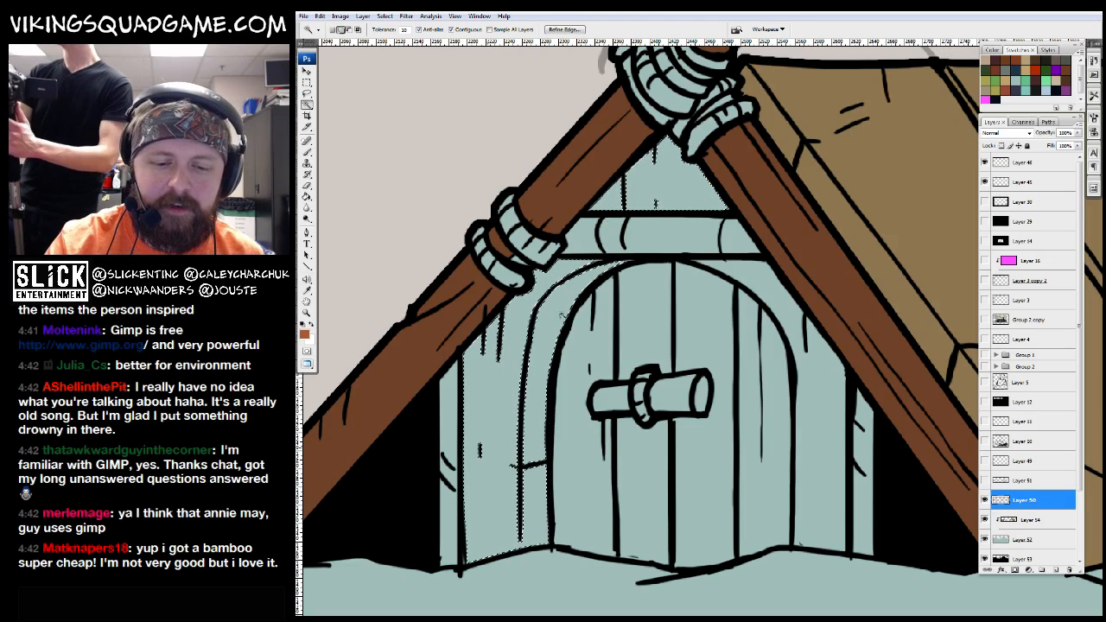
{"action": "key", "text": "ctrl+minus"}
{"action": "key", "text": "ctrl+minus"}
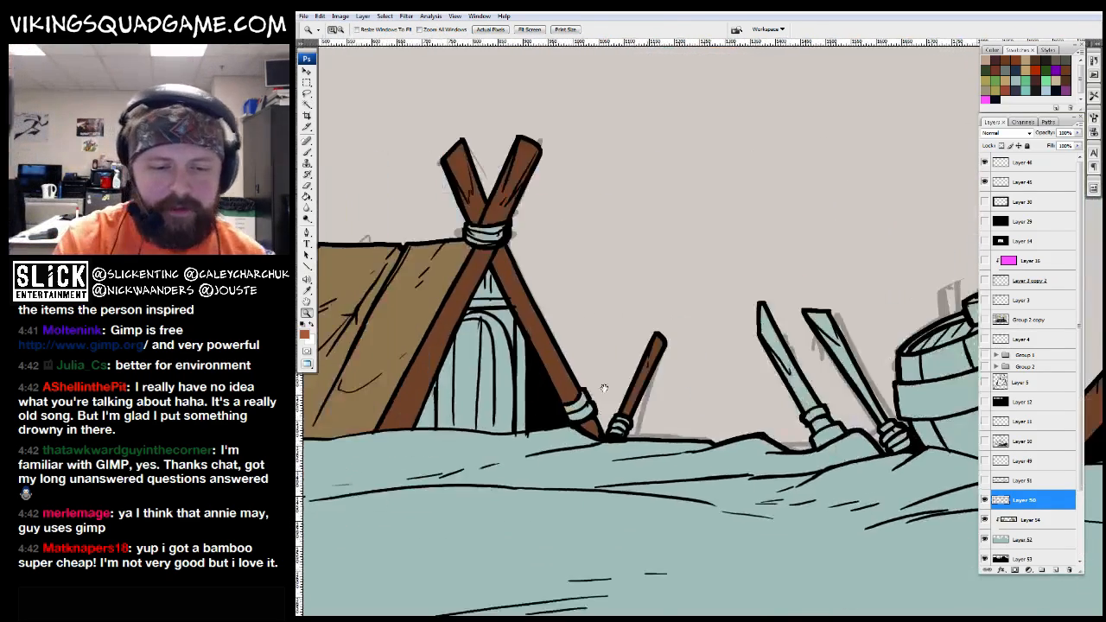
{"action": "key", "text": "ctrl+minus"}
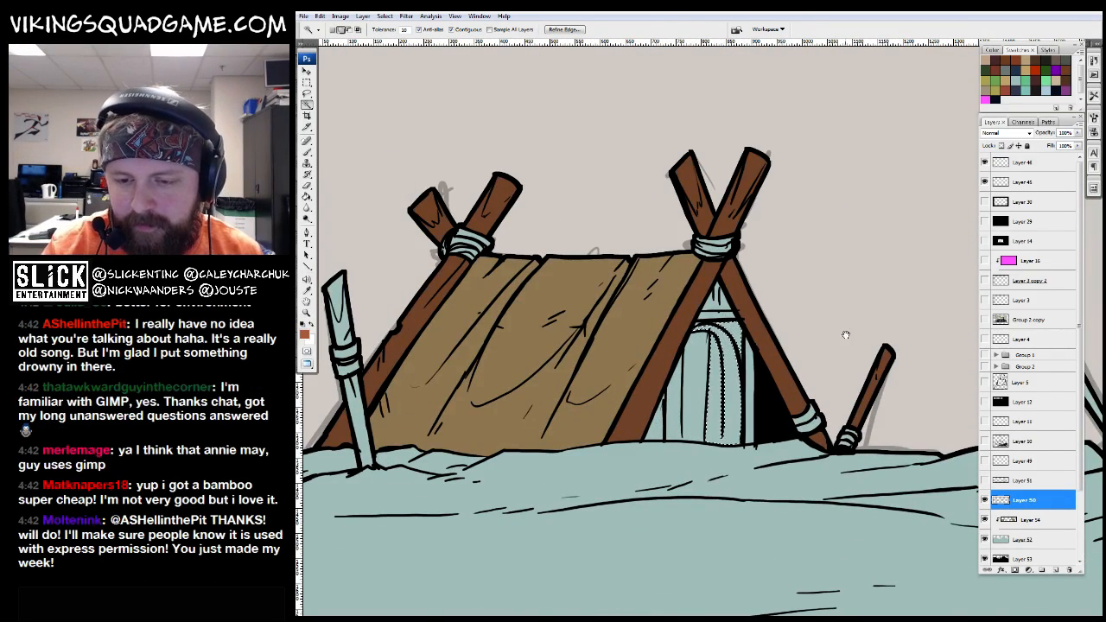
{"action": "key", "text": "z"}
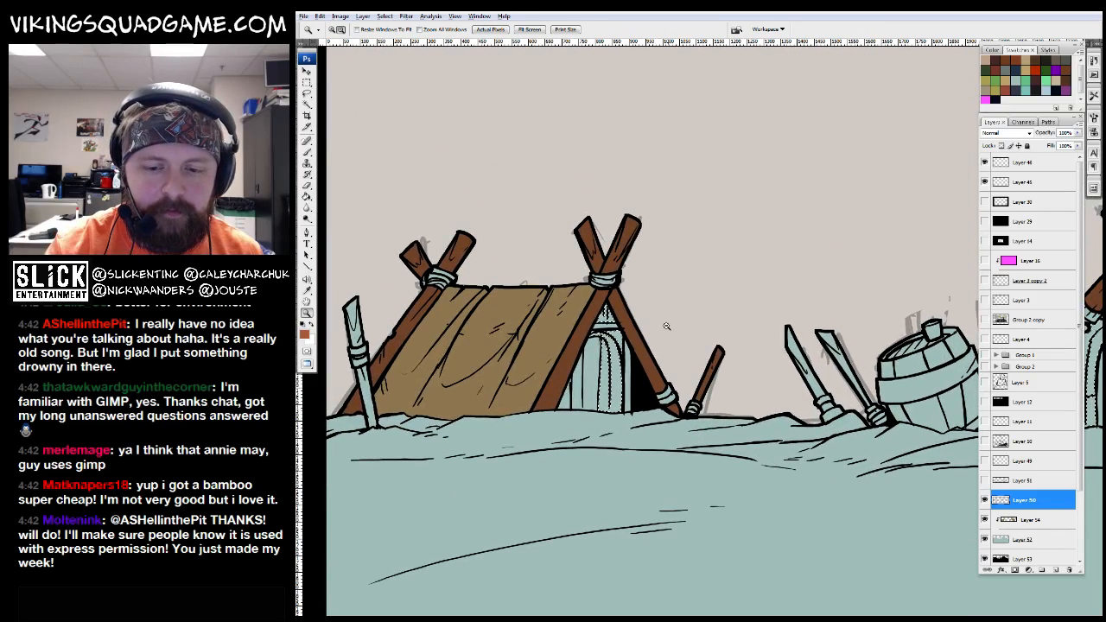
{"action": "key", "text": "ctrl+minus"}
{"action": "key", "text": "ctrl+minus"}
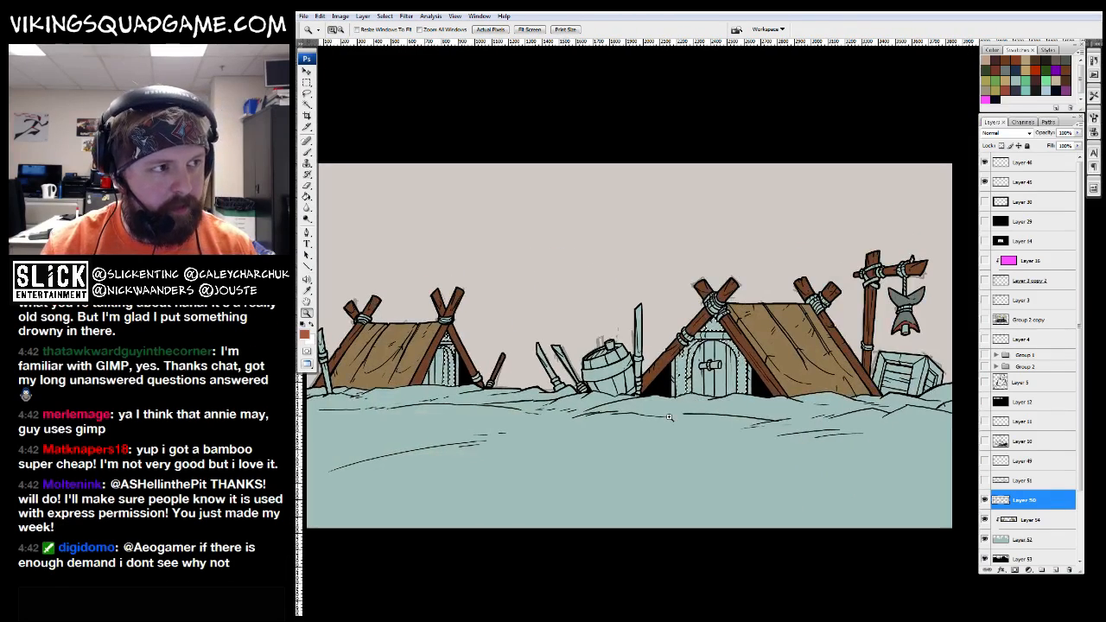
{"action": "left_click_drag", "start_coordinate": [669, 417], "coordinate": [632, 458]}
{"action": "key", "text": "g"}
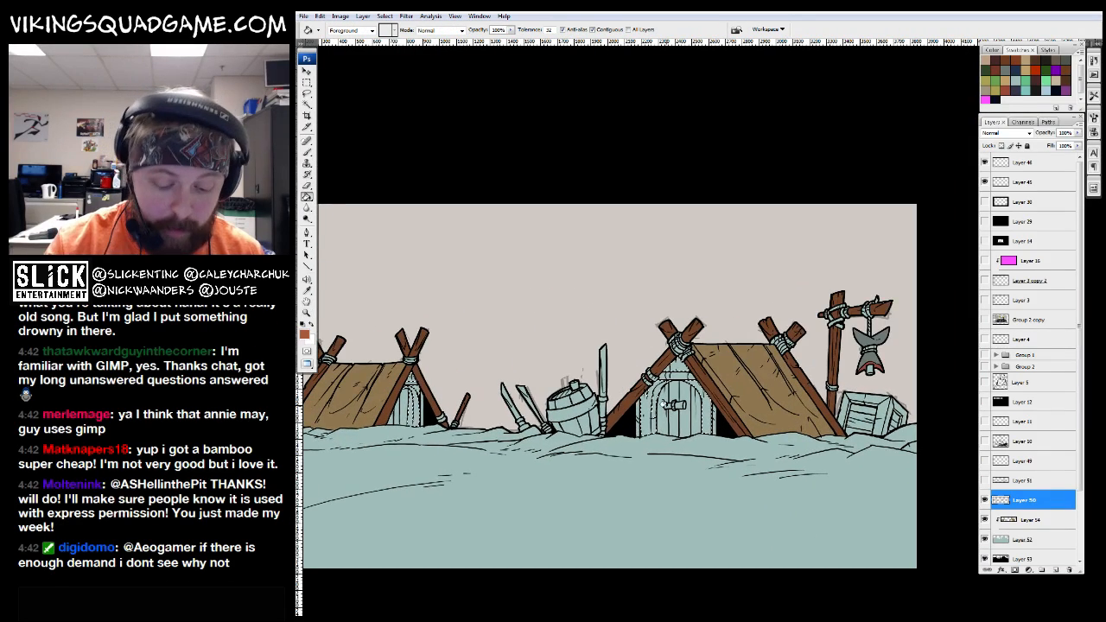
Sample the tent roof's brown and fill the selected walls around the doors with it on Layer 54
{"action": "scroll", "coordinate": [666, 406], "scroll_direction": "up", "scroll_amount": 1}
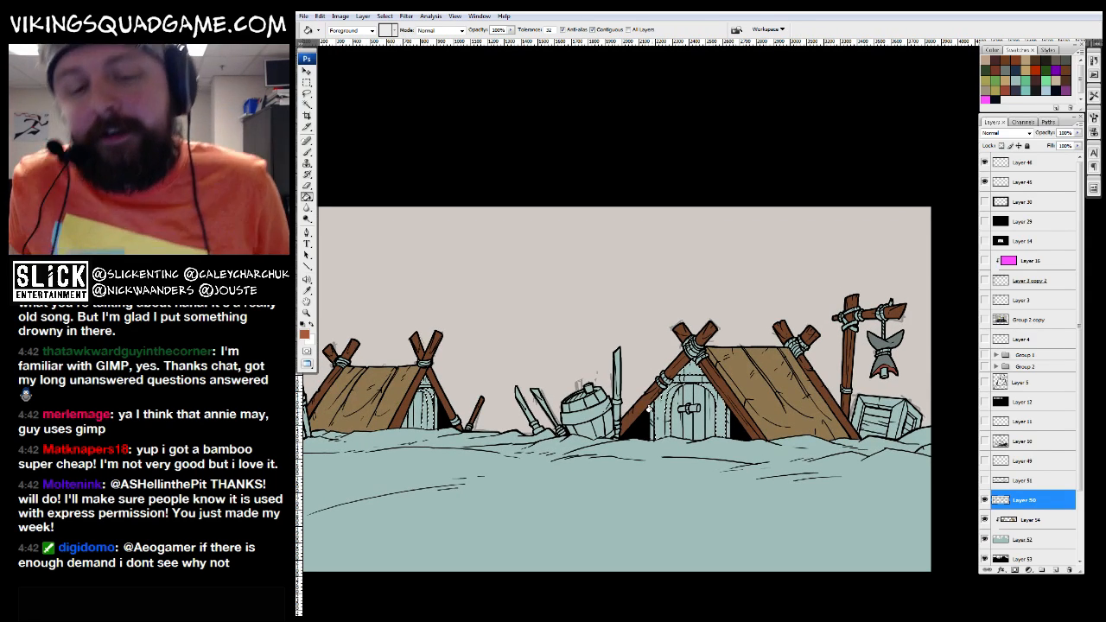
{"action": "left_click_drag", "start_coordinate": [709, 434], "coordinate": [766, 399]}
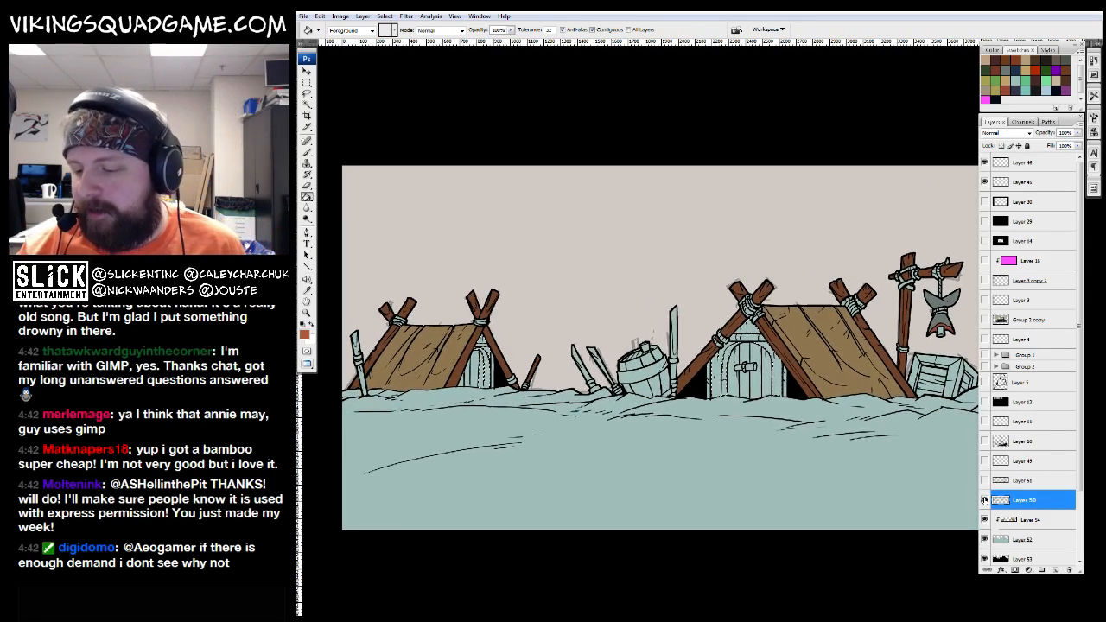
{"action": "mouse_move", "coordinate": [870, 243]}
{"action": "left_mouse_down"}
{"action": "mouse_move", "coordinate": [835, 223]}
{"action": "mouse_move", "coordinate": [891, 238]}
{"action": "left_mouse_up"}
{"action": "key", "text": "alt+bracketleft"}
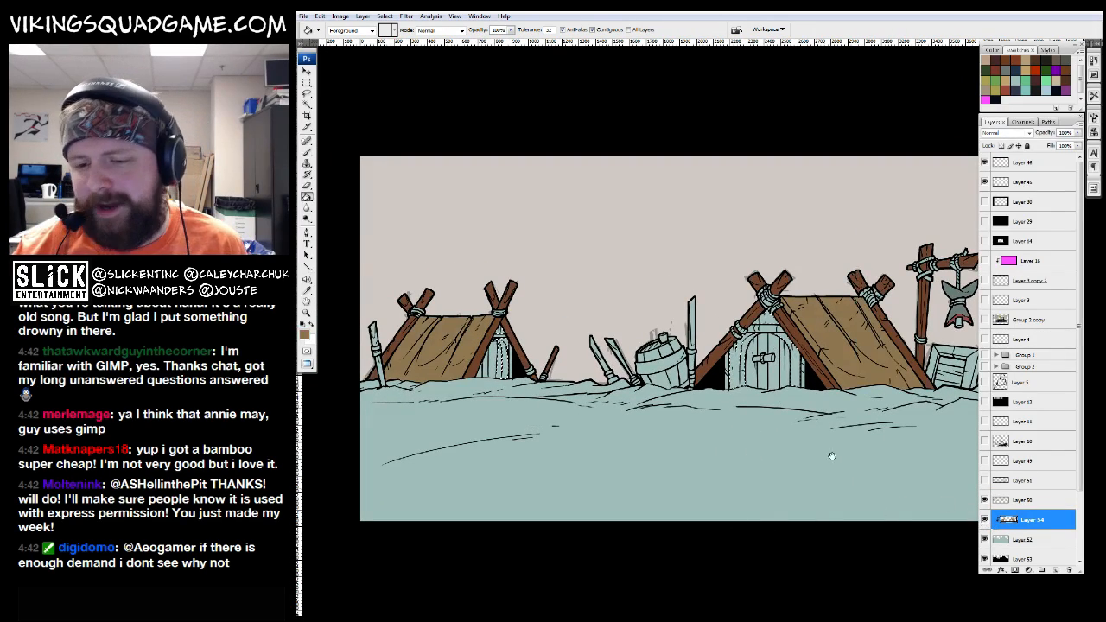
{"action": "key", "text": "z"}
{"action": "left_click", "coordinate": [786, 298]}
{"action": "key", "text": "alt+bracketleft"}
{"action": "left_click", "coordinate": [1026, 519]}
{"action": "key", "text": "g"}
{"action": "left_click", "coordinate": [674, 475]}
{"action": "mouse_move", "coordinate": [916, 372]}
{"action": "left_mouse_down"}
{"action": "mouse_move", "coordinate": [489, 279]}
{"action": "mouse_move", "coordinate": [442, 316]}
{"action": "left_mouse_up"}
{"action": "key", "text": "b"}
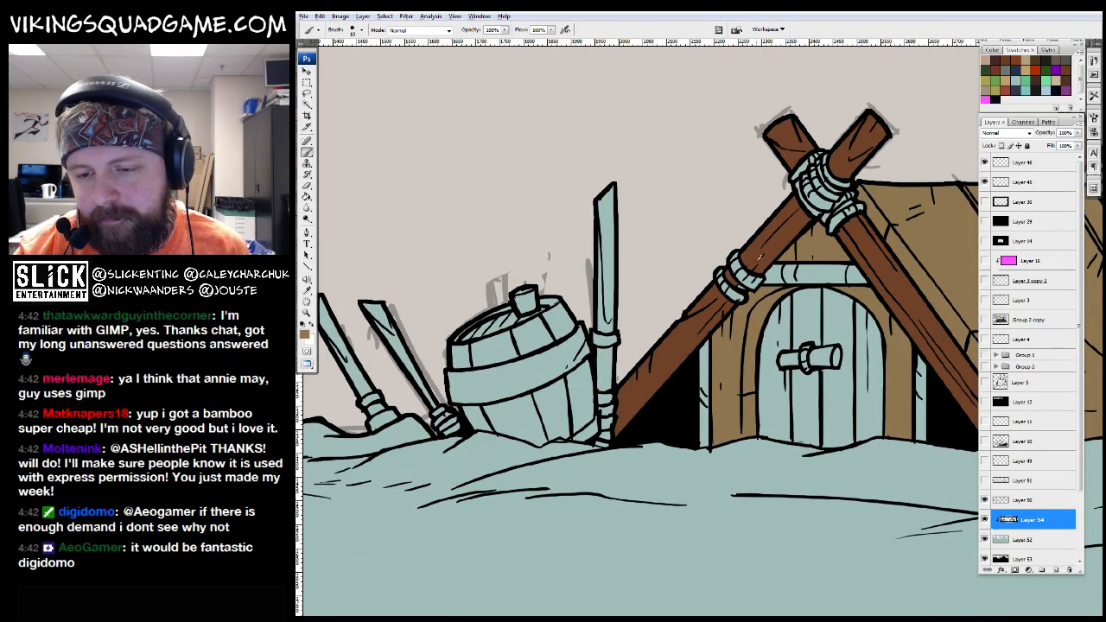
Choose a light tan and select the rope lashing at the large tent's front pole crossing from Layer 50
{"action": "key", "text": "z"}
{"action": "left_click", "coordinate": [769, 320], "text": "alt"}
{"action": "left_click", "coordinate": [795, 350], "text": "alt"}
{"action": "left_click", "coordinate": [821, 381], "text": "alt"}
{"action": "left_click_drag", "start_coordinate": [821, 381], "coordinate": [771, 370]}
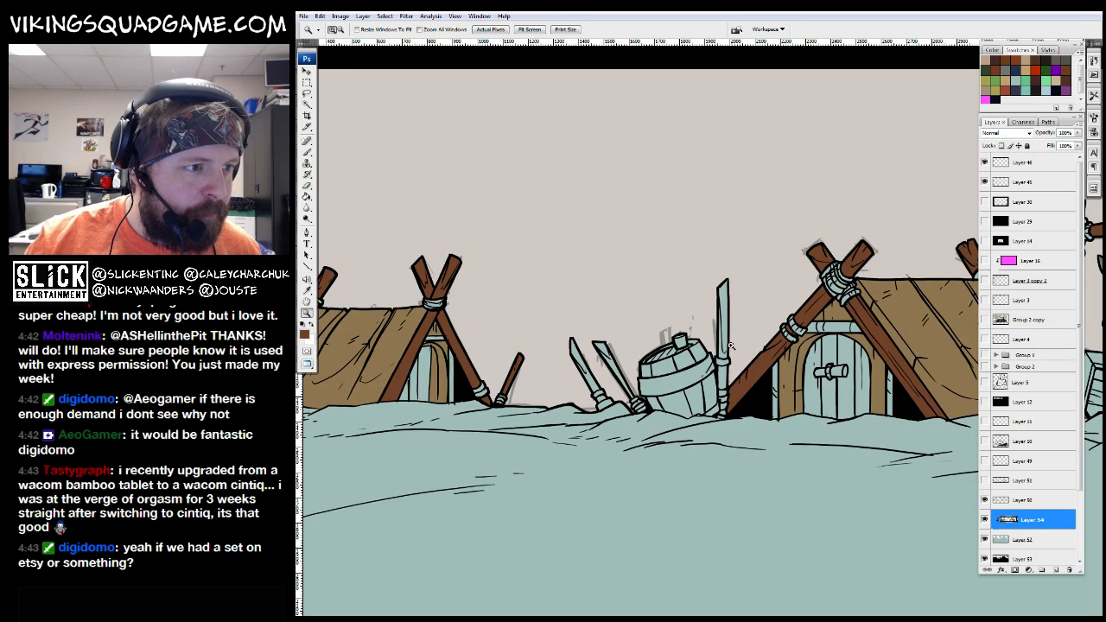
{"action": "mouse_move", "coordinate": [780, 380]}
{"action": "left_mouse_down"}
{"action": "mouse_move", "coordinate": [722, 379]}
{"action": "mouse_move", "coordinate": [627, 444]}
{"action": "left_mouse_up"}
{"action": "left_click", "coordinate": [704, 369]}
{"action": "key", "text": "b"}
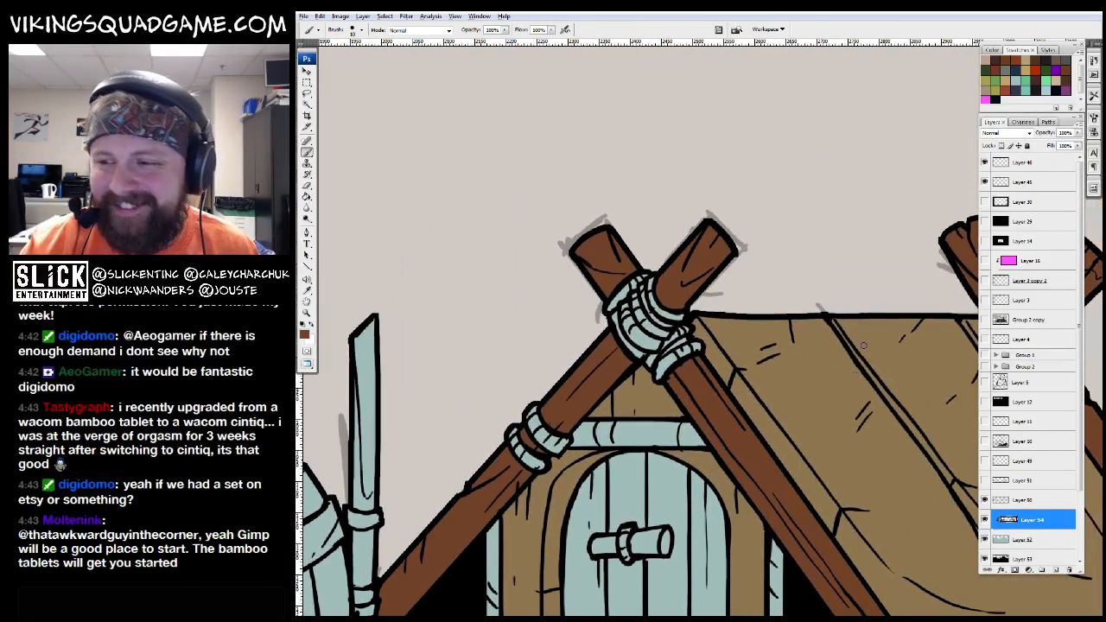
{"action": "left_click_drag", "start_coordinate": [919, 147], "coordinate": [948, 175]}
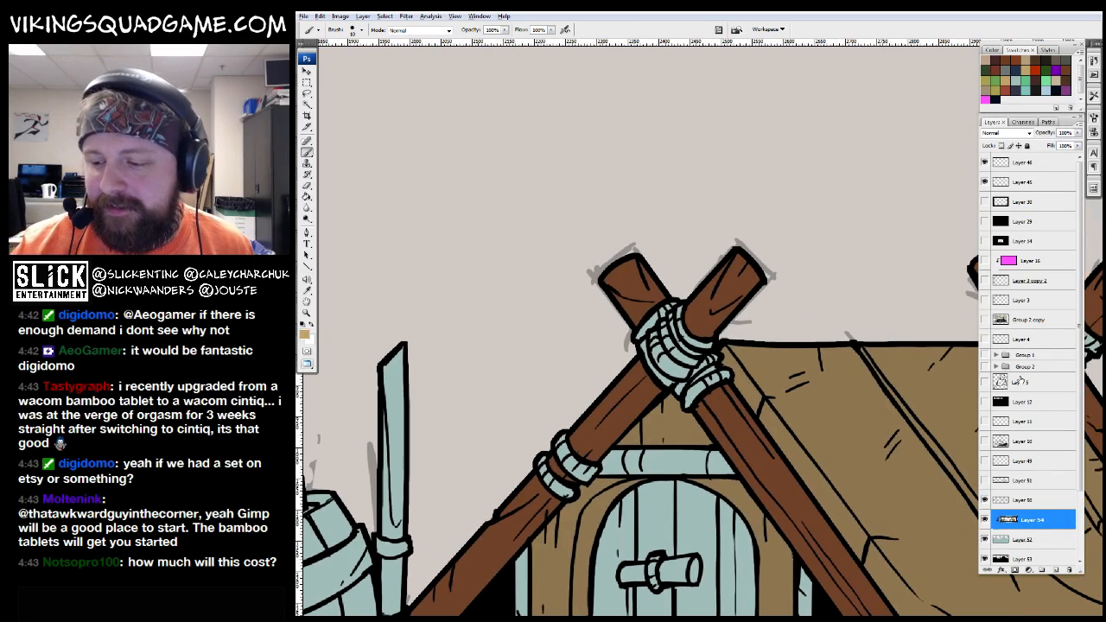
{"action": "key", "text": "alt+bracketright"}
{"action": "key", "text": "w"}
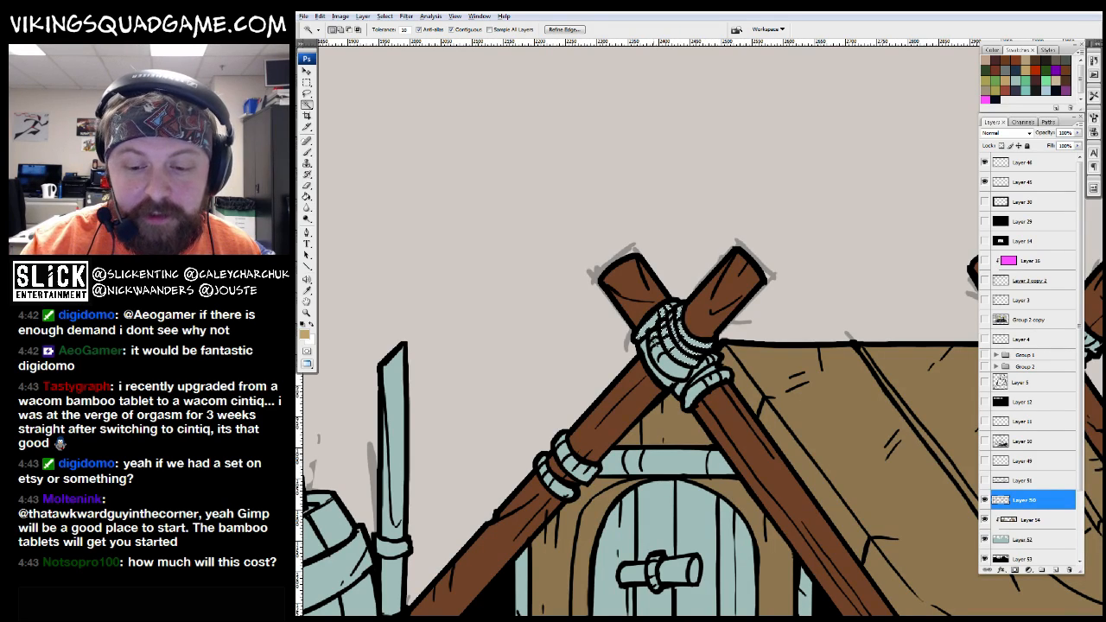
Check the cover artwork for colour reference and return to the camp background
{"action": "key", "text": "z"}
{"action": "key", "text": "ctrl+Tab"}
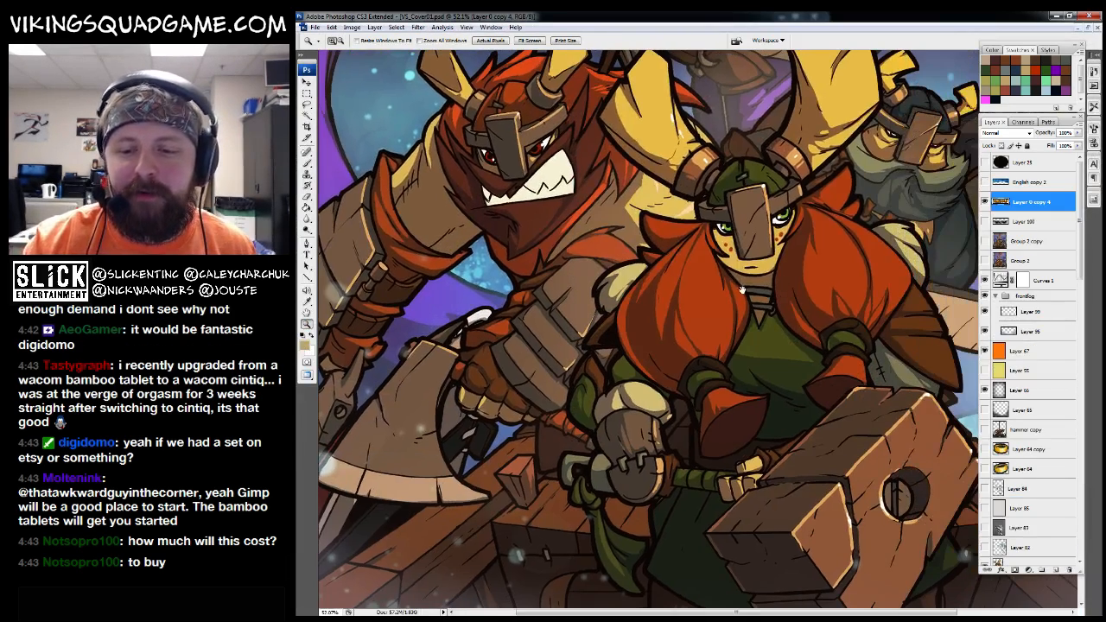
{"action": "left_click_drag", "start_coordinate": [741, 290], "coordinate": [752, 390]}
{"action": "key", "text": "ctrl+Tab"}
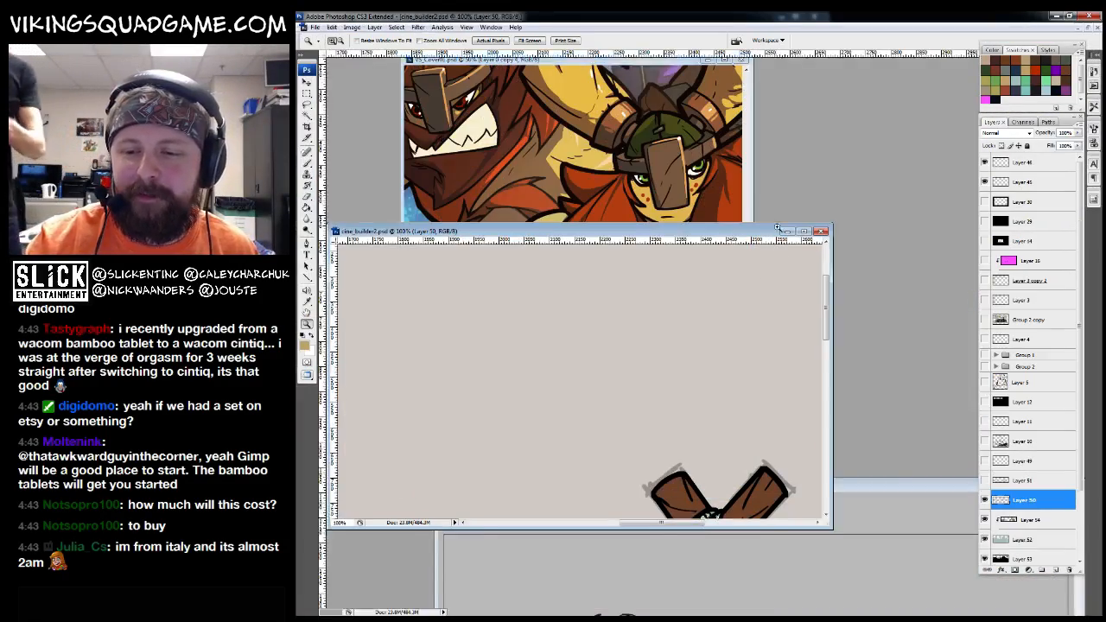
{"action": "key", "text": "f"}
Add the remaining strands of the crossing and the lower lashing on the large tent's front pole to the selection
{"action": "key", "text": "ctrl+plus"}
{"action": "key", "text": "w"}
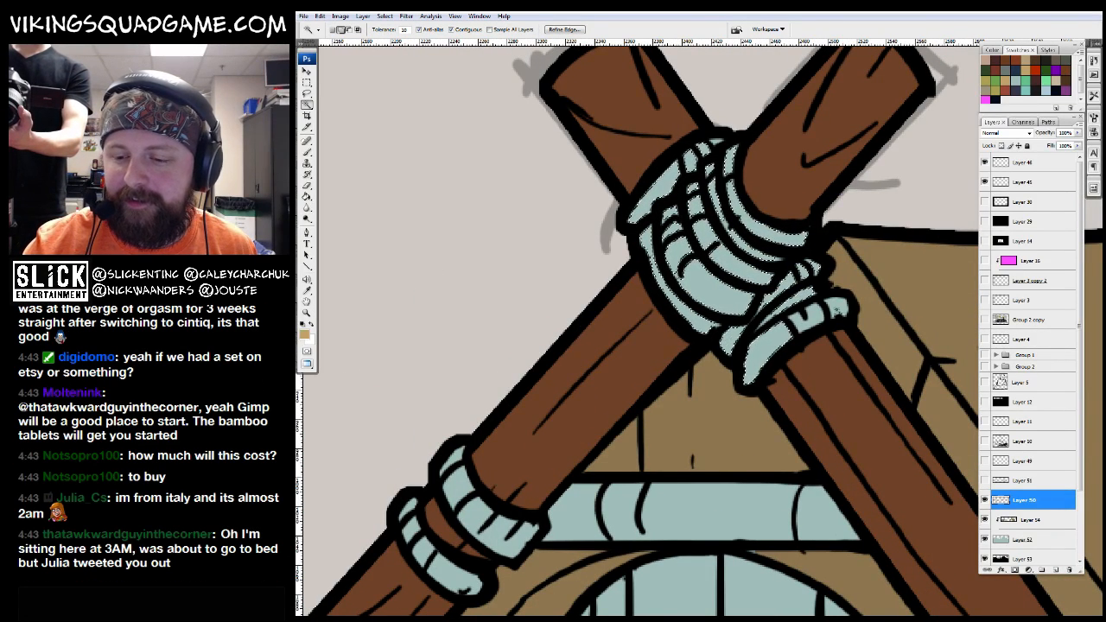
{"action": "key", "text": "ctrl+minus"}
{"action": "left_click", "coordinate": [639, 422]}
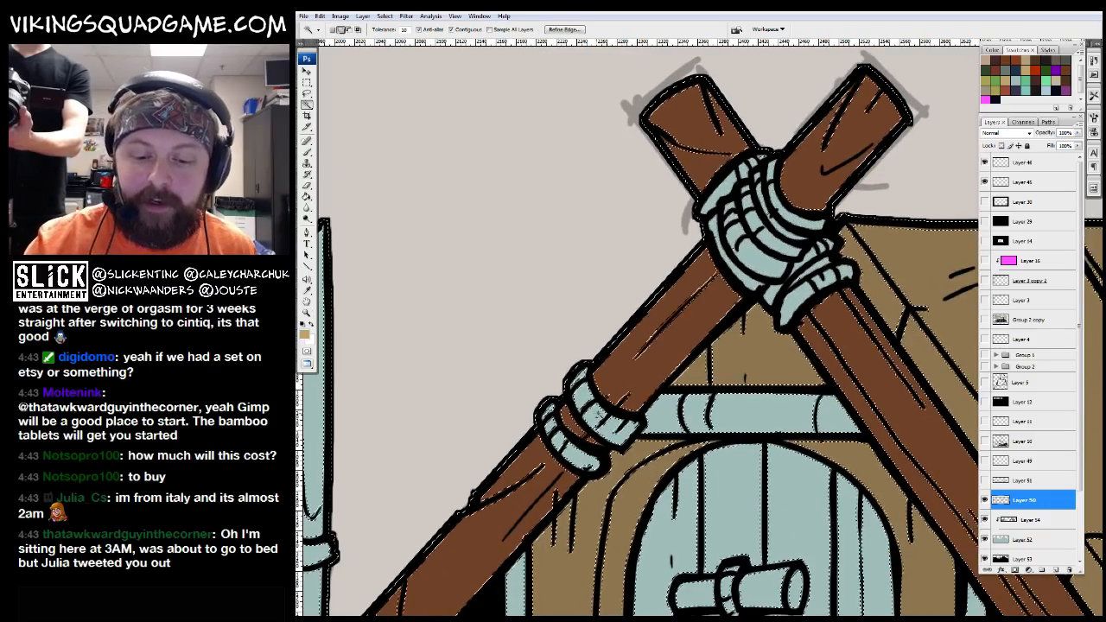
{"action": "key", "text": "ctrl+d"}
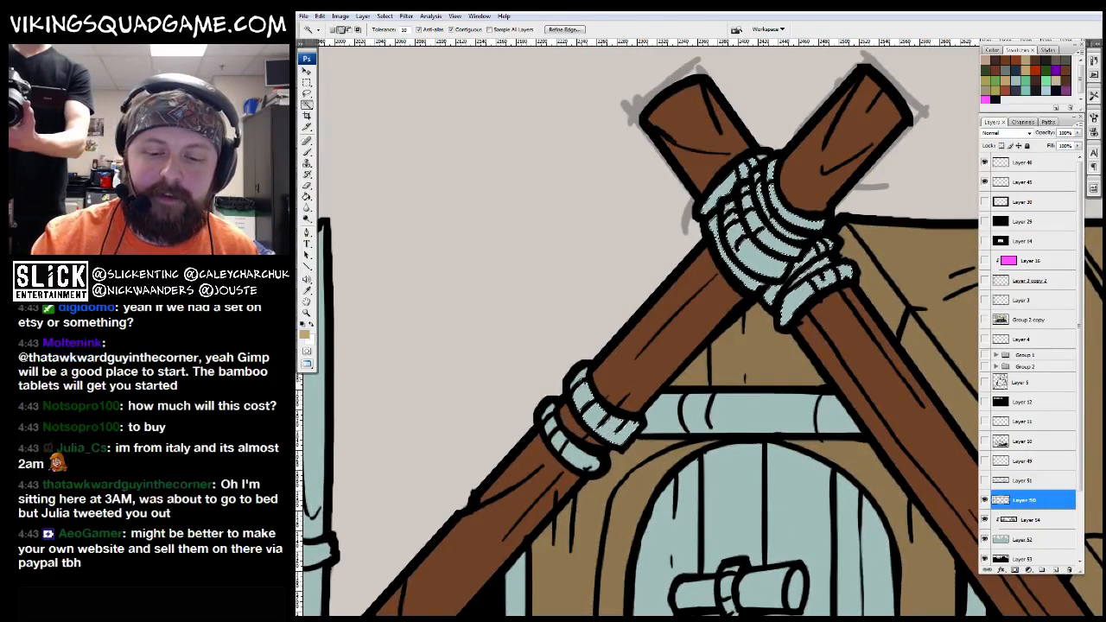
{"action": "left_click_drag", "start_coordinate": [596, 418], "coordinate": [614, 409]}
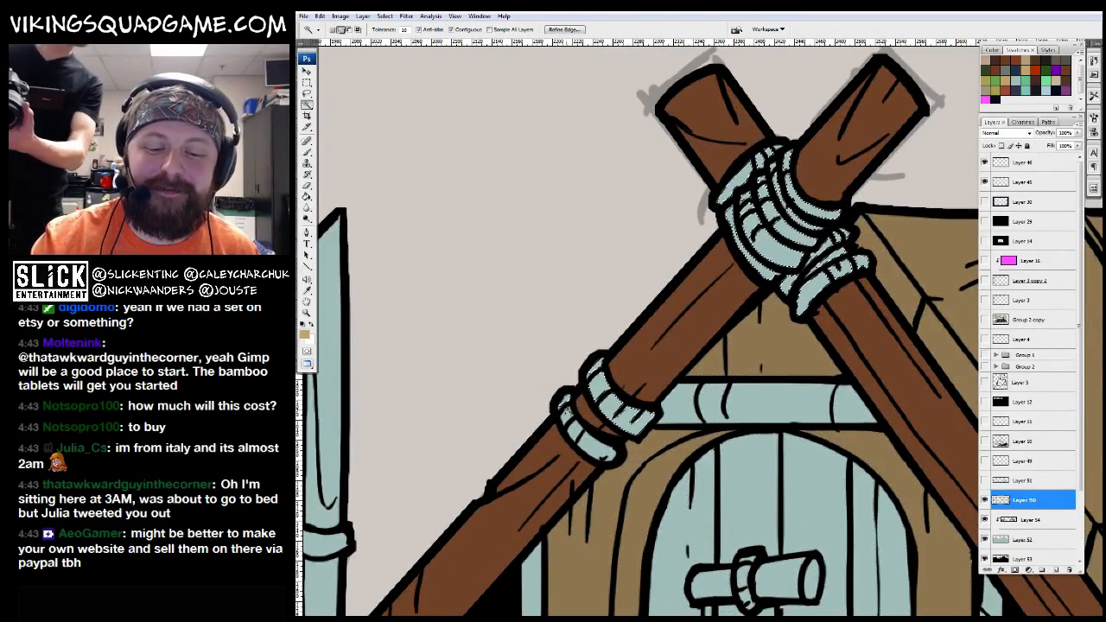
Fill the selected rope lashings on the large tent's front poles with the light tan on Layer 54
{"action": "key", "text": "z"}
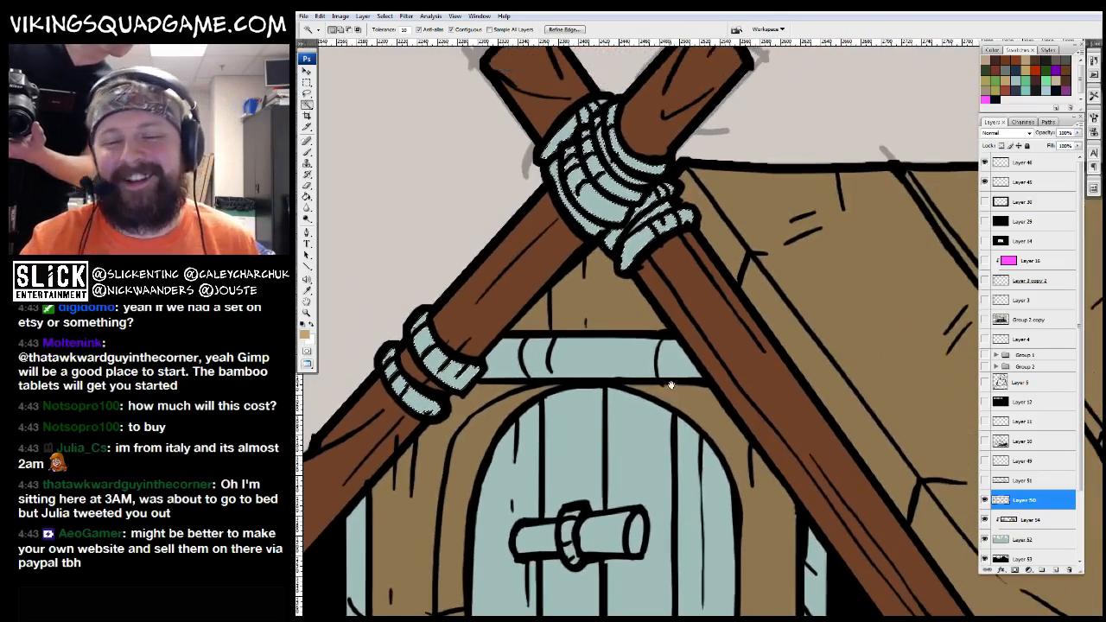
{"action": "left_click", "coordinate": [747, 390]}
{"action": "left_click", "coordinate": [746, 390], "text": "alt"}
{"action": "mouse_move", "coordinate": [881, 461]}
{"action": "left_mouse_down"}
{"action": "mouse_move", "coordinate": [716, 392]}
{"action": "mouse_move", "coordinate": [699, 365]}
{"action": "mouse_move", "coordinate": [775, 382]}
{"action": "left_mouse_up"}
{"action": "key", "text": "g"}
{"action": "left_click", "coordinate": [1028, 519]}
{"action": "key", "text": "z"}
{"action": "left_click_drag", "start_coordinate": [562, 370], "coordinate": [783, 358]}
{"action": "key", "text": "b"}
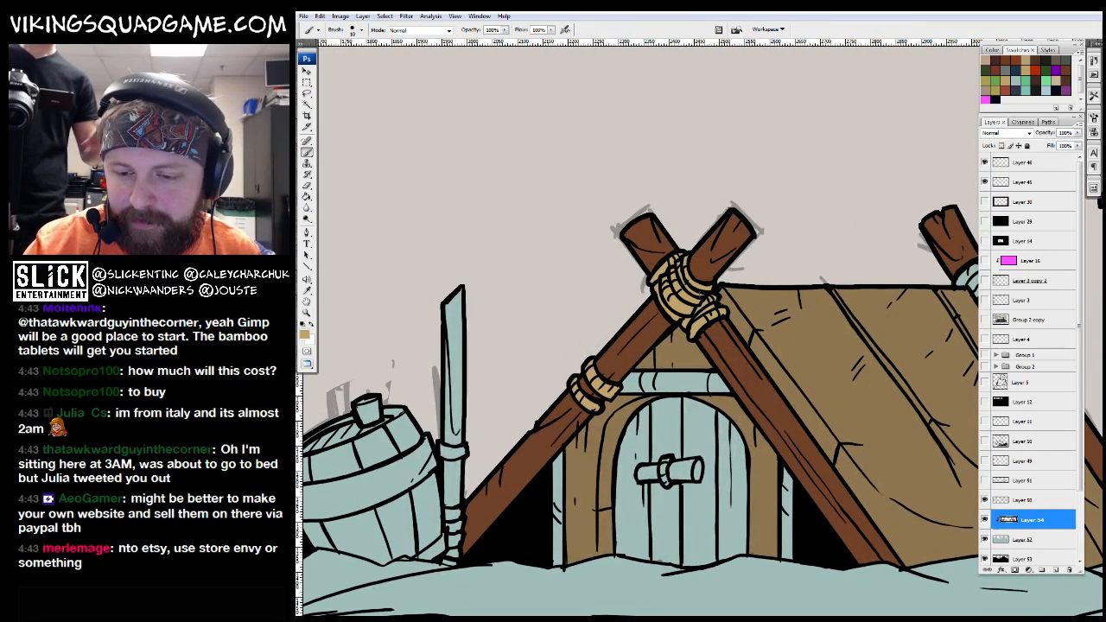
Lasso the ropes on the large tent's rear poles and the hanging-fish post and fill them with the light tan
{"action": "scroll", "coordinate": [871, 313], "scroll_direction": "up", "scroll_amount": 4}
{"action": "key", "text": "l"}
{"action": "left_click_drag", "start_coordinate": [781, 178], "coordinate": [914, 270]}
{"action": "key", "text": "alt+BackSpace"}
{"action": "mouse_move", "coordinate": [917, 359]}
{"action": "left_mouse_down"}
{"action": "mouse_move", "coordinate": [928, 373]}
{"action": "mouse_move", "coordinate": [462, 591]}
{"action": "left_mouse_up"}
{"action": "key", "text": "alt+BackSpace"}
{"action": "mouse_move", "coordinate": [598, 480]}
{"action": "left_mouse_down"}
{"action": "mouse_move", "coordinate": [750, 382]}
{"action": "mouse_move", "coordinate": [642, 382]}
{"action": "left_mouse_up"}
{"action": "left_click_drag", "start_coordinate": [829, 195], "coordinate": [821, 192]}
{"action": "key", "text": "g"}
{"action": "key", "text": "alt+BackSpace"}
{"action": "left_click_drag", "start_coordinate": [763, 163], "coordinate": [727, 25]}
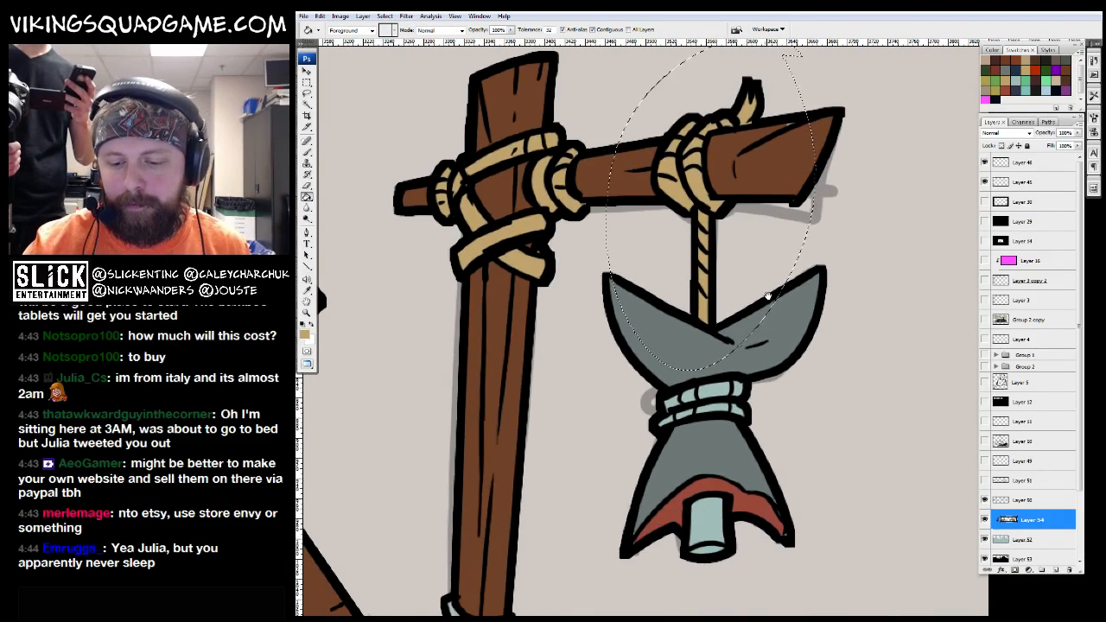
Lasso the rope binding around the hanging fish and fill it with the light tan
{"action": "key", "text": "l"}
{"action": "key", "text": "z"}
{"action": "key", "text": "alt+BackSpace"}
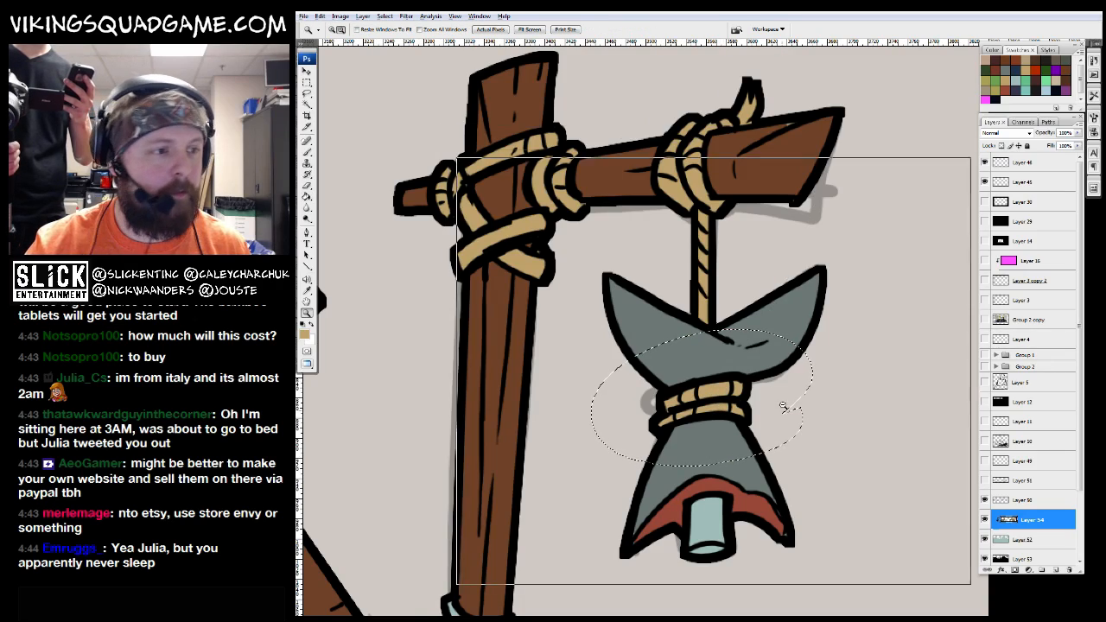
Lasso the rope lashing at the small tent's front pole crossing and fill it with the light tan
{"action": "left_click", "coordinate": [748, 391], "text": "alt"}
{"action": "left_click_drag", "start_coordinate": [687, 451], "coordinate": [772, 401]}
{"action": "left_click", "coordinate": [682, 346], "text": "alt"}
{"action": "left_click", "coordinate": [683, 346], "text": "alt"}
{"action": "left_click", "coordinate": [611, 364], "text": "alt"}
{"action": "left_click_drag", "start_coordinate": [612, 365], "coordinate": [762, 470]}
{"action": "left_click", "coordinate": [728, 362]}
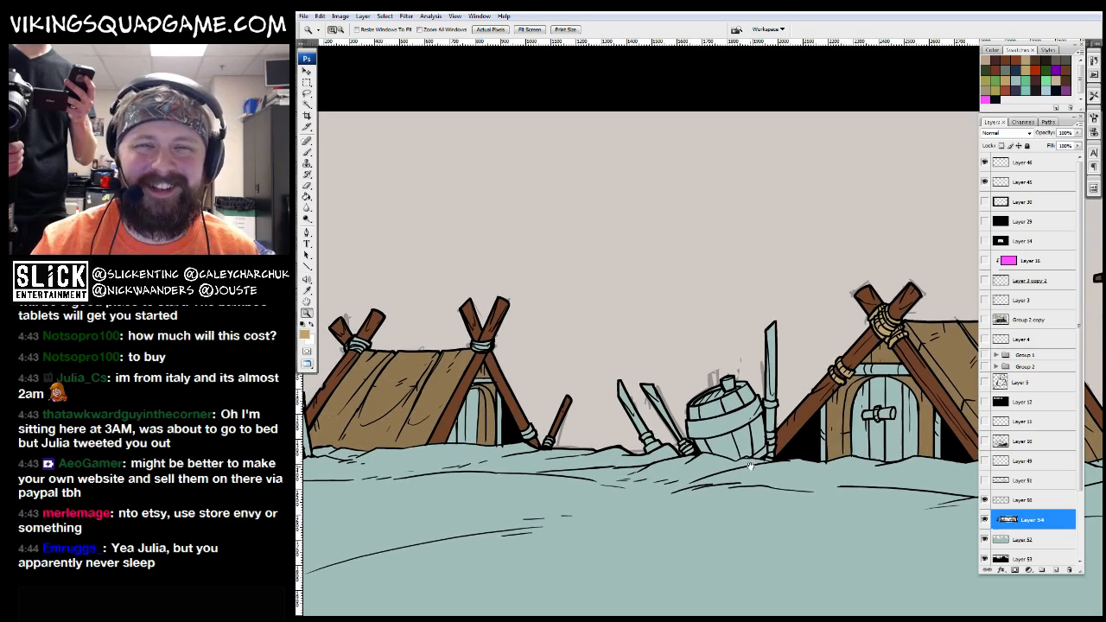
{"action": "left_click", "coordinate": [552, 421]}
{"action": "left_click_drag", "start_coordinate": [533, 477], "coordinate": [738, 527]}
{"action": "mouse_move", "coordinate": [741, 450]}
{"action": "left_mouse_down"}
{"action": "mouse_move", "coordinate": [548, 203]}
{"action": "mouse_move", "coordinate": [638, 303]}
{"action": "mouse_move", "coordinate": [848, 316]}
{"action": "mouse_move", "coordinate": [624, 339]}
{"action": "left_mouse_up"}
{"action": "key", "text": "l"}
{"action": "key", "text": "g"}
{"action": "left_click", "coordinate": [765, 376]}
Lasso the rope lashing on the small tent's rear poles and fill it with the same light tan
{"action": "left_click_drag", "start_coordinate": [540, 477], "coordinate": [783, 455]}
{"action": "left_click_drag", "start_coordinate": [463, 402], "coordinate": [752, 415]}
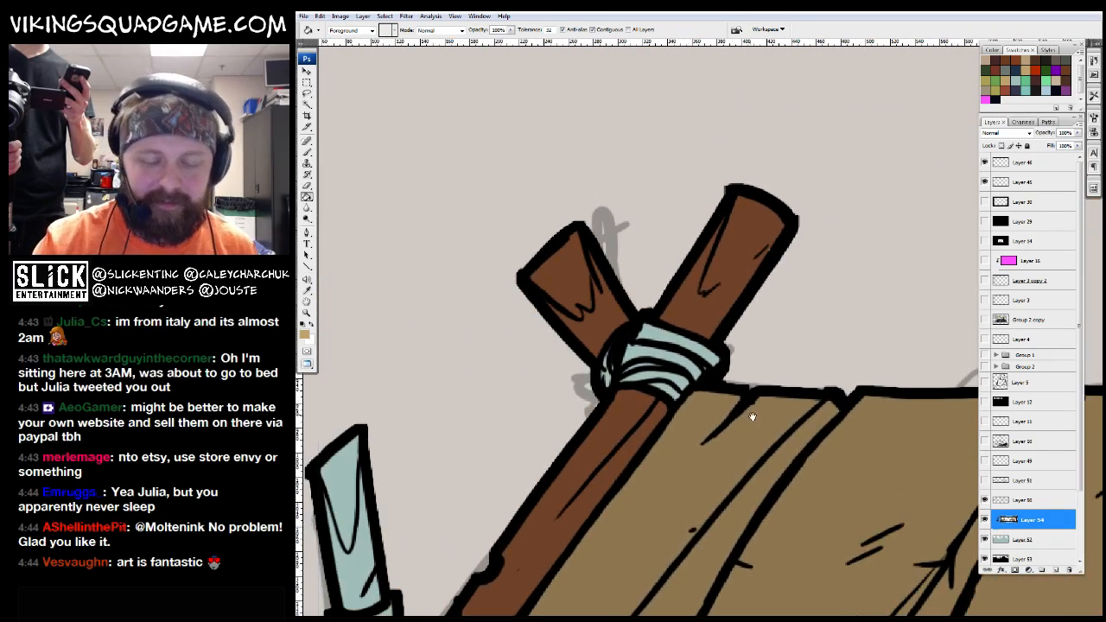
{"action": "key", "text": "l"}
{"action": "key", "text": "g"}
{"action": "left_click", "coordinate": [670, 389]}
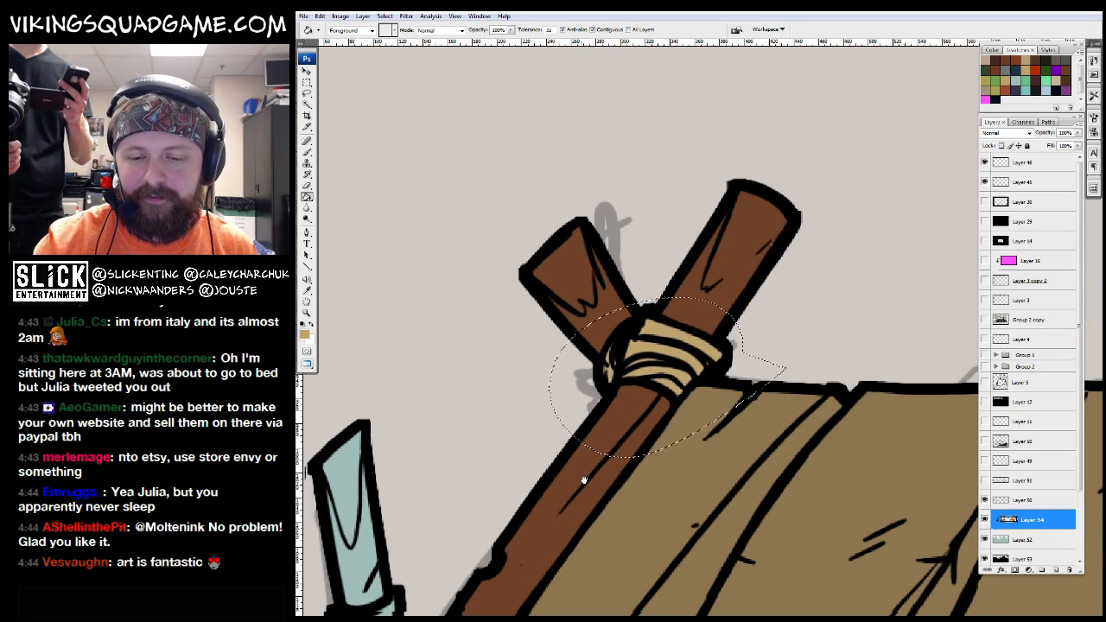
Sample the roof colour and fill the remaining small wall areas at the small tent's front with it
{"action": "left_click_drag", "start_coordinate": [585, 481], "coordinate": [648, 402]}
{"action": "key", "text": "ctrl+minus"}
{"action": "left_click", "coordinate": [790, 209], "text": "alt"}
{"action": "left_click_drag", "start_coordinate": [892, 253], "coordinate": [890, 265]}
{"action": "key", "text": "b"}
{"action": "left_click_drag", "start_coordinate": [826, 209], "coordinate": [975, 49]}
{"action": "key", "text": "l"}
{"action": "mouse_move", "coordinate": [604, 170]}
{"action": "left_mouse_down"}
{"action": "mouse_move", "coordinate": [658, 334]}
{"action": "mouse_move", "coordinate": [709, 308]}
{"action": "left_mouse_up"}
{"action": "key", "text": "g"}
{"action": "left_click", "coordinate": [641, 321]}
{"action": "key", "text": "l"}
{"action": "left_click_drag", "start_coordinate": [641, 336], "coordinate": [654, 338]}
{"action": "key", "text": "g"}
{"action": "left_click", "coordinate": [654, 335]}
{"action": "mouse_move", "coordinate": [683, 397]}
{"action": "left_mouse_down"}
{"action": "mouse_move", "coordinate": [669, 368]}
{"action": "mouse_move", "coordinate": [628, 341]}
{"action": "left_mouse_up"}
{"action": "key", "text": "l"}
{"action": "key", "text": "g"}
{"action": "left_click", "coordinate": [687, 505]}
{"action": "key", "text": "b"}
{"action": "key", "text": "ctrl+minus"}
{"action": "scroll", "coordinate": [748, 392], "scroll_direction": "right", "scroll_amount": 10}
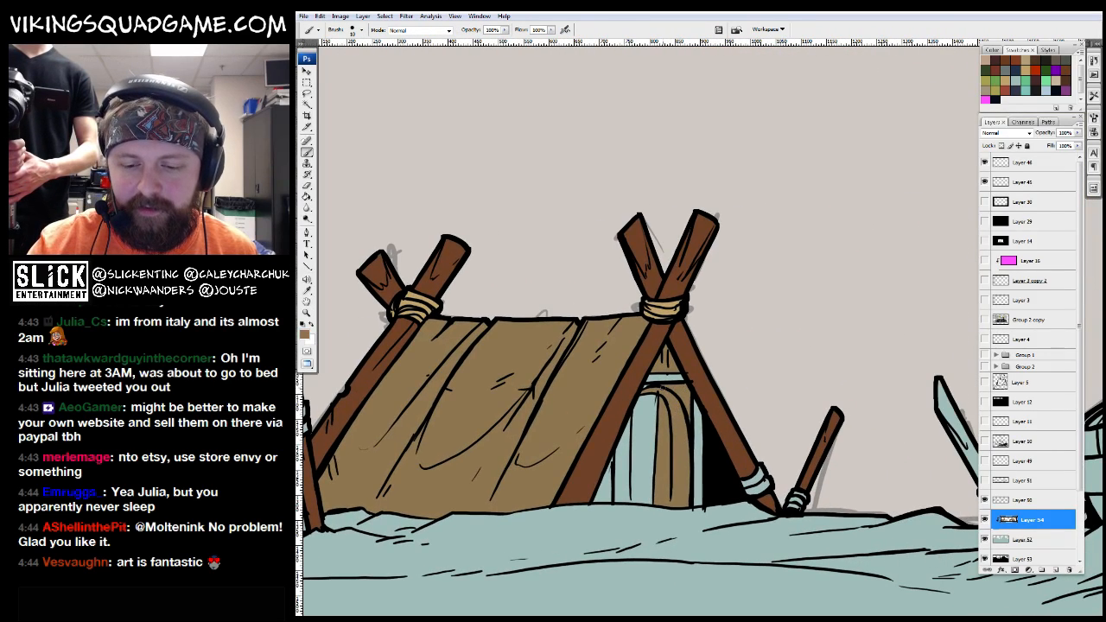
Sample the poles' reddish brown and select the planks of the large tent's door from Layer 50
{"action": "left_click_drag", "start_coordinate": [707, 425], "coordinate": [669, 401]}
{"action": "left_click", "coordinate": [696, 398], "text": "alt"}
{"action": "left_click_drag", "start_coordinate": [751, 397], "coordinate": [447, 263]}
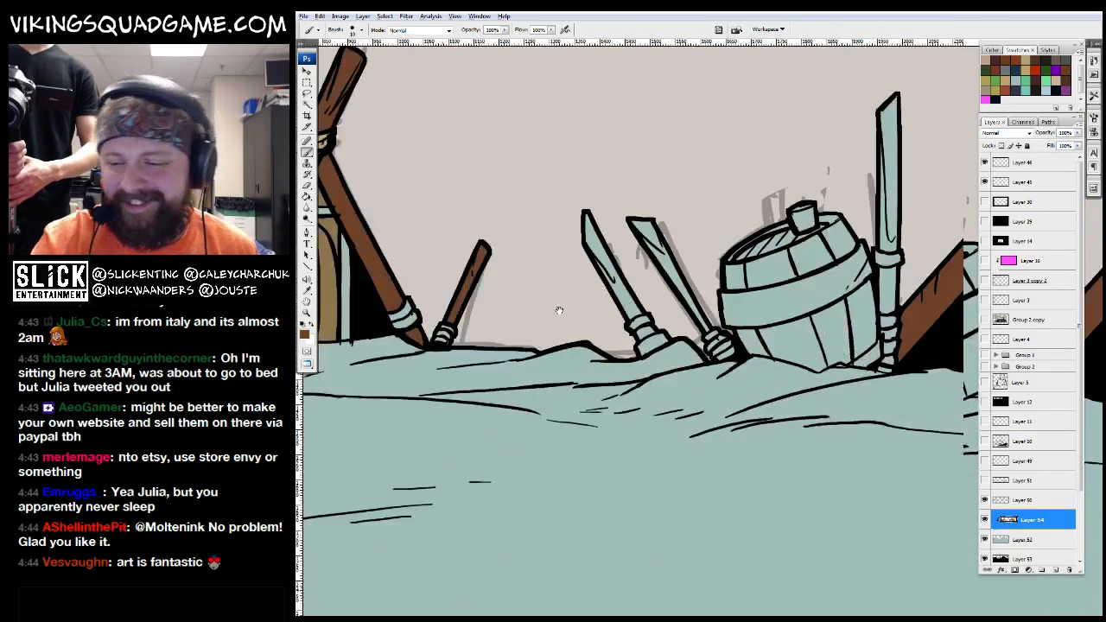
{"action": "left_click_drag", "start_coordinate": [968, 356], "coordinate": [647, 447]}
{"action": "left_click", "coordinate": [1022, 493]}
{"action": "key", "text": "w"}
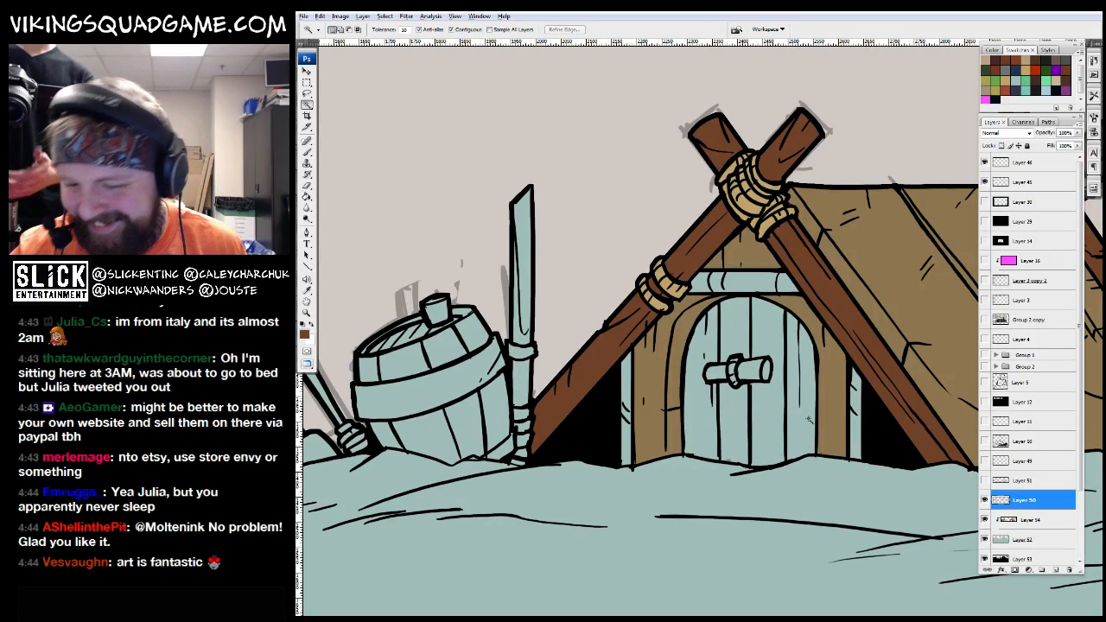
{"action": "left_click", "coordinate": [704, 361], "text": "shift"}
{"action": "left_click_drag", "start_coordinate": [705, 361], "coordinate": [646, 344]}
Fill the large tent's door planks with the poles' reddish brown on Layer 54
{"action": "key", "text": "z"}
{"action": "left_click", "coordinate": [1025, 518]}
{"action": "key", "text": "g"}
{"action": "key", "text": "ctrl+d"}
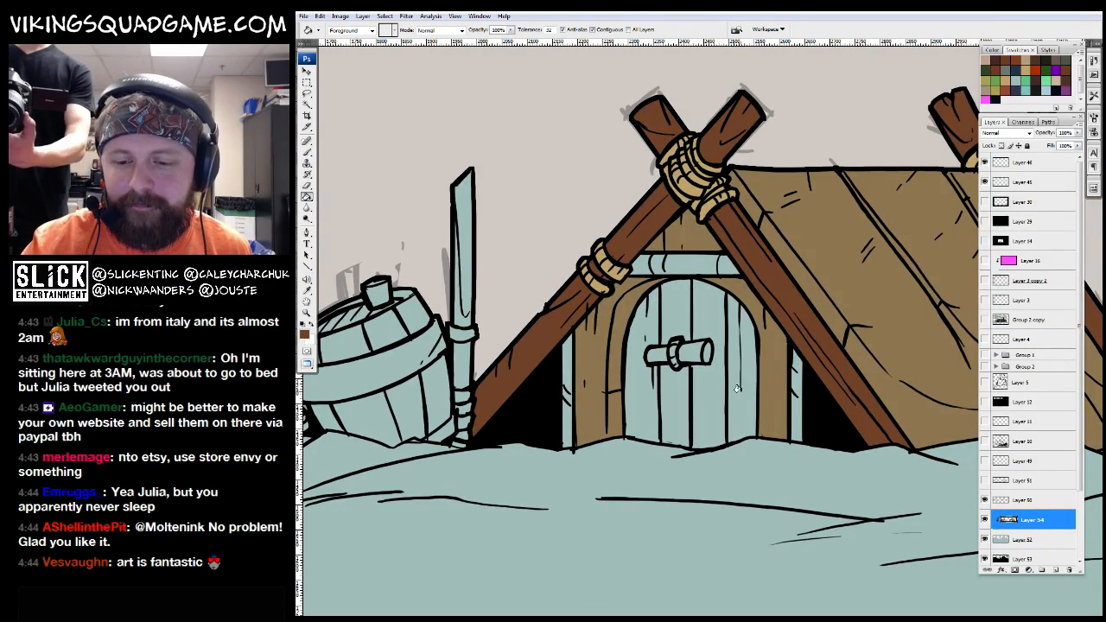
{"action": "left_click", "coordinate": [691, 380]}
{"action": "scroll", "coordinate": [691, 363], "scroll_direction": "down", "scroll_amount": 1}
{"action": "key", "text": "z"}
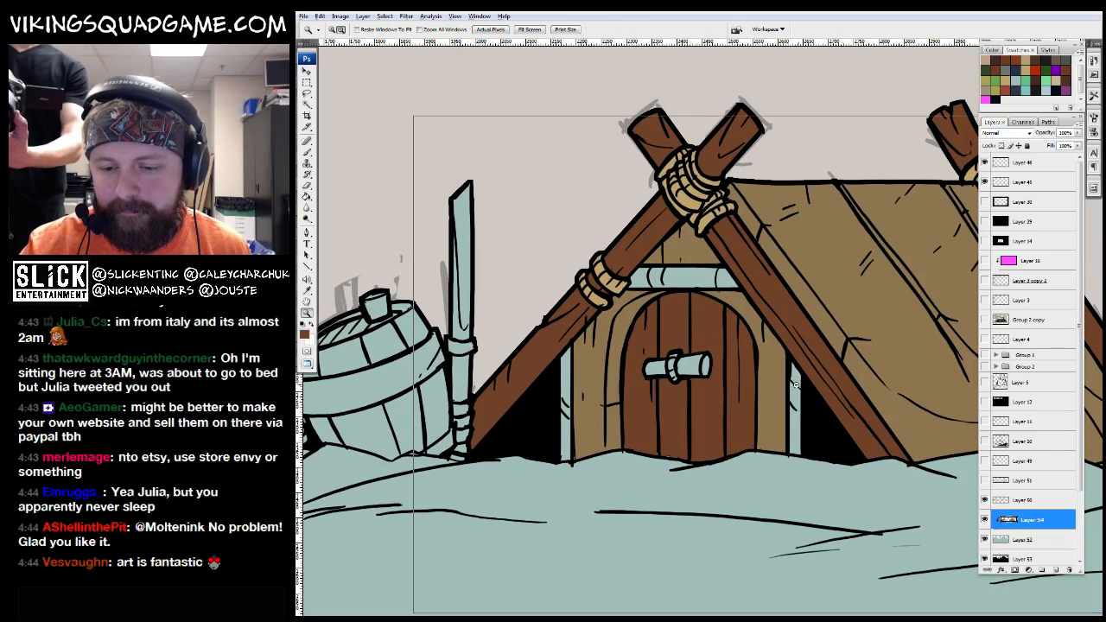
{"action": "left_click", "coordinate": [697, 401]}
{"action": "key", "text": "b"}
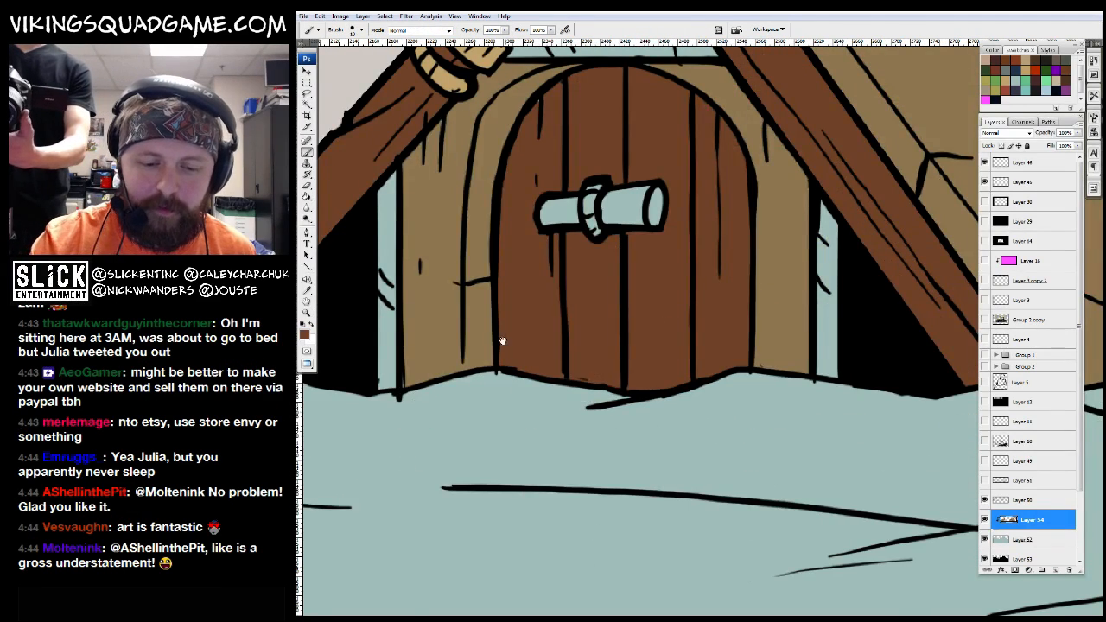
{"action": "scroll", "coordinate": [789, 335], "scroll_direction": "down", "scroll_amount": 1}
{"action": "scroll", "coordinate": [790, 335], "scroll_direction": "down", "scroll_amount": 1}
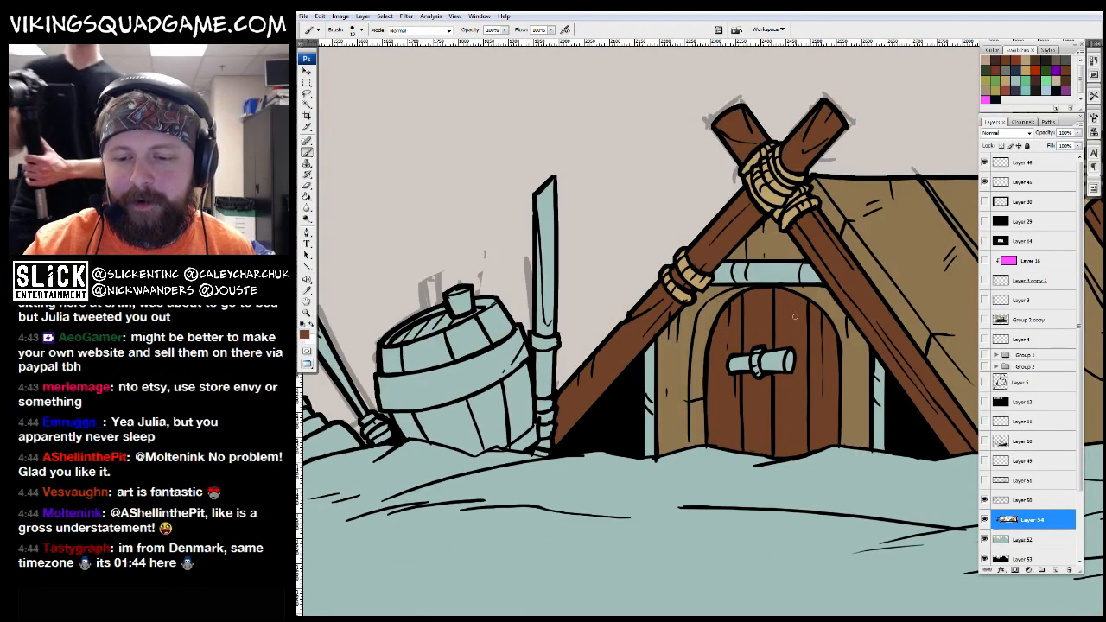
Switch to the cover artwork VS_Cover01.psd and view it without panels, from the hammer-wielding viking up to the title
{"action": "left_click_drag", "start_coordinate": [787, 320], "coordinate": [743, 439]}
{"action": "left_click", "coordinate": [681, 155]}
{"action": "key", "text": "f"}
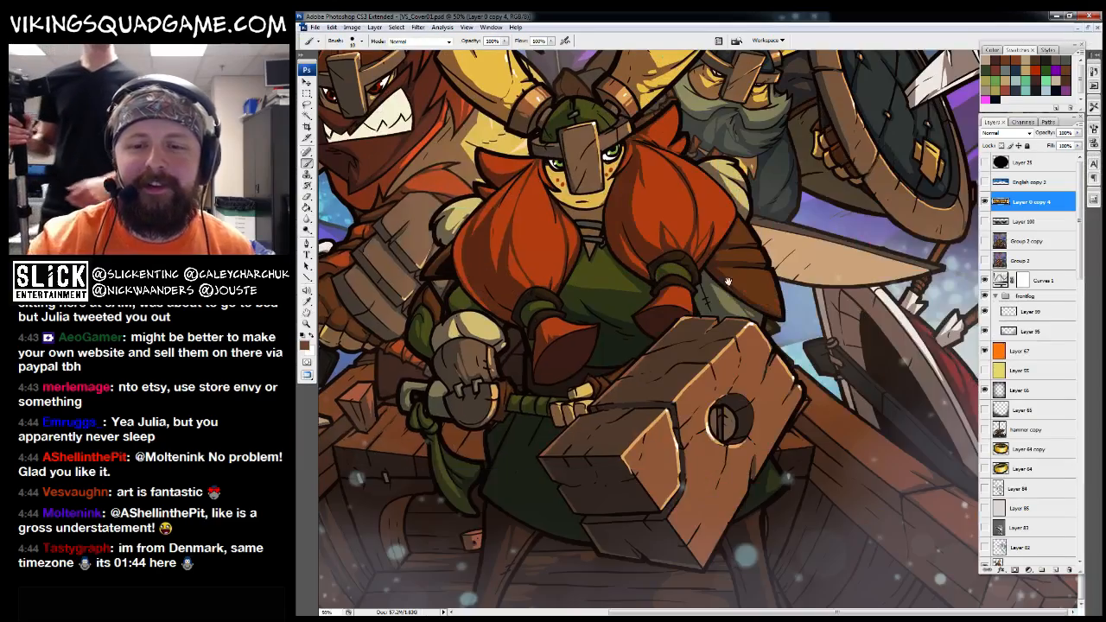
{"action": "left_click_drag", "start_coordinate": [708, 194], "coordinate": [782, 437]}
{"action": "left_click", "coordinate": [784, 429], "text": "alt"}
{"action": "key", "text": "Tab"}
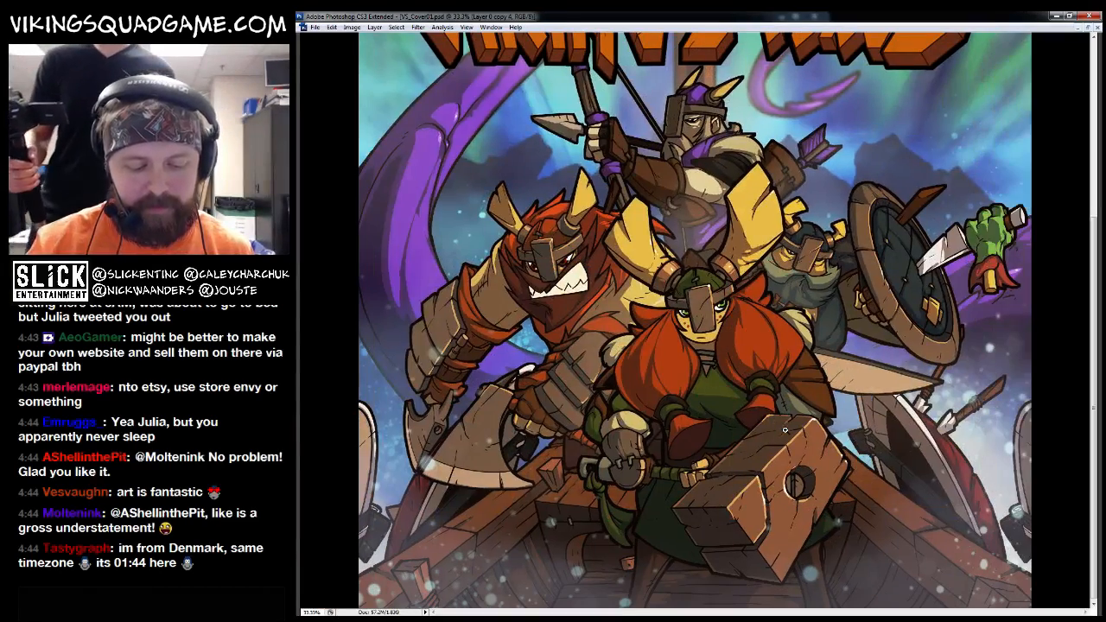
{"action": "key", "text": "f"}
{"action": "scroll", "coordinate": [795, 423], "scroll_direction": "up", "scroll_amount": 3}
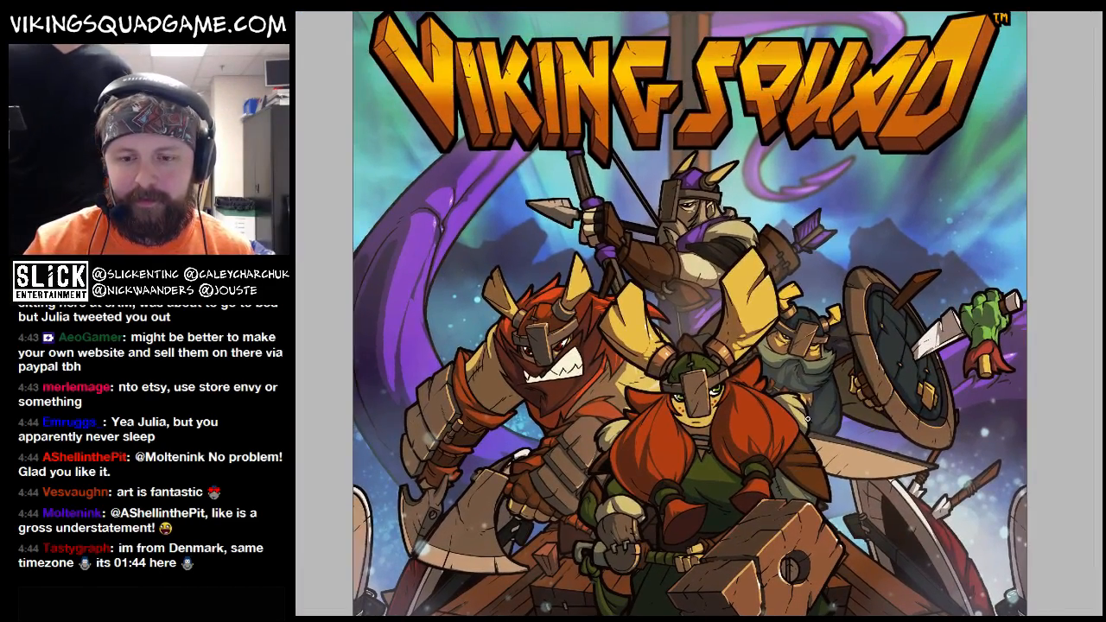
{"action": "key", "text": "f"}
{"action": "key", "text": "f"}
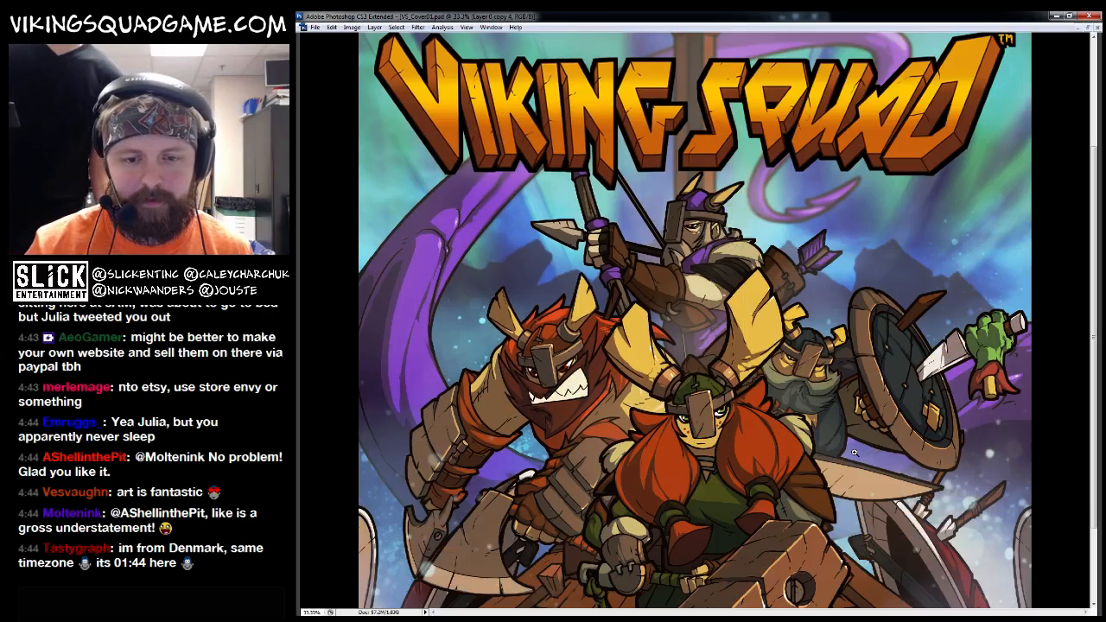
{"action": "key", "text": "Tab"}
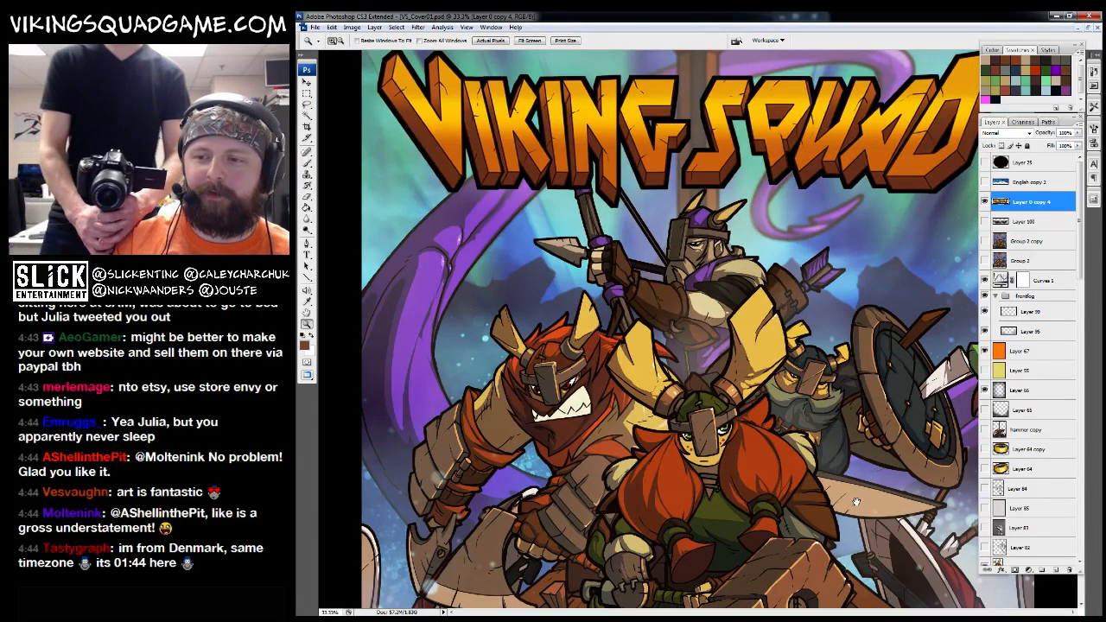
{"action": "key", "text": "Tab"}
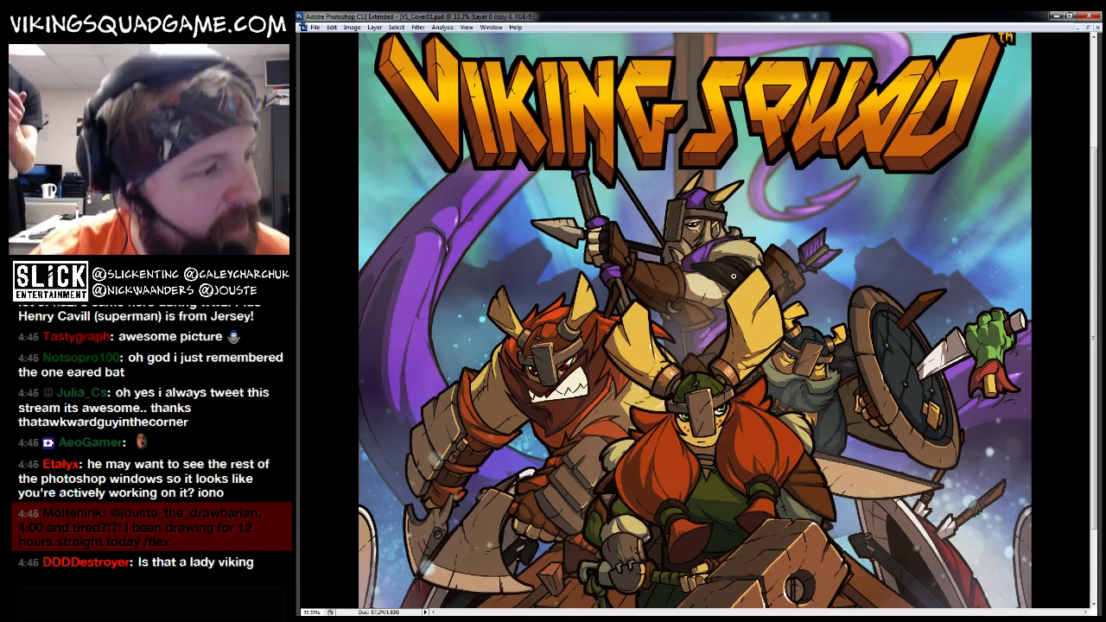
Show the whole cover illustration in its own floating window to examine its overall colours and composition
{"action": "left_click", "coordinate": [760, 337]}
{"action": "left_click_drag", "start_coordinate": [769, 363], "coordinate": [769, 347]}
{"action": "left_click", "coordinate": [787, 402], "text": "alt"}
{"action": "left_click", "coordinate": [788, 407], "text": "alt"}
{"action": "left_click", "coordinate": [790, 408], "text": "alt"}
{"action": "key", "text": "f"}
{"action": "key", "text": "f"}
{"action": "key", "text": "f"}
{"action": "key", "text": "f"}
{"action": "key", "text": "f"}
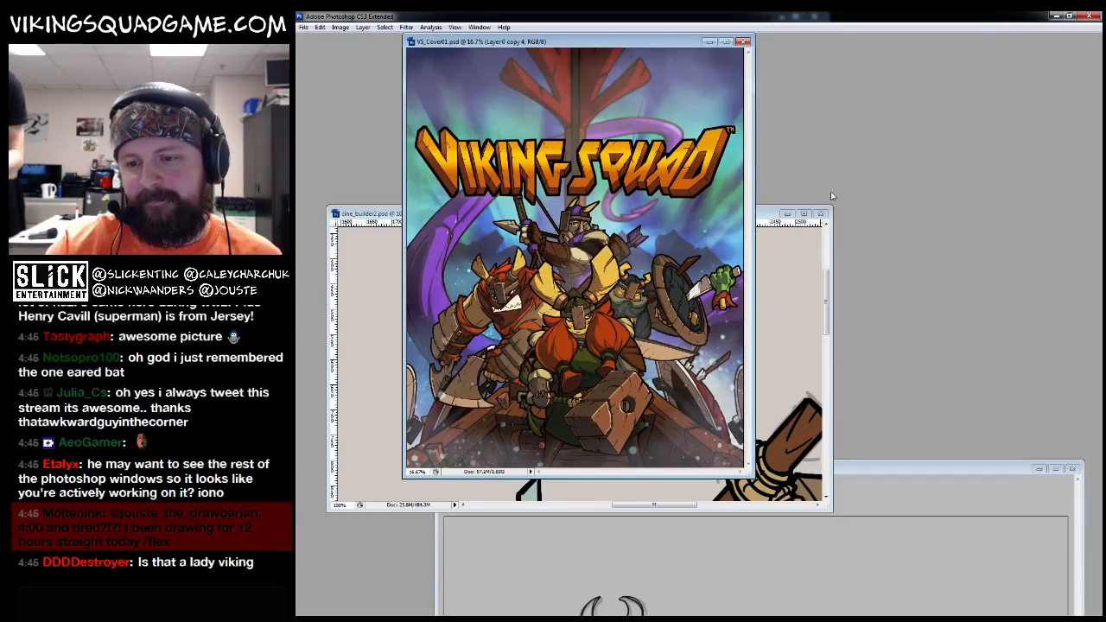
Return to cine_builder2.psd in full-screen view with panels, close in on the crossbeam above the large tent's door
{"action": "key", "text": "ctrl+Tab"}
{"action": "key", "text": "f"}
{"action": "scroll", "coordinate": [662, 332], "scroll_direction": "up", "scroll_amount": 2}
{"action": "scroll", "coordinate": [663, 332], "scroll_direction": "down", "scroll_amount": 1}
{"action": "scroll", "coordinate": [663, 332], "scroll_direction": "up", "scroll_amount": 4}
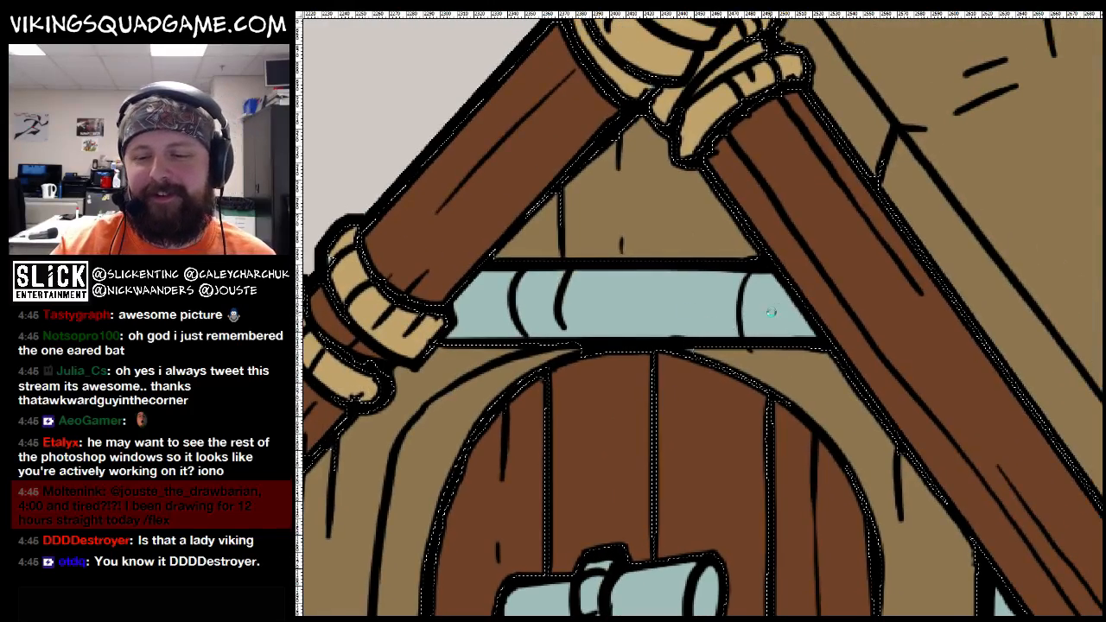
{"action": "key", "text": "f"}
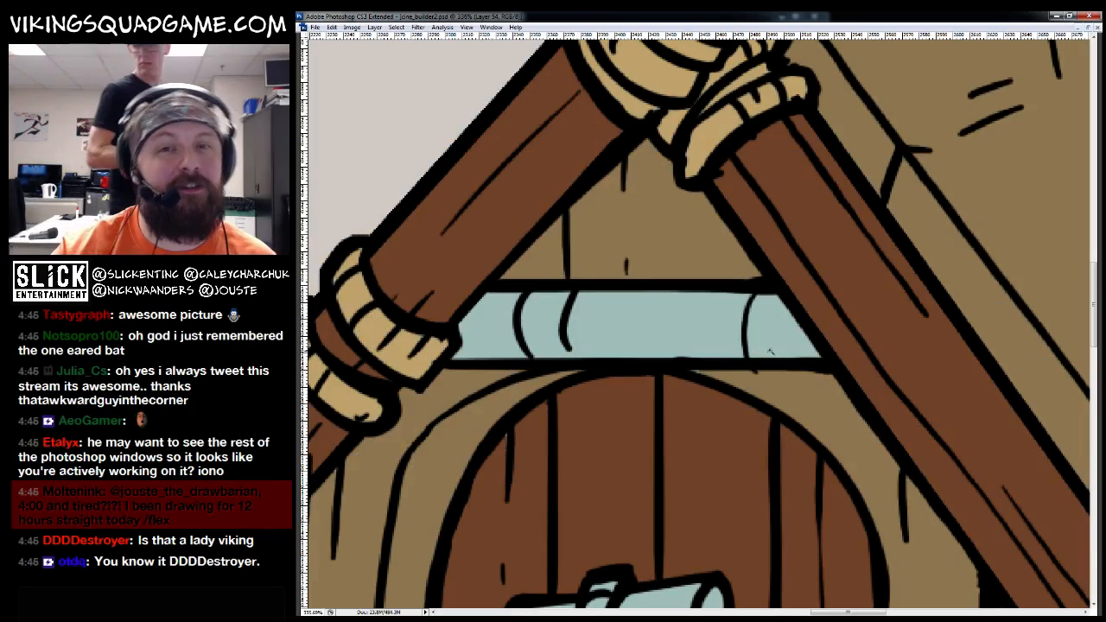
{"action": "key", "text": "f"}
{"action": "key", "text": "f"}
{"action": "key", "text": "f"}
{"action": "key", "text": "f"}
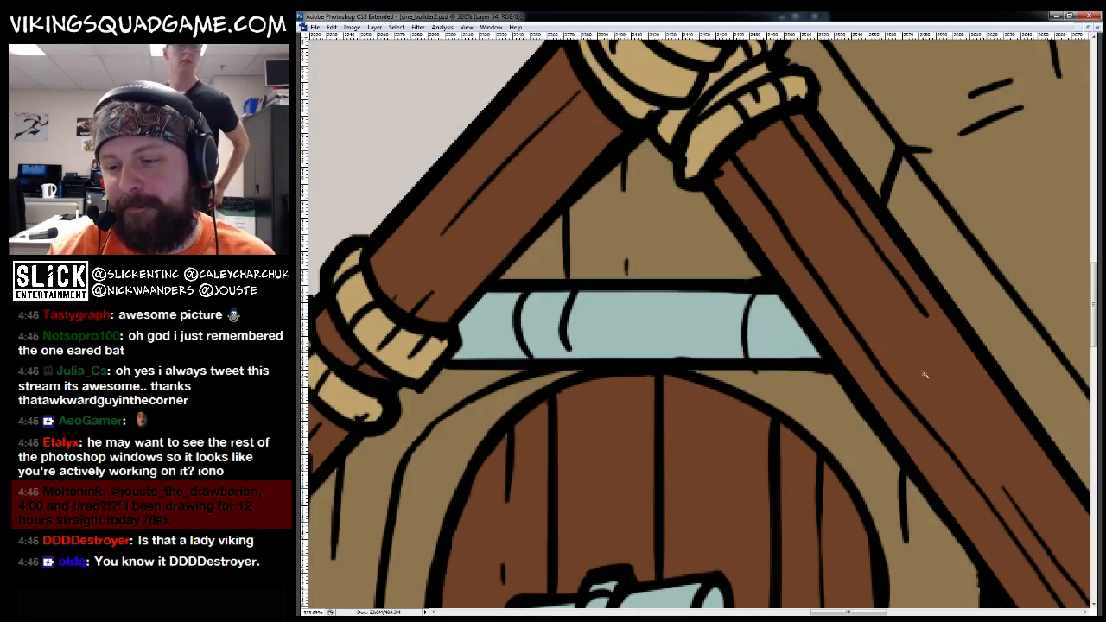
{"action": "key", "text": "Tab"}
{"action": "key", "text": "f"}
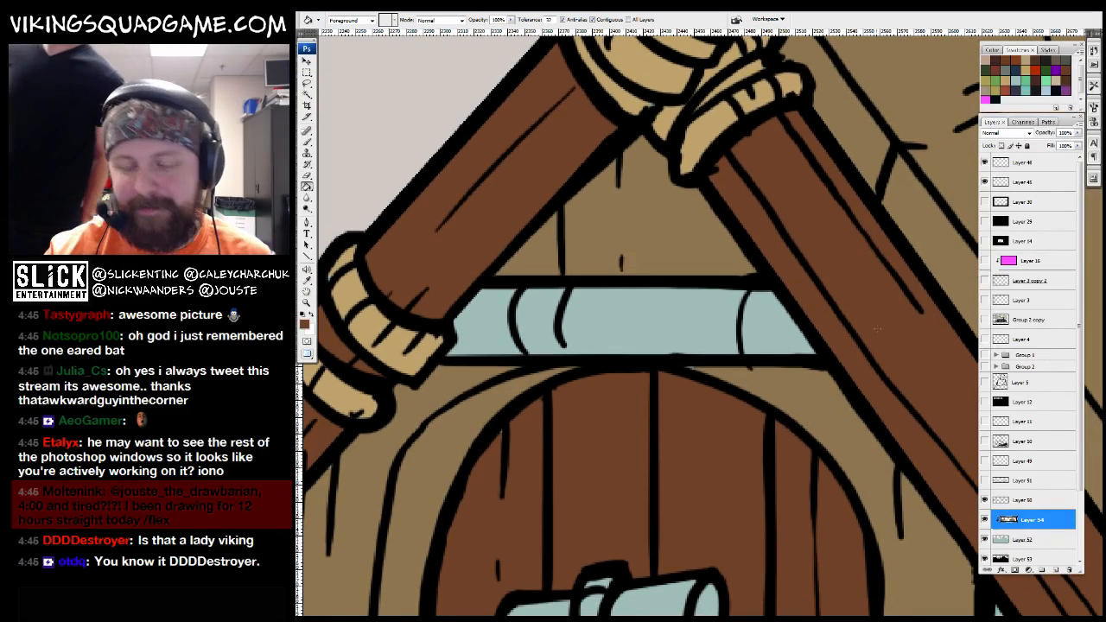
Fill the crossbeam above the large tent's door and the remaining uncoloured areas with the poles' reddish brown on Layer 54
{"action": "left_click_drag", "start_coordinate": [722, 340], "coordinate": [737, 362]}
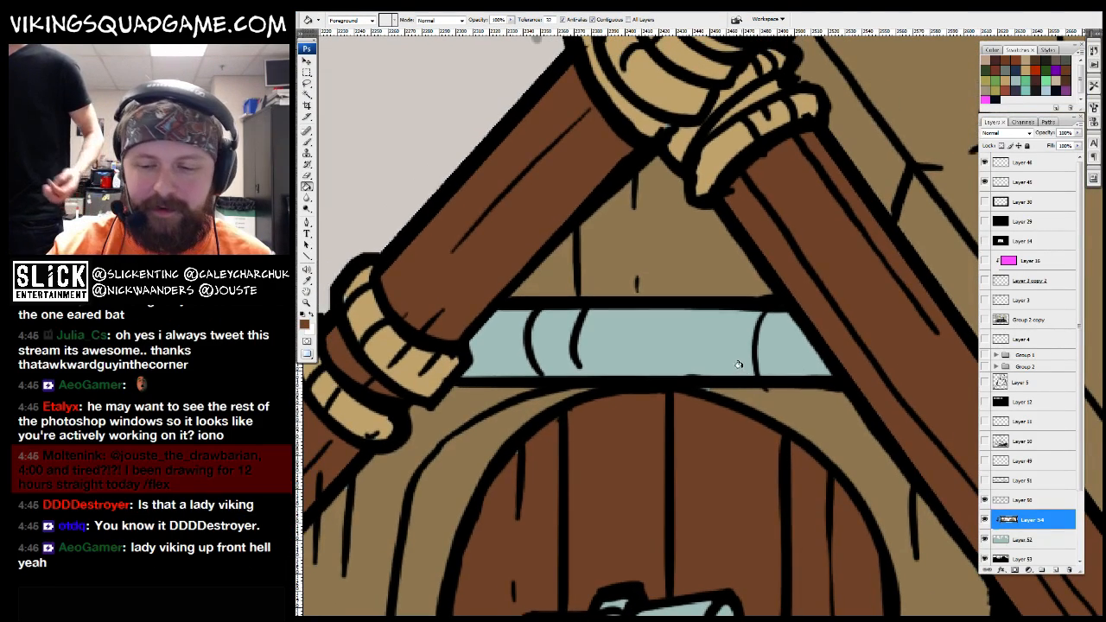
{"action": "key", "text": "Tab"}
{"action": "left_click", "coordinate": [757, 394]}
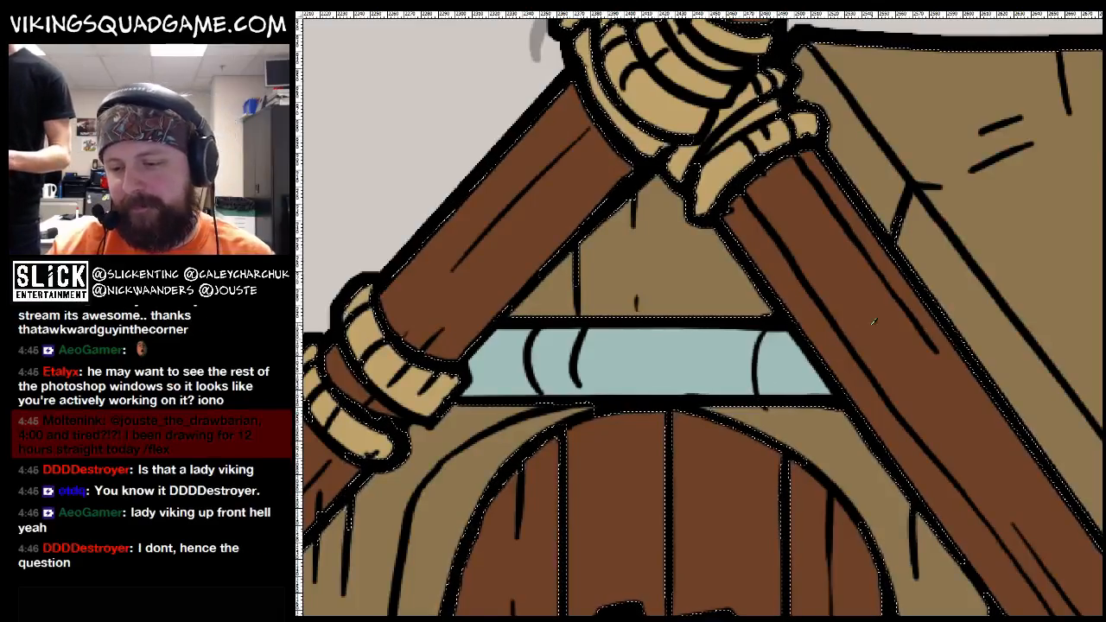
{"action": "key", "text": "f"}
{"action": "key", "text": "f"}
{"action": "key", "text": "f"}
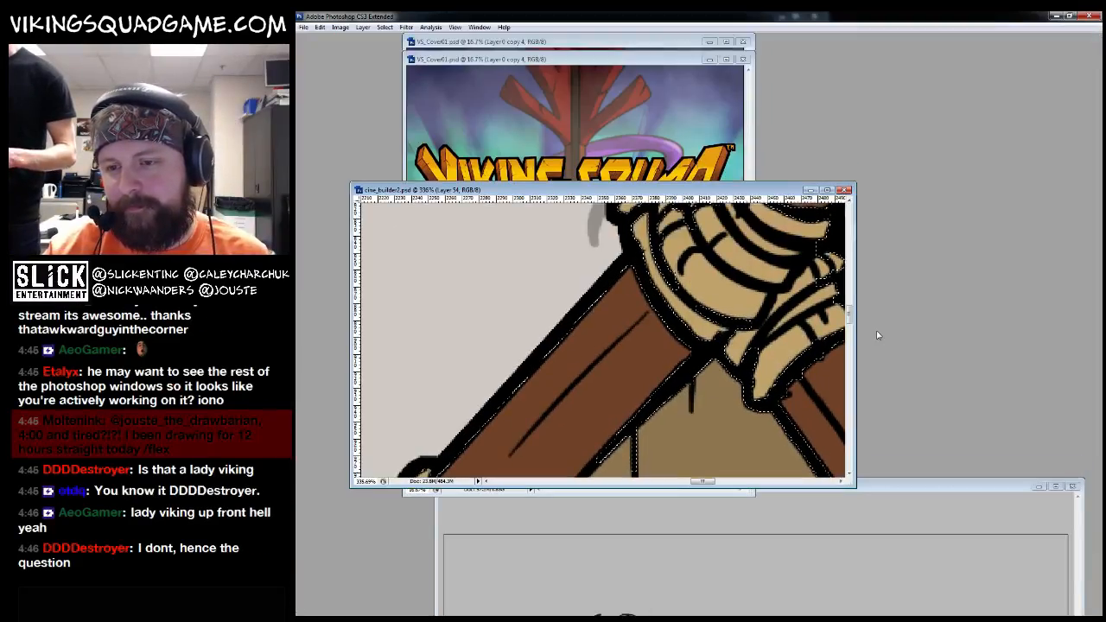
{"action": "key", "text": "Tab"}
{"action": "key", "text": "f"}
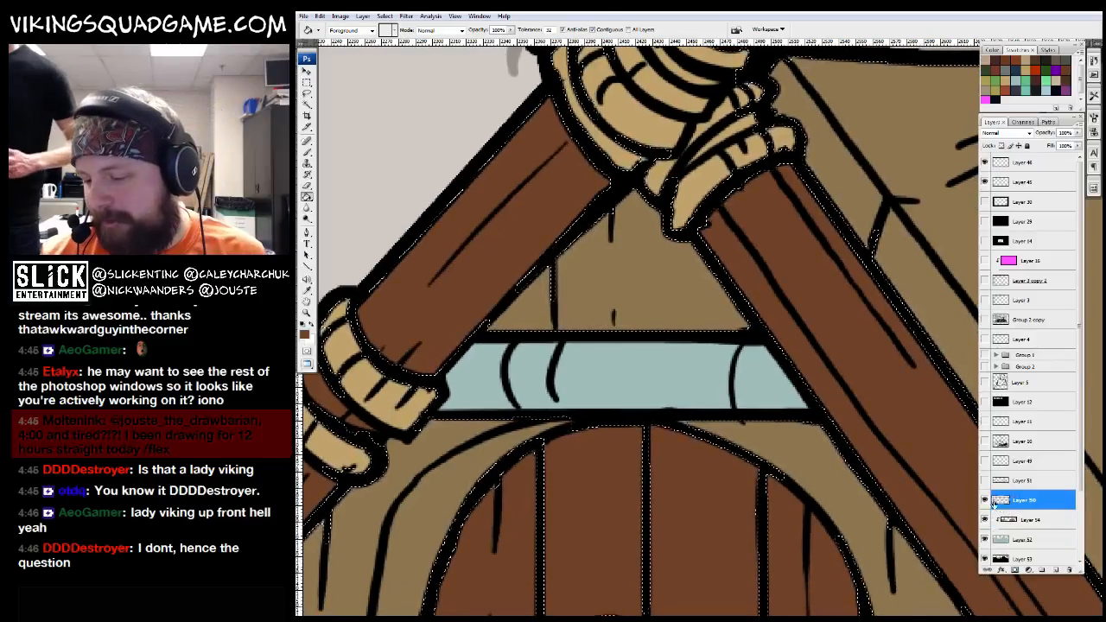
{"action": "left_click", "coordinate": [739, 384]}
{"action": "key", "text": "ctrl+d"}
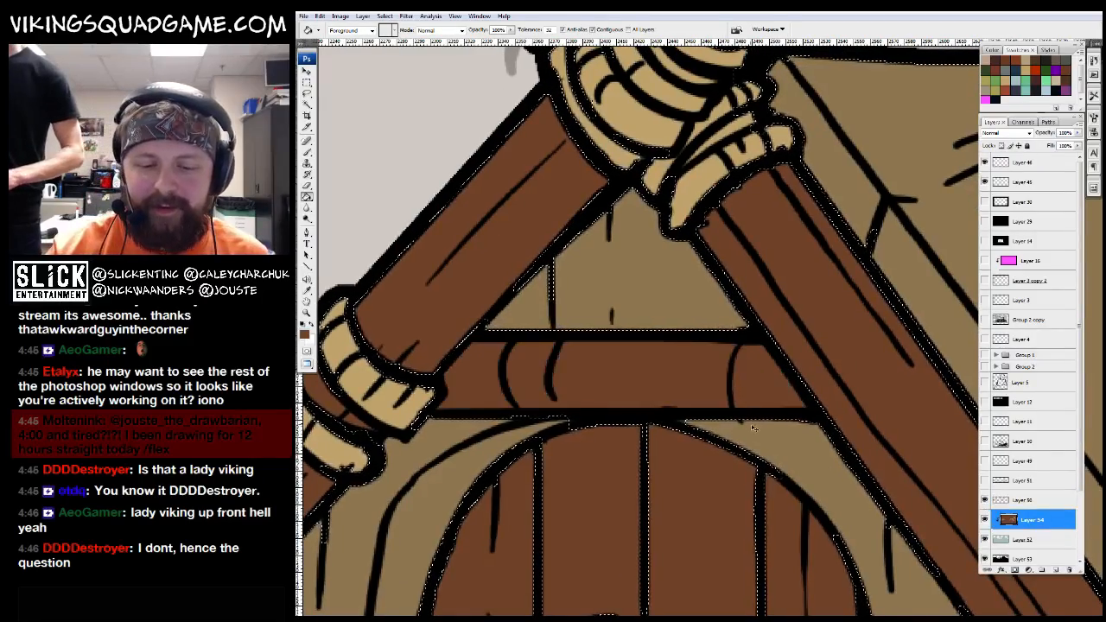
Touch up the line art around the large tent's front pole and rope lashings with a black brush on Layer 50
{"action": "key", "text": "z"}
{"action": "left_click", "coordinate": [750, 372]}
{"action": "left_click", "coordinate": [751, 373], "text": "alt"}
{"action": "left_click", "coordinate": [751, 372], "text": "alt"}
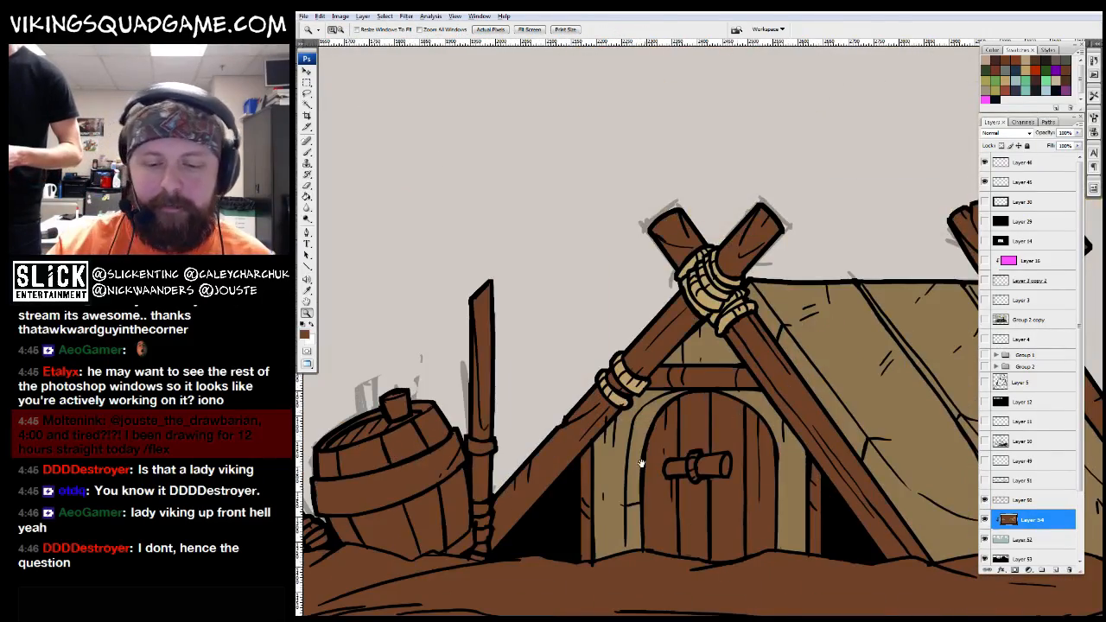
{"action": "left_click_drag", "start_coordinate": [760, 268], "coordinate": [536, 524]}
{"action": "key", "text": "b"}
{"action": "key", "text": "d"}
{"action": "left_click_drag", "start_coordinate": [669, 268], "coordinate": [713, 304]}
{"action": "key", "text": "e"}
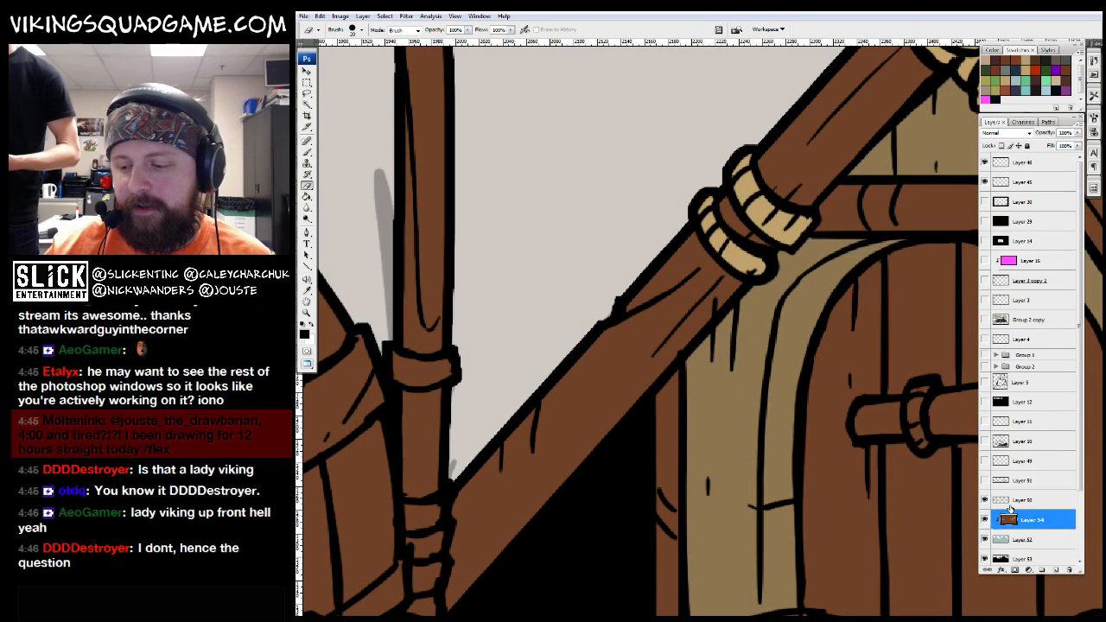
{"action": "left_click", "coordinate": [1009, 502]}
{"action": "left_click", "coordinate": [984, 500]}
{"action": "left_click", "coordinate": [984, 500]}
{"action": "left_click_drag", "start_coordinate": [820, 372], "coordinate": [704, 462]}
{"action": "key", "text": "b"}
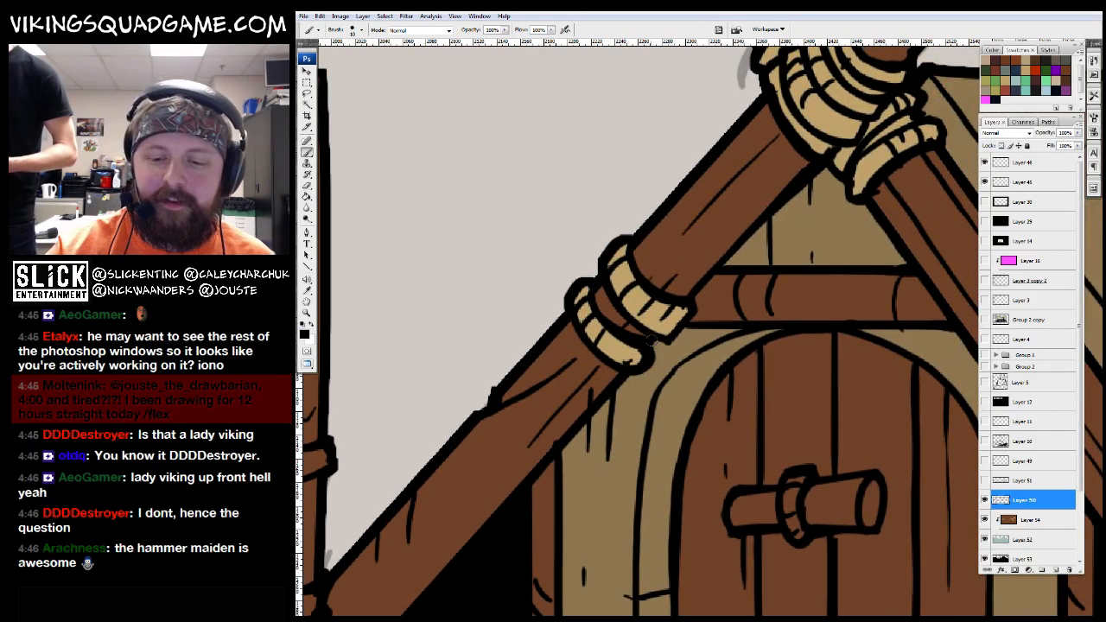
{"action": "left_click_drag", "start_coordinate": [695, 307], "coordinate": [628, 337]}
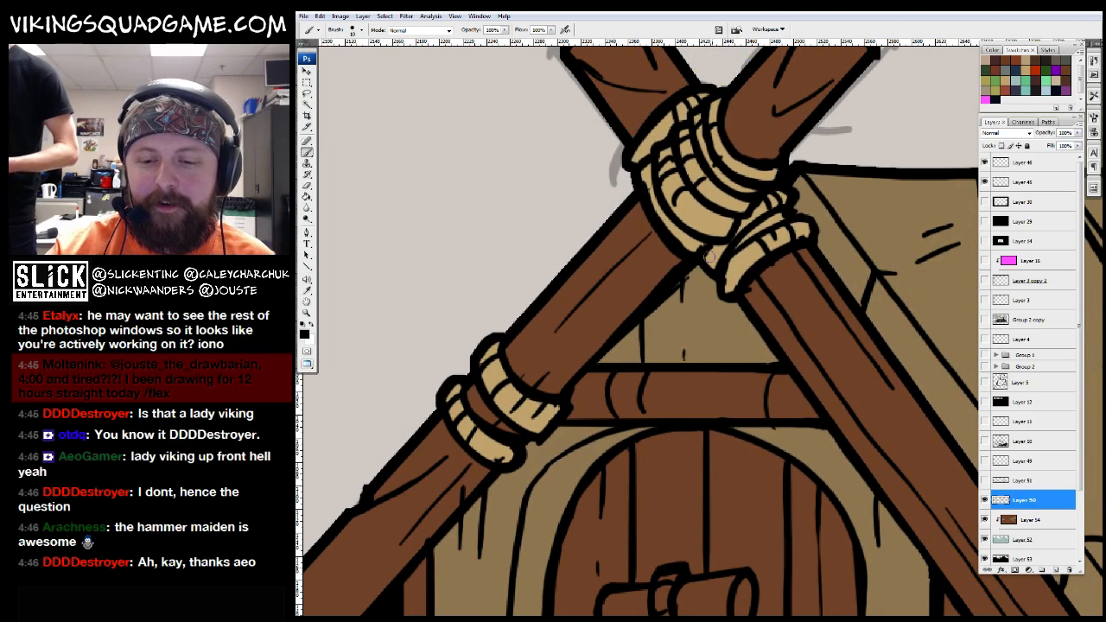
{"action": "scroll", "coordinate": [662, 357], "scroll_direction": "down", "scroll_amount": 3}
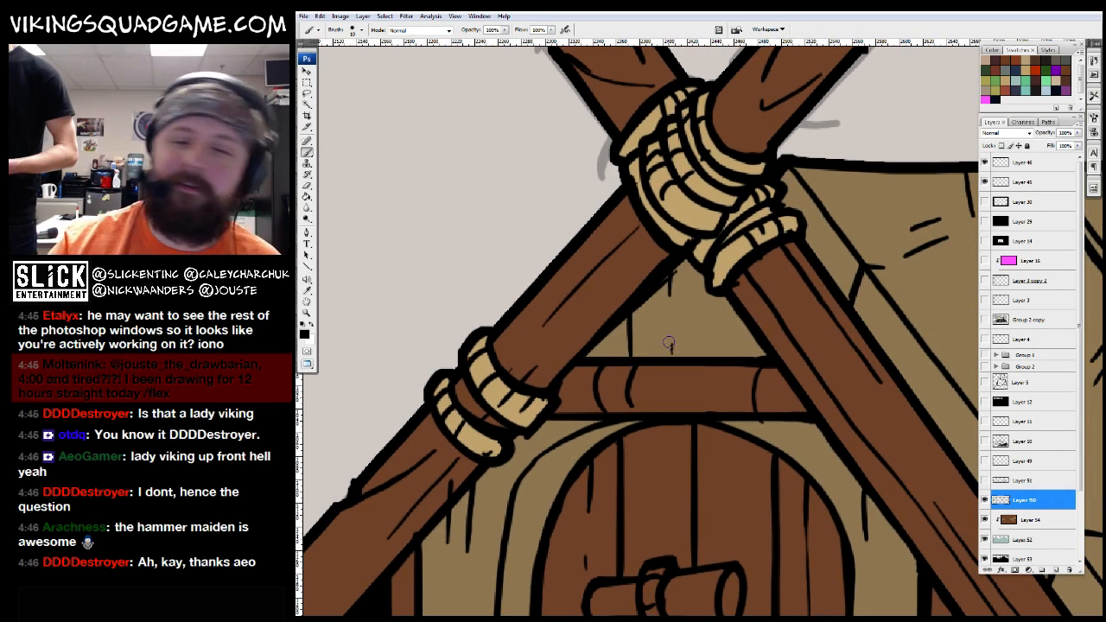
{"action": "left_click_drag", "start_coordinate": [616, 313], "coordinate": [805, 139]}
{"action": "left_click_drag", "start_coordinate": [656, 307], "coordinate": [666, 288]}
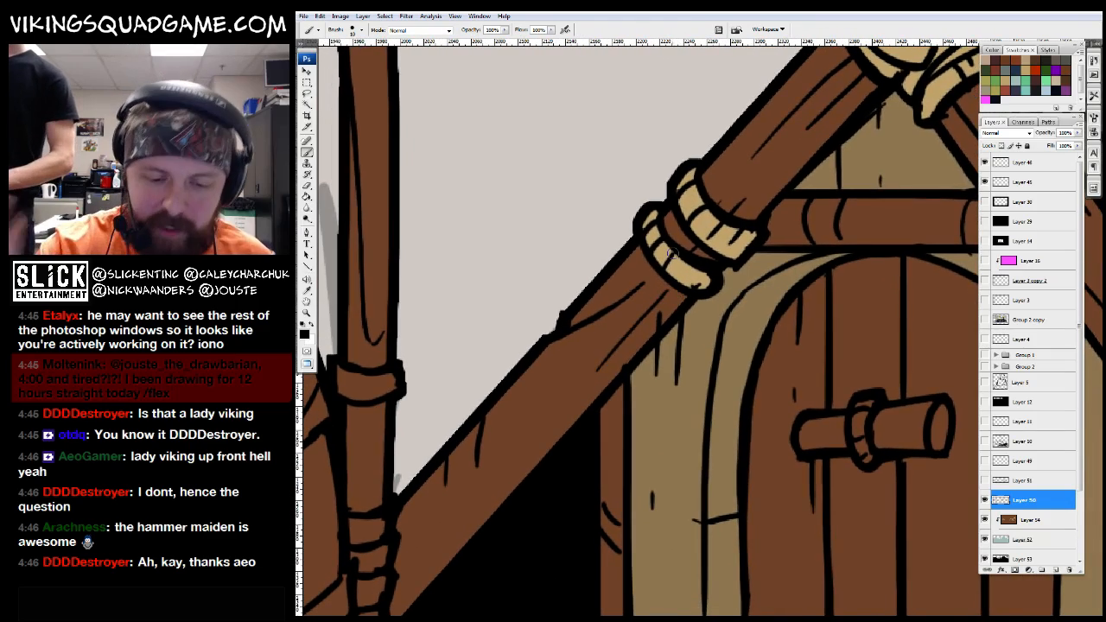
{"action": "left_click_drag", "start_coordinate": [553, 432], "coordinate": [671, 311]}
{"action": "left_click_drag", "start_coordinate": [596, 324], "coordinate": [678, 385]}
Select the snowy ground with the Magic Wand and delete the reddish brown covering it from Layer 54
{"action": "key", "text": "z"}
{"action": "left_click", "coordinate": [796, 347], "text": "alt"}
{"action": "left_click", "coordinate": [796, 347], "text": "alt"}
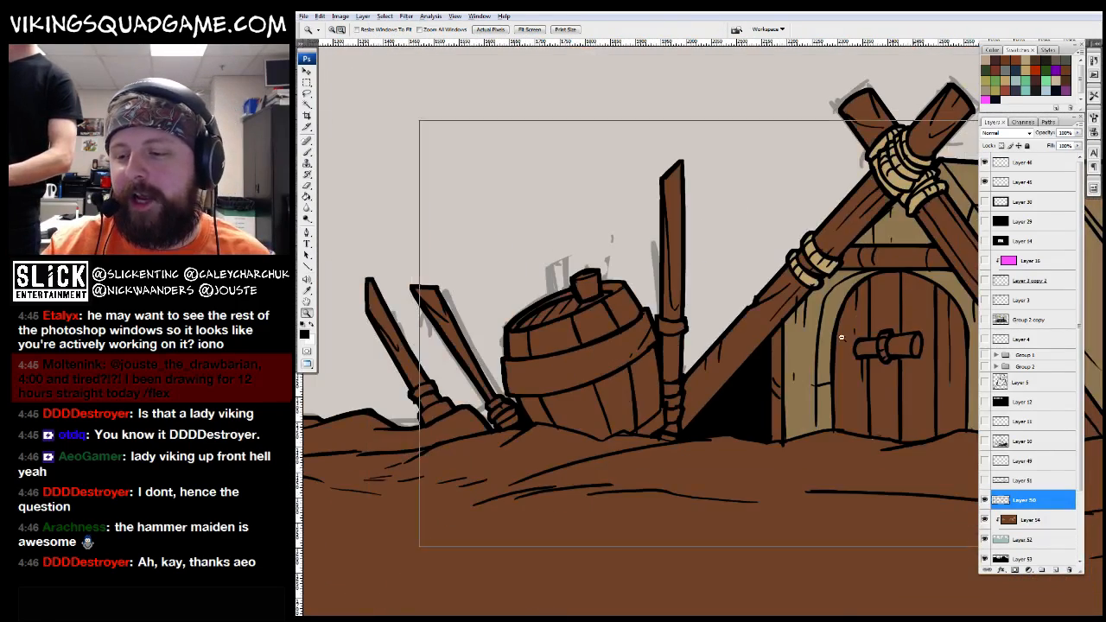
{"action": "left_click", "coordinate": [804, 349], "text": "alt"}
{"action": "left_click", "coordinate": [830, 354], "text": "alt"}
{"action": "left_click", "coordinate": [985, 519]}
{"action": "left_click", "coordinate": [985, 519]}
{"action": "key", "text": "w"}
{"action": "left_click", "coordinate": [815, 510]}
{"action": "left_click", "coordinate": [1024, 521]}
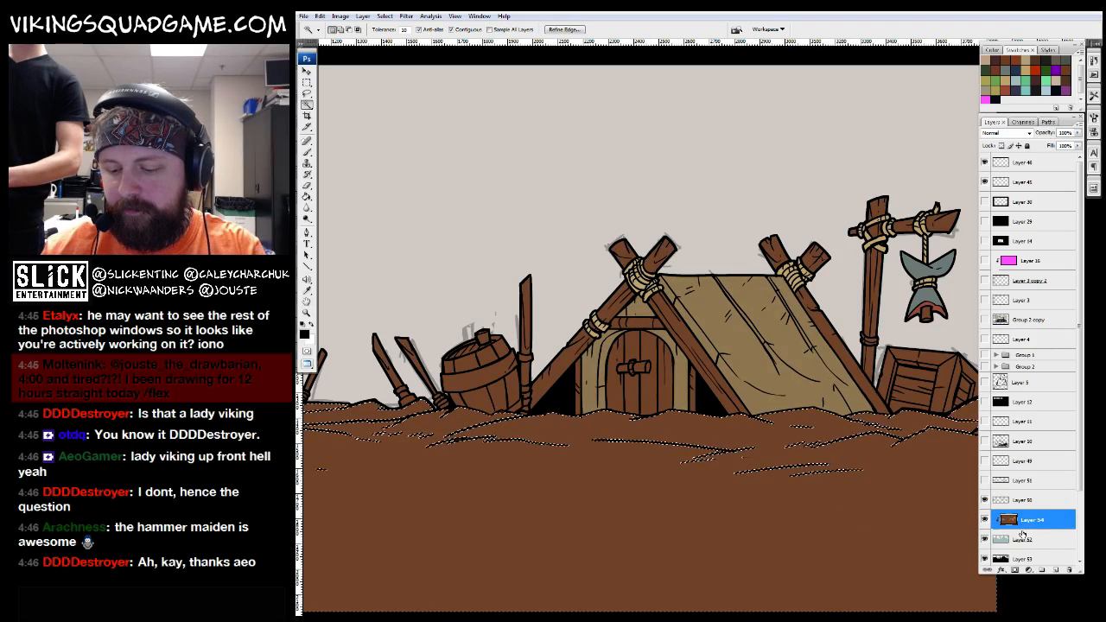
{"action": "key", "text": "Delete"}
{"action": "left_click_drag", "start_coordinate": [735, 490], "coordinate": [774, 497]}
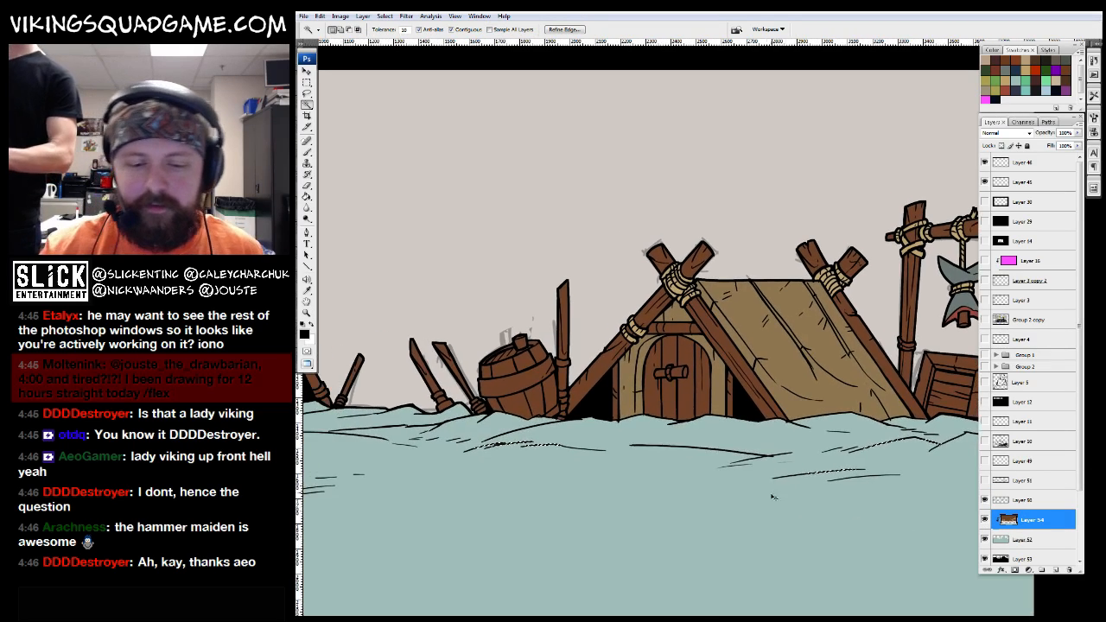
{"action": "key", "text": "ctrl+d"}
Sample the snow's pale blue-green, and replace it with the small tent's roof brown as the foreground colour
{"action": "key", "text": "b"}
{"action": "left_click", "coordinate": [683, 353], "text": "alt"}
{"action": "left_click", "coordinate": [724, 359], "text": "ctrl"}
{"action": "left_click", "coordinate": [724, 359], "text": "ctrl"}
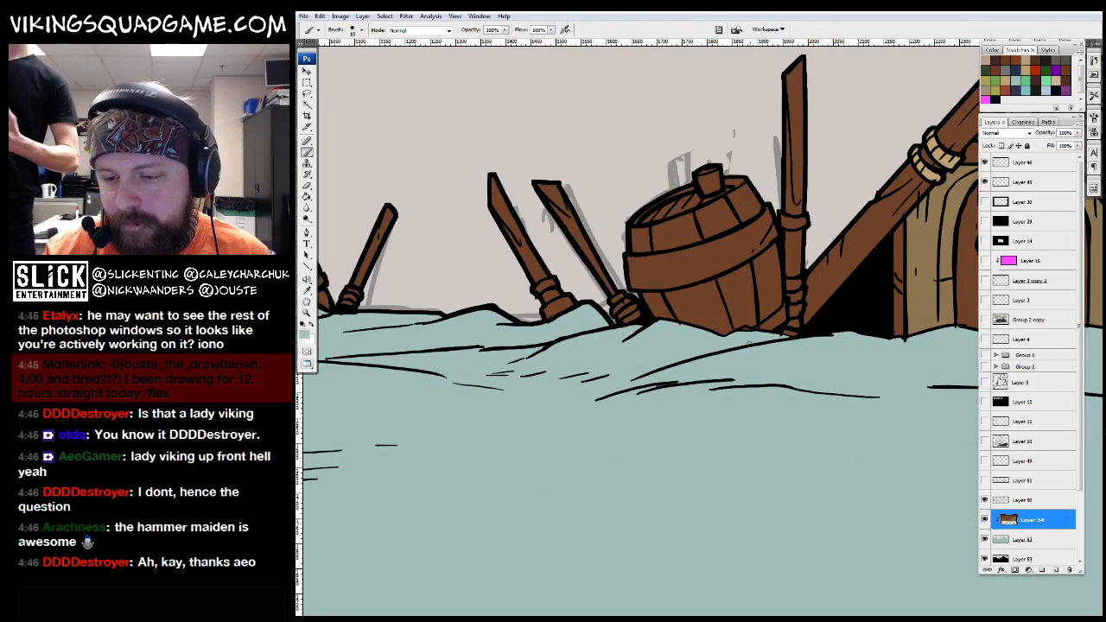
{"action": "key", "text": "z"}
{"action": "left_click", "coordinate": [769, 340], "text": "alt"}
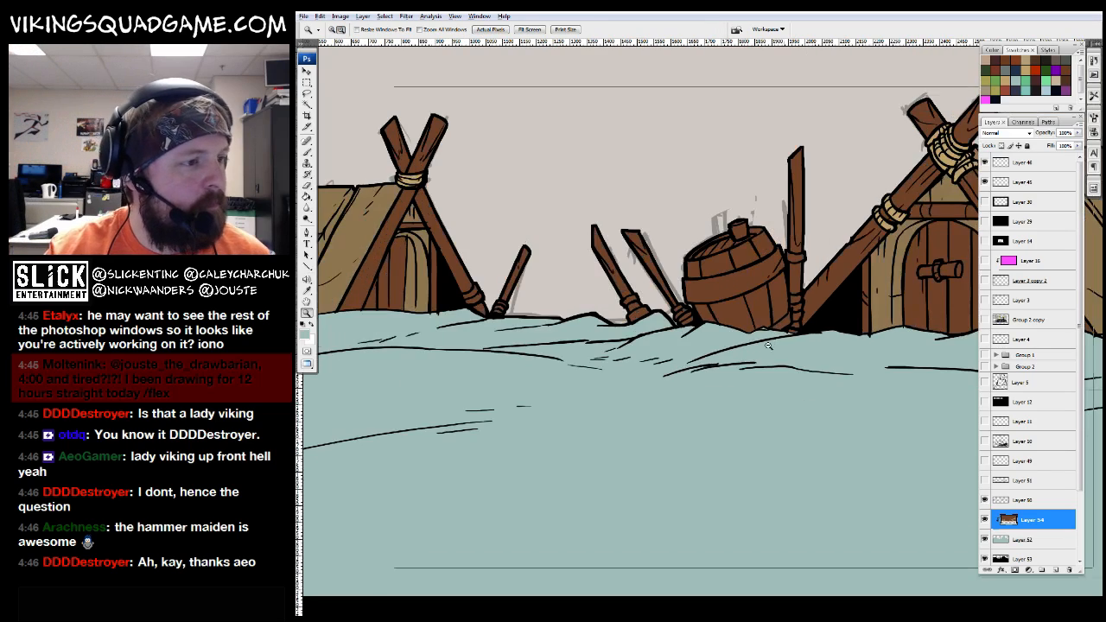
{"action": "left_click", "coordinate": [769, 341], "text": "alt"}
{"action": "left_click", "coordinate": [708, 406], "text": "alt"}
{"action": "left_click", "coordinate": [669, 427], "text": "alt"}
{"action": "left_click_drag", "start_coordinate": [669, 427], "coordinate": [646, 452]}
{"action": "left_click", "coordinate": [463, 356]}
{"action": "left_click", "coordinate": [463, 355]}
{"action": "left_click", "coordinate": [463, 355]}
{"action": "key", "text": "b"}
{"action": "left_click", "coordinate": [509, 414], "text": "alt"}
Hide and show Layer 52 to check the base fill around the large tent and the crate
{"action": "key", "text": "z"}
{"action": "left_click", "coordinate": [823, 471], "text": "alt"}
{"action": "left_click", "coordinate": [824, 471], "text": "alt"}
{"action": "left_click_drag", "start_coordinate": [824, 471], "coordinate": [584, 432]}
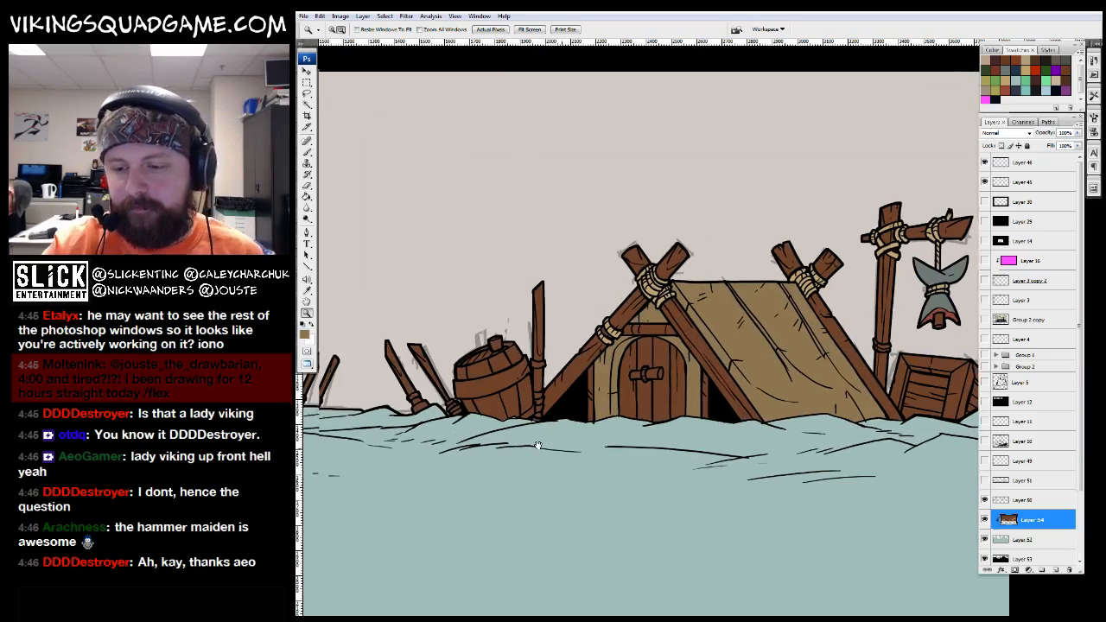
{"action": "left_click", "coordinate": [584, 432]}
{"action": "left_click", "coordinate": [985, 537]}
{"action": "left_click", "coordinate": [985, 537]}
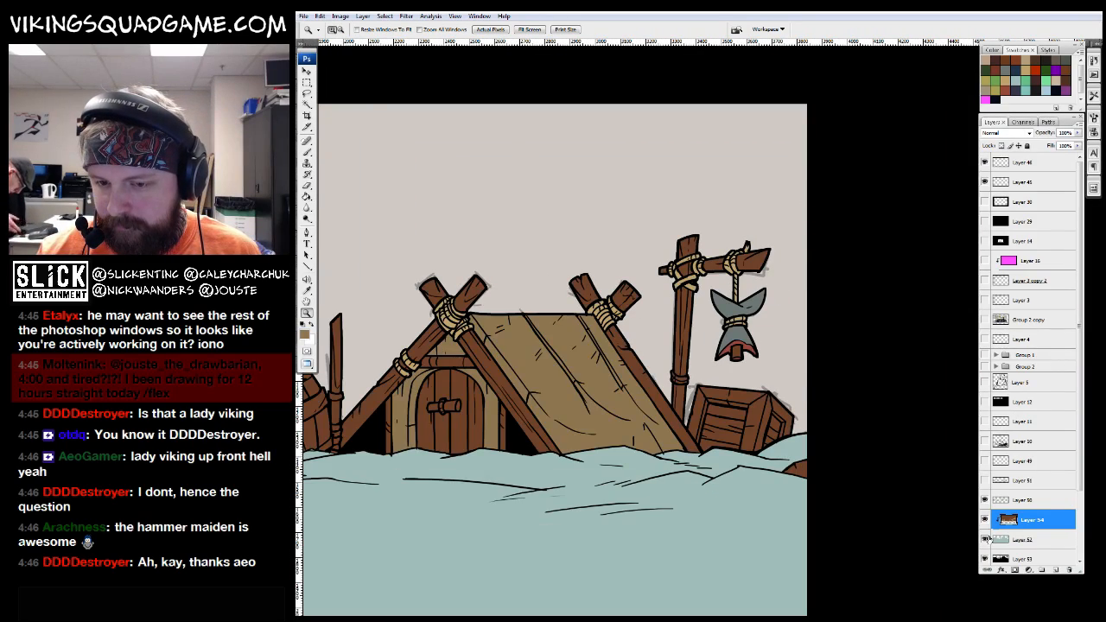
Select the large tent's door handle from Layer 50 and fill it with the sampled roof brown on Layer 54
{"action": "left_click_drag", "start_coordinate": [682, 516], "coordinate": [862, 465]}
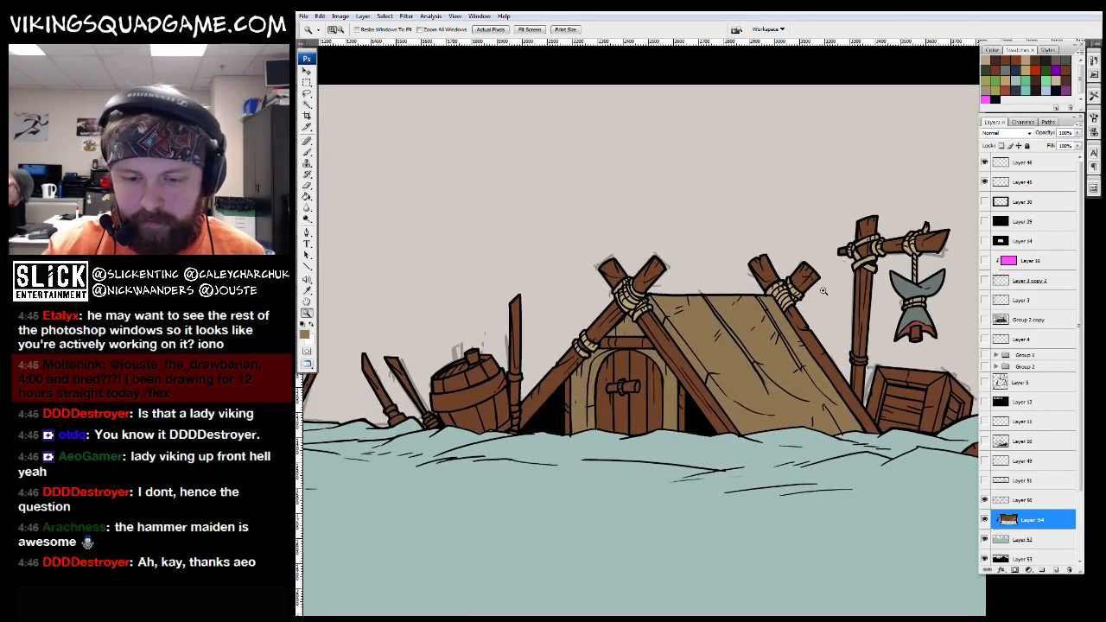
{"action": "left_click_drag", "start_coordinate": [812, 288], "coordinate": [467, 426]}
{"action": "left_click_drag", "start_coordinate": [643, 518], "coordinate": [678, 545]}
{"action": "left_click", "coordinate": [1023, 500]}
{"action": "key", "text": "w"}
{"action": "left_click", "coordinate": [687, 413]}
{"action": "key", "text": "ctrl+d"}
{"action": "key", "text": "g"}
{"action": "scroll", "coordinate": [760, 406], "scroll_direction": "down", "scroll_amount": 1}
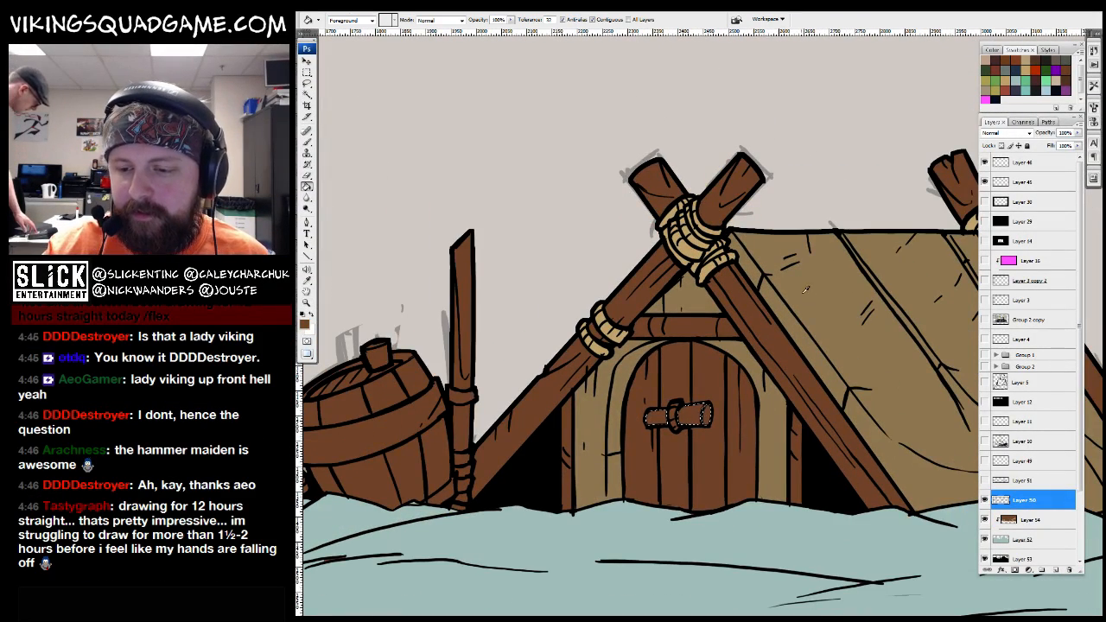
{"action": "key", "text": "alt+bracketleft"}
{"action": "scroll", "coordinate": [745, 365], "scroll_direction": "up", "scroll_amount": 1}
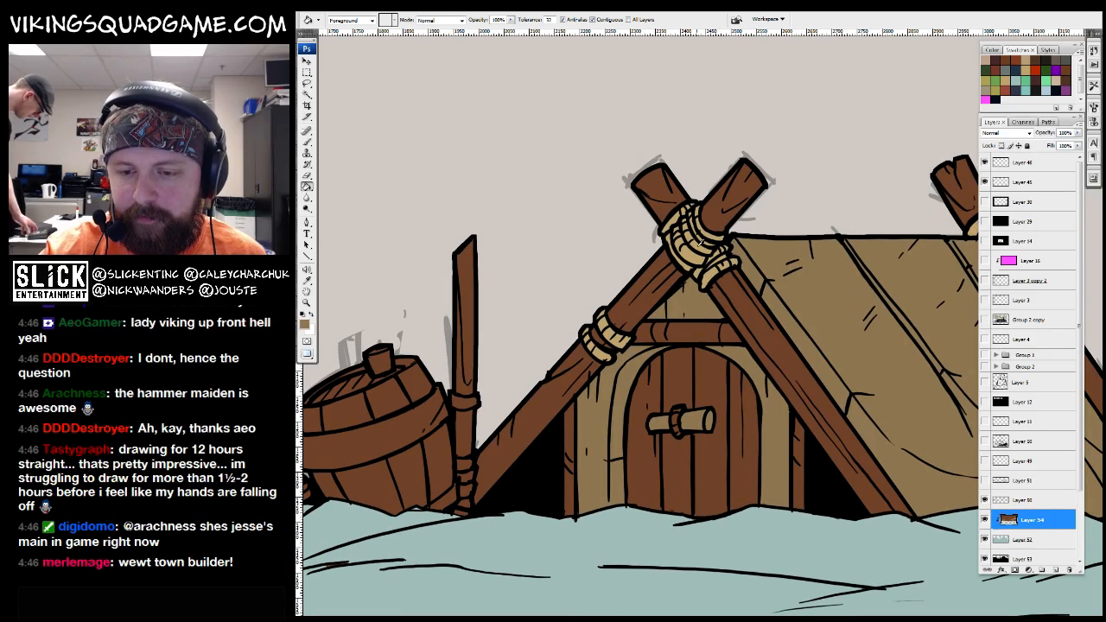
Outline the ring around the large tent's door handle with the Lasso and fill it with the rope tan on Layer 54
{"action": "scroll", "coordinate": [691, 449], "scroll_direction": "up", "scroll_amount": 4}
{"action": "key", "text": "l"}
{"action": "scroll", "coordinate": [645, 328], "scroll_direction": "down", "scroll_amount": 3}
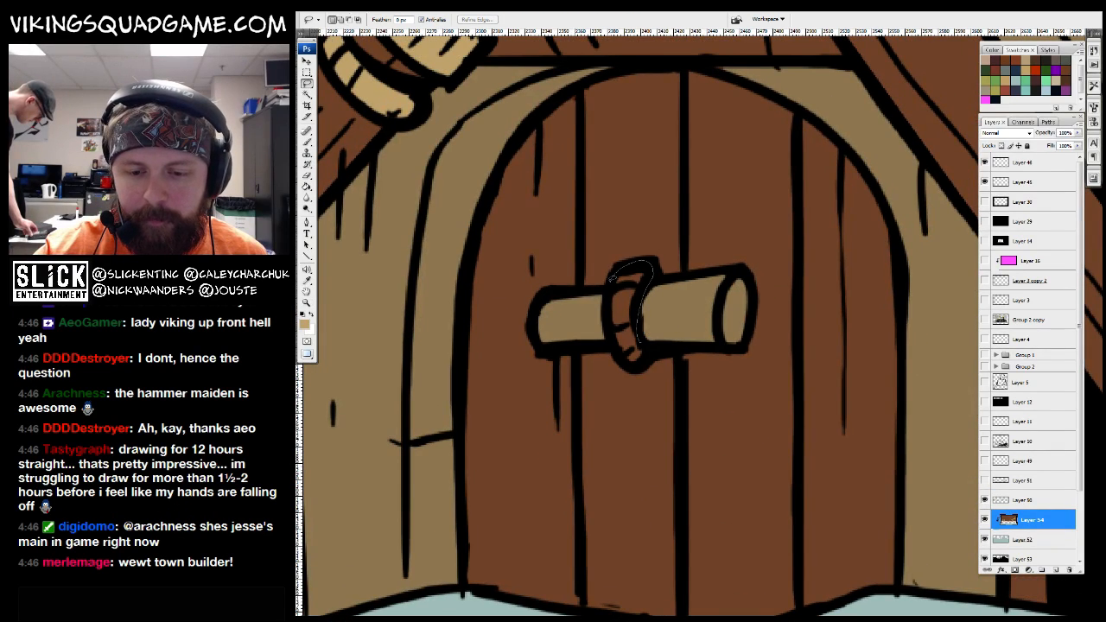
{"action": "key", "text": "z"}
{"action": "scroll", "coordinate": [712, 370], "scroll_direction": "down", "scroll_amount": 1}
{"action": "scroll", "coordinate": [712, 370], "scroll_direction": "down", "scroll_amount": 5}
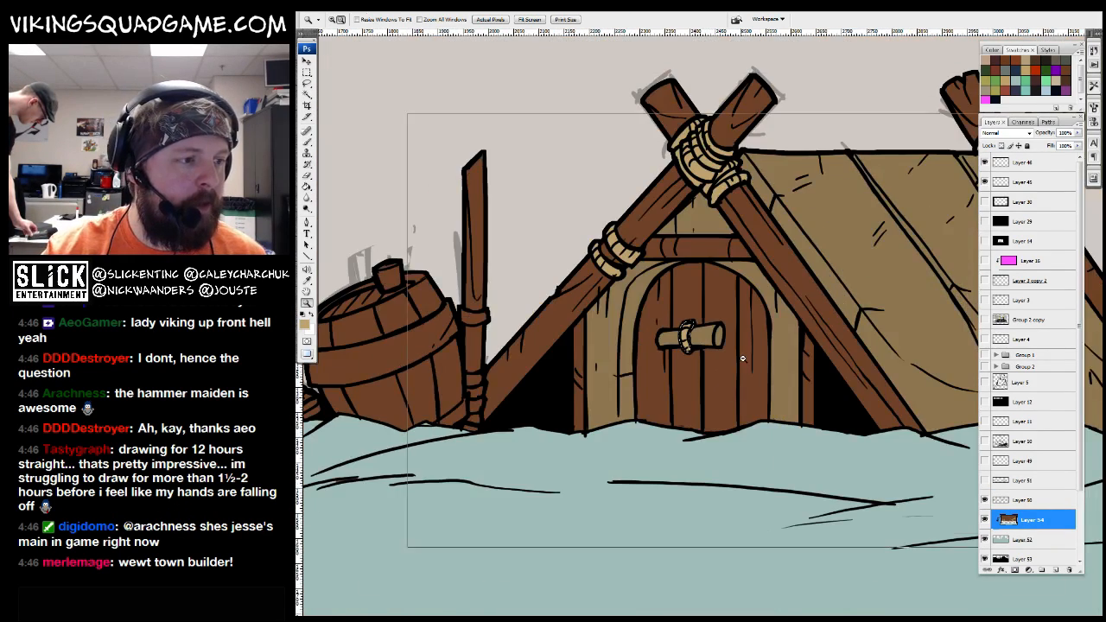
Lasso the rope bindings at the foot of the small tent's front pole and the neighbouring stake, and fill them with rope tan
{"action": "left_click_drag", "start_coordinate": [673, 361], "coordinate": [689, 372]}
{"action": "scroll", "coordinate": [588, 376], "scroll_direction": "up", "scroll_amount": 5}
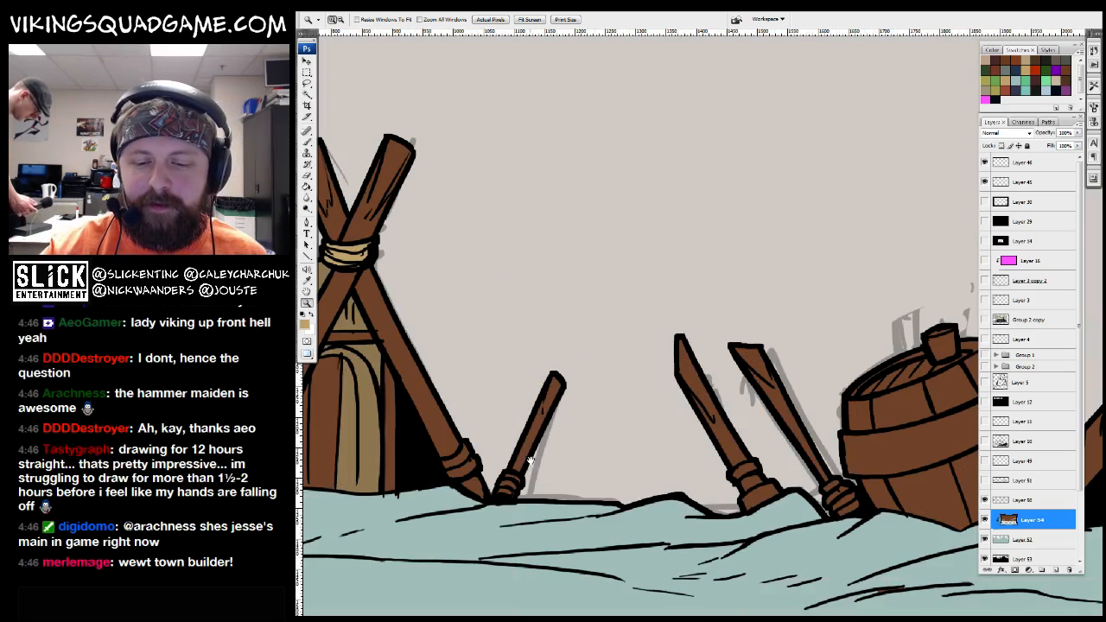
{"action": "key", "text": "b"}
{"action": "scroll", "coordinate": [674, 324], "scroll_direction": "down", "scroll_amount": 1}
{"action": "scroll", "coordinate": [678, 337], "scroll_direction": "up", "scroll_amount": 3}
{"action": "key", "text": "l"}
{"action": "left_click_drag", "start_coordinate": [682, 354], "coordinate": [680, 350]}
{"action": "left_click_drag", "start_coordinate": [680, 350], "coordinate": [654, 332]}
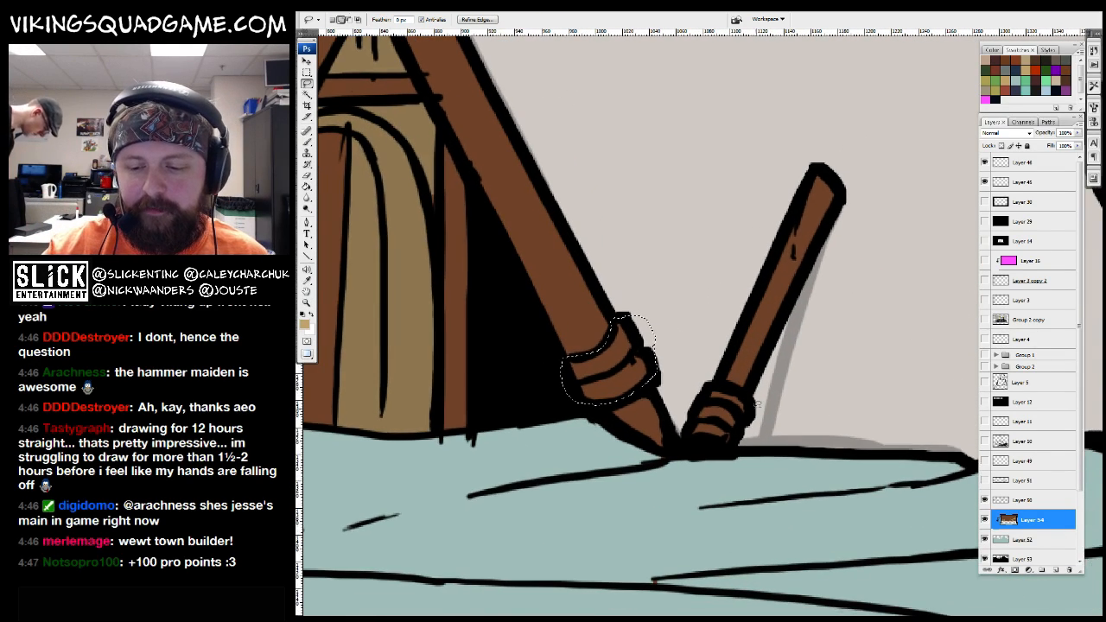
{"action": "left_click_drag", "start_coordinate": [898, 460], "coordinate": [773, 451]}
{"action": "key", "text": "g"}
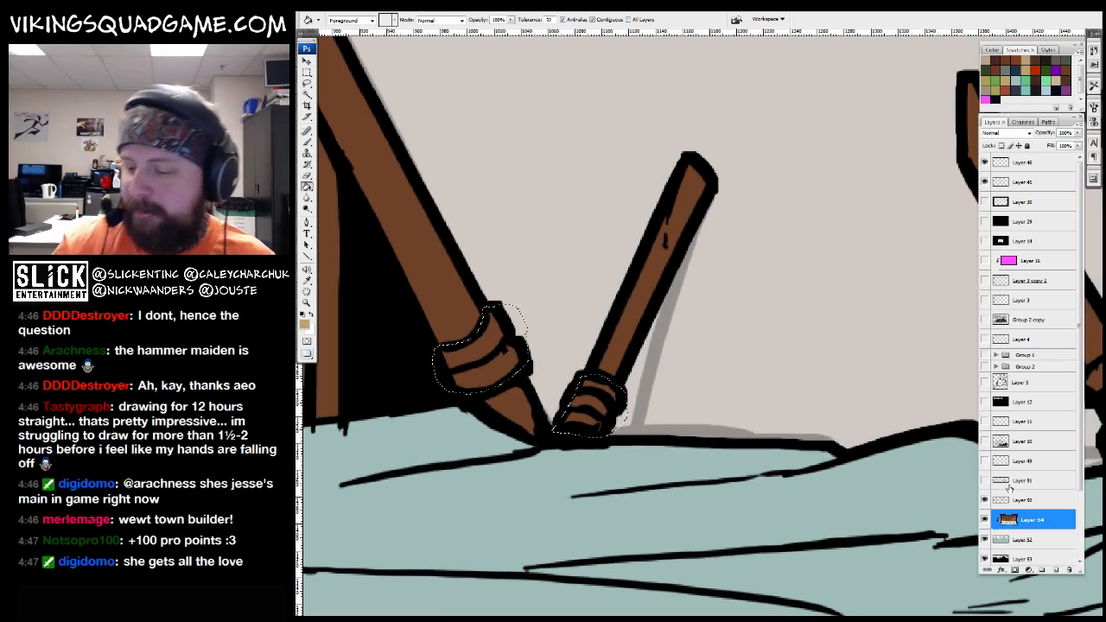
{"action": "left_click", "coordinate": [582, 406]}
{"action": "key", "text": "ctrl+d"}
Lasso the rope binding on the stake at the small tent's far left and fill it with the rope tan
{"action": "left_click", "coordinate": [795, 371], "text": "ctrl+alt"}
{"action": "left_click_drag", "start_coordinate": [563, 395], "coordinate": [881, 435]}
{"action": "left_click", "coordinate": [472, 466]}
{"action": "key", "text": "l"}
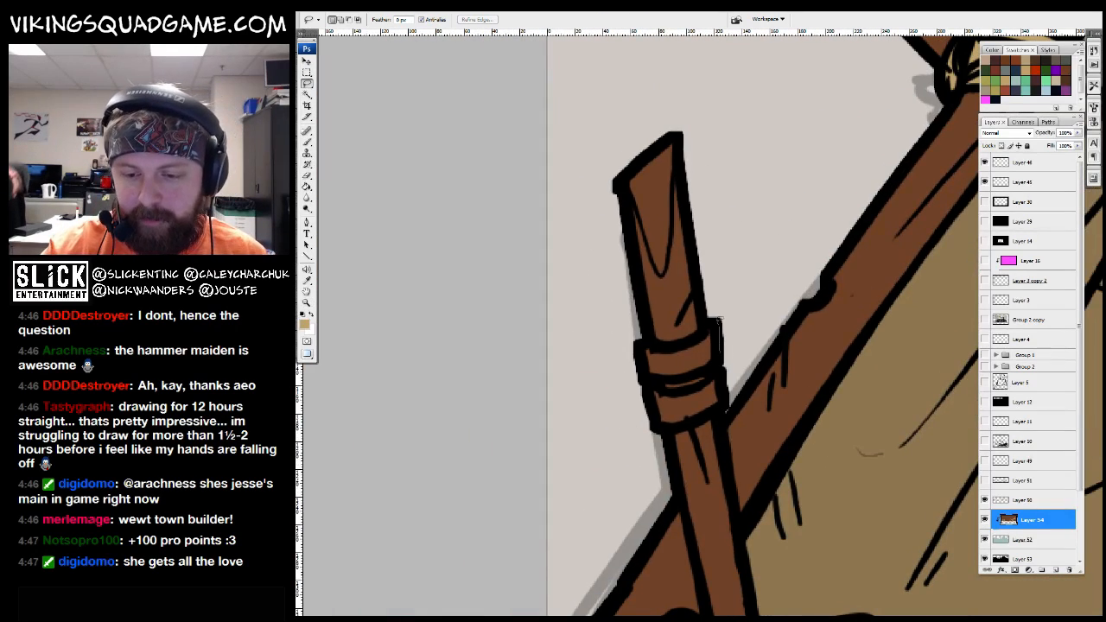
{"action": "left_click_drag", "start_coordinate": [738, 349], "coordinate": [707, 387]}
{"action": "key", "text": "z"}
{"action": "key", "text": "f"}
{"action": "right_click", "coordinate": [714, 366]}
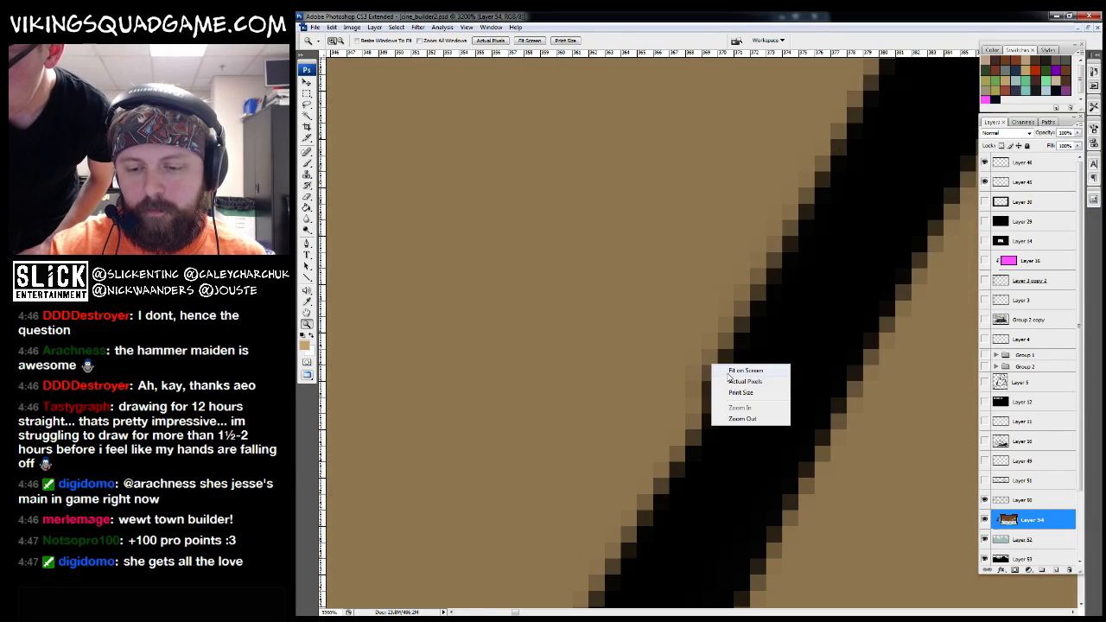
{"action": "left_click", "coordinate": [738, 381]}
{"action": "key", "text": "g"}
{"action": "key", "text": "f"}
{"action": "left_click_drag", "start_coordinate": [730, 375], "coordinate": [450, 375]}
{"action": "key", "text": "f"}
Touch up the black line art on Layer 50 around the barrel's base and the bound stake beside it
{"action": "key", "text": "z"}
{"action": "left_click_drag", "start_coordinate": [692, 400], "coordinate": [592, 365]}
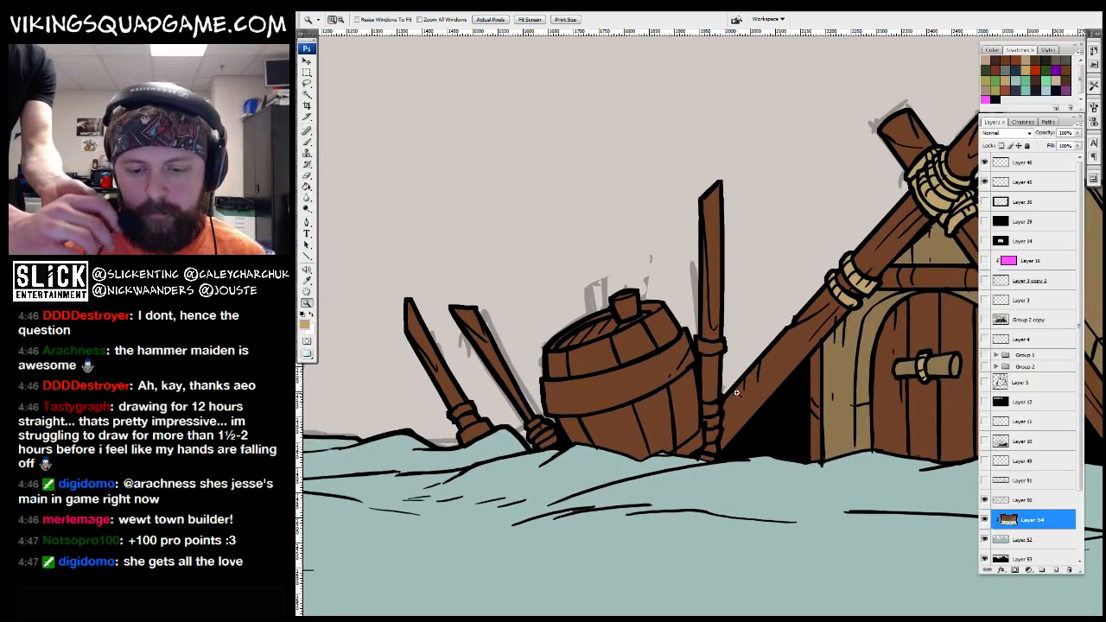
{"action": "left_click_drag", "start_coordinate": [708, 391], "coordinate": [704, 395]}
{"action": "key", "text": "b"}
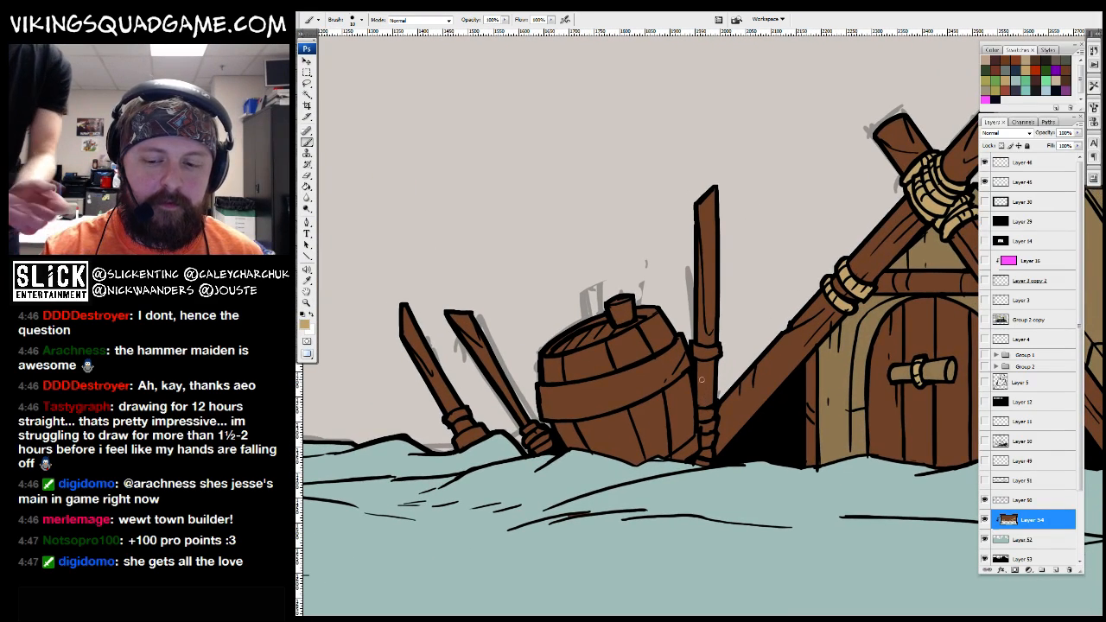
{"action": "key", "text": "ctrl+plus"}
{"action": "key", "text": "ctrl+plus"}
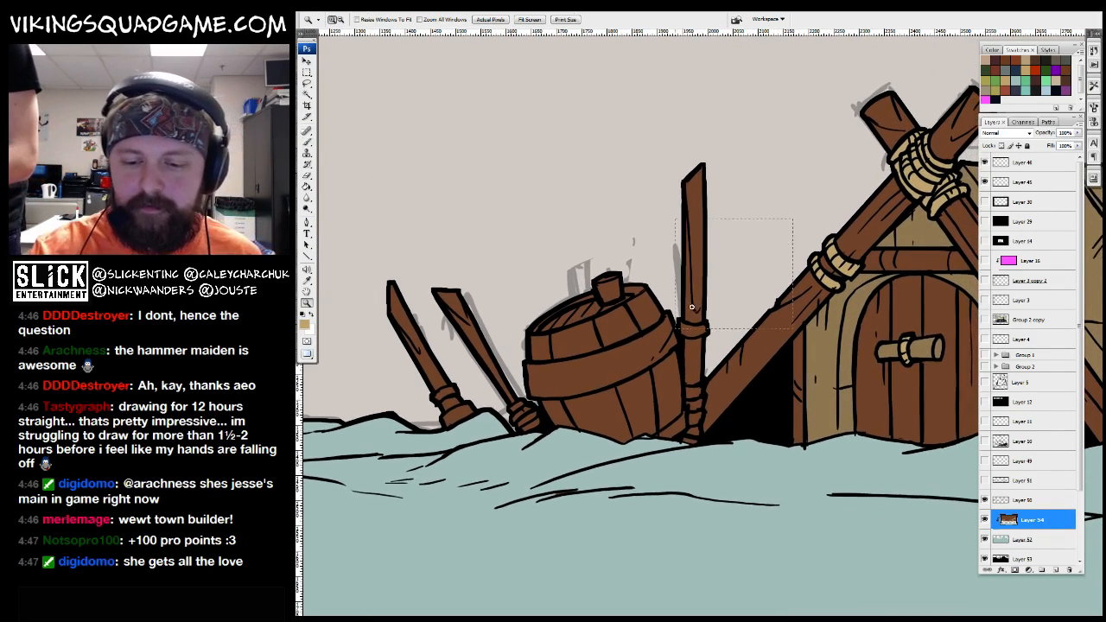
{"action": "left_click", "coordinate": [985, 501]}
{"action": "left_click_drag", "start_coordinate": [773, 429], "coordinate": [794, 408]}
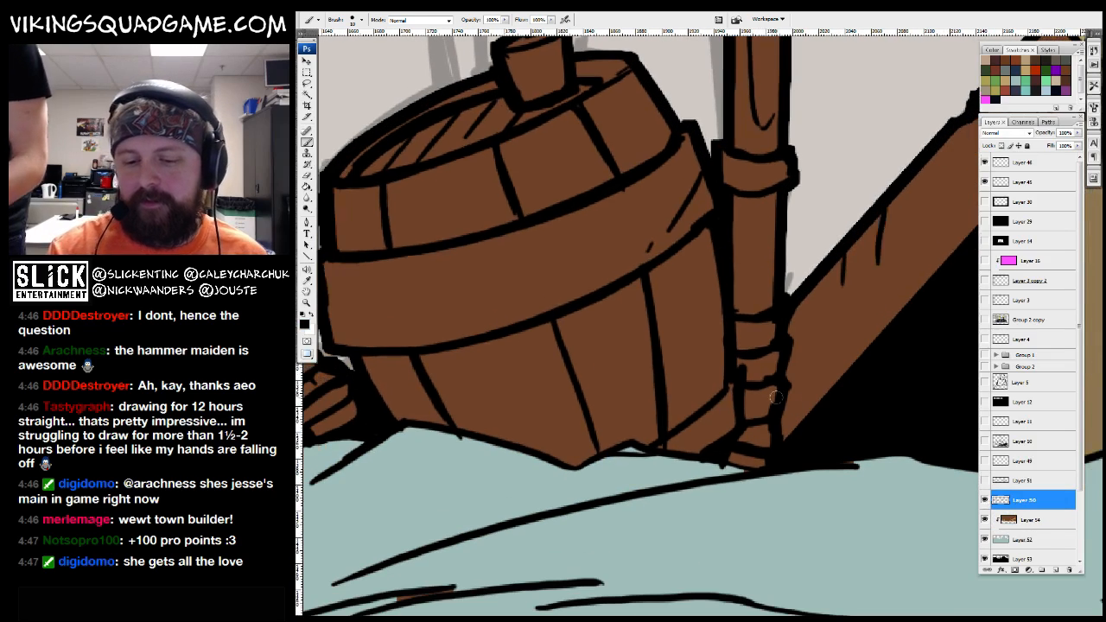
{"action": "left_click_drag", "start_coordinate": [730, 379], "coordinate": [670, 441]}
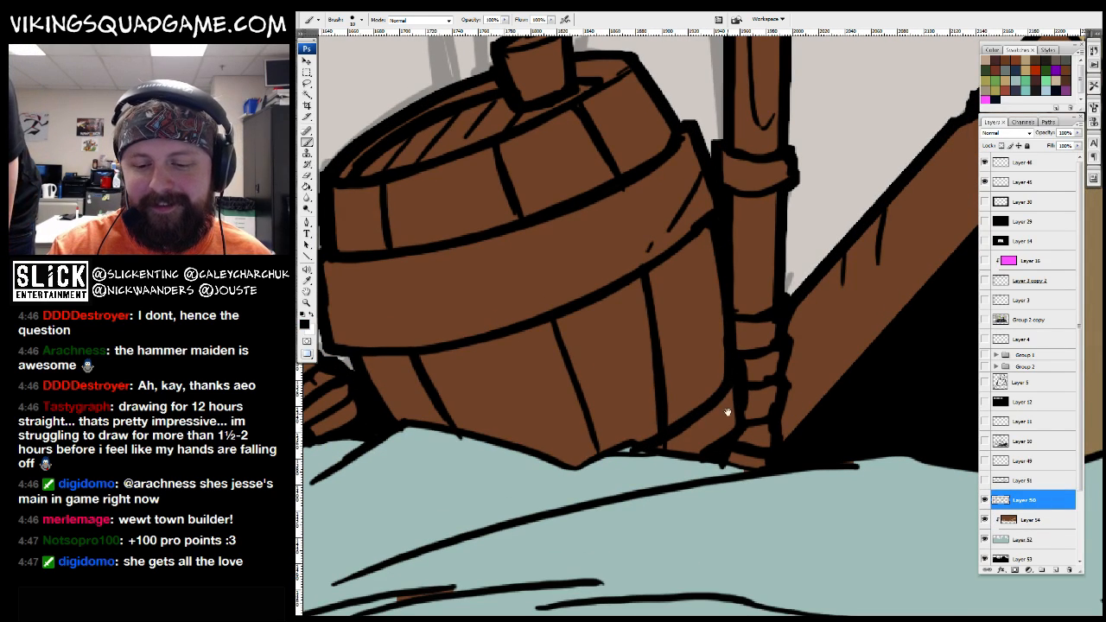
{"action": "left_click_drag", "start_coordinate": [727, 413], "coordinate": [742, 403]}
{"action": "mouse_move", "coordinate": [619, 444]}
{"action": "left_mouse_down"}
{"action": "mouse_move", "coordinate": [724, 391]}
{"action": "mouse_move", "coordinate": [573, 444]}
{"action": "left_mouse_up"}
{"action": "left_click_drag", "start_coordinate": [539, 451], "coordinate": [817, 369]}
Choose the 6 px tooner brush and ink short black contour marks in the snow before the small tent on Layer 50
{"action": "right_click", "coordinate": [780, 369]}
{"action": "left_click", "coordinate": [812, 490]}
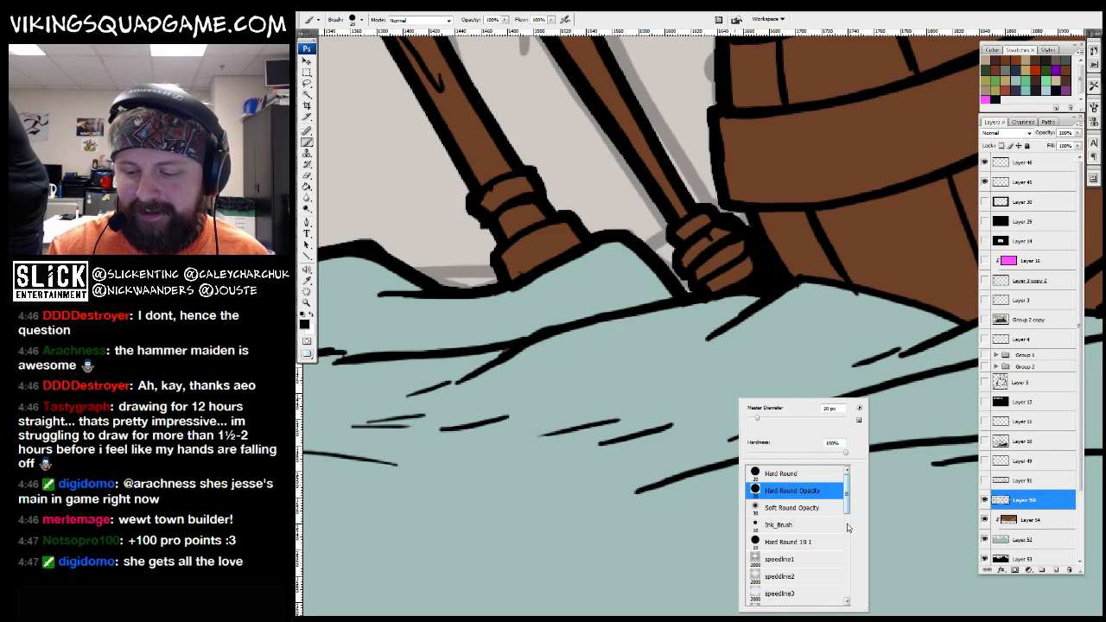
{"action": "scroll", "coordinate": [851, 505], "scroll_direction": "down", "scroll_amount": 10}
{"action": "left_click", "coordinate": [775, 564]}
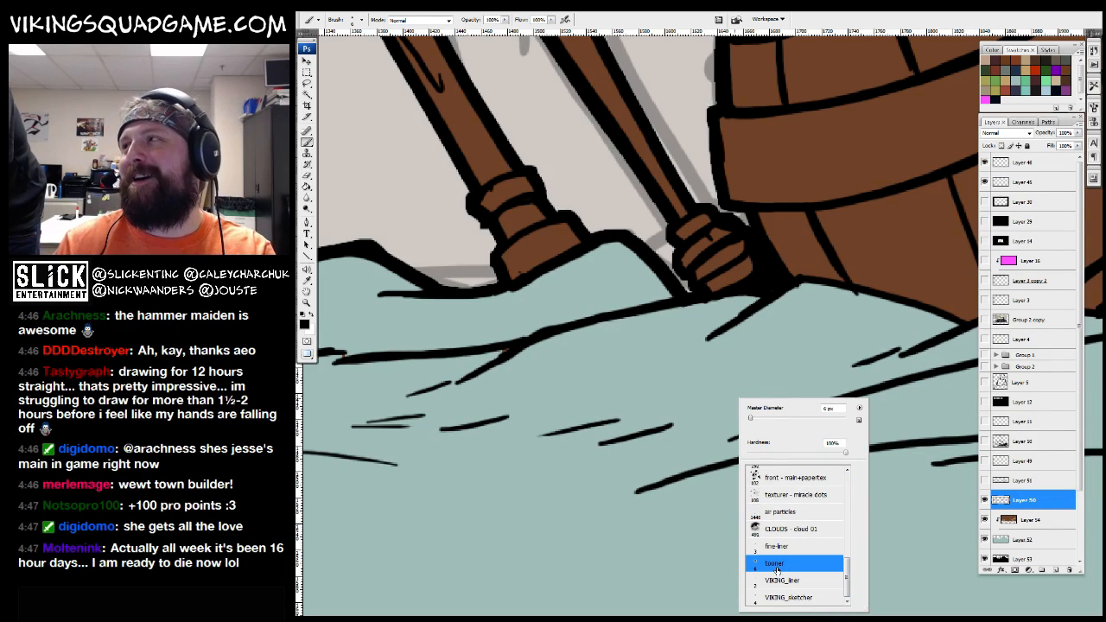
{"action": "key", "text": "Return"}
{"action": "mouse_move", "coordinate": [508, 351]}
{"action": "left_mouse_down"}
{"action": "mouse_move", "coordinate": [565, 397]}
{"action": "mouse_move", "coordinate": [654, 365]}
{"action": "mouse_move", "coordinate": [646, 374]}
{"action": "mouse_move", "coordinate": [720, 361]}
{"action": "left_mouse_up"}
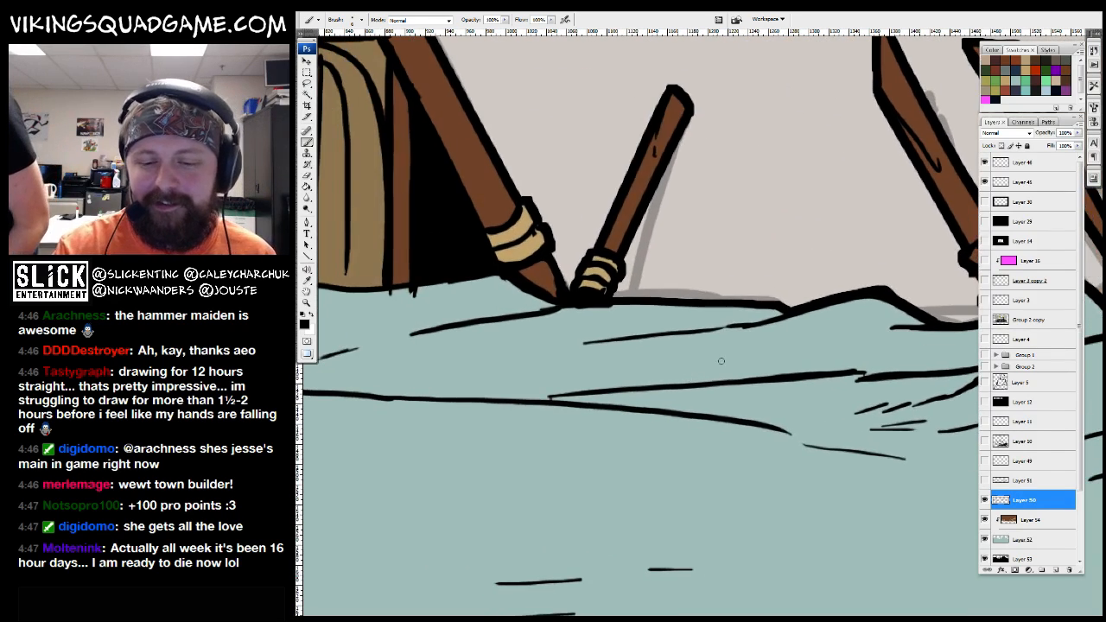
{"action": "left_click_drag", "start_coordinate": [533, 346], "coordinate": [749, 378]}
{"action": "scroll", "coordinate": [552, 128], "scroll_direction": "up", "scroll_amount": 5}
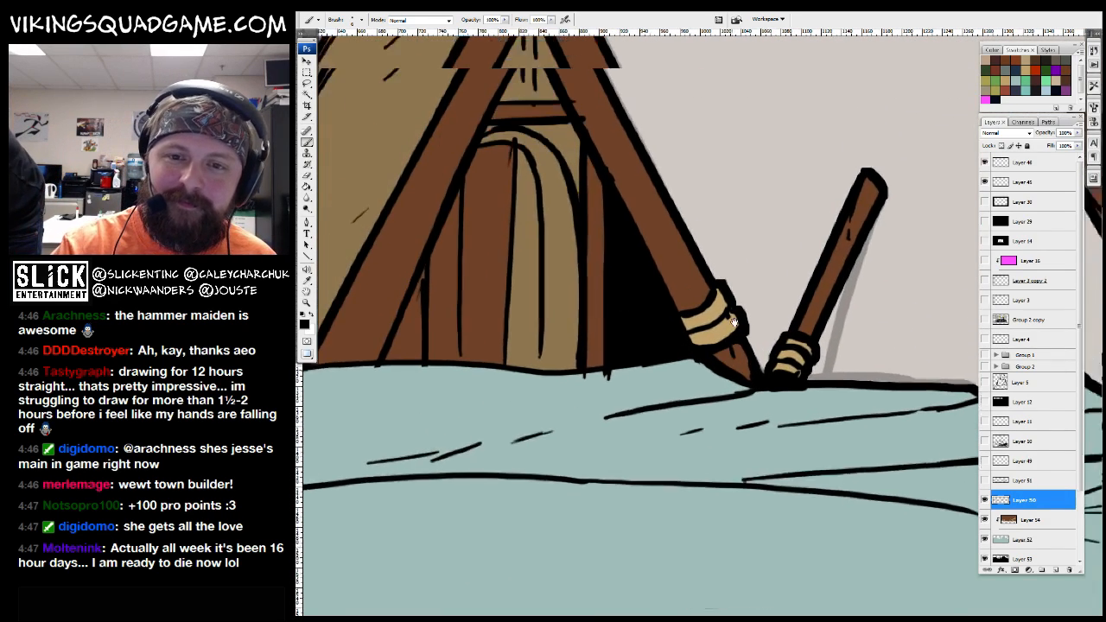
Ink short creases and tick marks across the small tent's roof panels on Layer 50
{"action": "left_click_drag", "start_coordinate": [552, 128], "coordinate": [657, 187]}
{"action": "mouse_move", "coordinate": [578, 343]}
{"action": "left_mouse_down"}
{"action": "mouse_move", "coordinate": [640, 363]}
{"action": "mouse_move", "coordinate": [684, 356]}
{"action": "left_mouse_up"}
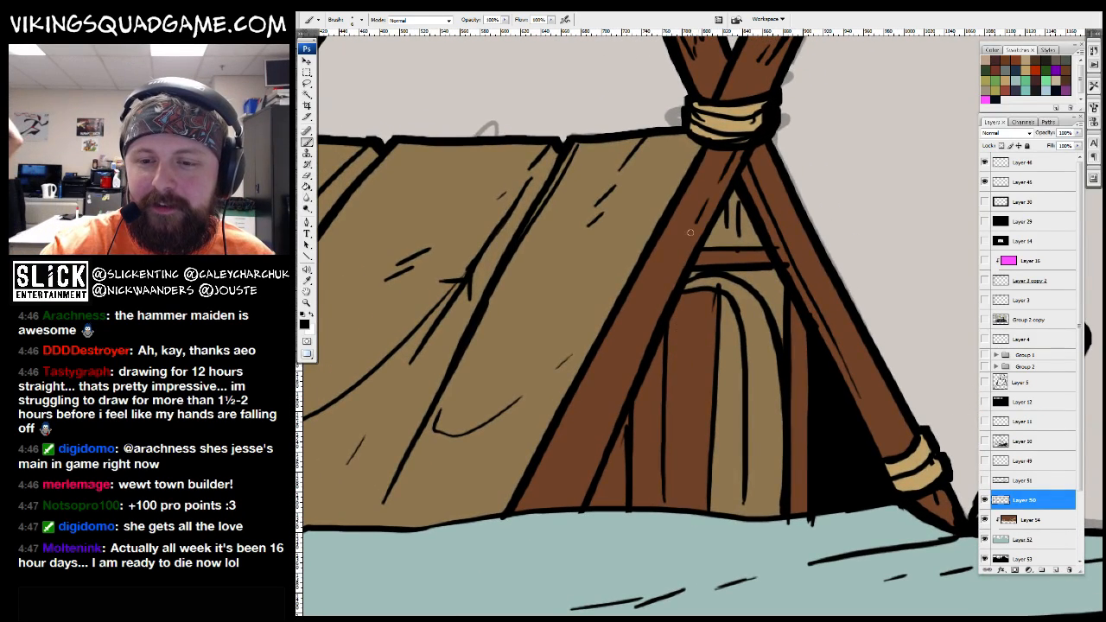
{"action": "left_click_drag", "start_coordinate": [698, 218], "coordinate": [723, 226]}
{"action": "left_click_drag", "start_coordinate": [570, 343], "coordinate": [593, 373]}
{"action": "left_click_drag", "start_coordinate": [510, 377], "coordinate": [611, 387]}
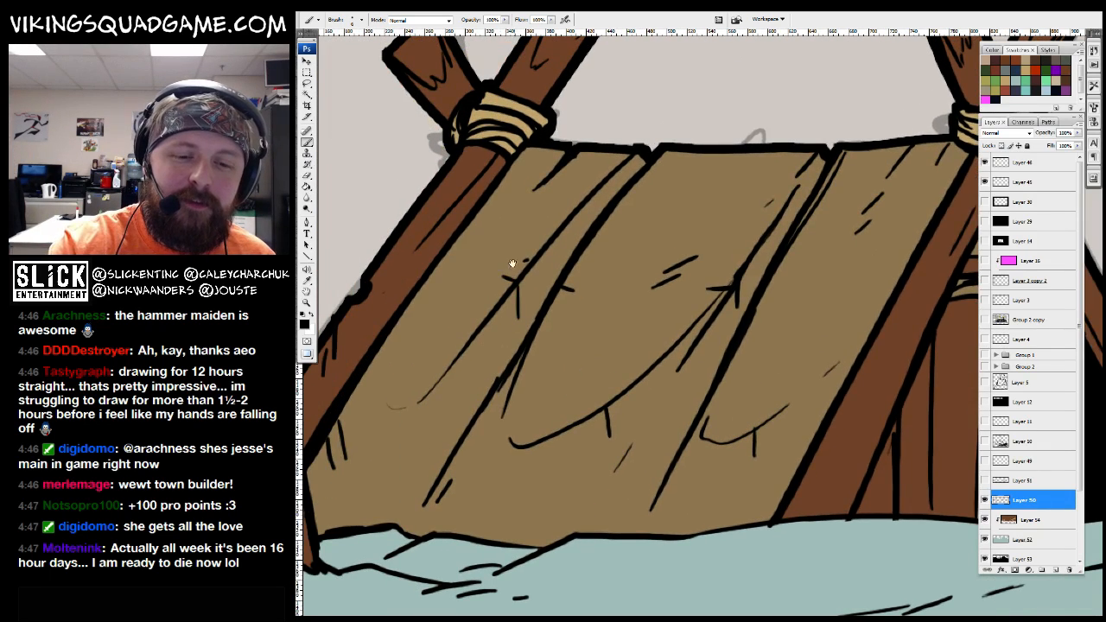
{"action": "left_click_drag", "start_coordinate": [512, 264], "coordinate": [611, 238]}
{"action": "left_click_drag", "start_coordinate": [584, 312], "coordinate": [641, 296]}
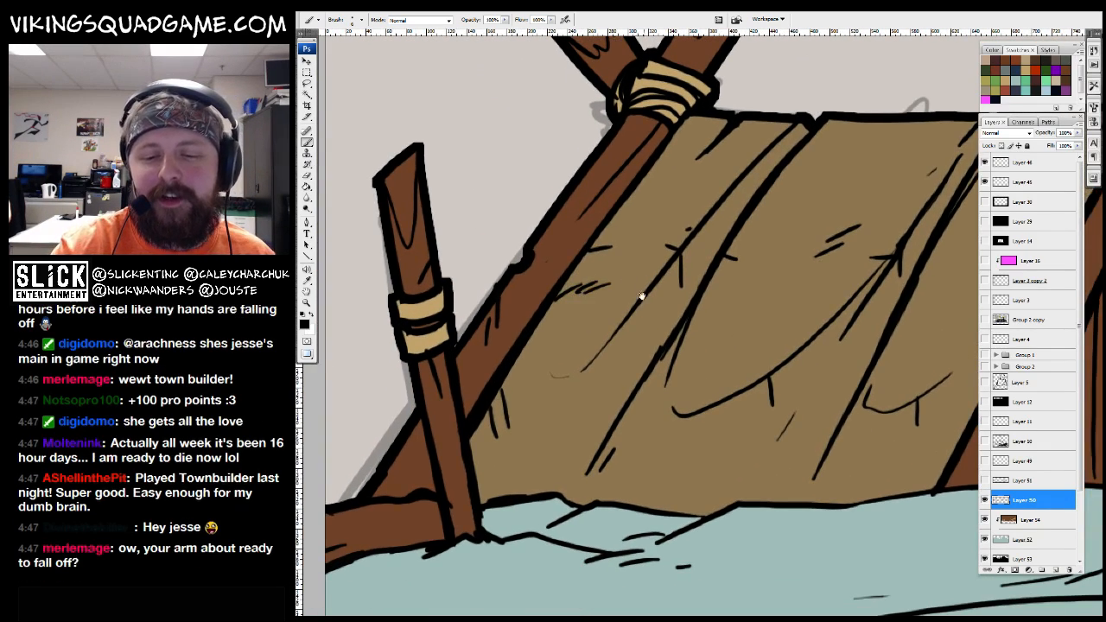
Select the brown patch at the foot of the small tent's left stake and fill it with the sampled snow blue-green on Layer 54
{"action": "key", "text": "ctrl+minus"}
{"action": "key", "text": "z"}
{"action": "left_click", "coordinate": [681, 363], "text": "alt"}
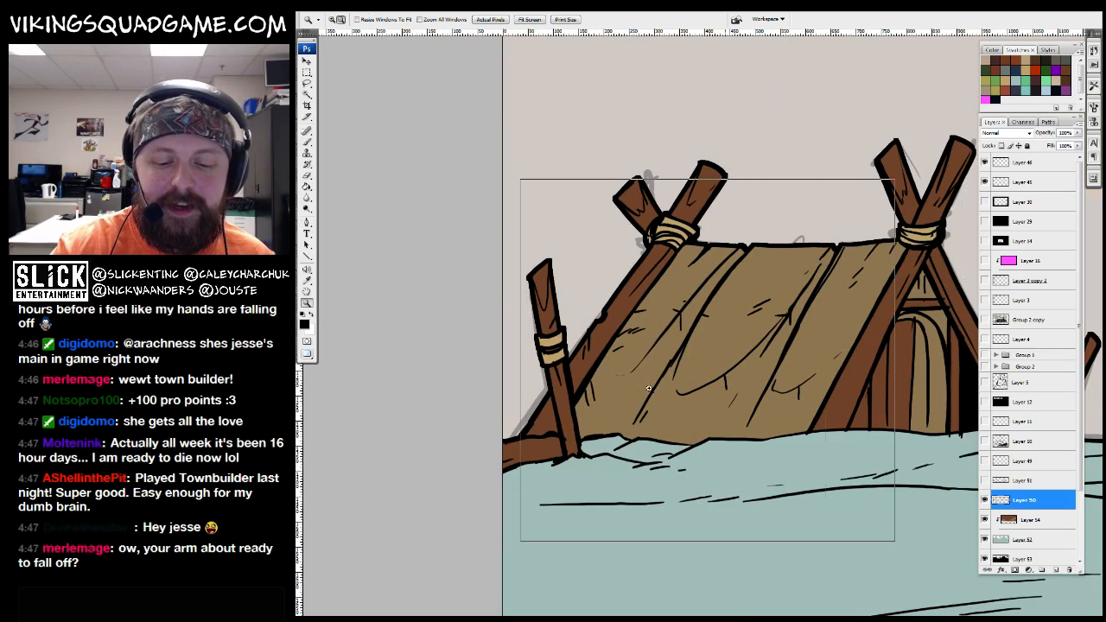
{"action": "left_click", "coordinate": [681, 363]}
{"action": "left_click", "coordinate": [681, 363]}
{"action": "key", "text": "g"}
{"action": "left_click", "coordinate": [574, 562], "text": "alt"}
{"action": "left_click_drag", "start_coordinate": [464, 541], "coordinate": [783, 389]}
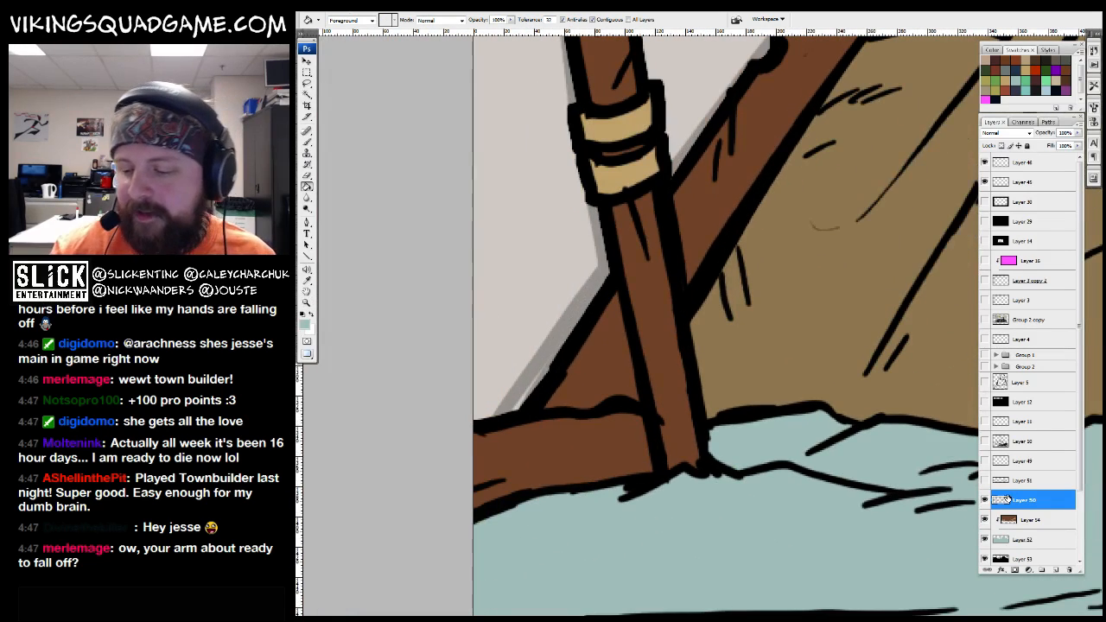
{"action": "key", "text": "w"}
{"action": "left_click", "coordinate": [615, 452]}
{"action": "left_click", "coordinate": [1011, 521]}
{"action": "key", "text": "alt+BackSpace"}
Select the tan plank of the small tent's door from Layer 50 and fill it with the door's reddish brown on Layer 54
{"action": "key", "text": "z"}
{"action": "left_click_drag", "start_coordinate": [937, 345], "coordinate": [376, 468]}
{"action": "left_click", "coordinate": [823, 340], "text": "alt"}
{"action": "left_click", "coordinate": [838, 355], "text": "alt"}
{"action": "left_click", "coordinate": [829, 358], "text": "alt"}
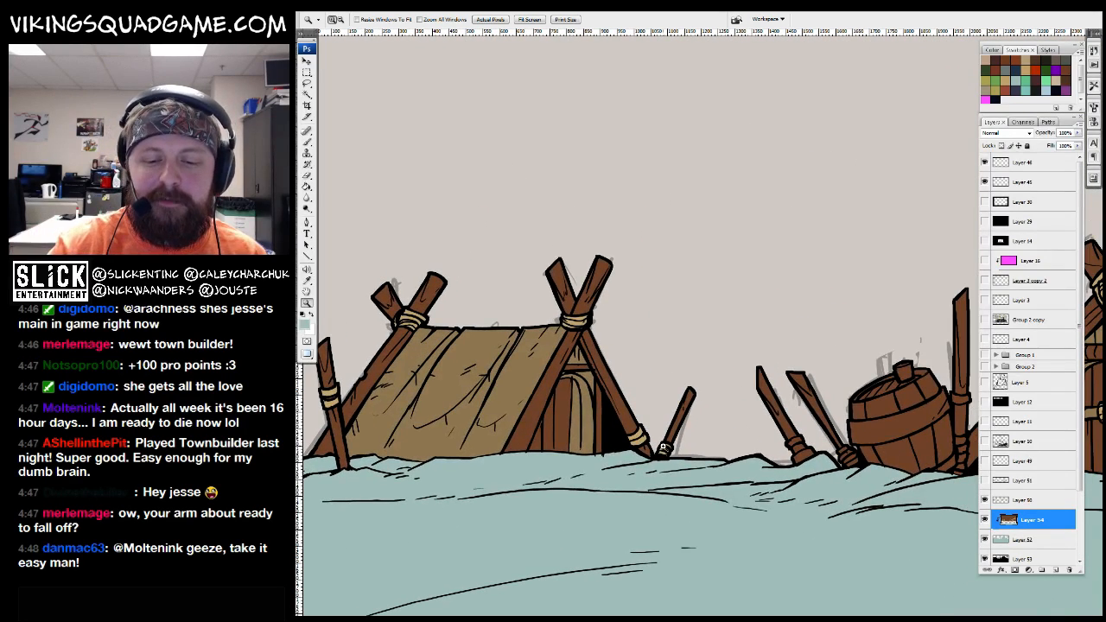
{"action": "left_click", "coordinate": [662, 448]}
{"action": "key", "text": "b"}
{"action": "left_click", "coordinate": [1024, 500]}
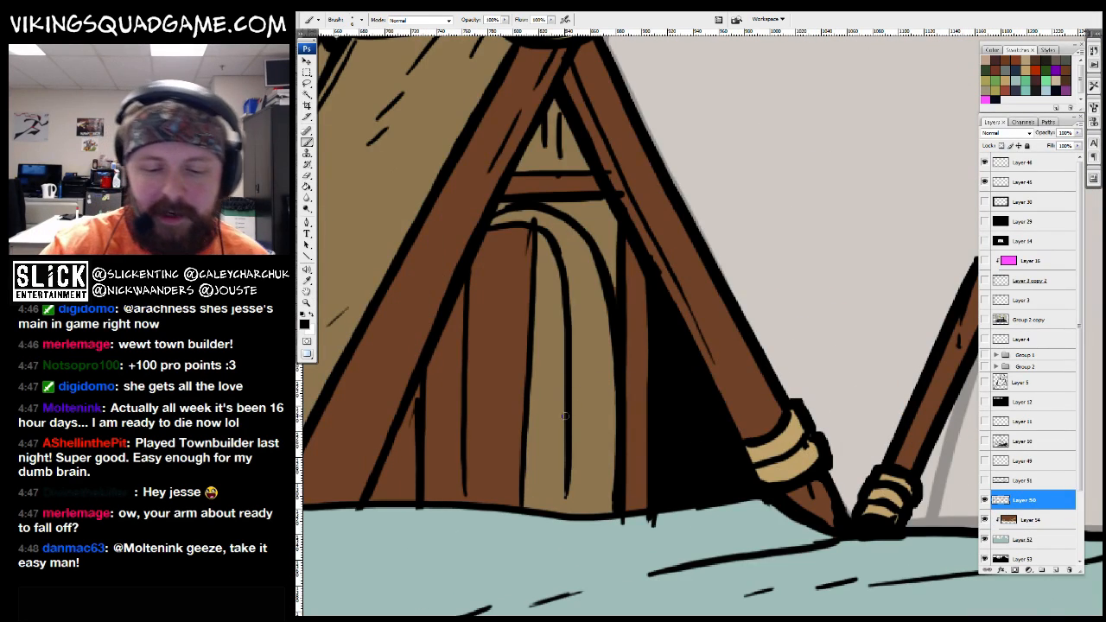
{"action": "key", "text": "w"}
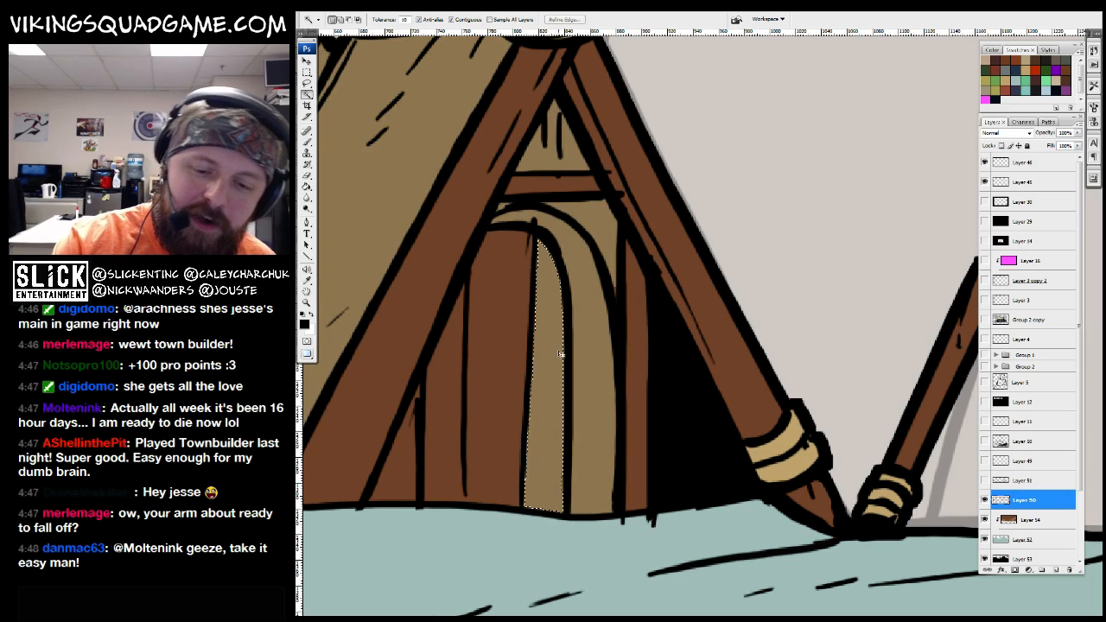
{"action": "left_click", "coordinate": [560, 355]}
{"action": "scroll", "coordinate": [639, 378], "scroll_direction": "down", "scroll_amount": 2}
{"action": "key", "text": "g"}
{"action": "left_click", "coordinate": [1020, 519]}
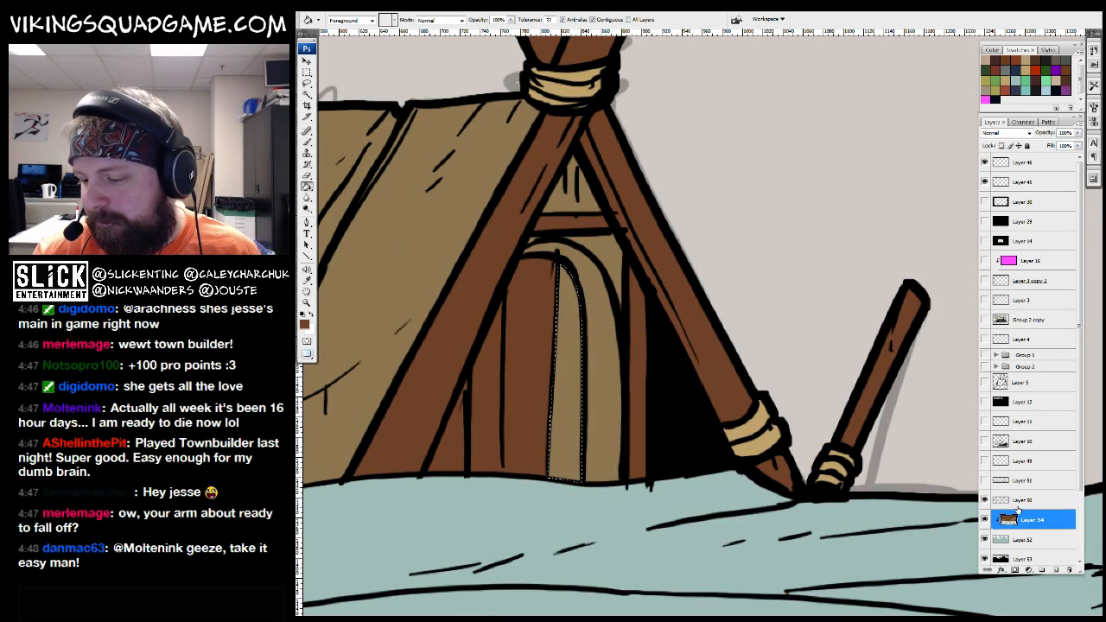
{"action": "left_click", "coordinate": [553, 404]}
{"action": "key", "text": "ctrl+d"}
Ink wood grain along the small tent's front right pole and extra strands on its rope binding on Layer 50
{"action": "key", "text": "b"}
{"action": "scroll", "coordinate": [605, 415], "scroll_direction": "down", "scroll_amount": 2}
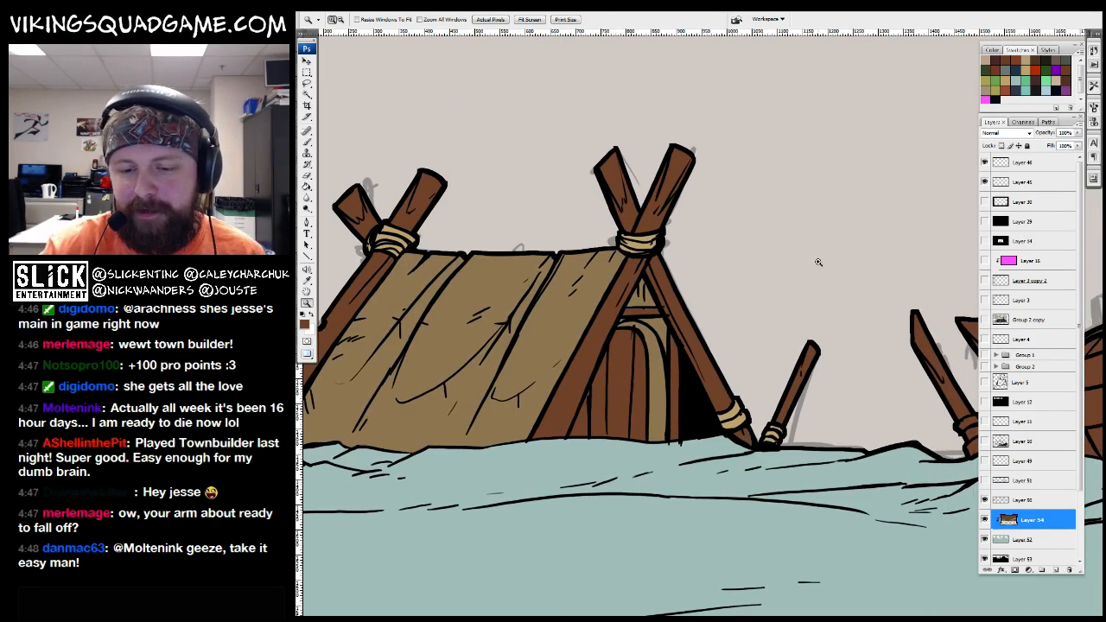
{"action": "scroll", "coordinate": [639, 438], "scroll_direction": "up", "scroll_amount": 3}
{"action": "left_click", "coordinate": [1025, 501]}
{"action": "scroll", "coordinate": [723, 455], "scroll_direction": "up", "scroll_amount": 2}
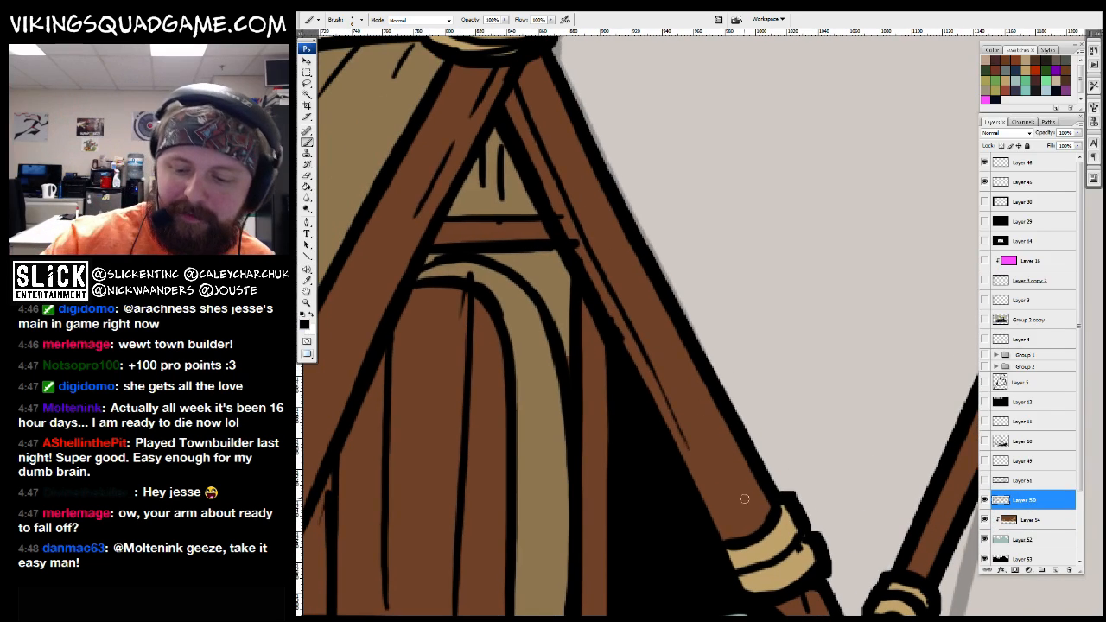
{"action": "left_click_drag", "start_coordinate": [712, 429], "coordinate": [647, 302]}
{"action": "scroll", "coordinate": [707, 424], "scroll_direction": "down", "scroll_amount": 2}
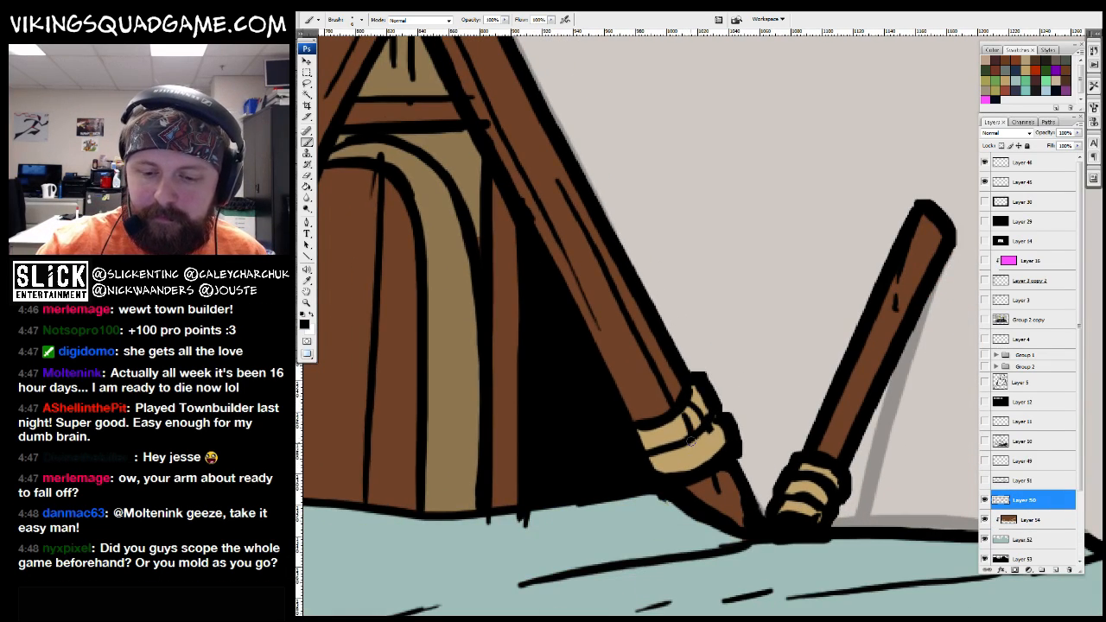
{"action": "key", "text": "z"}
{"action": "scroll", "coordinate": [820, 411], "scroll_direction": "down", "scroll_amount": 3}
{"action": "scroll", "coordinate": [820, 411], "scroll_direction": "up", "scroll_amount": 5}
{"action": "scroll", "coordinate": [703, 403], "scroll_direction": "down", "scroll_amount": 4}
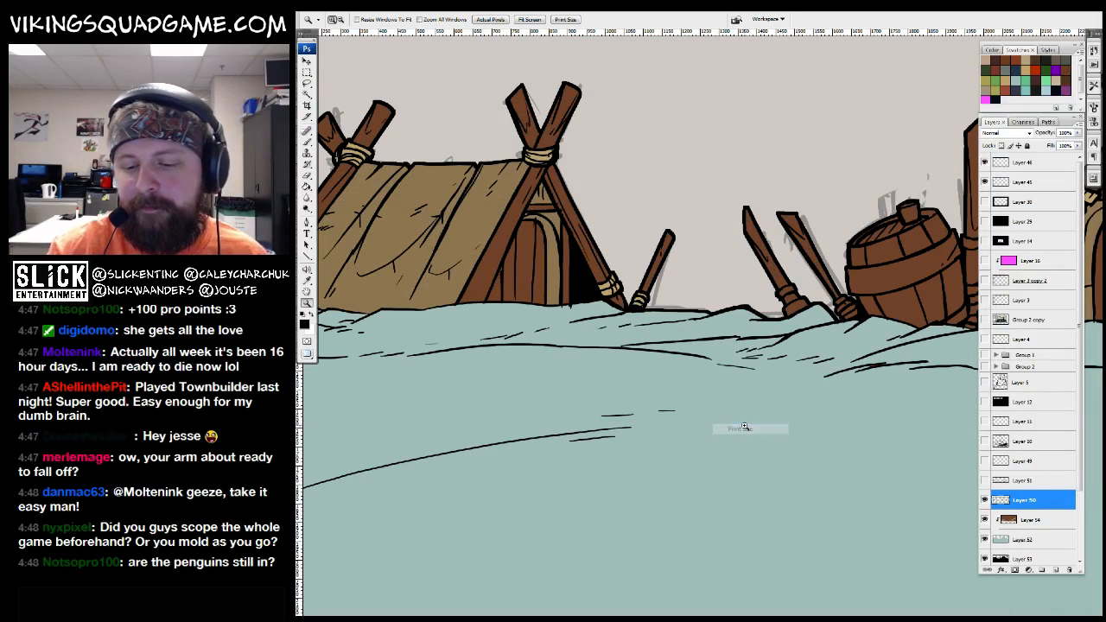
{"action": "scroll", "coordinate": [639, 328], "scroll_direction": "up", "scroll_amount": 5}
{"action": "key", "text": "b"}
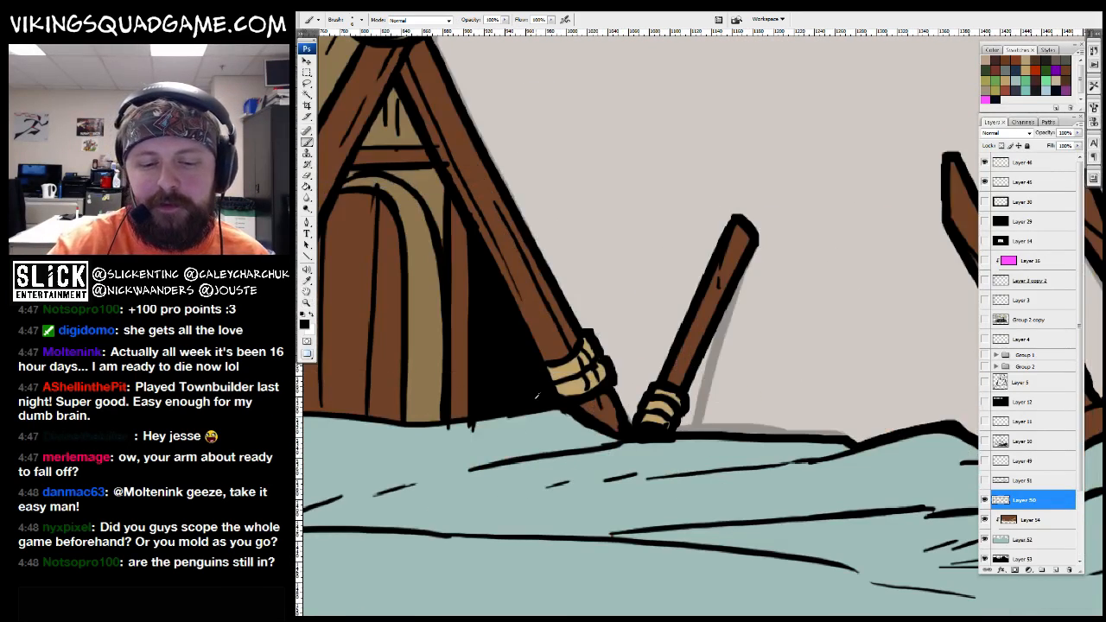
Select the bindings of the two leaning stakes beside the barrel with the Magic Wand and fill them with rope tan on Layer 54
{"action": "left_click_drag", "start_coordinate": [858, 426], "coordinate": [508, 419]}
{"action": "key", "text": "w"}
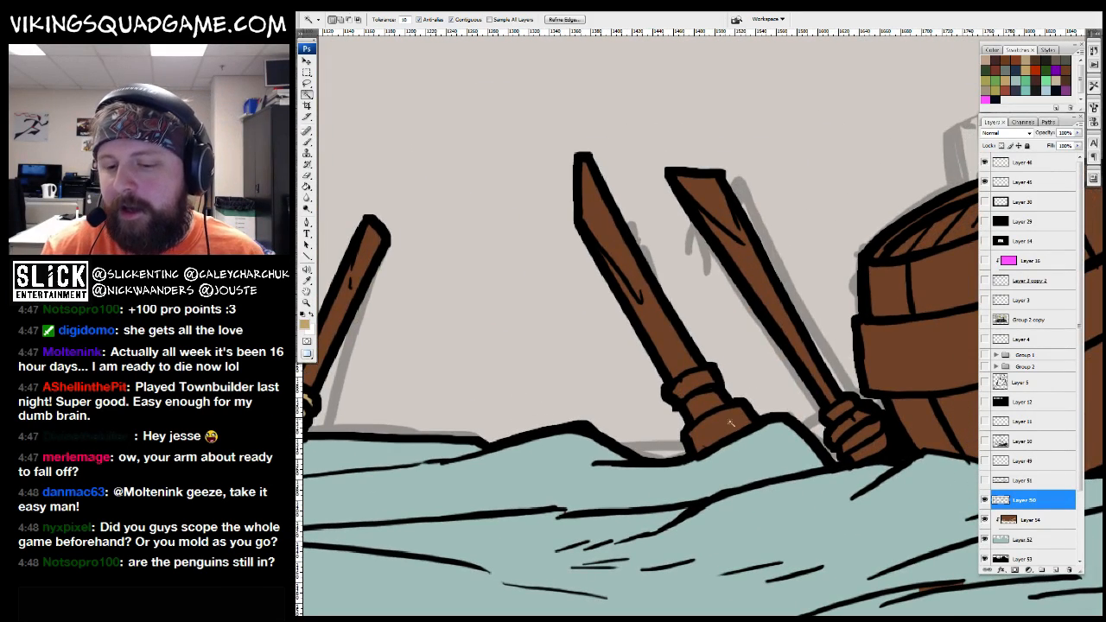
{"action": "left_click_drag", "start_coordinate": [726, 426], "coordinate": [650, 435]}
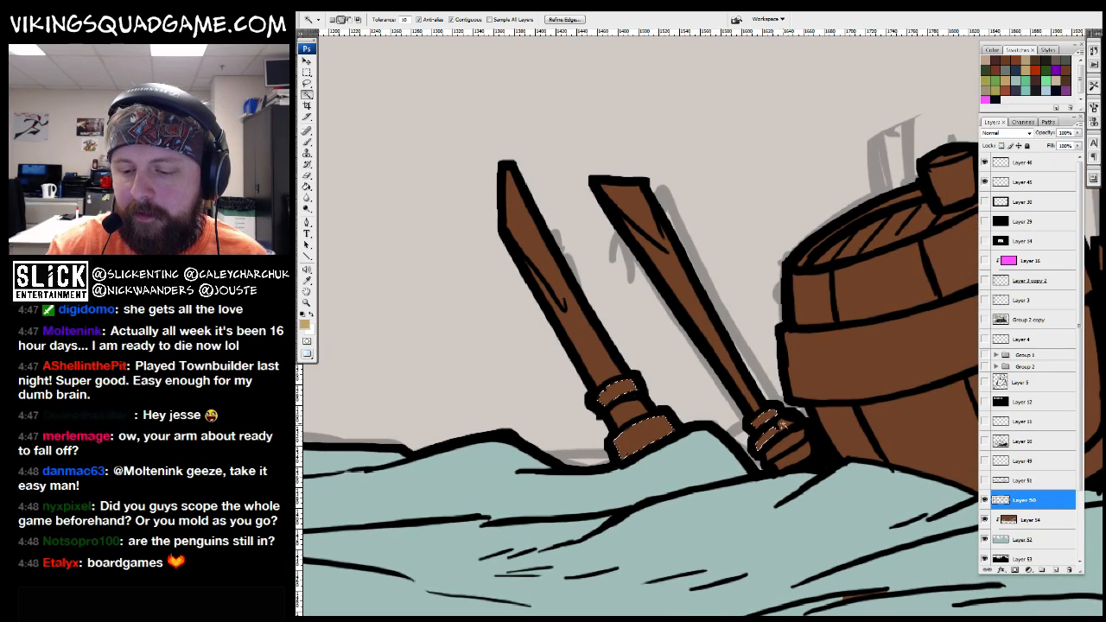
{"action": "key", "text": "g"}
{"action": "scroll", "coordinate": [798, 448], "scroll_direction": "down", "scroll_amount": 2}
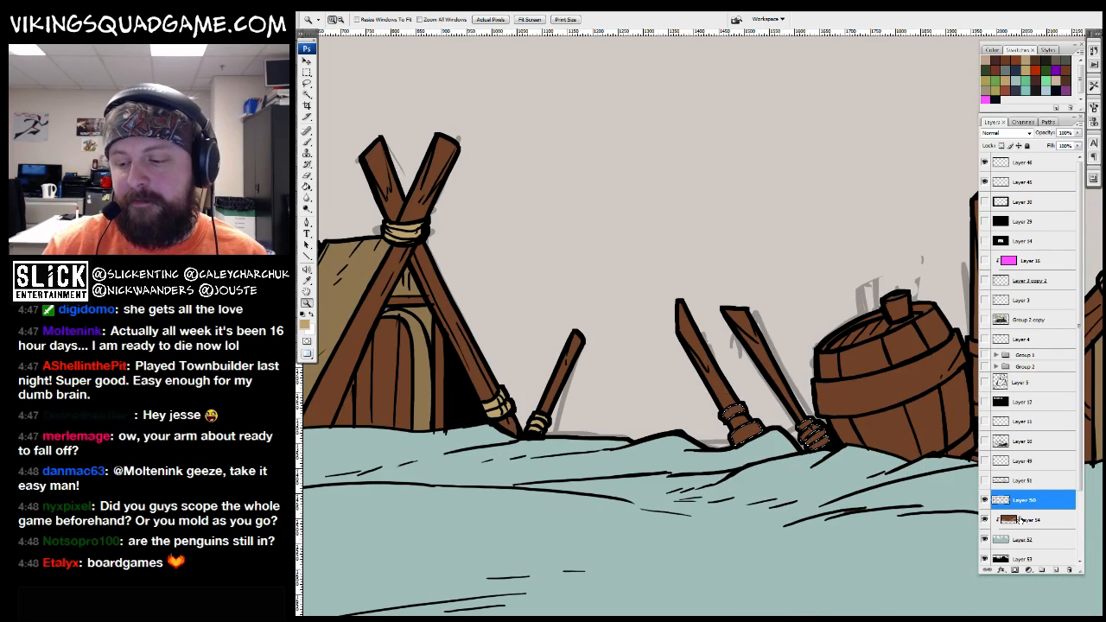
{"action": "key", "text": "alt+bracketleft"}
{"action": "key", "text": "ctrl+d"}
{"action": "key", "text": "z"}
{"action": "left_click", "coordinate": [746, 256], "text": "alt"}
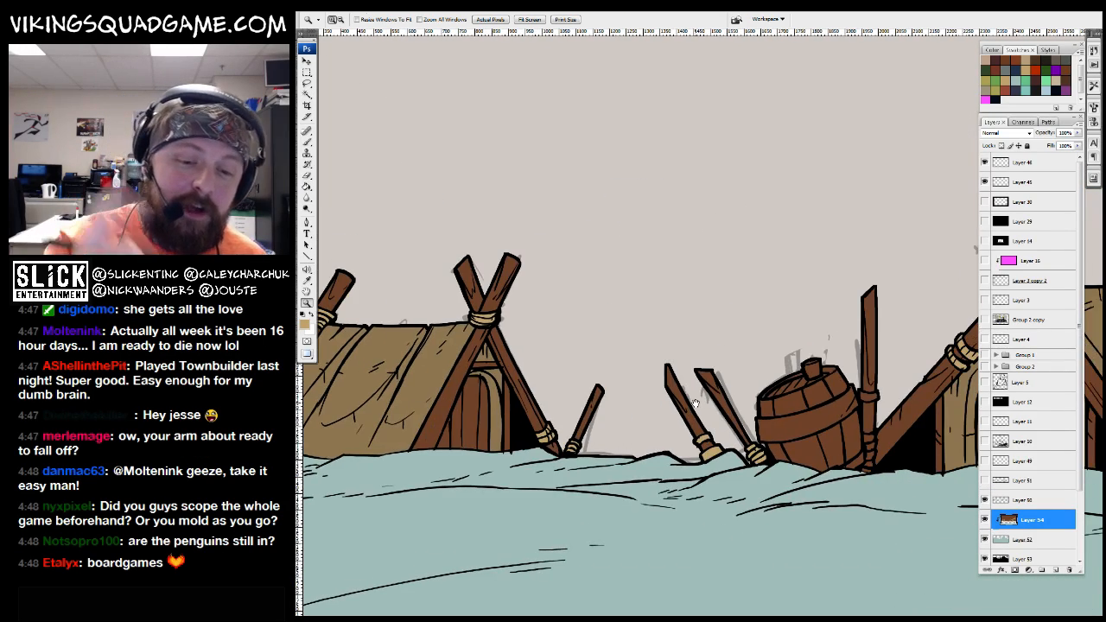
{"action": "left_click_drag", "start_coordinate": [527, 219], "coordinate": [715, 271]}
{"action": "left_click", "coordinate": [494, 385]}
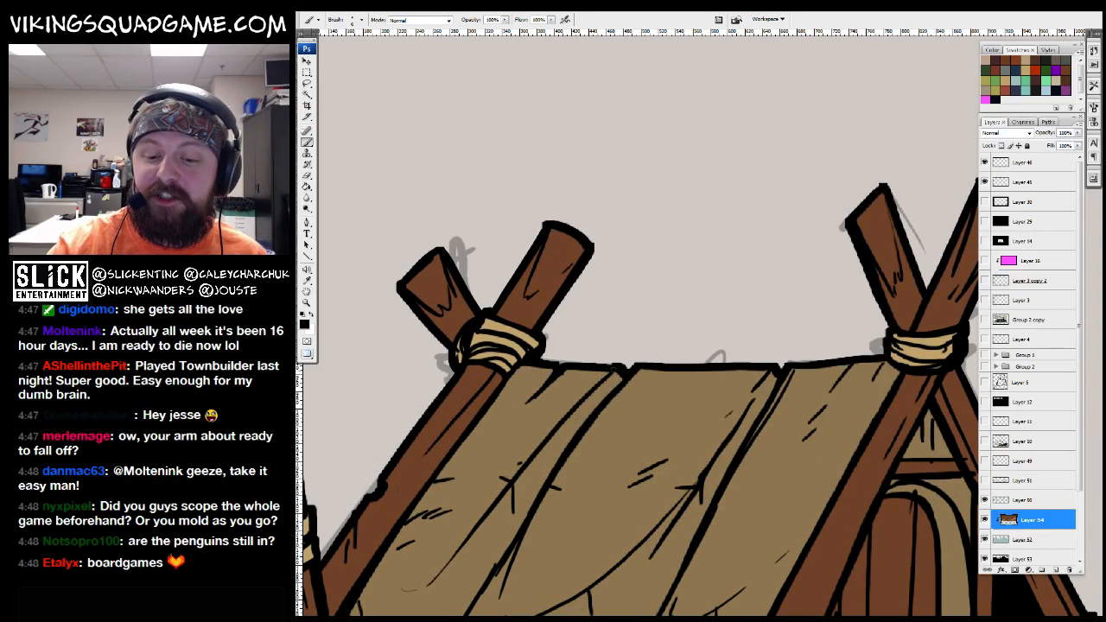
Switch to Layer 50 and examine the small tent's roof, poles and doorway for missing ink or colour
{"action": "left_click", "coordinate": [1022, 501]}
{"action": "scroll", "coordinate": [775, 400], "scroll_direction": "down", "scroll_amount": 3}
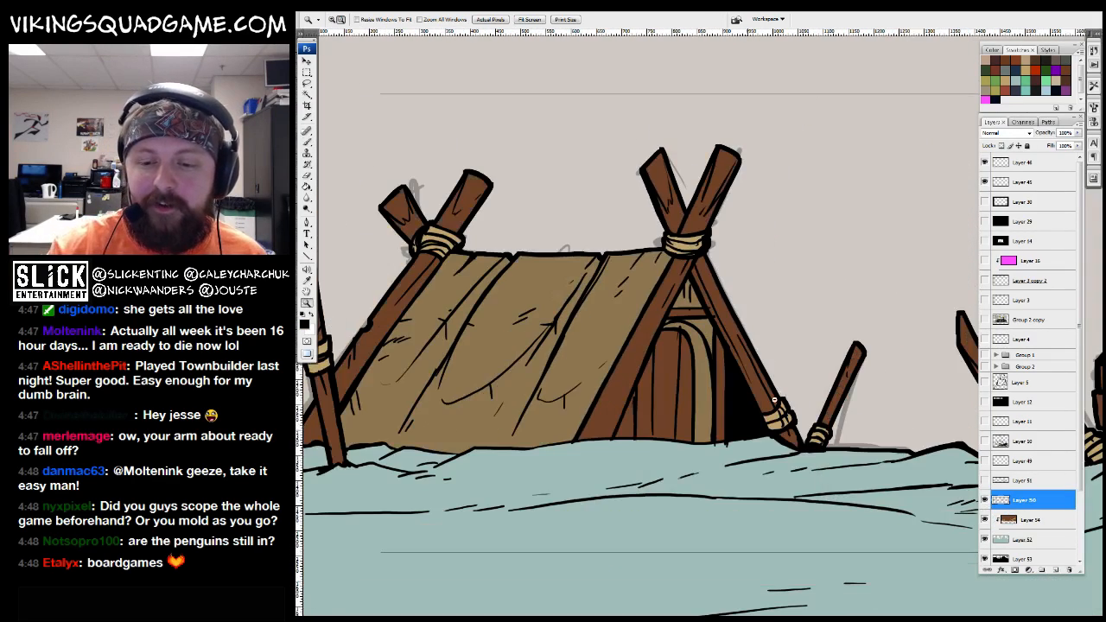
{"action": "key", "text": "z"}
{"action": "left_click", "coordinate": [775, 400]}
{"action": "right_click", "coordinate": [724, 338]}
{"action": "left_click", "coordinate": [743, 360]}
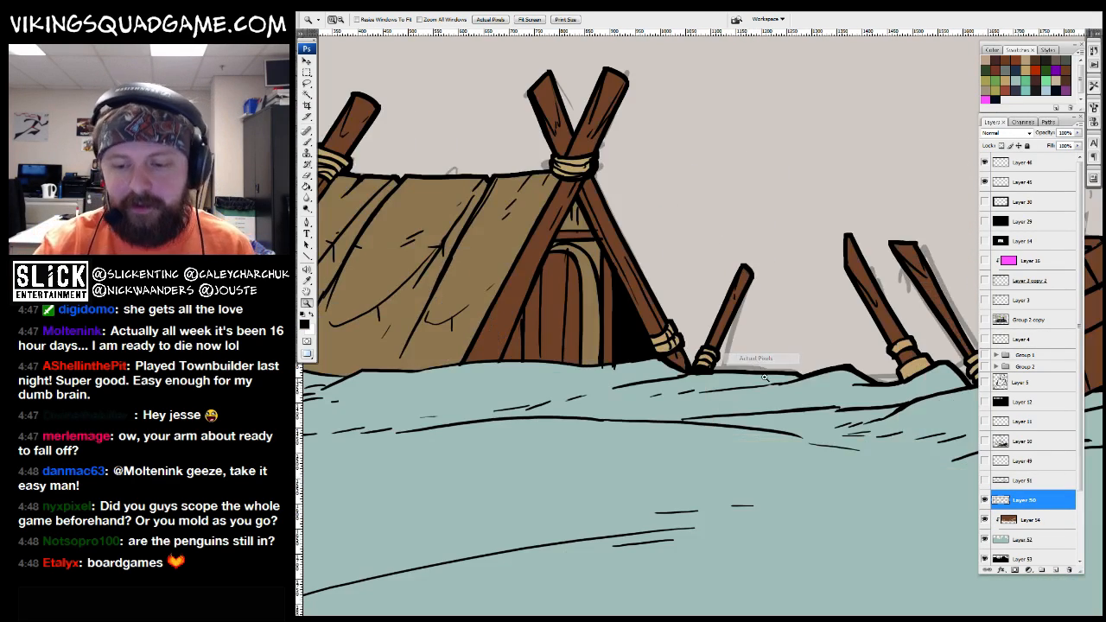
{"action": "left_click_drag", "start_coordinate": [537, 340], "coordinate": [665, 381]}
{"action": "key", "text": "b"}
{"action": "left_click_drag", "start_coordinate": [611, 427], "coordinate": [640, 426]}
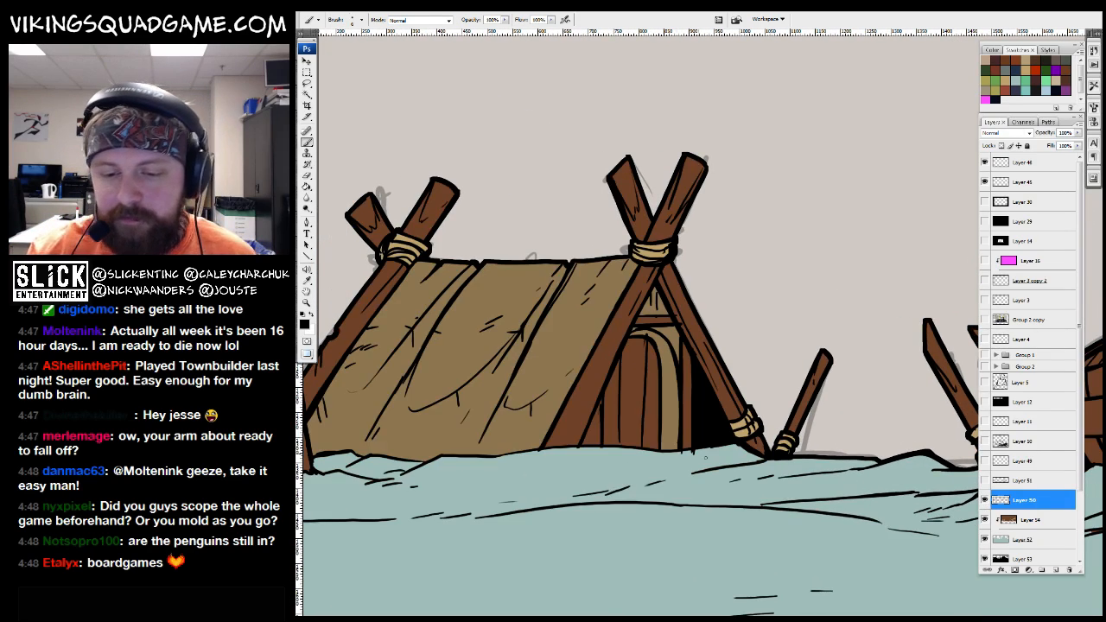
{"action": "left_click_drag", "start_coordinate": [650, 350], "coordinate": [654, 328]}
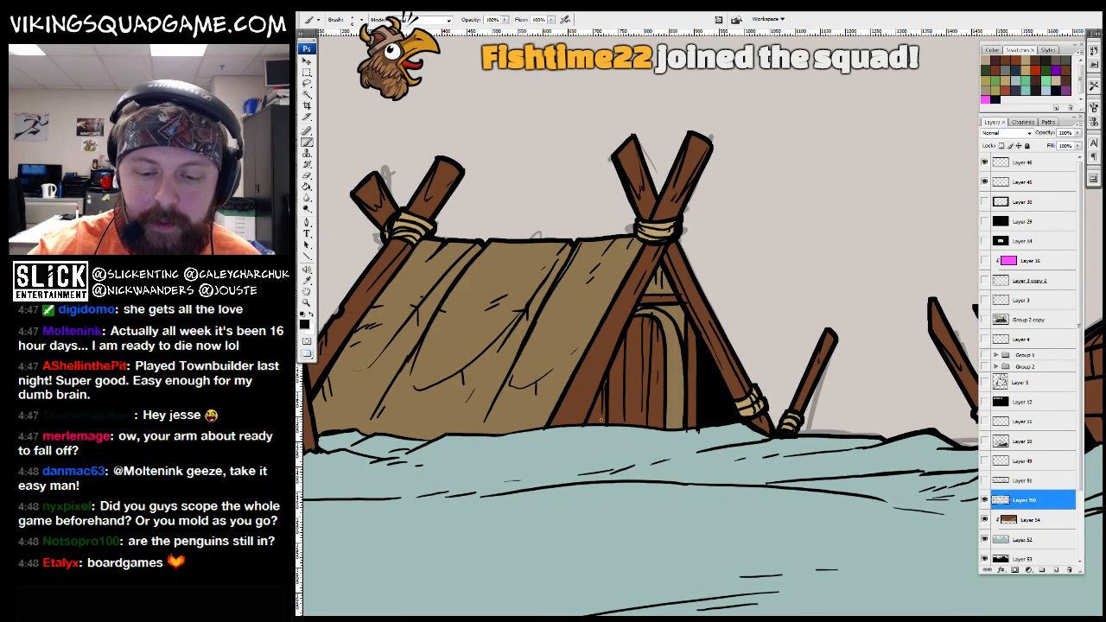
Look over the hanging fish tail, its post, the large tent and the crate for areas still lacking colour
{"action": "key", "text": "z"}
{"action": "left_click", "coordinate": [642, 345], "text": "alt"}
{"action": "left_click_drag", "start_coordinate": [758, 371], "coordinate": [732, 381]}
{"action": "left_click_drag", "start_coordinate": [798, 413], "coordinate": [389, 406]}
{"action": "left_click_drag", "start_coordinate": [626, 440], "coordinate": [372, 432]}
{"action": "left_click_drag", "start_coordinate": [656, 346], "coordinate": [479, 389]}
{"action": "left_click_drag", "start_coordinate": [818, 221], "coordinate": [591, 271]}
{"action": "left_click_drag", "start_coordinate": [764, 394], "coordinate": [756, 467]}
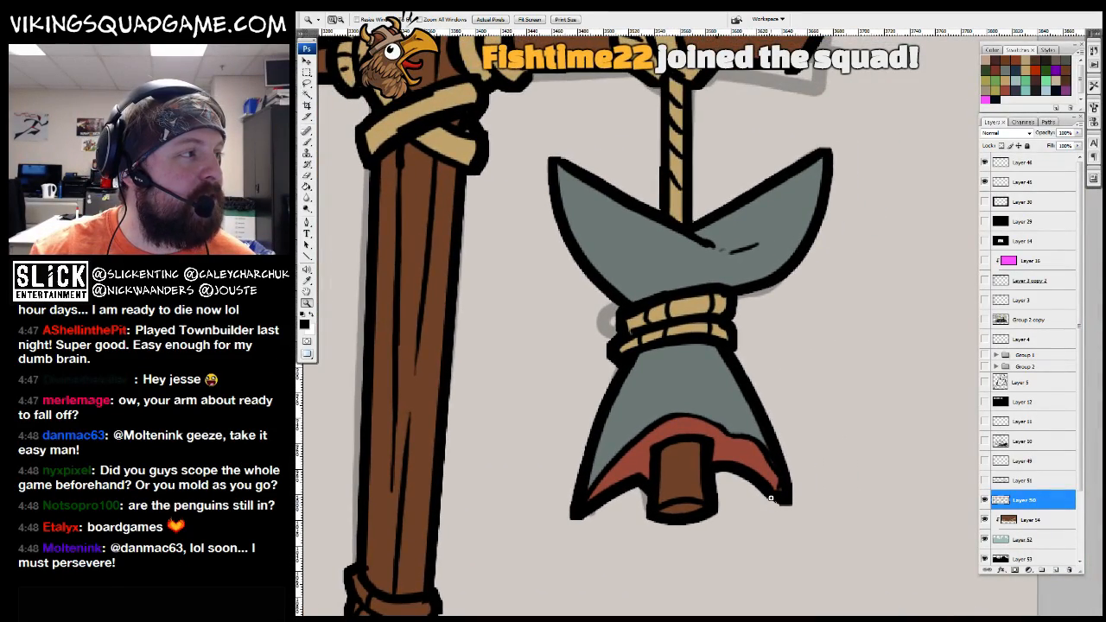
{"action": "left_click", "coordinate": [773, 503], "text": "alt"}
{"action": "left_click", "coordinate": [773, 484], "text": "alt"}
{"action": "left_click", "coordinate": [786, 414], "text": "alt"}
{"action": "left_click", "coordinate": [808, 333], "text": "alt"}
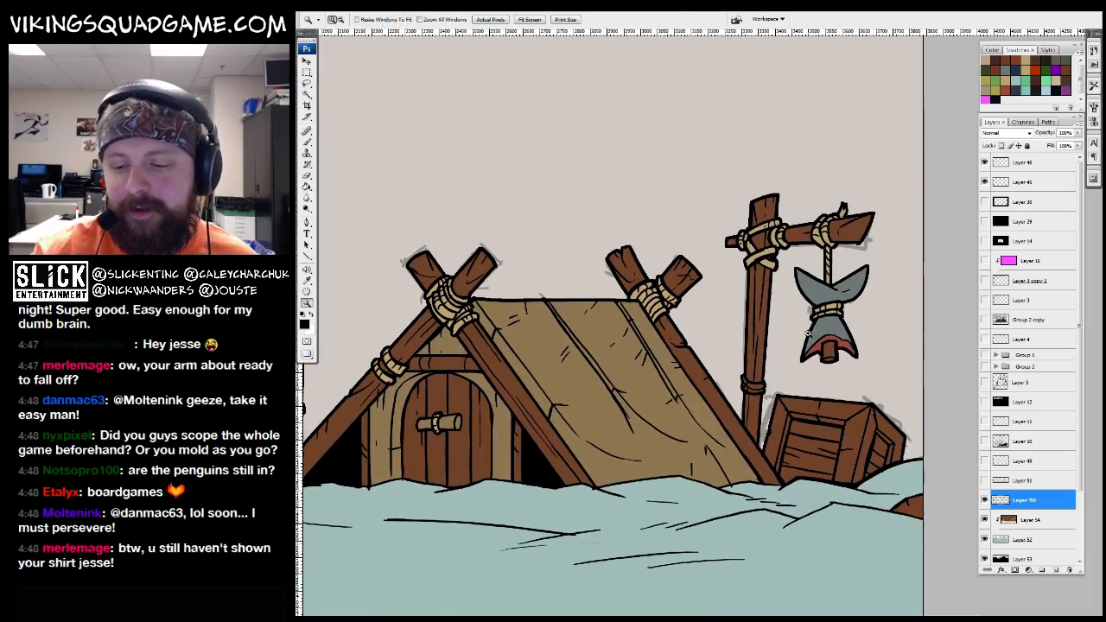
Select the crate's recessed planks with the Magic Wand on Layer 50 and fill them with the tent's tan on Layer 54
{"action": "key", "text": "b"}
{"action": "left_click", "coordinate": [985, 500]}
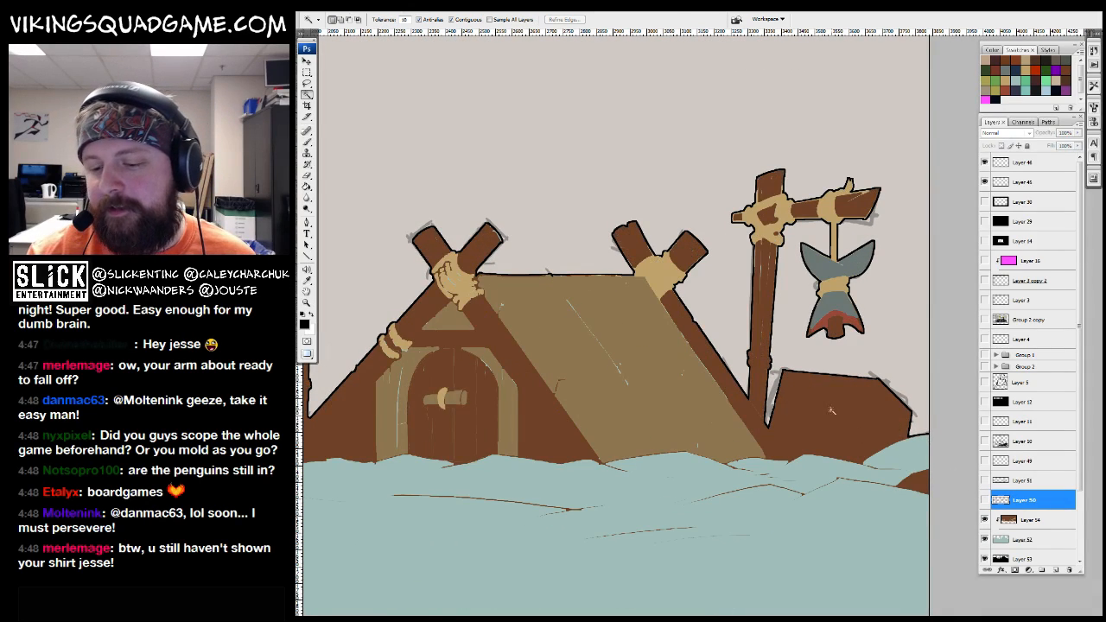
{"action": "left_click", "coordinate": [985, 500]}
{"action": "key", "text": "z"}
{"action": "left_click", "coordinate": [819, 448], "text": "alt"}
{"action": "left_click_drag", "start_coordinate": [819, 447], "coordinate": [755, 374]}
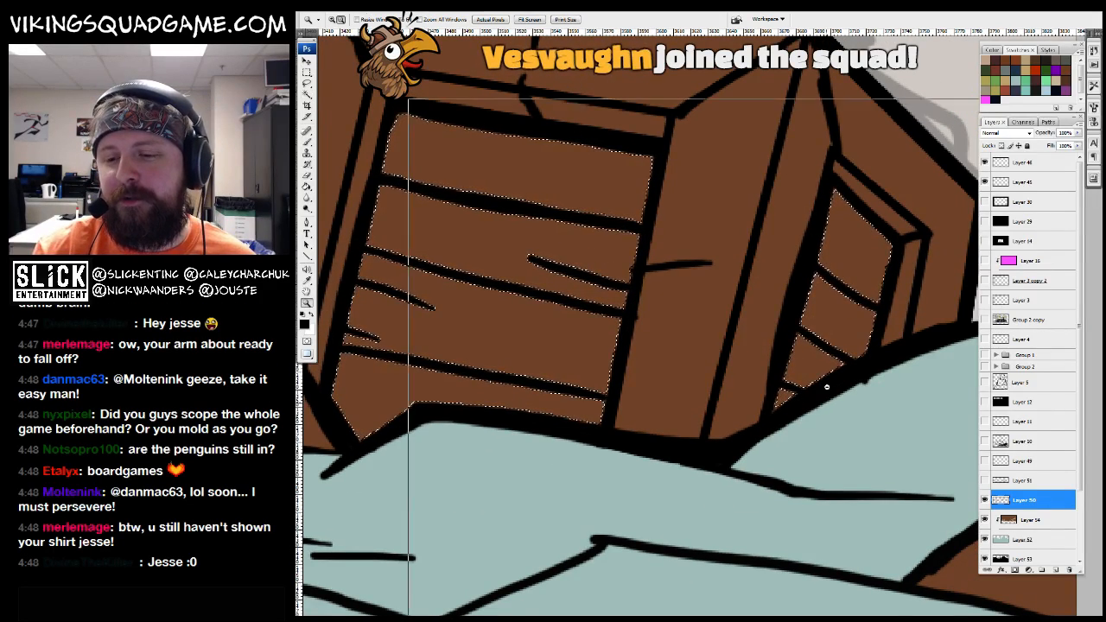
{"action": "left_click", "coordinate": [780, 396], "text": "alt"}
{"action": "left_click", "coordinate": [646, 313], "text": "alt"}
{"action": "mouse_move", "coordinate": [647, 313]}
{"action": "left_mouse_down"}
{"action": "mouse_move", "coordinate": [754, 446]}
{"action": "mouse_move", "coordinate": [828, 459]}
{"action": "left_mouse_up"}
{"action": "key", "text": "g"}
{"action": "left_click", "coordinate": [536, 467], "text": "alt"}
{"action": "left_click", "coordinate": [1028, 520]}
{"action": "key", "text": "alt+BackSpace"}
{"action": "key", "text": "ctrl+d"}
{"action": "left_click_drag", "start_coordinate": [897, 490], "coordinate": [692, 459]}
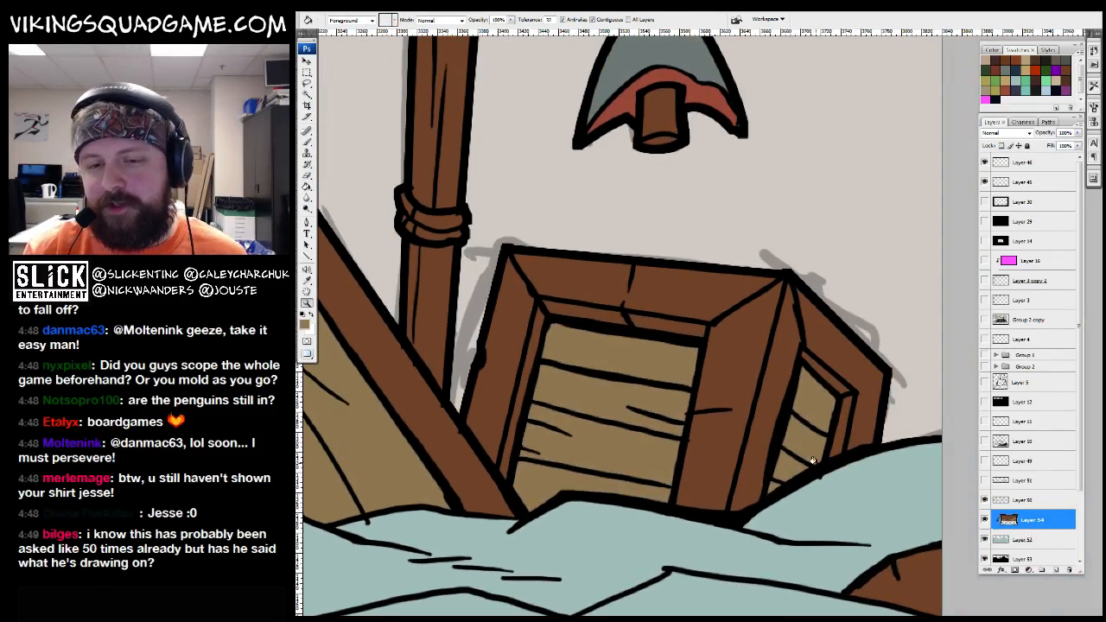
Lasso the bone stub under the hanging fish tail and fill it with rope tan on Layer 54
{"action": "left_click", "coordinate": [553, 280], "text": "alt"}
{"action": "left_click", "coordinate": [553, 281], "text": "alt"}
{"action": "key", "text": "b"}
{"action": "left_click_drag", "start_coordinate": [881, 339], "coordinate": [787, 417]}
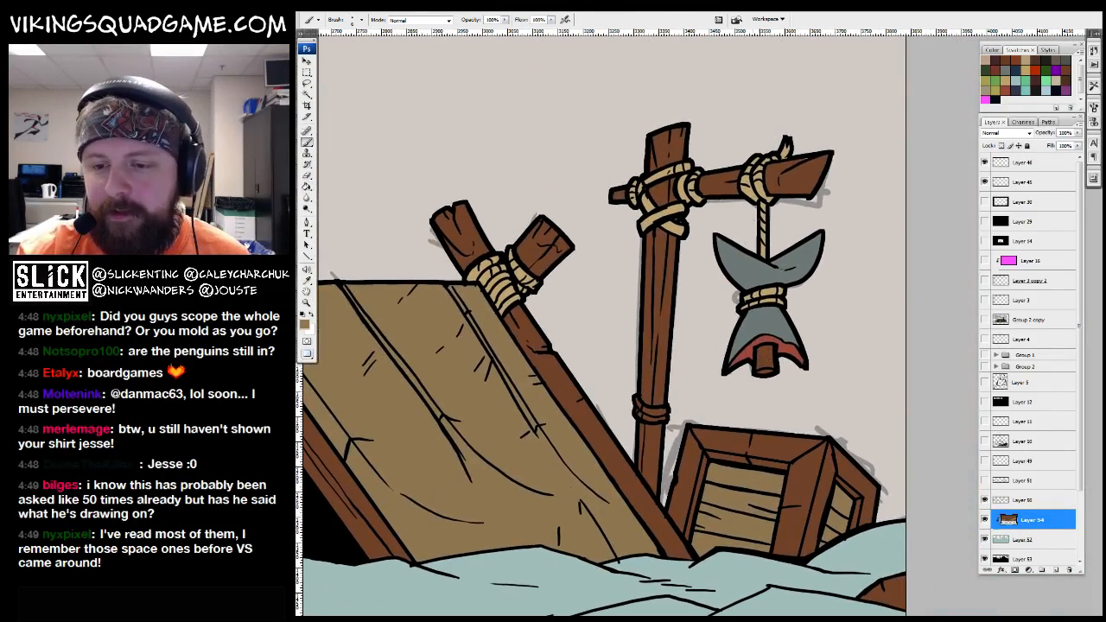
{"action": "key", "text": "l"}
{"action": "left_click_drag", "start_coordinate": [752, 332], "coordinate": [774, 384]}
{"action": "key", "text": "g"}
{"action": "left_click", "coordinate": [763, 350]}
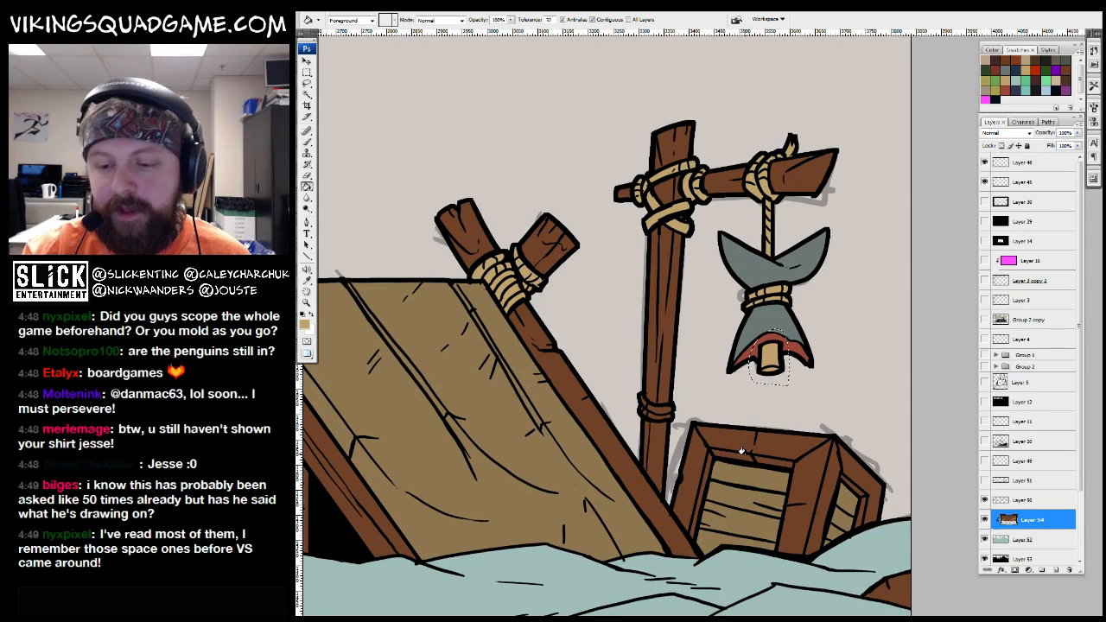
{"action": "left_click_drag", "start_coordinate": [687, 382], "coordinate": [712, 372]}
Set the foreground colour to a warm grey with hue 23°, saturation 7% and brightness 62% for the barrel hoops
{"action": "key", "text": "l"}
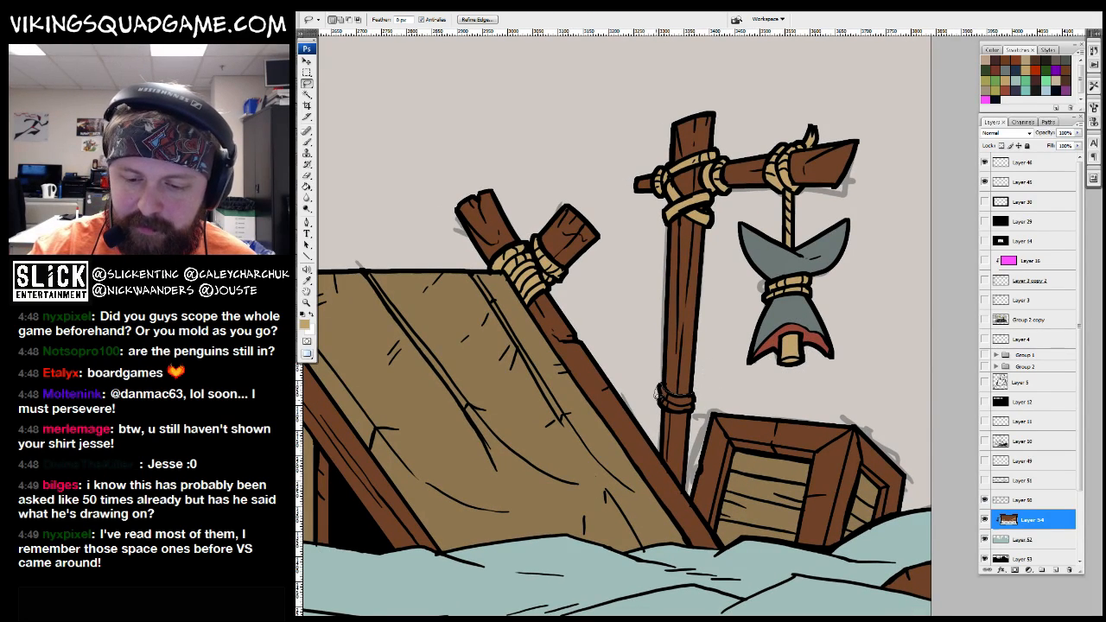
{"action": "key", "text": "z"}
{"action": "left_click", "coordinate": [666, 402], "text": "alt"}
{"action": "mouse_move", "coordinate": [589, 363]}
{"action": "left_mouse_down"}
{"action": "mouse_move", "coordinate": [849, 363]}
{"action": "mouse_move", "coordinate": [913, 456]}
{"action": "left_mouse_up"}
{"action": "left_click", "coordinate": [519, 489]}
{"action": "key", "text": "g"}
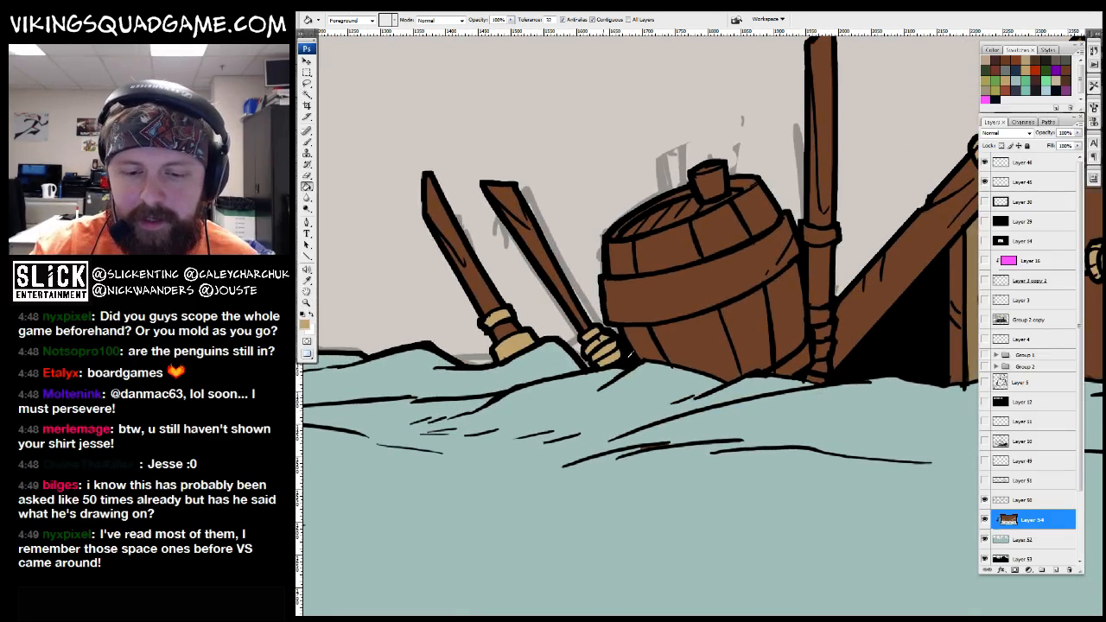
{"action": "left_click_drag", "start_coordinate": [537, 244], "coordinate": [576, 253]}
{"action": "left_click", "coordinate": [305, 323]}
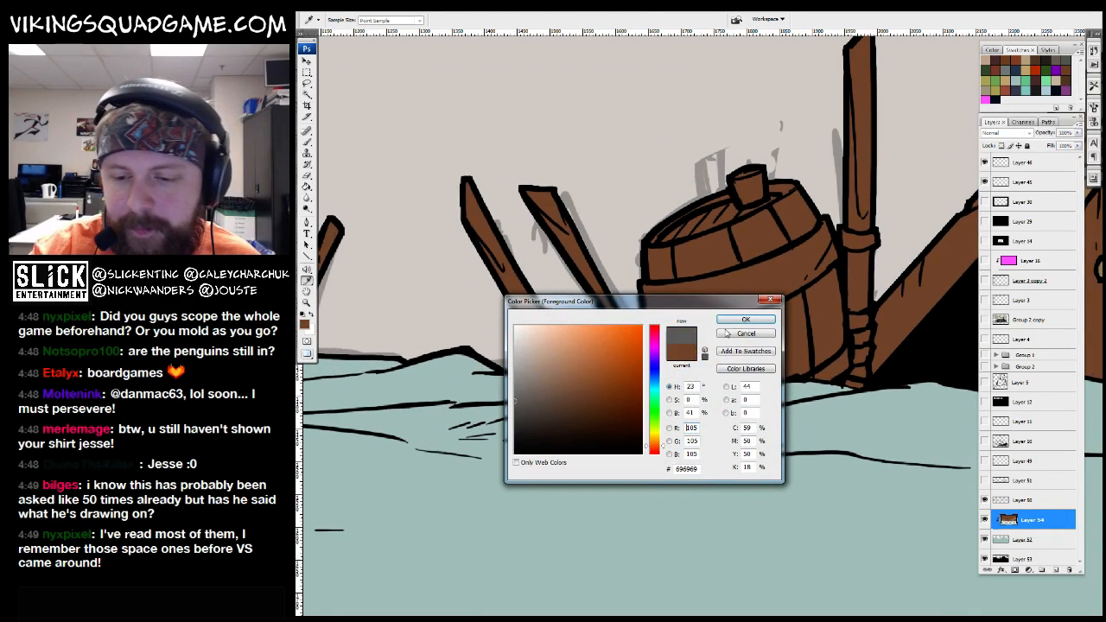
{"action": "left_click", "coordinate": [588, 363]}
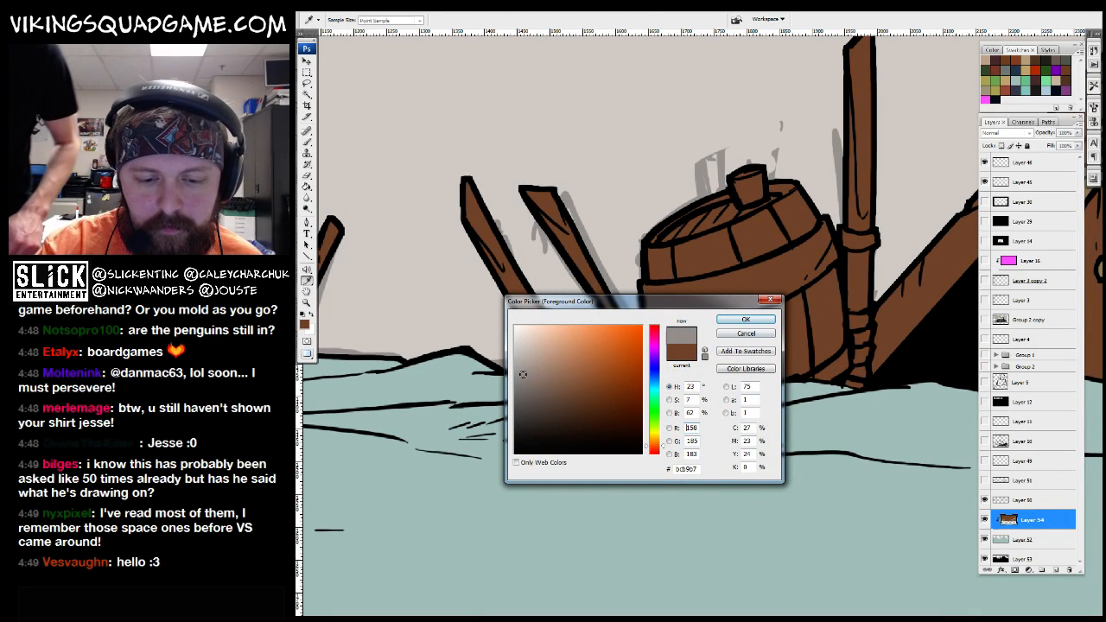
{"action": "key", "text": "Return"}
Select the barrel's wide band and lower hoop with the Magic Wand on Layer 50 and fill them with the warm grey on Layer 54
{"action": "left_click_drag", "start_coordinate": [893, 377], "coordinate": [748, 373]}
{"action": "key", "text": "w"}
{"action": "key", "text": "alt+bracketright"}
{"action": "left_click", "coordinate": [648, 279]}
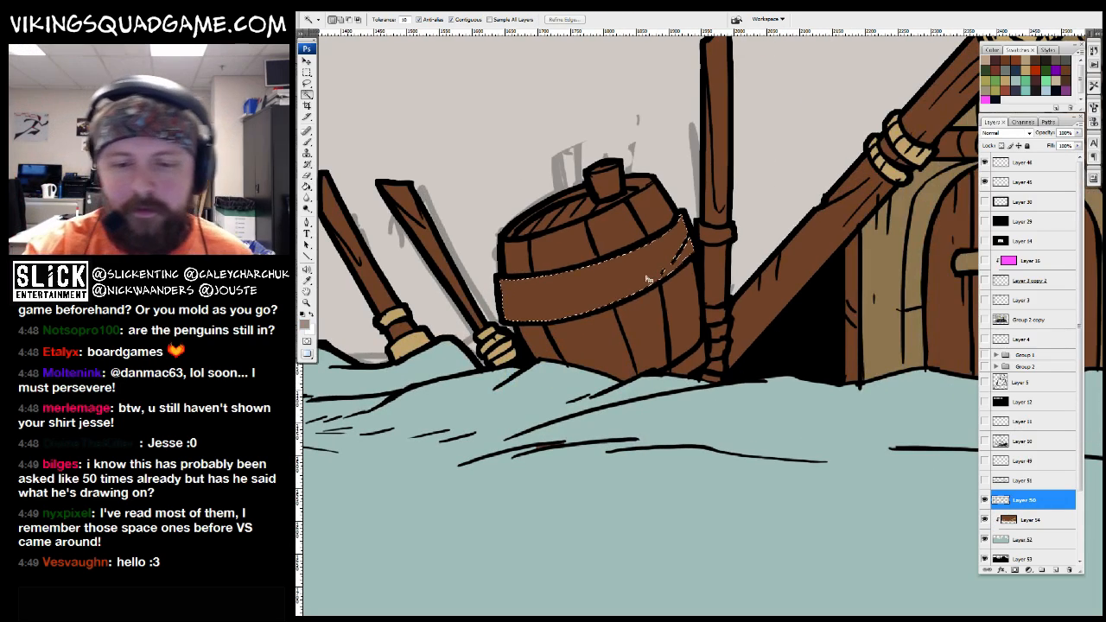
{"action": "key", "text": "z"}
{"action": "left_click", "coordinate": [791, 388], "text": "alt"}
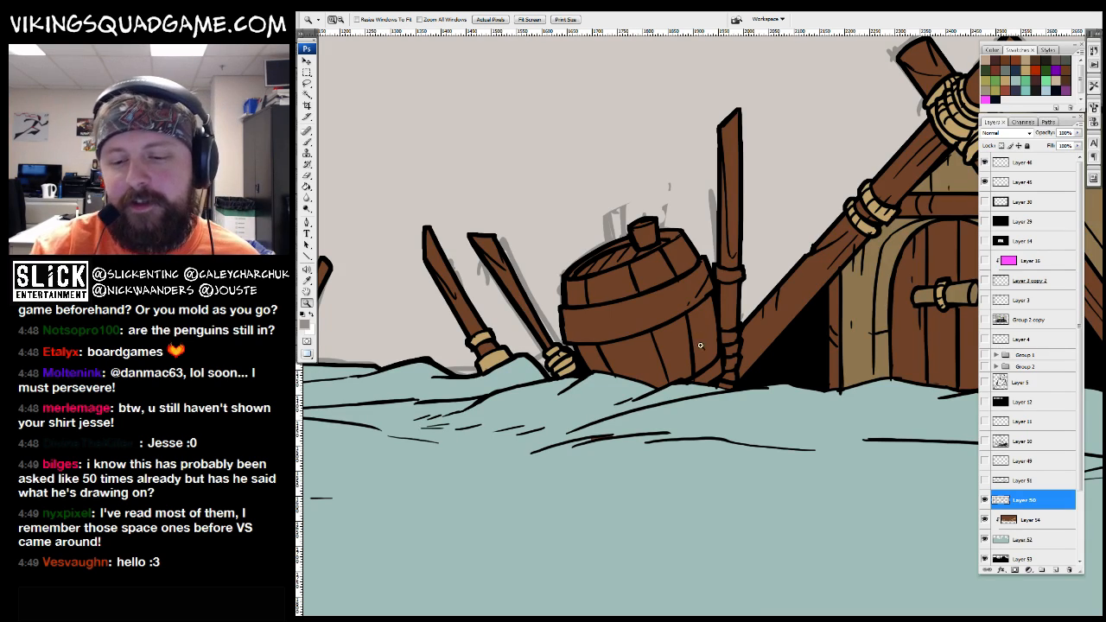
{"action": "left_click_drag", "start_coordinate": [797, 306], "coordinate": [792, 322]}
{"action": "left_click", "coordinate": [1020, 519]}
{"action": "key", "text": "Delete"}
{"action": "key", "text": "ctrl+d"}
Colour the plug on top of the barrel with the tent's sampled tan on Layer 54
{"action": "key", "text": "b"}
{"action": "left_click_drag", "start_coordinate": [876, 218], "coordinate": [849, 297]}
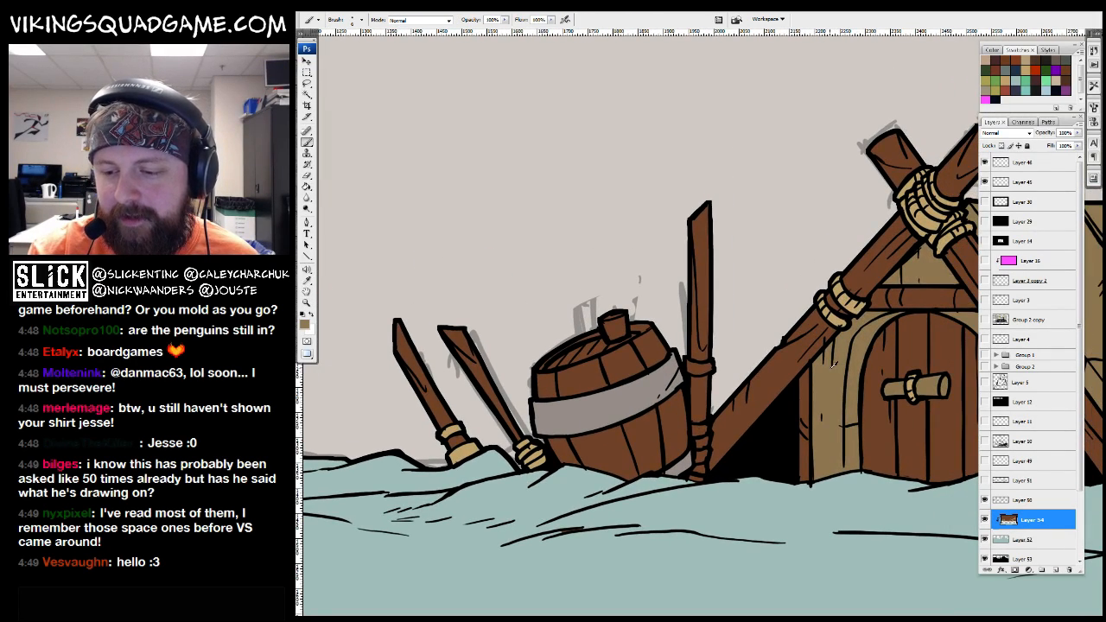
{"action": "left_click_drag", "start_coordinate": [835, 364], "coordinate": [842, 367]}
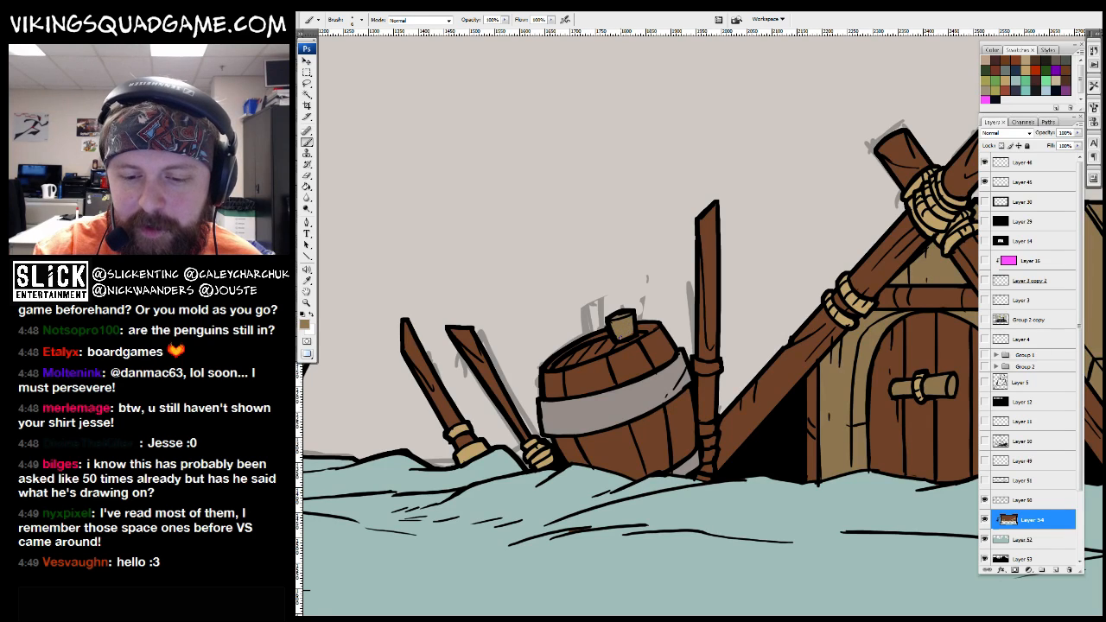
Colour the ring around the upright stake beside the barrel with the barrel band's grey on Layer 54
{"action": "key", "text": "z"}
{"action": "left_click", "coordinate": [739, 358], "text": "alt"}
{"action": "left_click", "coordinate": [739, 358], "text": "alt"}
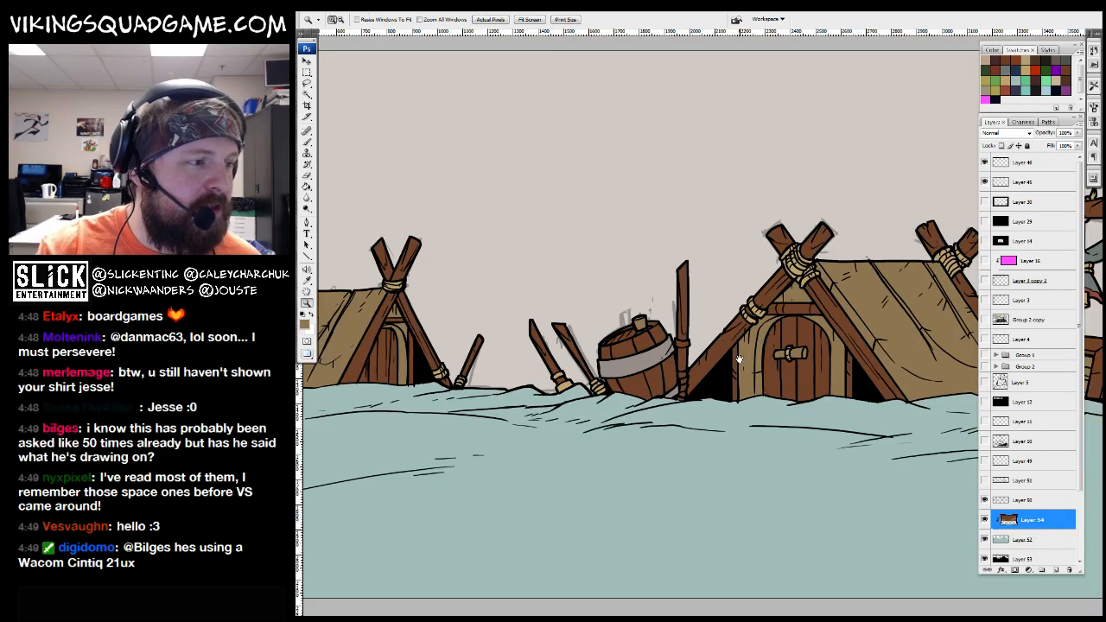
{"action": "left_click_drag", "start_coordinate": [739, 358], "coordinate": [657, 388]}
{"action": "left_click_drag", "start_coordinate": [483, 246], "coordinate": [851, 484]}
{"action": "key", "text": "b"}
{"action": "mouse_move", "coordinate": [535, 362]}
{"action": "left_mouse_down"}
{"action": "mouse_move", "coordinate": [649, 419]}
{"action": "mouse_move", "coordinate": [626, 423]}
{"action": "left_mouse_up"}
{"action": "left_click", "coordinate": [621, 417], "text": "alt"}
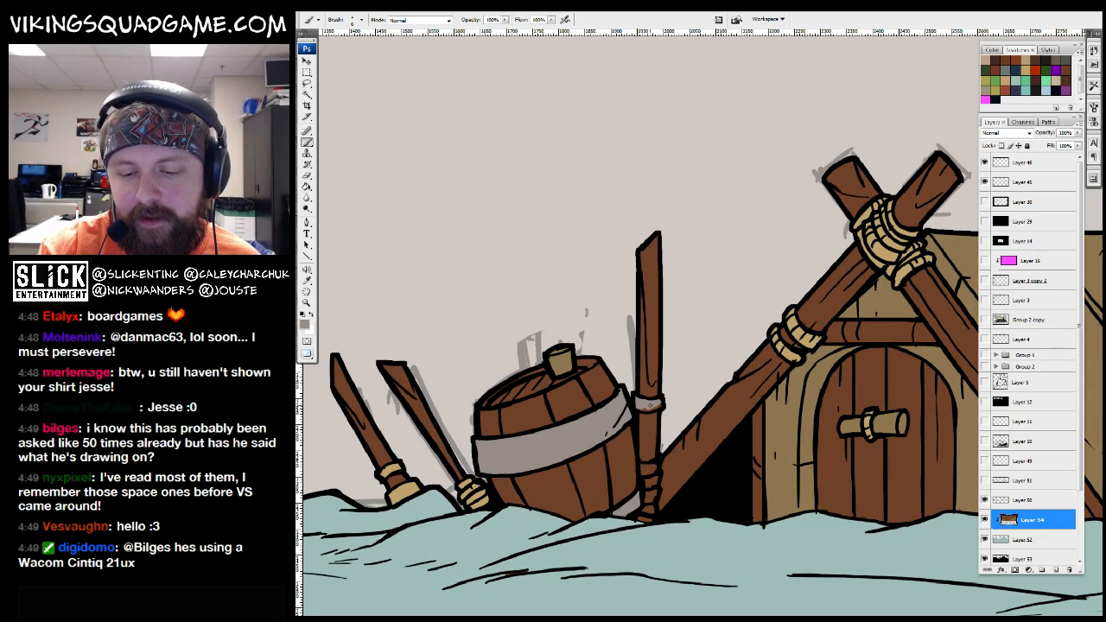
Lasso the wrapped bindings at the base of the upright stake and fill them with sampled rope tan on Layer 54
{"action": "left_click", "coordinate": [782, 342], "text": "alt"}
{"action": "left_click_drag", "start_coordinate": [782, 341], "coordinate": [813, 288]}
{"action": "key", "text": "l"}
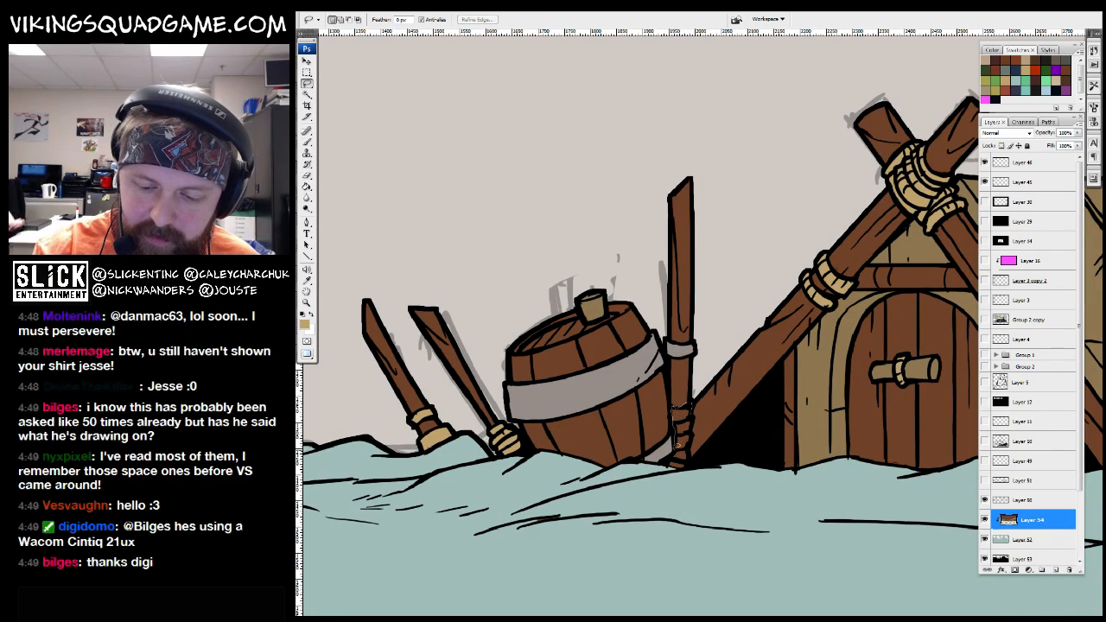
{"action": "key", "text": "z"}
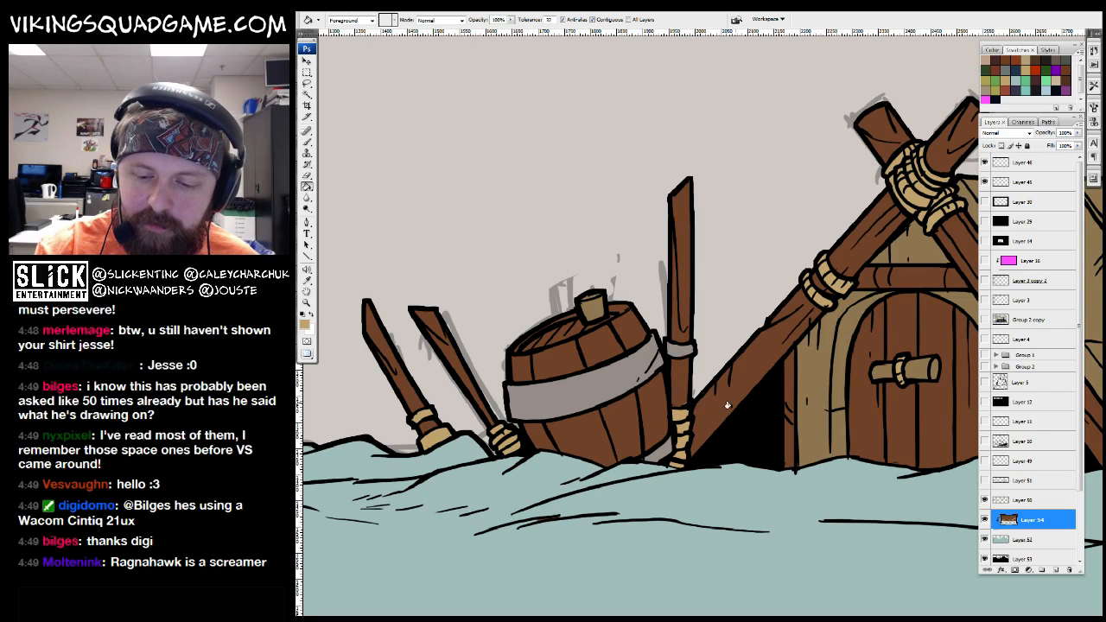
{"action": "left_click", "coordinate": [685, 406]}
{"action": "left_click", "coordinate": [689, 403]}
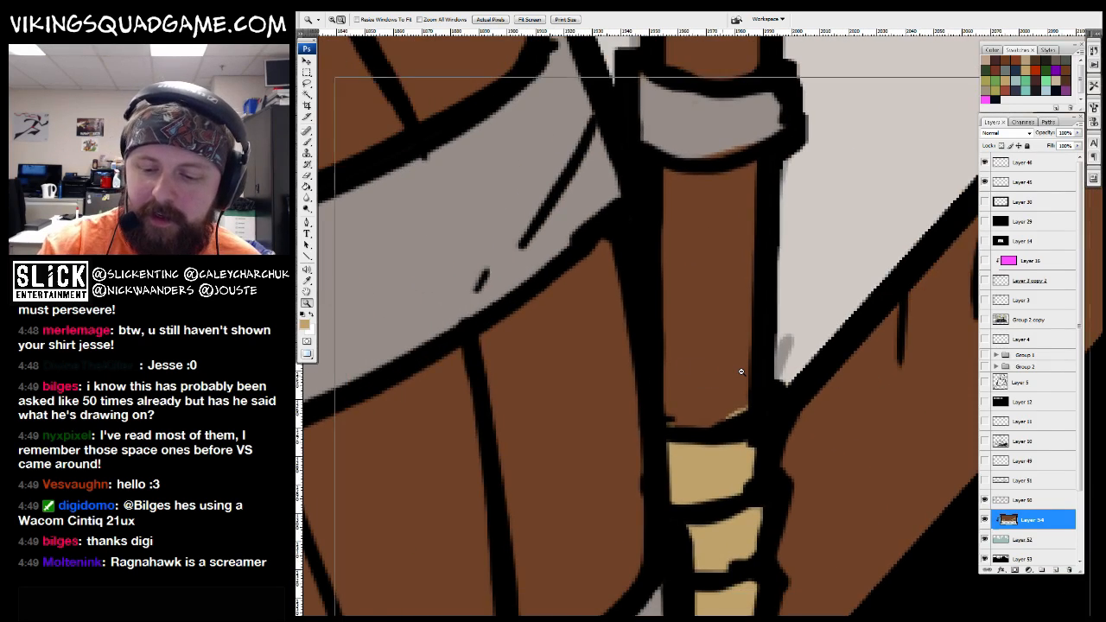
Clean up the colour edges around the upright stake's bindings and ring with the sampled wood brown and grey
{"action": "left_click", "coordinate": [730, 399], "text": "alt"}
{"action": "key", "text": "b"}
{"action": "scroll", "coordinate": [745, 401], "scroll_direction": "up", "scroll_amount": 5}
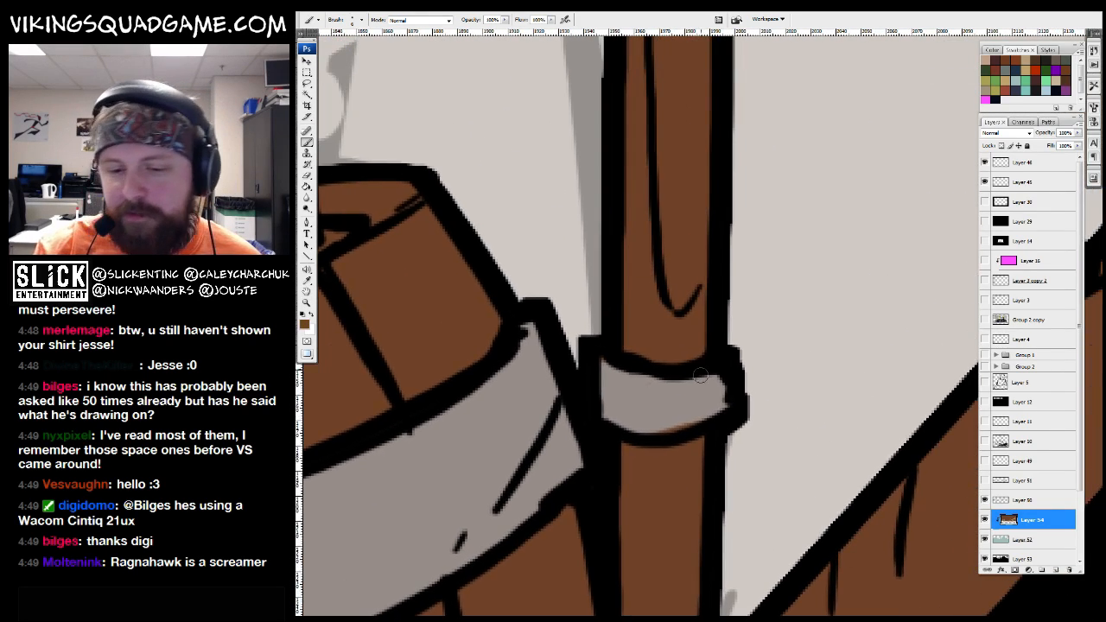
{"action": "key", "text": "z"}
{"action": "left_click", "coordinate": [681, 368], "text": "alt"}
{"action": "left_click", "coordinate": [706, 306], "text": "alt"}
{"action": "left_click", "coordinate": [632, 408], "text": "alt"}
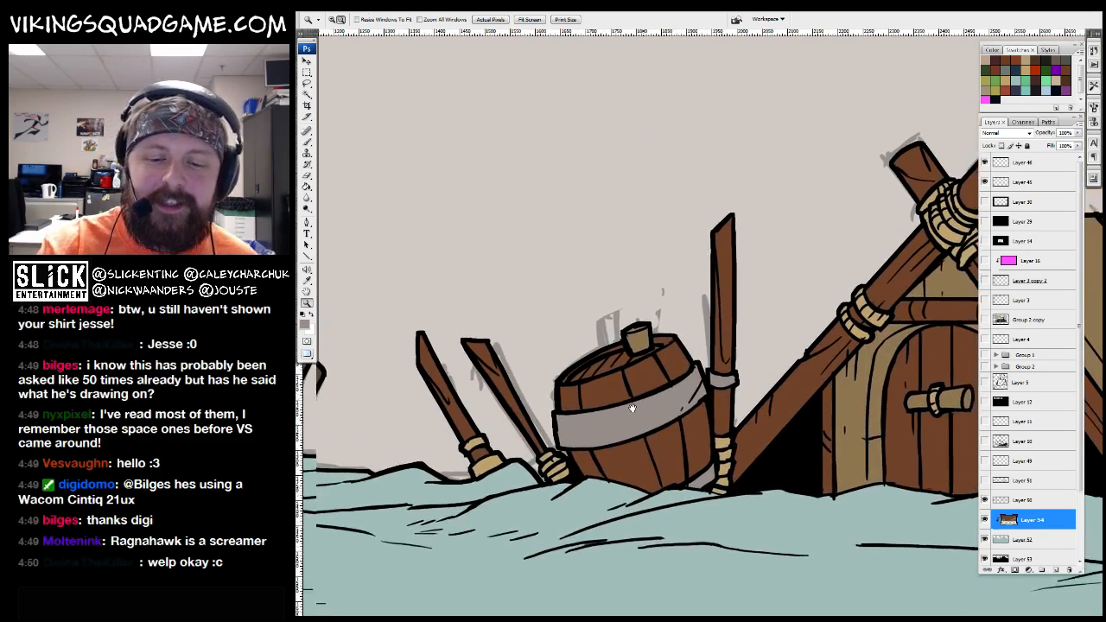
Ink a short black seam on the back rim of the barrel's lid
{"action": "left_click", "coordinate": [632, 408]}
{"action": "key", "text": "b"}
{"action": "left_click", "coordinate": [700, 222], "text": "alt"}
{"action": "left_click_drag", "start_coordinate": [604, 318], "coordinate": [665, 365]}
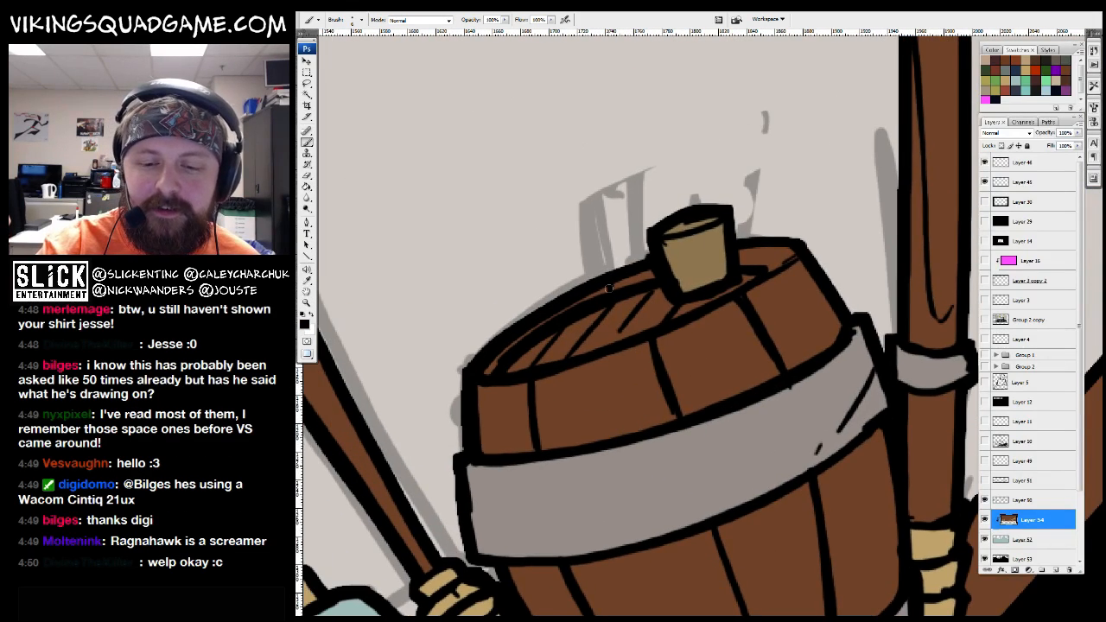
{"action": "left_click_drag", "start_coordinate": [609, 288], "coordinate": [735, 261]}
{"action": "key", "text": "z"}
{"action": "left_click", "coordinate": [726, 272], "text": "alt"}
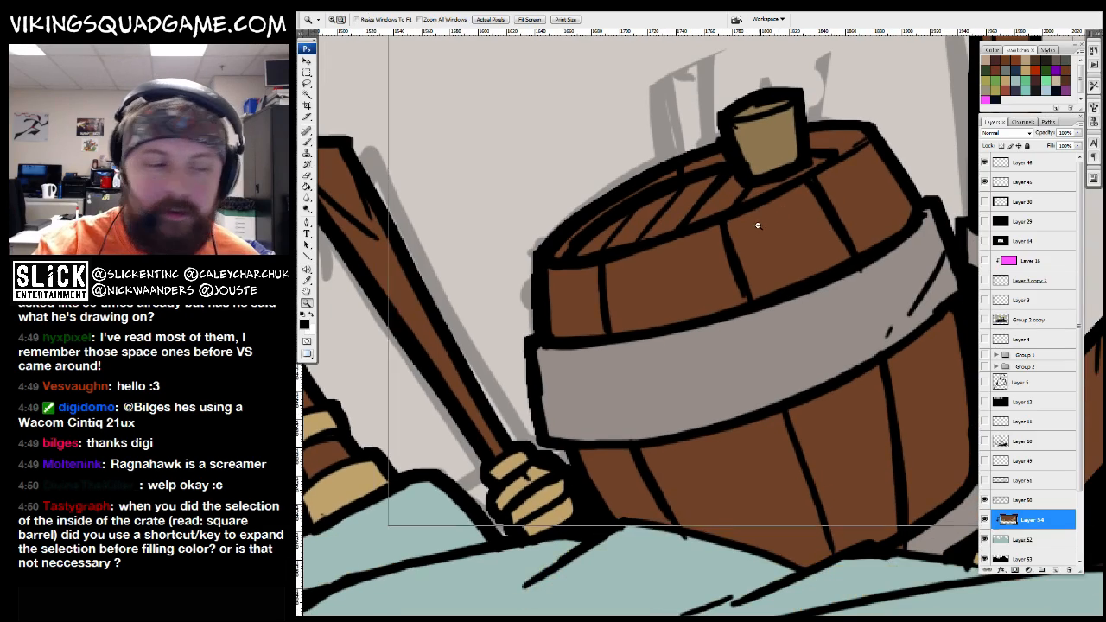
{"action": "left_click", "coordinate": [674, 337], "text": "alt"}
{"action": "left_click", "coordinate": [636, 385], "text": "alt"}
{"action": "left_click", "coordinate": [636, 385], "text": "alt"}
{"action": "left_click", "coordinate": [708, 402]}
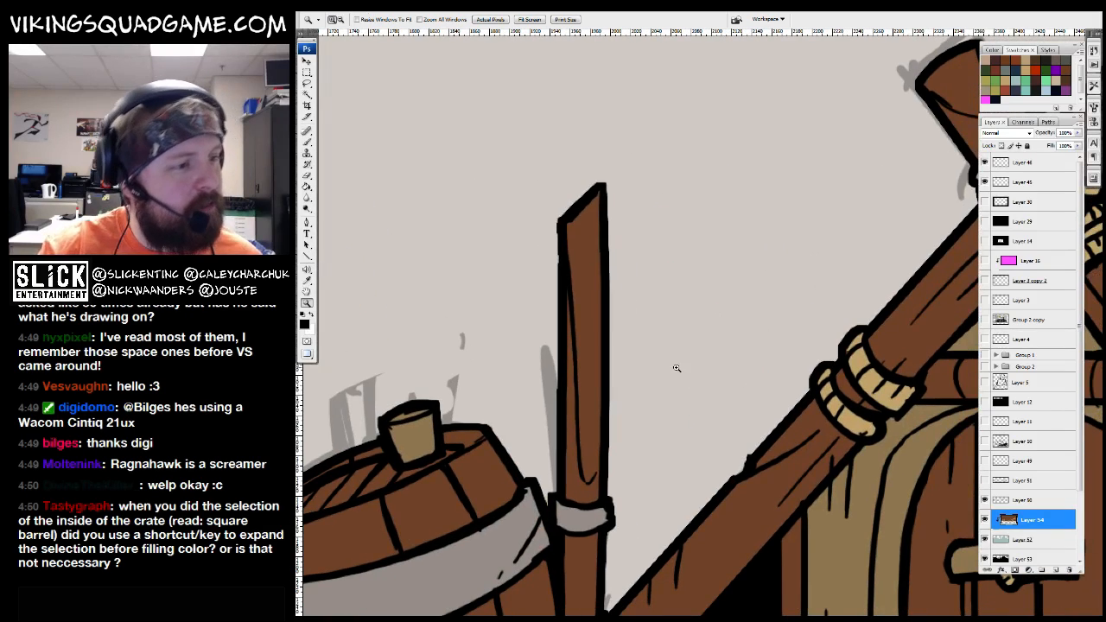
{"action": "left_click_drag", "start_coordinate": [785, 420], "coordinate": [593, 395]}
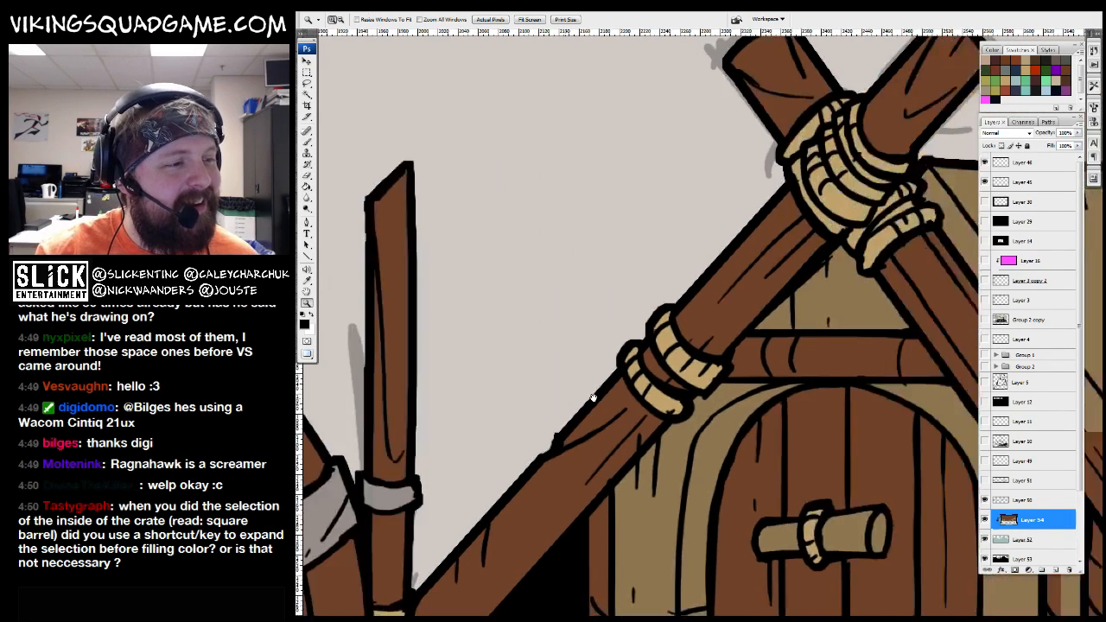
{"action": "left_click_drag", "start_coordinate": [816, 411], "coordinate": [634, 388]}
{"action": "left_click_drag", "start_coordinate": [762, 414], "coordinate": [654, 403]}
{"action": "left_click", "coordinate": [646, 404], "text": "alt"}
{"action": "left_click", "coordinate": [645, 404], "text": "alt"}
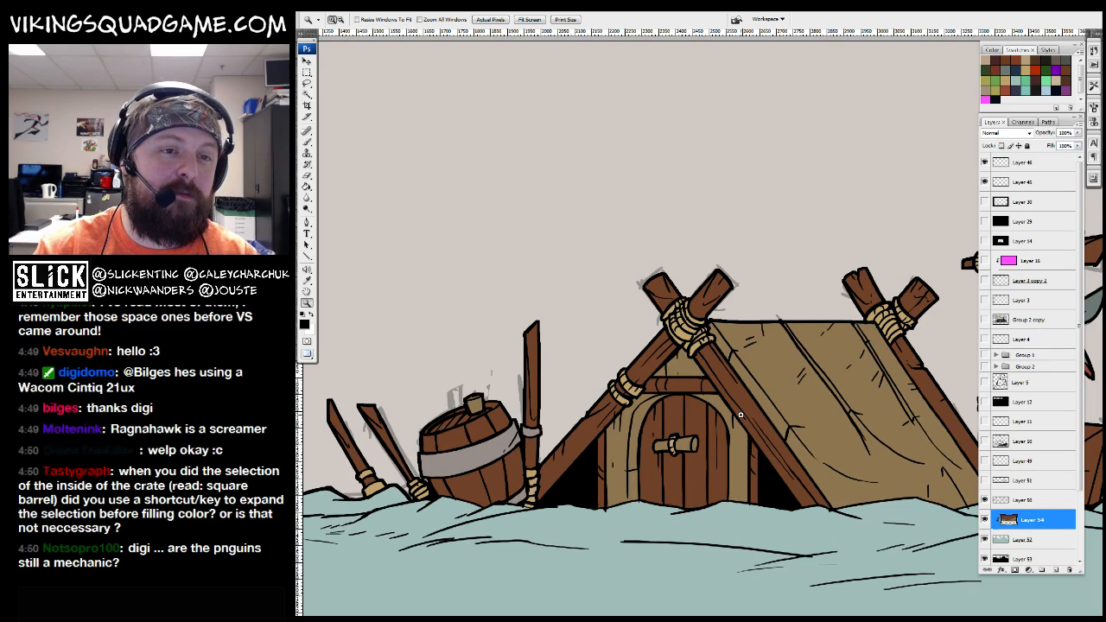
{"action": "key", "text": "g"}
{"action": "left_click_drag", "start_coordinate": [774, 359], "coordinate": [780, 349]}
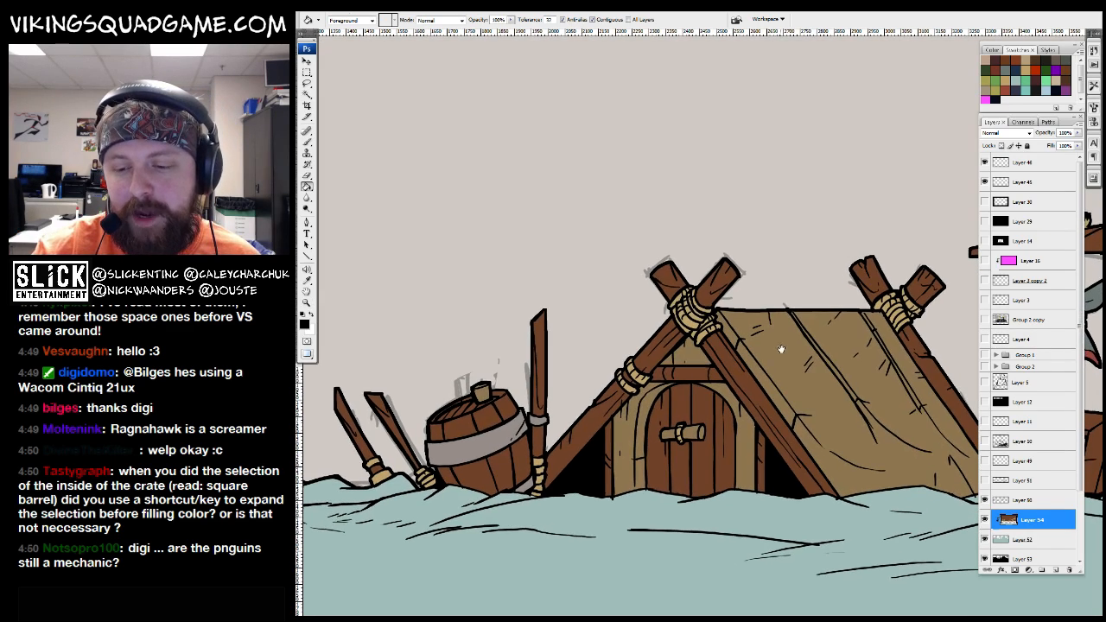
{"action": "left_click_drag", "start_coordinate": [745, 389], "coordinate": [761, 381]}
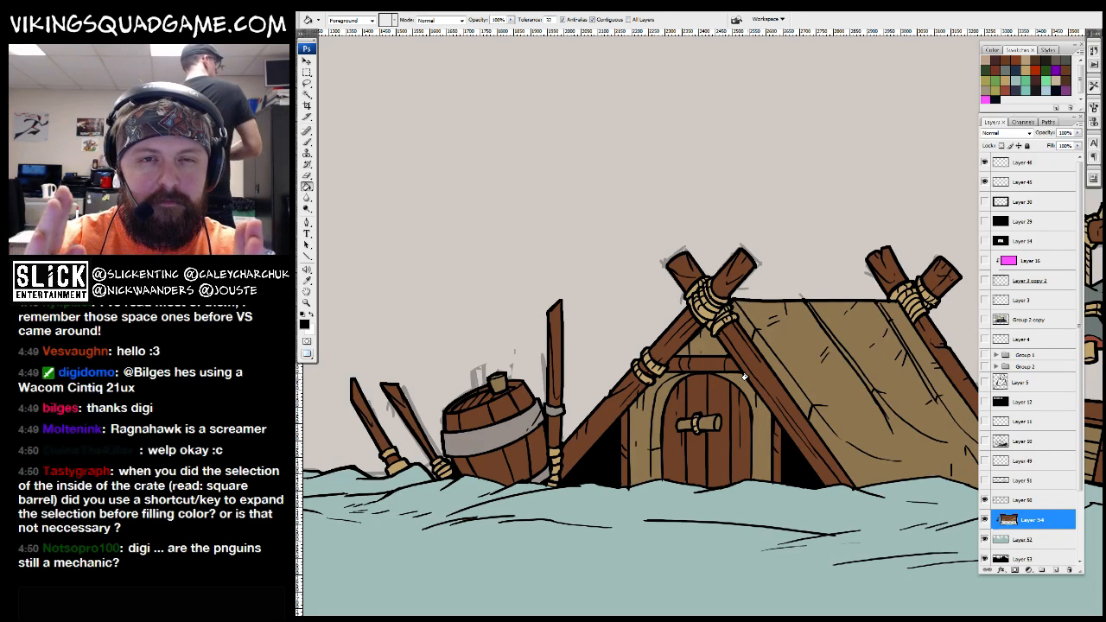
{"action": "left_click_drag", "start_coordinate": [696, 382], "coordinate": [729, 499]}
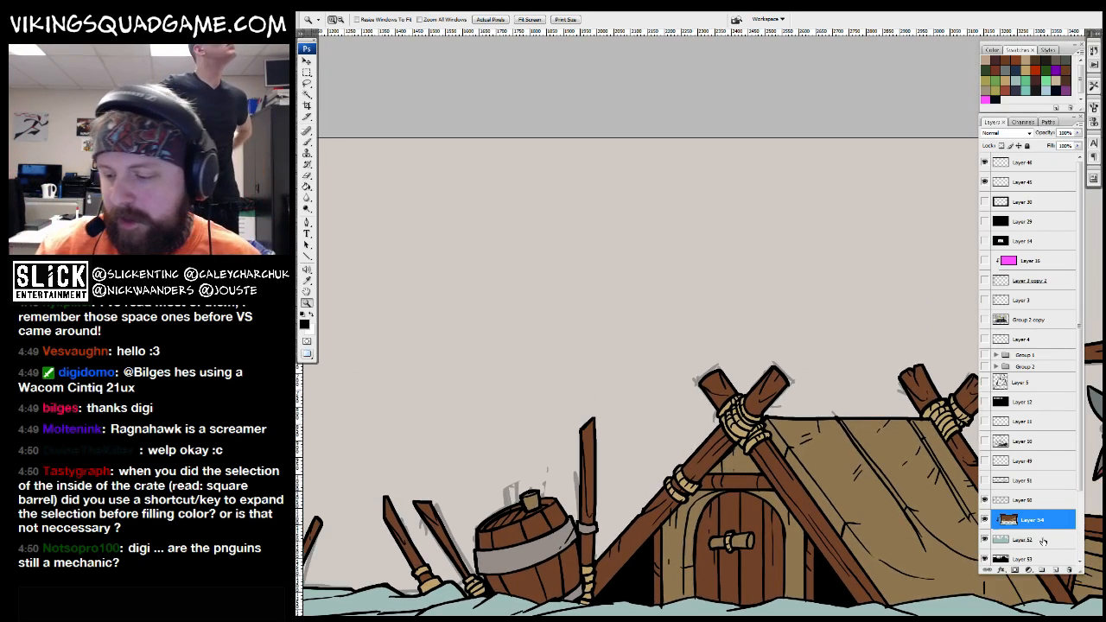
On a new layer below Layer 12, sketch a bird's round body, two eyes and beak in black in the empty sky
{"action": "left_click_drag", "start_coordinate": [1032, 518], "coordinate": [1030, 414]}
{"action": "key", "text": "b"}
{"action": "scroll", "coordinate": [822, 543], "scroll_direction": "up", "scroll_amount": 1}
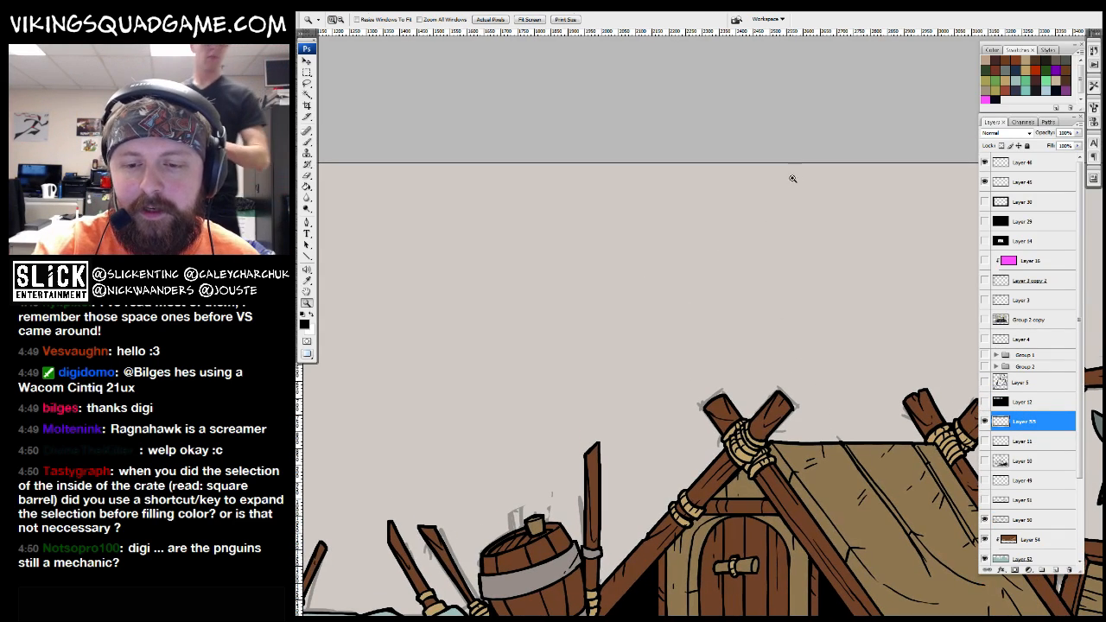
{"action": "left_click_drag", "start_coordinate": [794, 178], "coordinate": [553, 342]}
{"action": "mouse_move", "coordinate": [724, 266]}
{"action": "left_mouse_down"}
{"action": "mouse_move", "coordinate": [795, 314]}
{"action": "mouse_move", "coordinate": [730, 250]}
{"action": "left_mouse_up"}
{"action": "left_click_drag", "start_coordinate": [687, 302], "coordinate": [696, 314]}
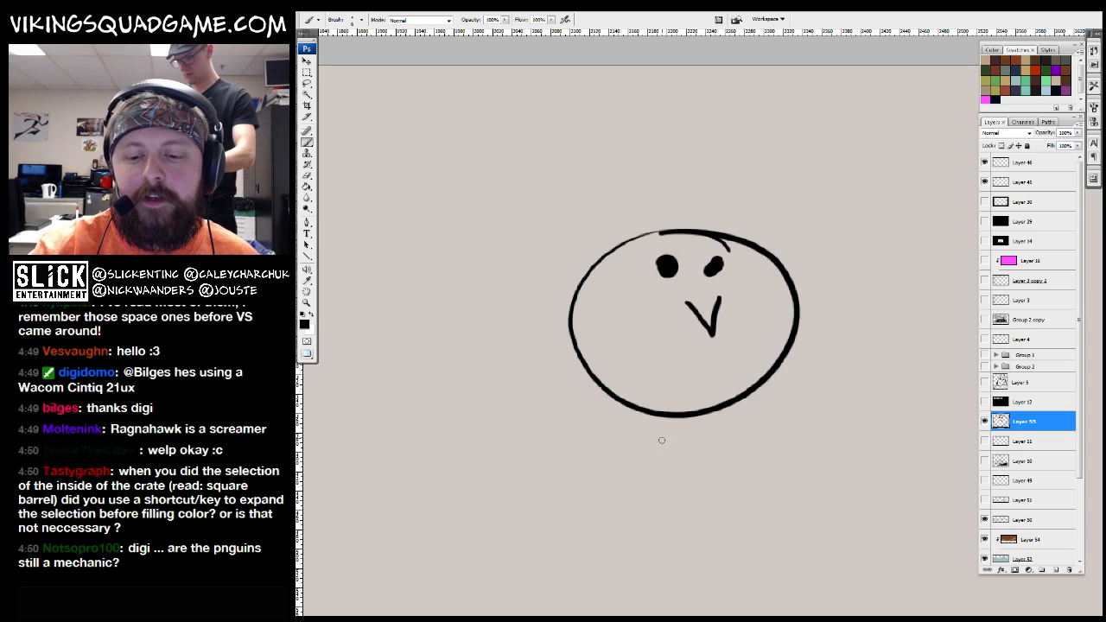
Draw the bird's two legs with feet, its wings and a small pointed tail in black brush strokes
{"action": "mouse_move", "coordinate": [654, 413]}
{"action": "left_mouse_down"}
{"action": "mouse_move", "coordinate": [660, 471]}
{"action": "mouse_move", "coordinate": [627, 472]}
{"action": "left_mouse_up"}
{"action": "left_click_drag", "start_coordinate": [716, 472], "coordinate": [748, 460]}
{"action": "left_click_drag", "start_coordinate": [706, 380], "coordinate": [714, 384]}
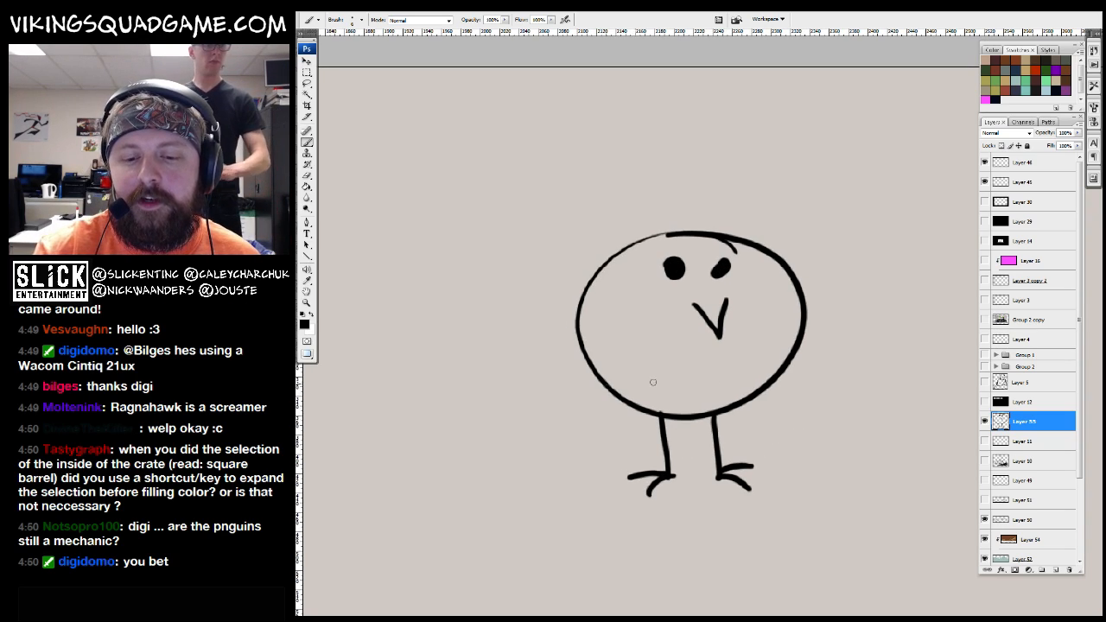
Select the bird's silhouette by selecting the area outside its outline and inverting the selection
{"action": "key", "text": "w"}
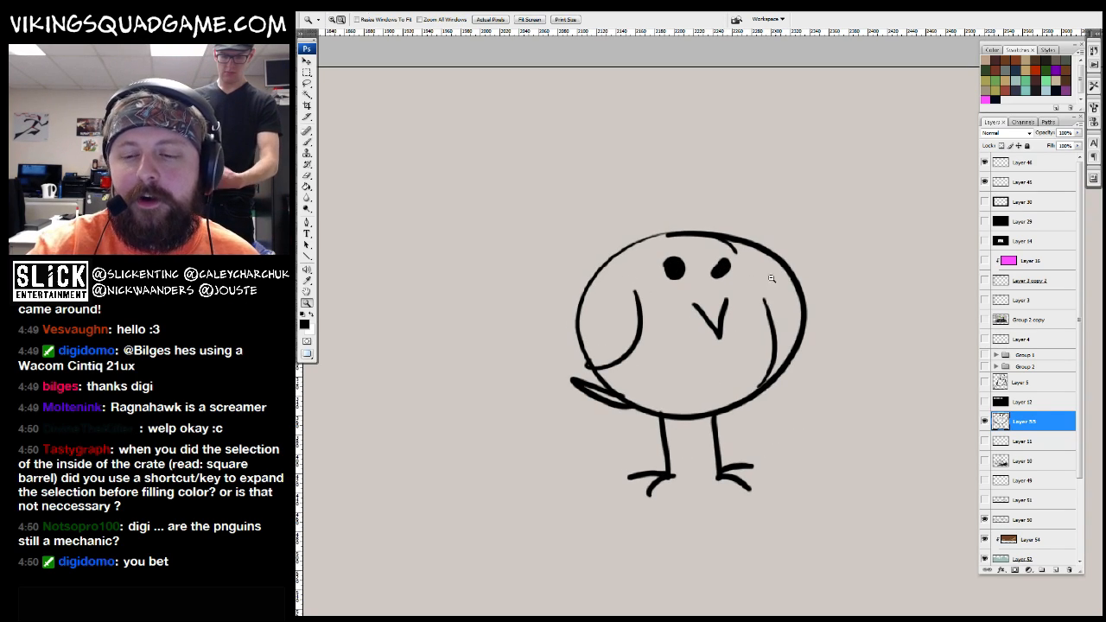
{"action": "left_click", "coordinate": [762, 367]}
{"action": "key", "text": "ctrl+minus"}
{"action": "key", "text": "ctrl+shift+i"}
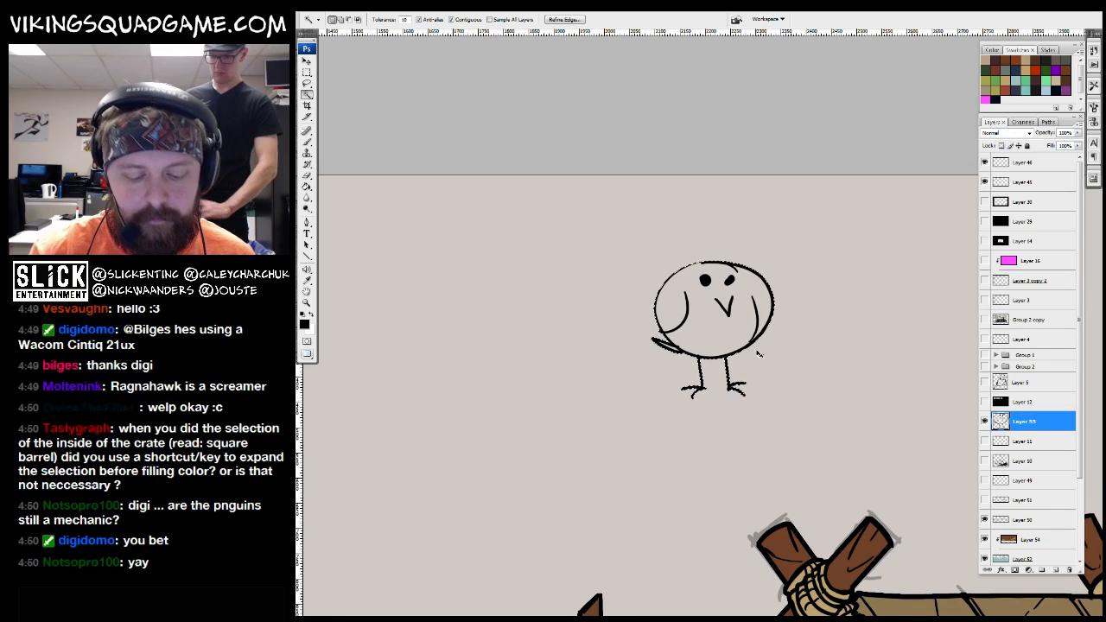
Choose a dark reddish brown and fill the selected bird silhouette with it on a new layer beneath the line art
{"action": "key", "text": "g"}
{"action": "left_click_drag", "start_coordinate": [772, 319], "coordinate": [768, 324]}
{"action": "left_click", "coordinate": [305, 324]}
{"action": "left_click", "coordinate": [591, 399]}
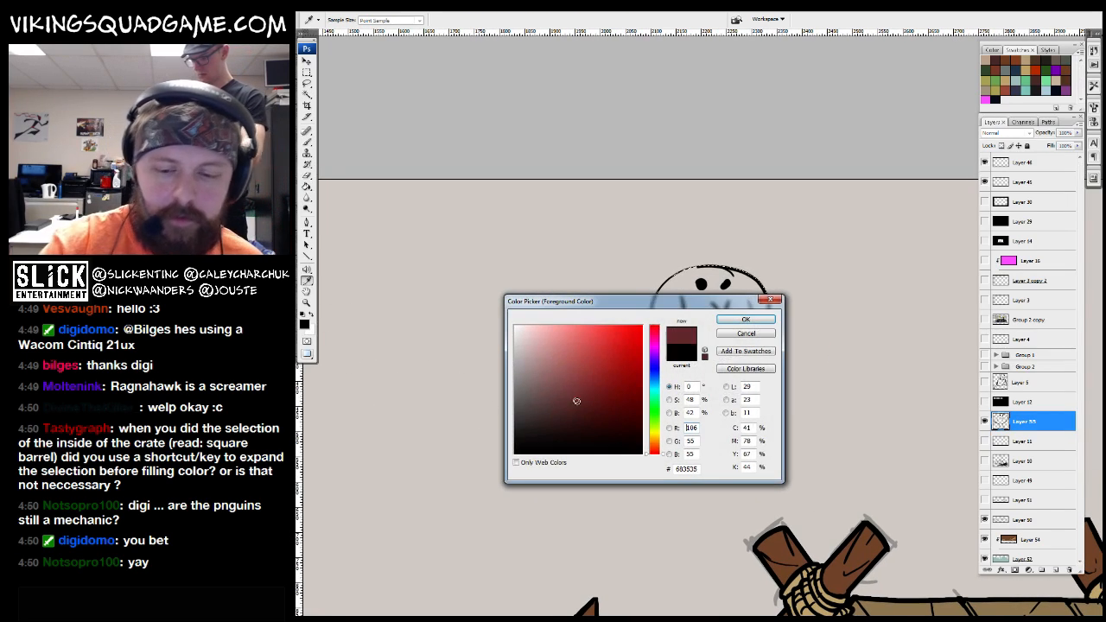
{"action": "left_click", "coordinate": [743, 320]}
{"action": "key", "text": "ctrl+shift+alt+n"}
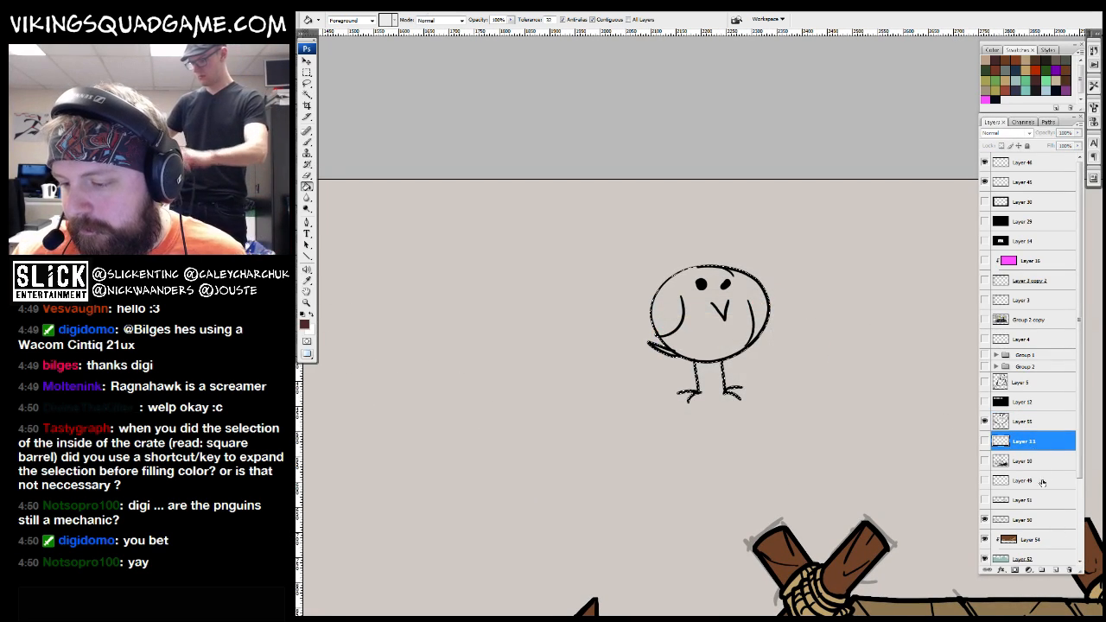
{"action": "key", "text": "alt+BackSpace"}
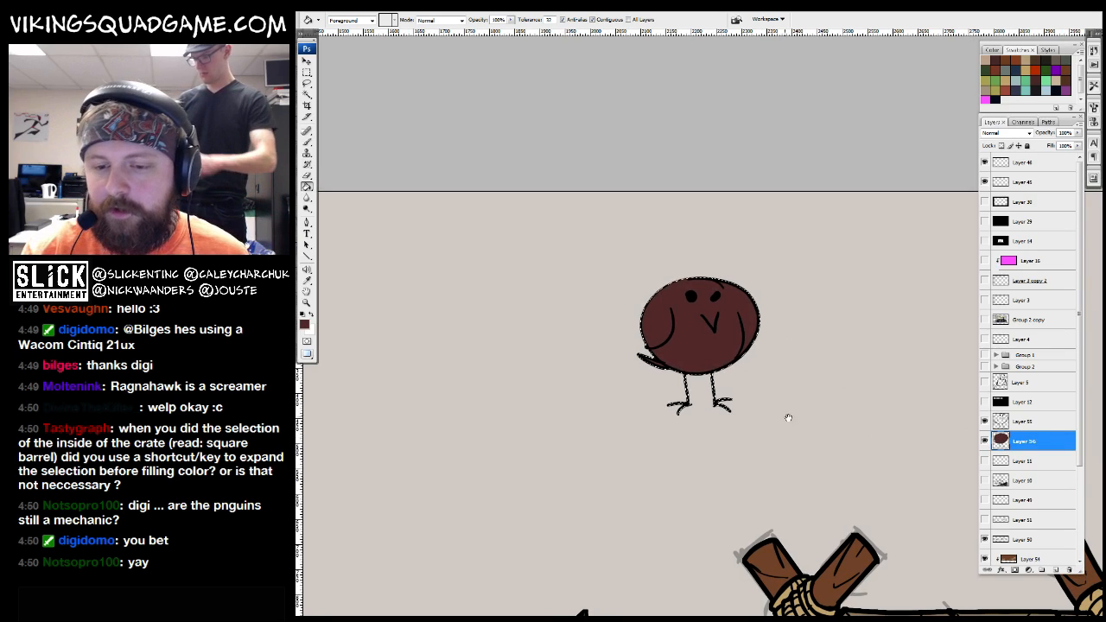
Deselect and paint a white highlight dot in each of the bird's eyes on the line art layer
{"action": "key", "text": "z"}
{"action": "left_click", "coordinate": [813, 425]}
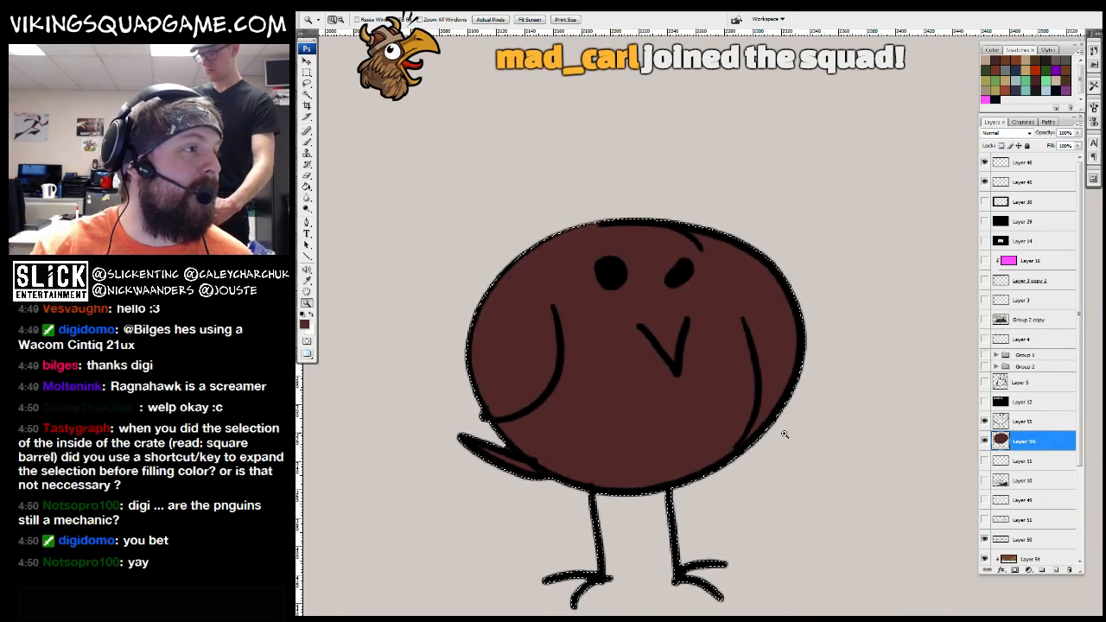
{"action": "left_click_drag", "start_coordinate": [743, 380], "coordinate": [716, 427]}
{"action": "left_click", "coordinate": [1020, 422]}
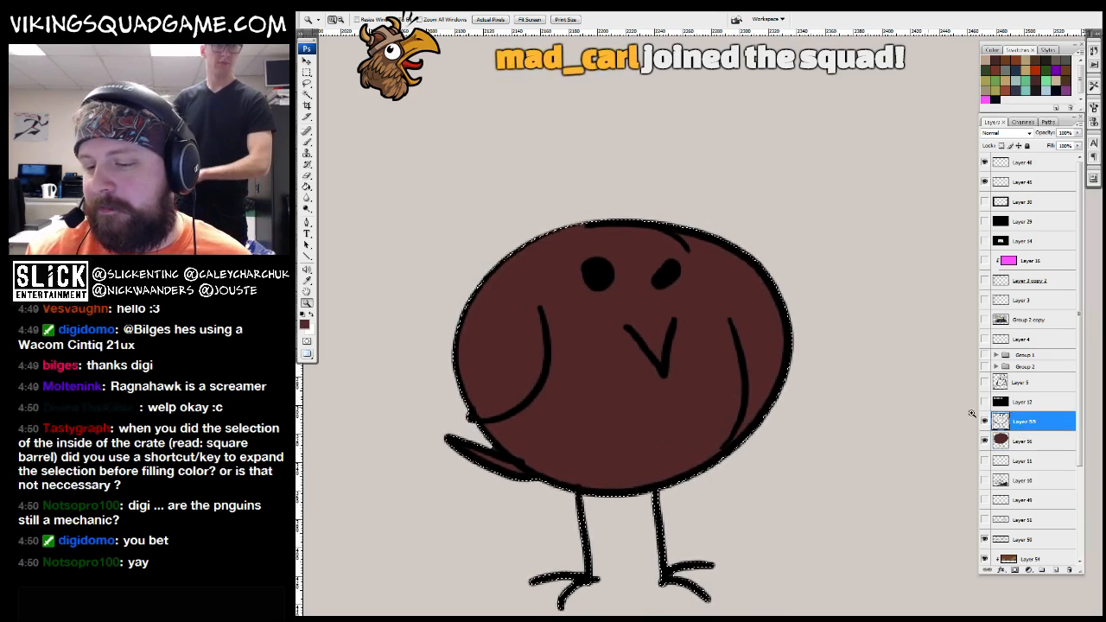
{"action": "key", "text": "b"}
{"action": "key", "text": "ctrl+d"}
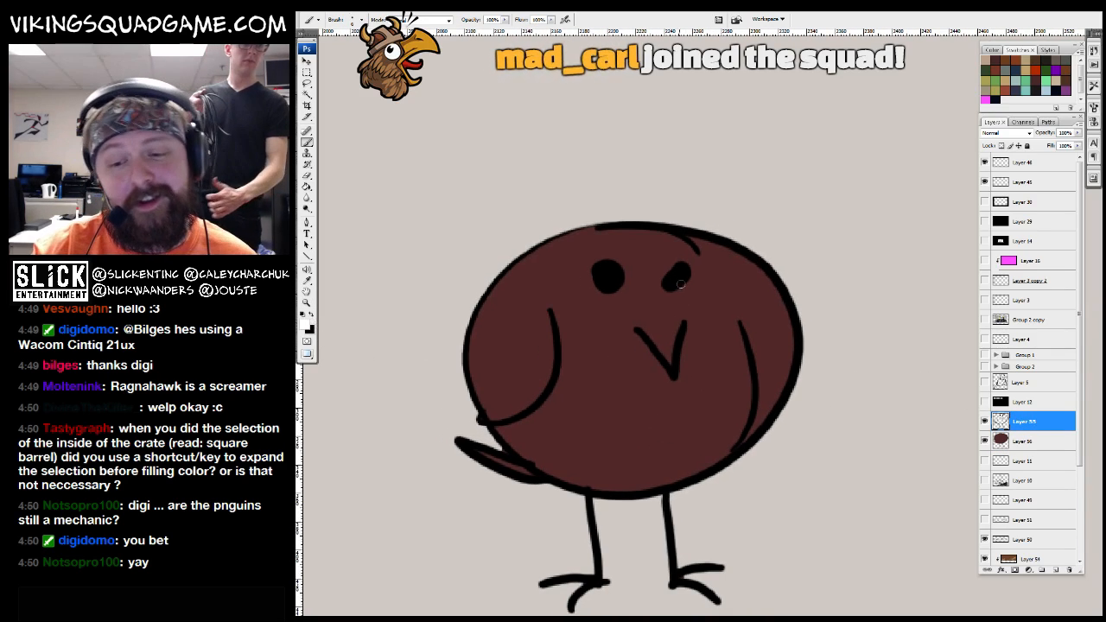
{"action": "left_click", "coordinate": [613, 275]}
{"action": "left_click", "coordinate": [681, 274]}
{"action": "left_click_drag", "start_coordinate": [762, 284], "coordinate": [771, 282]}
On the brown fill layer, lasso the area around the bird's legs, delete the fill there and deselect
{"action": "key", "text": "z"}
{"action": "key", "text": "ctrl+minus"}
{"action": "left_click", "coordinate": [648, 489]}
{"action": "left_click", "coordinate": [1025, 460]}
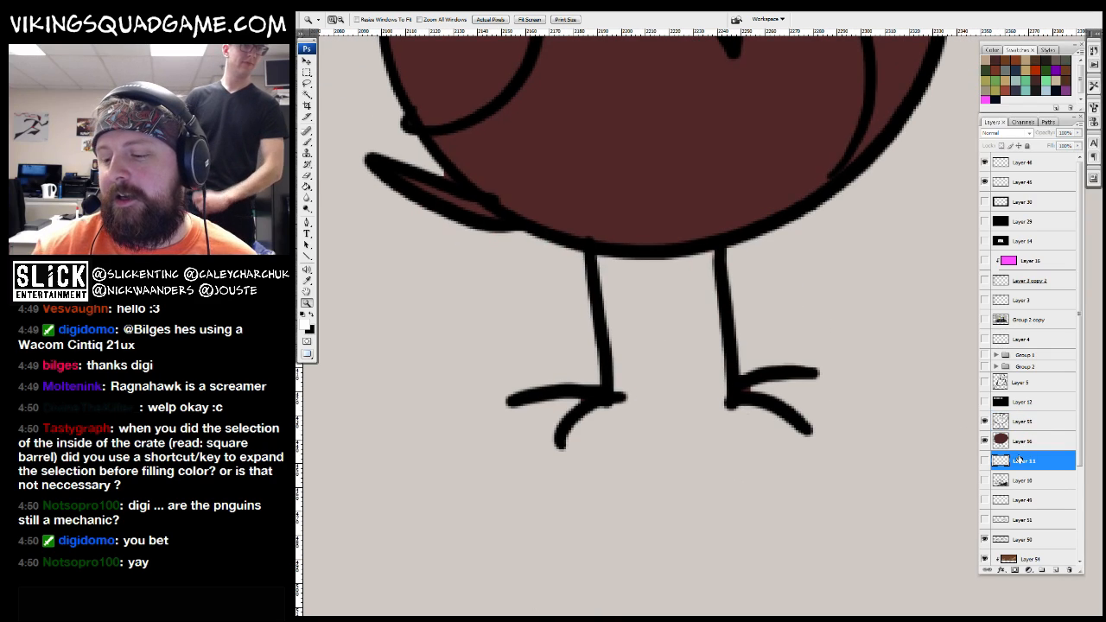
{"action": "left_click", "coordinate": [1023, 441]}
{"action": "key", "text": "ctrl+minus"}
{"action": "key", "text": "l"}
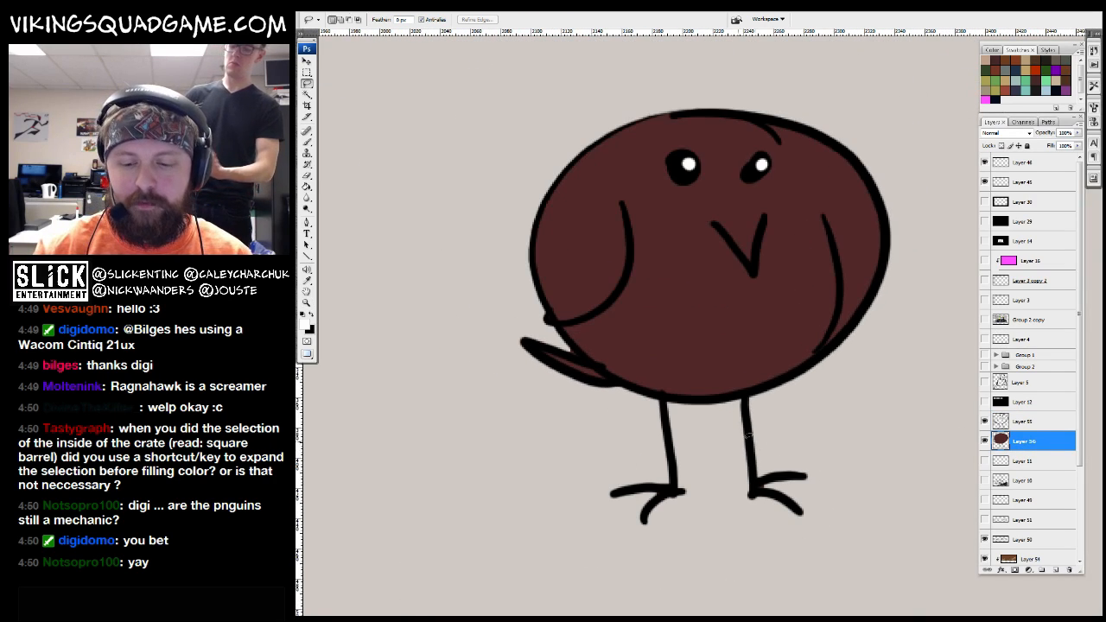
{"action": "left_click_drag", "start_coordinate": [735, 402], "coordinate": [868, 507]}
{"action": "left_click_drag", "start_coordinate": [947, 423], "coordinate": [906, 453]}
{"action": "key", "text": "Delete"}
{"action": "key", "text": "ctrl+d"}
Load the brown body shape as a selection, expand it, fill it with black on a new layer beneath, and deselect
{"action": "left_click", "coordinate": [1001, 442], "text": "ctrl"}
{"action": "left_click_drag", "start_coordinate": [900, 412], "coordinate": [854, 429]}
{"action": "key", "text": "F2"}
{"action": "key", "text": "g"}
{"action": "left_click", "coordinate": [1050, 461]}
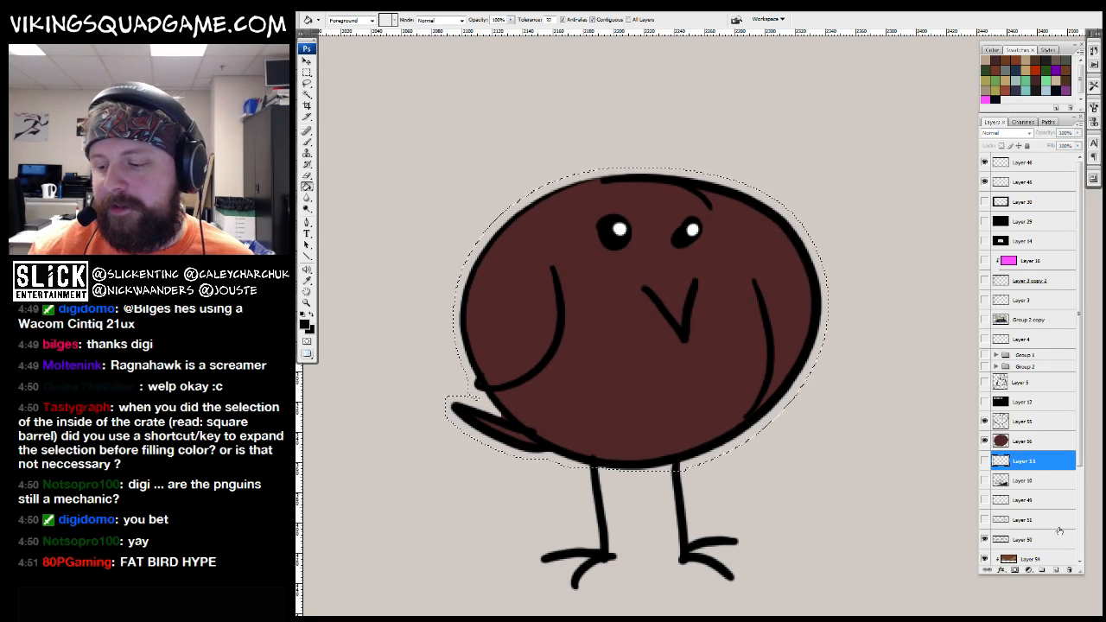
{"action": "left_click", "coordinate": [1056, 570]}
{"action": "left_click", "coordinate": [802, 377]}
{"action": "key", "text": "ctrl+d"}
{"action": "left_click", "coordinate": [821, 343], "text": "ctrl+alt"}
{"action": "left_click", "coordinate": [795, 410], "text": "alt"}
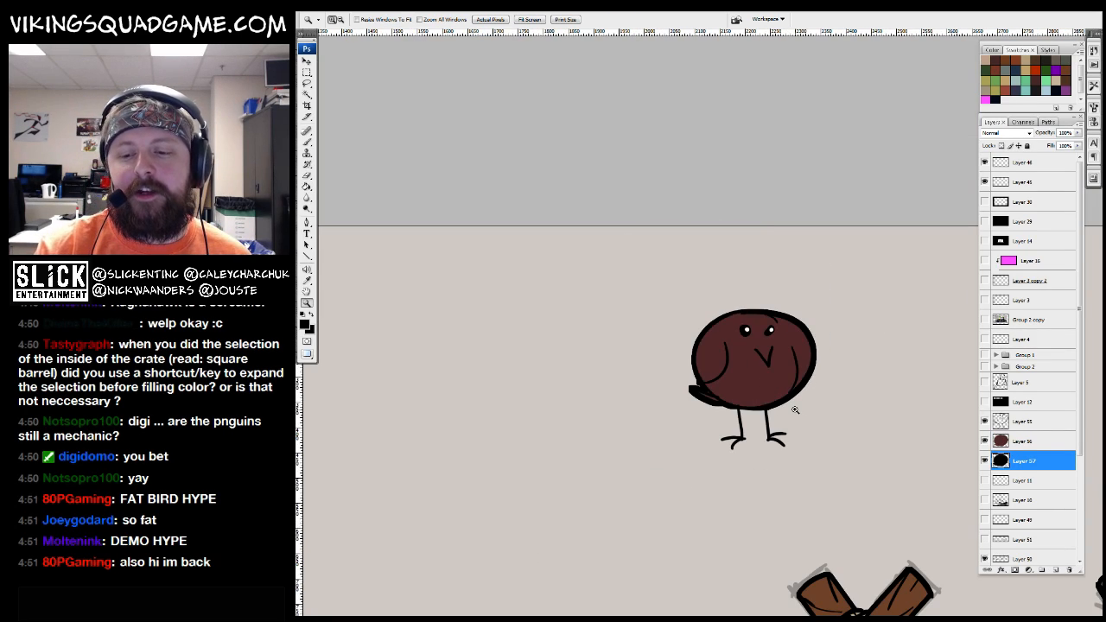
Switch to VS_Cover01.psd and examine the Viking characters on the cover painting up close
{"action": "key", "text": "f"}
{"action": "key", "text": "f"}
{"action": "key", "text": "f"}
{"action": "key", "text": "f"}
{"action": "key", "text": "f"}
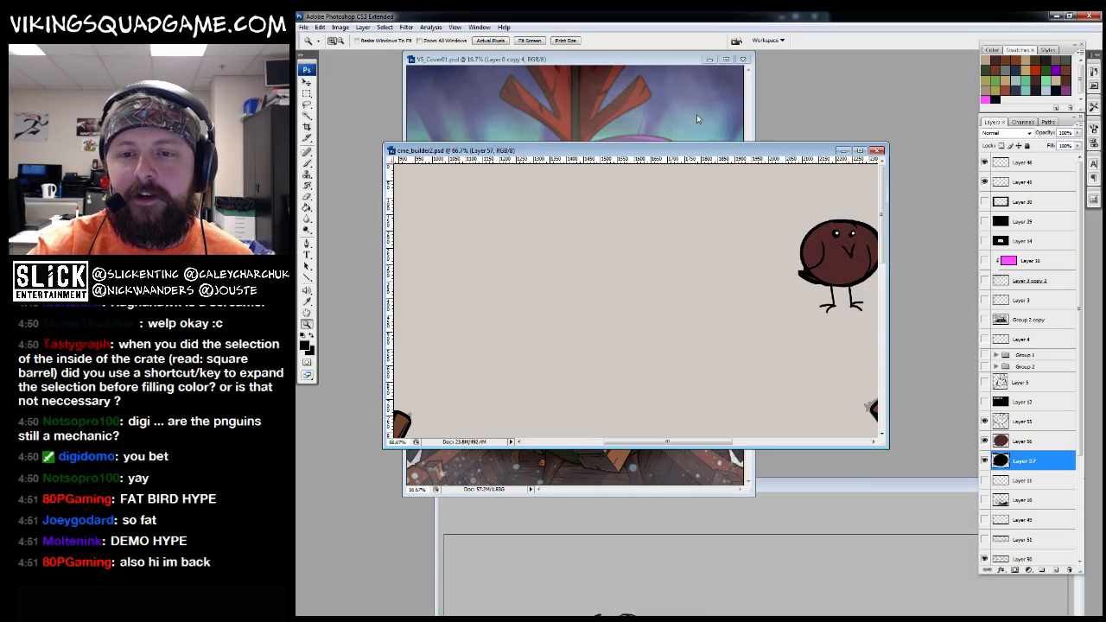
{"action": "left_click", "coordinate": [687, 66]}
{"action": "key", "text": "f"}
{"action": "key", "text": "f"}
{"action": "left_click", "coordinate": [676, 372]}
{"action": "left_click", "coordinate": [676, 363]}
{"action": "left_click", "coordinate": [665, 333]}
{"action": "left_click", "coordinate": [630, 420]}
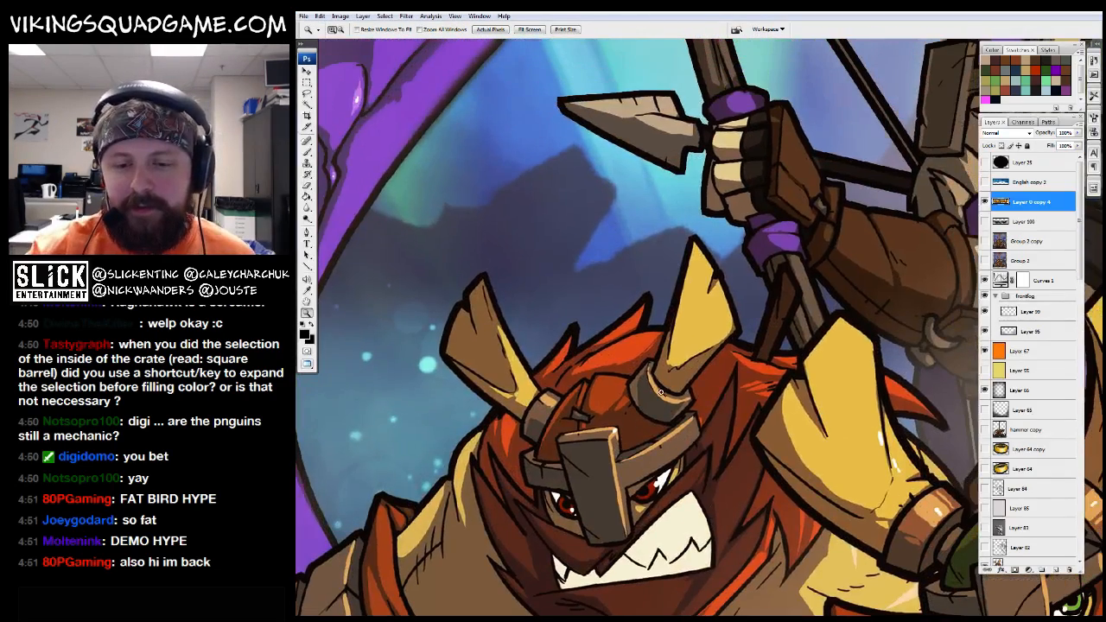
{"action": "left_click_drag", "start_coordinate": [769, 382], "coordinate": [771, 282]}
{"action": "left_click", "coordinate": [771, 283], "text": "alt"}
{"action": "left_click", "coordinate": [813, 155], "text": "alt"}
{"action": "left_click", "coordinate": [731, 145]}
{"action": "left_click_drag", "start_coordinate": [639, 162], "coordinate": [788, 418]}
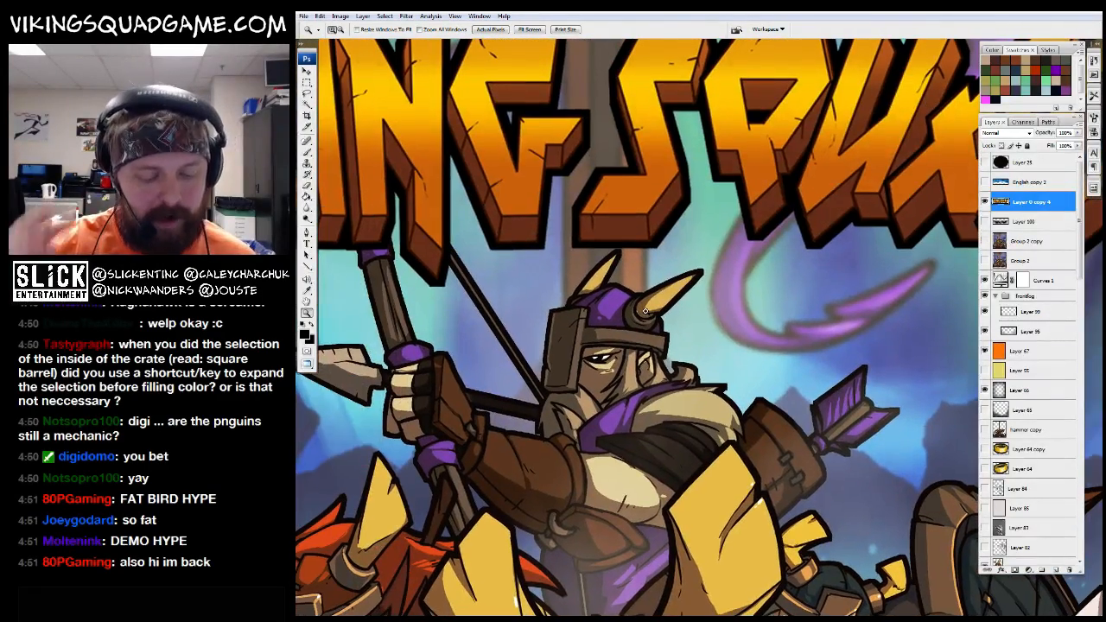
Return to the cine_builder2.psd document and enlarge it to fill the workspace
{"action": "key", "text": "f"}
{"action": "key", "text": "f"}
{"action": "key", "text": "f"}
{"action": "key", "text": "f"}
{"action": "key", "text": "f"}
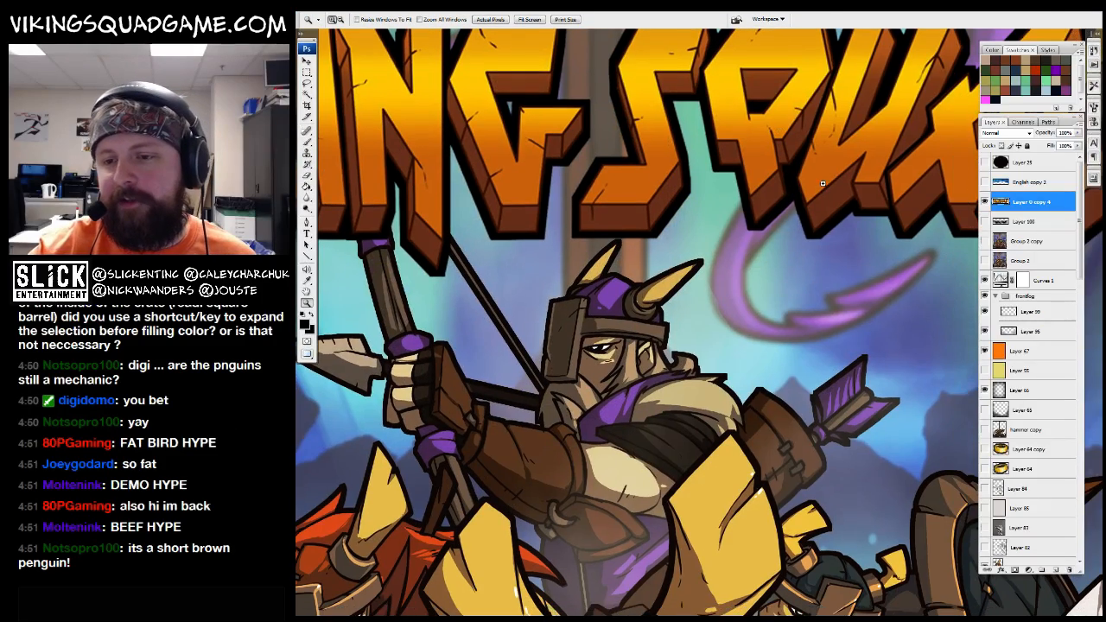
{"action": "key", "text": "f"}
{"action": "left_click", "coordinate": [851, 203]}
{"action": "key", "text": "f"}
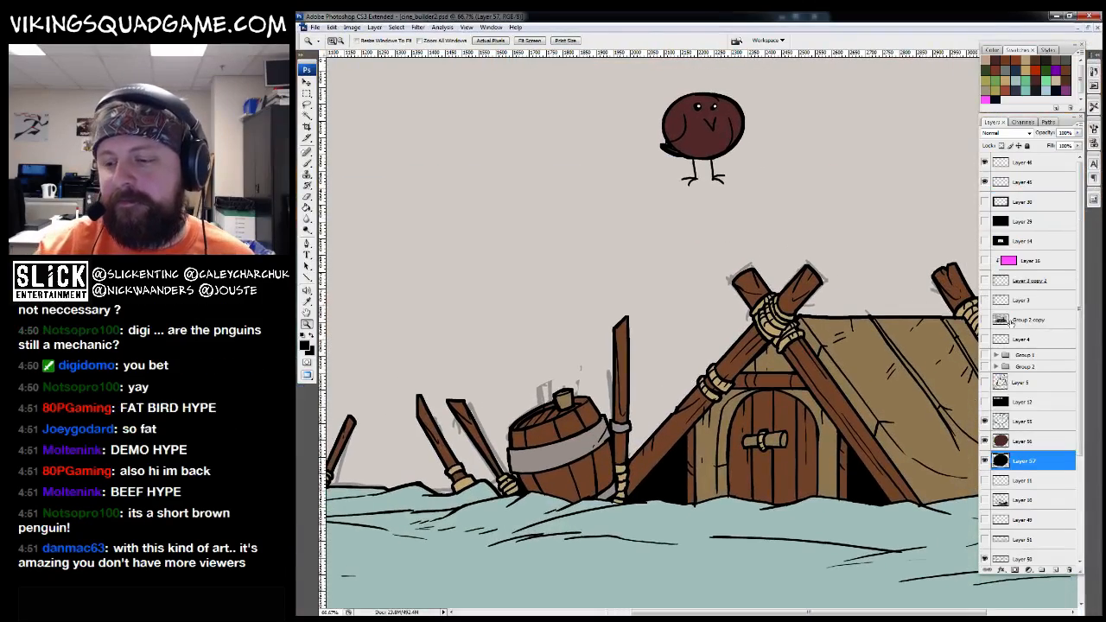
Merge the bird's line art, brown fill and black backing into a single layer
{"action": "left_click_drag", "start_coordinate": [851, 429], "coordinate": [809, 432]}
{"action": "left_click", "coordinate": [809, 435], "text": "alt"}
{"action": "left_click", "coordinate": [751, 394], "text": "alt"}
{"action": "left_click", "coordinate": [751, 394], "text": "alt"}
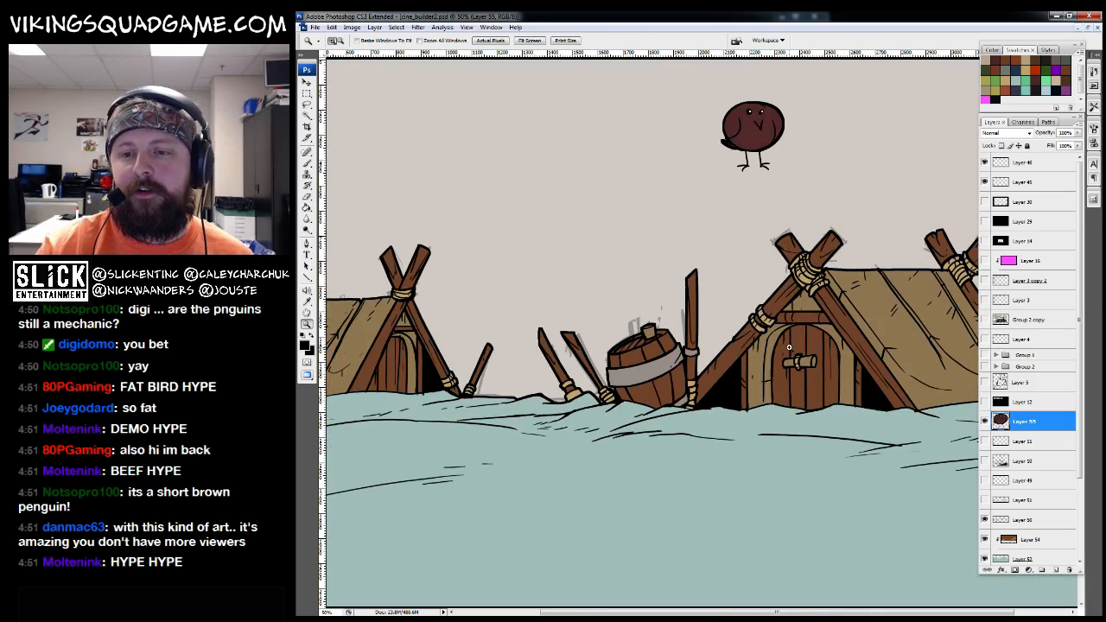
{"action": "left_click_drag", "start_coordinate": [751, 394], "coordinate": [474, 394]}
{"action": "left_click_drag", "start_coordinate": [605, 423], "coordinate": [877, 463]}
{"action": "left_click_drag", "start_coordinate": [877, 463], "coordinate": [710, 456]}
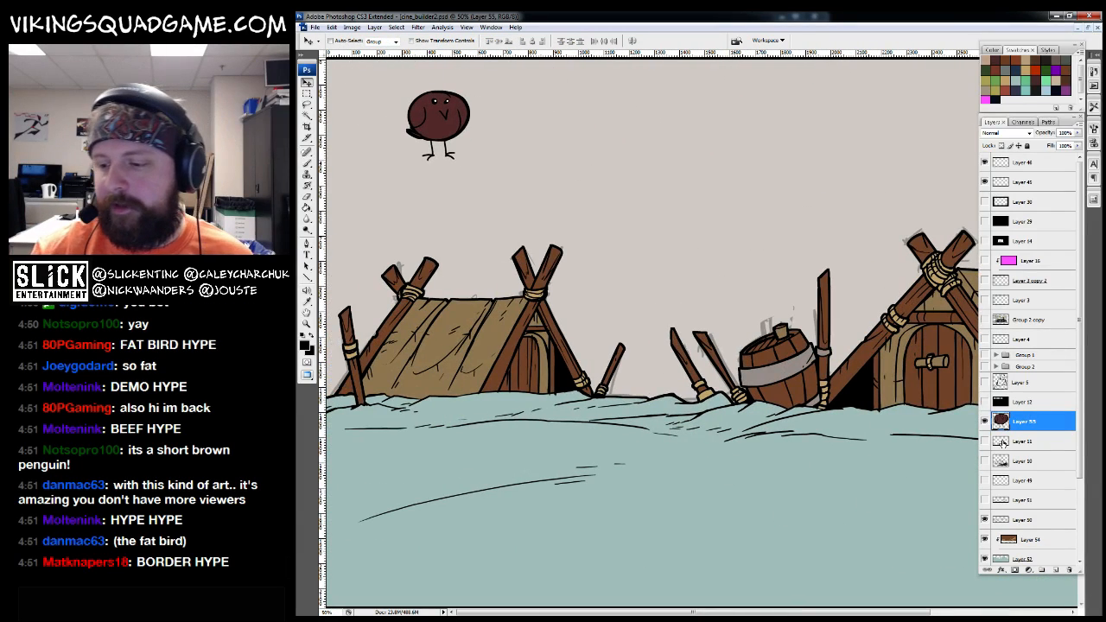
Move the merged bird down onto the roof of the left tent
{"action": "left_click", "coordinate": [983, 471]}
{"action": "left_click", "coordinate": [983, 471]}
{"action": "left_click", "coordinate": [983, 471]}
{"action": "left_click", "coordinate": [983, 473]}
{"action": "left_click", "coordinate": [984, 421]}
{"action": "left_click", "coordinate": [984, 421]}
{"action": "left_click_drag", "start_coordinate": [743, 396], "coordinate": [774, 498]}
{"action": "key", "text": "z"}
{"action": "key", "text": "f"}
{"action": "key", "text": "f"}
{"action": "key", "text": "f"}
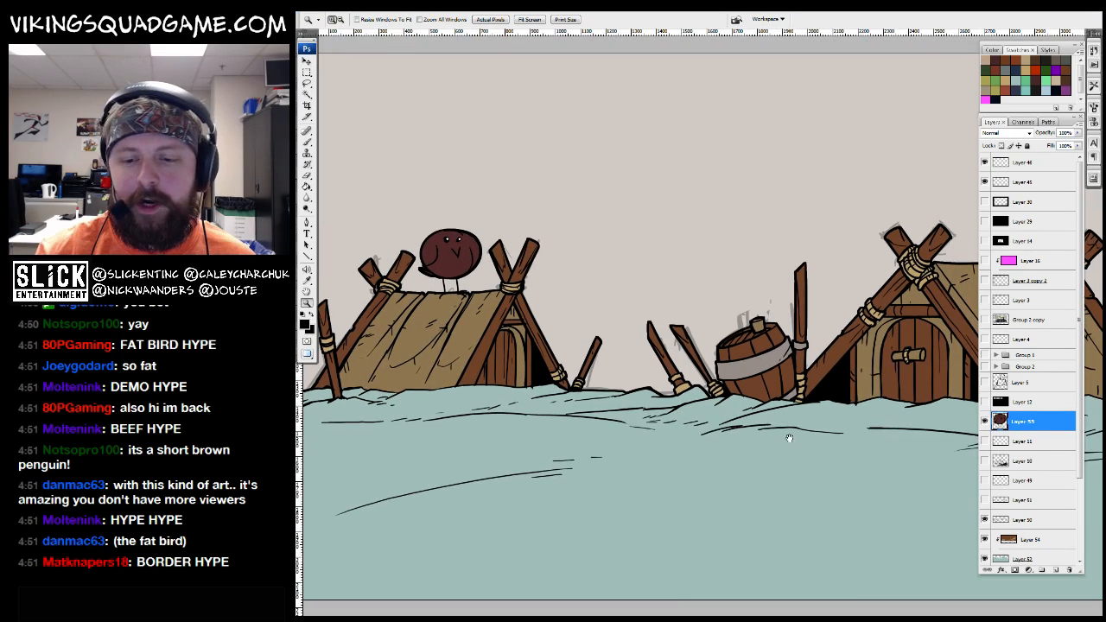
Hide the bird layer and make the colour layer, Layer 54, active
{"action": "left_click", "coordinate": [984, 420]}
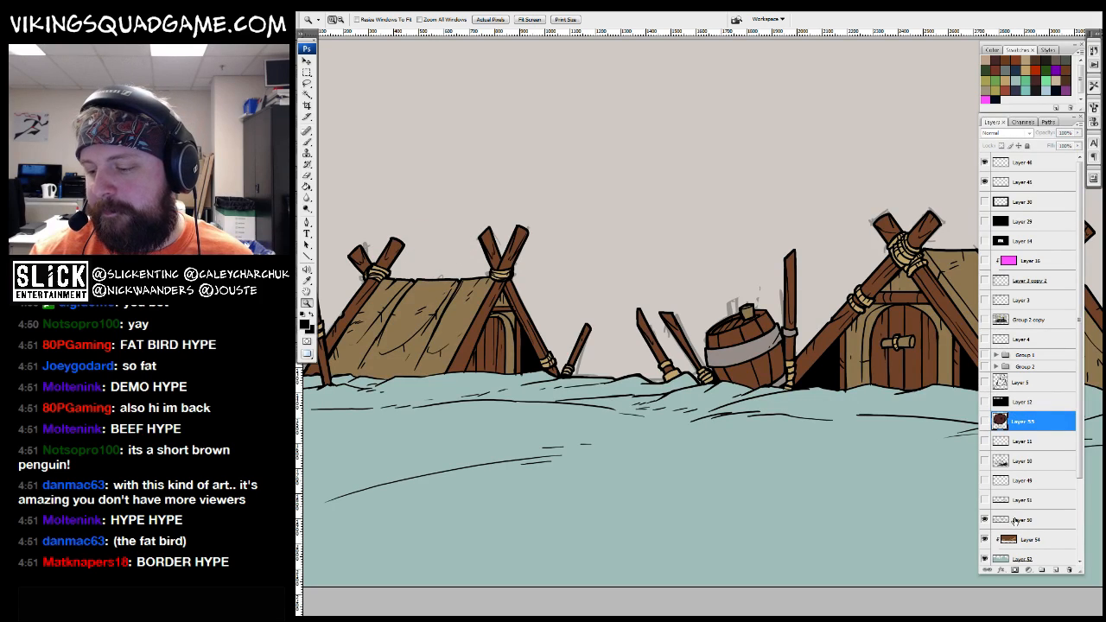
{"action": "left_click", "coordinate": [1024, 519]}
{"action": "scroll", "coordinate": [1028, 389], "scroll_direction": "down", "scroll_amount": 2}
{"action": "left_click", "coordinate": [1023, 471]}
{"action": "left_click_drag", "start_coordinate": [810, 440], "coordinate": [626, 423]}
{"action": "key", "text": "f"}
{"action": "key", "text": "f"}
{"action": "left_click", "coordinate": [889, 369], "text": "alt"}
{"action": "left_click", "coordinate": [889, 369], "text": "alt"}
{"action": "left_click", "coordinate": [888, 369], "text": "alt"}
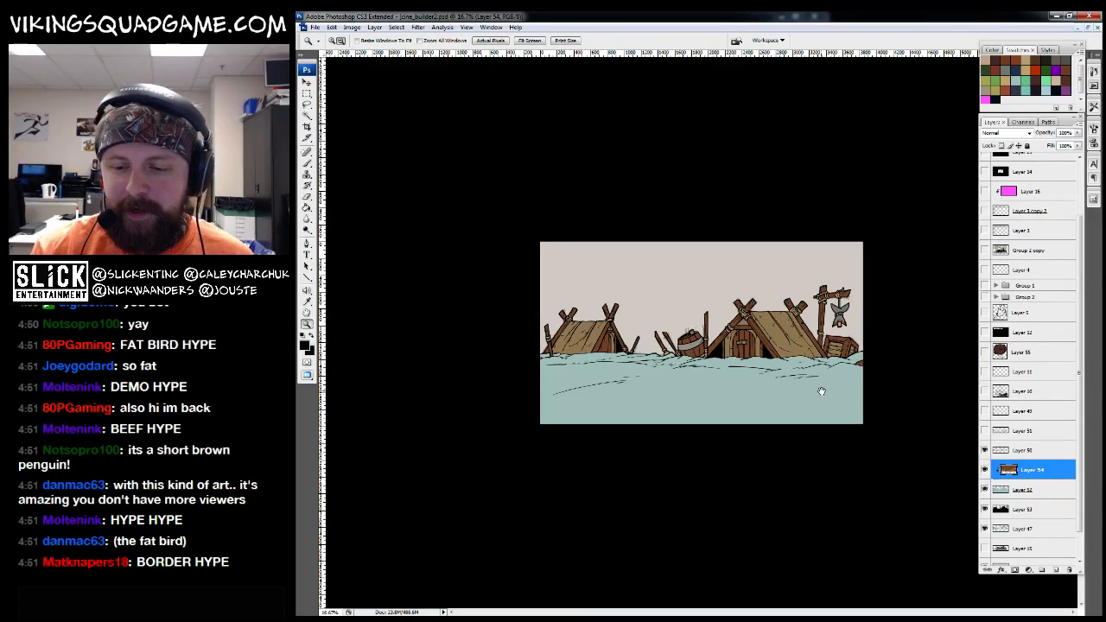
{"action": "left_click_drag", "start_coordinate": [808, 276], "coordinate": [726, 414]}
Select the roof areas of both tents from the line art on Layer 50, and make Layer 54 active for recolouring
{"action": "left_click", "coordinate": [1024, 450]}
{"action": "key", "text": "w"}
{"action": "left_click", "coordinate": [822, 363]}
{"action": "left_click_drag", "start_coordinate": [522, 370], "coordinate": [739, 357]}
{"action": "key", "text": "z"}
{"action": "left_click", "coordinate": [711, 318], "text": "alt"}
{"action": "left_click", "coordinate": [1032, 472]}
{"action": "key", "text": "w"}
{"action": "left_click_drag", "start_coordinate": [834, 362], "coordinate": [1011, 268]}
{"action": "key", "text": "ctrl+z"}
{"action": "key", "text": "z"}
{"action": "left_click", "coordinate": [487, 346], "text": "alt"}
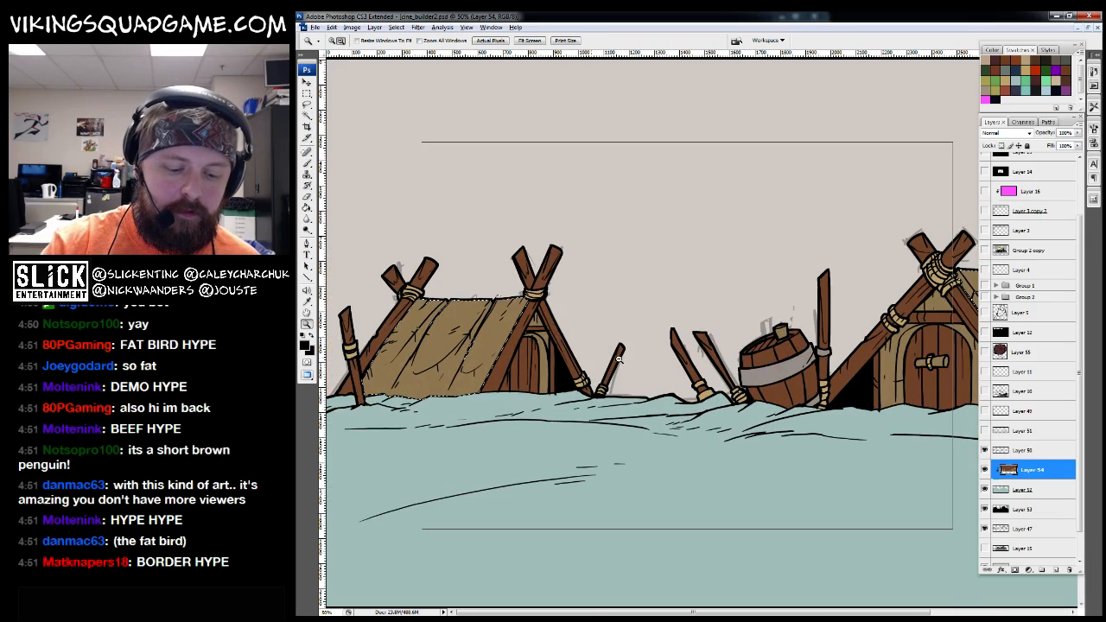
Try filling both tent roofs with the pale teal of the snow
{"action": "key", "text": "g"}
{"action": "left_click", "coordinate": [829, 313]}
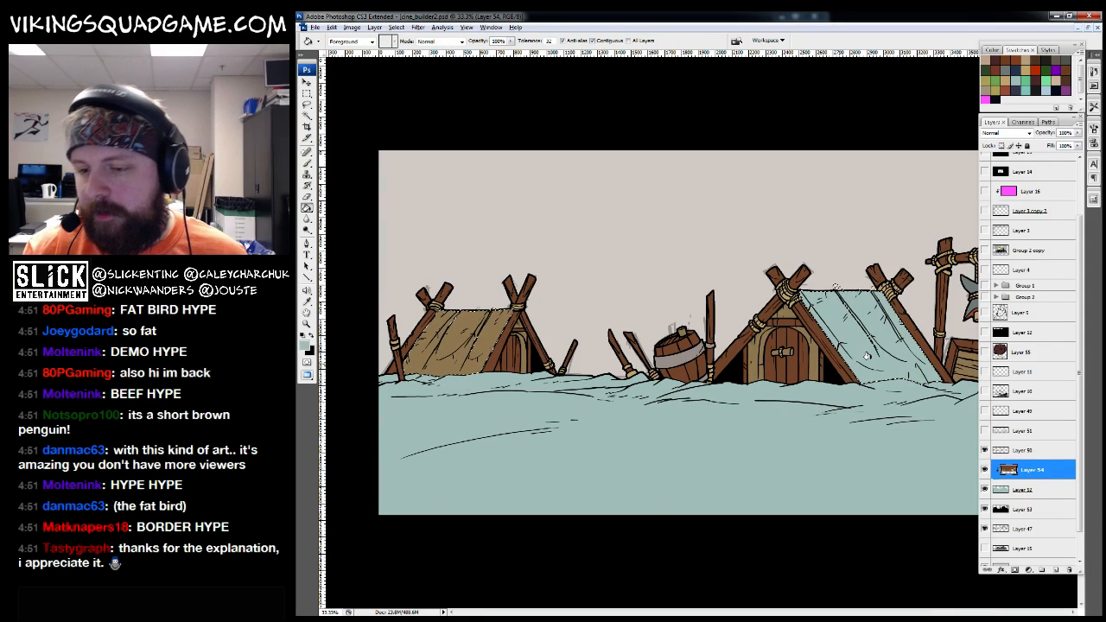
{"action": "left_click", "coordinate": [451, 339]}
{"action": "key", "text": "z"}
{"action": "left_click", "coordinate": [852, 420], "text": "alt"}
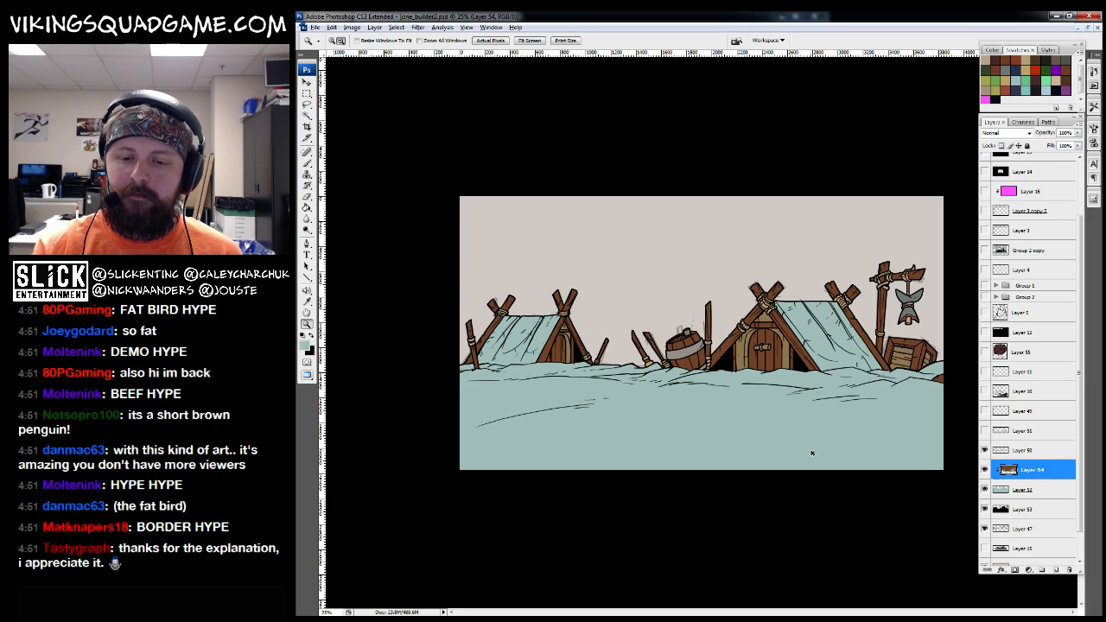
{"action": "key", "text": "g"}
{"action": "left_click", "coordinate": [527, 339]}
{"action": "left_click", "coordinate": [800, 327]}
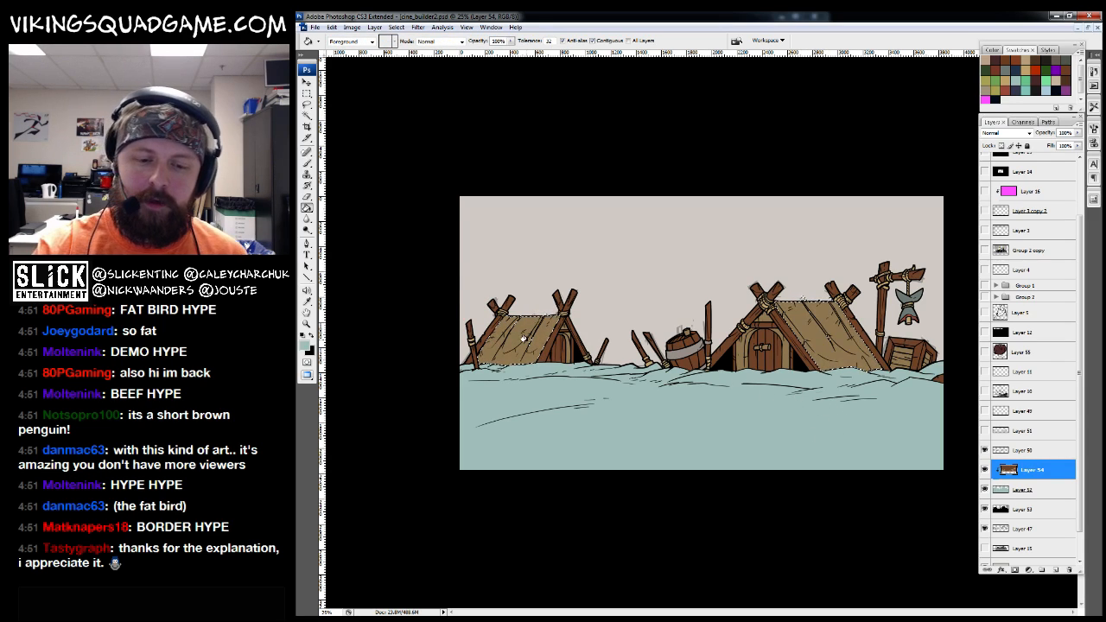
Adjust the foreground colour to a pale grey-teal and fill the right tent's roof with it
{"action": "left_click", "coordinate": [305, 346]}
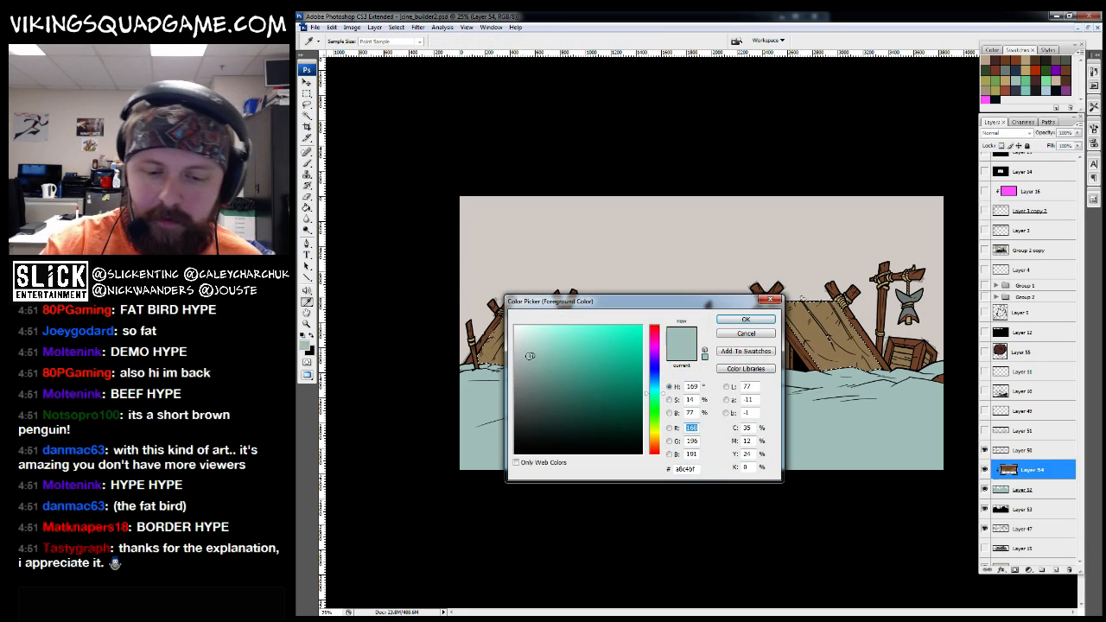
{"action": "key", "text": "Return"}
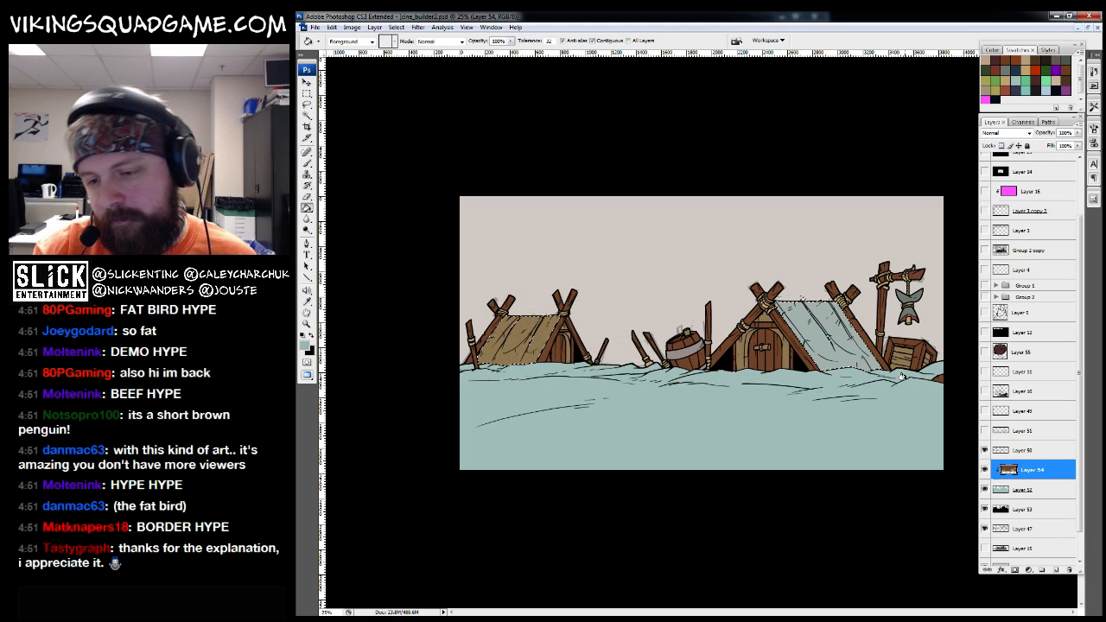
{"action": "key", "text": "z"}
{"action": "left_click", "coordinate": [792, 422], "text": "alt"}
{"action": "left_click_drag", "start_coordinate": [846, 420], "coordinate": [893, 442]}
{"action": "left_click_drag", "start_coordinate": [662, 403], "coordinate": [717, 452]}
{"action": "left_click", "coordinate": [864, 452], "text": "alt"}
{"action": "left_click", "coordinate": [1021, 479], "text": "alt"}
{"action": "left_click", "coordinate": [1023, 498], "text": "alt"}
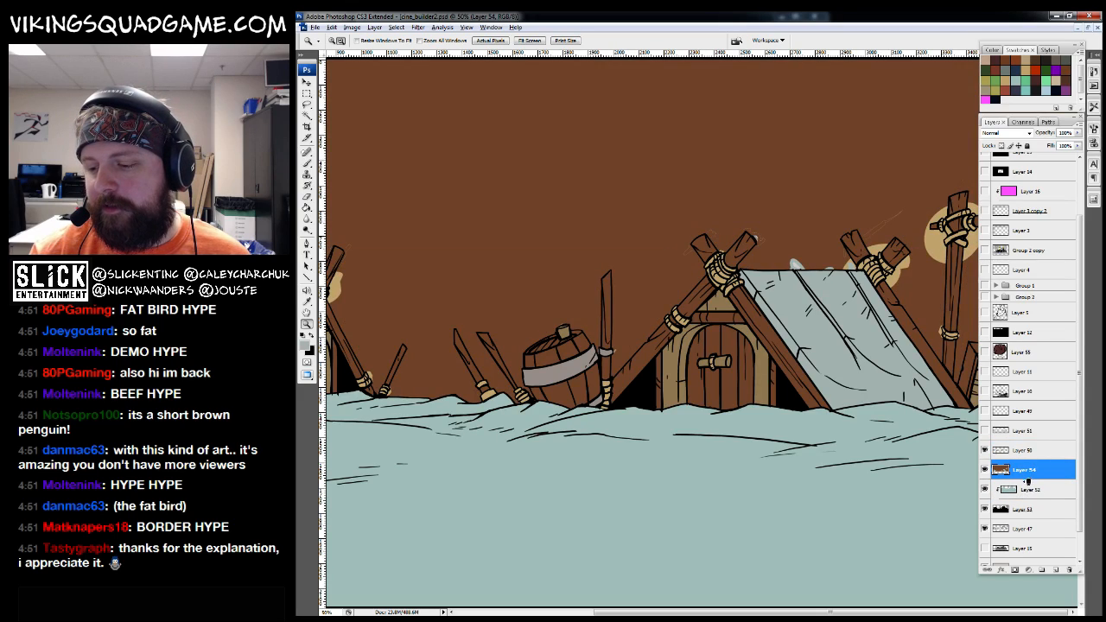
{"action": "left_click", "coordinate": [1027, 482], "text": "alt"}
{"action": "left_click", "coordinate": [1030, 499], "text": "alt"}
{"action": "left_click", "coordinate": [1028, 480], "text": "alt"}
Add a new clipped layer directly above Layer 54 for the shadows
{"action": "left_click", "coordinate": [1028, 470]}
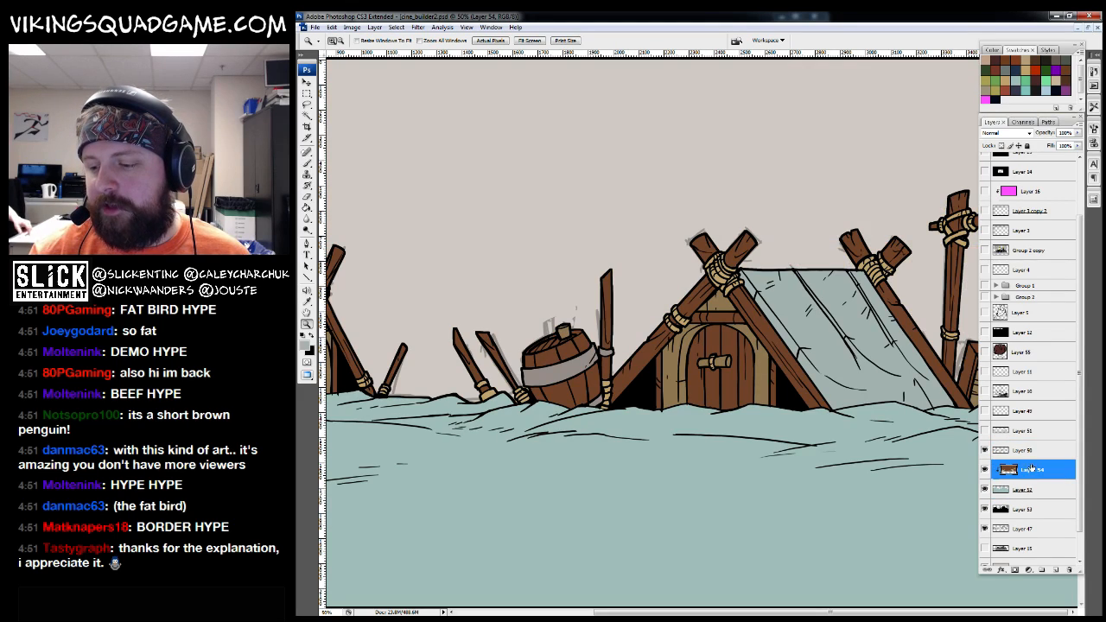
{"action": "left_click", "coordinate": [1056, 570]}
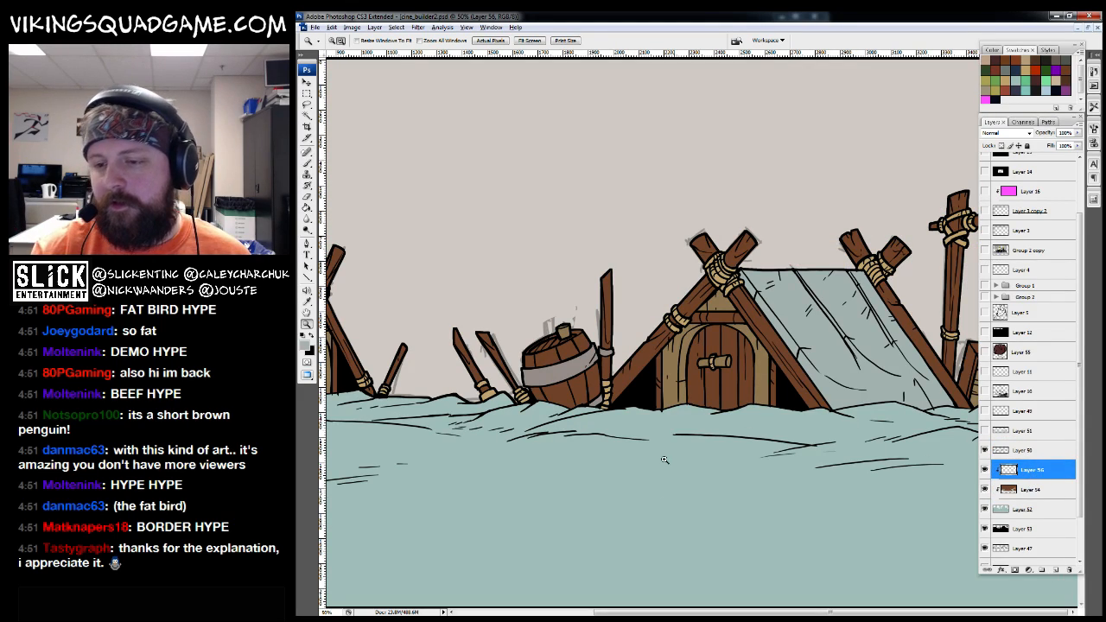
{"action": "left_click", "coordinate": [664, 493], "text": "alt"}
{"action": "key", "text": "f"}
{"action": "left_click", "coordinate": [664, 493]}
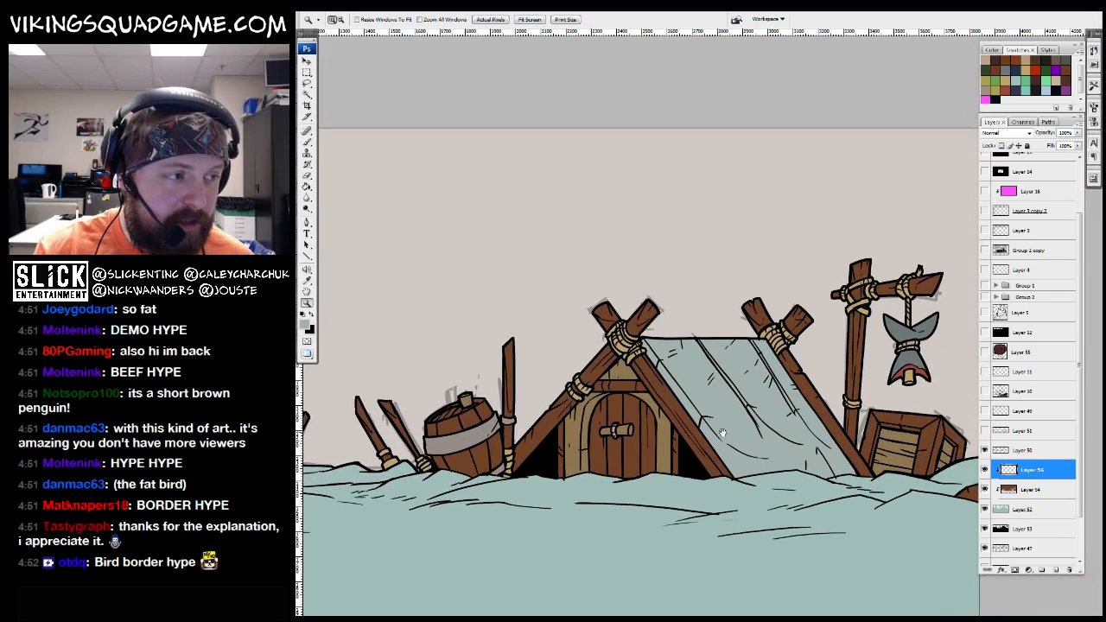
{"action": "key", "text": "f"}
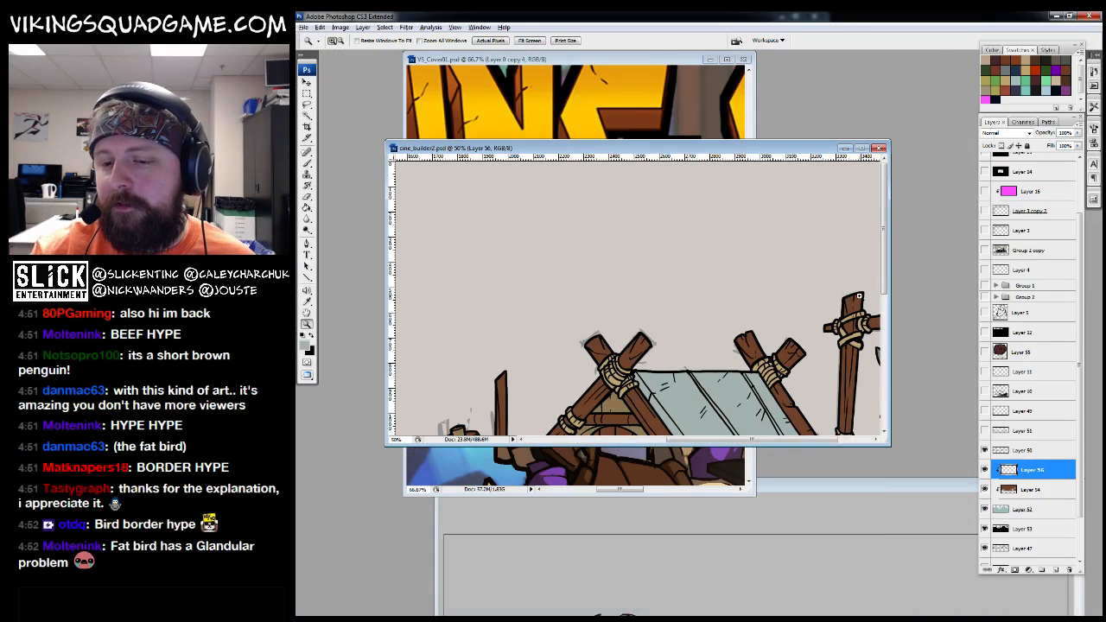
{"action": "key", "text": "f"}
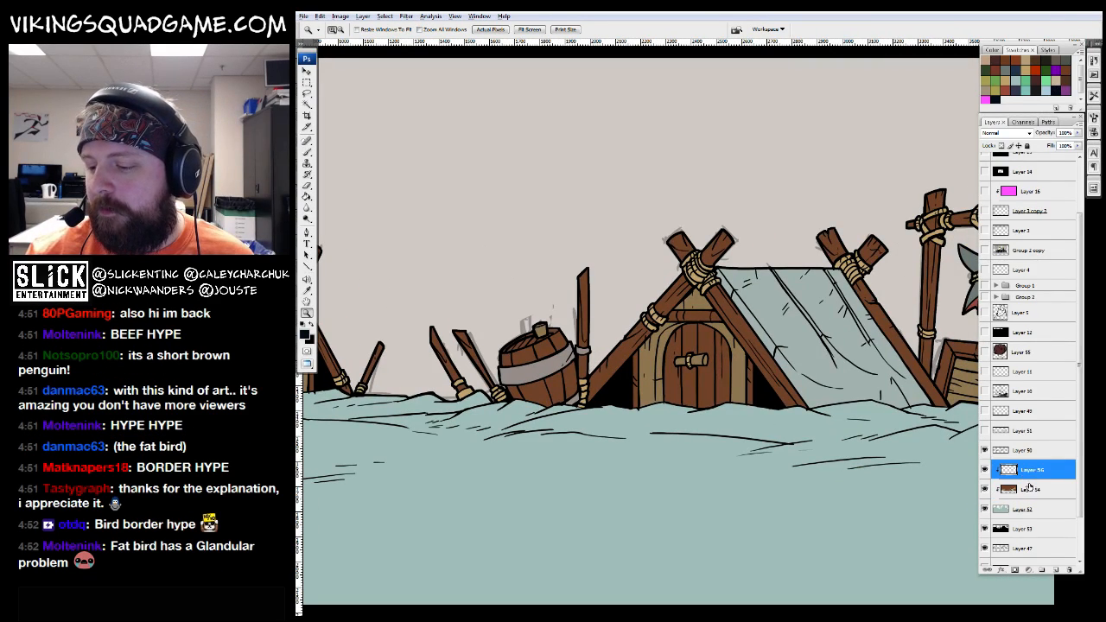
Fill the new shadow layer with very dark navy and set its opacity to 30%
{"action": "key", "text": "f"}
{"action": "left_click", "coordinate": [880, 342]}
{"action": "key", "text": "f"}
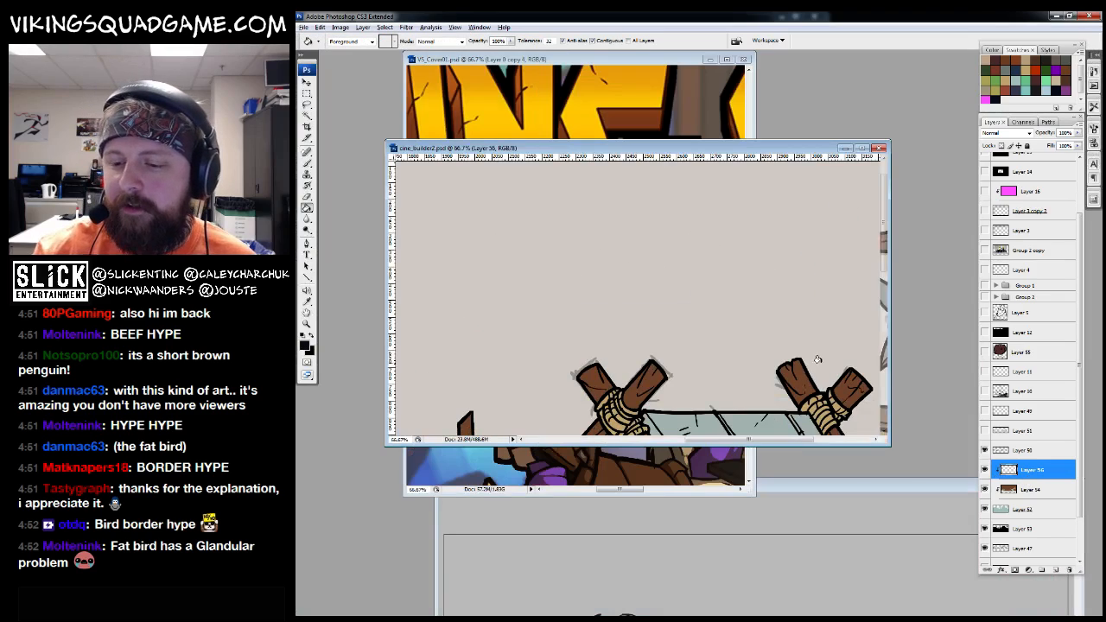
{"action": "key", "text": "alt+BackSpace"}
{"action": "type", "text": "f"}
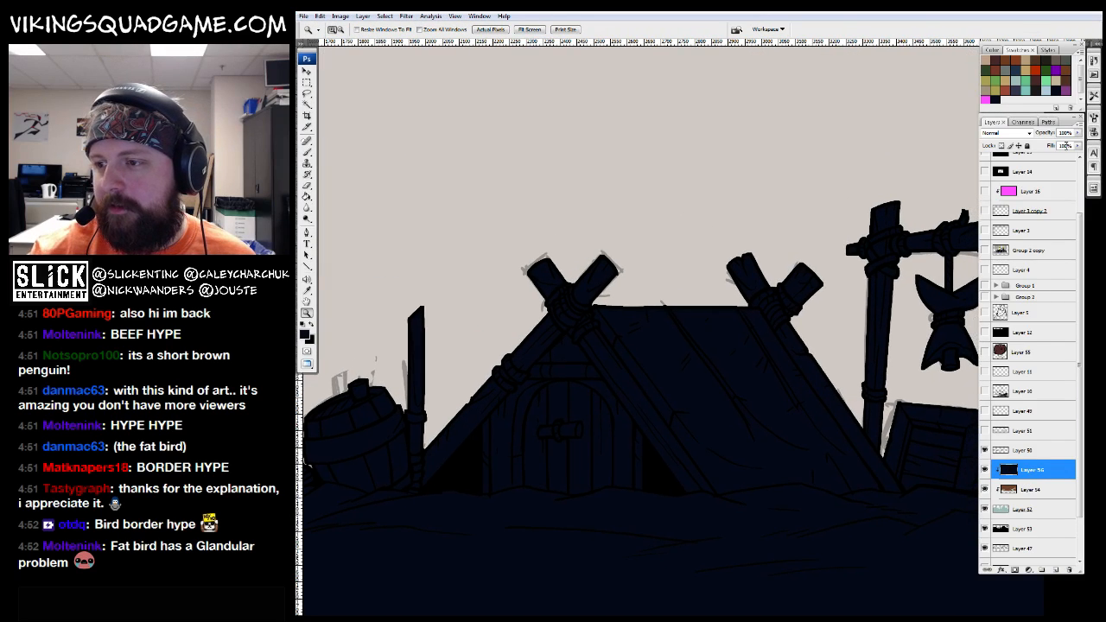
{"action": "type", "text": "20"}
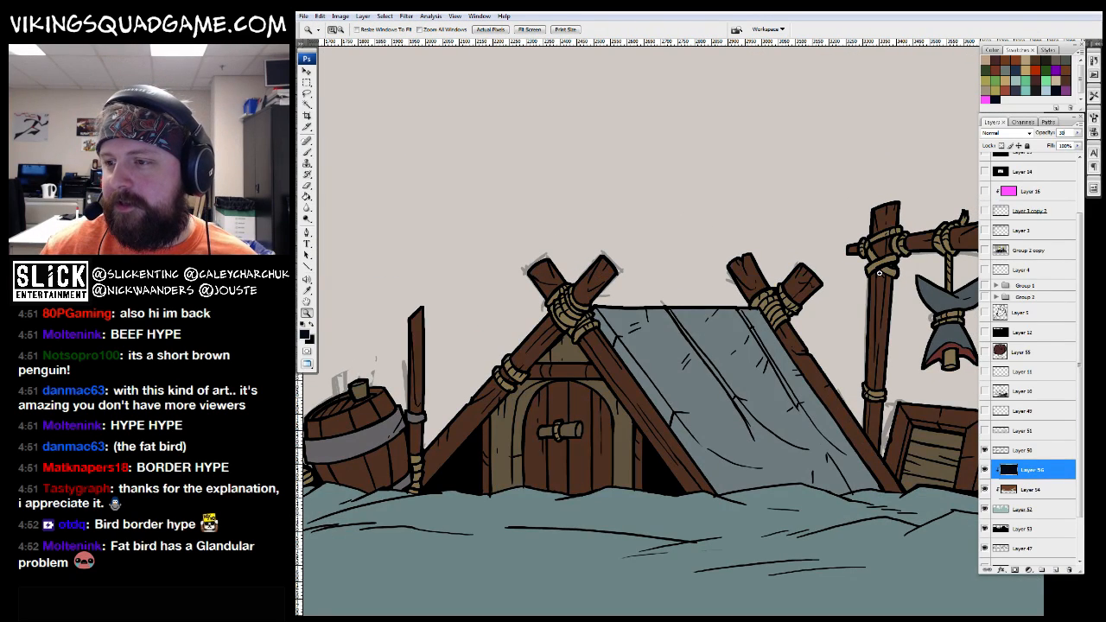
Lasso the lit areas of the cloth panels on the right tent's roof, following the seams and folds
{"action": "key", "text": "ctrl+plus"}
{"action": "key", "text": "ctrl+plus"}
{"action": "key", "text": "l"}
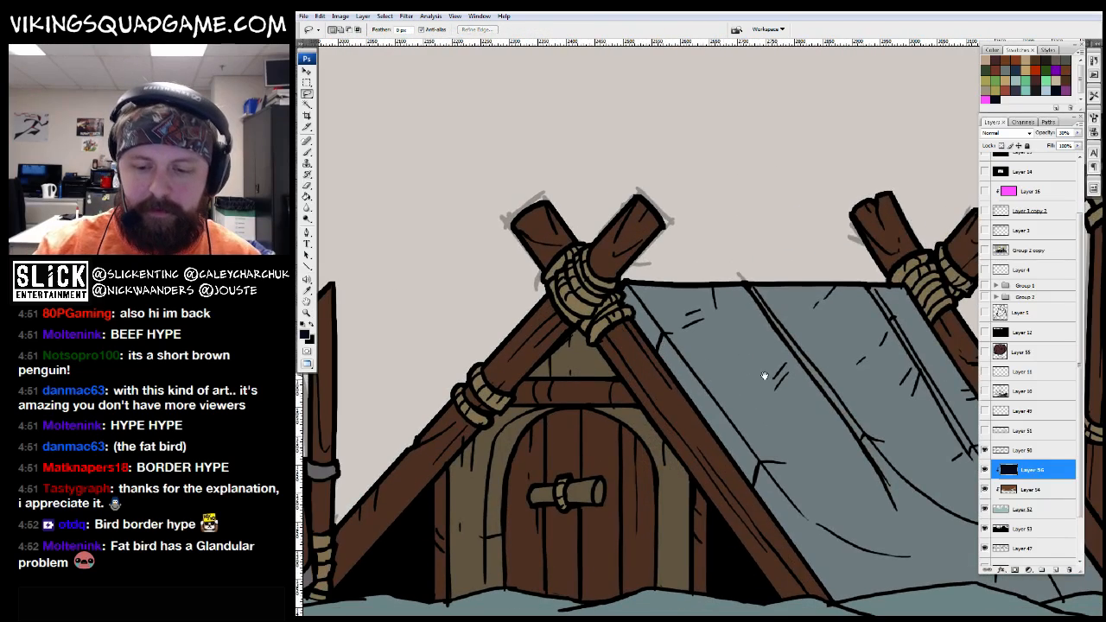
{"action": "key", "text": "ctrl+plus"}
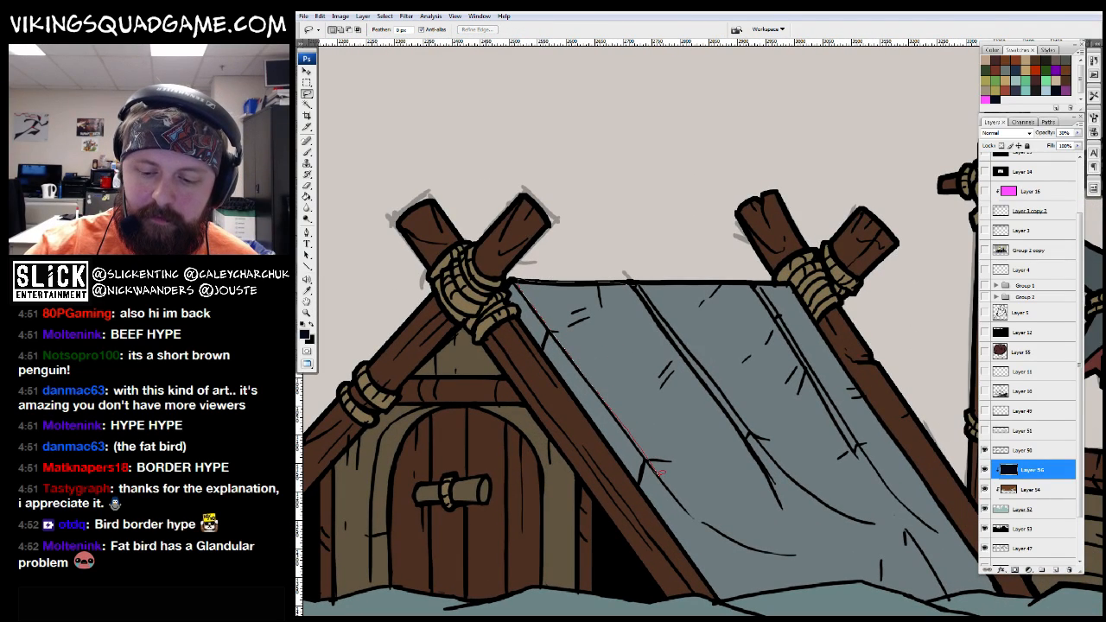
{"action": "left_click_drag", "start_coordinate": [626, 278], "coordinate": [624, 277]}
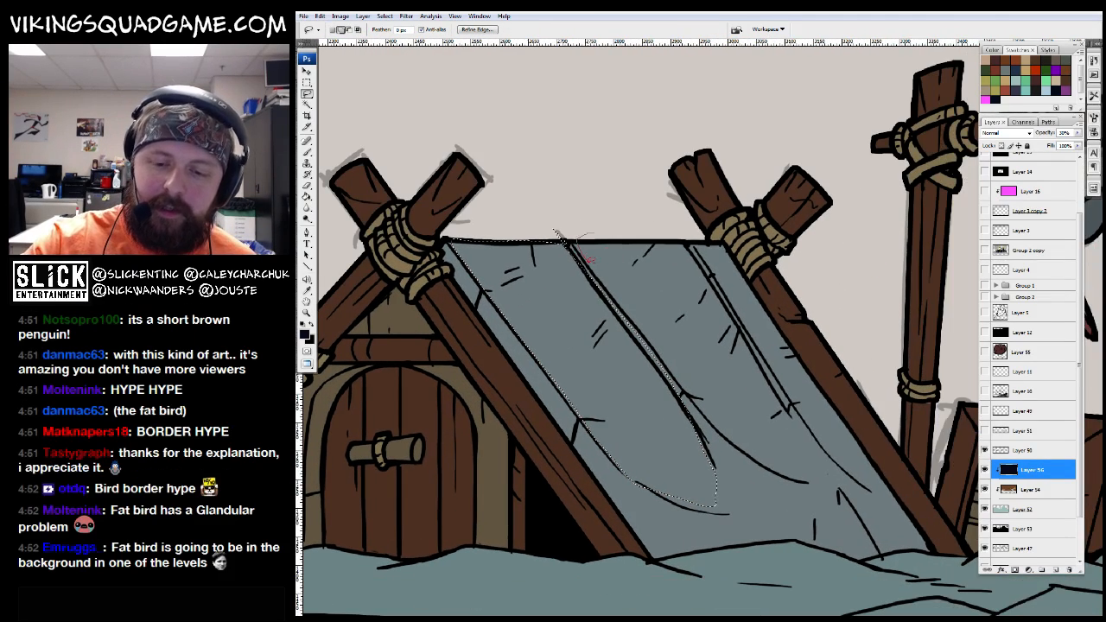
{"action": "mouse_move", "coordinate": [751, 447]}
{"action": "left_mouse_down"}
{"action": "mouse_move", "coordinate": [656, 222]}
{"action": "mouse_move", "coordinate": [592, 216]}
{"action": "left_mouse_up"}
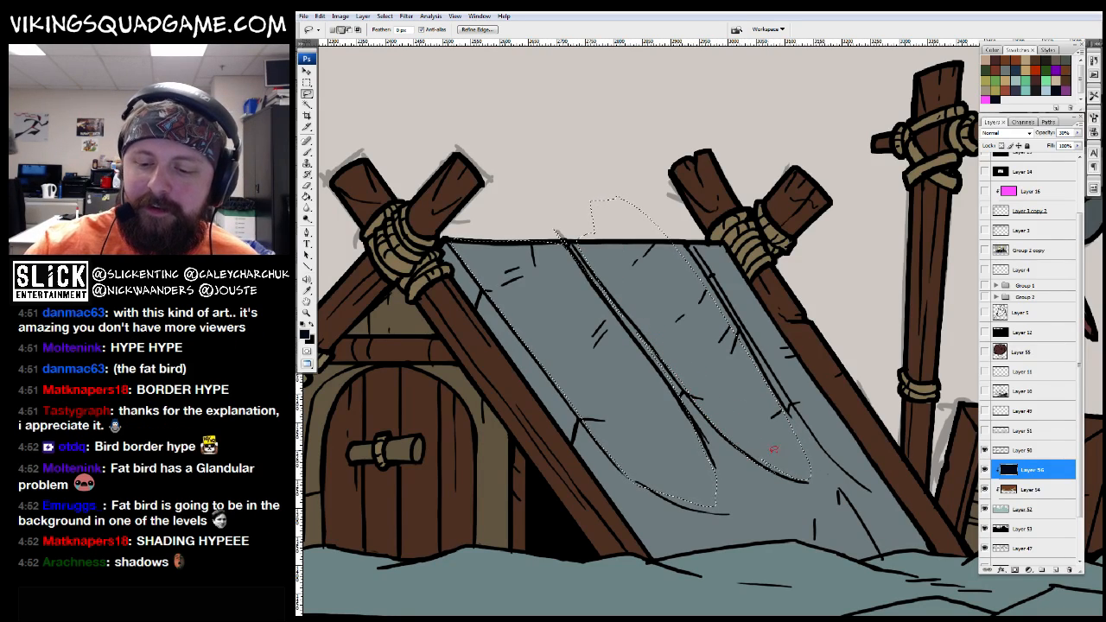
{"action": "scroll", "coordinate": [801, 464], "scroll_direction": "right", "scroll_amount": 3}
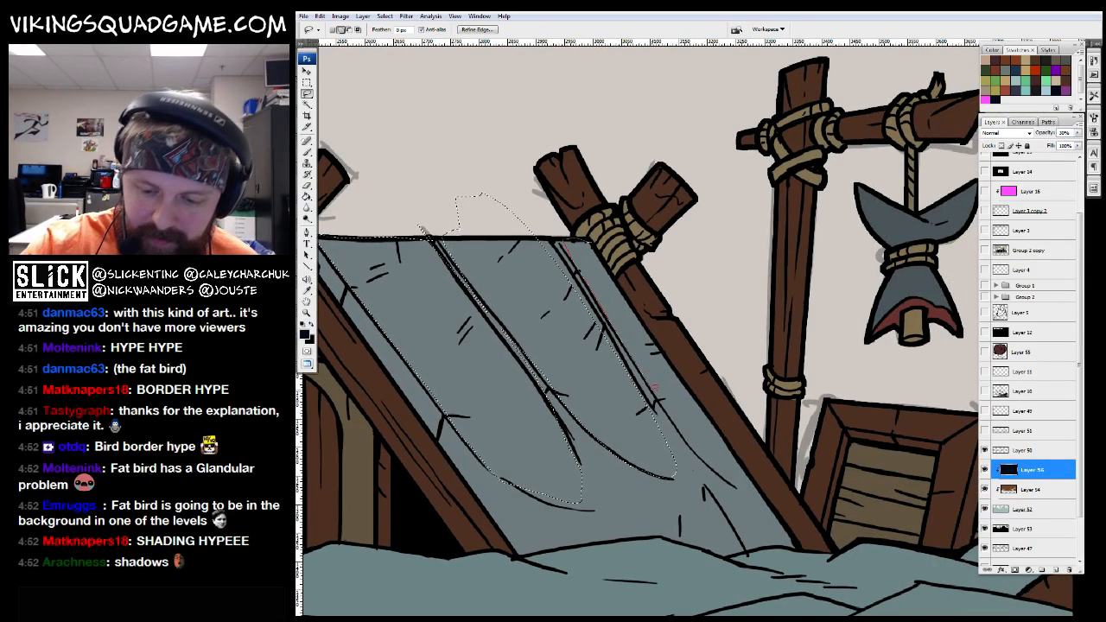
{"action": "left_click_drag", "start_coordinate": [667, 346], "coordinate": [605, 259]}
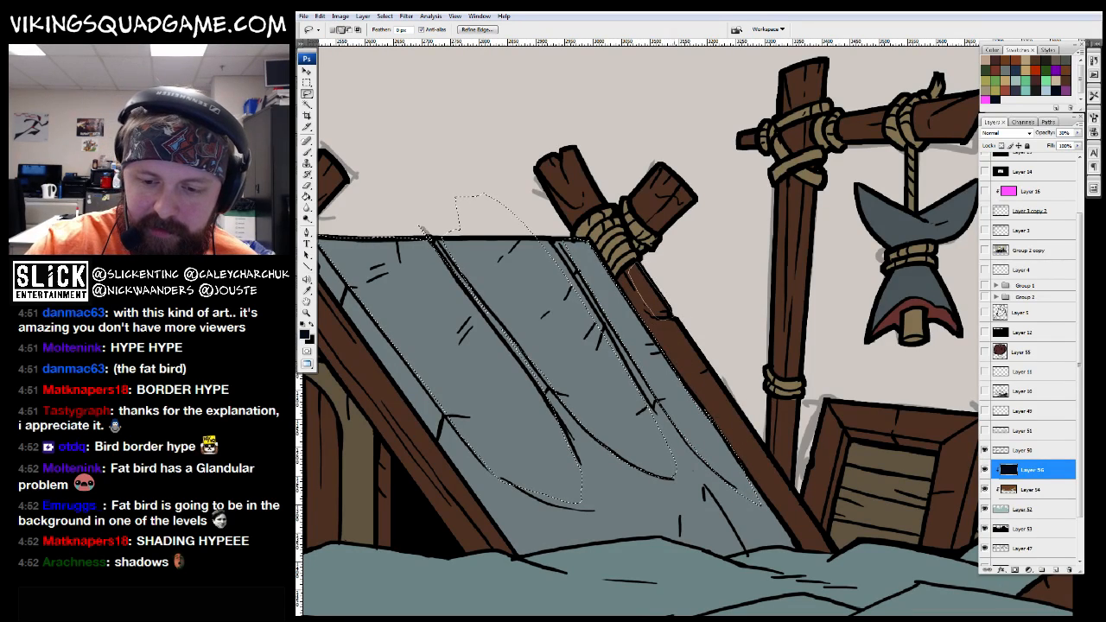
Add the lit sides of the right tent's rear poles to the selection, clear the shadow inside it and deselect
{"action": "scroll", "coordinate": [728, 243], "scroll_direction": "up", "scroll_amount": 2}
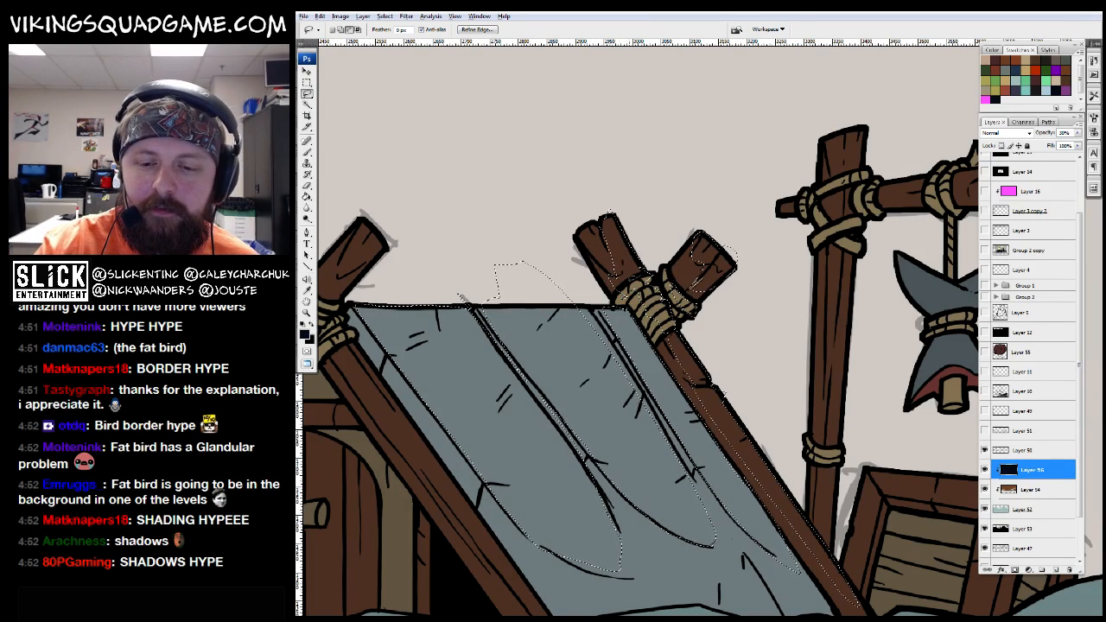
{"action": "left_click_drag", "start_coordinate": [519, 285], "coordinate": [411, 324]}
{"action": "key", "text": "Delete"}
{"action": "key", "text": "ctrl+d"}
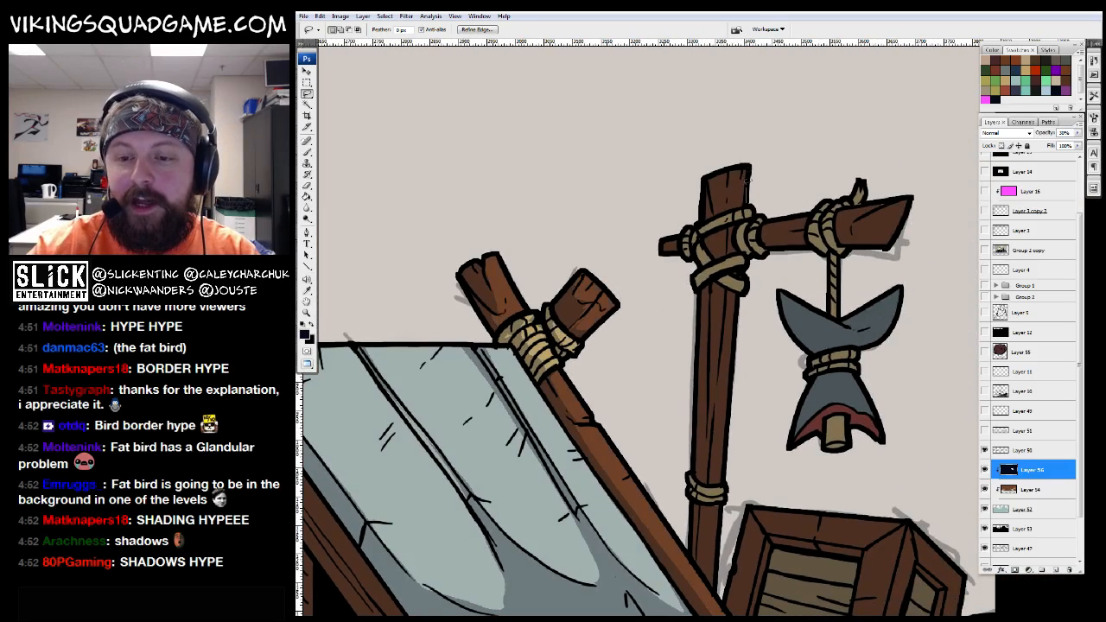
Clear the shadow from the lit parts of the hanging post's top and its crossbeam
{"action": "left_click_drag", "start_coordinate": [740, 205], "coordinate": [720, 211]}
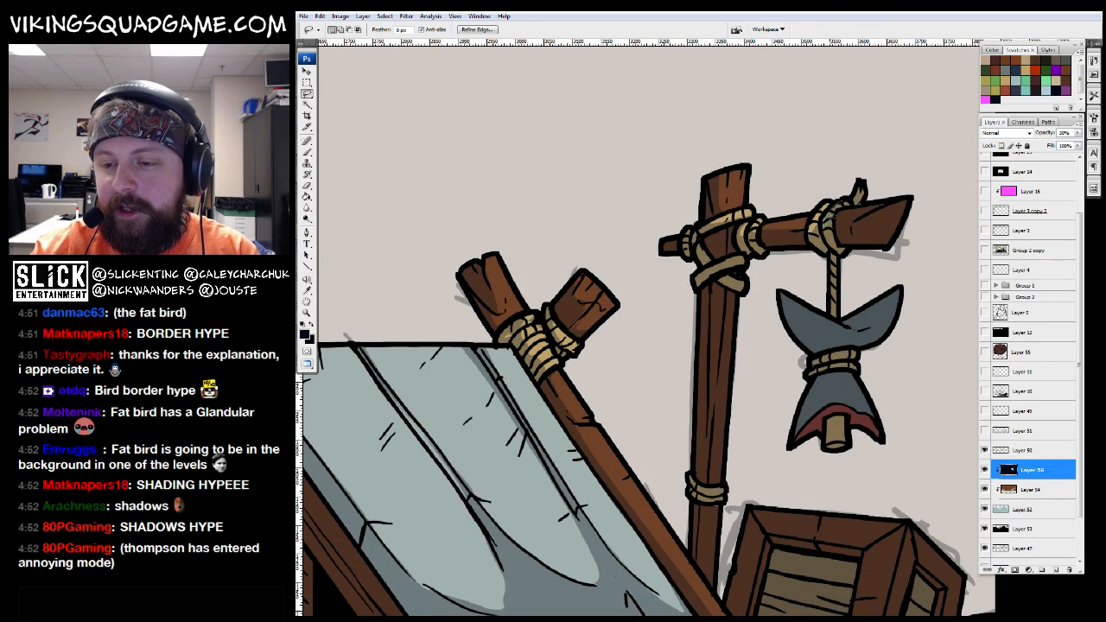
{"action": "left_click_drag", "start_coordinate": [925, 181], "coordinate": [860, 192]}
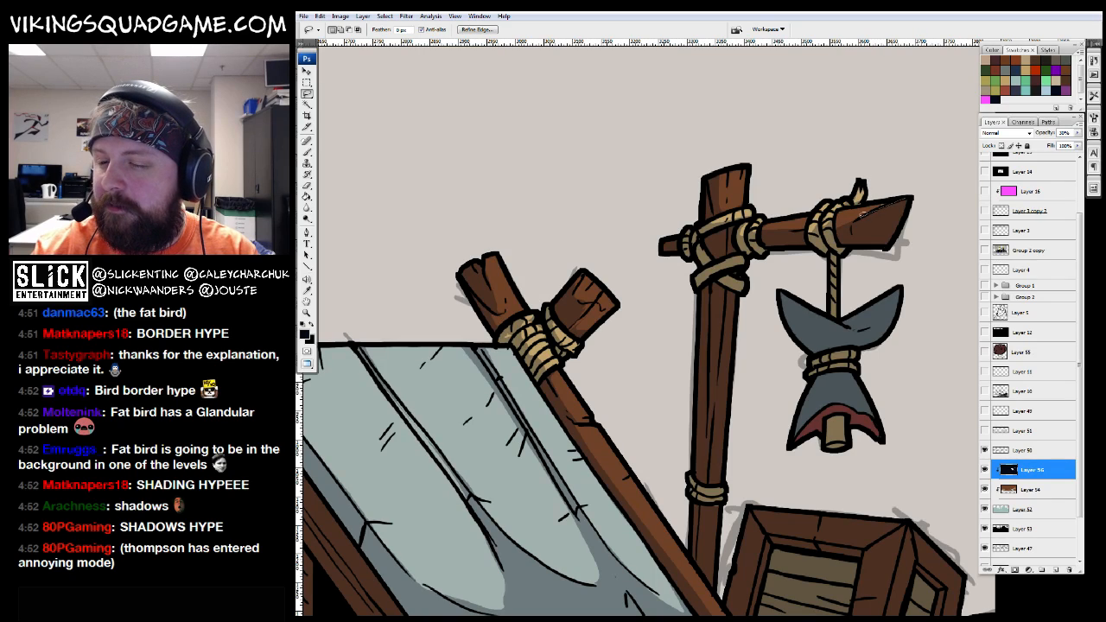
{"action": "key", "text": "ctrl+d"}
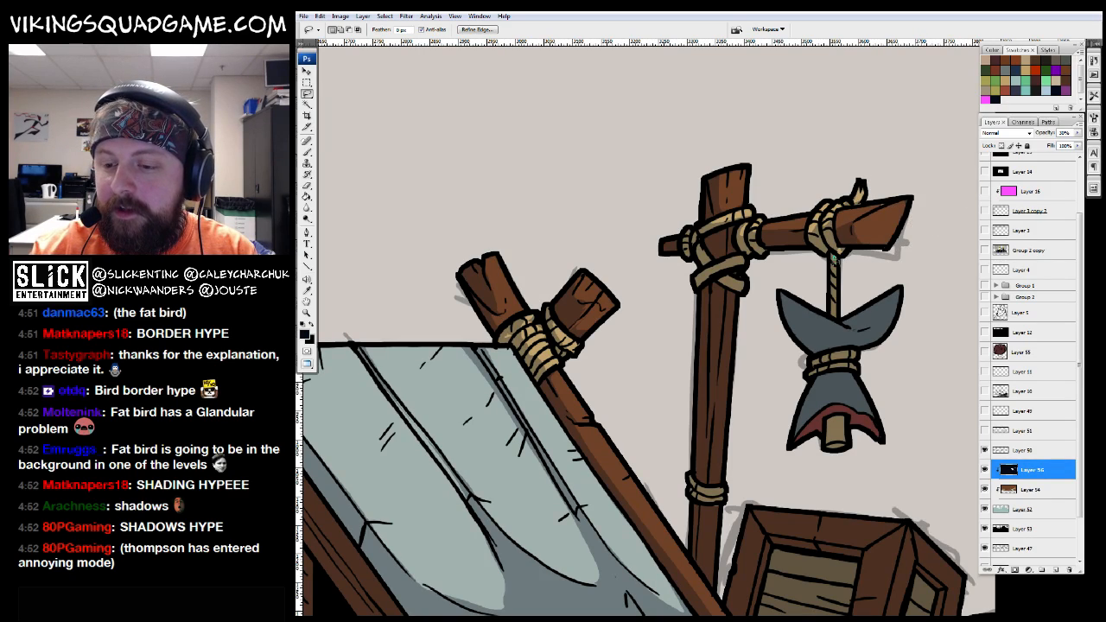
Clear the shadow from the lit parts of the hanging fish, its rope and the bindings at the post joint
{"action": "mouse_move", "coordinate": [864, 331]}
{"action": "left_mouse_down"}
{"action": "mouse_move", "coordinate": [876, 309]}
{"action": "mouse_move", "coordinate": [888, 319]}
{"action": "left_mouse_up"}
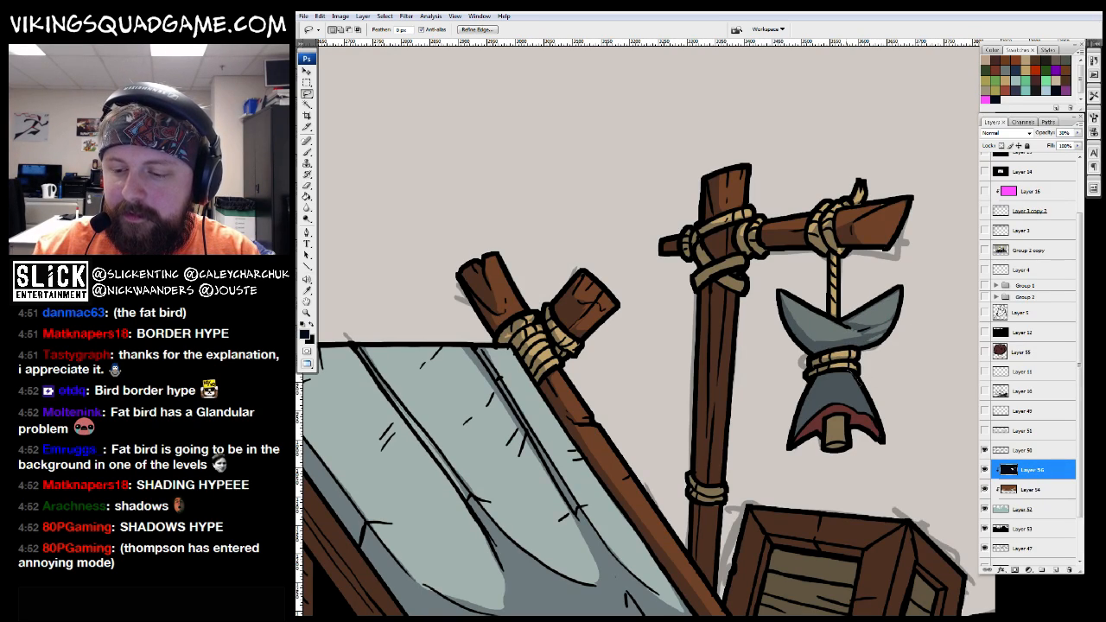
{"action": "left_click_drag", "start_coordinate": [864, 373], "coordinate": [847, 417]}
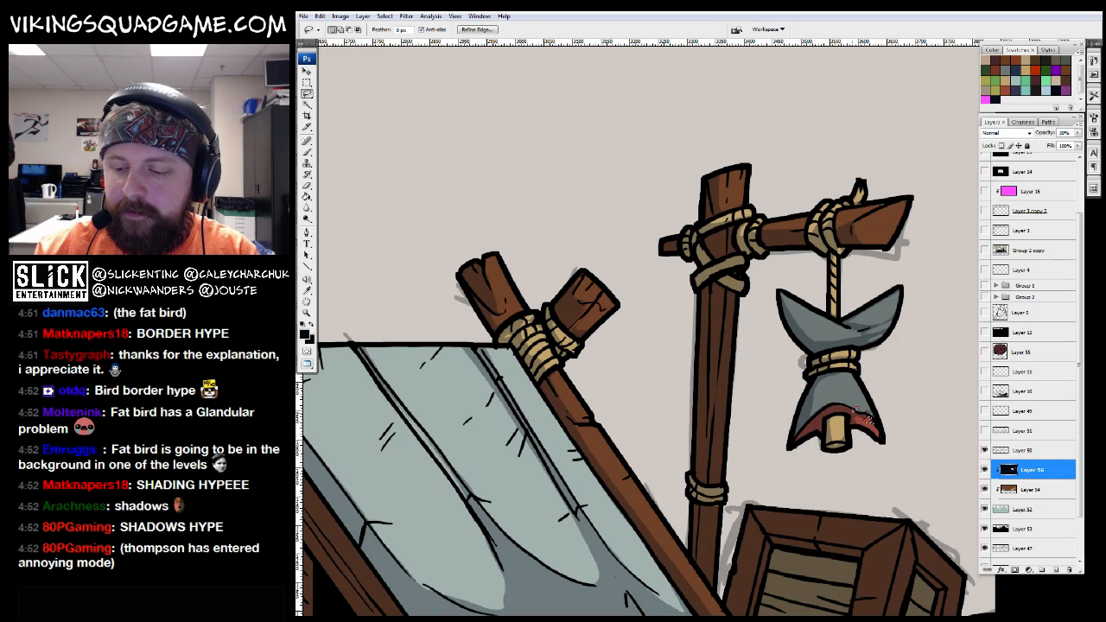
{"action": "left_click_drag", "start_coordinate": [745, 263], "coordinate": [715, 261]}
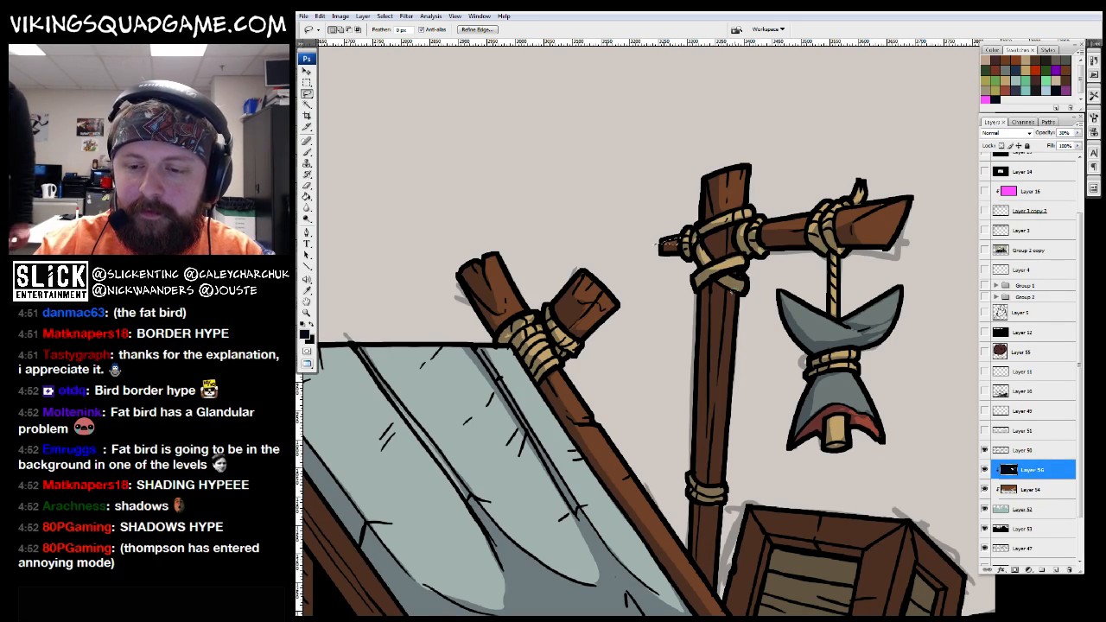
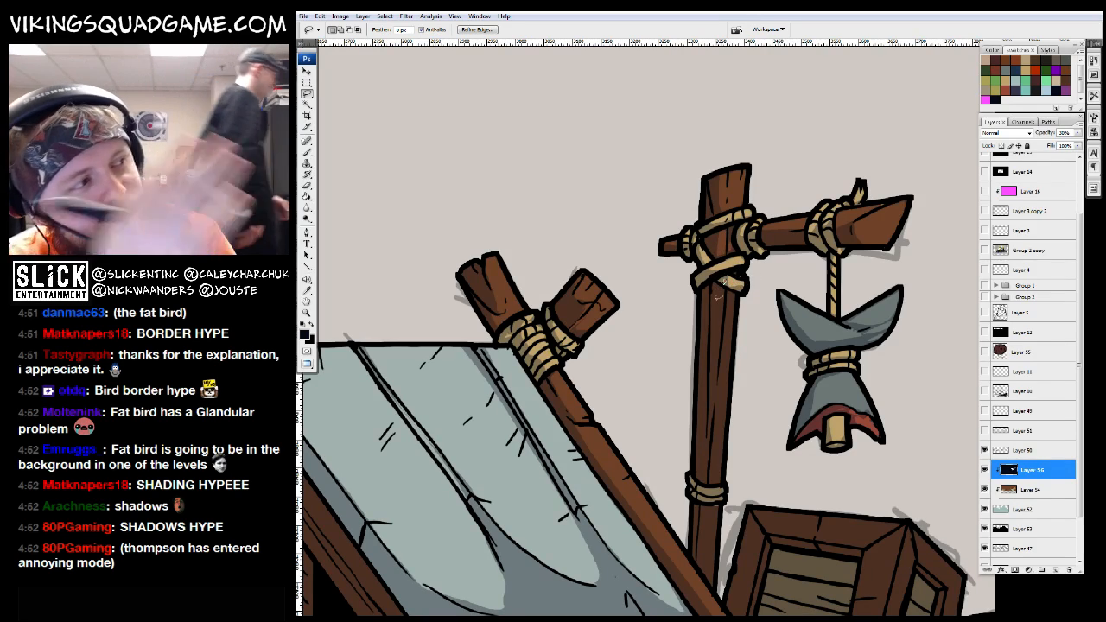
Clear the shadow along the lit side of the post's shaft and its lower rope binding
{"action": "mouse_move", "coordinate": [717, 296]}
{"action": "left_mouse_down"}
{"action": "mouse_move", "coordinate": [696, 216]}
{"action": "mouse_move", "coordinate": [685, 397]}
{"action": "left_mouse_up"}
{"action": "left_click_drag", "start_coordinate": [694, 203], "coordinate": [687, 293]}
{"action": "left_click_drag", "start_coordinate": [682, 343], "coordinate": [686, 250]}
{"action": "left_click_drag", "start_coordinate": [716, 363], "coordinate": [717, 293]}
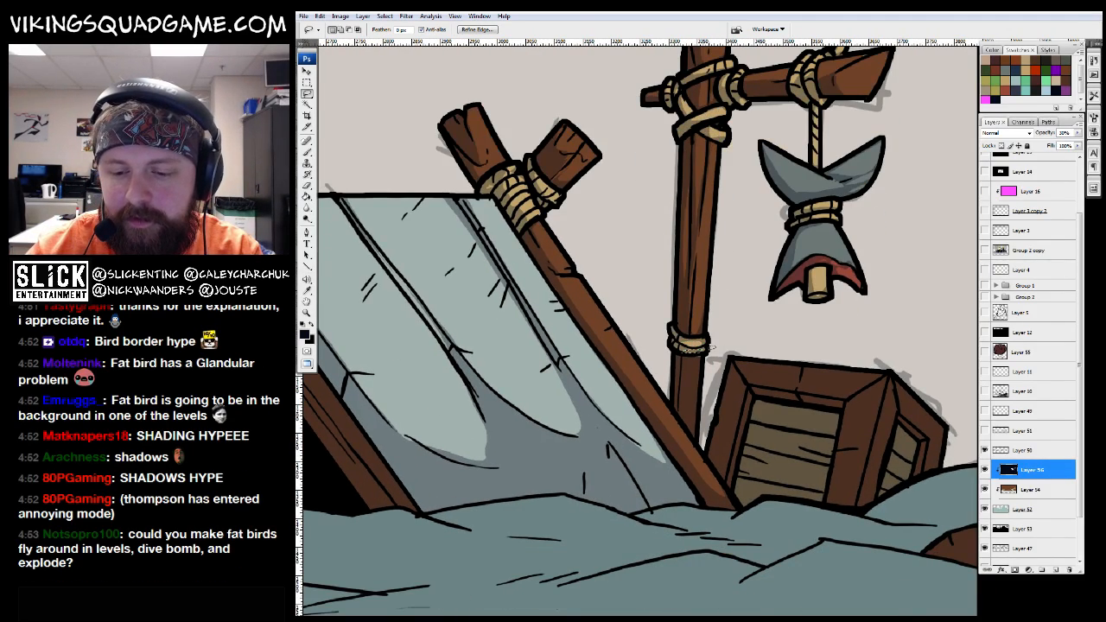
{"action": "left_click_drag", "start_coordinate": [685, 418], "coordinate": [698, 434]}
Clear the shadow in streaks on the crate's front planks and from the lit frame and planks of its side
{"action": "mouse_move", "coordinate": [814, 414]}
{"action": "left_mouse_down"}
{"action": "mouse_move", "coordinate": [759, 396]}
{"action": "mouse_move", "coordinate": [771, 420]}
{"action": "mouse_move", "coordinate": [722, 422]}
{"action": "mouse_move", "coordinate": [768, 458]}
{"action": "mouse_move", "coordinate": [741, 471]}
{"action": "left_mouse_up"}
{"action": "key", "text": "Delete"}
{"action": "key", "text": "Delete"}
{"action": "key", "text": "Delete"}
{"action": "key", "text": "Delete"}
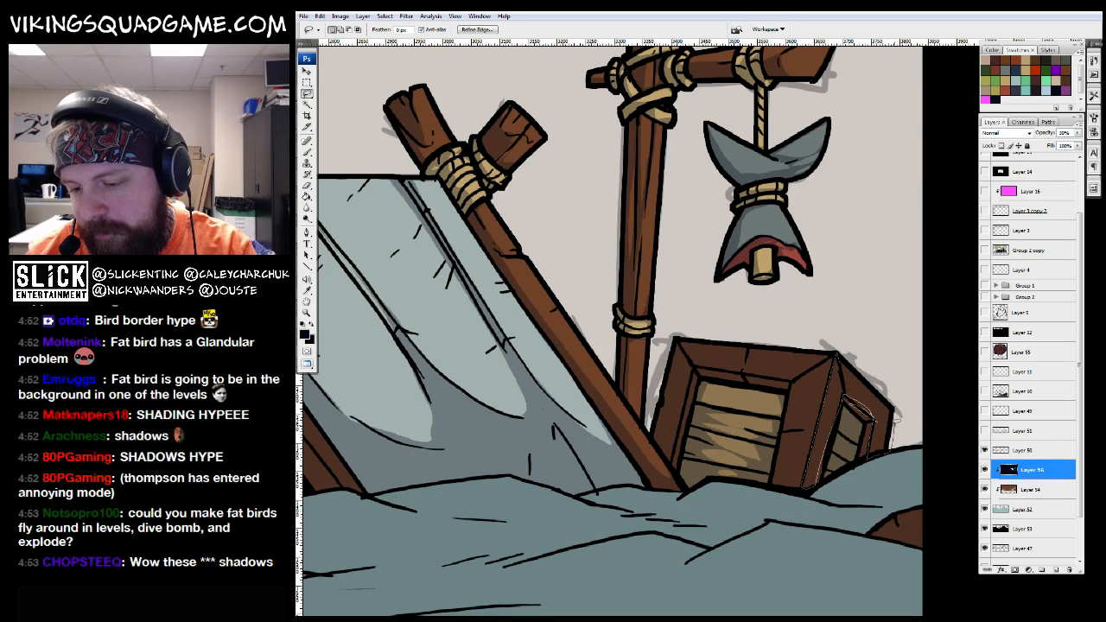
{"action": "key", "text": "ctrl+d"}
{"action": "left_click_drag", "start_coordinate": [875, 406], "coordinate": [862, 417]}
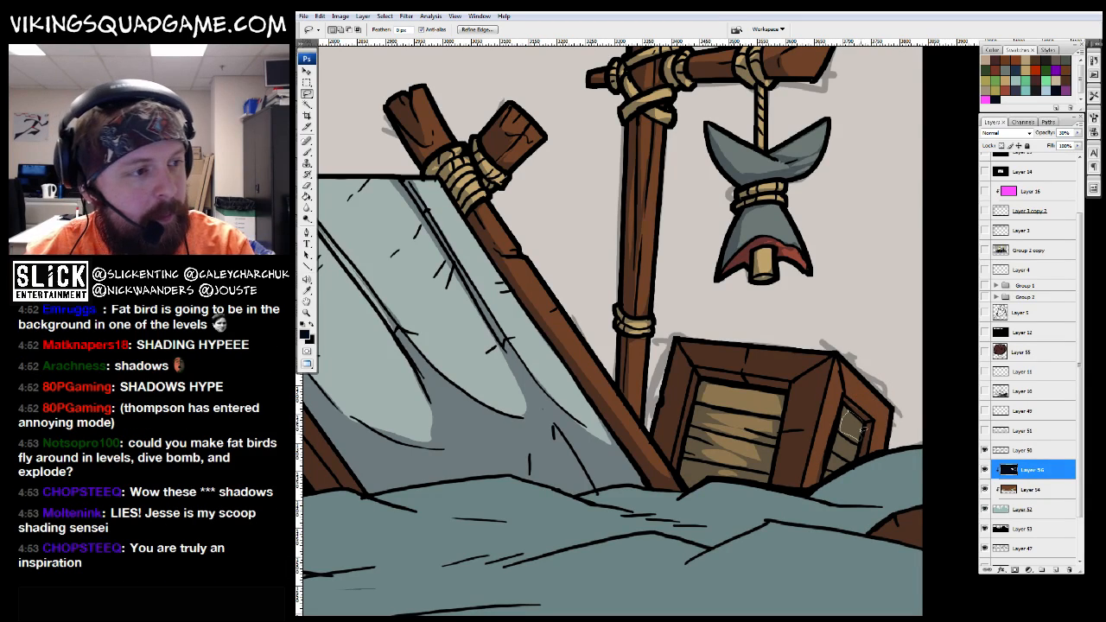
{"action": "key", "text": "z"}
{"action": "left_click", "coordinate": [836, 423], "text": "alt"}
{"action": "left_click", "coordinate": [778, 406], "text": "alt"}
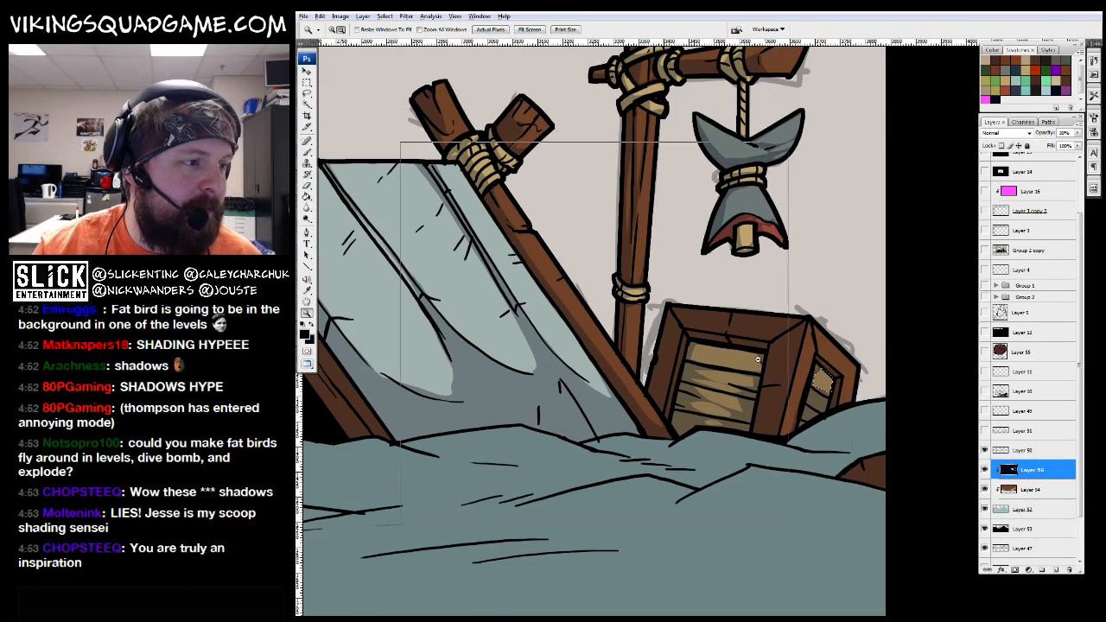
{"action": "left_click", "coordinate": [733, 395], "text": "alt"}
{"action": "left_click_drag", "start_coordinate": [731, 391], "coordinate": [735, 412]}
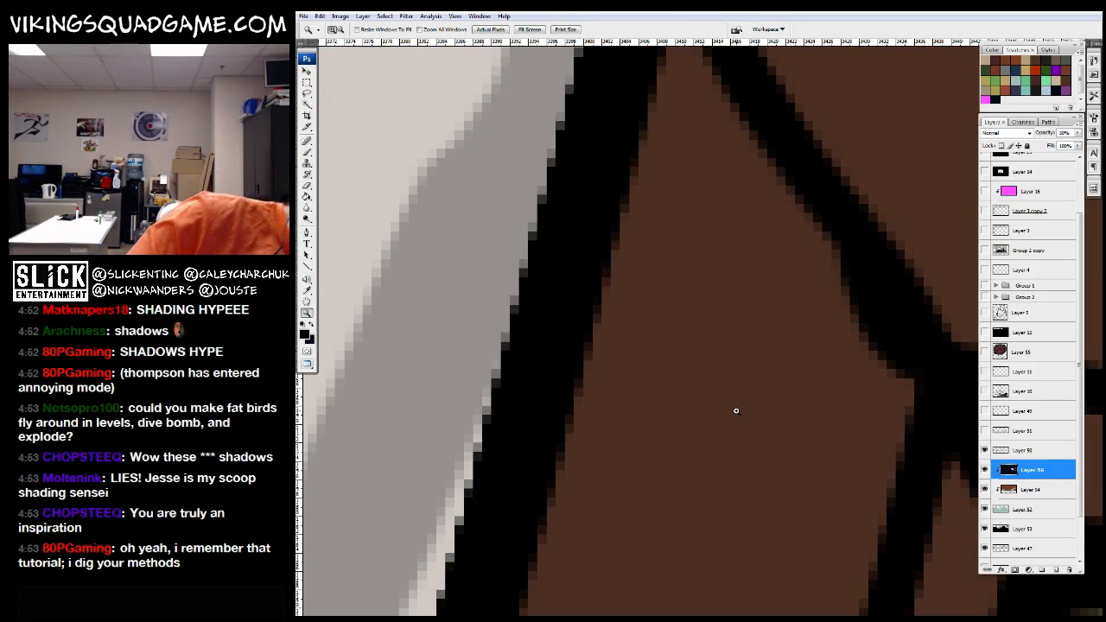
{"action": "right_click", "coordinate": [723, 278]}
{"action": "left_click", "coordinate": [744, 302]}
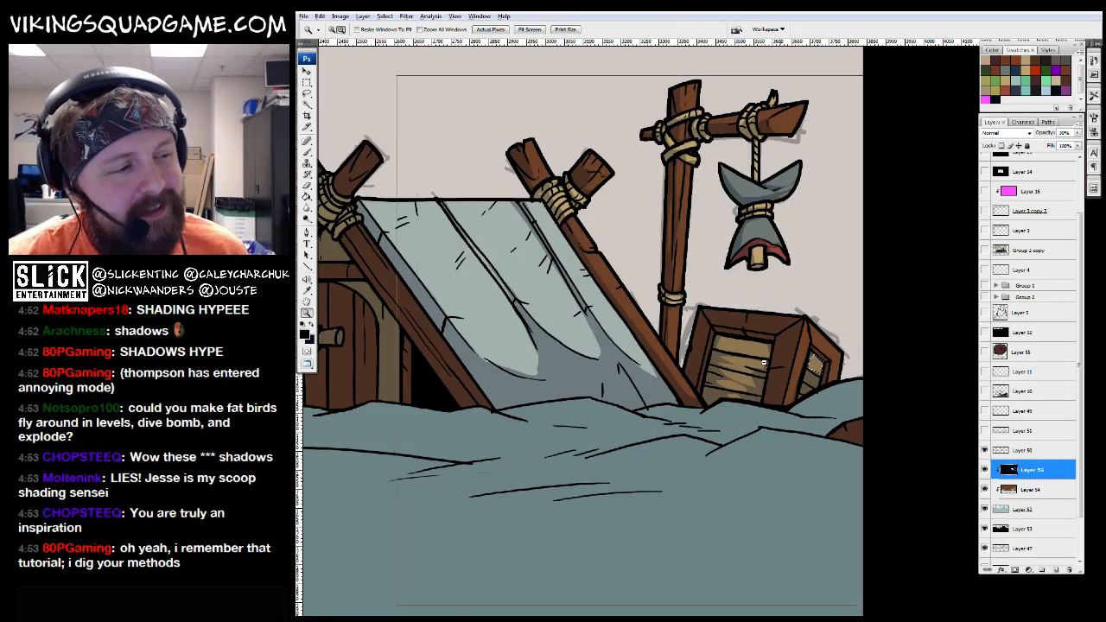
{"action": "left_click", "coordinate": [707, 251]}
{"action": "left_click", "coordinate": [707, 250]}
Lasso the lit patches of snow beside and in front of the crate and clear the shadow from them
{"action": "key", "text": "l"}
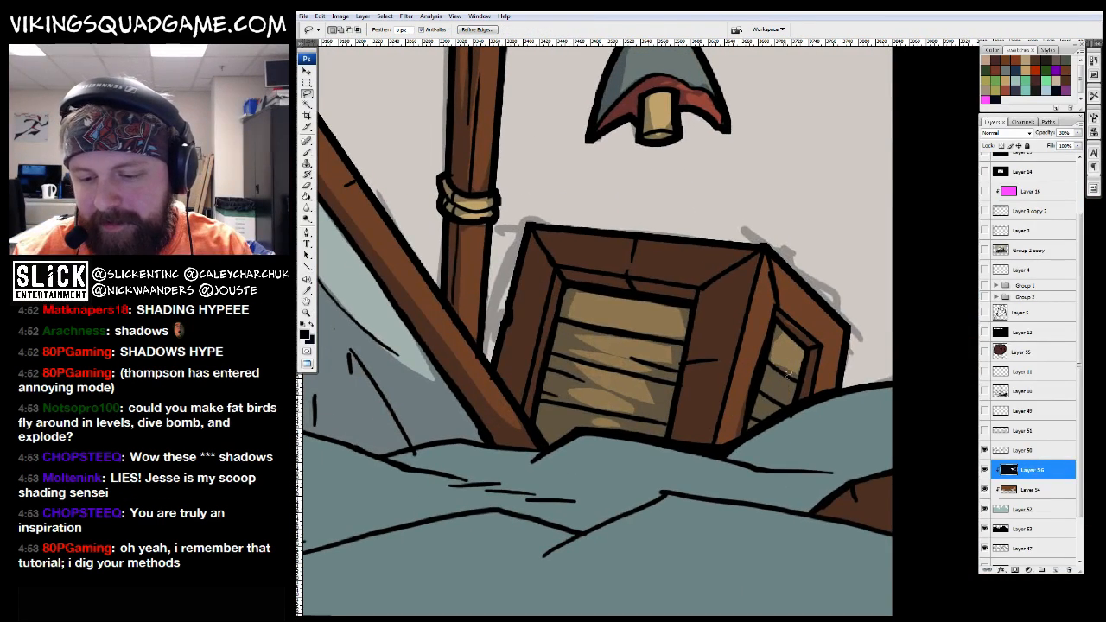
{"action": "left_click", "coordinate": [765, 409]}
{"action": "mouse_move", "coordinate": [743, 450]}
{"action": "left_mouse_down"}
{"action": "mouse_move", "coordinate": [743, 401]}
{"action": "mouse_move", "coordinate": [816, 421]}
{"action": "left_mouse_up"}
{"action": "left_click_drag", "start_coordinate": [566, 396], "coordinate": [728, 381]}
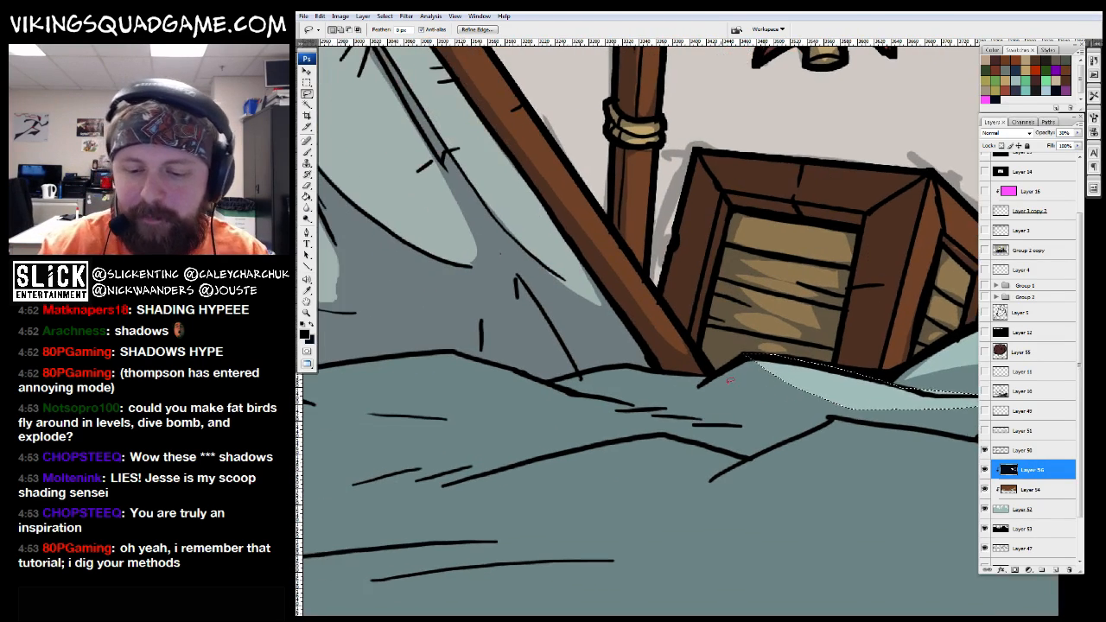
{"action": "left_click_drag", "start_coordinate": [609, 367], "coordinate": [705, 384]}
{"action": "left_click_drag", "start_coordinate": [648, 331], "coordinate": [705, 361]}
{"action": "left_click_drag", "start_coordinate": [575, 292], "coordinate": [679, 391]}
{"action": "left_click_drag", "start_coordinate": [533, 307], "coordinate": [594, 332]}
{"action": "mouse_move", "coordinate": [479, 300]}
{"action": "left_mouse_down"}
{"action": "mouse_move", "coordinate": [592, 386]}
{"action": "mouse_move", "coordinate": [548, 328]}
{"action": "mouse_move", "coordinate": [666, 384]}
{"action": "mouse_move", "coordinate": [795, 367]}
{"action": "mouse_move", "coordinate": [796, 381]}
{"action": "mouse_move", "coordinate": [750, 407]}
{"action": "mouse_move", "coordinate": [690, 411]}
{"action": "mouse_move", "coordinate": [688, 504]}
{"action": "left_mouse_up"}
{"action": "key", "text": "z"}
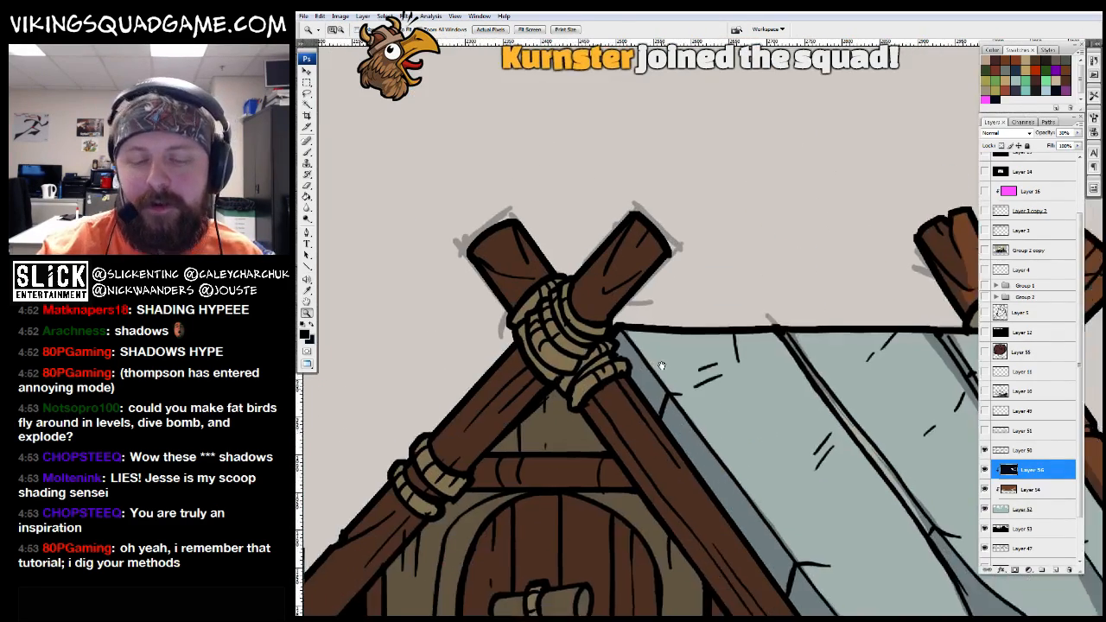
Clear the shadow from the lit sides of the middle tent's crossed front poles and their rope bindings
{"action": "left_click_drag", "start_coordinate": [656, 298], "coordinate": [682, 290]}
{"action": "key", "text": "l"}
{"action": "mouse_move", "coordinate": [620, 350]}
{"action": "left_mouse_down"}
{"action": "mouse_move", "coordinate": [654, 331]}
{"action": "mouse_move", "coordinate": [641, 298]}
{"action": "mouse_move", "coordinate": [604, 380]}
{"action": "mouse_move", "coordinate": [621, 350]}
{"action": "left_mouse_up"}
{"action": "mouse_move", "coordinate": [589, 390]}
{"action": "left_mouse_down"}
{"action": "mouse_move", "coordinate": [628, 355]}
{"action": "mouse_move", "coordinate": [605, 381]}
{"action": "left_mouse_up"}
{"action": "key", "text": "ctrl+d"}
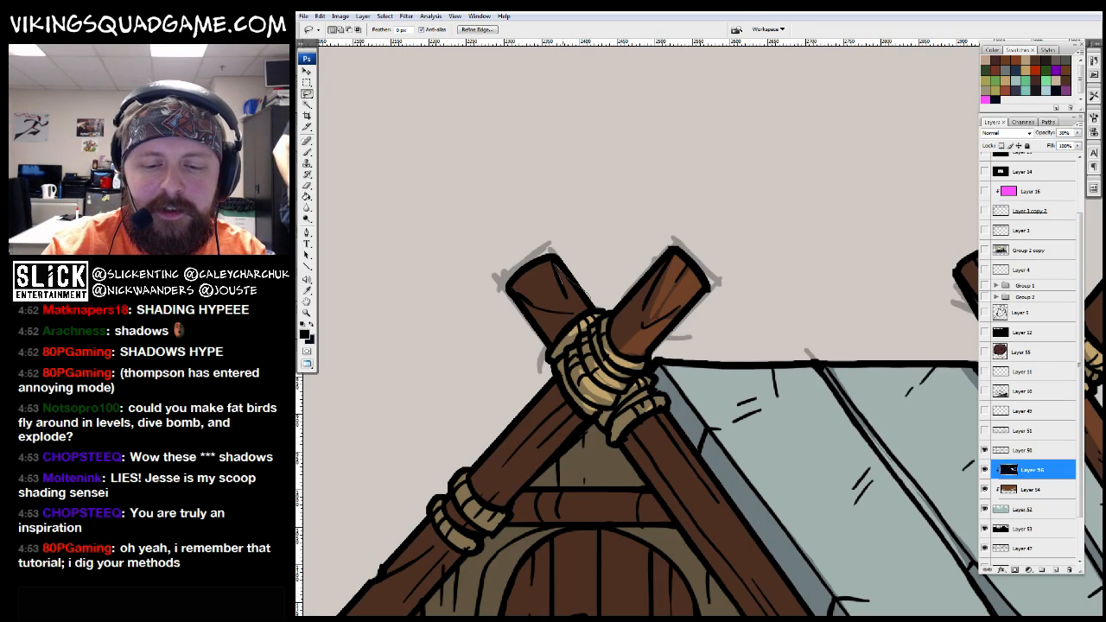
{"action": "scroll", "coordinate": [557, 268], "scroll_direction": "down", "scroll_amount": 5}
{"action": "mouse_move", "coordinate": [622, 186]}
{"action": "left_mouse_down"}
{"action": "mouse_move", "coordinate": [566, 246]}
{"action": "mouse_move", "coordinate": [603, 233]}
{"action": "left_mouse_up"}
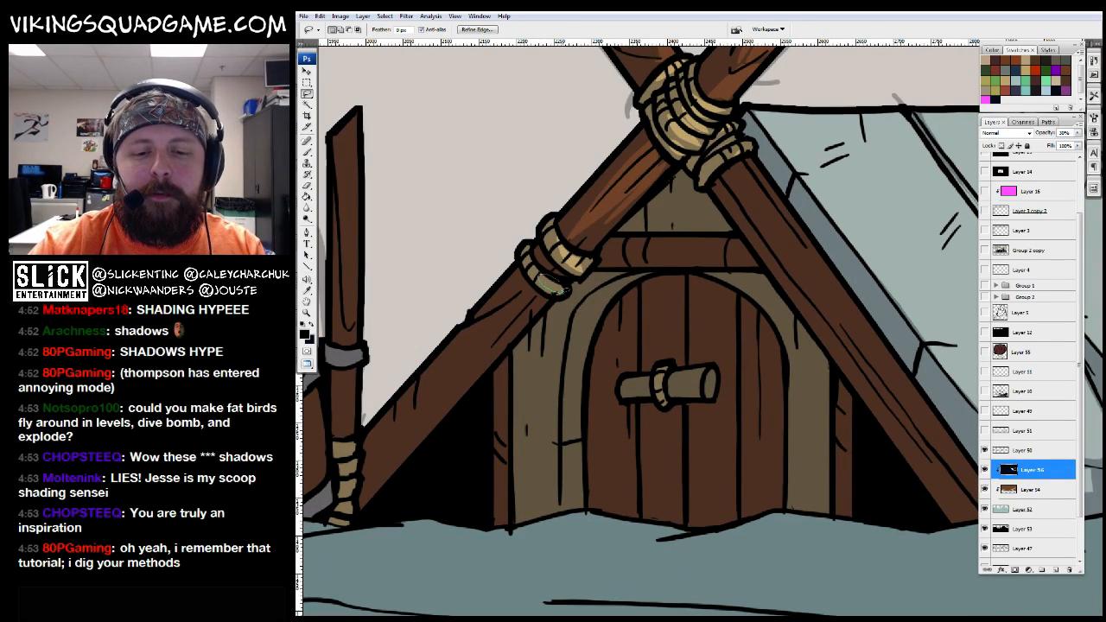
Clear the shadow from the lit parts of the tent's crossbeam, gable boards, door arch and door handle
{"action": "mouse_move", "coordinate": [749, 231]}
{"action": "left_mouse_down"}
{"action": "mouse_move", "coordinate": [711, 197]}
{"action": "mouse_move", "coordinate": [704, 239]}
{"action": "left_mouse_up"}
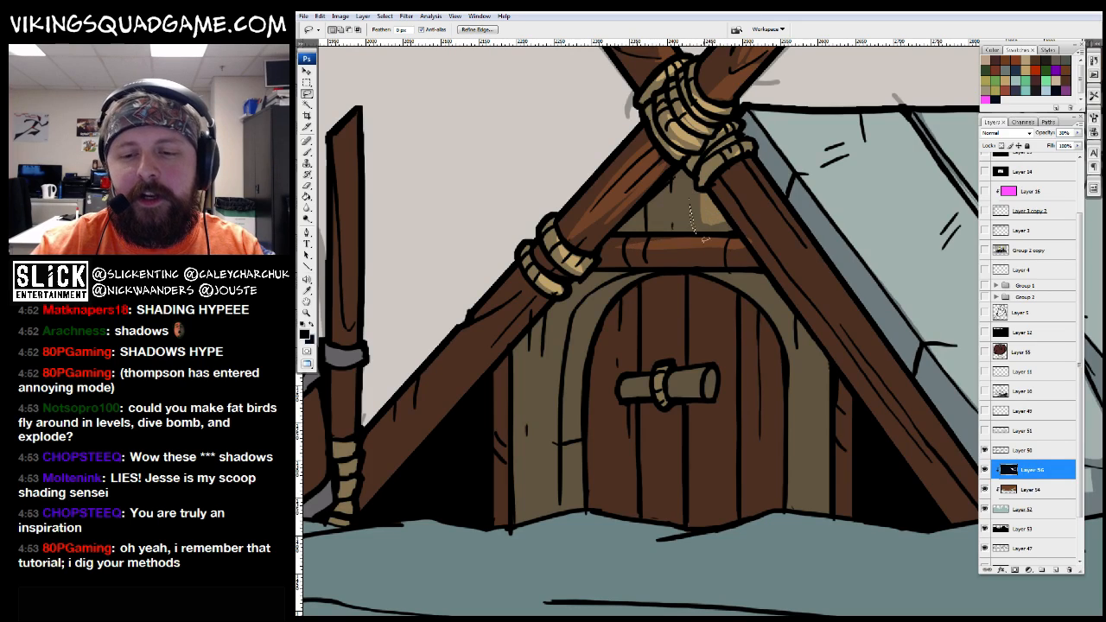
{"action": "mouse_move", "coordinate": [557, 510]}
{"action": "left_mouse_down"}
{"action": "mouse_move", "coordinate": [582, 478]}
{"action": "mouse_move", "coordinate": [635, 279]}
{"action": "left_mouse_up"}
{"action": "key", "text": "alt+BackSpace"}
{"action": "key", "text": "ctrl+d"}
{"action": "mouse_move", "coordinate": [705, 370]}
{"action": "left_mouse_down"}
{"action": "mouse_move", "coordinate": [625, 377]}
{"action": "mouse_move", "coordinate": [661, 373]}
{"action": "left_mouse_up"}
{"action": "key", "text": "alt+BackSpace"}
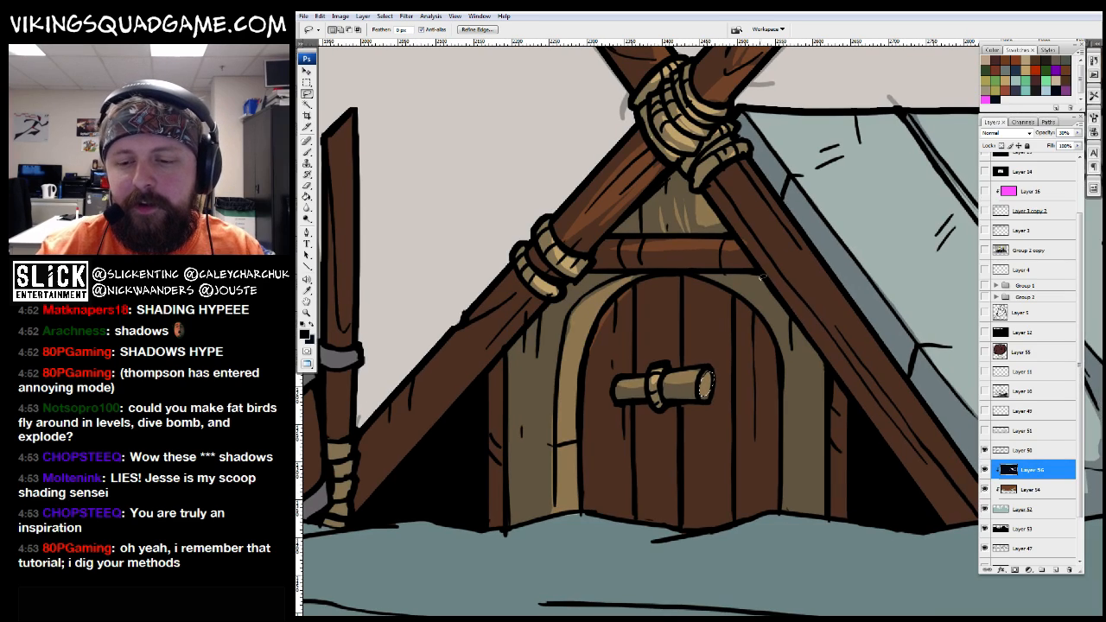
Clear the shadow from the lit wall plank beside the door and along the lit side of the tent's adjoining front pole
{"action": "left_click_drag", "start_coordinate": [788, 340], "coordinate": [795, 370]}
{"action": "left_click_drag", "start_coordinate": [811, 323], "coordinate": [809, 324]}
{"action": "left_click_drag", "start_coordinate": [809, 324], "coordinate": [680, 304]}
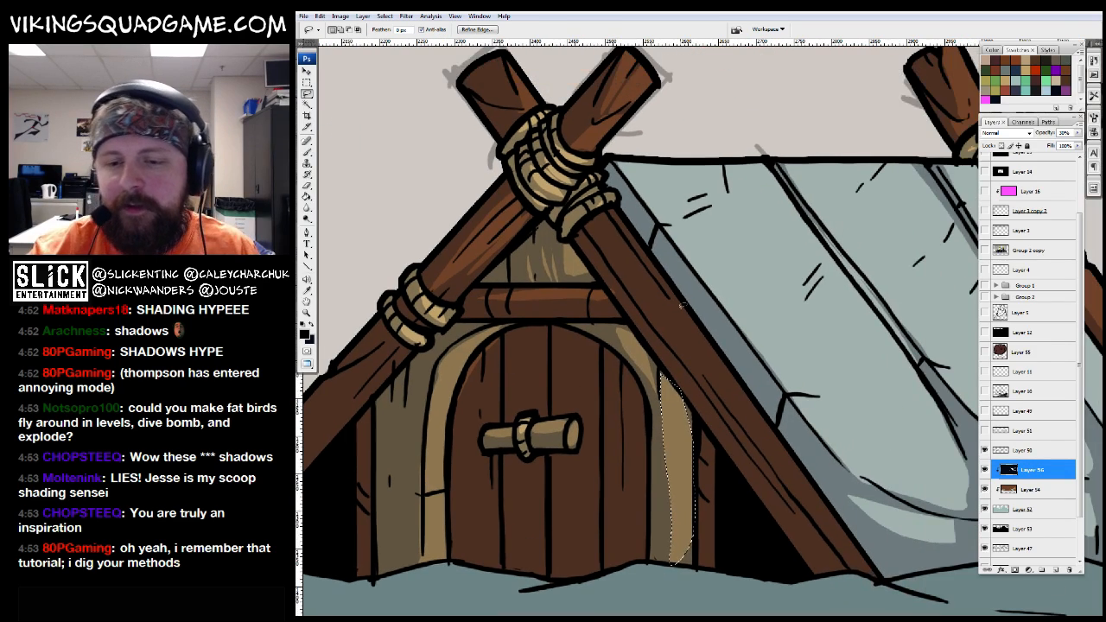
{"action": "left_click_drag", "start_coordinate": [779, 456], "coordinate": [835, 534]}
{"action": "left_click_drag", "start_coordinate": [810, 475], "coordinate": [857, 558]}
Examine the shading of the middle tent's front against the surrounding props at several magnifications
{"action": "mouse_move", "coordinate": [743, 216]}
{"action": "left_mouse_down"}
{"action": "mouse_move", "coordinate": [740, 351]}
{"action": "mouse_move", "coordinate": [757, 345]}
{"action": "left_mouse_up"}
{"action": "left_click", "coordinate": [757, 345], "text": "alt"}
{"action": "left_click", "coordinate": [757, 345], "text": "alt"}
{"action": "left_click", "coordinate": [771, 321], "text": "alt"}
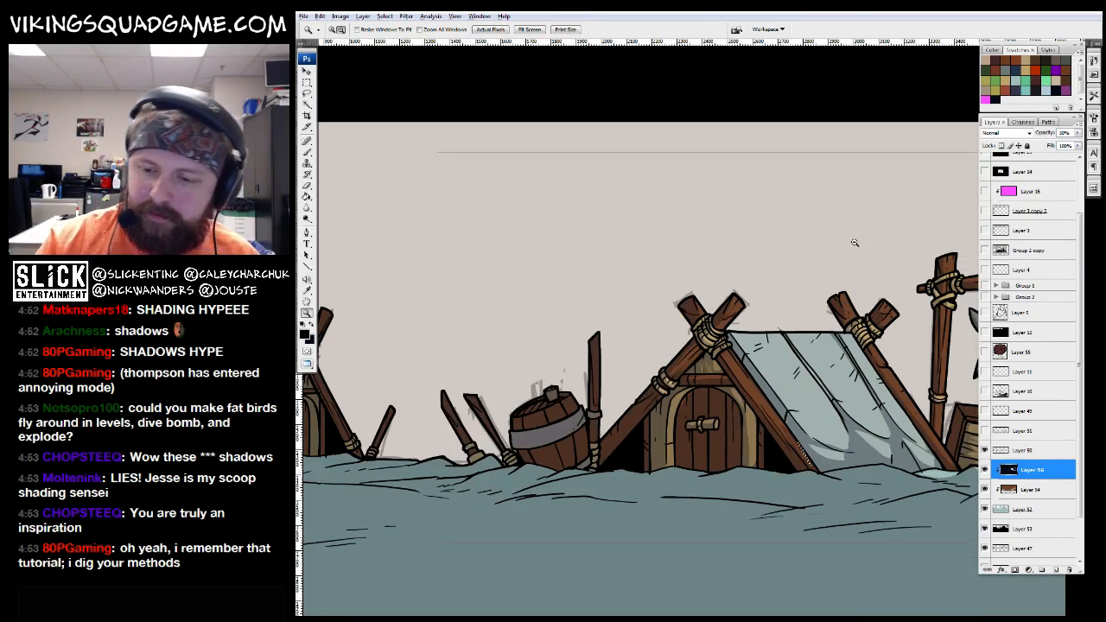
{"action": "left_click", "coordinate": [855, 243], "text": "alt"}
{"action": "left_click_drag", "start_coordinate": [903, 414], "coordinate": [734, 415]}
{"action": "left_click_drag", "start_coordinate": [484, 260], "coordinate": [726, 439]}
{"action": "left_click_drag", "start_coordinate": [735, 454], "coordinate": [758, 433]}
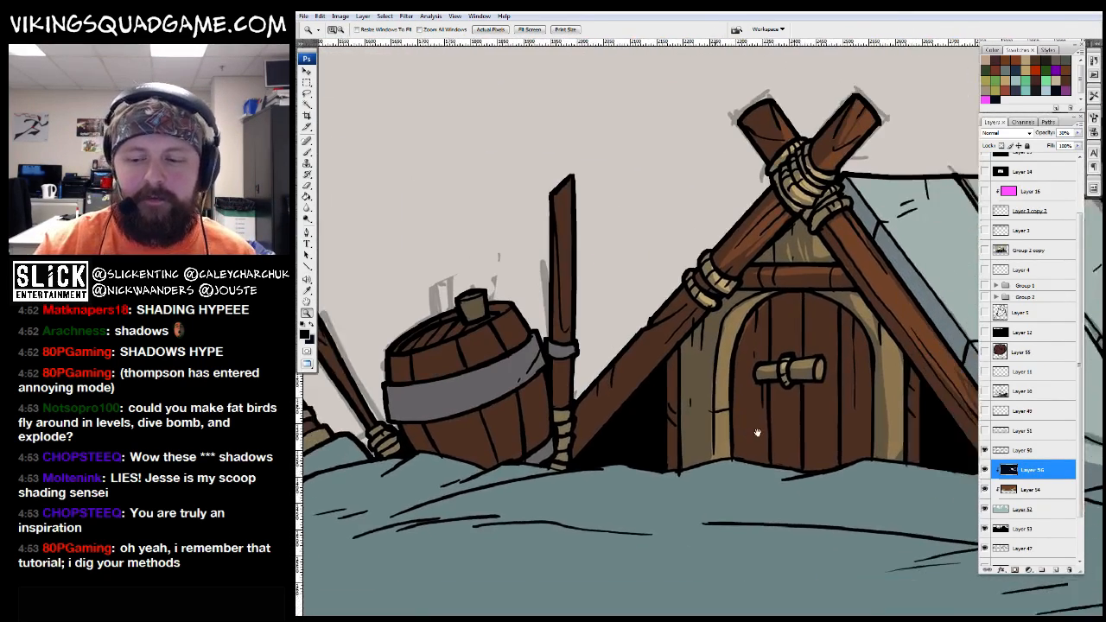
{"action": "left_click", "coordinate": [757, 432], "text": "alt"}
{"action": "left_click", "coordinate": [757, 432], "text": "alt"}
{"action": "left_click", "coordinate": [757, 432], "text": "alt"}
{"action": "left_click", "coordinate": [756, 432], "text": "alt"}
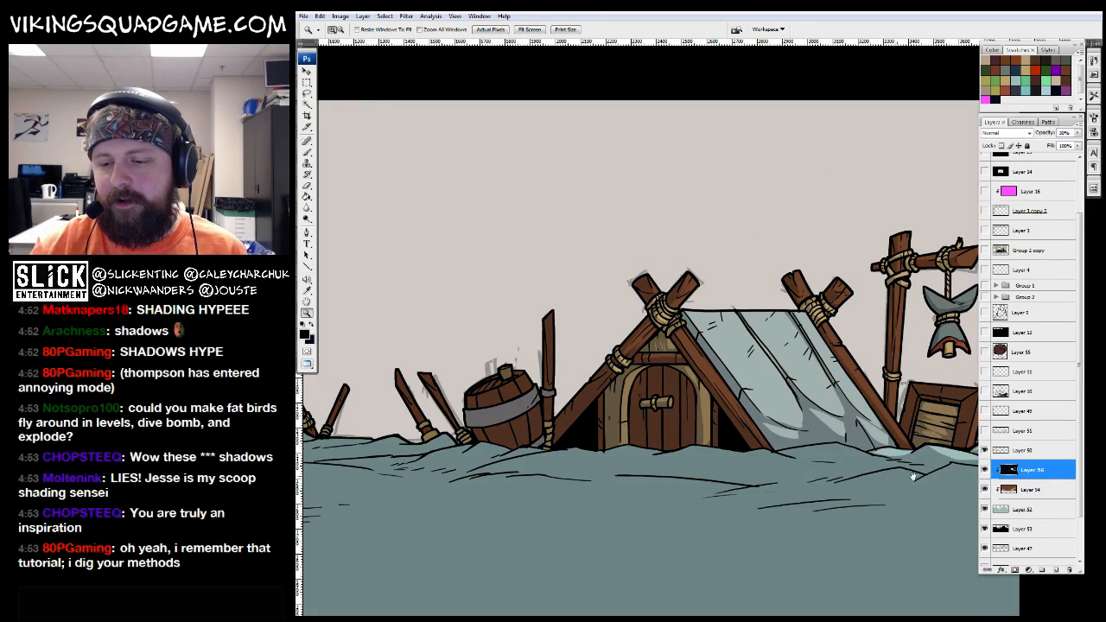
Set the shadow layer's opacity to 40% and check the darker shading across the village
{"action": "left_click_drag", "start_coordinate": [913, 476], "coordinate": [697, 445]}
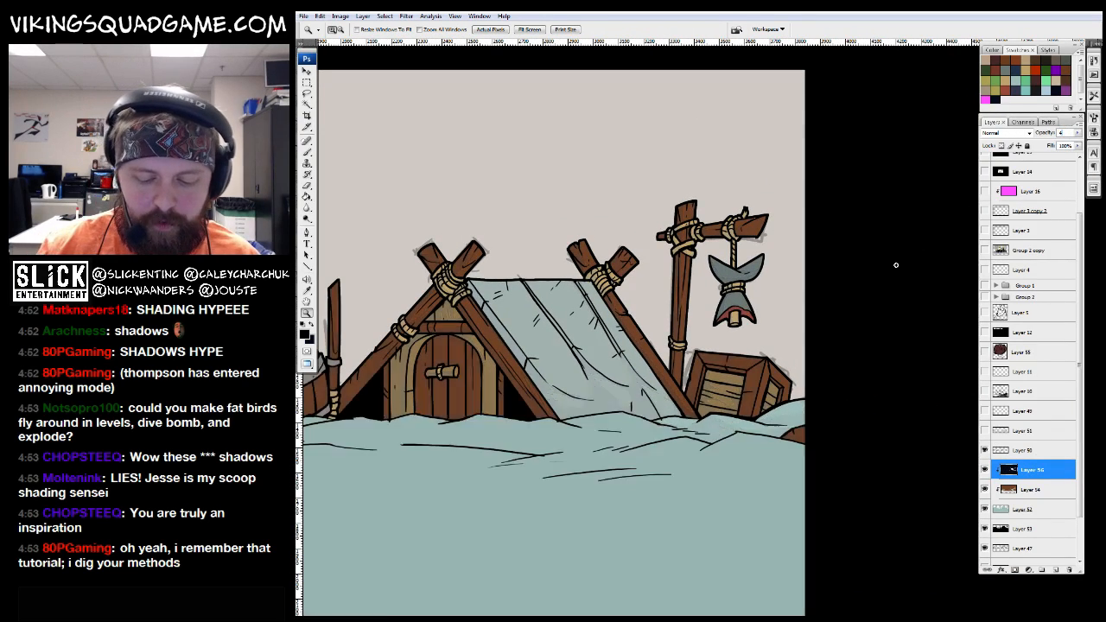
{"action": "left_click", "coordinate": [896, 266], "text": "alt"}
{"action": "left_click", "coordinate": [844, 416], "text": "alt"}
{"action": "left_click", "coordinate": [844, 415], "text": "alt"}
{"action": "left_click", "coordinate": [887, 427]}
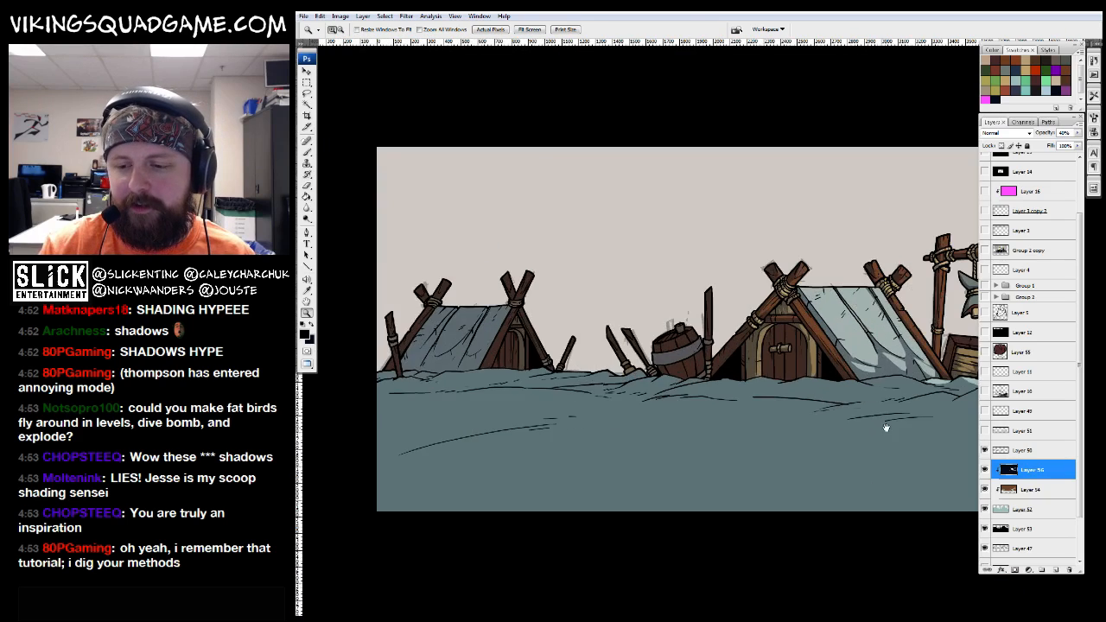
{"action": "left_click_drag", "start_coordinate": [887, 427], "coordinate": [732, 412]}
{"action": "left_click", "coordinate": [777, 346]}
{"action": "left_click", "coordinate": [778, 346]}
{"action": "left_click", "coordinate": [778, 346]}
{"action": "left_click_drag", "start_coordinate": [727, 530], "coordinate": [711, 553]}
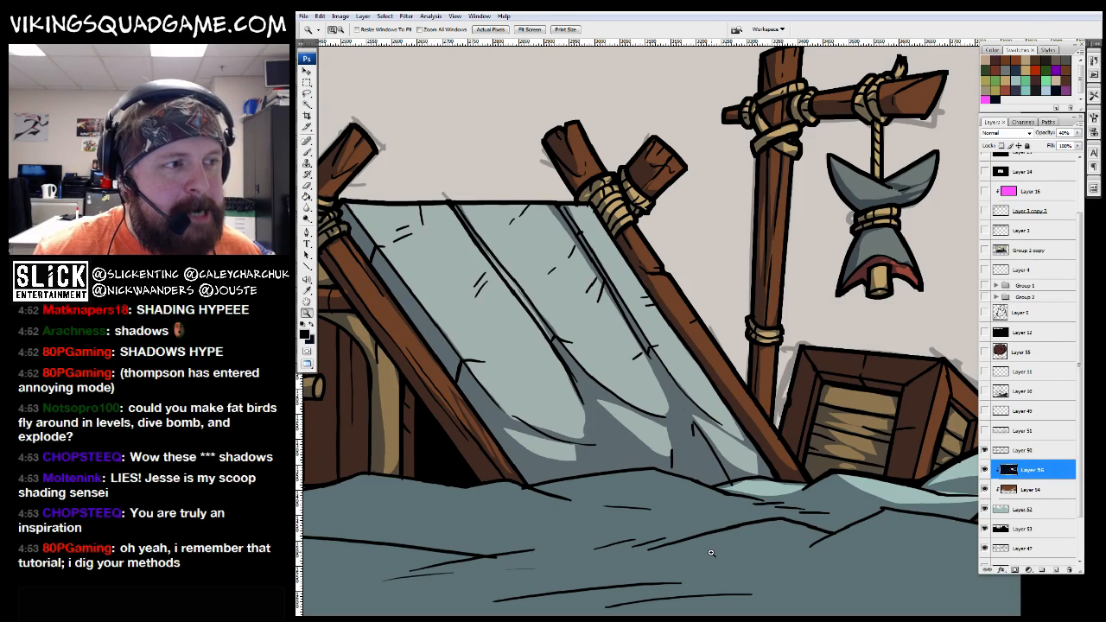
{"action": "left_click_drag", "start_coordinate": [648, 319], "coordinate": [781, 395]}
{"action": "left_click", "coordinate": [730, 361], "text": "alt"}
{"action": "left_click_drag", "start_coordinate": [668, 418], "coordinate": [755, 447]}
Show the hidden Layer 55 with the fat bird sketch and get the Brush ready beside the bird
{"action": "left_click", "coordinate": [1019, 351]}
{"action": "scroll", "coordinate": [817, 421], "scroll_direction": "left", "scroll_amount": 3}
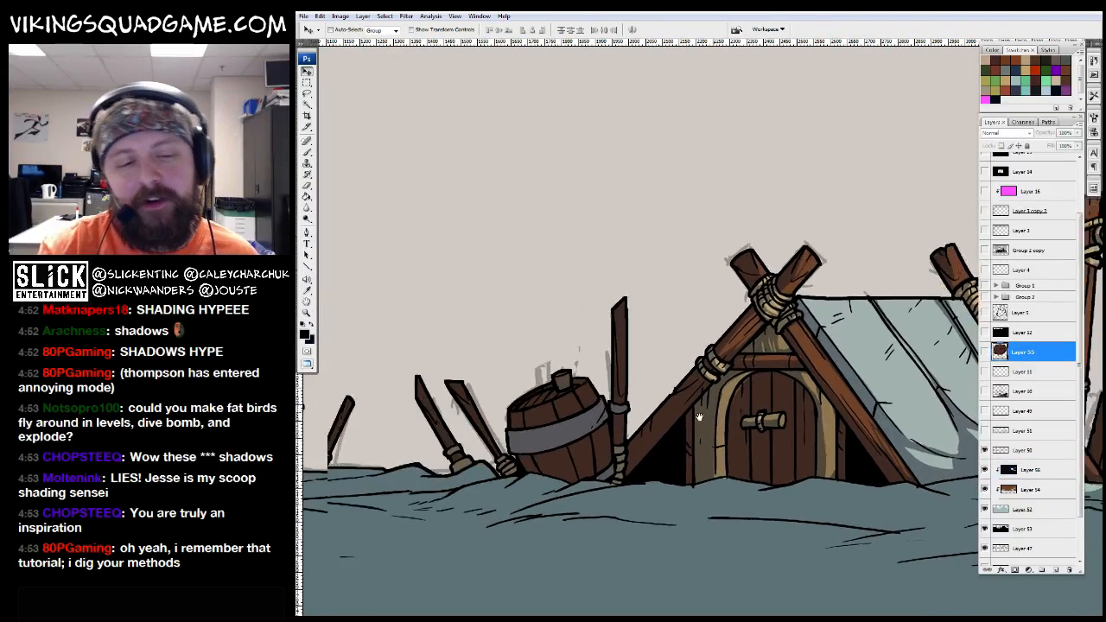
{"action": "key", "text": "z"}
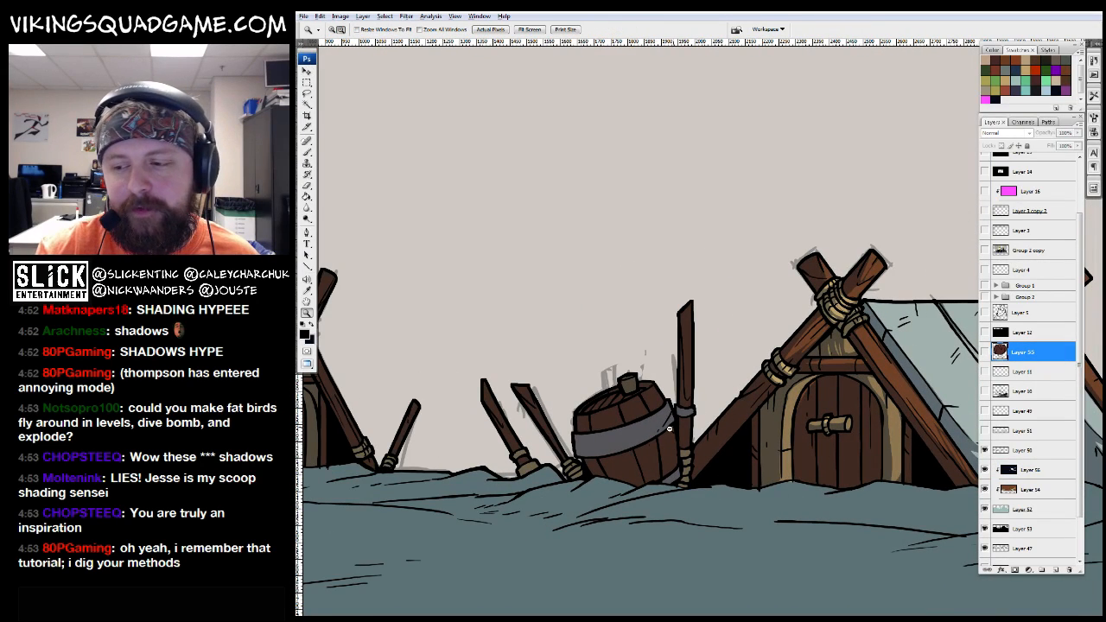
{"action": "left_click", "coordinate": [711, 416], "text": "alt"}
{"action": "left_click", "coordinate": [765, 436], "text": "alt"}
{"action": "left_click", "coordinate": [773, 439], "text": "alt"}
{"action": "left_click", "coordinate": [984, 352]}
{"action": "key", "text": "v"}
{"action": "mouse_move", "coordinate": [888, 393]}
{"action": "left_mouse_down"}
{"action": "mouse_move", "coordinate": [708, 454]}
{"action": "mouse_move", "coordinate": [706, 400]}
{"action": "mouse_move", "coordinate": [673, 386]}
{"action": "left_mouse_up"}
{"action": "key", "text": "ctrl+space"}
{"action": "mouse_move", "coordinate": [785, 177]}
{"action": "left_mouse_down"}
{"action": "mouse_move", "coordinate": [611, 340]}
{"action": "mouse_move", "coordinate": [557, 339]}
{"action": "left_mouse_up"}
{"action": "key", "text": "b"}
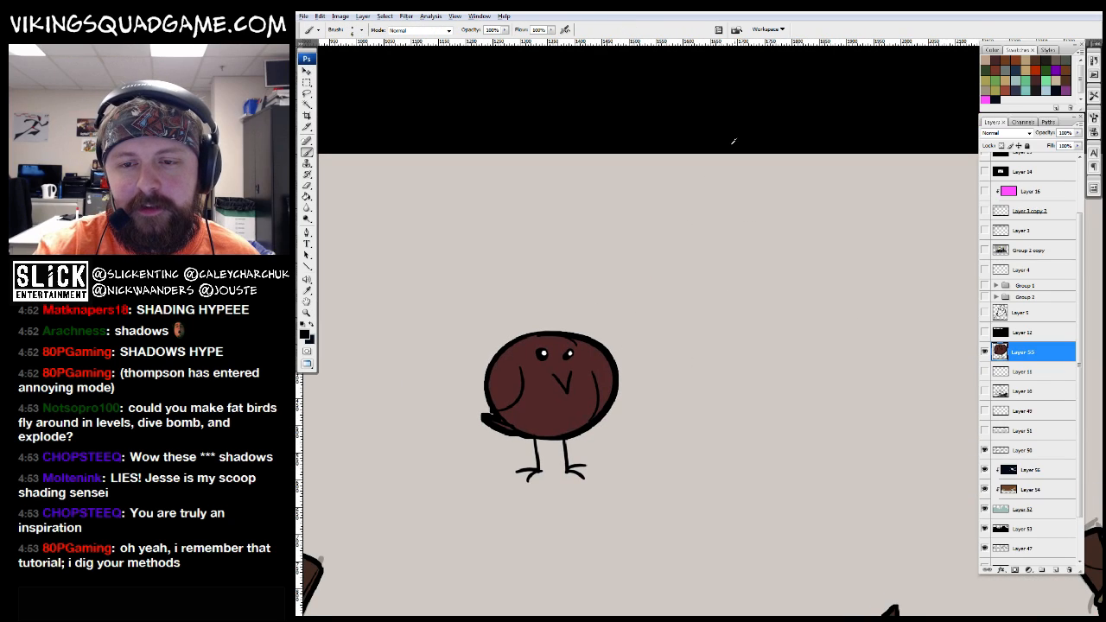
Add a new layer and sketch a round diving bird with a pointed tail and a downward beak beside the fat bird
{"action": "left_click_drag", "start_coordinate": [711, 419], "coordinate": [716, 387]}
{"action": "left_click", "coordinate": [740, 363], "text": "ctrl"}
{"action": "left_click", "coordinate": [1055, 569]}
{"action": "left_click_drag", "start_coordinate": [787, 474], "coordinate": [782, 474]}
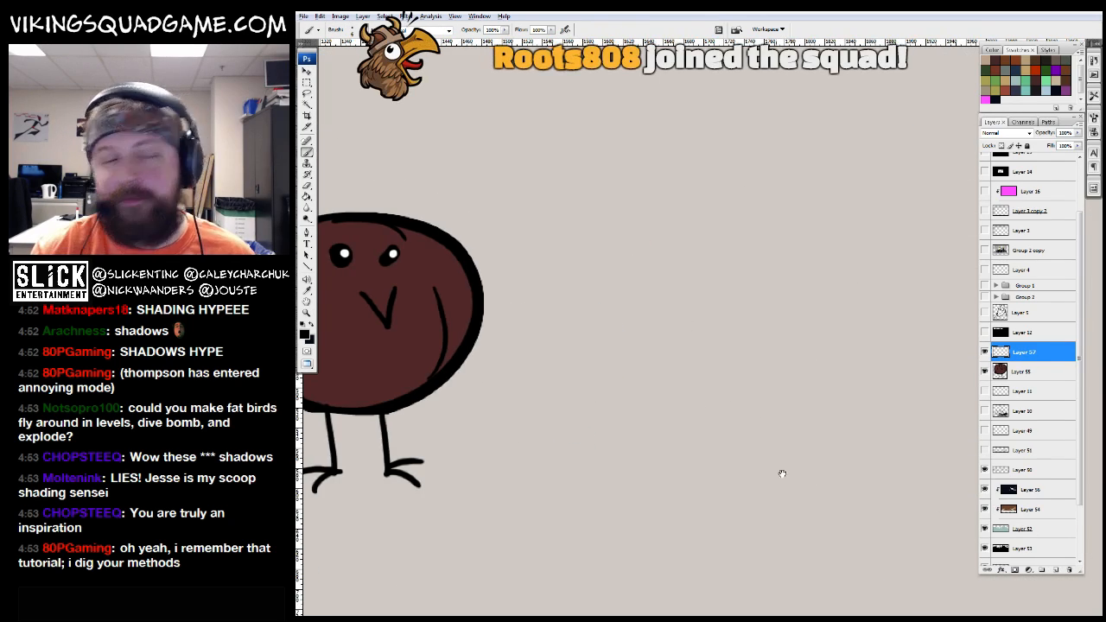
{"action": "scroll", "coordinate": [740, 404], "scroll_direction": "left", "scroll_amount": 4}
{"action": "scroll", "coordinate": [741, 404], "scroll_direction": "up", "scroll_amount": 1}
{"action": "mouse_move", "coordinate": [859, 307]}
{"action": "left_mouse_down"}
{"action": "mouse_move", "coordinate": [680, 250]}
{"action": "mouse_move", "coordinate": [821, 242]}
{"action": "left_mouse_up"}
{"action": "left_click_drag", "start_coordinate": [665, 273], "coordinate": [716, 227]}
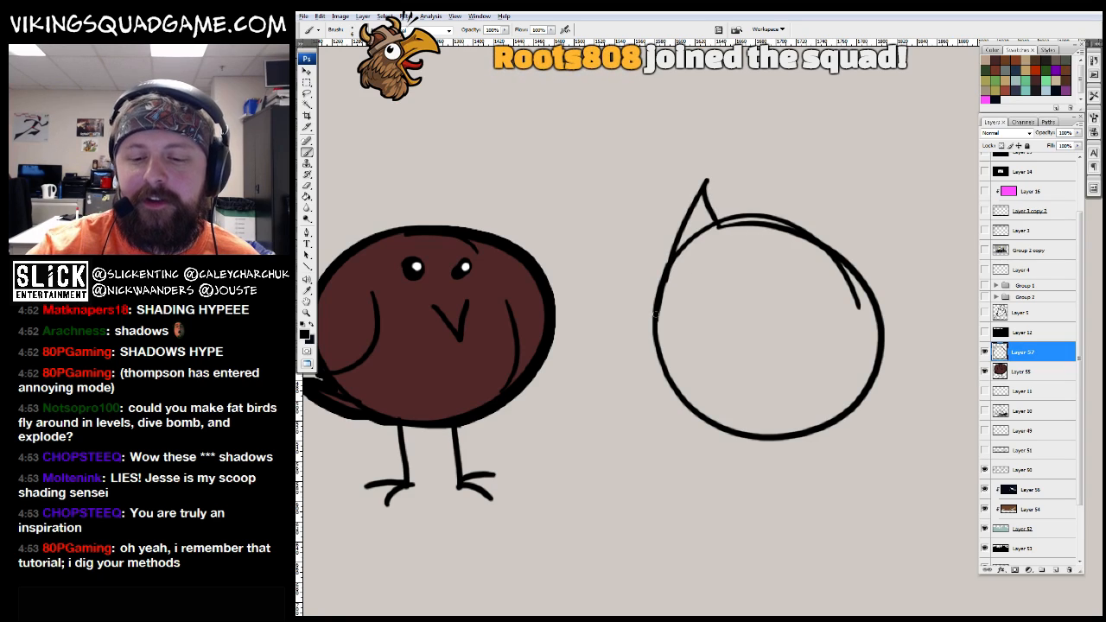
{"action": "left_click_drag", "start_coordinate": [654, 315], "coordinate": [712, 419]}
{"action": "scroll", "coordinate": [876, 397], "scroll_direction": "down", "scroll_amount": 1}
{"action": "left_click_drag", "start_coordinate": [806, 426], "coordinate": [823, 433]}
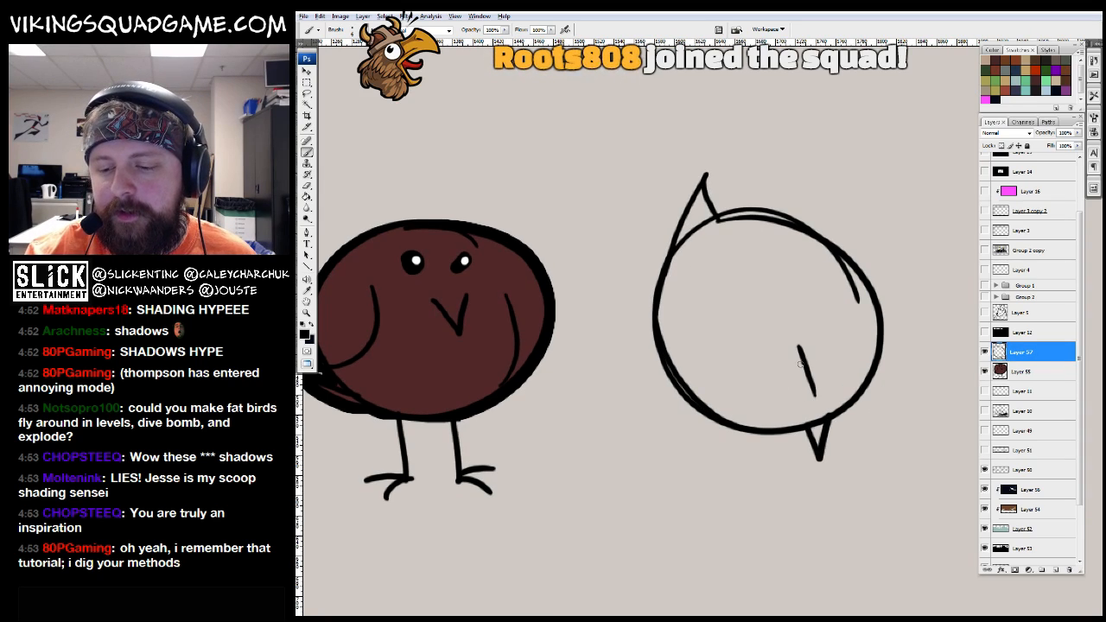
Fill in the diving bird's angry eye, then draw speed lines above it and two legs trailing behind
{"action": "left_click_drag", "start_coordinate": [832, 223], "coordinate": [803, 109]}
{"action": "left_click_drag", "start_coordinate": [788, 163], "coordinate": [780, 103]}
{"action": "left_click_drag", "start_coordinate": [769, 159], "coordinate": [761, 107]}
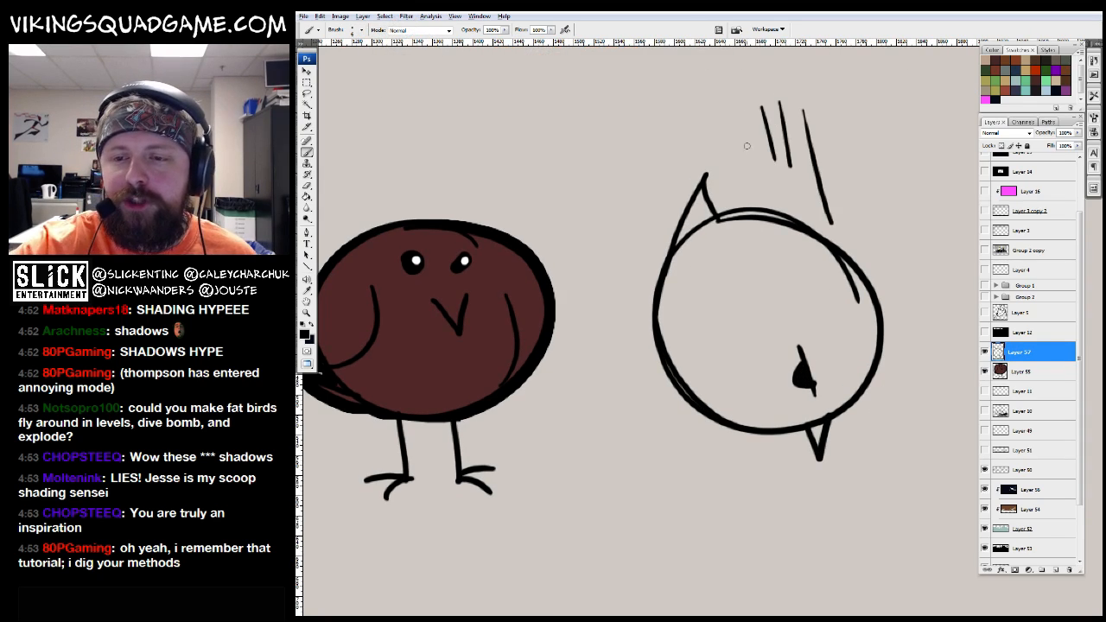
{"action": "left_click_drag", "start_coordinate": [745, 146], "coordinate": [740, 97]}
{"action": "left_click_drag", "start_coordinate": [724, 133], "coordinate": [718, 85]}
{"action": "left_click_drag", "start_coordinate": [704, 116], "coordinate": [699, 76]}
{"action": "left_click_drag", "start_coordinate": [658, 297], "coordinate": [611, 200]}
{"action": "left_click_drag", "start_coordinate": [657, 250], "coordinate": [631, 141]}
{"action": "left_click_drag", "start_coordinate": [774, 156], "coordinate": [752, 144]}
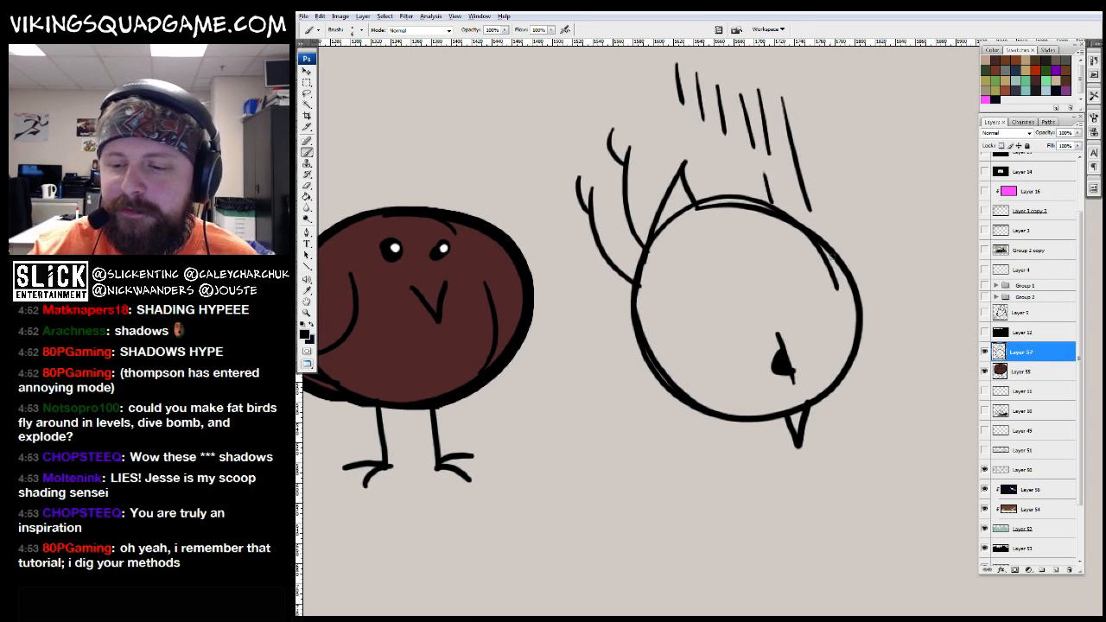
Thicken the diving bird's outline, erase the stray inner stroke, and draw a curved wing and an eye highlight
{"action": "left_click_drag", "start_coordinate": [814, 230], "coordinate": [855, 349]}
{"action": "key", "text": "e"}
{"action": "left_click_drag", "start_coordinate": [842, 294], "coordinate": [821, 259]}
{"action": "key", "text": "b"}
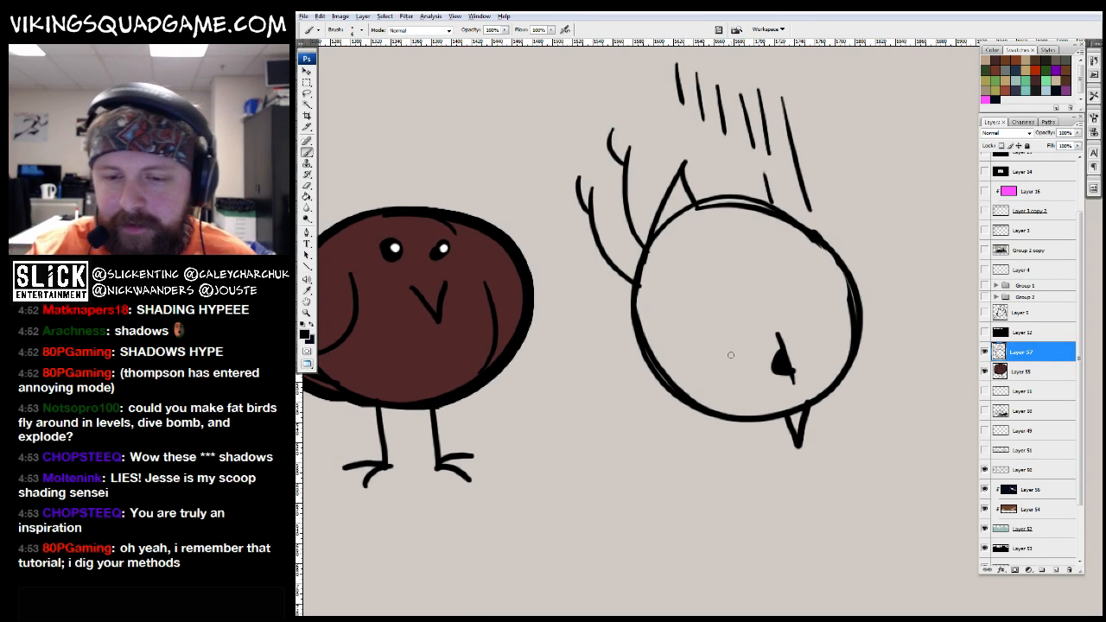
{"action": "left_click_drag", "start_coordinate": [728, 355], "coordinate": [679, 212]}
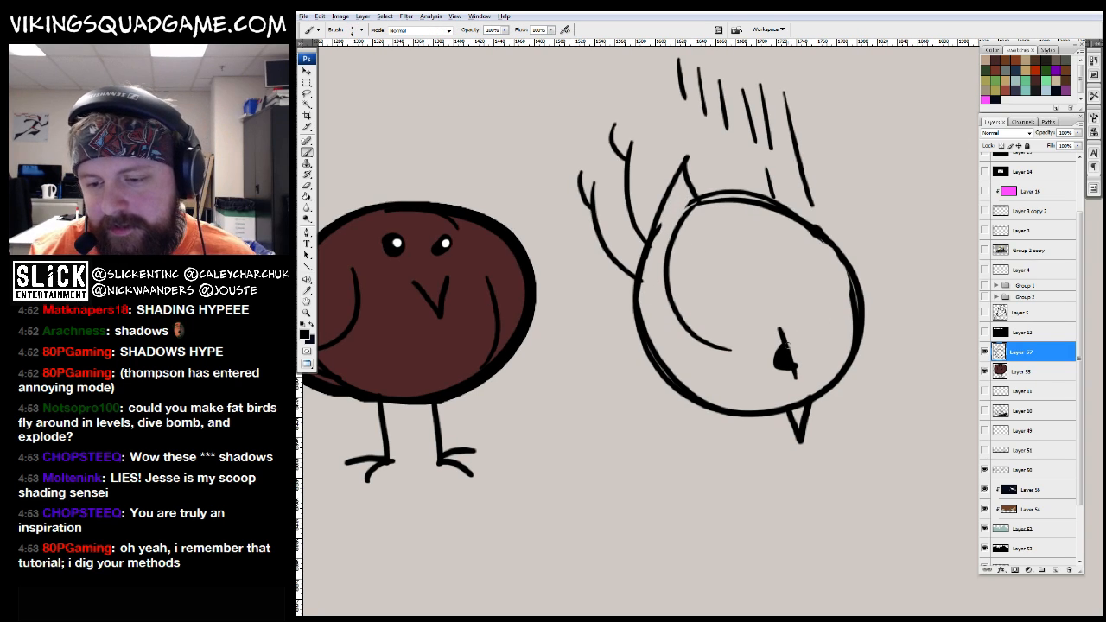
Move the diving bird sketch slightly lower and closer to the fat bird, checking it against the whole scene
{"action": "key", "text": "z"}
{"action": "left_click", "coordinate": [886, 334], "text": "alt"}
{"action": "left_click", "coordinate": [886, 335], "text": "alt"}
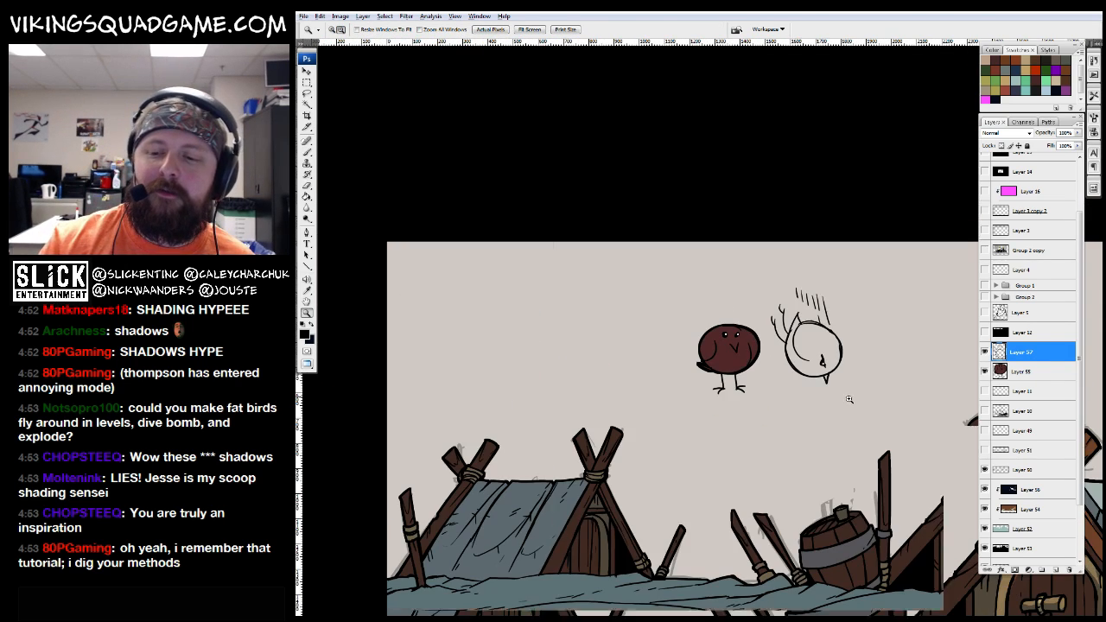
{"action": "left_click", "coordinate": [691, 333]}
{"action": "key", "text": "v"}
{"action": "left_click_drag", "start_coordinate": [691, 332], "coordinate": [767, 387]}
{"action": "key", "text": "z"}
{"action": "left_click", "coordinate": [789, 400], "text": "alt"}
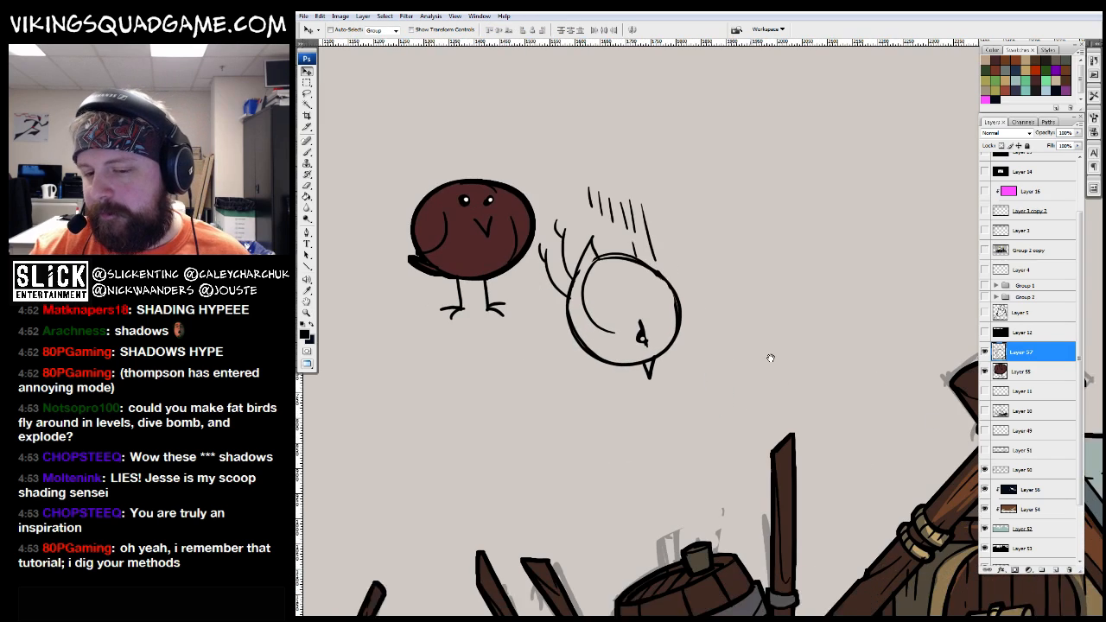
{"action": "left_click", "coordinate": [782, 410], "text": "alt"}
{"action": "left_click", "coordinate": [778, 419], "text": "alt"}
{"action": "left_click", "coordinate": [773, 426], "text": "alt"}
On shadow Layer 56, lasso the lit areas of the upright post by the barrel and the barrel's staves, band and plug
{"action": "left_click", "coordinate": [1036, 371]}
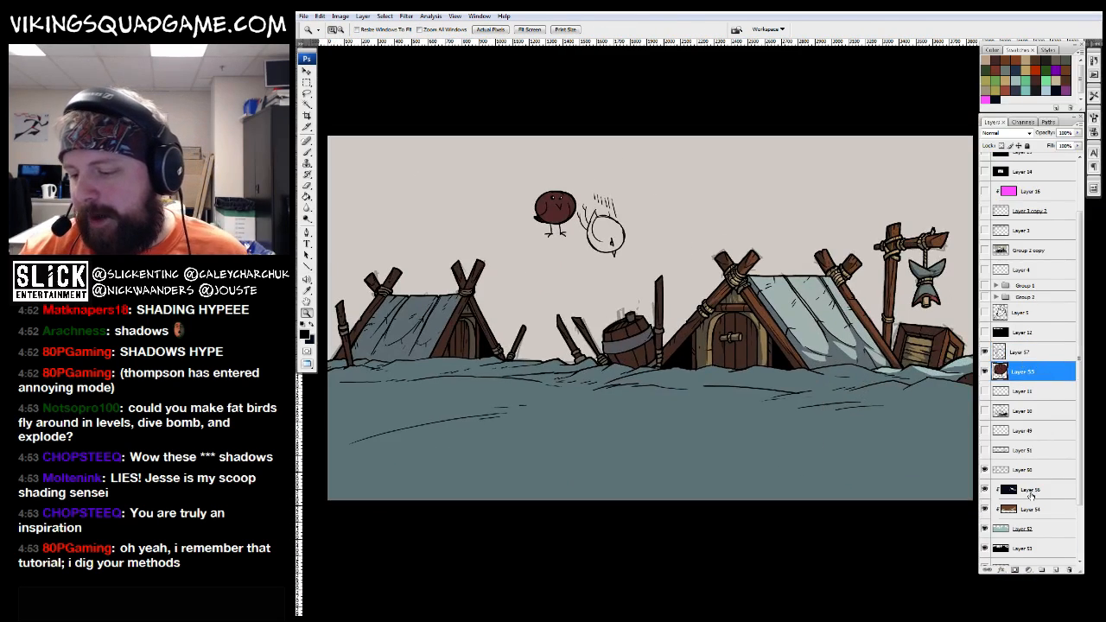
{"action": "left_click", "coordinate": [1031, 489]}
{"action": "left_click", "coordinate": [622, 363]}
{"action": "left_click", "coordinate": [570, 385]}
{"action": "left_click", "coordinate": [553, 393]}
{"action": "left_click", "coordinate": [535, 404]}
{"action": "left_click_drag", "start_coordinate": [536, 403], "coordinate": [592, 486]}
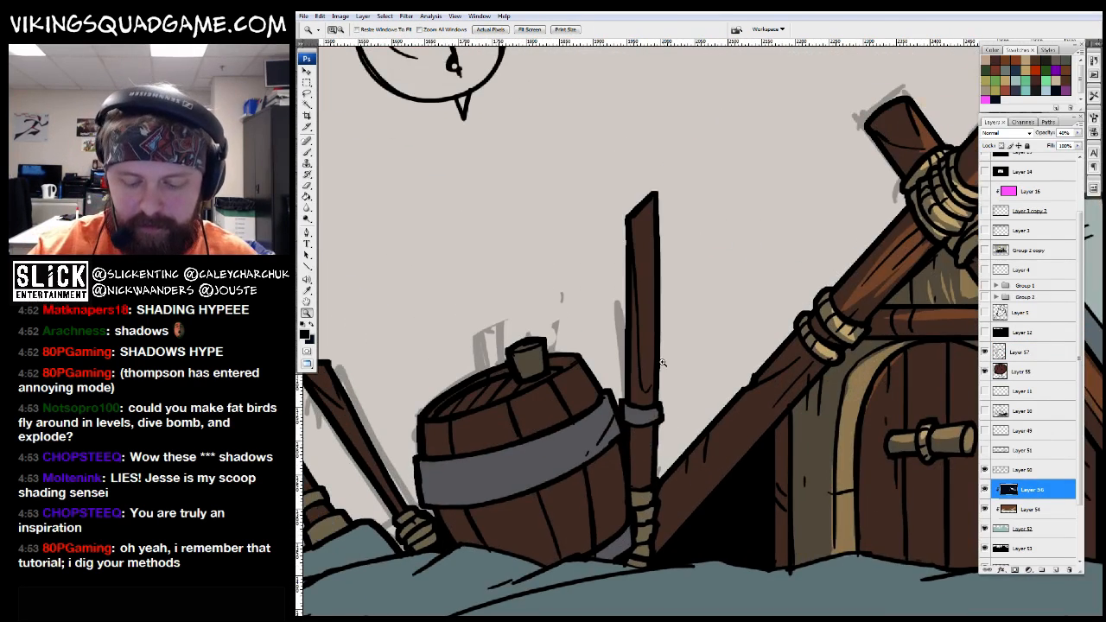
{"action": "key", "text": "l"}
{"action": "left_click", "coordinate": [656, 190]}
{"action": "double_click", "coordinate": [647, 396]}
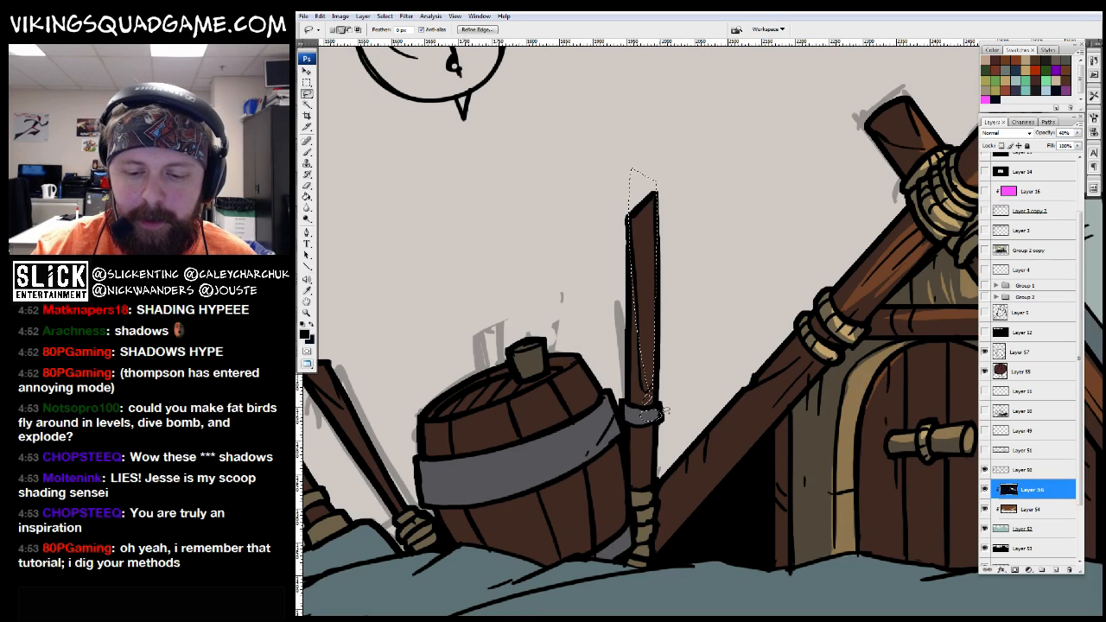
{"action": "left_click_drag", "start_coordinate": [482, 467], "coordinate": [562, 421]}
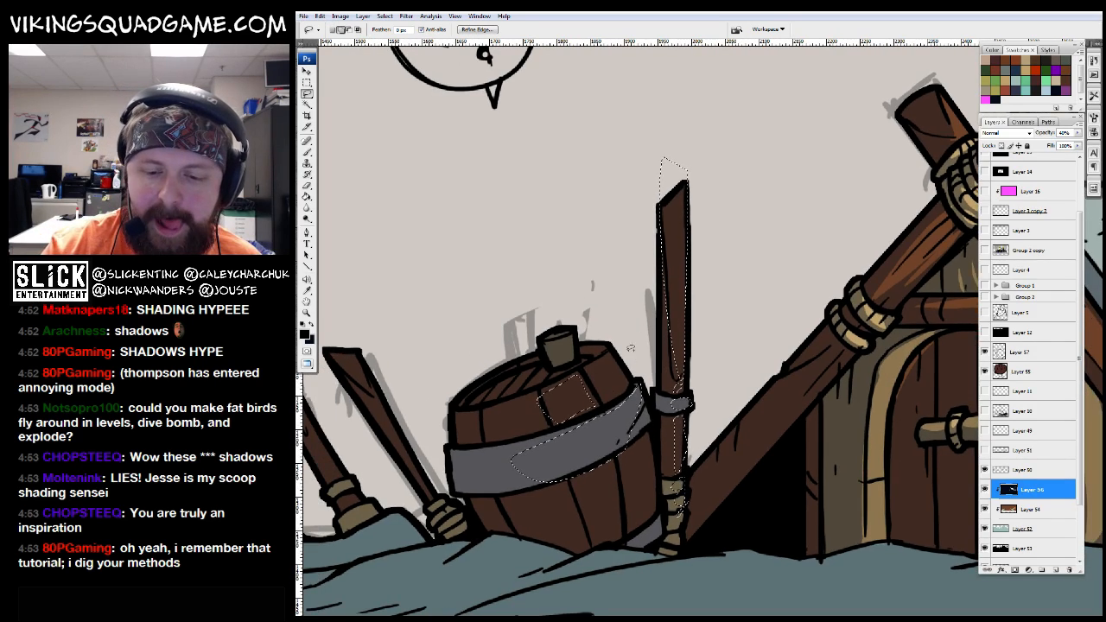
{"action": "mouse_move", "coordinate": [576, 332]}
{"action": "left_mouse_down"}
{"action": "mouse_move", "coordinate": [642, 373]}
{"action": "mouse_move", "coordinate": [632, 292]}
{"action": "mouse_move", "coordinate": [547, 346]}
{"action": "mouse_move", "coordinate": [521, 340]}
{"action": "mouse_move", "coordinate": [528, 373]}
{"action": "mouse_move", "coordinate": [617, 347]}
{"action": "mouse_move", "coordinate": [532, 331]}
{"action": "left_mouse_up"}
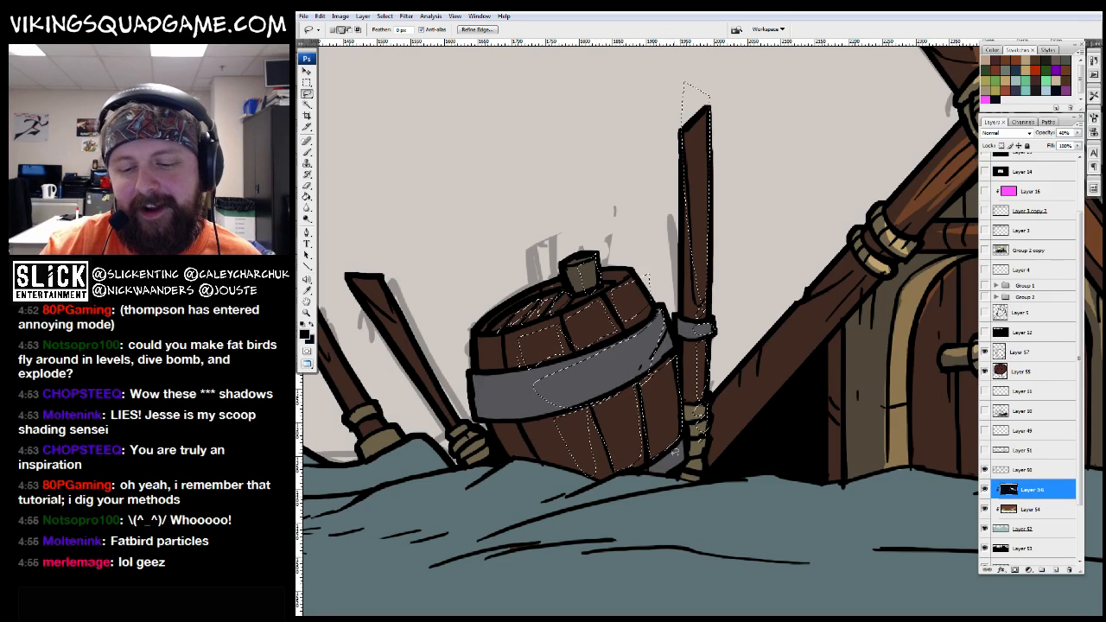
Add the lit snow patches around the barrel and the lit sides of the two leaning stakes to the selection
{"action": "left_click_drag", "start_coordinate": [674, 454], "coordinate": [743, 406]}
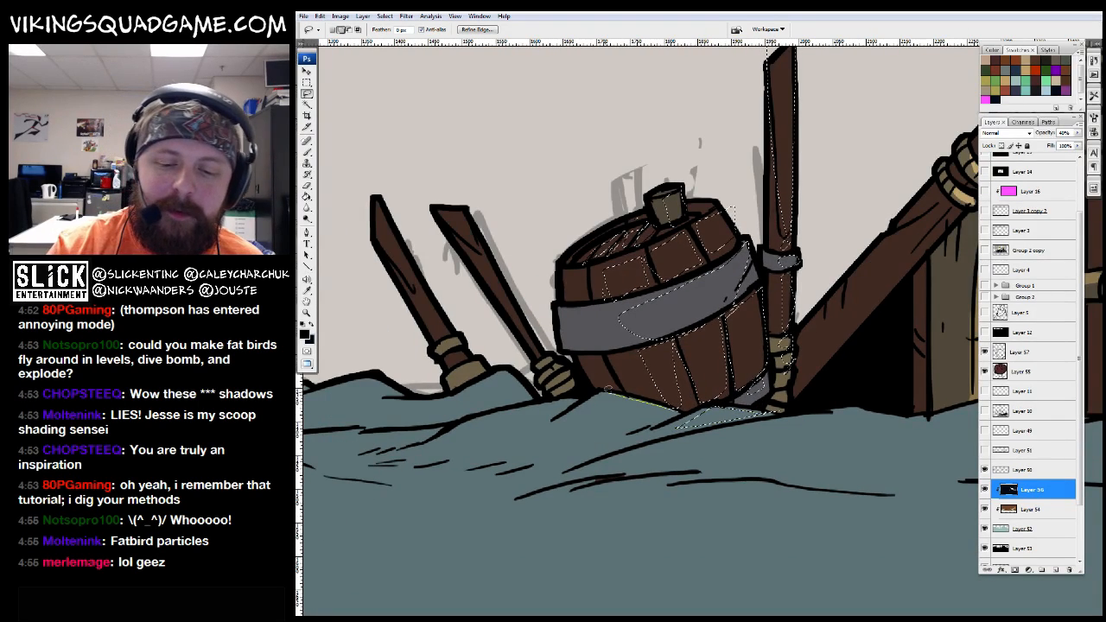
{"action": "left_click_drag", "start_coordinate": [497, 451], "coordinate": [739, 390]}
{"action": "double_click", "coordinate": [650, 369]}
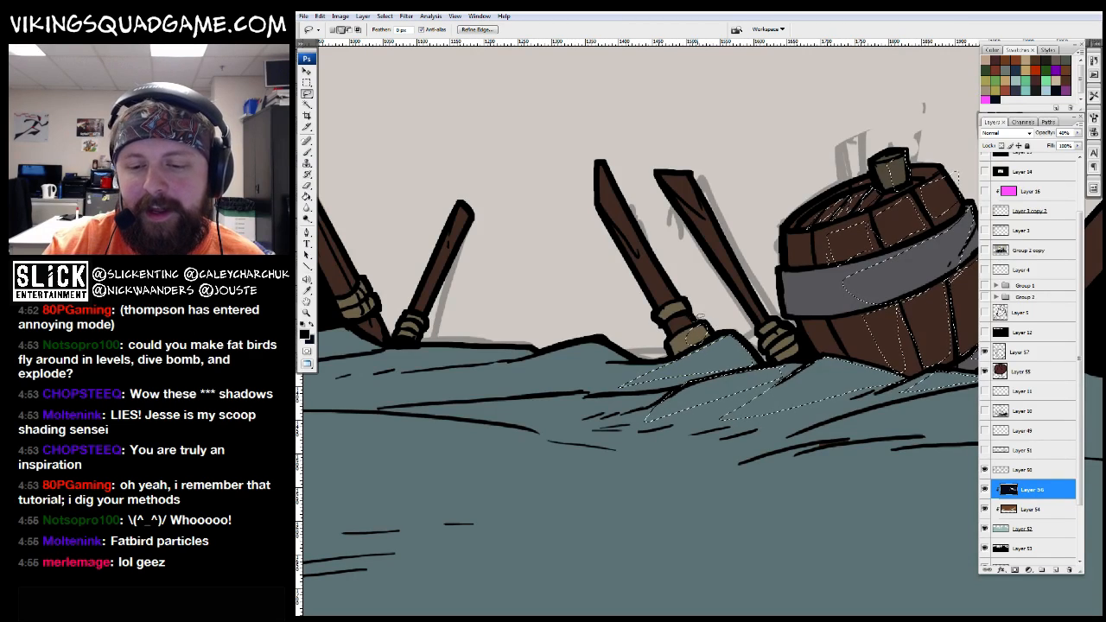
{"action": "left_click", "coordinate": [598, 160]}
{"action": "left_click", "coordinate": [663, 169]}
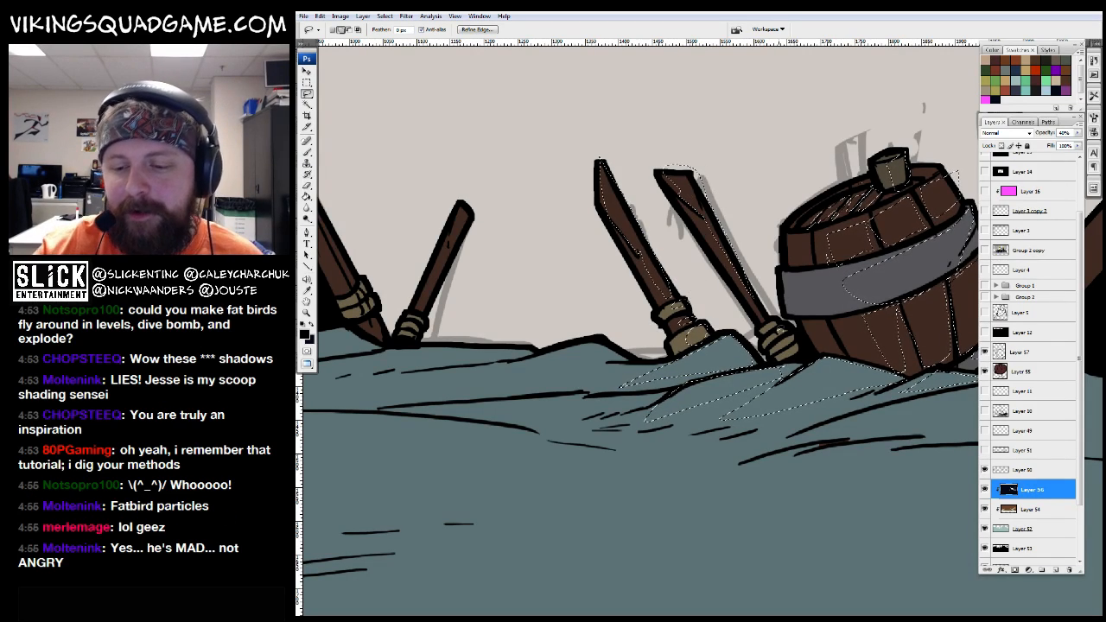
Add the short stake, the snow before it, and the lit side of the far tent's front poles and bindings to the selection
{"action": "left_click_drag", "start_coordinate": [558, 369], "coordinate": [837, 369]}
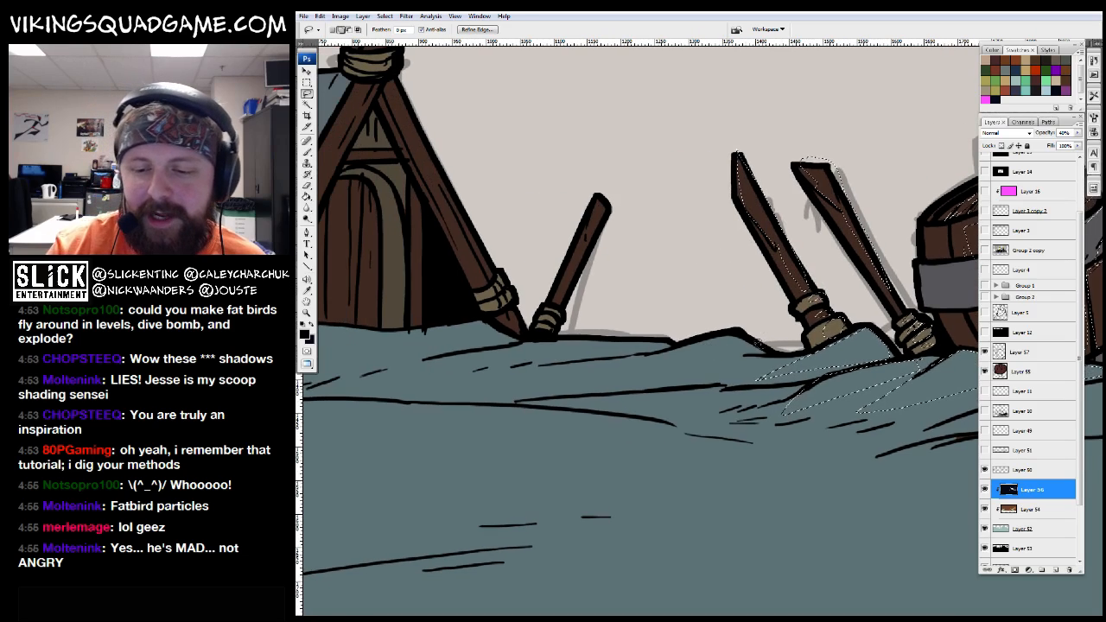
{"action": "left_click_drag", "start_coordinate": [708, 315], "coordinate": [736, 344]}
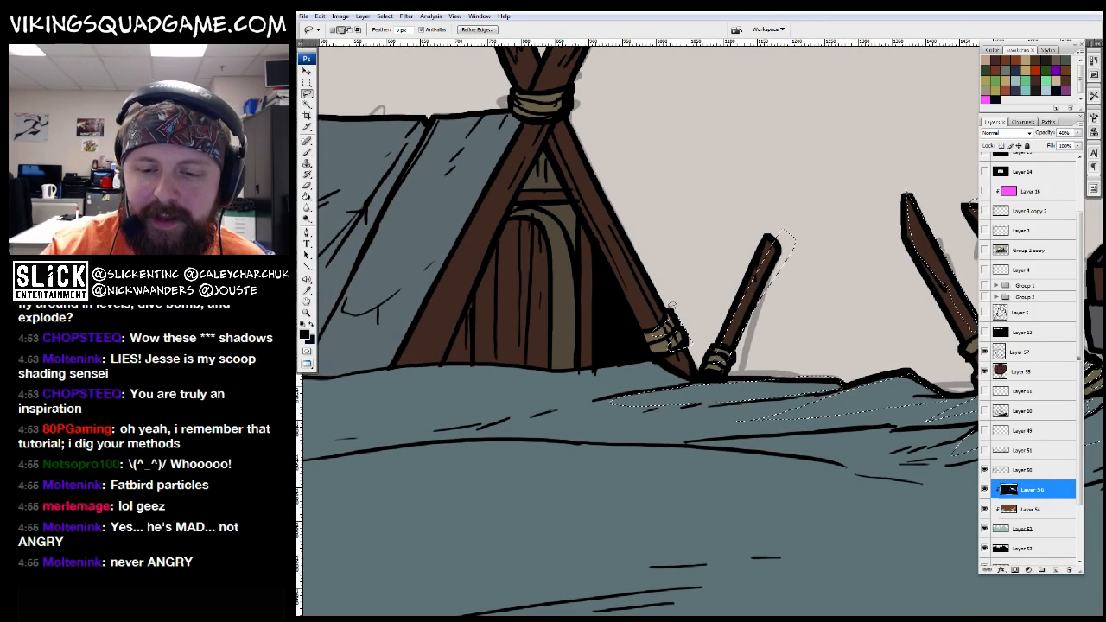
{"action": "left_click", "coordinate": [671, 304]}
{"action": "left_click_drag", "start_coordinate": [583, 76], "coordinate": [617, 199]}
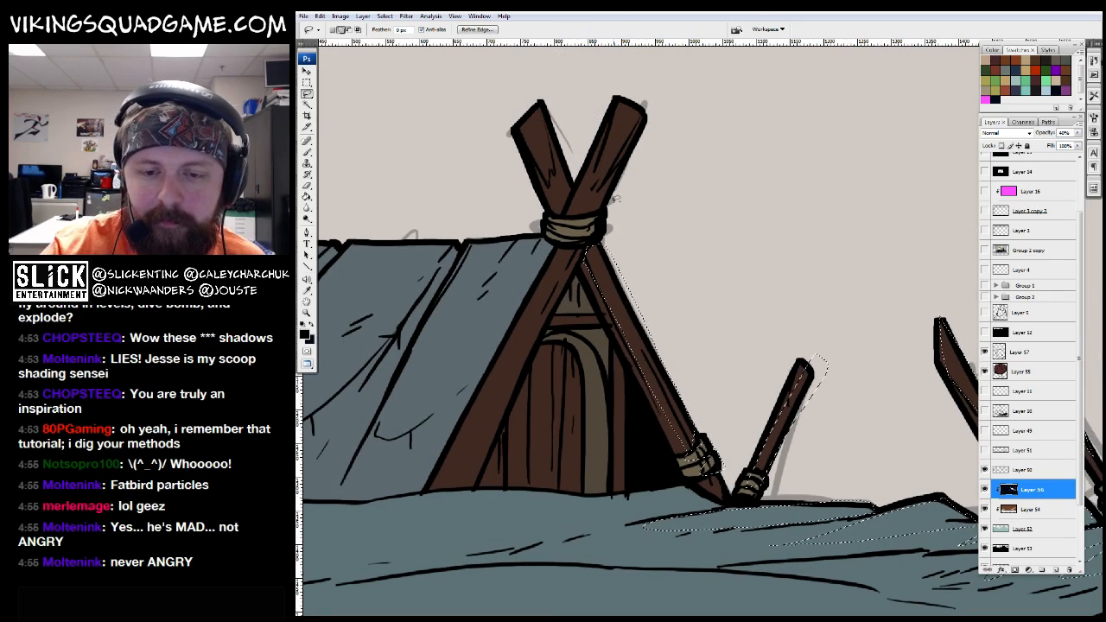
{"action": "left_click", "coordinate": [623, 109]}
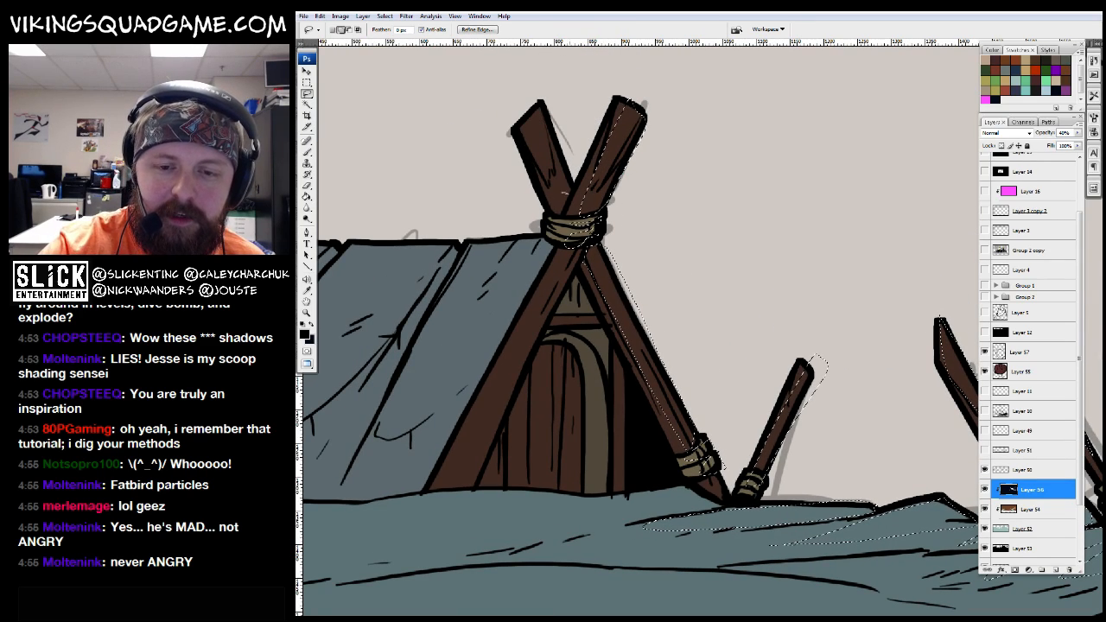
Add the lit sides of the far tent's crossed front poles, gable boards and door planks to the selection
{"action": "left_click", "coordinate": [453, 476]}
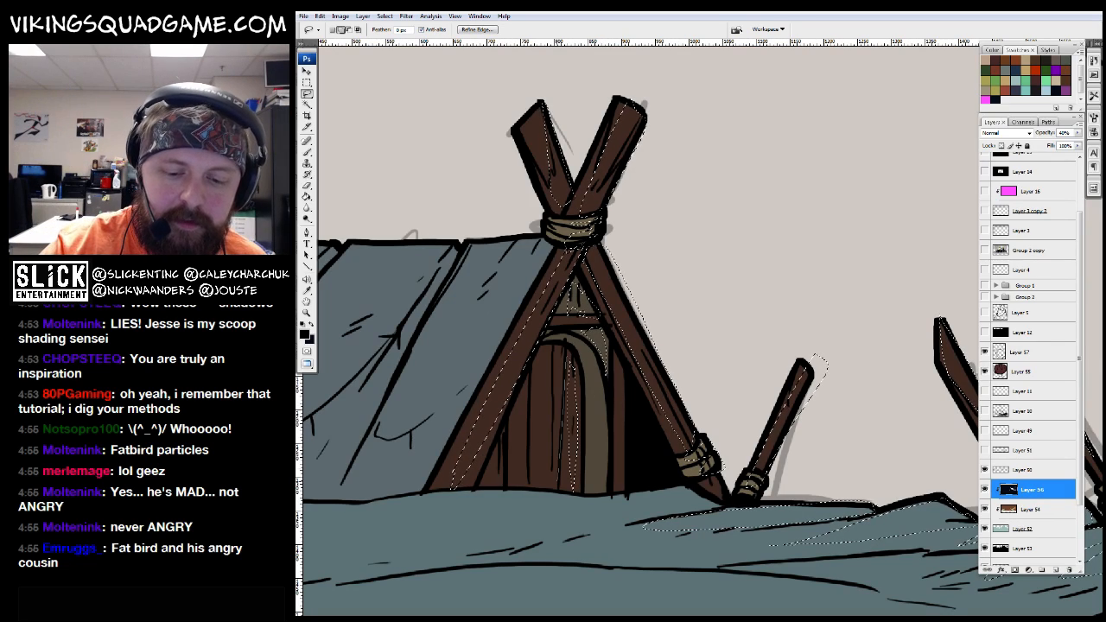
{"action": "left_click", "coordinate": [558, 471]}
{"action": "left_click_drag", "start_coordinate": [544, 361], "coordinate": [543, 466]}
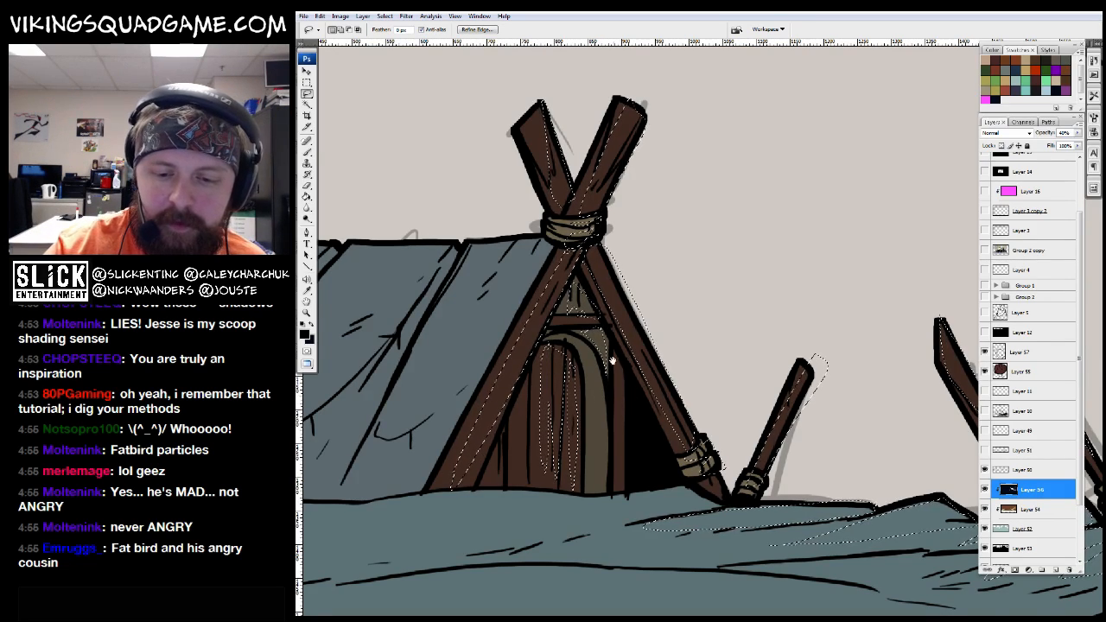
Add the far tent's lit canvas folds, rear poles and leaning stake to the selection, and clear the shadow from the whole selection
{"action": "left_click_drag", "start_coordinate": [614, 358], "coordinate": [784, 396]}
{"action": "left_click_drag", "start_coordinate": [715, 276], "coordinate": [650, 276]}
{"action": "left_click_drag", "start_coordinate": [602, 348], "coordinate": [611, 350]}
{"action": "mouse_move", "coordinate": [612, 283]}
{"action": "left_mouse_down"}
{"action": "mouse_move", "coordinate": [587, 370]}
{"action": "mouse_move", "coordinate": [638, 281]}
{"action": "left_mouse_up"}
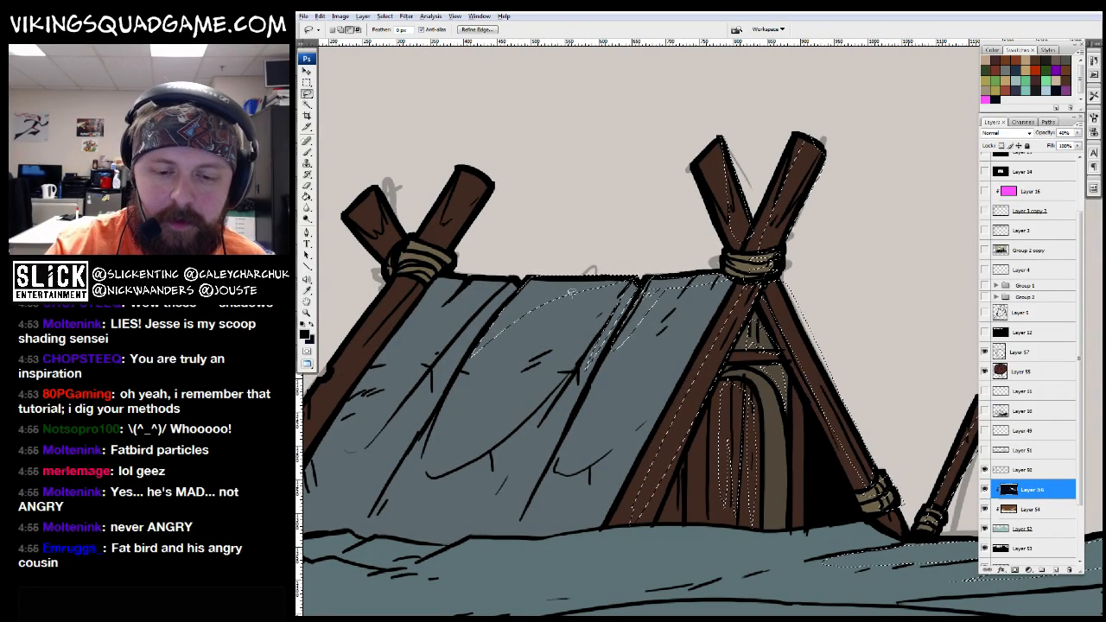
{"action": "left_click_drag", "start_coordinate": [498, 325], "coordinate": [513, 358]}
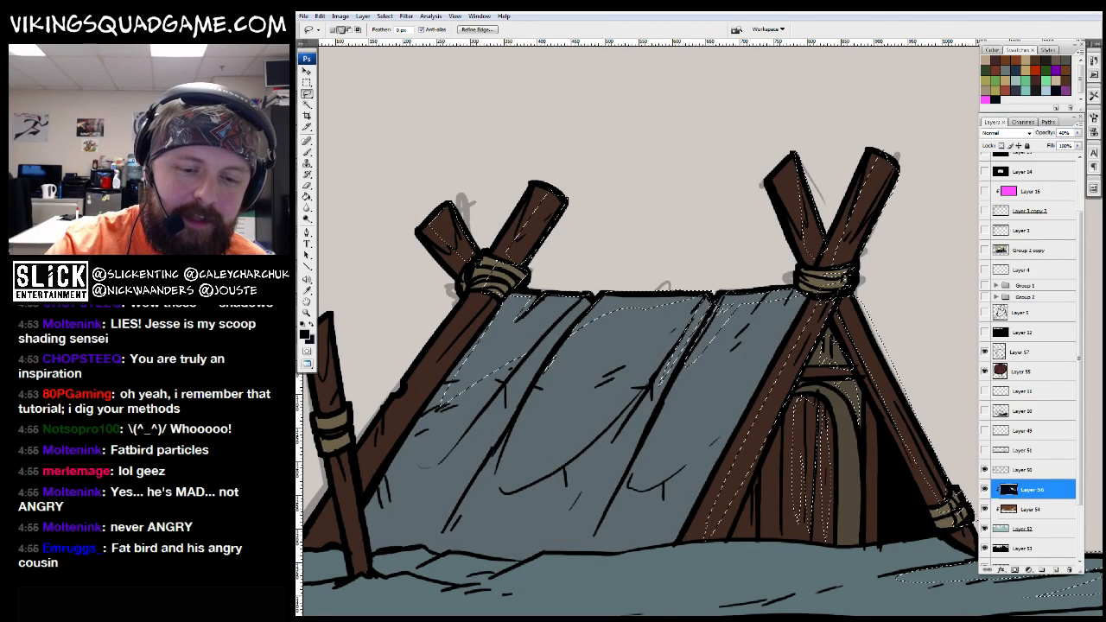
{"action": "left_click_drag", "start_coordinate": [479, 321], "coordinate": [599, 253]}
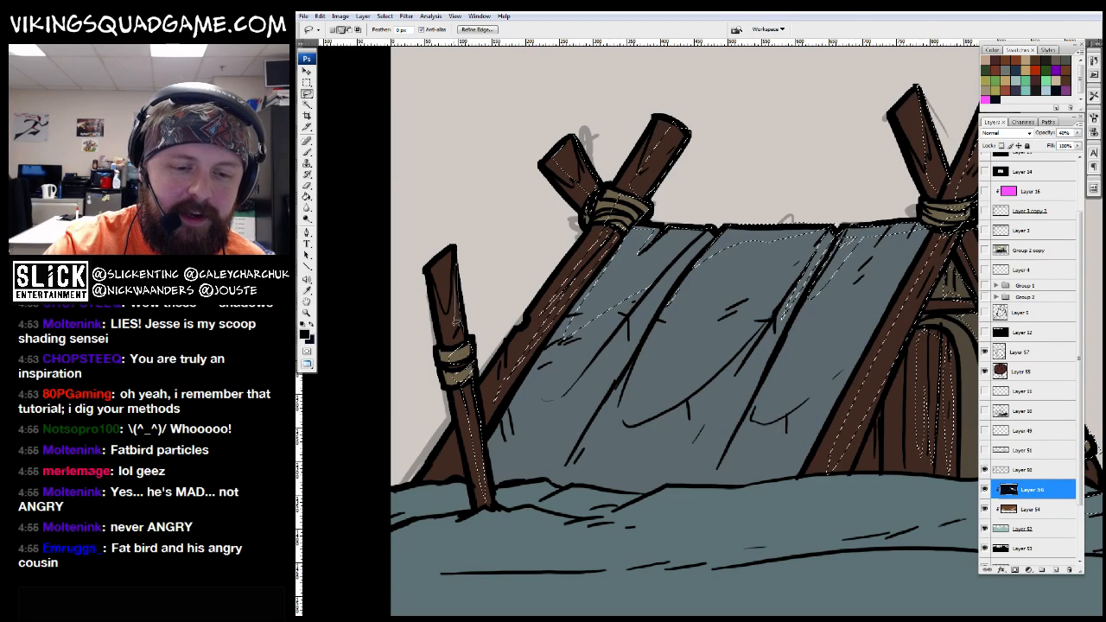
{"action": "key", "text": "z"}
{"action": "left_click", "coordinate": [745, 371], "text": "alt"}
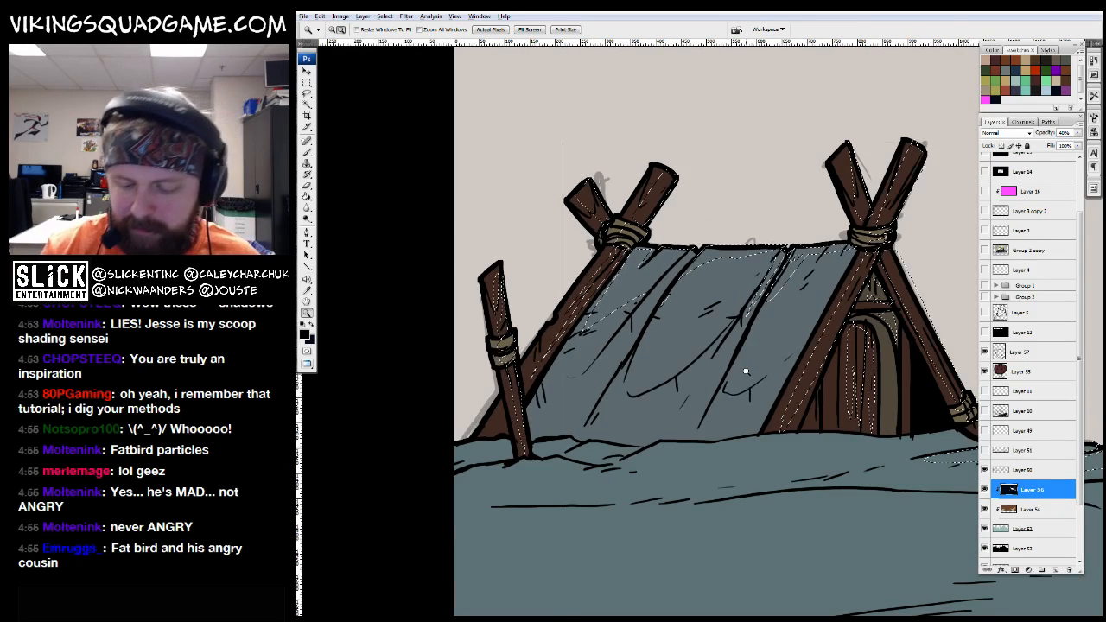
{"action": "left_click", "coordinate": [745, 371], "text": "alt"}
{"action": "left_click", "coordinate": [700, 353]}
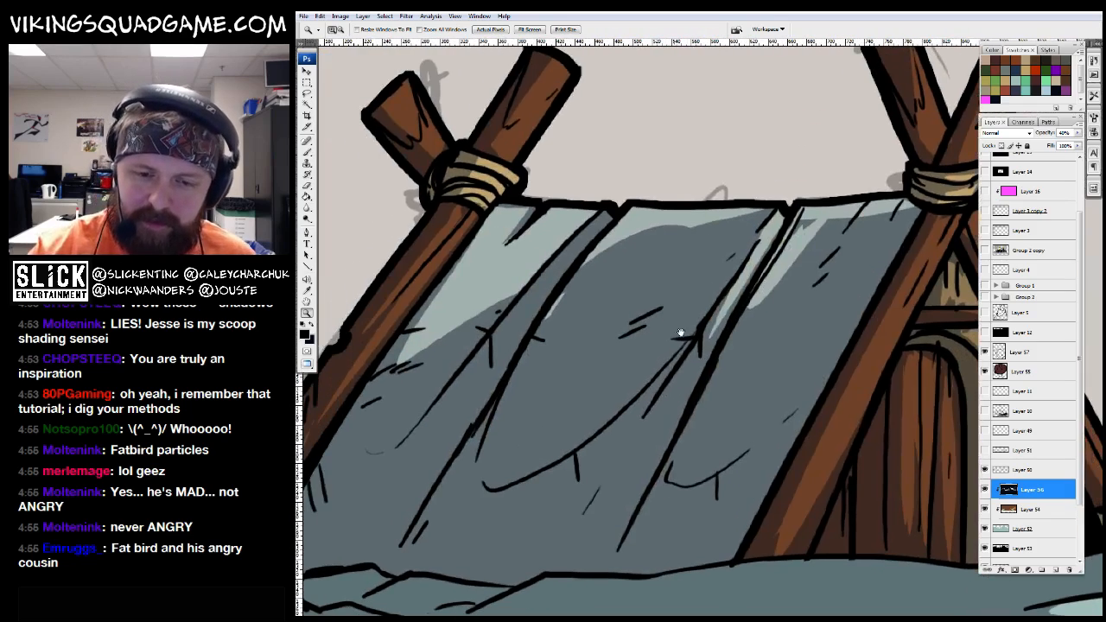
Erase the shadow in tapering streaks along the seams of the far tent's canvas
{"action": "key", "text": "b"}
{"action": "mouse_move", "coordinate": [545, 276]}
{"action": "left_mouse_down"}
{"action": "mouse_move", "coordinate": [466, 434]}
{"action": "mouse_move", "coordinate": [504, 346]}
{"action": "mouse_move", "coordinate": [560, 274]}
{"action": "left_mouse_up"}
{"action": "left_click_drag", "start_coordinate": [522, 318], "coordinate": [428, 491]}
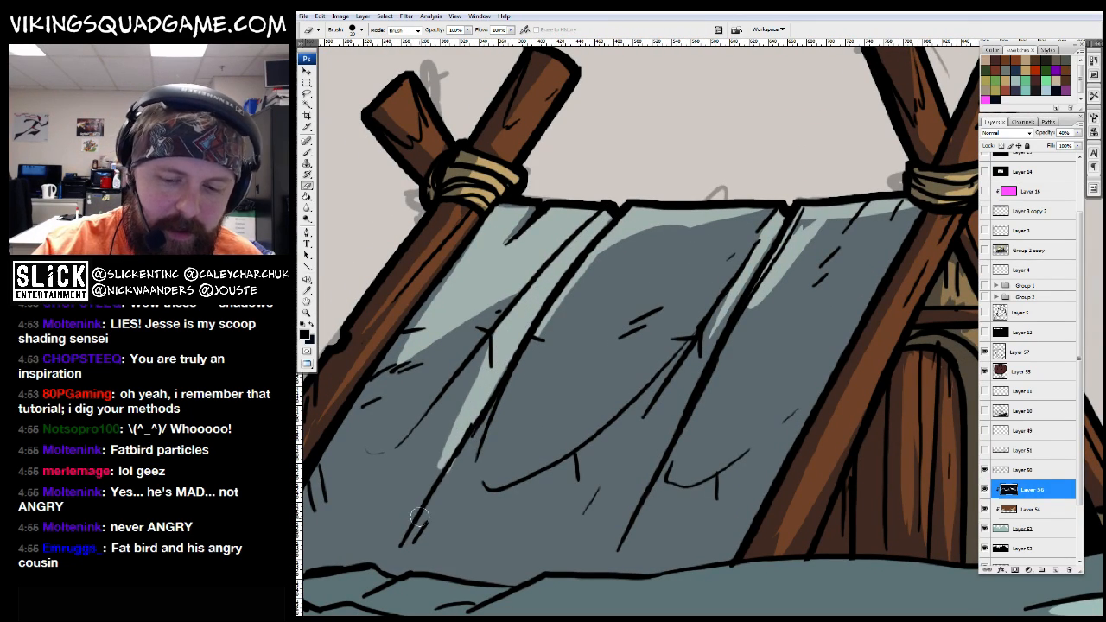
{"action": "mouse_move", "coordinate": [754, 270]}
{"action": "left_mouse_down"}
{"action": "mouse_move", "coordinate": [696, 349]}
{"action": "mouse_move", "coordinate": [640, 487]}
{"action": "mouse_move", "coordinate": [717, 333]}
{"action": "left_mouse_up"}
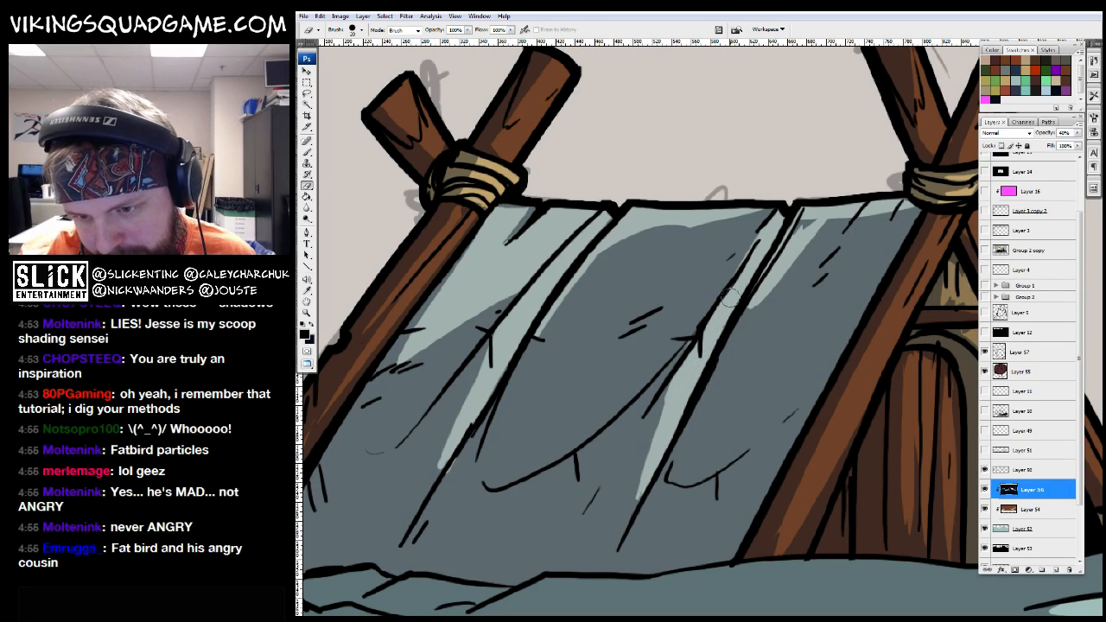
Lasso the lit snow patches in front of the far tent's door and on the drift below, and clear their shadow
{"action": "key", "text": "z"}
{"action": "left_click_drag", "start_coordinate": [470, 127], "coordinate": [808, 267]}
{"action": "key", "text": "ctrl+minus"}
{"action": "key", "text": "ctrl+minus"}
{"action": "key", "text": "ctrl+minus"}
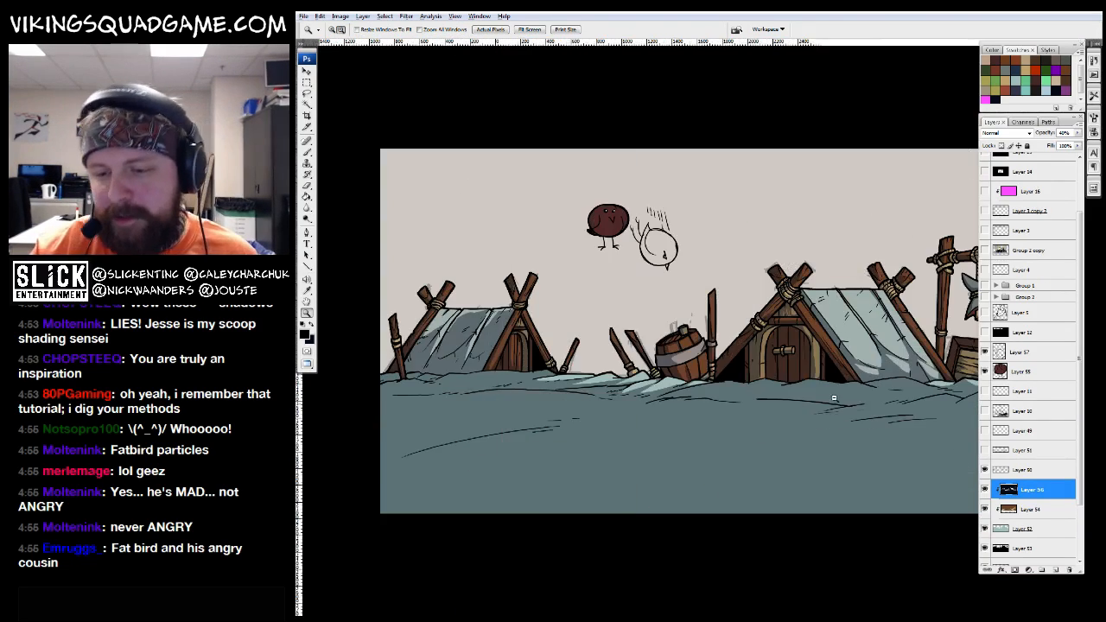
{"action": "key", "text": "ctrl+plus"}
{"action": "key", "text": "ctrl+plus"}
{"action": "key", "text": "ctrl+plus"}
{"action": "key", "text": "l"}
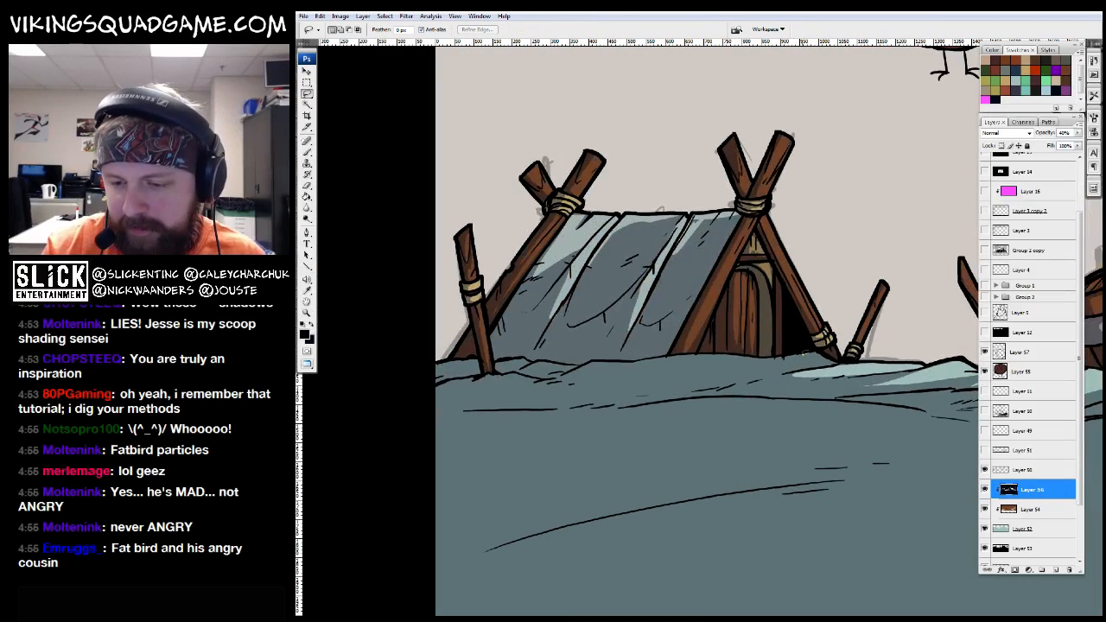
{"action": "left_click_drag", "start_coordinate": [772, 370], "coordinate": [612, 375]}
{"action": "left_click_drag", "start_coordinate": [781, 378], "coordinate": [731, 388]}
{"action": "left_click_drag", "start_coordinate": [823, 378], "coordinate": [825, 378]}
{"action": "mouse_move", "coordinate": [825, 378]}
{"action": "left_mouse_down"}
{"action": "mouse_move", "coordinate": [843, 307]}
{"action": "mouse_move", "coordinate": [701, 308]}
{"action": "mouse_move", "coordinate": [724, 322]}
{"action": "mouse_move", "coordinate": [898, 332]}
{"action": "mouse_move", "coordinate": [971, 324]}
{"action": "mouse_move", "coordinate": [865, 308]}
{"action": "left_mouse_up"}
{"action": "mouse_move", "coordinate": [866, 308]}
{"action": "left_mouse_down"}
{"action": "mouse_move", "coordinate": [810, 318]}
{"action": "mouse_move", "coordinate": [713, 368]}
{"action": "mouse_move", "coordinate": [793, 343]}
{"action": "left_mouse_up"}
{"action": "key", "text": "Delete"}
Lasso the snow between the barrel and the near tent's door plus the lit side of its front pole, and clear their shadow
{"action": "key", "text": "z"}
{"action": "left_click", "coordinate": [791, 347], "text": "alt"}
{"action": "left_click", "coordinate": [786, 363], "text": "alt"}
{"action": "left_click", "coordinate": [782, 373], "text": "alt"}
{"action": "left_click", "coordinate": [783, 373], "text": "alt"}
{"action": "left_click_drag", "start_coordinate": [898, 346], "coordinate": [773, 343]}
{"action": "left_click_drag", "start_coordinate": [528, 398], "coordinate": [691, 303]}
{"action": "mouse_move", "coordinate": [691, 380]}
{"action": "left_mouse_down"}
{"action": "mouse_move", "coordinate": [836, 362]}
{"action": "mouse_move", "coordinate": [710, 415]}
{"action": "mouse_move", "coordinate": [560, 440]}
{"action": "left_mouse_up"}
{"action": "key", "text": "l"}
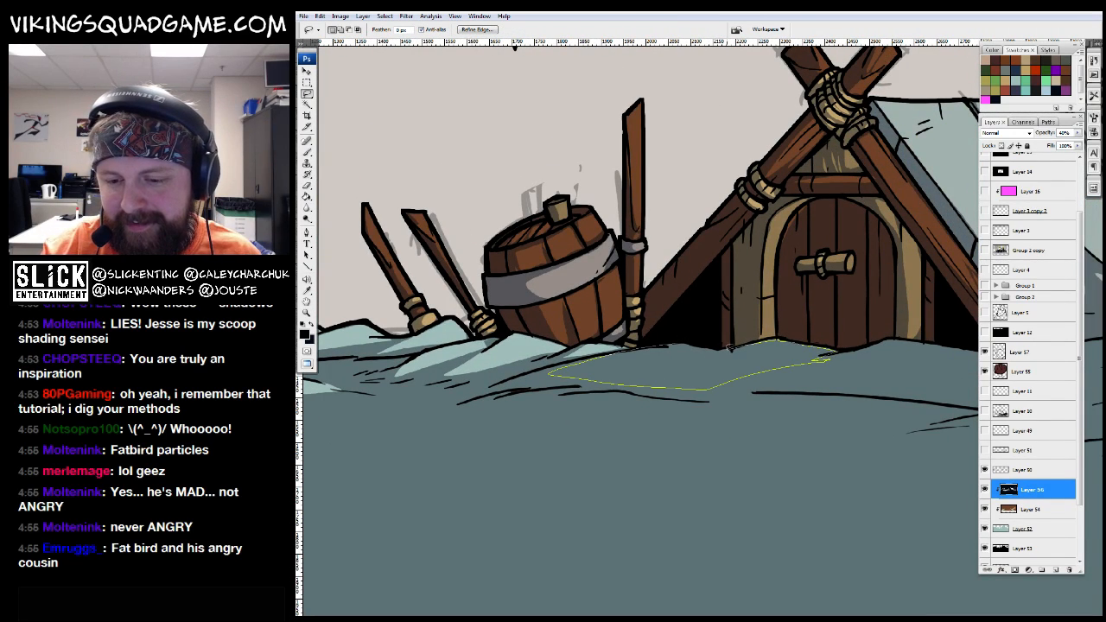
{"action": "left_click_drag", "start_coordinate": [730, 347], "coordinate": [730, 347]}
{"action": "scroll", "coordinate": [718, 261], "scroll_direction": "up", "scroll_amount": 1}
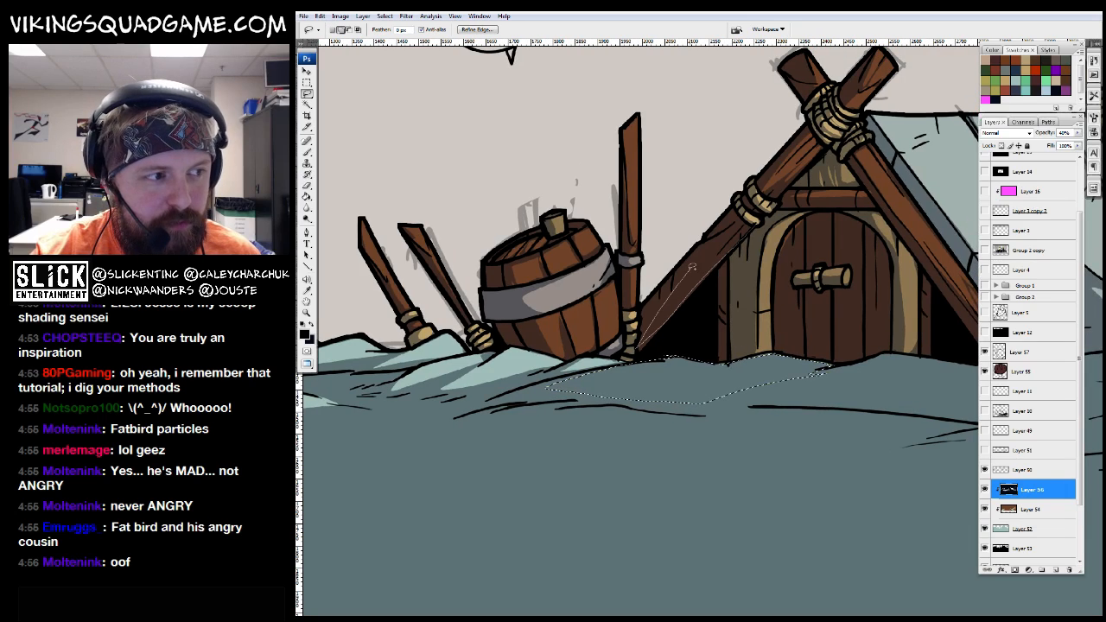
{"action": "key", "text": "z"}
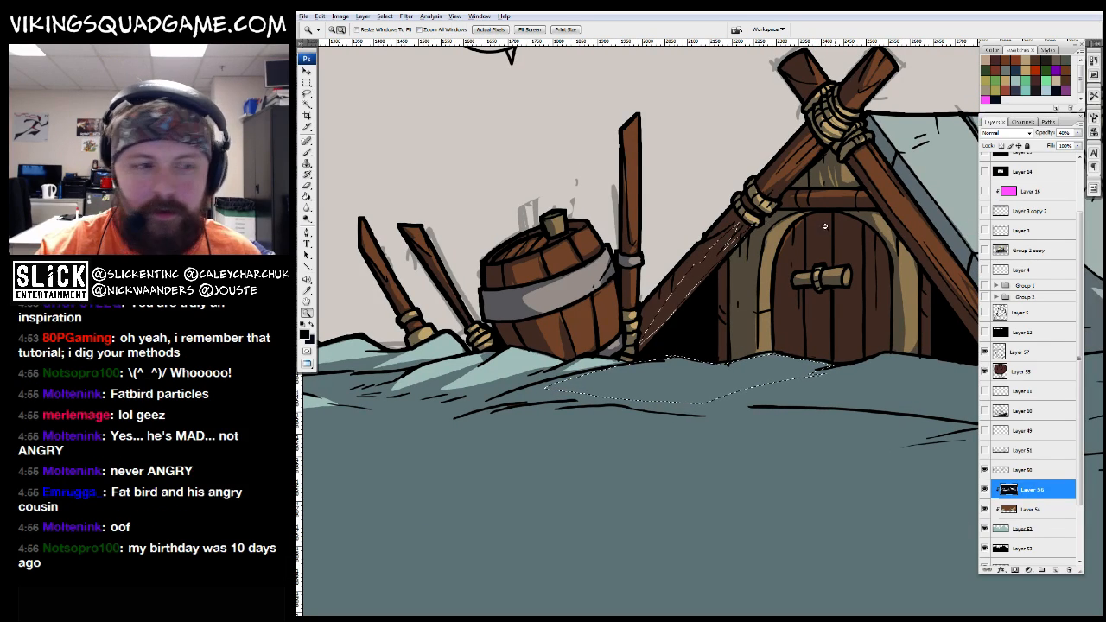
{"action": "left_click", "coordinate": [799, 256], "text": "alt"}
{"action": "left_click", "coordinate": [799, 257], "text": "alt"}
{"action": "left_click", "coordinate": [799, 257], "text": "alt"}
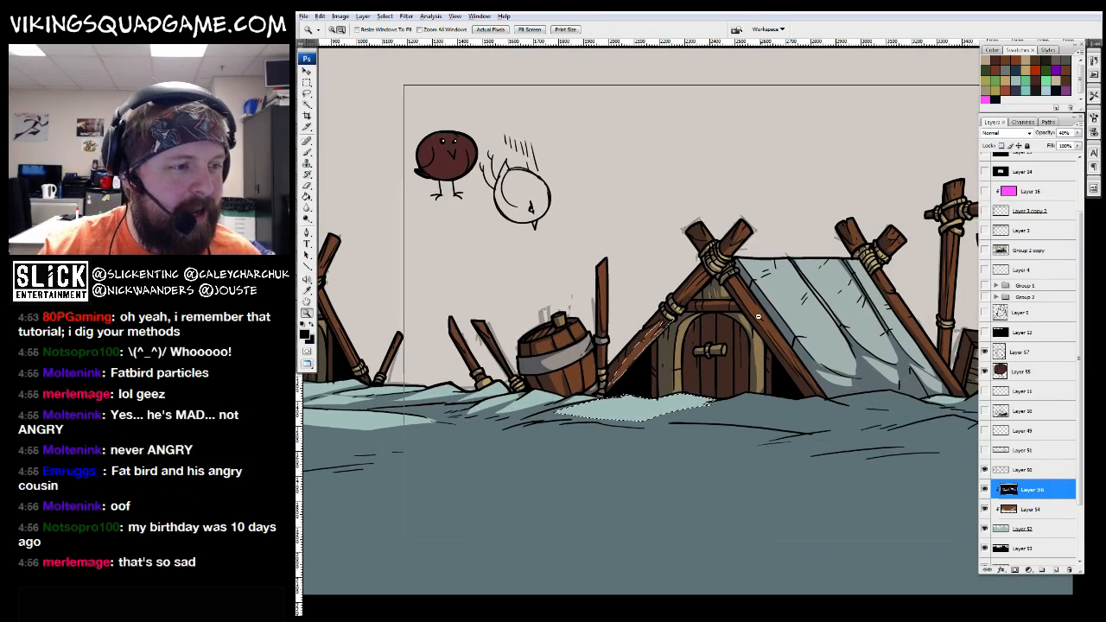
{"action": "left_click", "coordinate": [714, 373], "text": "alt"}
{"action": "left_click", "coordinate": [714, 373]}
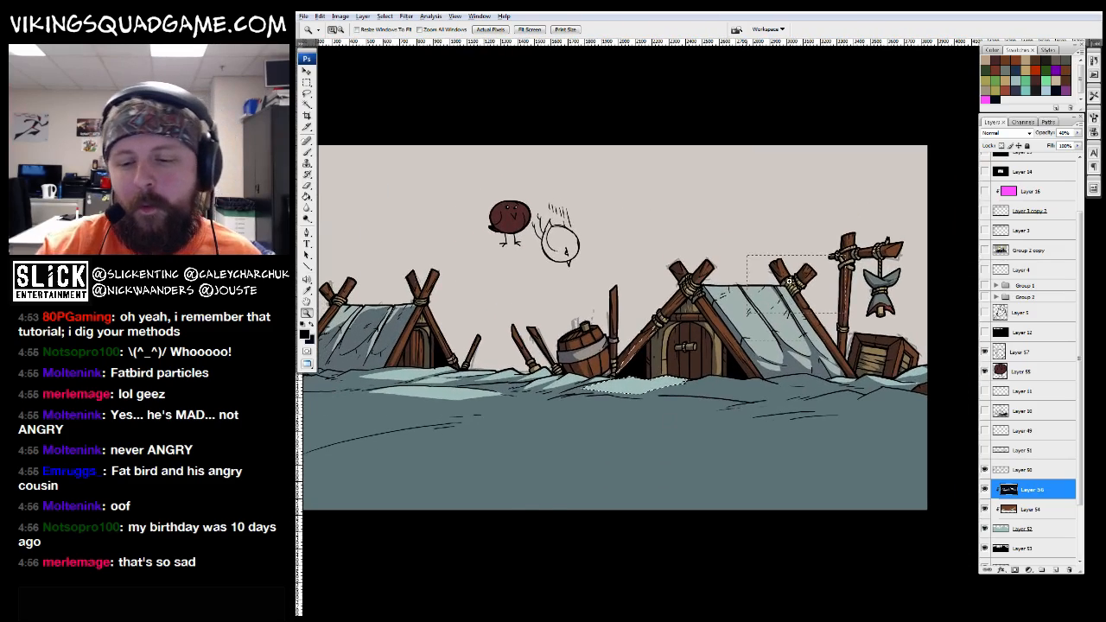
Lasso and clear the shadow from the snow mounds below the near tent's canvas and crate, and from the drift at the canvas edge
{"action": "left_click", "coordinate": [597, 381]}
{"action": "left_click", "coordinate": [596, 381]}
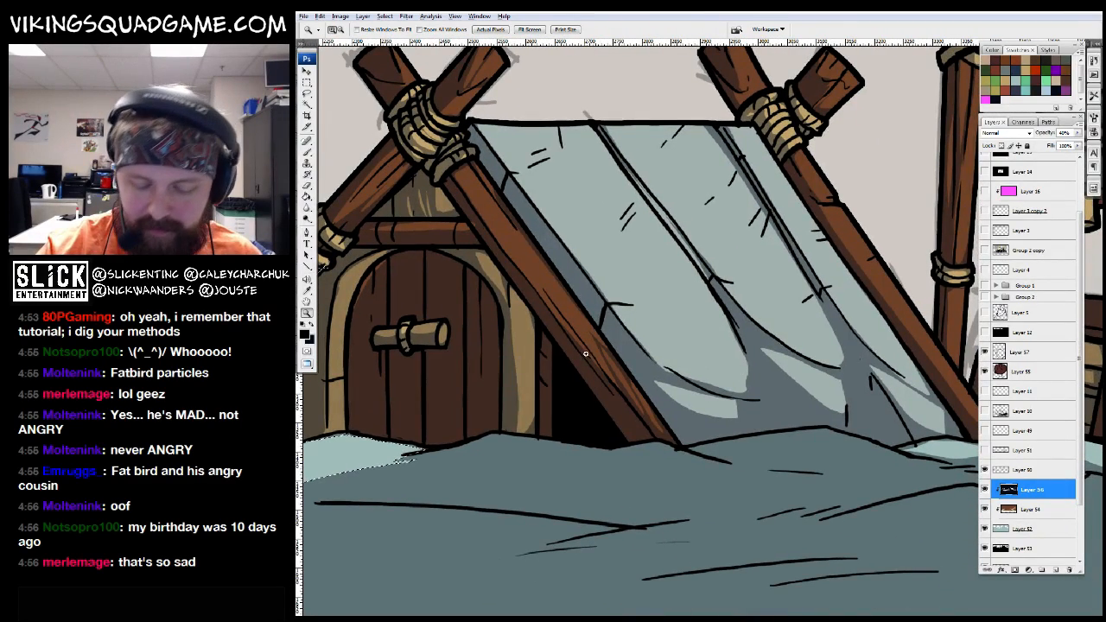
{"action": "key", "text": "l"}
{"action": "mouse_move", "coordinate": [613, 384]}
{"action": "left_mouse_down"}
{"action": "mouse_move", "coordinate": [216, 475]}
{"action": "mouse_move", "coordinate": [540, 449]}
{"action": "mouse_move", "coordinate": [699, 388]}
{"action": "mouse_move", "coordinate": [767, 418]}
{"action": "mouse_move", "coordinate": [720, 422]}
{"action": "left_mouse_up"}
{"action": "key", "text": "alt+BackSpace"}
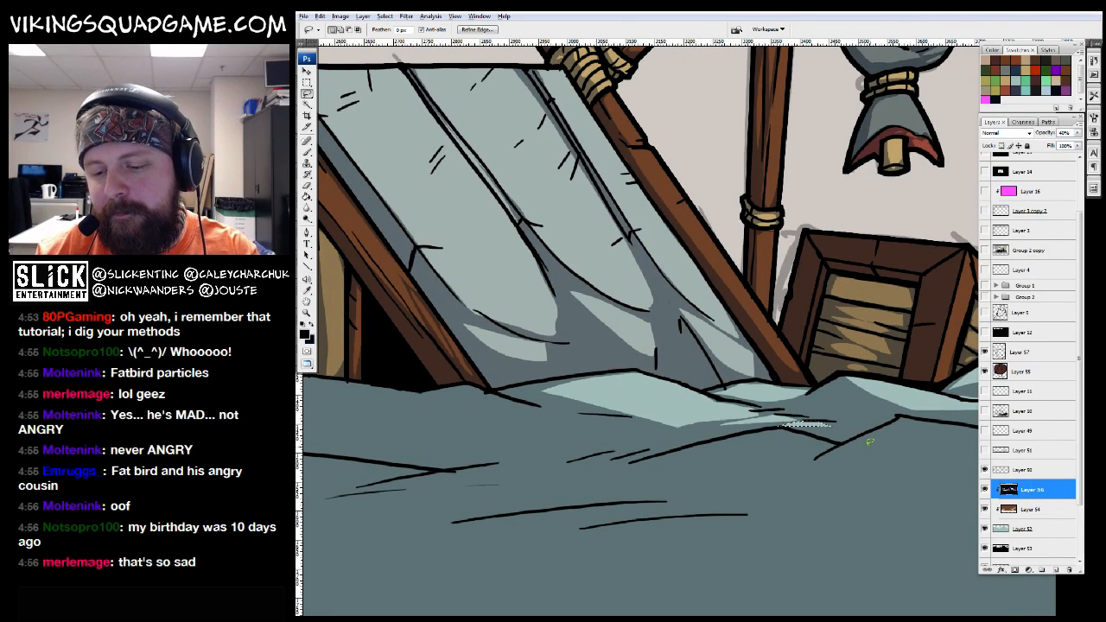
{"action": "left_click_drag", "start_coordinate": [869, 441], "coordinate": [774, 344]}
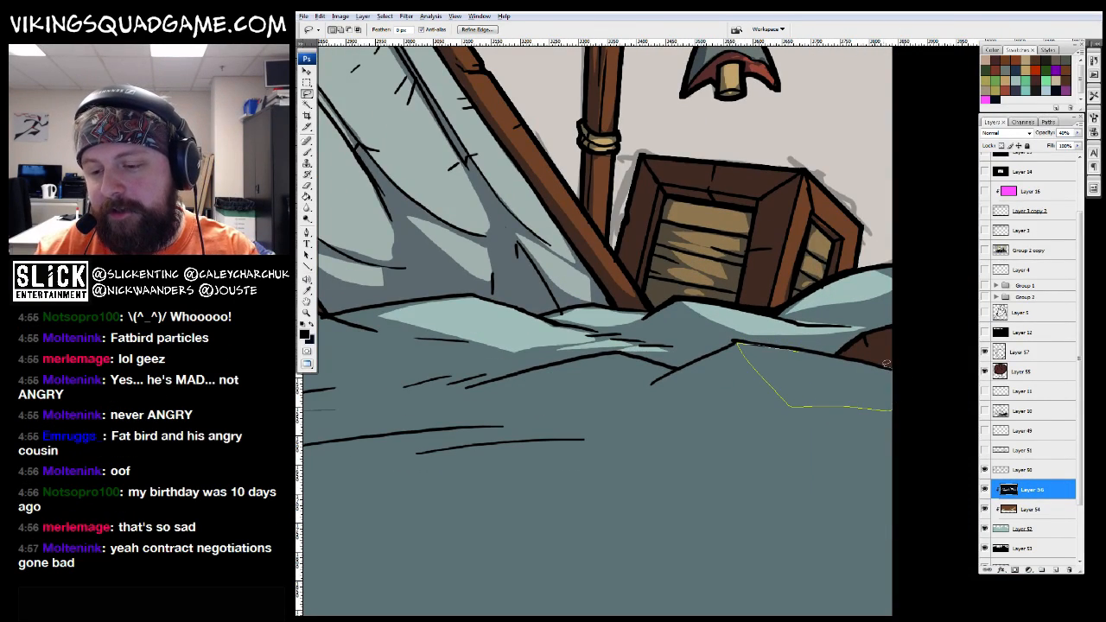
{"action": "left_click_drag", "start_coordinate": [886, 362], "coordinate": [886, 361]}
{"action": "key", "text": "alt+BackSpace"}
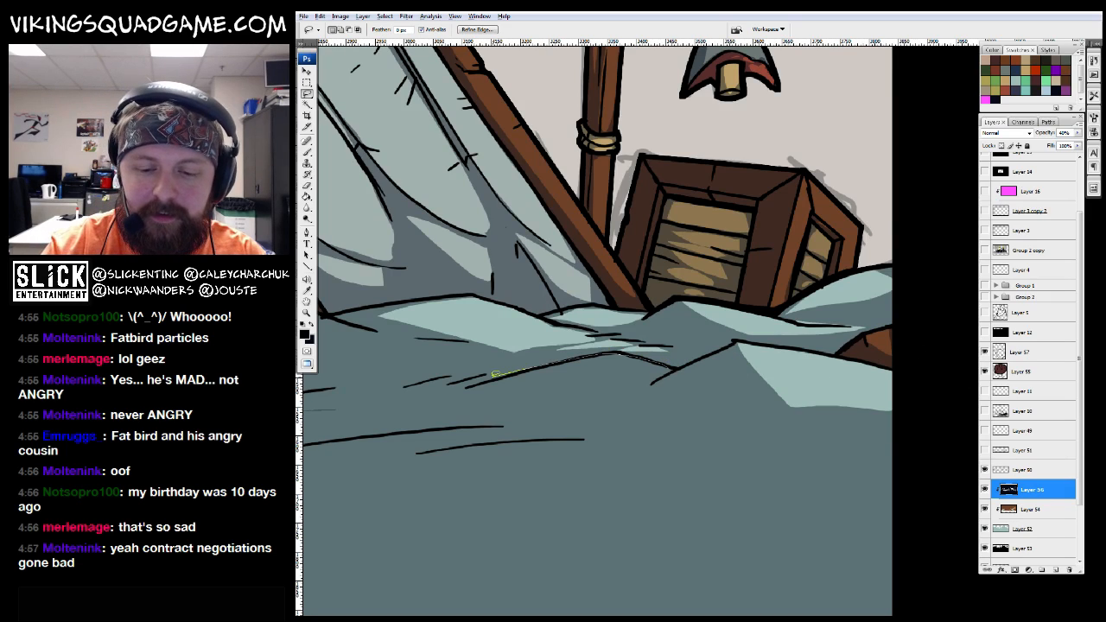
Clear the shadow from the ridge below the near tent's canvas, the mound before its door, and a small streak of snow beneath
{"action": "mouse_move", "coordinate": [495, 374]}
{"action": "left_mouse_down"}
{"action": "mouse_move", "coordinate": [851, 359]}
{"action": "mouse_move", "coordinate": [739, 301]}
{"action": "mouse_move", "coordinate": [527, 279]}
{"action": "mouse_move", "coordinate": [613, 348]}
{"action": "left_mouse_up"}
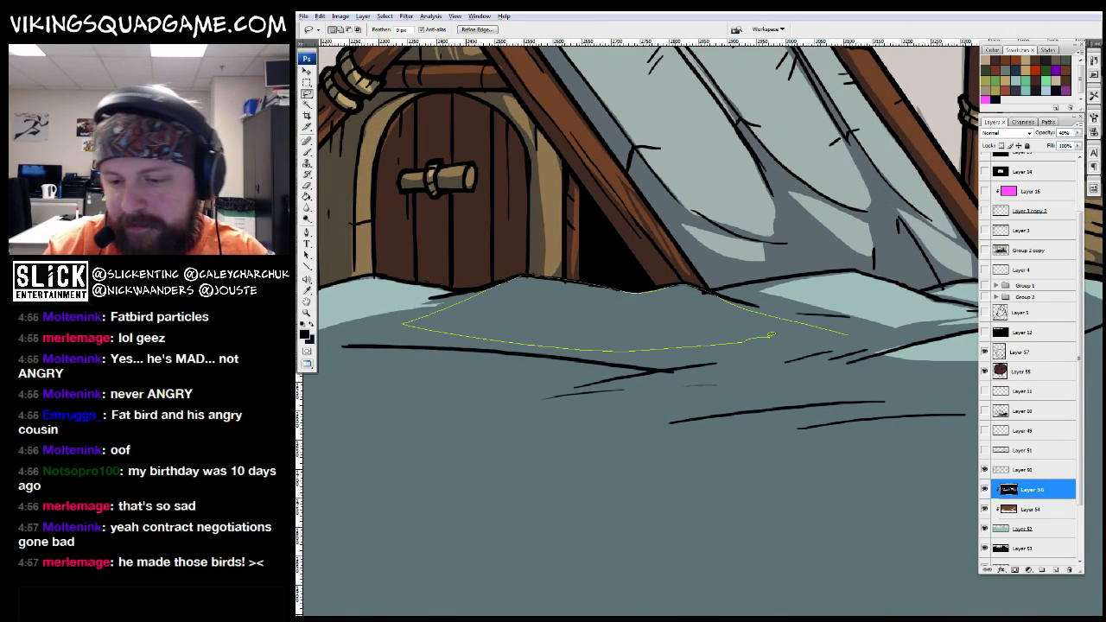
{"action": "key", "text": "alt+BackSpace"}
{"action": "left_click_drag", "start_coordinate": [846, 344], "coordinate": [955, 309]}
{"action": "mouse_move", "coordinate": [657, 327]}
{"action": "left_mouse_down"}
{"action": "mouse_move", "coordinate": [646, 350]}
{"action": "mouse_move", "coordinate": [726, 344]}
{"action": "left_mouse_up"}
{"action": "key", "text": "alt+BackSpace"}
{"action": "key", "text": "Delete"}
{"action": "left_click_drag", "start_coordinate": [922, 348], "coordinate": [973, 357]}
{"action": "key", "text": "Delete"}
Check the lit snow around the barrel and near tent, and then across the whole scene
{"action": "left_click_drag", "start_coordinate": [548, 400], "coordinate": [707, 469]}
{"action": "left_click", "coordinate": [691, 313], "text": "alt"}
{"action": "left_click", "coordinate": [684, 313], "text": "alt"}
{"action": "left_click", "coordinate": [685, 313], "text": "alt"}
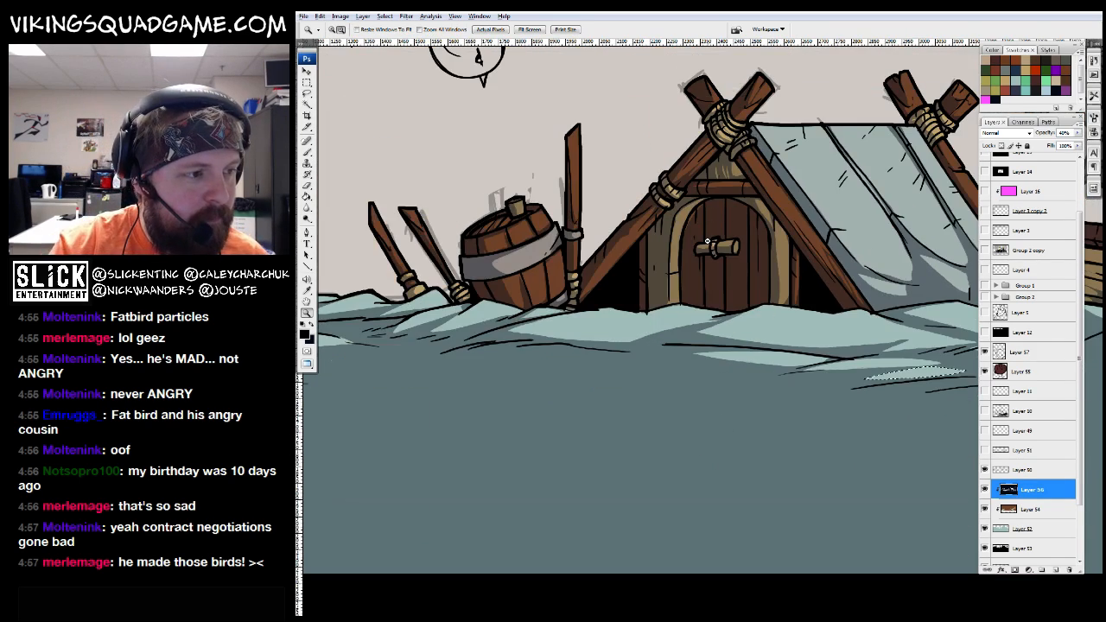
{"action": "left_click", "coordinate": [709, 304], "text": "ctrl"}
{"action": "left_click", "coordinate": [674, 305], "text": "ctrl"}
{"action": "left_click_drag", "start_coordinate": [674, 305], "coordinate": [626, 314]}
{"action": "left_click", "coordinate": [657, 346], "text": "alt"}
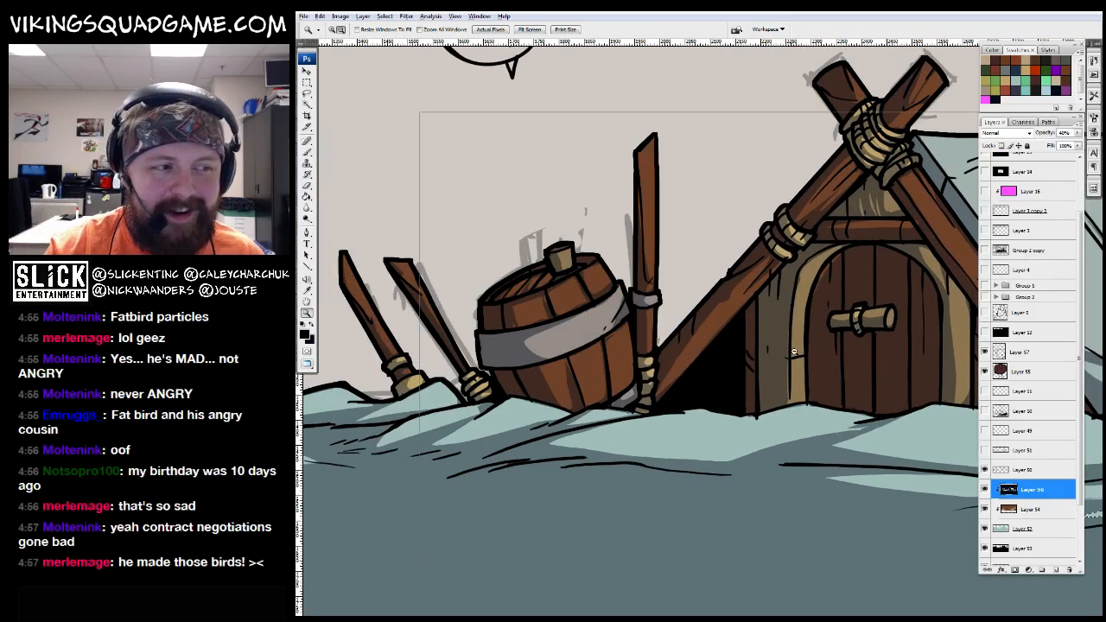
{"action": "left_click", "coordinate": [691, 381], "text": "alt"}
{"action": "left_click", "coordinate": [717, 406], "text": "alt"}
{"action": "left_click", "coordinate": [735, 427], "text": "alt"}
{"action": "left_click", "coordinate": [735, 426], "text": "alt"}
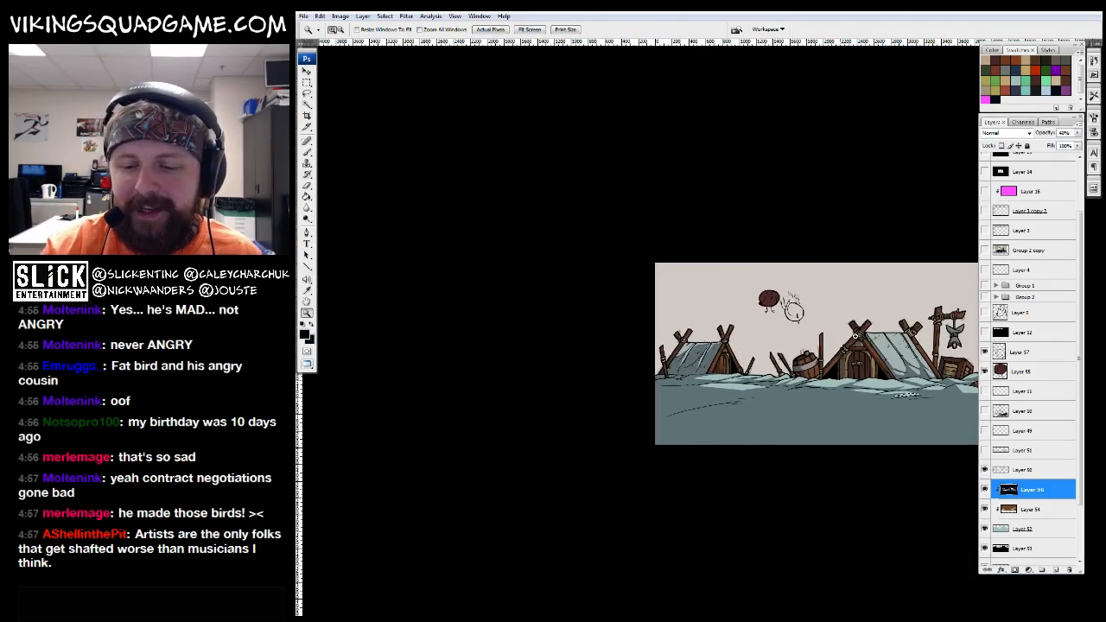
Lasso the snow ridges along the far tent's base and around its leaning stake, clear their shadow, and deselect
{"action": "left_click", "coordinate": [709, 363], "text": "ctrl"}
{"action": "left_click", "coordinate": [605, 415], "text": "ctrl"}
{"action": "left_click", "coordinate": [754, 363], "text": "ctrl"}
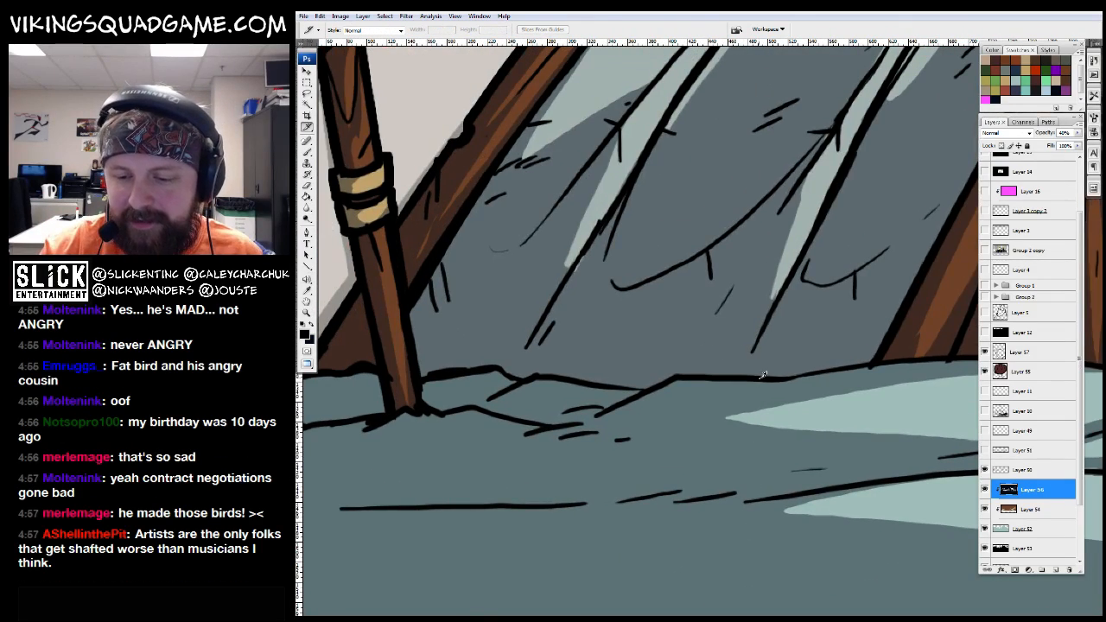
{"action": "key", "text": "l"}
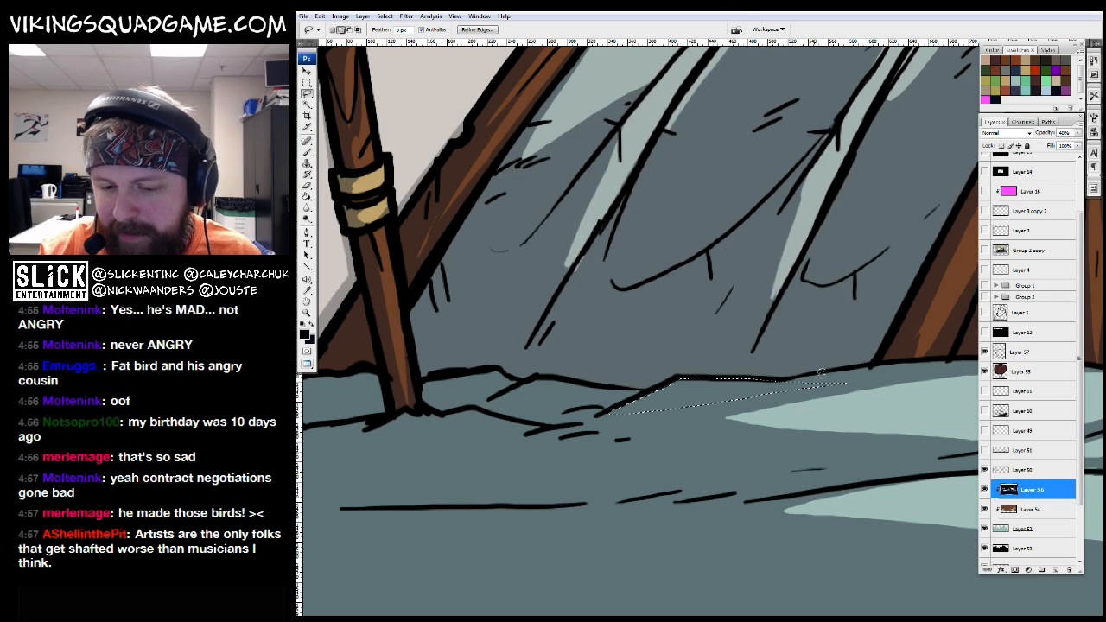
{"action": "left_click_drag", "start_coordinate": [494, 376], "coordinate": [740, 387]}
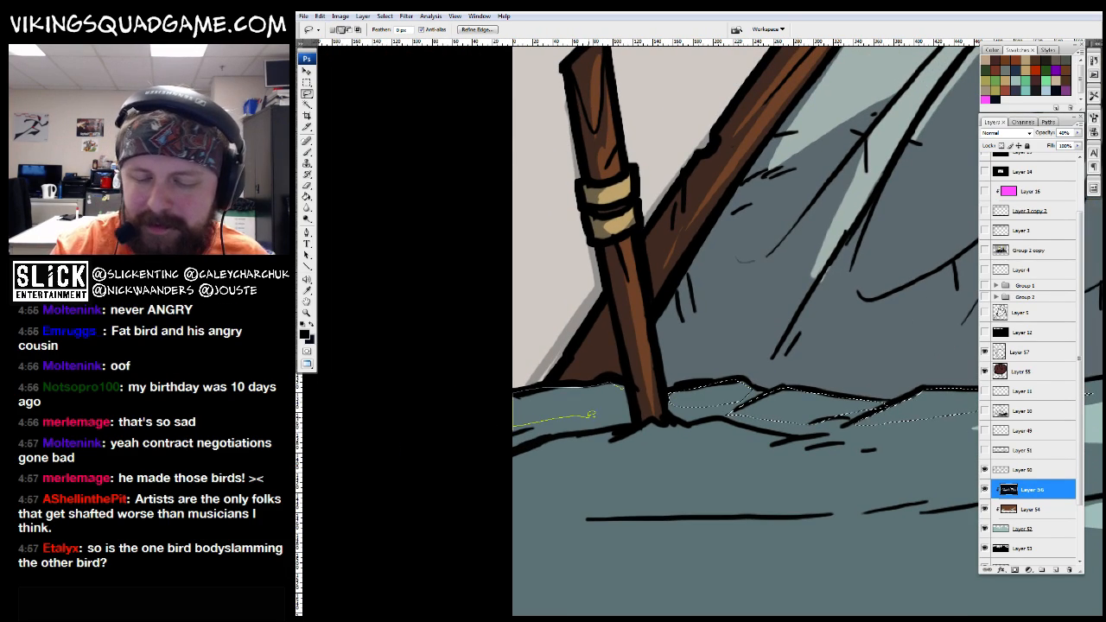
{"action": "left_click", "coordinate": [591, 415], "text": "alt"}
{"action": "left_click", "coordinate": [545, 421], "text": "alt"}
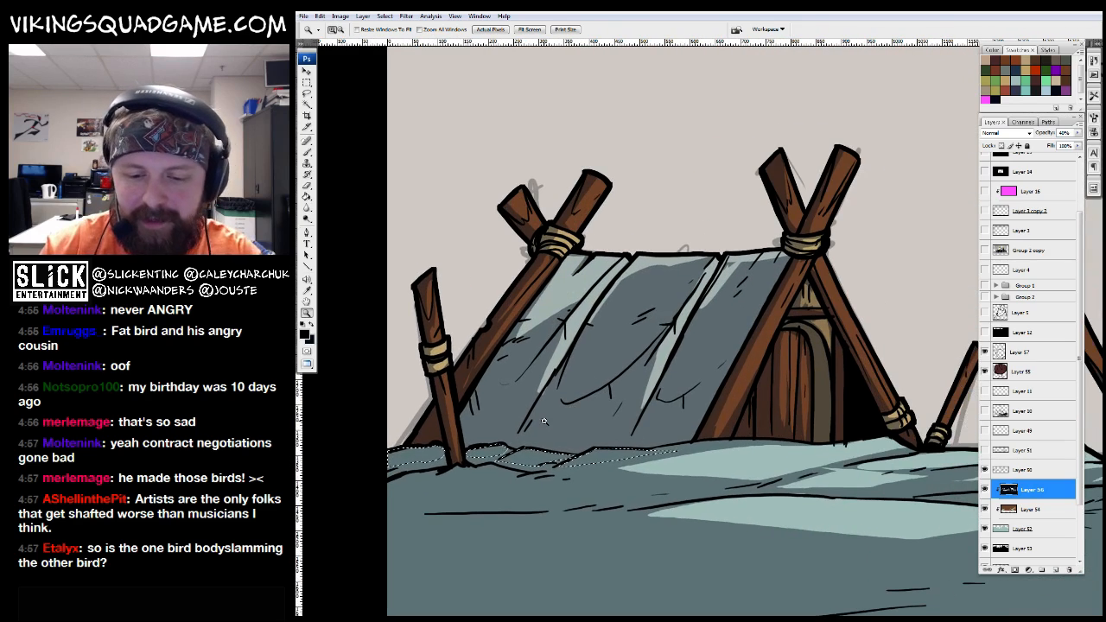
{"action": "left_click_drag", "start_coordinate": [734, 296], "coordinate": [618, 353]}
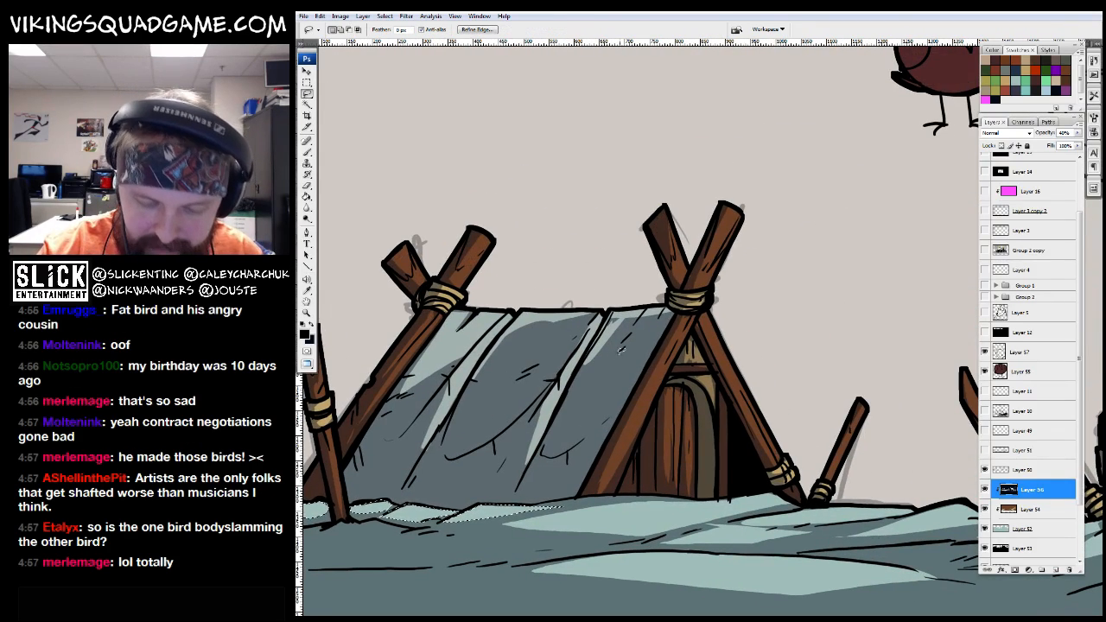
{"action": "key", "text": "g"}
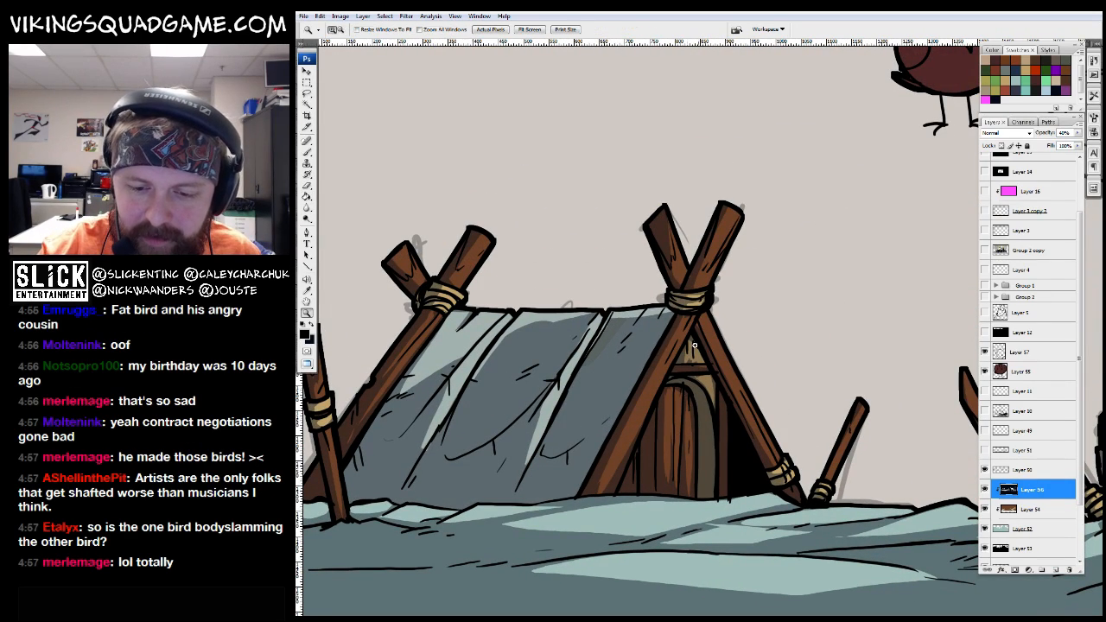
On Layer 50, brush a black wood grain line onto the barrel's leftmost upper stave
{"action": "left_click", "coordinate": [675, 348], "text": "ctrl+alt"}
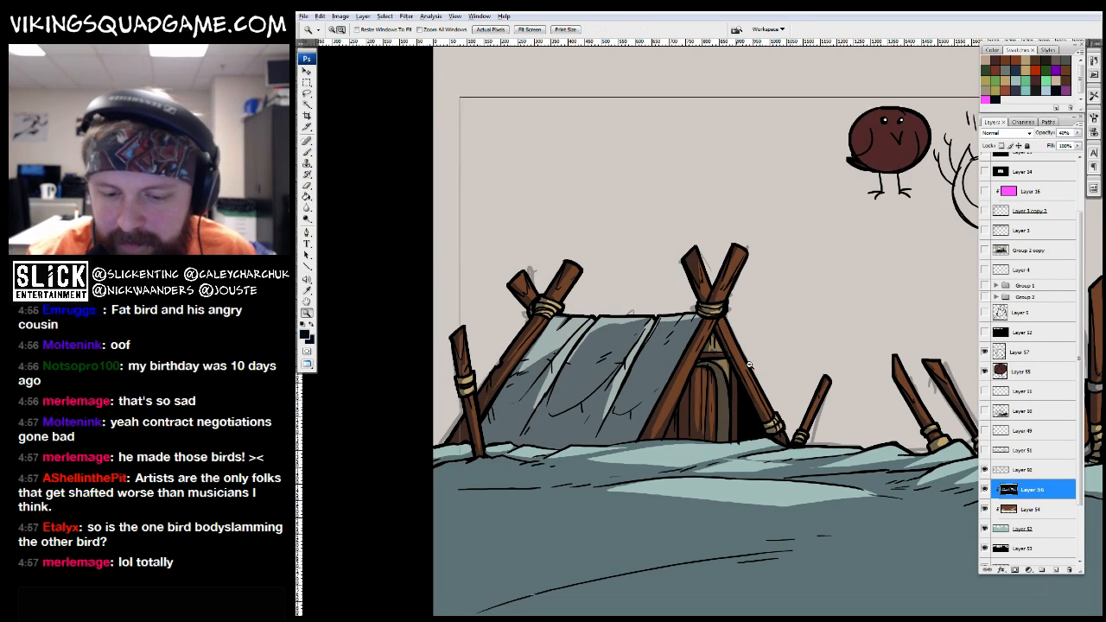
{"action": "left_click", "coordinate": [827, 331], "text": "alt"}
{"action": "left_click", "coordinate": [828, 331], "text": "alt"}
{"action": "left_click_drag", "start_coordinate": [830, 392], "coordinate": [748, 399]}
{"action": "left_click_drag", "start_coordinate": [935, 271], "coordinate": [953, 285]}
{"action": "left_click", "coordinate": [1027, 470]}
{"action": "left_click_drag", "start_coordinate": [699, 292], "coordinate": [556, 440]}
{"action": "left_click_drag", "start_coordinate": [767, 355], "coordinate": [737, 324]}
{"action": "mouse_move", "coordinate": [695, 184]}
{"action": "left_mouse_down"}
{"action": "mouse_move", "coordinate": [755, 285]}
{"action": "mouse_move", "coordinate": [790, 415]}
{"action": "left_mouse_up"}
{"action": "mouse_move", "coordinate": [740, 450]}
{"action": "left_mouse_down"}
{"action": "mouse_move", "coordinate": [749, 291]}
{"action": "mouse_move", "coordinate": [708, 340]}
{"action": "left_mouse_up"}
{"action": "left_click_drag", "start_coordinate": [744, 271], "coordinate": [769, 291]}
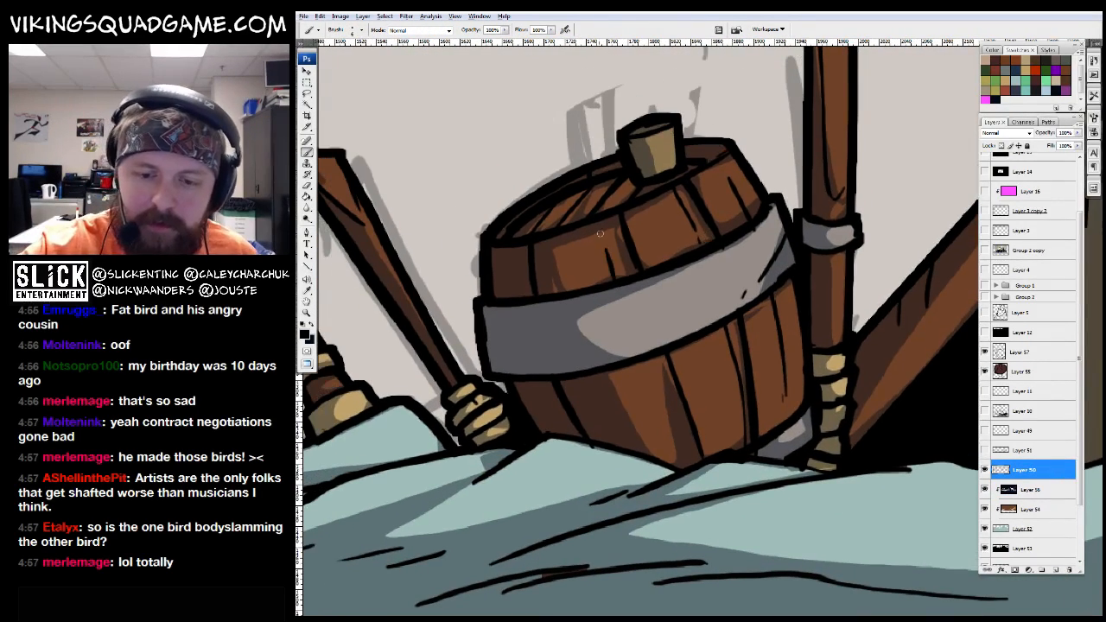
{"action": "left_click_drag", "start_coordinate": [508, 256], "coordinate": [510, 296]}
On shadow Layer 56, erase the shadow along the outer edge of the barrel's upper staves
{"action": "key", "text": "alt+bracketleft"}
{"action": "key", "text": "e"}
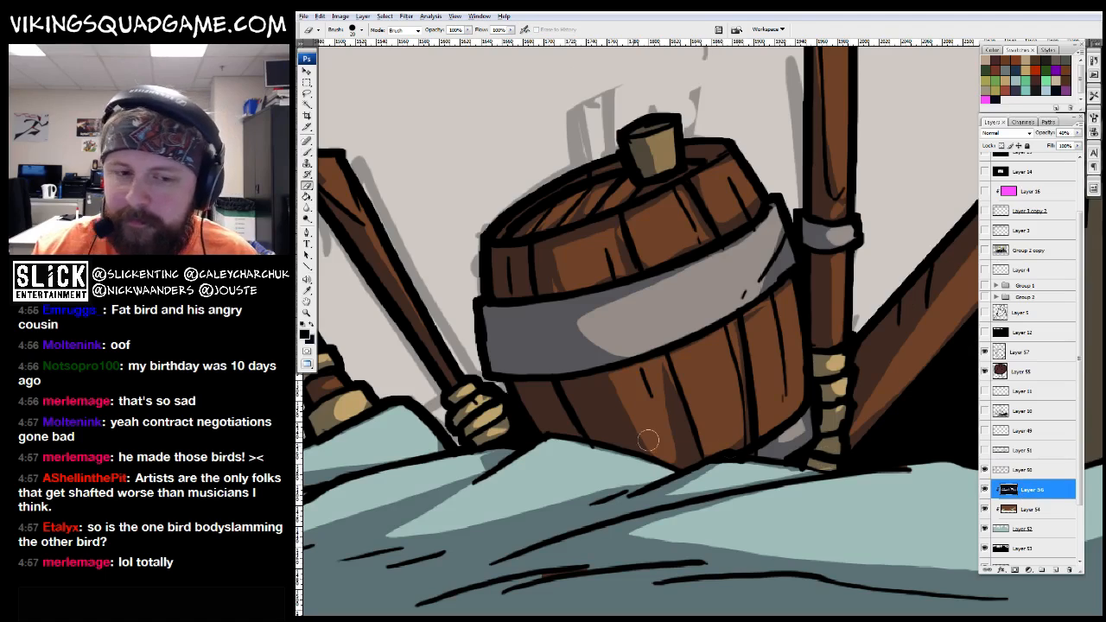
{"action": "left_click_drag", "start_coordinate": [485, 253], "coordinate": [494, 263]}
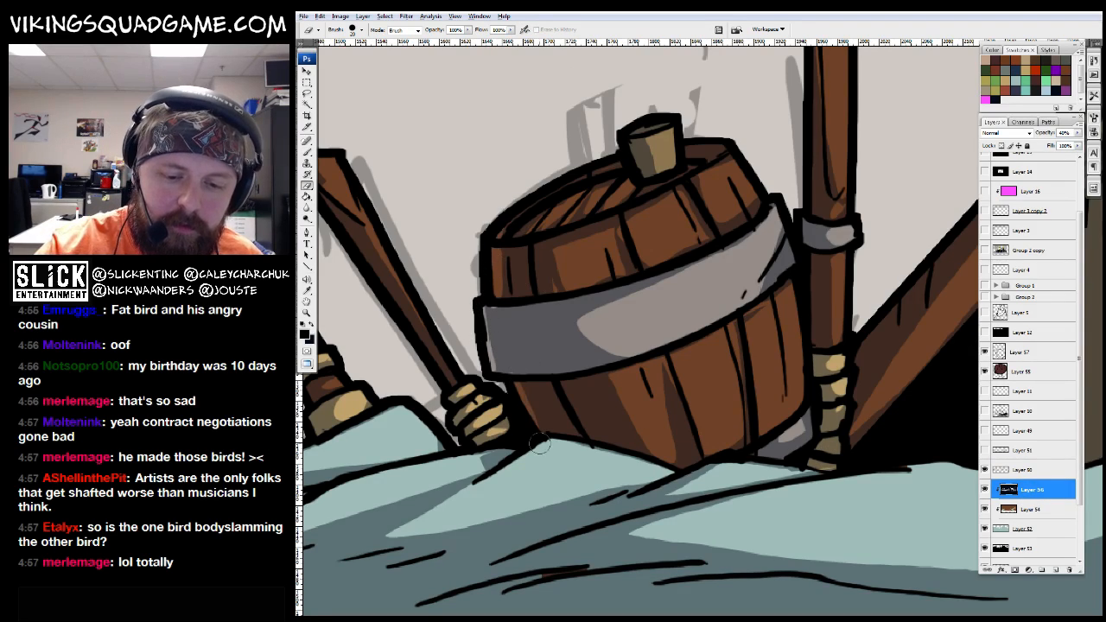
{"action": "left_click_drag", "start_coordinate": [719, 334], "coordinate": [729, 324]}
{"action": "key", "text": "b"}
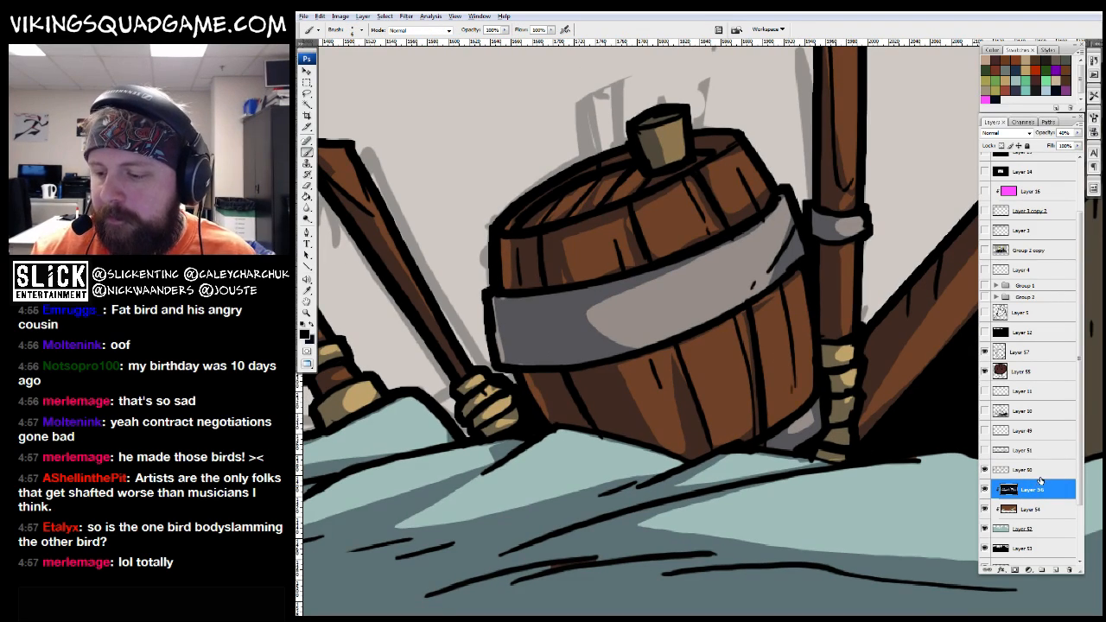
Move the falling bird sketch on Layer 57 down and across until it sits just above the brown bird
{"action": "left_click", "coordinate": [1040, 470]}
{"action": "left_click_drag", "start_coordinate": [571, 365], "coordinate": [584, 381]}
{"action": "key", "text": "z"}
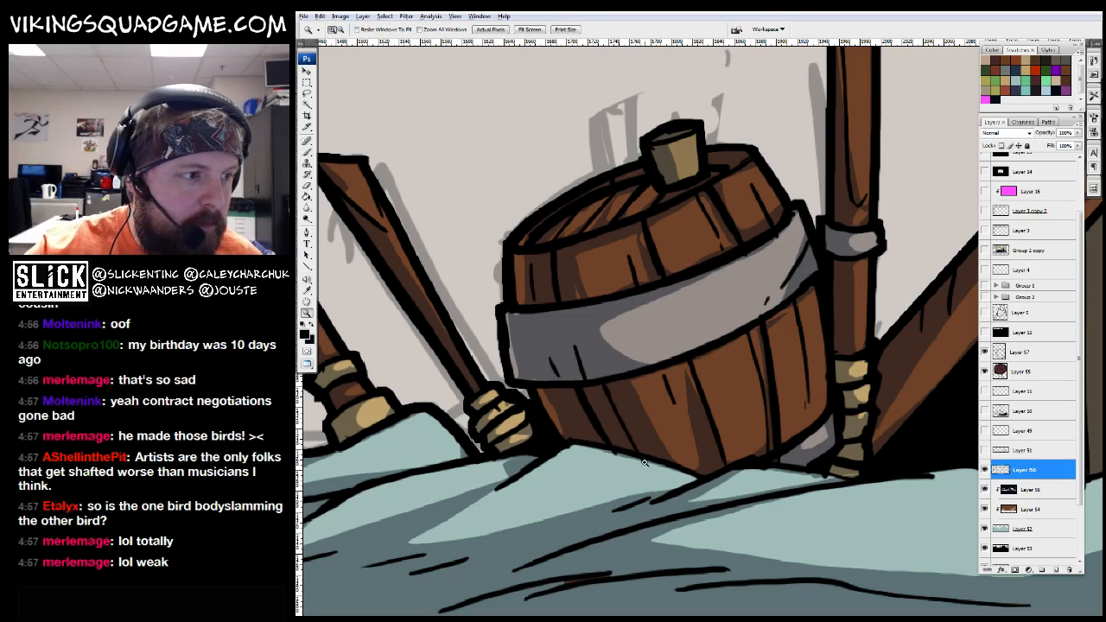
{"action": "key", "text": "ctrl+minus"}
{"action": "key", "text": "ctrl+minus"}
{"action": "key", "text": "ctrl+minus"}
{"action": "left_click_drag", "start_coordinate": [640, 242], "coordinate": [642, 244]}
{"action": "left_click", "coordinate": [736, 347], "text": "alt"}
{"action": "right_click", "coordinate": [737, 326]}
{"action": "left_click", "coordinate": [759, 345]}
{"action": "left_click_drag", "start_coordinate": [707, 173], "coordinate": [646, 227]}
{"action": "key", "text": "v"}
{"action": "left_click", "coordinate": [736, 410], "text": "ctrl"}
{"action": "left_click_drag", "start_coordinate": [613, 294], "coordinate": [619, 299]}
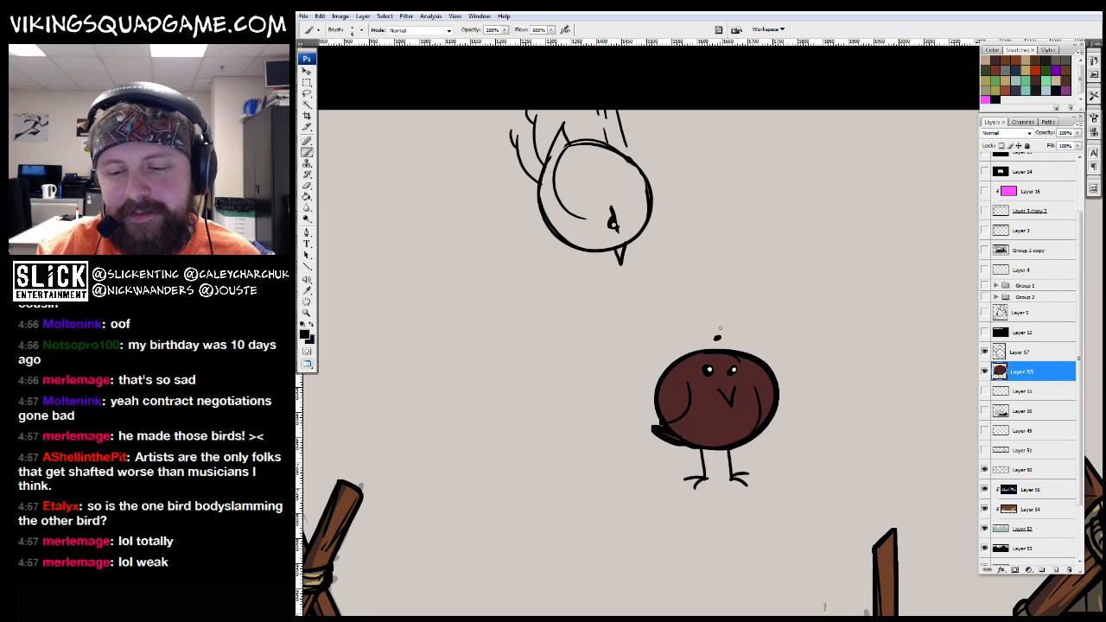
{"action": "key", "text": "v"}
{"action": "left_click_drag", "start_coordinate": [640, 237], "coordinate": [706, 282]}
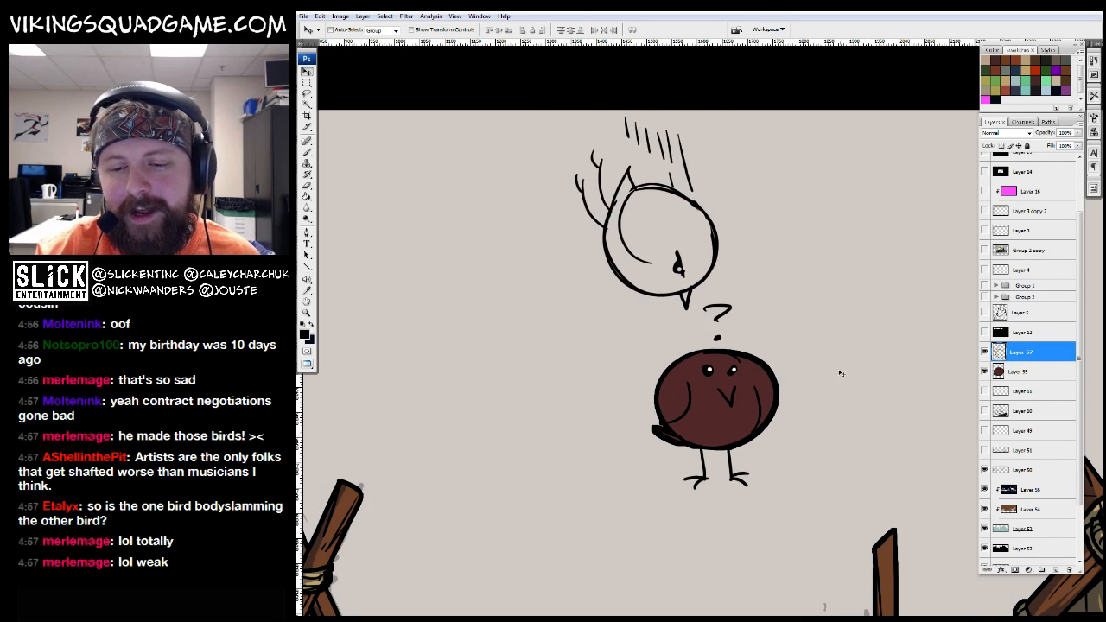
Select Layers 57 and 55 together and shift both birds left across the sky
{"action": "left_click_drag", "start_coordinate": [839, 372], "coordinate": [816, 454]}
{"action": "left_click", "coordinate": [1023, 373], "text": "shift"}
{"action": "left_click_drag", "start_coordinate": [800, 400], "coordinate": [646, 423]}
{"action": "left_click", "coordinate": [627, 415]}
{"action": "left_click", "coordinate": [610, 345]}
{"action": "key", "text": "b"}
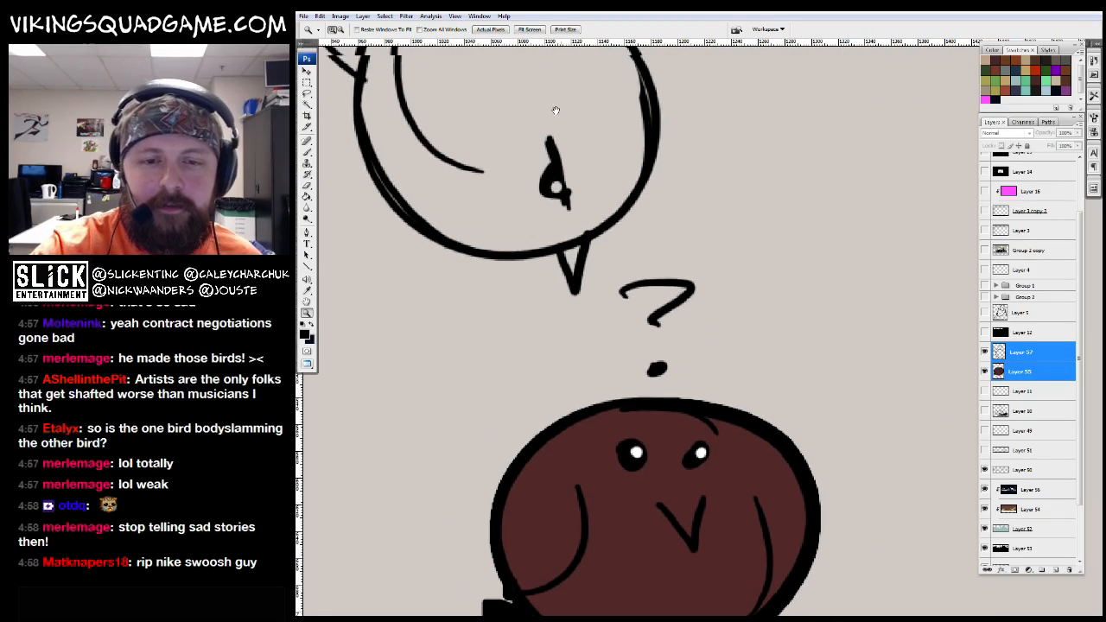
Try to erase beside the question mark with both bird layers selected
{"action": "key", "text": "e"}
{"action": "left_click", "coordinate": [753, 338]}
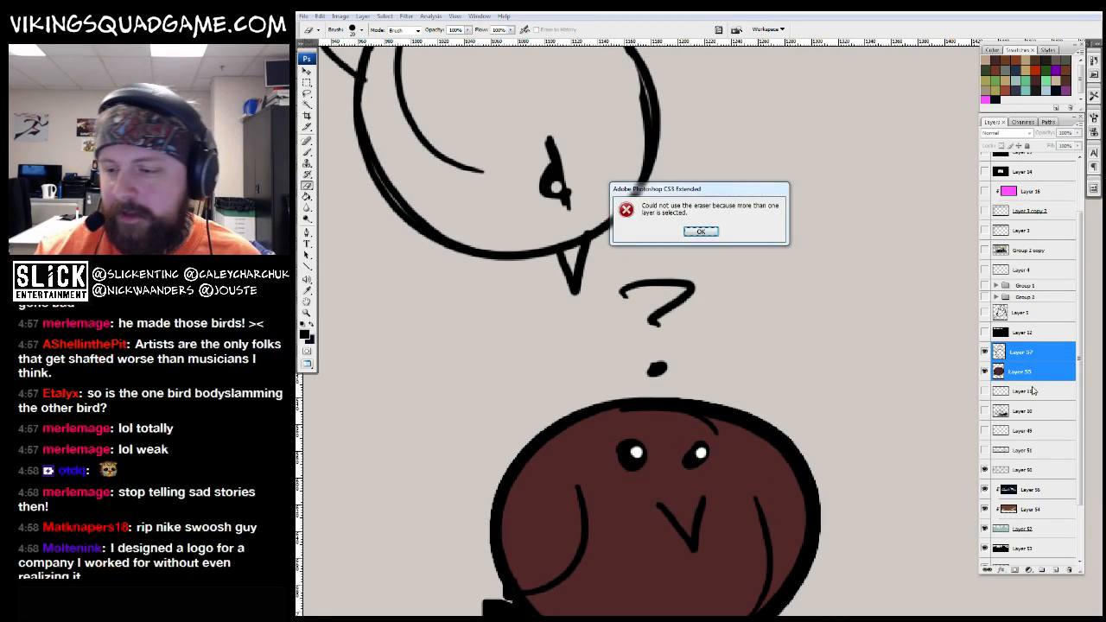
{"action": "key", "text": "Return"}
{"action": "left_click", "coordinate": [1015, 353]}
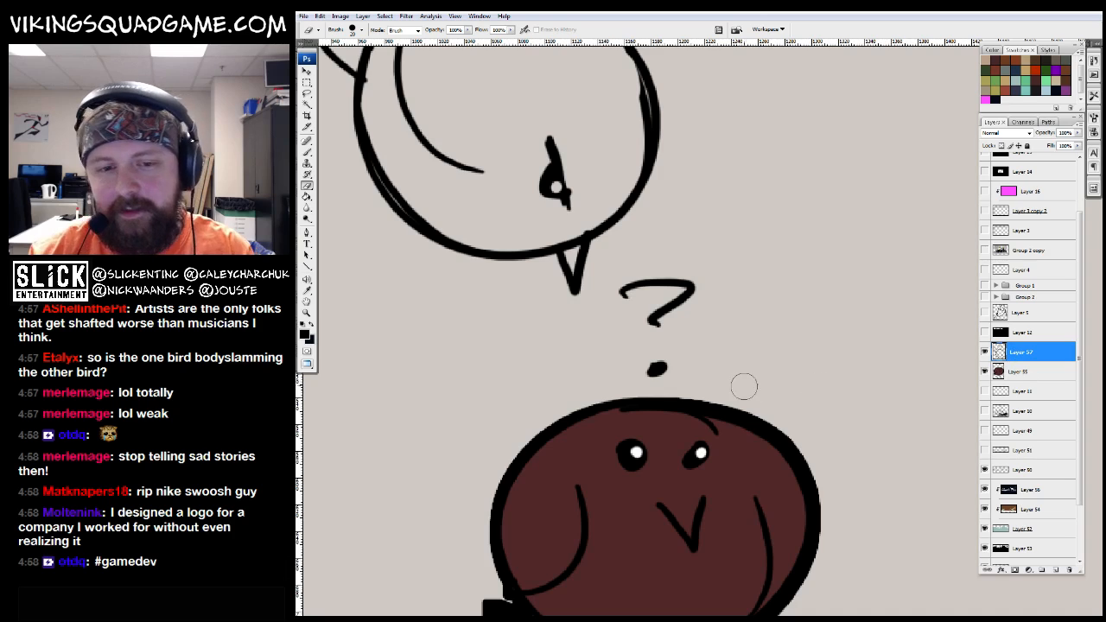
Sample the shaded snow's blue-grey as the fill colour and make colour Layer 54 active
{"action": "key", "text": "z"}
{"action": "left_click", "coordinate": [851, 395], "text": "alt"}
{"action": "left_click", "coordinate": [850, 464], "text": "alt"}
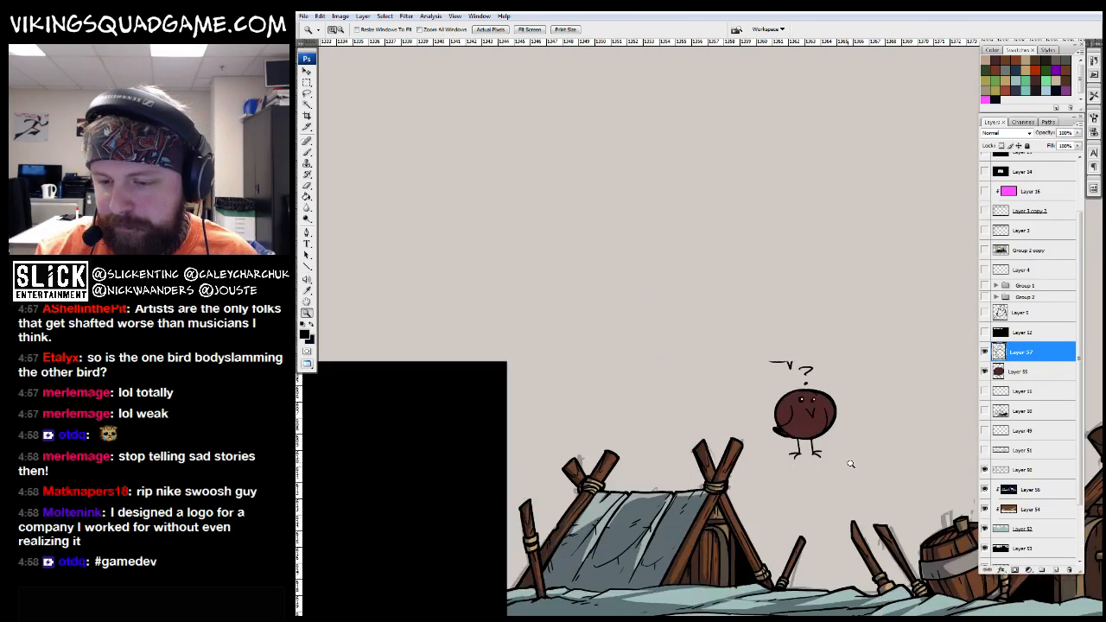
{"action": "left_click_drag", "start_coordinate": [851, 464], "coordinate": [664, 368]}
{"action": "right_click", "coordinate": [724, 326]}
{"action": "left_click", "coordinate": [745, 336]}
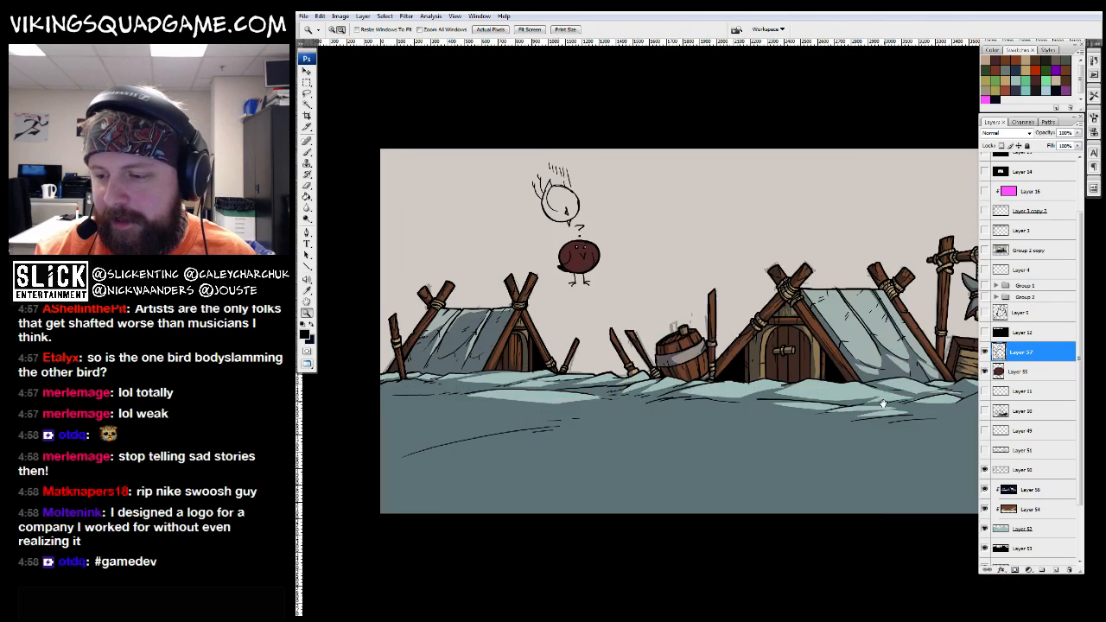
{"action": "left_click", "coordinate": [1019, 371], "text": "ctrl"}
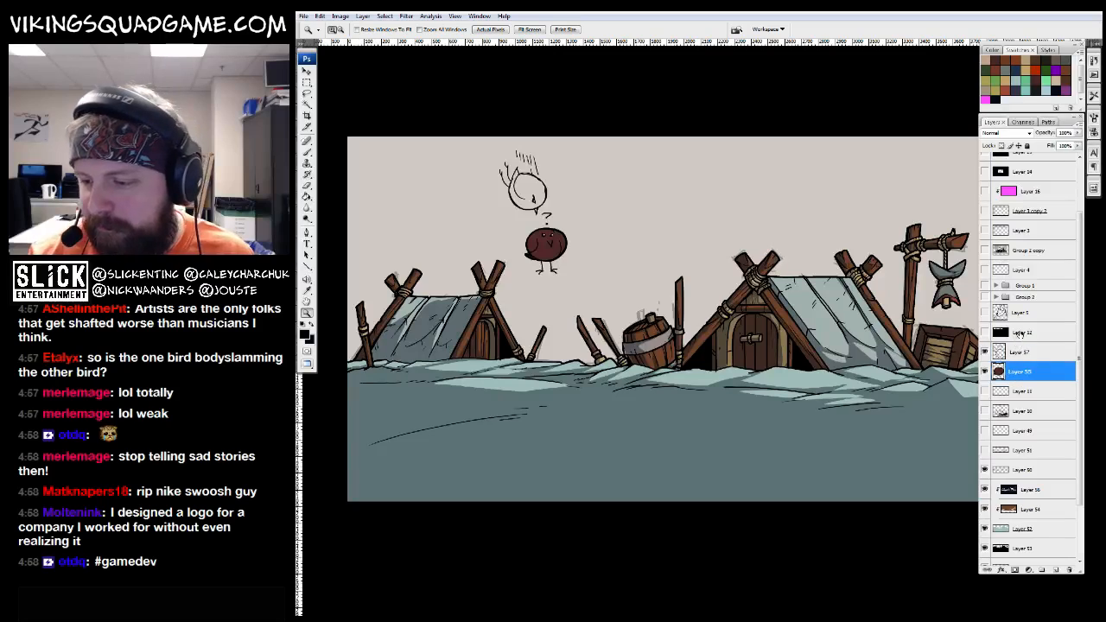
{"action": "left_click", "coordinate": [1024, 331], "text": "ctrl"}
{"action": "left_click", "coordinate": [1024, 332]}
{"action": "key", "text": "g"}
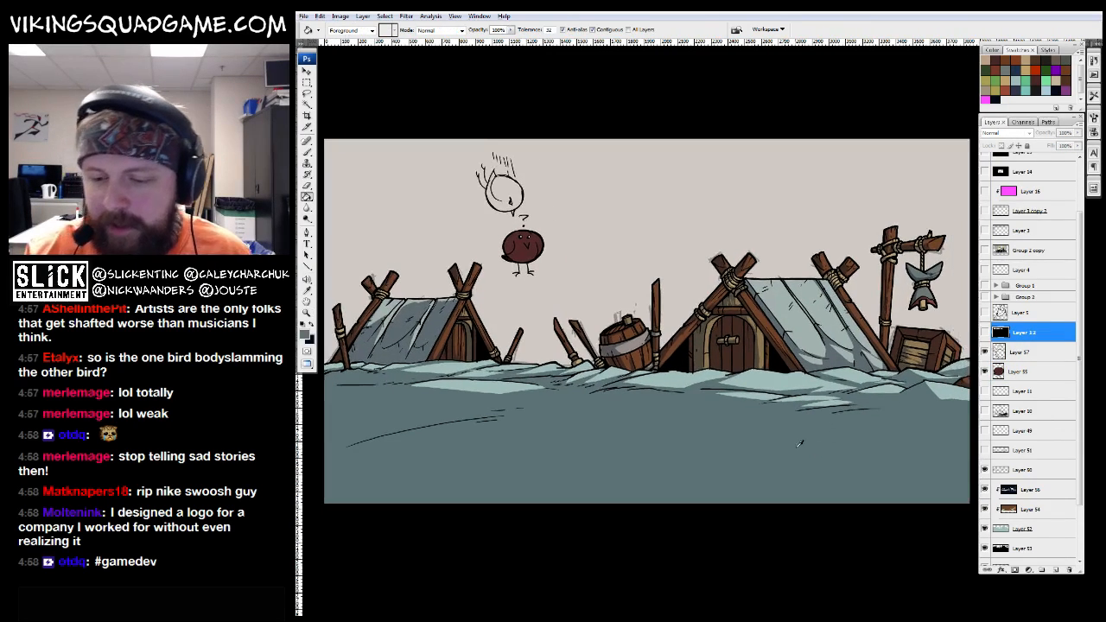
{"action": "left_click", "coordinate": [1021, 489]}
{"action": "left_click", "coordinate": [1028, 509]}
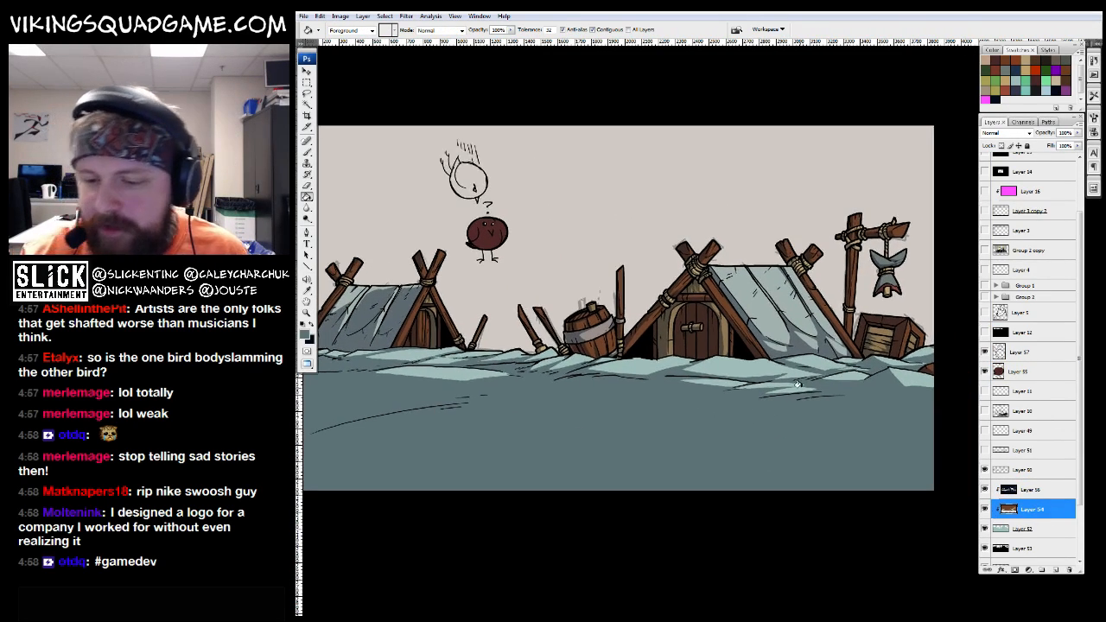
On Layer 54, lasso the foreground snow below the ridges across the full canvas width and fill it with the sampled blue-grey
{"action": "key", "text": "l"}
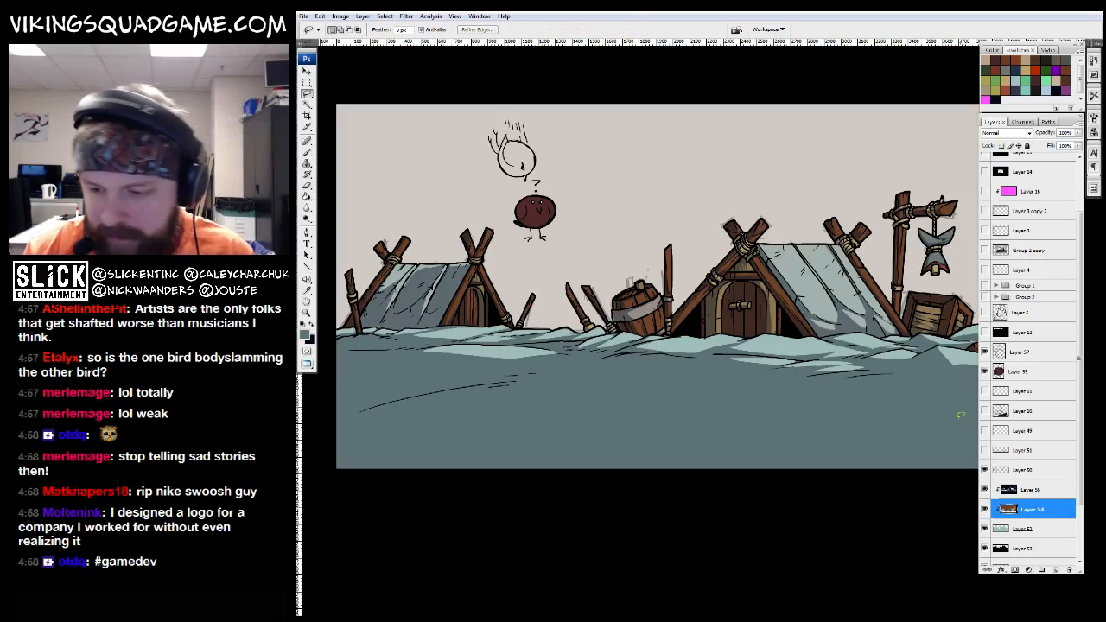
{"action": "left_click_drag", "start_coordinate": [707, 361], "coordinate": [676, 355]}
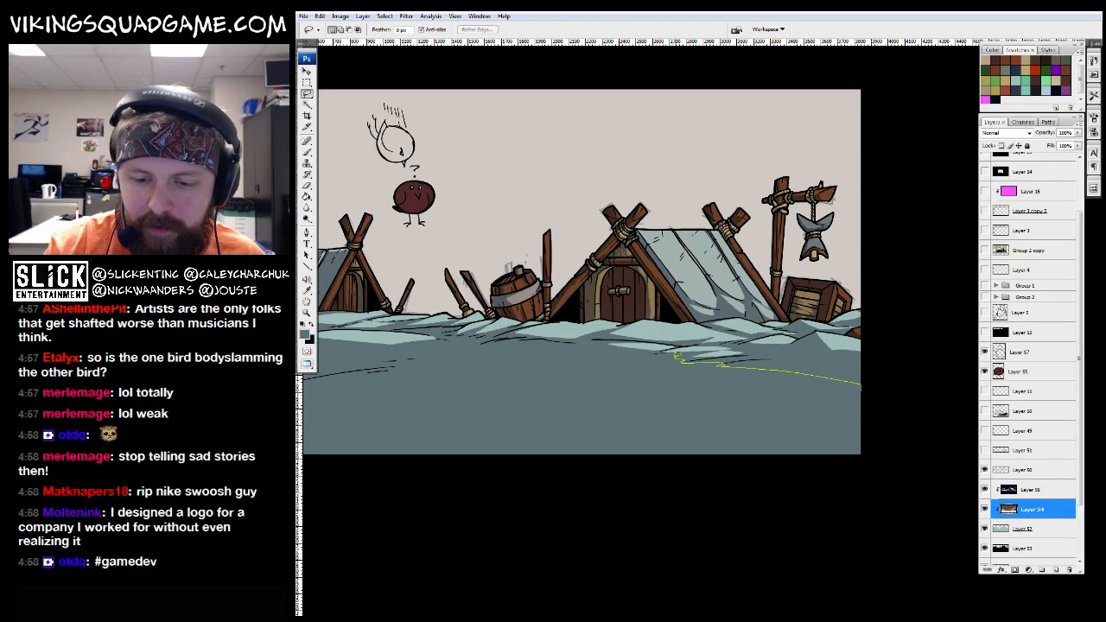
{"action": "left_click_drag", "start_coordinate": [429, 328], "coordinate": [415, 328]}
{"action": "left_click_drag", "start_coordinate": [439, 335], "coordinate": [785, 337]}
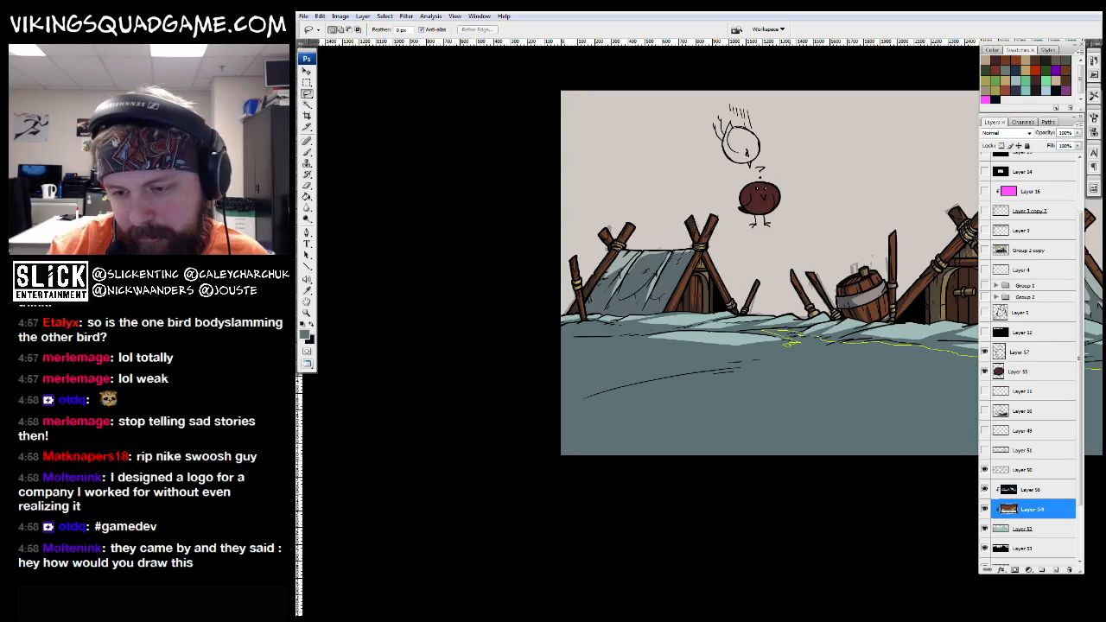
{"action": "left_click_drag", "start_coordinate": [513, 407], "coordinate": [422, 363]}
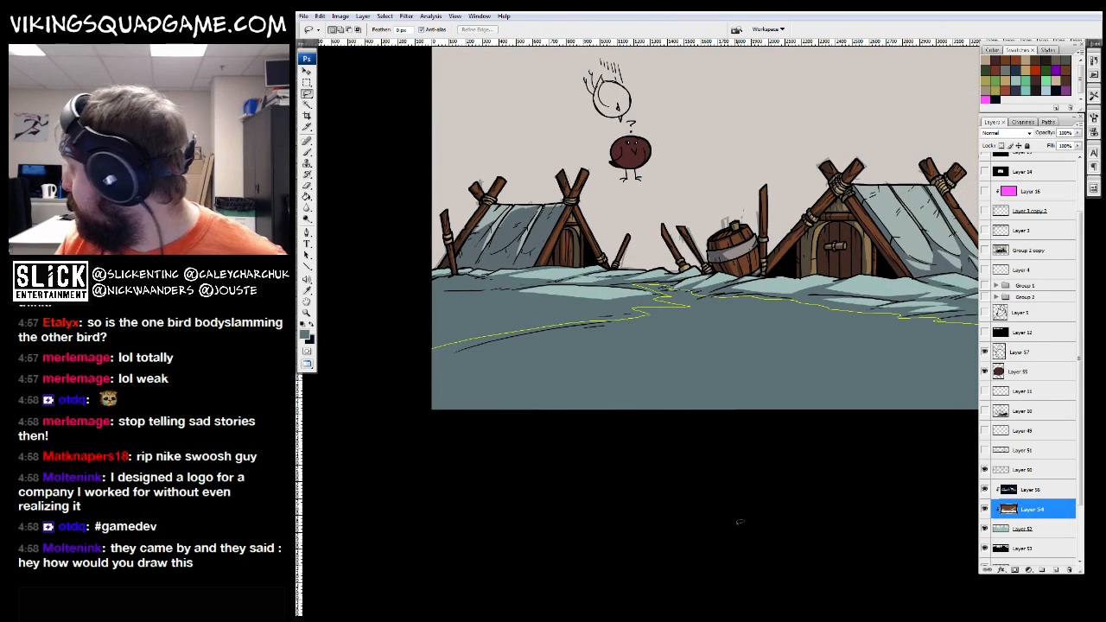
{"action": "mouse_move", "coordinate": [923, 414]}
{"action": "left_mouse_down"}
{"action": "mouse_move", "coordinate": [783, 516]}
{"action": "mouse_move", "coordinate": [851, 538]}
{"action": "left_mouse_up"}
{"action": "key", "text": "ctrl+0"}
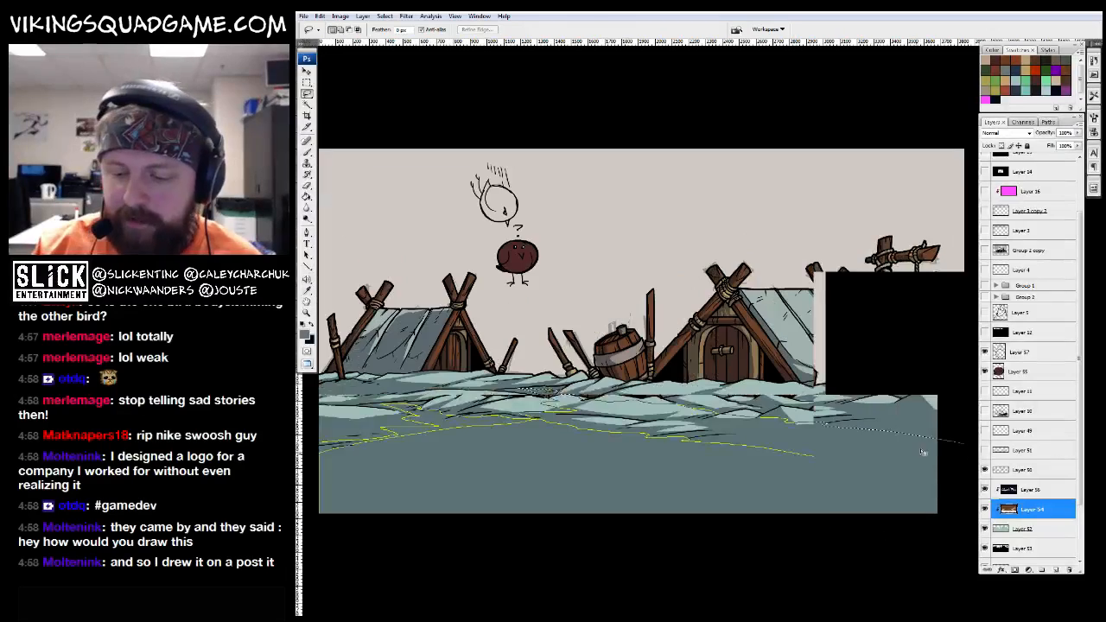
{"action": "key", "text": "g"}
{"action": "left_click", "coordinate": [636, 455]}
Lasso the snow strip below the ridges in front of the crate and fill it with the same blue-grey
{"action": "key", "text": "z"}
{"action": "key", "text": "ctrl+minus"}
{"action": "key", "text": "ctrl+minus"}
{"action": "key", "text": "ctrl+minus"}
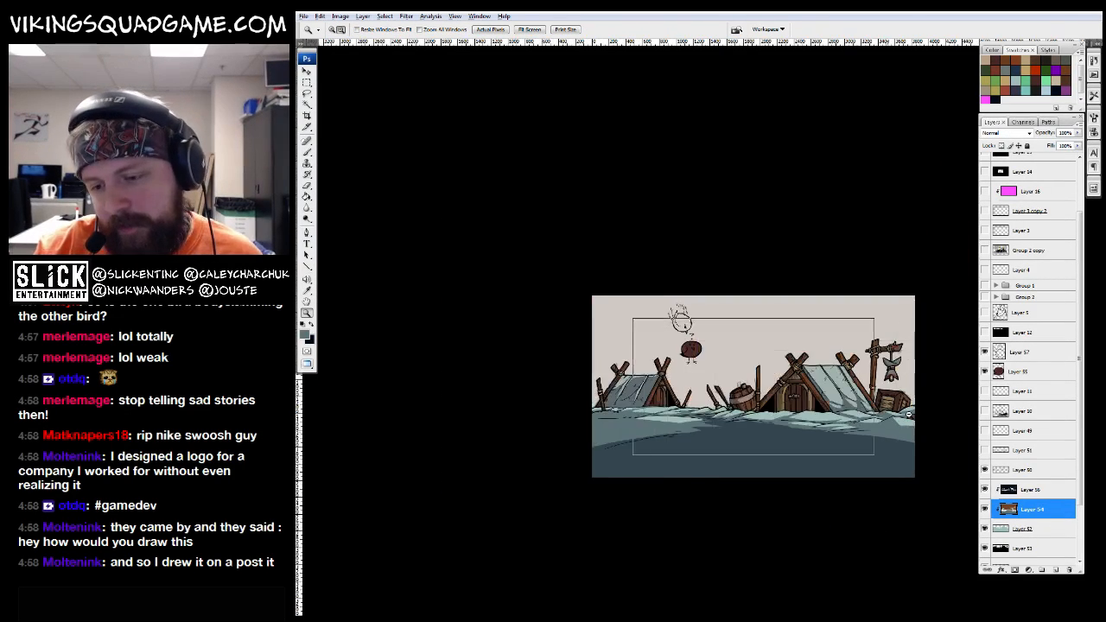
{"action": "left_click", "coordinate": [835, 429]}
{"action": "left_click", "coordinate": [778, 366]}
{"action": "key", "text": "l"}
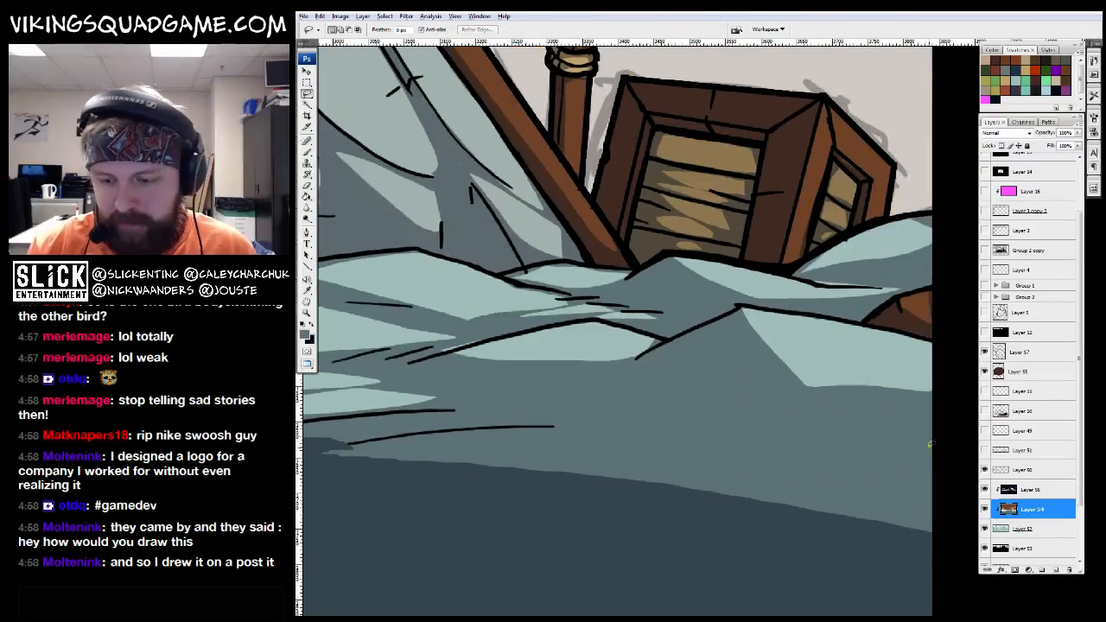
{"action": "mouse_move", "coordinate": [607, 423]}
{"action": "left_mouse_down"}
{"action": "mouse_move", "coordinate": [867, 461]}
{"action": "mouse_move", "coordinate": [485, 446]}
{"action": "mouse_move", "coordinate": [756, 467]}
{"action": "left_mouse_up"}
{"action": "key", "text": "g"}
{"action": "left_click", "coordinate": [867, 462]}
Lasso the snow slope in front of the far tent, fill it with the darker snow tone, and deselect
{"action": "key", "text": "z"}
{"action": "key", "text": "ctrl+minus"}
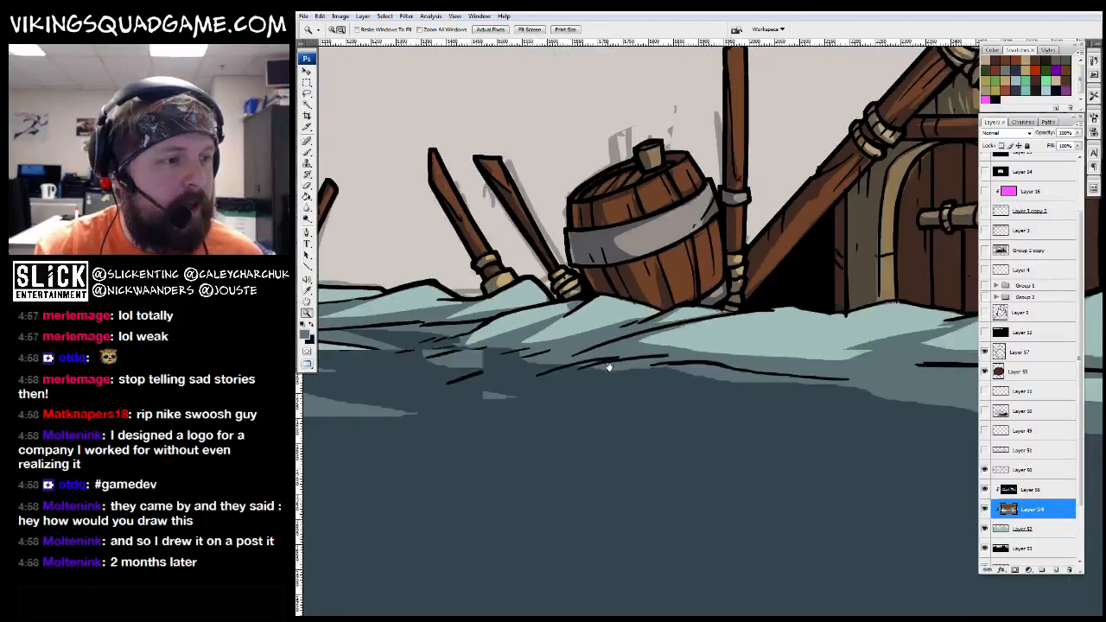
{"action": "key", "text": "ctrl+minus"}
{"action": "left_click_drag", "start_coordinate": [530, 457], "coordinate": [742, 447]}
{"action": "left_click", "coordinate": [645, 412], "text": "alt"}
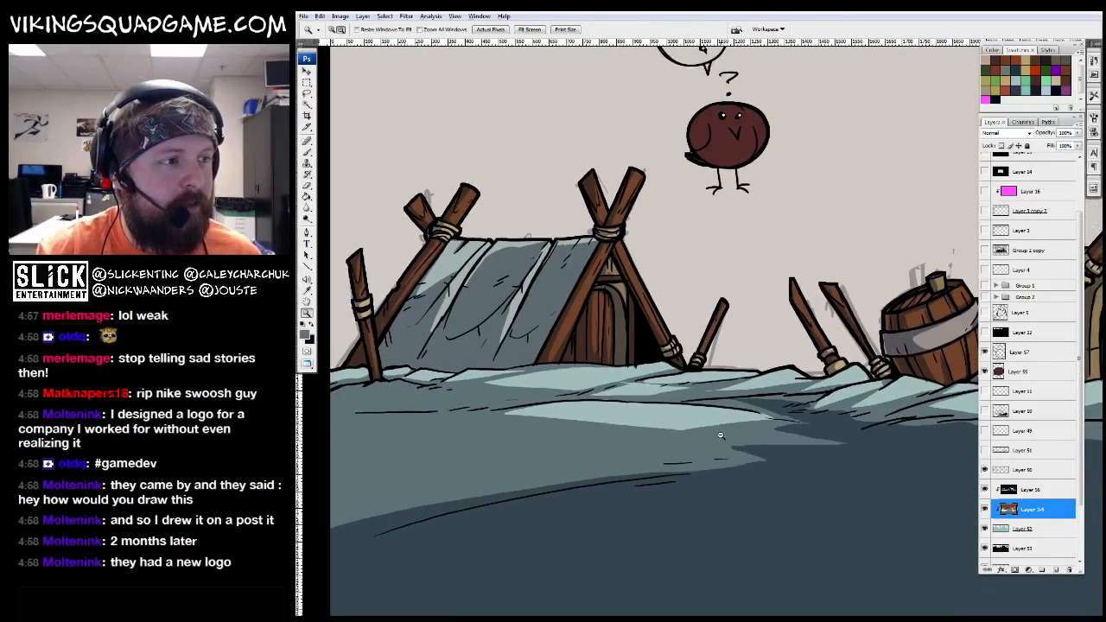
{"action": "left_click", "coordinate": [716, 459], "text": "alt"}
{"action": "mouse_move", "coordinate": [699, 375]}
{"action": "left_mouse_down"}
{"action": "mouse_move", "coordinate": [706, 359]}
{"action": "mouse_move", "coordinate": [693, 381]}
{"action": "left_mouse_up"}
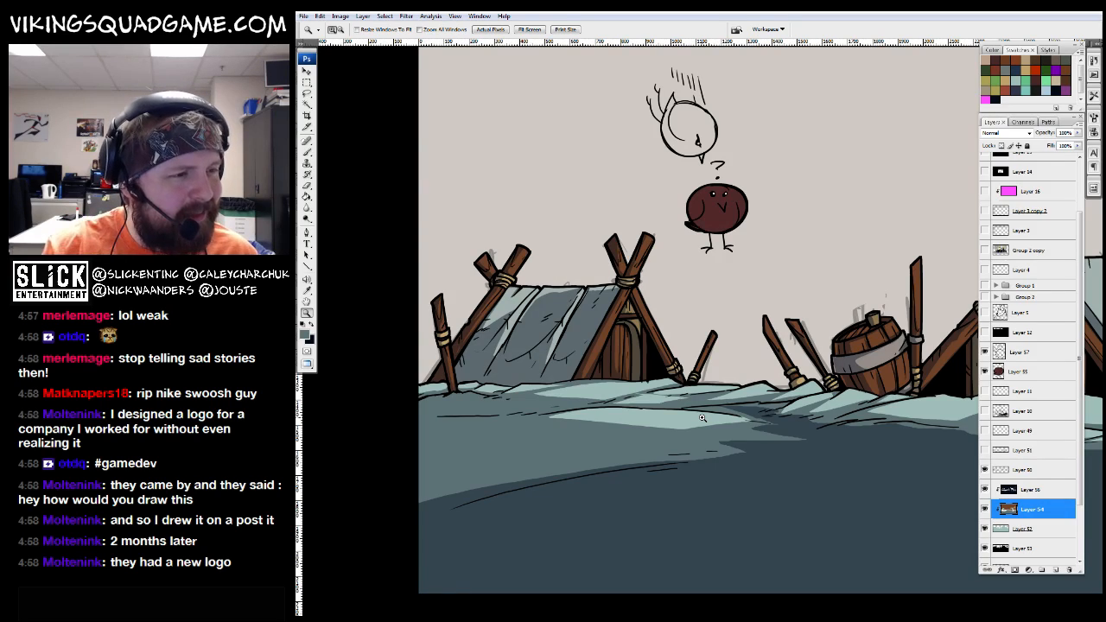
{"action": "mouse_move", "coordinate": [649, 445]}
{"action": "left_mouse_down"}
{"action": "mouse_move", "coordinate": [745, 375]}
{"action": "mouse_move", "coordinate": [737, 367]}
{"action": "mouse_move", "coordinate": [757, 369]}
{"action": "left_mouse_up"}
{"action": "key", "text": "l"}
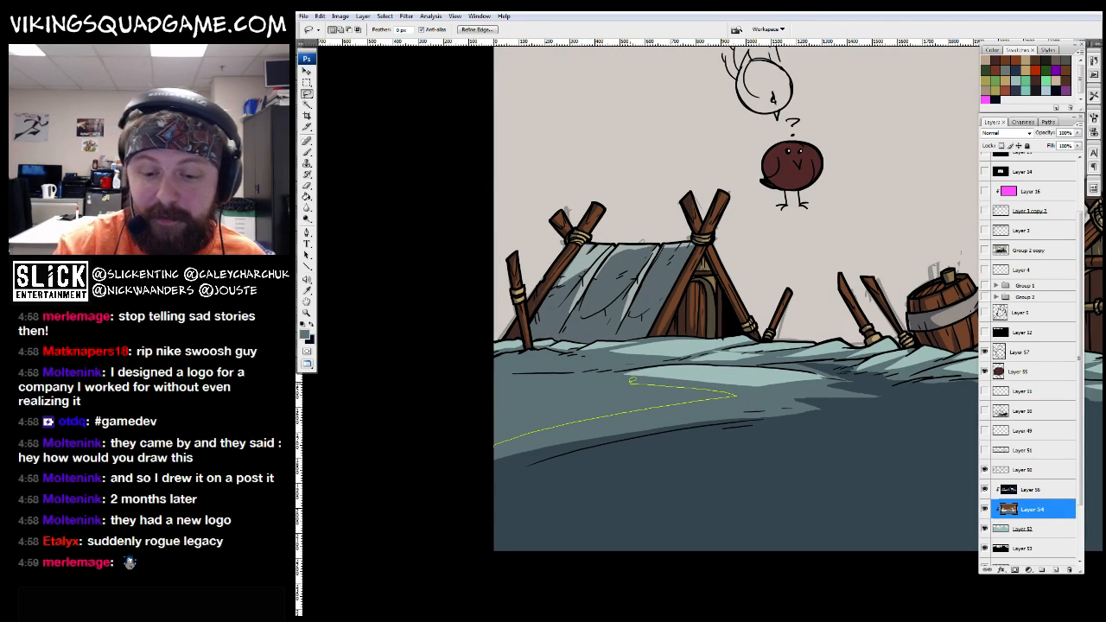
{"action": "key", "text": "f"}
{"action": "key", "text": "ctrl+BackSpace"}
{"action": "key", "text": "ctrl+d"}
Lasso a thin sliver of the snow ridge in front of the large tent's right side
{"action": "left_click", "coordinate": [866, 233], "text": "alt"}
{"action": "left_click_drag", "start_coordinate": [853, 381], "coordinate": [886, 405]}
{"action": "left_click_drag", "start_coordinate": [805, 380], "coordinate": [762, 424]}
{"action": "left_click", "coordinate": [788, 330], "text": "alt"}
{"action": "key", "text": "l"}
{"action": "left_click_drag", "start_coordinate": [746, 463], "coordinate": [772, 440]}
{"action": "key", "text": "z"}
{"action": "left_click", "coordinate": [872, 456], "text": "alt"}
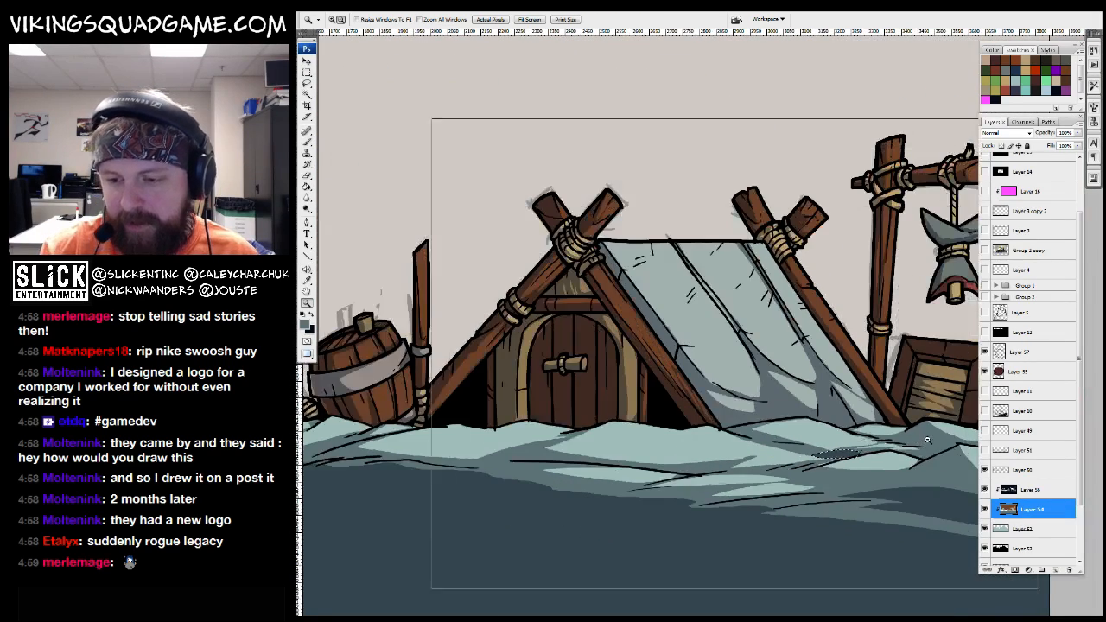
{"action": "left_click", "coordinate": [873, 456], "text": "alt"}
{"action": "left_click", "coordinate": [873, 457], "text": "alt"}
{"action": "left_click", "coordinate": [872, 456]}
Combine the two birds on Layer 57, place that layer above Group 1, and hide it
{"action": "left_click_drag", "start_coordinate": [1025, 352], "coordinate": [1026, 293]}
{"action": "left_click", "coordinate": [984, 290]}
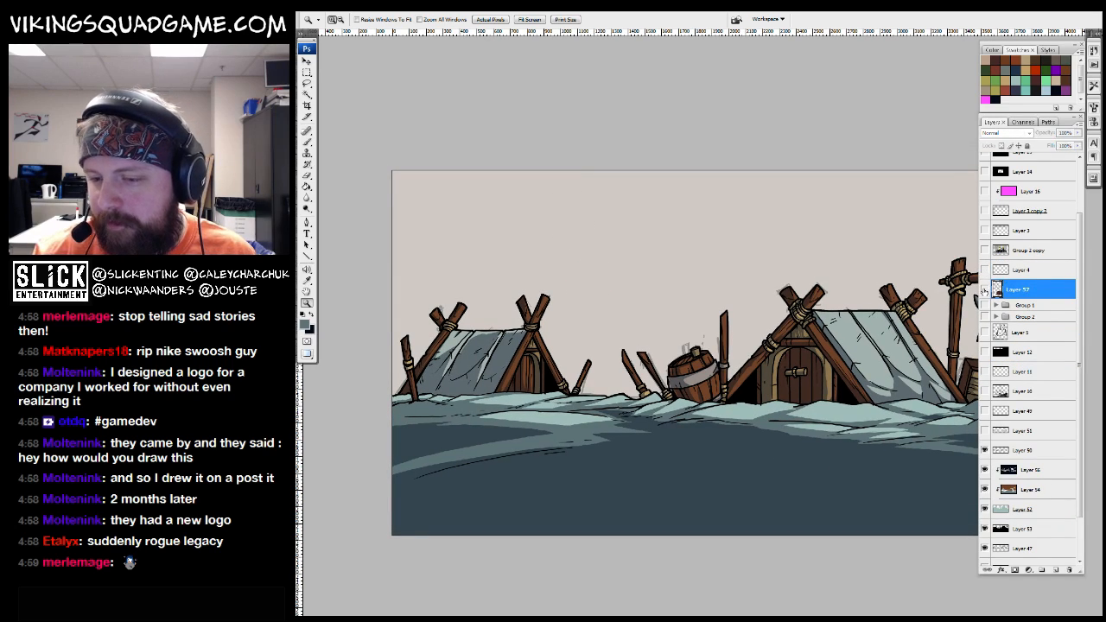
{"action": "left_click", "coordinate": [984, 290]}
{"action": "key", "text": "v"}
{"action": "mouse_move", "coordinate": [849, 369]}
{"action": "left_mouse_down"}
{"action": "mouse_move", "coordinate": [814, 355]}
{"action": "mouse_move", "coordinate": [829, 367]}
{"action": "left_mouse_up"}
{"action": "left_click", "coordinate": [984, 289]}
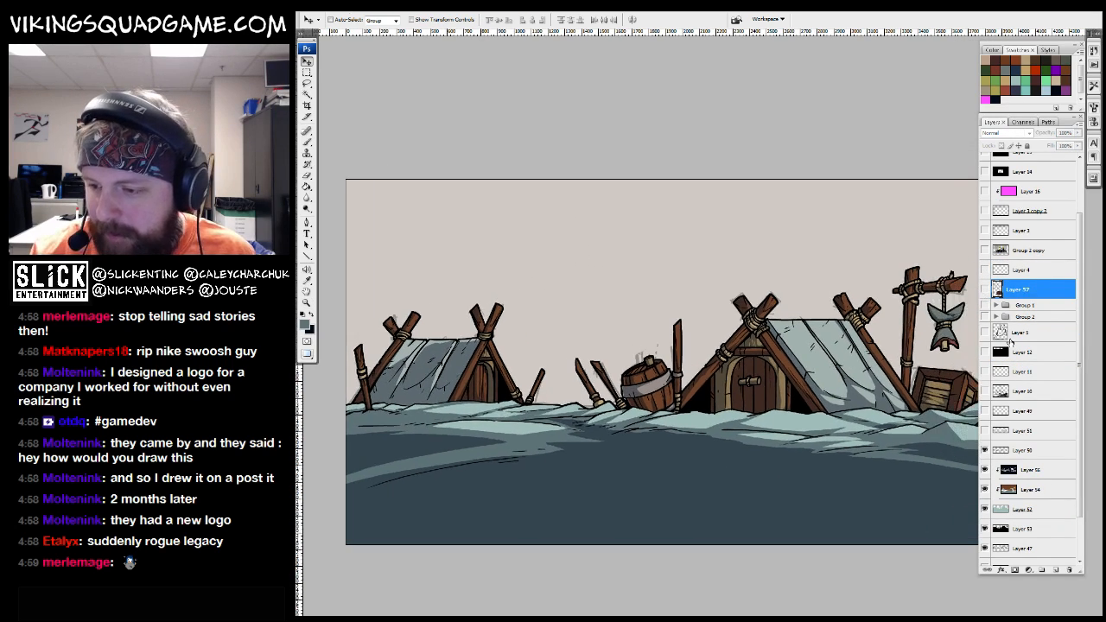
Make colour Layer 54 active again and set the canvas surround to black
{"action": "scroll", "coordinate": [1067, 395], "scroll_direction": "down", "scroll_amount": 3}
{"action": "key", "text": "z"}
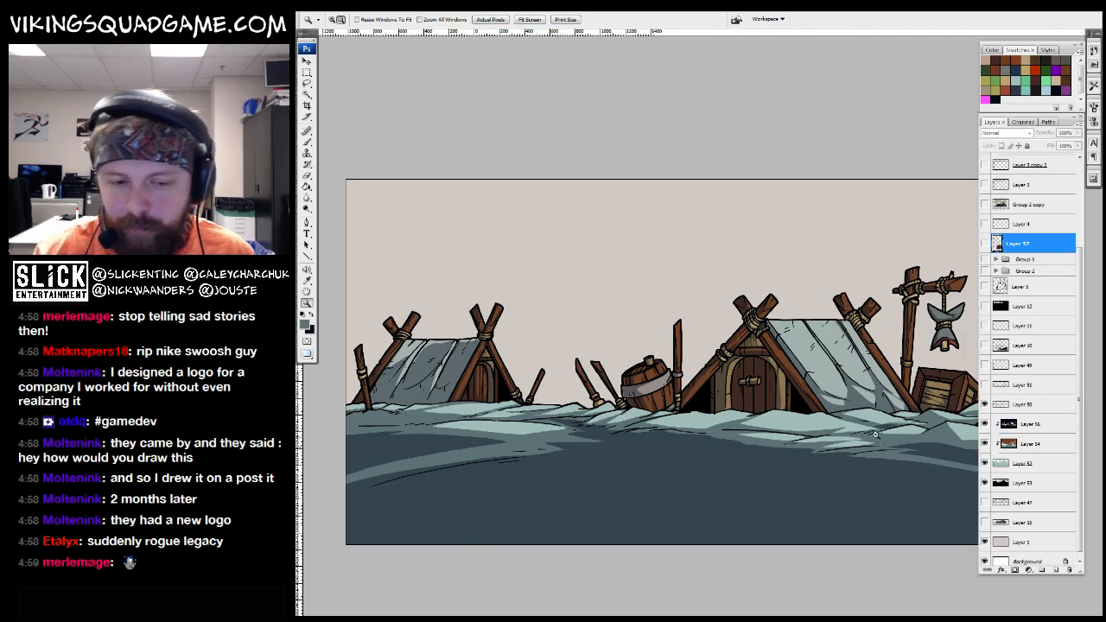
{"action": "left_click", "coordinate": [823, 374], "text": "alt"}
{"action": "left_click", "coordinate": [1011, 443]}
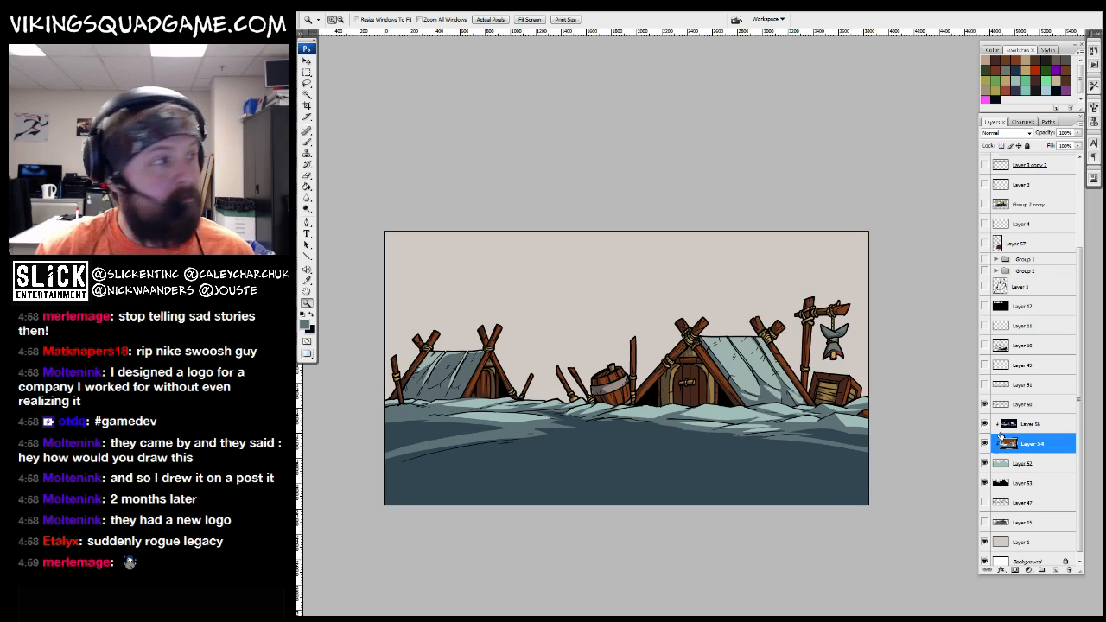
{"action": "left_click_drag", "start_coordinate": [740, 246], "coordinate": [738, 170]}
{"action": "right_click", "coordinate": [738, 169]}
{"action": "left_click", "coordinate": [774, 177]}
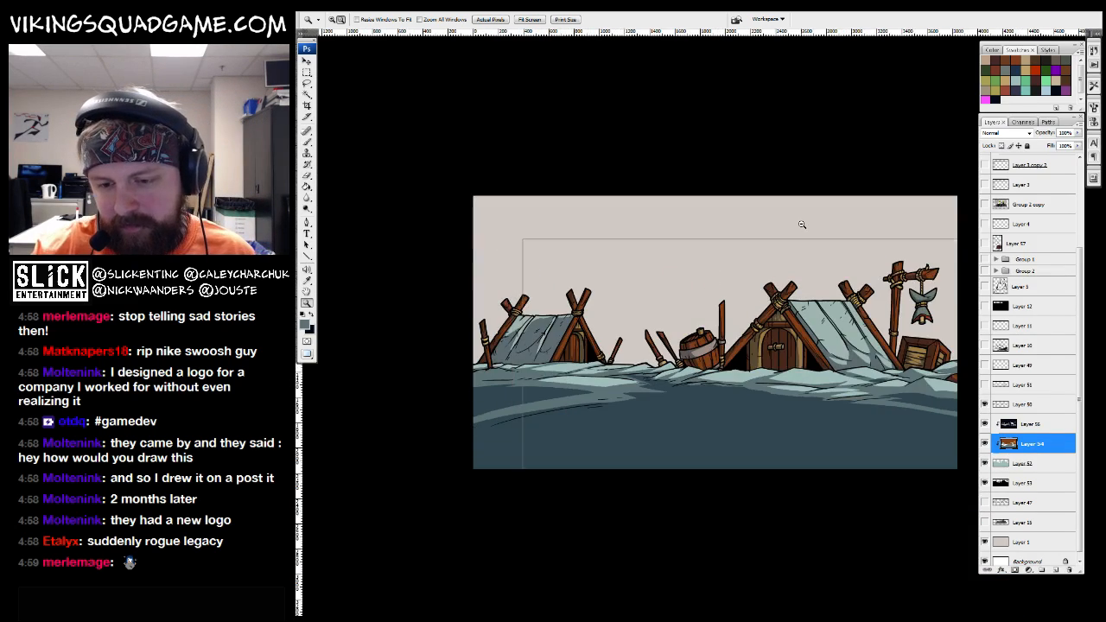
Show the Viking characters in Group 2 over the village background and view the whole composition
{"action": "left_click", "coordinate": [784, 352], "text": "alt"}
{"action": "left_click_drag", "start_coordinate": [624, 207], "coordinate": [761, 367]}
{"action": "left_click_drag", "start_coordinate": [755, 432], "coordinate": [805, 380]}
{"action": "left_click", "coordinate": [897, 352], "text": "alt"}
{"action": "scroll", "coordinate": [1059, 363], "scroll_direction": "up", "scroll_amount": 1}
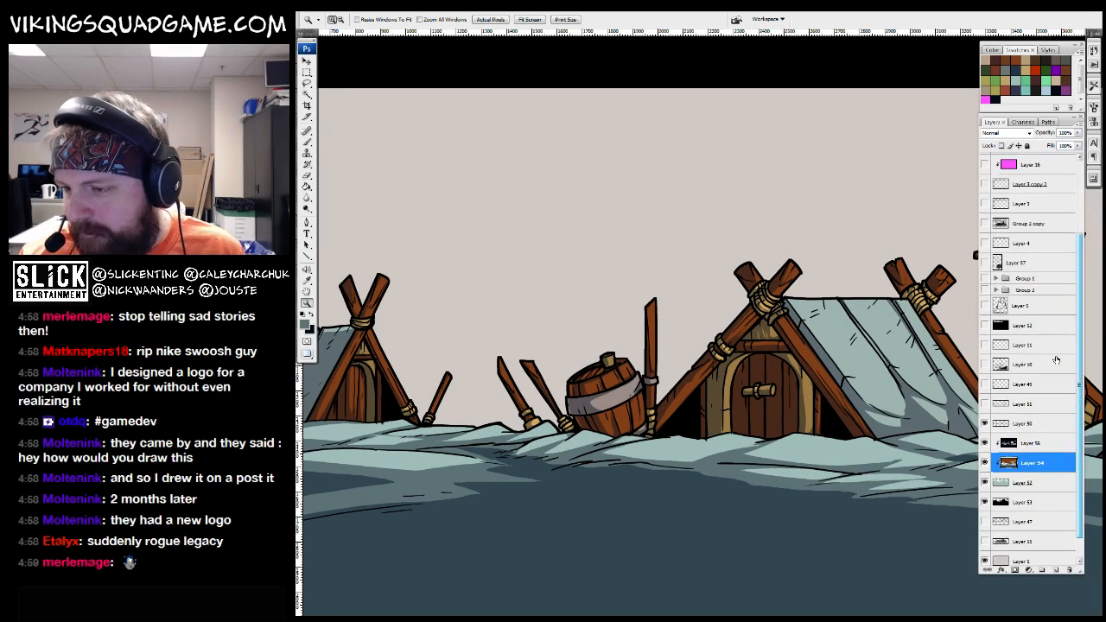
{"action": "left_click", "coordinate": [961, 334], "text": "alt"}
{"action": "left_click", "coordinate": [985, 289]}
{"action": "key", "text": "ctrl+minus"}
{"action": "key", "text": "ctrl+minus"}
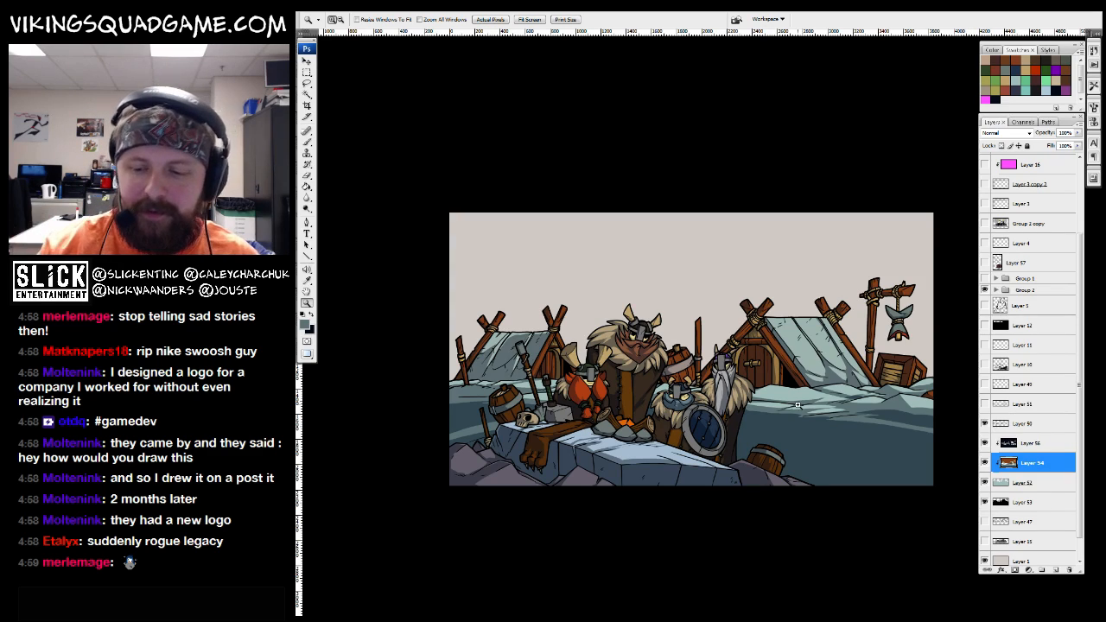
Select Layers 50 through 53, put them in a new group, and toggle its visibility to check it
{"action": "left_click", "coordinate": [1008, 423]}
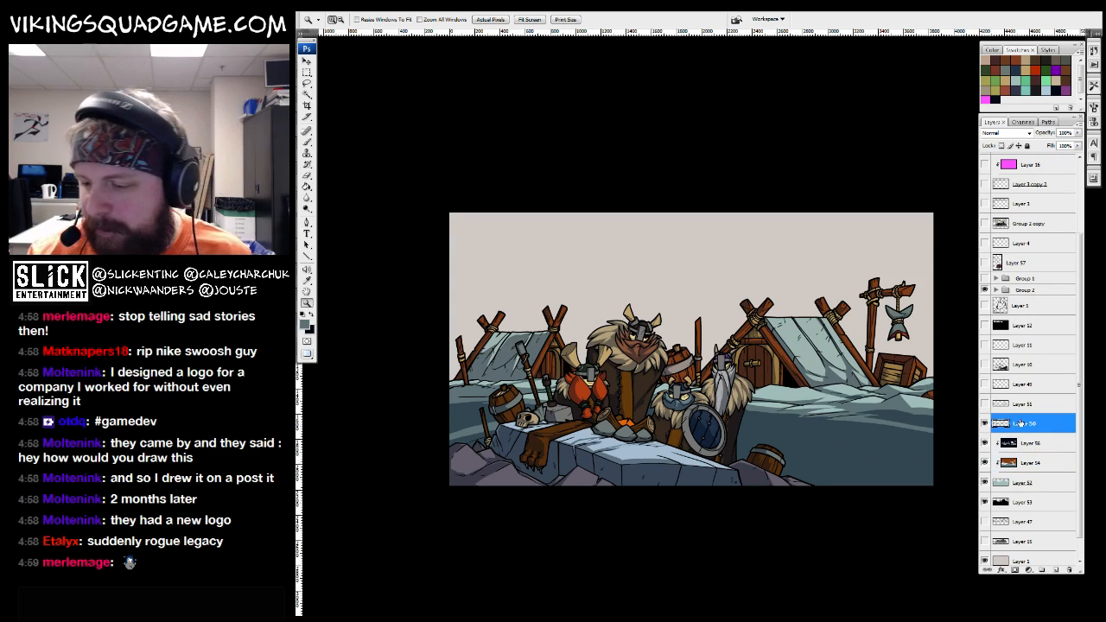
{"action": "left_click", "coordinate": [1022, 501], "text": "shift"}
{"action": "left_click_drag", "start_coordinate": [1024, 487], "coordinate": [1046, 524]}
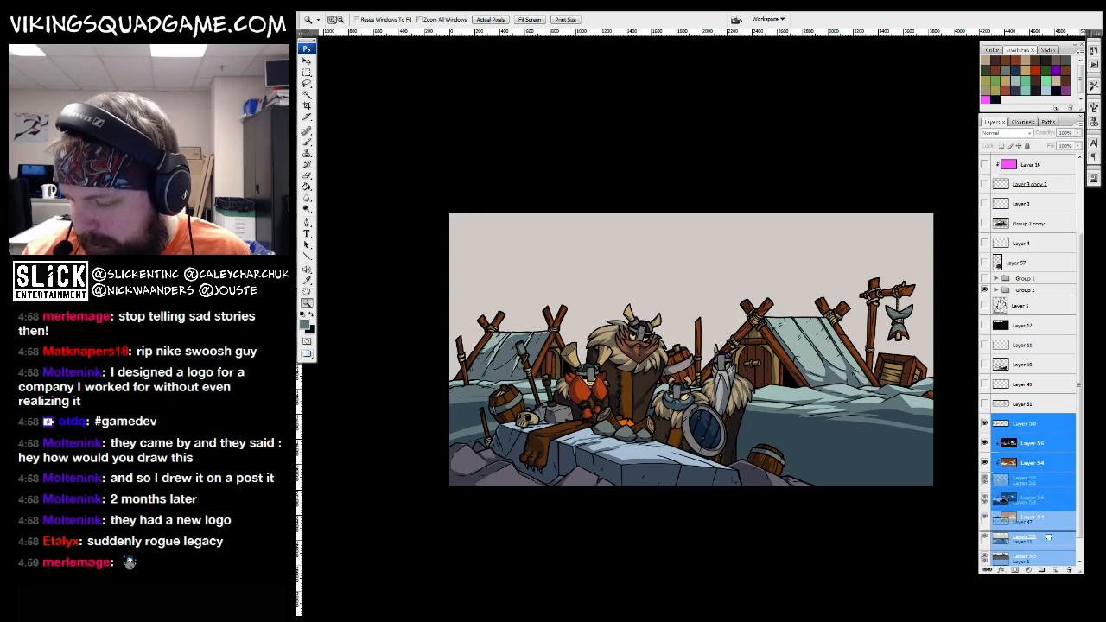
{"action": "left_click_drag", "start_coordinate": [1049, 566], "coordinate": [1043, 568]}
{"action": "left_click", "coordinate": [984, 483]}
{"action": "left_click", "coordinate": [984, 484]}
Toggle the overlay layers near the top of the stack and turn on Layer 30's semi-transparent frame border
{"action": "key", "text": "v"}
{"action": "mouse_move", "coordinate": [914, 405]}
{"action": "left_mouse_down"}
{"action": "mouse_move", "coordinate": [914, 432]}
{"action": "mouse_move", "coordinate": [914, 374]}
{"action": "mouse_move", "coordinate": [914, 432]}
{"action": "mouse_move", "coordinate": [914, 409]}
{"action": "left_mouse_up"}
{"action": "left_click", "coordinate": [984, 168]}
{"action": "left_click", "coordinate": [984, 168]}
{"action": "left_click", "coordinate": [984, 167]}
{"action": "left_click", "coordinate": [984, 168]}
{"action": "left_click", "coordinate": [984, 167]}
{"action": "left_click", "coordinate": [984, 186]}
{"action": "left_click", "coordinate": [984, 187]}
{"action": "left_click", "coordinate": [984, 168]}
{"action": "left_click", "coordinate": [984, 206]}
{"action": "left_click", "coordinate": [984, 206]}
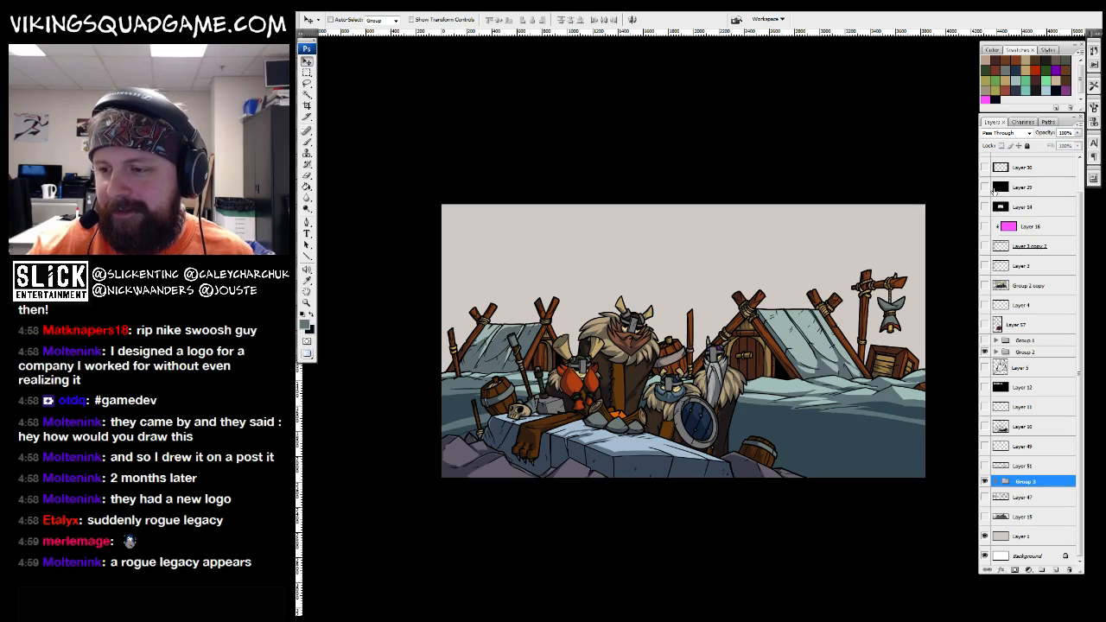
{"action": "left_click", "coordinate": [985, 168]}
{"action": "scroll", "coordinate": [883, 308], "scroll_direction": "down", "scroll_amount": 1}
{"action": "key", "text": "b"}
{"action": "left_click", "coordinate": [788, 303]}
{"action": "key", "text": "Return"}
Compare the framed scene with the village background in Group 3 hidden and shown
{"action": "key", "text": "z"}
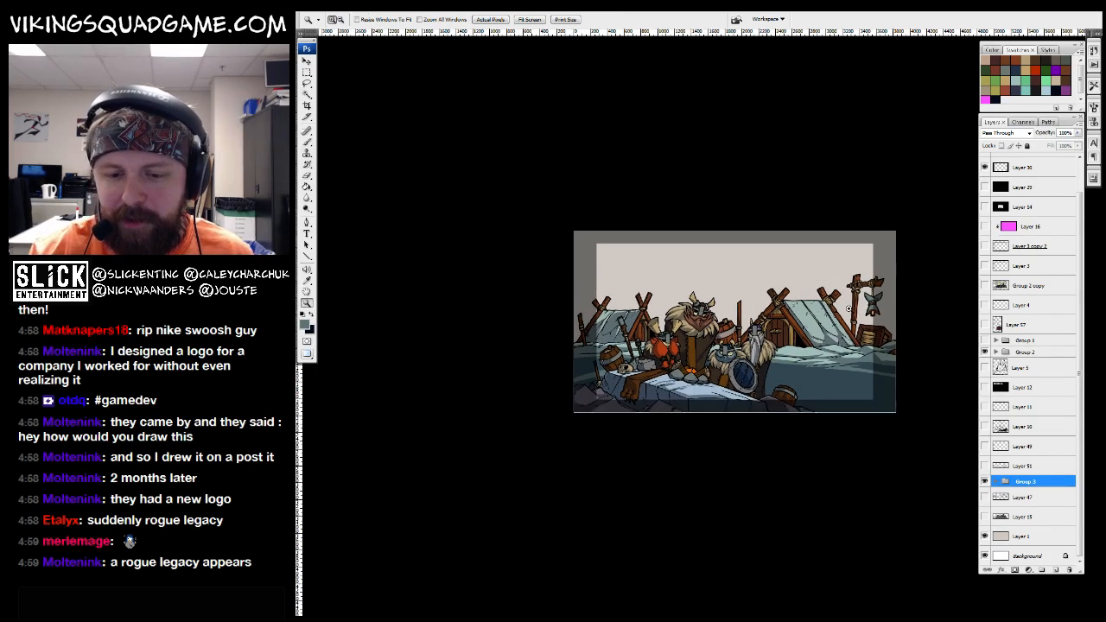
{"action": "left_click", "coordinate": [848, 307]}
{"action": "key", "text": "v"}
{"action": "left_click_drag", "start_coordinate": [884, 425], "coordinate": [802, 415]}
{"action": "left_click", "coordinate": [984, 483]}
{"action": "left_click", "coordinate": [984, 483]}
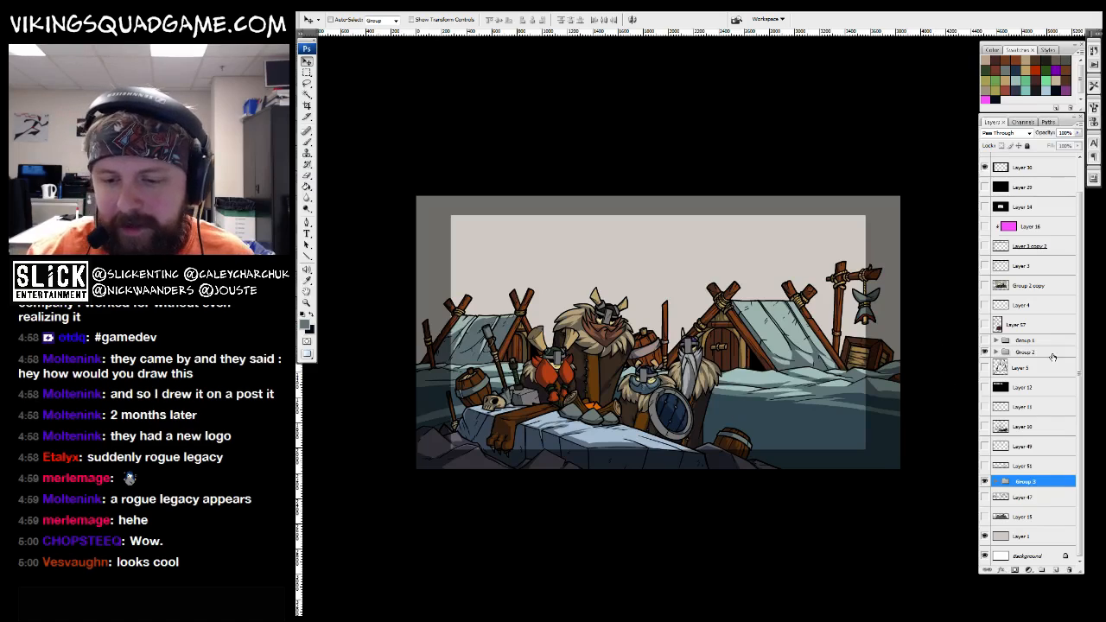
Compare the framed village scene with Group 3's background and Group 2's Viking characters shown and hidden
{"action": "left_click", "coordinate": [984, 481]}
{"action": "left_click", "coordinate": [984, 481]}
{"action": "left_click_drag", "start_coordinate": [896, 464], "coordinate": [897, 438]}
{"action": "left_click", "coordinate": [1008, 353]}
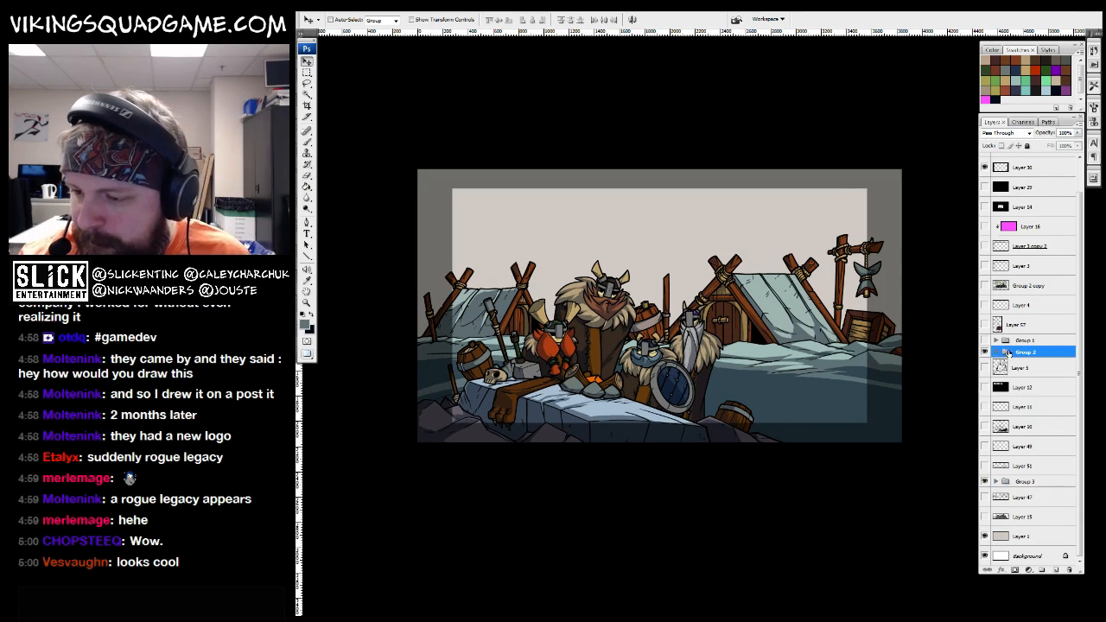
{"action": "left_click", "coordinate": [984, 352]}
{"action": "key", "text": "f"}
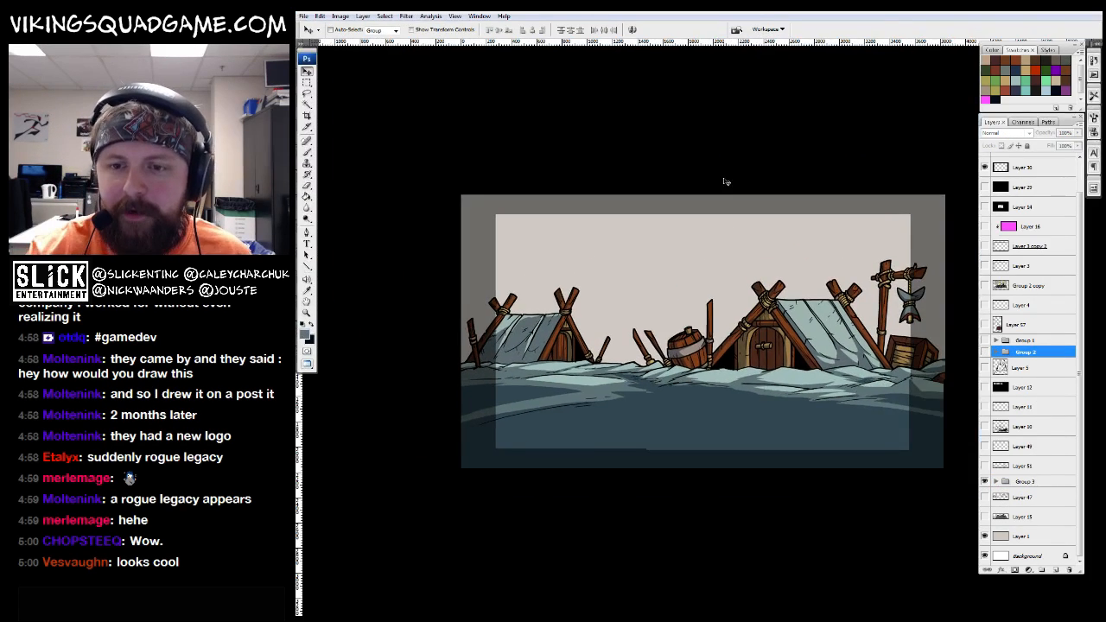
{"action": "key", "text": "f"}
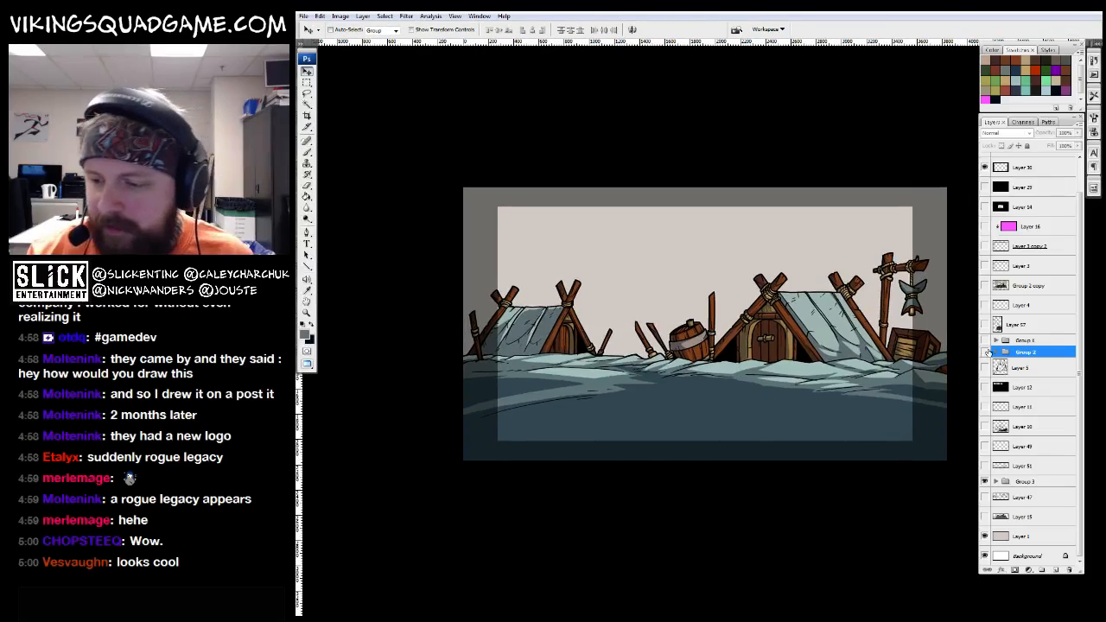
{"action": "left_click", "coordinate": [984, 352]}
{"action": "left_click", "coordinate": [984, 352]}
{"action": "key", "text": "b"}
{"action": "left_click", "coordinate": [750, 335]}
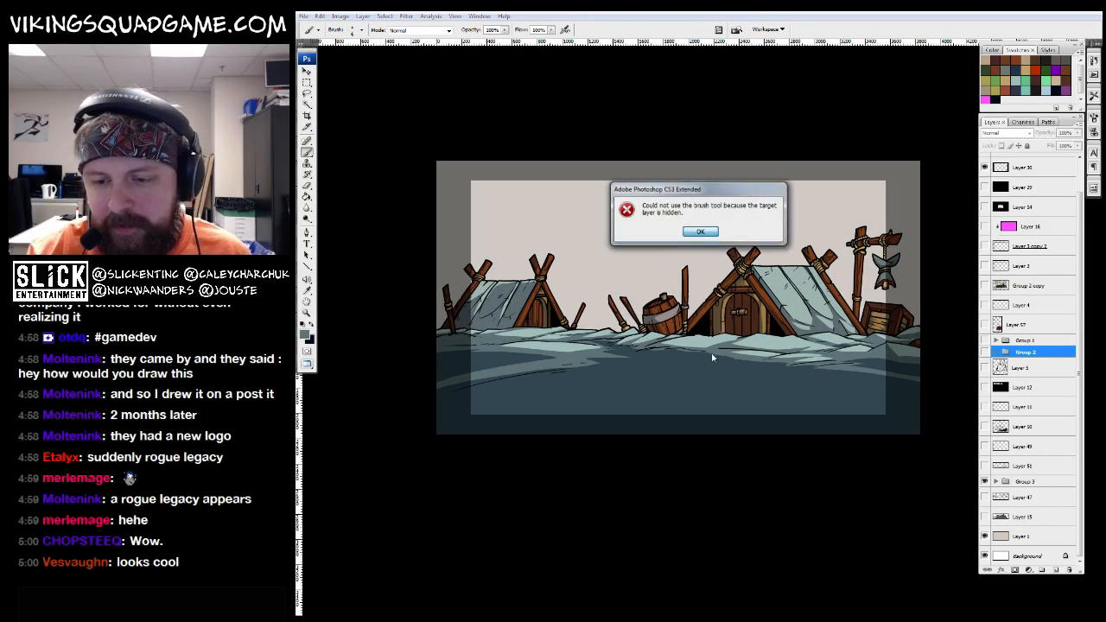
{"action": "left_click", "coordinate": [698, 232]}
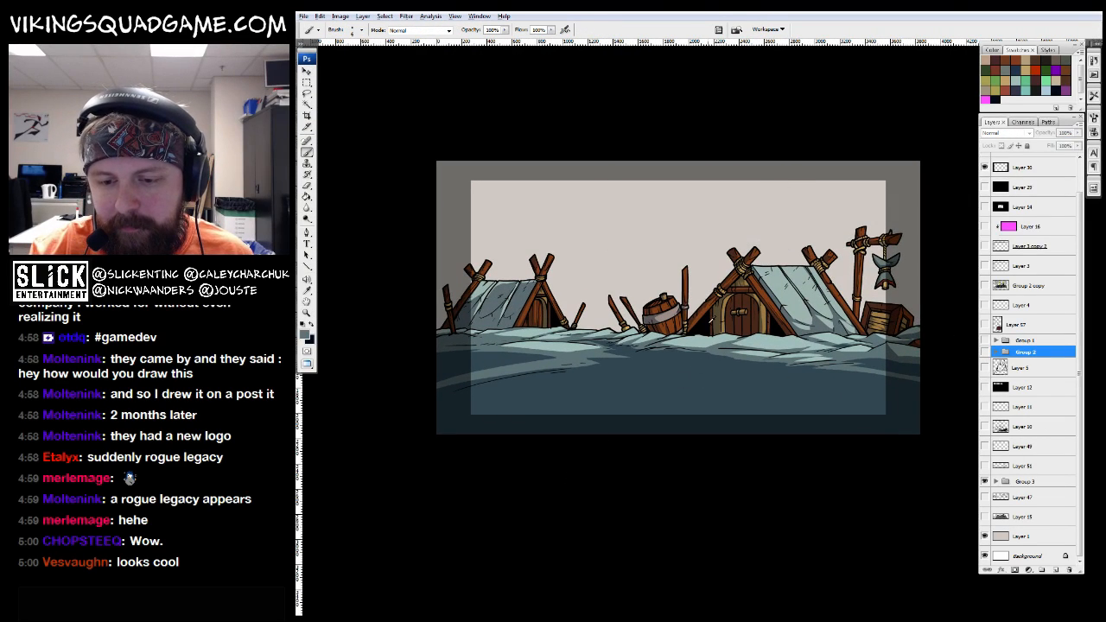
Expand Group 3 and add an empty layer at the top of it
{"action": "left_click", "coordinate": [1022, 387]}
{"action": "left_click", "coordinate": [1023, 426]}
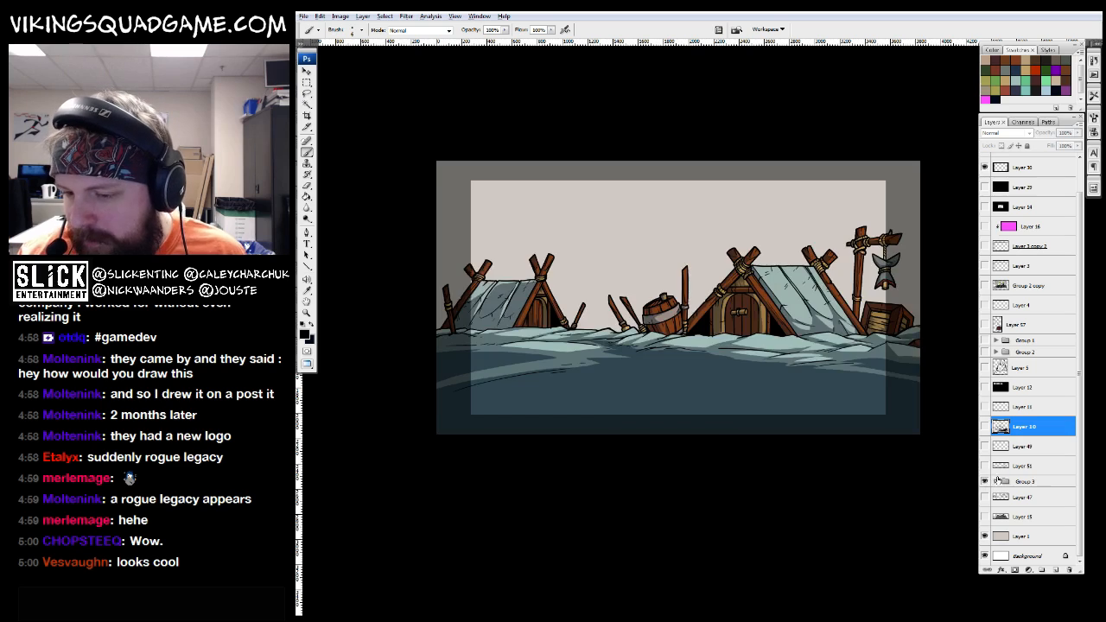
{"action": "left_click", "coordinate": [1024, 482]}
{"action": "left_click", "coordinate": [996, 481]}
{"action": "left_click", "coordinate": [1030, 497]}
Lasso a peaked foreground area across the lower part of the snow, fill it with black, and deselect
{"action": "left_click_drag", "start_coordinate": [850, 476], "coordinate": [843, 473]}
{"action": "key", "text": "l"}
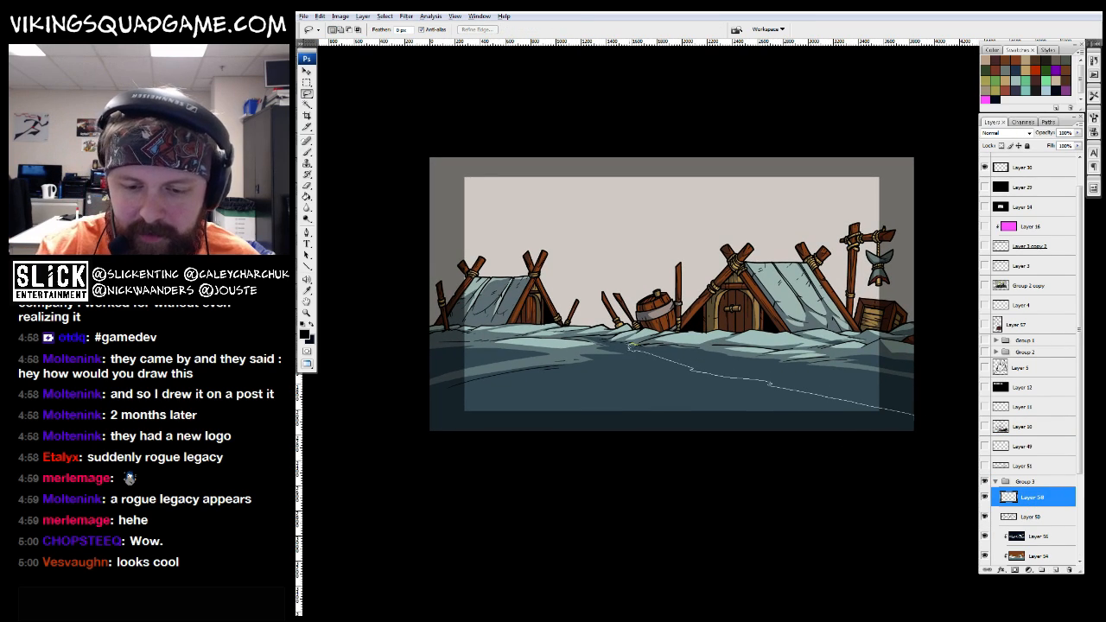
{"action": "left_click_drag", "start_coordinate": [745, 458], "coordinate": [901, 446]}
{"action": "key", "text": "alt+BackSpace"}
{"action": "key", "text": "ctrl+d"}
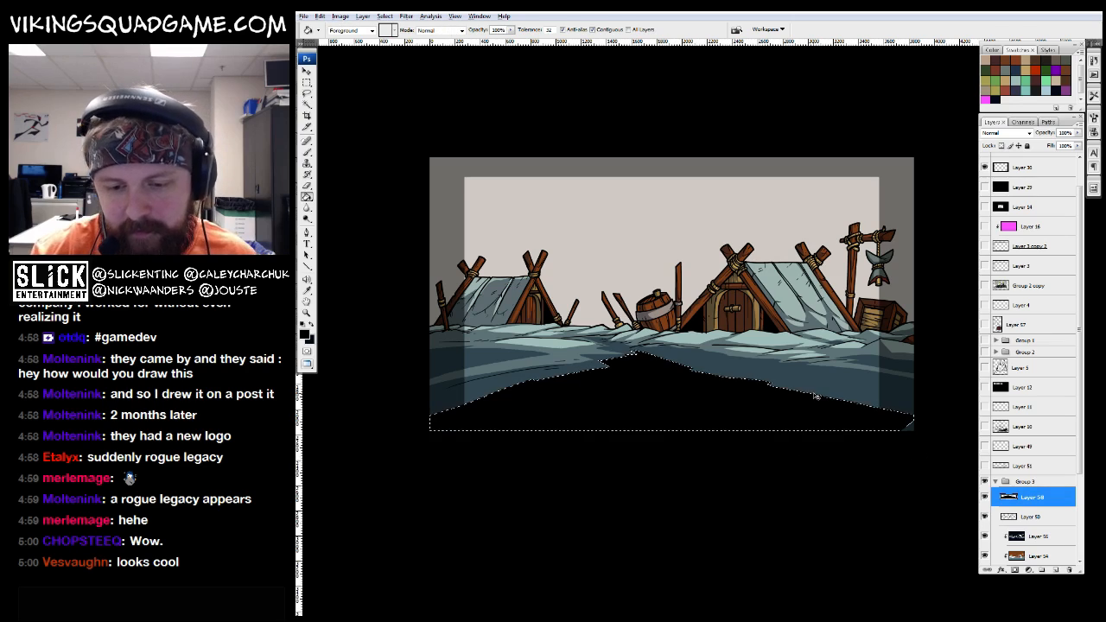
{"action": "left_click", "coordinate": [884, 389], "text": "alt"}
{"action": "left_click_drag", "start_coordinate": [872, 396], "coordinate": [836, 412]}
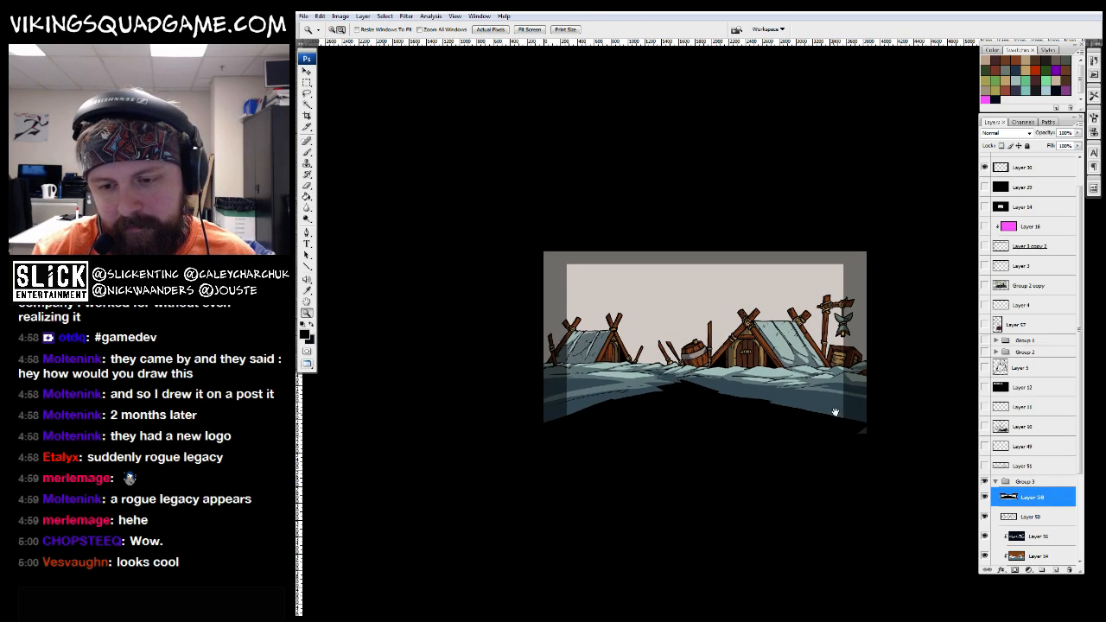
Show Group 2's characters, hide the layer with the black foreground shape, and view the whole composition
{"action": "left_click", "coordinate": [985, 352]}
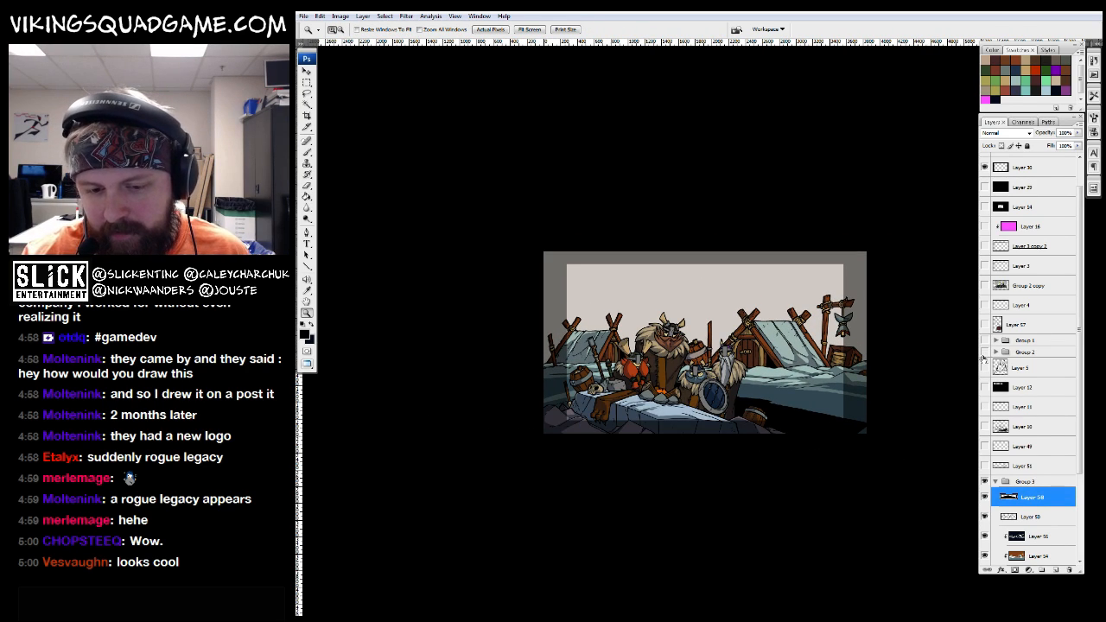
{"action": "left_click", "coordinate": [984, 353]}
{"action": "left_click", "coordinate": [984, 353]}
{"action": "left_click", "coordinate": [984, 498]}
{"action": "left_click_drag", "start_coordinate": [731, 351], "coordinate": [722, 394]}
{"action": "left_click", "coordinate": [735, 385]}
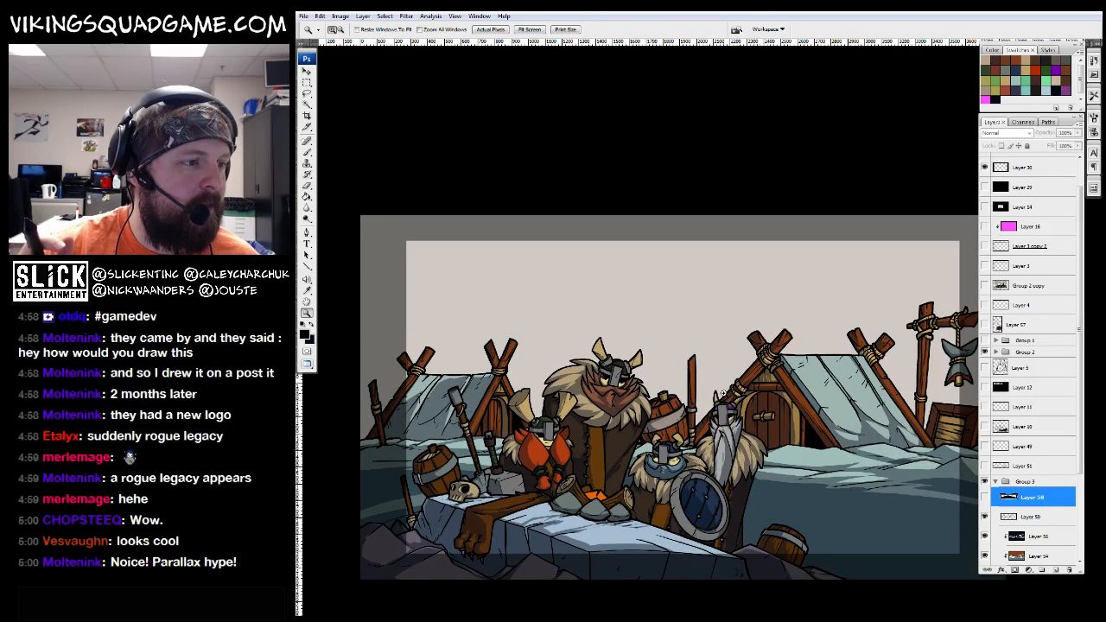
{"action": "left_click_drag", "start_coordinate": [723, 394], "coordinate": [695, 380]}
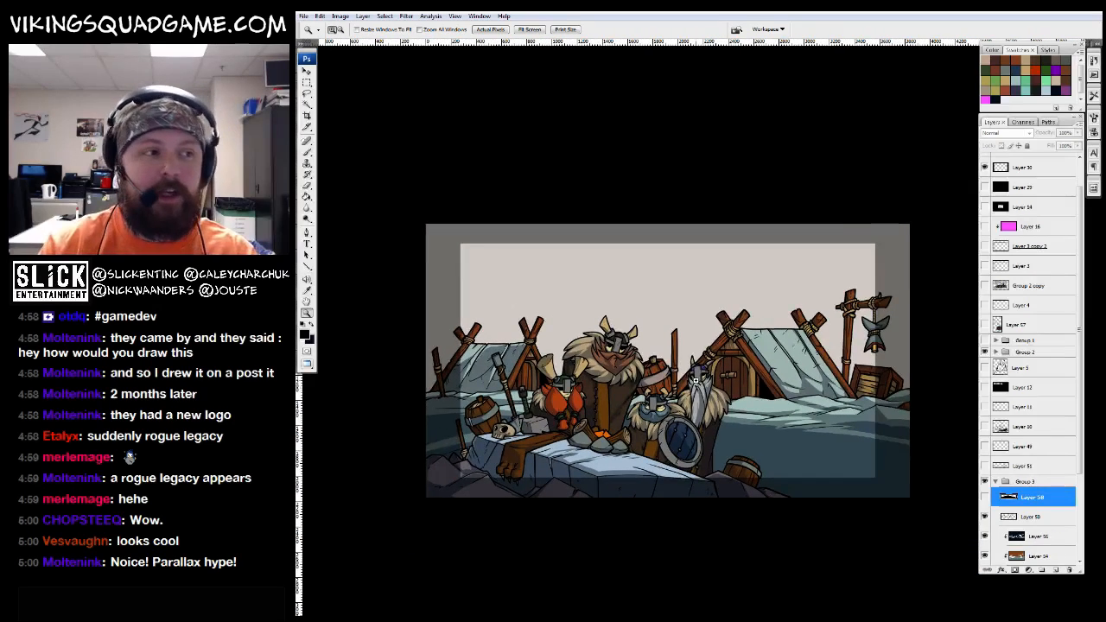
{"action": "left_click_drag", "start_coordinate": [695, 380], "coordinate": [951, 464]}
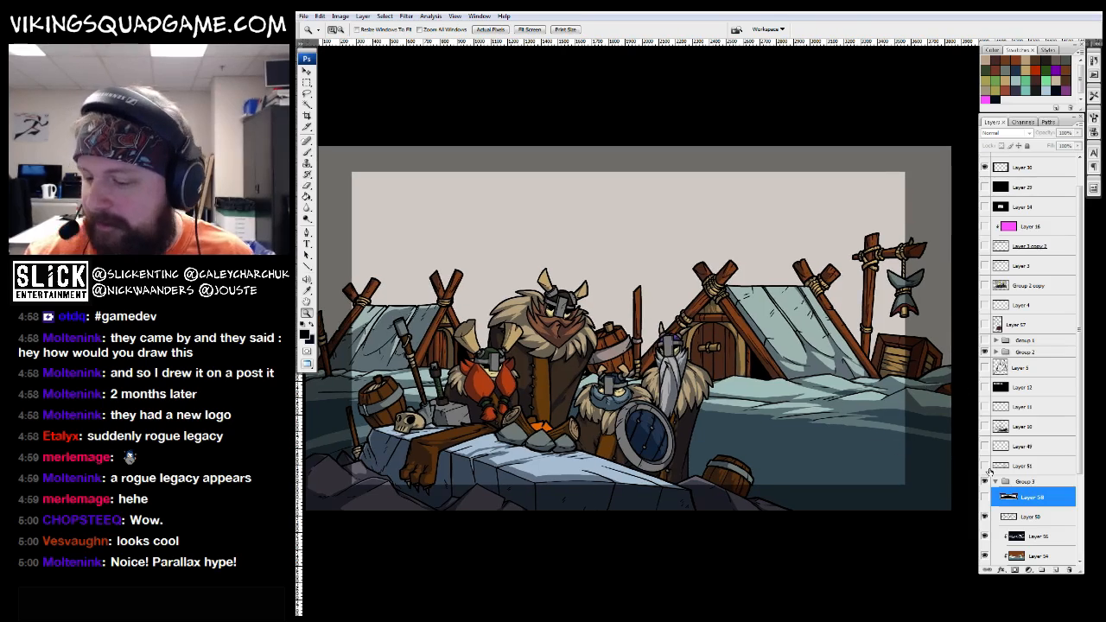
Collapse Group 3 and compare the Viking characters with the village background hidden and shown
{"action": "left_click", "coordinate": [992, 482]}
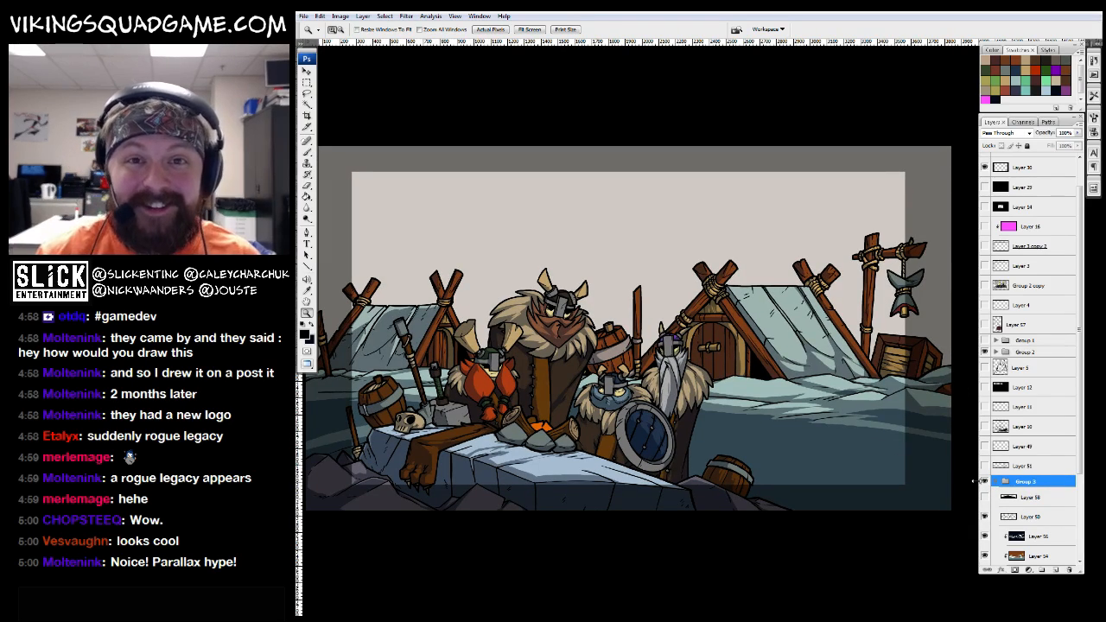
{"action": "left_click", "coordinate": [984, 481]}
{"action": "left_click", "coordinate": [984, 481]}
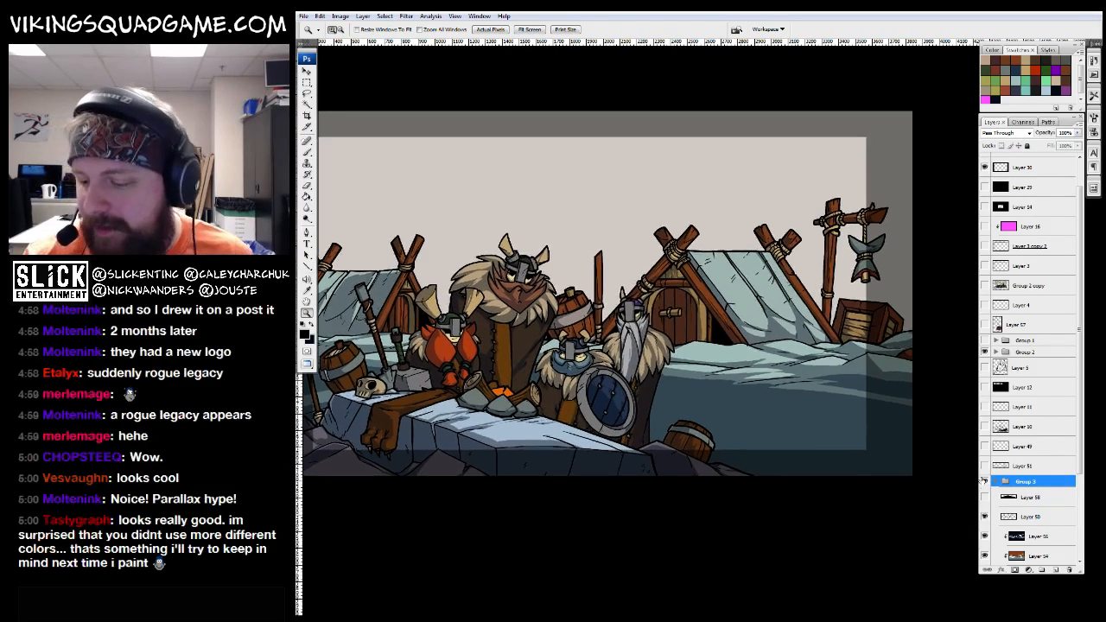
{"action": "left_click", "coordinate": [984, 482]}
{"action": "left_click", "coordinate": [995, 482]}
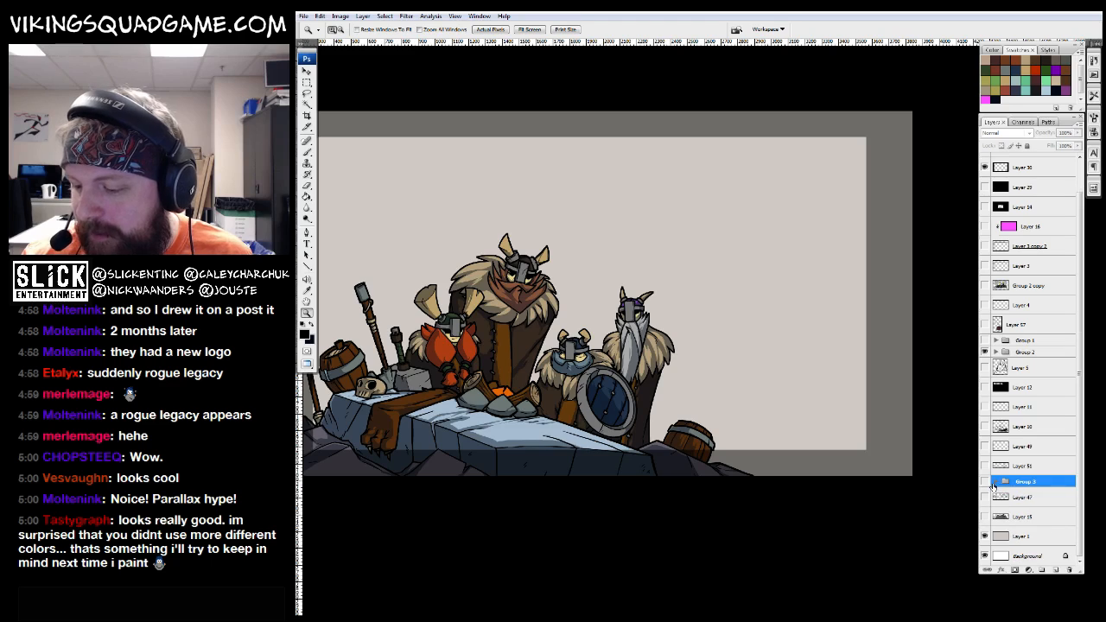
{"action": "left_click", "coordinate": [984, 481]}
{"action": "left_click", "coordinate": [984, 481]}
{"action": "left_click_drag", "start_coordinate": [797, 414], "coordinate": [796, 422]}
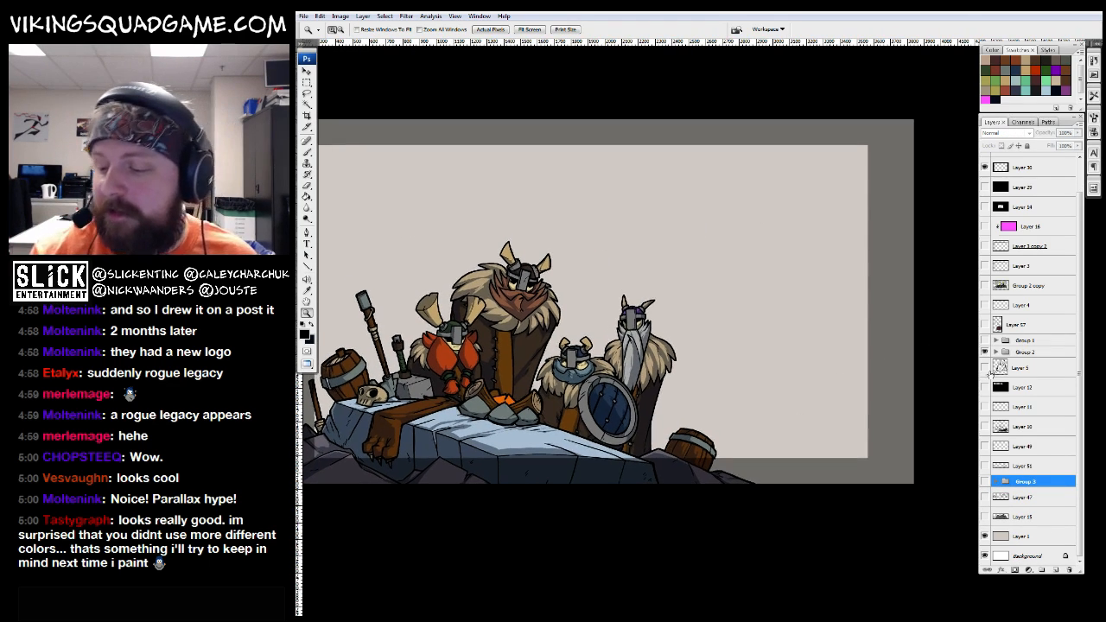
{"action": "left_click", "coordinate": [984, 481]}
{"action": "left_click", "coordinate": [984, 481]}
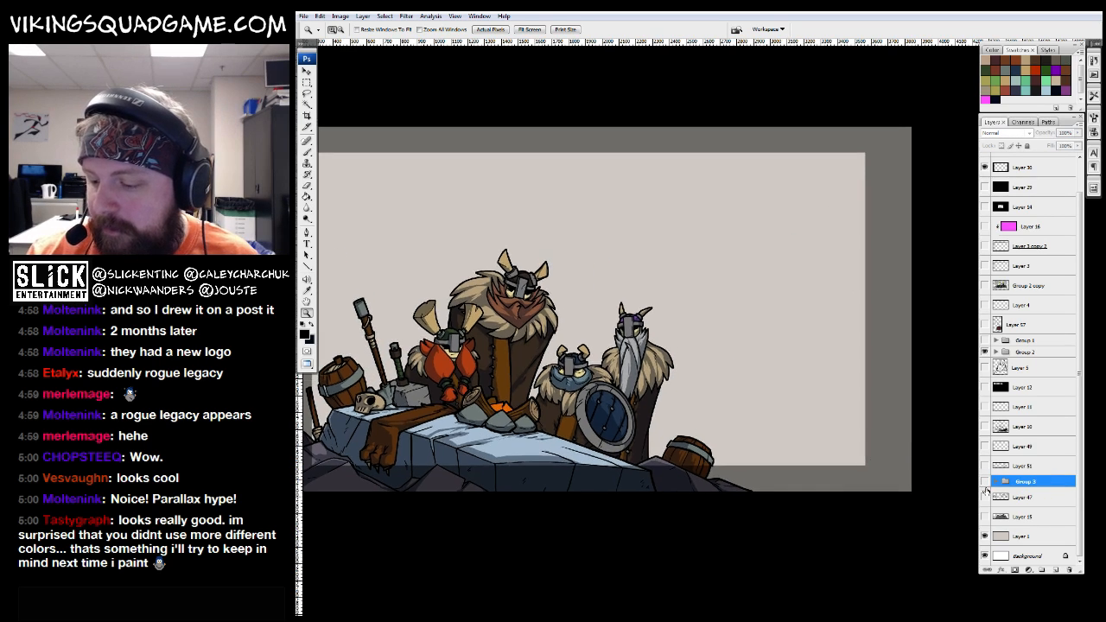
{"action": "left_click", "coordinate": [984, 481]}
{"action": "left_click", "coordinate": [984, 481]}
{"action": "left_click", "coordinate": [984, 482]}
Check the hidden layers, expand Group 2, and select Layer 17 with the rough hill sketch
{"action": "left_click", "coordinate": [984, 427]}
{"action": "left_click", "coordinate": [984, 427]}
{"action": "left_click", "coordinate": [984, 516]}
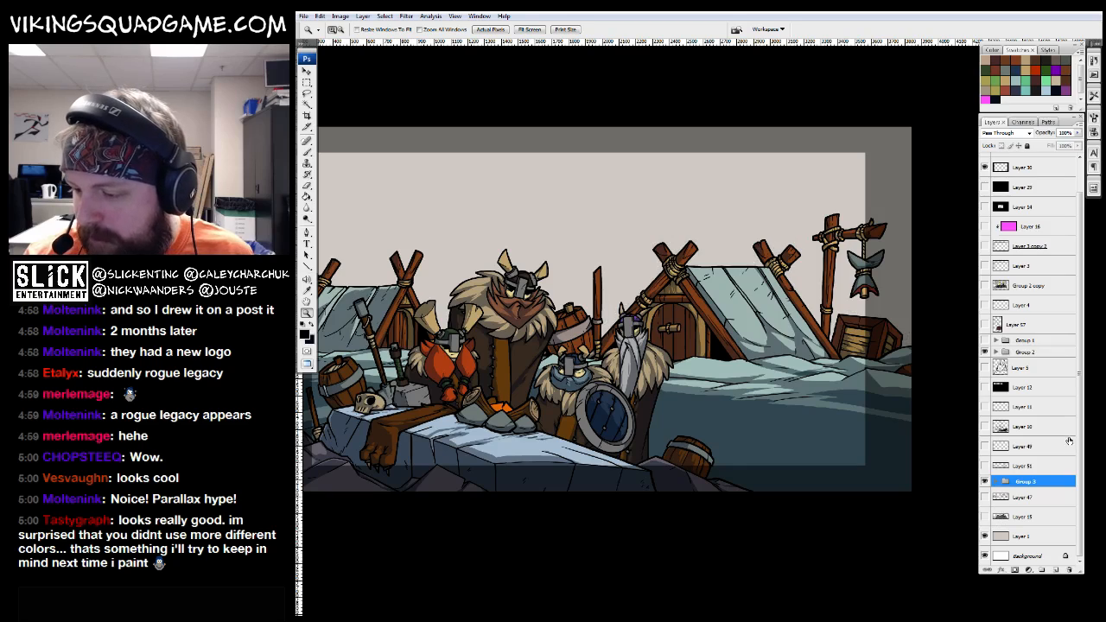
{"action": "left_click", "coordinate": [996, 351]}
{"action": "left_click_drag", "start_coordinate": [1073, 349], "coordinate": [1067, 474]}
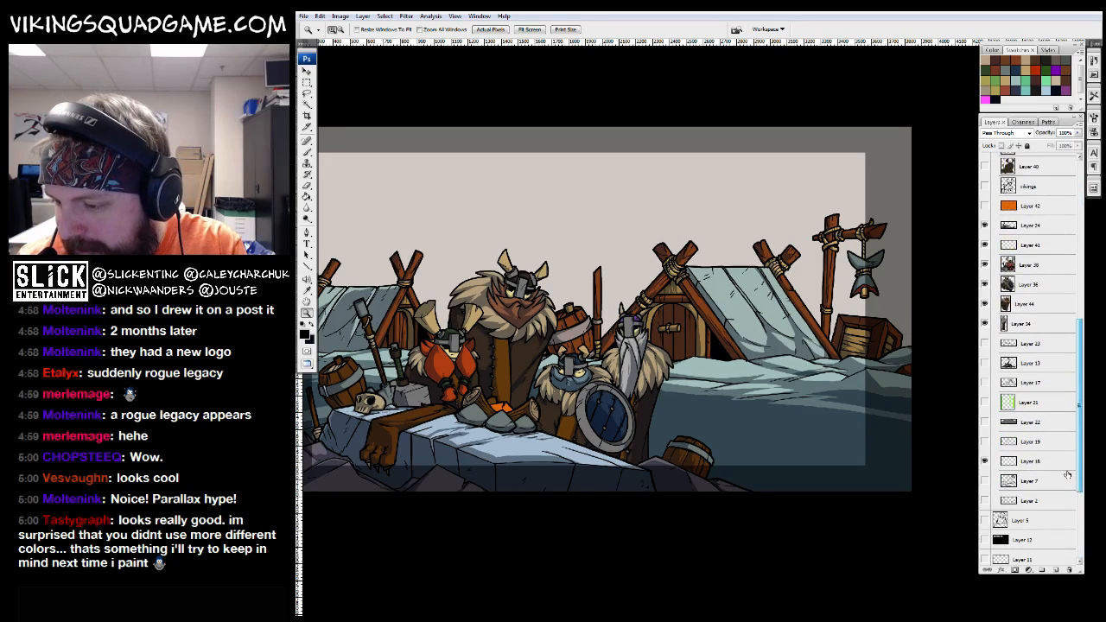
{"action": "left_click", "coordinate": [1032, 363]}
{"action": "left_click", "coordinate": [984, 382]}
{"action": "left_click", "coordinate": [984, 382]}
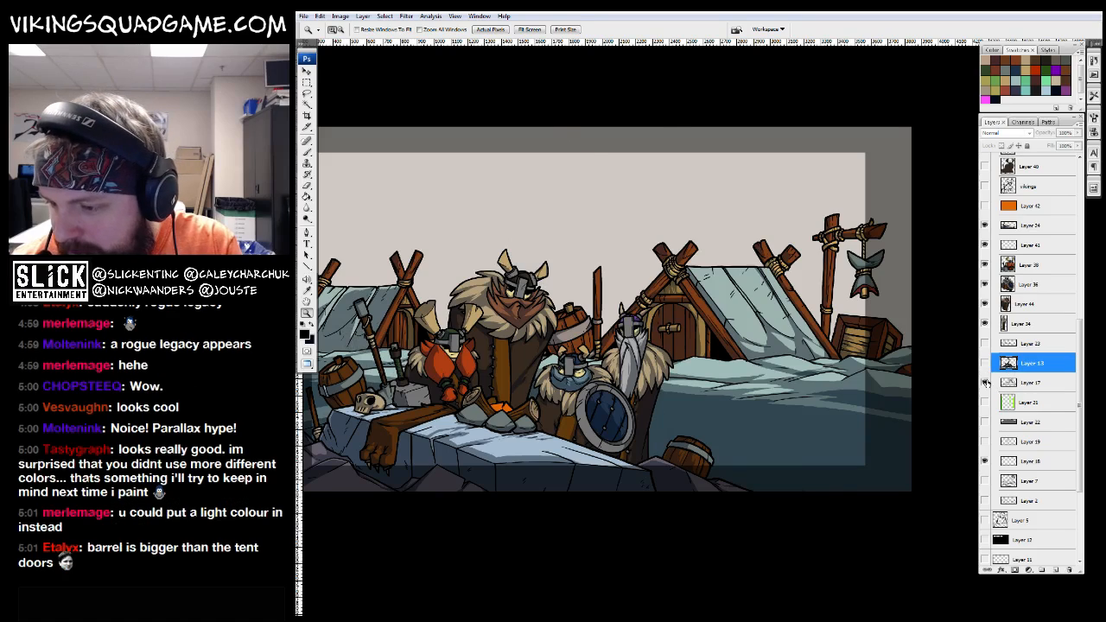
{"action": "left_click", "coordinate": [984, 382]}
{"action": "left_click", "coordinate": [1027, 382]}
Compare the framed characters with Layer 17's hill and tower sketch shown and hidden behind them
{"action": "key", "text": "v"}
{"action": "mouse_move", "coordinate": [756, 332]}
{"action": "left_mouse_down"}
{"action": "mouse_move", "coordinate": [812, 309]}
{"action": "mouse_move", "coordinate": [822, 385]}
{"action": "left_mouse_up"}
{"action": "key", "text": "ctrl+minus"}
{"action": "mouse_move", "coordinate": [775, 454]}
{"action": "left_mouse_down"}
{"action": "mouse_move", "coordinate": [741, 424]}
{"action": "mouse_move", "coordinate": [711, 445]}
{"action": "left_mouse_up"}
{"action": "mouse_move", "coordinate": [743, 416]}
{"action": "left_mouse_down"}
{"action": "mouse_move", "coordinate": [757, 327]}
{"action": "mouse_move", "coordinate": [736, 374]}
{"action": "mouse_move", "coordinate": [743, 391]}
{"action": "left_mouse_up"}
{"action": "left_click", "coordinate": [985, 382]}
{"action": "left_click", "coordinate": [984, 382]}
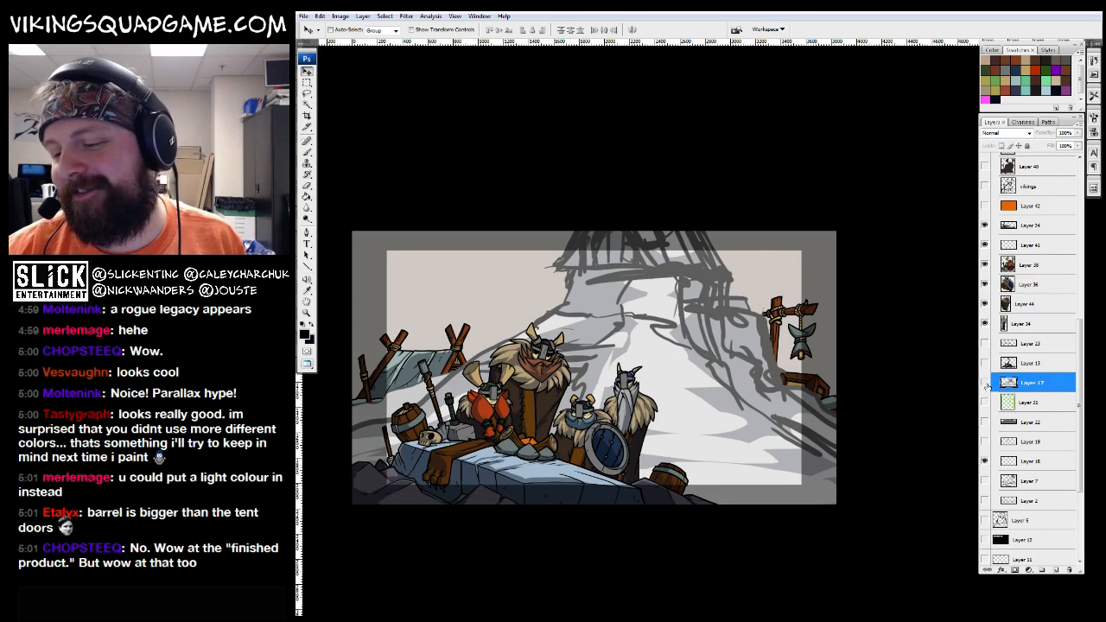
{"action": "left_click_drag", "start_coordinate": [687, 410], "coordinate": [711, 373]}
{"action": "left_click_drag", "start_coordinate": [768, 319], "coordinate": [754, 303]}
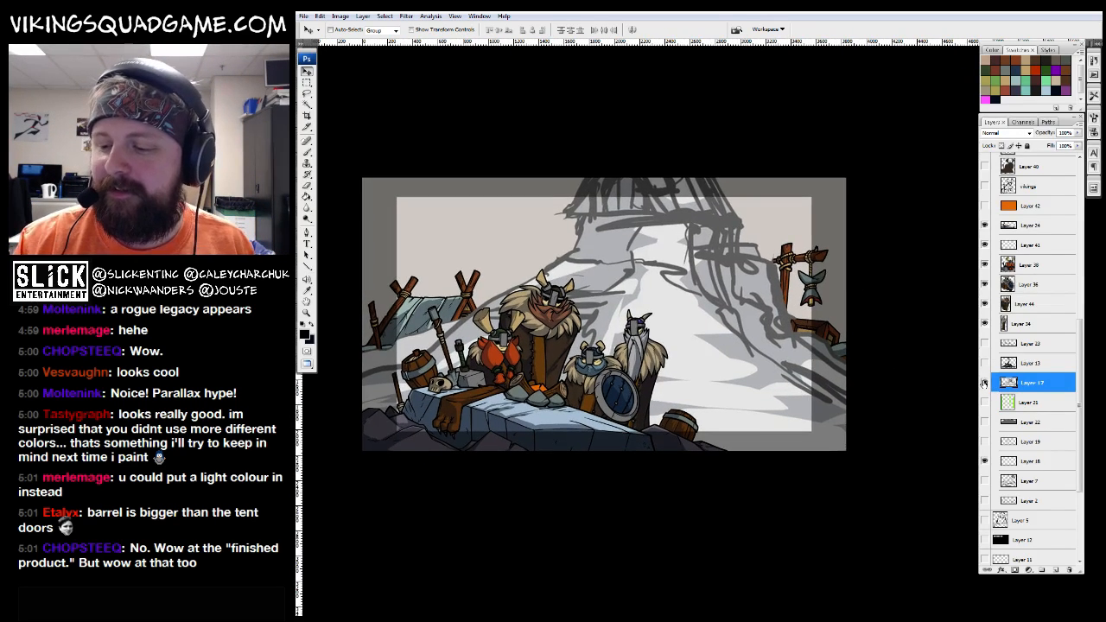
{"action": "left_click", "coordinate": [984, 383]}
Inspect the characters, barrel and tent door up close, and view the whole composition
{"action": "key", "text": "z"}
{"action": "left_click_drag", "start_coordinate": [829, 245], "coordinate": [580, 385]}
{"action": "left_click_drag", "start_coordinate": [719, 379], "coordinate": [816, 399]}
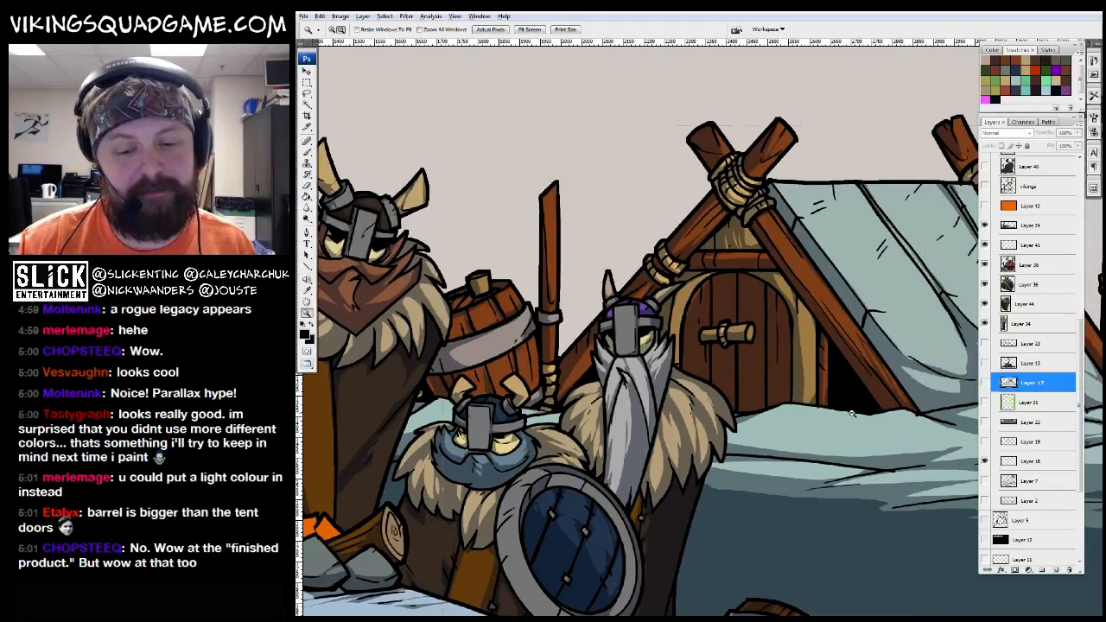
{"action": "left_click", "coordinate": [842, 422], "text": "alt"}
{"action": "left_click", "coordinate": [842, 422], "text": "alt"}
{"action": "left_click", "coordinate": [818, 447], "text": "alt"}
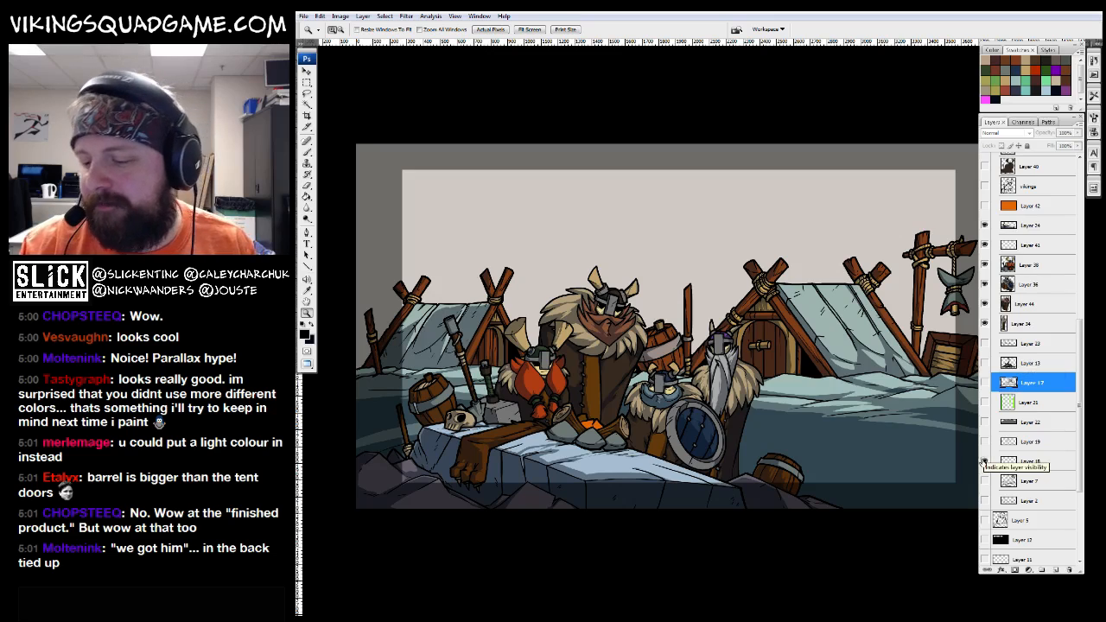
{"action": "left_click_drag", "start_coordinate": [878, 442], "coordinate": [826, 432]}
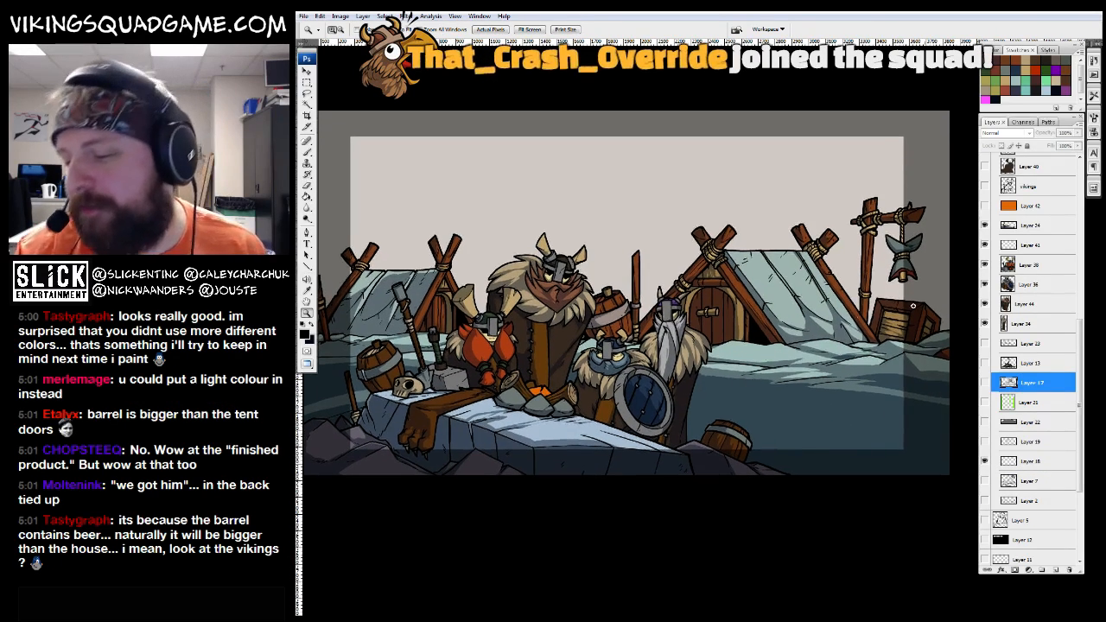
Turn on Layer 17's hill sketch and move the layer out of Group 2 to directly above Group 1
{"action": "left_click", "coordinate": [984, 386]}
{"action": "left_click", "coordinate": [984, 386]}
{"action": "left_click", "coordinate": [984, 382]}
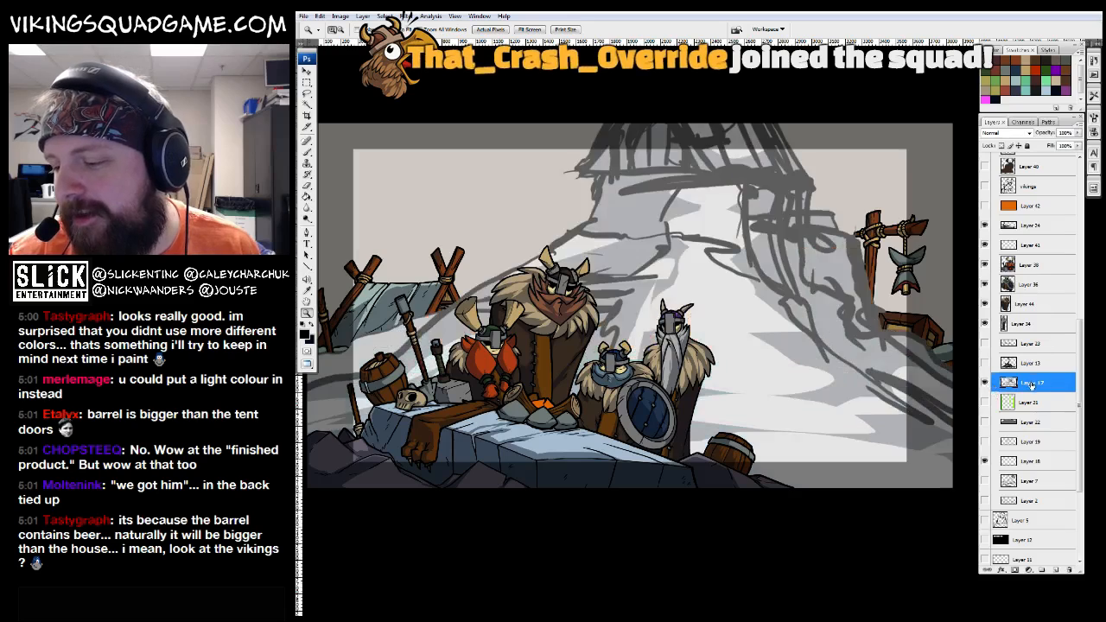
{"action": "scroll", "coordinate": [1028, 346], "scroll_direction": "up", "scroll_amount": 5}
{"action": "left_click_drag", "start_coordinate": [1029, 120], "coordinate": [1019, 348]}
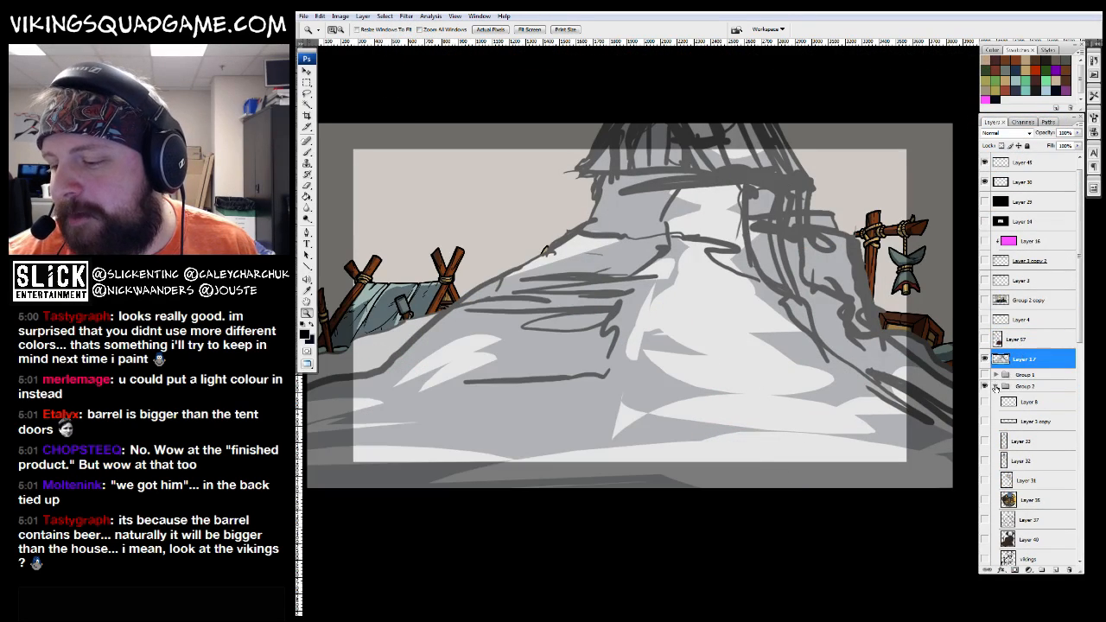
Switch to the Viking Squad cover artwork, view its characters, and return to cine_builder2.psd
{"action": "key", "text": "ctrl+Tab"}
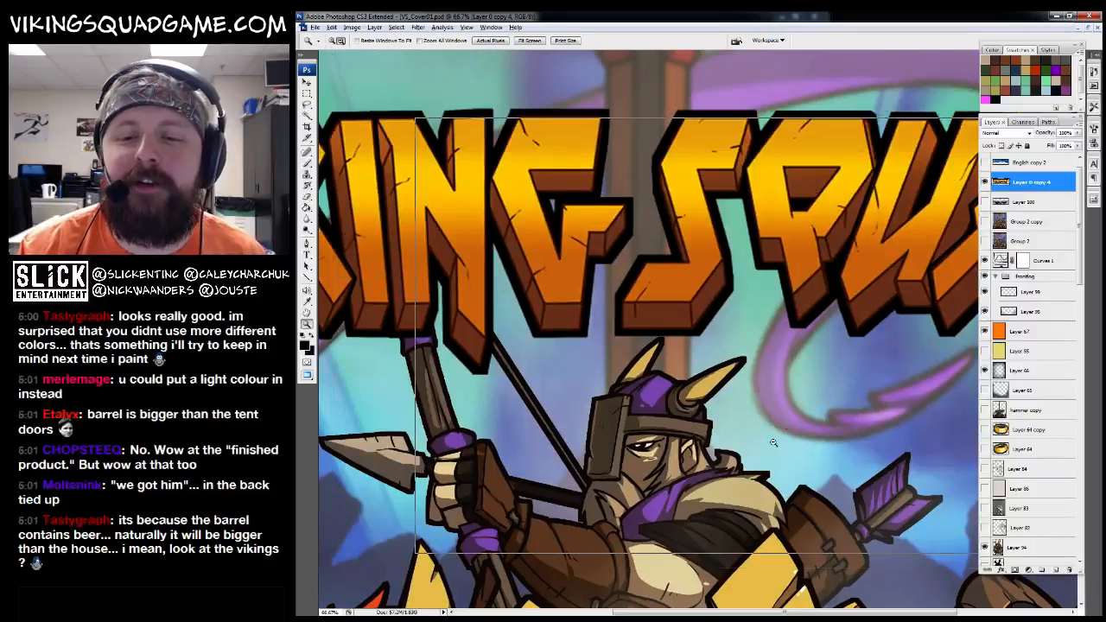
{"action": "scroll", "coordinate": [774, 443], "scroll_direction": "down", "scroll_amount": 6}
{"action": "key", "text": "f"}
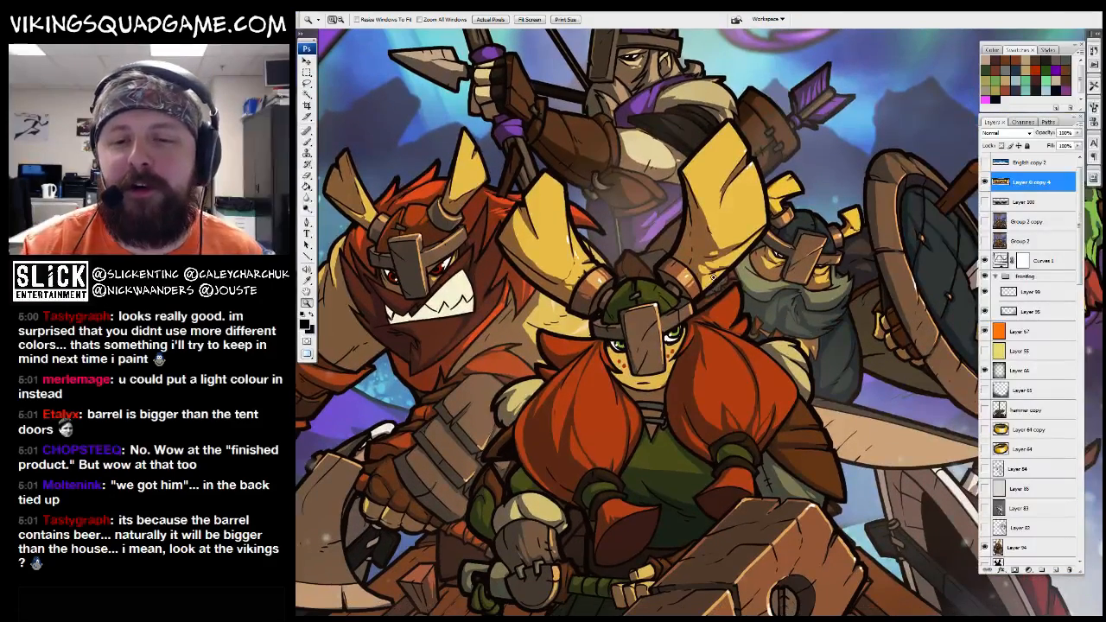
{"action": "key", "text": "f"}
{"action": "key", "text": "ctrl+Tab"}
{"action": "key", "text": "f"}
{"action": "left_click_drag", "start_coordinate": [848, 419], "coordinate": [763, 423]}
{"action": "key", "text": "ctrl+minus"}
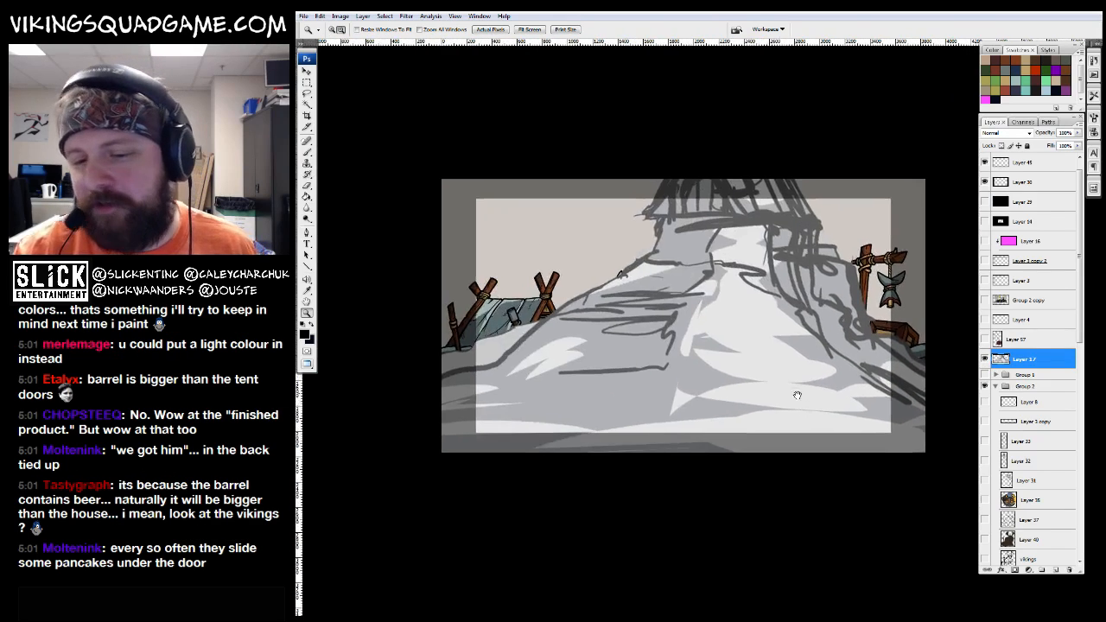
Collapse Group 2, keep its characters hidden, and hide Layer 17's hill sketch to view the framed village
{"action": "key", "text": "f"}
{"action": "key", "text": "f"}
{"action": "key", "text": "f"}
{"action": "left_click", "coordinate": [985, 358]}
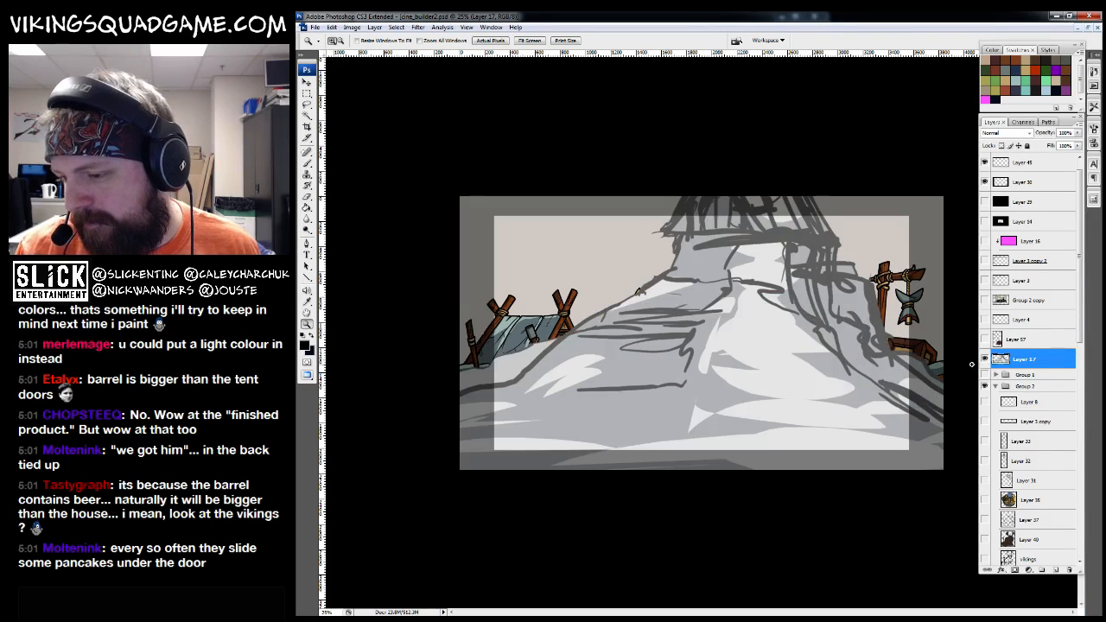
{"action": "left_click", "coordinate": [995, 386]}
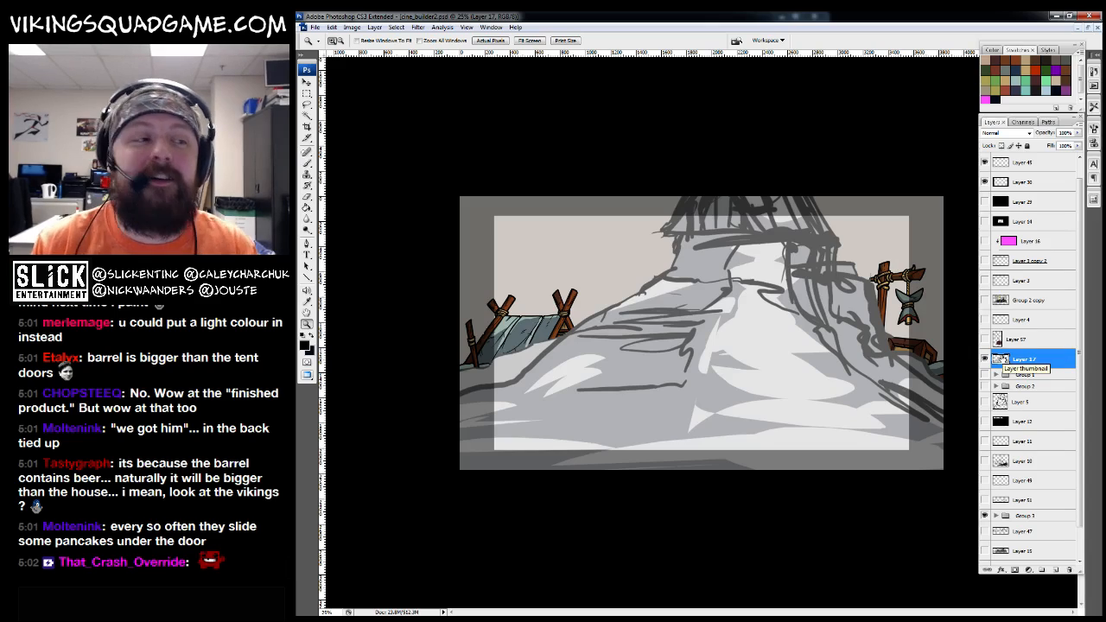
{"action": "left_click", "coordinate": [787, 391]}
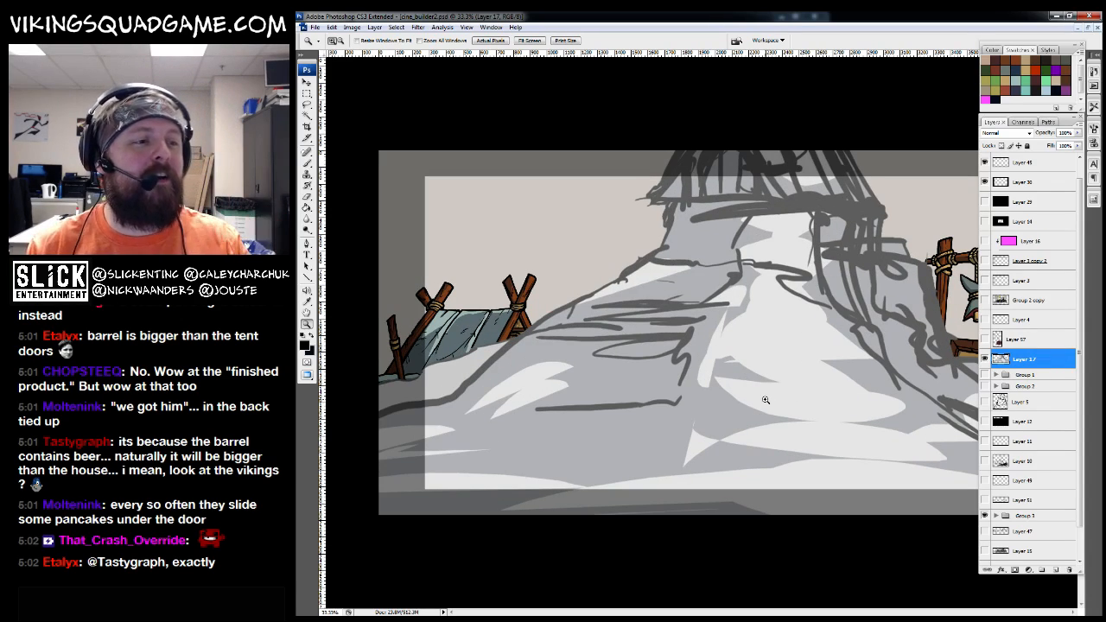
{"action": "left_click", "coordinate": [985, 359]}
{"action": "key", "text": "f"}
{"action": "key", "text": "f"}
{"action": "key", "text": "f"}
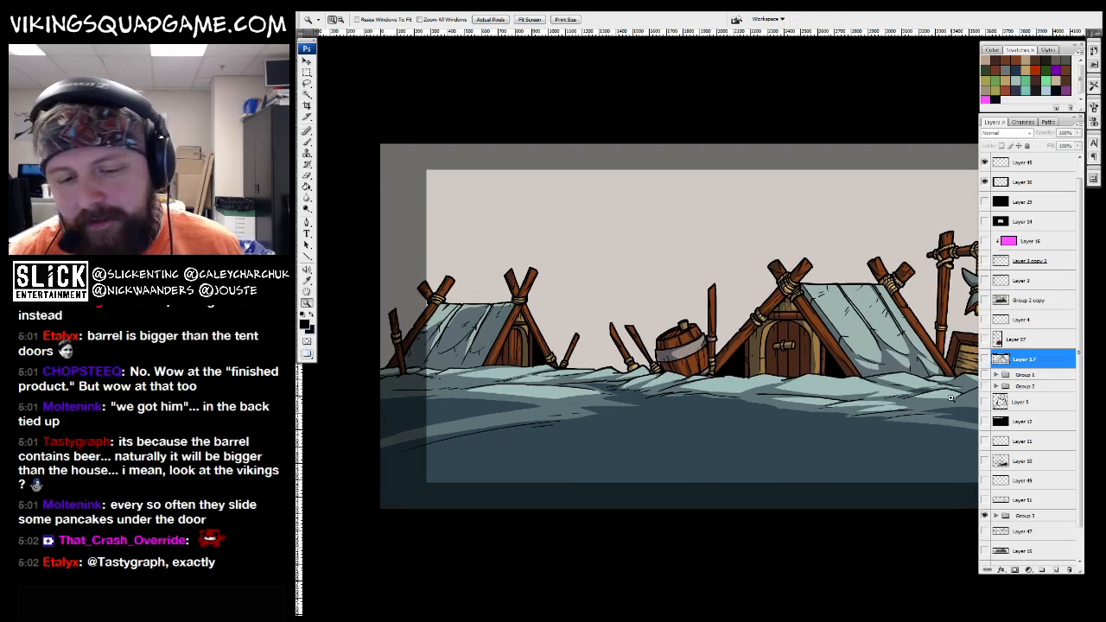
Hide the dark frame overlay so the whole village background can be viewed without it
{"action": "left_click_drag", "start_coordinate": [821, 442], "coordinate": [791, 409]}
{"action": "key", "text": "f"}
{"action": "key", "text": "f"}
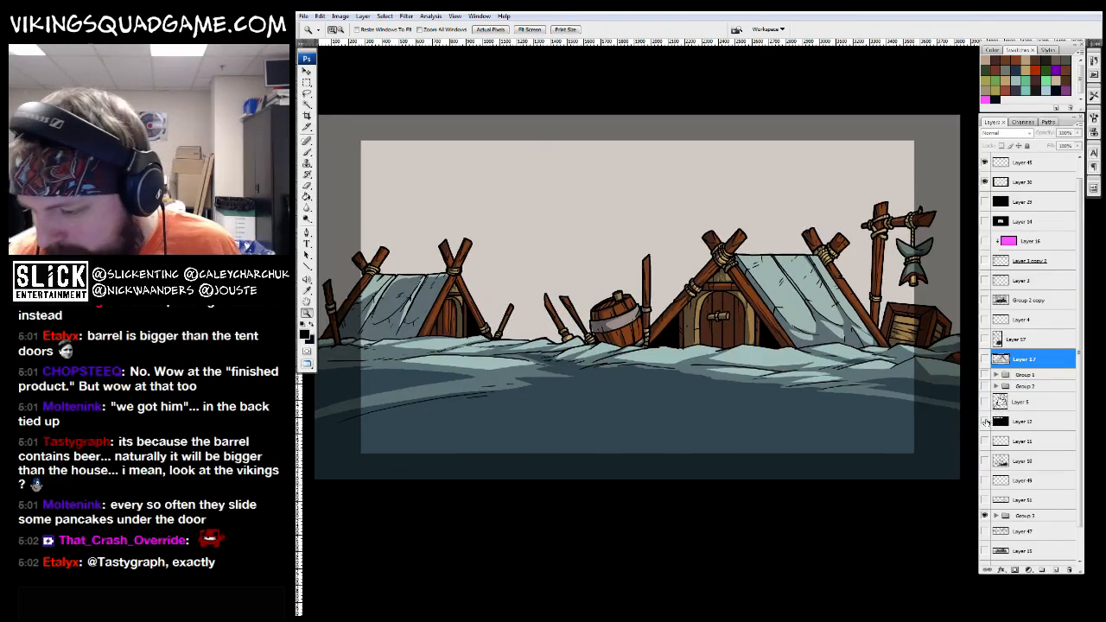
{"action": "scroll", "coordinate": [985, 179], "scroll_direction": "up", "scroll_amount": 1}
{"action": "left_click", "coordinate": [984, 201]}
{"action": "left_click", "coordinate": [985, 202]}
{"action": "left_click", "coordinate": [984, 201]}
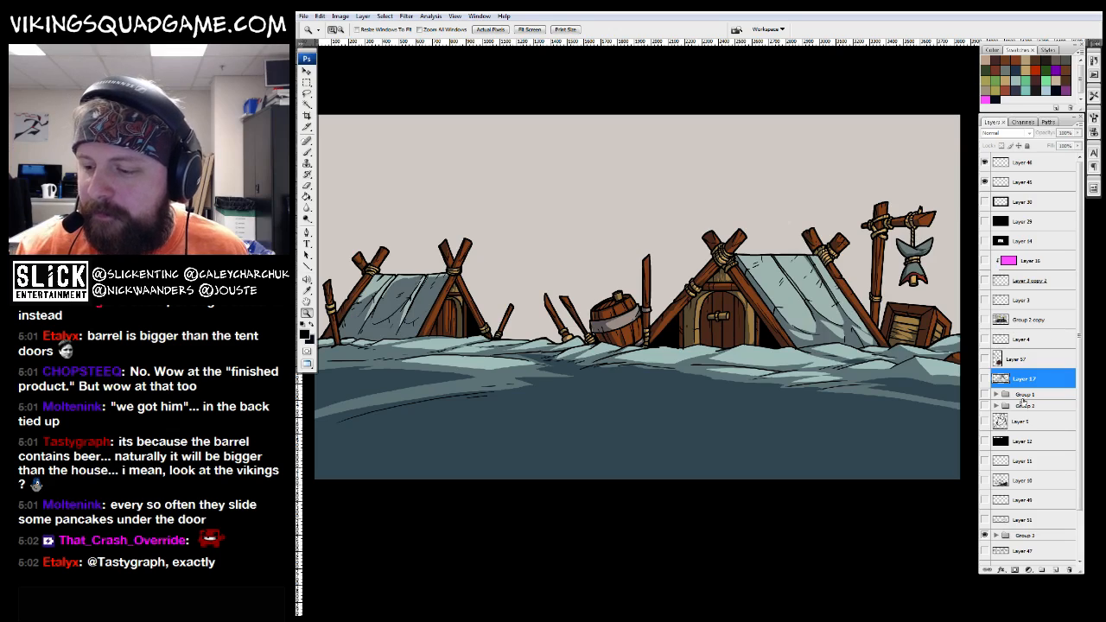
Check what Group 2 and Group 1 contain by previewing each of them, leaving both hidden
{"action": "left_click", "coordinate": [984, 407]}
{"action": "left_click", "coordinate": [984, 406]}
{"action": "left_click", "coordinate": [984, 394]}
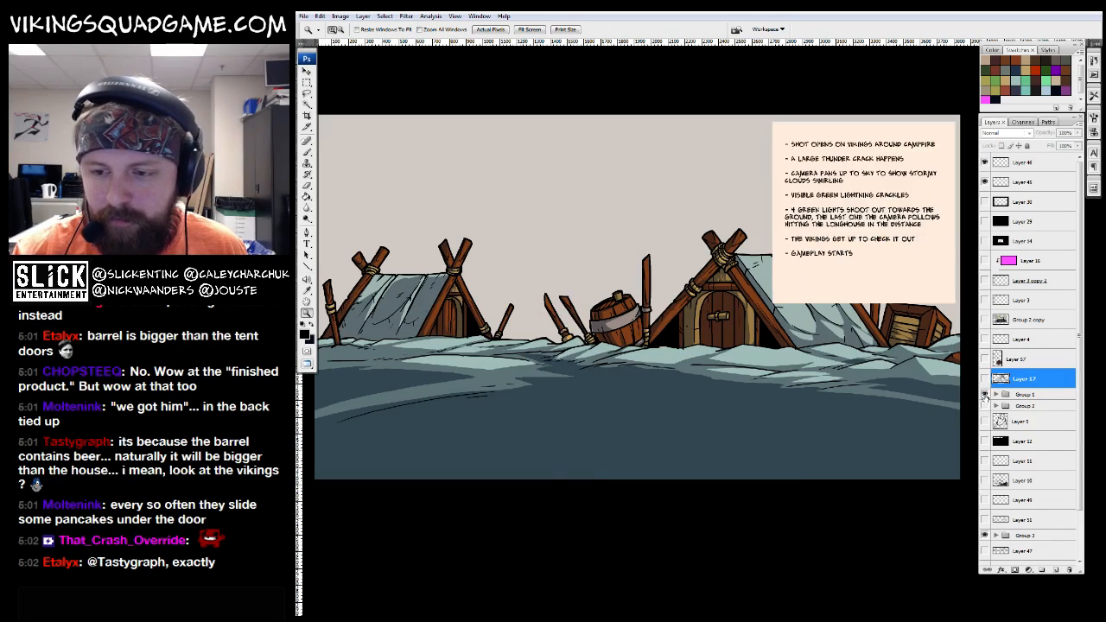
{"action": "left_click", "coordinate": [984, 395]}
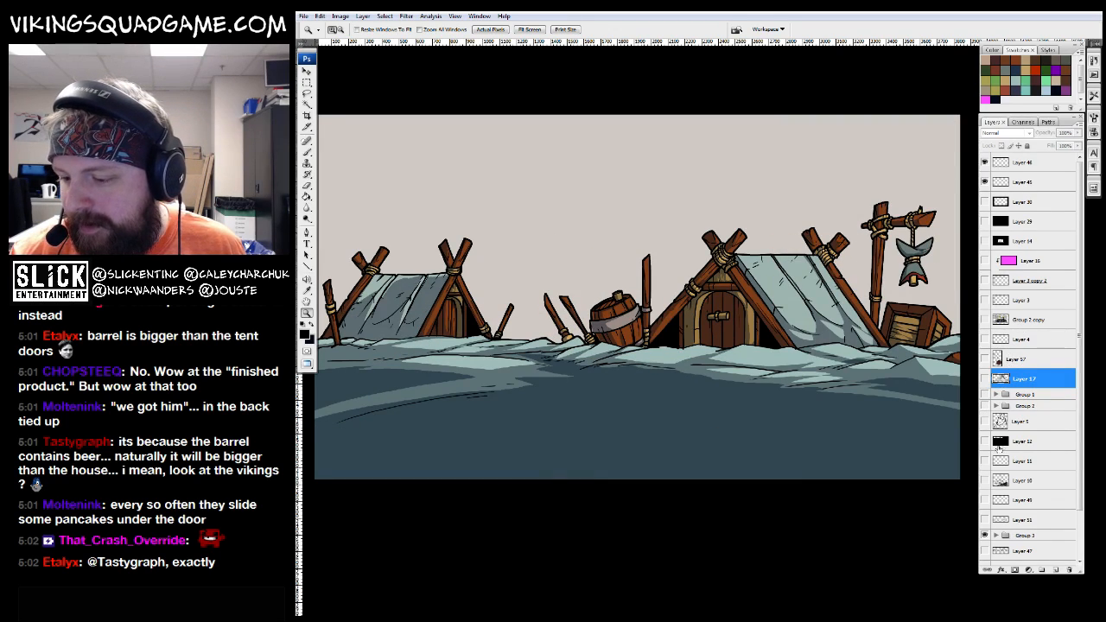
Turn on Layer 17's hill sketch and hide the village in Group 3
{"action": "scroll", "coordinate": [1071, 275], "scroll_direction": "down", "scroll_amount": 2}
{"action": "left_click", "coordinate": [984, 355]}
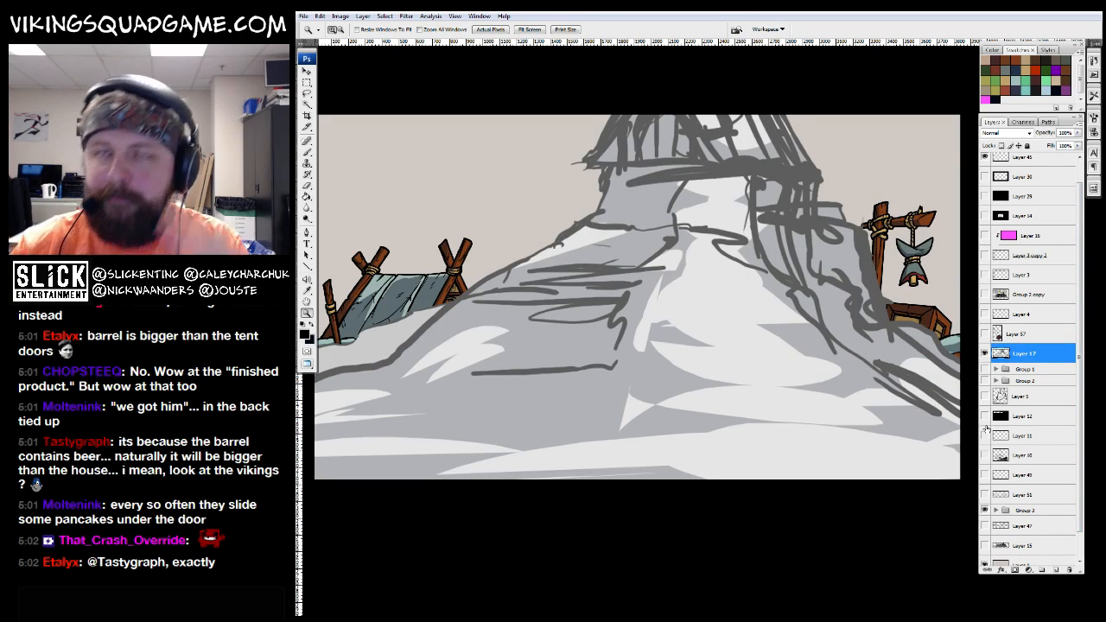
{"action": "scroll", "coordinate": [985, 432], "scroll_direction": "down", "scroll_amount": 2}
{"action": "left_click", "coordinate": [984, 482]}
{"action": "left_click", "coordinate": [984, 481]}
{"action": "left_click", "coordinate": [984, 481]}
{"action": "left_click", "coordinate": [984, 481]}
{"action": "left_click", "coordinate": [985, 482]}
Rename Group 3 as midground, move it directly below Group 2 and make it visible
{"action": "double_click", "coordinate": [1025, 481]}
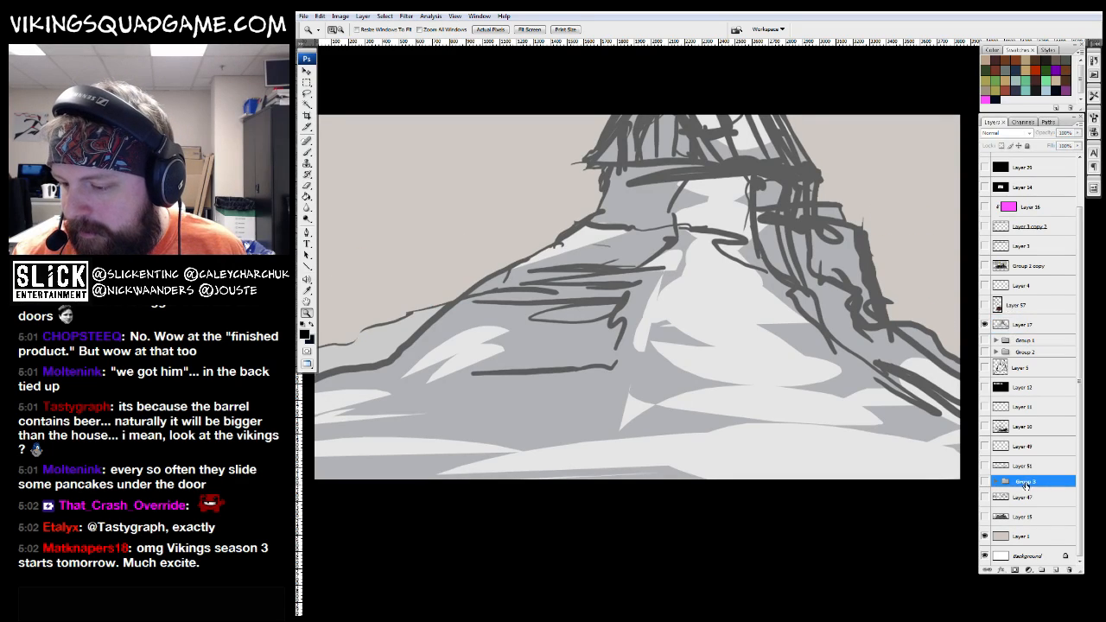
{"action": "type", "text": "mid"}
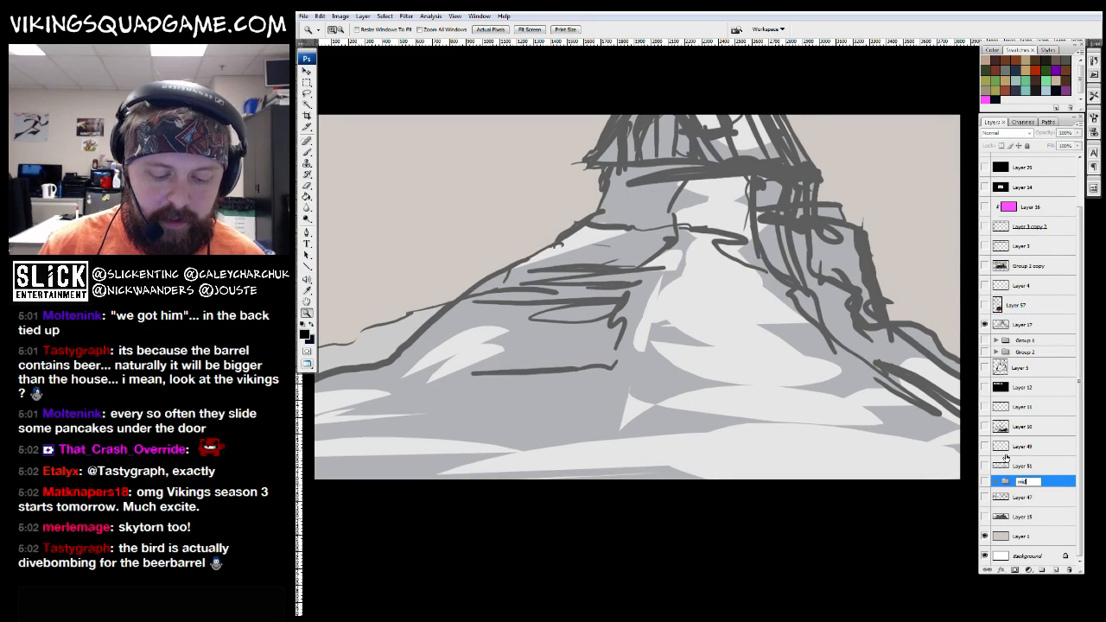
{"action": "type", "text": "ground"}
{"action": "left_click_drag", "start_coordinate": [1028, 487], "coordinate": [1025, 366]}
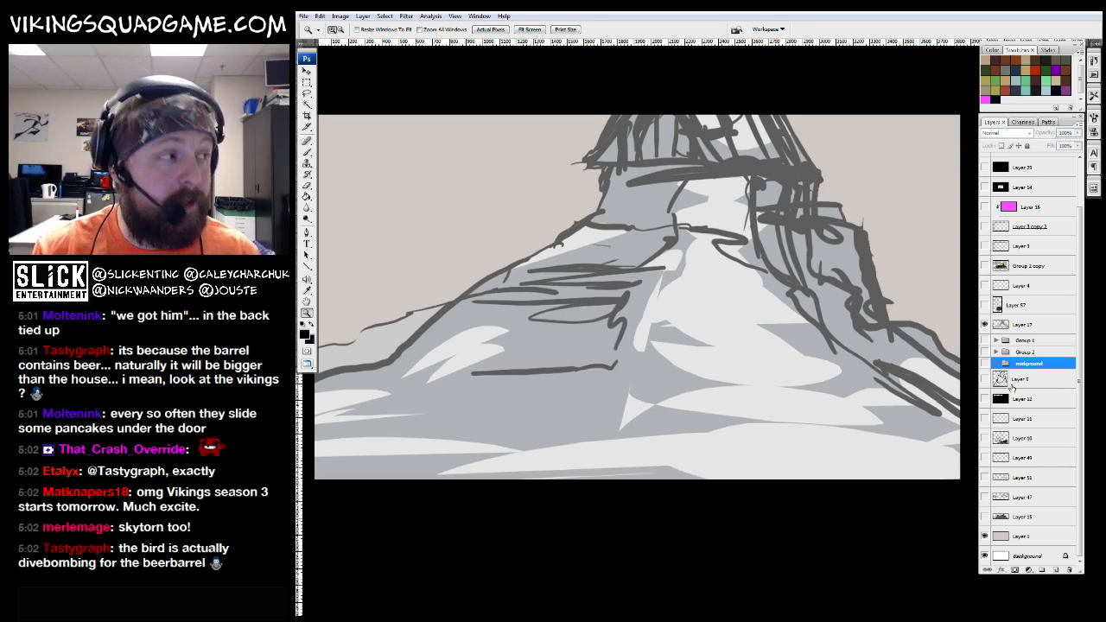
{"action": "key", "text": "h"}
{"action": "left_click_drag", "start_coordinate": [731, 338], "coordinate": [735, 439]}
{"action": "left_click", "coordinate": [985, 363]}
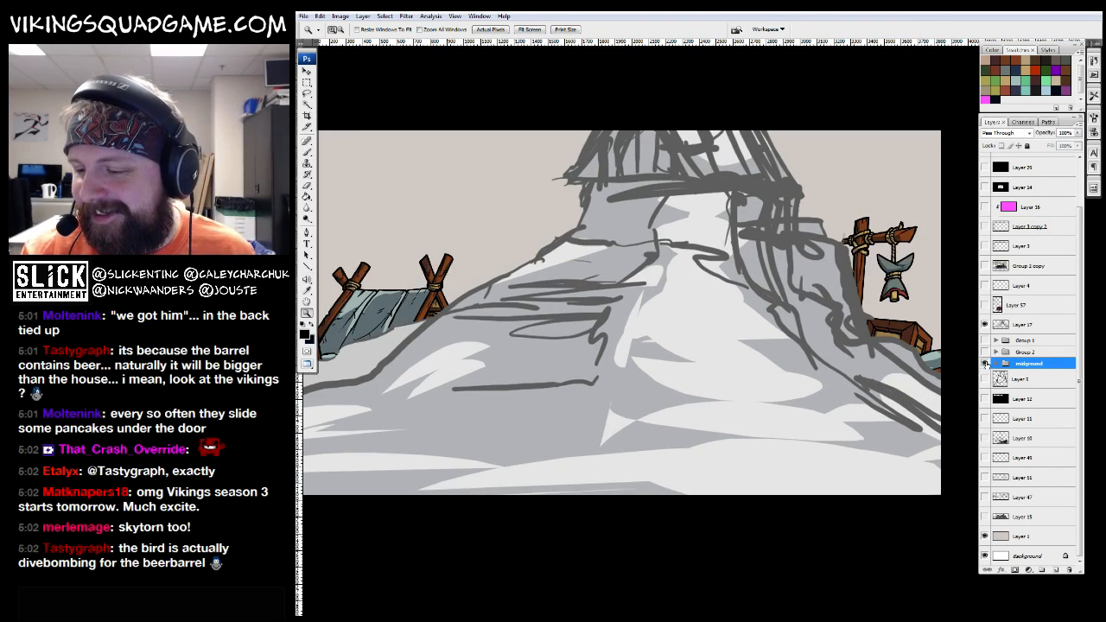
Show Layer 57's birds and shift the midground village and Layer 17's hill sketch lower in the picture
{"action": "left_click", "coordinate": [984, 305]}
{"action": "key", "text": "v"}
{"action": "left_click_drag", "start_coordinate": [865, 350], "coordinate": [882, 403]}
{"action": "left_click", "coordinate": [1024, 324]}
{"action": "left_click", "coordinate": [1019, 305]}
{"action": "mouse_move", "coordinate": [700, 339]}
{"action": "left_mouse_down"}
{"action": "mouse_move", "coordinate": [703, 364]}
{"action": "mouse_move", "coordinate": [670, 375]}
{"action": "left_mouse_up"}
{"action": "left_click", "coordinate": [1014, 386]}
{"action": "left_click", "coordinate": [1018, 324]}
{"action": "left_click_drag", "start_coordinate": [795, 283], "coordinate": [797, 396]}
Copy the full canvas area of the plain beige Layer 1 and paste it into a new document
{"action": "key", "text": "z"}
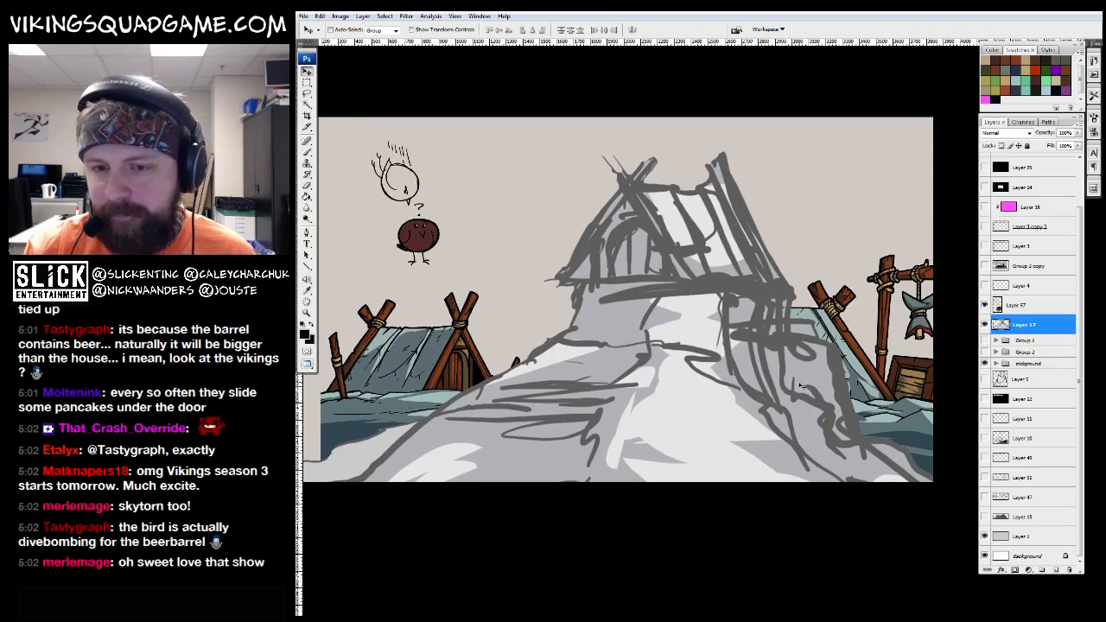
{"action": "left_click", "coordinate": [799, 393], "text": "alt"}
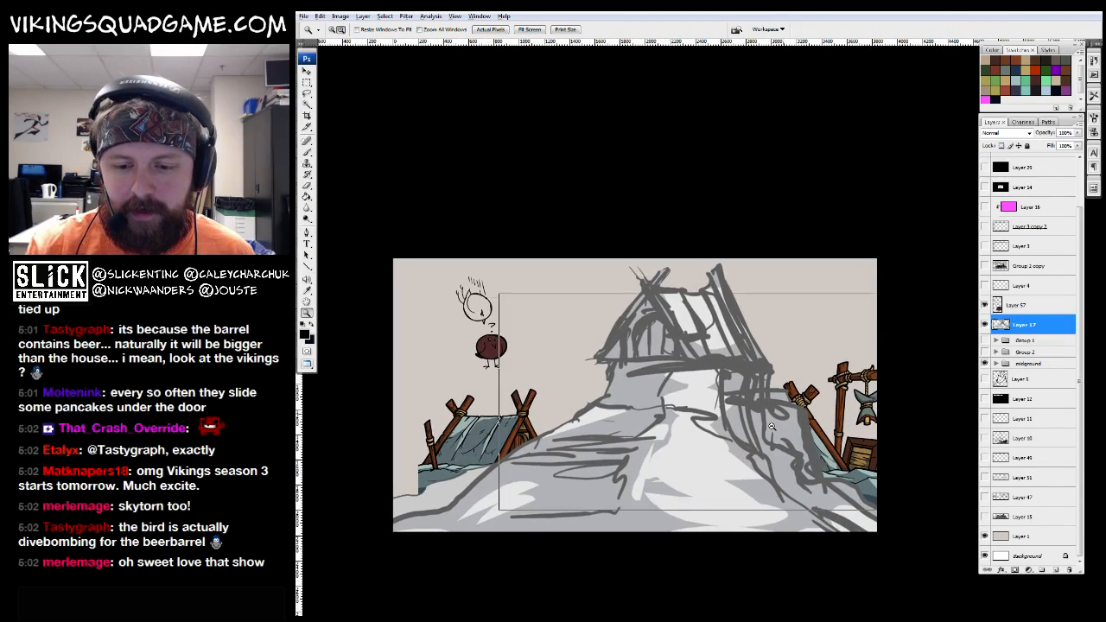
{"action": "left_click", "coordinate": [946, 334], "text": "alt"}
{"action": "key", "text": "m"}
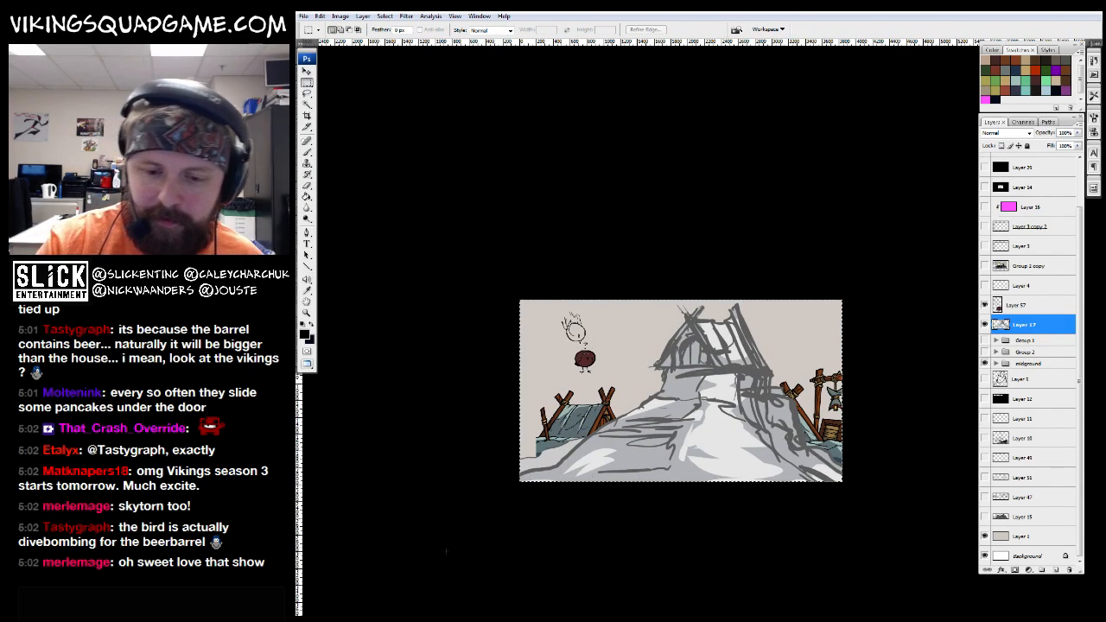
{"action": "scroll", "coordinate": [460, 547], "scroll_direction": "down", "scroll_amount": 1}
{"action": "key", "text": "ctrl+a"}
{"action": "left_click", "coordinate": [999, 538]}
{"action": "key", "text": "ctrl+c"}
{"action": "key", "text": "ctrl+n"}
{"action": "key", "text": "Return"}
{"action": "key", "text": "ctrl+v"}
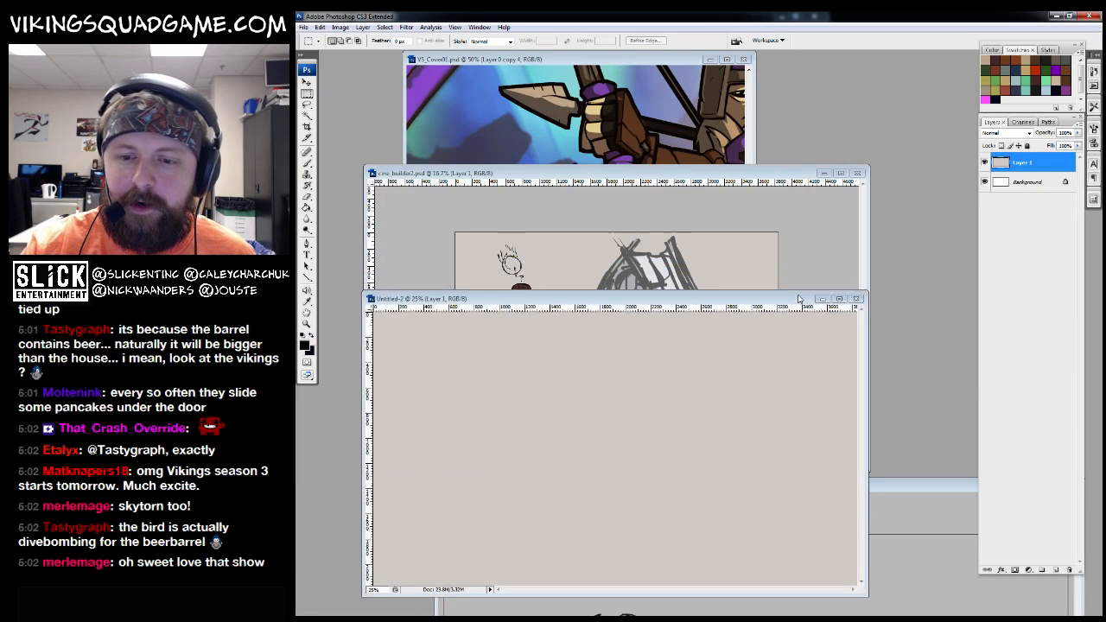
Return to cine_builder2.psd, clear the selection and copy Layer 17's hill sketch into the new document
{"action": "left_click", "coordinate": [750, 182]}
{"action": "key", "text": "f"}
{"action": "key", "text": "f"}
{"action": "left_click", "coordinate": [1019, 398]}
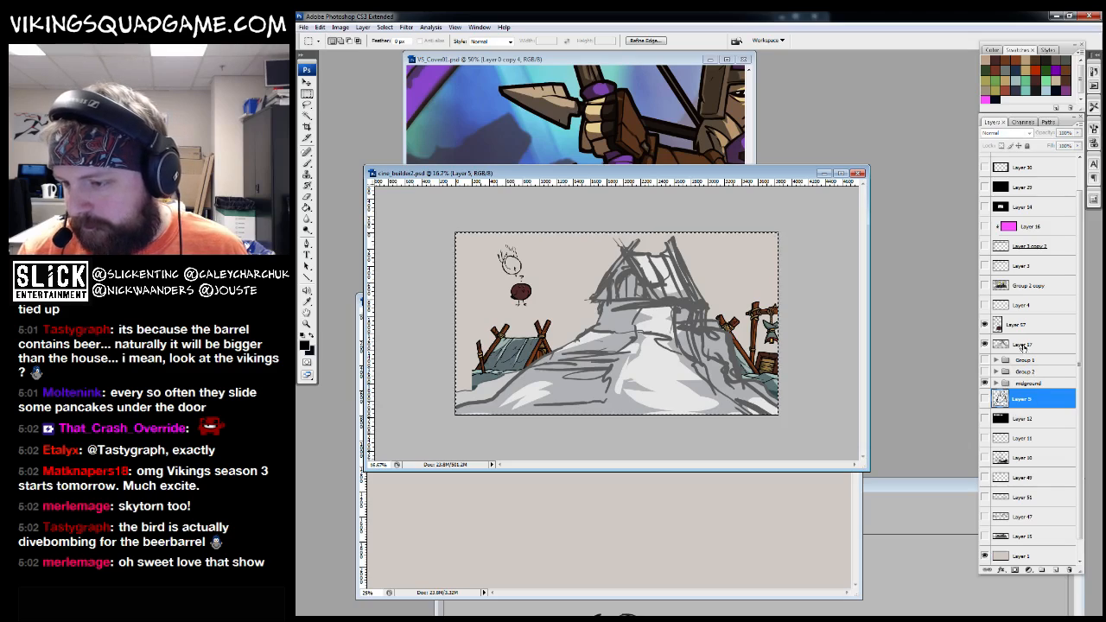
{"action": "left_click", "coordinate": [1024, 344]}
{"action": "key", "text": "v"}
{"action": "key", "text": "ctrl+d"}
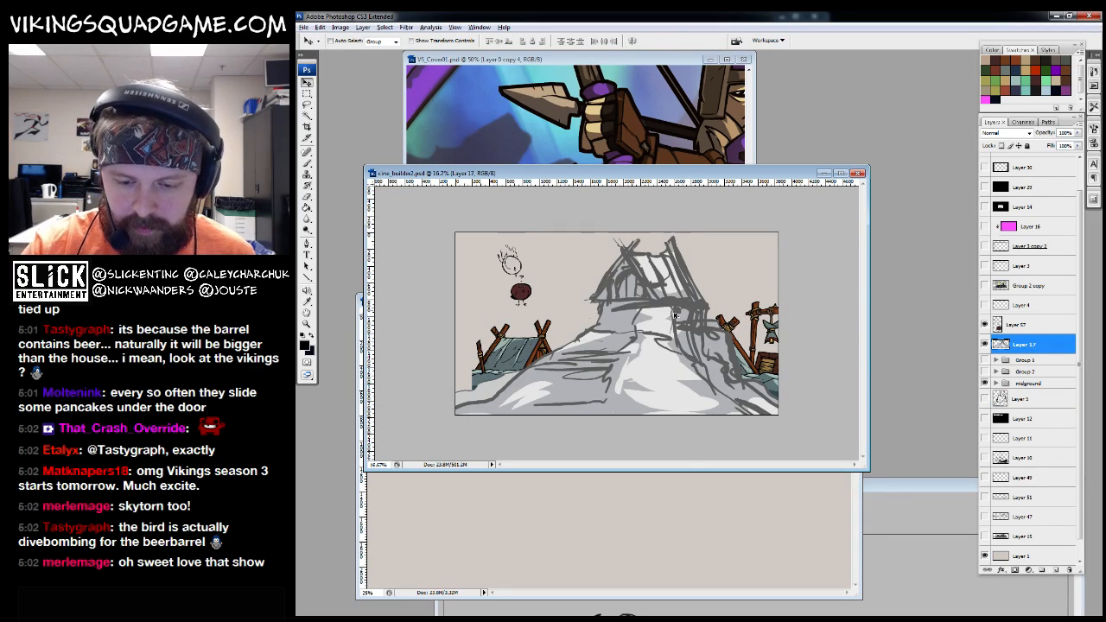
{"action": "left_click_drag", "start_coordinate": [675, 314], "coordinate": [657, 527]}
{"action": "key", "text": "f"}
{"action": "left_click_drag", "start_coordinate": [764, 394], "coordinate": [756, 371]}
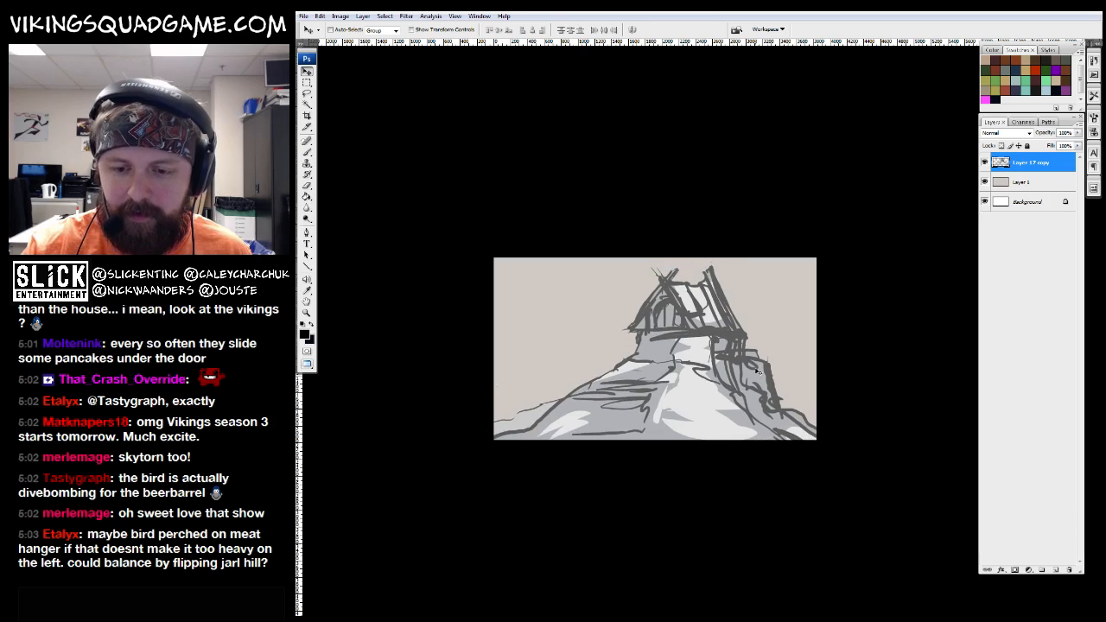
Extend the new document's canvas above and below the hill with the Crop tool and fill the added background beige
{"action": "key", "text": "c"}
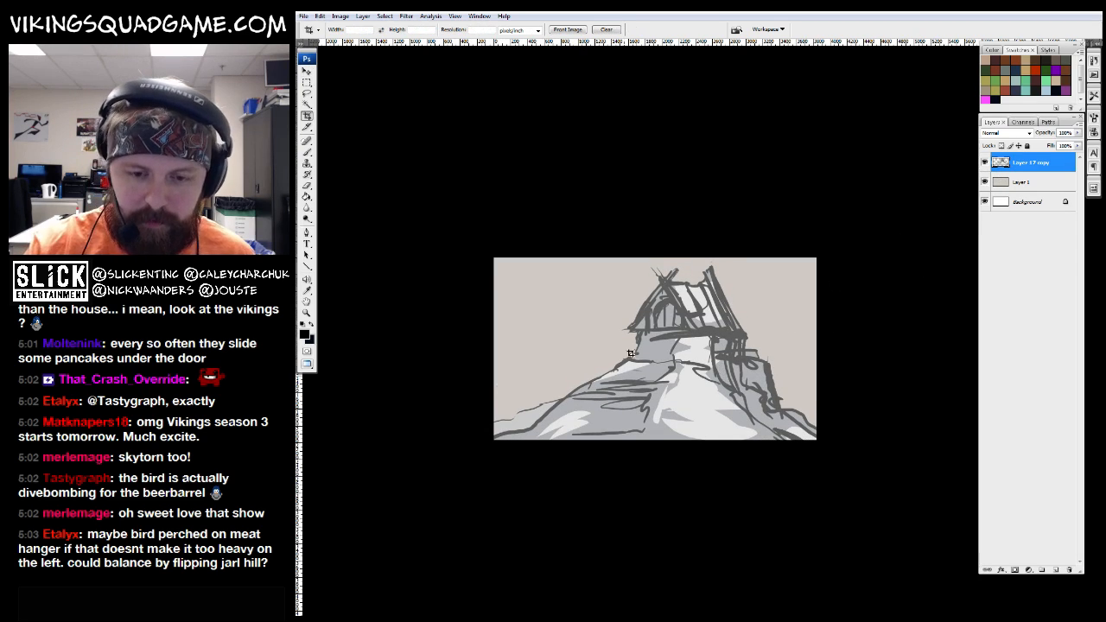
{"action": "left_click_drag", "start_coordinate": [602, 308], "coordinate": [816, 439]}
{"action": "left_click_drag", "start_coordinate": [664, 258], "coordinate": [664, 197]}
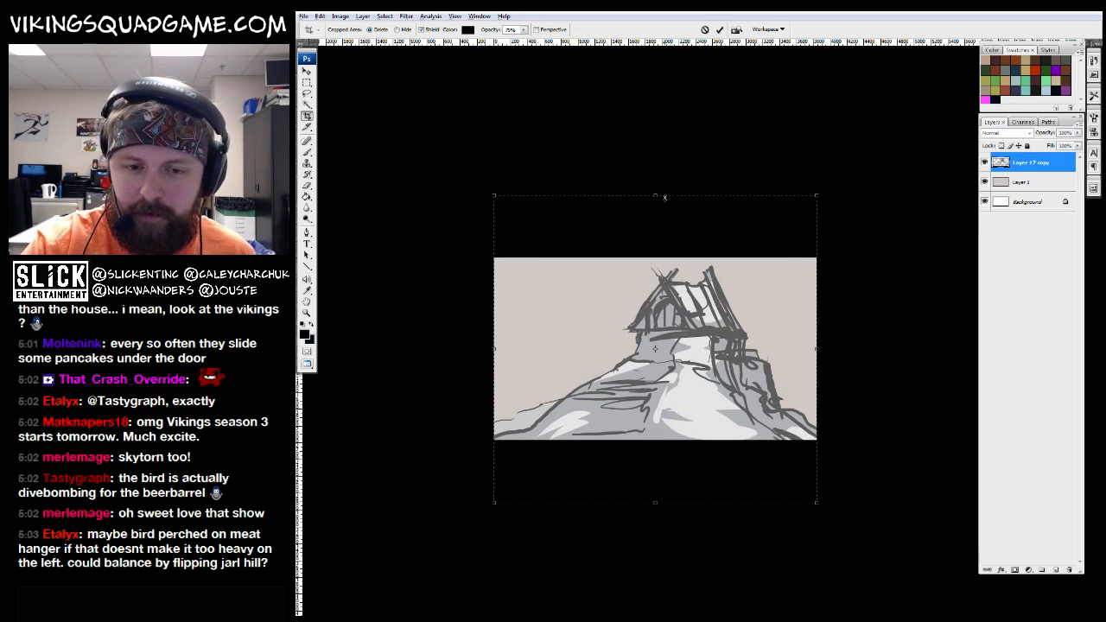
{"action": "double_click", "coordinate": [765, 286]}
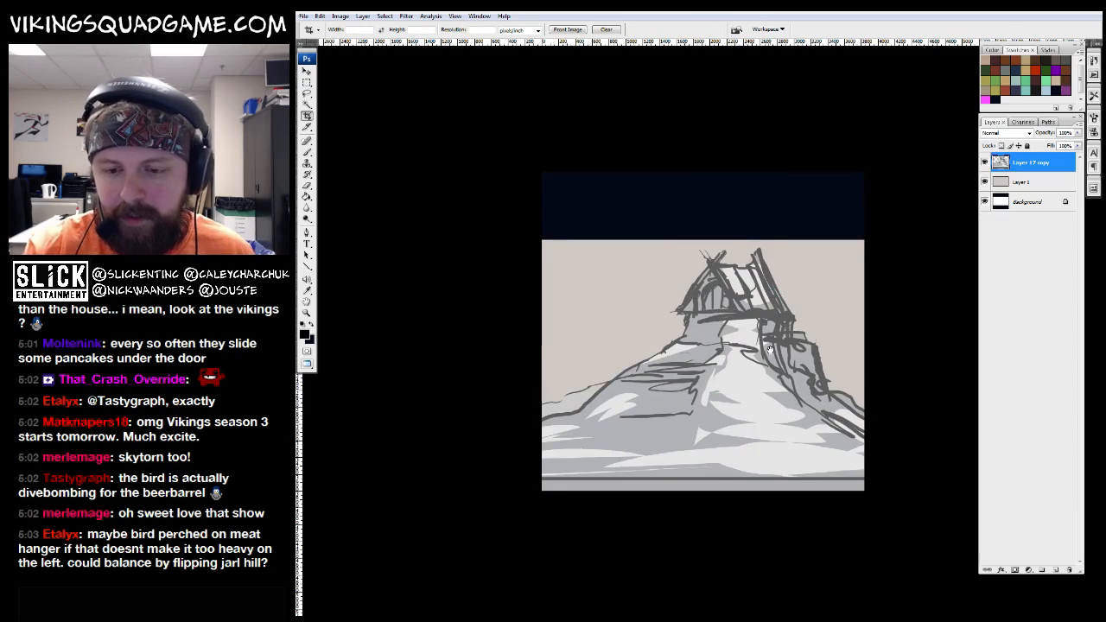
{"action": "left_click", "coordinate": [1022, 200]}
{"action": "key", "text": "g"}
{"action": "left_click", "coordinate": [797, 226]}
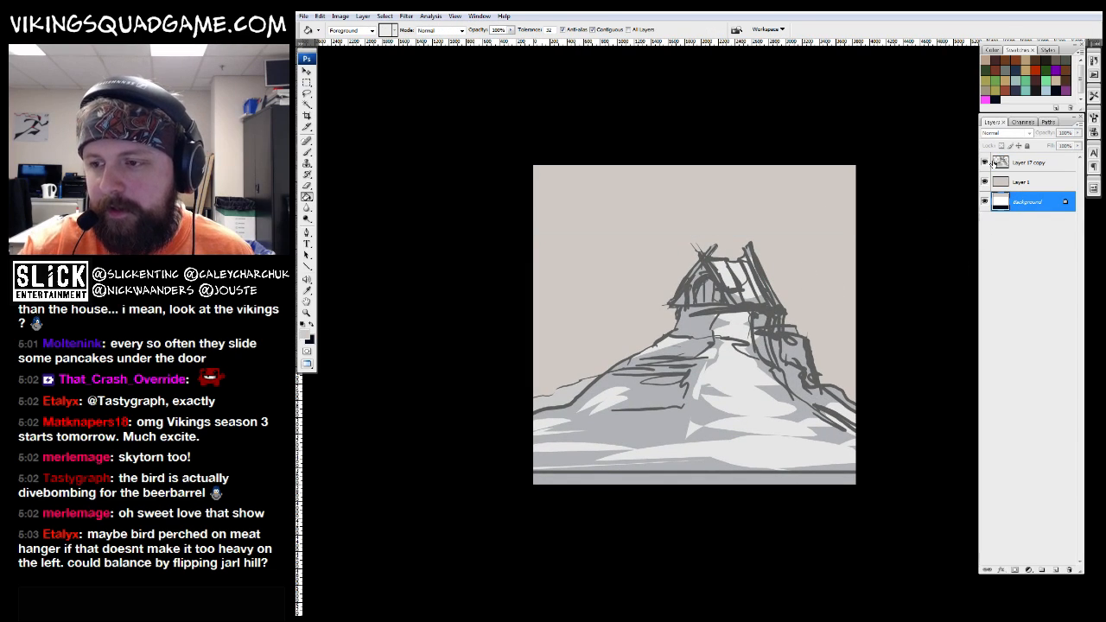
Bring a second copy of the hill sketch from cine_builder2.psd into the new document and hide Layer 17 copy
{"action": "key", "text": "f"}
{"action": "key", "text": "ctrl+Tab"}
{"action": "key", "text": "v"}
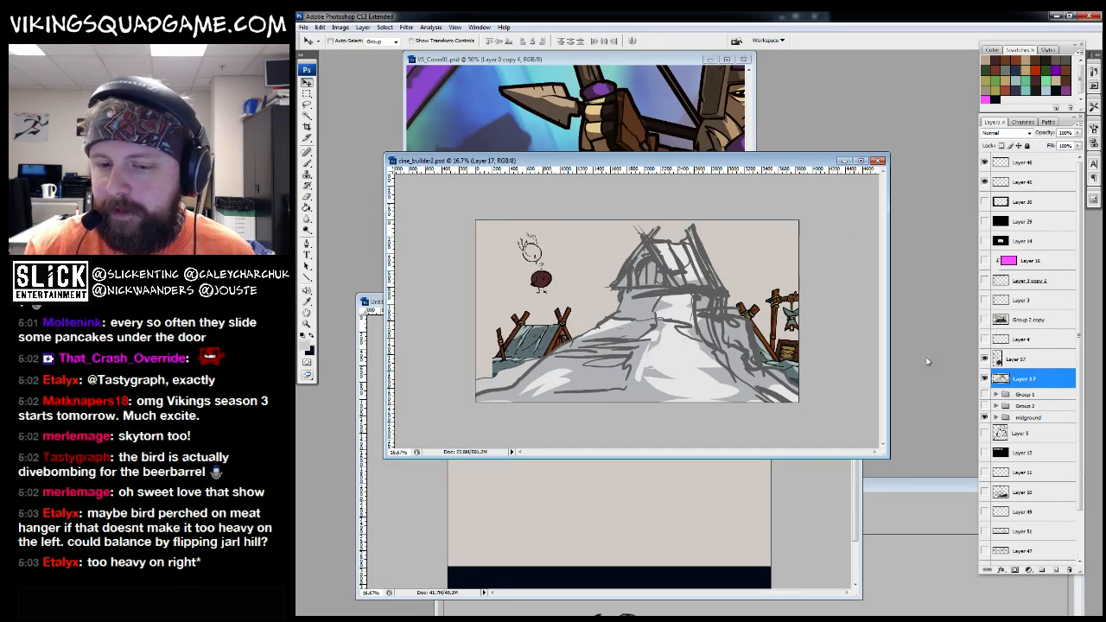
{"action": "key", "text": "ctrl+Tab"}
{"action": "key", "text": "f"}
{"action": "key", "text": "f"}
{"action": "left_click_drag", "start_coordinate": [1022, 202], "coordinate": [1022, 181]}
{"action": "left_click_drag", "start_coordinate": [747, 298], "coordinate": [751, 369]}
{"action": "left_click", "coordinate": [985, 221]}
{"action": "left_click", "coordinate": [985, 222]}
Merge the beige Layer 1 into a fully beige background and convert it to the unlocked Layer 0
{"action": "left_click", "coordinate": [1022, 201]}
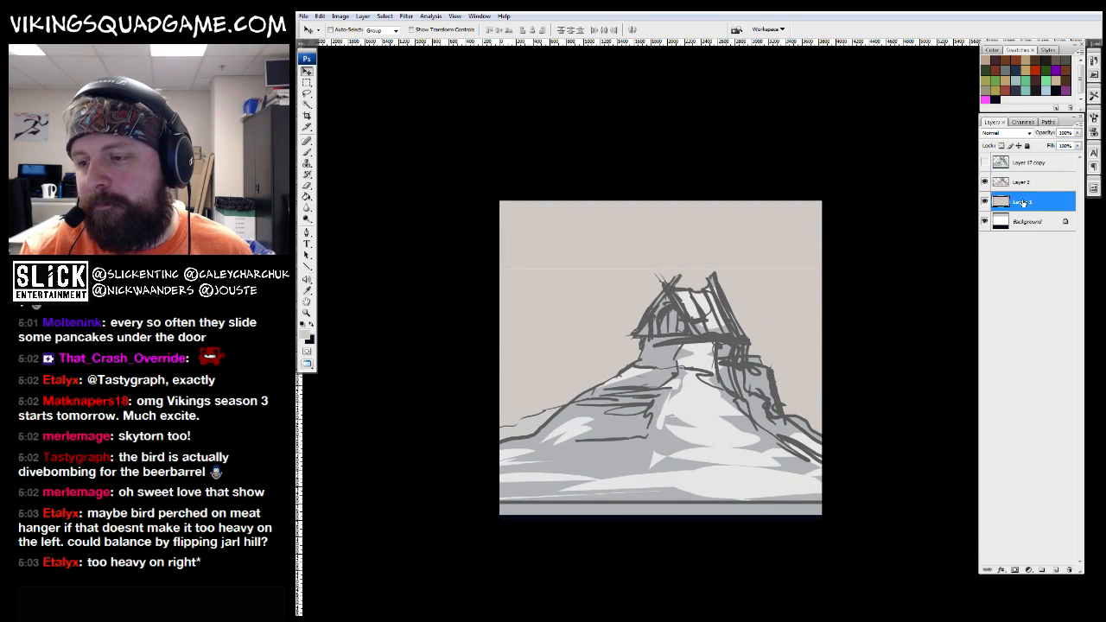
{"action": "key", "text": "g"}
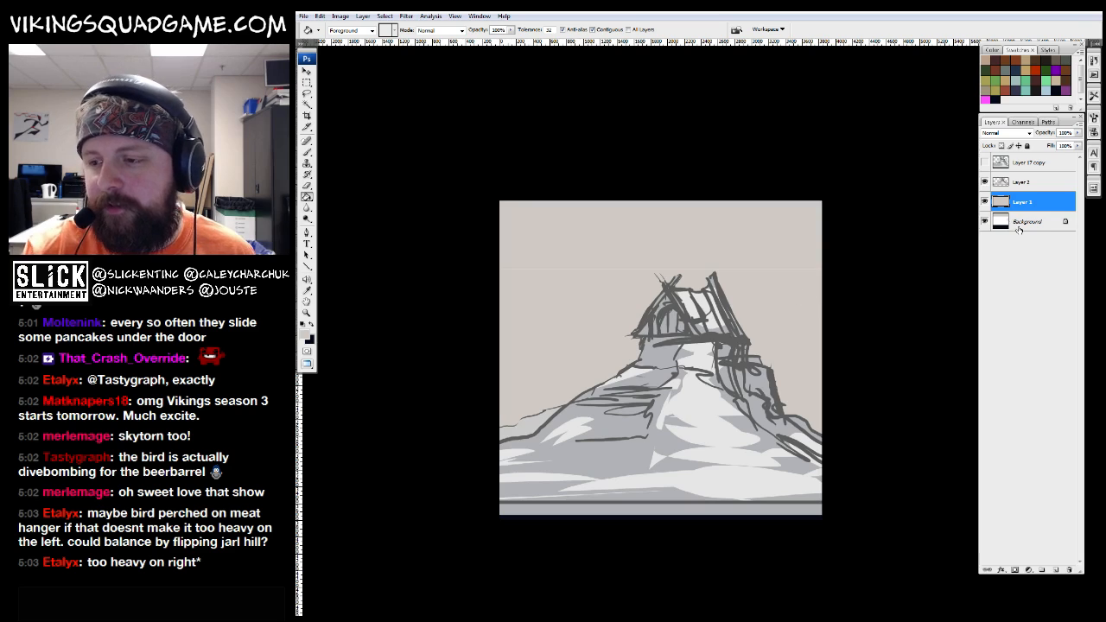
{"action": "left_click", "coordinate": [1057, 576]}
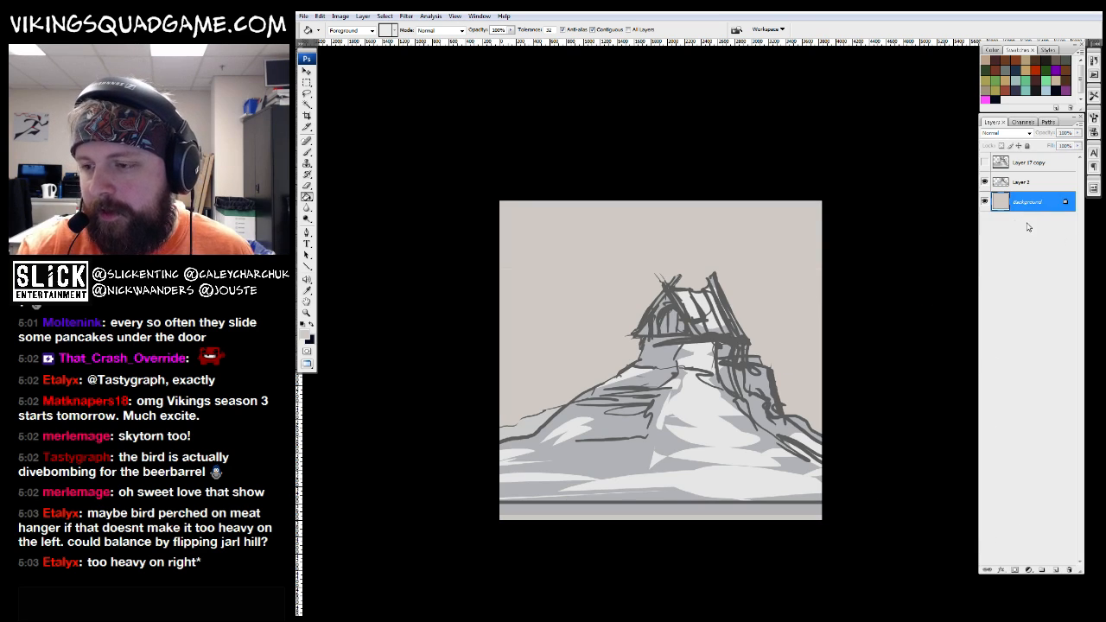
{"action": "double_click", "coordinate": [1022, 201]}
{"action": "key", "text": "Return"}
Fit the picture in view, hide Layer 2 and show Layer 17 copy as the active sketch
{"action": "key", "text": "z"}
{"action": "key", "text": "ctrl+0"}
{"action": "left_click", "coordinate": [1011, 164]}
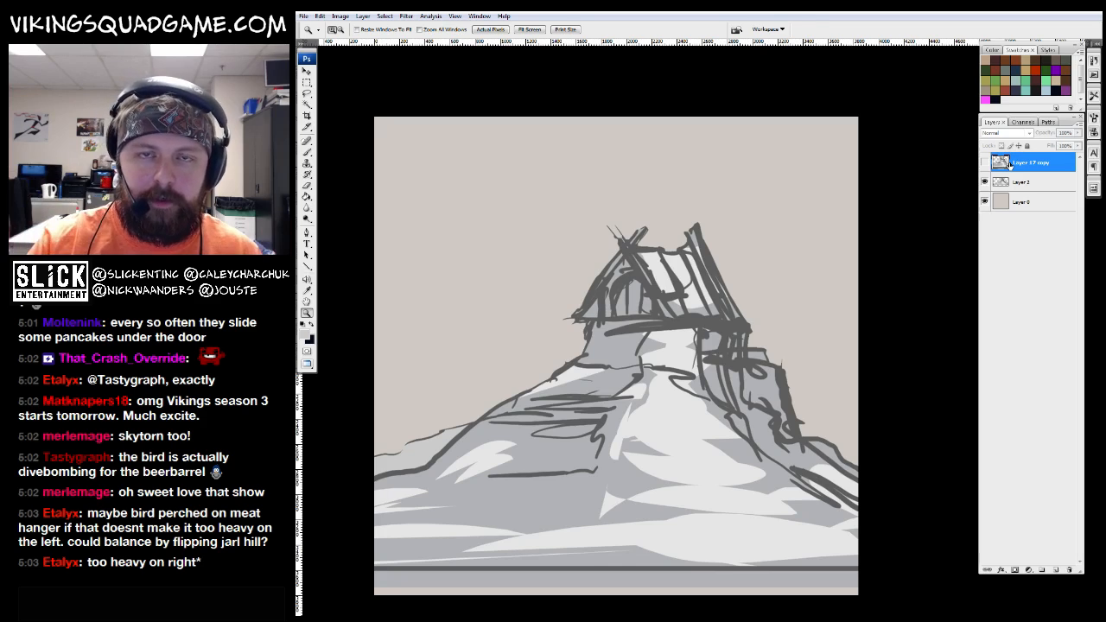
{"action": "left_click", "coordinate": [984, 181]}
{"action": "left_click", "coordinate": [985, 162]}
Crop the empty strip of sky off the canvas, ending just above the hut's roof
{"action": "key", "text": "v"}
{"action": "key", "text": "z"}
{"action": "scroll", "coordinate": [764, 389], "scroll_direction": "down", "scroll_amount": 3}
{"action": "left_click", "coordinate": [774, 307], "text": "alt"}
{"action": "key", "text": "c"}
{"action": "left_click_drag", "start_coordinate": [469, 213], "coordinate": [872, 597]}
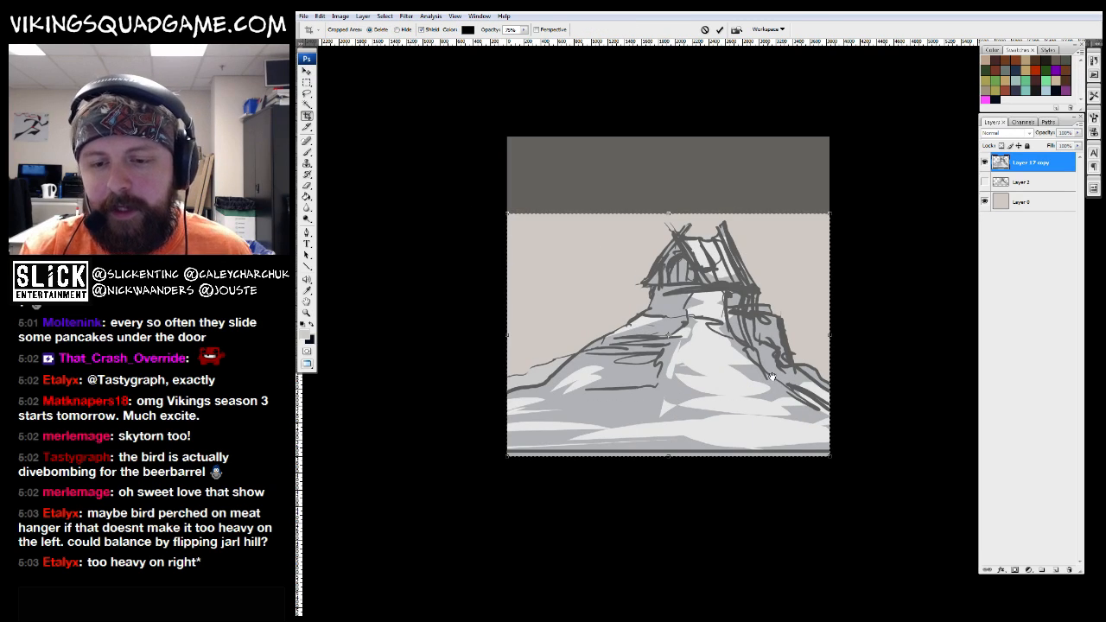
{"action": "key", "text": "Return"}
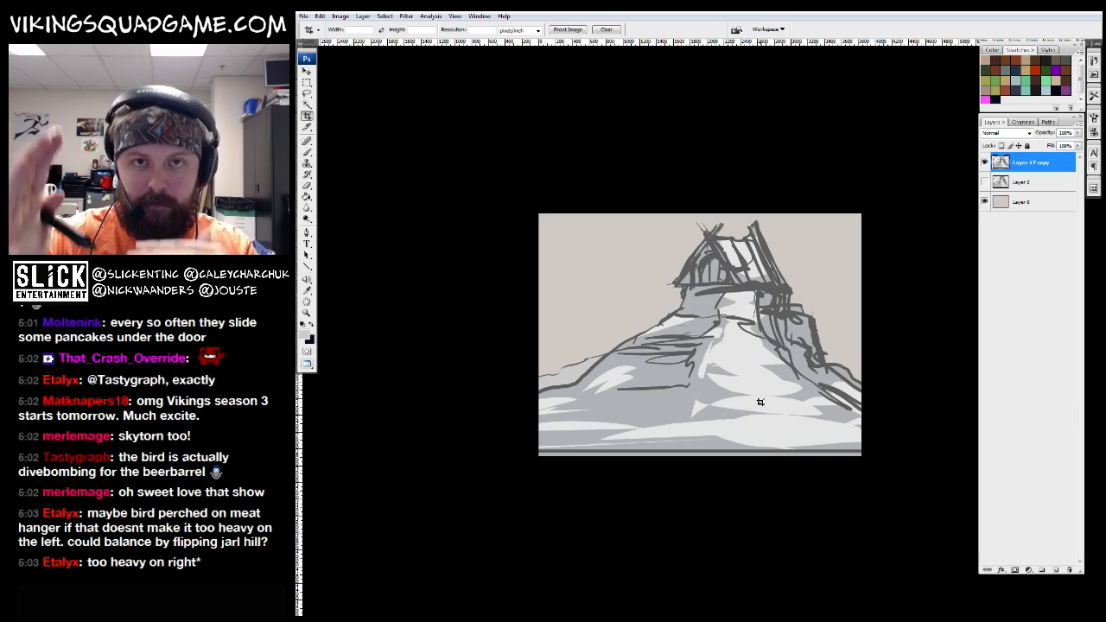
Lower the opacity of Layer 17 copy to fade the hill sketch as a drawing guide
{"action": "key", "text": "z"}
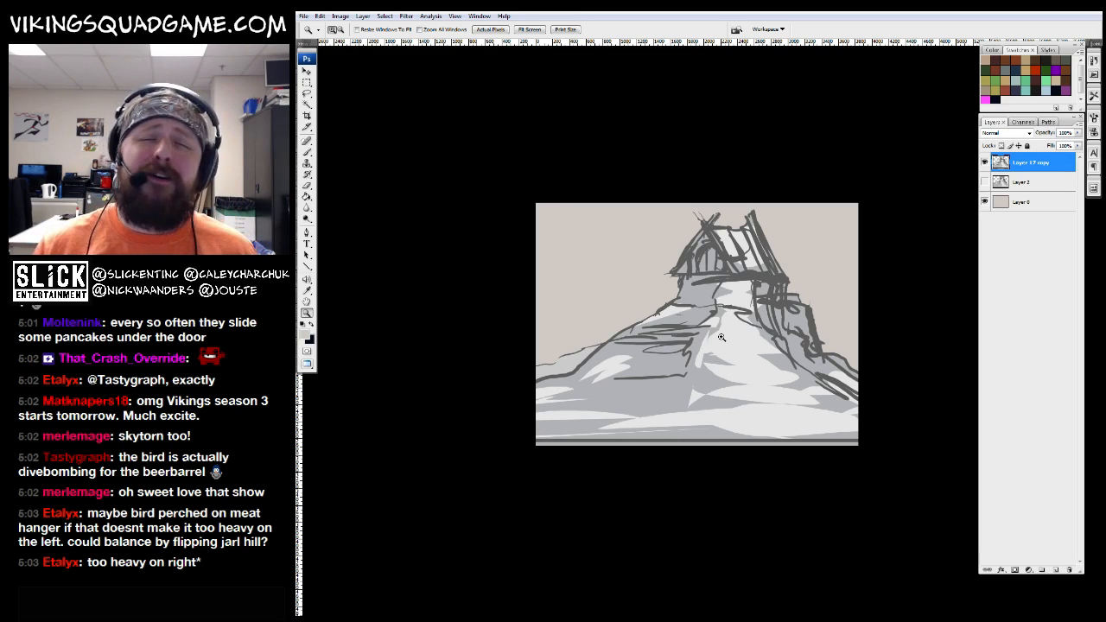
{"action": "left_click_drag", "start_coordinate": [721, 337], "coordinate": [711, 338]}
{"action": "left_click", "coordinate": [1078, 133]}
{"action": "left_click_drag", "start_coordinate": [1066, 147], "coordinate": [1060, 147]}
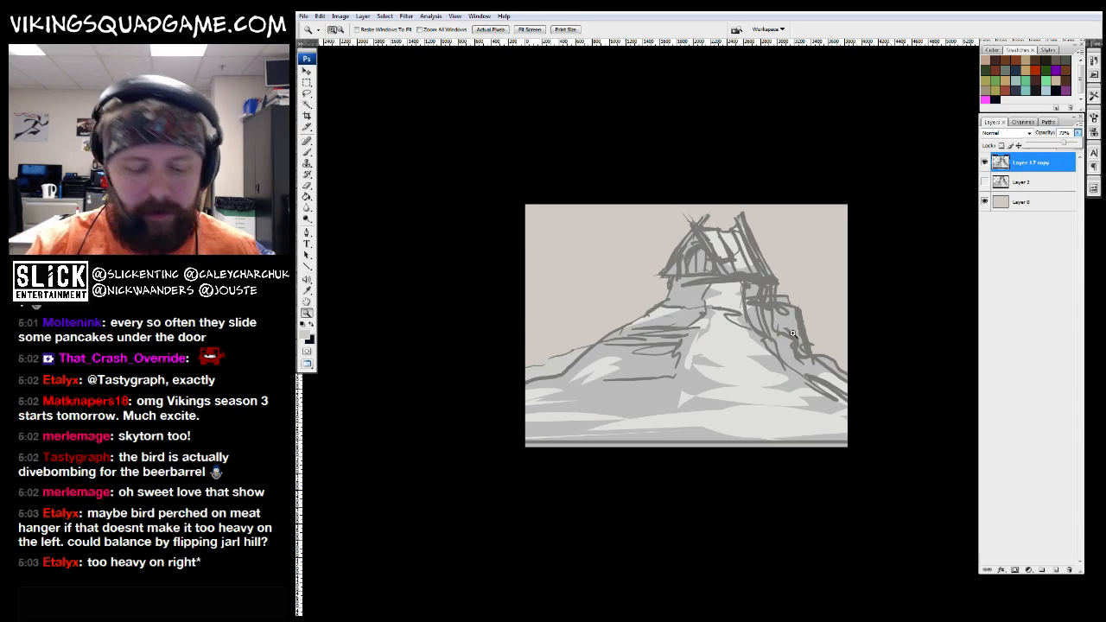
Set the Brush to black and add a new layer above Layer 17 copy for line work
{"action": "key", "text": "b"}
{"action": "key", "text": "x"}
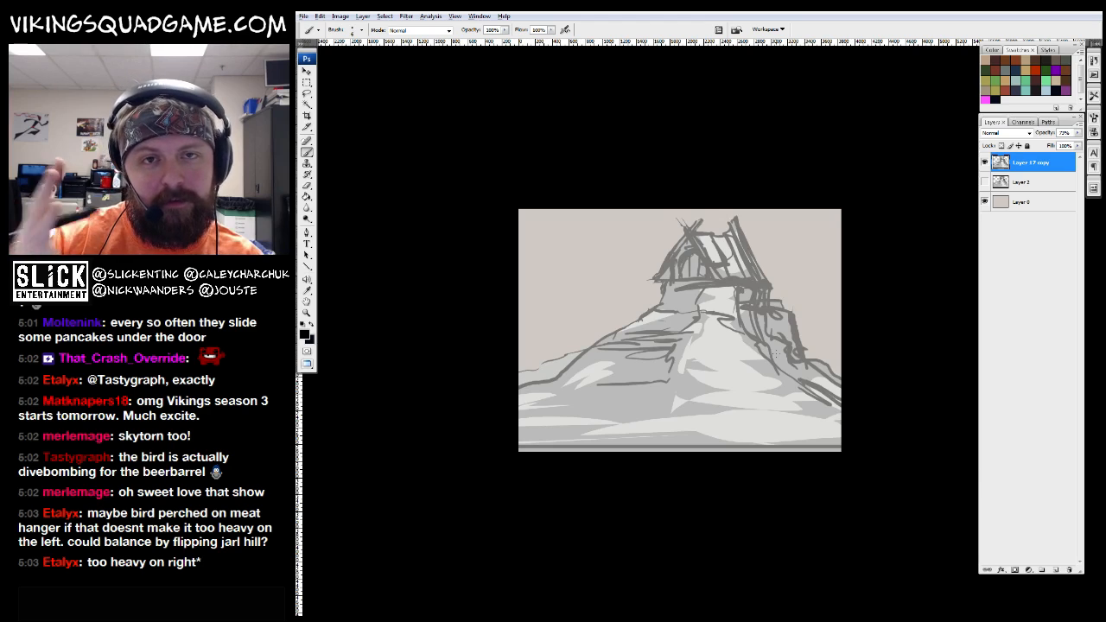
{"action": "left_click", "coordinate": [1014, 181]}
{"action": "left_click", "coordinate": [1028, 162]}
{"action": "left_click", "coordinate": [1055, 570]}
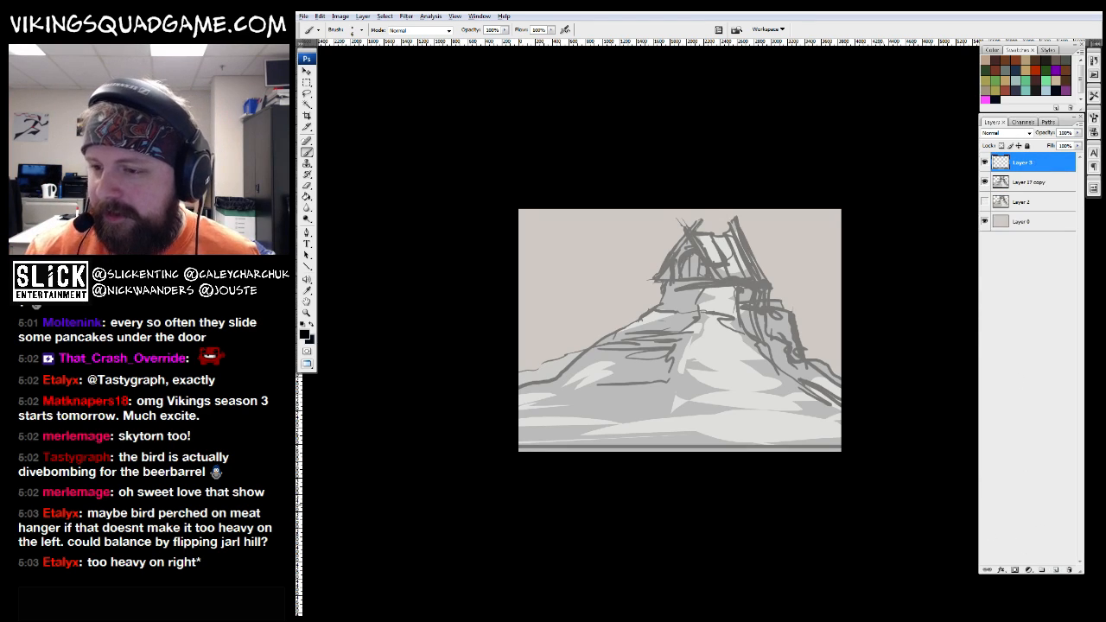
Frame the hut on the hilltop closely and choose a larger round brush tip
{"action": "left_click_drag", "start_coordinate": [641, 216], "coordinate": [872, 313]}
{"action": "left_click", "coordinate": [872, 313], "text": "ctrl+alt"}
{"action": "left_click", "coordinate": [872, 313], "text": "alt"}
{"action": "left_click", "coordinate": [781, 335], "text": "ctrl"}
{"action": "left_click_drag", "start_coordinate": [780, 335], "coordinate": [750, 507]}
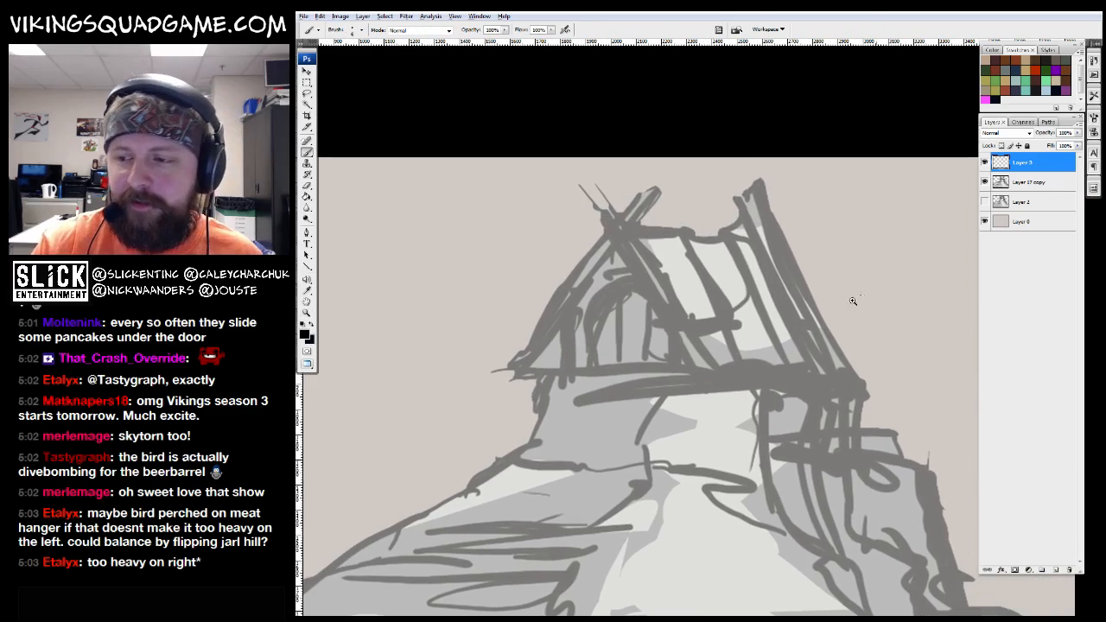
{"action": "right_click", "coordinate": [769, 326]}
{"action": "right_click", "coordinate": [749, 300]}
{"action": "left_click", "coordinate": [796, 444]}
{"action": "scroll", "coordinate": [799, 450], "scroll_direction": "up", "scroll_amount": 5}
{"action": "double_click", "coordinate": [794, 442]}
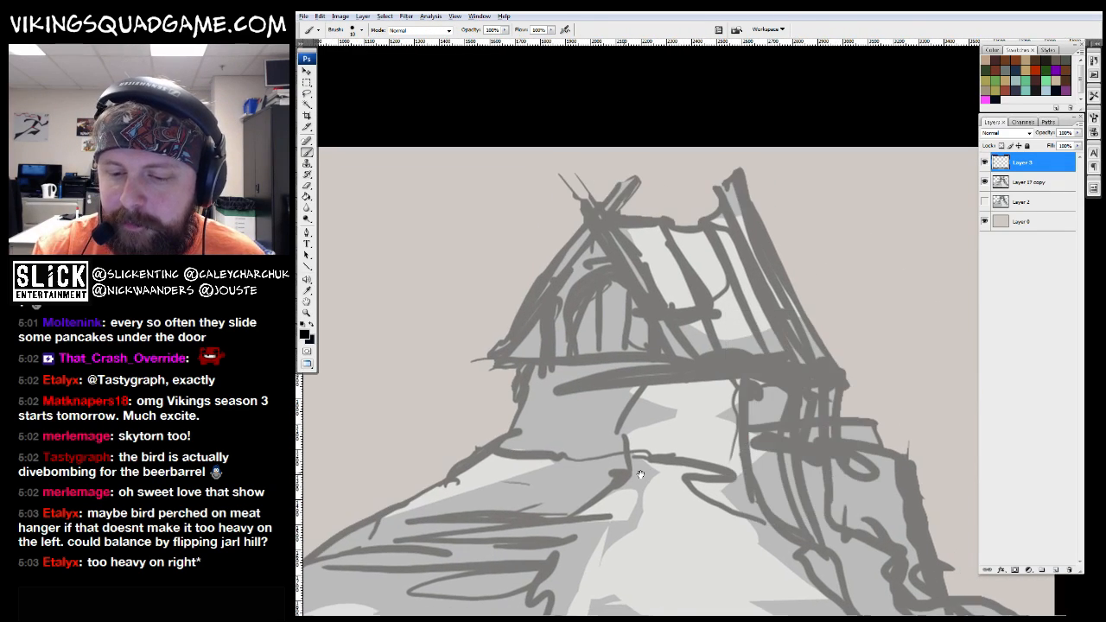
Add another layer and sketch the hut's crossed gable beams and sloping roof edge in black
{"action": "left_click", "coordinate": [1056, 570]}
{"action": "left_click_drag", "start_coordinate": [744, 146], "coordinate": [743, 164]}
{"action": "left_click", "coordinate": [639, 299], "text": "ctrl"}
{"action": "mouse_move", "coordinate": [714, 323]}
{"action": "left_mouse_down"}
{"action": "mouse_move", "coordinate": [737, 384]}
{"action": "mouse_move", "coordinate": [737, 350]}
{"action": "left_mouse_up"}
{"action": "mouse_move", "coordinate": [493, 536]}
{"action": "left_mouse_down"}
{"action": "mouse_move", "coordinate": [753, 136]}
{"action": "mouse_move", "coordinate": [570, 479]}
{"action": "mouse_move", "coordinate": [717, 259]}
{"action": "mouse_move", "coordinate": [748, 183]}
{"action": "left_mouse_up"}
{"action": "mouse_move", "coordinate": [687, 241]}
{"action": "left_mouse_down"}
{"action": "mouse_move", "coordinate": [643, 157]}
{"action": "mouse_move", "coordinate": [646, 264]}
{"action": "mouse_move", "coordinate": [850, 537]}
{"action": "left_mouse_up"}
{"action": "mouse_move", "coordinate": [717, 255]}
{"action": "left_mouse_down"}
{"action": "mouse_move", "coordinate": [543, 192]}
{"action": "mouse_move", "coordinate": [752, 202]}
{"action": "left_mouse_up"}
{"action": "mouse_move", "coordinate": [744, 174]}
{"action": "left_mouse_down"}
{"action": "mouse_move", "coordinate": [853, 384]}
{"action": "mouse_move", "coordinate": [903, 426]}
{"action": "left_mouse_up"}
{"action": "left_click_drag", "start_coordinate": [816, 404], "coordinate": [819, 379]}
Sketch the hut's lower front with an eave line, a corner post and a straight ground line
{"action": "scroll", "coordinate": [817, 384], "scroll_direction": "down", "scroll_amount": 1}
{"action": "mouse_move", "coordinate": [723, 410]}
{"action": "left_mouse_down"}
{"action": "mouse_move", "coordinate": [766, 328]}
{"action": "mouse_move", "coordinate": [621, 353]}
{"action": "mouse_move", "coordinate": [559, 344]}
{"action": "left_mouse_up"}
{"action": "left_click_drag", "start_coordinate": [558, 346], "coordinate": [561, 435]}
{"action": "left_click_drag", "start_coordinate": [552, 391], "coordinate": [539, 453]}
{"action": "left_click_drag", "start_coordinate": [655, 435], "coordinate": [646, 385]}
{"action": "mouse_move", "coordinate": [525, 402]}
{"action": "left_mouse_down"}
{"action": "mouse_move", "coordinate": [511, 406]}
{"action": "mouse_move", "coordinate": [401, 348]}
{"action": "mouse_move", "coordinate": [378, 318]}
{"action": "left_mouse_up"}
{"action": "left_click_drag", "start_coordinate": [378, 318], "coordinate": [644, 318]}
Sketch a flat wooden deck beside the hut's lower front, propped on vertical stilts and curved braces against the slope
{"action": "mouse_move", "coordinate": [600, 335]}
{"action": "left_mouse_down"}
{"action": "mouse_move", "coordinate": [692, 402]}
{"action": "mouse_move", "coordinate": [733, 330]}
{"action": "mouse_move", "coordinate": [780, 314]}
{"action": "left_mouse_up"}
{"action": "mouse_move", "coordinate": [655, 326]}
{"action": "left_mouse_down"}
{"action": "mouse_move", "coordinate": [941, 314]}
{"action": "mouse_move", "coordinate": [897, 296]}
{"action": "mouse_move", "coordinate": [721, 333]}
{"action": "mouse_move", "coordinate": [928, 328]}
{"action": "mouse_move", "coordinate": [911, 334]}
{"action": "mouse_move", "coordinate": [883, 384]}
{"action": "mouse_move", "coordinate": [857, 508]}
{"action": "left_mouse_up"}
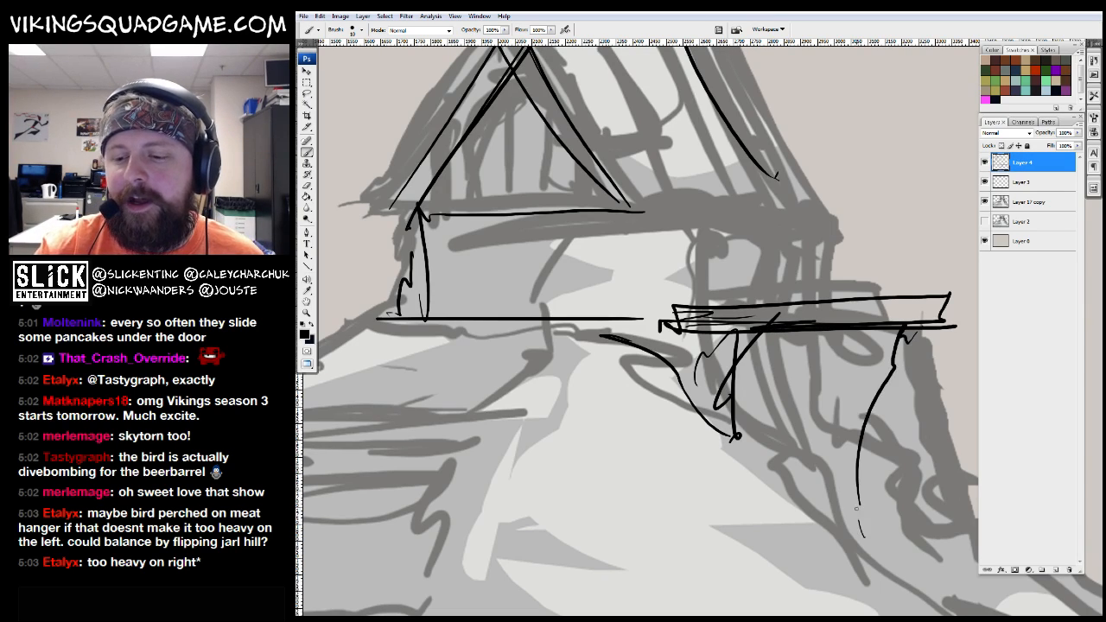
{"action": "left_click_drag", "start_coordinate": [840, 331], "coordinate": [846, 523]}
{"action": "left_click_drag", "start_coordinate": [823, 329], "coordinate": [786, 430]}
{"action": "left_click_drag", "start_coordinate": [787, 331], "coordinate": [776, 483]}
{"action": "mouse_move", "coordinate": [889, 392]}
{"action": "left_mouse_down"}
{"action": "mouse_move", "coordinate": [833, 396]}
{"action": "mouse_move", "coordinate": [918, 562]}
{"action": "left_mouse_up"}
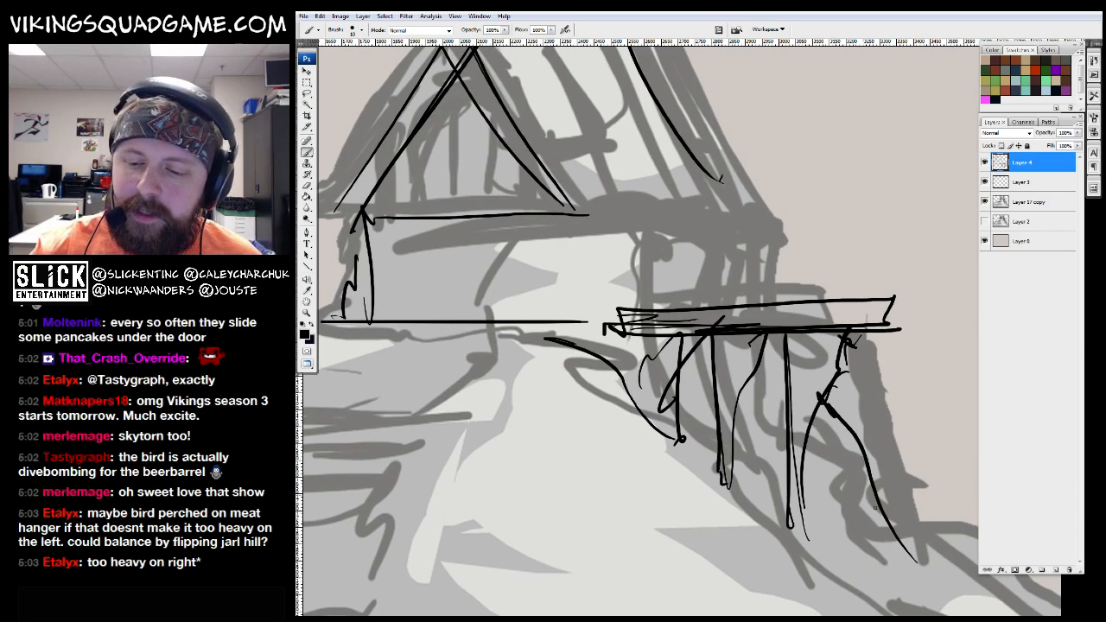
Sketch a corner post on the deck and the curved rear gable beams, crossed and lashed at their peak
{"action": "mouse_move", "coordinate": [757, 344]}
{"action": "left_mouse_down"}
{"action": "mouse_move", "coordinate": [775, 421]}
{"action": "mouse_move", "coordinate": [768, 297]}
{"action": "left_mouse_up"}
{"action": "left_click_drag", "start_coordinate": [779, 297], "coordinate": [787, 454]}
{"action": "left_click_drag", "start_coordinate": [642, 130], "coordinate": [775, 367]}
{"action": "left_click_drag", "start_coordinate": [655, 104], "coordinate": [805, 354]}
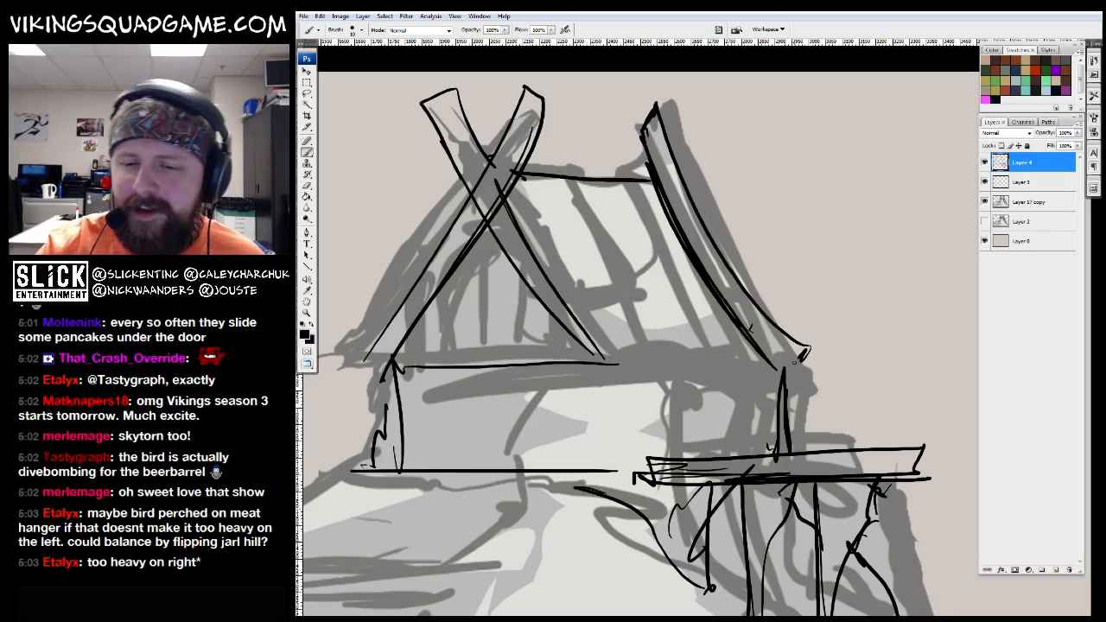
{"action": "left_click_drag", "start_coordinate": [671, 197], "coordinate": [700, 390]}
{"action": "mouse_move", "coordinate": [709, 308]}
{"action": "left_mouse_down"}
{"action": "mouse_move", "coordinate": [701, 368]}
{"action": "mouse_move", "coordinate": [695, 337]}
{"action": "left_mouse_up"}
{"action": "left_click", "coordinate": [683, 324], "text": "alt"}
{"action": "left_click_drag", "start_coordinate": [691, 418], "coordinate": [743, 331]}
{"action": "left_click", "coordinate": [681, 442], "text": "alt"}
{"action": "left_click_drag", "start_coordinate": [681, 442], "coordinate": [745, 348]}
Switch to cine_builder2.psd and adjust the horizontal placement of the hill sketch and the midground group
{"action": "key", "text": "f"}
{"action": "key", "text": "f"}
{"action": "left_click_drag", "start_coordinate": [765, 305], "coordinate": [786, 261]}
{"action": "left_click", "coordinate": [824, 161]}
{"action": "key", "text": "f"}
{"action": "key", "text": "f"}
{"action": "key", "text": "v"}
{"action": "left_click", "coordinate": [1008, 355]}
{"action": "left_click_drag", "start_coordinate": [568, 314], "coordinate": [789, 336]}
{"action": "key", "text": "ctrl+z"}
{"action": "left_click", "coordinate": [568, 285], "text": "ctrl"}
{"action": "mouse_move", "coordinate": [568, 284]}
{"action": "left_mouse_down"}
{"action": "mouse_move", "coordinate": [815, 259]}
{"action": "mouse_move", "coordinate": [816, 289]}
{"action": "left_mouse_up"}
{"action": "left_click_drag", "start_coordinate": [760, 387], "coordinate": [694, 377]}
{"action": "left_click_drag", "start_coordinate": [483, 357], "coordinate": [467, 352]}
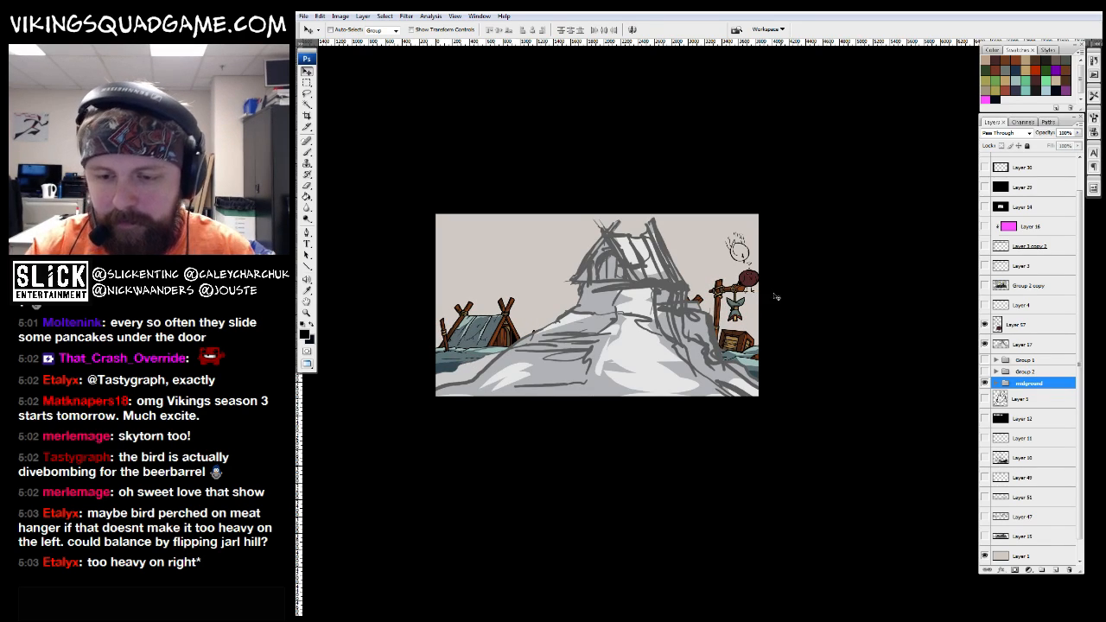
Select Layer 57 and move the bird sketches so the red bird perches on the meat hanger's post
{"action": "left_click", "coordinate": [1020, 324]}
{"action": "scroll", "coordinate": [777, 321], "scroll_direction": "up", "scroll_amount": 3}
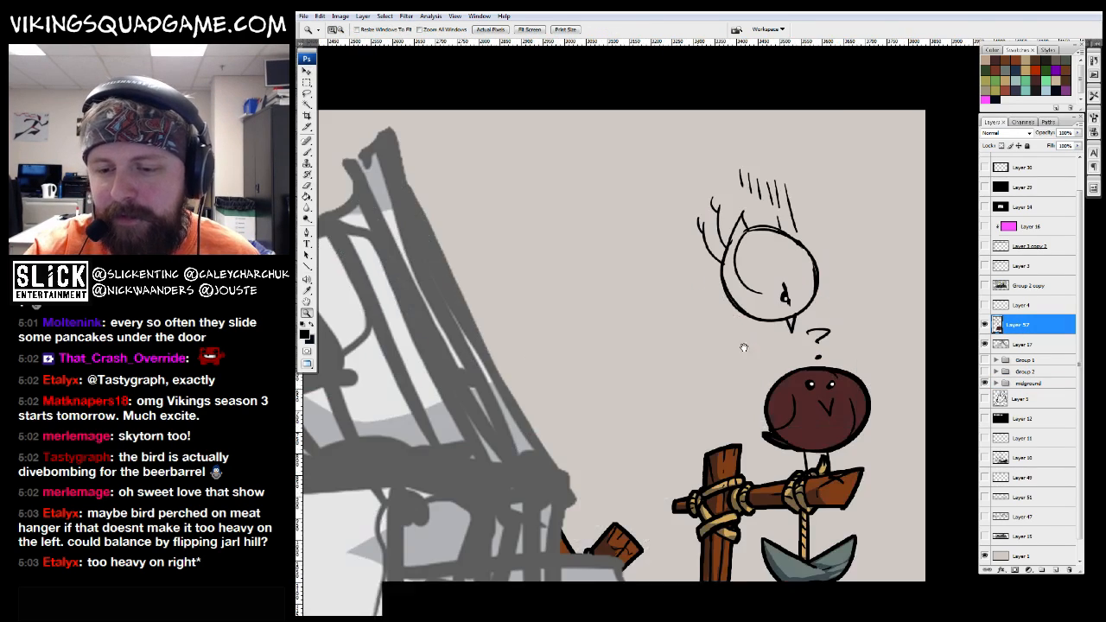
{"action": "scroll", "coordinate": [800, 374], "scroll_direction": "down", "scroll_amount": 2}
{"action": "key", "text": "z"}
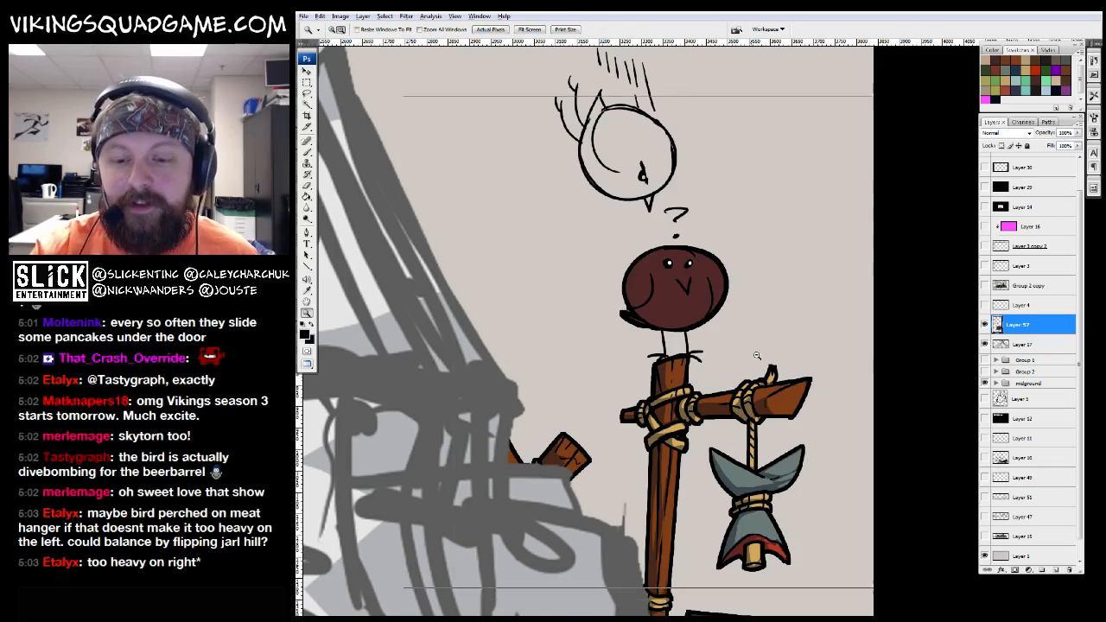
{"action": "scroll", "coordinate": [755, 375], "scroll_direction": "down", "scroll_amount": 4}
Return to the Untitled-2 line drawing and sketch rope lashings where the front gable beams cross
{"action": "key", "text": "f"}
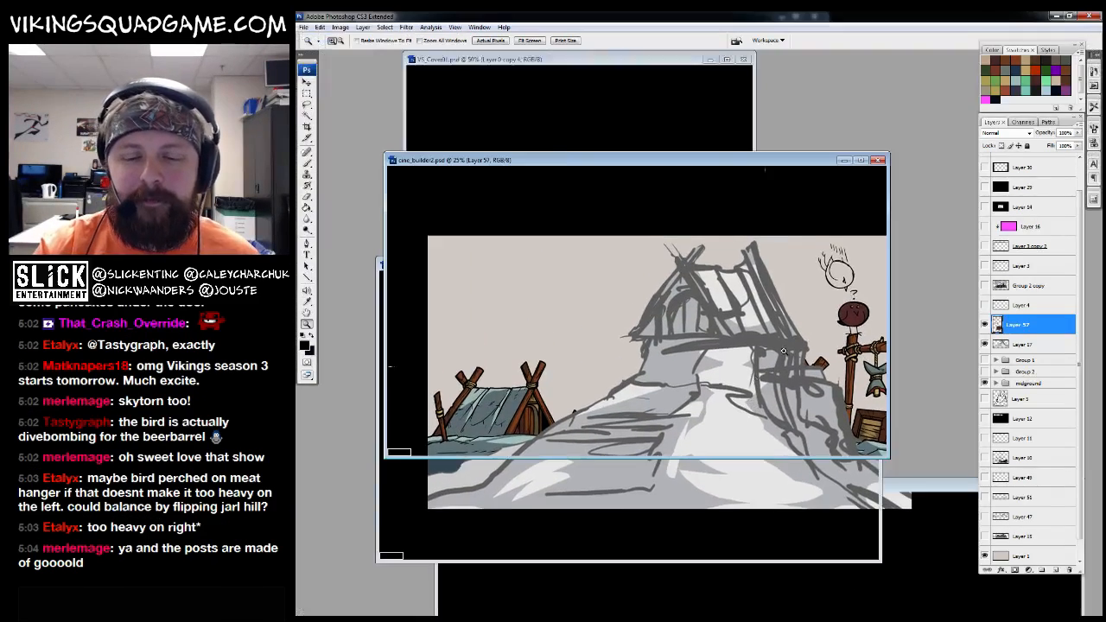
{"action": "key", "text": "f"}
{"action": "left_click_drag", "start_coordinate": [689, 163], "coordinate": [724, 398]}
{"action": "left_click", "coordinate": [734, 265]}
{"action": "key", "text": "f"}
{"action": "key", "text": "f"}
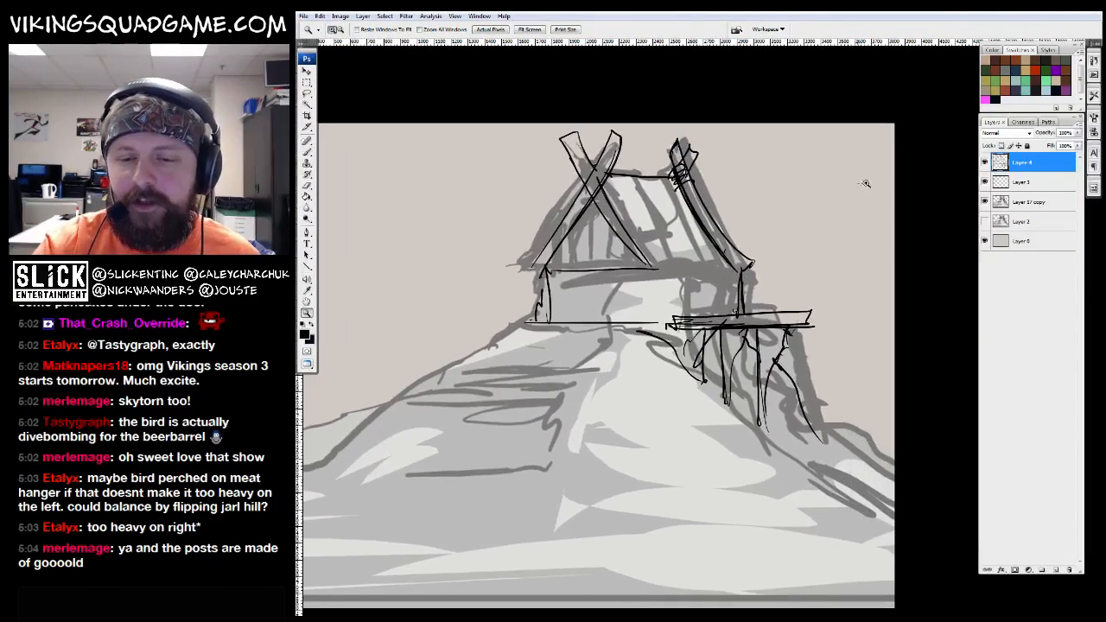
{"action": "scroll", "coordinate": [705, 298], "scroll_direction": "up", "scroll_amount": 3}
{"action": "key", "text": "b"}
{"action": "scroll", "coordinate": [709, 266], "scroll_direction": "down", "scroll_amount": 1}
{"action": "mouse_move", "coordinate": [763, 220]}
{"action": "left_mouse_down"}
{"action": "mouse_move", "coordinate": [783, 270]}
{"action": "mouse_move", "coordinate": [825, 307]}
{"action": "left_mouse_up"}
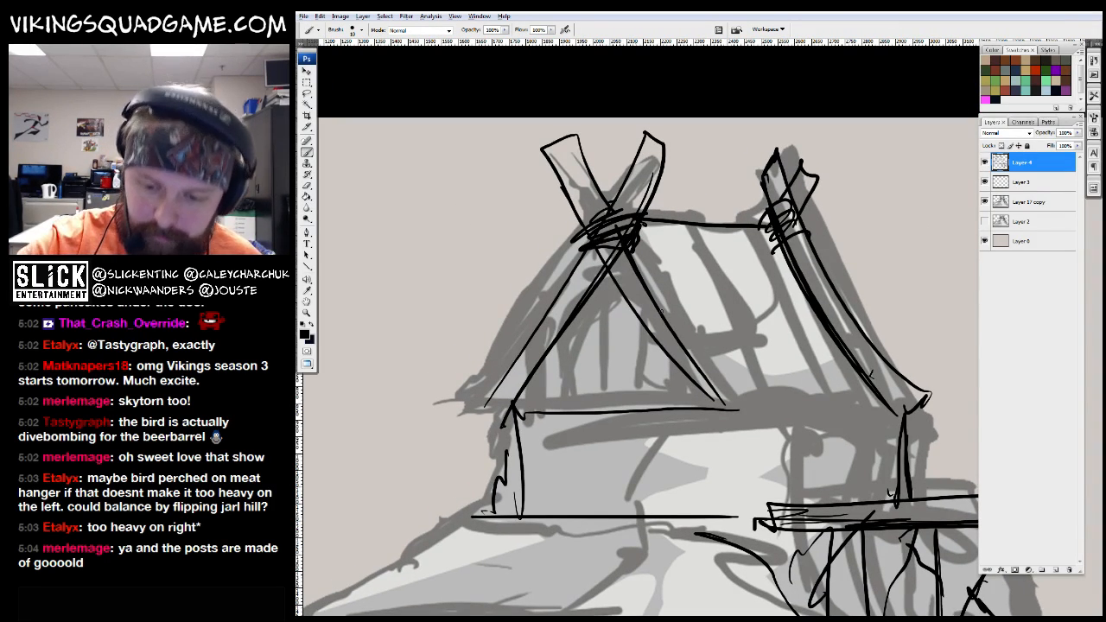
Double the front gable's inner beam, add a thick corner post beneath it and draw the side eave beam
{"action": "left_click_drag", "start_coordinate": [635, 269], "coordinate": [757, 423]}
{"action": "left_click_drag", "start_coordinate": [767, 467], "coordinate": [768, 372]}
{"action": "left_click_drag", "start_coordinate": [745, 325], "coordinate": [741, 432]}
{"action": "left_click_drag", "start_coordinate": [724, 326], "coordinate": [715, 411]}
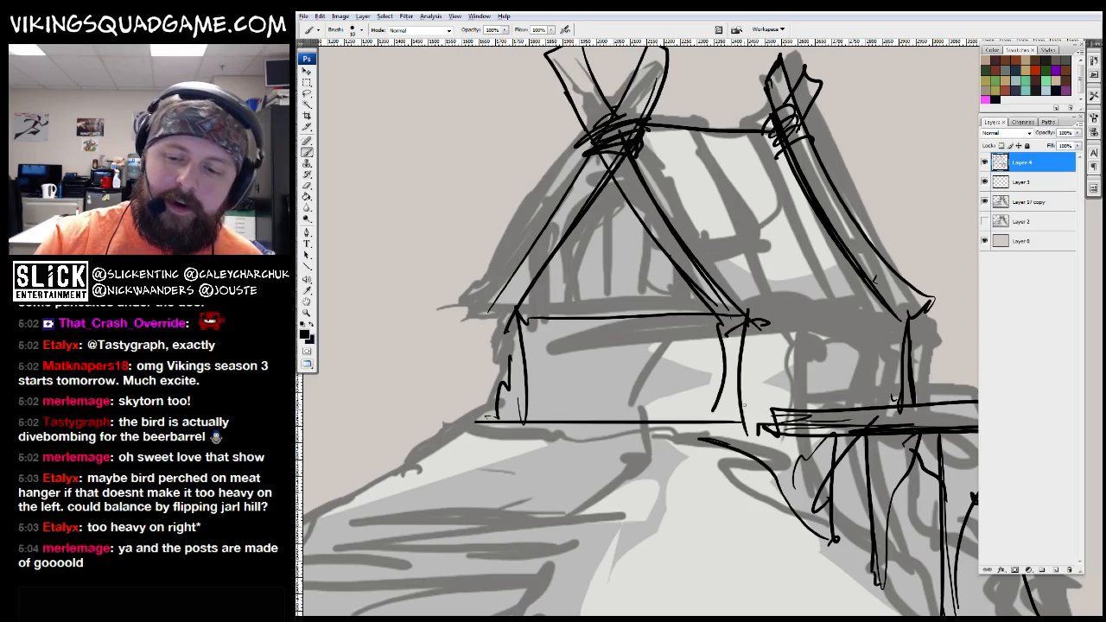
{"action": "left_click_drag", "start_coordinate": [765, 321], "coordinate": [759, 406]}
{"action": "left_click_drag", "start_coordinate": [749, 328], "coordinate": [900, 319]}
{"action": "left_click_drag", "start_coordinate": [789, 330], "coordinate": [940, 317]}
{"action": "left_click_drag", "start_coordinate": [847, 324], "coordinate": [847, 337]}
Sketch slanted roof lines and overlapping rounded shingles across the hut's side roof
{"action": "left_click_drag", "start_coordinate": [679, 145], "coordinate": [730, 214]}
{"action": "left_click_drag", "start_coordinate": [671, 209], "coordinate": [733, 244]}
{"action": "left_click_drag", "start_coordinate": [754, 251], "coordinate": [693, 277]}
{"action": "left_click_drag", "start_coordinate": [730, 145], "coordinate": [745, 206]}
{"action": "left_click_drag", "start_coordinate": [722, 225], "coordinate": [782, 216]}
{"action": "left_click_drag", "start_coordinate": [770, 151], "coordinate": [786, 212]}
{"action": "mouse_move", "coordinate": [781, 217]}
{"action": "left_mouse_down"}
{"action": "mouse_move", "coordinate": [782, 245]}
{"action": "mouse_move", "coordinate": [756, 264]}
{"action": "left_mouse_up"}
{"action": "mouse_move", "coordinate": [834, 226]}
{"action": "left_mouse_down"}
{"action": "mouse_move", "coordinate": [801, 265]}
{"action": "mouse_move", "coordinate": [833, 278]}
{"action": "left_mouse_up"}
{"action": "mouse_move", "coordinate": [783, 296]}
{"action": "left_mouse_down"}
{"action": "mouse_move", "coordinate": [859, 302]}
{"action": "mouse_move", "coordinate": [844, 265]}
{"action": "left_mouse_up"}
{"action": "left_click_drag", "start_coordinate": [777, 308], "coordinate": [853, 294]}
{"action": "left_click_drag", "start_coordinate": [734, 294], "coordinate": [802, 276]}
{"action": "left_click_drag", "start_coordinate": [738, 318], "coordinate": [776, 319]}
Sketch vertical planks and a horned head ornament inside the front gable, and erase most of its snout
{"action": "left_click_drag", "start_coordinate": [570, 250], "coordinate": [553, 345]}
{"action": "left_click_drag", "start_coordinate": [564, 258], "coordinate": [553, 326]}
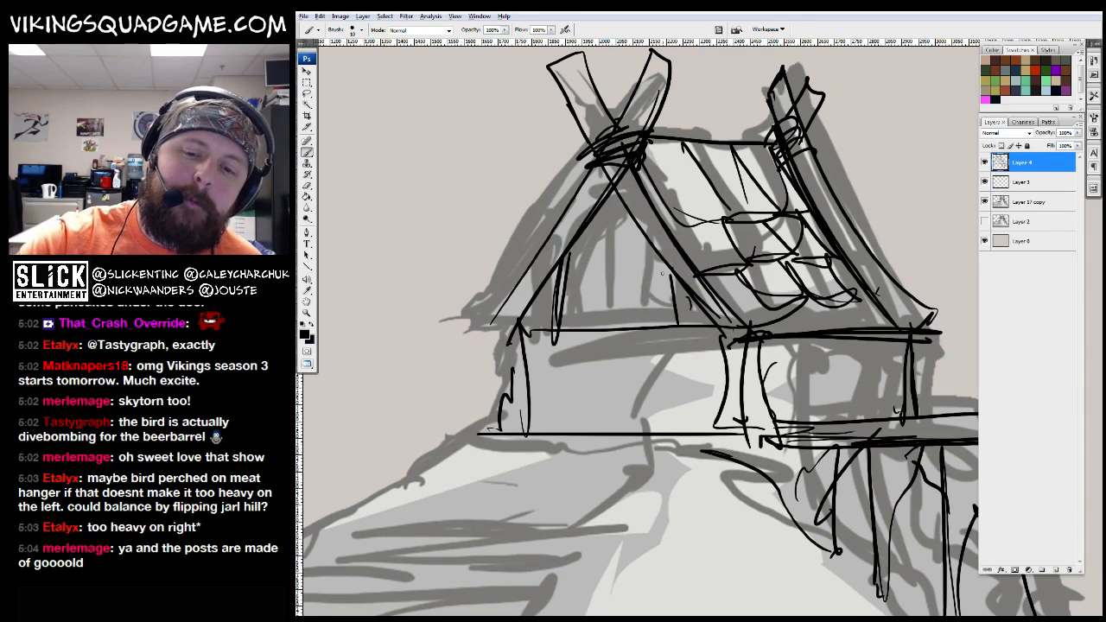
{"action": "left_click_drag", "start_coordinate": [609, 271], "coordinate": [594, 250]}
{"action": "left_click_drag", "start_coordinate": [608, 247], "coordinate": [584, 246]}
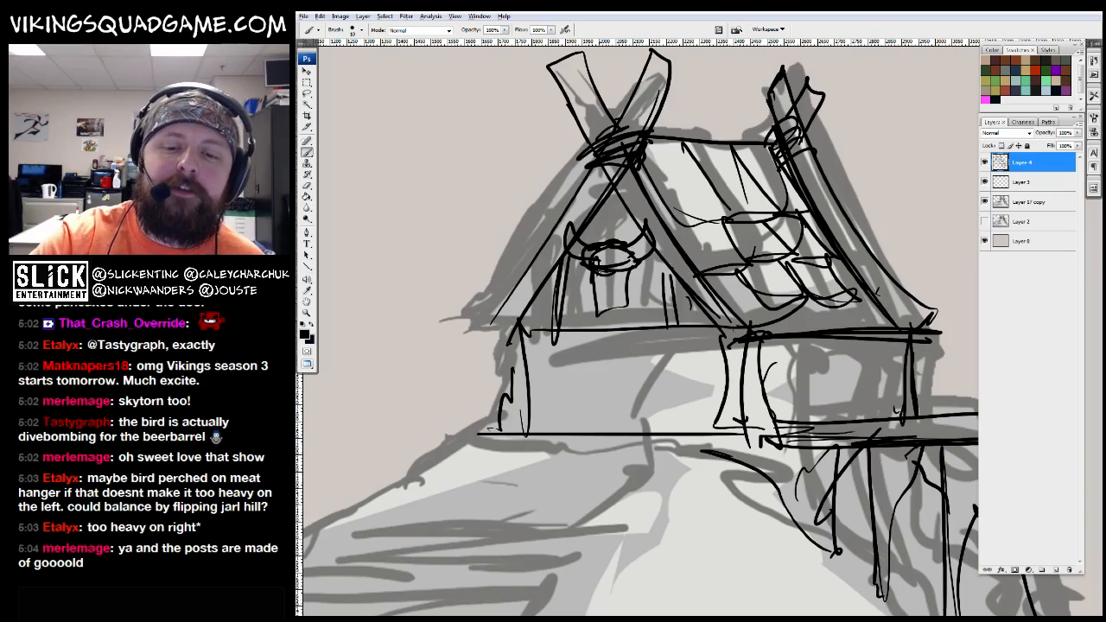
{"action": "key", "text": "e"}
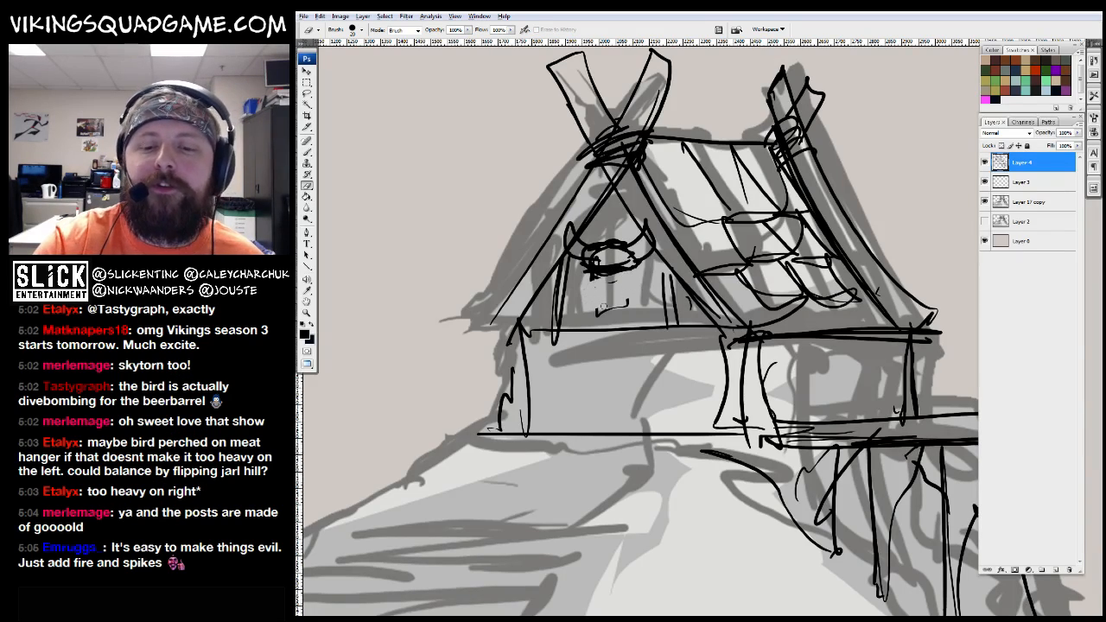
{"action": "scroll", "coordinate": [605, 329], "scroll_direction": "up", "scroll_amount": 3}
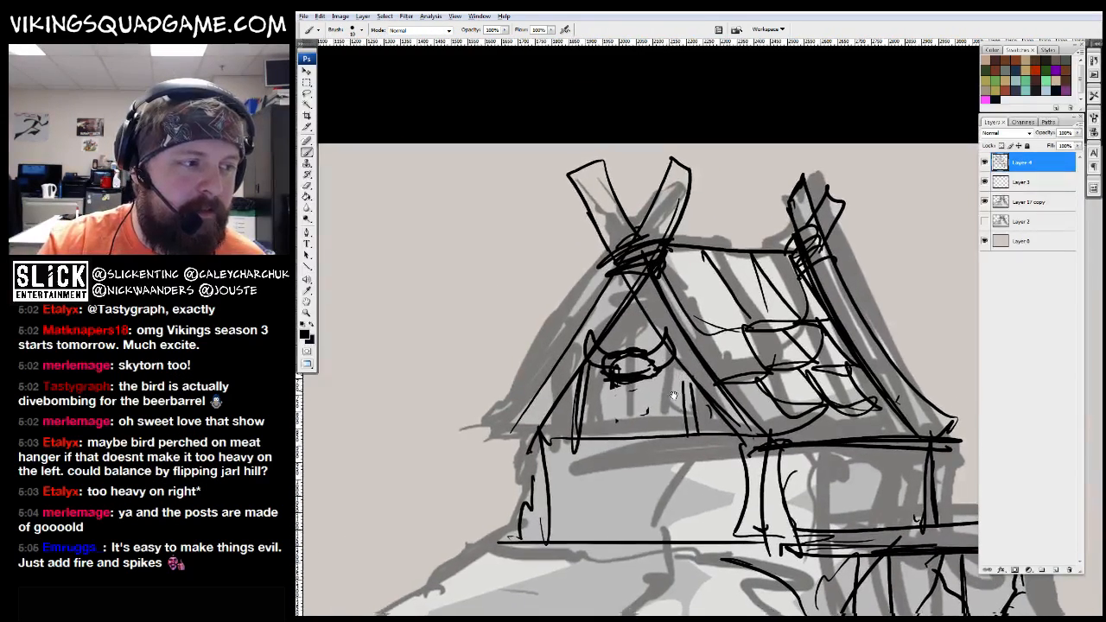
Add larger outer horns to the gable ornament, round a rear beam tip and cap the front gable's outer beam end
{"action": "key", "text": "b"}
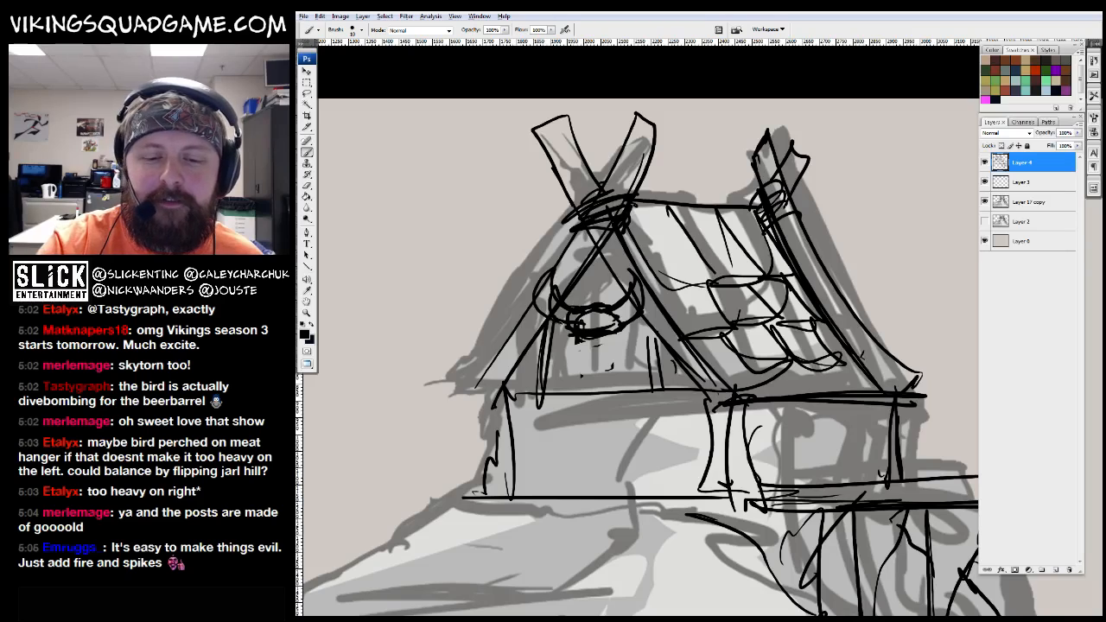
{"action": "scroll", "coordinate": [641, 285], "scroll_direction": "up", "scroll_amount": 2}
{"action": "scroll", "coordinate": [803, 248], "scroll_direction": "down", "scroll_amount": 2}
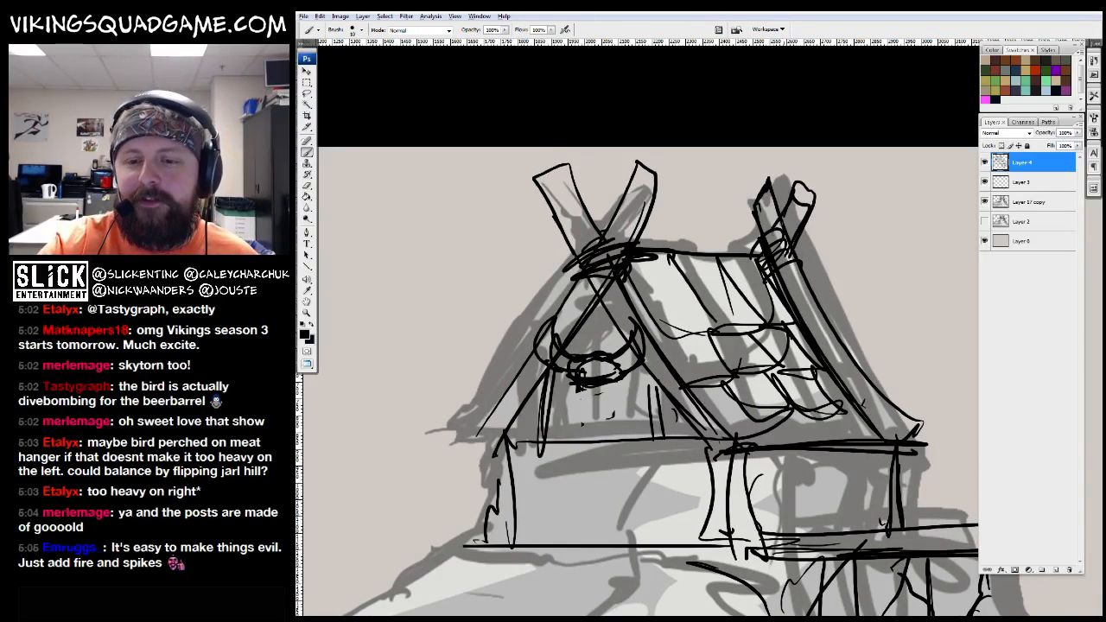
{"action": "scroll", "coordinate": [519, 373], "scroll_direction": "down", "scroll_amount": 1}
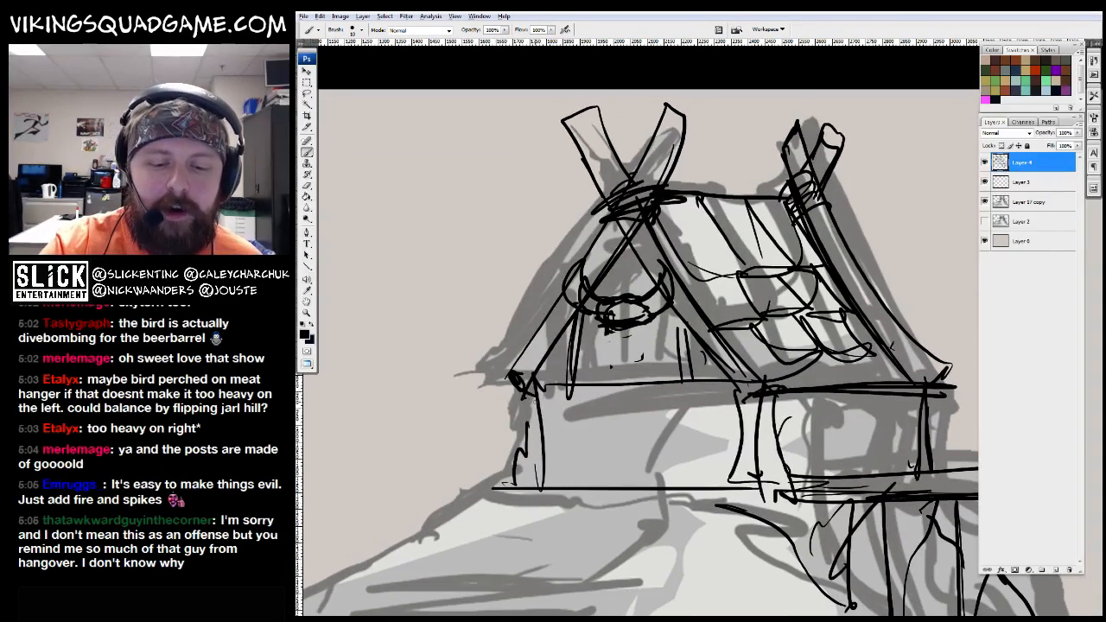
Glance at the Viking cover artwork and examine the whole longhouse line drawing
{"action": "key", "text": "z"}
{"action": "key", "text": "f"}
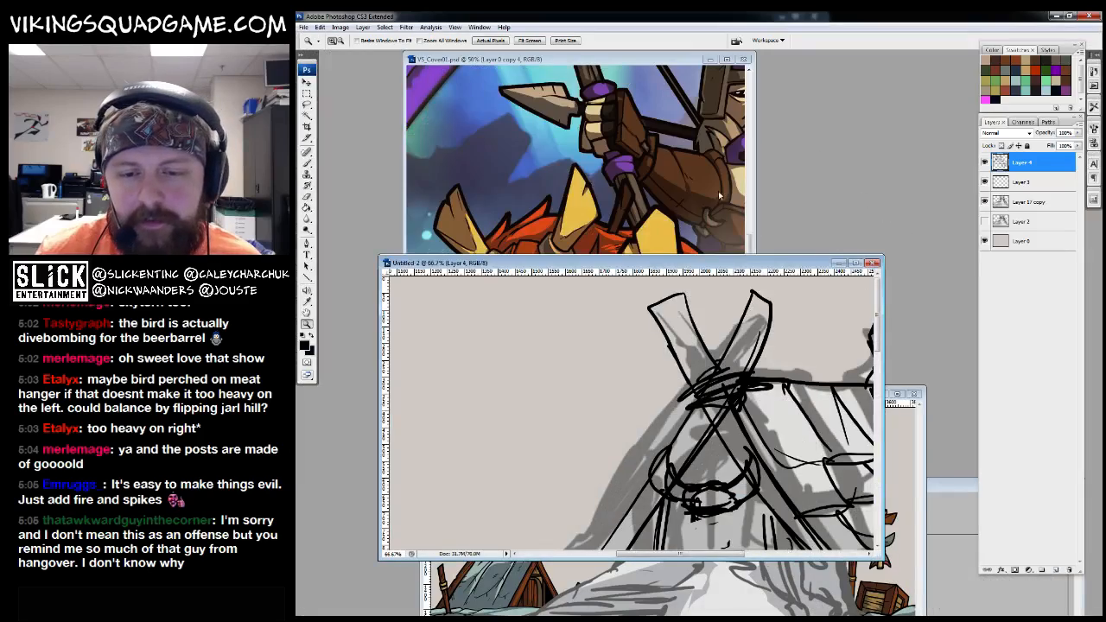
{"action": "scroll", "coordinate": [634, 269], "scroll_direction": "down", "scroll_amount": 1}
{"action": "key", "text": "f"}
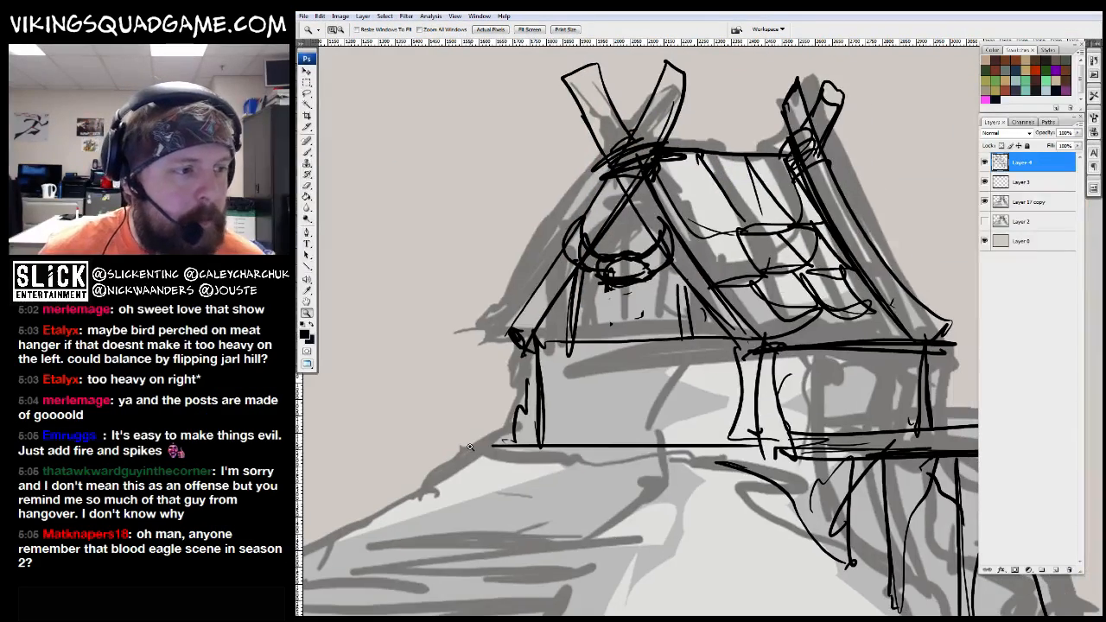
{"action": "scroll", "coordinate": [705, 317], "scroll_direction": "down", "scroll_amount": 3}
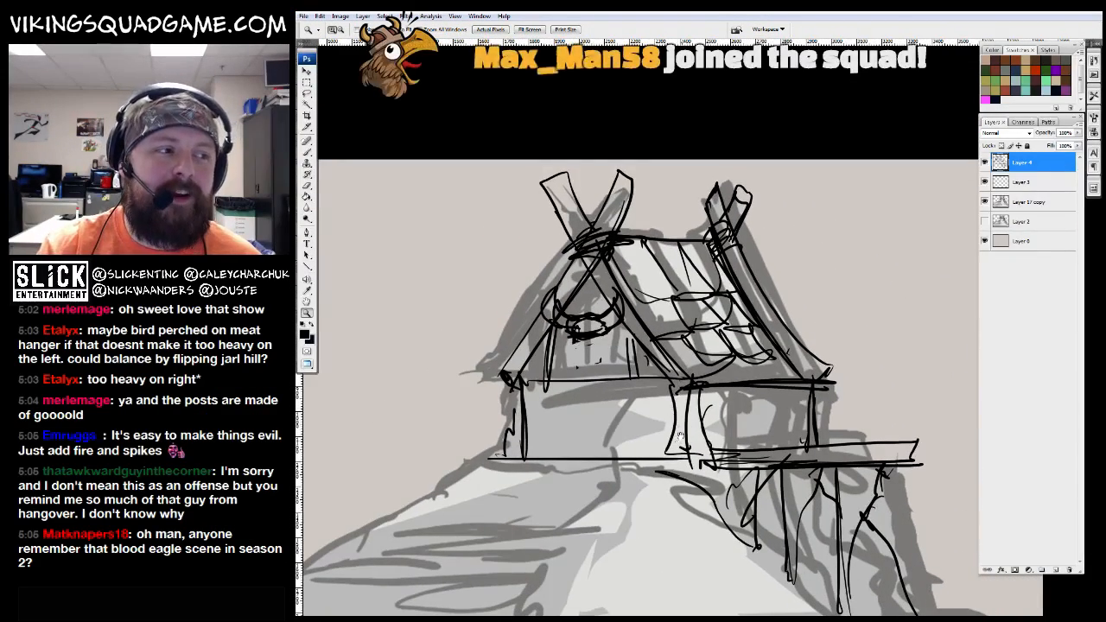
{"action": "scroll", "coordinate": [683, 444], "scroll_direction": "up", "scroll_amount": 1}
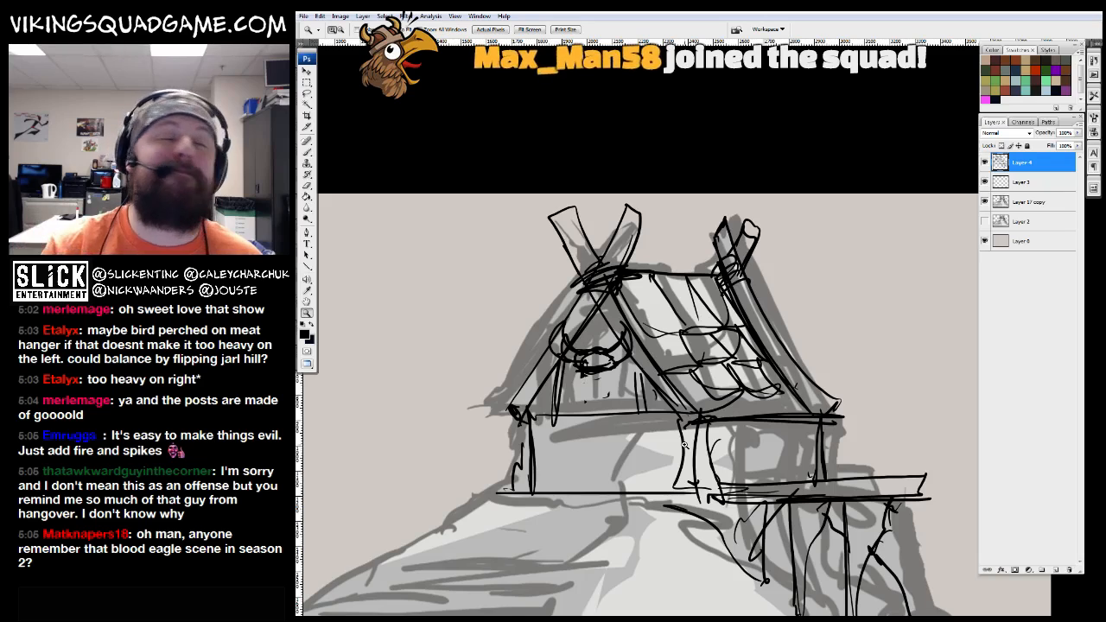
{"action": "scroll", "coordinate": [706, 413], "scroll_direction": "up", "scroll_amount": 2}
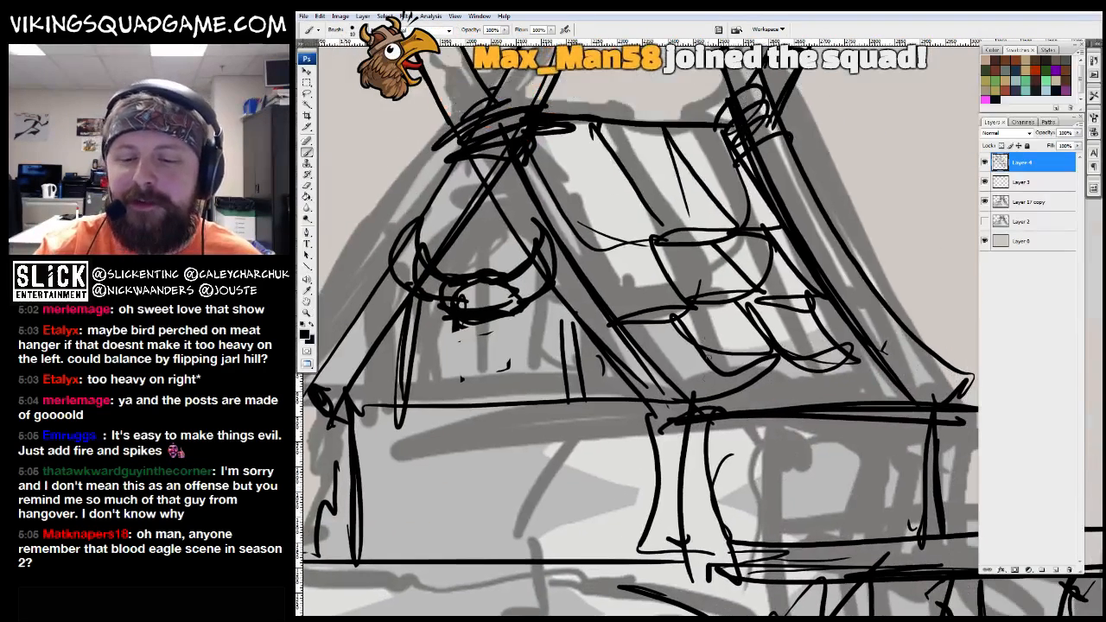
Sketch a rounded end on the rear gable beam and rope wraps around its lower half
{"action": "scroll", "coordinate": [719, 355], "scroll_direction": "down", "scroll_amount": 1}
{"action": "key", "text": "b"}
{"action": "left_click_drag", "start_coordinate": [674, 383], "coordinate": [872, 366]}
{"action": "left_click_drag", "start_coordinate": [726, 371], "coordinate": [874, 345]}
{"action": "left_click_drag", "start_coordinate": [833, 289], "coordinate": [879, 334]}
{"action": "mouse_move", "coordinate": [852, 259]}
{"action": "left_mouse_down"}
{"action": "mouse_move", "coordinate": [759, 292]}
{"action": "mouse_move", "coordinate": [733, 286]}
{"action": "left_mouse_up"}
{"action": "left_click_drag", "start_coordinate": [748, 281], "coordinate": [778, 304]}
{"action": "left_click_drag", "start_coordinate": [695, 301], "coordinate": [769, 297]}
Draw rope wraps around the lower part of both front gable beams
{"action": "left_click_drag", "start_coordinate": [560, 314], "coordinate": [584, 346]}
{"action": "mouse_move", "coordinate": [598, 330]}
{"action": "left_mouse_down"}
{"action": "mouse_move", "coordinate": [591, 353]}
{"action": "mouse_move", "coordinate": [572, 356]}
{"action": "left_mouse_up"}
{"action": "left_click_drag", "start_coordinate": [398, 346], "coordinate": [519, 342]}
{"action": "left_click_drag", "start_coordinate": [523, 285], "coordinate": [506, 350]}
{"action": "mouse_move", "coordinate": [518, 346]}
{"action": "left_mouse_down"}
{"action": "mouse_move", "coordinate": [643, 320]}
{"action": "mouse_move", "coordinate": [545, 384]}
{"action": "left_mouse_up"}
{"action": "left_click_drag", "start_coordinate": [592, 351], "coordinate": [570, 388]}
Darken the side roof's lower edge, bind its front corner and add lines for the rear corner post
{"action": "left_click_drag", "start_coordinate": [842, 428], "coordinate": [662, 425]}
{"action": "left_click_drag", "start_coordinate": [657, 331], "coordinate": [723, 405]}
{"action": "left_click_drag", "start_coordinate": [838, 418], "coordinate": [735, 406]}
{"action": "left_click_drag", "start_coordinate": [838, 364], "coordinate": [821, 392]}
{"action": "left_click_drag", "start_coordinate": [864, 415], "coordinate": [760, 380]}
{"action": "left_click_drag", "start_coordinate": [814, 363], "coordinate": [812, 470]}
{"action": "left_click_drag", "start_coordinate": [838, 401], "coordinate": [829, 467]}
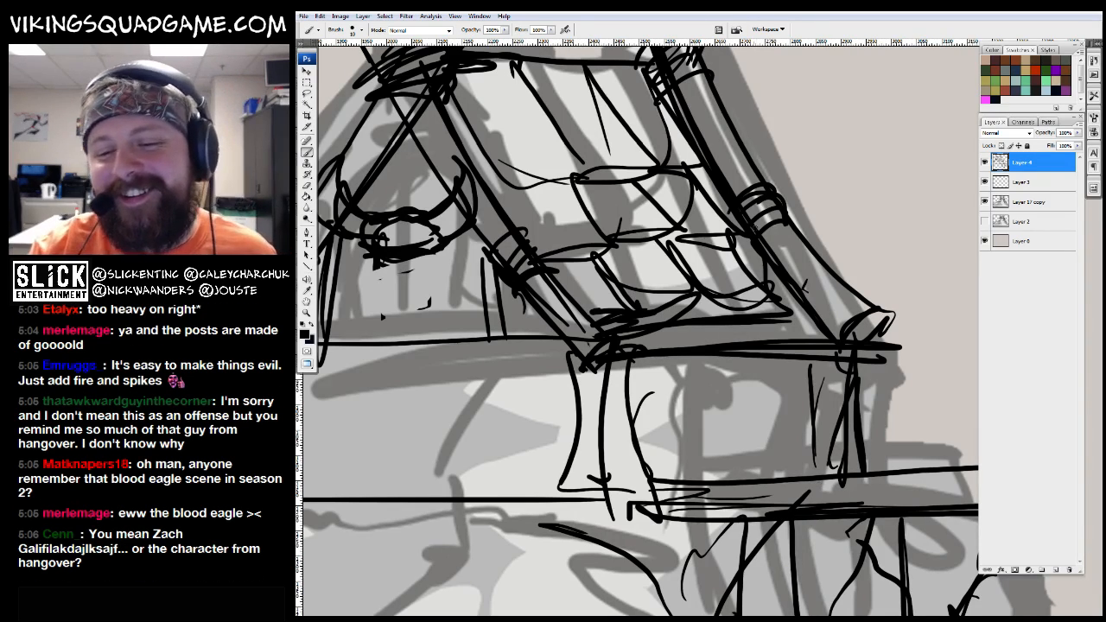
Draw a vertical wall line beside the hut's outer front post and reshape the post with a rounded bulge
{"action": "key", "text": "z"}
{"action": "left_click", "coordinate": [763, 409], "text": "alt"}
{"action": "left_click", "coordinate": [763, 409], "text": "alt"}
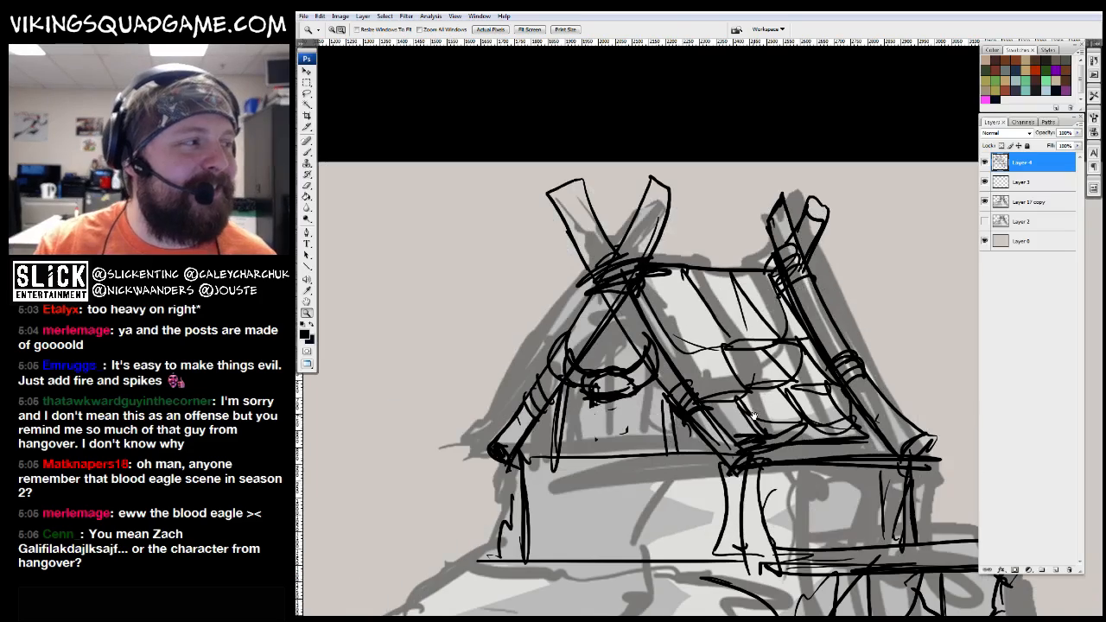
{"action": "left_click", "coordinate": [759, 394], "text": "alt"}
{"action": "left_click", "coordinate": [755, 381], "text": "alt"}
{"action": "left_click", "coordinate": [755, 381]}
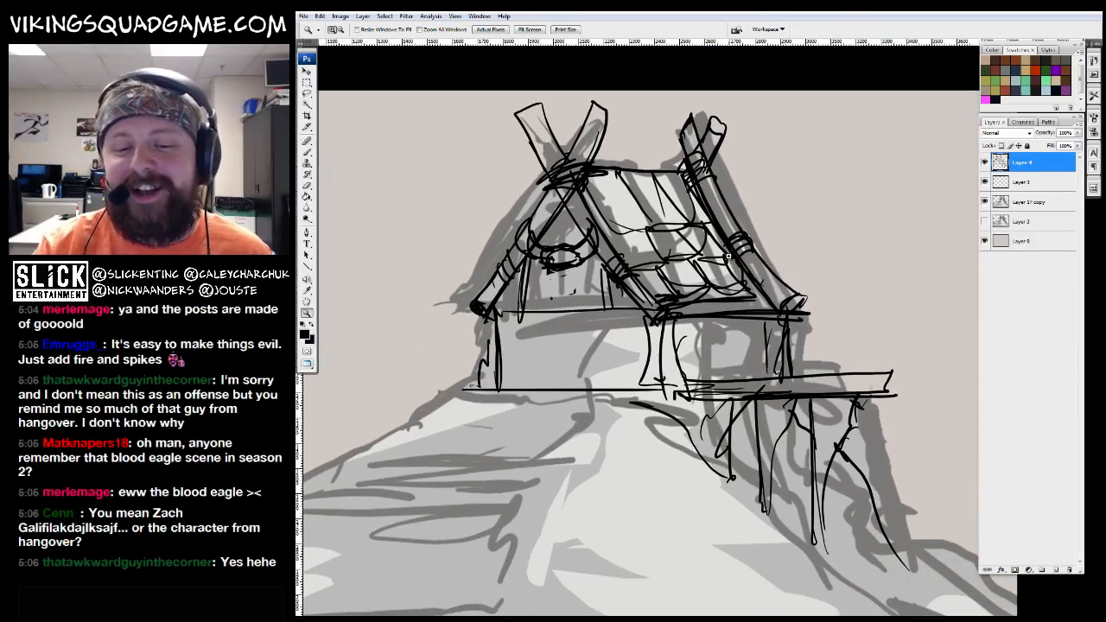
{"action": "left_click", "coordinate": [691, 346]}
{"action": "key", "text": "b"}
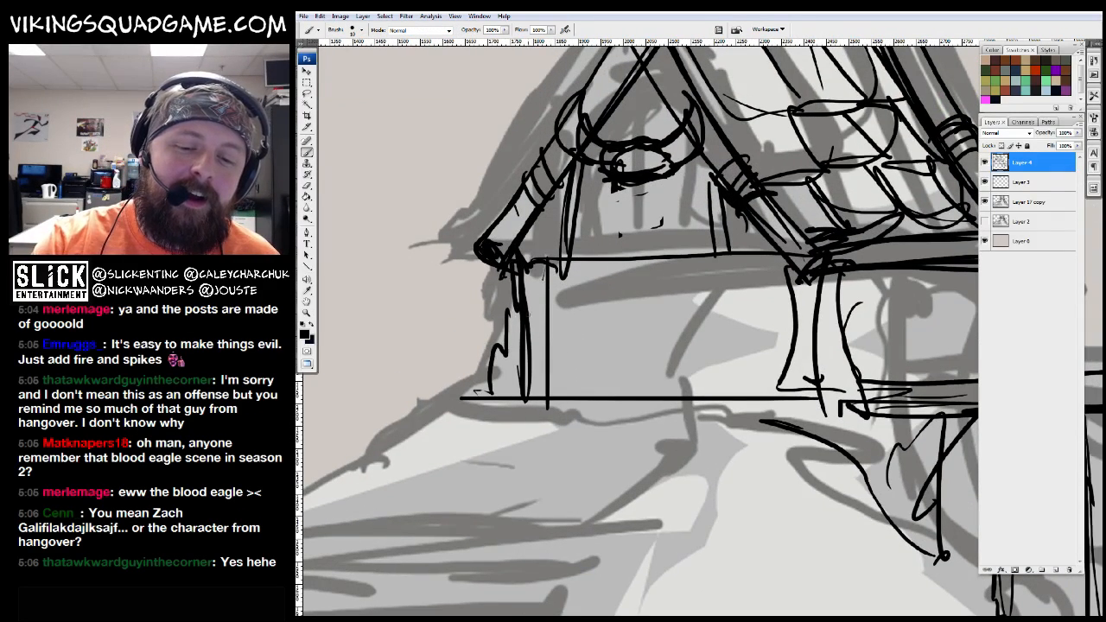
{"action": "key", "text": "e"}
{"action": "mouse_move", "coordinate": [529, 330]}
{"action": "left_mouse_down"}
{"action": "mouse_move", "coordinate": [531, 342]}
{"action": "mouse_move", "coordinate": [506, 350]}
{"action": "mouse_move", "coordinate": [534, 338]}
{"action": "left_mouse_up"}
{"action": "key", "text": "b"}
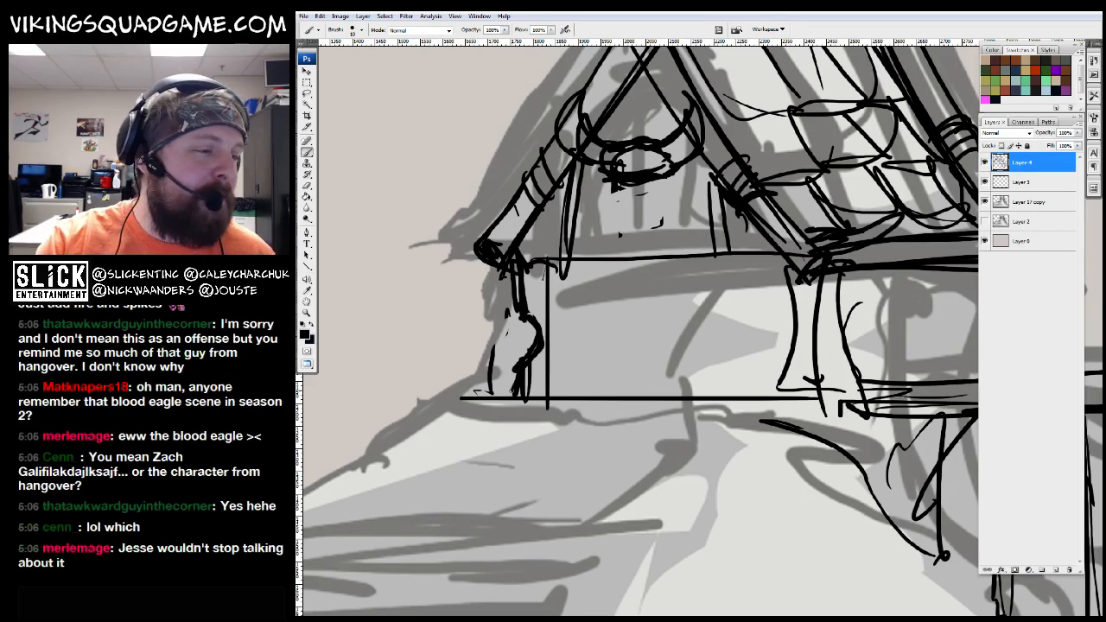
Review the reshaped post and the longhouse's overall fit on the hillside
{"action": "key", "text": "z"}
{"action": "left_click", "coordinate": [520, 491], "text": "alt"}
{"action": "left_click", "coordinate": [520, 491], "text": "alt"}
{"action": "left_click", "coordinate": [529, 335]}
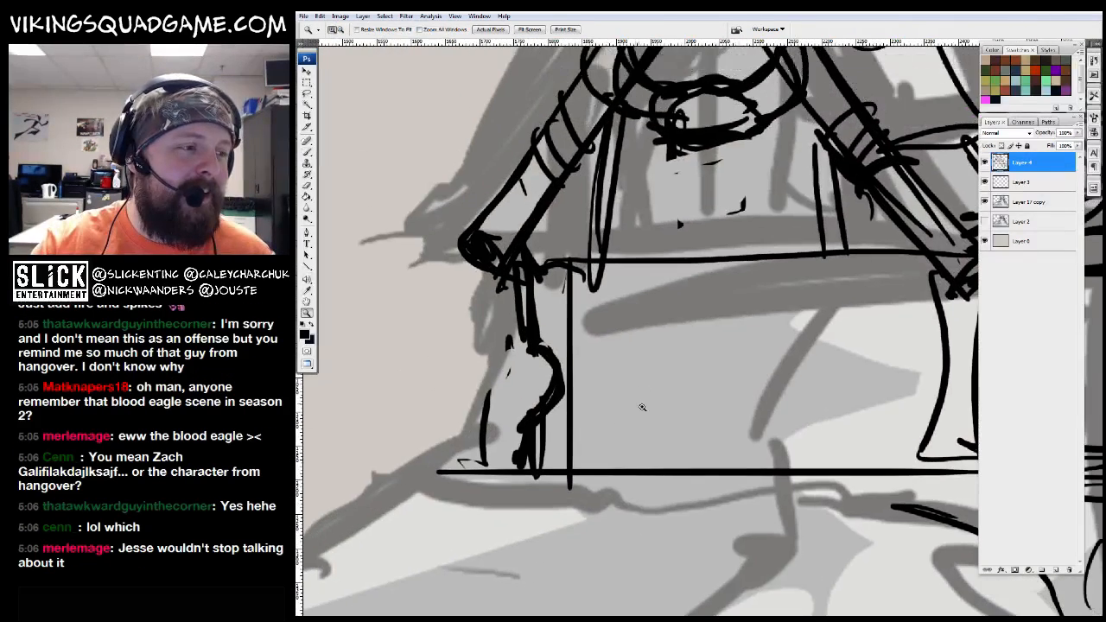
{"action": "left_click", "coordinate": [652, 347], "text": "alt"}
{"action": "left_click", "coordinate": [650, 356], "text": "alt"}
{"action": "left_click", "coordinate": [651, 356]}
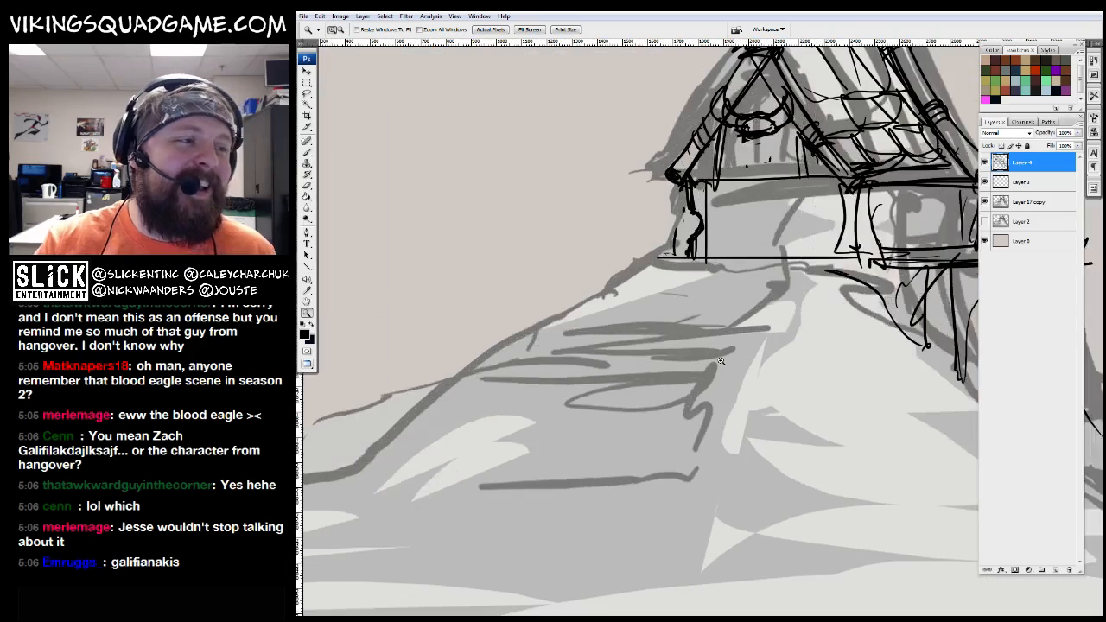
{"action": "left_click", "coordinate": [722, 361], "text": "alt"}
{"action": "left_click", "coordinate": [721, 361], "text": "alt"}
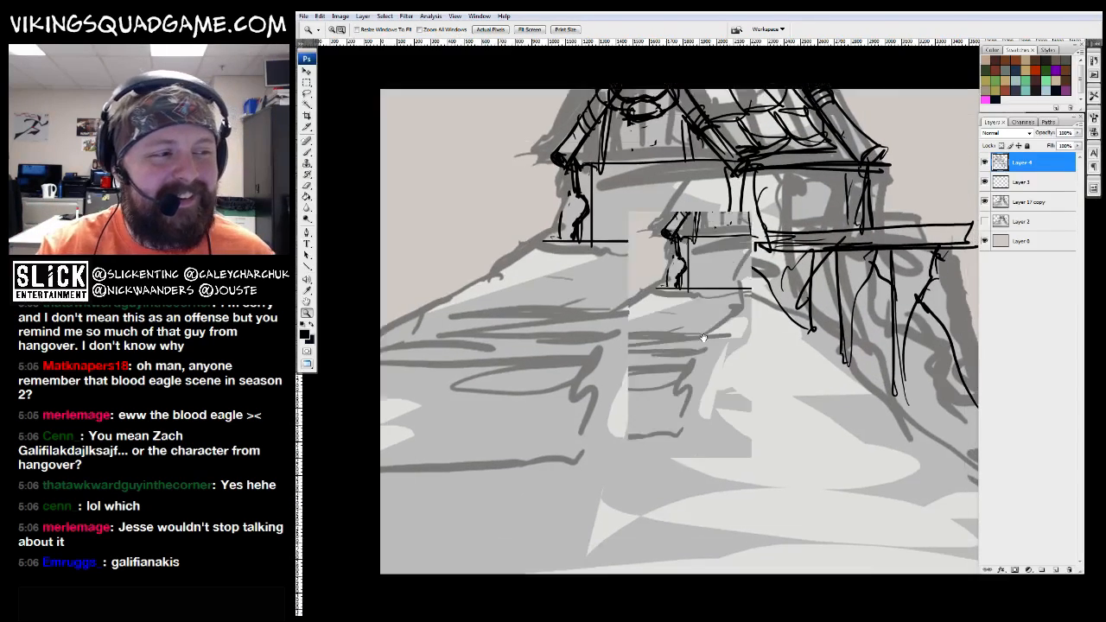
{"action": "left_click", "coordinate": [721, 361], "text": "alt"}
{"action": "left_click", "coordinate": [778, 277], "text": "alt"}
Erase parts of the middle and rear corner posts' edges and redraw them with curved notches
{"action": "mouse_move", "coordinate": [829, 242]}
{"action": "left_mouse_down"}
{"action": "mouse_move", "coordinate": [795, 249]}
{"action": "mouse_move", "coordinate": [544, 393]}
{"action": "left_mouse_up"}
{"action": "key", "text": "e"}
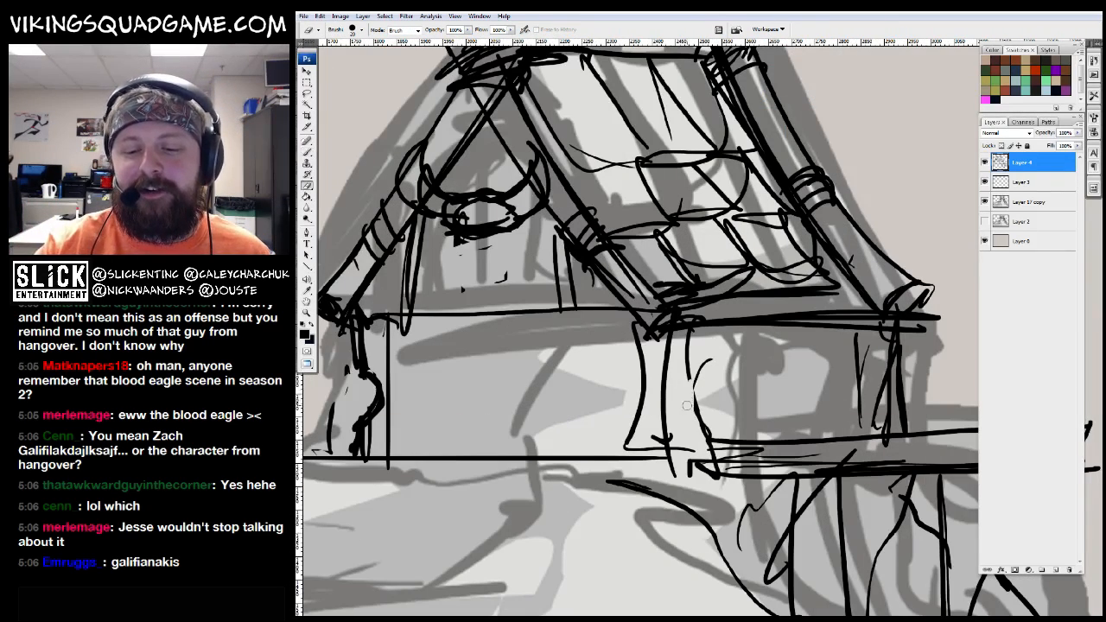
{"action": "key", "text": "b"}
{"action": "mouse_move", "coordinate": [696, 378]}
{"action": "left_mouse_down"}
{"action": "mouse_move", "coordinate": [679, 396]}
{"action": "mouse_move", "coordinate": [693, 415]}
{"action": "left_mouse_up"}
{"action": "left_click_drag", "start_coordinate": [897, 367], "coordinate": [882, 413]}
{"action": "key", "text": "e"}
{"action": "key", "text": "b"}
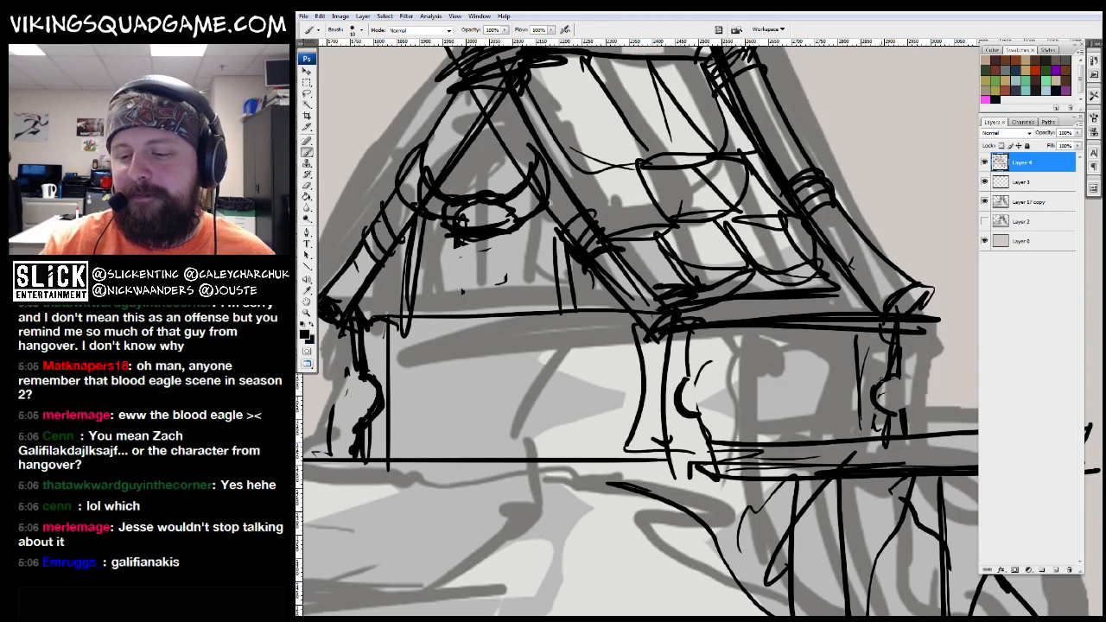
Draw vertical plank lines on the longhouse's side wall near the rear corner post
{"action": "left_click_drag", "start_coordinate": [851, 352], "coordinate": [850, 449]}
{"action": "mouse_move", "coordinate": [854, 346]}
{"action": "left_mouse_down"}
{"action": "mouse_move", "coordinate": [851, 410]}
{"action": "mouse_move", "coordinate": [824, 413]}
{"action": "left_mouse_up"}
{"action": "left_click_drag", "start_coordinate": [754, 397], "coordinate": [753, 444]}
Draw an arched front door with vertical planks in the middle of the longhouse's front wall
{"action": "left_click", "coordinate": [700, 415], "text": "alt"}
{"action": "left_click_drag", "start_coordinate": [693, 414], "coordinate": [705, 402]}
{"action": "key", "text": "b"}
{"action": "mouse_move", "coordinate": [638, 470]}
{"action": "left_mouse_down"}
{"action": "mouse_move", "coordinate": [531, 406]}
{"action": "mouse_move", "coordinate": [537, 470]}
{"action": "left_mouse_up"}
{"action": "left_click_drag", "start_coordinate": [546, 422], "coordinate": [639, 424]}
{"action": "left_click_drag", "start_coordinate": [543, 403], "coordinate": [538, 436]}
{"action": "mouse_move", "coordinate": [571, 382]}
{"action": "left_mouse_down"}
{"action": "mouse_move", "coordinate": [558, 403]}
{"action": "mouse_move", "coordinate": [552, 470]}
{"action": "left_mouse_up"}
{"action": "left_click_drag", "start_coordinate": [579, 382], "coordinate": [578, 470]}
{"action": "mouse_move", "coordinate": [603, 383]}
{"action": "left_mouse_down"}
{"action": "mouse_move", "coordinate": [599, 470]}
{"action": "mouse_move", "coordinate": [620, 458]}
{"action": "left_mouse_up"}
{"action": "left_click_drag", "start_coordinate": [621, 458], "coordinate": [629, 446]}
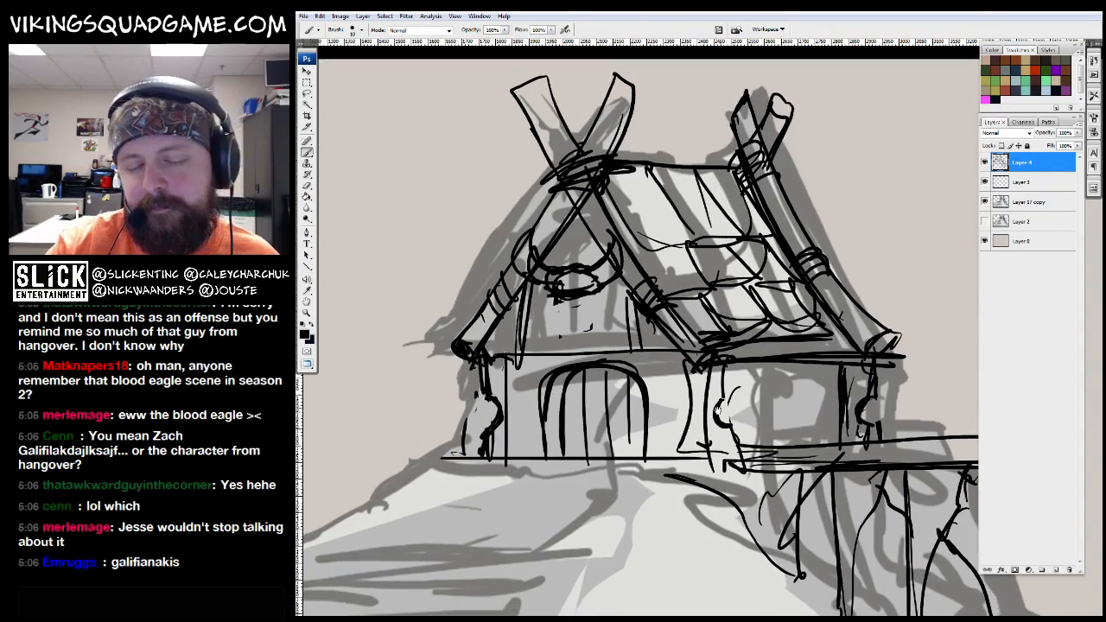
Add diagonal corner braces on both sides of the door and strengthen its arched frame
{"action": "left_click_drag", "start_coordinate": [681, 354], "coordinate": [652, 395]}
{"action": "mouse_move", "coordinate": [508, 366]}
{"action": "left_mouse_down"}
{"action": "mouse_move", "coordinate": [532, 397]}
{"action": "mouse_move", "coordinate": [536, 456]}
{"action": "left_mouse_up"}
{"action": "left_click_drag", "start_coordinate": [657, 393], "coordinate": [656, 458]}
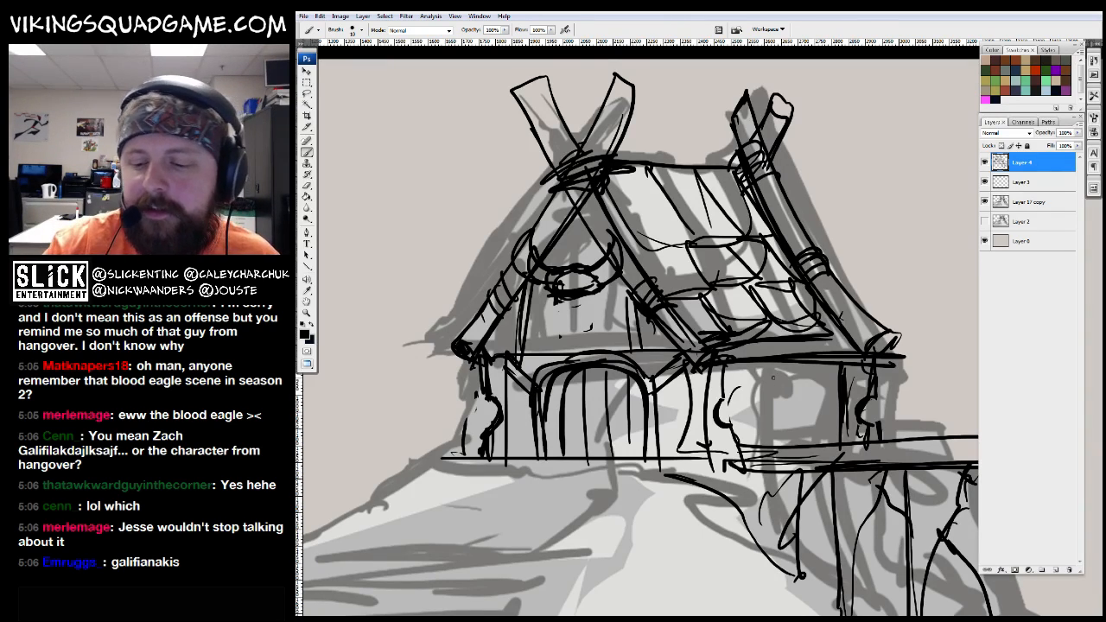
Try large curved horns sticking out from both sides of the roof and scribble in the gable ornament
{"action": "scroll", "coordinate": [790, 422], "scroll_direction": "down", "scroll_amount": 5}
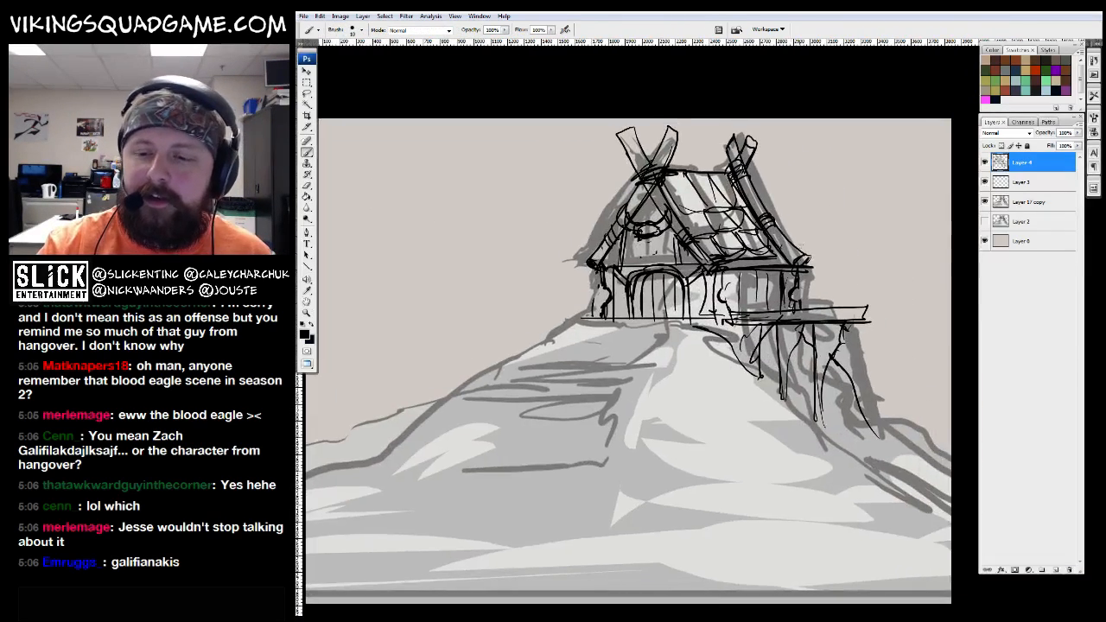
{"action": "mouse_move", "coordinate": [750, 269]}
{"action": "left_mouse_down"}
{"action": "mouse_move", "coordinate": [810, 244]}
{"action": "mouse_move", "coordinate": [884, 264]}
{"action": "mouse_move", "coordinate": [883, 289]}
{"action": "left_mouse_up"}
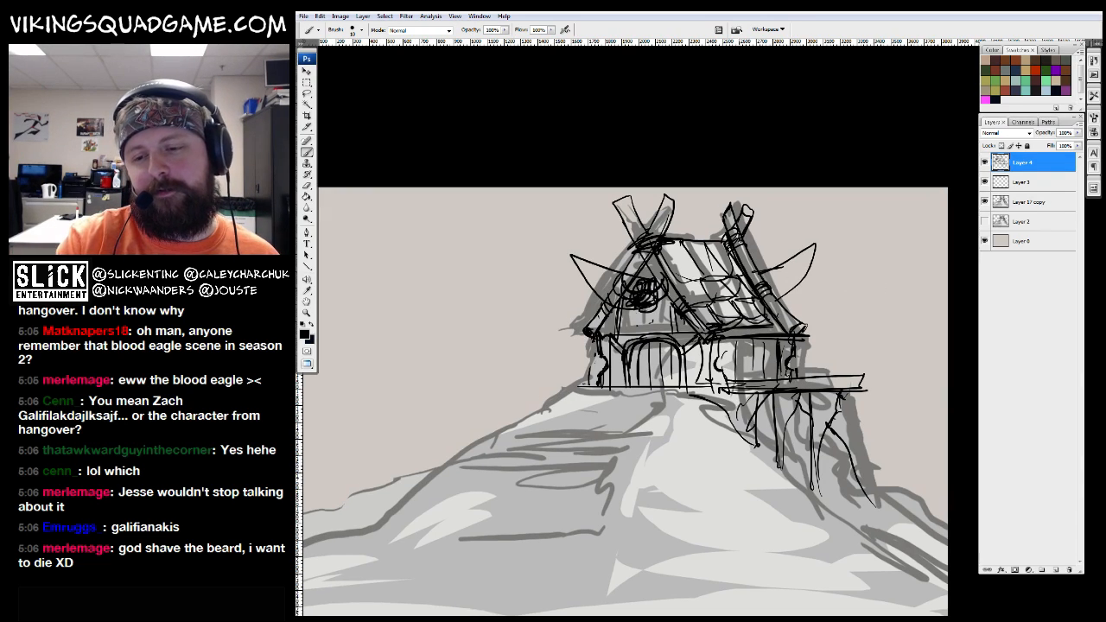
{"action": "scroll", "coordinate": [773, 285], "scroll_direction": "down", "scroll_amount": 3}
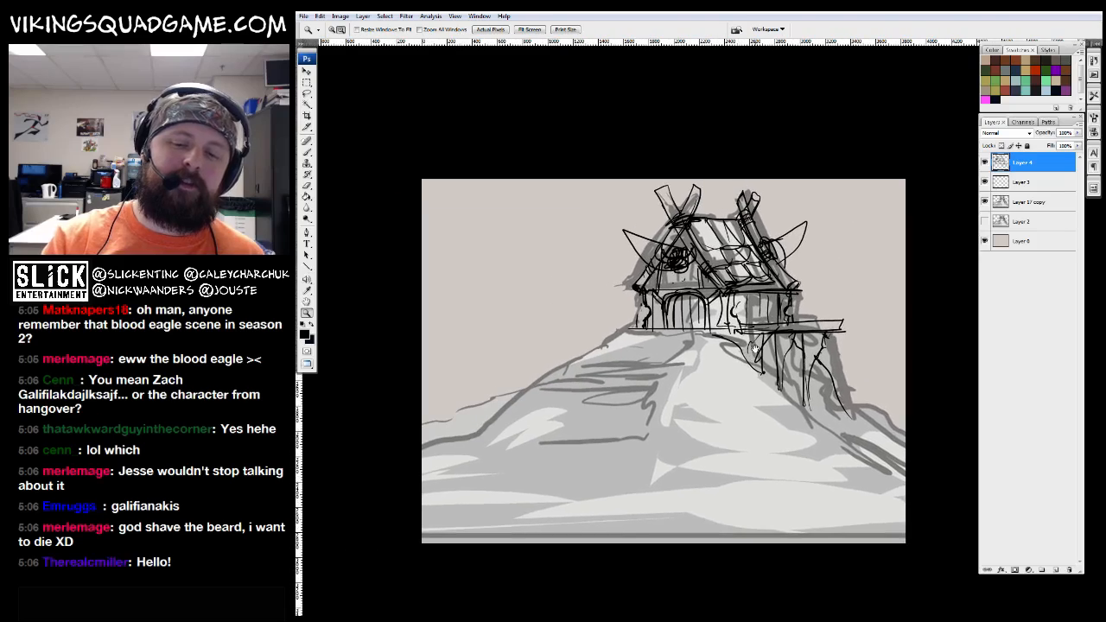
Draw a flat ledge beneath the longhouse front and a winding path down the face of the hill
{"action": "scroll", "coordinate": [671, 361], "scroll_direction": "down", "scroll_amount": 2}
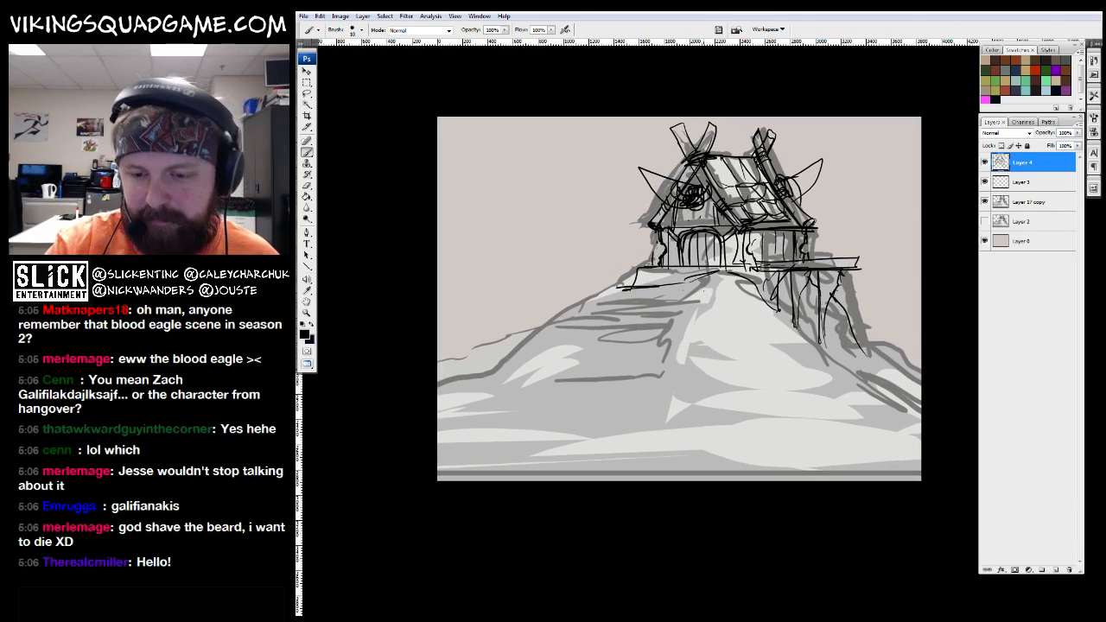
{"action": "mouse_move", "coordinate": [702, 327]}
{"action": "left_mouse_down"}
{"action": "mouse_move", "coordinate": [731, 324]}
{"action": "mouse_move", "coordinate": [656, 361]}
{"action": "mouse_move", "coordinate": [691, 368]}
{"action": "mouse_move", "coordinate": [503, 411]}
{"action": "left_mouse_up"}
{"action": "left_click_drag", "start_coordinate": [643, 281], "coordinate": [620, 290]}
Outline the hill's left and right slopes with sketchy descending lines
{"action": "left_click_drag", "start_coordinate": [501, 356], "coordinate": [438, 394]}
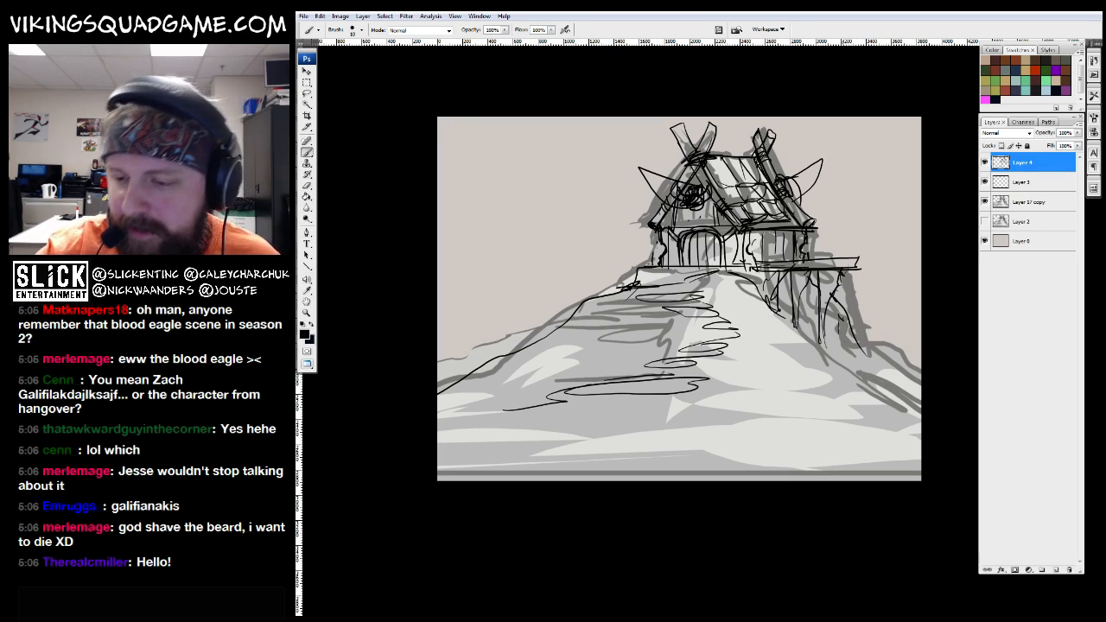
{"action": "left_click_drag", "start_coordinate": [847, 339], "coordinate": [921, 413]}
{"action": "left_click_drag", "start_coordinate": [523, 344], "coordinate": [439, 390]}
Erase parts of the large horns on both sides of the roof
{"action": "left_click_drag", "start_coordinate": [628, 220], "coordinate": [596, 293]}
{"action": "key", "text": "e"}
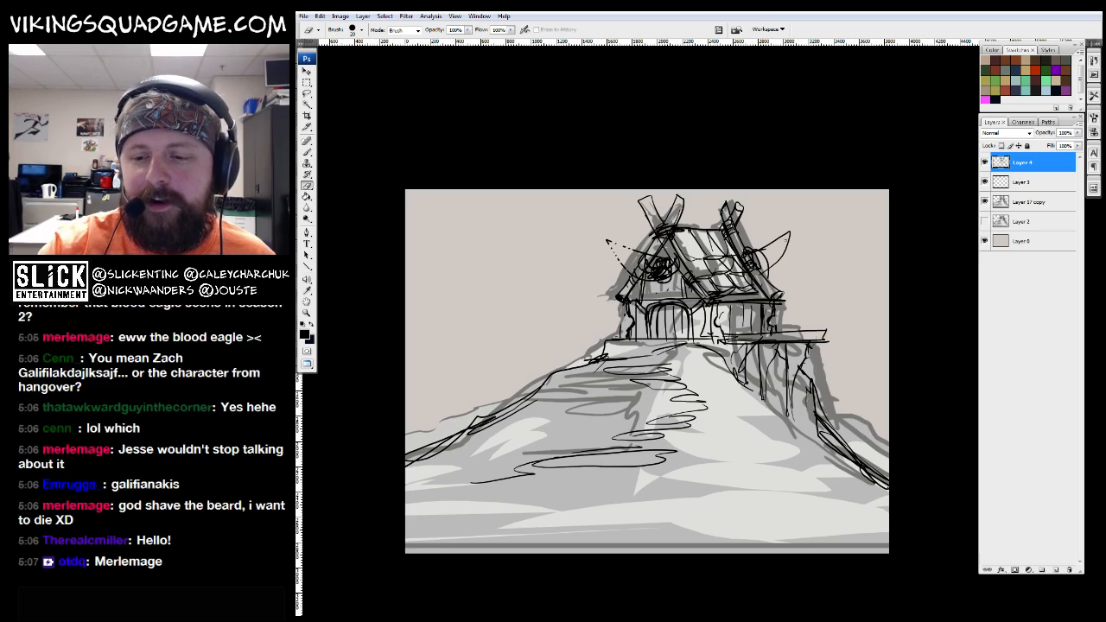
{"action": "key", "text": "z"}
{"action": "key", "text": "ctrl+minus"}
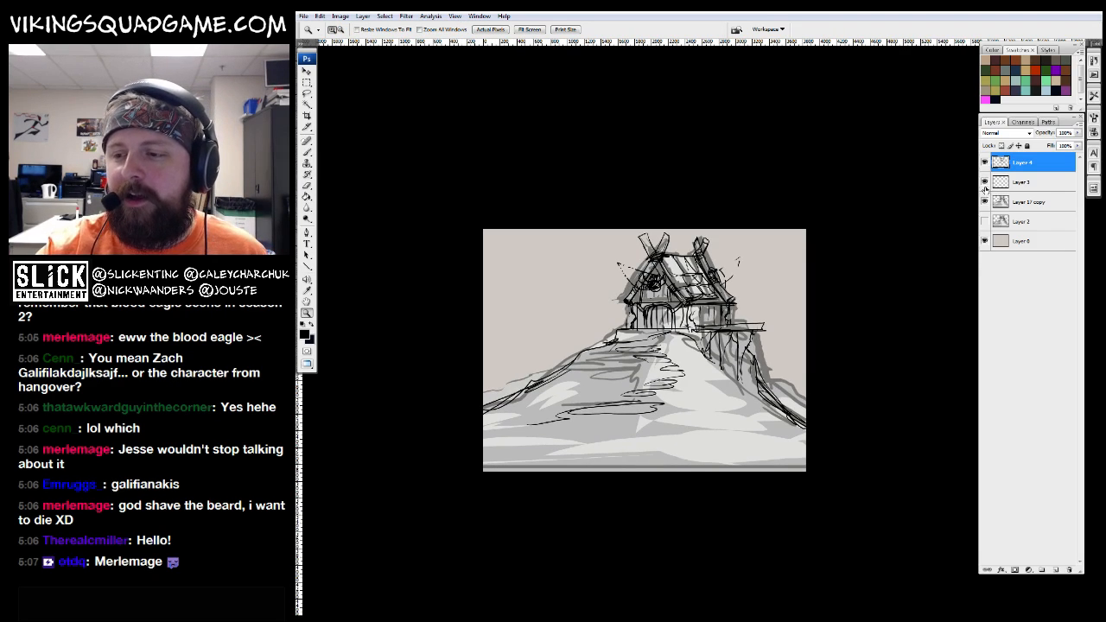
Hide the grey reference sketch on Layer 17 copy so only the line art shows
{"action": "left_click", "coordinate": [985, 200]}
{"action": "key", "text": "ctrl+plus"}
{"action": "key", "text": "b"}
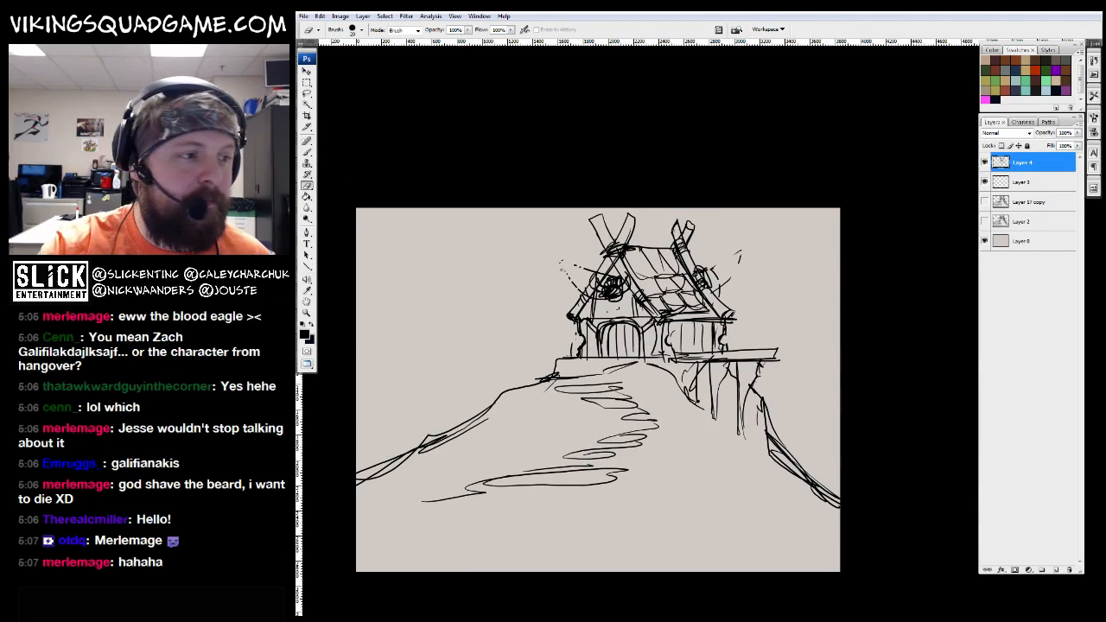
Lasso and delete the leftover horn marks outside both roof slopes
{"action": "key", "text": "z"}
{"action": "left_click", "coordinate": [610, 295]}
{"action": "left_click_drag", "start_coordinate": [658, 362], "coordinate": [644, 386]}
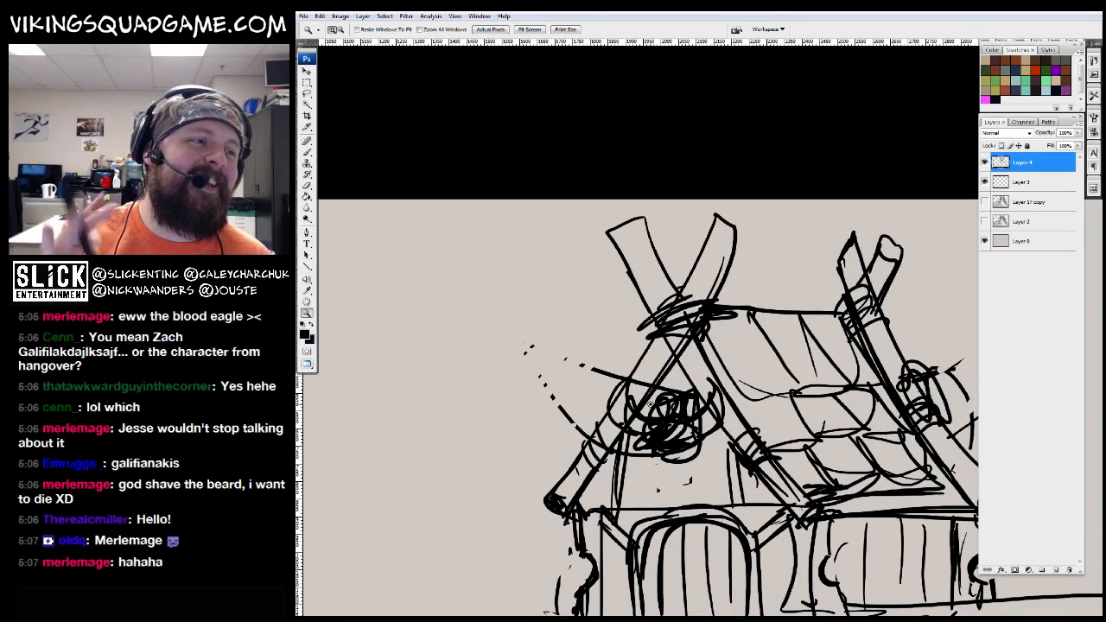
{"action": "left_click", "coordinate": [669, 412]}
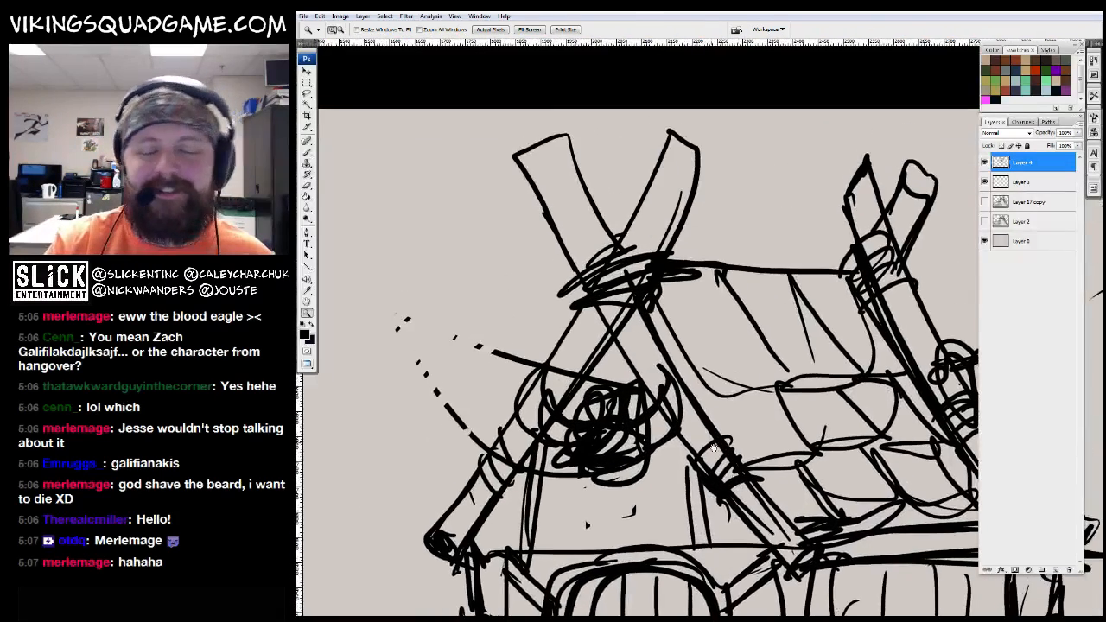
{"action": "left_click", "coordinate": [686, 422], "text": "alt"}
{"action": "key", "text": "l"}
{"action": "mouse_move", "coordinate": [596, 422]}
{"action": "left_mouse_down"}
{"action": "mouse_move", "coordinate": [526, 380]}
{"action": "mouse_move", "coordinate": [549, 512]}
{"action": "mouse_move", "coordinate": [578, 461]}
{"action": "left_mouse_up"}
{"action": "scroll", "coordinate": [849, 335], "scroll_direction": "right", "scroll_amount": 4}
{"action": "key", "text": "b"}
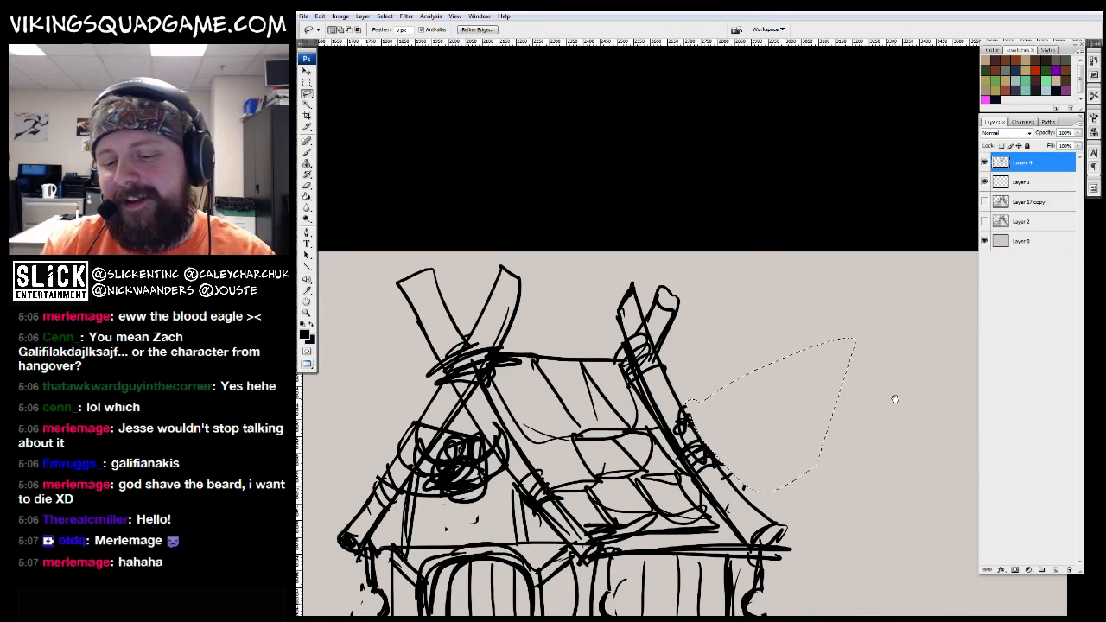
Add dark shading strokes and plank lines in the gable behind the front roof beams
{"action": "scroll", "coordinate": [648, 398], "scroll_direction": "down", "scroll_amount": 2}
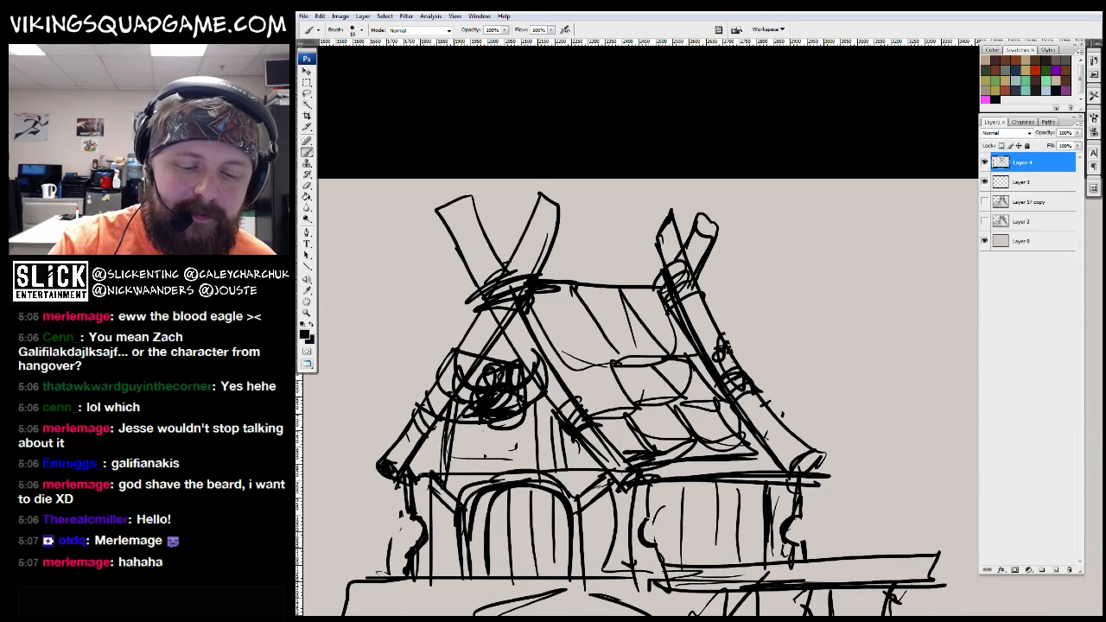
{"action": "scroll", "coordinate": [657, 397], "scroll_direction": "left", "scroll_amount": 1}
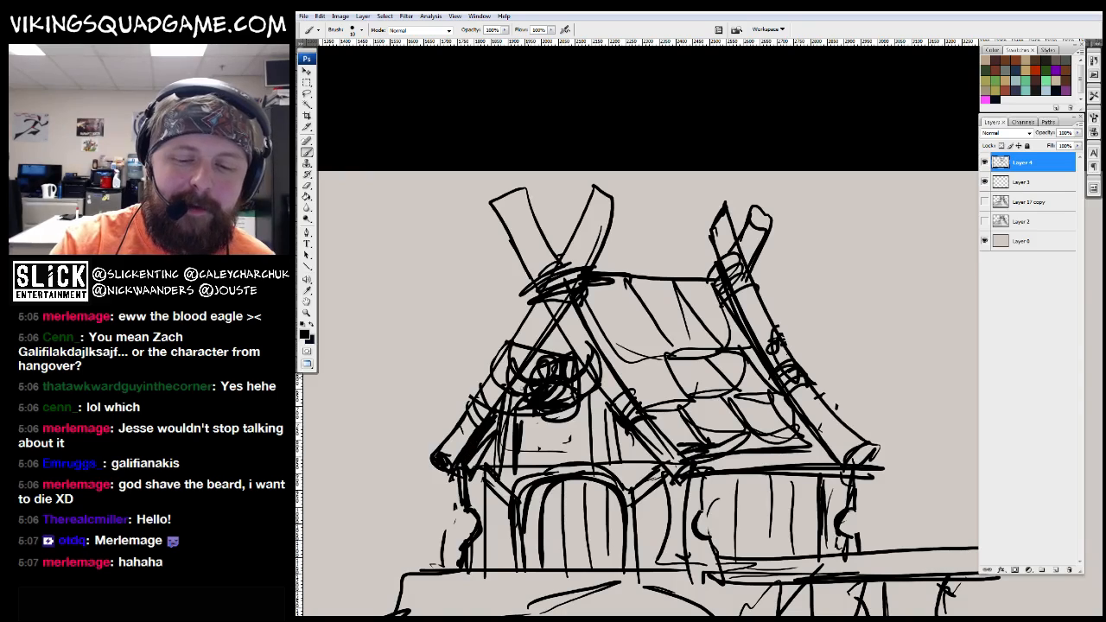
{"action": "scroll", "coordinate": [558, 346], "scroll_direction": "left", "scroll_amount": 1}
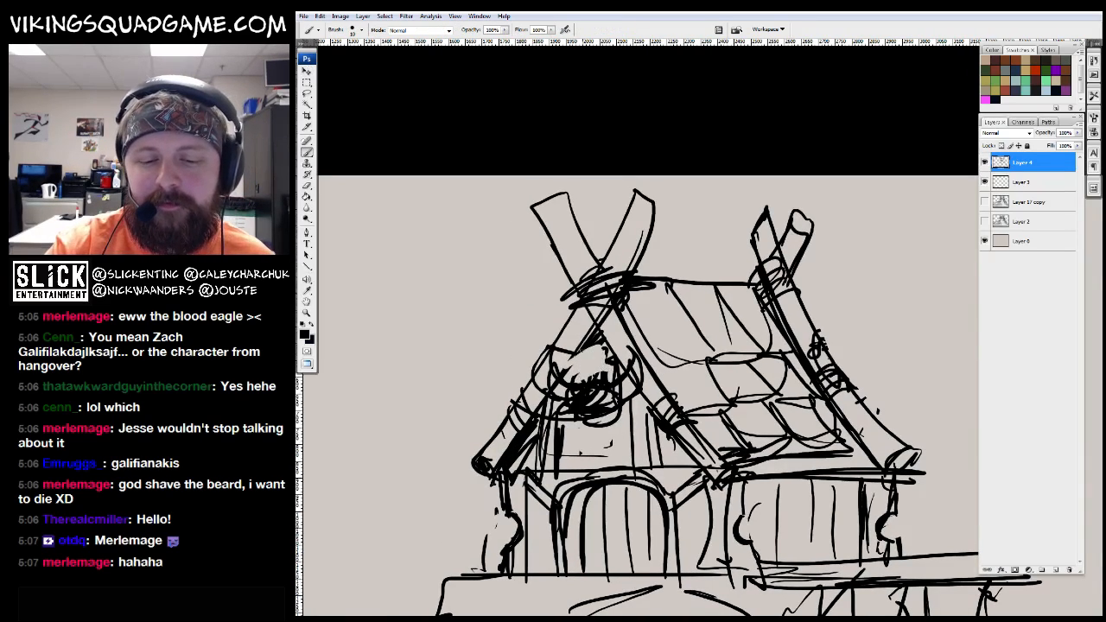
{"action": "left_click_drag", "start_coordinate": [772, 340], "coordinate": [843, 321]}
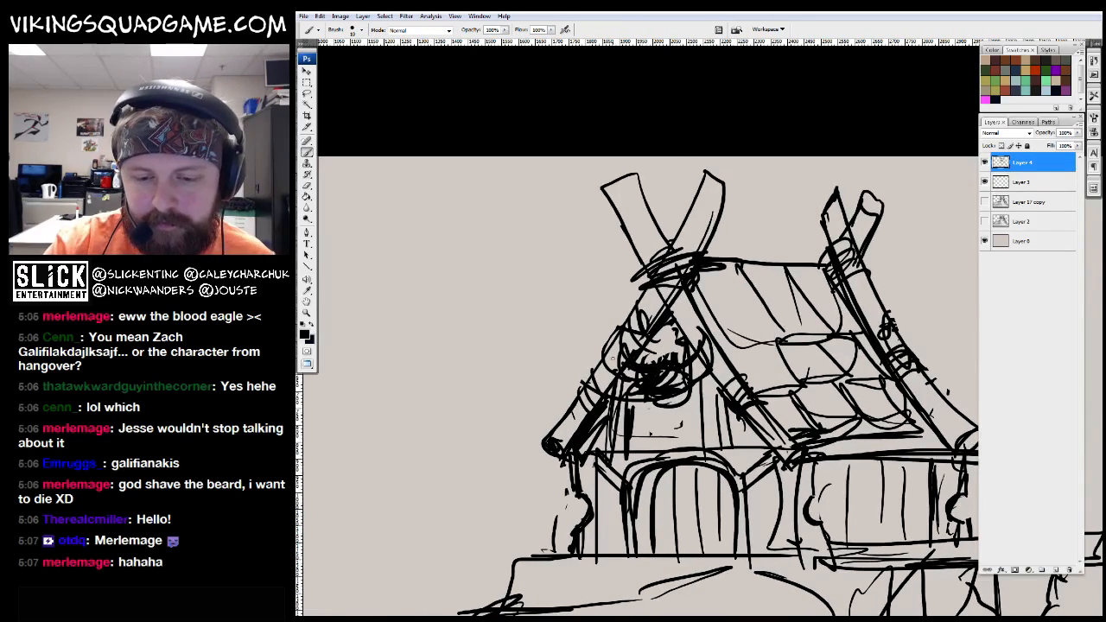
Draw smaller curved horns on the gable ornament, overlapping the front roof beams
{"action": "key", "text": "e"}
{"action": "key", "text": "b"}
{"action": "left_click_drag", "start_coordinate": [685, 233], "coordinate": [677, 289]}
Erase part of the binding at the front beam crossing and redraw it as a carved head shape
{"action": "key", "text": "e"}
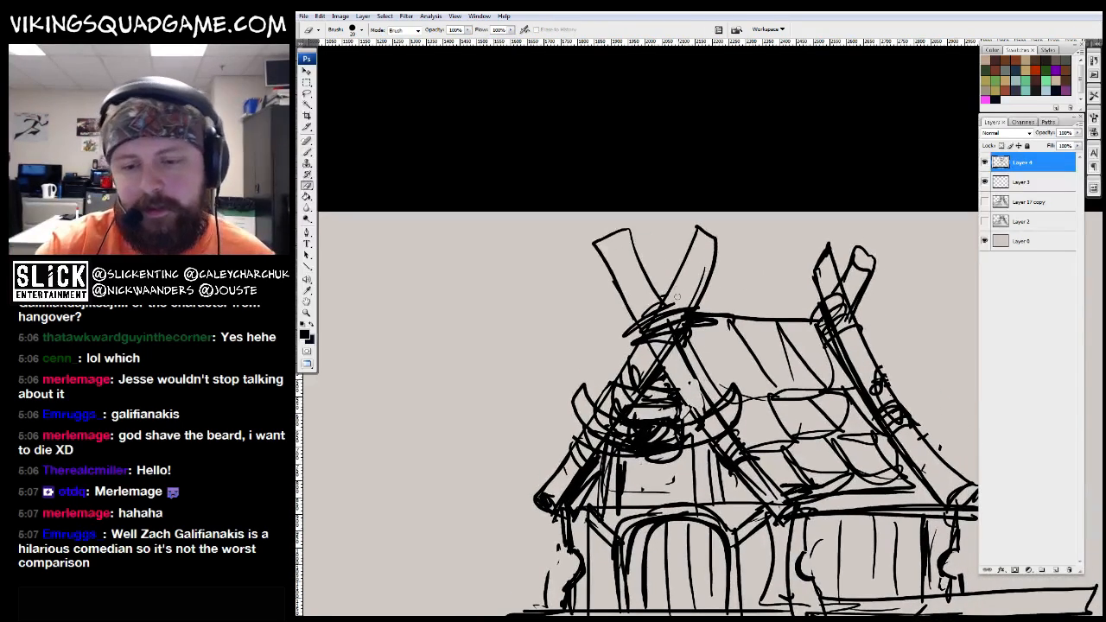
{"action": "key", "text": "z"}
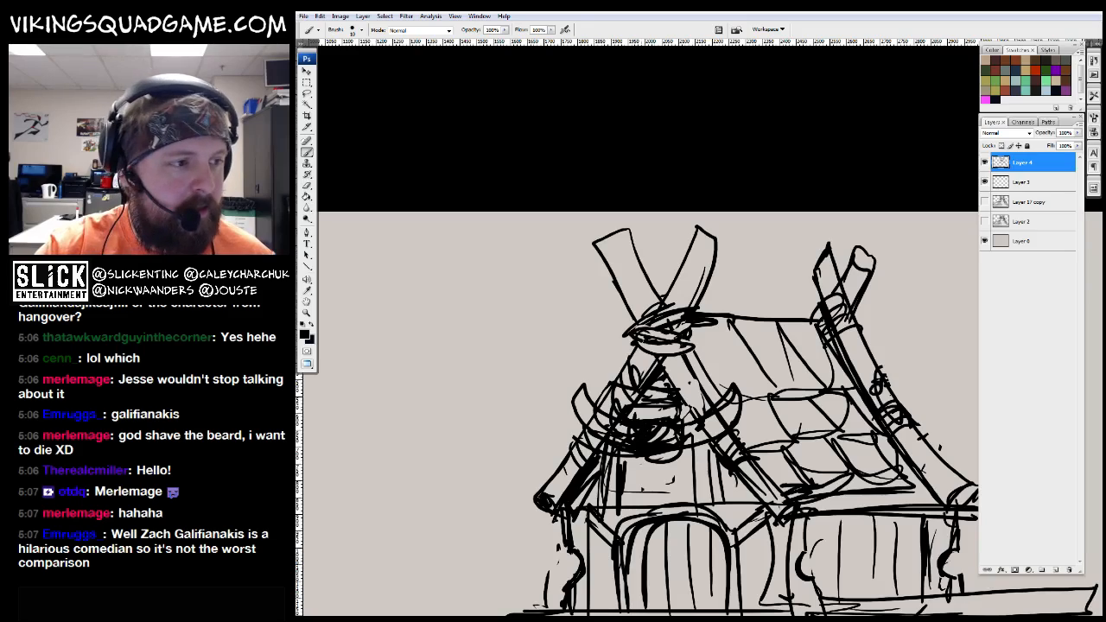
{"action": "left_click", "coordinate": [714, 357], "text": "alt"}
{"action": "left_click", "coordinate": [705, 370], "text": "alt"}
{"action": "left_click", "coordinate": [695, 382], "text": "alt"}
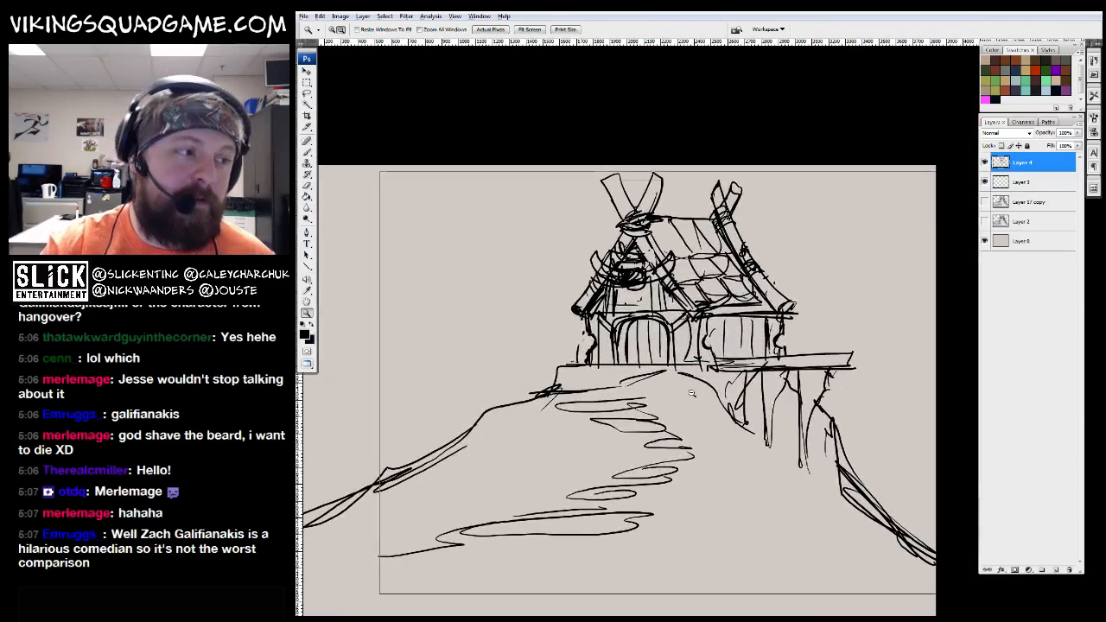
Extend the rear roof beam's lower end into a pointed tip beyond the eave
{"action": "left_click", "coordinate": [687, 395], "text": "alt"}
{"action": "left_click_drag", "start_coordinate": [687, 395], "coordinate": [631, 450]}
{"action": "mouse_move", "coordinate": [627, 461]}
{"action": "left_mouse_down"}
{"action": "mouse_move", "coordinate": [782, 388]}
{"action": "mouse_move", "coordinate": [783, 302]}
{"action": "left_mouse_up"}
{"action": "key", "text": "b"}
{"action": "mouse_move", "coordinate": [678, 393]}
{"action": "left_mouse_down"}
{"action": "mouse_move", "coordinate": [734, 443]}
{"action": "mouse_move", "coordinate": [769, 449]}
{"action": "mouse_move", "coordinate": [707, 497]}
{"action": "left_mouse_up"}
{"action": "left_click_drag", "start_coordinate": [721, 451], "coordinate": [760, 466]}
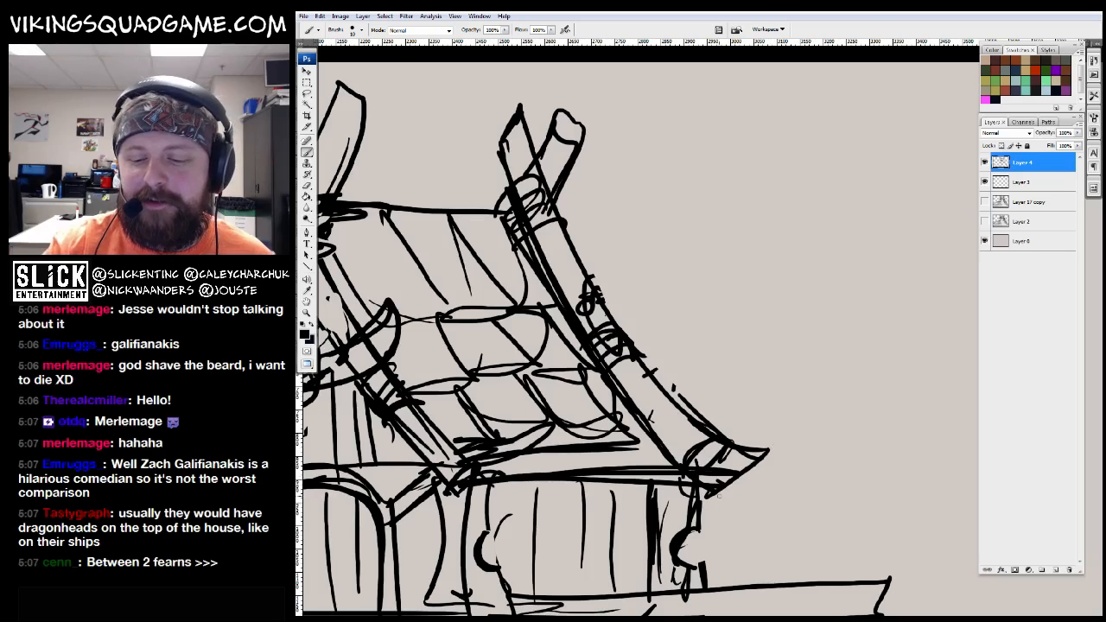
Add short strokes across the gable around the horned ornament
{"action": "mouse_move", "coordinate": [681, 447]}
{"action": "left_mouse_down"}
{"action": "mouse_move", "coordinate": [707, 483]}
{"action": "mouse_move", "coordinate": [731, 381]}
{"action": "left_mouse_up"}
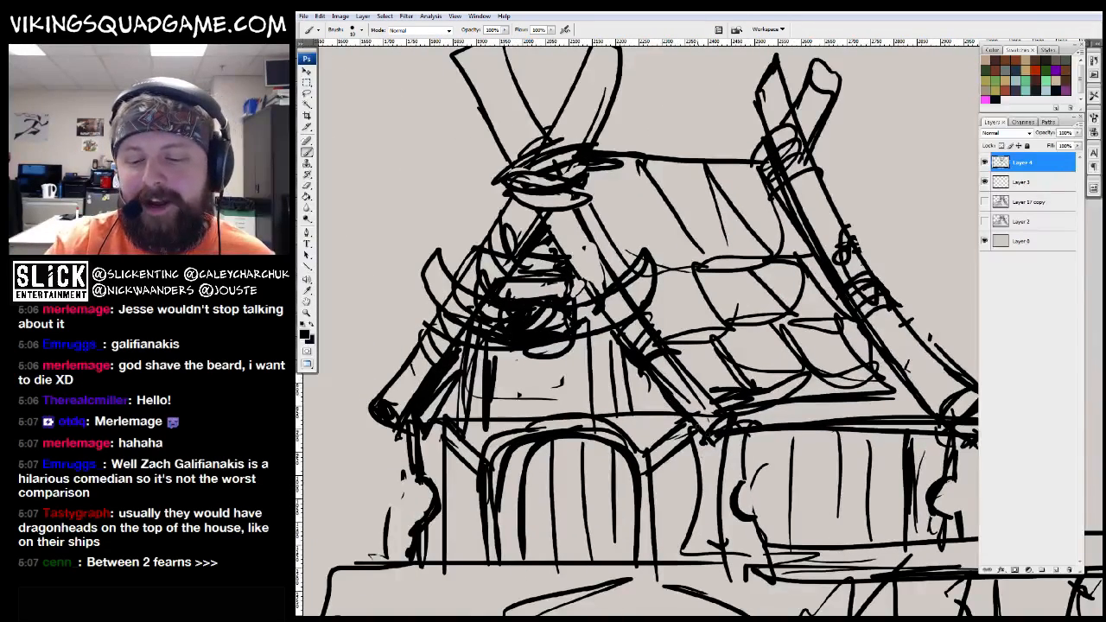
{"action": "left_click_drag", "start_coordinate": [484, 380], "coordinate": [586, 359]}
{"action": "left_click_drag", "start_coordinate": [503, 344], "coordinate": [530, 387]}
{"action": "left_click_drag", "start_coordinate": [499, 342], "coordinate": [513, 368]}
Reinforce the outlines and add grain lines on the upper ends of the crossed roof beams
{"action": "left_click_drag", "start_coordinate": [553, 199], "coordinate": [524, 466]}
{"action": "left_click_drag", "start_coordinate": [573, 295], "coordinate": [530, 371]}
{"action": "left_click_drag", "start_coordinate": [584, 325], "coordinate": [581, 364]}
{"action": "left_click_drag", "start_coordinate": [672, 285], "coordinate": [658, 354]}
{"action": "left_click_drag", "start_coordinate": [880, 343], "coordinate": [812, 352]}
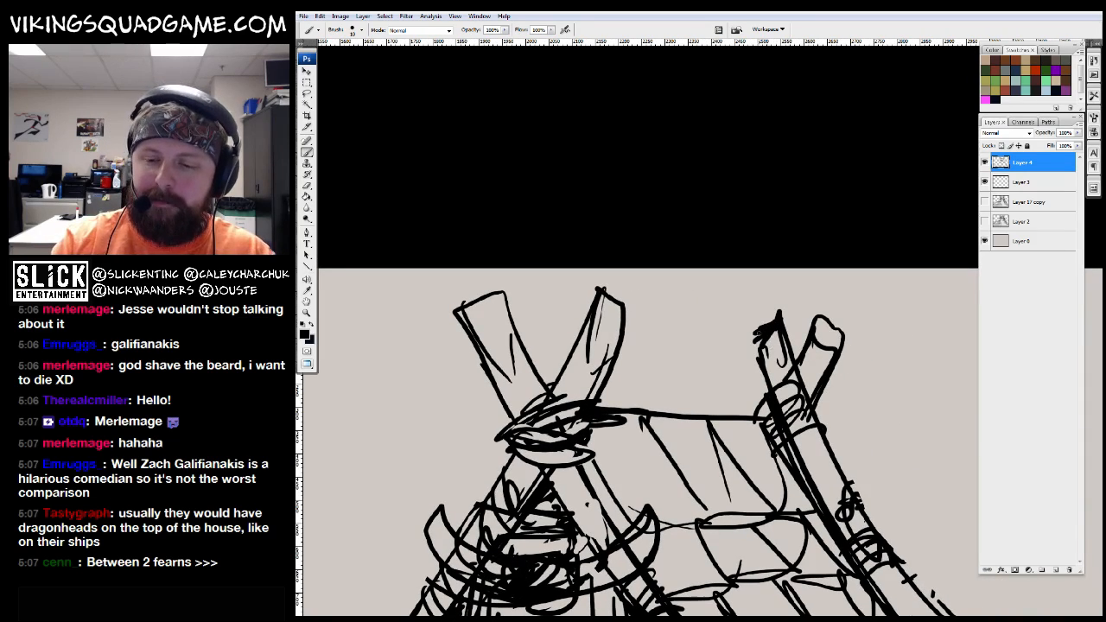
Erase the upper ends of the rear crossed beams and redraw them with sharper angled tips
{"action": "key", "text": "e"}
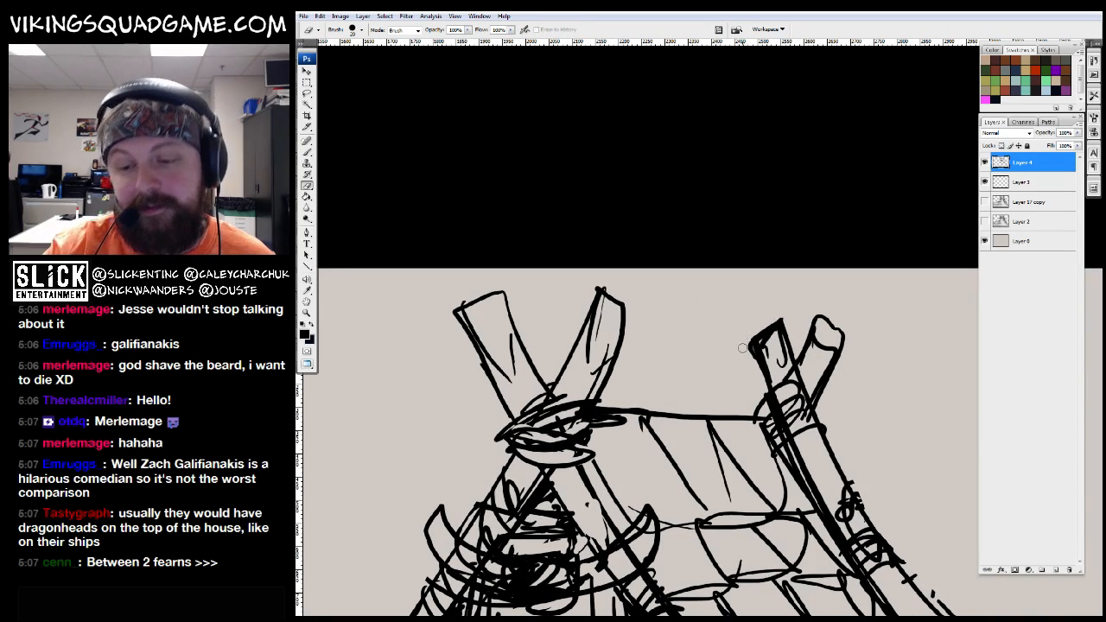
{"action": "left_click_drag", "start_coordinate": [822, 363], "coordinate": [723, 357]}
{"action": "key", "text": "b"}
{"action": "key", "text": "e"}
{"action": "key", "text": "b"}
{"action": "mouse_move", "coordinate": [723, 311]}
{"action": "left_mouse_down"}
{"action": "mouse_move", "coordinate": [745, 330]}
{"action": "mouse_move", "coordinate": [748, 353]}
{"action": "left_mouse_up"}
{"action": "key", "text": "z"}
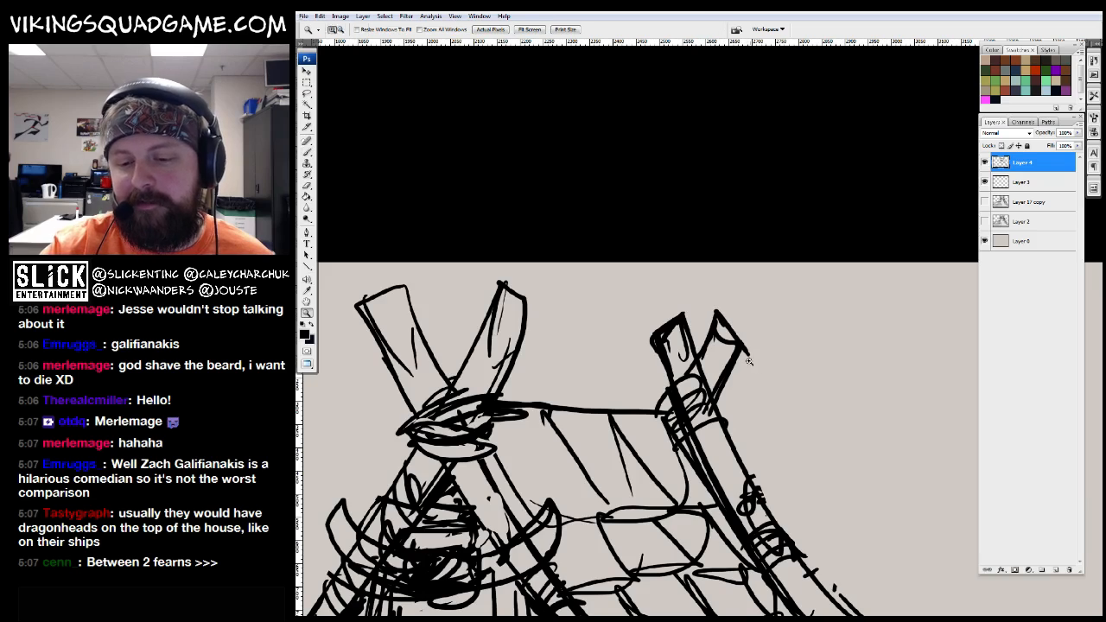
Break up the roof's ridge line and redraw it with V-shaped notches at the plank seams
{"action": "left_click", "coordinate": [763, 395], "text": "alt"}
{"action": "left_click_drag", "start_coordinate": [763, 394], "coordinate": [717, 270]}
{"action": "left_click_drag", "start_coordinate": [527, 216], "coordinate": [760, 407]}
{"action": "left_click_drag", "start_coordinate": [661, 254], "coordinate": [675, 279]}
{"action": "key", "text": "b"}
{"action": "mouse_move", "coordinate": [676, 272]}
{"action": "left_mouse_down"}
{"action": "mouse_move", "coordinate": [672, 280]}
{"action": "mouse_move", "coordinate": [675, 260]}
{"action": "left_mouse_up"}
{"action": "key", "text": "e"}
{"action": "key", "text": "b"}
{"action": "mouse_move", "coordinate": [557, 254]}
{"action": "left_mouse_down"}
{"action": "mouse_move", "coordinate": [543, 287]}
{"action": "mouse_move", "coordinate": [575, 303]}
{"action": "left_mouse_up"}
{"action": "left_click_drag", "start_coordinate": [675, 285], "coordinate": [691, 275]}
Draw a railing with two posts and crossbars at the outer end of the deck
{"action": "key", "text": "z"}
{"action": "scroll", "coordinate": [812, 363], "scroll_direction": "down", "scroll_amount": 4}
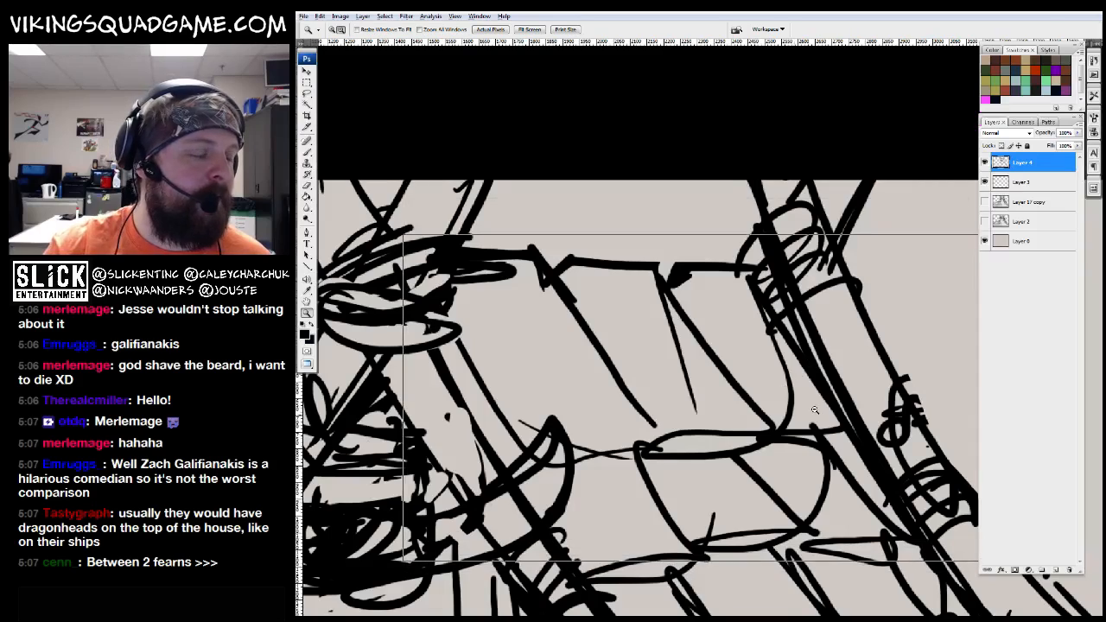
{"action": "scroll", "coordinate": [815, 410], "scroll_direction": "up", "scroll_amount": 8}
{"action": "scroll", "coordinate": [699, 315], "scroll_direction": "down", "scroll_amount": 6}
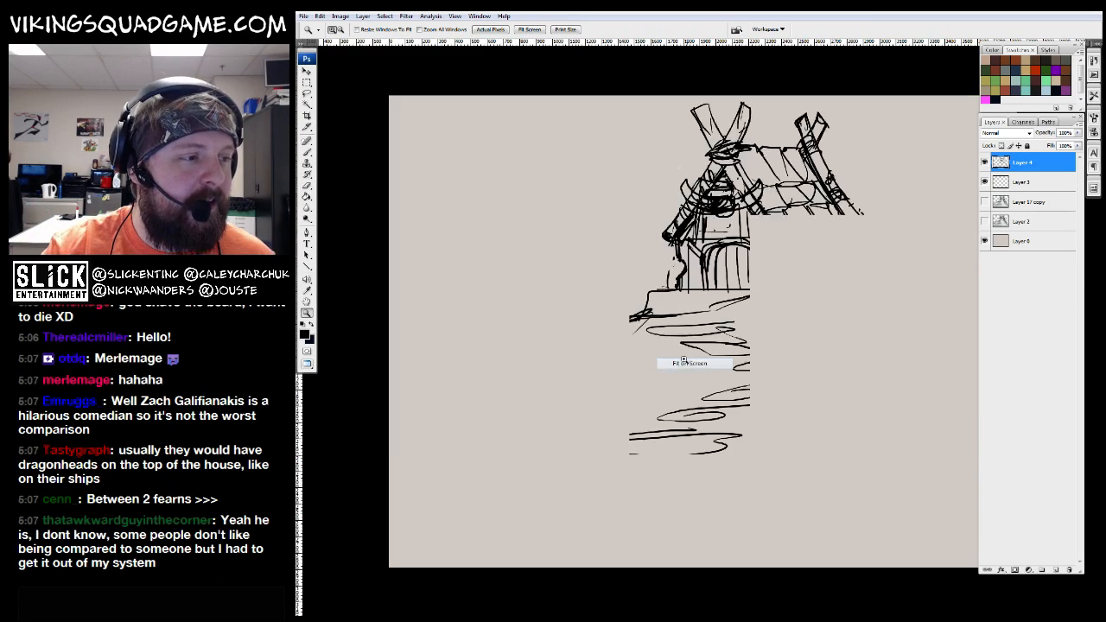
{"action": "left_click_drag", "start_coordinate": [653, 444], "coordinate": [672, 403]}
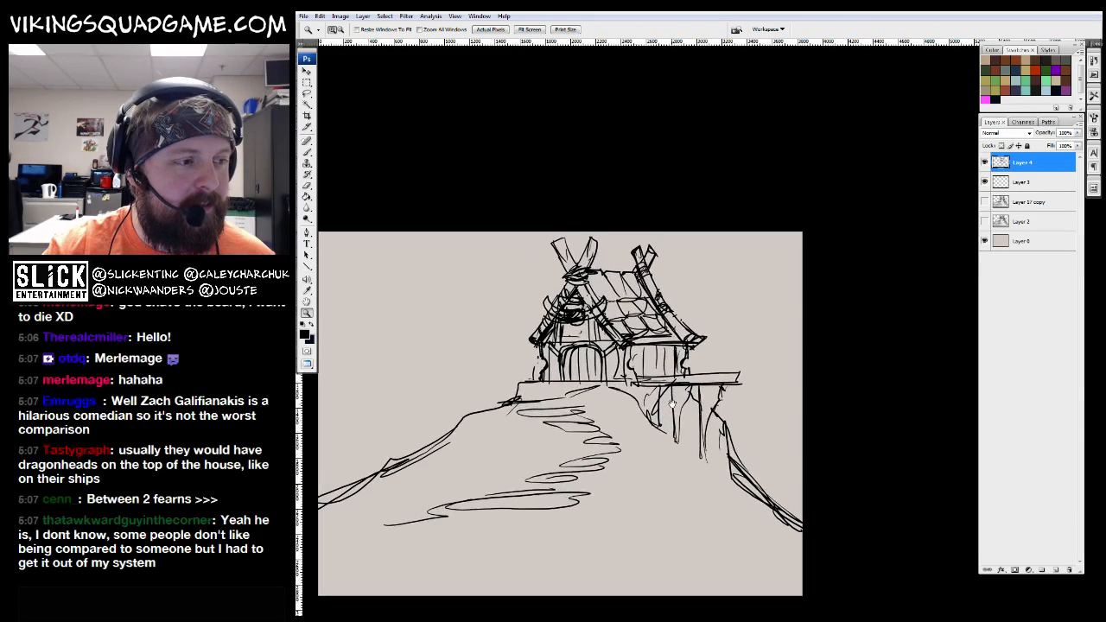
{"action": "scroll", "coordinate": [660, 407], "scroll_direction": "up", "scroll_amount": 6}
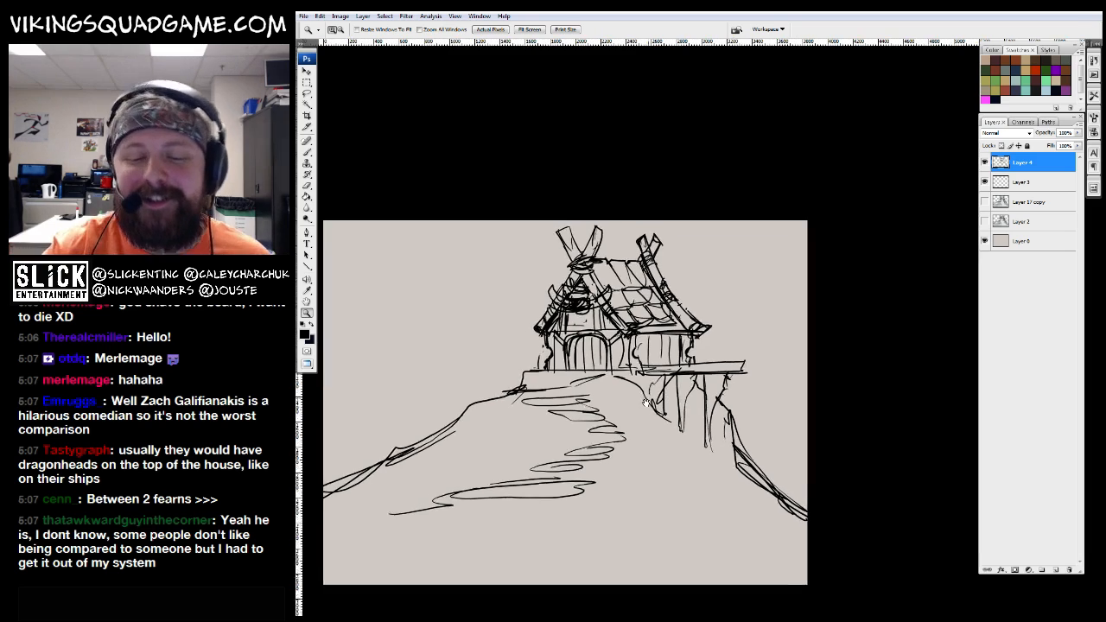
{"action": "mouse_move", "coordinate": [649, 347]}
{"action": "left_mouse_down"}
{"action": "mouse_move", "coordinate": [646, 430]}
{"action": "mouse_move", "coordinate": [629, 440]}
{"action": "left_mouse_up"}
{"action": "mouse_move", "coordinate": [596, 350]}
{"action": "left_mouse_down"}
{"action": "mouse_move", "coordinate": [592, 430]}
{"action": "mouse_move", "coordinate": [583, 430]}
{"action": "left_mouse_up"}
{"action": "left_click_drag", "start_coordinate": [603, 370], "coordinate": [639, 368]}
{"action": "left_click_drag", "start_coordinate": [603, 378], "coordinate": [641, 380]}
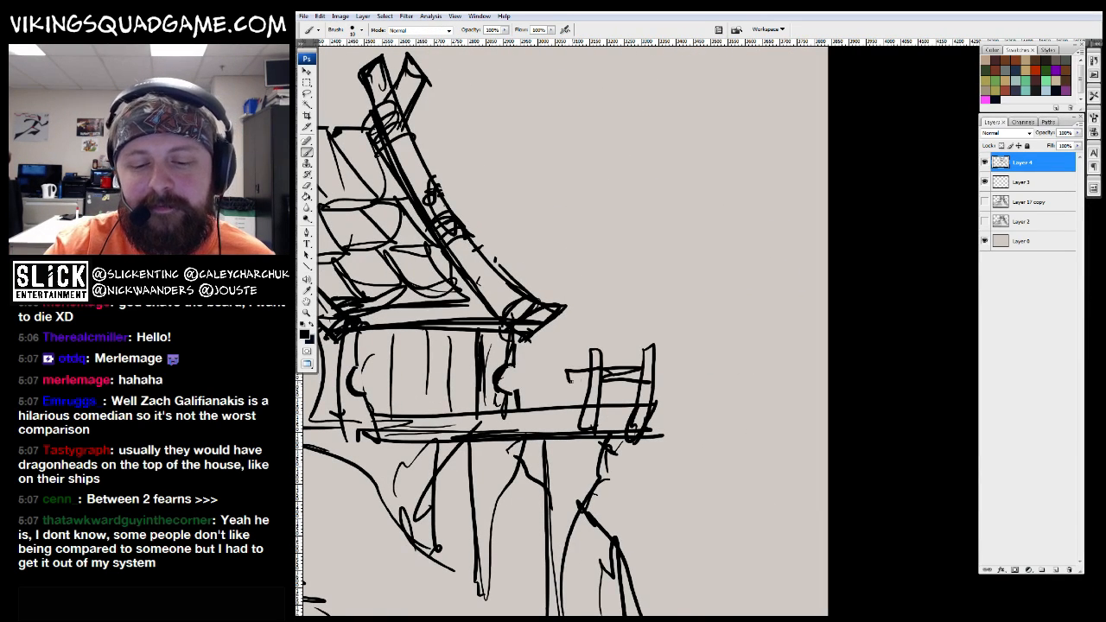
Sketch contour lines across the lower hill and down its right flank below the deck
{"action": "scroll", "coordinate": [854, 410], "scroll_direction": "down", "scroll_amount": 5}
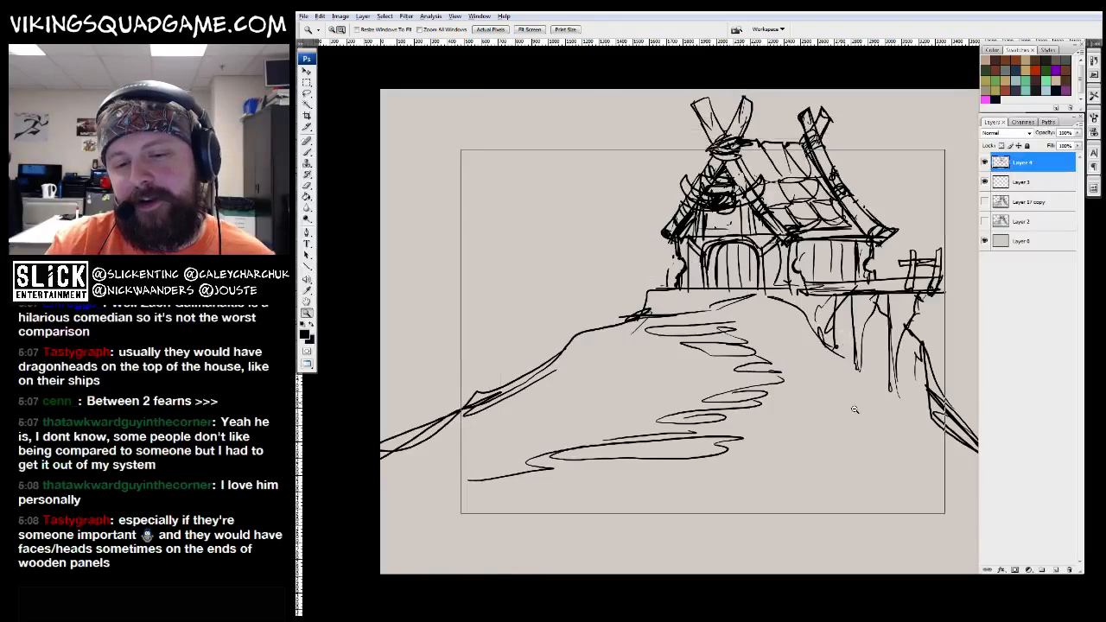
{"action": "scroll", "coordinate": [854, 410], "scroll_direction": "down", "scroll_amount": 2}
{"action": "left_click_drag", "start_coordinate": [832, 411], "coordinate": [599, 418]}
{"action": "mouse_move", "coordinate": [481, 424]}
{"action": "left_mouse_down"}
{"action": "mouse_move", "coordinate": [600, 413]}
{"action": "mouse_move", "coordinate": [651, 441]}
{"action": "left_mouse_up"}
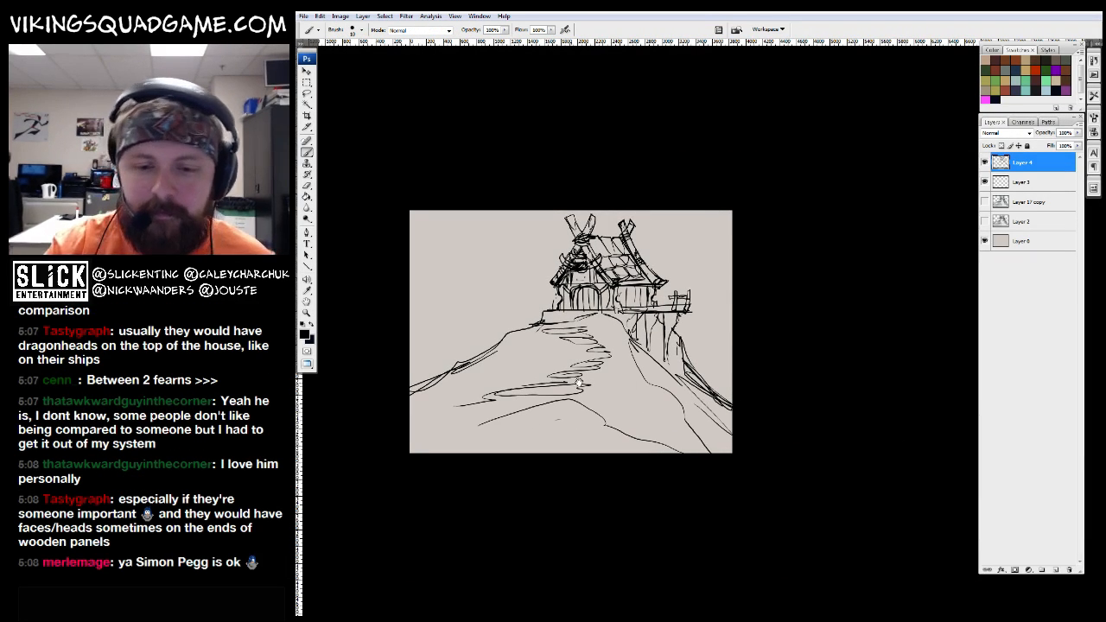
{"action": "left_click_drag", "start_coordinate": [570, 332], "coordinate": [604, 319]}
Bring the longhouse line art into the village background document and hide Layer 17 and Layer 57
{"action": "key", "text": "z"}
{"action": "key", "text": "f"}
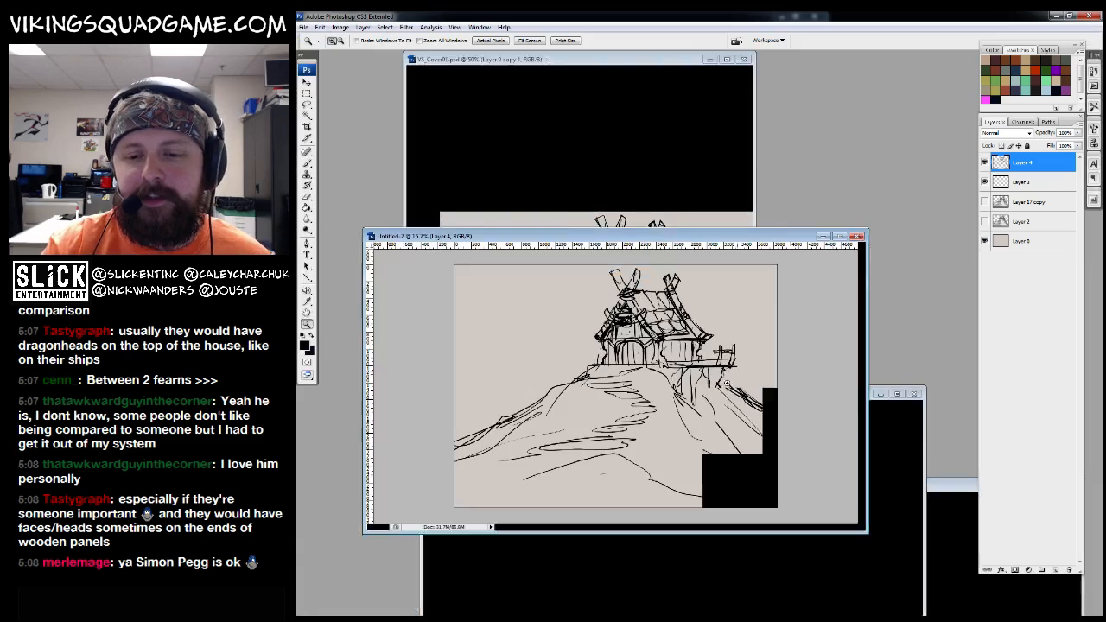
{"action": "key", "text": "ctrl+Tab"}
{"action": "key", "text": "f"}
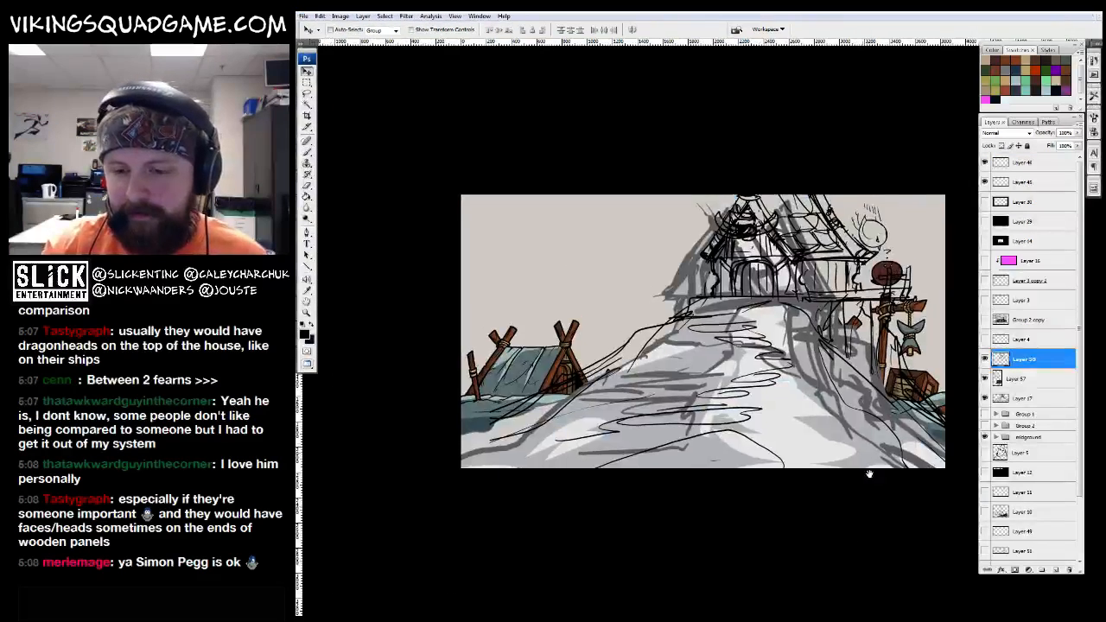
{"action": "key", "text": "v"}
{"action": "left_click", "coordinate": [985, 398]}
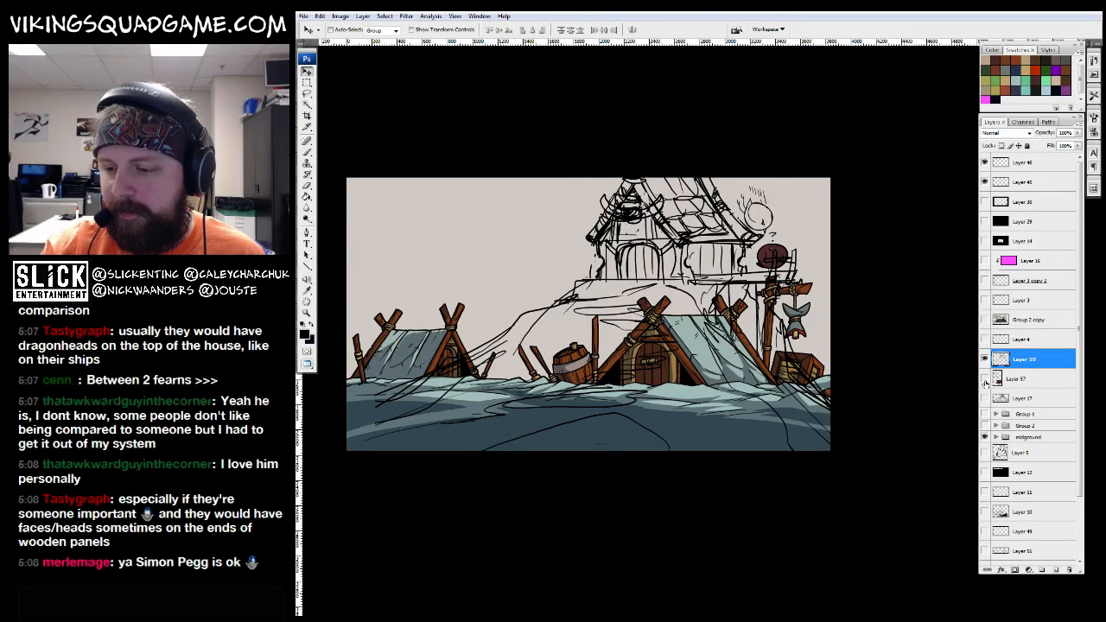
Hide Layer 57 in the village background and return to the separate longhouse line art document
{"action": "left_click", "coordinate": [985, 381]}
{"action": "mouse_move", "coordinate": [862, 361]}
{"action": "left_mouse_down"}
{"action": "mouse_move", "coordinate": [817, 363]}
{"action": "mouse_move", "coordinate": [805, 450]}
{"action": "mouse_move", "coordinate": [814, 318]}
{"action": "mouse_move", "coordinate": [807, 410]}
{"action": "mouse_move", "coordinate": [813, 350]}
{"action": "mouse_move", "coordinate": [817, 425]}
{"action": "left_mouse_up"}
{"action": "key", "text": "z"}
{"action": "key", "text": "f"}
{"action": "key", "text": "f"}
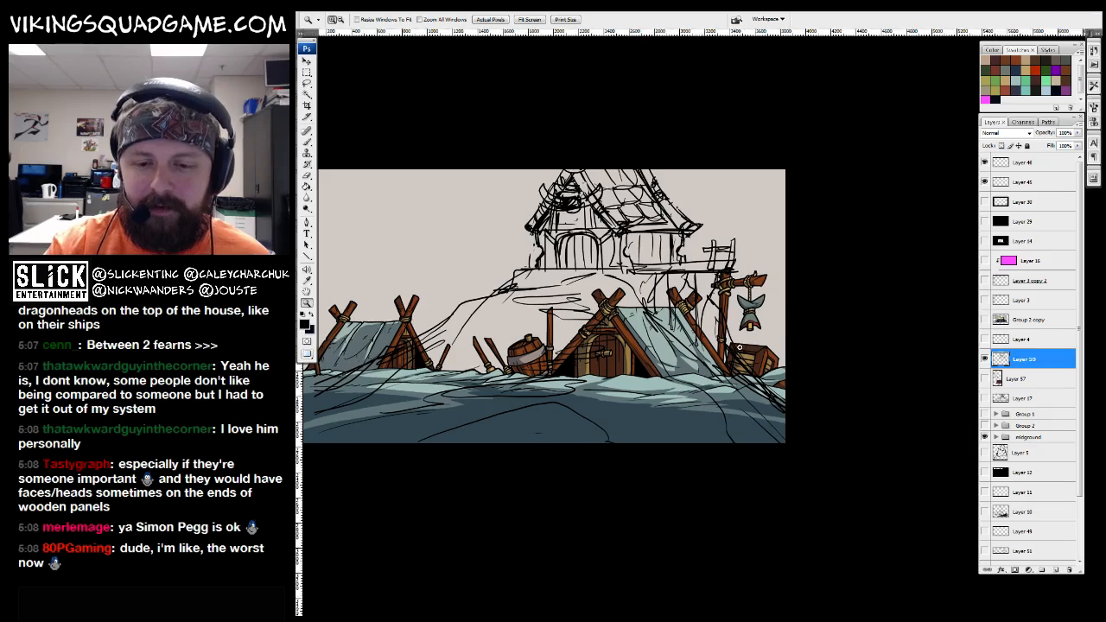
{"action": "left_click", "coordinate": [722, 177]}
{"action": "key", "text": "f"}
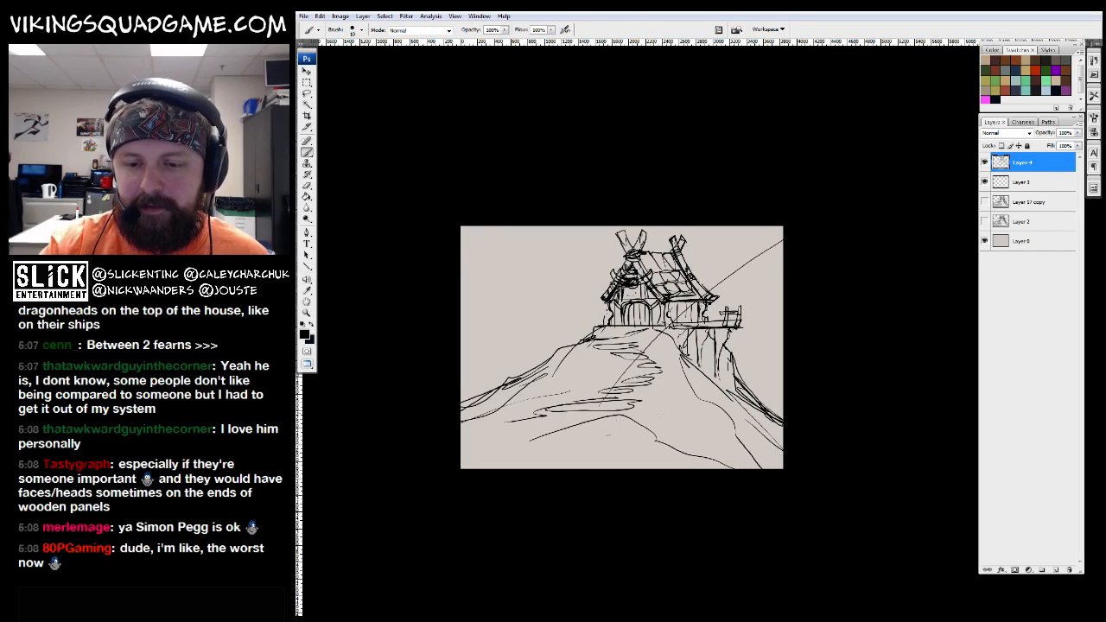
Sketch the upper jaw and curved neck of a dragon head rising from the front gable's peak
{"action": "left_click", "coordinate": [693, 346]}
{"action": "mouse_move", "coordinate": [693, 347]}
{"action": "left_mouse_down"}
{"action": "mouse_move", "coordinate": [681, 330]}
{"action": "mouse_move", "coordinate": [683, 351]}
{"action": "left_mouse_up"}
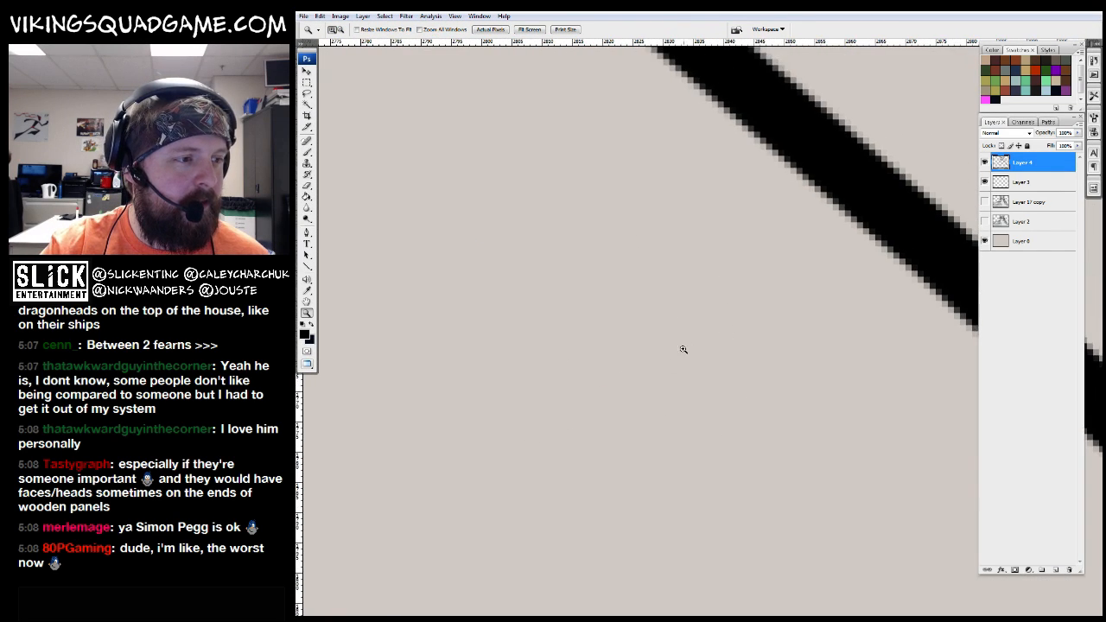
{"action": "key", "text": "ctrl+0"}
{"action": "mouse_move", "coordinate": [723, 261]}
{"action": "left_mouse_down"}
{"action": "mouse_move", "coordinate": [685, 411]}
{"action": "mouse_move", "coordinate": [616, 386]}
{"action": "left_mouse_up"}
{"action": "left_click", "coordinate": [685, 410], "text": "alt"}
{"action": "left_click", "coordinate": [680, 418], "text": "alt"}
{"action": "left_click_drag", "start_coordinate": [680, 418], "coordinate": [674, 411]}
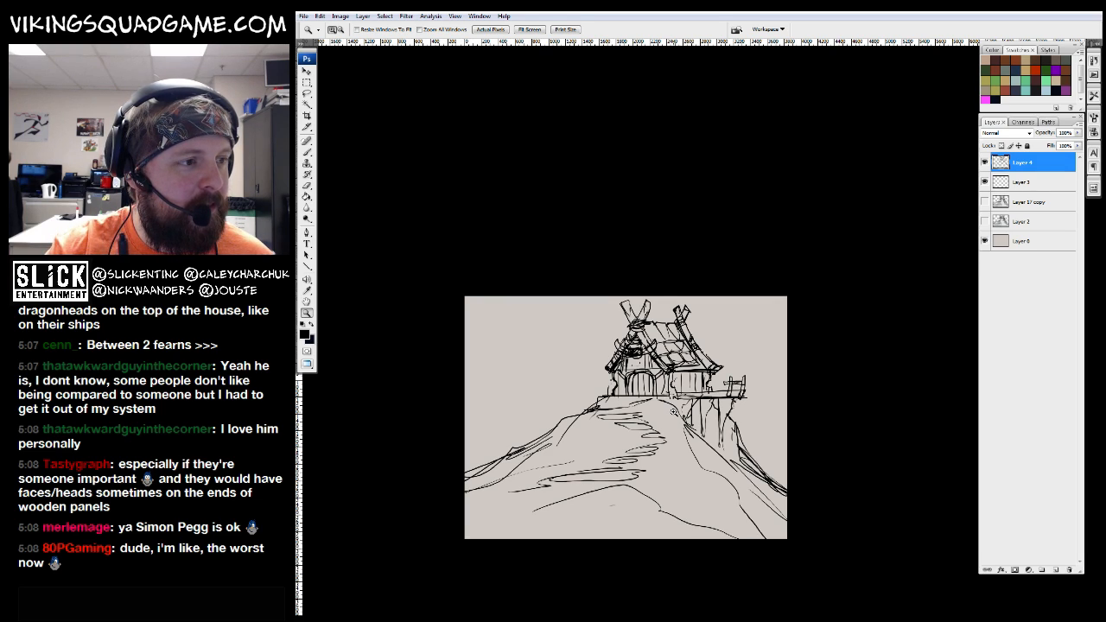
{"action": "left_click_drag", "start_coordinate": [674, 413], "coordinate": [655, 415]}
{"action": "left_click_drag", "start_coordinate": [573, 290], "coordinate": [709, 394]}
{"action": "mouse_move", "coordinate": [600, 269]}
{"action": "left_mouse_down"}
{"action": "mouse_move", "coordinate": [620, 391]}
{"action": "mouse_move", "coordinate": [612, 384]}
{"action": "left_mouse_up"}
{"action": "mouse_move", "coordinate": [570, 415]}
{"action": "left_mouse_down"}
{"action": "mouse_move", "coordinate": [609, 398]}
{"action": "mouse_move", "coordinate": [528, 354]}
{"action": "mouse_move", "coordinate": [514, 298]}
{"action": "mouse_move", "coordinate": [617, 319]}
{"action": "mouse_move", "coordinate": [593, 370]}
{"action": "left_mouse_up"}
Draw the dragon's boxy lower jaw and run the throat line down to the gable beam
{"action": "key", "text": "f"}
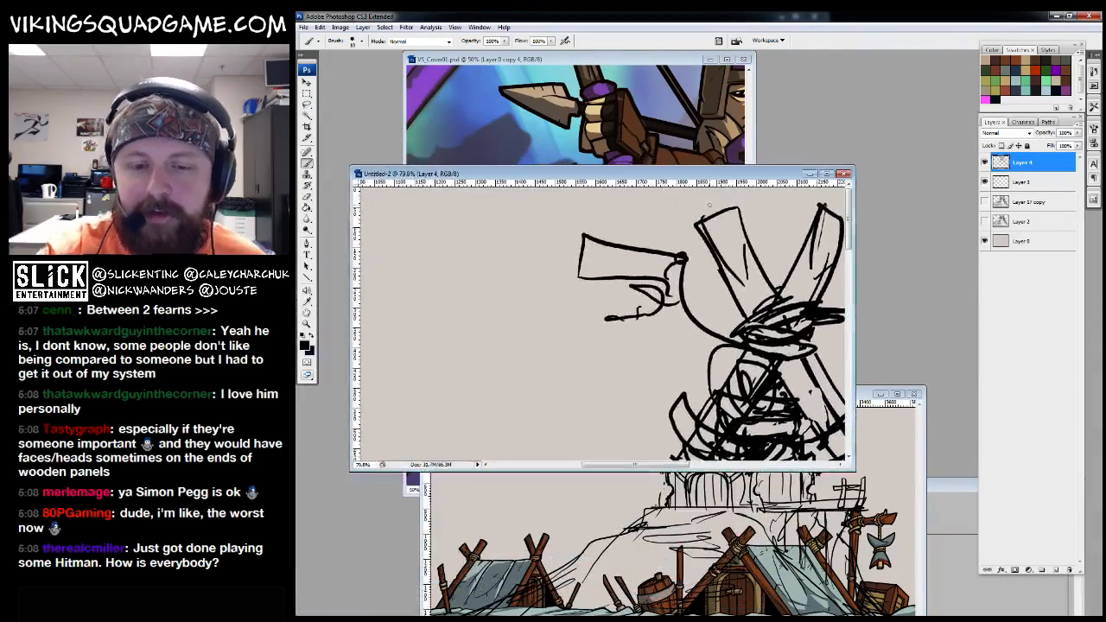
{"action": "key", "text": "f"}
{"action": "mouse_move", "coordinate": [525, 245]}
{"action": "left_mouse_down"}
{"action": "mouse_move", "coordinate": [589, 253]}
{"action": "mouse_move", "coordinate": [594, 211]}
{"action": "left_mouse_up"}
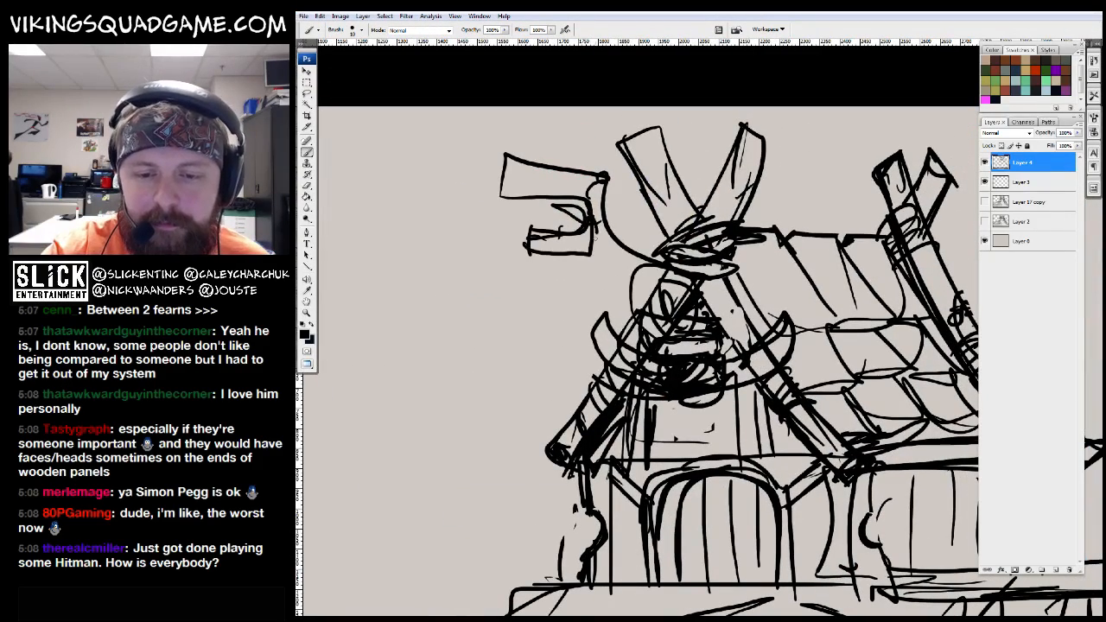
{"action": "mouse_move", "coordinate": [576, 249]}
{"action": "left_mouse_down"}
{"action": "mouse_move", "coordinate": [635, 358]}
{"action": "mouse_move", "coordinate": [455, 362]}
{"action": "left_mouse_up"}
{"action": "left_click_drag", "start_coordinate": [438, 265], "coordinate": [585, 313]}
Draw a curved dragon tail rising from the beam at the roof's rear end
{"action": "mouse_move", "coordinate": [781, 276]}
{"action": "left_mouse_down"}
{"action": "mouse_move", "coordinate": [821, 263]}
{"action": "mouse_move", "coordinate": [827, 176]}
{"action": "mouse_move", "coordinate": [887, 171]}
{"action": "left_mouse_up"}
{"action": "mouse_move", "coordinate": [856, 174]}
{"action": "left_mouse_down"}
{"action": "mouse_move", "coordinate": [837, 229]}
{"action": "mouse_move", "coordinate": [831, 309]}
{"action": "left_mouse_up"}
{"action": "key", "text": "z"}
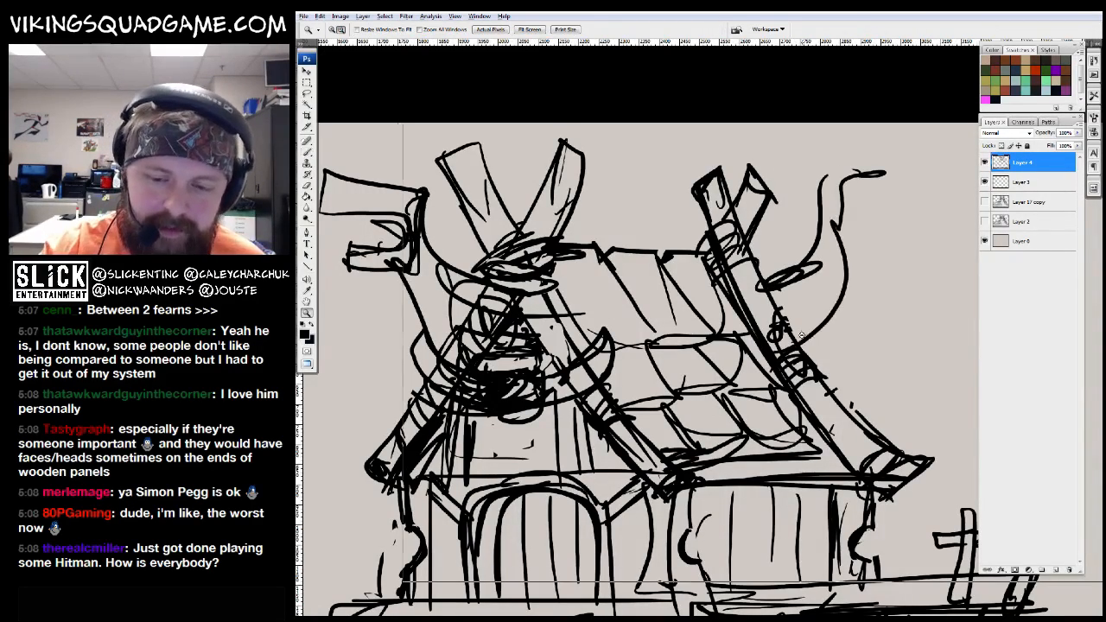
{"action": "left_click", "coordinate": [851, 337], "text": "alt"}
{"action": "left_click", "coordinate": [851, 337], "text": "alt"}
{"action": "left_click", "coordinate": [881, 353], "text": "alt"}
{"action": "left_click", "coordinate": [778, 371], "text": "alt"}
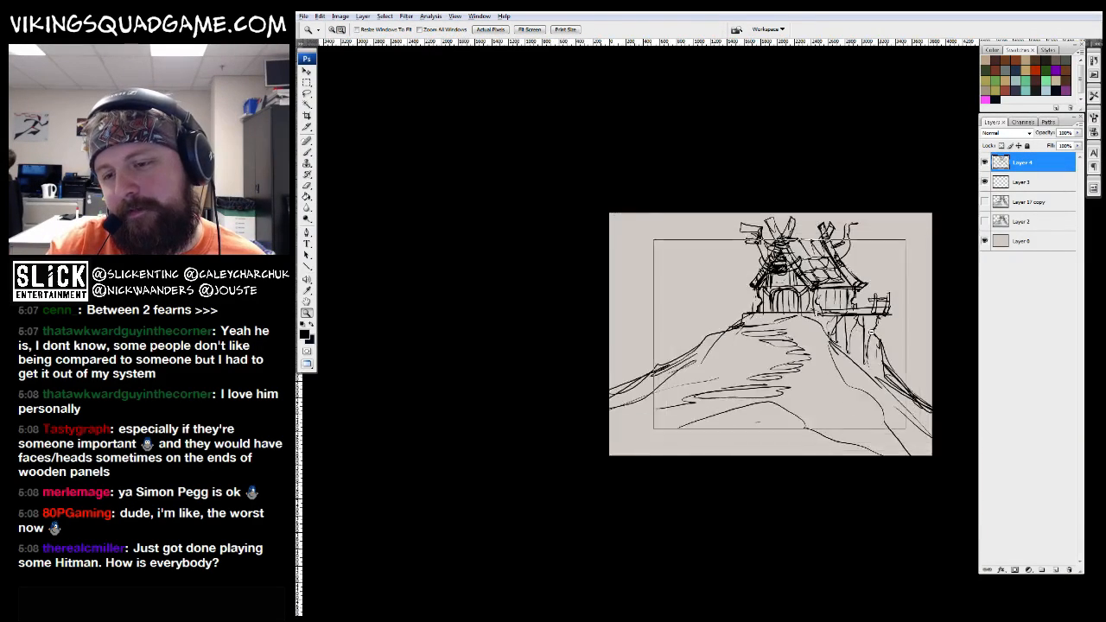
{"action": "left_click", "coordinate": [640, 388], "text": "alt"}
Draw slanted support beams continuing from the roof eaves down to the ground and deck
{"action": "left_click_drag", "start_coordinate": [640, 388], "coordinate": [585, 257]}
{"action": "key", "text": "b"}
{"action": "left_click_drag", "start_coordinate": [605, 418], "coordinate": [551, 489]}
{"action": "left_click_drag", "start_coordinate": [597, 410], "coordinate": [529, 489]}
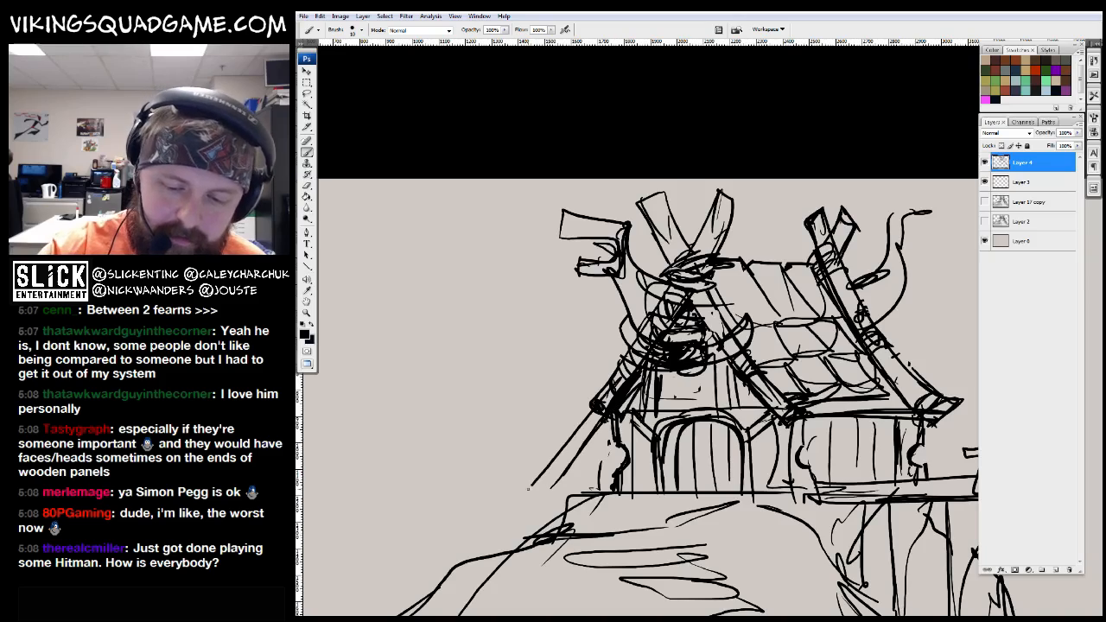
{"action": "left_click_drag", "start_coordinate": [777, 422], "coordinate": [860, 502]}
{"action": "left_click_drag", "start_coordinate": [797, 421], "coordinate": [885, 483]}
{"action": "mouse_move", "coordinate": [890, 432]}
{"action": "left_mouse_down"}
{"action": "mouse_move", "coordinate": [736, 433]}
{"action": "mouse_move", "coordinate": [836, 476]}
{"action": "left_mouse_up"}
{"action": "left_click_drag", "start_coordinate": [793, 416], "coordinate": [836, 476]}
{"action": "key", "text": "z"}
{"action": "left_click", "coordinate": [904, 431], "text": "alt"}
{"action": "left_click", "coordinate": [778, 431], "text": "alt"}
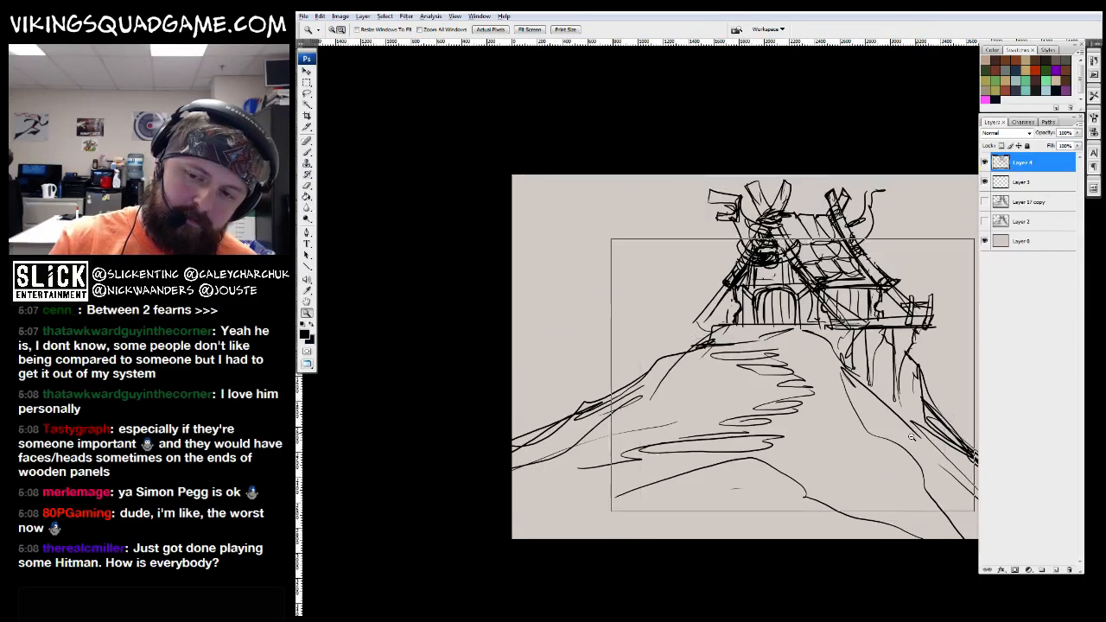
{"action": "left_click", "coordinate": [657, 429], "text": "alt"}
{"action": "left_click", "coordinate": [542, 428], "text": "alt"}
Erase the dark centre of the round emblem on the front gable and strengthen the nearest roof plank seam
{"action": "left_click_drag", "start_coordinate": [501, 337], "coordinate": [648, 432]}
{"action": "key", "text": "b"}
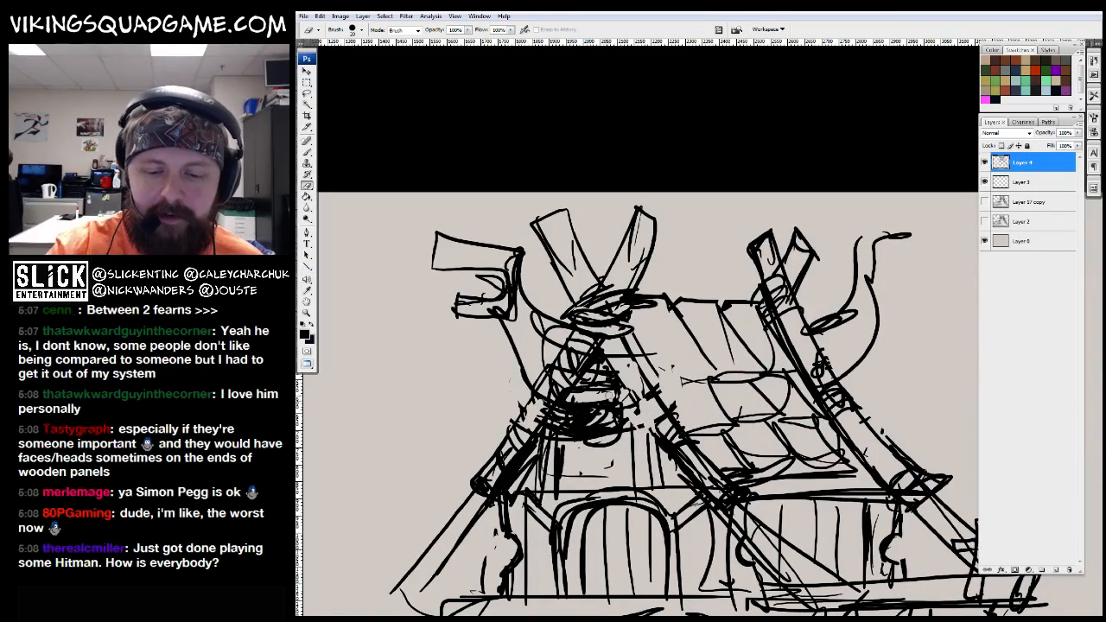
{"action": "left_click_drag", "start_coordinate": [593, 422], "coordinate": [608, 432]}
{"action": "key", "text": "b"}
{"action": "left_click_drag", "start_coordinate": [682, 394], "coordinate": [685, 399]}
{"action": "mouse_move", "coordinate": [668, 297]}
{"action": "left_mouse_down"}
{"action": "mouse_move", "coordinate": [722, 382]}
{"action": "mouse_move", "coordinate": [703, 356]}
{"action": "left_mouse_up"}
{"action": "key", "text": "z"}
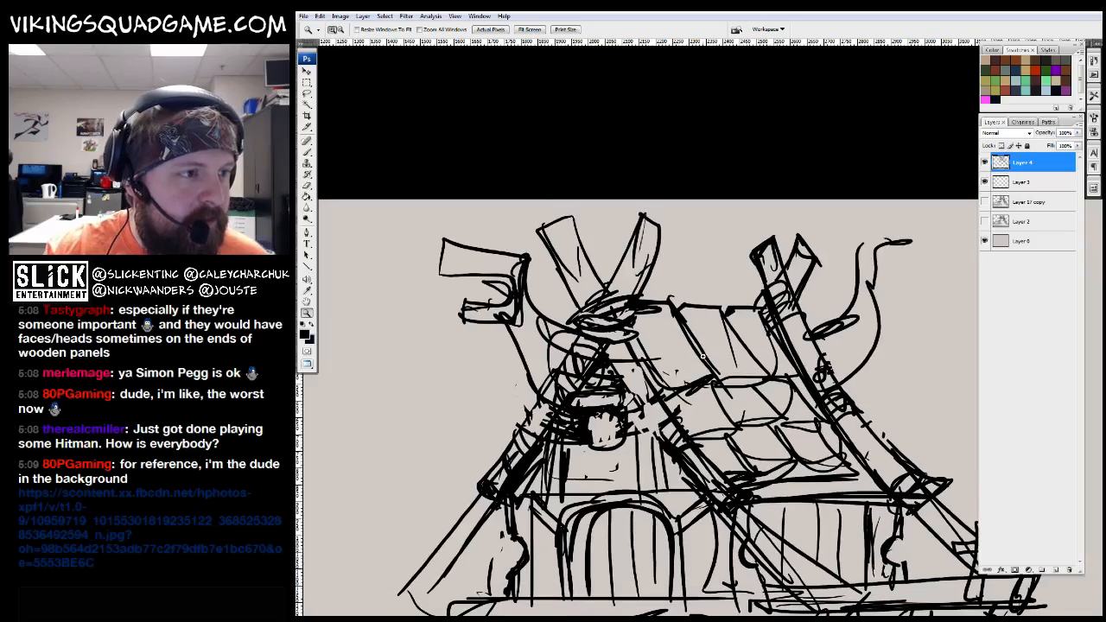
{"action": "left_click", "coordinate": [702, 356], "text": "alt"}
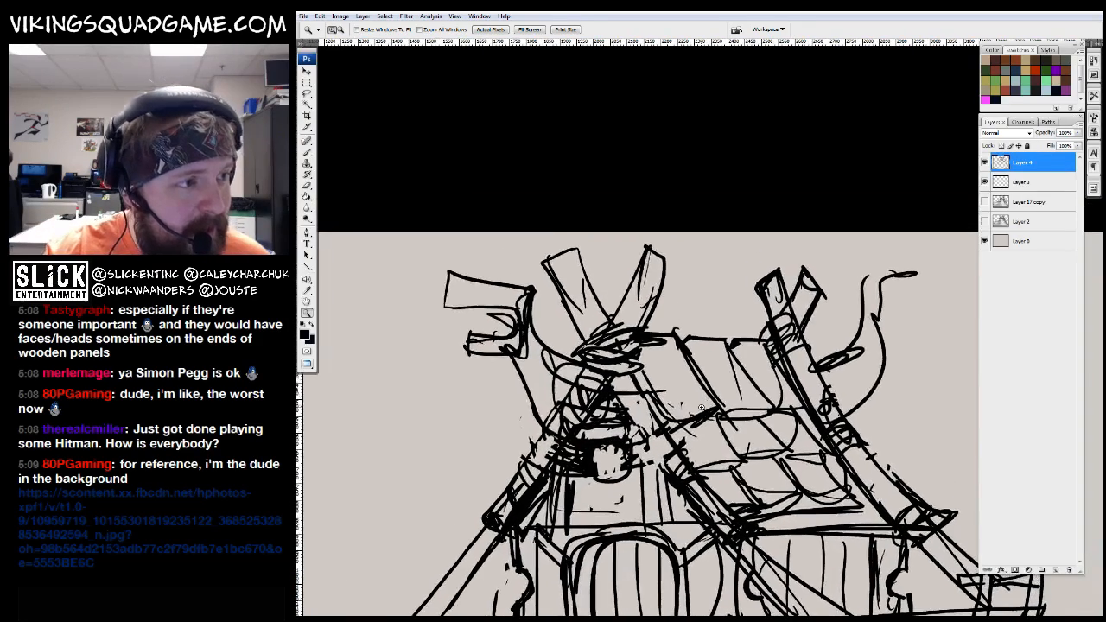
Erase the scribbled lines on the front gable inside the dragon's neck and above the round emblem
{"action": "left_click_drag", "start_coordinate": [792, 273], "coordinate": [481, 415]}
{"action": "key", "text": "e"}
{"action": "left_click_drag", "start_coordinate": [596, 376], "coordinate": [596, 458]}
{"action": "mouse_move", "coordinate": [588, 410]}
{"action": "left_mouse_down"}
{"action": "mouse_move", "coordinate": [568, 460]}
{"action": "mouse_move", "coordinate": [546, 456]}
{"action": "left_mouse_up"}
{"action": "left_click_drag", "start_coordinate": [612, 439], "coordinate": [608, 502]}
{"action": "key", "text": "z"}
{"action": "left_click", "coordinate": [645, 469], "text": "alt"}
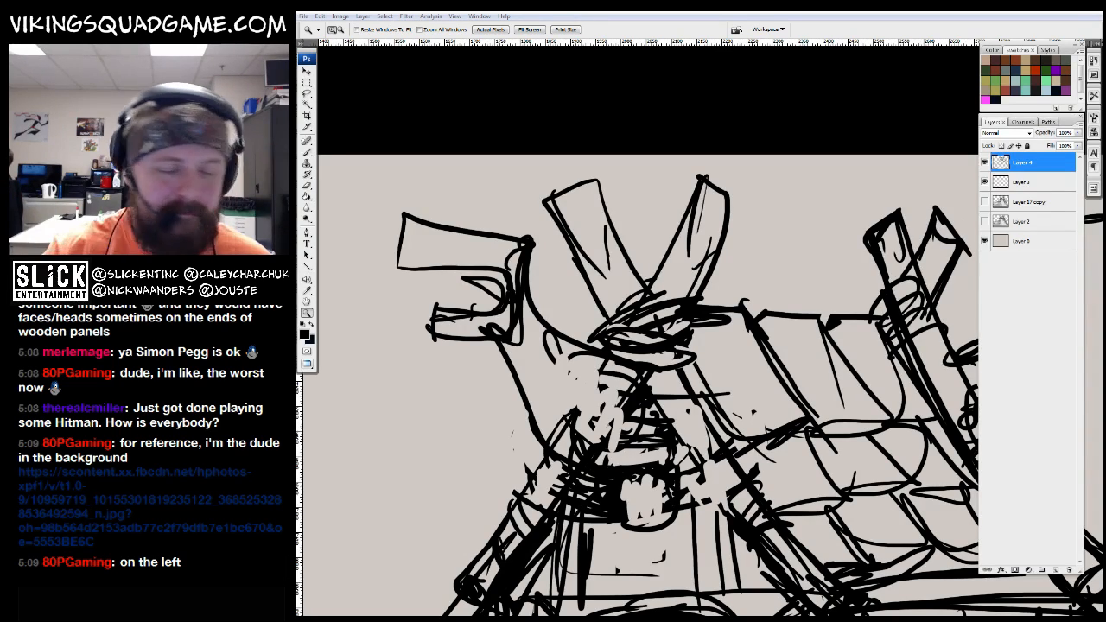
{"action": "left_click_drag", "start_coordinate": [653, 373], "coordinate": [660, 334]}
{"action": "key", "text": "e"}
{"action": "mouse_move", "coordinate": [606, 410]}
{"action": "left_mouse_down"}
{"action": "mouse_move", "coordinate": [616, 352]}
{"action": "mouse_move", "coordinate": [629, 403]}
{"action": "mouse_move", "coordinate": [605, 368]}
{"action": "mouse_move", "coordinate": [571, 386]}
{"action": "mouse_move", "coordinate": [601, 421]}
{"action": "left_mouse_up"}
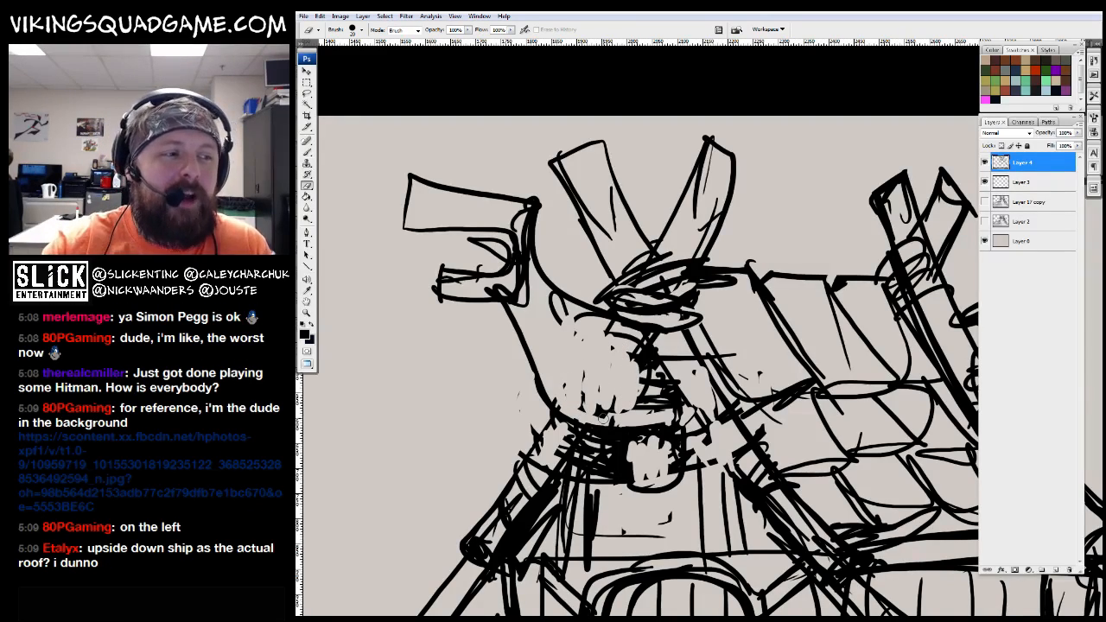
{"action": "left_click_drag", "start_coordinate": [616, 353], "coordinate": [607, 335]}
{"action": "key", "text": "z"}
{"action": "left_click", "coordinate": [707, 346], "text": "alt"}
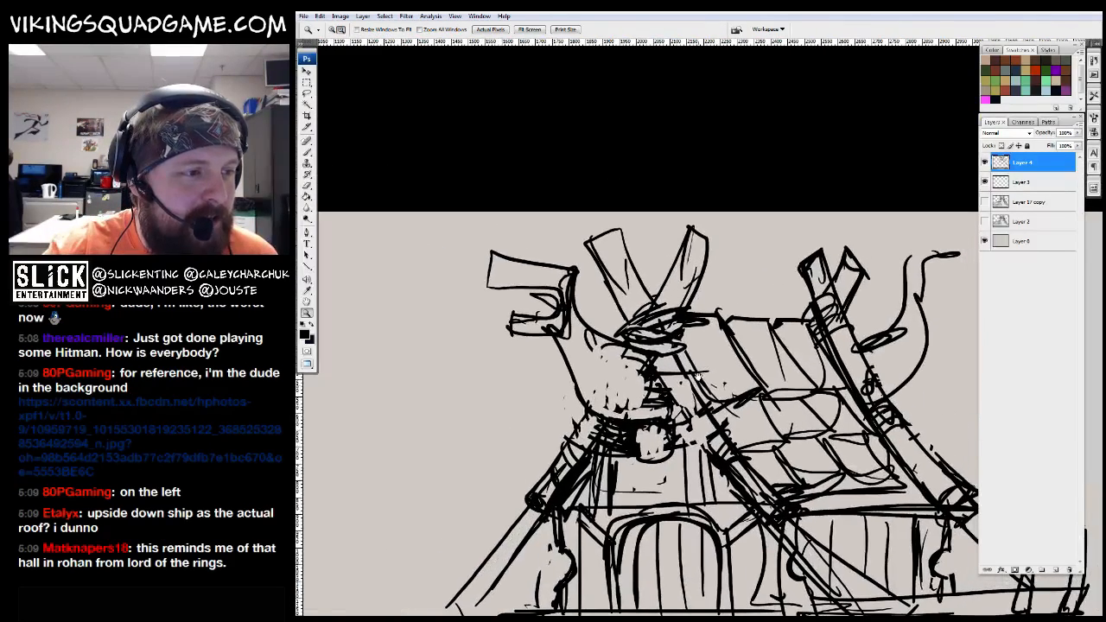
{"action": "left_click", "coordinate": [705, 448], "text": "alt"}
{"action": "left_click", "coordinate": [705, 447], "text": "alt"}
{"action": "key", "text": "b"}
{"action": "mouse_move", "coordinate": [776, 270]}
{"action": "left_mouse_down"}
{"action": "mouse_move", "coordinate": [366, 378]}
{"action": "mouse_move", "coordinate": [421, 368]}
{"action": "mouse_move", "coordinate": [568, 288]}
{"action": "left_mouse_up"}
{"action": "mouse_move", "coordinate": [432, 348]}
{"action": "left_mouse_down"}
{"action": "mouse_move", "coordinate": [572, 306]}
{"action": "mouse_move", "coordinate": [851, 358]}
{"action": "left_mouse_up"}
{"action": "mouse_move", "coordinate": [828, 356]}
{"action": "left_mouse_down"}
{"action": "mouse_move", "coordinate": [783, 271]}
{"action": "mouse_move", "coordinate": [921, 381]}
{"action": "left_mouse_up"}
{"action": "key", "text": "z"}
{"action": "left_click", "coordinate": [898, 370], "text": "alt"}
{"action": "left_click", "coordinate": [866, 366], "text": "alt"}
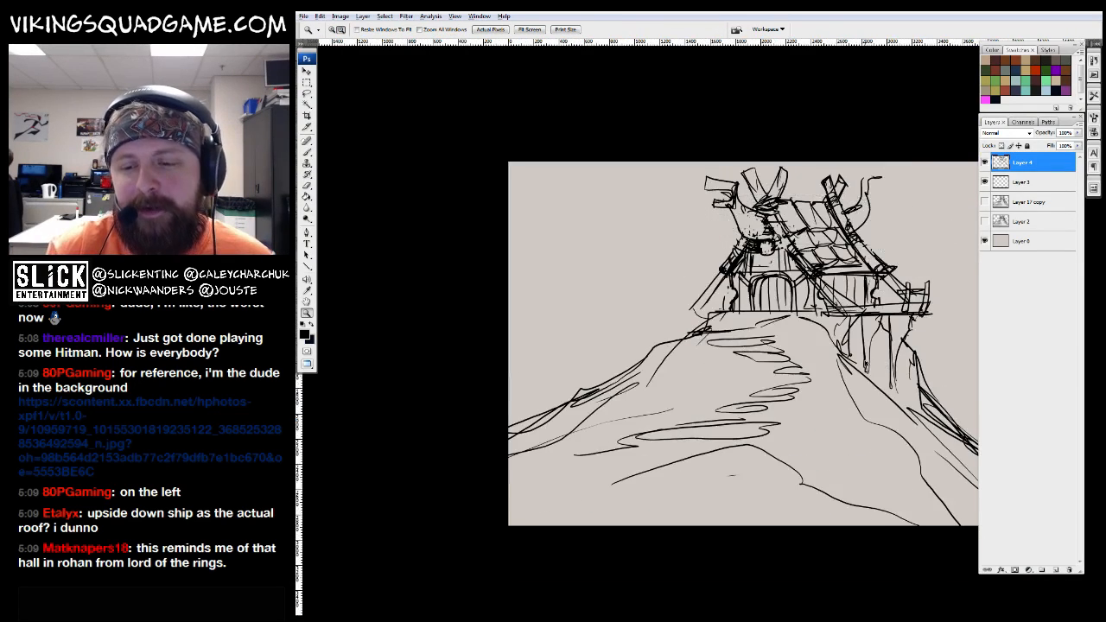
{"action": "left_click", "coordinate": [845, 309], "text": "alt"}
{"action": "left_click", "coordinate": [657, 363]}
{"action": "left_click", "coordinate": [665, 397]}
{"action": "left_click", "coordinate": [679, 441]}
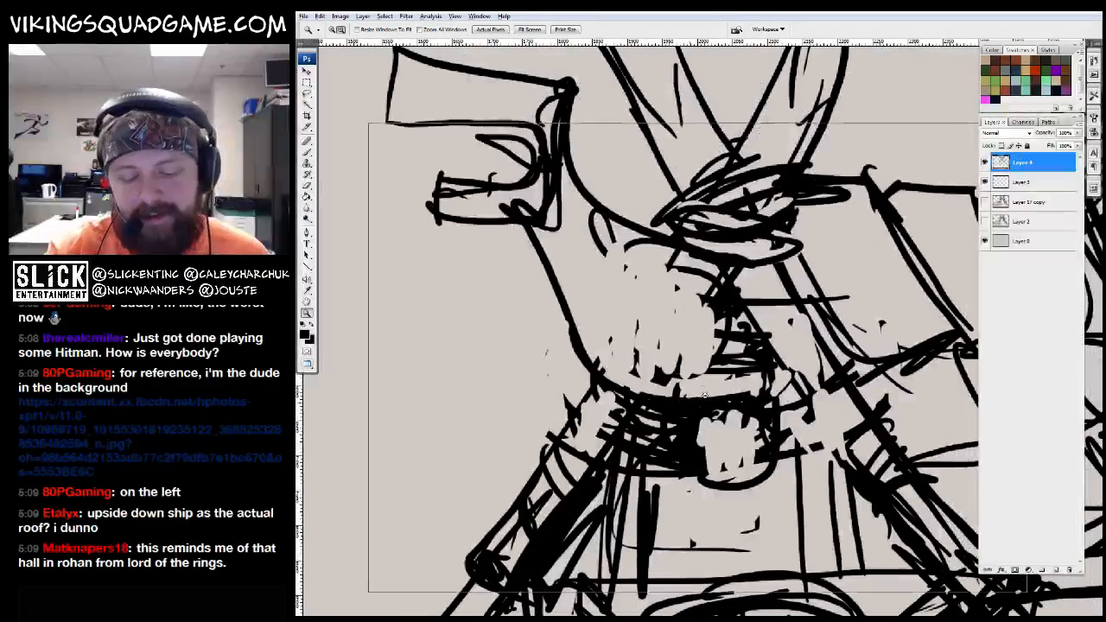
{"action": "left_click", "coordinate": [687, 471]}
{"action": "left_click", "coordinate": [687, 471]}
{"action": "left_click", "coordinate": [700, 406]}
{"action": "key", "text": "l"}
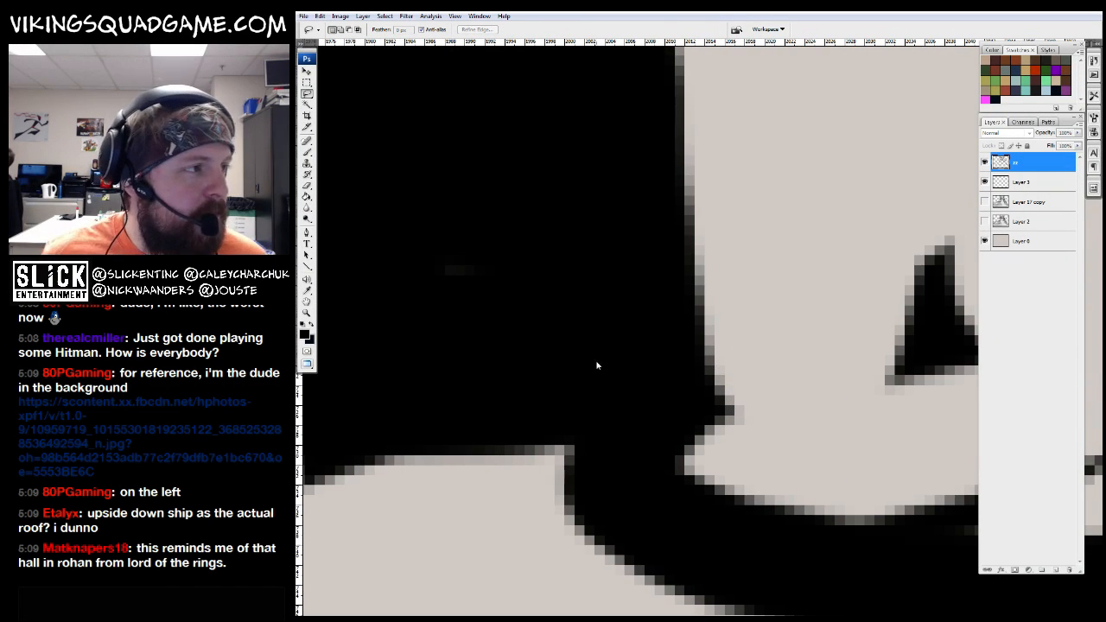
{"action": "right_click", "coordinate": [748, 247]}
{"action": "left_click_drag", "start_coordinate": [699, 266], "coordinate": [690, 286]}
{"action": "key", "text": "z"}
{"action": "left_click", "coordinate": [691, 286], "text": "alt"}
{"action": "left_click", "coordinate": [691, 286], "text": "alt"}
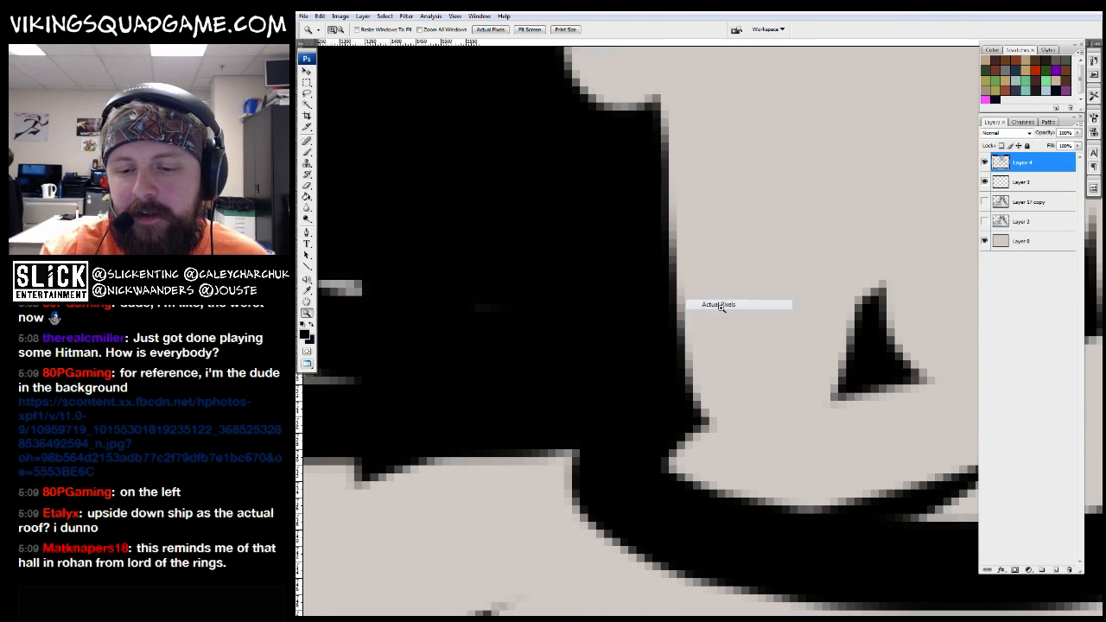
{"action": "left_click", "coordinate": [717, 306], "text": "alt"}
{"action": "left_click", "coordinate": [787, 325], "text": "alt"}
{"action": "left_click_drag", "start_coordinate": [787, 325], "coordinate": [622, 428]}
Select and delete the dragon tail at the rear roof and the dragon head and neck at the front gable
{"action": "key", "text": "l"}
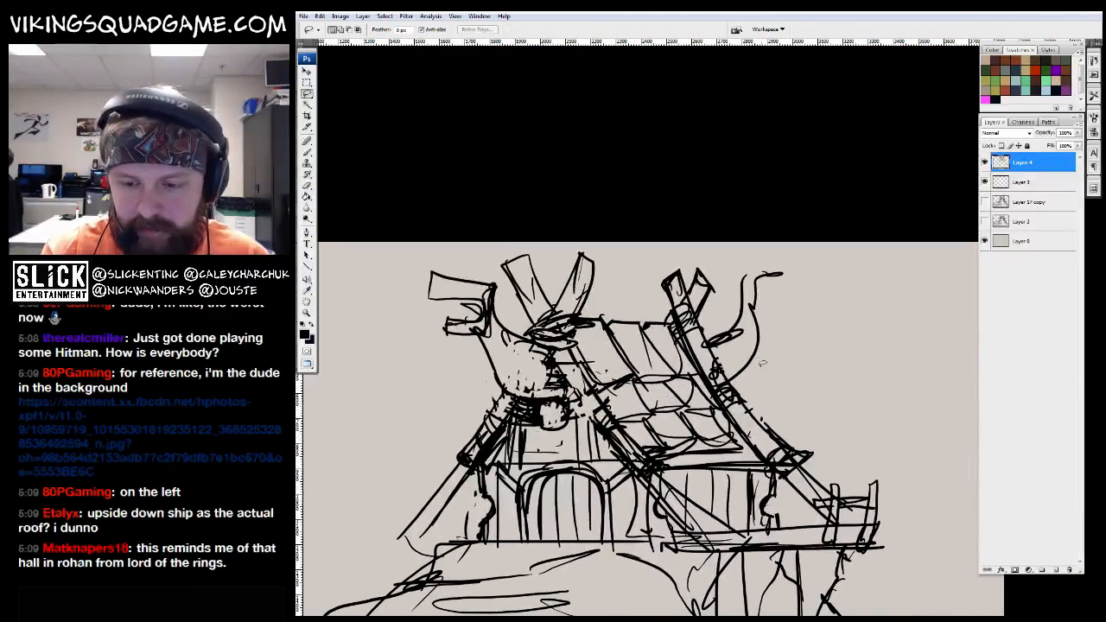
{"action": "left_click_drag", "start_coordinate": [711, 332], "coordinate": [768, 369]}
{"action": "key", "text": "Delete"}
{"action": "key", "text": "ctrl+d"}
{"action": "mouse_move", "coordinate": [524, 331]}
{"action": "left_mouse_down"}
{"action": "mouse_move", "coordinate": [499, 389]}
{"action": "mouse_move", "coordinate": [529, 334]}
{"action": "left_mouse_up"}
{"action": "key", "text": "Delete"}
{"action": "key", "text": "ctrl+d"}
Redraw the front gable's outer beam from the lashed peak down to the lower eave
{"action": "key", "text": "b"}
{"action": "mouse_move", "coordinate": [536, 380]}
{"action": "left_mouse_down"}
{"action": "mouse_move", "coordinate": [575, 362]}
{"action": "mouse_move", "coordinate": [542, 392]}
{"action": "left_mouse_up"}
{"action": "left_click_drag", "start_coordinate": [587, 337], "coordinate": [538, 394]}
{"action": "left_click_drag", "start_coordinate": [580, 341], "coordinate": [556, 383]}
{"action": "key", "text": "z"}
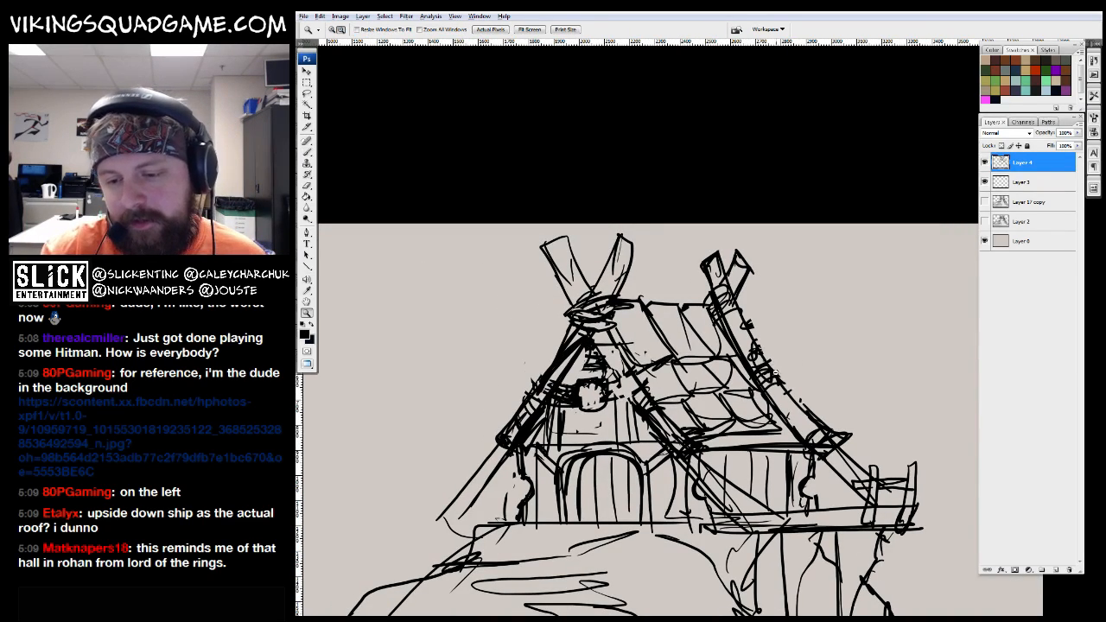
{"action": "left_click", "coordinate": [803, 371], "text": "alt"}
{"action": "left_click", "coordinate": [887, 376], "text": "alt"}
{"action": "left_click_drag", "start_coordinate": [887, 376], "coordinate": [741, 434]}
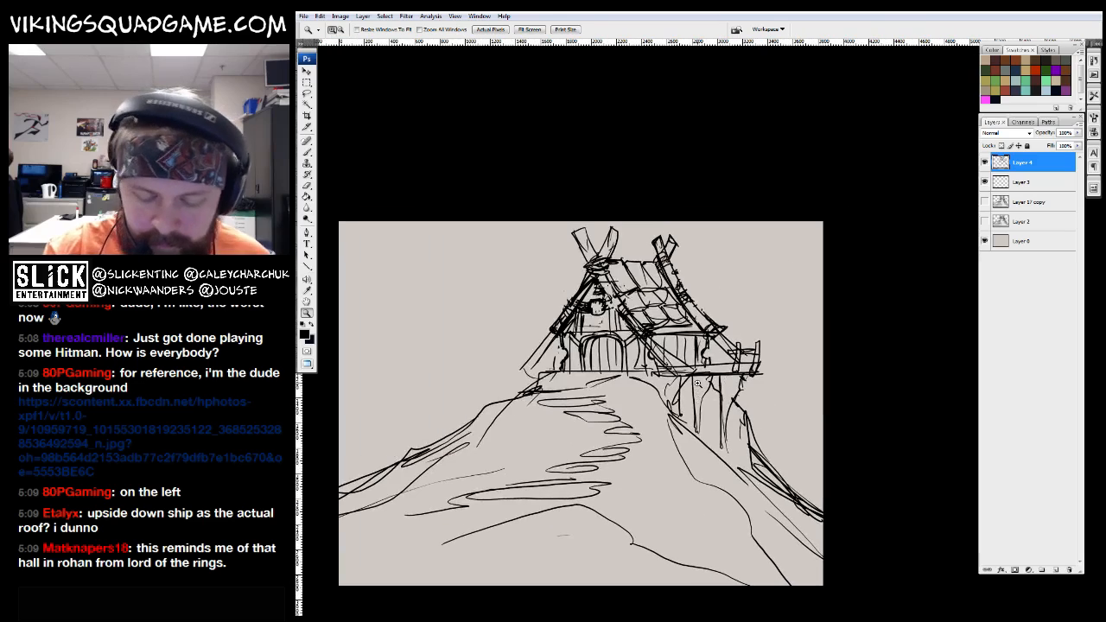
Select the longhouse and its deck above the hill and apply a free transform
{"action": "key", "text": "l"}
{"action": "mouse_move", "coordinate": [759, 372]}
{"action": "left_mouse_down"}
{"action": "mouse_move", "coordinate": [626, 378]}
{"action": "mouse_move", "coordinate": [735, 224]}
{"action": "mouse_move", "coordinate": [760, 373]}
{"action": "mouse_move", "coordinate": [808, 380]}
{"action": "mouse_move", "coordinate": [754, 373]}
{"action": "left_mouse_up"}
{"action": "key", "text": "ctrl+t"}
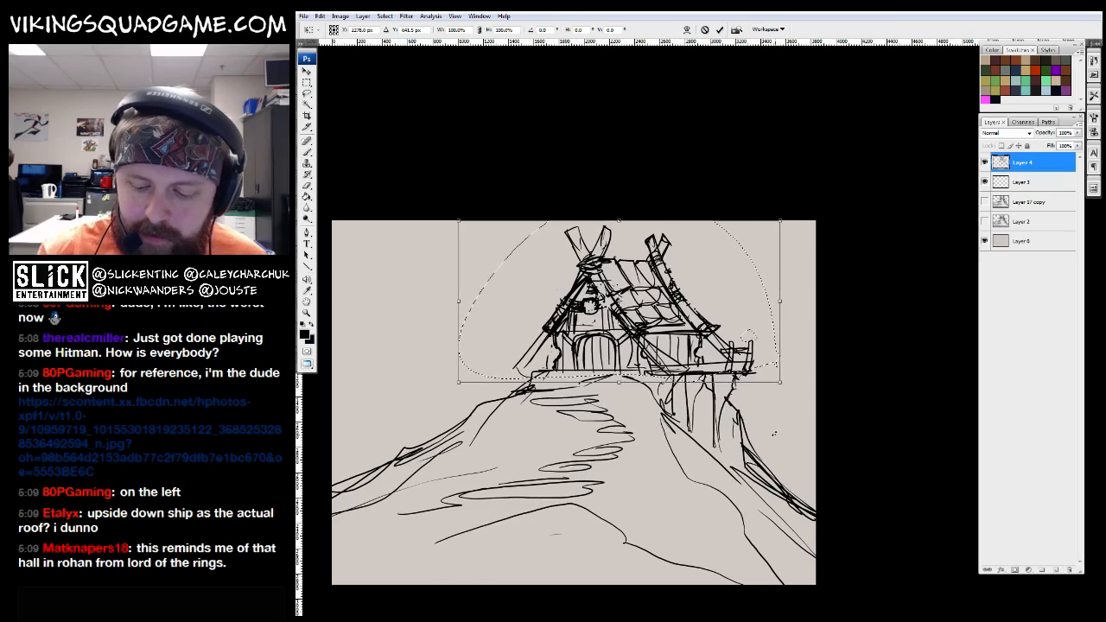
{"action": "key", "text": "Return"}
{"action": "key", "text": "z"}
{"action": "key", "text": "ctrl+minus"}
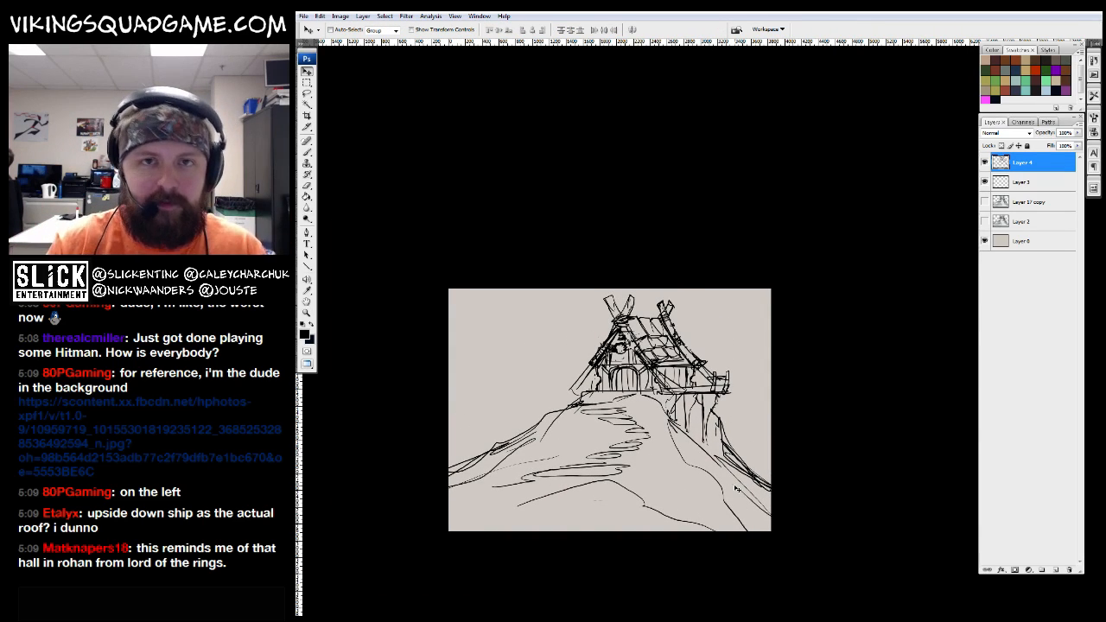
{"action": "left_click_drag", "start_coordinate": [657, 416], "coordinate": [661, 407]}
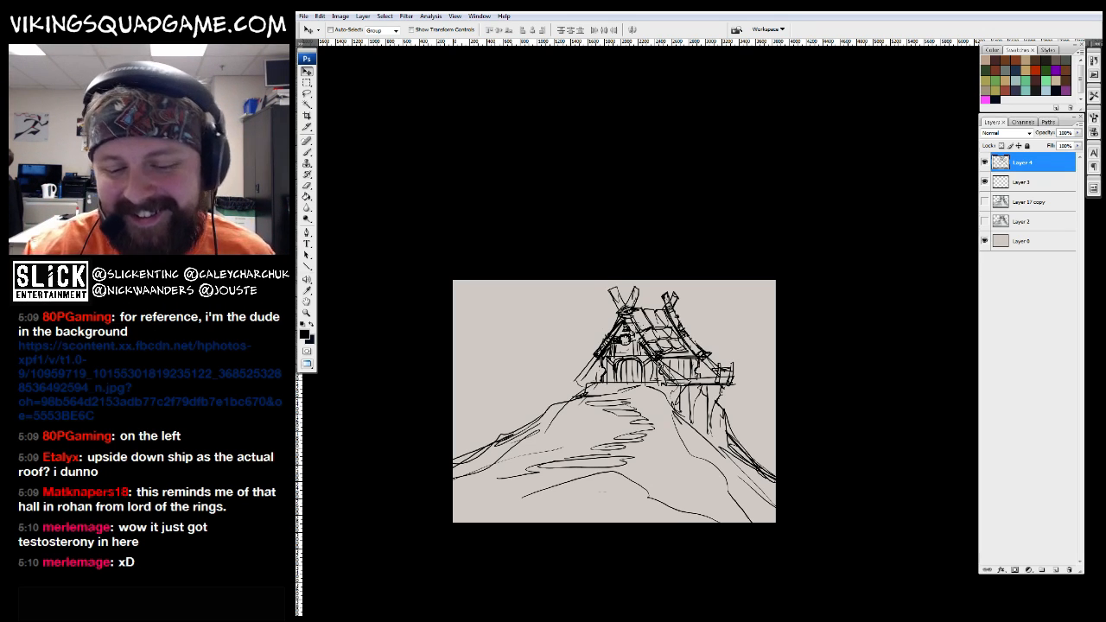
Erase the slanted support beams running from the eaves to the ground and deck
{"action": "key", "text": "b"}
{"action": "key", "text": "ctrl+plus"}
{"action": "mouse_move", "coordinate": [642, 424]}
{"action": "left_mouse_down"}
{"action": "mouse_move", "coordinate": [623, 463]}
{"action": "mouse_move", "coordinate": [582, 494]}
{"action": "left_mouse_up"}
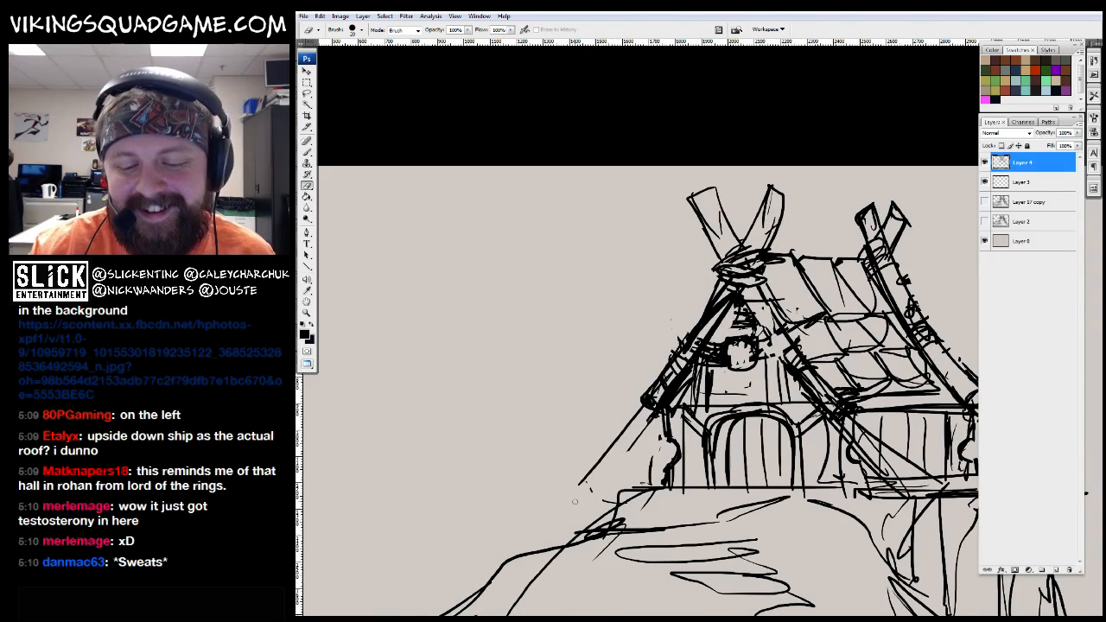
{"action": "left_click_drag", "start_coordinate": [615, 445], "coordinate": [443, 421]}
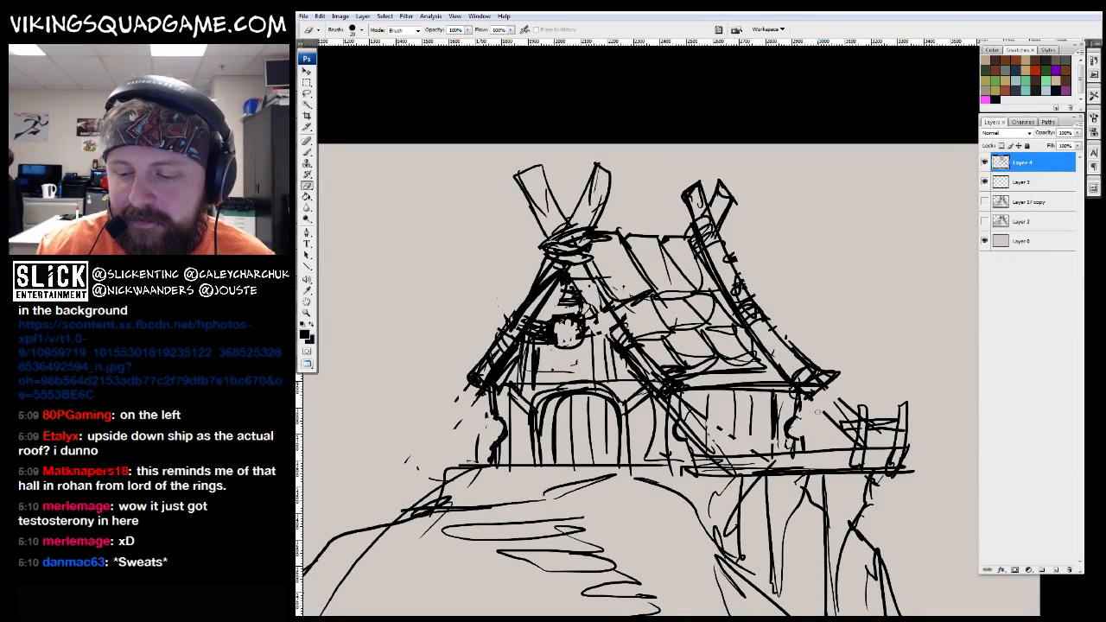
{"action": "left_click_drag", "start_coordinate": [605, 380], "coordinate": [588, 366]}
Redraw the deck railing's inner post and extend the crossbars to it
{"action": "key", "text": "b"}
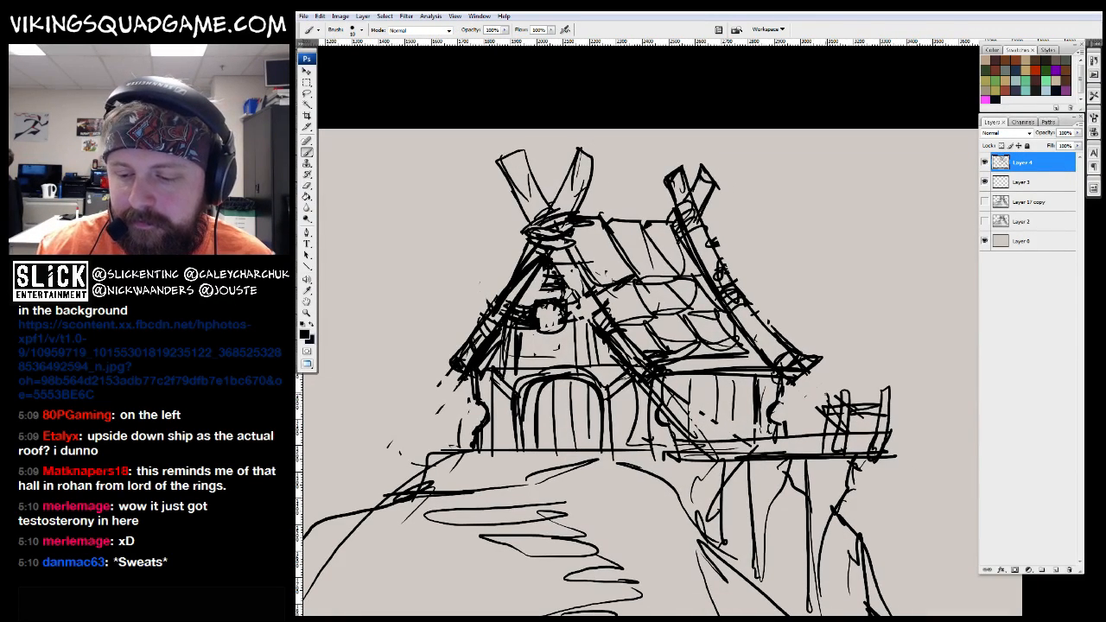
{"action": "left_click_drag", "start_coordinate": [828, 421], "coordinate": [849, 413]}
{"action": "key", "text": "e"}
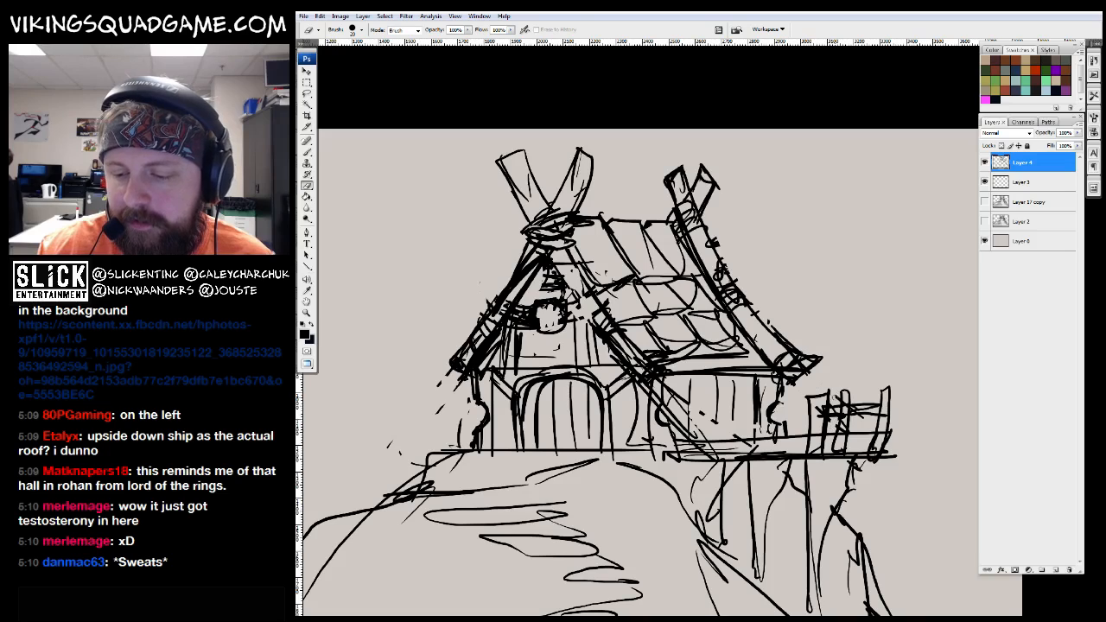
{"action": "key", "text": "z"}
{"action": "left_click", "coordinate": [866, 281], "text": "alt"}
{"action": "left_click_drag", "start_coordinate": [870, 377], "coordinate": [834, 386]}
Sketch a small rounded boulder at the hilltop edge beside the front of the longhouse
{"action": "key", "text": "b"}
{"action": "key", "text": "z"}
{"action": "mouse_move", "coordinate": [745, 249]}
{"action": "left_mouse_down"}
{"action": "mouse_move", "coordinate": [648, 389]}
{"action": "mouse_move", "coordinate": [668, 383]}
{"action": "left_mouse_up"}
{"action": "key", "text": "b"}
{"action": "left_click_drag", "start_coordinate": [732, 421], "coordinate": [764, 418]}
{"action": "left_click_drag", "start_coordinate": [732, 425], "coordinate": [722, 452]}
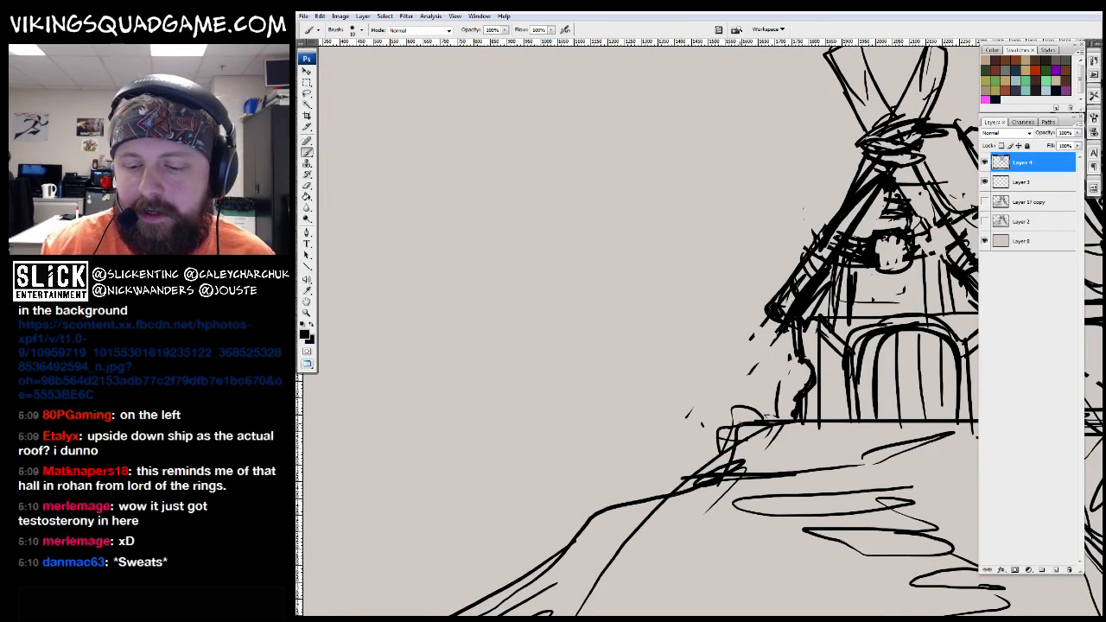
{"action": "key", "text": "z"}
{"action": "left_click", "coordinate": [826, 393], "text": "alt"}
{"action": "left_click", "coordinate": [826, 393], "text": "alt"}
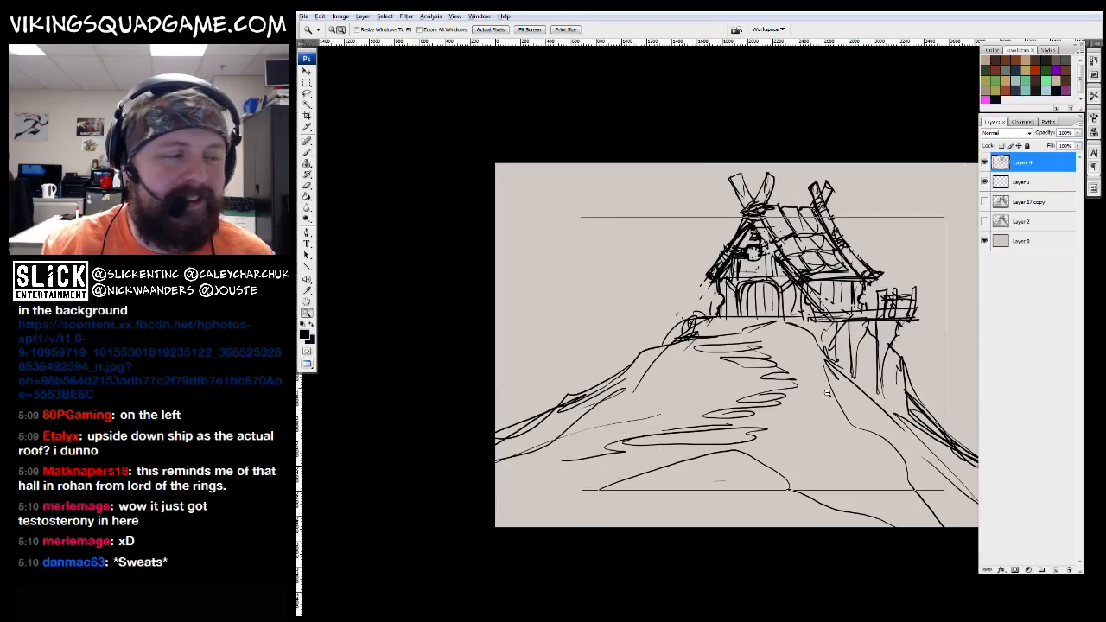
Sketch contour lines down both flanks of the hill from the hilltop and across its lower slope
{"action": "key", "text": "b"}
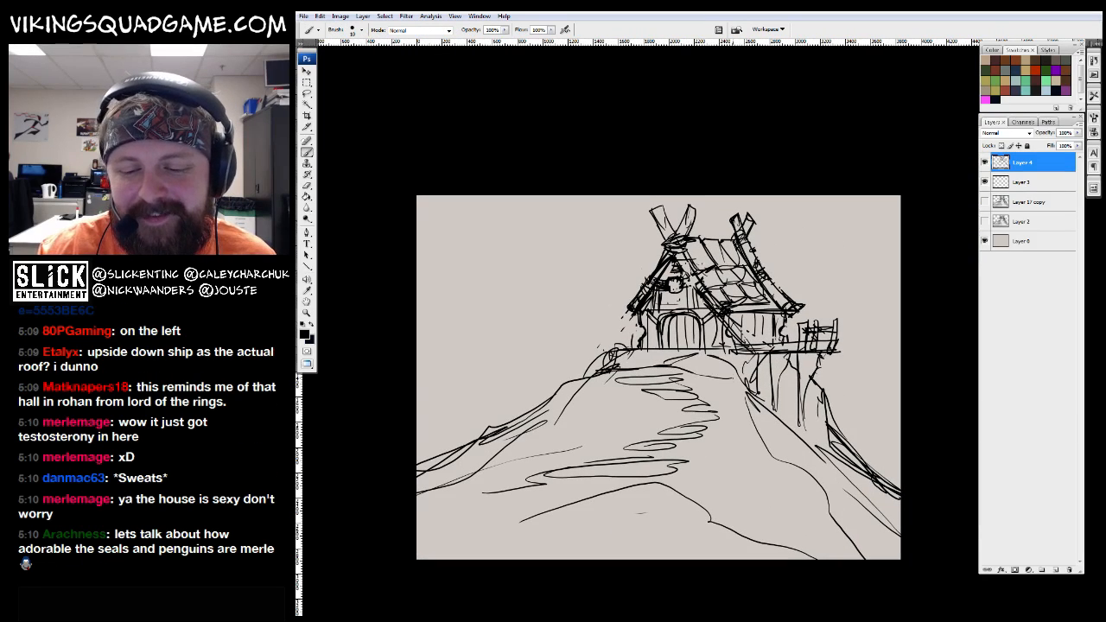
{"action": "left_click_drag", "start_coordinate": [737, 381], "coordinate": [810, 478]}
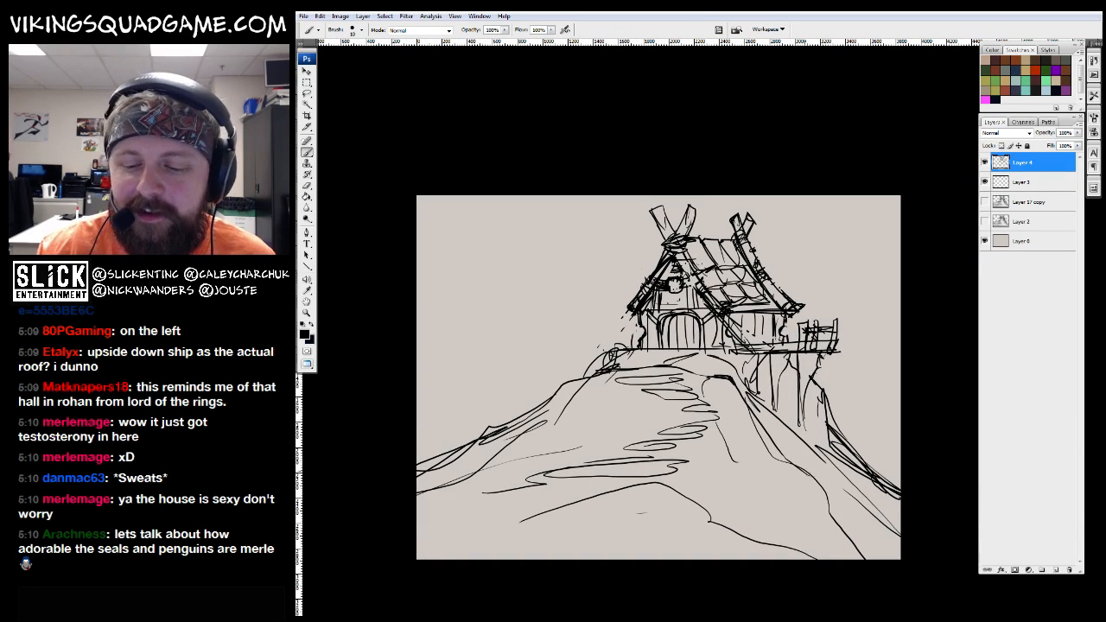
{"action": "mouse_move", "coordinate": [587, 406]}
{"action": "left_mouse_down"}
{"action": "mouse_move", "coordinate": [607, 399]}
{"action": "mouse_move", "coordinate": [568, 414]}
{"action": "mouse_move", "coordinate": [647, 367]}
{"action": "left_mouse_up"}
{"action": "left_click_drag", "start_coordinate": [659, 371], "coordinate": [587, 405]}
{"action": "mouse_move", "coordinate": [530, 460]}
{"action": "left_mouse_down"}
{"action": "mouse_move", "coordinate": [655, 446]}
{"action": "mouse_move", "coordinate": [540, 544]}
{"action": "left_mouse_up"}
{"action": "key", "text": "z"}
{"action": "left_click", "coordinate": [708, 393], "text": "alt"}
{"action": "left_click_drag", "start_coordinate": [724, 398], "coordinate": [649, 464]}
{"action": "left_click", "coordinate": [649, 463]}
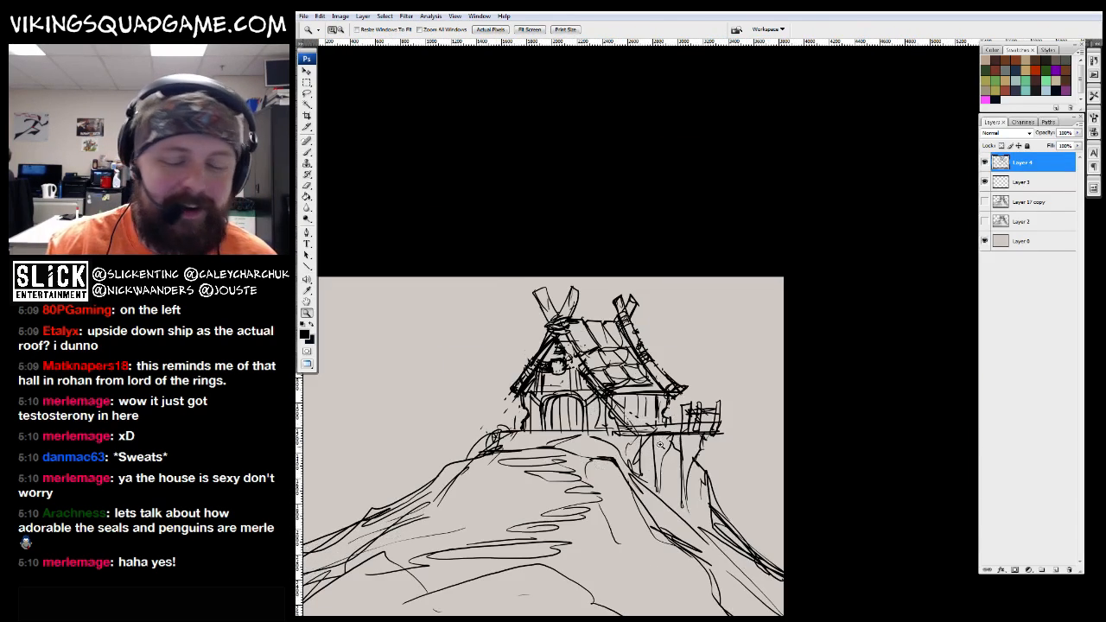
Erase leftover support-beam lines over the side wall below the front eave of the longhouse
{"action": "left_click_drag", "start_coordinate": [718, 419], "coordinate": [748, 384]}
{"action": "left_click_drag", "start_coordinate": [547, 471], "coordinate": [765, 229]}
{"action": "key", "text": "e"}
{"action": "mouse_move", "coordinate": [670, 401]}
{"action": "left_mouse_down"}
{"action": "mouse_move", "coordinate": [697, 431]}
{"action": "mouse_move", "coordinate": [681, 425]}
{"action": "mouse_move", "coordinate": [663, 442]}
{"action": "left_mouse_up"}
{"action": "key", "text": "b"}
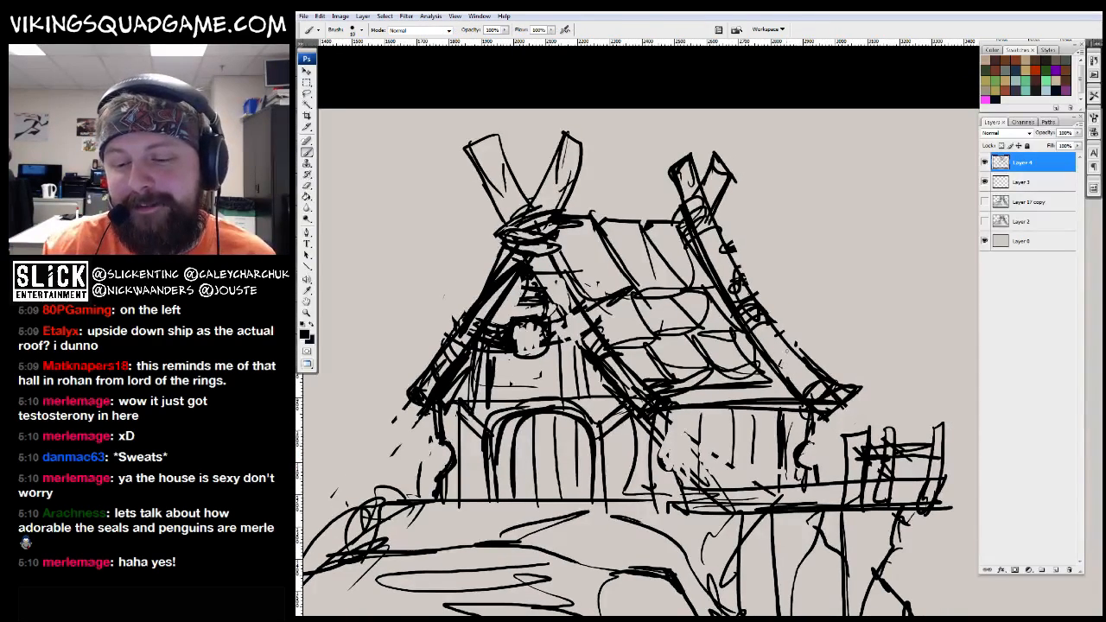
{"action": "key", "text": "z"}
{"action": "left_click", "coordinate": [643, 376], "text": "alt"}
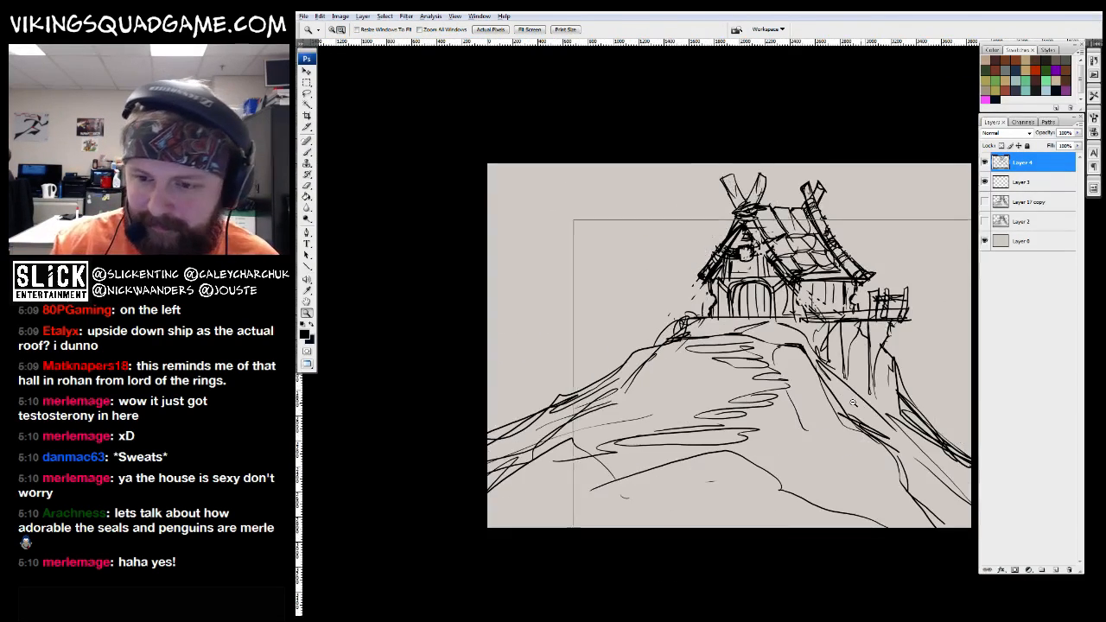
{"action": "key", "text": "ctrl+alt+0"}
{"action": "key", "text": "b"}
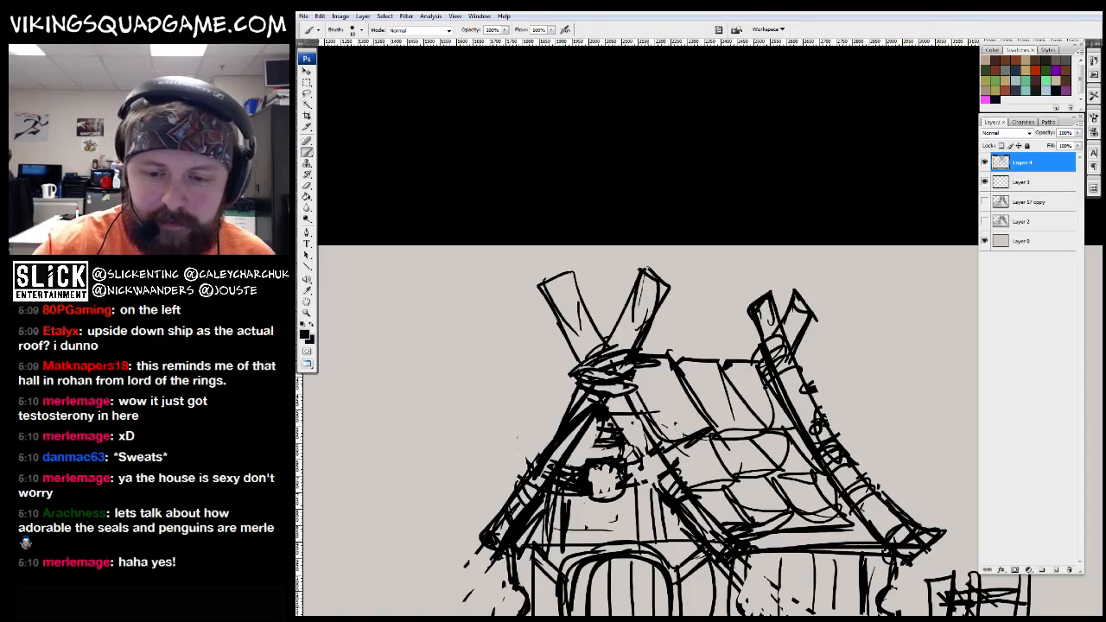
{"action": "left_click_drag", "start_coordinate": [639, 414], "coordinate": [655, 420]}
{"action": "key", "text": "z"}
{"action": "left_click", "coordinate": [719, 293], "text": "alt"}
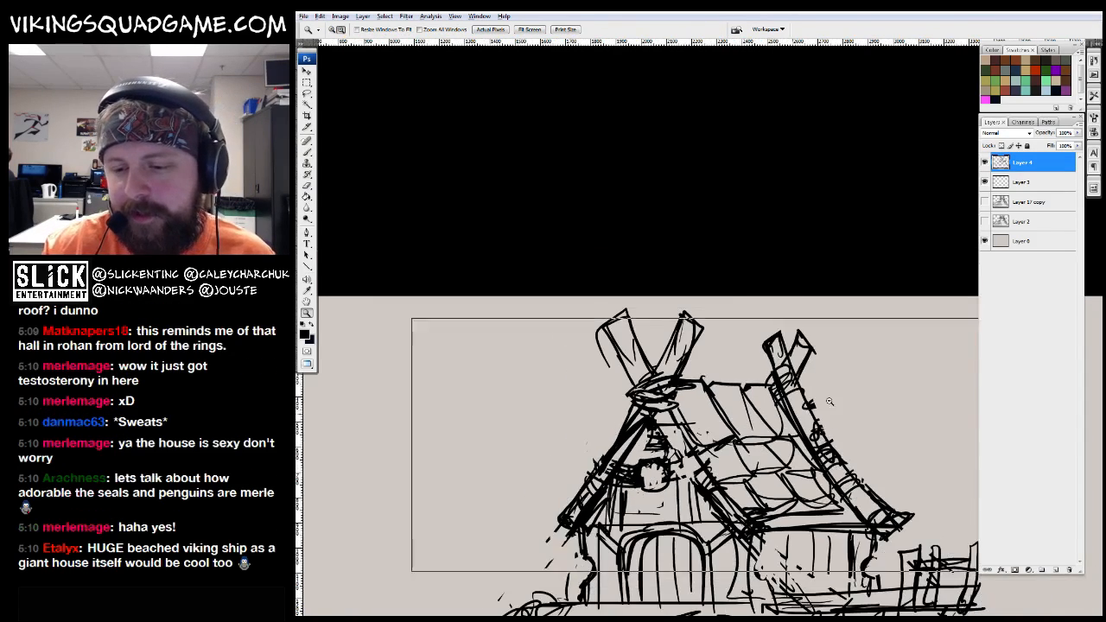
{"action": "left_click", "coordinate": [717, 444], "text": "alt"}
{"action": "left_click_drag", "start_coordinate": [872, 411], "coordinate": [850, 421]}
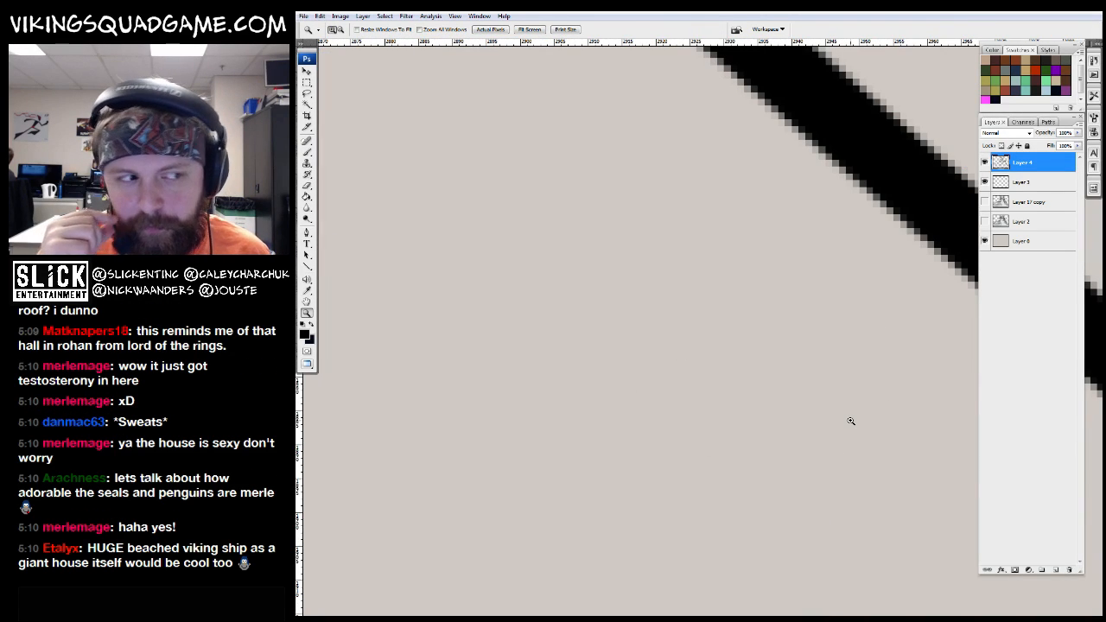
{"action": "left_click", "coordinate": [795, 305], "text": "alt"}
{"action": "left_click", "coordinate": [706, 343], "text": "alt"}
{"action": "left_click", "coordinate": [724, 350], "text": "alt"}
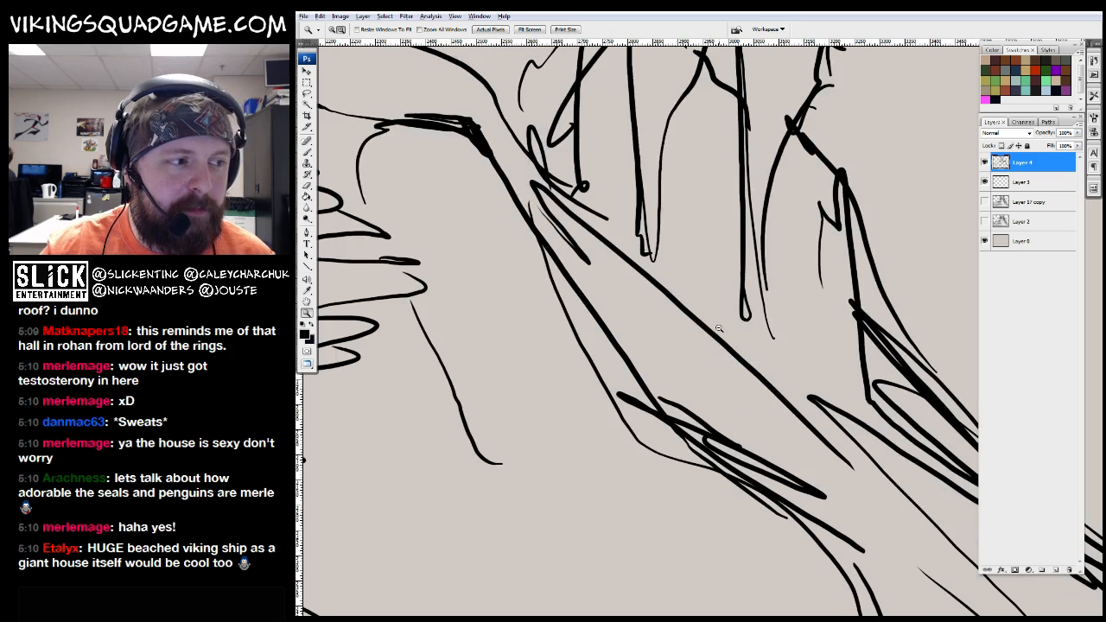
{"action": "left_click", "coordinate": [724, 350], "text": "alt"}
{"action": "left_click", "coordinate": [722, 346], "text": "alt"}
{"action": "left_click", "coordinate": [711, 294]}
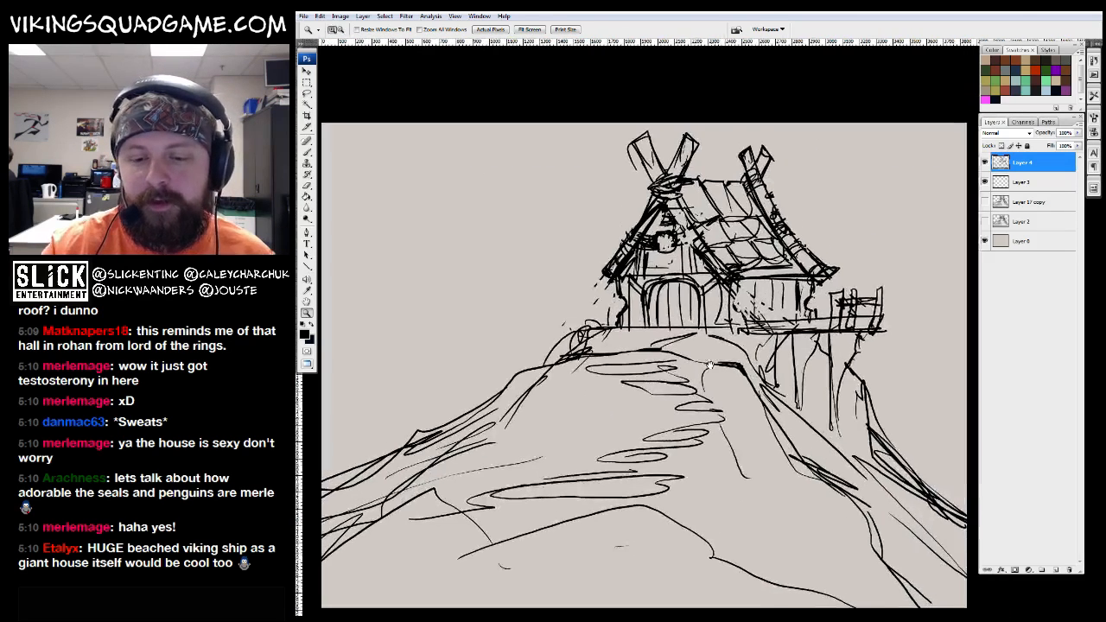
Erase the stray marks below the front eave, outside the longhouse's front corner post
{"action": "key", "text": "b"}
{"action": "left_click_drag", "start_coordinate": [711, 294], "coordinate": [544, 371]}
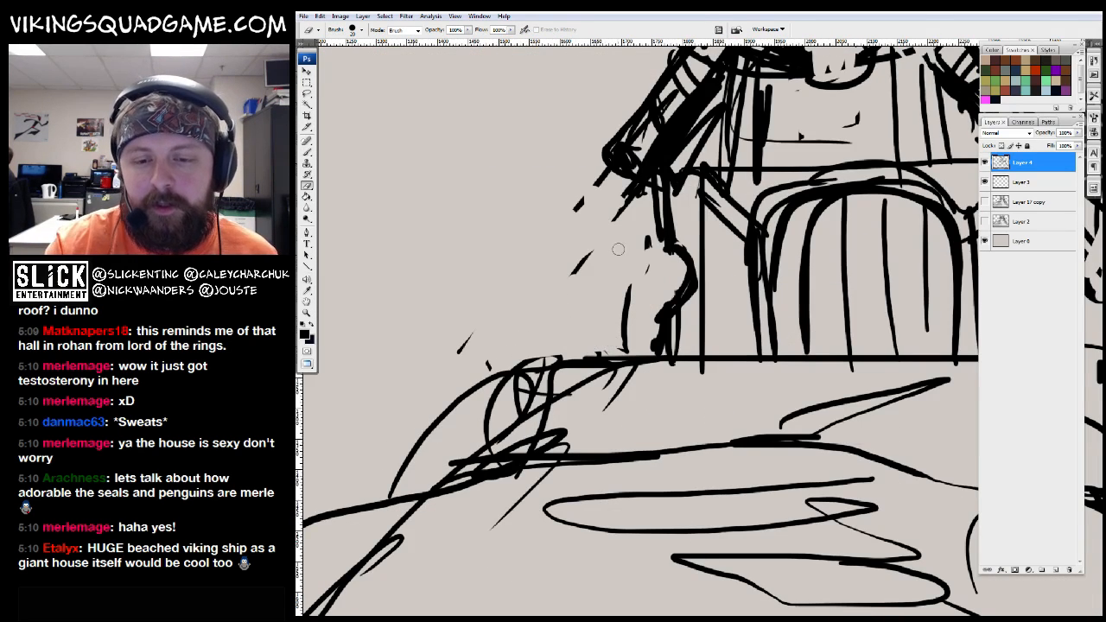
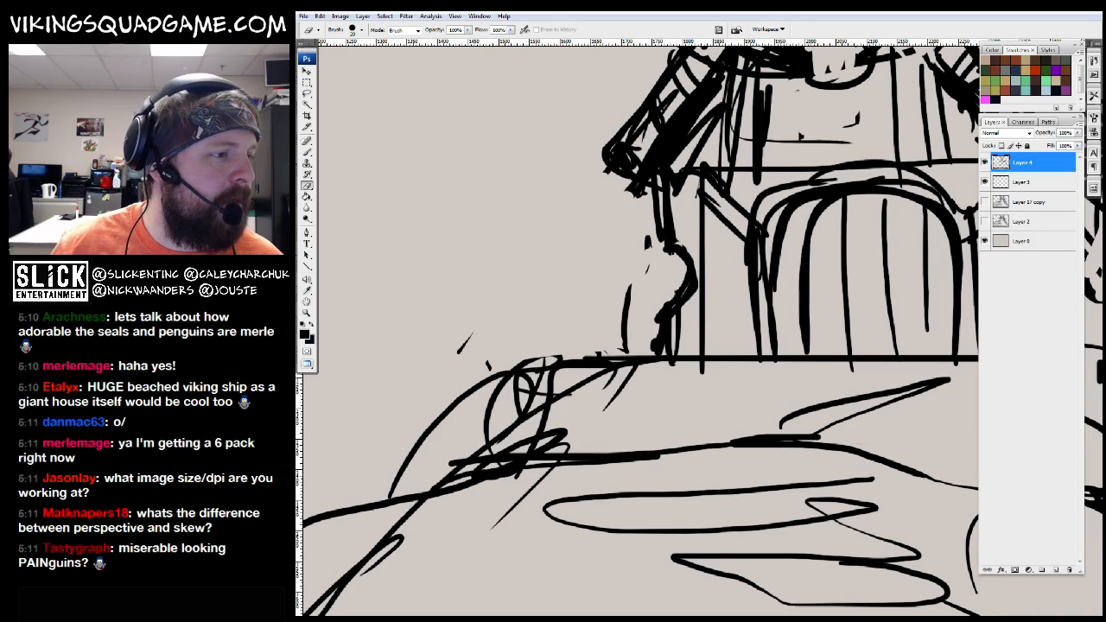
{"action": "left_click_drag", "start_coordinate": [738, 339], "coordinate": [724, 404]}
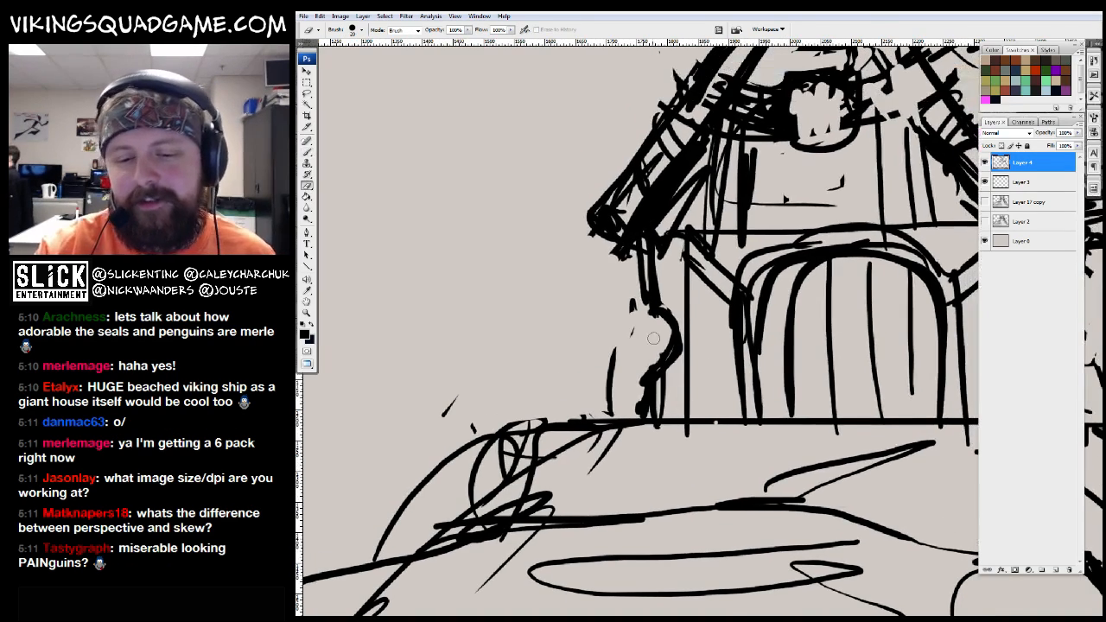
{"action": "left_click_drag", "start_coordinate": [632, 303], "coordinate": [616, 442]}
{"action": "key", "text": "b"}
Clean up the crossing of the rear gable beams and redraw the rope binding wrapped around it
{"action": "mouse_move", "coordinate": [574, 363]}
{"action": "left_mouse_down"}
{"action": "mouse_move", "coordinate": [547, 397]}
{"action": "mouse_move", "coordinate": [407, 359]}
{"action": "left_mouse_up"}
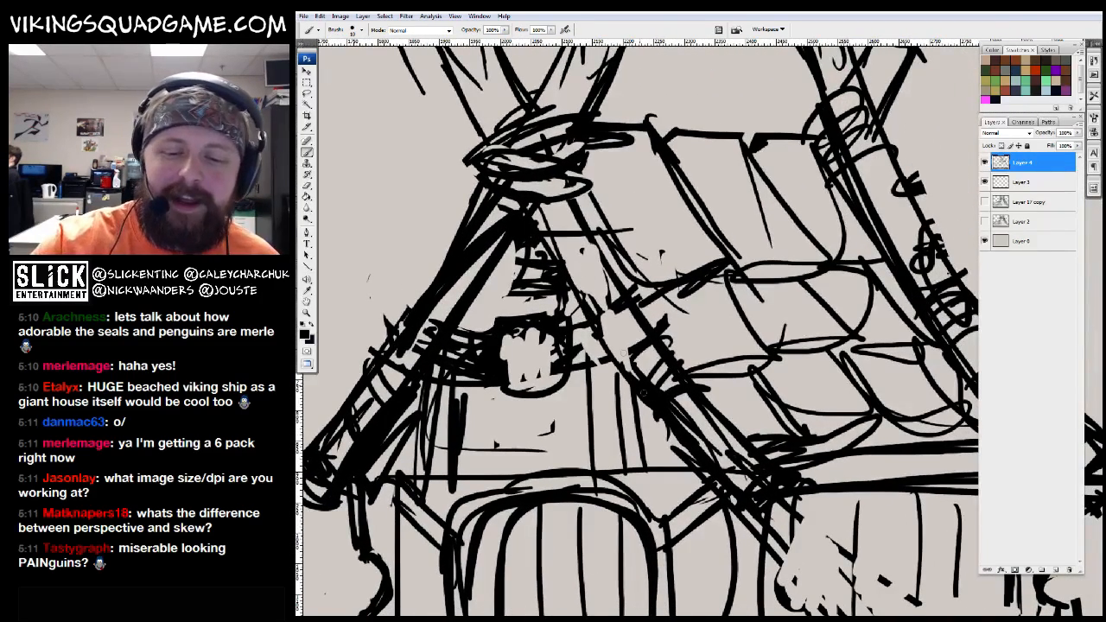
{"action": "left_click", "coordinate": [851, 233], "text": "alt"}
{"action": "left_click_drag", "start_coordinate": [812, 233], "coordinate": [812, 302]}
{"action": "key", "text": "e"}
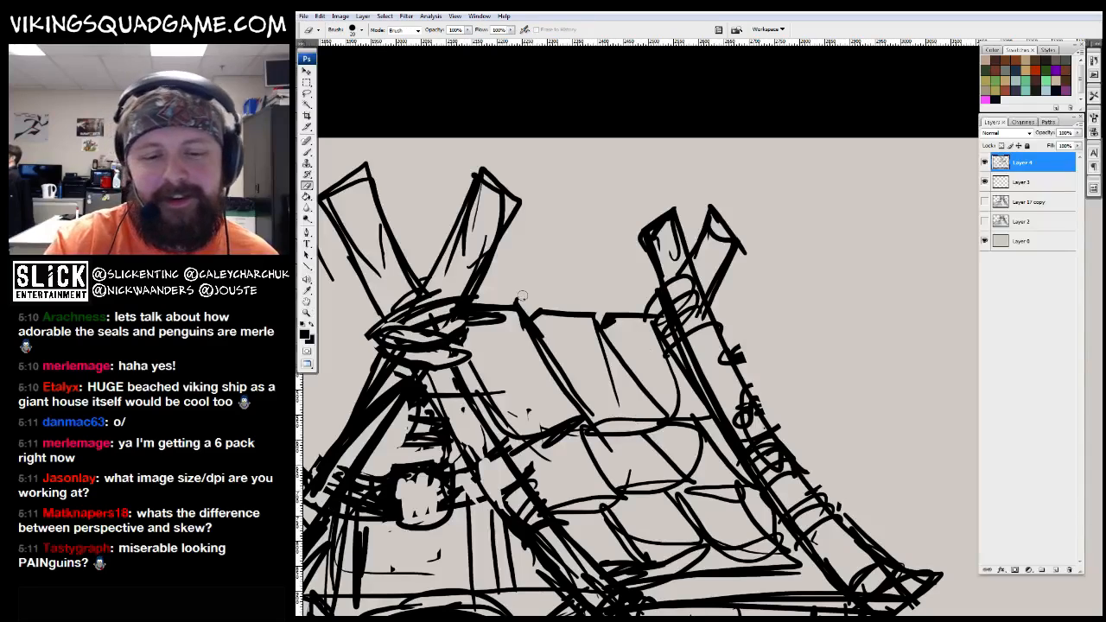
{"action": "left_click_drag", "start_coordinate": [696, 259], "coordinate": [681, 284]}
{"action": "key", "text": "b"}
{"action": "mouse_move", "coordinate": [691, 341]}
{"action": "left_mouse_down"}
{"action": "mouse_move", "coordinate": [687, 311]}
{"action": "mouse_move", "coordinate": [728, 297]}
{"action": "left_mouse_up"}
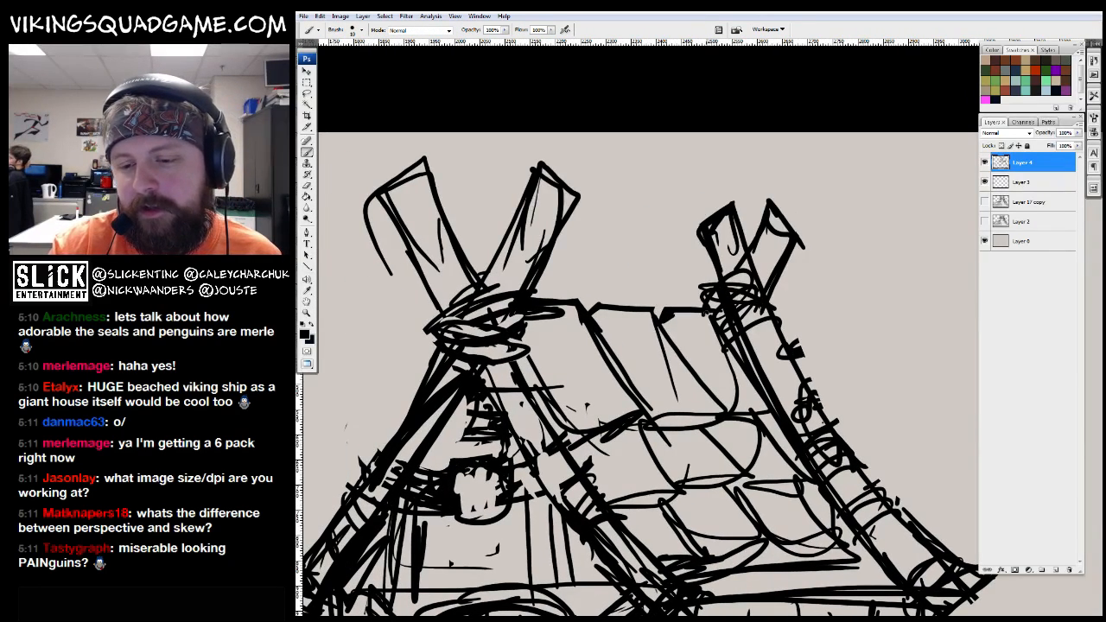
{"action": "key", "text": "z"}
{"action": "left_click", "coordinate": [793, 328], "text": "alt"}
{"action": "left_click", "coordinate": [793, 335], "text": "alt"}
{"action": "left_click", "coordinate": [794, 335], "text": "alt"}
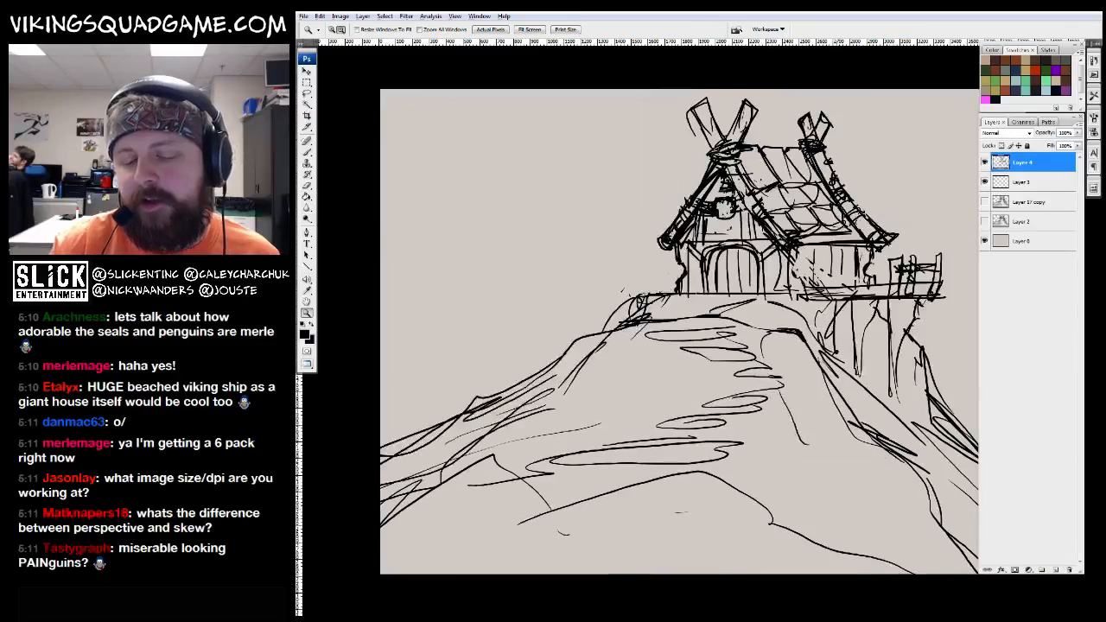
{"action": "key", "text": "b"}
{"action": "mouse_move", "coordinate": [652, 317]}
{"action": "left_mouse_down"}
{"action": "mouse_move", "coordinate": [652, 376]}
{"action": "mouse_move", "coordinate": [644, 343]}
{"action": "left_mouse_up"}
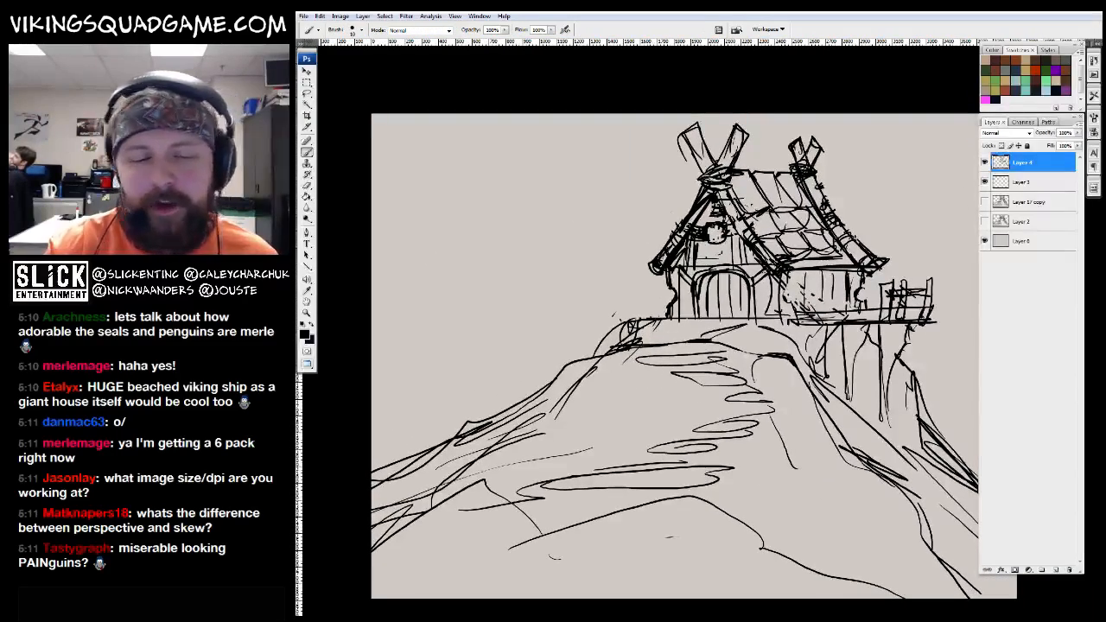
{"action": "key", "text": "z"}
{"action": "key", "text": "ctrl+minus"}
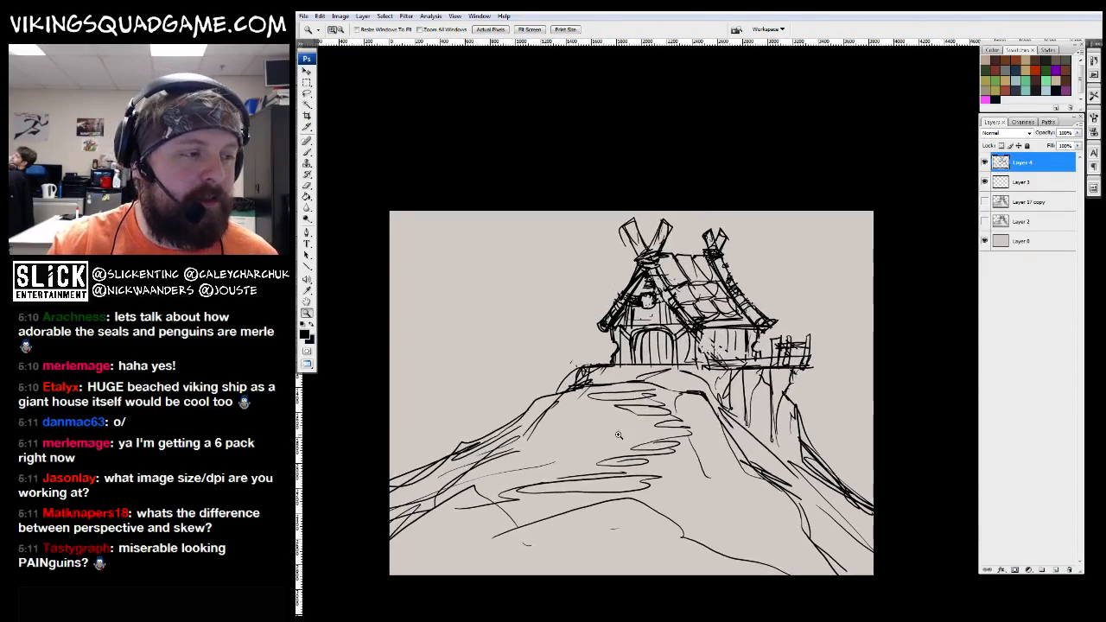
{"action": "left_click", "coordinate": [639, 362]}
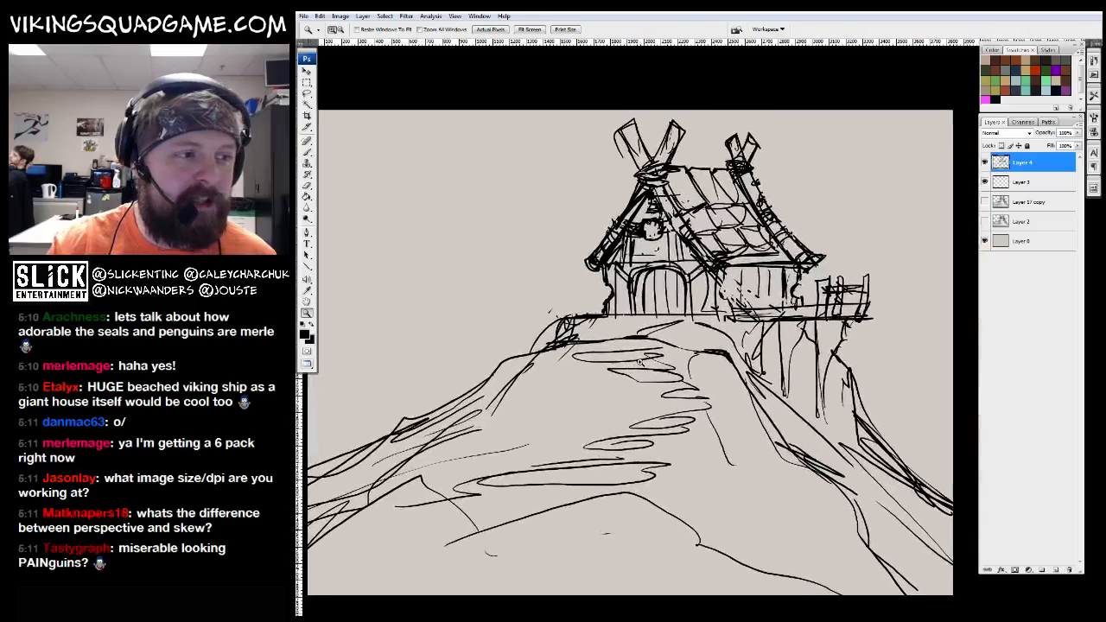
Check the image size and resolution of the longhouse sketch and of cine_builder2.psd, returning to the longhouse sketch
{"action": "key", "text": "ctrl+alt+i"}
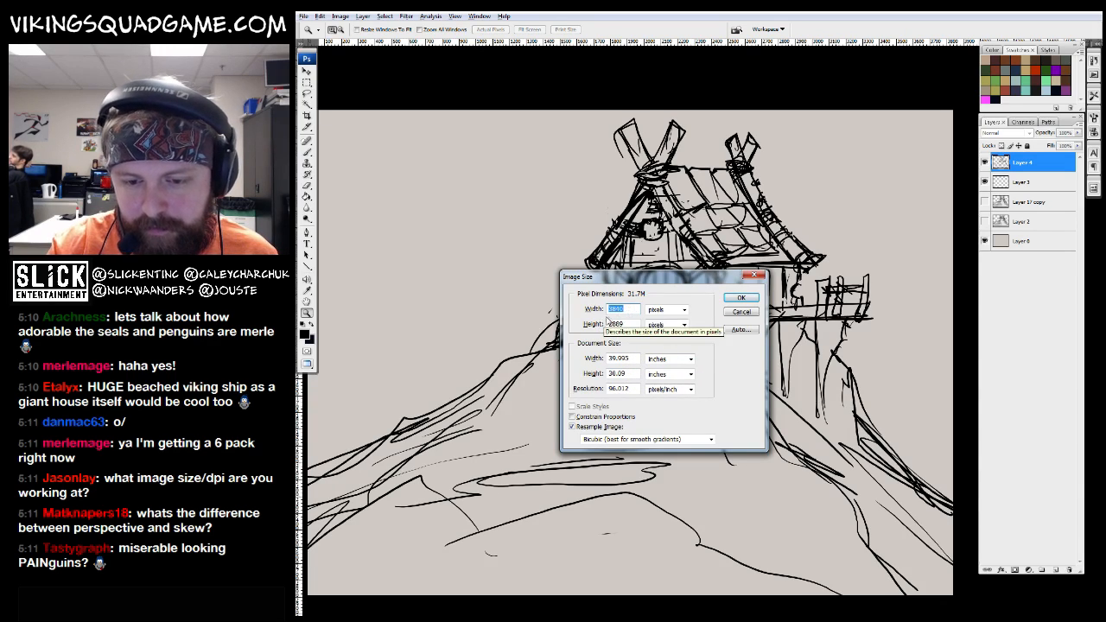
{"action": "left_click", "coordinate": [741, 312]}
{"action": "key", "text": "f"}
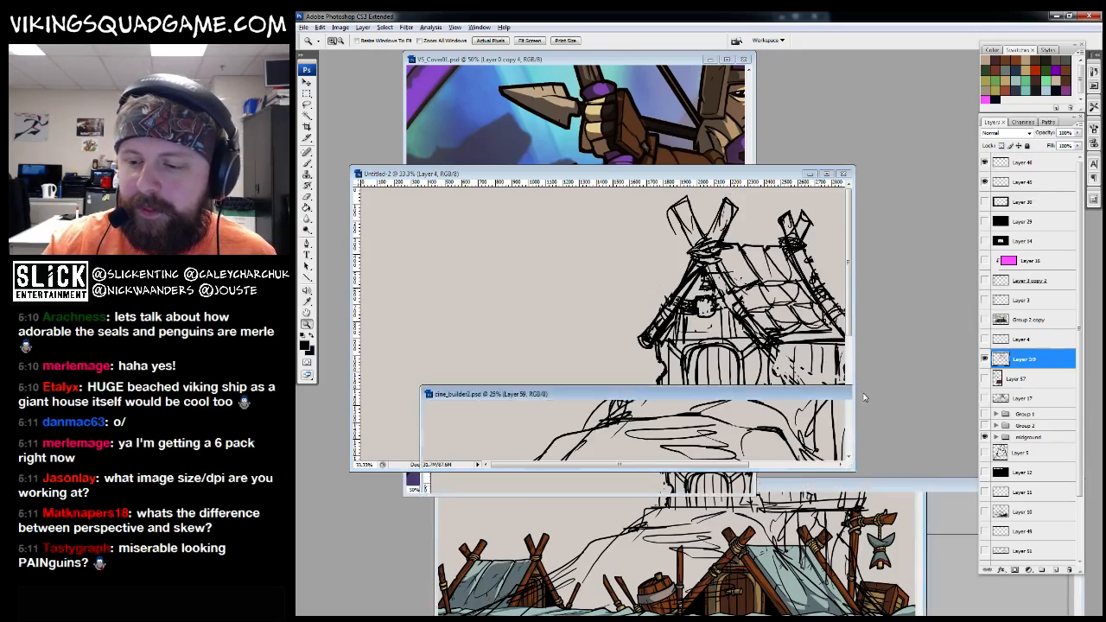
{"action": "key", "text": "f"}
{"action": "key", "text": "ctrl+alt+i"}
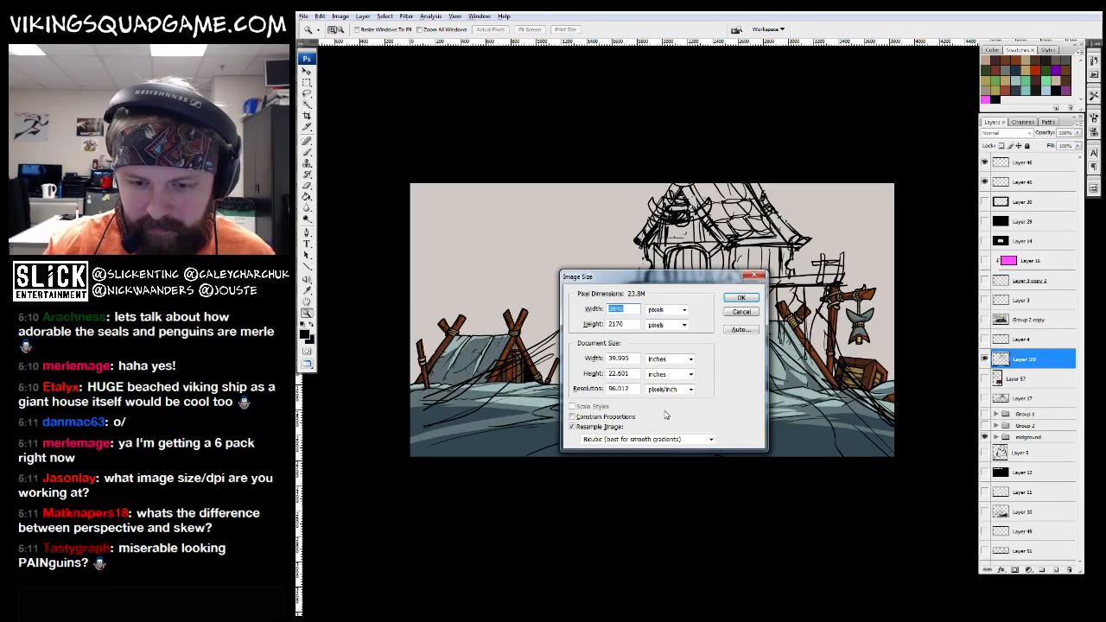
{"action": "left_click", "coordinate": [741, 312]}
{"action": "key", "text": "f"}
{"action": "left_click", "coordinate": [792, 310]}
{"action": "key", "text": "f"}
{"action": "left_click_drag", "start_coordinate": [791, 310], "coordinate": [719, 377]}
{"action": "key", "text": "b"}
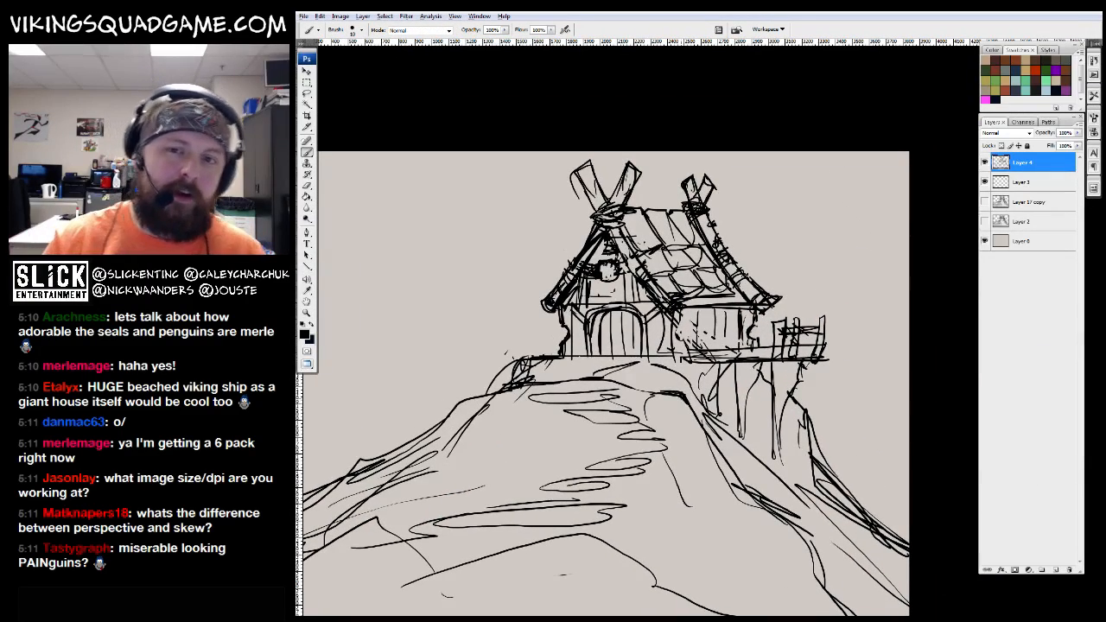
Fade the rough longhouse sketch layer to 30% opacity
{"action": "left_click_drag", "start_coordinate": [605, 363], "coordinate": [664, 323]}
{"action": "left_click", "coordinate": [1066, 132]}
{"action": "type", "text": "30"}
{"action": "key", "text": "Return"}
{"action": "left_click_drag", "start_coordinate": [722, 293], "coordinate": [714, 317]}
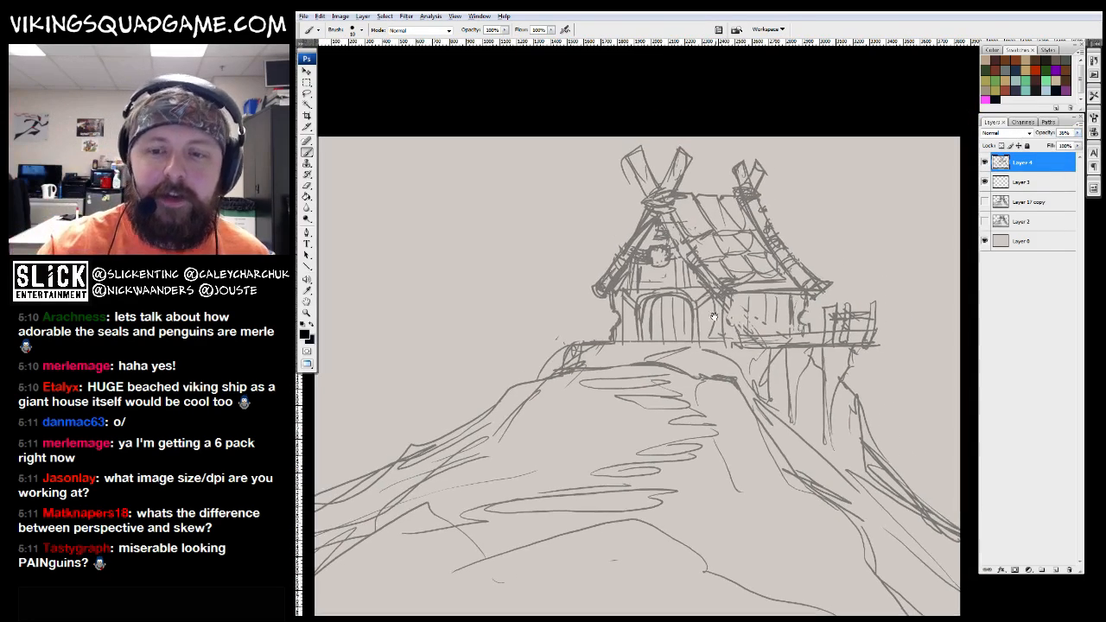
Choose a finer brush for inking and add a new layer above the faded sketch
{"action": "left_click_drag", "start_coordinate": [831, 219], "coordinate": [827, 195]}
{"action": "left_click_drag", "start_coordinate": [894, 116], "coordinate": [557, 423]}
{"action": "mouse_move", "coordinate": [973, 133]}
{"action": "left_mouse_down"}
{"action": "mouse_move", "coordinate": [786, 369]}
{"action": "mouse_move", "coordinate": [972, 182]}
{"action": "mouse_move", "coordinate": [939, 193]}
{"action": "left_mouse_up"}
{"action": "right_click", "coordinate": [713, 317]}
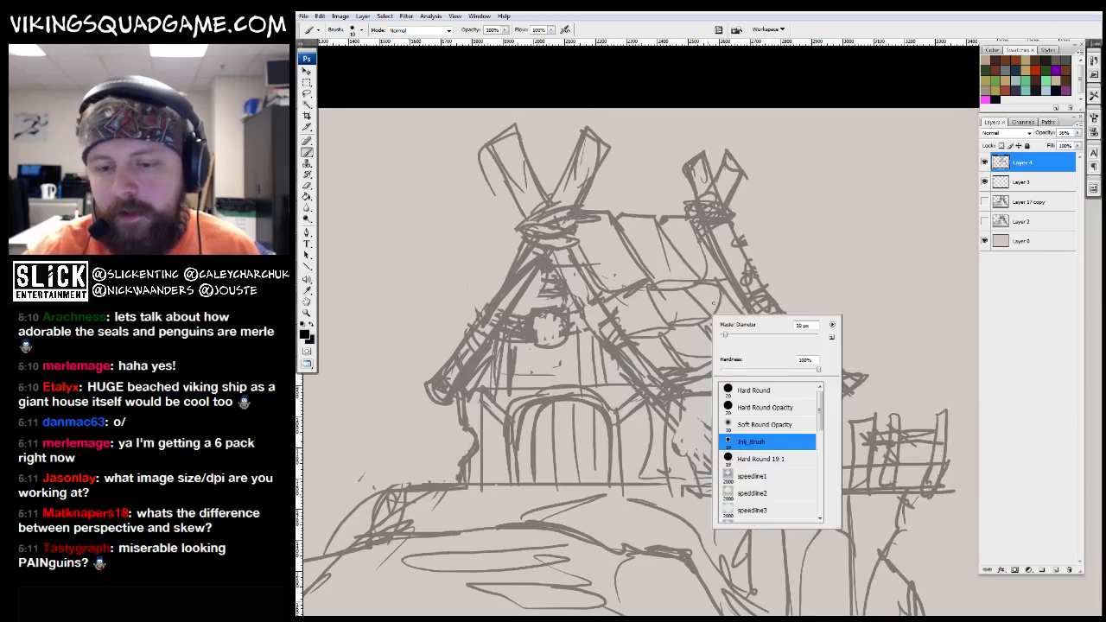
{"action": "left_click", "coordinate": [817, 523]}
{"action": "left_click", "coordinate": [748, 481]}
{"action": "mouse_move", "coordinate": [864, 380]}
{"action": "left_mouse_down"}
{"action": "mouse_move", "coordinate": [810, 349]}
{"action": "mouse_move", "coordinate": [784, 167]}
{"action": "mouse_move", "coordinate": [624, 428]}
{"action": "mouse_move", "coordinate": [636, 438]}
{"action": "left_mouse_up"}
{"action": "left_click", "coordinate": [984, 162]}
{"action": "left_click", "coordinate": [984, 163]}
{"action": "left_click", "coordinate": [1057, 571]}
Ink the deck platform's long upper and lower edges, its slanted outer end and a dividing line across the face
{"action": "mouse_move", "coordinate": [444, 328]}
{"action": "left_mouse_down"}
{"action": "mouse_move", "coordinate": [879, 317]}
{"action": "mouse_move", "coordinate": [812, 365]}
{"action": "mouse_move", "coordinate": [847, 325]}
{"action": "left_mouse_up"}
{"action": "mouse_move", "coordinate": [867, 281]}
{"action": "left_mouse_down"}
{"action": "mouse_move", "coordinate": [356, 298]}
{"action": "mouse_move", "coordinate": [529, 302]}
{"action": "mouse_move", "coordinate": [517, 305]}
{"action": "left_mouse_up"}
{"action": "left_click_drag", "start_coordinate": [744, 332], "coordinate": [742, 339]}
{"action": "mouse_move", "coordinate": [947, 329]}
{"action": "left_mouse_down"}
{"action": "mouse_move", "coordinate": [934, 297]}
{"action": "mouse_move", "coordinate": [817, 251]}
{"action": "left_mouse_up"}
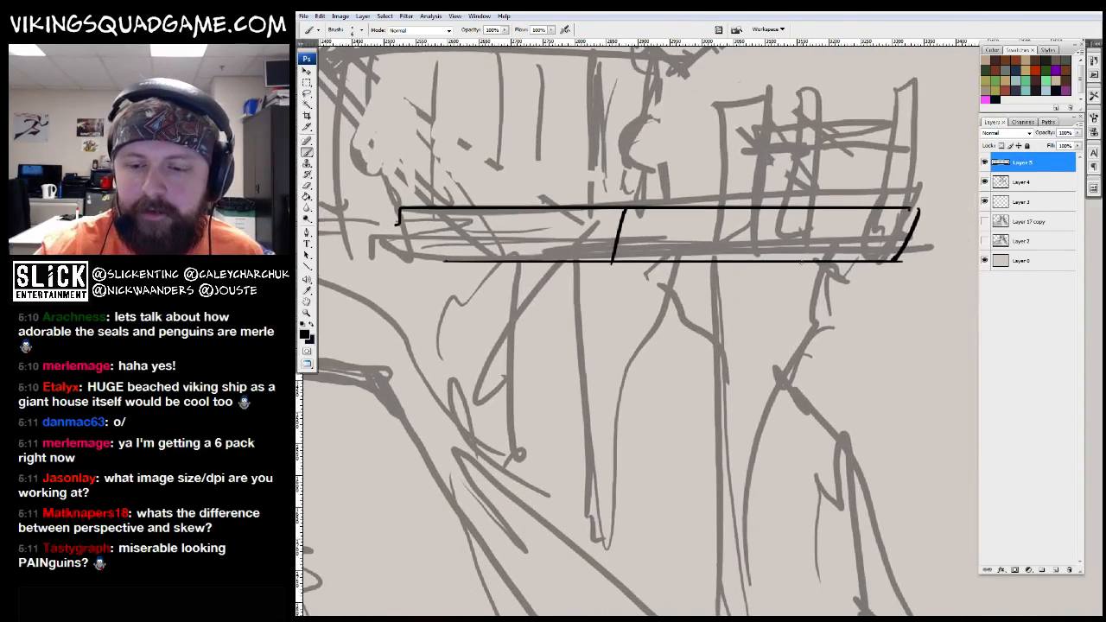
Ink the first post and angled strut under the deck, with rope bands wrapped around the strut
{"action": "mouse_move", "coordinate": [675, 273]}
{"action": "left_mouse_down"}
{"action": "mouse_move", "coordinate": [659, 333]}
{"action": "mouse_move", "coordinate": [595, 423]}
{"action": "left_mouse_up"}
{"action": "mouse_move", "coordinate": [633, 265]}
{"action": "left_mouse_down"}
{"action": "mouse_move", "coordinate": [584, 374]}
{"action": "mouse_move", "coordinate": [614, 351]}
{"action": "left_mouse_up"}
{"action": "mouse_move", "coordinate": [591, 266]}
{"action": "left_mouse_down"}
{"action": "mouse_move", "coordinate": [590, 378]}
{"action": "mouse_move", "coordinate": [618, 544]}
{"action": "left_mouse_up"}
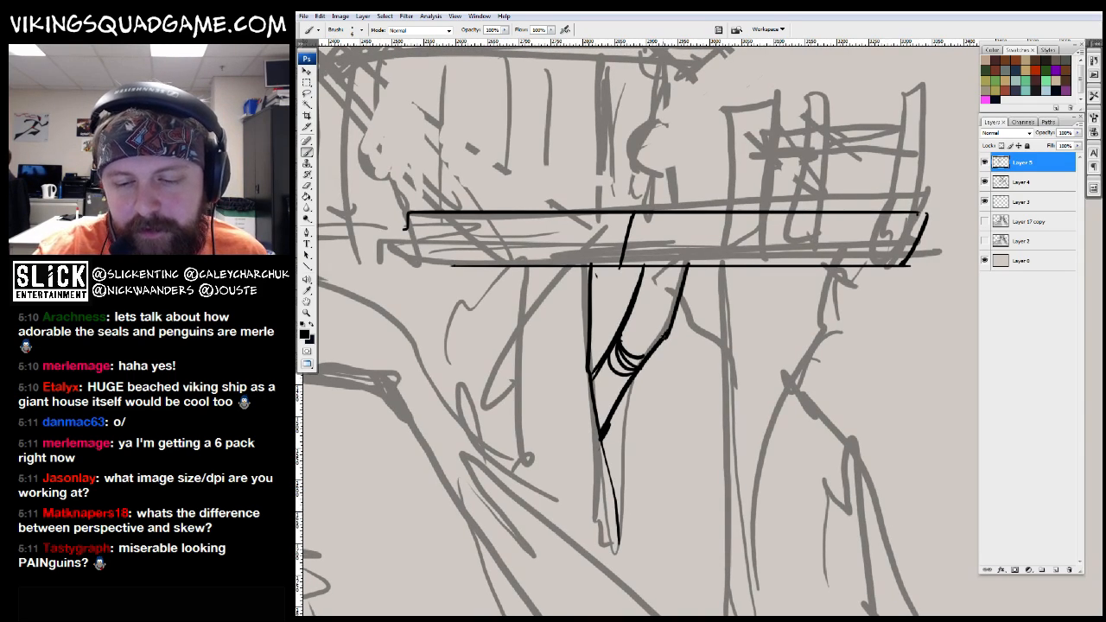
{"action": "key", "text": "e"}
{"action": "mouse_move", "coordinate": [639, 367]}
{"action": "left_mouse_down"}
{"action": "mouse_move", "coordinate": [615, 336]}
{"action": "mouse_move", "coordinate": [605, 350]}
{"action": "left_mouse_up"}
{"action": "key", "text": "b"}
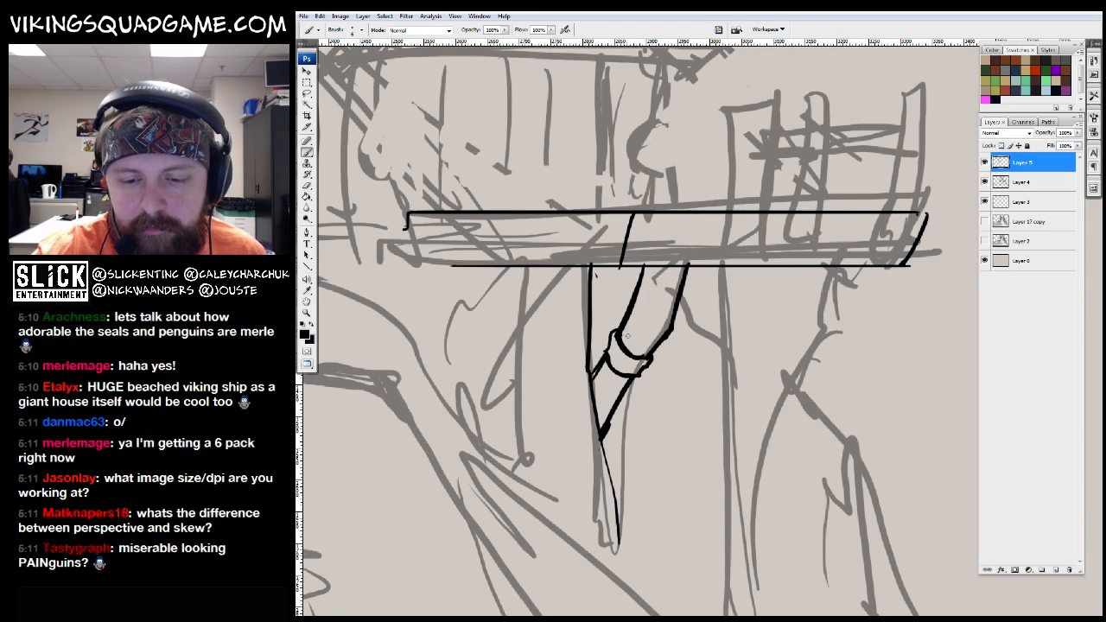
{"action": "left_click_drag", "start_coordinate": [664, 376], "coordinate": [615, 364]}
Ink a second, larger angled strut farther out under the deck and wrap rope bands around its middle
{"action": "mouse_move", "coordinate": [671, 298]}
{"action": "left_mouse_down"}
{"action": "mouse_move", "coordinate": [604, 447]}
{"action": "mouse_move", "coordinate": [621, 478]}
{"action": "mouse_move", "coordinate": [728, 323]}
{"action": "left_mouse_up"}
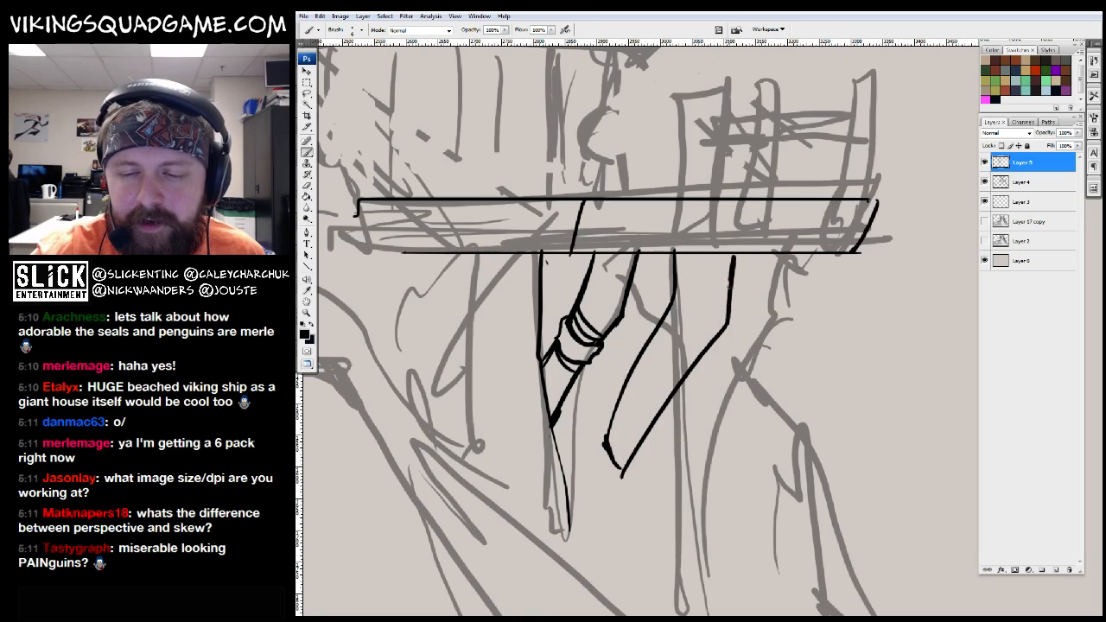
{"action": "left_click_drag", "start_coordinate": [650, 349], "coordinate": [675, 398]}
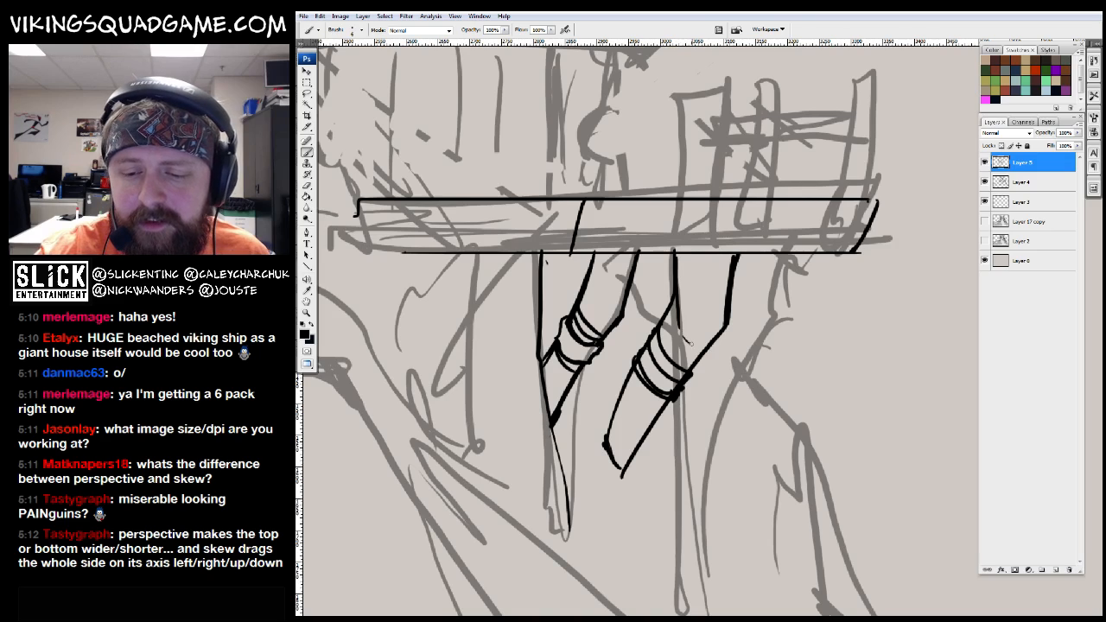
{"action": "mouse_move", "coordinate": [655, 286]}
{"action": "left_mouse_down"}
{"action": "mouse_move", "coordinate": [679, 359]}
{"action": "mouse_move", "coordinate": [688, 332]}
{"action": "left_mouse_up"}
Replace the deck's lower edge with two parallel lines forming a thin underside board with a slanted outer end
{"action": "key", "text": "e"}
{"action": "left_click_drag", "start_coordinate": [800, 332], "coordinate": [482, 333]}
{"action": "left_click_drag", "start_coordinate": [869, 332], "coordinate": [523, 332]}
{"action": "key", "text": "b"}
{"action": "left_click_drag", "start_coordinate": [876, 326], "coordinate": [432, 327]}
{"action": "mouse_move", "coordinate": [859, 335]}
{"action": "left_mouse_down"}
{"action": "mouse_move", "coordinate": [537, 351]}
{"action": "mouse_move", "coordinate": [453, 336]}
{"action": "left_mouse_up"}
{"action": "left_click_drag", "start_coordinate": [898, 262], "coordinate": [788, 367]}
{"action": "key", "text": "e"}
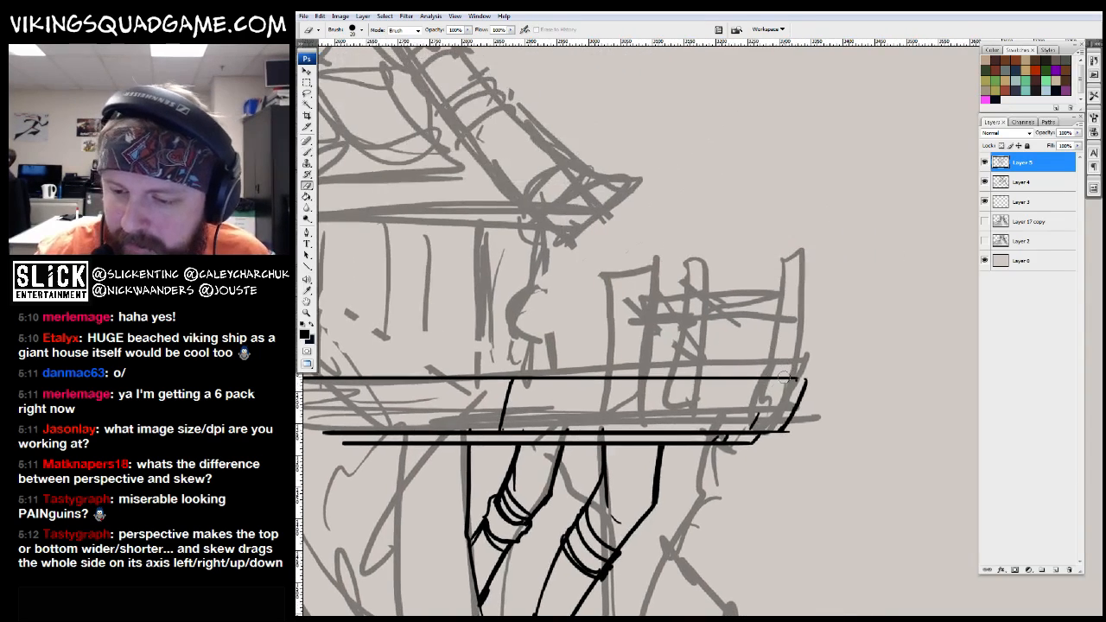
Ink a tall, curved, pointed post outline at the outer end of the hut's deck
{"action": "key", "text": "b"}
{"action": "mouse_move", "coordinate": [786, 231]}
{"action": "left_mouse_down"}
{"action": "mouse_move", "coordinate": [804, 349]}
{"action": "mouse_move", "coordinate": [757, 423]}
{"action": "left_mouse_up"}
{"action": "left_click_drag", "start_coordinate": [715, 344], "coordinate": [711, 388]}
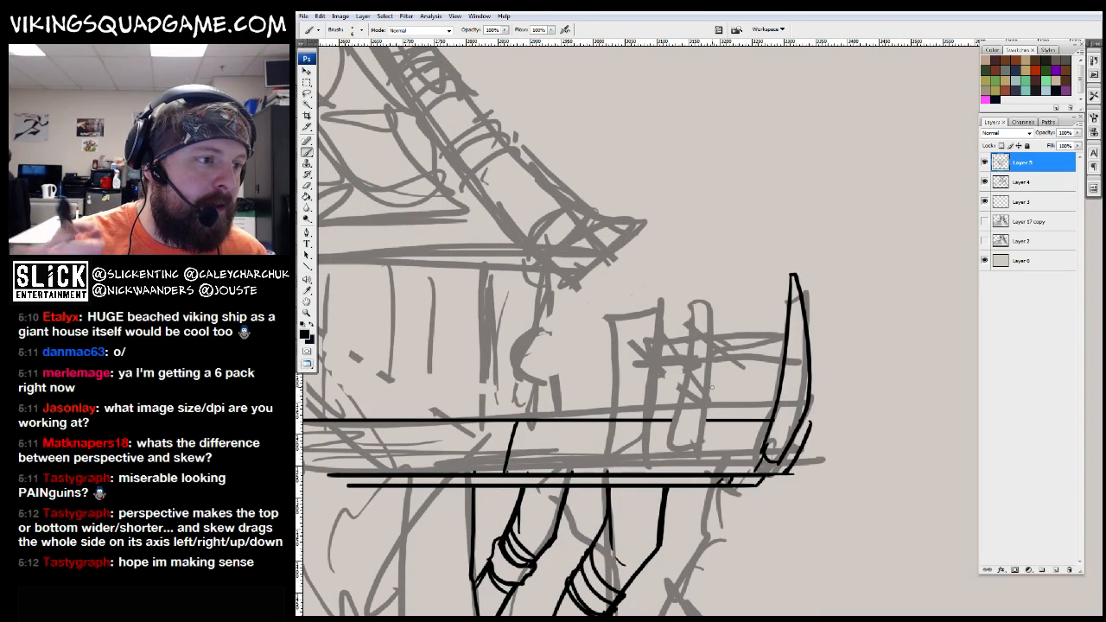
{"action": "left_click_drag", "start_coordinate": [712, 387], "coordinate": [901, 444]}
{"action": "left_click", "coordinate": [725, 360], "text": "alt"}
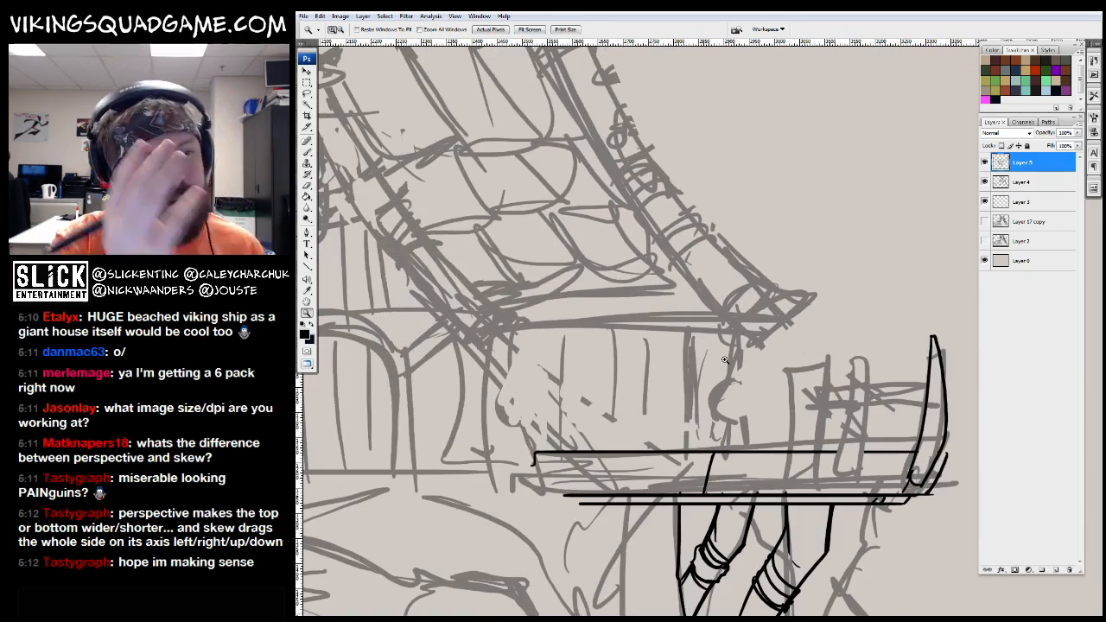
Ink a second, taller pointed post outline inward from the end post, overlapping the deck edge
{"action": "left_click", "coordinate": [808, 471]}
{"action": "left_click", "coordinate": [808, 471]}
{"action": "key", "text": "b"}
{"action": "mouse_move", "coordinate": [612, 527]}
{"action": "left_mouse_down"}
{"action": "mouse_move", "coordinate": [644, 281]}
{"action": "mouse_move", "coordinate": [640, 87]}
{"action": "mouse_move", "coordinate": [611, 187]}
{"action": "mouse_move", "coordinate": [551, 548]}
{"action": "mouse_move", "coordinate": [607, 534]}
{"action": "left_mouse_up"}
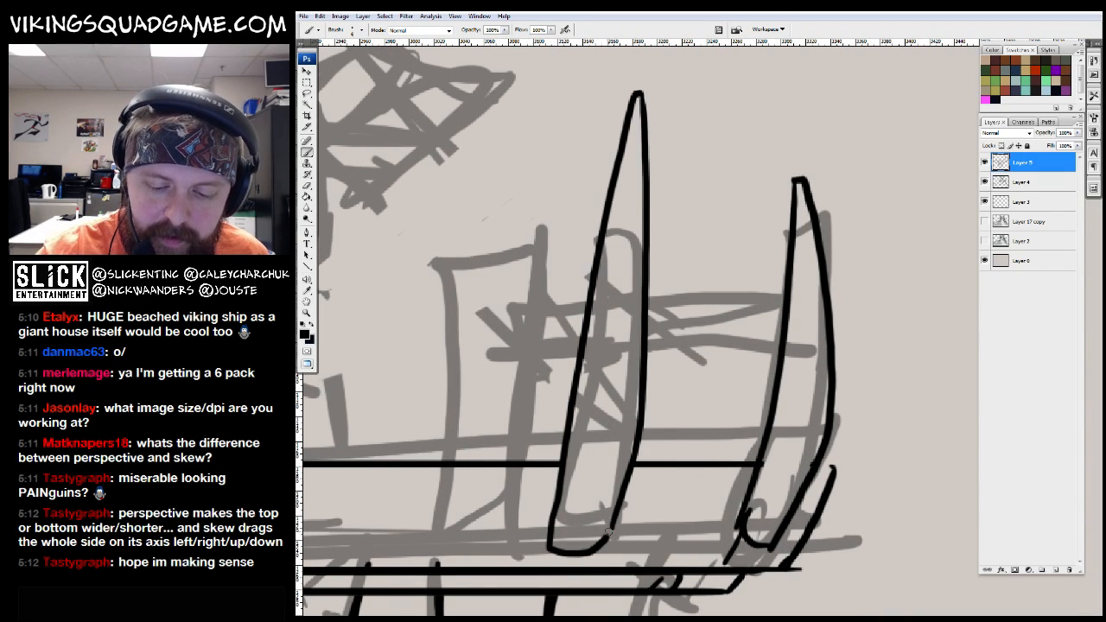
Erase a gap in the outlines of both pointed posts at railing height
{"action": "key", "text": "e"}
{"action": "key", "text": "ctrl+minus"}
{"action": "mouse_move", "coordinate": [790, 299]}
{"action": "left_mouse_down"}
{"action": "mouse_move", "coordinate": [740, 326]}
{"action": "mouse_move", "coordinate": [753, 338]}
{"action": "left_mouse_up"}
{"action": "left_click_drag", "start_coordinate": [638, 316], "coordinate": [591, 311]}
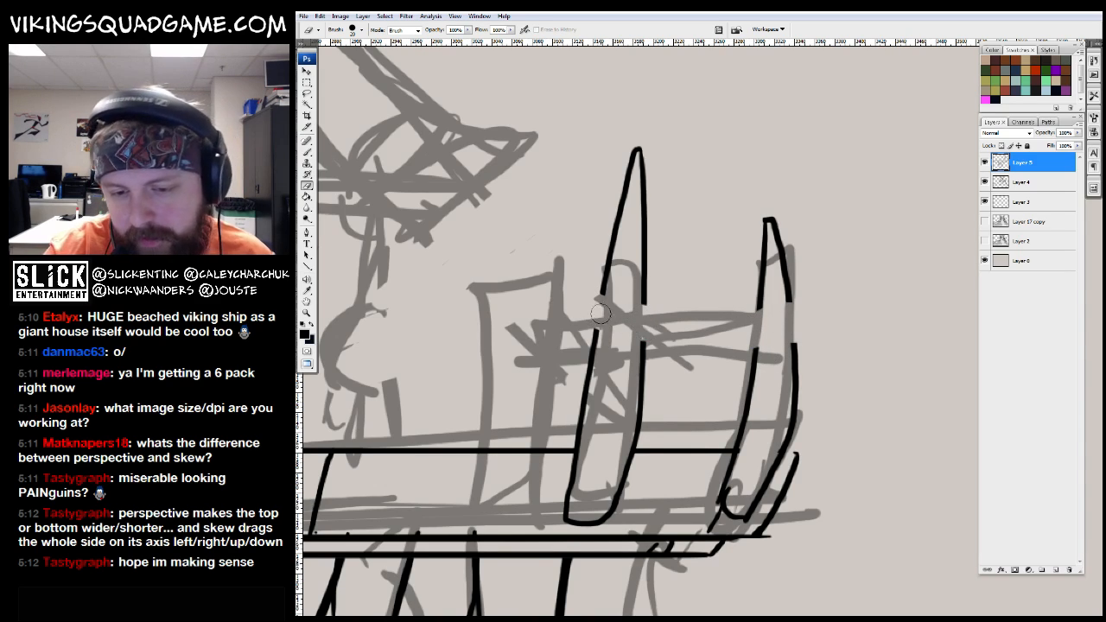
Ink a wrapped collar around each front post and a sagging rail joining the two collars
{"action": "key", "text": "b"}
{"action": "mouse_move", "coordinate": [794, 299]}
{"action": "left_mouse_down"}
{"action": "mouse_move", "coordinate": [760, 304]}
{"action": "mouse_move", "coordinate": [747, 342]}
{"action": "mouse_move", "coordinate": [785, 347]}
{"action": "mouse_move", "coordinate": [797, 338]}
{"action": "mouse_move", "coordinate": [795, 301]}
{"action": "mouse_move", "coordinate": [801, 340]}
{"action": "mouse_move", "coordinate": [650, 309]}
{"action": "left_mouse_up"}
{"action": "mouse_move", "coordinate": [760, 346]}
{"action": "left_mouse_down"}
{"action": "mouse_move", "coordinate": [710, 361]}
{"action": "mouse_move", "coordinate": [645, 346]}
{"action": "left_mouse_up"}
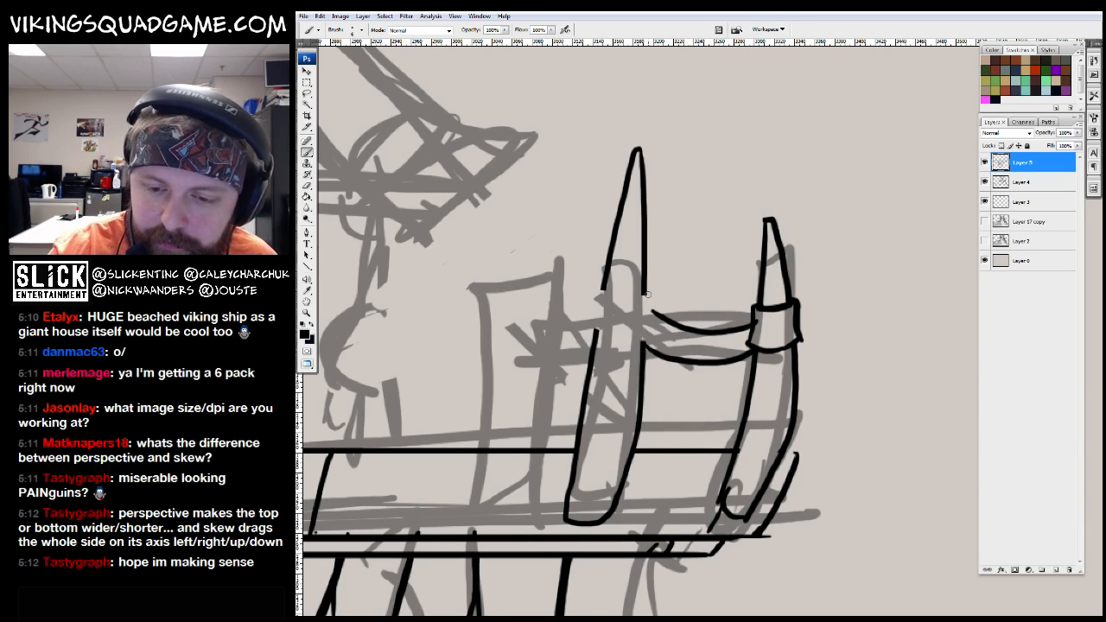
{"action": "left_click_drag", "start_coordinate": [641, 297], "coordinate": [596, 282]}
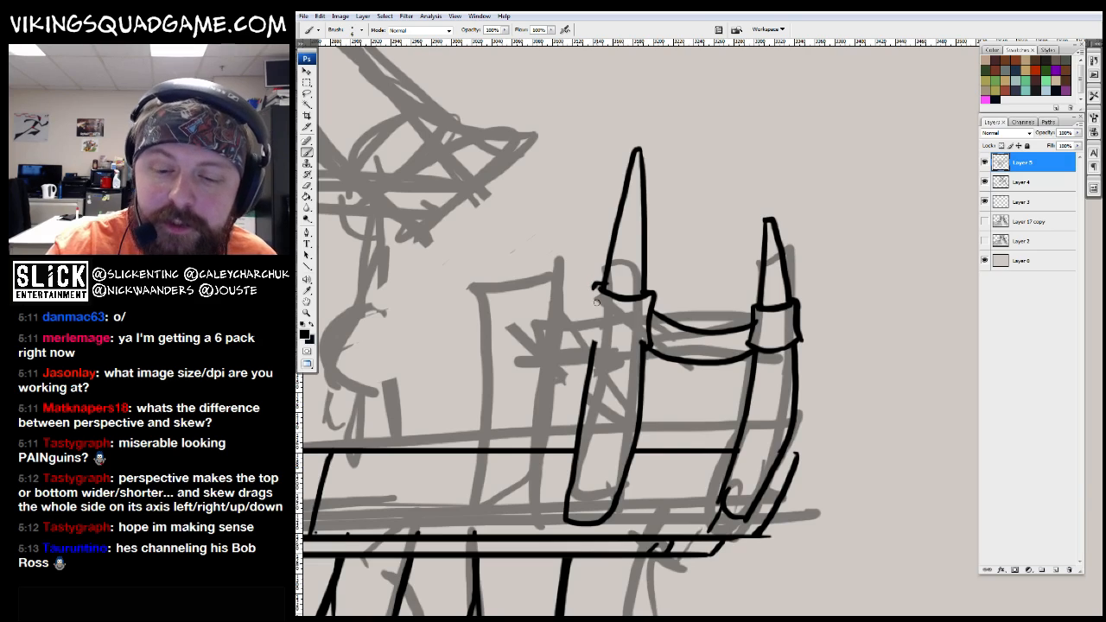
{"action": "left_click_drag", "start_coordinate": [590, 331], "coordinate": [696, 347]}
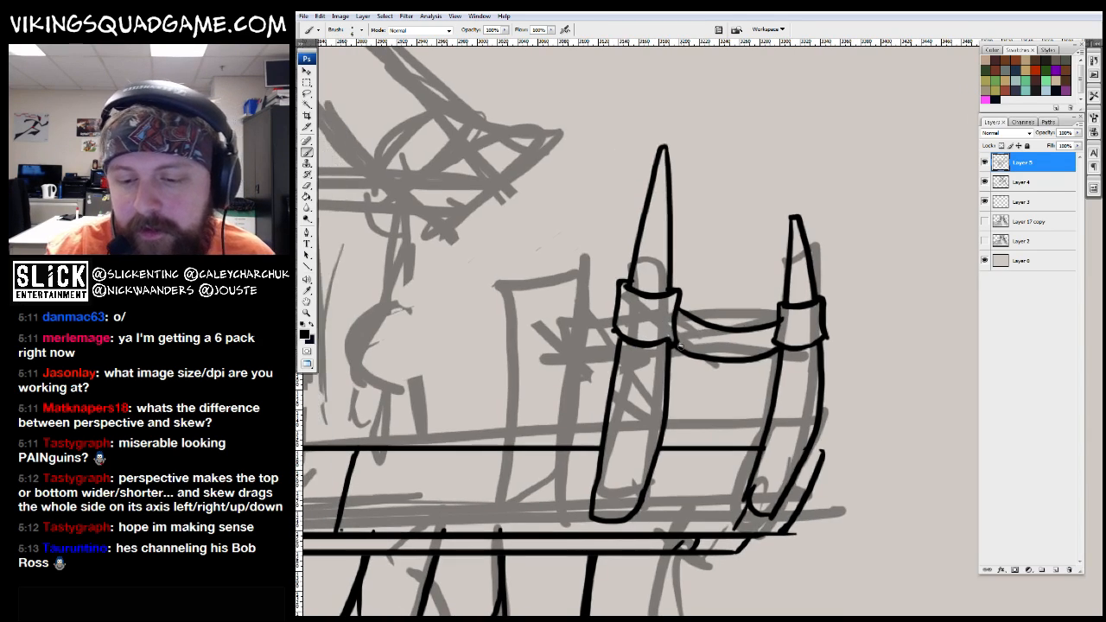
Draw a pointed rear post rising behind the deck, inward from the front posts, and fill it black
{"action": "key", "text": "z"}
{"action": "left_click", "coordinate": [864, 319], "text": "alt"}
{"action": "left_click", "coordinate": [882, 289], "text": "alt"}
{"action": "left_click", "coordinate": [864, 329], "text": "alt"}
{"action": "left_click", "coordinate": [855, 357], "text": "alt"}
{"action": "left_click", "coordinate": [855, 356]}
{"action": "left_click", "coordinate": [855, 357]}
{"action": "key", "text": "b"}
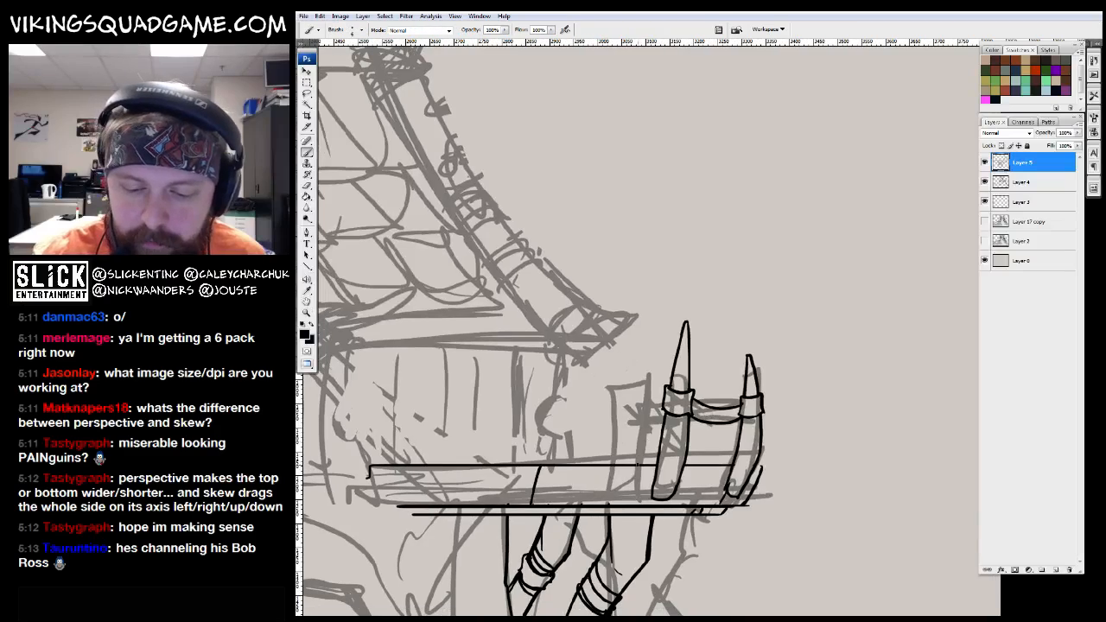
{"action": "left_click_drag", "start_coordinate": [639, 349], "coordinate": [610, 465]}
{"action": "key", "text": "g"}
{"action": "key", "text": "ctrl+minus"}
{"action": "left_click", "coordinate": [654, 428]}
Outline a second rear spike between the two front posts, broken where the sagging rail passes in front
{"action": "key", "text": "b"}
{"action": "key", "text": "ctrl+plus"}
{"action": "key", "text": "ctrl+plus"}
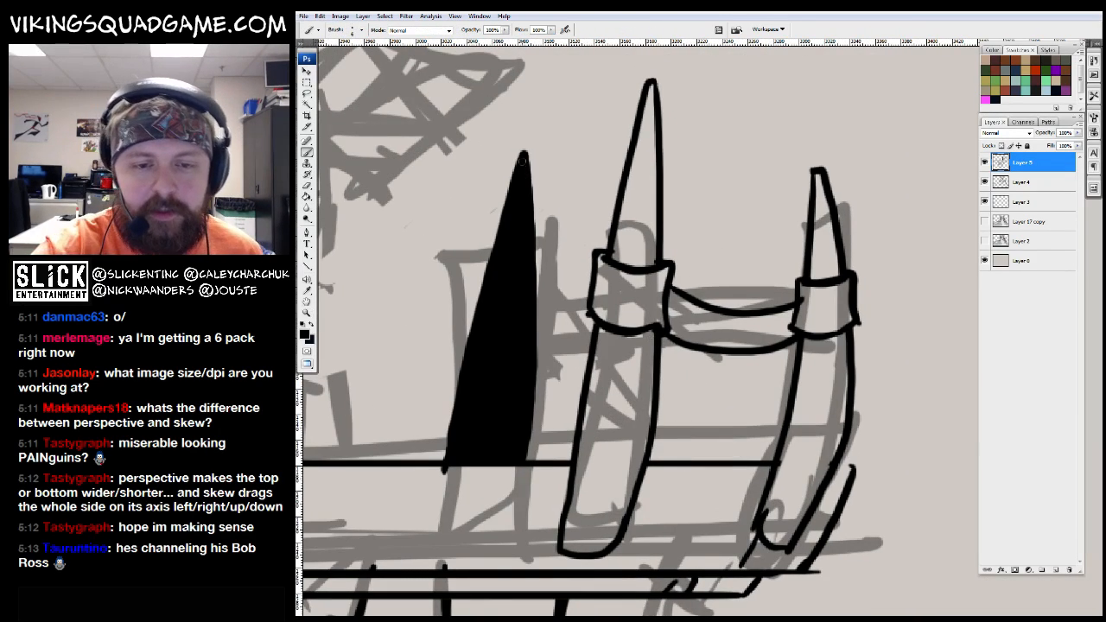
{"action": "left_click_drag", "start_coordinate": [717, 415], "coordinate": [701, 442]}
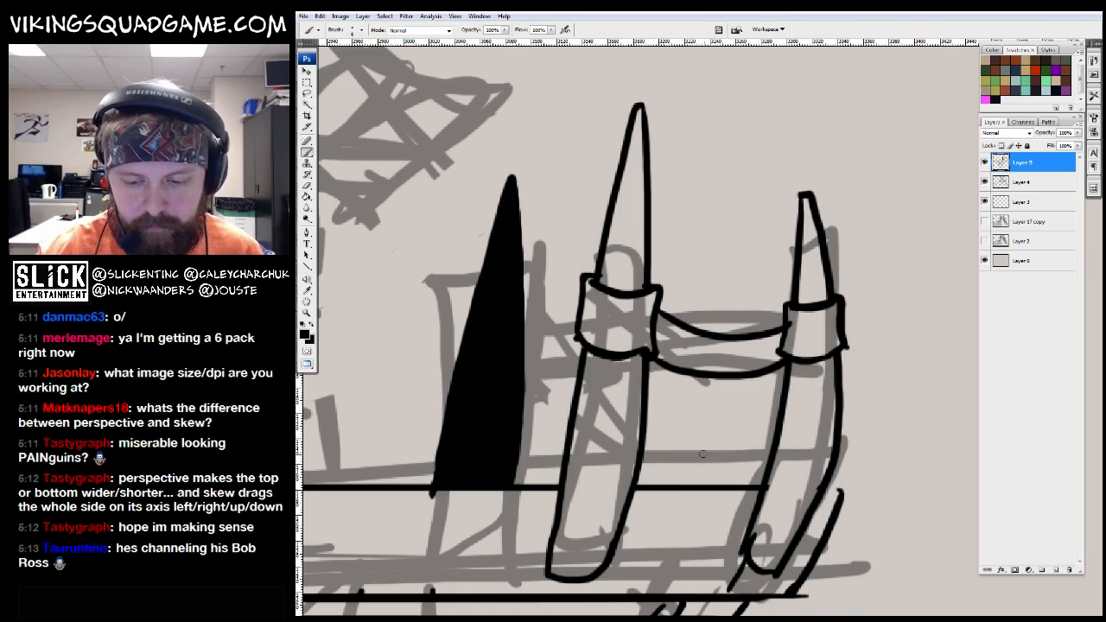
{"action": "left_click_drag", "start_coordinate": [691, 485], "coordinate": [710, 393]}
{"action": "mouse_move", "coordinate": [718, 325]}
{"action": "left_mouse_down"}
{"action": "mouse_move", "coordinate": [701, 211]}
{"action": "mouse_move", "coordinate": [672, 321]}
{"action": "left_mouse_up"}
{"action": "left_click_drag", "start_coordinate": [665, 368], "coordinate": [641, 441]}
Select both enclosed parts of the rear spike between the front posts, fill them black and deselect
{"action": "key", "text": "w"}
{"action": "left_click", "coordinate": [655, 463]}
{"action": "left_click", "coordinate": [703, 276], "text": "shift"}
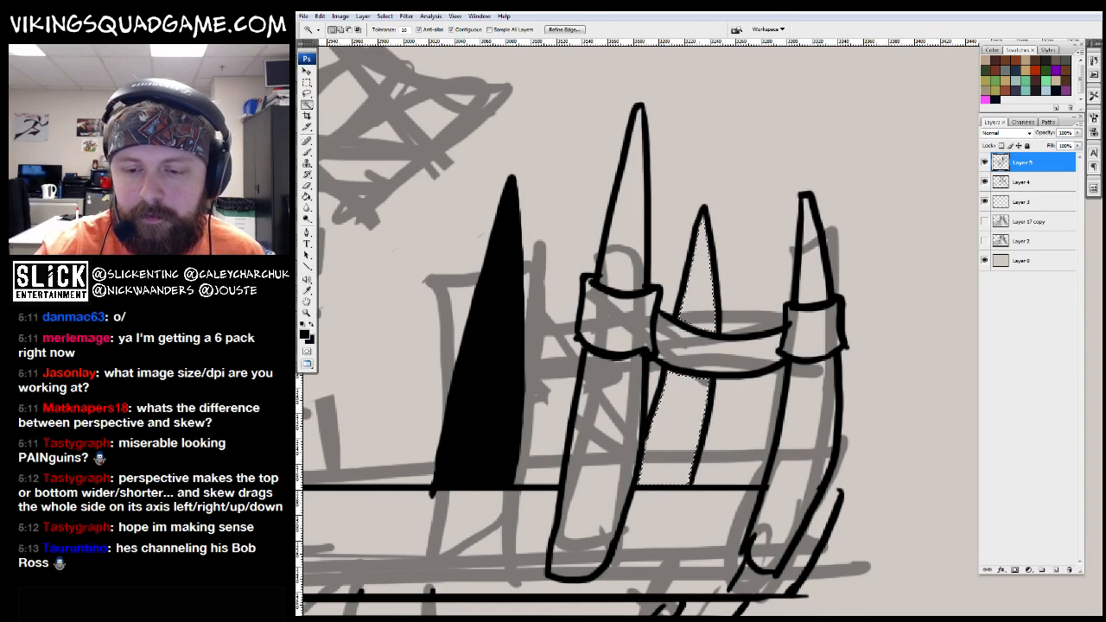
{"action": "key", "text": "ctrl+minus"}
{"action": "key", "text": "g"}
{"action": "left_click", "coordinate": [702, 302]}
{"action": "left_click", "coordinate": [691, 389]}
{"action": "key", "text": "ctrl+d"}
{"action": "key", "text": "b"}
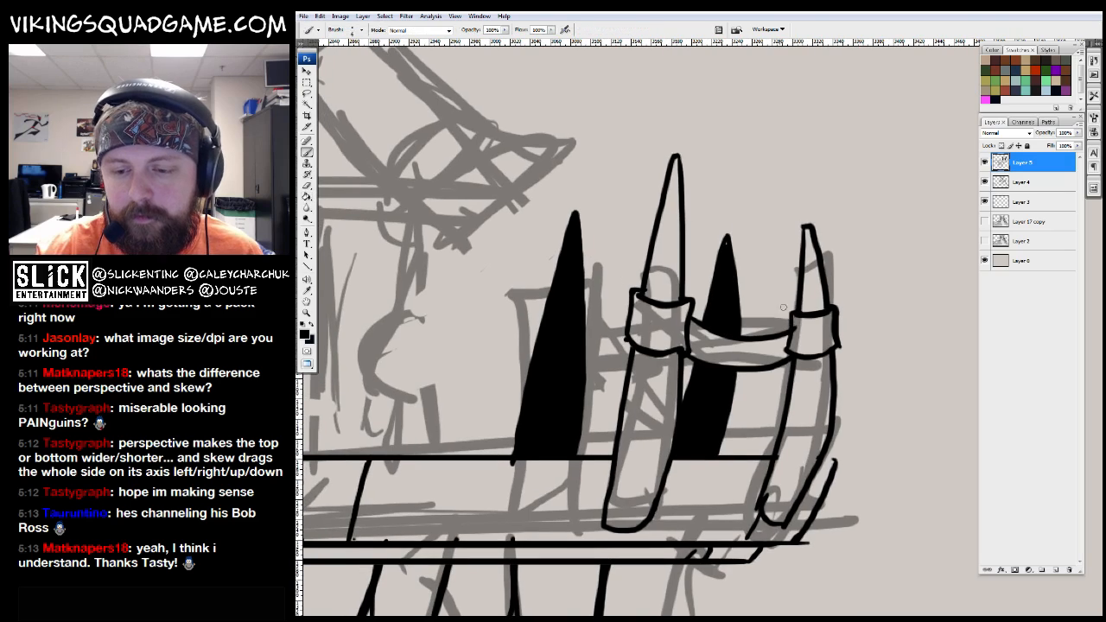
Ink the rear rail between the black spike and the taller front post, and fill it black
{"action": "left_click_drag", "start_coordinate": [788, 325], "coordinate": [769, 331]}
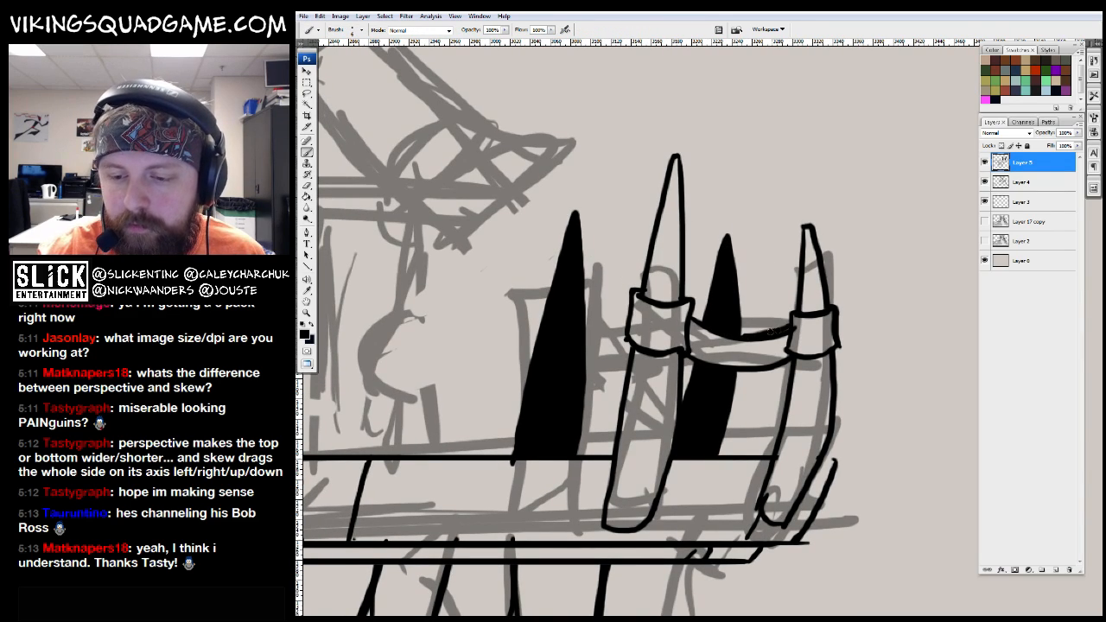
{"action": "left_click_drag", "start_coordinate": [584, 335], "coordinate": [630, 342]}
{"action": "left_click_drag", "start_coordinate": [585, 372], "coordinate": [629, 367]}
{"action": "key", "text": "w"}
{"action": "left_click", "coordinate": [608, 358]}
{"action": "key", "text": "alt+space"}
{"action": "left_click", "coordinate": [673, 382], "text": "alt"}
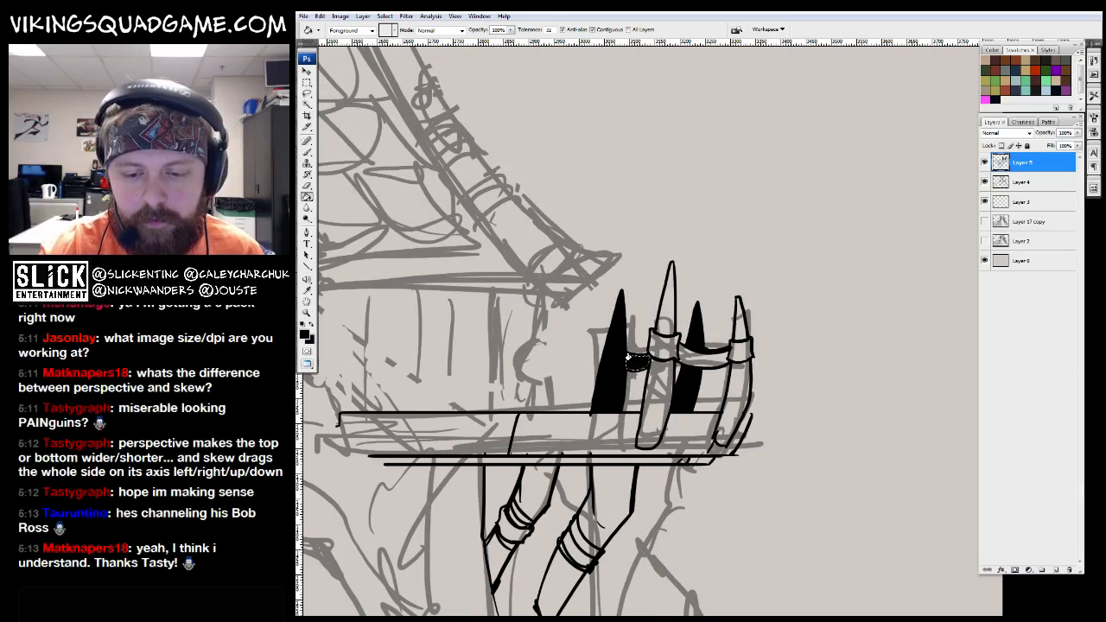
{"action": "left_click", "coordinate": [663, 308], "text": "ctrl"}
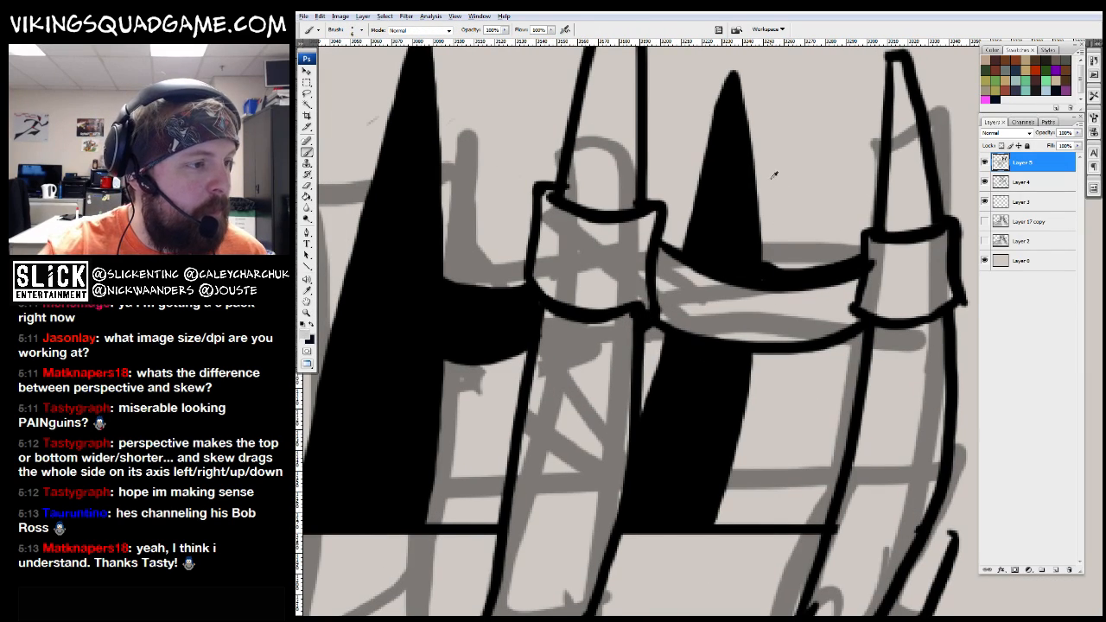
Ink a strapped bracket around the base of the taller front post on the deck edge
{"action": "key", "text": "alt+space"}
{"action": "left_click", "coordinate": [732, 156], "text": "alt"}
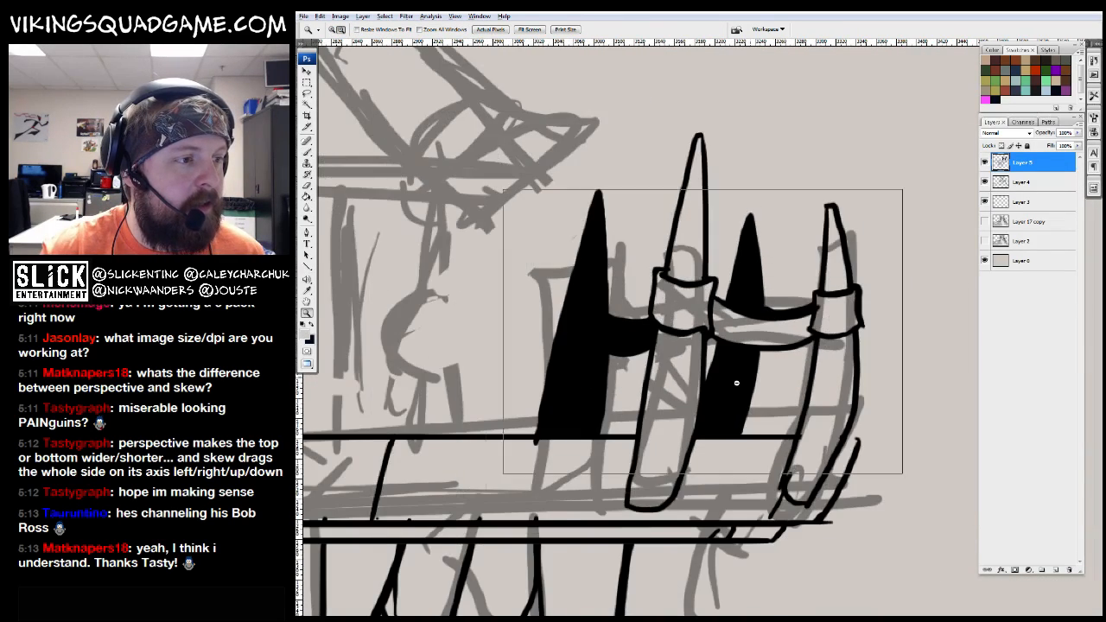
{"action": "left_click", "coordinate": [708, 396], "text": "alt"}
{"action": "left_click", "coordinate": [653, 337], "text": "ctrl"}
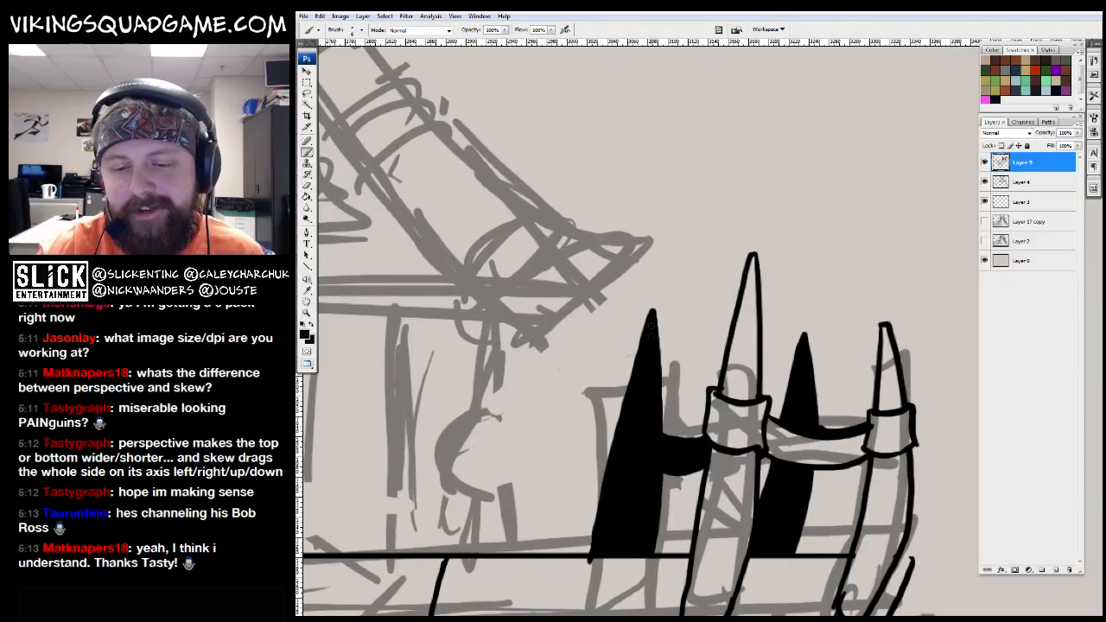
{"action": "left_click_drag", "start_coordinate": [661, 422], "coordinate": [713, 319]}
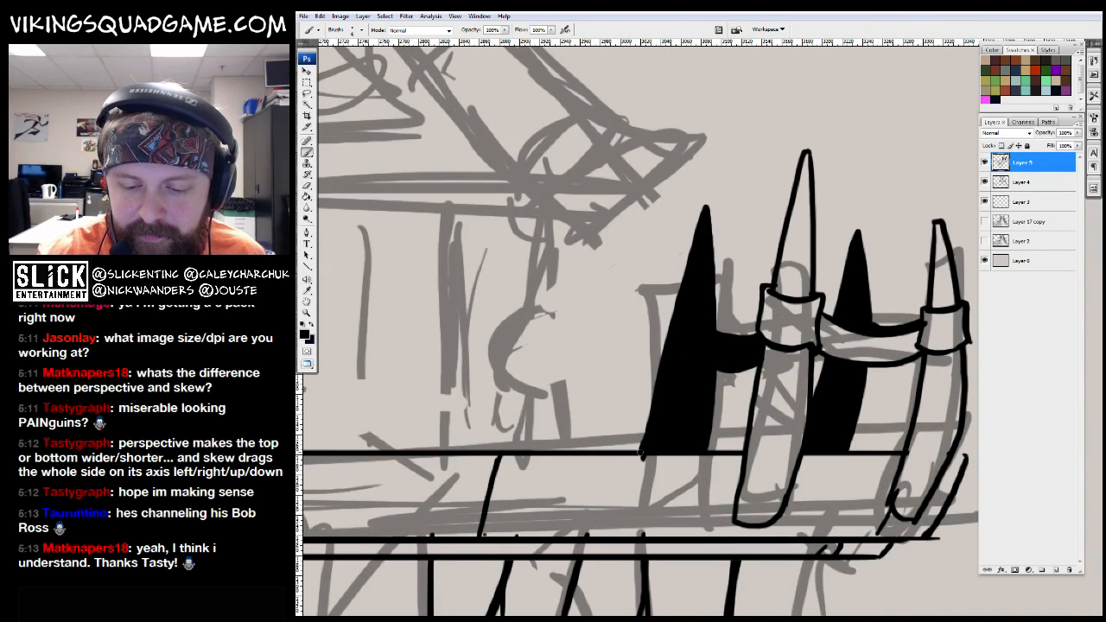
{"action": "left_click_drag", "start_coordinate": [641, 447], "coordinate": [703, 369]}
{"action": "mouse_move", "coordinate": [792, 390]}
{"action": "left_mouse_down"}
{"action": "mouse_move", "coordinate": [620, 385]}
{"action": "mouse_move", "coordinate": [675, 391]}
{"action": "left_mouse_up"}
{"action": "key", "text": "b"}
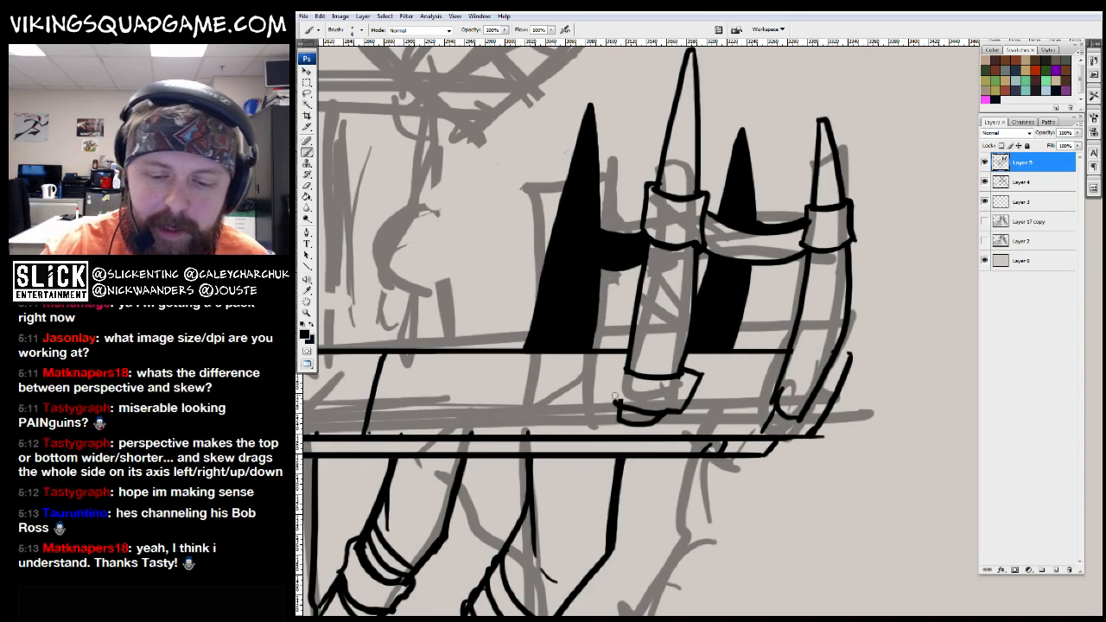
Erase the base lines of the end post and ink a matching bracket there
{"action": "key", "text": "e"}
{"action": "mouse_move", "coordinate": [766, 389]}
{"action": "left_mouse_down"}
{"action": "mouse_move", "coordinate": [743, 392]}
{"action": "mouse_move", "coordinate": [791, 391]}
{"action": "mouse_move", "coordinate": [749, 422]}
{"action": "mouse_move", "coordinate": [750, 411]}
{"action": "left_mouse_up"}
{"action": "key", "text": "b"}
{"action": "left_click_drag", "start_coordinate": [764, 368], "coordinate": [811, 381]}
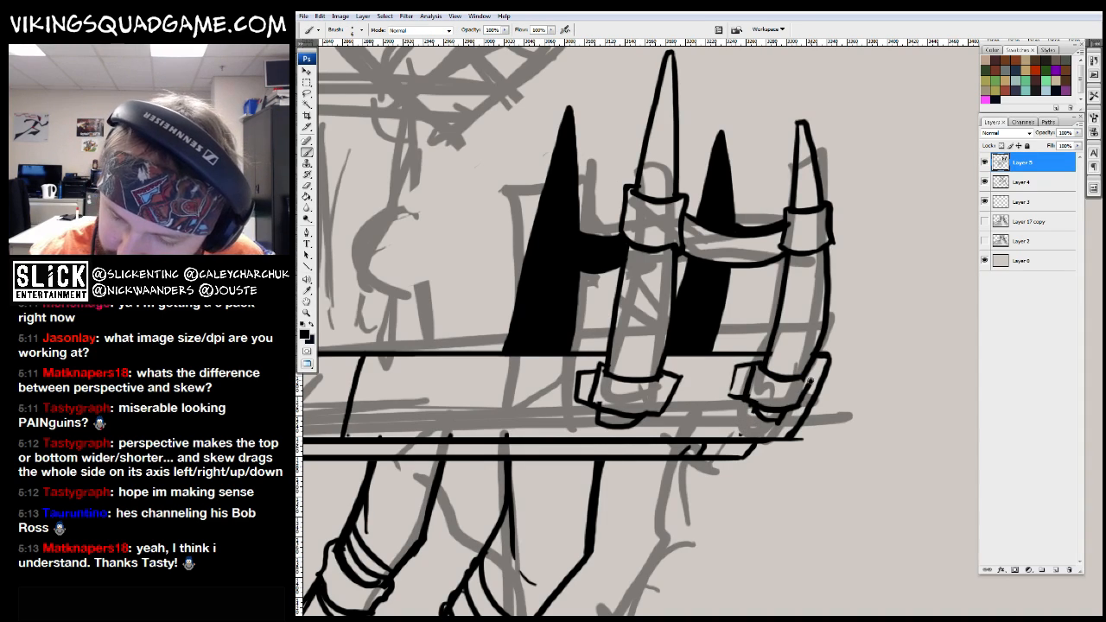
{"action": "scroll", "coordinate": [812, 311], "scroll_direction": "up", "scroll_amount": 1}
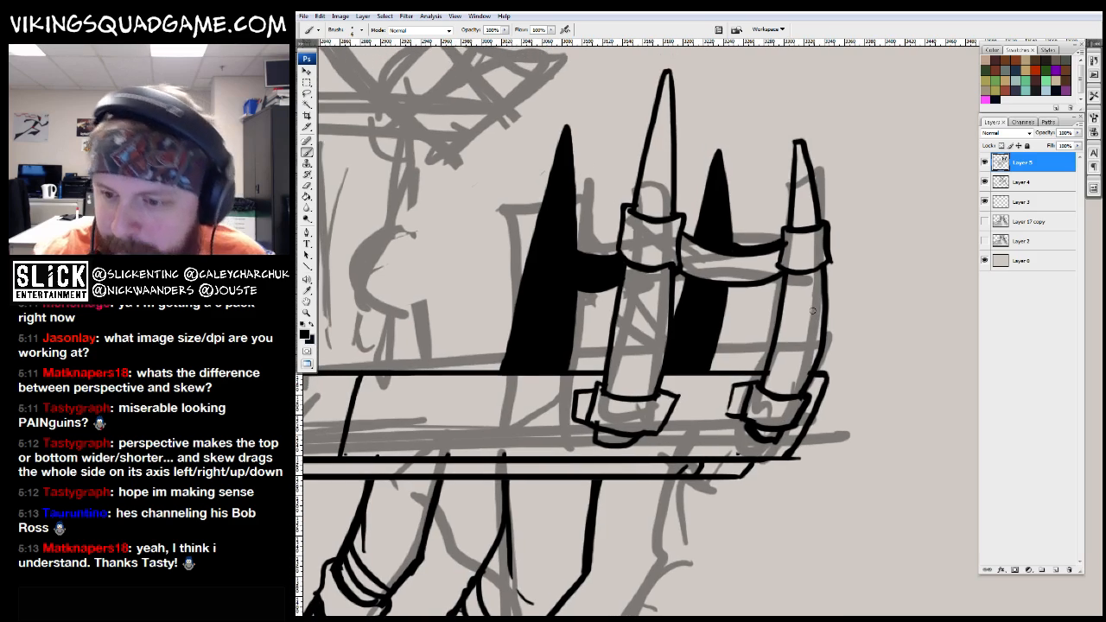
{"action": "left_click_drag", "start_coordinate": [822, 300], "coordinate": [803, 351]}
{"action": "left_click_drag", "start_coordinate": [795, 256], "coordinate": [790, 268]}
Review the inked deck railing against the whole hut sketch
{"action": "right_click", "coordinate": [782, 341]}
{"action": "mouse_move", "coordinate": [630, 412]}
{"action": "left_mouse_down"}
{"action": "mouse_move", "coordinate": [758, 360]}
{"action": "mouse_move", "coordinate": [879, 464]}
{"action": "left_mouse_up"}
{"action": "left_click", "coordinate": [802, 304], "text": "alt"}
{"action": "left_click", "coordinate": [791, 324], "text": "alt"}
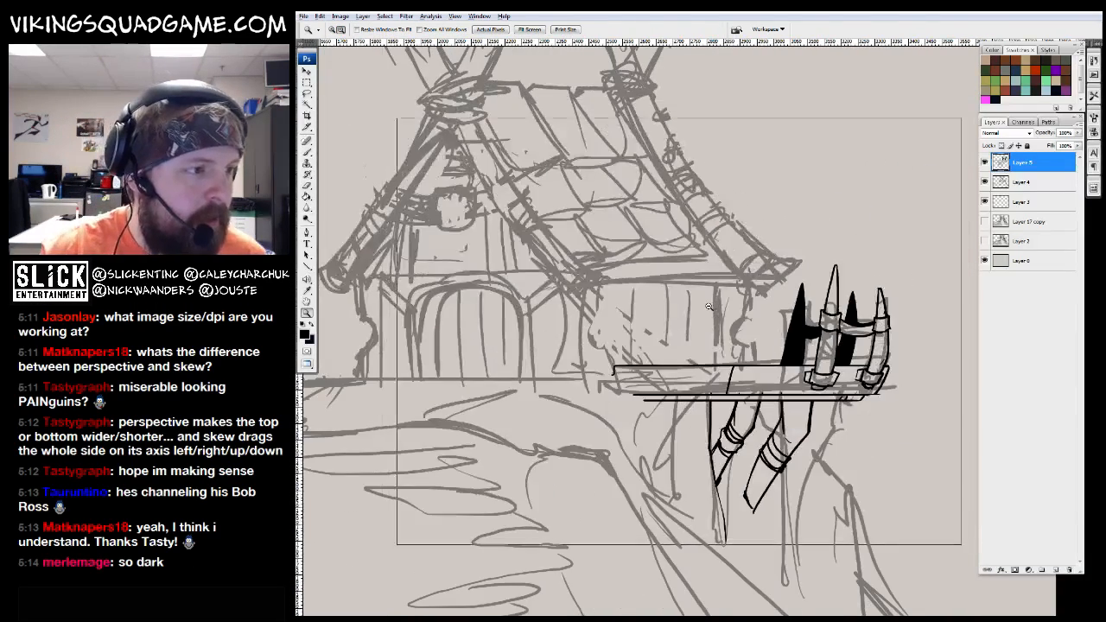
{"action": "left_click", "coordinate": [735, 344], "text": "alt"}
{"action": "left_click", "coordinate": [720, 350], "text": "alt"}
{"action": "left_click", "coordinate": [721, 350], "text": "alt"}
{"action": "left_click_drag", "start_coordinate": [751, 370], "coordinate": [691, 438]}
{"action": "left_click_drag", "start_coordinate": [832, 279], "coordinate": [658, 395]}
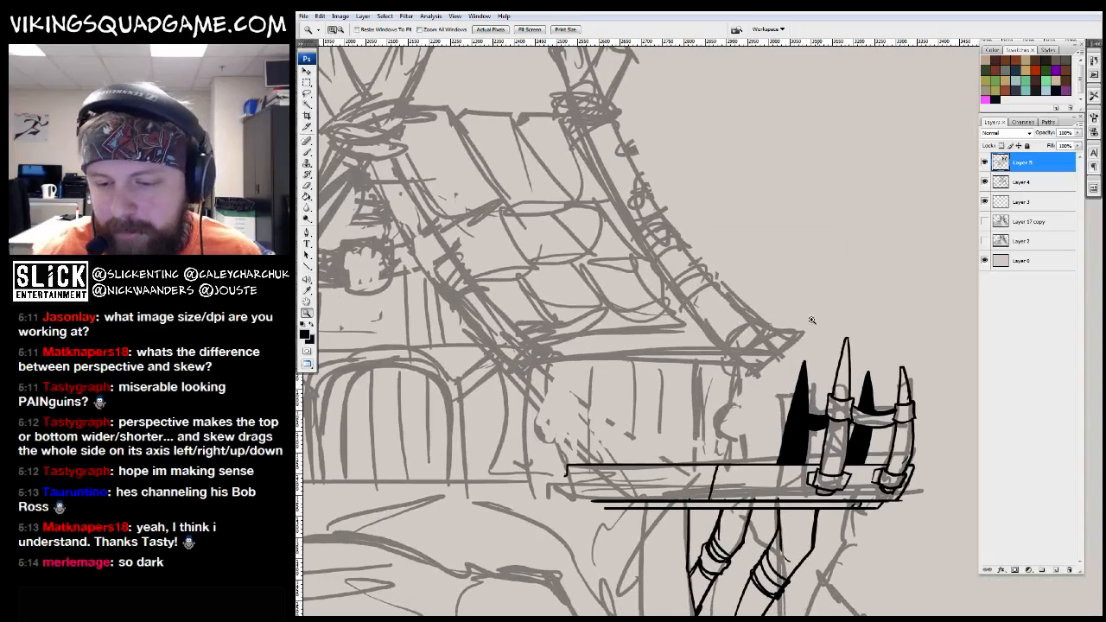
Ink the hut's side wall above the deck: a notched outer edge, a vertical corner line and a straight top line
{"action": "left_click_drag", "start_coordinate": [878, 223], "coordinate": [626, 498]}
{"action": "key", "text": "b"}
{"action": "mouse_move", "coordinate": [707, 493]}
{"action": "left_mouse_down"}
{"action": "mouse_move", "coordinate": [691, 354]}
{"action": "mouse_move", "coordinate": [726, 263]}
{"action": "left_mouse_up"}
{"action": "left_click_drag", "start_coordinate": [696, 363], "coordinate": [715, 352]}
{"action": "left_click_drag", "start_coordinate": [652, 251], "coordinate": [652, 479]}
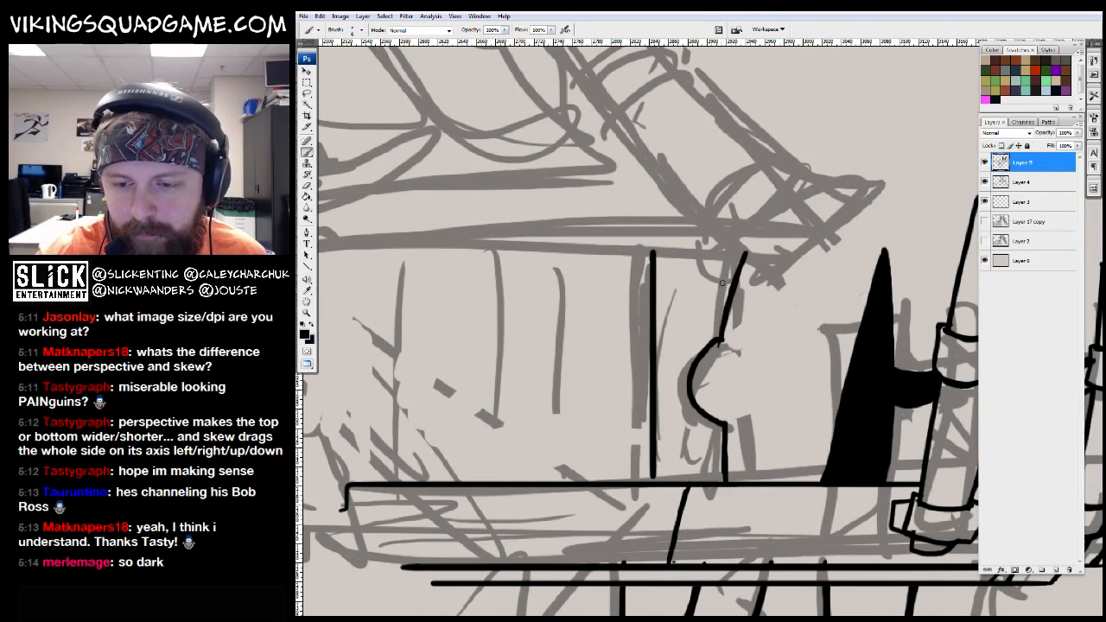
{"action": "left_click_drag", "start_coordinate": [706, 329], "coordinate": [707, 423]}
{"action": "left_click_drag", "start_coordinate": [743, 346], "coordinate": [371, 345]}
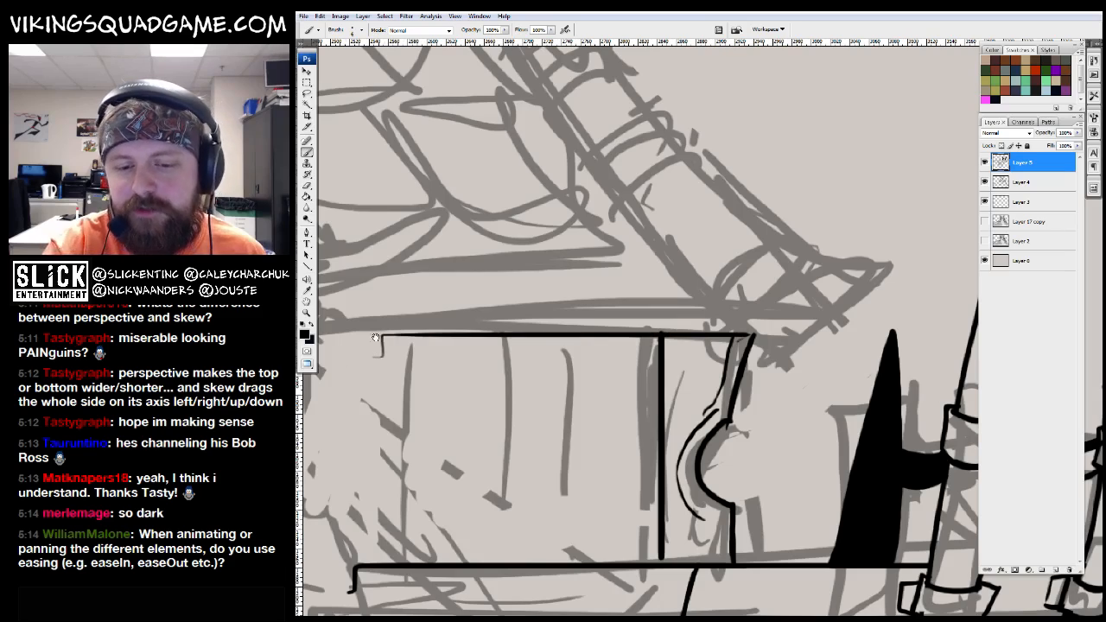
Ink the two long curved edges of the roof's outer beam from the ridge down past the eave
{"action": "left_click_drag", "start_coordinate": [762, 284], "coordinate": [688, 392]}
{"action": "scroll", "coordinate": [689, 392], "scroll_direction": "down", "scroll_amount": 5}
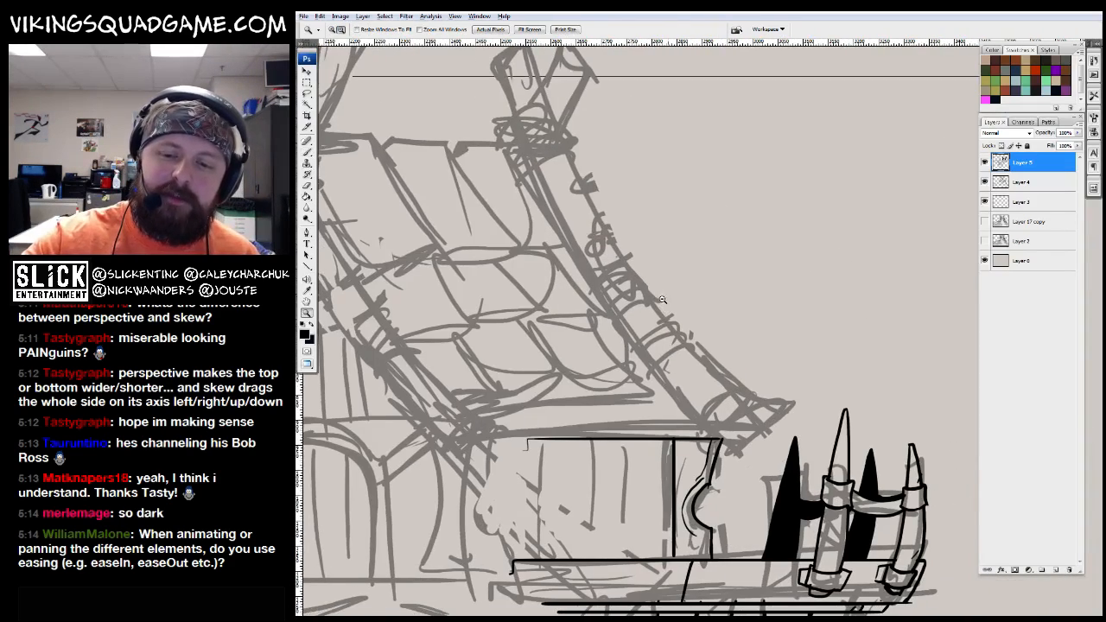
{"action": "left_click_drag", "start_coordinate": [645, 296], "coordinate": [615, 315]}
{"action": "mouse_move", "coordinate": [539, 147]}
{"action": "left_mouse_down"}
{"action": "mouse_move", "coordinate": [605, 298]}
{"action": "mouse_move", "coordinate": [716, 411]}
{"action": "left_mouse_up"}
{"action": "left_click", "coordinate": [641, 327], "text": "ctrl"}
{"action": "left_click_drag", "start_coordinate": [640, 327], "coordinate": [623, 393]}
{"action": "mouse_move", "coordinate": [533, 139]}
{"action": "left_mouse_down"}
{"action": "mouse_move", "coordinate": [496, 167]}
{"action": "mouse_move", "coordinate": [553, 315]}
{"action": "mouse_move", "coordinate": [730, 541]}
{"action": "left_mouse_up"}
{"action": "left_click", "coordinate": [743, 529], "text": "ctrl"}
{"action": "left_click", "coordinate": [743, 529], "text": "ctrl"}
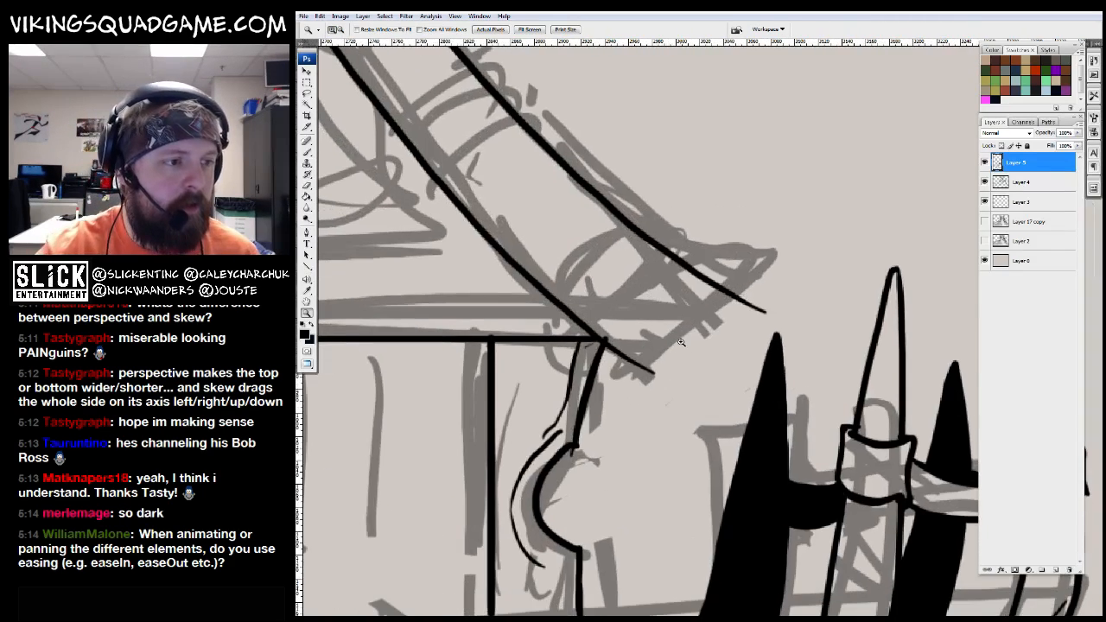
Ink the lower end of the roof's outer beam at the eave
{"action": "scroll", "coordinate": [683, 343], "scroll_direction": "up", "scroll_amount": 3}
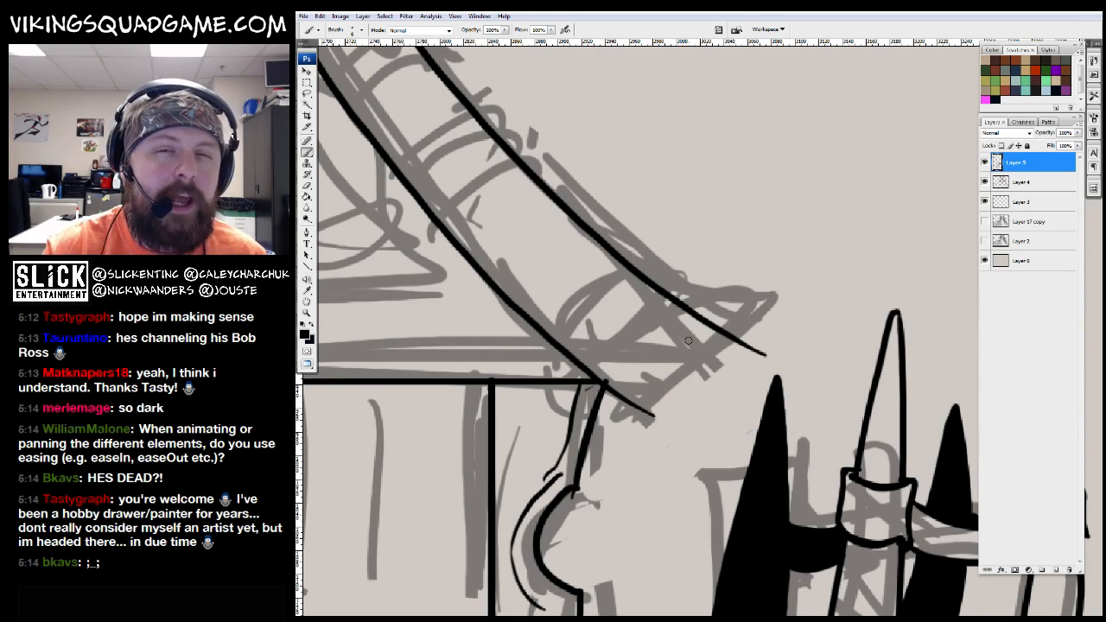
{"action": "mouse_move", "coordinate": [671, 380]}
{"action": "left_mouse_down"}
{"action": "mouse_move", "coordinate": [750, 344]}
{"action": "mouse_move", "coordinate": [589, 328]}
{"action": "mouse_move", "coordinate": [602, 361]}
{"action": "left_mouse_up"}
{"action": "key", "text": "e"}
{"action": "key", "text": "b"}
{"action": "left_click_drag", "start_coordinate": [625, 278], "coordinate": [718, 406]}
Erase part of the beam's edge and ink a rope wrap with short strand marks around its lower section
{"action": "key", "text": "e"}
{"action": "left_click_drag", "start_coordinate": [557, 250], "coordinate": [598, 295]}
{"action": "mouse_move", "coordinate": [834, 222]}
{"action": "left_mouse_down"}
{"action": "mouse_move", "coordinate": [511, 448]}
{"action": "mouse_move", "coordinate": [662, 322]}
{"action": "mouse_move", "coordinate": [687, 285]}
{"action": "mouse_move", "coordinate": [442, 434]}
{"action": "mouse_move", "coordinate": [535, 520]}
{"action": "left_mouse_up"}
{"action": "key", "text": "b"}
{"action": "mouse_move", "coordinate": [696, 337]}
{"action": "left_mouse_down"}
{"action": "mouse_move", "coordinate": [705, 295]}
{"action": "mouse_move", "coordinate": [461, 464]}
{"action": "left_mouse_up"}
{"action": "mouse_move", "coordinate": [656, 266]}
{"action": "left_mouse_down"}
{"action": "mouse_move", "coordinate": [423, 399]}
{"action": "mouse_move", "coordinate": [468, 404]}
{"action": "mouse_move", "coordinate": [636, 313]}
{"action": "left_mouse_up"}
{"action": "mouse_move", "coordinate": [678, 255]}
{"action": "left_mouse_down"}
{"action": "mouse_move", "coordinate": [674, 294]}
{"action": "mouse_move", "coordinate": [712, 344]}
{"action": "left_mouse_up"}
{"action": "left_click_drag", "start_coordinate": [682, 358], "coordinate": [702, 400]}
{"action": "left_click_drag", "start_coordinate": [735, 356], "coordinate": [746, 378]}
Clear a gap farther up the beam and ink a stacked rope wrap there with short strand marks
{"action": "mouse_move", "coordinate": [497, 234]}
{"action": "left_mouse_down"}
{"action": "mouse_move", "coordinate": [487, 261]}
{"action": "mouse_move", "coordinate": [765, 583]}
{"action": "left_mouse_up"}
{"action": "key", "text": "e"}
{"action": "left_click_drag", "start_coordinate": [671, 285], "coordinate": [741, 399]}
{"action": "key", "text": "b"}
{"action": "mouse_move", "coordinate": [577, 570]}
{"action": "left_mouse_down"}
{"action": "mouse_move", "coordinate": [762, 431]}
{"action": "mouse_move", "coordinate": [782, 443]}
{"action": "mouse_move", "coordinate": [809, 407]}
{"action": "mouse_move", "coordinate": [666, 416]}
{"action": "mouse_move", "coordinate": [555, 512]}
{"action": "left_mouse_up"}
{"action": "mouse_move", "coordinate": [779, 384]}
{"action": "left_mouse_down"}
{"action": "mouse_move", "coordinate": [757, 342]}
{"action": "mouse_move", "coordinate": [518, 471]}
{"action": "left_mouse_up"}
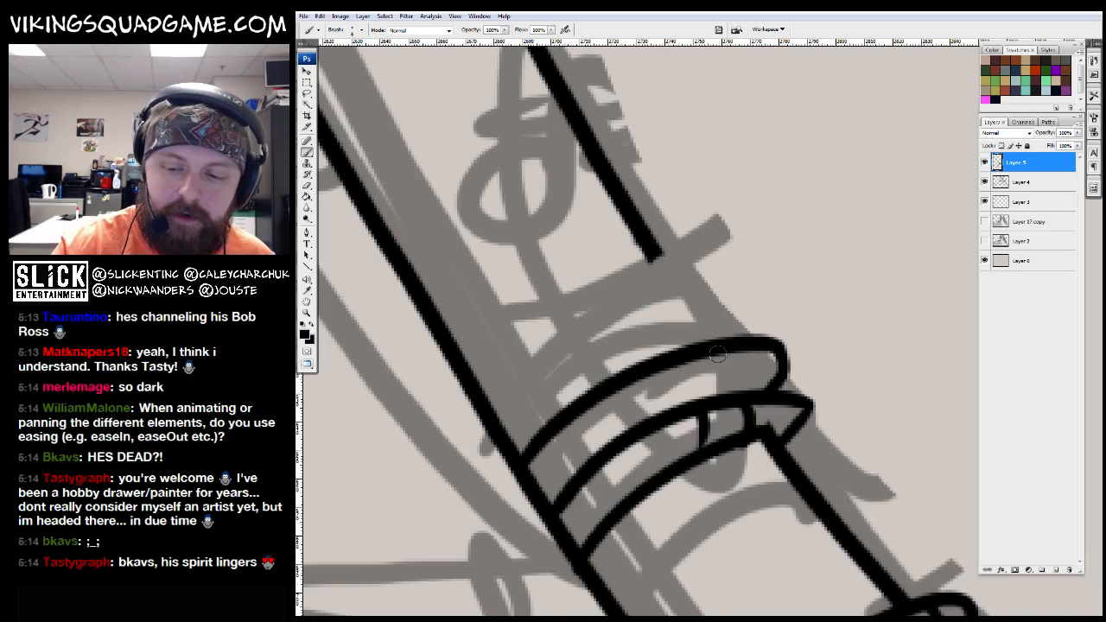
{"action": "left_click_drag", "start_coordinate": [734, 354], "coordinate": [742, 390]}
{"action": "left_click_drag", "start_coordinate": [687, 367], "coordinate": [696, 402]}
{"action": "mouse_move", "coordinate": [718, 339]}
{"action": "left_mouse_down"}
{"action": "mouse_move", "coordinate": [730, 298]}
{"action": "mouse_move", "coordinate": [482, 422]}
{"action": "left_mouse_up"}
{"action": "left_click_drag", "start_coordinate": [670, 293], "coordinate": [691, 345]}
{"action": "left_click_drag", "start_coordinate": [635, 312], "coordinate": [648, 358]}
{"action": "mouse_move", "coordinate": [700, 294]}
{"action": "left_mouse_down"}
{"action": "mouse_move", "coordinate": [682, 242]}
{"action": "mouse_move", "coordinate": [458, 387]}
{"action": "left_mouse_up"}
Ink four stacked rope coils with strand marks around the beam where the roof poles cross at the ridge
{"action": "mouse_move", "coordinate": [560, 274]}
{"action": "left_mouse_down"}
{"action": "mouse_move", "coordinate": [612, 322]}
{"action": "mouse_move", "coordinate": [541, 459]}
{"action": "mouse_move", "coordinate": [585, 533]}
{"action": "mouse_move", "coordinate": [679, 427]}
{"action": "mouse_move", "coordinate": [700, 307]}
{"action": "mouse_move", "coordinate": [576, 366]}
{"action": "mouse_move", "coordinate": [778, 311]}
{"action": "mouse_move", "coordinate": [605, 484]}
{"action": "mouse_move", "coordinate": [808, 402]}
{"action": "left_mouse_up"}
{"action": "key", "text": "z"}
{"action": "left_click", "coordinate": [748, 382], "text": "alt"}
{"action": "left_click", "coordinate": [696, 358], "text": "alt"}
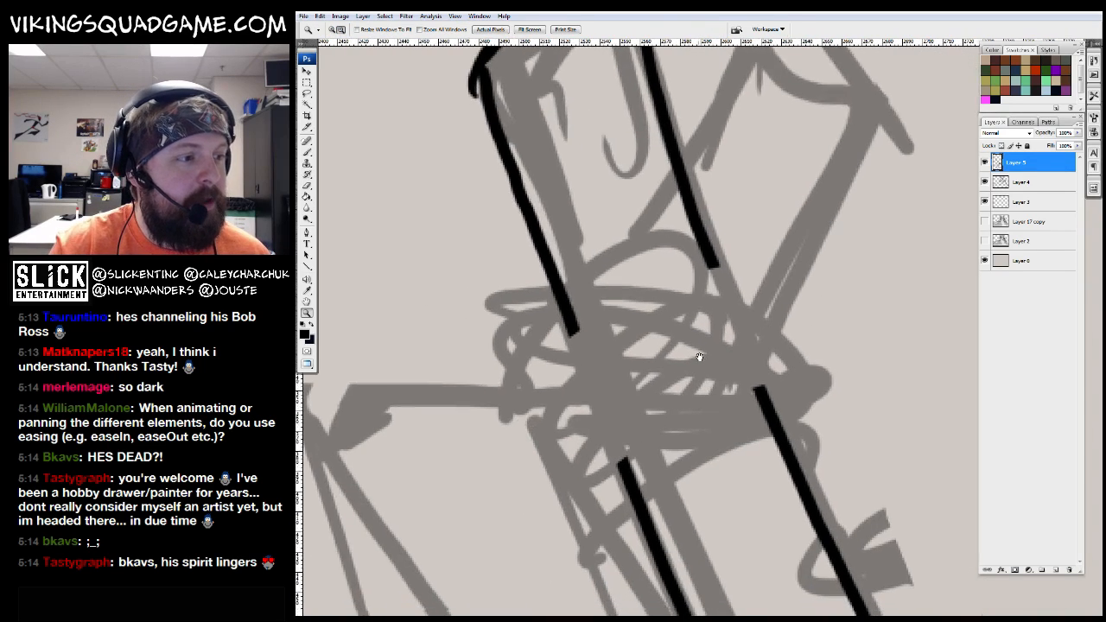
{"action": "left_click", "coordinate": [691, 342], "text": "alt"}
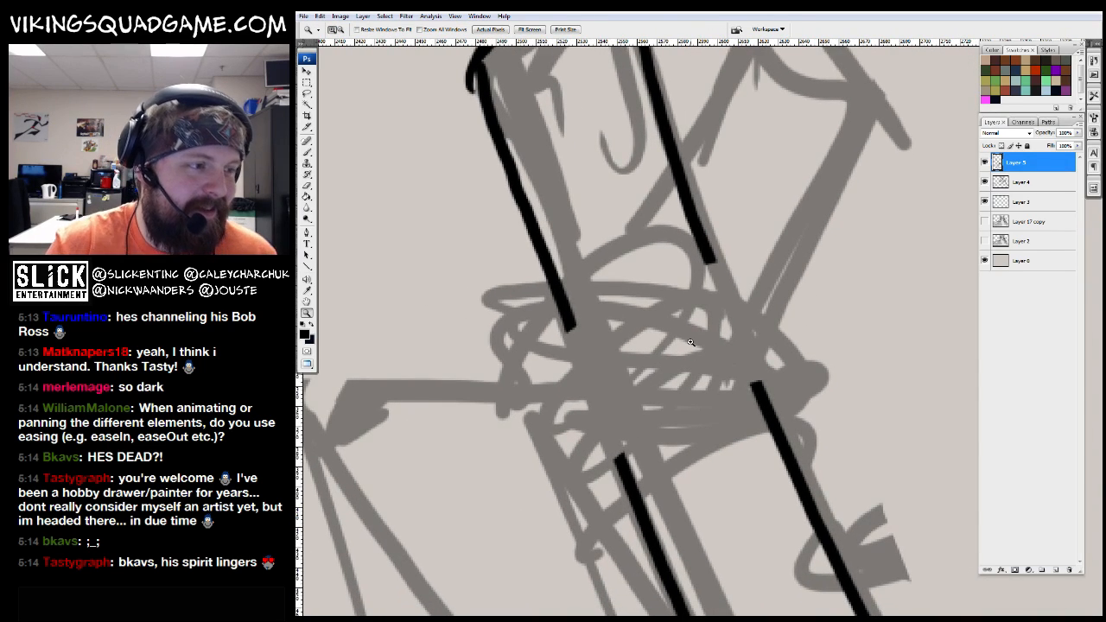
{"action": "left_click", "coordinate": [690, 342]}
{"action": "key", "text": "b"}
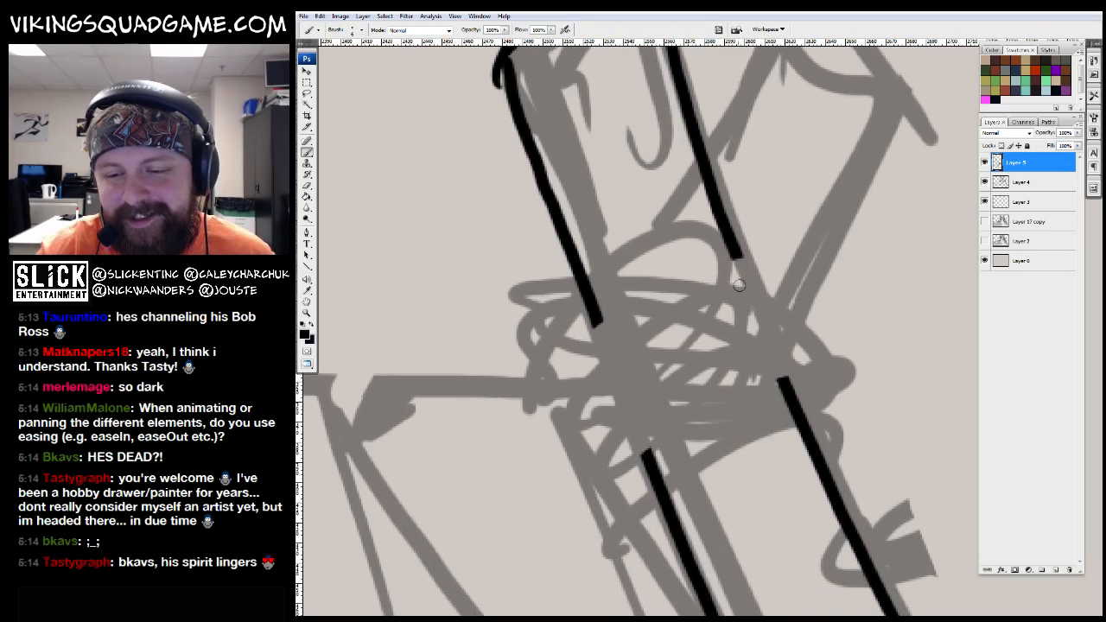
{"action": "mouse_move", "coordinate": [772, 381]}
{"action": "left_mouse_down"}
{"action": "mouse_move", "coordinate": [736, 392]}
{"action": "mouse_move", "coordinate": [795, 384]}
{"action": "mouse_move", "coordinate": [790, 359]}
{"action": "mouse_move", "coordinate": [643, 414]}
{"action": "mouse_move", "coordinate": [654, 457]}
{"action": "left_mouse_up"}
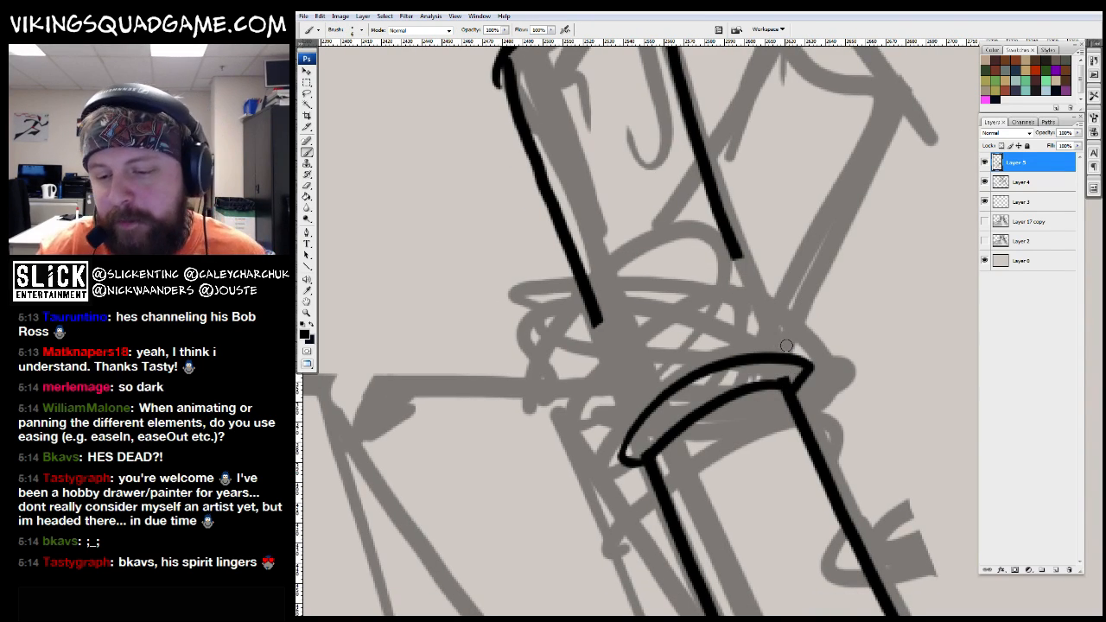
{"action": "mouse_move", "coordinate": [787, 330]}
{"action": "left_mouse_down"}
{"action": "mouse_move", "coordinate": [619, 383]}
{"action": "mouse_move", "coordinate": [628, 428]}
{"action": "left_mouse_up"}
{"action": "mouse_move", "coordinate": [779, 307]}
{"action": "left_mouse_down"}
{"action": "mouse_move", "coordinate": [681, 303]}
{"action": "mouse_move", "coordinate": [592, 399]}
{"action": "left_mouse_up"}
{"action": "mouse_move", "coordinate": [752, 289]}
{"action": "left_mouse_down"}
{"action": "mouse_move", "coordinate": [711, 265]}
{"action": "mouse_move", "coordinate": [579, 348]}
{"action": "left_mouse_up"}
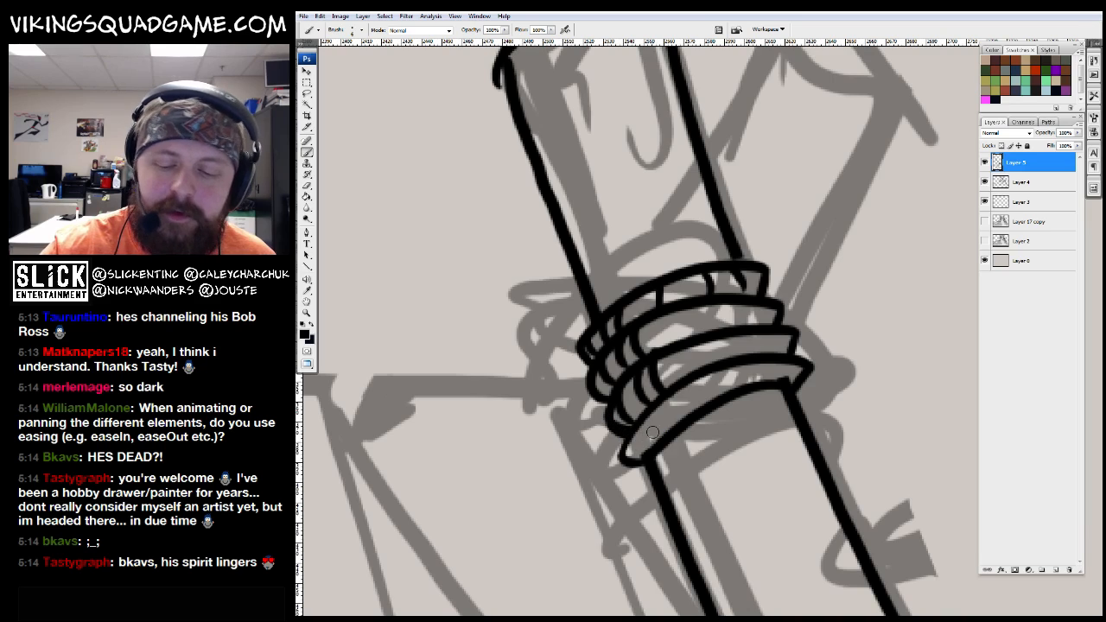
Ink a curved line closing the beam's upper end above the rope coils
{"action": "left_click_drag", "start_coordinate": [711, 407], "coordinate": [722, 519]}
{"action": "left_click_drag", "start_coordinate": [506, 275], "coordinate": [672, 138]}
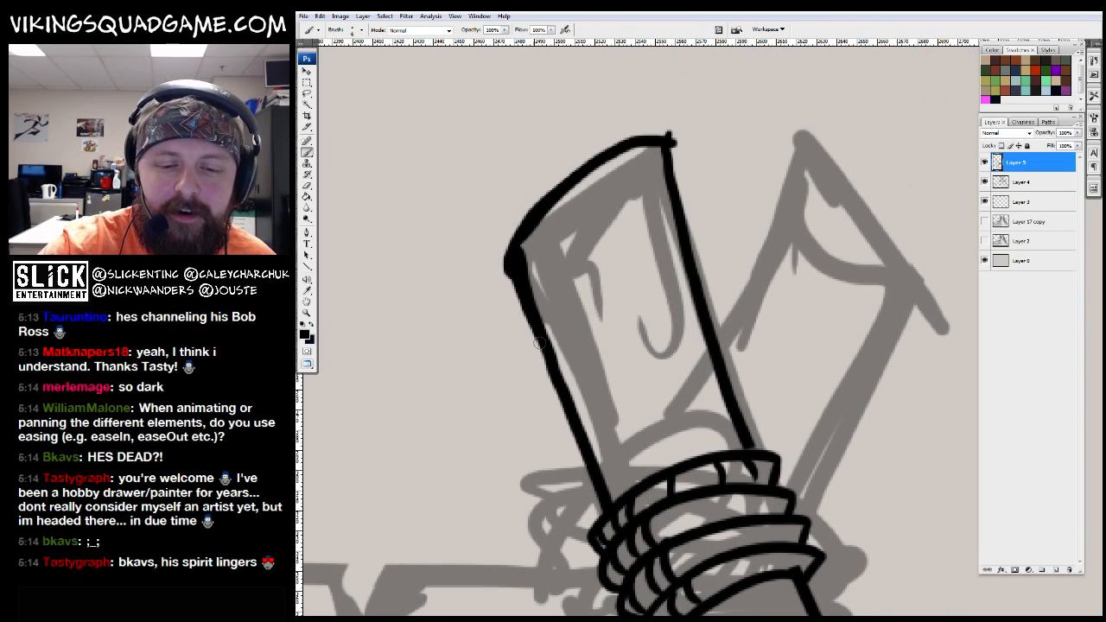
Ink short wood-grain lines inside the upper end of the rear roof beam
{"action": "left_click_drag", "start_coordinate": [537, 217], "coordinate": [578, 315]}
{"action": "left_click_drag", "start_coordinate": [767, 553], "coordinate": [707, 372]}
{"action": "key", "text": "z"}
{"action": "left_click", "coordinate": [707, 372], "text": "alt"}
{"action": "key", "text": "b"}
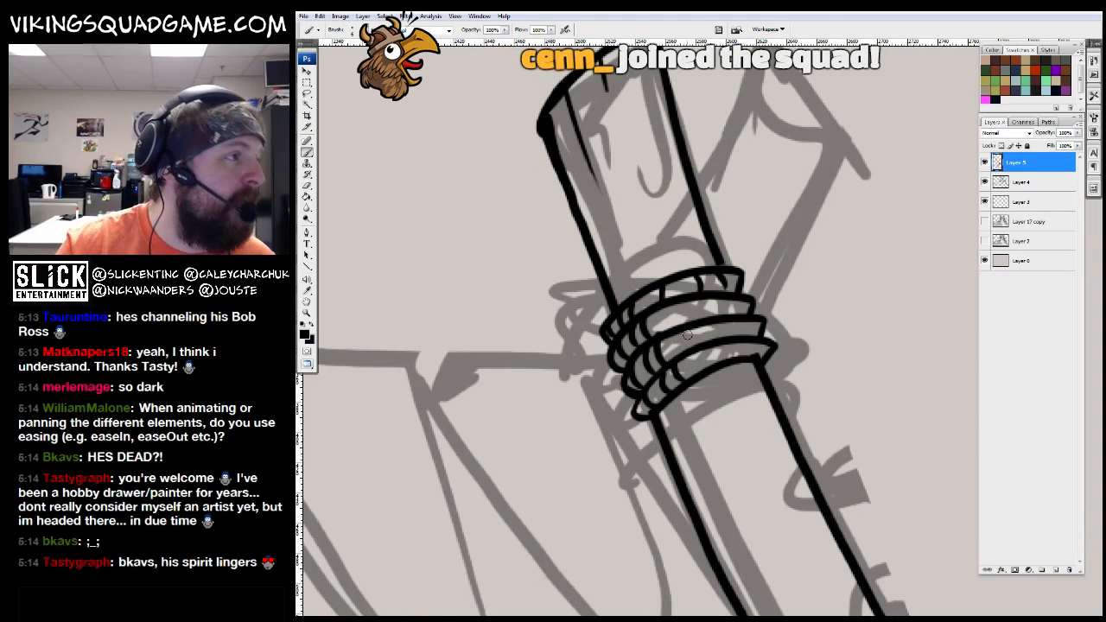
Ink the roof's ridge line from the rear beam to the front poles, with angled notches between the shingles
{"action": "mouse_move", "coordinate": [758, 225]}
{"action": "left_mouse_down"}
{"action": "mouse_move", "coordinate": [694, 360]}
{"action": "mouse_move", "coordinate": [949, 91]}
{"action": "left_mouse_up"}
{"action": "mouse_move", "coordinate": [804, 223]}
{"action": "left_mouse_down"}
{"action": "mouse_move", "coordinate": [611, 240]}
{"action": "mouse_move", "coordinate": [603, 277]}
{"action": "left_mouse_up"}
{"action": "mouse_move", "coordinate": [634, 324]}
{"action": "left_mouse_down"}
{"action": "mouse_move", "coordinate": [599, 255]}
{"action": "mouse_move", "coordinate": [436, 235]}
{"action": "mouse_move", "coordinate": [396, 270]}
{"action": "left_mouse_up"}
{"action": "left_click_drag", "start_coordinate": [396, 270], "coordinate": [666, 309]}
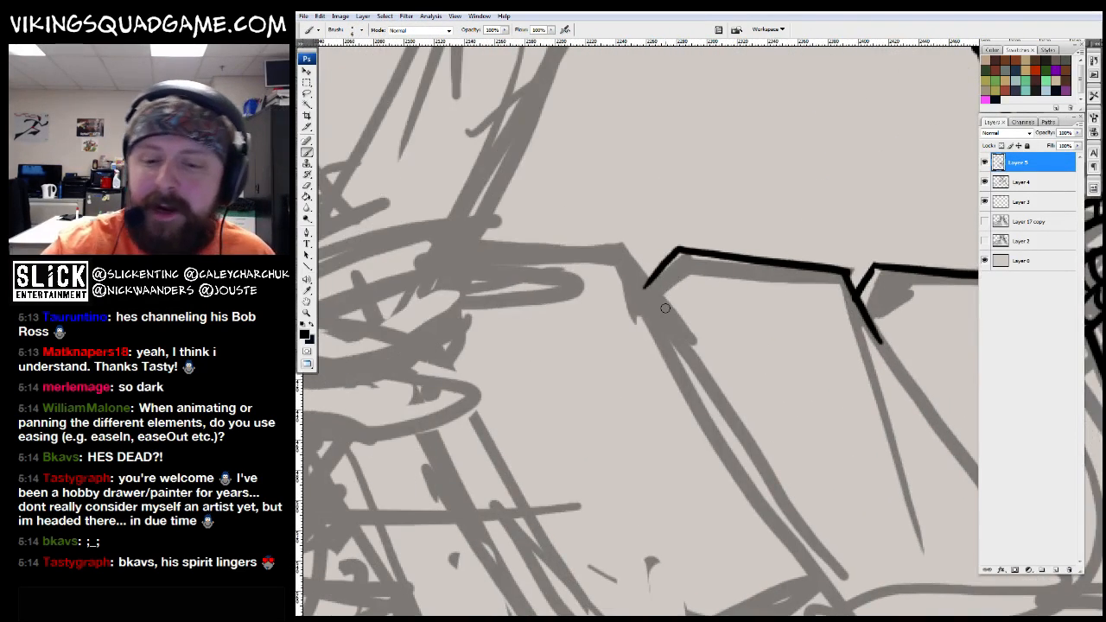
{"action": "mouse_move", "coordinate": [634, 255]}
{"action": "left_mouse_down"}
{"action": "mouse_move", "coordinate": [470, 250]}
{"action": "mouse_move", "coordinate": [710, 343]}
{"action": "left_mouse_up"}
Outline the two crossed poles at the front gable peak and ink the first rope coil around their base
{"action": "mouse_move", "coordinate": [700, 386]}
{"action": "left_mouse_down"}
{"action": "mouse_move", "coordinate": [605, 433]}
{"action": "mouse_move", "coordinate": [416, 406]}
{"action": "mouse_move", "coordinate": [543, 419]}
{"action": "mouse_move", "coordinate": [694, 373]}
{"action": "mouse_move", "coordinate": [607, 464]}
{"action": "left_mouse_up"}
{"action": "left_click_drag", "start_coordinate": [717, 206], "coordinate": [581, 457]}
{"action": "mouse_move", "coordinate": [769, 108]}
{"action": "left_mouse_down"}
{"action": "mouse_move", "coordinate": [704, 272]}
{"action": "mouse_move", "coordinate": [588, 147]}
{"action": "mouse_move", "coordinate": [657, 112]}
{"action": "mouse_move", "coordinate": [475, 508]}
{"action": "mouse_move", "coordinate": [622, 252]}
{"action": "mouse_move", "coordinate": [572, 342]}
{"action": "left_mouse_up"}
{"action": "left_click_drag", "start_coordinate": [598, 291], "coordinate": [589, 524]}
{"action": "mouse_move", "coordinate": [624, 453]}
{"action": "left_mouse_down"}
{"action": "mouse_move", "coordinate": [482, 154]}
{"action": "mouse_move", "coordinate": [401, 223]}
{"action": "mouse_move", "coordinate": [413, 331]}
{"action": "mouse_move", "coordinate": [536, 570]}
{"action": "left_mouse_up"}
{"action": "scroll", "coordinate": [703, 334], "scroll_direction": "down", "scroll_amount": 3}
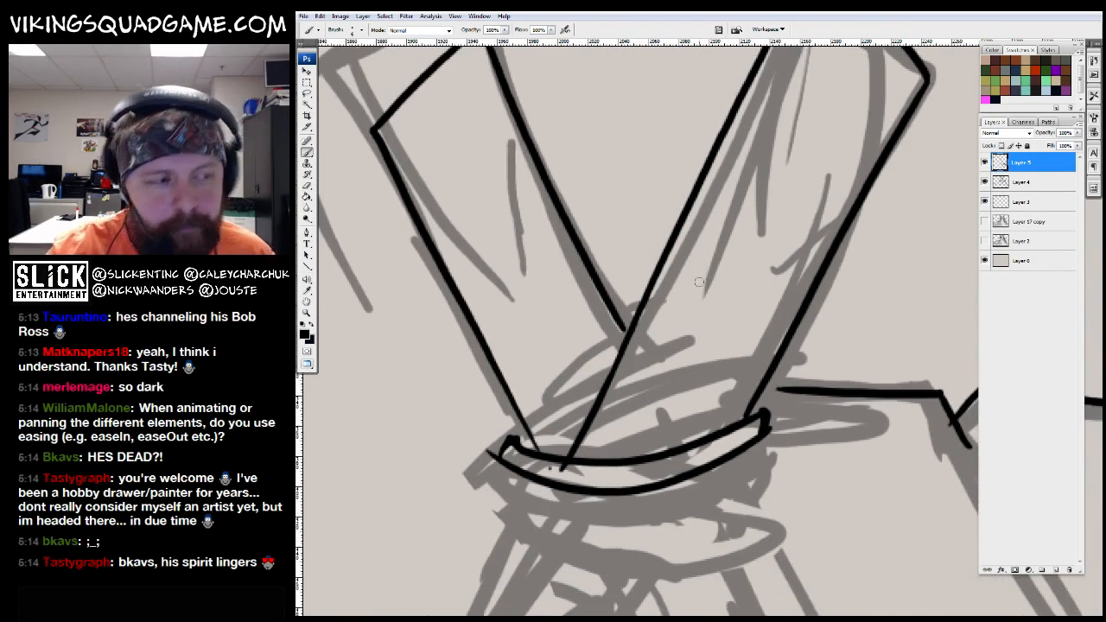
Ink the second pole crossing behind the rear beam above the rope wrap, with an angled top and grain marks
{"action": "key", "text": "z"}
{"action": "left_click", "coordinate": [763, 322], "text": "alt"}
{"action": "left_click", "coordinate": [763, 321], "text": "alt"}
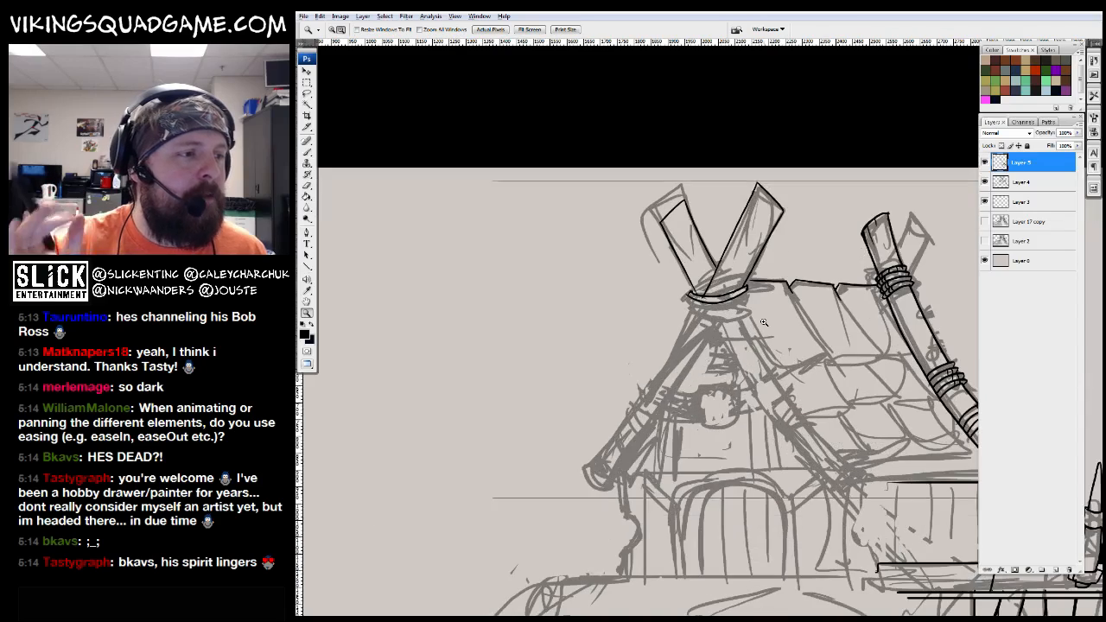
{"action": "left_click", "coordinate": [763, 321]}
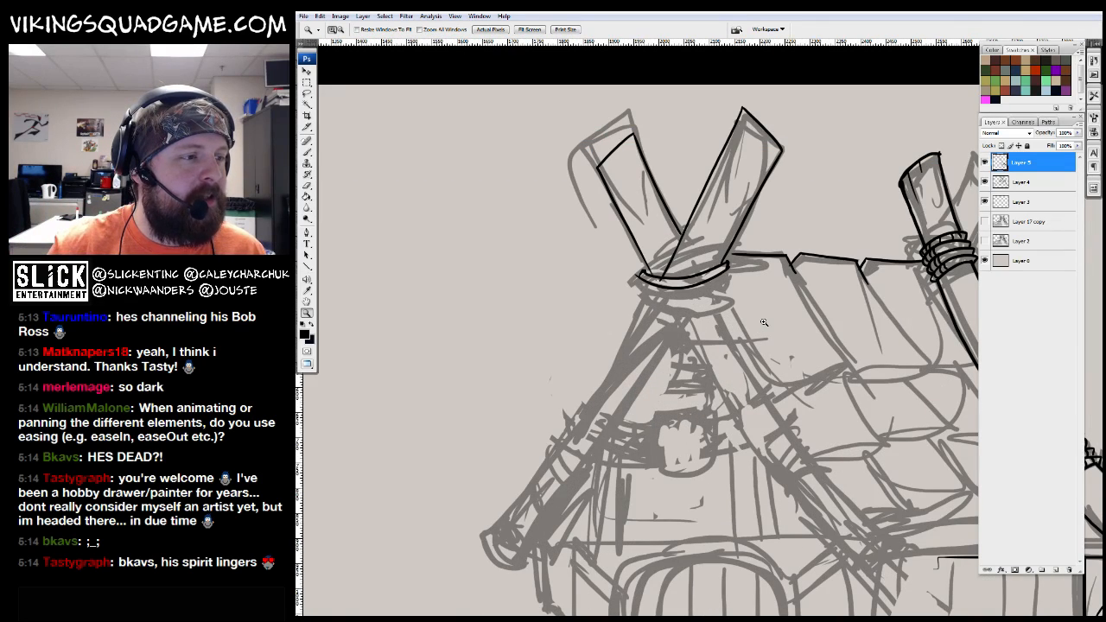
{"action": "left_click", "coordinate": [726, 375], "text": "alt"}
{"action": "left_click", "coordinate": [722, 350], "text": "alt"}
{"action": "left_click", "coordinate": [713, 320], "text": "alt"}
{"action": "left_click", "coordinate": [705, 284], "text": "alt"}
{"action": "left_click", "coordinate": [683, 316]}
{"action": "left_click", "coordinate": [637, 400]}
{"action": "scroll", "coordinate": [594, 489], "scroll_direction": "up", "scroll_amount": 2}
{"action": "key", "text": "b"}
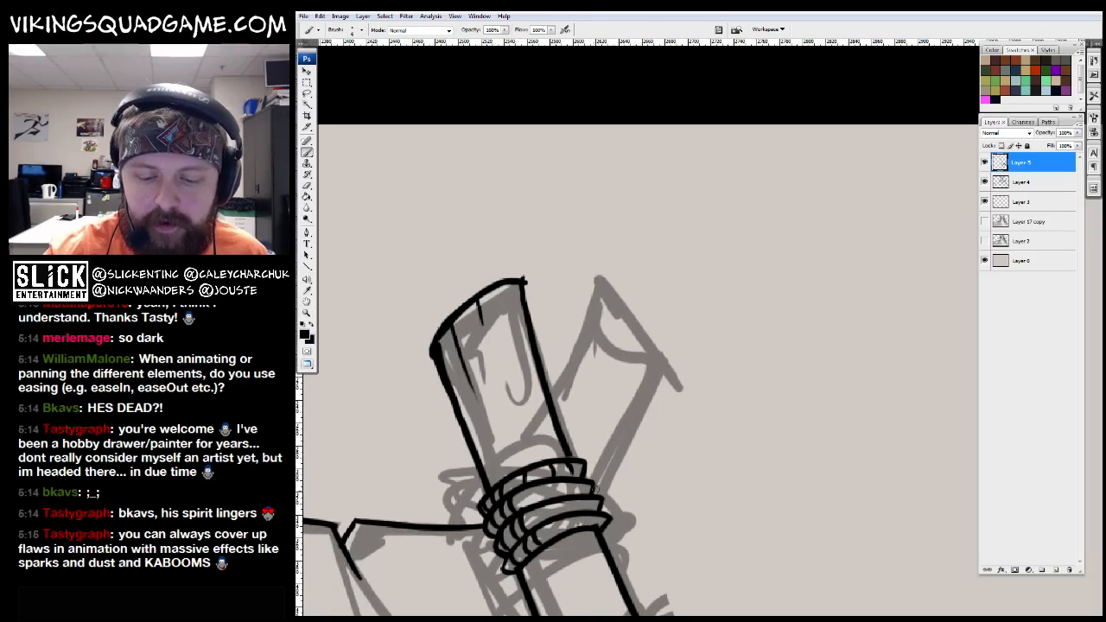
{"action": "mouse_move", "coordinate": [607, 482]}
{"action": "left_mouse_down"}
{"action": "mouse_move", "coordinate": [626, 423]}
{"action": "mouse_move", "coordinate": [638, 435]}
{"action": "mouse_move", "coordinate": [704, 308]}
{"action": "mouse_move", "coordinate": [650, 244]}
{"action": "mouse_move", "coordinate": [592, 389]}
{"action": "left_mouse_up"}
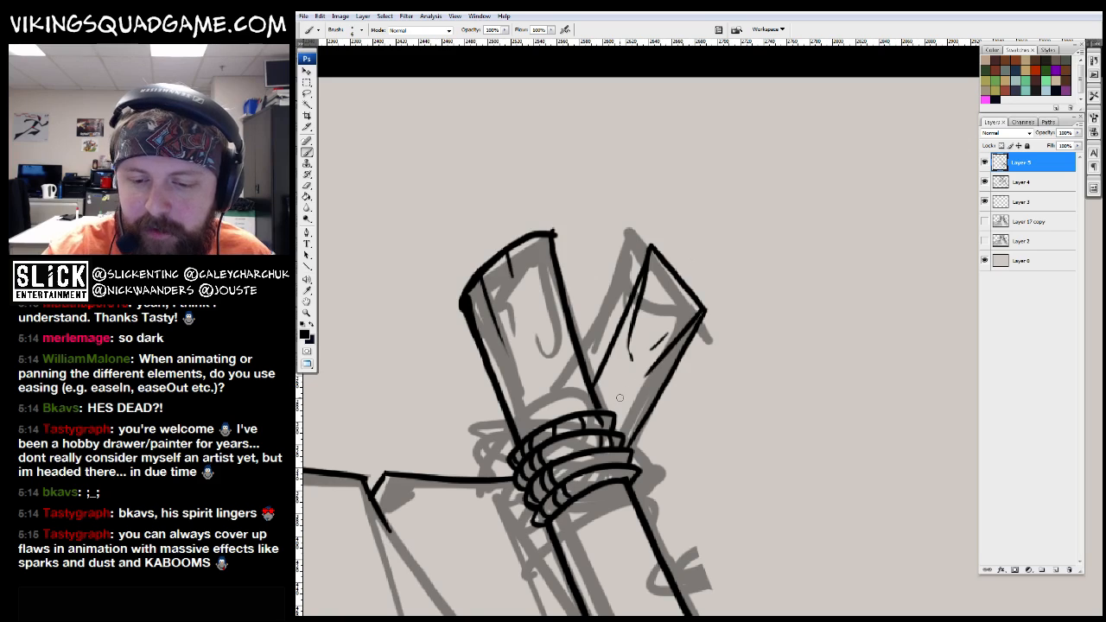
Add grain marks down the rear roof beam and ink the straight edge beneath the side roof's eave
{"action": "left_click_drag", "start_coordinate": [685, 291], "coordinate": [790, 201]}
{"action": "left_click_drag", "start_coordinate": [746, 298], "coordinate": [743, 130]}
{"action": "left_click_drag", "start_coordinate": [658, 183], "coordinate": [757, 402]}
{"action": "mouse_move", "coordinate": [701, 273]}
{"action": "left_mouse_down"}
{"action": "mouse_move", "coordinate": [798, 445]}
{"action": "mouse_move", "coordinate": [564, 233]}
{"action": "left_mouse_up"}
{"action": "left_click_drag", "start_coordinate": [588, 298], "coordinate": [648, 371]}
{"action": "mouse_move", "coordinate": [710, 403]}
{"action": "left_mouse_down"}
{"action": "mouse_move", "coordinate": [690, 385]}
{"action": "mouse_move", "coordinate": [661, 313]}
{"action": "left_mouse_up"}
{"action": "left_click_drag", "start_coordinate": [605, 346], "coordinate": [697, 432]}
{"action": "mouse_move", "coordinate": [722, 504]}
{"action": "left_mouse_down"}
{"action": "mouse_move", "coordinate": [735, 461]}
{"action": "mouse_move", "coordinate": [901, 435]}
{"action": "mouse_move", "coordinate": [952, 383]}
{"action": "mouse_move", "coordinate": [1074, 366]}
{"action": "left_mouse_up"}
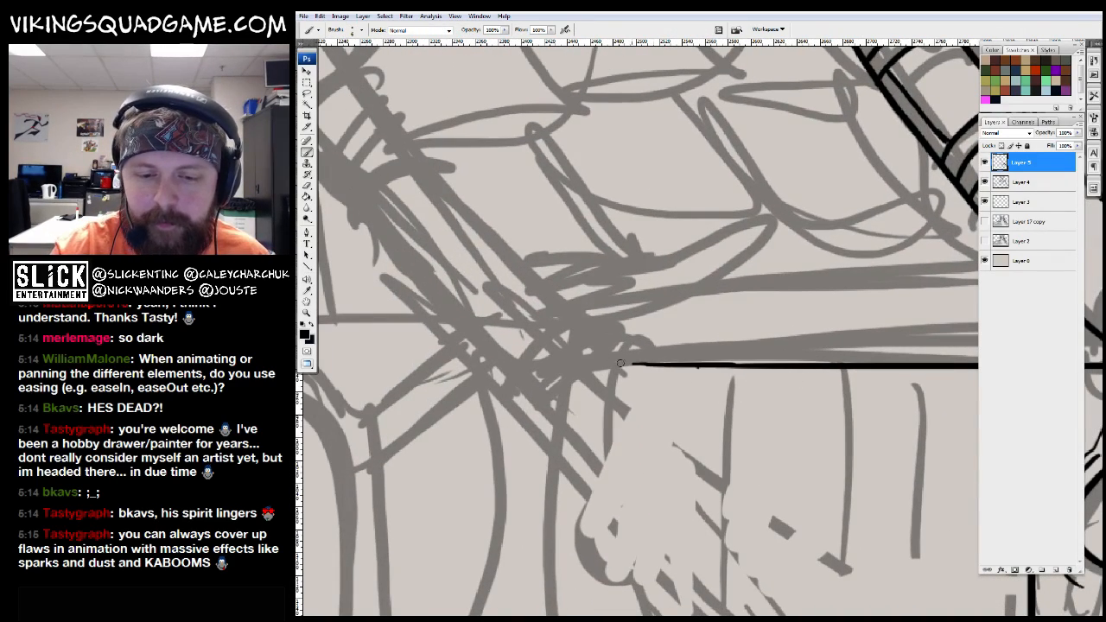
{"action": "left_click_drag", "start_coordinate": [604, 322], "coordinate": [797, 531]}
{"action": "left_click_drag", "start_coordinate": [572, 164], "coordinate": [640, 325]}
Add wood-grain cracks to the front gable's right-leaning pole and cut a split notch into its top edge
{"action": "key", "text": "z"}
{"action": "left_click", "coordinate": [635, 306], "text": "alt"}
{"action": "left_click", "coordinate": [635, 306], "text": "alt"}
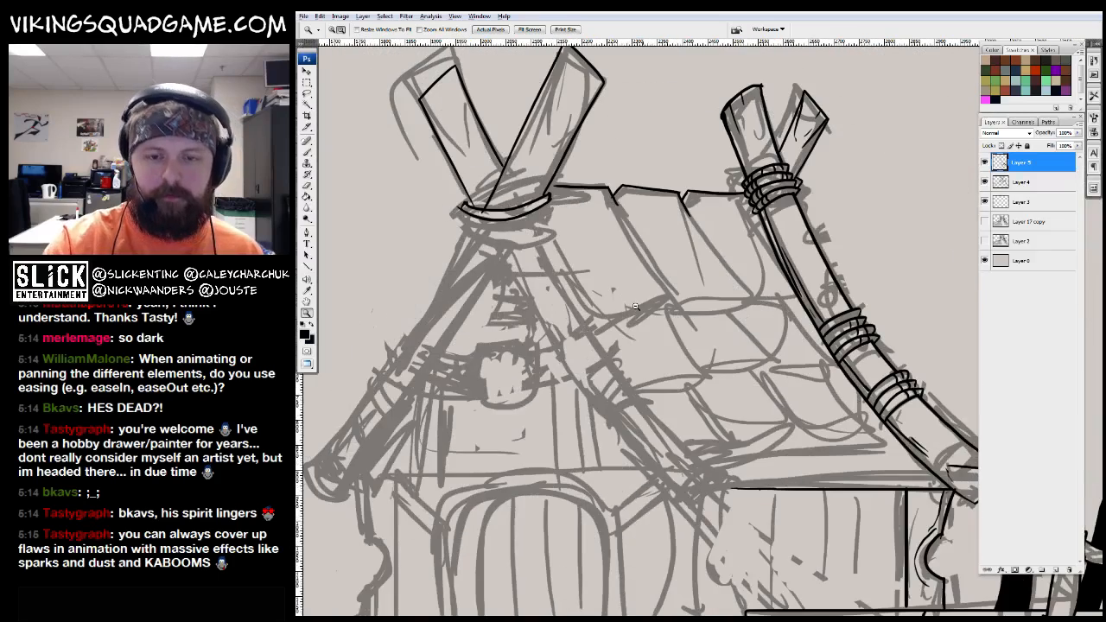
{"action": "left_click", "coordinate": [635, 306], "text": "alt"}
{"action": "left_click", "coordinate": [562, 362]}
{"action": "key", "text": "b"}
{"action": "left_click_drag", "start_coordinate": [613, 214], "coordinate": [568, 356]}
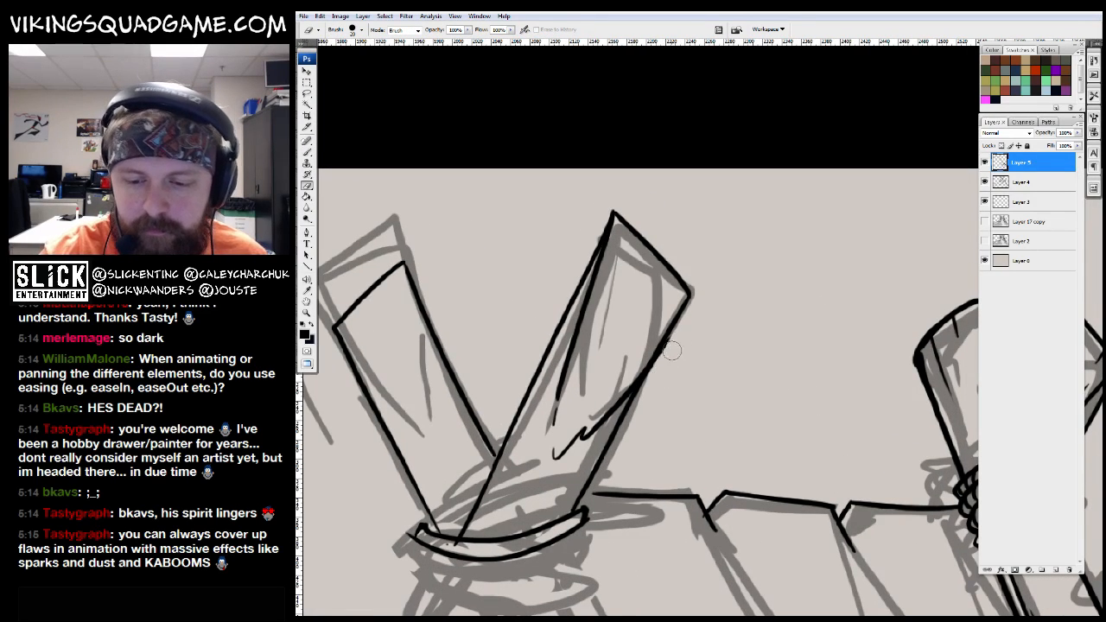
{"action": "left_click_drag", "start_coordinate": [663, 365], "coordinate": [696, 311]}
{"action": "left_click_drag", "start_coordinate": [657, 259], "coordinate": [616, 364]}
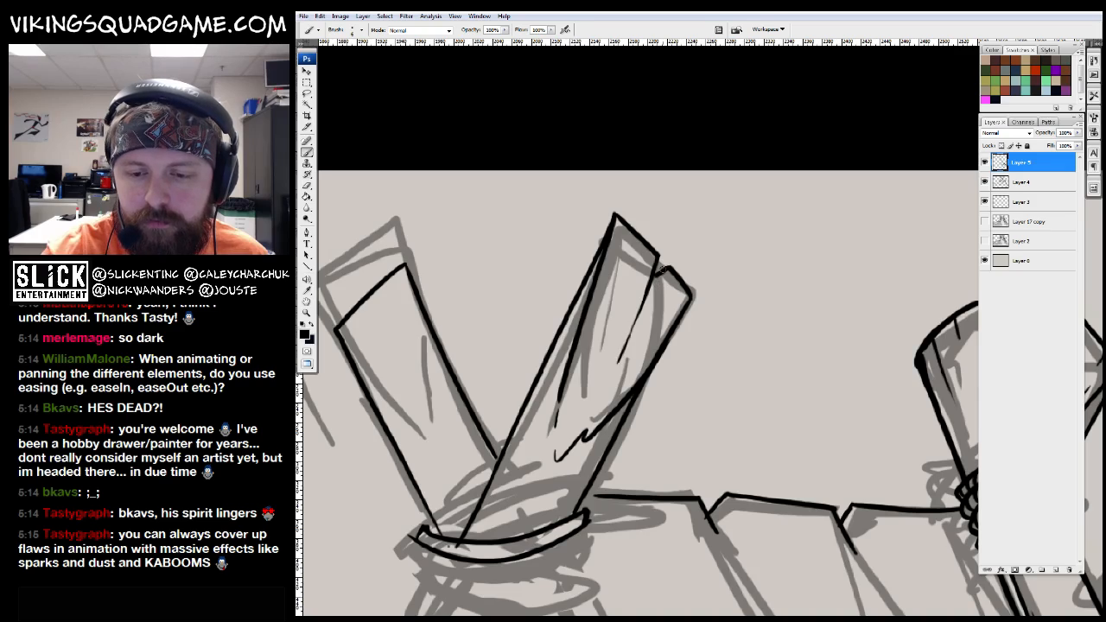
Ink jagged wood-grain cracks along the front gable's left-leaning pole
{"action": "key", "text": "z"}
{"action": "left_click", "coordinate": [651, 306], "text": "alt"}
{"action": "left_click", "coordinate": [674, 320], "text": "alt"}
{"action": "left_click", "coordinate": [699, 337], "text": "alt"}
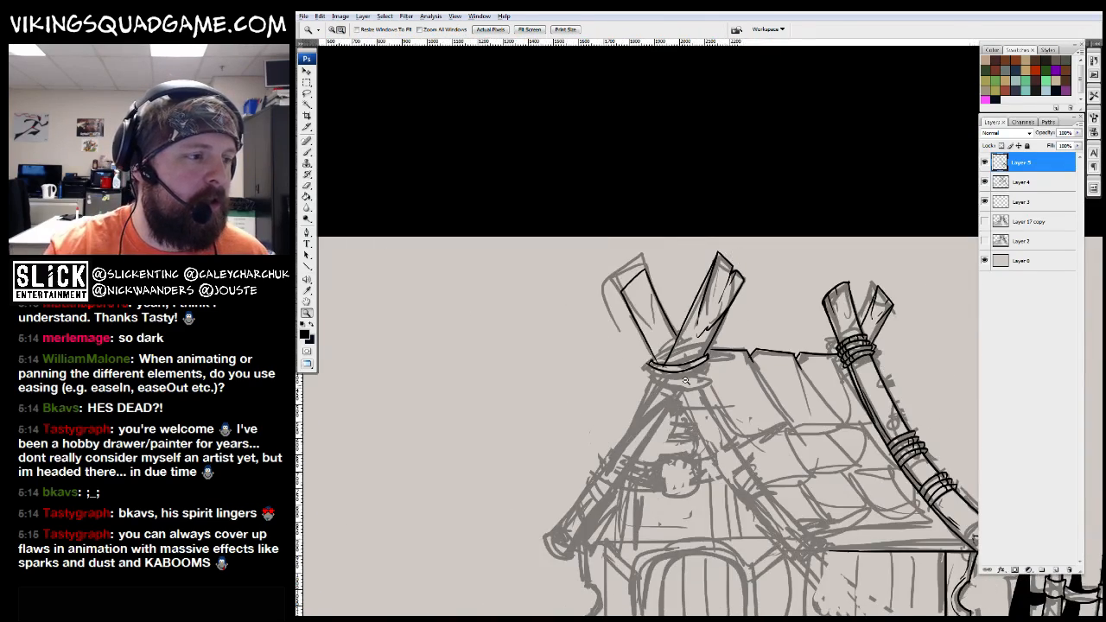
{"action": "left_click", "coordinate": [702, 363], "text": "alt"}
{"action": "left_click", "coordinate": [687, 393], "text": "alt"}
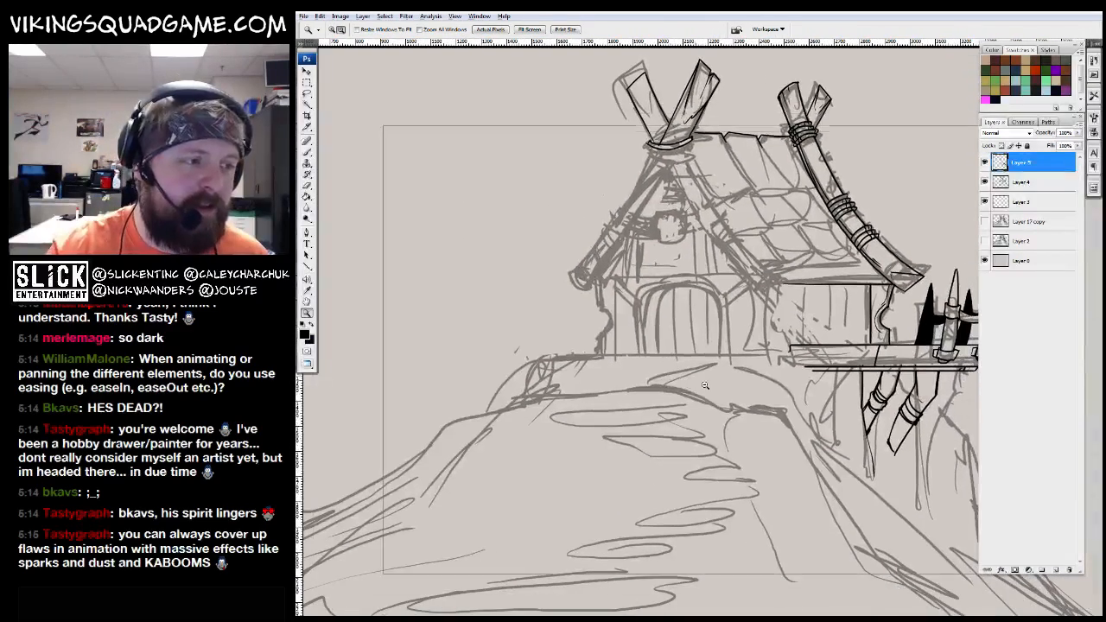
{"action": "left_click", "coordinate": [668, 430], "text": "alt"}
{"action": "left_click_drag", "start_coordinate": [668, 431], "coordinate": [660, 545]}
{"action": "mouse_move", "coordinate": [612, 427]}
{"action": "left_mouse_down"}
{"action": "mouse_move", "coordinate": [740, 246]}
{"action": "mouse_move", "coordinate": [739, 350]}
{"action": "left_mouse_up"}
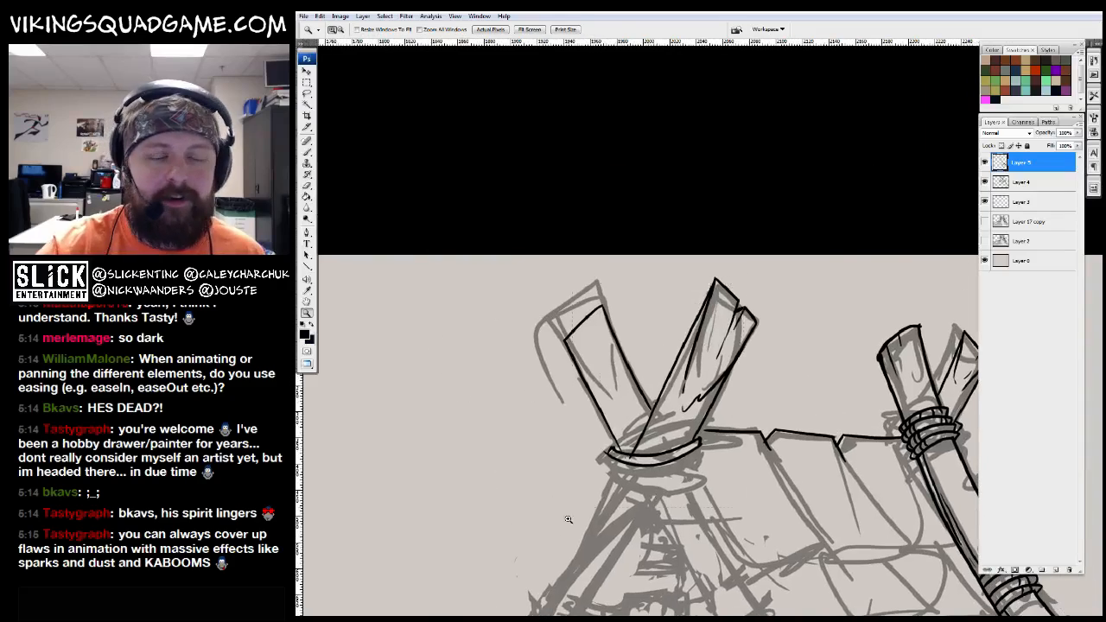
{"action": "left_click_drag", "start_coordinate": [566, 484], "coordinate": [751, 268]}
{"action": "key", "text": "b"}
{"action": "left_click_drag", "start_coordinate": [530, 319], "coordinate": [631, 458]}
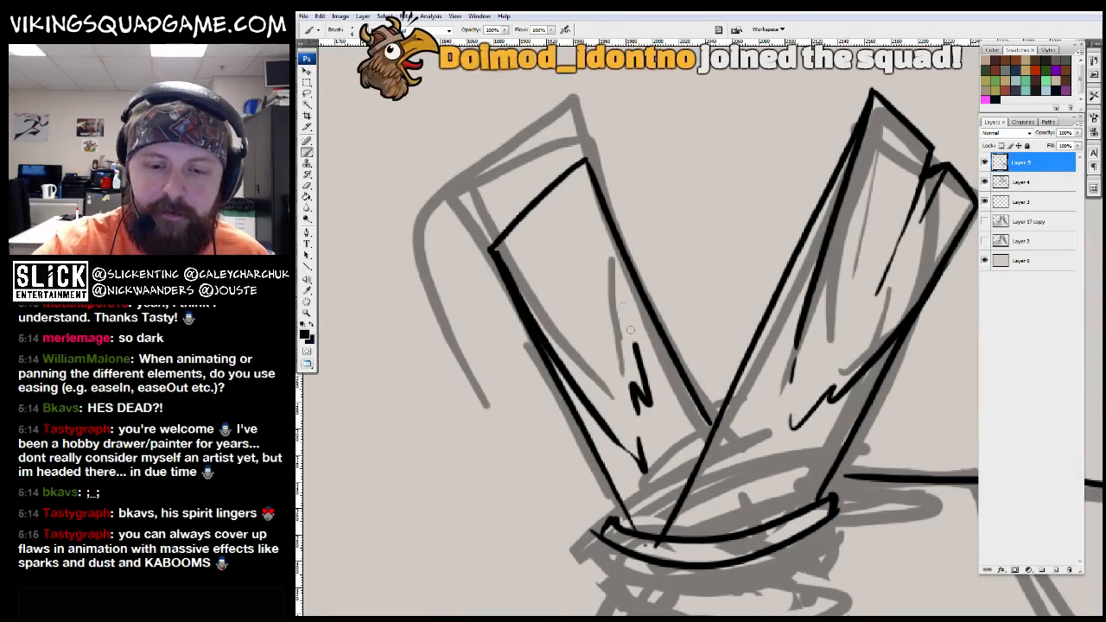
{"action": "left_click_drag", "start_coordinate": [610, 261], "coordinate": [638, 398]}
{"action": "left_click_drag", "start_coordinate": [637, 398], "coordinate": [672, 486]}
Break the top edge of the left-leaning front pole with a split notch and a crack running down from it
{"action": "key", "text": "z"}
{"action": "left_click", "coordinate": [775, 421], "text": "alt"}
{"action": "left_click", "coordinate": [775, 421], "text": "alt"}
{"action": "left_click", "coordinate": [708, 415], "text": "alt"}
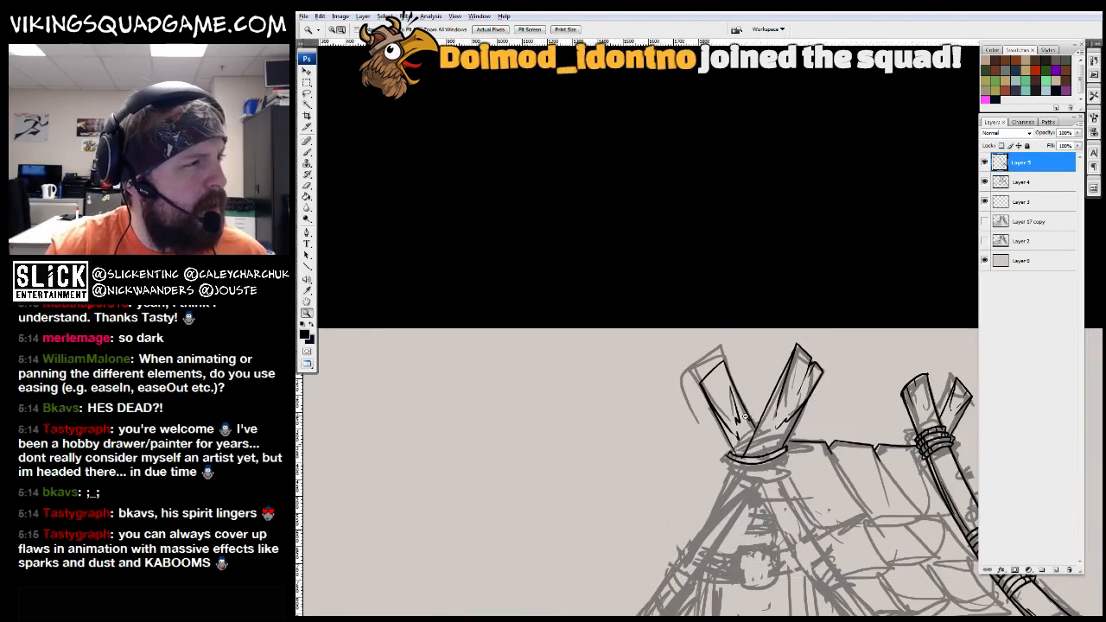
{"action": "left_click", "coordinate": [647, 405], "text": "alt"}
{"action": "left_click", "coordinate": [646, 405]}
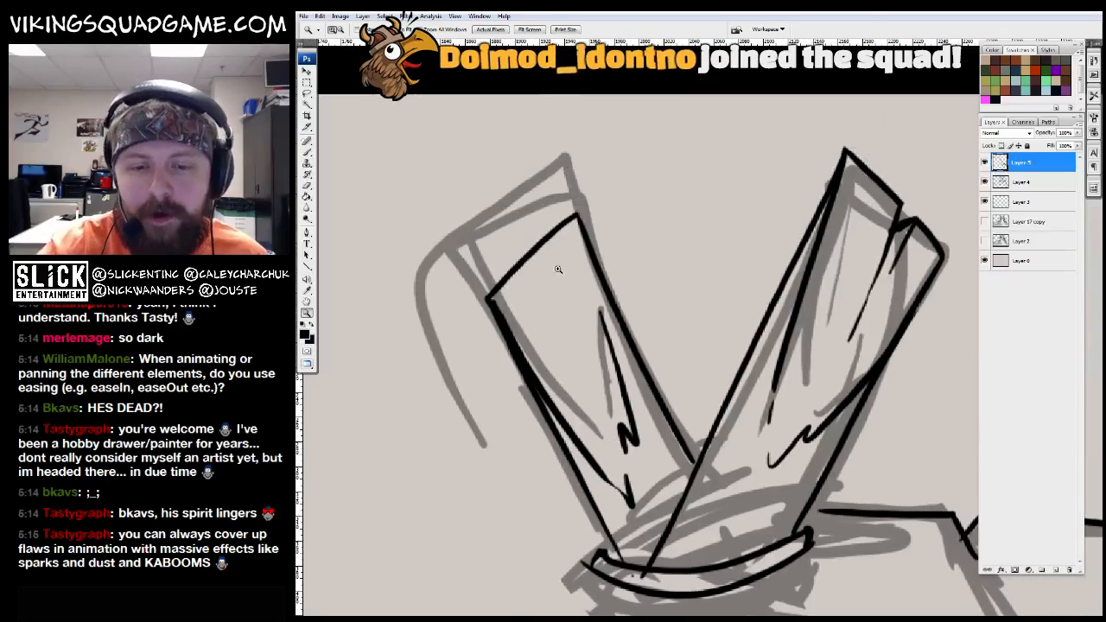
{"action": "key", "text": "b"}
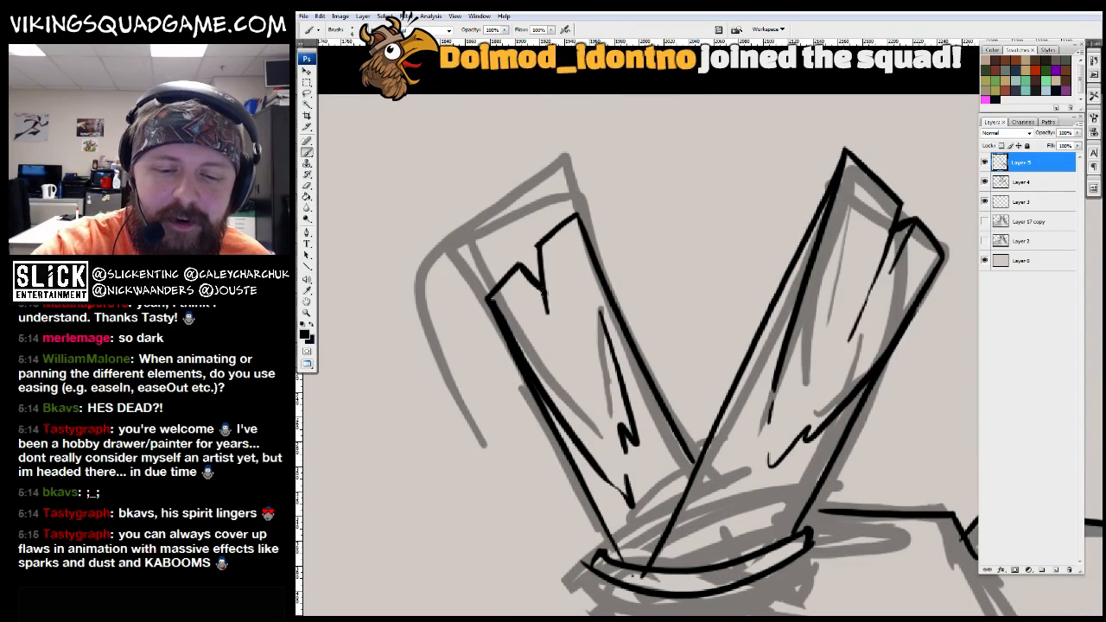
{"action": "key", "text": "z"}
{"action": "left_click_drag", "start_coordinate": [561, 314], "coordinate": [548, 289]}
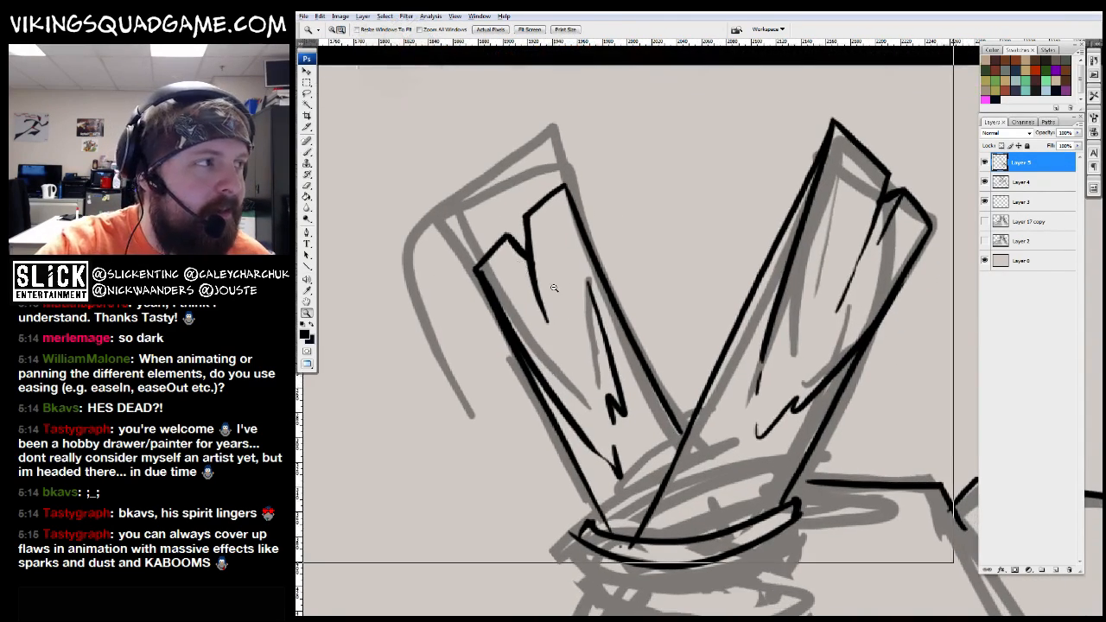
Ink two more rope coils below the first one around the base of the crossed front poles
{"action": "left_click", "coordinate": [708, 380], "text": "alt"}
{"action": "key", "text": "b"}
{"action": "mouse_move", "coordinate": [586, 479]}
{"action": "left_mouse_down"}
{"action": "mouse_move", "coordinate": [565, 348]}
{"action": "mouse_move", "coordinate": [621, 347]}
{"action": "left_mouse_up"}
{"action": "mouse_move", "coordinate": [587, 336]}
{"action": "left_mouse_down"}
{"action": "mouse_move", "coordinate": [765, 340]}
{"action": "mouse_move", "coordinate": [738, 321]}
{"action": "left_mouse_up"}
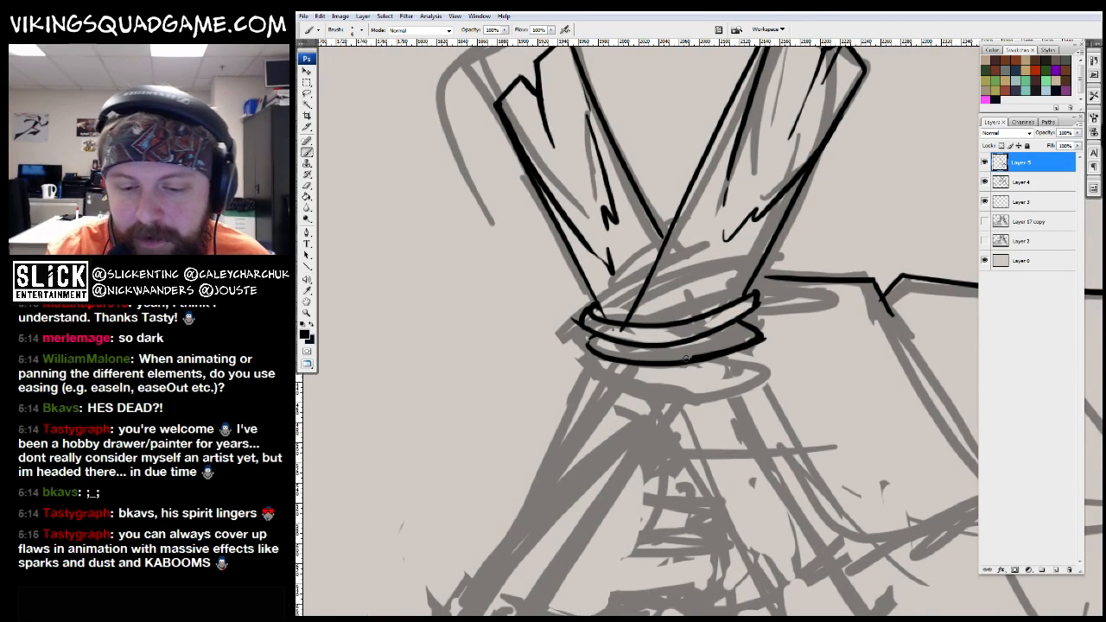
{"action": "left_click_drag", "start_coordinate": [586, 356], "coordinate": [748, 361]}
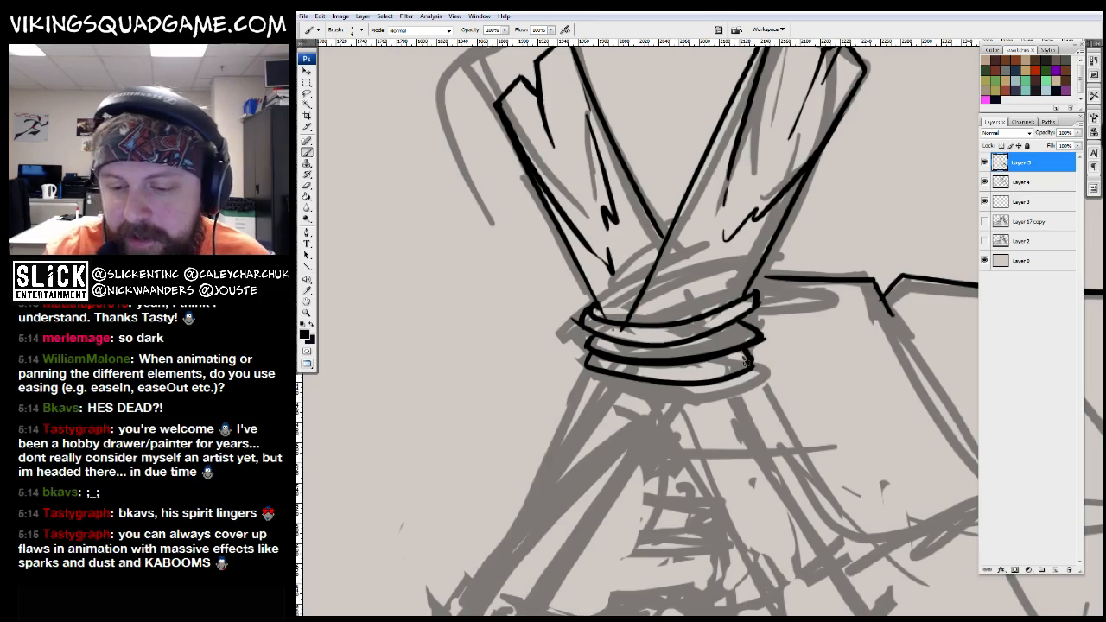
Examine the Viking Squad cover art full screen without panels, and return to the hut drawing
{"action": "key", "text": "ctrl+minus"}
{"action": "key", "text": "ctrl+minus"}
{"action": "key", "text": "f"}
{"action": "key", "text": "f"}
{"action": "left_click", "coordinate": [743, 104]}
{"action": "key", "text": "f"}
{"action": "key", "text": "f"}
{"action": "key", "text": "ctrl+minus"}
{"action": "key", "text": "ctrl+minus"}
{"action": "key", "text": "Tab"}
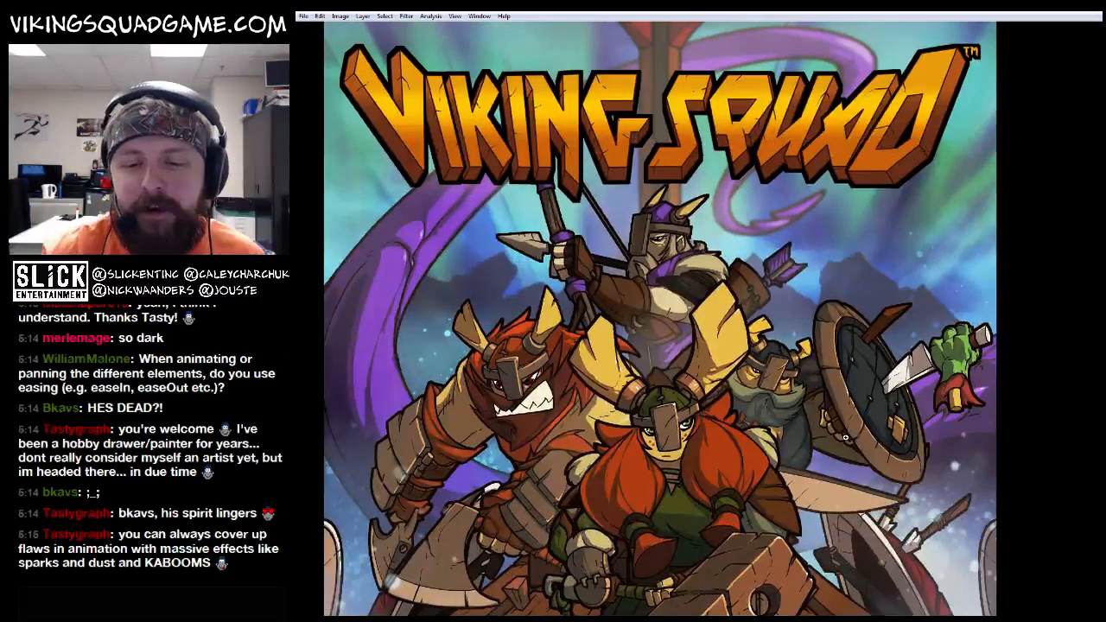
{"action": "key", "text": "Tab"}
{"action": "key", "text": "Tab"}
{"action": "key", "text": "Tab"}
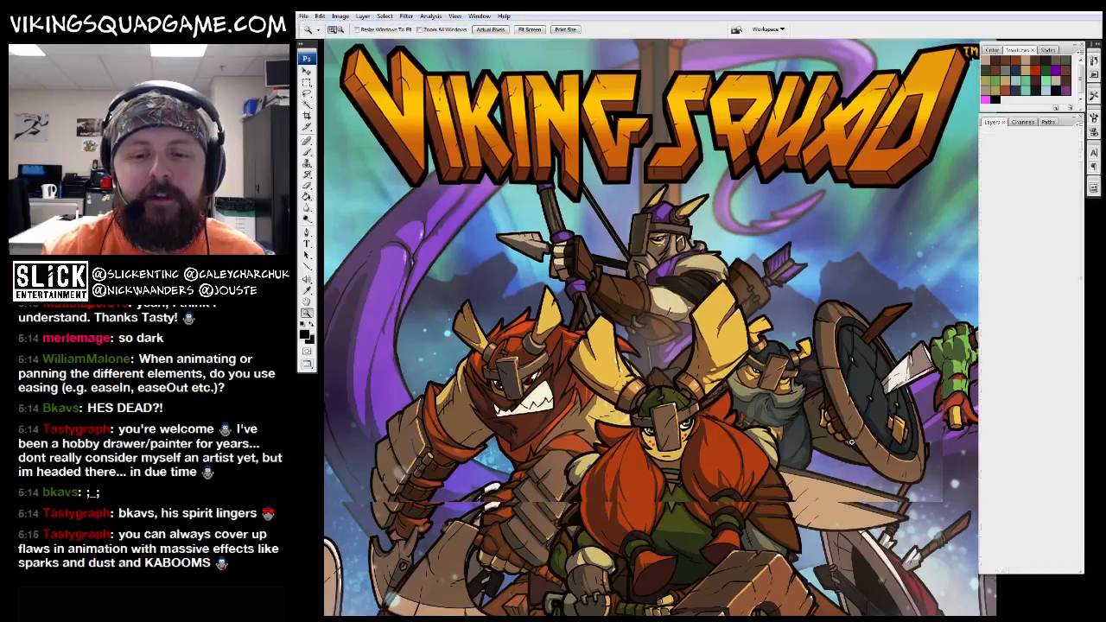
{"action": "key", "text": "f"}
{"action": "key", "text": "f"}
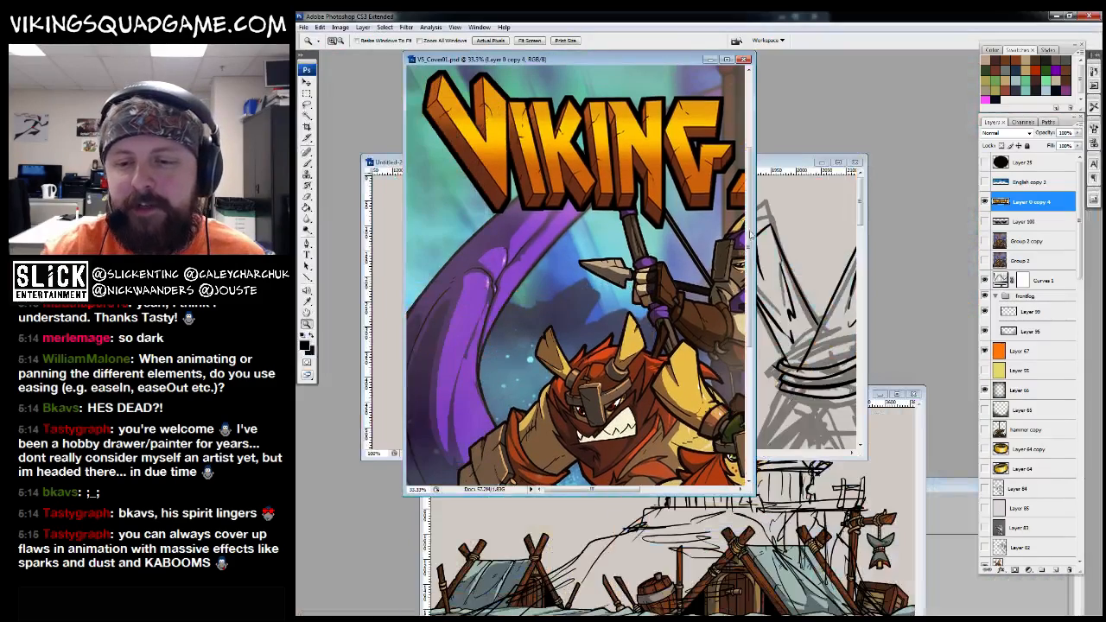
{"action": "left_click", "coordinate": [785, 169]}
{"action": "key", "text": "f"}
{"action": "key", "text": "ctrl+plus"}
{"action": "key", "text": "ctrl+plus"}
{"action": "key", "text": "ctrl+plus"}
{"action": "key", "text": "ctrl+plus"}
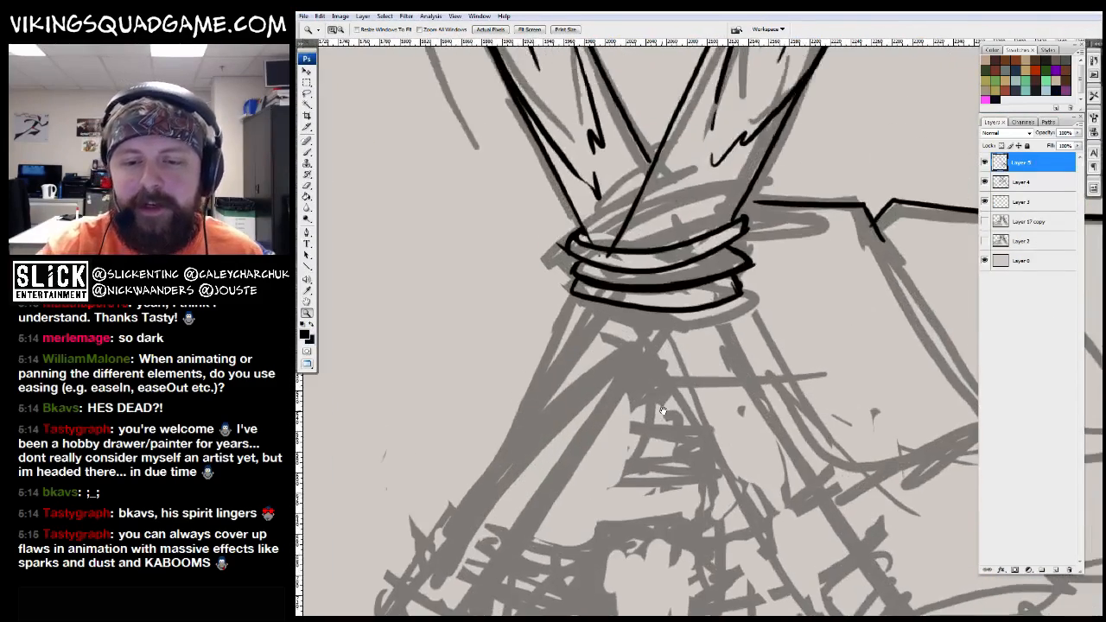
Ink vertical rope strands looping over the crossing of the front poles down to the horizontal coils
{"action": "key", "text": "b"}
{"action": "left_click_drag", "start_coordinate": [654, 261], "coordinate": [639, 353]}
{"action": "left_click_drag", "start_coordinate": [637, 255], "coordinate": [628, 363]}
{"action": "mouse_move", "coordinate": [647, 440]}
{"action": "left_mouse_down"}
{"action": "mouse_move", "coordinate": [669, 232]}
{"action": "mouse_move", "coordinate": [748, 160]}
{"action": "mouse_move", "coordinate": [723, 165]}
{"action": "mouse_move", "coordinate": [598, 380]}
{"action": "left_mouse_up"}
{"action": "key", "text": "e"}
{"action": "key", "text": "b"}
Ink both long edges of the front gable's left beam below the coils and close its lower end with a curve
{"action": "mouse_move", "coordinate": [624, 343]}
{"action": "left_mouse_down"}
{"action": "mouse_move", "coordinate": [739, 176]}
{"action": "mouse_move", "coordinate": [434, 563]}
{"action": "mouse_move", "coordinate": [521, 525]}
{"action": "mouse_move", "coordinate": [484, 400]}
{"action": "mouse_move", "coordinate": [461, 497]}
{"action": "mouse_move", "coordinate": [769, 131]}
{"action": "mouse_move", "coordinate": [615, 397]}
{"action": "left_mouse_up"}
{"action": "left_click_drag", "start_coordinate": [698, 262], "coordinate": [607, 413]}
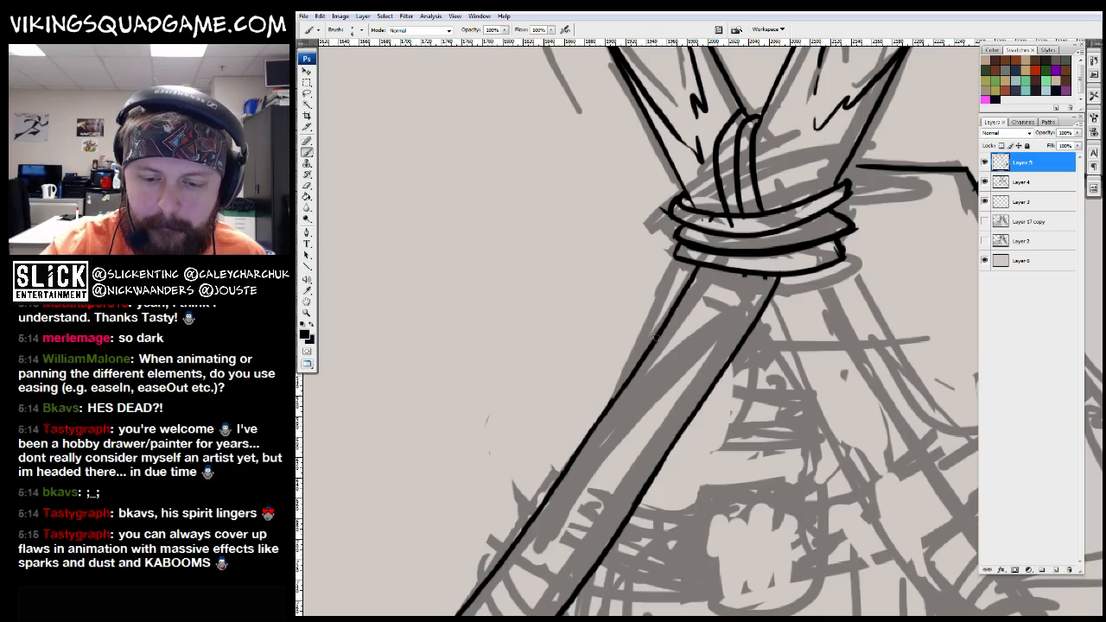
{"action": "left_click_drag", "start_coordinate": [693, 272], "coordinate": [673, 150]}
{"action": "key", "text": "z"}
{"action": "left_click", "coordinate": [764, 271], "text": "alt"}
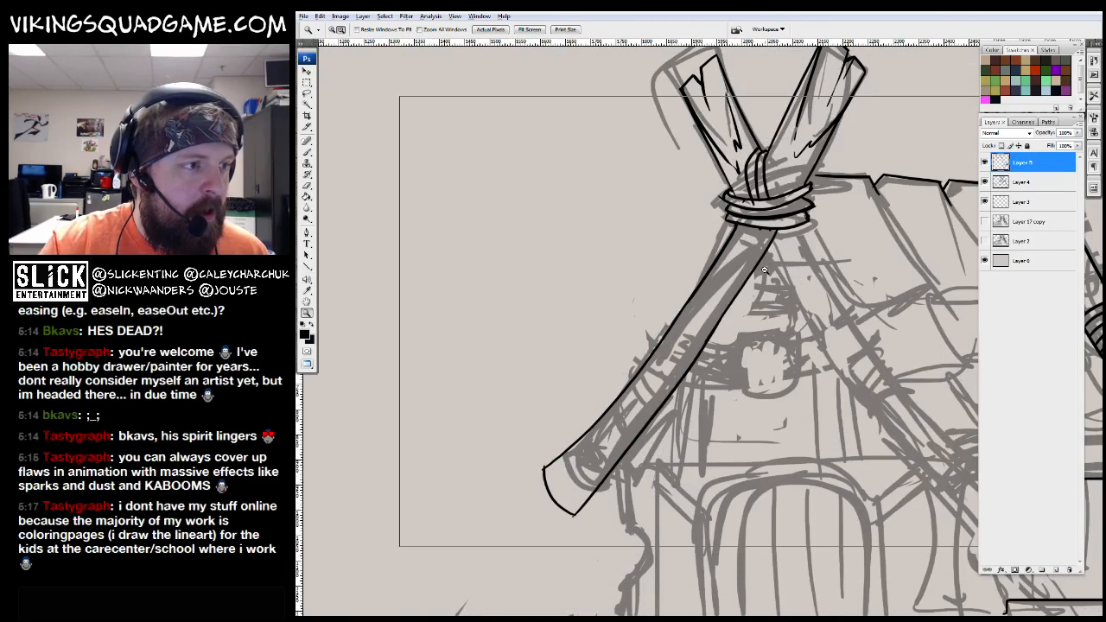
{"action": "left_click", "coordinate": [764, 270], "text": "alt"}
{"action": "left_click", "coordinate": [764, 270]}
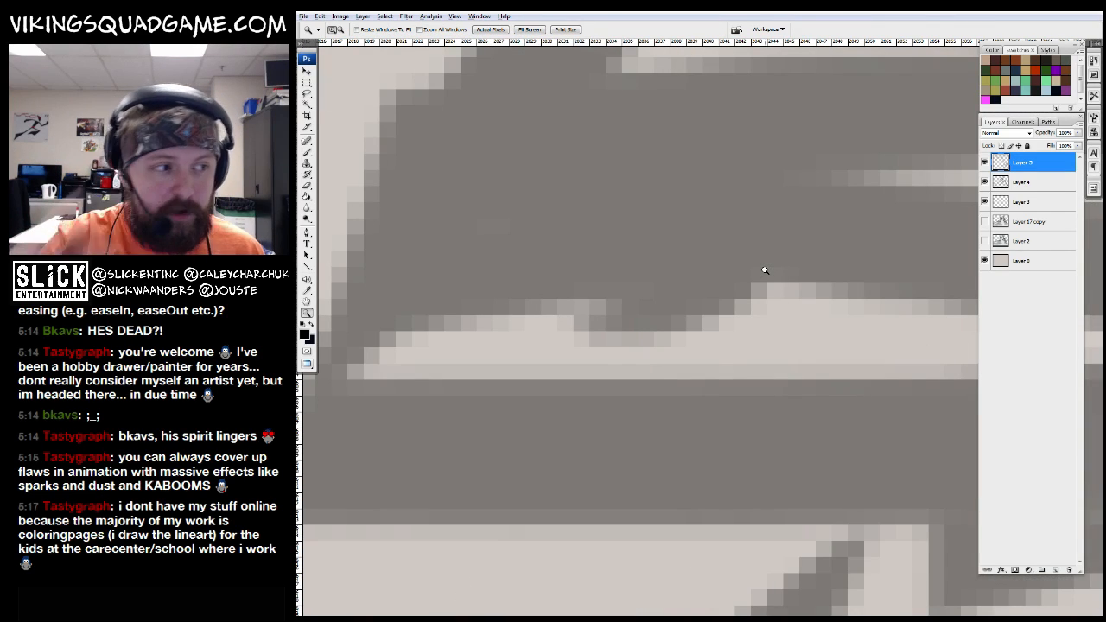
{"action": "left_click", "coordinate": [737, 283], "text": "alt"}
{"action": "left_click", "coordinate": [739, 298], "text": "alt"}
{"action": "left_click", "coordinate": [741, 311], "text": "alt"}
{"action": "left_click", "coordinate": [743, 324], "text": "alt"}
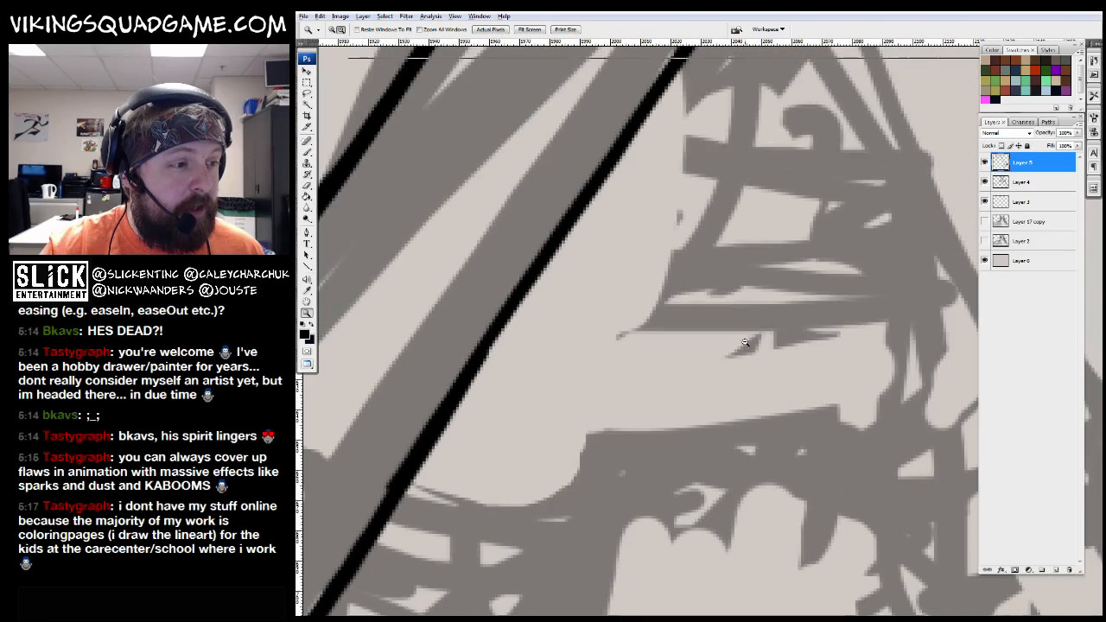
{"action": "left_click", "coordinate": [746, 344], "text": "alt"}
{"action": "left_click", "coordinate": [743, 349], "text": "alt"}
{"action": "left_click", "coordinate": [717, 368], "text": "alt"}
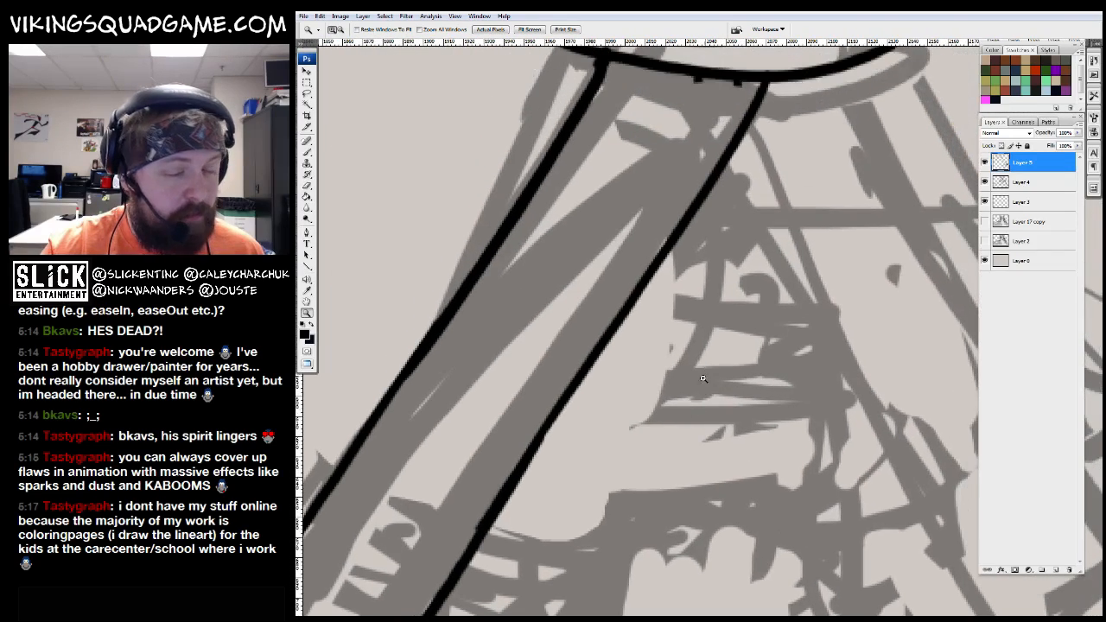
{"action": "left_click", "coordinate": [683, 397], "text": "alt"}
{"action": "left_click", "coordinate": [648, 432], "text": "alt"}
{"action": "left_click", "coordinate": [607, 477]}
Thicken the inner edge line of the front gable's left beam
{"action": "scroll", "coordinate": [608, 477], "scroll_direction": "up", "scroll_amount": 1}
{"action": "key", "text": "b"}
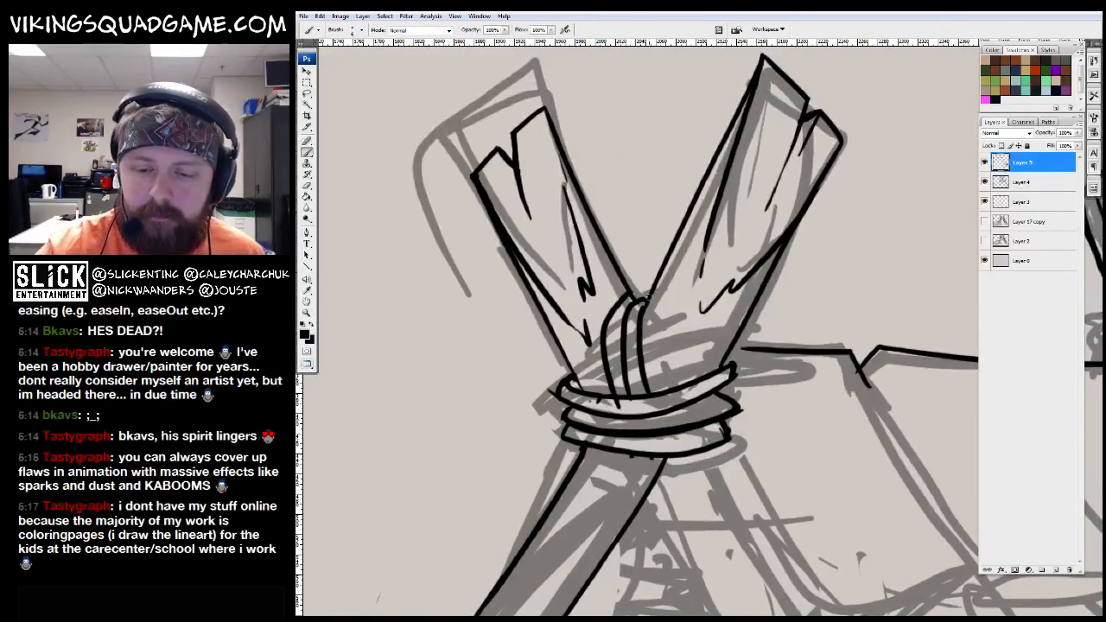
{"action": "scroll", "coordinate": [650, 292], "scroll_direction": "down", "scroll_amount": 1}
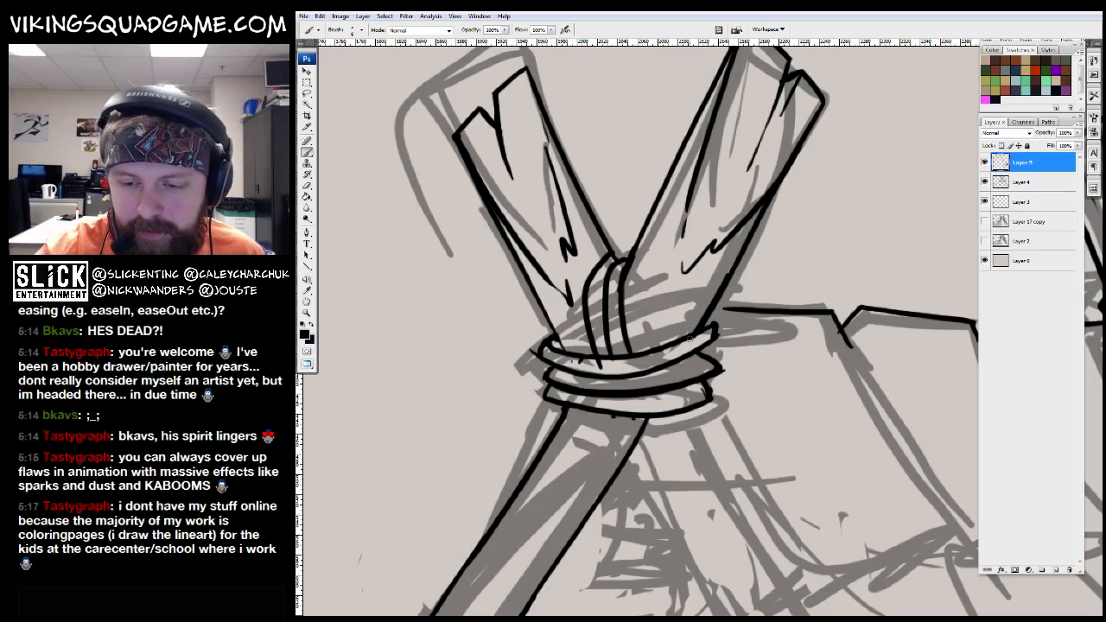
{"action": "left_click_drag", "start_coordinate": [647, 426], "coordinate": [744, 152]}
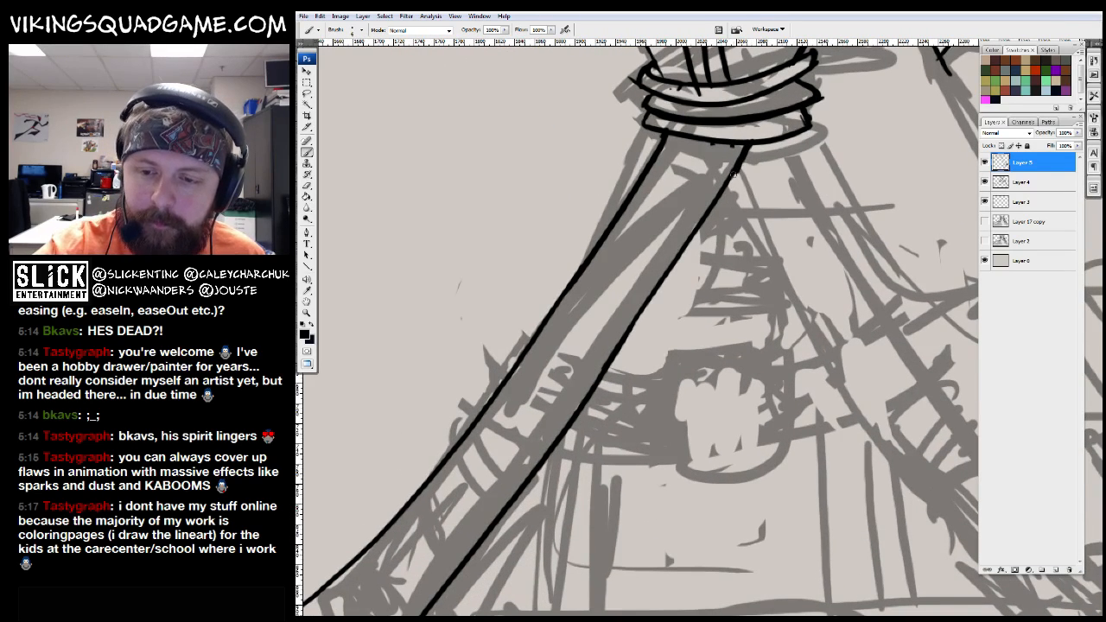
{"action": "left_click_drag", "start_coordinate": [596, 385], "coordinate": [709, 238]}
Clear a gap in the lower half of the front left beam and ink a stacked rope wrap around it
{"action": "key", "text": "e"}
{"action": "key", "text": "b"}
{"action": "left_click_drag", "start_coordinate": [589, 280], "coordinate": [603, 321]}
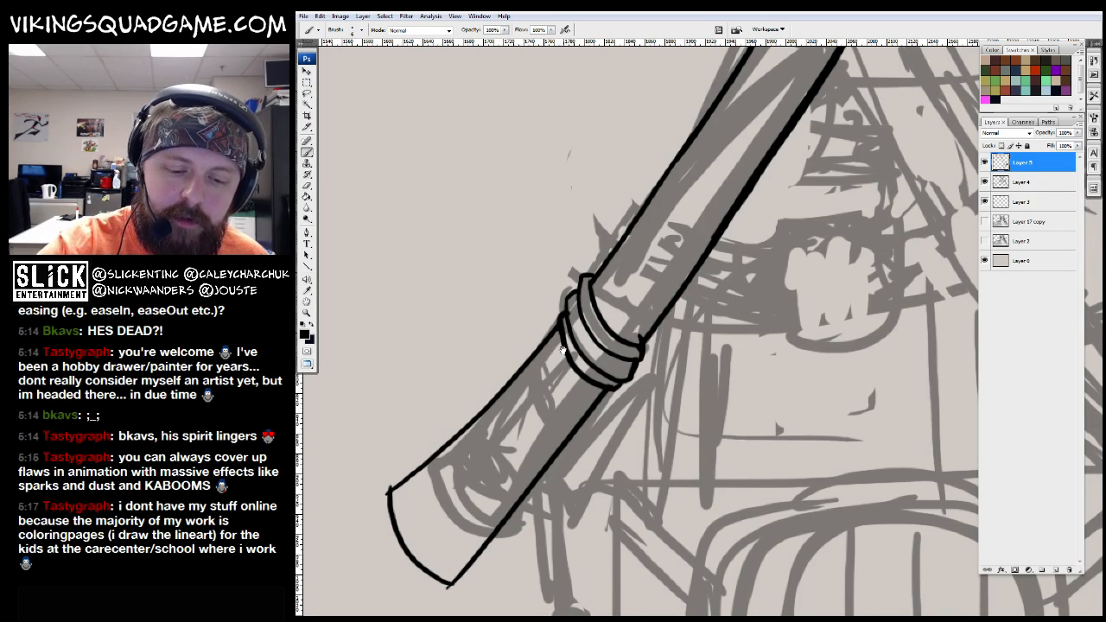
Clean up the lower corner of the front left beam and ink wood grain strokes inside that end
{"action": "left_click_drag", "start_coordinate": [560, 337], "coordinate": [638, 299]}
{"action": "key", "text": "e"}
{"action": "left_click_drag", "start_coordinate": [452, 476], "coordinate": [488, 415]}
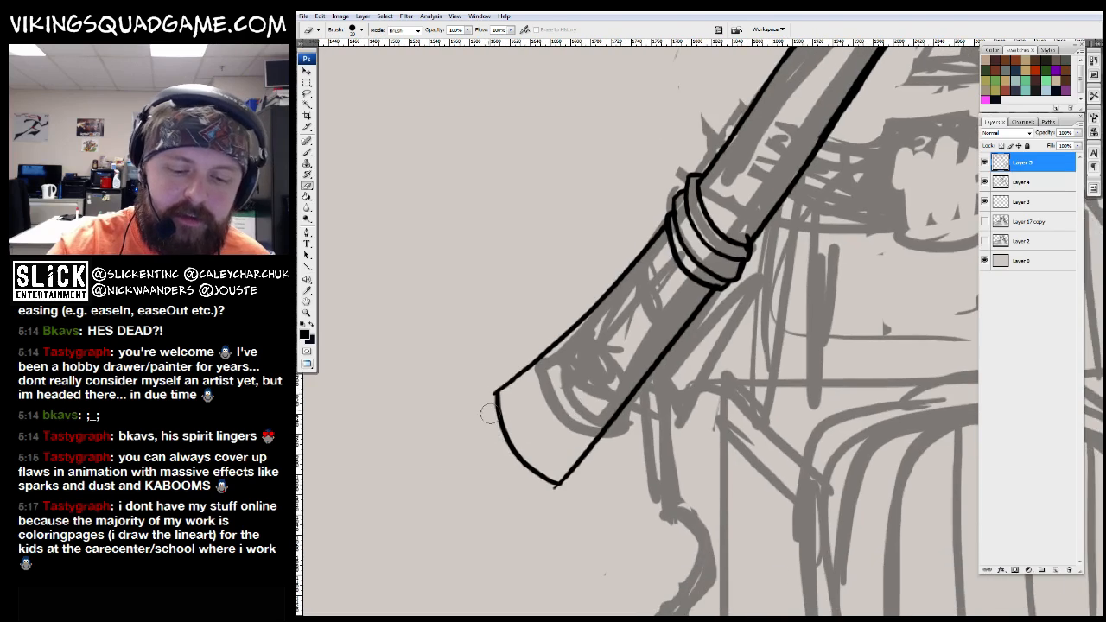
{"action": "mouse_move", "coordinate": [553, 495]}
{"action": "left_mouse_down"}
{"action": "mouse_move", "coordinate": [514, 594]}
{"action": "mouse_move", "coordinate": [559, 563]}
{"action": "left_mouse_up"}
{"action": "key", "text": "b"}
{"action": "left_click_drag", "start_coordinate": [593, 407], "coordinate": [553, 475]}
{"action": "left_click_drag", "start_coordinate": [643, 380], "coordinate": [588, 484]}
{"action": "mouse_move", "coordinate": [648, 430]}
{"action": "left_mouse_down"}
{"action": "mouse_move", "coordinate": [570, 497]}
{"action": "mouse_move", "coordinate": [573, 507]}
{"action": "left_mouse_up"}
{"action": "left_click_drag", "start_coordinate": [710, 325], "coordinate": [586, 475]}
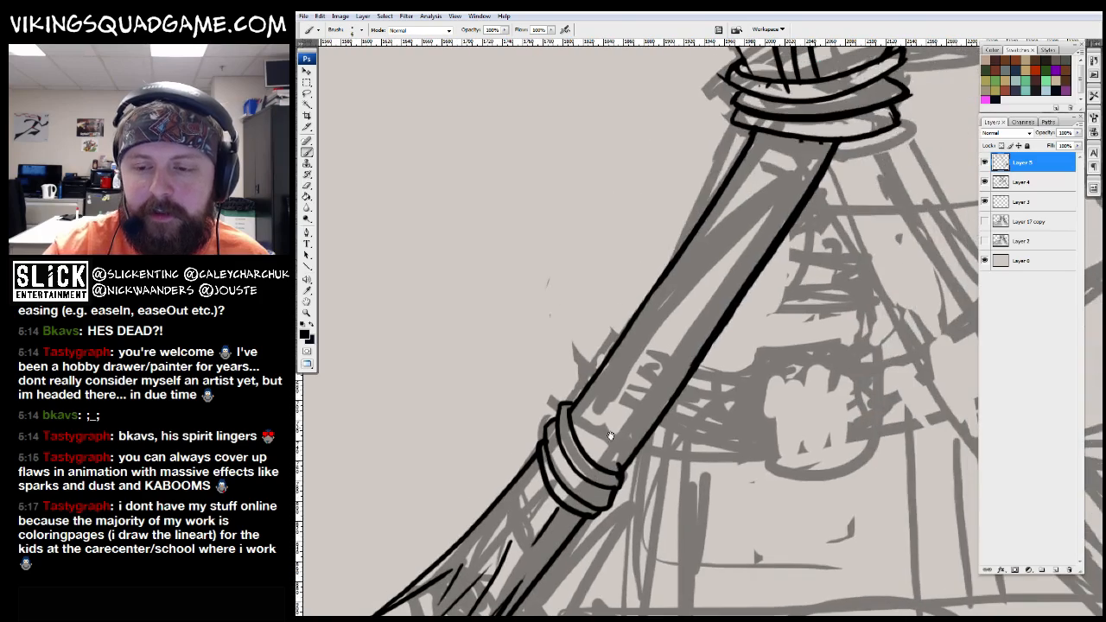
Ink the inner edge of the front gable's right beam down from the coils and close its lower end
{"action": "key", "text": "ctrl+minus"}
{"action": "key", "text": "z"}
{"action": "left_click", "coordinate": [800, 365], "text": "alt"}
{"action": "left_click_drag", "start_coordinate": [800, 365], "coordinate": [842, 407]}
{"action": "left_click", "coordinate": [734, 316], "text": "alt"}
{"action": "left_click", "coordinate": [760, 327], "text": "alt"}
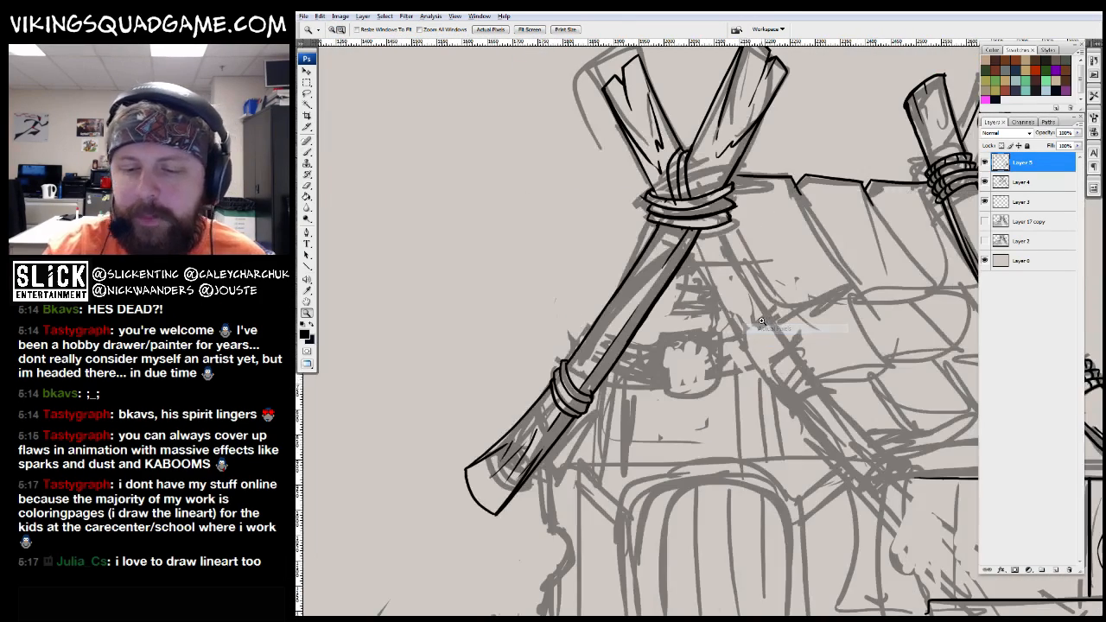
{"action": "left_click", "coordinate": [739, 337], "text": "alt"}
{"action": "mouse_move", "coordinate": [739, 345]}
{"action": "left_mouse_down"}
{"action": "mouse_move", "coordinate": [720, 495]}
{"action": "mouse_move", "coordinate": [662, 347]}
{"action": "left_mouse_up"}
{"action": "left_click", "coordinate": [705, 315]}
{"action": "left_click", "coordinate": [705, 315]}
{"action": "key", "text": "b"}
{"action": "left_click_drag", "start_coordinate": [550, 254], "coordinate": [543, 237]}
{"action": "left_click_drag", "start_coordinate": [493, 202], "coordinate": [534, 298]}
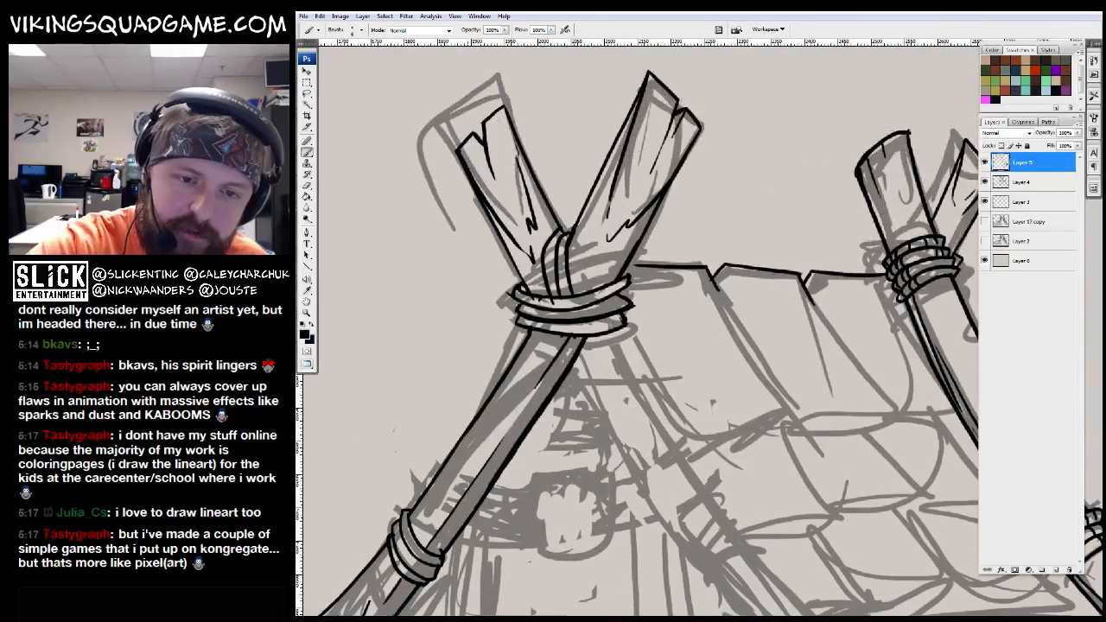
{"action": "mouse_move", "coordinate": [589, 351]}
{"action": "left_mouse_down"}
{"action": "mouse_move", "coordinate": [525, 196]}
{"action": "mouse_move", "coordinate": [745, 548]}
{"action": "mouse_move", "coordinate": [687, 471]}
{"action": "mouse_move", "coordinate": [661, 448]}
{"action": "mouse_move", "coordinate": [631, 444]}
{"action": "mouse_move", "coordinate": [681, 406]}
{"action": "left_mouse_up"}
{"action": "left_click_drag", "start_coordinate": [683, 408], "coordinate": [726, 490]}
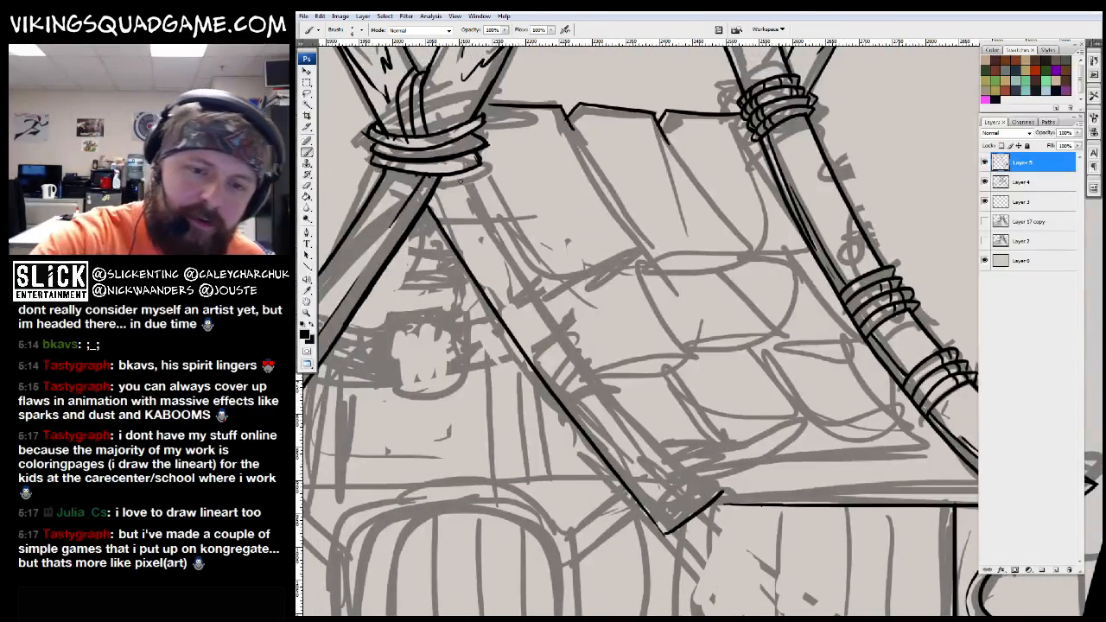
Add short strand marks to the rope at the front crossing and ink the outer edge of the right beam
{"action": "left_click_drag", "start_coordinate": [406, 41], "coordinate": [516, 331]}
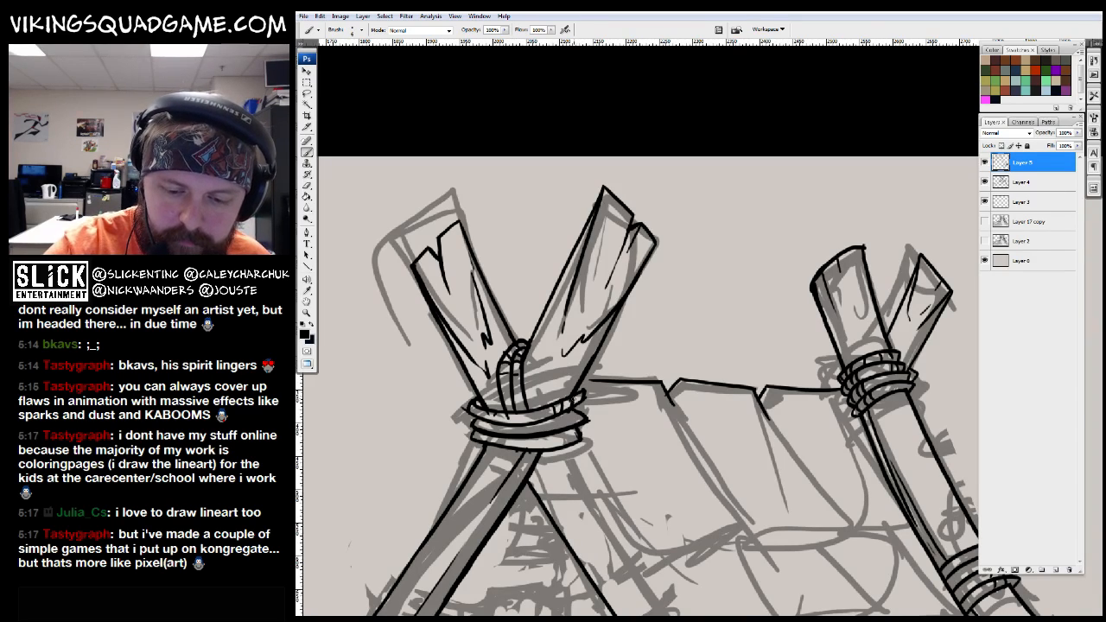
{"action": "mouse_move", "coordinate": [604, 432]}
{"action": "left_mouse_down"}
{"action": "mouse_move", "coordinate": [519, 259]}
{"action": "mouse_move", "coordinate": [480, 129]}
{"action": "mouse_move", "coordinate": [549, 289]}
{"action": "mouse_move", "coordinate": [695, 453]}
{"action": "left_mouse_up"}
{"action": "scroll", "coordinate": [700, 432], "scroll_direction": "down", "scroll_amount": 2}
{"action": "key", "text": "e"}
{"action": "mouse_move", "coordinate": [704, 415]}
{"action": "left_mouse_down"}
{"action": "mouse_move", "coordinate": [717, 352]}
{"action": "mouse_move", "coordinate": [691, 376]}
{"action": "mouse_move", "coordinate": [715, 424]}
{"action": "left_mouse_up"}
Ink pointed wood split lines inside the lower end of the front right beam
{"action": "key", "text": "z"}
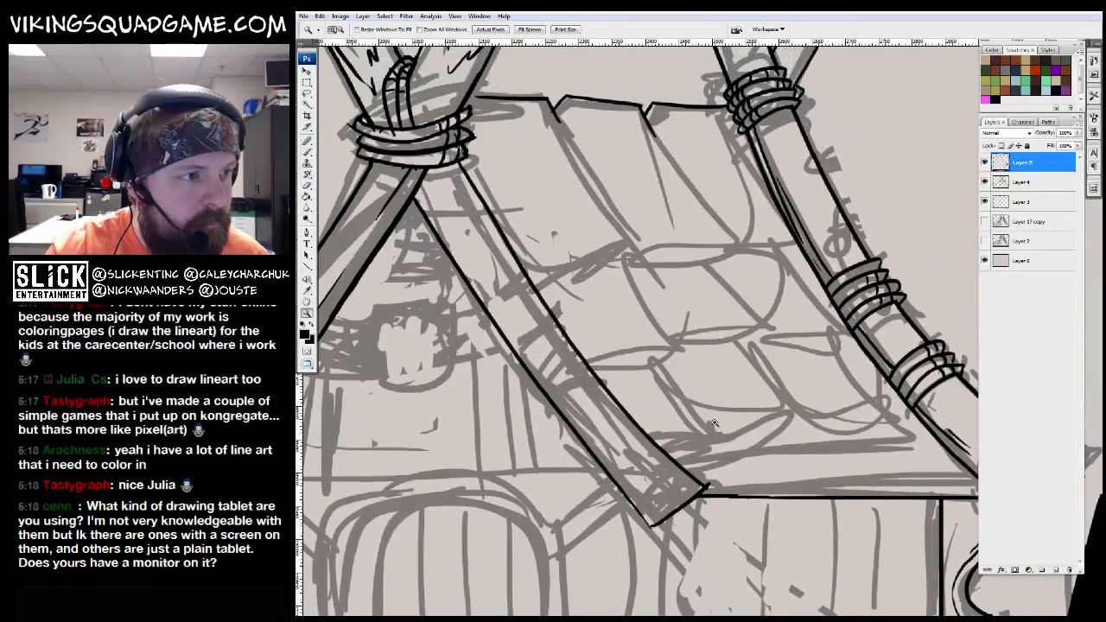
{"action": "left_click", "coordinate": [715, 423], "text": "alt"}
{"action": "left_click", "coordinate": [729, 383], "text": "alt"}
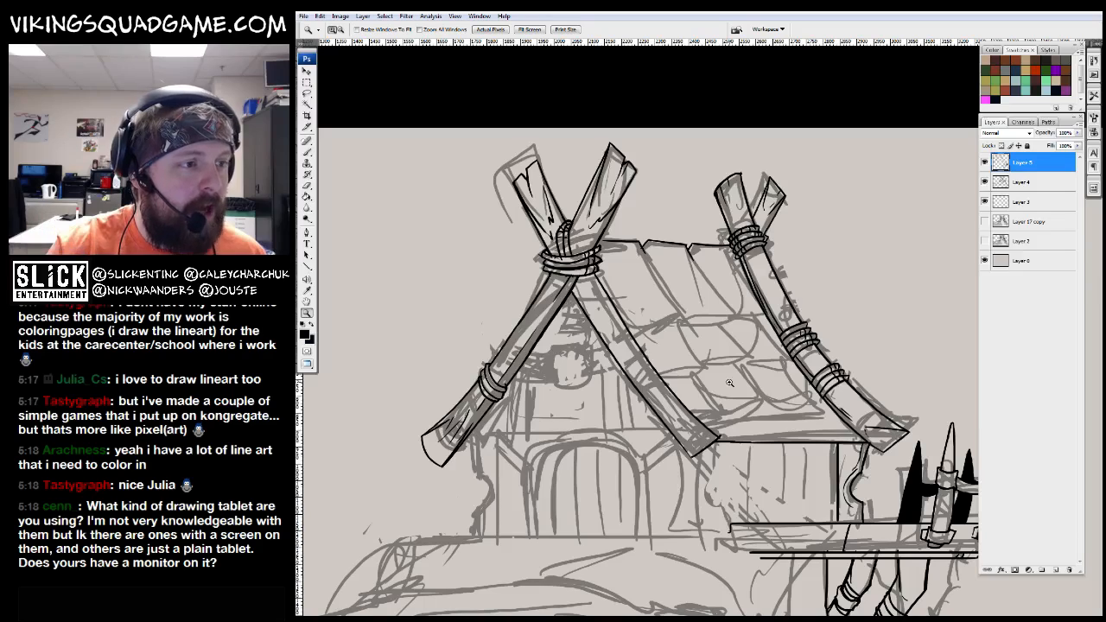
{"action": "left_click", "coordinate": [734, 414], "text": "alt"}
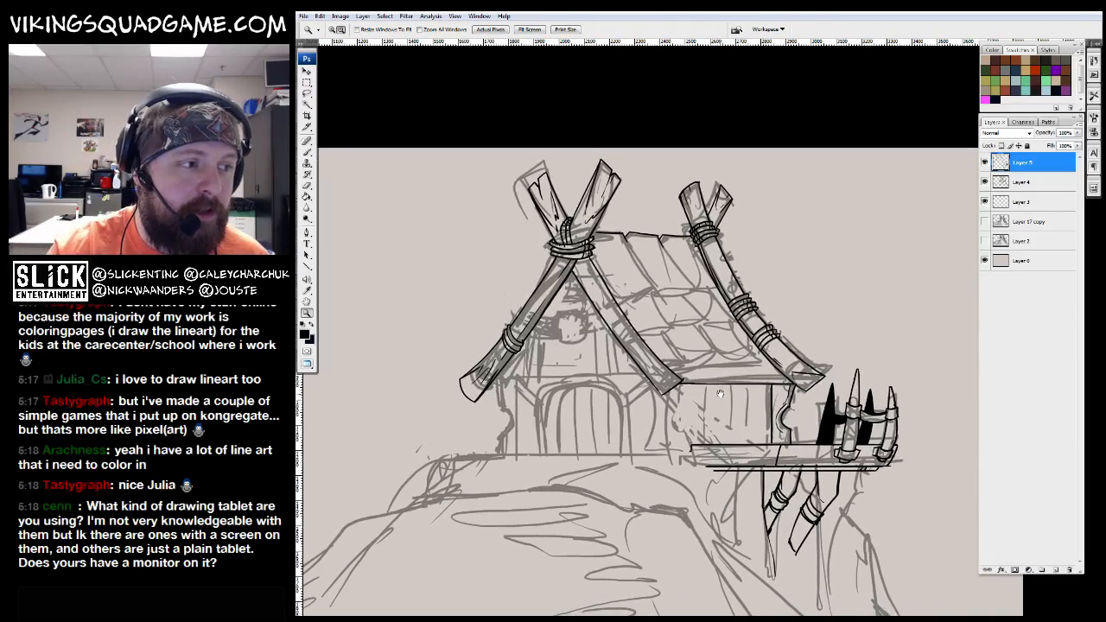
{"action": "left_click_drag", "start_coordinate": [722, 417], "coordinate": [715, 403]}
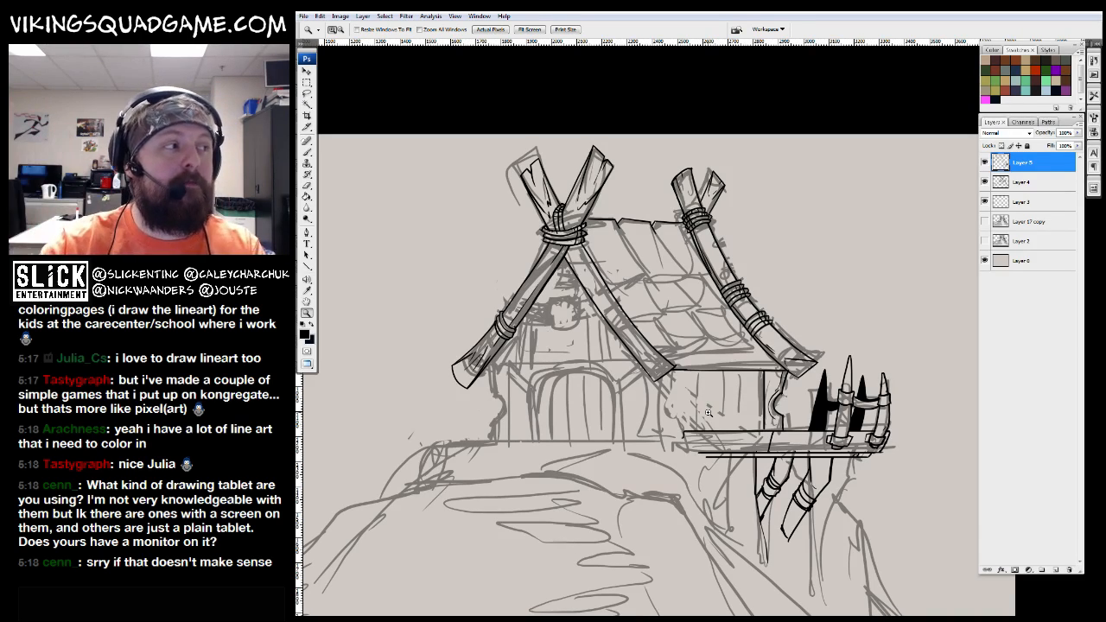
{"action": "left_click", "coordinate": [721, 334]}
{"action": "left_click", "coordinate": [727, 350]}
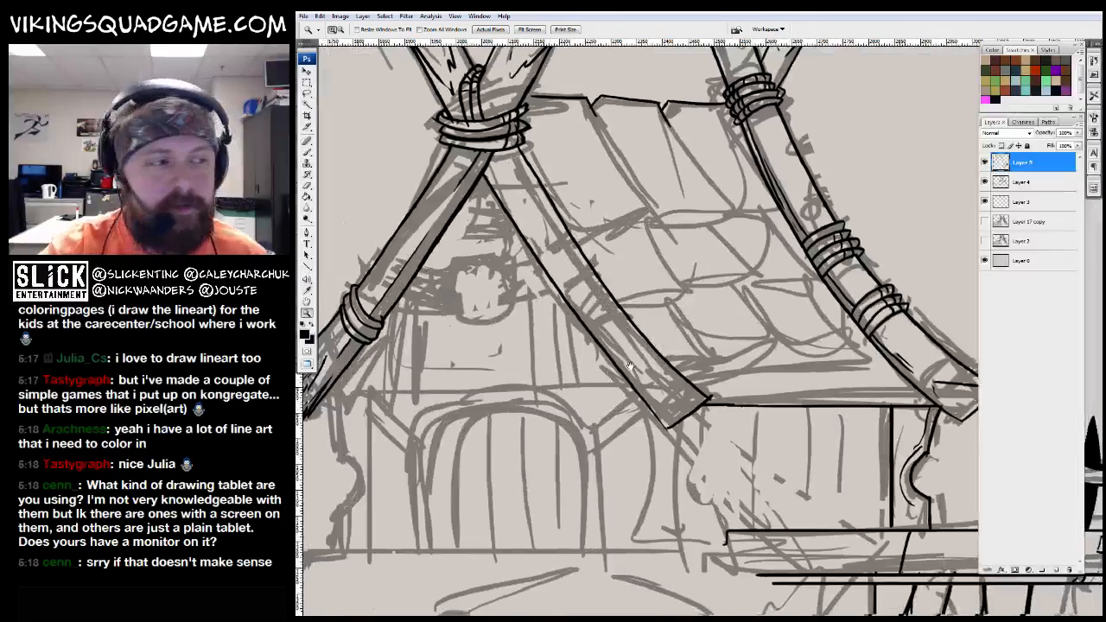
{"action": "left_click", "coordinate": [735, 378]}
{"action": "left_click", "coordinate": [735, 377]}
{"action": "key", "text": "b"}
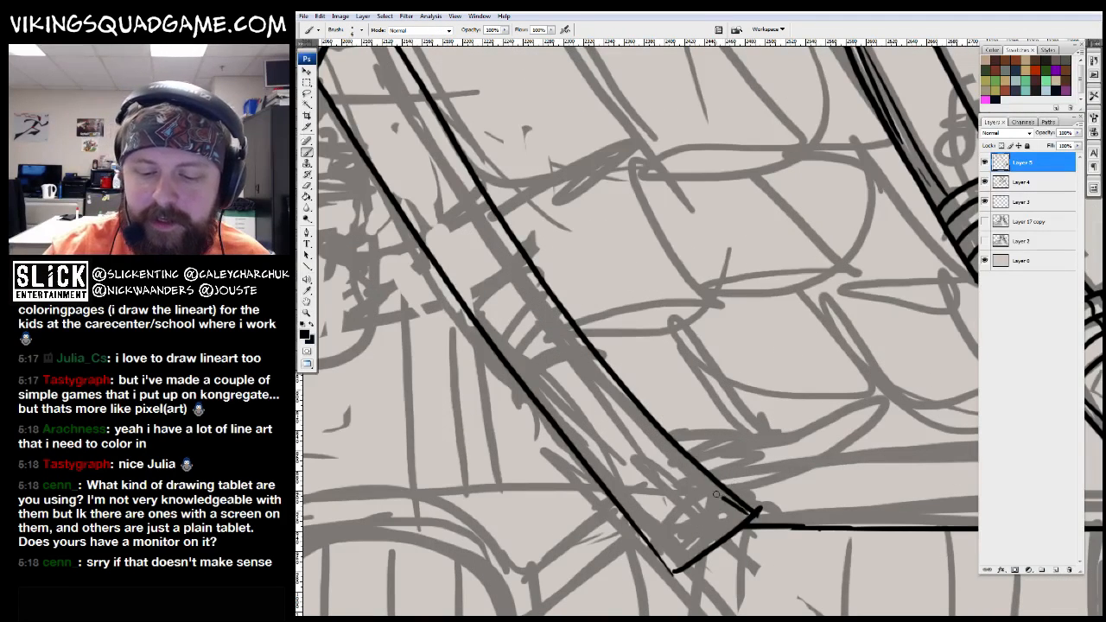
{"action": "left_click_drag", "start_coordinate": [750, 510], "coordinate": [617, 446]}
{"action": "left_click_drag", "start_coordinate": [660, 496], "coordinate": [757, 561]}
Clear a gap in the lower half of the front right beam and ink a stacked rope wrap around it
{"action": "key", "text": "e"}
{"action": "left_click_drag", "start_coordinate": [646, 347], "coordinate": [635, 360]}
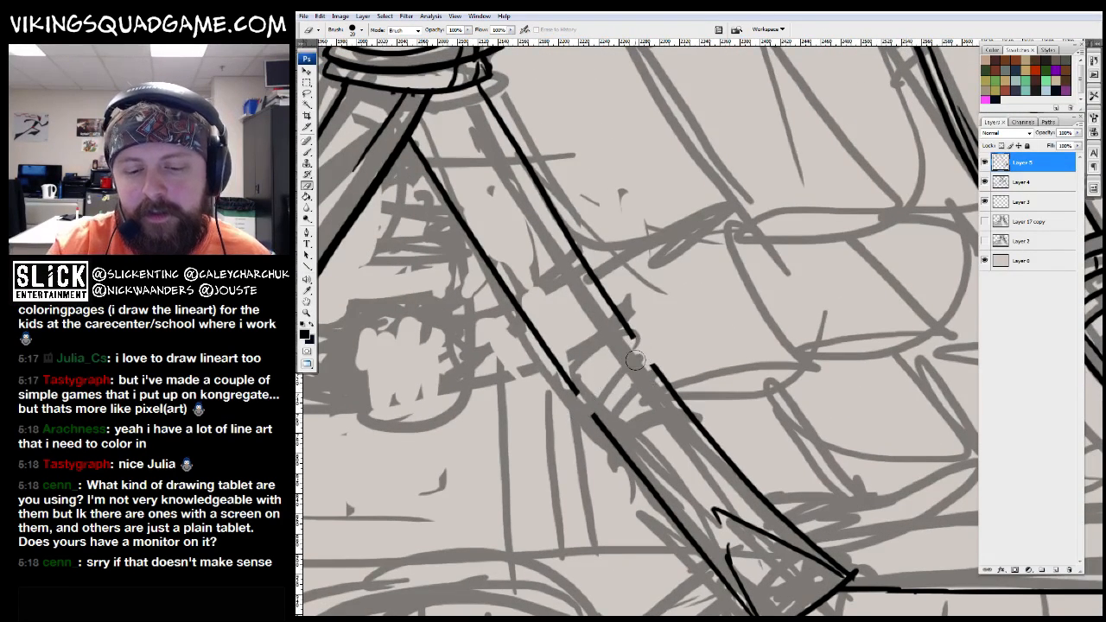
{"action": "key", "text": "b"}
{"action": "mouse_move", "coordinate": [605, 436]}
{"action": "left_mouse_down"}
{"action": "mouse_move", "coordinate": [674, 391]}
{"action": "mouse_move", "coordinate": [602, 419]}
{"action": "left_mouse_up"}
{"action": "mouse_move", "coordinate": [667, 370]}
{"action": "left_mouse_down"}
{"action": "mouse_move", "coordinate": [587, 413]}
{"action": "mouse_move", "coordinate": [598, 430]}
{"action": "left_mouse_up"}
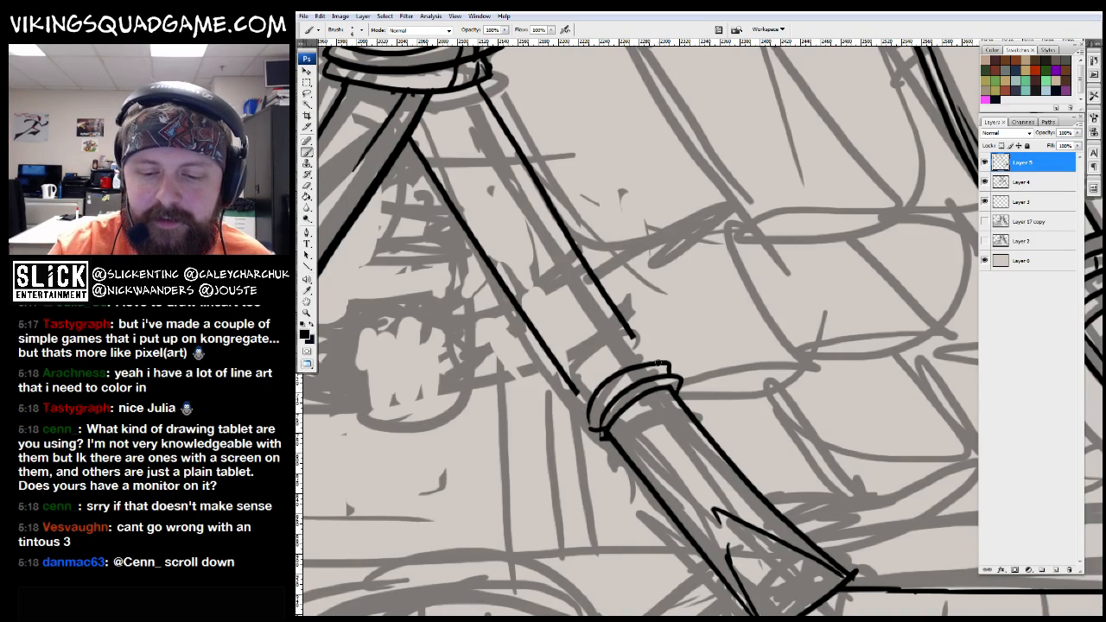
{"action": "left_click_drag", "start_coordinate": [655, 350], "coordinate": [574, 403]}
{"action": "left_click_drag", "start_coordinate": [637, 346], "coordinate": [645, 343]}
{"action": "mouse_move", "coordinate": [650, 352]}
{"action": "left_mouse_down"}
{"action": "mouse_move", "coordinate": [661, 368]}
{"action": "mouse_move", "coordinate": [646, 365]}
{"action": "left_mouse_up"}
Ink long wood grain lines along the front right beam above and below its rope wrap
{"action": "left_click_drag", "start_coordinate": [586, 274], "coordinate": [592, 301]}
{"action": "left_click_drag", "start_coordinate": [480, 121], "coordinate": [597, 314]}
{"action": "mouse_move", "coordinate": [535, 249]}
{"action": "left_mouse_down"}
{"action": "mouse_move", "coordinate": [542, 277]}
{"action": "mouse_move", "coordinate": [652, 411]}
{"action": "mouse_move", "coordinate": [593, 324]}
{"action": "mouse_move", "coordinate": [630, 407]}
{"action": "mouse_move", "coordinate": [675, 441]}
{"action": "left_mouse_up"}
{"action": "left_click_drag", "start_coordinate": [615, 356], "coordinate": [634, 377]}
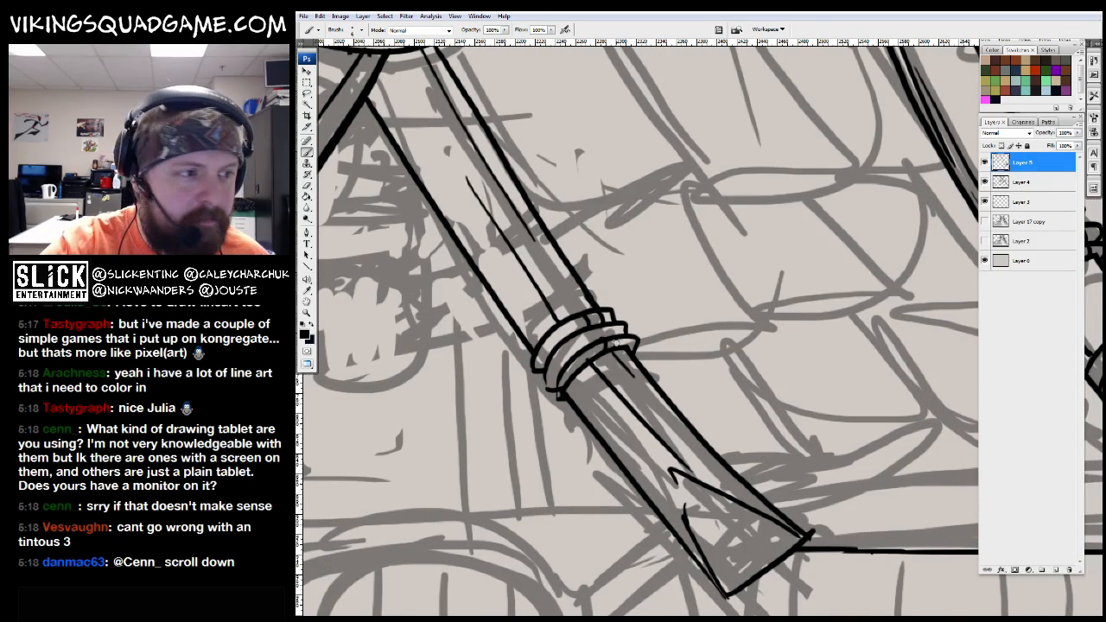
Examine the whole hut's line art from a distance and the front beam crossing up close
{"action": "left_click", "coordinate": [585, 322], "text": "alt"}
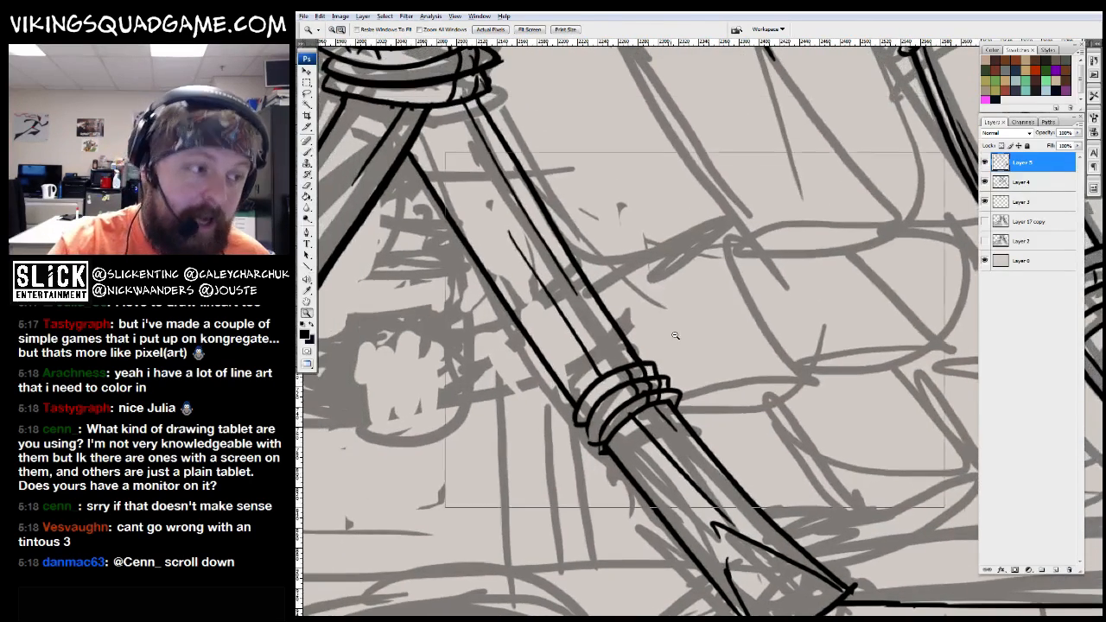
{"action": "left_click", "coordinate": [605, 333], "text": "alt"}
{"action": "left_click", "coordinate": [657, 350], "text": "alt"}
{"action": "left_click", "coordinate": [700, 371], "text": "alt"}
{"action": "left_click_drag", "start_coordinate": [700, 370], "coordinate": [655, 515]}
{"action": "left_click_drag", "start_coordinate": [659, 469], "coordinate": [656, 436]}
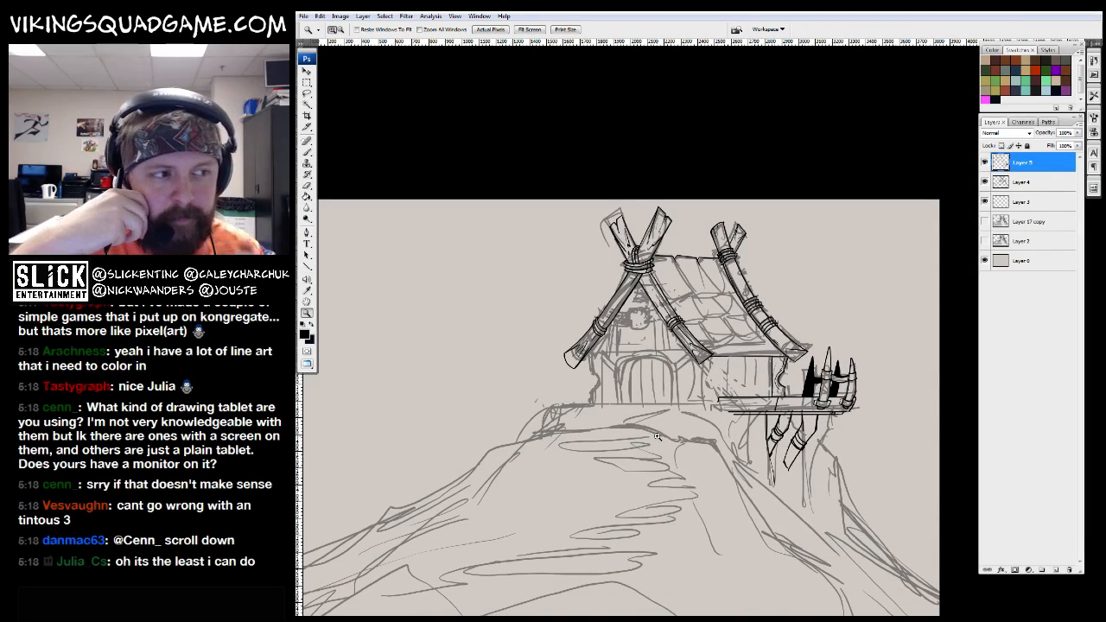
{"action": "left_click_drag", "start_coordinate": [657, 437], "coordinate": [631, 445]}
{"action": "left_click_drag", "start_coordinate": [752, 264], "coordinate": [528, 427]}
{"action": "left_click_drag", "start_coordinate": [725, 380], "coordinate": [839, 366]}
{"action": "left_click_drag", "start_coordinate": [384, 337], "coordinate": [605, 493]}
{"action": "mouse_move", "coordinate": [925, 367]}
{"action": "left_mouse_down"}
{"action": "mouse_move", "coordinate": [858, 358]}
{"action": "mouse_move", "coordinate": [880, 306]}
{"action": "left_mouse_up"}
{"action": "left_click", "coordinate": [879, 307]}
{"action": "left_click", "coordinate": [583, 364]}
{"action": "left_click_drag", "start_coordinate": [583, 364], "coordinate": [595, 415]}
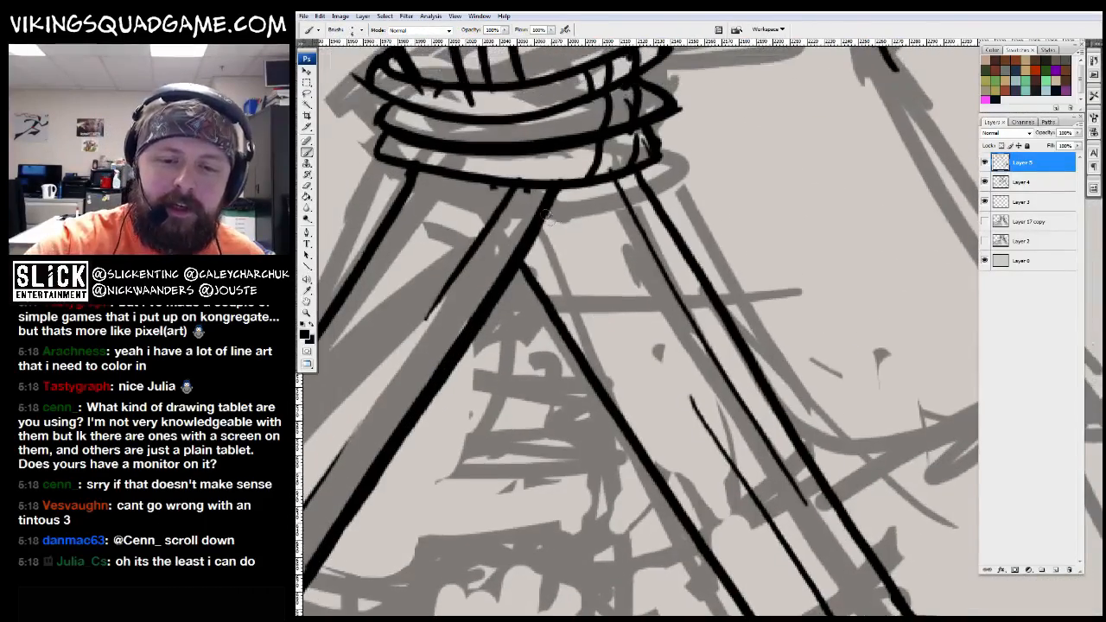
Ink wood grain lines on the upper parts of both front beams just below the rope coils
{"action": "left_click_drag", "start_coordinate": [546, 216], "coordinate": [687, 468]}
{"action": "left_click_drag", "start_coordinate": [733, 536], "coordinate": [726, 528]}
{"action": "mouse_move", "coordinate": [610, 295]}
{"action": "left_mouse_down"}
{"action": "mouse_move", "coordinate": [649, 313]}
{"action": "mouse_move", "coordinate": [825, 294]}
{"action": "left_mouse_up"}
{"action": "left_click_drag", "start_coordinate": [716, 213], "coordinate": [577, 394]}
{"action": "left_click_drag", "start_coordinate": [543, 451], "coordinate": [722, 195]}
{"action": "mouse_move", "coordinate": [466, 450]}
{"action": "left_mouse_down"}
{"action": "mouse_move", "coordinate": [515, 376]}
{"action": "mouse_move", "coordinate": [644, 364]}
{"action": "mouse_move", "coordinate": [572, 456]}
{"action": "mouse_move", "coordinate": [646, 136]}
{"action": "mouse_move", "coordinate": [622, 168]}
{"action": "left_mouse_up"}
{"action": "left_click_drag", "start_coordinate": [511, 432], "coordinate": [486, 480]}
{"action": "left_click_drag", "start_coordinate": [640, 257], "coordinate": [606, 333]}
{"action": "left_click_drag", "start_coordinate": [655, 206], "coordinate": [575, 337]}
{"action": "mouse_move", "coordinate": [772, 319]}
{"action": "left_mouse_down"}
{"action": "mouse_move", "coordinate": [507, 437]}
{"action": "mouse_move", "coordinate": [496, 596]}
{"action": "left_mouse_up"}
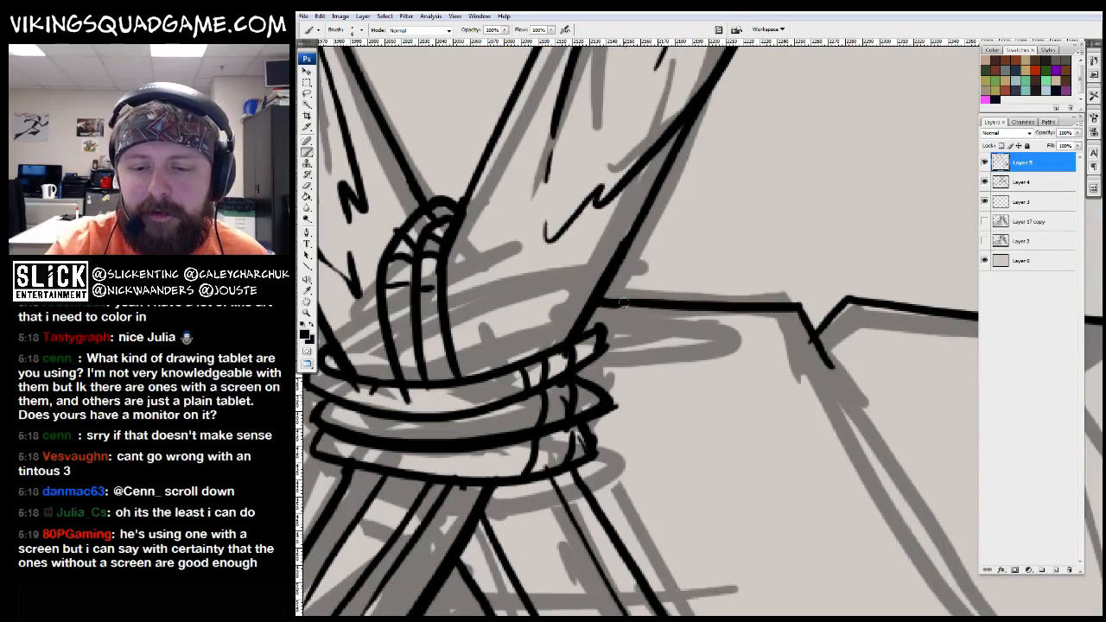
Ink the side edges and inner lines of the upper roof shingles running down from the ridge notches
{"action": "left_click_drag", "start_coordinate": [761, 302], "coordinate": [674, 242]}
{"action": "left_click_drag", "start_coordinate": [691, 147], "coordinate": [760, 294]}
{"action": "mouse_move", "coordinate": [778, 346]}
{"action": "left_mouse_down"}
{"action": "mouse_move", "coordinate": [644, 164]}
{"action": "mouse_move", "coordinate": [643, 346]}
{"action": "left_mouse_up"}
{"action": "left_click_drag", "start_coordinate": [566, 143], "coordinate": [777, 510]}
{"action": "mouse_move", "coordinate": [761, 328]}
{"action": "left_mouse_down"}
{"action": "mouse_move", "coordinate": [752, 303]}
{"action": "mouse_move", "coordinate": [664, 296]}
{"action": "left_mouse_up"}
{"action": "left_click_drag", "start_coordinate": [694, 177], "coordinate": [881, 463]}
{"action": "left_click_drag", "start_coordinate": [794, 391], "coordinate": [676, 380]}
{"action": "left_click_drag", "start_coordinate": [602, 160], "coordinate": [777, 436]}
{"action": "left_click_drag", "start_coordinate": [481, 257], "coordinate": [642, 291]}
{"action": "left_click_drag", "start_coordinate": [544, 168], "coordinate": [735, 505]}
{"action": "mouse_move", "coordinate": [745, 477]}
{"action": "left_mouse_down"}
{"action": "mouse_move", "coordinate": [792, 418]}
{"action": "mouse_move", "coordinate": [706, 265]}
{"action": "left_mouse_up"}
{"action": "scroll", "coordinate": [706, 264], "scroll_direction": "down", "scroll_amount": 1}
{"action": "left_click_drag", "start_coordinate": [800, 261], "coordinate": [517, 401]}
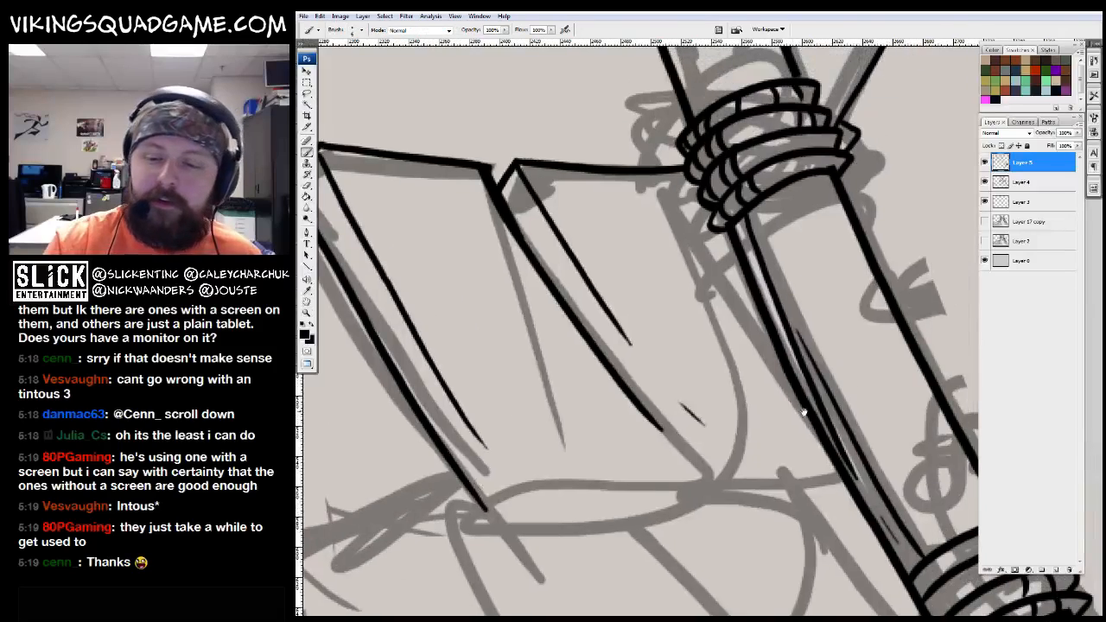
Ink a notch in the outer edge of the rear roof beam and add short wood grain strokes along it
{"action": "left_click_drag", "start_coordinate": [803, 412], "coordinate": [732, 421]}
{"action": "left_click_drag", "start_coordinate": [686, 279], "coordinate": [650, 215]}
{"action": "key", "text": "ctrl+minus"}
{"action": "key", "text": "e"}
{"action": "key", "text": "b"}
{"action": "left_click_drag", "start_coordinate": [753, 292], "coordinate": [744, 324]}
{"action": "left_click_drag", "start_coordinate": [686, 231], "coordinate": [715, 292]}
{"action": "left_click_drag", "start_coordinate": [717, 292], "coordinate": [731, 387]}
{"action": "left_click_drag", "start_coordinate": [675, 263], "coordinate": [663, 231]}
{"action": "left_click_drag", "start_coordinate": [814, 501], "coordinate": [694, 248]}
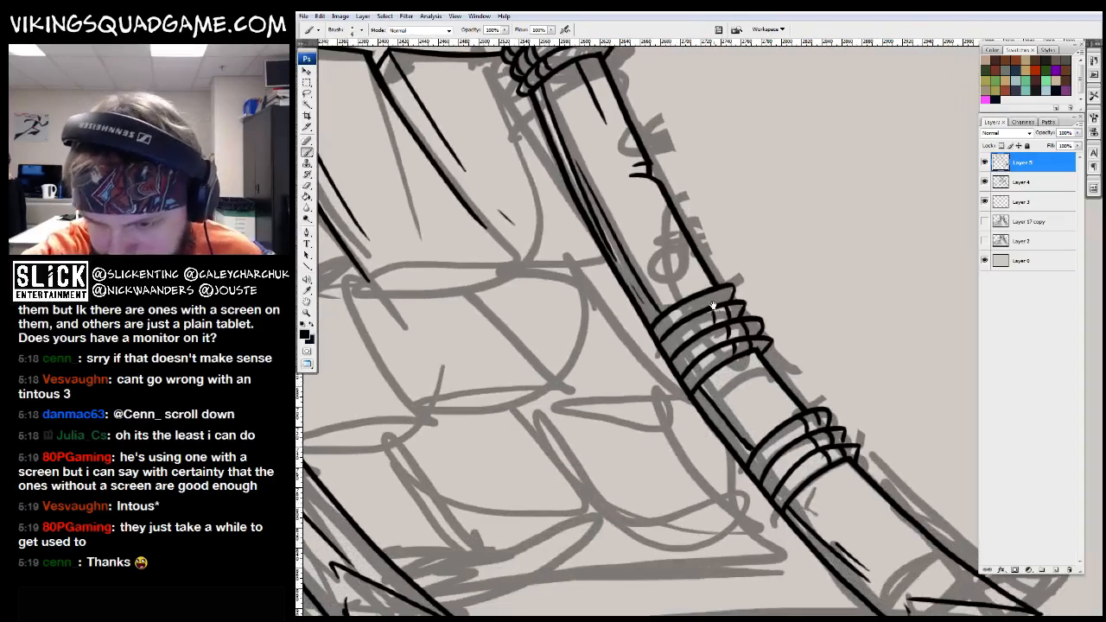
{"action": "left_click_drag", "start_coordinate": [752, 392], "coordinate": [570, 289]}
{"action": "left_click_drag", "start_coordinate": [657, 484], "coordinate": [825, 172]}
{"action": "left_click", "coordinate": [793, 373], "text": "alt"}
{"action": "key", "text": "z"}
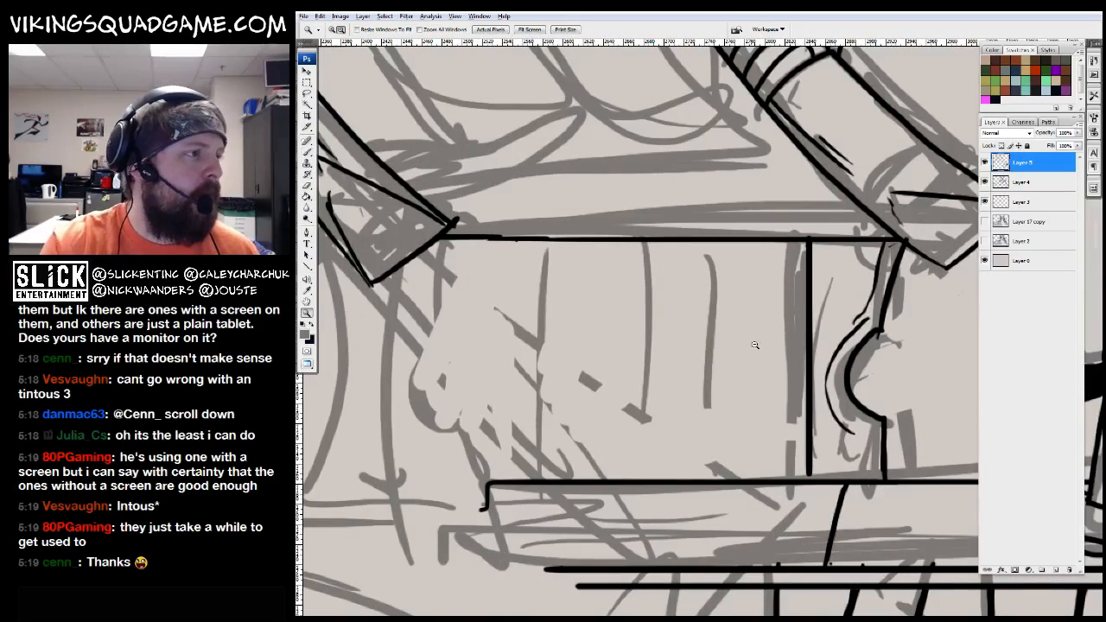
{"action": "left_click", "coordinate": [795, 389], "text": "alt"}
{"action": "left_click", "coordinate": [797, 412], "text": "alt"}
{"action": "left_click_drag", "start_coordinate": [798, 412], "coordinate": [760, 293]}
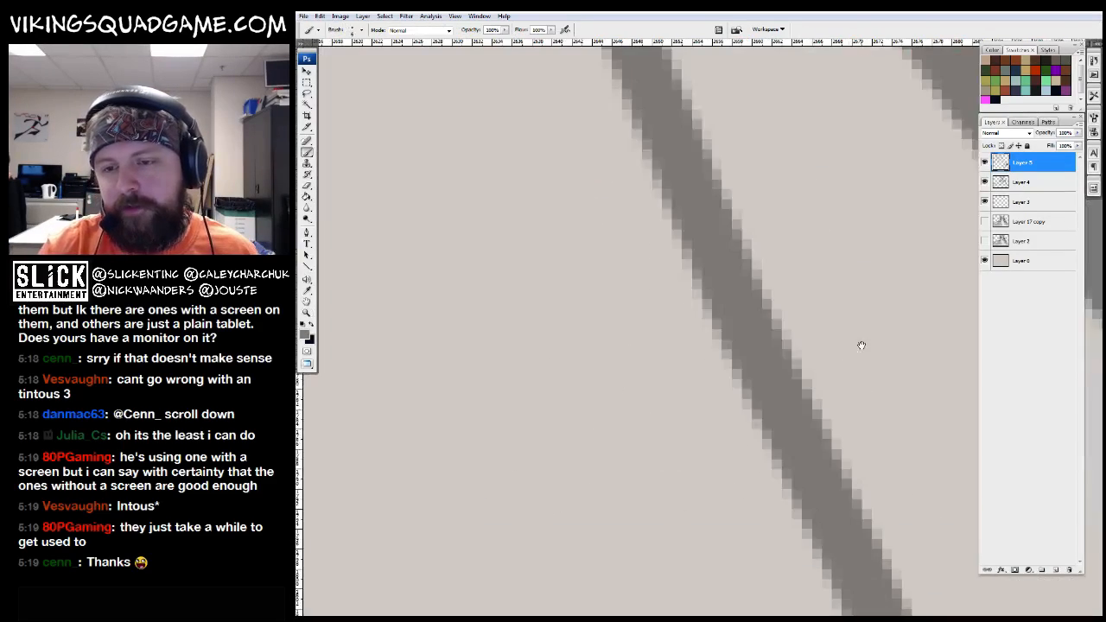
{"action": "key", "text": "b"}
{"action": "right_click", "coordinate": [736, 331]}
{"action": "key", "text": "Escape"}
{"action": "key", "text": "z"}
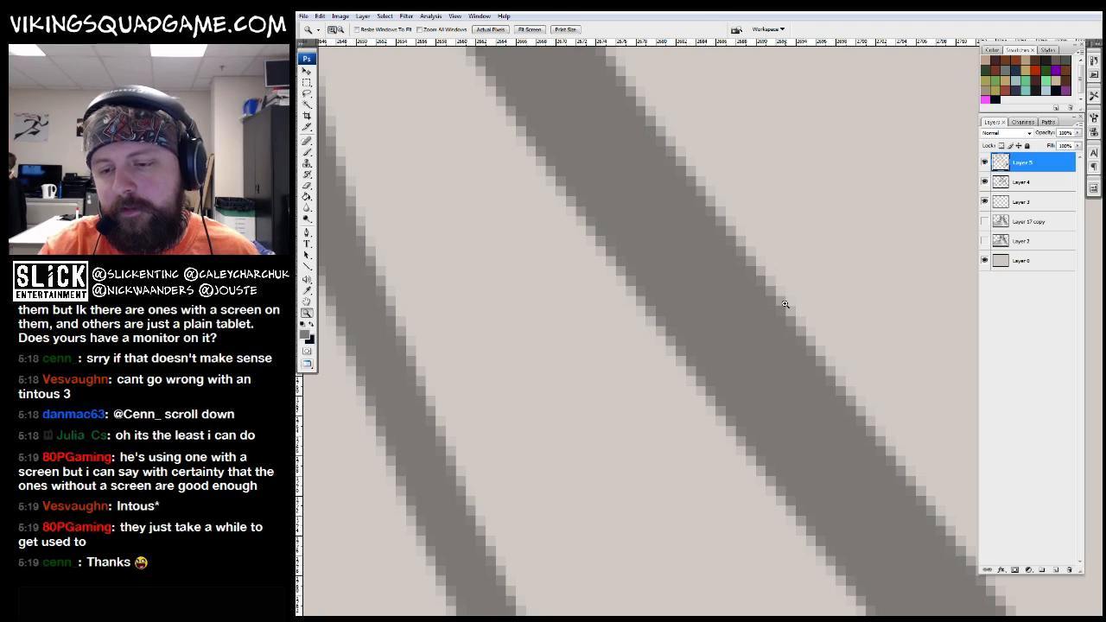
{"action": "right_click", "coordinate": [789, 297]}
{"action": "left_click", "coordinate": [822, 303]}
{"action": "left_click", "coordinate": [605, 363]}
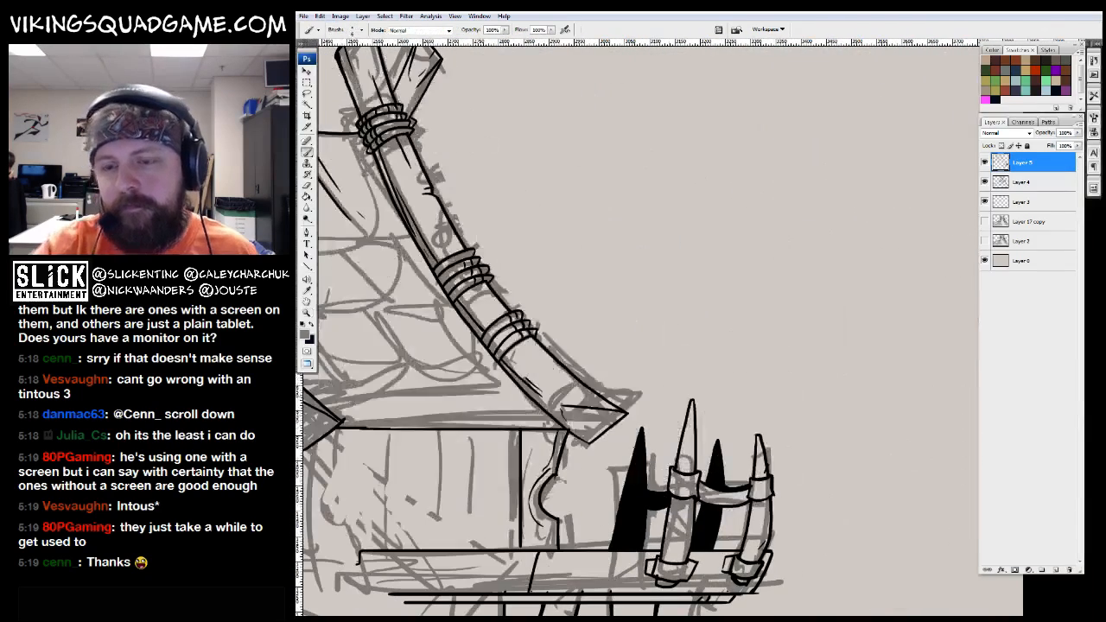
Ink the ground line beneath the hut from the deck to the left corner and down the left slope
{"action": "key", "text": "b"}
{"action": "mouse_move", "coordinate": [374, 542]}
{"action": "left_mouse_down"}
{"action": "mouse_move", "coordinate": [599, 481]}
{"action": "mouse_move", "coordinate": [893, 322]}
{"action": "left_mouse_up"}
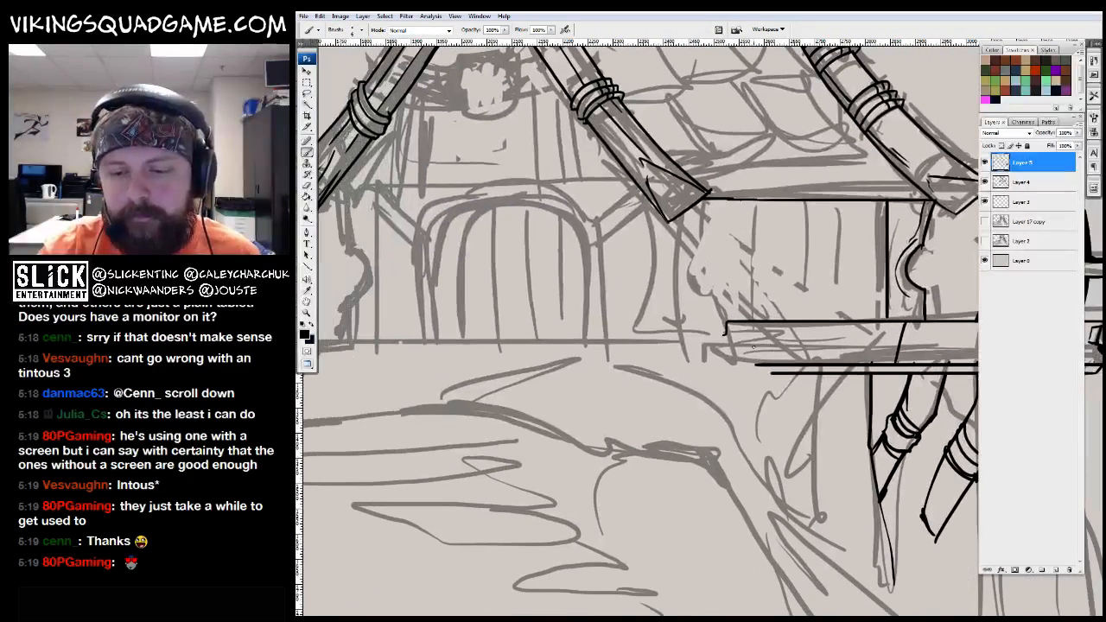
{"action": "mouse_move", "coordinate": [649, 344]}
{"action": "left_mouse_down"}
{"action": "mouse_move", "coordinate": [774, 333]}
{"action": "mouse_move", "coordinate": [404, 330]}
{"action": "left_mouse_up"}
{"action": "mouse_move", "coordinate": [463, 338]}
{"action": "left_mouse_down"}
{"action": "mouse_move", "coordinate": [687, 316]}
{"action": "mouse_move", "coordinate": [556, 343]}
{"action": "mouse_move", "coordinate": [498, 378]}
{"action": "left_mouse_up"}
{"action": "mouse_move", "coordinate": [542, 362]}
{"action": "left_mouse_down"}
{"action": "mouse_move", "coordinate": [703, 309]}
{"action": "mouse_move", "coordinate": [643, 391]}
{"action": "mouse_move", "coordinate": [605, 401]}
{"action": "mouse_move", "coordinate": [703, 408]}
{"action": "mouse_move", "coordinate": [768, 353]}
{"action": "mouse_move", "coordinate": [806, 350]}
{"action": "left_mouse_up"}
{"action": "key", "text": "e"}
{"action": "key", "text": "z"}
{"action": "key", "text": "b"}
Ink the front wall's scalloped left edge, its corner post line and the horizontal line above the door
{"action": "left_click_drag", "start_coordinate": [501, 318], "coordinate": [509, 380]}
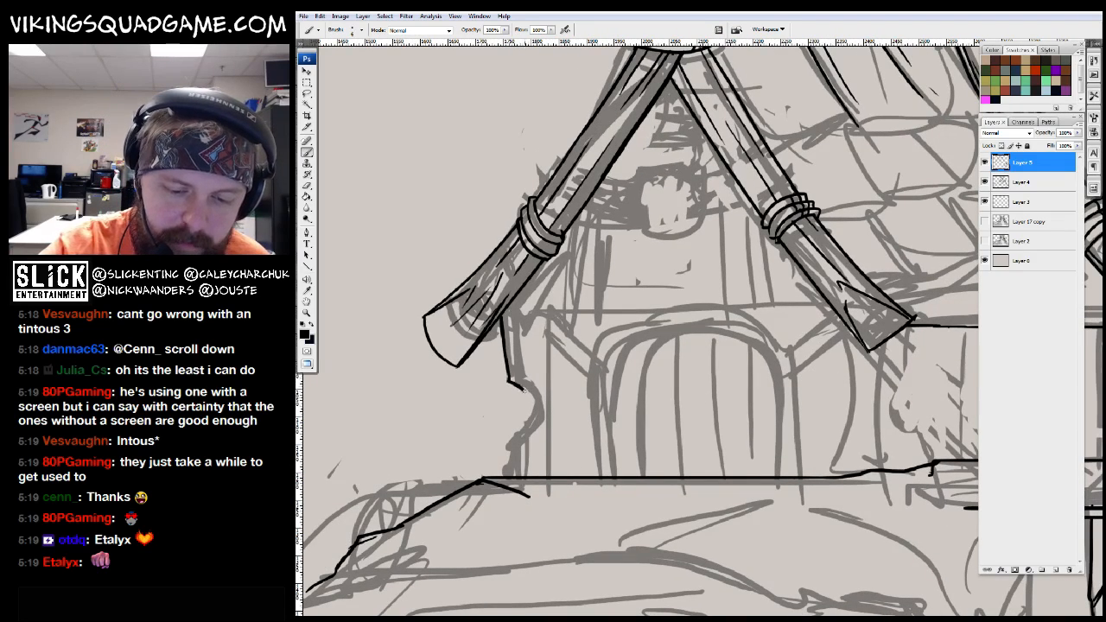
{"action": "mouse_move", "coordinate": [515, 455]}
{"action": "left_mouse_down"}
{"action": "mouse_move", "coordinate": [515, 477]}
{"action": "mouse_move", "coordinate": [544, 482]}
{"action": "left_mouse_up"}
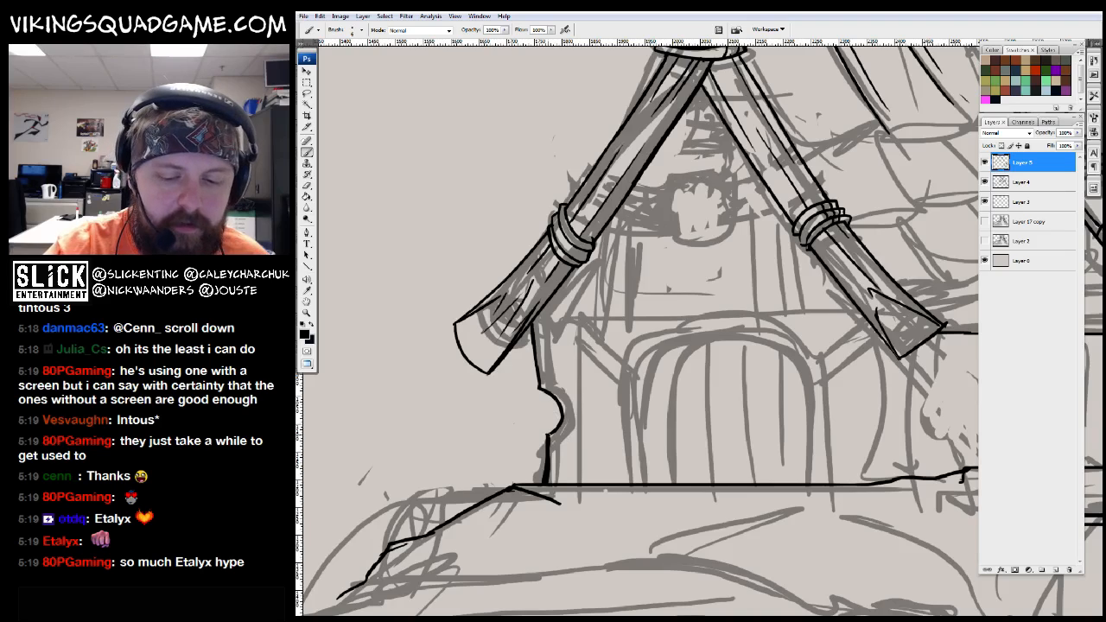
{"action": "mouse_move", "coordinate": [542, 390]}
{"action": "left_mouse_down"}
{"action": "mouse_move", "coordinate": [528, 328]}
{"action": "mouse_move", "coordinate": [577, 337]}
{"action": "left_mouse_up"}
{"action": "mouse_move", "coordinate": [574, 472]}
{"action": "left_mouse_down"}
{"action": "mouse_move", "coordinate": [576, 316]}
{"action": "mouse_move", "coordinate": [853, 307]}
{"action": "mouse_move", "coordinate": [475, 353]}
{"action": "left_mouse_up"}
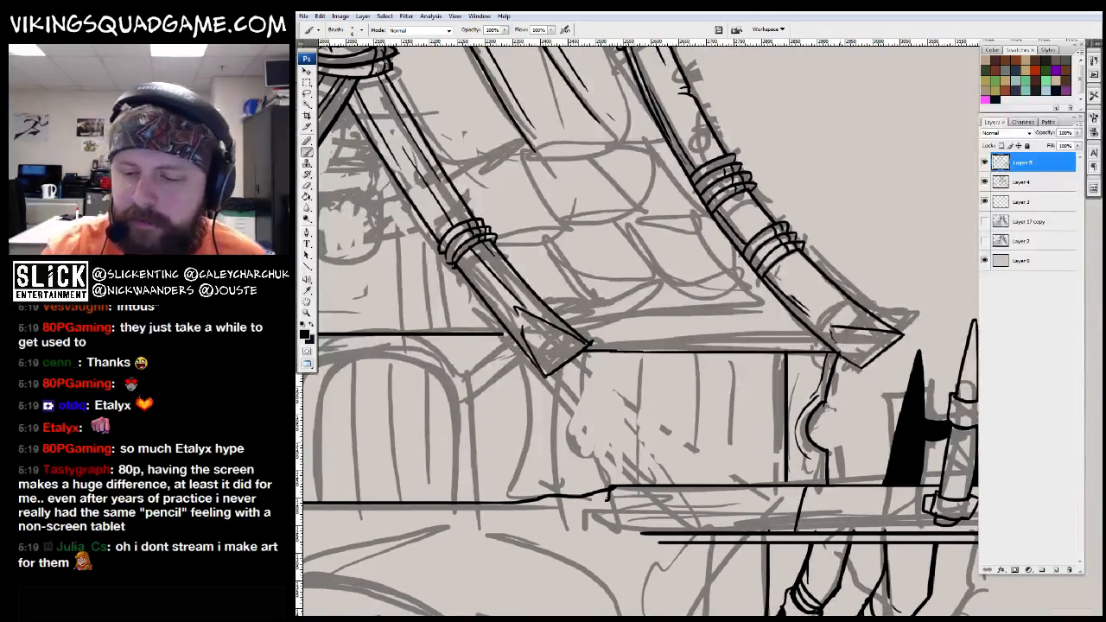
Extend the upper roof shingles' side edges to their lower corners and ink a crack in one shingle
{"action": "left_click_drag", "start_coordinate": [671, 328], "coordinate": [691, 340]}
{"action": "left_click_drag", "start_coordinate": [625, 347], "coordinate": [663, 493]}
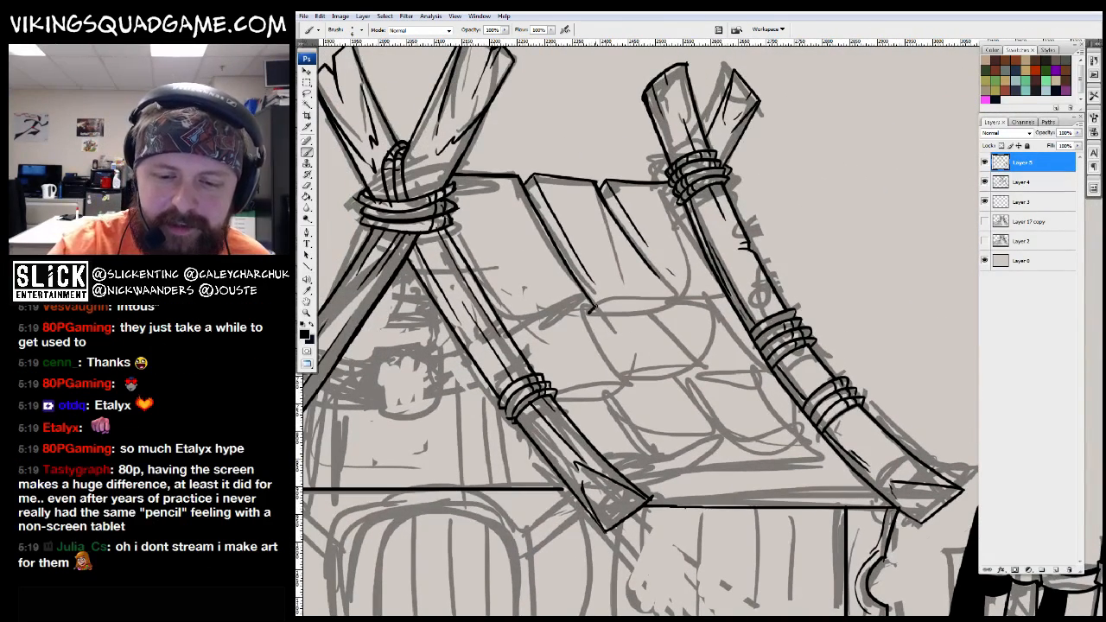
{"action": "left_click_drag", "start_coordinate": [726, 297], "coordinate": [881, 331]}
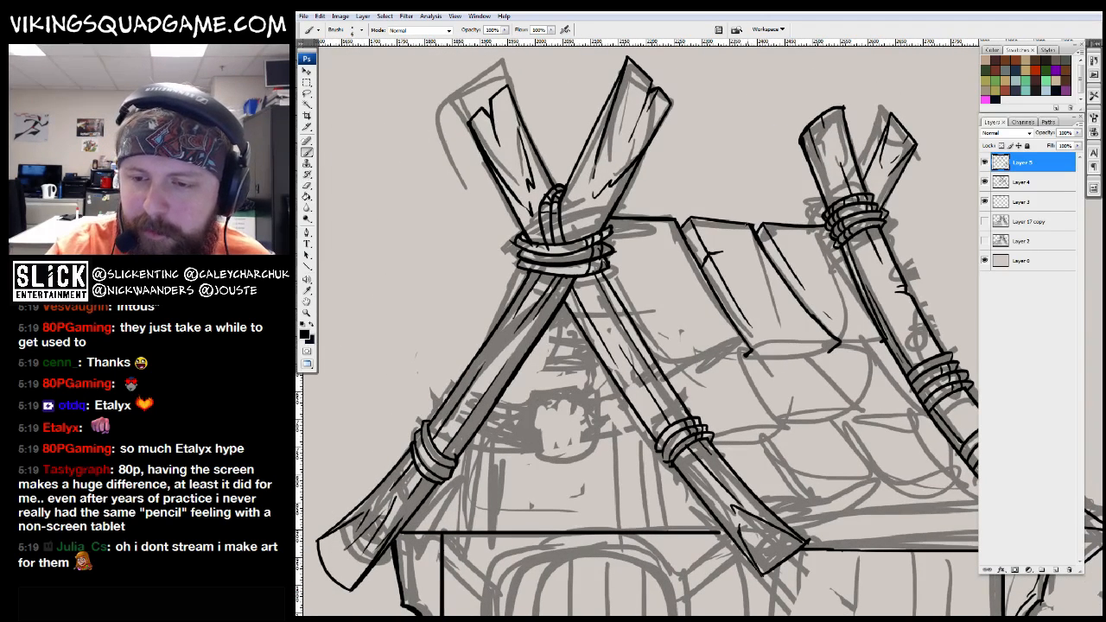
{"action": "left_click_drag", "start_coordinate": [714, 262], "coordinate": [764, 270]}
{"action": "left_click_drag", "start_coordinate": [676, 303], "coordinate": [730, 373]}
{"action": "mouse_move", "coordinate": [734, 371]}
{"action": "left_mouse_down"}
{"action": "mouse_move", "coordinate": [802, 305]}
{"action": "mouse_move", "coordinate": [804, 280]}
{"action": "mouse_move", "coordinate": [785, 260]}
{"action": "left_mouse_up"}
{"action": "scroll", "coordinate": [929, 362], "scroll_direction": "down", "scroll_amount": 1}
Ink a parallel line completing the crossbeam above the door and wrap two rope coils around its left end
{"action": "left_click", "coordinate": [929, 362]}
{"action": "left_click_drag", "start_coordinate": [713, 449], "coordinate": [610, 415]}
{"action": "left_click_drag", "start_coordinate": [499, 230], "coordinate": [836, 471]}
{"action": "mouse_move", "coordinate": [463, 298]}
{"action": "left_mouse_down"}
{"action": "mouse_move", "coordinate": [873, 300]}
{"action": "mouse_move", "coordinate": [503, 303]}
{"action": "mouse_move", "coordinate": [570, 324]}
{"action": "left_mouse_up"}
{"action": "key", "text": "e"}
{"action": "key", "text": "b"}
{"action": "mouse_move", "coordinate": [593, 389]}
{"action": "left_mouse_down"}
{"action": "mouse_move", "coordinate": [605, 284]}
{"action": "mouse_move", "coordinate": [588, 397]}
{"action": "mouse_move", "coordinate": [605, 394]}
{"action": "left_mouse_up"}
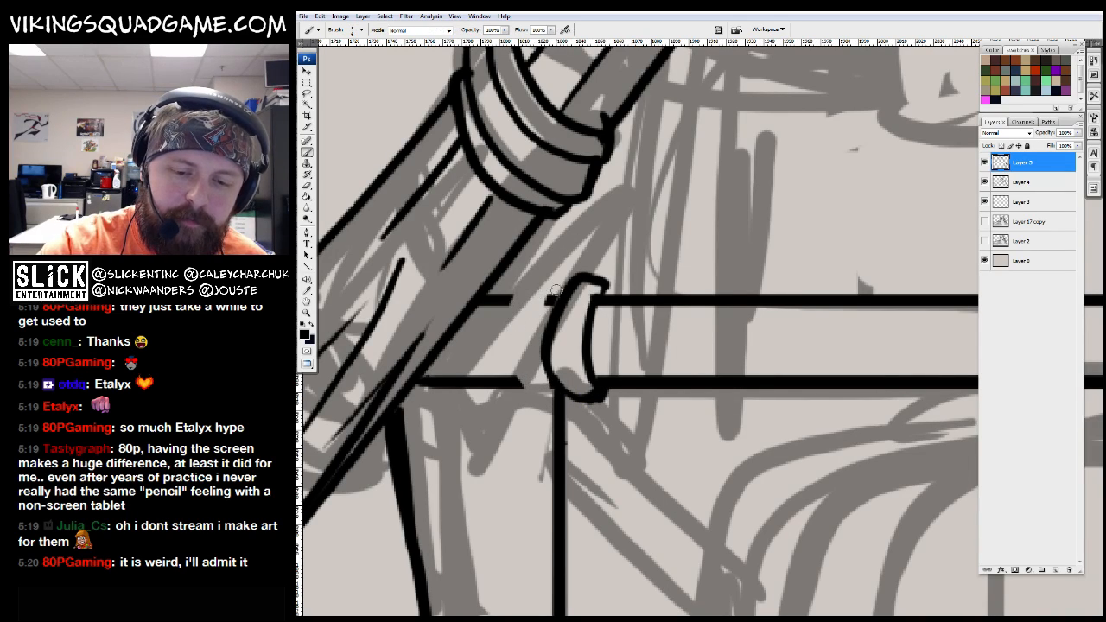
{"action": "left_click_drag", "start_coordinate": [553, 279], "coordinate": [532, 389]}
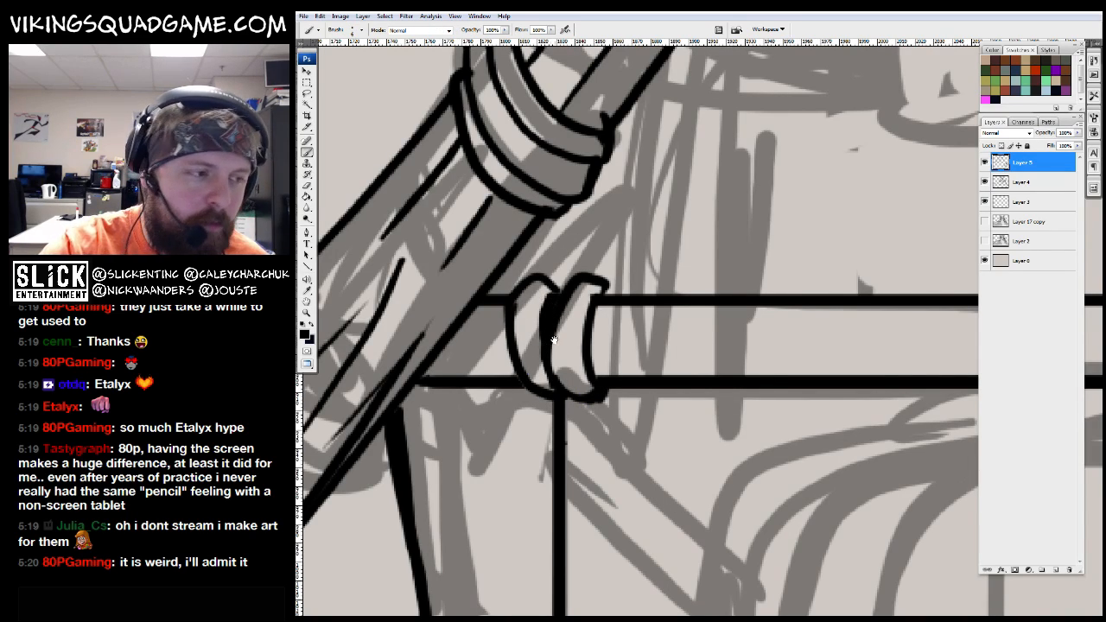
{"action": "left_click_drag", "start_coordinate": [550, 346], "coordinate": [551, 329]}
Ink a rope band around the upper part of the front gable's right beam, below the top binding
{"action": "key", "text": "z"}
{"action": "left_click", "coordinate": [733, 355], "text": "alt"}
{"action": "left_click", "coordinate": [735, 372], "text": "alt"}
{"action": "left_click", "coordinate": [734, 373], "text": "alt"}
{"action": "left_click", "coordinate": [734, 375], "text": "alt"}
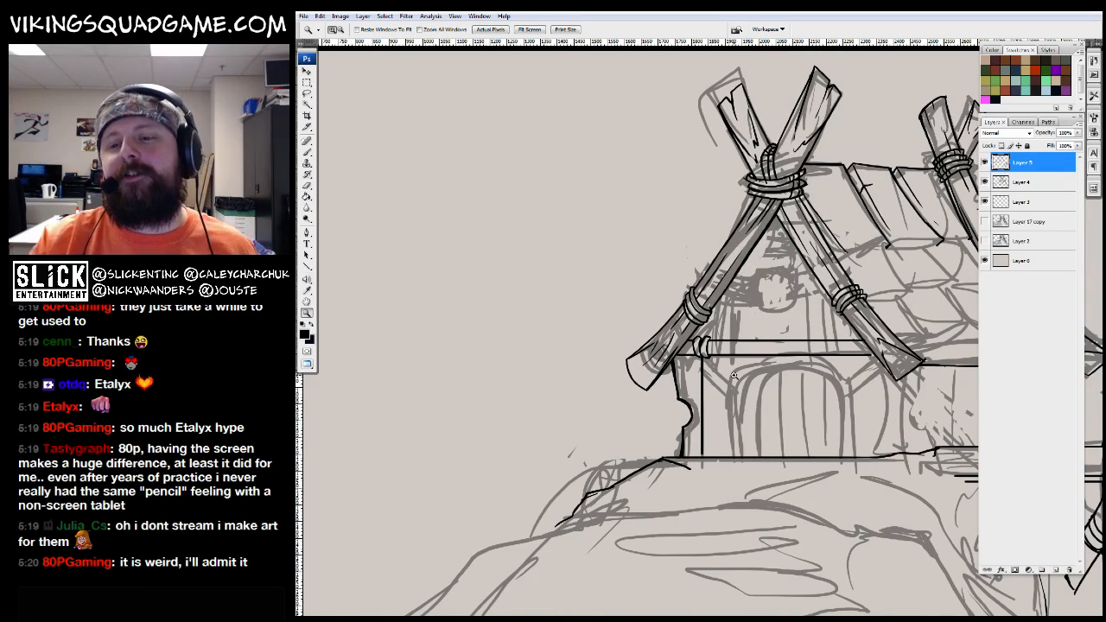
{"action": "left_click_drag", "start_coordinate": [753, 173], "coordinate": [682, 225]}
{"action": "left_click", "coordinate": [707, 291]}
{"action": "left_click", "coordinate": [706, 292]}
{"action": "left_click", "coordinate": [707, 291]}
{"action": "left_click", "coordinate": [708, 284], "text": "alt"}
{"action": "key", "text": "b"}
{"action": "mouse_move", "coordinate": [690, 377]}
{"action": "left_mouse_down"}
{"action": "mouse_move", "coordinate": [638, 269]}
{"action": "mouse_move", "coordinate": [612, 170]}
{"action": "left_mouse_up"}
{"action": "key", "text": "e"}
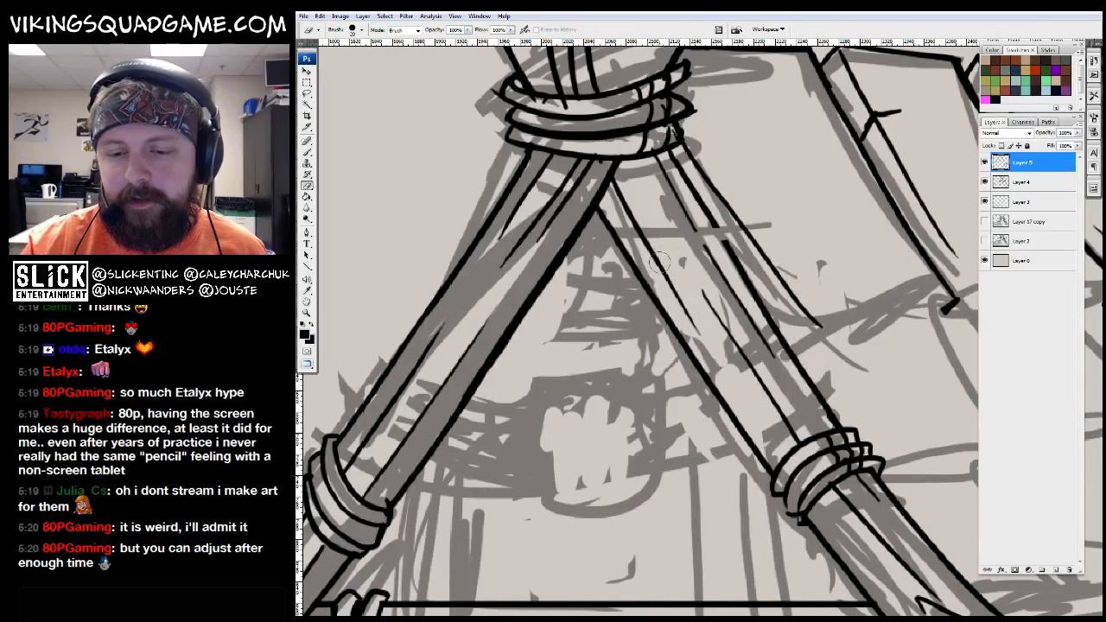
{"action": "key", "text": "b"}
{"action": "left_click_drag", "start_coordinate": [732, 252], "coordinate": [656, 307]}
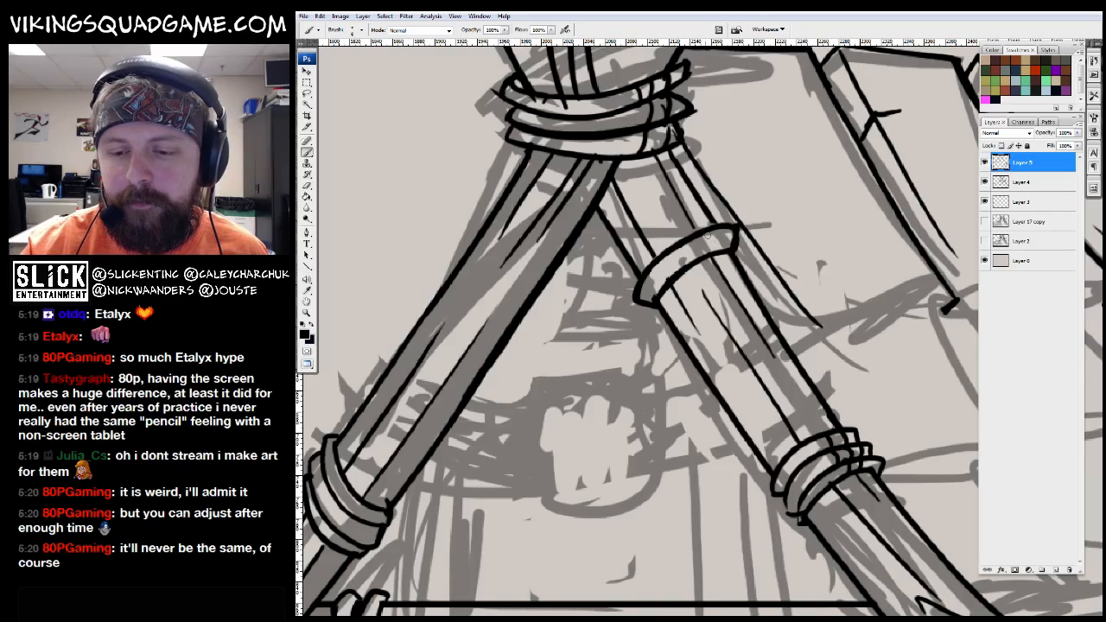
{"action": "left_click_drag", "start_coordinate": [666, 131], "coordinate": [800, 185]}
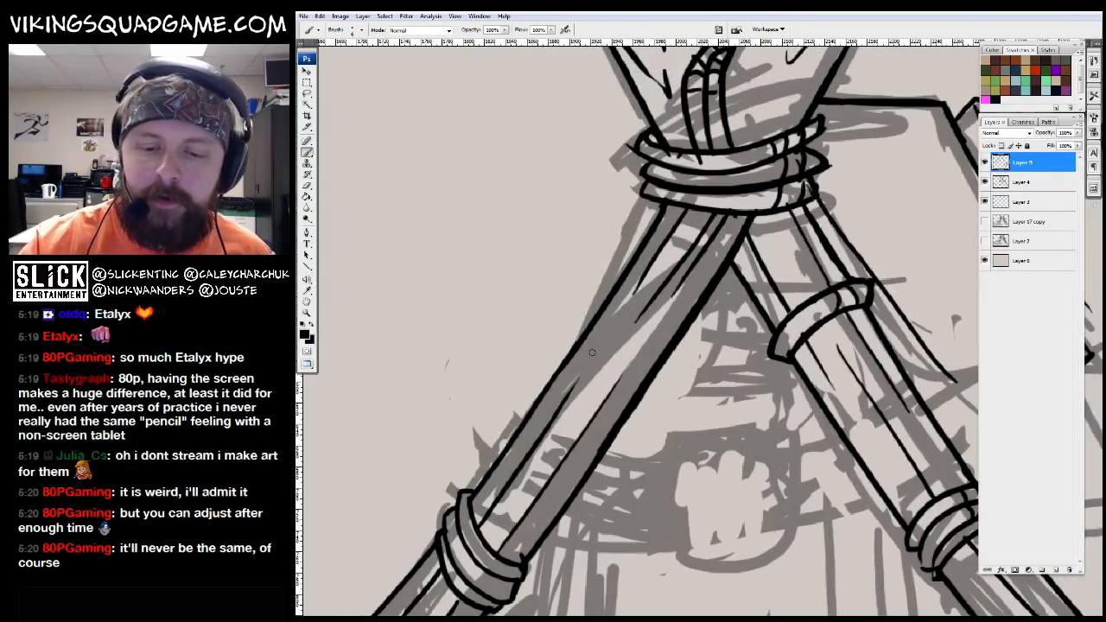
Examine the hut's line art as a whole and up close, comparing the beams, rope bindings and roof
{"action": "key", "text": "z"}
{"action": "left_click", "coordinate": [765, 309], "text": "alt"}
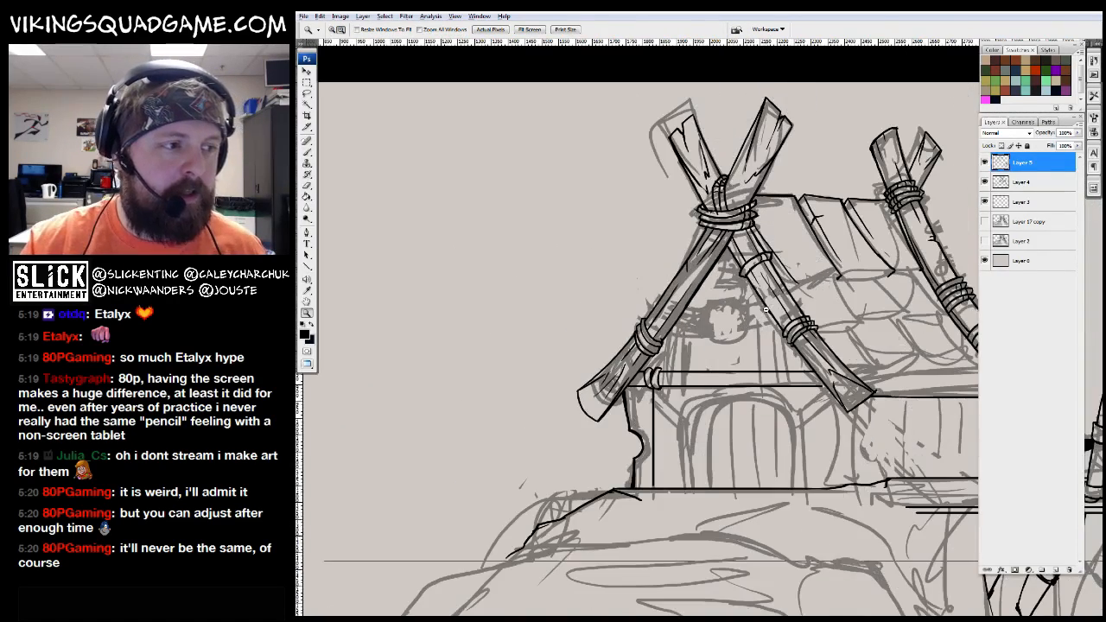
{"action": "left_click", "coordinate": [764, 309]}
{"action": "left_click", "coordinate": [764, 309]}
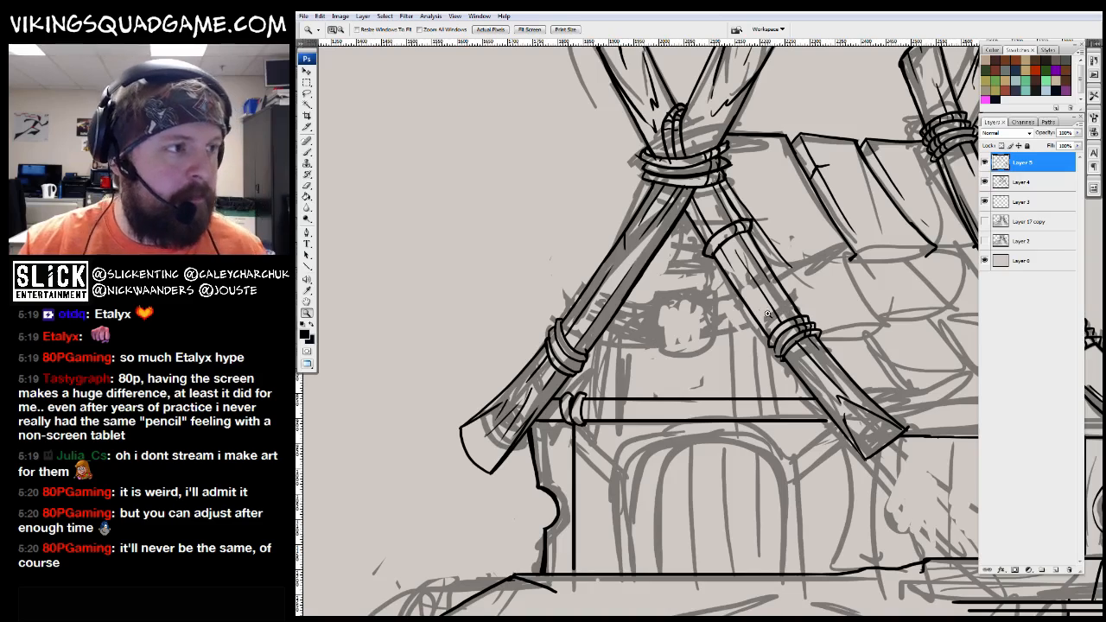
{"action": "left_click", "coordinate": [767, 314], "text": "alt"}
{"action": "left_click", "coordinate": [751, 329], "text": "alt"}
{"action": "left_click", "coordinate": [730, 349]}
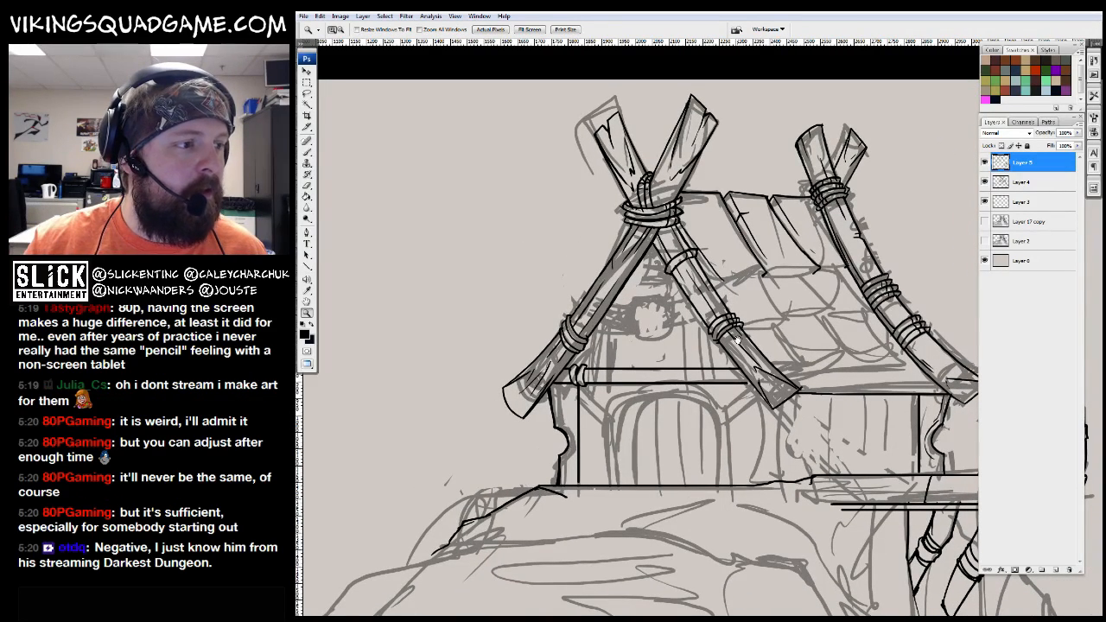
{"action": "left_click", "coordinate": [737, 339], "text": "alt"}
{"action": "left_click", "coordinate": [741, 367]}
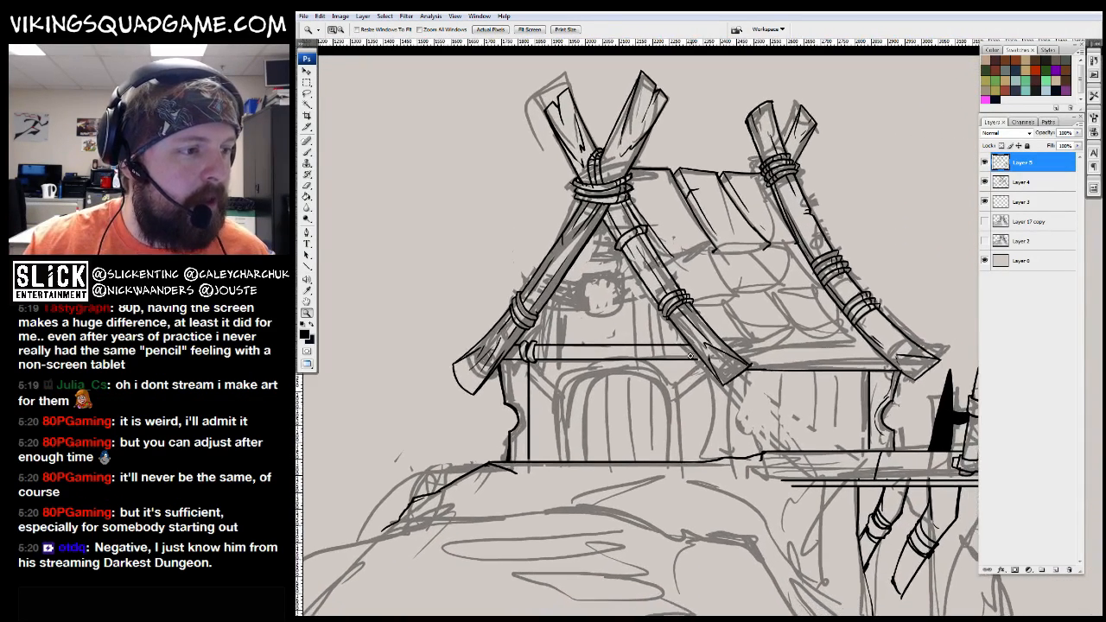
{"action": "left_click", "coordinate": [729, 394], "text": "alt"}
Ink the lower edges of the upper roof shingles and the side and lower edges of a second-row shingle
{"action": "left_click", "coordinate": [717, 399]}
{"action": "left_click", "coordinate": [746, 331]}
{"action": "key", "text": "b"}
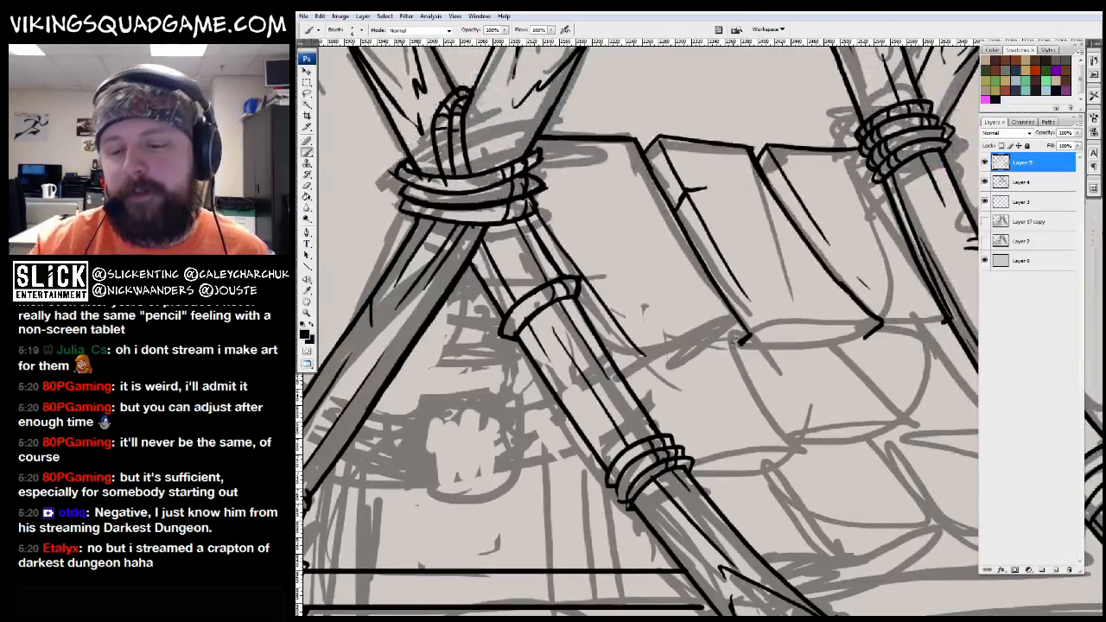
{"action": "left_click_drag", "start_coordinate": [880, 324], "coordinate": [767, 331]}
{"action": "mouse_move", "coordinate": [911, 351]}
{"action": "left_mouse_down"}
{"action": "mouse_move", "coordinate": [758, 255]}
{"action": "mouse_move", "coordinate": [590, 249]}
{"action": "left_mouse_up"}
{"action": "mouse_move", "coordinate": [713, 246]}
{"action": "left_mouse_down"}
{"action": "mouse_move", "coordinate": [783, 333]}
{"action": "mouse_move", "coordinate": [663, 355]}
{"action": "left_mouse_up"}
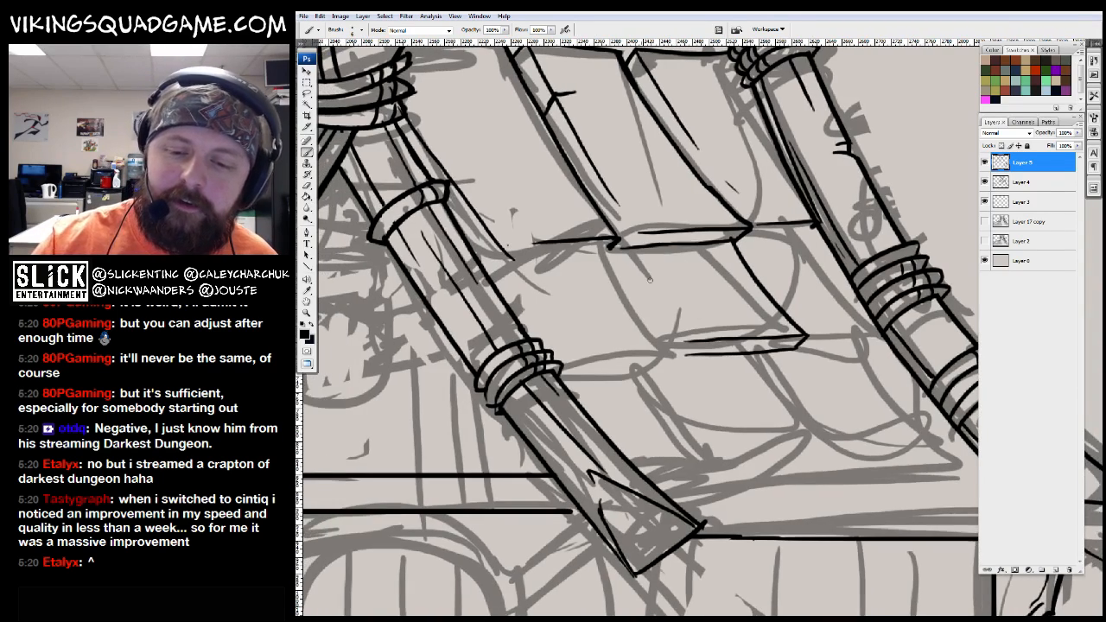
Complete the second row of roof shingles and ink the side and lower edges of the third-row shingles
{"action": "left_click_drag", "start_coordinate": [776, 336], "coordinate": [800, 334]}
{"action": "mouse_move", "coordinate": [667, 358]}
{"action": "left_mouse_down"}
{"action": "mouse_move", "coordinate": [719, 345]}
{"action": "mouse_move", "coordinate": [643, 333]}
{"action": "left_mouse_up"}
{"action": "left_click_drag", "start_coordinate": [882, 323], "coordinate": [765, 329]}
{"action": "left_click_drag", "start_coordinate": [831, 324], "coordinate": [819, 273]}
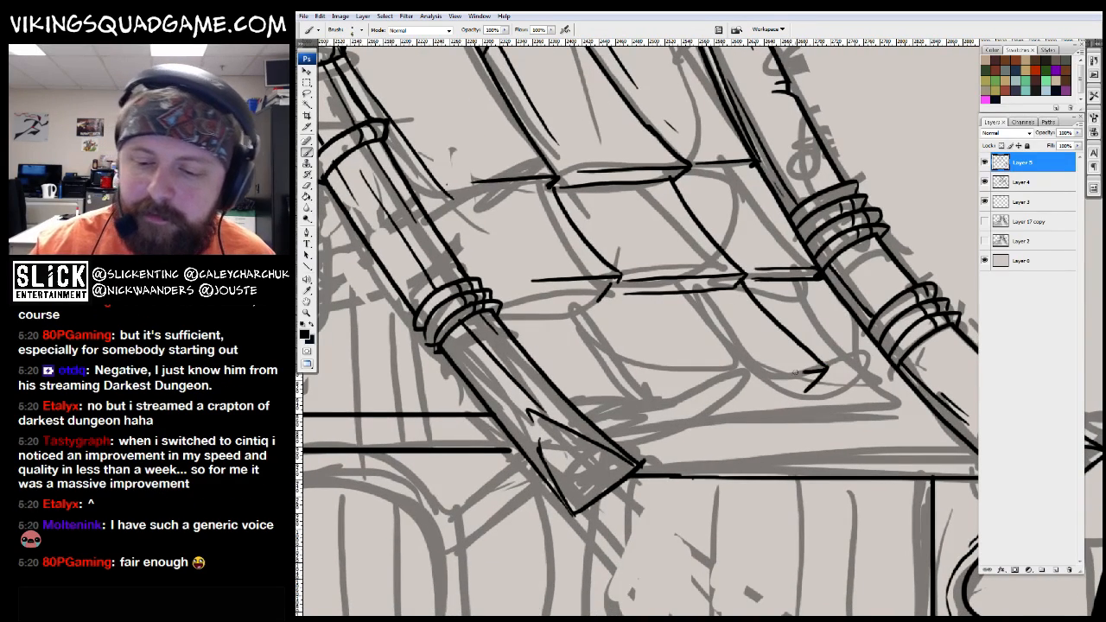
Erase a gap in the crossbeam's lines near its right end and ink rope coils wrapped around it there
{"action": "key", "text": "z"}
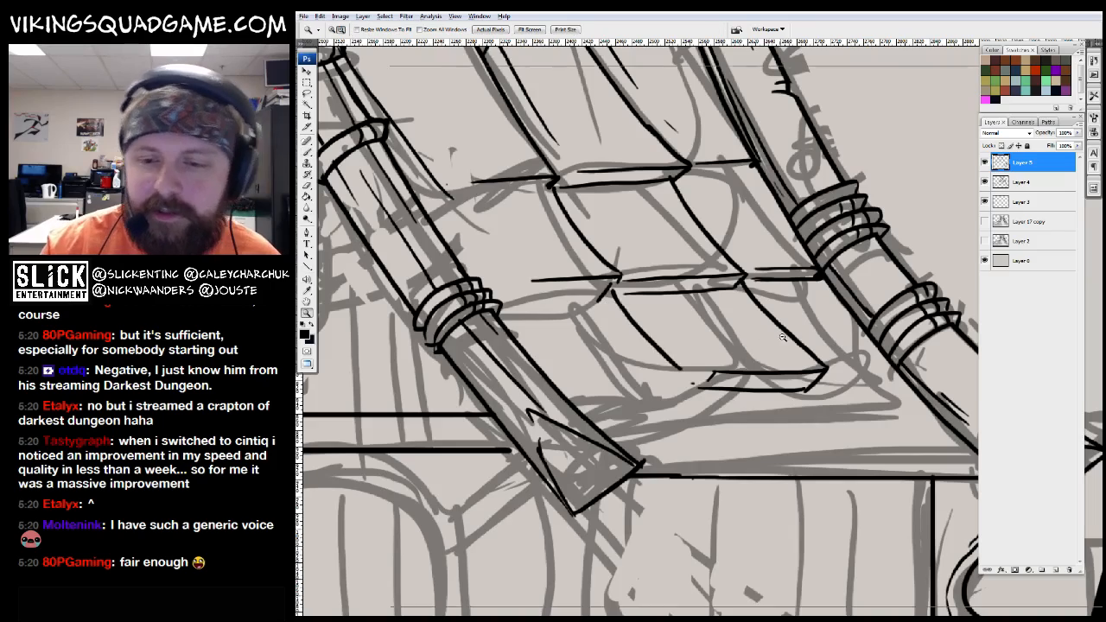
{"action": "left_click", "coordinate": [734, 345], "text": "alt"}
{"action": "left_click", "coordinate": [778, 363], "text": "alt"}
{"action": "left_click", "coordinate": [801, 382], "text": "alt"}
{"action": "left_click", "coordinate": [801, 382], "text": "alt"}
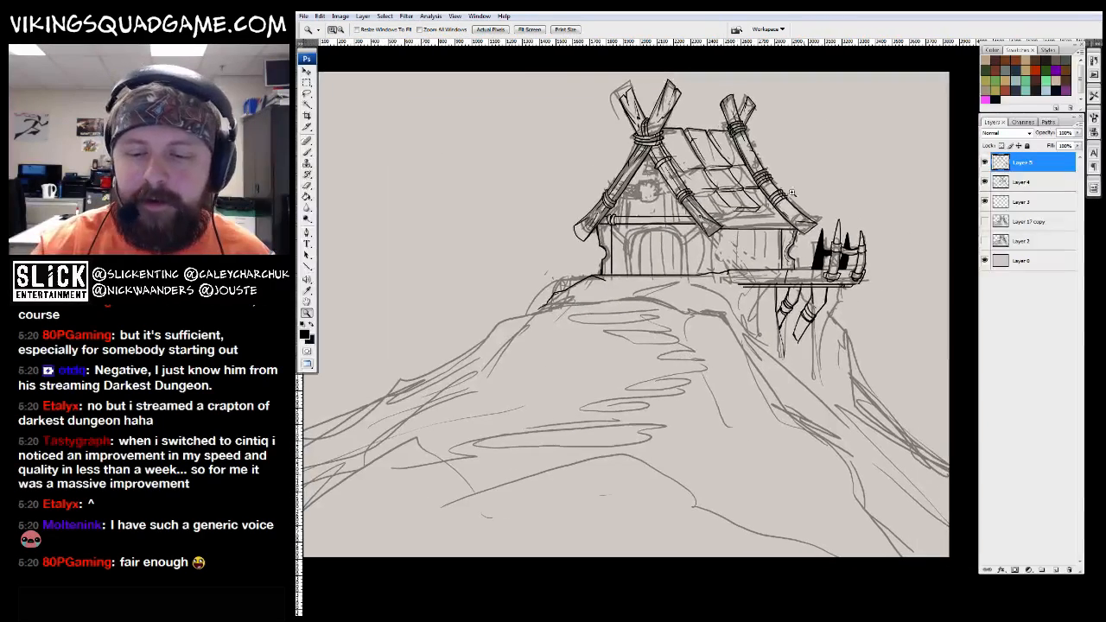
{"action": "left_click", "coordinate": [799, 242]}
{"action": "left_click", "coordinate": [799, 242]}
{"action": "key", "text": "b"}
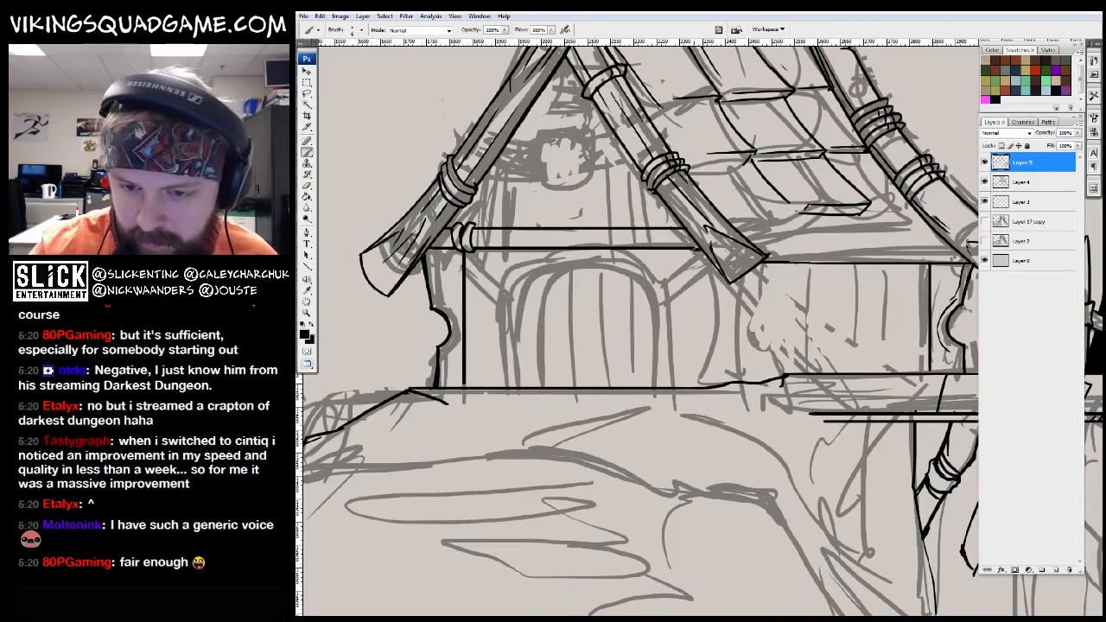
{"action": "key", "text": "e"}
{"action": "key", "text": "z"}
{"action": "left_click", "coordinate": [657, 228]}
{"action": "left_click", "coordinate": [657, 227]}
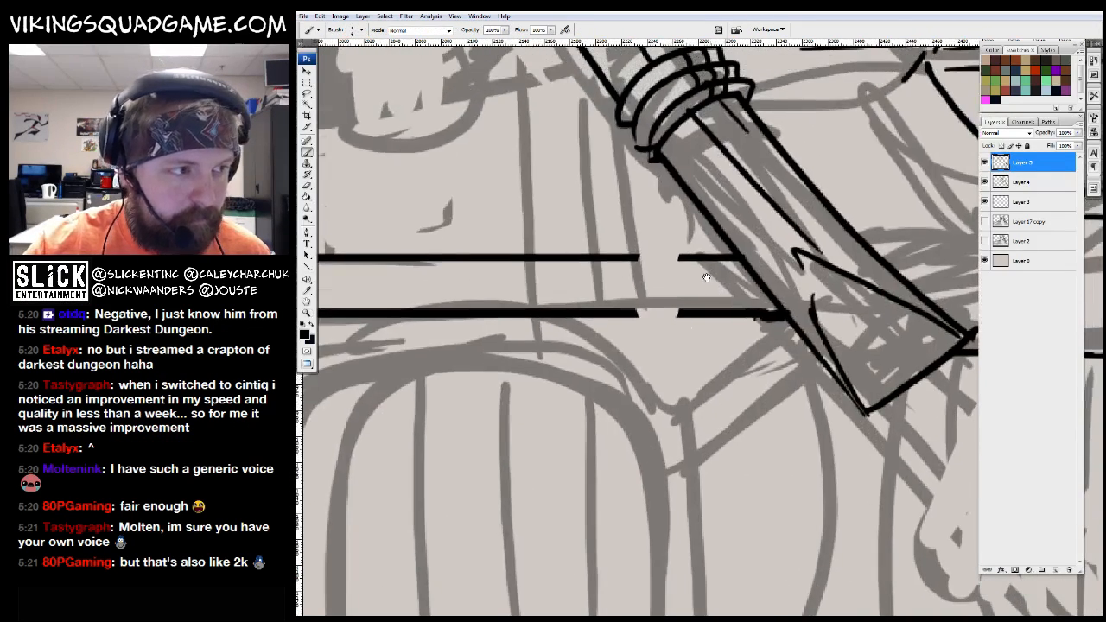
{"action": "key", "text": "b"}
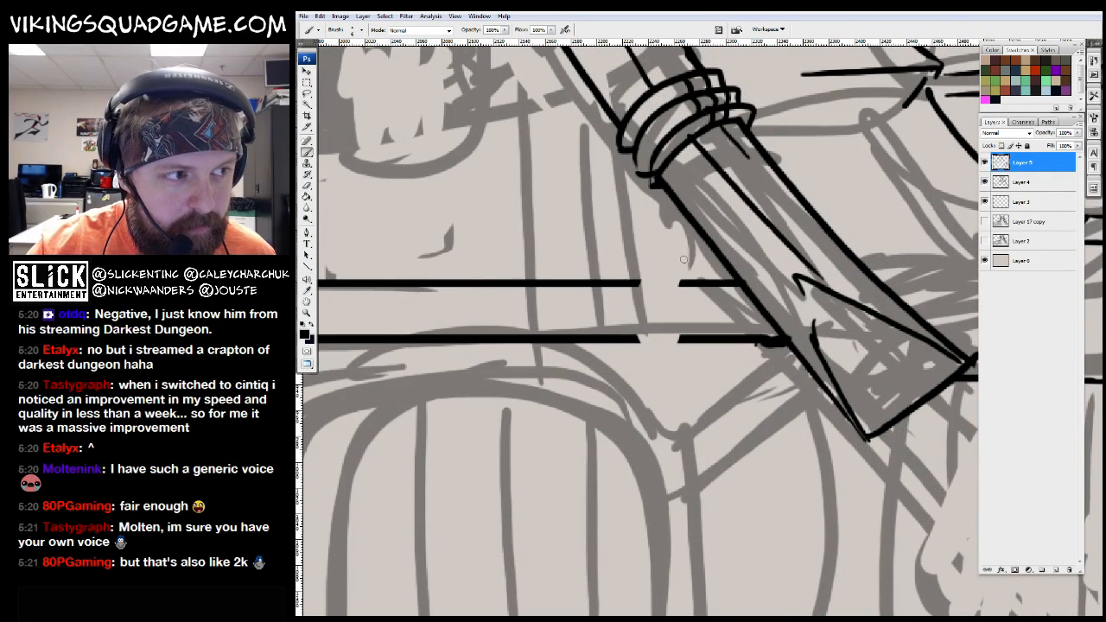
{"action": "left_click_drag", "start_coordinate": [684, 275], "coordinate": [649, 317]}
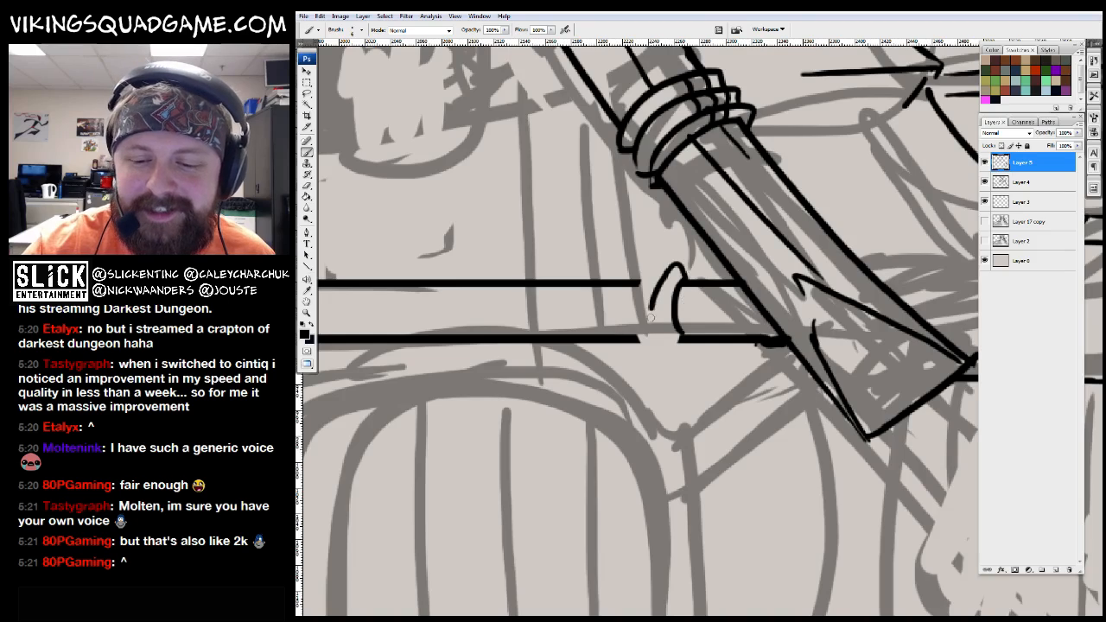
{"action": "mouse_move", "coordinate": [670, 274]}
{"action": "left_mouse_down"}
{"action": "mouse_move", "coordinate": [630, 324]}
{"action": "mouse_move", "coordinate": [673, 331]}
{"action": "left_mouse_up"}
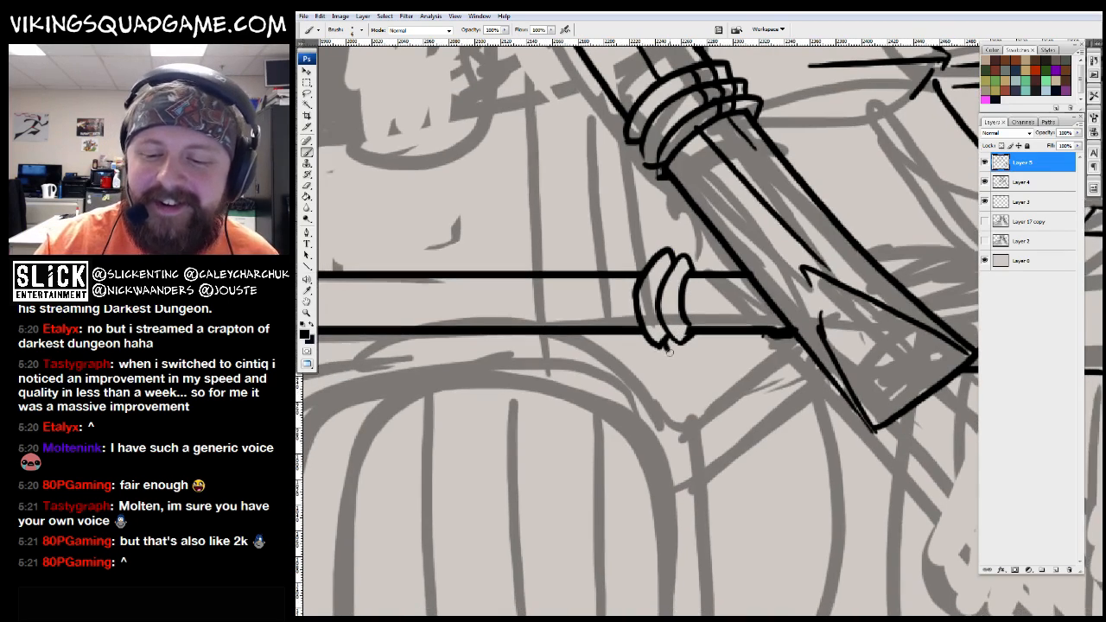
Ink the front wall's right corner post line and scalloped right edge, extending the ground line to the deck
{"action": "mouse_move", "coordinate": [791, 362]}
{"action": "left_mouse_down"}
{"action": "mouse_move", "coordinate": [718, 299]}
{"action": "mouse_move", "coordinate": [718, 163]}
{"action": "mouse_move", "coordinate": [756, 197]}
{"action": "left_mouse_up"}
{"action": "left_click_drag", "start_coordinate": [745, 236], "coordinate": [854, 264]}
{"action": "key", "text": "ctrl+z"}
{"action": "mouse_move", "coordinate": [737, 309]}
{"action": "left_mouse_down"}
{"action": "mouse_move", "coordinate": [884, 323]}
{"action": "mouse_move", "coordinate": [744, 344]}
{"action": "left_mouse_up"}
{"action": "left_click", "coordinate": [837, 334], "text": "alt"}
{"action": "left_click", "coordinate": [837, 335], "text": "alt"}
{"action": "left_click_drag", "start_coordinate": [628, 204], "coordinate": [858, 364]}
{"action": "mouse_move", "coordinate": [613, 283]}
{"action": "left_mouse_down"}
{"action": "mouse_move", "coordinate": [692, 206]}
{"action": "mouse_move", "coordinate": [685, 544]}
{"action": "mouse_move", "coordinate": [705, 550]}
{"action": "left_mouse_up"}
{"action": "mouse_move", "coordinate": [618, 470]}
{"action": "left_mouse_down"}
{"action": "mouse_move", "coordinate": [768, 380]}
{"action": "mouse_move", "coordinate": [882, 375]}
{"action": "left_mouse_up"}
{"action": "left_click_drag", "start_coordinate": [882, 429], "coordinate": [569, 460]}
{"action": "mouse_move", "coordinate": [760, 188]}
{"action": "left_mouse_down"}
{"action": "mouse_move", "coordinate": [715, 380]}
{"action": "mouse_move", "coordinate": [735, 464]}
{"action": "left_mouse_up"}
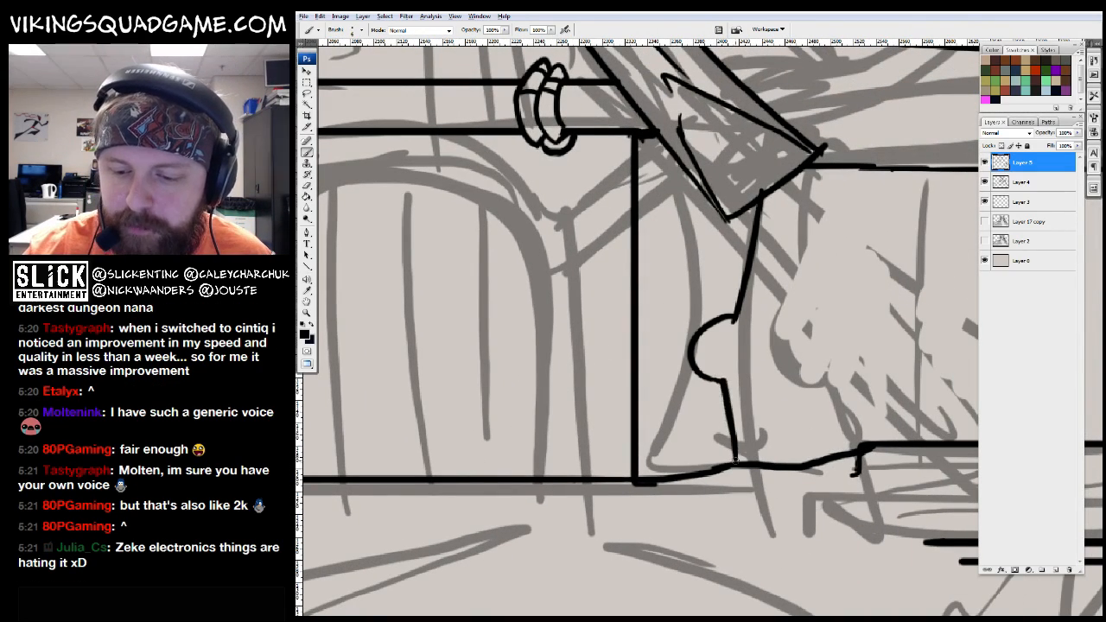
Thicken the front wall's scalloped right edge and ink a thinner contour line inside it
{"action": "left_click_drag", "start_coordinate": [698, 372], "coordinate": [735, 318]}
{"action": "left_click_drag", "start_coordinate": [742, 313], "coordinate": [751, 316]}
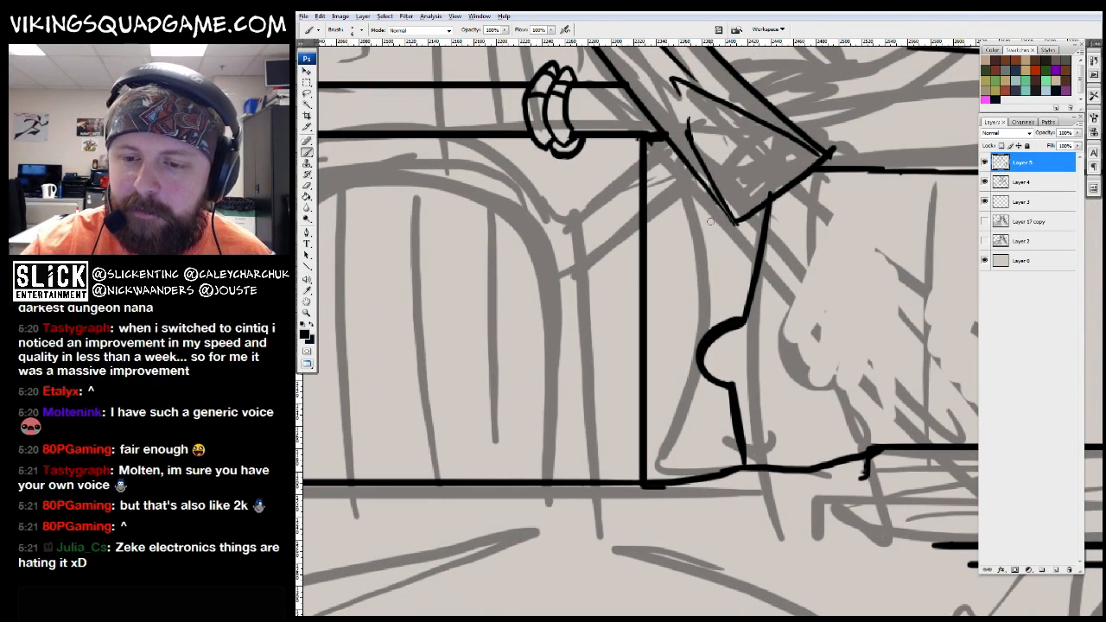
{"action": "left_click_drag", "start_coordinate": [702, 446], "coordinate": [773, 498]}
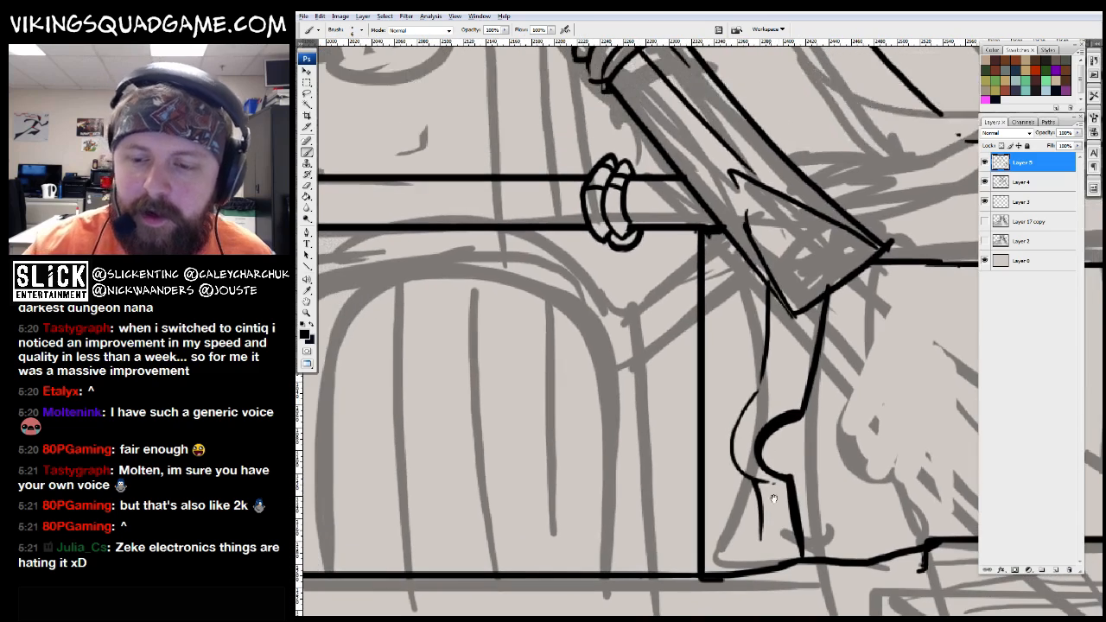
{"action": "left_click_drag", "start_coordinate": [804, 404], "coordinate": [860, 385]}
Ink the diagonal brace under the crossbeam's right end and the door's arched outline with its inner left line
{"action": "mouse_move", "coordinate": [752, 220]}
{"action": "left_mouse_down"}
{"action": "mouse_move", "coordinate": [726, 249]}
{"action": "mouse_move", "coordinate": [762, 224]}
{"action": "mouse_move", "coordinate": [714, 287]}
{"action": "left_mouse_up"}
{"action": "mouse_move", "coordinate": [783, 260]}
{"action": "left_mouse_down"}
{"action": "mouse_move", "coordinate": [717, 320]}
{"action": "mouse_move", "coordinate": [749, 310]}
{"action": "left_mouse_up"}
{"action": "mouse_move", "coordinate": [738, 522]}
{"action": "left_mouse_down"}
{"action": "mouse_move", "coordinate": [726, 274]}
{"action": "mouse_move", "coordinate": [423, 263]}
{"action": "mouse_move", "coordinate": [402, 523]}
{"action": "left_mouse_up"}
{"action": "mouse_move", "coordinate": [548, 224]}
{"action": "left_mouse_down"}
{"action": "mouse_move", "coordinate": [764, 205]}
{"action": "mouse_move", "coordinate": [654, 325]}
{"action": "mouse_move", "coordinate": [648, 496]}
{"action": "left_mouse_up"}
{"action": "mouse_move", "coordinate": [903, 395]}
{"action": "left_mouse_down"}
{"action": "mouse_move", "coordinate": [767, 377]}
{"action": "mouse_move", "coordinate": [895, 359]}
{"action": "mouse_move", "coordinate": [822, 364]}
{"action": "left_mouse_up"}
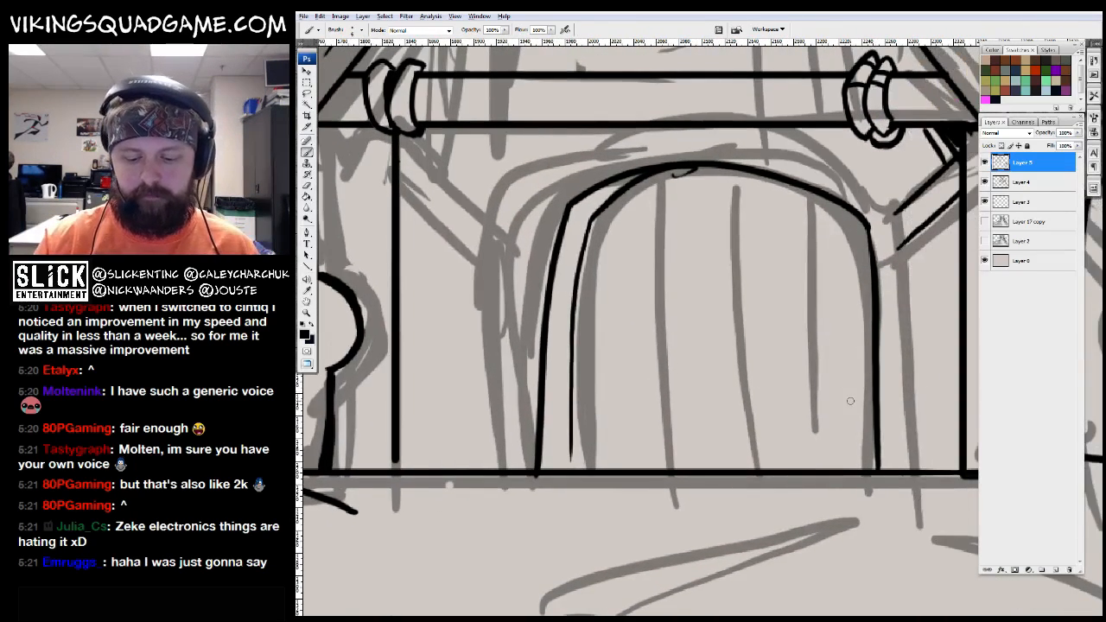
Select the door arch with the Lasso and shift it left between the corner posts, leaving it deselected
{"action": "key", "text": "l"}
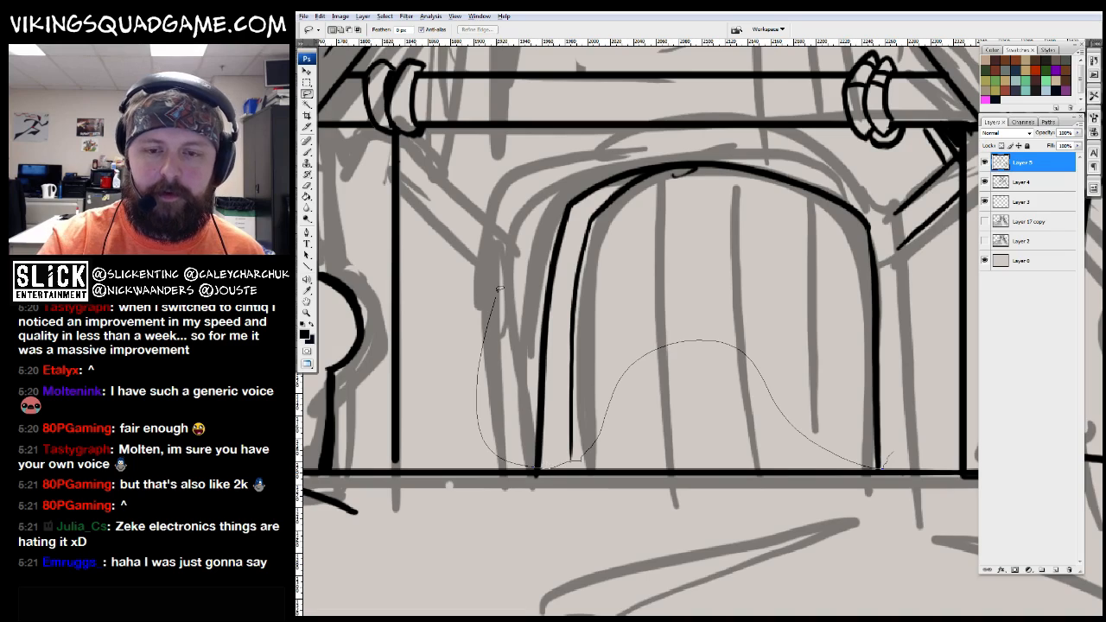
{"action": "left_click_drag", "start_coordinate": [894, 425], "coordinate": [894, 451]}
{"action": "key", "text": "v"}
{"action": "left_click_drag", "start_coordinate": [854, 430], "coordinate": [815, 425]}
{"action": "key", "text": "ctrl+d"}
{"action": "key", "text": "z"}
{"action": "left_click", "coordinate": [911, 418], "text": "alt"}
{"action": "left_click_drag", "start_coordinate": [883, 403], "coordinate": [830, 461]}
{"action": "key", "text": "v"}
{"action": "key", "text": "ctrl+shift+d"}
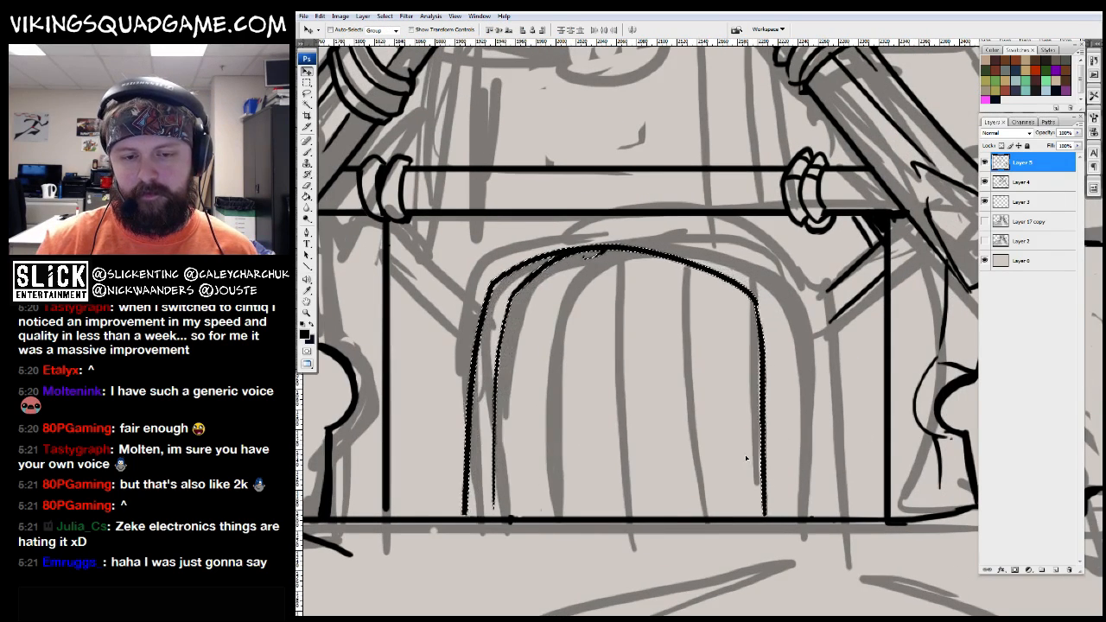
{"action": "key", "text": "ctrl+d"}
{"action": "left_click_drag", "start_coordinate": [754, 311], "coordinate": [766, 332]}
Thicken the door arch's right side, then ink the outer door frame and the left diagonal brace
{"action": "key", "text": "b"}
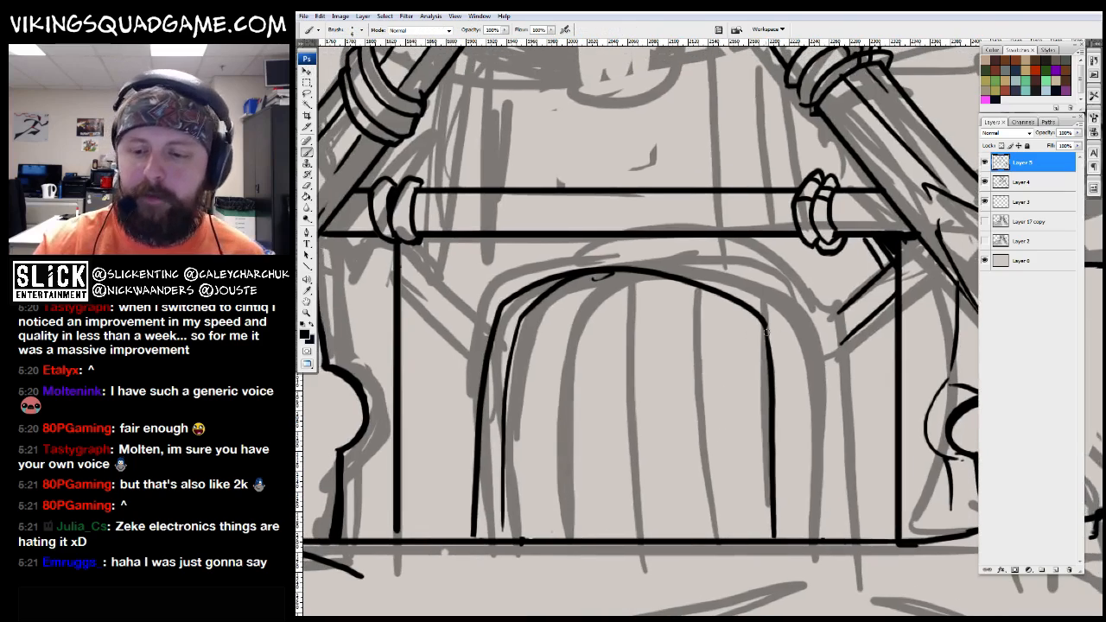
{"action": "left_click_drag", "start_coordinate": [766, 430], "coordinate": [779, 420]}
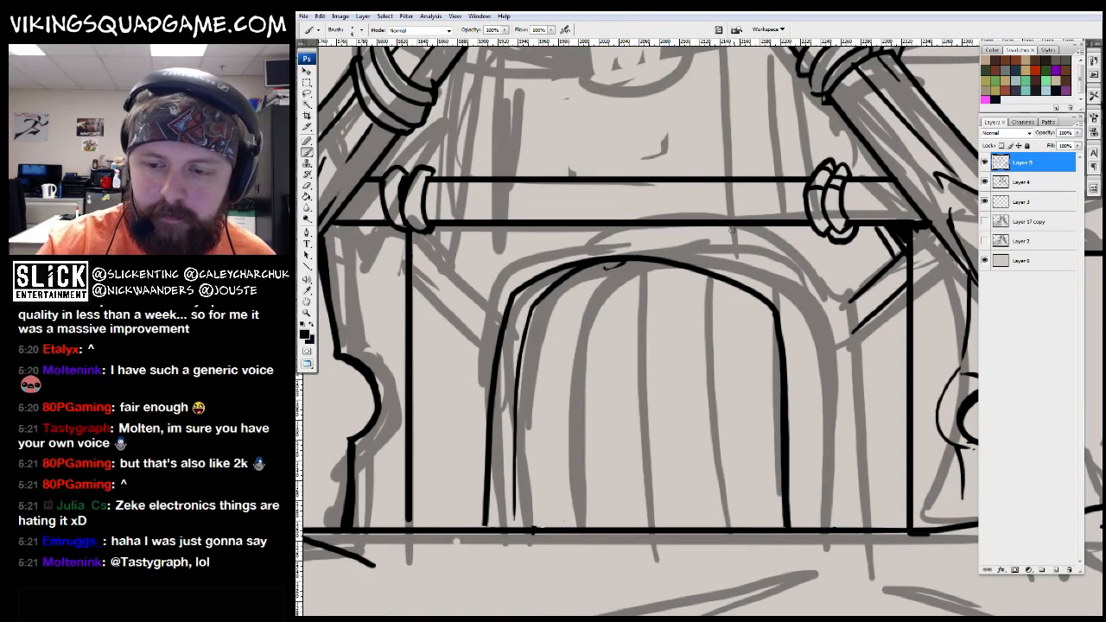
{"action": "left_click_drag", "start_coordinate": [731, 230], "coordinate": [695, 252]}
{"action": "left_click_drag", "start_coordinate": [788, 548], "coordinate": [787, 360]}
{"action": "left_click_drag", "start_coordinate": [514, 244], "coordinate": [575, 230]}
{"action": "left_click_drag", "start_coordinate": [497, 267], "coordinate": [473, 532]}
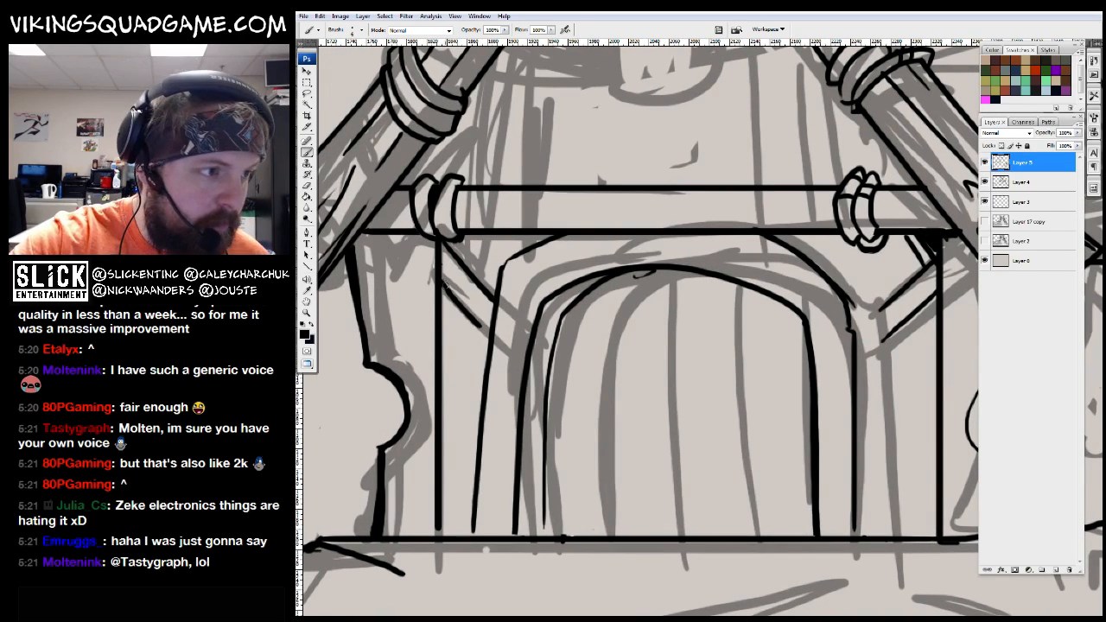
Fit the image on screen and examine the whole hut drawing before returning to the door
{"action": "key", "text": "z"}
{"action": "scroll", "coordinate": [693, 402], "scroll_direction": "down", "scroll_amount": 5}
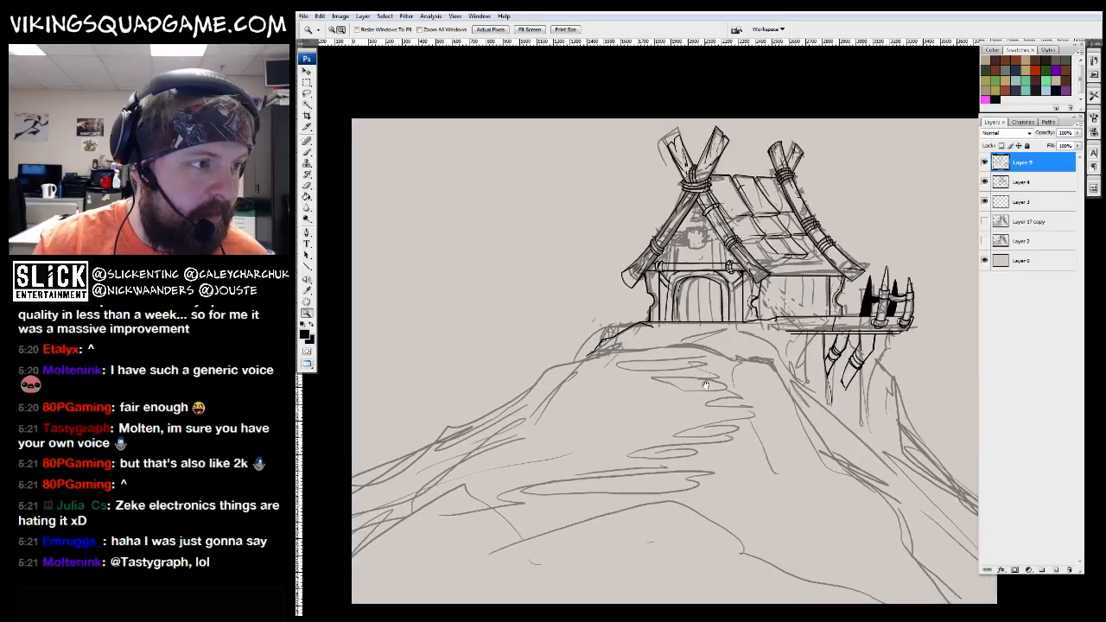
{"action": "left_click_drag", "start_coordinate": [692, 402], "coordinate": [622, 464]}
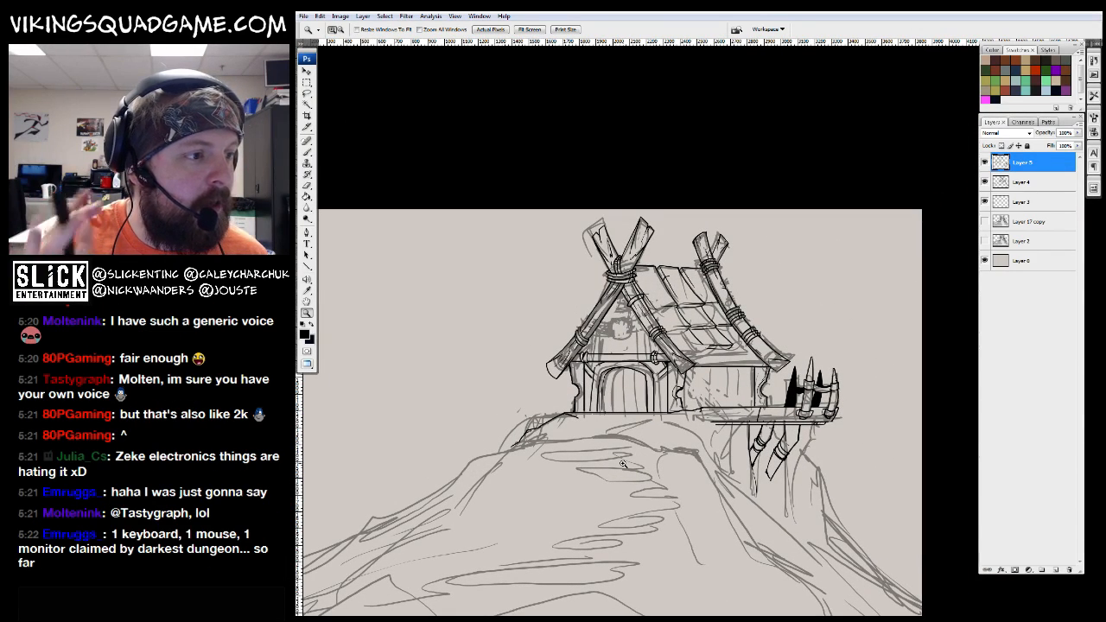
{"action": "right_click", "coordinate": [646, 361]}
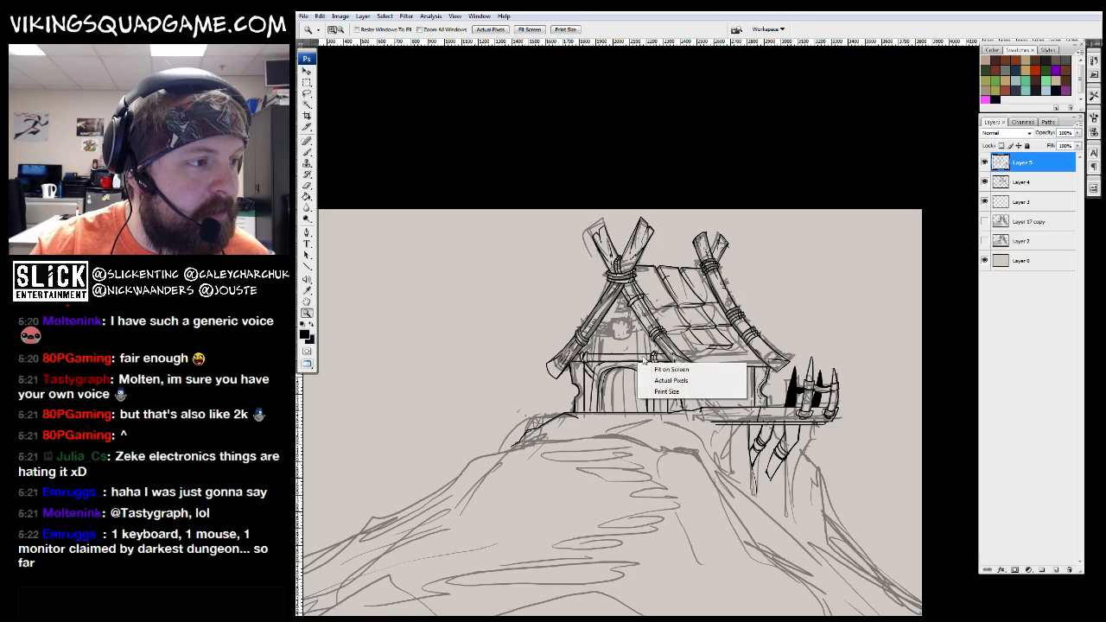
{"action": "left_click", "coordinate": [661, 368]}
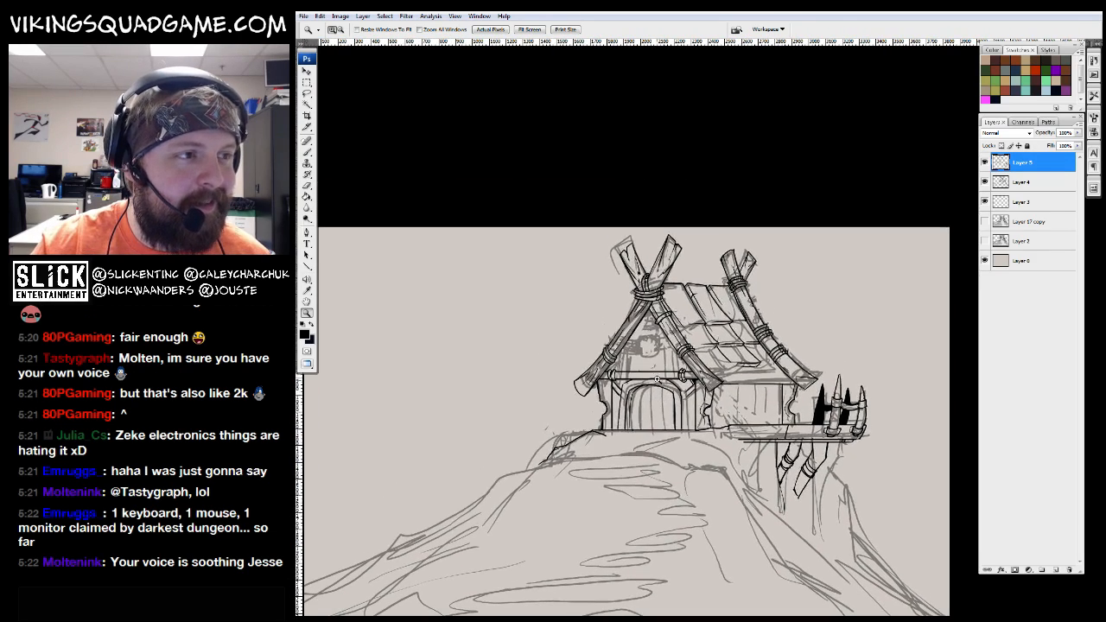
{"action": "scroll", "coordinate": [646, 357], "scroll_direction": "up", "scroll_amount": 4}
{"action": "scroll", "coordinate": [740, 359], "scroll_direction": "up", "scroll_amount": 2}
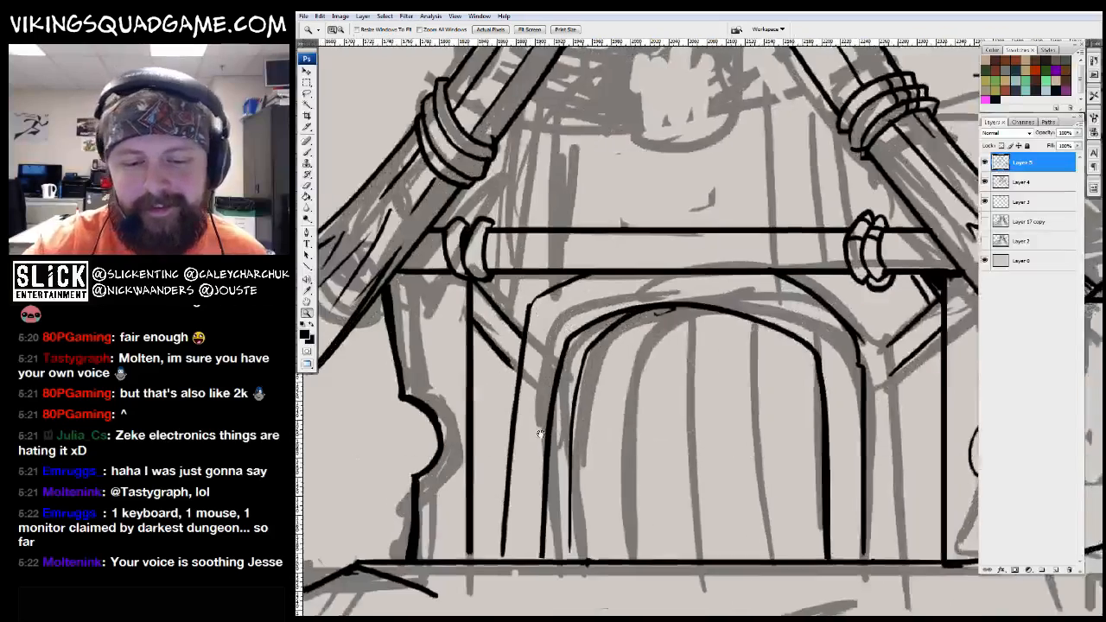
Ink short joint lines across the upper-left corner and left side of the door frame
{"action": "key", "text": "b"}
{"action": "mouse_move", "coordinate": [618, 347]}
{"action": "left_mouse_down"}
{"action": "mouse_move", "coordinate": [627, 349]}
{"action": "mouse_move", "coordinate": [626, 304]}
{"action": "left_mouse_up"}
{"action": "left_click_drag", "start_coordinate": [810, 302], "coordinate": [762, 234]}
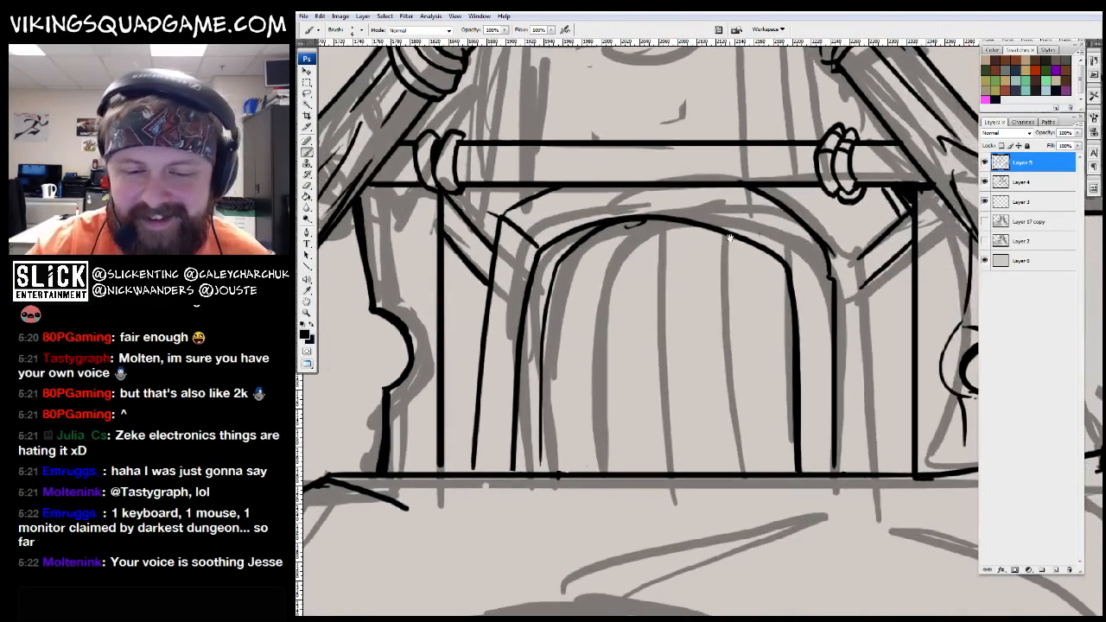
{"action": "left_click_drag", "start_coordinate": [660, 325], "coordinate": [665, 333]}
{"action": "left_click_drag", "start_coordinate": [566, 275], "coordinate": [526, 229]}
{"action": "mouse_move", "coordinate": [541, 336]}
{"action": "left_mouse_down"}
{"action": "mouse_move", "coordinate": [554, 334]}
{"action": "mouse_move", "coordinate": [564, 356]}
{"action": "left_mouse_up"}
Ink three vertical plank lines down the door from the arch to the ground line
{"action": "mouse_move", "coordinate": [614, 265]}
{"action": "left_mouse_down"}
{"action": "mouse_move", "coordinate": [625, 241]}
{"action": "mouse_move", "coordinate": [617, 451]}
{"action": "left_mouse_up"}
{"action": "left_click_drag", "start_coordinate": [683, 290], "coordinate": [681, 453]}
{"action": "left_click_drag", "start_coordinate": [743, 218], "coordinate": [744, 457]}
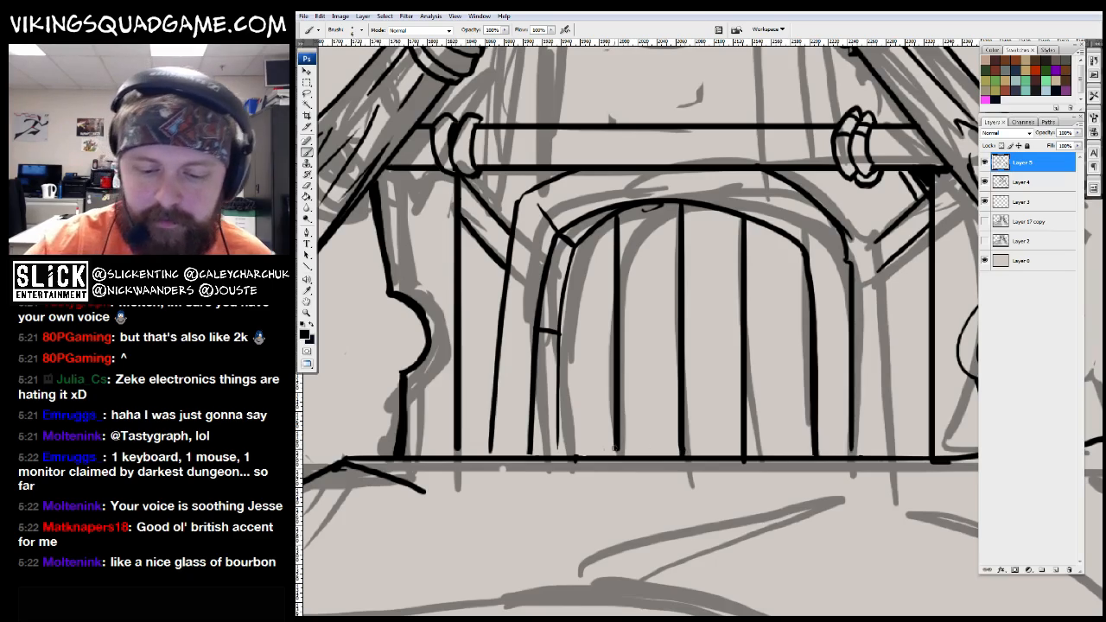
{"action": "key", "text": "z"}
{"action": "key", "text": "ctrl+minus"}
{"action": "key", "text": "ctrl+minus"}
{"action": "key", "text": "ctrl+minus"}
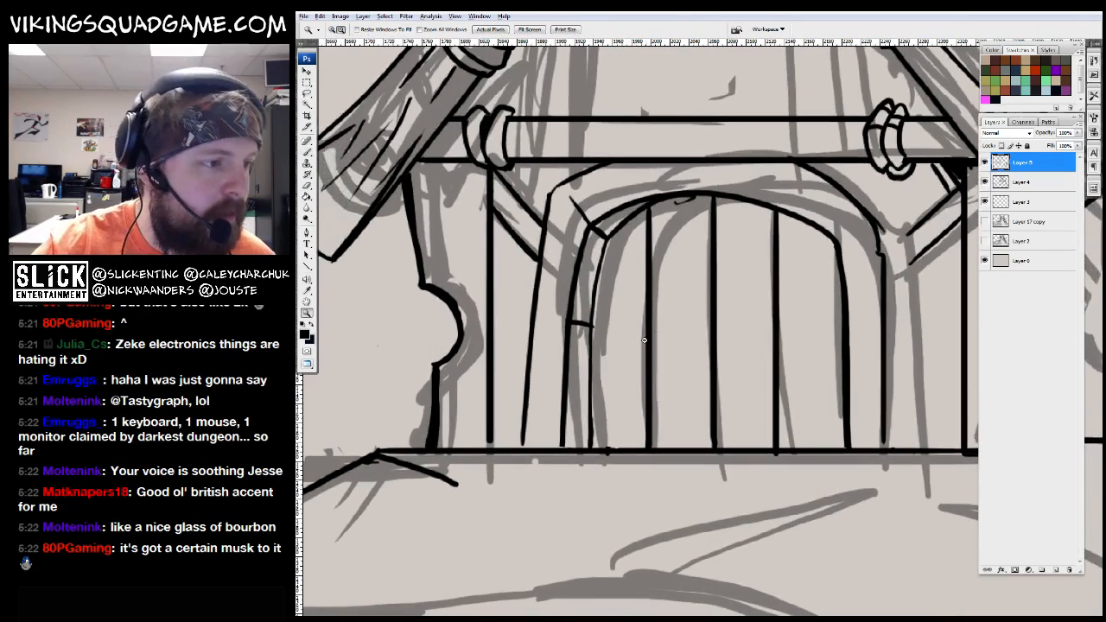
Ink the short upper end of the left diagonal brace beneath the crossbeam and add strand lines to the rope binding above it
{"action": "key", "text": "ctrl+minus"}
{"action": "key", "text": "ctrl+minus"}
{"action": "key", "text": "ctrl+minus"}
{"action": "key", "text": "ctrl+minus"}
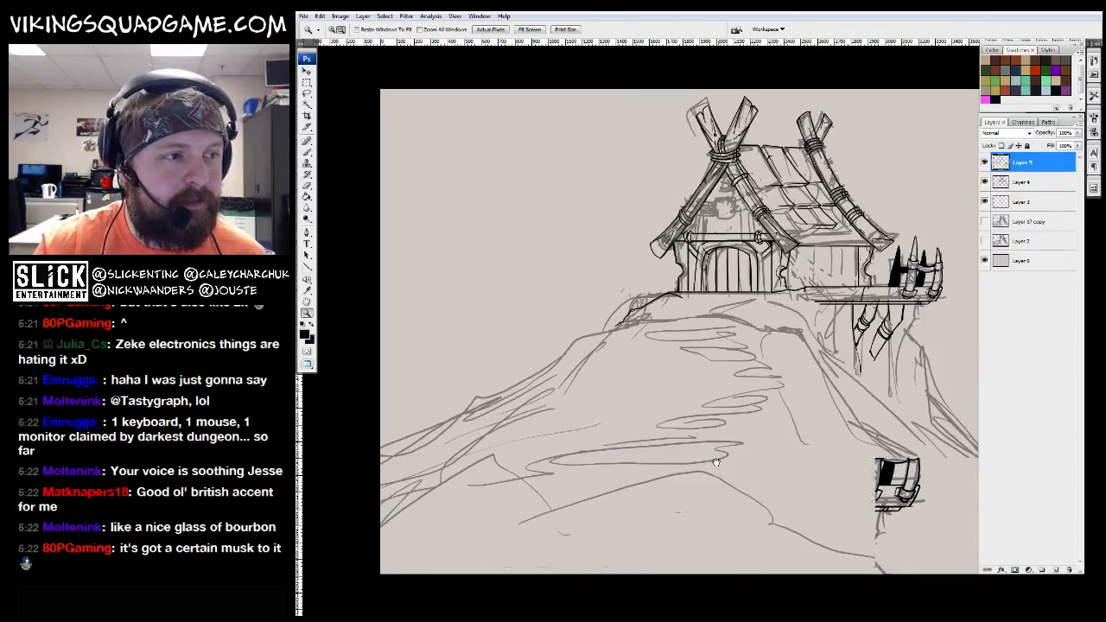
{"action": "left_click_drag", "start_coordinate": [716, 463], "coordinate": [699, 491]}
{"action": "left_click_drag", "start_coordinate": [741, 341], "coordinate": [634, 447]}
{"action": "mouse_move", "coordinate": [553, 471]}
{"action": "left_mouse_down"}
{"action": "mouse_move", "coordinate": [774, 257]}
{"action": "mouse_move", "coordinate": [748, 272]}
{"action": "left_mouse_up"}
{"action": "key", "text": "b"}
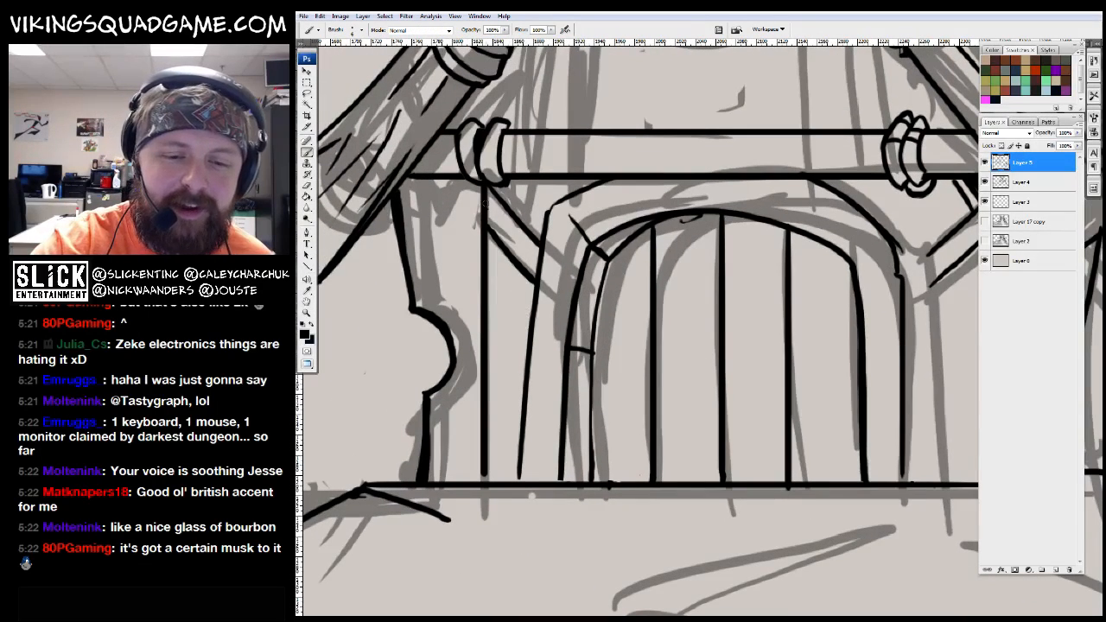
{"action": "left_click", "coordinate": [477, 212], "text": "ctrl"}
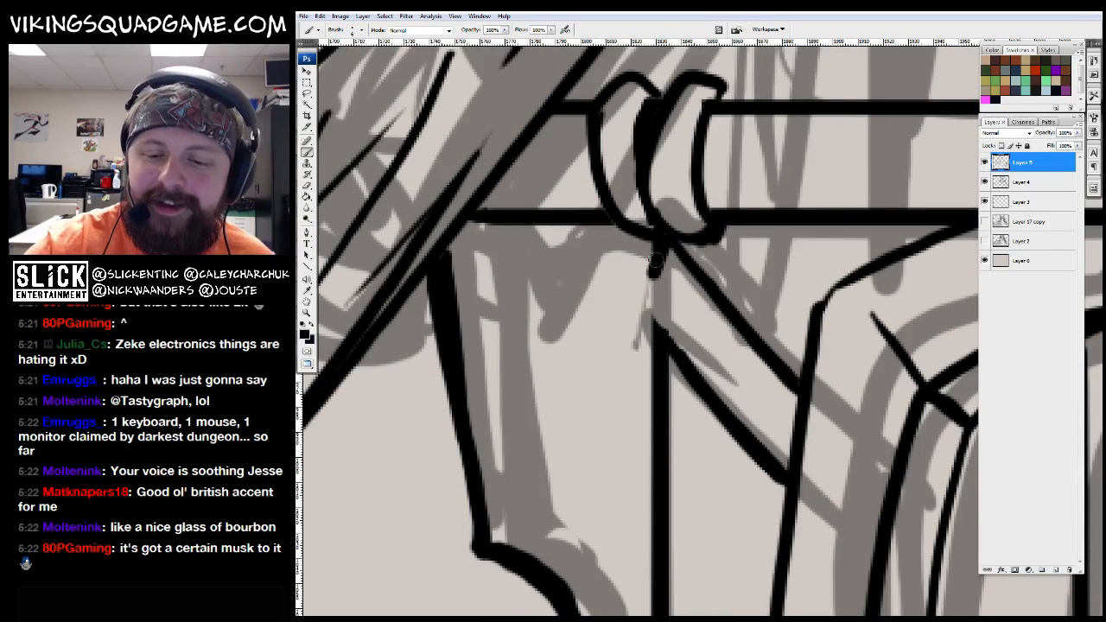
{"action": "left_click_drag", "start_coordinate": [661, 242], "coordinate": [646, 302]}
{"action": "left_click_drag", "start_coordinate": [620, 67], "coordinate": [615, 205]}
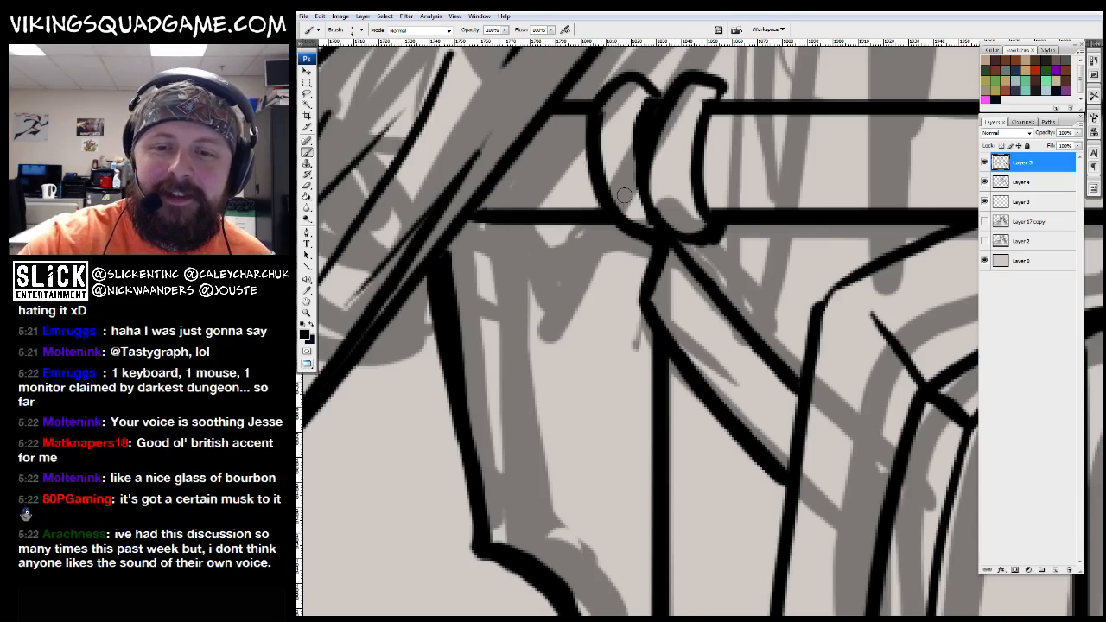
{"action": "left_click_drag", "start_coordinate": [645, 297], "coordinate": [675, 214]}
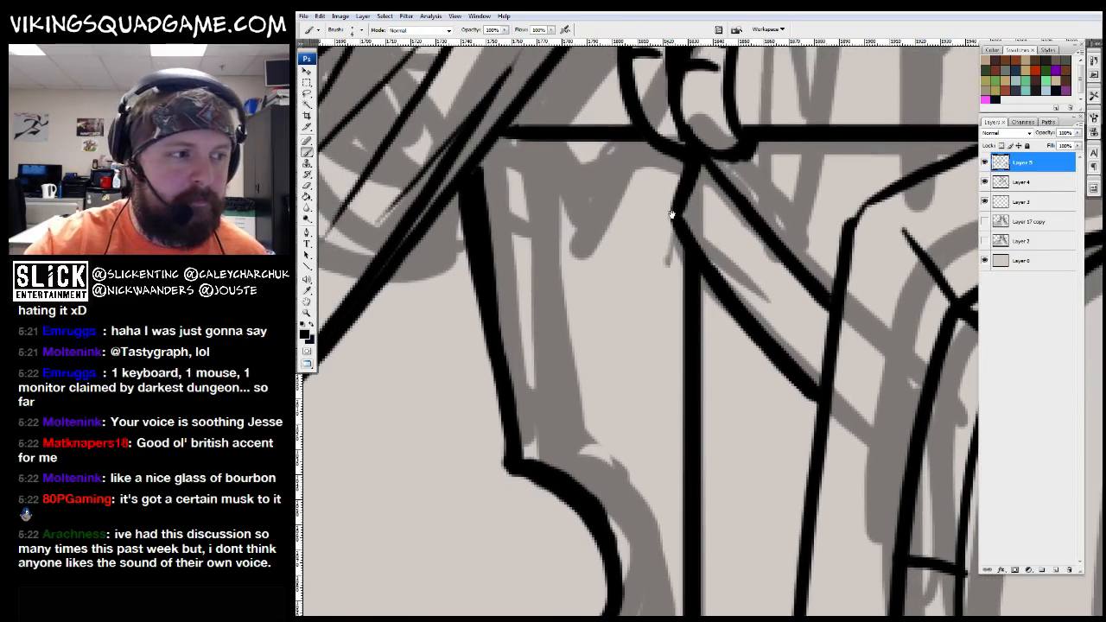
Ink short vertical plank lines on the front wall's left side, beneath the crossbeam and beside the brace
{"action": "left_click_drag", "start_coordinate": [591, 154], "coordinate": [593, 370]}
{"action": "mouse_move", "coordinate": [663, 269]}
{"action": "left_mouse_down"}
{"action": "mouse_move", "coordinate": [644, 165]}
{"action": "mouse_move", "coordinate": [654, 144]}
{"action": "left_mouse_up"}
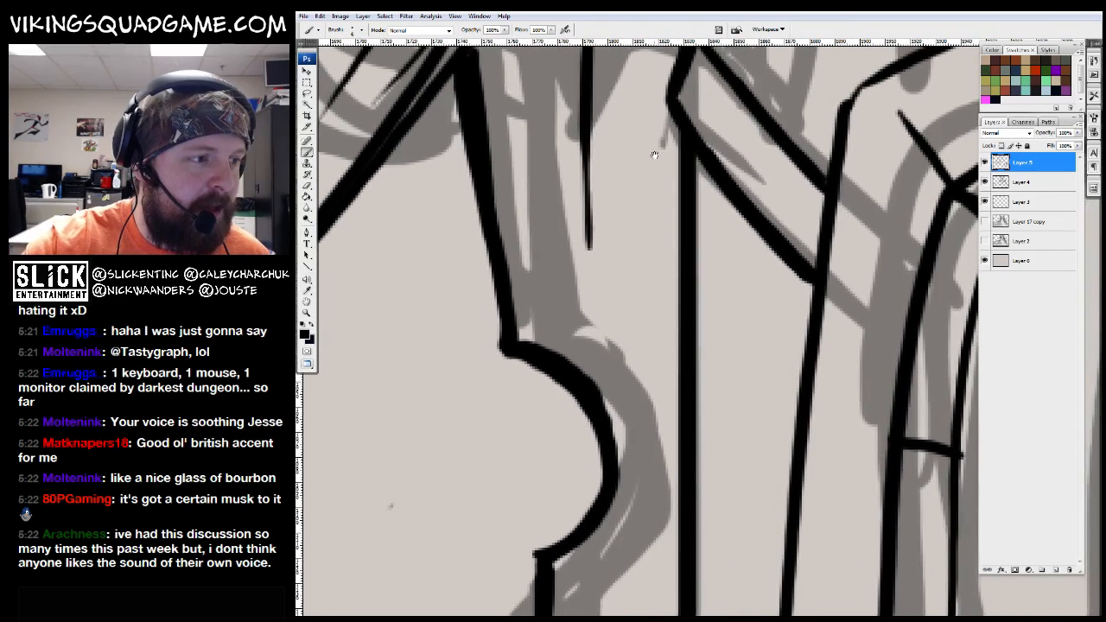
{"action": "key", "text": "z"}
{"action": "left_click", "coordinate": [680, 225], "text": "alt"}
{"action": "left_click", "coordinate": [680, 224], "text": "alt"}
{"action": "left_click", "coordinate": [665, 242], "text": "alt"}
{"action": "left_click", "coordinate": [648, 259], "text": "alt"}
{"action": "left_click", "coordinate": [633, 276], "text": "alt"}
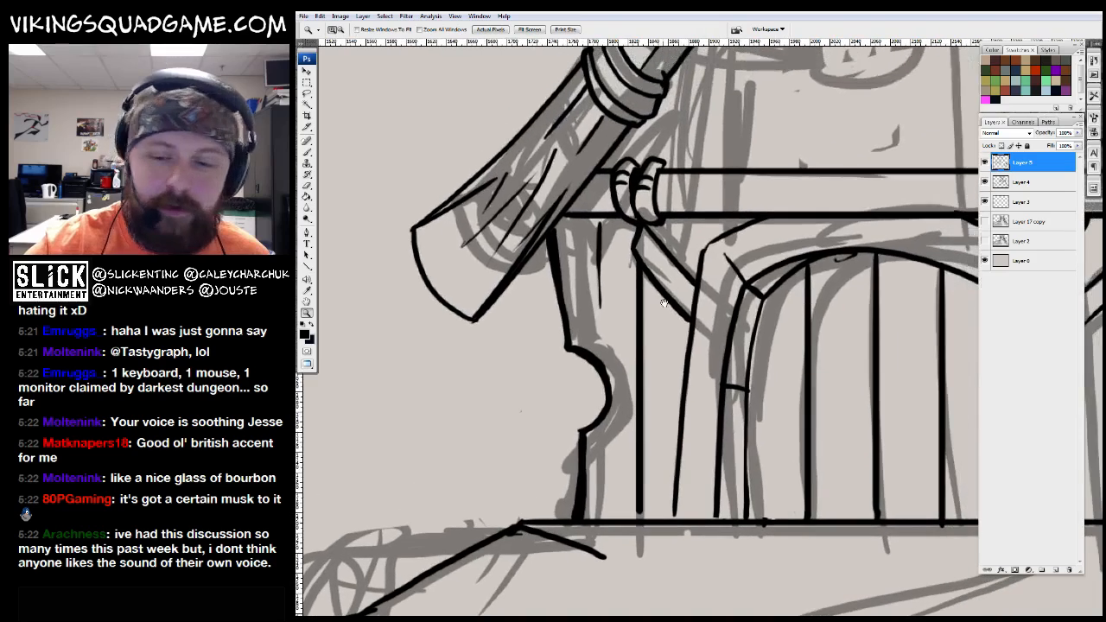
{"action": "key", "text": "b"}
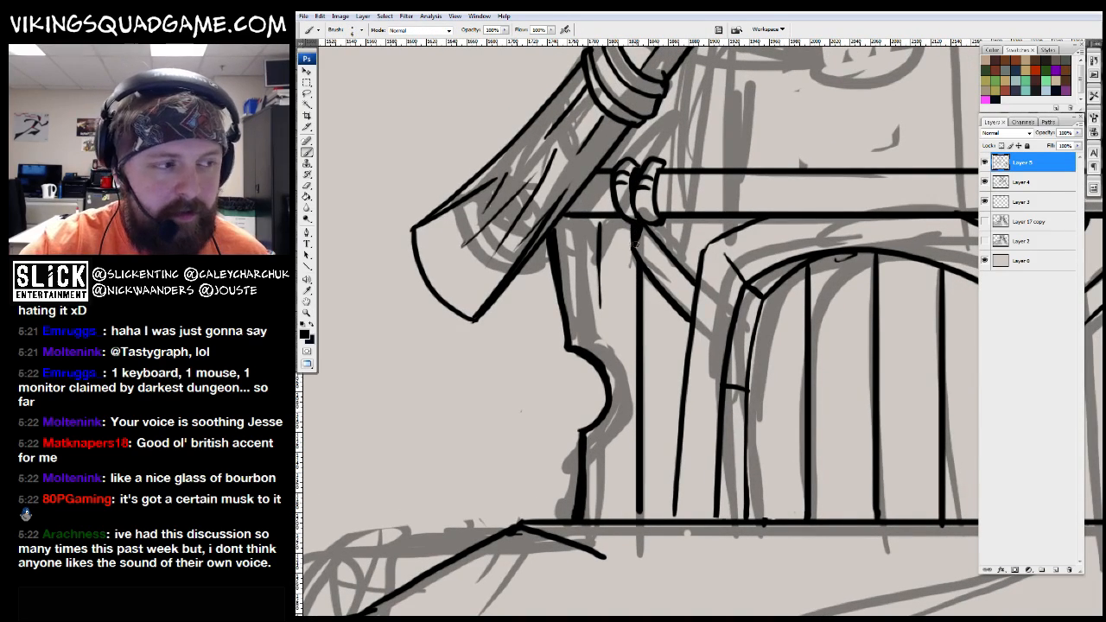
{"action": "left_click_drag", "start_coordinate": [631, 228], "coordinate": [632, 330]}
{"action": "scroll", "coordinate": [629, 495], "scroll_direction": "down", "scroll_amount": 1}
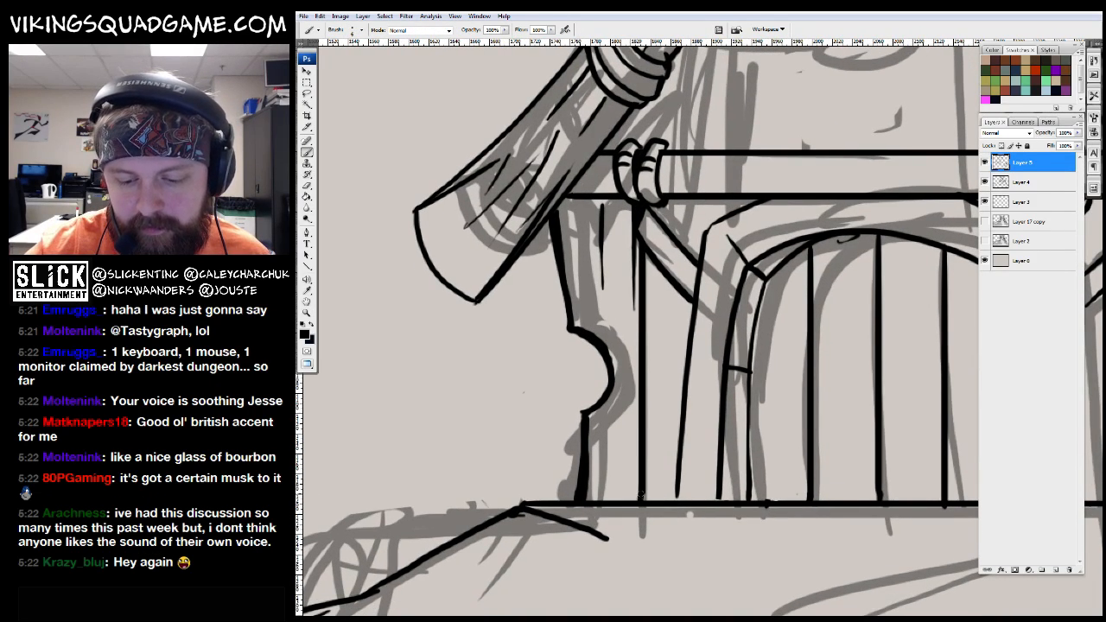
{"action": "scroll", "coordinate": [577, 322], "scroll_direction": "up", "scroll_amount": 1}
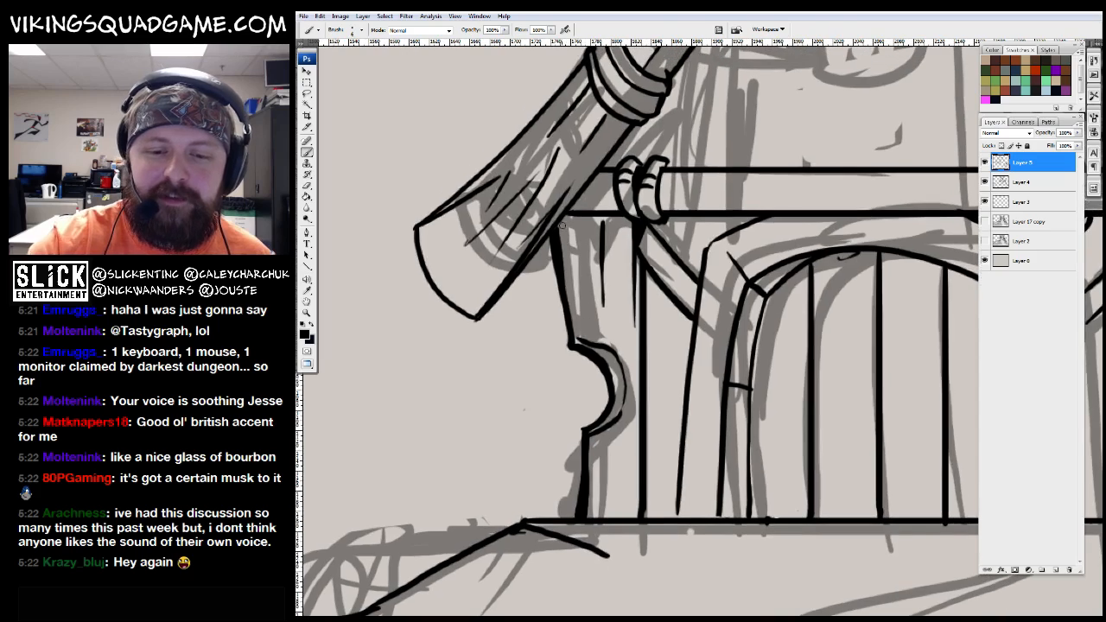
Extend the right diagonal brace to the door frame and ink short wood lines on the wall around it
{"action": "left_click_drag", "start_coordinate": [564, 217], "coordinate": [544, 303]}
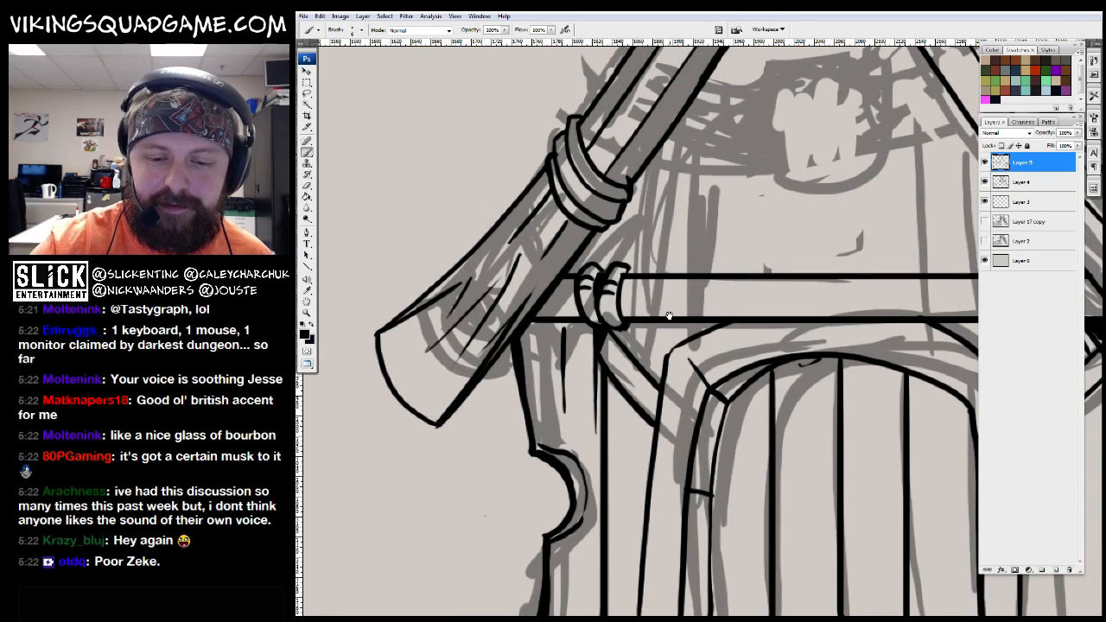
{"action": "scroll", "coordinate": [657, 302], "scroll_direction": "right", "scroll_amount": 10}
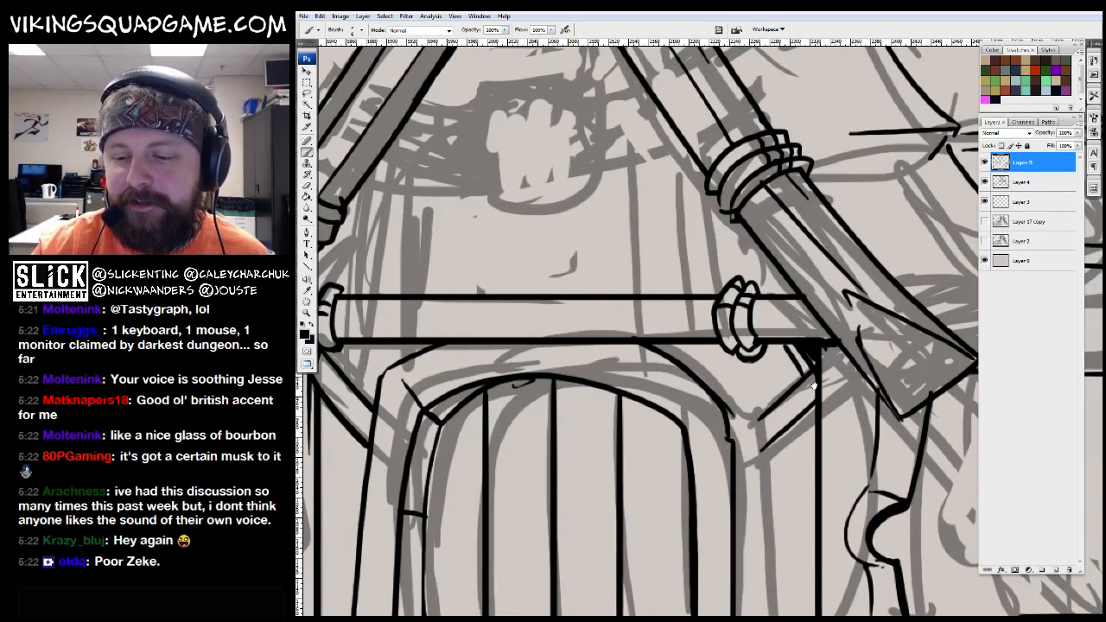
{"action": "left_click_drag", "start_coordinate": [812, 386], "coordinate": [769, 326]}
{"action": "left_click_drag", "start_coordinate": [685, 375], "coordinate": [693, 370]}
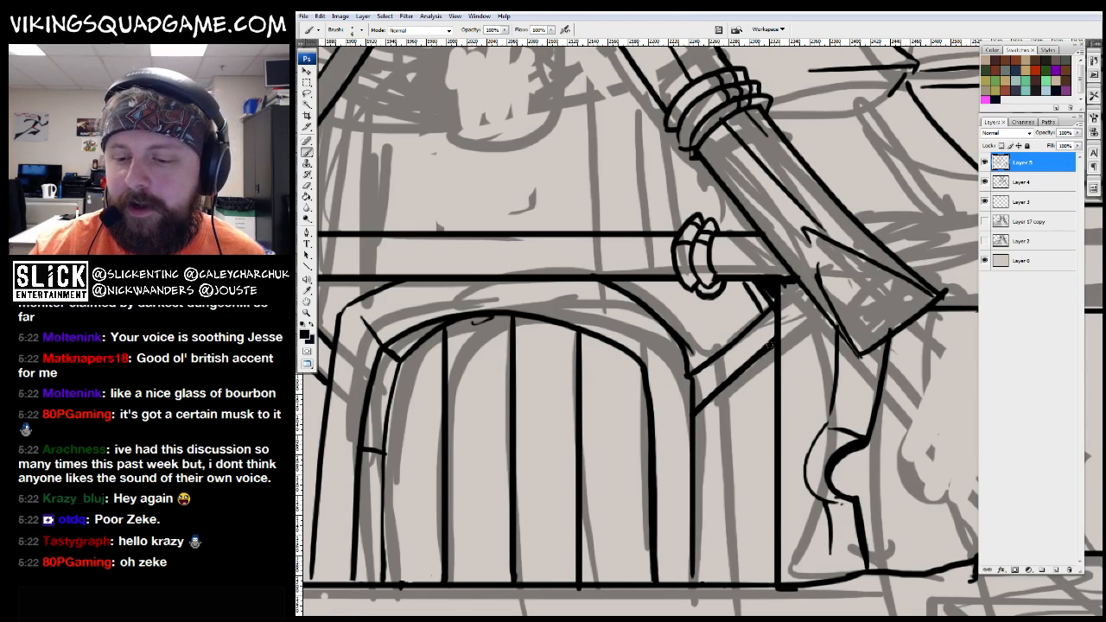
{"action": "scroll", "coordinate": [733, 336], "scroll_direction": "down", "scroll_amount": 2}
{"action": "left_click_drag", "start_coordinate": [729, 282], "coordinate": [777, 450]}
{"action": "left_click_drag", "start_coordinate": [715, 251], "coordinate": [845, 345]}
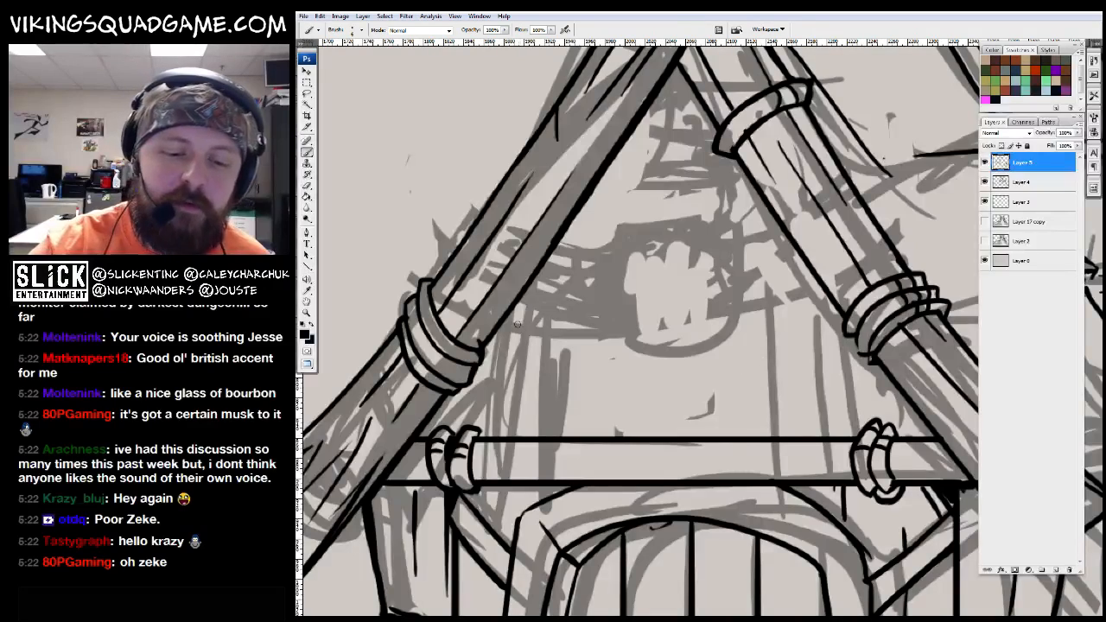
Ink two vertical plank lines on each side of the gable wall, from the slanted roof beams down to the crossbeam
{"action": "left_click_drag", "start_coordinate": [531, 278], "coordinate": [524, 436]}
{"action": "left_click_drag", "start_coordinate": [500, 330], "coordinate": [485, 439]}
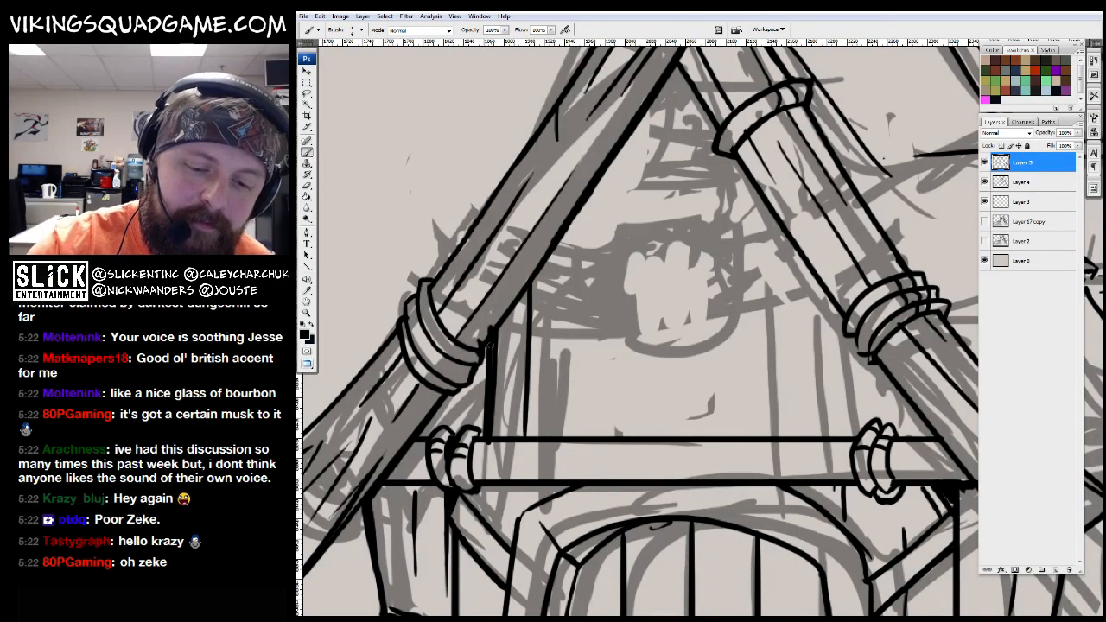
{"action": "left_click_drag", "start_coordinate": [526, 303], "coordinate": [525, 435]}
{"action": "mouse_move", "coordinate": [851, 341]}
{"action": "left_mouse_down"}
{"action": "mouse_move", "coordinate": [795, 319]}
{"action": "mouse_move", "coordinate": [794, 405]}
{"action": "left_mouse_up"}
{"action": "left_click_drag", "start_coordinate": [758, 286], "coordinate": [756, 411]}
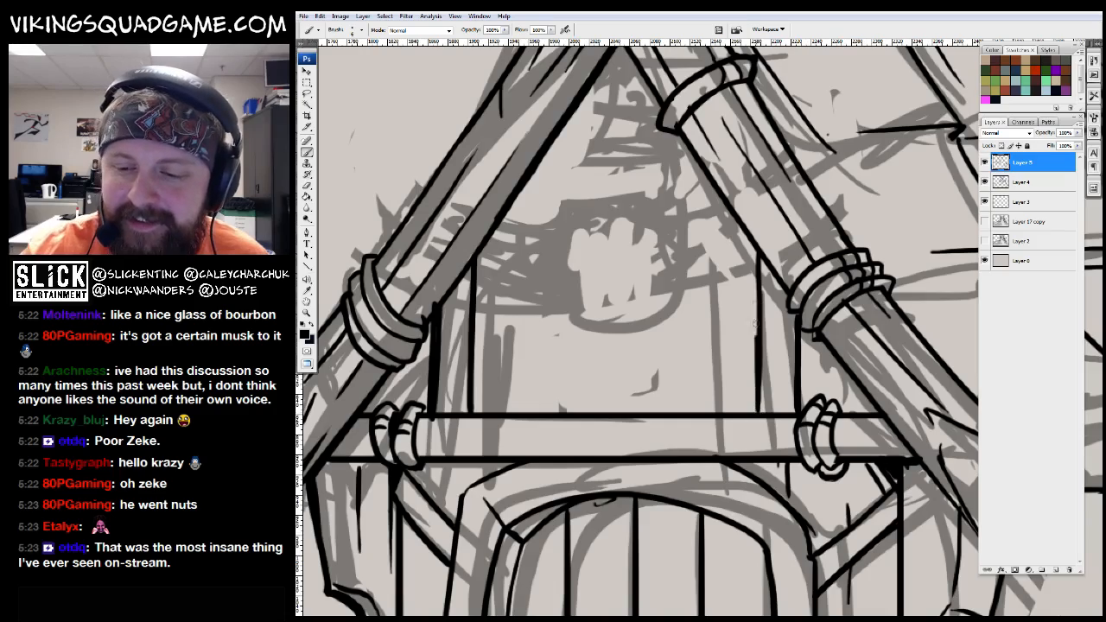
{"action": "left_click_drag", "start_coordinate": [746, 282], "coordinate": [757, 269]}
Examine the whole hut drawing and the proportions of the gable wall
{"action": "key", "text": "z"}
{"action": "left_click", "coordinate": [753, 313], "text": "alt"}
{"action": "left_click", "coordinate": [754, 320], "text": "alt"}
{"action": "left_click", "coordinate": [753, 319], "text": "alt"}
{"action": "mouse_move", "coordinate": [761, 334]}
{"action": "left_mouse_down"}
{"action": "mouse_move", "coordinate": [672, 409]}
{"action": "mouse_move", "coordinate": [648, 462]}
{"action": "mouse_move", "coordinate": [705, 389]}
{"action": "mouse_move", "coordinate": [687, 436]}
{"action": "left_mouse_up"}
{"action": "left_click", "coordinate": [638, 476], "text": "alt"}
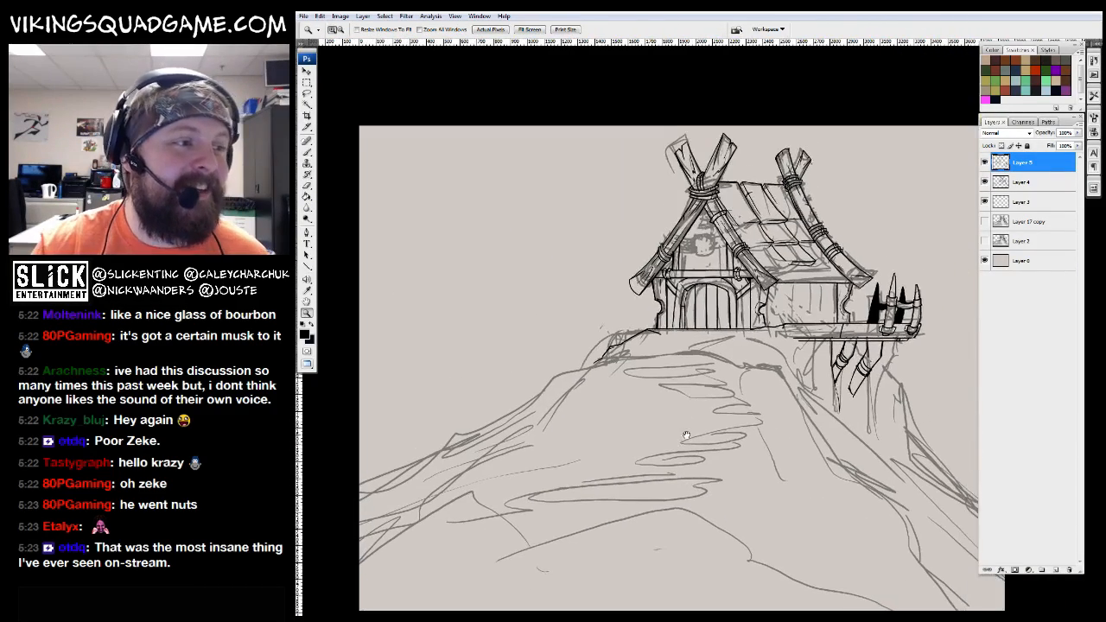
{"action": "left_click_drag", "start_coordinate": [674, 201], "coordinate": [782, 293]}
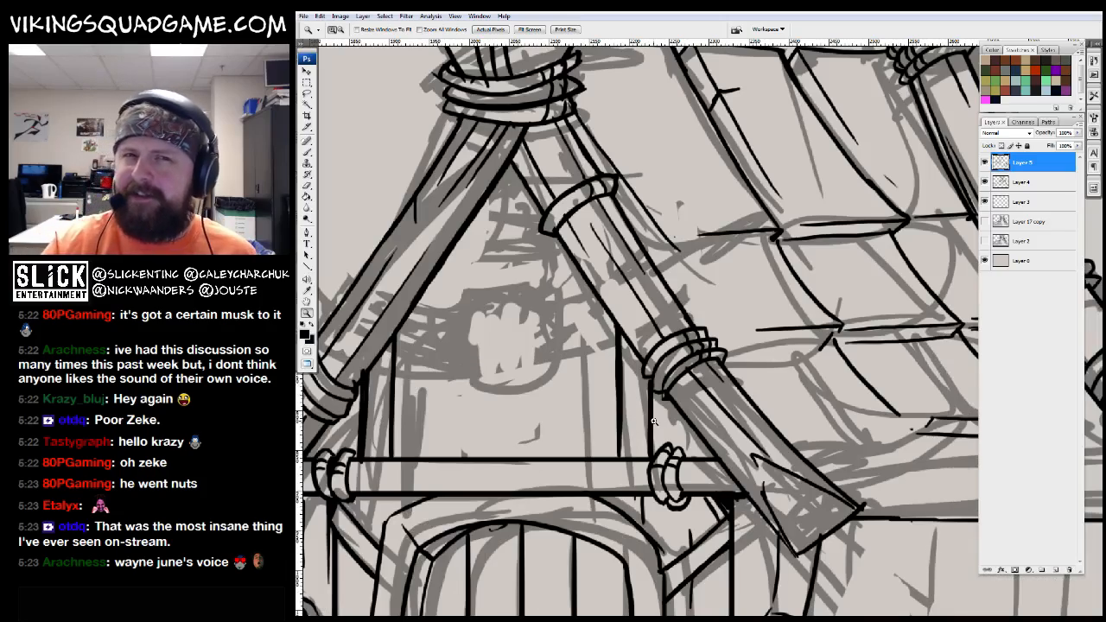
{"action": "left_click", "coordinate": [688, 347], "text": "alt"}
{"action": "left_click", "coordinate": [688, 348], "text": "alt"}
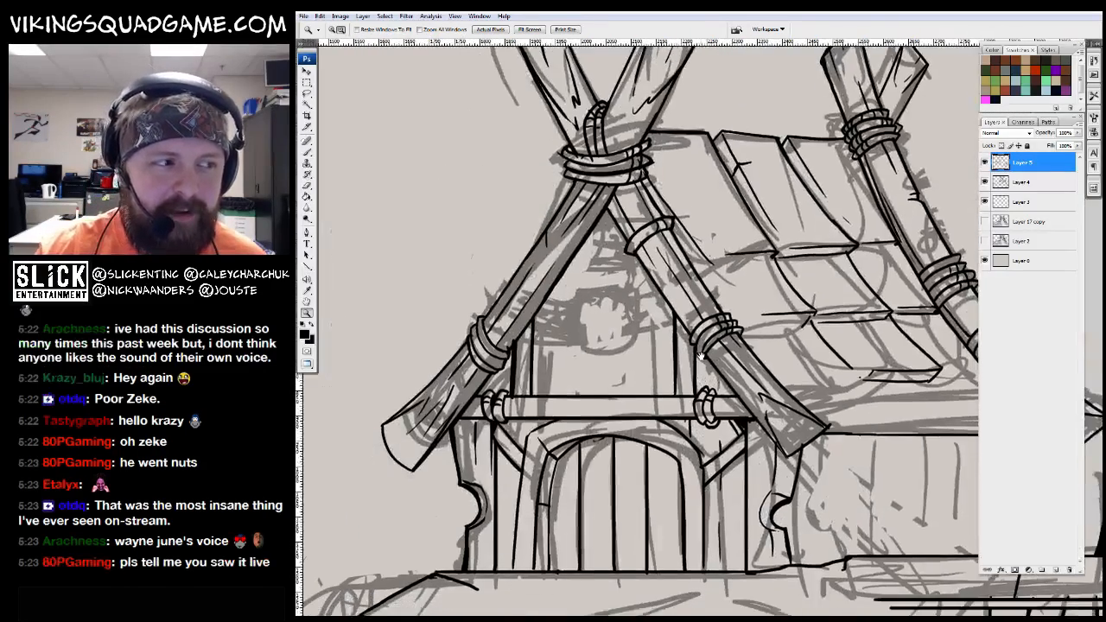
{"action": "left_click", "coordinate": [674, 341]}
{"action": "left_click", "coordinate": [666, 339]}
Fill the gaps between the outer gable planks, the slanted roof beams and the crossbeam with black on both sides
{"action": "key", "text": "b"}
{"action": "left_click_drag", "start_coordinate": [477, 397], "coordinate": [752, 337]}
{"action": "left_click", "coordinate": [751, 337], "text": "alt"}
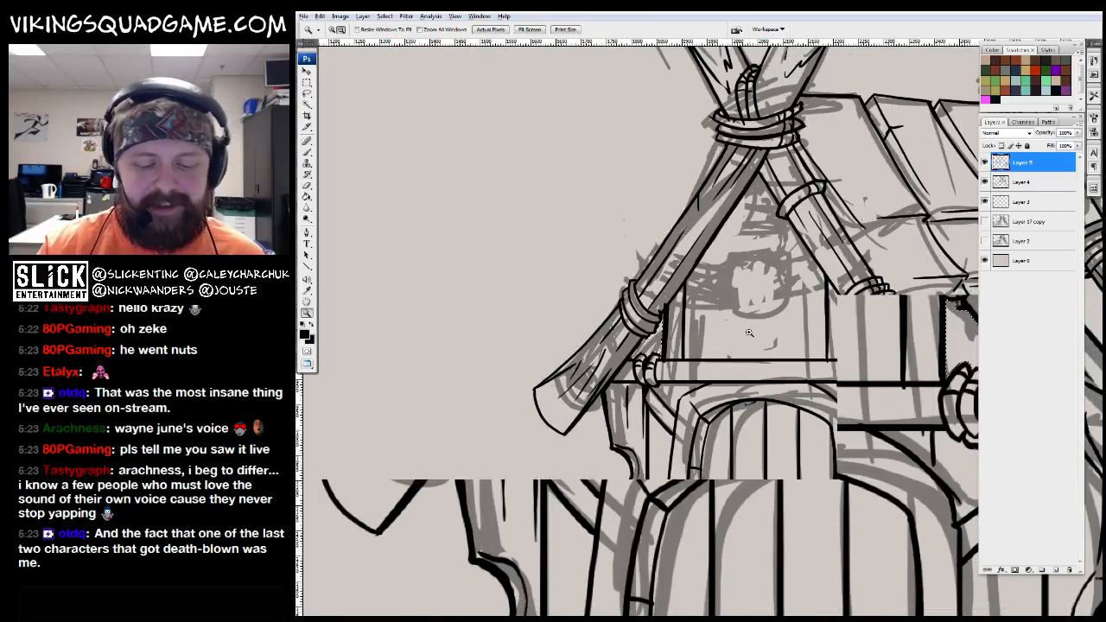
{"action": "key", "text": "g"}
{"action": "left_click", "coordinate": [829, 359]}
{"action": "left_click", "coordinate": [614, 367]}
{"action": "left_click", "coordinate": [621, 367]}
{"action": "left_click", "coordinate": [620, 367], "text": "ctrl"}
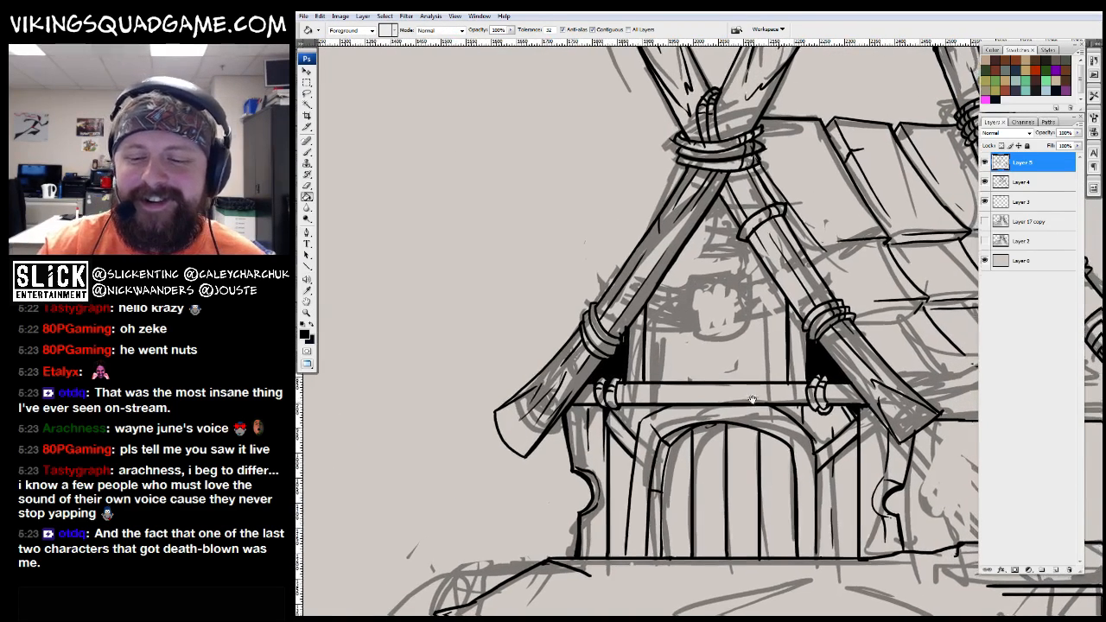
Clean up the edges of the black gable corners around the rope bindings with the eraser and brush
{"action": "key", "text": "b"}
{"action": "left_click", "coordinate": [551, 282], "text": "ctrl"}
{"action": "key", "text": "e"}
{"action": "left_click_drag", "start_coordinate": [553, 222], "coordinate": [532, 252]}
{"action": "mouse_move", "coordinate": [541, 409]}
{"action": "left_mouse_down"}
{"action": "mouse_move", "coordinate": [557, 382]}
{"action": "mouse_move", "coordinate": [386, 322]}
{"action": "mouse_move", "coordinate": [328, 285]}
{"action": "left_mouse_up"}
{"action": "key", "text": "b"}
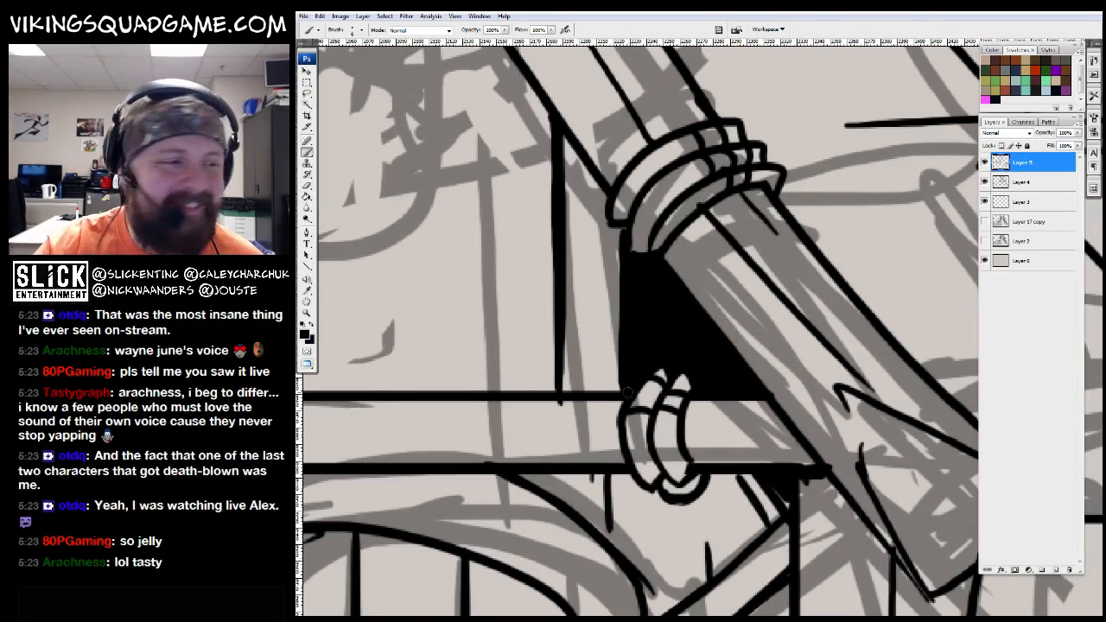
{"action": "left_click", "coordinate": [629, 392], "text": "ctrl+alt"}
{"action": "left_click", "coordinate": [674, 362], "text": "ctrl+alt"}
{"action": "left_click", "coordinate": [706, 348], "text": "ctrl+alt"}
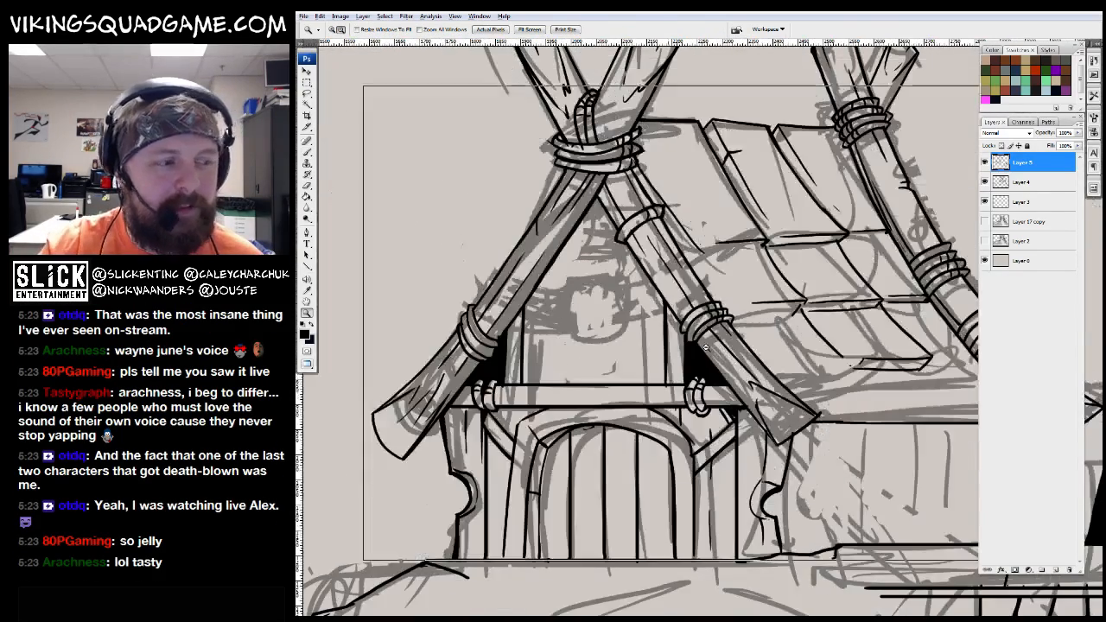
{"action": "left_click", "coordinate": [706, 348], "text": "alt"}
Erase the section of the right roof beam just above its lower rope binding
{"action": "left_click", "coordinate": [682, 151]}
{"action": "key", "text": "b"}
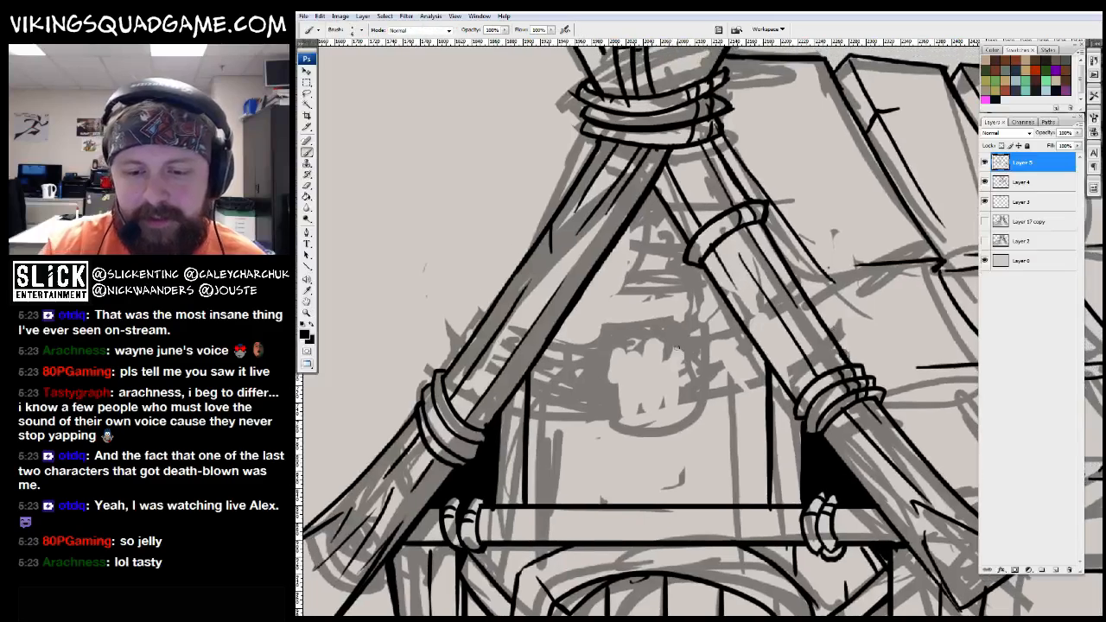
{"action": "key", "text": "e"}
{"action": "left_click_drag", "start_coordinate": [812, 307], "coordinate": [757, 348]}
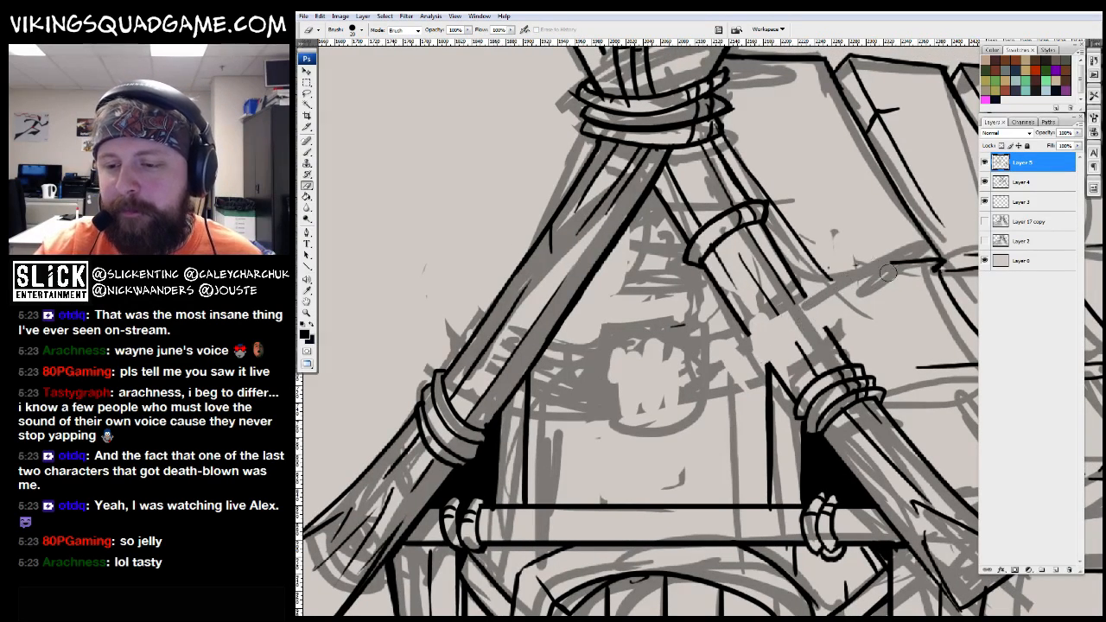
Ink a barrel-shaped horn mount with rope bands around its middle at the centre of the gable
{"action": "key", "text": "b"}
{"action": "left_click_drag", "start_coordinate": [702, 369], "coordinate": [713, 392]}
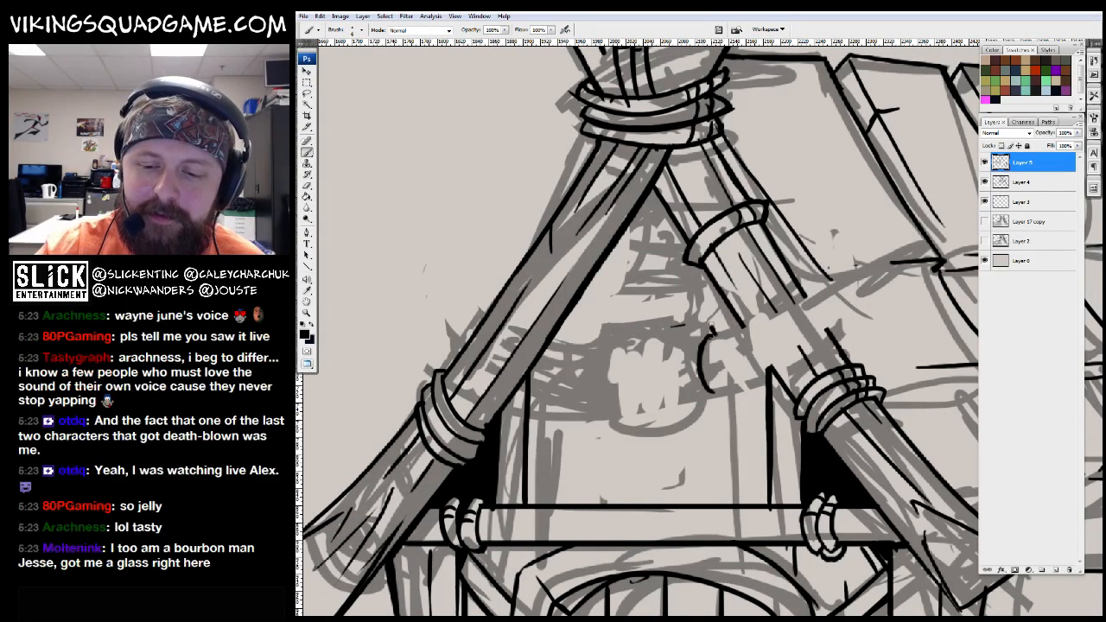
{"action": "mouse_move", "coordinate": [584, 402]}
{"action": "left_mouse_down"}
{"action": "mouse_move", "coordinate": [662, 394]}
{"action": "mouse_move", "coordinate": [646, 396]}
{"action": "left_mouse_up"}
{"action": "key", "text": "e"}
{"action": "left_click_drag", "start_coordinate": [634, 310], "coordinate": [638, 318]}
{"action": "key", "text": "b"}
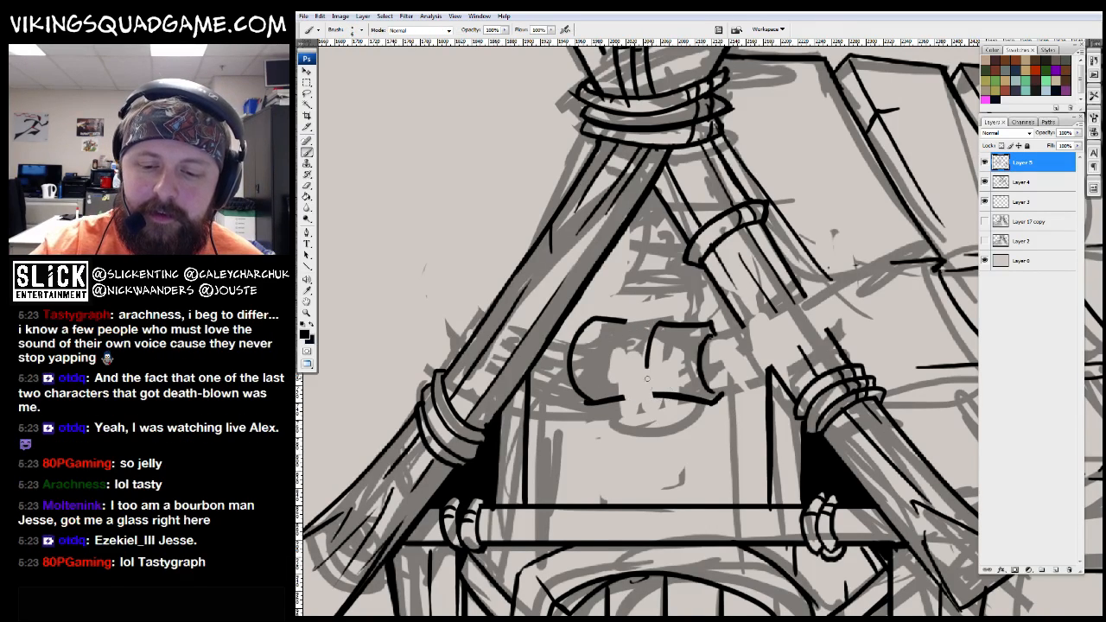
{"action": "scroll", "coordinate": [631, 399], "scroll_direction": "left", "scroll_amount": 2}
Erase the left roof beam where the horn crosses it, then ink a curved horn on each side of the mount
{"action": "key", "text": "e"}
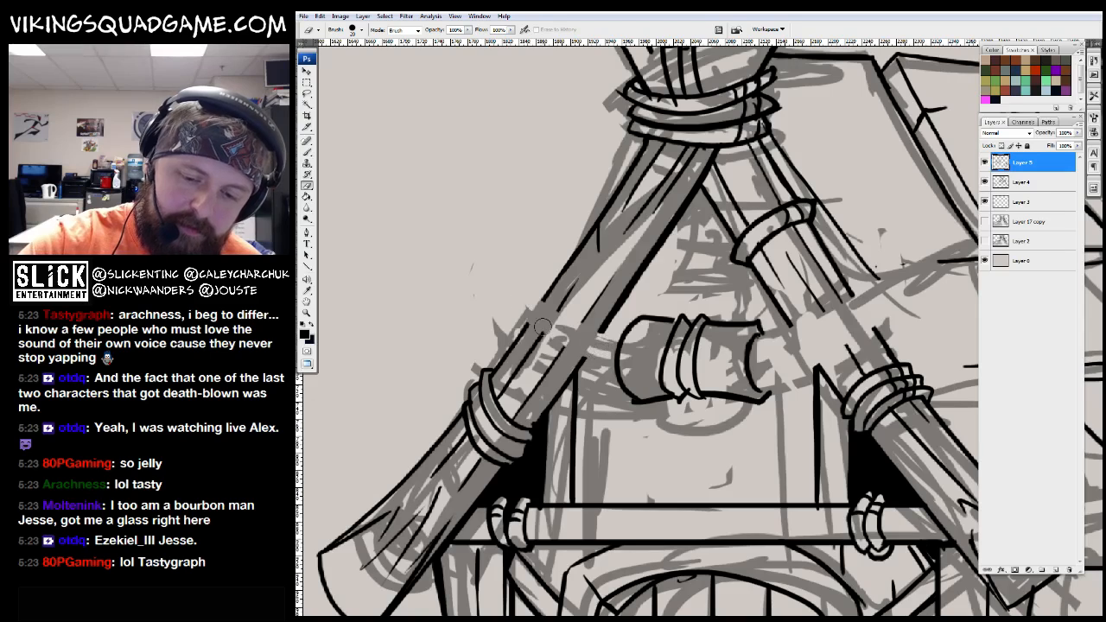
{"action": "key", "text": "b"}
{"action": "mouse_move", "coordinate": [619, 335]}
{"action": "left_mouse_down"}
{"action": "mouse_move", "coordinate": [472, 234]}
{"action": "mouse_move", "coordinate": [619, 363]}
{"action": "mouse_move", "coordinate": [557, 373]}
{"action": "left_mouse_up"}
{"action": "mouse_move", "coordinate": [707, 349]}
{"action": "left_mouse_down"}
{"action": "mouse_move", "coordinate": [887, 255]}
{"action": "mouse_move", "coordinate": [740, 386]}
{"action": "left_mouse_up"}
Examine the horned ornament against the whole hut before returning to the gable
{"action": "key", "text": "z"}
{"action": "left_click", "coordinate": [922, 413], "text": "alt"}
{"action": "left_click", "coordinate": [922, 413], "text": "alt"}
{"action": "left_click", "coordinate": [921, 413], "text": "alt"}
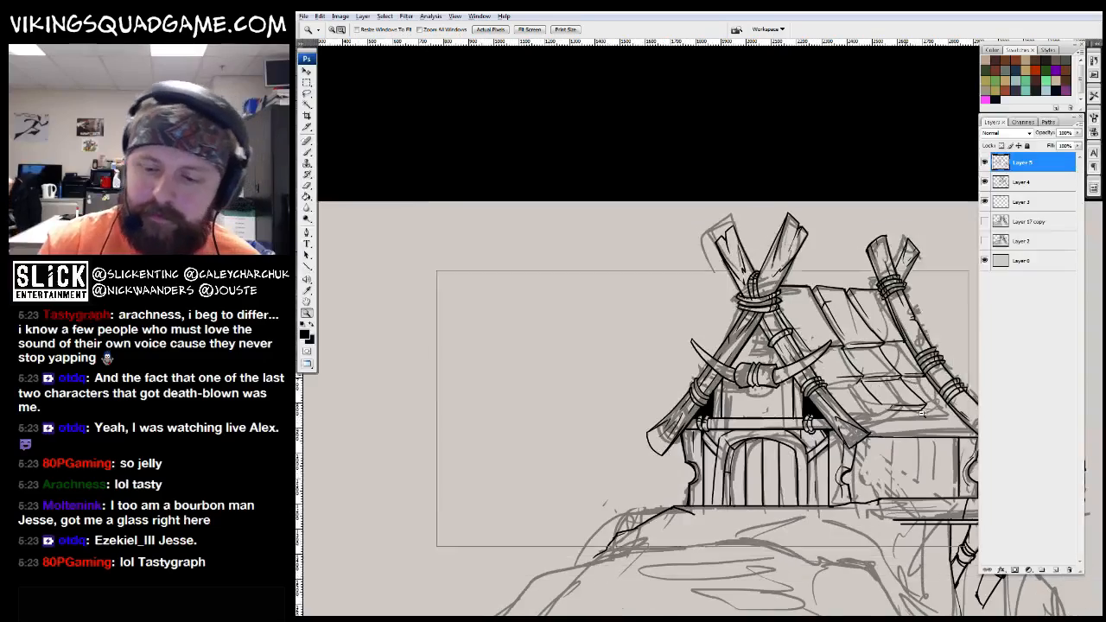
{"action": "left_click", "coordinate": [922, 413], "text": "alt"}
{"action": "left_click", "coordinate": [922, 413], "text": "alt"}
{"action": "left_click_drag", "start_coordinate": [777, 251], "coordinate": [691, 345]}
{"action": "left_click_drag", "start_coordinate": [633, 306], "coordinate": [715, 366]}
{"action": "left_click_drag", "start_coordinate": [578, 496], "coordinate": [587, 464]}
Ink a rectangular wooden block behind the horn mount, projecting above and below it, and short plank lines across the gable wall
{"action": "key", "text": "b"}
{"action": "left_click_drag", "start_coordinate": [691, 304], "coordinate": [608, 268]}
{"action": "left_click_drag", "start_coordinate": [678, 271], "coordinate": [680, 311]}
{"action": "left_click_drag", "start_coordinate": [700, 387], "coordinate": [707, 351]}
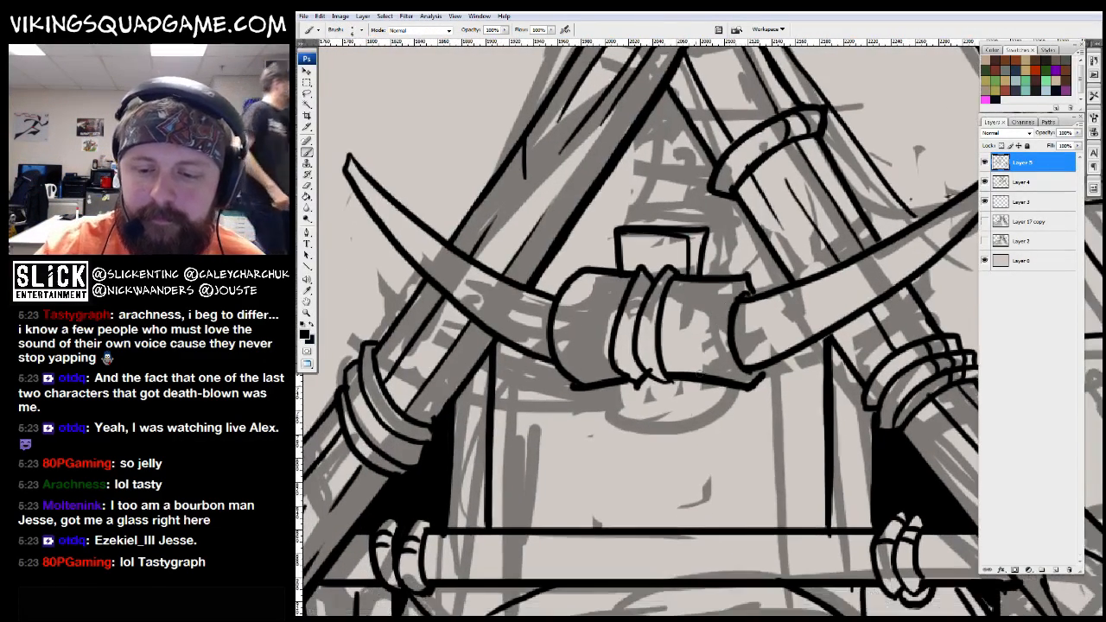
{"action": "mouse_move", "coordinate": [681, 423]}
{"action": "left_mouse_down"}
{"action": "mouse_move", "coordinate": [623, 377]}
{"action": "mouse_move", "coordinate": [675, 393]}
{"action": "mouse_move", "coordinate": [678, 423]}
{"action": "mouse_move", "coordinate": [810, 288]}
{"action": "left_mouse_up"}
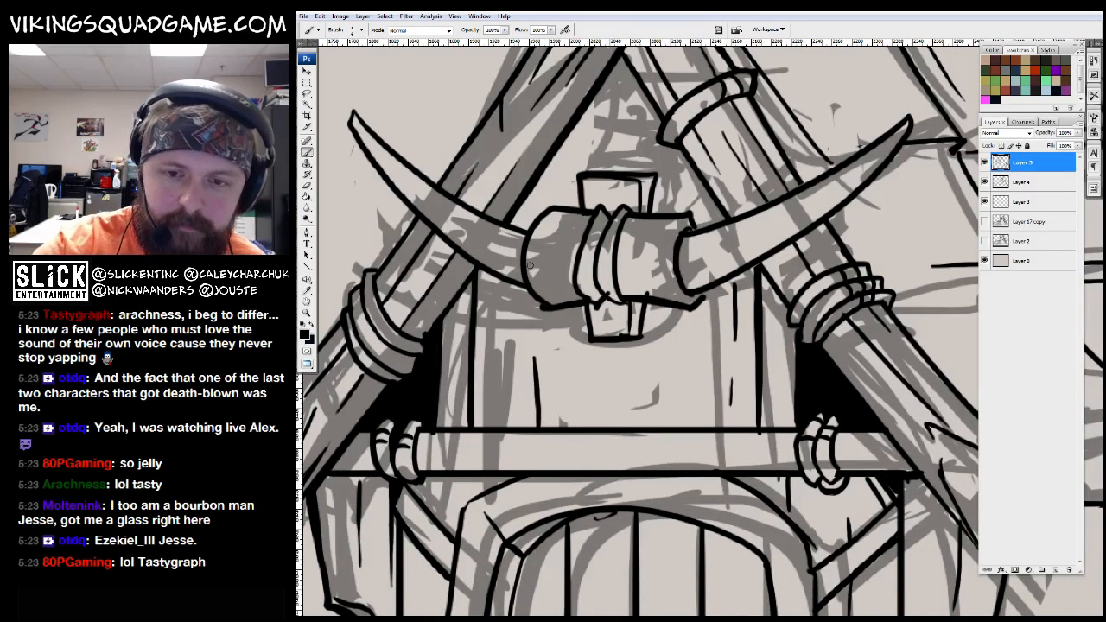
{"action": "mouse_move", "coordinate": [663, 310]}
{"action": "left_mouse_down"}
{"action": "mouse_move", "coordinate": [661, 431]}
{"action": "mouse_move", "coordinate": [607, 427]}
{"action": "left_mouse_up"}
{"action": "left_click_drag", "start_coordinate": [670, 428], "coordinate": [680, 376]}
Rework the lower end of the left roof beam by erasing and inking a split notch into it
{"action": "left_click", "coordinate": [704, 379], "text": "alt"}
{"action": "left_click", "coordinate": [704, 379], "text": "alt"}
{"action": "left_click", "coordinate": [704, 378], "text": "alt"}
{"action": "left_click", "coordinate": [769, 376], "text": "alt"}
{"action": "left_click", "coordinate": [788, 377], "text": "alt"}
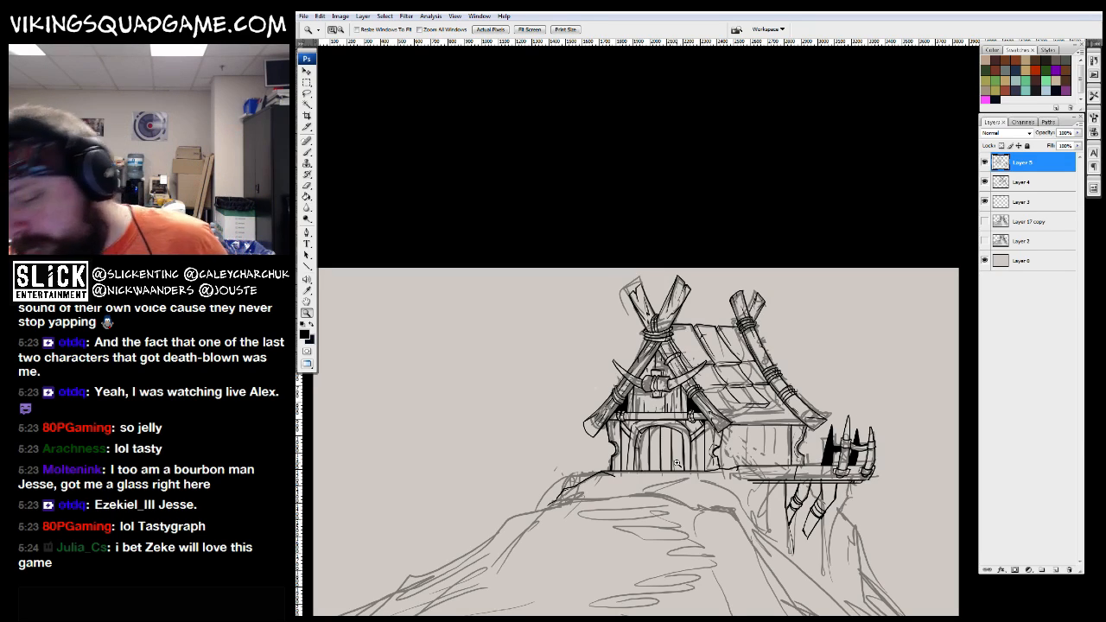
{"action": "left_click", "coordinate": [682, 455]}
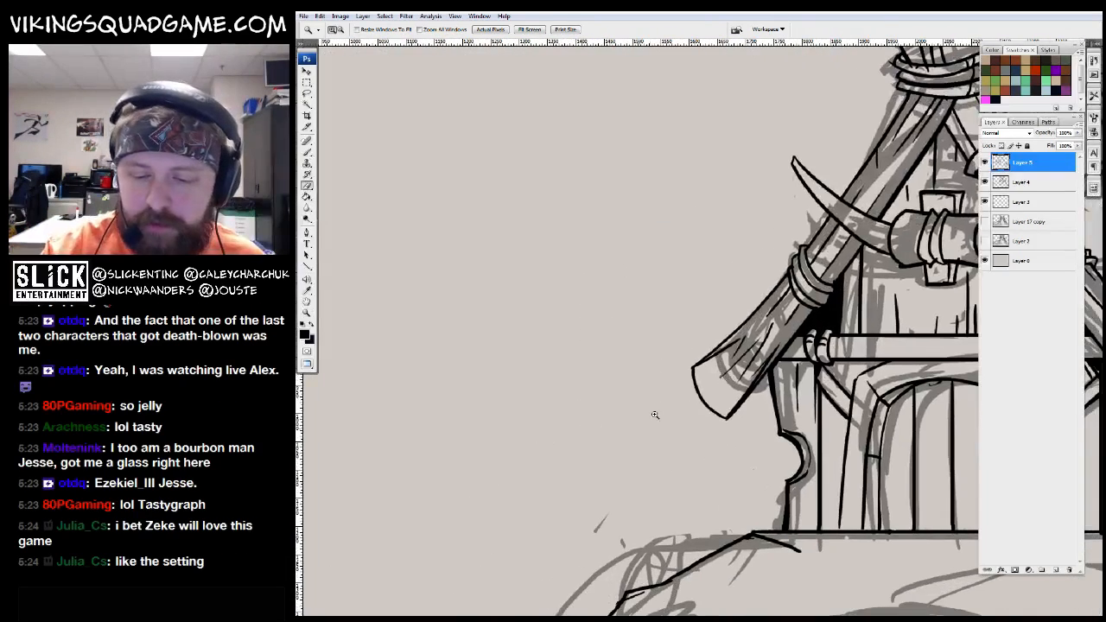
{"action": "left_click_drag", "start_coordinate": [683, 456], "coordinate": [639, 388]}
{"action": "left_click", "coordinate": [639, 388]}
{"action": "key", "text": "b"}
{"action": "left_click_drag", "start_coordinate": [587, 466], "coordinate": [672, 370]}
{"action": "left_click_drag", "start_coordinate": [566, 430], "coordinate": [647, 389]}
Reinforce the black outline of the horn mount's rounded left end and its lower corner
{"action": "key", "text": "z"}
{"action": "left_click", "coordinate": [907, 404], "text": "alt"}
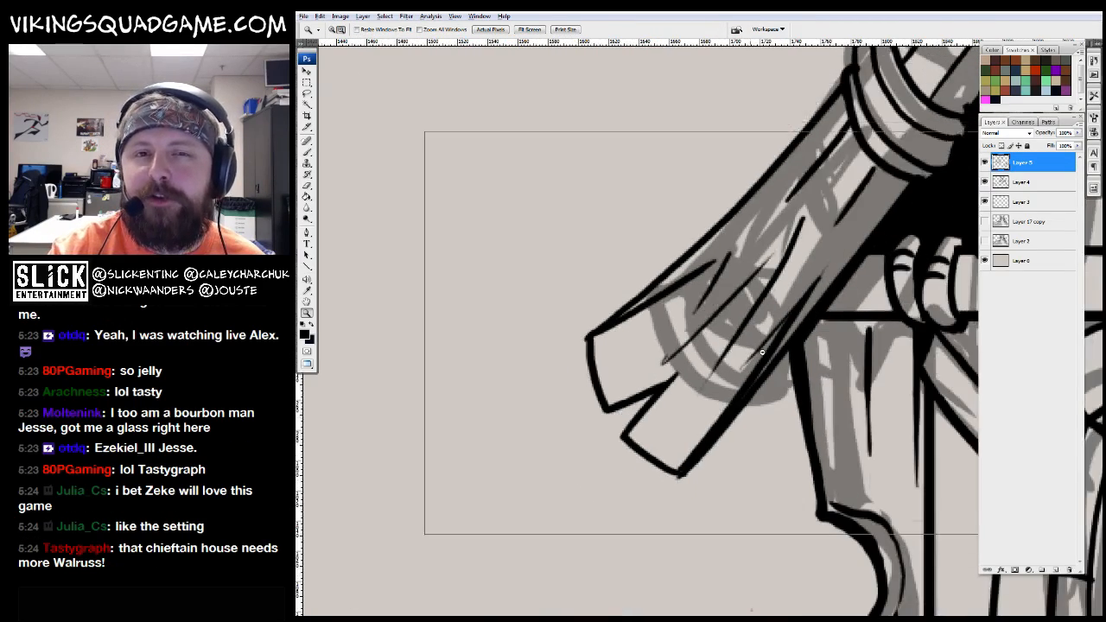
{"action": "left_click", "coordinate": [906, 403], "text": "alt"}
{"action": "left_click", "coordinate": [907, 404], "text": "alt"}
{"action": "mouse_move", "coordinate": [906, 404]}
{"action": "left_mouse_down"}
{"action": "mouse_move", "coordinate": [716, 454]}
{"action": "mouse_move", "coordinate": [684, 436]}
{"action": "left_mouse_up"}
{"action": "left_click_drag", "start_coordinate": [668, 257], "coordinate": [782, 340]}
{"action": "left_click_drag", "start_coordinate": [716, 387], "coordinate": [746, 391]}
{"action": "key", "text": "b"}
{"action": "left_click_drag", "start_coordinate": [778, 212], "coordinate": [629, 306]}
{"action": "mouse_move", "coordinate": [591, 343]}
{"action": "left_mouse_down"}
{"action": "mouse_move", "coordinate": [576, 378]}
{"action": "mouse_move", "coordinate": [771, 422]}
{"action": "left_mouse_up"}
{"action": "mouse_move", "coordinate": [751, 281]}
{"action": "left_mouse_down"}
{"action": "mouse_move", "coordinate": [760, 298]}
{"action": "mouse_move", "coordinate": [746, 283]}
{"action": "left_mouse_up"}
{"action": "mouse_move", "coordinate": [477, 272]}
{"action": "left_mouse_down"}
{"action": "mouse_move", "coordinate": [553, 260]}
{"action": "mouse_move", "coordinate": [490, 274]}
{"action": "left_mouse_up"}
{"action": "left_click_drag", "start_coordinate": [494, 275], "coordinate": [641, 247]}
{"action": "mouse_move", "coordinate": [639, 247]}
{"action": "left_mouse_down"}
{"action": "mouse_move", "coordinate": [597, 362]}
{"action": "mouse_move", "coordinate": [653, 460]}
{"action": "left_mouse_up"}
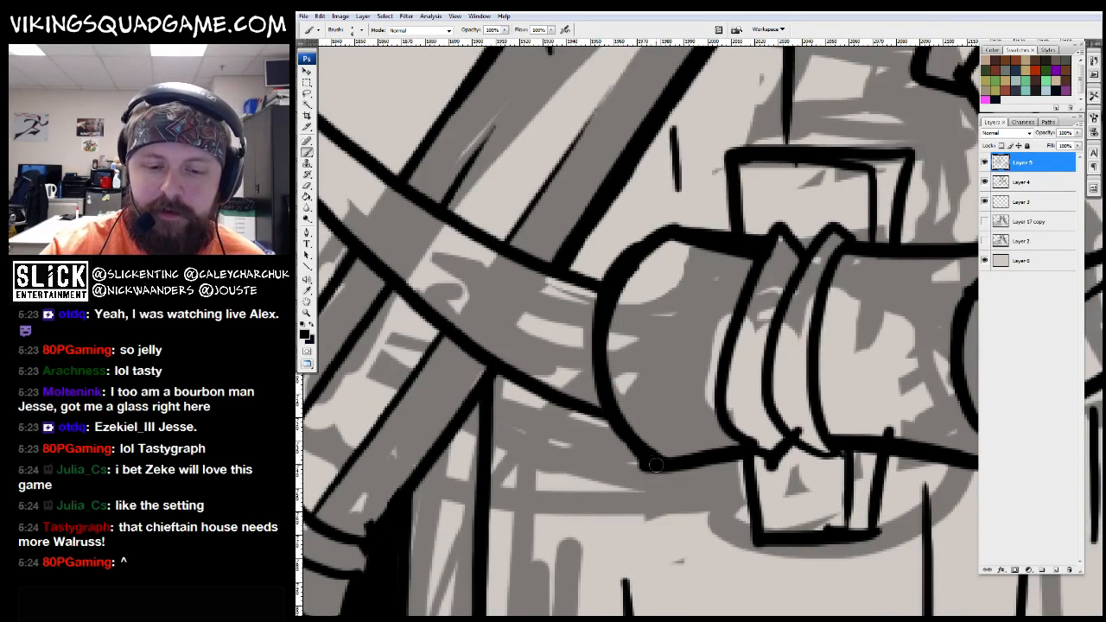
{"action": "left_click_drag", "start_coordinate": [575, 322], "coordinate": [733, 425]}
Ink the first vertical plank lines on the hut's side wall, mixing a full-height line with short broken ones
{"action": "key", "text": "z"}
{"action": "left_click", "coordinate": [780, 328], "text": "alt"}
{"action": "left_click", "coordinate": [779, 328], "text": "alt"}
{"action": "left_click", "coordinate": [780, 328], "text": "alt"}
{"action": "left_click", "coordinate": [780, 328], "text": "alt"}
{"action": "left_click", "coordinate": [779, 328], "text": "alt"}
{"action": "left_click_drag", "start_coordinate": [811, 292], "coordinate": [700, 376]}
{"action": "left_click", "coordinate": [700, 376]}
{"action": "left_click", "coordinate": [699, 376]}
{"action": "left_click", "coordinate": [705, 421]}
{"action": "left_click", "coordinate": [683, 424]}
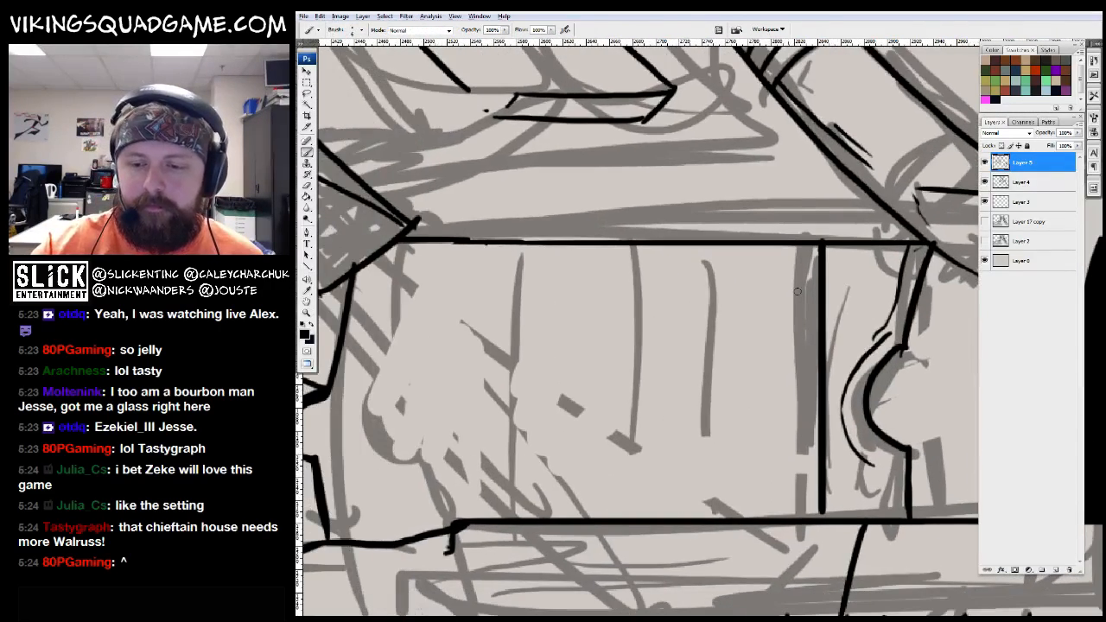
{"action": "key", "text": "b"}
{"action": "left_click_drag", "start_coordinate": [676, 294], "coordinate": [782, 285]}
{"action": "left_click_drag", "start_coordinate": [566, 223], "coordinate": [558, 487]}
{"action": "left_click_drag", "start_coordinate": [665, 497], "coordinate": [665, 396]}
{"action": "left_click_drag", "start_coordinate": [666, 343], "coordinate": [666, 354]}
{"action": "left_click_drag", "start_coordinate": [748, 225], "coordinate": [749, 276]}
{"action": "left_click_drag", "start_coordinate": [751, 368], "coordinate": [753, 432]}
{"action": "left_click_drag", "start_coordinate": [499, 490], "coordinate": [551, 494]}
{"action": "mouse_move", "coordinate": [729, 374]}
{"action": "left_mouse_down"}
{"action": "mouse_move", "coordinate": [533, 227]}
{"action": "mouse_move", "coordinate": [541, 363]}
{"action": "left_mouse_up"}
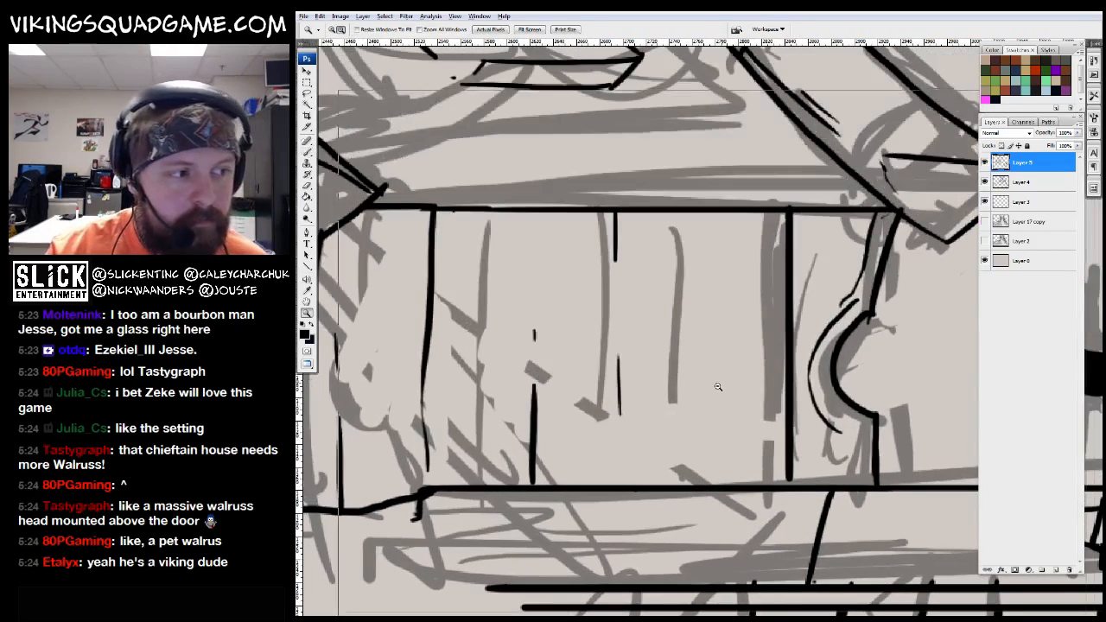
Ink further broken plank lines across the right half of the side wall
{"action": "left_click", "coordinate": [704, 325], "text": "alt"}
{"action": "left_click_drag", "start_coordinate": [707, 426], "coordinate": [720, 438]}
{"action": "left_click_drag", "start_coordinate": [745, 242], "coordinate": [739, 352]}
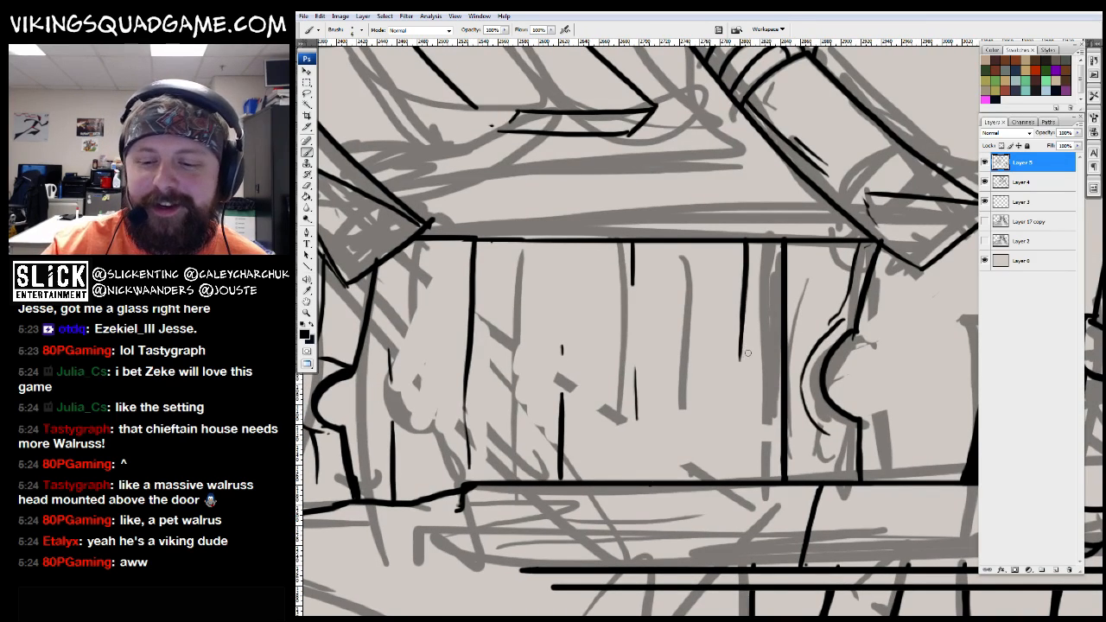
{"action": "left_click_drag", "start_coordinate": [749, 469], "coordinate": [753, 463]}
{"action": "left_click_drag", "start_coordinate": [661, 237], "coordinate": [662, 259]}
{"action": "left_click_drag", "start_coordinate": [624, 471], "coordinate": [623, 333]}
{"action": "left_click_drag", "start_coordinate": [644, 293], "coordinate": [711, 360]}
{"action": "left_click_drag", "start_coordinate": [656, 303], "coordinate": [651, 361]}
{"action": "left_click_drag", "start_coordinate": [651, 412], "coordinate": [670, 450]}
Ink a second long line for the eave above the side wall and tidy its end at the right roof beam
{"action": "mouse_move", "coordinate": [515, 318]}
{"action": "left_mouse_down"}
{"action": "mouse_move", "coordinate": [941, 326]}
{"action": "mouse_move", "coordinate": [831, 342]}
{"action": "left_mouse_up"}
{"action": "key", "text": "e"}
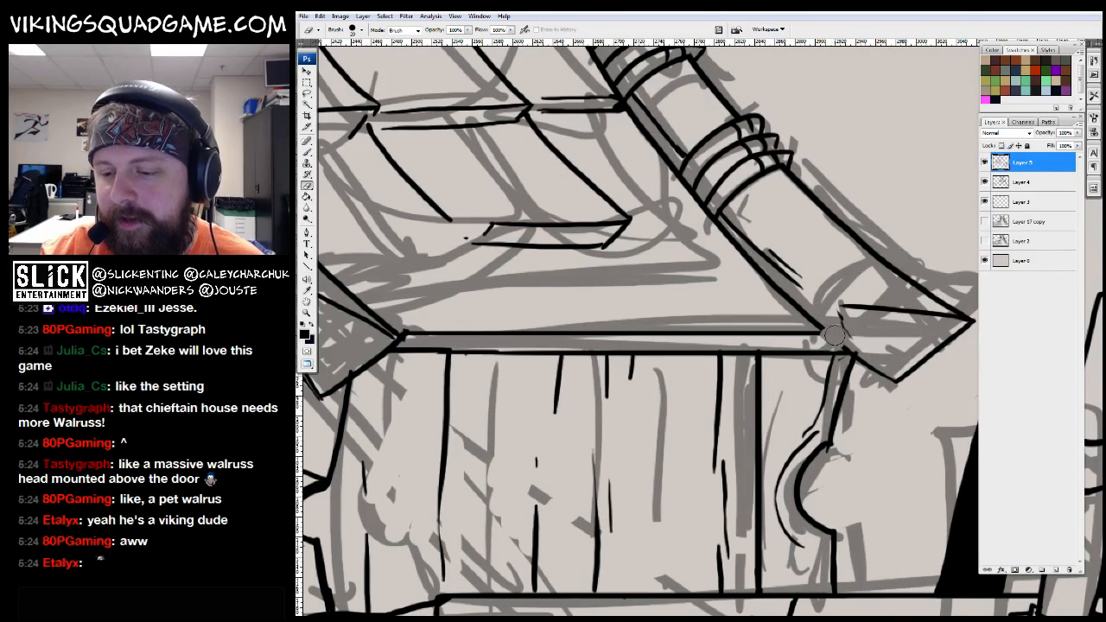
{"action": "key", "text": "b"}
Ink a pointed oval window with an inner curved edge on the right part of the side wall
{"action": "key", "text": "z"}
{"action": "left_click", "coordinate": [894, 190], "text": "alt"}
{"action": "left_click", "coordinate": [865, 349], "text": "alt"}
{"action": "left_click", "coordinate": [865, 349], "text": "alt"}
{"action": "left_click_drag", "start_coordinate": [605, 277], "coordinate": [786, 411]}
{"action": "left_click_drag", "start_coordinate": [831, 212], "coordinate": [683, 342]}
{"action": "key", "text": "b"}
{"action": "mouse_move", "coordinate": [728, 287]}
{"action": "left_mouse_down"}
{"action": "mouse_move", "coordinate": [713, 325]}
{"action": "mouse_move", "coordinate": [764, 477]}
{"action": "mouse_move", "coordinate": [712, 306]}
{"action": "mouse_move", "coordinate": [739, 474]}
{"action": "left_mouse_up"}
Fill the crescent along the oval window's left inner edge with black to give the opening thickness
{"action": "key", "text": "z"}
{"action": "left_click", "coordinate": [871, 348], "text": "alt"}
{"action": "left_click", "coordinate": [871, 348], "text": "alt"}
{"action": "left_click", "coordinate": [871, 348], "text": "alt"}
{"action": "left_click", "coordinate": [871, 349], "text": "alt"}
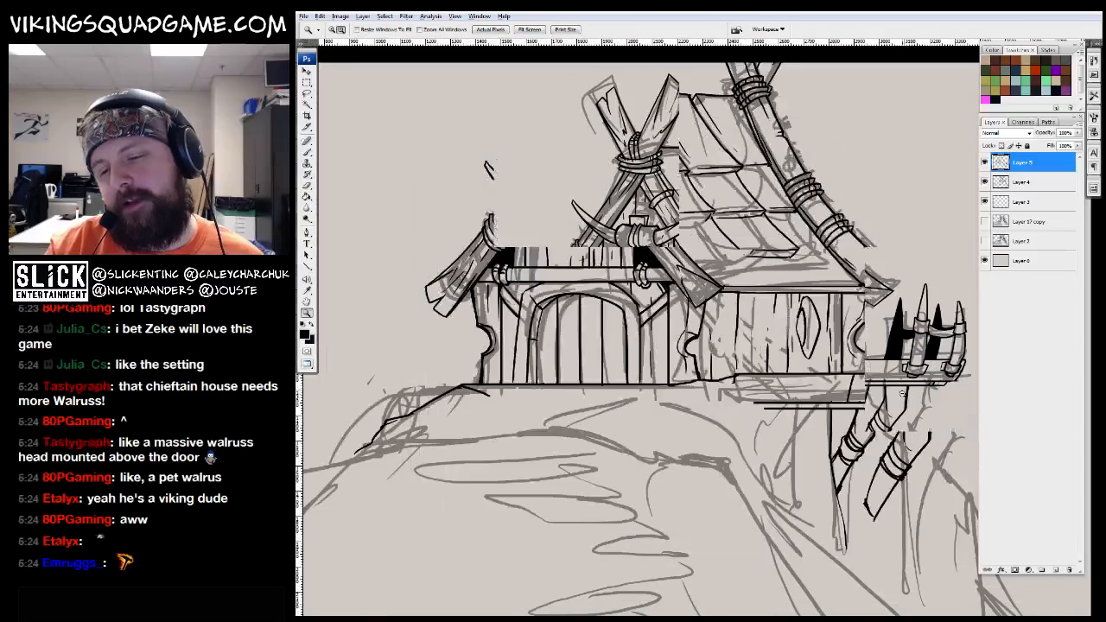
{"action": "left_click", "coordinate": [871, 349], "text": "alt"}
{"action": "left_click", "coordinate": [871, 349], "text": "alt"}
{"action": "left_click", "coordinate": [871, 349], "text": "alt"}
{"action": "mouse_move", "coordinate": [869, 346]}
{"action": "left_mouse_down"}
{"action": "mouse_move", "coordinate": [770, 382]}
{"action": "mouse_move", "coordinate": [705, 361]}
{"action": "left_mouse_up"}
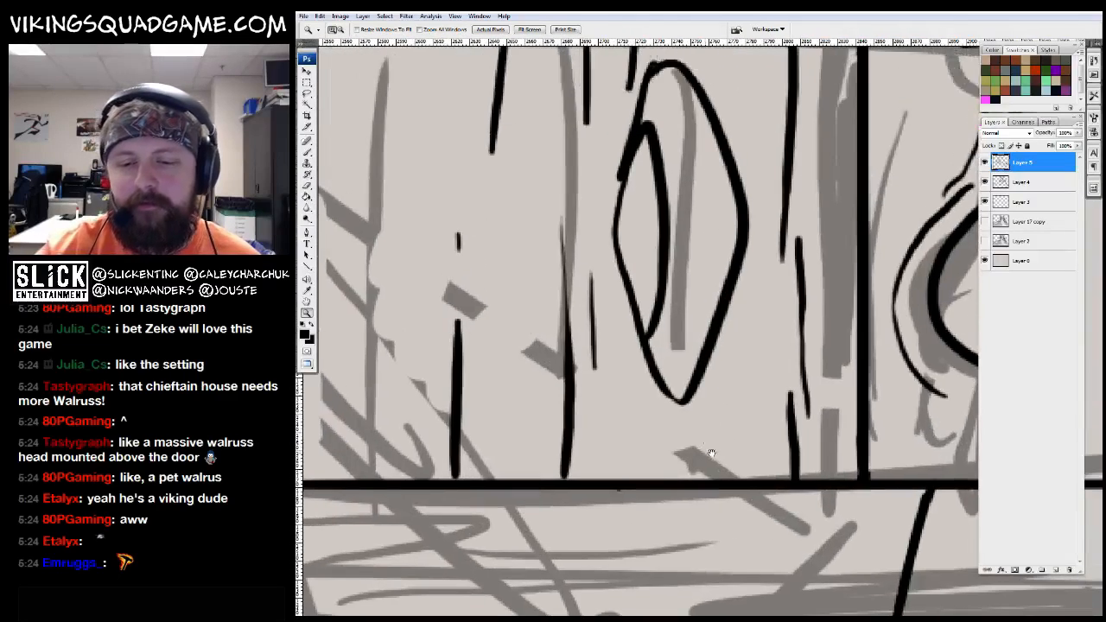
{"action": "left_click", "coordinate": [706, 361], "text": "alt"}
{"action": "key", "text": "b"}
{"action": "mouse_move", "coordinate": [664, 220]}
{"action": "left_mouse_down"}
{"action": "mouse_move", "coordinate": [627, 336]}
{"action": "mouse_move", "coordinate": [681, 510]}
{"action": "mouse_move", "coordinate": [661, 225]}
{"action": "left_mouse_up"}
{"action": "key", "text": "z"}
{"action": "left_click", "coordinate": [669, 242], "text": "alt"}
{"action": "key", "text": "b"}
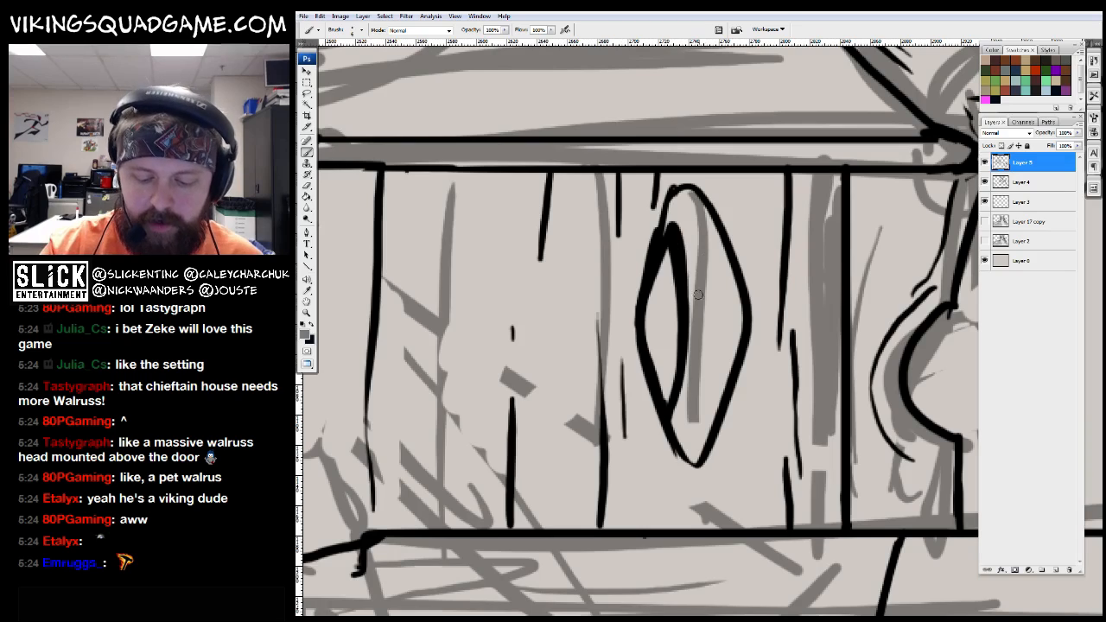
Erase the plank line beside the oval window and place a duplicate of the window there, to its left
{"action": "key", "text": "l"}
{"action": "left_click_drag", "start_coordinate": [763, 330], "coordinate": [731, 211]}
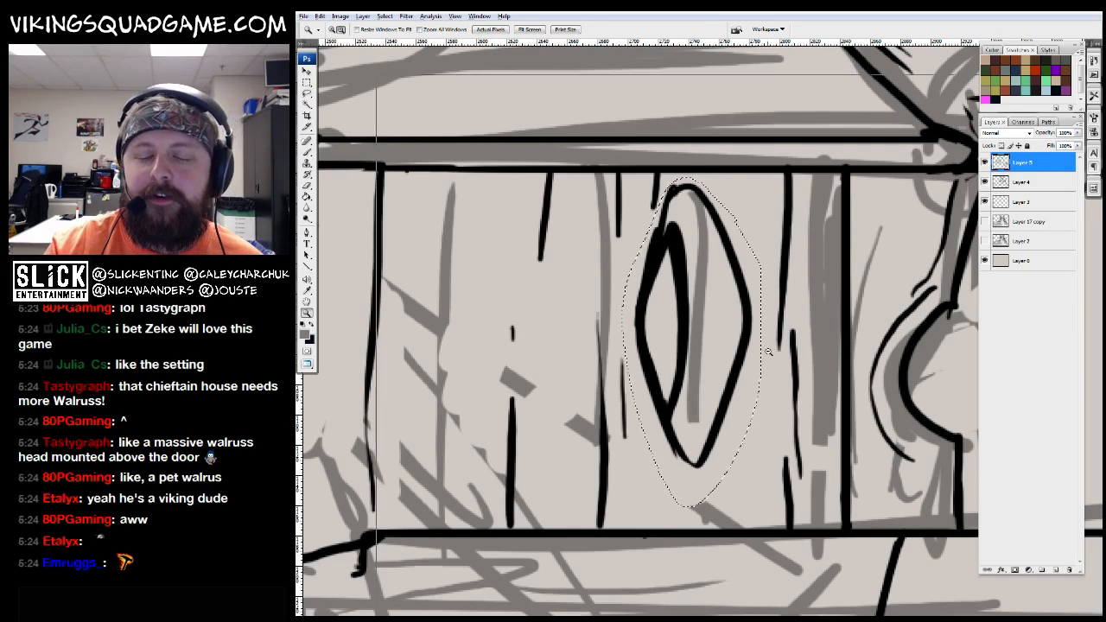
{"action": "key", "text": "ctrl+minus"}
{"action": "scroll", "coordinate": [619, 309], "scroll_direction": "up", "scroll_amount": 1}
{"action": "key", "text": "b"}
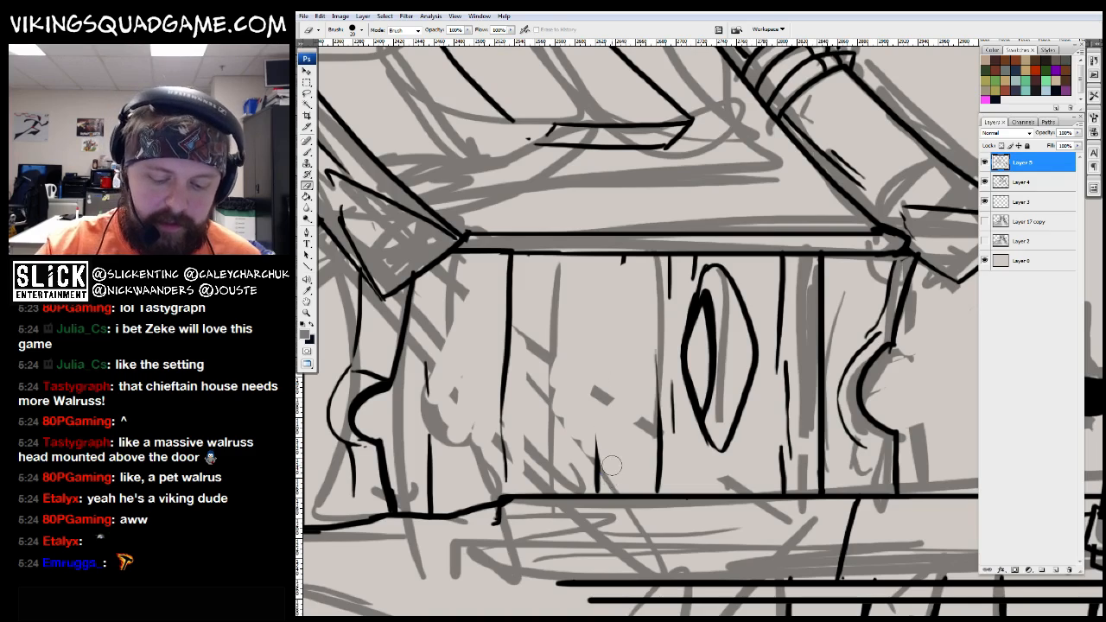
{"action": "key", "text": "l"}
{"action": "key", "text": "v"}
{"action": "mouse_move", "coordinate": [691, 443]}
{"action": "left_mouse_down"}
{"action": "mouse_move", "coordinate": [762, 385]}
{"action": "mouse_move", "coordinate": [640, 373]}
{"action": "left_mouse_up"}
{"action": "key", "text": "ctrl+d"}
{"action": "key", "text": "z"}
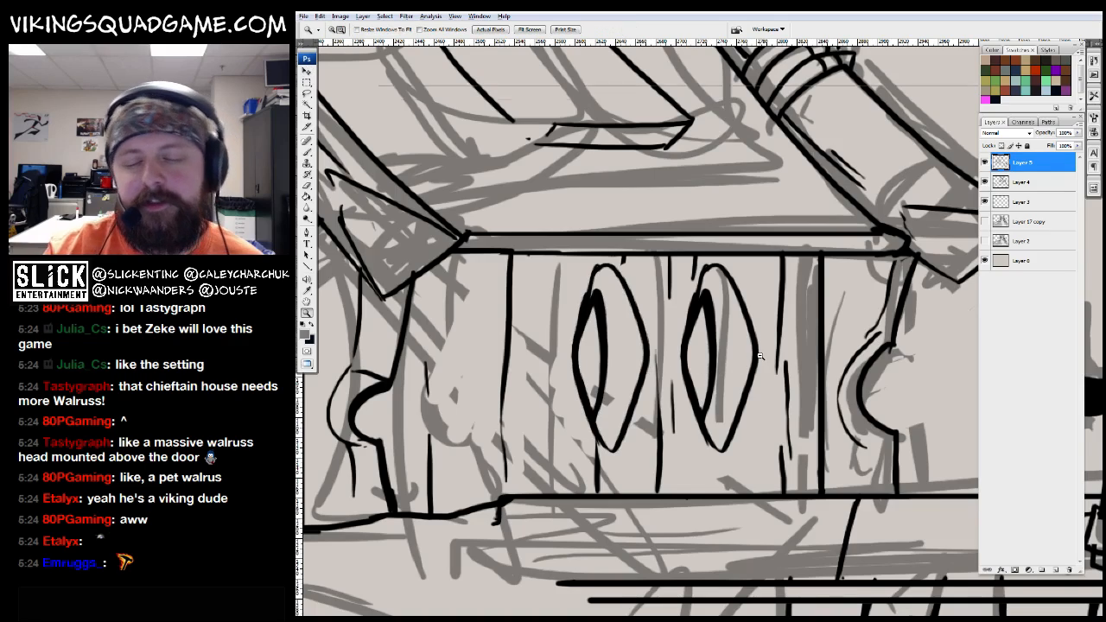
Ink a short diagonal edge inside the top of both windows and erase the plank line further left on the wall
{"action": "left_click", "coordinate": [748, 351], "text": "alt"}
{"action": "left_click", "coordinate": [784, 354], "text": "alt"}
{"action": "left_click", "coordinate": [784, 353], "text": "alt"}
{"action": "left_click", "coordinate": [783, 353], "text": "alt"}
{"action": "left_click_drag", "start_coordinate": [922, 202], "coordinate": [707, 373]}
{"action": "key", "text": "b"}
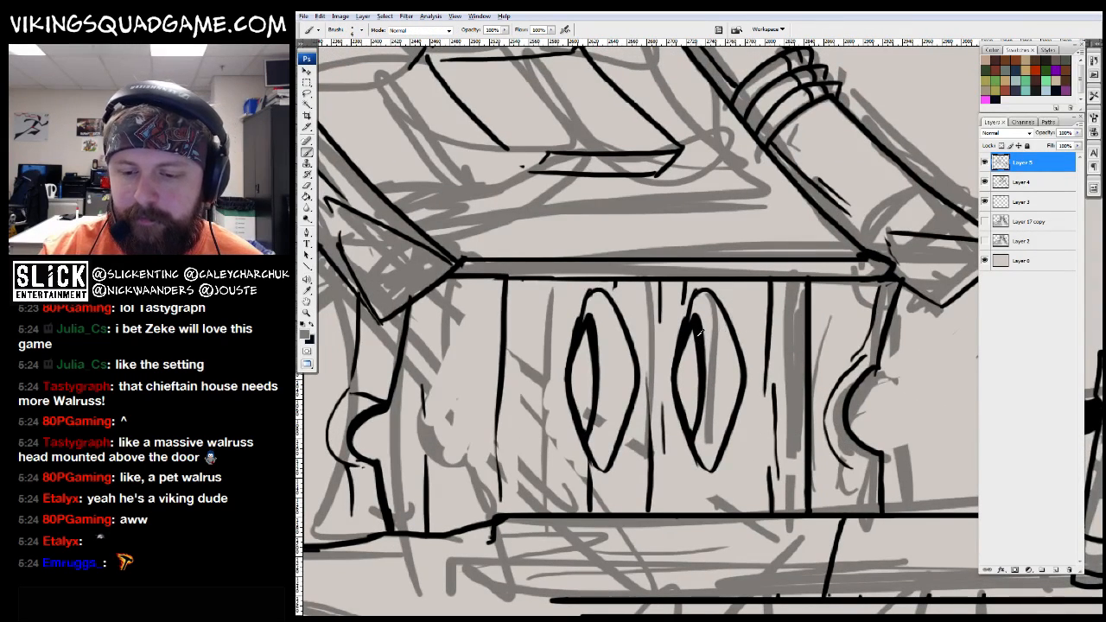
{"action": "left_click_drag", "start_coordinate": [739, 292], "coordinate": [865, 290]}
{"action": "key", "text": "e"}
{"action": "left_click_drag", "start_coordinate": [630, 311], "coordinate": [596, 453]}
{"action": "left_click_drag", "start_coordinate": [772, 328], "coordinate": [686, 357]}
Duplicate the second oval window to its left to make a row of three windows
{"action": "key", "text": "l"}
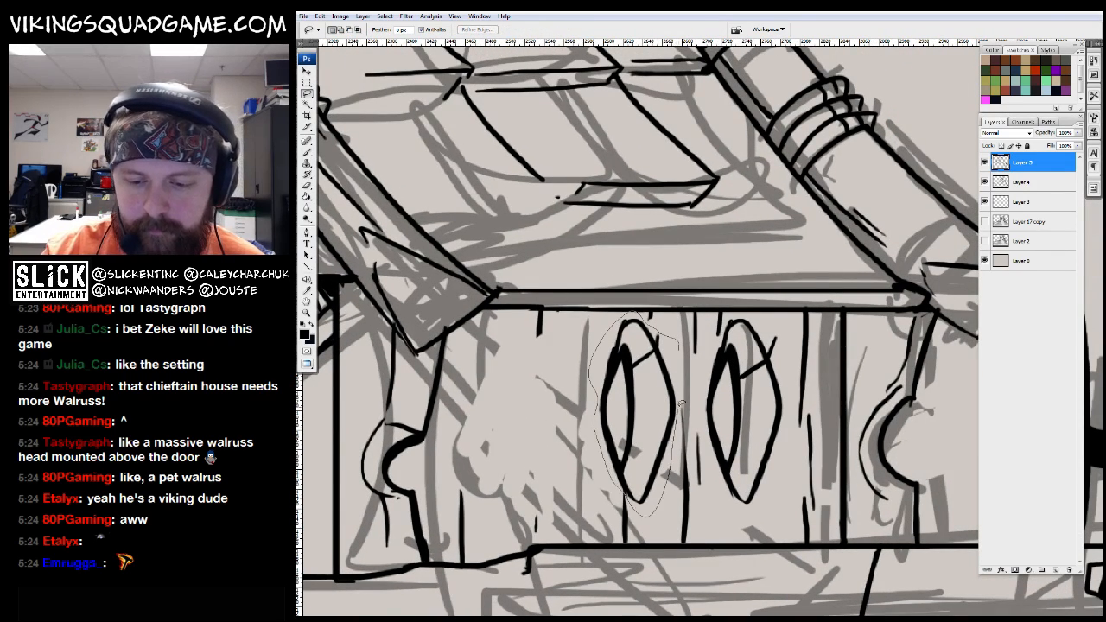
{"action": "left_click_drag", "start_coordinate": [657, 414], "coordinate": [543, 415]}
{"action": "key", "text": "z"}
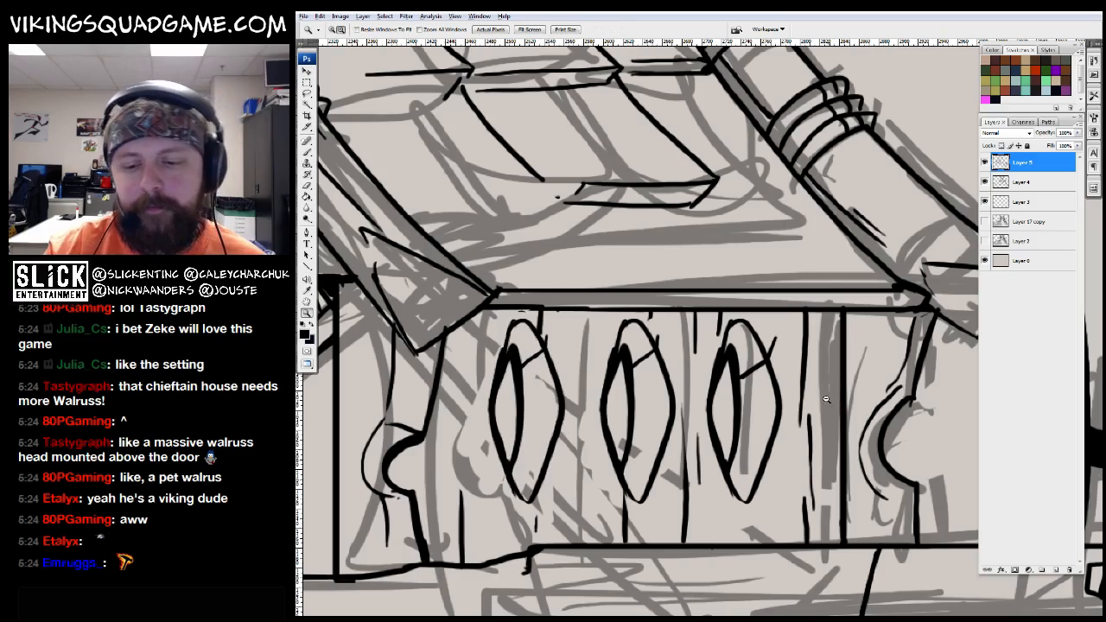
{"action": "left_click", "coordinate": [819, 396], "text": "alt"}
{"action": "left_click", "coordinate": [829, 319], "text": "alt"}
{"action": "left_click", "coordinate": [842, 242], "text": "alt"}
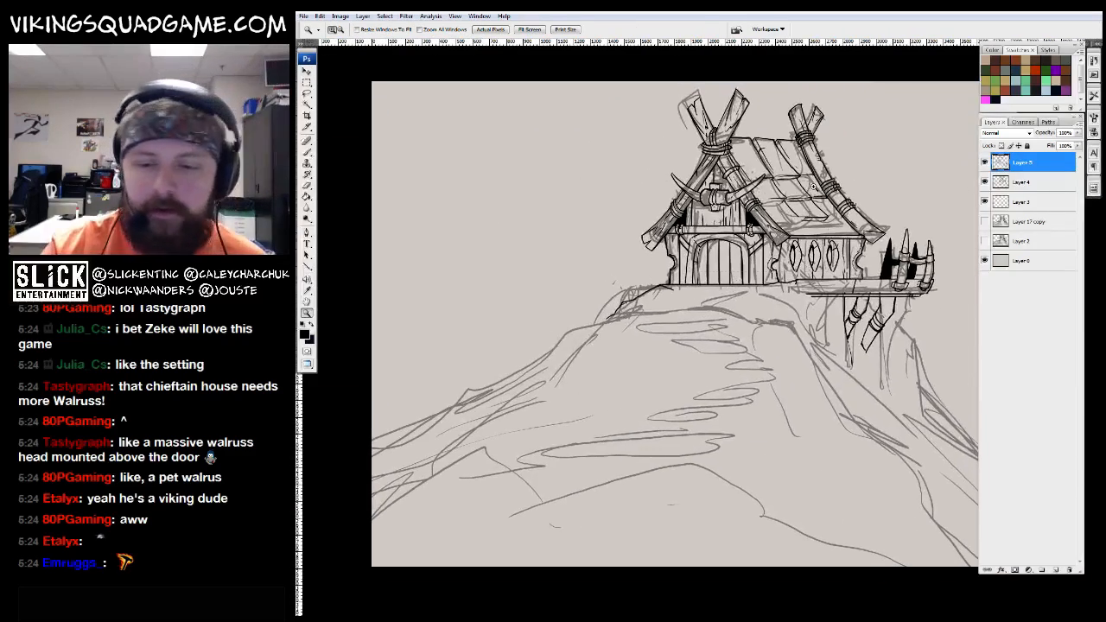
Ink the hill's left outline from below the hut down to the canvas edge with angular rocky ledges
{"action": "left_click", "coordinate": [851, 176]}
{"action": "key", "text": "b"}
{"action": "mouse_move", "coordinate": [782, 255]}
{"action": "left_mouse_down"}
{"action": "mouse_move", "coordinate": [620, 336]}
{"action": "mouse_move", "coordinate": [821, 235]}
{"action": "left_mouse_up"}
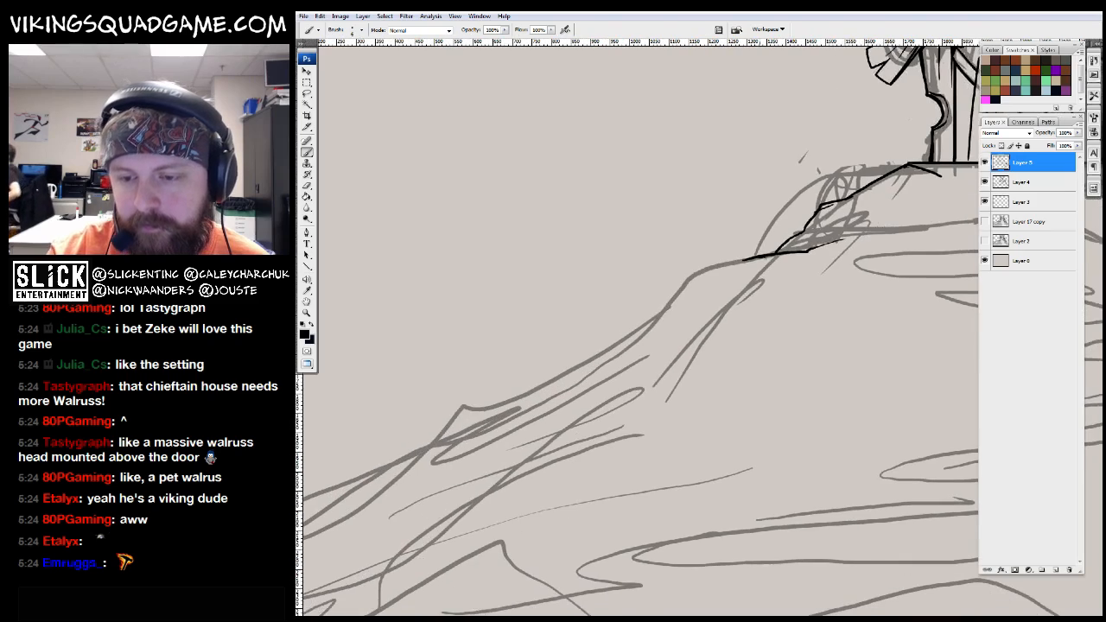
{"action": "left_click_drag", "start_coordinate": [629, 344], "coordinate": [690, 298]}
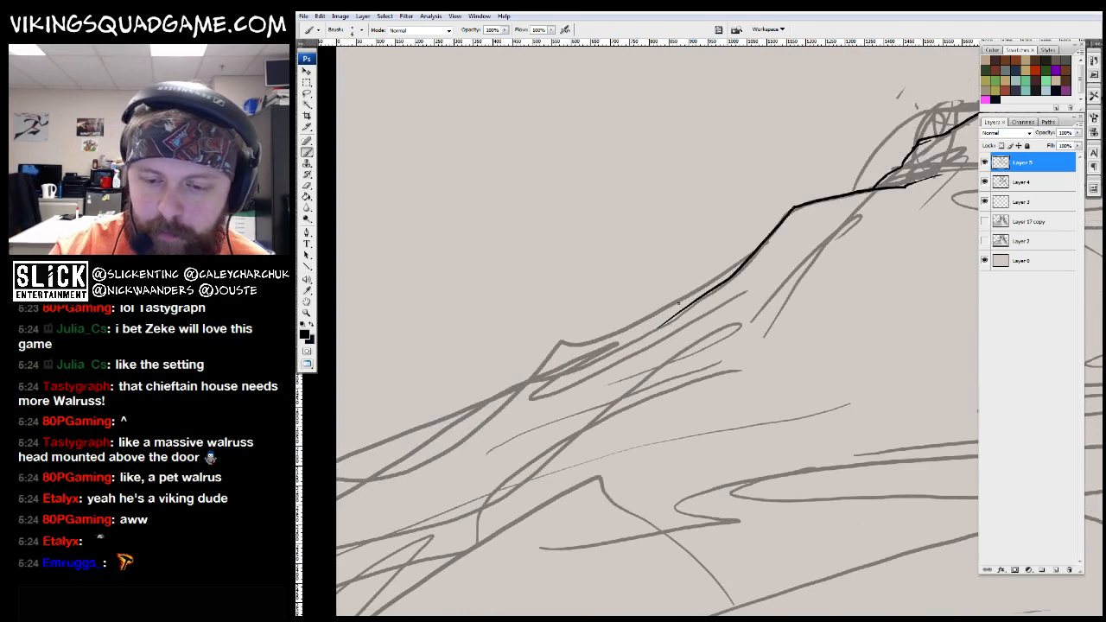
{"action": "left_click_drag", "start_coordinate": [507, 403], "coordinate": [638, 330]}
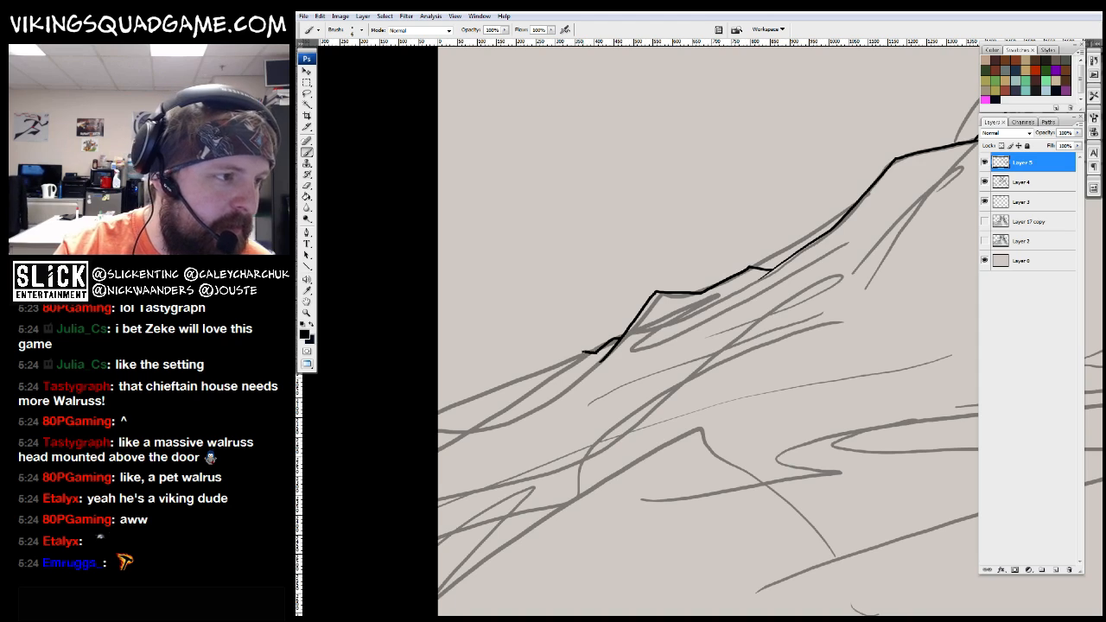
{"action": "mouse_move", "coordinate": [574, 353]}
{"action": "left_mouse_down"}
{"action": "mouse_move", "coordinate": [671, 332]}
{"action": "mouse_move", "coordinate": [584, 366]}
{"action": "left_mouse_up"}
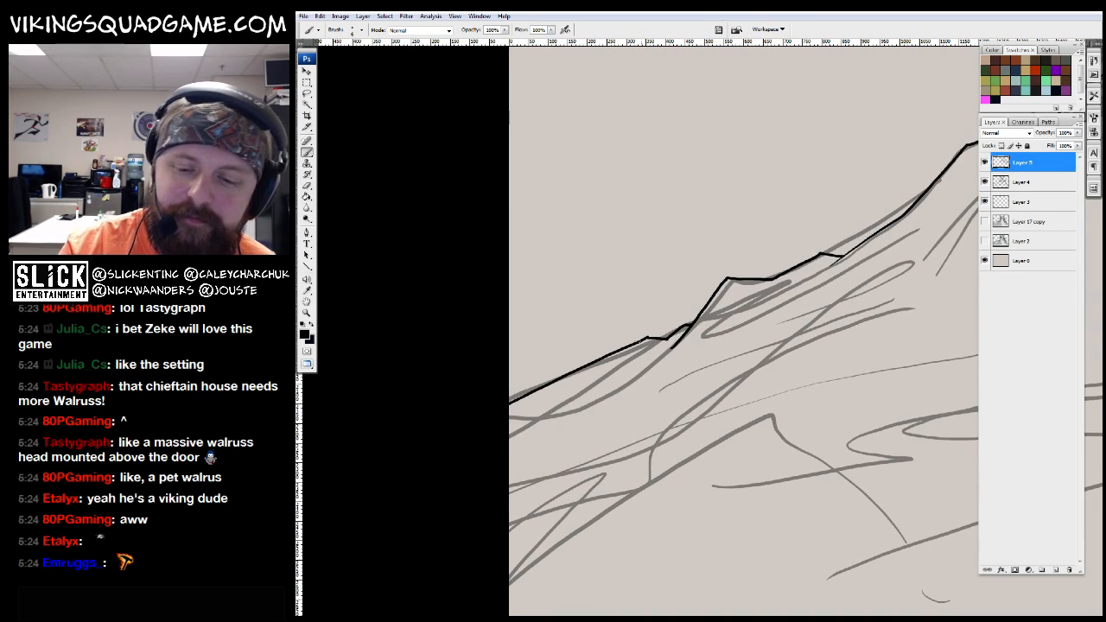
{"action": "left_click_drag", "start_coordinate": [694, 326], "coordinate": [494, 356]}
Ink the hill's right outline from beneath the porch down to the canvas edge, with a forked ledge partway down
{"action": "key", "text": "z"}
{"action": "left_click", "coordinate": [767, 298], "text": "alt"}
{"action": "left_click", "coordinate": [769, 346], "text": "alt"}
{"action": "left_click", "coordinate": [775, 405]}
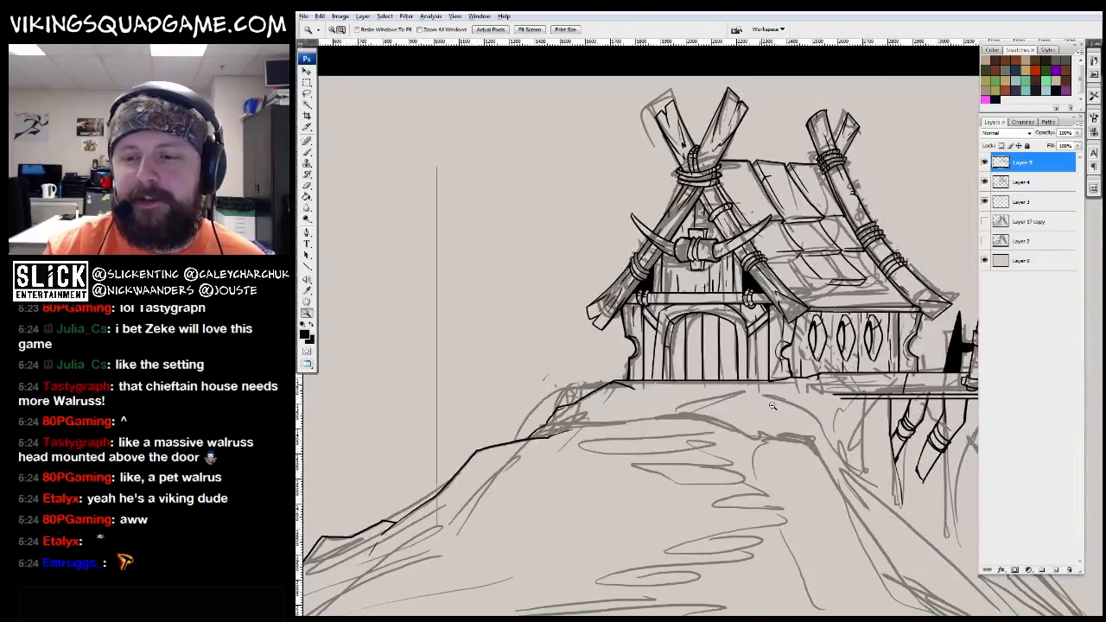
{"action": "left_click", "coordinate": [775, 404], "text": "alt"}
{"action": "left_click", "coordinate": [916, 406]}
{"action": "left_click", "coordinate": [778, 414]}
{"action": "left_click", "coordinate": [543, 496]}
{"action": "key", "text": "b"}
{"action": "mouse_move", "coordinate": [542, 496]}
{"action": "left_mouse_down"}
{"action": "mouse_move", "coordinate": [600, 301]}
{"action": "mouse_move", "coordinate": [613, 327]}
{"action": "left_mouse_up"}
{"action": "left_click_drag", "start_coordinate": [613, 327], "coordinate": [564, 184]}
{"action": "mouse_move", "coordinate": [648, 223]}
{"action": "left_mouse_down"}
{"action": "mouse_move", "coordinate": [720, 287]}
{"action": "mouse_move", "coordinate": [805, 399]}
{"action": "left_mouse_up"}
{"action": "left_click_drag", "start_coordinate": [821, 444], "coordinate": [668, 100]}
{"action": "left_click_drag", "start_coordinate": [685, 141], "coordinate": [721, 367]}
{"action": "left_click_drag", "start_coordinate": [773, 487], "coordinate": [671, 332]}
{"action": "mouse_move", "coordinate": [620, 233]}
{"action": "left_mouse_down"}
{"action": "mouse_move", "coordinate": [632, 428]}
{"action": "mouse_move", "coordinate": [730, 279]}
{"action": "mouse_move", "coordinate": [605, 145]}
{"action": "mouse_move", "coordinate": [684, 235]}
{"action": "mouse_move", "coordinate": [864, 551]}
{"action": "left_mouse_up"}
{"action": "left_click_drag", "start_coordinate": [864, 551], "coordinate": [655, 234]}
{"action": "mouse_move", "coordinate": [654, 234]}
{"action": "left_mouse_down"}
{"action": "mouse_move", "coordinate": [656, 285]}
{"action": "mouse_move", "coordinate": [745, 446]}
{"action": "left_mouse_up"}
Ink the rear support post under the porch's right end and fill it solid black
{"action": "key", "text": "z"}
{"action": "left_click", "coordinate": [725, 408], "text": "alt"}
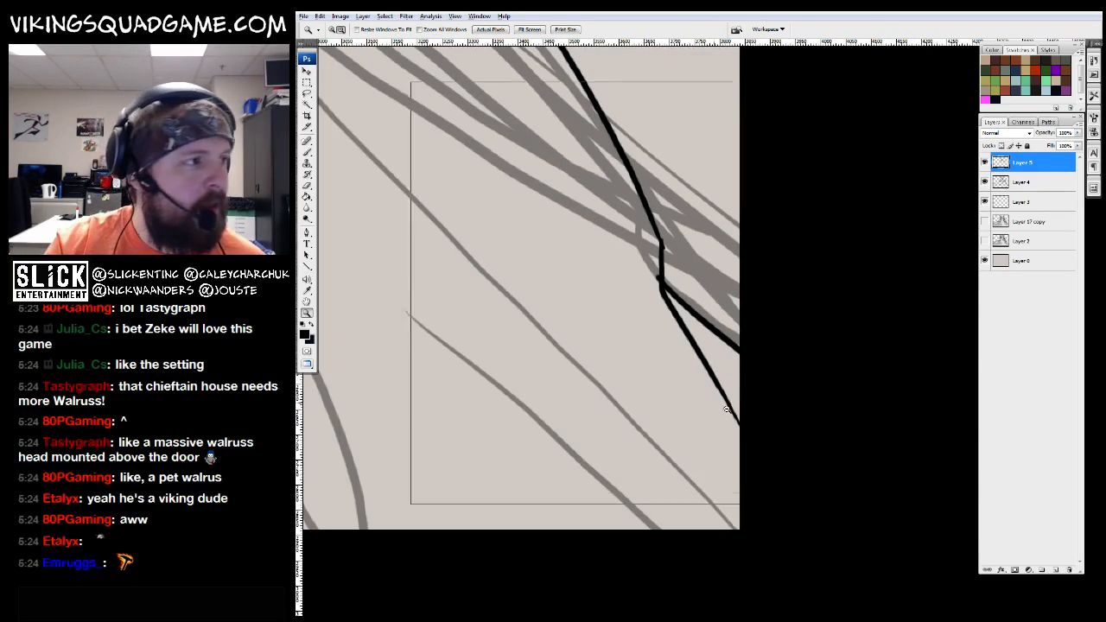
{"action": "left_click", "coordinate": [726, 408], "text": "alt"}
{"action": "left_click", "coordinate": [654, 366], "text": "alt"}
{"action": "left_click", "coordinate": [587, 316]}
{"action": "left_click", "coordinate": [679, 403]}
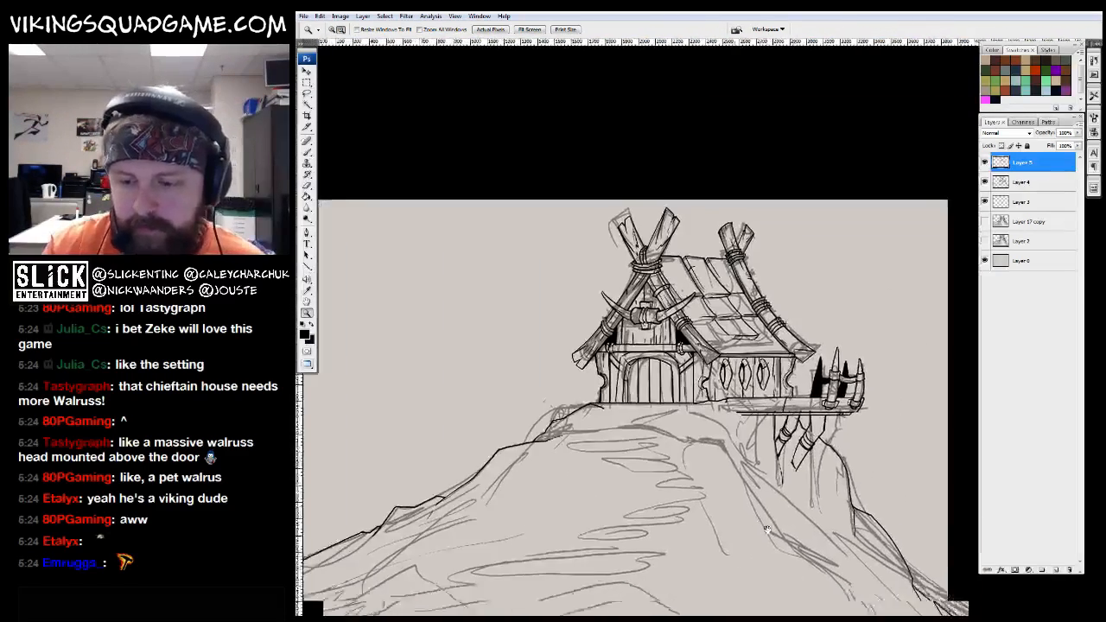
{"action": "left_click", "coordinate": [766, 529]}
{"action": "left_click", "coordinate": [743, 406]}
{"action": "key", "text": "b"}
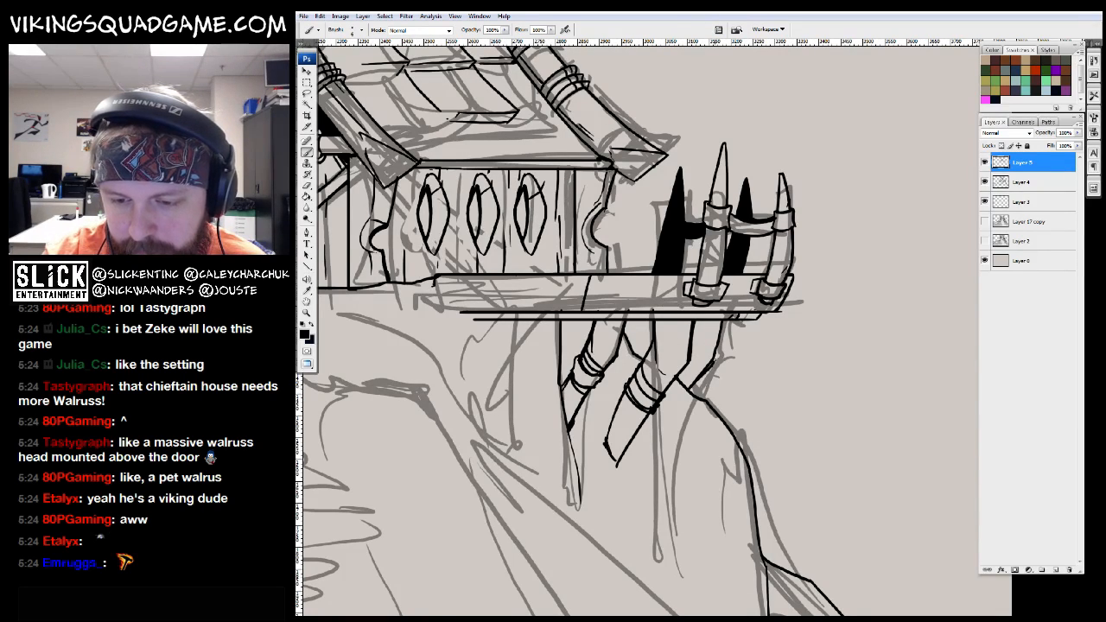
{"action": "key", "text": "z"}
{"action": "left_click", "coordinate": [760, 345], "text": "alt"}
{"action": "left_click", "coordinate": [796, 377], "text": "alt"}
{"action": "left_click", "coordinate": [830, 375], "text": "alt"}
{"action": "left_click", "coordinate": [830, 375], "text": "alt"}
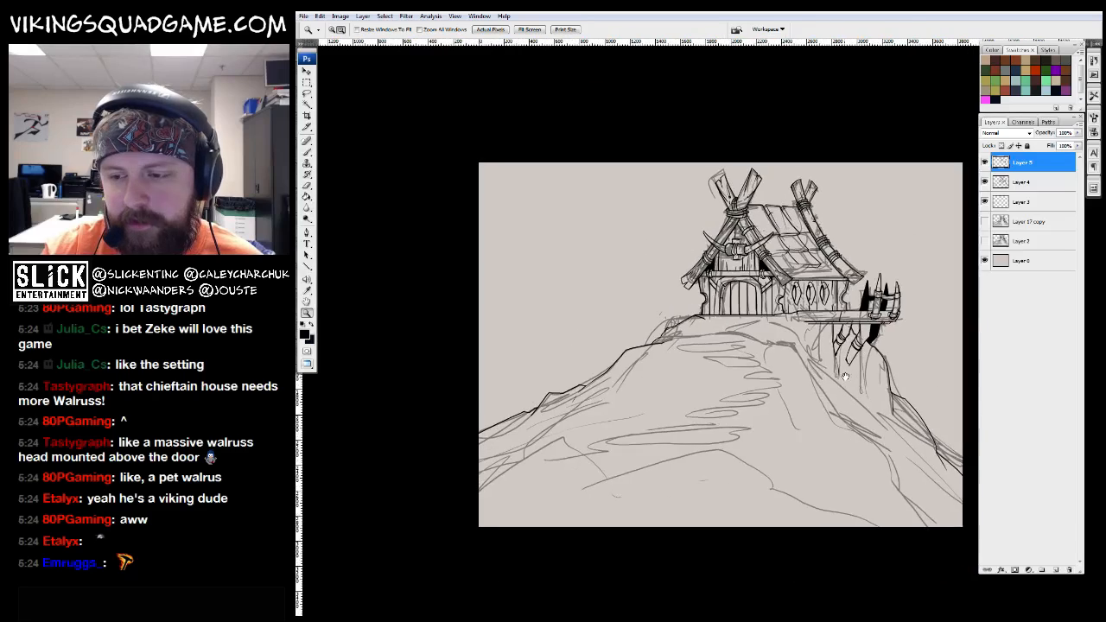
Ink another pointed fence stake beside the side wall, fill it black and connect it with a rail to the next stake
{"action": "left_click_drag", "start_coordinate": [838, 354], "coordinate": [696, 410]}
{"action": "left_click_drag", "start_coordinate": [605, 304], "coordinate": [800, 439]}
{"action": "left_click_drag", "start_coordinate": [782, 320], "coordinate": [662, 426]}
{"action": "key", "text": "b"}
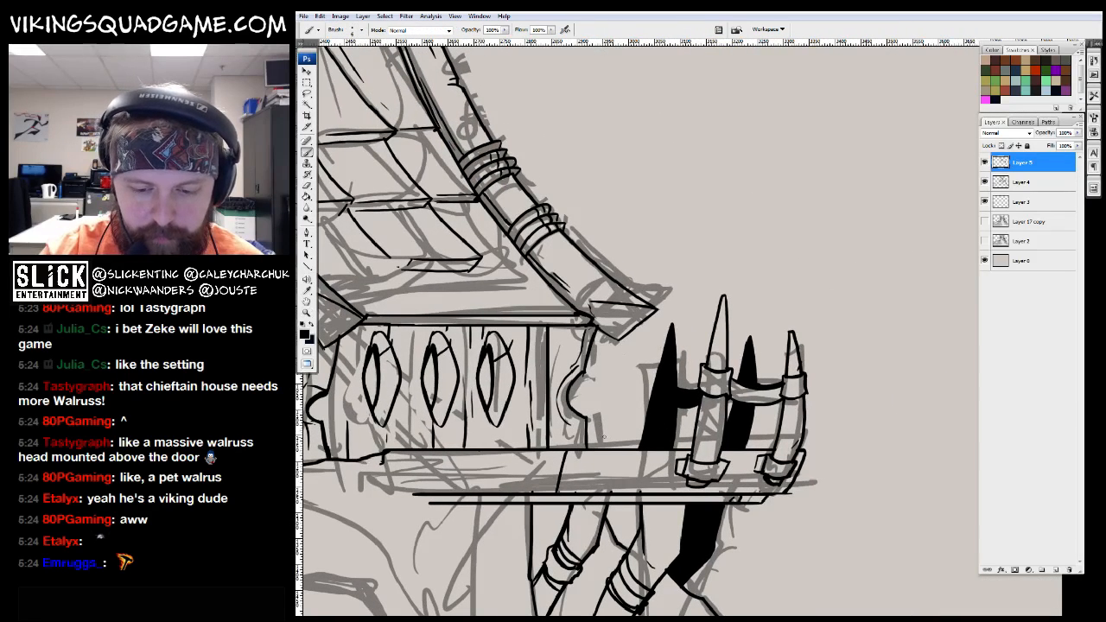
{"action": "key", "text": "w"}
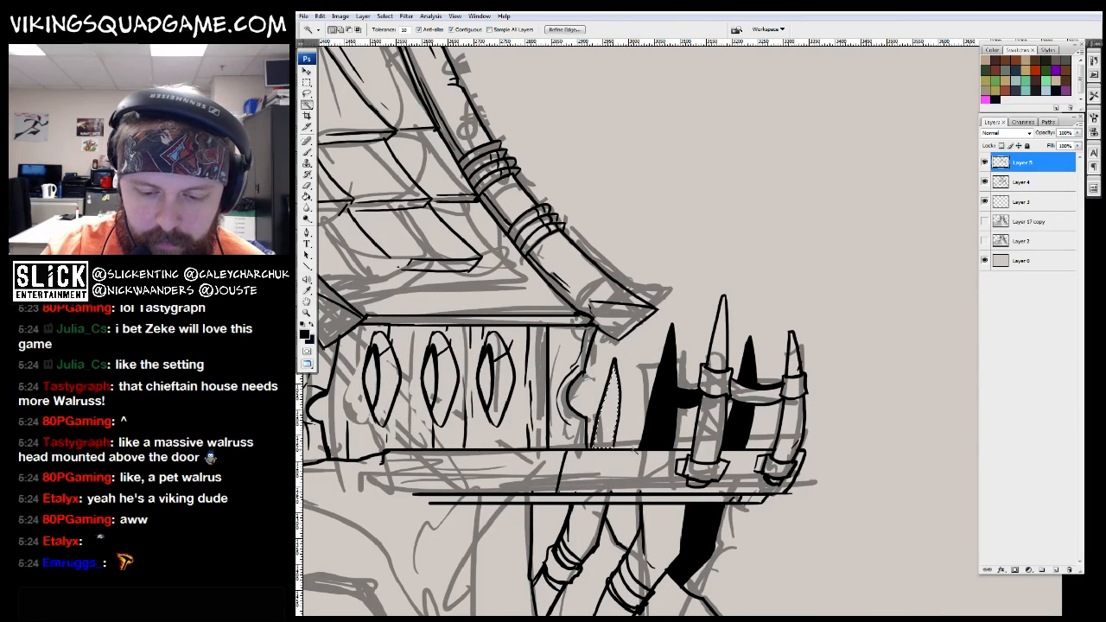
{"action": "key", "text": "g"}
{"action": "left_click", "coordinate": [600, 423]}
{"action": "key", "text": "ctrl+d"}
{"action": "key", "text": "b"}
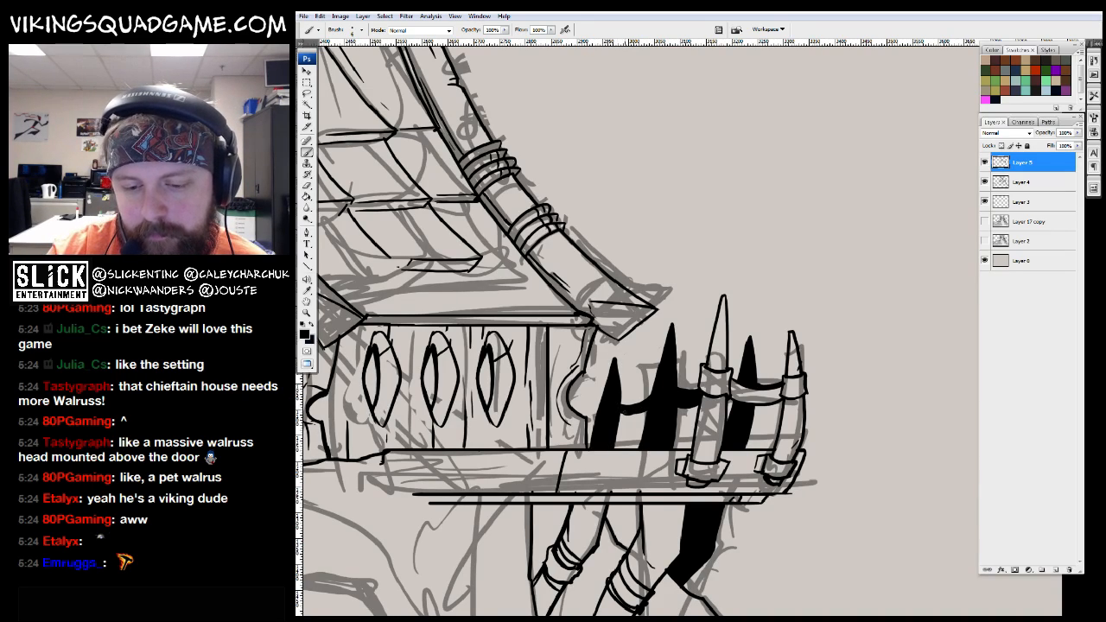
Ink a wide flat stone step with pointed ends on the sketched path below the hut's door
{"action": "key", "text": "z"}
{"action": "left_click", "coordinate": [815, 264], "text": "alt"}
{"action": "left_click", "coordinate": [819, 419], "text": "alt"}
{"action": "left_click", "coordinate": [819, 419], "text": "alt"}
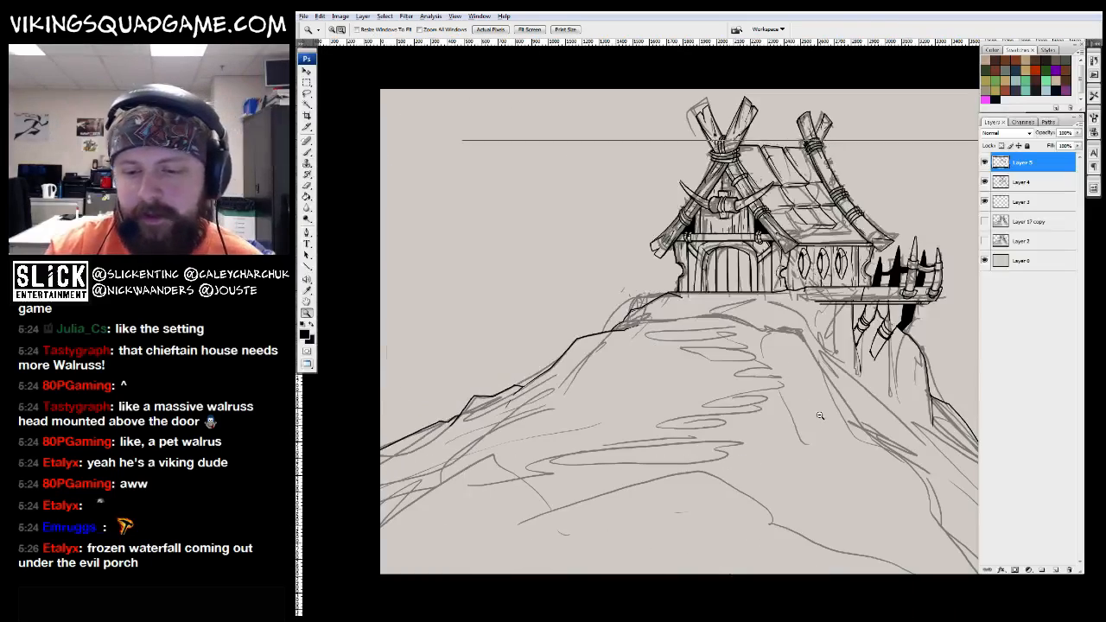
{"action": "left_click", "coordinate": [819, 419], "text": "alt"}
{"action": "left_click", "coordinate": [820, 419], "text": "alt"}
{"action": "left_click_drag", "start_coordinate": [484, 208], "coordinate": [777, 450]}
{"action": "scroll", "coordinate": [717, 449], "scroll_direction": "up", "scroll_amount": 1}
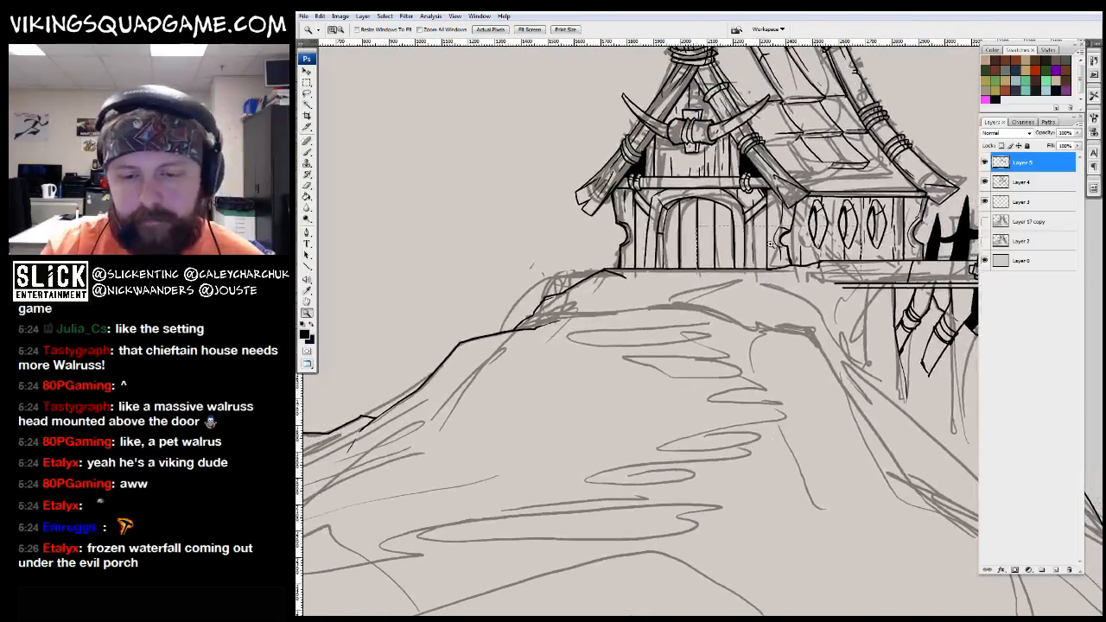
{"action": "left_click", "coordinate": [771, 245]}
{"action": "key", "text": "b"}
{"action": "left_click_drag", "start_coordinate": [777, 330], "coordinate": [464, 353]}
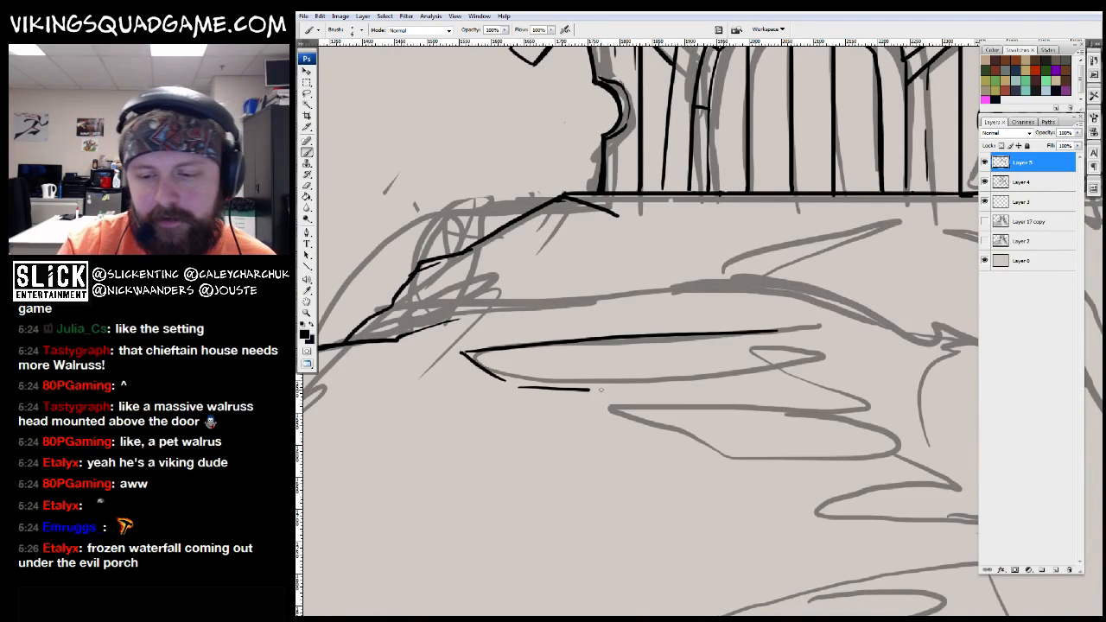
{"action": "mouse_move", "coordinate": [571, 390]}
{"action": "left_mouse_down"}
{"action": "mouse_move", "coordinate": [774, 364]}
{"action": "mouse_move", "coordinate": [819, 328]}
{"action": "left_mouse_up"}
{"action": "left_click_drag", "start_coordinate": [865, 374], "coordinate": [867, 370]}
{"action": "left_click_drag", "start_coordinate": [846, 368], "coordinate": [838, 363]}
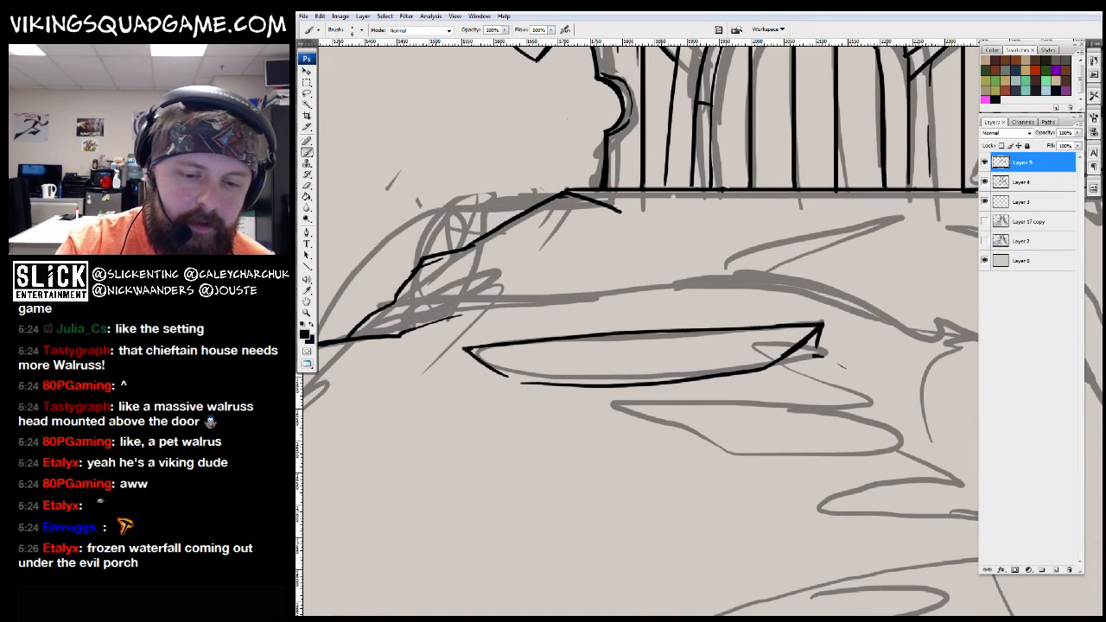
Add the first step's left riser and ink a second, offset slab on the path below it
{"action": "mouse_move", "coordinate": [554, 409]}
{"action": "left_mouse_down"}
{"action": "mouse_move", "coordinate": [581, 389]}
{"action": "mouse_move", "coordinate": [933, 375]}
{"action": "mouse_move", "coordinate": [837, 319]}
{"action": "left_mouse_up"}
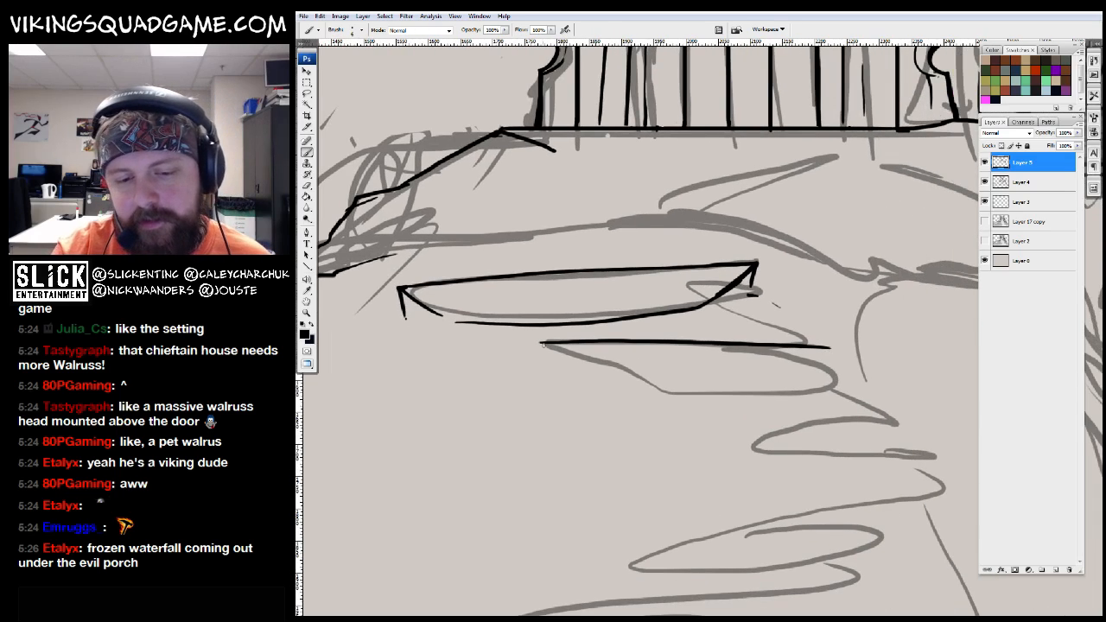
{"action": "left_click_drag", "start_coordinate": [730, 386], "coordinate": [861, 355]}
{"action": "left_click_drag", "start_coordinate": [642, 308], "coordinate": [739, 407]}
Ink a thin, wide step slab with short end risers directly above the first stone step
{"action": "left_click_drag", "start_coordinate": [791, 309], "coordinate": [506, 326]}
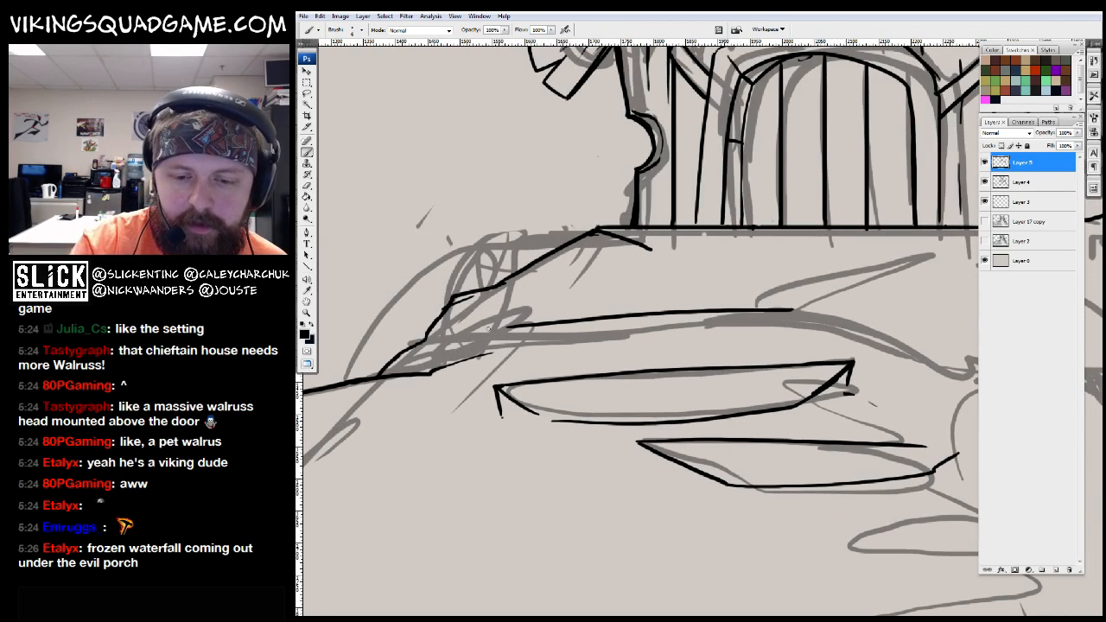
{"action": "key", "text": "ctrl+z"}
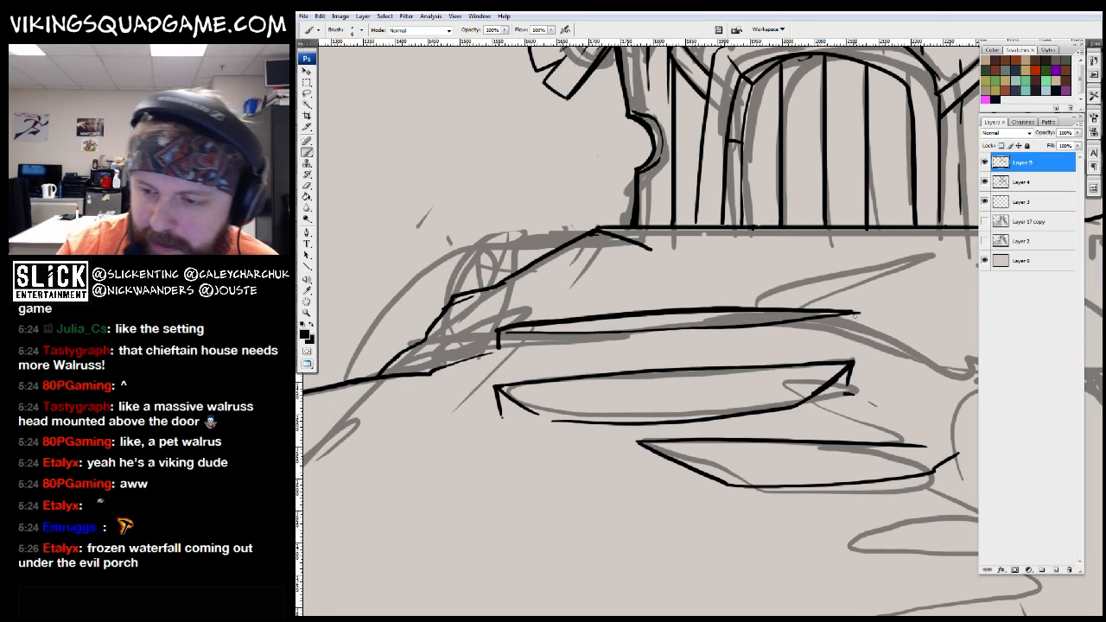
{"action": "left_click_drag", "start_coordinate": [832, 309], "coordinate": [827, 328]}
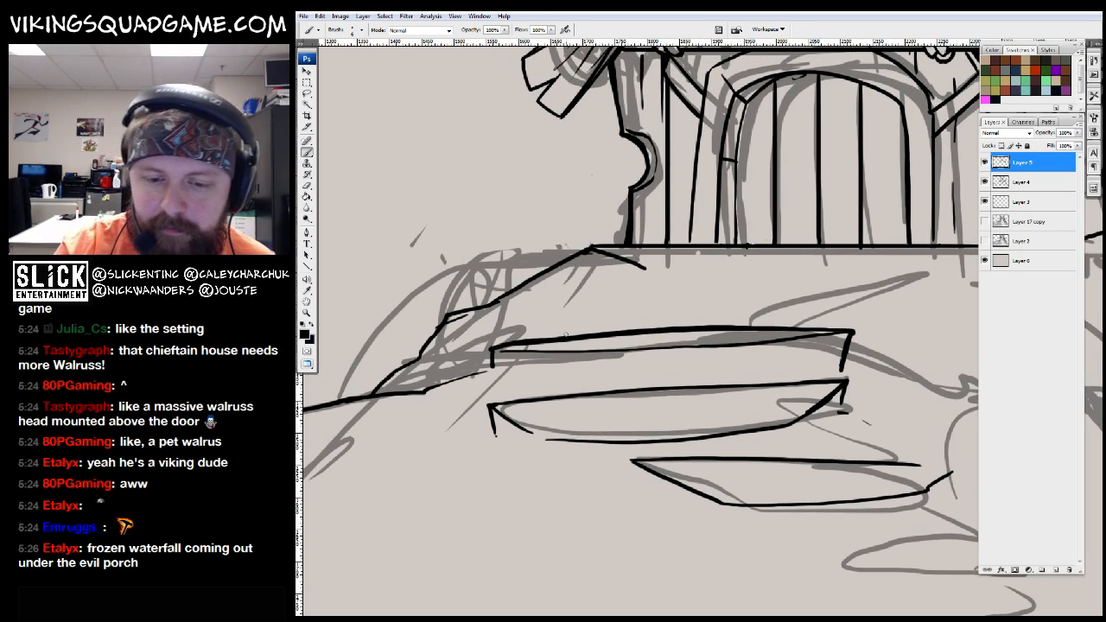
Ink two narrower steps climbing toward the door, with left risers and notched right ends
{"action": "left_click_drag", "start_coordinate": [569, 300], "coordinate": [889, 286]}
{"action": "left_click_drag", "start_coordinate": [569, 298], "coordinate": [835, 281]}
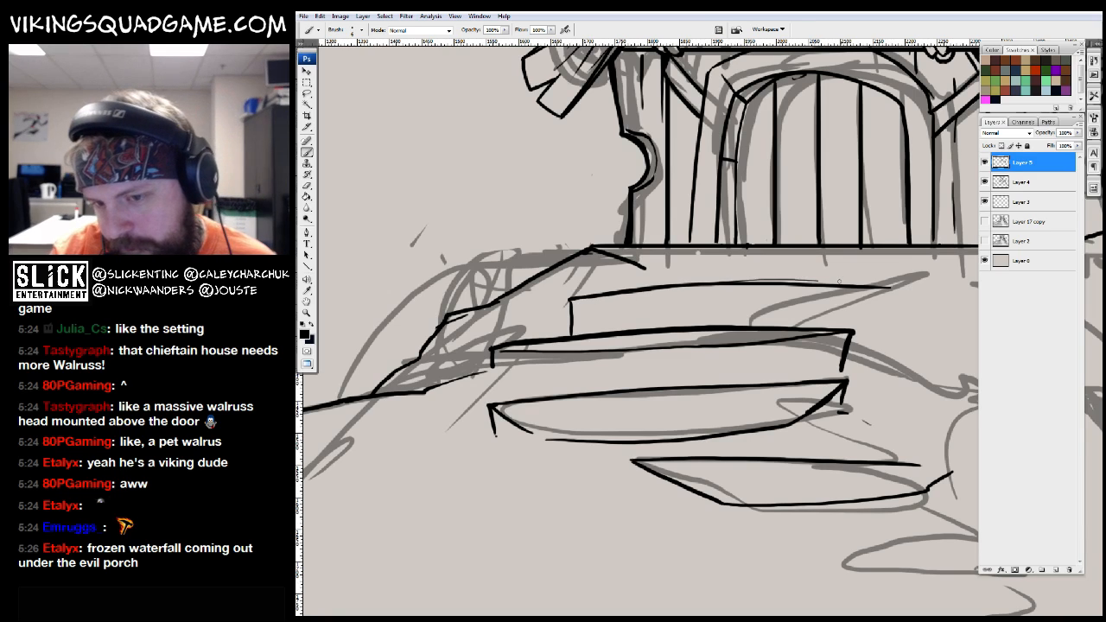
{"action": "mouse_move", "coordinate": [667, 275]}
{"action": "left_mouse_down"}
{"action": "mouse_move", "coordinate": [695, 261]}
{"action": "mouse_move", "coordinate": [930, 259]}
{"action": "left_mouse_up"}
{"action": "mouse_move", "coordinate": [859, 280]}
{"action": "left_mouse_down"}
{"action": "mouse_move", "coordinate": [775, 306]}
{"action": "mouse_move", "coordinate": [835, 313]}
{"action": "left_mouse_up"}
{"action": "left_click_drag", "start_coordinate": [850, 322], "coordinate": [857, 278]}
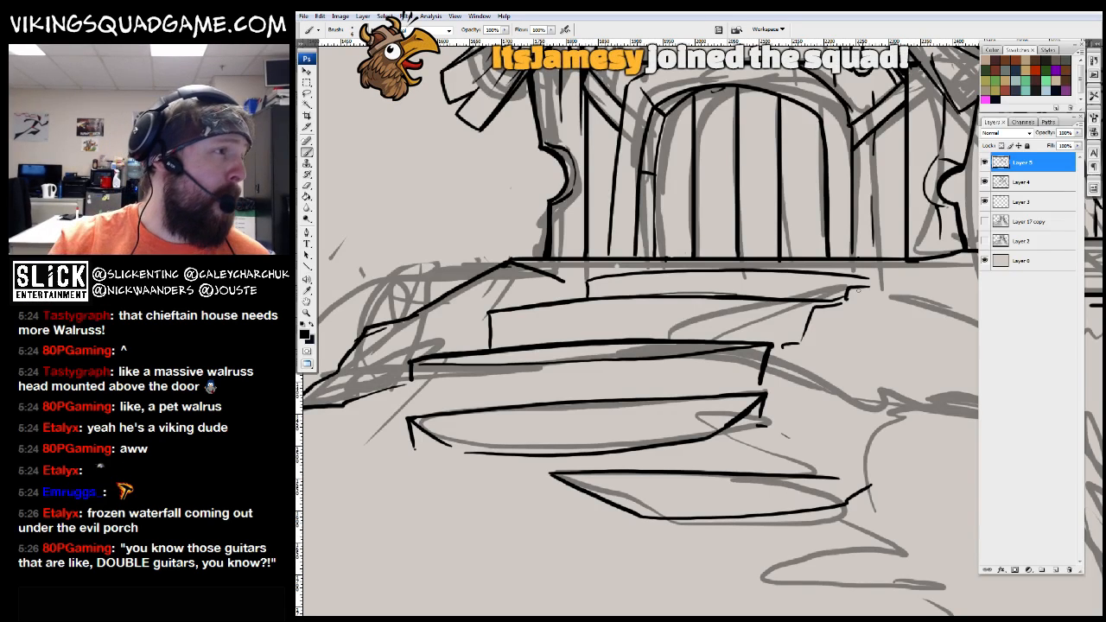
{"action": "mouse_move", "coordinate": [858, 290]}
{"action": "left_mouse_down"}
{"action": "mouse_move", "coordinate": [894, 269]}
{"action": "mouse_move", "coordinate": [901, 306]}
{"action": "left_mouse_up"}
{"action": "left_click_drag", "start_coordinate": [630, 296], "coordinate": [630, 307]}
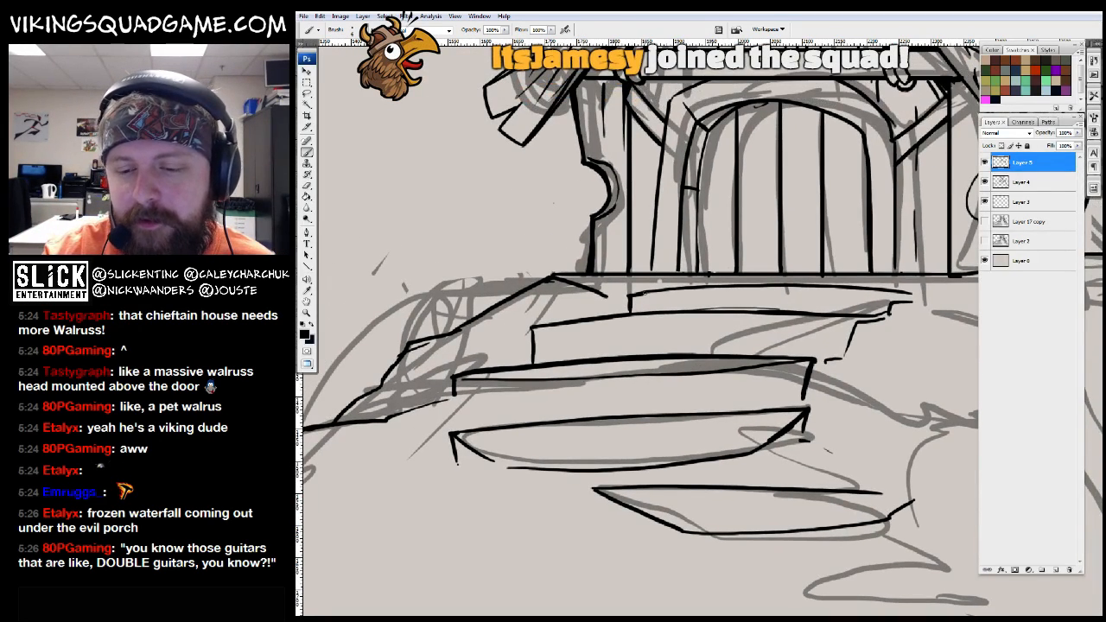
Ink the narrow top step under the doorway and join the ground line to the porch platform's edge
{"action": "mouse_move", "coordinate": [941, 292]}
{"action": "left_mouse_down"}
{"action": "mouse_move", "coordinate": [910, 318]}
{"action": "mouse_move", "coordinate": [694, 352]}
{"action": "left_mouse_up"}
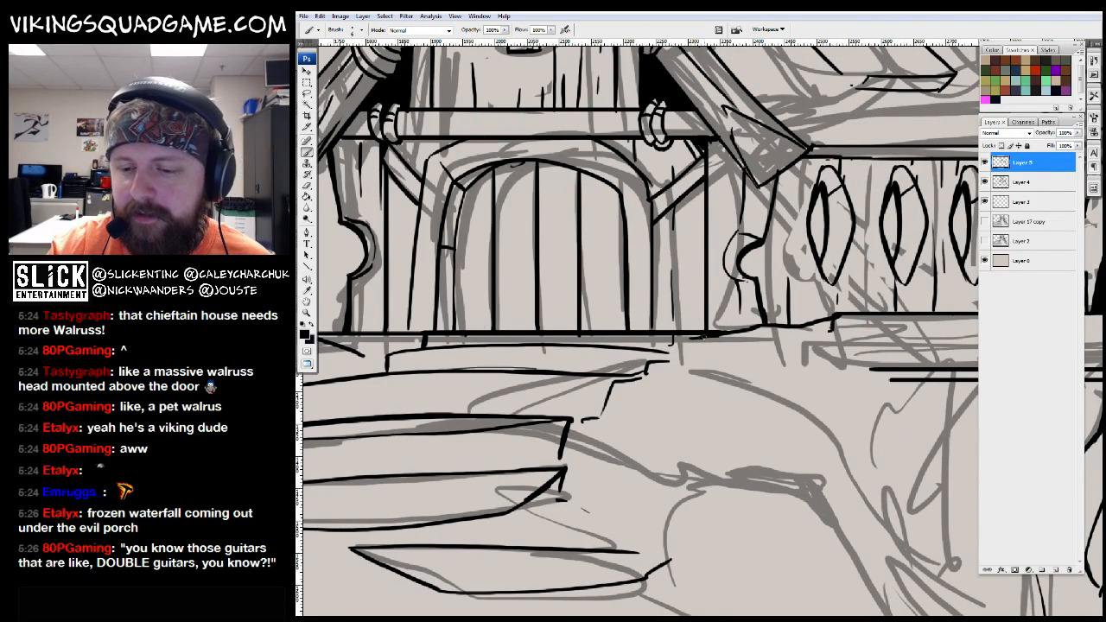
{"action": "left_click_drag", "start_coordinate": [830, 322], "coordinate": [782, 380]}
{"action": "left_click_drag", "start_coordinate": [676, 276], "coordinate": [823, 325]}
Review the whole drawing and the newly inked steps in relation to the hill
{"action": "left_click", "coordinate": [674, 183], "text": "alt"}
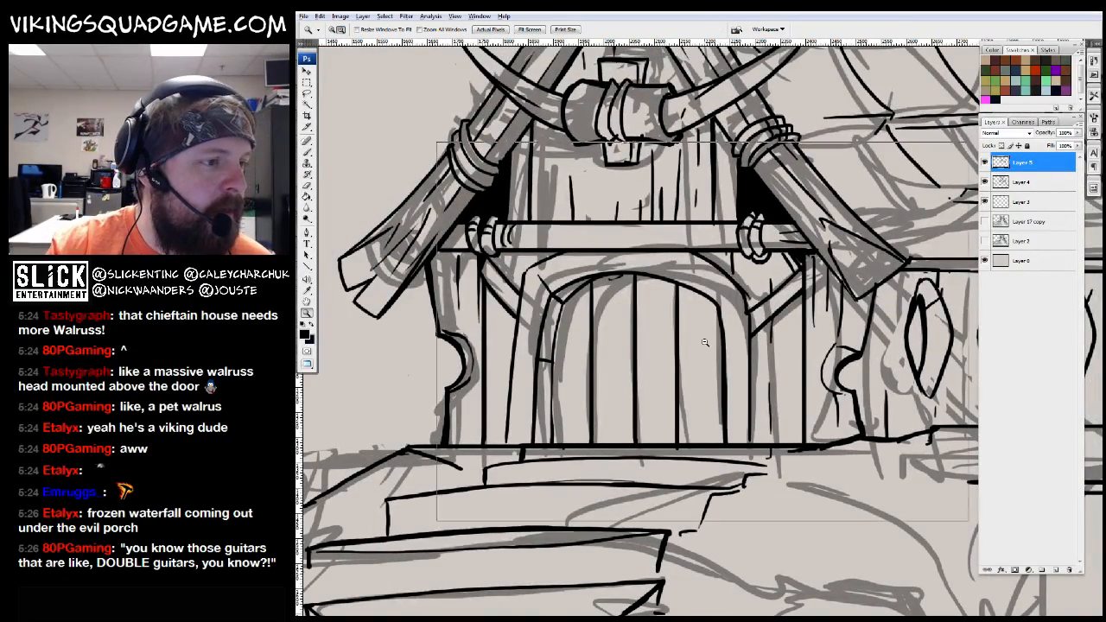
{"action": "left_click", "coordinate": [674, 183], "text": "alt"}
{"action": "left_click", "coordinate": [674, 184], "text": "alt"}
{"action": "left_click", "coordinate": [646, 435], "text": "alt"}
{"action": "left_click", "coordinate": [646, 435]}
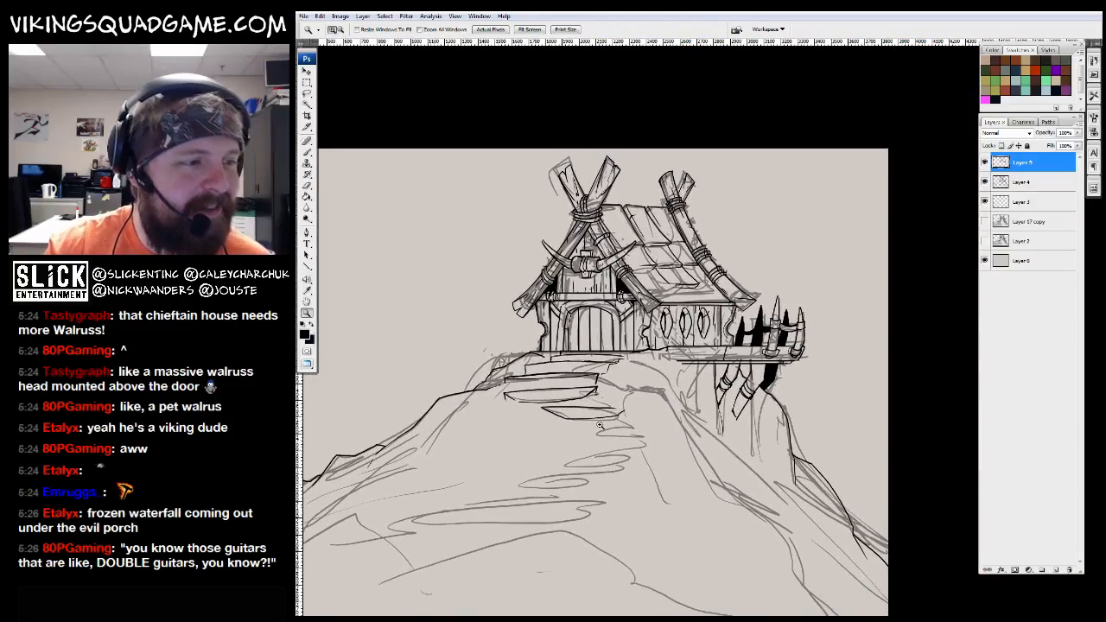
{"action": "left_click", "coordinate": [646, 435]}
{"action": "left_click", "coordinate": [646, 434]}
{"action": "left_click", "coordinate": [785, 354]}
{"action": "key", "text": "b"}
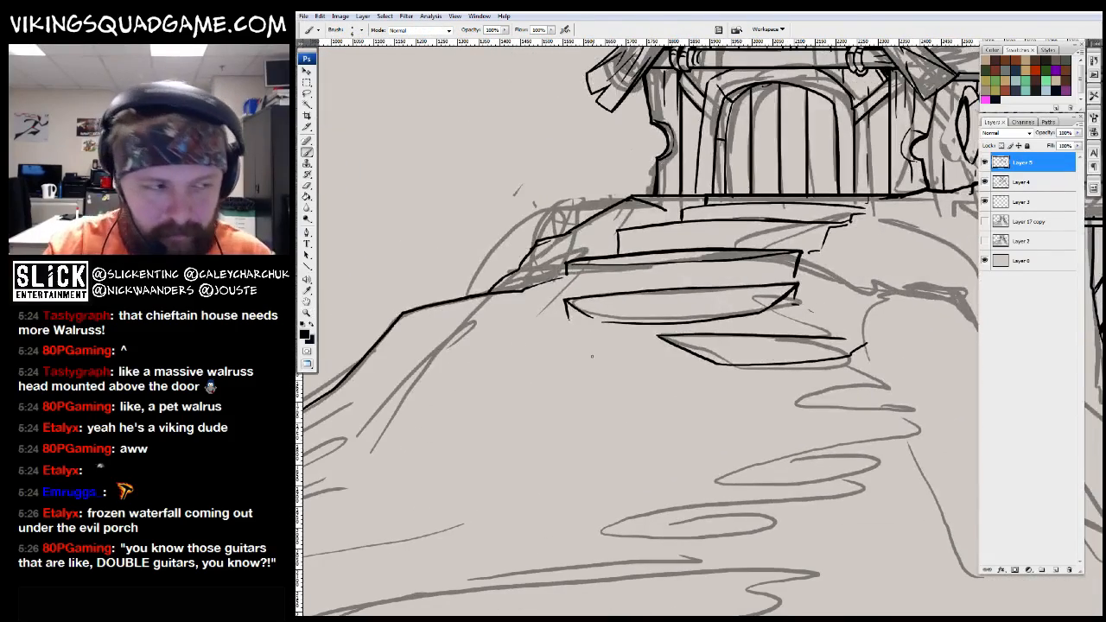
Clean up the lower end of the porch's front support post and ink the rock edge it rests on
{"action": "key", "text": "z"}
{"action": "left_click", "coordinate": [567, 312], "text": "alt"}
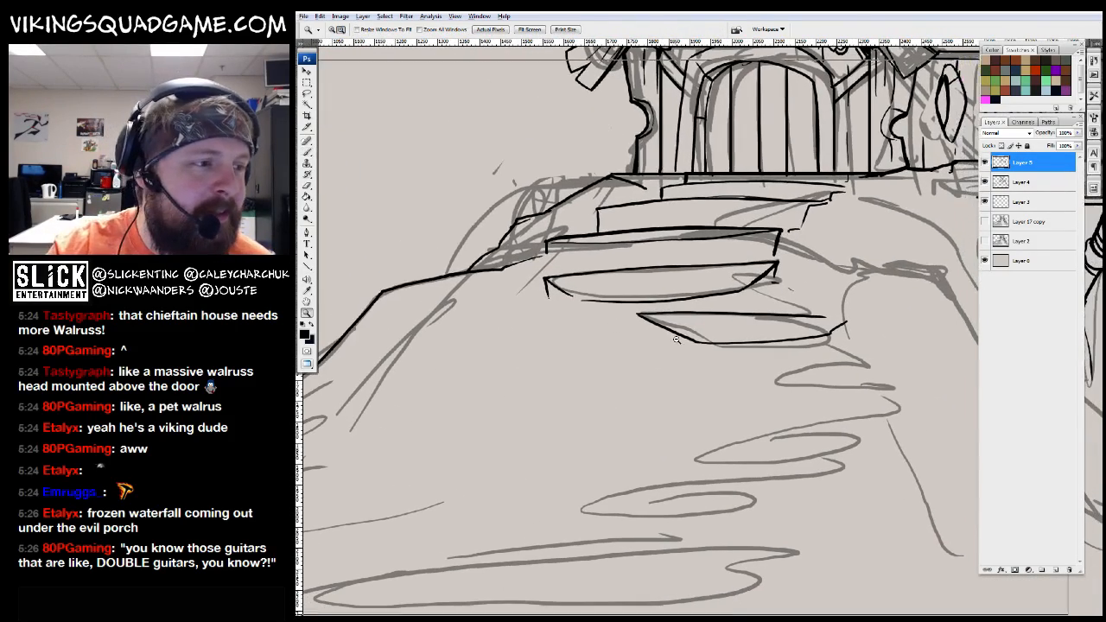
{"action": "left_click", "coordinate": [567, 311], "text": "alt"}
{"action": "left_click", "coordinate": [687, 378]}
{"action": "left_click", "coordinate": [688, 378], "text": "alt"}
{"action": "mouse_move", "coordinate": [688, 377]}
{"action": "left_mouse_down"}
{"action": "mouse_move", "coordinate": [543, 359]}
{"action": "mouse_move", "coordinate": [481, 395]}
{"action": "left_mouse_up"}
{"action": "mouse_move", "coordinate": [566, 269]}
{"action": "left_mouse_down"}
{"action": "mouse_move", "coordinate": [810, 347]}
{"action": "mouse_move", "coordinate": [809, 415]}
{"action": "left_mouse_up"}
{"action": "key", "text": "e"}
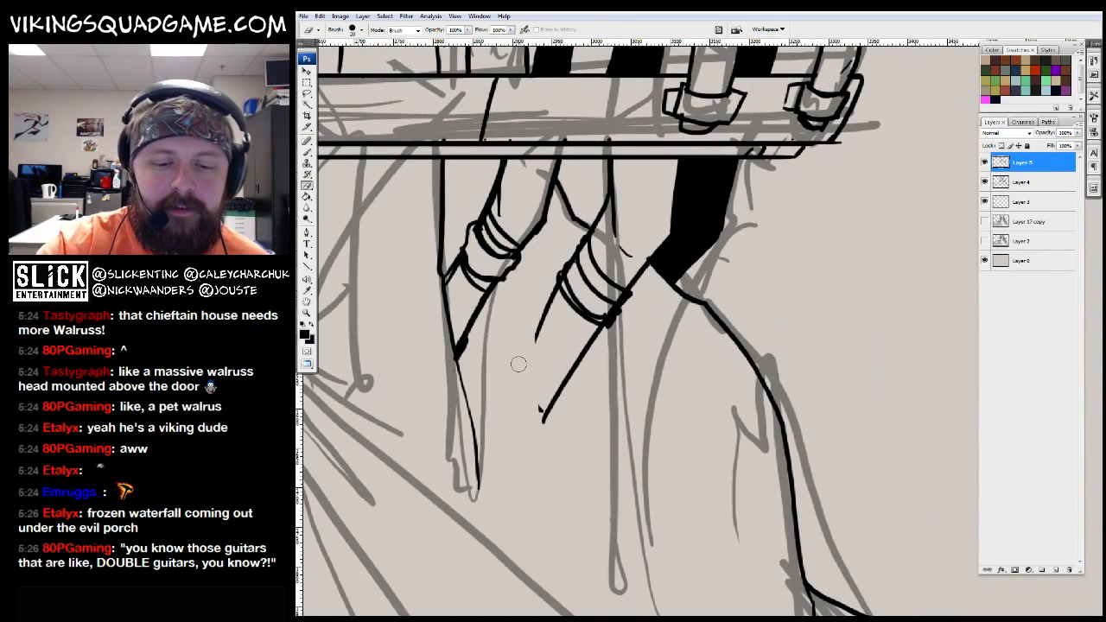
{"action": "mouse_move", "coordinate": [536, 410]}
{"action": "left_mouse_down"}
{"action": "mouse_move", "coordinate": [567, 294]}
{"action": "mouse_move", "coordinate": [612, 466]}
{"action": "left_mouse_up"}
Examine the full composition and the line work of the hut's front gable
{"action": "key", "text": "z"}
{"action": "left_click", "coordinate": [767, 330], "text": "alt"}
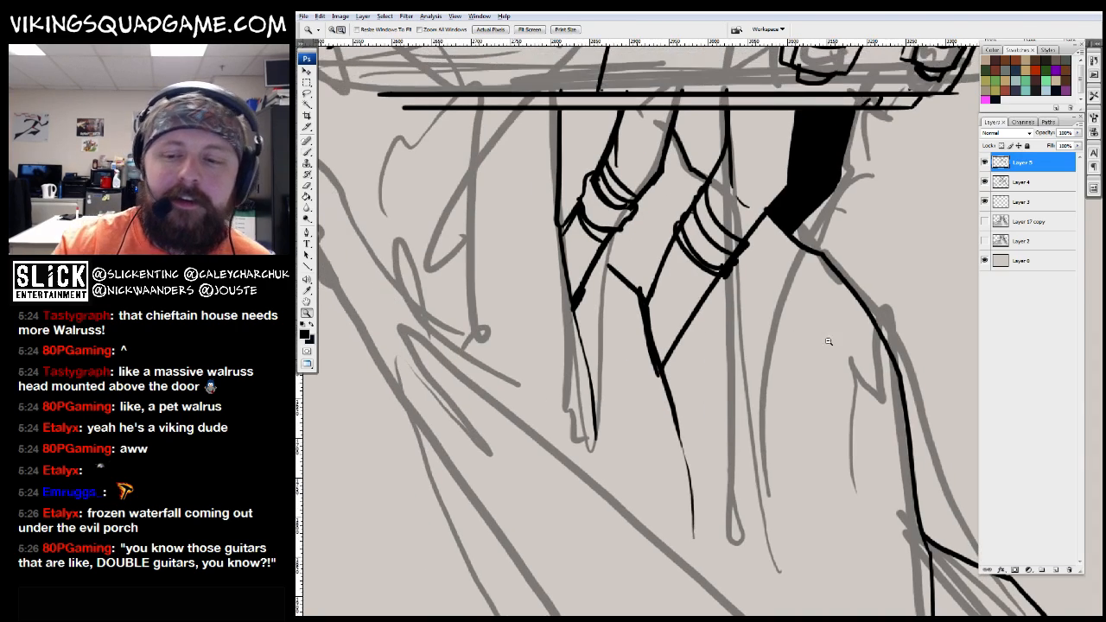
{"action": "left_click", "coordinate": [766, 330], "text": "alt"}
{"action": "left_click", "coordinate": [767, 330], "text": "alt"}
{"action": "left_click", "coordinate": [766, 330], "text": "alt"}
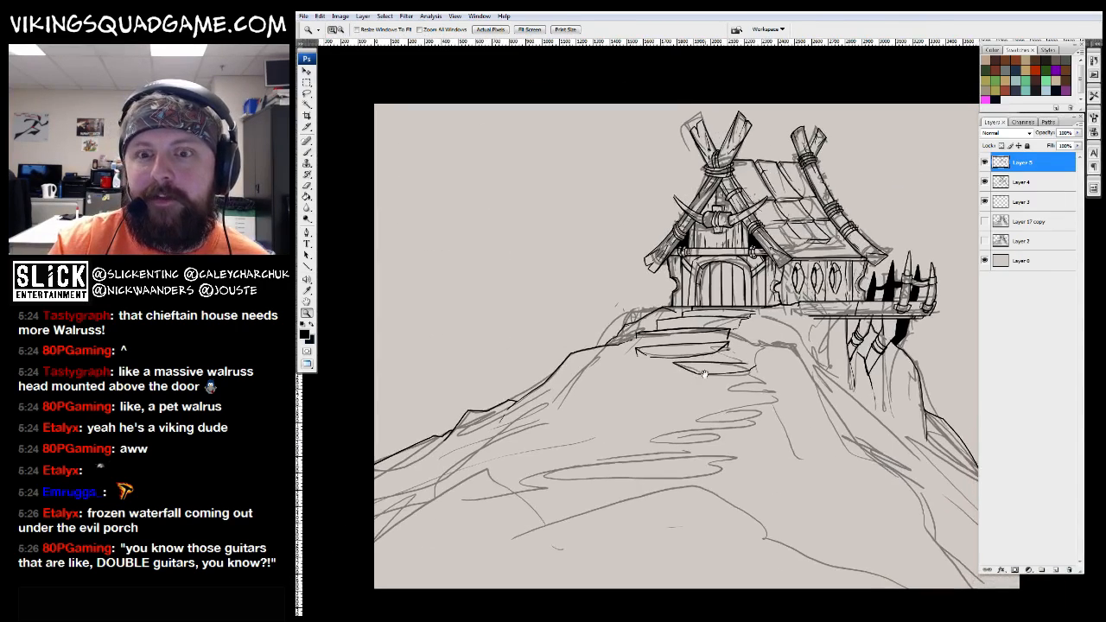
{"action": "left_click", "coordinate": [432, 164]}
{"action": "left_click", "coordinate": [596, 182]}
{"action": "key", "text": "b"}
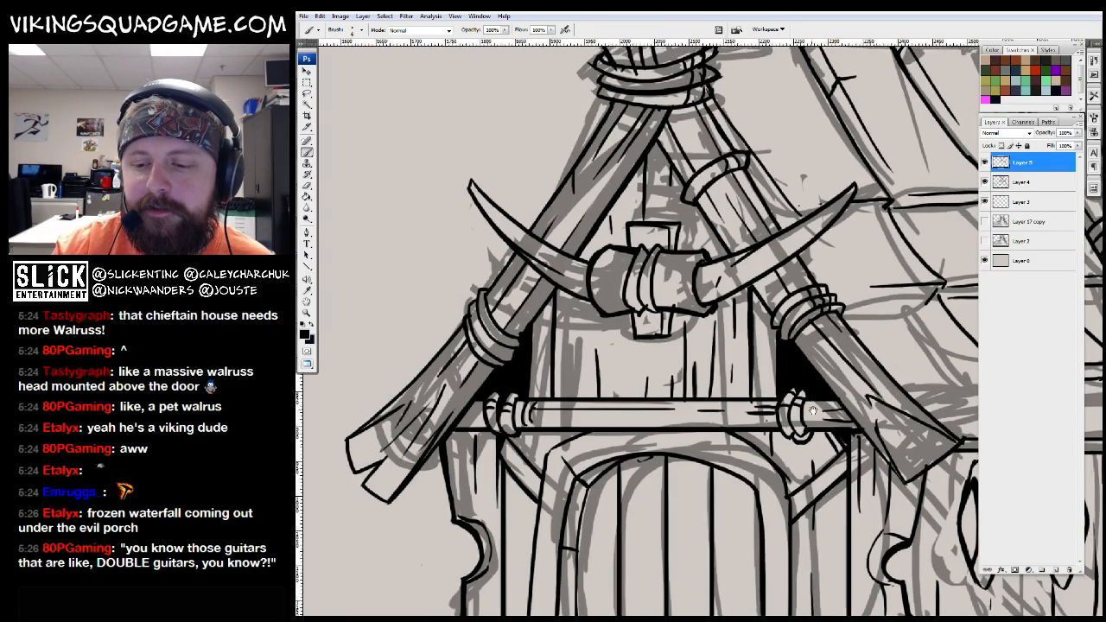
{"action": "left_click_drag", "start_coordinate": [757, 403], "coordinate": [710, 432]}
Ink the shingle edge that meets the rear roof beam and redraw the beam's inner edge down past the lower binding
{"action": "key", "text": "z"}
{"action": "left_click", "coordinate": [795, 360], "text": "alt"}
{"action": "left_click", "coordinate": [796, 361], "text": "alt"}
{"action": "left_click", "coordinate": [796, 360], "text": "alt"}
{"action": "left_click", "coordinate": [795, 360], "text": "alt"}
{"action": "left_click_drag", "start_coordinate": [674, 220], "coordinate": [816, 335]}
{"action": "left_click_drag", "start_coordinate": [458, 194], "coordinate": [742, 455]}
{"action": "left_click_drag", "start_coordinate": [631, 390], "coordinate": [740, 529]}
{"action": "key", "text": "e"}
{"action": "mouse_move", "coordinate": [616, 320]}
{"action": "left_mouse_down"}
{"action": "mouse_move", "coordinate": [697, 430]}
{"action": "mouse_move", "coordinate": [607, 287]}
{"action": "left_mouse_up"}
{"action": "key", "text": "b"}
{"action": "left_click_drag", "start_coordinate": [785, 510], "coordinate": [633, 286]}
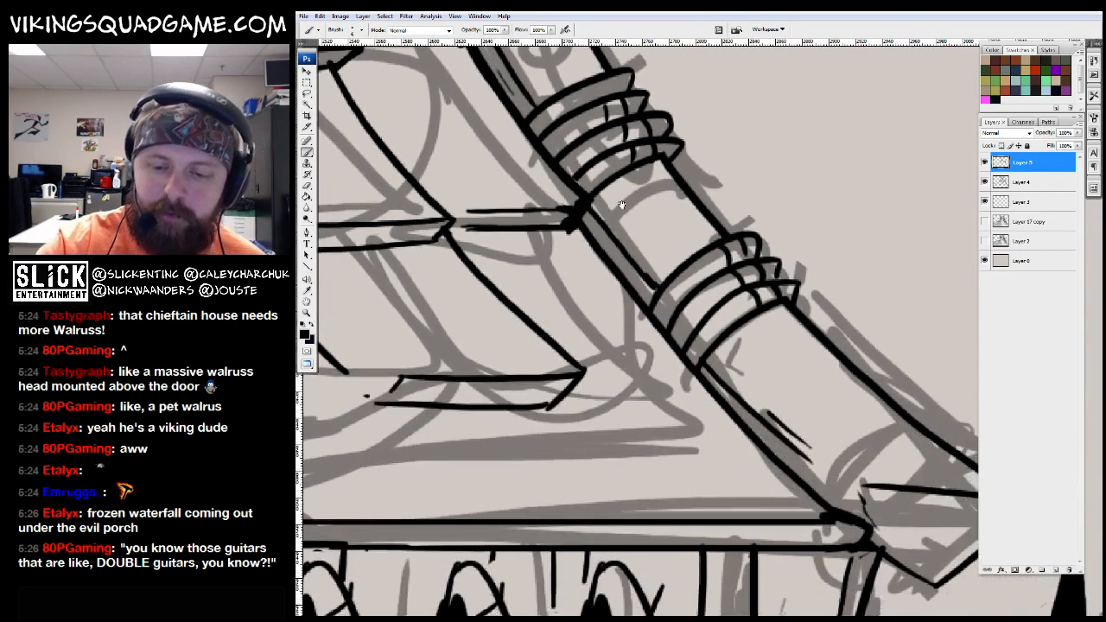
{"action": "left_click_drag", "start_coordinate": [584, 239], "coordinate": [706, 352]}
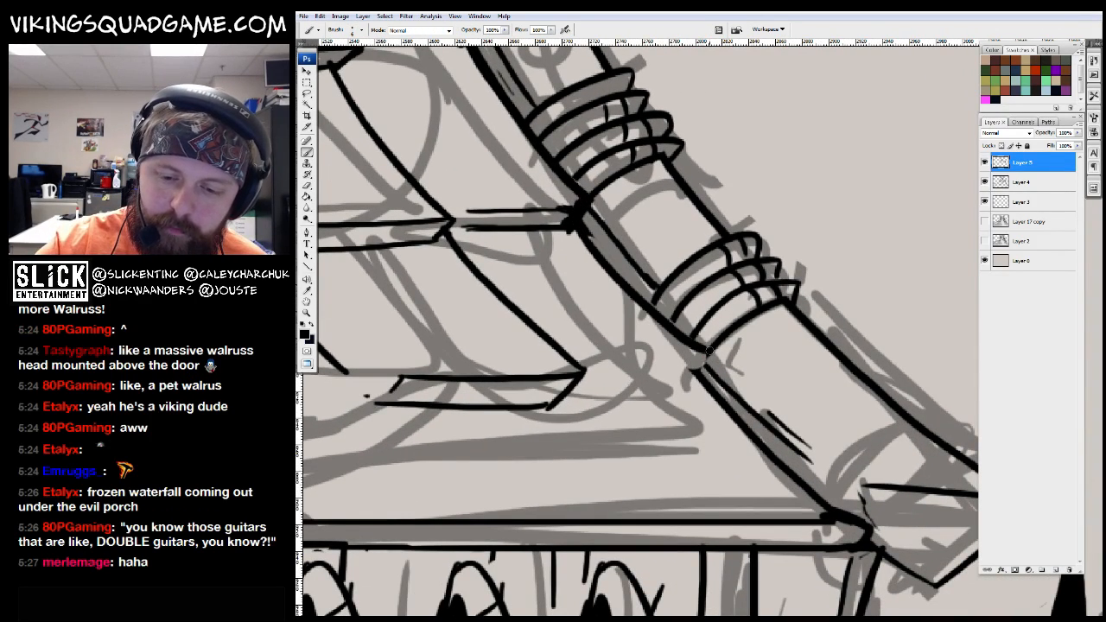
Ink the lowest shingle edge beside the rear beam and a curved seam from it down to the eave
{"action": "key", "text": "z"}
{"action": "left_click", "coordinate": [764, 399], "text": "alt"}
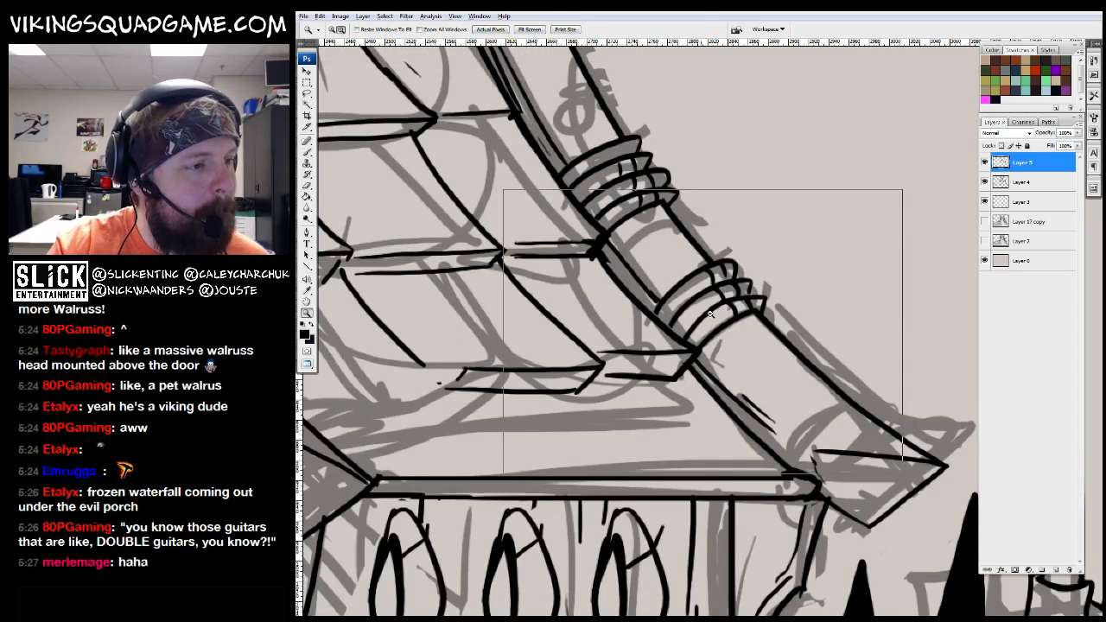
{"action": "left_click", "coordinate": [765, 399], "text": "alt"}
{"action": "left_click", "coordinate": [765, 398], "text": "alt"}
{"action": "left_click", "coordinate": [765, 398], "text": "alt"}
{"action": "left_click_drag", "start_coordinate": [752, 285], "coordinate": [890, 398]}
{"action": "mouse_move", "coordinate": [904, 139]}
{"action": "left_mouse_down"}
{"action": "mouse_move", "coordinate": [697, 393]}
{"action": "mouse_move", "coordinate": [498, 557]}
{"action": "left_mouse_up"}
{"action": "key", "text": "b"}
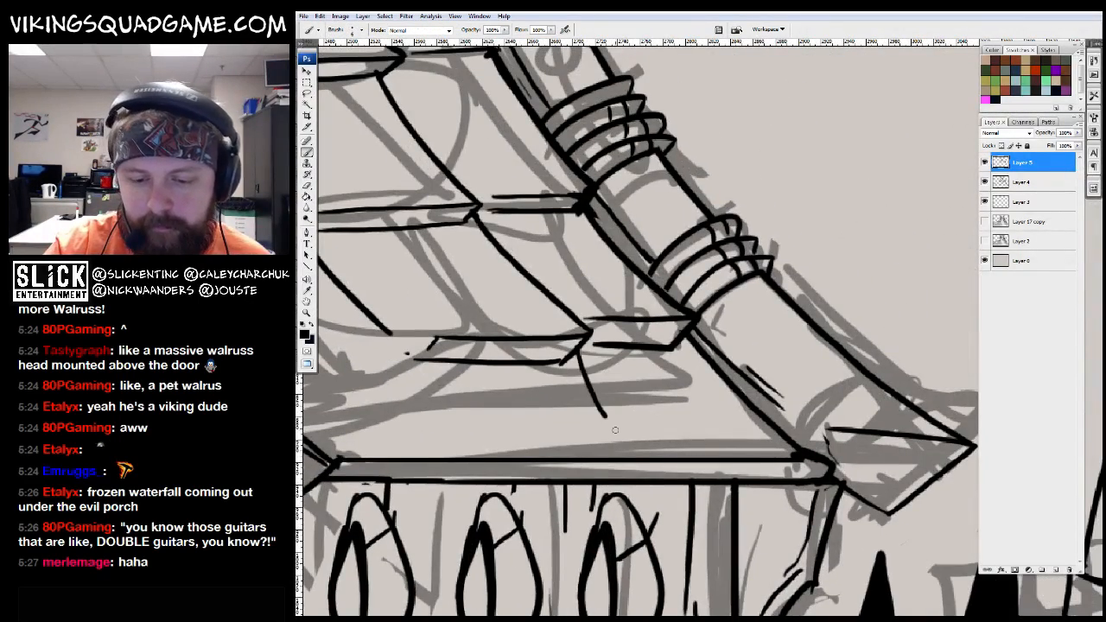
{"action": "left_click_drag", "start_coordinate": [651, 467], "coordinate": [721, 453]}
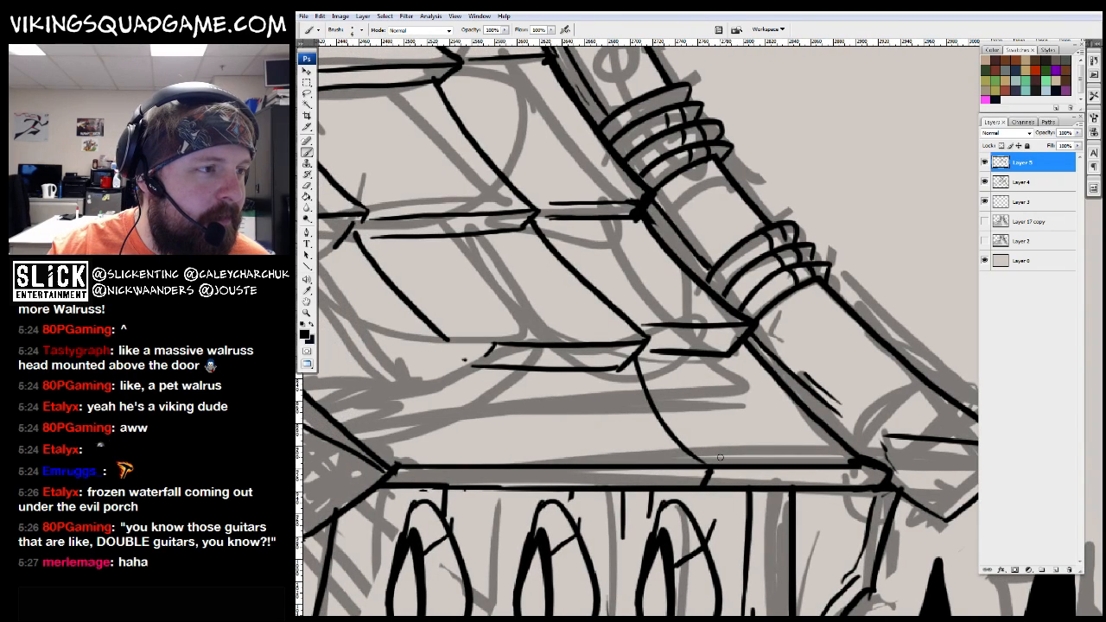
{"action": "left_click_drag", "start_coordinate": [633, 425], "coordinate": [704, 447]}
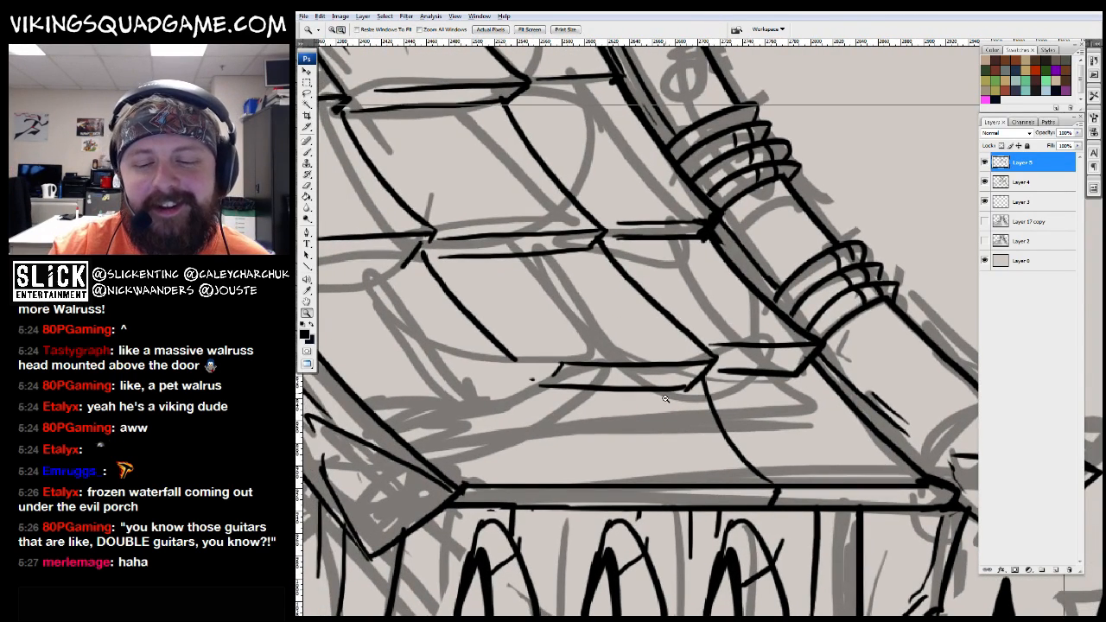
Ink the lower shingle edge beside the front roof beam and double the curved seam above it
{"action": "left_click", "coordinate": [619, 323], "text": "alt"}
{"action": "left_click", "coordinate": [771, 406], "text": "alt"}
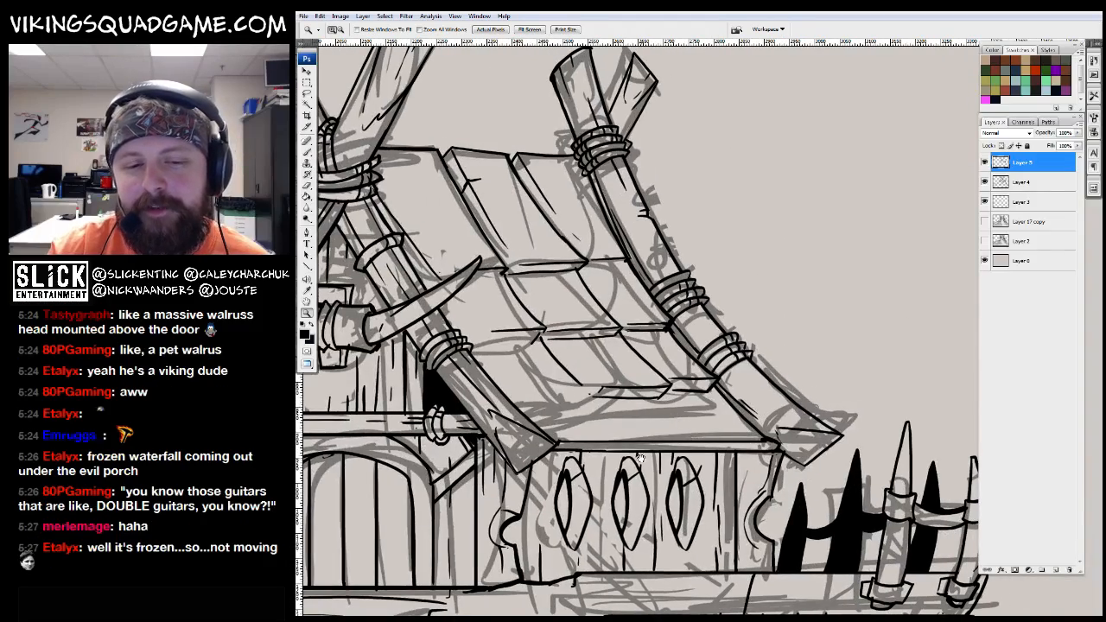
{"action": "left_click_drag", "start_coordinate": [641, 458], "coordinate": [750, 461]}
{"action": "left_click", "coordinate": [698, 361], "text": "ctrl"}
{"action": "left_click", "coordinate": [698, 361], "text": "ctrl"}
{"action": "mouse_move", "coordinate": [548, 231]}
{"action": "left_mouse_down"}
{"action": "mouse_move", "coordinate": [574, 243]}
{"action": "mouse_move", "coordinate": [658, 336]}
{"action": "mouse_move", "coordinate": [687, 310]}
{"action": "mouse_move", "coordinate": [449, 323]}
{"action": "left_mouse_up"}
{"action": "mouse_move", "coordinate": [695, 349]}
{"action": "left_mouse_down"}
{"action": "mouse_move", "coordinate": [574, 210]}
{"action": "mouse_move", "coordinate": [681, 325]}
{"action": "mouse_move", "coordinate": [449, 321]}
{"action": "left_mouse_up"}
{"action": "left_click_drag", "start_coordinate": [643, 356], "coordinate": [471, 356]}
Close the right end of the lowest stone step and ink broken riser lines beneath its left end
{"action": "key", "text": "z"}
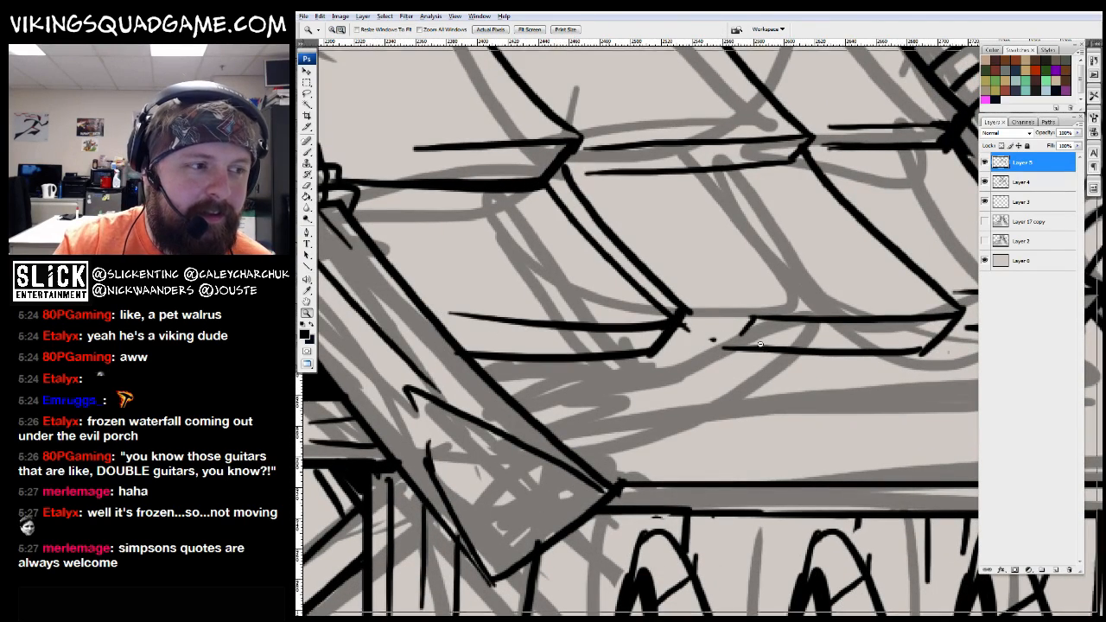
{"action": "left_click", "coordinate": [740, 380], "text": "alt"}
{"action": "left_click", "coordinate": [739, 380], "text": "alt"}
{"action": "left_click", "coordinate": [740, 380], "text": "alt"}
{"action": "left_click_drag", "start_coordinate": [803, 406], "coordinate": [815, 414]}
{"action": "right_click", "coordinate": [792, 394]}
{"action": "left_click", "coordinate": [803, 397]}
{"action": "left_click", "coordinate": [700, 449]}
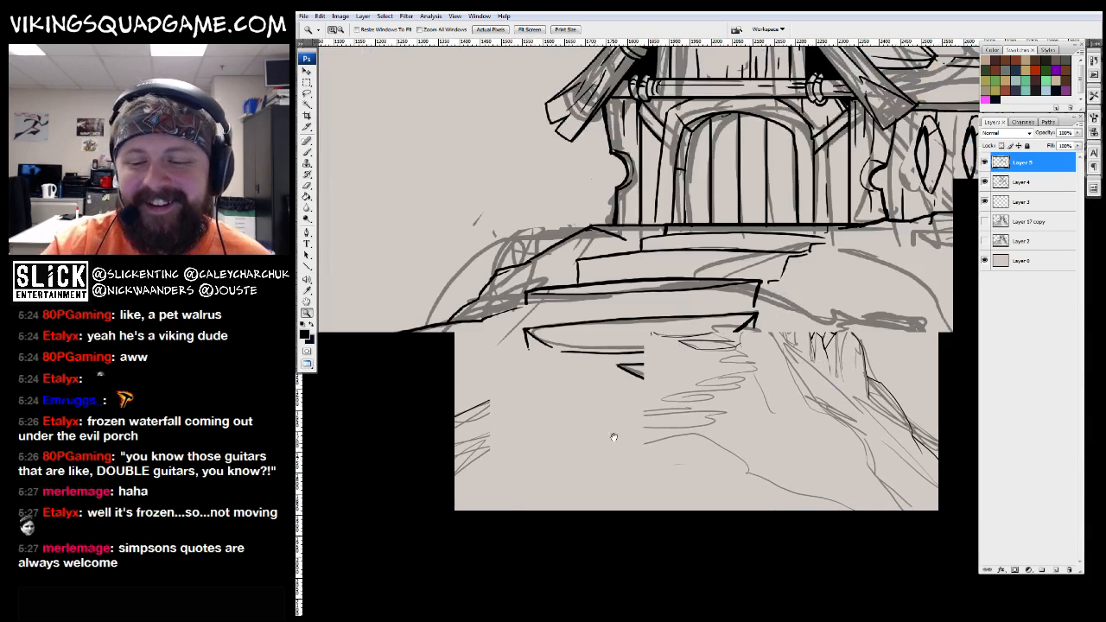
{"action": "key", "text": "b"}
{"action": "left_click_drag", "start_coordinate": [819, 366], "coordinate": [789, 366]}
{"action": "left_click_drag", "start_coordinate": [627, 382], "coordinate": [635, 386]}
{"action": "left_click_drag", "start_coordinate": [752, 326], "coordinate": [750, 335]}
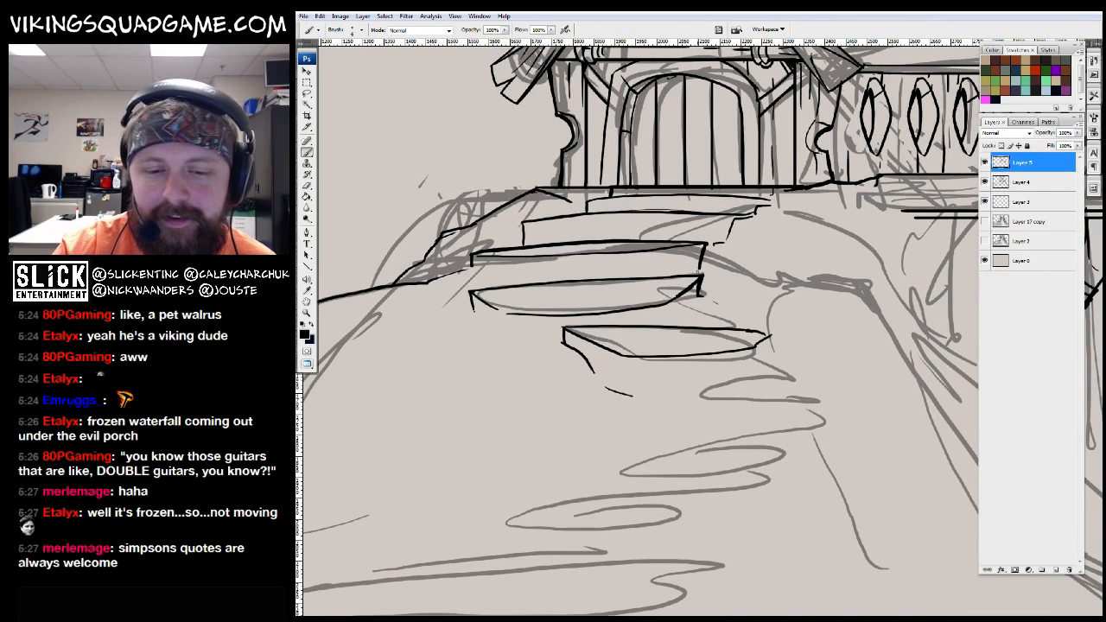
Extend the left riser of the wide upper step and ink another pointed slab below the lowest step
{"action": "left_click_drag", "start_coordinate": [500, 292], "coordinate": [534, 222]}
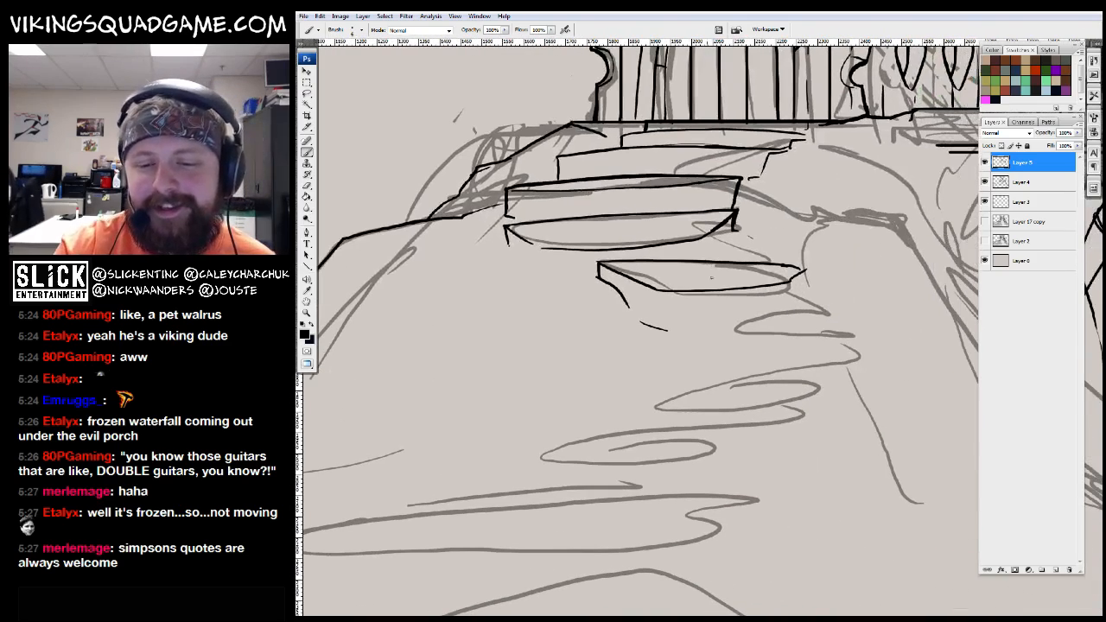
{"action": "mouse_move", "coordinate": [776, 309]}
{"action": "left_mouse_down"}
{"action": "mouse_move", "coordinate": [865, 302]}
{"action": "mouse_move", "coordinate": [705, 333]}
{"action": "left_mouse_up"}
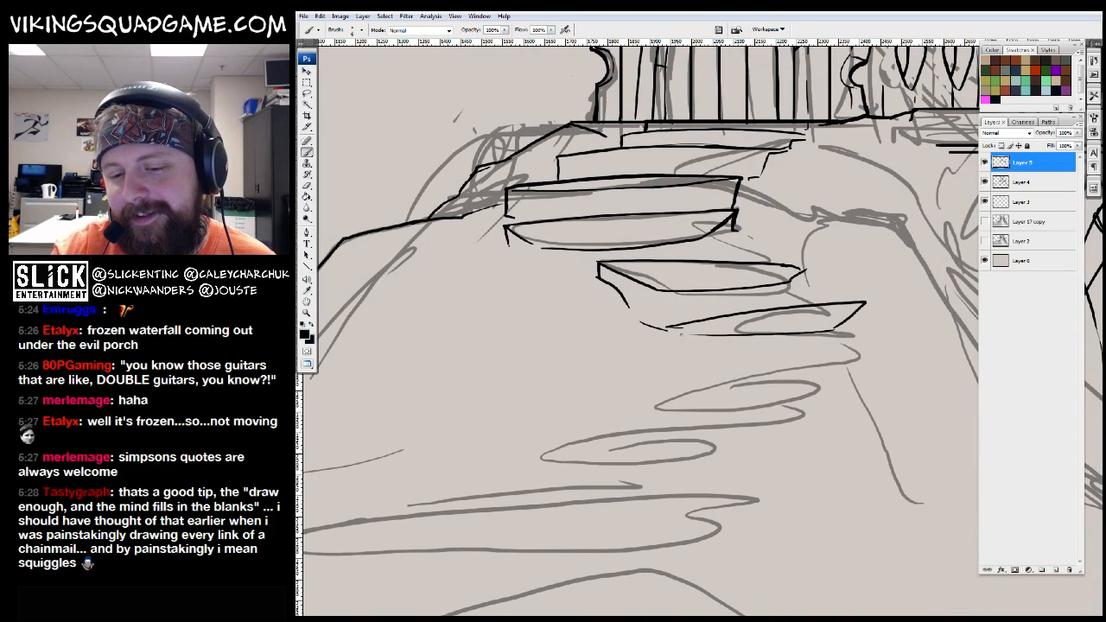
{"action": "left_click_drag", "start_coordinate": [907, 175], "coordinate": [859, 284]}
Ink the hill's inner ridge from beside the steps, angling down the slope below the porch supports
{"action": "left_click", "coordinate": [882, 282], "text": "alt"}
{"action": "left_click", "coordinate": [888, 279], "text": "alt"}
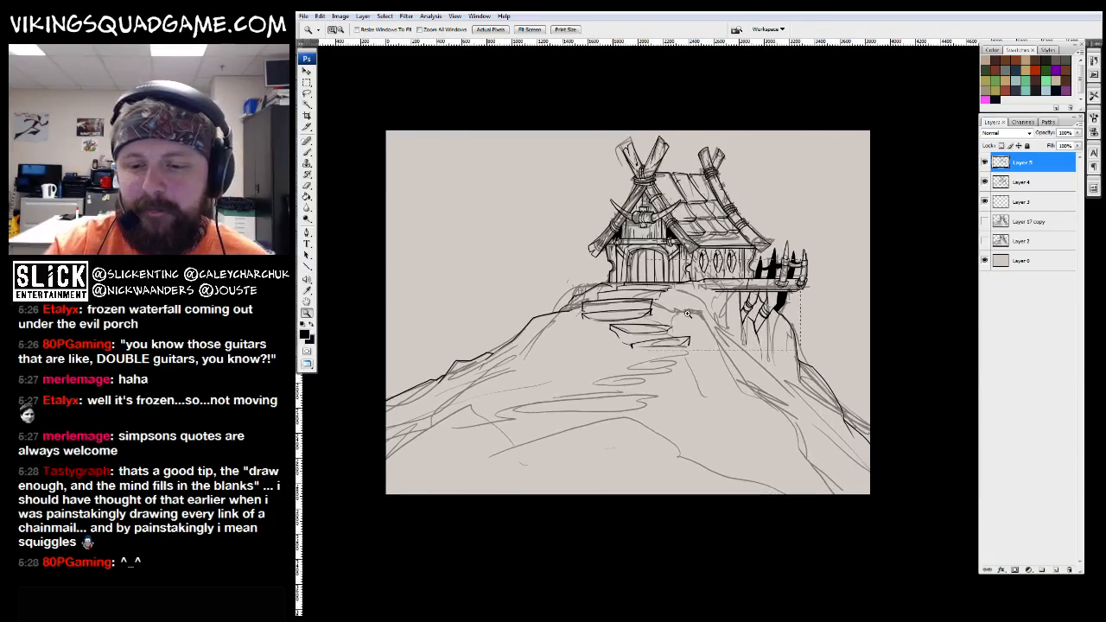
{"action": "left_click", "coordinate": [858, 353]}
{"action": "key", "text": "b"}
{"action": "mouse_move", "coordinate": [567, 347]}
{"action": "left_mouse_down"}
{"action": "mouse_move", "coordinate": [697, 349]}
{"action": "mouse_move", "coordinate": [752, 373]}
{"action": "mouse_move", "coordinate": [649, 174]}
{"action": "mouse_move", "coordinate": [775, 410]}
{"action": "left_mouse_up"}
{"action": "left_click_drag", "start_coordinate": [811, 451], "coordinate": [694, 366]}
{"action": "left_click_drag", "start_coordinate": [658, 321], "coordinate": [767, 482]}
{"action": "left_click_drag", "start_coordinate": [558, 109], "coordinate": [436, 295]}
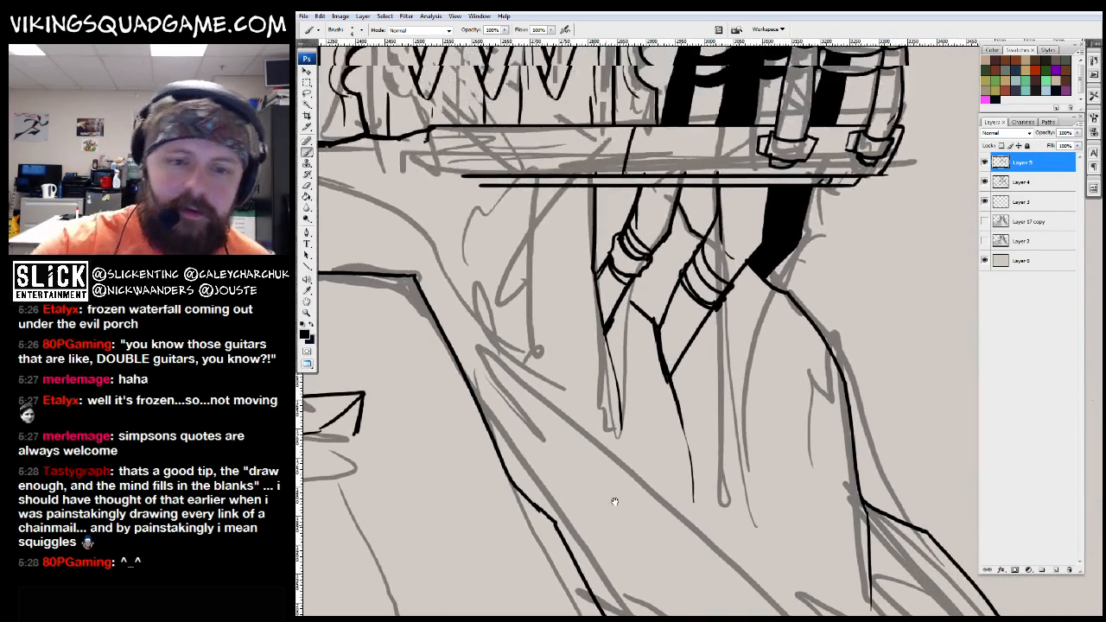
{"action": "left_click_drag", "start_coordinate": [558, 454], "coordinate": [602, 413]}
{"action": "left_click", "coordinate": [636, 366], "text": "alt"}
{"action": "left_click", "coordinate": [602, 413]}
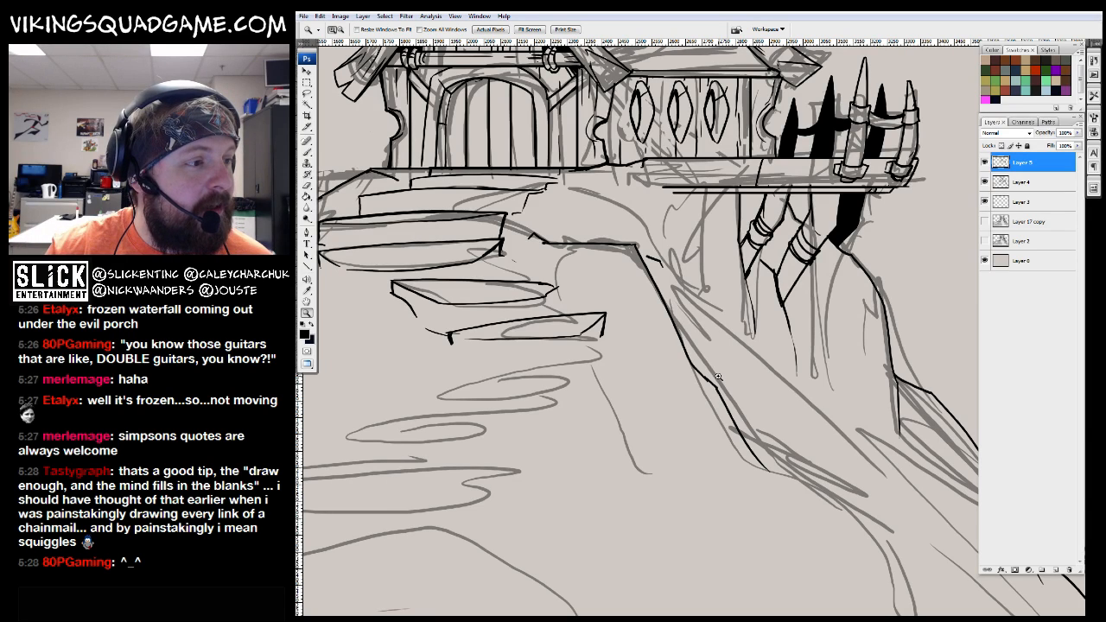
Add a new layer and sketch an oval stern face in the empty area beside the roof, above the fence
{"action": "left_click", "coordinate": [717, 377]}
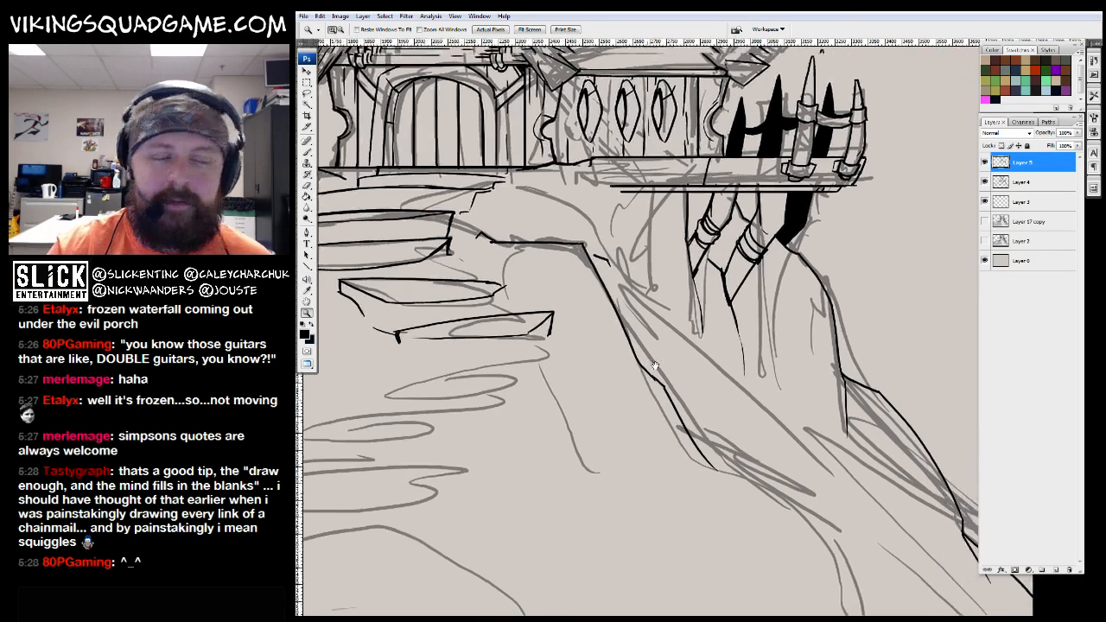
{"action": "left_click", "coordinate": [673, 425]}
{"action": "key", "text": "b"}
{"action": "left_click_drag", "start_coordinate": [629, 223], "coordinate": [572, 380]}
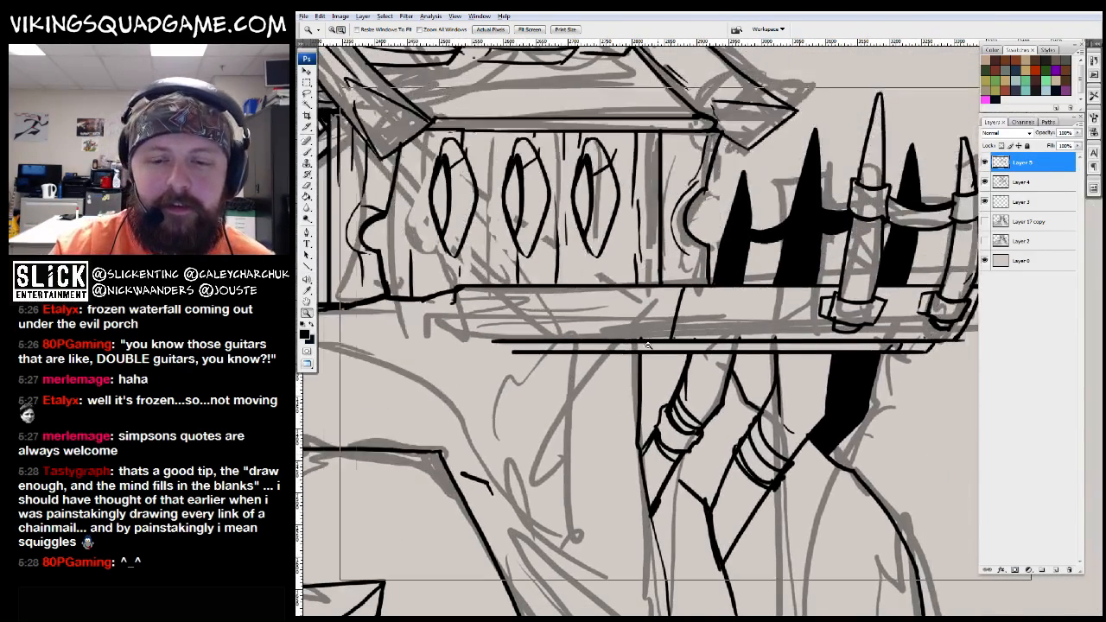
{"action": "left_click", "coordinate": [571, 381], "text": "alt"}
{"action": "left_click_drag", "start_coordinate": [691, 221], "coordinate": [611, 397]}
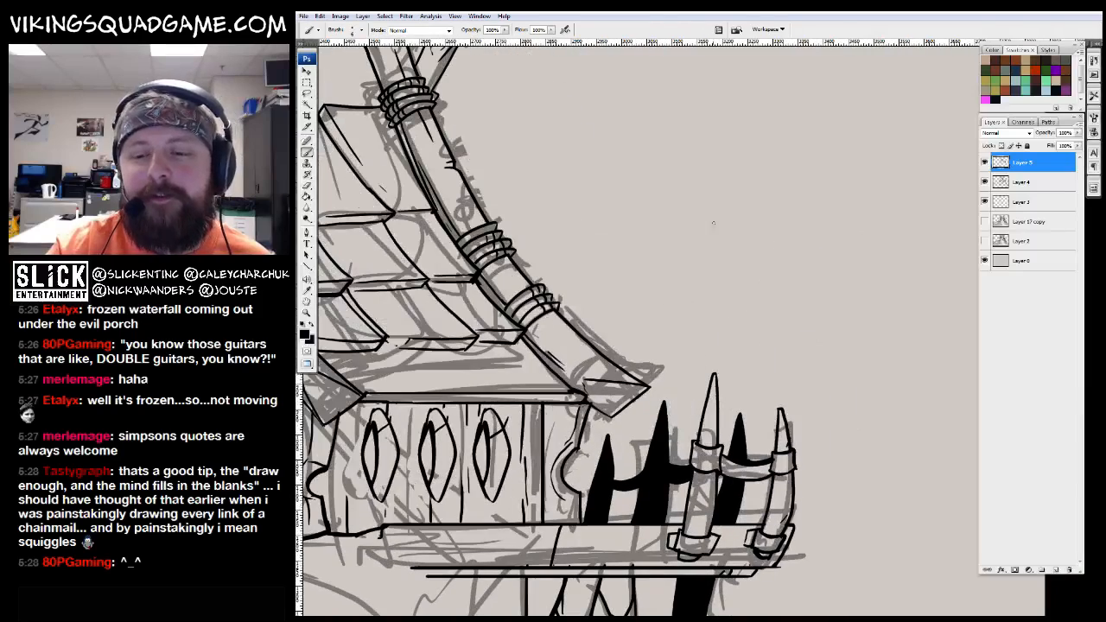
{"action": "left_click", "coordinate": [1043, 570]}
{"action": "left_click_drag", "start_coordinate": [807, 352], "coordinate": [790, 371]}
{"action": "left_click_drag", "start_coordinate": [777, 183], "coordinate": [713, 160]}
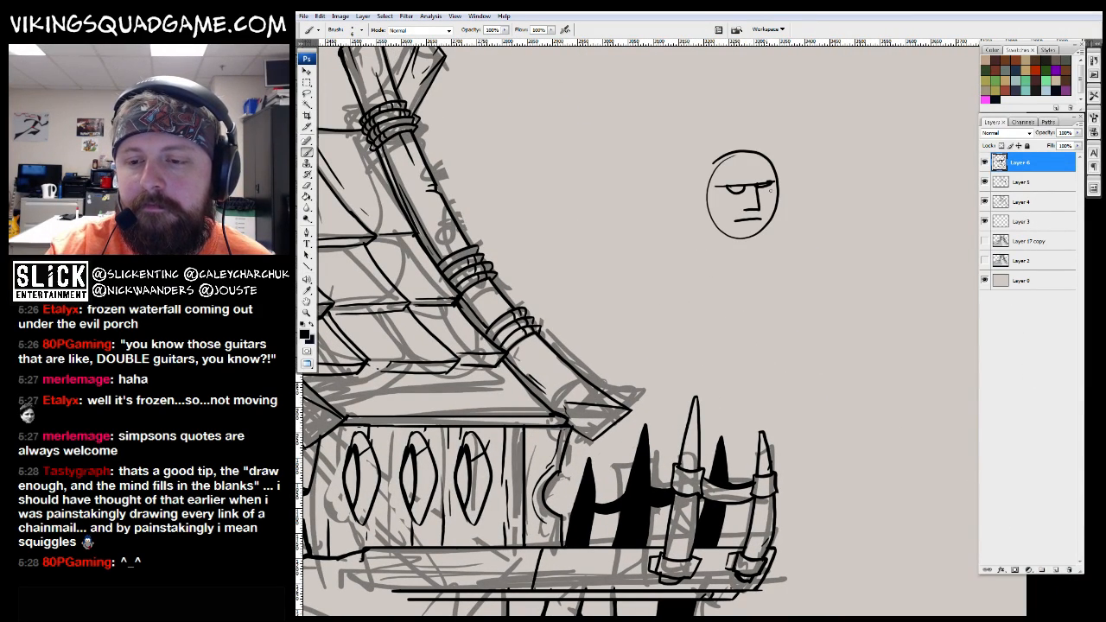
Draw a mail hood with a pointed, flaring collar around the stern face
{"action": "left_click_drag", "start_coordinate": [743, 299], "coordinate": [786, 243]}
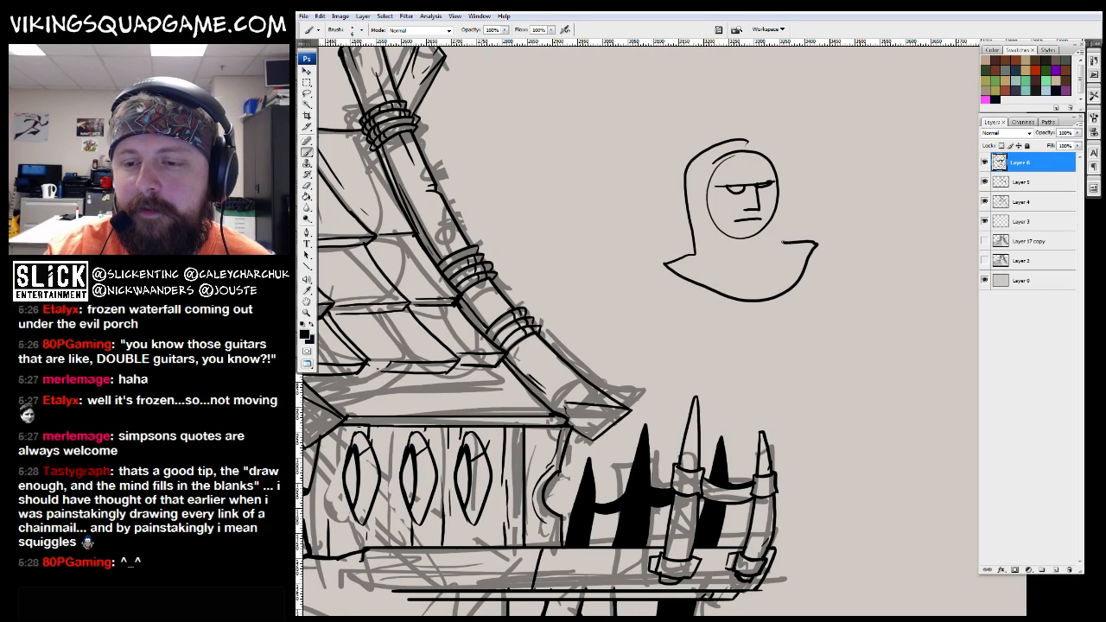
{"action": "left_click_drag", "start_coordinate": [737, 136], "coordinate": [736, 143]}
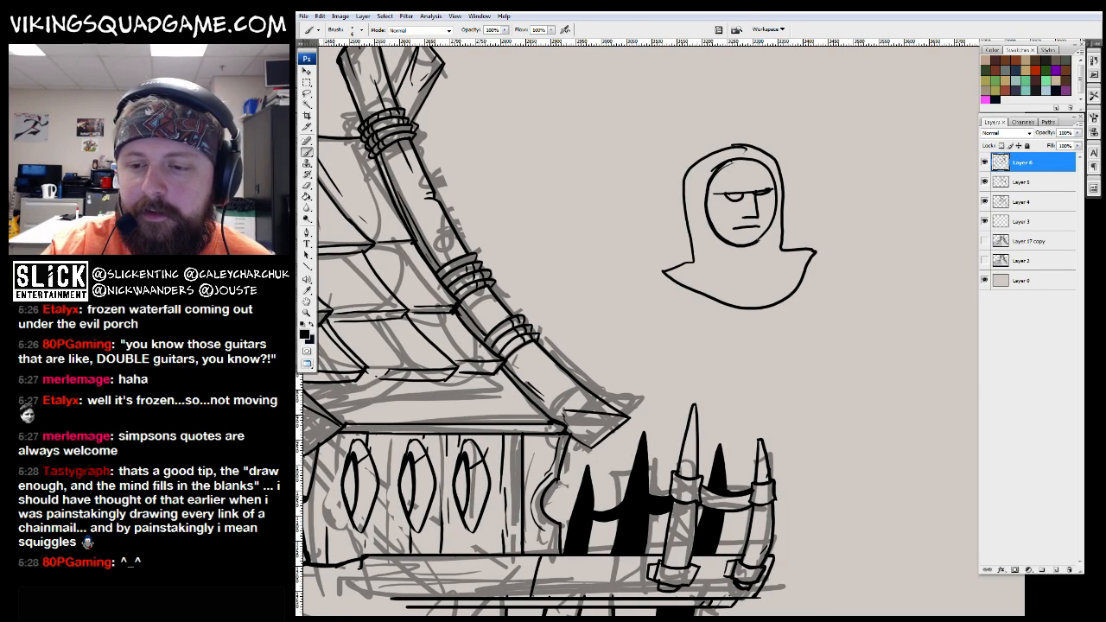
{"action": "left_click_drag", "start_coordinate": [716, 189], "coordinate": [696, 262]}
Duplicate the hooded head and place the copy beside the original
{"action": "key", "text": "v"}
{"action": "left_click_drag", "start_coordinate": [762, 380], "coordinate": [816, 306]}
{"action": "left_click_drag", "start_coordinate": [803, 310], "coordinate": [771, 337]}
{"action": "key", "text": "ctrl+space"}
{"action": "left_click", "coordinate": [835, 160]}
{"action": "key", "text": "b"}
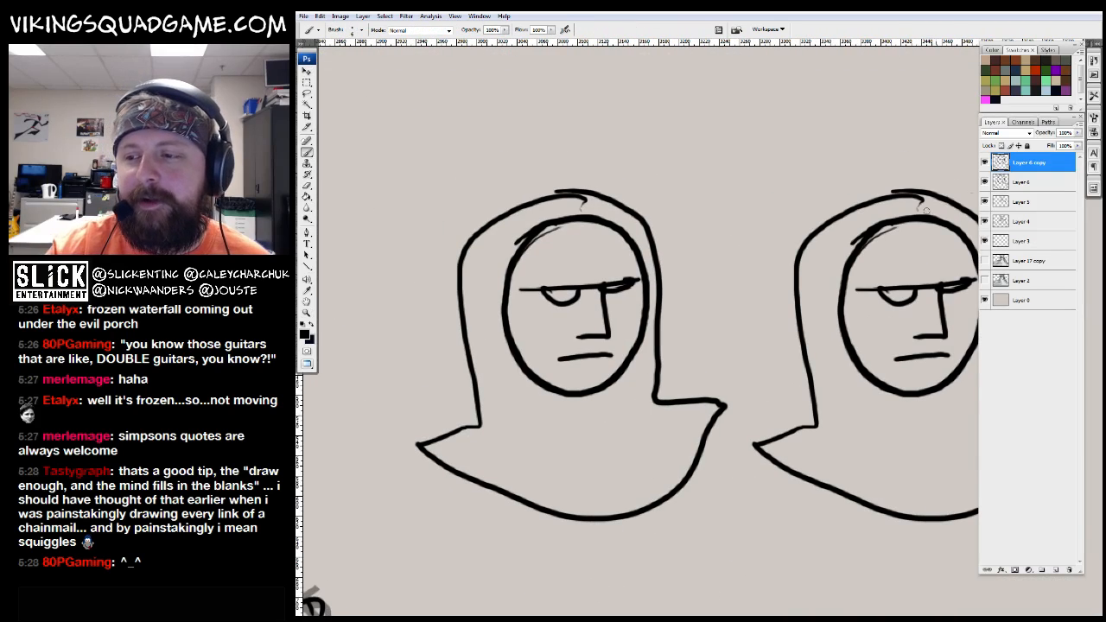
Crosshatch the first head's hood along its shaded side, crown and collar as fully drawn chainmail
{"action": "left_click_drag", "start_coordinate": [649, 292], "coordinate": [675, 298]}
{"action": "left_click_drag", "start_coordinate": [543, 209], "coordinate": [484, 275]}
{"action": "left_click_drag", "start_coordinate": [557, 216], "coordinate": [488, 287]}
{"action": "left_click_drag", "start_coordinate": [553, 237], "coordinate": [489, 313]}
{"action": "left_click_drag", "start_coordinate": [531, 280], "coordinate": [491, 332]}
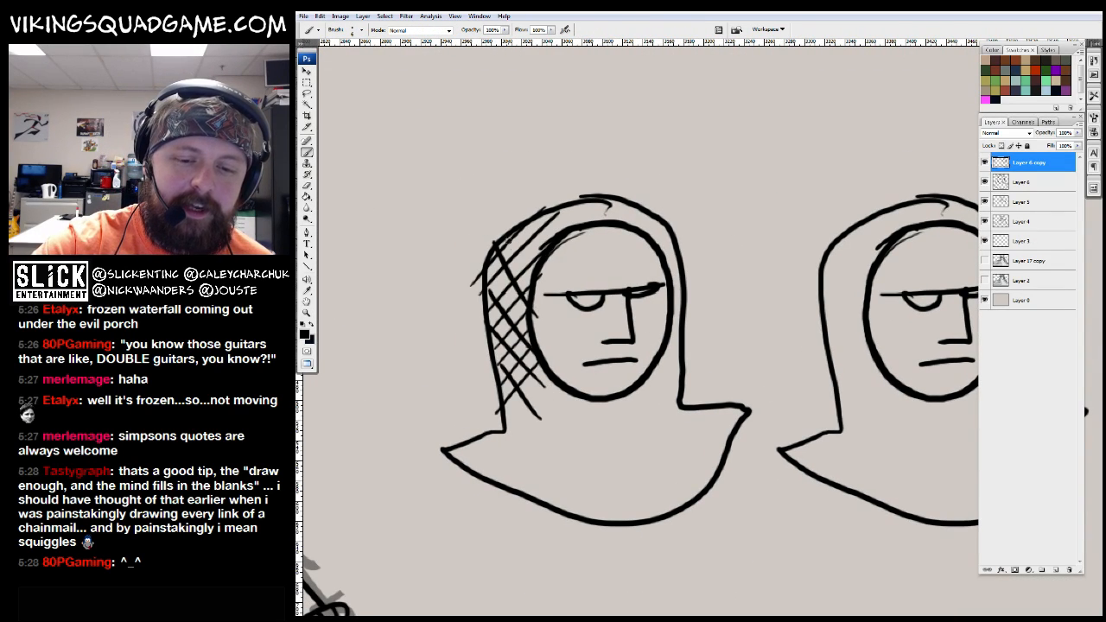
{"action": "left_click_drag", "start_coordinate": [609, 207], "coordinate": [616, 193]}
{"action": "left_click_drag", "start_coordinate": [557, 365], "coordinate": [516, 412]}
{"action": "mouse_move", "coordinate": [577, 378]}
{"action": "left_mouse_down"}
{"action": "mouse_move", "coordinate": [512, 445]}
{"action": "mouse_move", "coordinate": [524, 469]}
{"action": "left_mouse_up"}
{"action": "left_click_drag", "start_coordinate": [629, 390], "coordinate": [557, 462]}
{"action": "left_click_drag", "start_coordinate": [653, 404], "coordinate": [568, 488]}
{"action": "left_click_drag", "start_coordinate": [573, 445], "coordinate": [546, 478]}
{"action": "left_click_drag", "start_coordinate": [535, 411], "coordinate": [562, 434]}
{"action": "left_click_drag", "start_coordinate": [560, 430], "coordinate": [595, 472]}
{"action": "left_click_drag", "start_coordinate": [555, 398], "coordinate": [615, 453]}
Suggest chainmail on the second hood with scattered small curved marks and draw an arrow pointing at that head
{"action": "mouse_move", "coordinate": [816, 255]}
{"action": "left_mouse_down"}
{"action": "mouse_move", "coordinate": [643, 320]}
{"action": "mouse_move", "coordinate": [618, 369]}
{"action": "mouse_move", "coordinate": [600, 345]}
{"action": "left_mouse_up"}
{"action": "left_click_drag", "start_coordinate": [600, 344], "coordinate": [598, 396]}
{"action": "mouse_move", "coordinate": [617, 515]}
{"action": "left_mouse_down"}
{"action": "mouse_move", "coordinate": [606, 482]}
{"action": "mouse_move", "coordinate": [629, 523]}
{"action": "mouse_move", "coordinate": [595, 511]}
{"action": "left_mouse_up"}
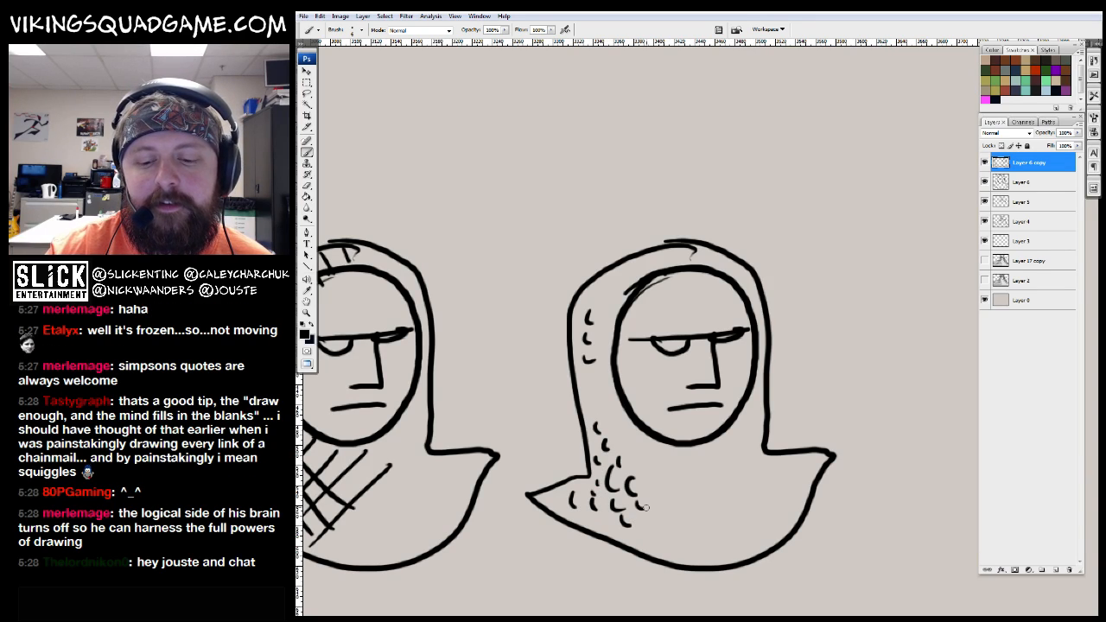
{"action": "left_click_drag", "start_coordinate": [642, 515], "coordinate": [653, 522]}
{"action": "left_click_drag", "start_coordinate": [656, 528], "coordinate": [667, 532]}
{"action": "left_click_drag", "start_coordinate": [862, 178], "coordinate": [796, 242]}
{"action": "left_click_drag", "start_coordinate": [793, 220], "coordinate": [823, 235]}
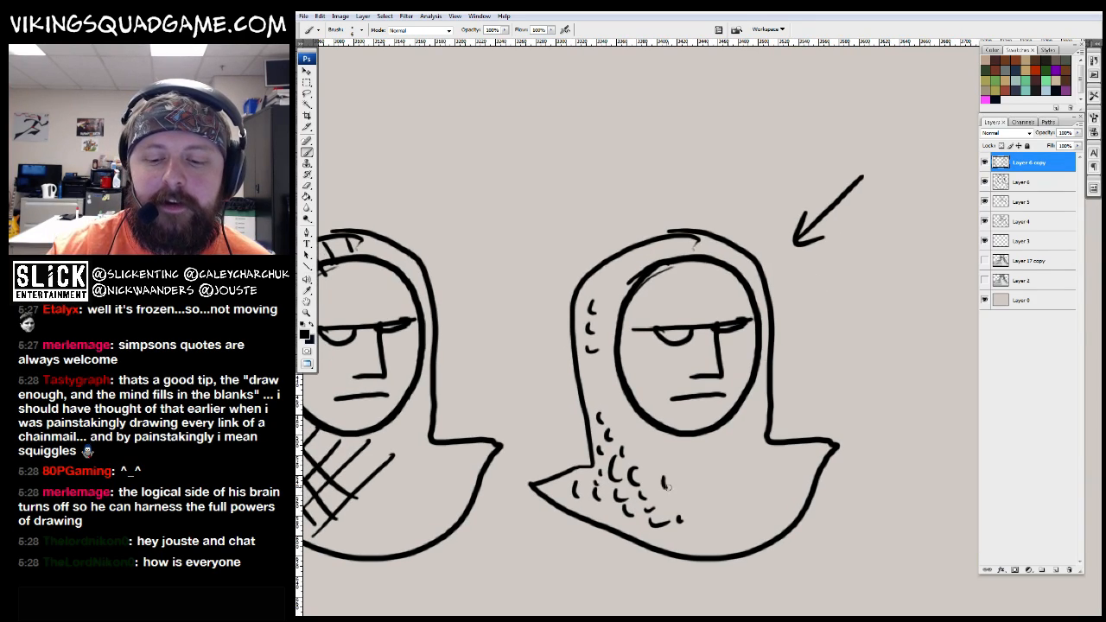
{"action": "scroll", "coordinate": [600, 296], "scroll_direction": "down", "scroll_amount": 2}
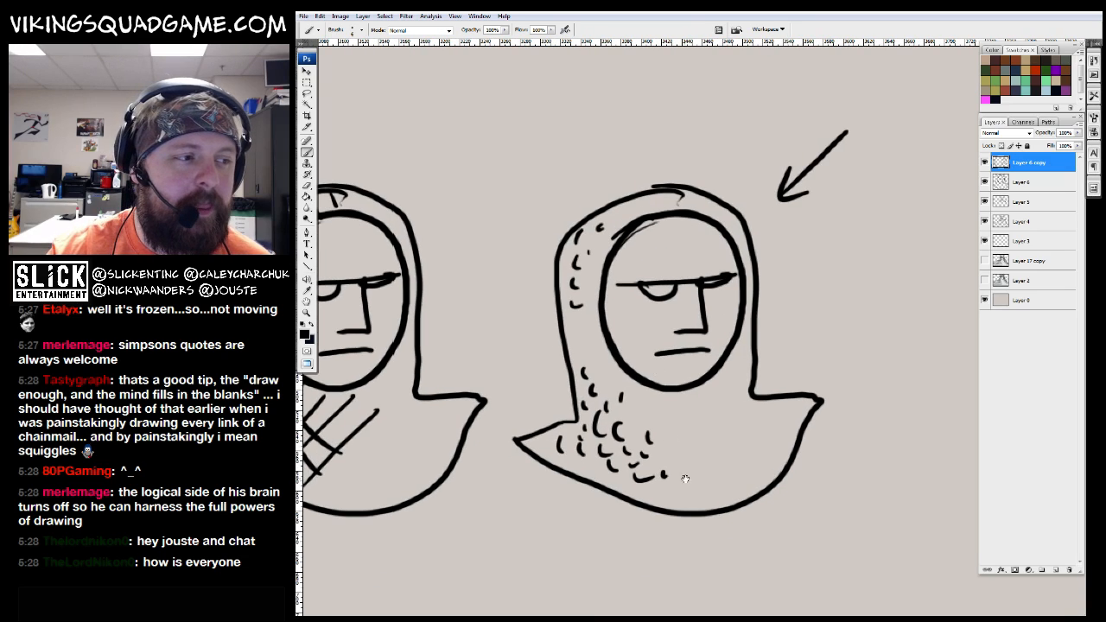
{"action": "left_click_drag", "start_coordinate": [702, 474], "coordinate": [702, 489]}
Merge the copied head layer down into Layer 6 and shift both heads slightly up and left
{"action": "key", "text": "z"}
{"action": "scroll", "coordinate": [741, 404], "scroll_direction": "down", "scroll_amount": 3}
{"action": "left_click", "coordinate": [741, 404], "text": "alt"}
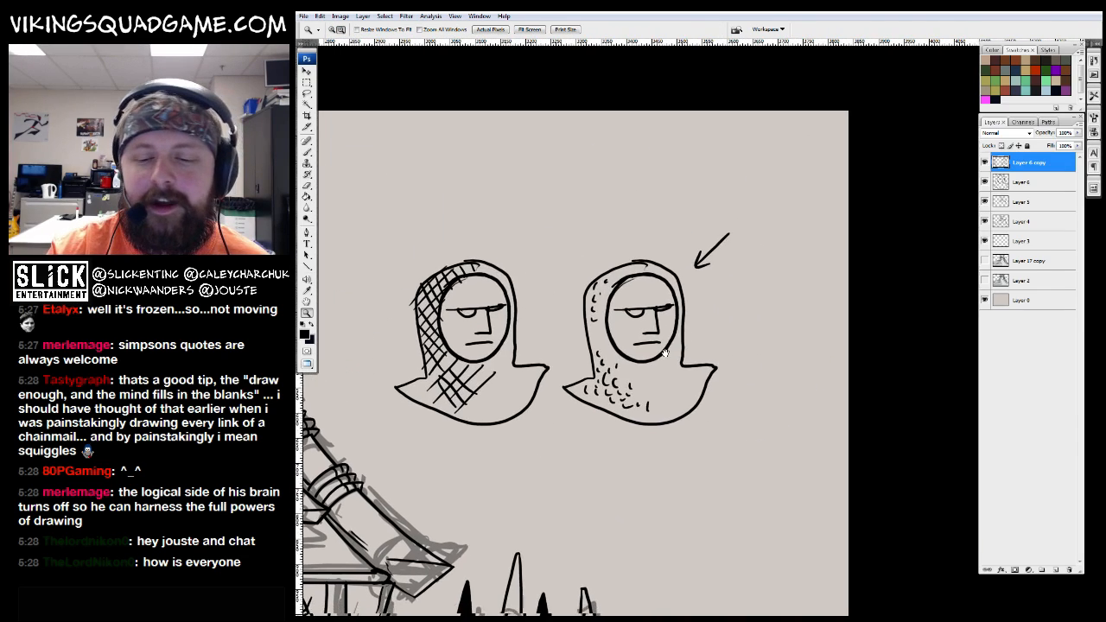
{"action": "left_click", "coordinate": [654, 382]}
{"action": "left_click", "coordinate": [710, 396], "text": "alt"}
{"action": "left_click", "coordinate": [710, 396], "text": "alt"}
{"action": "left_click", "coordinate": [710, 398], "text": "alt"}
{"action": "key", "text": "v"}
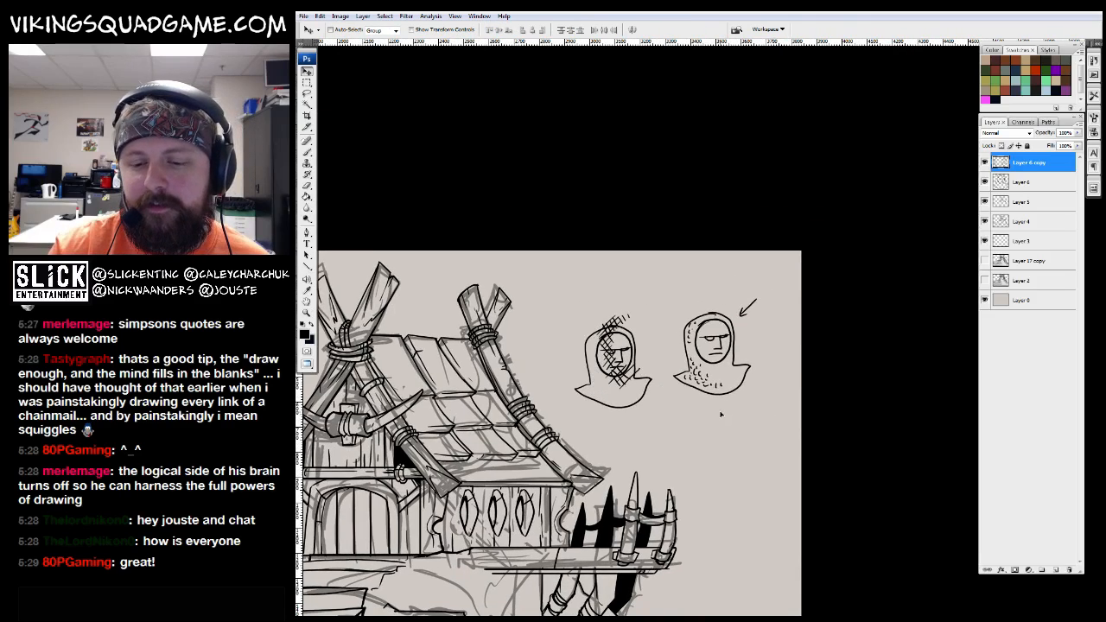
{"action": "key", "text": "ctrl+e"}
{"action": "key", "text": "shift+Up"}
{"action": "key", "text": "shift+Up"}
{"action": "key", "text": "shift+Up"}
{"action": "key", "text": "shift+Up"}
{"action": "key", "text": "shift+Left"}
Ink the mound's top edge between the upper steps and porch beam, plus a vertical line beneath the beam
{"action": "key", "text": "z"}
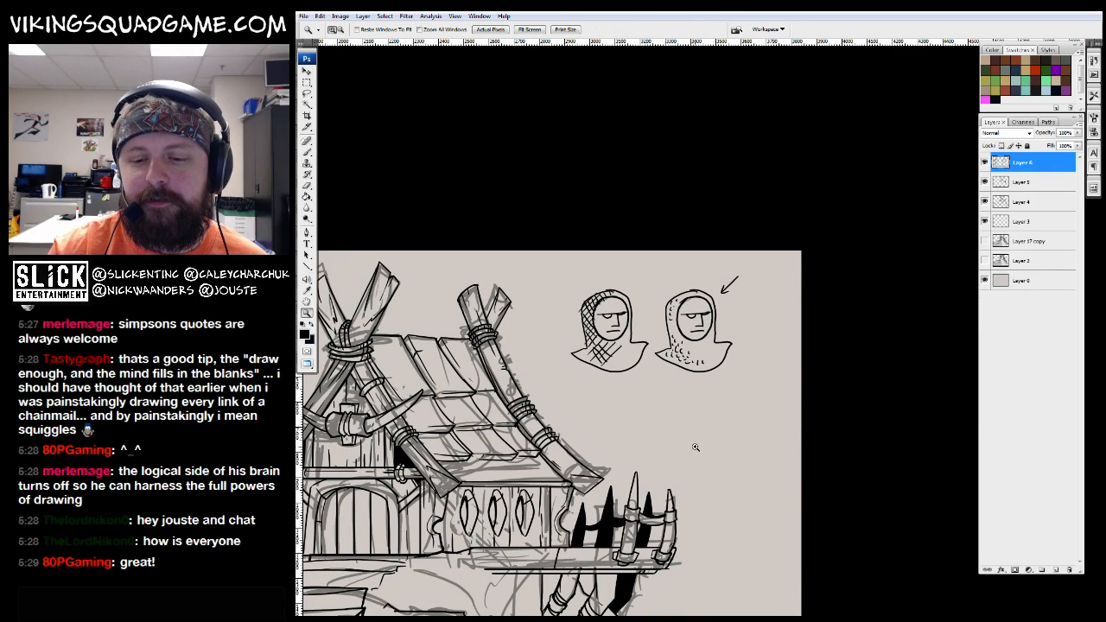
{"action": "left_click_drag", "start_coordinate": [657, 476], "coordinate": [675, 459]}
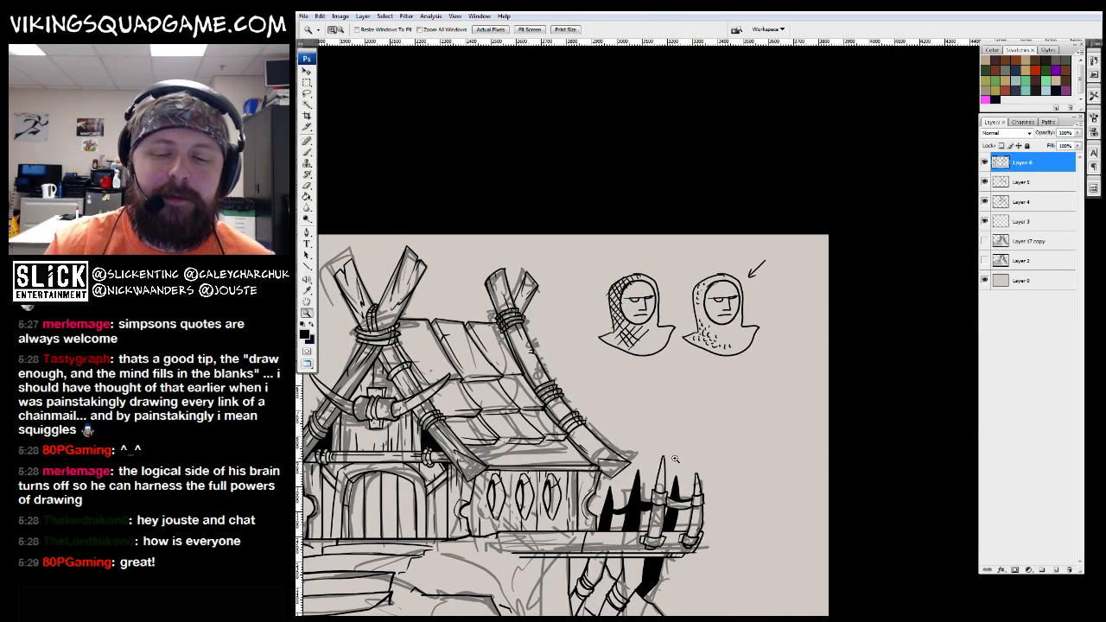
{"action": "left_click", "coordinate": [676, 459]}
{"action": "left_click", "coordinate": [676, 459]}
{"action": "key", "text": "b"}
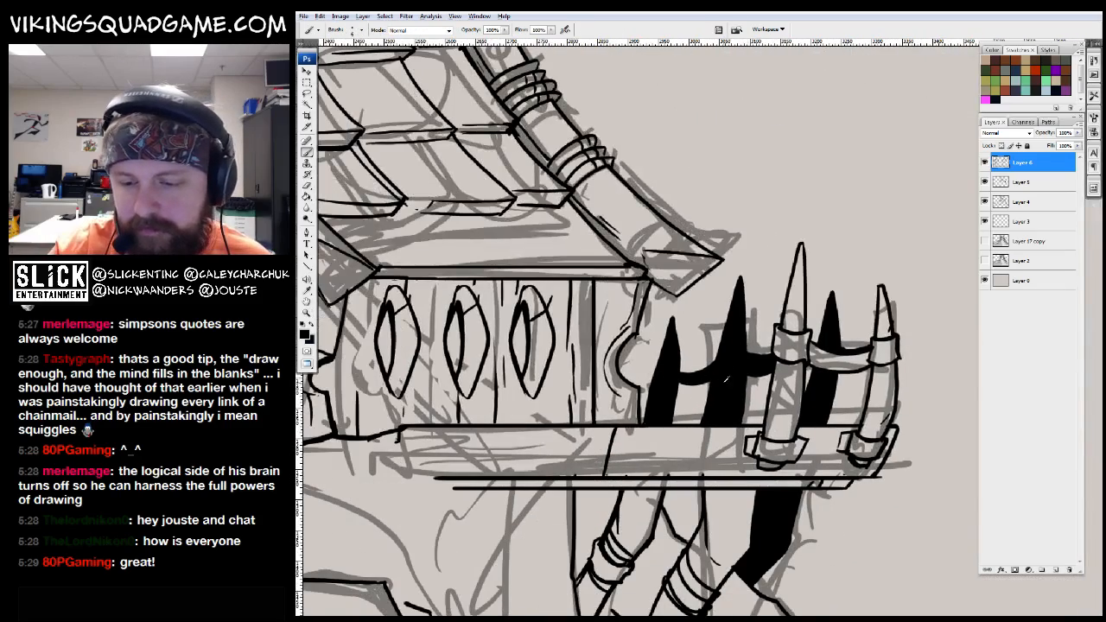
{"action": "left_click_drag", "start_coordinate": [576, 433], "coordinate": [728, 295]}
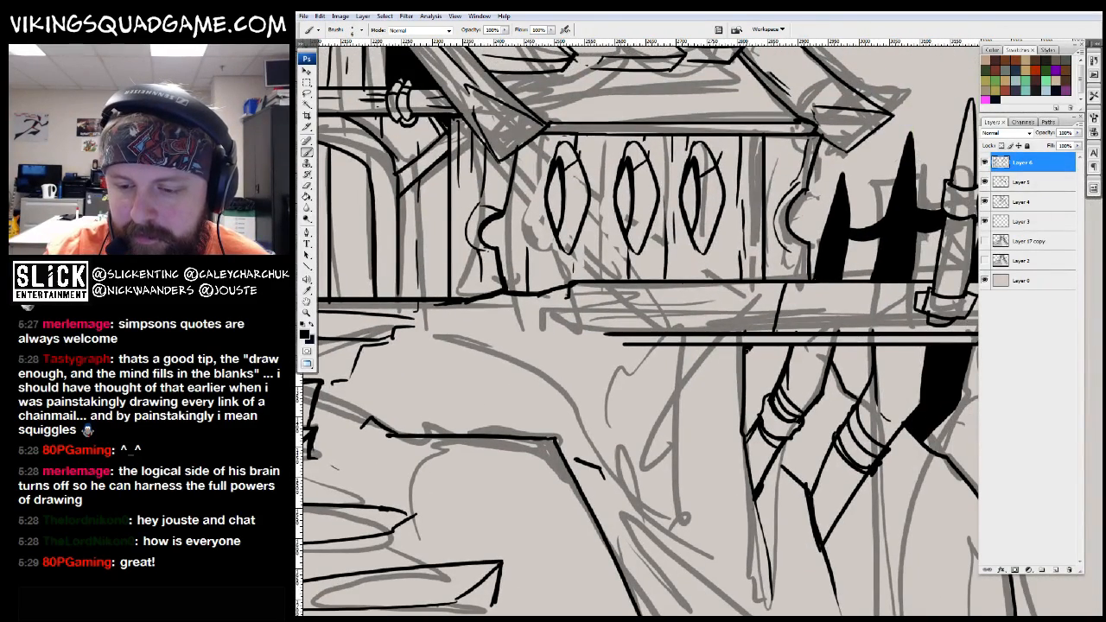
{"action": "left_click_drag", "start_coordinate": [749, 357], "coordinate": [788, 228]}
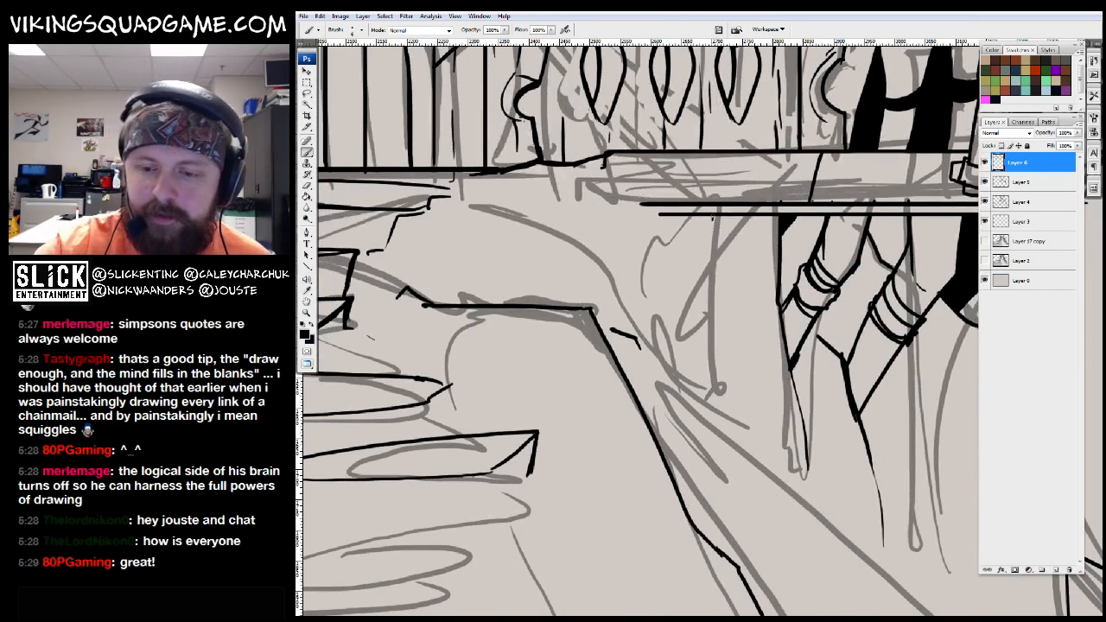
{"action": "left_click_drag", "start_coordinate": [730, 383], "coordinate": [743, 426]}
{"action": "left_click_drag", "start_coordinate": [586, 218], "coordinate": [698, 261]}
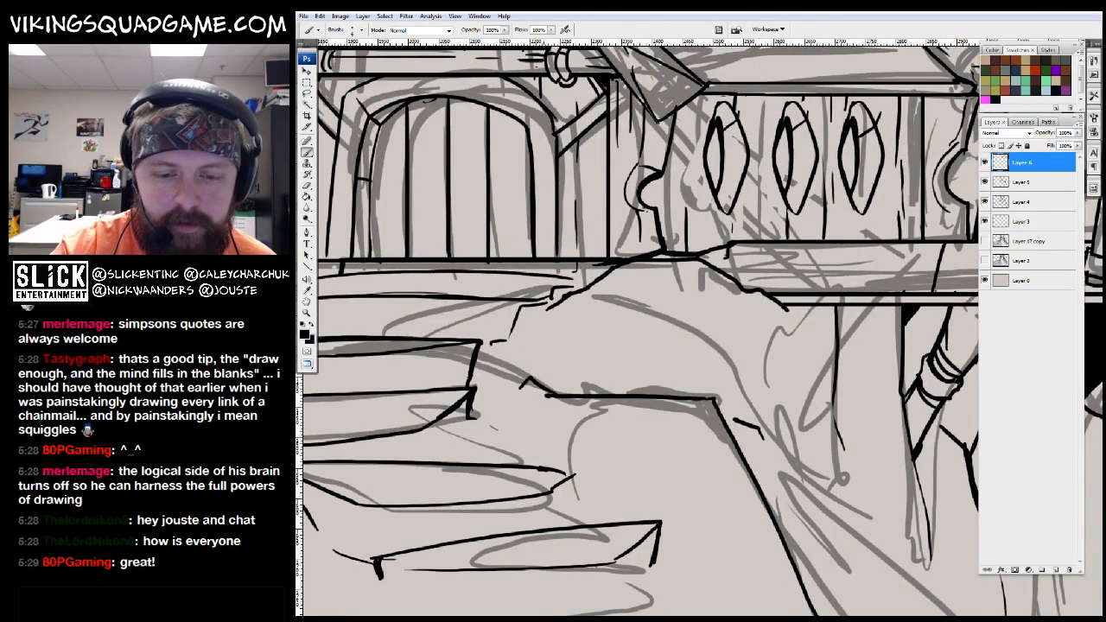
Ink the jagged outline of the hill's left slope with short broken contour strokes beneath it
{"action": "left_click_drag", "start_coordinate": [458, 378], "coordinate": [598, 358]}
{"action": "left_click", "coordinate": [598, 359], "text": "alt"}
{"action": "left_click", "coordinate": [553, 263], "text": "alt"}
{"action": "left_click_drag", "start_coordinate": [809, 273], "coordinate": [570, 442]}
{"action": "key", "text": "b"}
{"action": "left_click_drag", "start_coordinate": [558, 518], "coordinate": [770, 396]}
{"action": "left_click_drag", "start_coordinate": [621, 404], "coordinate": [810, 200]}
{"action": "left_click_drag", "start_coordinate": [609, 289], "coordinate": [699, 203]}
{"action": "left_click_drag", "start_coordinate": [680, 190], "coordinate": [553, 342]}
{"action": "left_click_drag", "start_coordinate": [548, 385], "coordinate": [857, 212]}
{"action": "left_click_drag", "start_coordinate": [762, 250], "coordinate": [623, 308]}
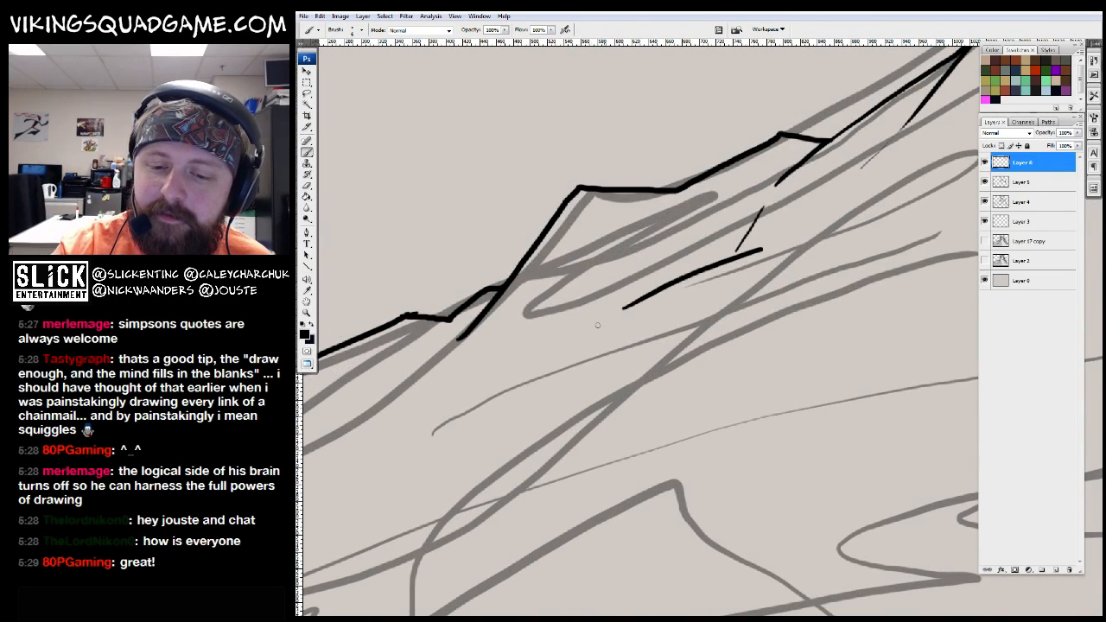
{"action": "left_click_drag", "start_coordinate": [418, 316], "coordinate": [643, 183]}
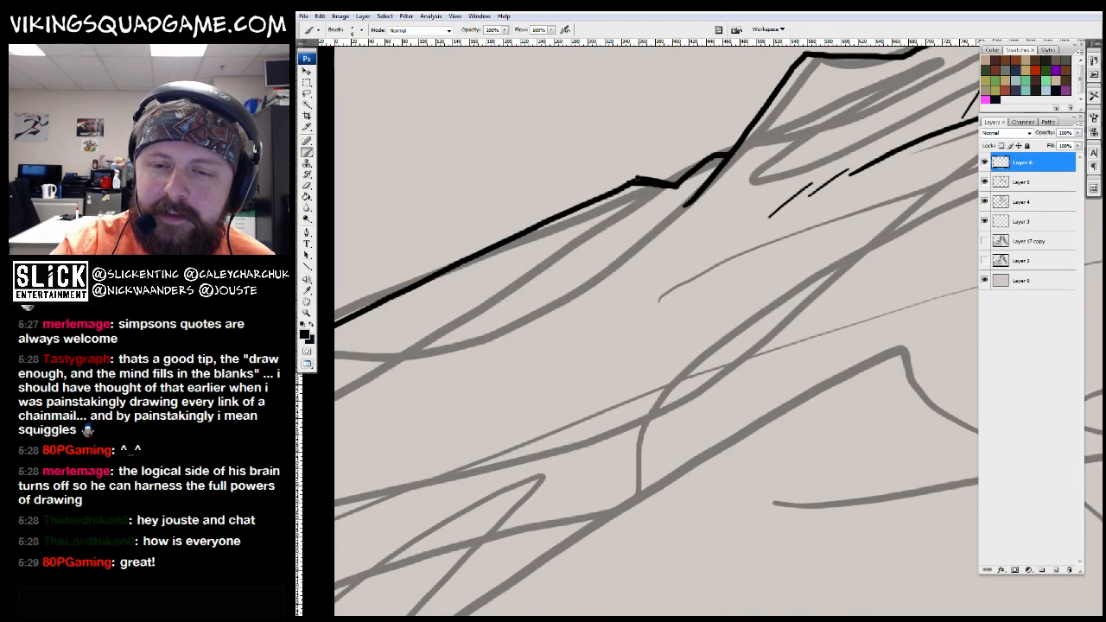
{"action": "key", "text": "ctrl+r"}
{"action": "left_click_drag", "start_coordinate": [637, 184], "coordinate": [612, 195]}
{"action": "left_click_drag", "start_coordinate": [583, 232], "coordinate": [605, 226]}
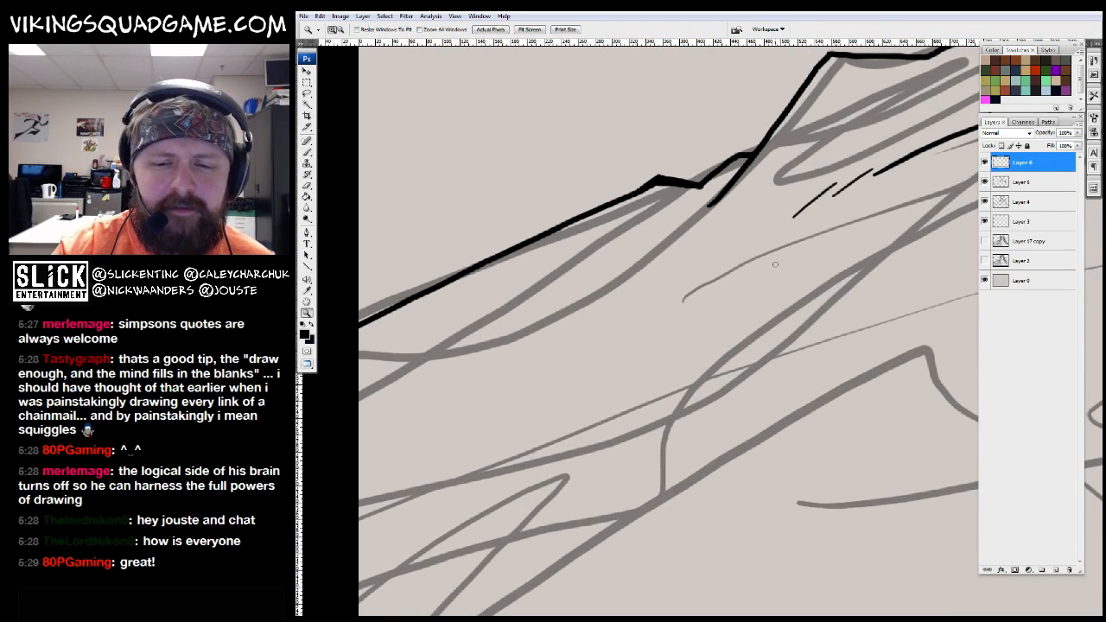
Ink the overlapping rocky ridges across the foreground below the hut's hill
{"action": "key", "text": "z"}
{"action": "left_click", "coordinate": [831, 323], "text": "alt"}
{"action": "left_click", "coordinate": [831, 326], "text": "alt"}
{"action": "left_click", "coordinate": [882, 356], "text": "alt"}
{"action": "mouse_move", "coordinate": [877, 410]}
{"action": "left_mouse_down"}
{"action": "mouse_move", "coordinate": [531, 394]}
{"action": "mouse_move", "coordinate": [550, 458]}
{"action": "mouse_move", "coordinate": [577, 455]}
{"action": "mouse_move", "coordinate": [428, 415]}
{"action": "mouse_move", "coordinate": [343, 448]}
{"action": "left_mouse_up"}
{"action": "key", "text": "b"}
{"action": "mouse_move", "coordinate": [631, 421]}
{"action": "left_mouse_down"}
{"action": "mouse_move", "coordinate": [691, 406]}
{"action": "mouse_move", "coordinate": [579, 389]}
{"action": "left_mouse_up"}
{"action": "mouse_move", "coordinate": [466, 427]}
{"action": "left_mouse_down"}
{"action": "mouse_move", "coordinate": [714, 347]}
{"action": "mouse_move", "coordinate": [842, 396]}
{"action": "left_mouse_up"}
{"action": "left_click_drag", "start_coordinate": [829, 393], "coordinate": [623, 368]}
{"action": "mouse_move", "coordinate": [618, 367]}
{"action": "left_mouse_down"}
{"action": "mouse_move", "coordinate": [651, 355]}
{"action": "mouse_move", "coordinate": [830, 441]}
{"action": "mouse_move", "coordinate": [734, 428]}
{"action": "left_mouse_up"}
{"action": "left_click_drag", "start_coordinate": [825, 405], "coordinate": [886, 430]}
{"action": "left_click_drag", "start_coordinate": [885, 429], "coordinate": [741, 438]}
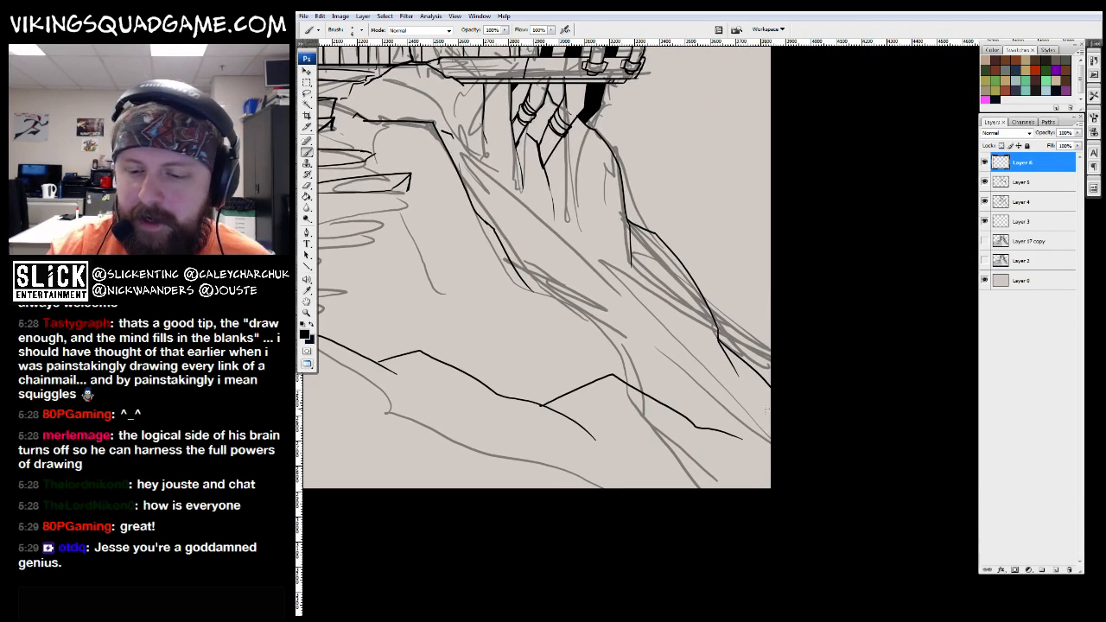
{"action": "left_click_drag", "start_coordinate": [748, 388], "coordinate": [660, 371]}
Merge Layer 6 down into Layer 5 and toggle layer visibility to compare the line art with the sketch
{"action": "left_click_drag", "start_coordinate": [657, 155], "coordinate": [601, 594]}
{"action": "left_click_drag", "start_coordinate": [694, 209], "coordinate": [562, 324]}
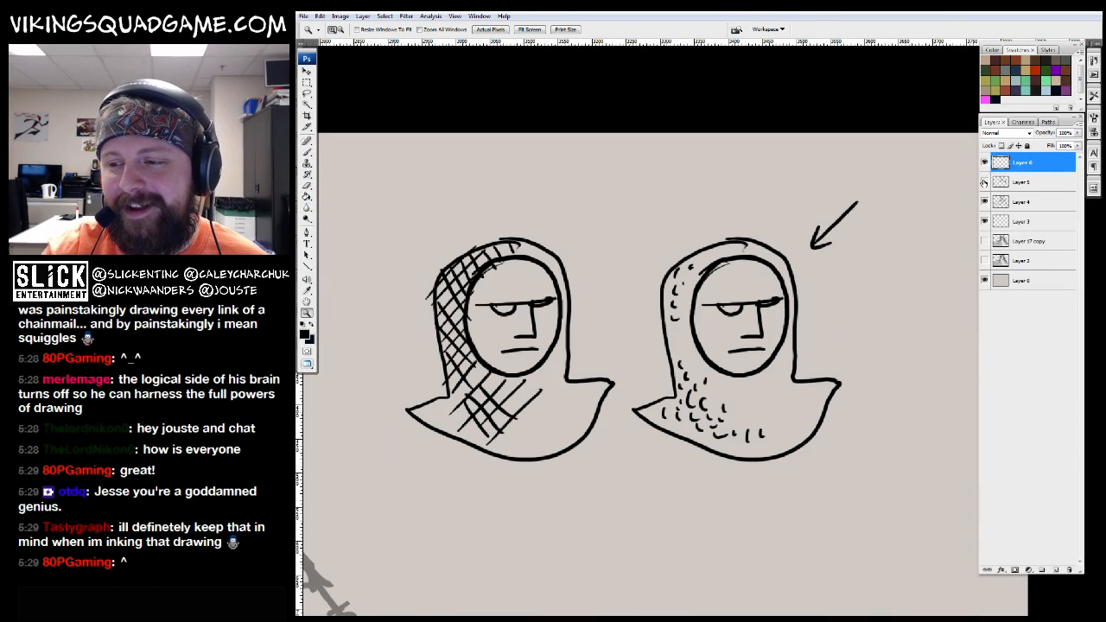
{"action": "left_click", "coordinate": [823, 330], "text": "alt"}
{"action": "left_click", "coordinate": [824, 331], "text": "alt"}
{"action": "left_click", "coordinate": [823, 331], "text": "alt"}
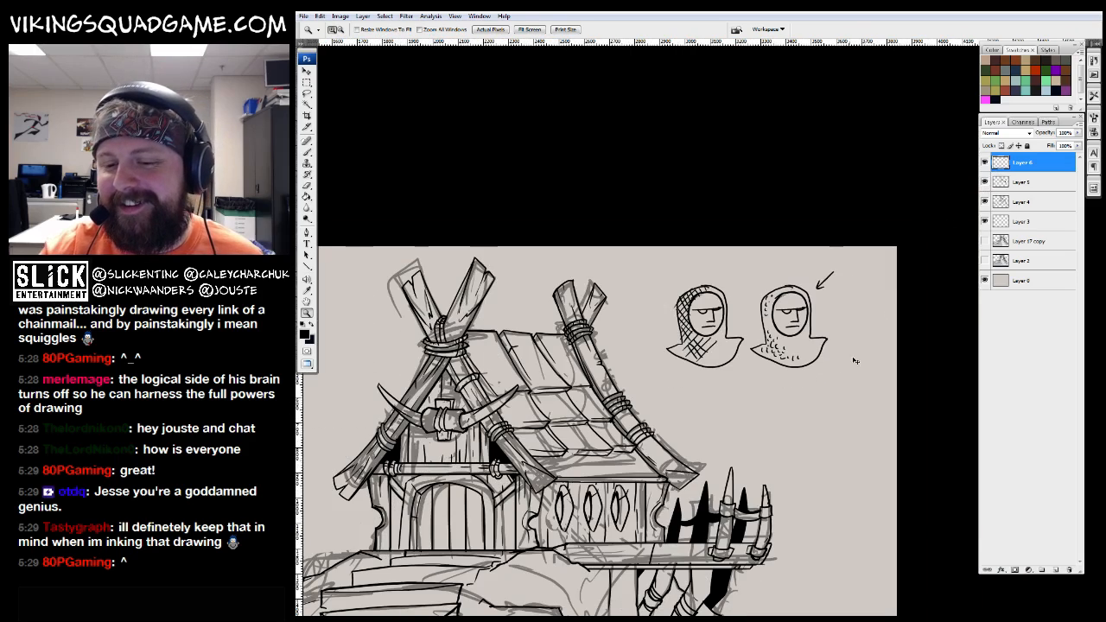
{"action": "key", "text": "ctrl+e"}
{"action": "left_click_drag", "start_coordinate": [867, 334], "coordinate": [890, 249]}
{"action": "left_click", "coordinate": [985, 163]}
{"action": "left_click", "coordinate": [985, 163]}
{"action": "left_click", "coordinate": [985, 164]}
{"action": "left_click", "coordinate": [985, 182]}
{"action": "left_click", "coordinate": [985, 183]}
{"action": "left_click", "coordinate": [985, 163]}
{"action": "left_click_drag", "start_coordinate": [953, 190], "coordinate": [933, 155]}
{"action": "left_click", "coordinate": [813, 299], "text": "alt"}
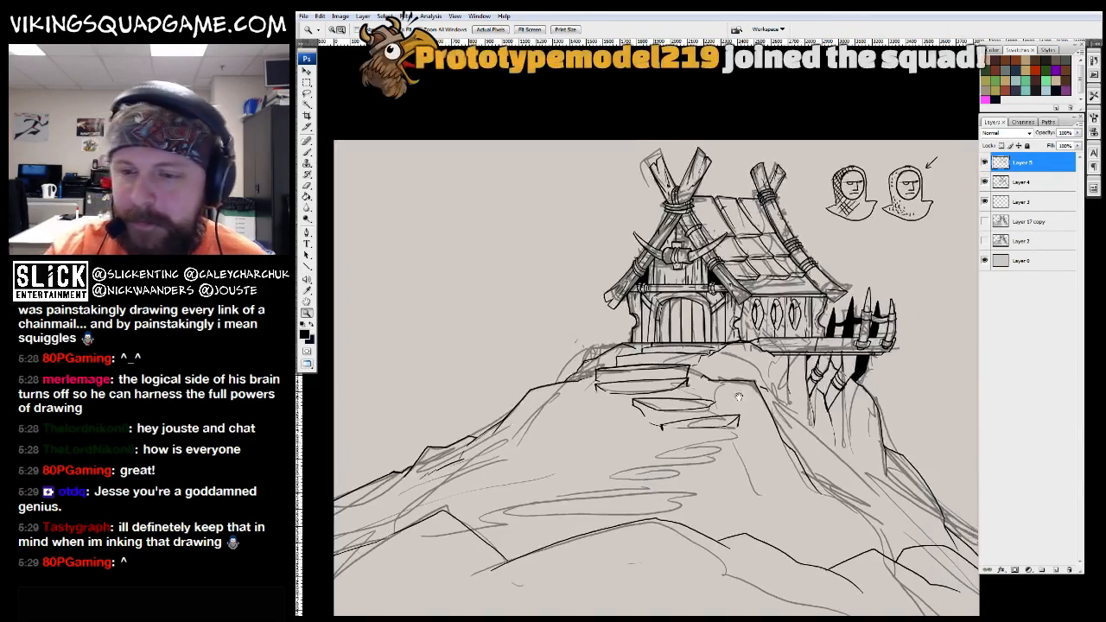
Examine the two hooded heads up close, comparing the full crosshatching with the sparse mail marks
{"action": "left_click_drag", "start_coordinate": [734, 403], "coordinate": [616, 488]}
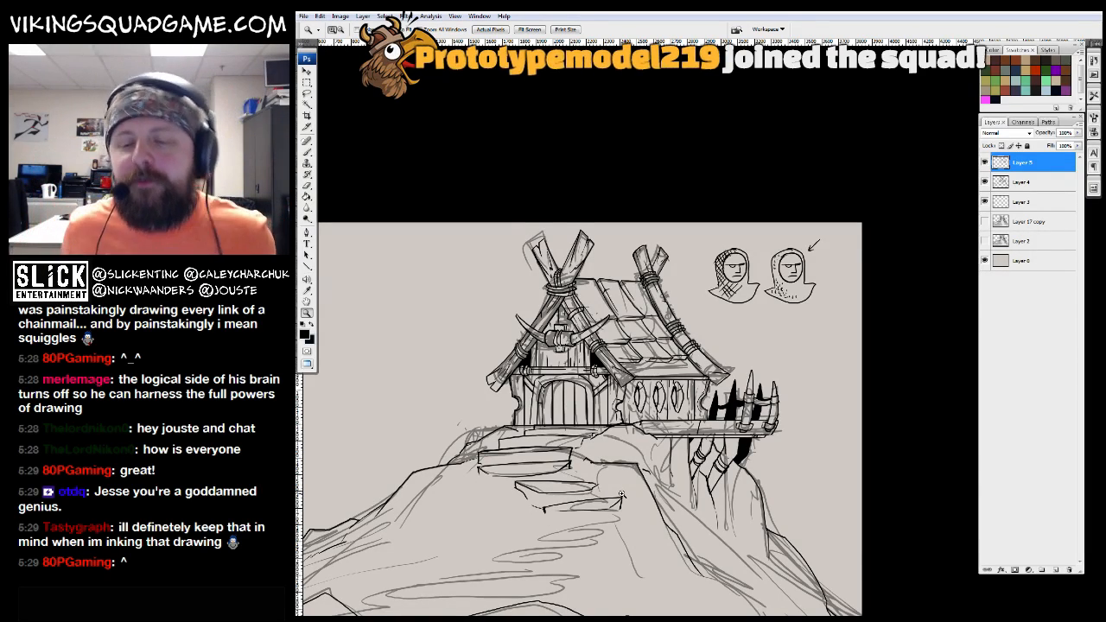
{"action": "left_click_drag", "start_coordinate": [734, 398], "coordinate": [689, 346]}
{"action": "left_click_drag", "start_coordinate": [662, 300], "coordinate": [788, 221]}
{"action": "left_click_drag", "start_coordinate": [788, 223], "coordinate": [751, 437]}
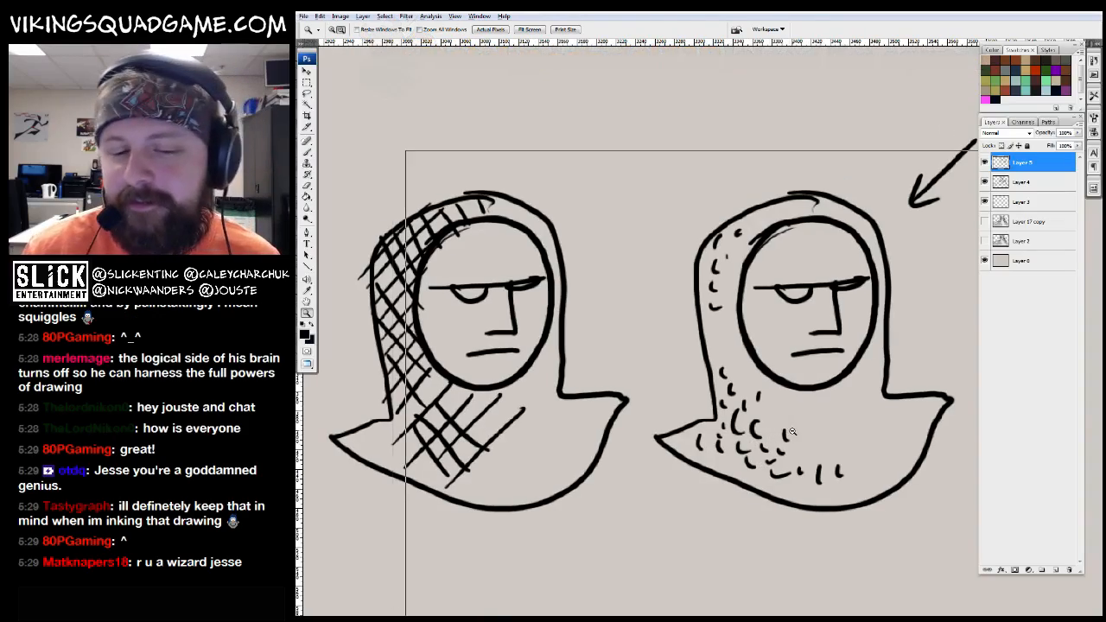
{"action": "left_click", "coordinate": [778, 444], "text": "alt"}
{"action": "left_click", "coordinate": [745, 454], "text": "alt"}
{"action": "left_click_drag", "start_coordinate": [676, 515], "coordinate": [755, 325]}
{"action": "left_click", "coordinate": [755, 325], "text": "alt"}
{"action": "mouse_move", "coordinate": [731, 130]}
{"action": "left_mouse_down"}
{"action": "mouse_move", "coordinate": [731, 205]}
{"action": "mouse_move", "coordinate": [773, 52]}
{"action": "left_mouse_up"}
Hide the rough sketch on Layer 4 and review the clean line art of the whole scene
{"action": "key", "text": "b"}
{"action": "left_click", "coordinate": [984, 181]}
{"action": "left_click", "coordinate": [984, 181]}
{"action": "left_click", "coordinate": [984, 182]}
{"action": "left_click", "coordinate": [984, 181]}
{"action": "left_click", "coordinate": [984, 181]}
{"action": "left_click_drag", "start_coordinate": [743, 357], "coordinate": [786, 303]}
{"action": "left_click", "coordinate": [692, 443], "text": "alt"}
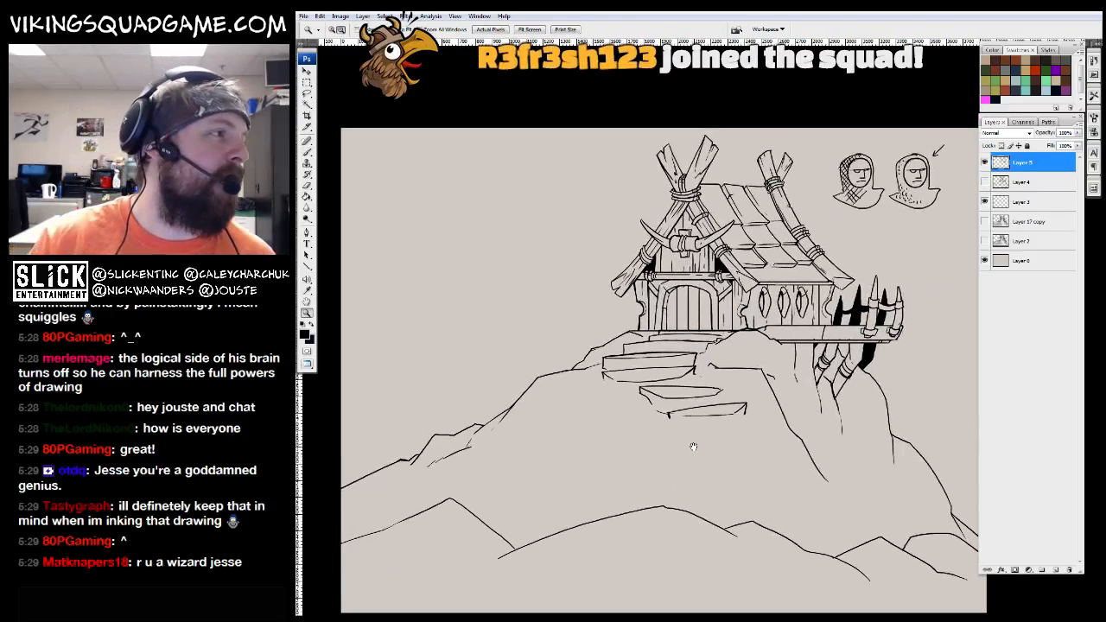
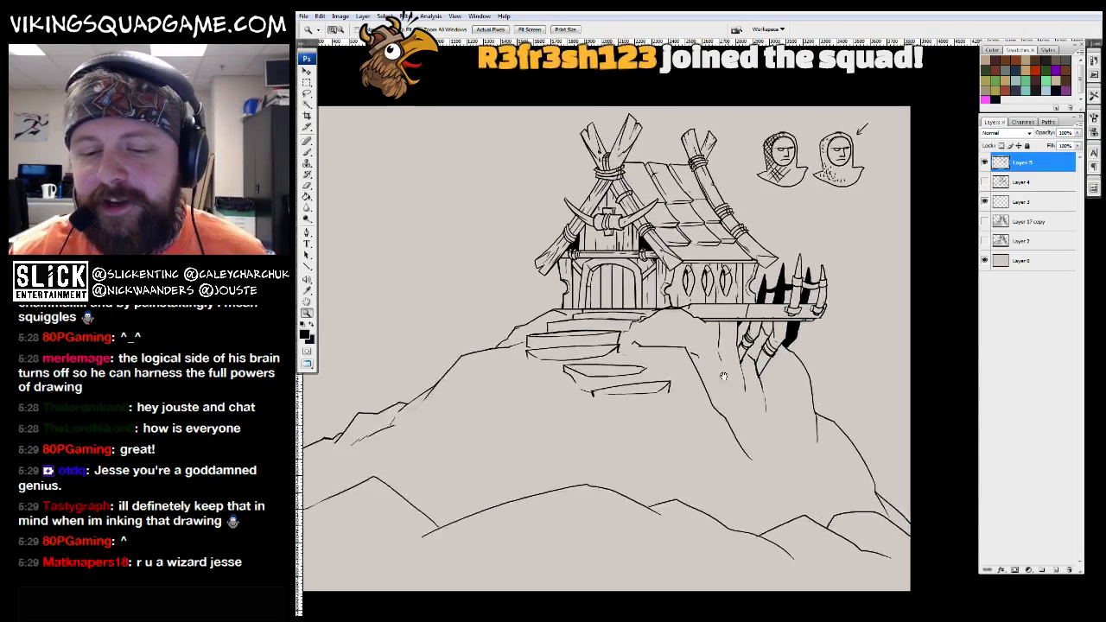
Ink another thin pointed slab beneath the lowest stone step
{"action": "left_click", "coordinate": [816, 317]}
{"action": "left_click", "coordinate": [816, 317]}
{"action": "key", "text": "b"}
{"action": "scroll", "coordinate": [527, 488], "scroll_direction": "down", "scroll_amount": 5}
{"action": "left_click", "coordinate": [984, 163]}
{"action": "left_click", "coordinate": [984, 163]}
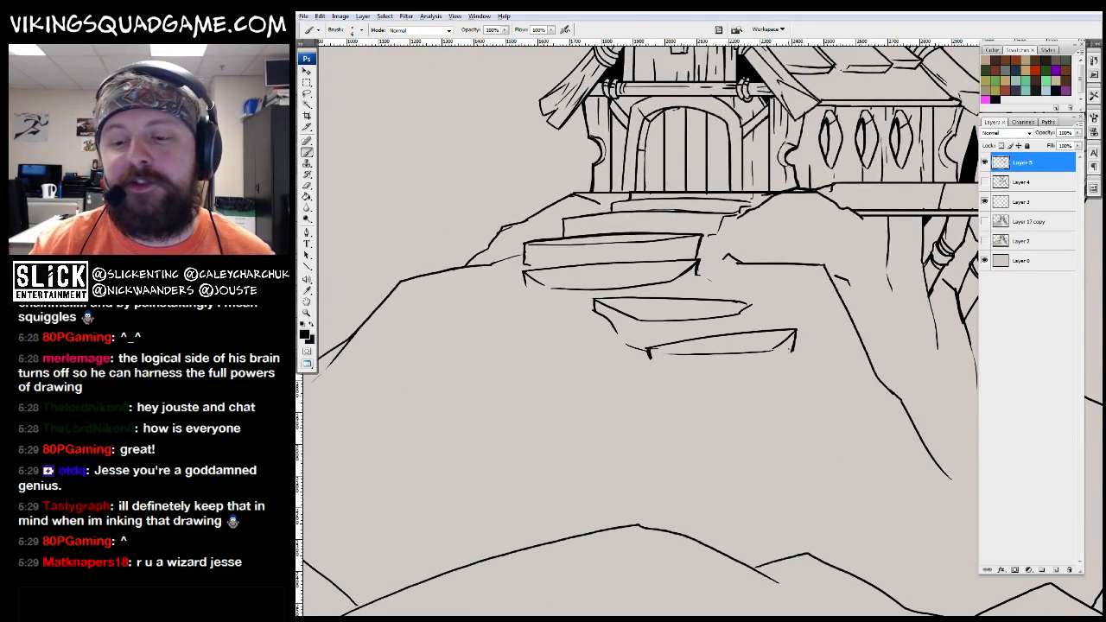
Bring up the Viking Squad cover artwork in full-screen view and return to the hut drawing
{"action": "key", "text": "alt+Tab"}
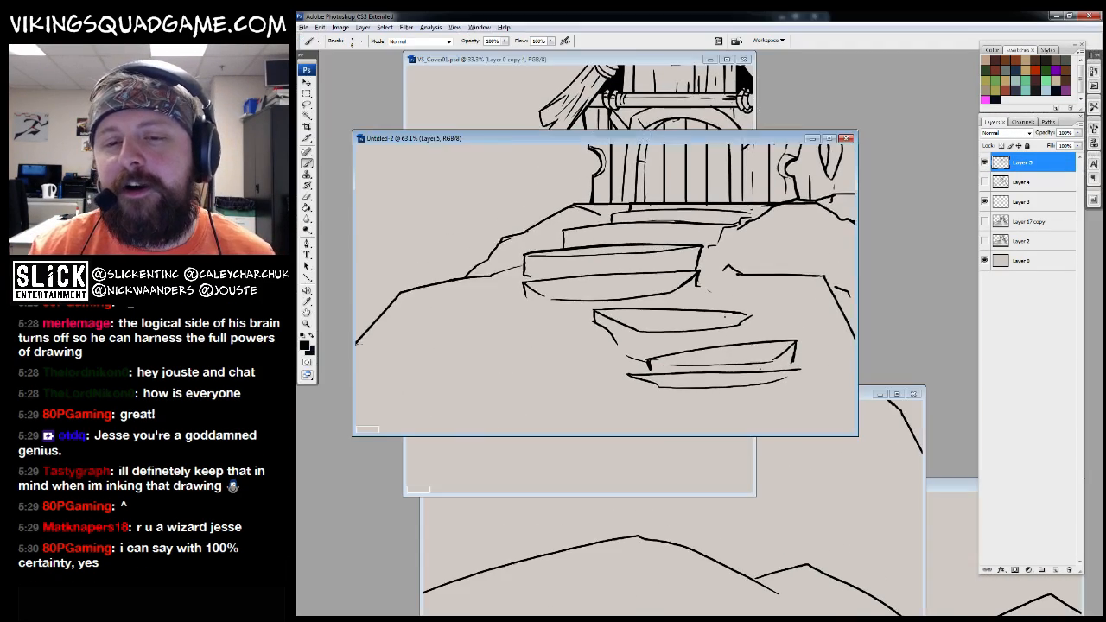
{"action": "key", "text": "f"}
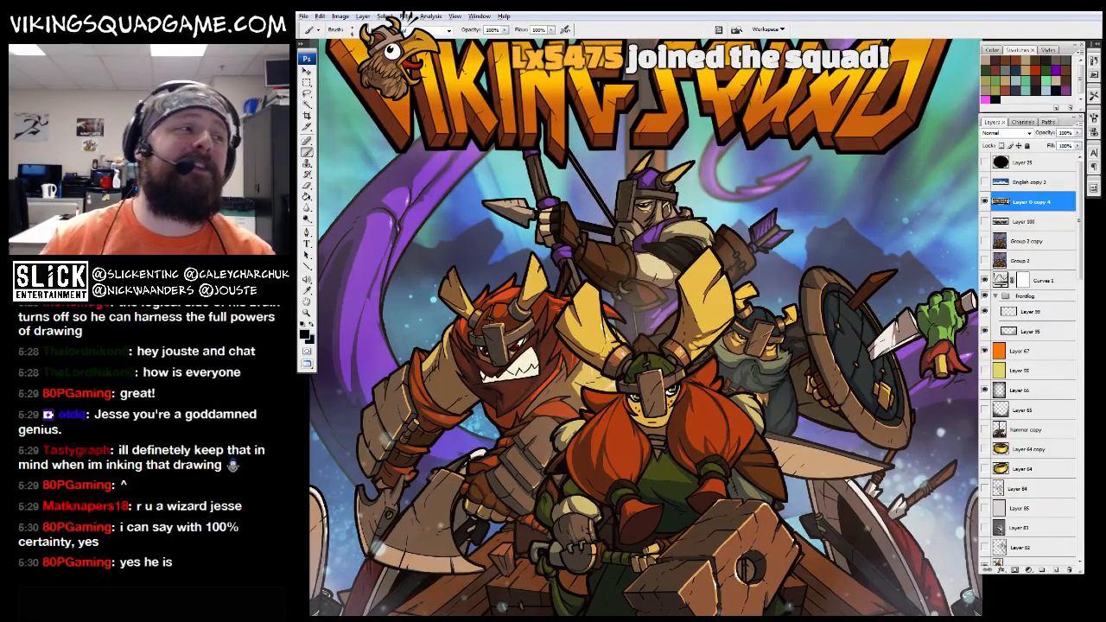
{"action": "key", "text": "alt+Tab"}
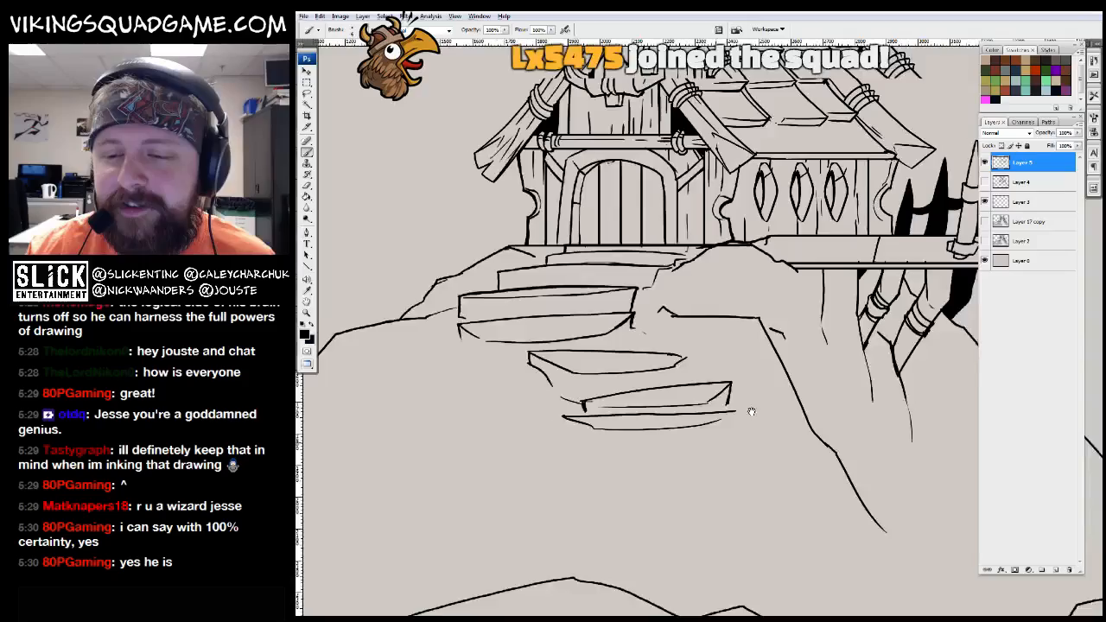
Examine the inked side wall, porch beam and fence posts up close
{"action": "left_click_drag", "start_coordinate": [750, 411], "coordinate": [701, 537]}
{"action": "key", "text": "ctrl+plus"}
{"action": "mouse_move", "coordinate": [879, 169]}
{"action": "left_mouse_down"}
{"action": "mouse_move", "coordinate": [898, 197]}
{"action": "mouse_move", "coordinate": [424, 554]}
{"action": "left_mouse_up"}
{"action": "left_click_drag", "start_coordinate": [736, 488], "coordinate": [526, 485]}
{"action": "left_click_drag", "start_coordinate": [454, 534], "coordinate": [813, 163]}
{"action": "left_click_drag", "start_coordinate": [822, 415], "coordinate": [774, 301]}
{"action": "left_click_drag", "start_coordinate": [710, 363], "coordinate": [691, 325]}
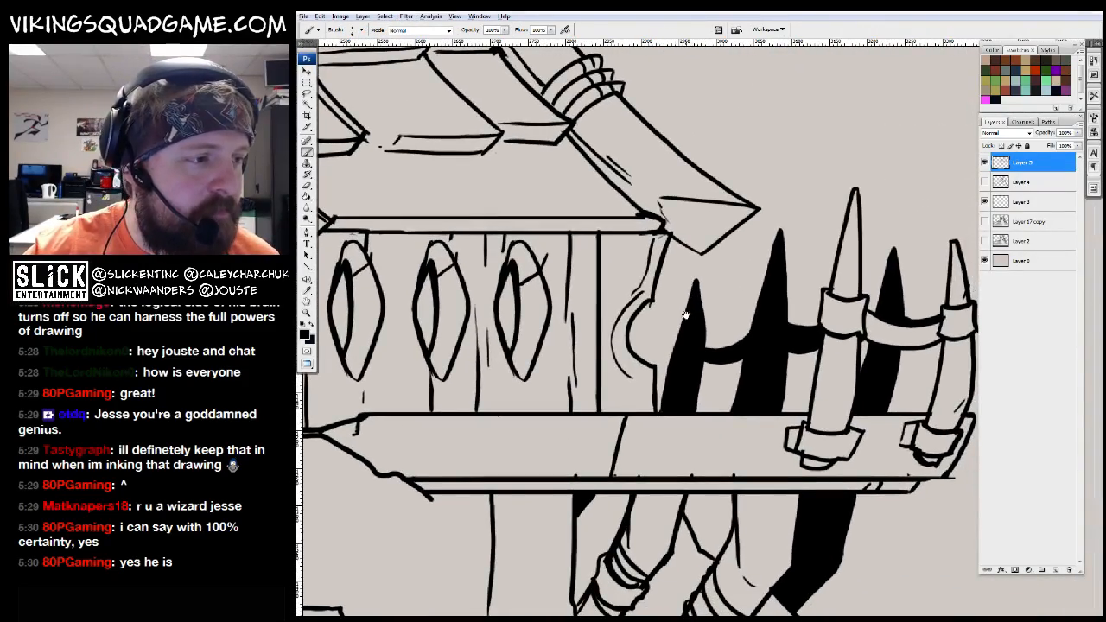
Ink a wide, thin pointed slab below the lowest stone step, offset towards the left of the staircase
{"action": "key", "text": "ctrl+minus"}
{"action": "key", "text": "ctrl+minus"}
{"action": "key", "text": "ctrl+minus"}
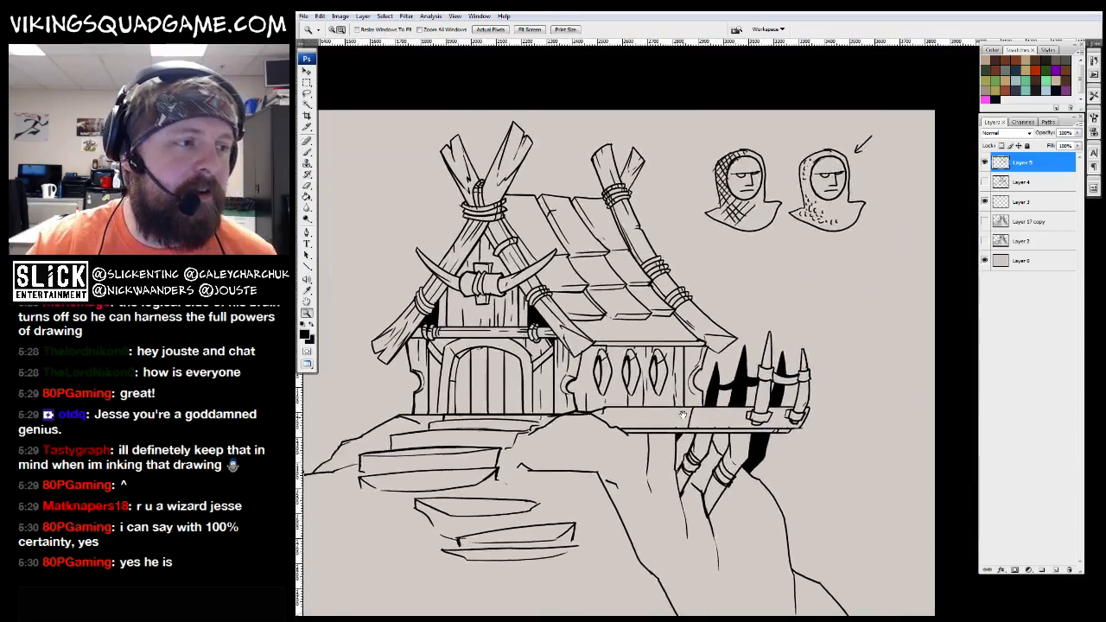
{"action": "key", "text": "ctrl+minus"}
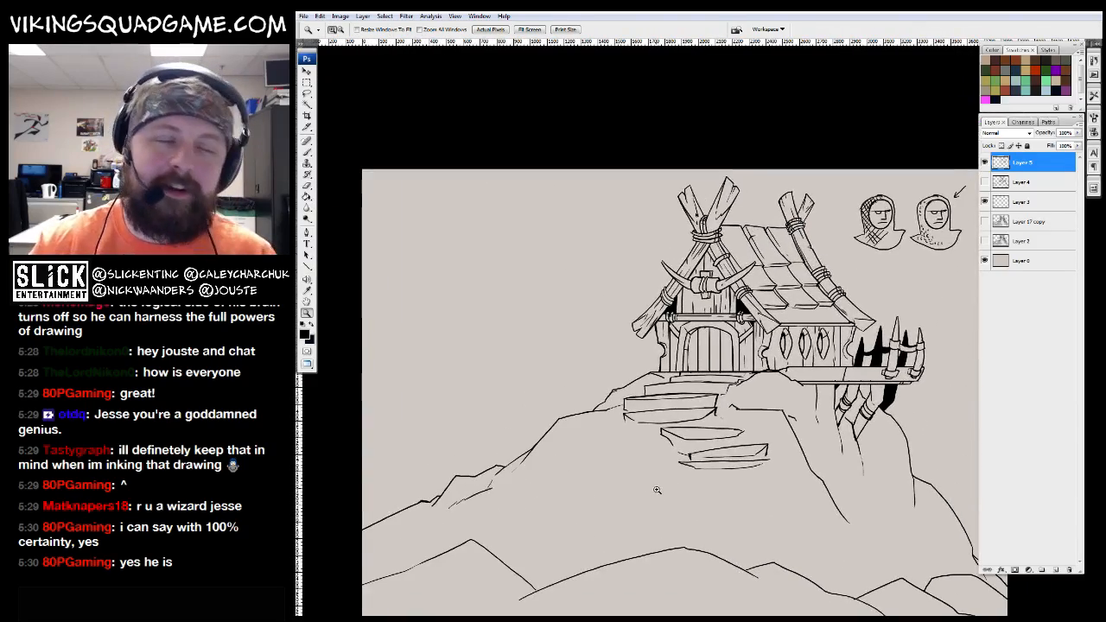
{"action": "key", "text": "ctrl+plus"}
{"action": "key", "text": "ctrl+plus"}
{"action": "key", "text": "ctrl+plus"}
{"action": "key", "text": "b"}
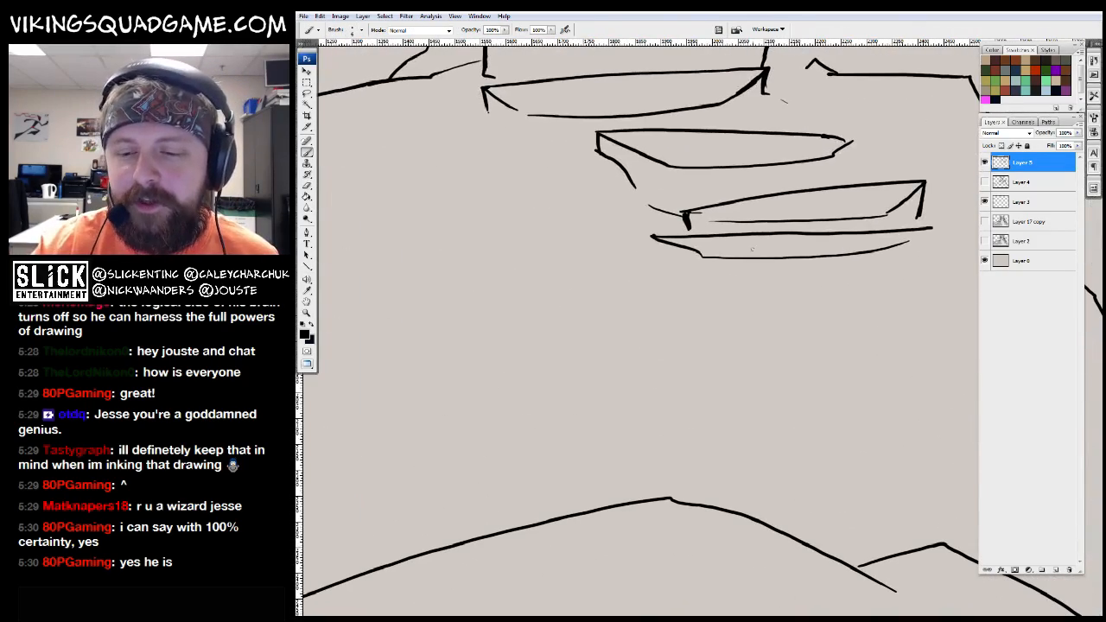
{"action": "left_click_drag", "start_coordinate": [760, 265], "coordinate": [553, 256]}
{"action": "left_click_drag", "start_coordinate": [663, 284], "coordinate": [890, 265]}
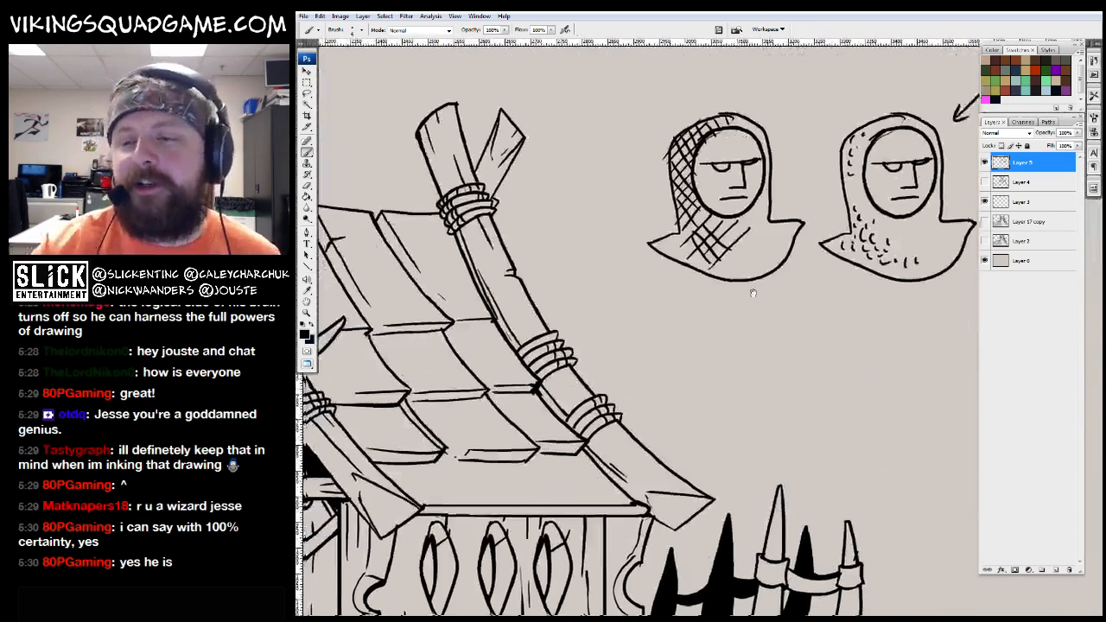
Sketch a small hooded head with a face opening and one rounded shoulder pad below the chainmail demo heads
{"action": "key", "text": "v"}
{"action": "left_click_drag", "start_coordinate": [870, 216], "coordinate": [934, 174]}
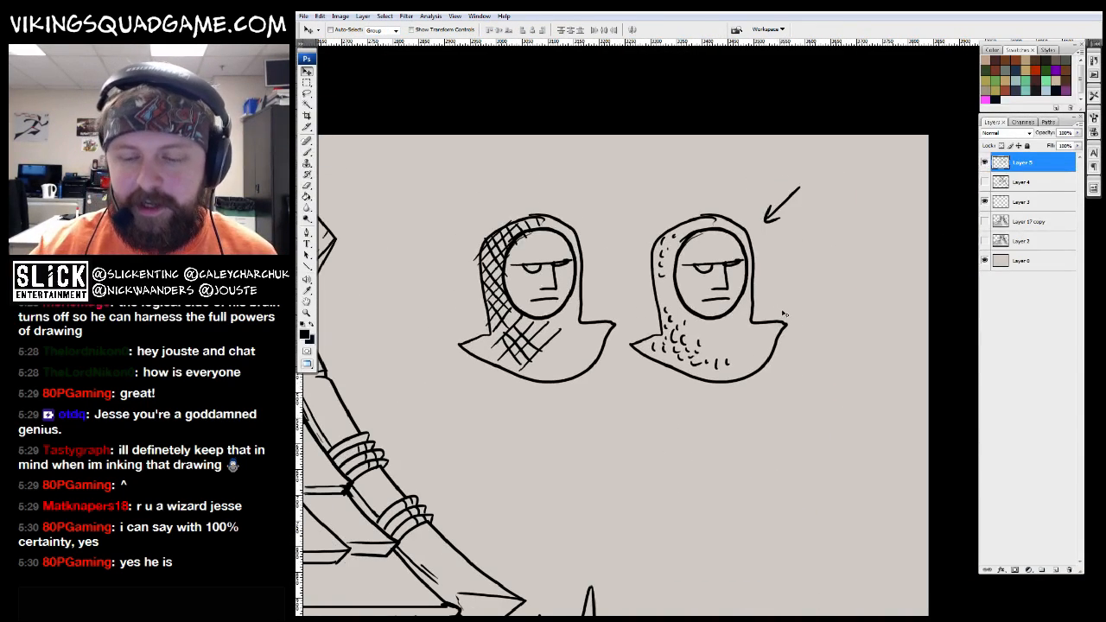
{"action": "left_click_drag", "start_coordinate": [785, 314], "coordinate": [776, 276]}
{"action": "left_click_drag", "start_coordinate": [866, 418], "coordinate": [785, 335]}
{"action": "key", "text": "ctrl+space"}
{"action": "left_click", "coordinate": [748, 322]}
{"action": "mouse_move", "coordinate": [675, 294]}
{"action": "left_mouse_down"}
{"action": "mouse_move", "coordinate": [593, 339]}
{"action": "mouse_move", "coordinate": [708, 349]}
{"action": "mouse_move", "coordinate": [689, 378]}
{"action": "left_mouse_up"}
{"action": "mouse_move", "coordinate": [712, 301]}
{"action": "left_mouse_down"}
{"action": "mouse_move", "coordinate": [750, 184]}
{"action": "mouse_move", "coordinate": [802, 311]}
{"action": "left_mouse_up"}
{"action": "mouse_move", "coordinate": [769, 202]}
{"action": "left_mouse_down"}
{"action": "mouse_move", "coordinate": [806, 233]}
{"action": "mouse_move", "coordinate": [748, 207]}
{"action": "left_mouse_up"}
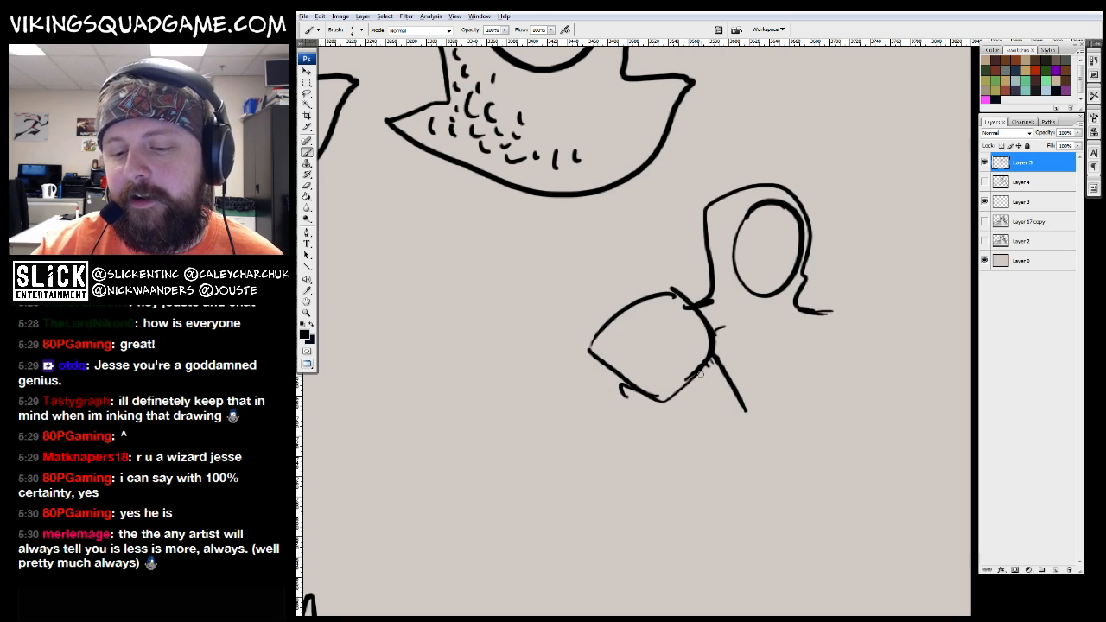
Draw the hooded warrior's face, collar and torso, plus the second shoulder pad and a spike on each pad
{"action": "mouse_move", "coordinate": [812, 337]}
{"action": "left_mouse_down"}
{"action": "mouse_move", "coordinate": [782, 381]}
{"action": "mouse_move", "coordinate": [778, 410]}
{"action": "left_mouse_up"}
{"action": "mouse_move", "coordinate": [692, 385]}
{"action": "left_mouse_down"}
{"action": "mouse_move", "coordinate": [668, 499]}
{"action": "mouse_move", "coordinate": [816, 488]}
{"action": "left_mouse_up"}
{"action": "mouse_move", "coordinate": [829, 350]}
{"action": "left_mouse_down"}
{"action": "mouse_move", "coordinate": [836, 441]}
{"action": "mouse_move", "coordinate": [739, 540]}
{"action": "left_mouse_up"}
{"action": "left_click_drag", "start_coordinate": [805, 304], "coordinate": [821, 354]}
{"action": "mouse_move", "coordinate": [819, 282]}
{"action": "left_mouse_down"}
{"action": "mouse_move", "coordinate": [899, 380]}
{"action": "mouse_move", "coordinate": [847, 388]}
{"action": "left_mouse_up"}
{"action": "left_click_drag", "start_coordinate": [825, 285], "coordinate": [832, 326]}
{"action": "left_click_drag", "start_coordinate": [672, 294], "coordinate": [622, 327]}
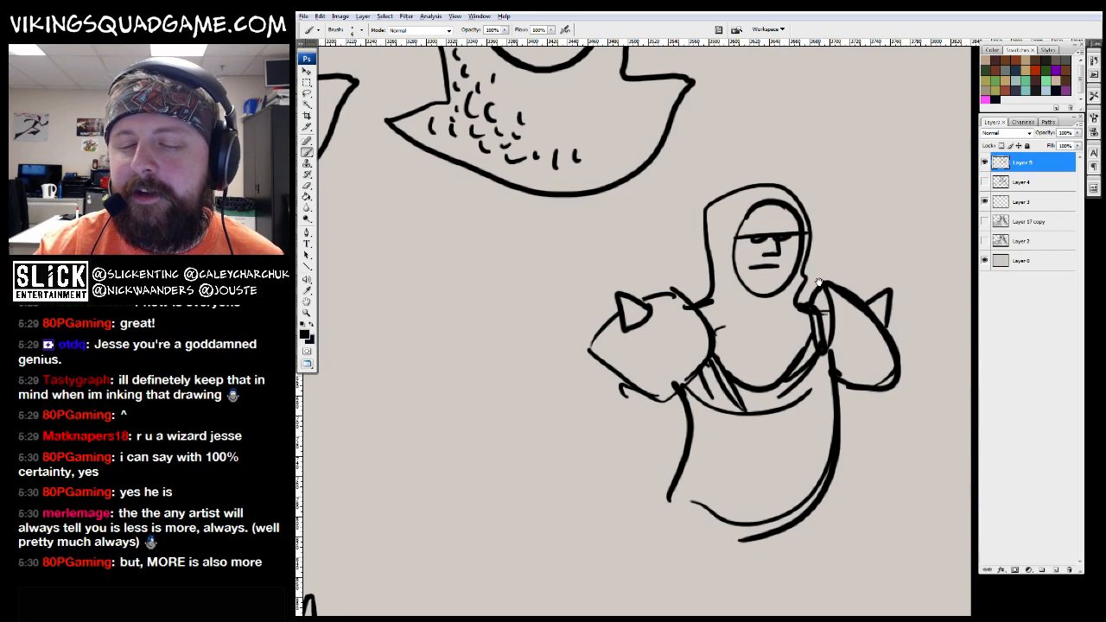
Draw sleeves below both shoulder pads and suggest chainmail with short curved marks on the hood and left sleeve
{"action": "left_click_drag", "start_coordinate": [803, 270], "coordinate": [797, 226]}
{"action": "left_click_drag", "start_coordinate": [848, 406], "coordinate": [868, 414]}
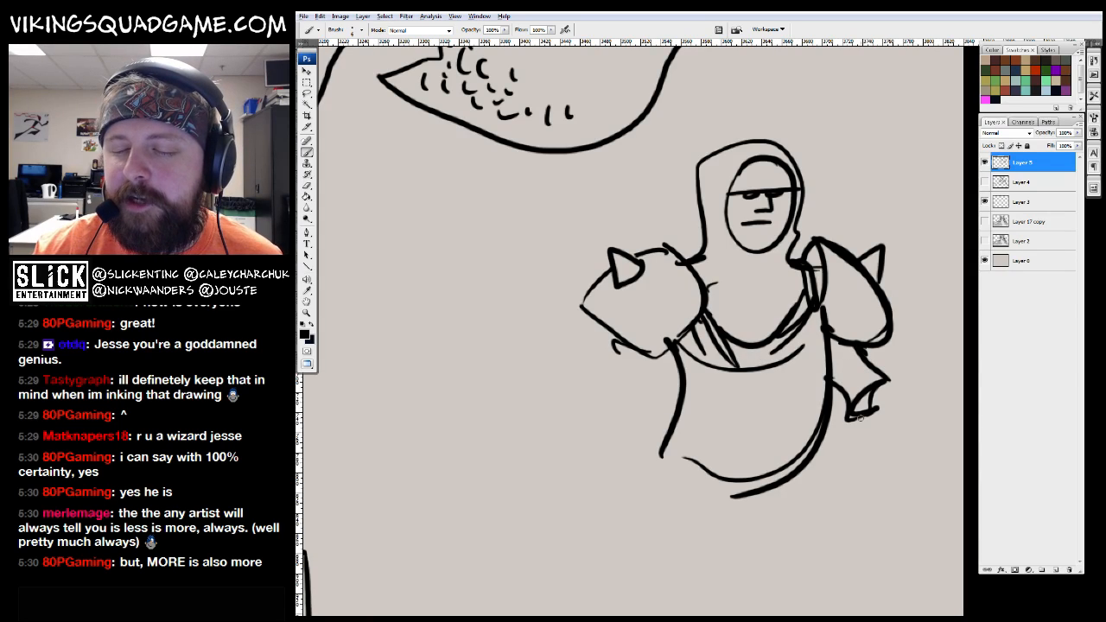
{"action": "left_click_drag", "start_coordinate": [616, 364], "coordinate": [598, 379]}
{"action": "mouse_move", "coordinate": [600, 393]}
{"action": "left_mouse_down"}
{"action": "mouse_move", "coordinate": [655, 404]}
{"action": "mouse_move", "coordinate": [641, 393]}
{"action": "left_mouse_up"}
{"action": "left_click_drag", "start_coordinate": [709, 202], "coordinate": [712, 183]}
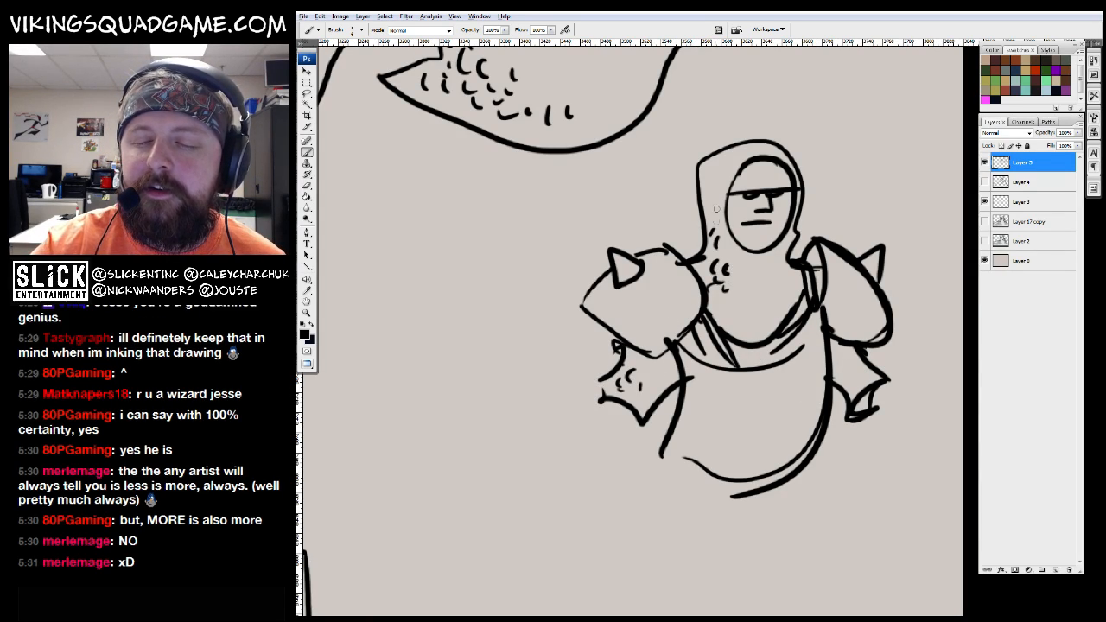
{"action": "left_click_drag", "start_coordinate": [734, 256], "coordinate": [737, 262]}
{"action": "left_click_drag", "start_coordinate": [679, 271], "coordinate": [675, 271]}
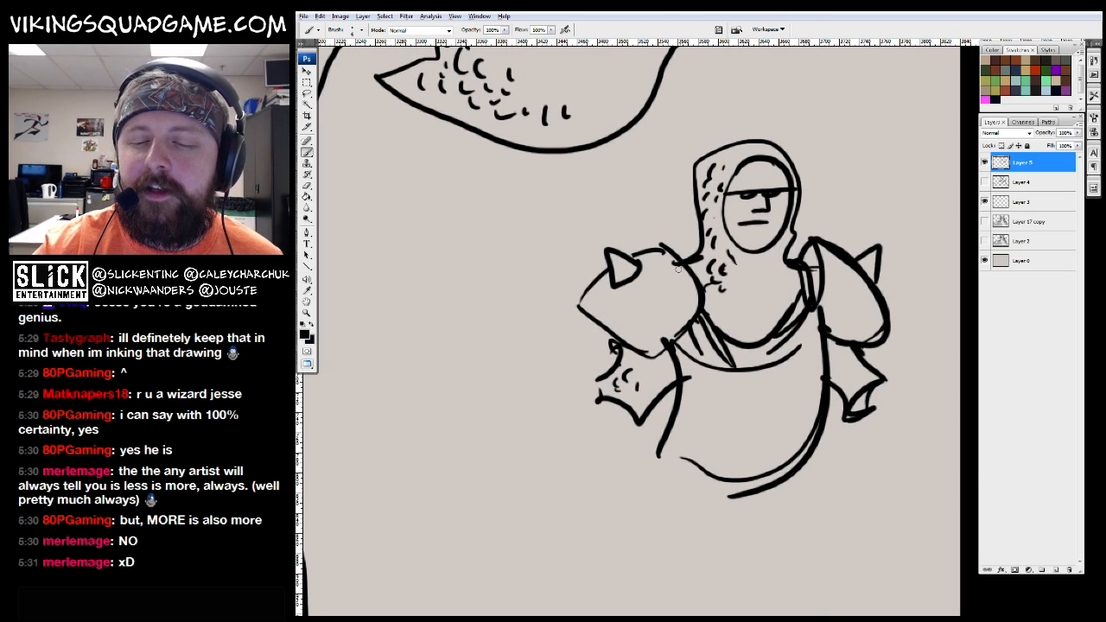
Add curved folds across the warrior's tunic and a round stud on the left shoulder pad
{"action": "left_click_drag", "start_coordinate": [812, 312], "coordinate": [771, 408]}
{"action": "left_click_drag", "start_coordinate": [821, 349], "coordinate": [767, 426]}
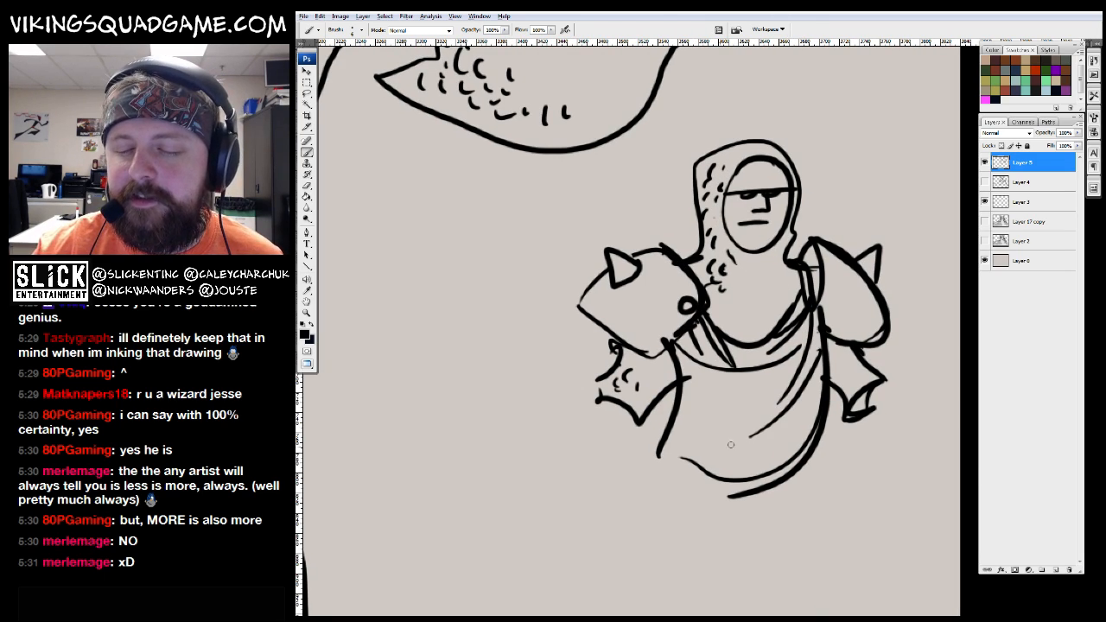
{"action": "left_click_drag", "start_coordinate": [750, 276], "coordinate": [724, 308]}
{"action": "mouse_move", "coordinate": [778, 387]}
{"action": "left_mouse_down"}
{"action": "mouse_move", "coordinate": [745, 337]}
{"action": "mouse_move", "coordinate": [773, 338]}
{"action": "left_mouse_up"}
Draw a gauntlet on the warrior's left forearm and add rim lines to both shoulder pads
{"action": "left_click_drag", "start_coordinate": [615, 358], "coordinate": [636, 368]}
{"action": "mouse_move", "coordinate": [574, 412]}
{"action": "left_mouse_down"}
{"action": "mouse_move", "coordinate": [627, 366]}
{"action": "mouse_move", "coordinate": [630, 440]}
{"action": "left_mouse_up"}
{"action": "left_click_drag", "start_coordinate": [641, 367], "coordinate": [644, 402]}
{"action": "left_click_drag", "start_coordinate": [639, 368], "coordinate": [663, 406]}
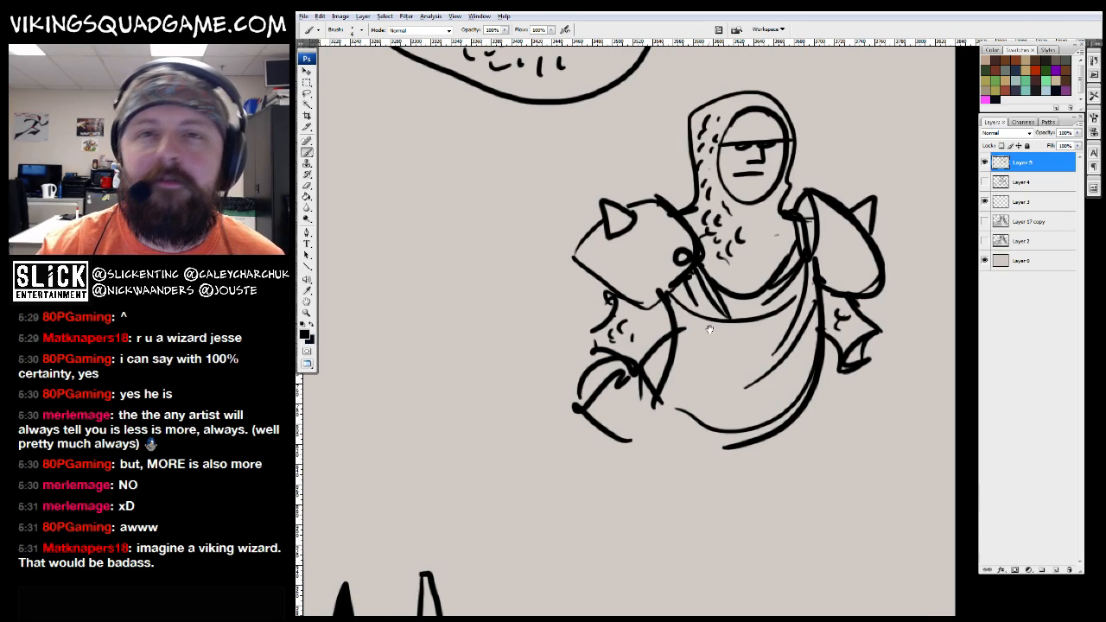
{"action": "left_click_drag", "start_coordinate": [572, 256], "coordinate": [643, 279]}
{"action": "left_click_drag", "start_coordinate": [824, 233], "coordinate": [871, 276]}
{"action": "left_click_drag", "start_coordinate": [819, 123], "coordinate": [839, 193]}
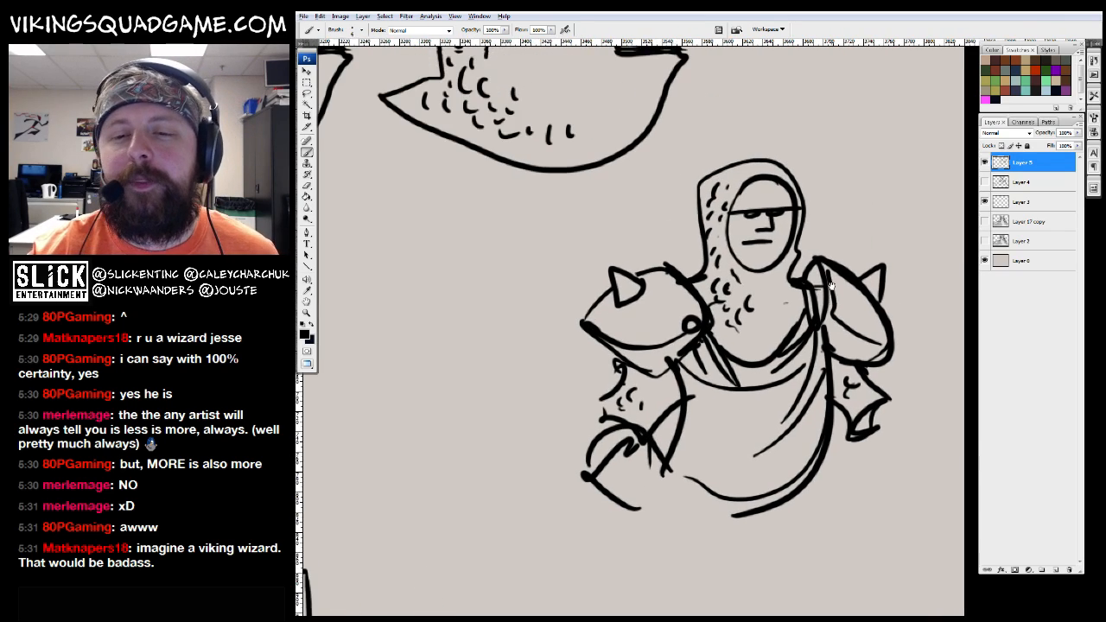
Try to move the sketched warrior into the empty sky left of the hut
{"action": "left_click", "coordinate": [835, 192], "text": "alt"}
{"action": "left_click", "coordinate": [835, 192], "text": "alt"}
{"action": "left_click", "coordinate": [833, 191], "text": "alt"}
{"action": "left_click", "coordinate": [835, 315], "text": "alt"}
{"action": "left_click_drag", "start_coordinate": [968, 292], "coordinate": [852, 355]}
{"action": "left_click_drag", "start_coordinate": [823, 305], "coordinate": [774, 331]}
{"action": "key", "text": "l"}
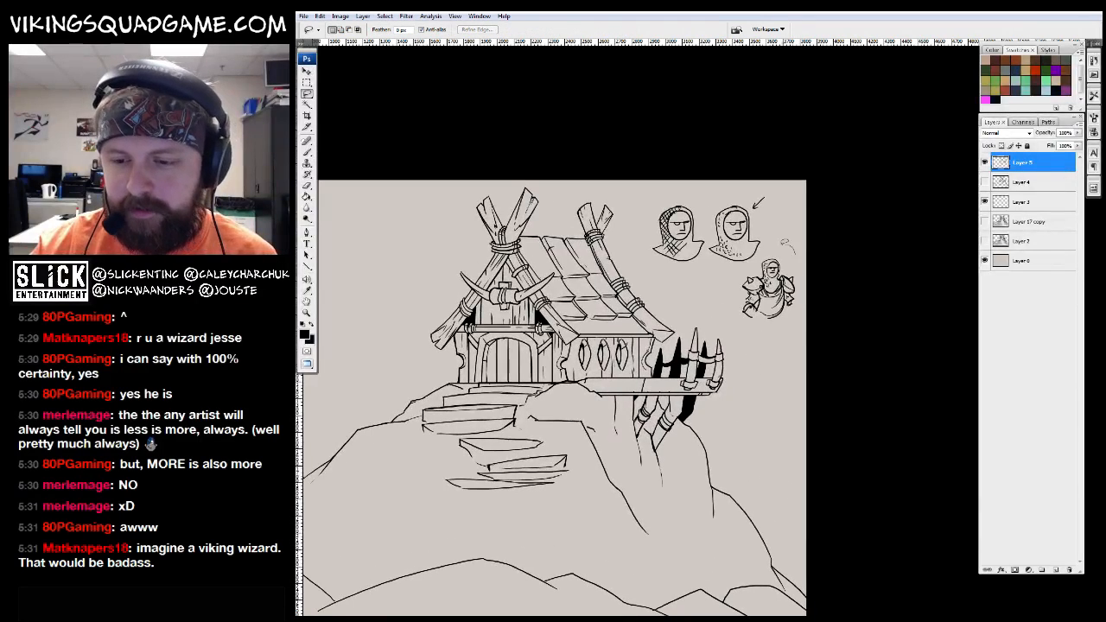
{"action": "left_click_drag", "start_coordinate": [805, 274], "coordinate": [781, 247]}
{"action": "key", "text": "v"}
{"action": "mouse_move", "coordinate": [747, 277]}
{"action": "left_mouse_down"}
{"action": "mouse_move", "coordinate": [460, 369]}
{"action": "mouse_move", "coordinate": [530, 350]}
{"action": "mouse_move", "coordinate": [460, 257]}
{"action": "left_mouse_up"}
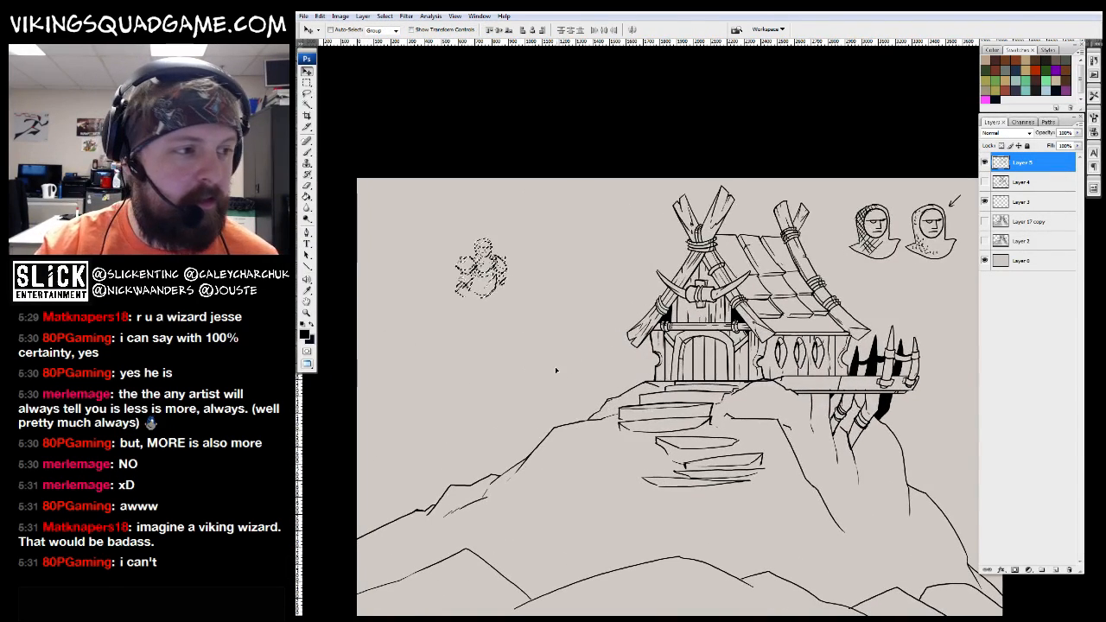
{"action": "key", "text": "ctrl+z"}
Copy part of the artwork onto a new layer, hide that layer and make Layer 5 active again
{"action": "key", "text": "ctrl+j"}
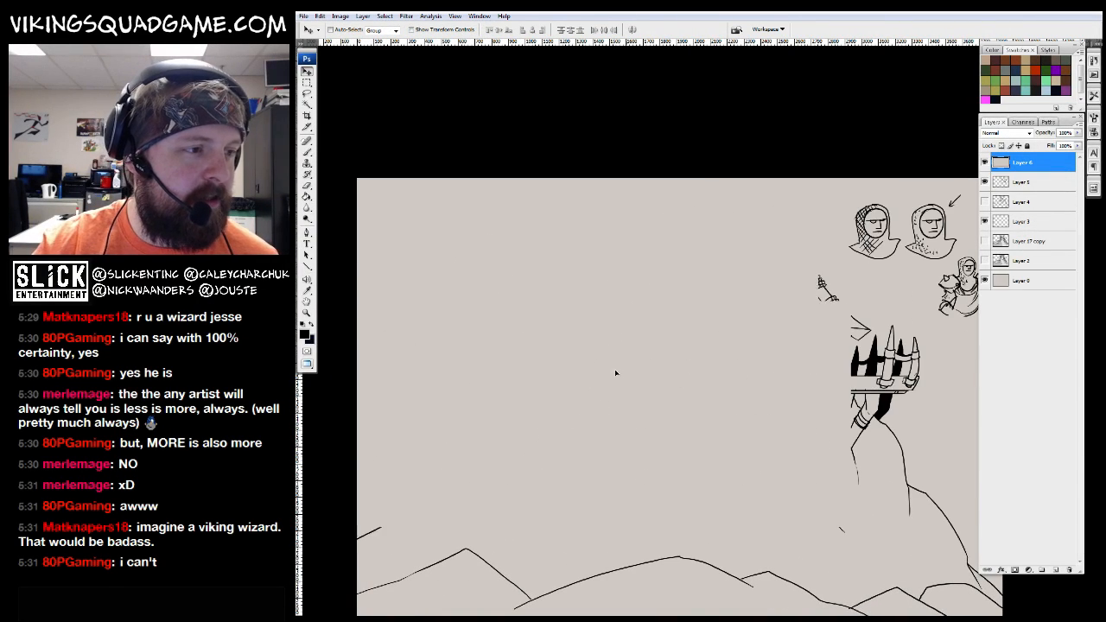
{"action": "key", "text": "z"}
{"action": "left_click", "coordinate": [780, 371], "text": "alt"}
{"action": "left_click", "coordinate": [780, 371], "text": "alt"}
{"action": "left_click", "coordinate": [984, 161]}
{"action": "left_click", "coordinate": [1024, 182]}
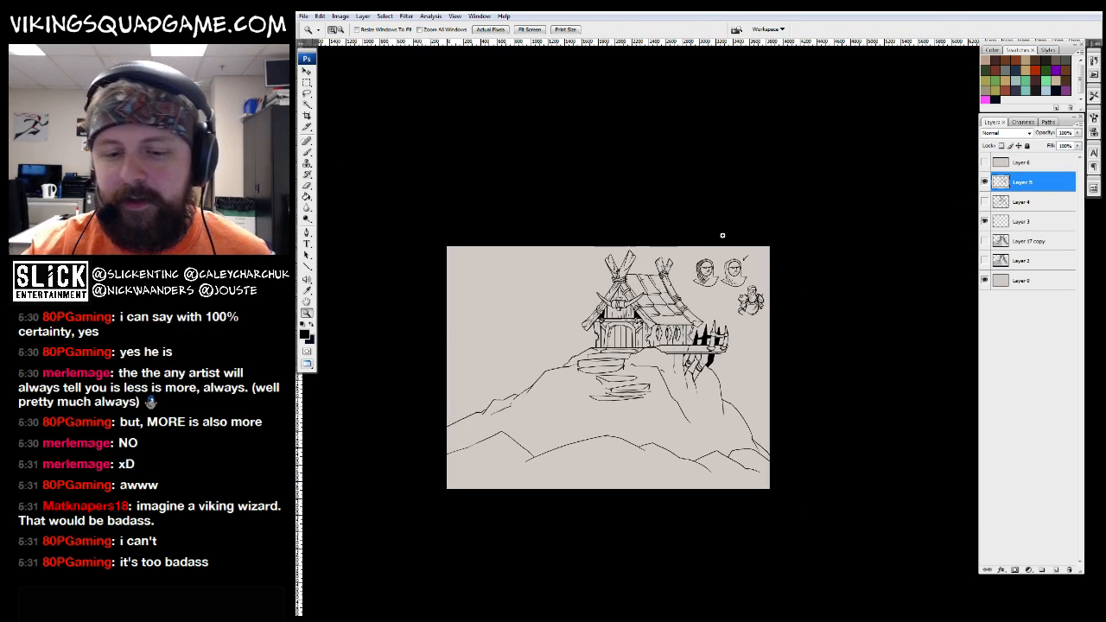
Review the whole scene and the hut's roof line art up close
{"action": "left_click", "coordinate": [719, 337]}
{"action": "key", "text": "b"}
{"action": "mouse_move", "coordinate": [768, 317]}
{"action": "left_mouse_down"}
{"action": "mouse_move", "coordinate": [569, 425]}
{"action": "mouse_move", "coordinate": [838, 228]}
{"action": "left_mouse_up"}
{"action": "key", "text": "z"}
{"action": "left_click", "coordinate": [749, 365], "text": "alt"}
{"action": "left_click_drag", "start_coordinate": [698, 354], "coordinate": [673, 399]}
{"action": "left_click", "coordinate": [704, 302], "text": "ctrl"}
{"action": "left_click_drag", "start_coordinate": [856, 258], "coordinate": [831, 250]}
Bring up the Viking Squad cover artwork in full-screen view and examine its characters' armour and helmets
{"action": "key", "text": "f"}
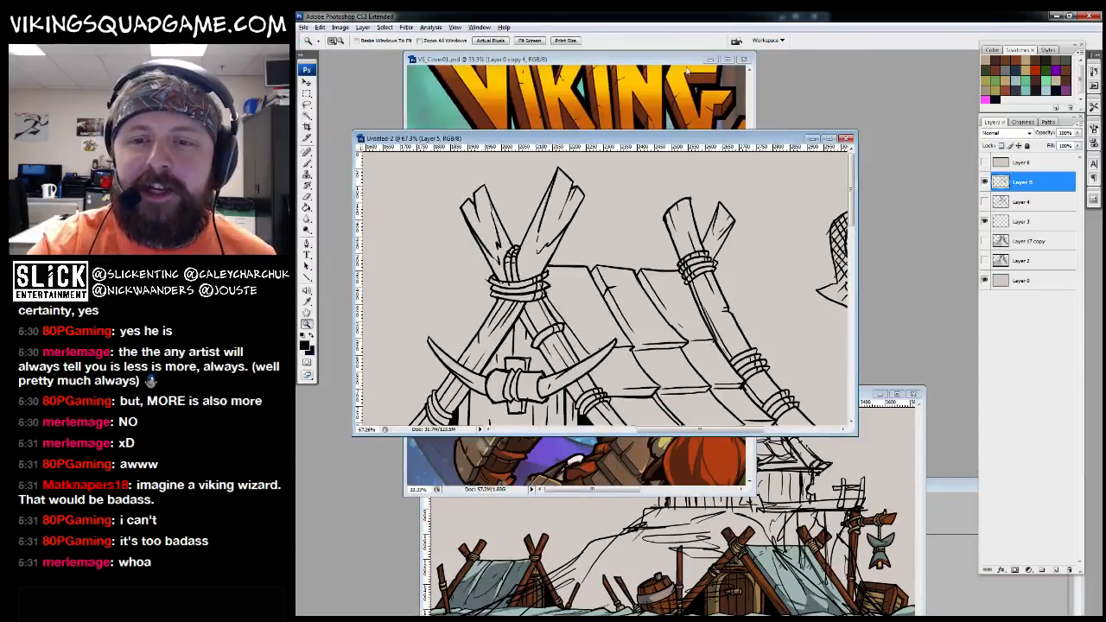
{"action": "left_click", "coordinate": [686, 71]}
{"action": "key", "text": "f"}
{"action": "key", "text": "f"}
{"action": "left_click_drag", "start_coordinate": [700, 285], "coordinate": [665, 310]}
{"action": "left_click", "coordinate": [679, 302], "text": "alt"}
{"action": "left_click", "coordinate": [752, 356], "text": "ctrl"}
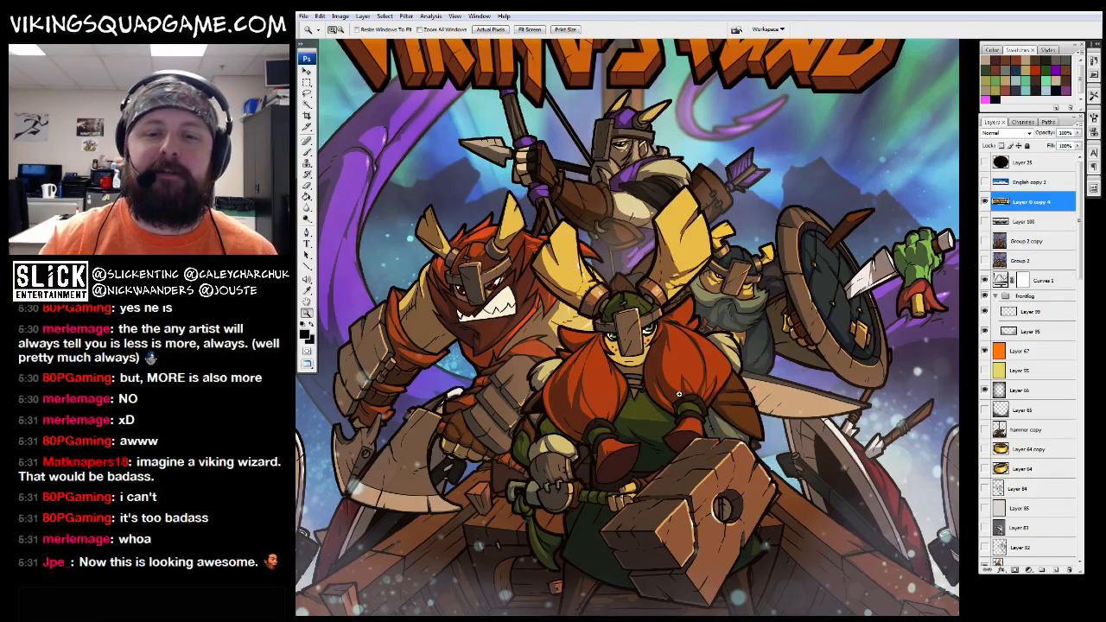
{"action": "left_click_drag", "start_coordinate": [706, 419], "coordinate": [733, 390]}
{"action": "left_click_drag", "start_coordinate": [714, 445], "coordinate": [636, 536]}
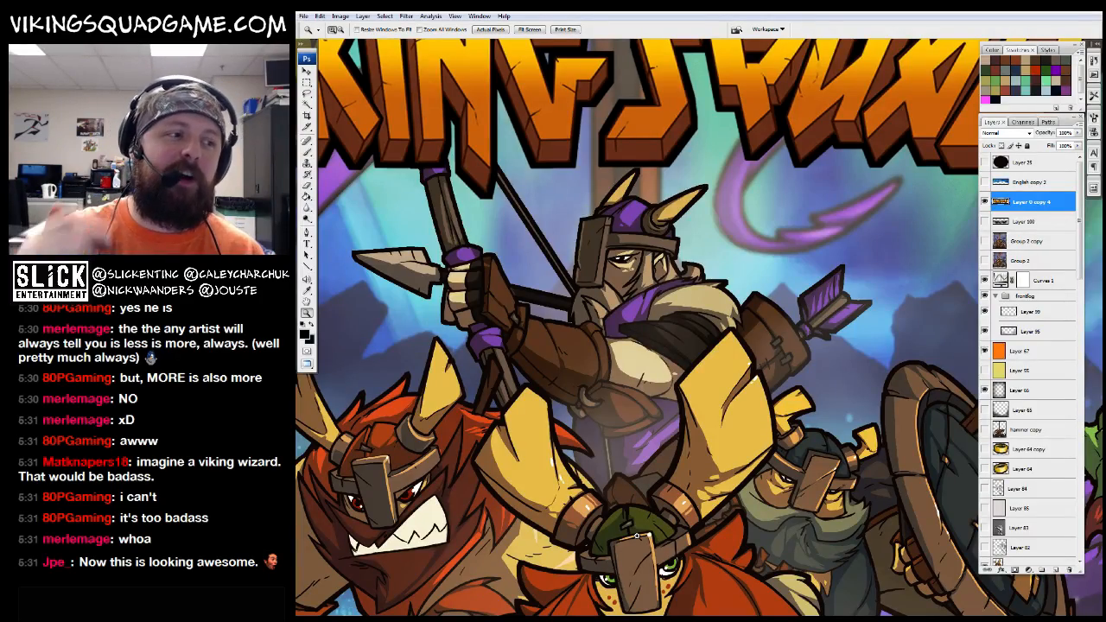
Return to the hut drawing in full-screen view and compare it with Layer 5 hidden and shown
{"action": "key", "text": "shift+f"}
{"action": "key", "text": "shift+f"}
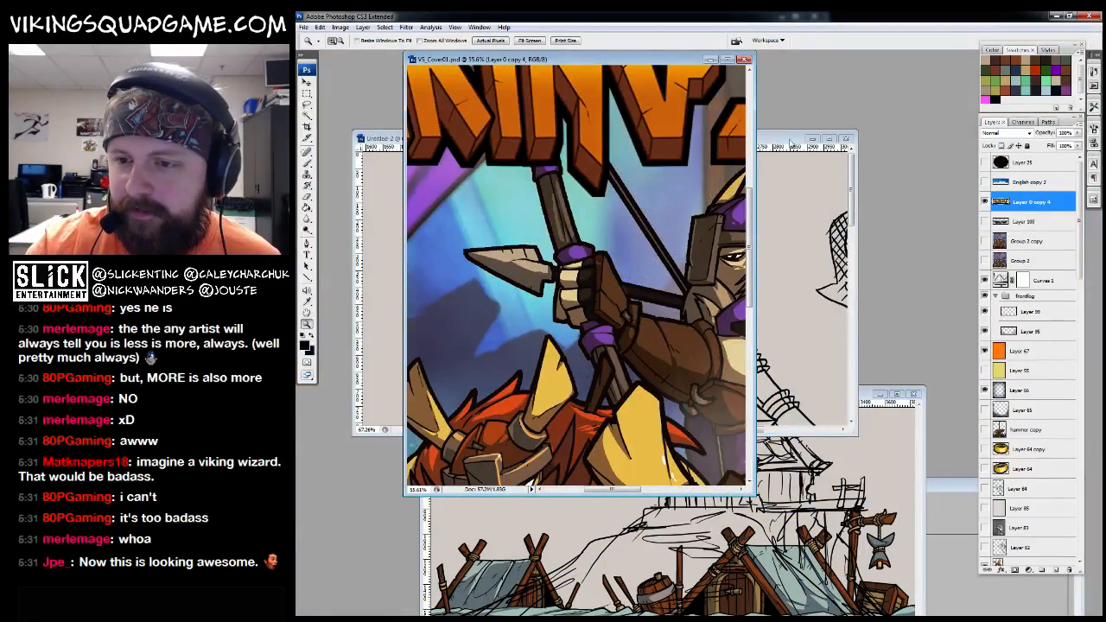
{"action": "left_click", "coordinate": [795, 143]}
{"action": "key", "text": "f"}
{"action": "key", "text": "f"}
{"action": "key", "text": "b"}
{"action": "mouse_move", "coordinate": [795, 277]}
{"action": "left_mouse_down"}
{"action": "mouse_move", "coordinate": [831, 160]}
{"action": "mouse_move", "coordinate": [707, 183]}
{"action": "mouse_move", "coordinate": [750, 159]}
{"action": "left_mouse_up"}
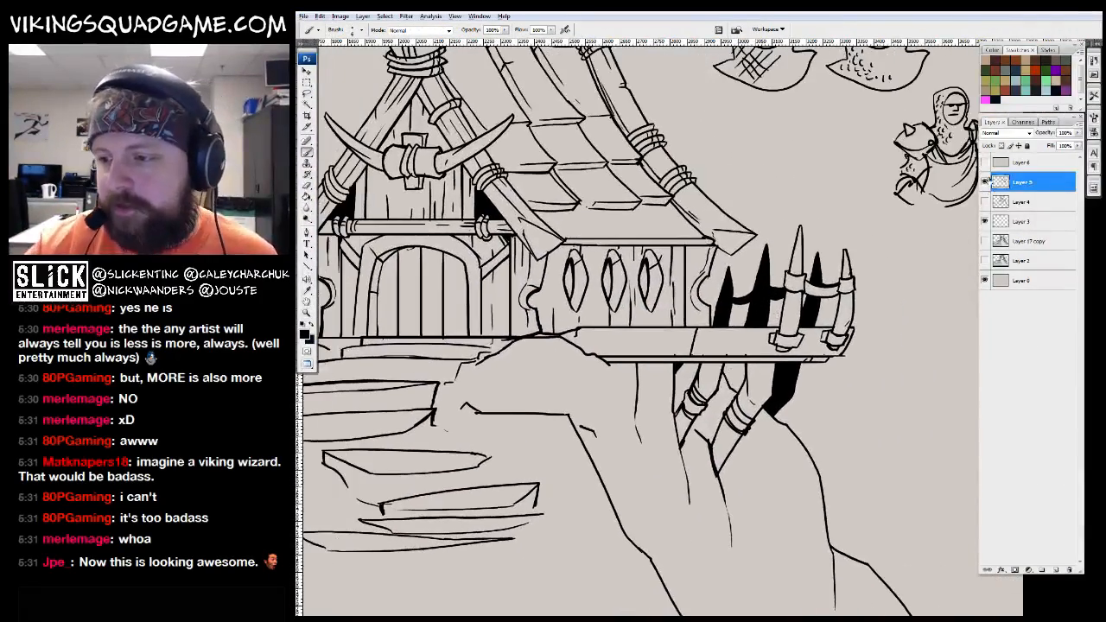
{"action": "left_click", "coordinate": [985, 183]}
{"action": "left_click", "coordinate": [985, 182]}
Ink rock contour lines left of the stone steps and on the boulder beside the porch
{"action": "left_click_drag", "start_coordinate": [580, 365], "coordinate": [711, 273]}
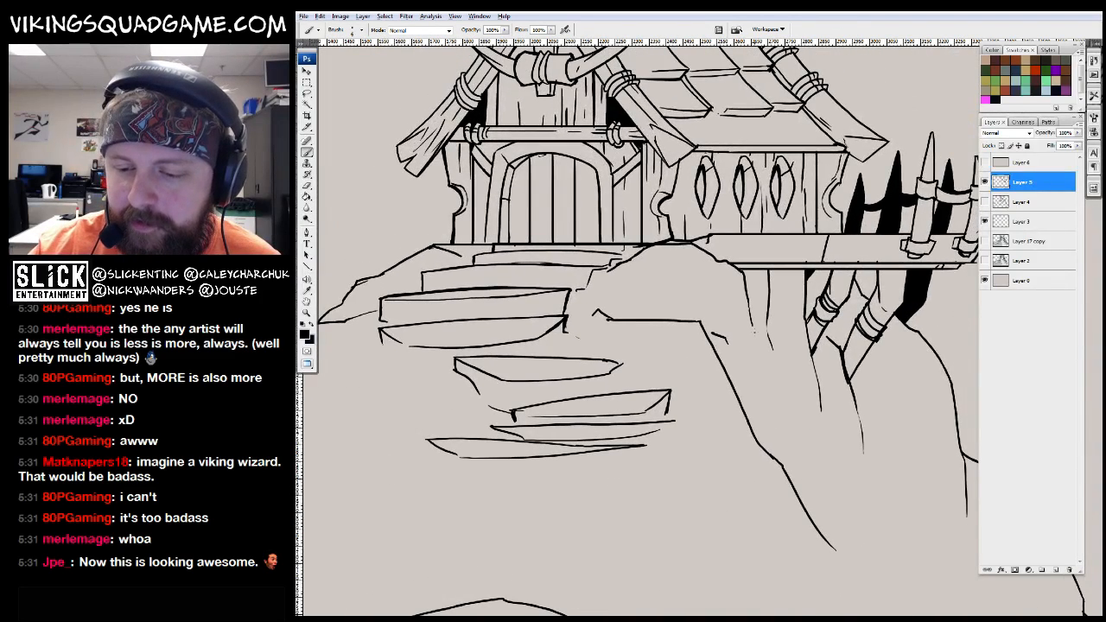
{"action": "left_click_drag", "start_coordinate": [627, 300], "coordinate": [929, 232]}
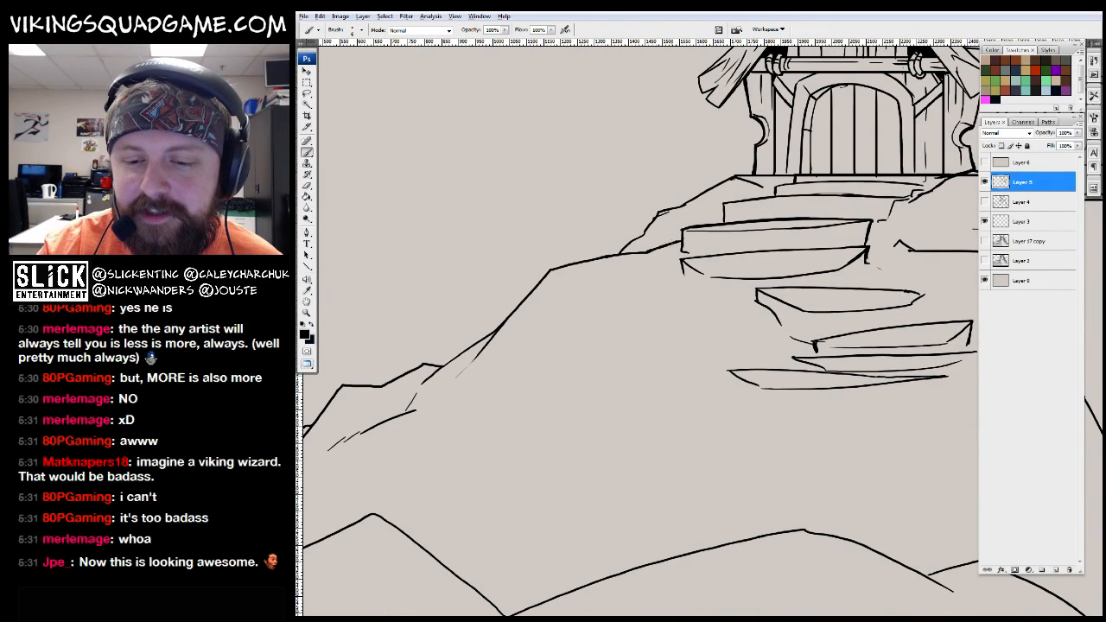
{"action": "left_click_drag", "start_coordinate": [684, 273], "coordinate": [707, 265]}
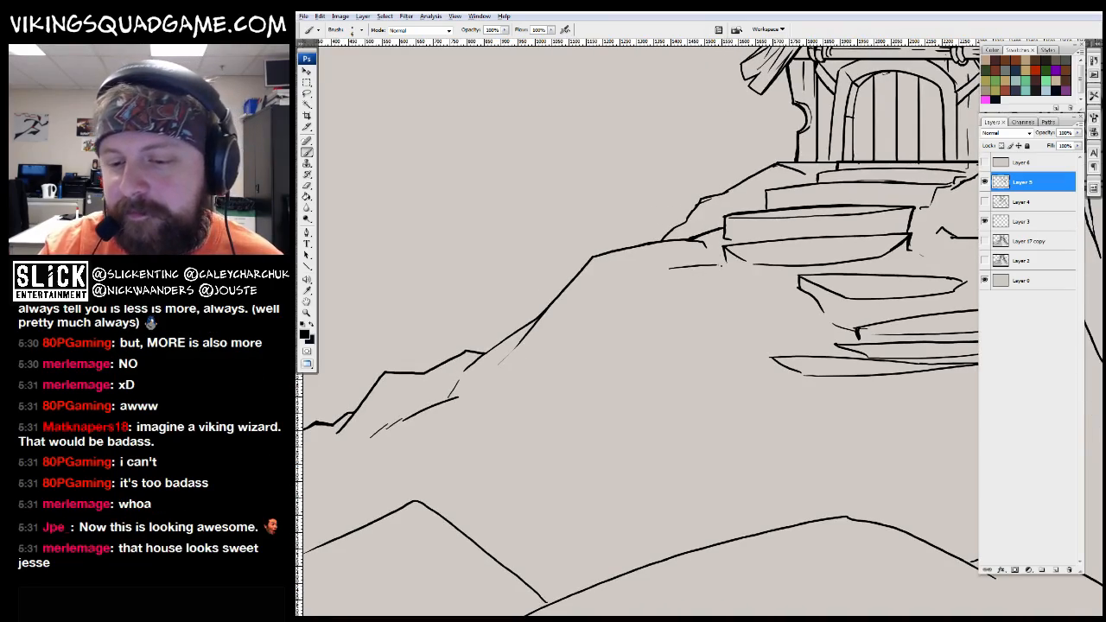
{"action": "left_click_drag", "start_coordinate": [804, 295], "coordinate": [409, 541]}
Extend the roof tile seams down the bottom row to the eave and mark joints along its edge
{"action": "key", "text": "z"}
{"action": "mouse_move", "coordinate": [772, 352]}
{"action": "left_mouse_down"}
{"action": "mouse_move", "coordinate": [704, 398]}
{"action": "mouse_move", "coordinate": [809, 343]}
{"action": "left_mouse_up"}
{"action": "key", "text": "ctrl+minus"}
{"action": "mouse_move", "coordinate": [754, 409]}
{"action": "left_mouse_down"}
{"action": "mouse_move", "coordinate": [749, 375]}
{"action": "mouse_move", "coordinate": [867, 379]}
{"action": "mouse_move", "coordinate": [800, 398]}
{"action": "mouse_move", "coordinate": [781, 389]}
{"action": "left_mouse_up"}
{"action": "key", "text": "ctrl+minus"}
{"action": "key", "text": "ctrl+plus"}
{"action": "key", "text": "ctrl+plus"}
{"action": "key", "text": "ctrl+plus"}
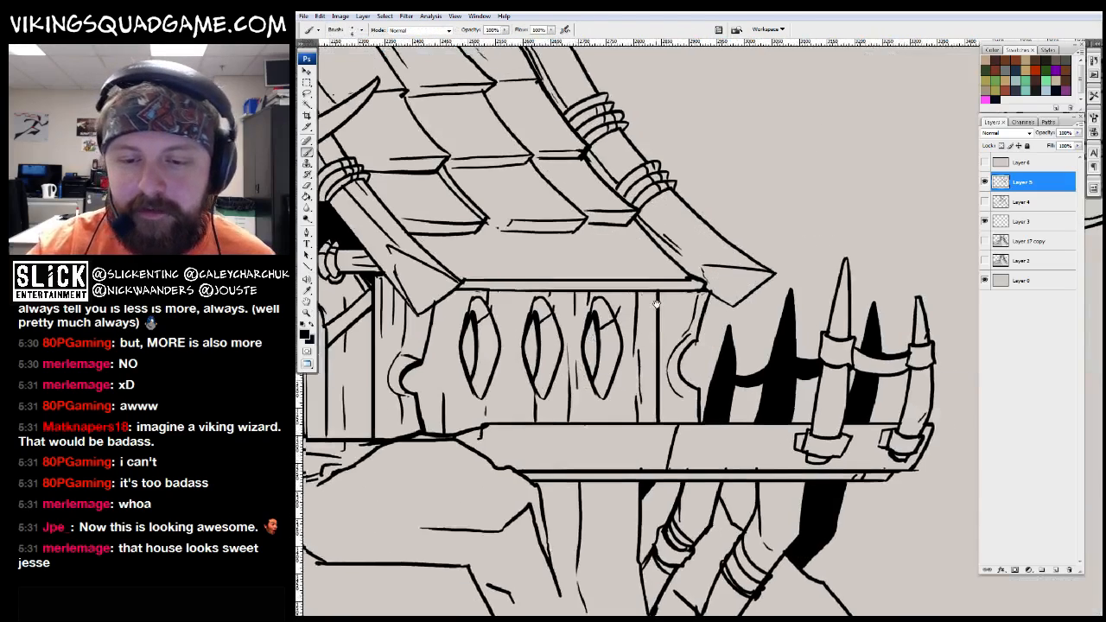
{"action": "key", "text": "b"}
{"action": "left_click_drag", "start_coordinate": [611, 266], "coordinate": [654, 304]}
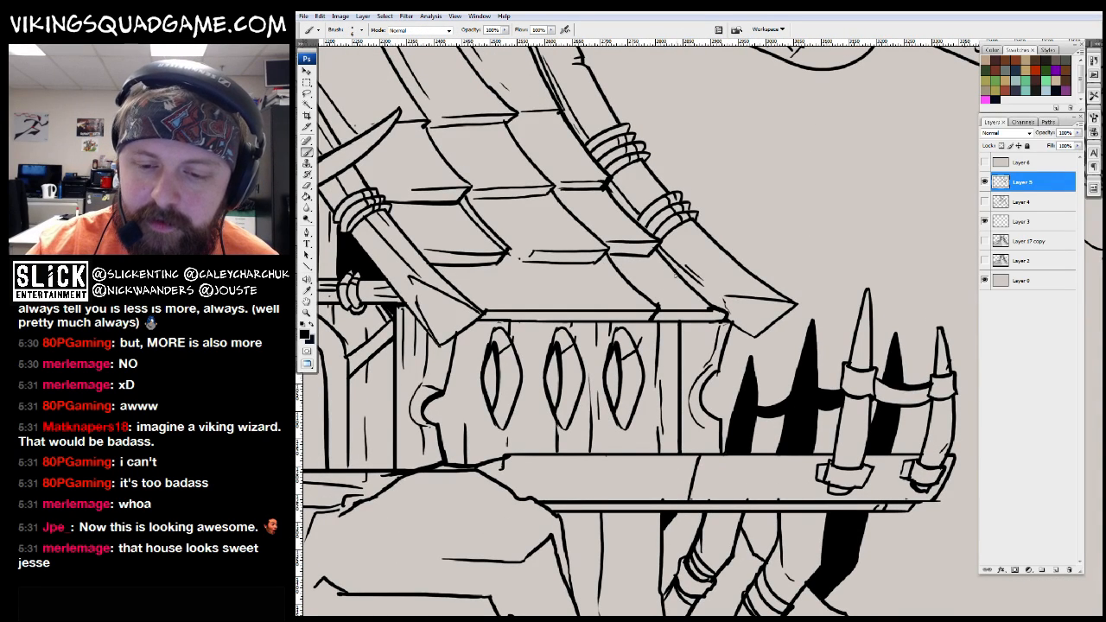
{"action": "left_click_drag", "start_coordinate": [643, 263], "coordinate": [719, 267]}
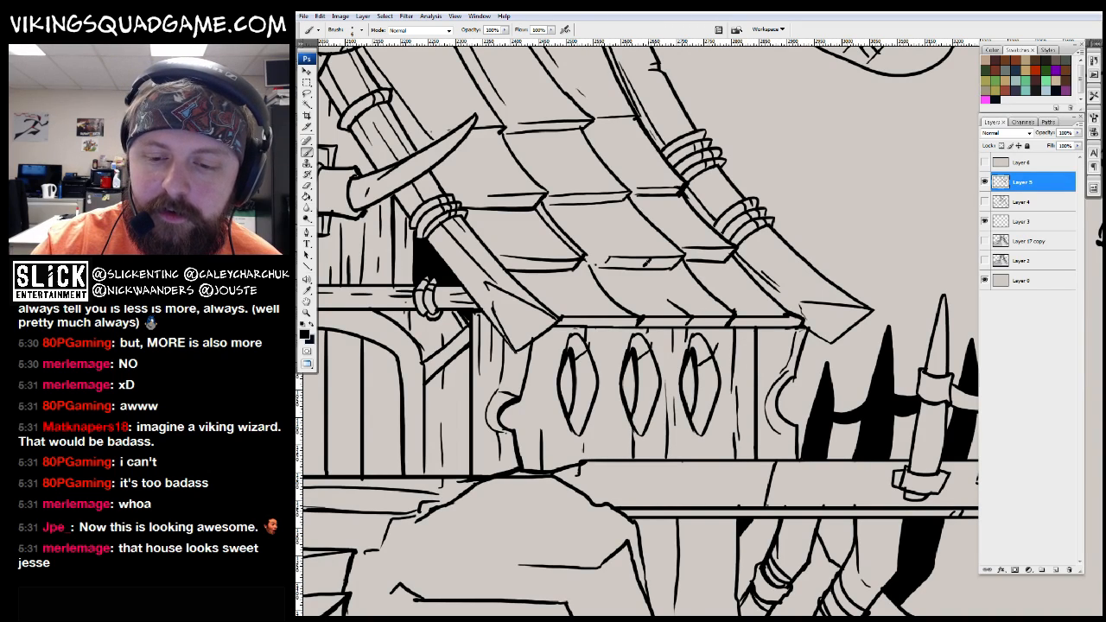
Close off the lowest slab's right end and ink another broad stone slab below it to the left
{"action": "key", "text": "z"}
{"action": "left_click", "coordinate": [797, 343], "text": "alt"}
{"action": "left_click", "coordinate": [796, 343], "text": "alt"}
{"action": "left_click", "coordinate": [797, 343], "text": "alt"}
{"action": "left_click", "coordinate": [797, 343], "text": "alt"}
{"action": "mouse_move", "coordinate": [749, 384]}
{"action": "left_mouse_down"}
{"action": "mouse_move", "coordinate": [688, 378]}
{"action": "mouse_move", "coordinate": [645, 341]}
{"action": "left_mouse_up"}
{"action": "left_click_drag", "start_coordinate": [772, 237], "coordinate": [568, 455]}
{"action": "left_click_drag", "start_coordinate": [588, 352], "coordinate": [735, 303]}
{"action": "key", "text": "b"}
{"action": "mouse_move", "coordinate": [753, 260]}
{"action": "left_mouse_down"}
{"action": "mouse_move", "coordinate": [629, 272]}
{"action": "mouse_move", "coordinate": [680, 281]}
{"action": "mouse_move", "coordinate": [794, 268]}
{"action": "left_mouse_up"}
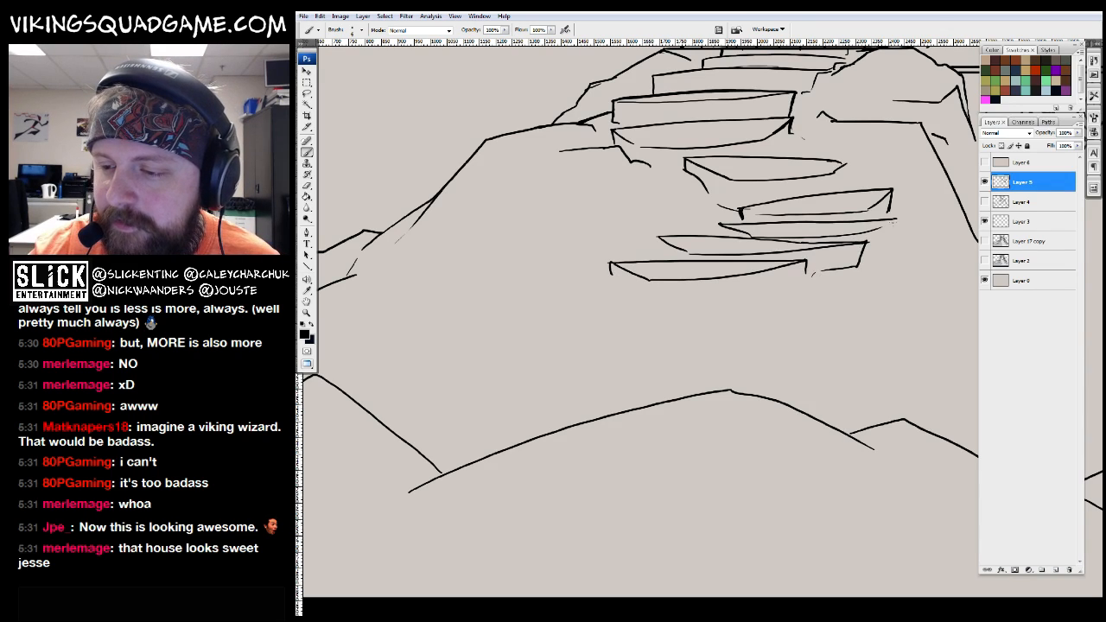
Ink three narrow steps descending leftwards down the hill from the lowest broad slab
{"action": "key", "text": "z"}
{"action": "left_click", "coordinate": [832, 326], "text": "alt"}
{"action": "left_click", "coordinate": [832, 326], "text": "alt"}
{"action": "left_click", "coordinate": [832, 325], "text": "alt"}
{"action": "left_click", "coordinate": [832, 326], "text": "alt"}
{"action": "left_click", "coordinate": [832, 326], "text": "alt"}
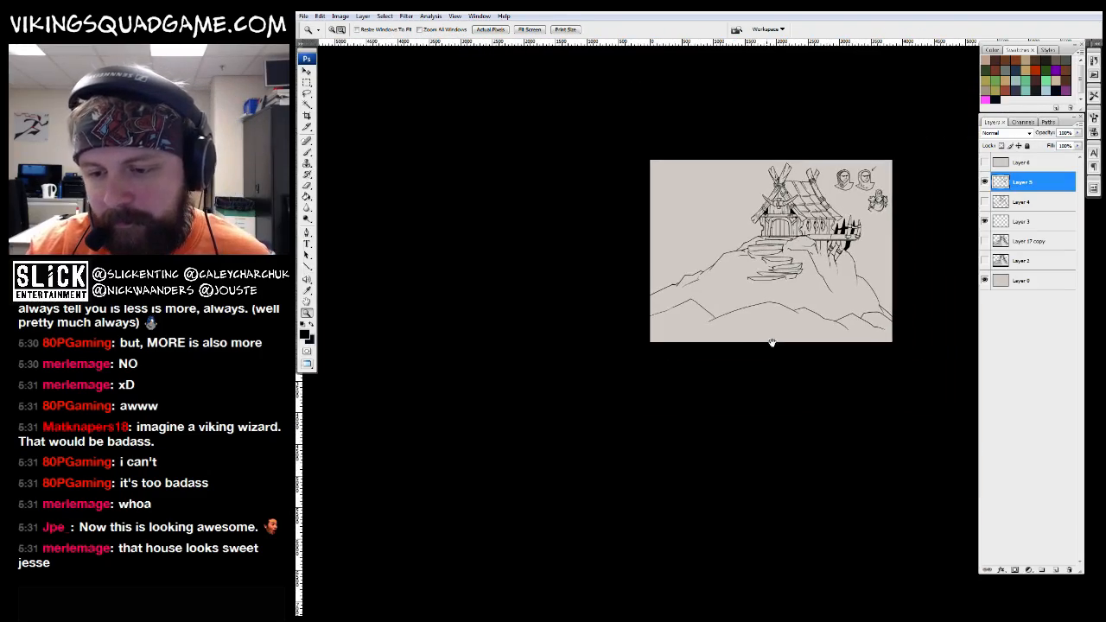
{"action": "left_click_drag", "start_coordinate": [804, 341], "coordinate": [670, 216]}
{"action": "key", "text": "b"}
{"action": "mouse_move", "coordinate": [866, 315]}
{"action": "left_mouse_down"}
{"action": "mouse_move", "coordinate": [780, 333]}
{"action": "mouse_move", "coordinate": [881, 292]}
{"action": "mouse_move", "coordinate": [839, 277]}
{"action": "mouse_move", "coordinate": [573, 539]}
{"action": "mouse_move", "coordinate": [785, 327]}
{"action": "left_mouse_up"}
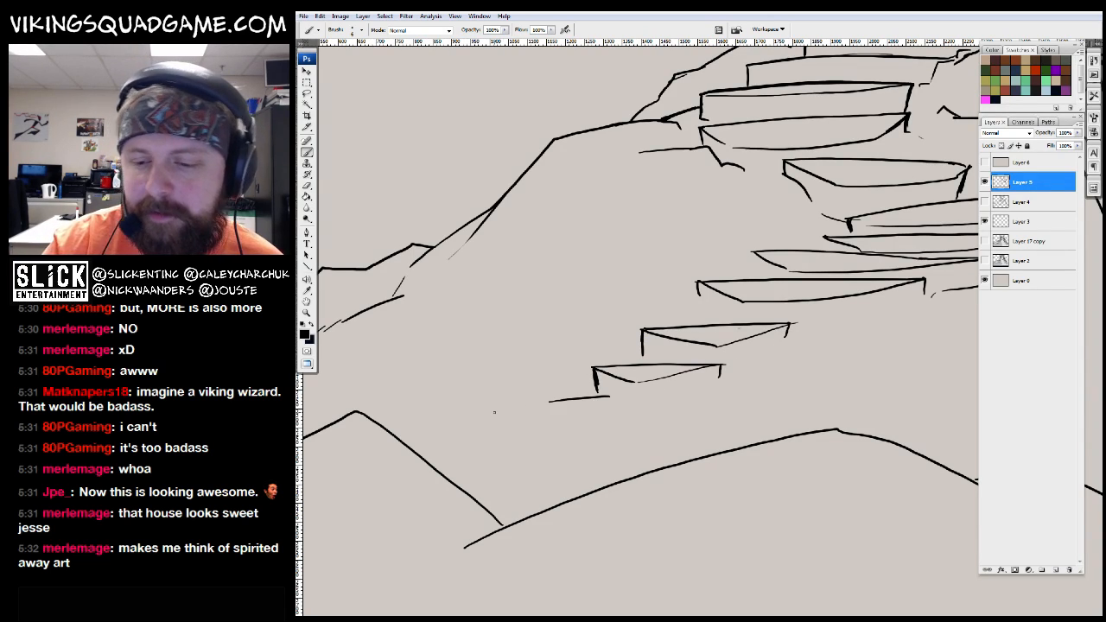
{"action": "left_click_drag", "start_coordinate": [503, 409], "coordinate": [562, 404]}
{"action": "left_click_drag", "start_coordinate": [653, 394], "coordinate": [531, 401]}
Ink a curved rock edge beneath the right side of the steps and jagged rock contours along their left side
{"action": "mouse_move", "coordinate": [751, 449]}
{"action": "left_mouse_down"}
{"action": "mouse_move", "coordinate": [563, 471]}
{"action": "mouse_move", "coordinate": [773, 351]}
{"action": "left_mouse_up"}
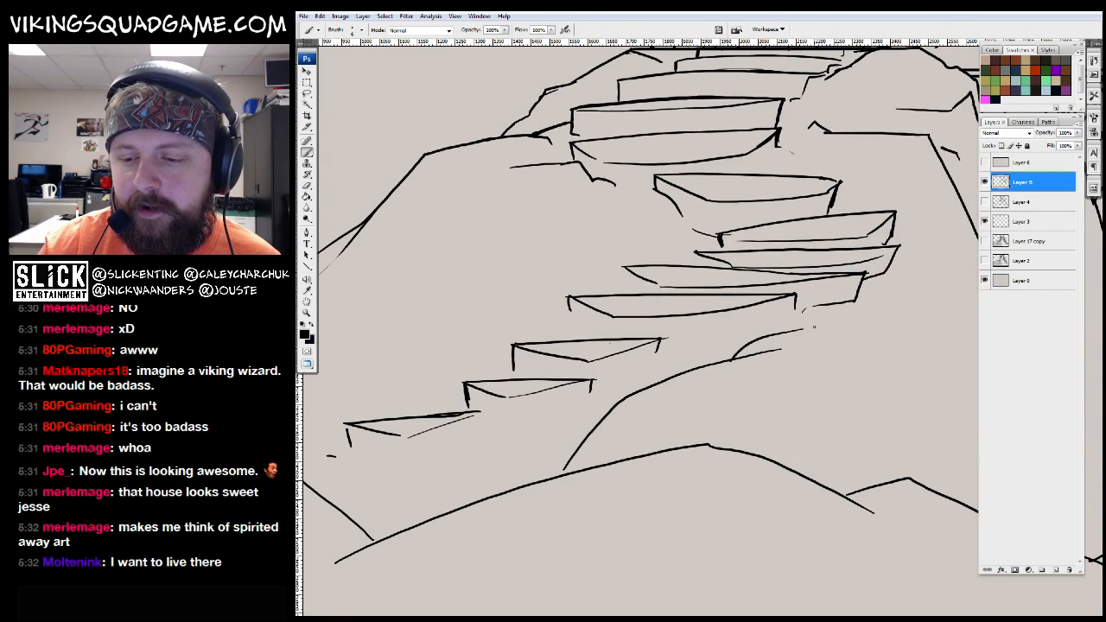
{"action": "left_click_drag", "start_coordinate": [847, 309], "coordinate": [697, 374]}
{"action": "left_click_drag", "start_coordinate": [503, 296], "coordinate": [713, 291]}
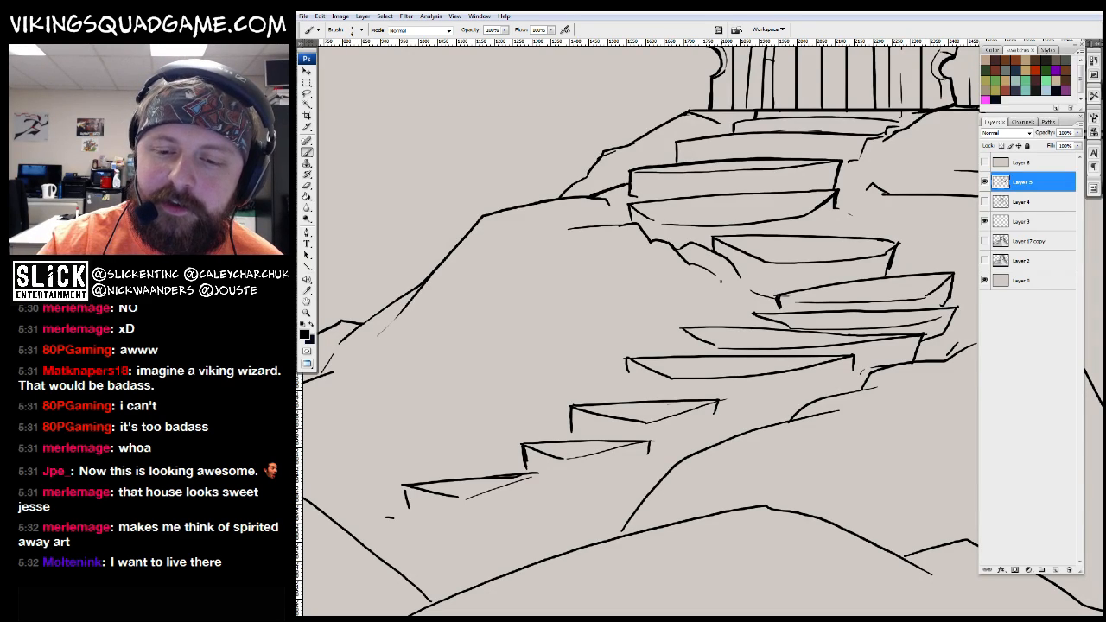
Ink wood-grain lines on the planks of the hut's arched front door
{"action": "key", "text": "z"}
{"action": "left_click", "coordinate": [864, 349], "text": "alt"}
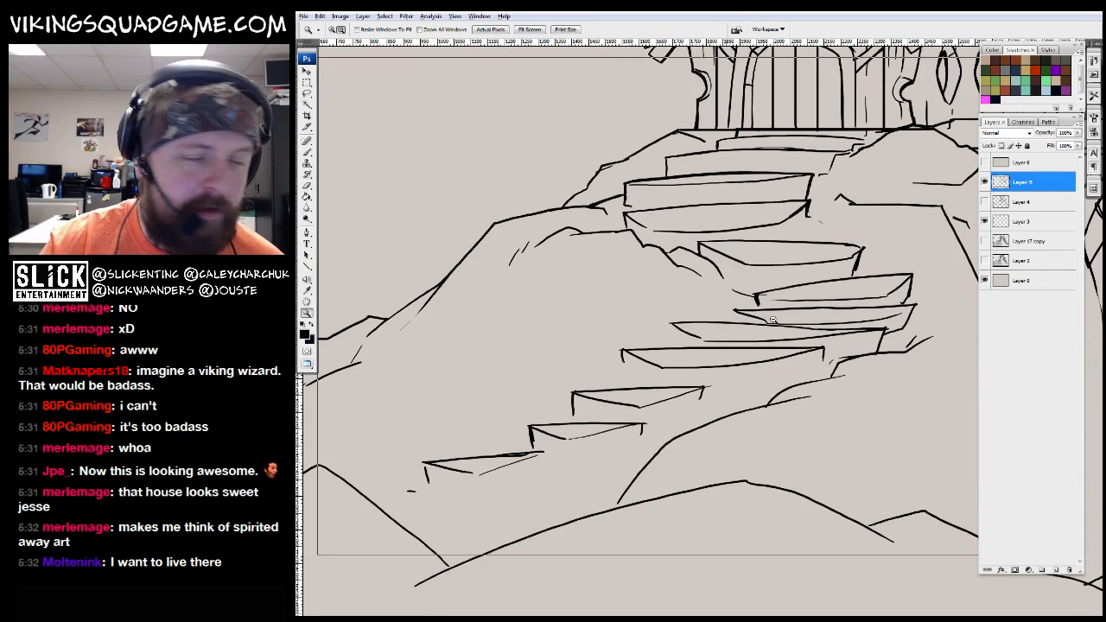
{"action": "left_click", "coordinate": [864, 348], "text": "alt"}
{"action": "left_click", "coordinate": [864, 348], "text": "alt"}
{"action": "left_click", "coordinate": [722, 259]}
{"action": "left_click", "coordinate": [722, 259]}
{"action": "key", "text": "b"}
{"action": "mouse_move", "coordinate": [649, 292]}
{"action": "left_mouse_down"}
{"action": "mouse_move", "coordinate": [650, 475]}
{"action": "mouse_move", "coordinate": [665, 501]}
{"action": "left_mouse_up"}
{"action": "mouse_move", "coordinate": [620, 278]}
{"action": "left_mouse_down"}
{"action": "mouse_move", "coordinate": [622, 406]}
{"action": "mouse_move", "coordinate": [604, 470]}
{"action": "left_mouse_up"}
{"action": "left_click_drag", "start_coordinate": [567, 273], "coordinate": [562, 398]}
{"action": "key", "text": "z"}
{"action": "left_click", "coordinate": [666, 388], "text": "alt"}
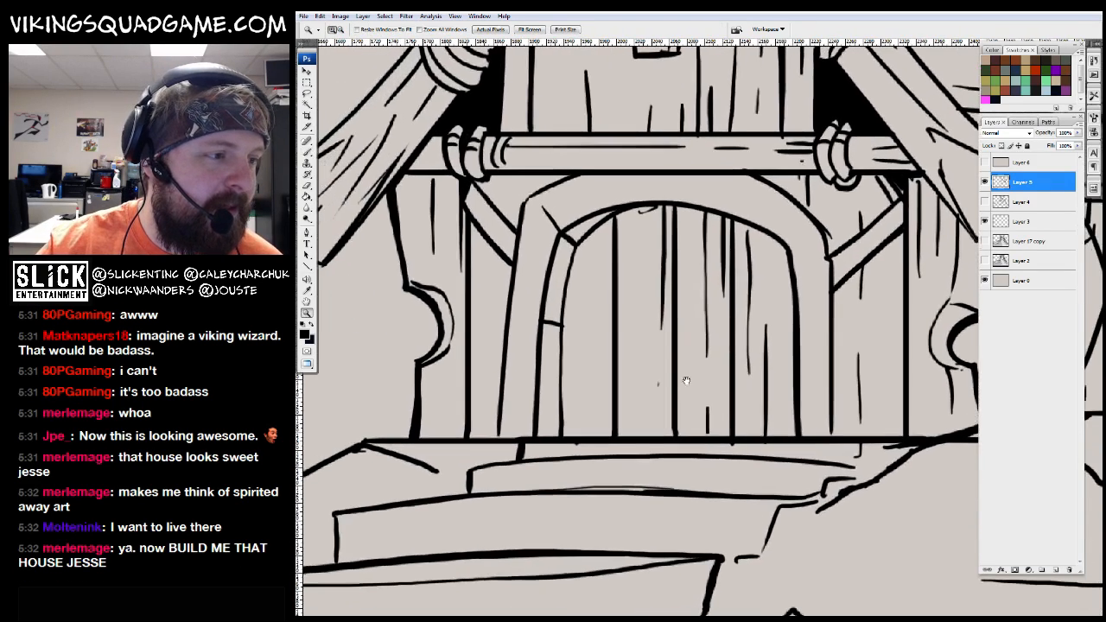
Ink short joint and grain lines on the arched frame around the hut's front door
{"action": "left_click", "coordinate": [786, 356], "text": "alt"}
{"action": "left_click", "coordinate": [786, 356], "text": "alt"}
{"action": "left_click", "coordinate": [786, 356], "text": "alt"}
{"action": "left_click", "coordinate": [423, 328]}
{"action": "left_click", "coordinate": [432, 320]}
{"action": "key", "text": "b"}
{"action": "left_click_drag", "start_coordinate": [552, 459], "coordinate": [690, 340]}
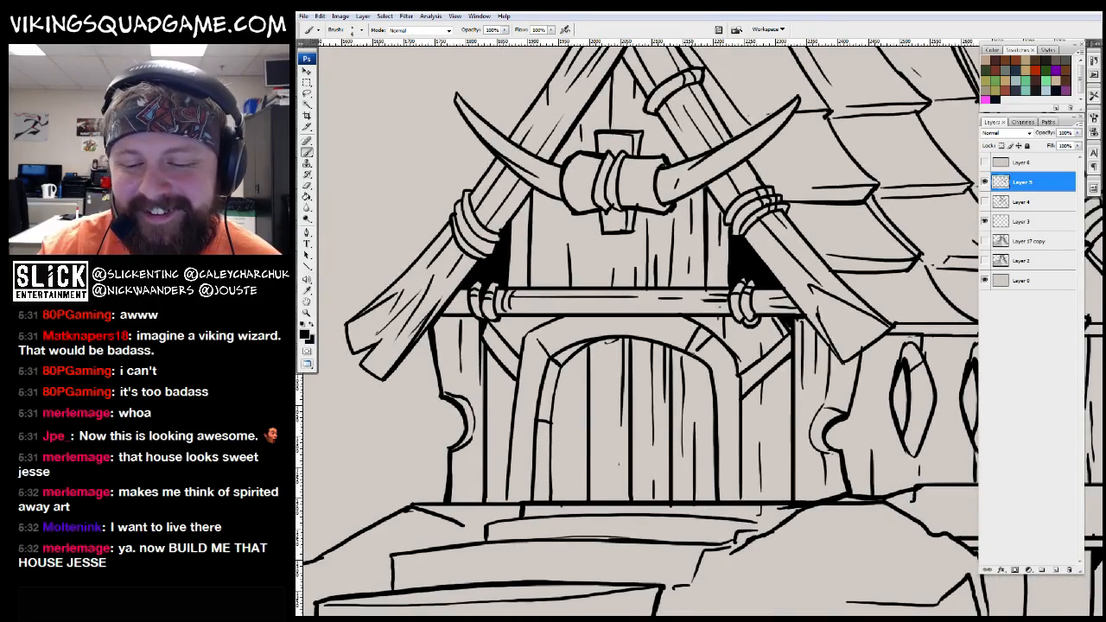
{"action": "left_click_drag", "start_coordinate": [560, 341], "coordinate": [567, 347]}
{"action": "left_click_drag", "start_coordinate": [570, 335], "coordinate": [477, 467]}
Ink a broken rock contour down the cliff below the porch supports, with short crack marks beside it
{"action": "key", "text": "z"}
{"action": "left_click", "coordinate": [894, 379], "text": "alt"}
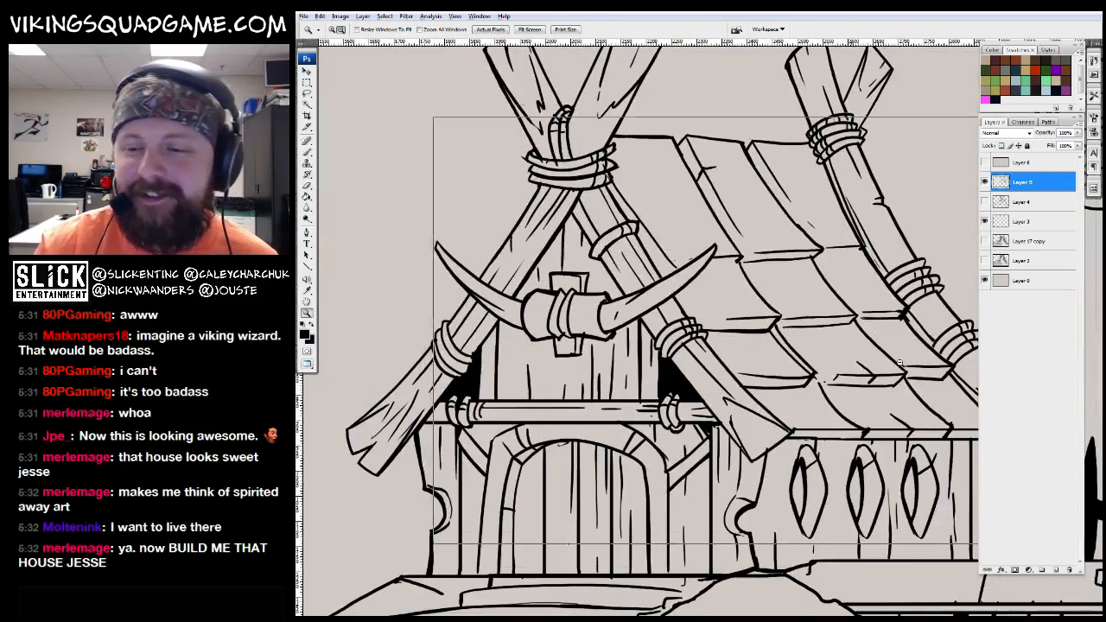
{"action": "left_click", "coordinate": [894, 378], "text": "alt"}
{"action": "left_click", "coordinate": [894, 379], "text": "alt"}
{"action": "left_click", "coordinate": [895, 378], "text": "alt"}
{"action": "left_click", "coordinate": [895, 378], "text": "alt"}
{"action": "left_click_drag", "start_coordinate": [826, 415], "coordinate": [670, 433]}
{"action": "left_click", "coordinate": [742, 213]}
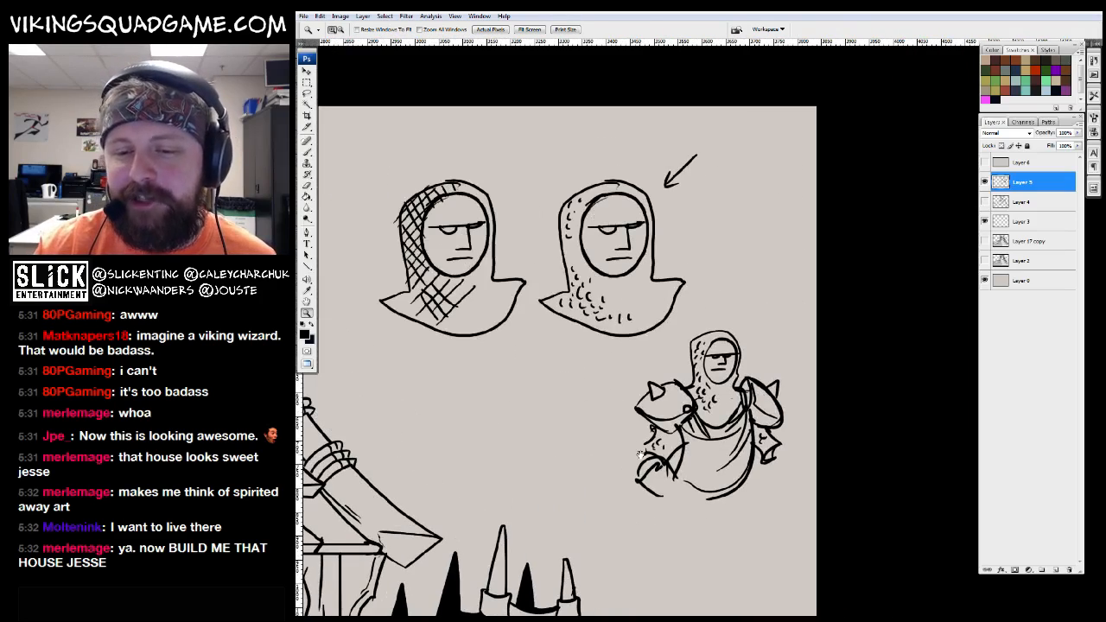
{"action": "mouse_move", "coordinate": [581, 537]}
{"action": "left_mouse_down"}
{"action": "mouse_move", "coordinate": [757, 476]}
{"action": "mouse_move", "coordinate": [767, 265]}
{"action": "mouse_move", "coordinate": [715, 262]}
{"action": "left_mouse_up"}
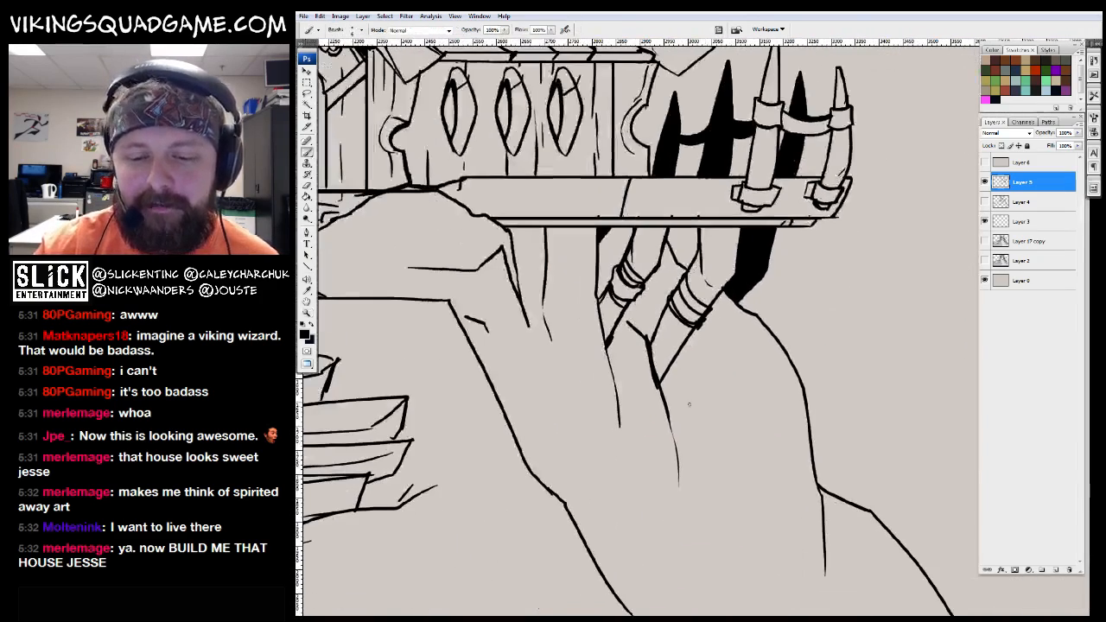
{"action": "left_click_drag", "start_coordinate": [740, 459], "coordinate": [700, 295]}
{"action": "mouse_move", "coordinate": [802, 448]}
{"action": "left_mouse_down"}
{"action": "mouse_move", "coordinate": [789, 391]}
{"action": "mouse_move", "coordinate": [763, 316]}
{"action": "mouse_move", "coordinate": [672, 229]}
{"action": "left_mouse_up"}
{"action": "left_click_drag", "start_coordinate": [772, 331], "coordinate": [684, 280]}
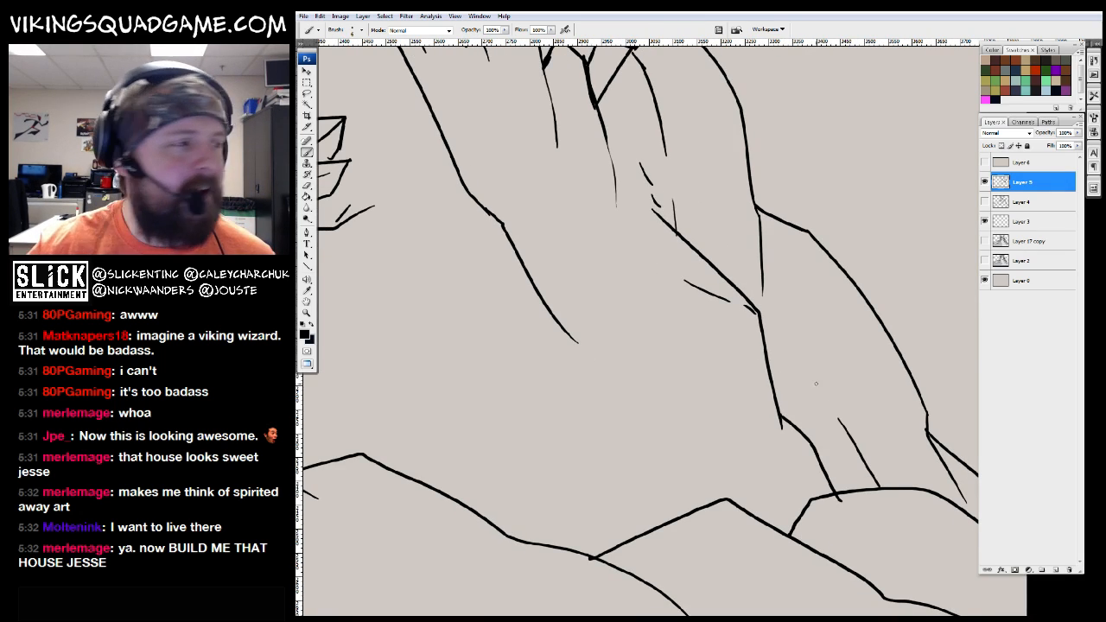
{"action": "left_click_drag", "start_coordinate": [805, 359], "coordinate": [810, 366]}
{"action": "left_click_drag", "start_coordinate": [814, 375], "coordinate": [747, 299]}
{"action": "key", "text": "e"}
{"action": "left_click_drag", "start_coordinate": [773, 420], "coordinate": [786, 426]}
Ink the rounded crest of a large boulder between the stone steps and the cliff's long diagonal edge
{"action": "left_click", "coordinate": [819, 384], "text": "alt"}
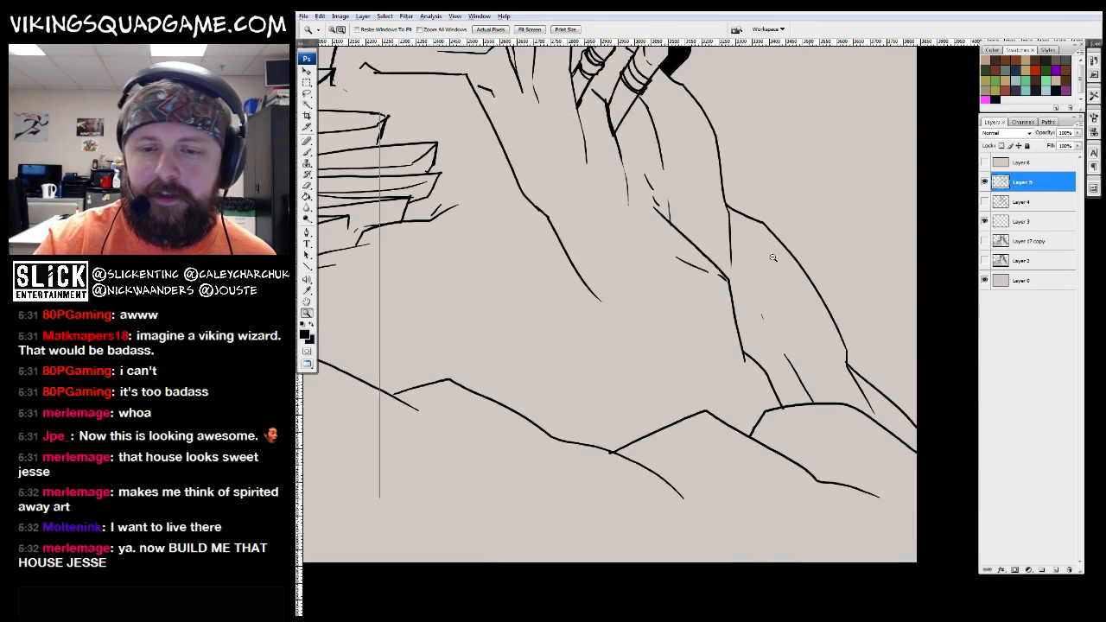
{"action": "left_click", "coordinate": [773, 257], "text": "alt"}
{"action": "left_click", "coordinate": [773, 258], "text": "alt"}
{"action": "left_click", "coordinate": [775, 263], "text": "alt"}
{"action": "left_click", "coordinate": [785, 276], "text": "alt"}
{"action": "left_click_drag", "start_coordinate": [657, 264], "coordinate": [768, 343]}
{"action": "key", "text": "b"}
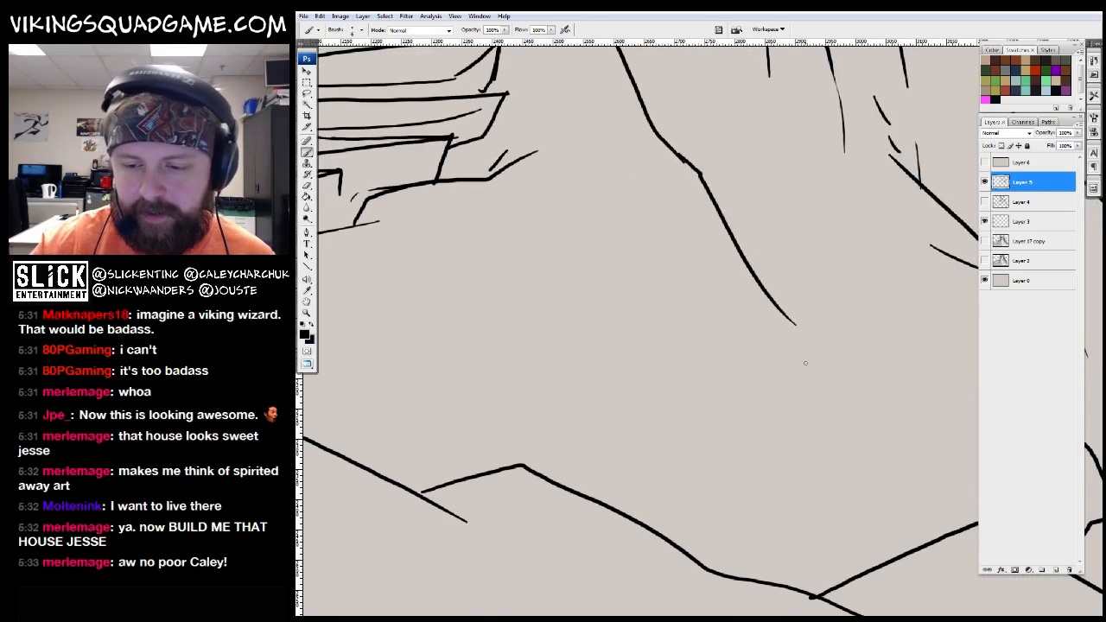
{"action": "mouse_move", "coordinate": [756, 282]}
{"action": "left_mouse_down"}
{"action": "mouse_move", "coordinate": [656, 187]}
{"action": "mouse_move", "coordinate": [522, 211]}
{"action": "left_mouse_up"}
{"action": "left_click_drag", "start_coordinate": [520, 208], "coordinate": [484, 220]}
Ink the large boulder's left flank down to the foreground ridge, undoing and redrawing the last stroke
{"action": "left_click_drag", "start_coordinate": [470, 228], "coordinate": [387, 338]}
{"action": "left_click_drag", "start_coordinate": [372, 366], "coordinate": [322, 413]}
{"action": "mouse_move", "coordinate": [354, 405]}
{"action": "left_mouse_down"}
{"action": "mouse_move", "coordinate": [475, 374]}
{"action": "mouse_move", "coordinate": [426, 397]}
{"action": "left_mouse_up"}
{"action": "left_click_drag", "start_coordinate": [473, 346], "coordinate": [493, 353]}
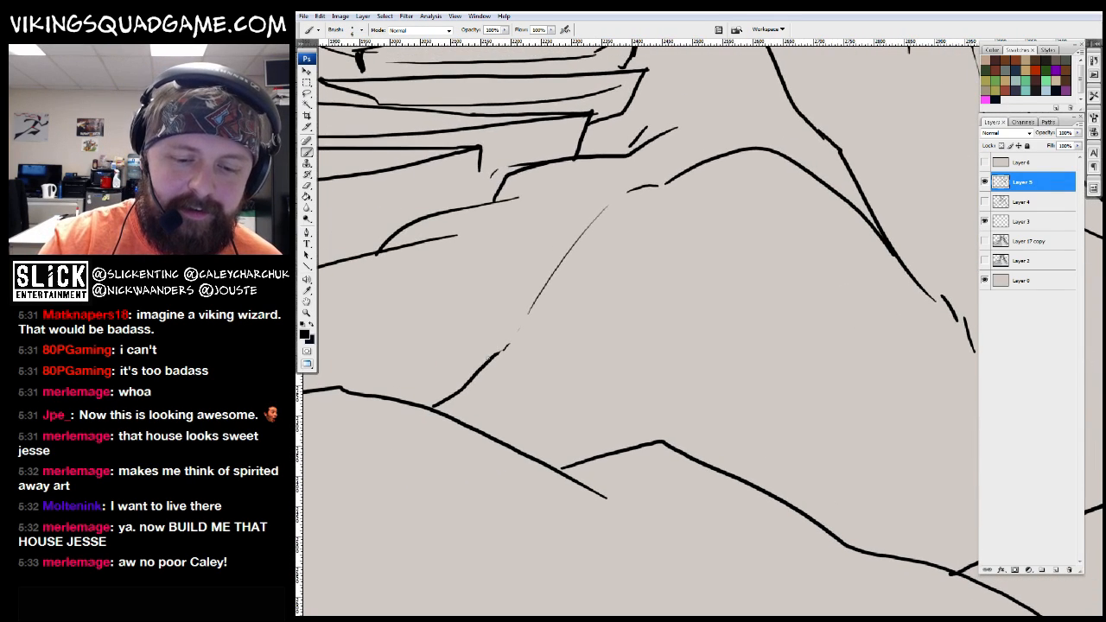
{"action": "key", "text": "ctrl+z"}
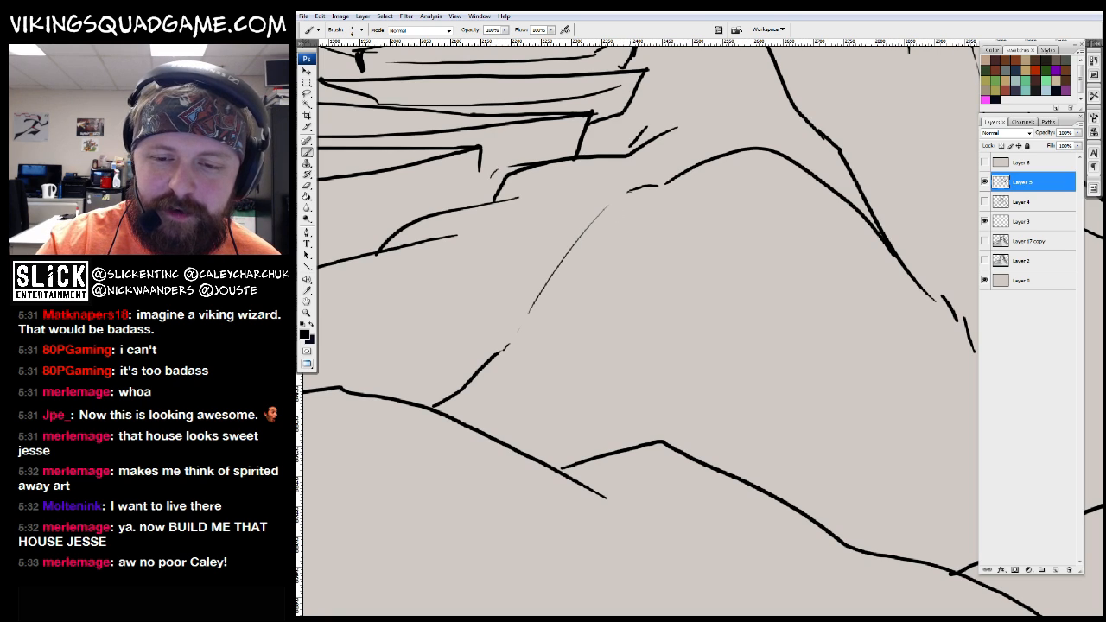
{"action": "left_click_drag", "start_coordinate": [587, 228], "coordinate": [496, 357]}
Ink a short crease on the boulder's crest and a second rounded rock to its right, sloping towards the cliff base
{"action": "left_click_drag", "start_coordinate": [712, 194], "coordinate": [757, 198]}
{"action": "left_click_drag", "start_coordinate": [805, 221], "coordinate": [623, 252]}
{"action": "left_click_drag", "start_coordinate": [791, 259], "coordinate": [614, 207]}
{"action": "left_click_drag", "start_coordinate": [613, 208], "coordinate": [698, 259]}
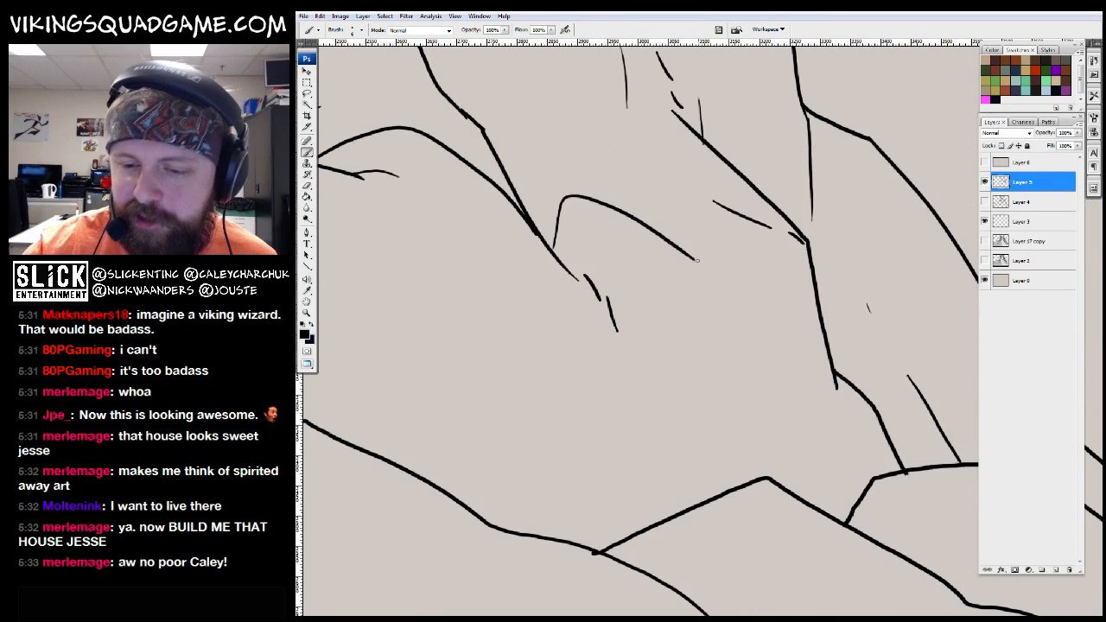
{"action": "left_click_drag", "start_coordinate": [736, 299], "coordinate": [867, 498]}
{"action": "left_click_drag", "start_coordinate": [935, 79], "coordinate": [782, 249]}
Ink a small rounded rock behind the lowest step's left end and strengthen the left edges of the lower steps
{"action": "scroll", "coordinate": [782, 249], "scroll_direction": "down", "scroll_amount": 8}
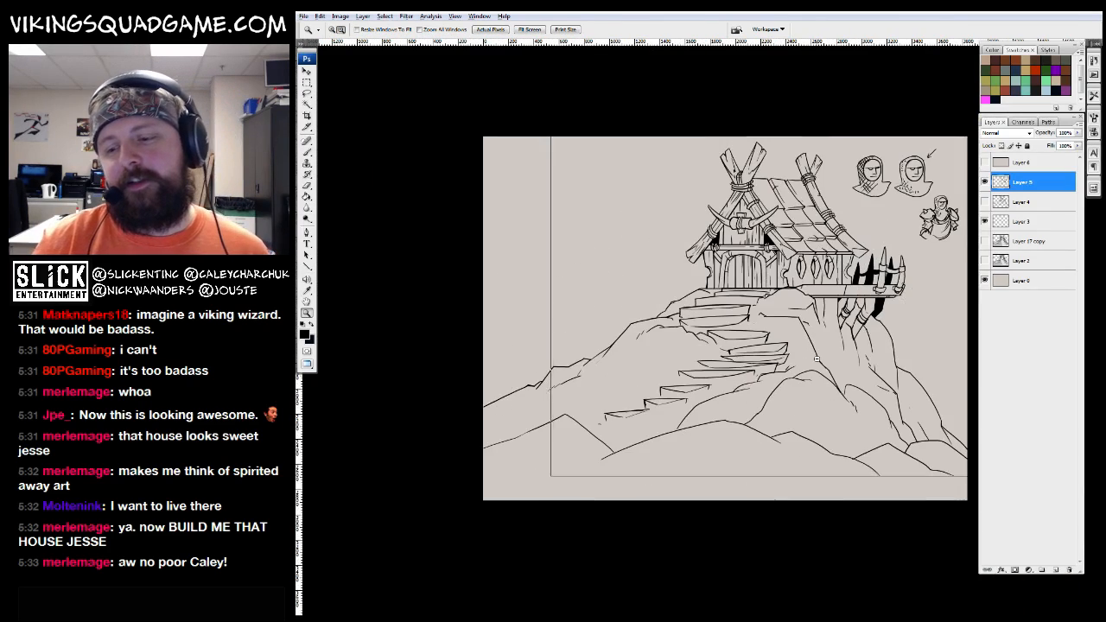
{"action": "scroll", "coordinate": [708, 418], "scroll_direction": "up", "scroll_amount": 7}
{"action": "key", "text": "b"}
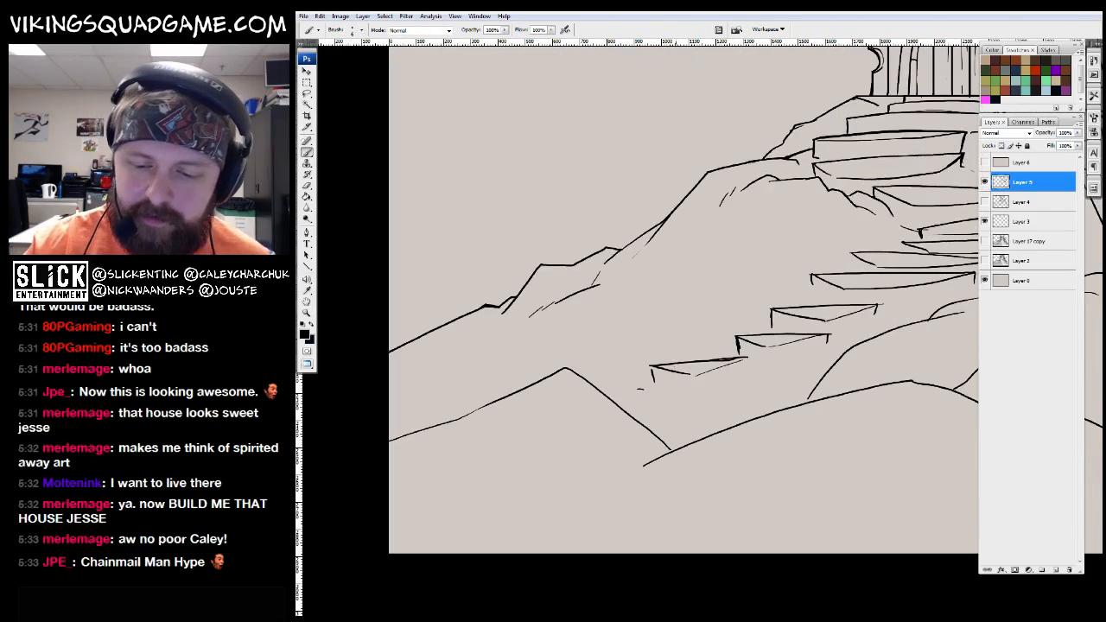
{"action": "scroll", "coordinate": [709, 304], "scroll_direction": "down", "scroll_amount": 2}
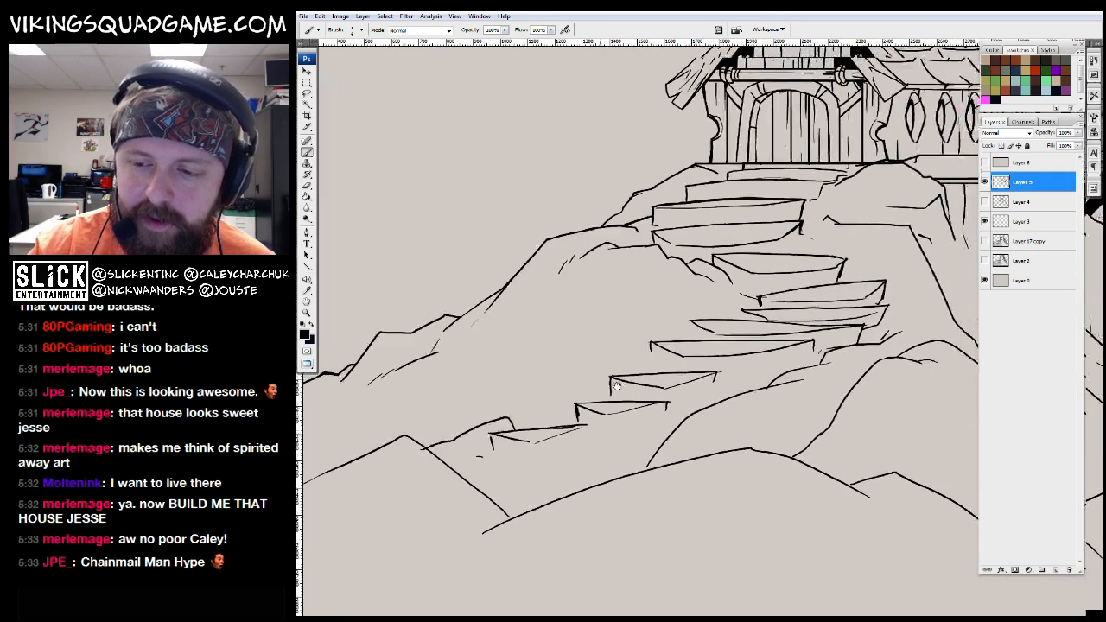
{"action": "scroll", "coordinate": [703, 391], "scroll_direction": "up", "scroll_amount": 1}
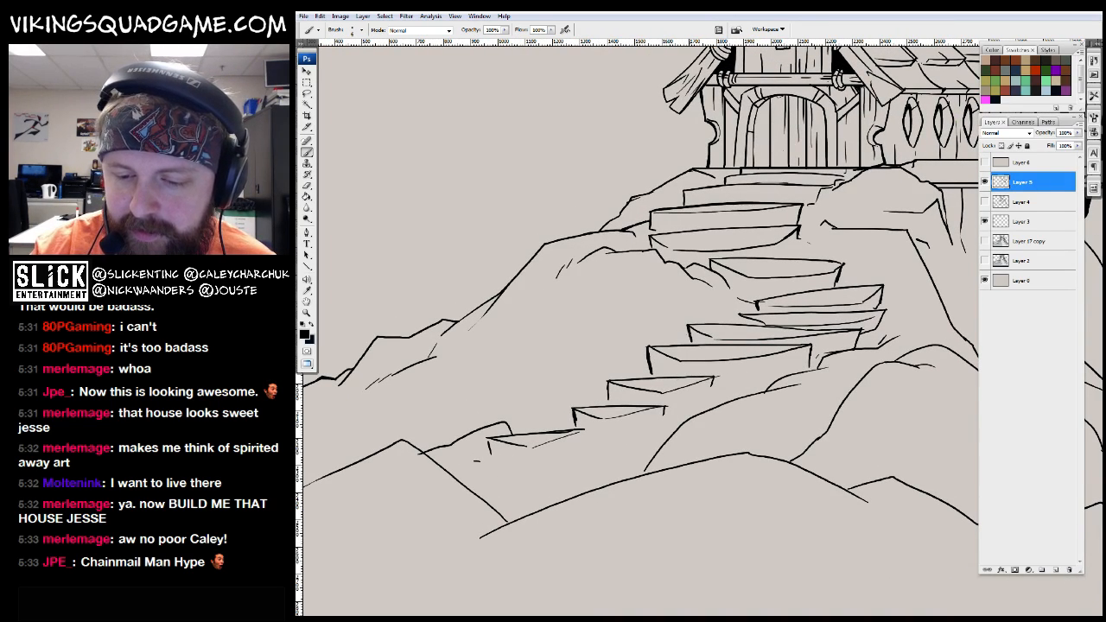
Add more small curved chainmail marks to the armoured figure's chest and the second hooded head's collar
{"action": "key", "text": "z"}
{"action": "scroll", "coordinate": [870, 376], "scroll_direction": "down", "scroll_amount": 6}
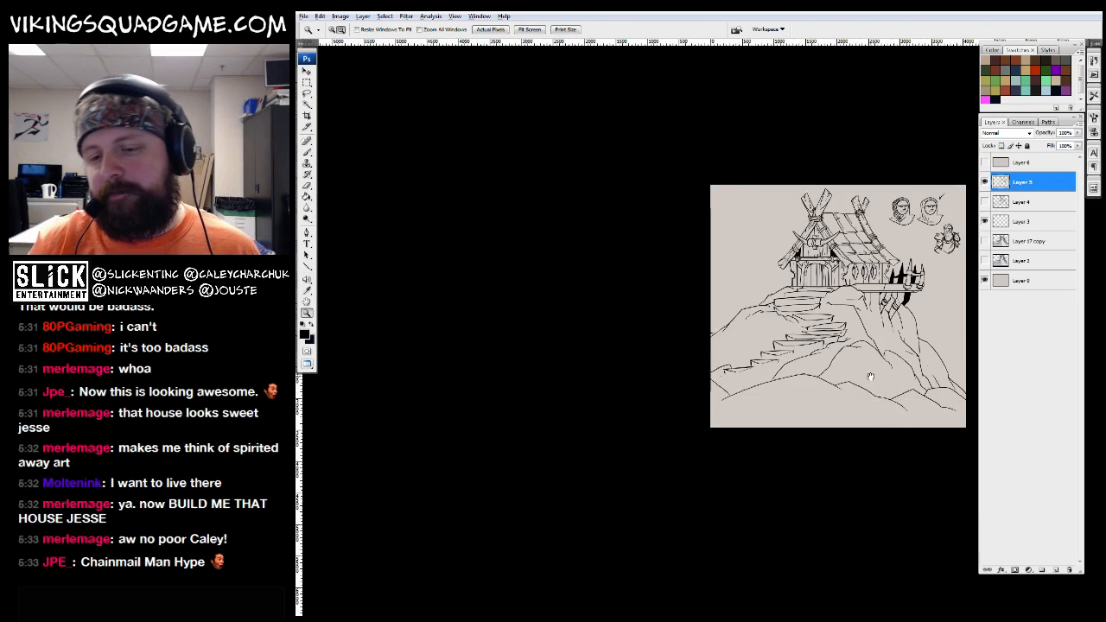
{"action": "scroll", "coordinate": [870, 376], "scroll_direction": "down", "scroll_amount": 3}
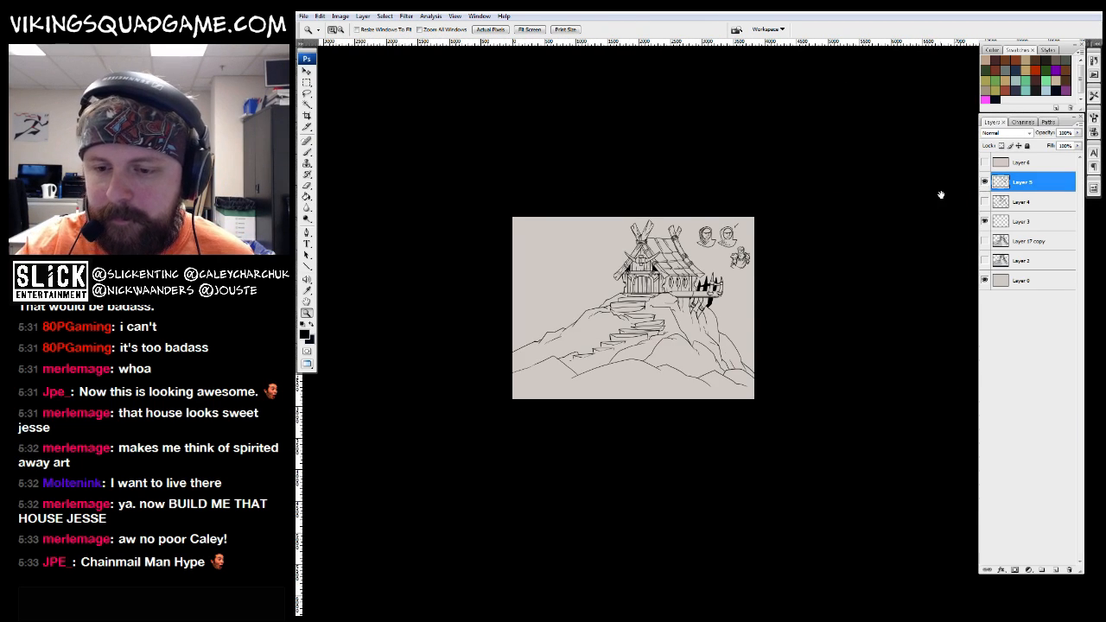
{"action": "scroll", "coordinate": [536, 381], "scroll_direction": "up", "scroll_amount": 4}
{"action": "scroll", "coordinate": [799, 211], "scroll_direction": "down", "scroll_amount": 2}
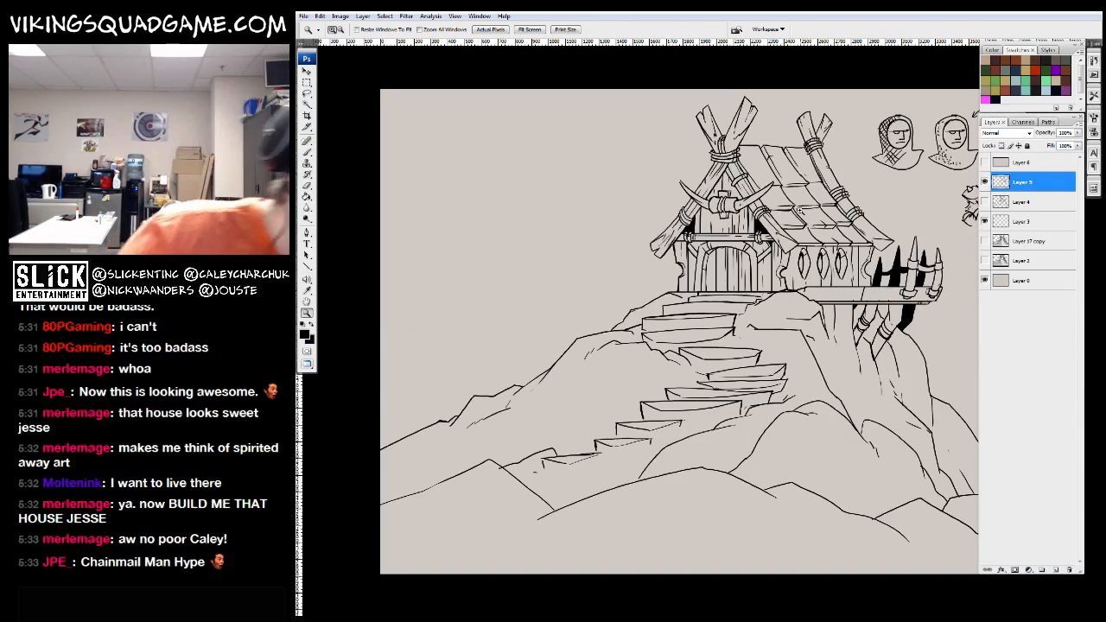
{"action": "scroll", "coordinate": [800, 211], "scroll_direction": "up", "scroll_amount": 5}
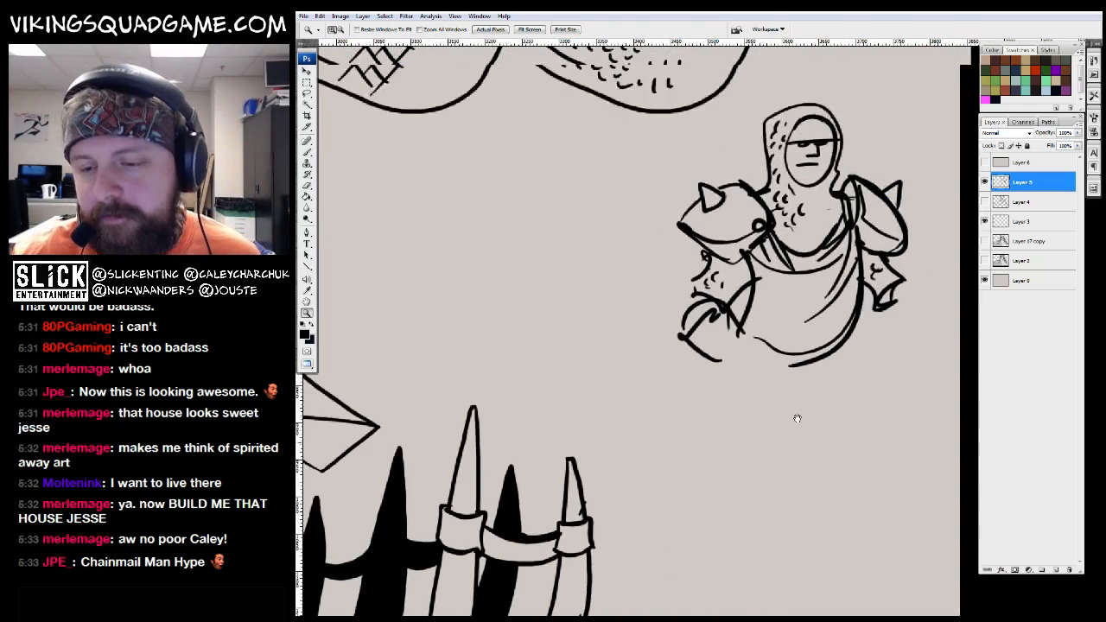
{"action": "left_click_drag", "start_coordinate": [797, 418], "coordinate": [768, 474]}
{"action": "scroll", "coordinate": [799, 345], "scroll_direction": "down", "scroll_amount": 1}
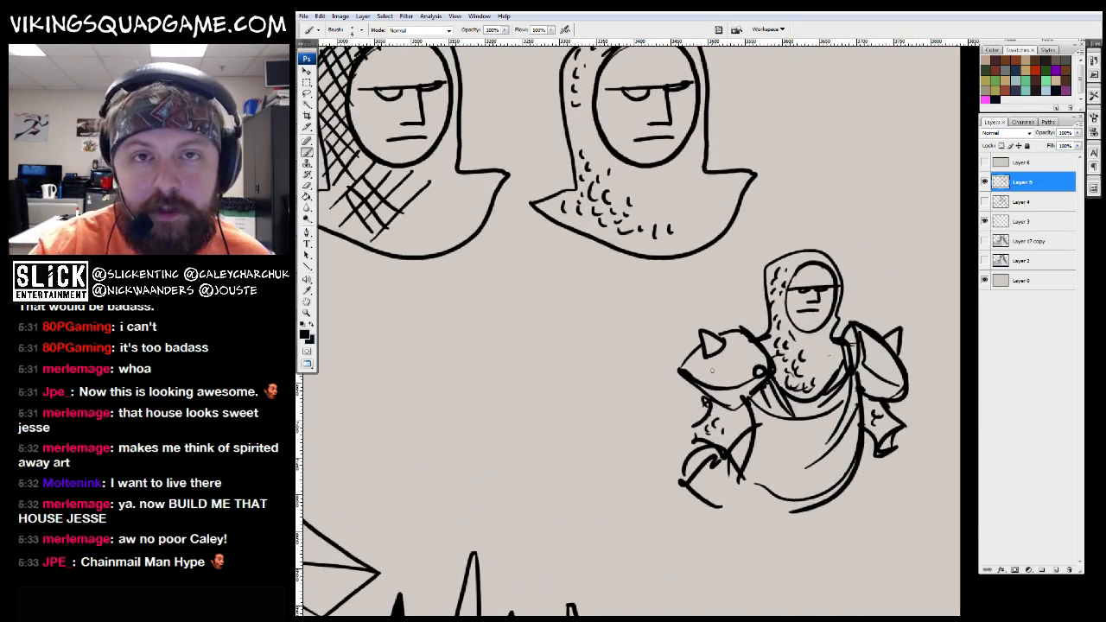
{"action": "scroll", "coordinate": [735, 216], "scroll_direction": "up", "scroll_amount": 1}
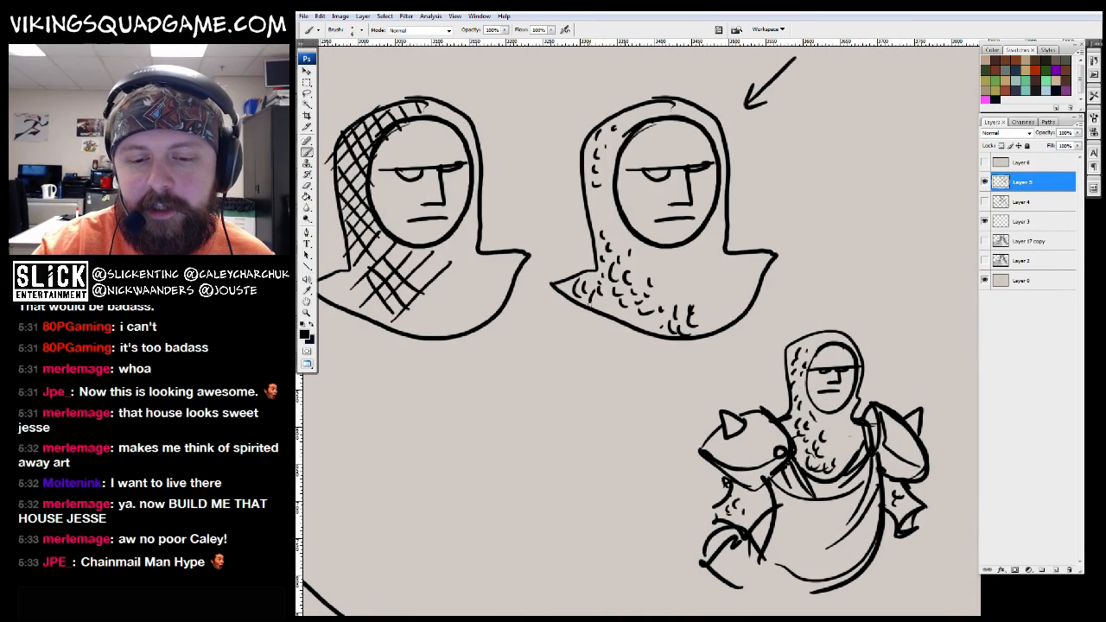
{"action": "key", "text": "z"}
Ink short contour marks on the hill's left slope and a low rounded mound at the drawing's left edge
{"action": "scroll", "coordinate": [760, 353], "scroll_direction": "down", "scroll_amount": 2}
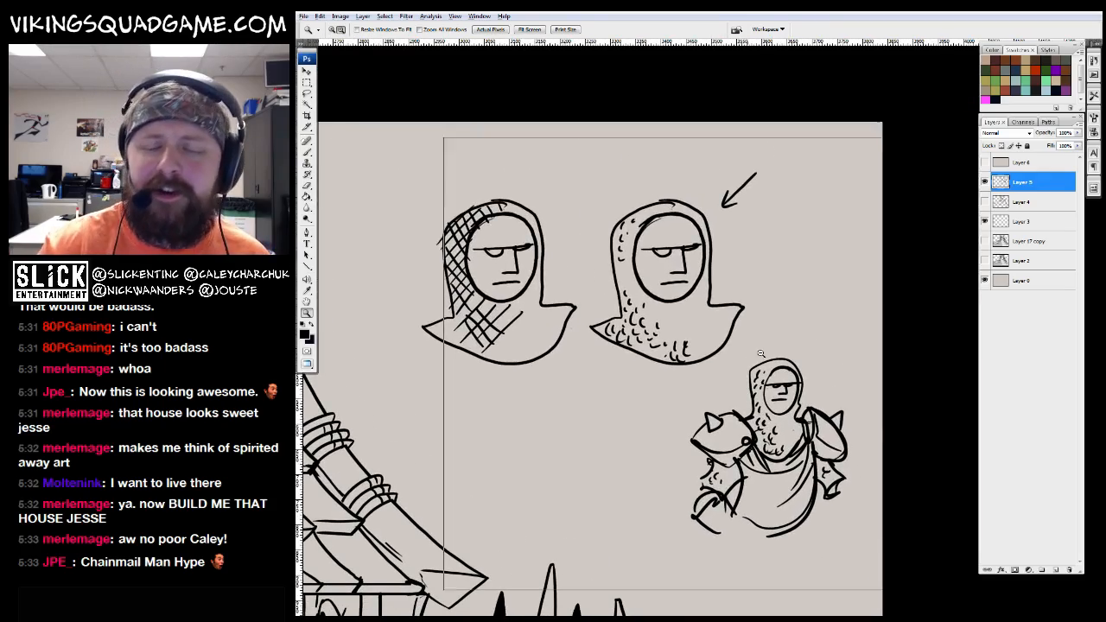
{"action": "scroll", "coordinate": [760, 353], "scroll_direction": "down", "scroll_amount": 3}
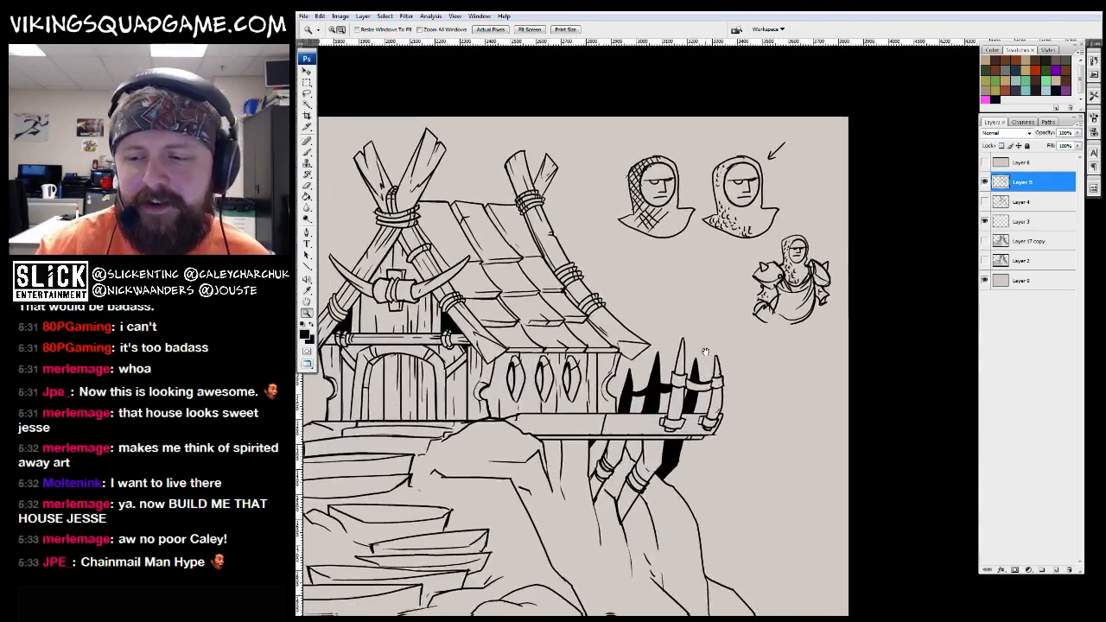
{"action": "scroll", "coordinate": [705, 352], "scroll_direction": "up", "scroll_amount": 1}
{"action": "key", "text": "b"}
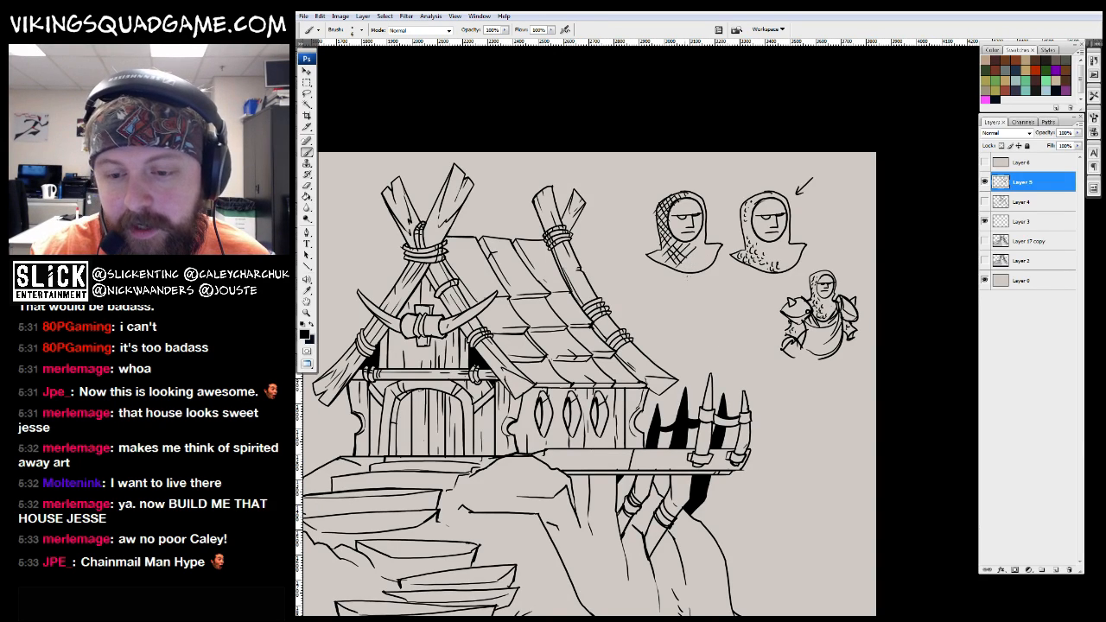
{"action": "scroll", "coordinate": [745, 330], "scroll_direction": "up", "scroll_amount": 1}
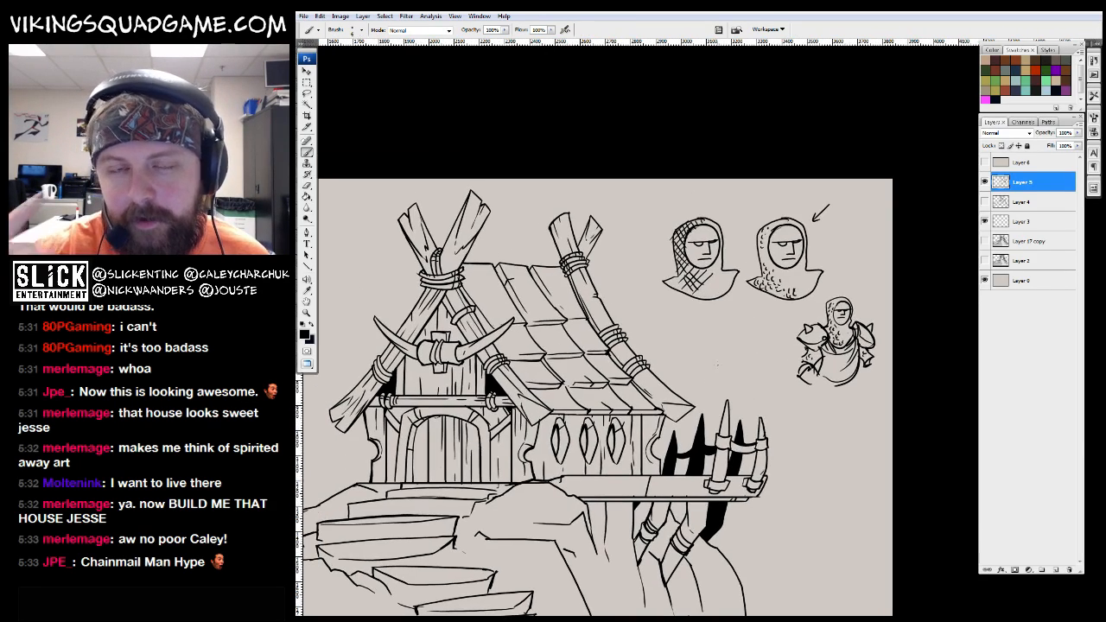
{"action": "scroll", "coordinate": [570, 358], "scroll_direction": "left", "scroll_amount": 1}
{"action": "left_click_drag", "start_coordinate": [484, 493], "coordinate": [813, 172]}
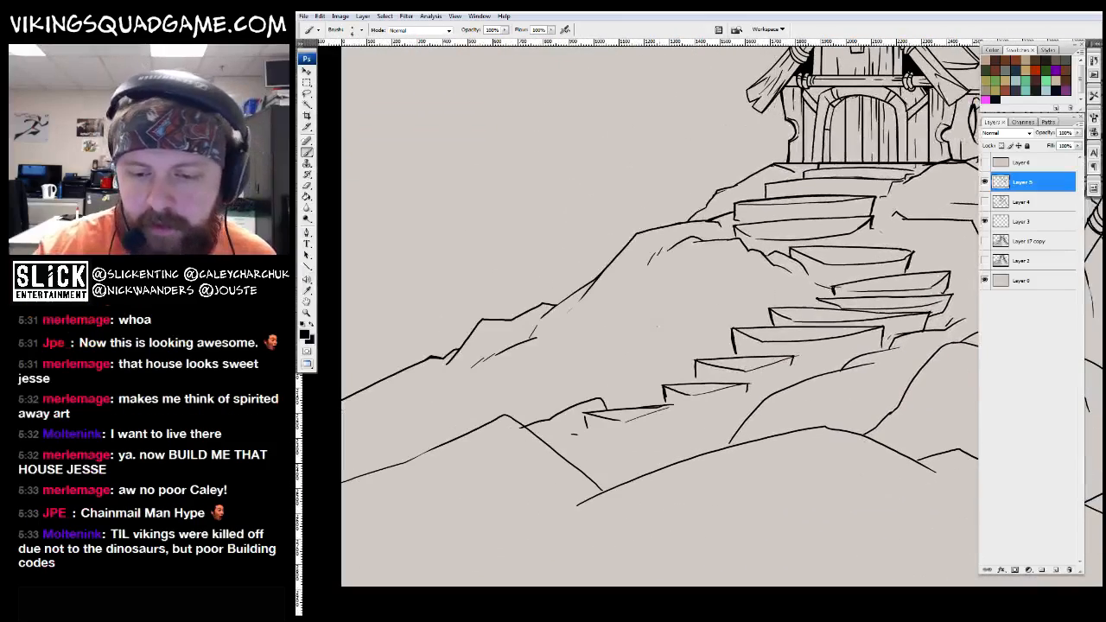
{"action": "left_click_drag", "start_coordinate": [618, 346], "coordinate": [821, 285]}
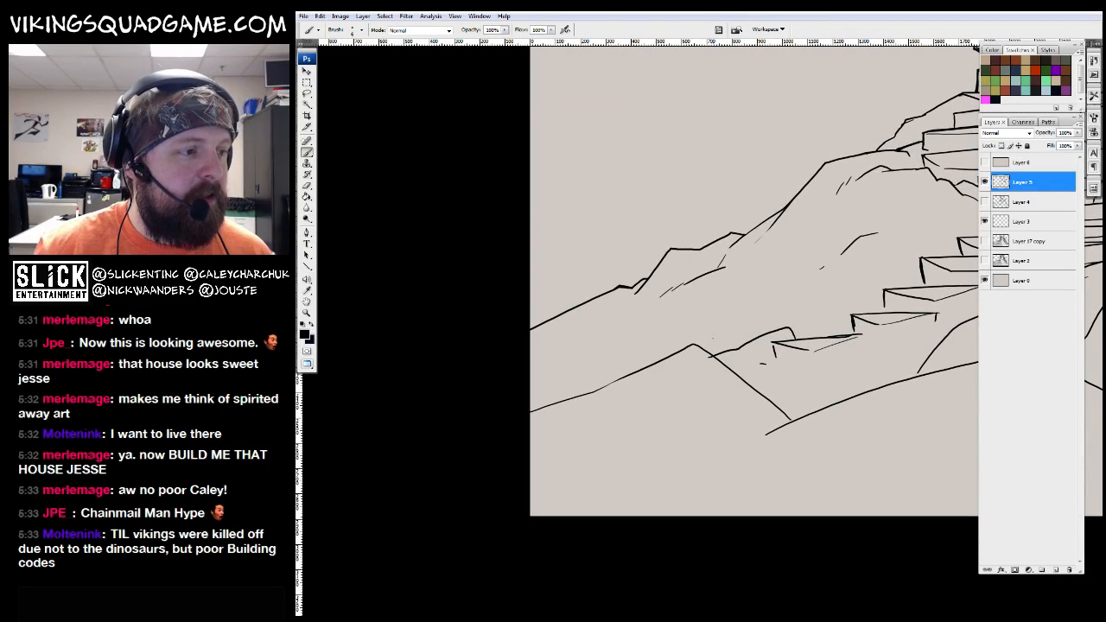
{"action": "left_click_drag", "start_coordinate": [713, 338], "coordinate": [661, 385]}
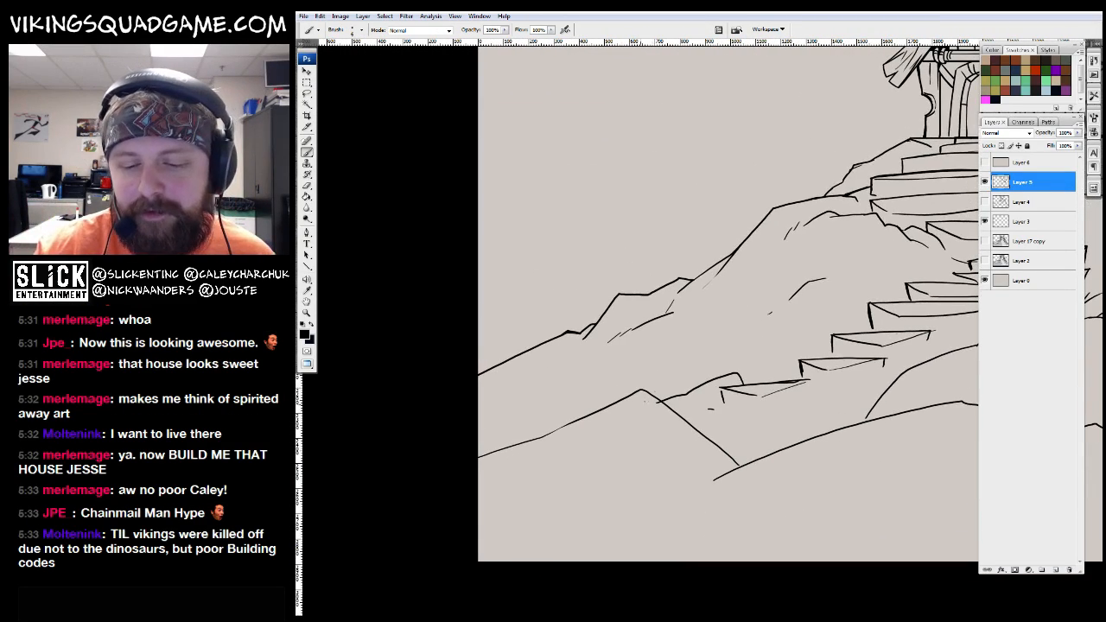
{"action": "left_click_drag", "start_coordinate": [581, 410], "coordinate": [472, 420]}
{"action": "left_click_drag", "start_coordinate": [572, 332], "coordinate": [582, 342]}
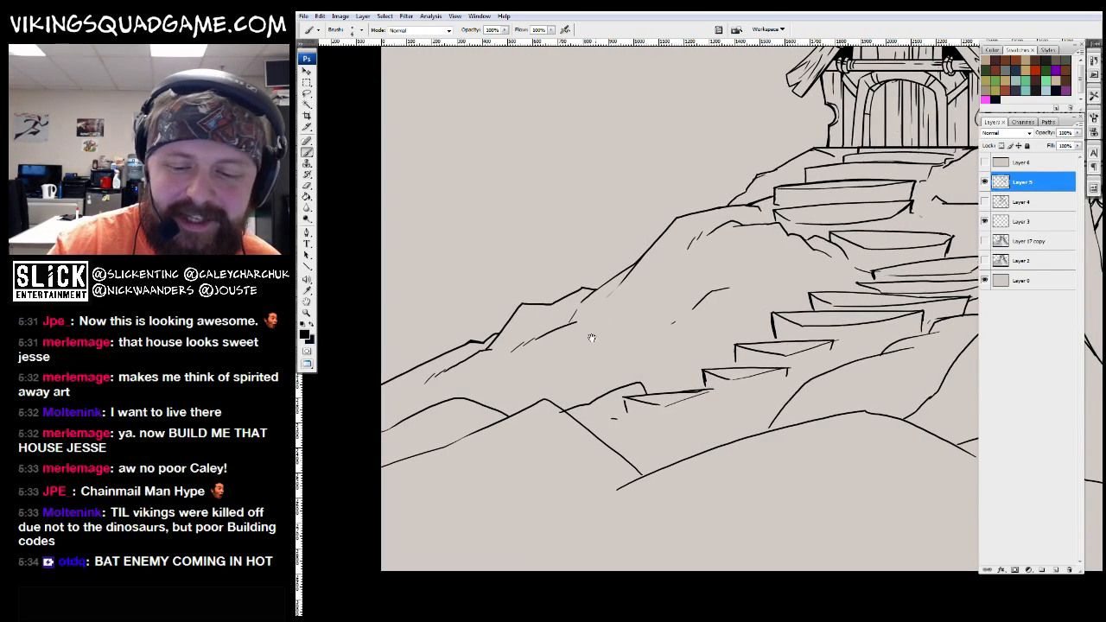
{"action": "key", "text": "ctrl+minus"}
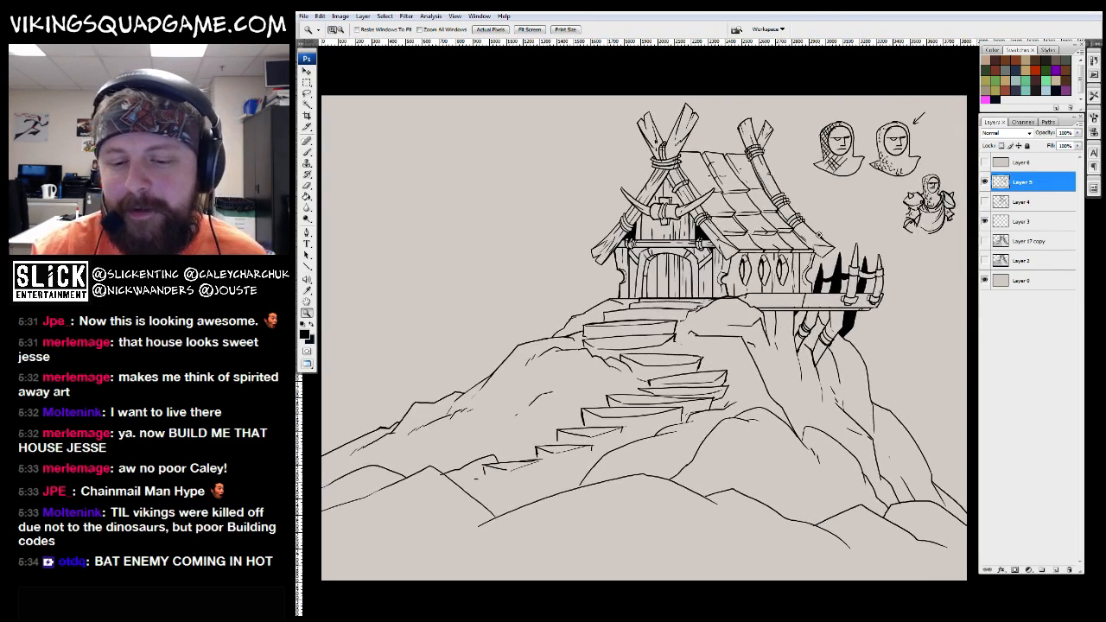
Ink a rounded rock ridge rising from the left foreground peak across the slope to the stone steps
{"action": "left_click_drag", "start_coordinate": [440, 278], "coordinate": [739, 496]}
{"action": "left_click_drag", "start_coordinate": [707, 356], "coordinate": [767, 340]}
{"action": "mouse_move", "coordinate": [500, 432]}
{"action": "left_mouse_down"}
{"action": "mouse_move", "coordinate": [710, 359]}
{"action": "mouse_move", "coordinate": [590, 430]}
{"action": "left_mouse_up"}
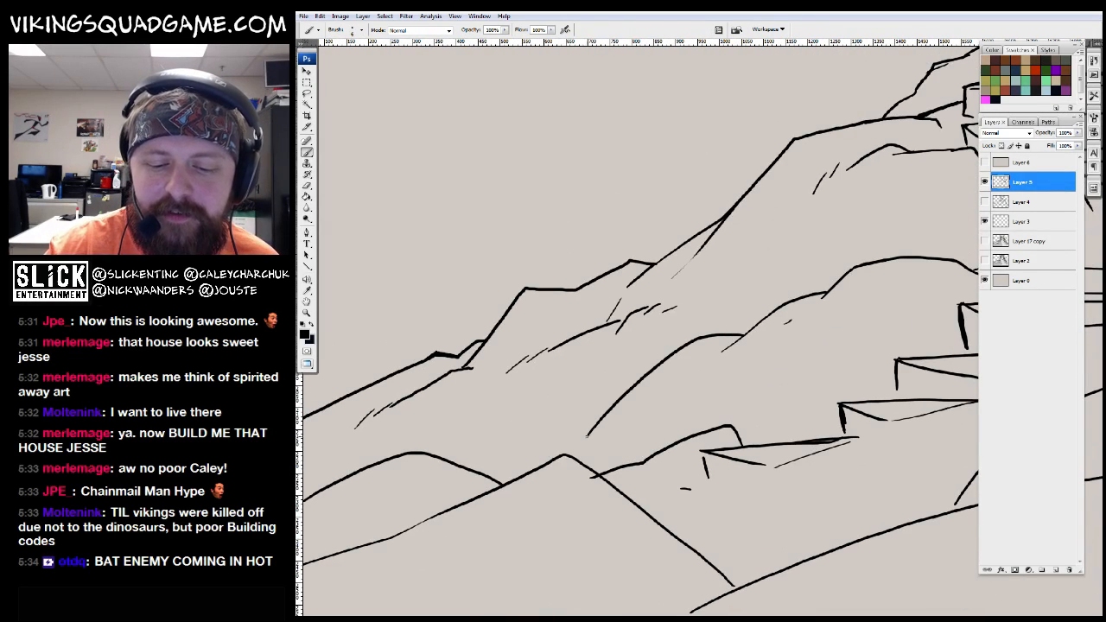
{"action": "left_click_drag", "start_coordinate": [826, 341], "coordinate": [672, 375]}
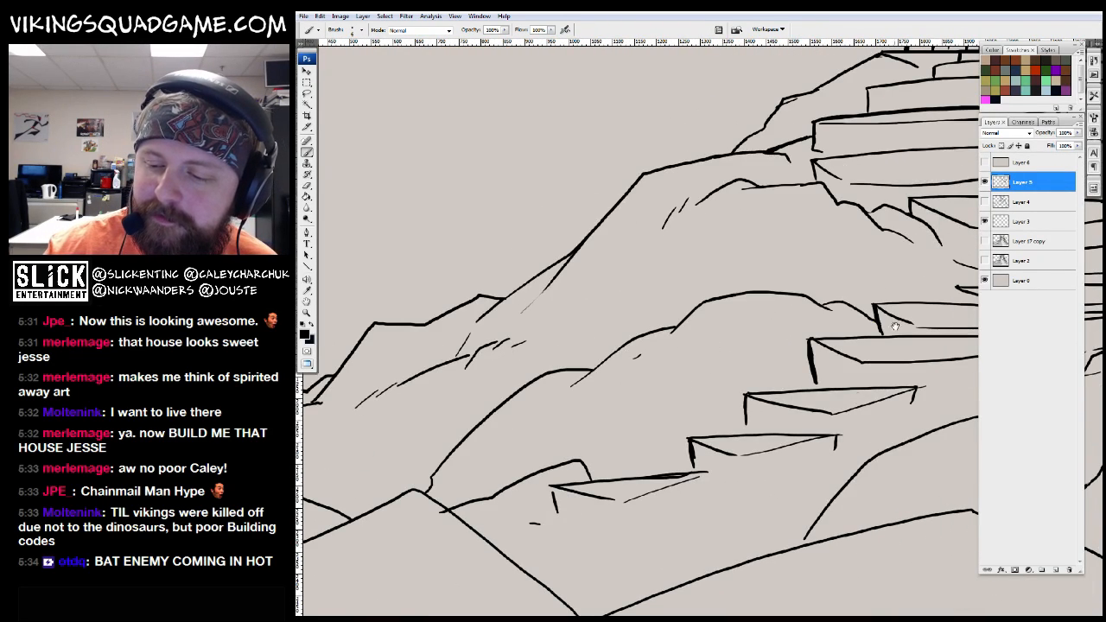
{"action": "left_click_drag", "start_coordinate": [888, 325], "coordinate": [733, 291]}
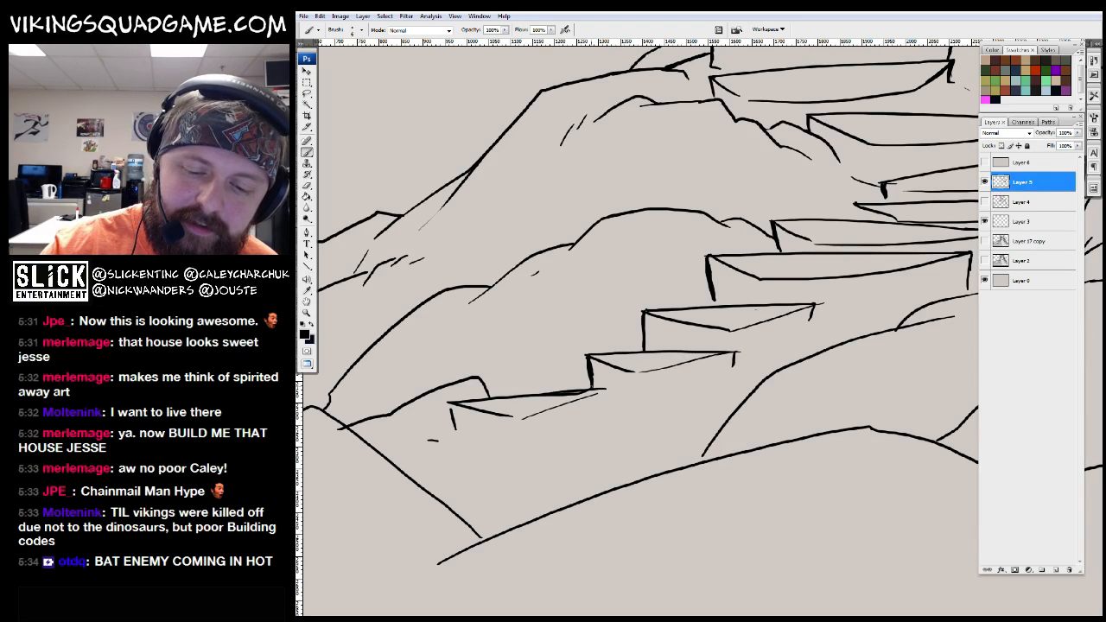
Thicken the lowest step's upper edge and ink a low mound beneath the steps along the foreground ridge
{"action": "left_click_drag", "start_coordinate": [609, 383], "coordinate": [789, 324]}
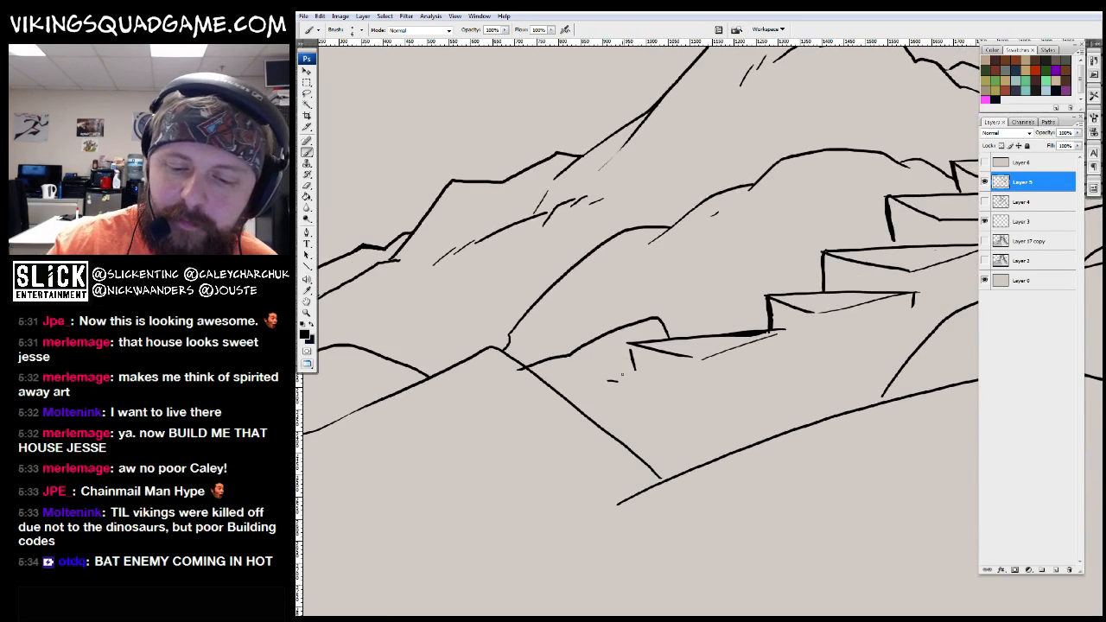
{"action": "mouse_move", "coordinate": [635, 370]}
{"action": "left_mouse_down"}
{"action": "mouse_move", "coordinate": [638, 387]}
{"action": "mouse_move", "coordinate": [834, 419]}
{"action": "left_mouse_up"}
{"action": "mouse_move", "coordinate": [936, 420]}
{"action": "left_mouse_down"}
{"action": "mouse_move", "coordinate": [908, 412]}
{"action": "mouse_move", "coordinate": [479, 521]}
{"action": "left_mouse_up"}
{"action": "key", "text": "alt+space"}
{"action": "left_click", "coordinate": [881, 366]}
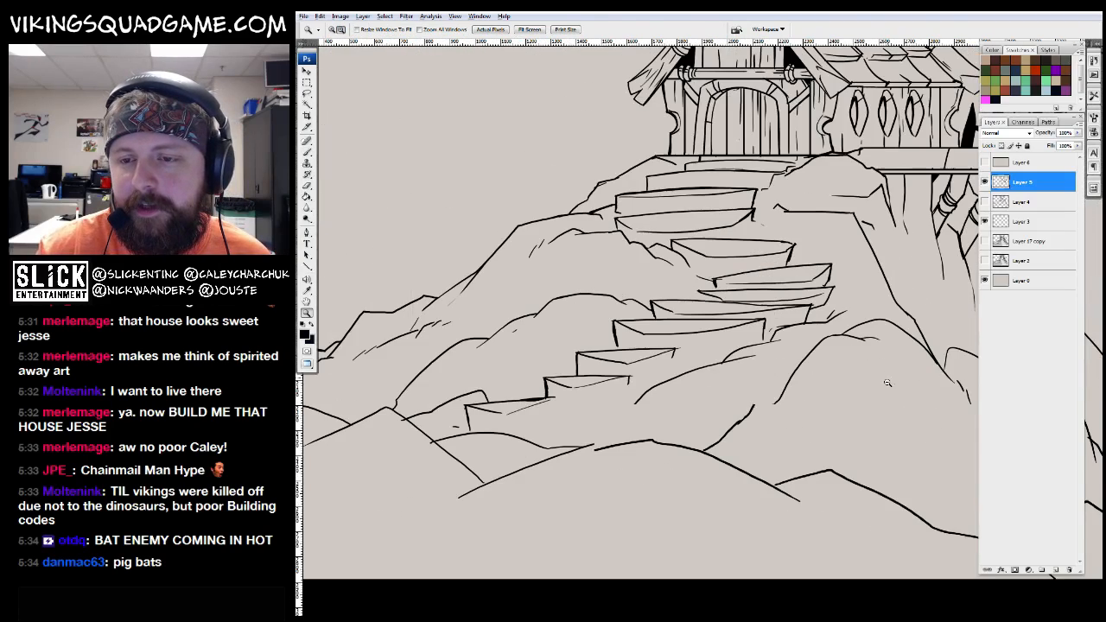
{"action": "left_click", "coordinate": [881, 365]}
{"action": "left_click", "coordinate": [864, 380]}
{"action": "left_click", "coordinate": [609, 415]}
{"action": "left_click_drag", "start_coordinate": [609, 413], "coordinate": [598, 417]}
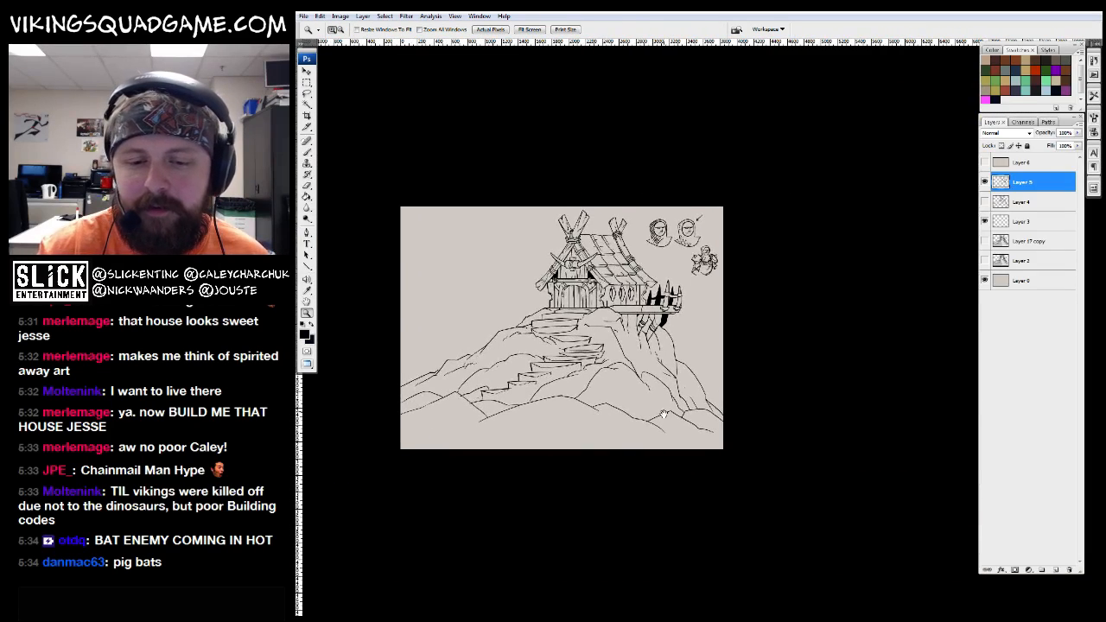
{"action": "left_click_drag", "start_coordinate": [661, 430], "coordinate": [663, 435]}
{"action": "key", "text": "w"}
{"action": "left_click", "coordinate": [702, 328]}
{"action": "left_click_drag", "start_coordinate": [702, 328], "coordinate": [706, 336]}
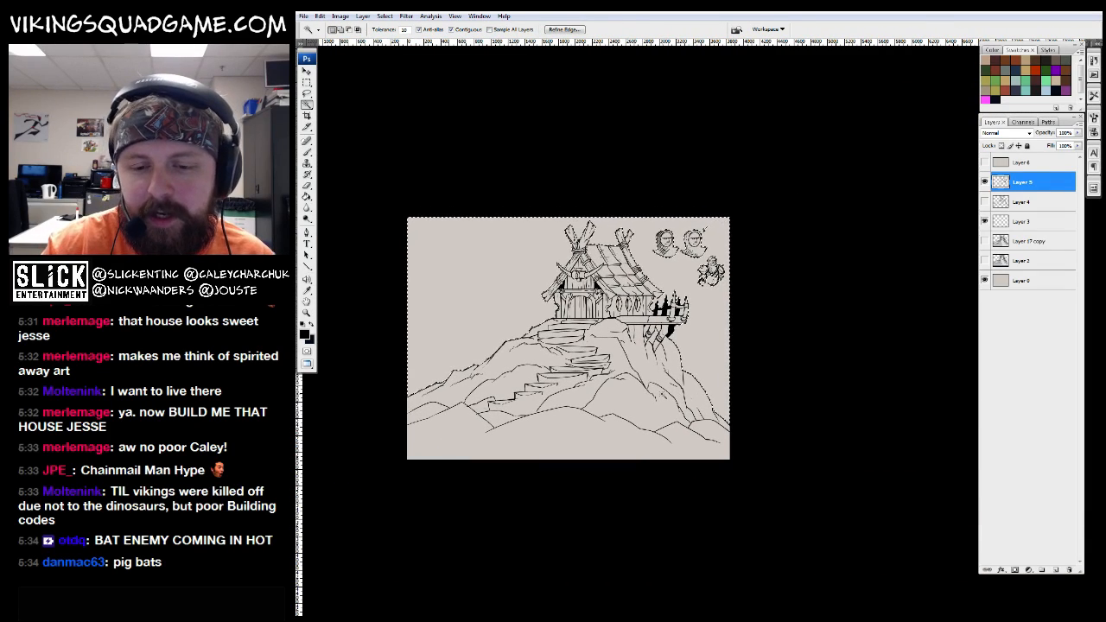
{"action": "key", "text": "ctrl+d"}
Lasso the two hooded heads, arrow and armoured figure beside the hut and cut them from the line-art layer
{"action": "key", "text": "l"}
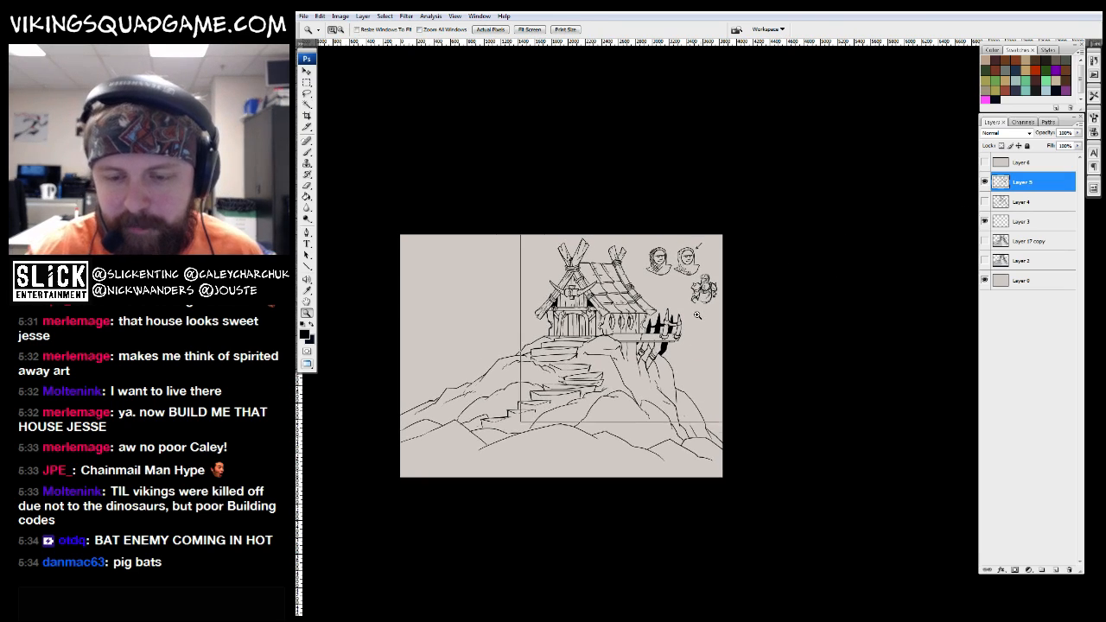
{"action": "scroll", "coordinate": [717, 260], "scroll_direction": "up", "scroll_amount": 2}
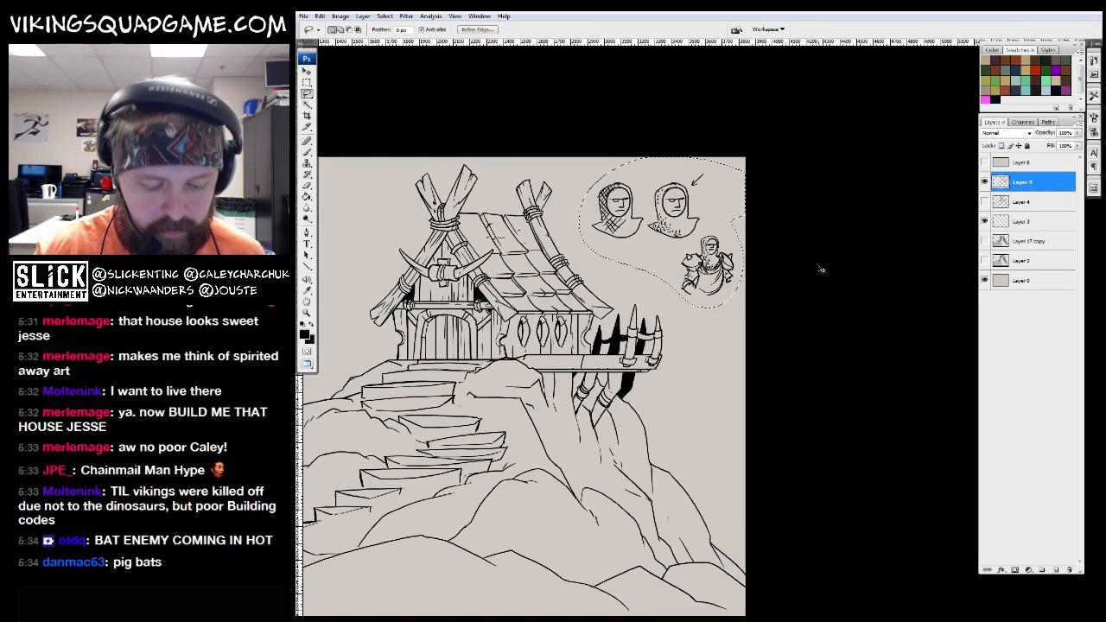
{"action": "left_click_drag", "start_coordinate": [820, 270], "coordinate": [916, 278]}
Try selecting the empty background around the hut and hill with the Magic Wand while Layer 4 is active
{"action": "left_click", "coordinate": [1028, 201]}
{"action": "left_click", "coordinate": [984, 181]}
{"action": "left_click_drag", "start_coordinate": [682, 441], "coordinate": [698, 375]}
{"action": "left_click", "coordinate": [722, 323], "text": "ctrl+alt"}
{"action": "key", "text": "w"}
{"action": "left_click", "coordinate": [777, 251]}
{"action": "left_click_drag", "start_coordinate": [688, 329], "coordinate": [716, 312]}
{"action": "key", "text": "ctrl+minus"}
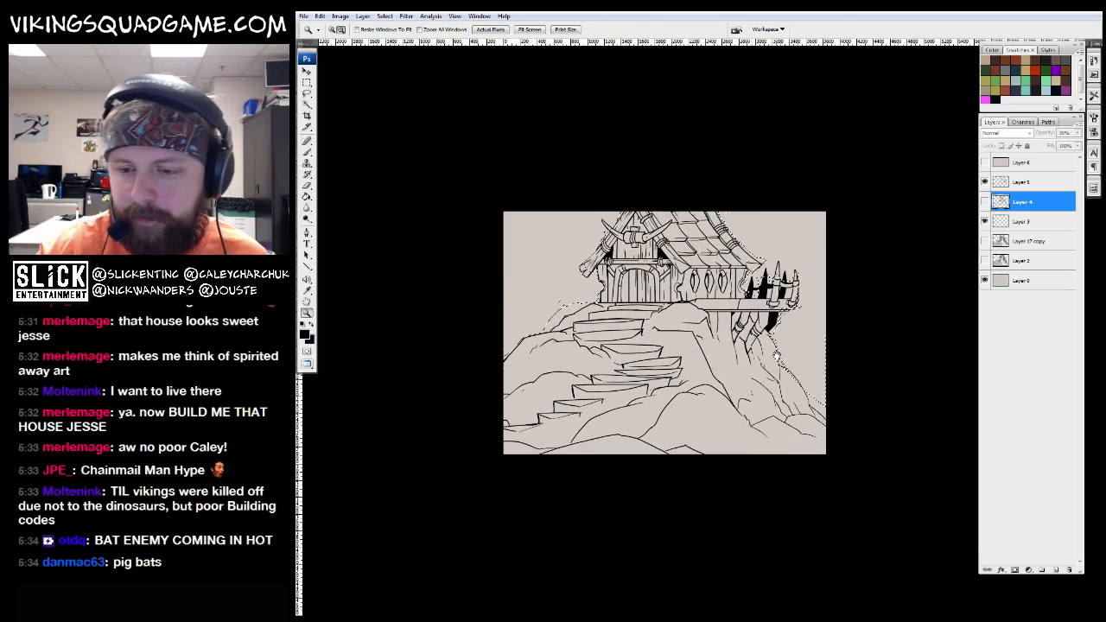
Compare the rough sketch and tonal painting layers in turn, ending with only the line art shown over the plain background
{"action": "left_click", "coordinate": [984, 201]}
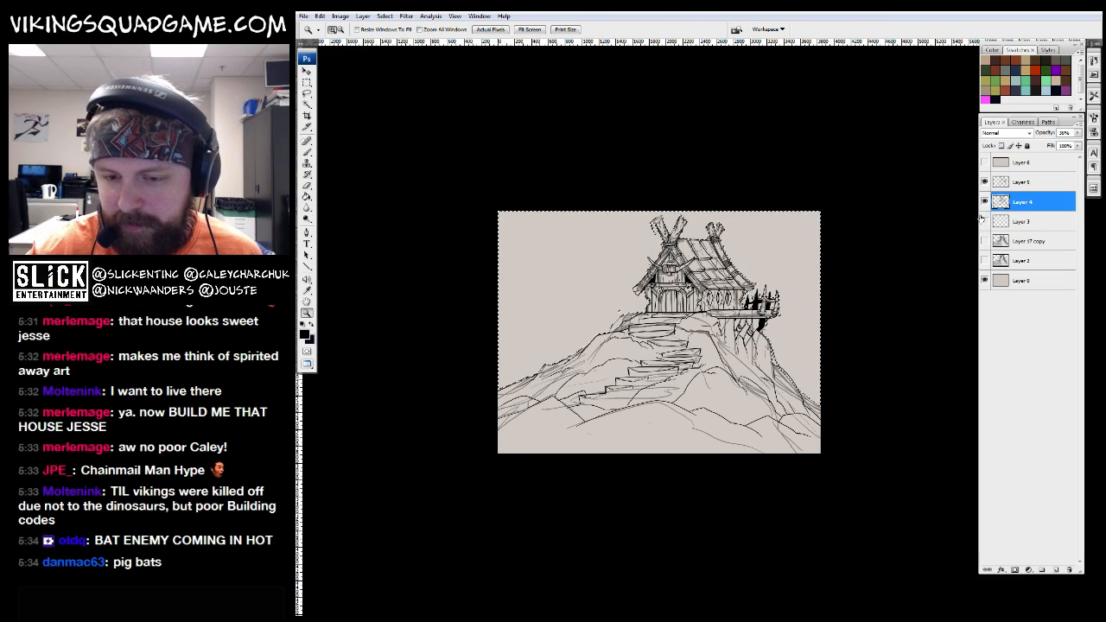
{"action": "left_click", "coordinate": [984, 182]}
{"action": "key", "text": "ctrl+plus"}
{"action": "key", "text": "ctrl+plus"}
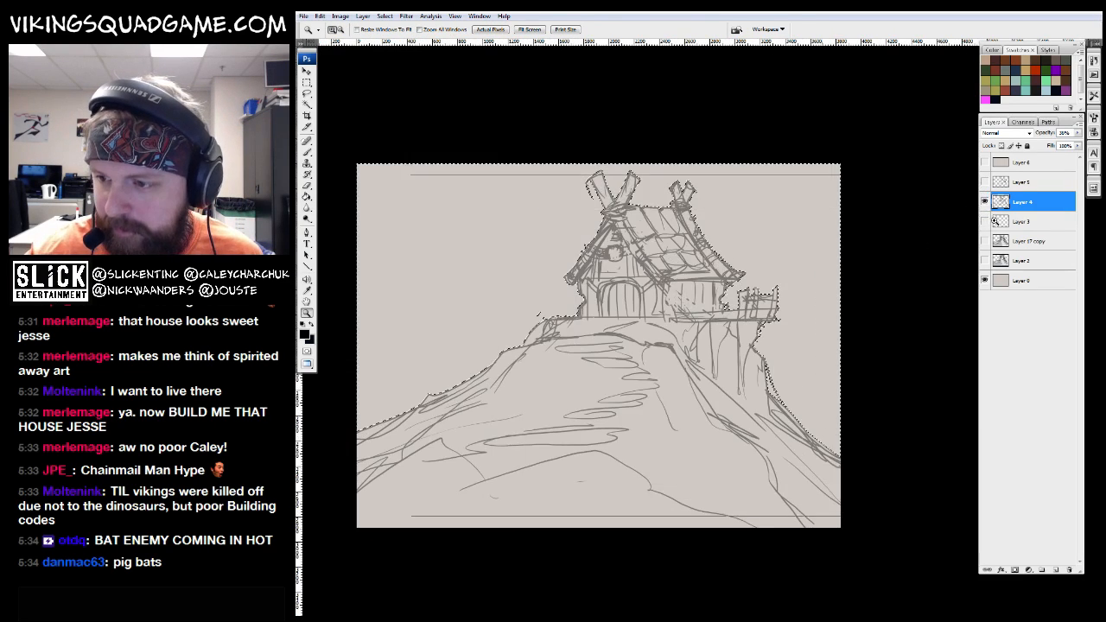
{"action": "left_click", "coordinate": [984, 202]}
{"action": "left_click", "coordinate": [984, 260]}
{"action": "left_click", "coordinate": [984, 241]}
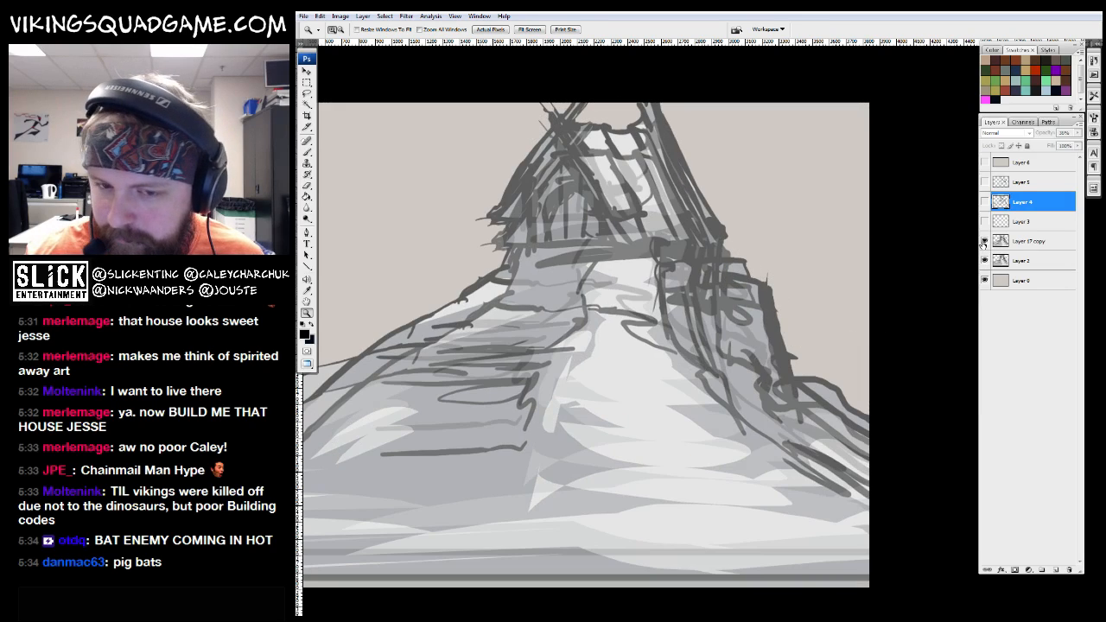
{"action": "left_click", "coordinate": [984, 260]}
{"action": "left_click_drag", "start_coordinate": [680, 403], "coordinate": [777, 400]}
{"action": "left_click", "coordinate": [984, 241]}
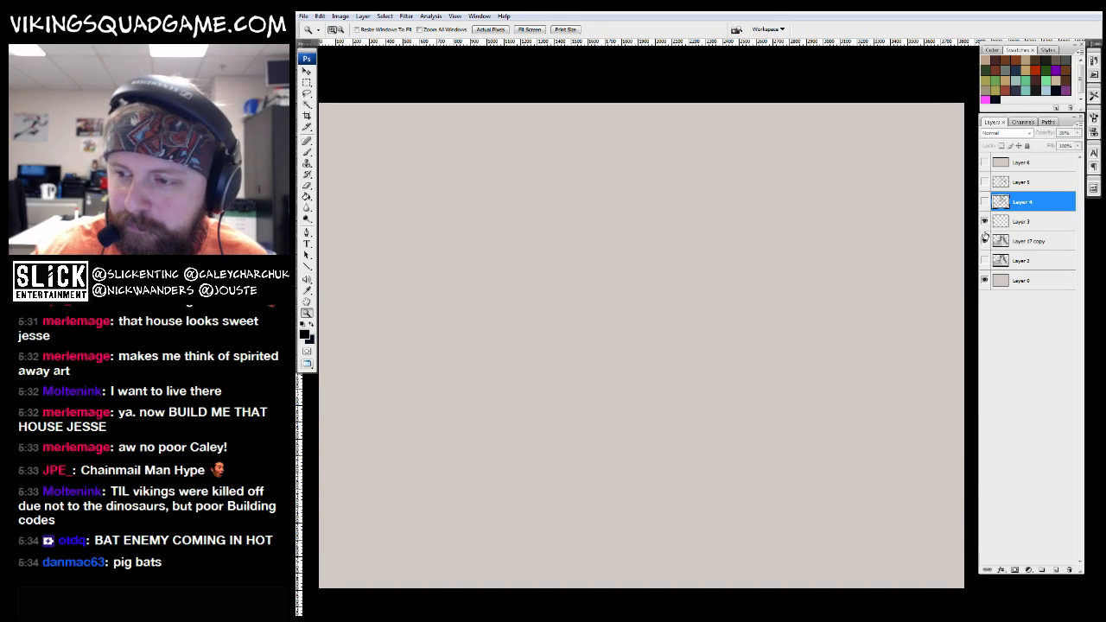
{"action": "left_click", "coordinate": [984, 241]}
{"action": "left_click", "coordinate": [984, 201]}
{"action": "left_click", "coordinate": [984, 241]}
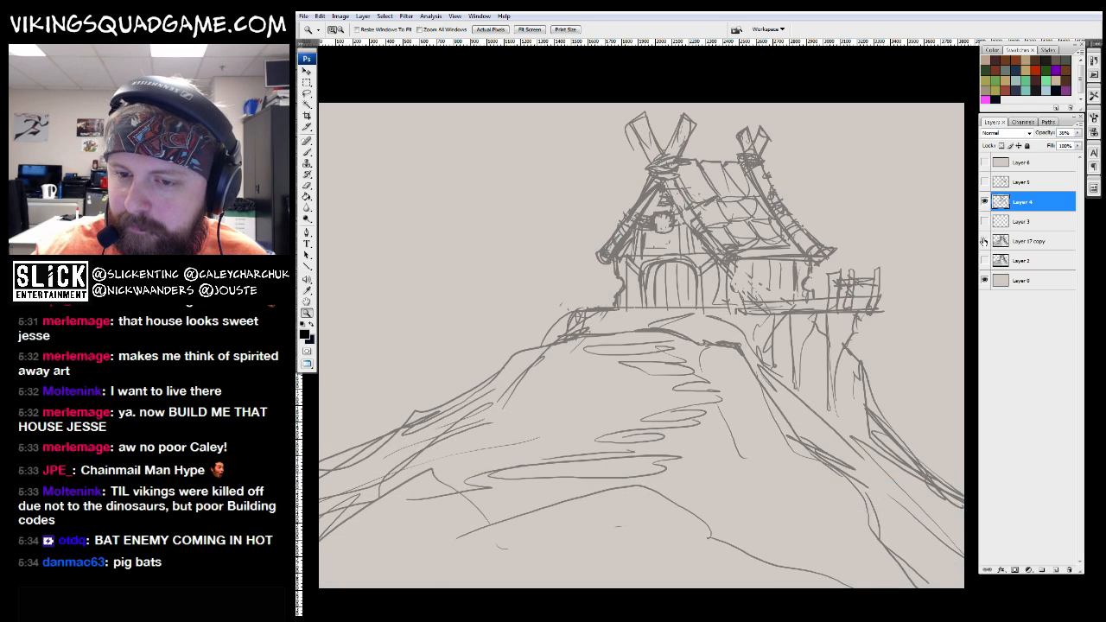
{"action": "left_click", "coordinate": [985, 201]}
{"action": "left_click", "coordinate": [985, 181]}
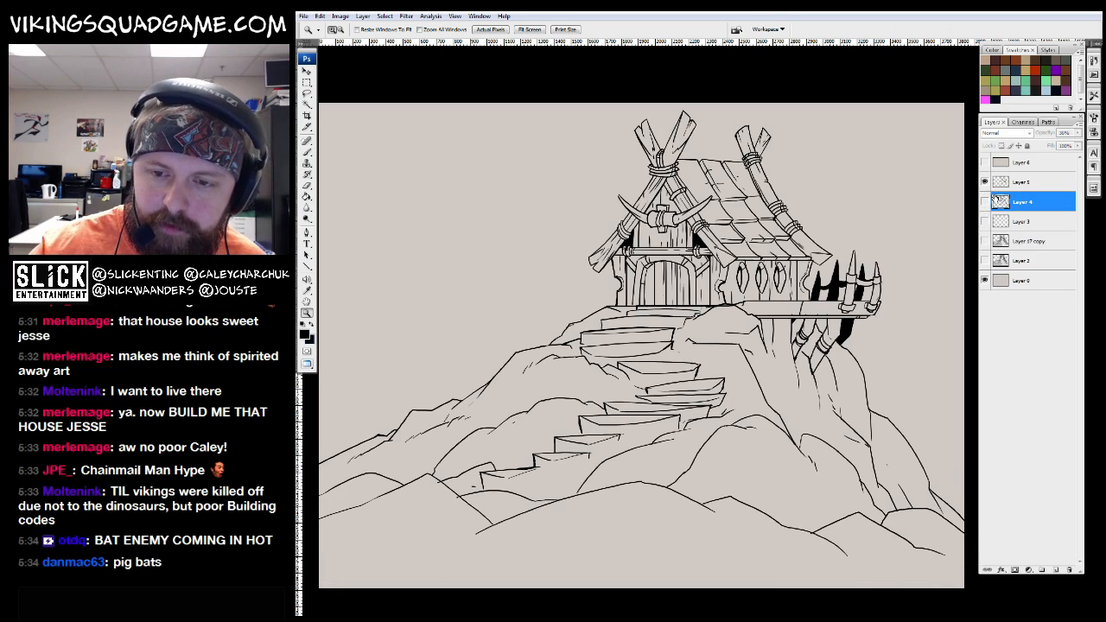
Select the empty background around the hut and hill with the Magic Wand on the line-art layer, Layer 5
{"action": "left_click_drag", "start_coordinate": [852, 323], "coordinate": [827, 342]}
{"action": "key", "text": "w"}
{"action": "left_click", "coordinate": [851, 229]}
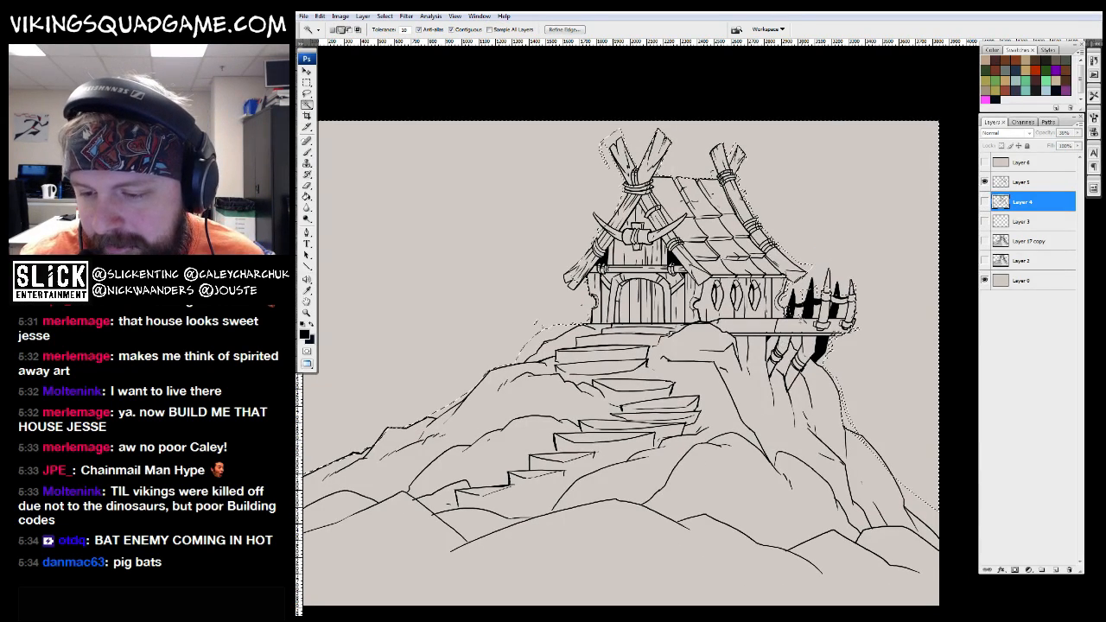
{"action": "left_click", "coordinate": [1016, 186]}
{"action": "left_click", "coordinate": [916, 172]}
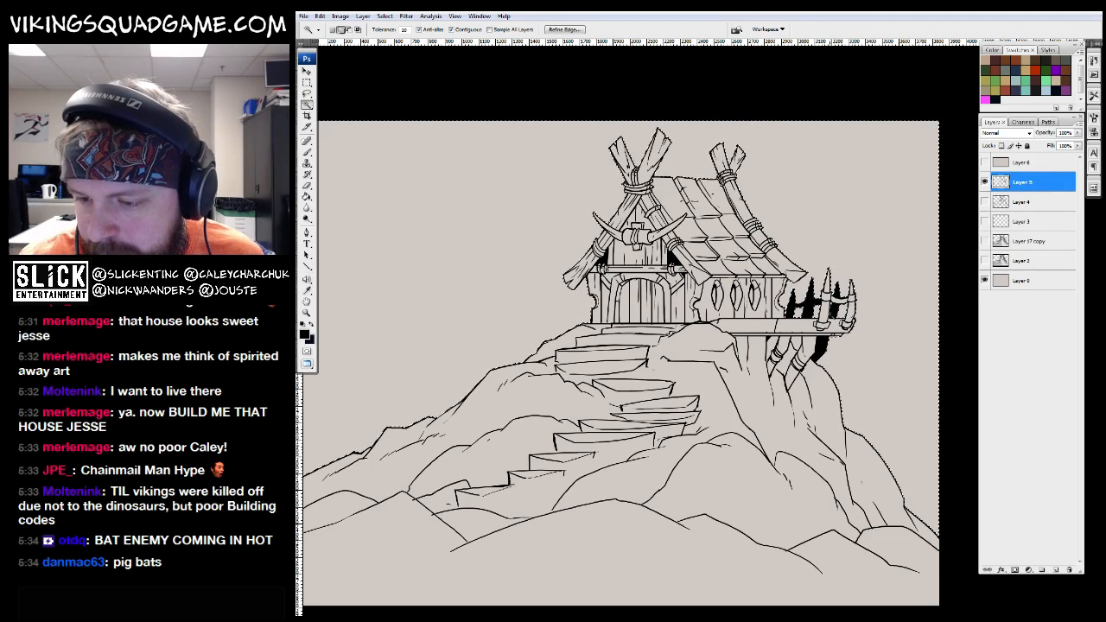
{"action": "left_click_drag", "start_coordinate": [854, 369], "coordinate": [890, 359]}
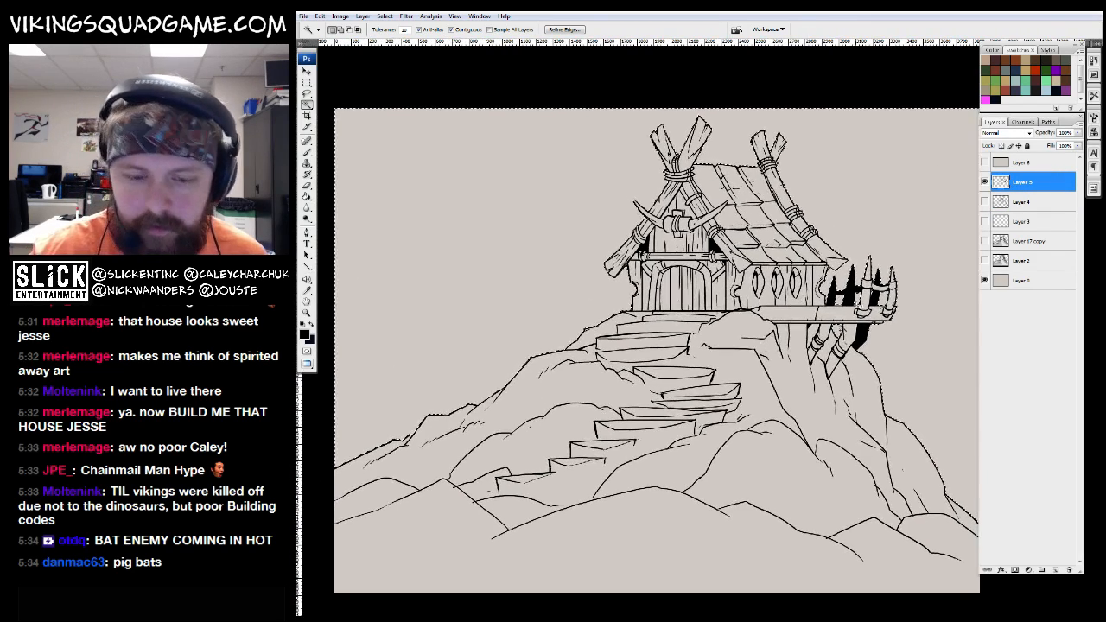
Sample a pale blue-green from the cine_builder2.psd camp scene as the foreground colour and return to the hut drawing
{"action": "key", "text": "g"}
{"action": "left_click_drag", "start_coordinate": [857, 304], "coordinate": [848, 333]}
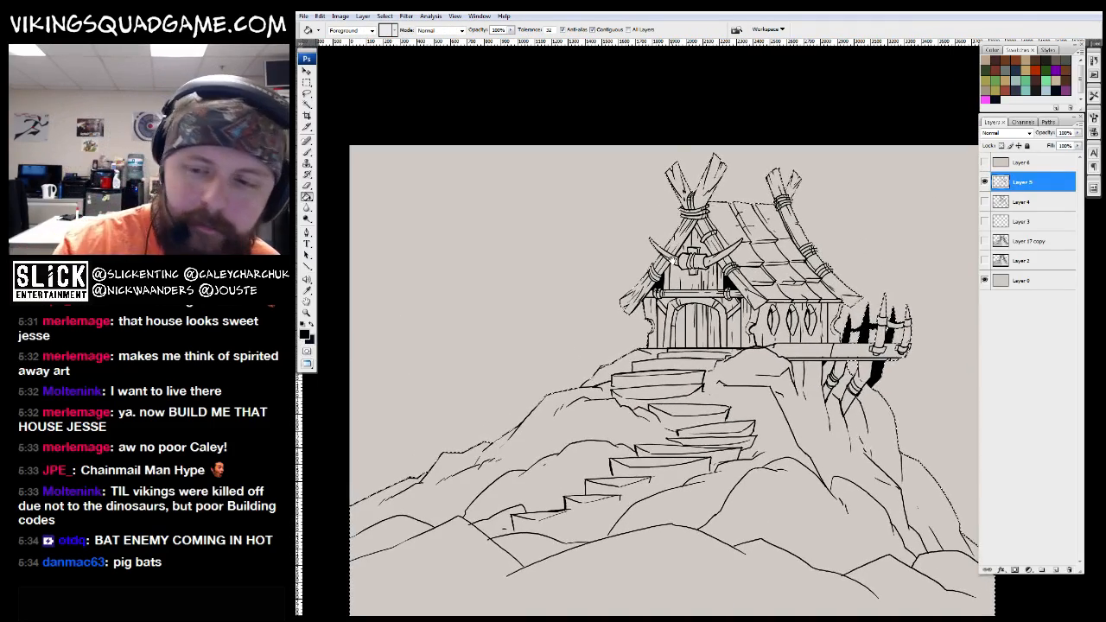
{"action": "key", "text": "f"}
{"action": "key", "text": "f"}
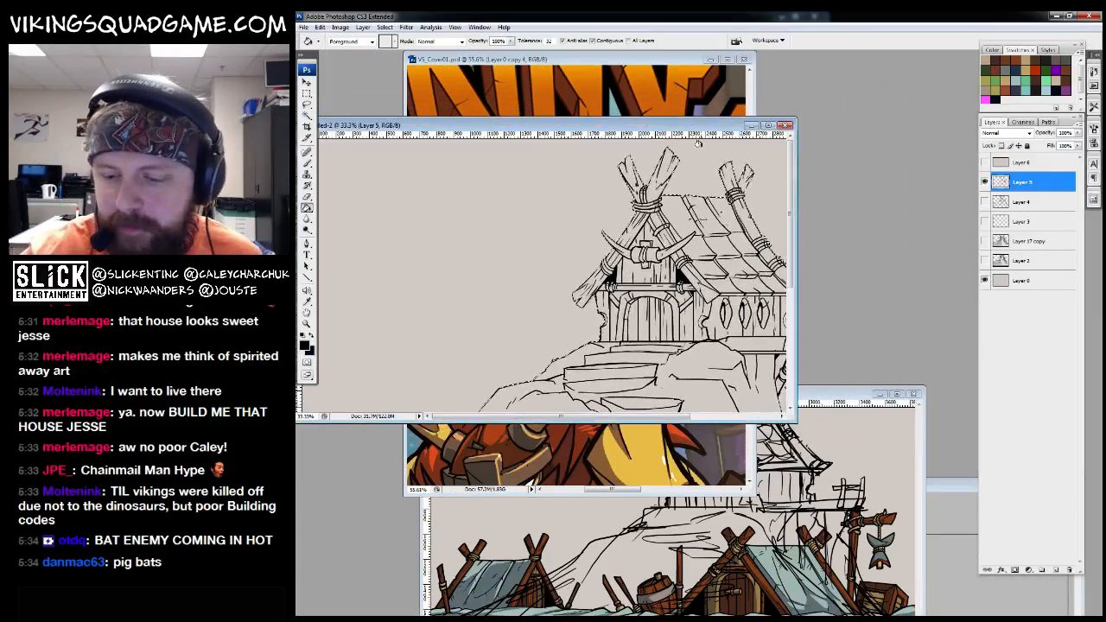
{"action": "key", "text": "ctrl+Tab"}
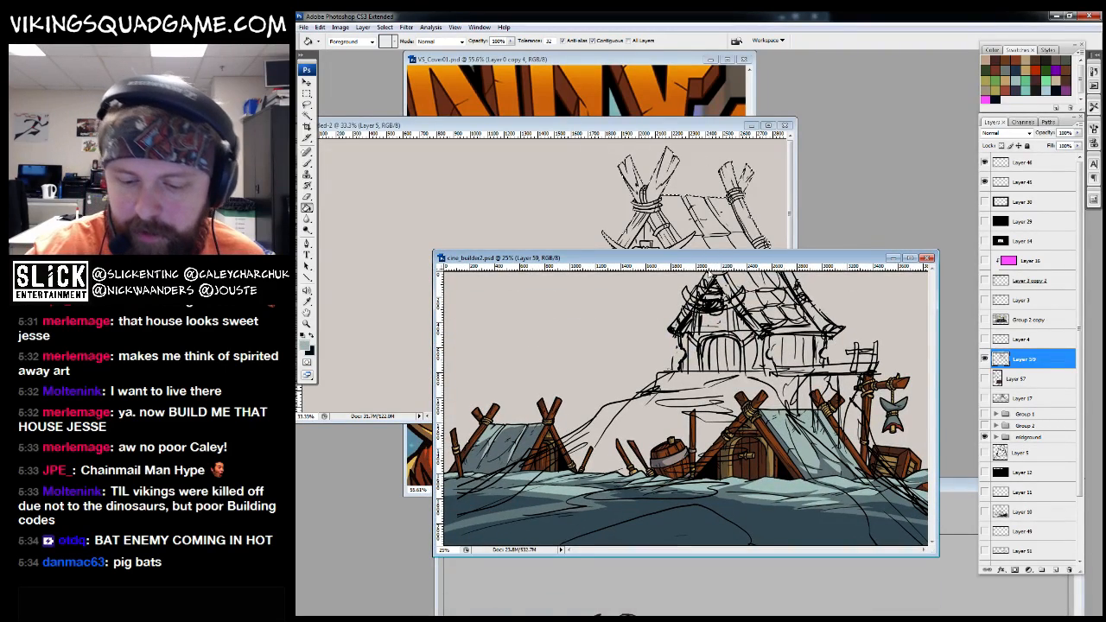
{"action": "left_click", "coordinate": [626, 147]}
{"action": "key", "text": "f"}
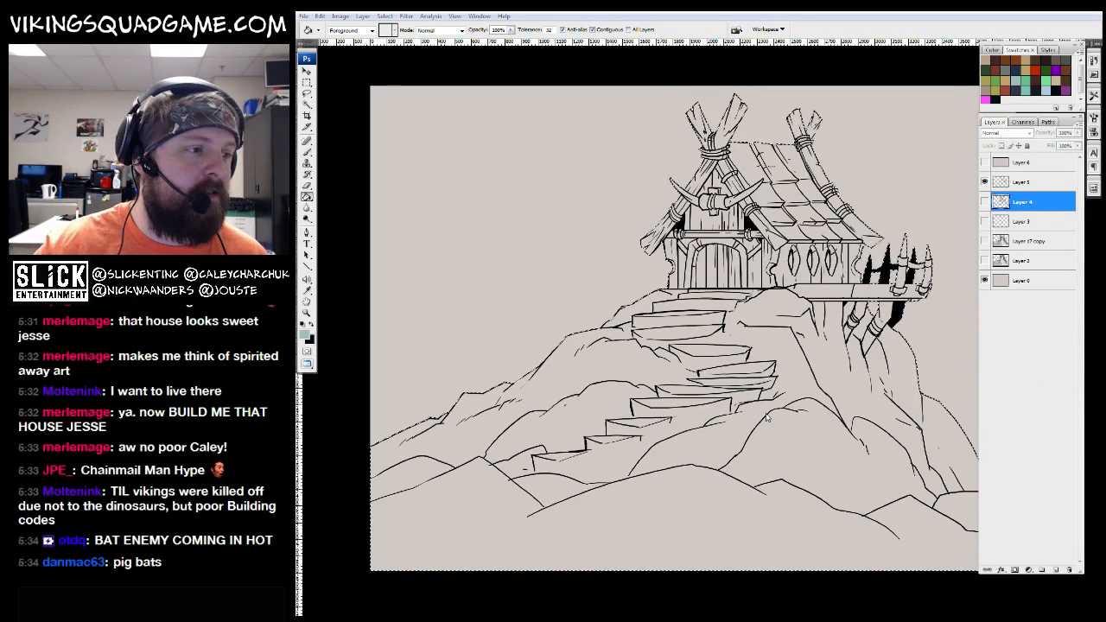
{"action": "left_click", "coordinate": [842, 197]}
{"action": "left_click", "coordinate": [694, 231]}
{"action": "key", "text": "f"}
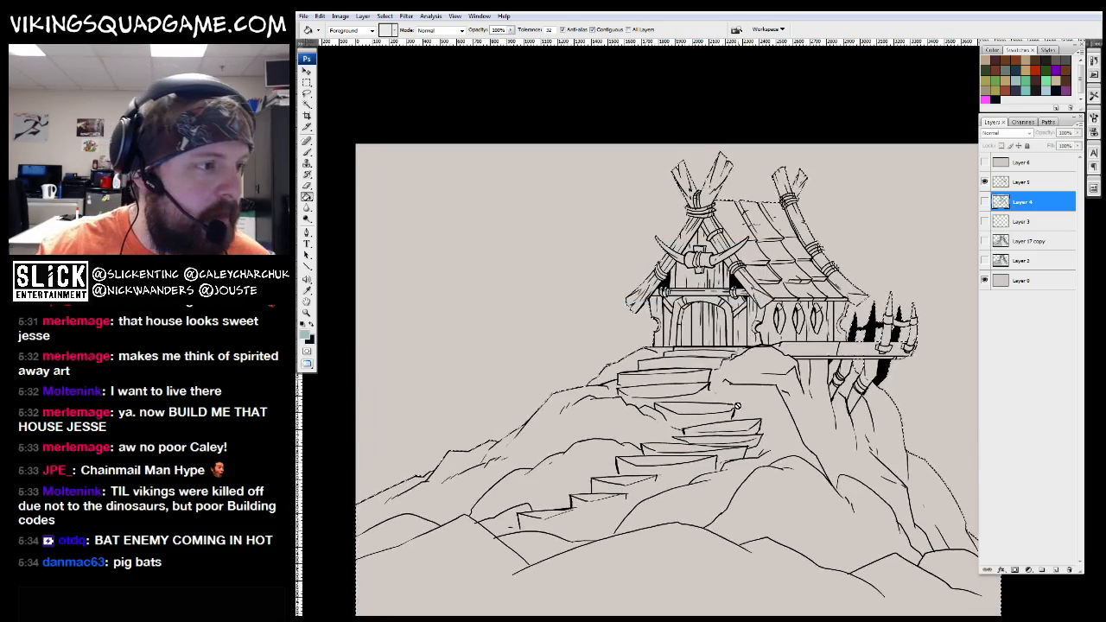
{"action": "key", "text": "f"}
{"action": "key", "text": "f"}
{"action": "key", "text": "f"}
{"action": "left_click_drag", "start_coordinate": [726, 351], "coordinate": [679, 396]}
Add a new layer beneath the line art and fill the hut and hill silhouette with the sampled pale blue-green
{"action": "left_click", "coordinate": [1028, 222]}
{"action": "left_click", "coordinate": [1000, 182], "text": "ctrl"}
{"action": "left_click", "coordinate": [1028, 201]}
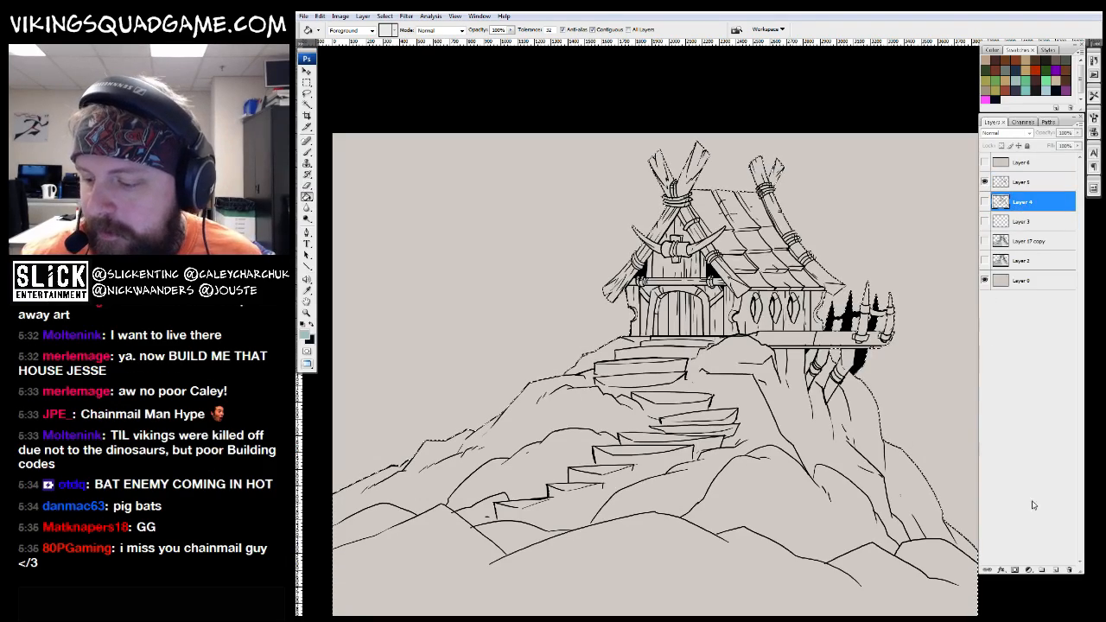
{"action": "left_click", "coordinate": [1056, 569]}
{"action": "left_click", "coordinate": [781, 398]}
{"action": "key", "text": "z"}
{"action": "key", "text": "ctrl+minus"}
{"action": "key", "text": "ctrl+minus"}
{"action": "key", "text": "ctrl+plus"}
{"action": "key", "text": "ctrl+plus"}
{"action": "scroll", "coordinate": [657, 389], "scroll_direction": "up", "scroll_amount": 3}
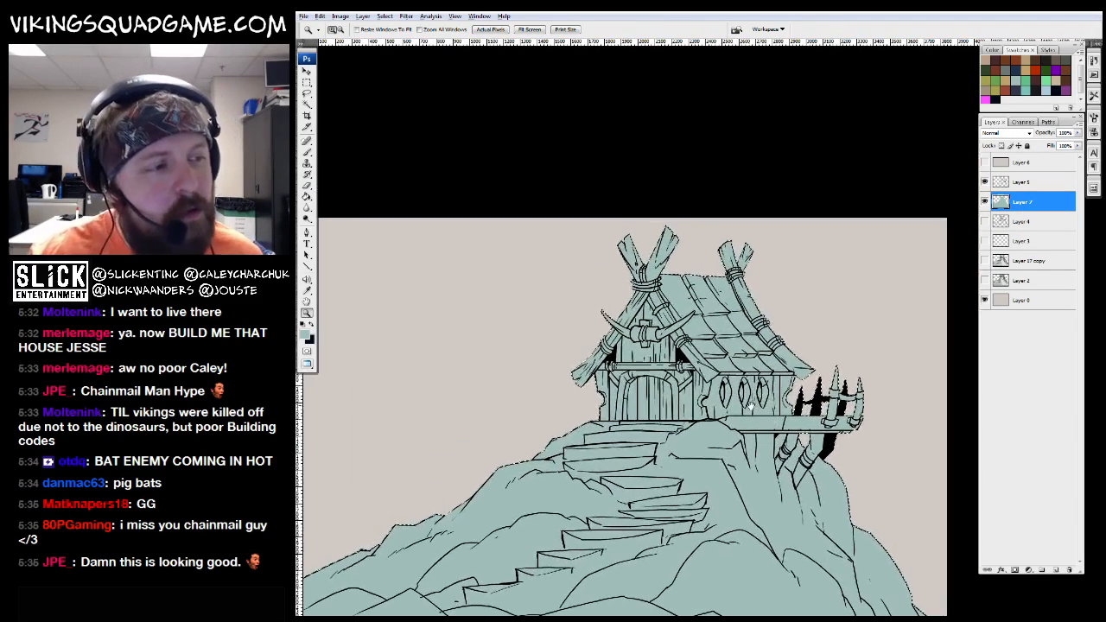
{"action": "left_click_drag", "start_coordinate": [845, 326], "coordinate": [849, 318]}
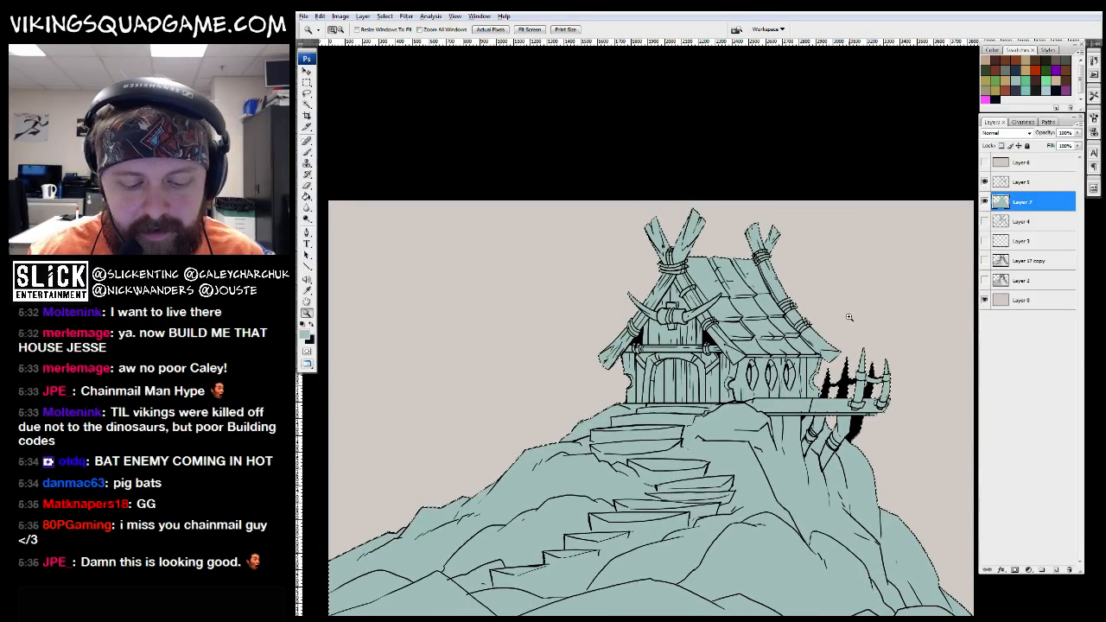
Expand the silhouette selection and fill it with black on a new layer beneath the blue-green fill to thicken the outer outline
{"action": "key", "text": "d"}
{"action": "left_click", "coordinate": [1024, 221]}
{"action": "key", "text": "g"}
{"action": "left_click", "coordinate": [799, 427]}
{"action": "key", "text": "Return"}
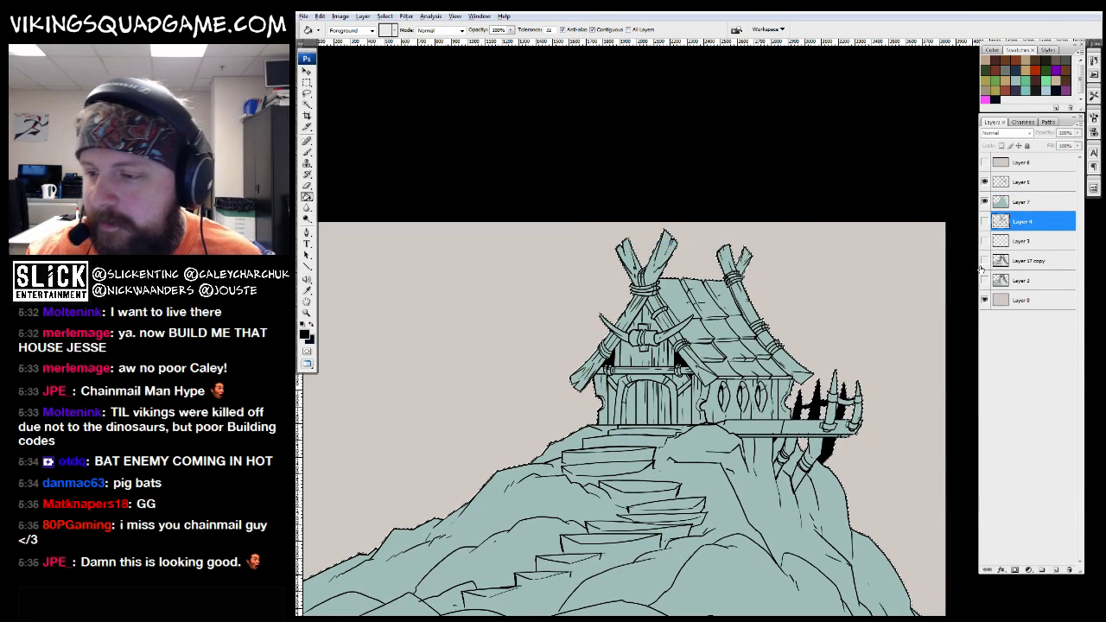
{"action": "left_click", "coordinate": [1055, 569]}
{"action": "left_click", "coordinate": [938, 510]}
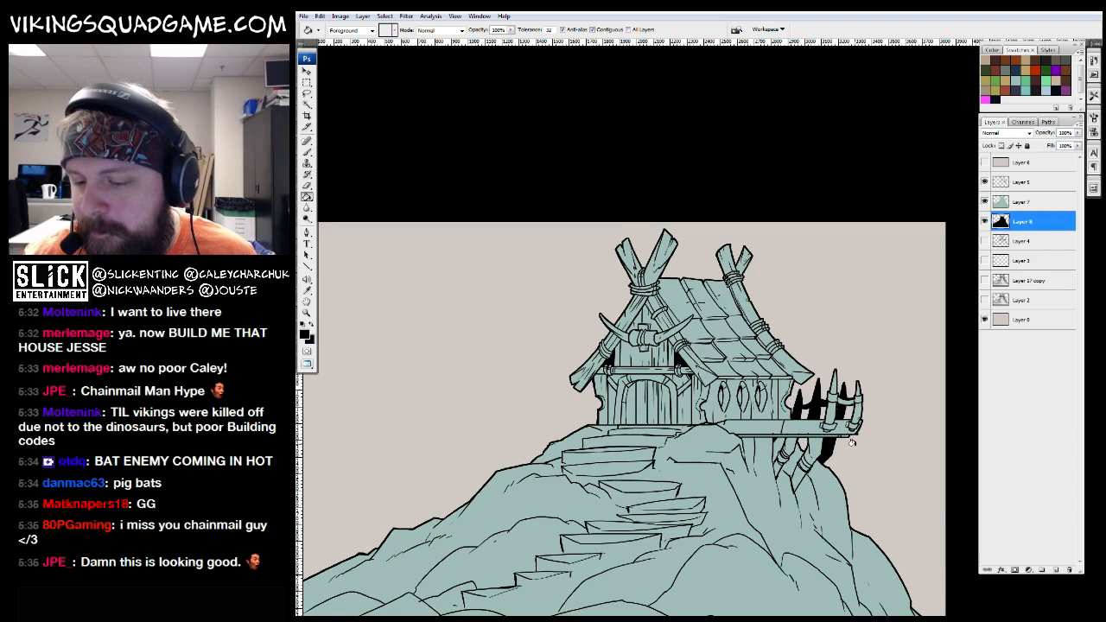
Check the thickened outline around the front gable up close and make the line-art layer active with the Brush tool
{"action": "key", "text": "z"}
{"action": "left_click", "coordinate": [827, 417], "text": "alt"}
{"action": "left_click", "coordinate": [667, 367]}
{"action": "left_click", "coordinate": [674, 350]}
{"action": "left_click", "coordinate": [708, 328]}
{"action": "left_click", "coordinate": [708, 328]}
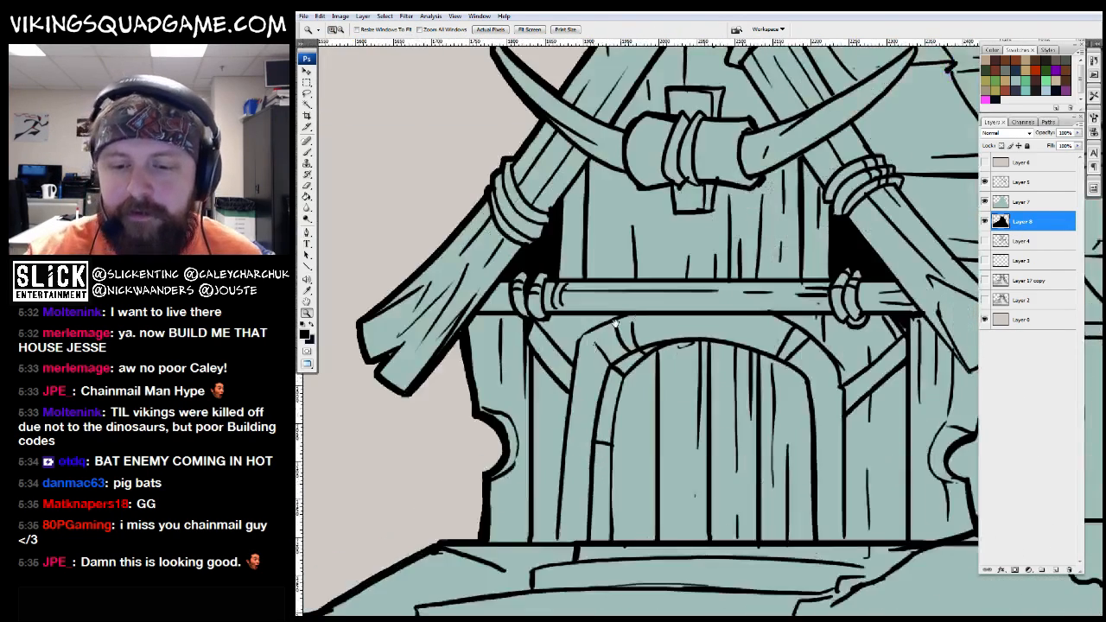
{"action": "key", "text": "b"}
{"action": "right_click", "coordinate": [614, 304]}
{"action": "key", "text": "Escape"}
{"action": "left_click_drag", "start_coordinate": [542, 435], "coordinate": [572, 461]}
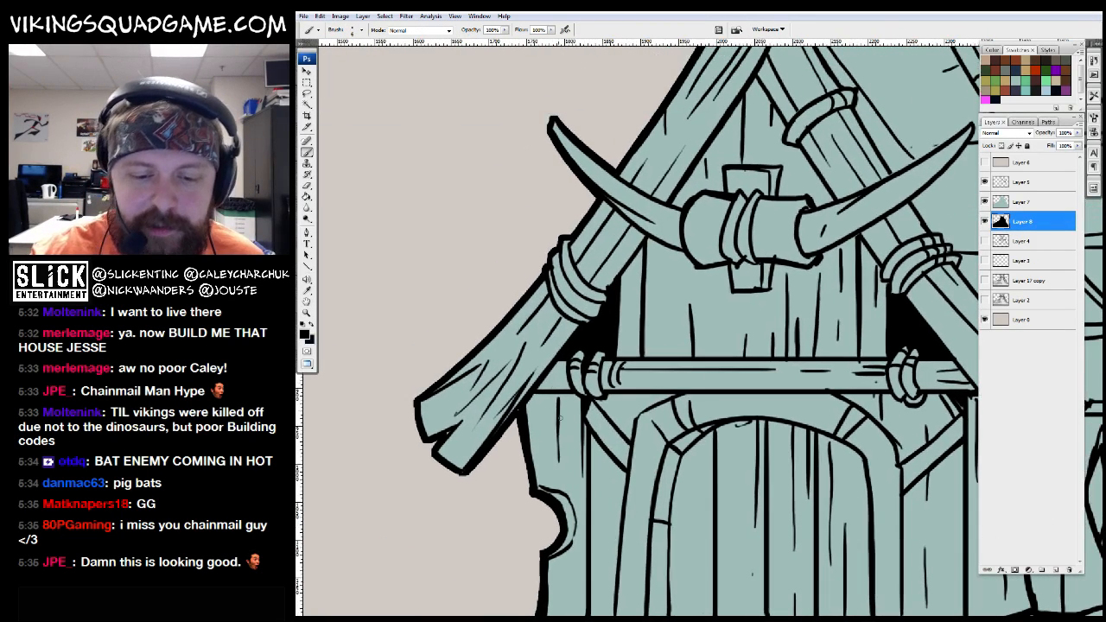
{"action": "key", "text": "alt+bracketright"}
{"action": "key", "text": "alt+bracketright"}
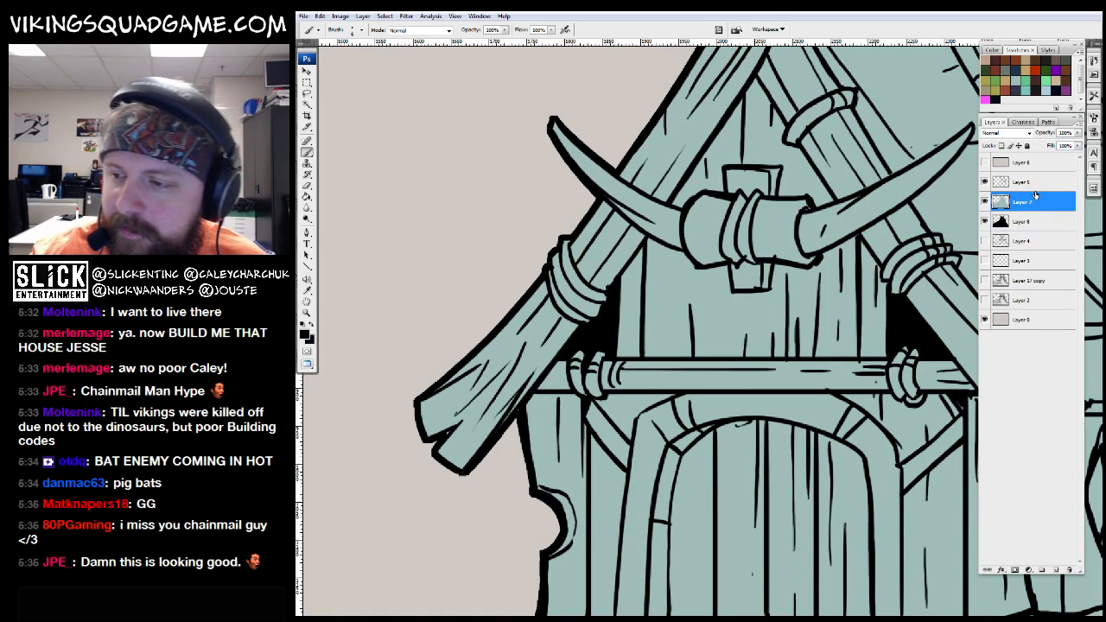
{"action": "left_click_drag", "start_coordinate": [657, 348], "coordinate": [669, 360]}
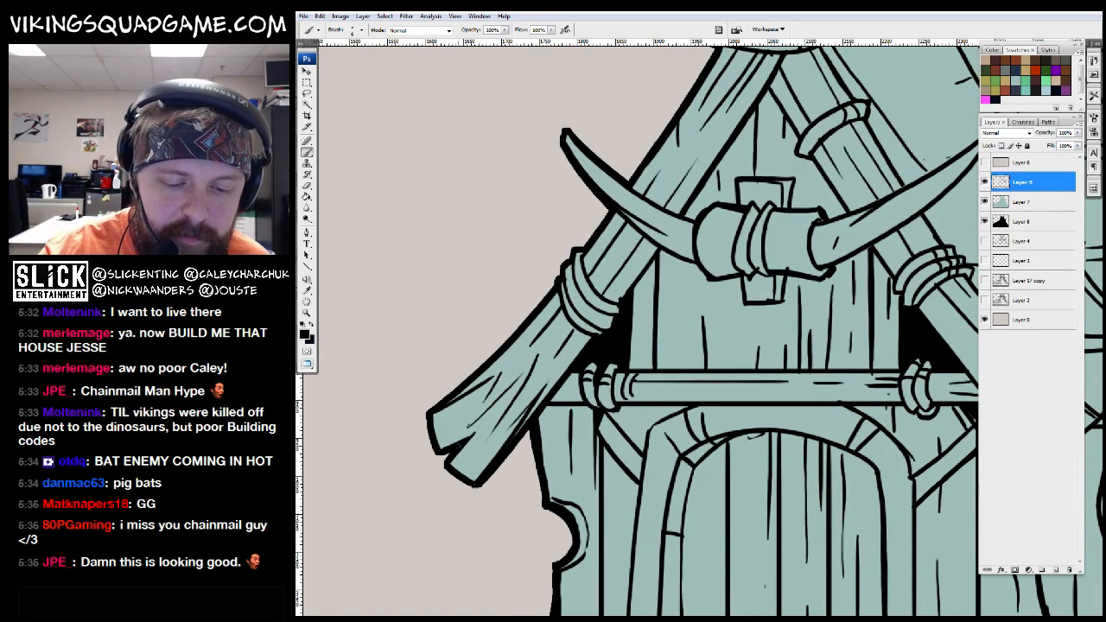
Examine the bold character outlines in the VS_Cover01.psd artwork at full screen and return to the hut drawing
{"action": "key", "text": "f"}
{"action": "left_click", "coordinate": [673, 60]}
{"action": "key", "text": "f"}
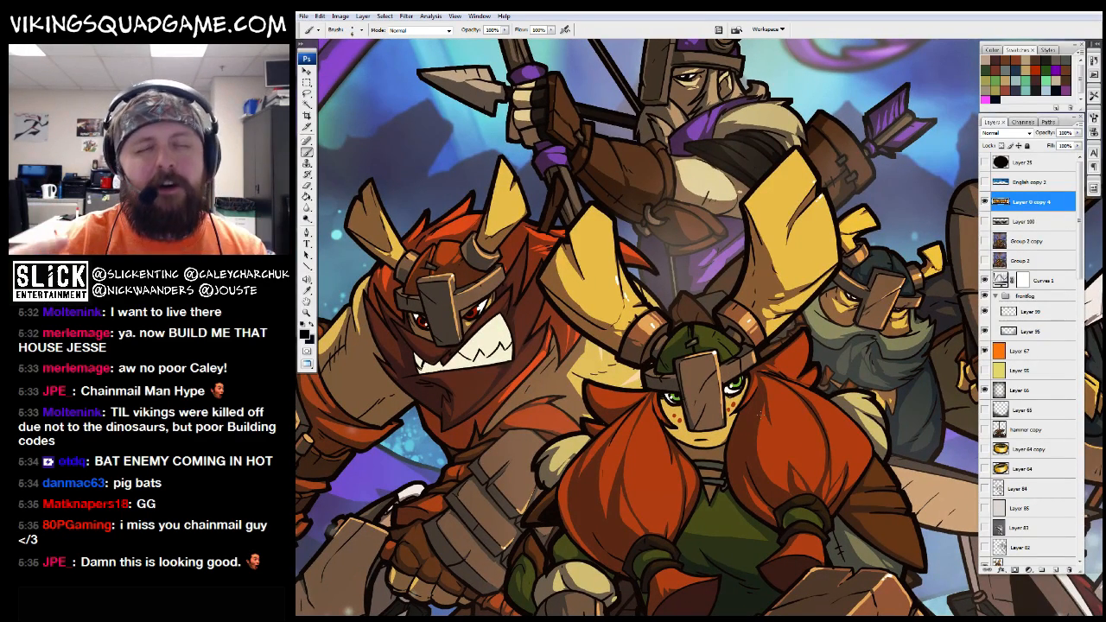
{"action": "key", "text": "f"}
{"action": "key", "text": "f"}
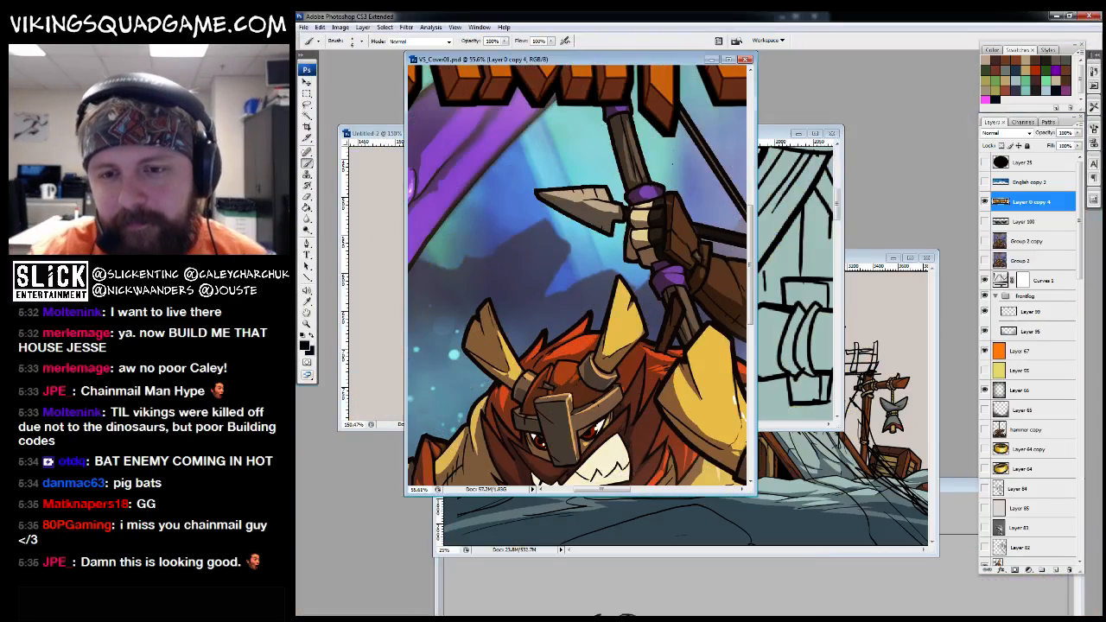
{"action": "left_click", "coordinate": [839, 216]}
{"action": "key", "text": "f"}
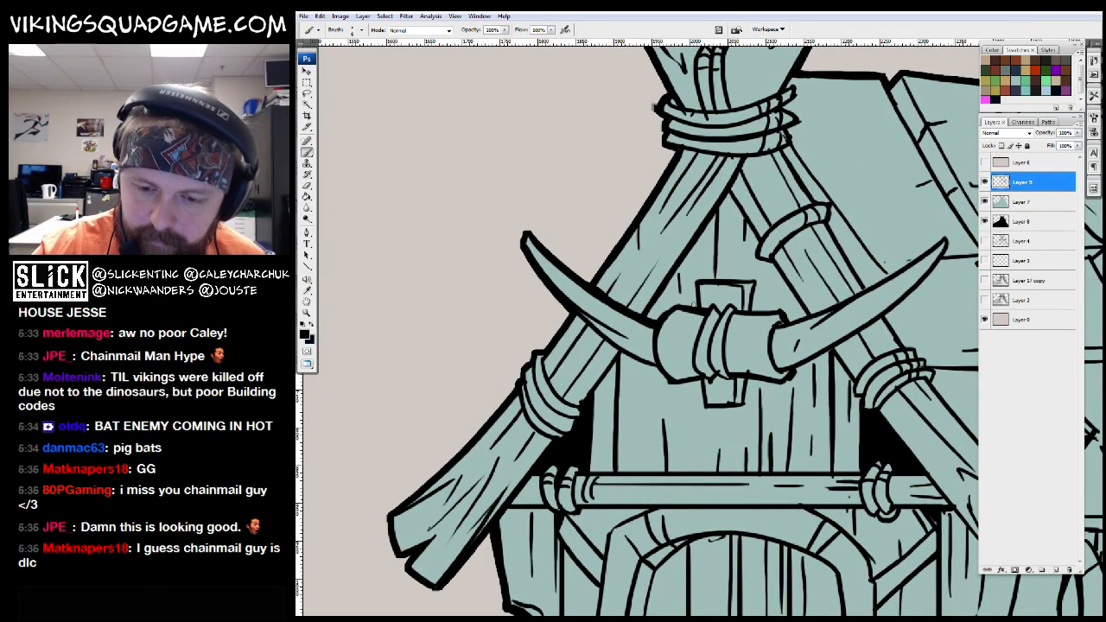
Examine the outlines of the gable horns and crossed beams up close, and compare them with the whole hut
{"action": "left_click", "coordinate": [631, 320], "text": "ctrl"}
{"action": "mouse_move", "coordinate": [572, 268]}
{"action": "left_mouse_down"}
{"action": "mouse_move", "coordinate": [696, 338]}
{"action": "mouse_move", "coordinate": [663, 262]}
{"action": "left_mouse_up"}
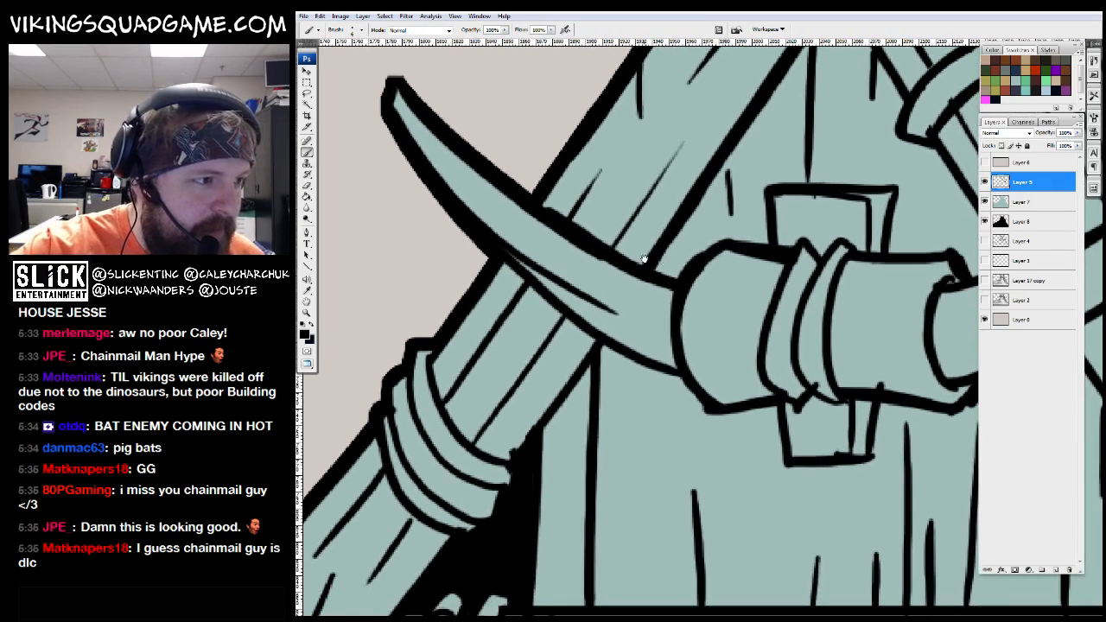
{"action": "key", "text": "ctrl+minus"}
{"action": "key", "text": "ctrl+minus"}
{"action": "key", "text": "ctrl+minus"}
{"action": "key", "text": "ctrl+minus"}
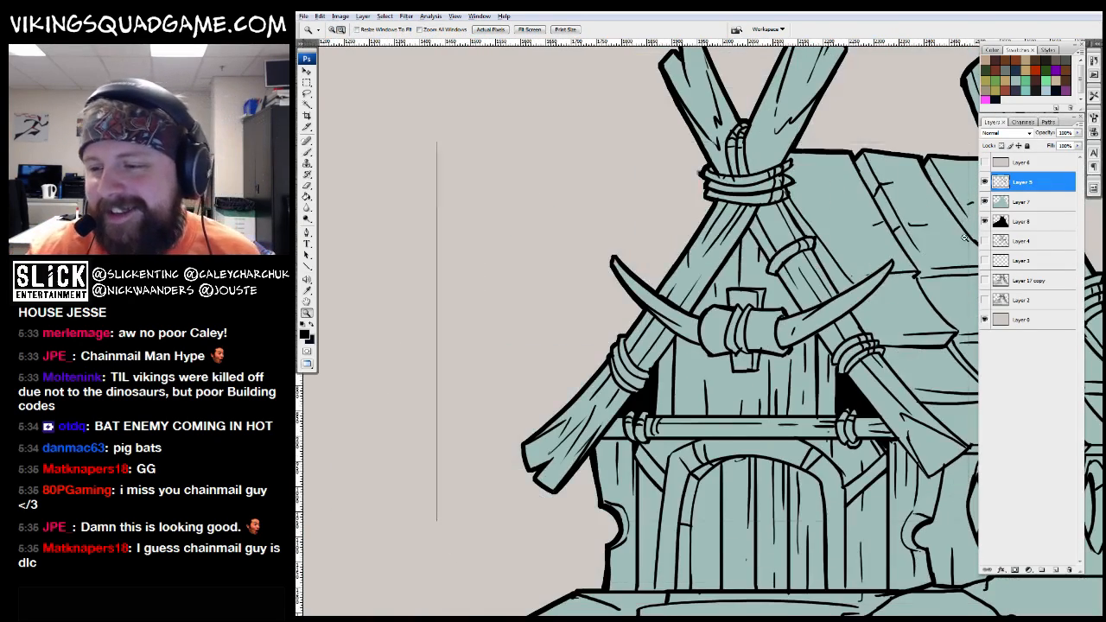
{"action": "left_click_drag", "start_coordinate": [829, 338], "coordinate": [671, 382]}
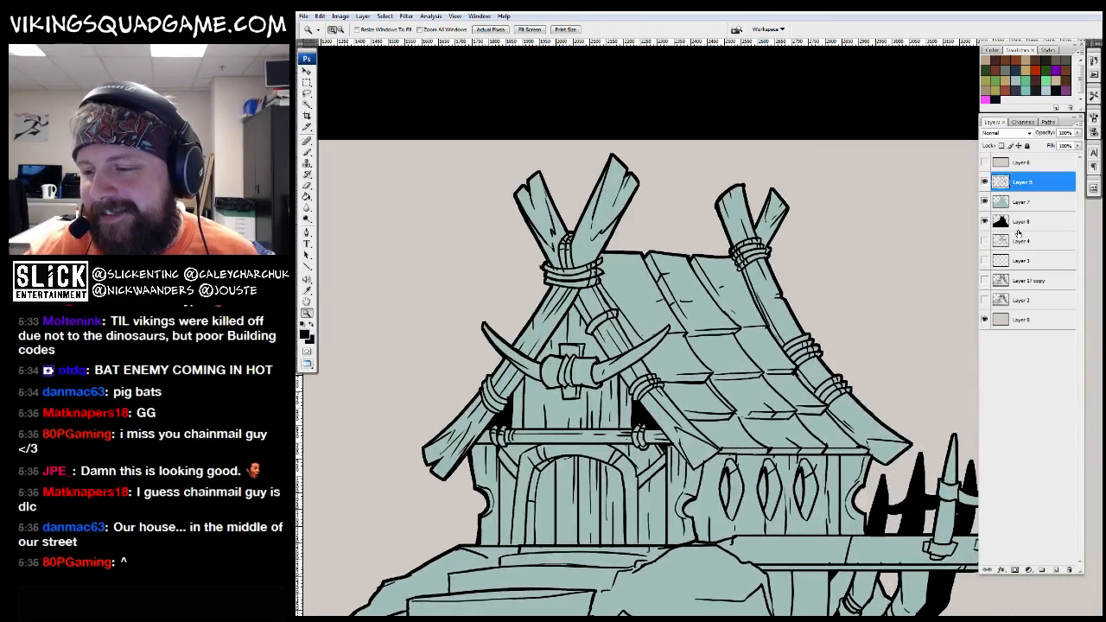
Paste the cut chainmail heads and armoured figure onto a new layer in the empty sky left of the hut
{"action": "key", "text": "v"}
{"action": "key", "text": "ctrl+v"}
{"action": "mouse_move", "coordinate": [536, 421]}
{"action": "left_mouse_down"}
{"action": "mouse_move", "coordinate": [761, 391]}
{"action": "mouse_move", "coordinate": [734, 390]}
{"action": "left_mouse_up"}
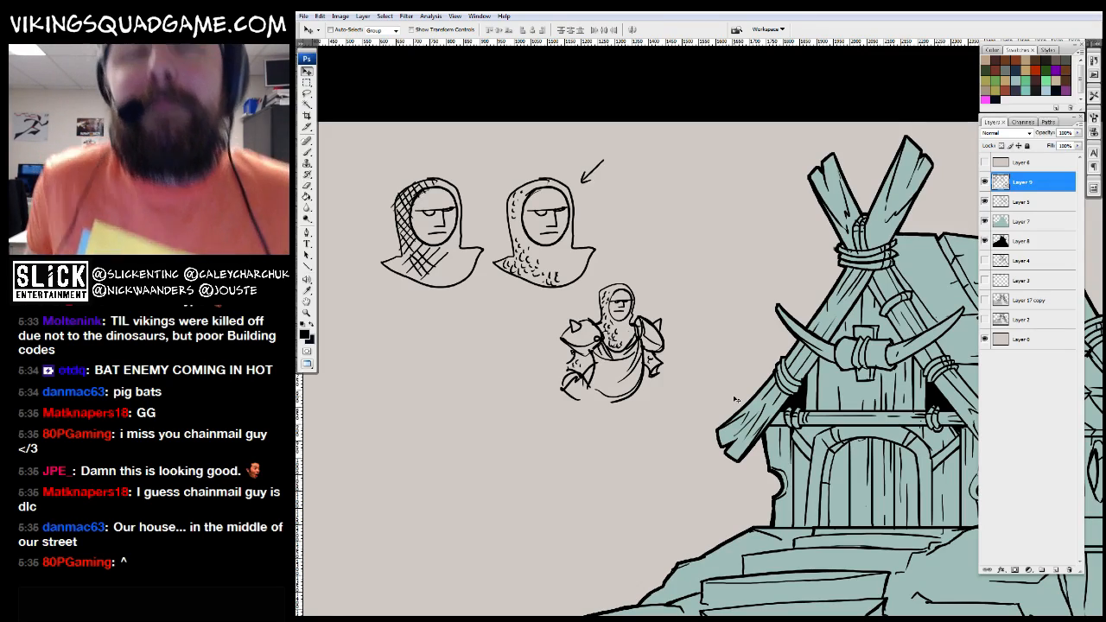
Make Layer 5, the building's line art, the active layer, briefly toggling its visibility to check its contents
{"action": "left_click_drag", "start_coordinate": [734, 390], "coordinate": [667, 329]}
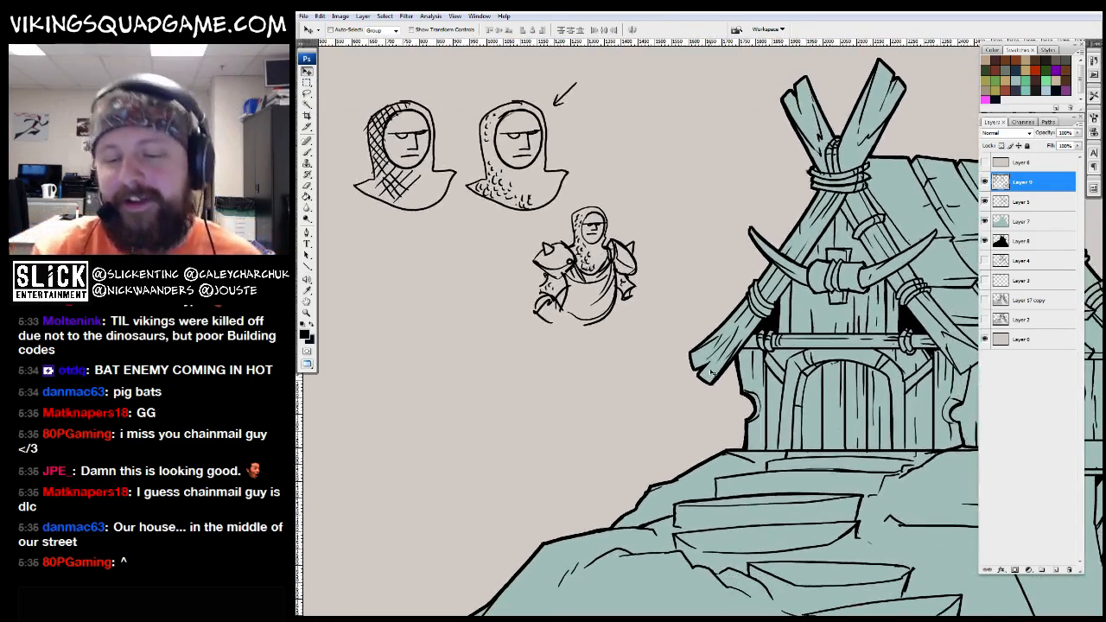
{"action": "left_click", "coordinate": [1021, 202]}
{"action": "left_click", "coordinate": [985, 200]}
{"action": "left_click", "coordinate": [985, 200]}
{"action": "key", "text": "b"}
{"action": "scroll", "coordinate": [679, 263], "scroll_direction": "up", "scroll_amount": 3}
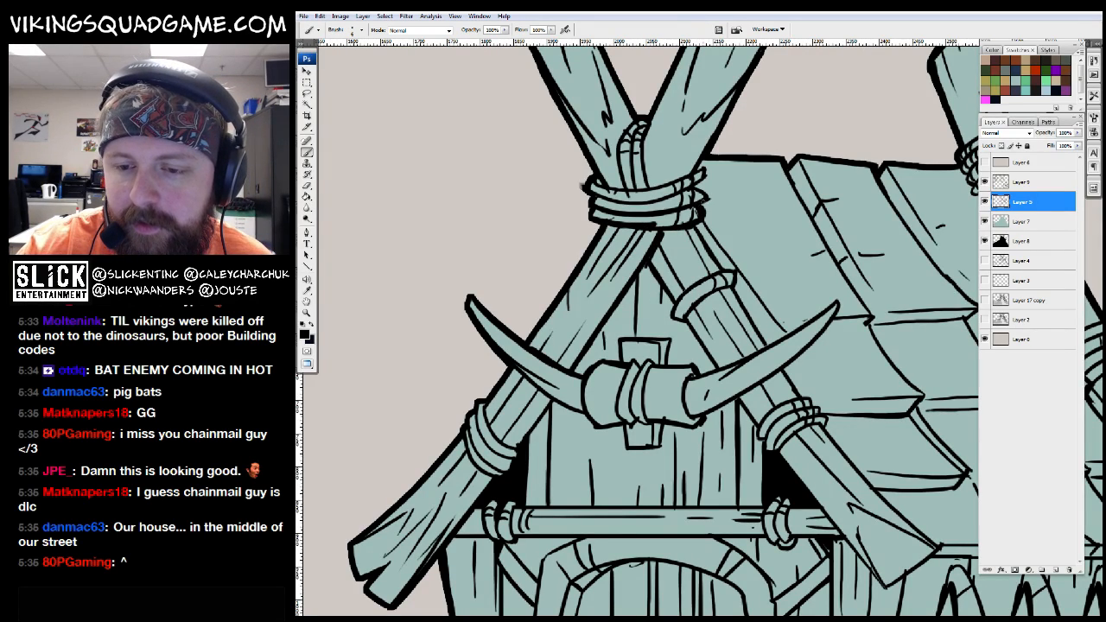
{"action": "scroll", "coordinate": [704, 155], "scroll_direction": "up", "scroll_amount": 2}
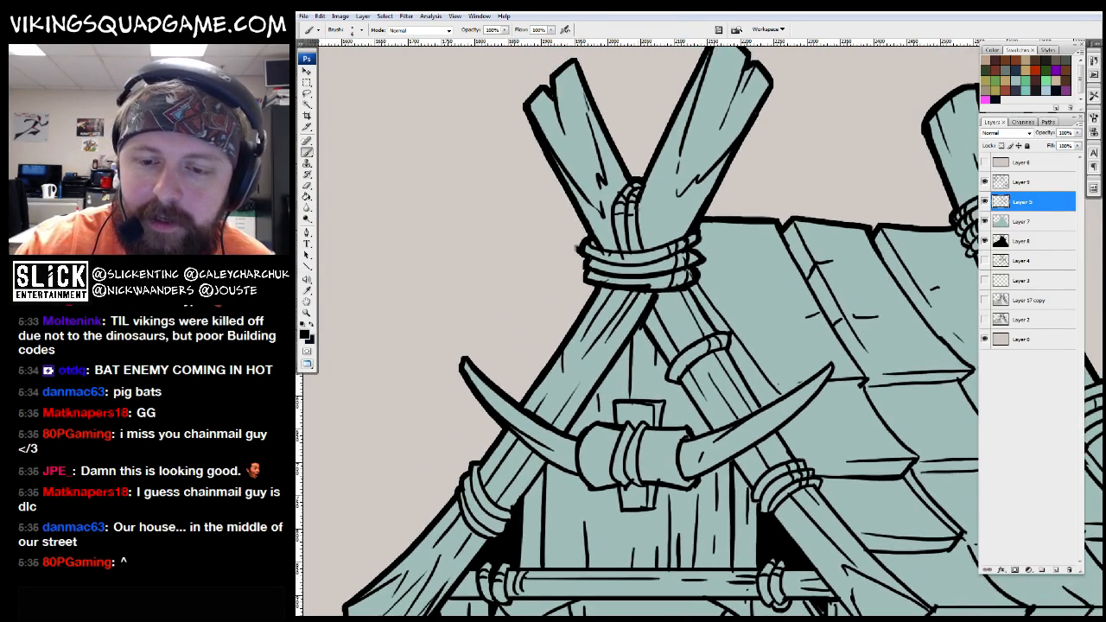
{"action": "key", "text": "z"}
{"action": "scroll", "coordinate": [578, 248], "scroll_direction": "down", "scroll_amount": 5}
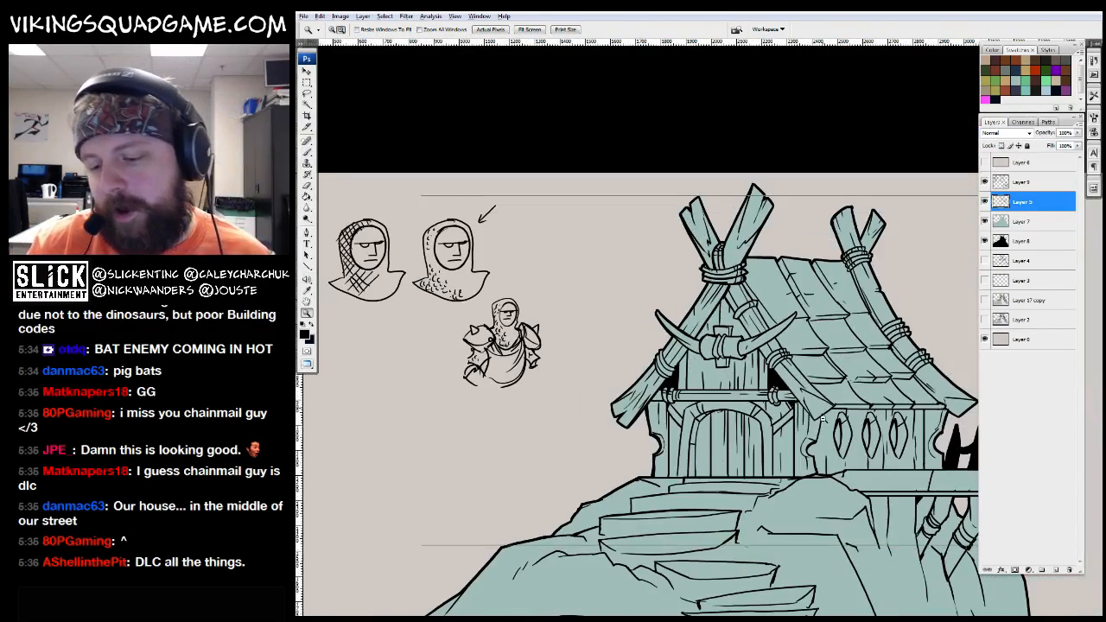
Switch to cine_builder2.psd and examine the rough sketch of the hilltop building above the coloured village
{"action": "scroll", "coordinate": [825, 408], "scroll_direction": "down", "scroll_amount": 3}
{"action": "key", "text": "f"}
{"action": "left_click", "coordinate": [866, 244]}
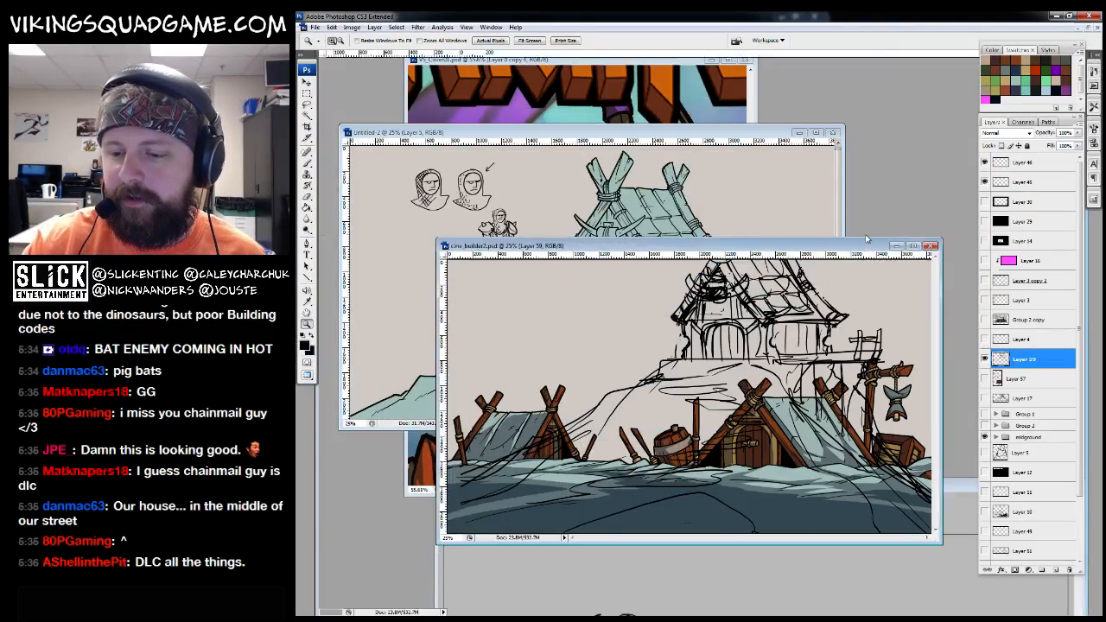
{"action": "key", "text": "f"}
{"action": "key", "text": "v"}
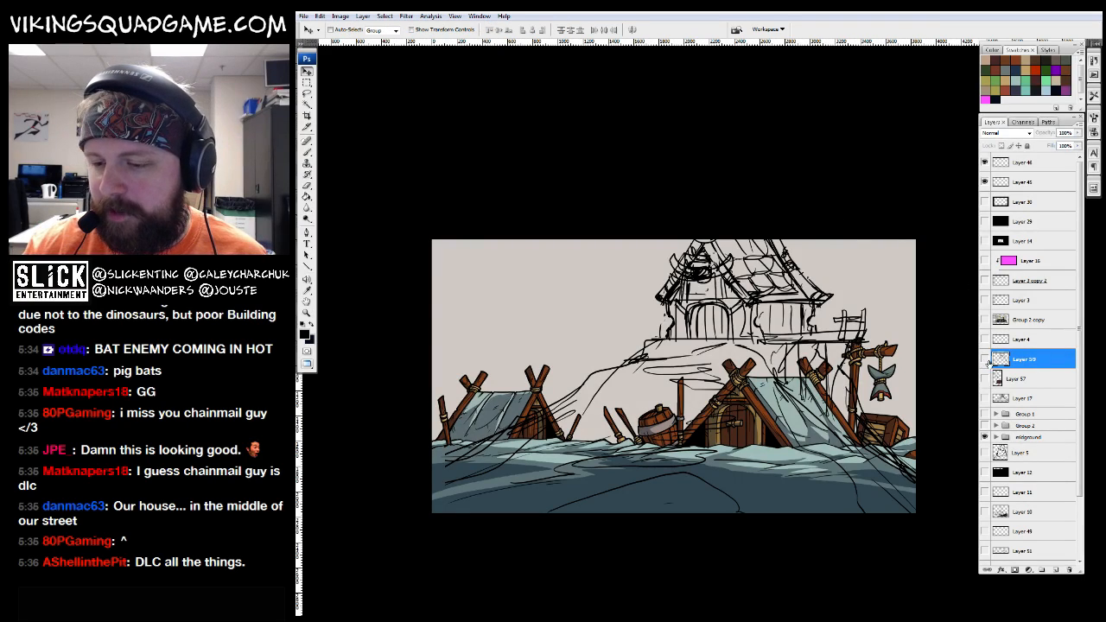
{"action": "left_click_drag", "start_coordinate": [782, 381], "coordinate": [782, 306]}
{"action": "mouse_move", "coordinate": [859, 322]}
{"action": "left_mouse_down"}
{"action": "mouse_move", "coordinate": [859, 273]}
{"action": "mouse_move", "coordinate": [860, 427]}
{"action": "mouse_move", "coordinate": [860, 406]}
{"action": "left_mouse_up"}
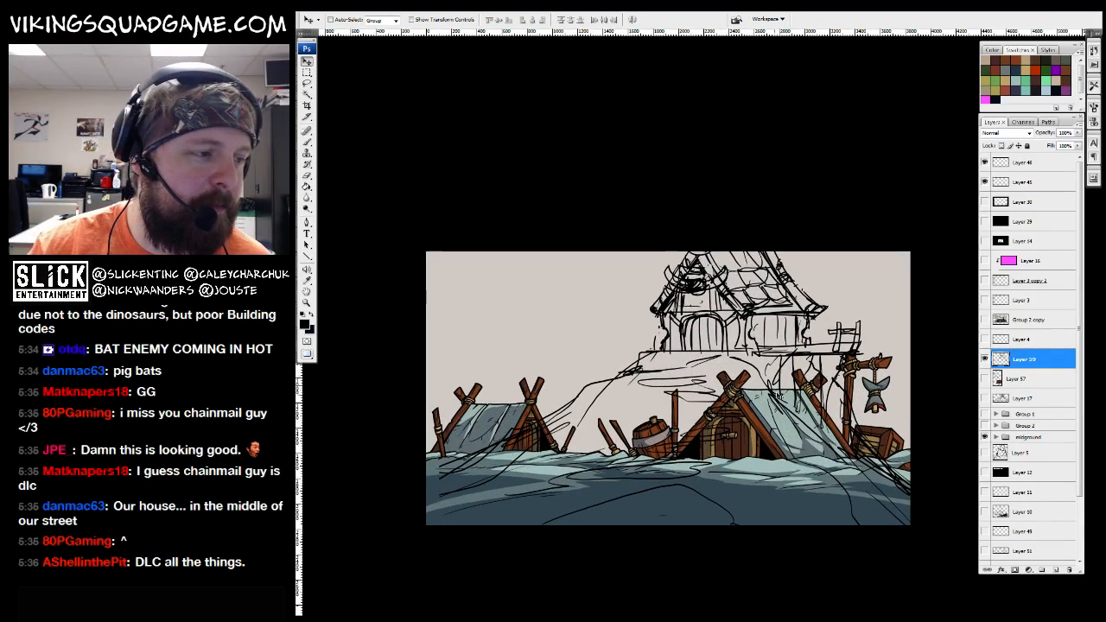
{"action": "key", "text": "f"}
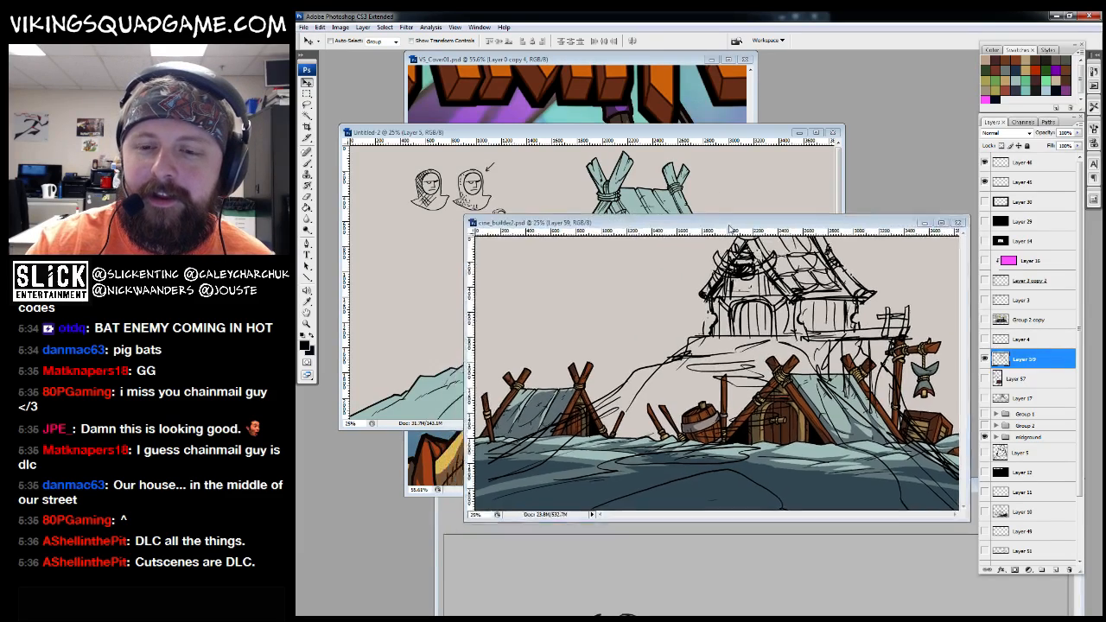
Return to the Untitled-2 drawing and make Layer 5 active again for inking the house front
{"action": "key", "text": "ctrl+Tab"}
{"action": "key", "text": "f"}
{"action": "key", "text": "b"}
{"action": "key", "text": "ctrl+plus"}
{"action": "key", "text": "ctrl+plus"}
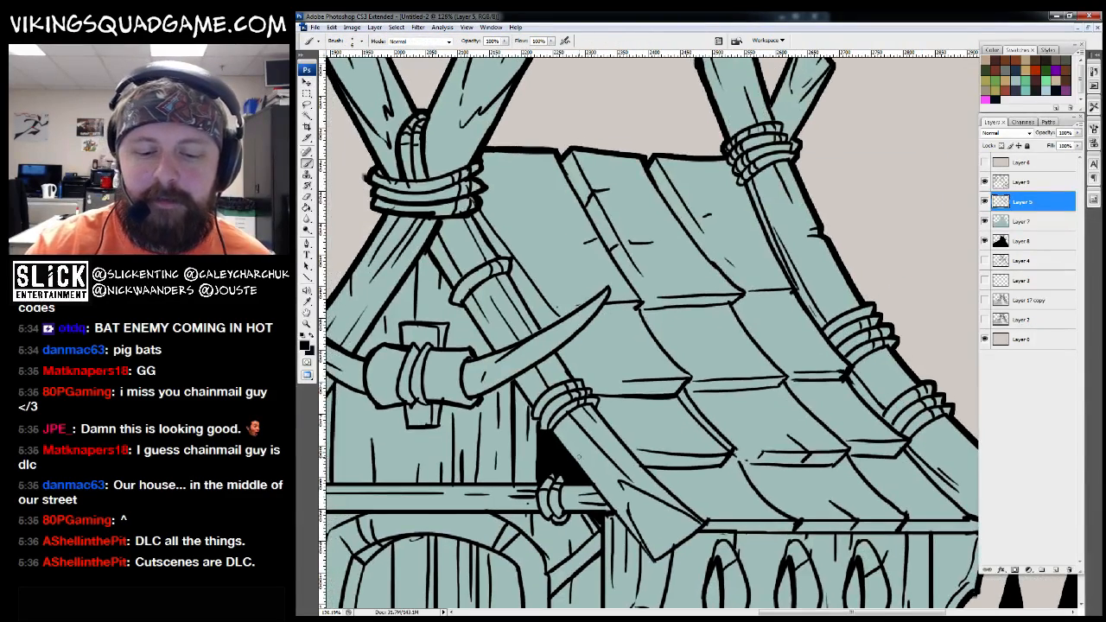
{"action": "left_click_drag", "start_coordinate": [578, 452], "coordinate": [672, 413]}
{"action": "key", "text": "z"}
{"action": "left_click", "coordinate": [990, 182]}
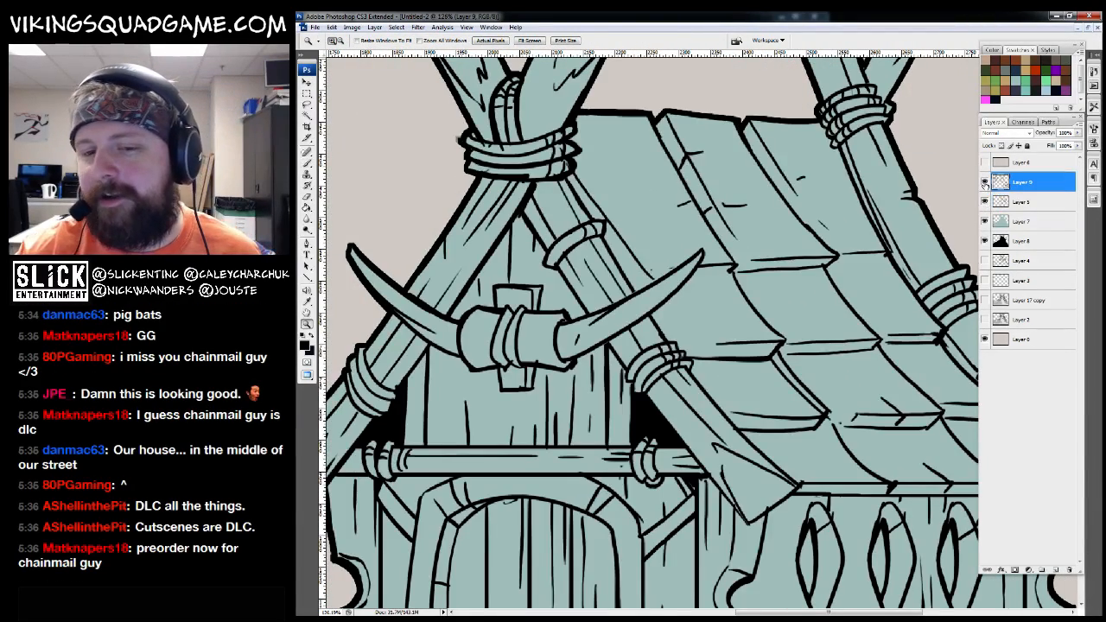
{"action": "left_click", "coordinate": [1024, 201]}
Thicken the right gable beam's inner edge near the peak and the outline of its upper rope band with the black brush
{"action": "left_click_drag", "start_coordinate": [428, 130], "coordinate": [752, 401]}
{"action": "key", "text": "b"}
{"action": "left_click_drag", "start_coordinate": [584, 288], "coordinate": [519, 259]}
{"action": "mouse_move", "coordinate": [553, 194]}
{"action": "left_mouse_down"}
{"action": "mouse_move", "coordinate": [652, 208]}
{"action": "mouse_move", "coordinate": [648, 185]}
{"action": "left_mouse_up"}
{"action": "left_click_drag", "start_coordinate": [558, 190], "coordinate": [591, 247]}
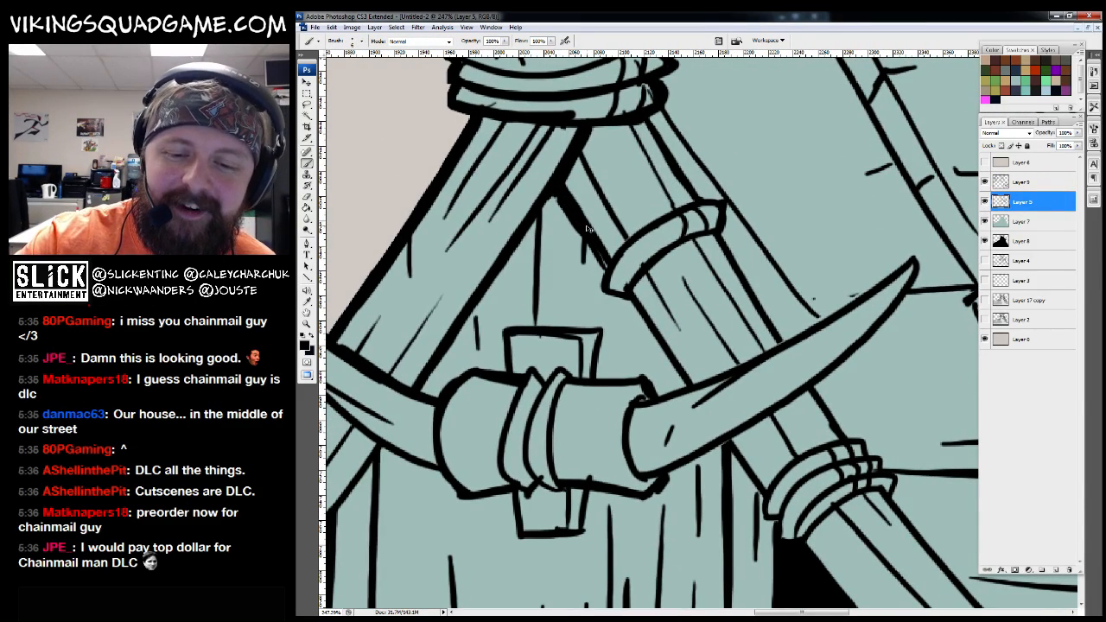
{"action": "key", "text": "ctrl+z"}
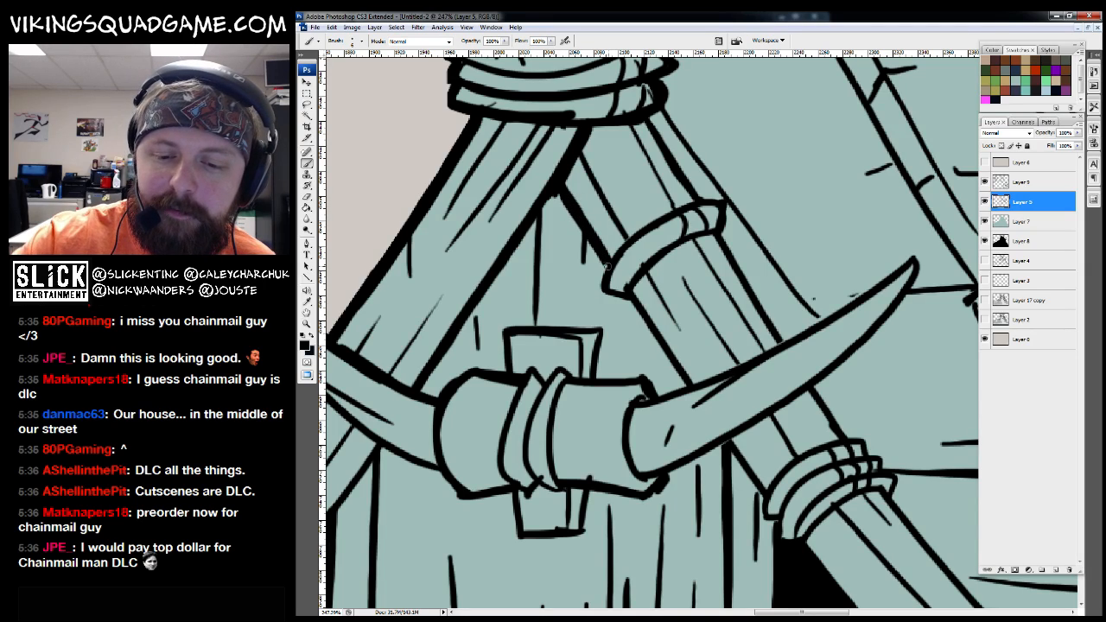
{"action": "left_click_drag", "start_coordinate": [602, 283], "coordinate": [687, 206]}
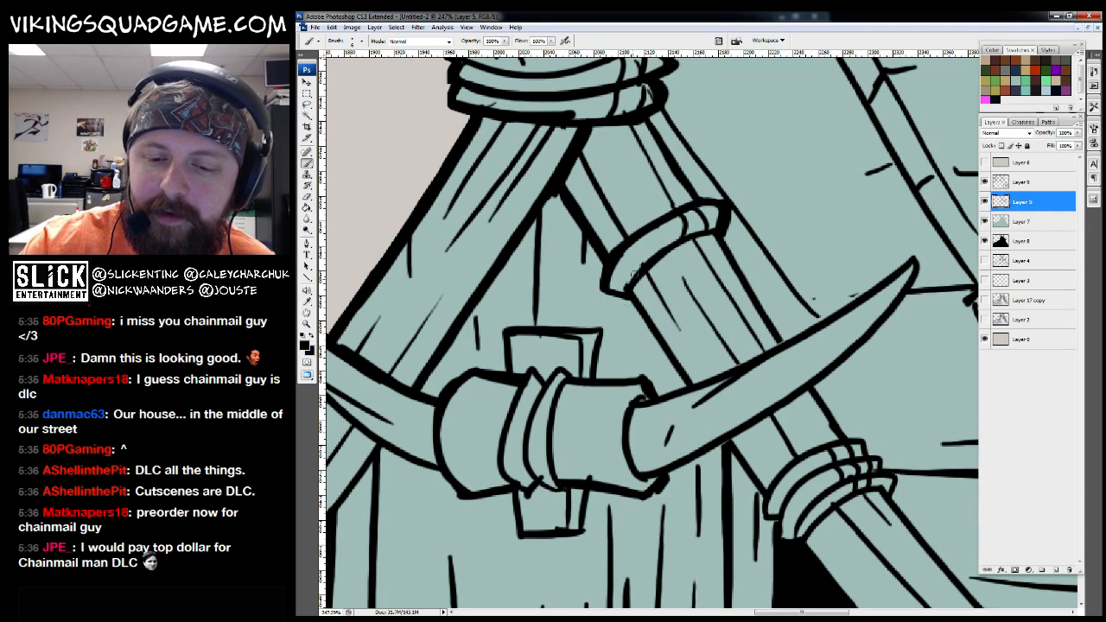
{"action": "left_click_drag", "start_coordinate": [632, 293], "coordinate": [721, 234]}
{"action": "left_click_drag", "start_coordinate": [753, 302], "coordinate": [721, 226]}
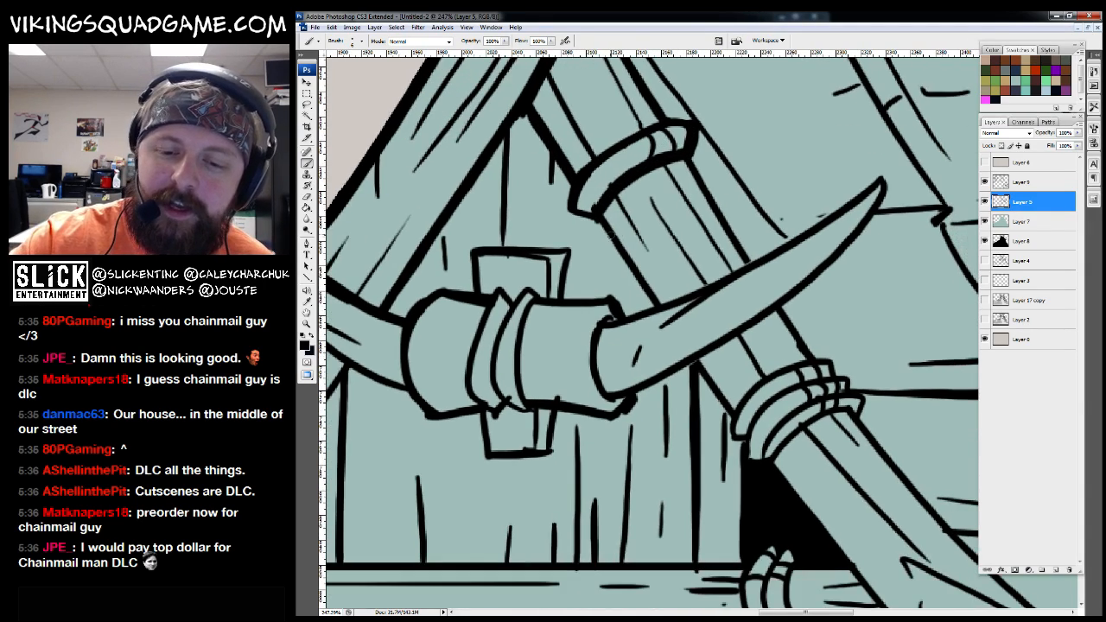
Thicken the line work around the base of the right horn and the neighbouring beam edge
{"action": "mouse_move", "coordinate": [635, 317]}
{"action": "left_mouse_down"}
{"action": "mouse_move", "coordinate": [802, 232]}
{"action": "mouse_move", "coordinate": [718, 283]}
{"action": "mouse_move", "coordinate": [883, 175]}
{"action": "mouse_move", "coordinate": [801, 291]}
{"action": "mouse_move", "coordinate": [631, 390]}
{"action": "left_mouse_up"}
{"action": "left_click_drag", "start_coordinate": [766, 342], "coordinate": [755, 311]}
{"action": "left_click", "coordinate": [756, 312], "text": "alt"}
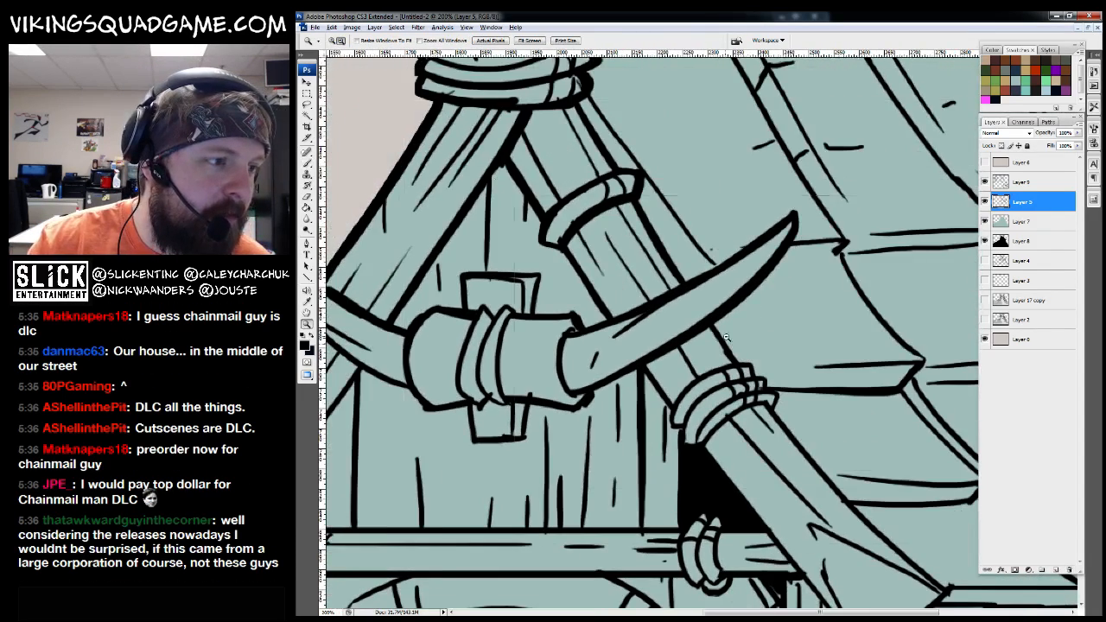
{"action": "left_click", "coordinate": [743, 329], "text": "alt"}
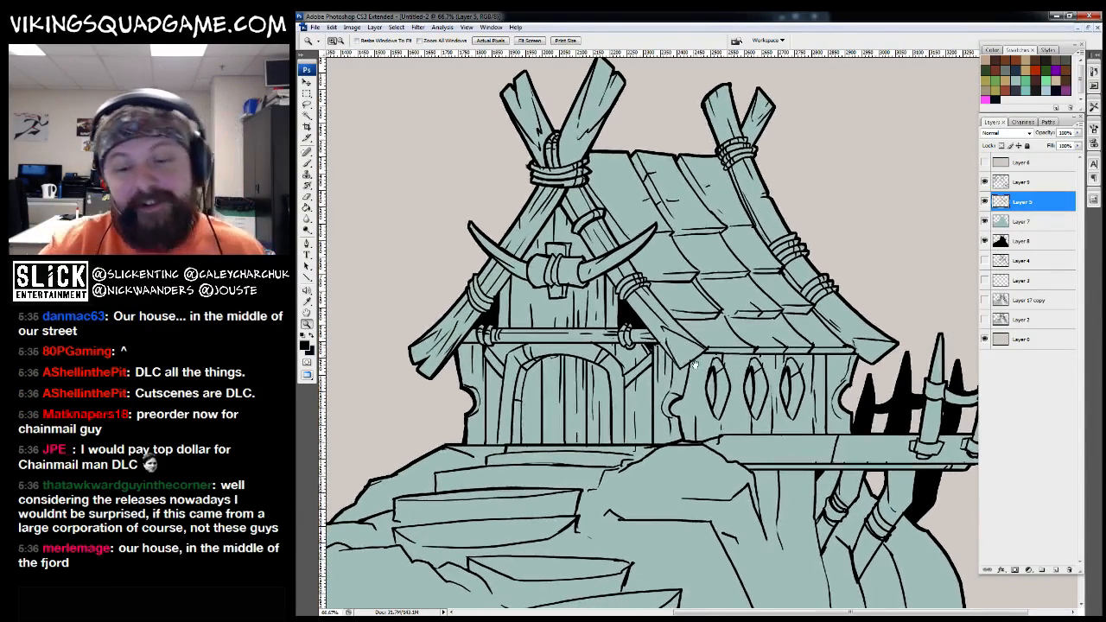
Thicken the right gable beam's edge between the horn and lower rope binding, and the outline of its cut lower end
{"action": "left_click_drag", "start_coordinate": [518, 179], "coordinate": [784, 406]}
{"action": "key", "text": "b"}
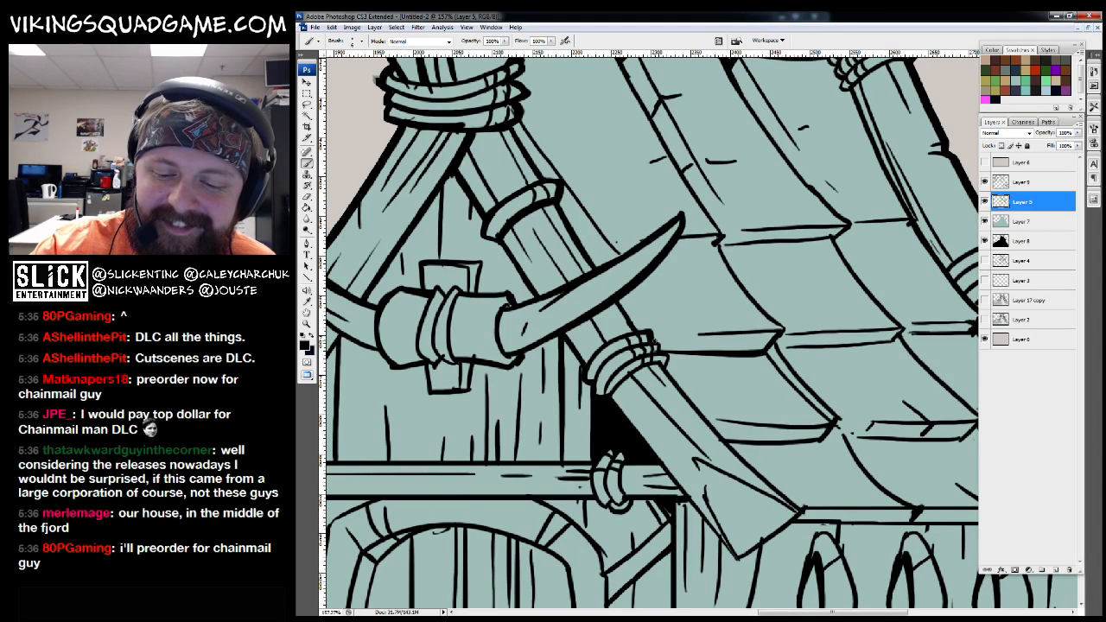
{"action": "left_click_drag", "start_coordinate": [618, 301], "coordinate": [642, 333]}
{"action": "left_click_drag", "start_coordinate": [643, 346], "coordinate": [619, 241]}
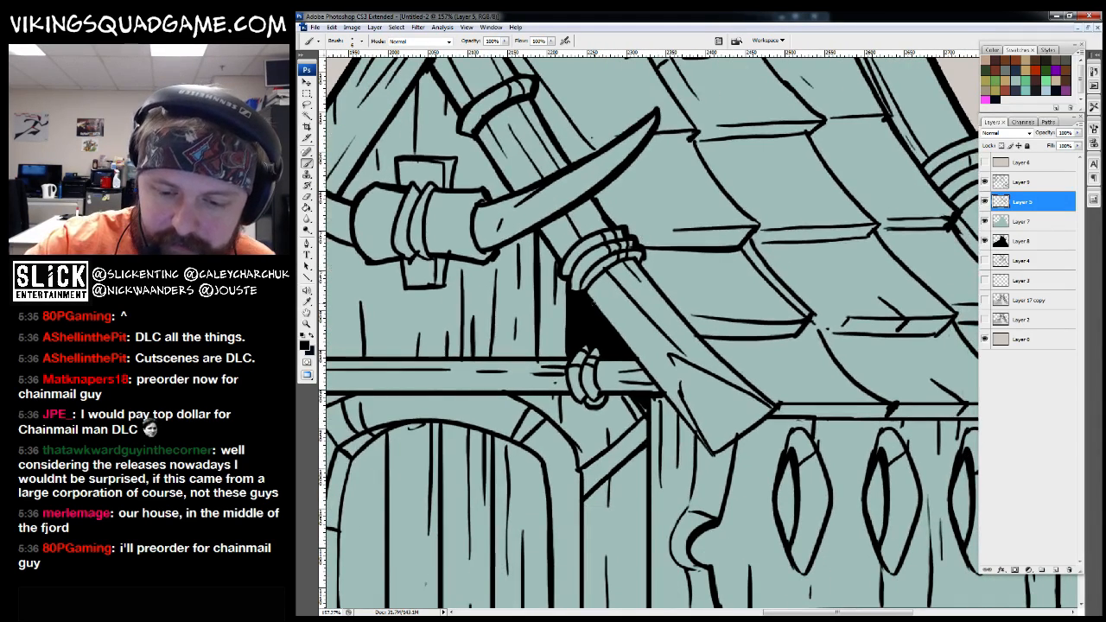
{"action": "left_click_drag", "start_coordinate": [714, 456], "coordinate": [782, 406]}
{"action": "mouse_move", "coordinate": [650, 283]}
{"action": "left_mouse_down"}
{"action": "mouse_move", "coordinate": [702, 340]}
{"action": "mouse_move", "coordinate": [692, 358]}
{"action": "left_mouse_up"}
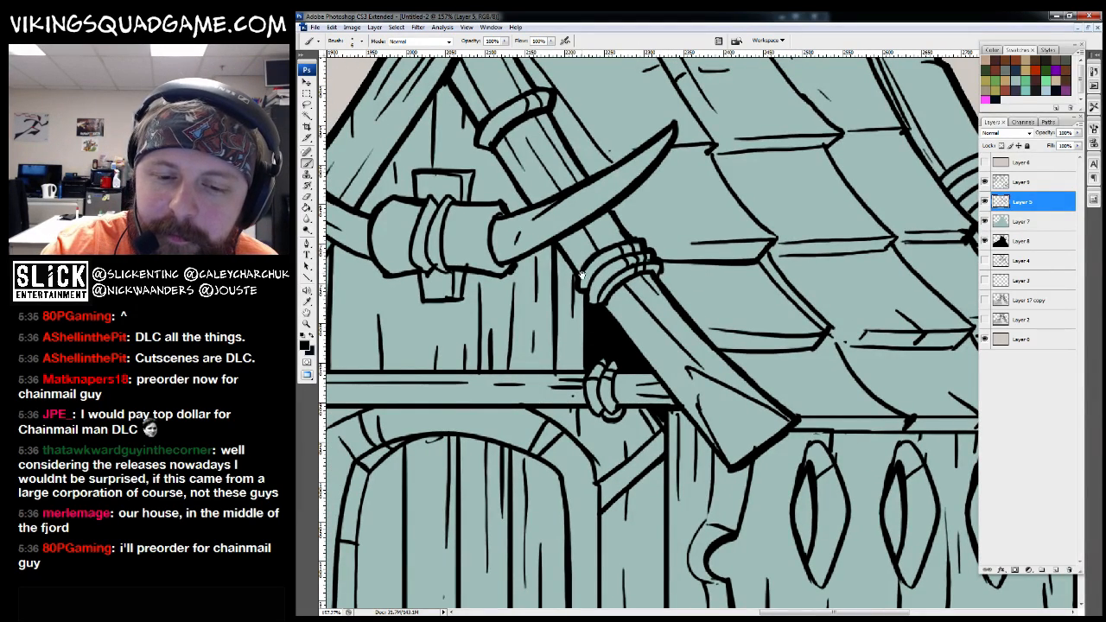
{"action": "left_click_drag", "start_coordinate": [579, 284], "coordinate": [734, 327]}
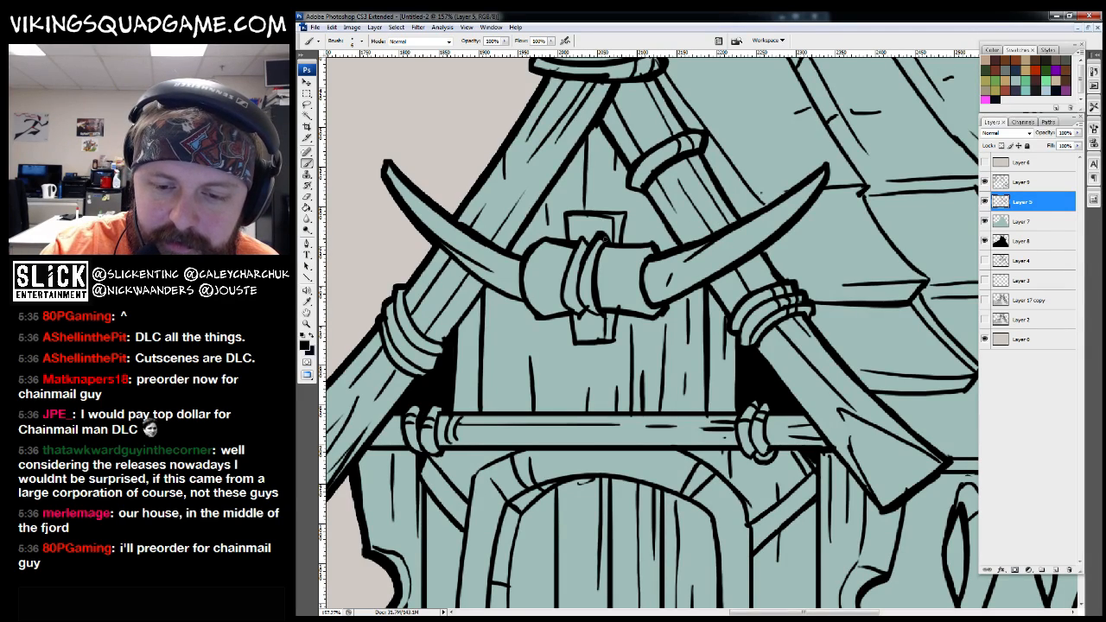
Thicken the outlines of the central rope wrap and the wooden bracket behind the horn ornament
{"action": "left_click_drag", "start_coordinate": [562, 279], "coordinate": [566, 307]}
{"action": "left_click_drag", "start_coordinate": [573, 315], "coordinate": [587, 321]}
{"action": "mouse_move", "coordinate": [586, 210]}
{"action": "left_mouse_down"}
{"action": "mouse_move", "coordinate": [613, 211]}
{"action": "mouse_move", "coordinate": [625, 245]}
{"action": "left_mouse_up"}
{"action": "left_click_drag", "start_coordinate": [615, 311], "coordinate": [614, 342]}
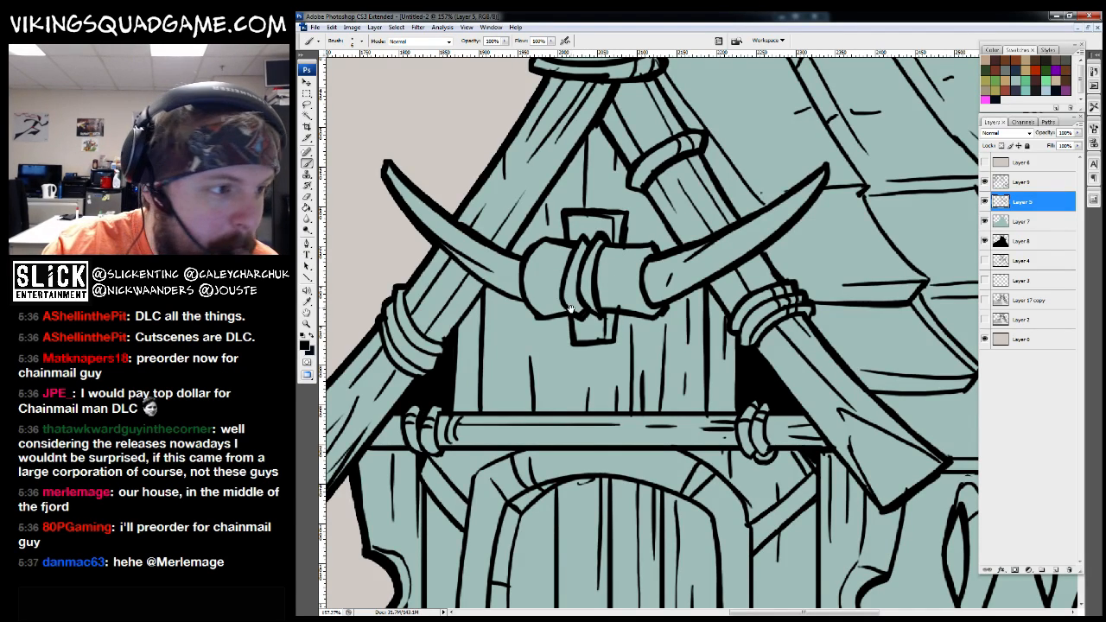
Ink heavier outlines and short cross strokes on the rope binding around the left gable beam
{"action": "key", "text": "ctrl+minus"}
{"action": "key", "text": "ctrl+minus"}
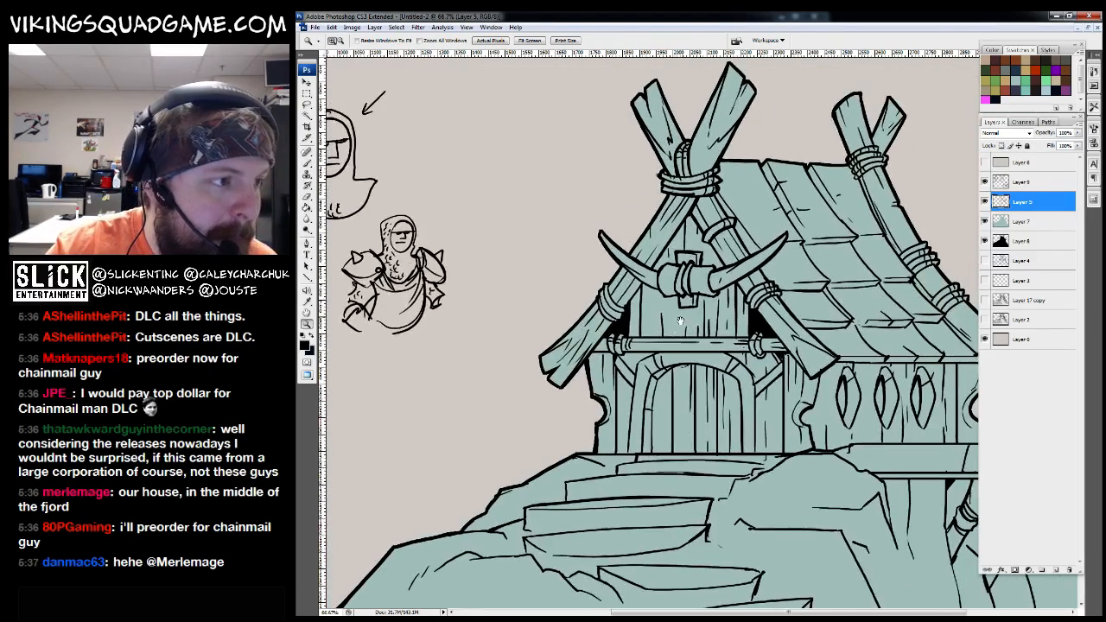
{"action": "left_click", "coordinate": [680, 321]}
{"action": "left_click", "coordinate": [537, 418]}
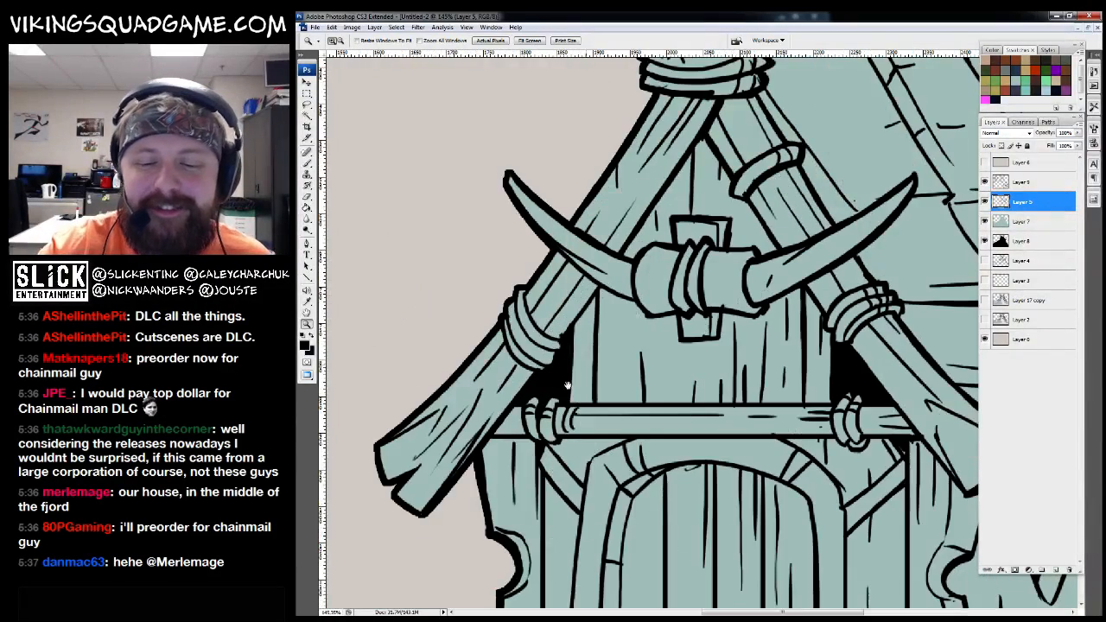
{"action": "scroll", "coordinate": [538, 418], "scroll_direction": "up", "scroll_amount": 3}
{"action": "key", "text": "b"}
{"action": "left_click_drag", "start_coordinate": [558, 386], "coordinate": [702, 327]}
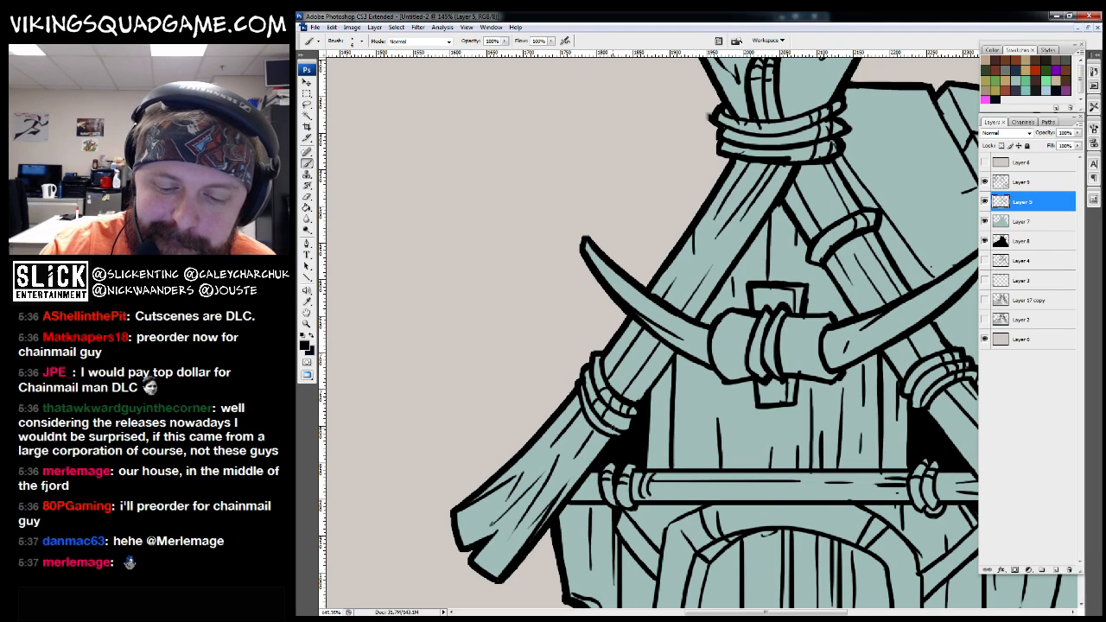
{"action": "scroll", "coordinate": [596, 426], "scroll_direction": "down", "scroll_amount": 3}
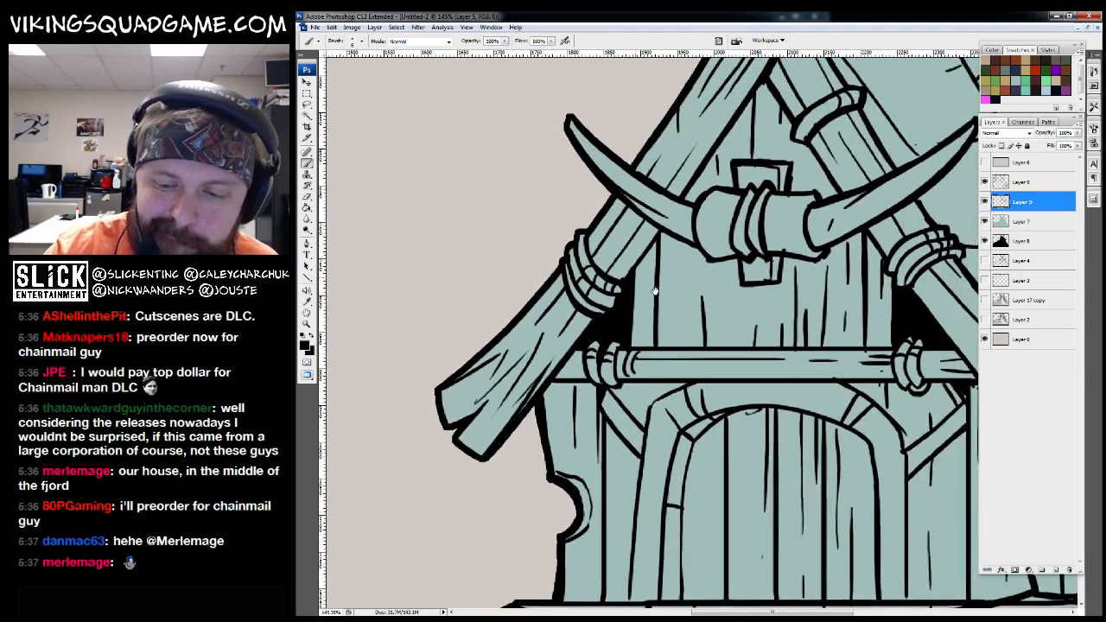
Thicken the vertical lines of the wall post and the door frame's outer edge on the left side of the doorway
{"action": "key", "text": "z"}
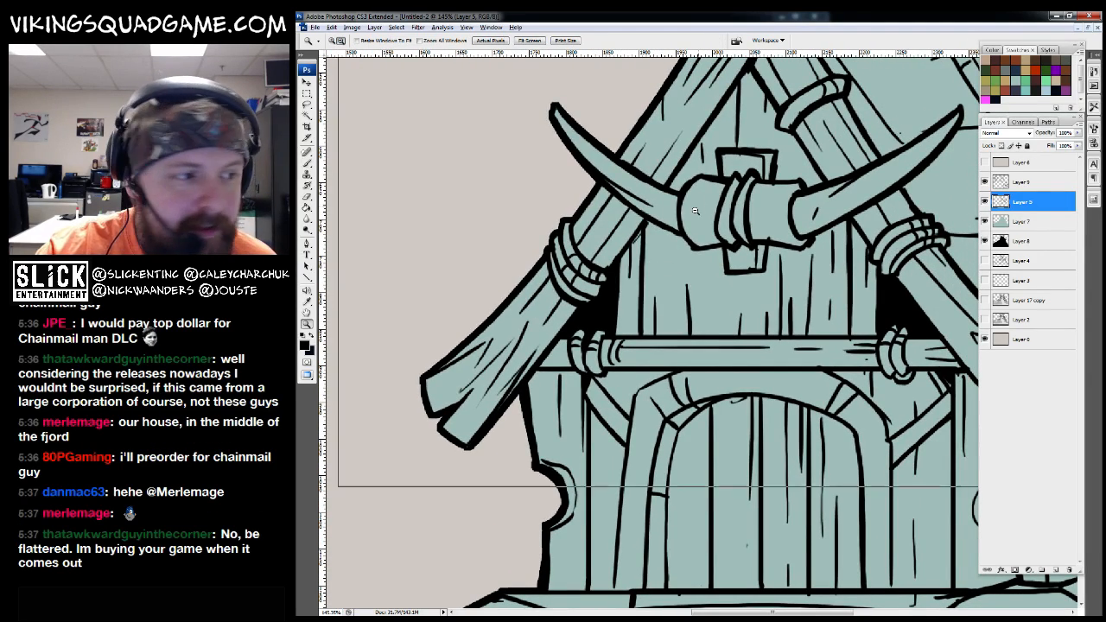
{"action": "left_click", "coordinate": [733, 356], "text": "alt"}
{"action": "left_click", "coordinate": [732, 356], "text": "alt"}
{"action": "left_click", "coordinate": [732, 356], "text": "alt"}
{"action": "left_click", "coordinate": [732, 356], "text": "alt"}
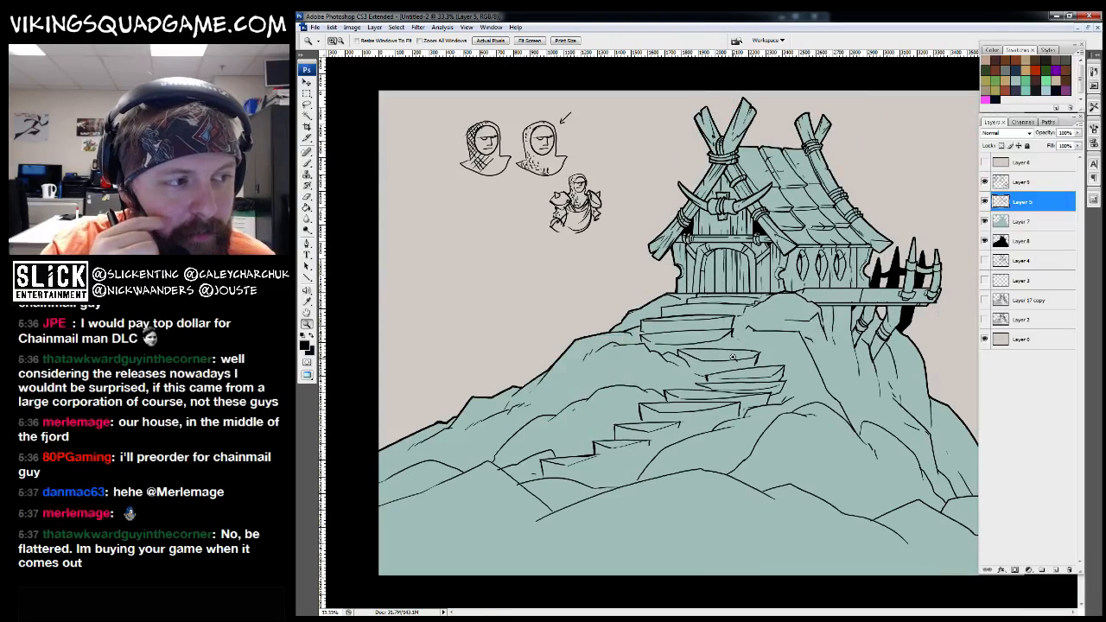
{"action": "left_click", "coordinate": [711, 304]}
{"action": "left_click", "coordinate": [717, 277]}
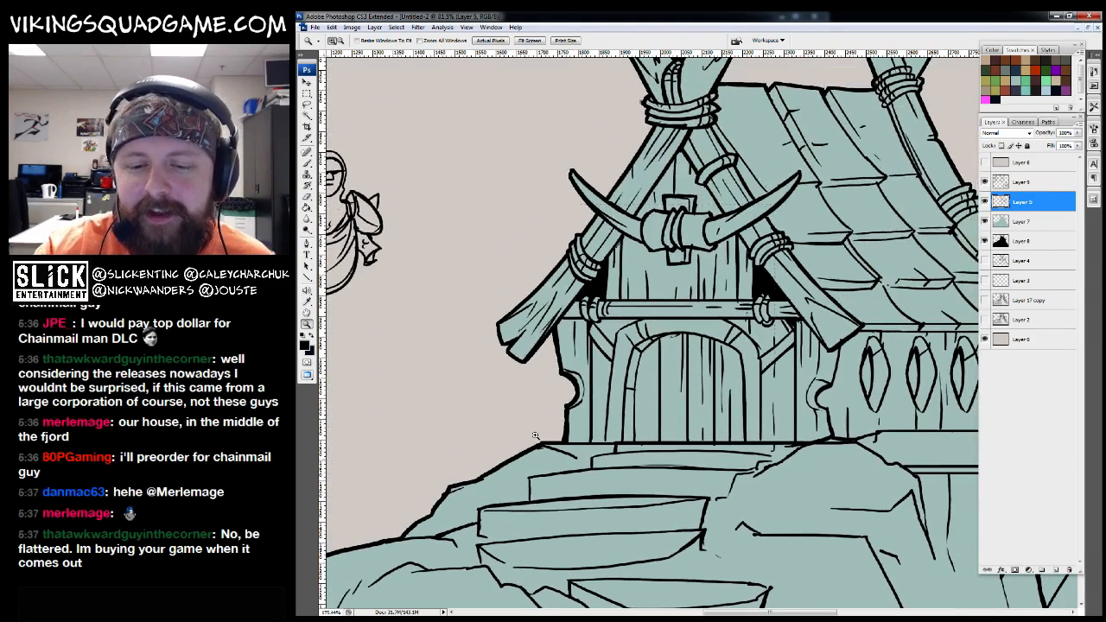
{"action": "left_click", "coordinate": [724, 259]}
{"action": "key", "text": "b"}
{"action": "left_click_drag", "start_coordinate": [657, 349], "coordinate": [629, 595]}
{"action": "scroll", "coordinate": [638, 490], "scroll_direction": "down", "scroll_amount": 1}
{"action": "left_click_drag", "start_coordinate": [611, 349], "coordinate": [612, 570]}
{"action": "left_click_drag", "start_coordinate": [619, 516], "coordinate": [607, 495]}
{"action": "left_click_drag", "start_coordinate": [638, 398], "coordinate": [642, 429]}
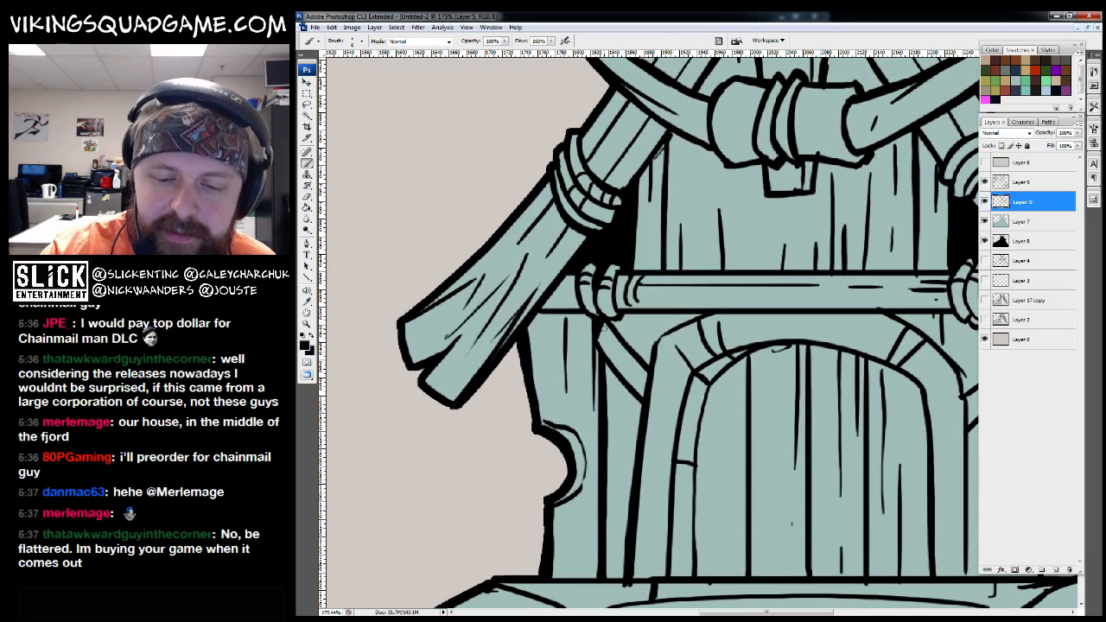
Thicken the line work around the rope binding at the right end of the crossbar above the door
{"action": "left_click_drag", "start_coordinate": [868, 347], "coordinate": [661, 395]}
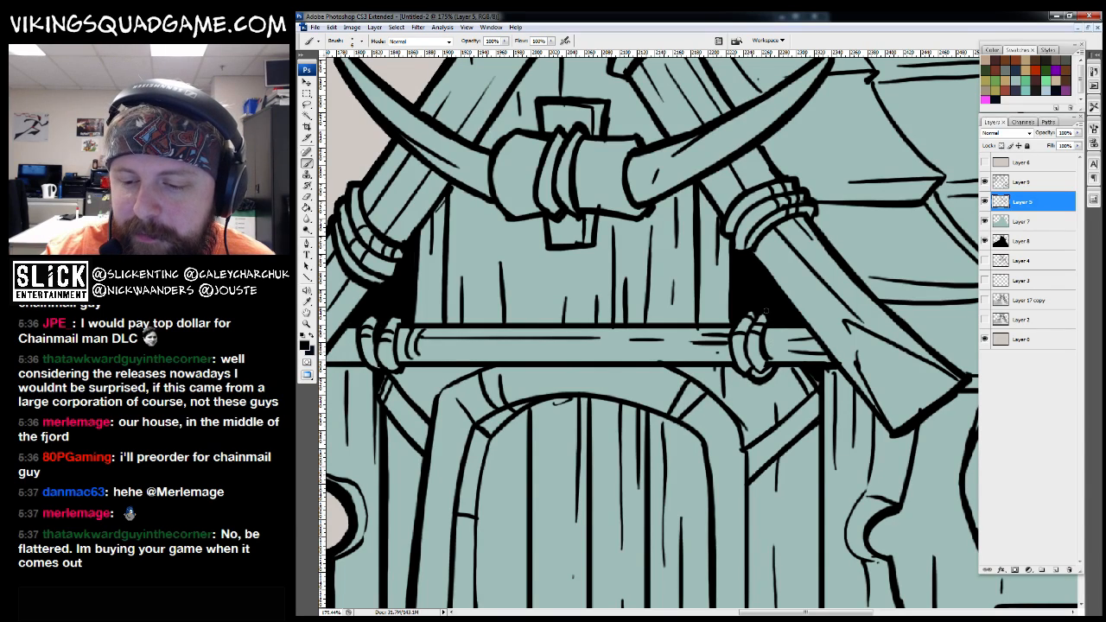
{"action": "left_click_drag", "start_coordinate": [728, 333], "coordinate": [723, 350]}
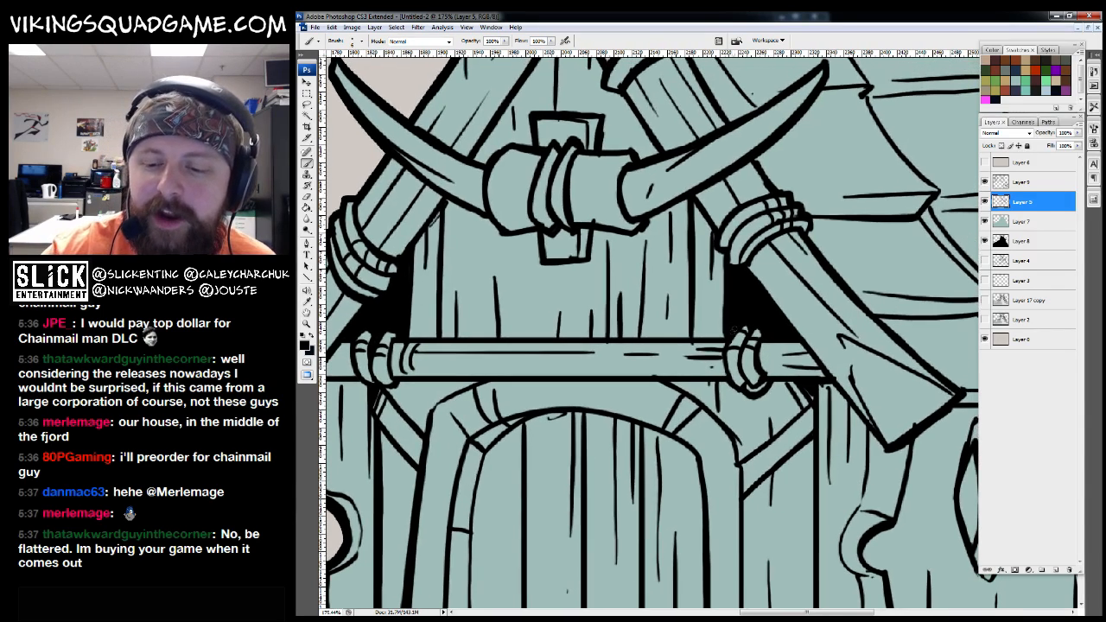
{"action": "key", "text": "z"}
{"action": "left_click", "coordinate": [715, 353], "text": "alt"}
{"action": "key", "text": "b"}
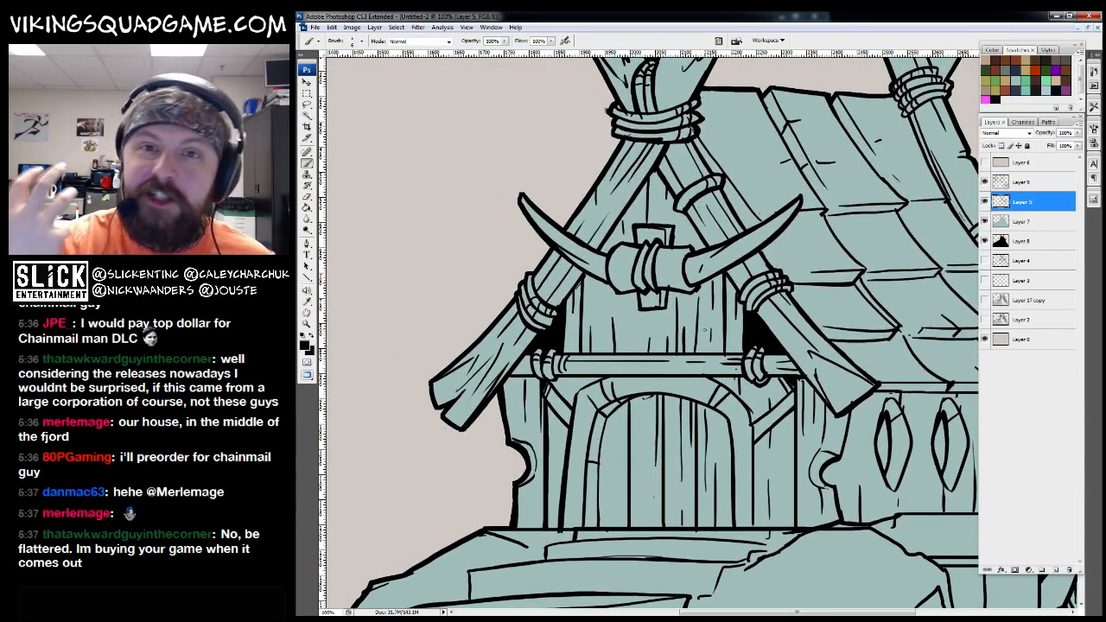
Thicken the vertical line of the wall post on the right side of the doorway
{"action": "scroll", "coordinate": [732, 389], "scroll_direction": "up", "scroll_amount": 3}
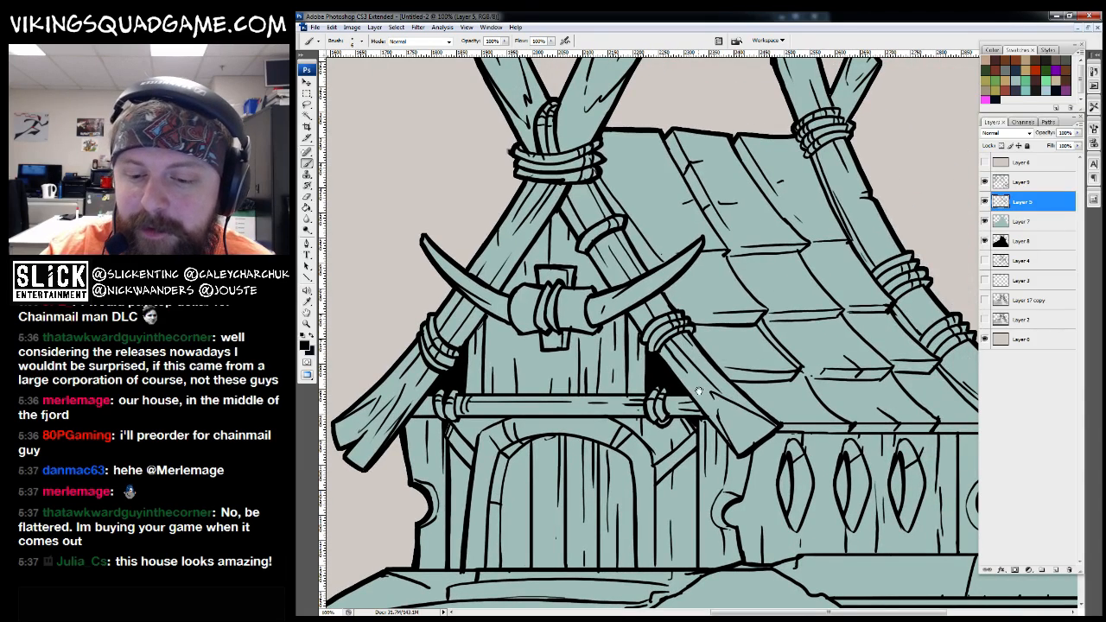
{"action": "left_click_drag", "start_coordinate": [693, 386], "coordinate": [685, 327]}
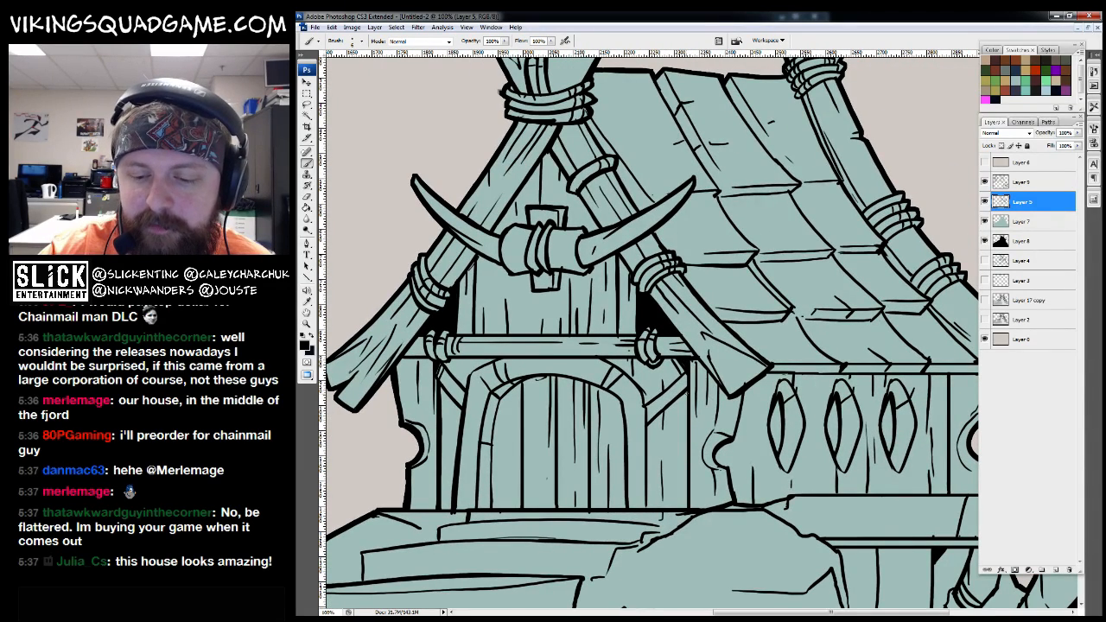
{"action": "mouse_move", "coordinate": [687, 375]}
{"action": "left_mouse_down"}
{"action": "mouse_move", "coordinate": [687, 508]}
{"action": "mouse_move", "coordinate": [702, 477]}
{"action": "left_mouse_up"}
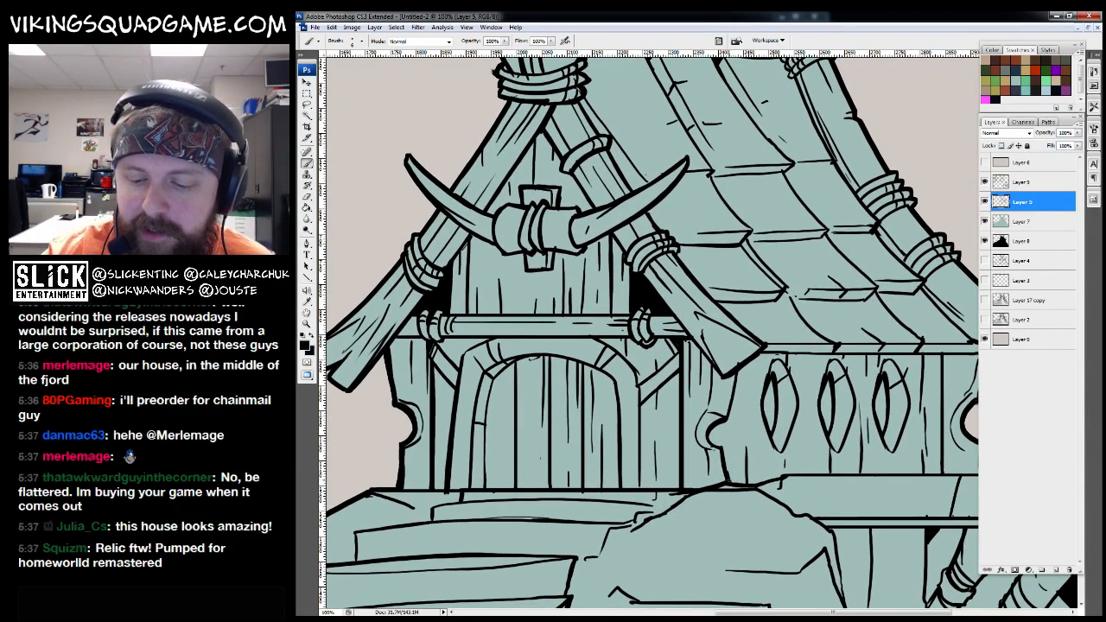
Thicken the curved seams between the shingles in the middle rows of the roof
{"action": "left_click_drag", "start_coordinate": [785, 398], "coordinate": [779, 396]}
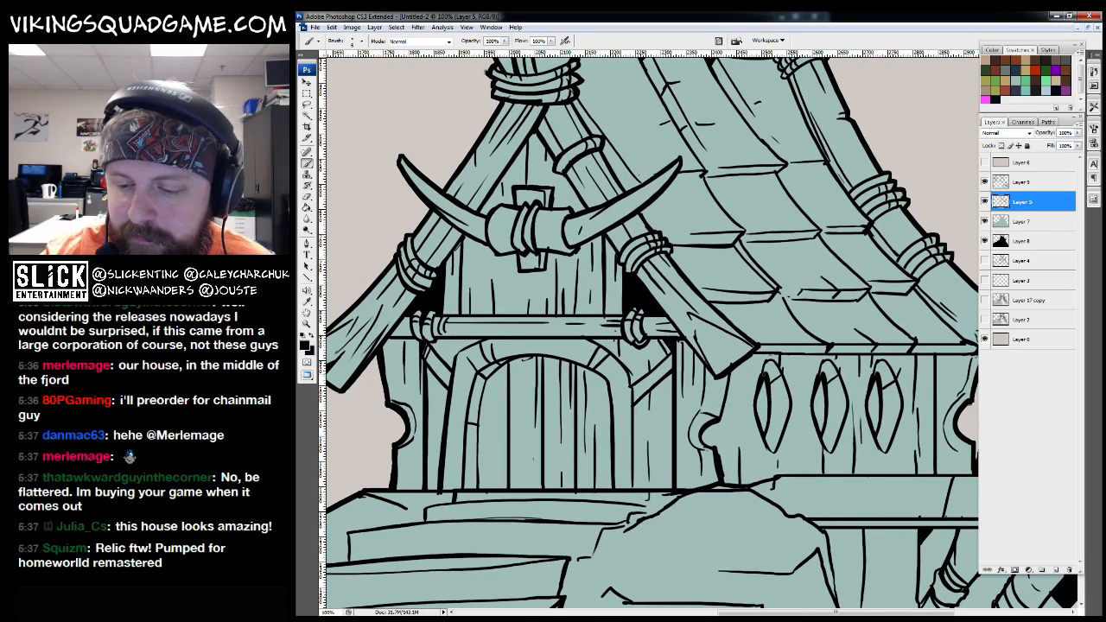
{"action": "left_click_drag", "start_coordinate": [682, 413], "coordinate": [775, 362]}
{"action": "key", "text": "z"}
{"action": "left_click", "coordinate": [681, 342], "text": "alt"}
{"action": "left_click_drag", "start_coordinate": [680, 342], "coordinate": [723, 384]}
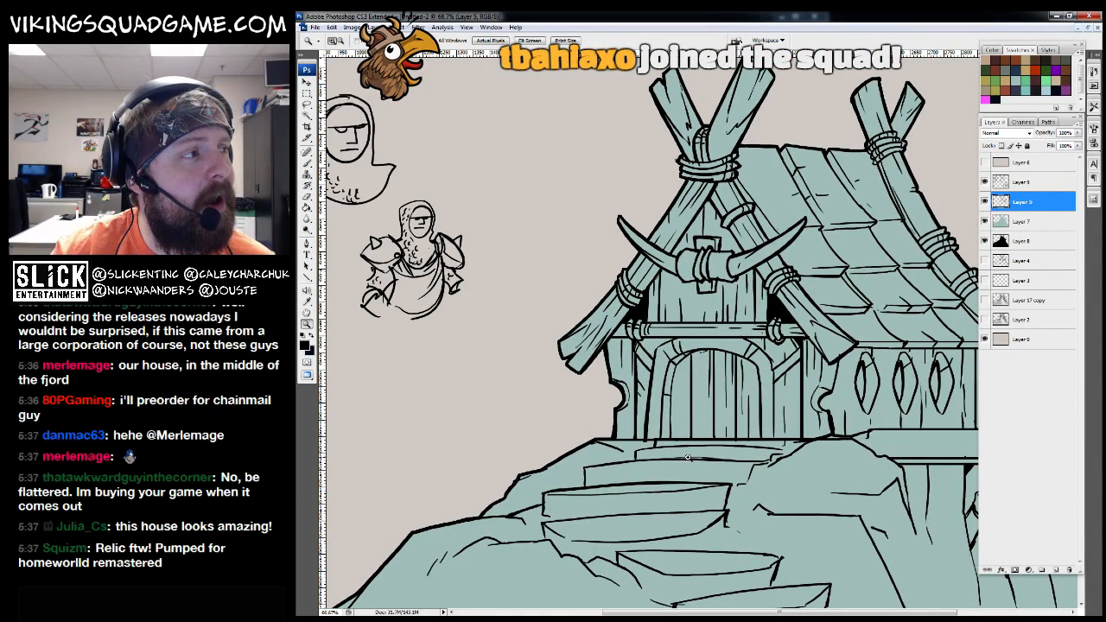
{"action": "mouse_move", "coordinate": [755, 433]}
{"action": "left_mouse_down"}
{"action": "mouse_move", "coordinate": [703, 405]}
{"action": "mouse_move", "coordinate": [826, 175]}
{"action": "mouse_move", "coordinate": [690, 398]}
{"action": "left_mouse_up"}
{"action": "key", "text": "b"}
{"action": "mouse_move", "coordinate": [517, 164]}
{"action": "left_mouse_down"}
{"action": "mouse_move", "coordinate": [553, 254]}
{"action": "mouse_move", "coordinate": [571, 260]}
{"action": "left_mouse_up"}
{"action": "mouse_move", "coordinate": [579, 184]}
{"action": "left_mouse_down"}
{"action": "mouse_move", "coordinate": [694, 388]}
{"action": "mouse_move", "coordinate": [687, 399]}
{"action": "left_mouse_up"}
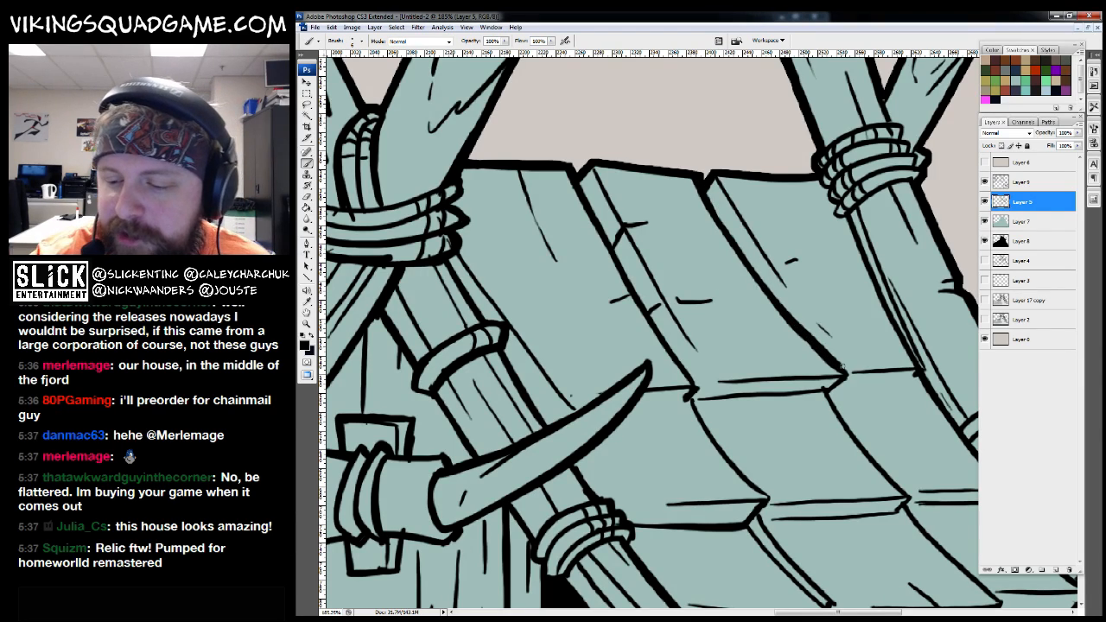
{"action": "left_click_drag", "start_coordinate": [846, 375], "coordinate": [652, 218]}
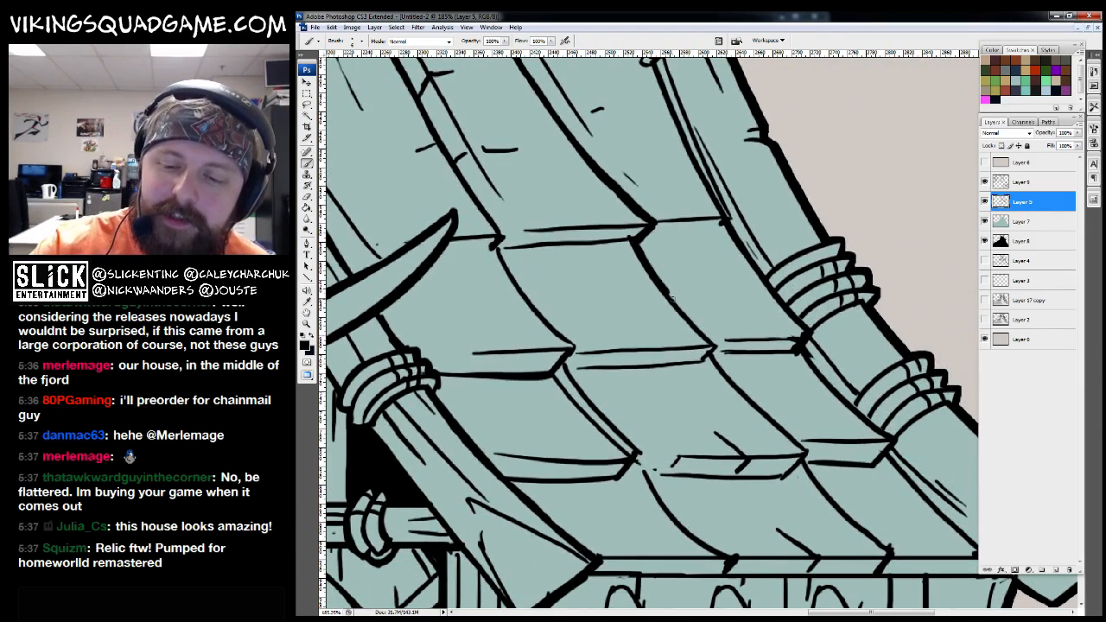
{"action": "left_click_drag", "start_coordinate": [744, 325], "coordinate": [754, 319]}
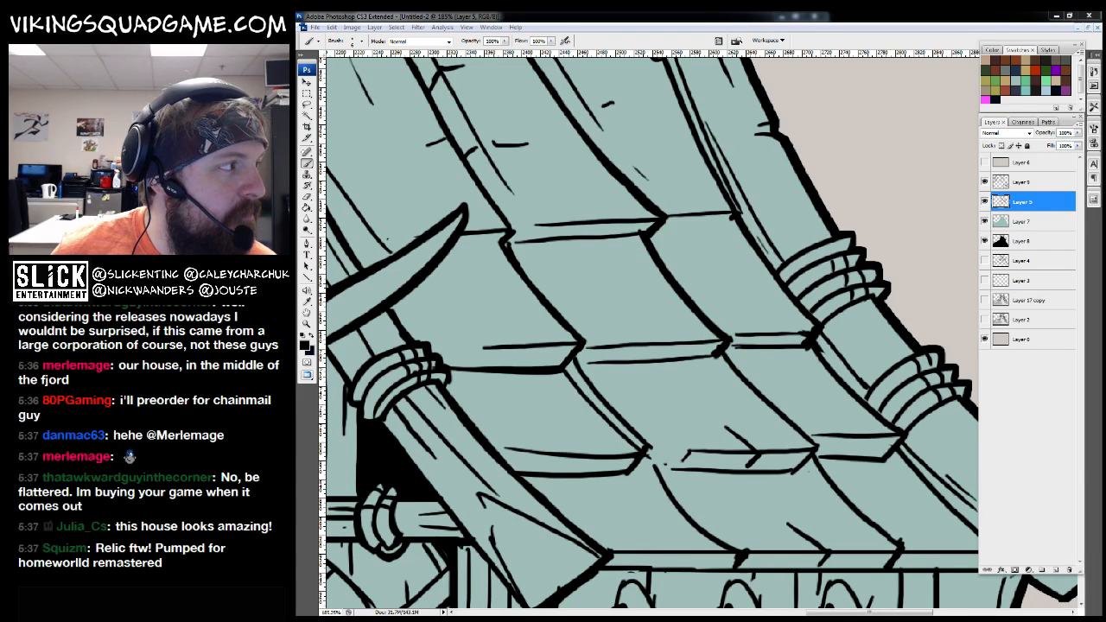
Thicken the line where the upper roof shingles meet the rear gable beam
{"action": "mouse_move", "coordinate": [648, 328]}
{"action": "left_mouse_down"}
{"action": "mouse_move", "coordinate": [623, 346]}
{"action": "mouse_move", "coordinate": [653, 422]}
{"action": "mouse_move", "coordinate": [596, 454]}
{"action": "left_mouse_up"}
{"action": "key", "text": "e"}
{"action": "key", "text": "b"}
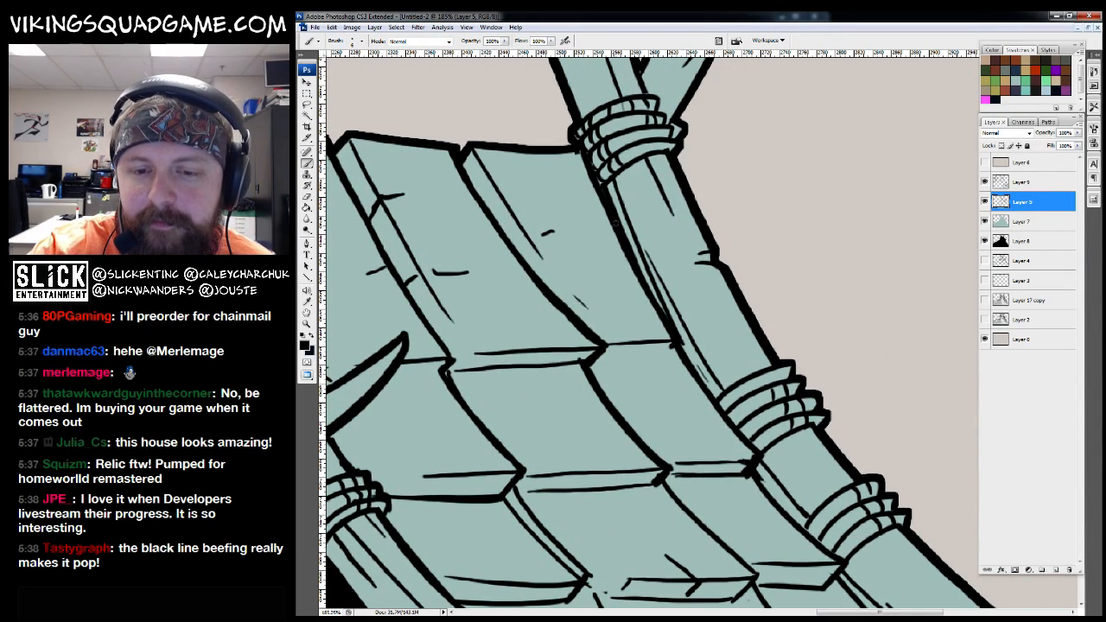
{"action": "left_click_drag", "start_coordinate": [726, 319], "coordinate": [758, 295]}
Thicken the edges of the upper stair steps and the adjoining rock line below the doorway
{"action": "left_click", "coordinate": [712, 330], "text": "ctrl+alt"}
{"action": "left_click", "coordinate": [712, 330], "text": "ctrl+alt"}
{"action": "left_click", "coordinate": [712, 330], "text": "ctrl+alt"}
{"action": "mouse_move", "coordinate": [827, 214]}
{"action": "left_mouse_down"}
{"action": "mouse_move", "coordinate": [622, 401]}
{"action": "mouse_move", "coordinate": [632, 437]}
{"action": "left_mouse_up"}
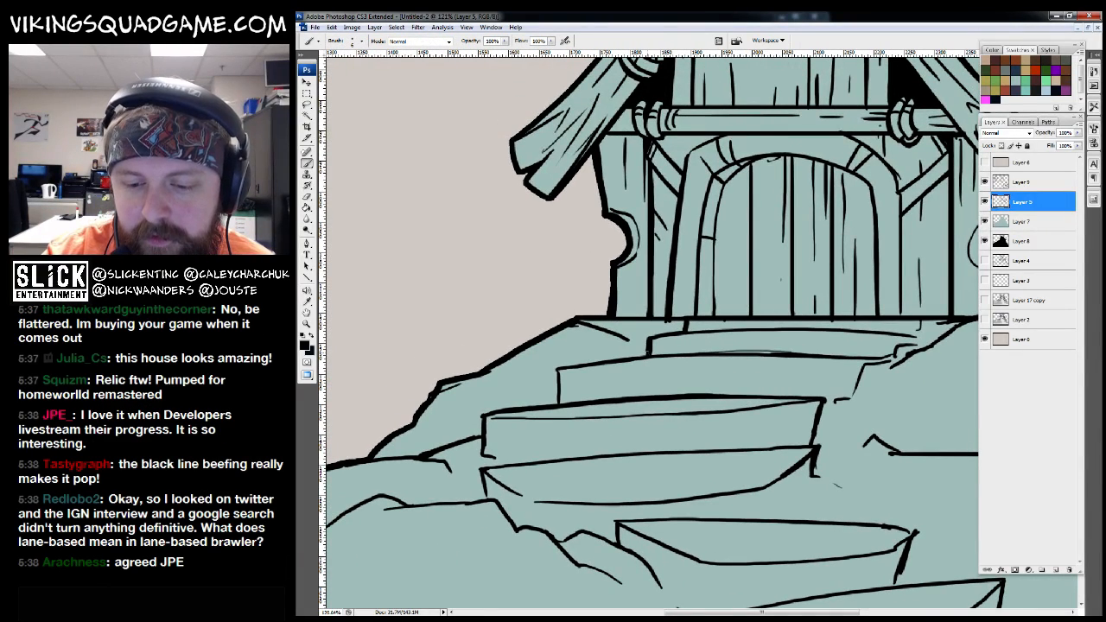
{"action": "left_click_drag", "start_coordinate": [780, 279], "coordinate": [894, 210]}
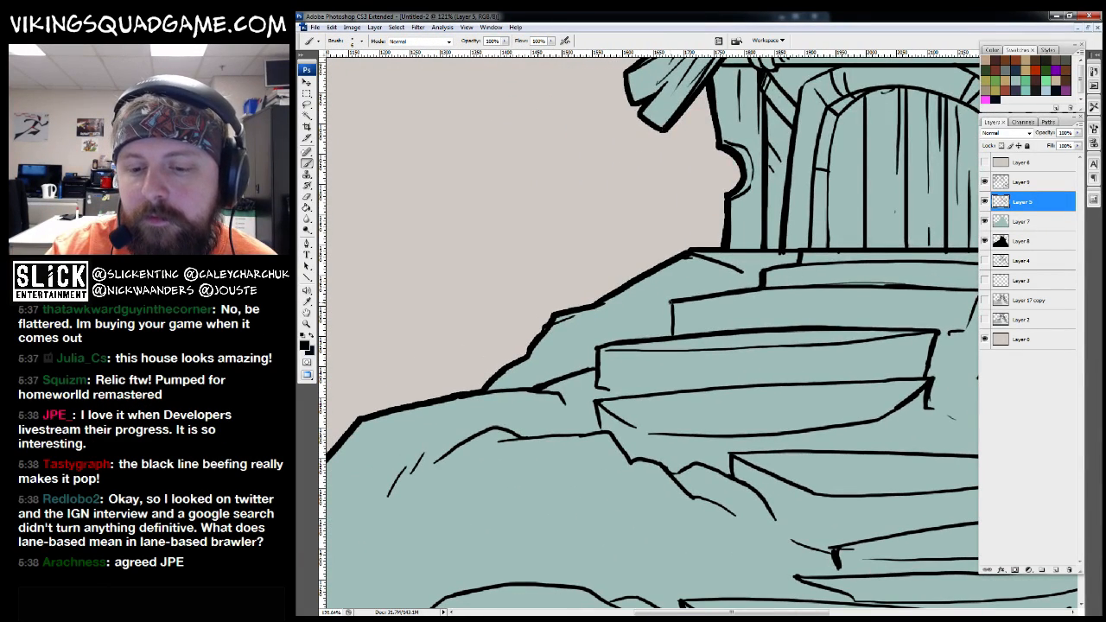
{"action": "left_click_drag", "start_coordinate": [679, 307], "coordinate": [650, 308]}
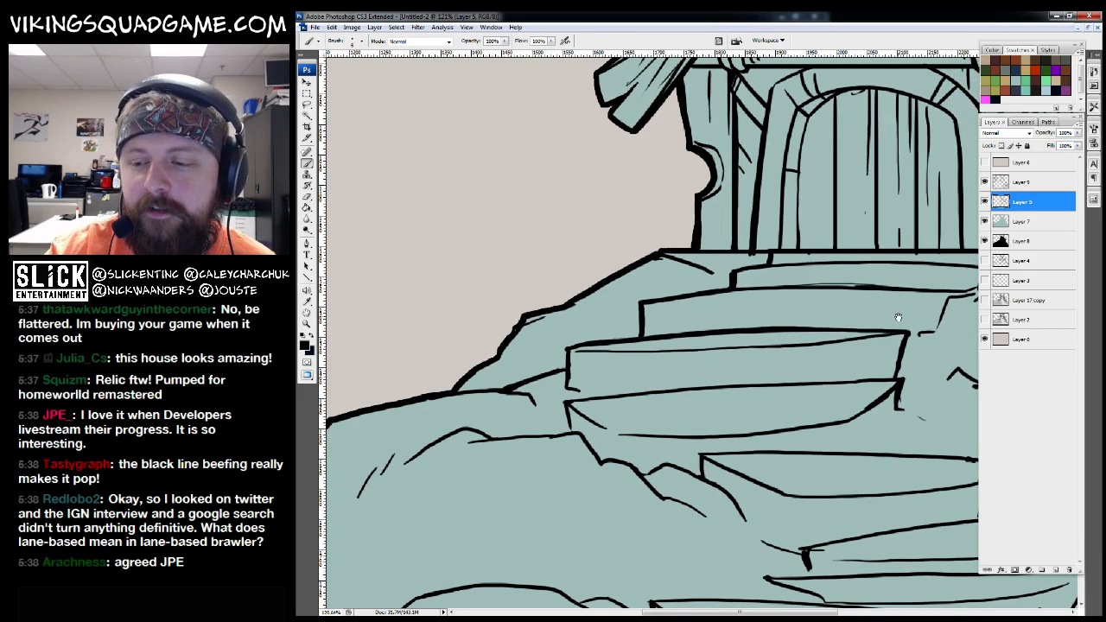
{"action": "left_click_drag", "start_coordinate": [897, 317], "coordinate": [718, 325]}
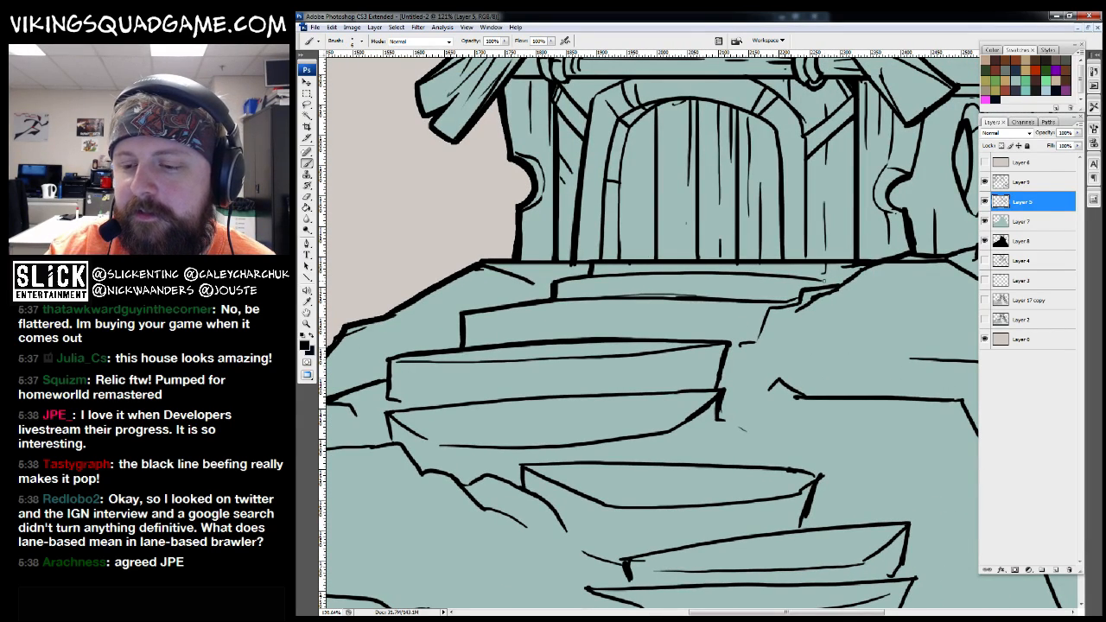
{"action": "left_click_drag", "start_coordinate": [829, 296], "coordinate": [717, 306]}
{"action": "left_click_drag", "start_coordinate": [754, 343], "coordinate": [764, 340]}
Draw facet lines on the boulder below the right wall post and thicken its outline
{"action": "left_click_drag", "start_coordinate": [795, 359], "coordinate": [873, 290]}
{"action": "left_click", "coordinate": [851, 257], "text": "alt"}
{"action": "left_click", "coordinate": [815, 252], "text": "alt"}
{"action": "left_click", "coordinate": [783, 313], "text": "alt"}
{"action": "left_click", "coordinate": [589, 341], "text": "ctrl"}
{"action": "mouse_move", "coordinate": [590, 341]}
{"action": "left_mouse_down"}
{"action": "mouse_move", "coordinate": [596, 306]}
{"action": "mouse_move", "coordinate": [700, 220]}
{"action": "mouse_move", "coordinate": [697, 486]}
{"action": "left_mouse_up"}
{"action": "mouse_move", "coordinate": [785, 482]}
{"action": "left_mouse_down"}
{"action": "mouse_move", "coordinate": [418, 484]}
{"action": "mouse_move", "coordinate": [671, 404]}
{"action": "left_mouse_up"}
{"action": "key", "text": "e"}
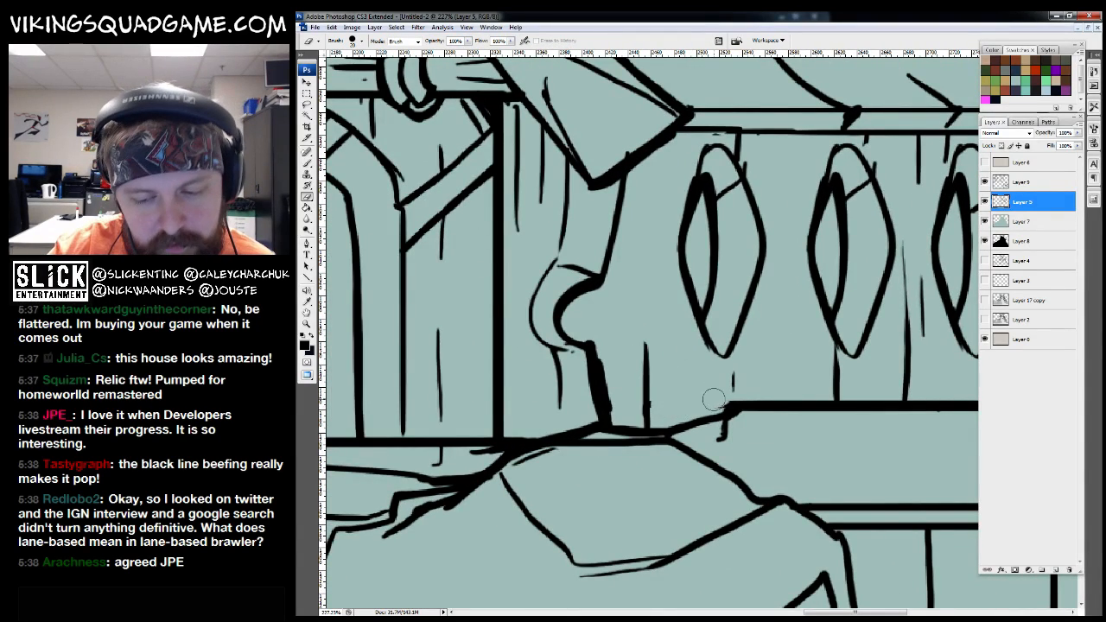
{"action": "key", "text": "b"}
Add crack marks and double ledge lines to the roof shingles and thicken their lower edges
{"action": "left_click_drag", "start_coordinate": [642, 178], "coordinate": [625, 468]}
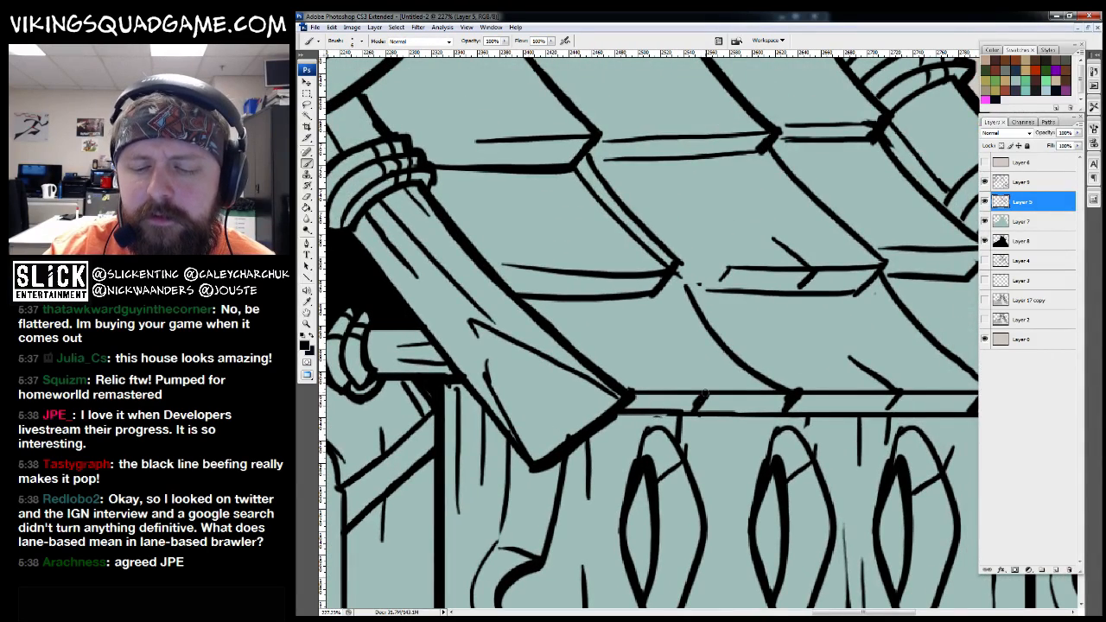
{"action": "scroll", "coordinate": [628, 296], "scroll_direction": "up", "scroll_amount": 3}
{"action": "left_click_drag", "start_coordinate": [750, 299], "coordinate": [572, 303]}
{"action": "left_click_drag", "start_coordinate": [667, 294], "coordinate": [681, 322]}
{"action": "scroll", "coordinate": [664, 301], "scroll_direction": "up", "scroll_amount": 3}
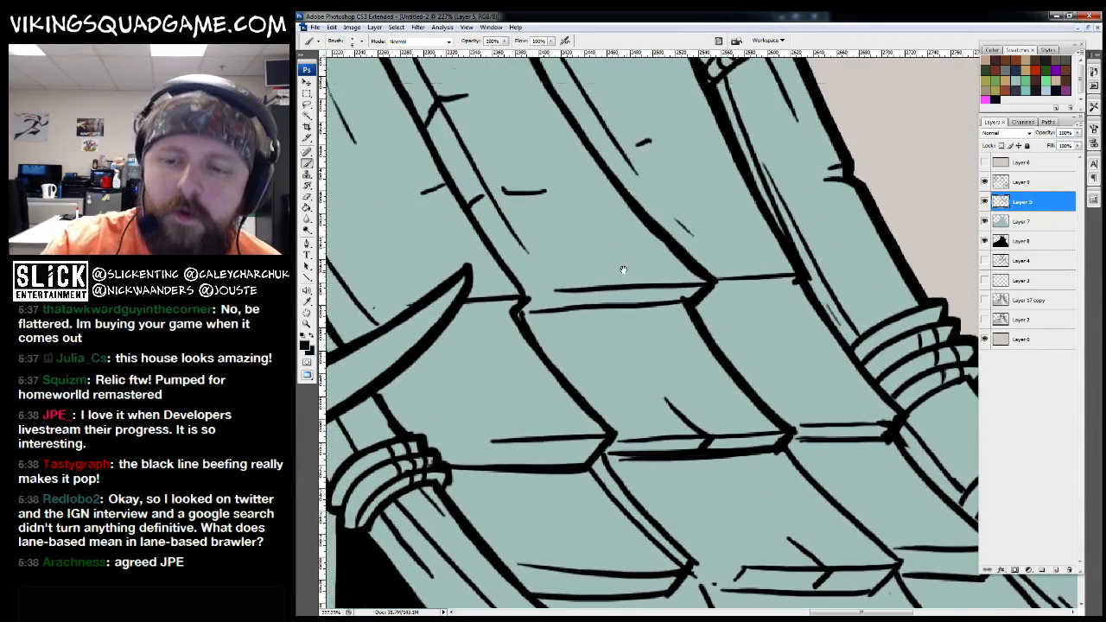
{"action": "scroll", "coordinate": [653, 312], "scroll_direction": "right", "scroll_amount": 3}
{"action": "left_click_drag", "start_coordinate": [690, 238], "coordinate": [693, 237]}
{"action": "left_click_drag", "start_coordinate": [675, 229], "coordinate": [681, 224]}
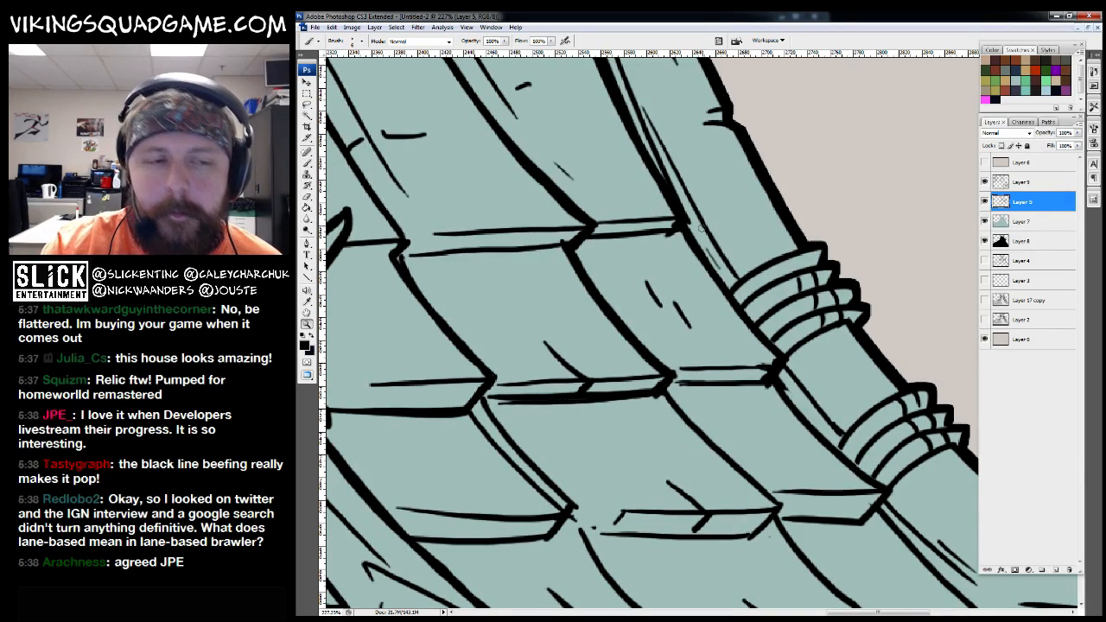
Touch up the plank and wood-grain lines on the gable wall and the crossbar above the door
{"action": "key", "text": "z"}
{"action": "left_click", "coordinate": [693, 228], "text": "alt"}
{"action": "left_click", "coordinate": [693, 228], "text": "alt"}
{"action": "left_click", "coordinate": [725, 242], "text": "alt"}
{"action": "left_click", "coordinate": [762, 256], "text": "alt"}
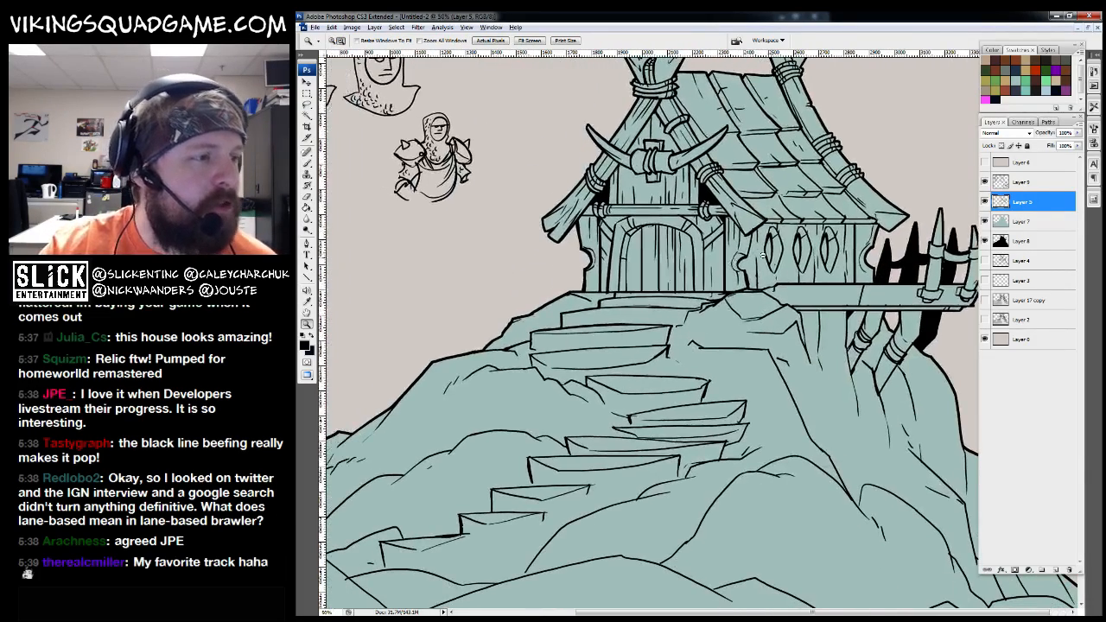
{"action": "left_click", "coordinate": [762, 255], "text": "alt"}
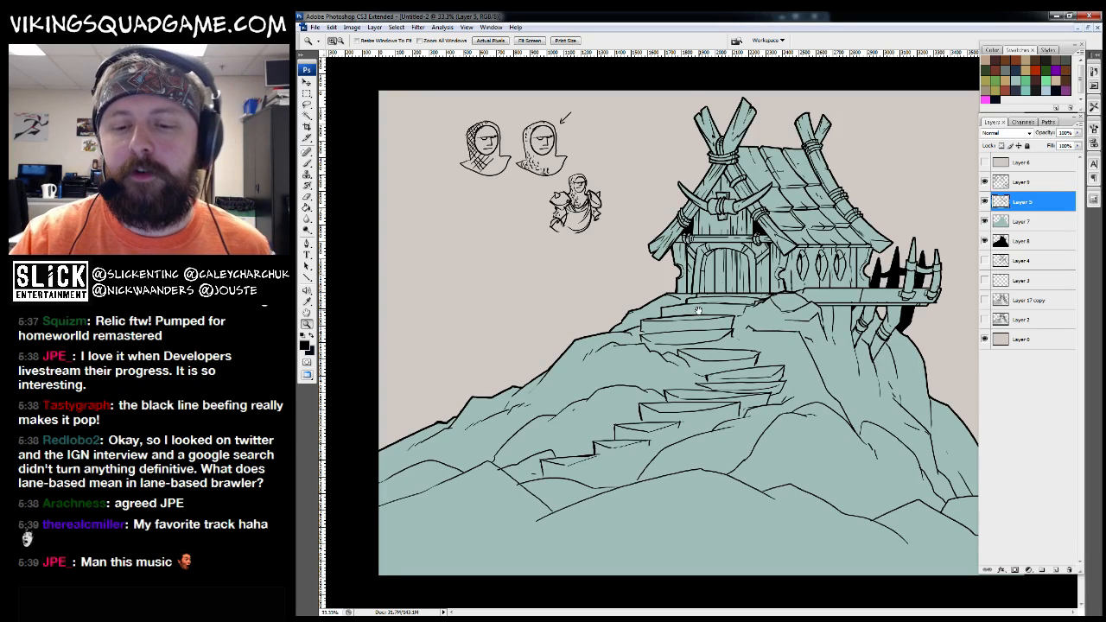
{"action": "left_click_drag", "start_coordinate": [855, 152], "coordinate": [652, 313]}
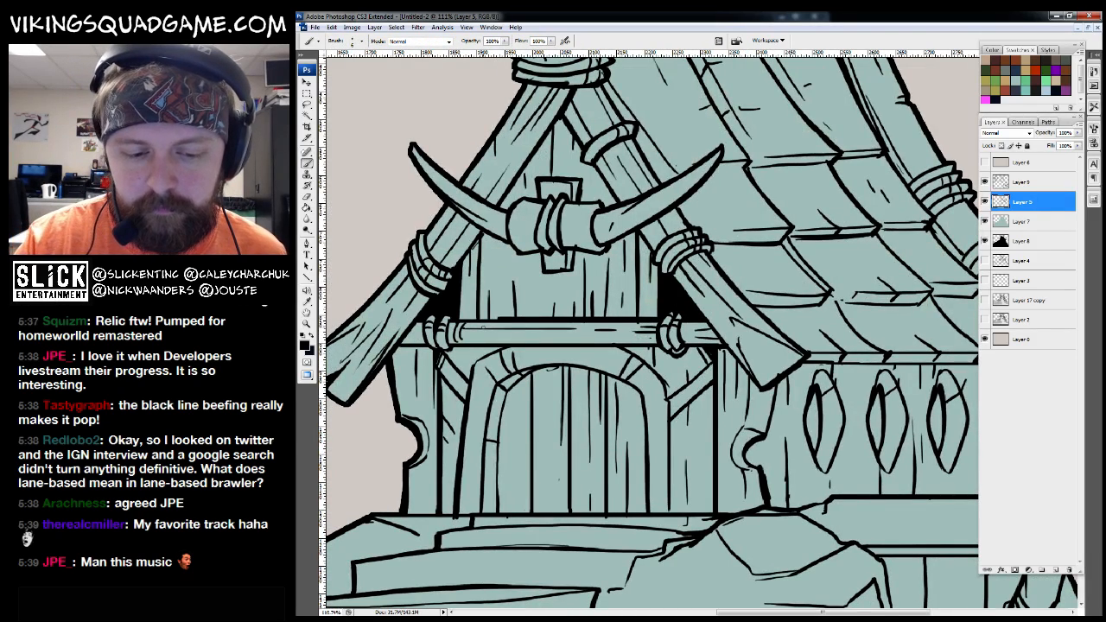
{"action": "left_click_drag", "start_coordinate": [510, 326], "coordinate": [529, 312]}
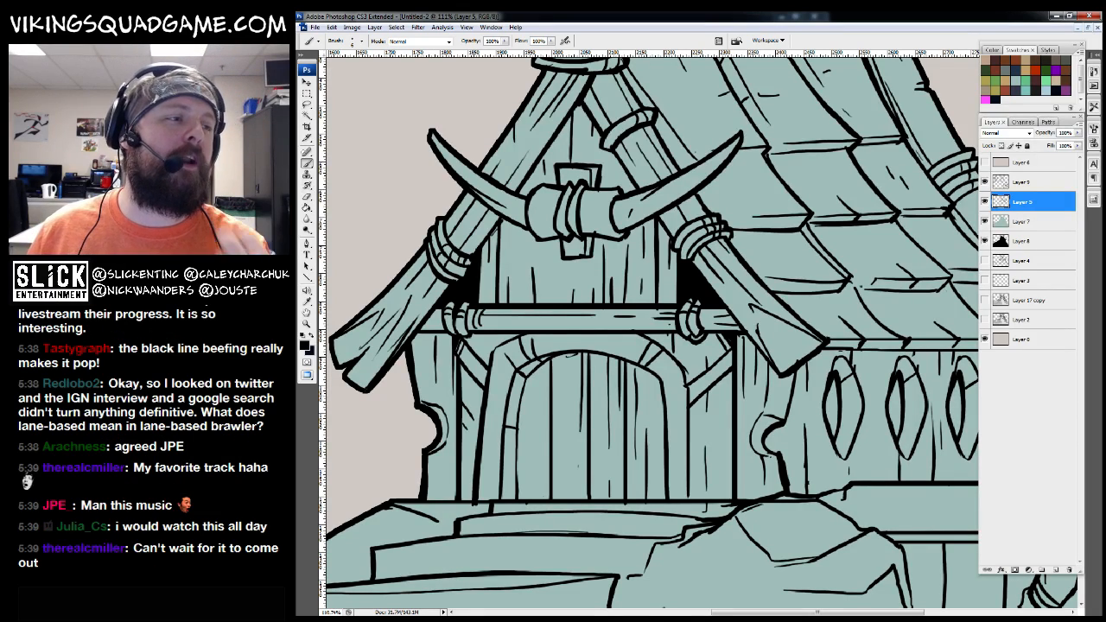
{"action": "left_click_drag", "start_coordinate": [620, 215], "coordinate": [625, 226]}
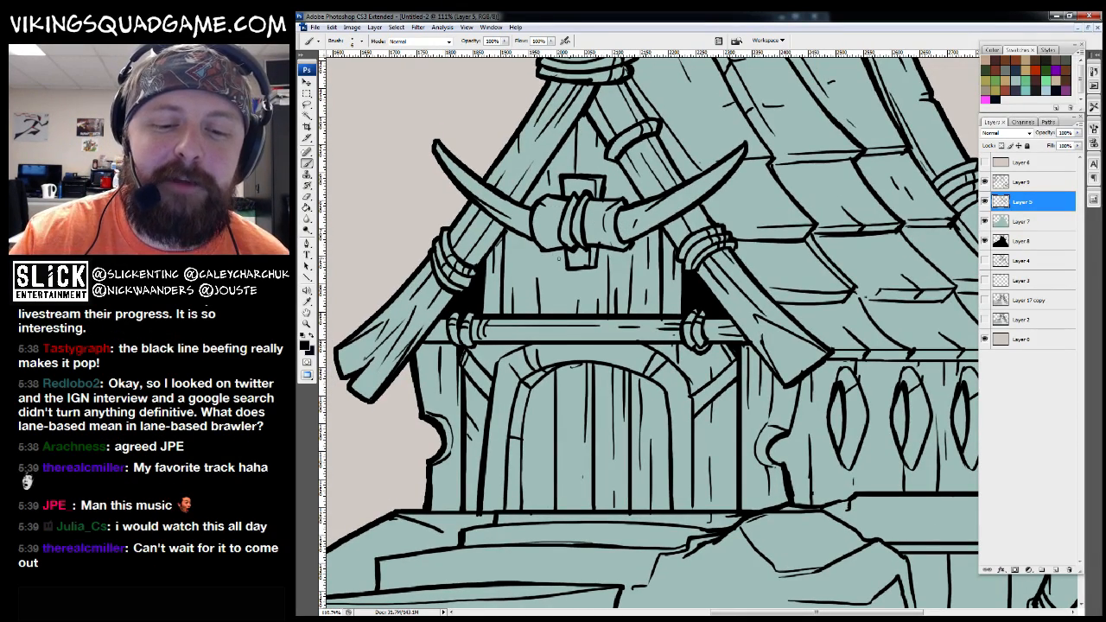
{"action": "left_click_drag", "start_coordinate": [677, 267], "coordinate": [676, 271]}
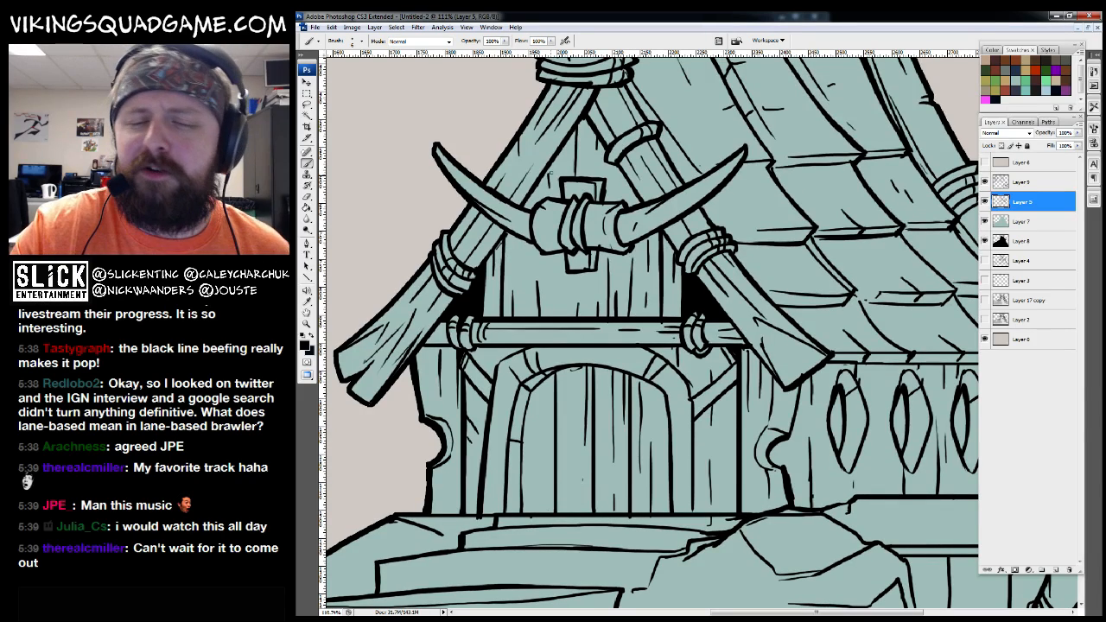
{"action": "left_click_drag", "start_coordinate": [744, 312], "coordinate": [748, 294]}
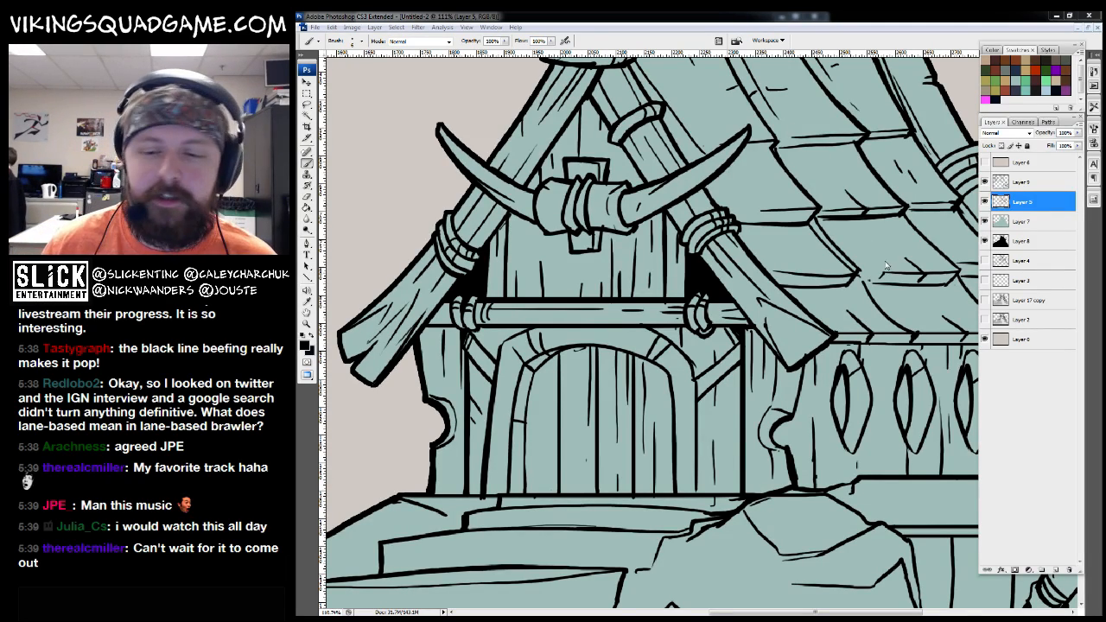
{"action": "key", "text": "z"}
{"action": "left_click", "coordinate": [764, 257]}
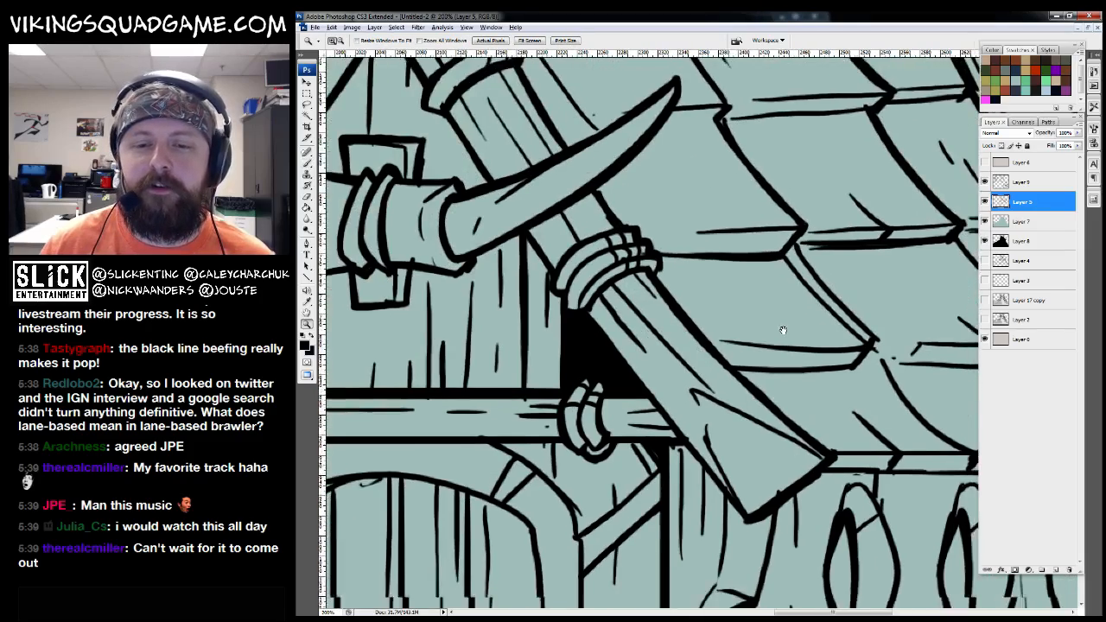
{"action": "left_click", "coordinate": [755, 370], "text": "alt"}
Switch to the game editor, widen its viewport and open the DOJO test scene with the shield Viking
{"action": "left_click_drag", "start_coordinate": [881, 176], "coordinate": [929, 173]}
{"action": "double_click", "coordinate": [928, 174]}
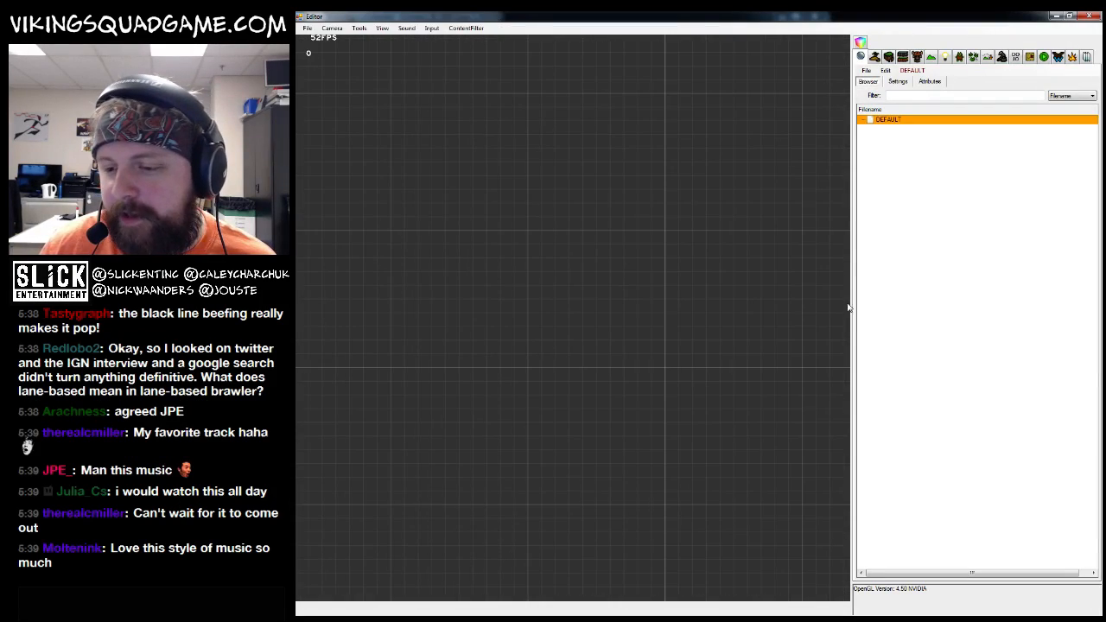
{"action": "left_click_drag", "start_coordinate": [851, 305], "coordinate": [893, 305]}
{"action": "left_click", "coordinate": [1066, 56]}
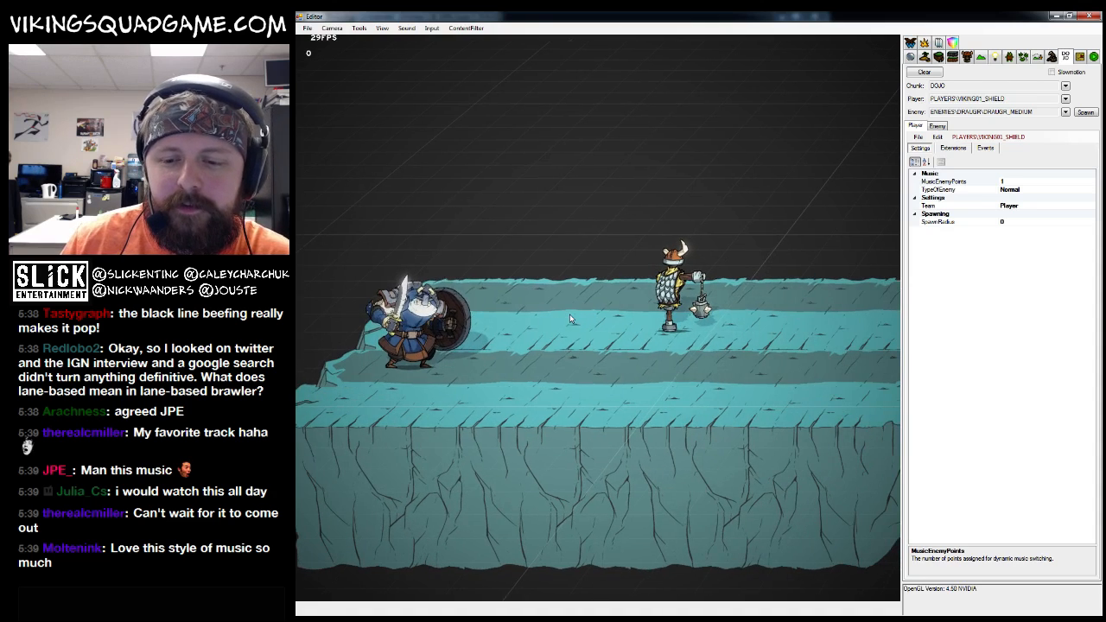
Toggle the editor's sound Mute option and the Lighting display of the dojo scene
{"action": "left_click", "coordinate": [406, 27]}
{"action": "left_click", "coordinate": [359, 27]}
{"action": "left_click", "coordinate": [407, 28]}
{"action": "left_click", "coordinate": [458, 39]}
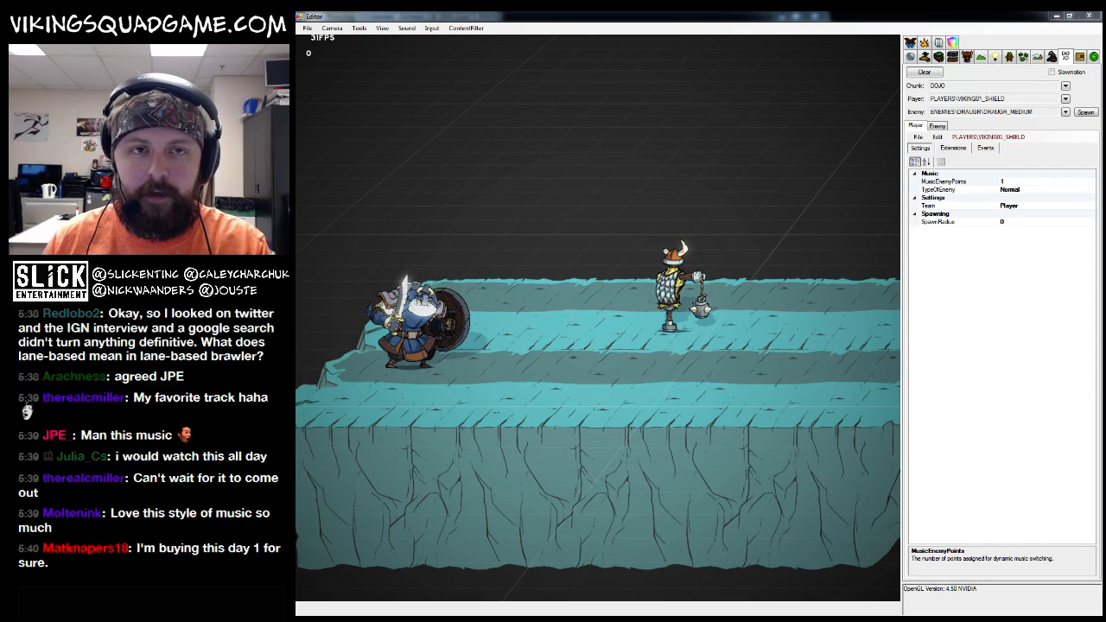
{"action": "left_click", "coordinate": [414, 30]}
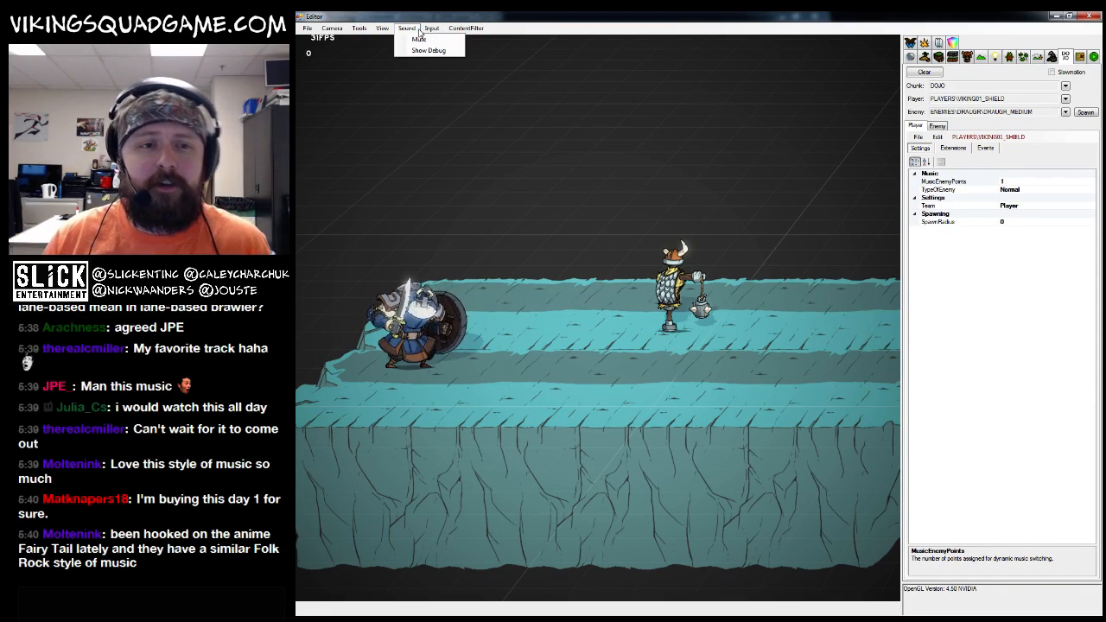
{"action": "mouse_move", "coordinate": [387, 31]}
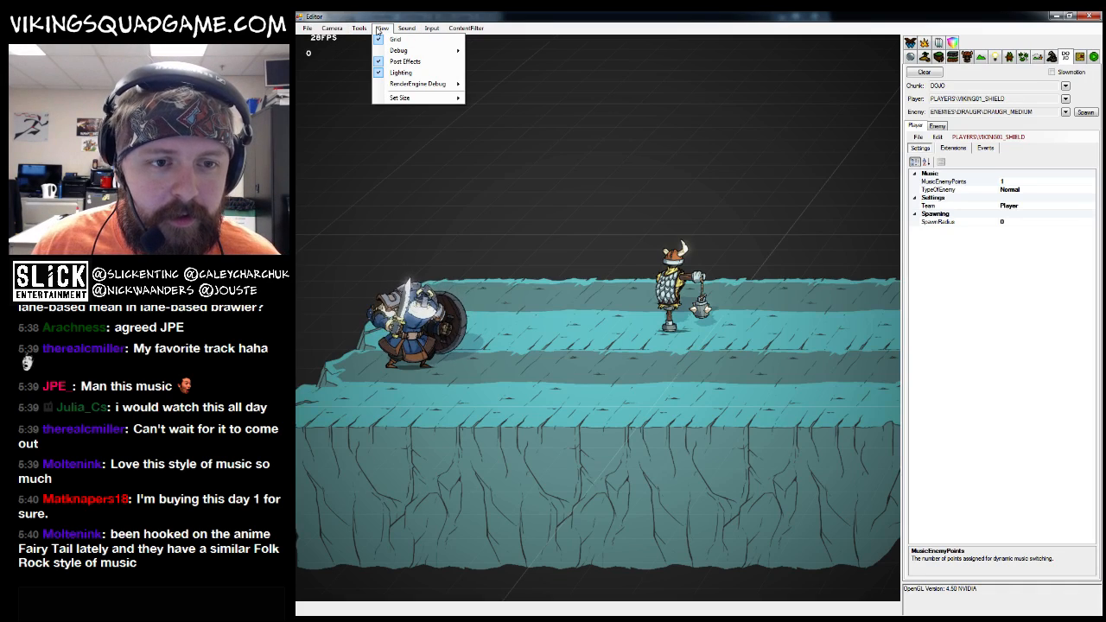
{"action": "left_click", "coordinate": [401, 73]}
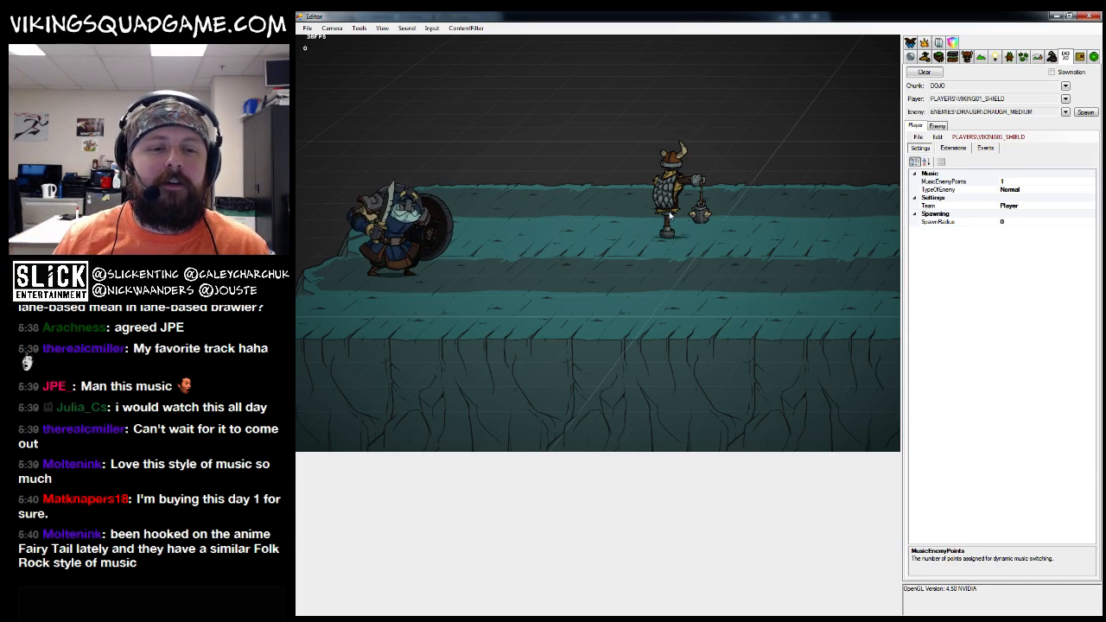
Move the shield Viking to the training dummy and back to try out the character's movement
{"action": "key", "text": "Right"}
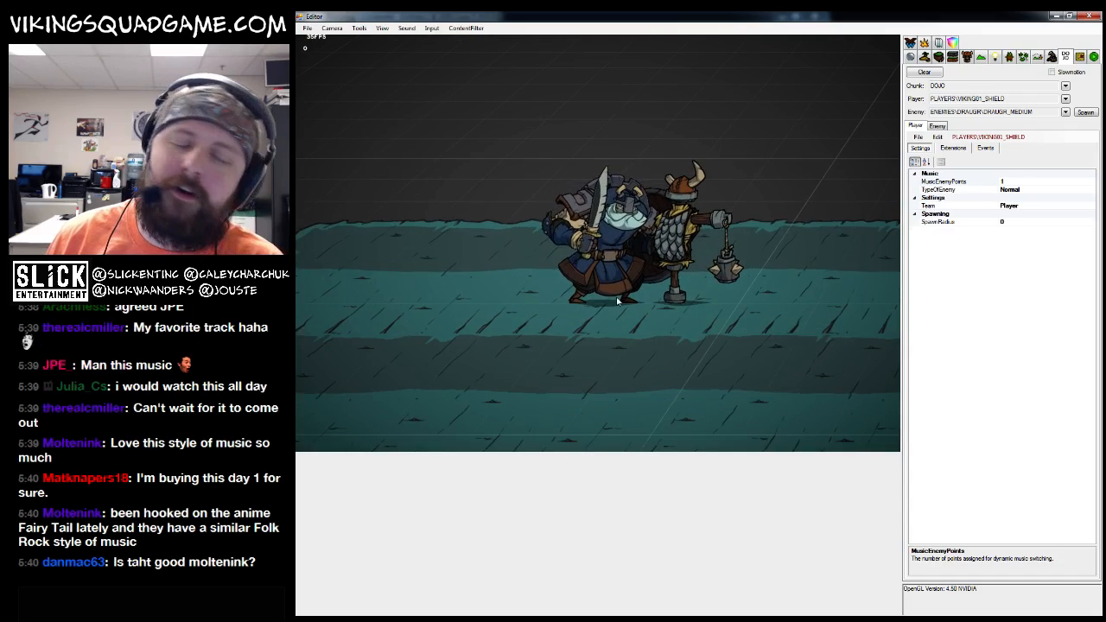
{"action": "key", "text": "Left"}
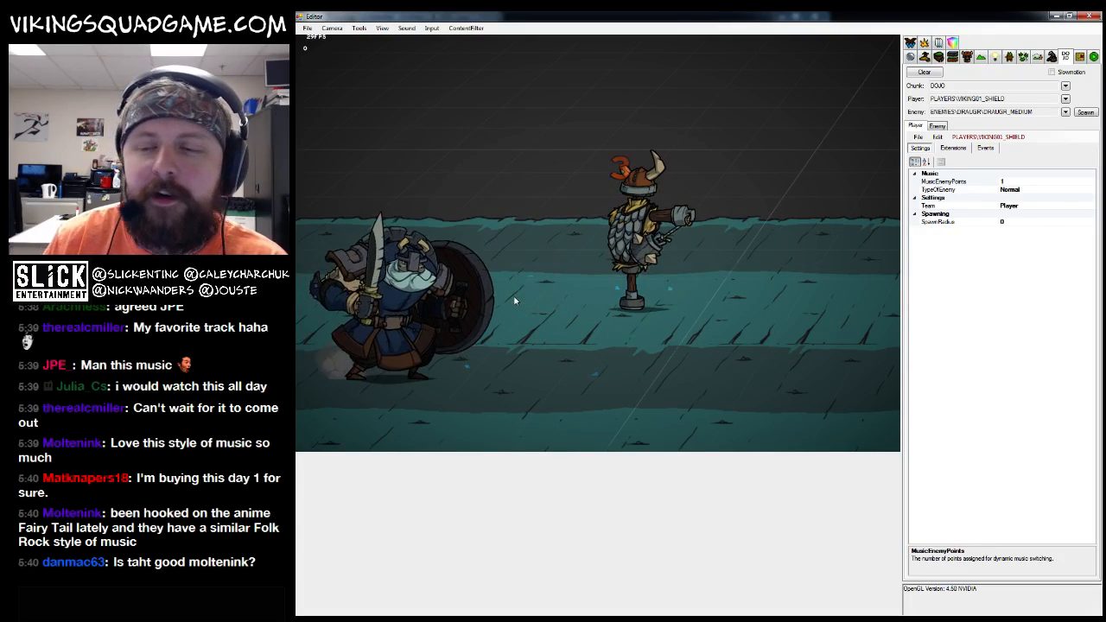
{"action": "scroll", "coordinate": [522, 326], "scroll_direction": "down", "scroll_amount": 4}
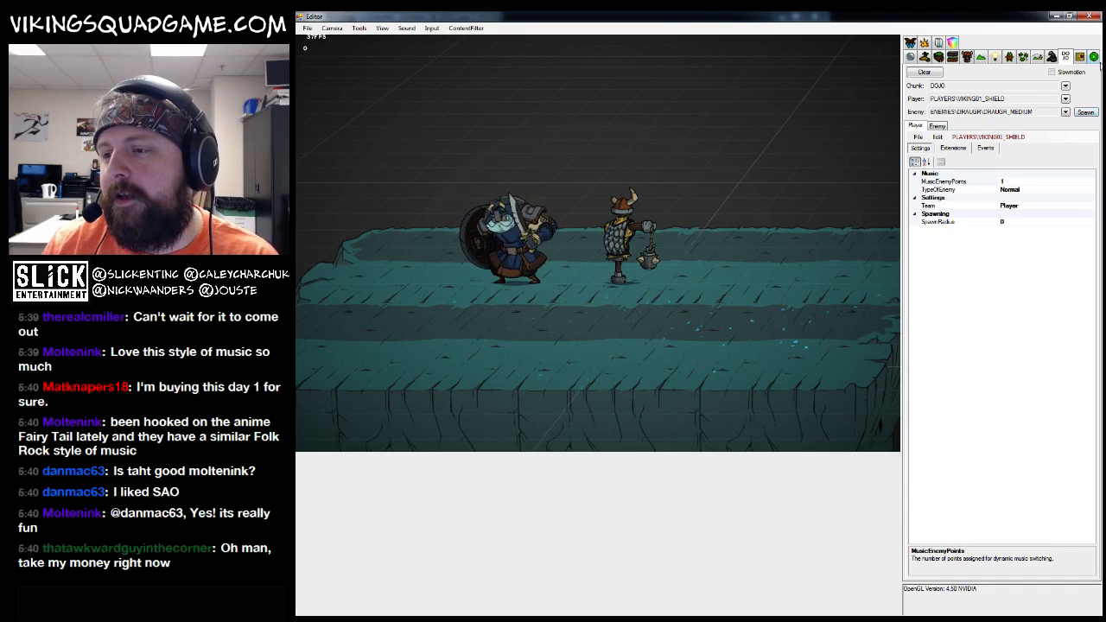
Choose ENEMIES\SNOWTUSK\SNOWTUSK_SNOWBUD as the enemy and spawn it in the dojo scene
{"action": "left_click", "coordinate": [1065, 112]}
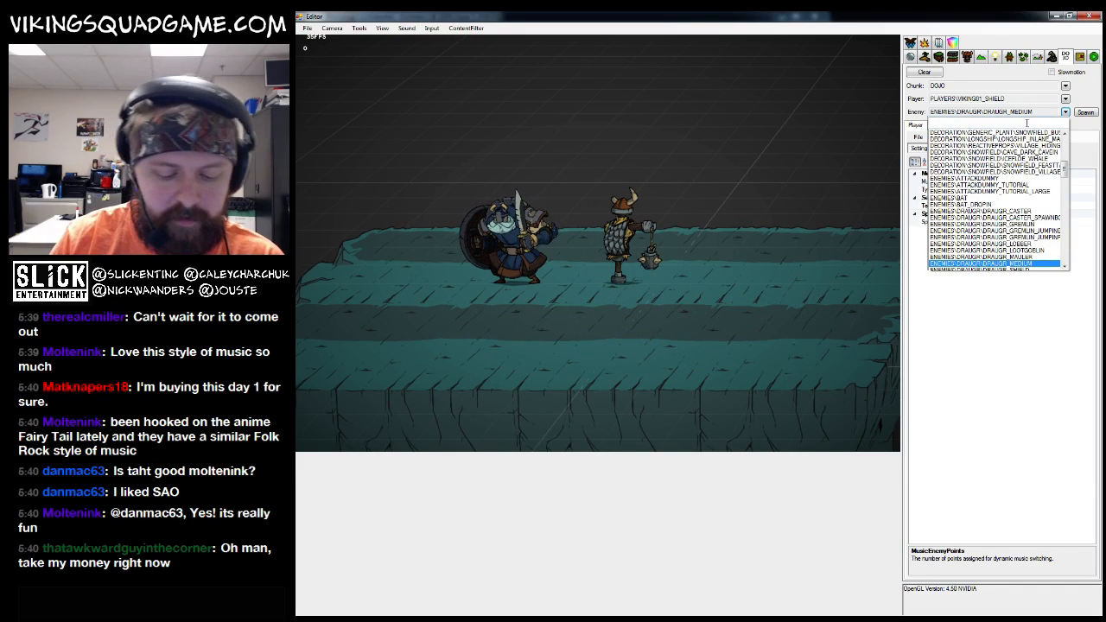
{"action": "type", "text": "snowt"}
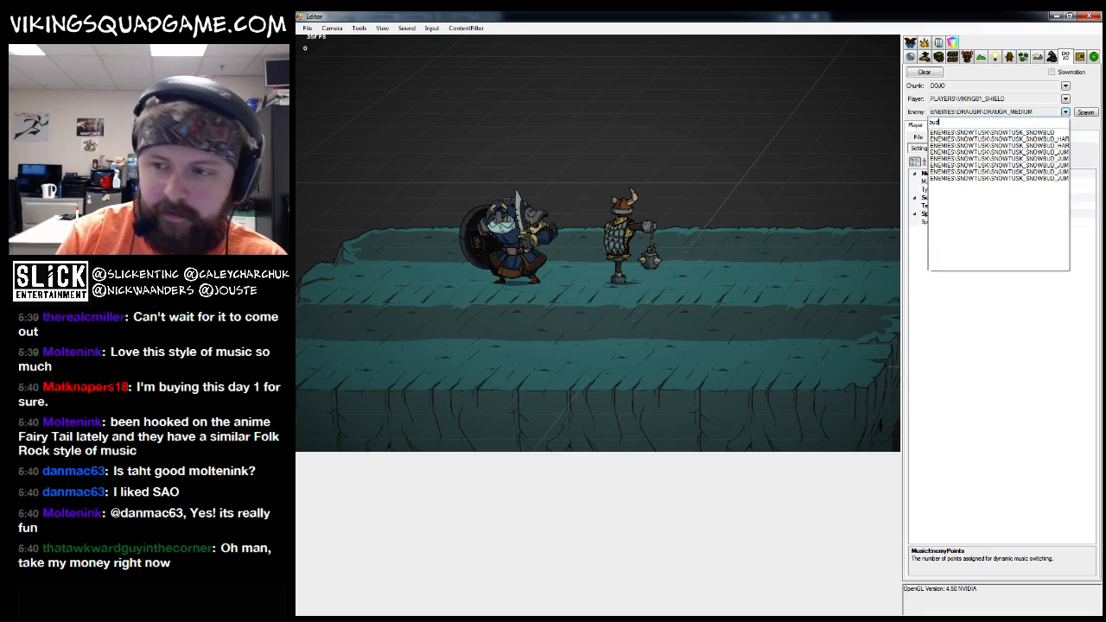
{"action": "left_click", "coordinate": [1032, 132]}
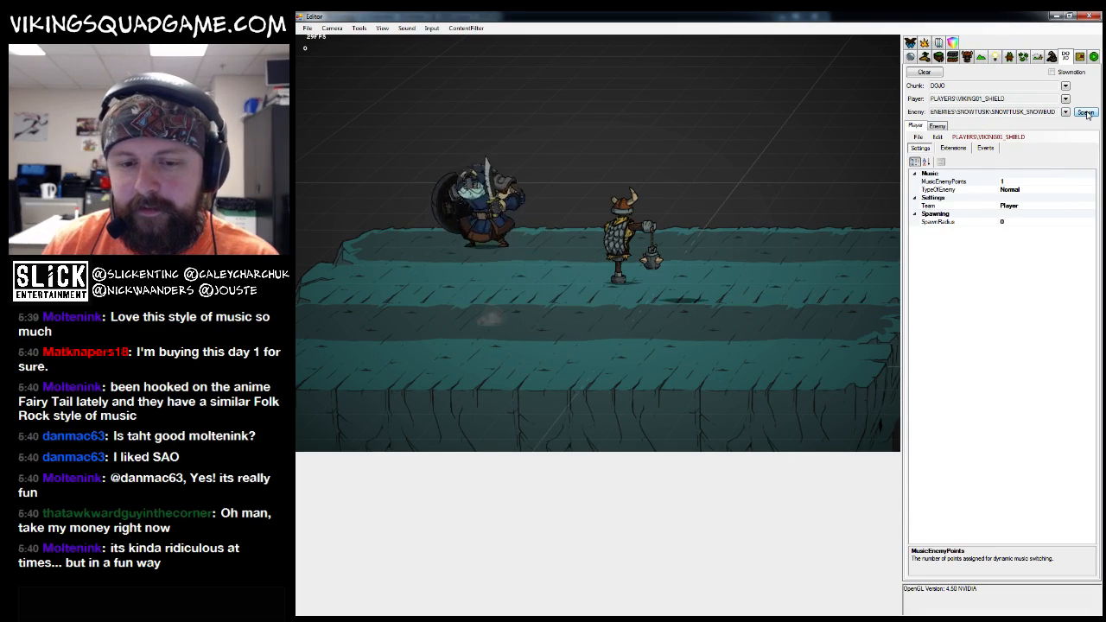
{"action": "left_click", "coordinate": [1086, 114]}
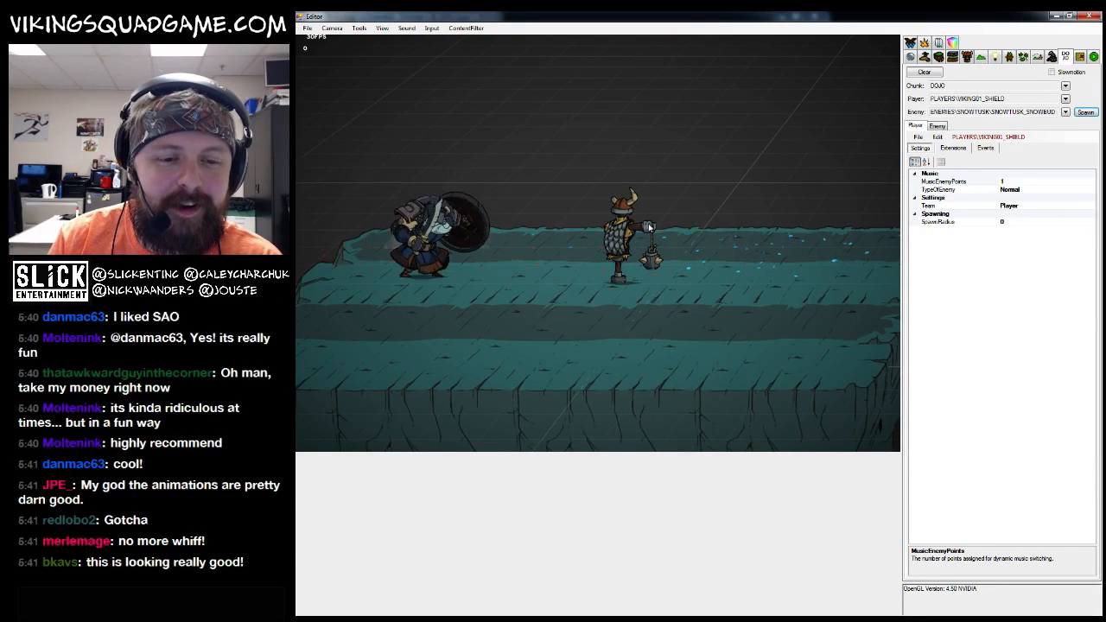
Widen the editor's settings area and choose ENEMIES\SNOWTUSK\SNOWTUSK_SNOWBRAWLER as the enemy, filtering the list by "brawler"
{"action": "left_click", "coordinate": [1066, 112]}
{"action": "type", "text": "brawler"}
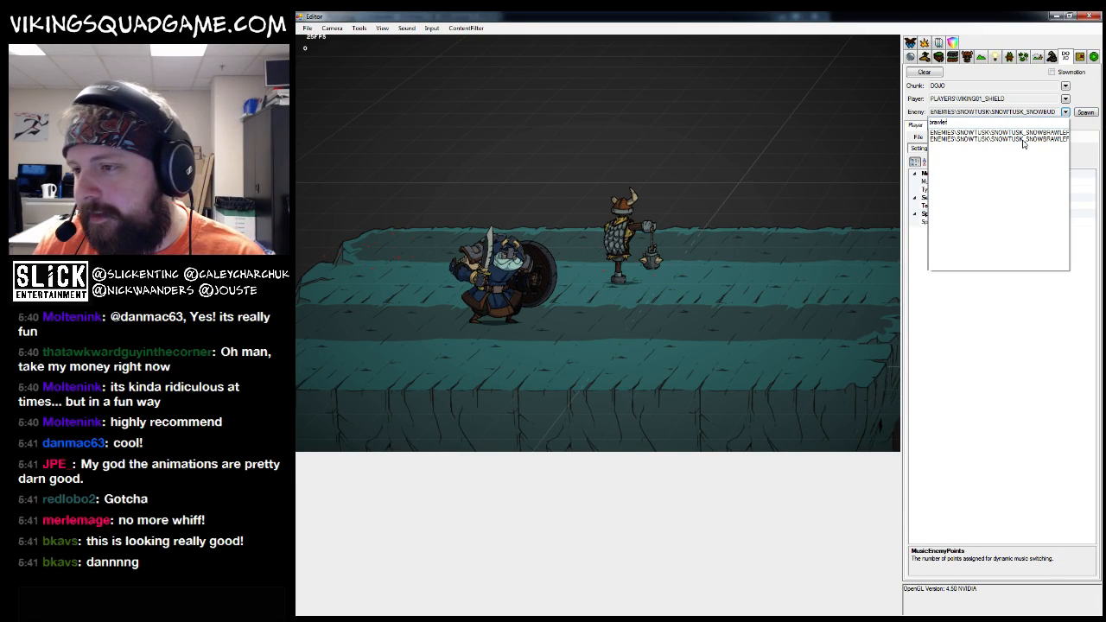
{"action": "left_click_drag", "start_coordinate": [902, 139], "coordinate": [847, 136]}
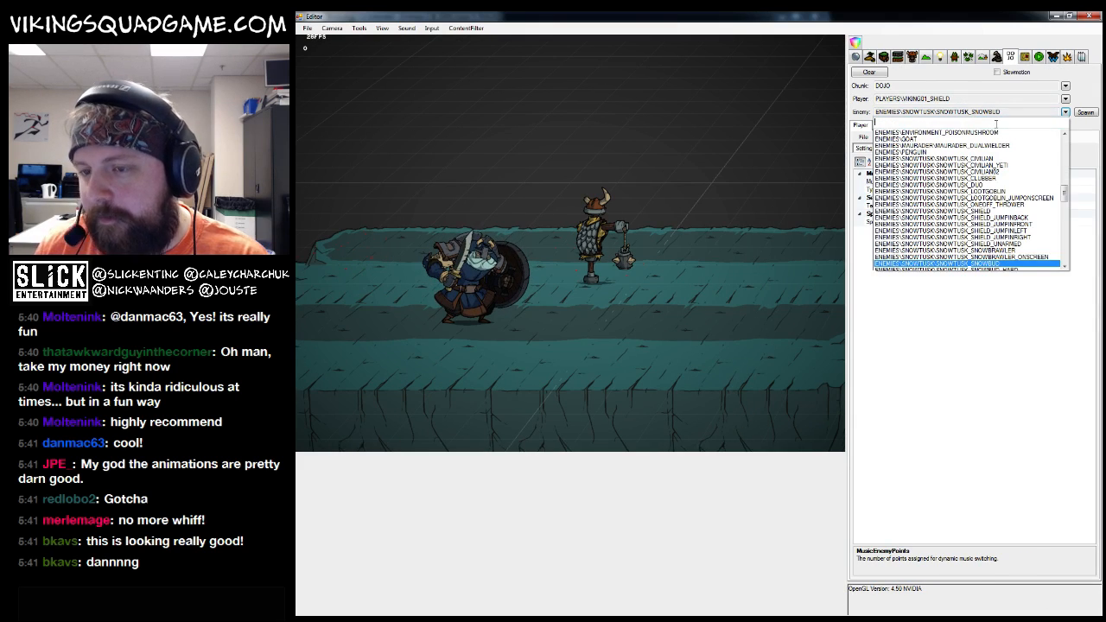
{"action": "type", "text": "brawler"}
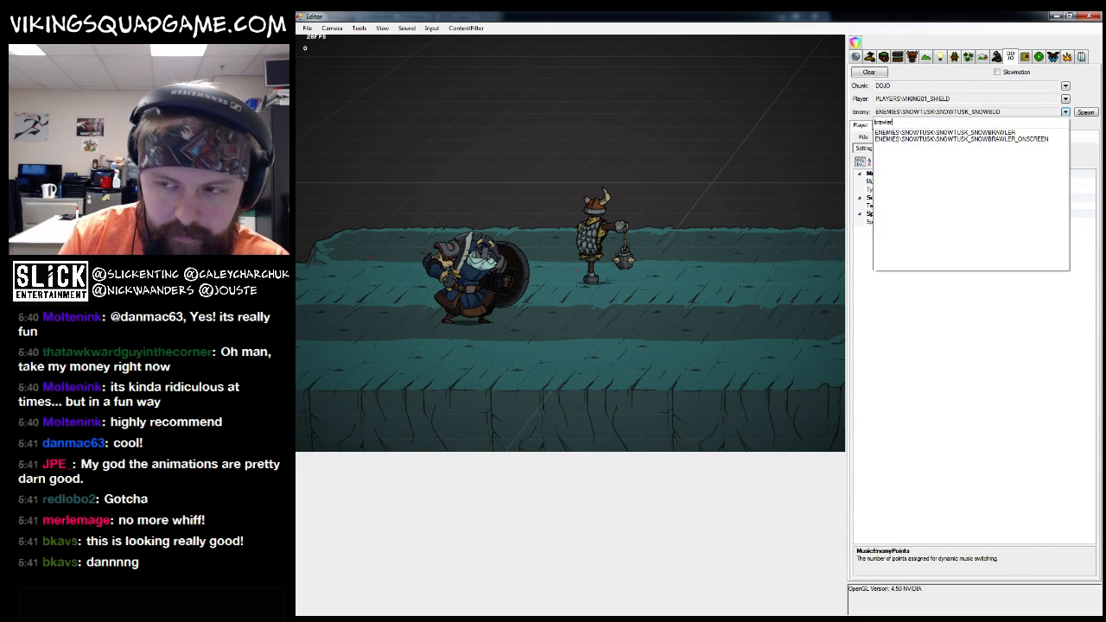
{"action": "key", "text": "Down"}
{"action": "key", "text": "Return"}
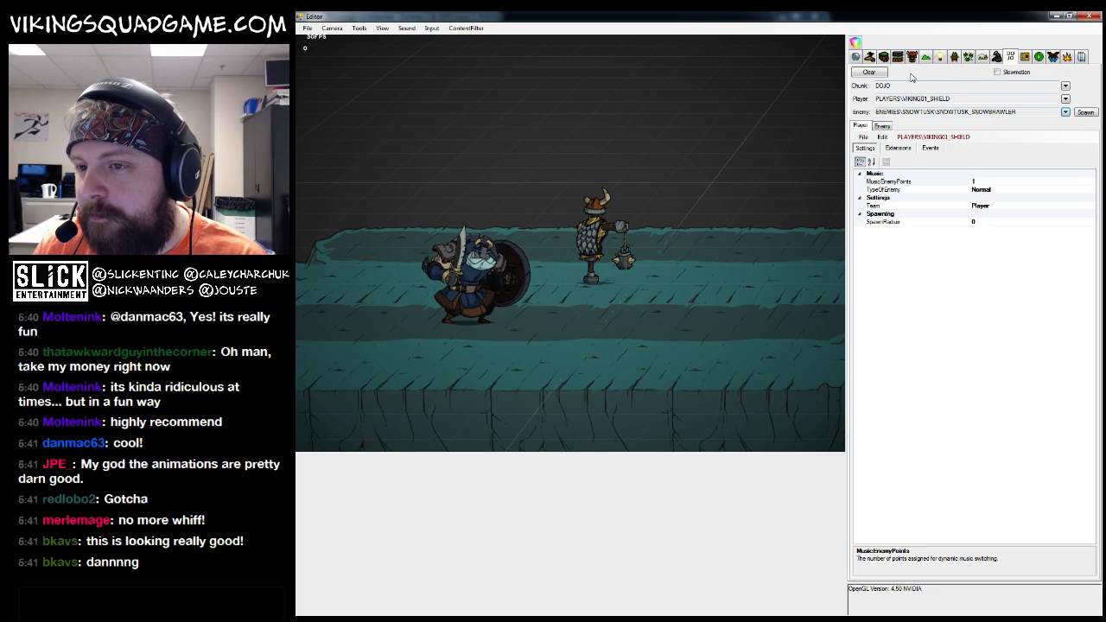
Change the player to PLAYERS\VIKING01_HAMMER and spawn the snow brawler in the dojo scene
{"action": "left_click", "coordinate": [1067, 101]}
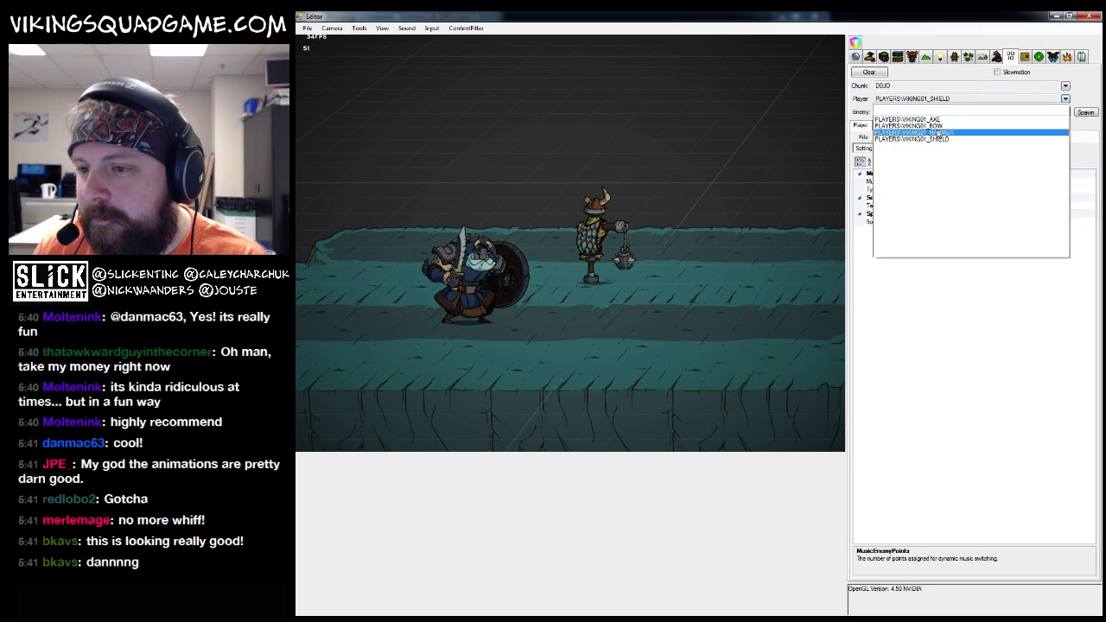
{"action": "left_click", "coordinate": [938, 134]}
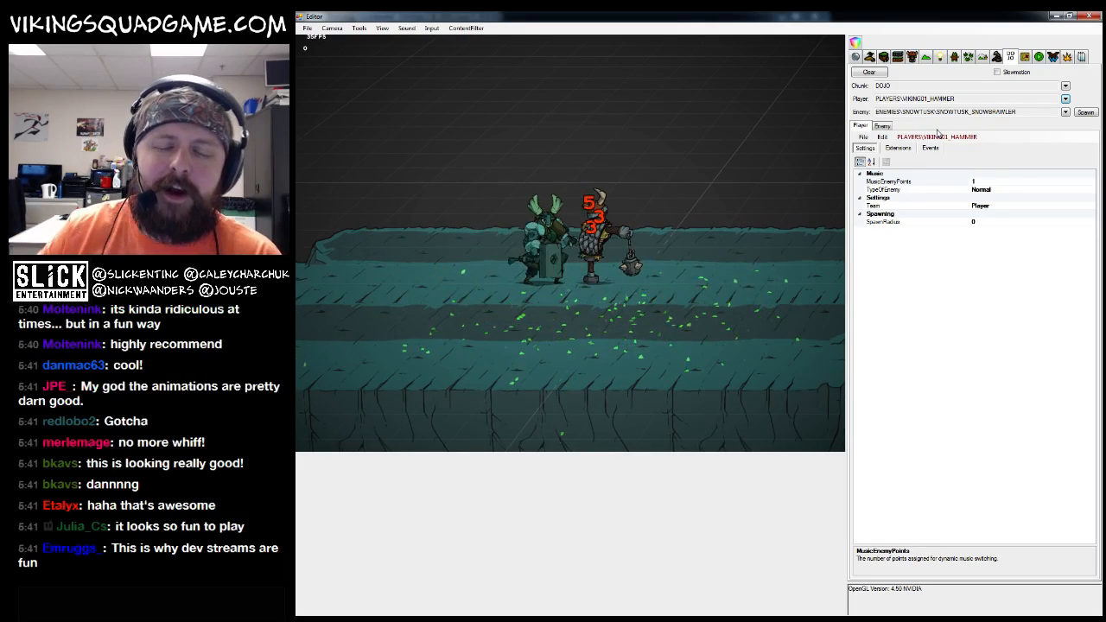
{"action": "left_click", "coordinate": [1084, 113]}
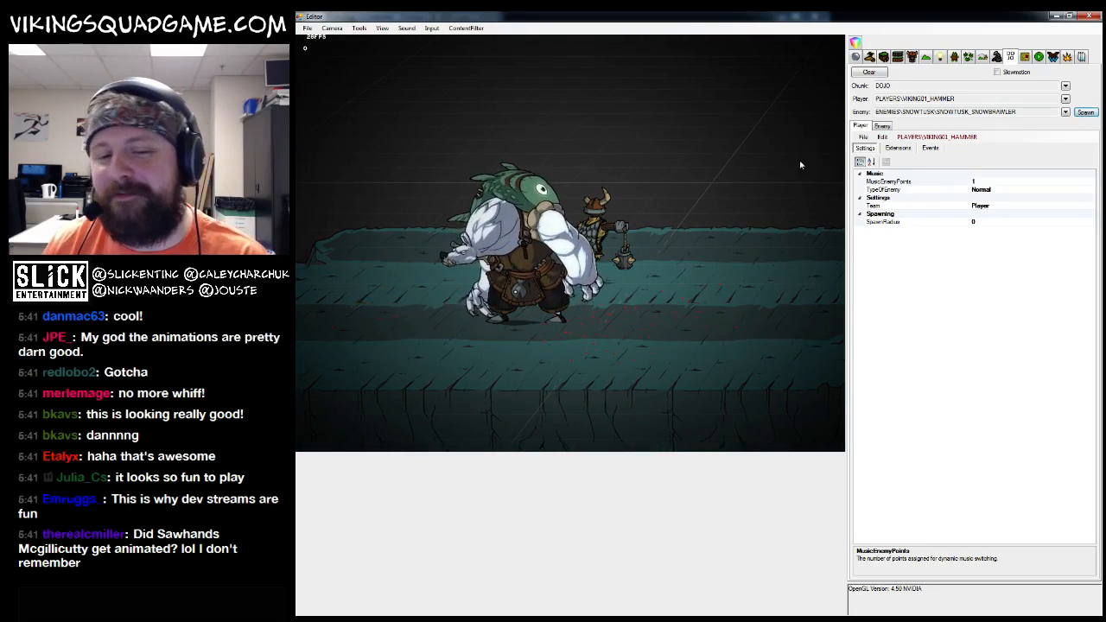
Enlarge the game viewport in both directions and load the DEBUG_YETIBOSS_START chunk
{"action": "left_click_drag", "start_coordinate": [681, 452], "coordinate": [682, 481]}
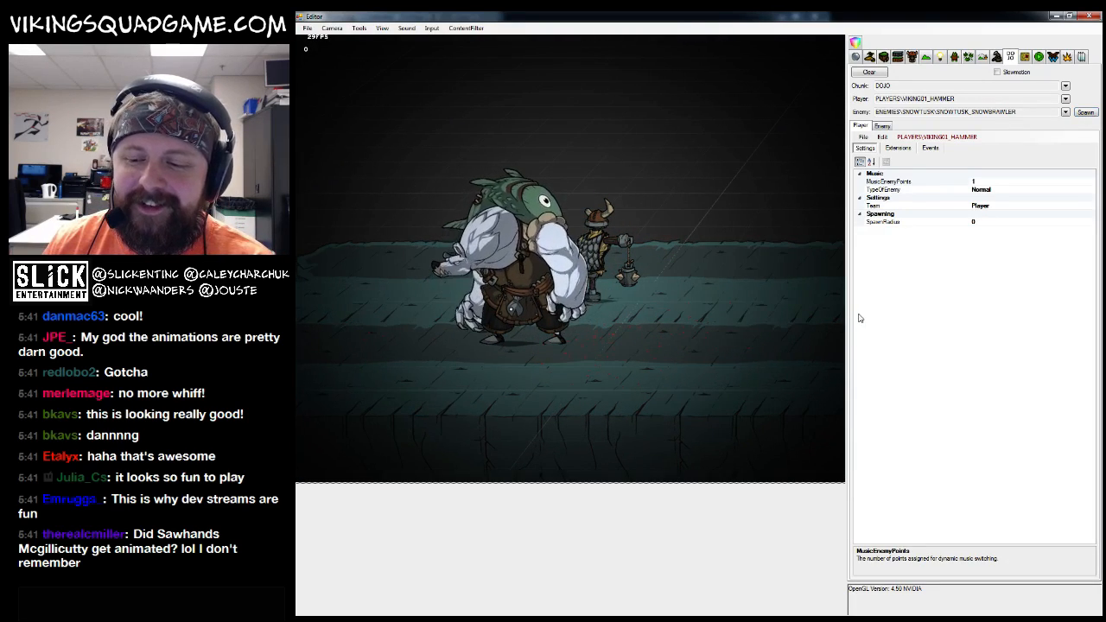
{"action": "left_click_drag", "start_coordinate": [848, 322], "coordinate": [889, 322]}
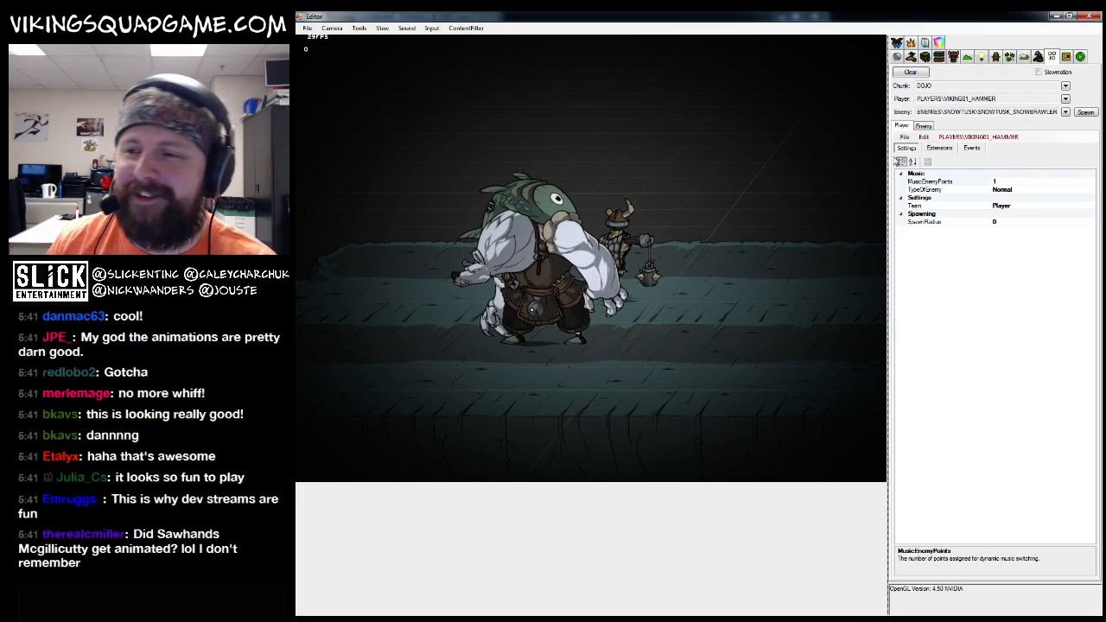
{"action": "left_click", "coordinate": [911, 57]}
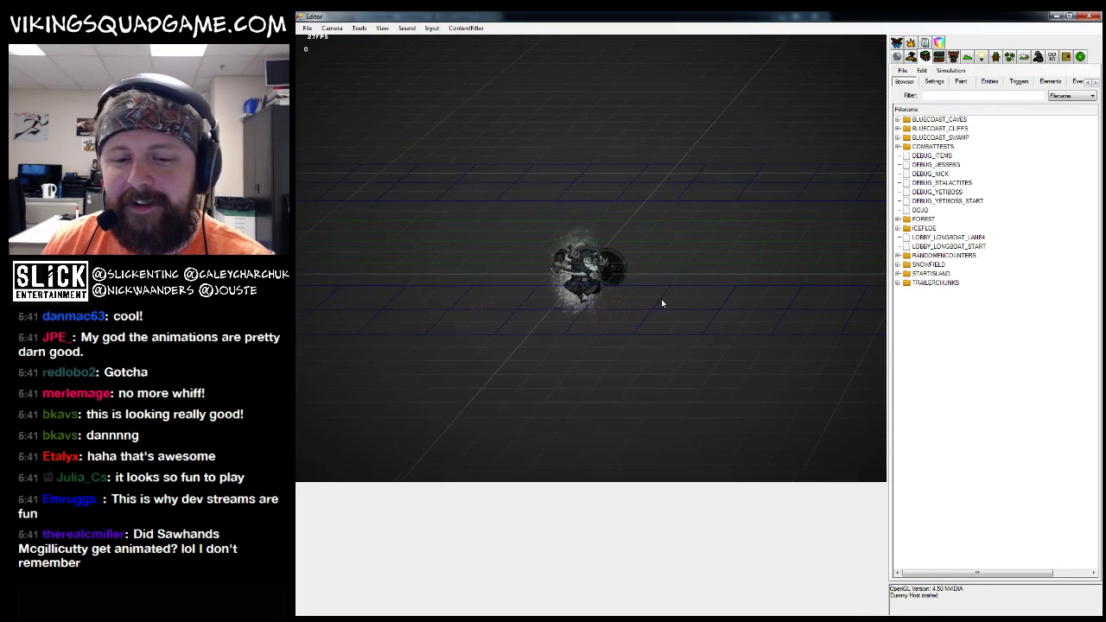
{"action": "double_click", "coordinate": [942, 201]}
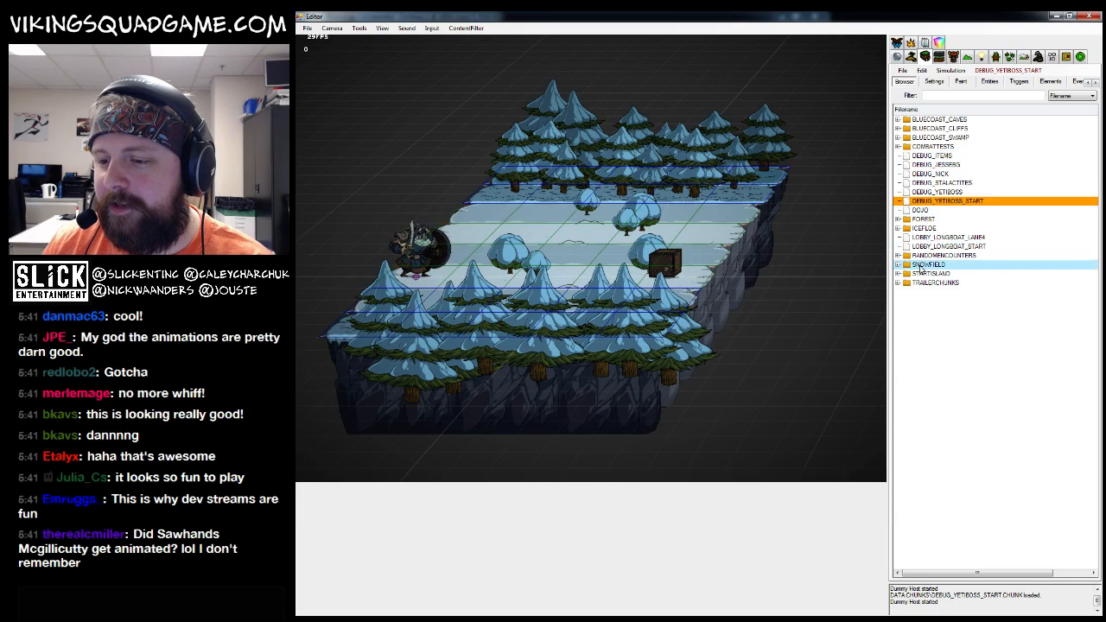
Load the SNOWFIELD_CAVE_DARK_SPECIAL04 chunk from the SNOWFIELD folder
{"action": "double_click", "coordinate": [931, 264]}
{"action": "double_click", "coordinate": [947, 301]}
{"action": "double_click", "coordinate": [972, 365]}
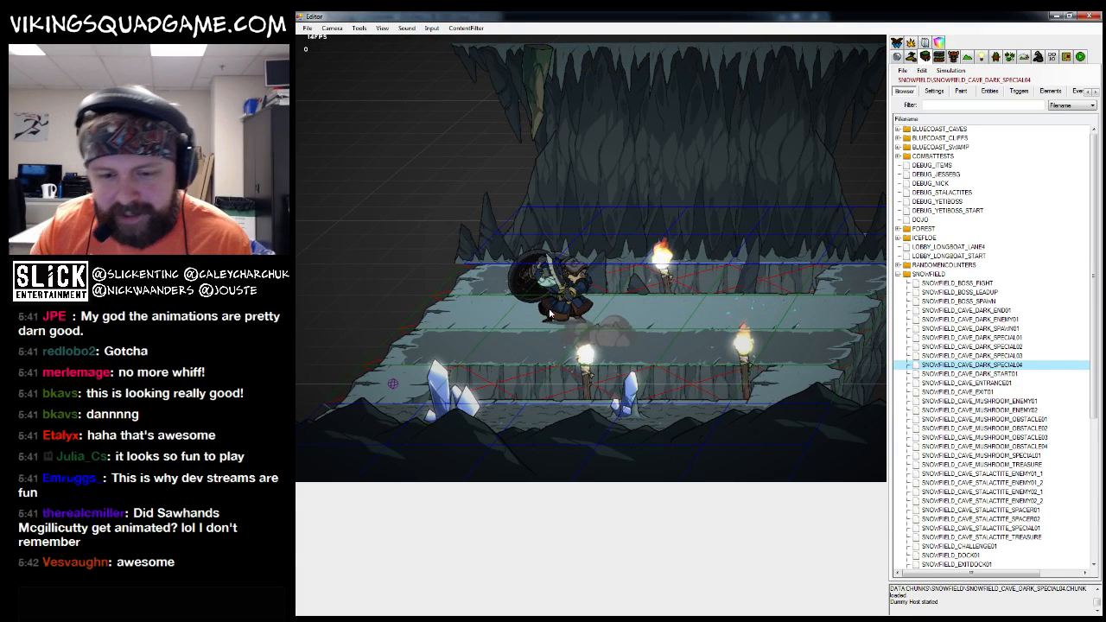
Return to the dojo scene, change the player to PLAYERS\VIKING01_BOW and spawn the snow brawler
{"action": "left_click", "coordinate": [1051, 56]}
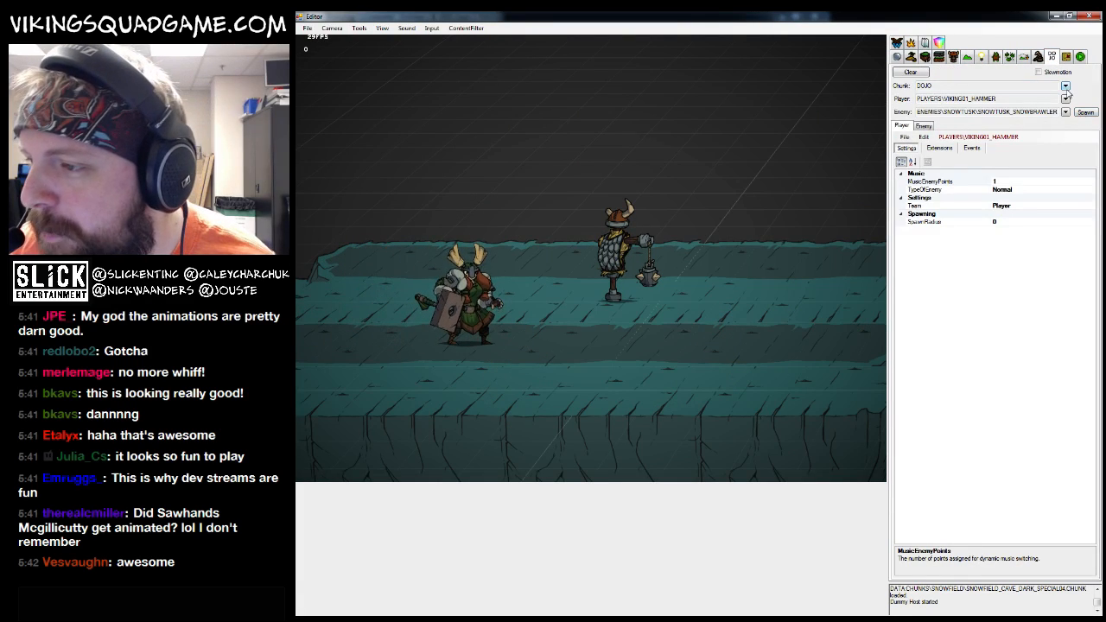
{"action": "left_click", "coordinate": [994, 99]}
{"action": "left_click", "coordinate": [994, 126]}
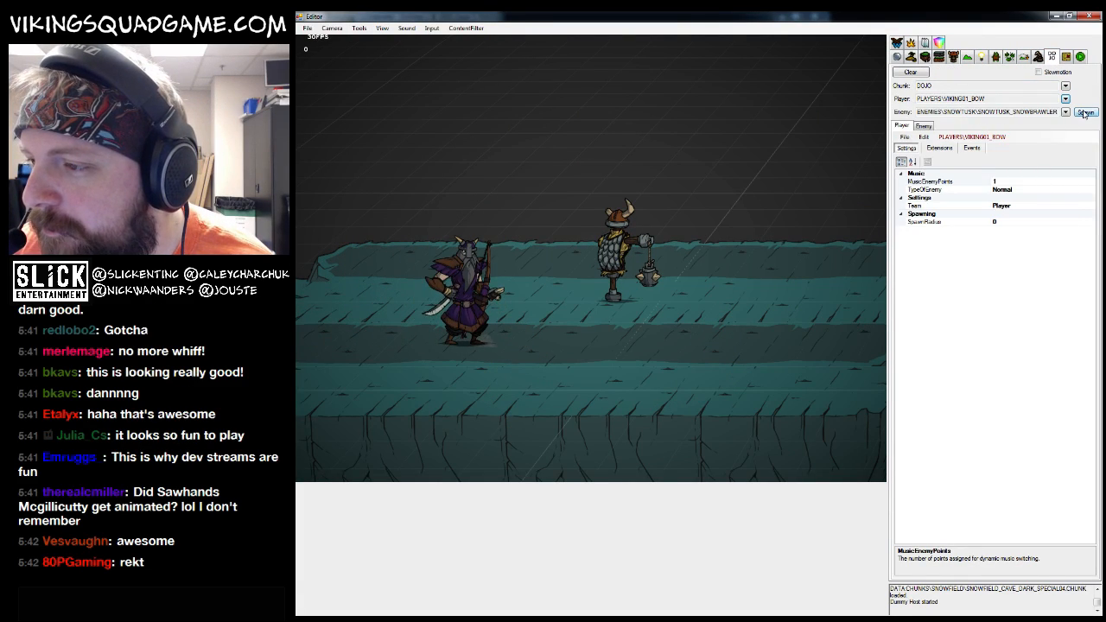
{"action": "left_click", "coordinate": [1084, 112]}
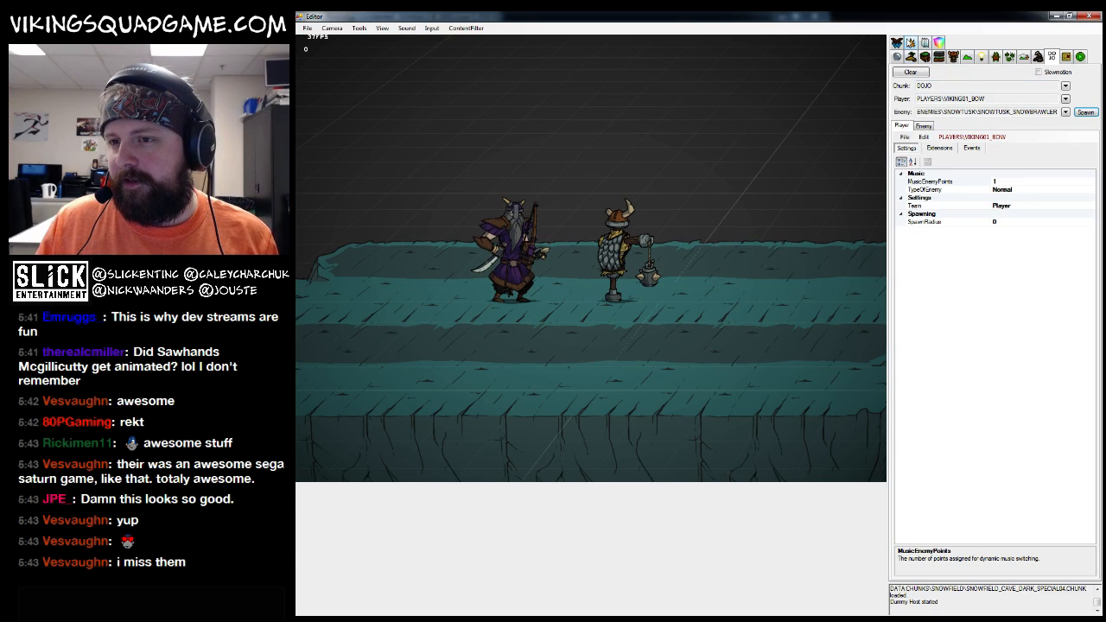
Close the game editor to return to the house drawing in Photoshop, and examine the line art of the roof's end post and eave
{"action": "left_click", "coordinate": [1091, 19]}
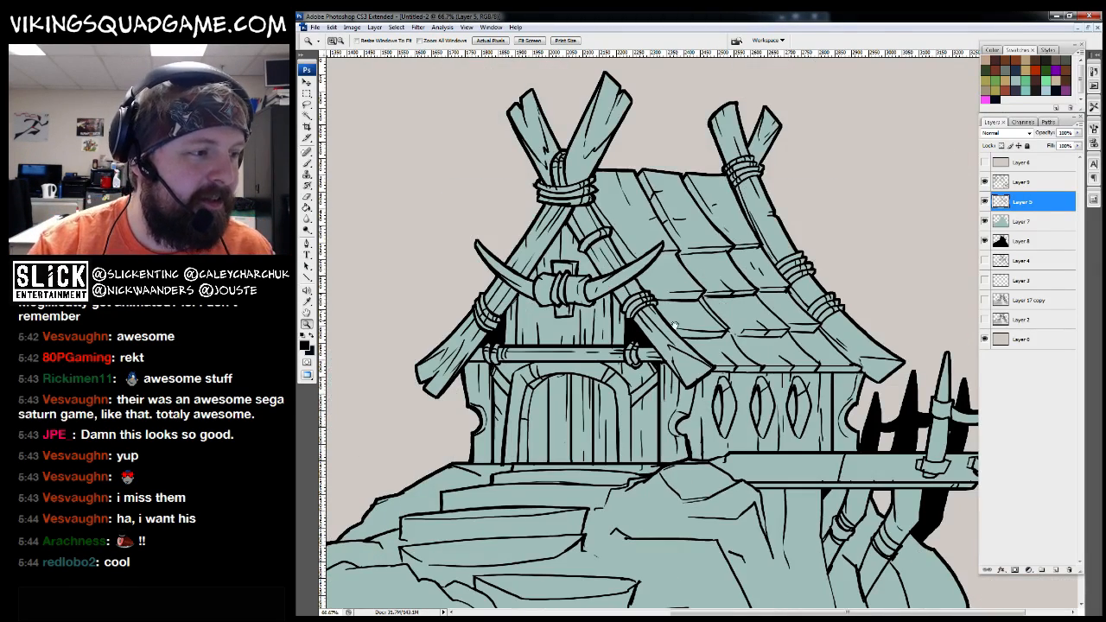
{"action": "left_click", "coordinate": [669, 367], "text": "alt"}
{"action": "left_click_drag", "start_coordinate": [758, 334], "coordinate": [754, 330]}
{"action": "left_click", "coordinate": [753, 351], "text": "alt"}
{"action": "left_click_drag", "start_coordinate": [733, 226], "coordinate": [915, 345]}
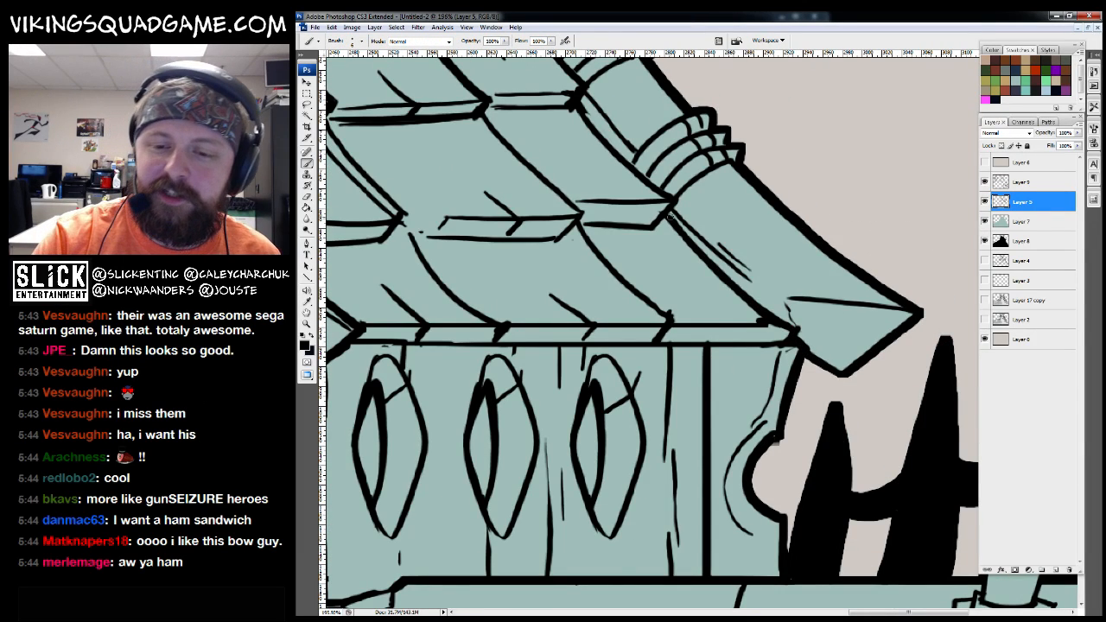
{"action": "left_click_drag", "start_coordinate": [652, 96], "coordinate": [643, 189]}
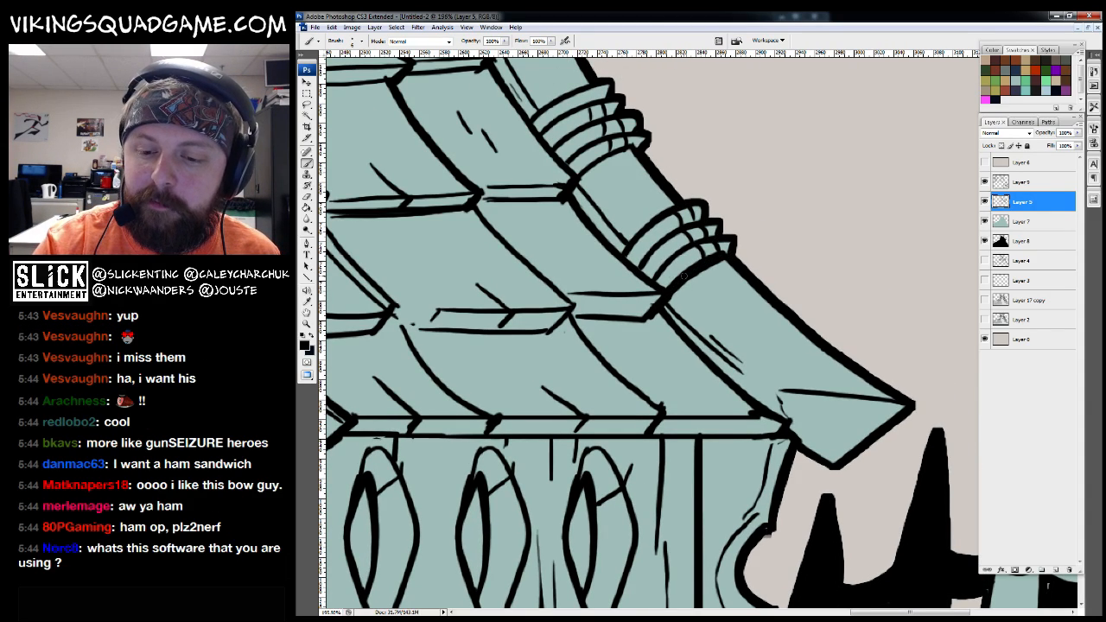
{"action": "key", "text": "z"}
{"action": "left_click", "coordinate": [662, 312], "text": "alt"}
{"action": "left_click", "coordinate": [682, 318], "text": "alt"}
{"action": "left_click", "coordinate": [709, 323], "text": "alt"}
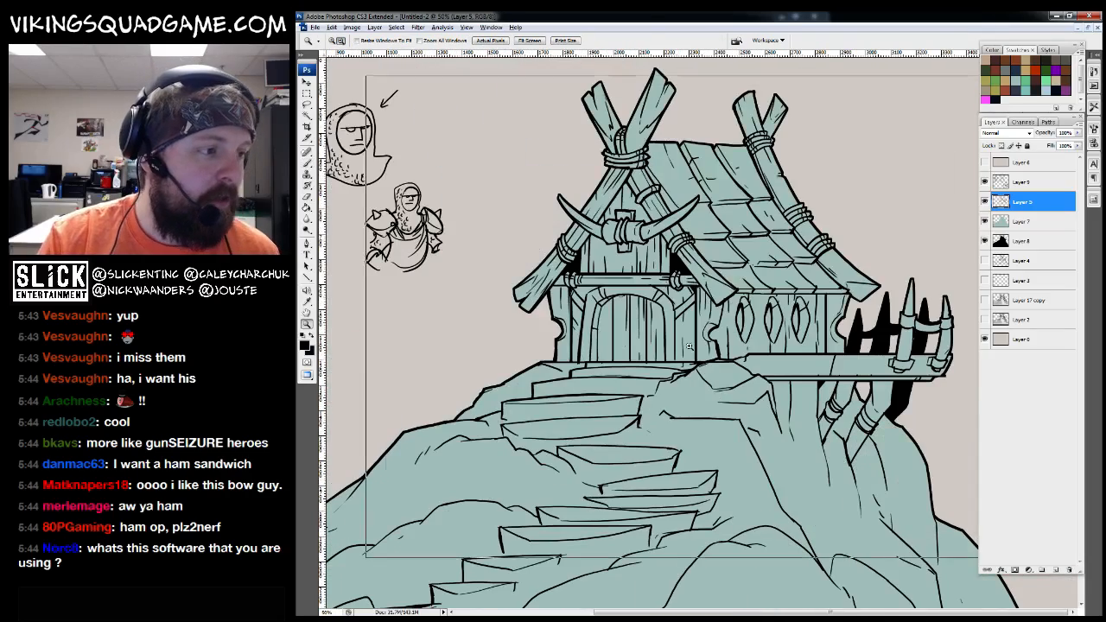
{"action": "left_click", "coordinate": [722, 323], "text": "alt"}
{"action": "left_click", "coordinate": [711, 317], "text": "alt"}
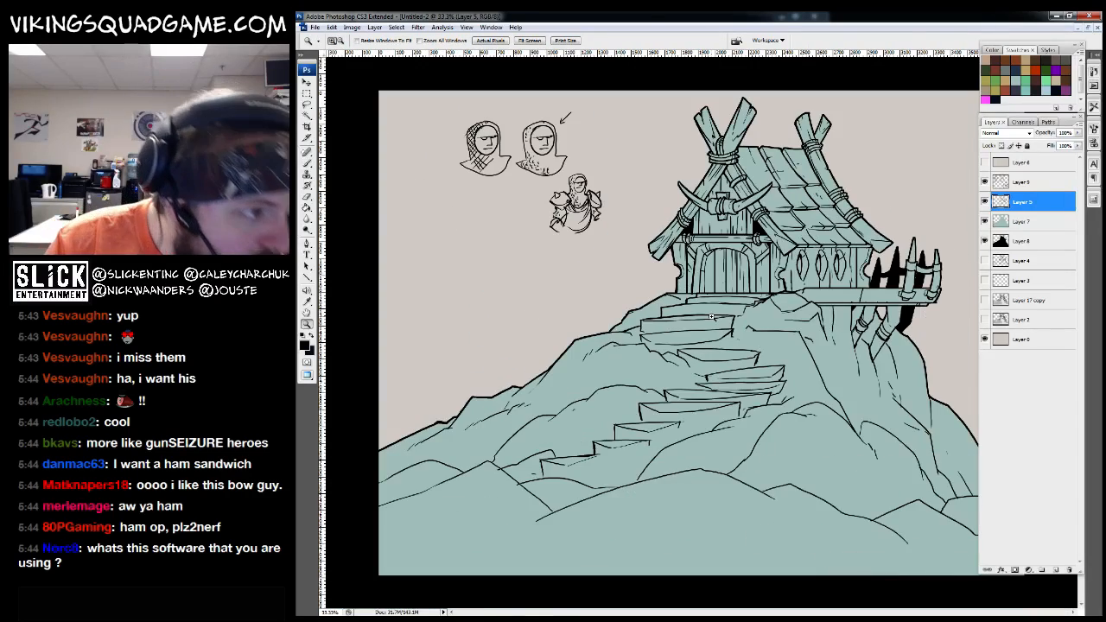
Examine the line art of the house front closely, from the gable horns and crossed beams down to the door arch
{"action": "left_click_drag", "start_coordinate": [848, 173], "coordinate": [589, 343]}
{"action": "key", "text": "b"}
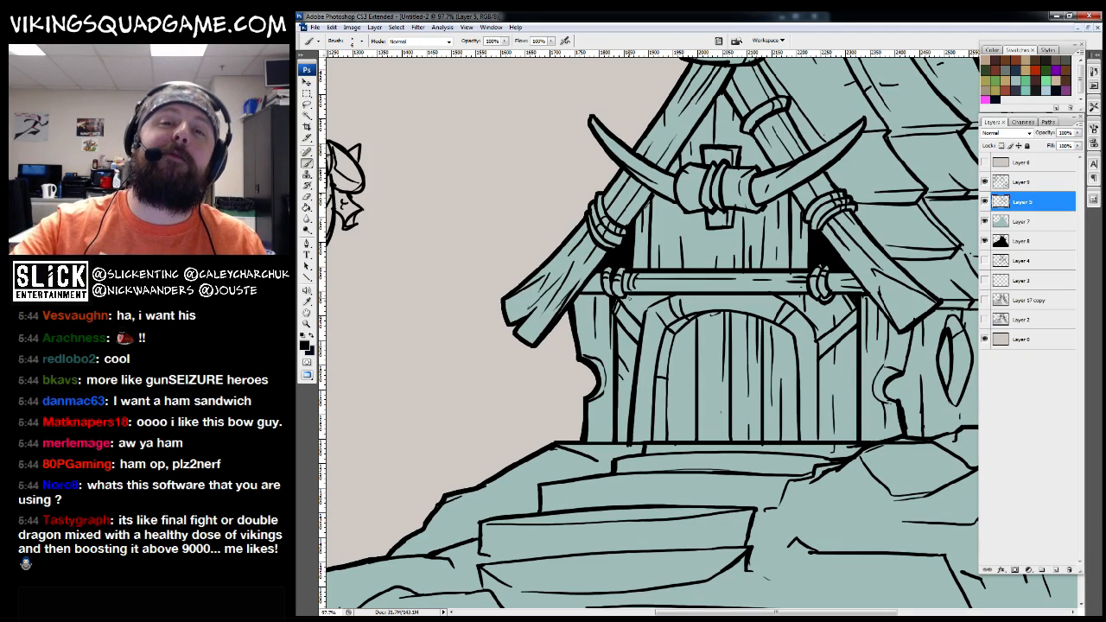
{"action": "left_click_drag", "start_coordinate": [661, 261], "coordinate": [613, 324]}
{"action": "key", "text": "z"}
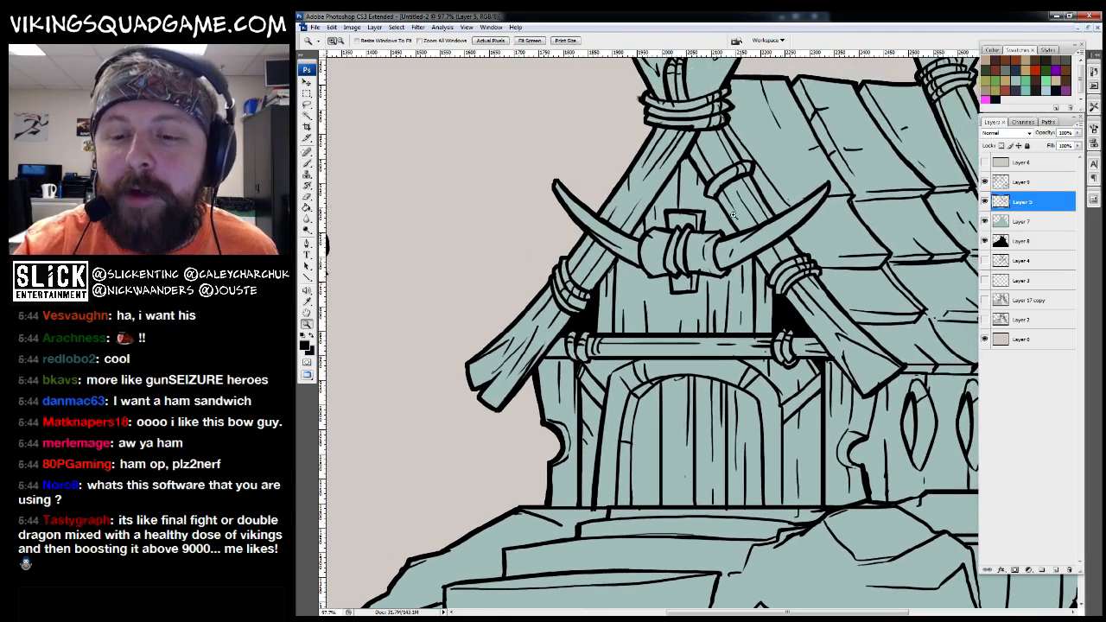
{"action": "left_click_drag", "start_coordinate": [734, 216], "coordinate": [565, 371]}
{"action": "key", "text": "b"}
{"action": "left_click_drag", "start_coordinate": [546, 199], "coordinate": [625, 294]}
{"action": "left_click_drag", "start_coordinate": [664, 161], "coordinate": [678, 205]}
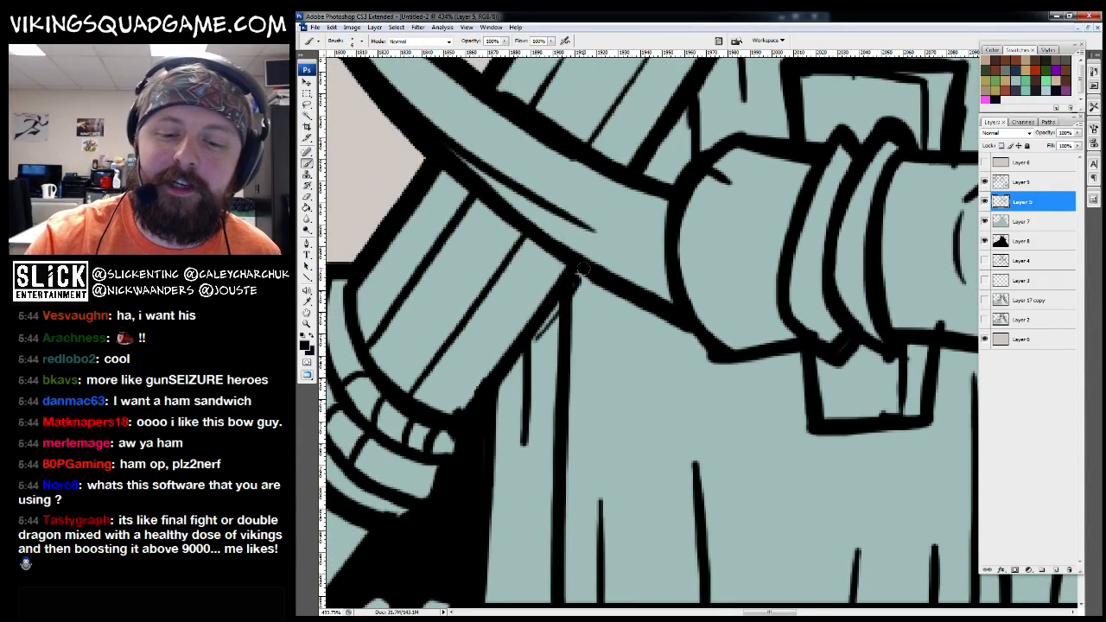
{"action": "key", "text": "z"}
{"action": "left_click", "coordinate": [605, 281], "text": "alt"}
{"action": "left_click", "coordinate": [609, 320], "text": "alt"}
{"action": "left_click", "coordinate": [614, 360], "text": "alt"}
{"action": "key", "text": "b"}
{"action": "scroll", "coordinate": [594, 396], "scroll_direction": "down", "scroll_amount": 2}
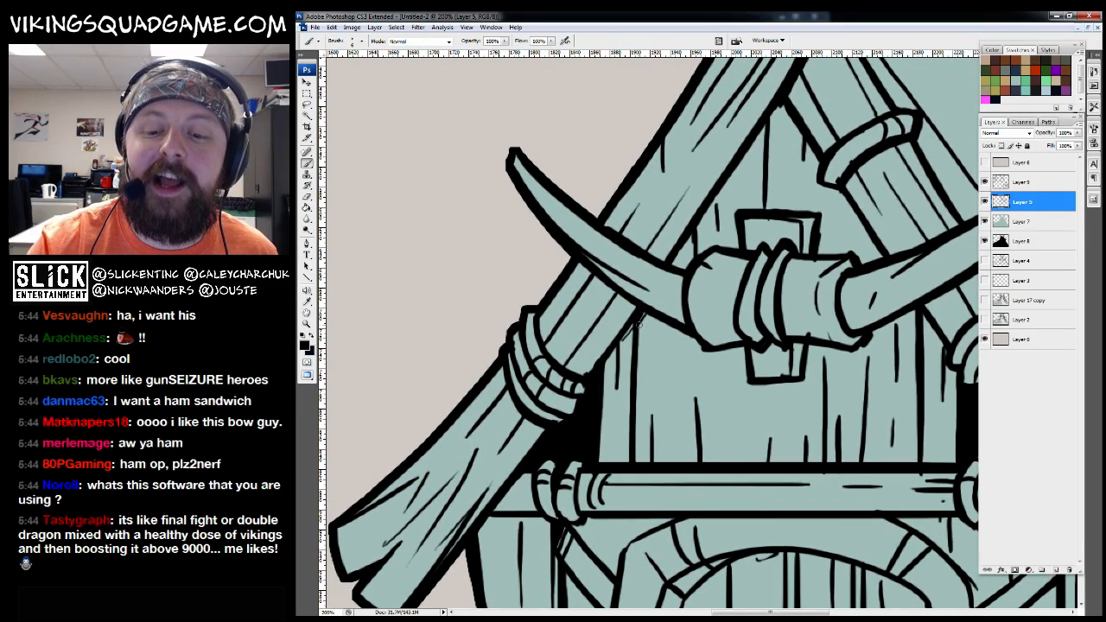
{"action": "scroll", "coordinate": [639, 320], "scroll_direction": "down", "scroll_amount": 4}
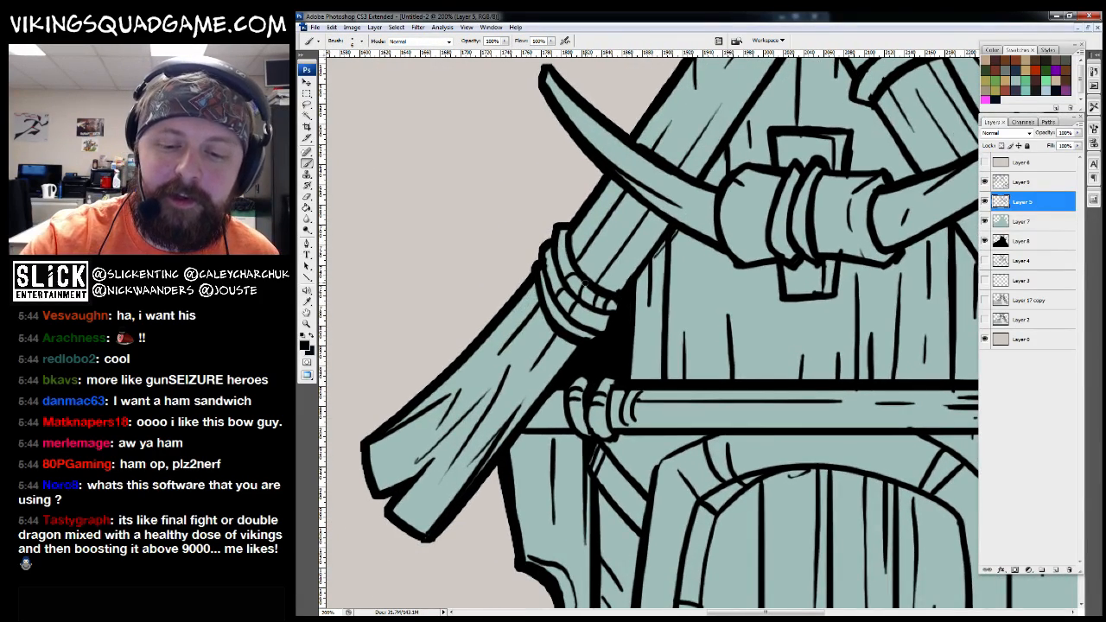
{"action": "scroll", "coordinate": [585, 285], "scroll_direction": "down", "scroll_amount": 6}
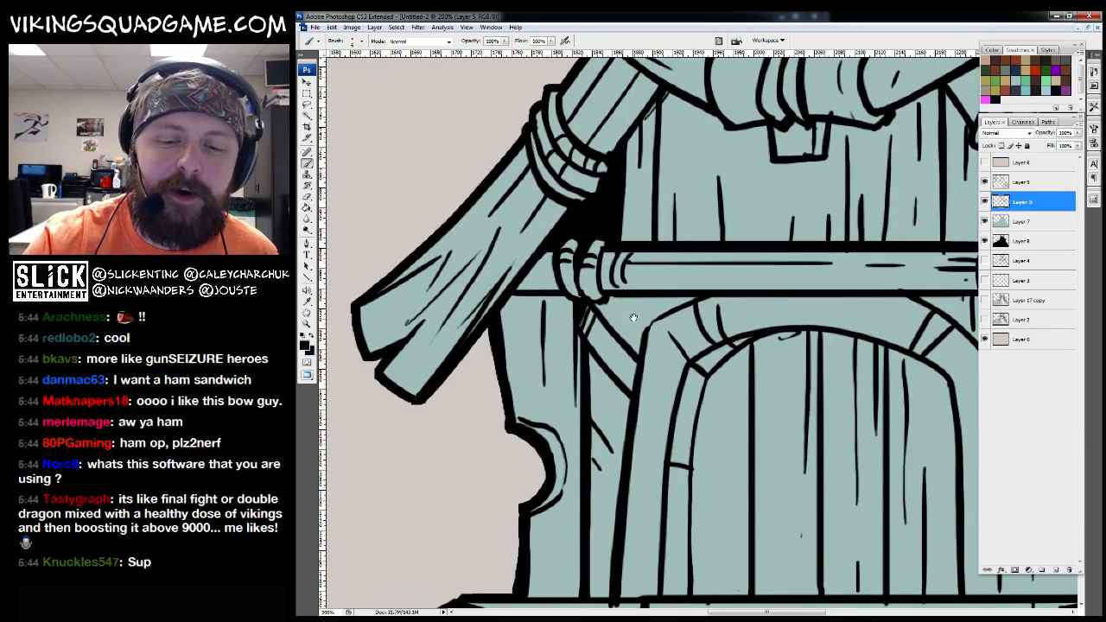
View the whole hilltop drawing and switch the document to full screen mode
{"action": "key", "text": "z"}
{"action": "left_click", "coordinate": [634, 318], "text": "alt"}
{"action": "left_click", "coordinate": [623, 306], "text": "alt"}
{"action": "left_click", "coordinate": [609, 297], "text": "alt"}
{"action": "left_click", "coordinate": [596, 286], "text": "alt"}
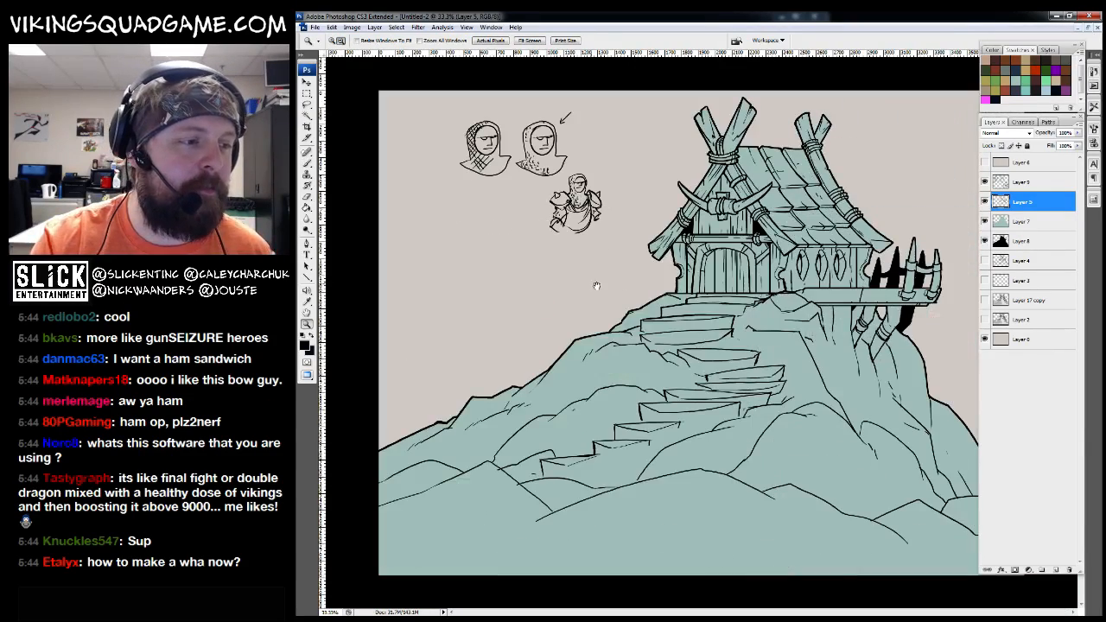
{"action": "key", "text": "f"}
{"action": "key", "text": "f"}
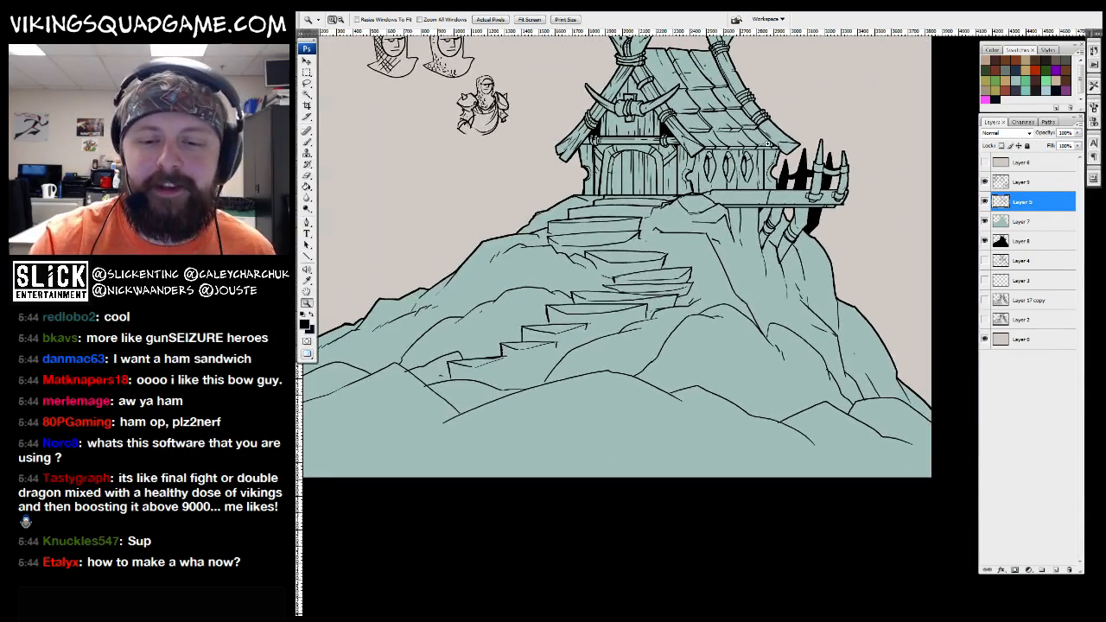
Examine the line art of the stone steps, the house front and the small armoured knight sketch beside the house
{"action": "left_click_drag", "start_coordinate": [778, 140], "coordinate": [501, 313]}
{"action": "left_click_drag", "start_coordinate": [703, 229], "coordinate": [737, 289]}
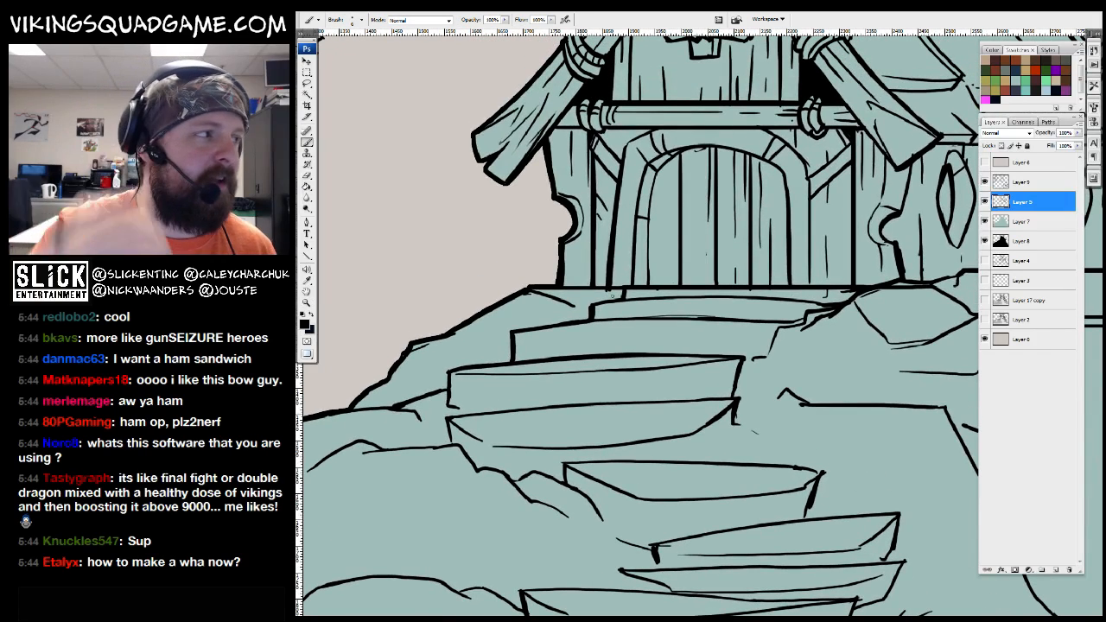
{"action": "left_click_drag", "start_coordinate": [778, 328], "coordinate": [767, 294]}
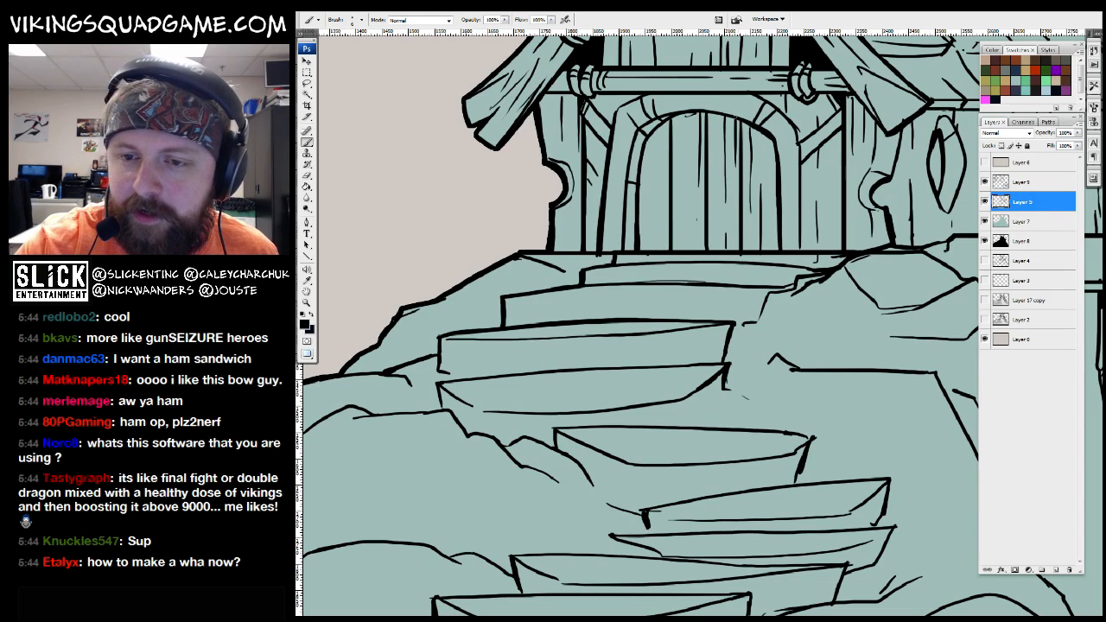
{"action": "left_click_drag", "start_coordinate": [761, 346], "coordinate": [661, 492]}
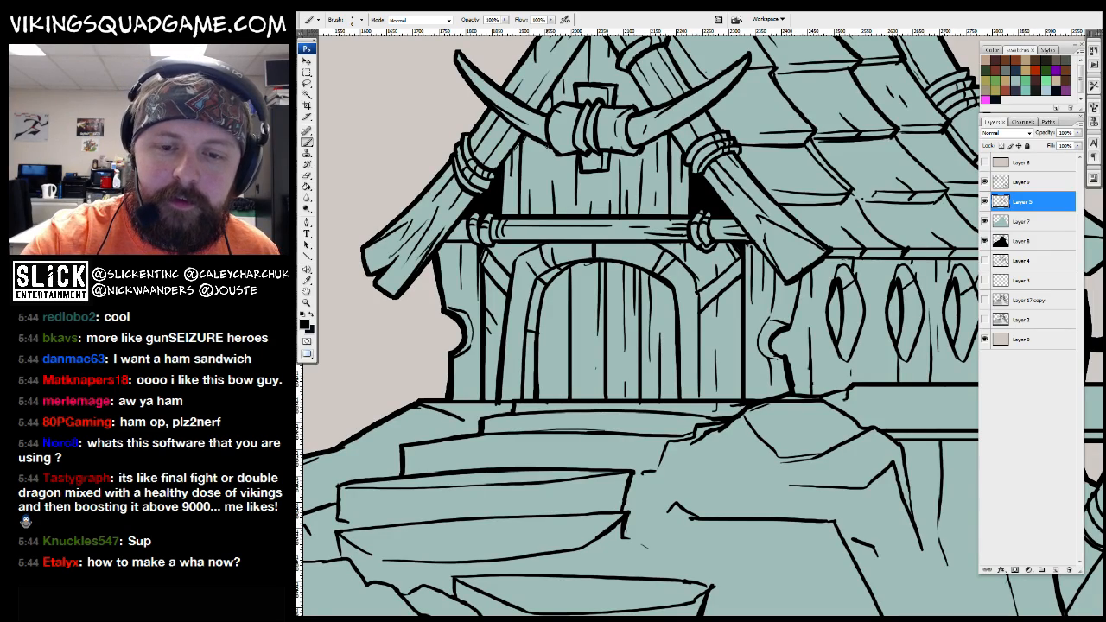
{"action": "left_click_drag", "start_coordinate": [713, 216], "coordinate": [635, 363]}
{"action": "left_click_drag", "start_coordinate": [512, 237], "coordinate": [526, 326]}
{"action": "left_click", "coordinate": [655, 328], "text": "alt"}
{"action": "left_click", "coordinate": [659, 333], "text": "alt"}
{"action": "mouse_move", "coordinate": [831, 440]}
{"action": "left_mouse_down"}
{"action": "mouse_move", "coordinate": [890, 293]}
{"action": "mouse_move", "coordinate": [951, 307]}
{"action": "left_mouse_up"}
{"action": "left_click_drag", "start_coordinate": [756, 386], "coordinate": [758, 404]}
{"action": "left_click_drag", "start_coordinate": [553, 190], "coordinate": [644, 281]}
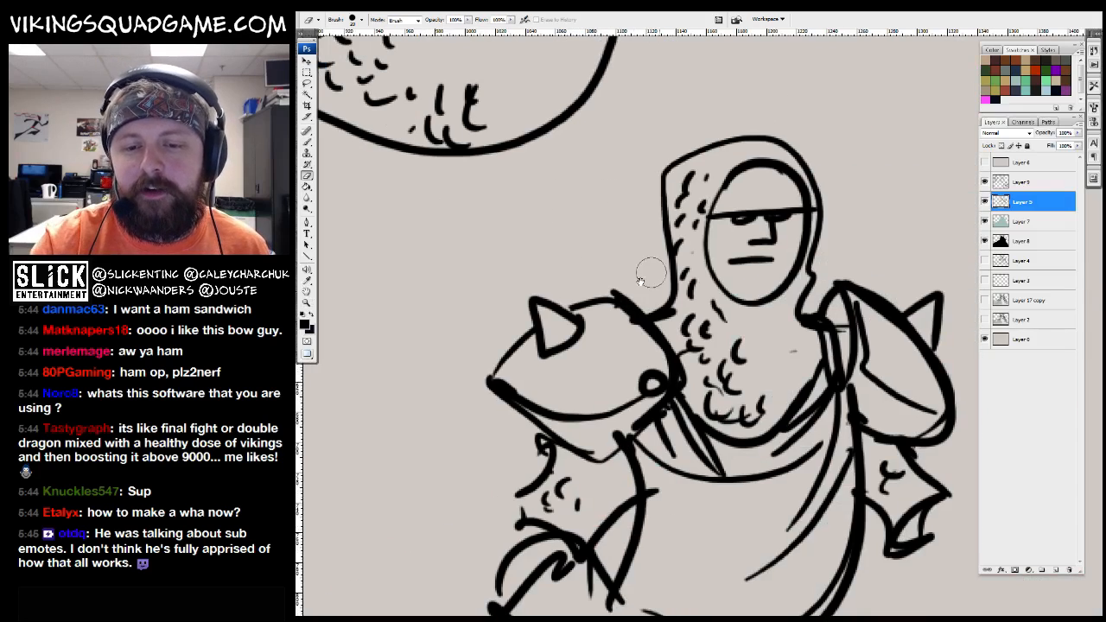
Check what the layer above Layer 5 contains by hiding and reshowing it, and make Layer 5 active again
{"action": "left_click", "coordinate": [1021, 182]}
{"action": "left_click_drag", "start_coordinate": [721, 252], "coordinate": [791, 253]}
{"action": "key", "text": "z"}
{"action": "left_click", "coordinate": [864, 305], "text": "alt"}
{"action": "left_click", "coordinate": [915, 433], "text": "alt"}
{"action": "key", "text": "v"}
{"action": "mouse_move", "coordinate": [959, 488]}
{"action": "left_mouse_down"}
{"action": "mouse_move", "coordinate": [864, 437]}
{"action": "mouse_move", "coordinate": [492, 318]}
{"action": "mouse_move", "coordinate": [578, 376]}
{"action": "mouse_move", "coordinate": [544, 348]}
{"action": "left_mouse_up"}
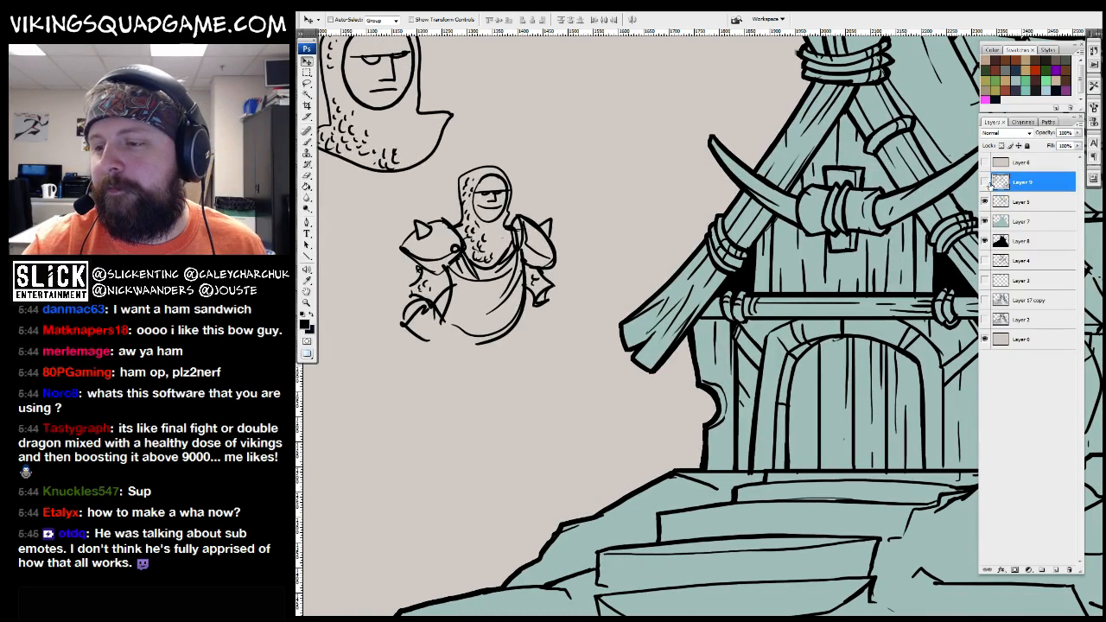
{"action": "left_click", "coordinate": [1011, 202]}
{"action": "left_click_drag", "start_coordinate": [943, 368], "coordinate": [967, 285]}
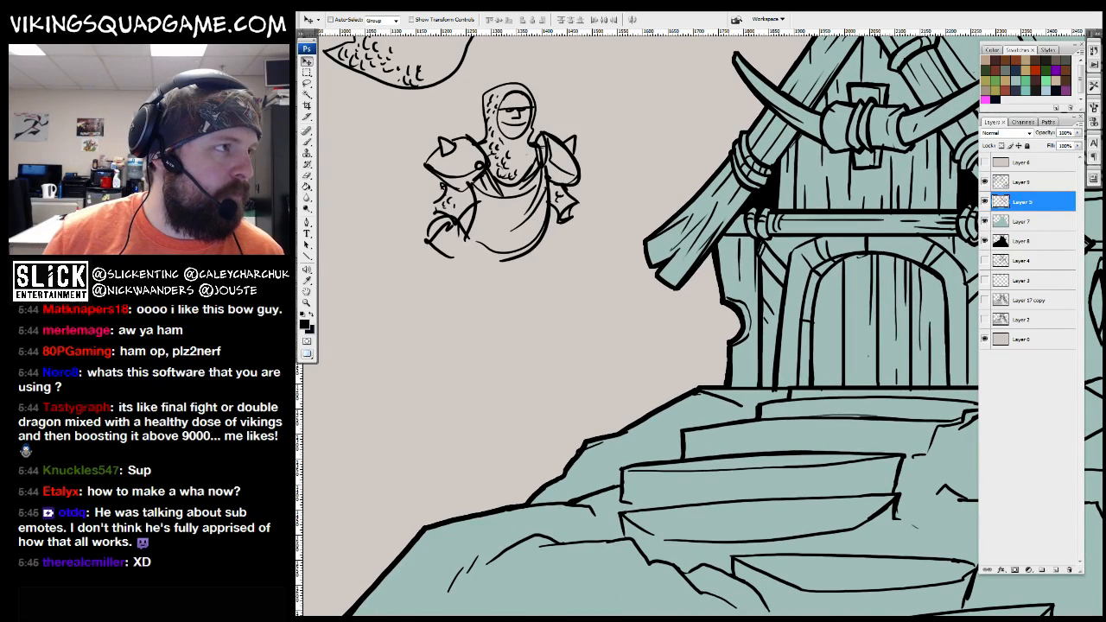
{"action": "key", "text": "z"}
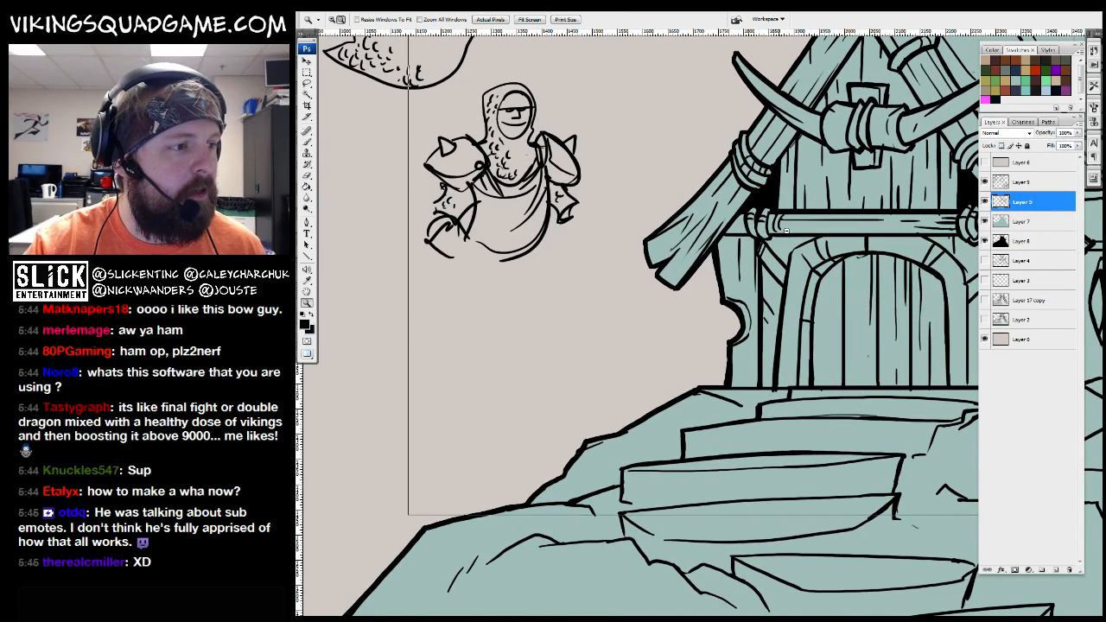
Ink the contour of the boulder beside the house's front corner post, running its edge down to the upper stone steps
{"action": "left_click", "coordinate": [745, 216], "text": "alt"}
{"action": "key", "text": "b"}
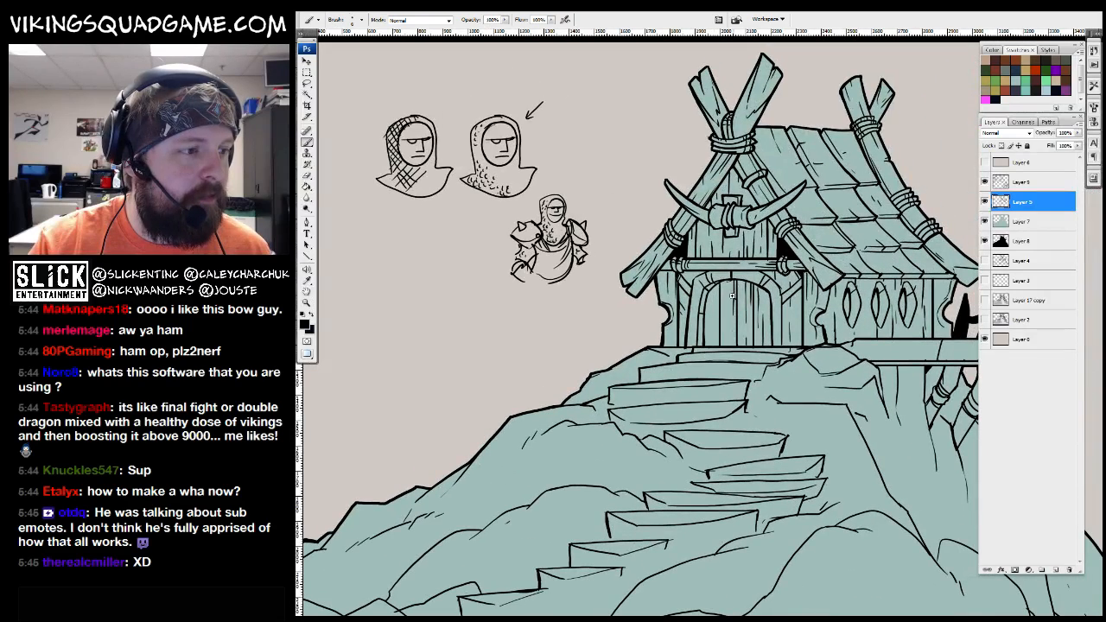
{"action": "left_click_drag", "start_coordinate": [758, 289], "coordinate": [728, 338]}
{"action": "key", "text": "z"}
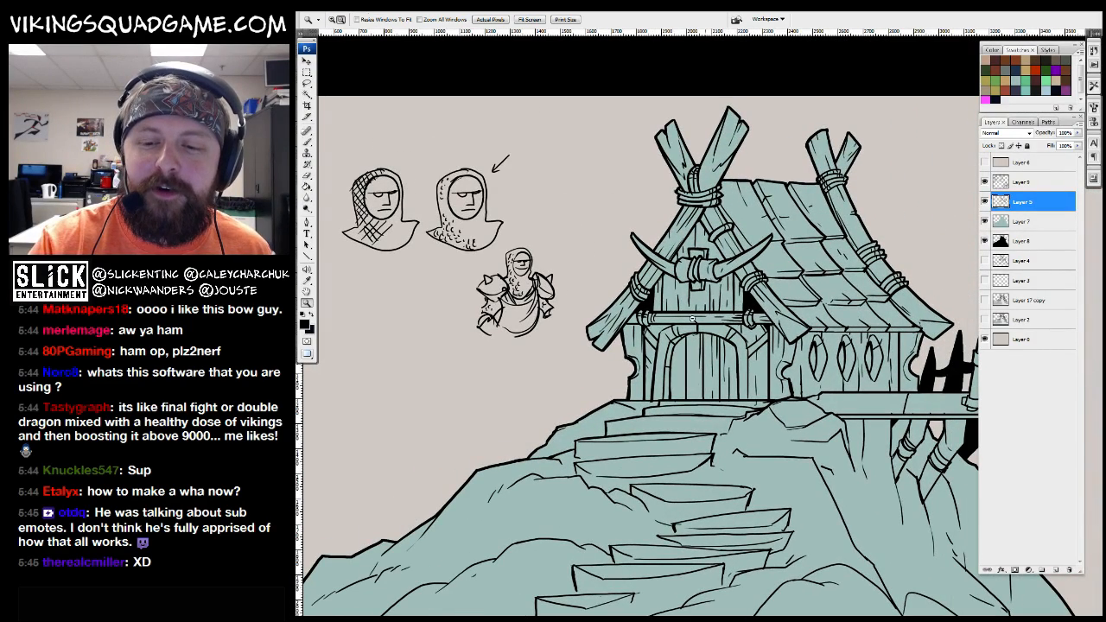
{"action": "left_click", "coordinate": [744, 329], "text": "alt"}
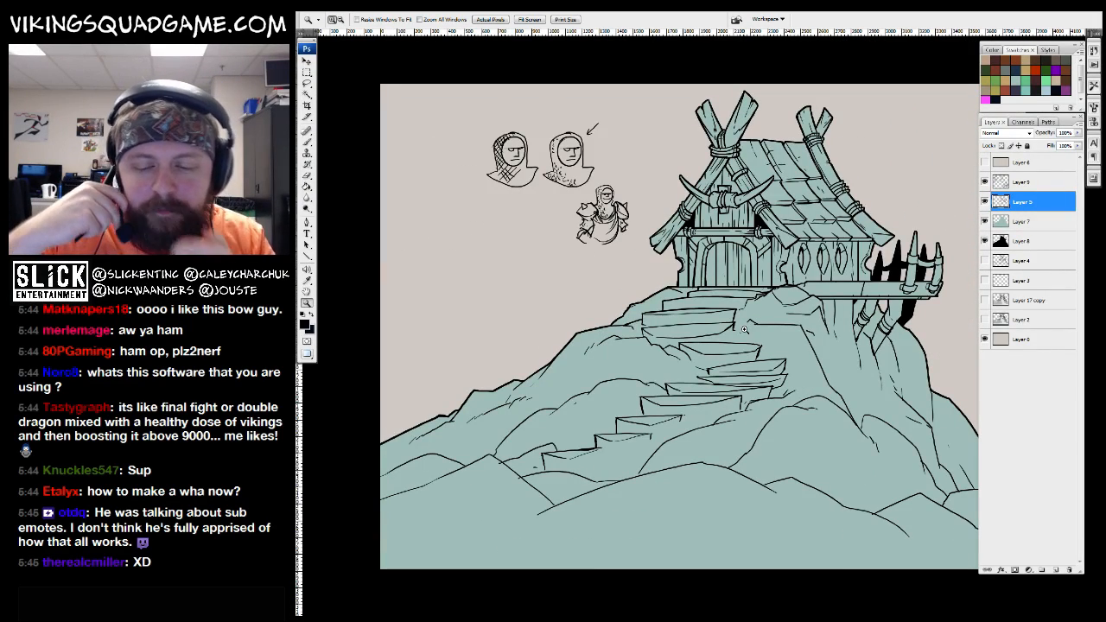
{"action": "left_click", "coordinate": [744, 330]}
{"action": "key", "text": "b"}
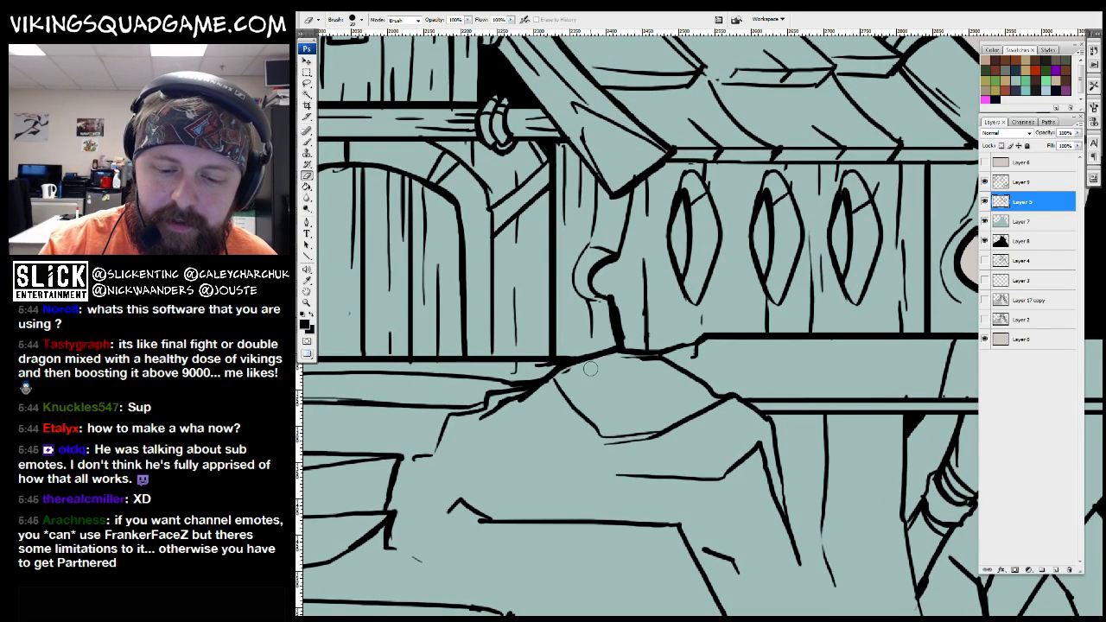
{"action": "key", "text": "b"}
{"action": "left_click_drag", "start_coordinate": [652, 358], "coordinate": [714, 390]}
{"action": "mouse_move", "coordinate": [482, 432]}
{"action": "left_mouse_down"}
{"action": "mouse_move", "coordinate": [647, 350]}
{"action": "mouse_move", "coordinate": [567, 371]}
{"action": "left_mouse_up"}
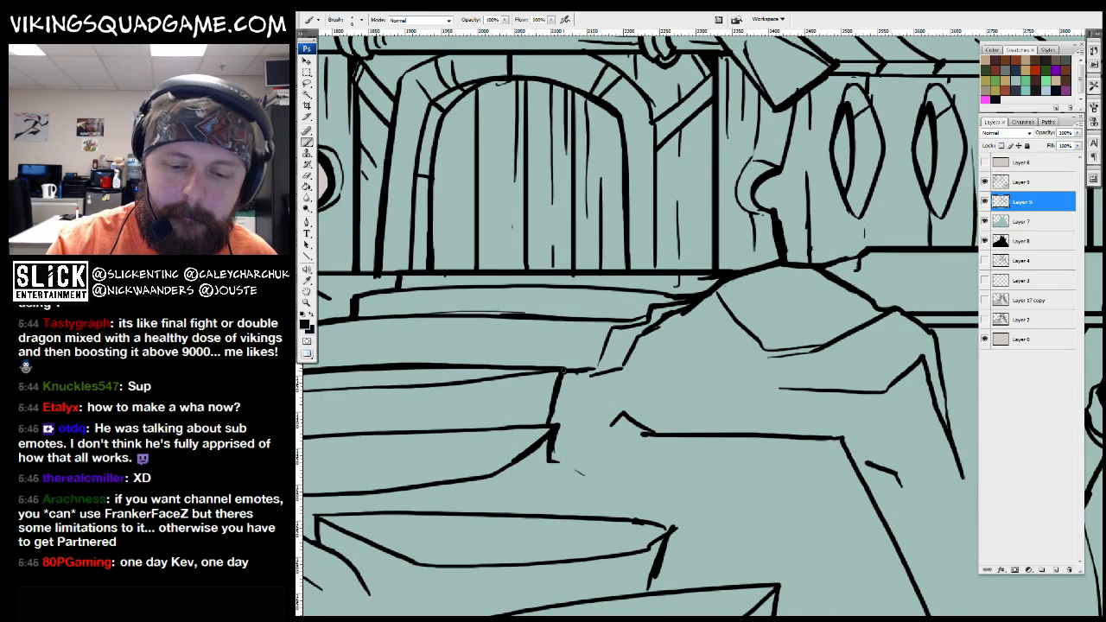
Add short crack and wood grain strokes to the upper roof planks between the crossed gable beams
{"action": "left_click", "coordinate": [644, 378], "text": "alt"}
{"action": "left_click", "coordinate": [716, 349], "text": "alt"}
{"action": "left_click", "coordinate": [719, 337], "text": "alt"}
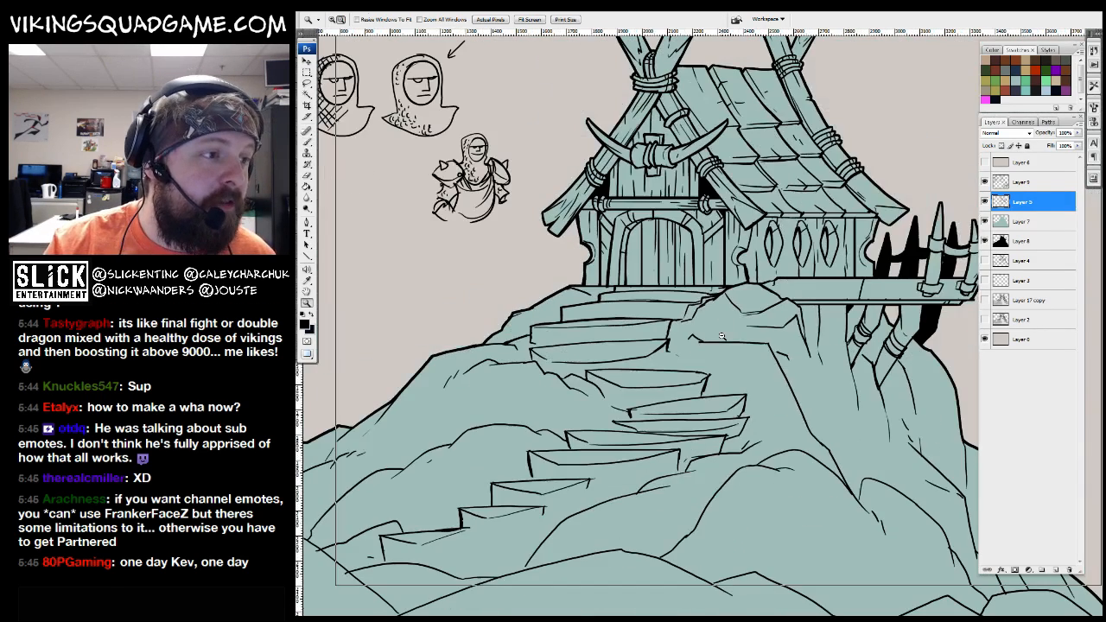
{"action": "left_click", "coordinate": [722, 336], "text": "alt"}
{"action": "left_click", "coordinate": [722, 335], "text": "alt"}
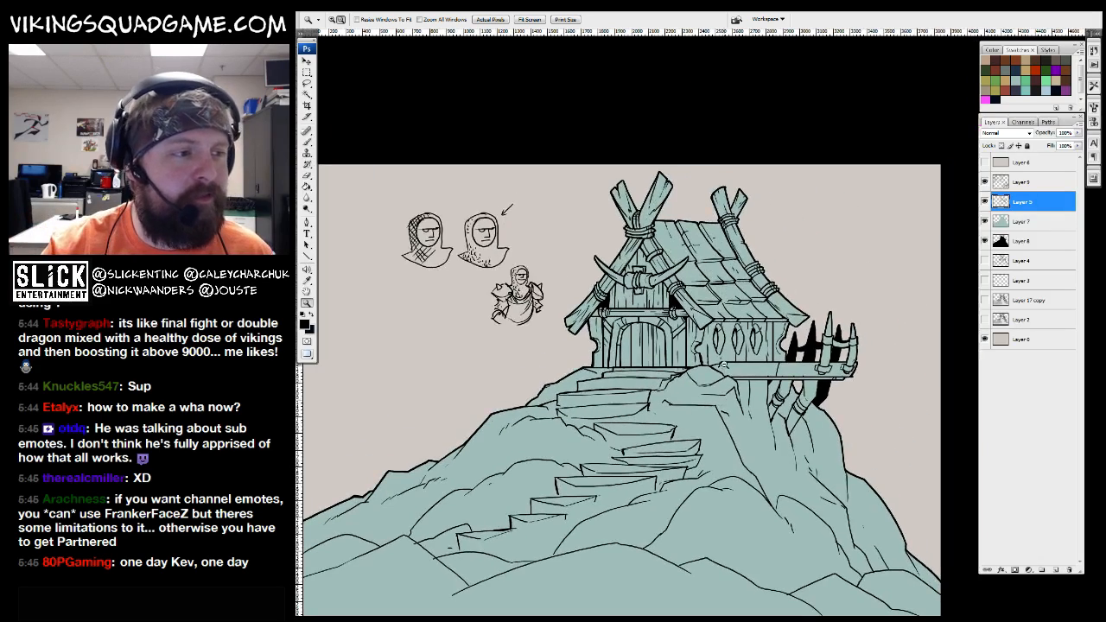
{"action": "left_click_drag", "start_coordinate": [701, 375], "coordinate": [692, 402]}
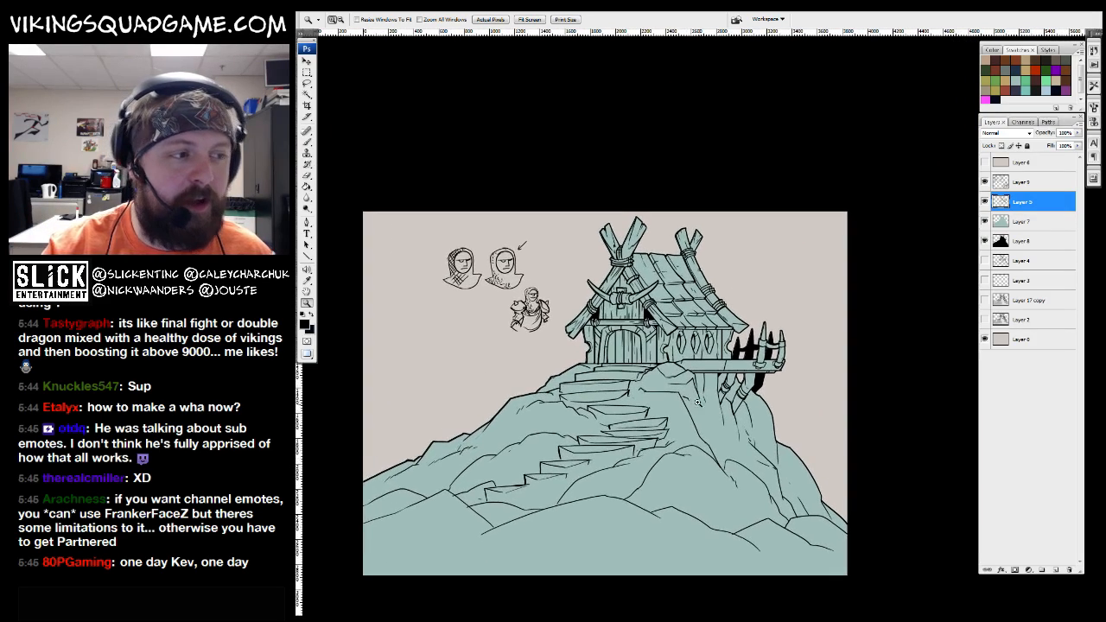
{"action": "left_click", "coordinate": [721, 293]}
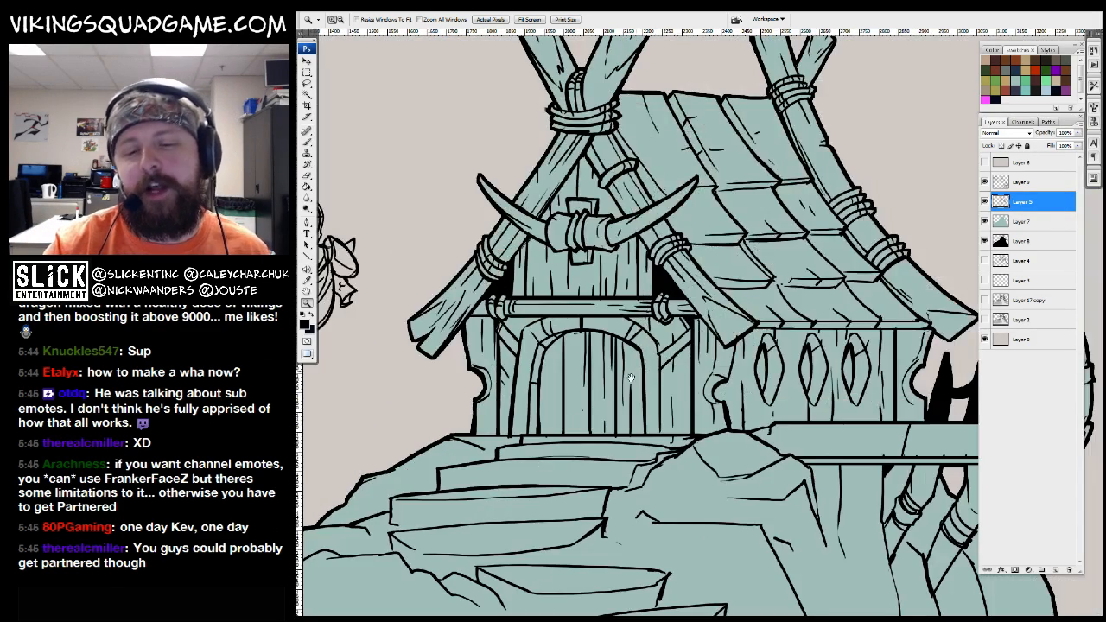
{"action": "key", "text": "b"}
{"action": "key", "text": "z"}
{"action": "left_click", "coordinate": [662, 247]}
{"action": "key", "text": "b"}
{"action": "left_click_drag", "start_coordinate": [641, 464], "coordinate": [541, 444]}
{"action": "left_click_drag", "start_coordinate": [740, 326], "coordinate": [747, 362]}
{"action": "left_click_drag", "start_coordinate": [666, 272], "coordinate": [679, 251]}
{"action": "left_click_drag", "start_coordinate": [679, 250], "coordinate": [727, 252]}
Draw short broken contour strokes down the rock slope to the left of the stone steps
{"action": "key", "text": "z"}
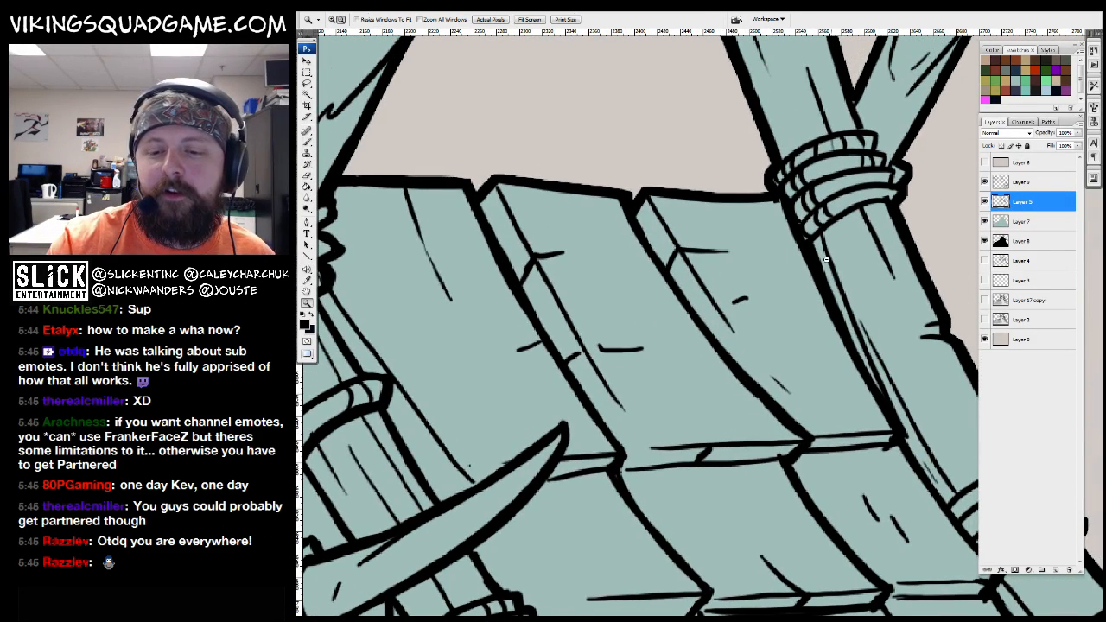
{"action": "left_click", "coordinate": [799, 256], "text": "alt"}
{"action": "left_click", "coordinate": [709, 272], "text": "alt"}
{"action": "left_click", "coordinate": [616, 288], "text": "alt"}
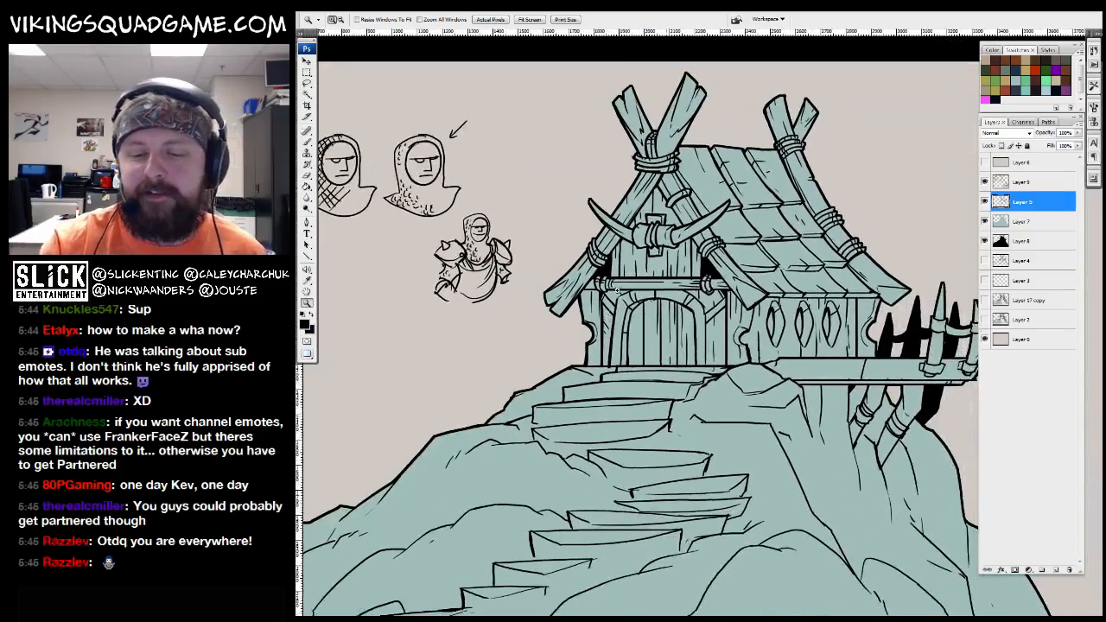
{"action": "left_click_drag", "start_coordinate": [416, 299], "coordinate": [760, 453]}
{"action": "key", "text": "b"}
{"action": "mouse_move", "coordinate": [533, 386]}
{"action": "left_mouse_down"}
{"action": "mouse_move", "coordinate": [740, 178]}
{"action": "mouse_move", "coordinate": [744, 187]}
{"action": "left_mouse_up"}
{"action": "mouse_move", "coordinate": [552, 380]}
{"action": "left_mouse_down"}
{"action": "mouse_move", "coordinate": [622, 341]}
{"action": "mouse_move", "coordinate": [648, 304]}
{"action": "left_mouse_up"}
{"action": "left_click_drag", "start_coordinate": [600, 355], "coordinate": [626, 326]}
{"action": "mouse_move", "coordinate": [688, 433]}
{"action": "left_mouse_down"}
{"action": "mouse_move", "coordinate": [774, 343]}
{"action": "mouse_move", "coordinate": [636, 456]}
{"action": "left_mouse_up"}
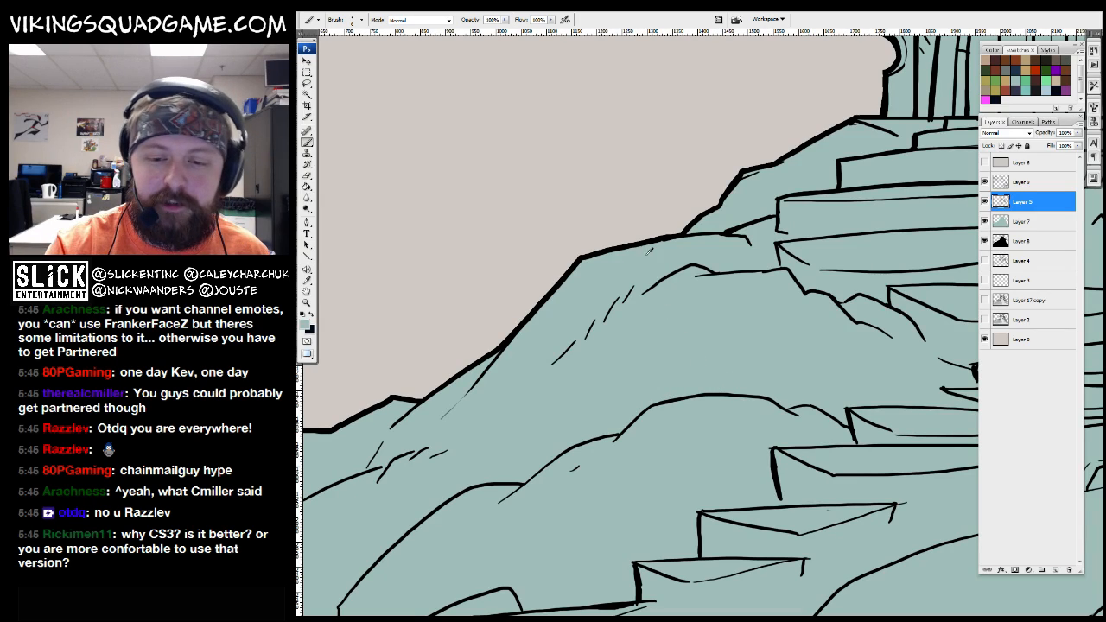
Ink broken rock texture strokes beneath the lower-left ridge silhouette of the hill
{"action": "key", "text": "z"}
{"action": "left_click", "coordinate": [639, 329], "text": "alt"}
{"action": "left_click", "coordinate": [634, 362], "text": "alt"}
{"action": "left_click", "coordinate": [629, 385], "text": "alt"}
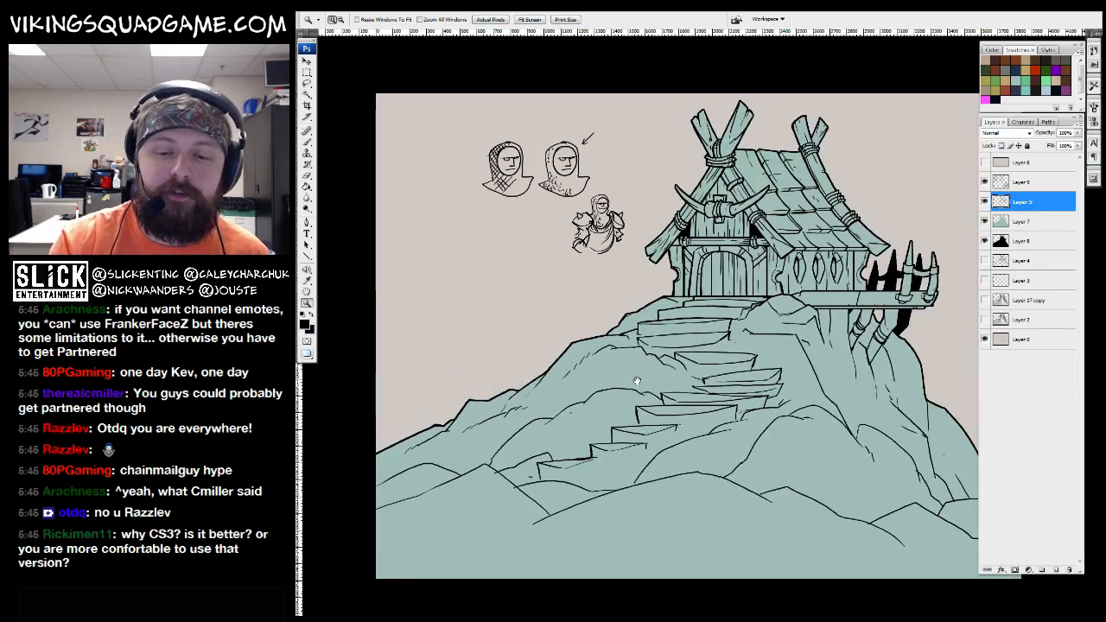
{"action": "left_click", "coordinate": [629, 384]}
{"action": "key", "text": "b"}
{"action": "left_click_drag", "start_coordinate": [577, 430], "coordinate": [531, 478]}
{"action": "left_click_drag", "start_coordinate": [551, 468], "coordinate": [699, 314]}
{"action": "left_click_drag", "start_coordinate": [633, 305], "coordinate": [598, 330]}
{"action": "left_click_drag", "start_coordinate": [565, 364], "coordinate": [559, 369]}
{"action": "left_click_drag", "start_coordinate": [562, 376], "coordinate": [666, 293]}
{"action": "left_click_drag", "start_coordinate": [619, 343], "coordinate": [603, 363]}
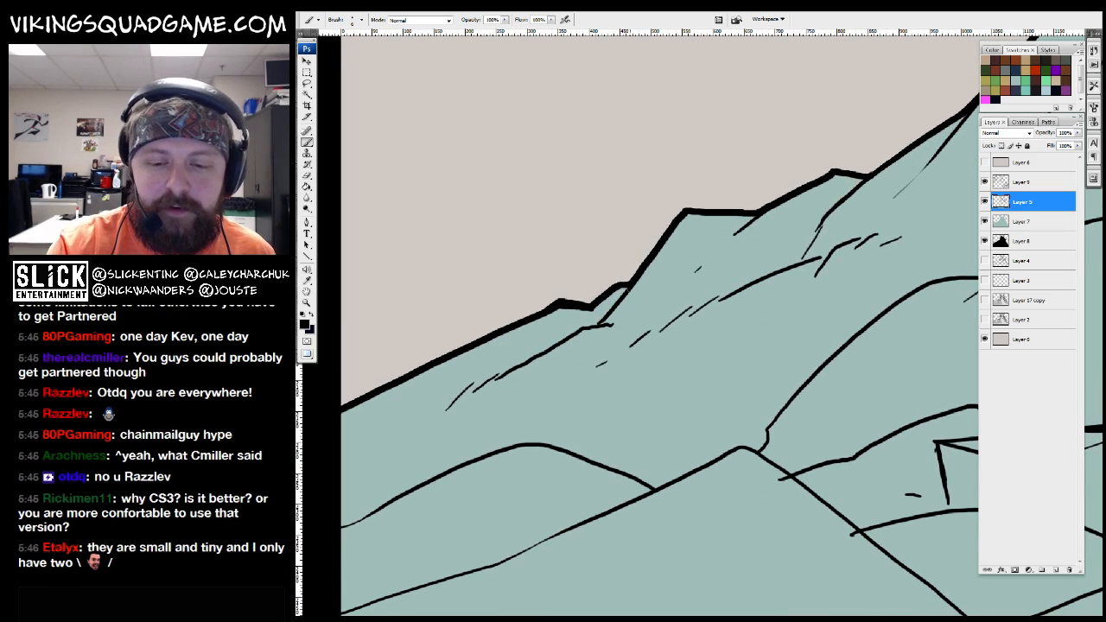
View the whole hilltop drawing and examine the line art of the middle stone steps closely
{"action": "key", "text": "z"}
{"action": "left_click", "coordinate": [899, 331], "text": "alt"}
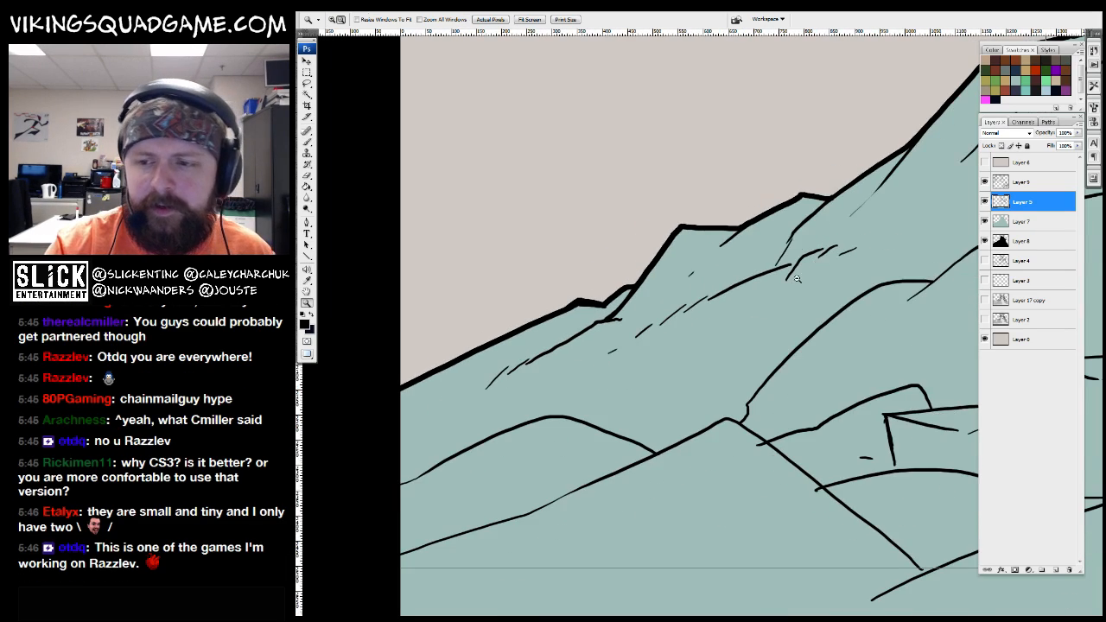
{"action": "left_click", "coordinate": [899, 331], "text": "alt"}
{"action": "left_click", "coordinate": [898, 331], "text": "alt"}
{"action": "left_click", "coordinate": [899, 331], "text": "alt"}
{"action": "left_click", "coordinate": [373, 383]}
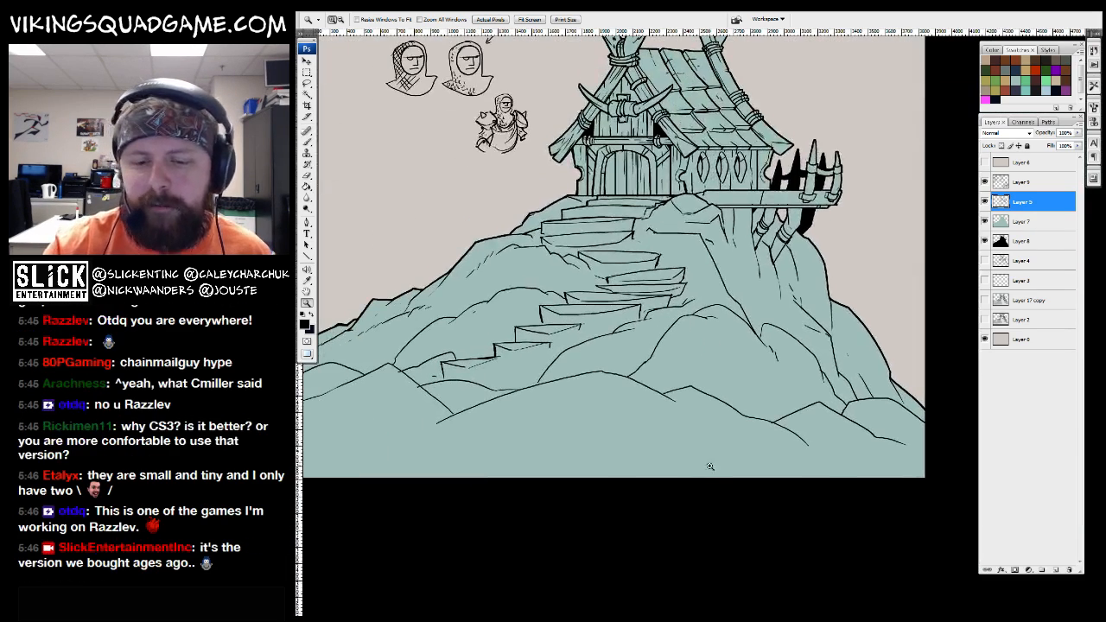
{"action": "left_click", "coordinate": [643, 350]}
{"action": "left_click", "coordinate": [644, 349]}
{"action": "key", "text": "b"}
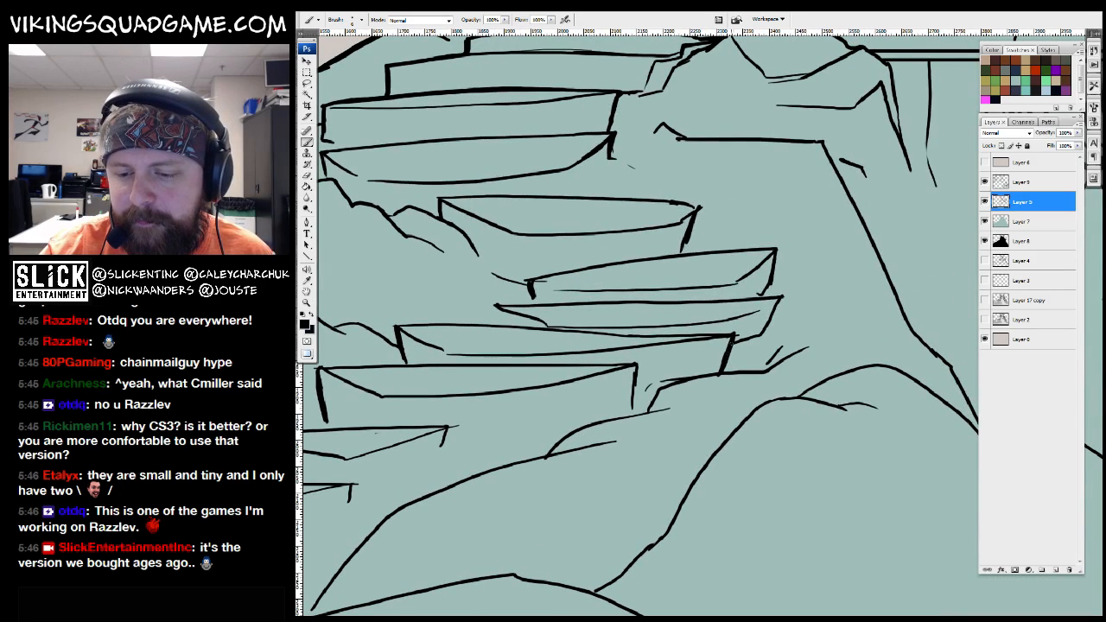
{"action": "left_click_drag", "start_coordinate": [725, 335], "coordinate": [668, 334]}
{"action": "key", "text": "ctrl+alt+z"}
{"action": "key", "text": "ctrl+alt+z"}
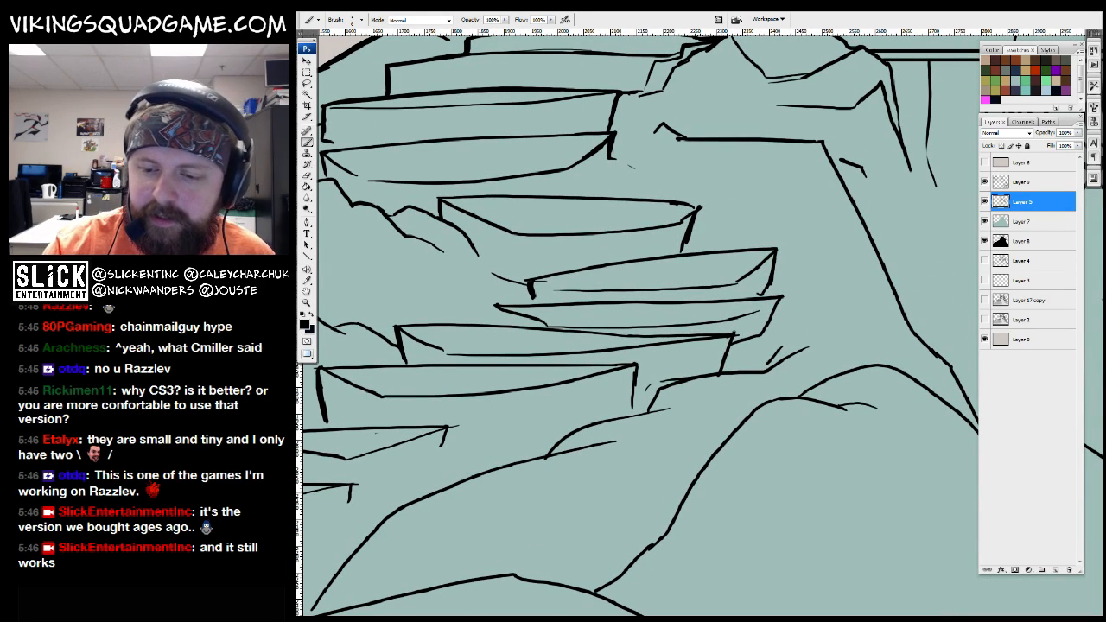
Close the short ends of the middle stone steps and thicken their upper edges
{"action": "left_click_drag", "start_coordinate": [630, 335], "coordinate": [456, 325]}
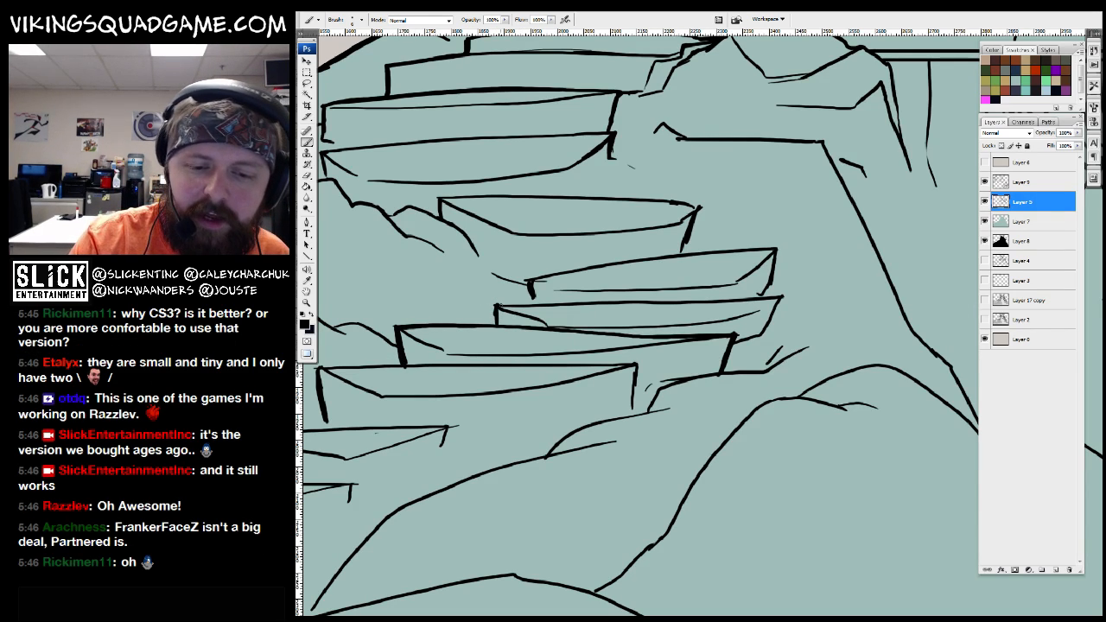
{"action": "left_click_drag", "start_coordinate": [582, 303], "coordinate": [707, 301]}
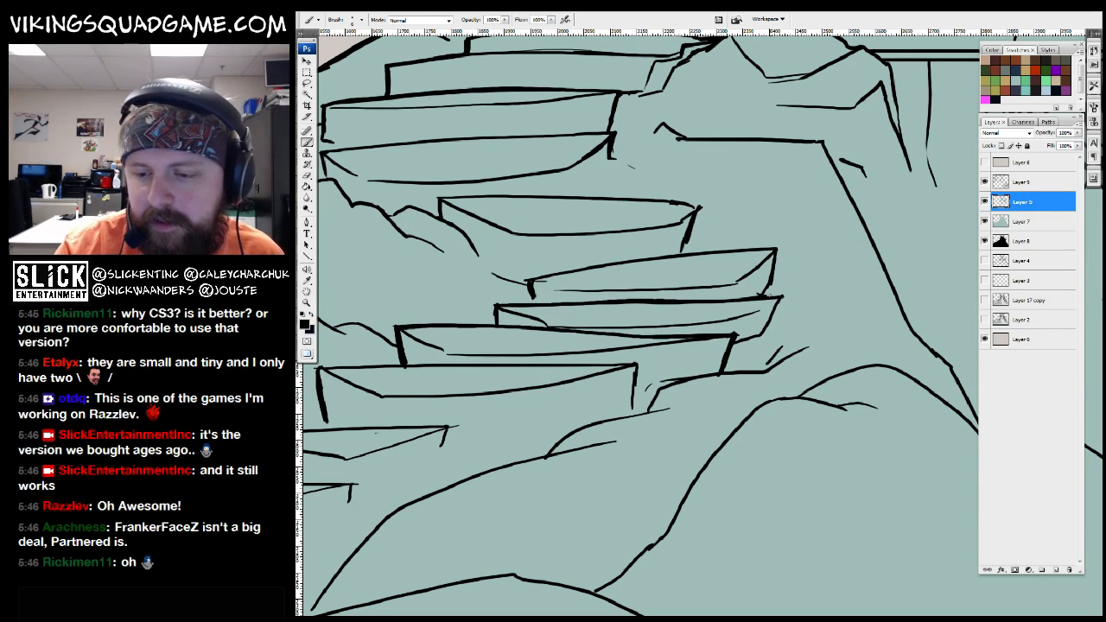
{"action": "left_click_drag", "start_coordinate": [771, 314], "coordinate": [765, 322]}
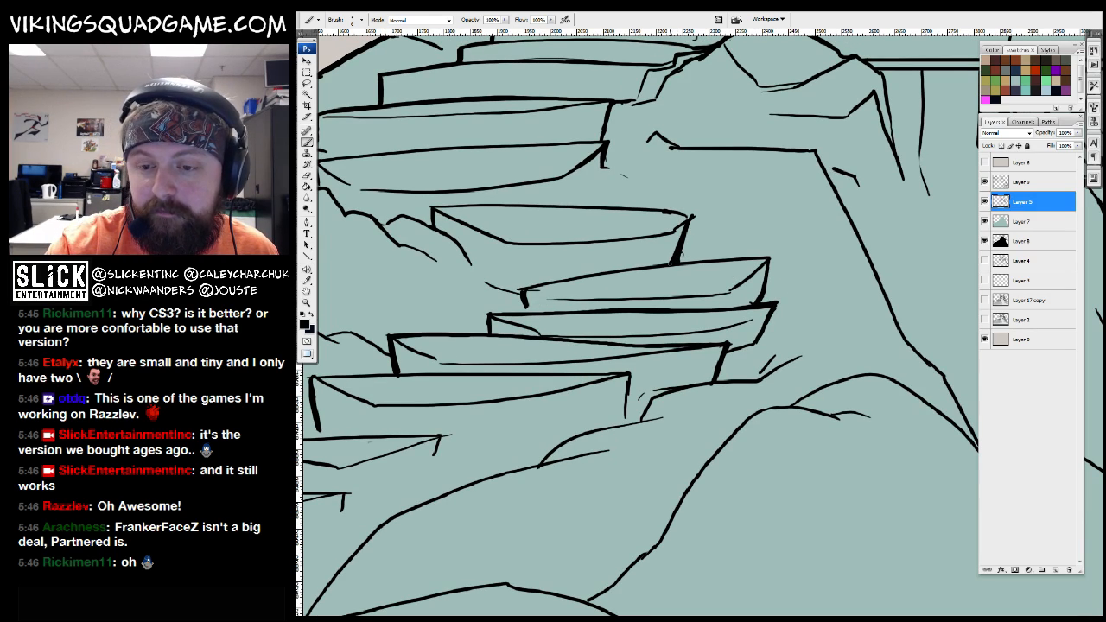
Erase the overshoot at a middle step's right corner and extend the vertical edge of the step above down to it
{"action": "key", "text": "e"}
{"action": "mouse_move", "coordinate": [687, 226]}
{"action": "left_mouse_down"}
{"action": "mouse_move", "coordinate": [677, 261]}
{"action": "mouse_move", "coordinate": [688, 230]}
{"action": "left_mouse_up"}
{"action": "key", "text": "b"}
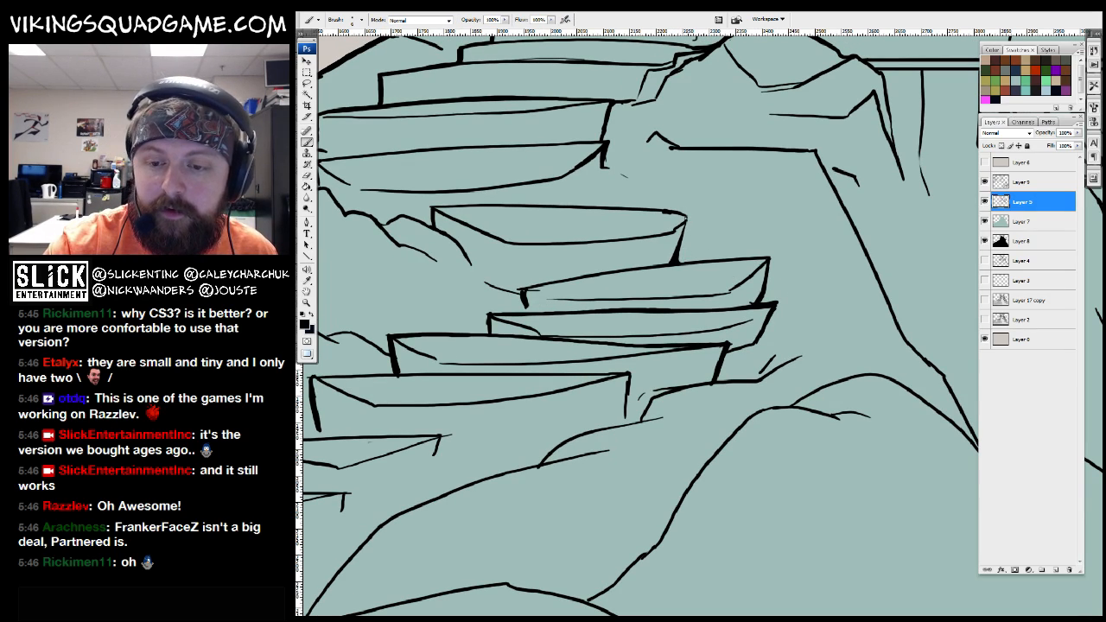
{"action": "left_click_drag", "start_coordinate": [603, 168], "coordinate": [600, 194]}
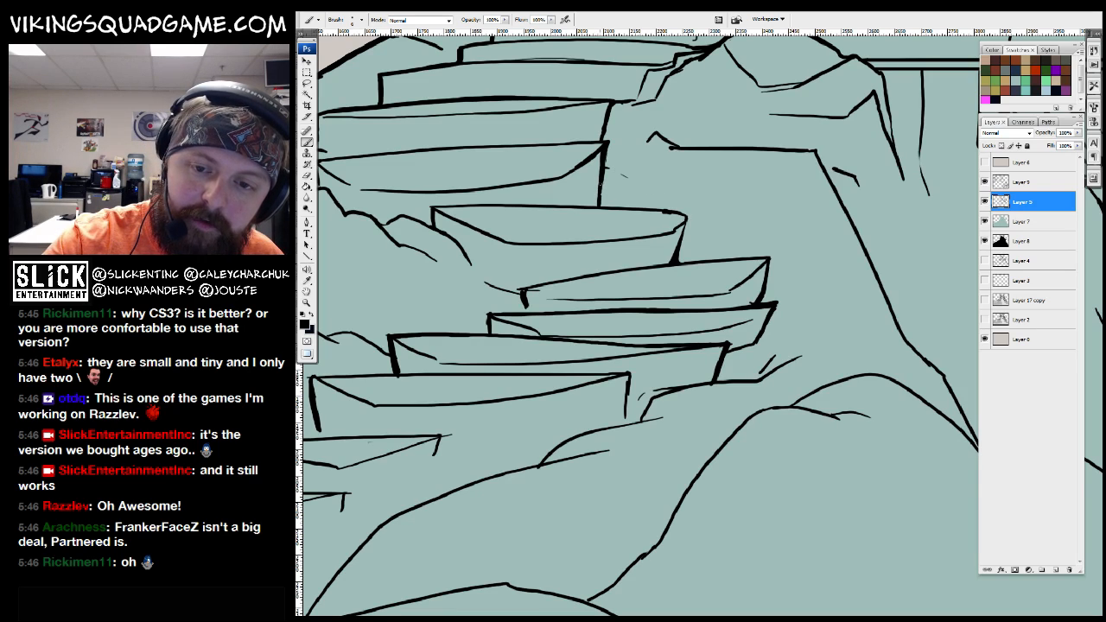
Add short vertical crack strokes to the faces of the upper stone steps below the house door
{"action": "key", "text": "z"}
{"action": "left_click", "coordinate": [722, 326], "text": "alt"}
{"action": "left_click", "coordinate": [722, 325], "text": "alt"}
{"action": "left_click", "coordinate": [722, 326], "text": "alt"}
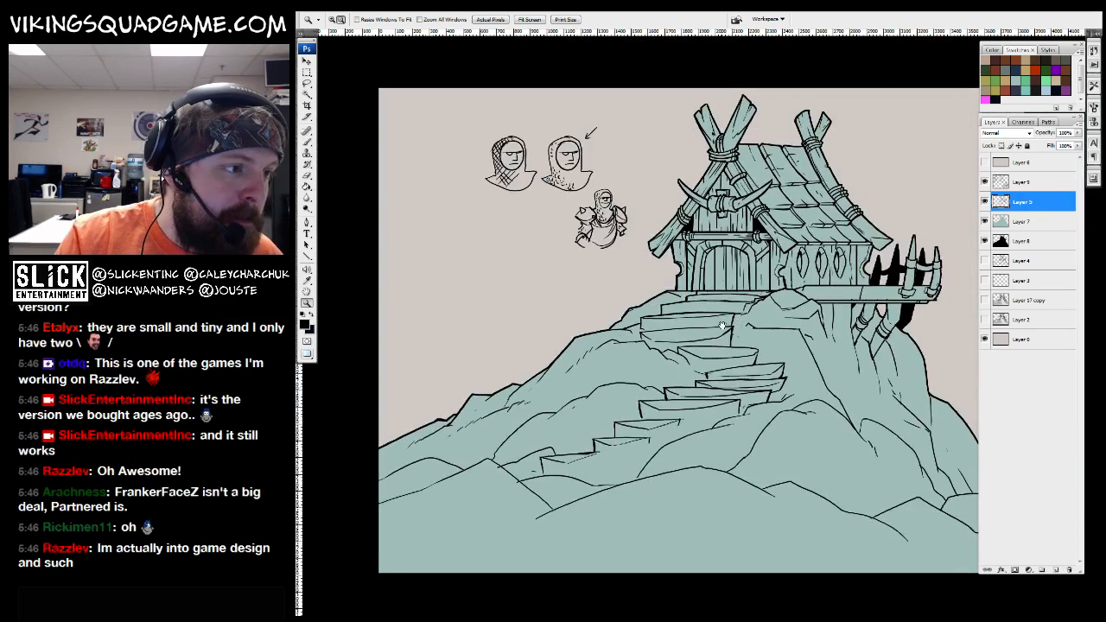
{"action": "left_click_drag", "start_coordinate": [722, 326], "coordinate": [685, 381]}
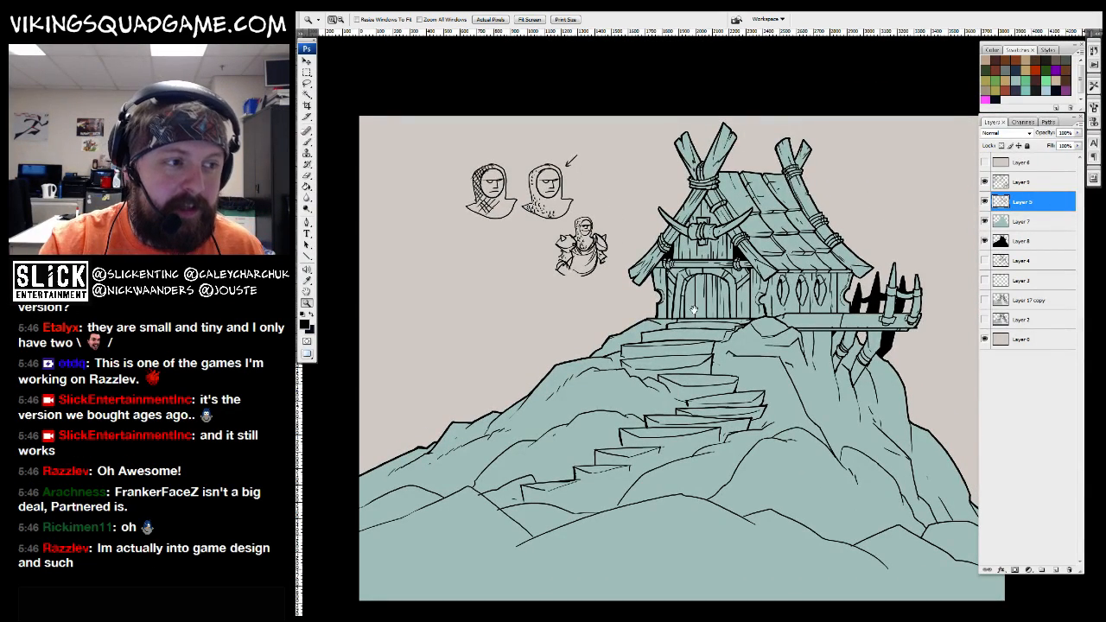
{"action": "left_click_drag", "start_coordinate": [694, 309], "coordinate": [703, 379]}
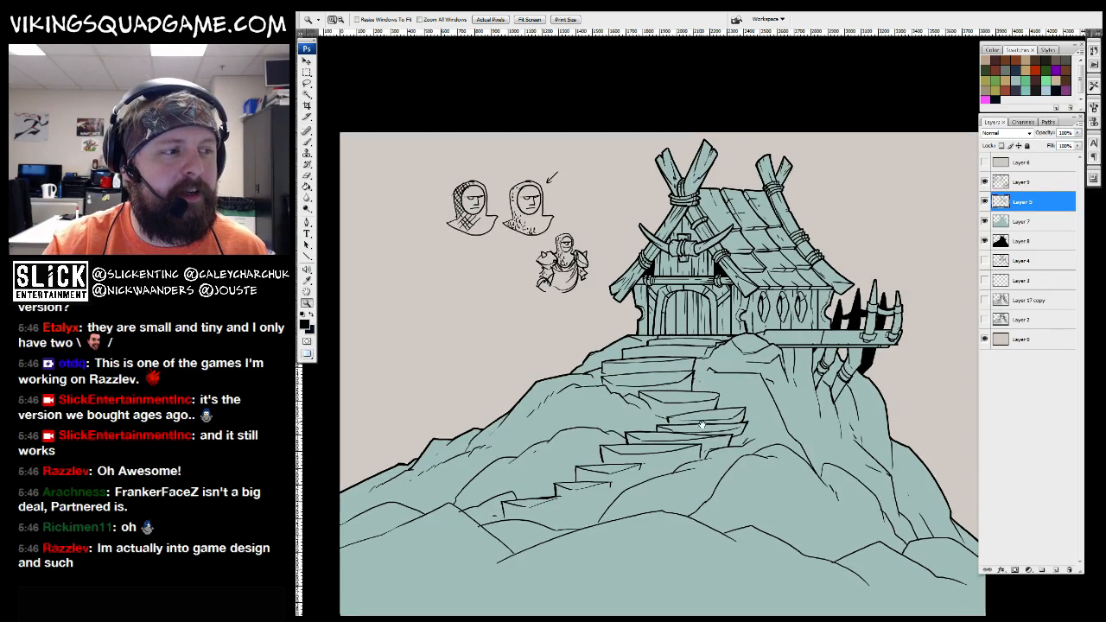
{"action": "left_click_drag", "start_coordinate": [702, 424], "coordinate": [702, 399]}
{"action": "left_click", "coordinate": [570, 389]}
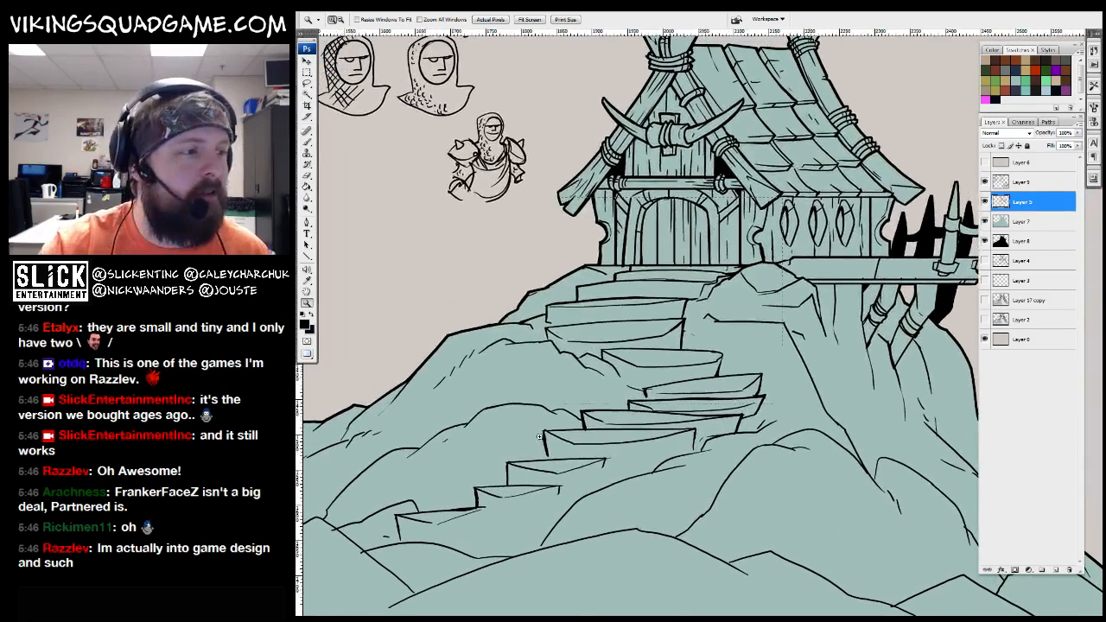
{"action": "key", "text": "b"}
{"action": "left_click_drag", "start_coordinate": [662, 383], "coordinate": [647, 363]}
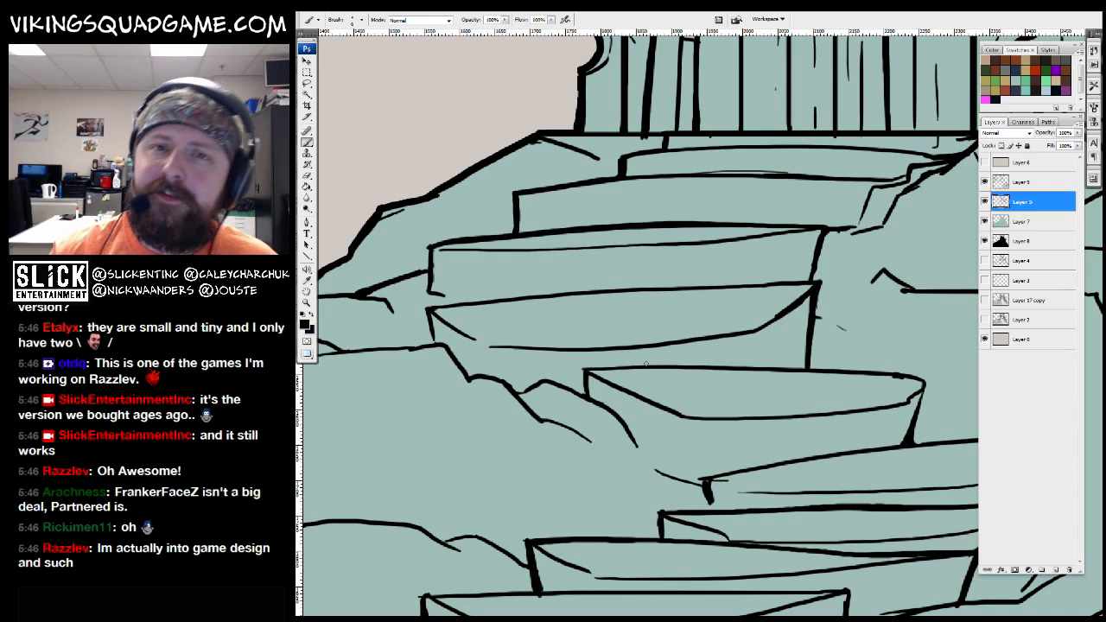
{"action": "left_click_drag", "start_coordinate": [587, 328], "coordinate": [604, 354]}
{"action": "left_click_drag", "start_coordinate": [576, 216], "coordinate": [576, 257]}
{"action": "left_click_drag", "start_coordinate": [672, 179], "coordinate": [672, 201]}
Clean up and redraw the rock contours where the left slope meets the upper stone steps
{"action": "key", "text": "e"}
{"action": "mouse_move", "coordinate": [578, 263]}
{"action": "left_mouse_down"}
{"action": "mouse_move", "coordinate": [652, 257]}
{"action": "mouse_move", "coordinate": [618, 280]}
{"action": "mouse_move", "coordinate": [668, 256]}
{"action": "mouse_move", "coordinate": [806, 244]}
{"action": "left_mouse_up"}
{"action": "key", "text": "b"}
{"action": "left_click_drag", "start_coordinate": [690, 290], "coordinate": [734, 276]}
{"action": "left_click_drag", "start_coordinate": [735, 278], "coordinate": [791, 291]}
{"action": "left_click_drag", "start_coordinate": [717, 202], "coordinate": [787, 182]}
{"action": "left_click_drag", "start_coordinate": [790, 175], "coordinate": [812, 172]}
{"action": "left_click_drag", "start_coordinate": [793, 244], "coordinate": [873, 173]}
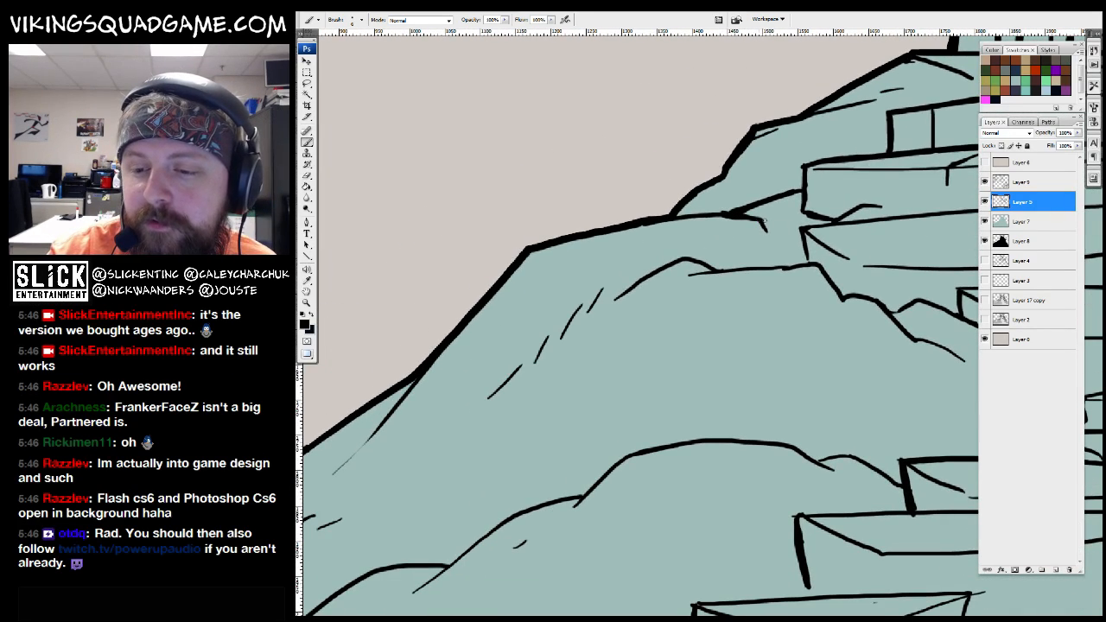
Erase the line ends that cross the foreground hill's ridge and thicken the ridge line around its peak
{"action": "key", "text": "z"}
{"action": "left_click", "coordinate": [887, 374], "text": "alt"}
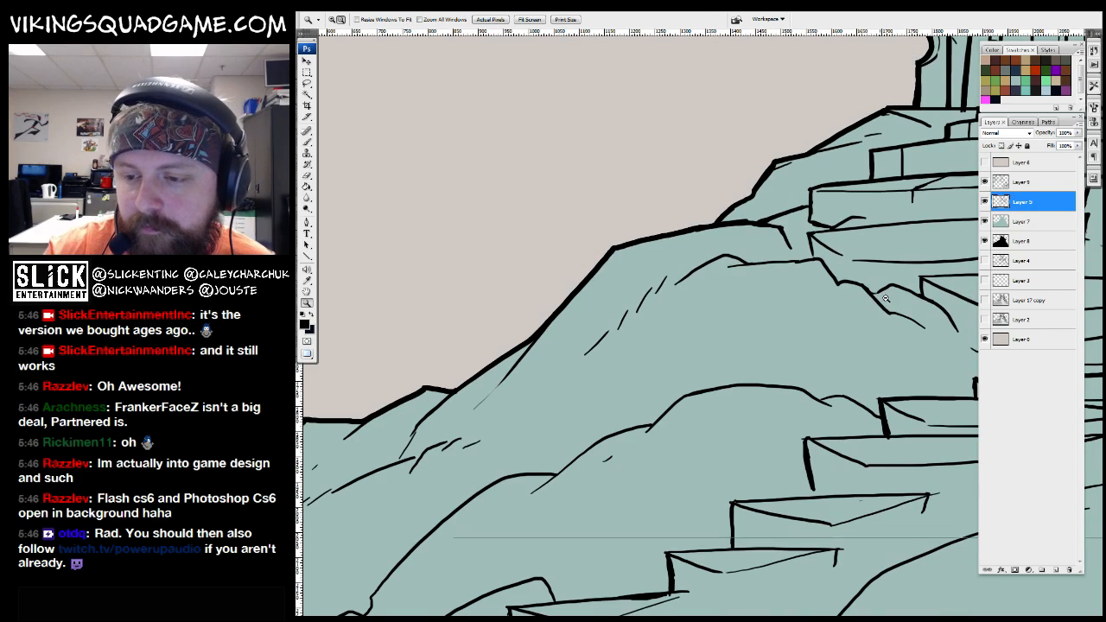
{"action": "left_click", "coordinate": [888, 373], "text": "alt"}
{"action": "left_click", "coordinate": [888, 373], "text": "alt"}
{"action": "left_click", "coordinate": [888, 373], "text": "alt"}
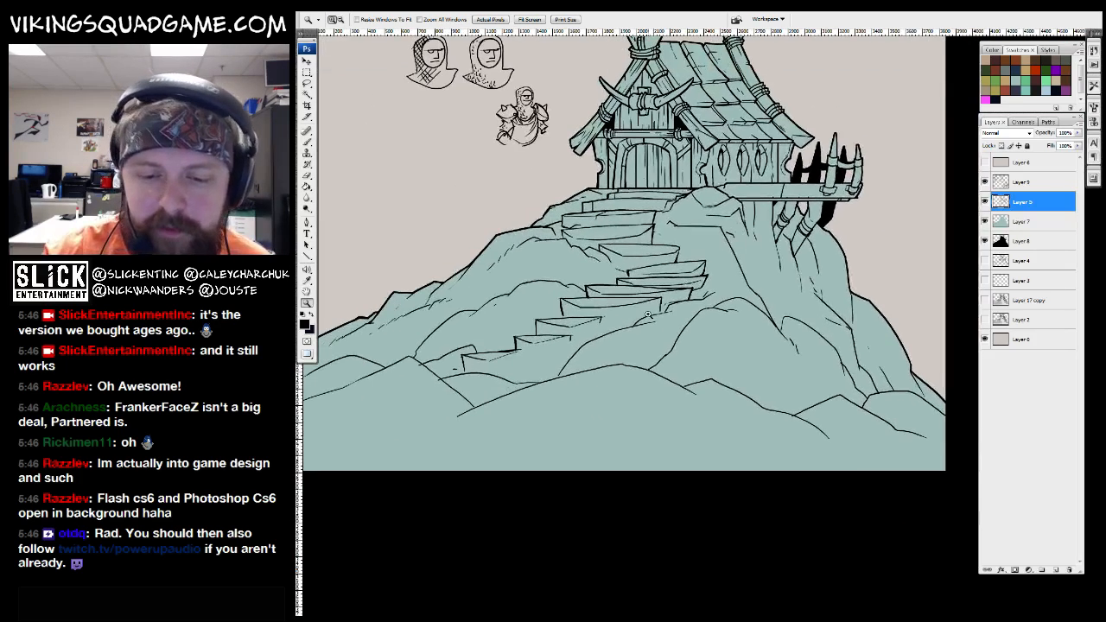
{"action": "left_click", "coordinate": [655, 345]}
{"action": "key", "text": "b"}
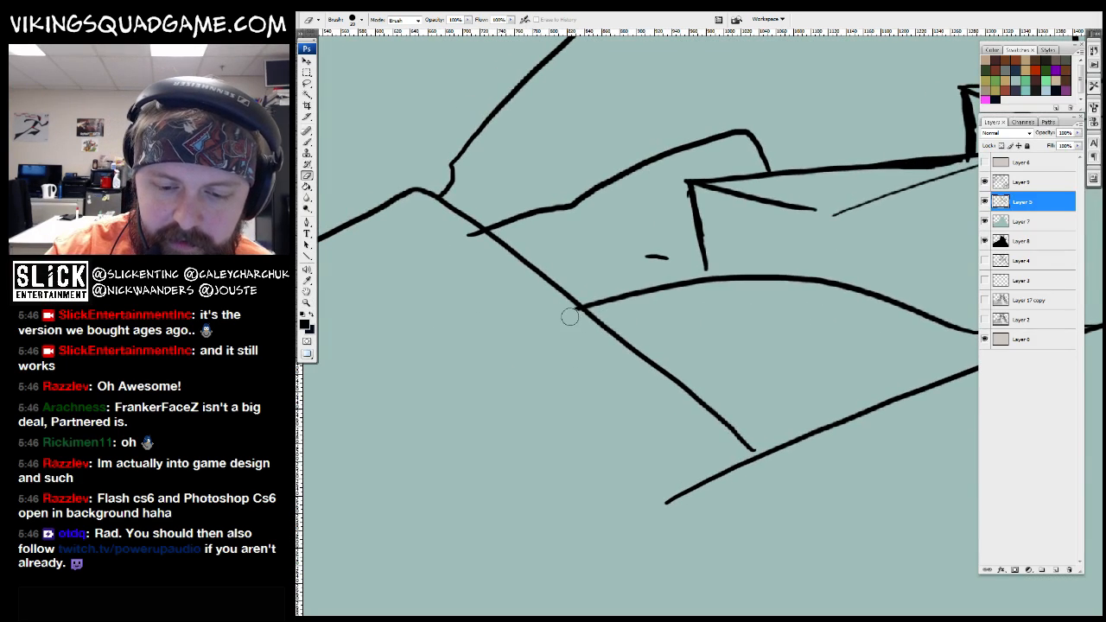
{"action": "key", "text": "b"}
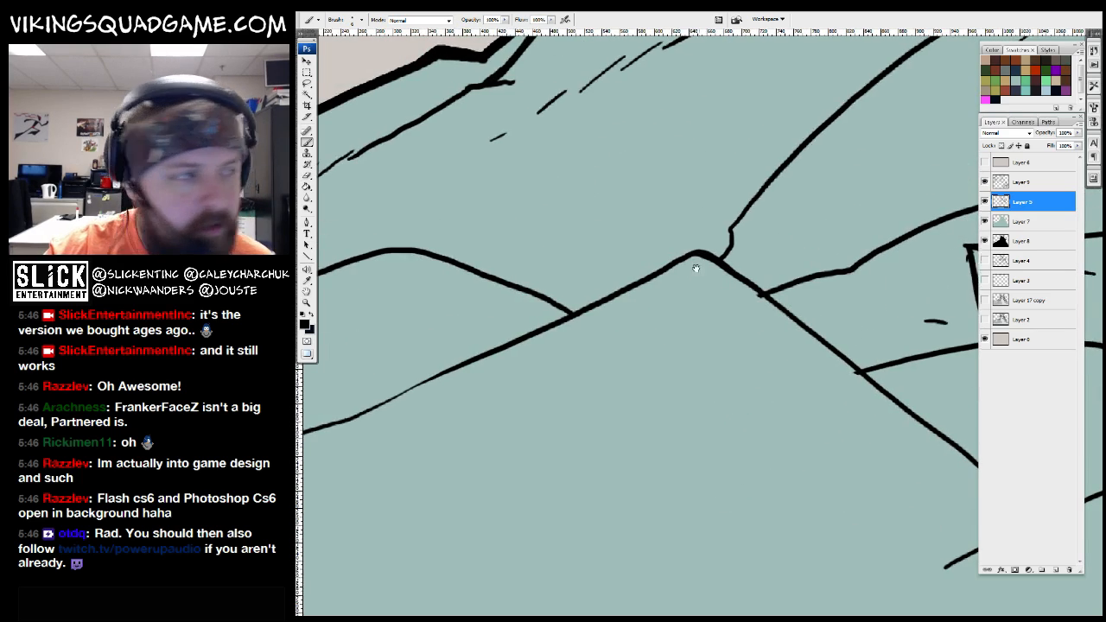
{"action": "scroll", "coordinate": [657, 284], "scroll_direction": "down", "scroll_amount": 2}
Examine the foreground ridge line and view the whole hilltop drawing
{"action": "key", "text": "z"}
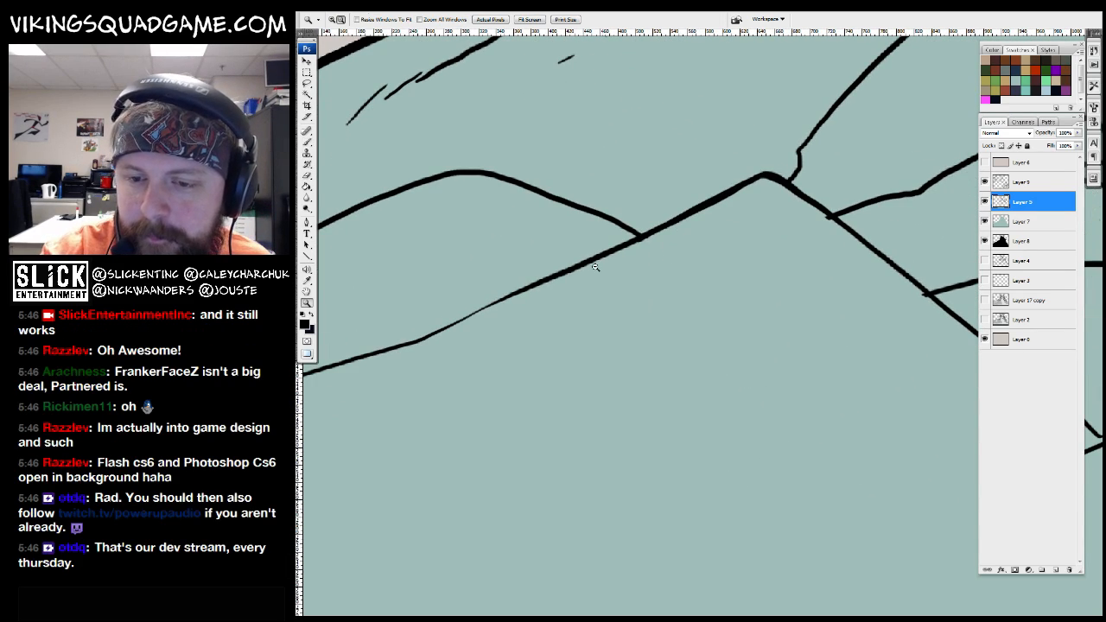
{"action": "left_click", "coordinate": [778, 242], "text": "alt"}
{"action": "left_click", "coordinate": [778, 242], "text": "alt"}
{"action": "left_click", "coordinate": [773, 290], "text": "alt"}
{"action": "left_click", "coordinate": [774, 291], "text": "alt"}
{"action": "mouse_move", "coordinate": [767, 339]}
{"action": "left_mouse_down"}
{"action": "mouse_move", "coordinate": [659, 363]}
{"action": "mouse_move", "coordinate": [691, 319]}
{"action": "mouse_move", "coordinate": [717, 308]}
{"action": "left_mouse_up"}
{"action": "left_click", "coordinate": [691, 319], "text": "alt"}
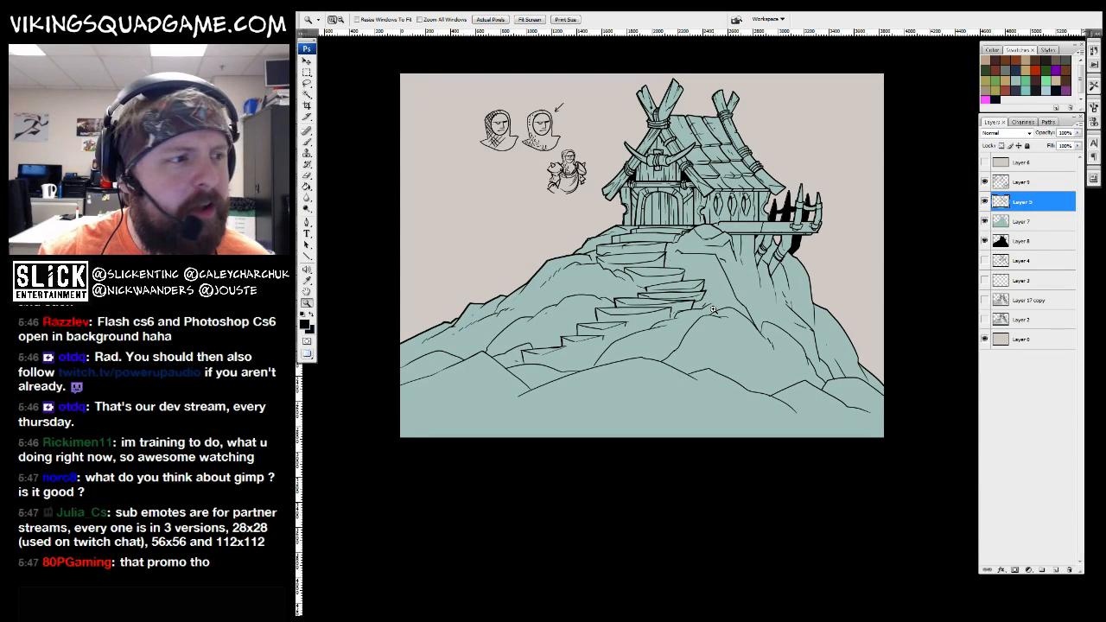
Strengthen the long vertical crack lines in the cliff face below the balcony's support posts
{"action": "mouse_move", "coordinate": [713, 310]}
{"action": "left_mouse_down"}
{"action": "mouse_move", "coordinate": [674, 271]}
{"action": "mouse_move", "coordinate": [656, 384]}
{"action": "mouse_move", "coordinate": [636, 398]}
{"action": "left_mouse_up"}
{"action": "left_click", "coordinate": [696, 301]}
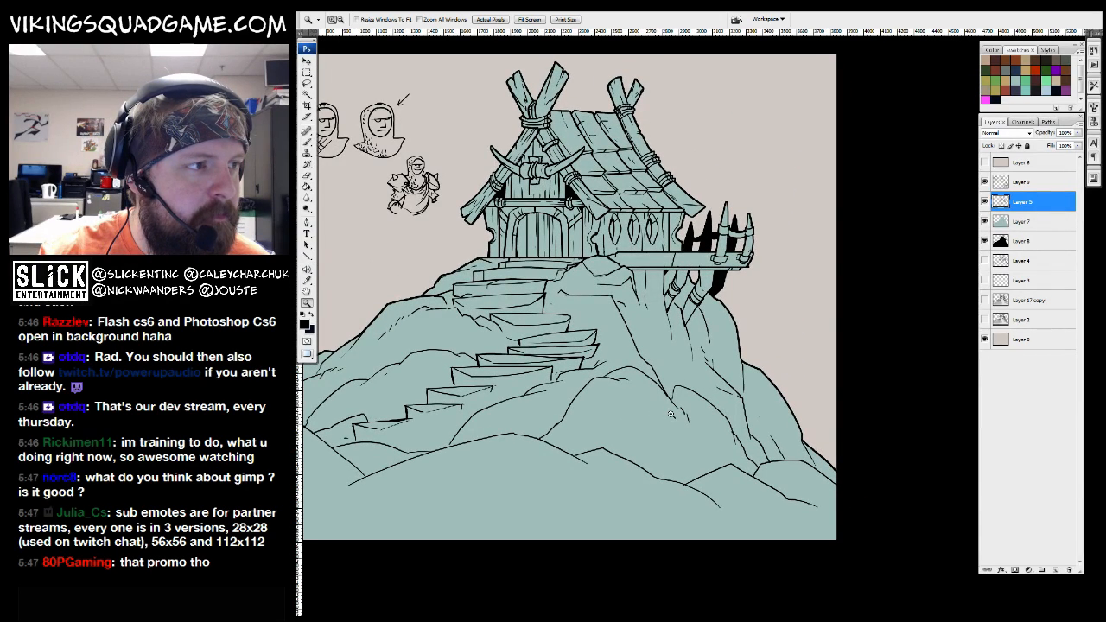
{"action": "scroll", "coordinate": [661, 373], "scroll_direction": "down", "scroll_amount": 1}
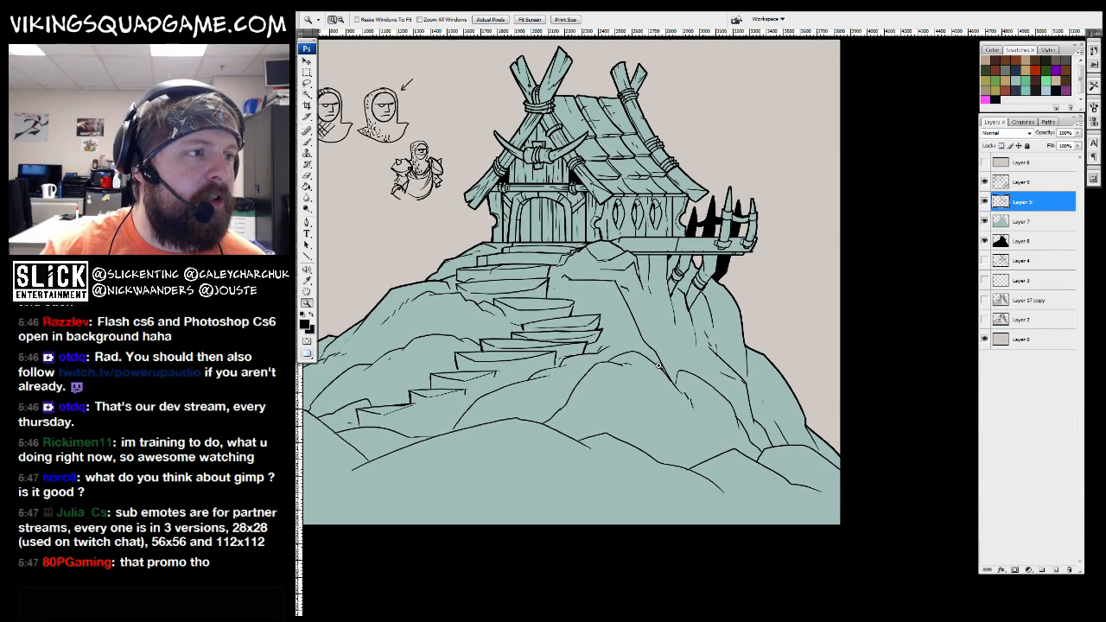
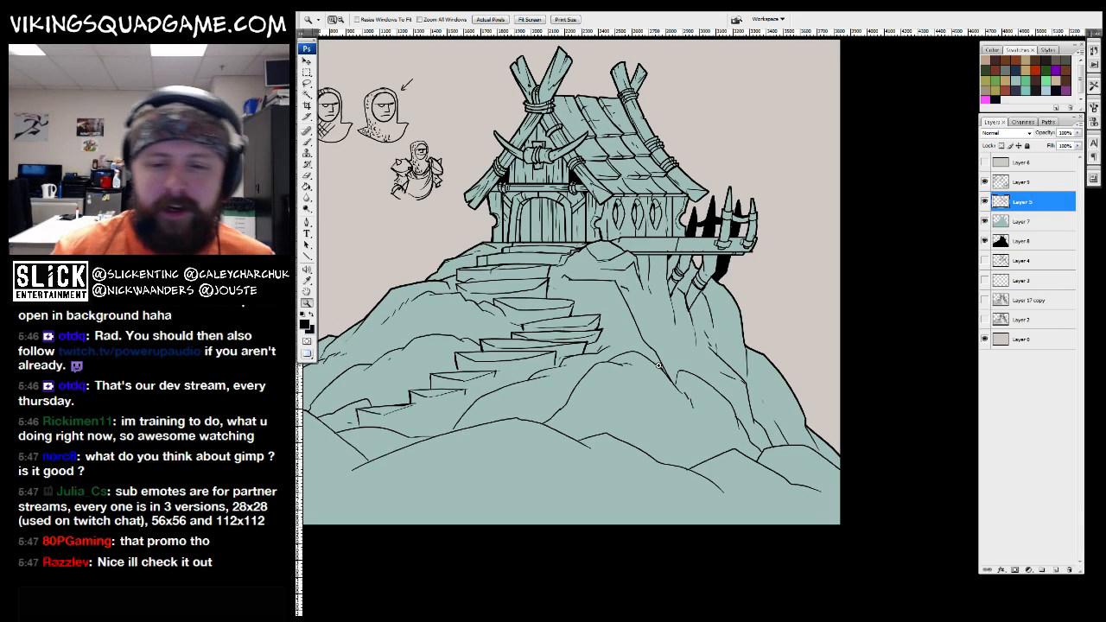
{"action": "left_click", "coordinate": [658, 367]}
{"action": "left_click", "coordinate": [679, 399]}
{"action": "key", "text": "b"}
{"action": "left_click_drag", "start_coordinate": [679, 399], "coordinate": [684, 330]}
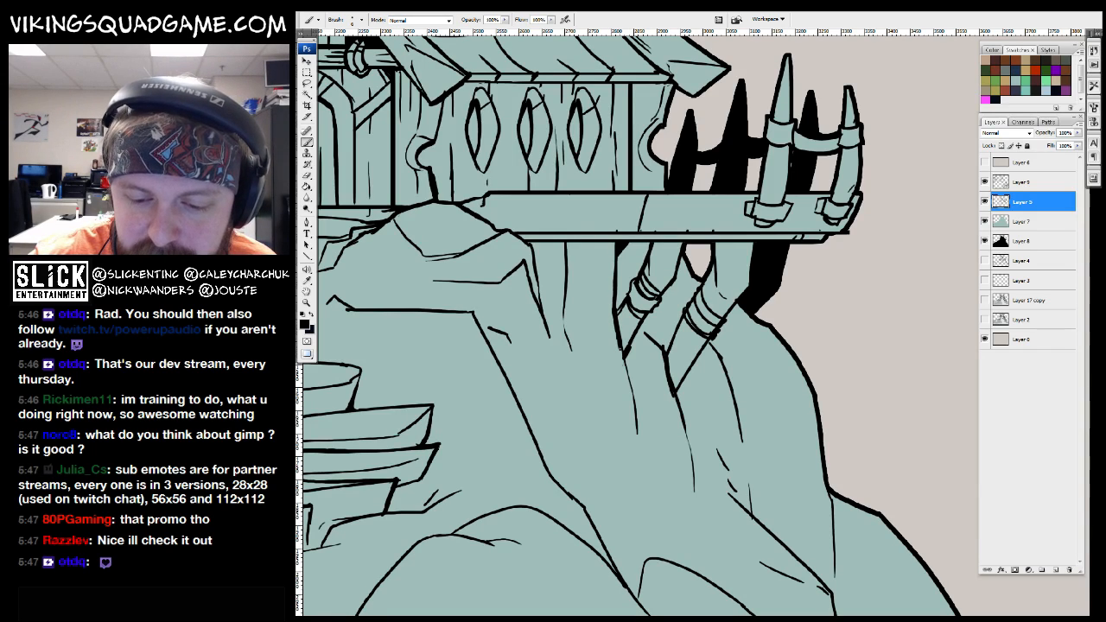
{"action": "mouse_move", "coordinate": [629, 373]}
{"action": "left_mouse_down"}
{"action": "mouse_move", "coordinate": [645, 474]}
{"action": "mouse_move", "coordinate": [672, 458]}
{"action": "left_mouse_up"}
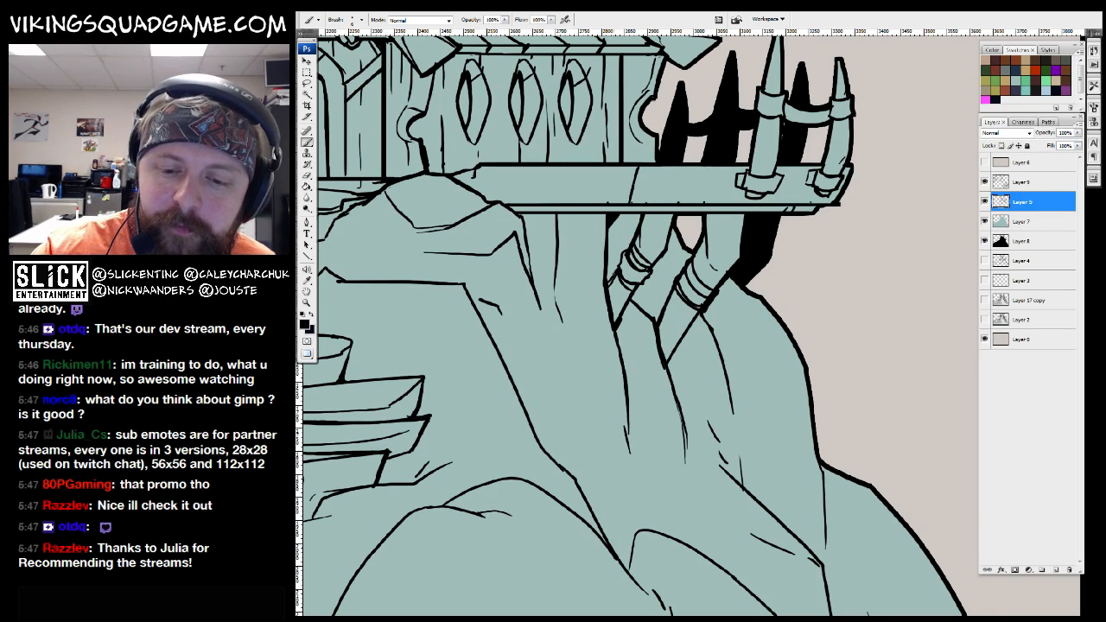
{"action": "left_click_drag", "start_coordinate": [613, 263], "coordinate": [697, 259]}
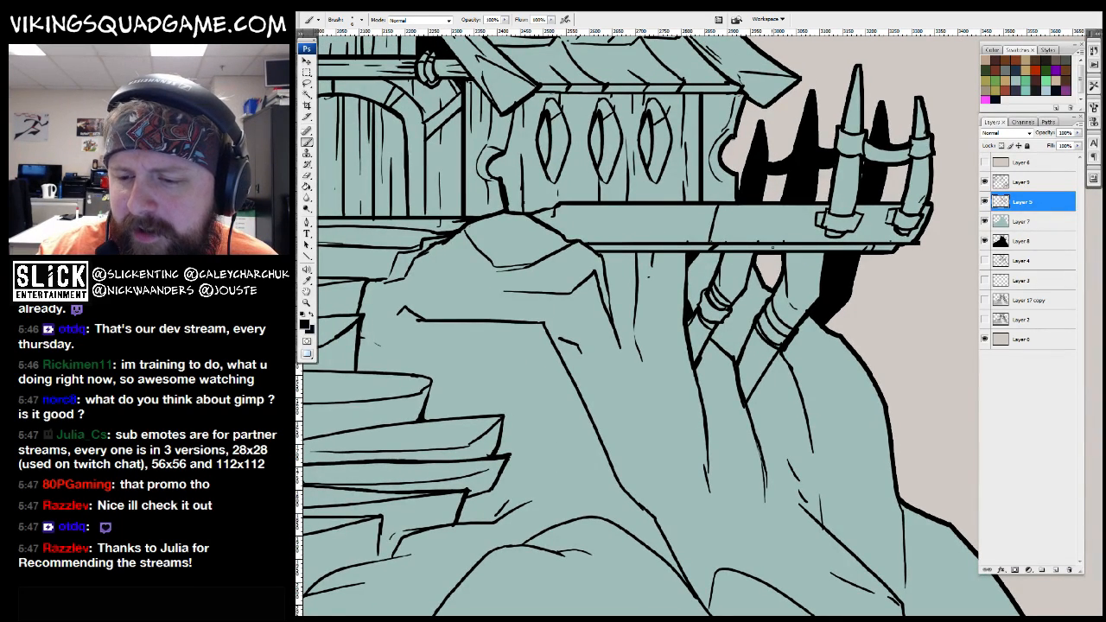
{"action": "left_click_drag", "start_coordinate": [808, 250], "coordinate": [790, 273]}
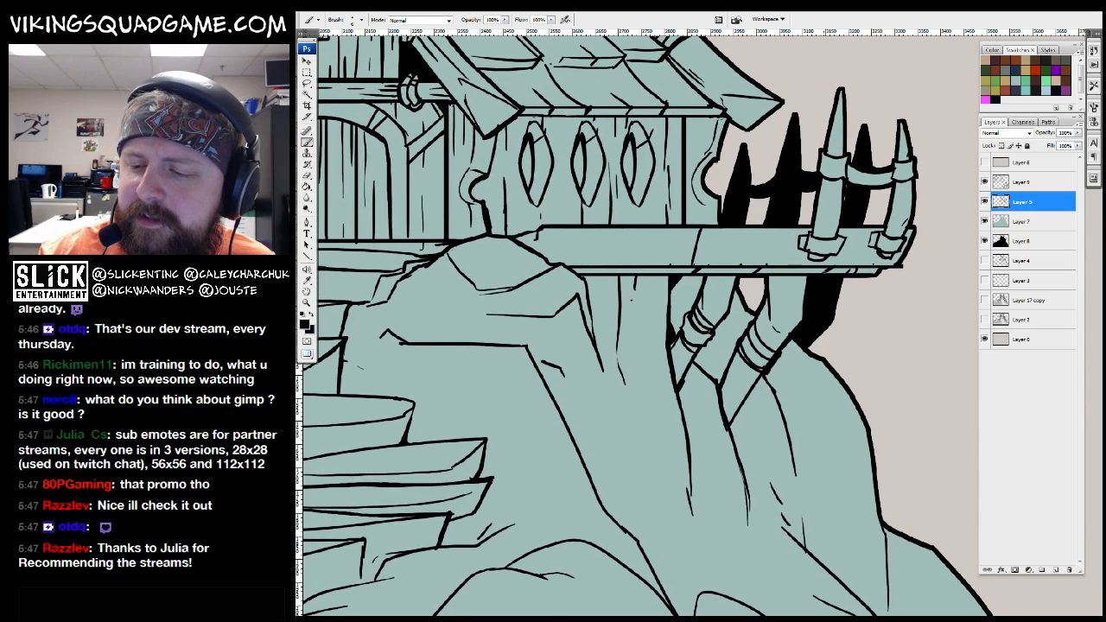
Refine and thicken the outlines of the brackets holding the two front spikes to the balcony deck
{"action": "scroll", "coordinate": [837, 260], "scroll_direction": "up", "scroll_amount": 4}
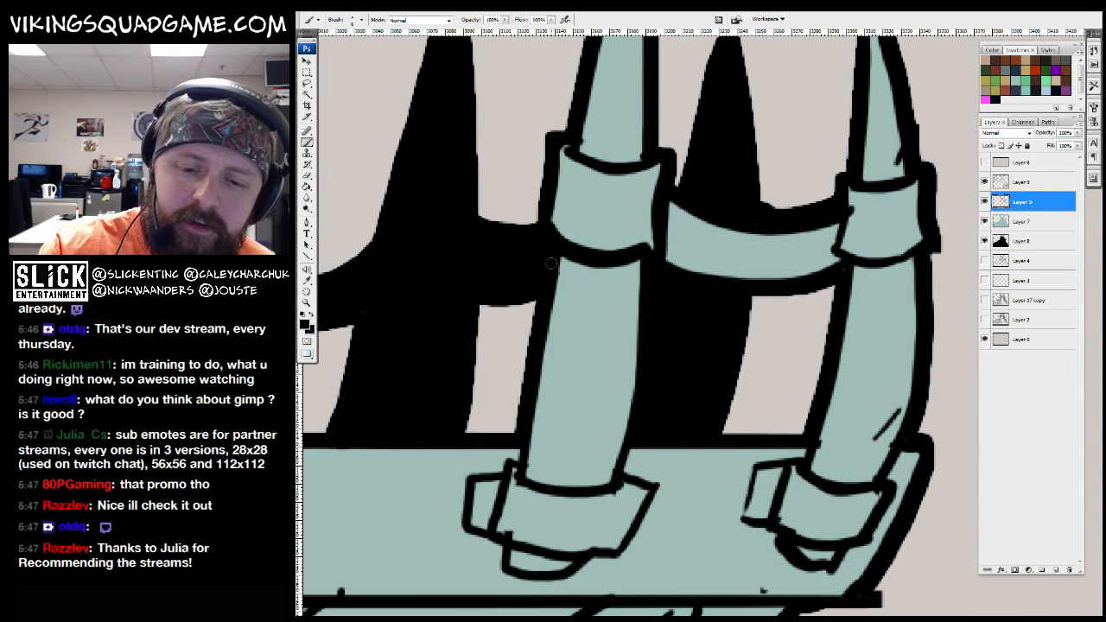
{"action": "left_click_drag", "start_coordinate": [575, 143], "coordinate": [654, 160]}
{"action": "left_click_drag", "start_coordinate": [732, 268], "coordinate": [680, 302]}
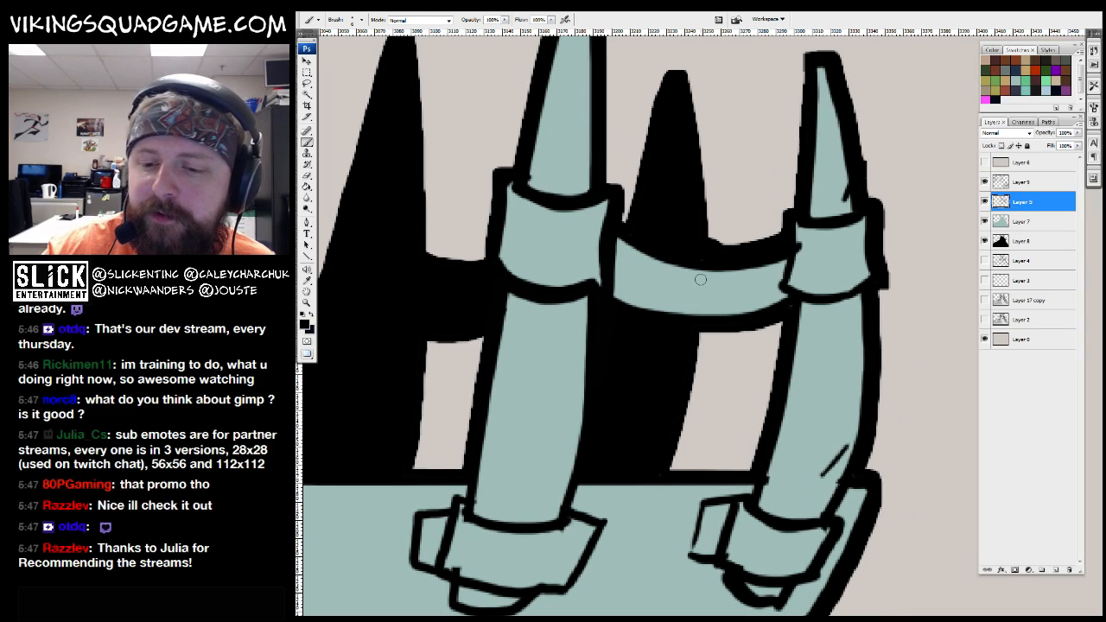
{"action": "scroll", "coordinate": [709, 280], "scroll_direction": "down", "scroll_amount": 2}
{"action": "scroll", "coordinate": [648, 328], "scroll_direction": "left", "scroll_amount": 3}
{"action": "mouse_move", "coordinate": [570, 384]}
{"action": "left_mouse_down"}
{"action": "mouse_move", "coordinate": [550, 458]}
{"action": "mouse_move", "coordinate": [689, 473]}
{"action": "left_mouse_up"}
{"action": "left_click_drag", "start_coordinate": [691, 406], "coordinate": [717, 403]}
{"action": "left_click_drag", "start_coordinate": [660, 468], "coordinate": [673, 437]}
{"action": "mouse_move", "coordinate": [560, 397]}
{"action": "left_mouse_down"}
{"action": "mouse_move", "coordinate": [527, 456]}
{"action": "mouse_move", "coordinate": [544, 462]}
{"action": "left_mouse_up"}
{"action": "left_click_drag", "start_coordinate": [553, 450], "coordinate": [541, 420]}
{"action": "mouse_move", "coordinate": [851, 351]}
{"action": "left_mouse_down"}
{"action": "mouse_move", "coordinate": [794, 395]}
{"action": "mouse_move", "coordinate": [816, 422]}
{"action": "left_mouse_up"}
{"action": "left_click_drag", "start_coordinate": [825, 361], "coordinate": [830, 394]}
{"action": "mouse_move", "coordinate": [847, 446]}
{"action": "left_mouse_down"}
{"action": "mouse_move", "coordinate": [947, 384]}
{"action": "mouse_move", "coordinate": [898, 371]}
{"action": "mouse_move", "coordinate": [786, 281]}
{"action": "left_mouse_up"}
{"action": "scroll", "coordinate": [643, 320], "scroll_direction": "down", "scroll_amount": 2}
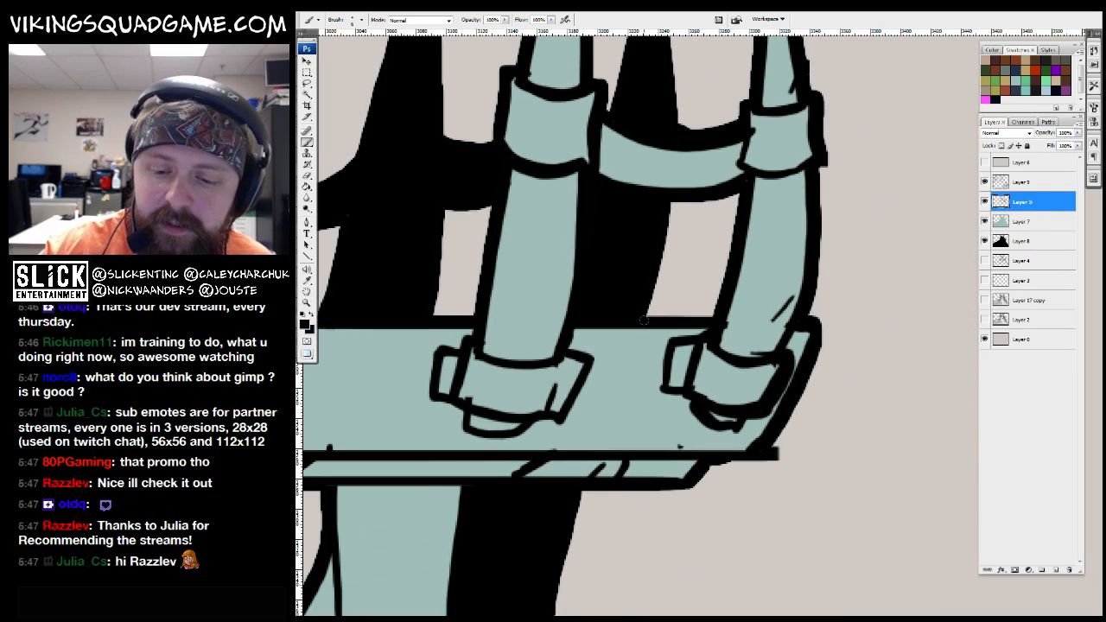
Add short slanted plank and grain strokes along the face of the balcony deck
{"action": "scroll", "coordinate": [643, 320], "scroll_direction": "up", "scroll_amount": 3}
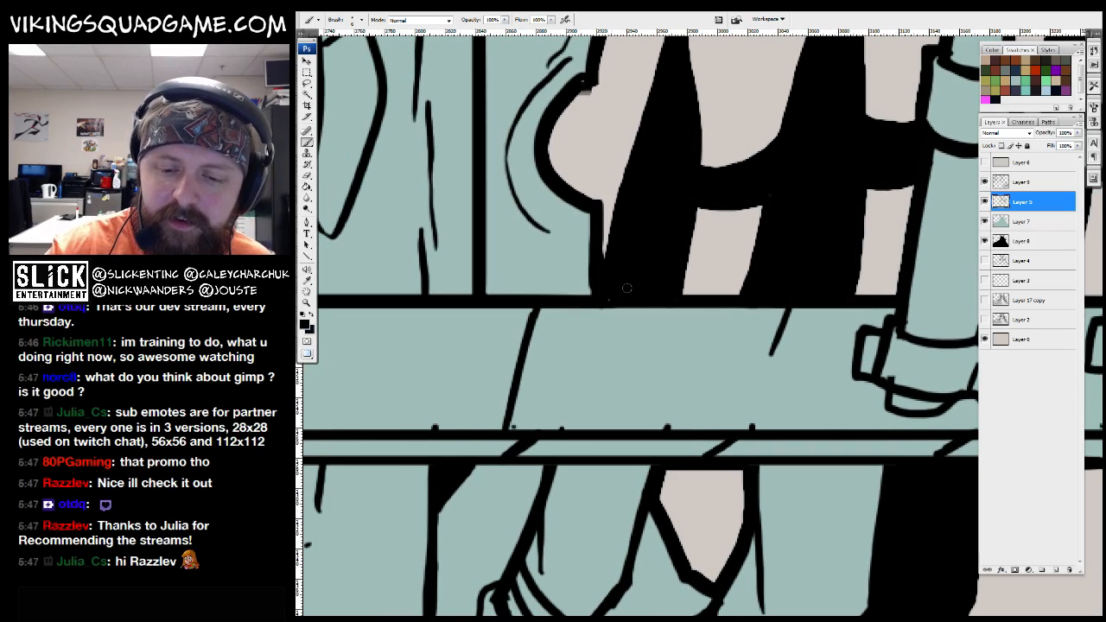
{"action": "left_click_drag", "start_coordinate": [636, 298], "coordinate": [621, 429]}
{"action": "mouse_move", "coordinate": [441, 303]}
{"action": "left_mouse_down"}
{"action": "mouse_move", "coordinate": [597, 290]}
{"action": "mouse_move", "coordinate": [588, 320]}
{"action": "left_mouse_up"}
{"action": "mouse_move", "coordinate": [499, 392]}
{"action": "left_mouse_down"}
{"action": "mouse_move", "coordinate": [617, 363]}
{"action": "mouse_move", "coordinate": [615, 347]}
{"action": "left_mouse_up"}
{"action": "left_click_drag", "start_coordinate": [622, 289], "coordinate": [663, 392]}
Thicken the door frame's outer edge at the right where the diagonal brace meets it
{"action": "left_click", "coordinate": [754, 330], "text": "alt"}
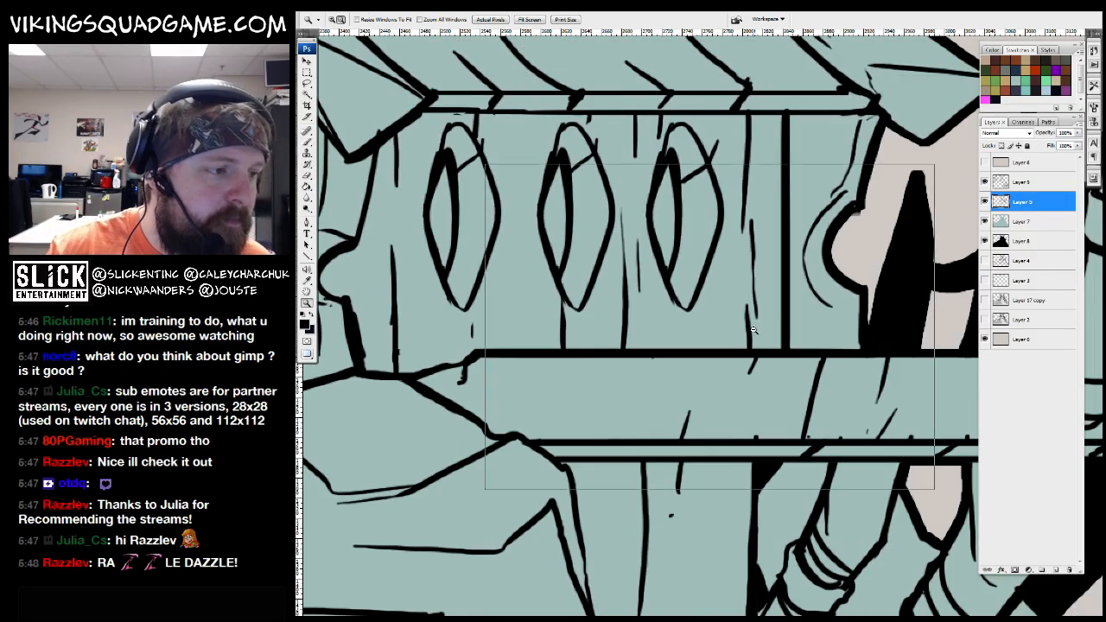
{"action": "left_click", "coordinate": [753, 330], "text": "alt"}
{"action": "left_click", "coordinate": [754, 330], "text": "alt"}
{"action": "left_click", "coordinate": [753, 332], "text": "alt"}
{"action": "left_click", "coordinate": [724, 390], "text": "alt"}
{"action": "left_click_drag", "start_coordinate": [724, 390], "coordinate": [689, 455]}
{"action": "left_click_drag", "start_coordinate": [566, 285], "coordinate": [713, 466]}
{"action": "mouse_move", "coordinate": [712, 395]}
{"action": "left_mouse_down"}
{"action": "mouse_move", "coordinate": [735, 367]}
{"action": "mouse_move", "coordinate": [672, 446]}
{"action": "left_mouse_up"}
{"action": "left_click", "coordinate": [735, 367], "text": "alt"}
{"action": "left_click_drag", "start_coordinate": [441, 166], "coordinate": [945, 576]}
{"action": "mouse_move", "coordinate": [733, 409]}
{"action": "left_mouse_down"}
{"action": "mouse_move", "coordinate": [696, 441]}
{"action": "mouse_move", "coordinate": [706, 476]}
{"action": "left_mouse_up"}
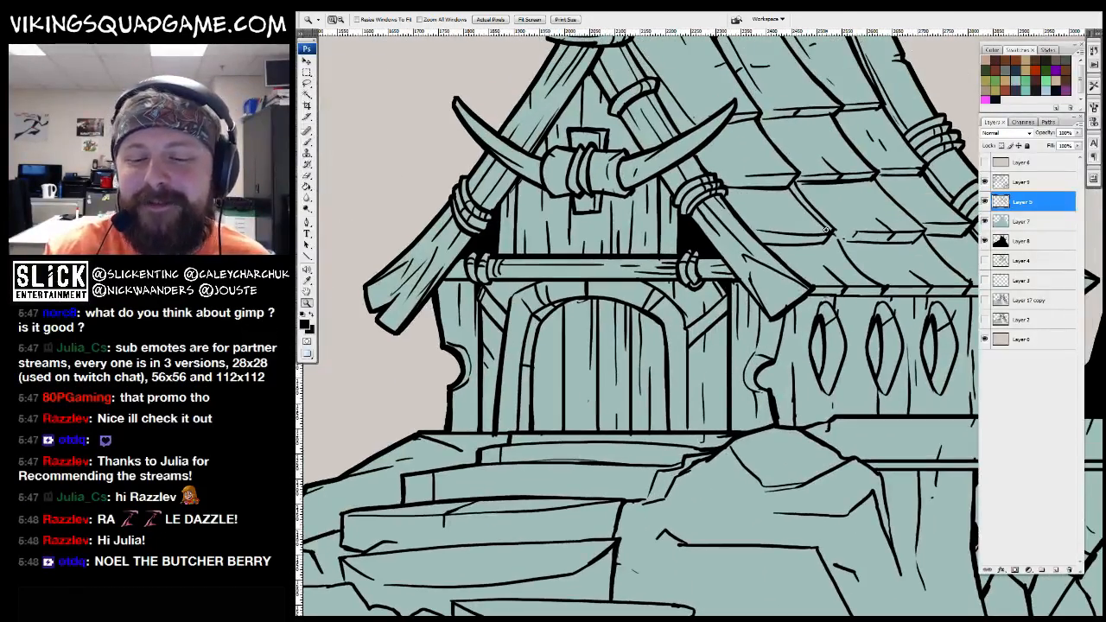
{"action": "left_click", "coordinate": [747, 286]}
{"action": "key", "text": "b"}
{"action": "left_click_drag", "start_coordinate": [686, 267], "coordinate": [691, 186]}
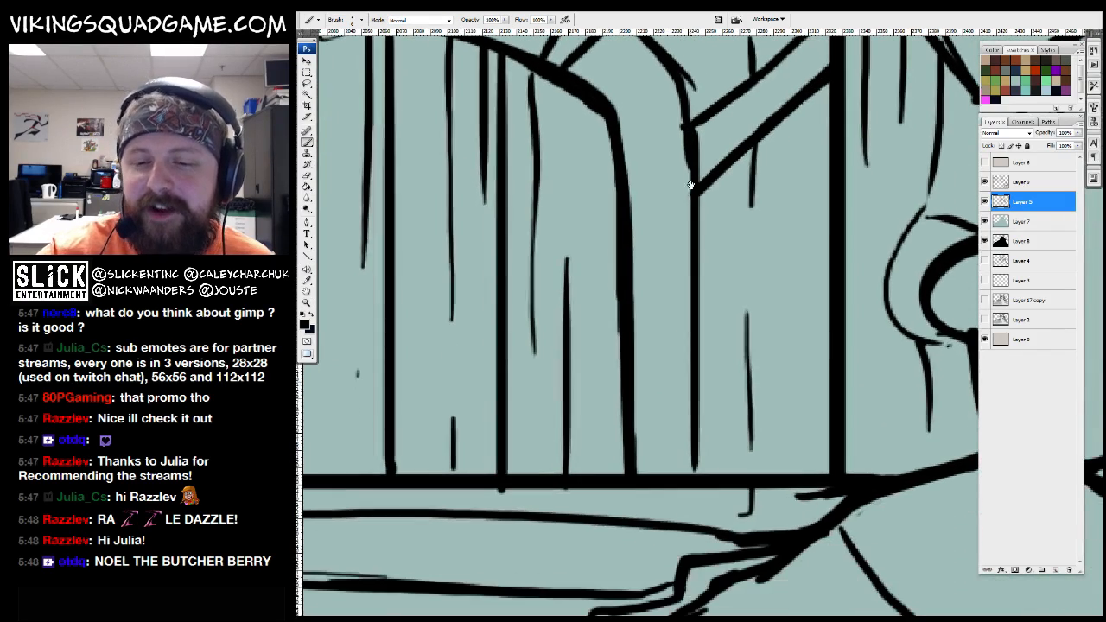
{"action": "left_click_drag", "start_coordinate": [701, 301], "coordinate": [721, 491]}
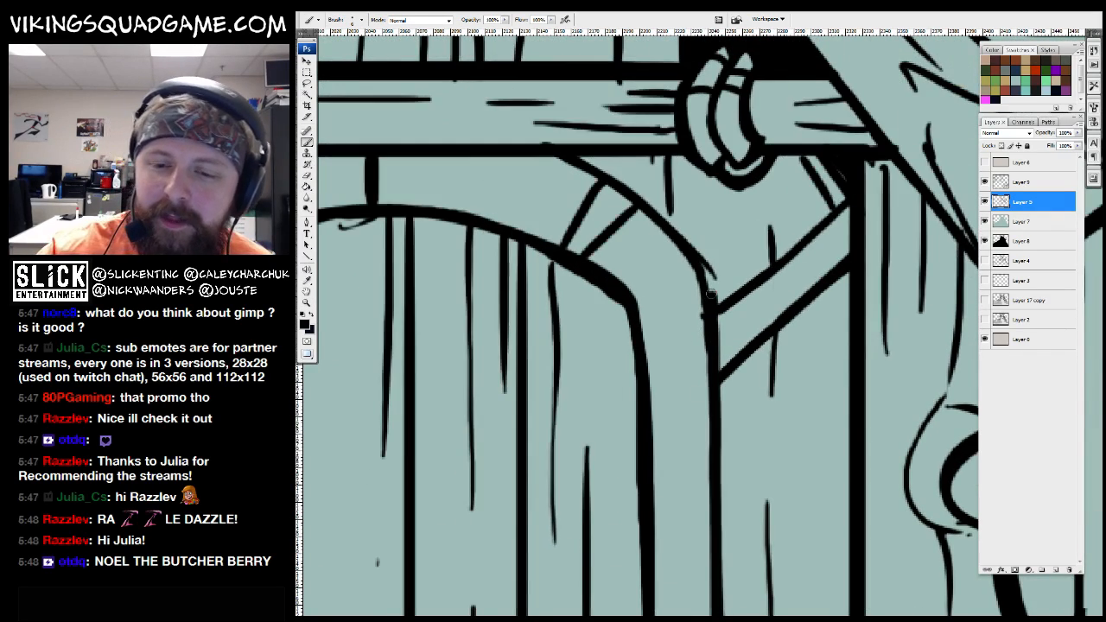
Examine the line art of the house front, from the doorway to the horned gable ornament and side wall
{"action": "key", "text": "z"}
{"action": "left_click", "coordinate": [706, 346], "text": "alt"}
{"action": "left_click", "coordinate": [704, 398], "text": "alt"}
{"action": "left_click", "coordinate": [700, 446], "text": "alt"}
{"action": "left_click", "coordinate": [743, 345]}
{"action": "left_click", "coordinate": [754, 330]}
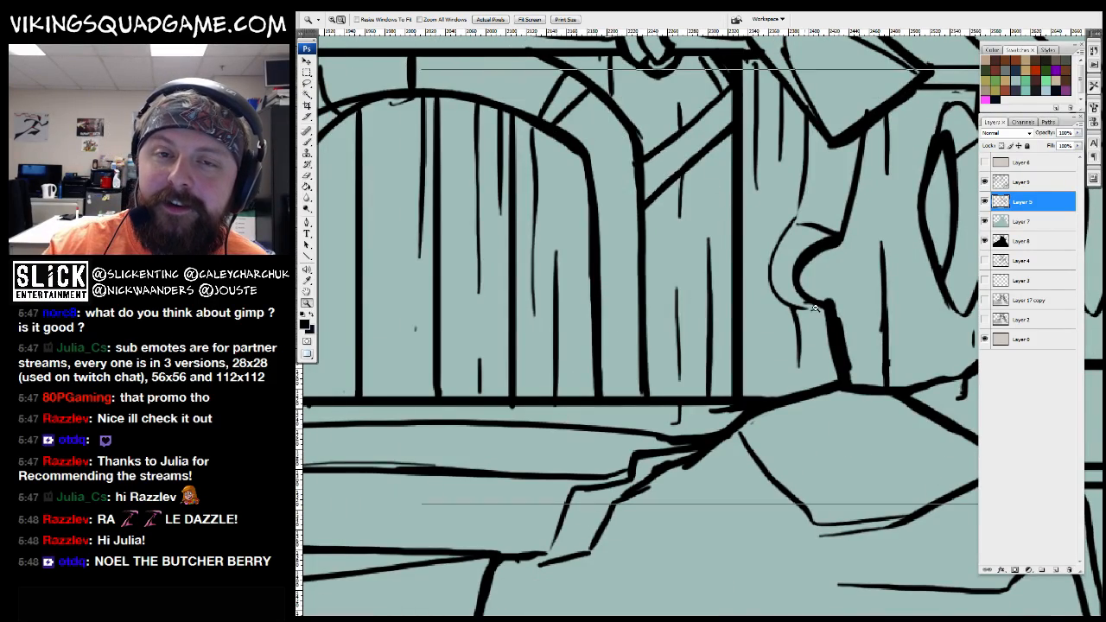
{"action": "left_click", "coordinate": [810, 302], "text": "alt"}
{"action": "left_click", "coordinate": [778, 293], "text": "alt"}
{"action": "left_click", "coordinate": [743, 285], "text": "alt"}
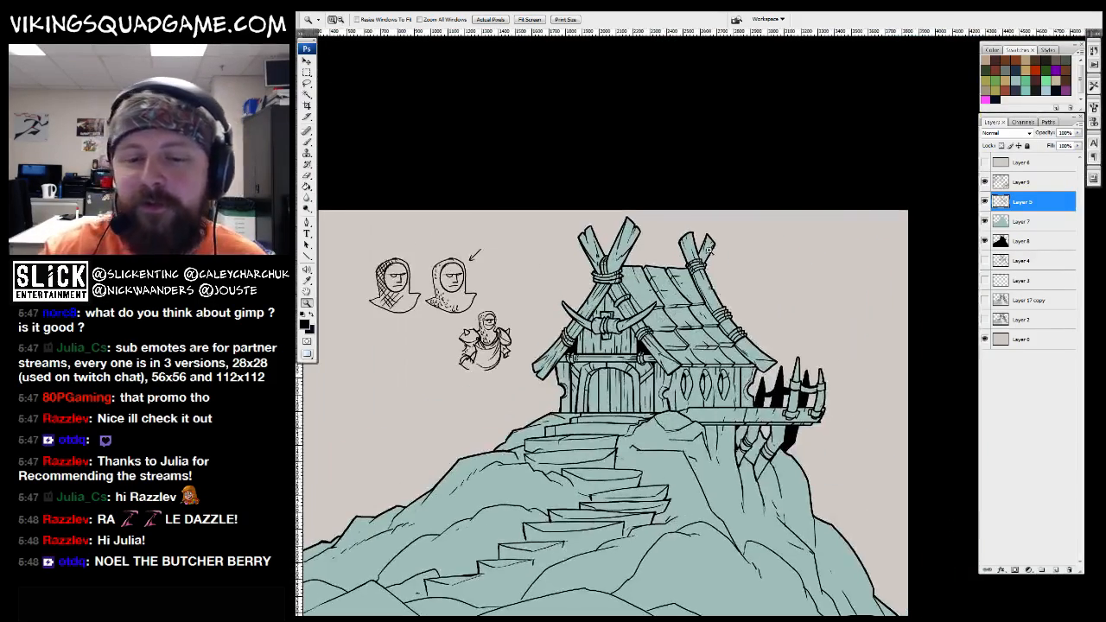
{"action": "left_click_drag", "start_coordinate": [687, 274], "coordinate": [561, 366]}
{"action": "key", "text": "b"}
{"action": "key", "text": "z"}
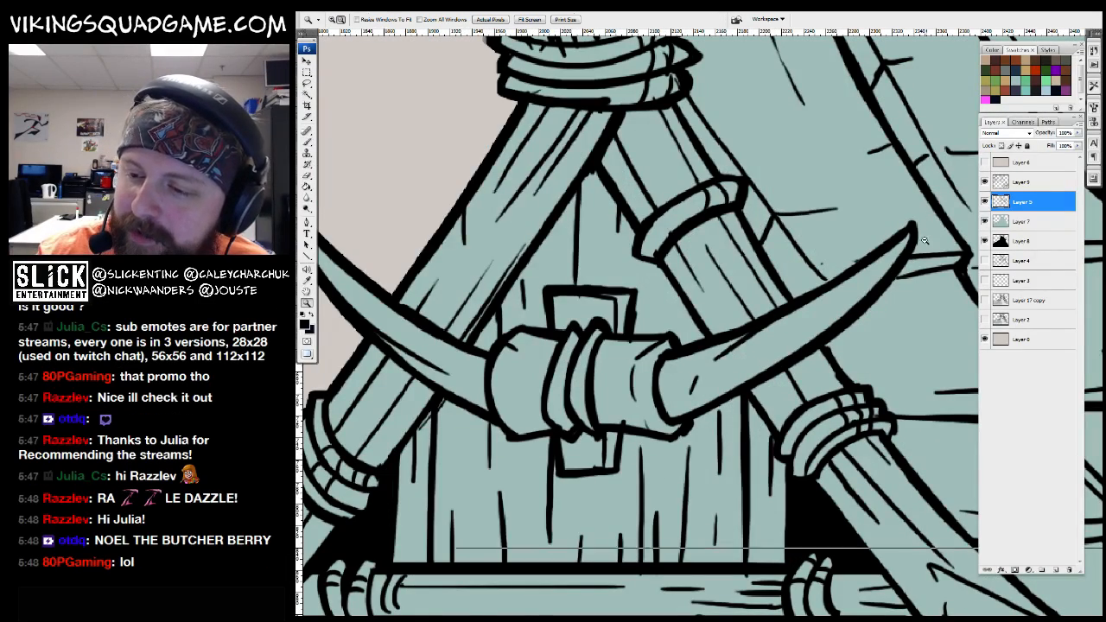
{"action": "left_click", "coordinate": [691, 333], "text": "alt"}
{"action": "left_click", "coordinate": [700, 342], "text": "alt"}
{"action": "left_click", "coordinate": [699, 341], "text": "alt"}
{"action": "mouse_move", "coordinate": [804, 423]}
{"action": "left_mouse_down"}
{"action": "mouse_move", "coordinate": [895, 384]}
{"action": "mouse_move", "coordinate": [691, 216]}
{"action": "left_mouse_up"}
{"action": "left_click", "coordinate": [708, 294], "text": "alt"}
{"action": "left_click_drag", "start_coordinate": [553, 346], "coordinate": [873, 260]}
{"action": "left_click_drag", "start_coordinate": [514, 268], "coordinate": [734, 415]}
{"action": "left_click_drag", "start_coordinate": [732, 361], "coordinate": [666, 399]}
Add short broken strokes trailing from the ends of the rock contours on the left slope
{"action": "key", "text": "b"}
{"action": "mouse_move", "coordinate": [762, 328]}
{"action": "left_mouse_down"}
{"action": "mouse_move", "coordinate": [699, 324]}
{"action": "mouse_move", "coordinate": [756, 308]}
{"action": "left_mouse_up"}
{"action": "mouse_move", "coordinate": [740, 308]}
{"action": "left_mouse_down"}
{"action": "mouse_move", "coordinate": [761, 323]}
{"action": "mouse_move", "coordinate": [710, 292]}
{"action": "left_mouse_up"}
{"action": "left_click_drag", "start_coordinate": [568, 281], "coordinate": [492, 298]}
{"action": "mouse_move", "coordinate": [493, 298]}
{"action": "left_mouse_down"}
{"action": "mouse_move", "coordinate": [600, 264]}
{"action": "mouse_move", "coordinate": [667, 216]}
{"action": "left_mouse_up"}
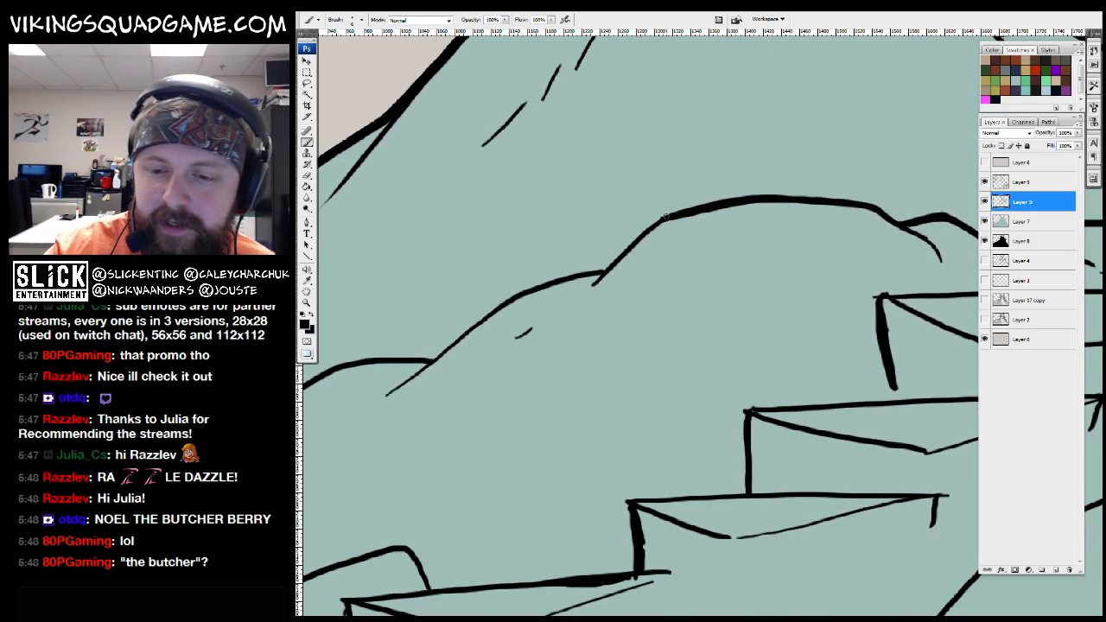
{"action": "left_click_drag", "start_coordinate": [595, 283], "coordinate": [575, 306]}
{"action": "left_click_drag", "start_coordinate": [628, 301], "coordinate": [814, 251]}
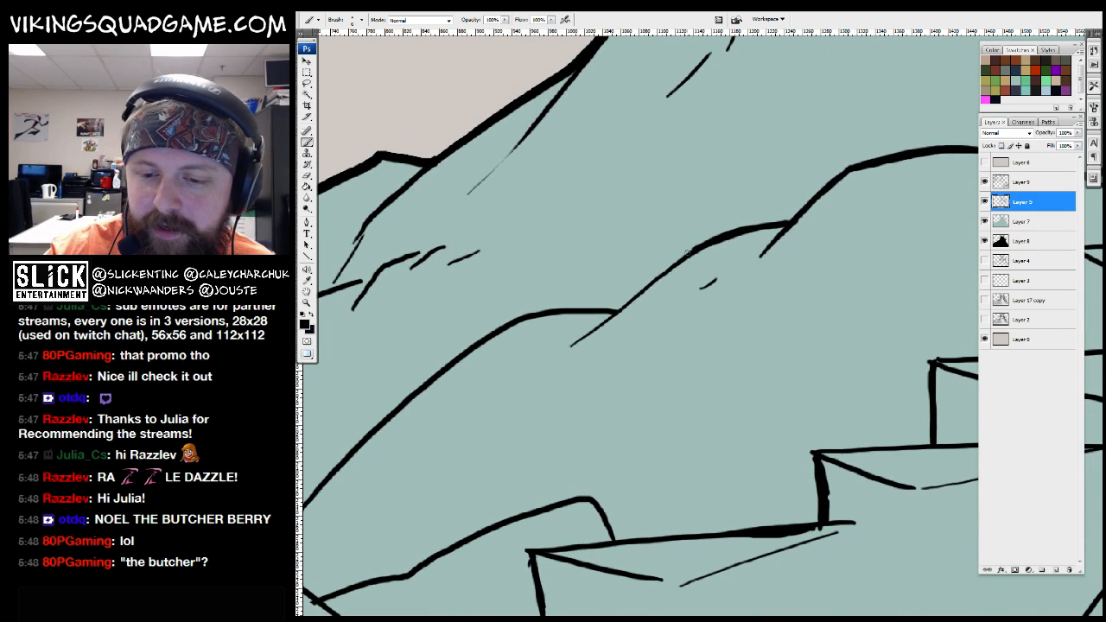
{"action": "left_click_drag", "start_coordinate": [539, 370], "coordinate": [522, 391]}
{"action": "left_click_drag", "start_coordinate": [624, 330], "coordinate": [587, 382]}
{"action": "left_click_drag", "start_coordinate": [605, 363], "coordinate": [829, 242]}
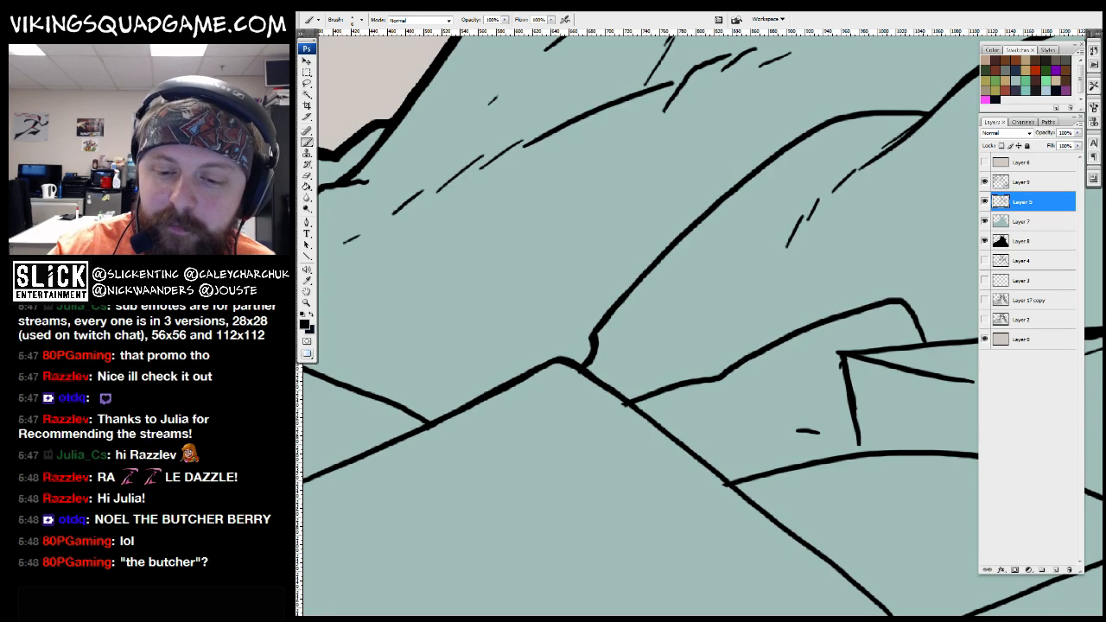
Examine the whole hilltop drawing, followed by the lower stone steps and the rock contours beside them
{"action": "left_click_drag", "start_coordinate": [745, 194], "coordinate": [754, 276]}
{"action": "left_click", "coordinate": [764, 287], "text": "alt"}
{"action": "left_click", "coordinate": [775, 293], "text": "alt"}
{"action": "left_click", "coordinate": [791, 309], "text": "alt"}
{"action": "left_click", "coordinate": [804, 316], "text": "alt"}
{"action": "left_click", "coordinate": [810, 321], "text": "alt"}
{"action": "left_click", "coordinate": [811, 320], "text": "alt"}
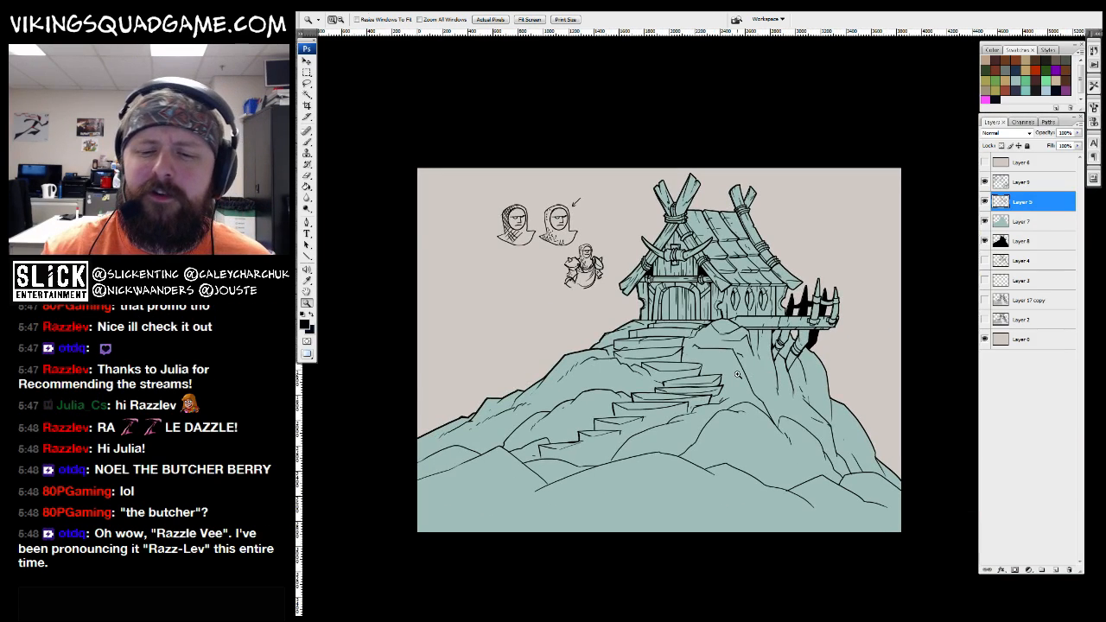
{"action": "left_click_drag", "start_coordinate": [738, 374], "coordinate": [676, 301]}
{"action": "left_click_drag", "start_coordinate": [765, 259], "coordinate": [558, 393]}
{"action": "left_click_drag", "start_coordinate": [507, 455], "coordinate": [728, 376]}
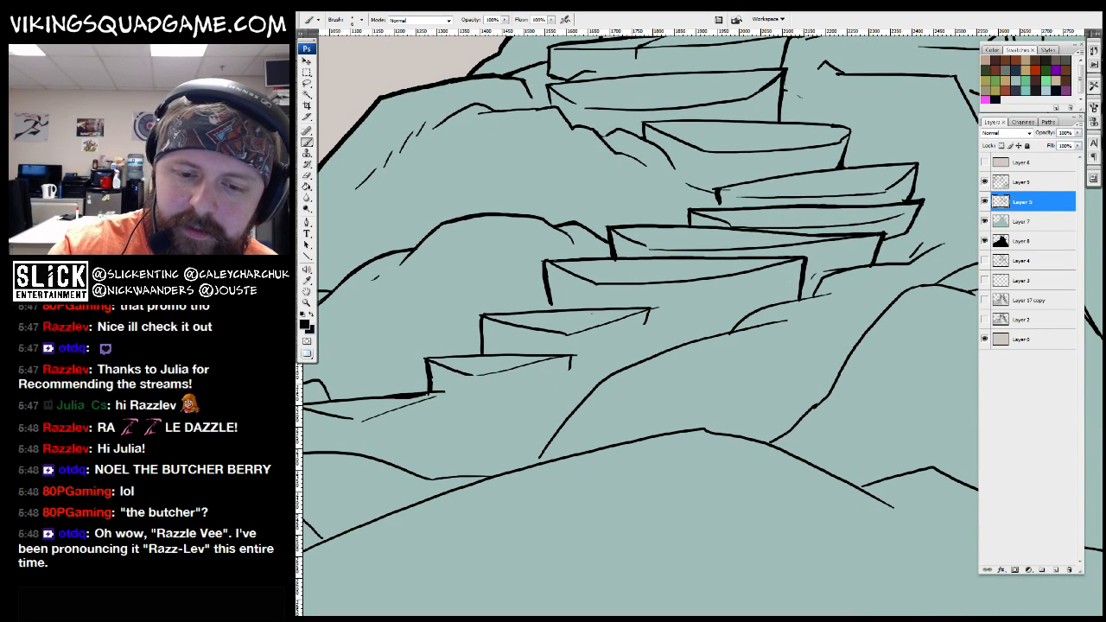
{"action": "mouse_move", "coordinate": [590, 286]}
{"action": "left_mouse_down"}
{"action": "mouse_move", "coordinate": [622, 308]}
{"action": "mouse_move", "coordinate": [600, 312]}
{"action": "mouse_move", "coordinate": [599, 289]}
{"action": "left_mouse_up"}
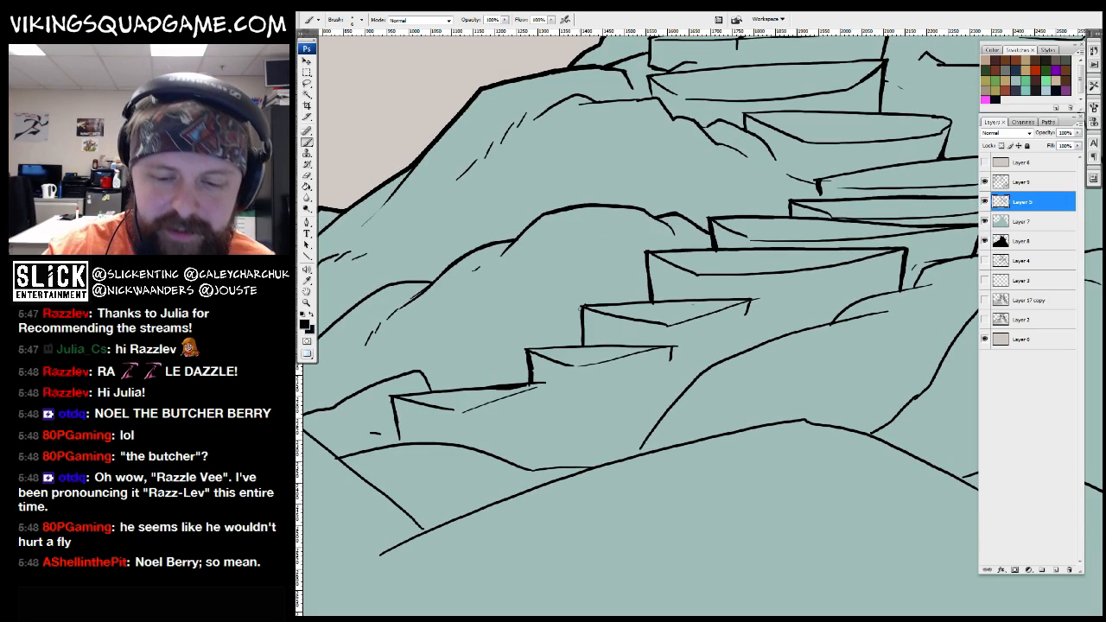
Examine the full staircase from the house door down to the foreground ridge
{"action": "left_click", "coordinate": [711, 346], "text": "alt"}
{"action": "left_click", "coordinate": [710, 345], "text": "alt"}
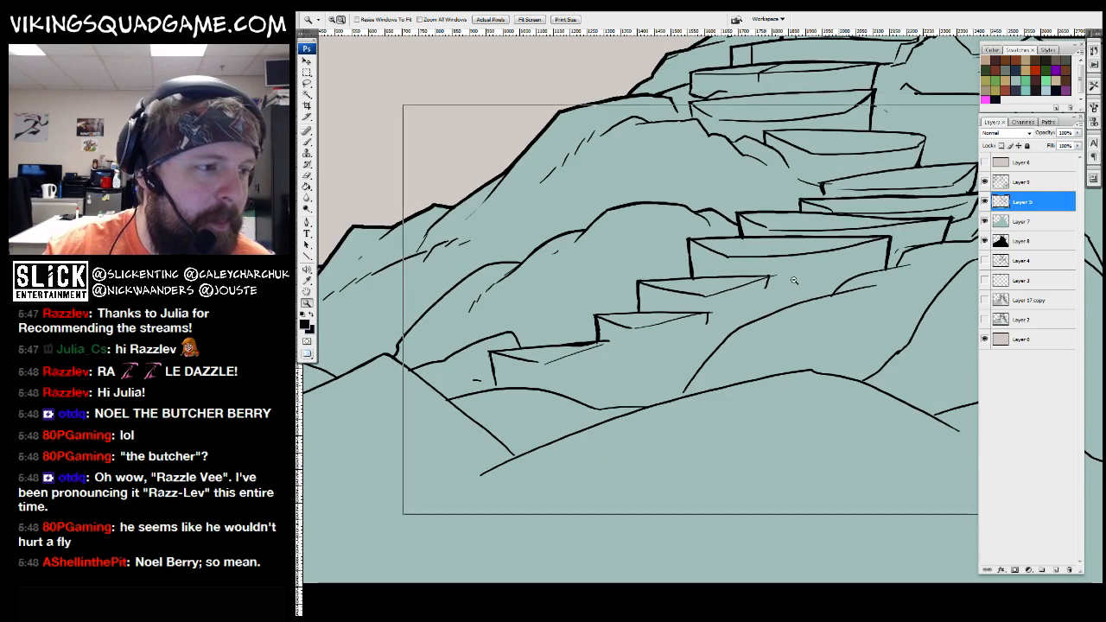
{"action": "left_click", "coordinate": [711, 345], "text": "alt"}
{"action": "left_click", "coordinate": [710, 352], "text": "ctrl"}
{"action": "left_click", "coordinate": [710, 352], "text": "alt"}
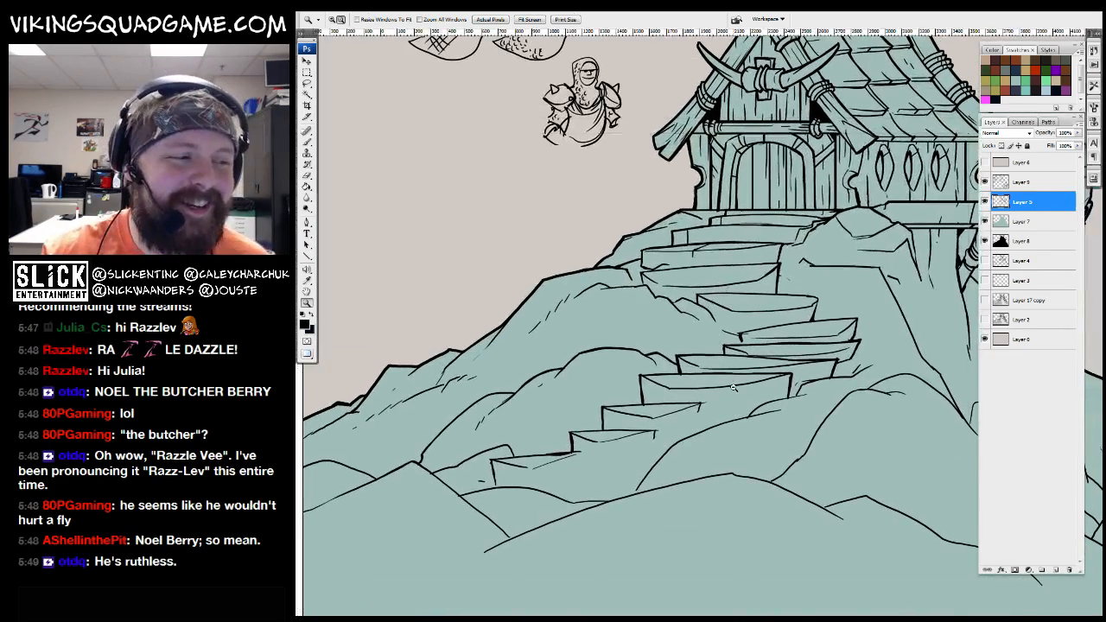
{"action": "left_click", "coordinate": [691, 367], "text": "alt"}
{"action": "left_click", "coordinate": [690, 367]}
{"action": "left_click", "coordinate": [690, 366]}
{"action": "left_click", "coordinate": [691, 365]}
{"action": "key", "text": "b"}
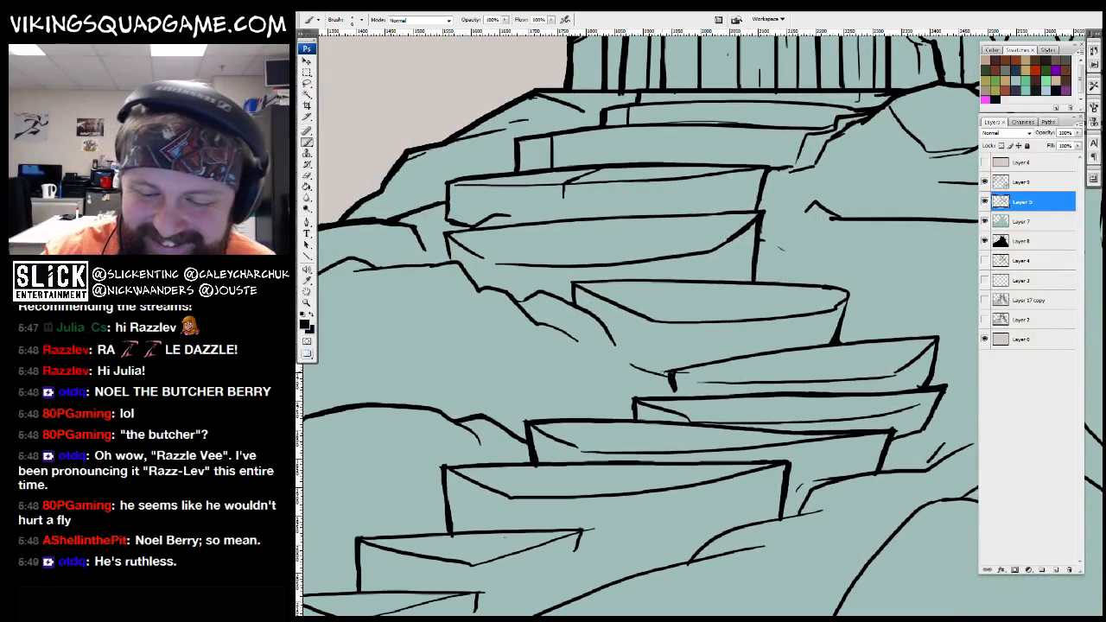
{"action": "left_click_drag", "start_coordinate": [496, 235], "coordinate": [584, 278]}
{"action": "key", "text": "z"}
{"action": "left_click", "coordinate": [583, 279], "text": "alt"}
{"action": "left_click", "coordinate": [622, 303], "text": "alt"}
{"action": "left_click", "coordinate": [734, 337], "text": "alt"}
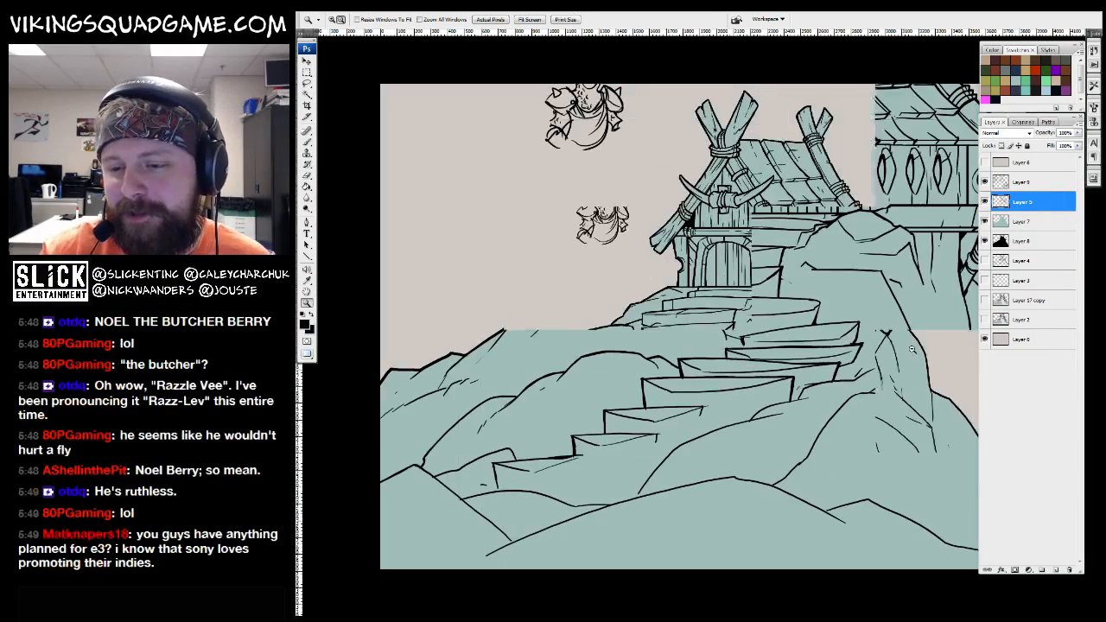
{"action": "left_click", "coordinate": [860, 380], "text": "alt"}
{"action": "left_click", "coordinate": [748, 447]}
{"action": "left_click", "coordinate": [746, 450]}
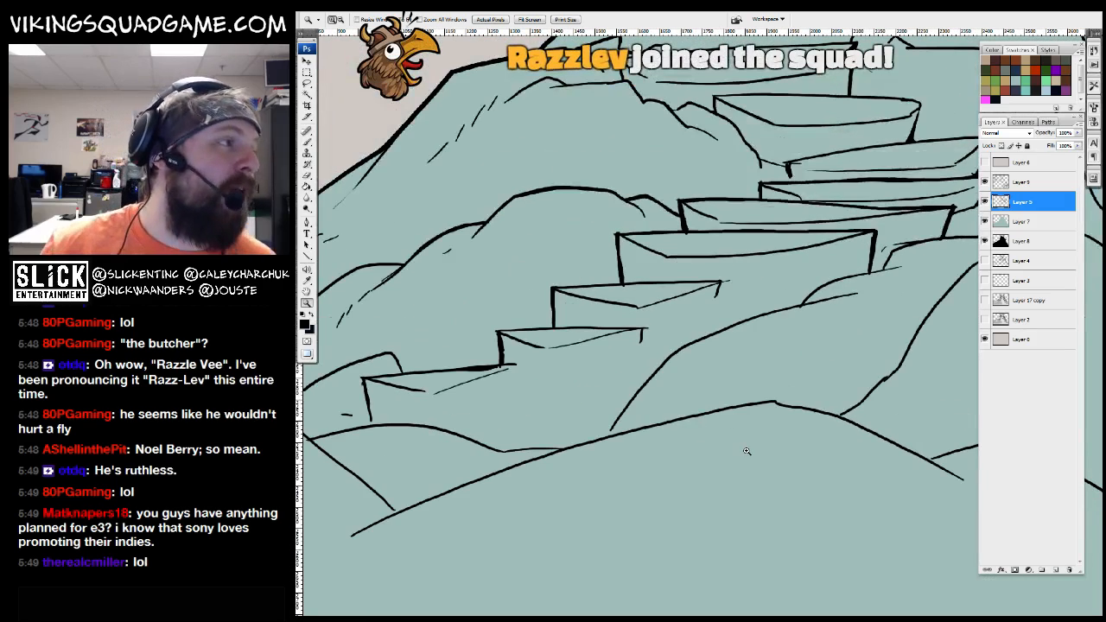
Draw the right side edges of the two lowest stone steps and join the adjacent rock contour to the ridge
{"action": "left_click_drag", "start_coordinate": [747, 450], "coordinate": [879, 404]}
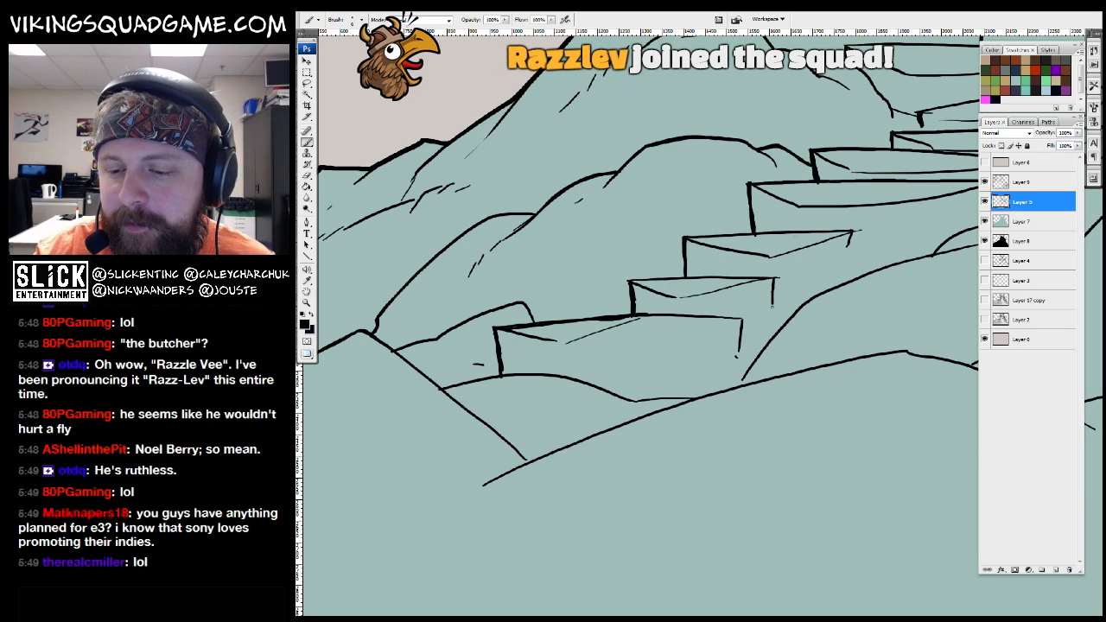
{"action": "scroll", "coordinate": [758, 343], "scroll_direction": "down", "scroll_amount": 4}
{"action": "scroll", "coordinate": [768, 377], "scroll_direction": "up", "scroll_amount": 6}
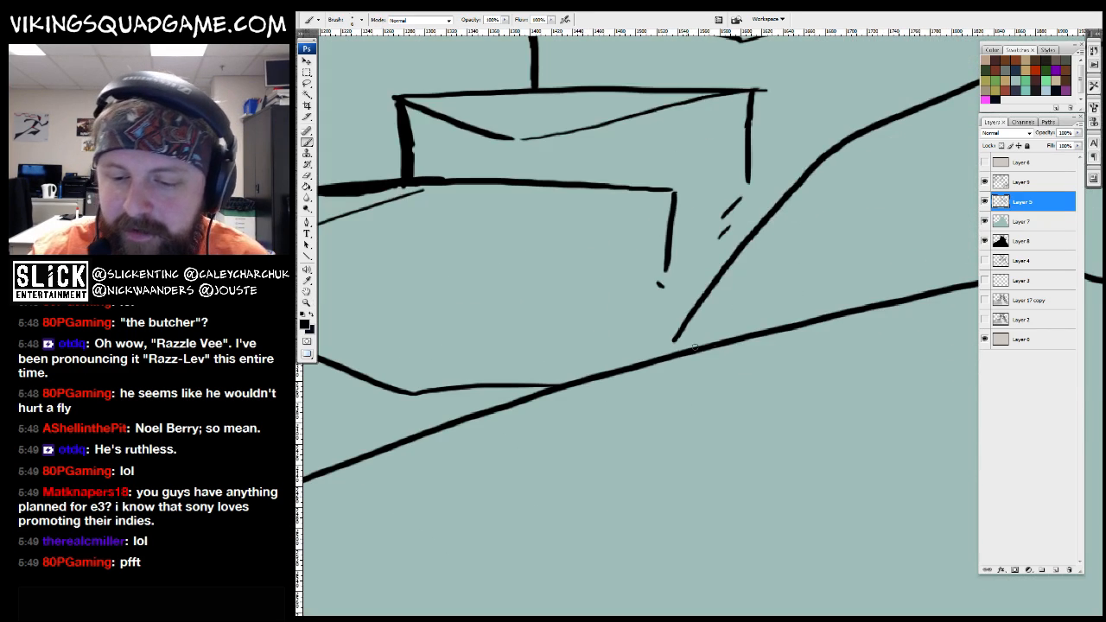
{"action": "scroll", "coordinate": [725, 319], "scroll_direction": "down", "scroll_amount": 5}
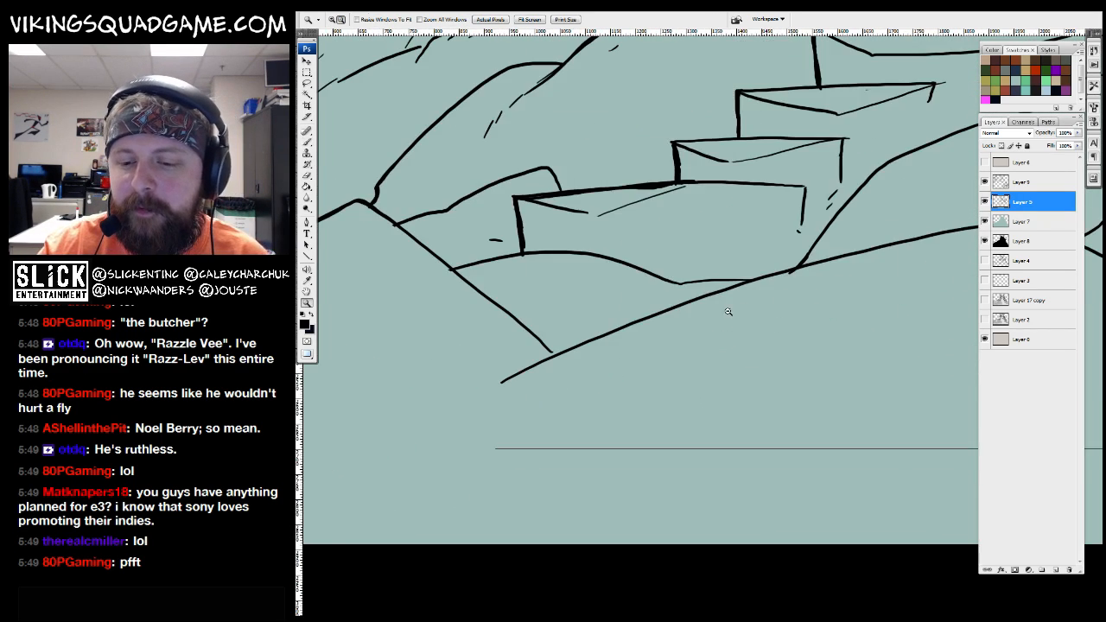
Extend the left end of the foreground ridge line with a downward-curving contour
{"action": "scroll", "coordinate": [763, 288], "scroll_direction": "down", "scroll_amount": 2}
{"action": "key", "text": "z"}
{"action": "left_click", "coordinate": [628, 382]}
{"action": "scroll", "coordinate": [656, 380], "scroll_direction": "up", "scroll_amount": 3}
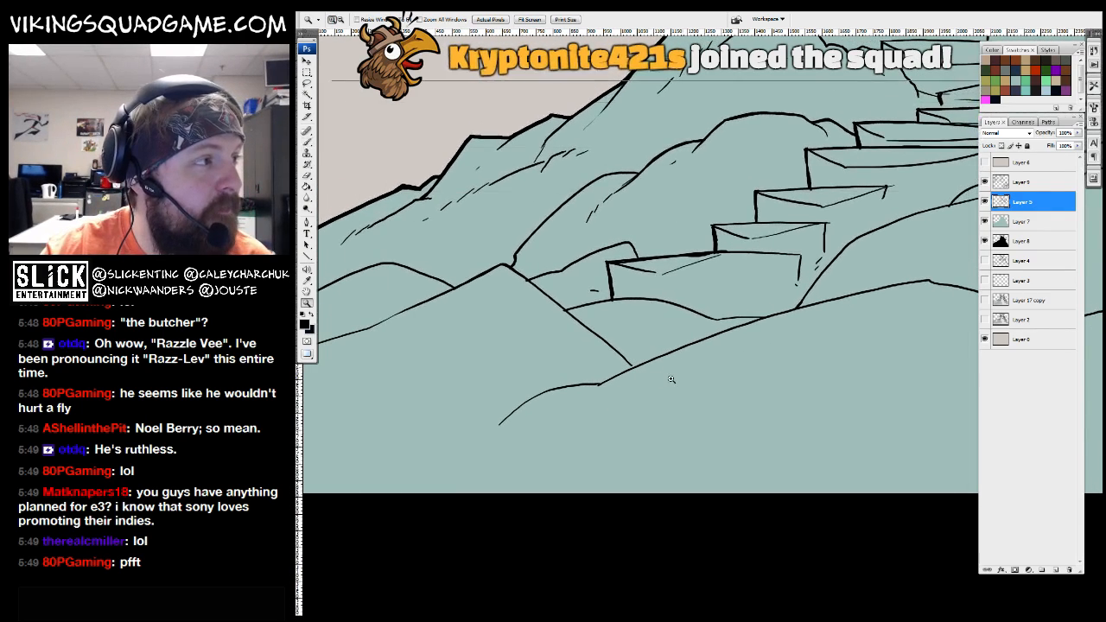
{"action": "left_click_drag", "start_coordinate": [621, 356], "coordinate": [628, 361]}
Draw the right side edge of the second stone step from the bottom down to the rock contour
{"action": "left_click", "coordinate": [701, 349], "text": "alt"}
{"action": "left_click", "coordinate": [701, 349], "text": "alt"}
{"action": "left_click", "coordinate": [700, 348], "text": "alt"}
{"action": "left_click_drag", "start_coordinate": [682, 415], "coordinate": [688, 420]}
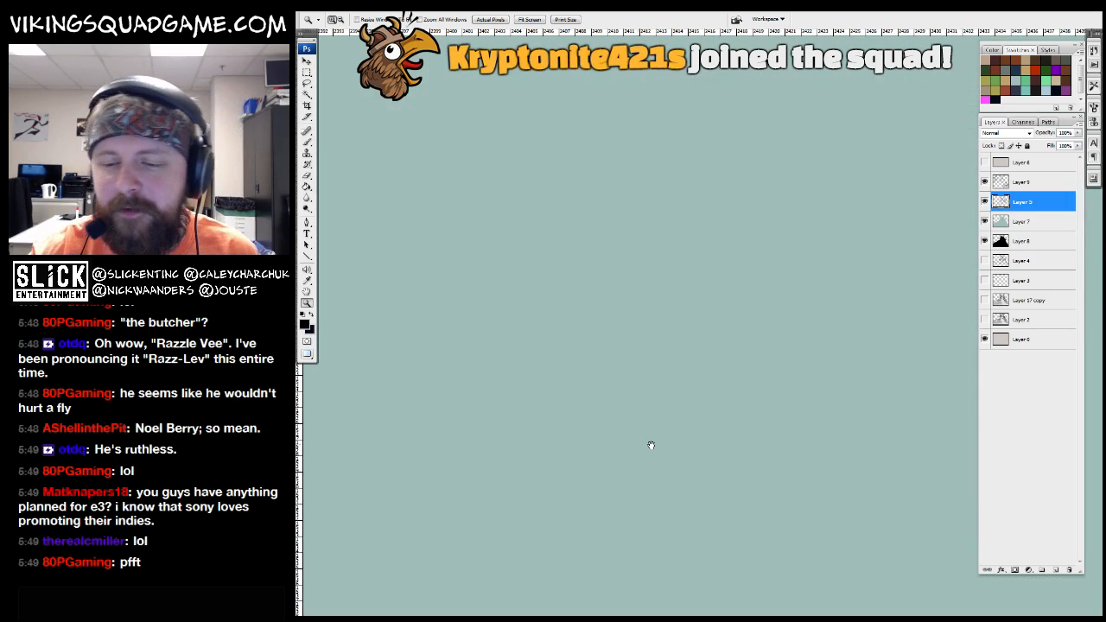
{"action": "right_click", "coordinate": [721, 315]}
{"action": "left_click", "coordinate": [733, 330]}
{"action": "mouse_move", "coordinate": [644, 553]}
{"action": "left_mouse_down"}
{"action": "mouse_move", "coordinate": [721, 370]}
{"action": "mouse_move", "coordinate": [849, 277]}
{"action": "mouse_move", "coordinate": [486, 522]}
{"action": "left_mouse_up"}
{"action": "key", "text": "b"}
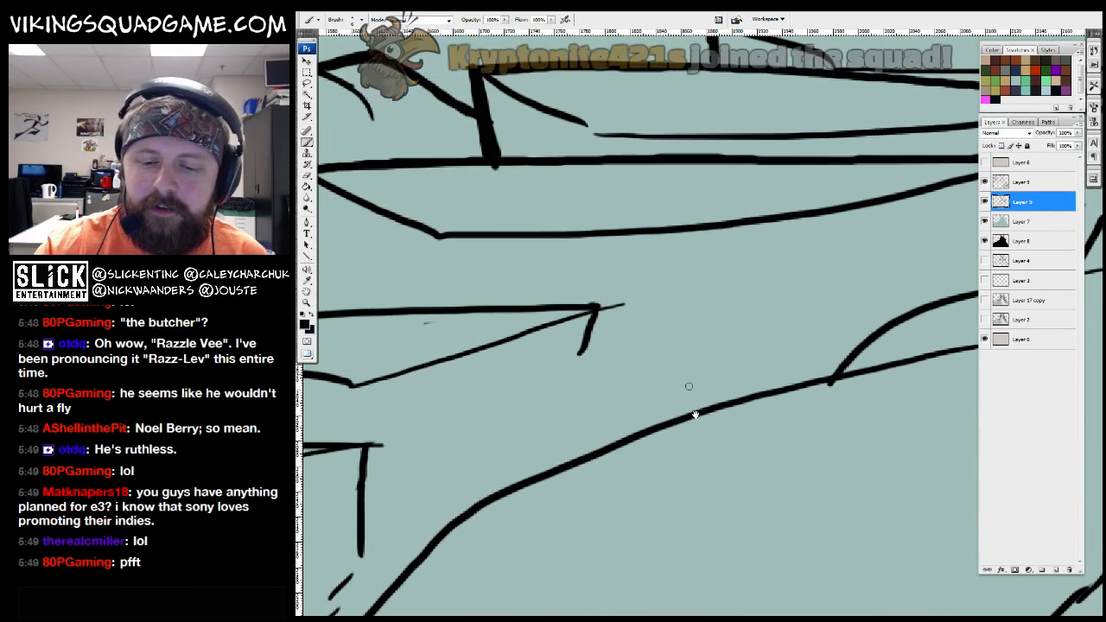
{"action": "key", "text": "z"}
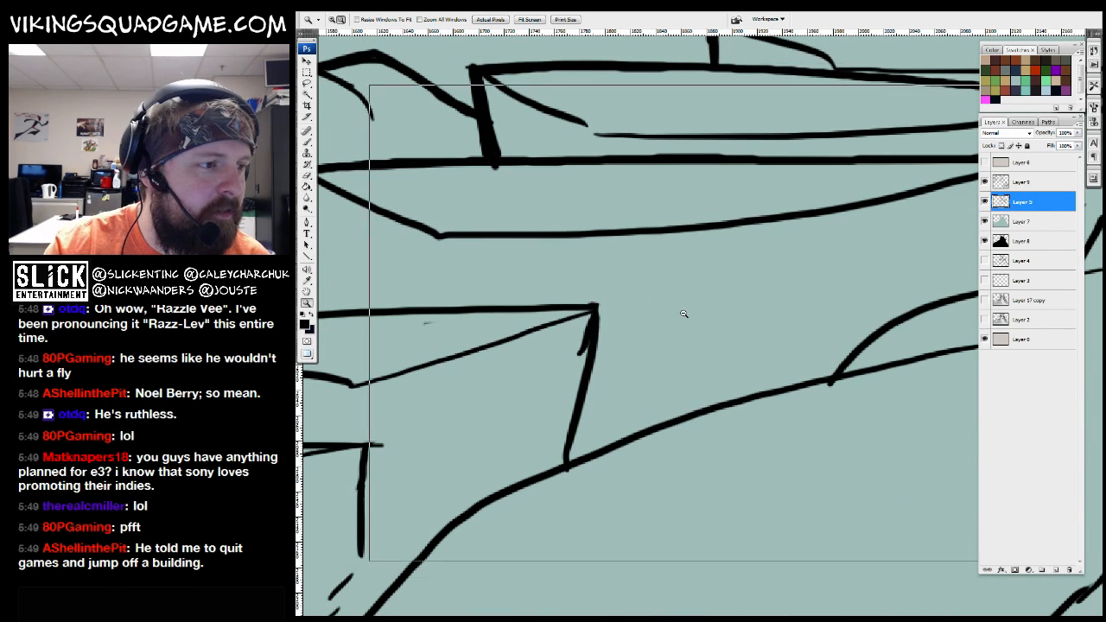
{"action": "left_click", "coordinate": [744, 371], "text": "alt"}
{"action": "left_click", "coordinate": [744, 371], "text": "alt"}
{"action": "left_click", "coordinate": [744, 371], "text": "alt"}
{"action": "left_click", "coordinate": [744, 371], "text": "alt"}
{"action": "left_click", "coordinate": [744, 370], "text": "alt"}
{"action": "left_click", "coordinate": [744, 371], "text": "alt"}
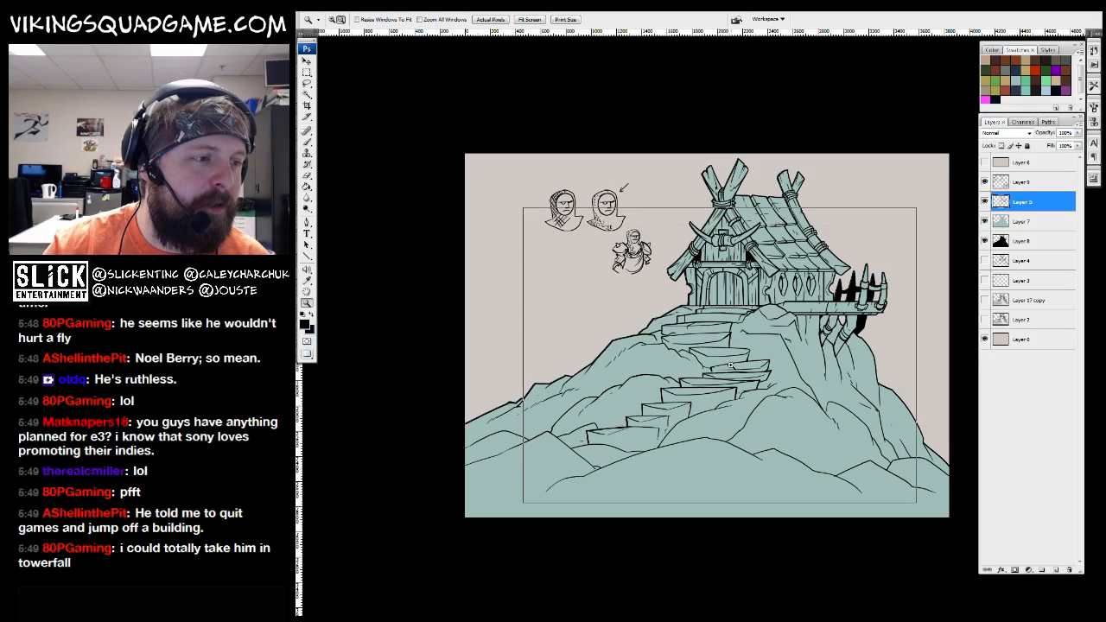
Draw short strokes with the tooner brush on the front face of the middle stone step, near its right end
{"action": "left_click", "coordinate": [734, 368]}
{"action": "left_click", "coordinate": [731, 365]}
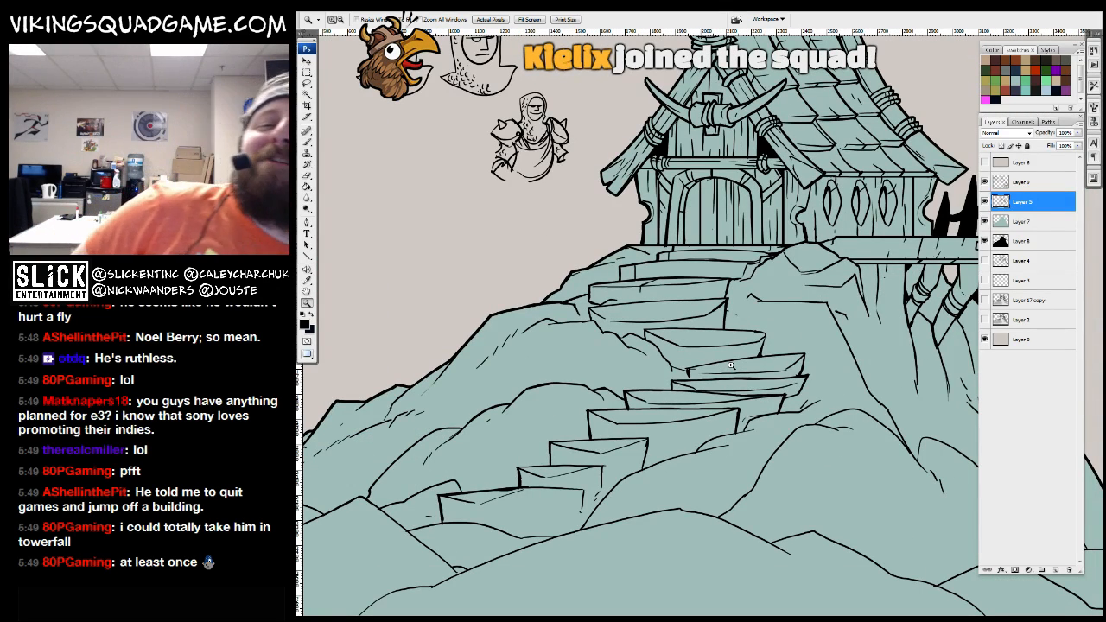
{"action": "left_click", "coordinate": [730, 366]}
{"action": "left_click", "coordinate": [730, 365]}
{"action": "left_click", "coordinate": [730, 366]}
{"action": "key", "text": "b"}
{"action": "left_click_drag", "start_coordinate": [810, 311], "coordinate": [734, 410]}
{"action": "right_click", "coordinate": [757, 336]}
{"action": "left_click", "coordinate": [782, 357]}
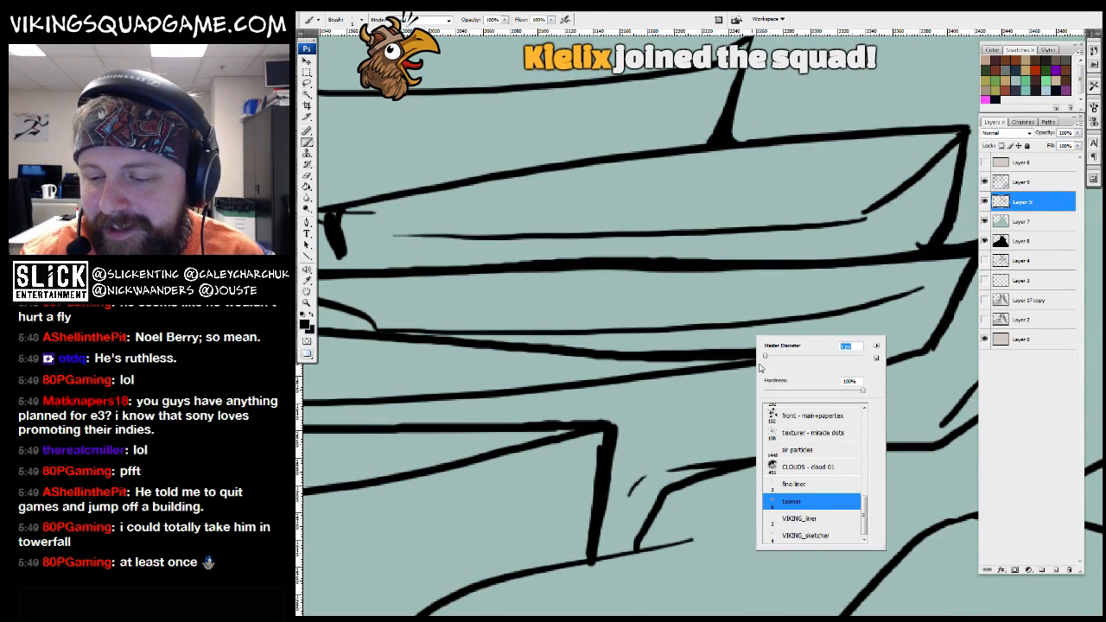
{"action": "key", "text": "z"}
{"action": "left_click", "coordinate": [700, 231]}
{"action": "key", "text": "z"}
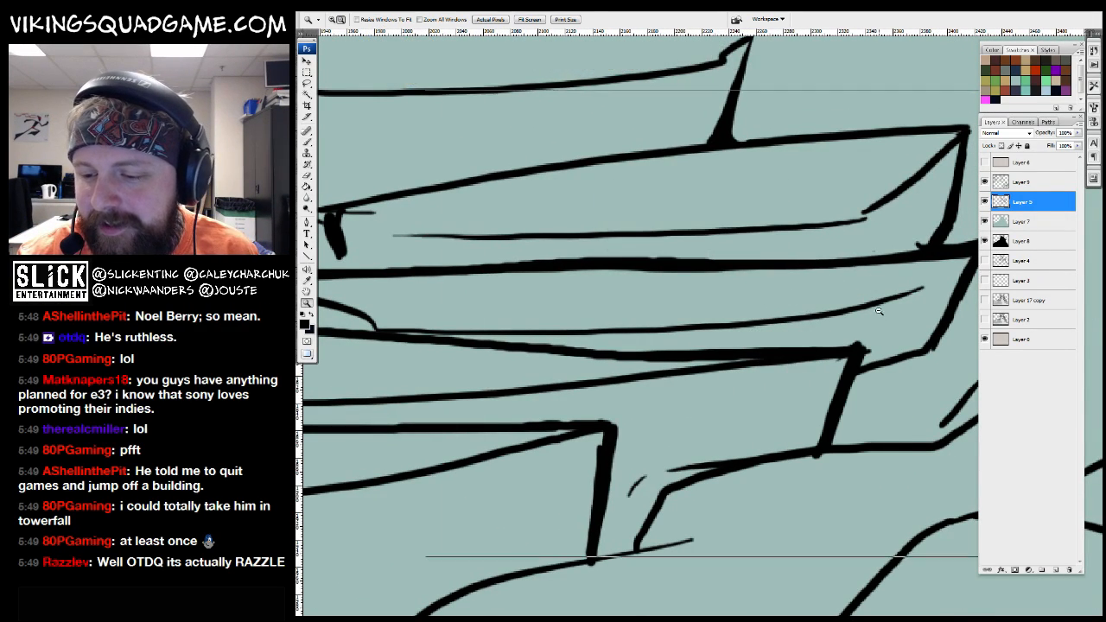
{"action": "left_click", "coordinate": [877, 313], "text": "alt"}
{"action": "key", "text": "b"}
{"action": "right_click", "coordinate": [861, 307]}
{"action": "left_click", "coordinate": [906, 474]}
{"action": "left_click_drag", "start_coordinate": [846, 313], "coordinate": [821, 337]}
{"action": "left_click_drag", "start_coordinate": [827, 309], "coordinate": [820, 334]}
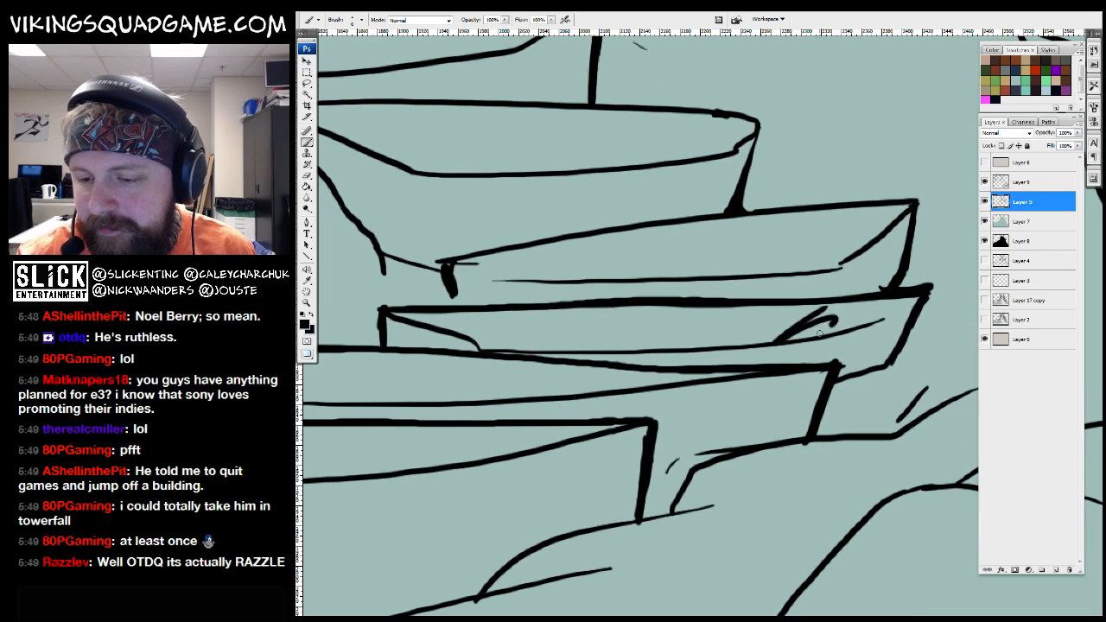
Examine the whole hilltop drawing, the house with its balcony, and the left hillside and foreground ridge contours
{"action": "key", "text": "z"}
{"action": "left_click", "coordinate": [808, 359], "text": "alt"}
{"action": "left_click", "coordinate": [788, 393], "text": "alt"}
{"action": "left_click", "coordinate": [774, 421], "text": "alt"}
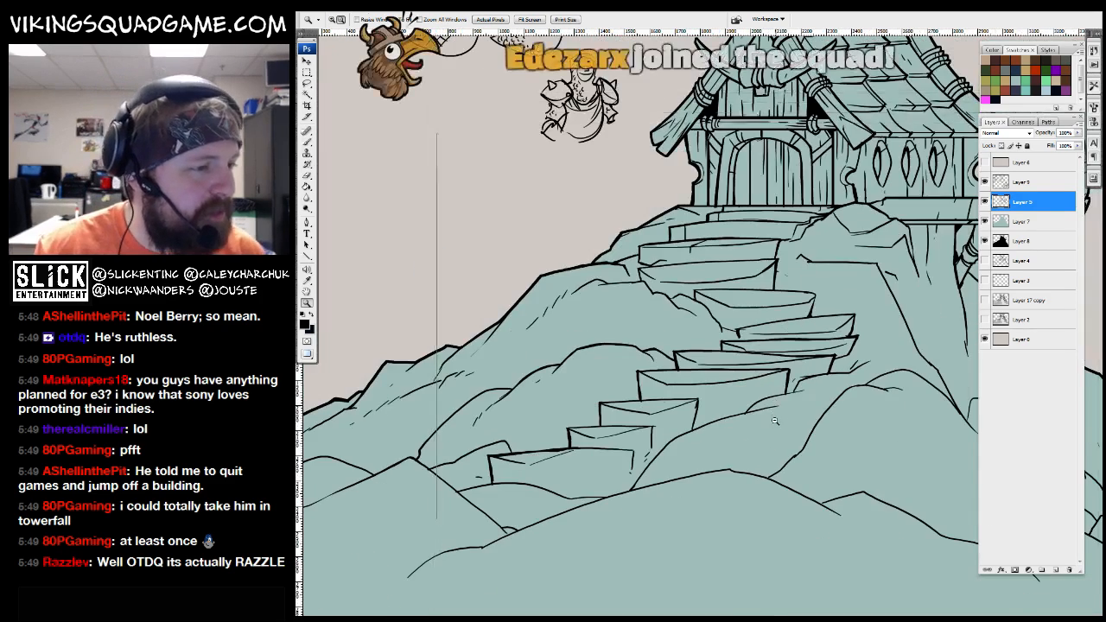
{"action": "left_click", "coordinate": [774, 421], "text": "alt"}
{"action": "left_click", "coordinate": [730, 443], "text": "alt"}
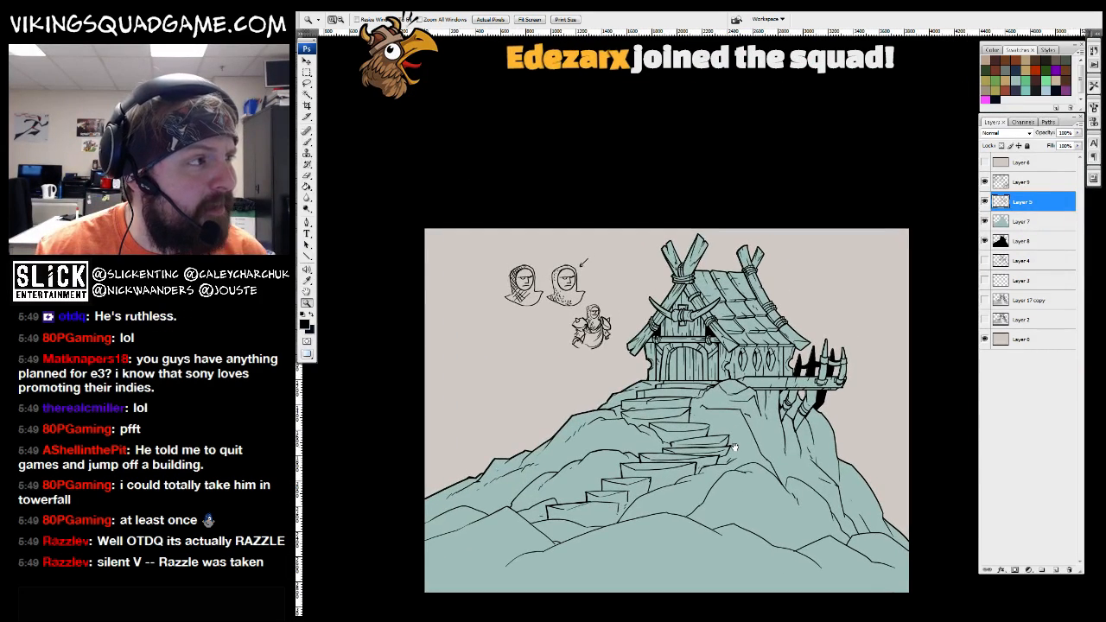
{"action": "left_click_drag", "start_coordinate": [745, 430], "coordinate": [700, 432]}
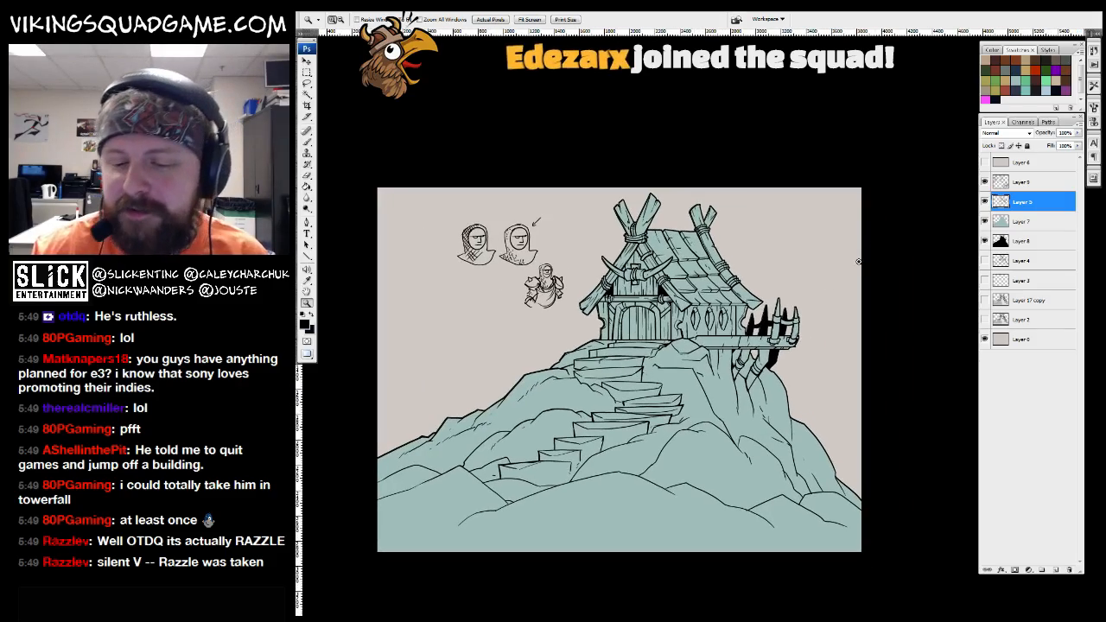
{"action": "left_click", "coordinate": [752, 345]}
{"action": "left_click", "coordinate": [683, 398], "text": "alt"}
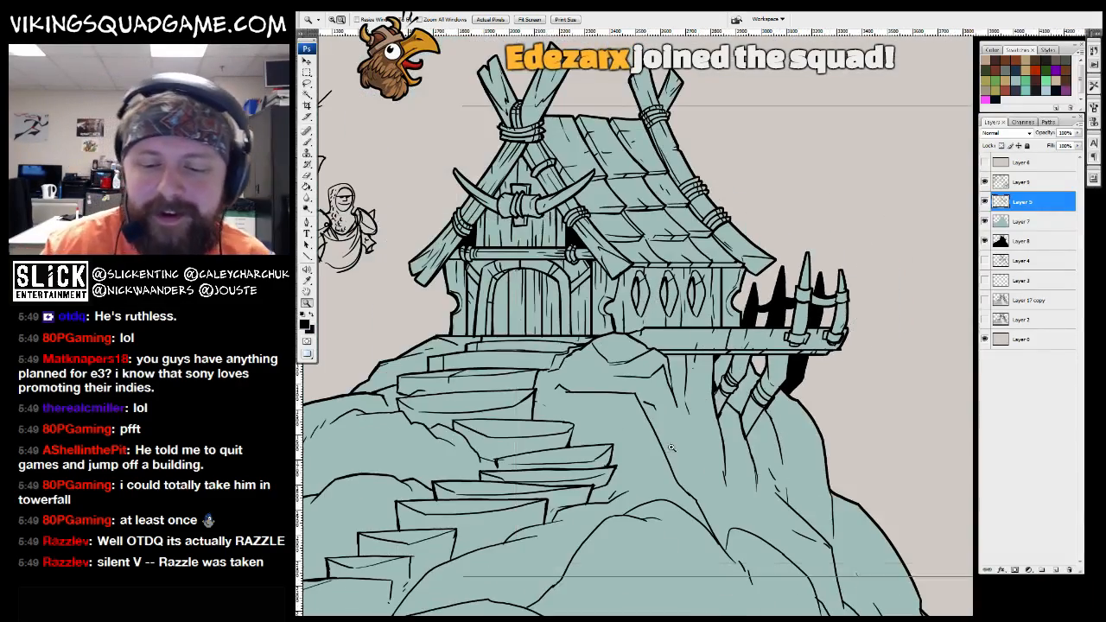
{"action": "left_click", "coordinate": [709, 346]}
{"action": "left_click", "coordinate": [734, 312]}
{"action": "left_click", "coordinate": [743, 291]}
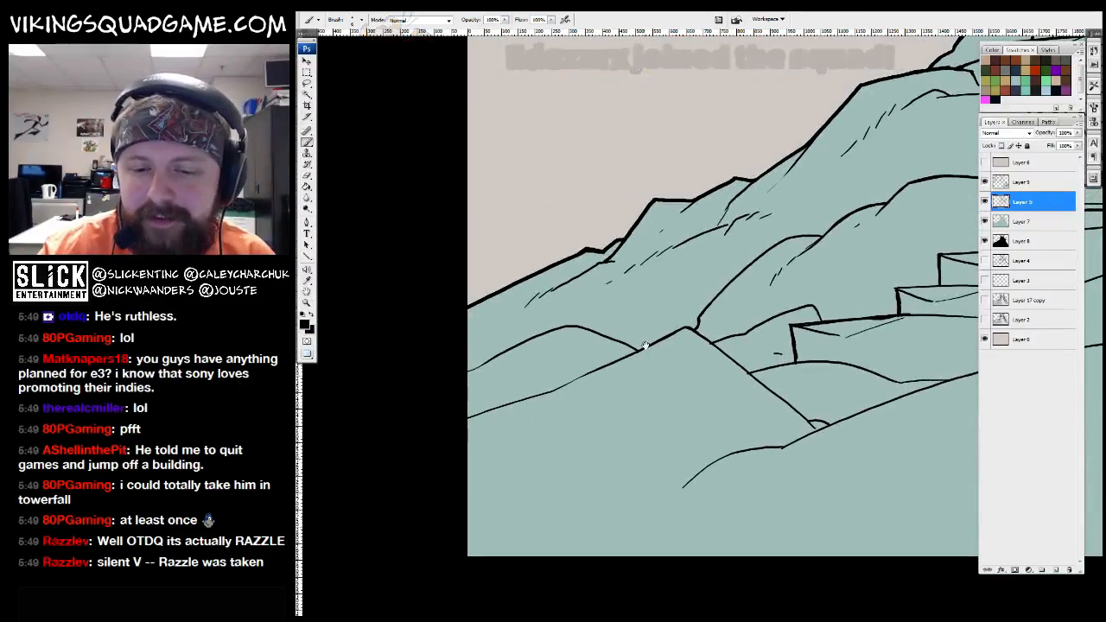
{"action": "left_click", "coordinate": [745, 298], "text": "alt"}
{"action": "left_click", "coordinate": [760, 363], "text": "alt"}
{"action": "left_click", "coordinate": [770, 391], "text": "alt"}
Bring up the coloured Viking characters artwork for review and return to the hilltop drawing in full-screen view
{"action": "key", "text": "f"}
{"action": "key", "text": "f"}
{"action": "key", "text": "f"}
{"action": "key", "text": "f"}
{"action": "key", "text": "f"}
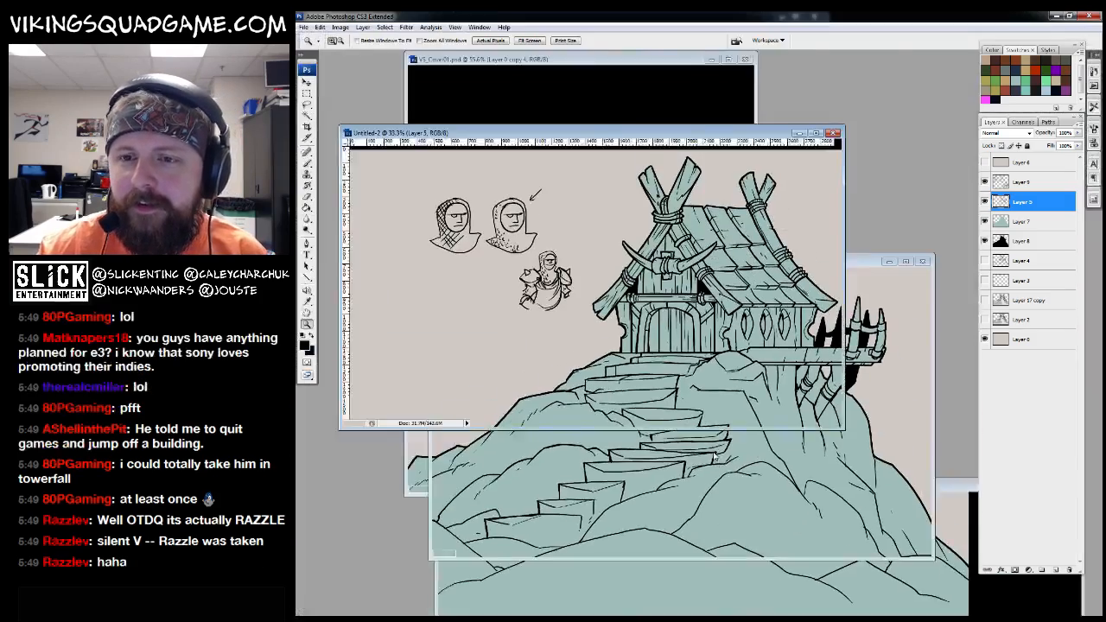
{"action": "key", "text": "ctrl+Tab"}
{"action": "key", "text": "f"}
{"action": "key", "text": "f"}
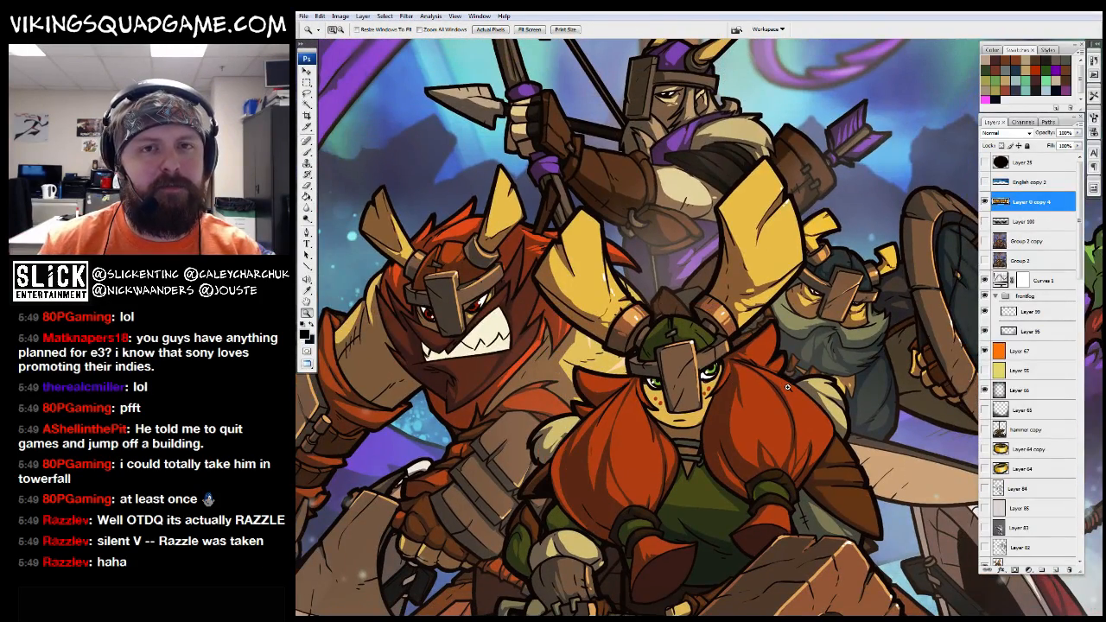
{"action": "key", "text": "f"}
{"action": "key", "text": "f"}
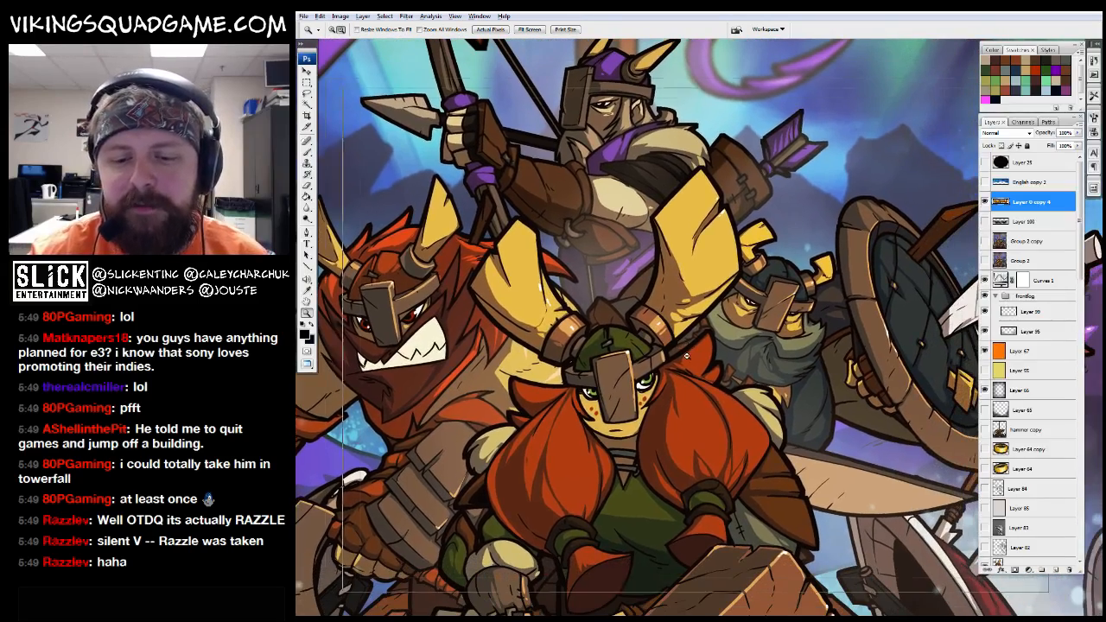
{"action": "key", "text": "f"}
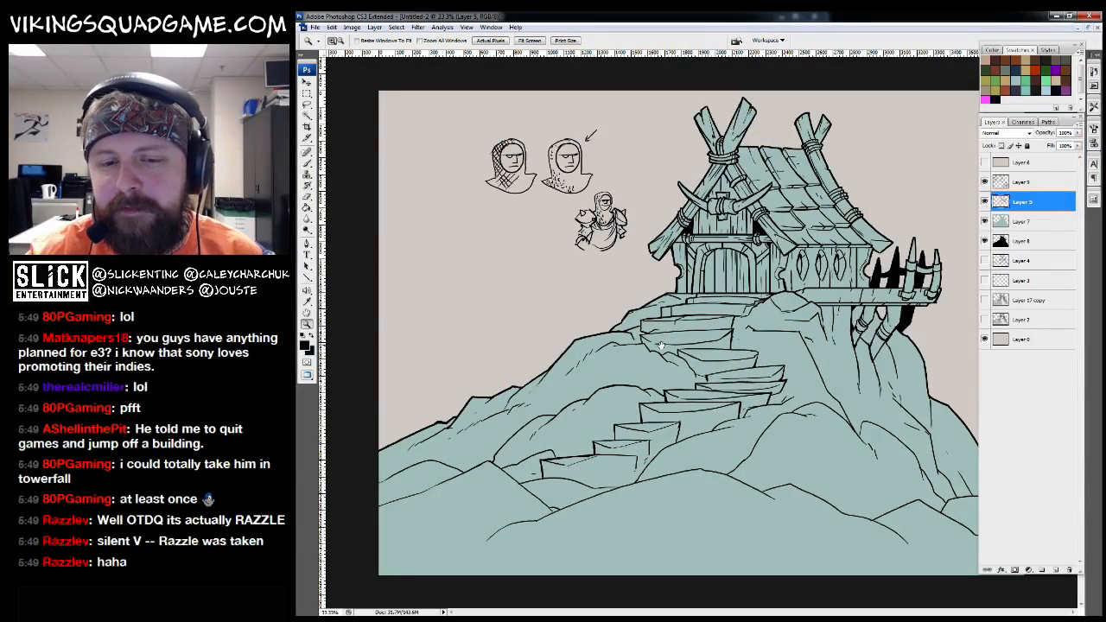
{"action": "key", "text": "f"}
{"action": "key", "text": "f"}
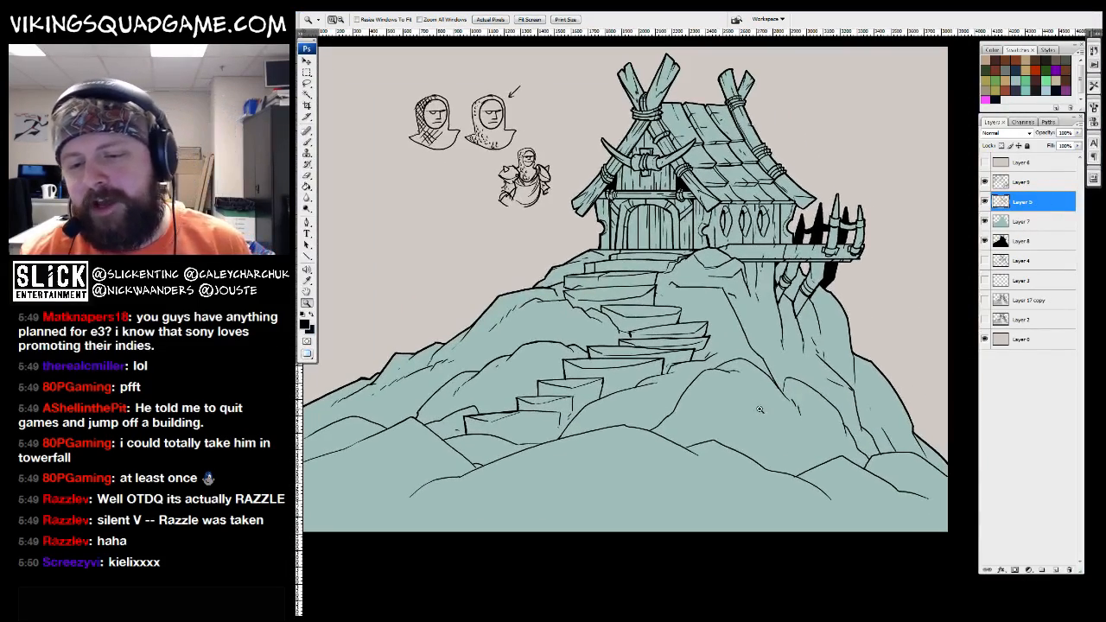
Extend the crack line running down the rock from the balcony's support posts and add short hatch marks at its end
{"action": "left_click_drag", "start_coordinate": [705, 362], "coordinate": [705, 363]}
{"action": "key", "text": "b"}
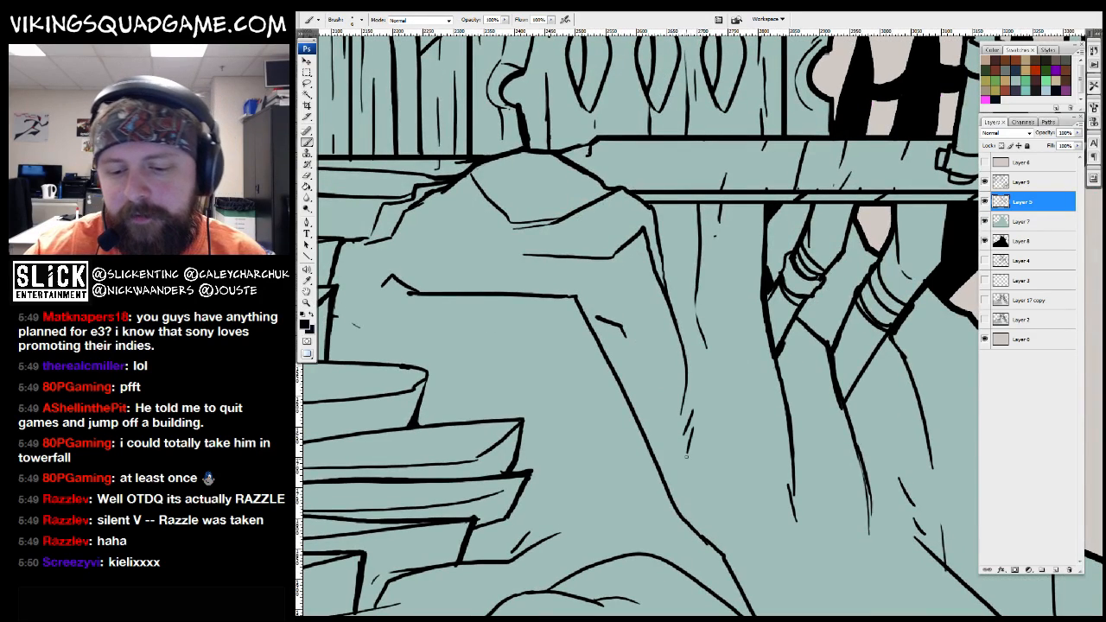
{"action": "left_click_drag", "start_coordinate": [688, 445], "coordinate": [627, 359]}
{"action": "left_click_drag", "start_coordinate": [725, 426], "coordinate": [651, 383]}
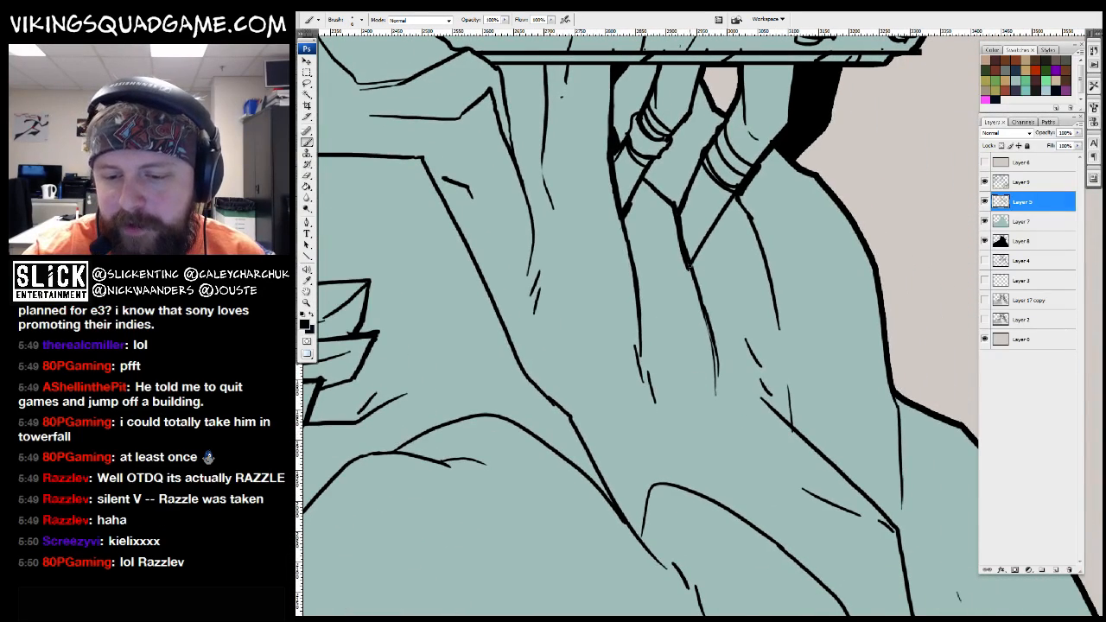
{"action": "key", "text": "z"}
{"action": "left_click", "coordinate": [808, 386], "text": "alt"}
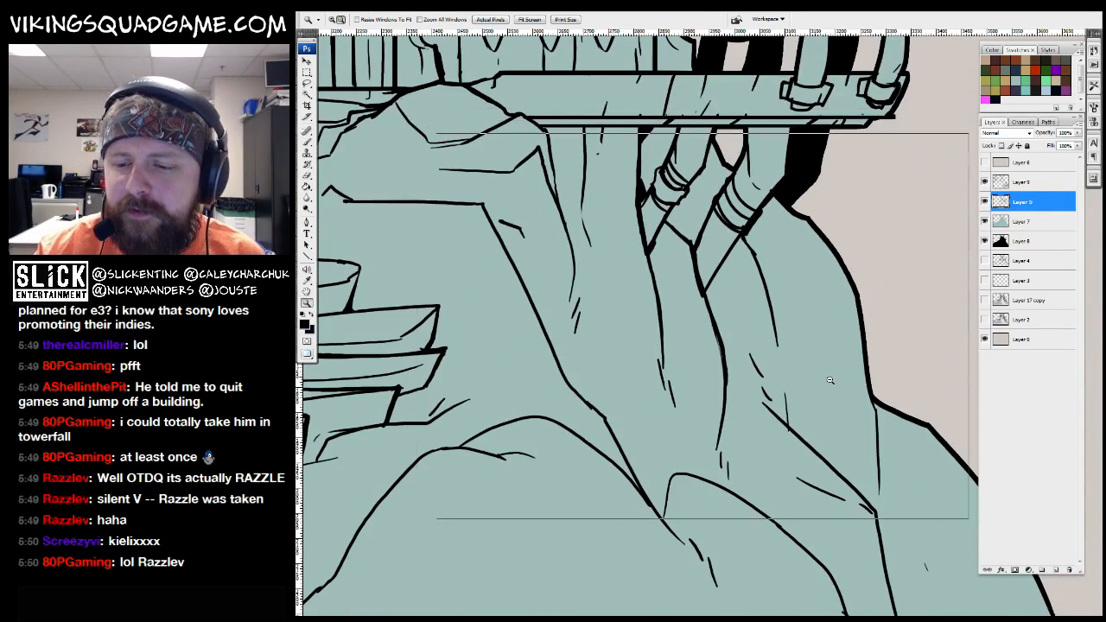
{"action": "left_click", "coordinate": [808, 386], "text": "alt"}
Draw wood-grain strokes on the rope-bound support posts beneath the balcony
{"action": "left_click", "coordinate": [808, 386]}
{"action": "left_click", "coordinate": [807, 386]}
{"action": "key", "text": "b"}
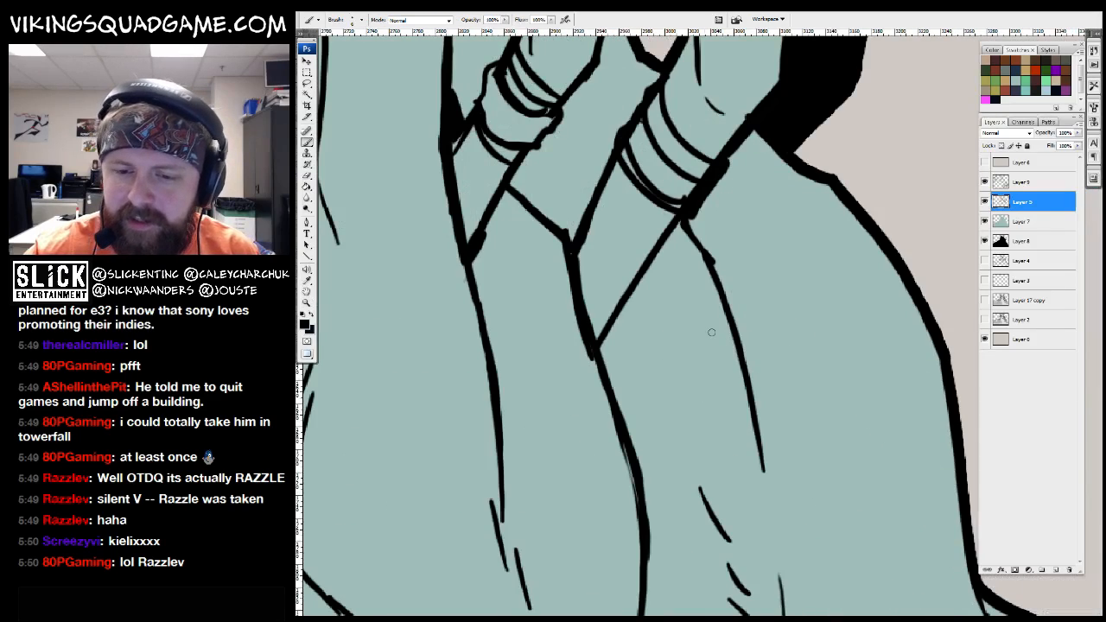
{"action": "scroll", "coordinate": [596, 278], "scroll_direction": "up", "scroll_amount": 3}
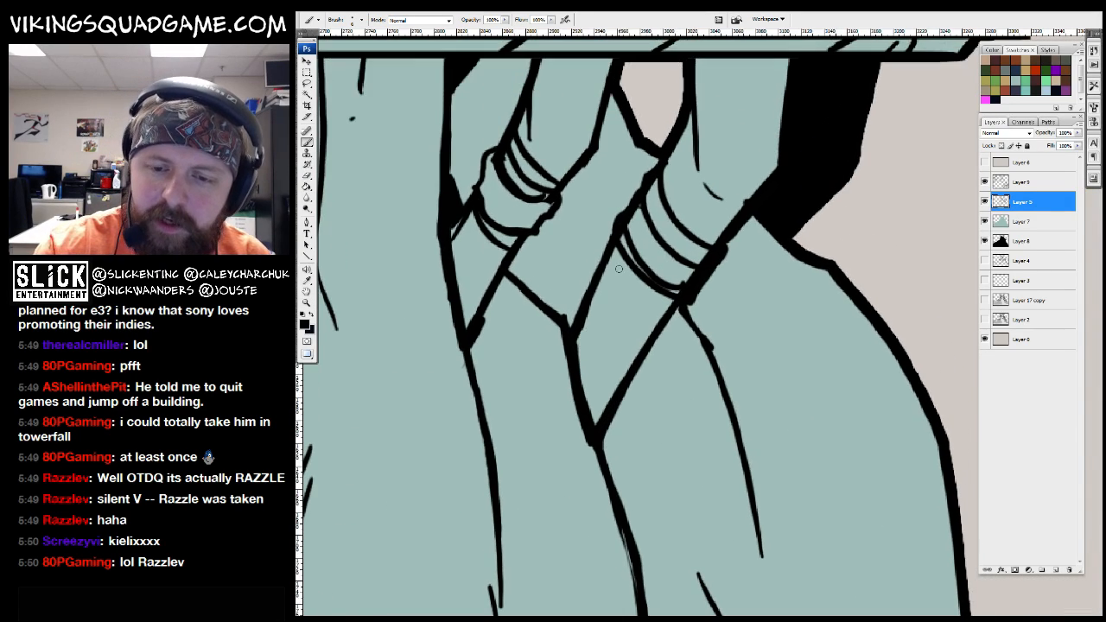
{"action": "scroll", "coordinate": [502, 299], "scroll_direction": "up", "scroll_amount": 2}
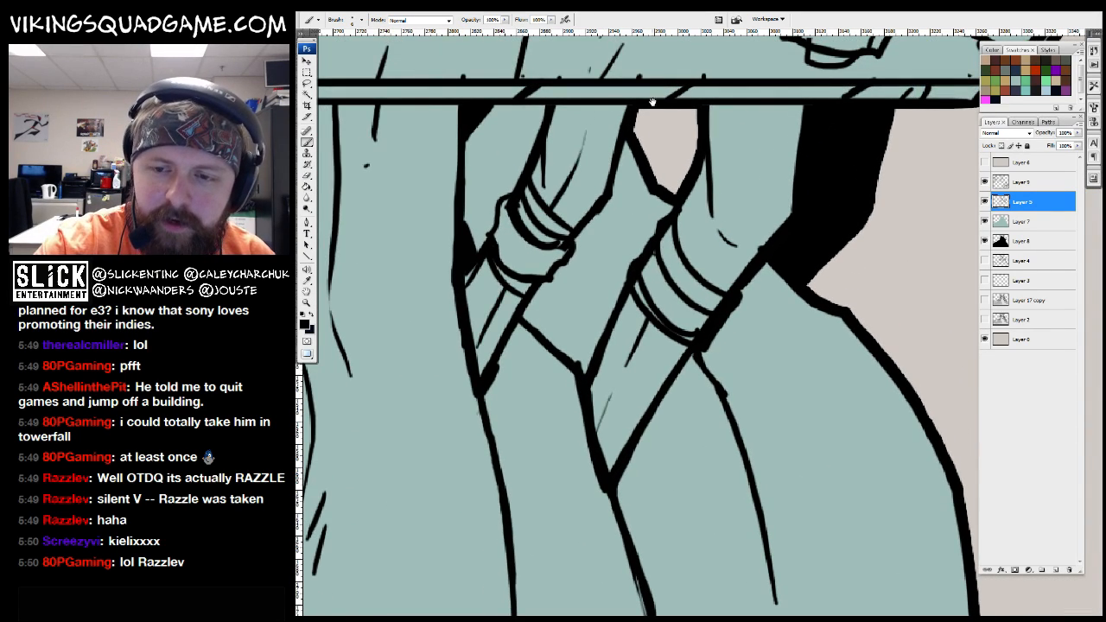
{"action": "key", "text": "z"}
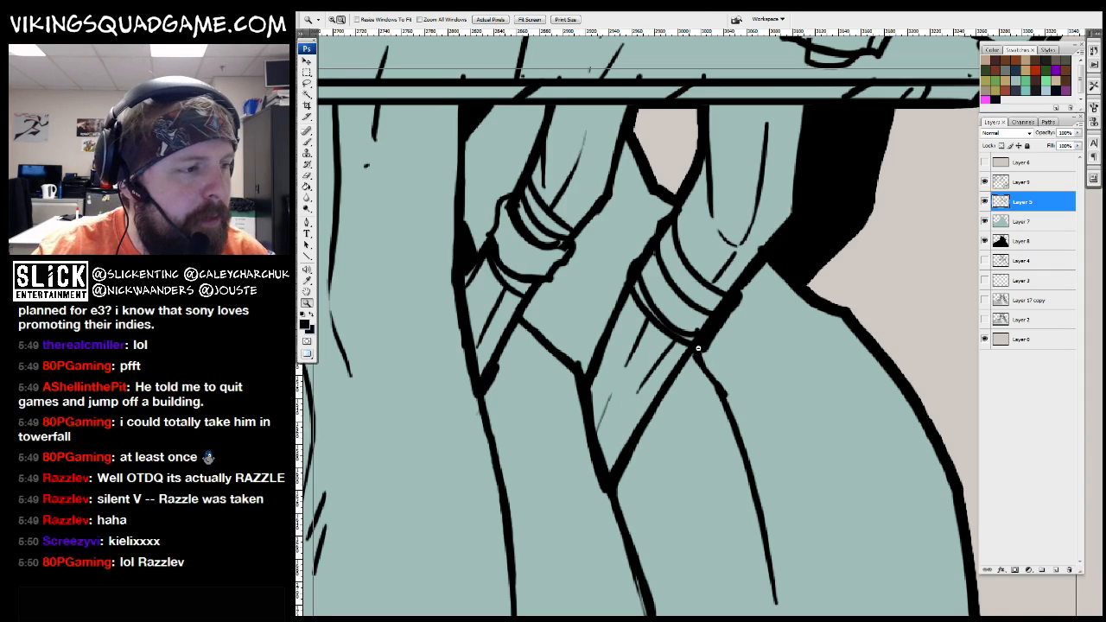
{"action": "left_click", "coordinate": [709, 419], "text": "alt"}
{"action": "left_click", "coordinate": [709, 420], "text": "alt"}
{"action": "left_click", "coordinate": [709, 419], "text": "alt"}
{"action": "left_click", "coordinate": [710, 420], "text": "alt"}
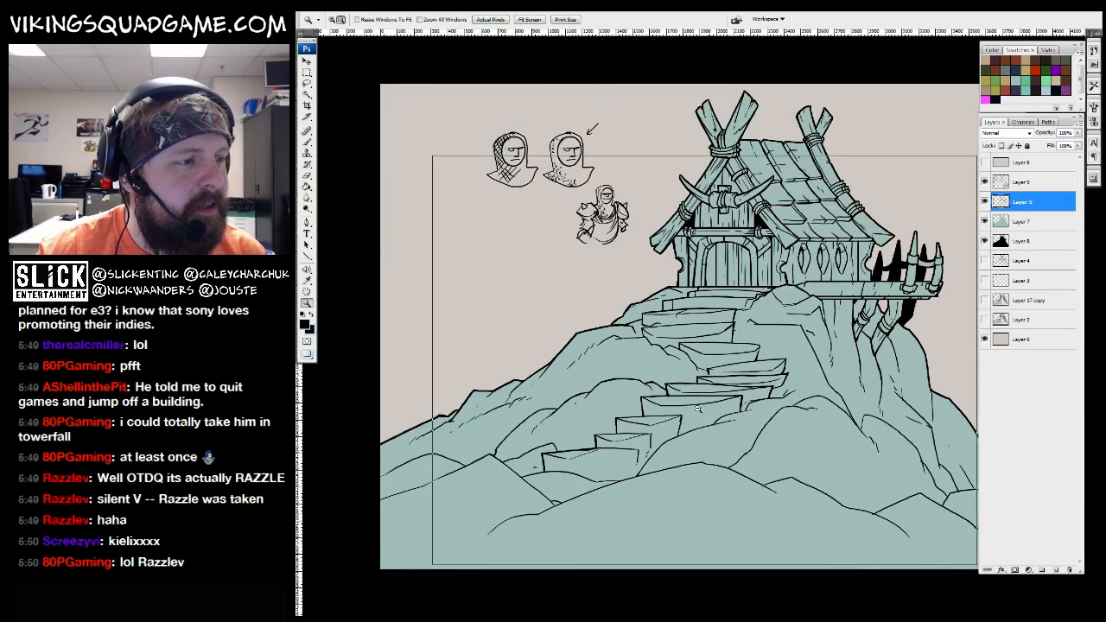
{"action": "left_click", "coordinate": [710, 420], "text": "alt"}
Draw crease lines on the boulder at the top of the stairs, beside the balcony beam
{"action": "left_click", "coordinate": [646, 447]}
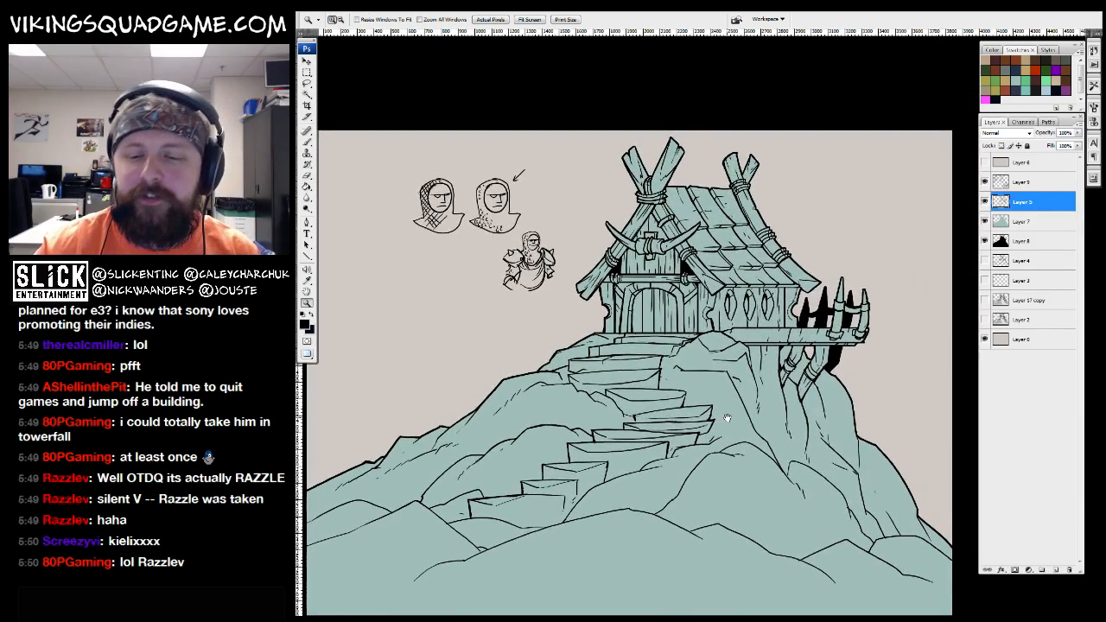
{"action": "left_click_drag", "start_coordinate": [727, 418], "coordinate": [686, 389]}
{"action": "left_click_drag", "start_coordinate": [811, 235], "coordinate": [652, 432]}
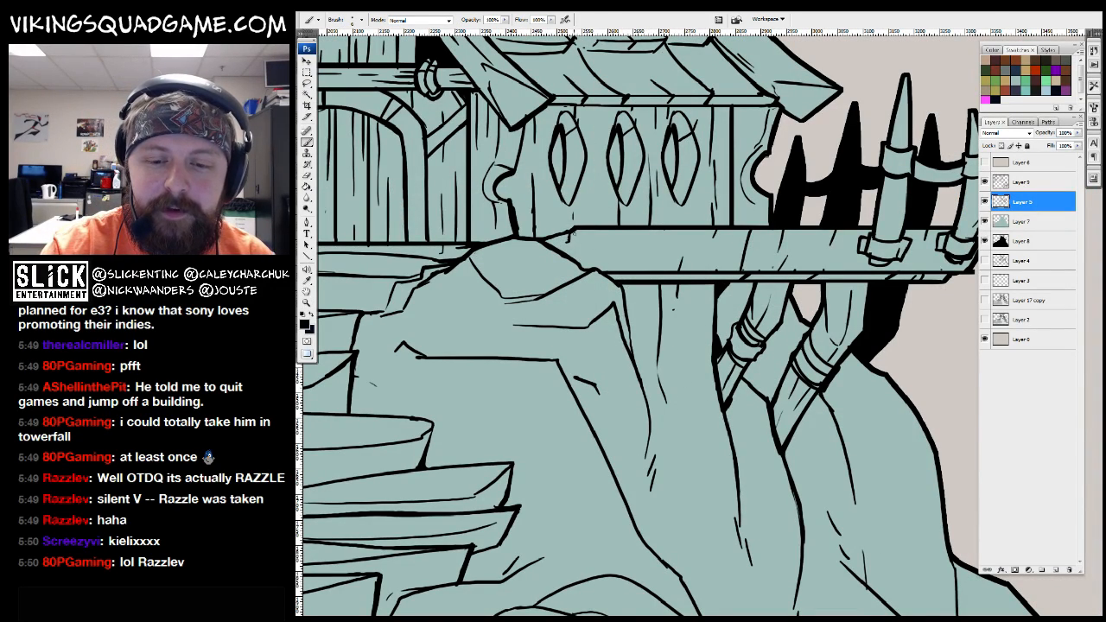
{"action": "left_click_drag", "start_coordinate": [648, 284], "coordinate": [696, 288]}
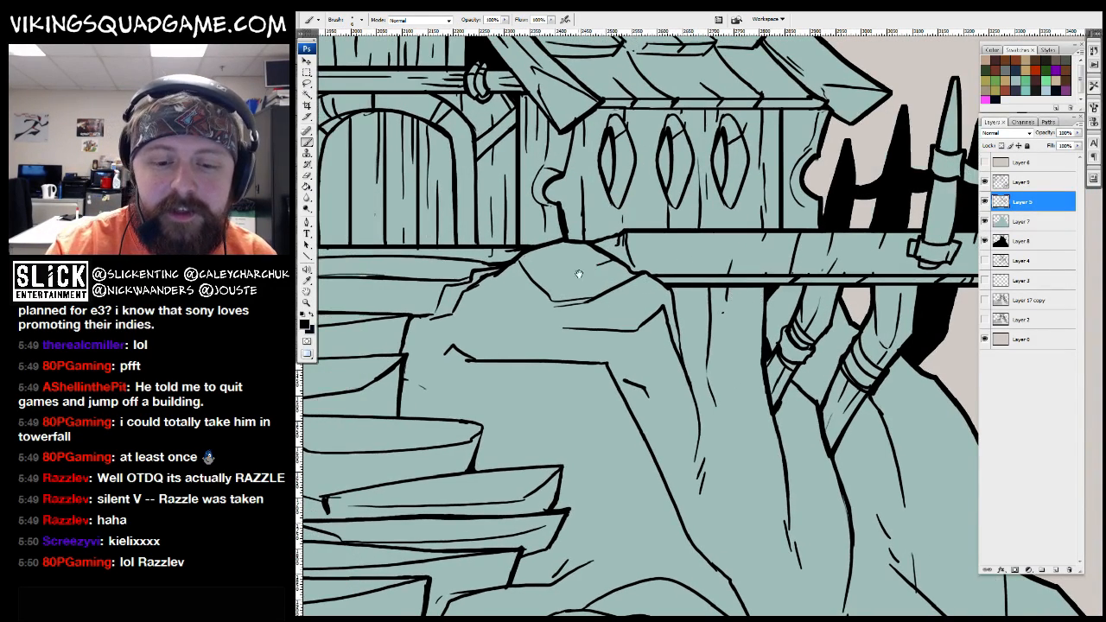
{"action": "left_click_drag", "start_coordinate": [579, 274], "coordinate": [674, 264]}
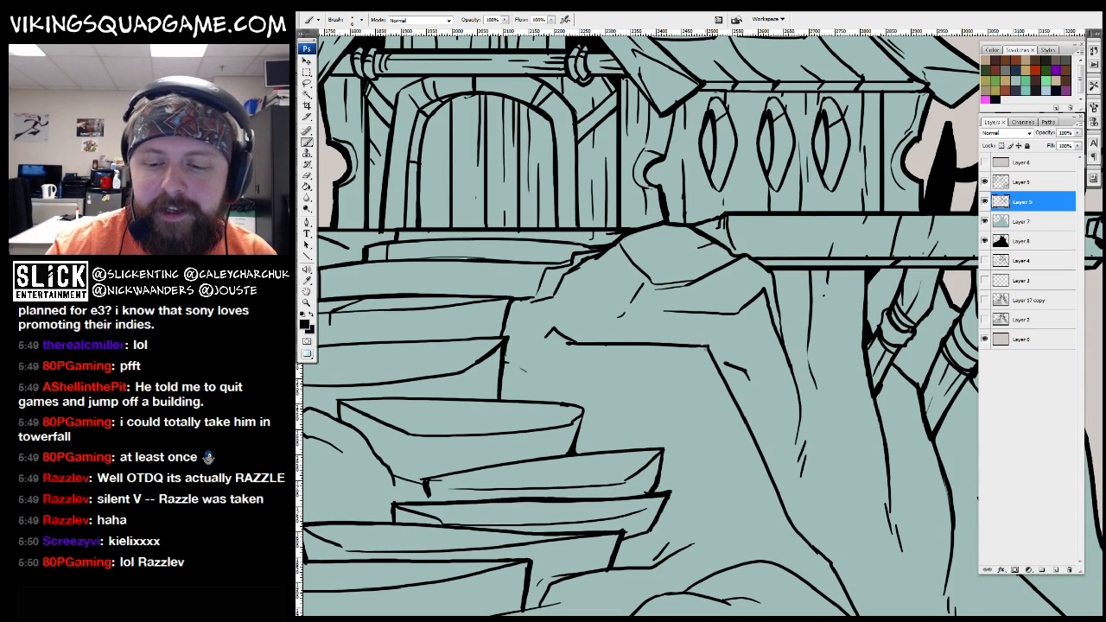
{"action": "left_click_drag", "start_coordinate": [584, 364], "coordinate": [665, 367]}
Add short hatch strokes to the rock faces between the staircase and the right slope below the balcony
{"action": "mouse_move", "coordinate": [767, 527]}
{"action": "left_mouse_down"}
{"action": "mouse_move", "coordinate": [674, 298]}
{"action": "mouse_move", "coordinate": [615, 373]}
{"action": "left_mouse_up"}
{"action": "key", "text": "z"}
{"action": "left_click", "coordinate": [892, 338]}
{"action": "left_click", "coordinate": [891, 338], "text": "alt"}
{"action": "left_click", "coordinate": [892, 337], "text": "alt"}
{"action": "left_click", "coordinate": [892, 338], "text": "alt"}
{"action": "left_click", "coordinate": [891, 338], "text": "alt"}
{"action": "key", "text": "b"}
{"action": "scroll", "coordinate": [626, 363], "scroll_direction": "up", "scroll_amount": 1}
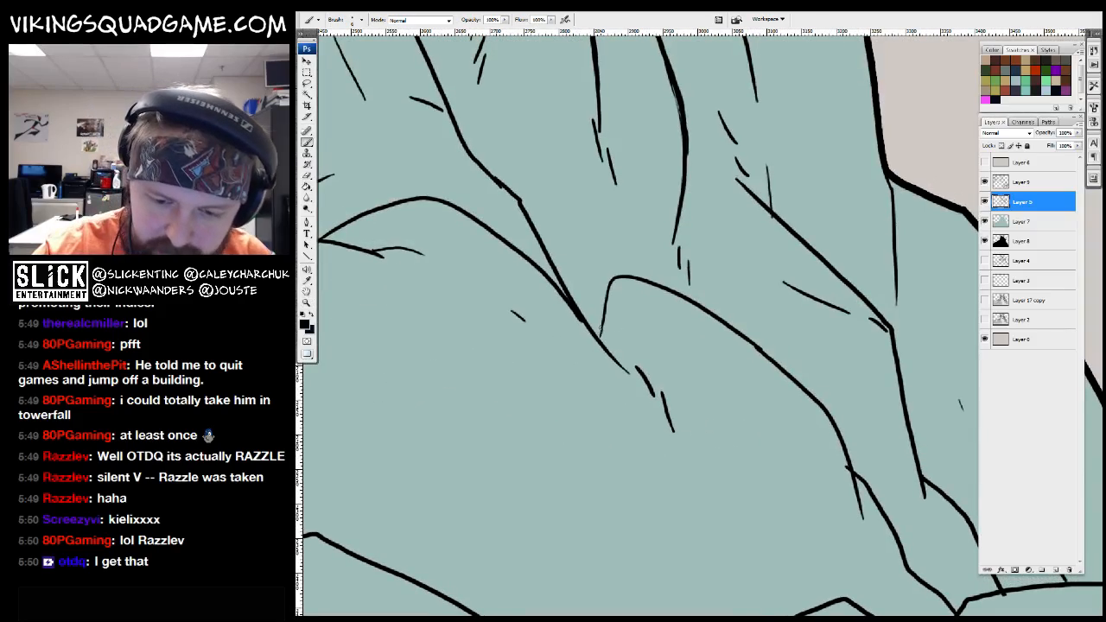
{"action": "key", "text": "z"}
{"action": "left_click", "coordinate": [708, 362], "text": "alt"}
{"action": "left_click", "coordinate": [708, 363], "text": "alt"}
{"action": "left_click", "coordinate": [707, 362], "text": "alt"}
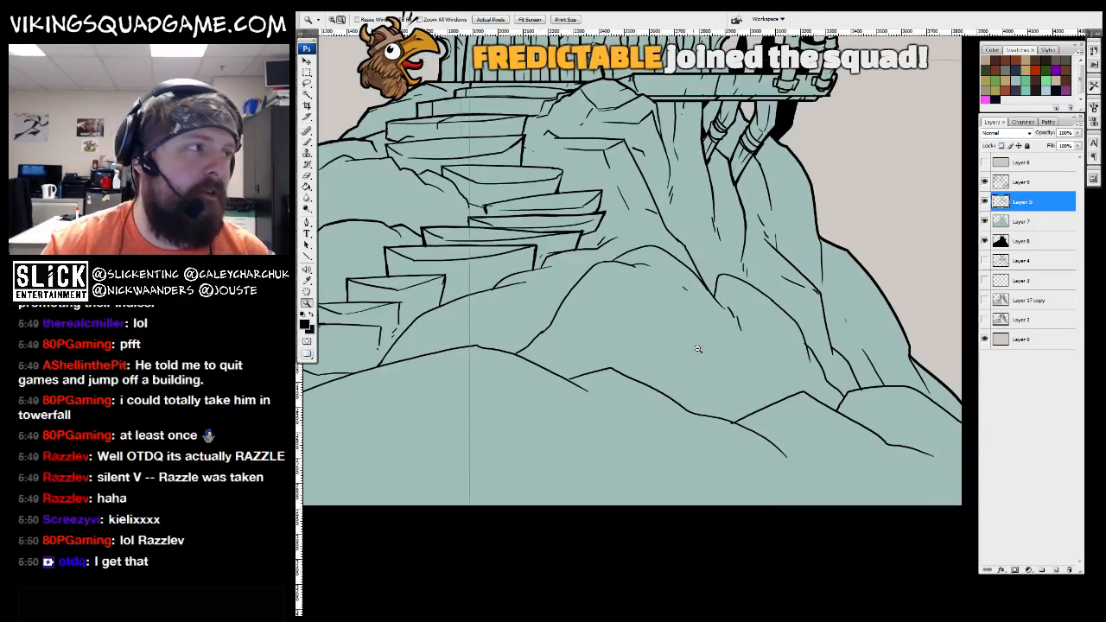
{"action": "left_click", "coordinate": [708, 363], "text": "alt"}
Draw short strand lines on the rope binding around the crossed posts at the rear end of the roof
{"action": "mouse_move", "coordinate": [708, 363]}
{"action": "left_mouse_down"}
{"action": "mouse_move", "coordinate": [692, 431]}
{"action": "mouse_move", "coordinate": [694, 394]}
{"action": "left_mouse_up"}
{"action": "left_click", "coordinate": [724, 420], "text": "alt"}
{"action": "left_click_drag", "start_coordinate": [794, 382], "coordinate": [763, 349]}
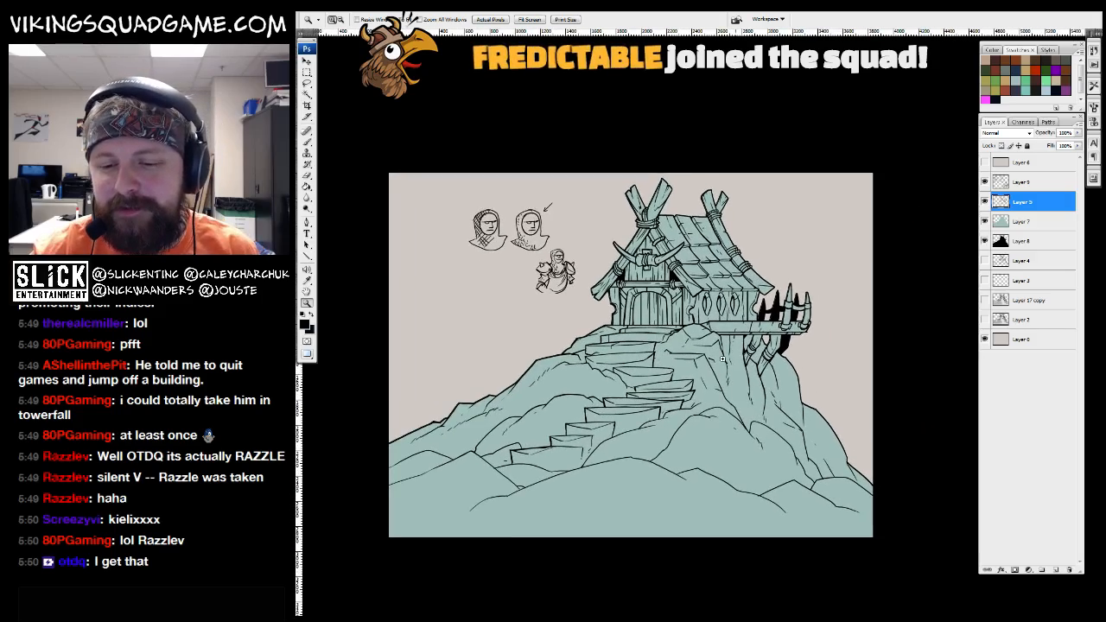
{"action": "left_click_drag", "start_coordinate": [699, 216], "coordinate": [714, 333]}
{"action": "left_click", "coordinate": [748, 334], "text": "alt"}
{"action": "left_click", "coordinate": [748, 334], "text": "alt"}
{"action": "left_click", "coordinate": [749, 334], "text": "alt"}
{"action": "left_click_drag", "start_coordinate": [466, 216], "coordinate": [692, 309]}
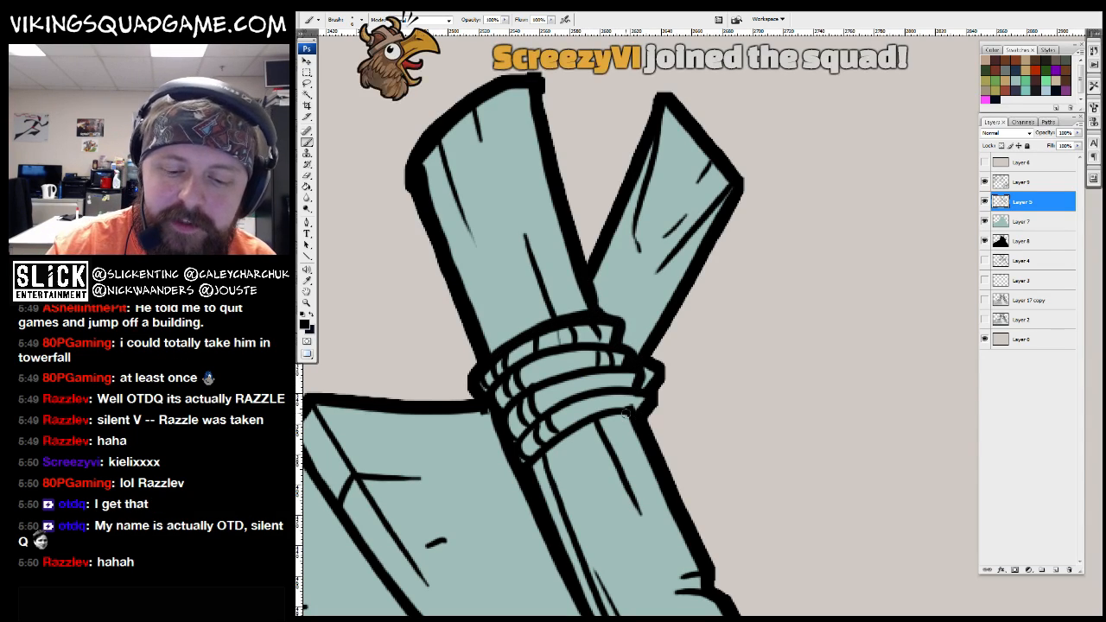
{"action": "scroll", "coordinate": [658, 394], "scroll_direction": "down", "scroll_amount": 1}
{"action": "key", "text": "z"}
{"action": "left_click", "coordinate": [658, 395], "text": "alt"}
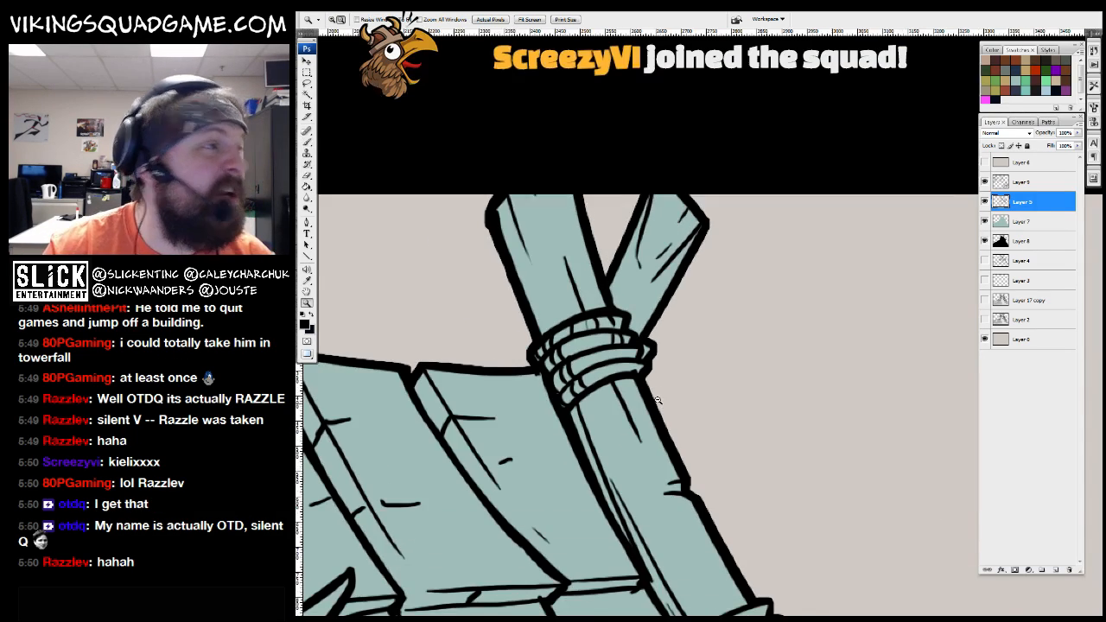
Review the whole hilltop house drawing, briefly switching the visibility of the upper line-art layer
{"action": "left_click", "coordinate": [659, 406], "text": "alt"}
{"action": "left_click", "coordinate": [662, 423], "text": "alt"}
{"action": "scroll", "coordinate": [664, 433], "scroll_direction": "down", "scroll_amount": 1}
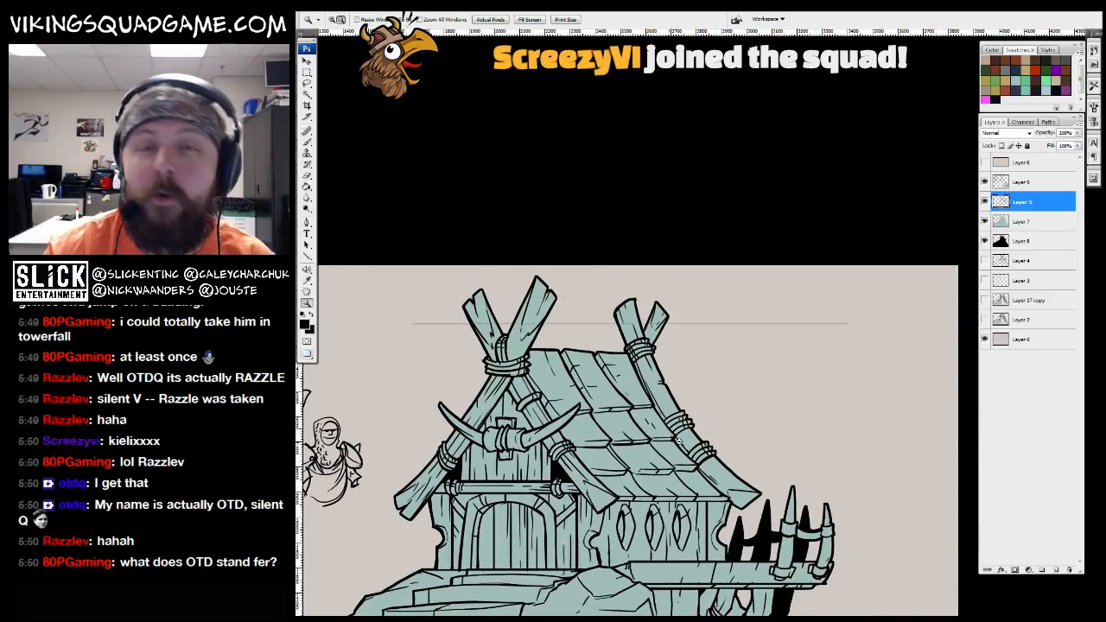
{"action": "left_click", "coordinate": [663, 433], "text": "alt"}
{"action": "scroll", "coordinate": [904, 295], "scroll_direction": "up", "scroll_amount": 2}
{"action": "left_click", "coordinate": [984, 182]}
{"action": "left_click", "coordinate": [984, 182]}
{"action": "mouse_move", "coordinate": [843, 271]}
{"action": "left_mouse_down"}
{"action": "mouse_move", "coordinate": [889, 299]}
{"action": "mouse_move", "coordinate": [892, 286]}
{"action": "left_mouse_up"}
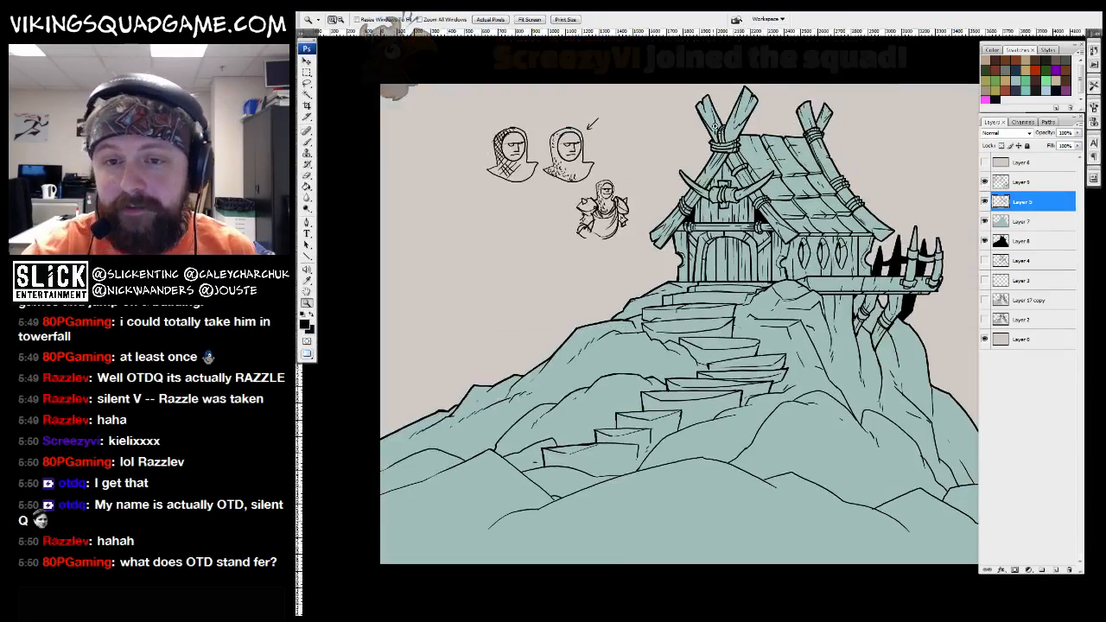
Switch from the hilltop drawing through the cover illustration to the camp scene in cine_builder2.psd
{"action": "key", "text": "f"}
{"action": "key", "text": "ctrl+Tab"}
{"action": "key", "text": "f"}
{"action": "key", "text": "f"}
{"action": "left_click_drag", "start_coordinate": [688, 484], "coordinate": [661, 429]}
{"action": "key", "text": "f"}
{"action": "key", "text": "f"}
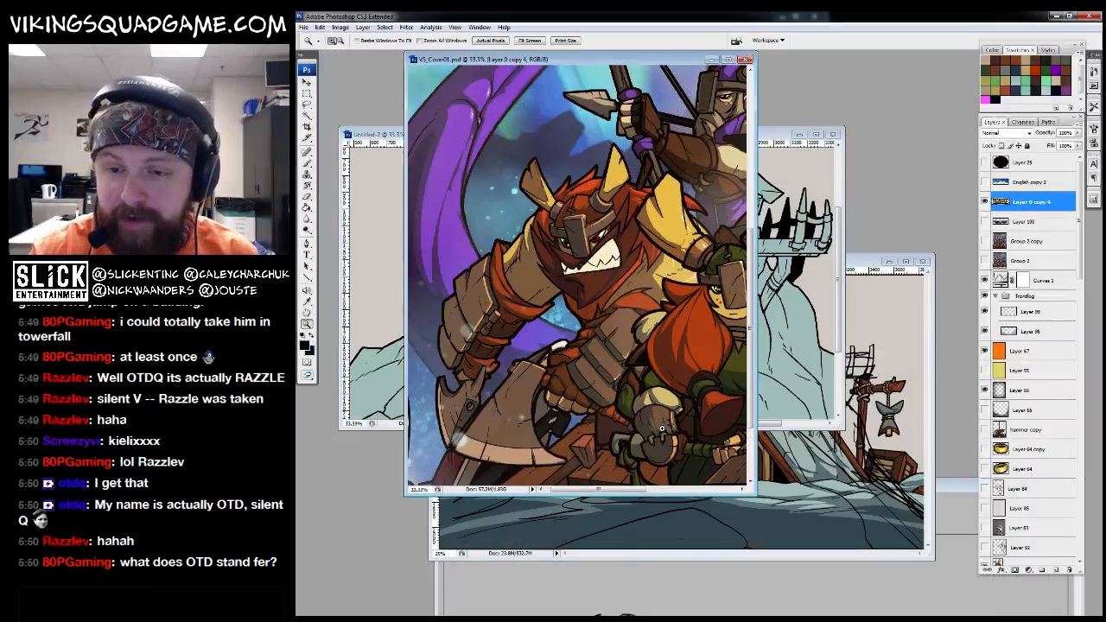
{"action": "key", "text": "ctrl+Tab"}
{"action": "key", "text": "f"}
{"action": "key", "text": "f"}
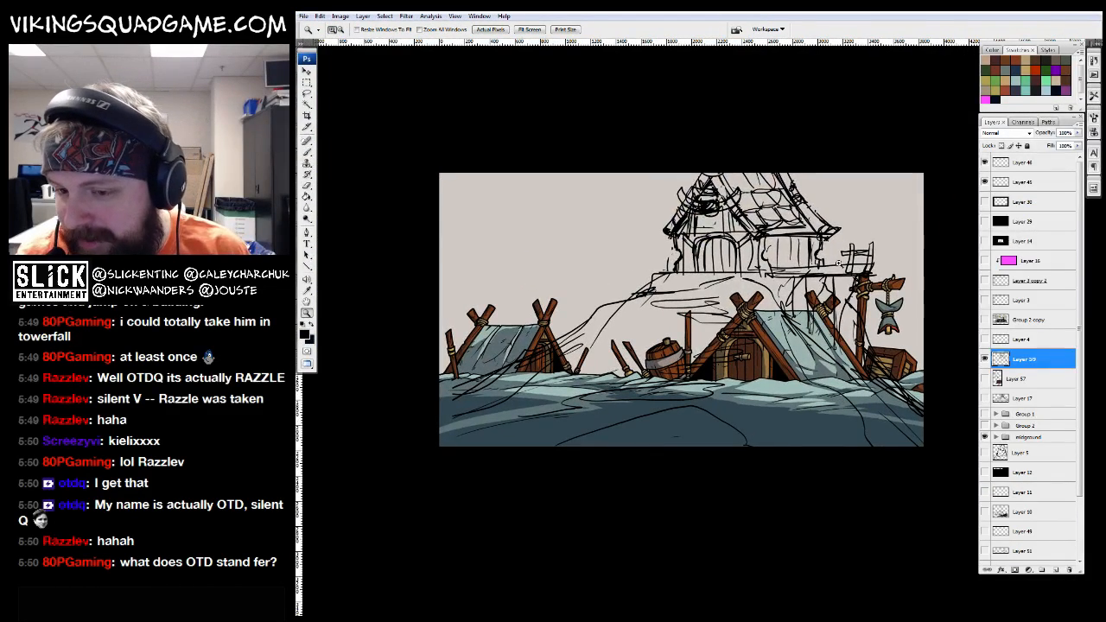
Hide the rough house sketch in the camp scene and show Group 2 with the Viking characters
{"action": "key", "text": "ctrl+Tab"}
{"action": "left_click", "coordinate": [985, 414]}
{"action": "left_click", "coordinate": [985, 414]}
{"action": "left_click", "coordinate": [985, 425]}
{"action": "left_click", "coordinate": [985, 425]}
{"action": "left_click", "coordinate": [985, 425]}
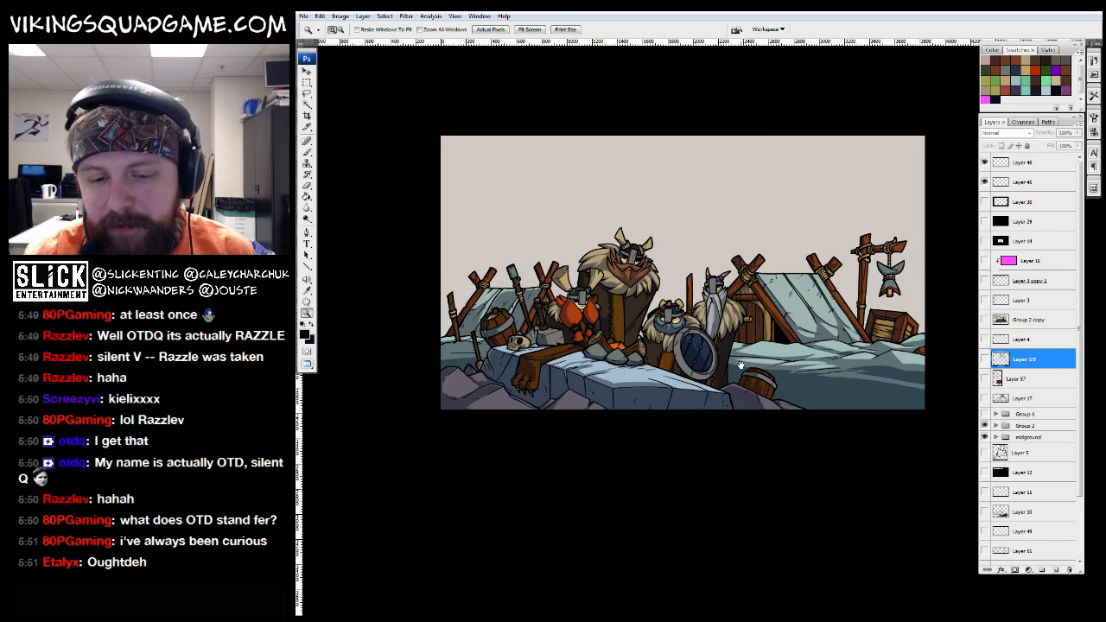
{"action": "left_click", "coordinate": [1026, 425]}
{"action": "key", "text": "v"}
{"action": "left_click_drag", "start_coordinate": [843, 422], "coordinate": [783, 433]}
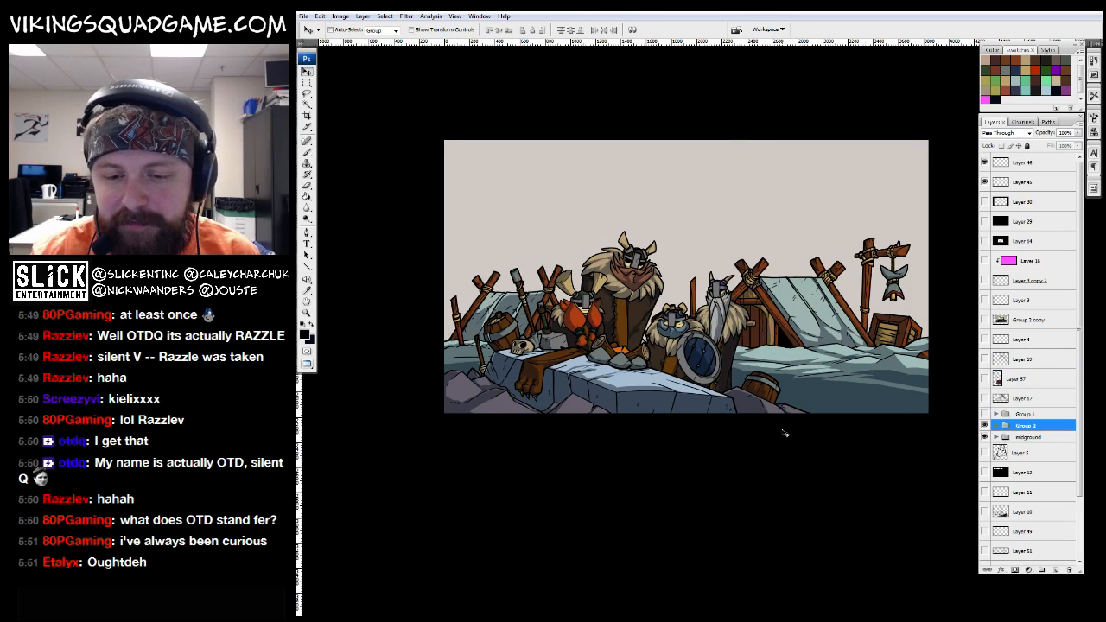
Return to the hilltop house drawing and show it in full-screen view
{"action": "key", "text": "f"}
{"action": "key", "text": "f"}
{"action": "key", "text": "ctrl+Tab"}
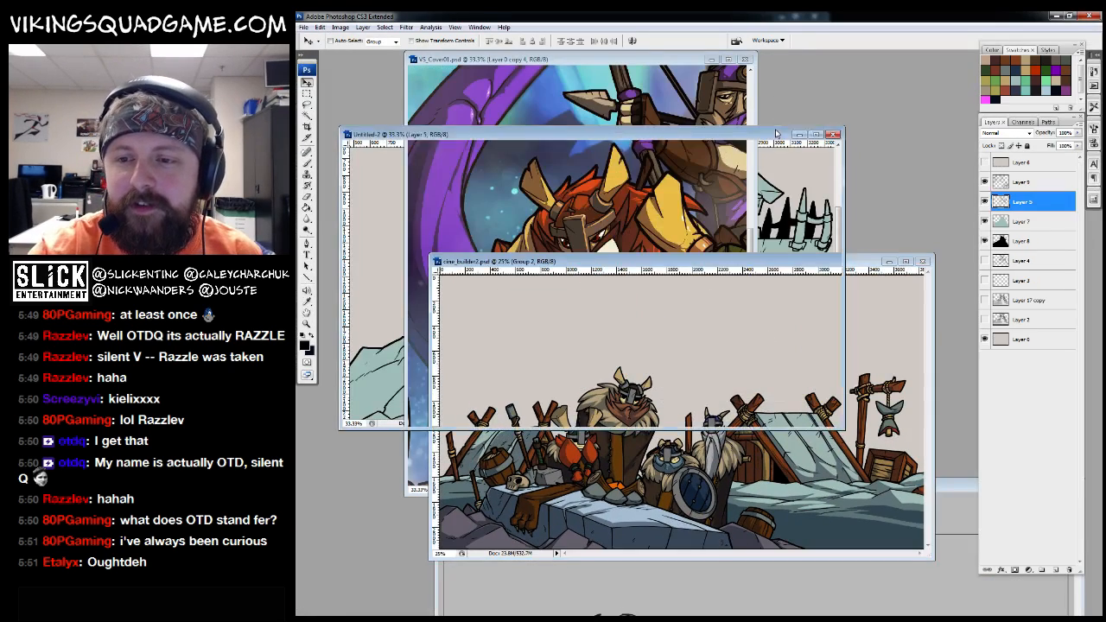
{"action": "key", "text": "f"}
{"action": "key", "text": "f"}
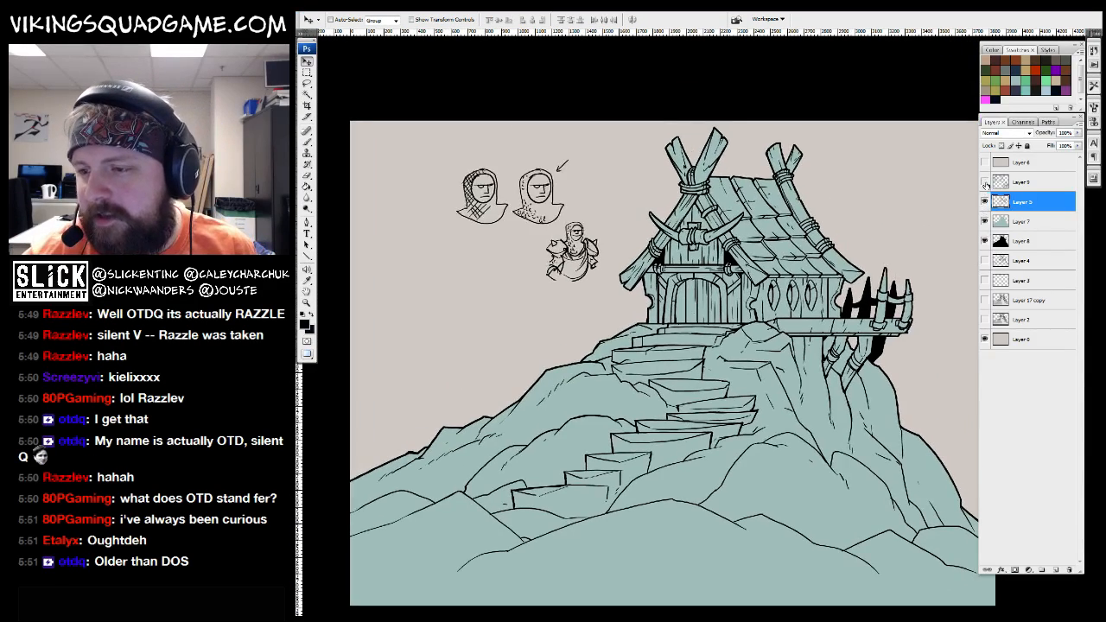
Select the rock areas of both upper slopes beside the staircase on the line-art layer with the Magic Wand
{"action": "left_click", "coordinate": [1024, 221]}
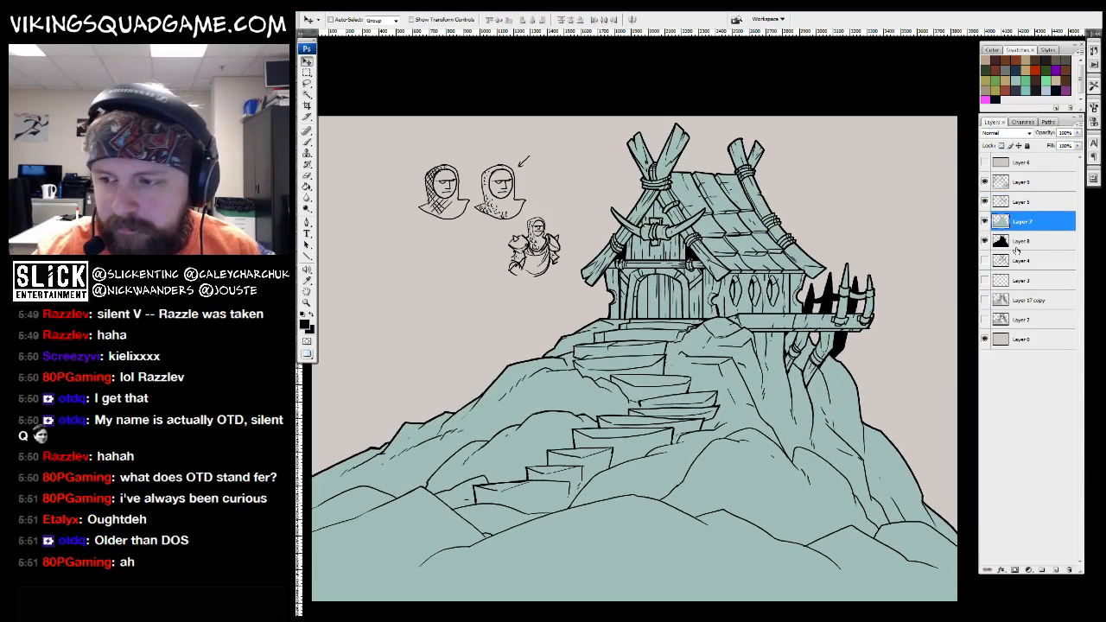
{"action": "key", "text": "w"}
{"action": "left_click", "coordinate": [760, 404]}
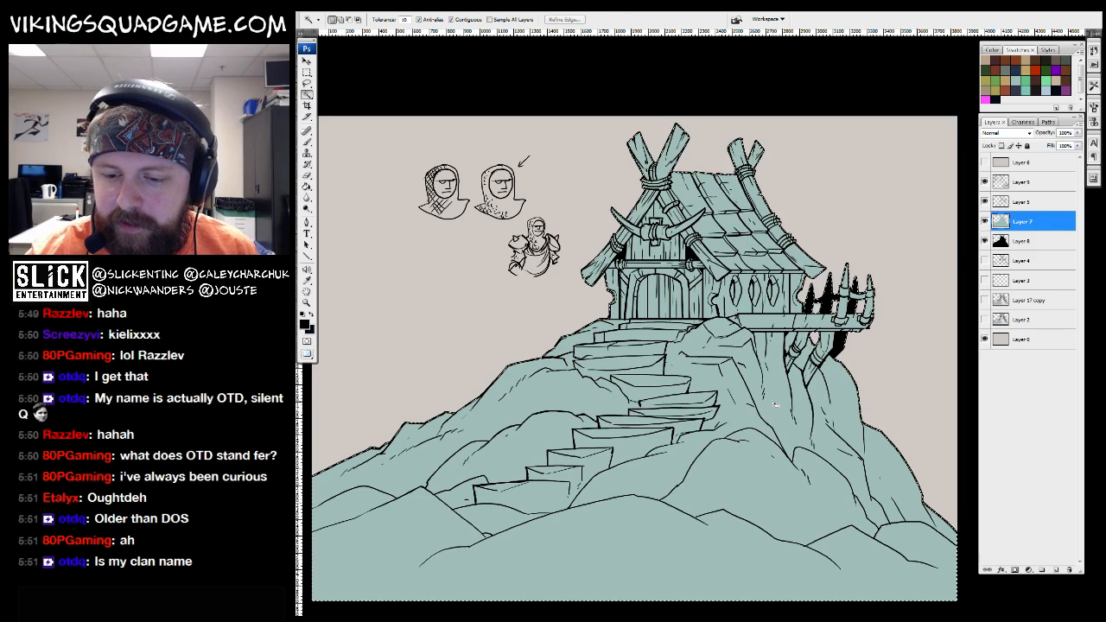
{"action": "key", "text": "alt+]"}
{"action": "left_click", "coordinate": [776, 413]}
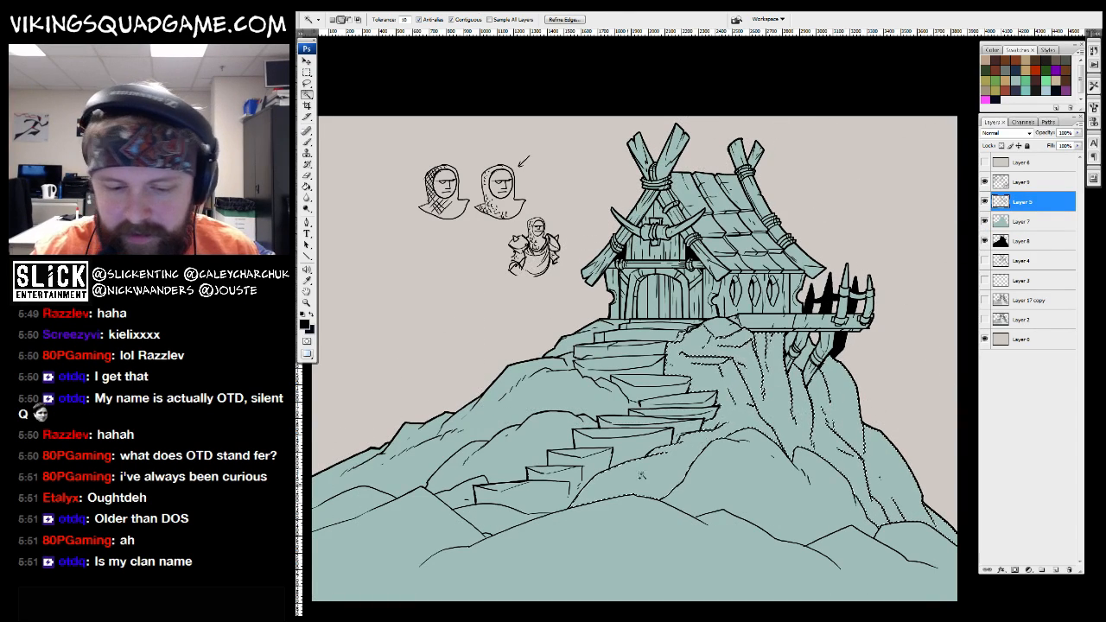
{"action": "key", "text": "alt+["}
{"action": "left_click", "coordinate": [509, 424]}
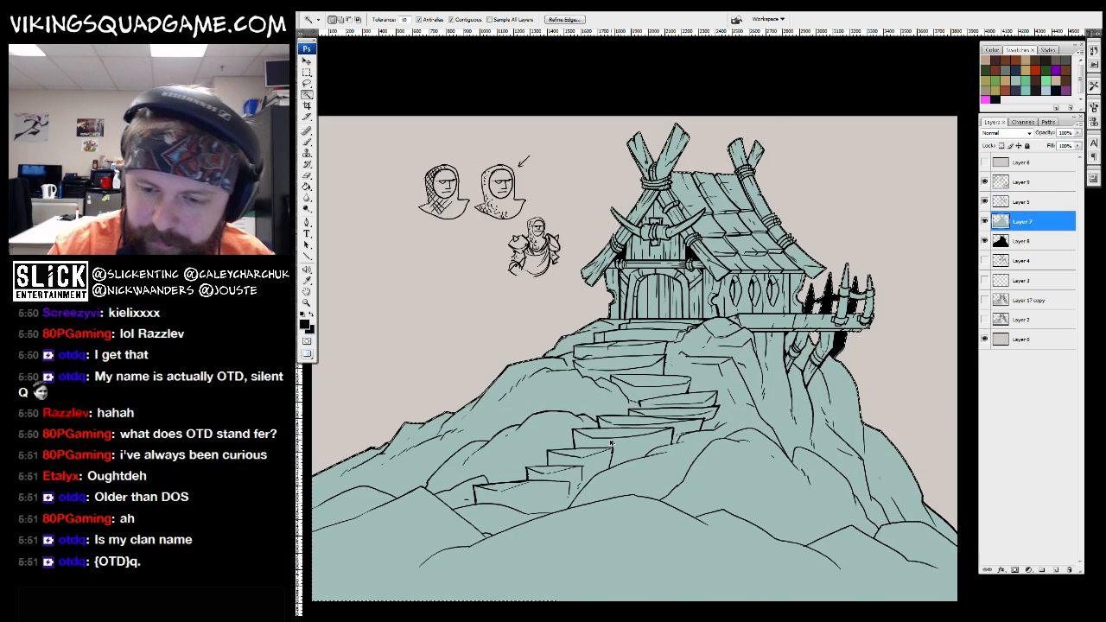
{"action": "left_click", "coordinate": [1025, 203]}
{"action": "left_click", "coordinate": [563, 391]}
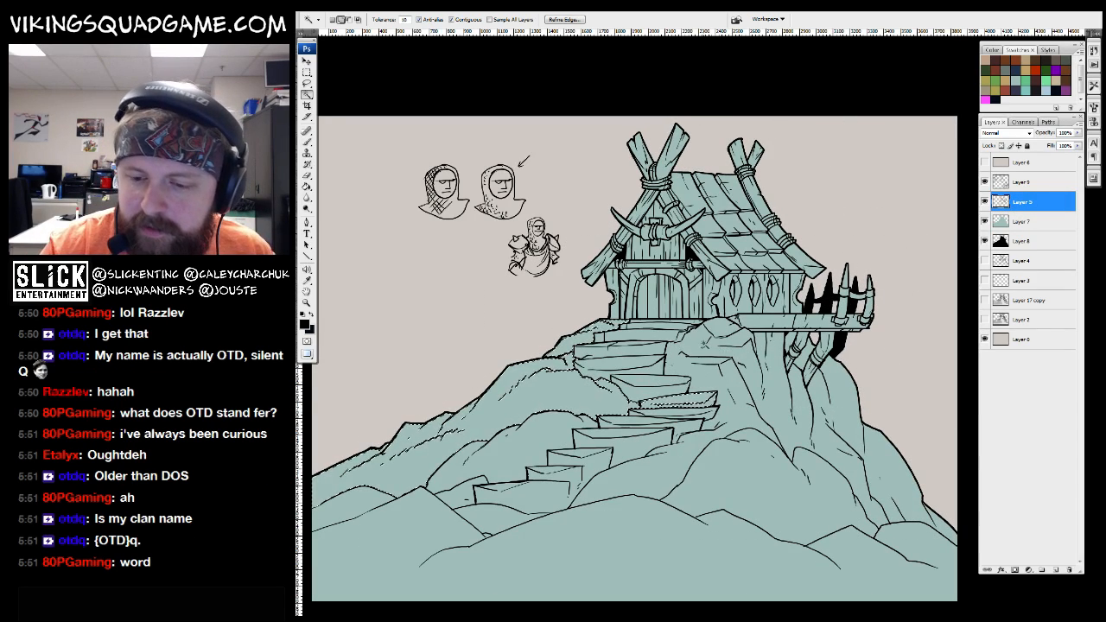
Inspect the extent of the selected rock areas around the staircase, balcony supports and slopes
{"action": "left_click_drag", "start_coordinate": [903, 409], "coordinate": [868, 384]}
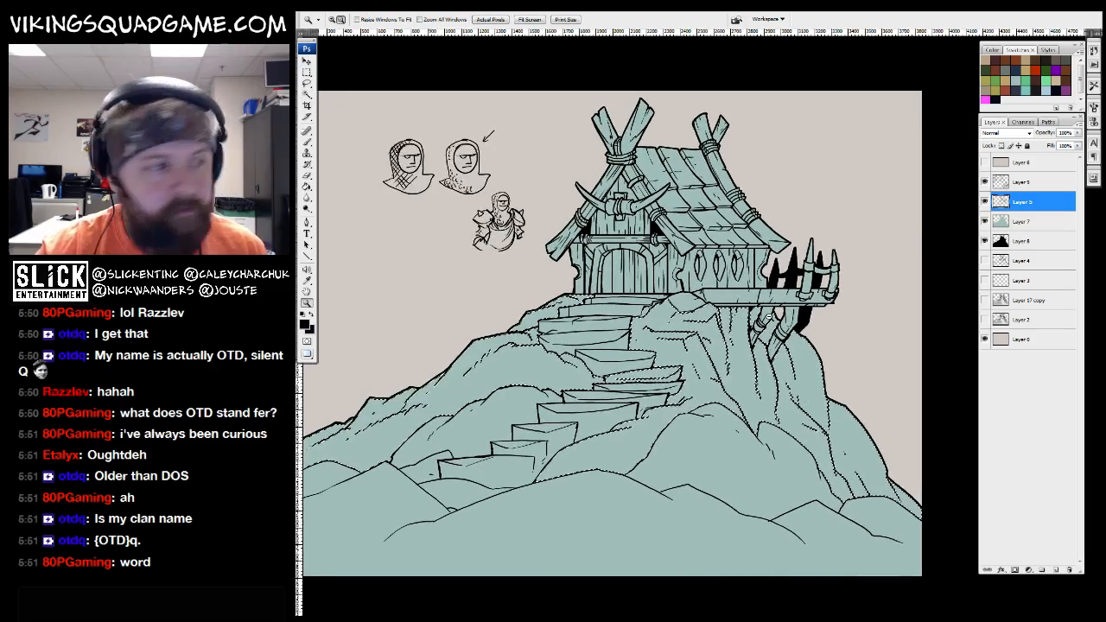
{"action": "left_click", "coordinate": [824, 330], "text": "alt"}
{"action": "left_click_drag", "start_coordinate": [786, 310], "coordinate": [705, 438]}
{"action": "left_click", "coordinate": [704, 436], "text": "alt"}
{"action": "left_click", "coordinate": [703, 437]}
{"action": "left_click", "coordinate": [756, 399]}
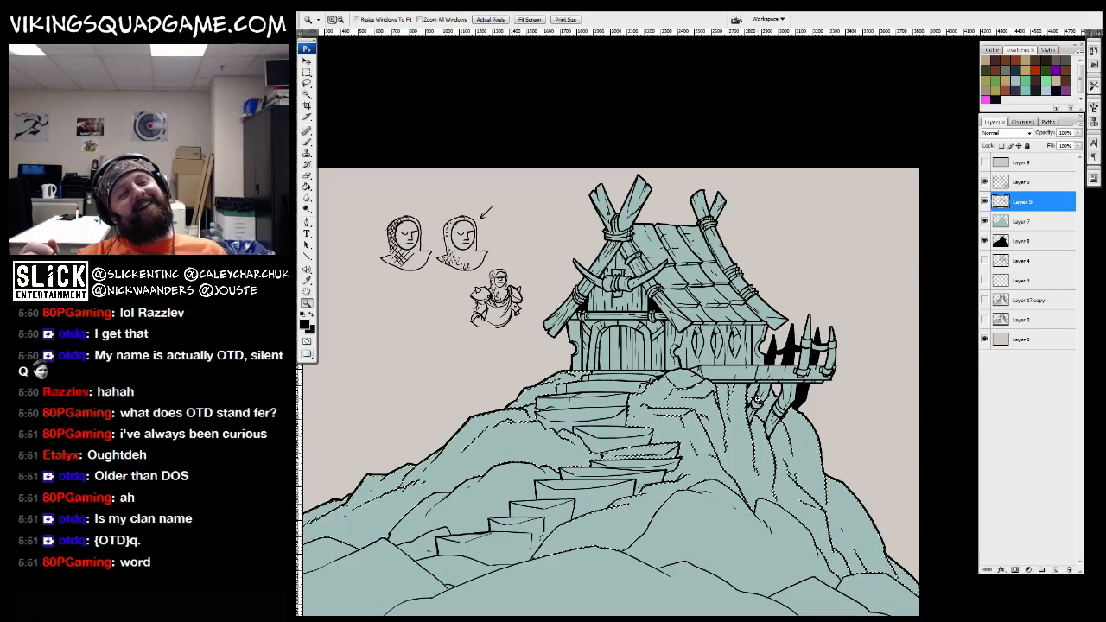
{"action": "left_click_drag", "start_coordinate": [756, 399], "coordinate": [752, 304]}
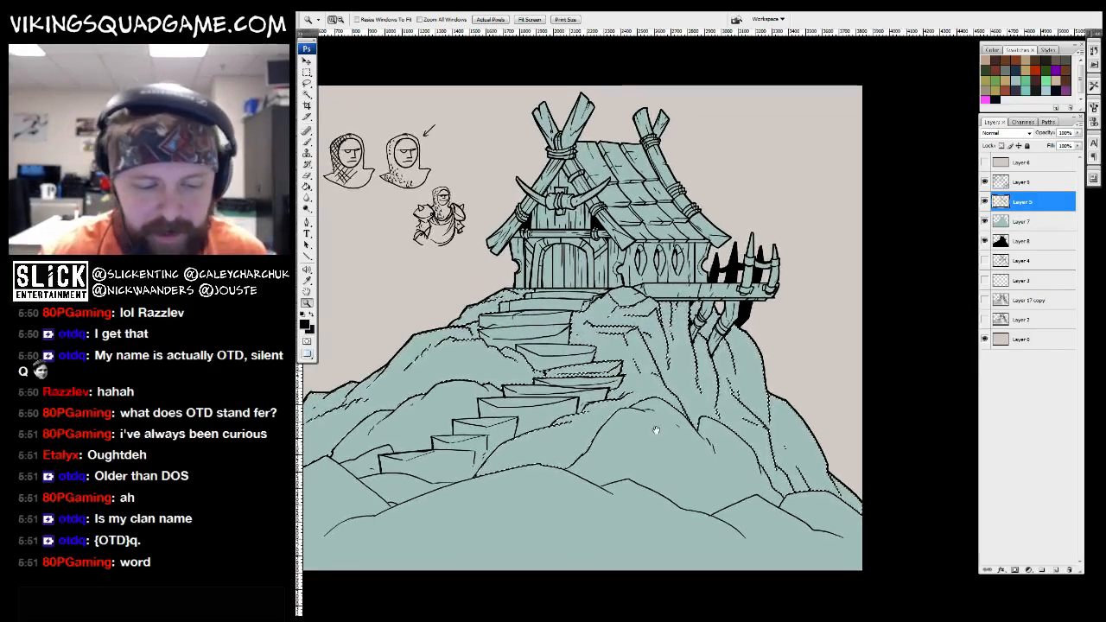
{"action": "scroll", "coordinate": [750, 304], "scroll_direction": "up", "scroll_amount": 3}
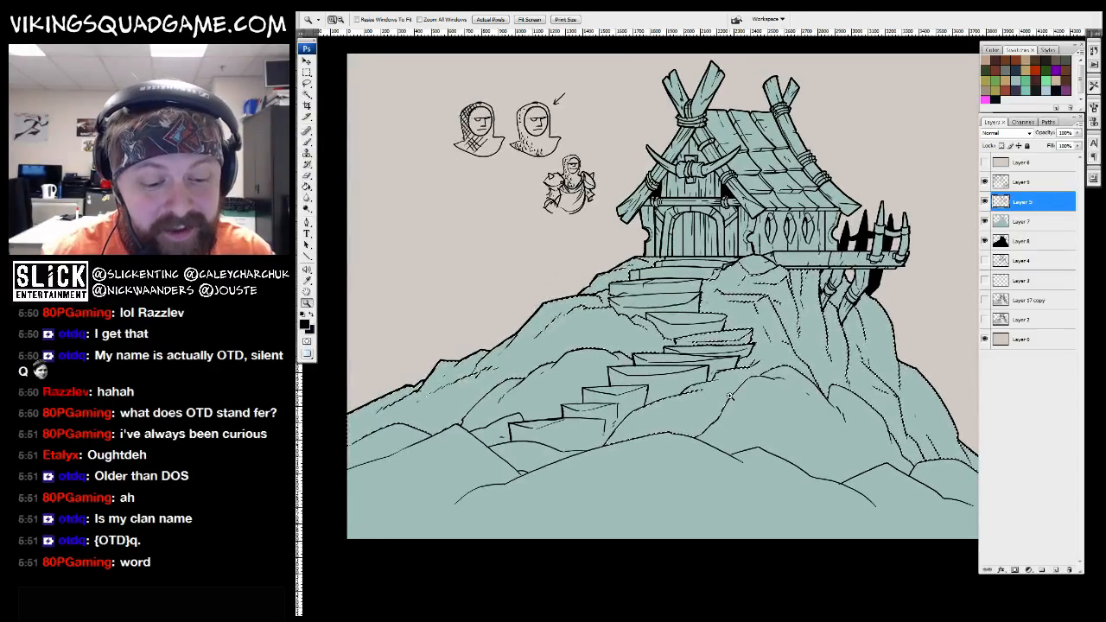
Add a new layer above the teal base colour layer and clip it to that layer
{"action": "left_click_drag", "start_coordinate": [968, 438], "coordinate": [949, 441]}
{"action": "key", "text": "alt+bracketleft"}
{"action": "key", "text": "ctrl+shift+alt+n"}
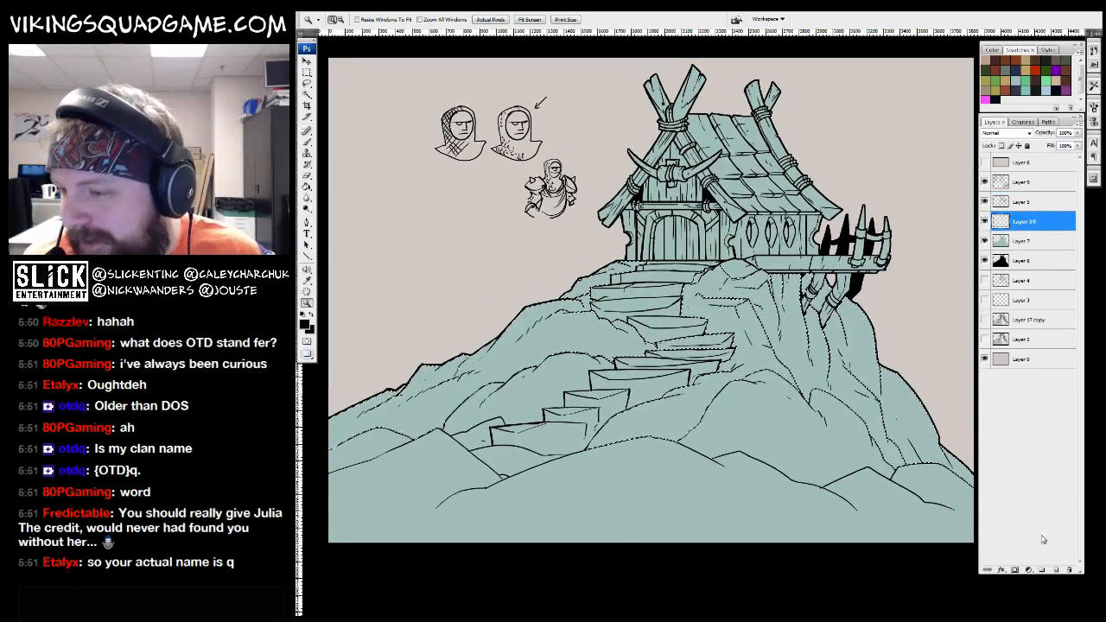
{"action": "key", "text": "g"}
{"action": "left_click_drag", "start_coordinate": [956, 135], "coordinate": [948, 143]}
Set the foreground colour to dark purple #554656 and fill the selected rock areas on the clipped layer
{"action": "left_click", "coordinate": [1056, 70]}
{"action": "left_click", "coordinate": [305, 323]}
{"action": "left_click", "coordinate": [538, 410]}
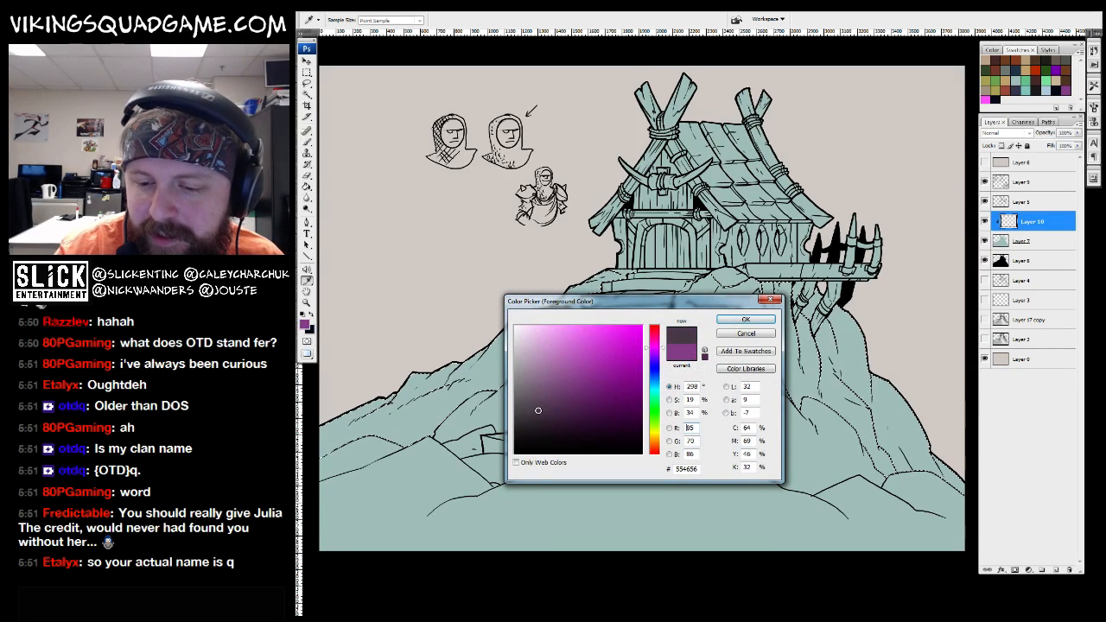
{"action": "key", "text": "Return"}
{"action": "key", "text": "g"}
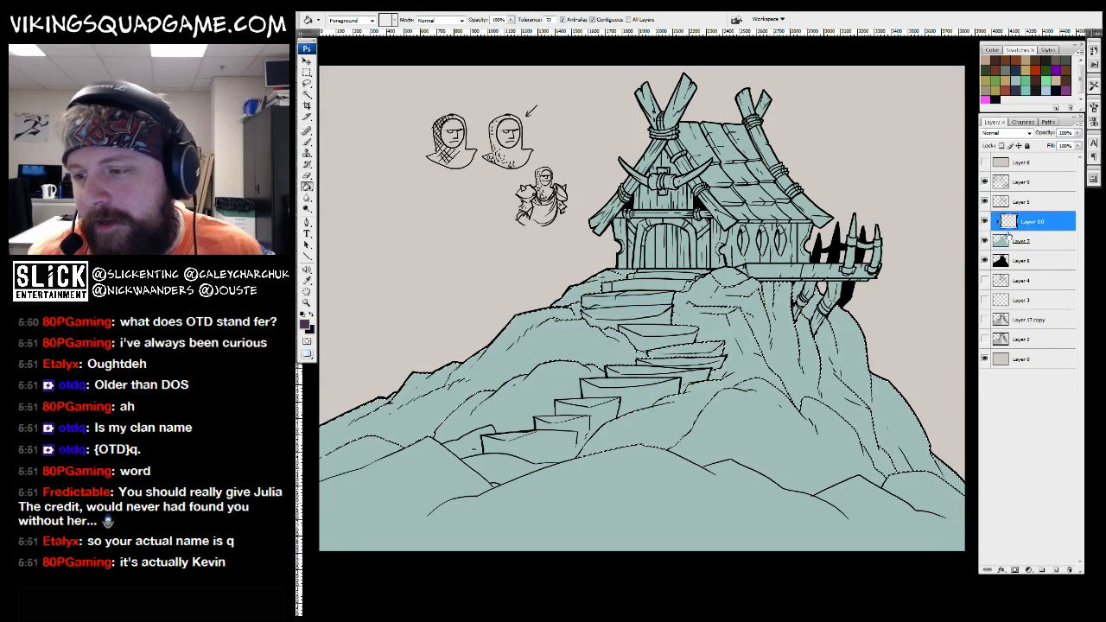
{"action": "left_click", "coordinate": [791, 405]}
Lasso the unfilled boulder at the top of the stairs and fill it with the same dark purple
{"action": "key", "text": "z"}
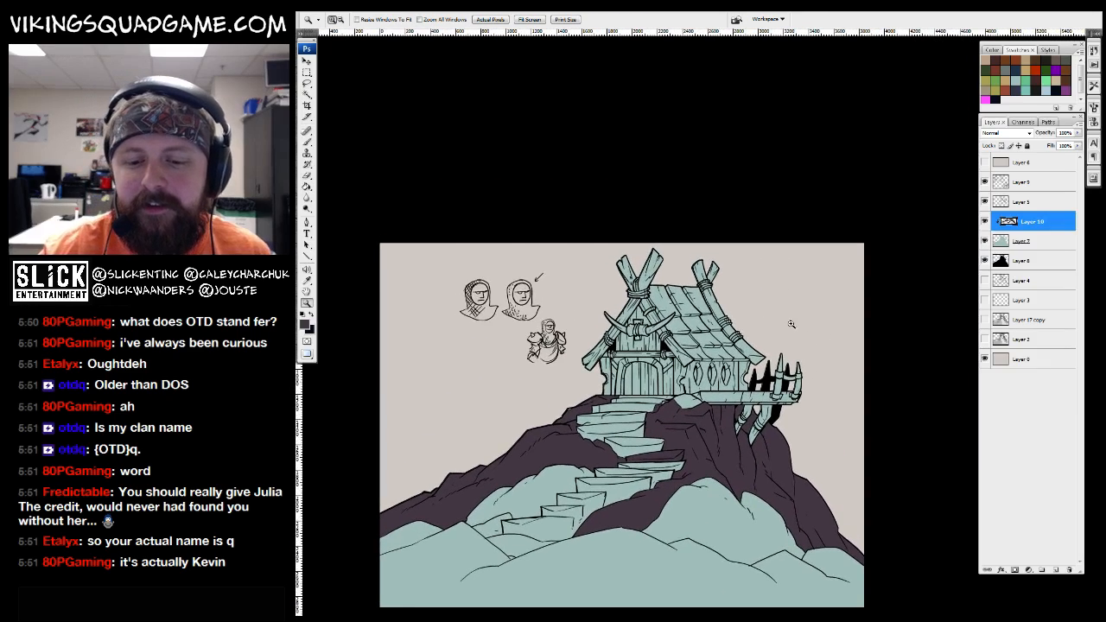
{"action": "left_click", "coordinate": [696, 414]}
{"action": "key", "text": "b"}
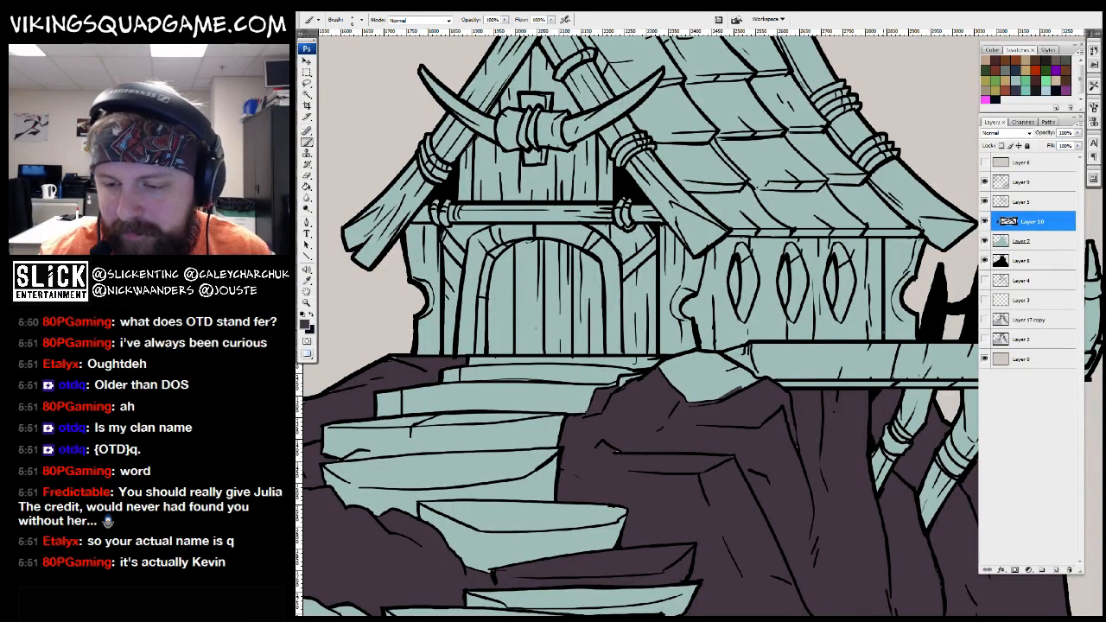
{"action": "key", "text": "l"}
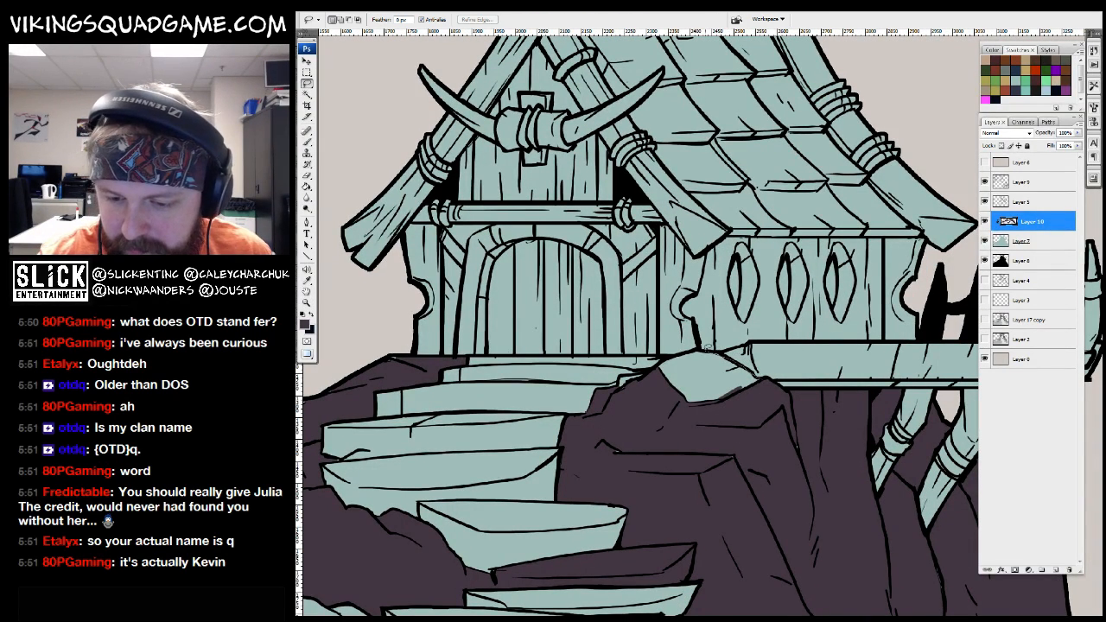
{"action": "left_click_drag", "start_coordinate": [649, 377], "coordinate": [652, 371]}
{"action": "key", "text": "g"}
{"action": "key", "text": "b"}
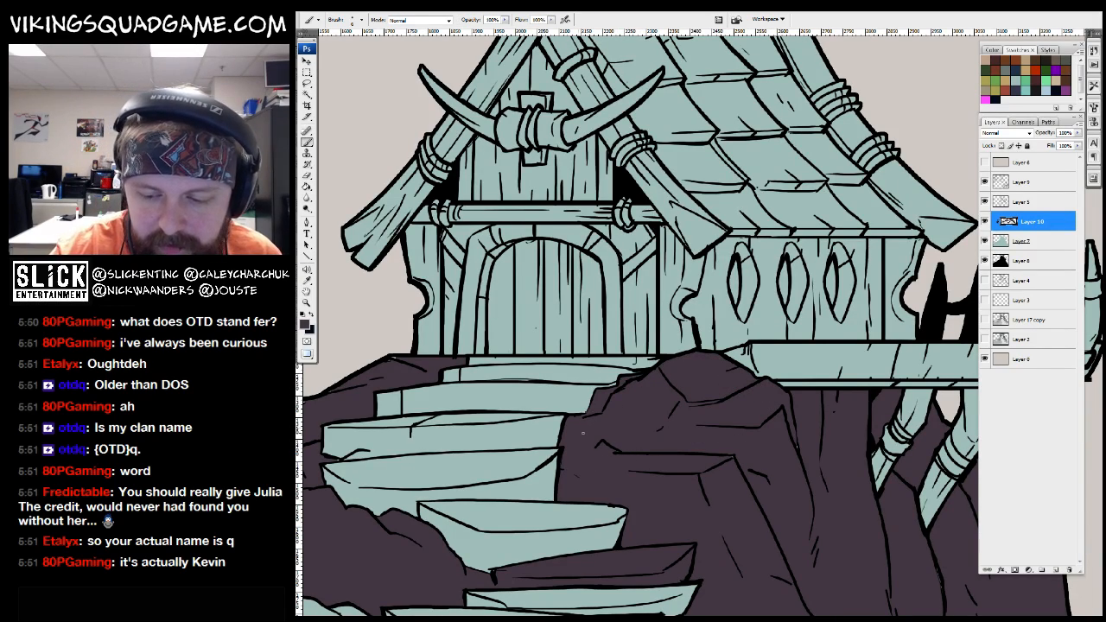
Inspect the dark purple rock fill along the left slope, the staircase and the balcony supports for gaps
{"action": "left_click_drag", "start_coordinate": [596, 445], "coordinate": [704, 440]}
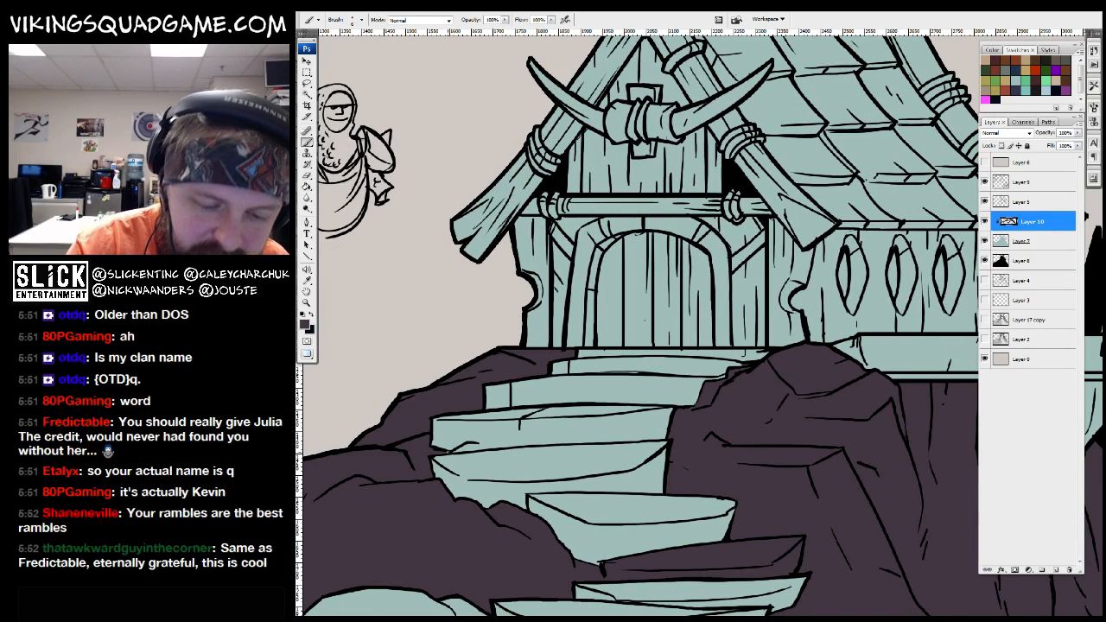
{"action": "key", "text": "ctrl+plus"}
{"action": "left_click_drag", "start_coordinate": [865, 298], "coordinate": [907, 260]}
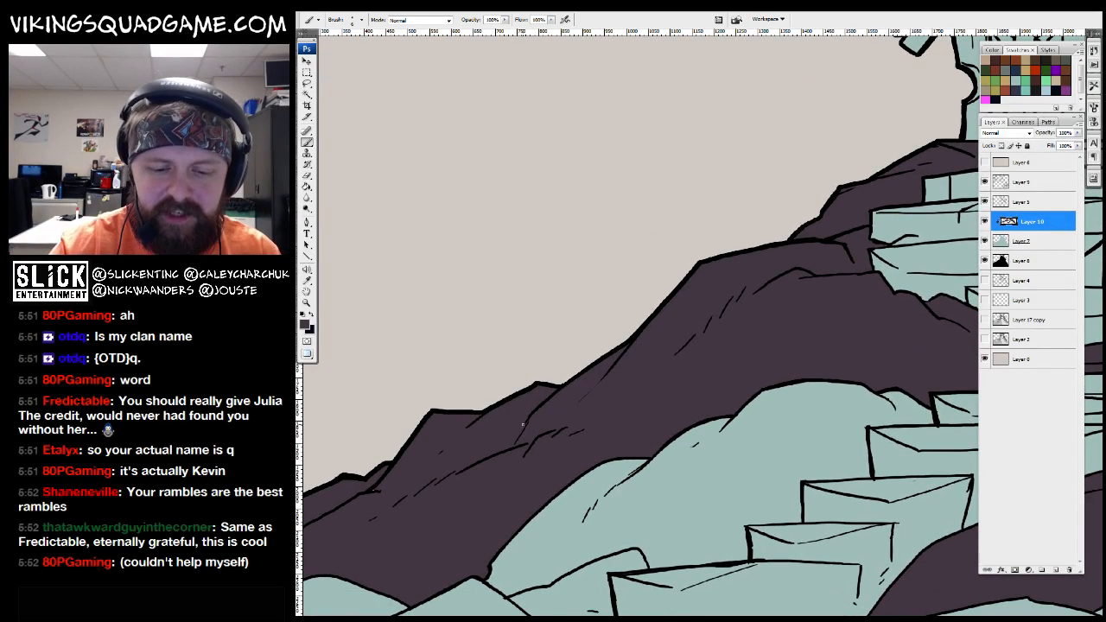
{"action": "left_click_drag", "start_coordinate": [545, 444], "coordinate": [691, 367]}
{"action": "key", "text": "z"}
{"action": "left_click", "coordinate": [691, 367], "text": "alt"}
{"action": "left_click_drag", "start_coordinate": [882, 293], "coordinate": [592, 405]}
{"action": "left_click_drag", "start_coordinate": [845, 326], "coordinate": [689, 477]}
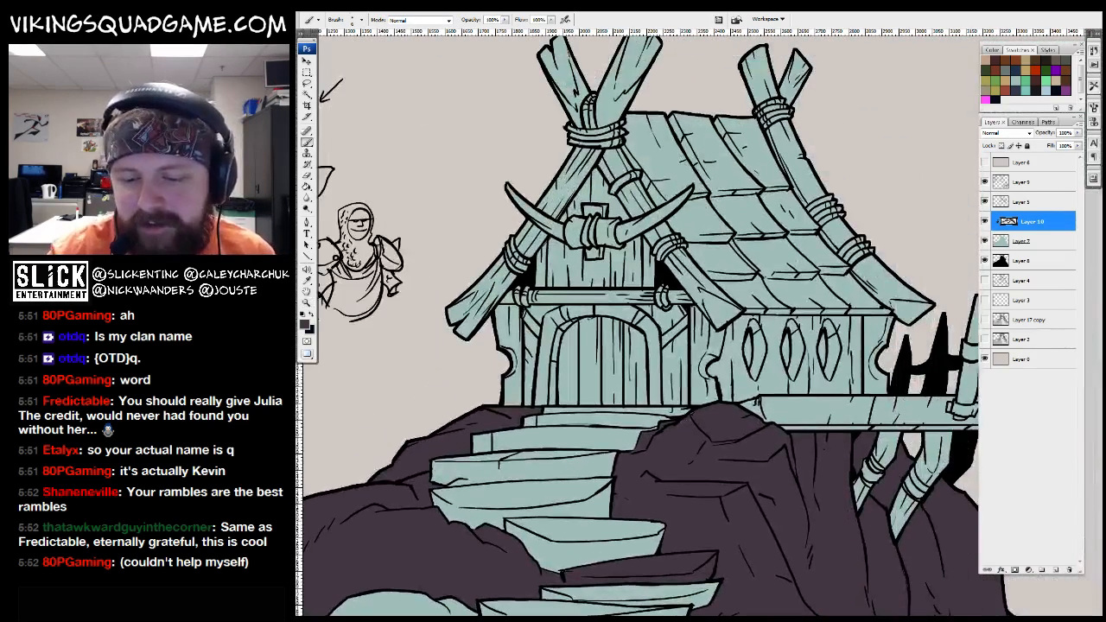
{"action": "left_click", "coordinate": [678, 386], "text": "alt"}
{"action": "left_click", "coordinate": [678, 386]}
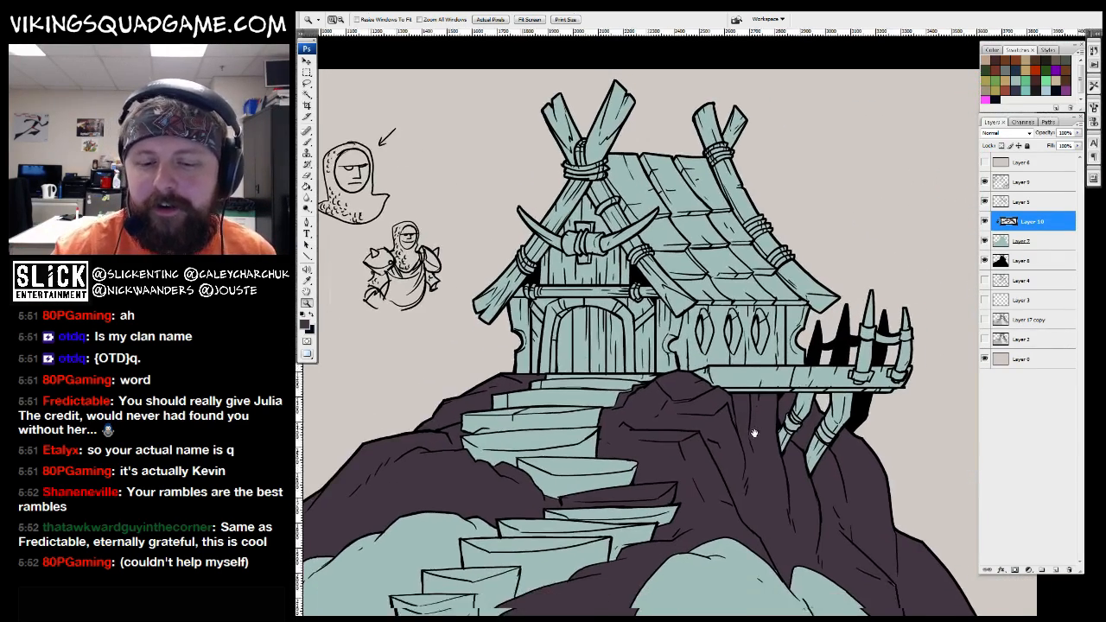
{"action": "left_click", "coordinate": [678, 386]}
{"action": "left_click", "coordinate": [657, 376]}
{"action": "key", "text": "b"}
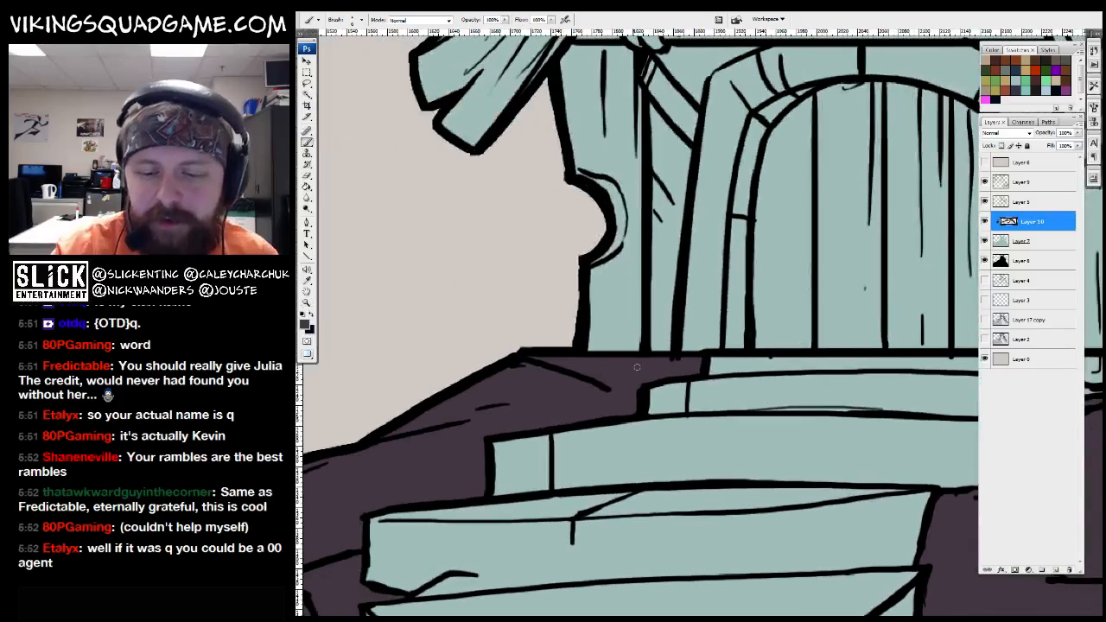
Examine the line art where the doorway wall meets the top steps and around the boulder by the balcony
{"action": "left_click", "coordinate": [1022, 206]}
{"action": "key", "text": "e"}
{"action": "key", "text": "b"}
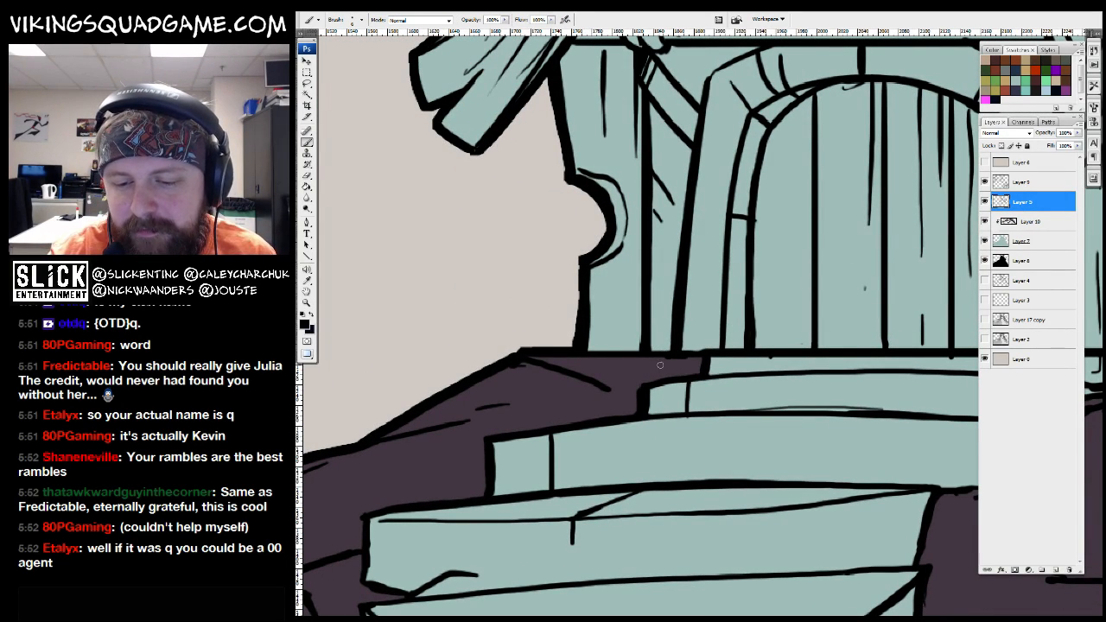
{"action": "key", "text": "z"}
{"action": "left_click", "coordinate": [683, 370], "text": "alt"}
{"action": "left_click", "coordinate": [734, 398], "text": "alt"}
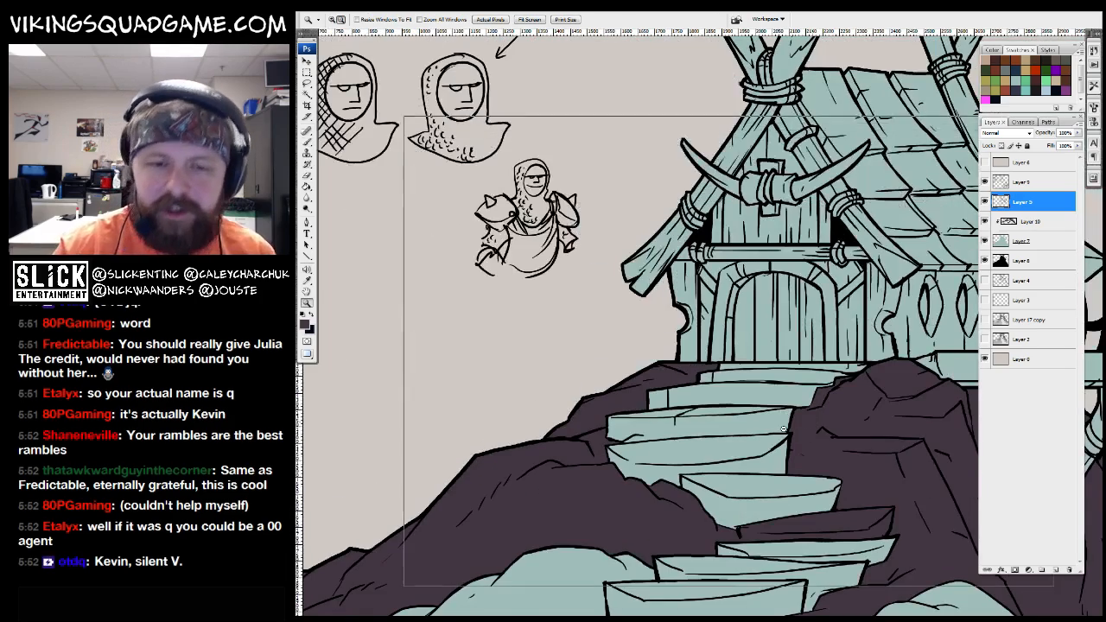
{"action": "left_click", "coordinate": [783, 429], "text": "alt"}
{"action": "left_click_drag", "start_coordinate": [815, 430], "coordinate": [693, 459]}
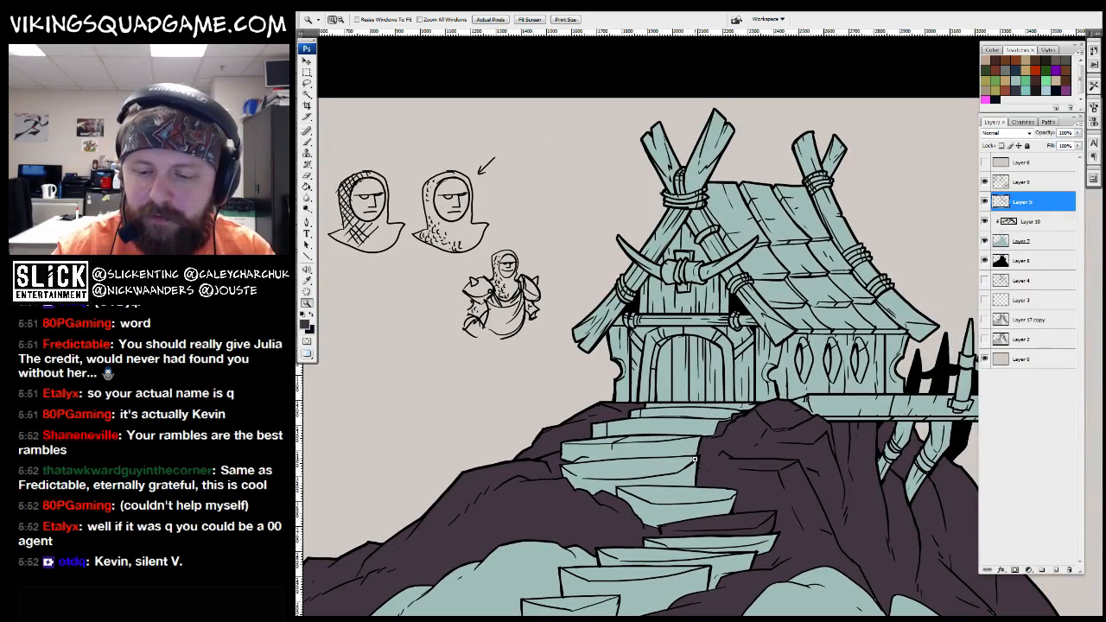
{"action": "left_click", "coordinate": [694, 459]}
{"action": "left_click", "coordinate": [782, 405]}
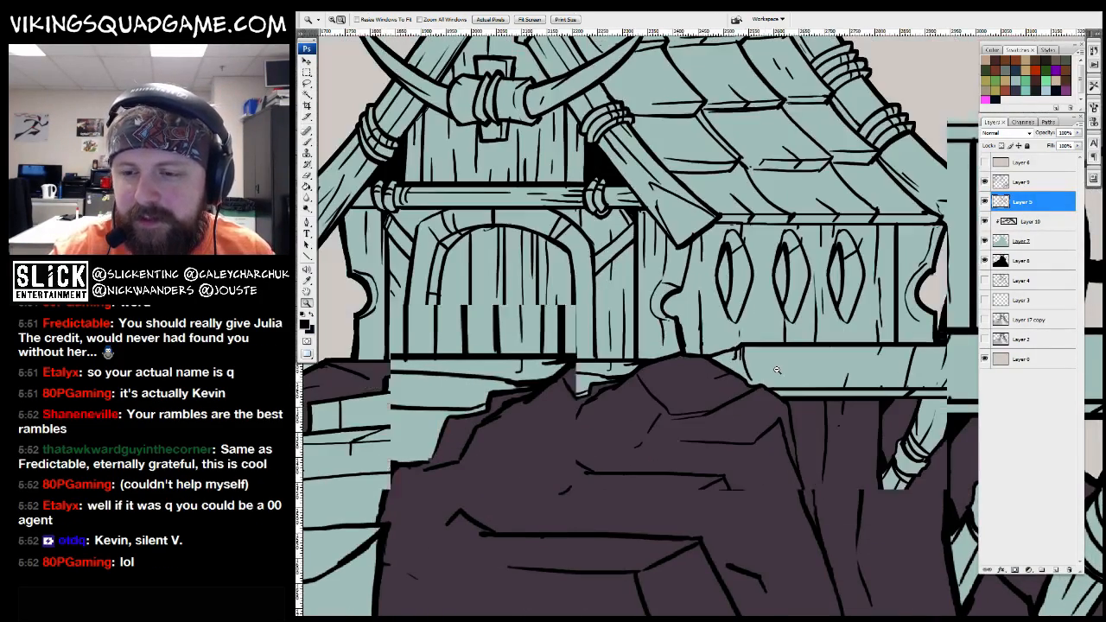
{"action": "left_click", "coordinate": [777, 370], "text": "alt"}
{"action": "left_click", "coordinate": [741, 414], "text": "alt"}
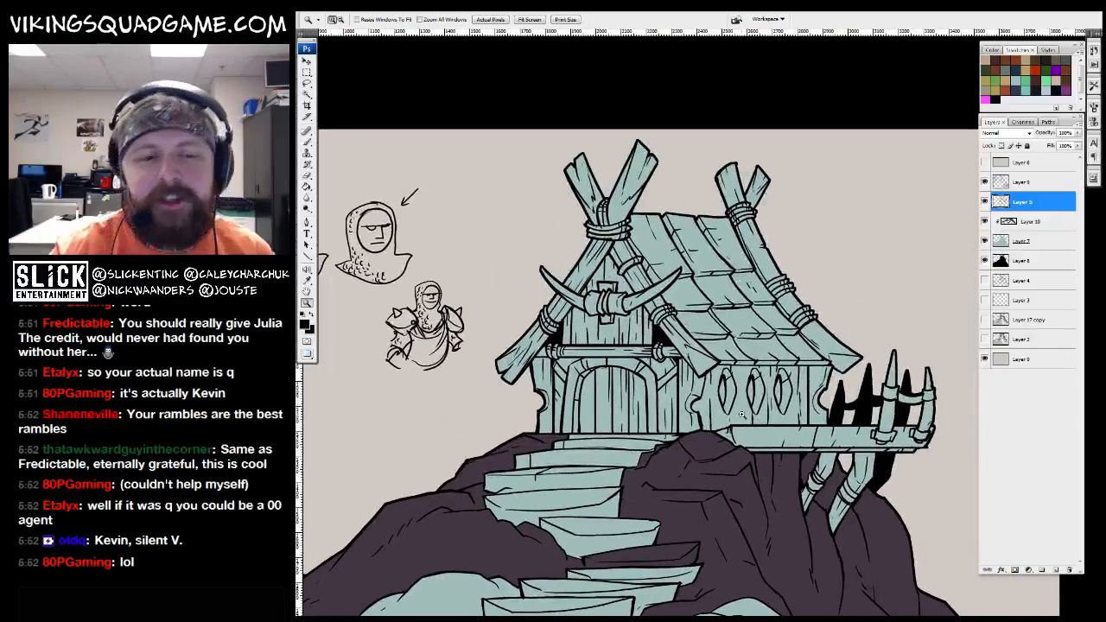
Select the front face of the balcony deck with the Magic Wand on the line art layer
{"action": "left_click", "coordinate": [1029, 240]}
{"action": "left_click", "coordinate": [1028, 221]}
{"action": "key", "text": "g"}
{"action": "left_click", "coordinate": [1021, 201]}
{"action": "key", "text": "w"}
{"action": "left_click", "coordinate": [771, 421]}
{"action": "left_click_drag", "start_coordinate": [772, 420], "coordinate": [777, 405]}
{"action": "left_click", "coordinate": [777, 406], "text": "alt"}
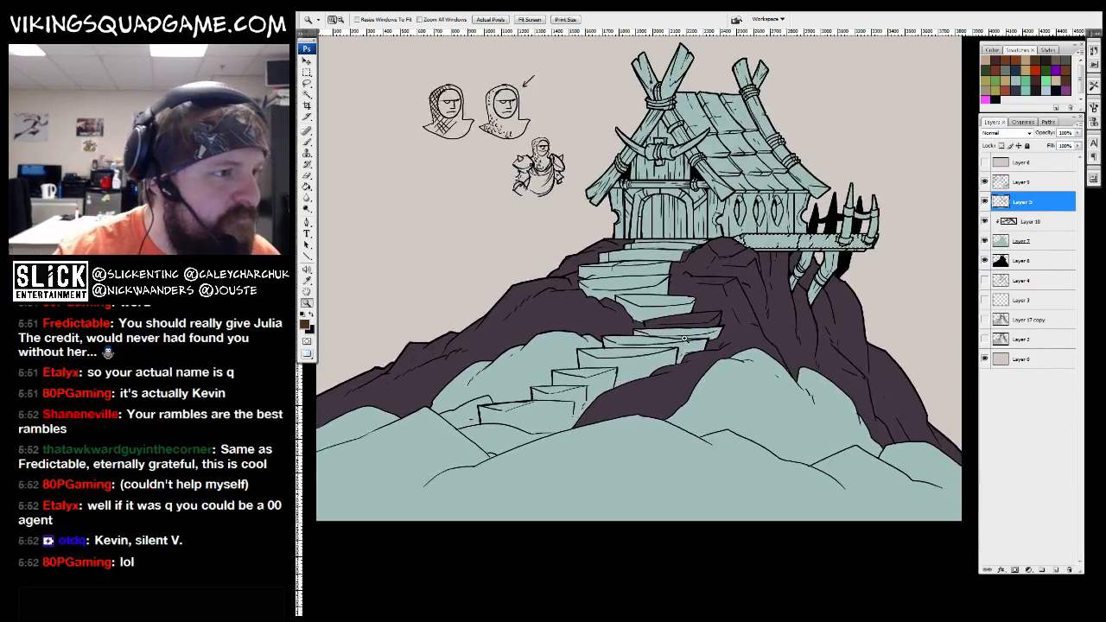
{"action": "left_click", "coordinate": [696, 300]}
{"action": "left_click_drag", "start_coordinate": [758, 338], "coordinate": [685, 454]}
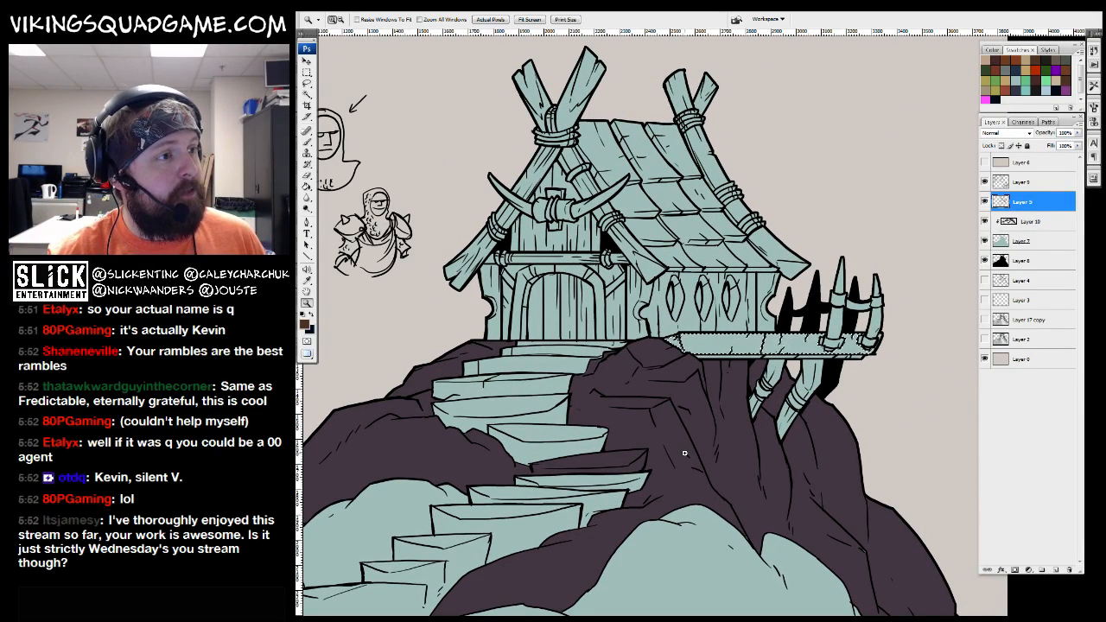
Add the thin strips along the balcony deck's lower edge to the Magic Wand selection
{"action": "left_click_drag", "start_coordinate": [685, 454], "coordinate": [664, 445]}
{"action": "left_click_drag", "start_coordinate": [891, 204], "coordinate": [678, 411]}
{"action": "left_click_drag", "start_coordinate": [700, 354], "coordinate": [691, 365]}
{"action": "key", "text": "w"}
{"action": "left_click", "coordinate": [851, 410], "text": "shift"}
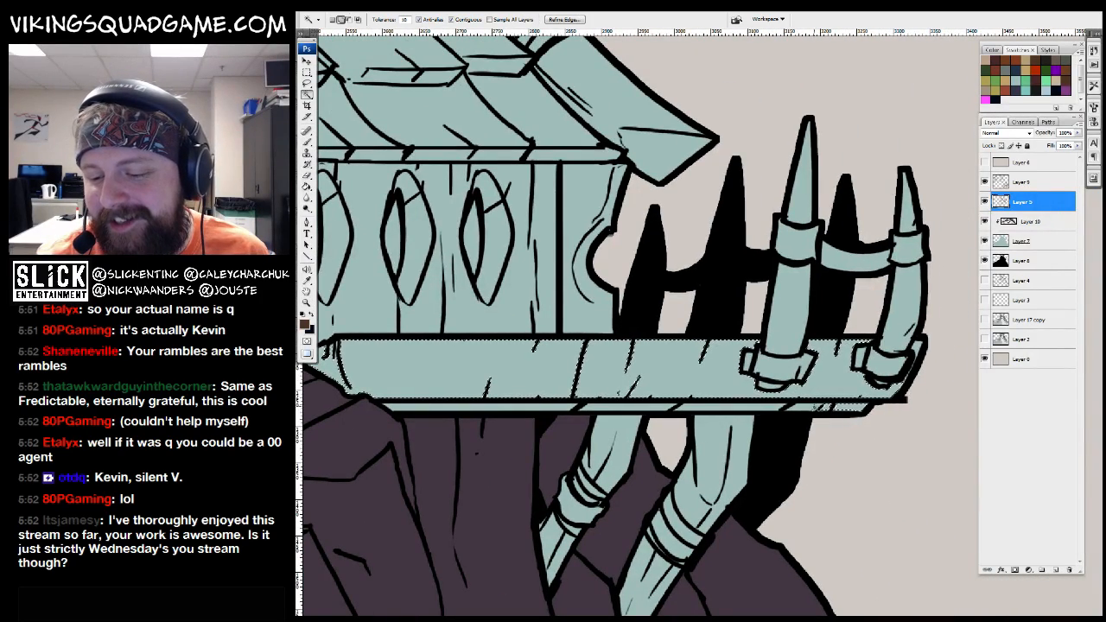
{"action": "left_click", "coordinate": [526, 410], "text": "shift"}
{"action": "key", "text": "z"}
{"action": "left_click", "coordinate": [527, 418], "text": "alt"}
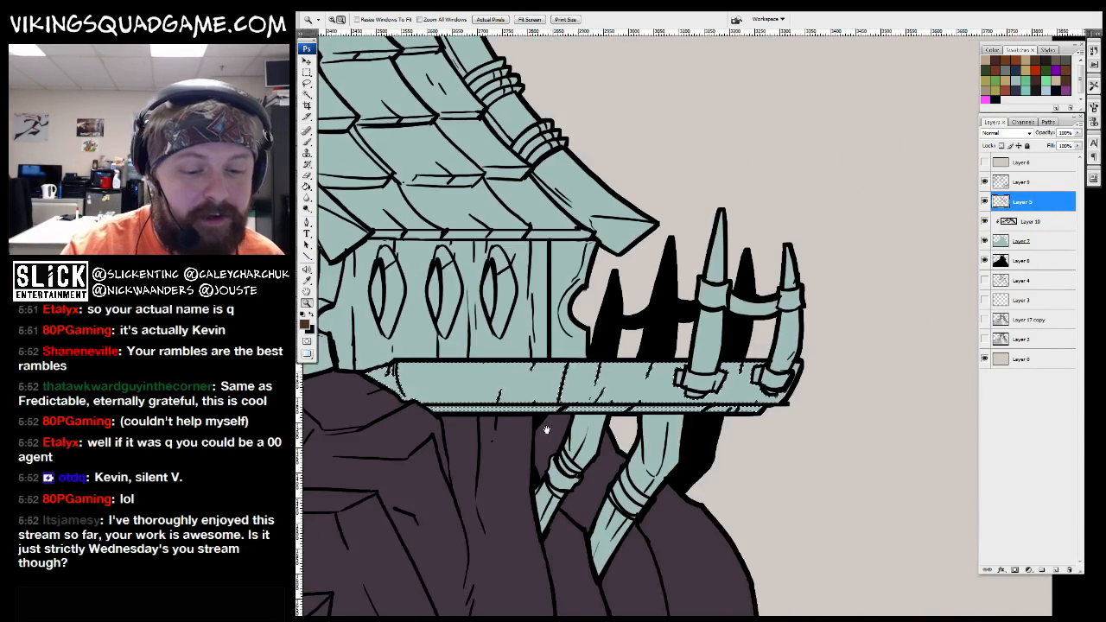
{"action": "left_click_drag", "start_coordinate": [523, 429], "coordinate": [673, 490]}
{"action": "left_click_drag", "start_coordinate": [802, 424], "coordinate": [765, 444]}
Fill the selected balcony deck with dark brown on a new layer above the rock colour layer, and deselect
{"action": "key", "text": "alt+bracketleft"}
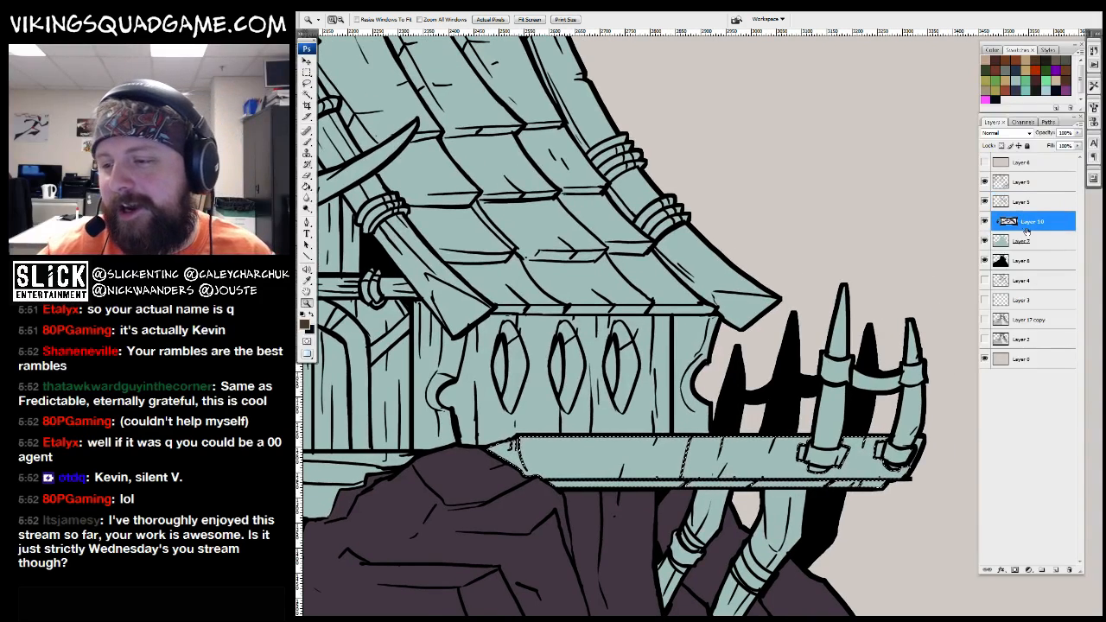
{"action": "key", "text": "ctrl+shift+alt+n"}
{"action": "key", "text": "g"}
{"action": "left_click_drag", "start_coordinate": [906, 434], "coordinate": [923, 397]}
{"action": "left_click", "coordinate": [898, 423]}
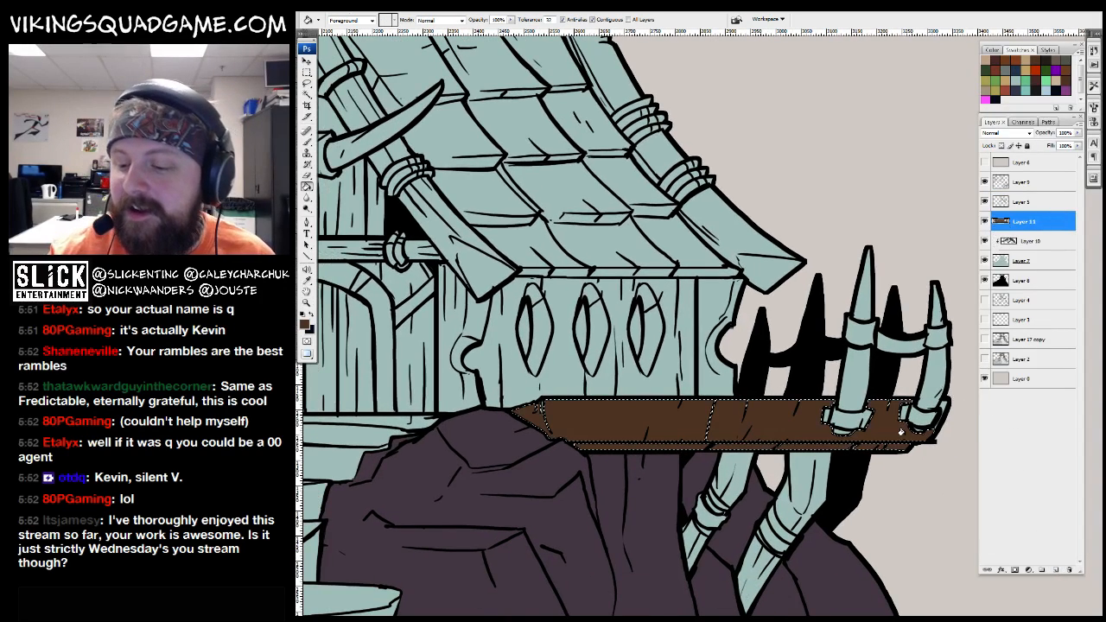
{"action": "key", "text": "ctrl+d"}
{"action": "key", "text": "b"}
Toggle the line art layer's visibility to check the brown fill of the balcony deck
{"action": "left_click_drag", "start_coordinate": [705, 442], "coordinate": [614, 432]}
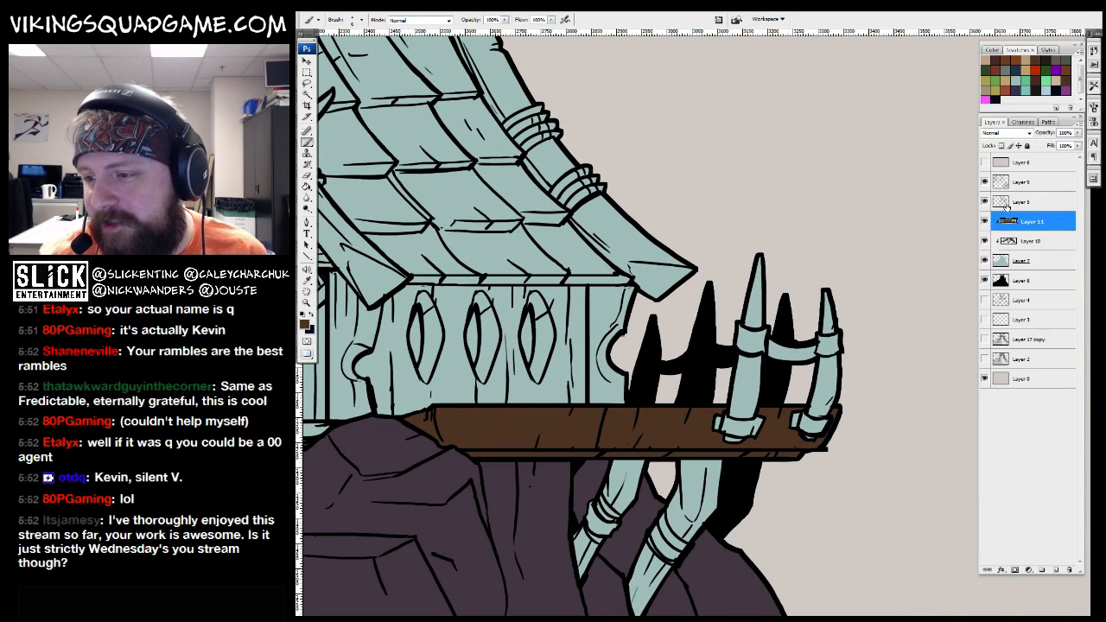
{"action": "left_click", "coordinate": [1003, 204]}
{"action": "left_click", "coordinate": [1019, 221]}
{"action": "left_click_drag", "start_coordinate": [652, 376], "coordinate": [687, 383]}
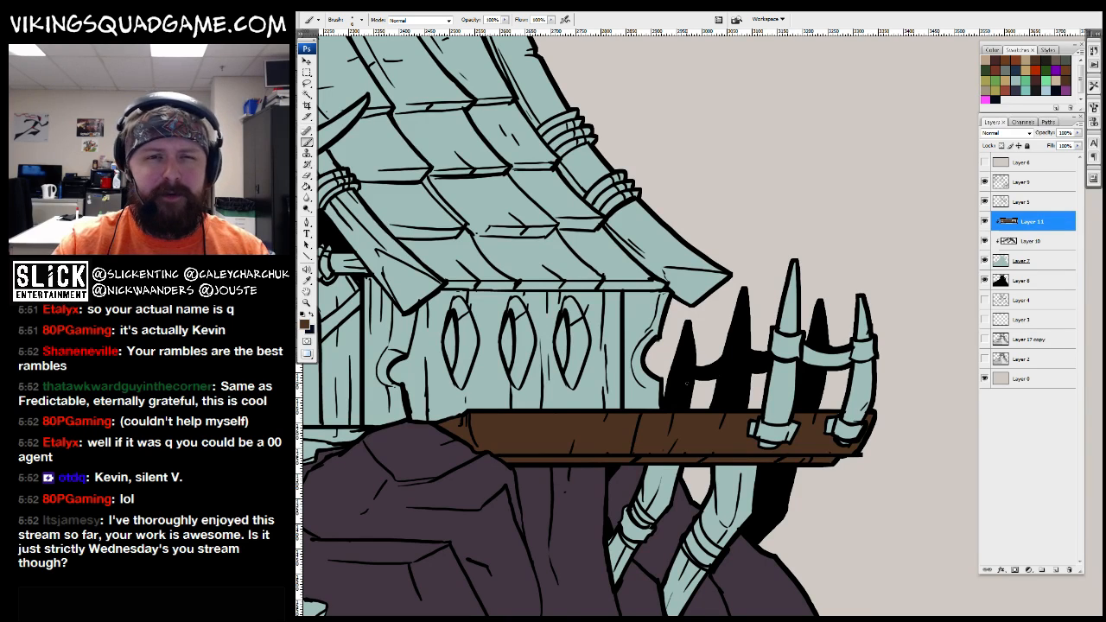
{"action": "left_click", "coordinate": [1019, 201]}
{"action": "left_click", "coordinate": [984, 201]}
{"action": "left_click", "coordinate": [983, 202]}
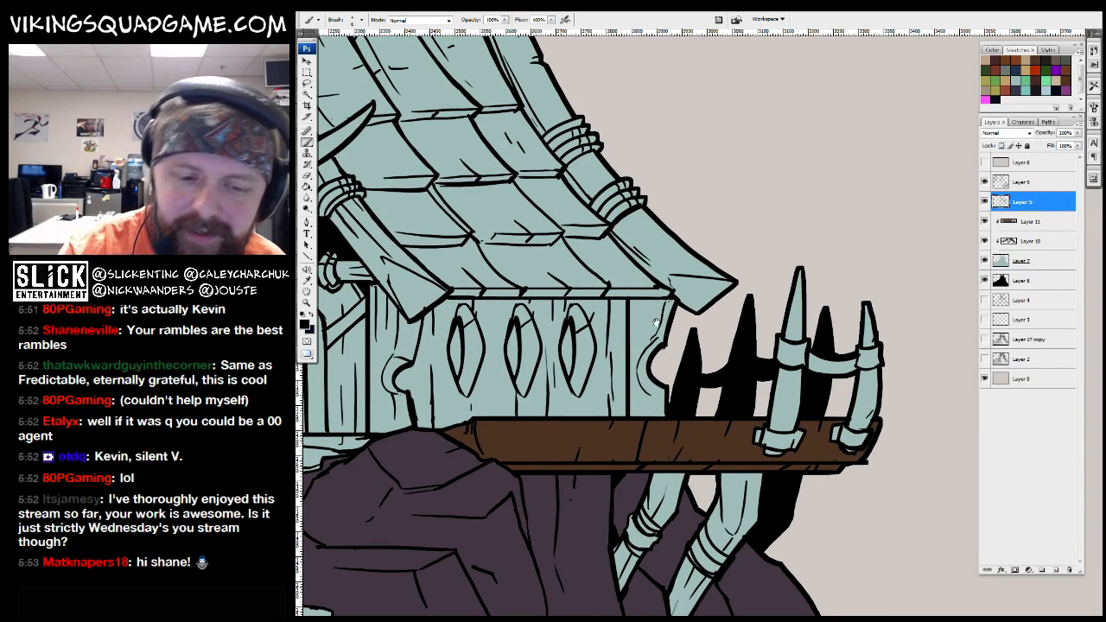
Touch up the black outline along the balcony deck's lower edge with the Brush on the line art layer
{"action": "scroll", "coordinate": [625, 322], "scroll_direction": "down", "scroll_amount": 2}
{"action": "scroll", "coordinate": [626, 322], "scroll_direction": "right", "scroll_amount": 3}
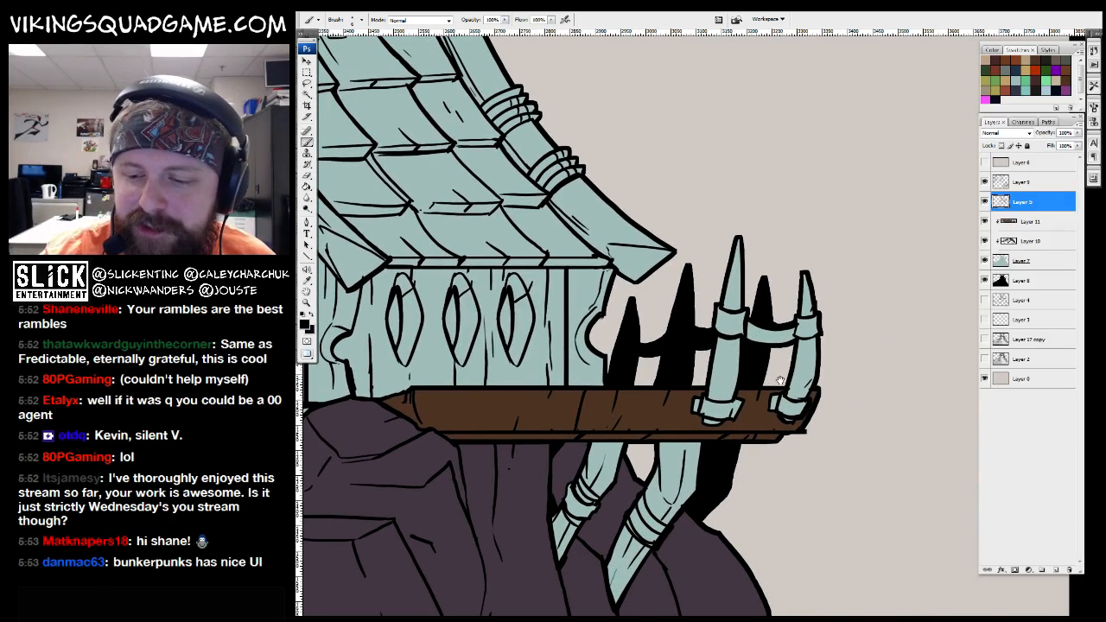
{"action": "scroll", "coordinate": [835, 271], "scroll_direction": "down", "scroll_amount": 2}
{"action": "key", "text": "z"}
{"action": "left_click", "coordinate": [835, 271], "text": "alt"}
{"action": "left_click", "coordinate": [752, 391]}
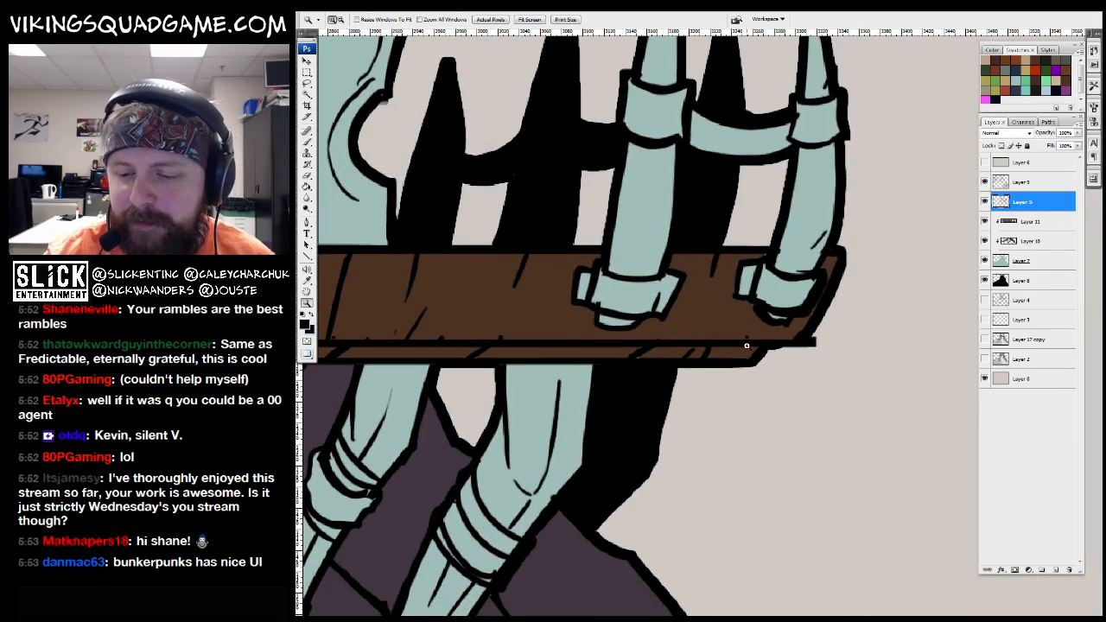
{"action": "key", "text": "b"}
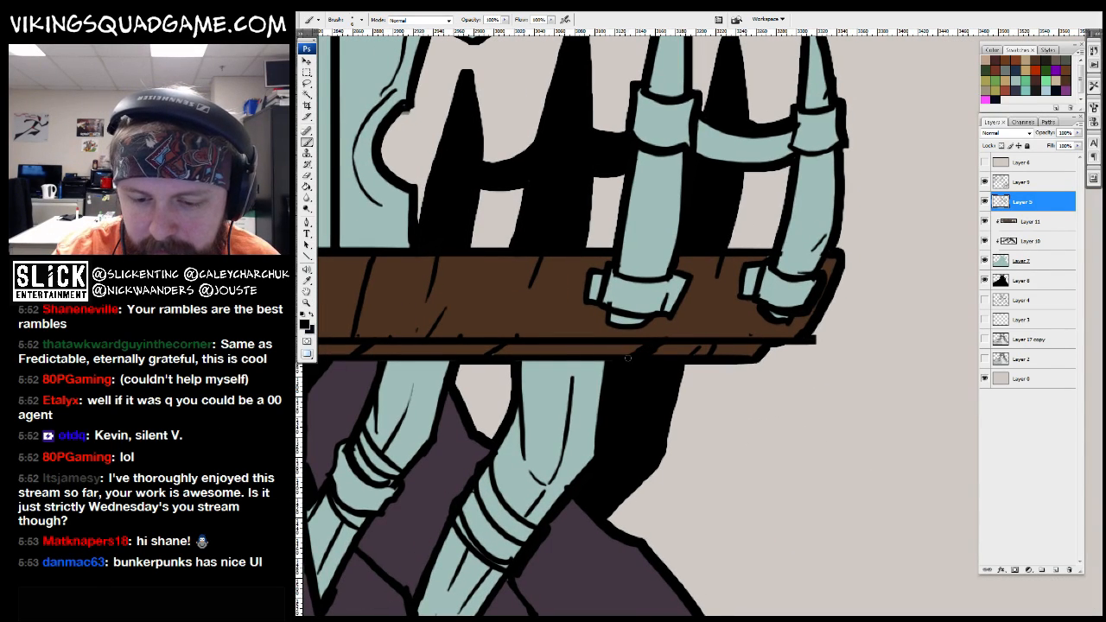
{"action": "left_click_drag", "start_coordinate": [626, 361], "coordinate": [520, 363]}
{"action": "left_click_drag", "start_coordinate": [582, 347], "coordinate": [814, 296]}
{"action": "mouse_move", "coordinate": [760, 324]}
{"action": "left_mouse_down"}
{"action": "mouse_move", "coordinate": [642, 422]}
{"action": "mouse_move", "coordinate": [661, 406]}
{"action": "left_mouse_up"}
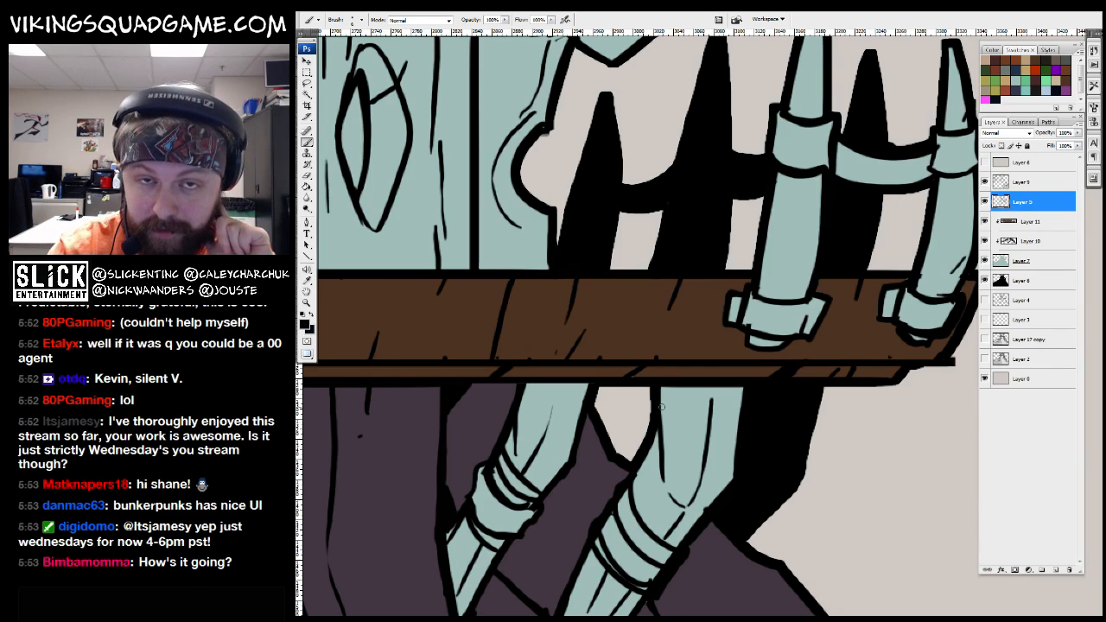
{"action": "left_click_drag", "start_coordinate": [555, 386], "coordinate": [593, 368]}
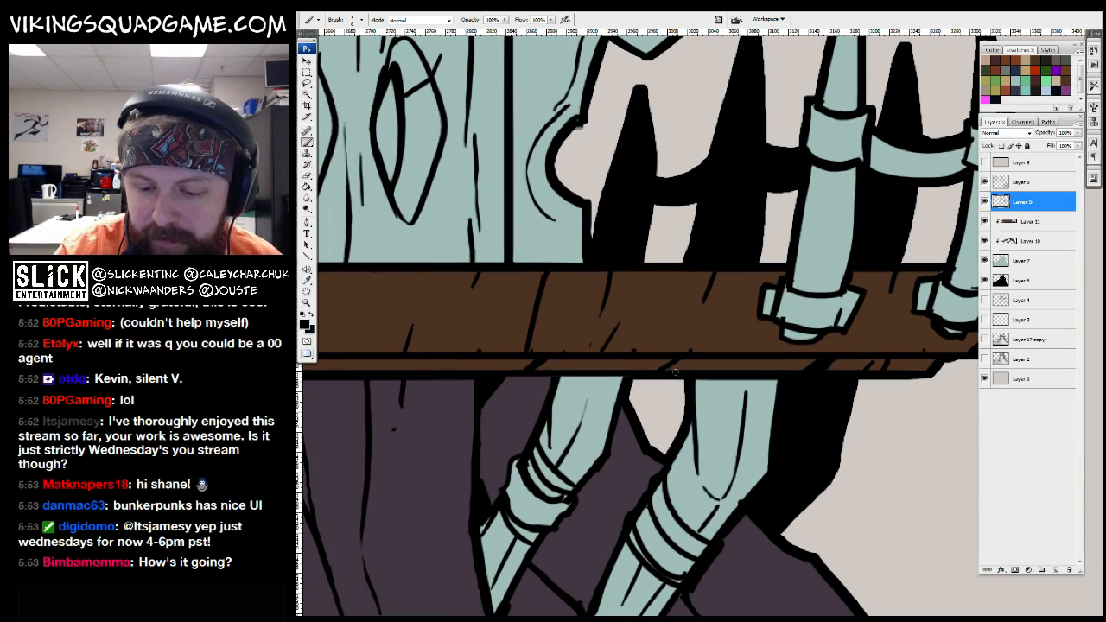
Examine the balcony deck, the side wall and its three windows for the next colour area
{"action": "key", "text": "z"}
{"action": "left_click", "coordinate": [831, 343], "text": "alt"}
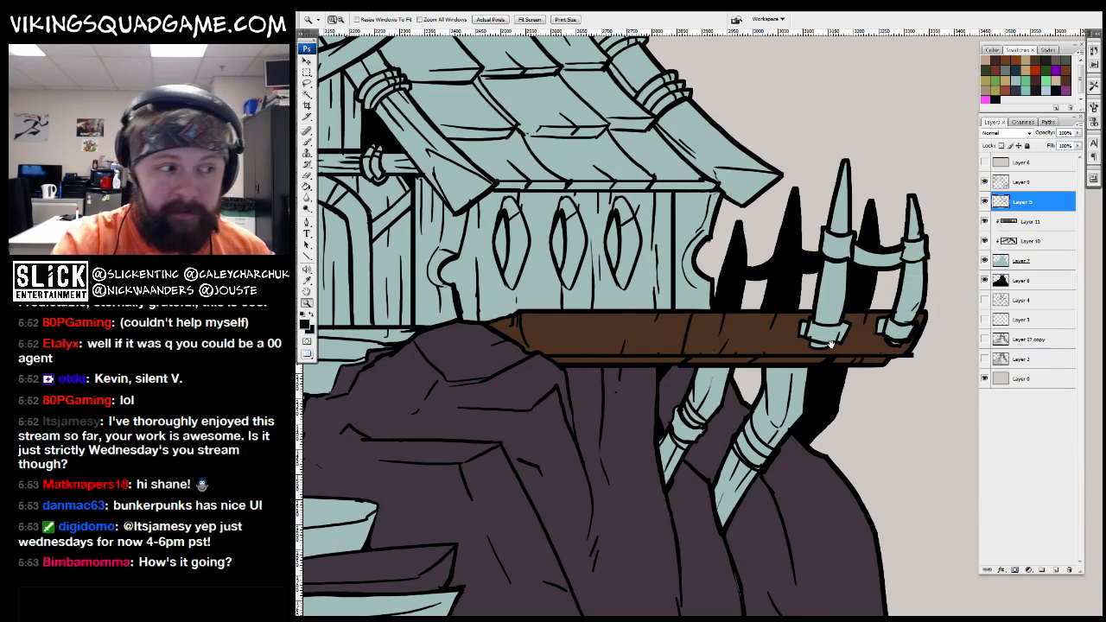
{"action": "left_click_drag", "start_coordinate": [830, 343], "coordinate": [937, 434]}
{"action": "left_click", "coordinate": [687, 371], "text": "alt"}
{"action": "left_click", "coordinate": [689, 380]}
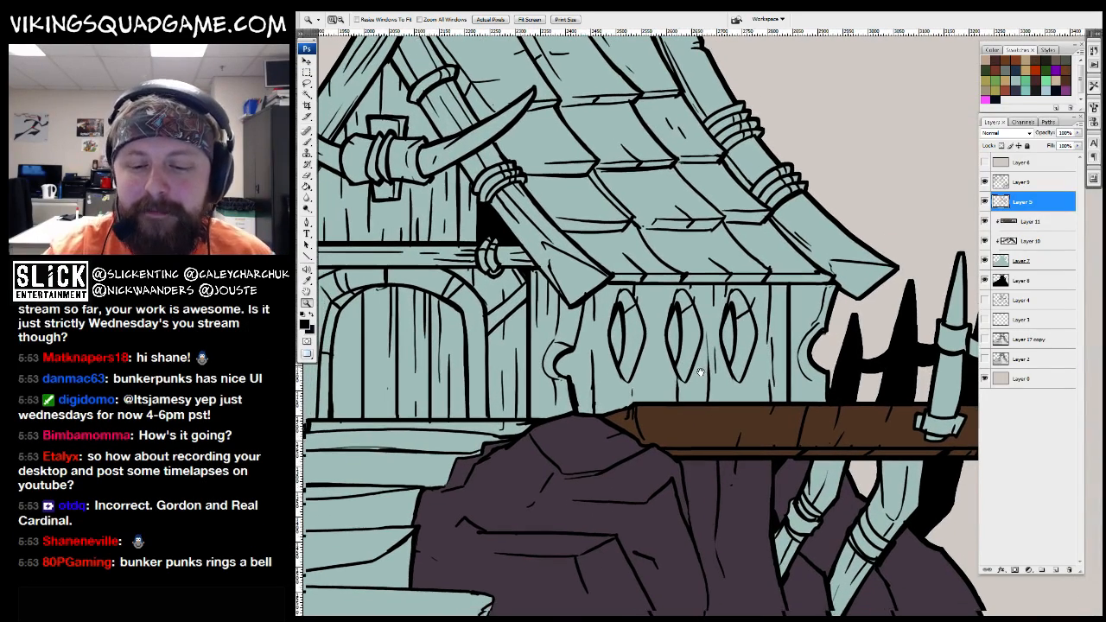
{"action": "left_click", "coordinate": [611, 445]}
{"action": "left_click", "coordinate": [610, 449], "text": "alt"}
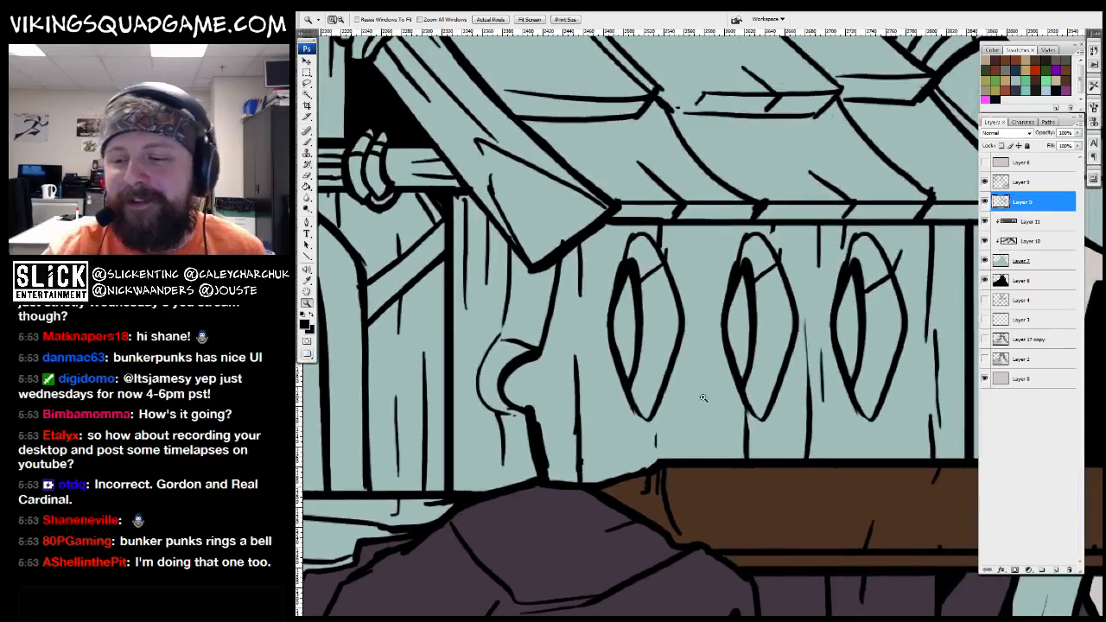
{"action": "left_click", "coordinate": [802, 329], "text": "alt"}
{"action": "left_click", "coordinate": [802, 328], "text": "alt"}
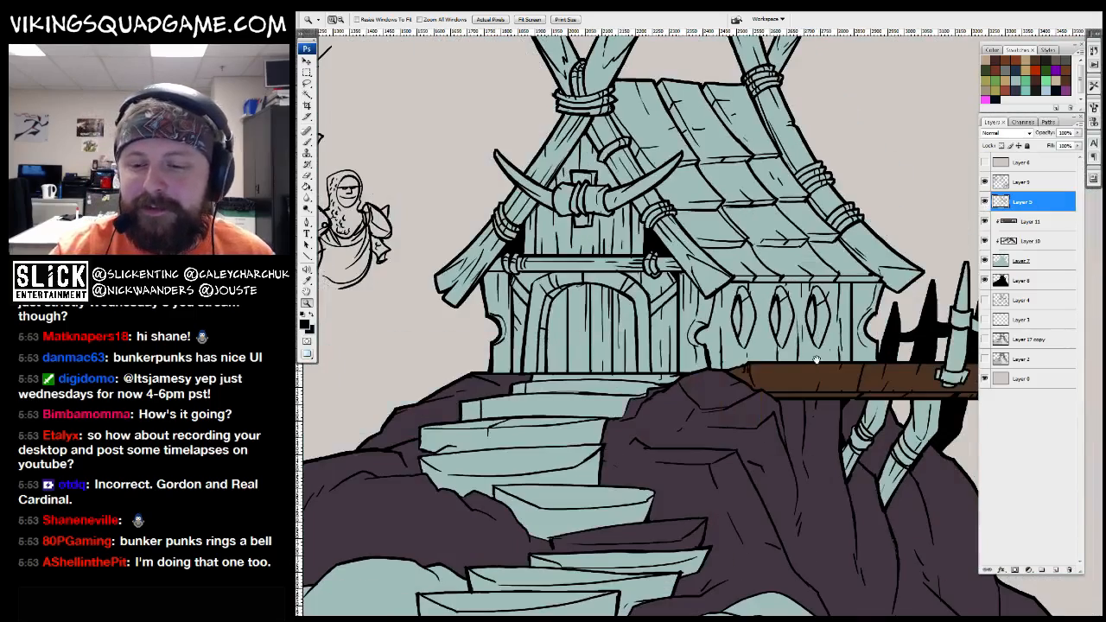
Select the side wall around the windows with the Magic Wand and choose a lighter brown foreground colour for the wood layer
{"action": "key", "text": "w"}
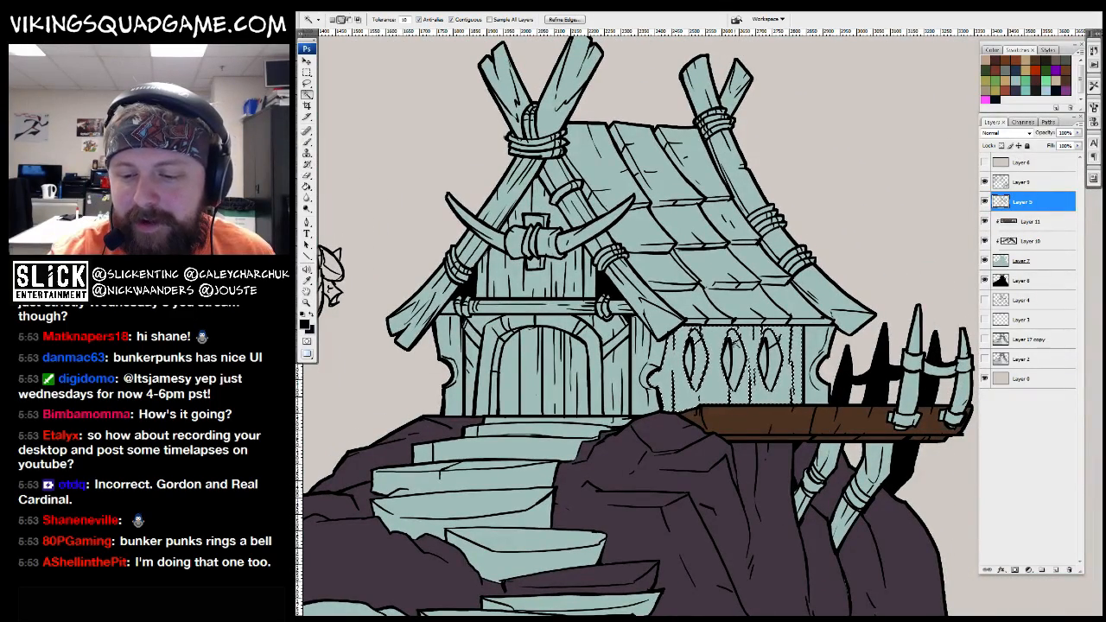
{"action": "key", "text": "ctrl+minus"}
{"action": "key", "text": "g"}
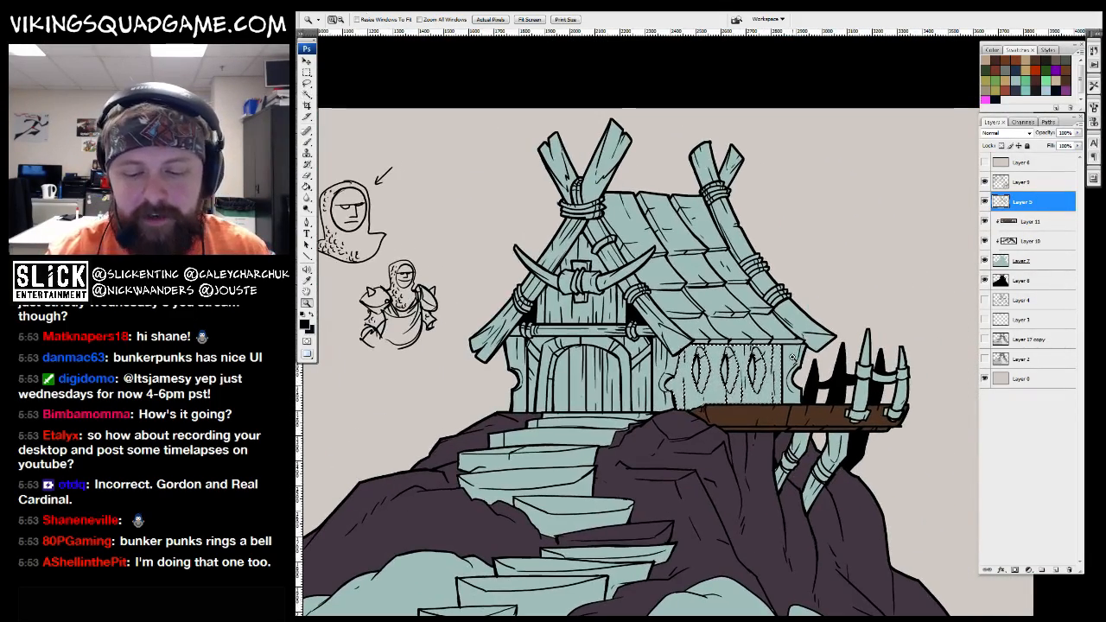
{"action": "left_click", "coordinate": [306, 324]}
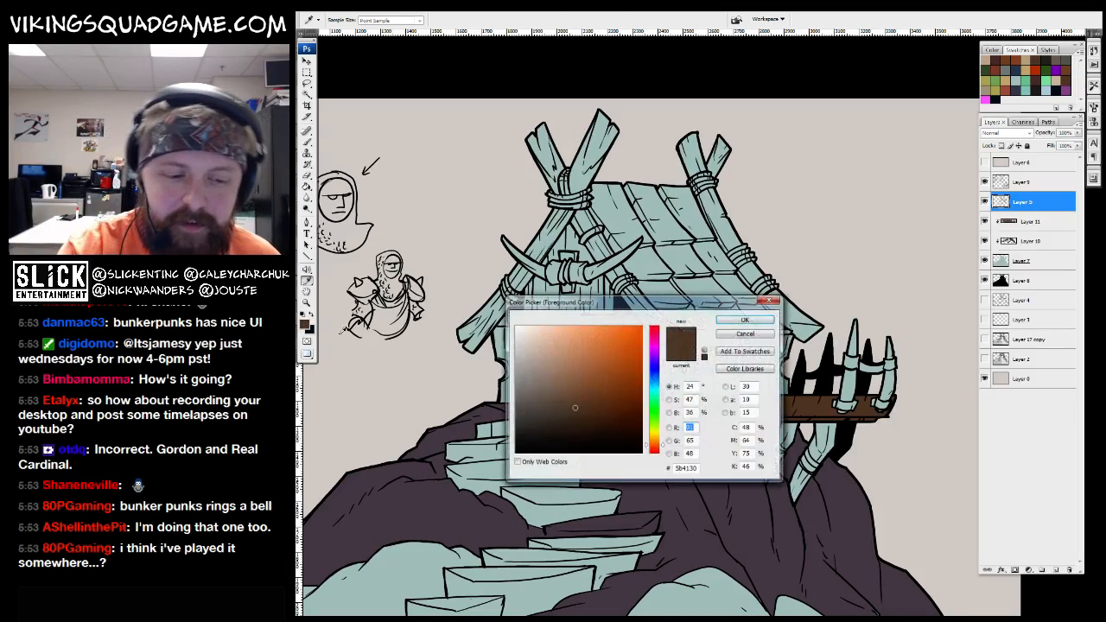
{"action": "key", "text": "Return"}
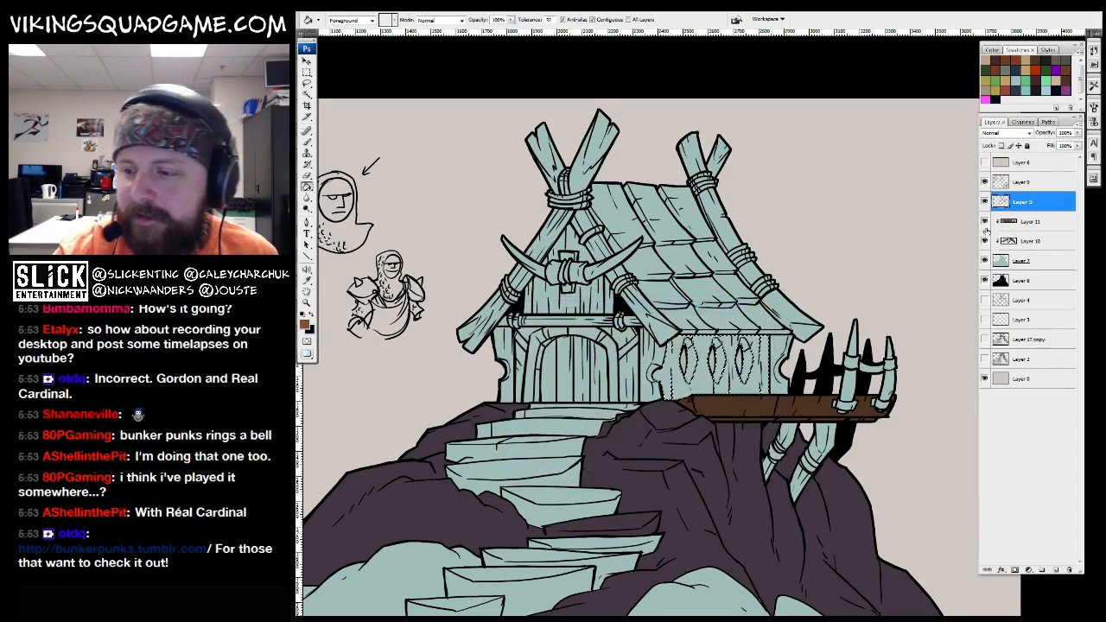
{"action": "left_click", "coordinate": [1029, 221]}
Change the foreground colour to a muted brown for the side wall
{"action": "key", "text": "f"}
{"action": "key", "text": "f"}
{"action": "left_click", "coordinate": [794, 370]}
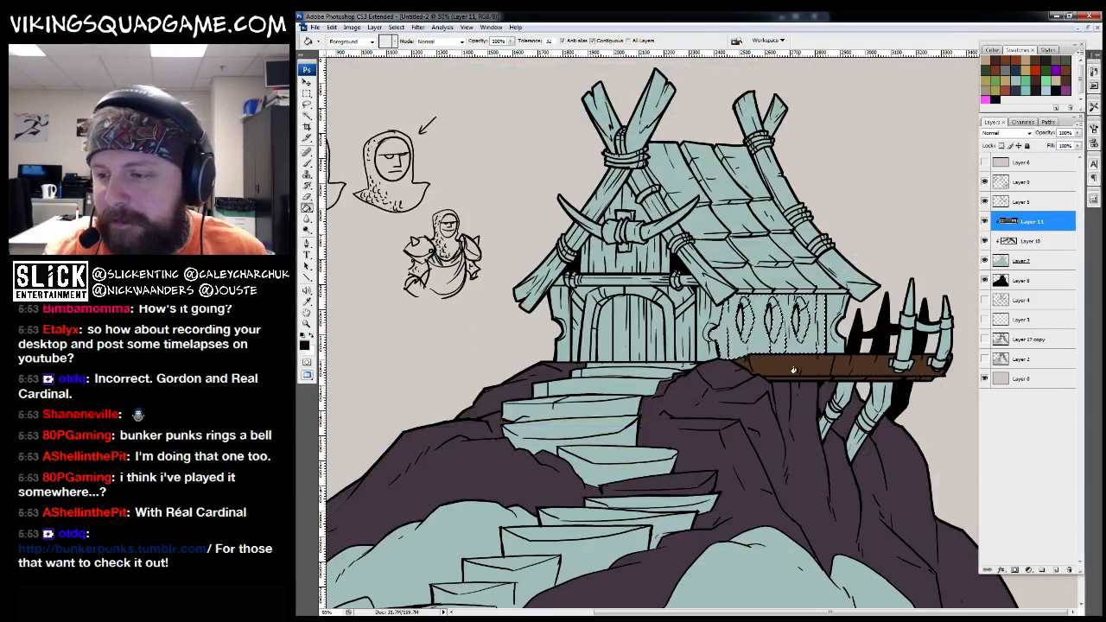
{"action": "key", "text": "alt+]"}
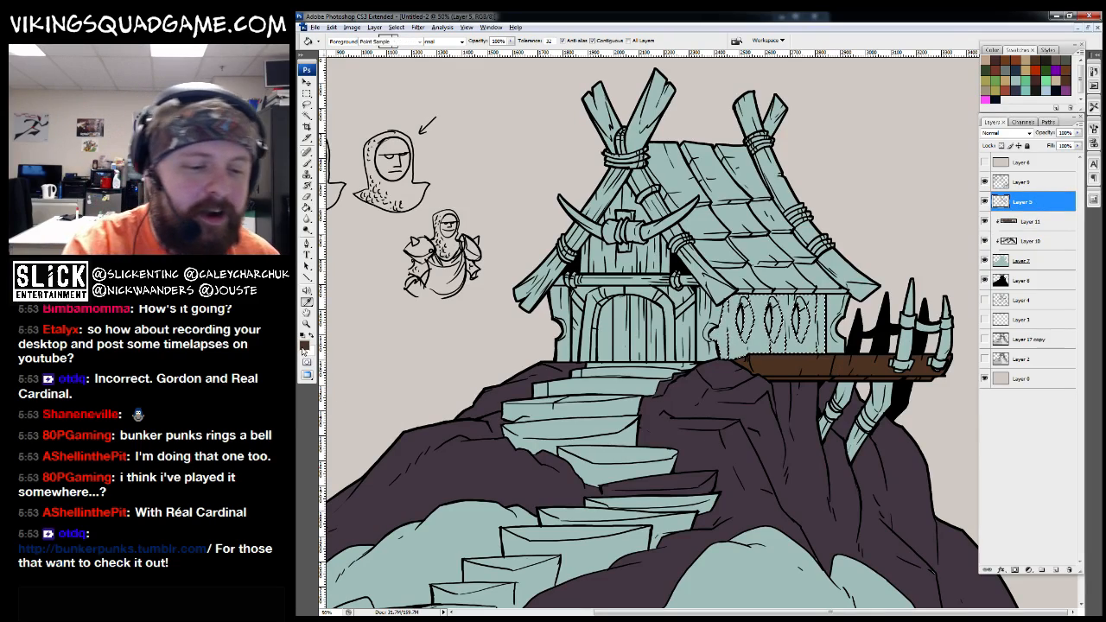
{"action": "left_click", "coordinate": [304, 344]}
{"action": "key", "text": "Return"}
{"action": "key", "text": "f"}
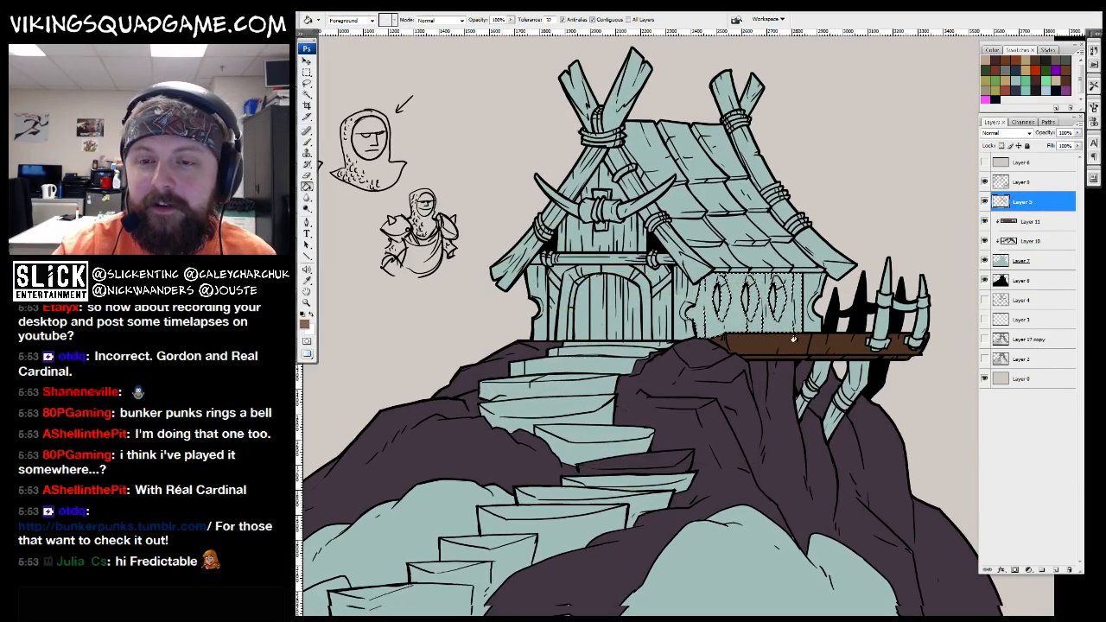
Bring up the Viking Squad cover artwork and study its wood colours as a reference
{"action": "key", "text": "f"}
{"action": "key", "text": "f"}
{"action": "key", "text": "f"}
{"action": "key", "text": "f"}
{"action": "scroll", "coordinate": [743, 154], "scroll_direction": "down", "scroll_amount": 3}
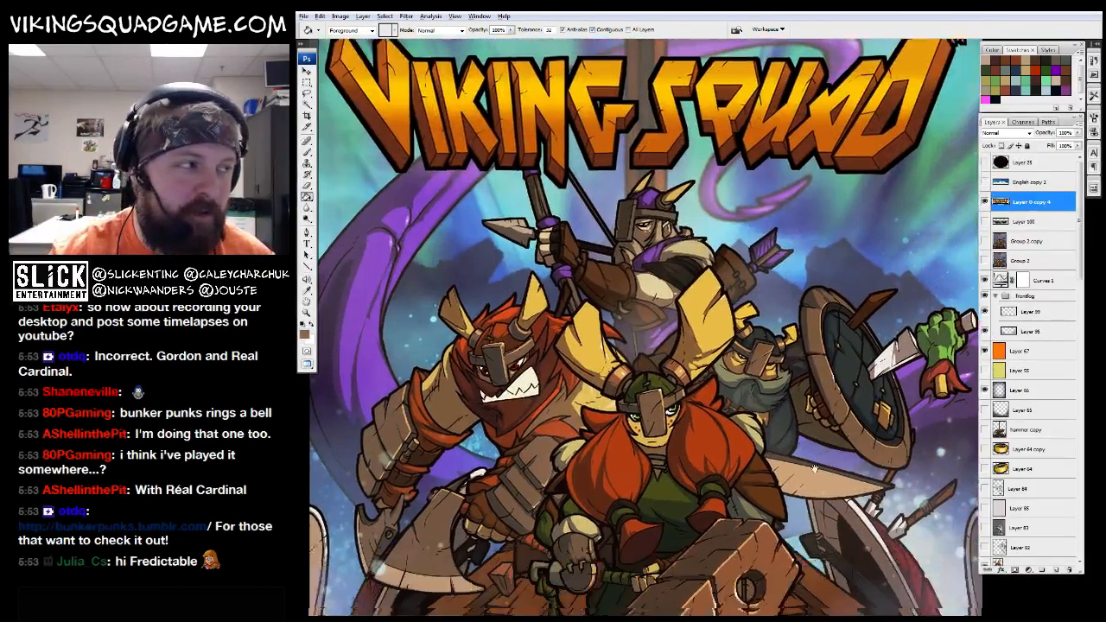
{"action": "key", "text": "f"}
{"action": "key", "text": "f"}
{"action": "left_click", "coordinate": [809, 386]}
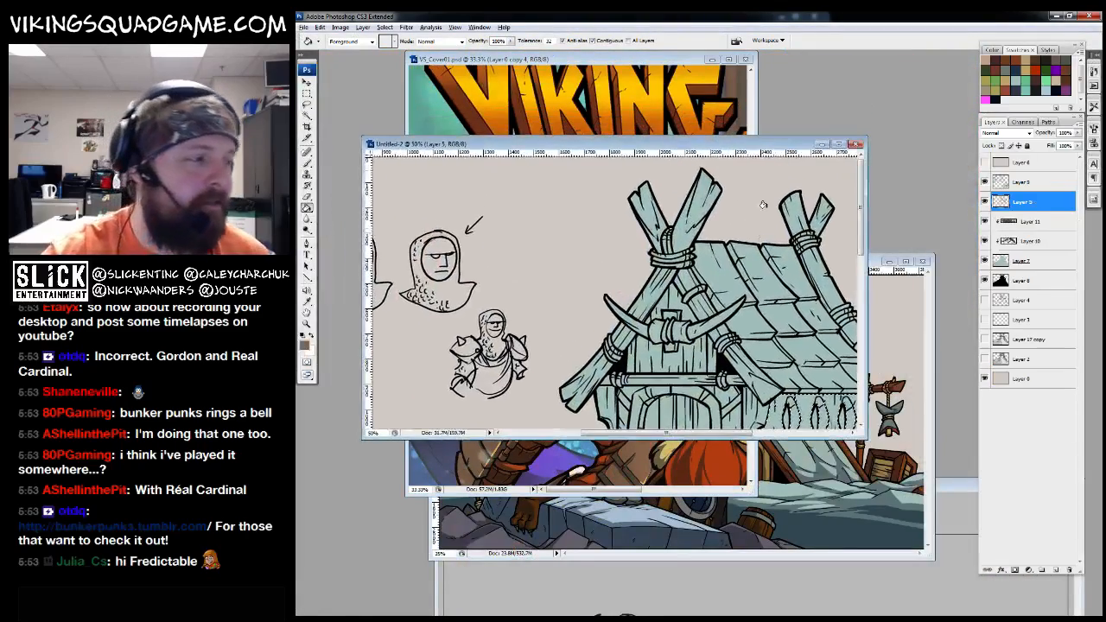
Try filling the selected side wall with medium brown on the wood layer of the house drawing
{"action": "key", "text": "f"}
{"action": "key", "text": "f"}
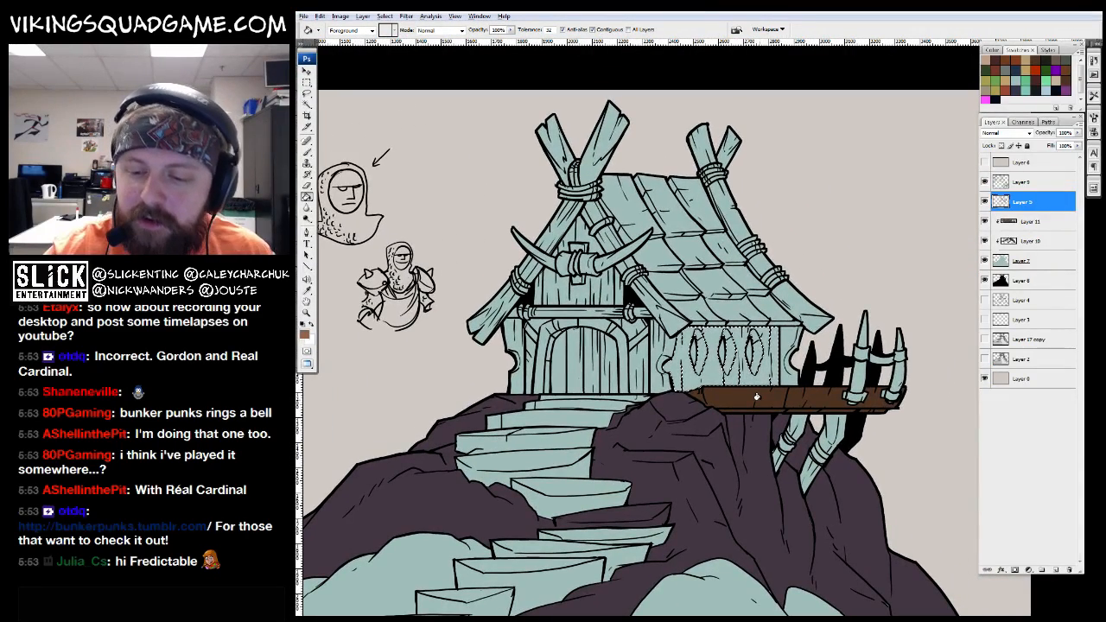
{"action": "key", "text": "alt+bracketleft"}
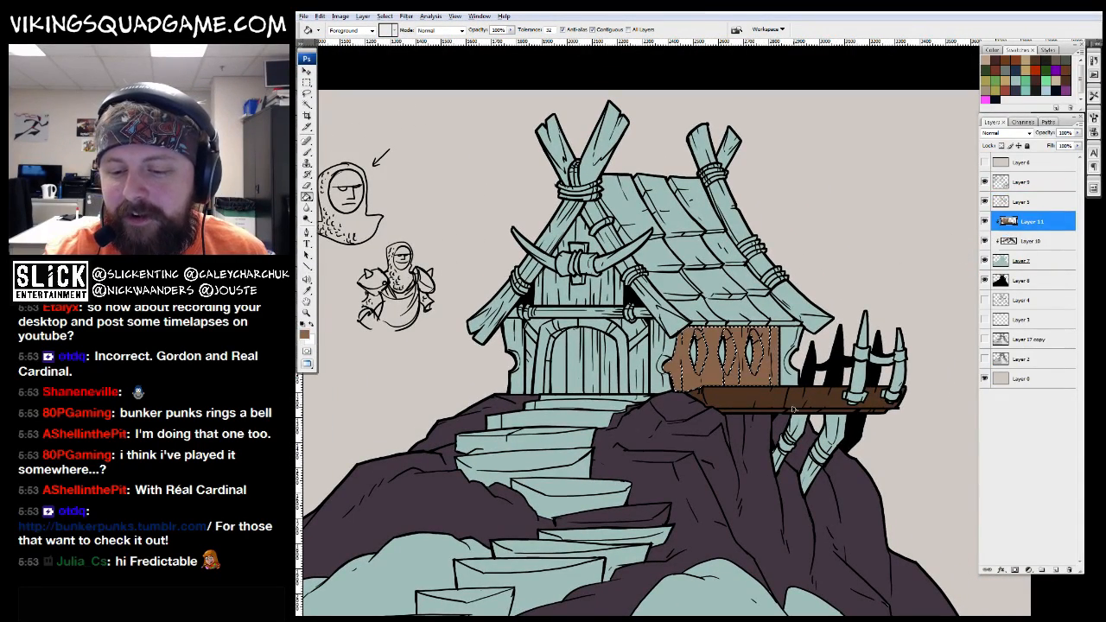
{"action": "key", "text": "alt+bracketright"}
Sample the orange-brown wood from the Viking camp scene and fill the house's selected side wall with it on the wood layer
{"action": "key", "text": "f"}
{"action": "key", "text": "f"}
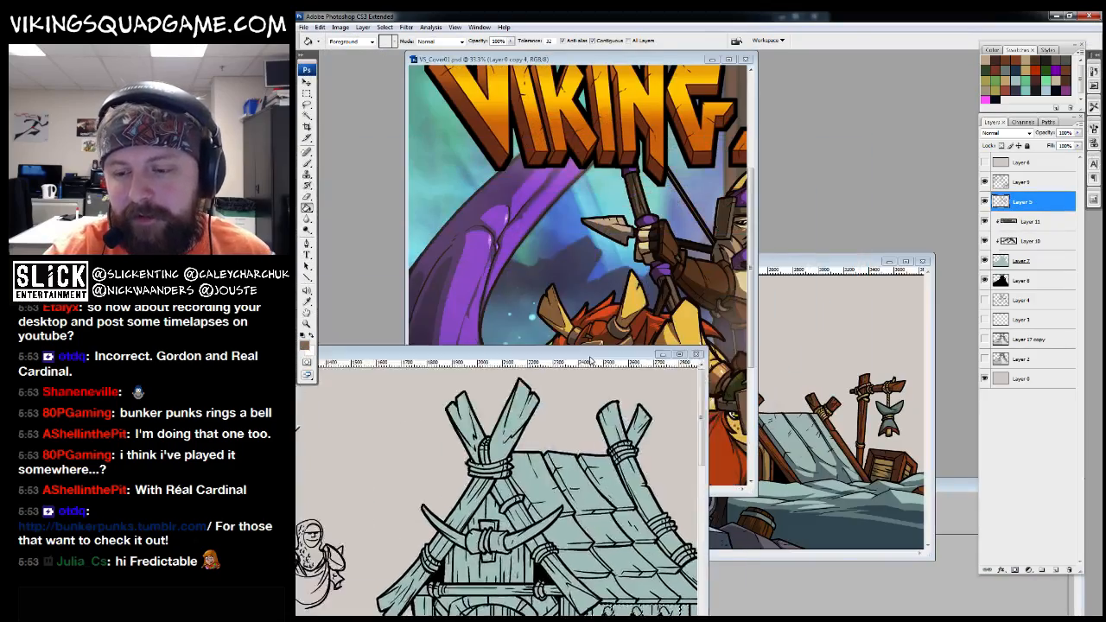
{"action": "left_click", "coordinate": [784, 237]}
{"action": "key", "text": "f"}
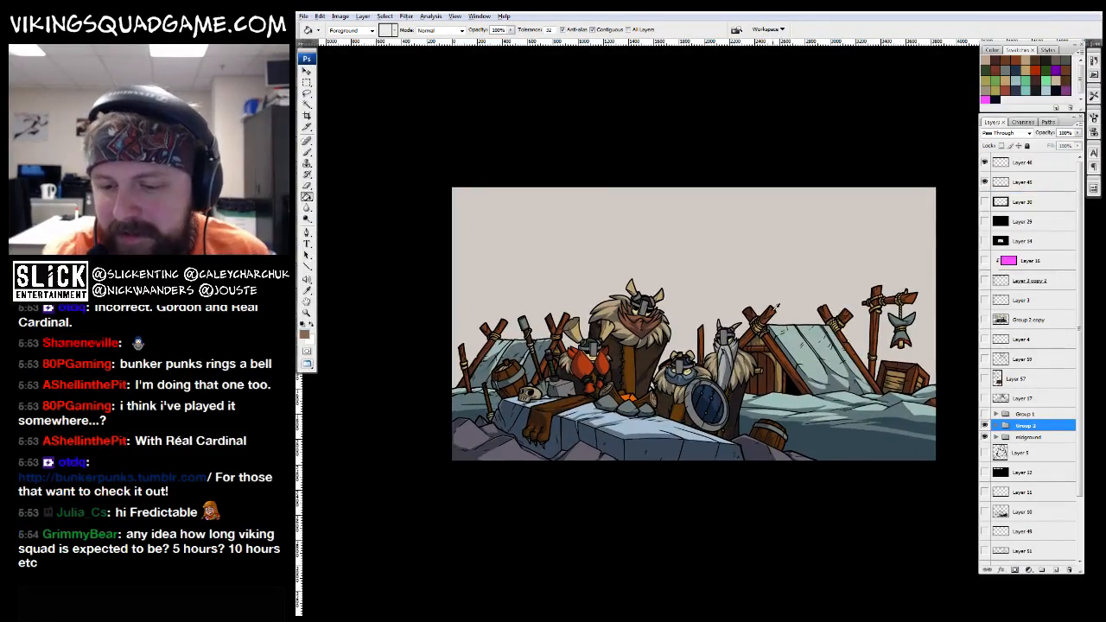
{"action": "key", "text": "f"}
{"action": "key", "text": "f"}
{"action": "left_click", "coordinate": [638, 241]}
{"action": "key", "text": "f"}
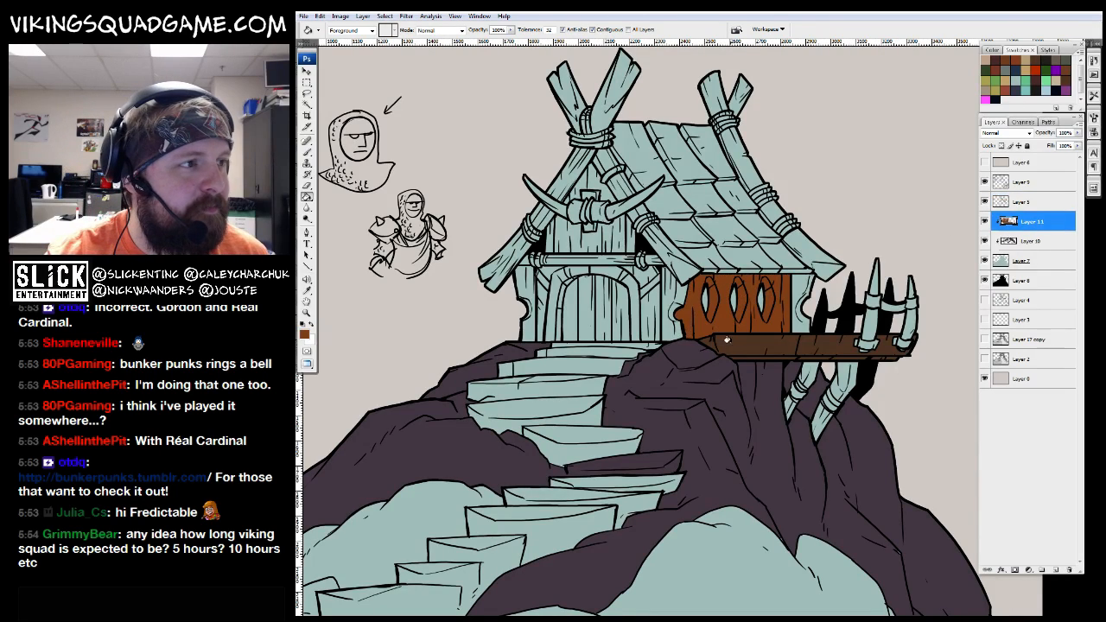
Inspect the orange-brown side wall against the whole scene and up close around the windows
{"action": "key", "text": "z"}
{"action": "left_click", "coordinate": [706, 248], "text": "alt"}
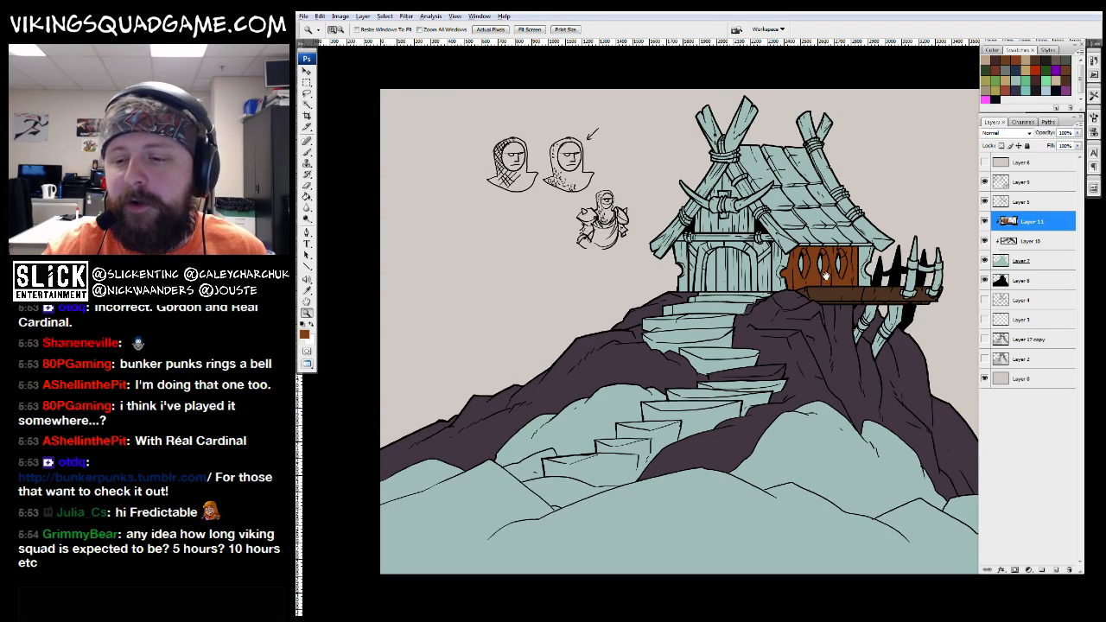
{"action": "left_click", "coordinate": [894, 195]}
{"action": "key", "text": "b"}
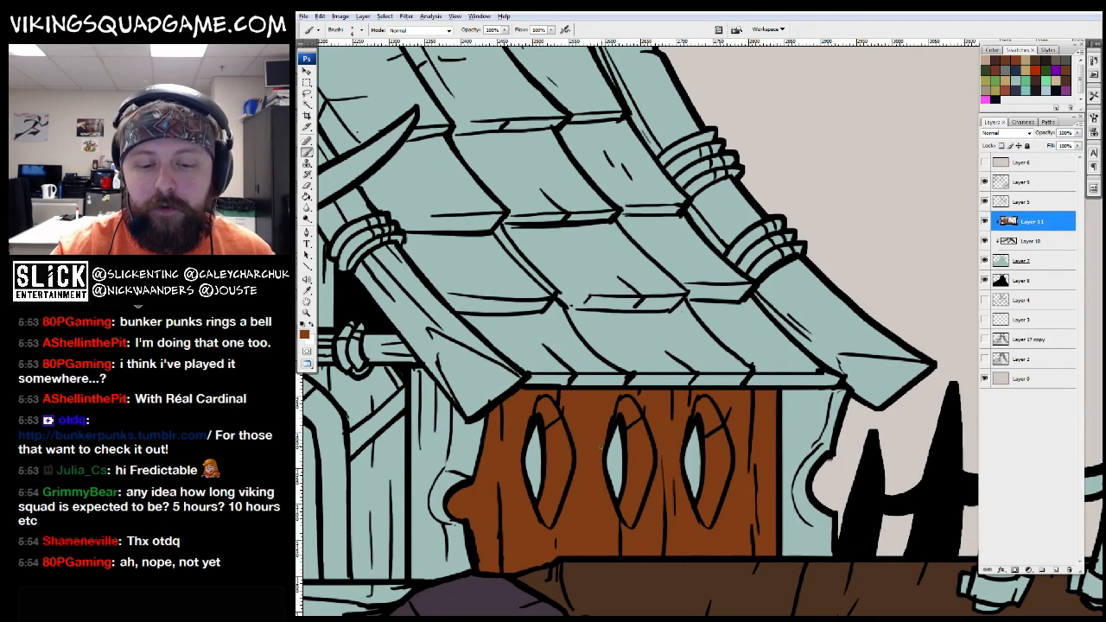
{"action": "key", "text": "ctrl+minus"}
{"action": "key", "text": "z"}
{"action": "left_click", "coordinate": [711, 411]}
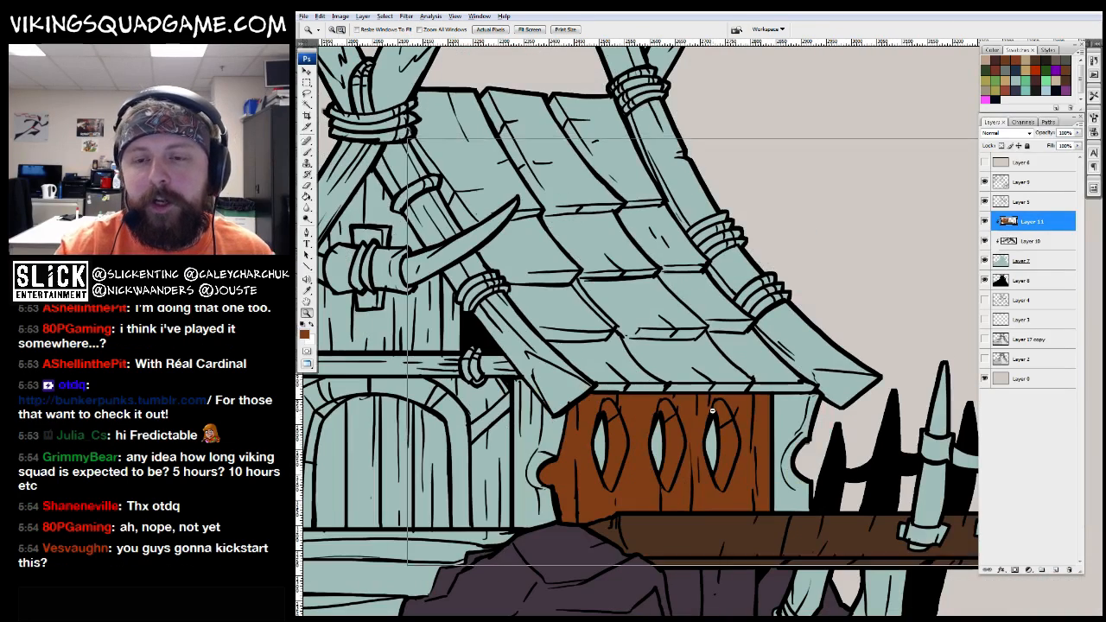
Select the gable wall from the line art and fill it with the orange-brown on the wood layer
{"action": "left_click", "coordinate": [711, 411], "text": "alt"}
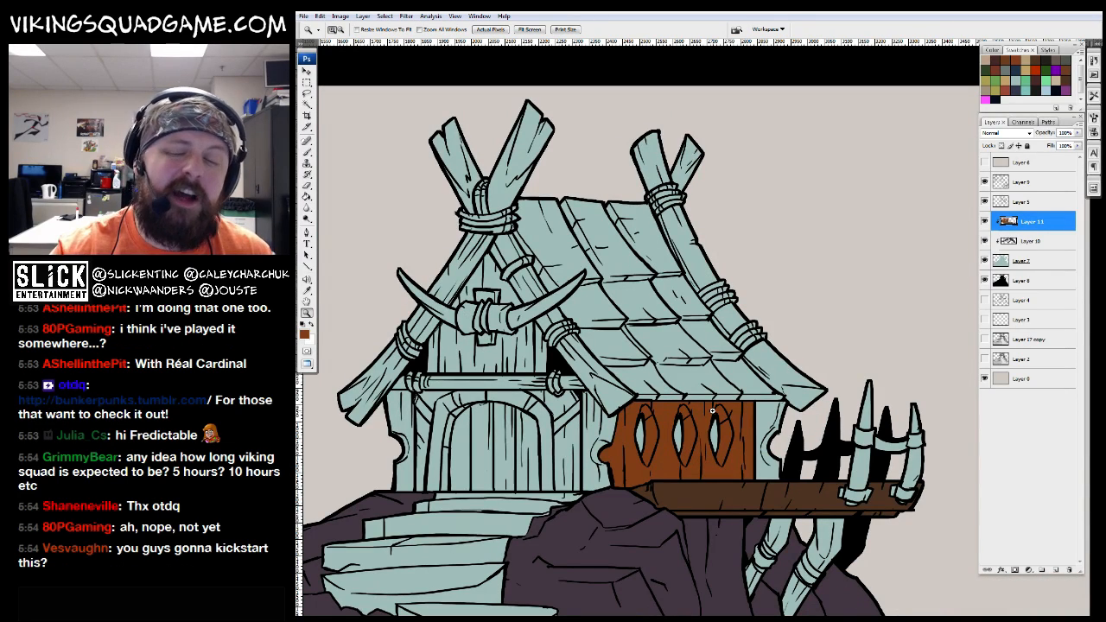
{"action": "left_click", "coordinate": [1019, 201]}
{"action": "key", "text": "w"}
{"action": "left_click", "coordinate": [484, 344]}
{"action": "left_click", "coordinate": [467, 289], "text": "shift"}
{"action": "left_click_drag", "start_coordinate": [532, 315], "coordinate": [547, 313]}
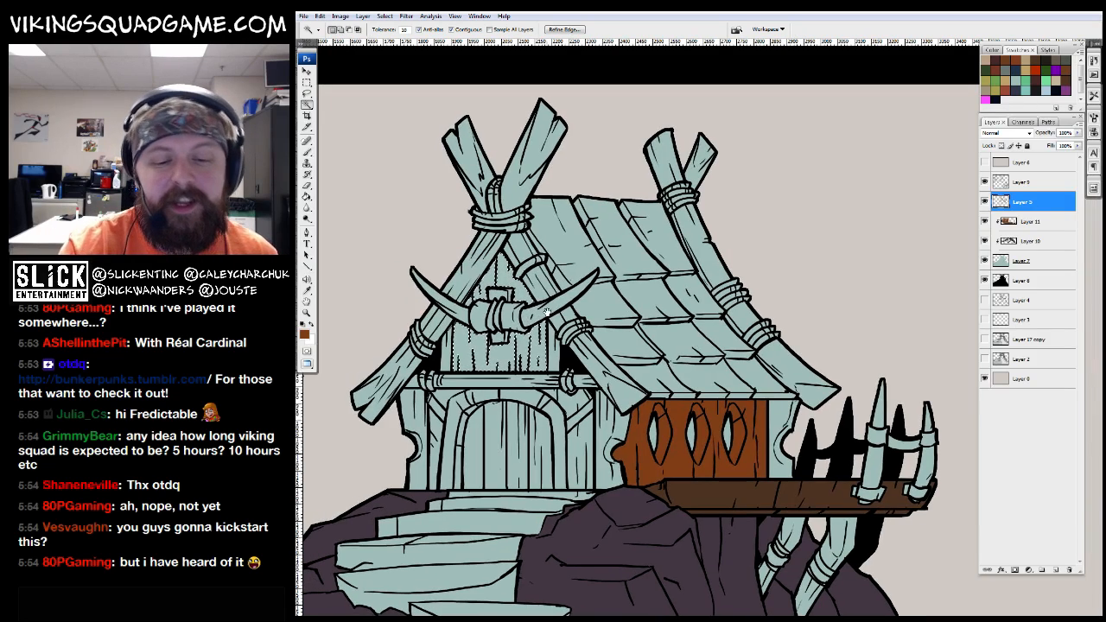
{"action": "left_click", "coordinate": [1033, 221]}
{"action": "key", "text": "g"}
{"action": "left_click", "coordinate": [510, 350]}
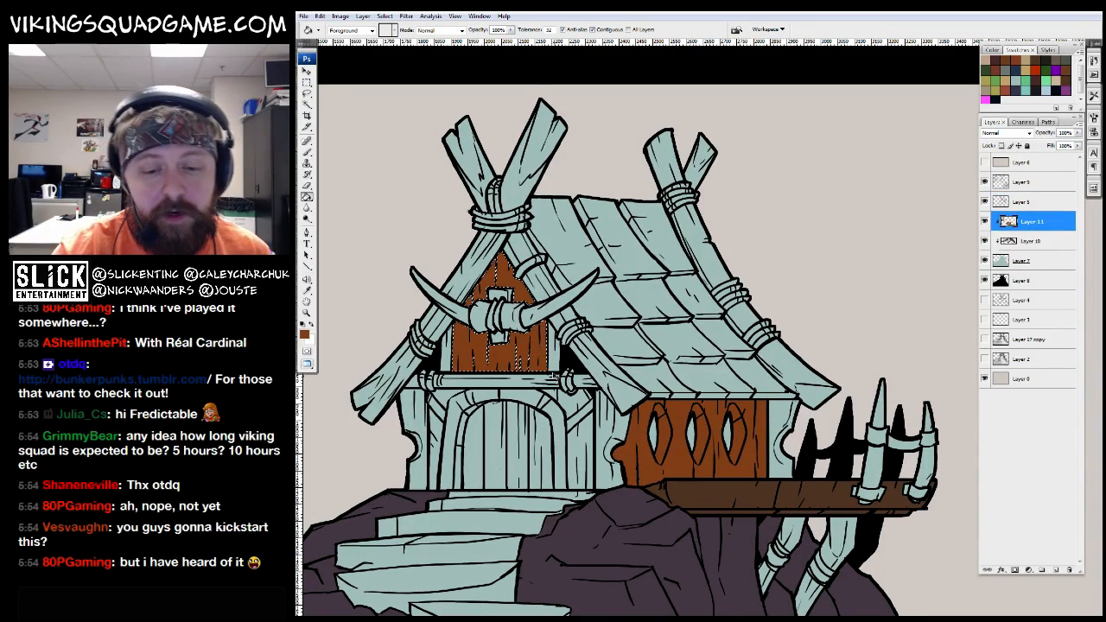
Select the front wall panels around the arched door from the line art and fill them with orange-brown on the wood layer
{"action": "left_click_drag", "start_coordinate": [721, 344], "coordinate": [745, 343]}
{"action": "key", "text": "b"}
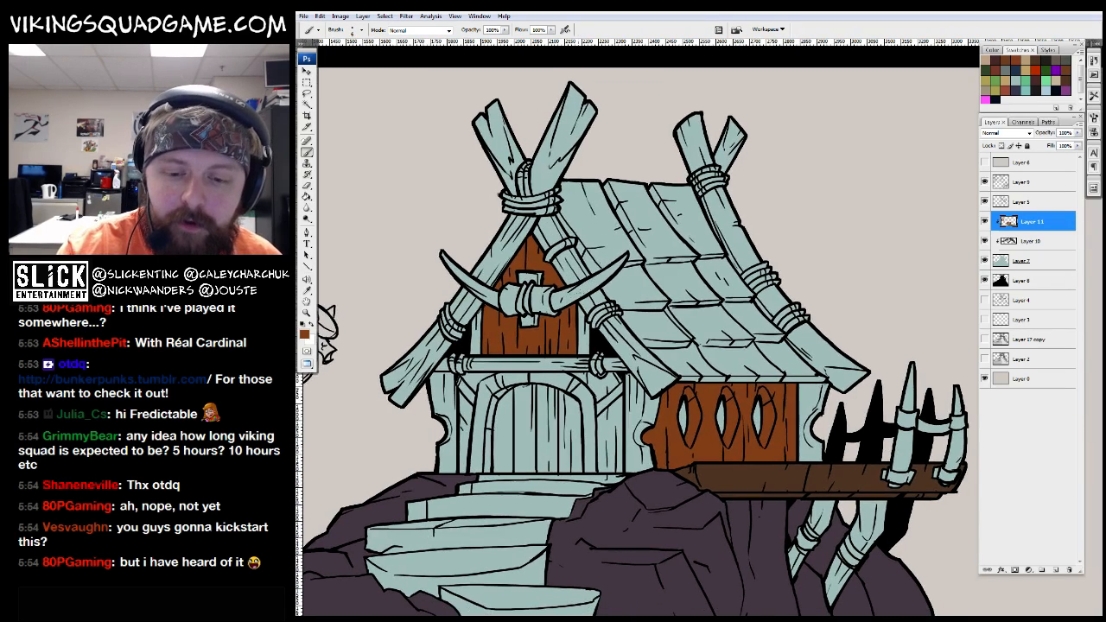
{"action": "left_click_drag", "start_coordinate": [564, 293], "coordinate": [569, 278]}
{"action": "left_click_drag", "start_coordinate": [642, 377], "coordinate": [646, 386]}
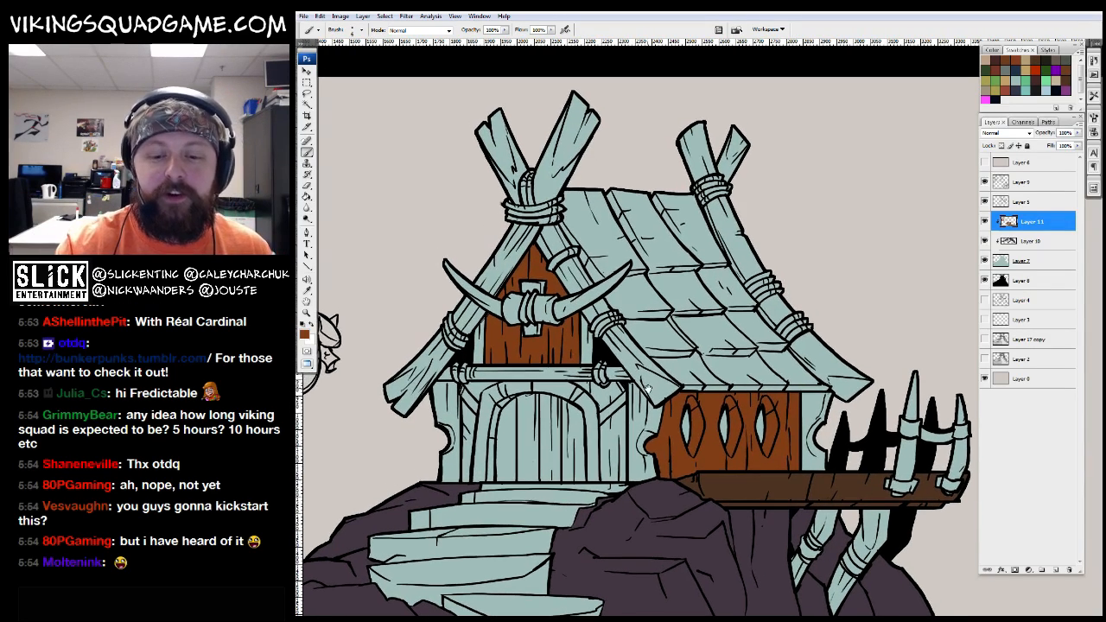
{"action": "left_click_drag", "start_coordinate": [784, 305], "coordinate": [793, 290]}
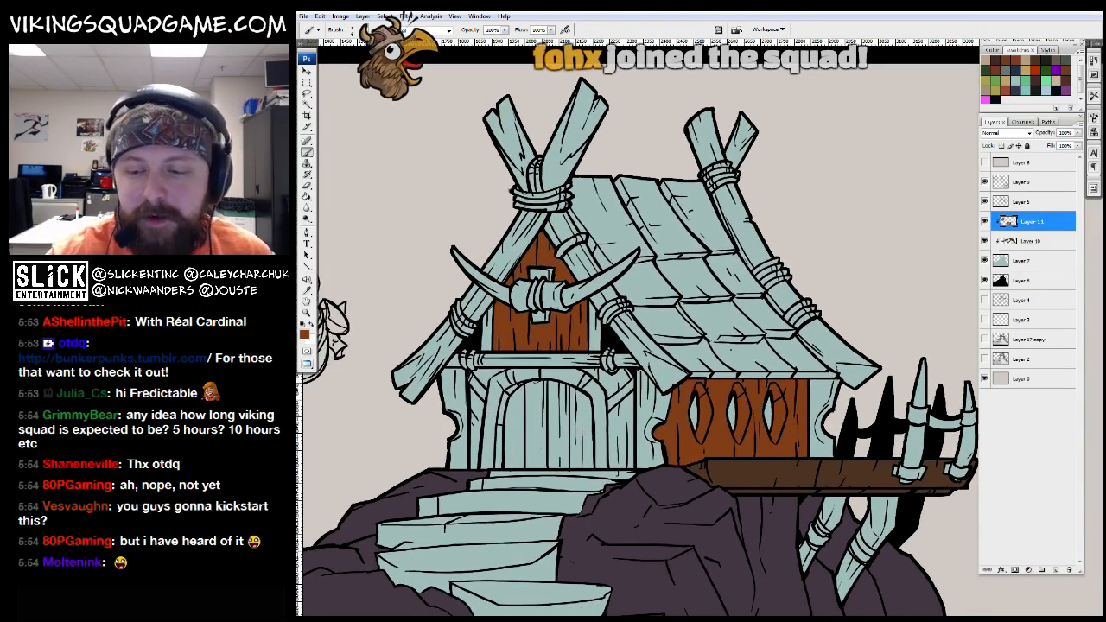
{"action": "key", "text": "alt+bracketright"}
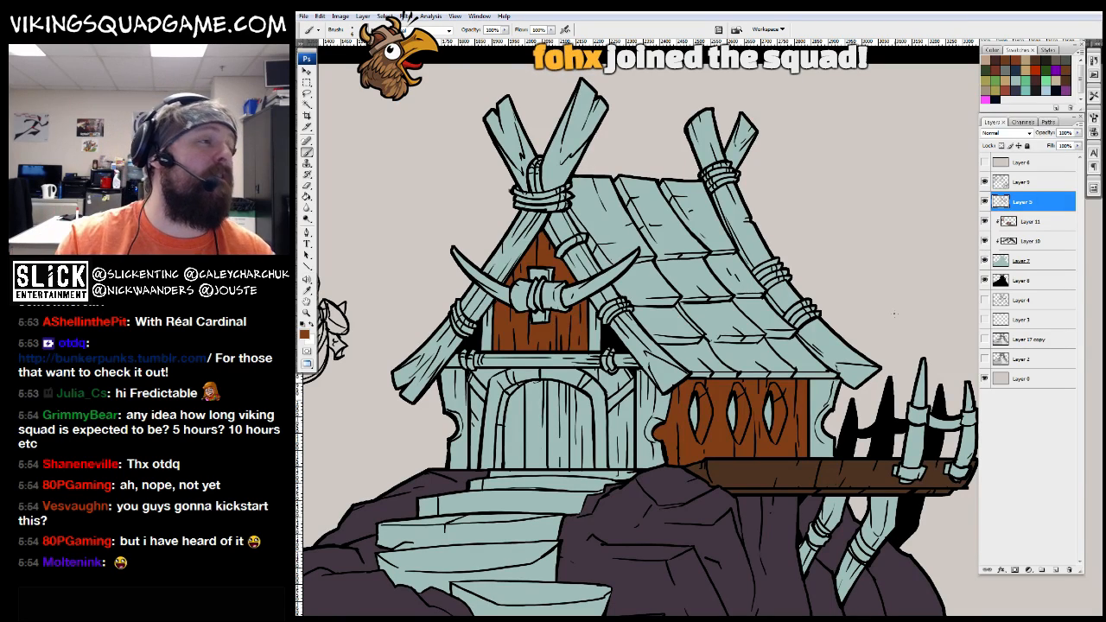
{"action": "left_click", "coordinate": [1020, 181]}
{"action": "key", "text": "w"}
{"action": "left_click", "coordinate": [1017, 202]}
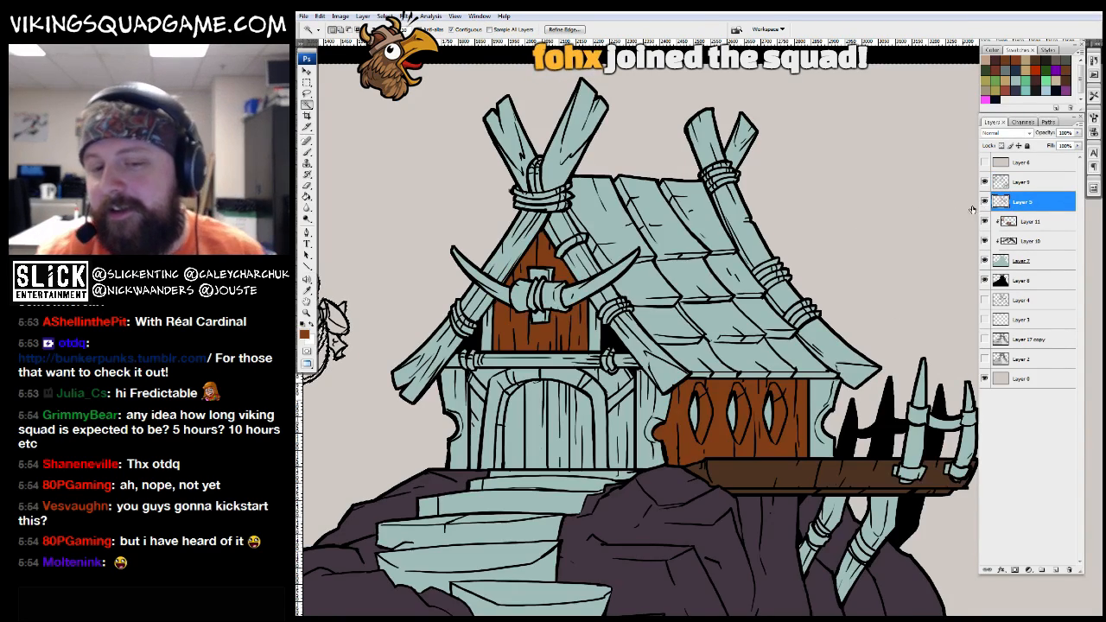
{"action": "left_click", "coordinate": [486, 377], "text": "shift"}
{"action": "left_click", "coordinate": [476, 420], "text": "shift"}
{"action": "left_click", "coordinate": [627, 439], "text": "shift"}
{"action": "left_click", "coordinate": [616, 425], "text": "shift"}
{"action": "key", "text": "ctrl+d"}
{"action": "key", "text": "alt+bracketleft"}
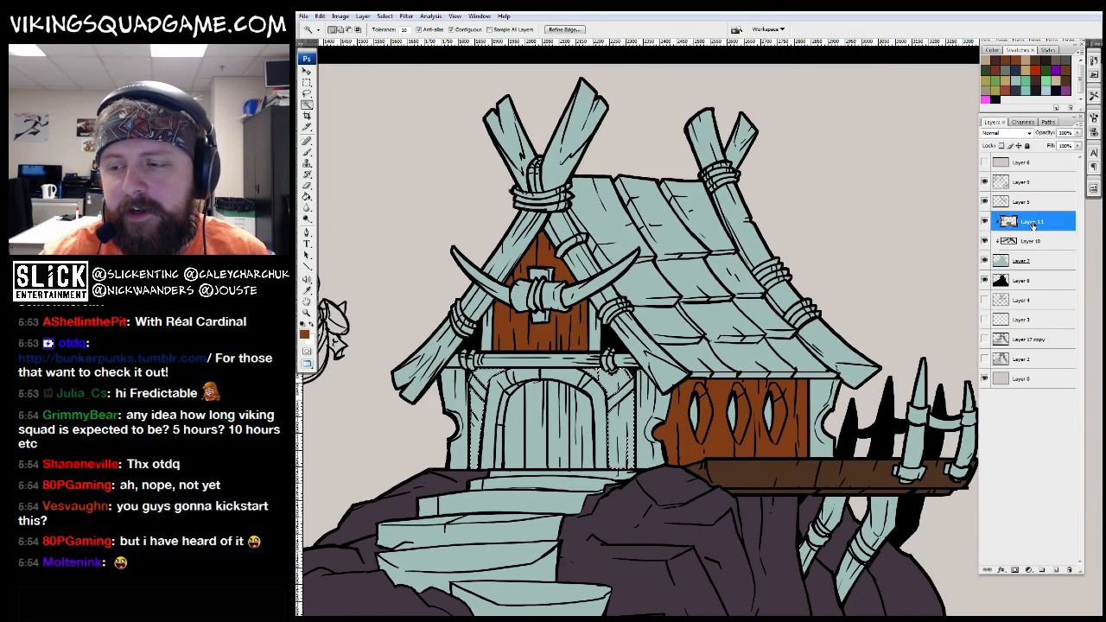
Examine the orange-brown front and side walls against the whole hilltop scene
{"action": "key", "text": "z"}
{"action": "left_click", "coordinate": [680, 336], "text": "alt"}
{"action": "left_click_drag", "start_coordinate": [680, 336], "coordinate": [696, 244]}
{"action": "left_click", "coordinate": [714, 444], "text": "alt"}
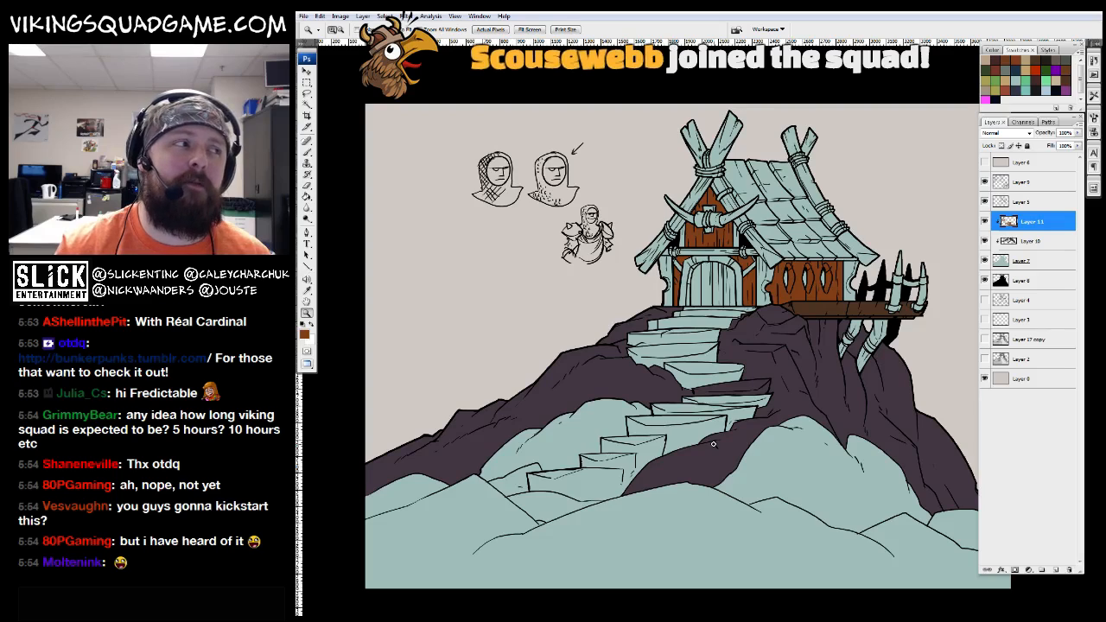
{"action": "left_click_drag", "start_coordinate": [715, 444], "coordinate": [713, 481]}
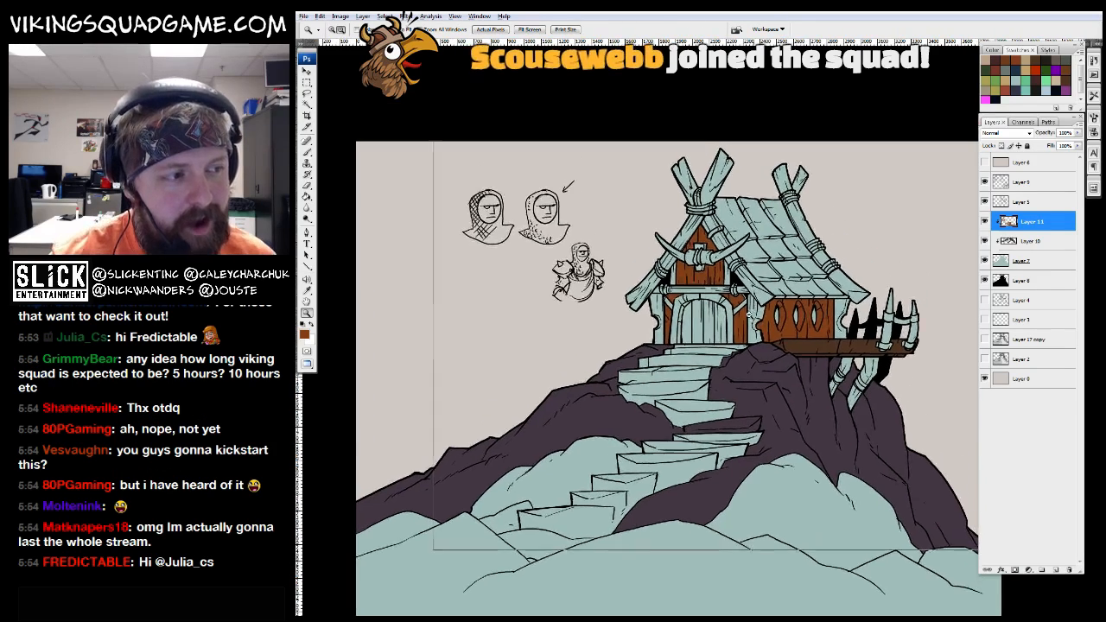
{"action": "left_click", "coordinate": [705, 367], "text": "alt"}
{"action": "left_click", "coordinate": [729, 346]}
{"action": "left_click", "coordinate": [731, 341]}
{"action": "left_click_drag", "start_coordinate": [733, 329], "coordinate": [676, 446]}
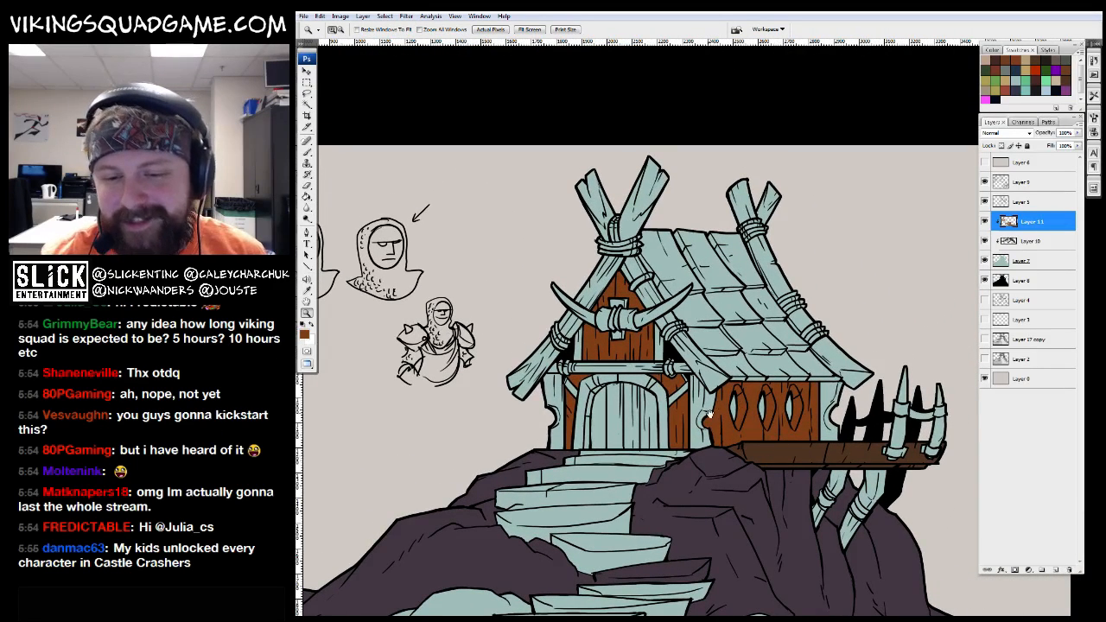
Brush orange-brown into the unfilled corner of the front wall panel above the diagonal brace, beside the corner post
{"action": "left_click", "coordinate": [708, 362]}
{"action": "left_click", "coordinate": [707, 354]}
{"action": "left_click", "coordinate": [706, 350]}
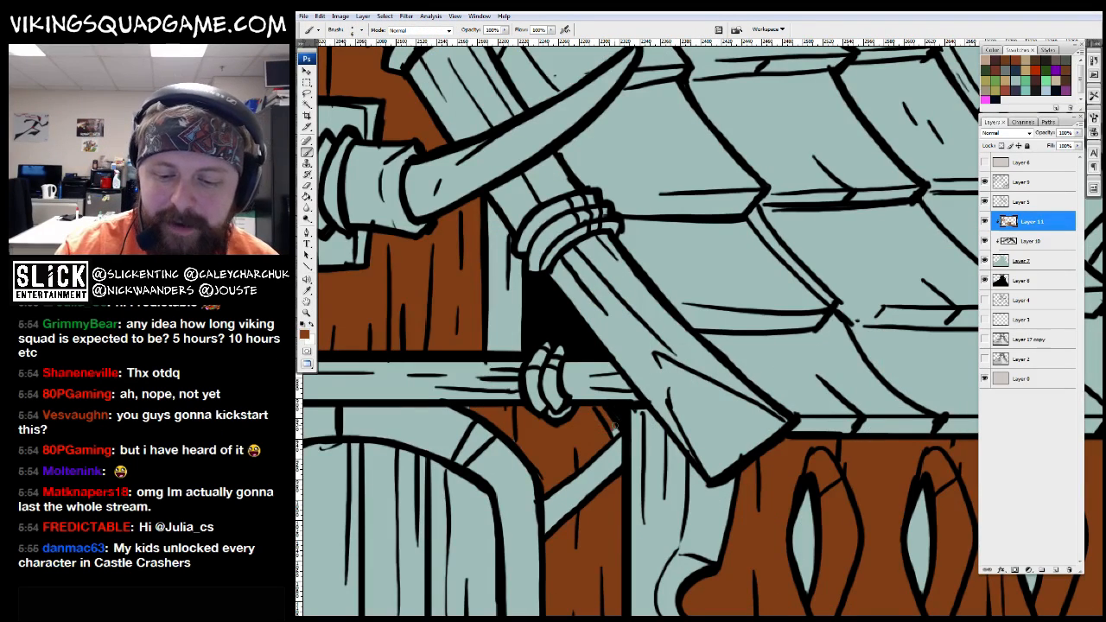
{"action": "key", "text": "z"}
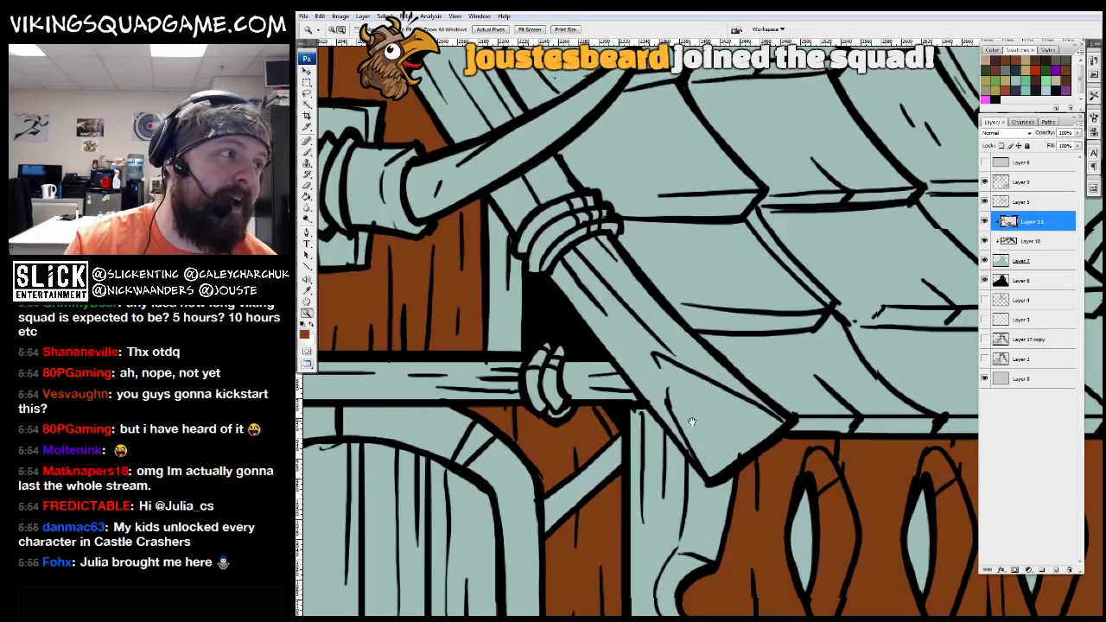
{"action": "left_click", "coordinate": [702, 430], "text": "alt"}
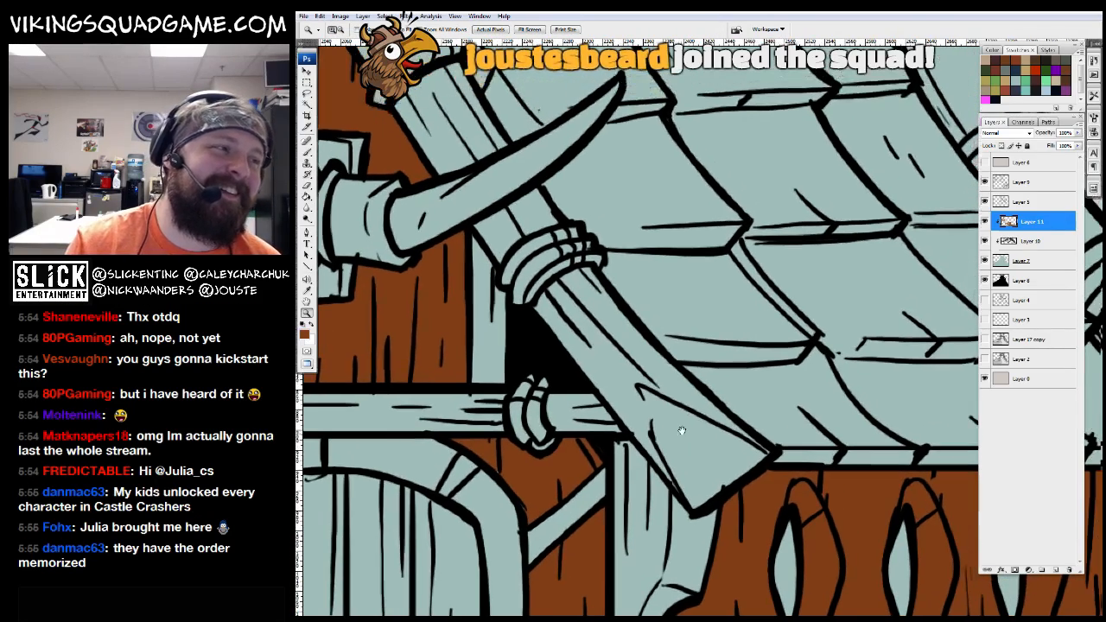
{"action": "left_click", "coordinate": [678, 422], "text": "alt"}
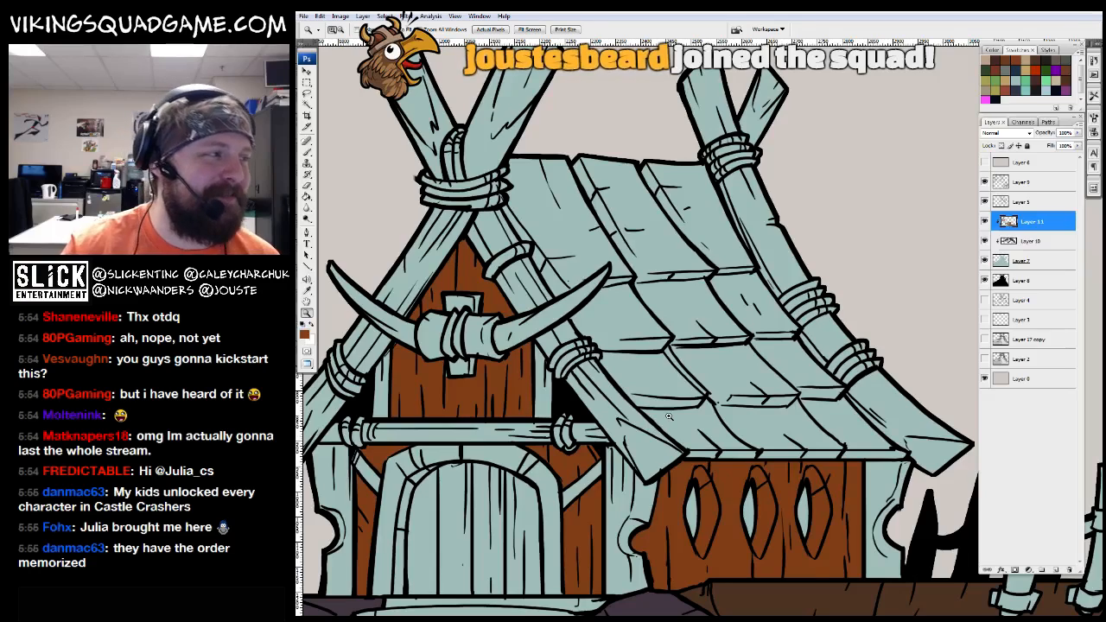
Select all sections of the front crossed roof beams from the line art layer
{"action": "left_click_drag", "start_coordinate": [589, 227], "coordinate": [715, 299]}
{"action": "left_click", "coordinate": [1021, 207]}
{"action": "left_click", "coordinate": [622, 207]}
{"action": "left_click", "coordinate": [553, 180]}
{"action": "left_click_drag", "start_coordinate": [557, 298], "coordinate": [563, 285]}
{"action": "left_click", "coordinate": [557, 304]}
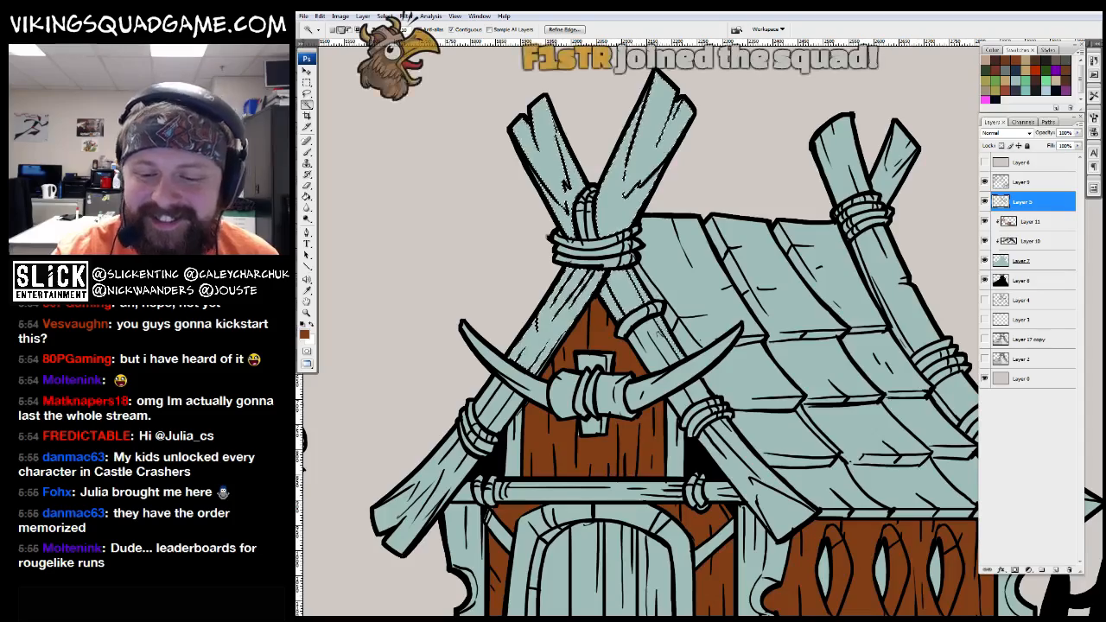
{"action": "left_click", "coordinate": [654, 344]}
{"action": "key", "text": "ctrl+minus"}
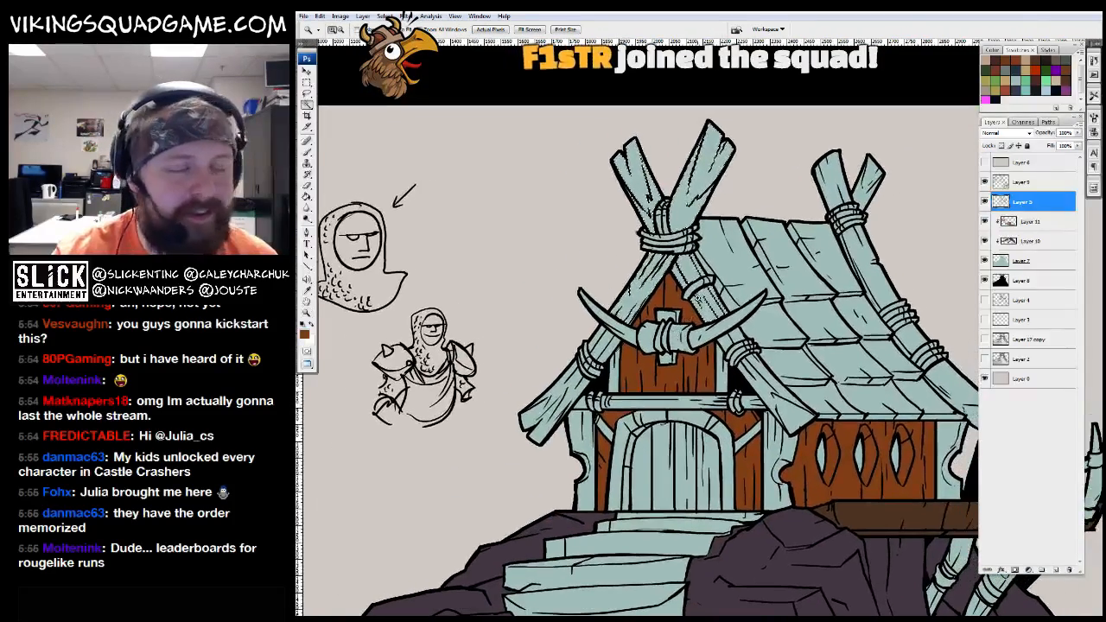
{"action": "scroll", "coordinate": [644, 358], "scroll_direction": "right", "scroll_amount": 1}
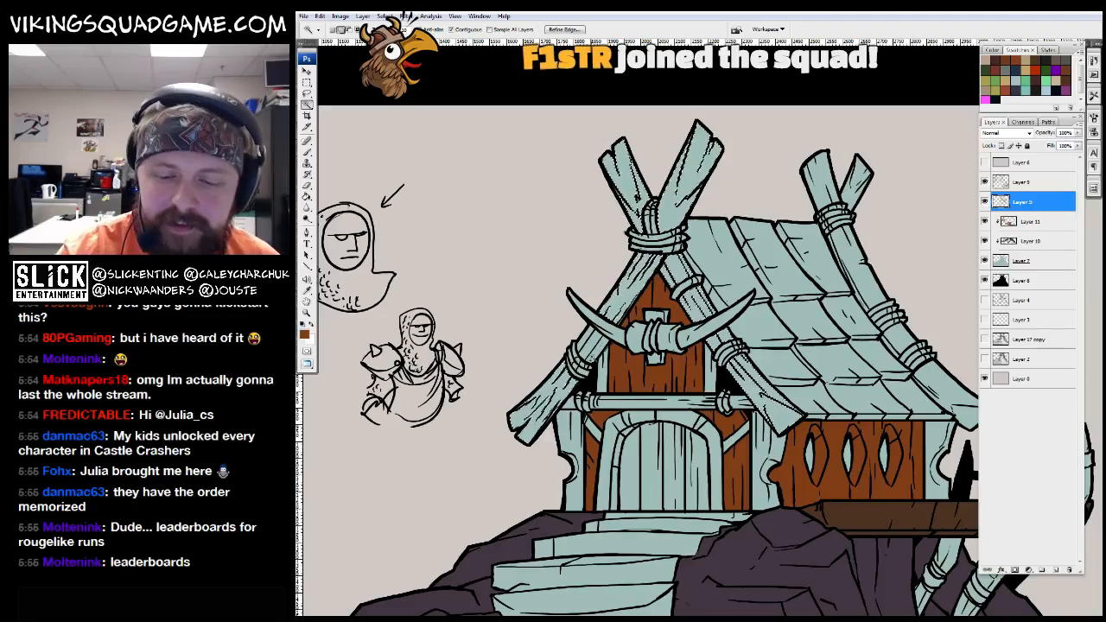
Add the rear crossed roof beams to the selection of front beams
{"action": "key", "text": "z"}
{"action": "left_click", "coordinate": [616, 425], "text": "alt"}
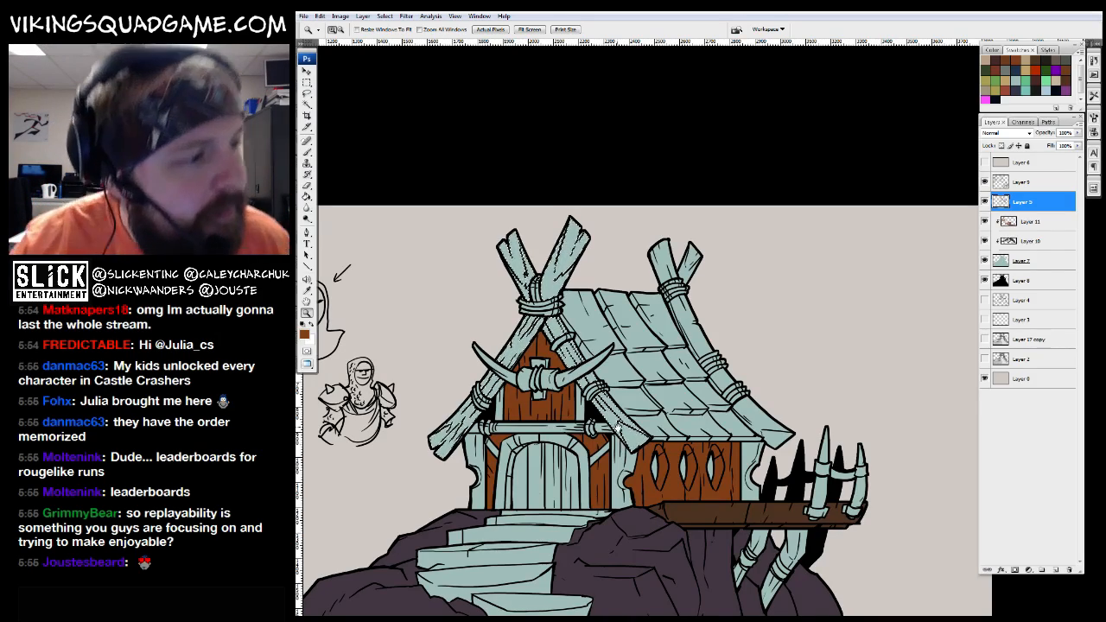
{"action": "scroll", "coordinate": [617, 428], "scroll_direction": "down", "scroll_amount": 2}
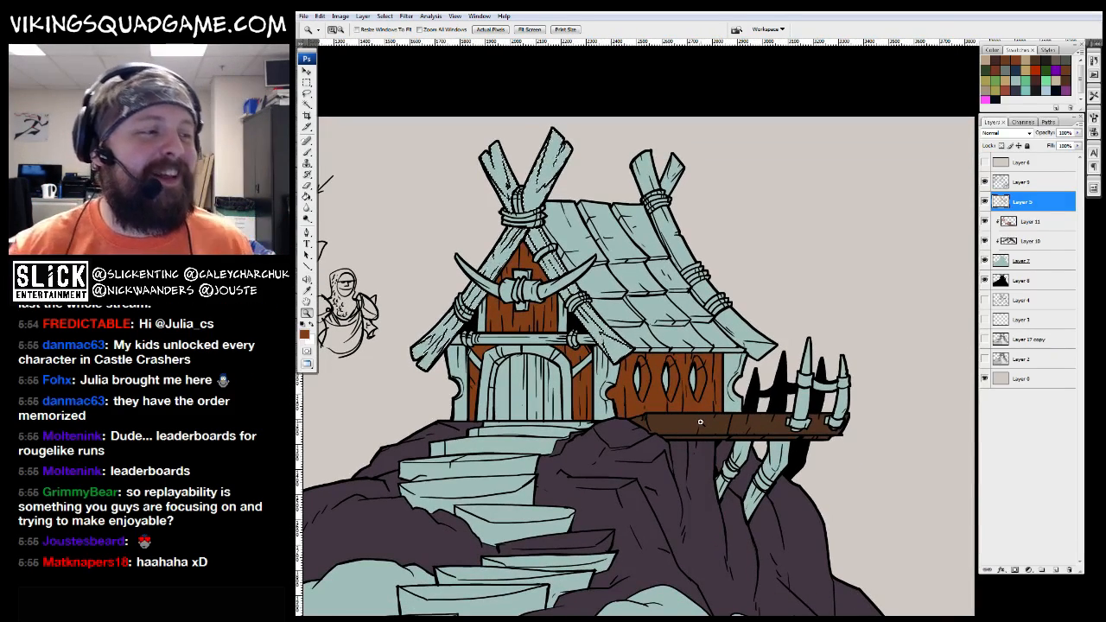
{"action": "left_click", "coordinate": [677, 352]}
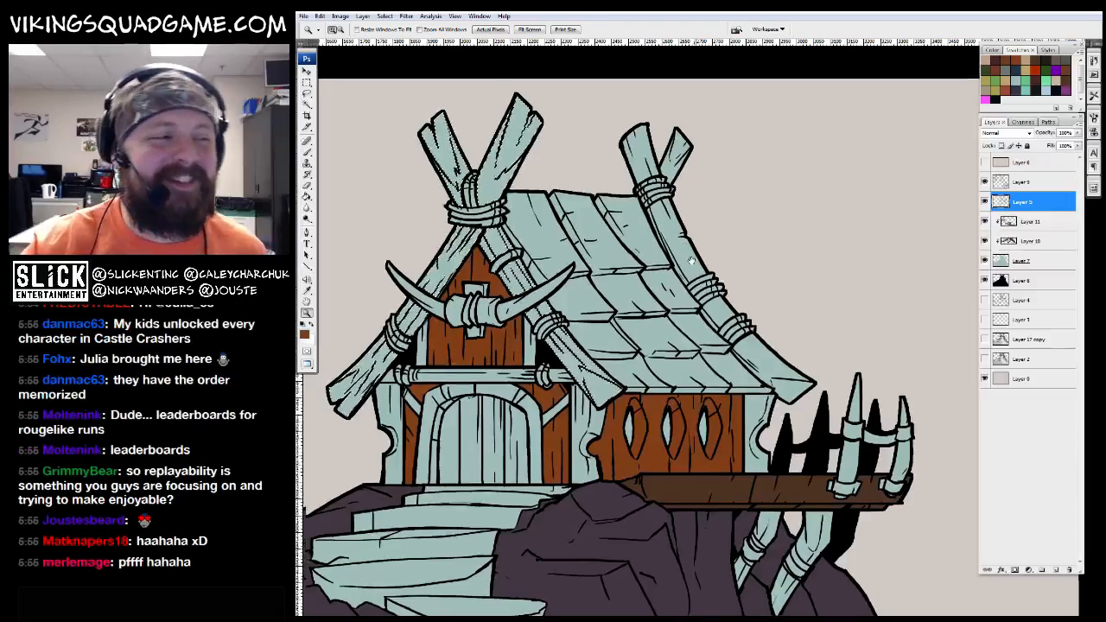
{"action": "scroll", "coordinate": [703, 379], "scroll_direction": "up", "scroll_amount": 1}
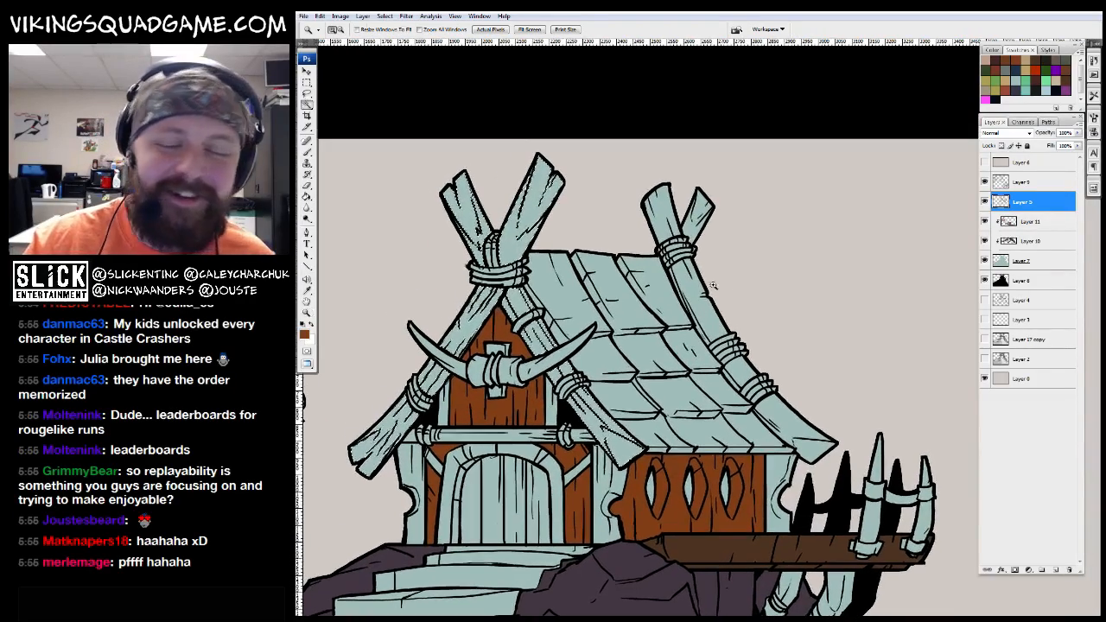
{"action": "key", "text": "w"}
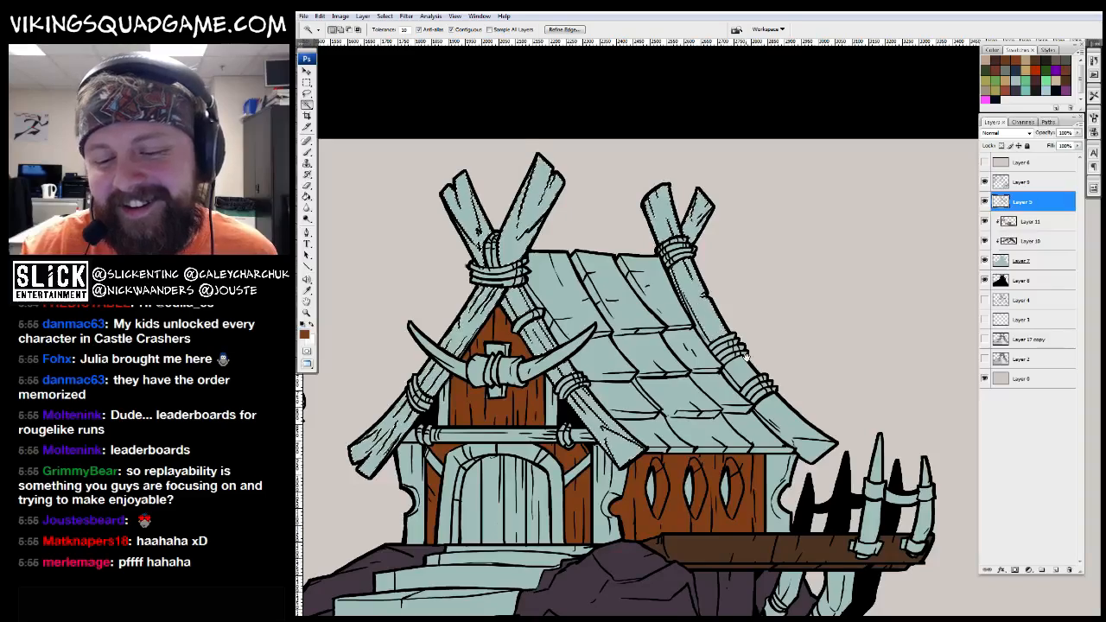
{"action": "scroll", "coordinate": [743, 355], "scroll_direction": "down", "scroll_amount": 2}
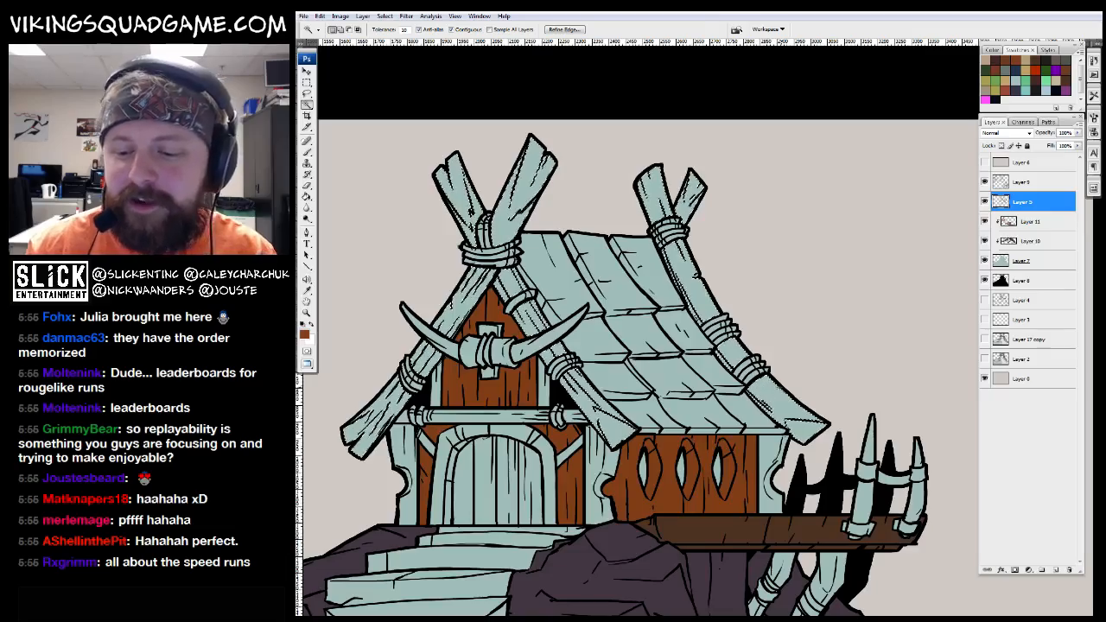
{"action": "scroll", "coordinate": [639, 363], "scroll_direction": "up", "scroll_amount": 1}
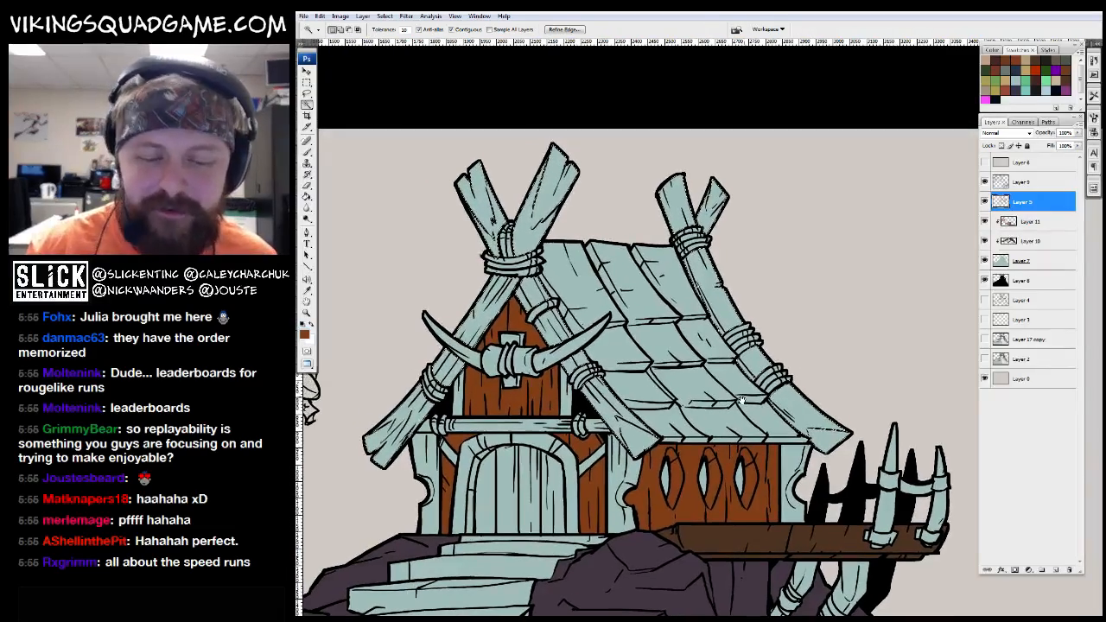
Make the wood layer active for filling and sample a tan colour from the Viking Squad cover artwork
{"action": "left_click", "coordinate": [1032, 222]}
{"action": "key", "text": "g"}
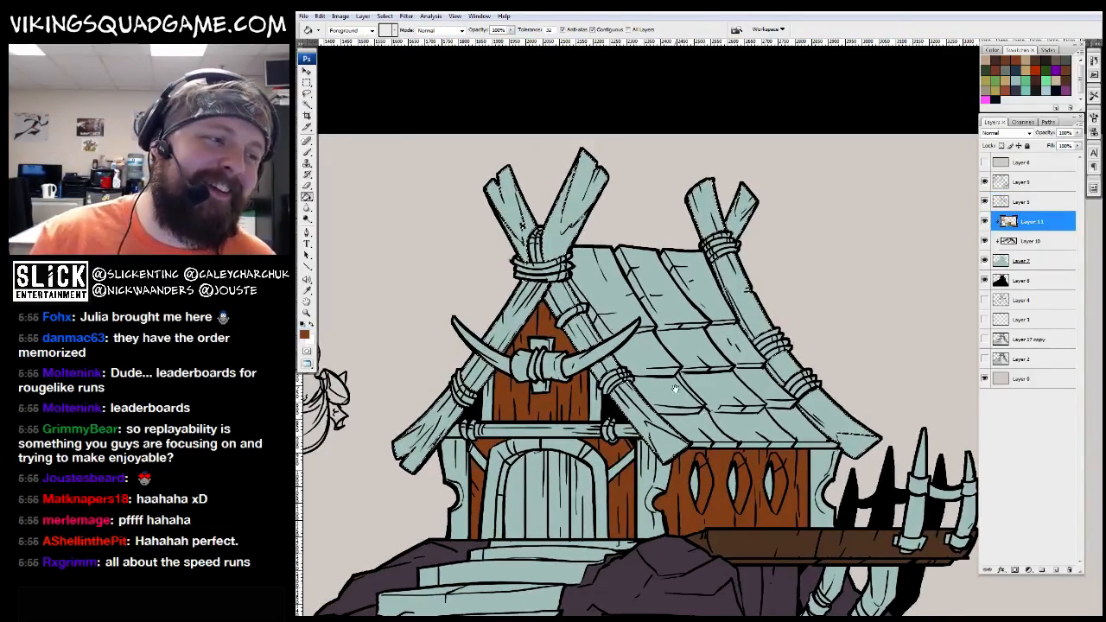
{"action": "scroll", "coordinate": [570, 339], "scroll_direction": "up", "scroll_amount": 3}
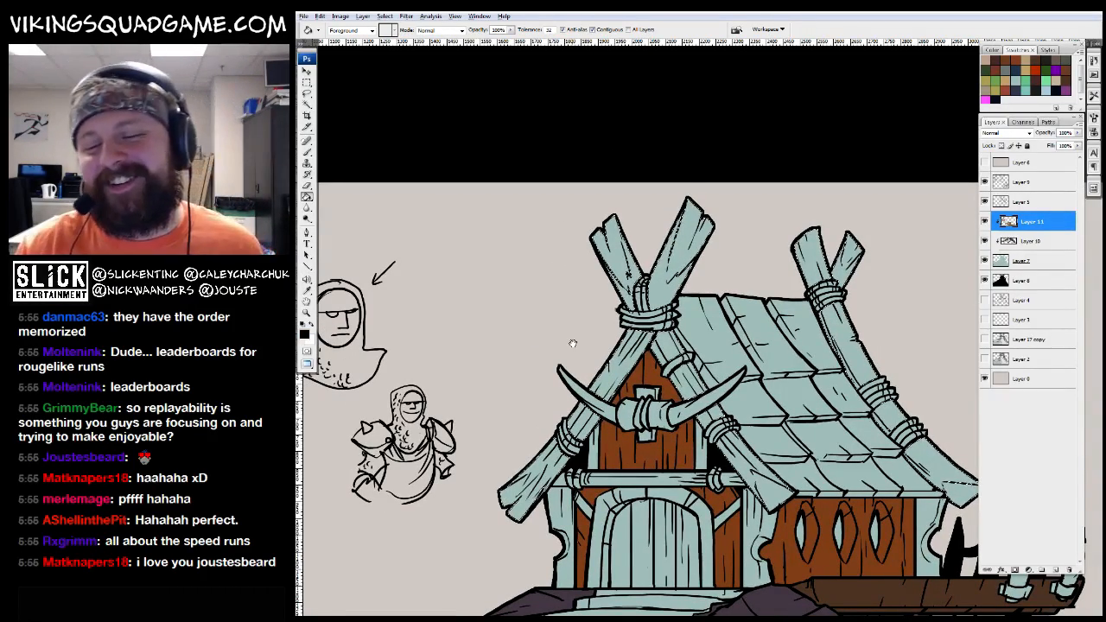
{"action": "scroll", "coordinate": [569, 340], "scroll_direction": "down", "scroll_amount": 3}
{"action": "key", "text": "f"}
{"action": "key", "text": "f"}
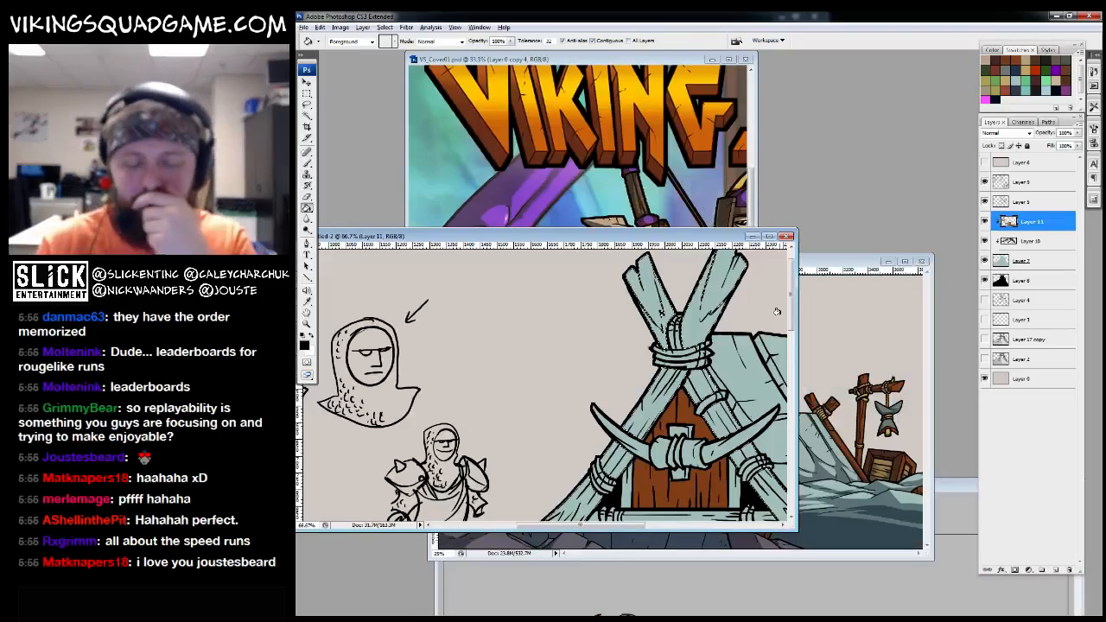
{"action": "mouse_move", "coordinate": [826, 261]}
{"action": "left_mouse_down"}
{"action": "mouse_move", "coordinate": [822, 168]}
{"action": "mouse_move", "coordinate": [810, 177]}
{"action": "mouse_move", "coordinate": [810, 268]}
{"action": "left_mouse_up"}
{"action": "left_click", "coordinate": [764, 365]}
{"action": "left_click", "coordinate": [689, 59]}
{"action": "key", "text": "f"}
{"action": "key", "text": "shift+f"}
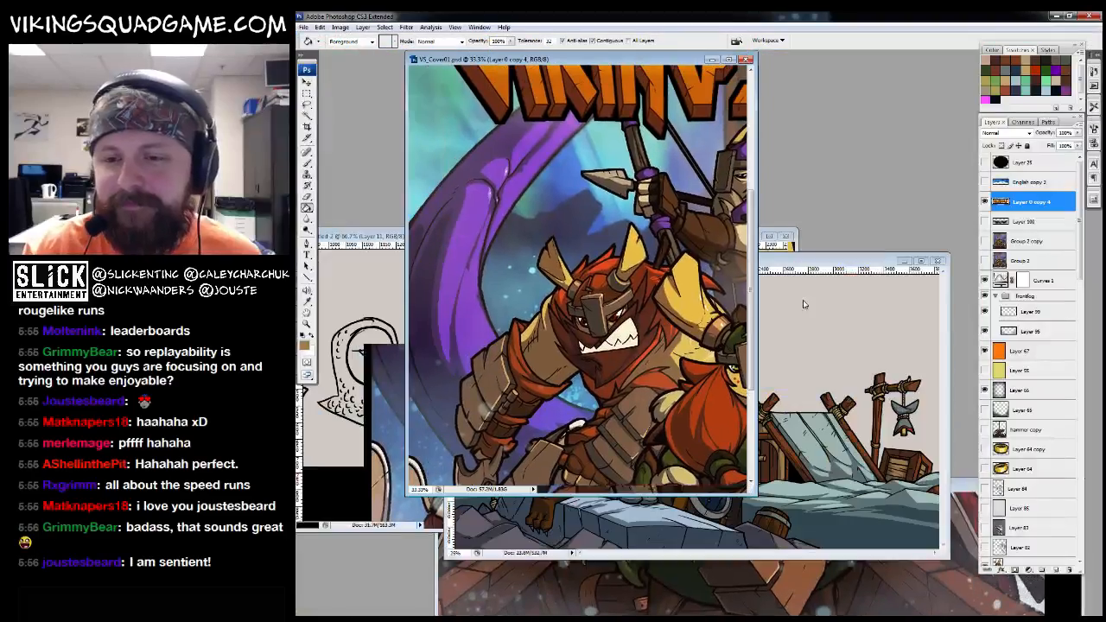
Return to the house drawing, fill the selected front and rear roof beams with the sampled tan, and check the result
{"action": "key", "text": "ctrl+Tab"}
{"action": "key", "text": "f"}
{"action": "left_click_drag", "start_coordinate": [734, 423], "coordinate": [673, 478]}
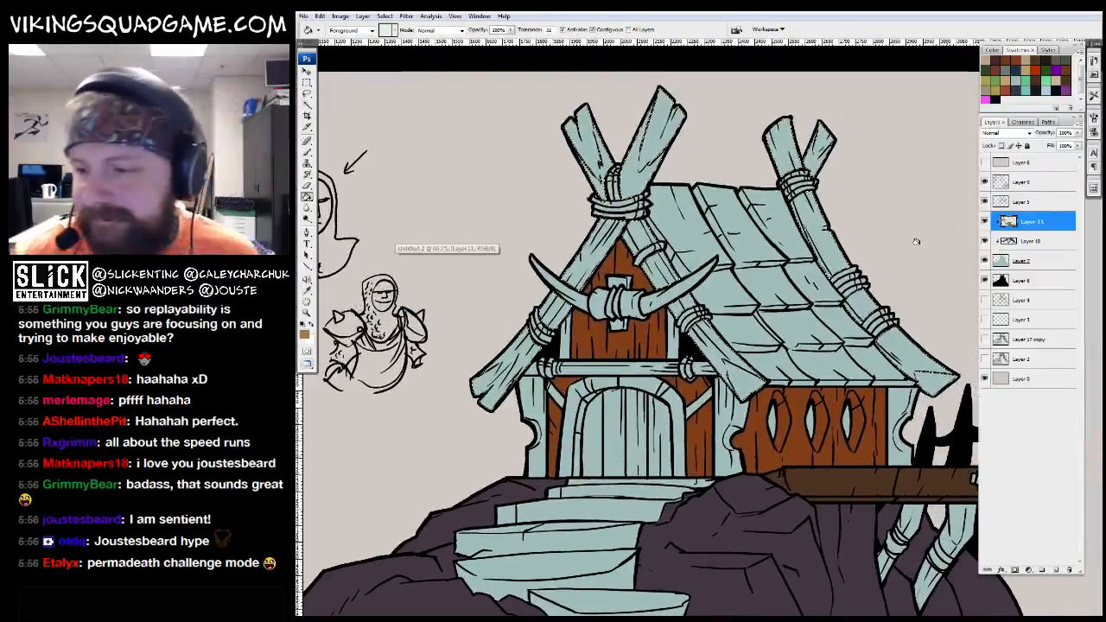
{"action": "key", "text": "alt+BackSpace"}
{"action": "key", "text": "ctrl+minus"}
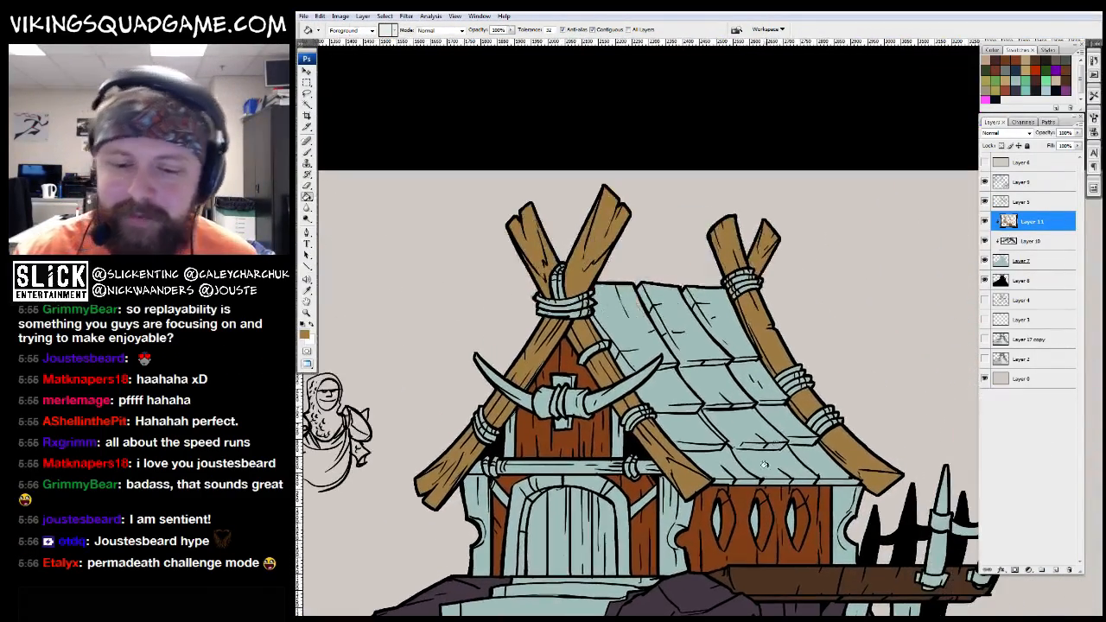
{"action": "key", "text": "z"}
{"action": "key", "text": "ctrl+0"}
{"action": "left_click_drag", "start_coordinate": [710, 394], "coordinate": [664, 438]}
{"action": "mouse_move", "coordinate": [559, 415]}
{"action": "left_mouse_down"}
{"action": "mouse_move", "coordinate": [755, 245]}
{"action": "mouse_move", "coordinate": [696, 331]}
{"action": "left_mouse_up"}
{"action": "left_click", "coordinate": [696, 333]}
{"action": "key", "text": "b"}
{"action": "left_click_drag", "start_coordinate": [637, 351], "coordinate": [718, 368]}
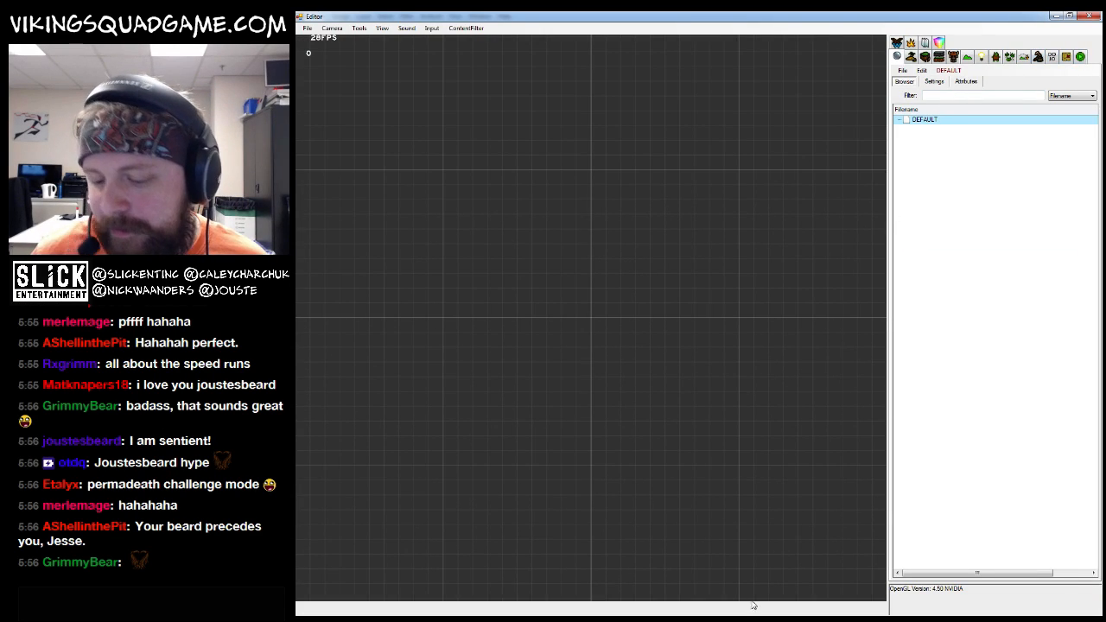
{"action": "left_click", "coordinate": [406, 28]}
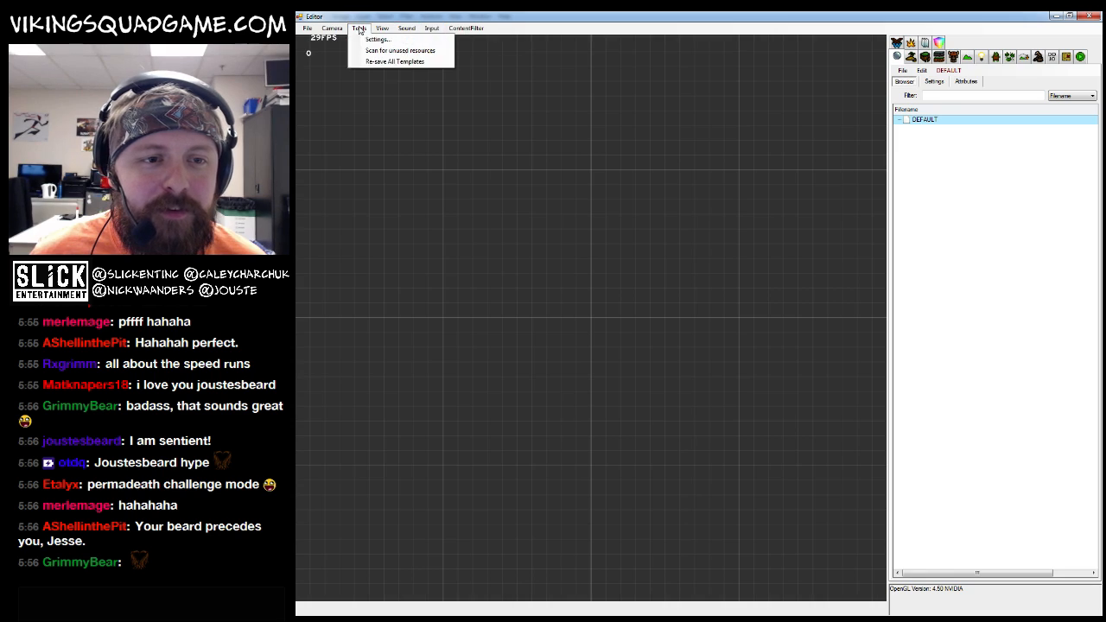
{"action": "left_click", "coordinate": [419, 40]}
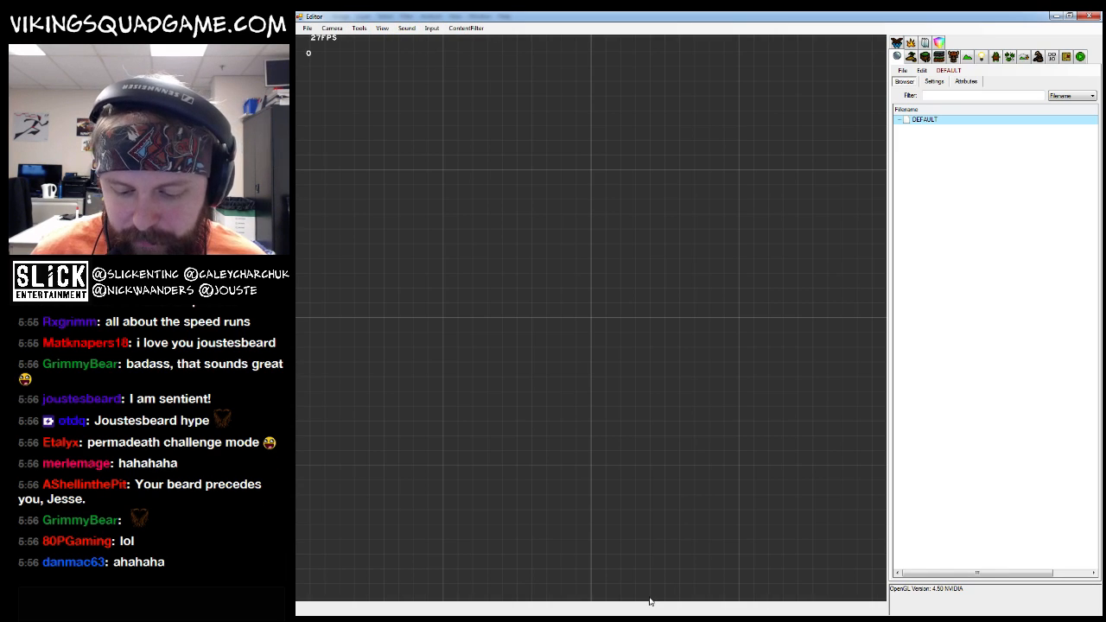
Reduce the height of the game viewport in the editor, launch the game preview, and open the view options
{"action": "left_click_drag", "start_coordinate": [652, 605], "coordinate": [648, 371]}
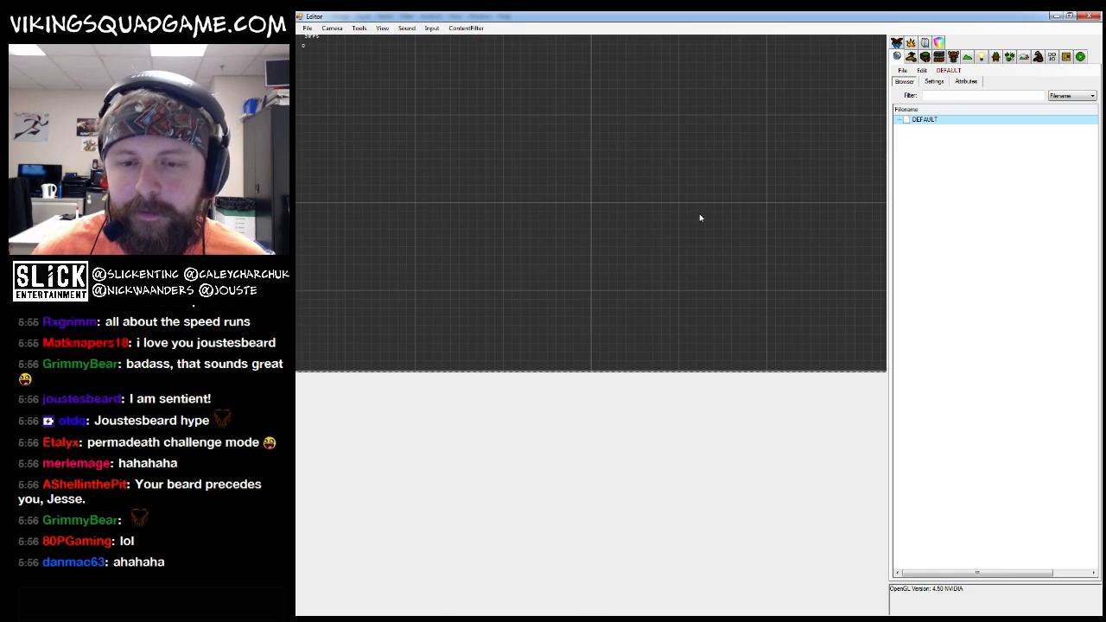
{"action": "left_click", "coordinate": [1079, 57]}
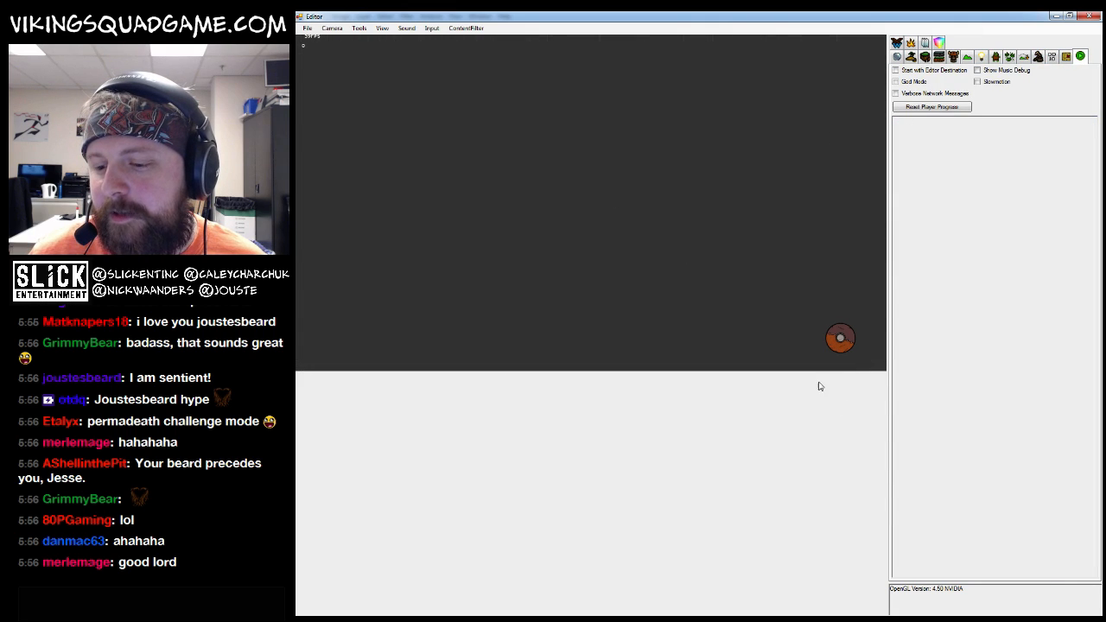
{"action": "left_click_drag", "start_coordinate": [807, 371], "coordinate": [802, 409]}
{"action": "left_click", "coordinate": [382, 28]}
{"action": "left_click", "coordinate": [395, 75]}
{"action": "left_click", "coordinate": [381, 29]}
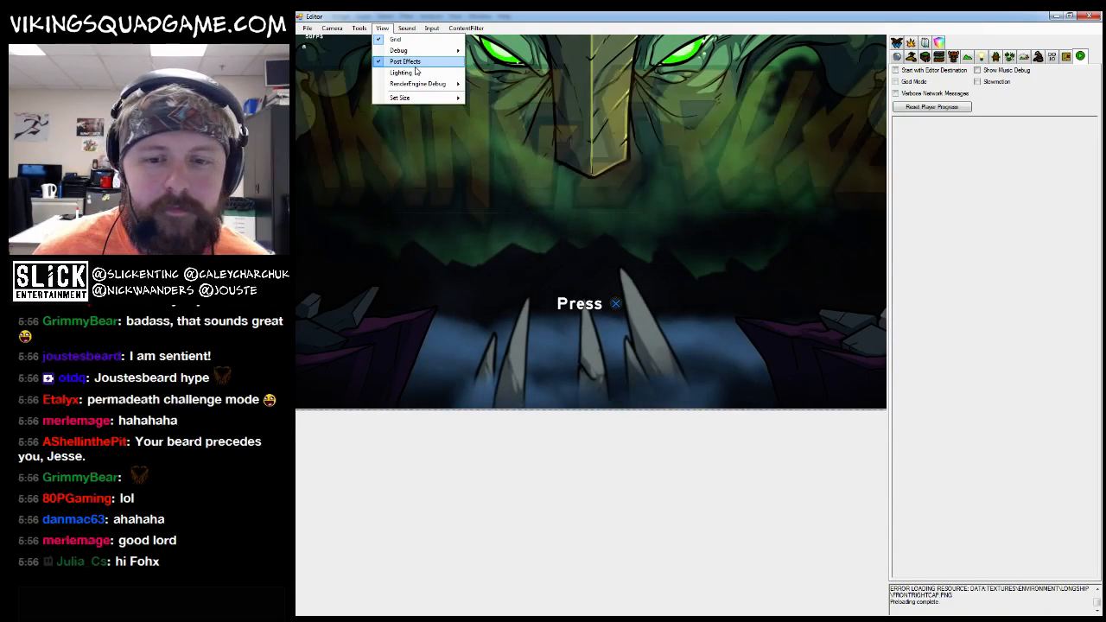
{"action": "left_click", "coordinate": [371, 49]}
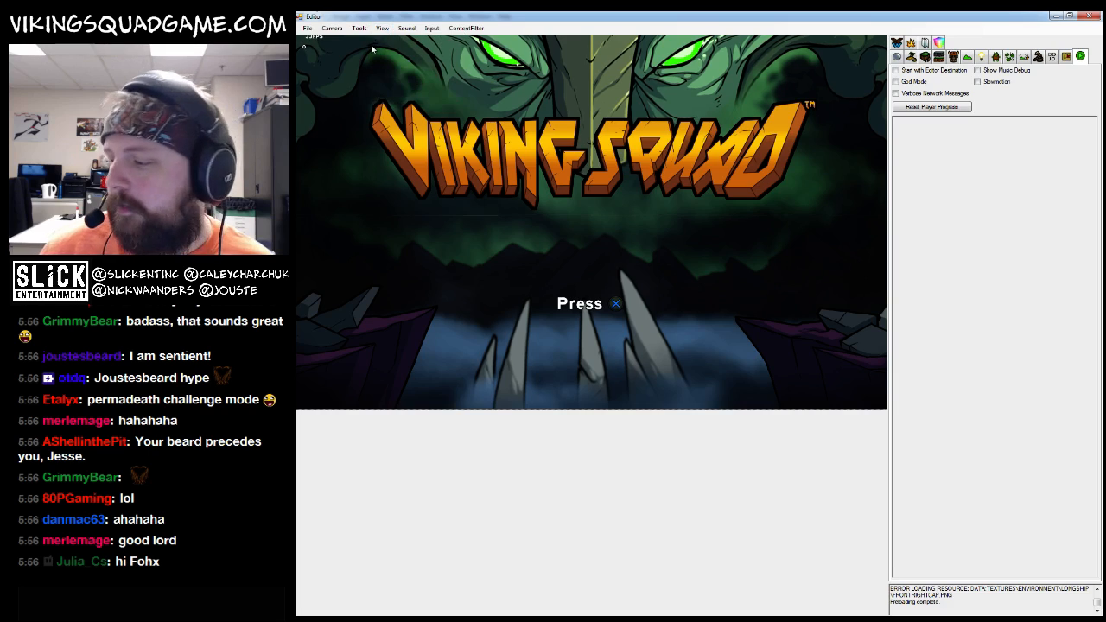
Start a game from the Viking Squad title screen, confirm a Viking, and advance past the tutorial intro
{"action": "key", "text": "Return"}
{"action": "key", "text": "Right"}
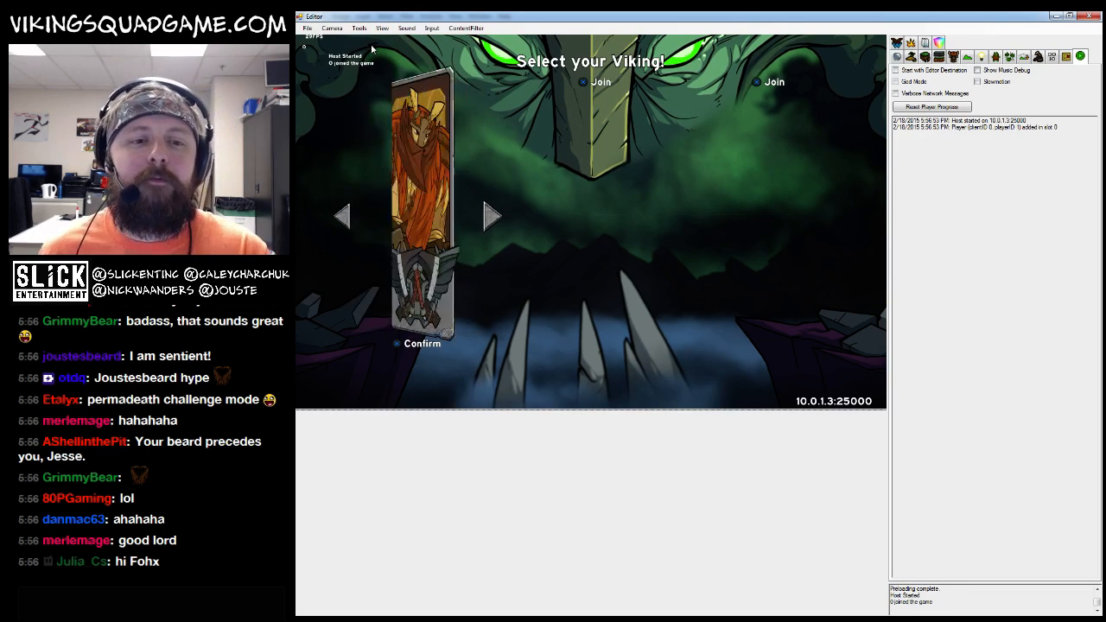
{"action": "key", "text": "Return"}
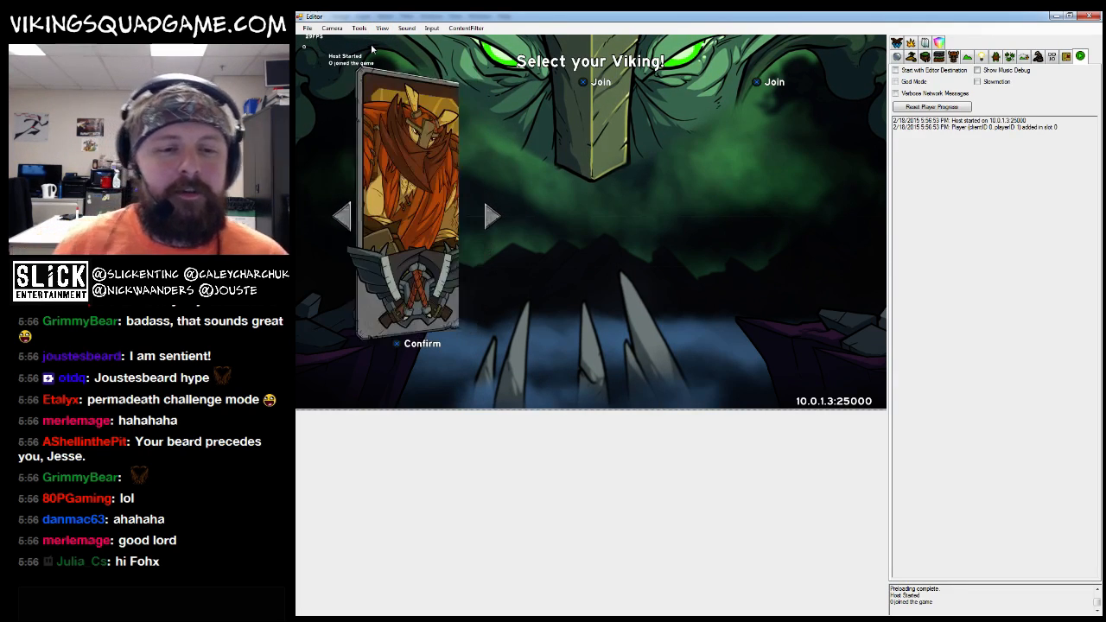
{"action": "key", "text": "Return"}
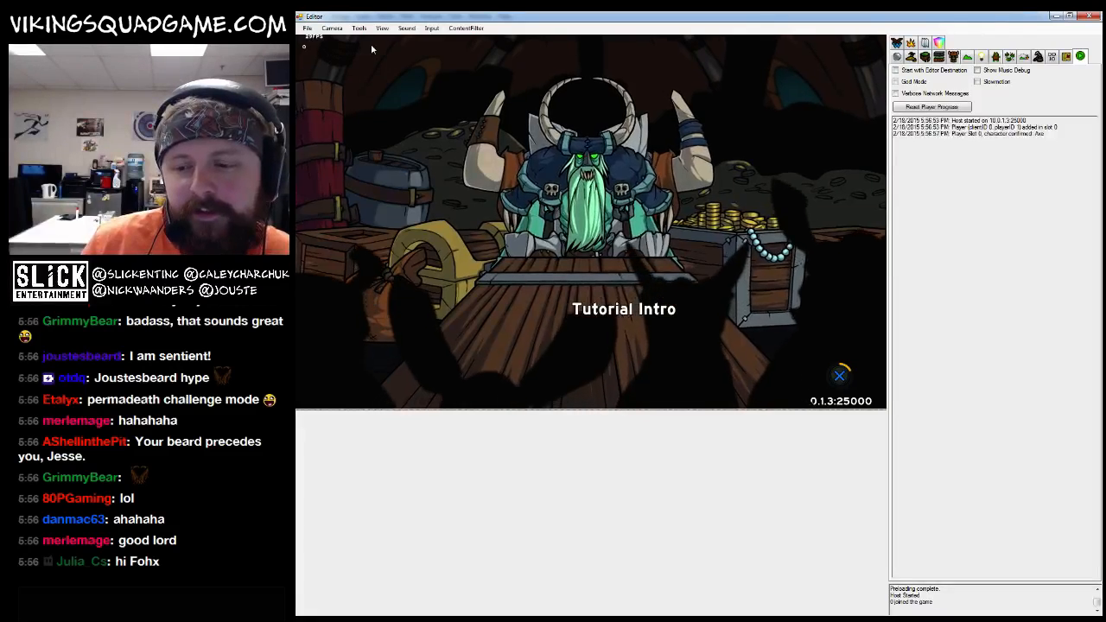
{"action": "key", "text": "Return"}
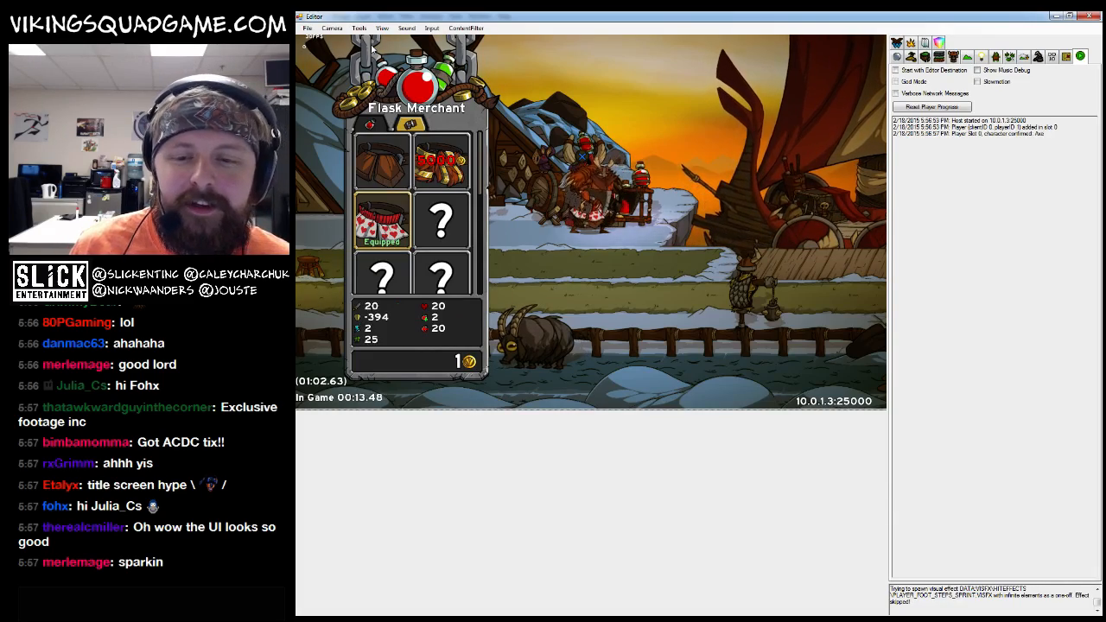
Leave the Flask Merchant's shop and walk the Viking over to the longship
{"action": "key", "text": "Escape"}
{"action": "key", "text": "Down"}
{"action": "key", "text": "Right"}
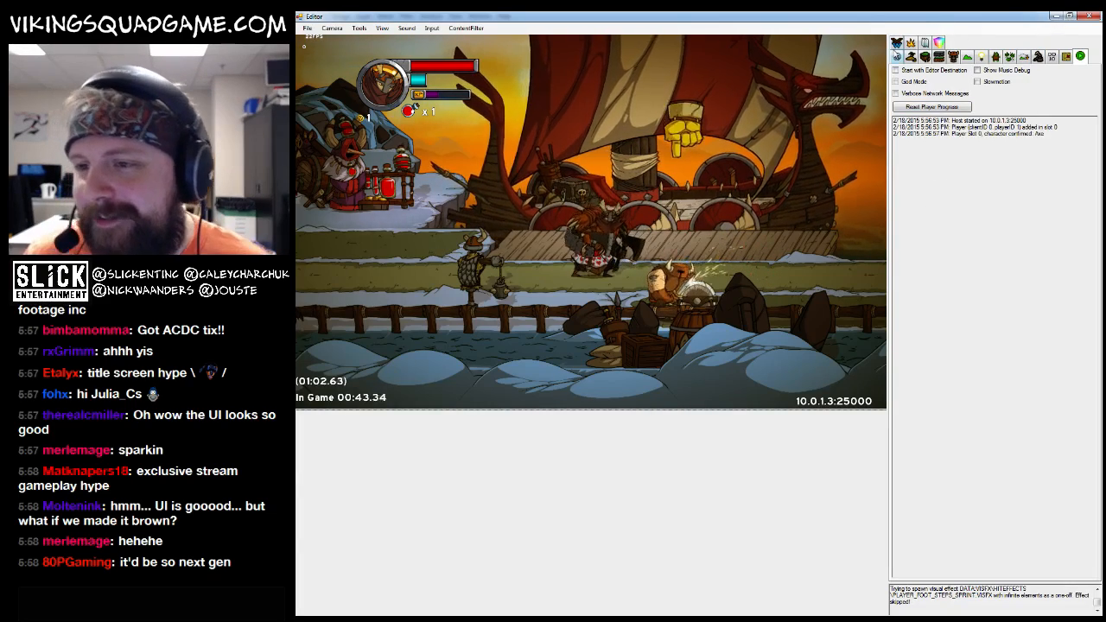
Minimize the game editor and return to Photoshop, framing the house and its deck
{"action": "left_click", "coordinate": [922, 43]}
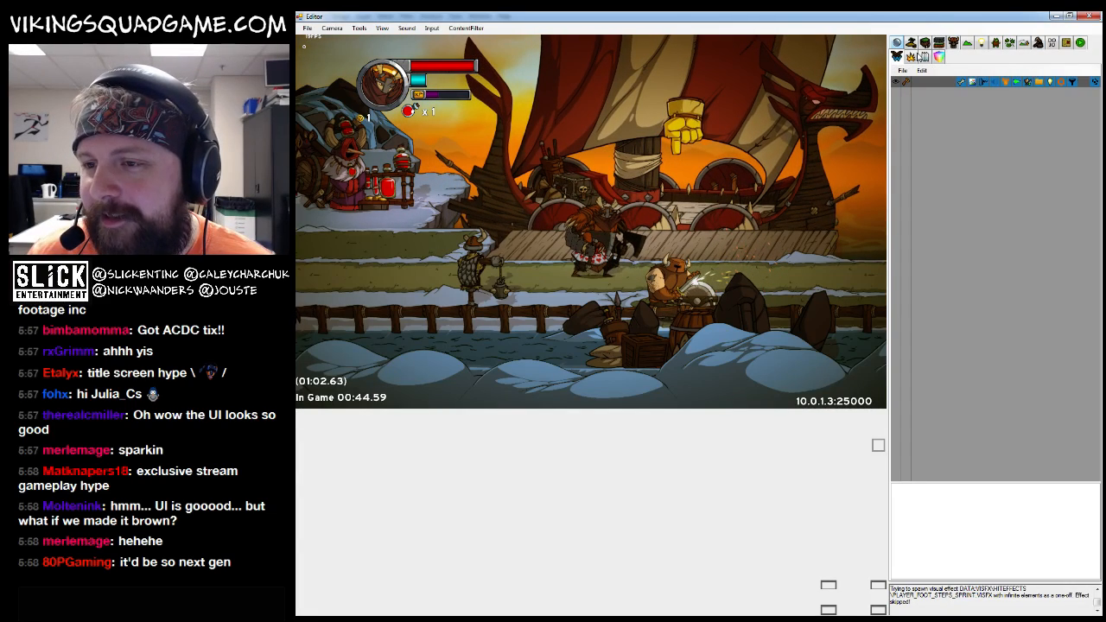
{"action": "left_click", "coordinate": [1056, 15]}
{"action": "left_click", "coordinate": [1056, 15]}
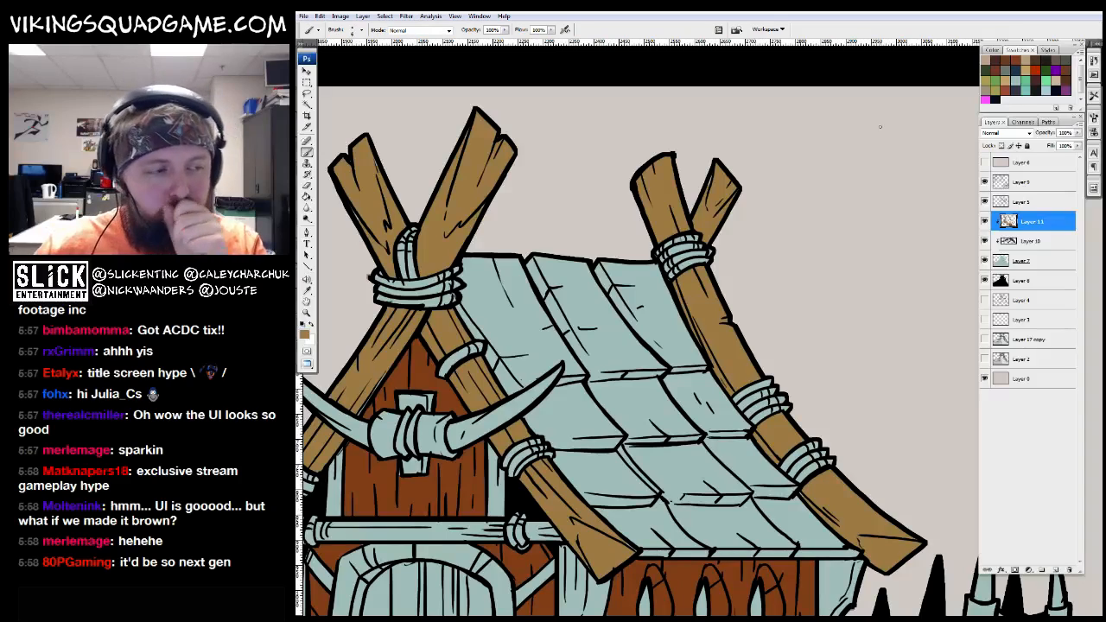
{"action": "left_click_drag", "start_coordinate": [659, 337], "coordinate": [734, 371]}
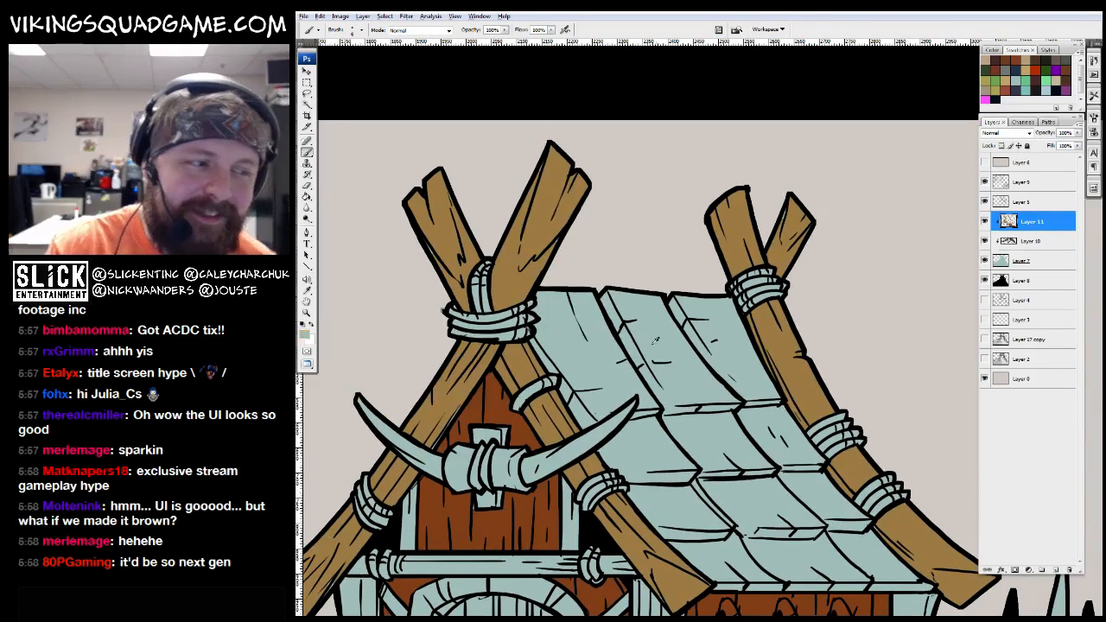
{"action": "key", "text": "z"}
{"action": "left_click", "coordinate": [735, 371], "text": "alt"}
{"action": "left_click", "coordinate": [736, 375], "text": "alt"}
{"action": "left_click", "coordinate": [753, 407], "text": "alt"}
{"action": "left_click", "coordinate": [800, 460], "text": "alt"}
{"action": "left_click_drag", "start_coordinate": [741, 296], "coordinate": [624, 459]}
{"action": "left_click", "coordinate": [671, 452], "text": "alt"}
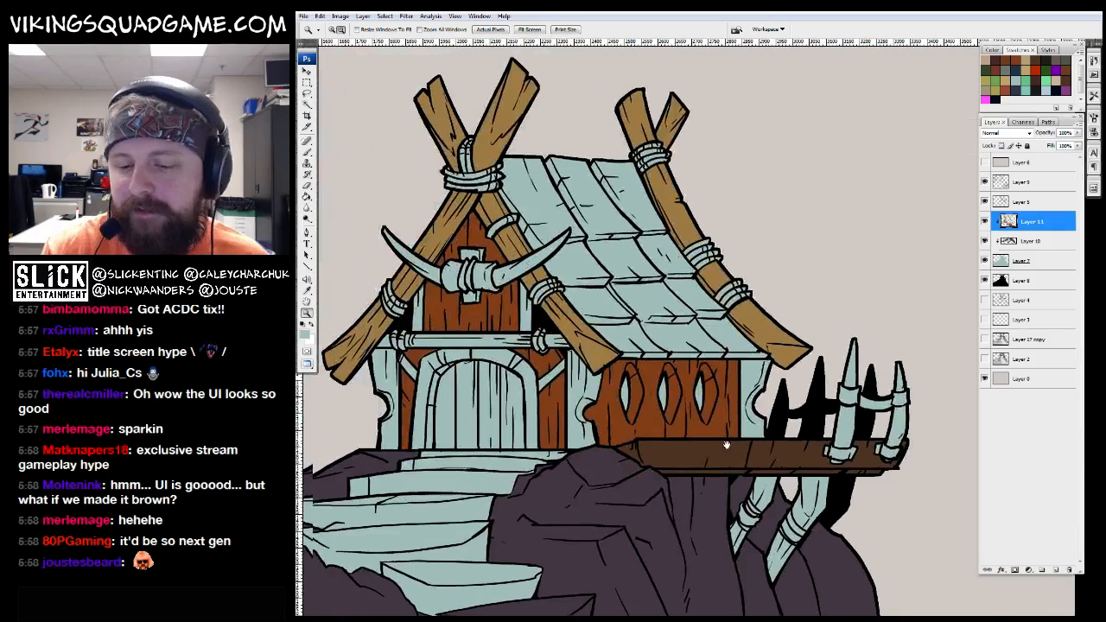
Sample the deck's dark brown and fill the house's side wall with it on Layer 11
{"action": "key", "text": "w"}
{"action": "left_click", "coordinate": [1005, 245]}
{"action": "key", "text": "ctrl+z"}
{"action": "key", "text": "ctrl+z"}
{"action": "key", "text": "ctrl+z"}
{"action": "key", "text": "ctrl+z"}
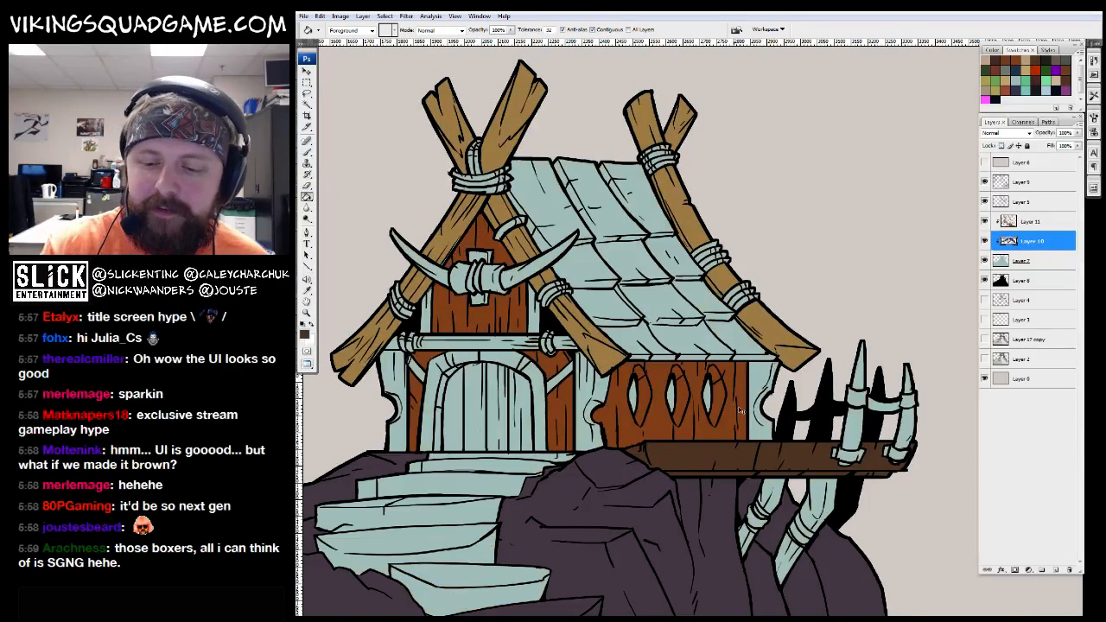
{"action": "left_click", "coordinate": [1028, 221]}
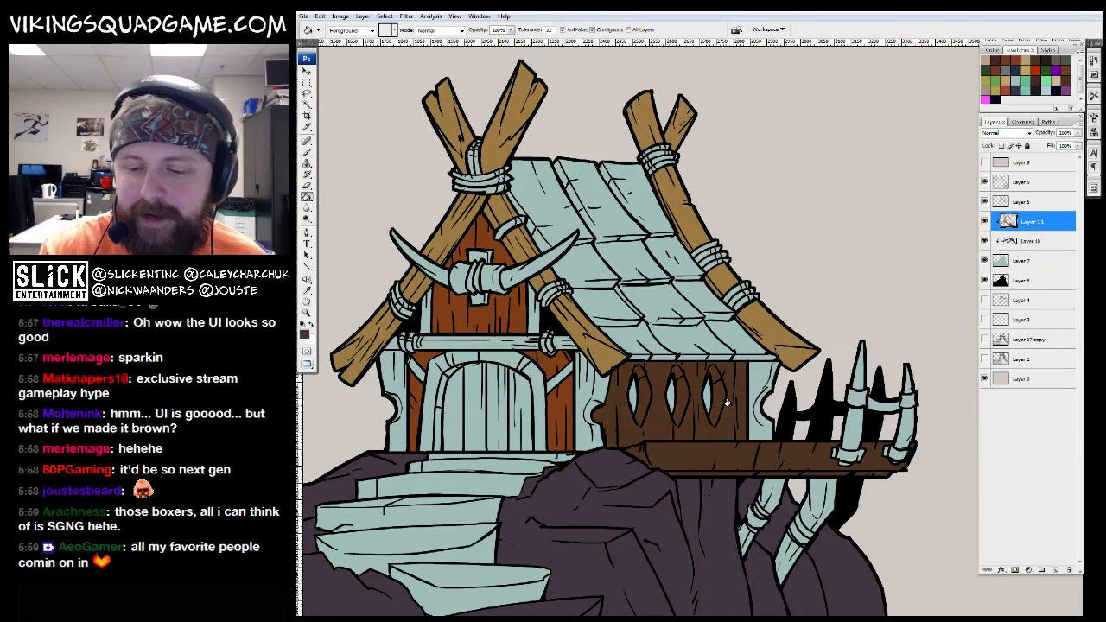
{"action": "key", "text": "ctrl+z"}
{"action": "key", "text": "ctrl+z"}
Fill the gable and the front wall right of the door with the same dark brown, and check the whole drawing
{"action": "left_click", "coordinate": [548, 368]}
{"action": "left_click", "coordinate": [560, 401]}
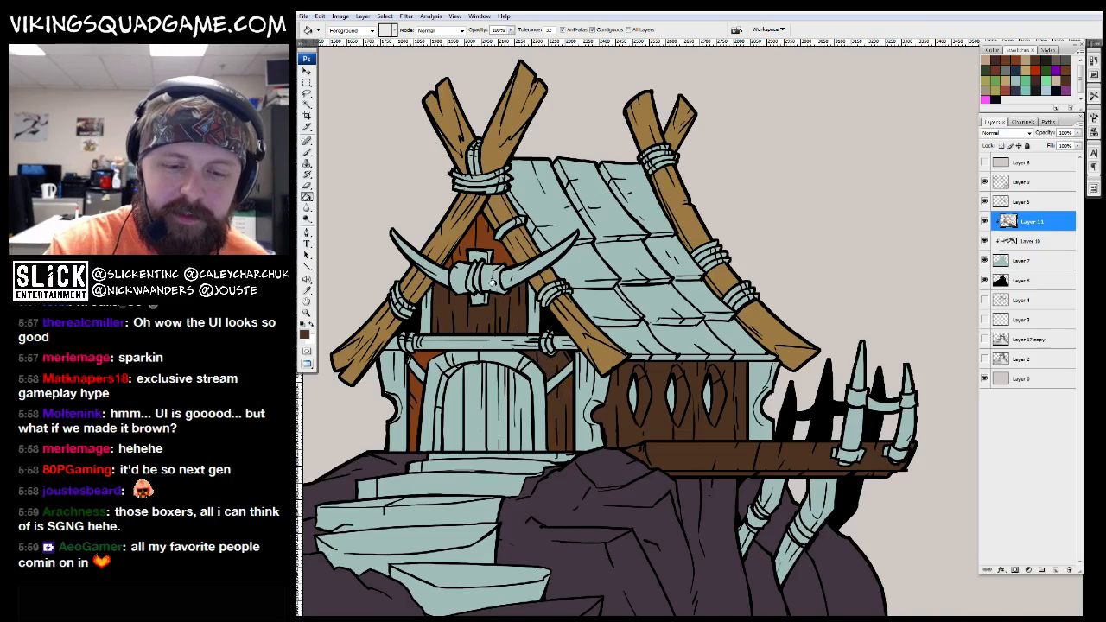
{"action": "left_click", "coordinate": [493, 247]}
{"action": "left_click", "coordinate": [412, 385]}
{"action": "left_click", "coordinate": [411, 385]}
{"action": "key", "text": "ctrl+alt+z"}
{"action": "key", "text": "ctrl+alt+z"}
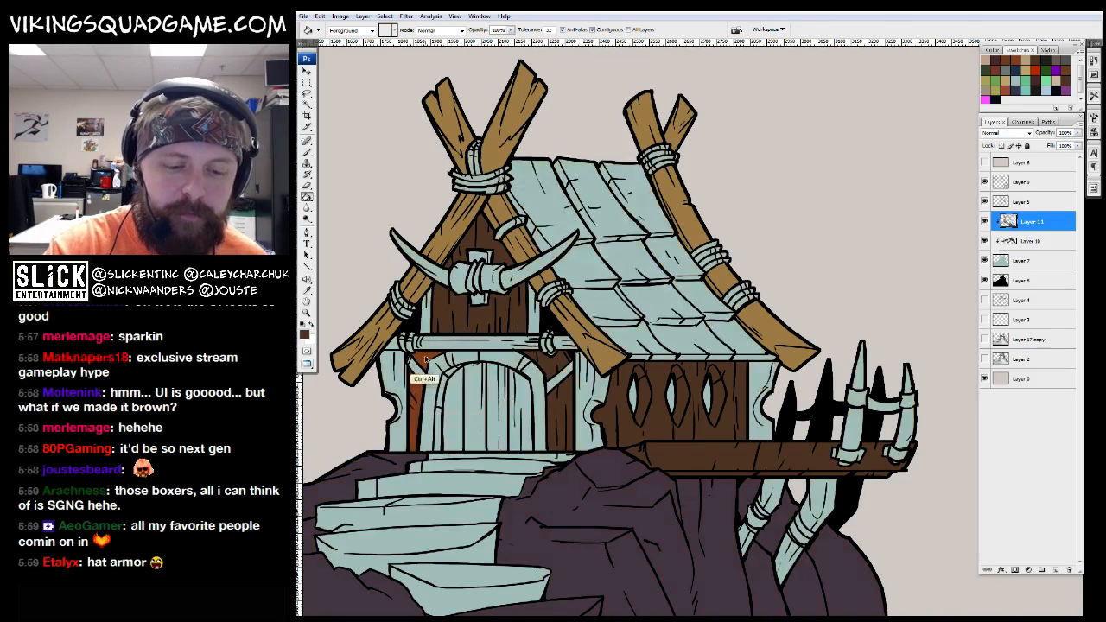
{"action": "key", "text": "z"}
{"action": "left_click", "coordinate": [858, 313], "text": "alt"}
{"action": "left_click", "coordinate": [862, 296], "text": "alt"}
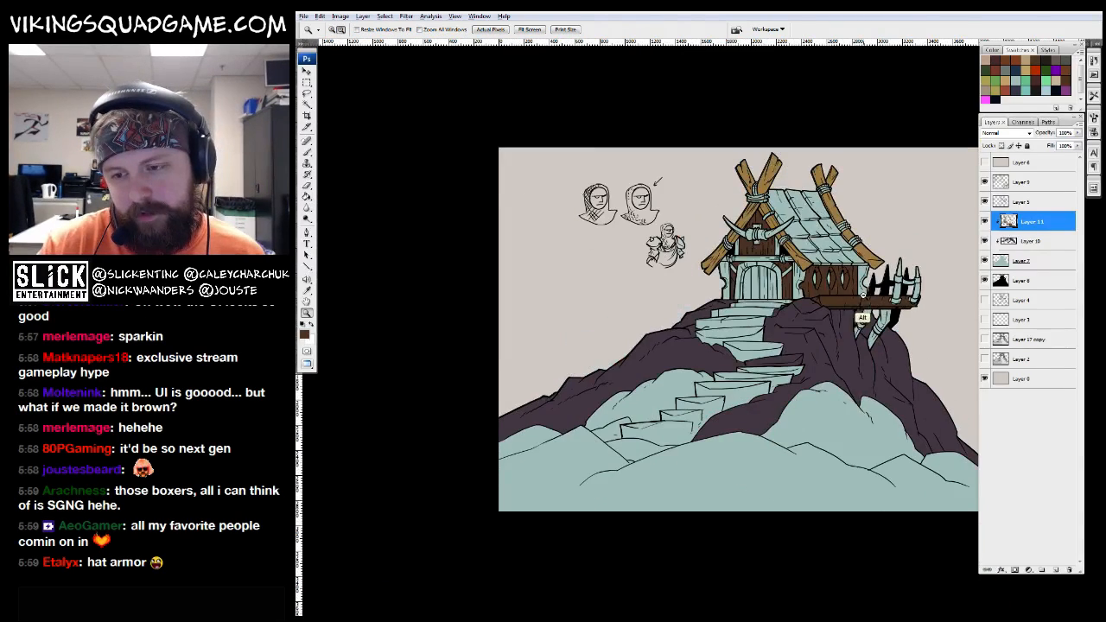
Sample the reddish brown of the wall left of the door and select the roof shingles from the Layer 5 line art
{"action": "key", "text": "g"}
{"action": "key", "text": "ctrl+plus"}
{"action": "key", "text": "ctrl+plus"}
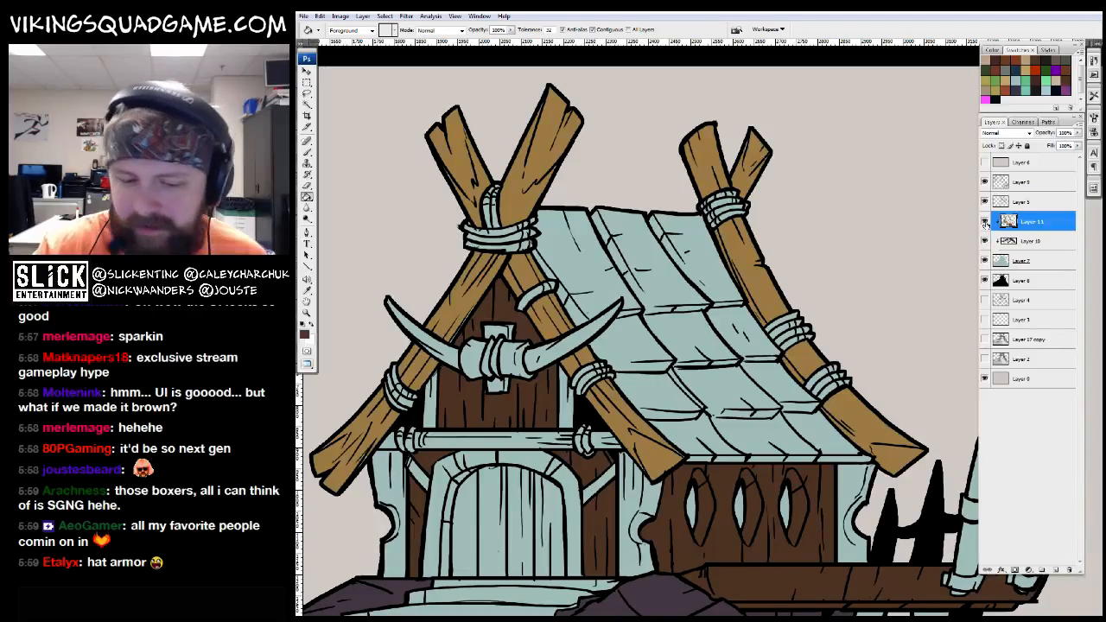
{"action": "left_click", "coordinate": [985, 222]}
{"action": "key", "text": "alt+bracketright"}
{"action": "key", "text": "w"}
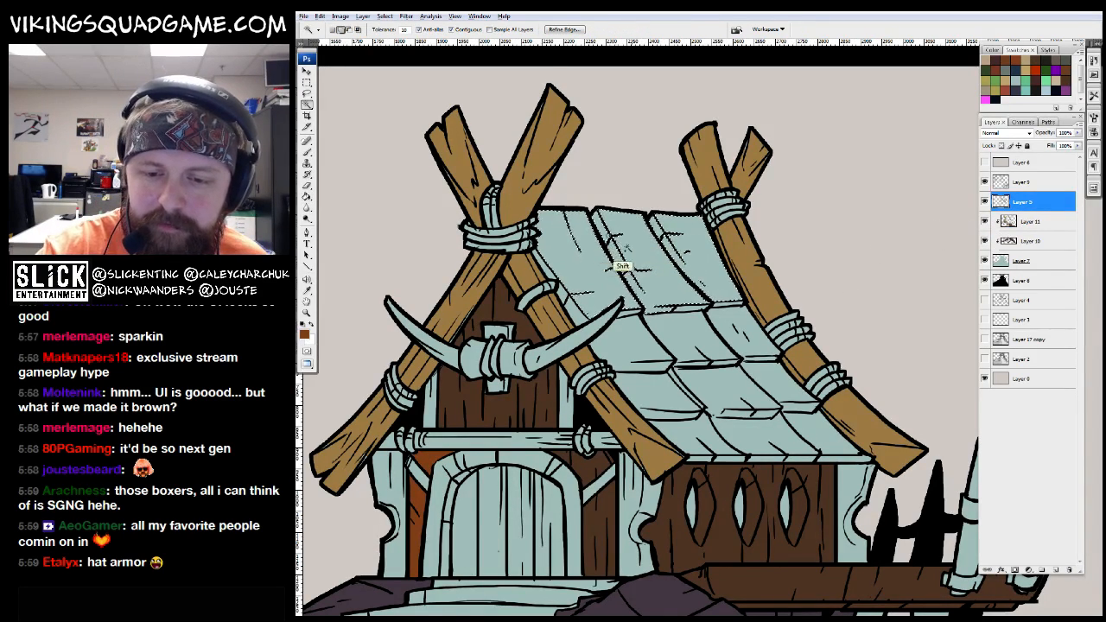
{"action": "left_click", "coordinate": [734, 339], "text": "shift"}
{"action": "left_click", "coordinate": [732, 403], "text": "shift"}
{"action": "left_click", "coordinate": [683, 412], "text": "shift"}
{"action": "left_click", "coordinate": [722, 445], "text": "shift"}
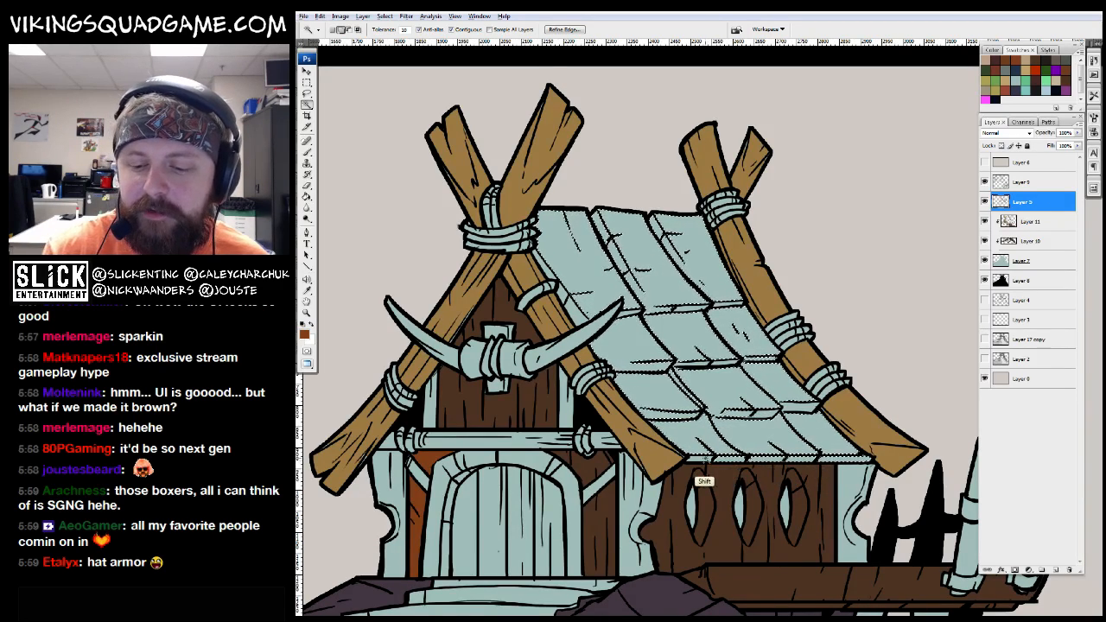
Fill the selected roof shingles with reddish brown on Layer 11, clear the selection, and check the result
{"action": "key", "text": "z"}
{"action": "left_click", "coordinate": [788, 425], "text": "alt"}
{"action": "left_click_drag", "start_coordinate": [420, 197], "coordinate": [899, 510]}
{"action": "left_click", "coordinate": [1032, 222]}
{"action": "key", "text": "alt+BackSpace"}
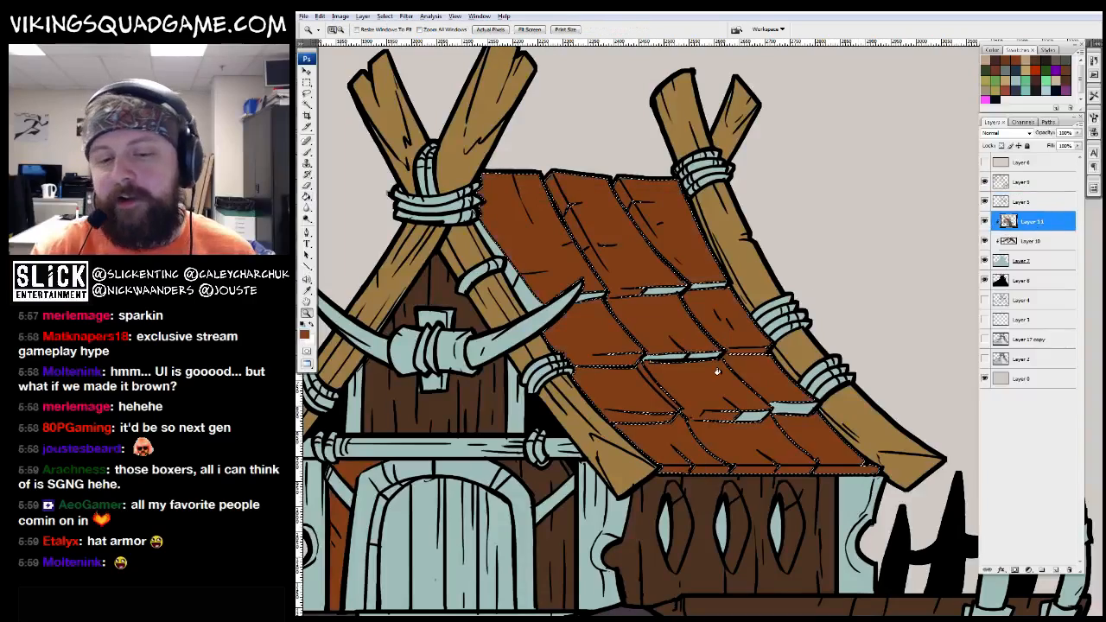
{"action": "left_click_drag", "start_coordinate": [436, 142], "coordinate": [829, 402]}
{"action": "key", "text": "ctrl+minus"}
{"action": "key", "text": "ctrl+minus"}
{"action": "key", "text": "ctrl+minus"}
{"action": "key", "text": "ctrl+minus"}
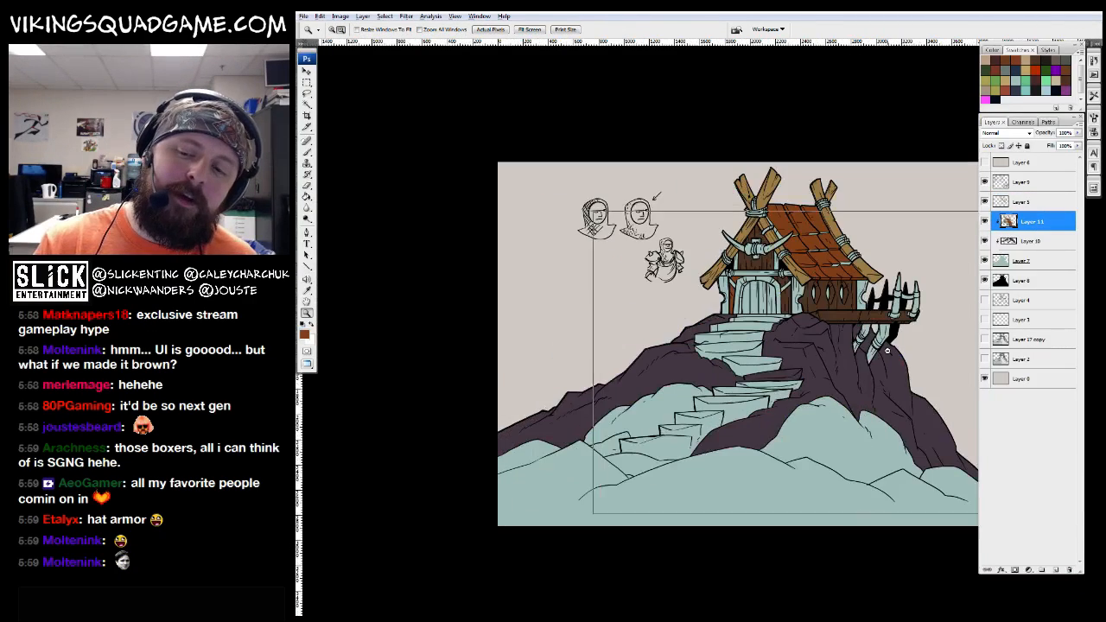
{"action": "left_click_drag", "start_coordinate": [882, 380], "coordinate": [745, 246]}
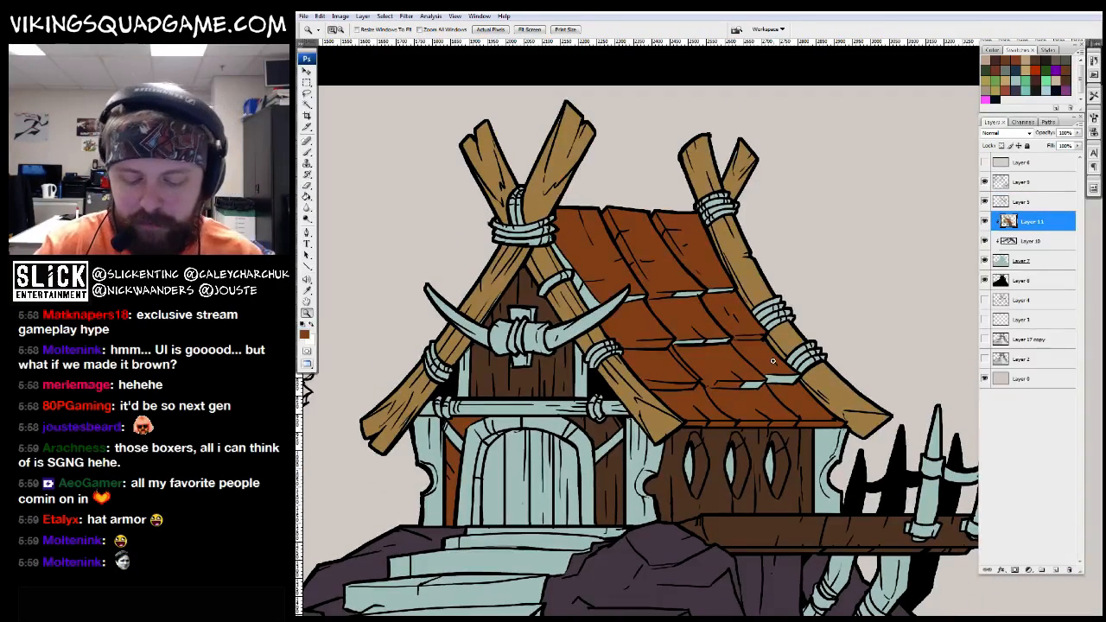
Lasso the uncoloured shingle edges across the roof, fill them with the reddish brown, and deselect
{"action": "key", "text": "l"}
{"action": "left_click_drag", "start_coordinate": [791, 391], "coordinate": [740, 305]}
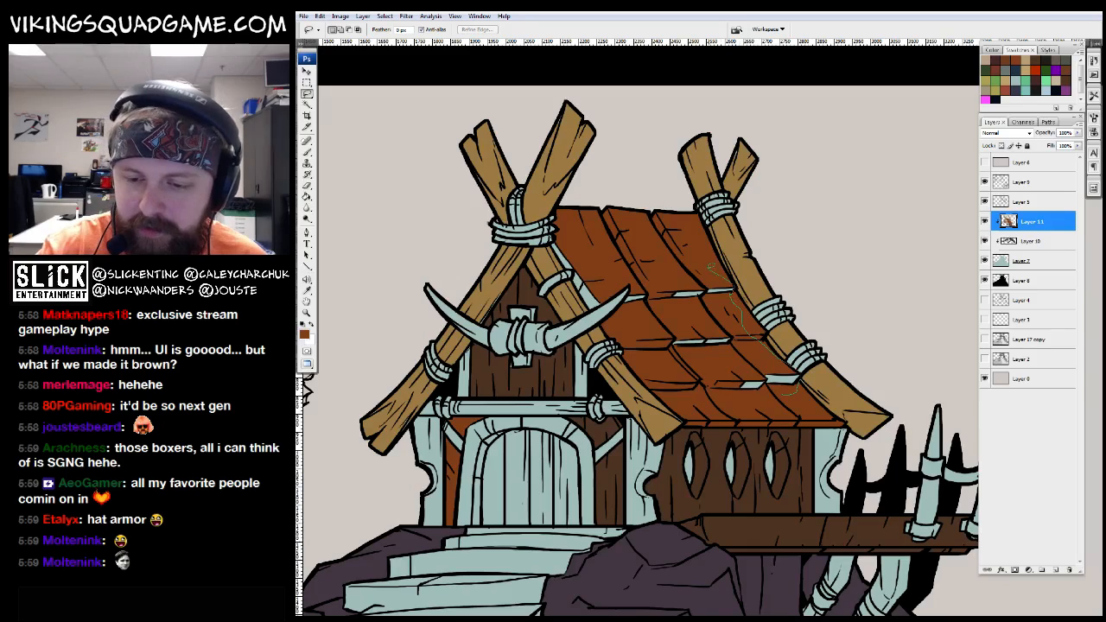
{"action": "mouse_move", "coordinate": [632, 278]}
{"action": "left_mouse_down"}
{"action": "mouse_move", "coordinate": [644, 328]}
{"action": "mouse_move", "coordinate": [696, 363]}
{"action": "left_mouse_up"}
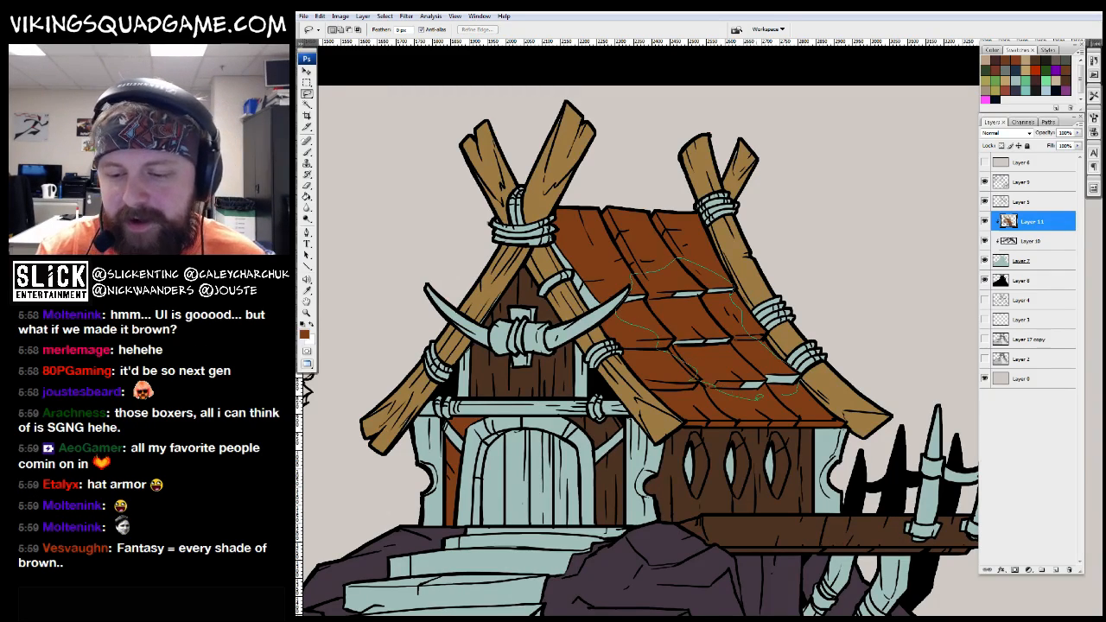
{"action": "left_click_drag", "start_coordinate": [758, 398], "coordinate": [790, 389]}
{"action": "key", "text": "g"}
{"action": "mouse_move", "coordinate": [680, 292]}
{"action": "left_mouse_down"}
{"action": "mouse_move", "coordinate": [708, 298]}
{"action": "mouse_move", "coordinate": [683, 311]}
{"action": "left_mouse_up"}
{"action": "left_click", "coordinate": [662, 302]}
{"action": "key", "text": "ctrl+d"}
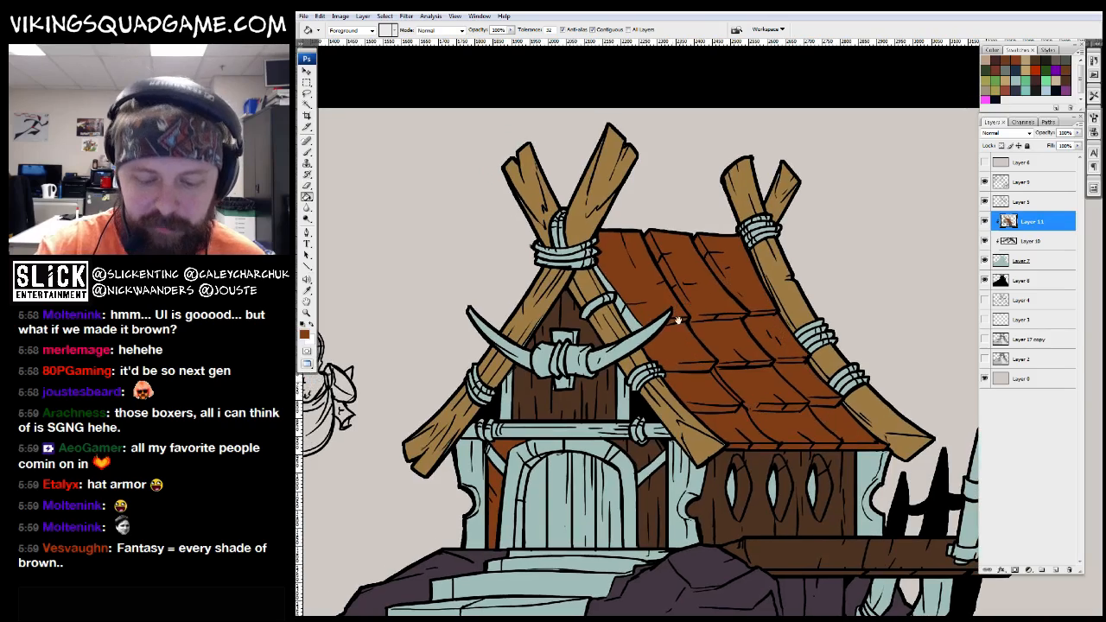
Examine the coloured roof and walls against the whole hilltop drawing
{"action": "key", "text": "l"}
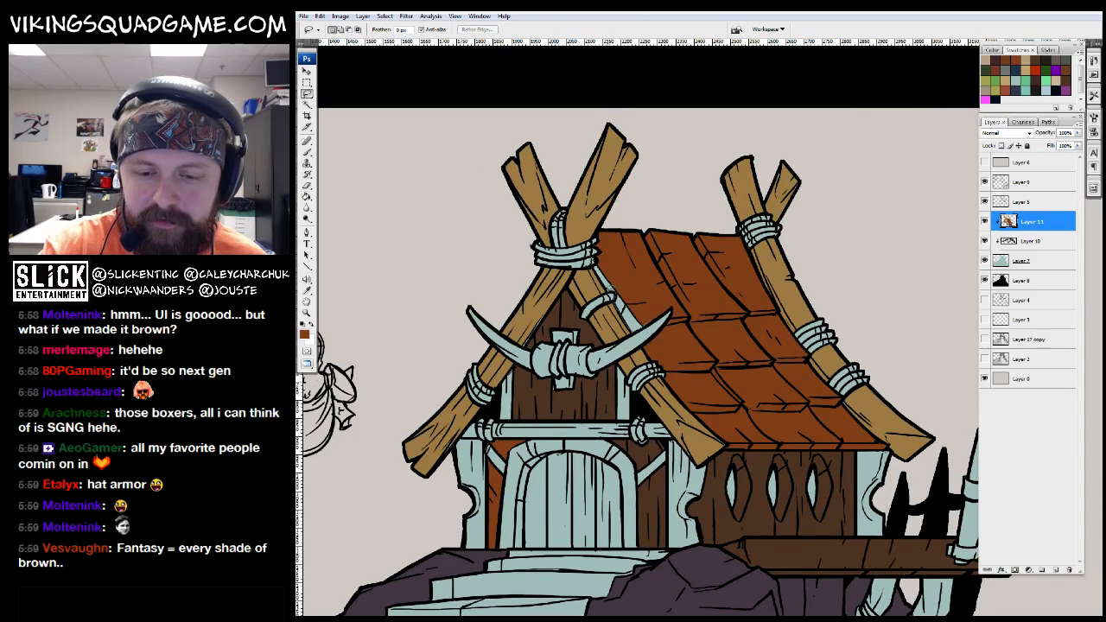
{"action": "key", "text": "z"}
{"action": "left_click", "coordinate": [687, 361], "text": "alt"}
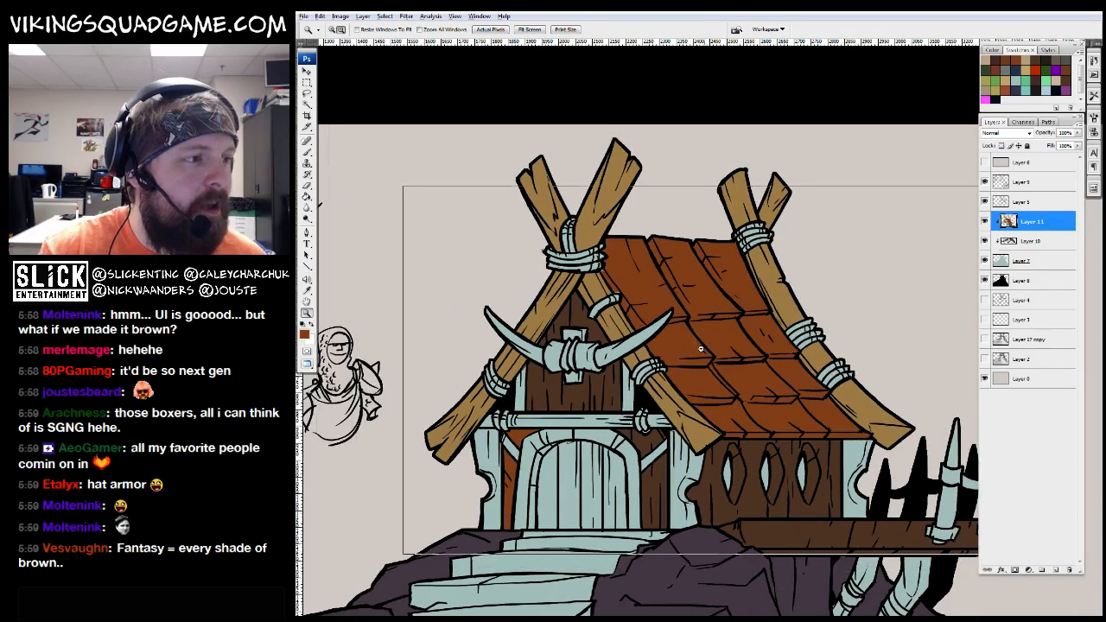
{"action": "left_click", "coordinate": [696, 354], "text": "alt"}
{"action": "left_click", "coordinate": [702, 349], "text": "alt"}
{"action": "left_click", "coordinate": [701, 349]}
{"action": "left_click", "coordinate": [701, 350], "text": "alt"}
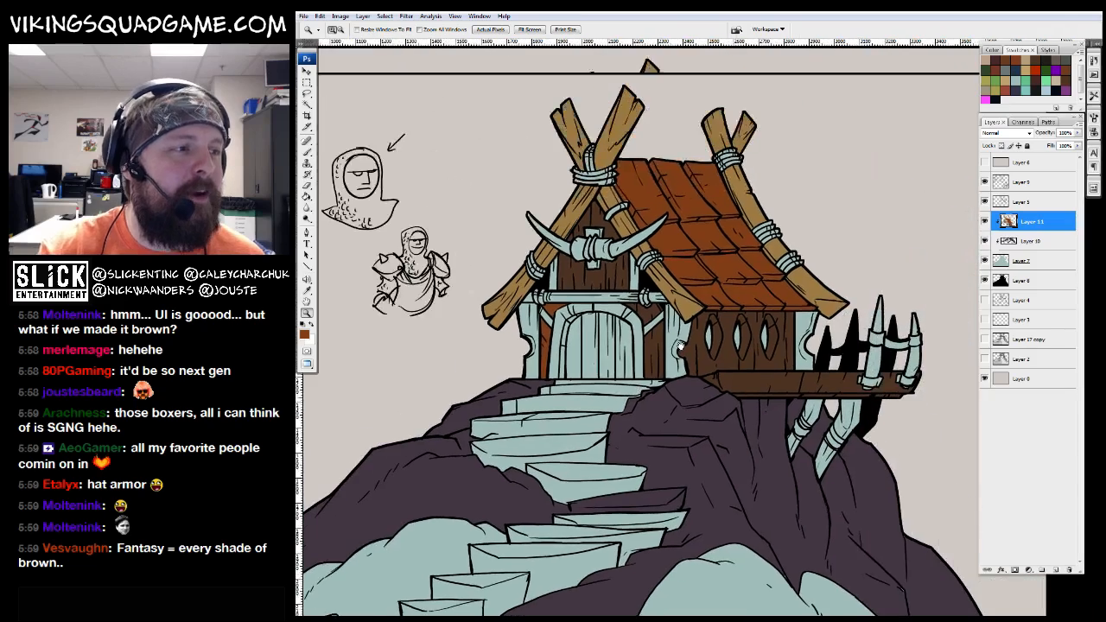
{"action": "left_click", "coordinate": [705, 353], "text": "alt"}
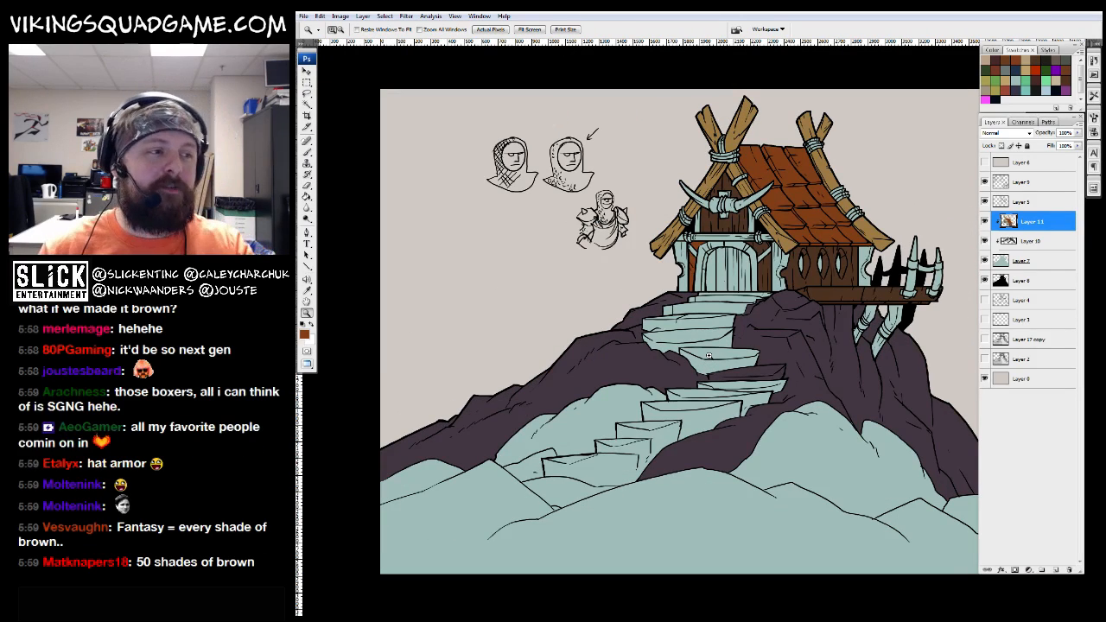
Touch up the colour around the front gable's crossed beams on Layer 11 with the sampled beam tan
{"action": "left_click_drag", "start_coordinate": [757, 291], "coordinate": [709, 390]}
{"action": "left_click_drag", "start_coordinate": [876, 210], "coordinate": [582, 395]}
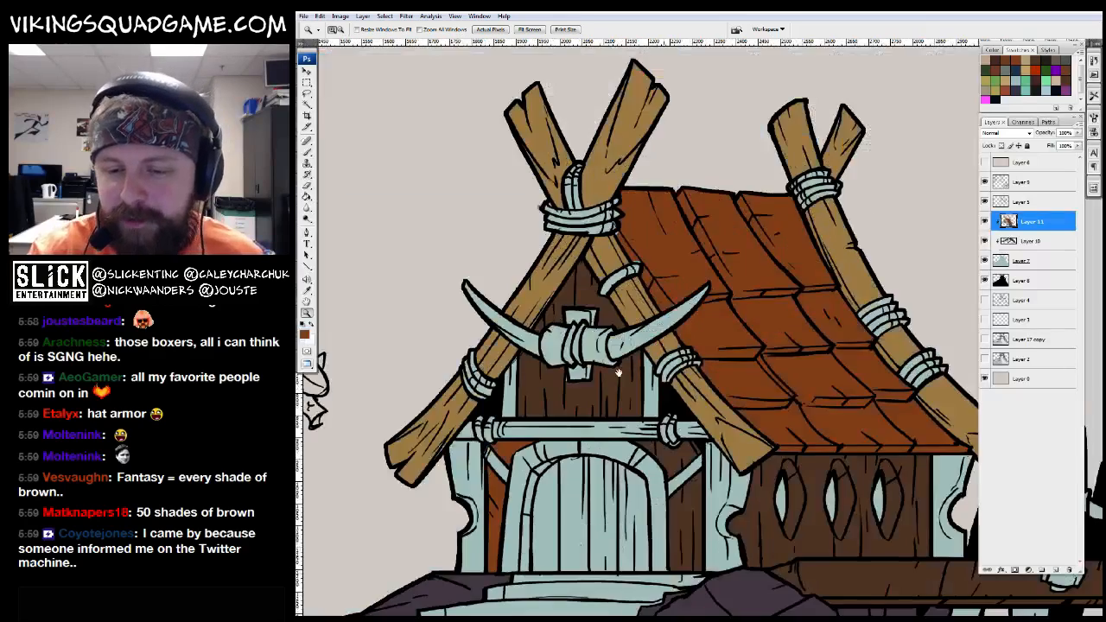
{"action": "left_click_drag", "start_coordinate": [605, 293], "coordinate": [596, 453]}
{"action": "key", "text": "b"}
{"action": "left_click_drag", "start_coordinate": [625, 401], "coordinate": [672, 269]}
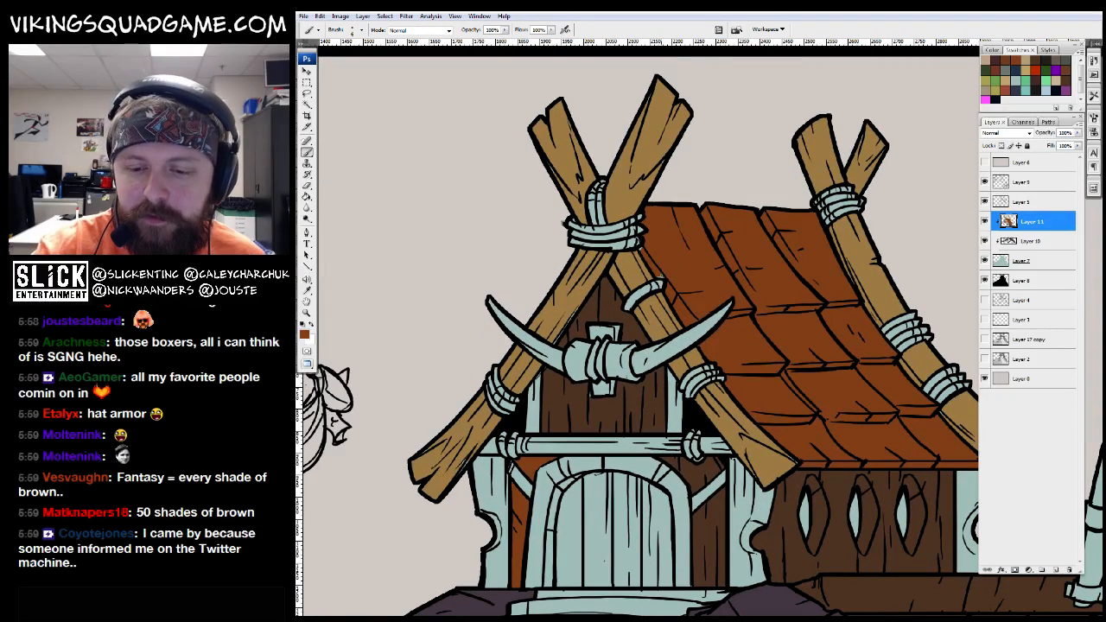
{"action": "left_click", "coordinate": [698, 282], "text": "alt"}
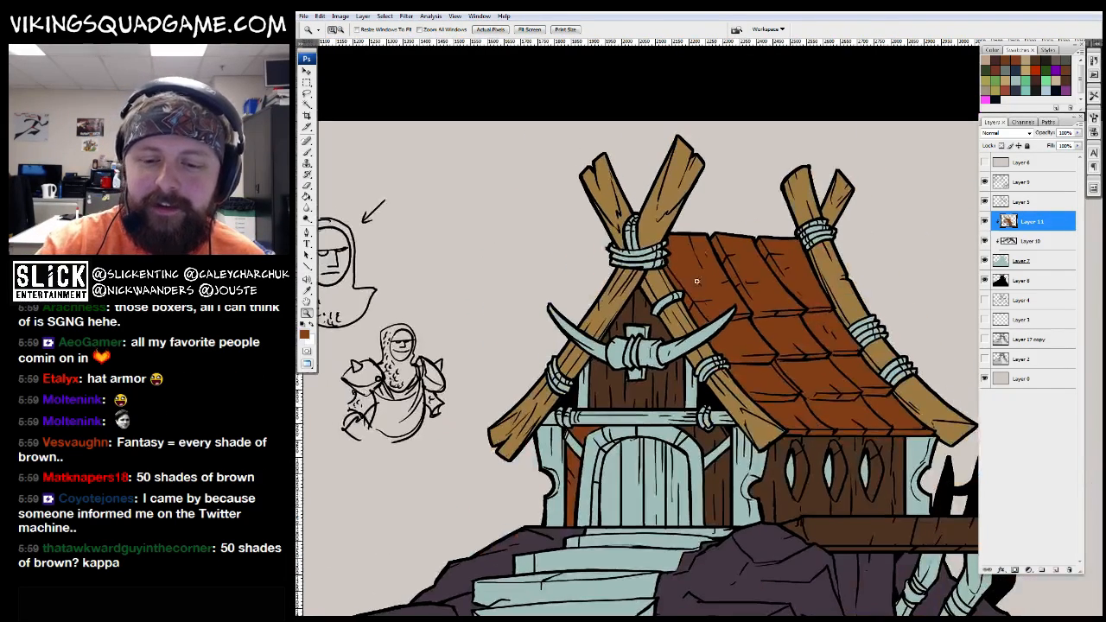
{"action": "left_click_drag", "start_coordinate": [505, 209], "coordinate": [772, 398]}
{"action": "left_click_drag", "start_coordinate": [562, 495], "coordinate": [605, 431]}
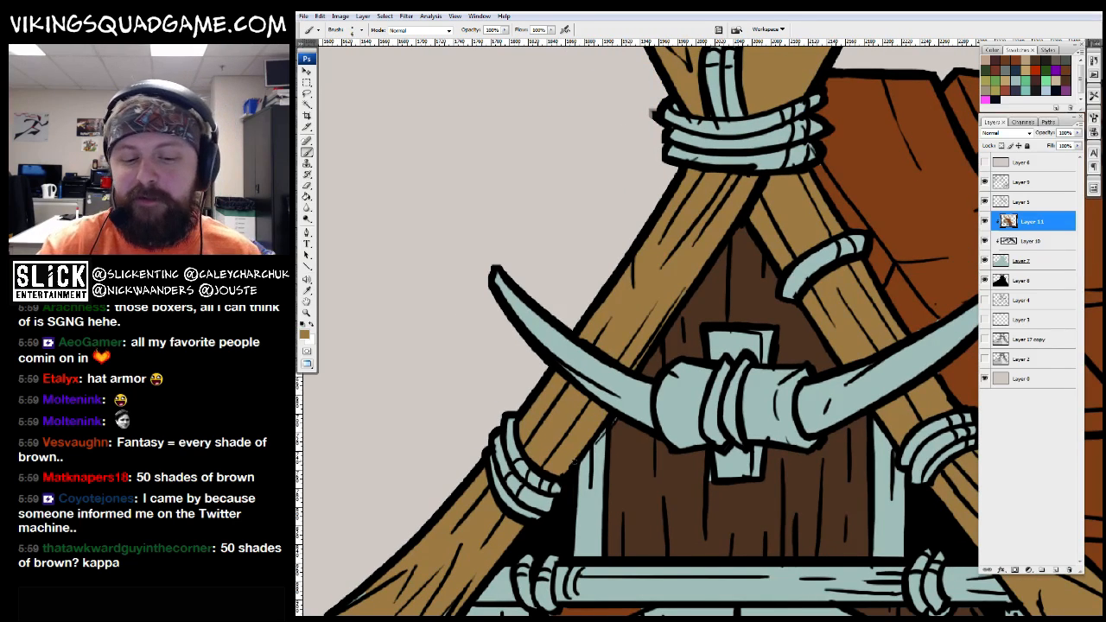
Touch up the colour where the lower roof shingles meet the front beam, using the sampled reddish brown and tan
{"action": "key", "text": "ctrl+minus"}
{"action": "left_click", "coordinate": [814, 374], "text": "alt"}
{"action": "left_click", "coordinate": [815, 374], "text": "alt"}
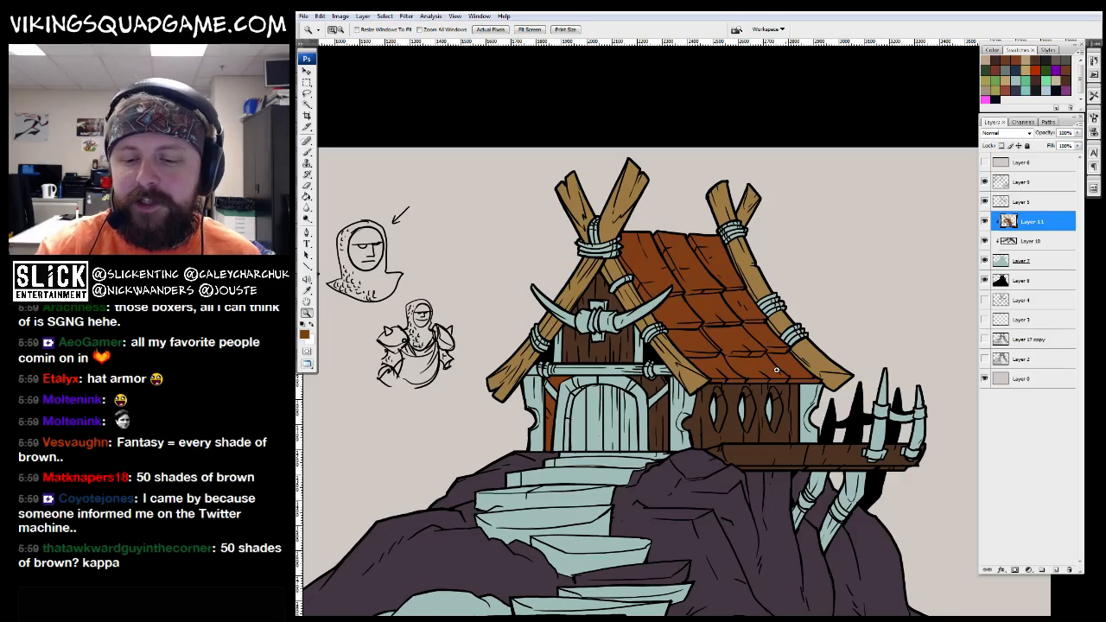
{"action": "left_click", "coordinate": [768, 375]}
{"action": "key", "text": "b"}
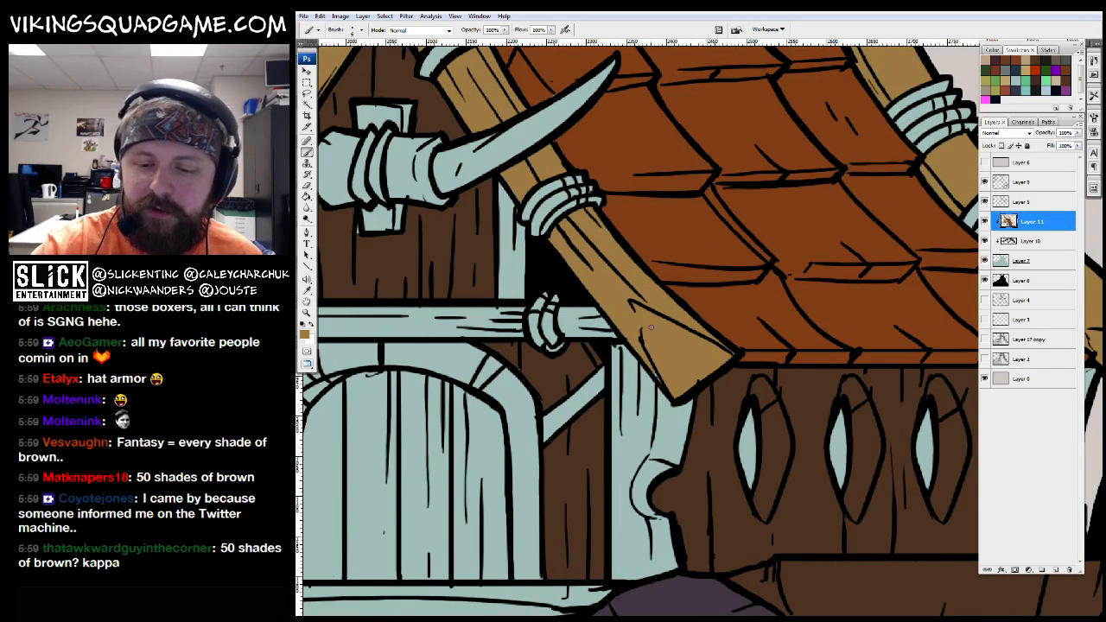
{"action": "left_click_drag", "start_coordinate": [666, 274], "coordinate": [618, 417]}
Thicken the black line art along the roof shingle edges on Layer 5 and check the whole house
{"action": "key", "text": "alt+]"}
{"action": "left_click_drag", "start_coordinate": [662, 383], "coordinate": [801, 343]}
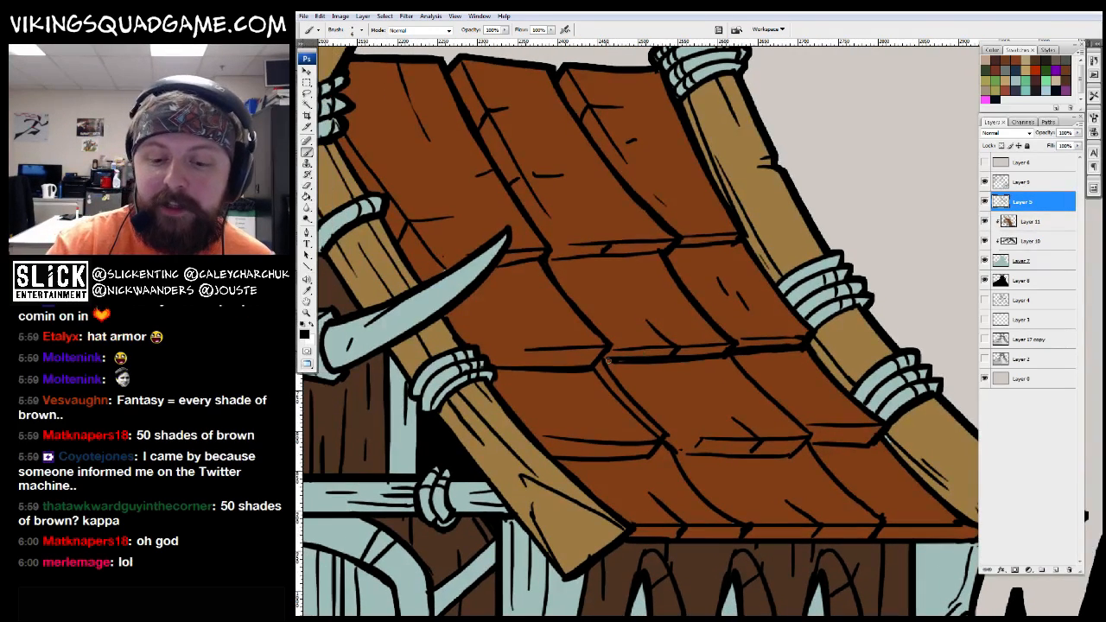
{"action": "left_click_drag", "start_coordinate": [737, 358], "coordinate": [711, 343]}
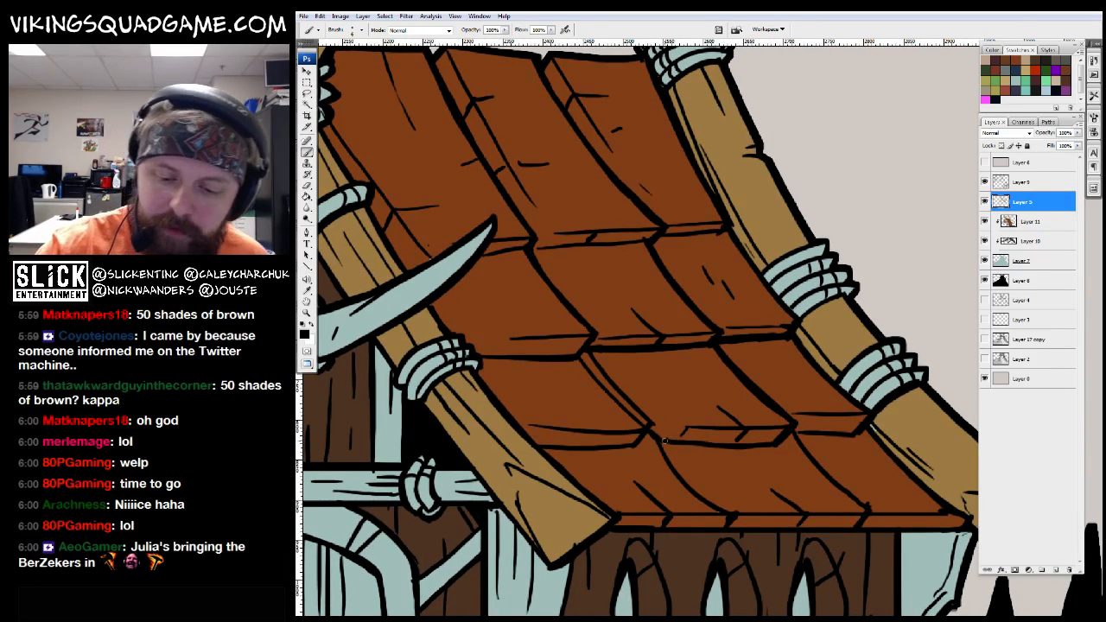
{"action": "left_click", "coordinate": [711, 388], "text": "alt"}
{"action": "left_click", "coordinate": [739, 358], "text": "alt"}
{"action": "left_click", "coordinate": [739, 358], "text": "alt"}
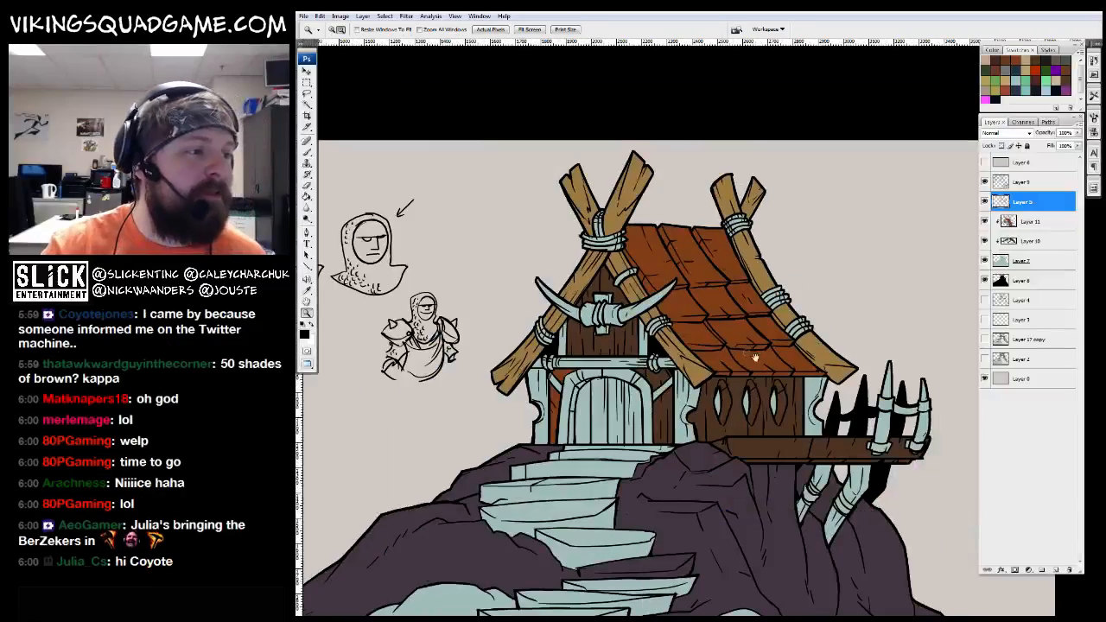
{"action": "left_click_drag", "start_coordinate": [739, 358], "coordinate": [710, 458]}
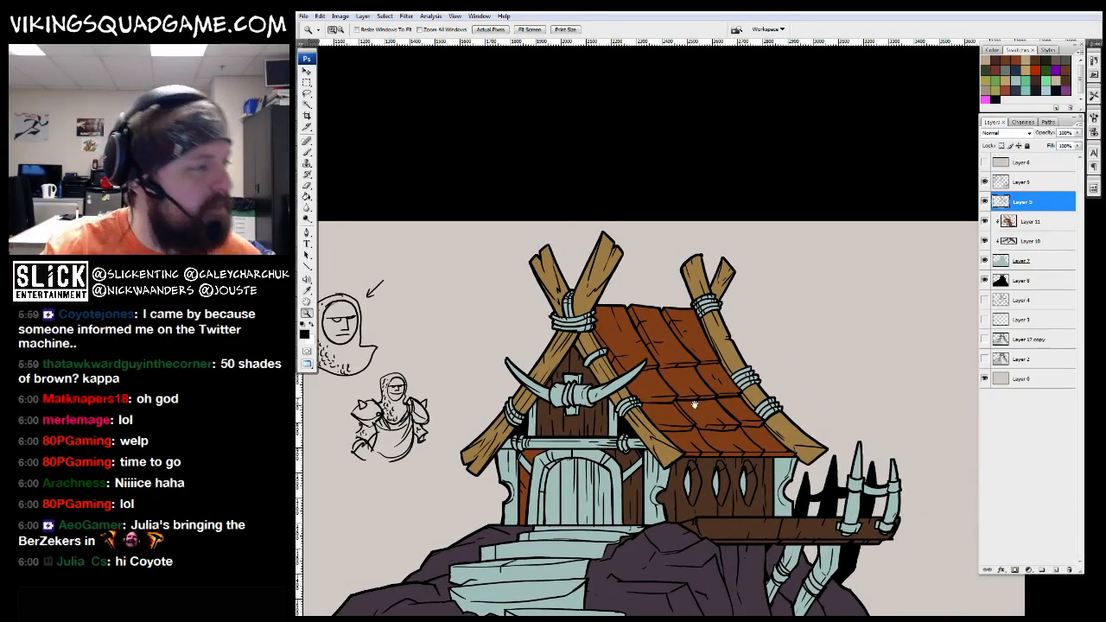
{"action": "left_click_drag", "start_coordinate": [694, 404], "coordinate": [694, 337]}
Erase the small armoured figure's mouth on the character sketch layer and draw a wide toothy grin instead
{"action": "left_click", "coordinate": [605, 345], "text": "alt"}
{"action": "left_click_drag", "start_coordinate": [604, 346], "coordinate": [588, 363]}
{"action": "left_click", "coordinate": [588, 285], "text": "ctrl"}
{"action": "mouse_move", "coordinate": [679, 461]}
{"action": "left_mouse_down"}
{"action": "mouse_move", "coordinate": [832, 533]}
{"action": "mouse_move", "coordinate": [830, 605]}
{"action": "left_mouse_up"}
{"action": "left_click_drag", "start_coordinate": [569, 409], "coordinate": [469, 290]}
{"action": "left_click_drag", "start_coordinate": [648, 238], "coordinate": [688, 277]}
{"action": "key", "text": "e"}
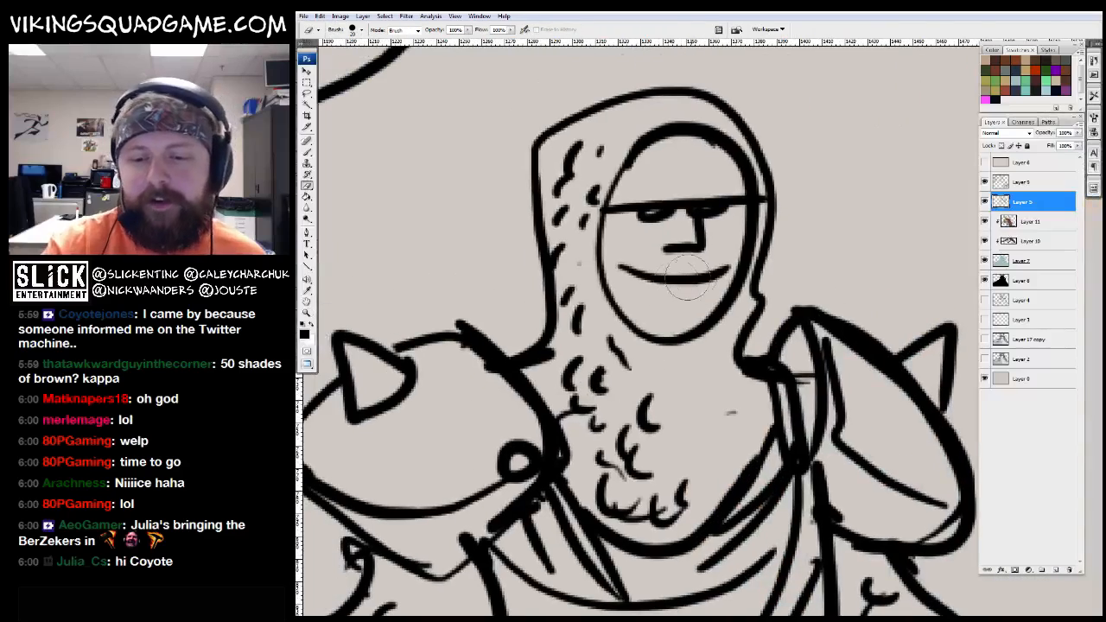
{"action": "left_click", "coordinate": [1024, 182]}
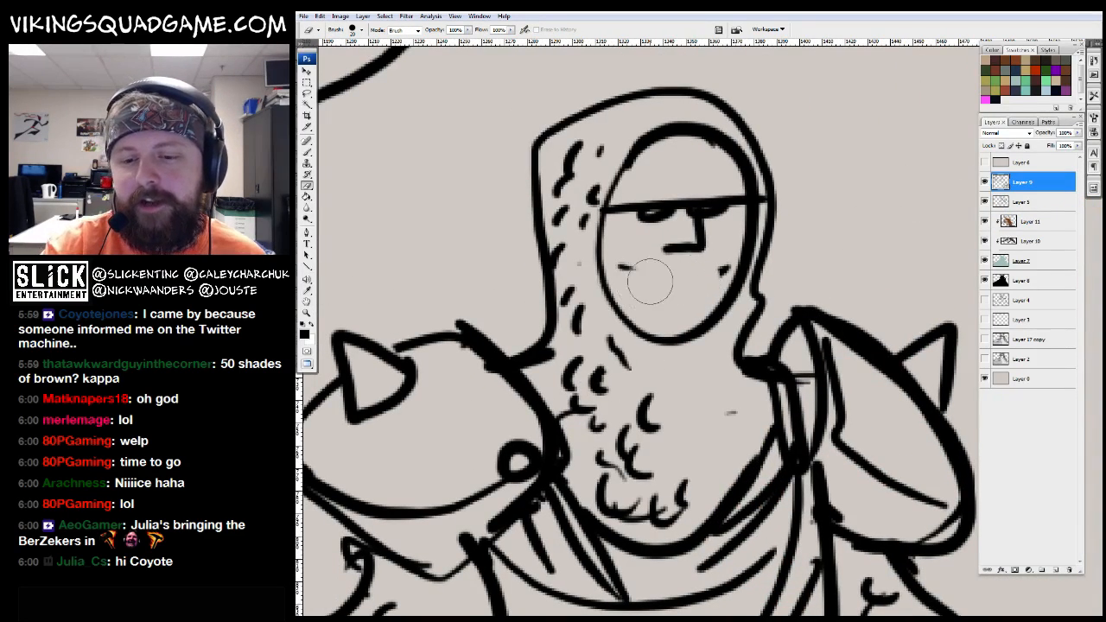
{"action": "key", "text": "b"}
{"action": "mouse_move", "coordinate": [614, 259]}
{"action": "left_mouse_down"}
{"action": "mouse_move", "coordinate": [730, 264]}
{"action": "mouse_move", "coordinate": [709, 300]}
{"action": "left_mouse_up"}
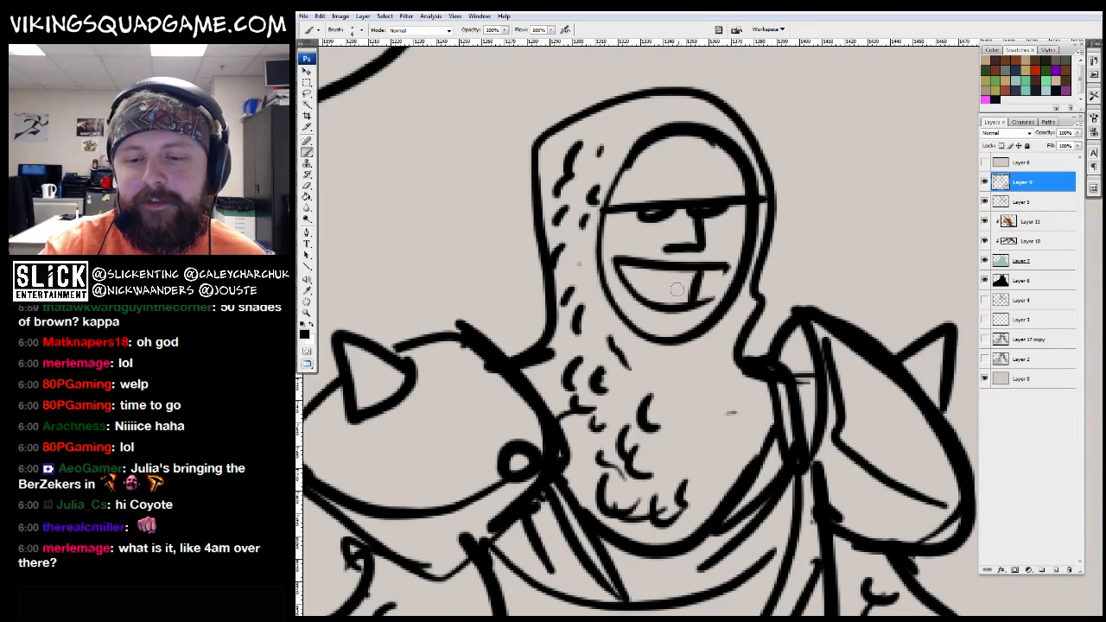
Rework the mouth of the scale-mail hooded head beside the arrow into a grin
{"action": "key", "text": "z"}
{"action": "left_click", "coordinate": [674, 276], "text": "alt"}
{"action": "left_click", "coordinate": [700, 285], "text": "alt"}
{"action": "left_click", "coordinate": [761, 311], "text": "alt"}
{"action": "left_click", "coordinate": [849, 365], "text": "alt"}
{"action": "left_click", "coordinate": [849, 365], "text": "alt"}
{"action": "left_click", "coordinate": [629, 306]}
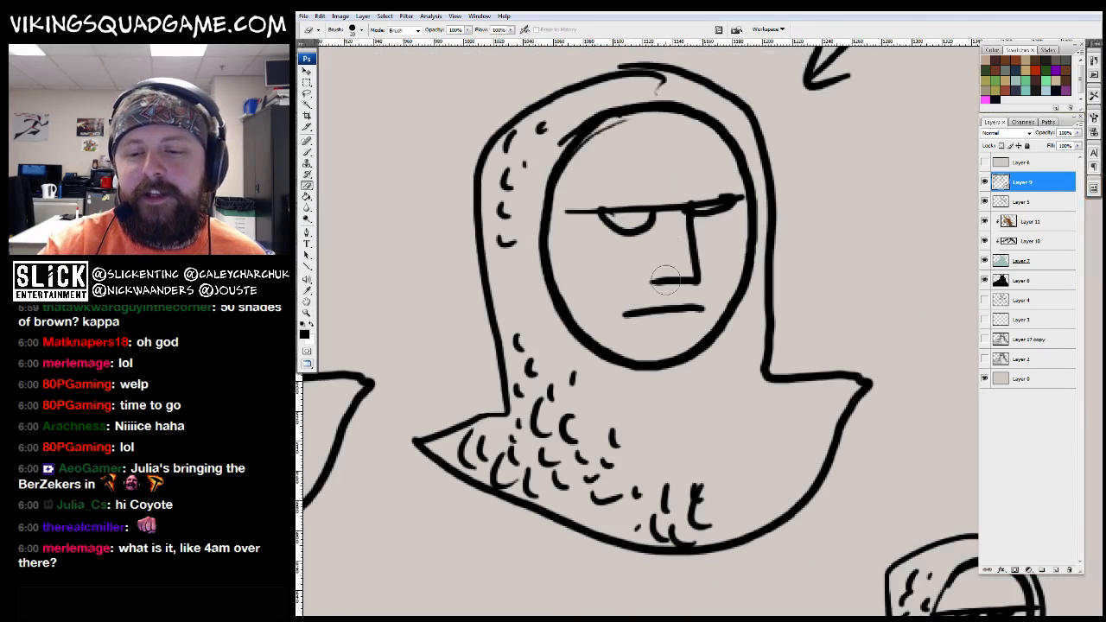
{"action": "left_click_drag", "start_coordinate": [589, 309], "coordinate": [656, 303]}
Redraw the mouth of the cross-hatched chainmail head as a grin and check all three character sketches
{"action": "left_click_drag", "start_coordinate": [397, 318], "coordinate": [912, 321]}
{"action": "key", "text": "b"}
{"action": "left_click_drag", "start_coordinate": [720, 301], "coordinate": [611, 299]}
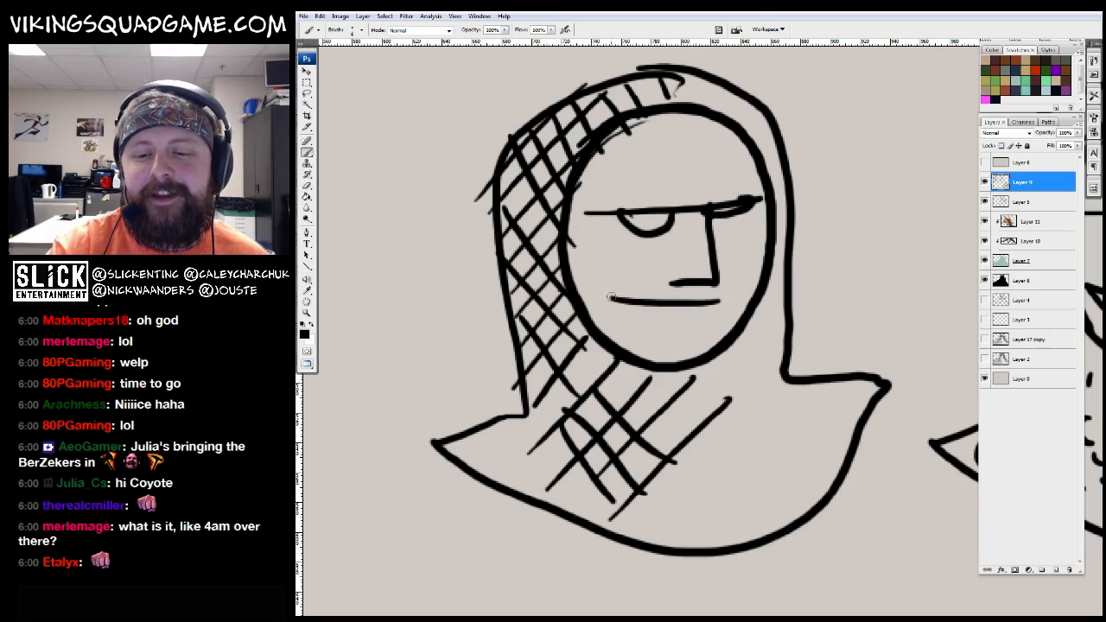
{"action": "left_click_drag", "start_coordinate": [682, 320], "coordinate": [684, 334]}
{"action": "left_click", "coordinate": [852, 304], "text": "alt"}
{"action": "left_click_drag", "start_coordinate": [726, 413], "coordinate": [455, 400]}
{"action": "left_click_drag", "start_coordinate": [963, 488], "coordinate": [432, 289]}
{"action": "mouse_move", "coordinate": [954, 410]}
{"action": "left_mouse_down"}
{"action": "mouse_move", "coordinate": [786, 342]}
{"action": "mouse_move", "coordinate": [568, 352]}
{"action": "left_mouse_up"}
{"action": "left_click", "coordinate": [775, 302], "text": "alt"}
{"action": "left_click", "coordinate": [842, 406], "text": "alt"}
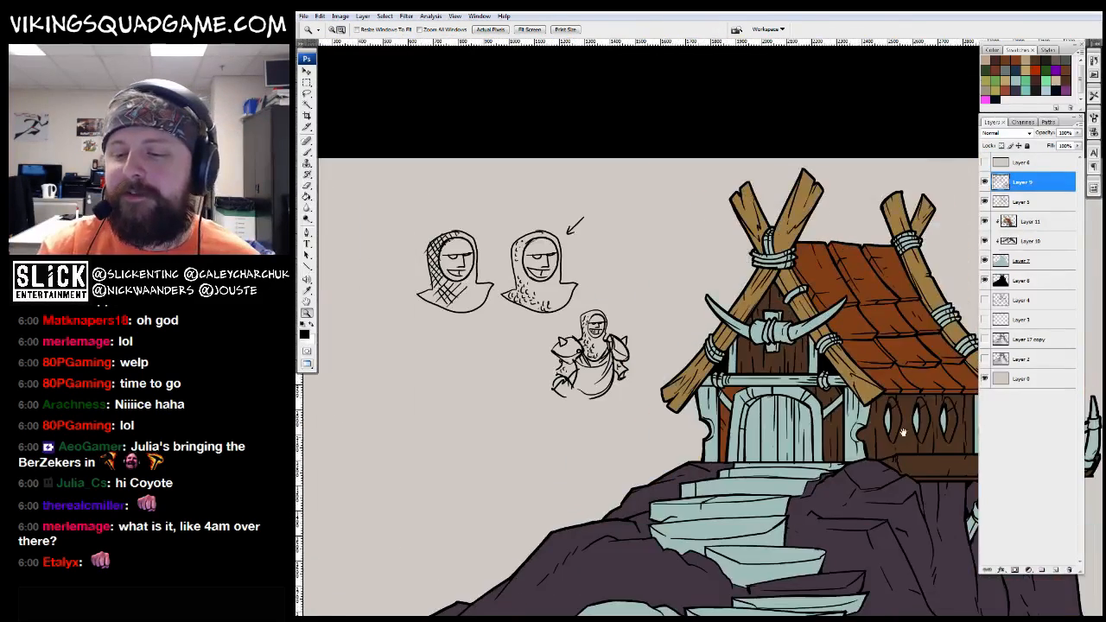
Look over the other open artwork, including VS_Cover01.psd, and return to the hilltop house drawing
{"action": "left_click_drag", "start_coordinate": [811, 441], "coordinate": [591, 222]}
{"action": "key", "text": "f"}
{"action": "left_click", "coordinate": [665, 64]}
{"action": "key", "text": "f"}
{"action": "key", "text": "f"}
{"action": "left_click_drag", "start_coordinate": [850, 337], "coordinate": [809, 379]}
{"action": "key", "text": "f"}
{"action": "key", "text": "f"}
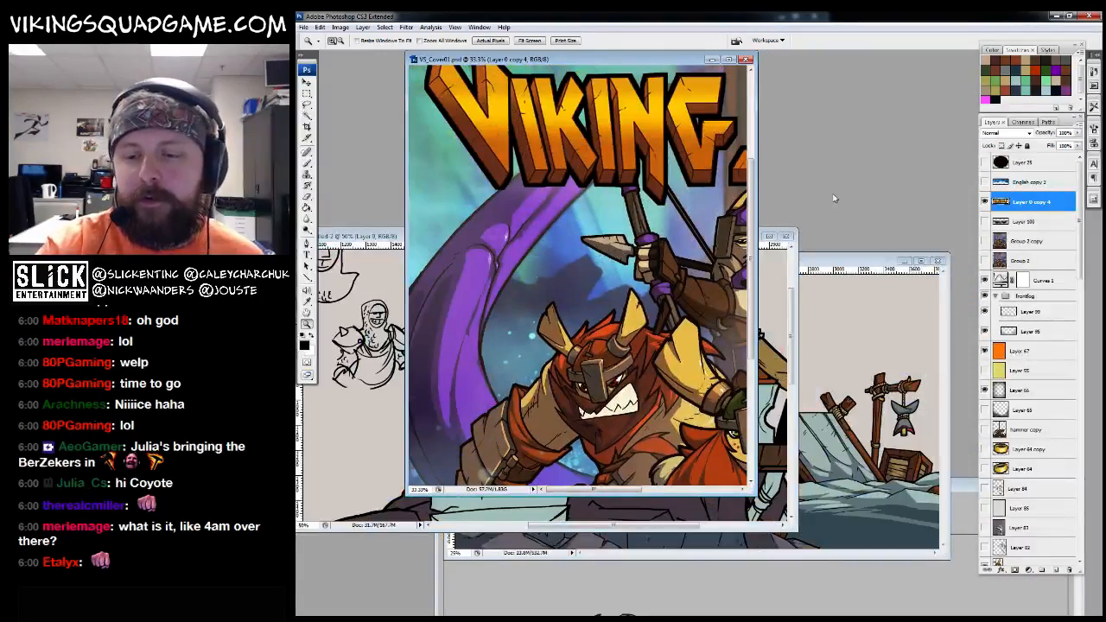
{"action": "left_click", "coordinate": [795, 279]}
{"action": "key", "text": "f"}
{"action": "key", "text": "f"}
{"action": "left_click_drag", "start_coordinate": [783, 299], "coordinate": [747, 458]}
Sample the beam tan and select the carved corner posts of the house from the Layer 5 line art
{"action": "key", "text": "g"}
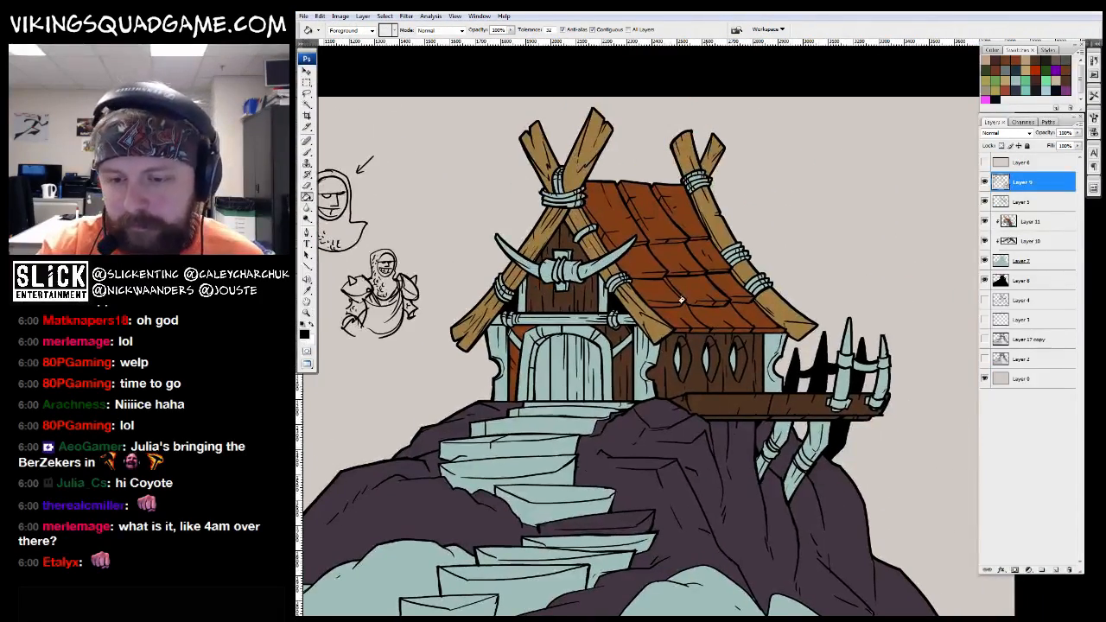
{"action": "left_click_drag", "start_coordinate": [751, 251], "coordinate": [779, 271]}
{"action": "mouse_move", "coordinate": [680, 423]}
{"action": "left_mouse_down"}
{"action": "mouse_move", "coordinate": [622, 415]}
{"action": "mouse_move", "coordinate": [663, 431]}
{"action": "left_mouse_up"}
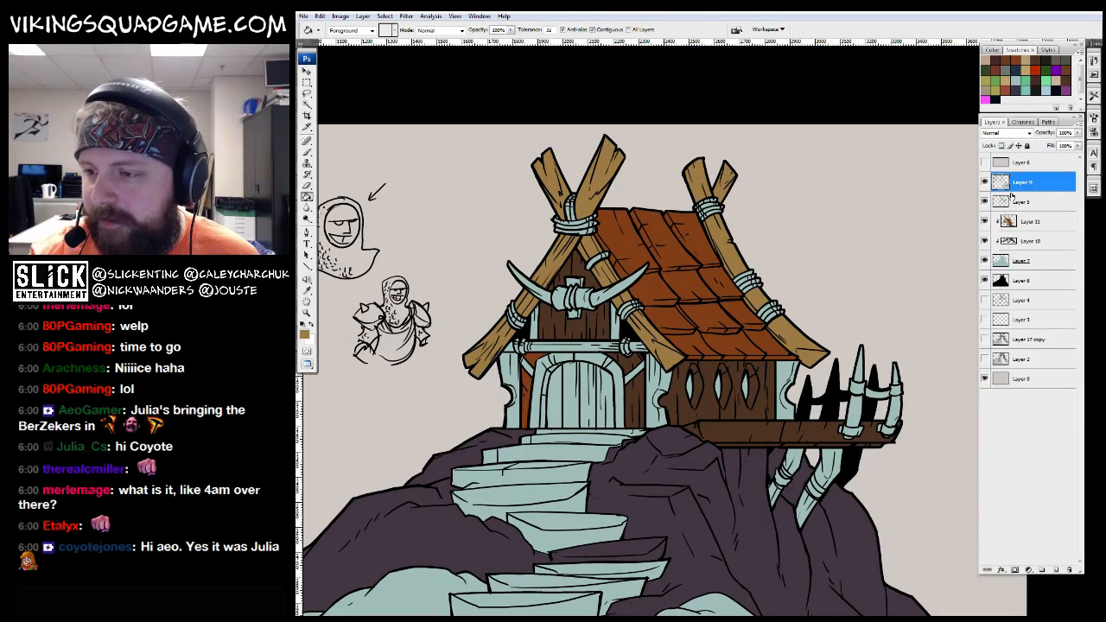
{"action": "left_click", "coordinate": [984, 201]}
{"action": "left_click", "coordinate": [984, 201]}
{"action": "left_click", "coordinate": [1024, 201]}
{"action": "key", "text": "w"}
{"action": "left_click", "coordinate": [788, 380]}
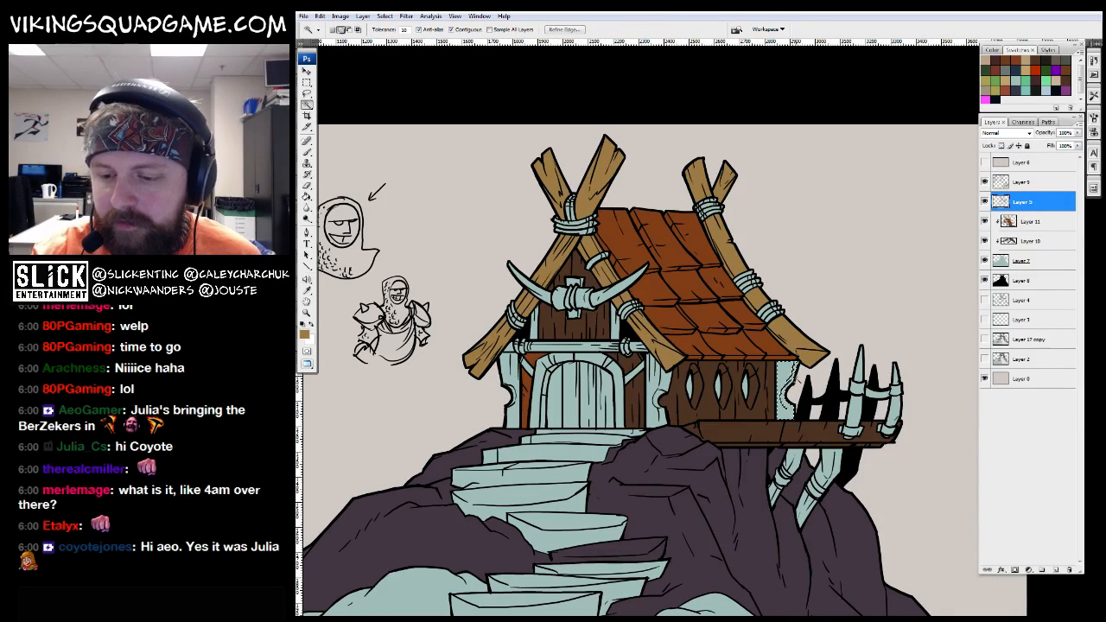
{"action": "left_click", "coordinate": [656, 388], "text": "shift"}
{"action": "left_click_drag", "start_coordinate": [674, 387], "coordinate": [694, 374]}
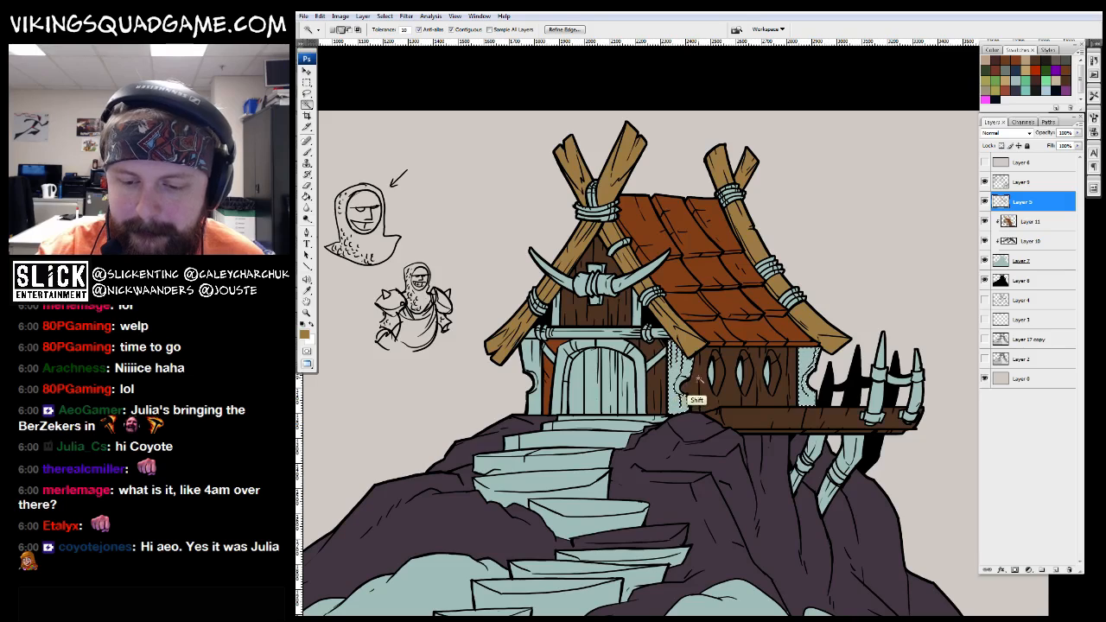
{"action": "key", "text": "z"}
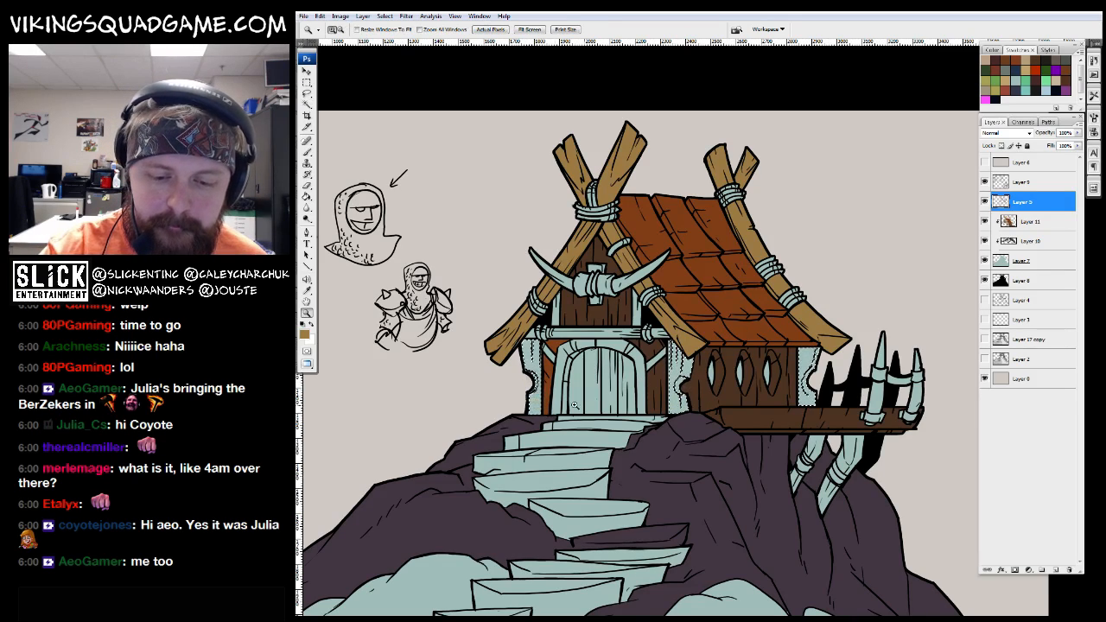
Fill the selected corner posts with the beam tan on Layer 11 and clear the selection
{"action": "left_click", "coordinate": [838, 363], "text": "alt"}
{"action": "left_click_drag", "start_coordinate": [838, 363], "coordinate": [769, 389]}
{"action": "key", "text": "g"}
{"action": "left_click_drag", "start_coordinate": [612, 355], "coordinate": [670, 406]}
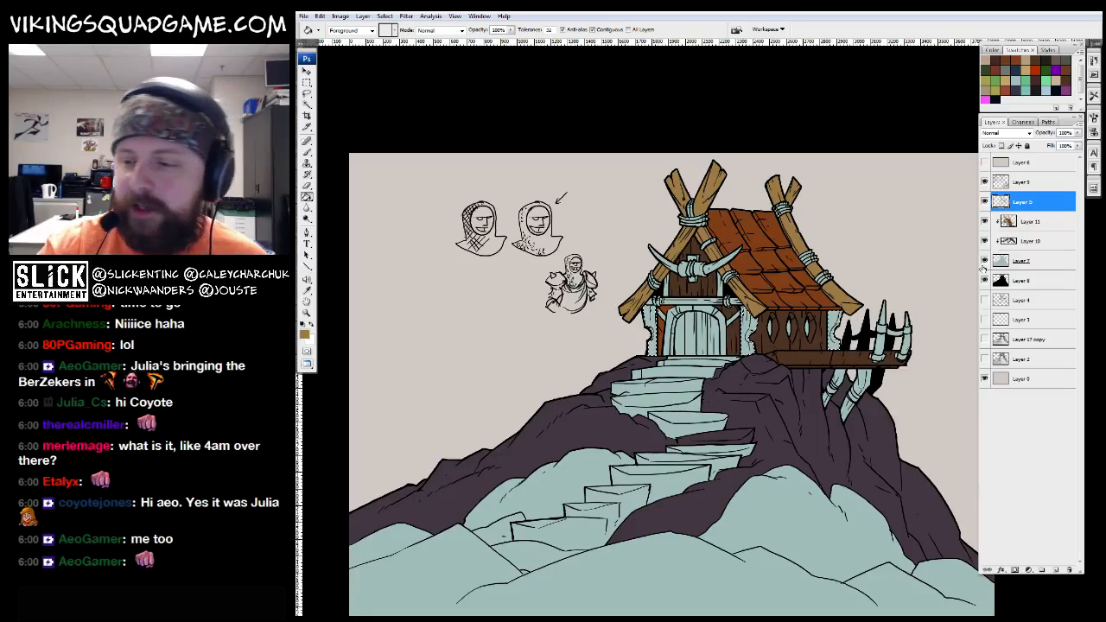
{"action": "left_click", "coordinate": [918, 279], "text": "ctrl"}
{"action": "left_click", "coordinate": [658, 323]}
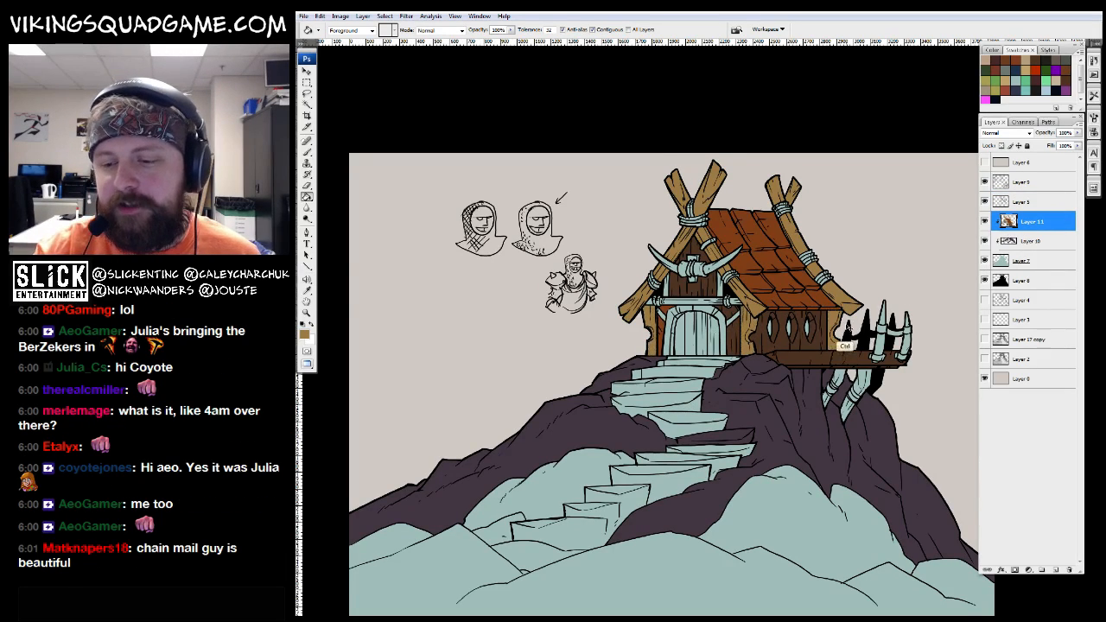
Select the crossbeam above the door and the narrow gable uprights from the Layer 5 line art
{"action": "key", "text": "w"}
{"action": "scroll", "coordinate": [684, 293], "scroll_direction": "up", "scroll_amount": 3}
{"action": "left_click", "coordinate": [1002, 202]}
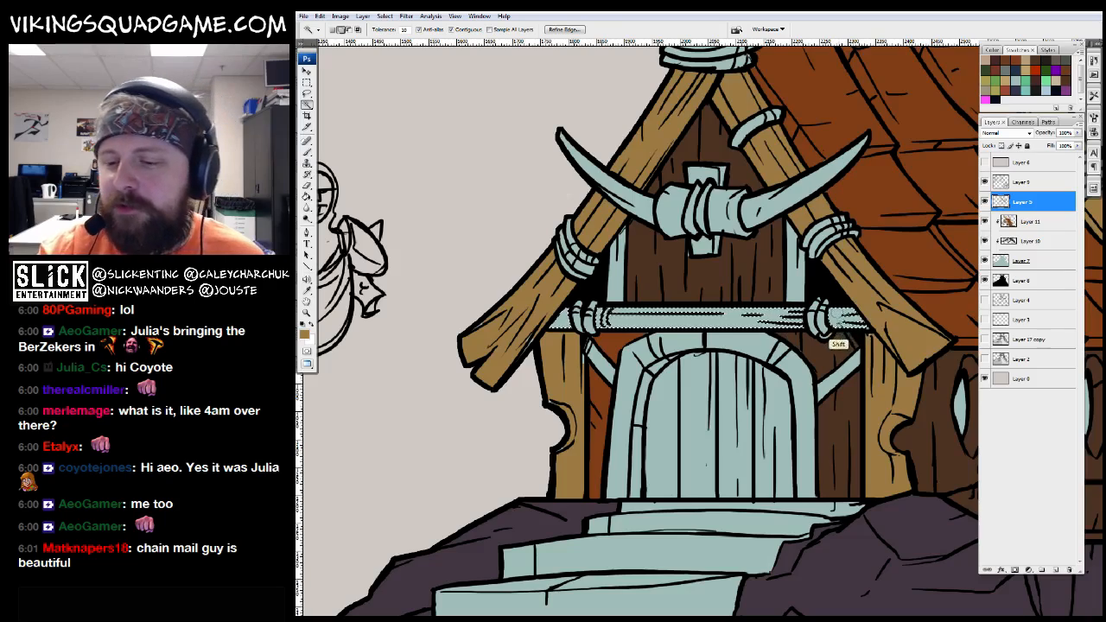
{"action": "scroll", "coordinate": [836, 339], "scroll_direction": "down", "scroll_amount": 1}
{"action": "key", "text": "z"}
{"action": "scroll", "coordinate": [642, 276], "scroll_direction": "down", "scroll_amount": 2}
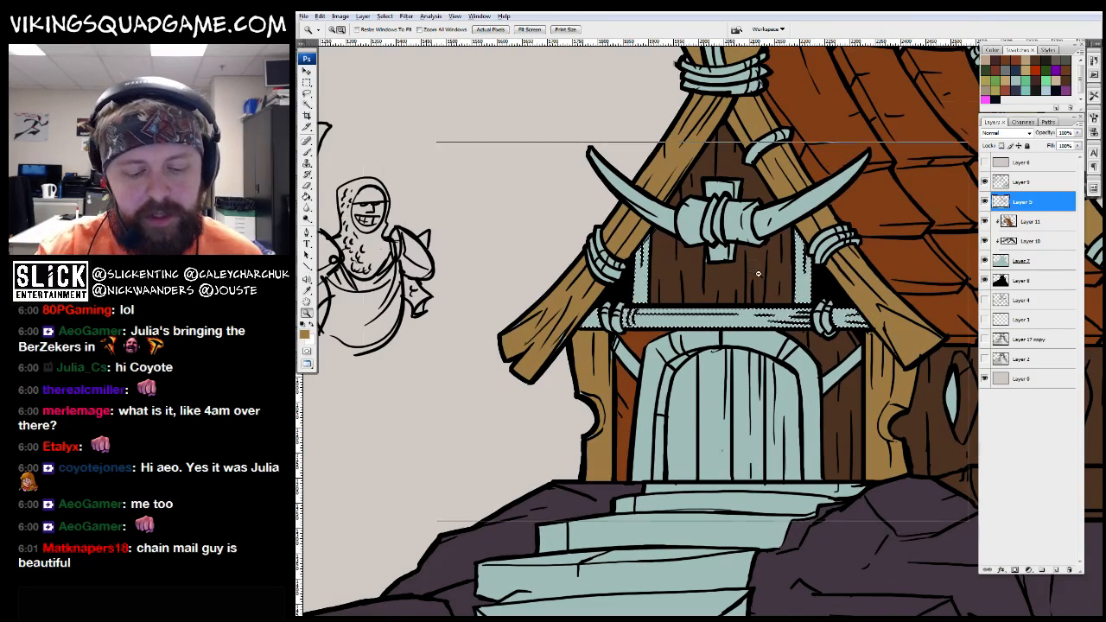
Fill the selected crossbeam and gable uprights with tan on Layer 11, deselect, and view the whole drawing
{"action": "left_click", "coordinate": [846, 320], "text": "ctrl"}
{"action": "left_click", "coordinate": [846, 320], "text": "alt"}
{"action": "left_click_drag", "start_coordinate": [782, 527], "coordinate": [755, 324]}
{"action": "key", "text": "ctrl+0"}
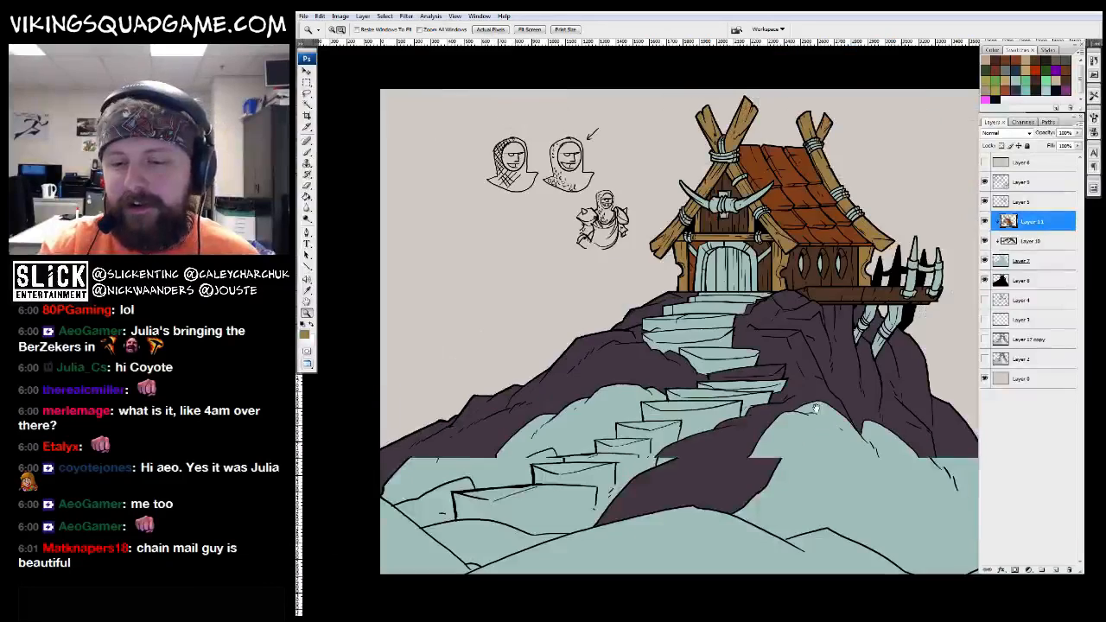
Set the foreground colour to the muted grey-purple #736a73 and activate Layer 5 at the stone stairs
{"action": "key", "text": "g"}
{"action": "left_click", "coordinate": [304, 336]}
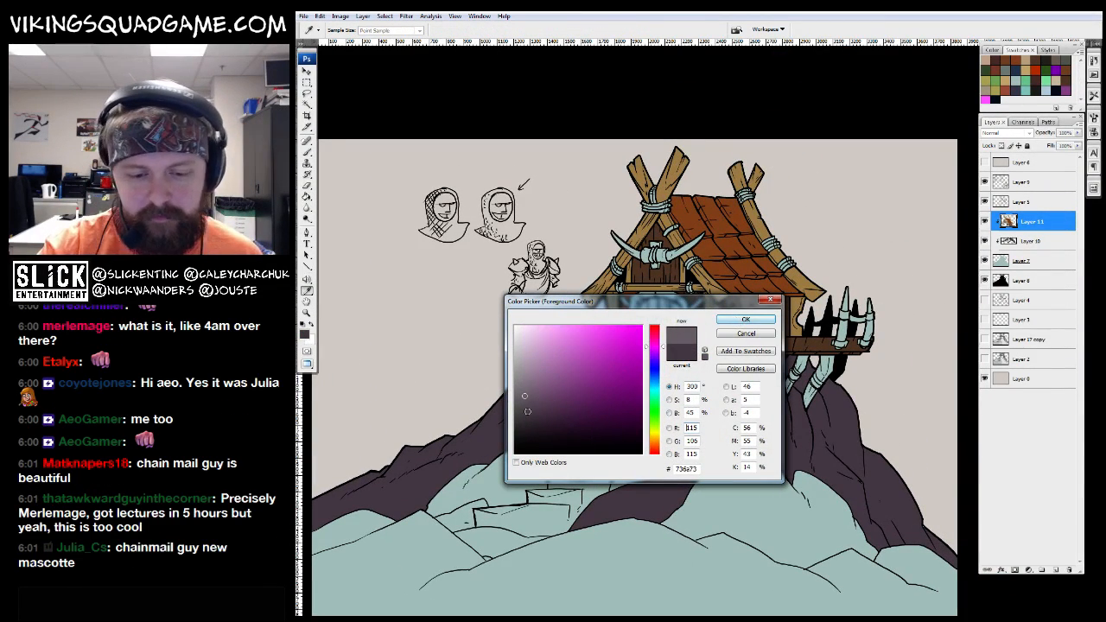
{"action": "left_click", "coordinate": [746, 320]}
{"action": "left_click", "coordinate": [1028, 202]}
{"action": "left_click", "coordinate": [648, 344], "text": "ctrl"}
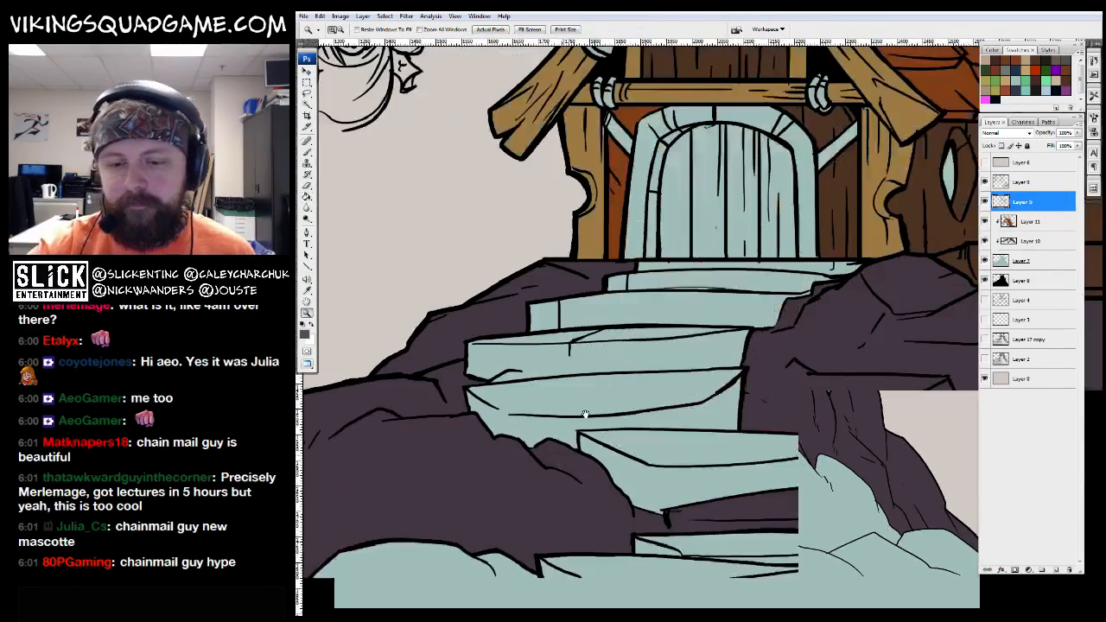